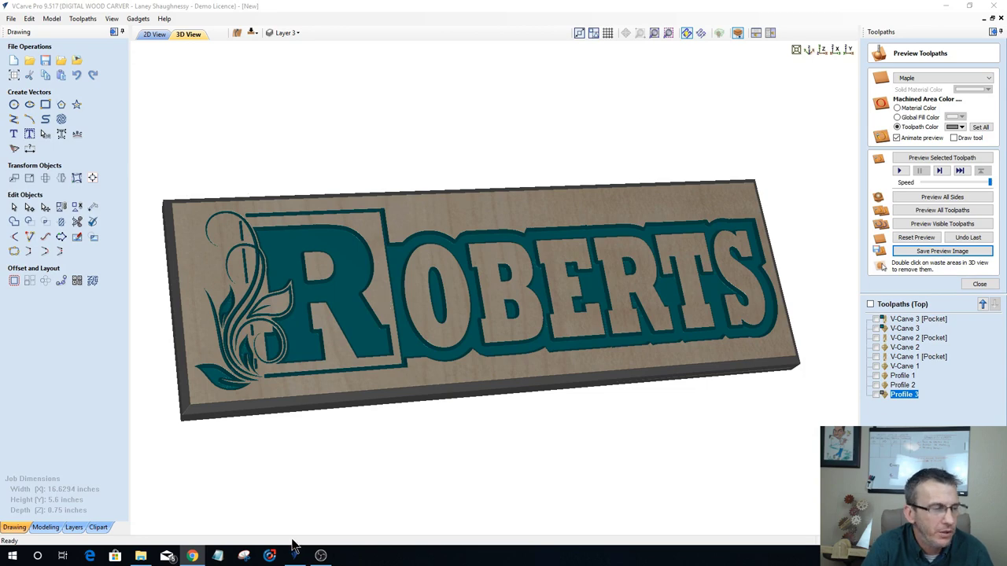
Step: Reset the preview and tick the Profile and V-Carve toolpaths for display
{"action": "mouse_move", "coordinate": [144, 557]}
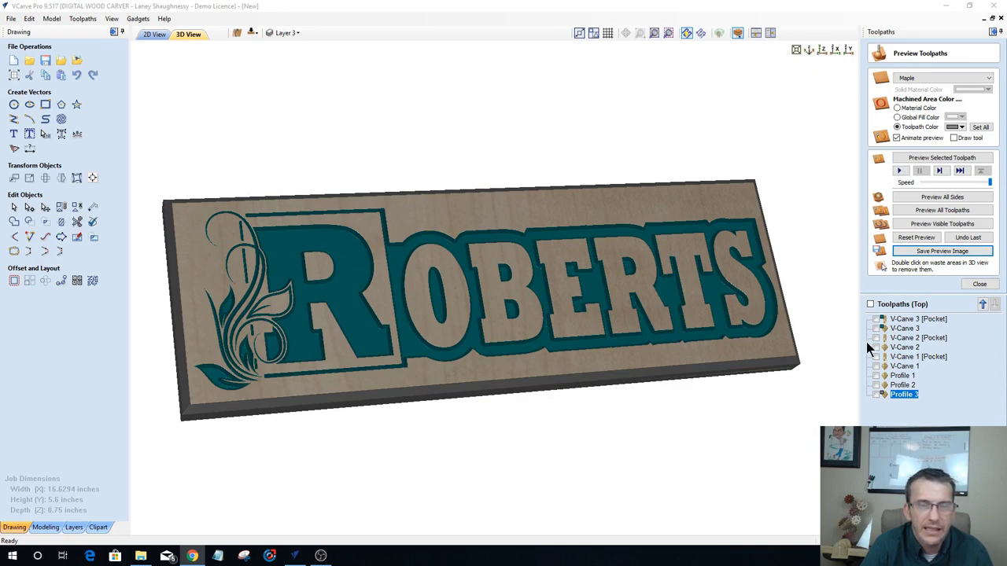
{"action": "left_click", "coordinate": [906, 245]}
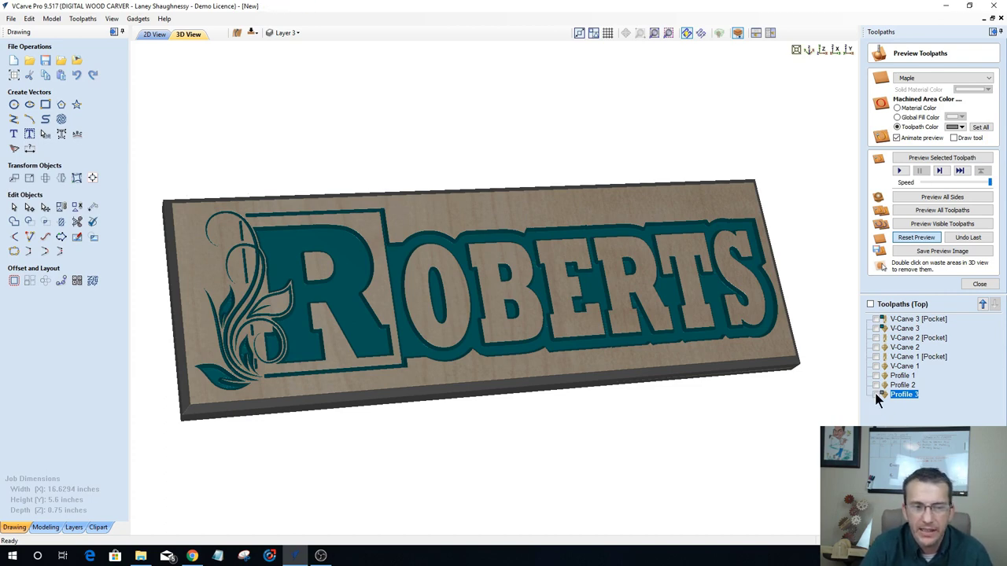
{"action": "left_click", "coordinate": [875, 394]}
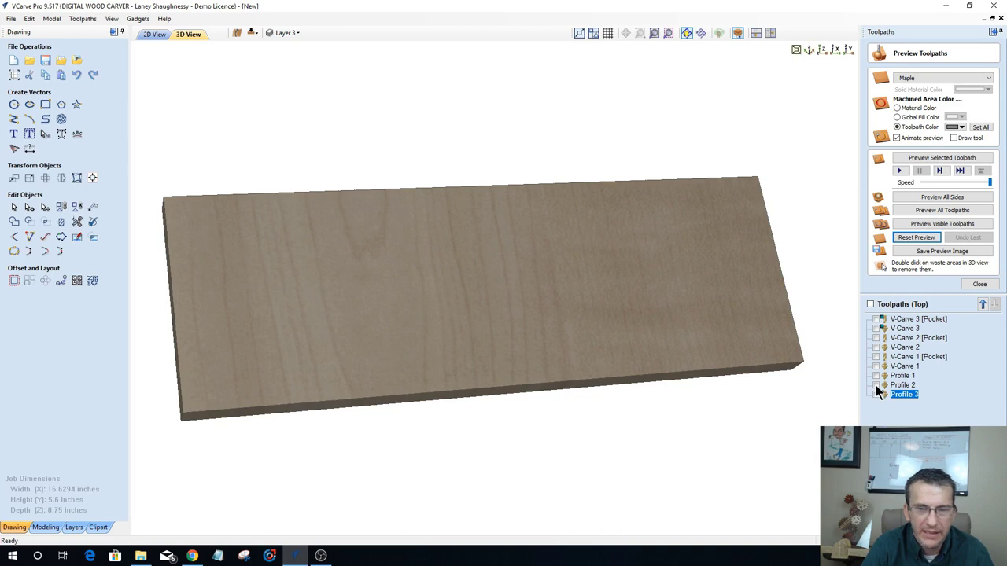
{"action": "left_click", "coordinate": [876, 385]}
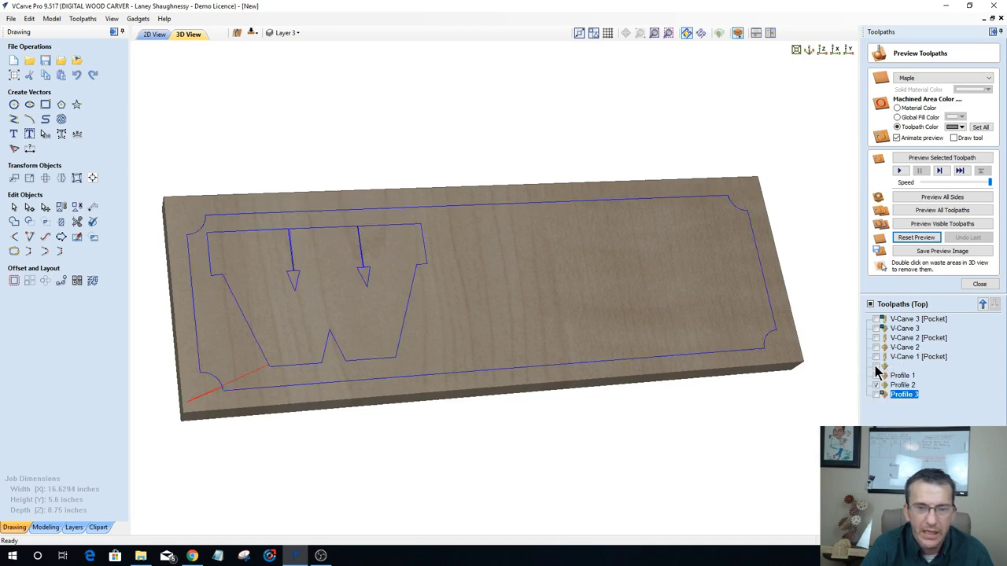
{"action": "left_click", "coordinate": [875, 375]}
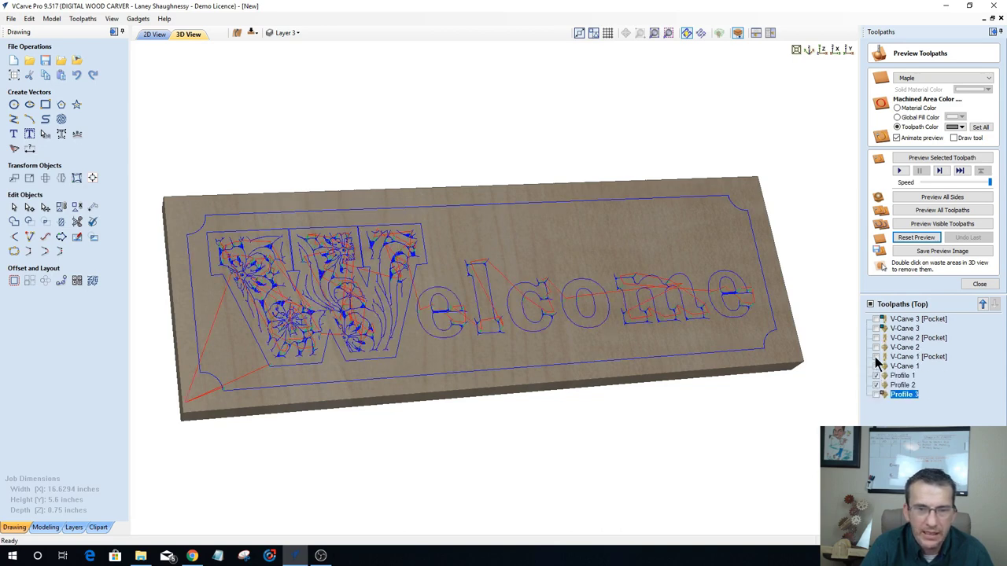
{"action": "left_click", "coordinate": [877, 365]}
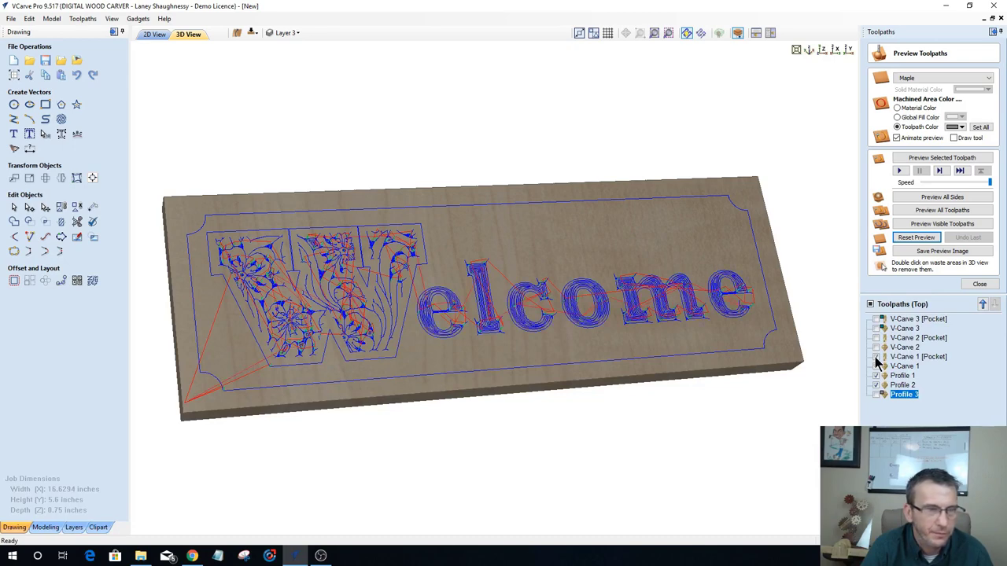
{"action": "left_click", "coordinate": [876, 357]}
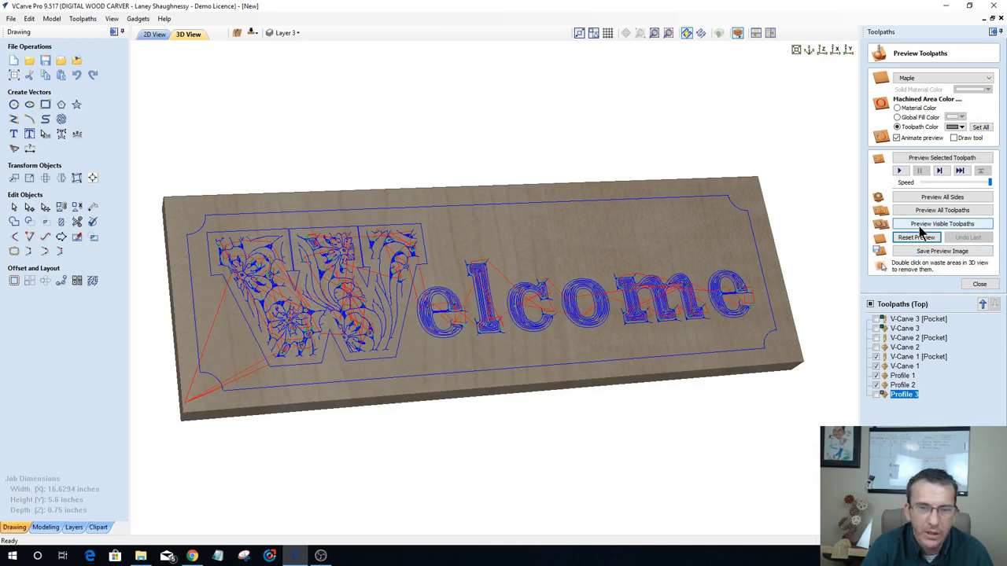
Step: Simulate the visible toolpaths, rerunning the carve with Profile 1 hidden
{"action": "left_click", "coordinate": [922, 226]}
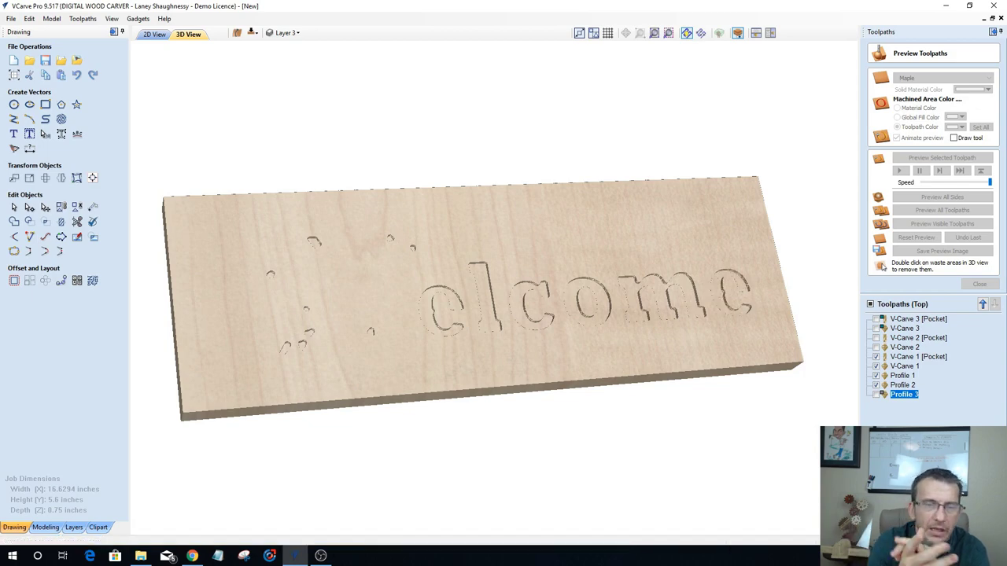
{"action": "left_click", "coordinate": [942, 223]}
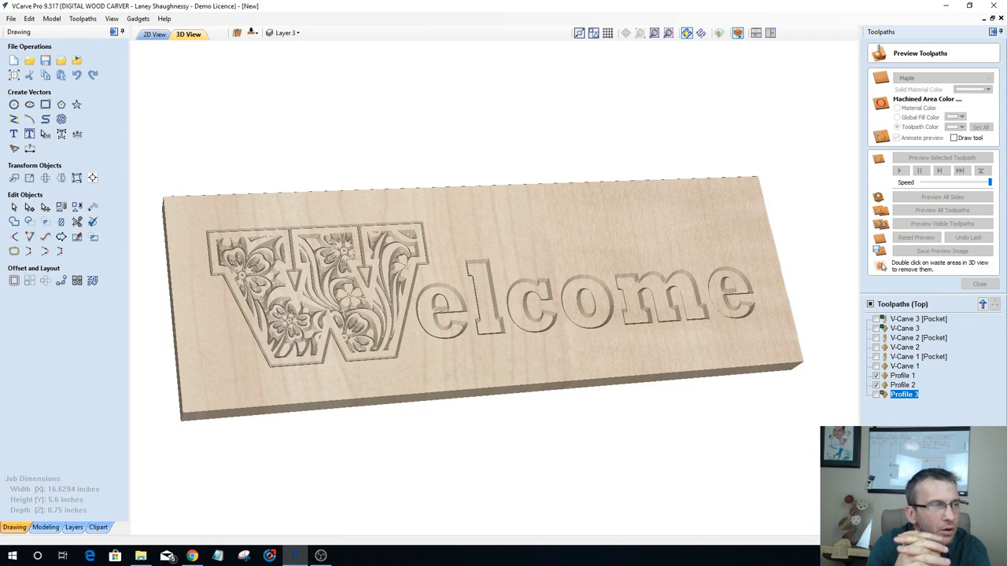
{"action": "left_click", "coordinate": [876, 375]}
{"action": "left_click", "coordinate": [942, 223]}
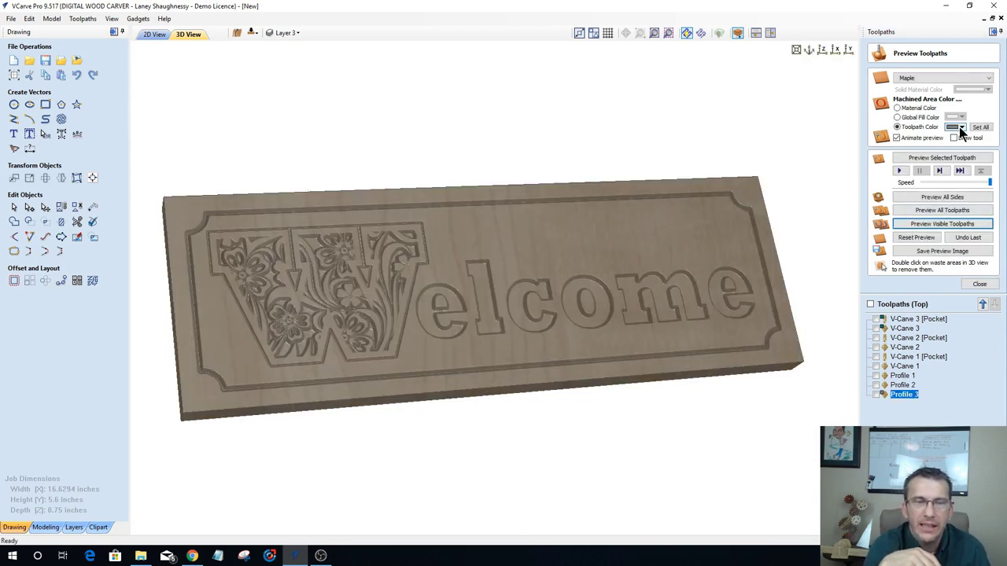
Step: Switch the machined area colour to Global Fill Color after briefly checking V-Carve 3
{"action": "left_click", "coordinate": [876, 329]}
{"action": "left_click", "coordinate": [876, 329]}
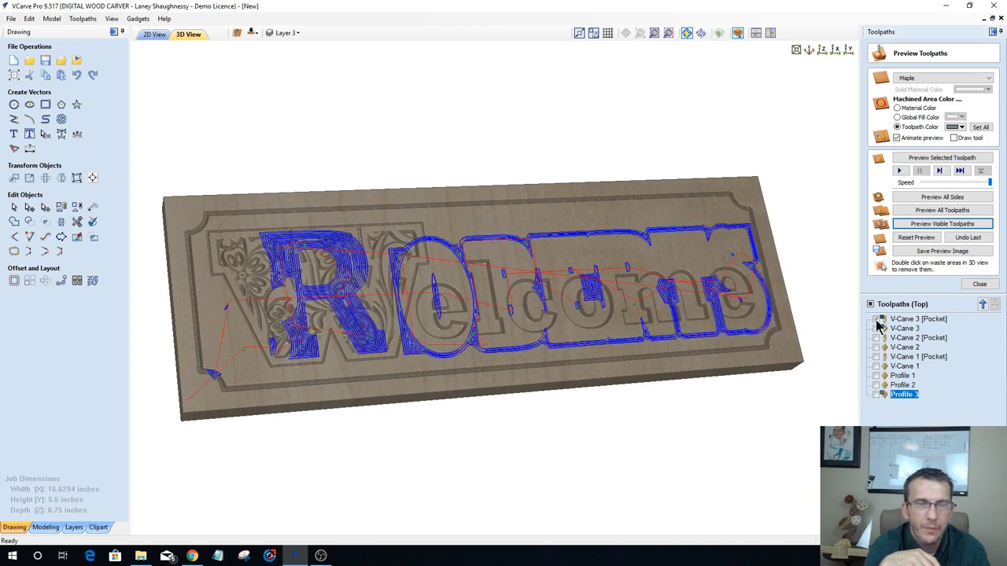
{"action": "left_click", "coordinate": [897, 117]}
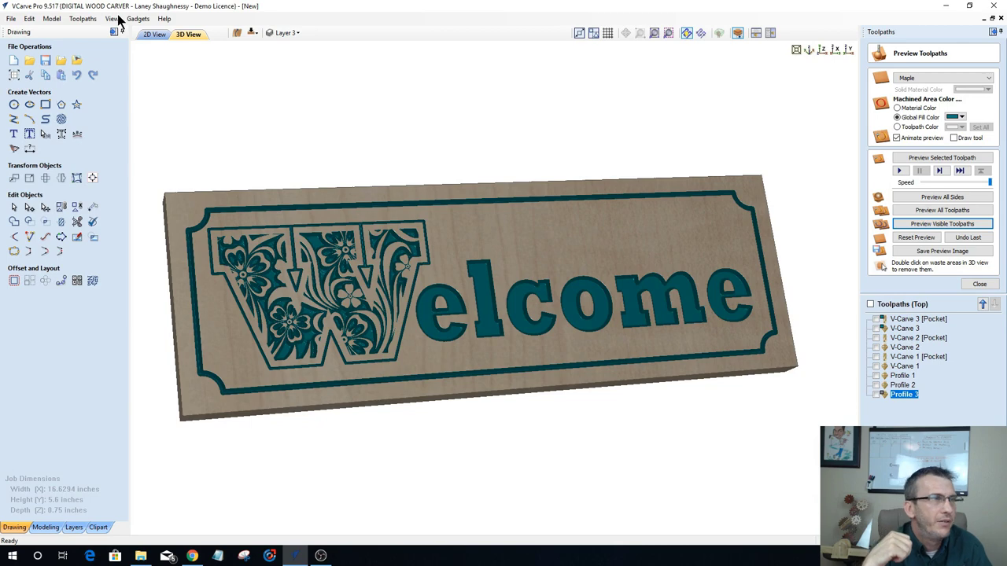
Step: Return to the 2D drawing view of the Welcome design
{"action": "left_click", "coordinate": [149, 35]}
{"action": "scroll", "coordinate": [339, 264], "scroll_direction": "down", "scroll_amount": 3}
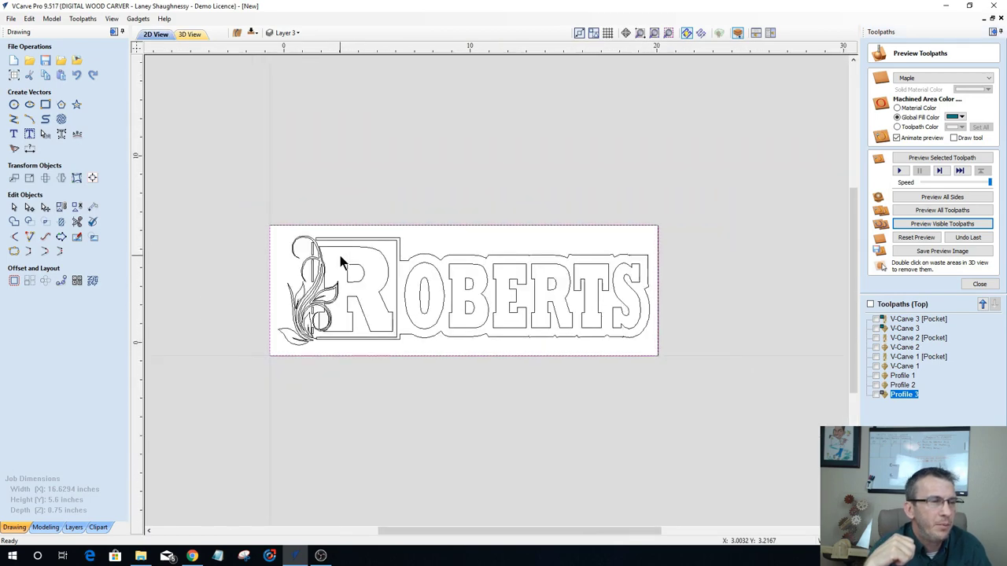
{"action": "scroll", "coordinate": [532, 292], "scroll_direction": "up", "scroll_amount": 1}
{"action": "scroll", "coordinate": [293, 273], "scroll_direction": "down", "scroll_amount": 1}
{"action": "scroll", "coordinate": [212, 263], "scroll_direction": "up", "scroll_amount": 3}
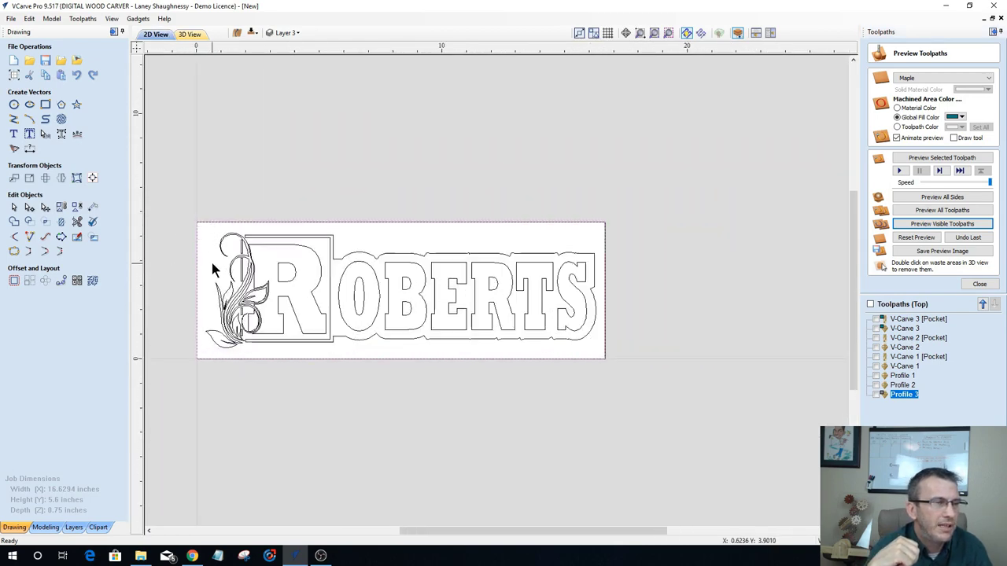
{"action": "scroll", "coordinate": [218, 254], "scroll_direction": "down", "scroll_amount": 1}
{"action": "scroll", "coordinate": [221, 266], "scroll_direction": "up", "scroll_amount": 1}
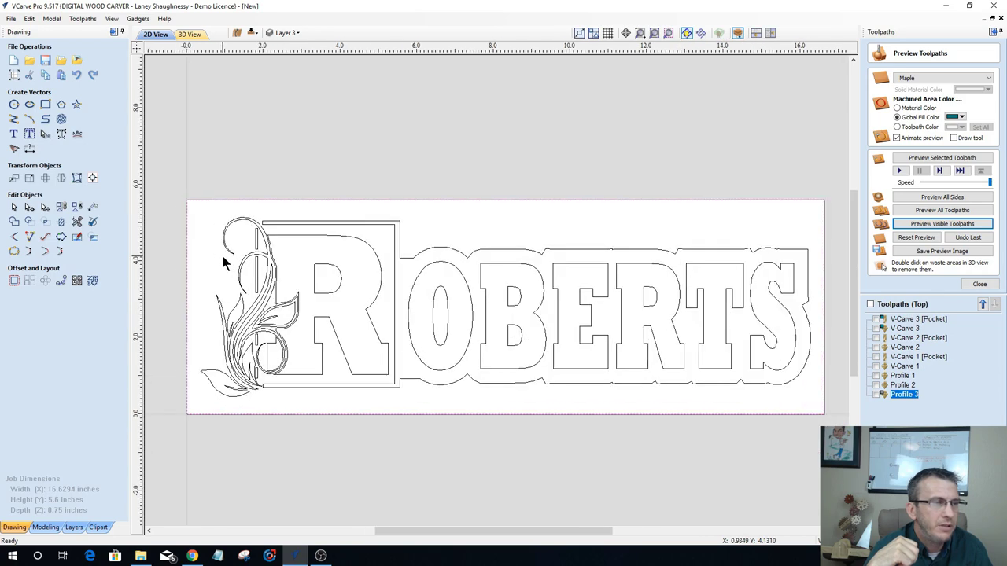
Step: Add a new Layer 4 and hide Layers 1–3 so the board is blank
{"action": "left_click", "coordinate": [294, 36]}
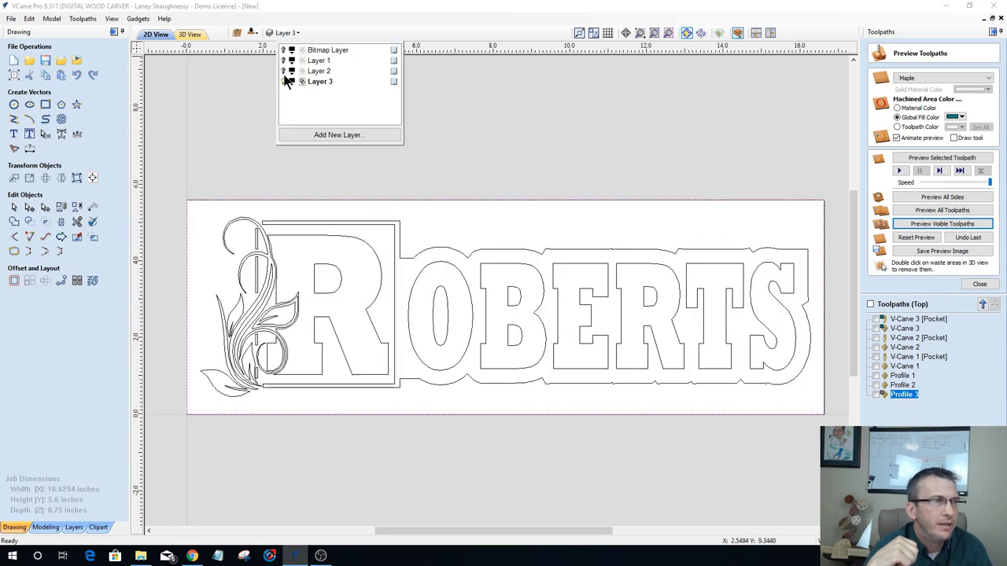
{"action": "left_click", "coordinate": [284, 81]}
{"action": "left_click", "coordinate": [284, 71]}
{"action": "left_click", "coordinate": [284, 61]}
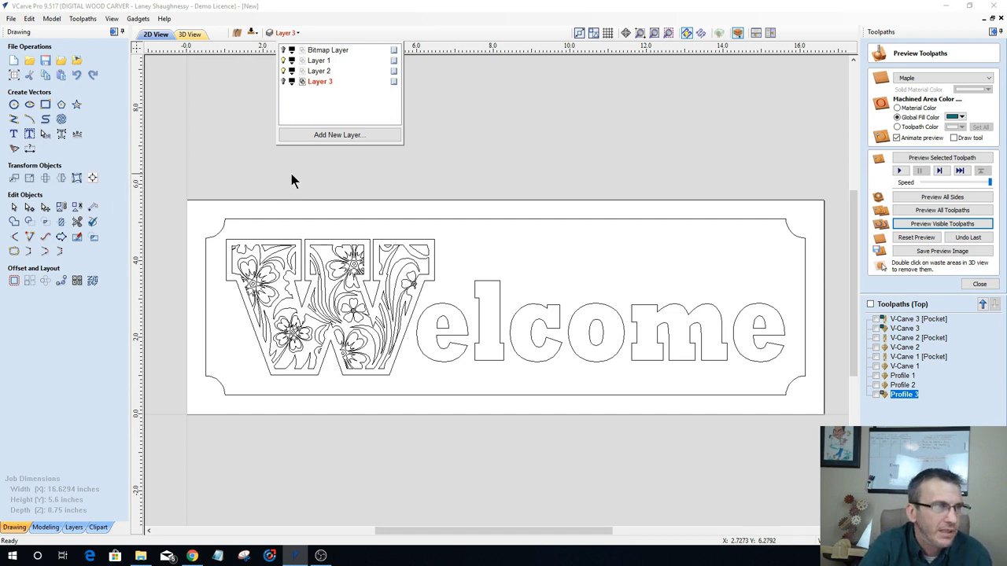
{"action": "left_click", "coordinate": [284, 71]}
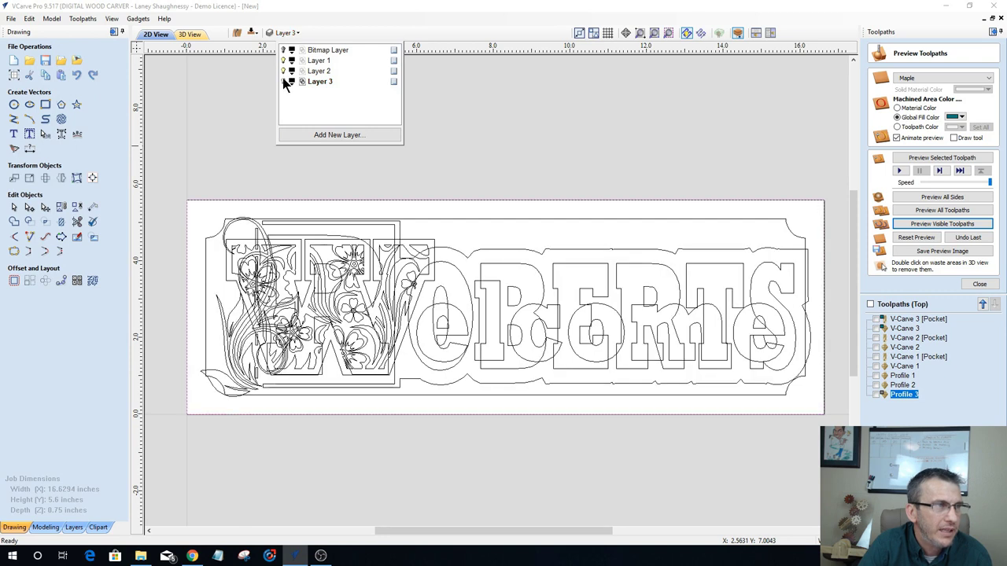
{"action": "left_click", "coordinate": [284, 71]}
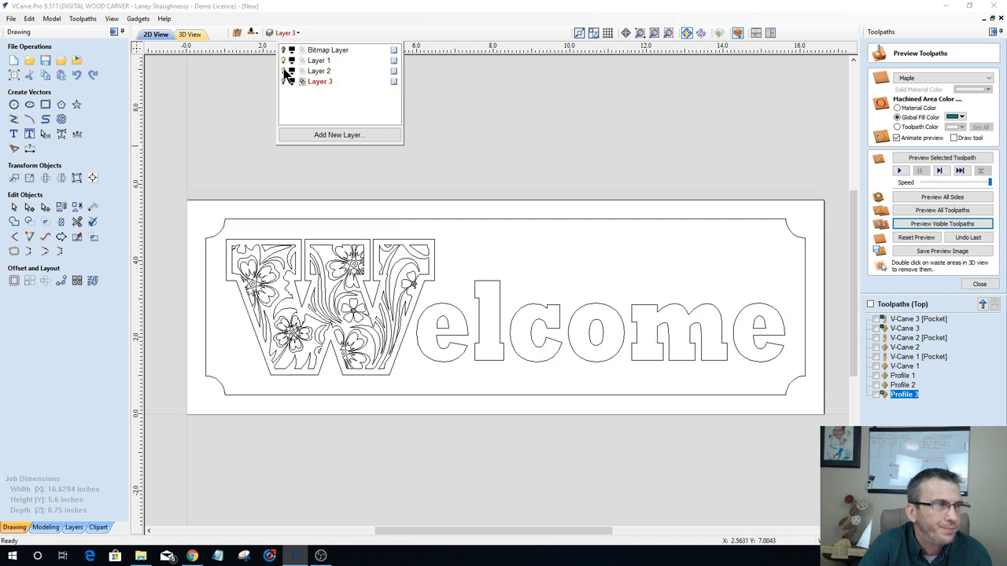
{"action": "left_click", "coordinate": [306, 132]}
{"action": "left_click", "coordinate": [284, 60]}
{"action": "left_click", "coordinate": [284, 81]}
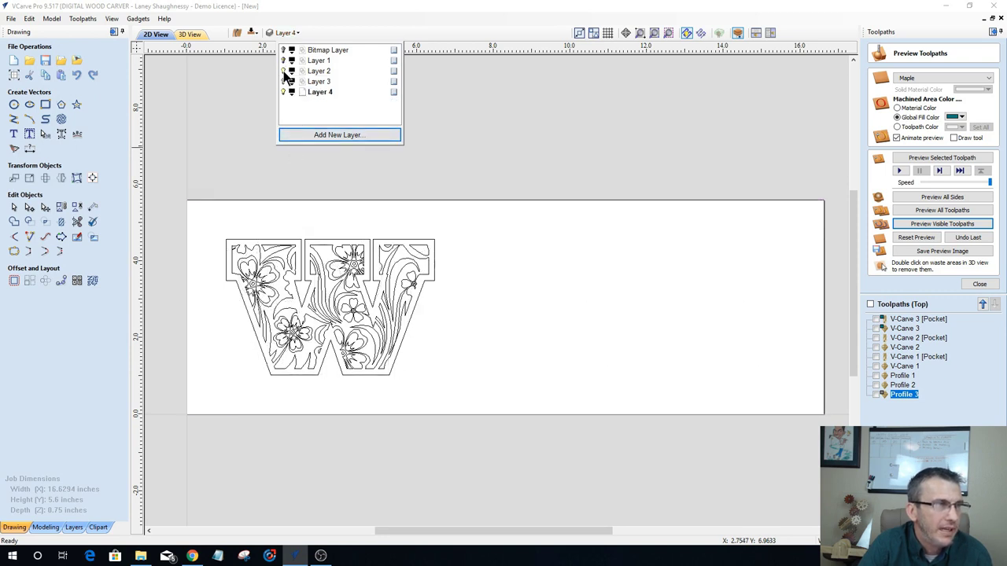
Step: Close the layer list and start the Draw Text tool on the blank board
{"action": "left_click", "coordinate": [273, 253]}
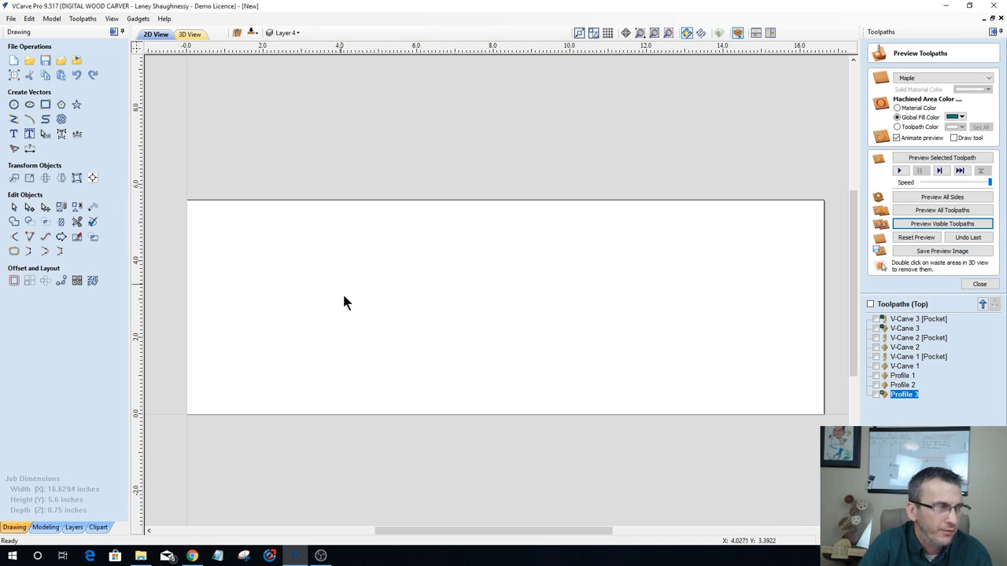
{"action": "left_click", "coordinate": [13, 136]}
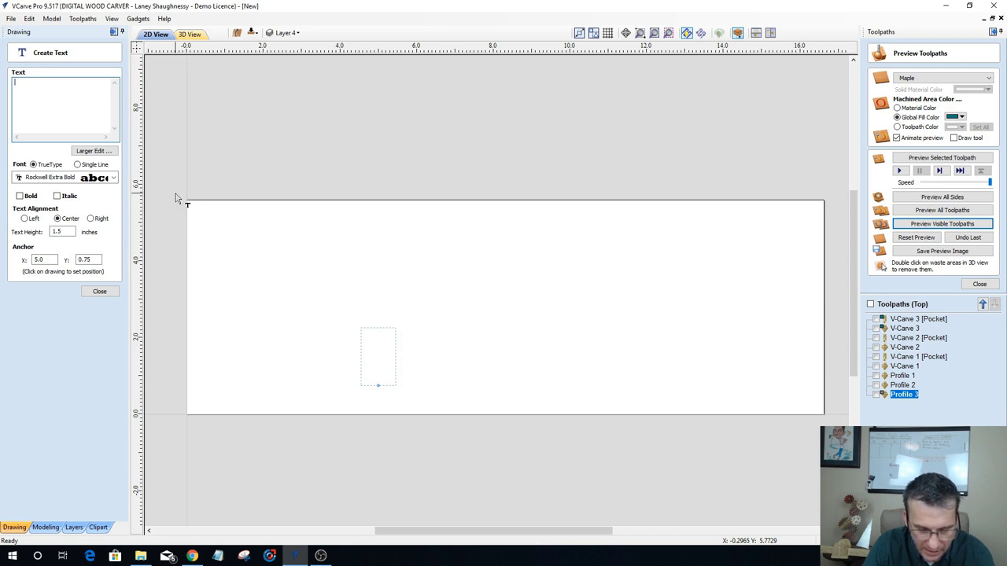
Step: Create the HOME text and align it to the centre of the material
{"action": "type", "text": "HOME"}
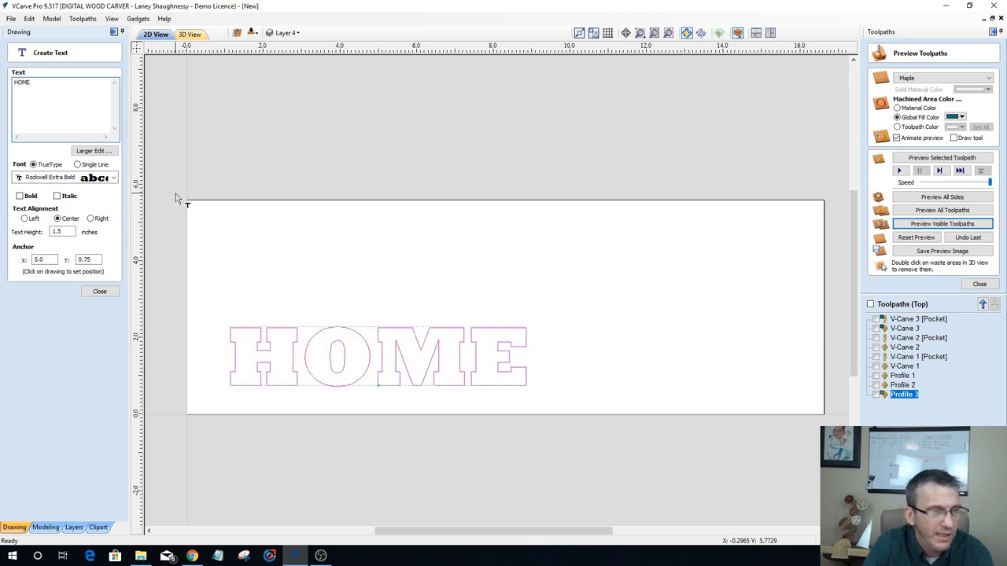
{"action": "left_click", "coordinate": [99, 291]}
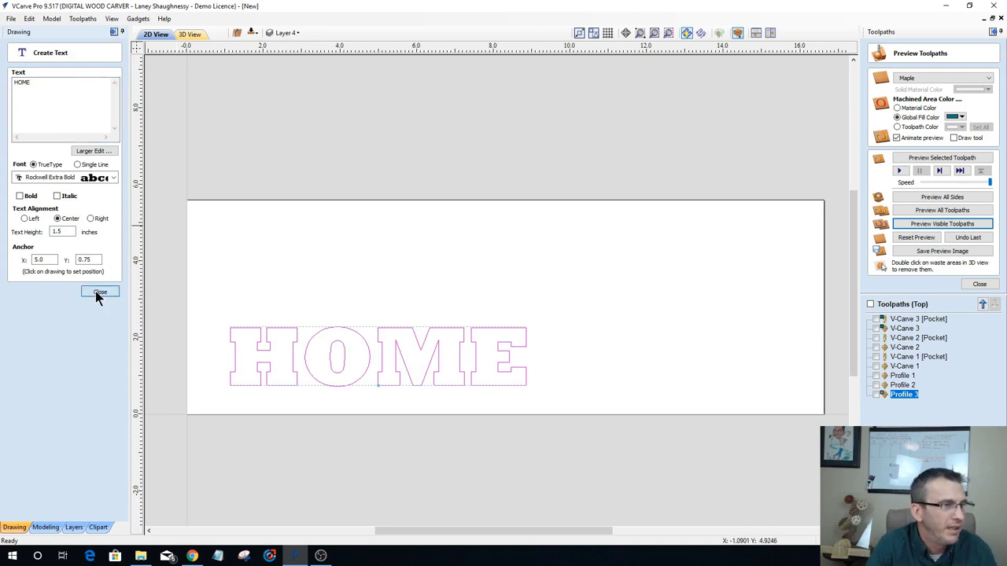
{"action": "left_click", "coordinate": [318, 337]}
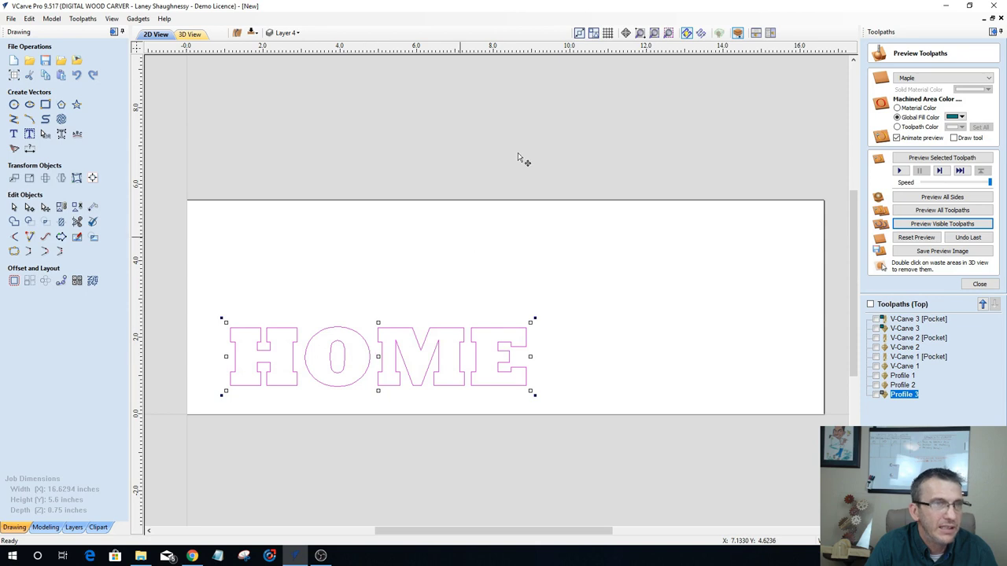
{"action": "left_click", "coordinate": [93, 178]}
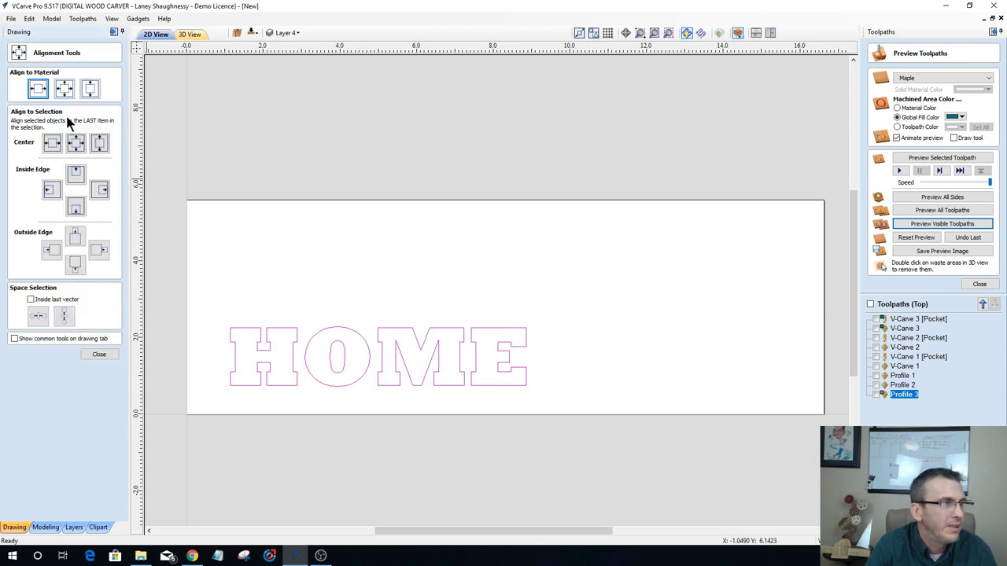
{"action": "left_click", "coordinate": [64, 88]}
Step: Scale HOME up from its corner until it spans most of the board's width
{"action": "left_click", "coordinate": [403, 285]}
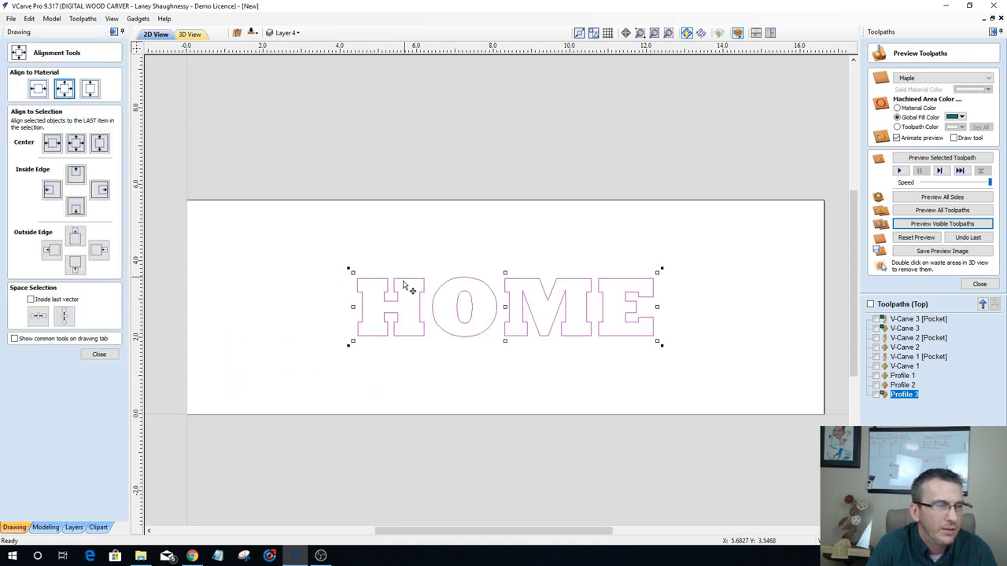
{"action": "mouse_move", "coordinate": [351, 343]}
{"action": "left_mouse_down"}
{"action": "mouse_move", "coordinate": [304, 383]}
{"action": "mouse_move", "coordinate": [347, 351]}
{"action": "mouse_move", "coordinate": [338, 356]}
{"action": "left_mouse_up"}
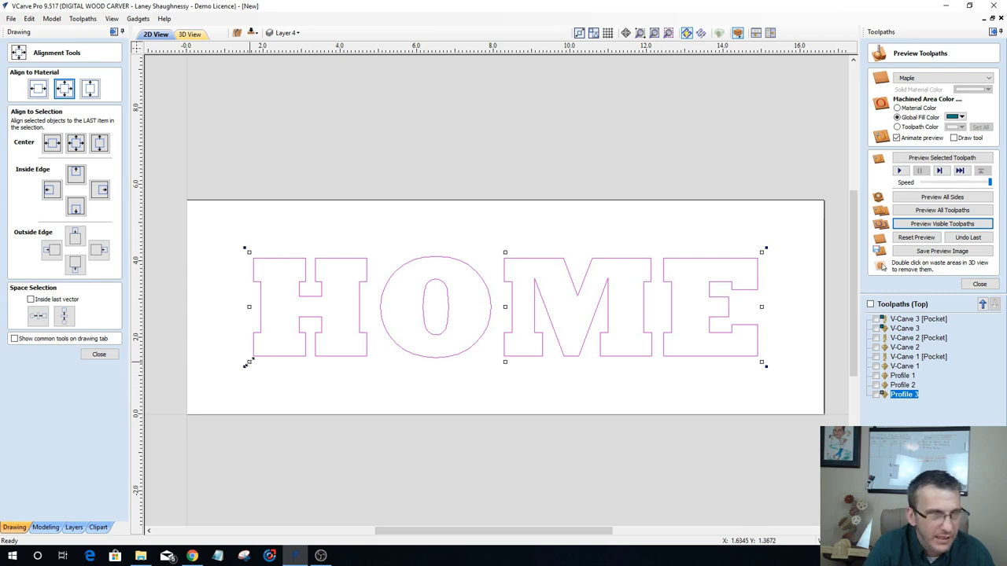
{"action": "left_click_drag", "start_coordinate": [248, 363], "coordinate": [236, 367]}
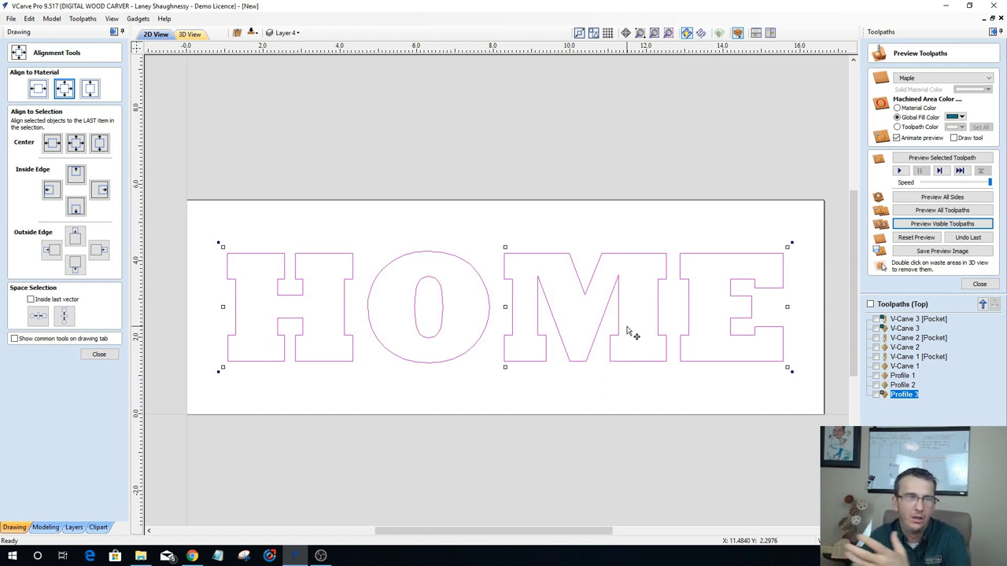
{"action": "left_click", "coordinate": [504, 319]}
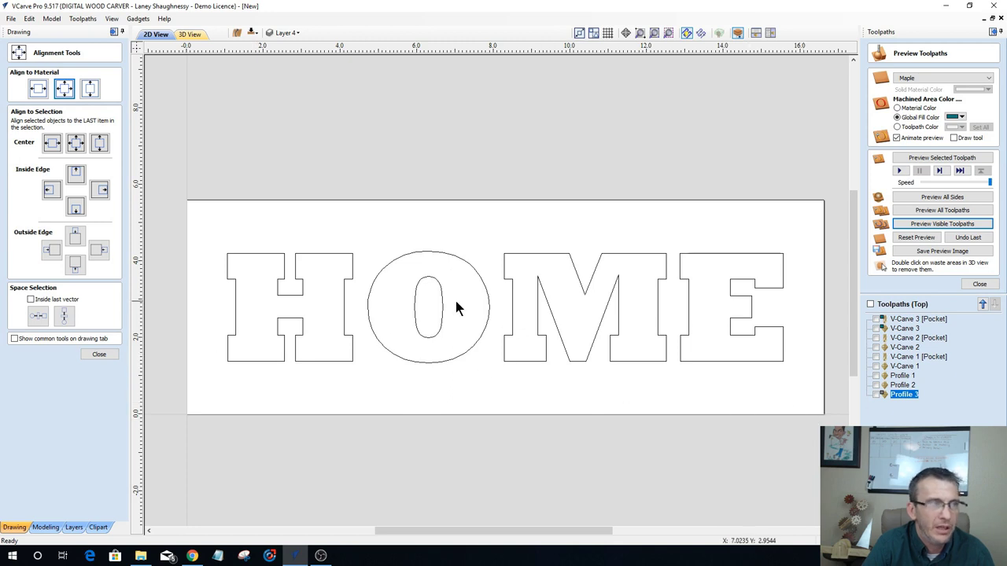
{"action": "left_click", "coordinate": [90, 352]}
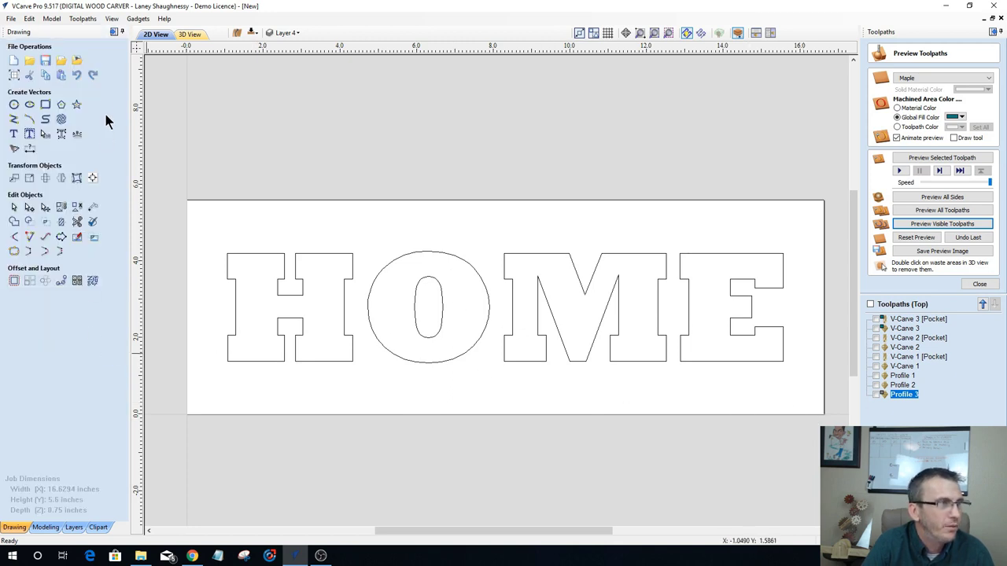
Step: Import the vintage seamless floral pattern image from the Paravent folder
{"action": "left_click", "coordinate": [78, 62]}
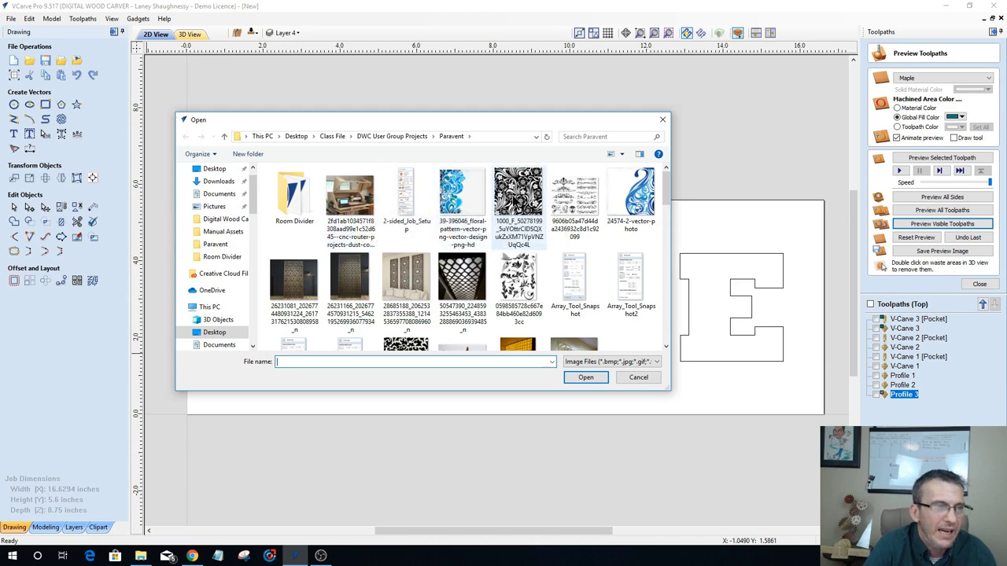
{"action": "scroll", "coordinate": [512, 203], "scroll_direction": "down", "scroll_amount": 10}
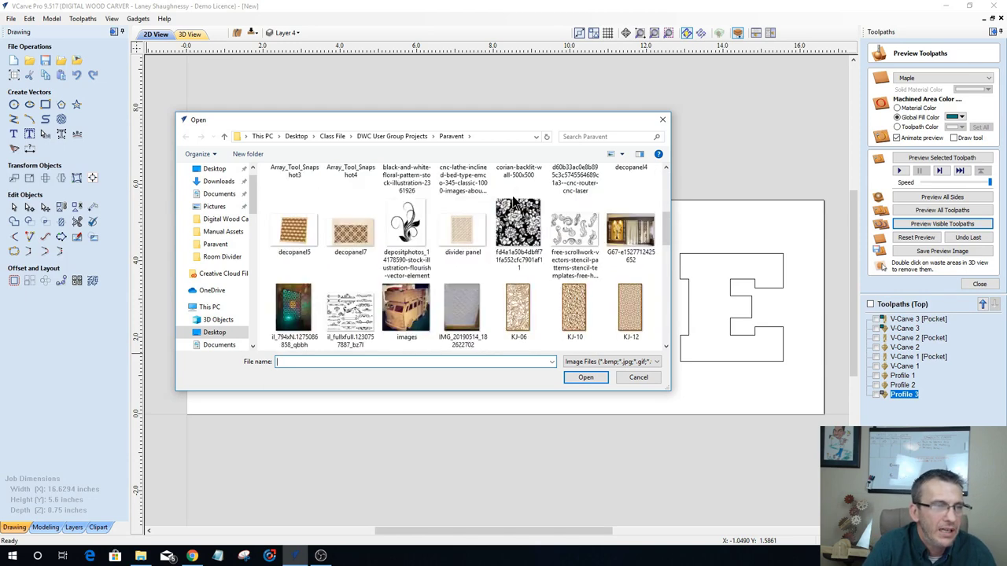
{"action": "scroll", "coordinate": [512, 203], "scroll_direction": "down", "scroll_amount": 1}
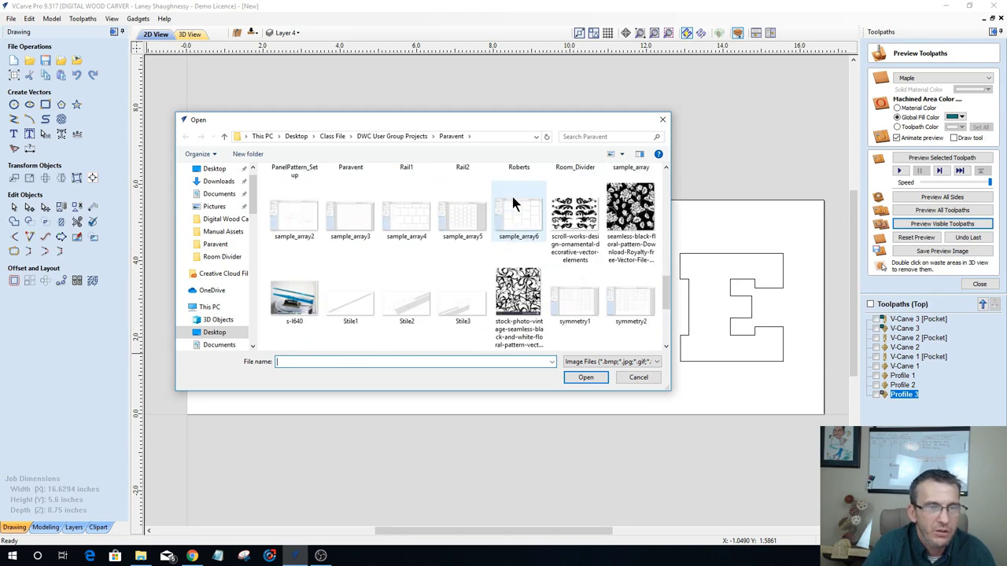
{"action": "left_click", "coordinate": [521, 298]}
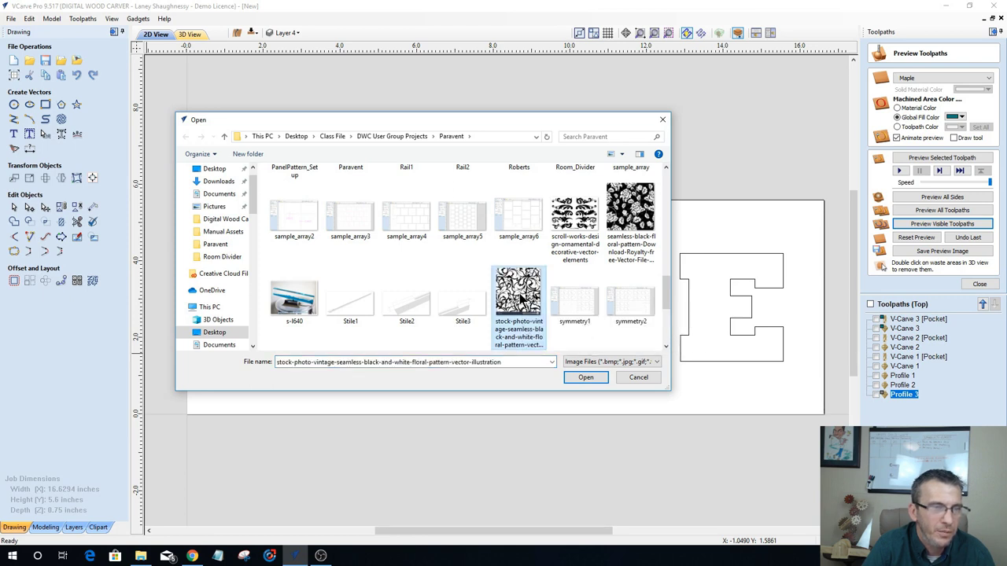
{"action": "double_click", "coordinate": [520, 299]}
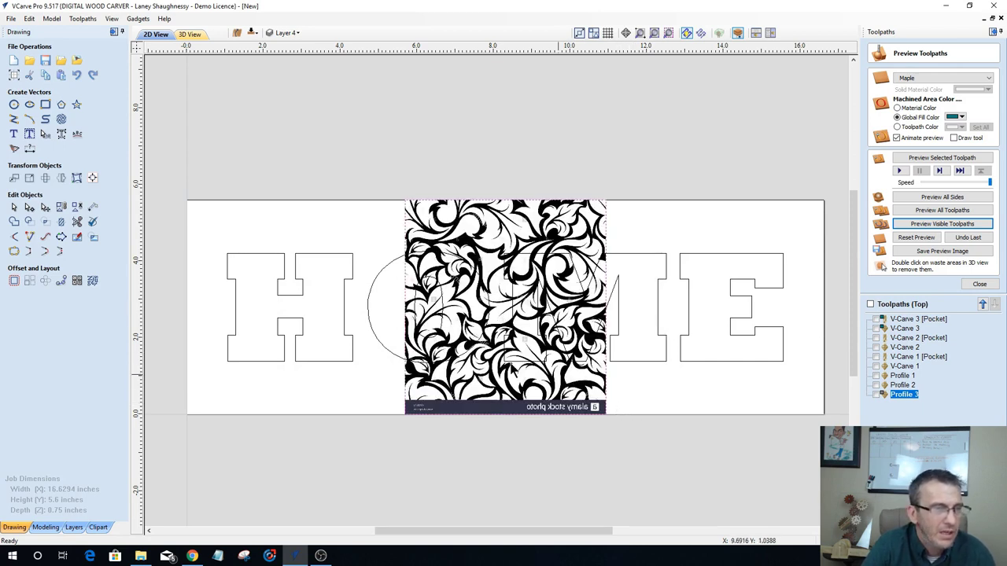
Step: Add Layer 5, hide Layer 4 with HOME, and zoom to the floral image
{"action": "left_click", "coordinate": [296, 35]}
{"action": "left_click", "coordinate": [292, 132]}
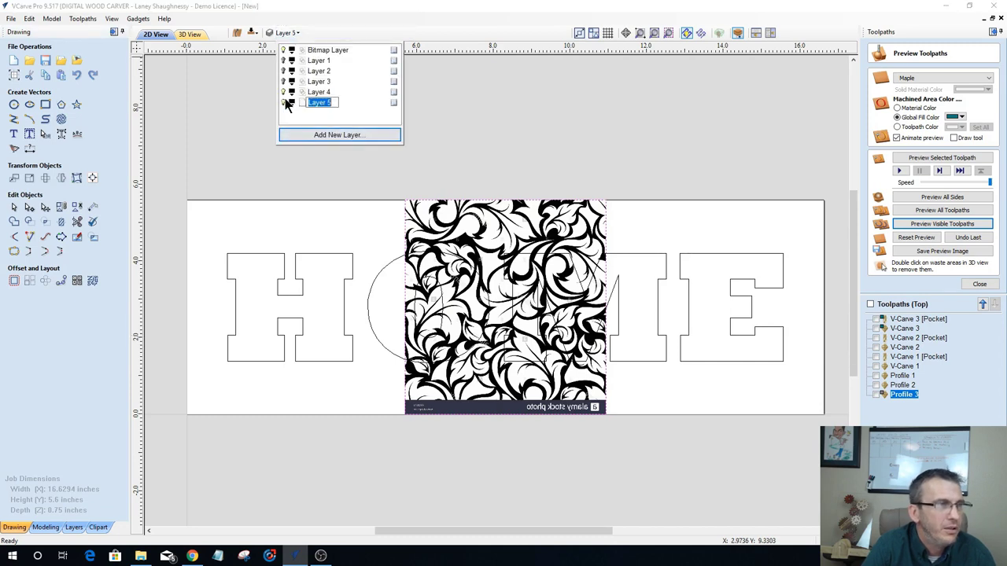
{"action": "left_click", "coordinate": [285, 92]}
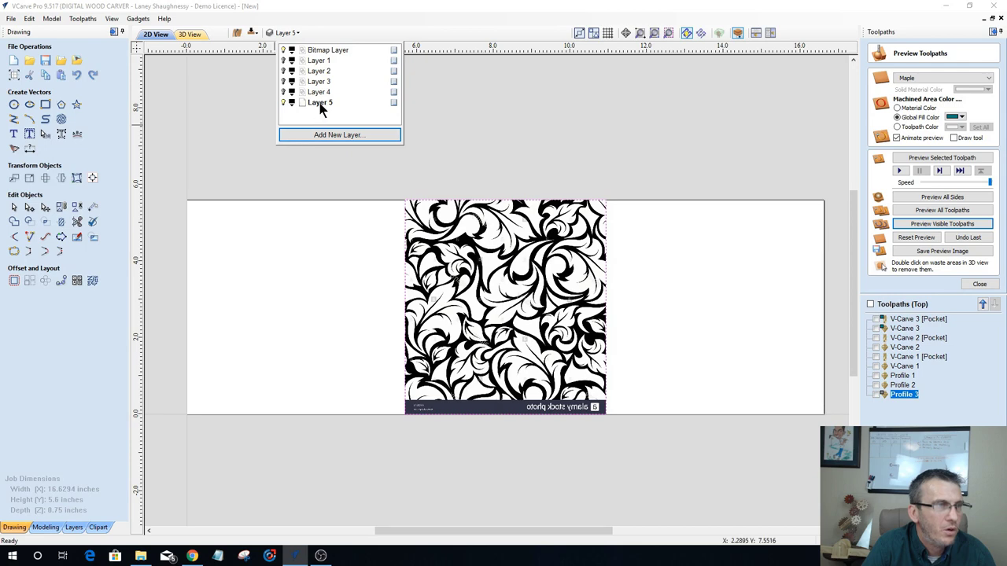
{"action": "left_click", "coordinate": [482, 276]}
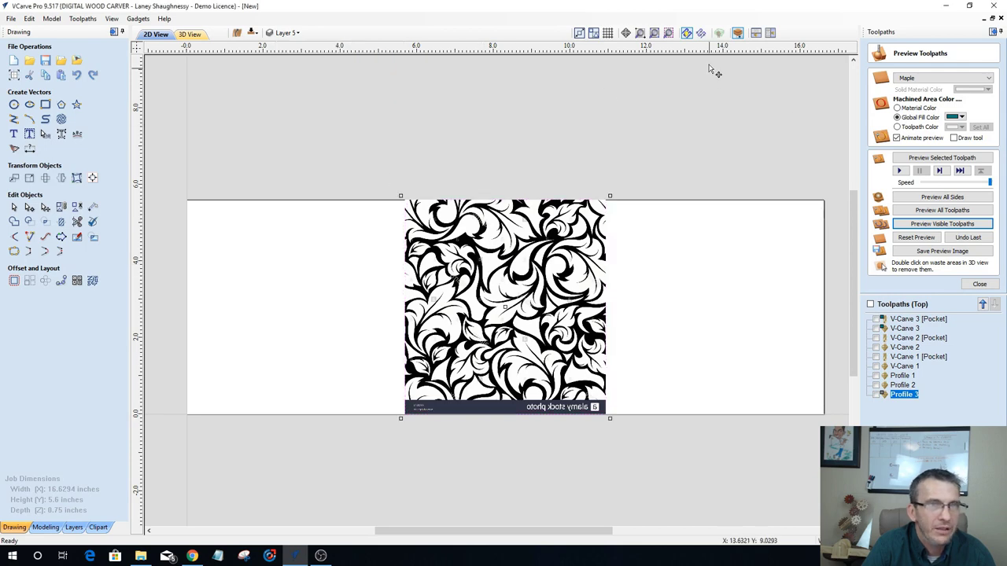
{"action": "left_click", "coordinate": [673, 37]}
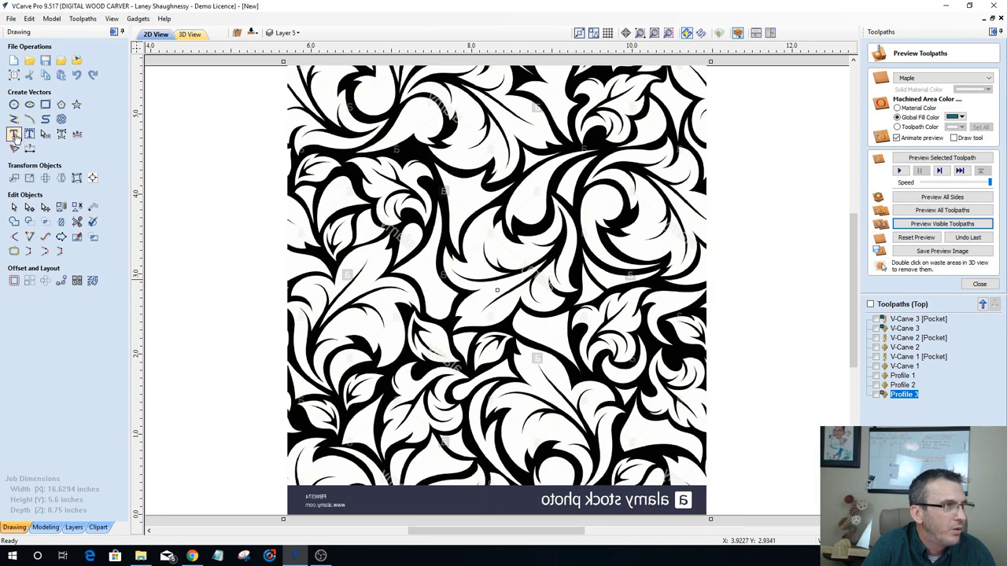
Step: Delete the other floral design at the centre, keeping the pattern image over the job
{"action": "left_click", "coordinate": [13, 150]}
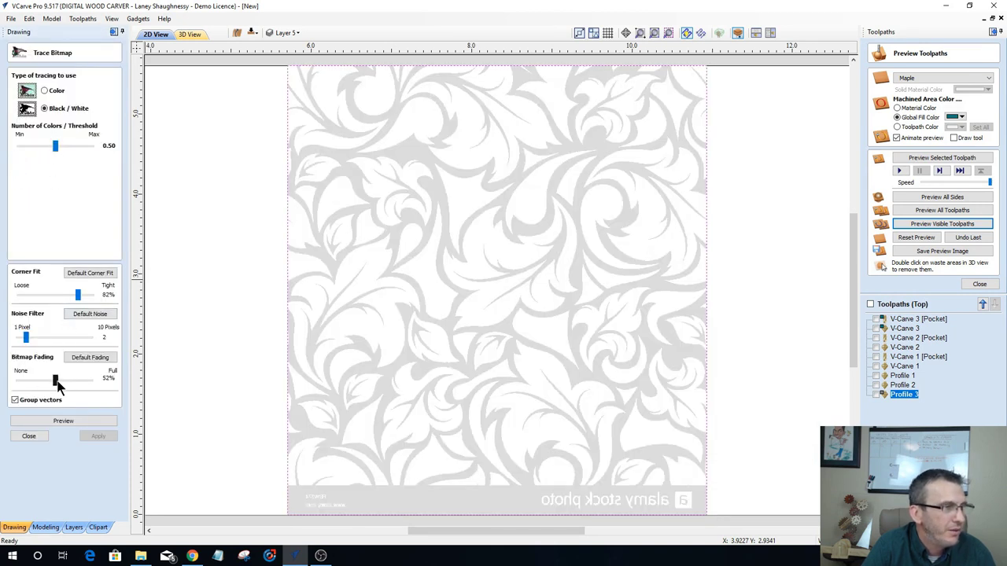
{"action": "left_click_drag", "start_coordinate": [55, 380], "coordinate": [5, 378]}
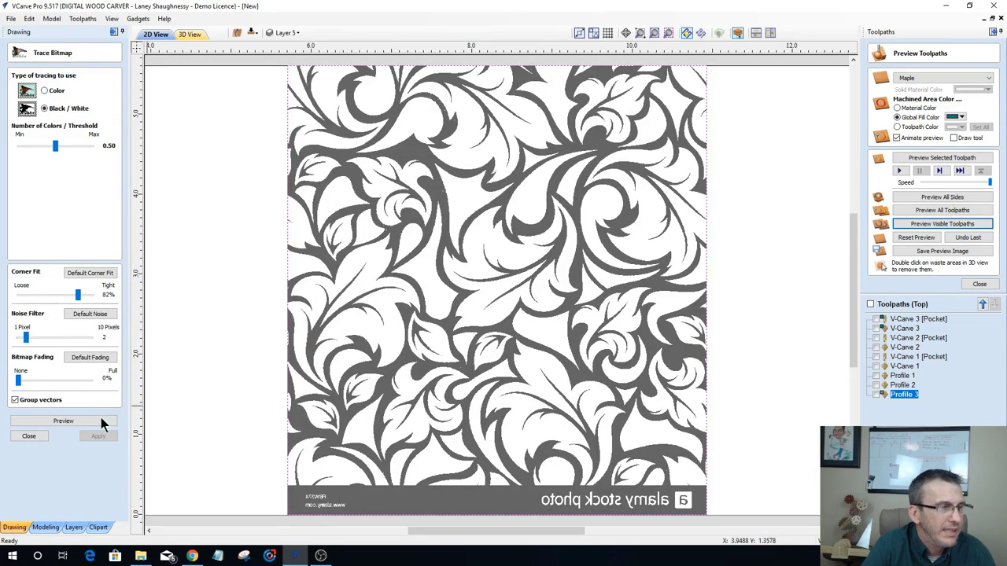
{"action": "left_click", "coordinate": [30, 437]}
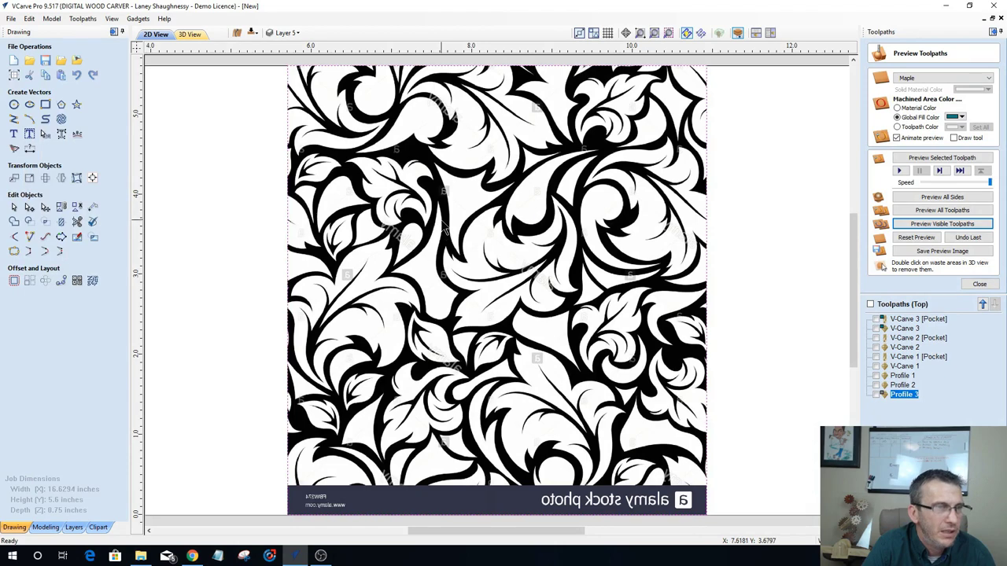
{"action": "left_click_drag", "start_coordinate": [445, 214], "coordinate": [753, 224]}
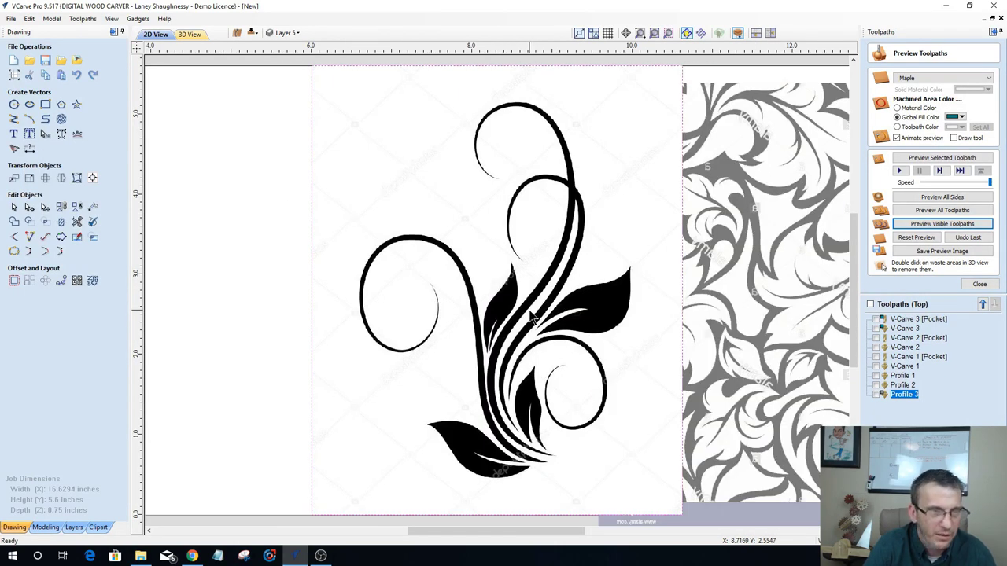
{"action": "key", "text": "Delete"}
{"action": "left_click", "coordinate": [705, 275]}
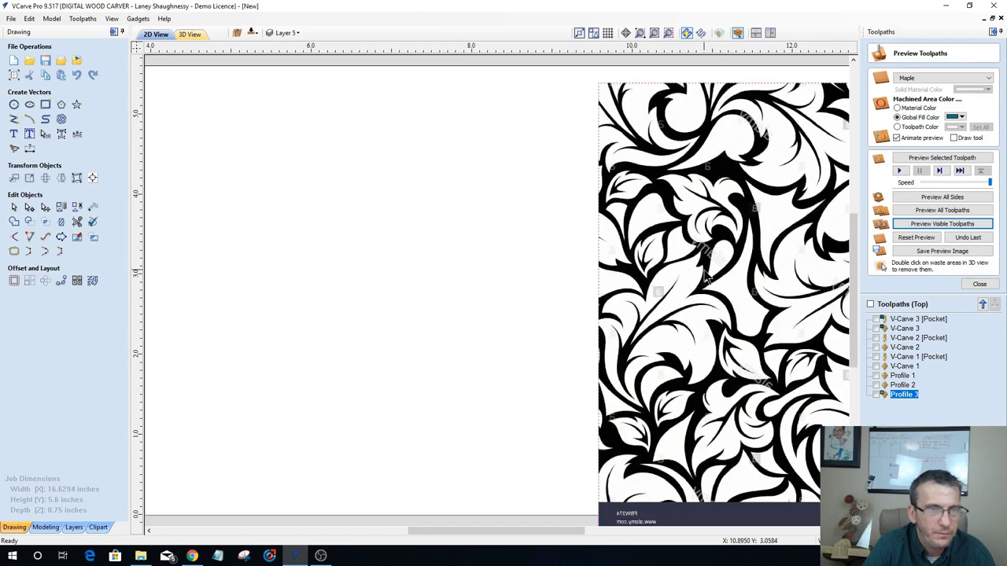
{"action": "left_click_drag", "start_coordinate": [705, 274], "coordinate": [383, 275]}
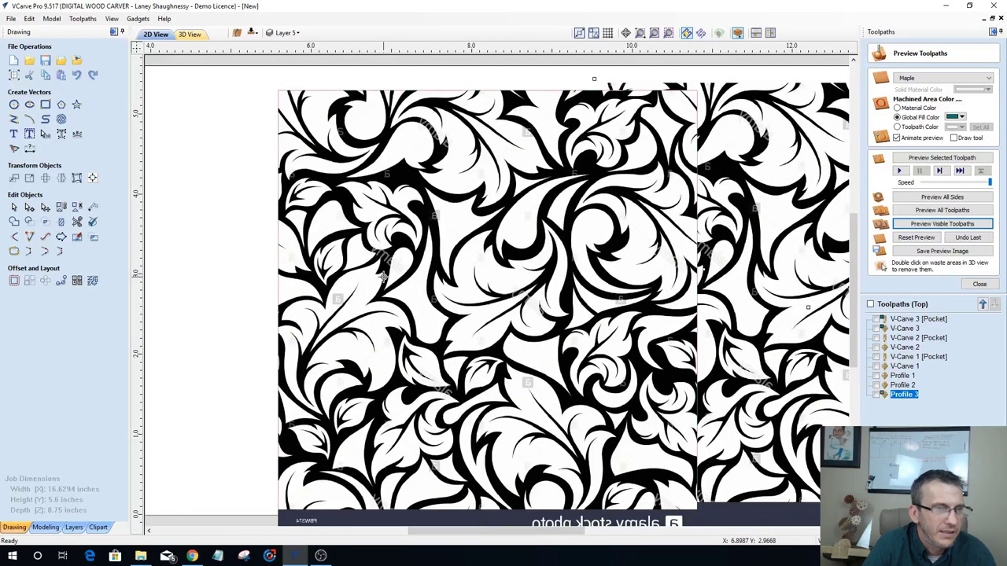
Step: Trace the pattern image with 0% fading and 0.75 threshold into vectors
{"action": "left_click", "coordinate": [14, 148]}
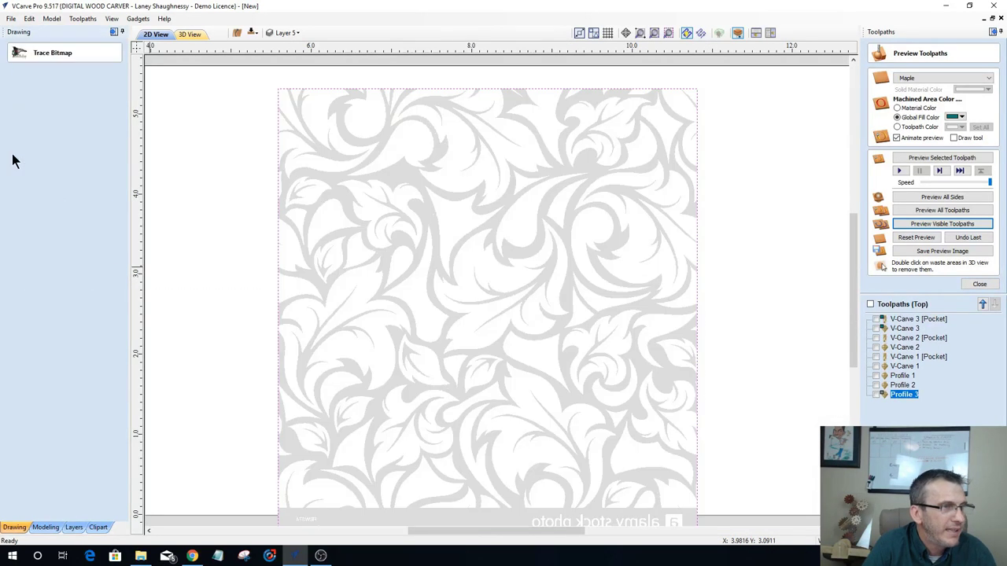
{"action": "left_click_drag", "start_coordinate": [55, 381], "coordinate": [4, 384]}
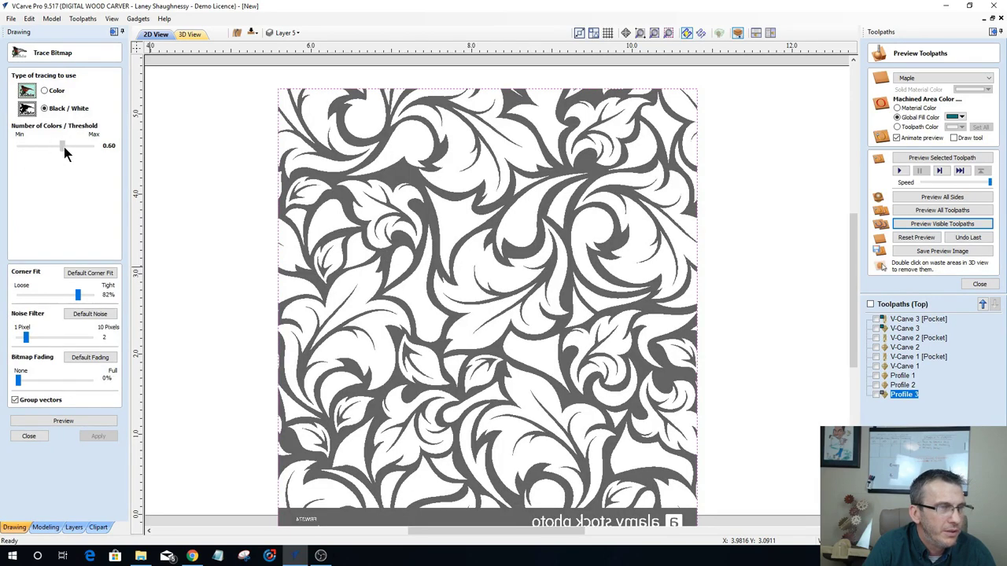
{"action": "left_click_drag", "start_coordinate": [64, 146], "coordinate": [76, 155]}
{"action": "left_click", "coordinate": [94, 421]}
{"action": "left_click", "coordinate": [70, 421]}
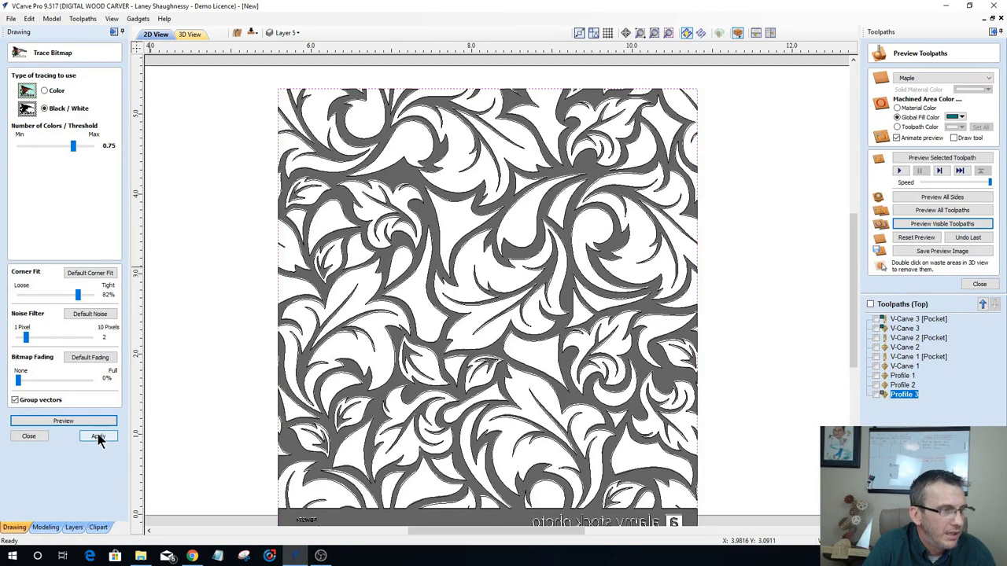
{"action": "left_click", "coordinate": [98, 437]}
{"action": "left_click", "coordinate": [28, 436]}
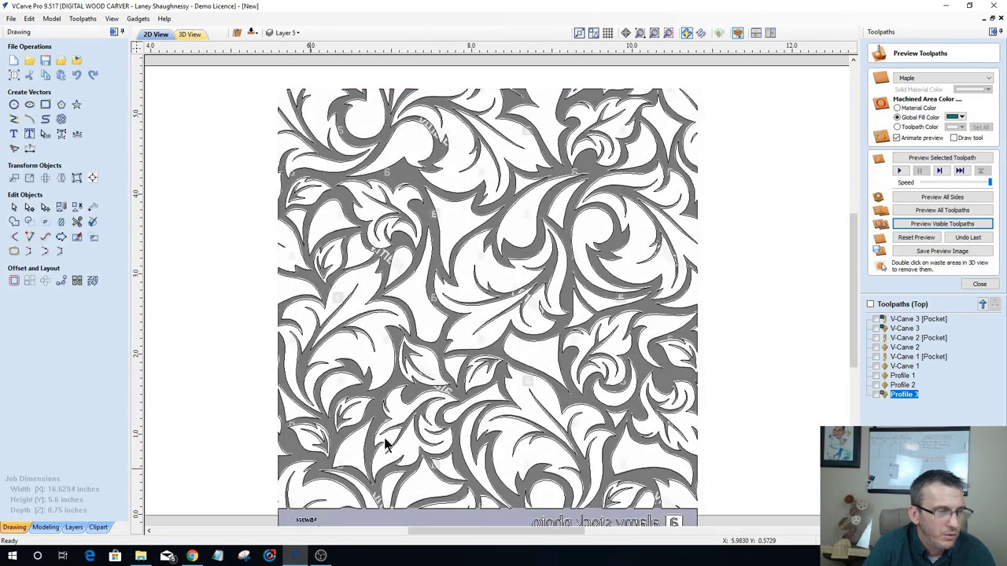
Step: Hide the layer holding the floral bitmap image
{"action": "scroll", "coordinate": [425, 417], "scroll_direction": "down", "scroll_amount": 2}
{"action": "scroll", "coordinate": [465, 393], "scroll_direction": "up", "scroll_amount": 5}
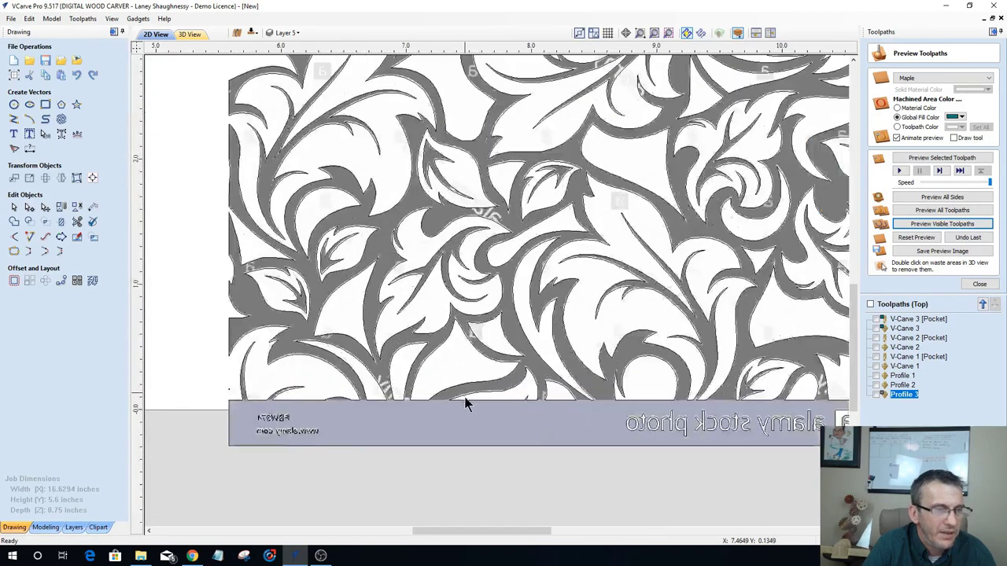
{"action": "scroll", "coordinate": [353, 409], "scroll_direction": "down", "scroll_amount": 2}
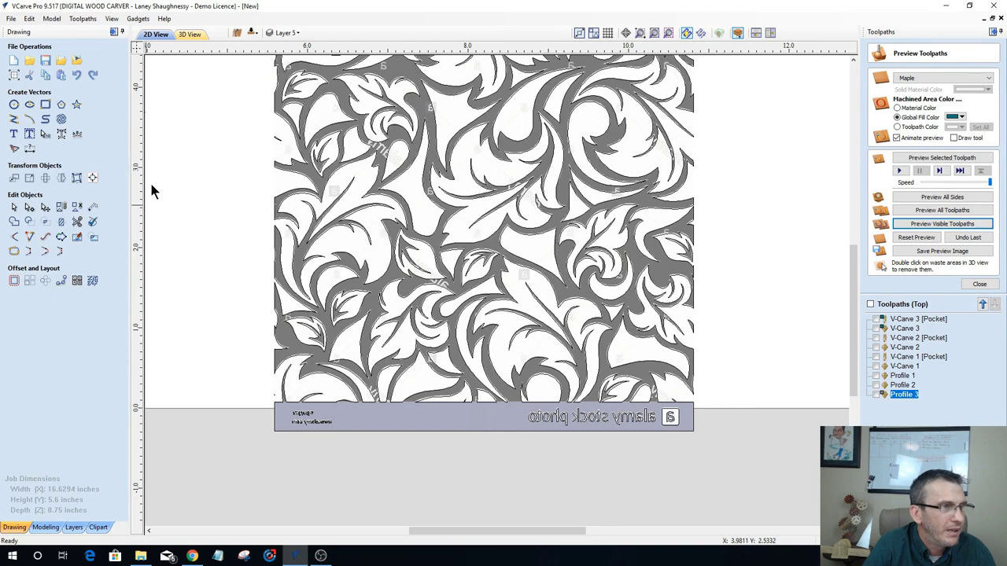
{"action": "left_click", "coordinate": [275, 33]}
{"action": "left_click", "coordinate": [284, 50]}
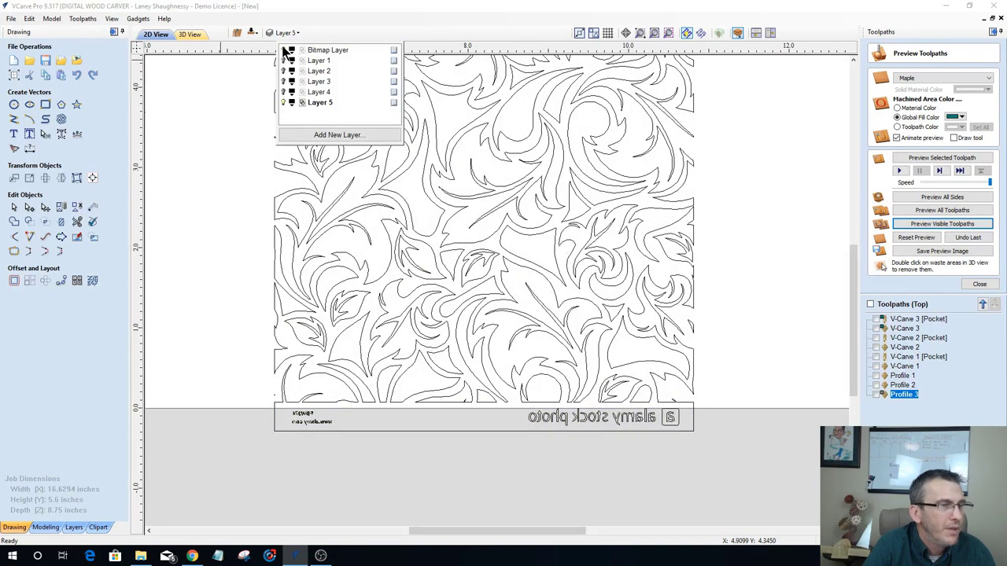
{"action": "left_click", "coordinate": [261, 424]}
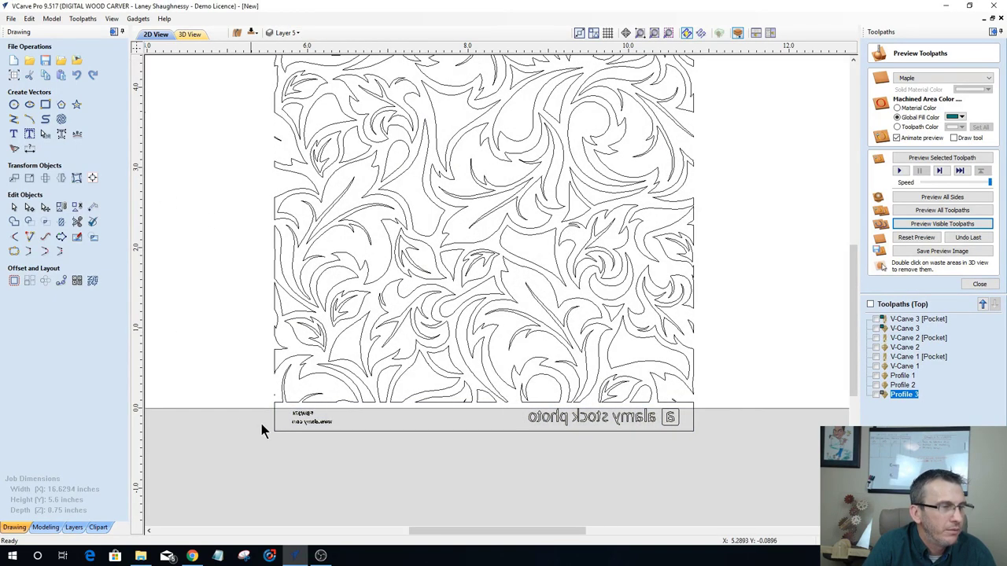
Step: Delete the stock-photo watermark text vectors from the bottom strip
{"action": "left_click", "coordinate": [275, 424]}
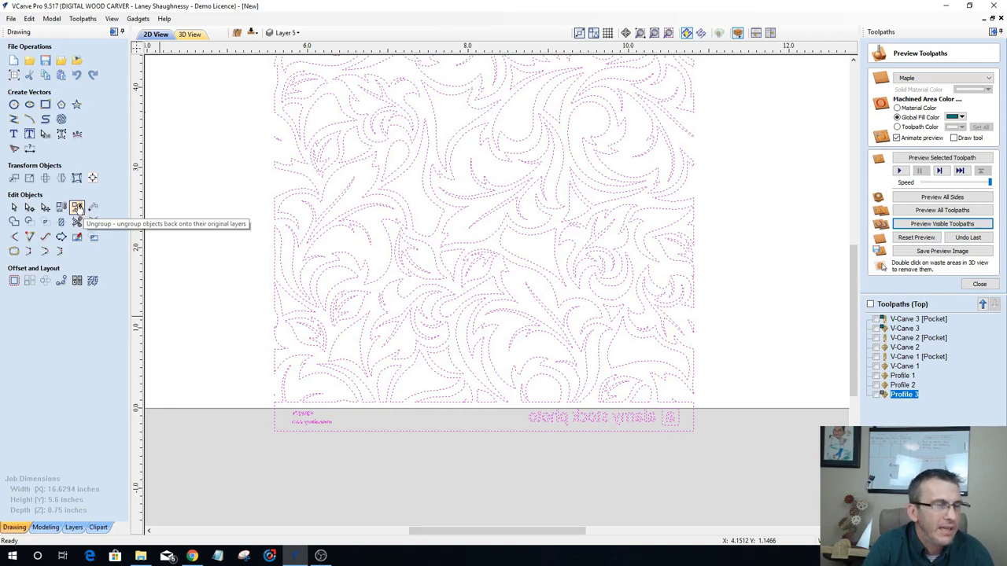
{"action": "left_click", "coordinate": [715, 450]}
{"action": "key", "text": "Delete"}
{"action": "scroll", "coordinate": [643, 436], "scroll_direction": "up", "scroll_amount": 1}
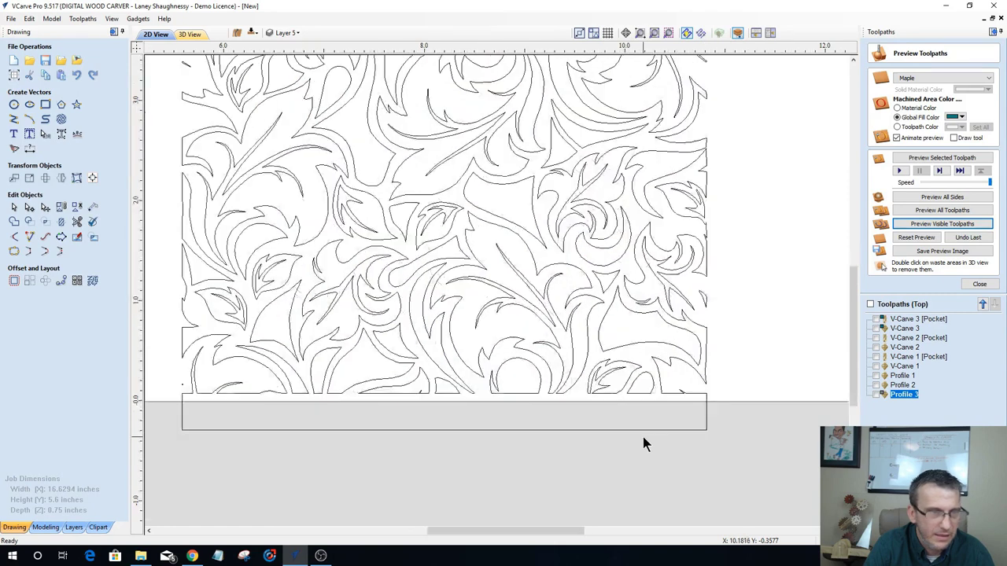
{"action": "left_click", "coordinate": [604, 431]}
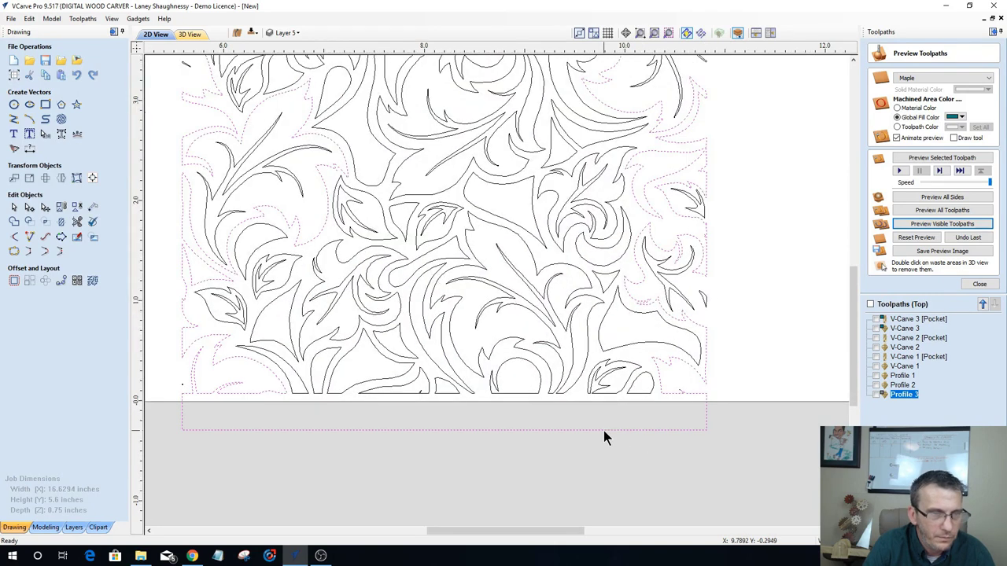
{"action": "scroll", "coordinate": [667, 417], "scroll_direction": "up", "scroll_amount": 2}
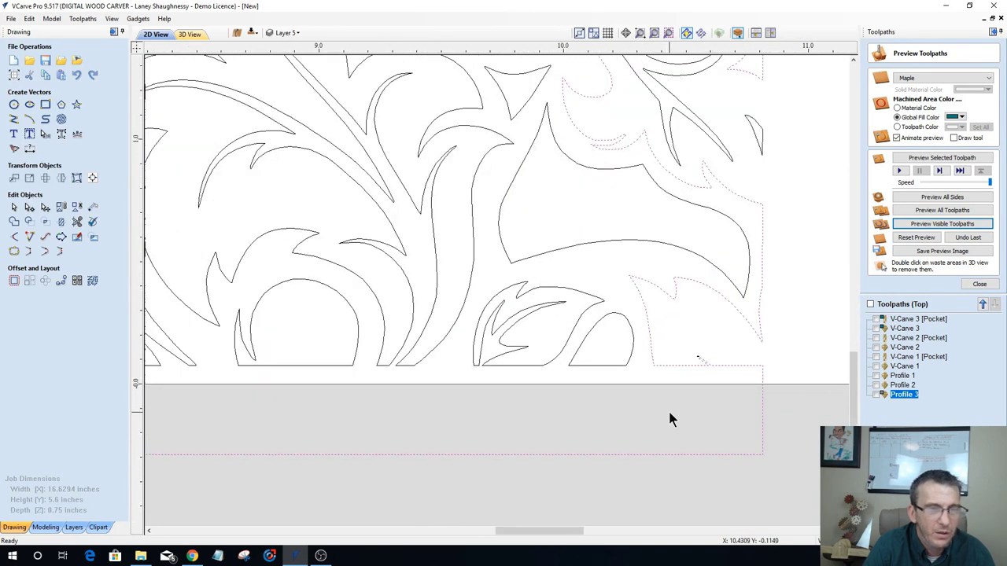
{"action": "scroll", "coordinate": [698, 370], "scroll_direction": "down", "scroll_amount": 3}
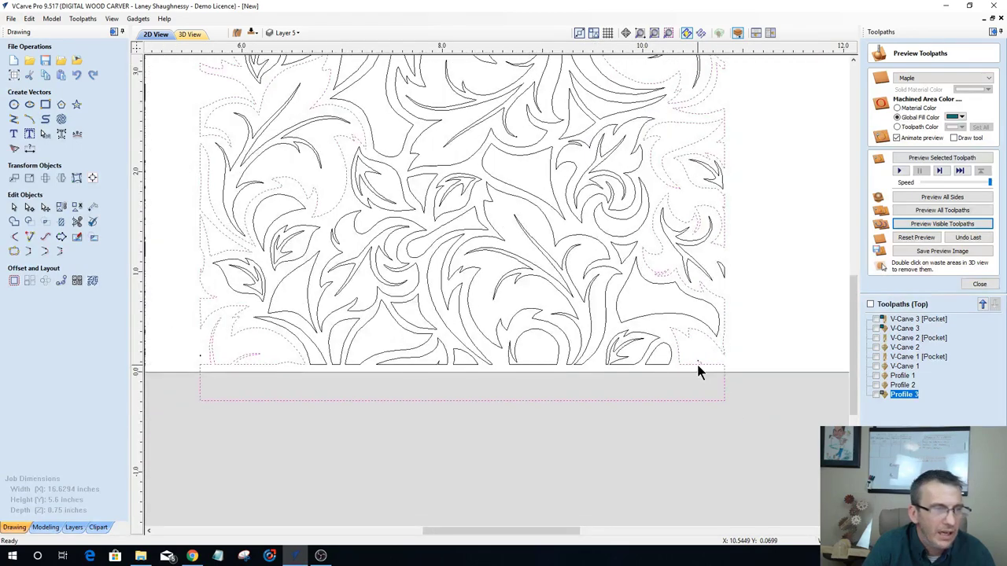
{"action": "scroll", "coordinate": [209, 394], "scroll_direction": "up", "scroll_amount": 3}
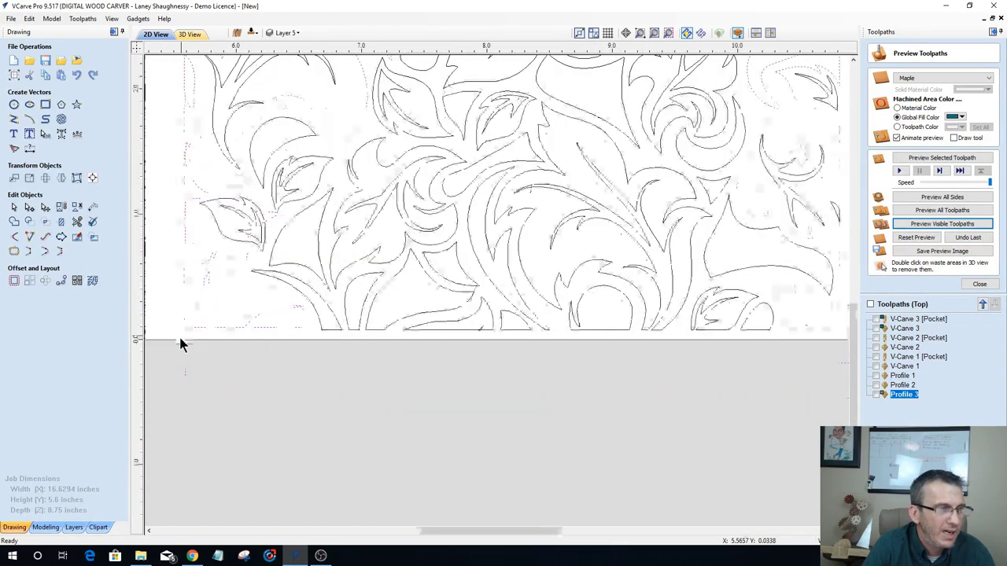
{"action": "scroll", "coordinate": [181, 344], "scroll_direction": "down", "scroll_amount": 3}
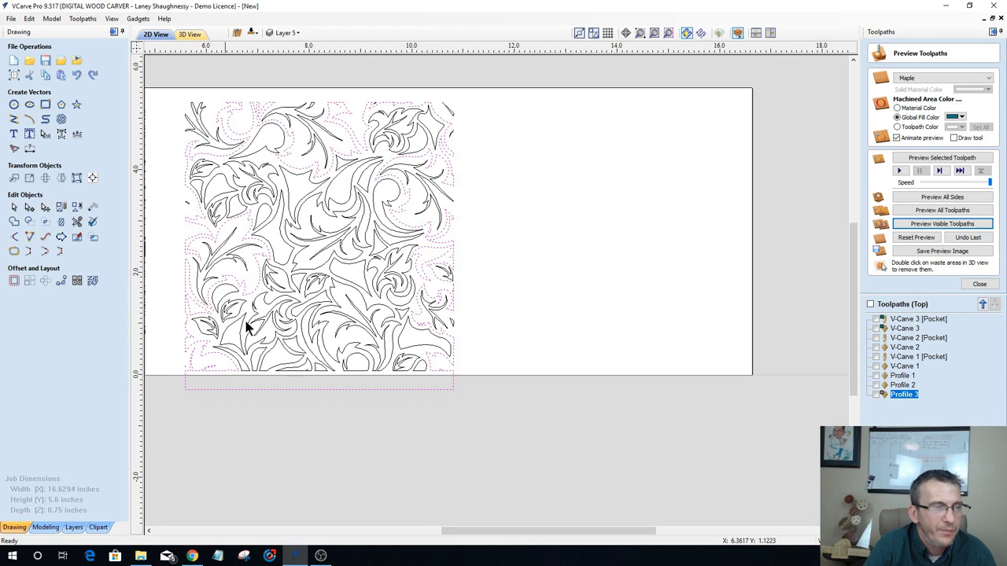
{"action": "scroll", "coordinate": [354, 342], "scroll_direction": "down", "scroll_amount": 2}
{"action": "scroll", "coordinate": [324, 285], "scroll_direction": "down", "scroll_amount": 2}
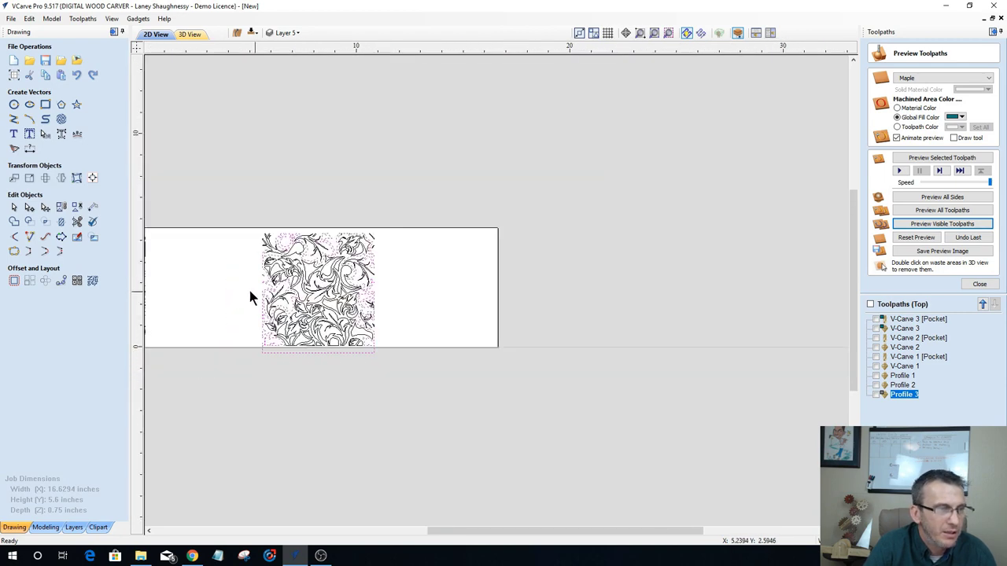
{"action": "scroll", "coordinate": [314, 339], "scroll_direction": "up", "scroll_amount": 2}
{"action": "scroll", "coordinate": [405, 354], "scroll_direction": "down", "scroll_amount": 1}
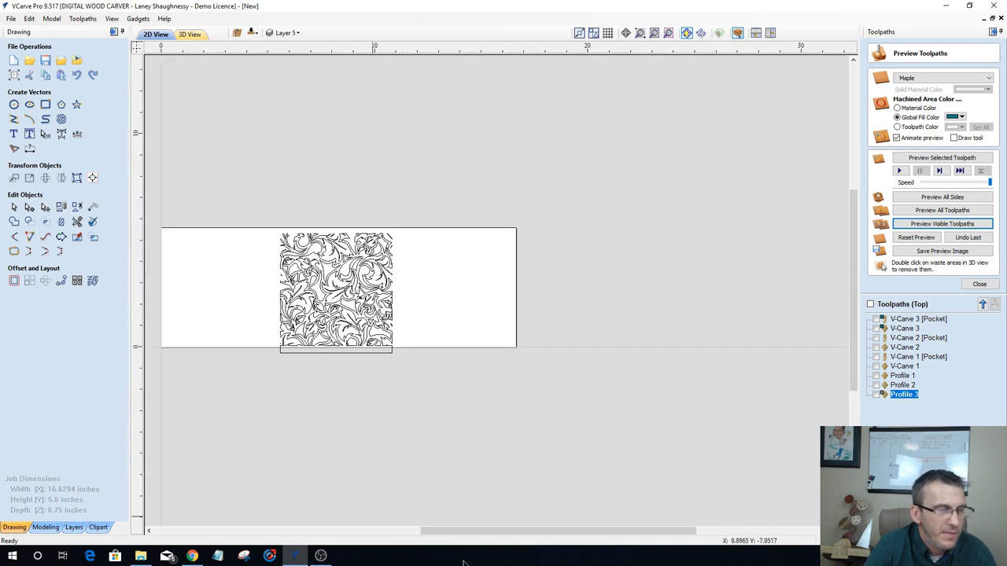
Step: Select all vectors, nudge the floral tile to the board's left edge, then reselect it
{"action": "left_click_drag", "start_coordinate": [482, 532], "coordinate": [435, 533]}
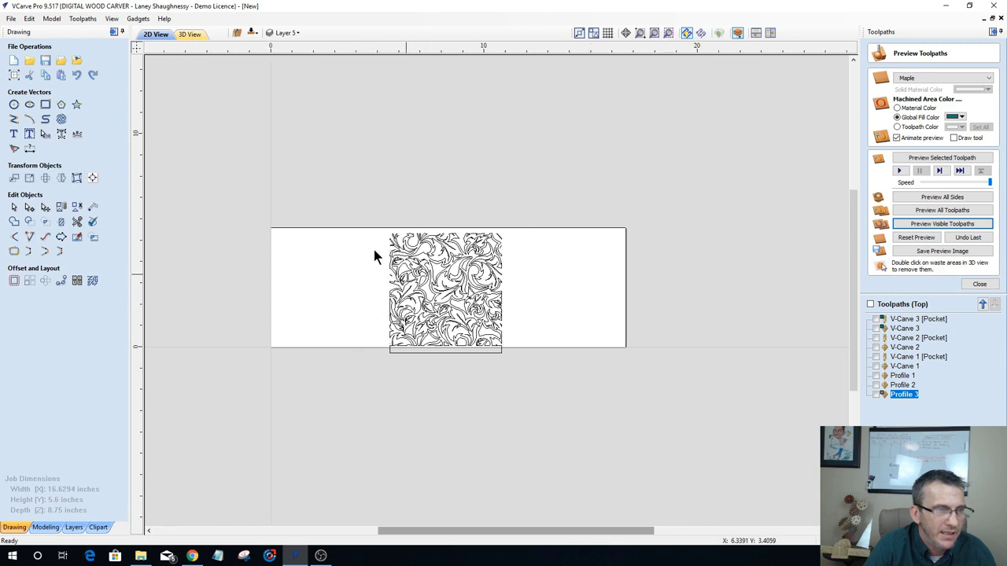
{"action": "key", "text": "ctrl+a"}
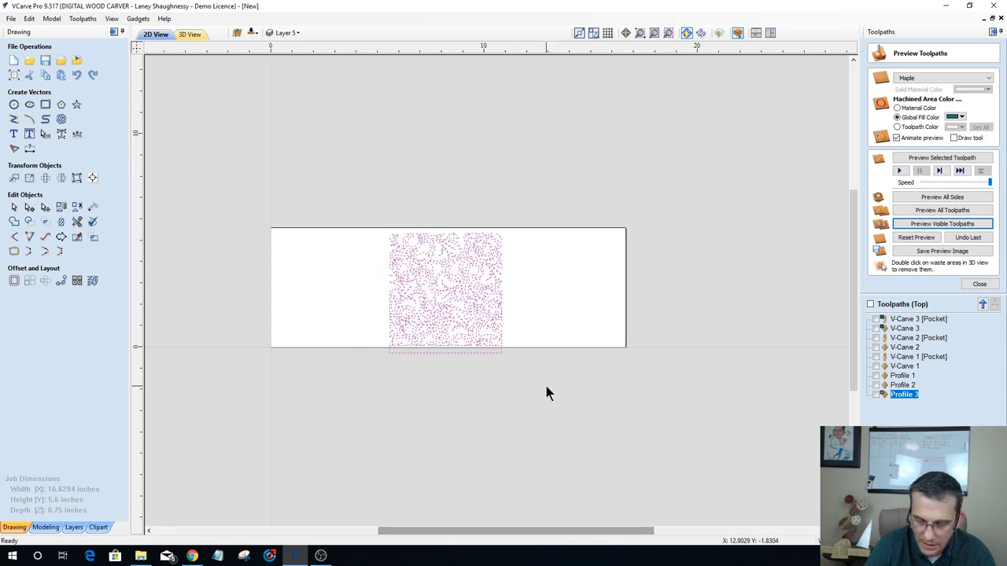
{"action": "key", "text": "Left"}
{"action": "key", "text": "Left"}
{"action": "key", "text": "Left"}
{"action": "key", "text": "Left"}
{"action": "key", "text": "Left"}
{"action": "key", "text": "Left"}
{"action": "key", "text": "Left"}
{"action": "key", "text": "Left"}
{"action": "key", "text": "Left"}
{"action": "key", "text": "Left"}
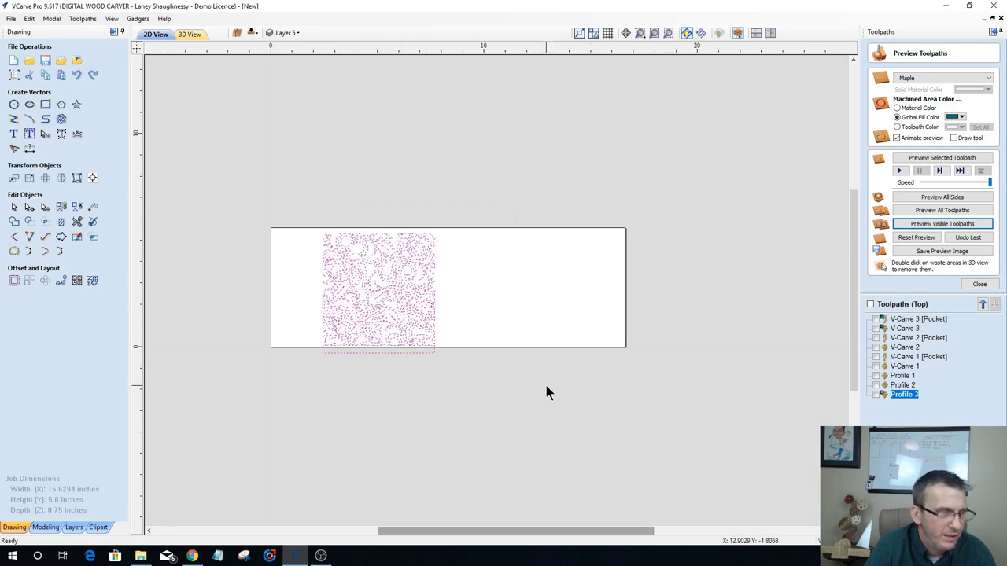
{"action": "key", "text": "Left"}
{"action": "key", "text": "Left"}
{"action": "key", "text": "Left"}
{"action": "key", "text": "Left"}
{"action": "key", "text": "Left"}
{"action": "key", "text": "Left"}
{"action": "key", "text": "Left"}
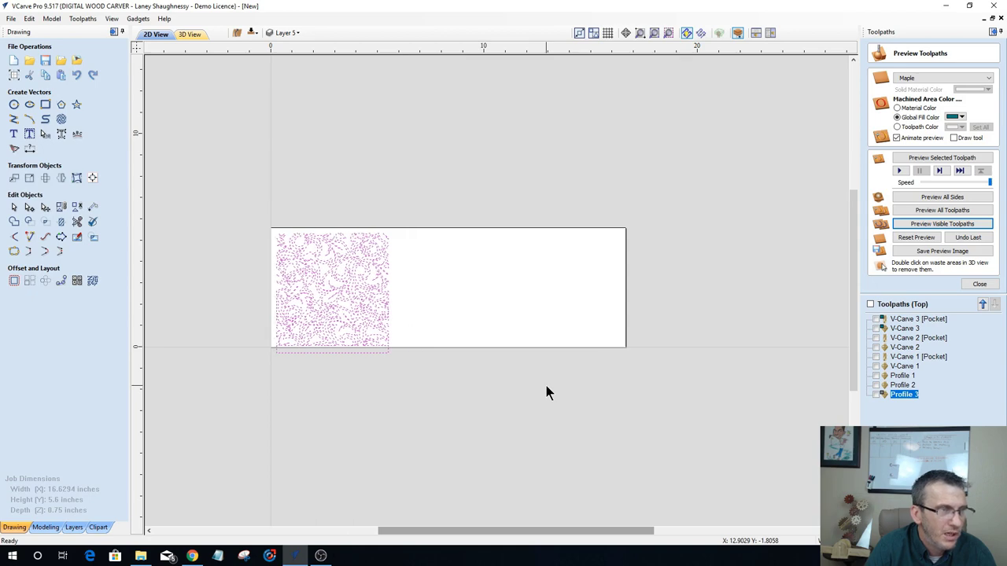
{"action": "scroll", "coordinate": [274, 321], "scroll_direction": "up", "scroll_amount": 2}
{"action": "scroll", "coordinate": [319, 313], "scroll_direction": "up", "scroll_amount": 1}
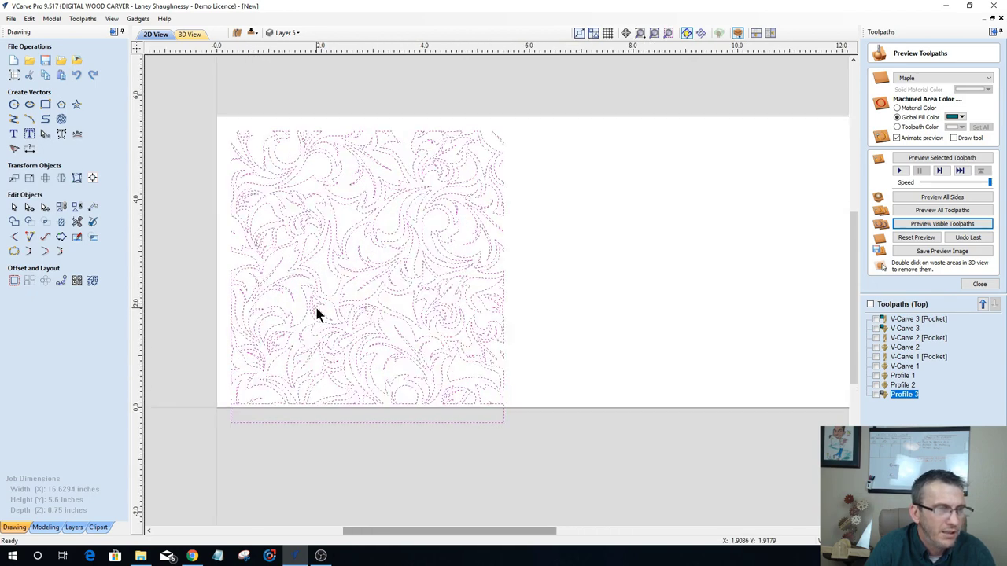
{"action": "scroll", "coordinate": [274, 301], "scroll_direction": "down", "scroll_amount": 1}
{"action": "scroll", "coordinate": [276, 298], "scroll_direction": "down", "scroll_amount": 1}
{"action": "scroll", "coordinate": [420, 296], "scroll_direction": "up", "scroll_amount": 1}
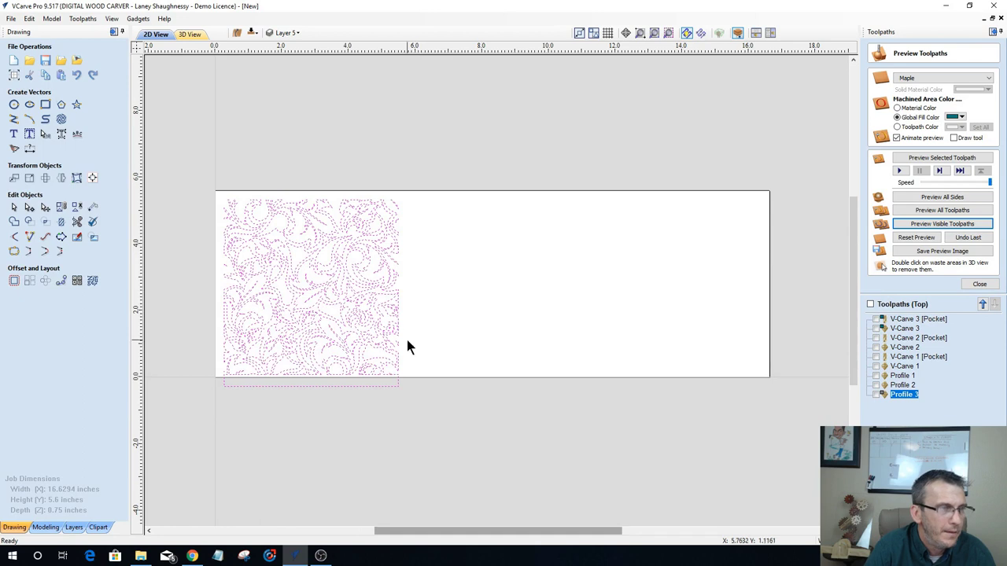
{"action": "scroll", "coordinate": [397, 330], "scroll_direction": "up", "scroll_amount": 1}
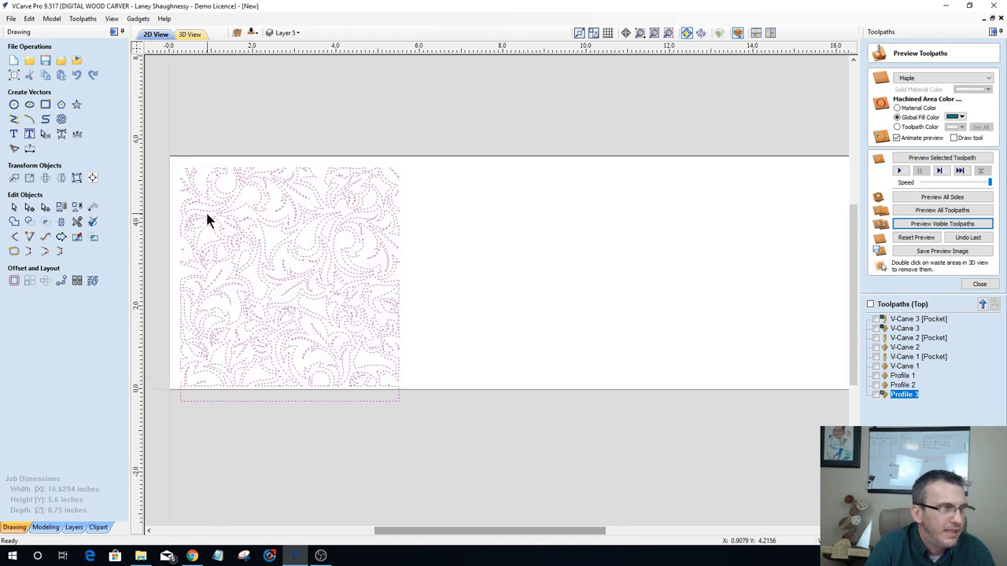
{"action": "left_click", "coordinate": [184, 187]}
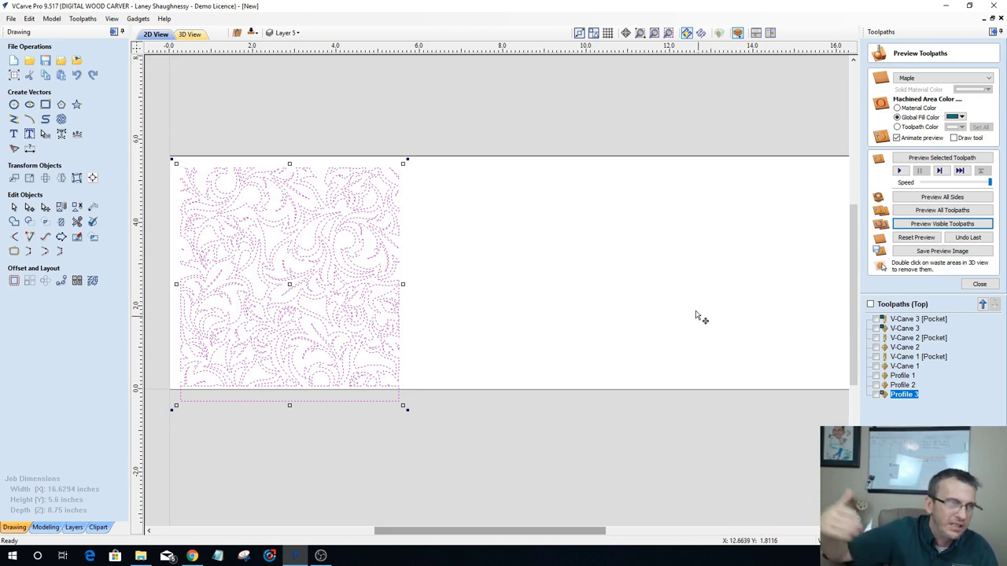
Step: Configure Array Copy for 1 row, 3 columns, Gap spacing with X 0 and Y 0
{"action": "left_click", "coordinate": [28, 284]}
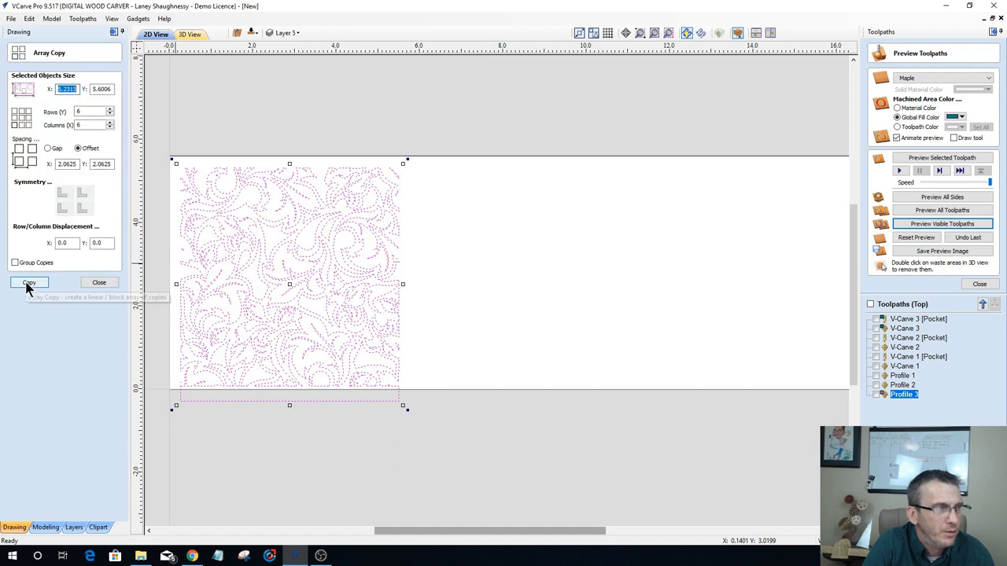
{"action": "double_click", "coordinate": [84, 112]}
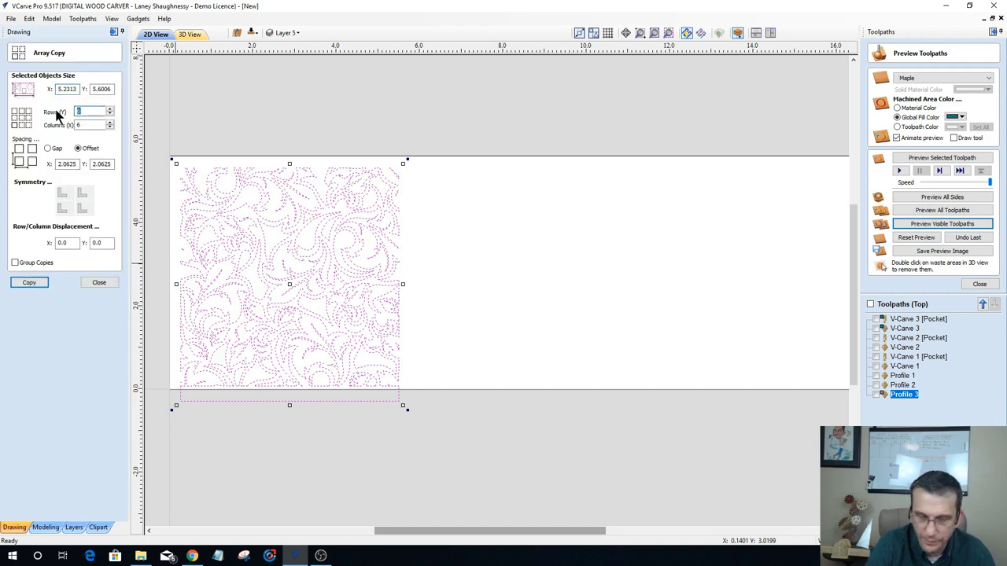
{"action": "scroll", "coordinate": [292, 259], "scroll_direction": "down", "scroll_amount": 2}
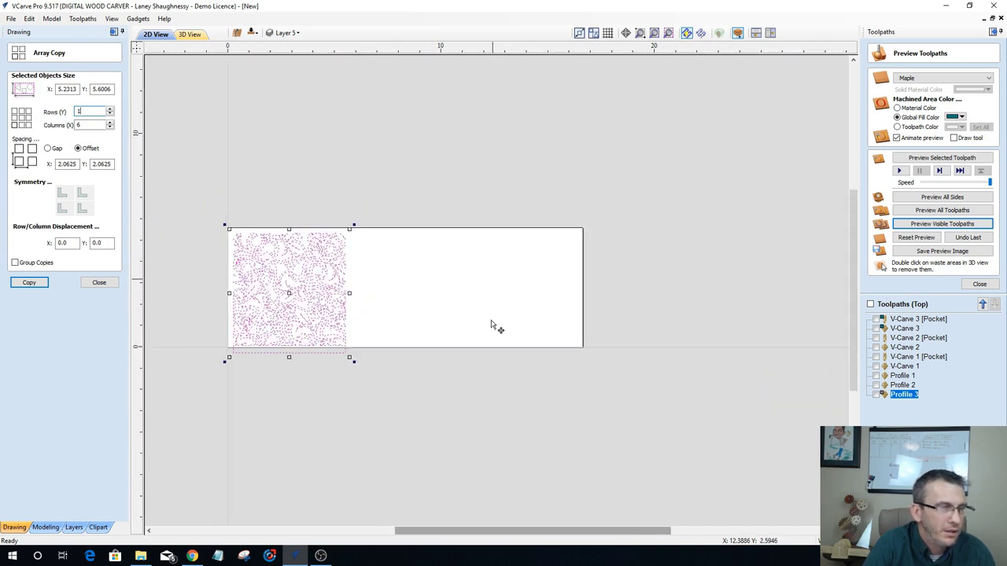
{"action": "key", "text": "Tab"}
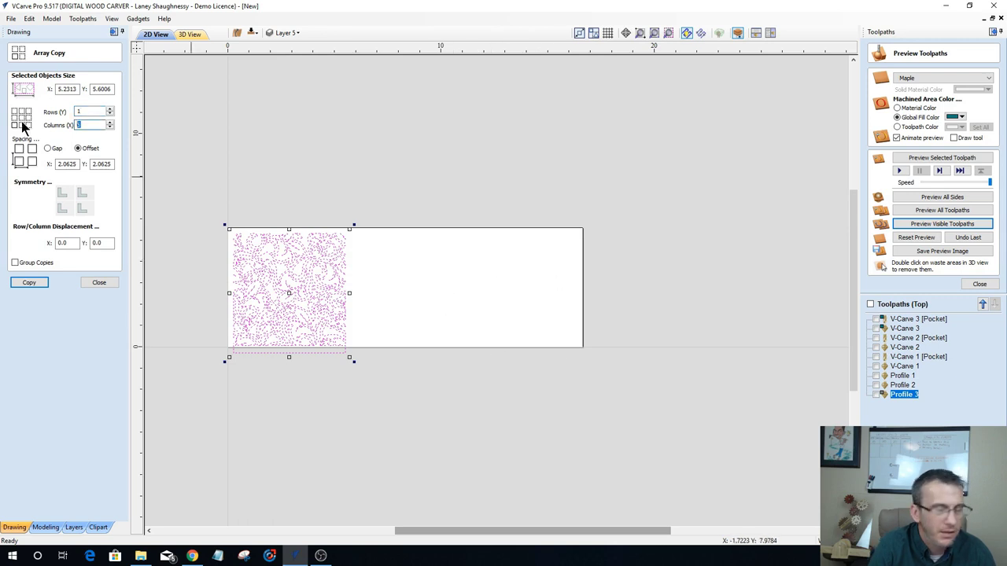
{"action": "type", "text": "3"}
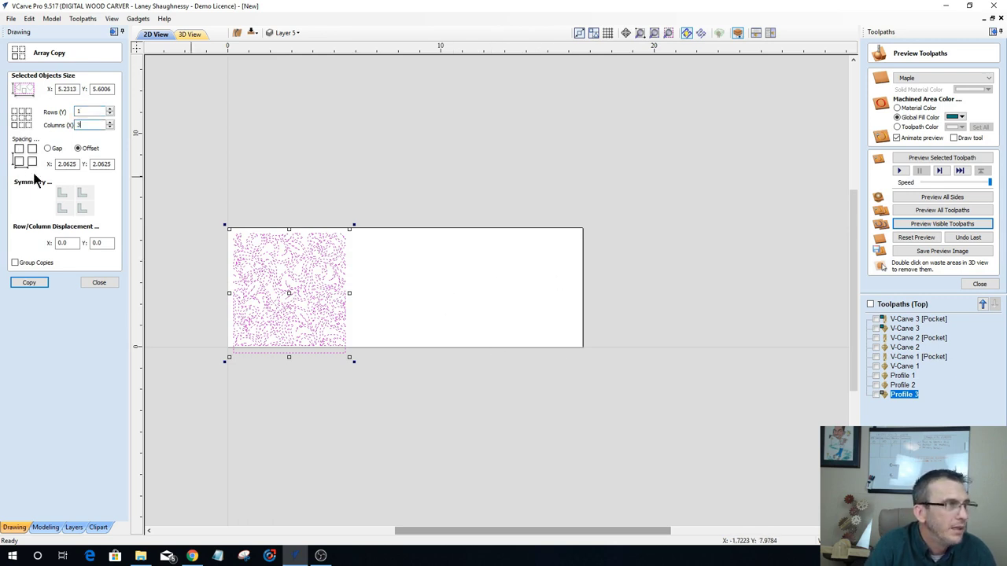
{"action": "key", "text": "Tab"}
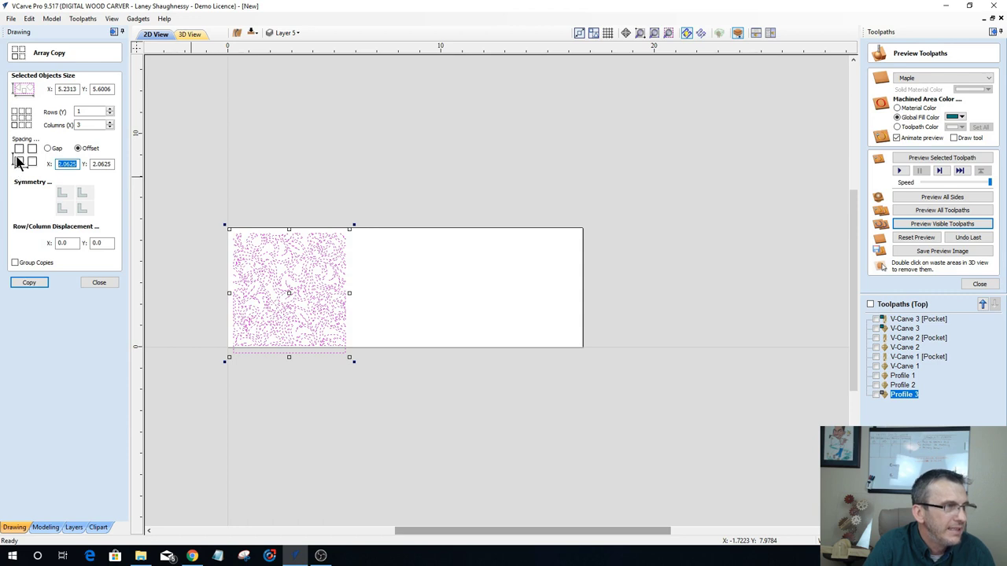
{"action": "left_click", "coordinate": [47, 148]}
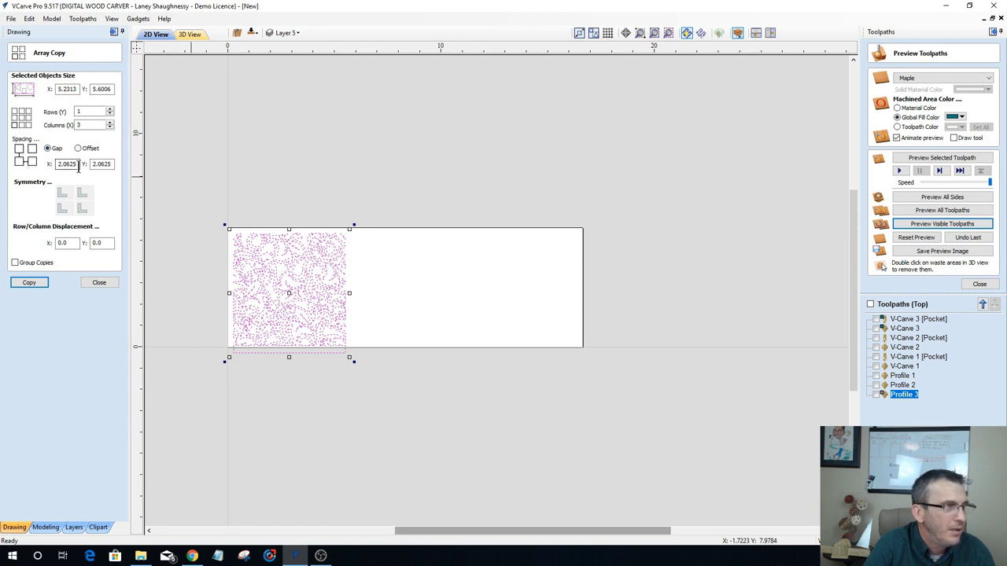
{"action": "double_click", "coordinate": [78, 164]}
{"action": "type", "text": "0"}
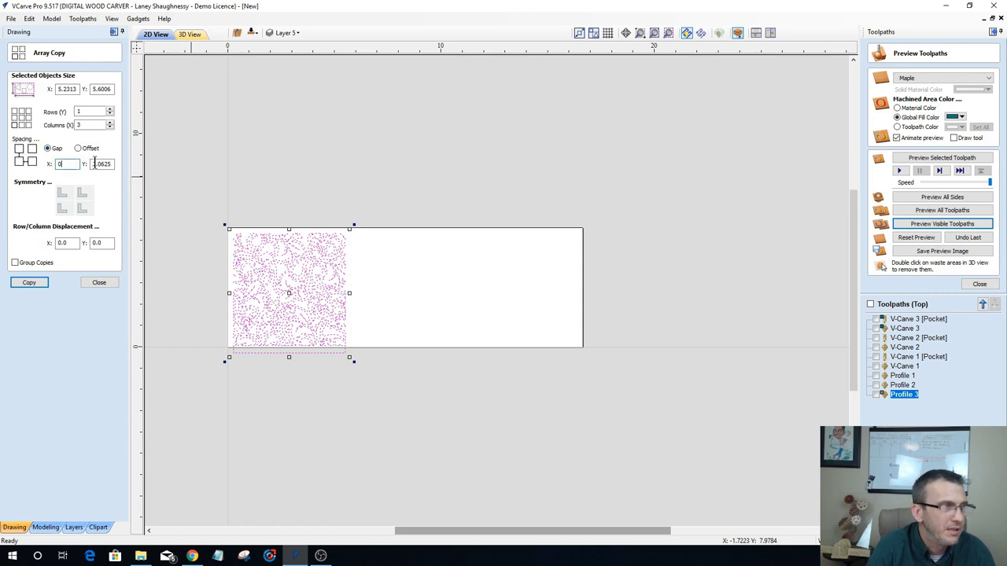
{"action": "key", "text": "Tab"}
{"action": "type", "text": "0"}
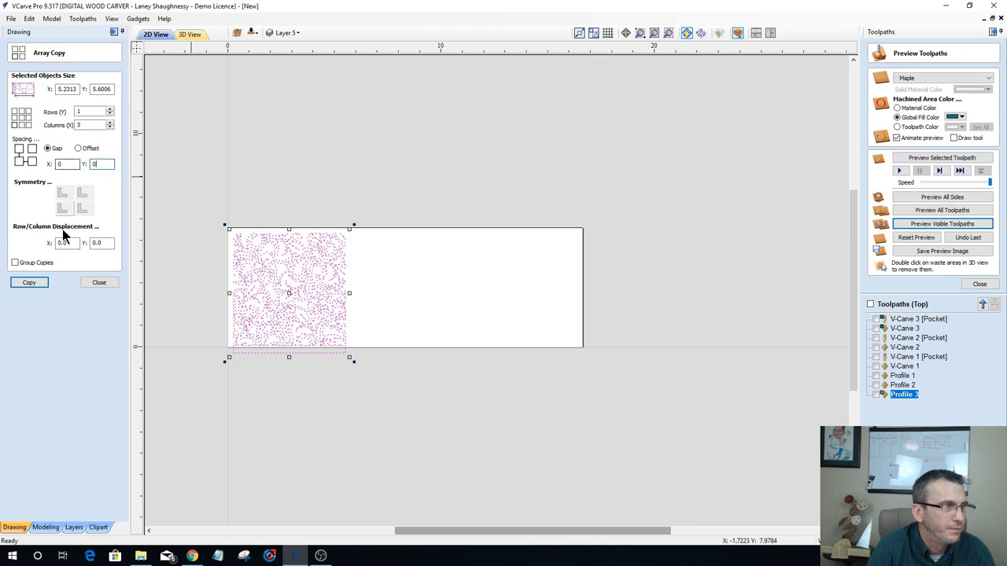
Step: Array the floral tile into three side-by-side copies and close the array copy settings
{"action": "left_click", "coordinate": [28, 283]}
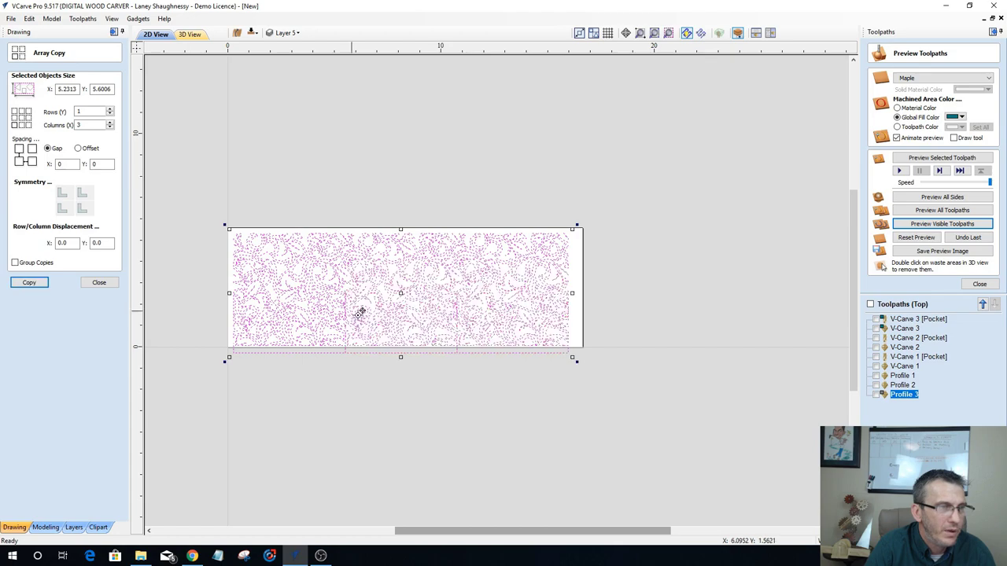
{"action": "scroll", "coordinate": [252, 299], "scroll_direction": "up", "scroll_amount": 2}
{"action": "scroll", "coordinate": [315, 298], "scroll_direction": "up", "scroll_amount": 2}
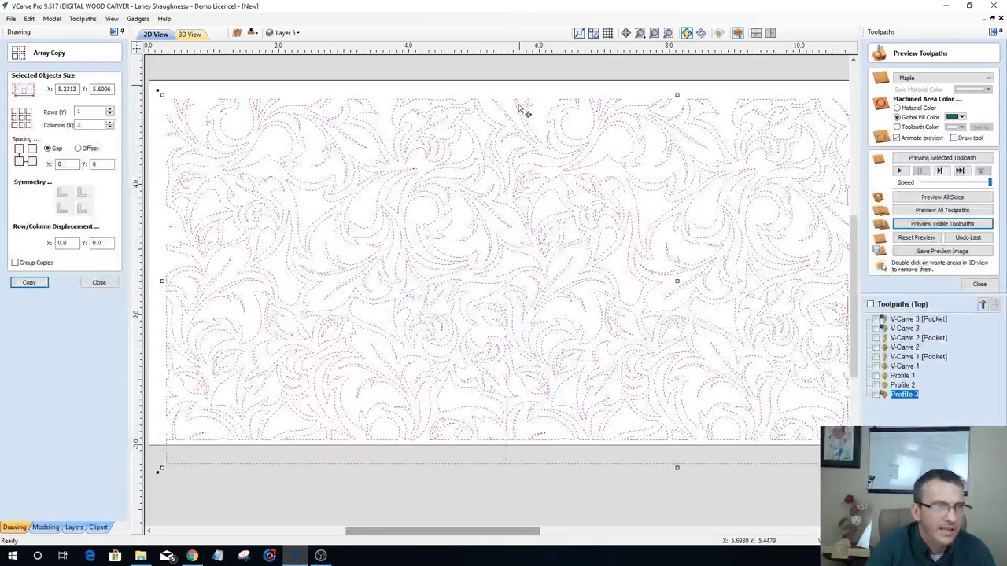
{"action": "scroll", "coordinate": [510, 275], "scroll_direction": "up", "scroll_amount": 5}
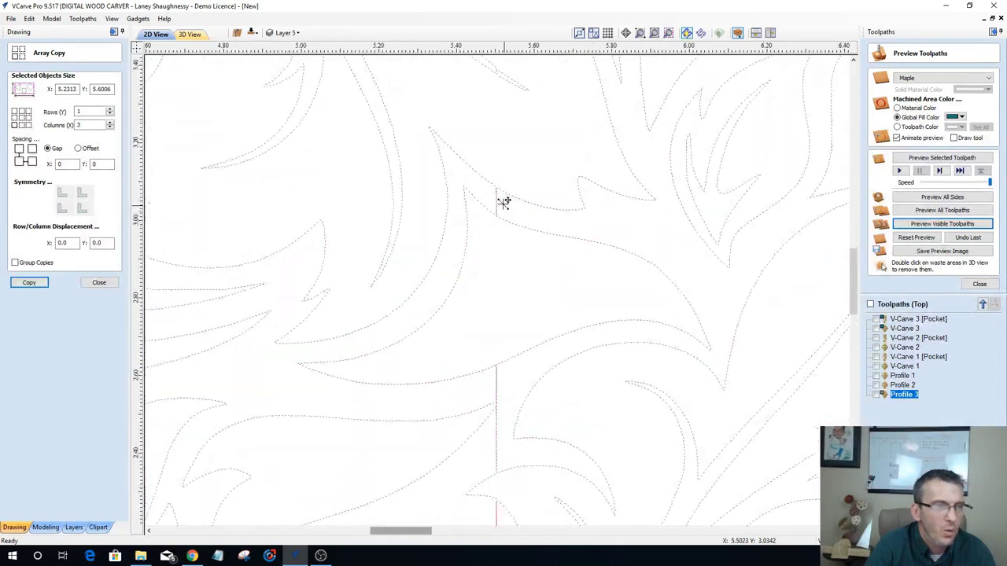
{"action": "scroll", "coordinate": [502, 224], "scroll_direction": "up", "scroll_amount": 2}
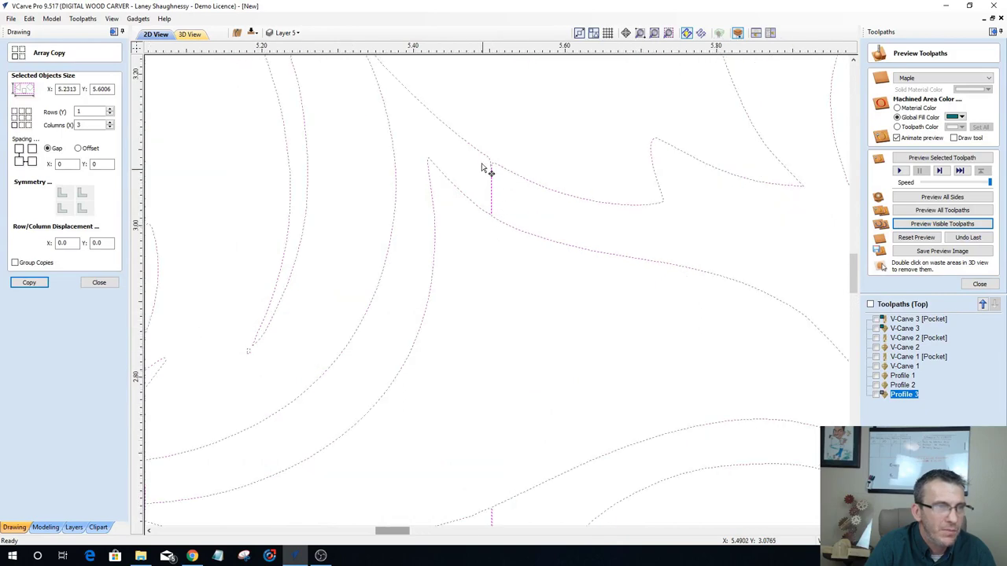
{"action": "scroll", "coordinate": [484, 167], "scroll_direction": "up", "scroll_amount": 2}
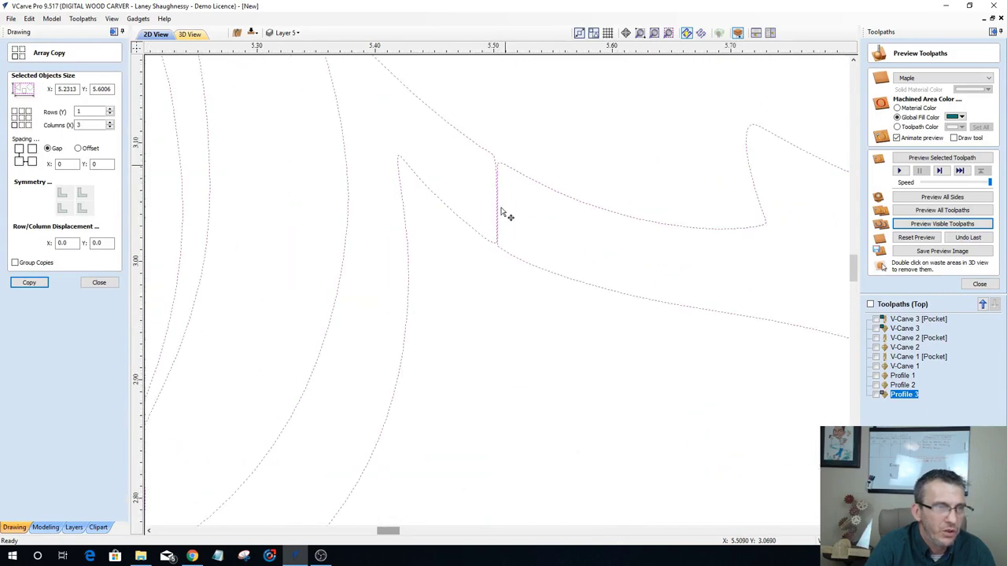
{"action": "scroll", "coordinate": [498, 242], "scroll_direction": "down", "scroll_amount": 9}
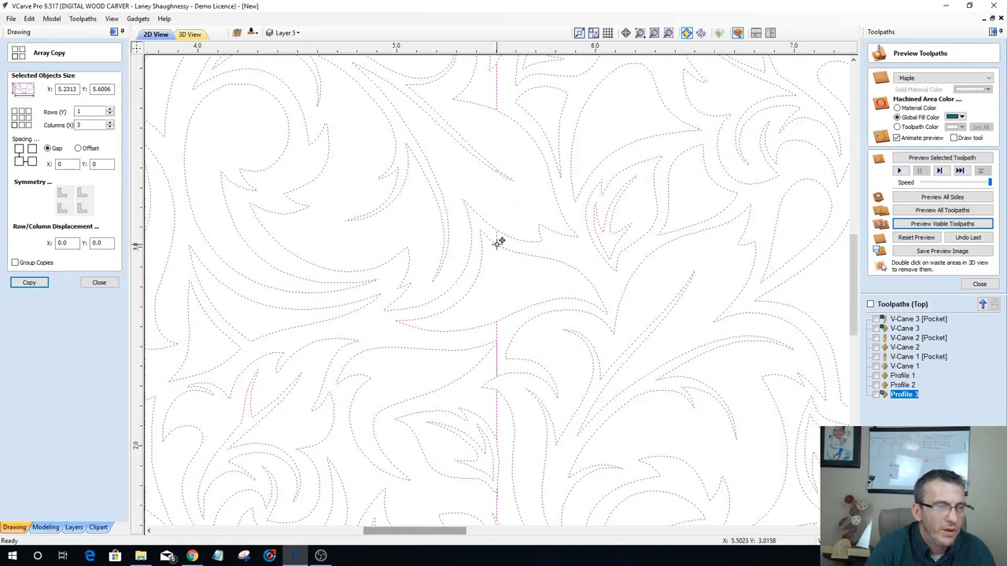
{"action": "scroll", "coordinate": [498, 242], "scroll_direction": "down", "scroll_amount": 3}
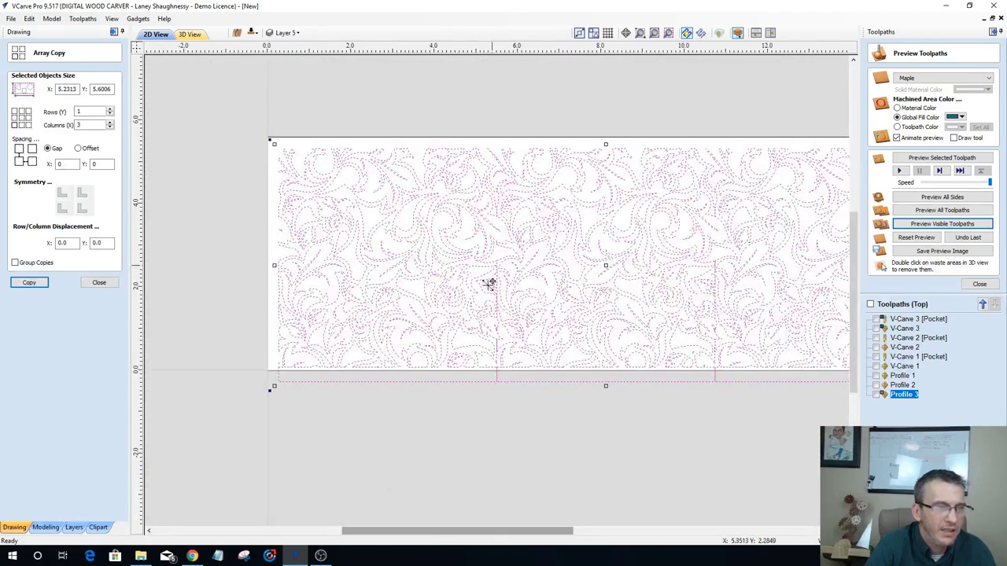
{"action": "left_click", "coordinate": [95, 283]}
Step: Zoom in on the tile joins, select the piece right of the seam, then clear the selection
{"action": "scroll", "coordinate": [502, 370], "scroll_direction": "up", "scroll_amount": 5}
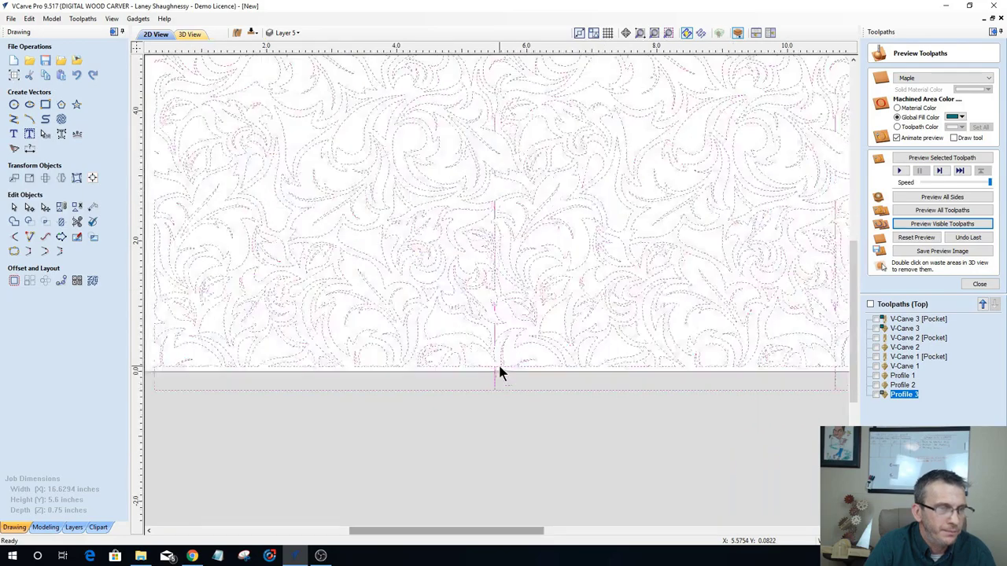
{"action": "scroll", "coordinate": [499, 367], "scroll_direction": "down", "scroll_amount": 5}
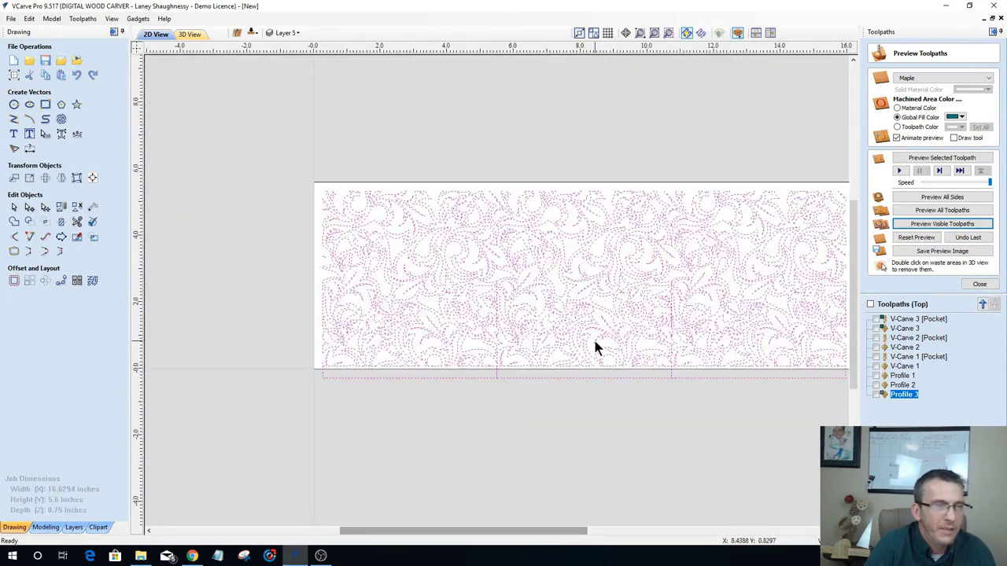
{"action": "scroll", "coordinate": [594, 345], "scroll_direction": "down", "scroll_amount": 1}
{"action": "scroll", "coordinate": [588, 322], "scroll_direction": "up", "scroll_amount": 2}
{"action": "scroll", "coordinate": [588, 316], "scroll_direction": "up", "scroll_amount": 1}
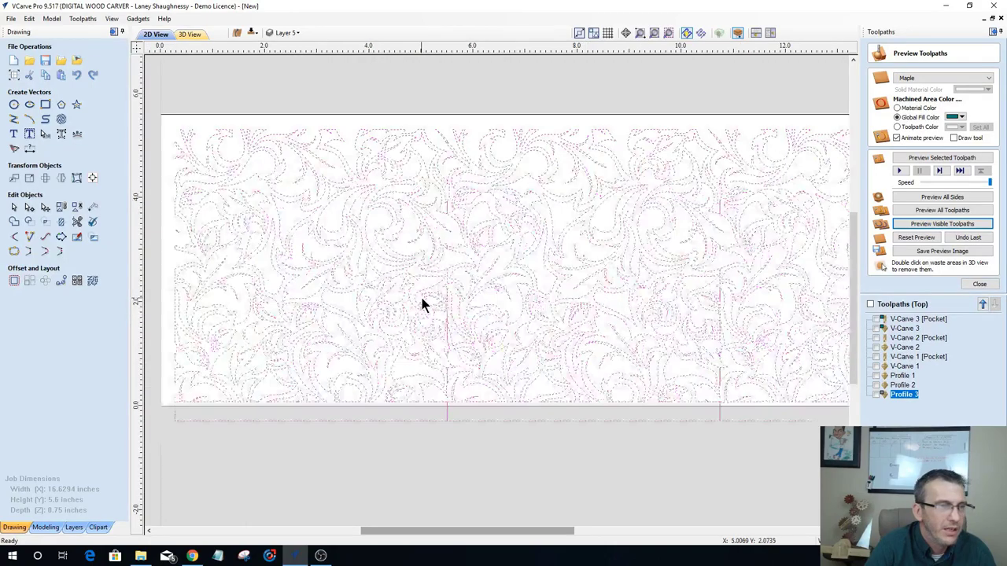
{"action": "scroll", "coordinate": [427, 296], "scroll_direction": "up", "scroll_amount": 2}
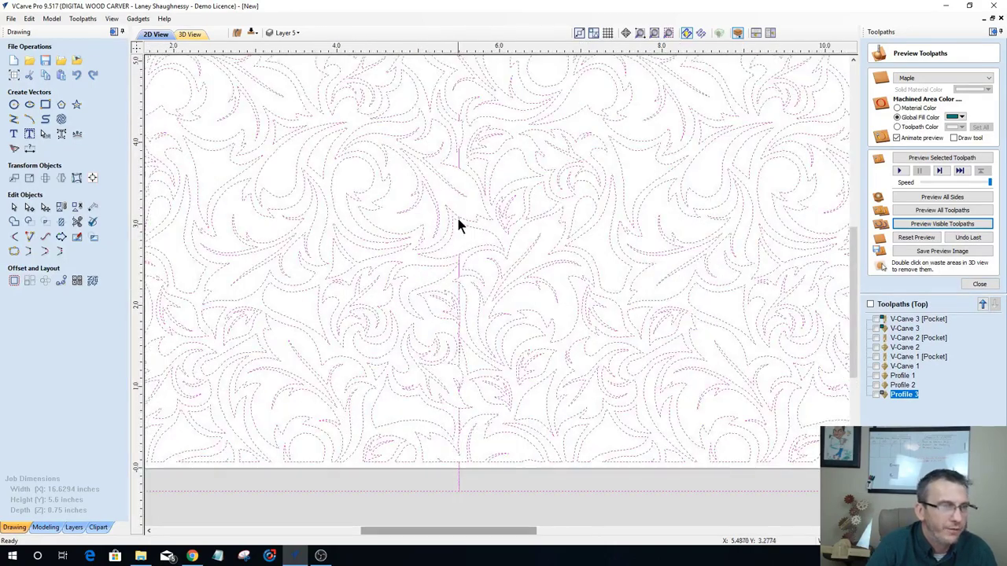
{"action": "scroll", "coordinate": [407, 380], "scroll_direction": "up", "scroll_amount": 1}
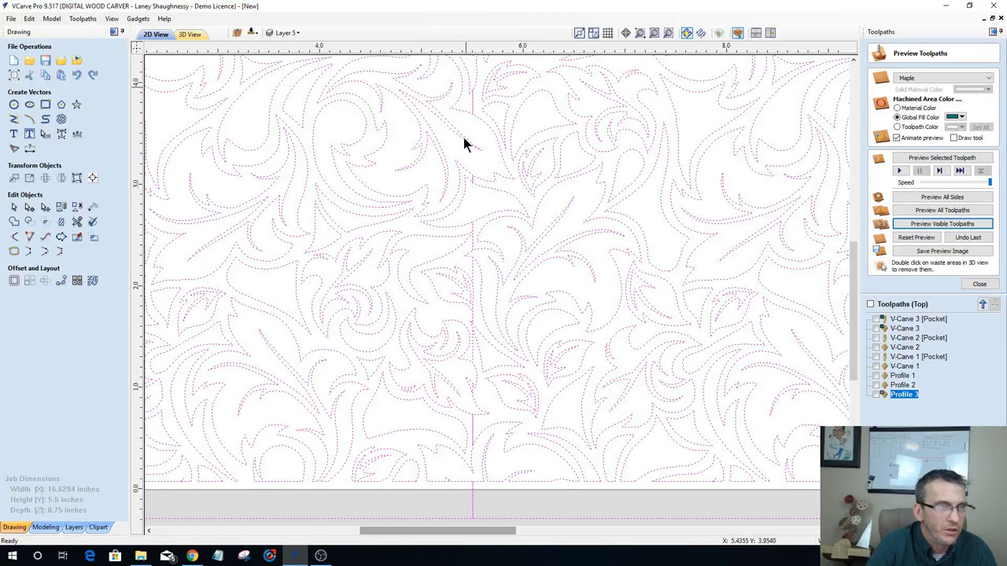
{"action": "scroll", "coordinate": [463, 144], "scroll_direction": "up", "scroll_amount": 5}
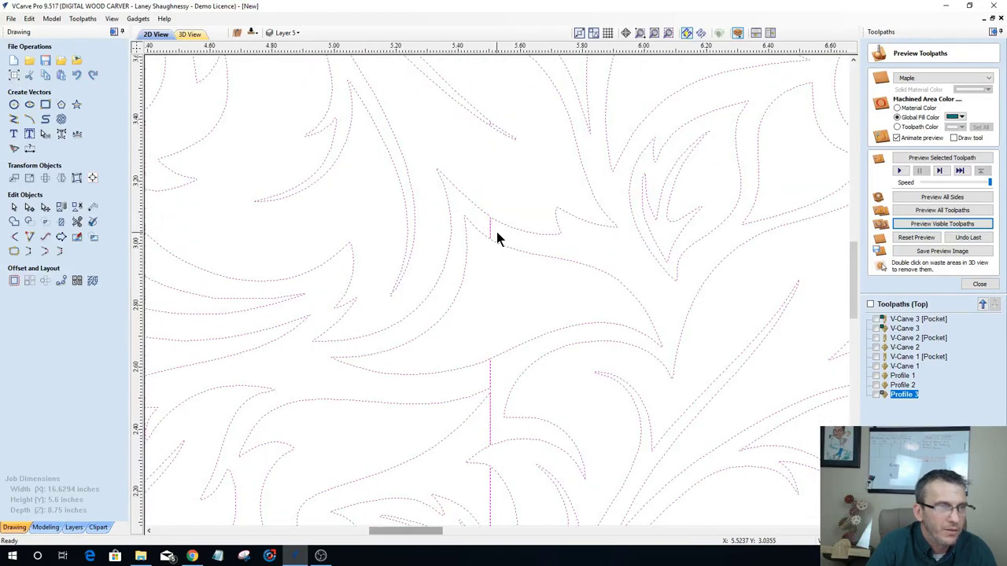
{"action": "scroll", "coordinate": [497, 234], "scroll_direction": "up", "scroll_amount": 4}
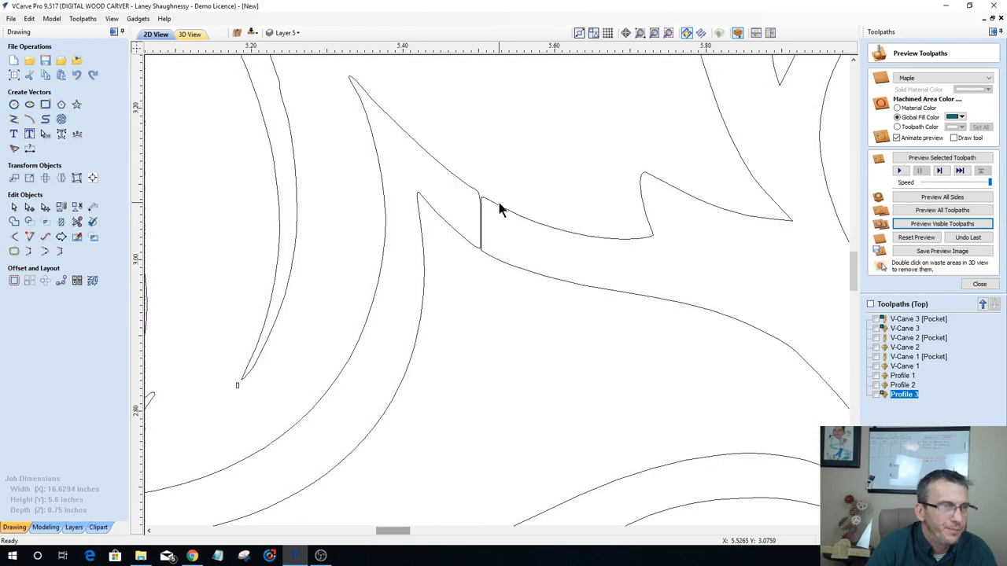
{"action": "left_click", "coordinate": [501, 211]}
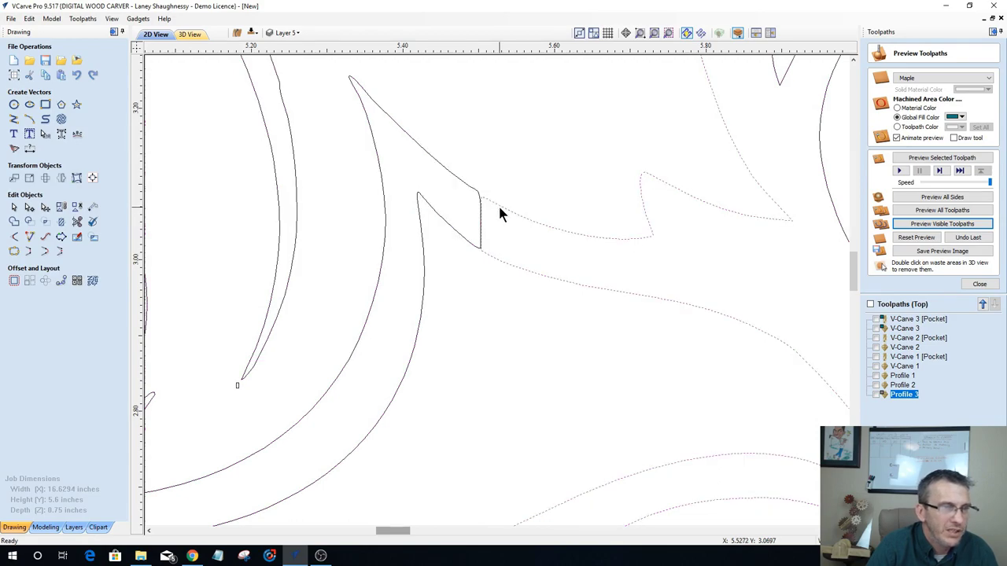
{"action": "scroll", "coordinate": [500, 208], "scroll_direction": "down", "scroll_amount": 10}
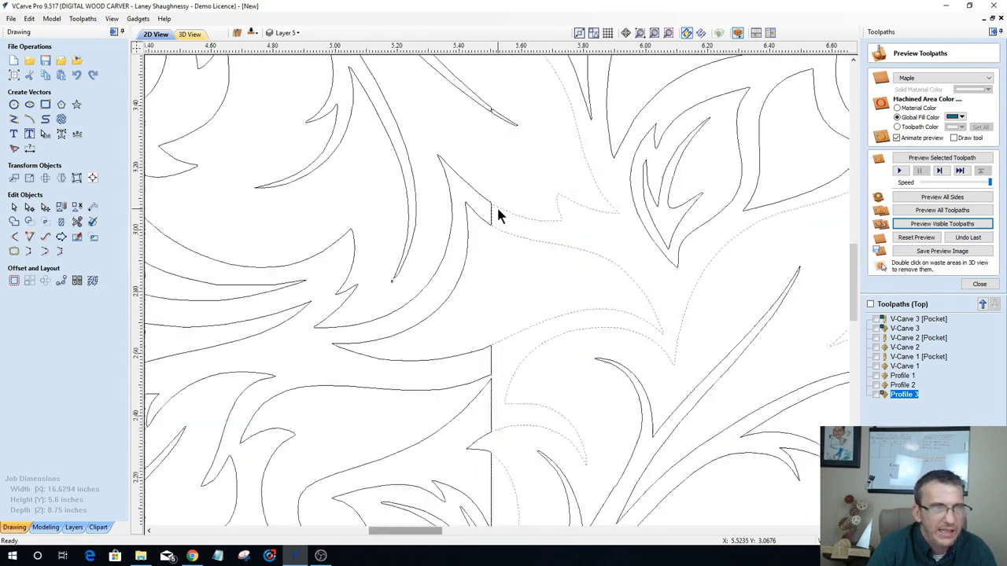
{"action": "scroll", "coordinate": [496, 206], "scroll_direction": "down", "scroll_amount": 3}
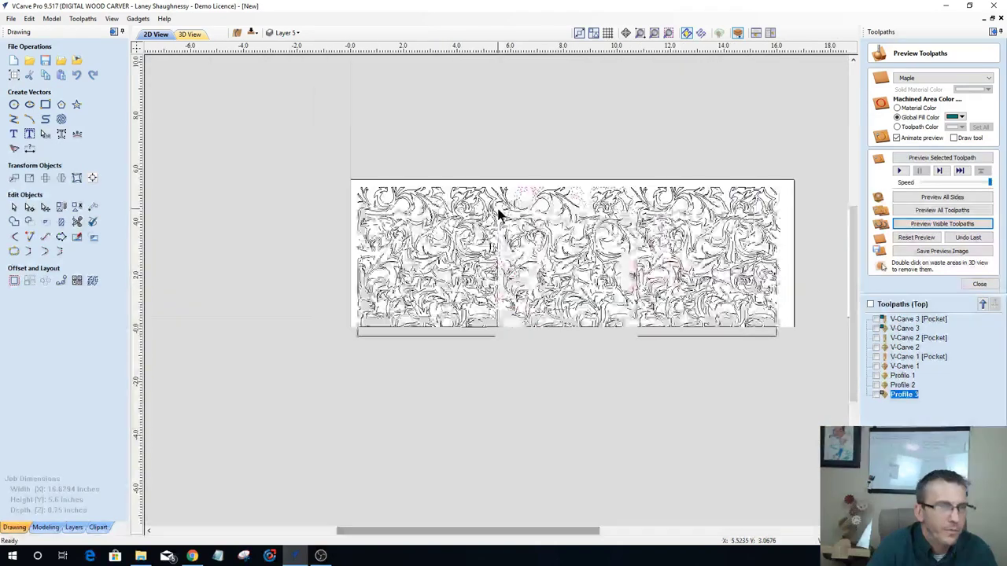
{"action": "left_click", "coordinate": [521, 340]}
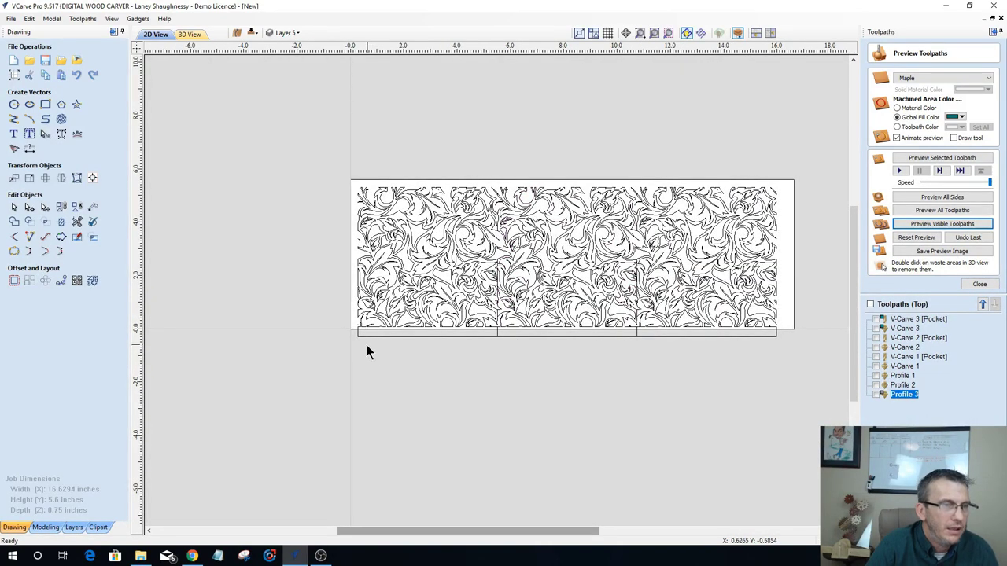
{"action": "left_click", "coordinate": [76, 75]}
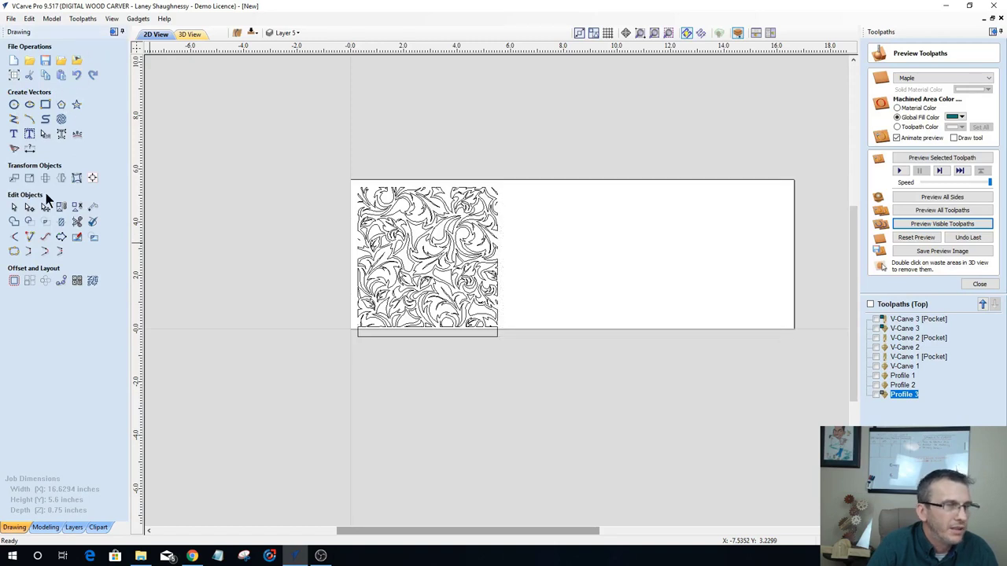
{"action": "left_click", "coordinate": [13, 282]}
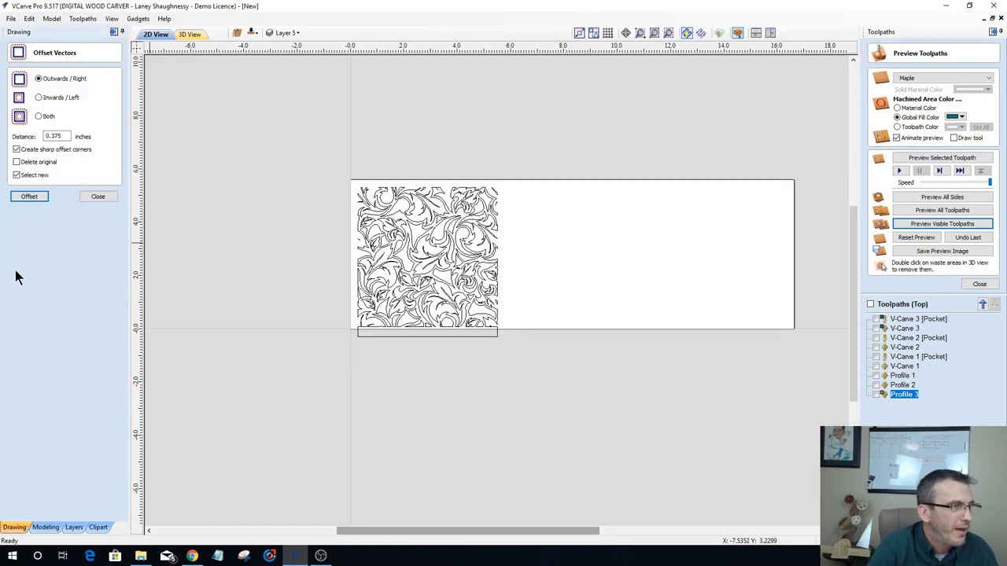
{"action": "left_click", "coordinate": [93, 199]}
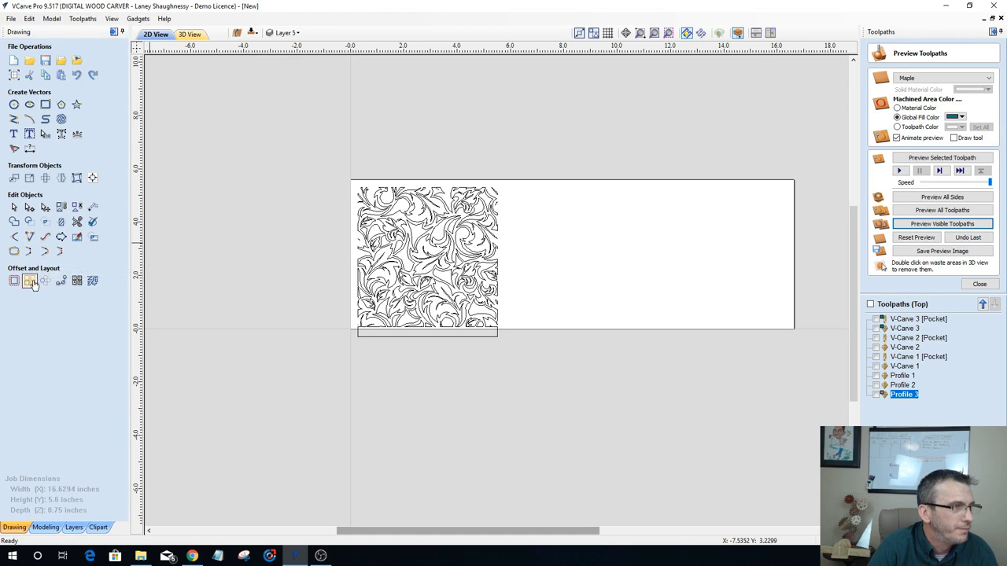
{"action": "left_click", "coordinate": [30, 281]}
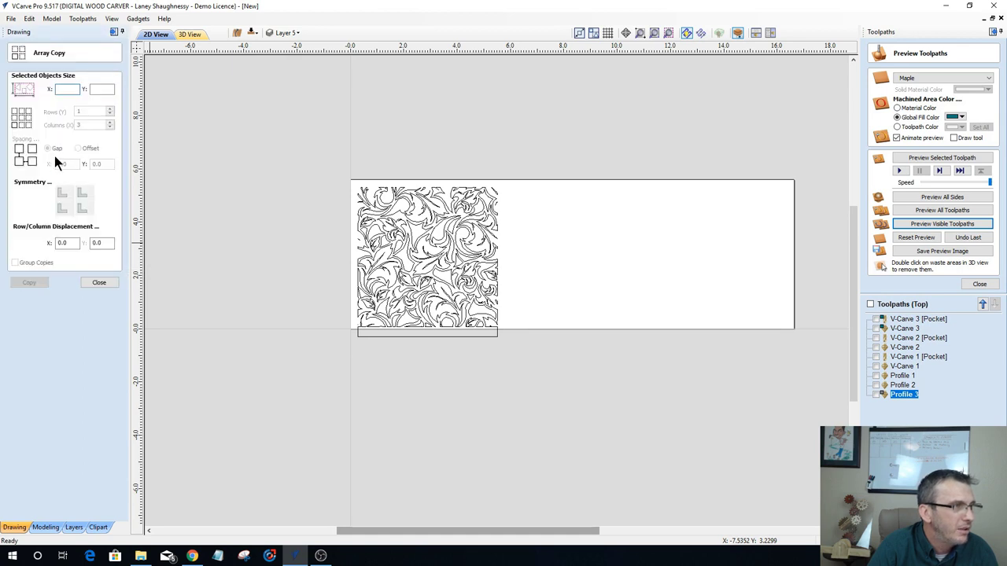
{"action": "key", "text": "ctrl+a"}
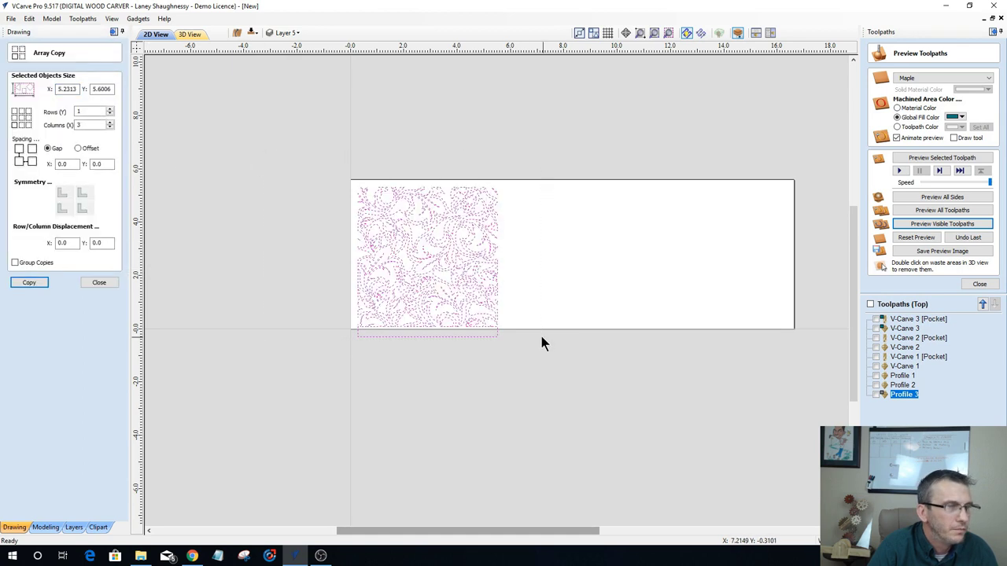
{"action": "left_click", "coordinate": [73, 164]}
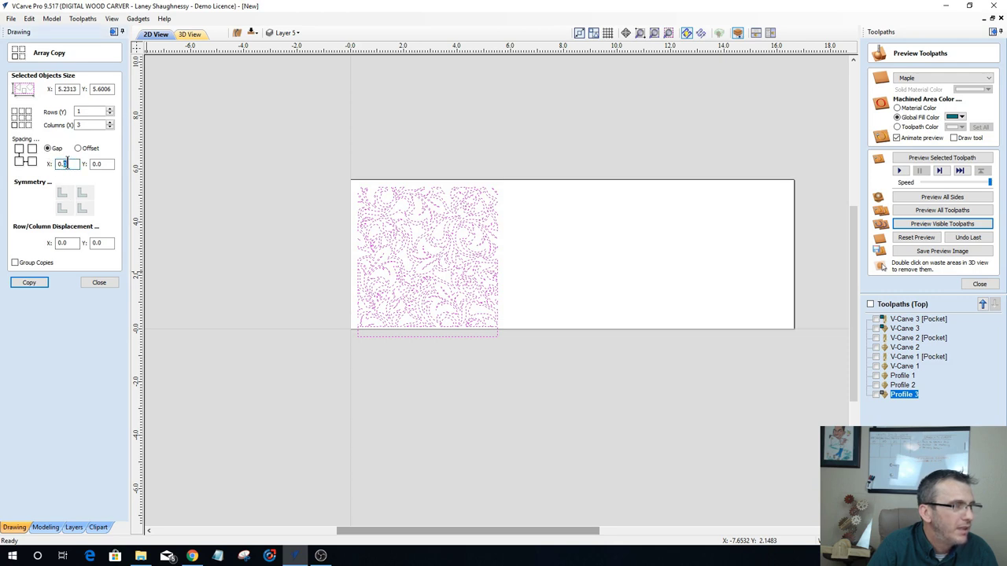
{"action": "double_click", "coordinate": [68, 164]}
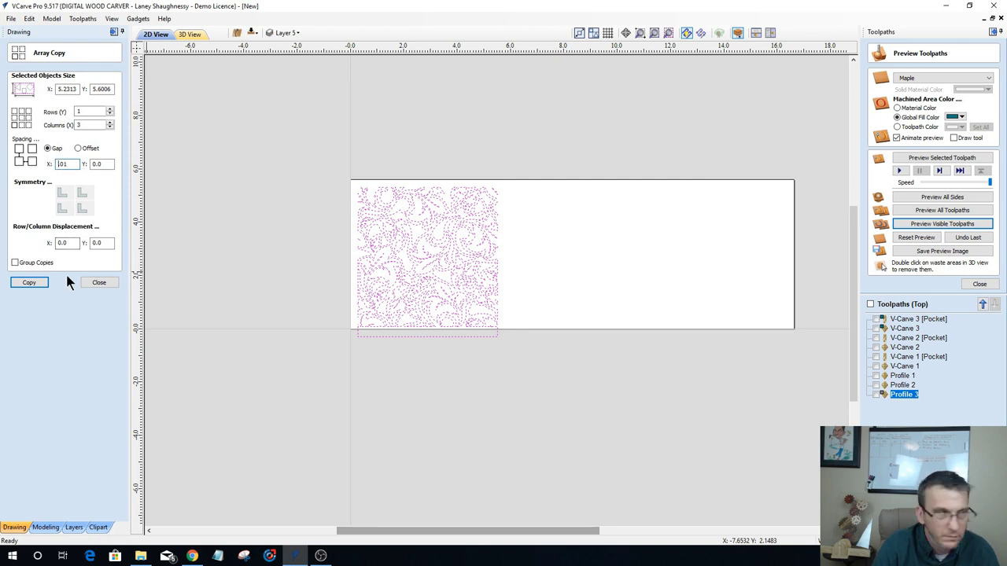
{"action": "left_click", "coordinate": [32, 282]}
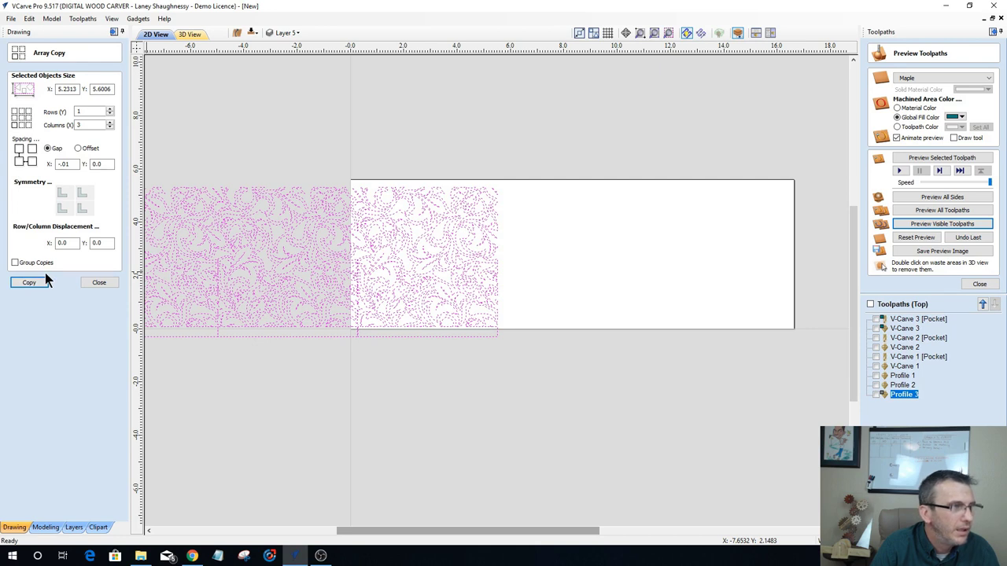
{"action": "key", "text": "ctrl+z"}
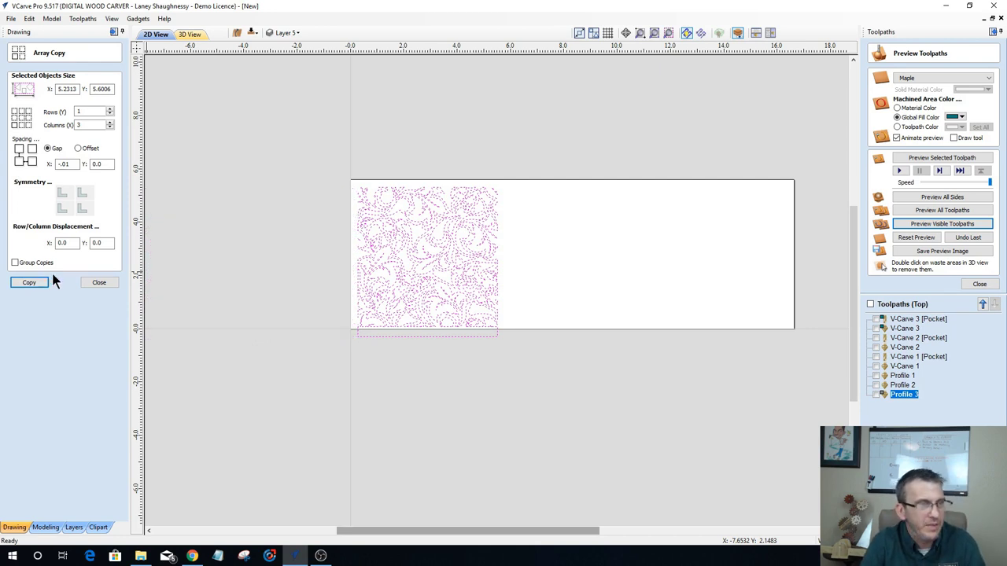
{"action": "double_click", "coordinate": [71, 163]}
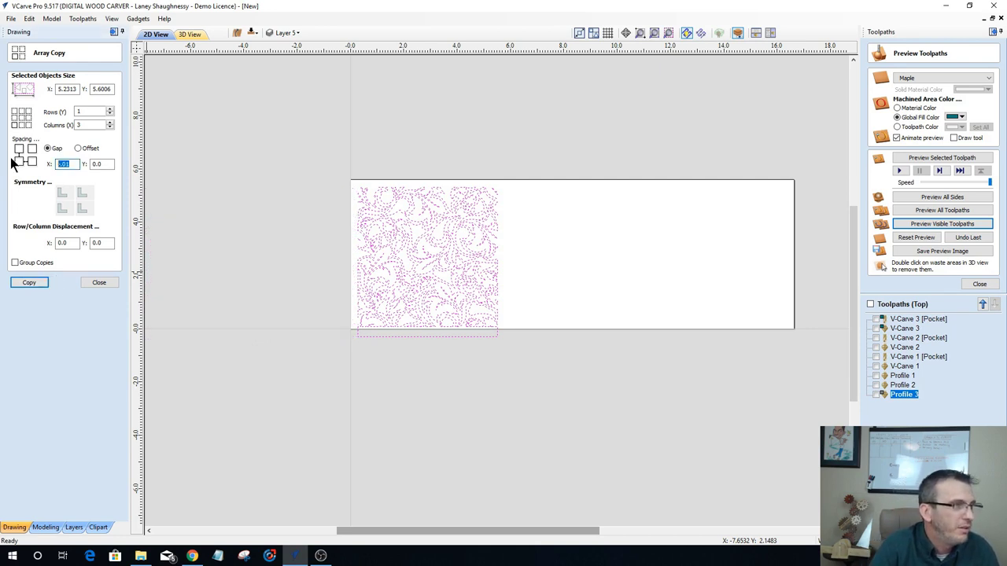
{"action": "key", "text": "BackSpace"}
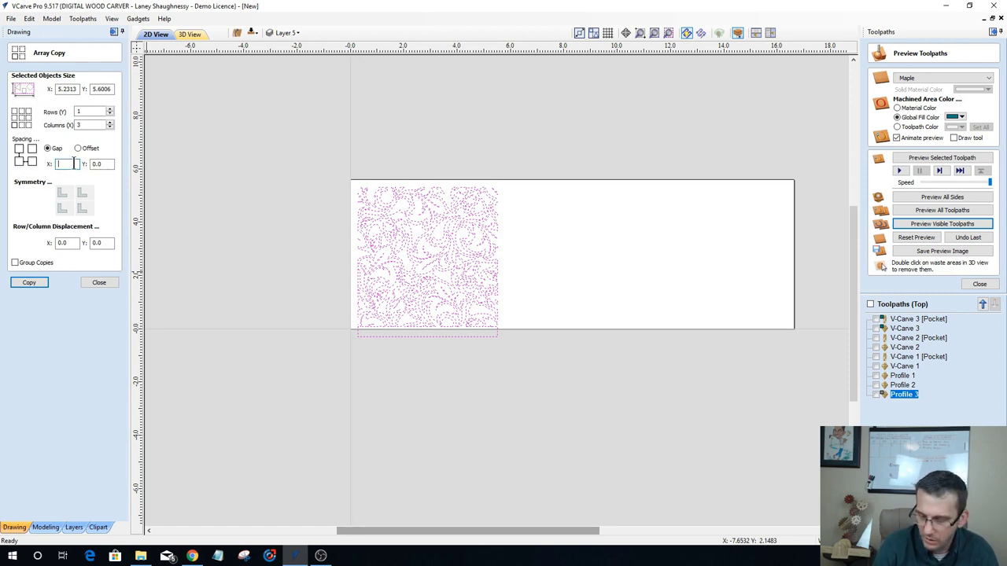
{"action": "left_click", "coordinate": [70, 242]}
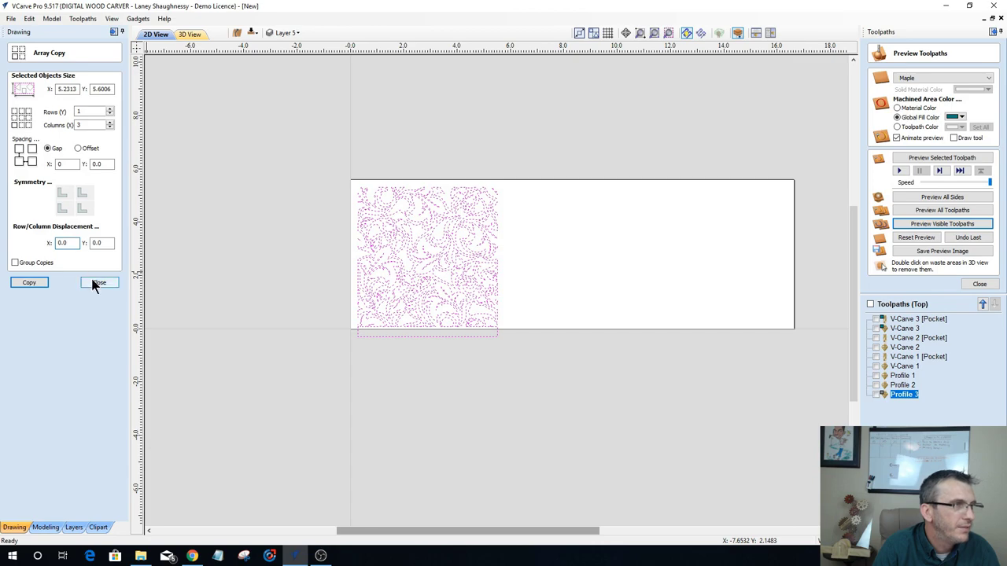
{"action": "left_click", "coordinate": [24, 282]}
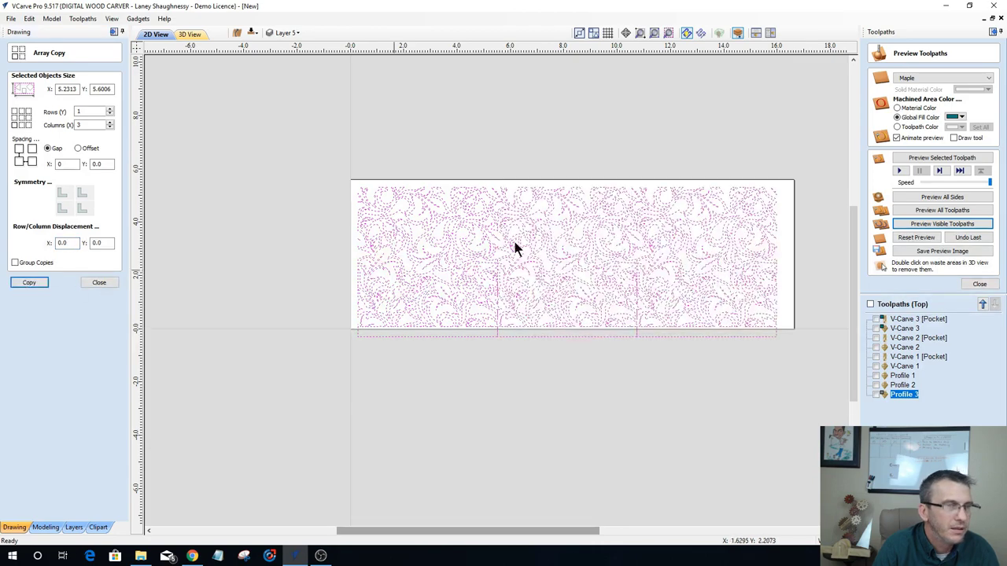
{"action": "scroll", "coordinate": [488, 300], "scroll_direction": "up", "scroll_amount": 2}
{"action": "scroll", "coordinate": [497, 291], "scroll_direction": "down", "scroll_amount": 3}
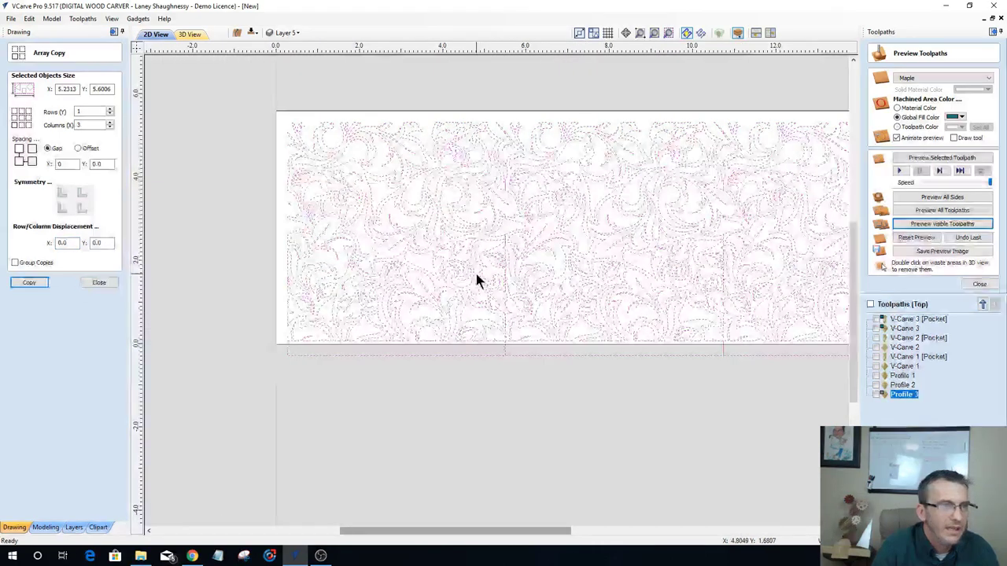
{"action": "scroll", "coordinate": [416, 211], "scroll_direction": "up", "scroll_amount": 2}
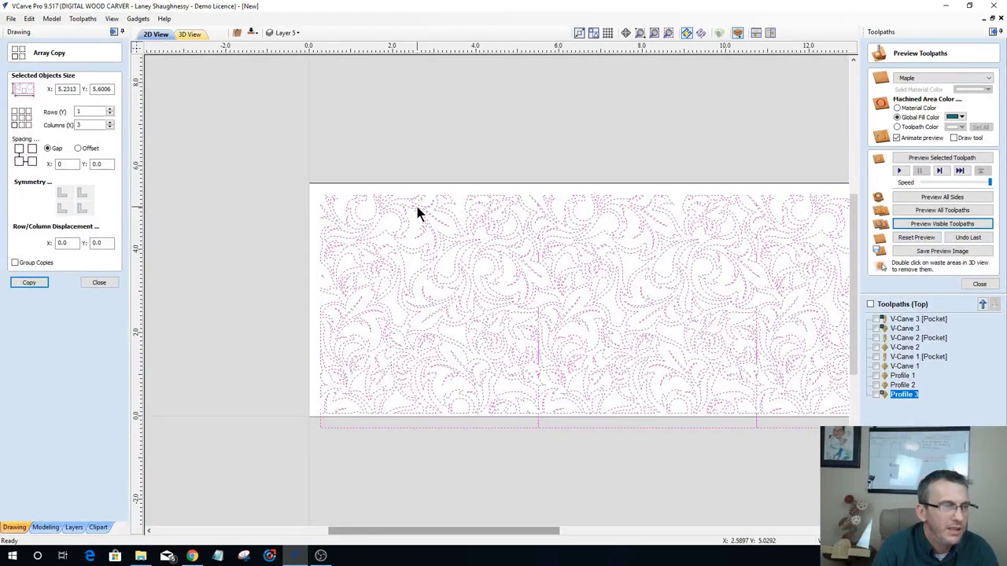
{"action": "key", "text": "ctrl+z"}
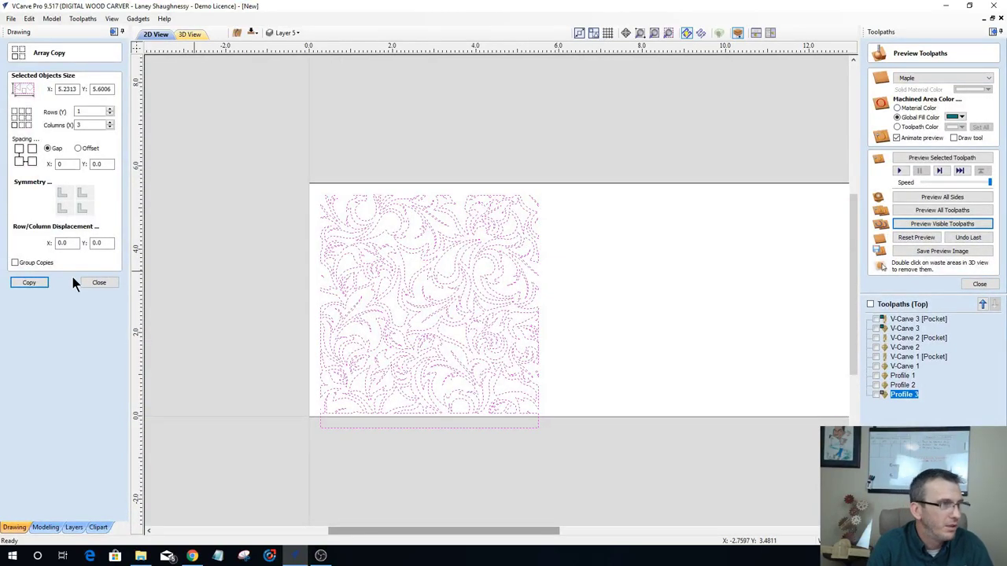
{"action": "left_click", "coordinate": [90, 285]}
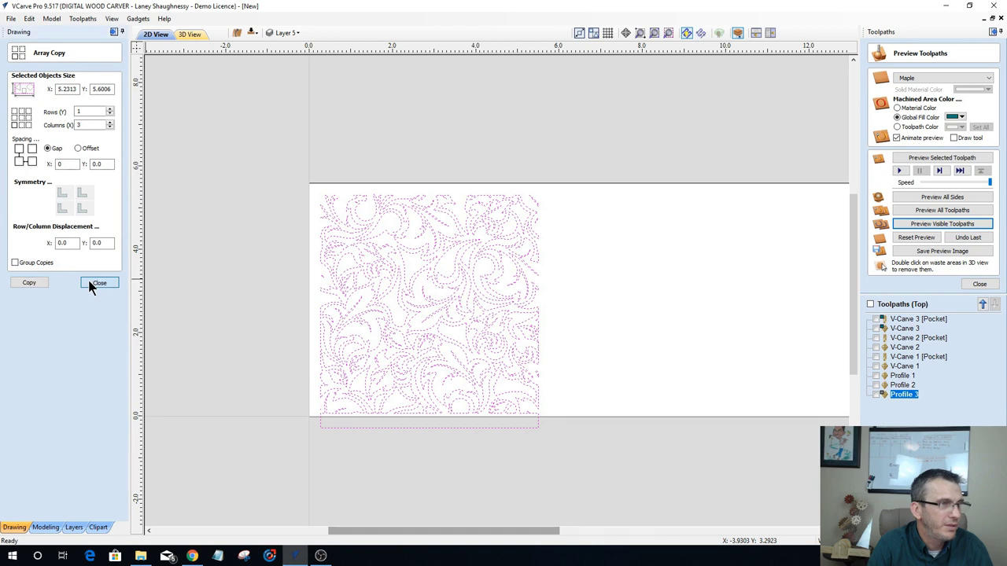
{"action": "left_click", "coordinate": [439, 167]}
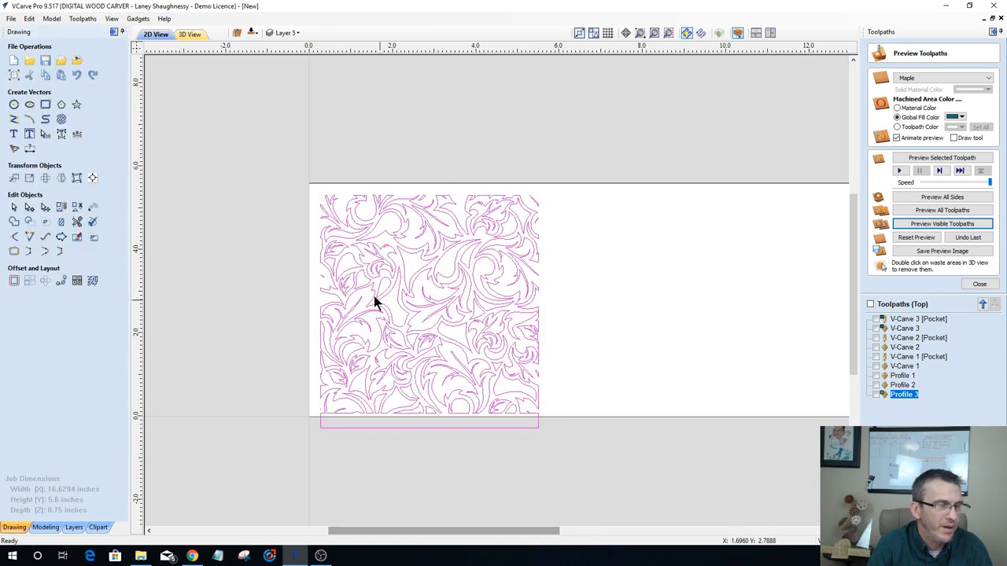
Step: Repeat the floral tile into three columns across the board and select each tile
{"action": "left_click", "coordinate": [30, 281]}
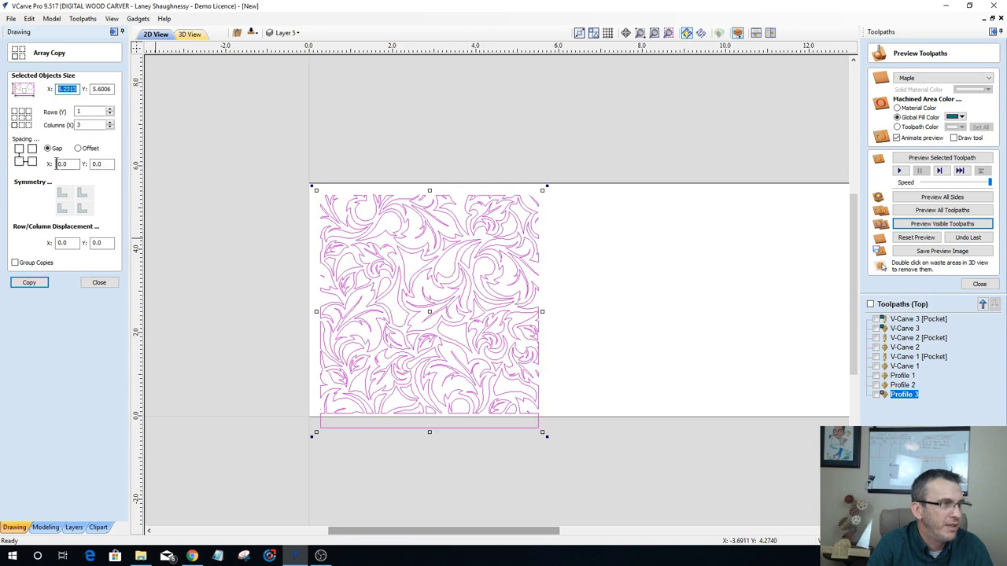
{"action": "left_click", "coordinate": [31, 281]}
{"action": "scroll", "coordinate": [181, 310], "scroll_direction": "down", "scroll_amount": 2}
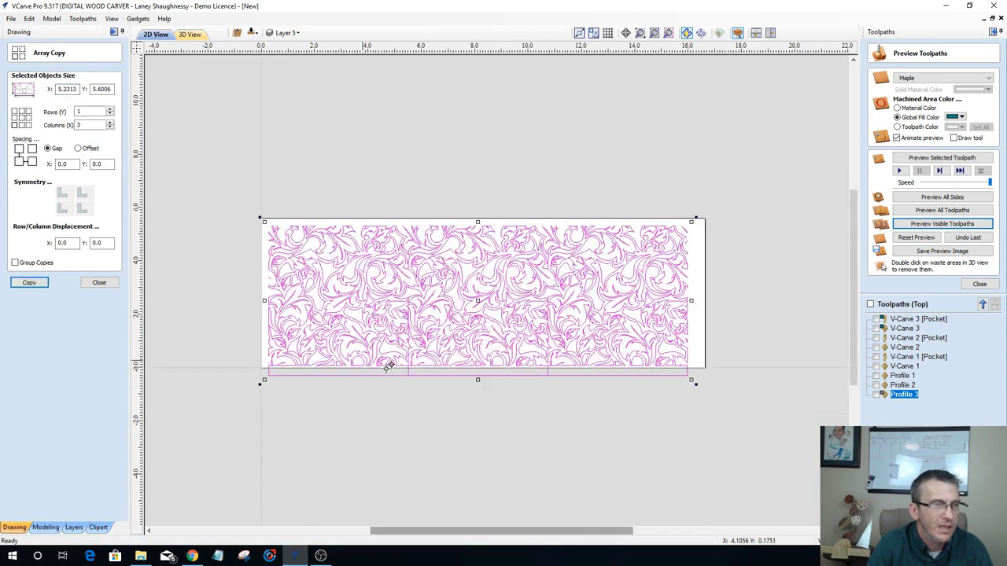
{"action": "left_click", "coordinate": [571, 417]}
{"action": "left_click", "coordinate": [576, 317]}
{"action": "left_click", "coordinate": [480, 329]}
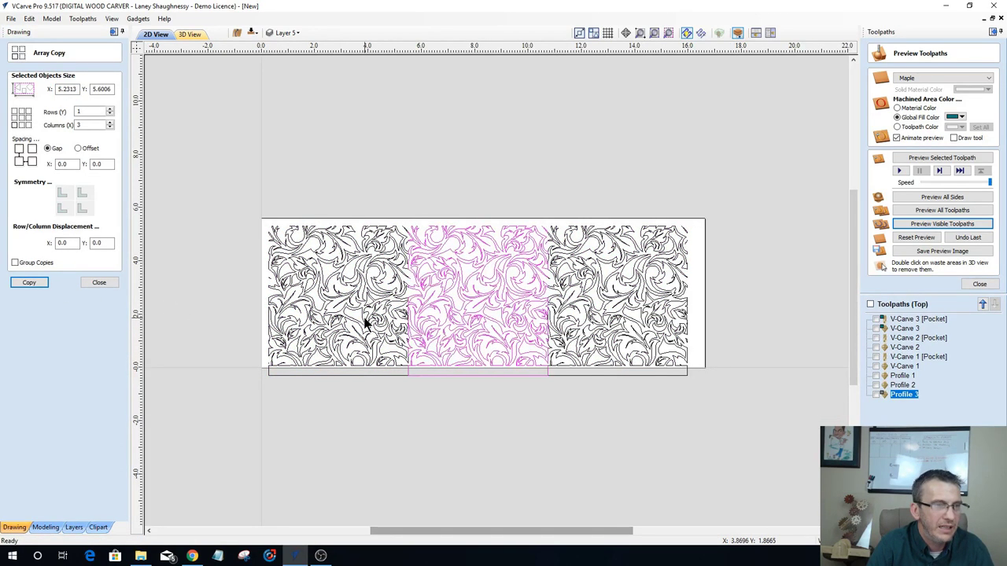
{"action": "left_click", "coordinate": [367, 322]}
Step: Zoom in on the middle tile's joins to check the seams, then finish the array copy
{"action": "scroll", "coordinate": [362, 285], "scroll_direction": "up", "scroll_amount": 1}
{"action": "scroll", "coordinate": [396, 289], "scroll_direction": "up", "scroll_amount": 2}
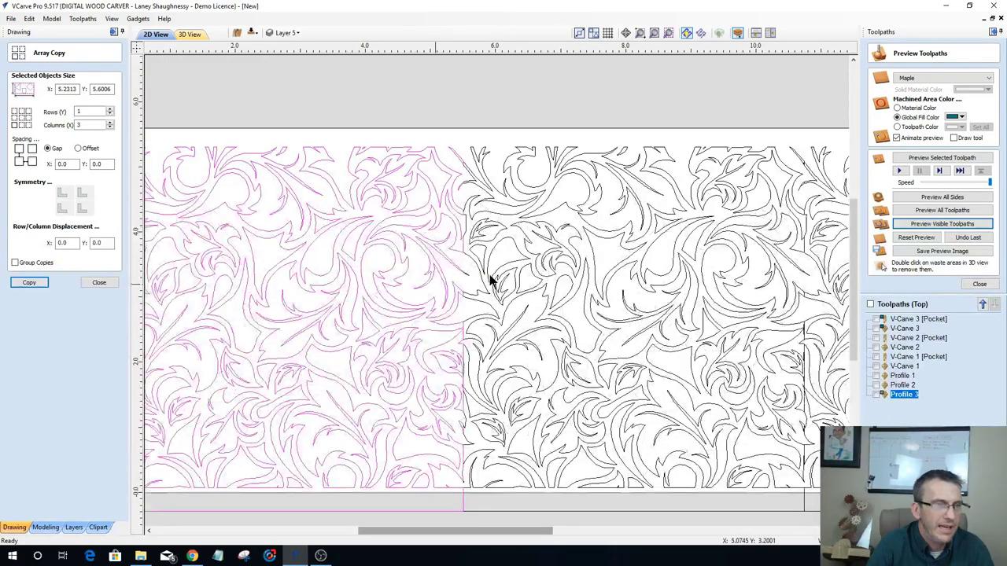
{"action": "left_click", "coordinate": [483, 281]}
{"action": "scroll", "coordinate": [404, 299], "scroll_direction": "up", "scroll_amount": 2}
{"action": "scroll", "coordinate": [461, 304], "scroll_direction": "up", "scroll_amount": 2}
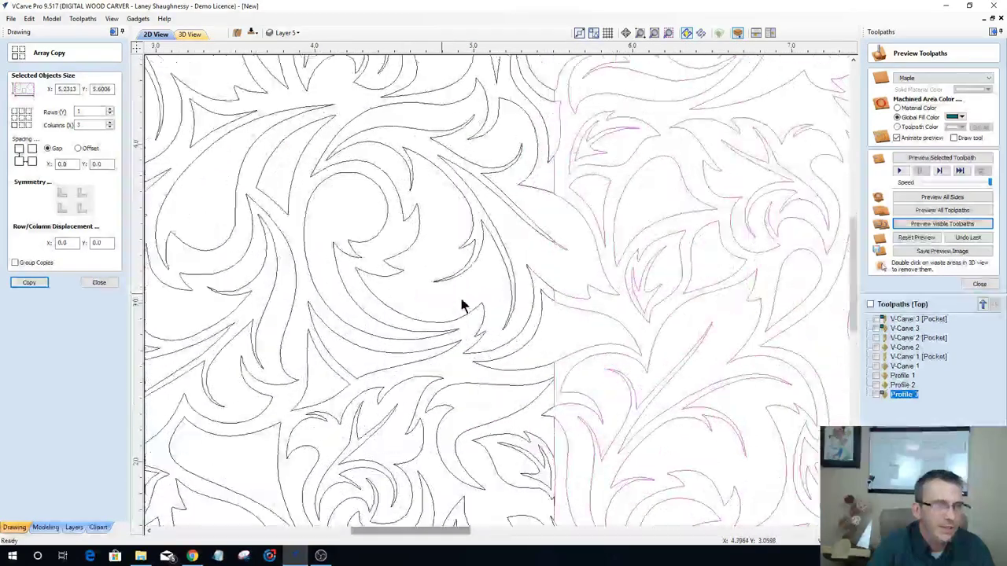
{"action": "scroll", "coordinate": [600, 326], "scroll_direction": "up", "scroll_amount": 2}
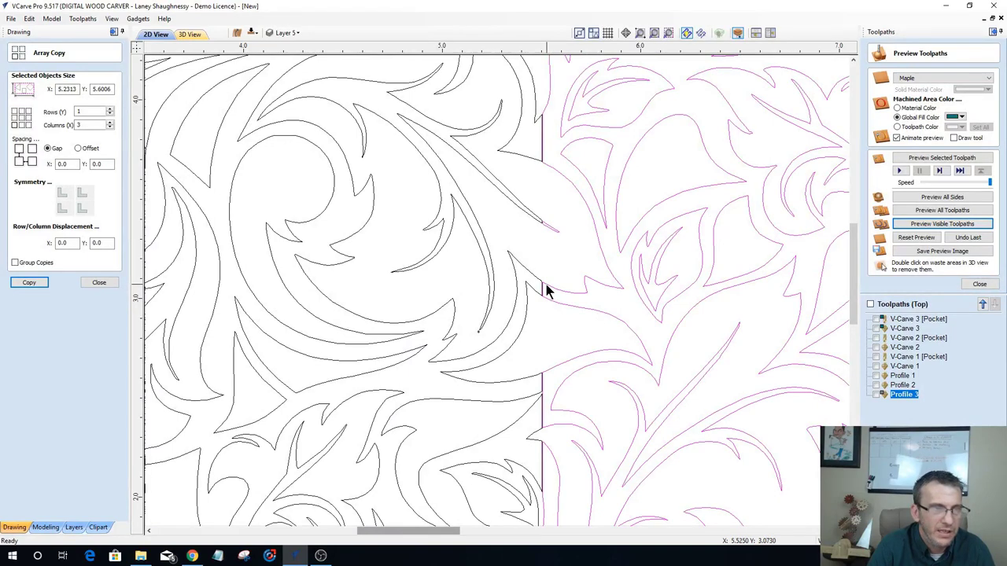
{"action": "scroll", "coordinate": [542, 296], "scroll_direction": "up", "scroll_amount": 2}
{"action": "scroll", "coordinate": [542, 297], "scroll_direction": "up", "scroll_amount": 2}
{"action": "scroll", "coordinate": [540, 331], "scroll_direction": "up", "scroll_amount": 2}
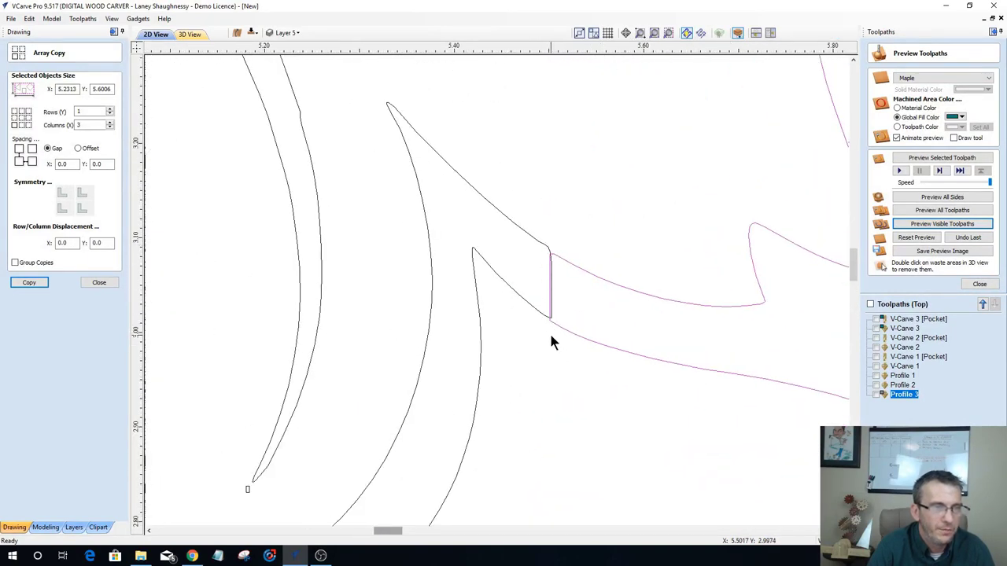
{"action": "scroll", "coordinate": [549, 332], "scroll_direction": "down", "scroll_amount": 2}
{"action": "scroll", "coordinate": [548, 299], "scroll_direction": "down", "scroll_amount": 2}
{"action": "scroll", "coordinate": [544, 188], "scroll_direction": "up", "scroll_amount": 4}
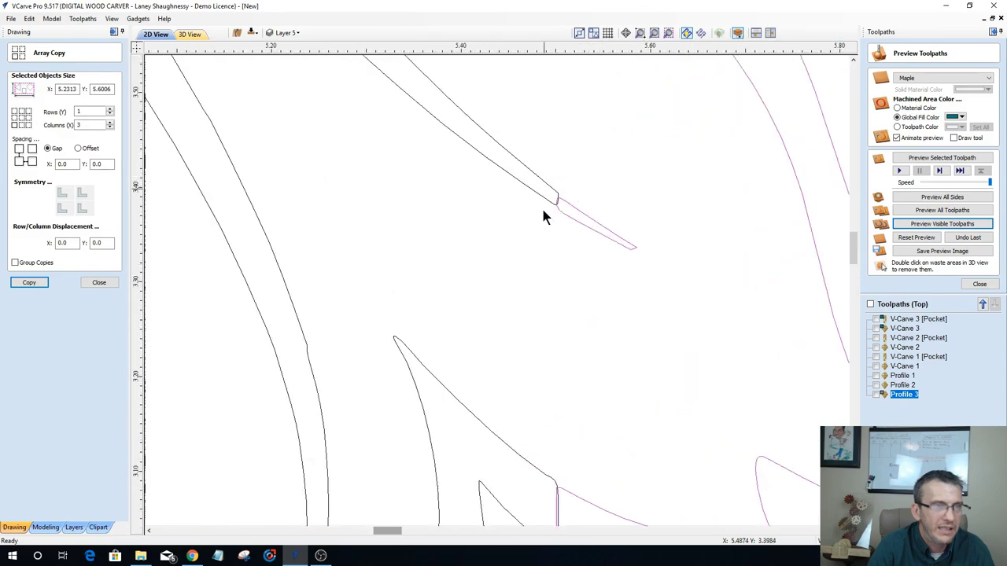
{"action": "scroll", "coordinate": [543, 217], "scroll_direction": "down", "scroll_amount": 5}
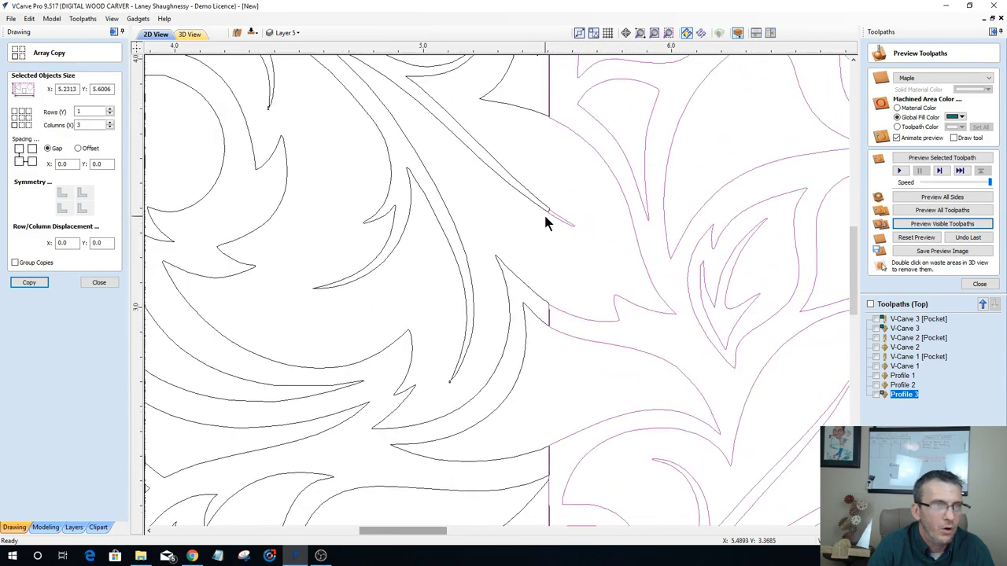
{"action": "scroll", "coordinate": [546, 219], "scroll_direction": "down", "scroll_amount": 8}
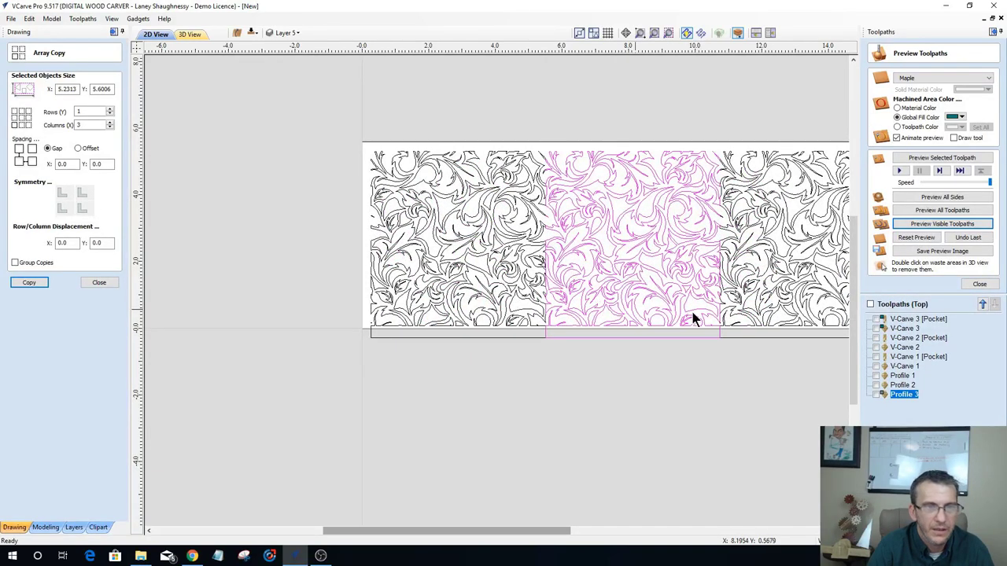
{"action": "scroll", "coordinate": [734, 269], "scroll_direction": "up", "scroll_amount": 6}
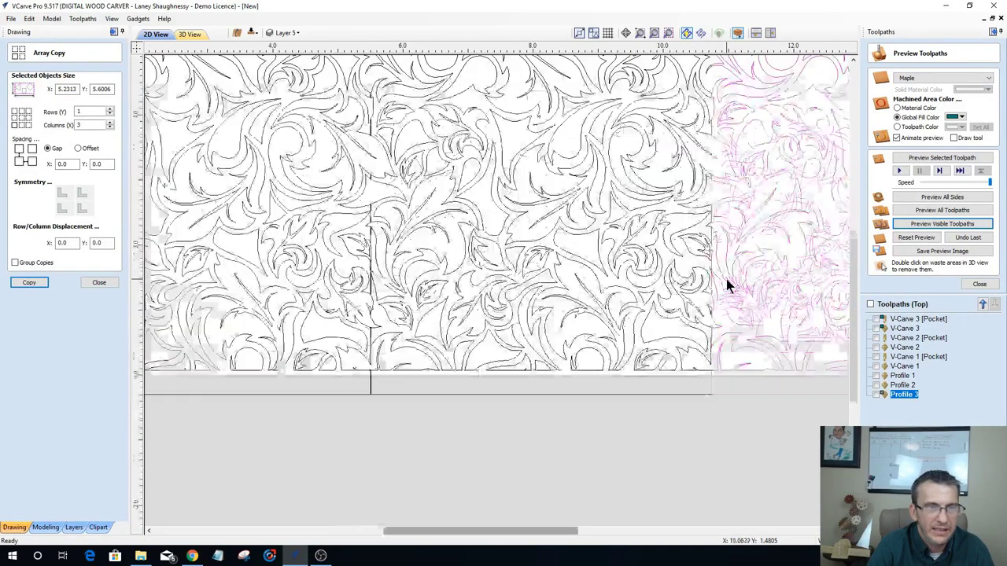
{"action": "scroll", "coordinate": [732, 266], "scroll_direction": "up", "scroll_amount": 2}
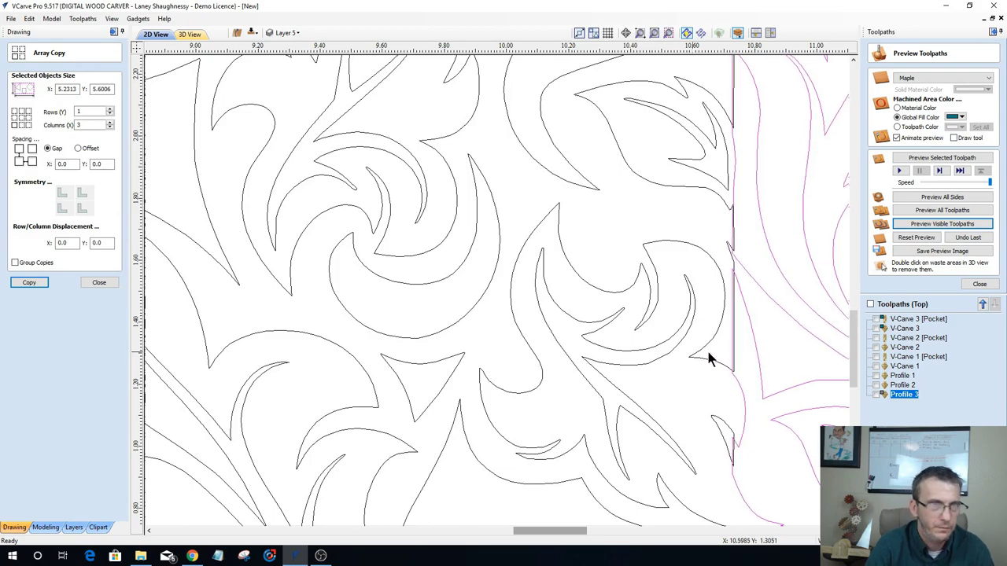
{"action": "scroll", "coordinate": [712, 354], "scroll_direction": "down", "scroll_amount": 4}
{"action": "scroll", "coordinate": [708, 352], "scroll_direction": "down", "scroll_amount": 1}
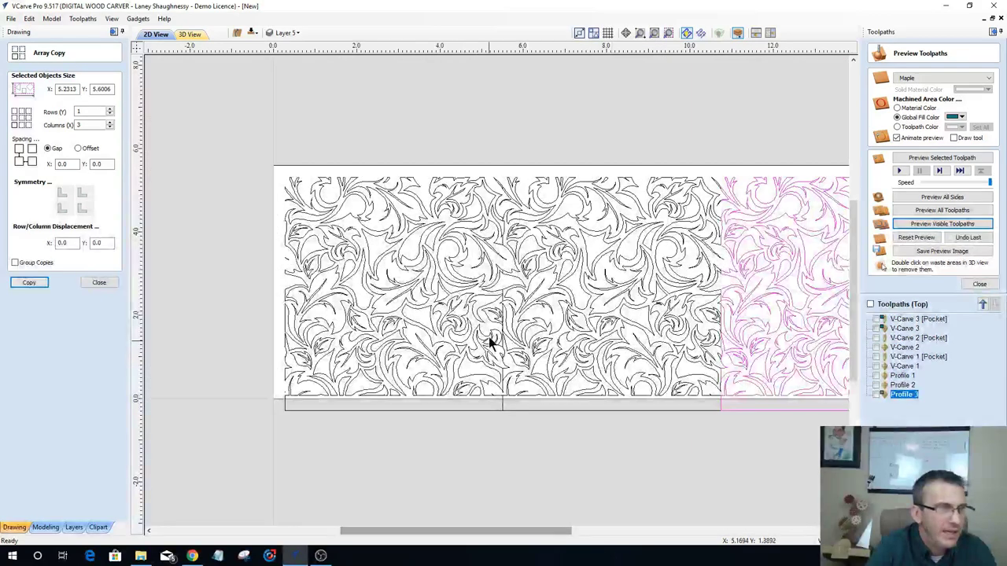
{"action": "scroll", "coordinate": [486, 328], "scroll_direction": "up", "scroll_amount": 3}
{"action": "scroll", "coordinate": [504, 303], "scroll_direction": "down", "scroll_amount": 2}
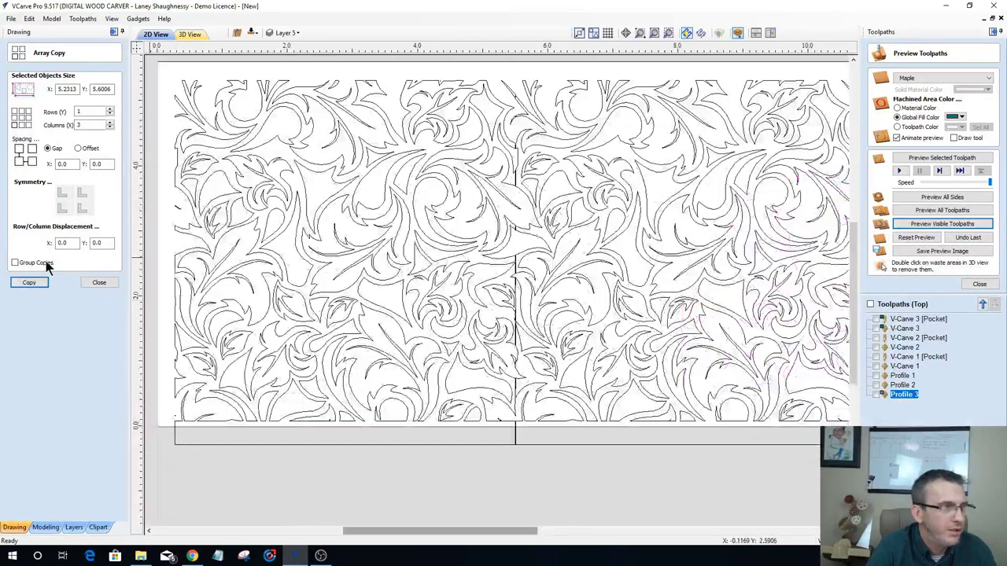
{"action": "left_click", "coordinate": [99, 282]}
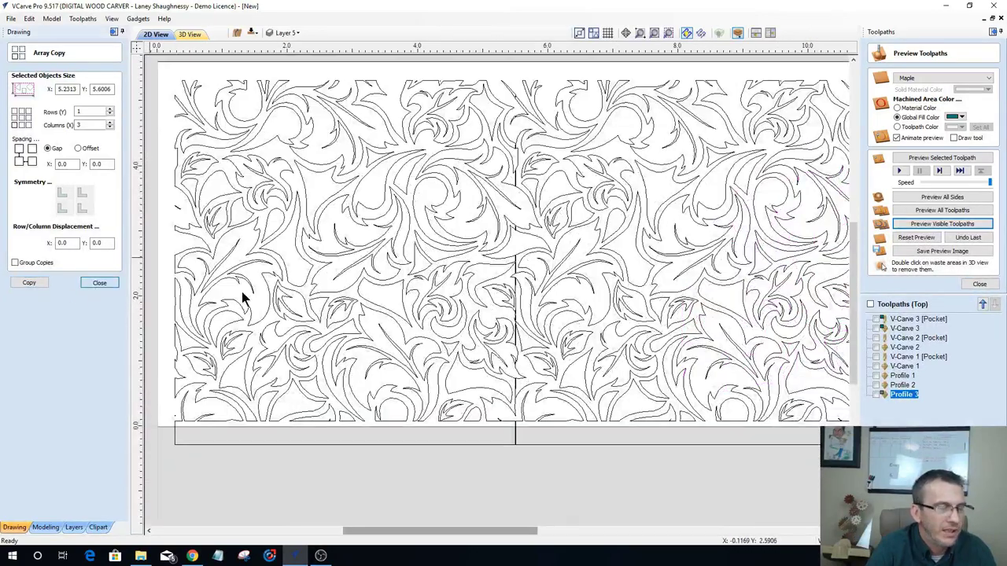
Step: Select all vectors on the board and start the Interactive Vector Trim tool
{"action": "left_click", "coordinate": [515, 278]}
{"action": "scroll", "coordinate": [508, 279], "scroll_direction": "up", "scroll_amount": 3}
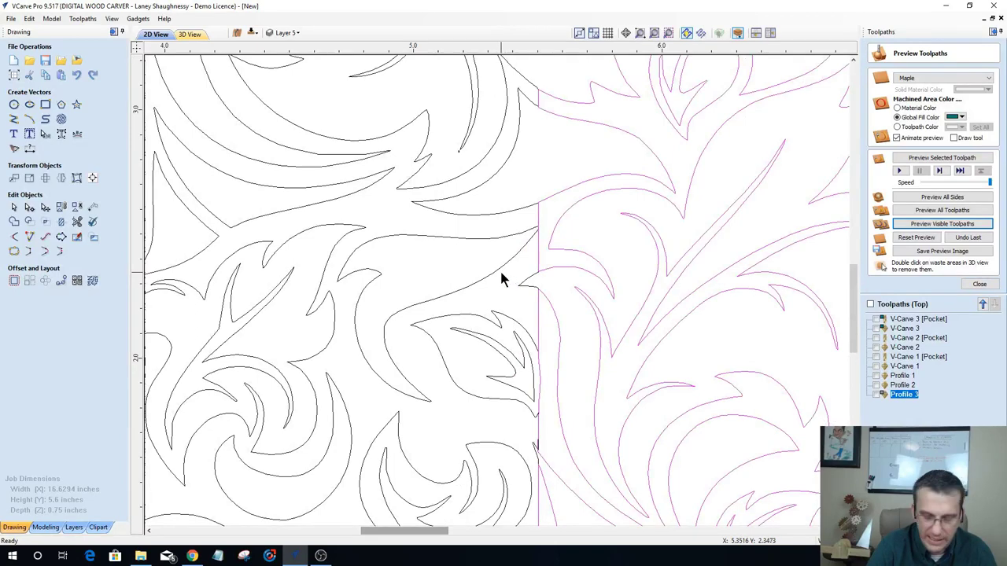
{"action": "key", "text": "ctrl+a"}
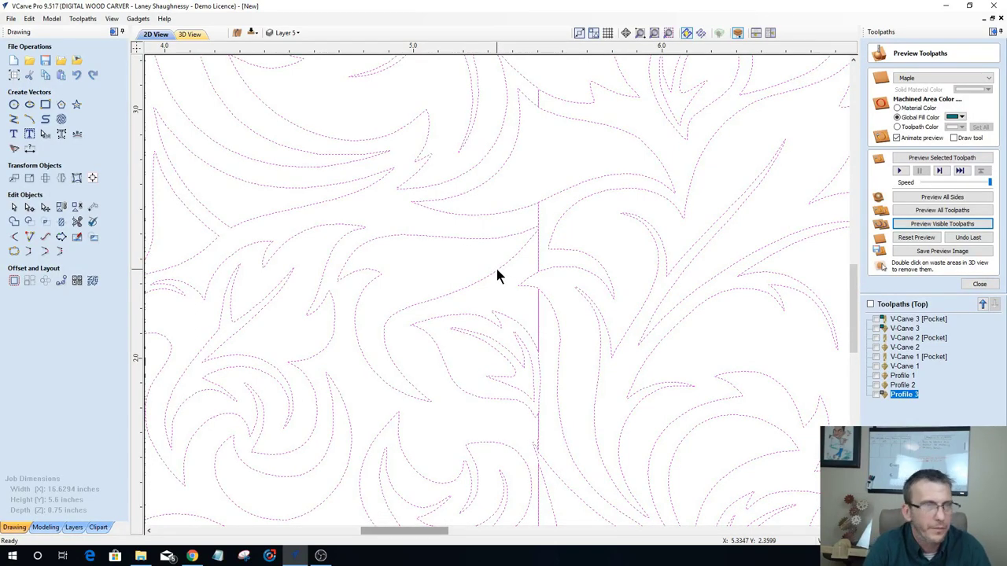
{"action": "left_click", "coordinate": [76, 221]}
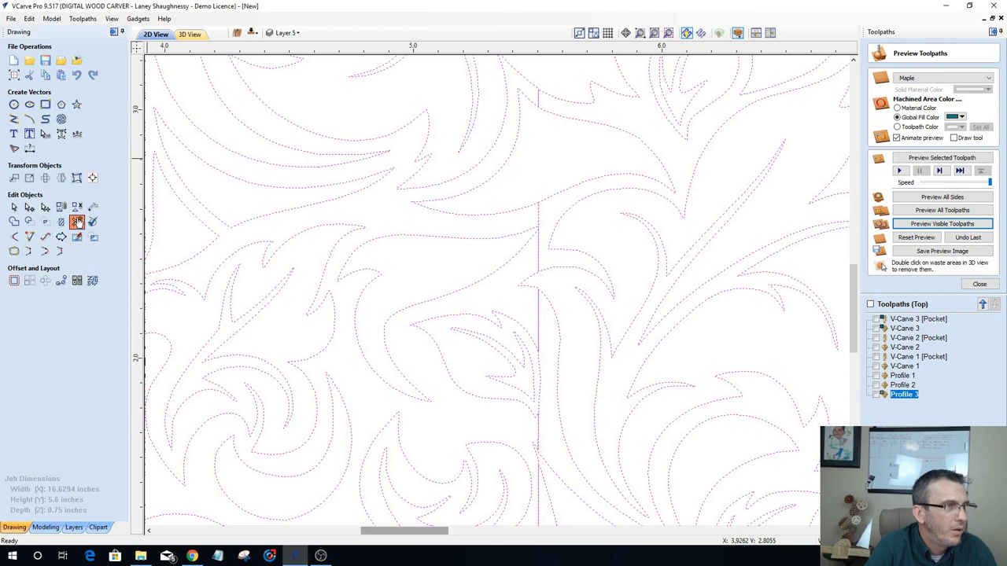
Step: Trim the stray vertical seam pieces at the top, middle and bottom of the join
{"action": "left_click", "coordinate": [540, 220]}
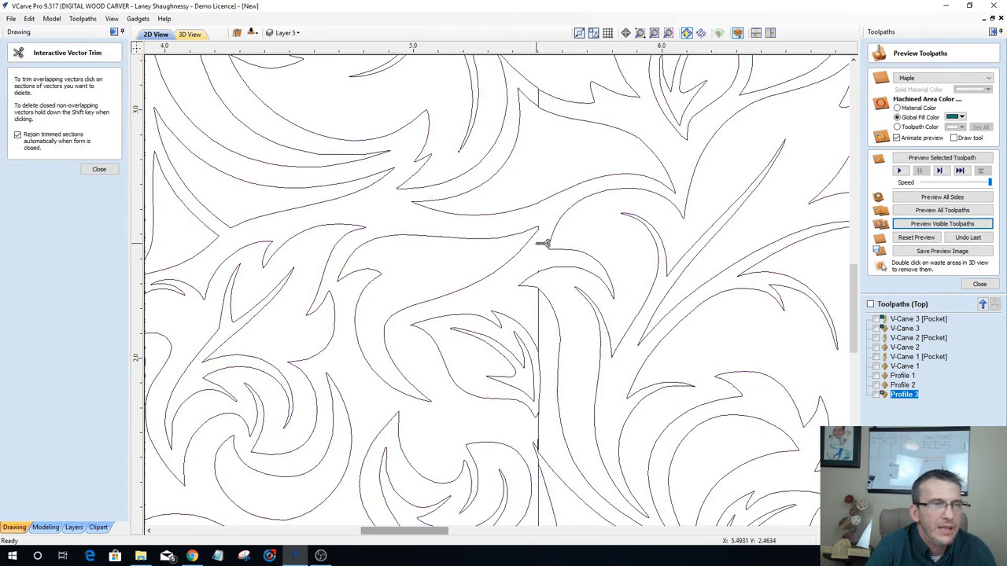
{"action": "left_click", "coordinate": [541, 311]}
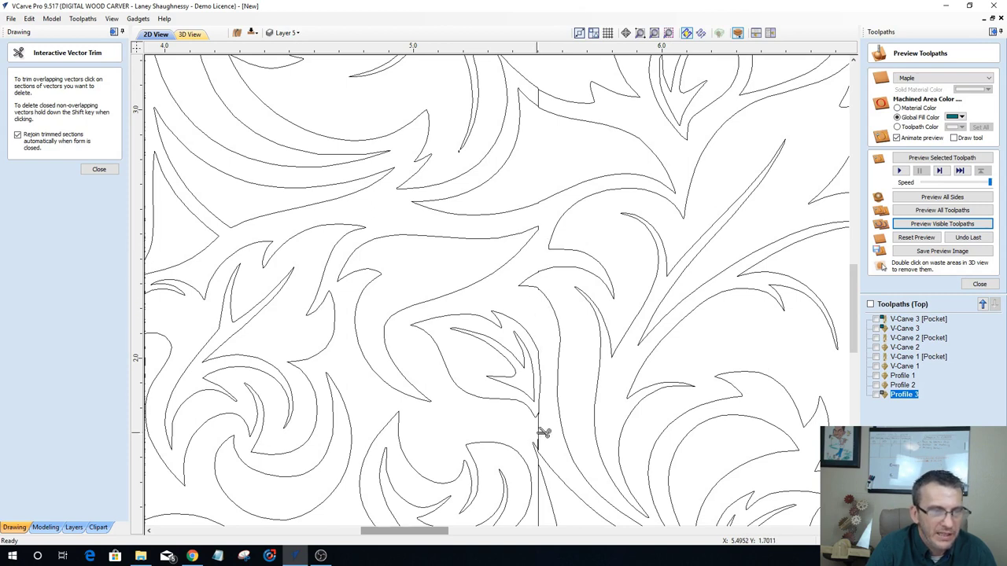
{"action": "scroll", "coordinate": [542, 432], "scroll_direction": "up", "scroll_amount": 6}
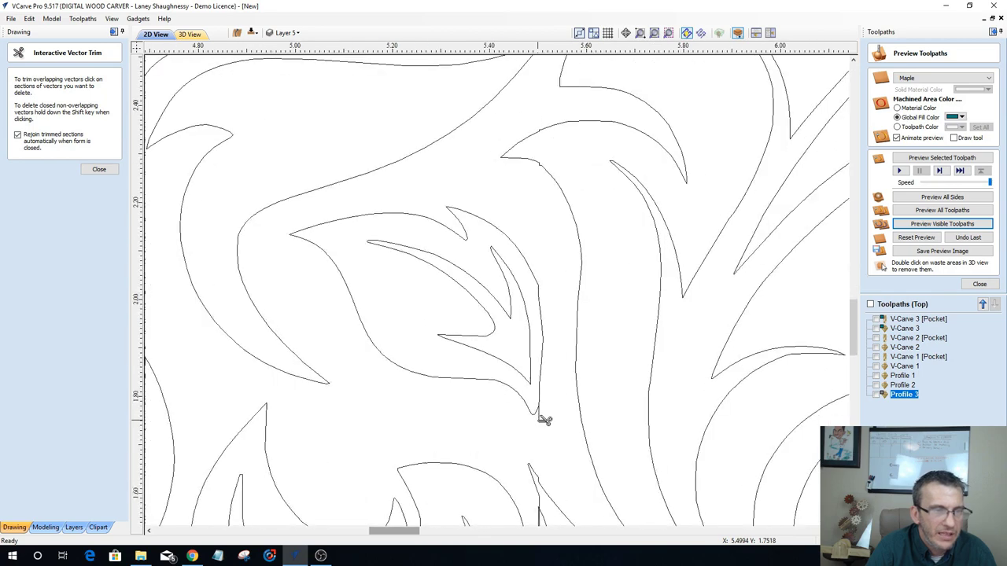
{"action": "left_click", "coordinate": [543, 408]}
{"action": "left_click", "coordinate": [543, 409]}
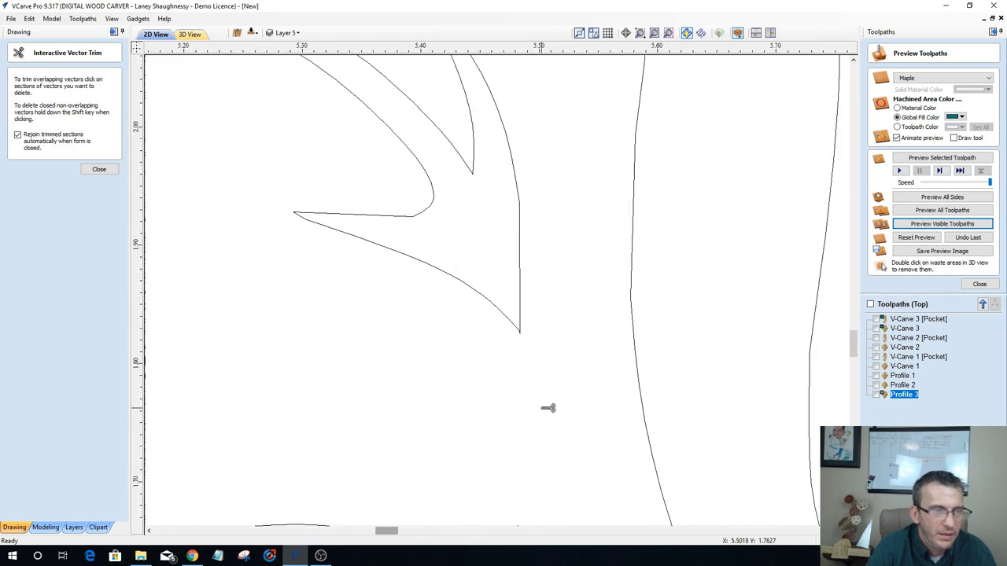
{"action": "scroll", "coordinate": [549, 410], "scroll_direction": "down", "scroll_amount": 8}
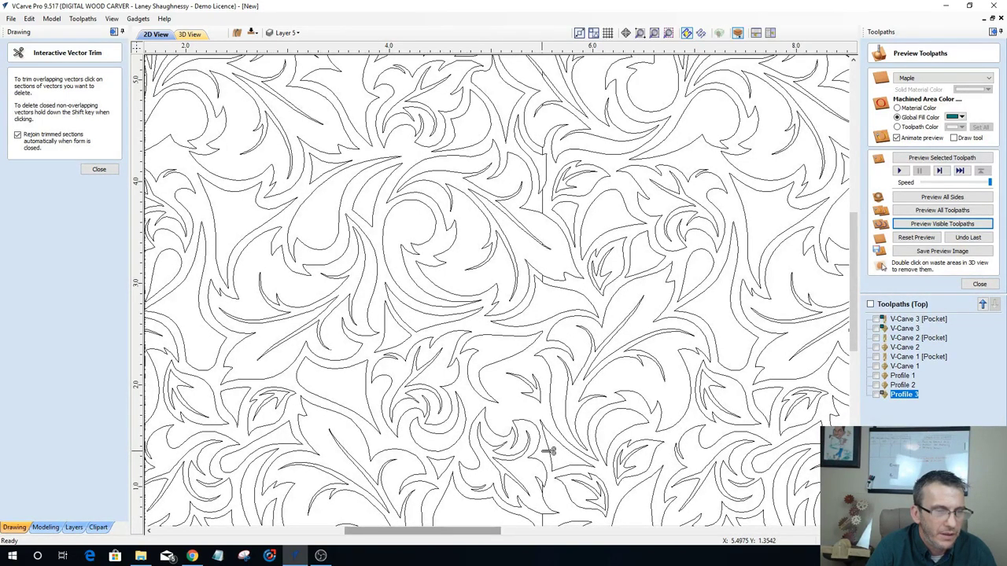
{"action": "scroll", "coordinate": [549, 451], "scroll_direction": "down", "scroll_amount": 3}
{"action": "scroll", "coordinate": [551, 457], "scroll_direction": "up", "scroll_amount": 6}
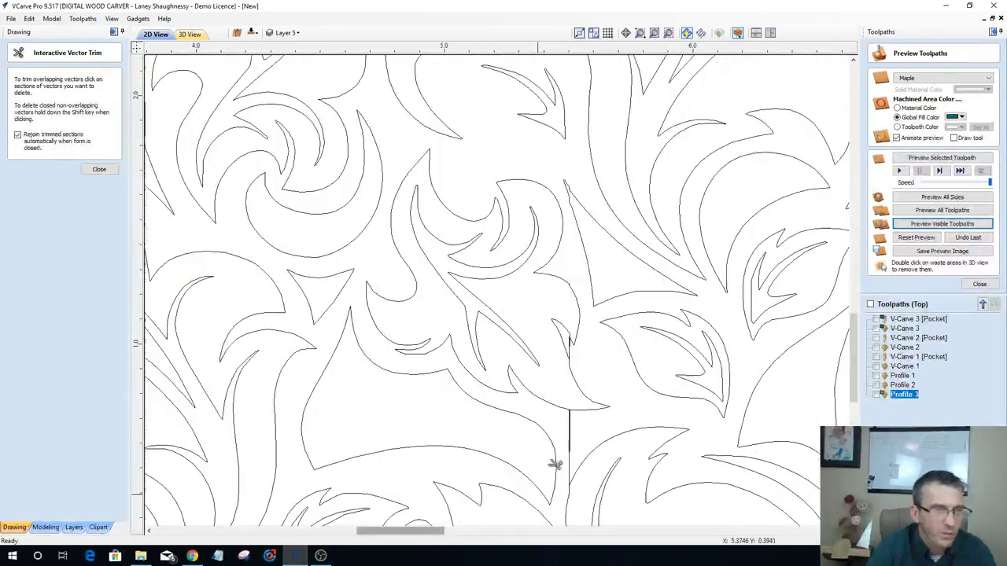
{"action": "left_click", "coordinate": [577, 348]}
{"action": "scroll", "coordinate": [577, 351], "scroll_direction": "up", "scroll_amount": 2}
{"action": "scroll", "coordinate": [577, 351], "scroll_direction": "up", "scroll_amount": 2}
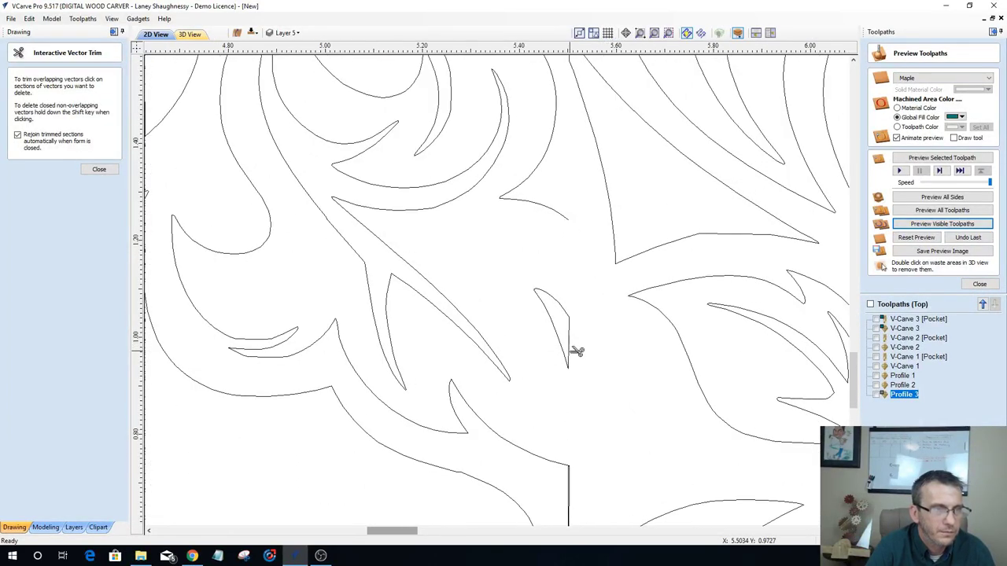
Step: Undo the last trim, select the curved leaf outline and resume trimming
{"action": "key", "text": "ctrl+z"}
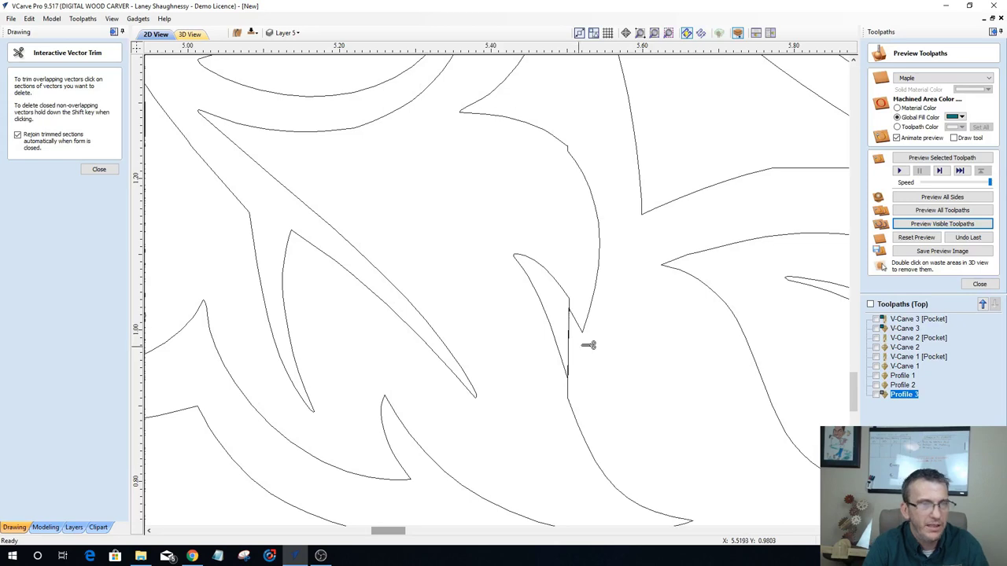
{"action": "scroll", "coordinate": [572, 327], "scroll_direction": "up", "scroll_amount": 2}
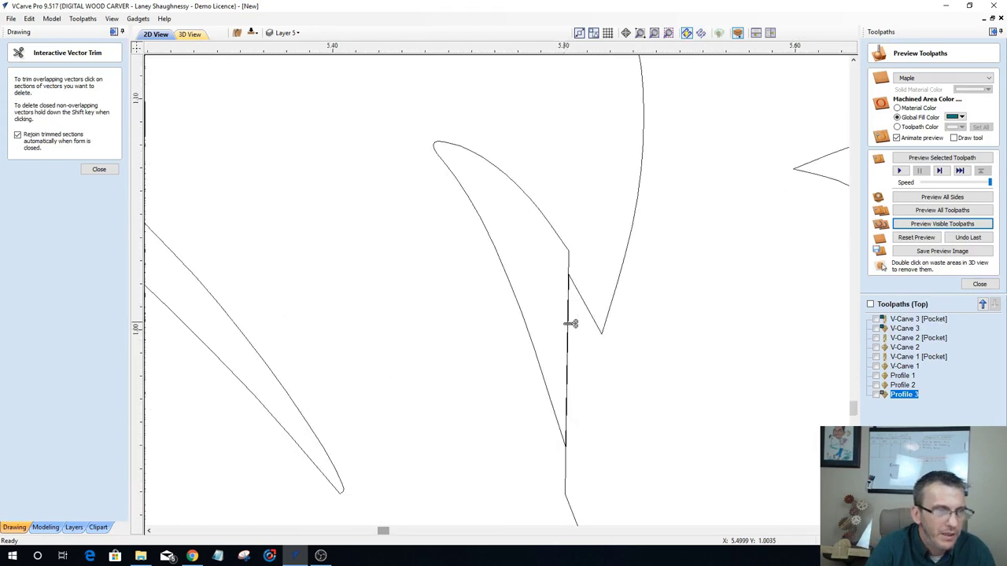
{"action": "scroll", "coordinate": [571, 323], "scroll_direction": "up", "scroll_amount": 1}
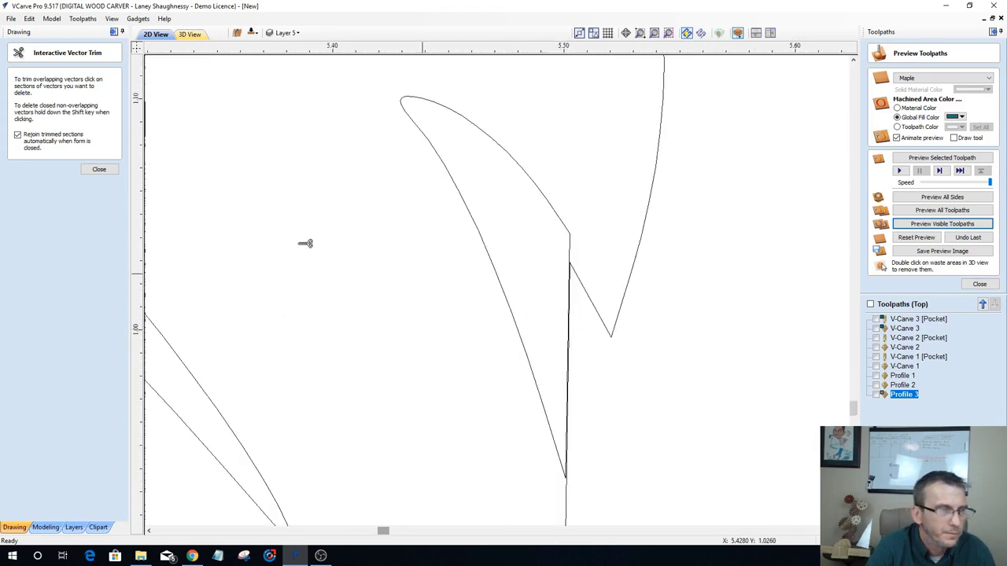
{"action": "key", "text": "Escape"}
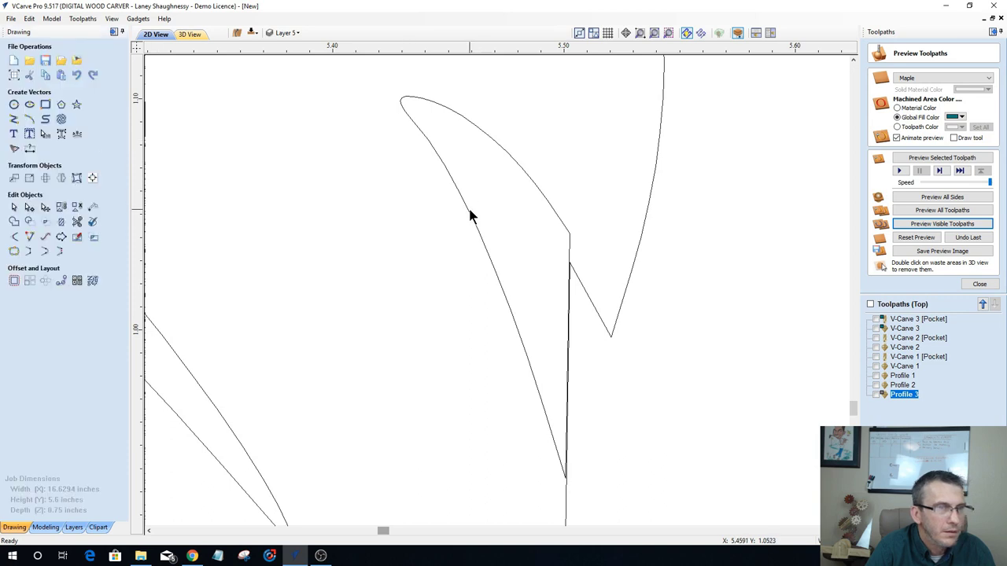
{"action": "left_click", "coordinate": [469, 213]}
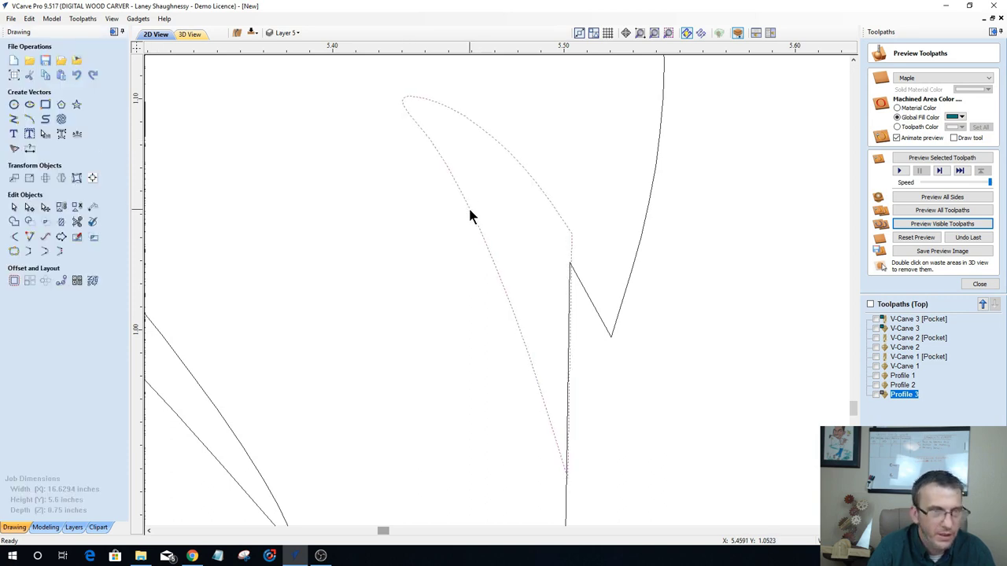
{"action": "left_click", "coordinate": [77, 222]}
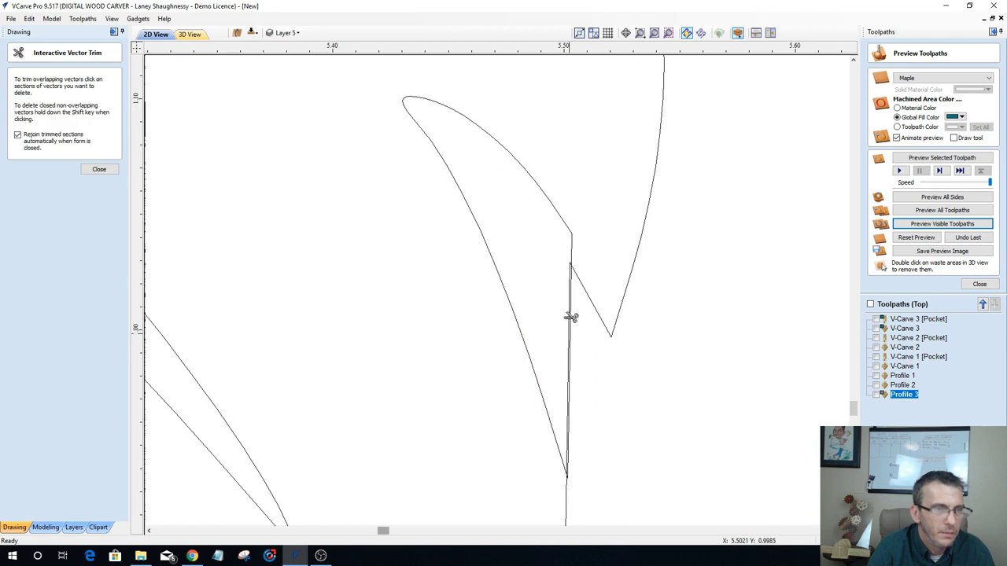
Step: Trim the remaining vertical seam pieces inside the leaf and along the seam, then close trimming
{"action": "left_click", "coordinate": [570, 275]}
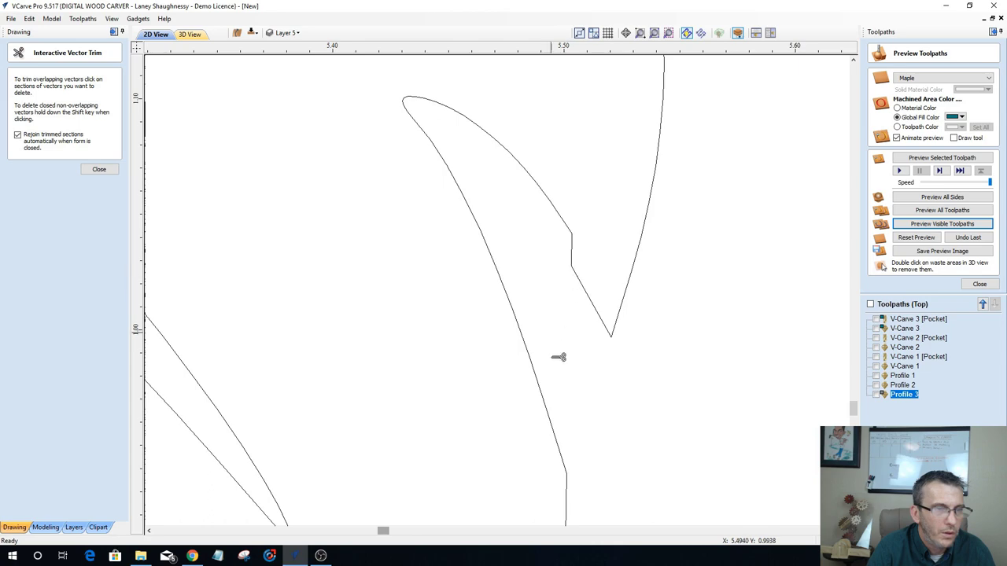
{"action": "scroll", "coordinate": [563, 325], "scroll_direction": "down", "scroll_amount": 2}
{"action": "scroll", "coordinate": [569, 330], "scroll_direction": "down", "scroll_amount": 4}
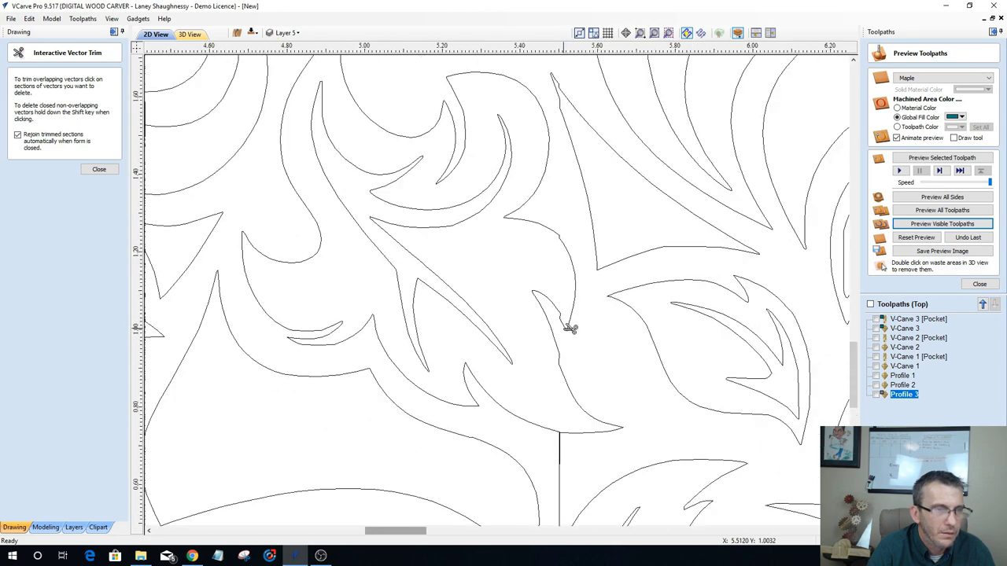
{"action": "scroll", "coordinate": [568, 443], "scroll_direction": "up", "scroll_amount": 5}
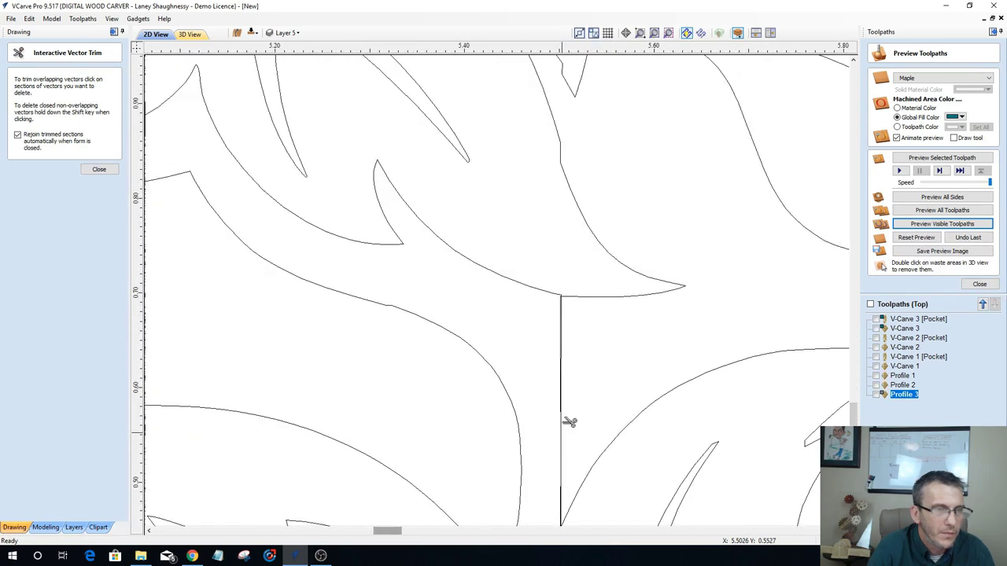
{"action": "left_click", "coordinate": [562, 376]}
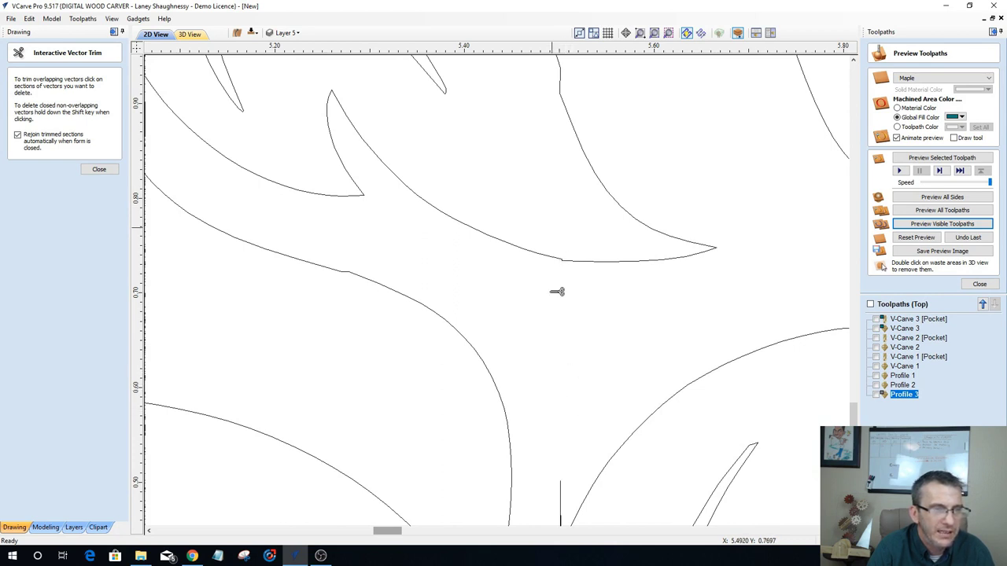
{"action": "scroll", "coordinate": [557, 330], "scroll_direction": "down", "scroll_amount": 1}
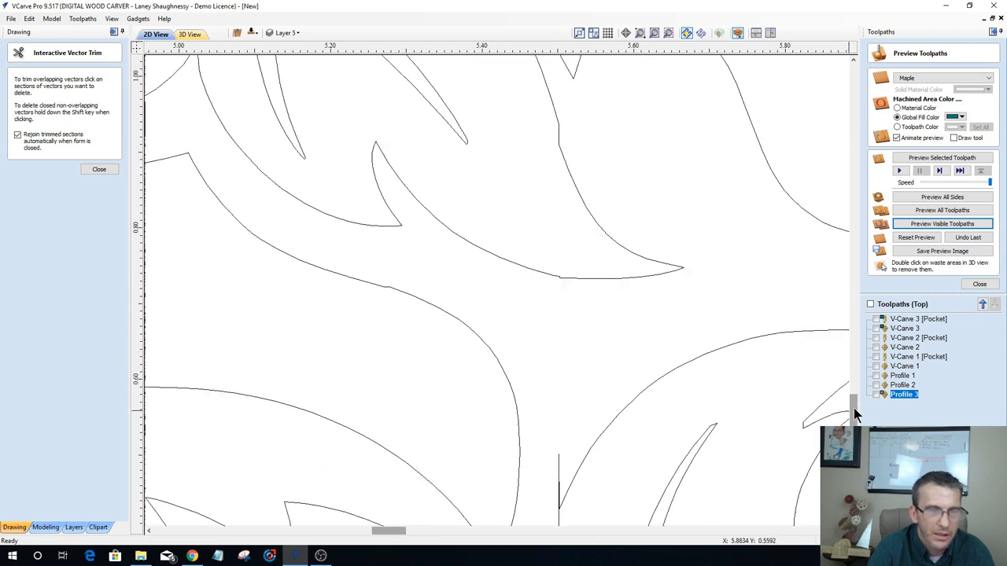
{"action": "left_click_drag", "start_coordinate": [852, 411], "coordinate": [853, 420]}
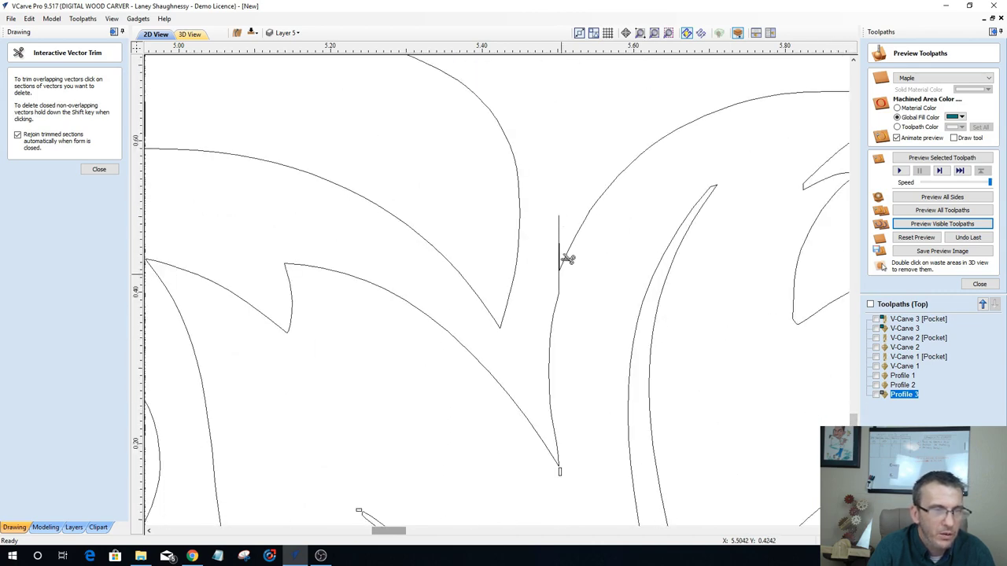
{"action": "scroll", "coordinate": [562, 242], "scroll_direction": "up", "scroll_amount": 2}
{"action": "scroll", "coordinate": [563, 243], "scroll_direction": "up", "scroll_amount": 2}
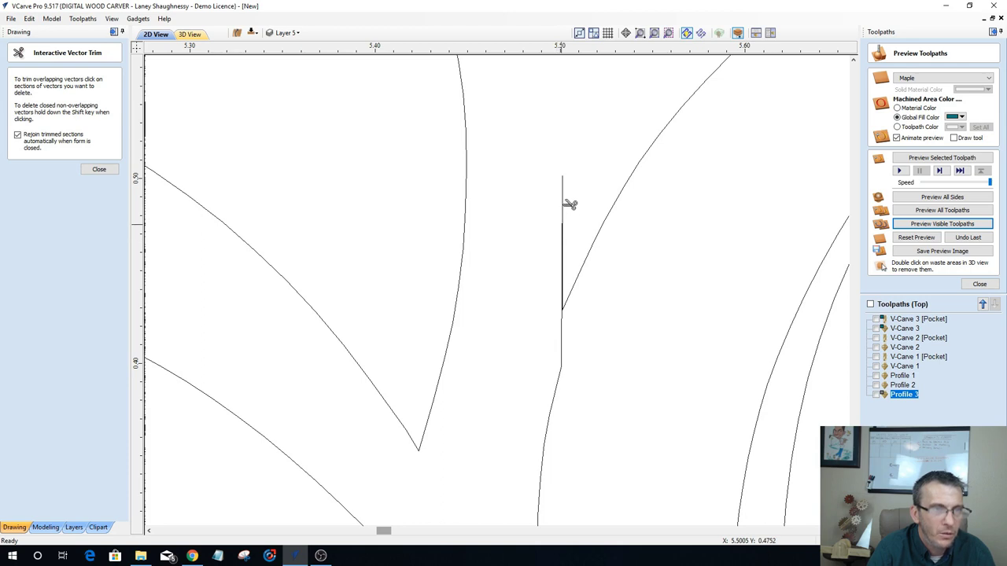
{"action": "left_click", "coordinate": [568, 206]}
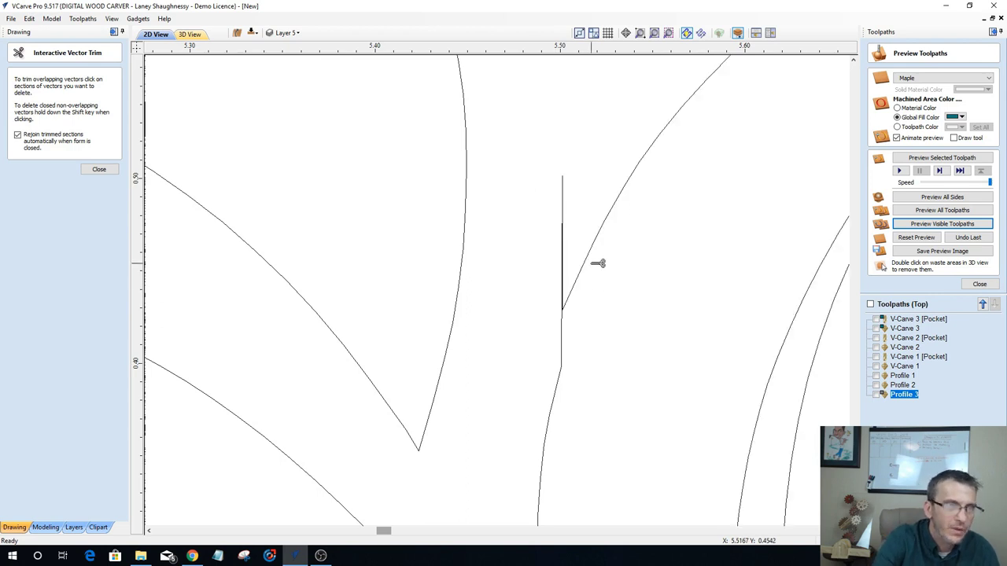
{"action": "left_click", "coordinate": [92, 171]}
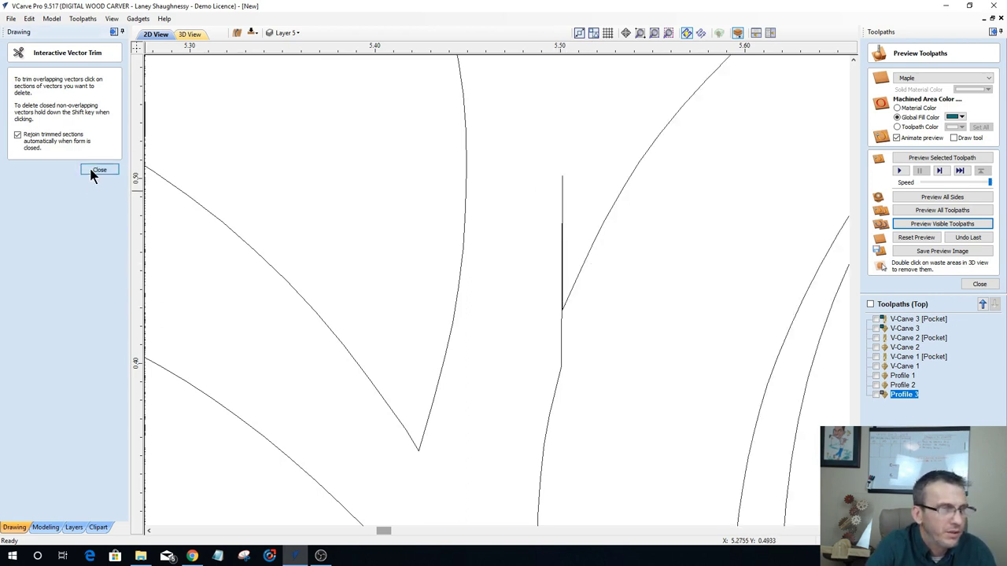
Step: Node-edit the seam vectors and delete the vertical seam span from the leaf shape
{"action": "left_click", "coordinate": [562, 333]}
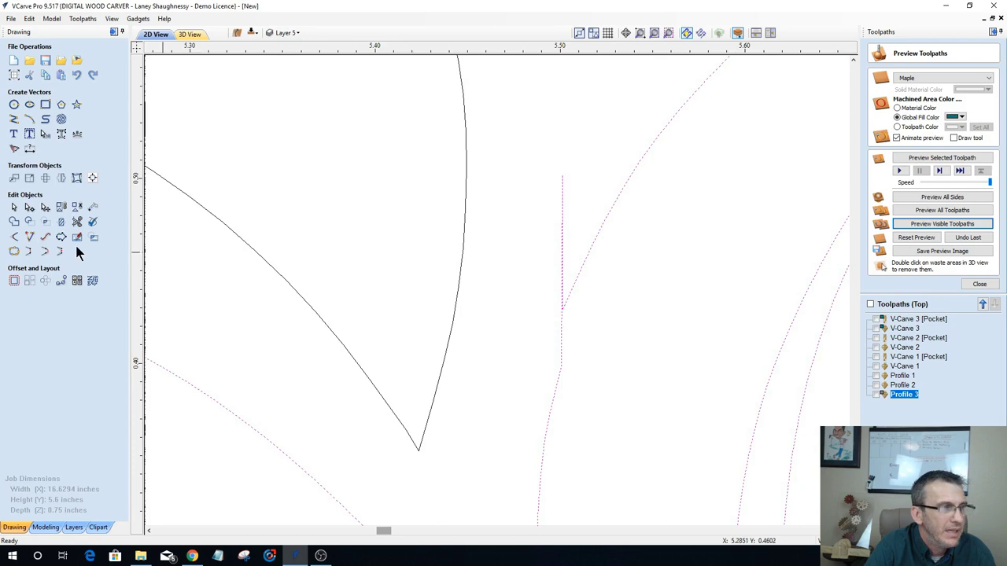
{"action": "left_click", "coordinate": [29, 207]}
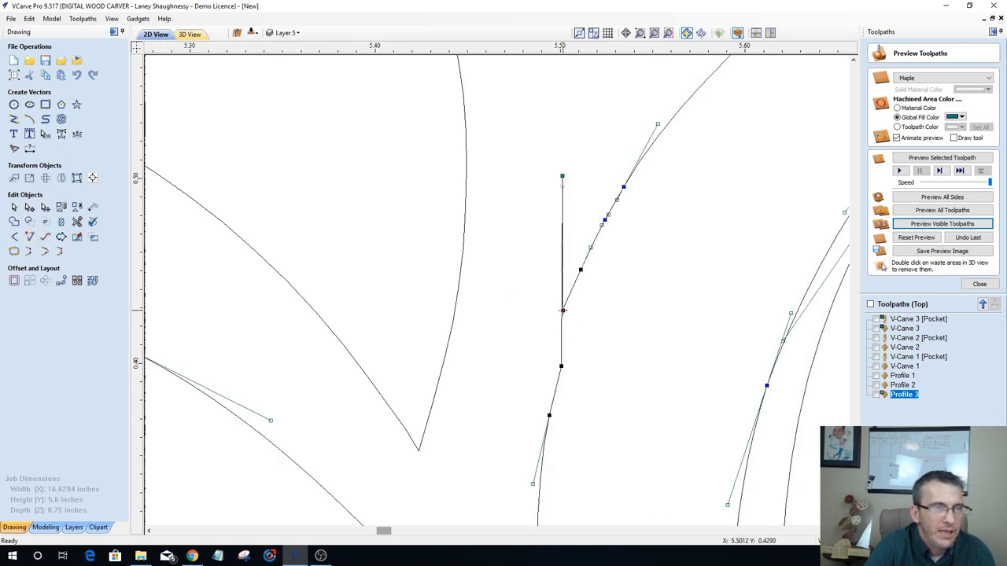
{"action": "right_click", "coordinate": [563, 221]}
{"action": "left_click", "coordinate": [579, 340]}
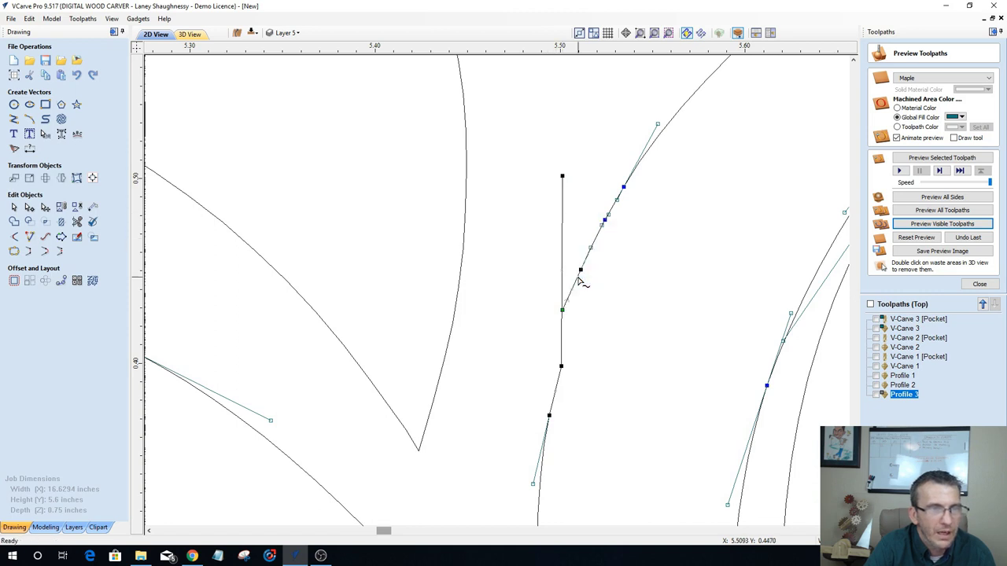
{"action": "right_click", "coordinate": [563, 226]}
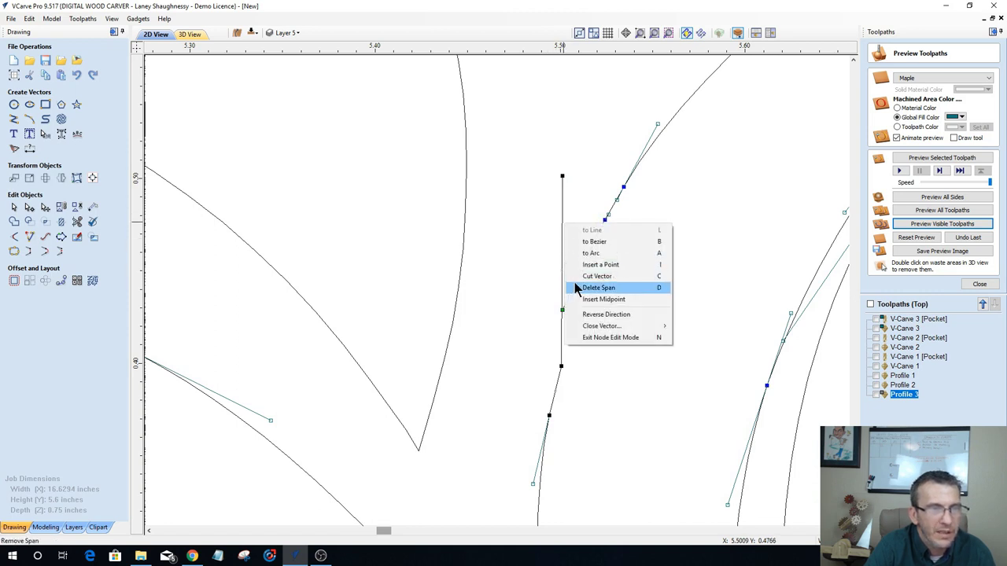
{"action": "left_click", "coordinate": [598, 287]}
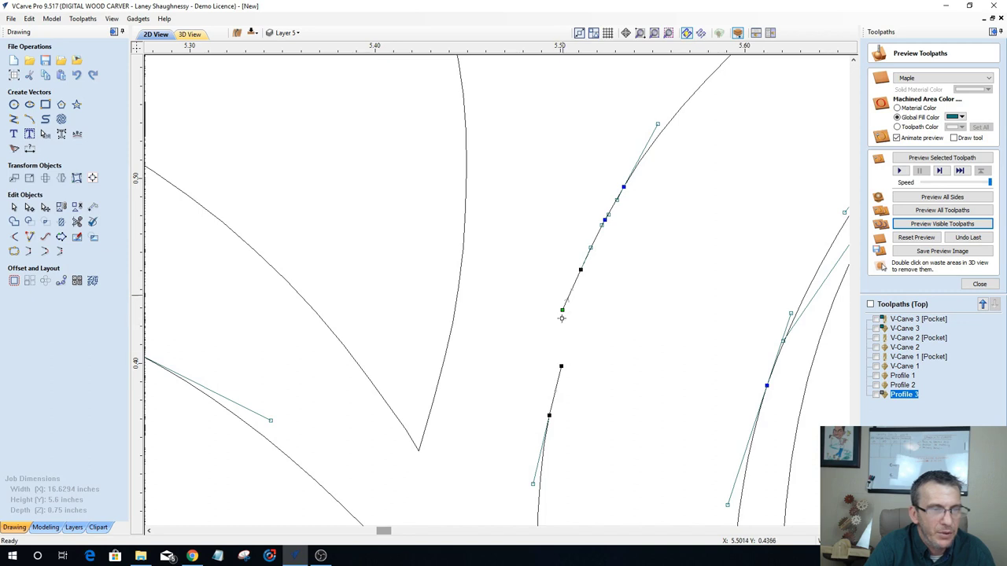
Step: Join the open leaf curve across the gap, deselect, then select the remaining seam line vector
{"action": "left_click", "coordinate": [60, 251]}
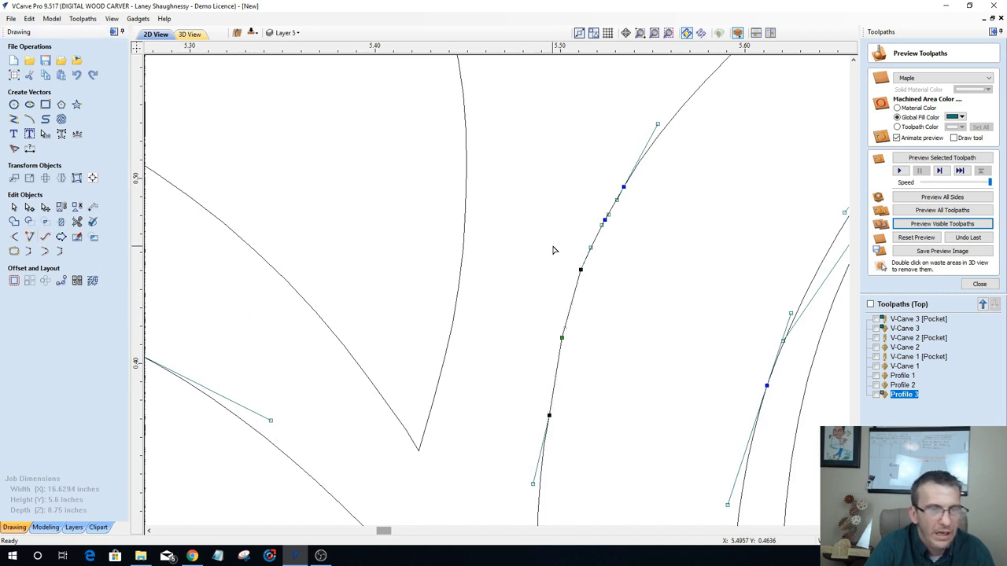
{"action": "scroll", "coordinate": [553, 250], "scroll_direction": "down", "scroll_amount": 6}
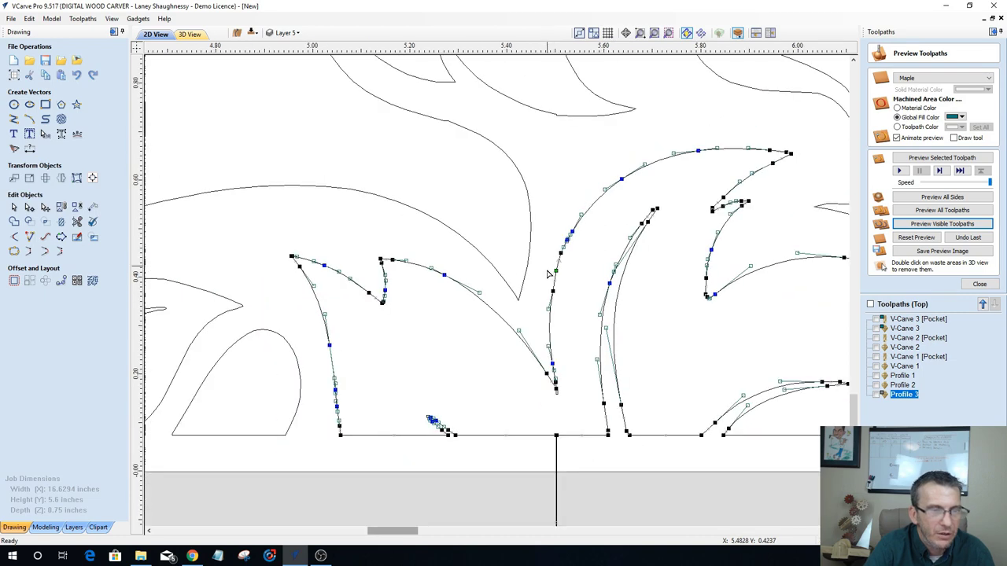
{"action": "key", "text": "Escape"}
{"action": "scroll", "coordinate": [558, 503], "scroll_direction": "down", "scroll_amount": 4}
{"action": "scroll", "coordinate": [532, 498], "scroll_direction": "up", "scroll_amount": 3}
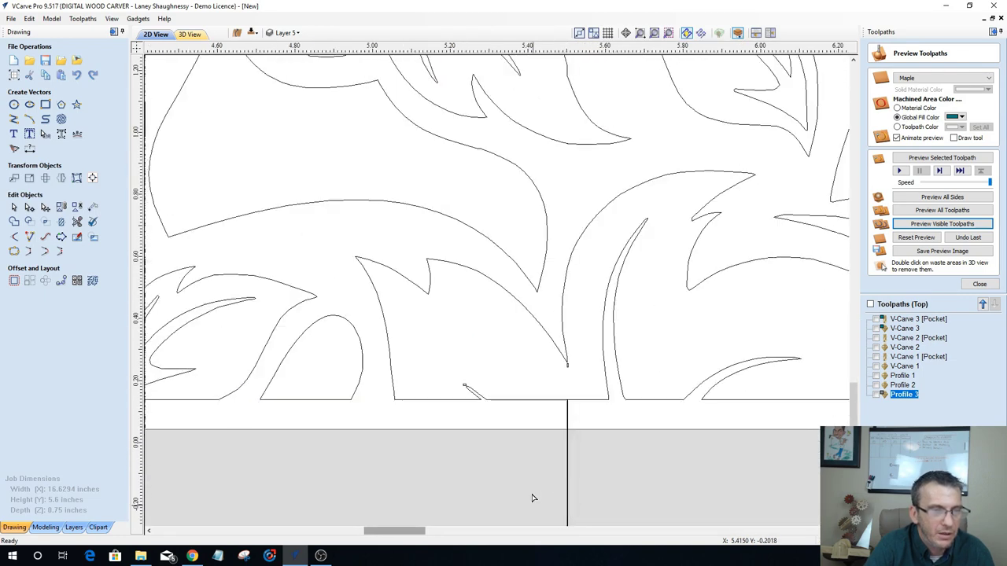
{"action": "scroll", "coordinate": [561, 484], "scroll_direction": "up", "scroll_amount": 3}
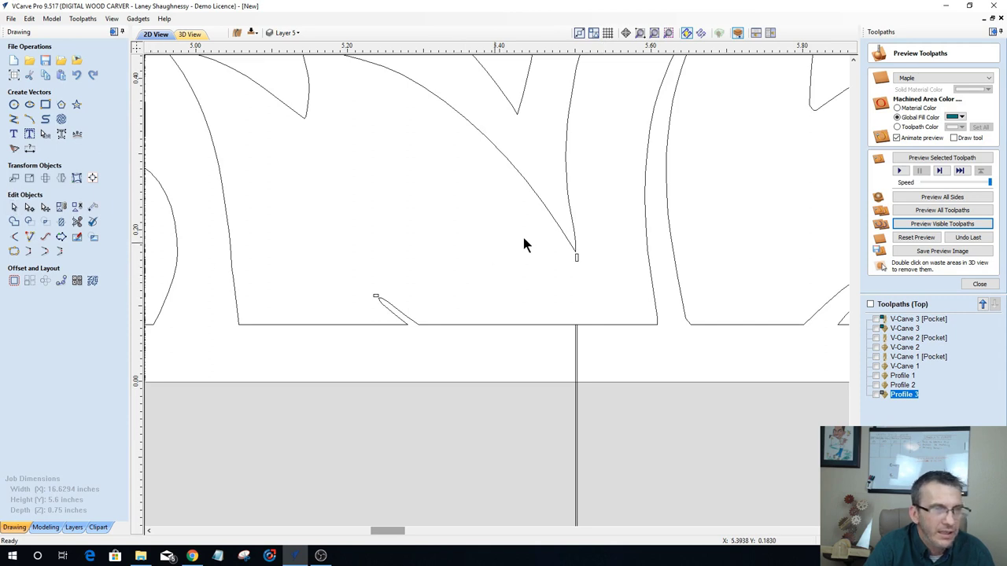
{"action": "left_click", "coordinate": [576, 380]}
{"action": "scroll", "coordinate": [587, 352], "scroll_direction": "up", "scroll_amount": 3}
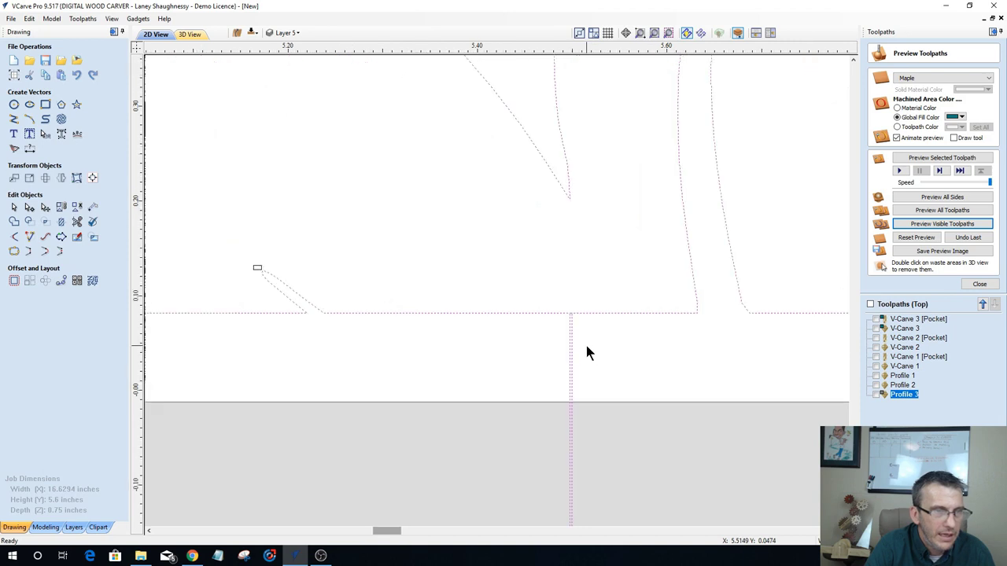
Step: Trim the vertical seam line below the pattern and the short seam segment above it
{"action": "left_click", "coordinate": [76, 222]}
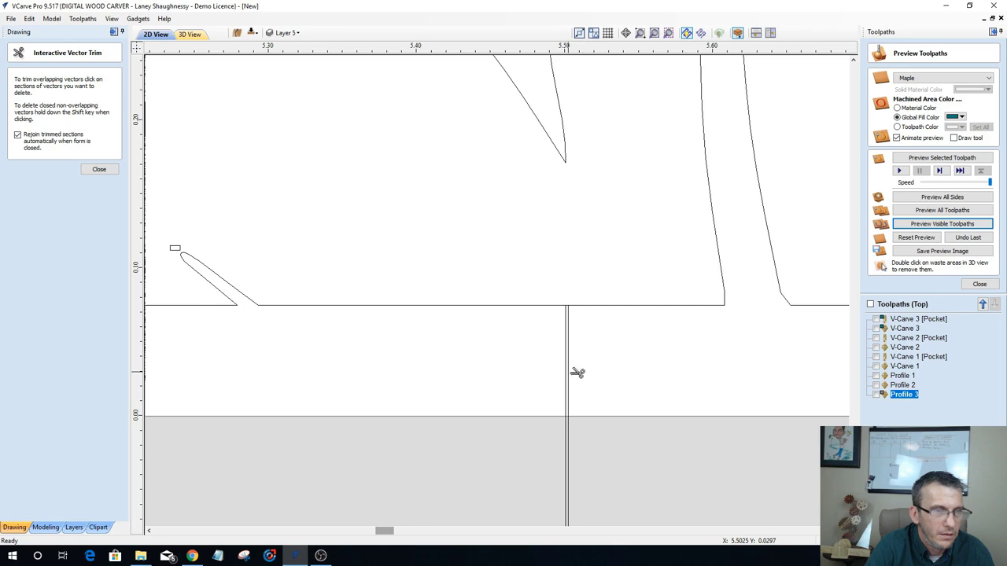
{"action": "left_click", "coordinate": [567, 333]}
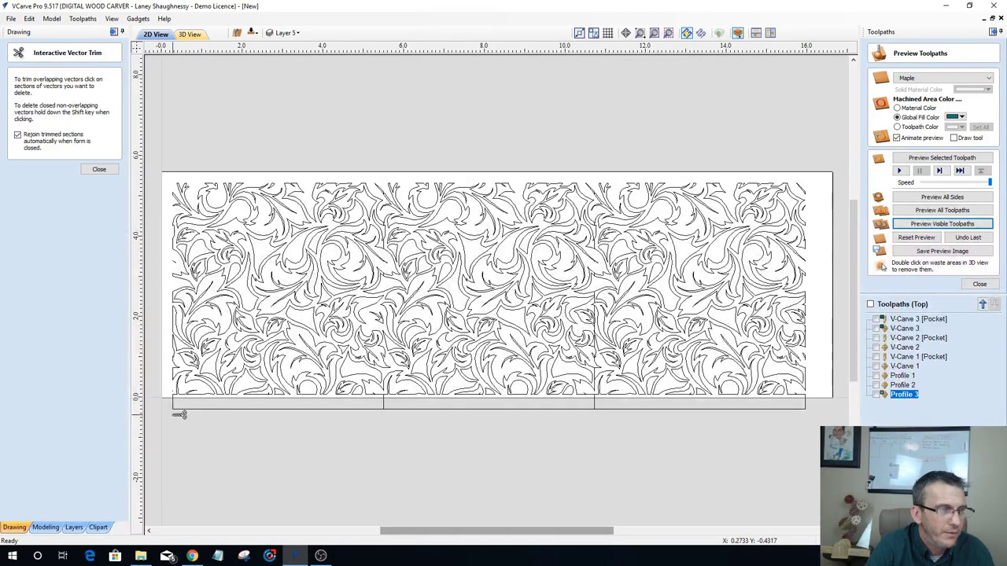
{"action": "scroll", "coordinate": [376, 407], "scroll_direction": "up", "scroll_amount": 3}
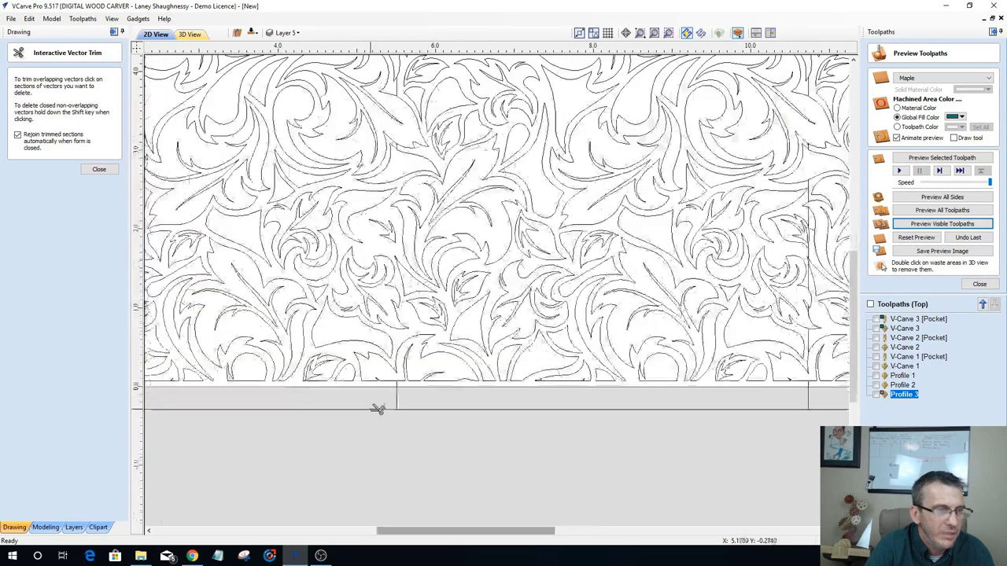
{"action": "scroll", "coordinate": [405, 391], "scroll_direction": "up", "scroll_amount": 1}
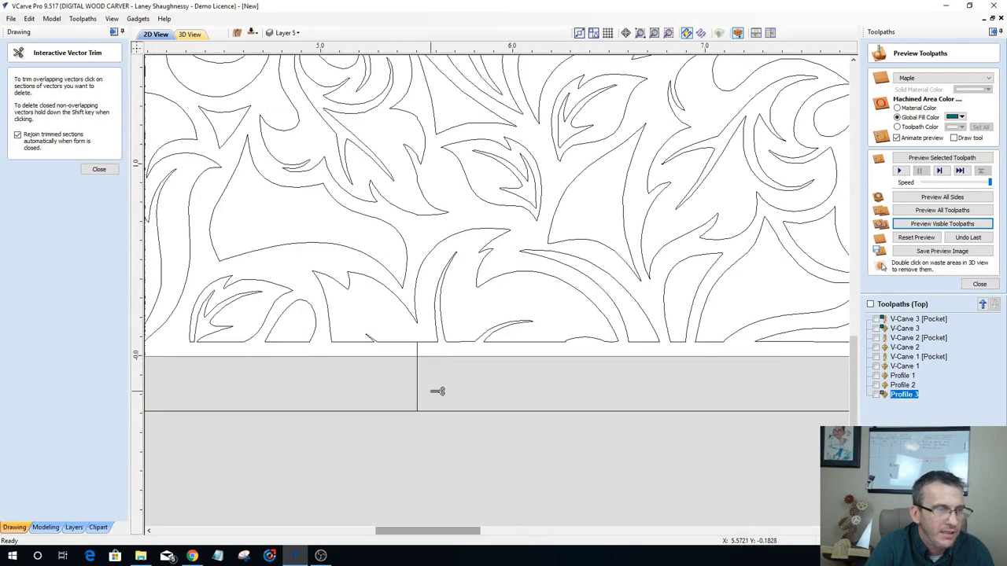
{"action": "scroll", "coordinate": [429, 390], "scroll_direction": "down", "scroll_amount": 4}
{"action": "scroll", "coordinate": [410, 390], "scroll_direction": "down", "scroll_amount": 3}
{"action": "scroll", "coordinate": [406, 322], "scroll_direction": "up", "scroll_amount": 4}
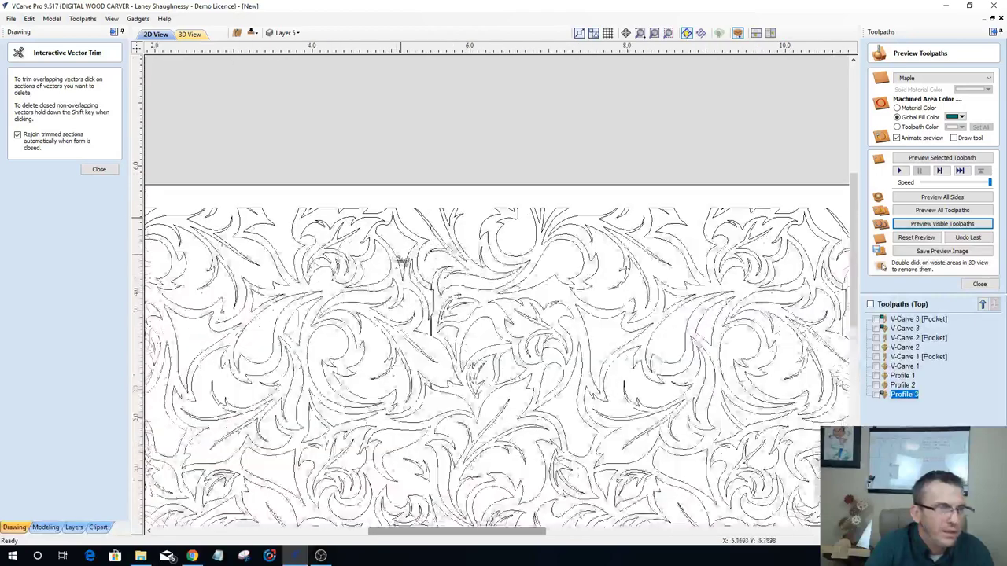
{"action": "scroll", "coordinate": [416, 389], "scroll_direction": "up", "scroll_amount": 3}
{"action": "scroll", "coordinate": [466, 464], "scroll_direction": "up", "scroll_amount": 3}
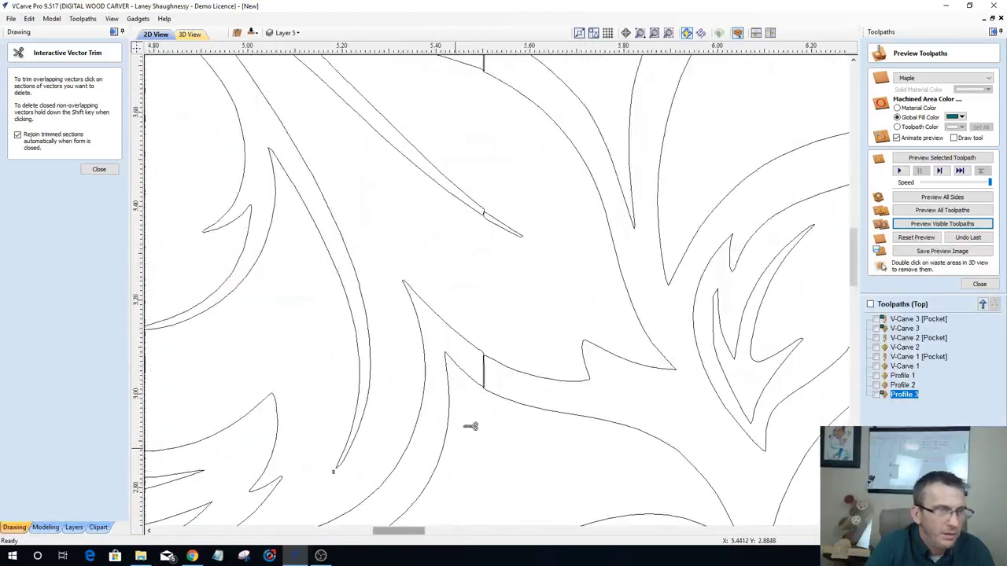
{"action": "scroll", "coordinate": [484, 425], "scroll_direction": "down", "scroll_amount": 1}
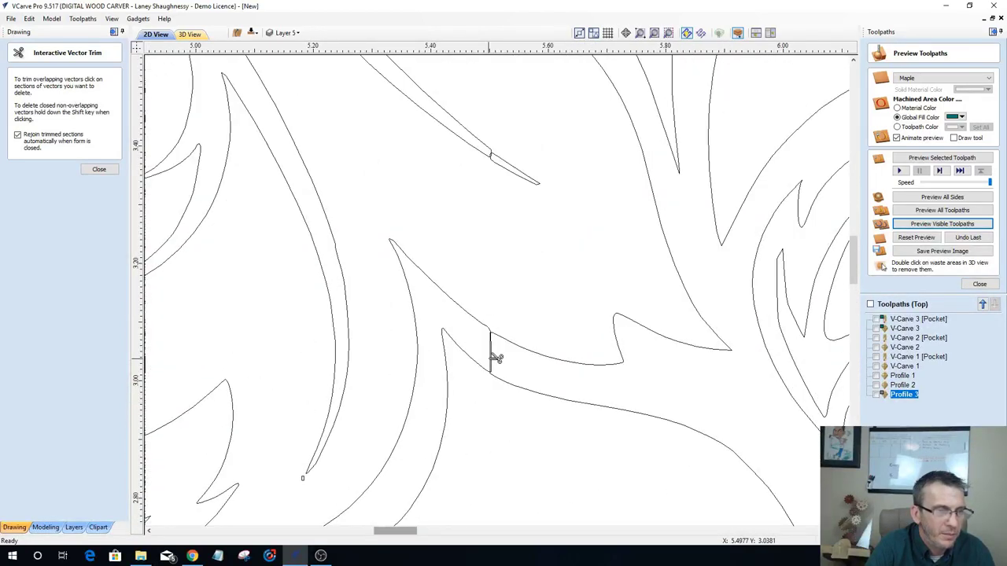
{"action": "scroll", "coordinate": [495, 358], "scroll_direction": "up", "scroll_amount": 1}
{"action": "scroll", "coordinate": [499, 360], "scroll_direction": "down", "scroll_amount": 1}
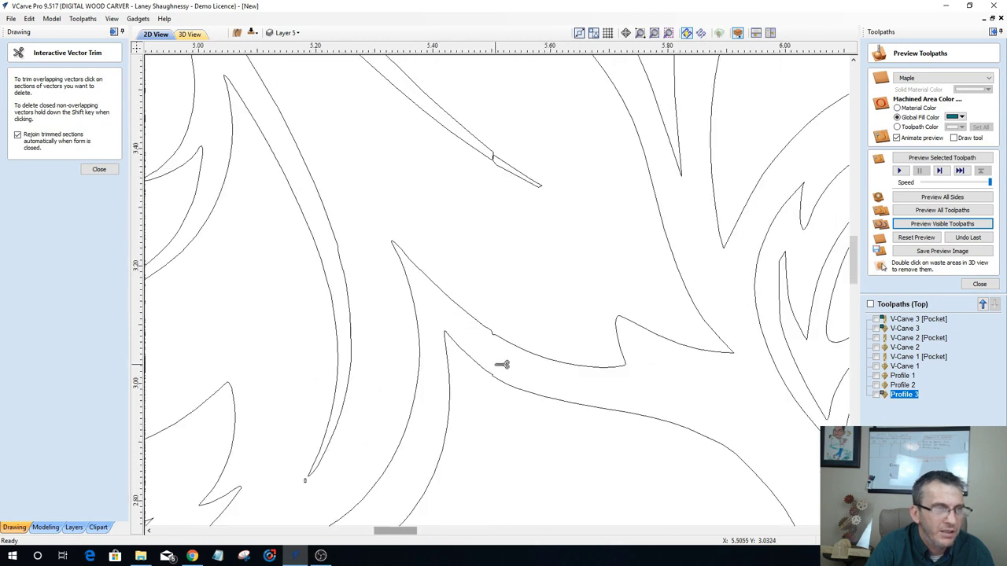
{"action": "scroll", "coordinate": [488, 308], "scroll_direction": "down", "scroll_amount": 2}
{"action": "scroll", "coordinate": [488, 230], "scroll_direction": "up", "scroll_amount": 4}
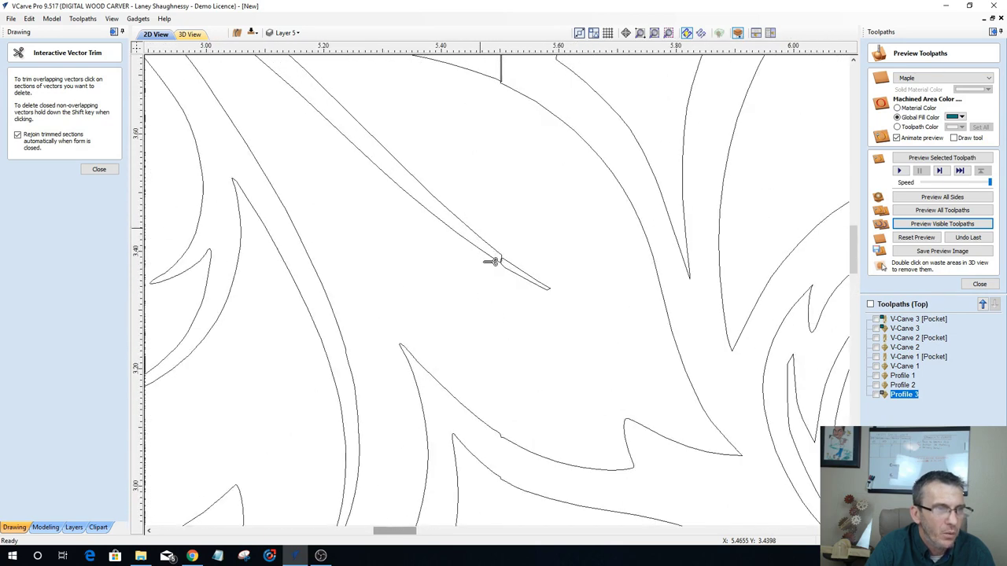
{"action": "scroll", "coordinate": [512, 271], "scroll_direction": "up", "scroll_amount": 5}
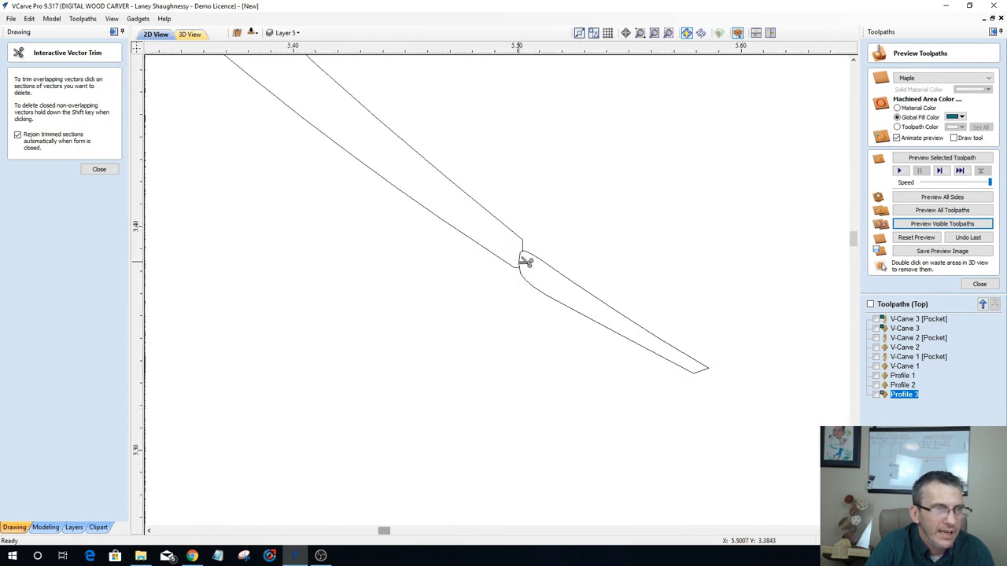
{"action": "scroll", "coordinate": [514, 317], "scroll_direction": "down", "scroll_amount": 8}
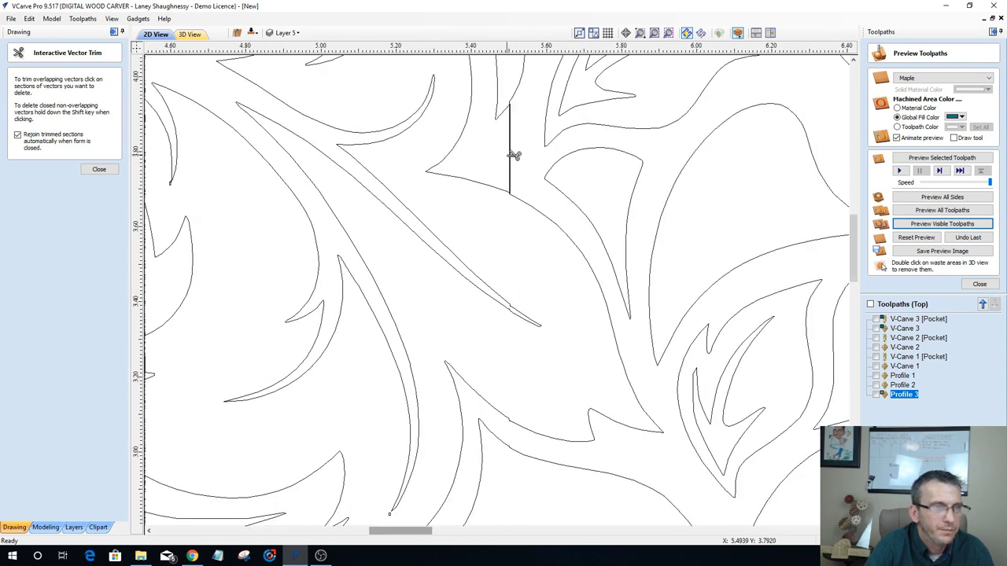
{"action": "left_click", "coordinate": [513, 154]}
Step: Undo an accidental trim of the diagonal line at the notch and leave the trim tool
{"action": "scroll", "coordinate": [490, 265], "scroll_direction": "down", "scroll_amount": 4}
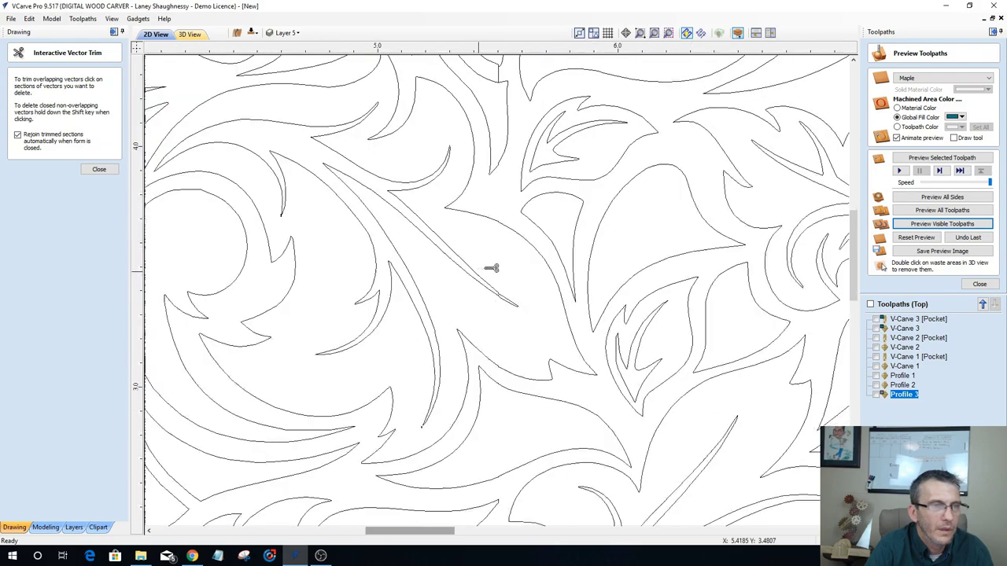
{"action": "scroll", "coordinate": [491, 268], "scroll_direction": "down", "scroll_amount": 3}
{"action": "scroll", "coordinate": [472, 149], "scroll_direction": "up", "scroll_amount": 4}
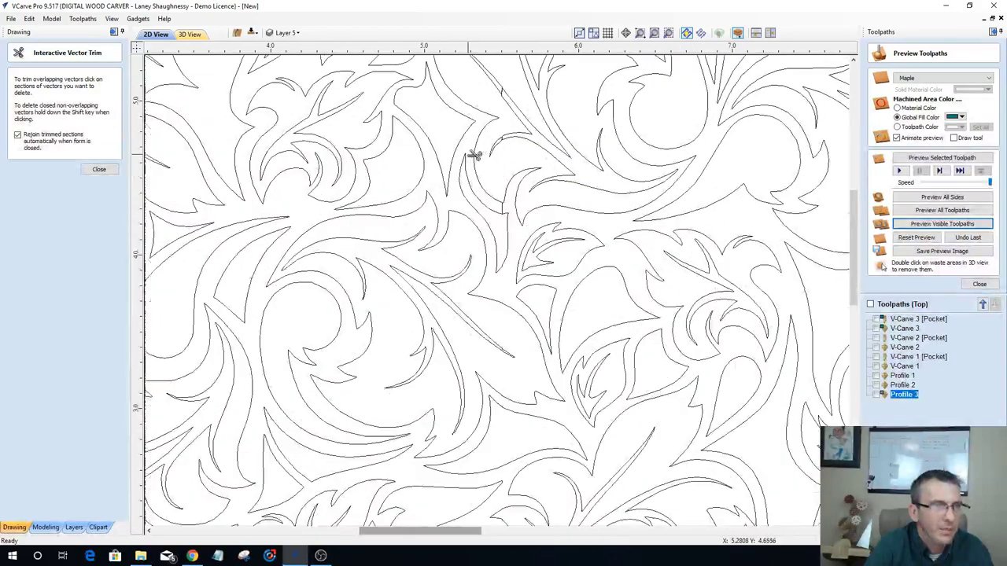
{"action": "scroll", "coordinate": [514, 234], "scroll_direction": "up", "scroll_amount": 4}
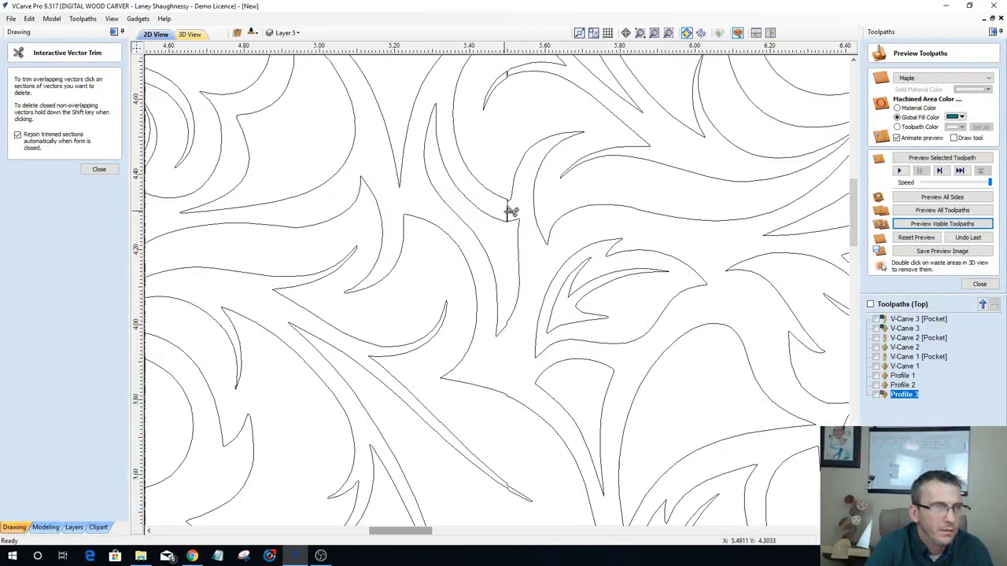
{"action": "scroll", "coordinate": [511, 211], "scroll_direction": "up", "scroll_amount": 2}
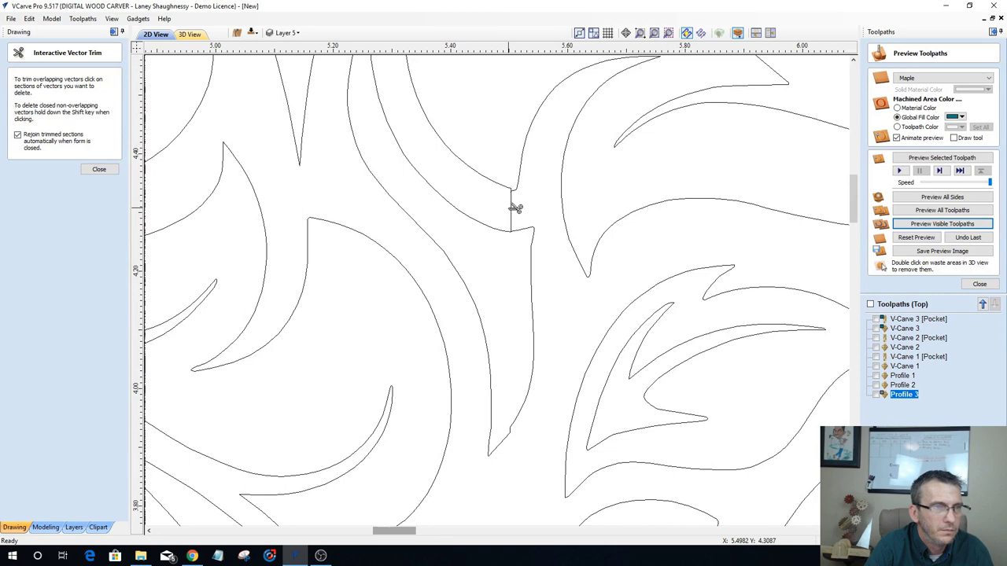
{"action": "scroll", "coordinate": [514, 209], "scroll_direction": "down", "scroll_amount": 1}
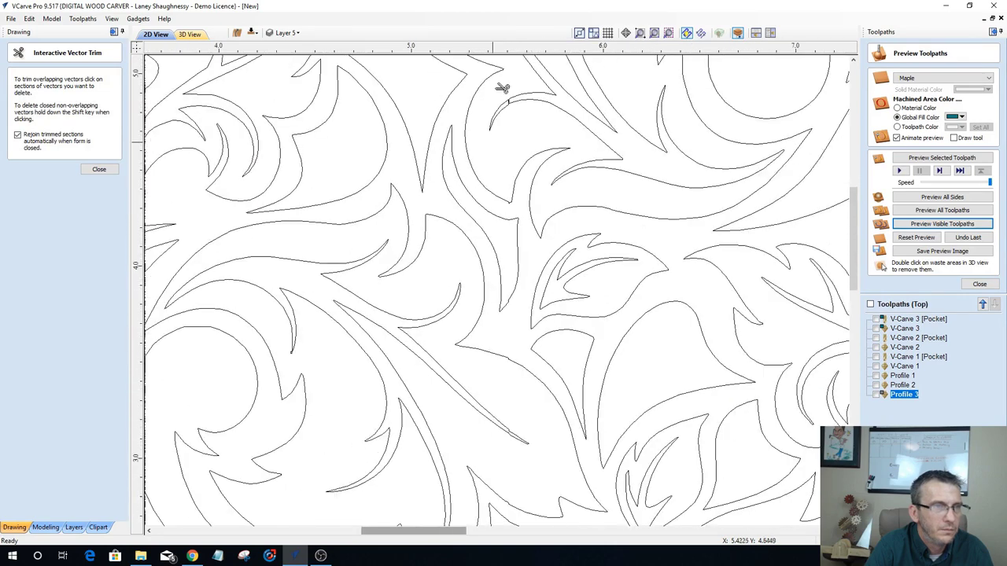
{"action": "scroll", "coordinate": [499, 86], "scroll_direction": "down", "scroll_amount": 2}
{"action": "scroll", "coordinate": [509, 97], "scroll_direction": "up", "scroll_amount": 6}
{"action": "scroll", "coordinate": [512, 136], "scroll_direction": "up", "scroll_amount": 3}
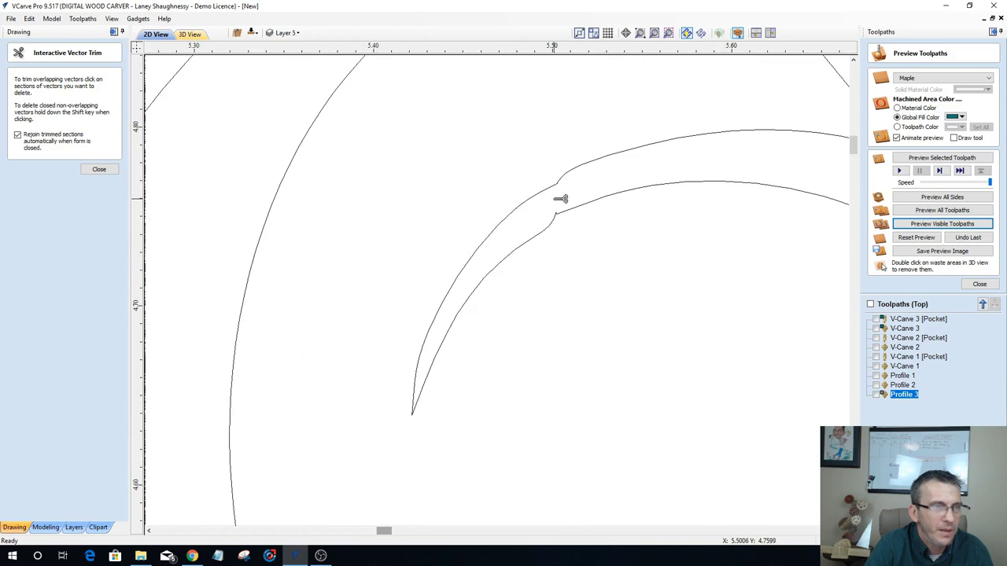
{"action": "scroll", "coordinate": [561, 199], "scroll_direction": "down", "scroll_amount": 7}
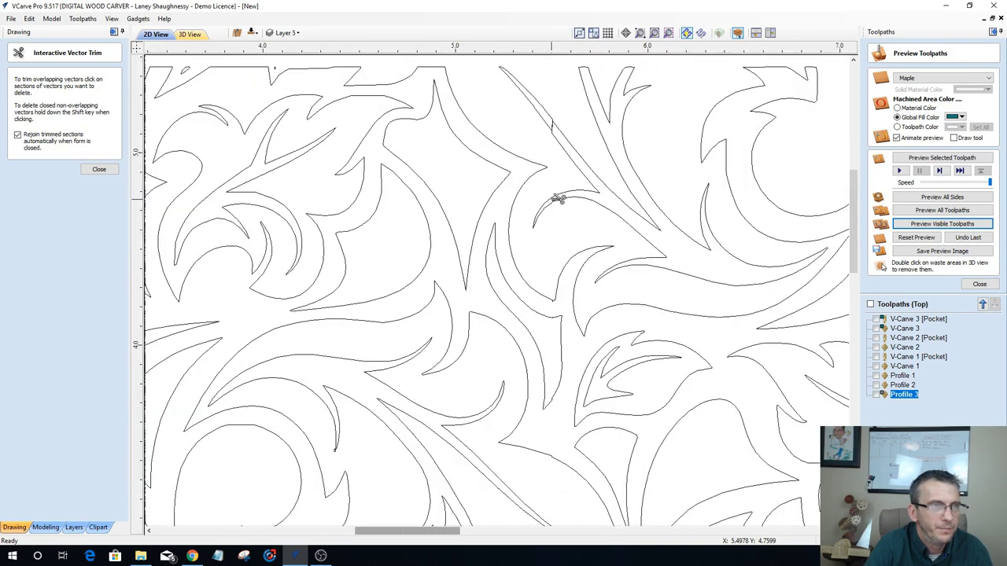
{"action": "scroll", "coordinate": [551, 149], "scroll_direction": "up", "scroll_amount": 6}
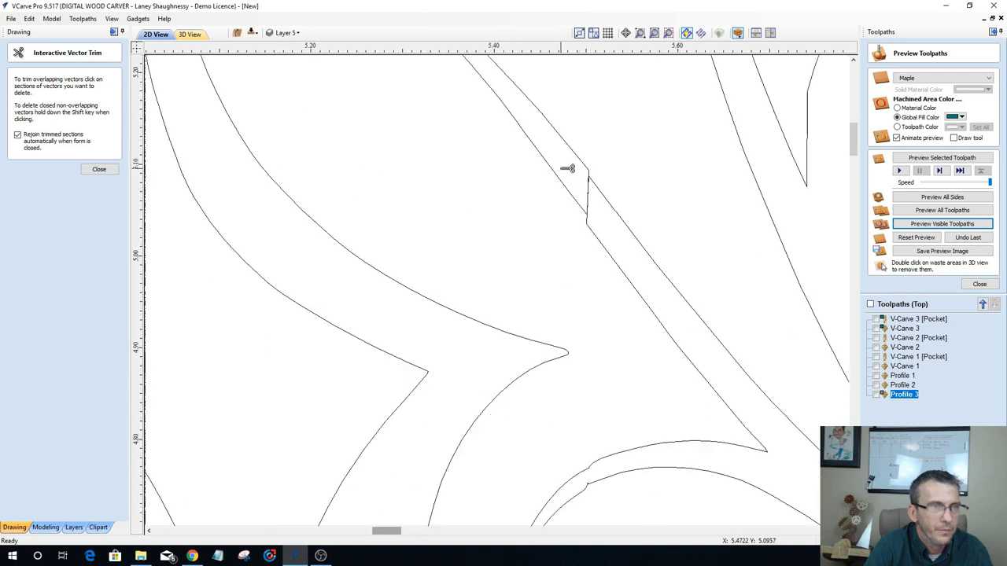
{"action": "scroll", "coordinate": [573, 177], "scroll_direction": "up", "scroll_amount": 1}
{"action": "left_click", "coordinate": [598, 199]}
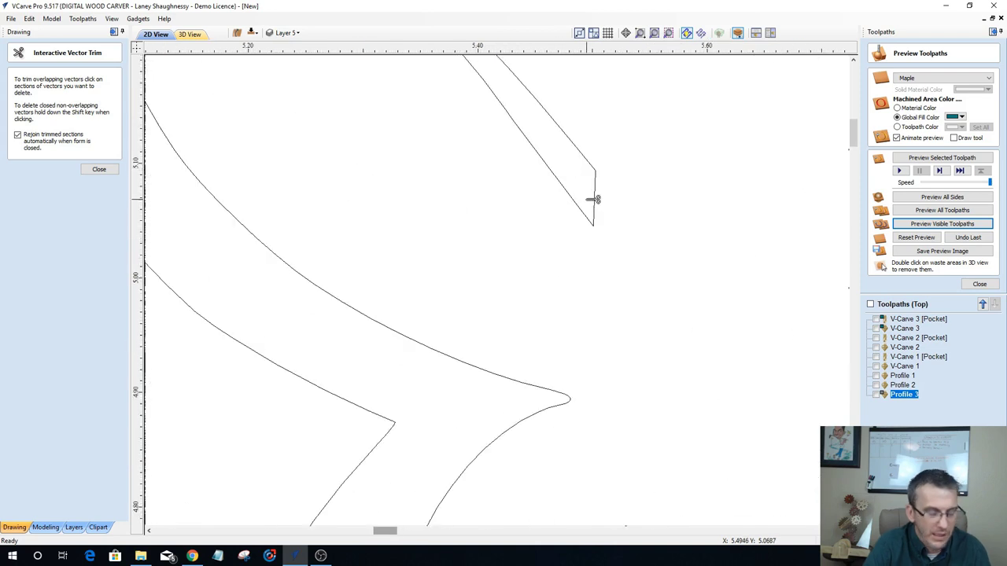
{"action": "key", "text": "ctrl+z"}
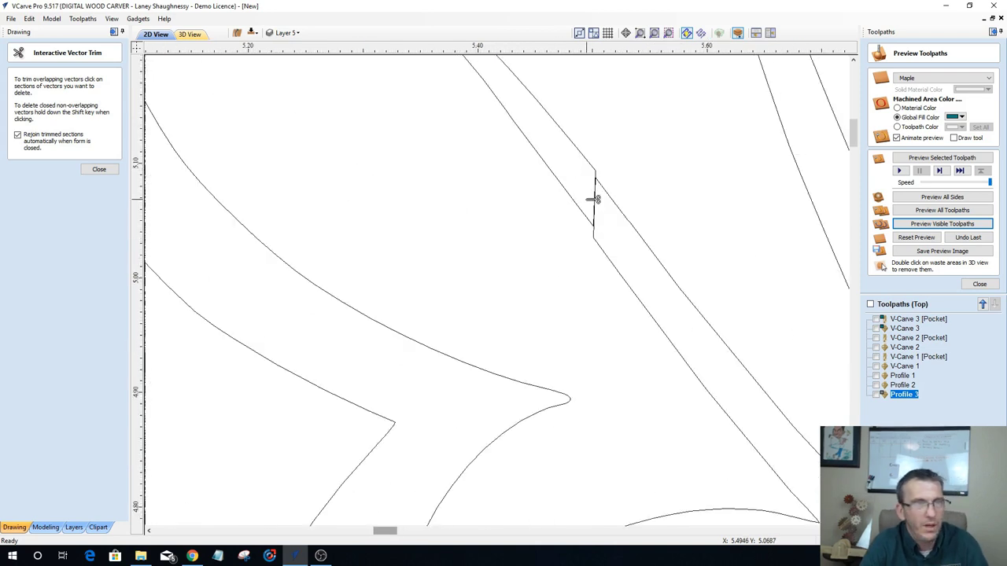
{"action": "left_click", "coordinate": [98, 172]}
Step: Select the upper diagonal vector, the middle pattern group and the upper seam curve
{"action": "left_click", "coordinate": [557, 187]}
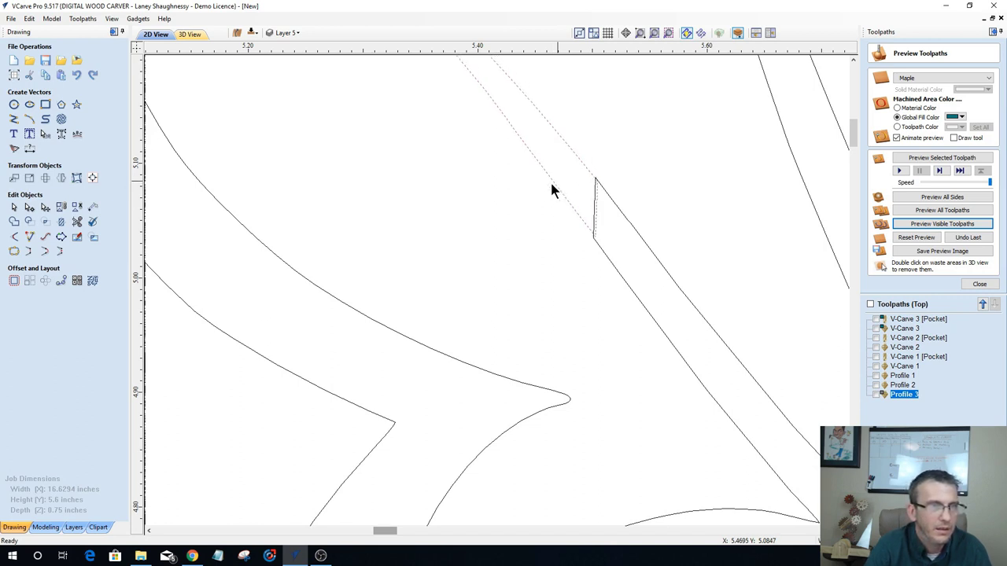
{"action": "left_click", "coordinate": [76, 222]}
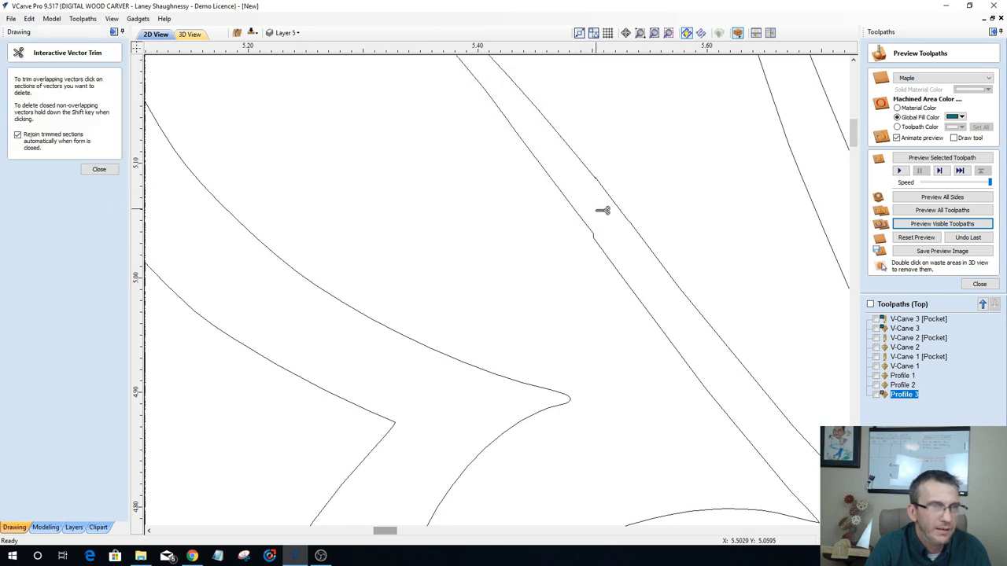
{"action": "scroll", "coordinate": [603, 210], "scroll_direction": "down", "scroll_amount": 6}
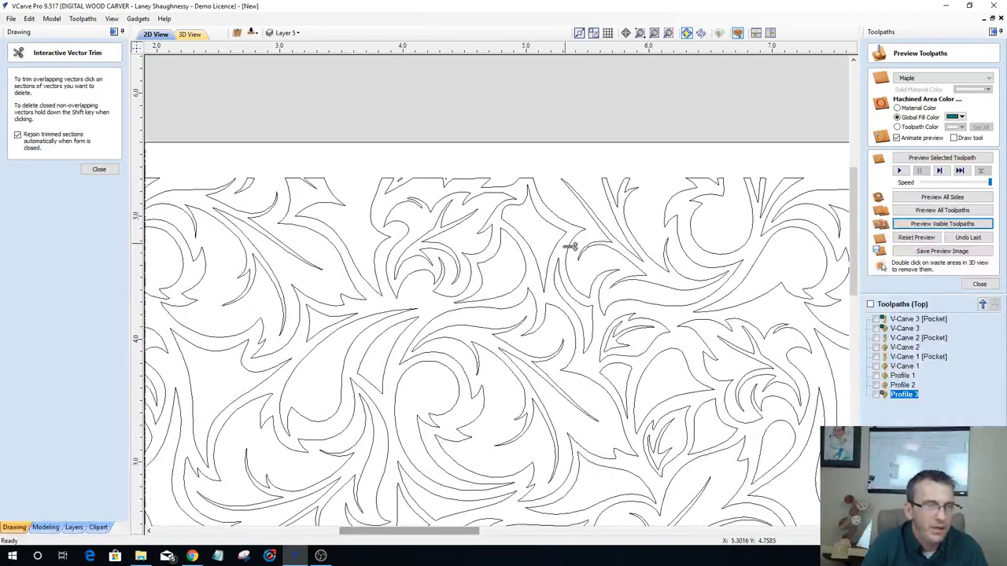
{"action": "scroll", "coordinate": [557, 283], "scroll_direction": "down", "scroll_amount": 6}
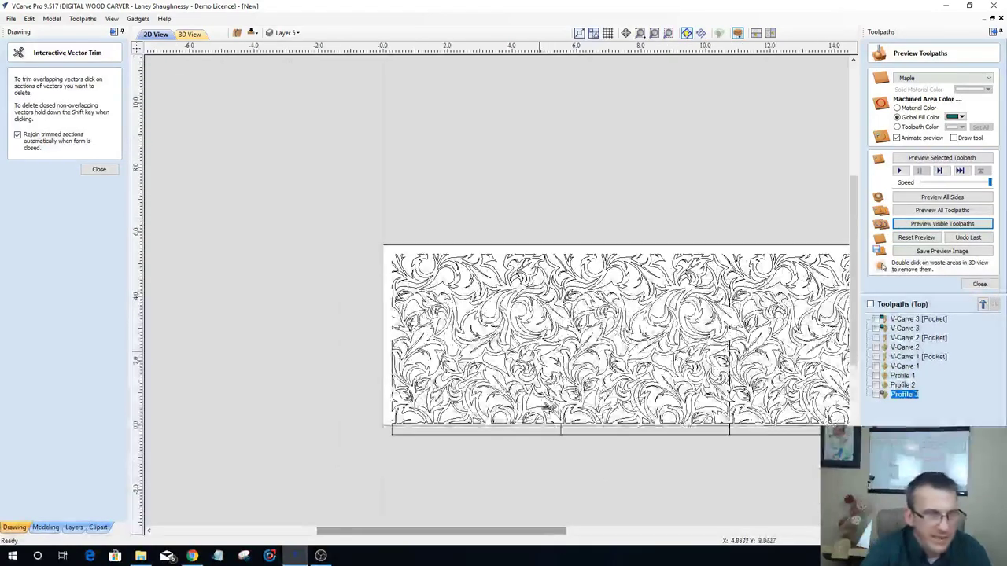
{"action": "scroll", "coordinate": [544, 408], "scroll_direction": "up", "scroll_amount": 2}
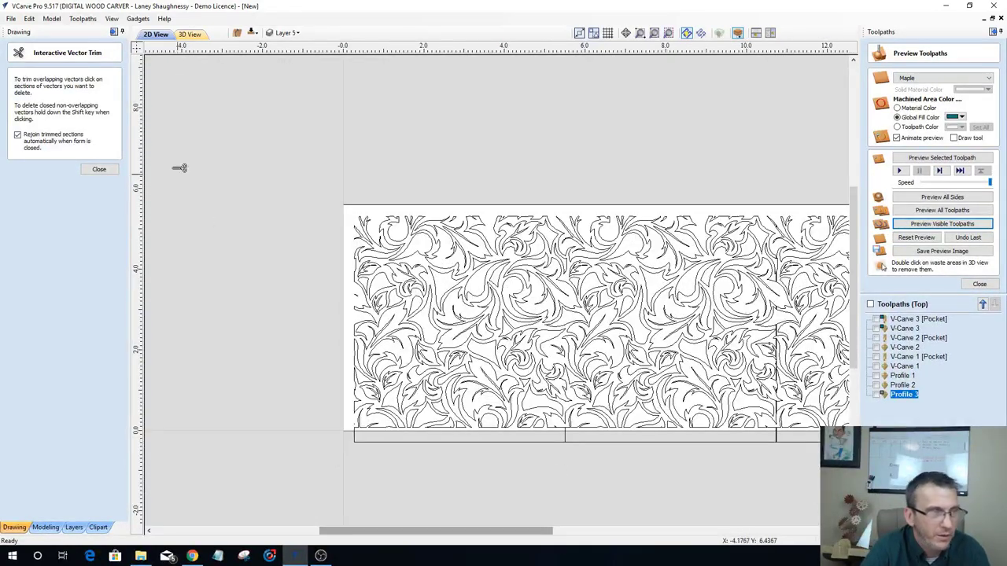
{"action": "left_click", "coordinate": [85, 169]}
{"action": "left_click", "coordinate": [629, 442]}
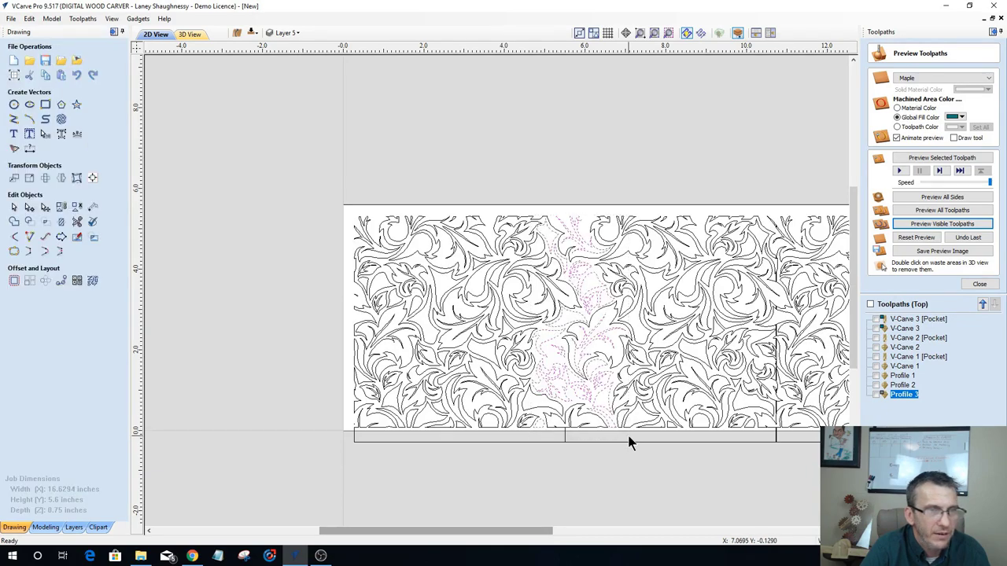
{"action": "scroll", "coordinate": [515, 398], "scroll_direction": "down", "scroll_amount": 2}
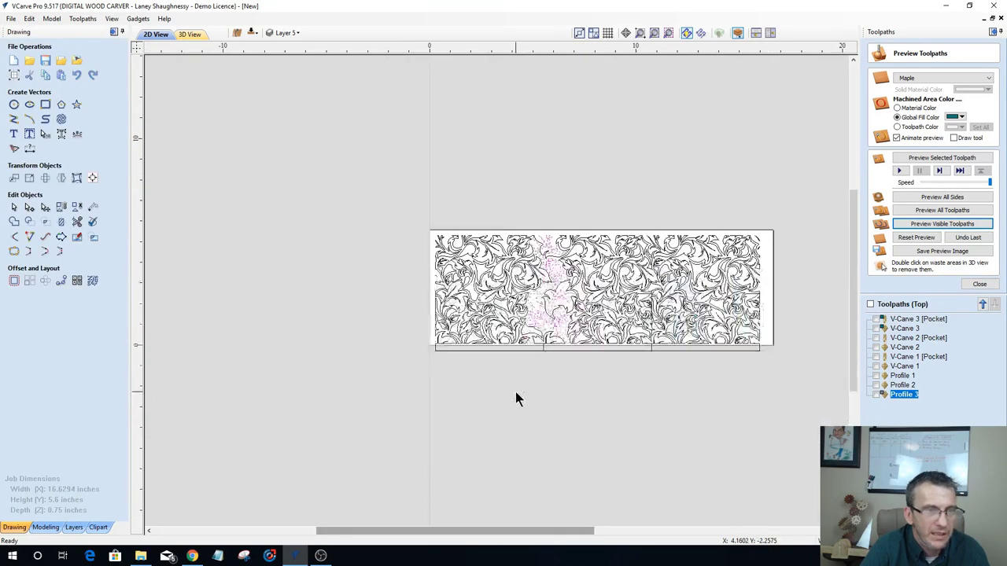
{"action": "scroll", "coordinate": [683, 301], "scroll_direction": "up", "scroll_amount": 3}
{"action": "scroll", "coordinate": [632, 140], "scroll_direction": "up", "scroll_amount": 10}
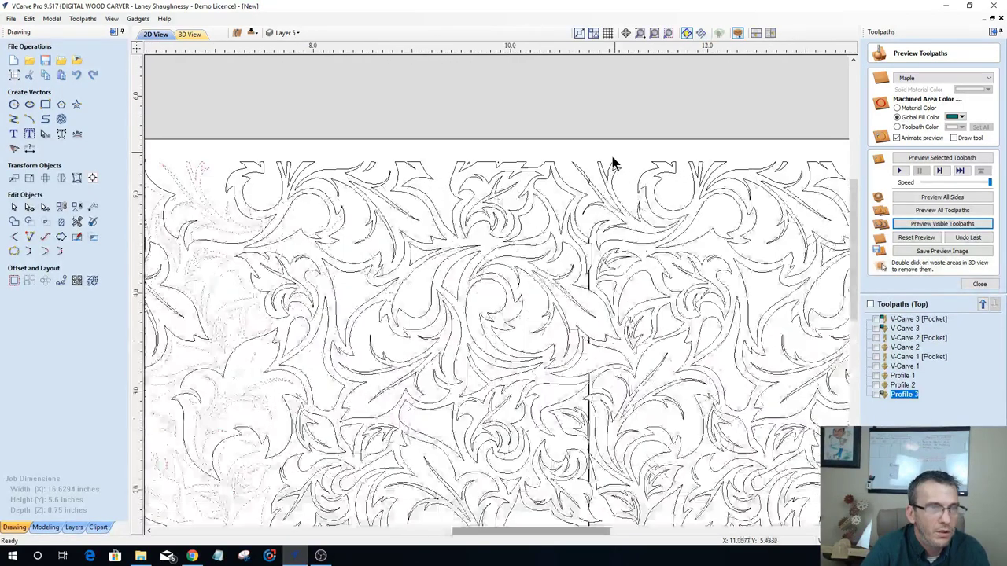
{"action": "scroll", "coordinate": [528, 266], "scroll_direction": "up", "scroll_amount": 3}
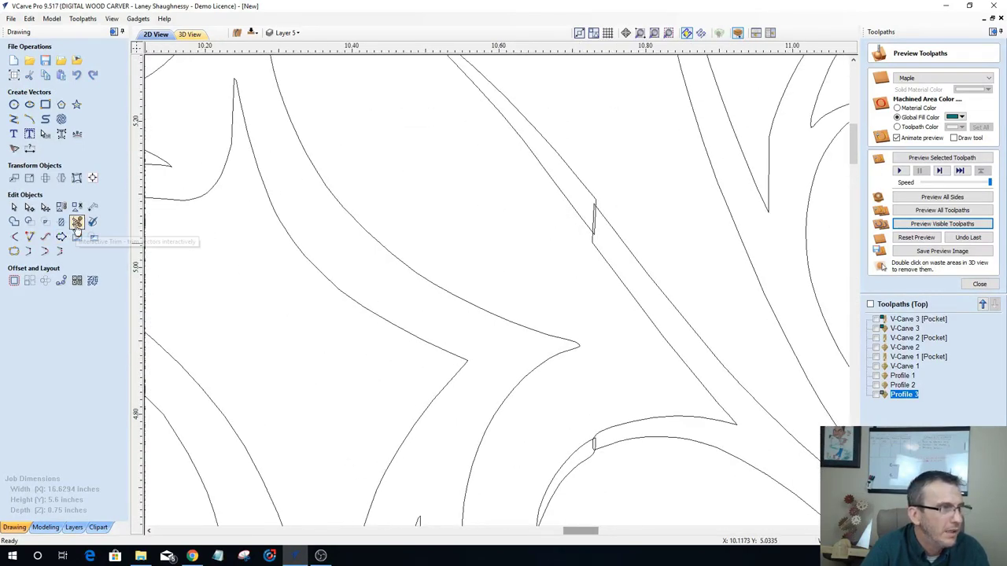
{"action": "left_click", "coordinate": [564, 199]}
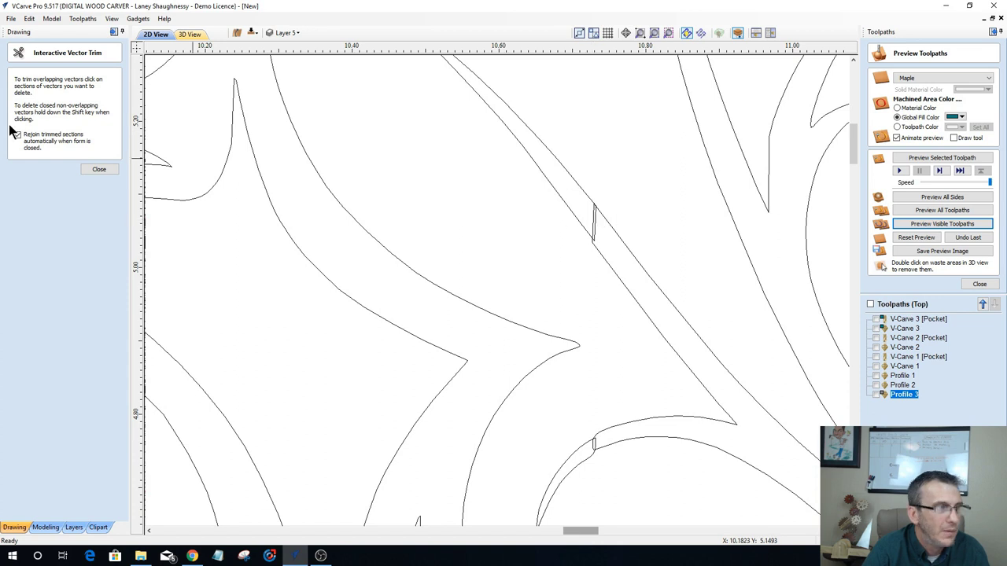
{"action": "left_click", "coordinate": [102, 169]}
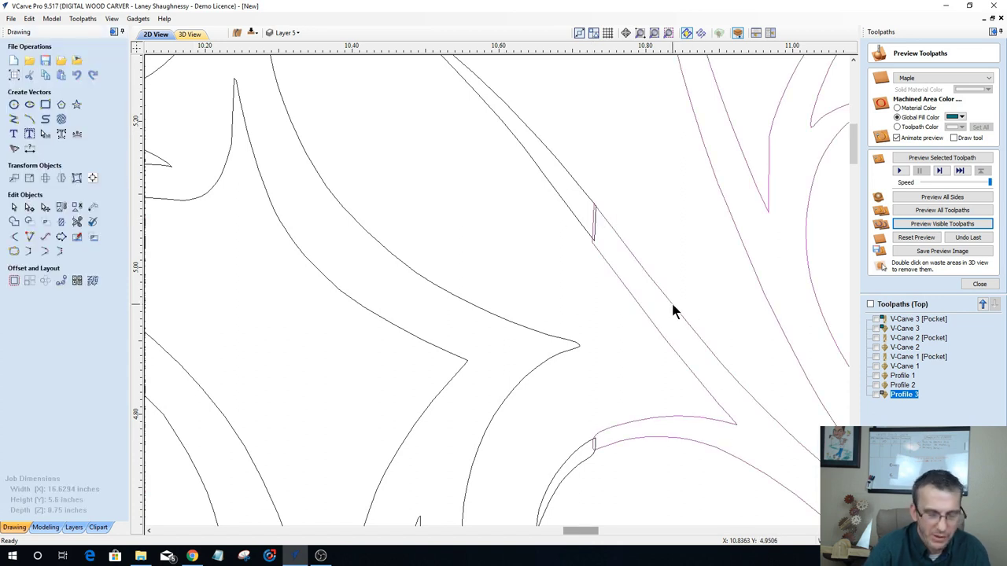
Step: Trim the short vertical seam segment and both lines of the double seam
{"action": "left_click", "coordinate": [674, 310]}
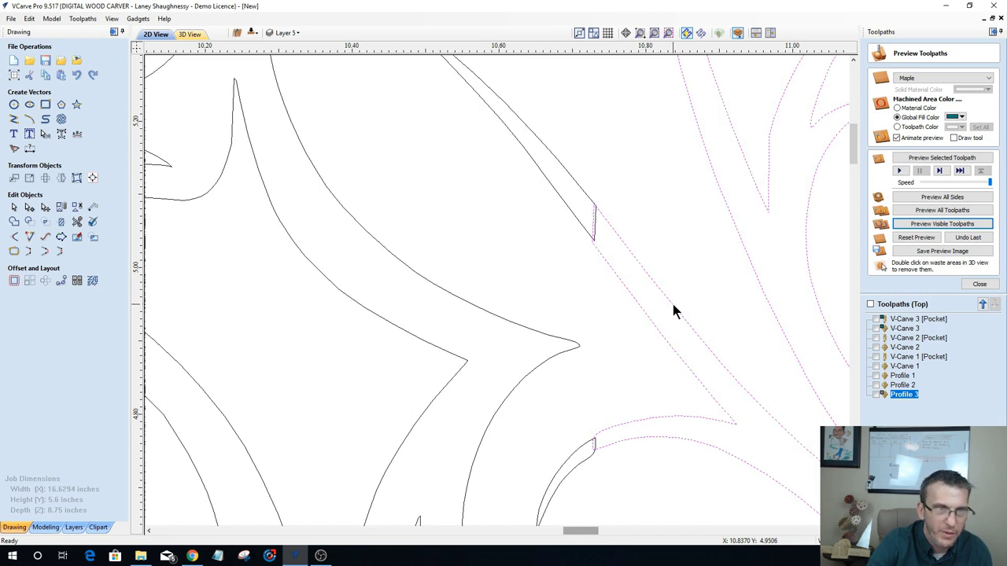
{"action": "left_click", "coordinate": [76, 221]}
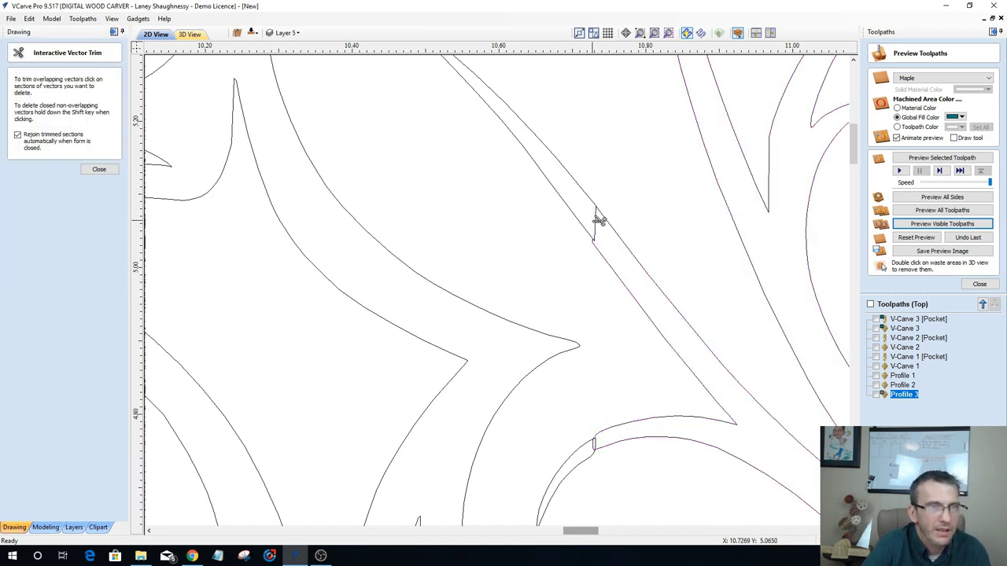
{"action": "scroll", "coordinate": [596, 443], "scroll_direction": "up", "scroll_amount": 2}
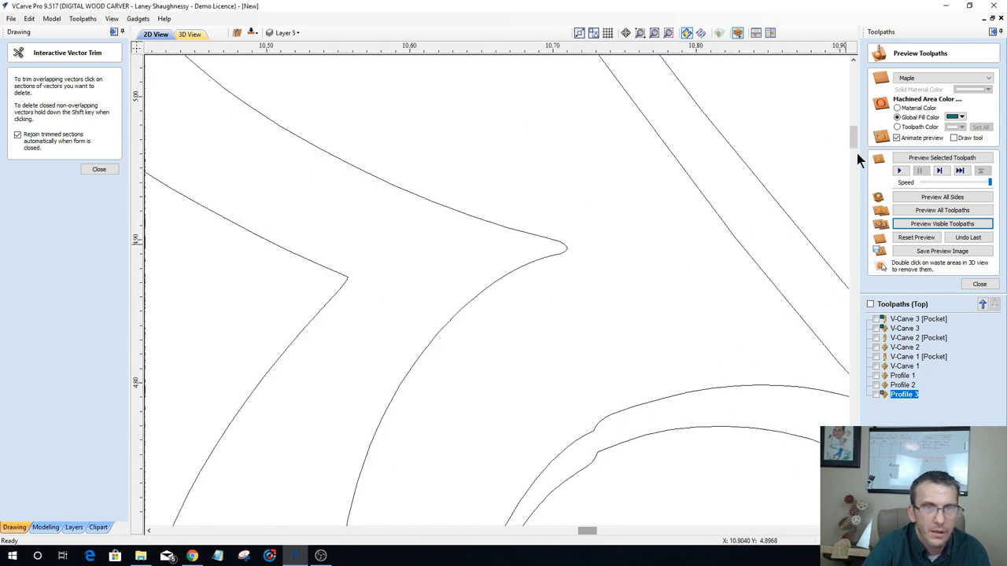
{"action": "left_click_drag", "start_coordinate": [853, 134], "coordinate": [851, 181]}
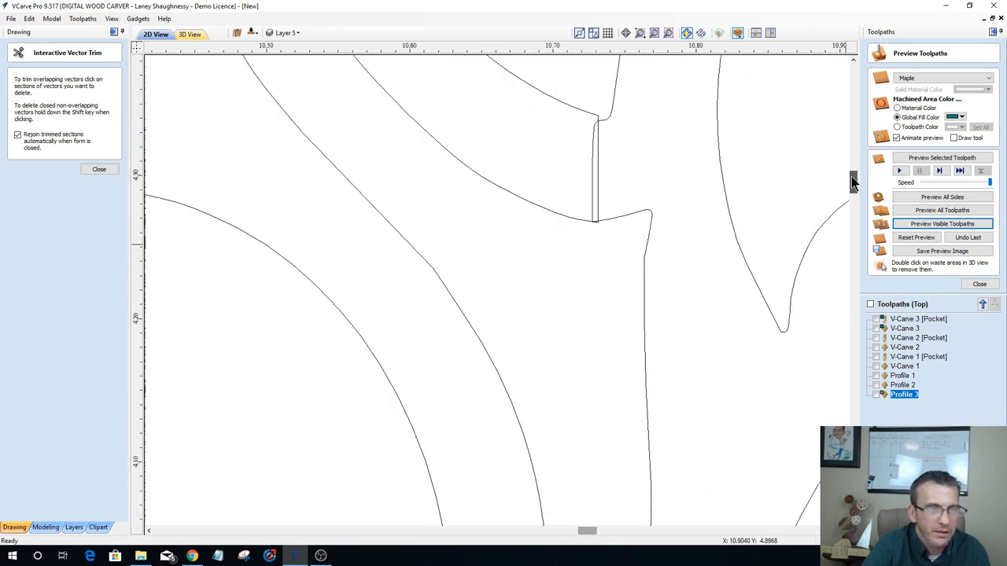
{"action": "left_click", "coordinate": [599, 152]}
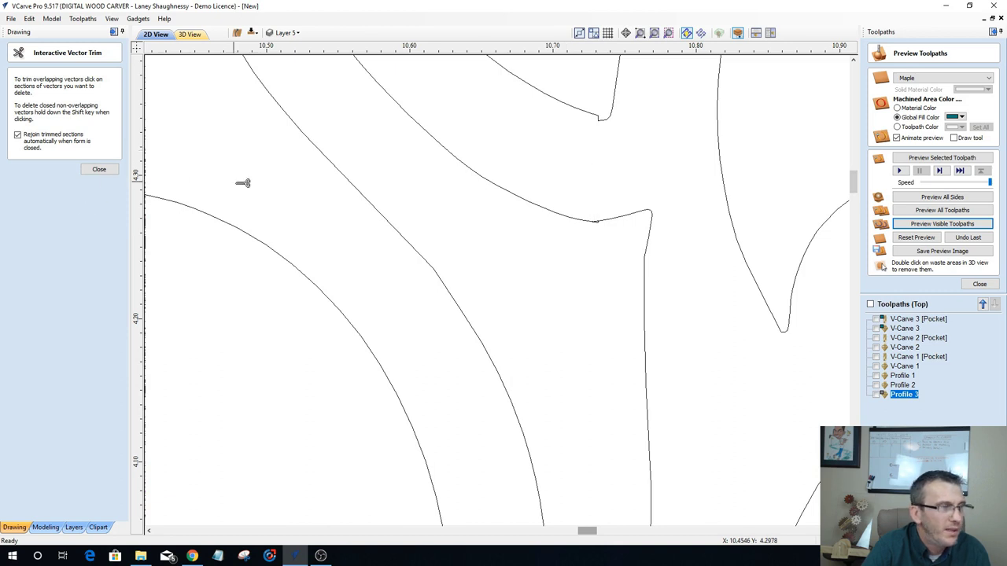
{"action": "left_click_drag", "start_coordinate": [854, 189], "coordinate": [853, 217]}
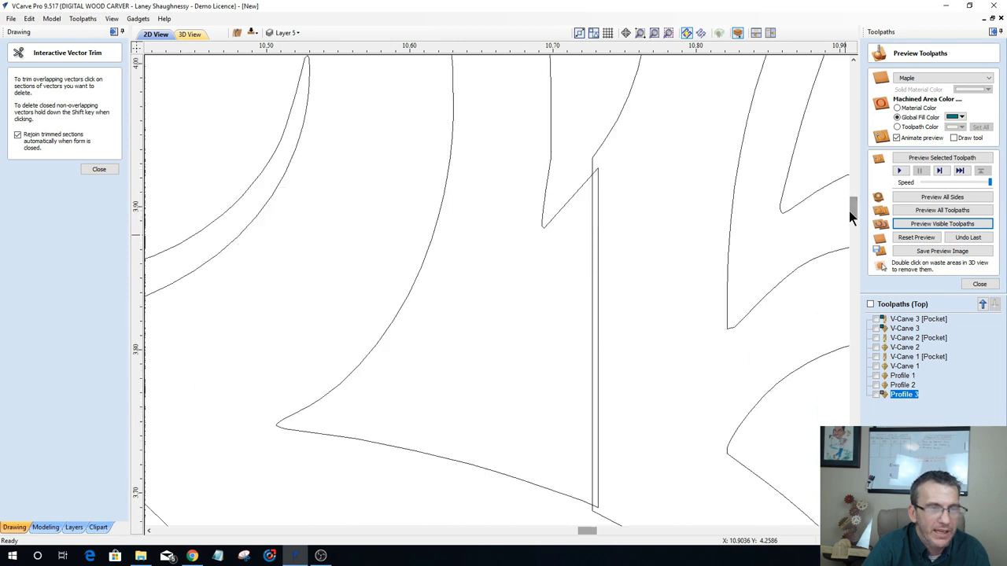
{"action": "left_click", "coordinate": [595, 295]}
{"action": "left_click", "coordinate": [599, 288]}
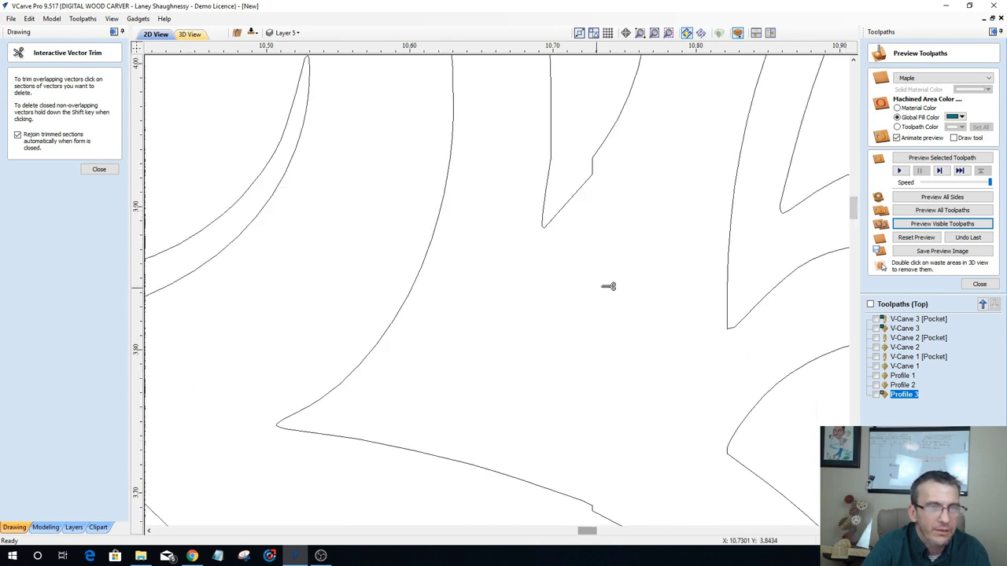
{"action": "mouse_move", "coordinate": [852, 227]}
{"action": "left_mouse_down"}
{"action": "mouse_move", "coordinate": [848, 252]}
{"action": "mouse_move", "coordinate": [854, 246]}
{"action": "left_mouse_up"}
{"action": "left_click", "coordinate": [98, 169]}
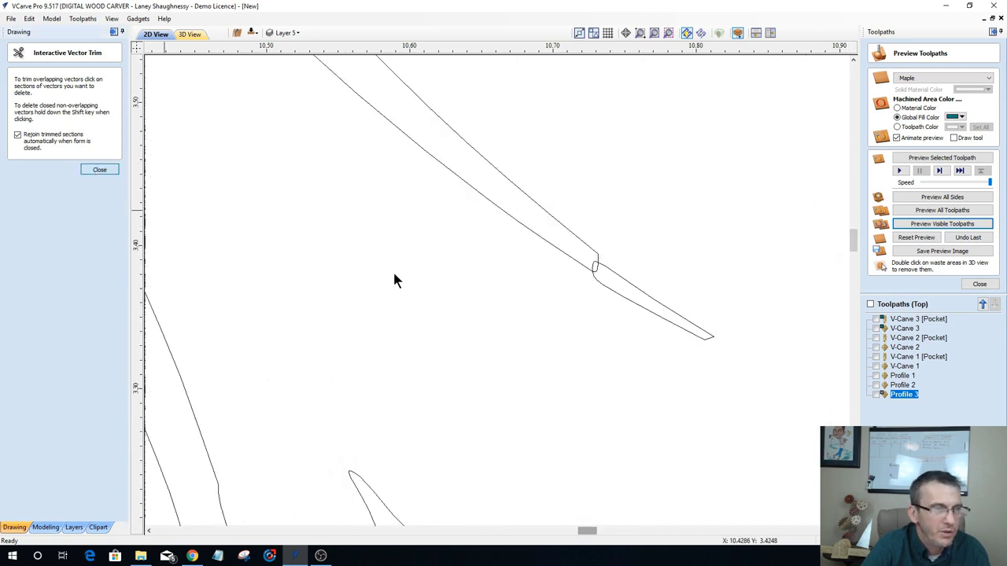
Step: Nudge the small leaf tip upward and trim the last seam segment so the curves join
{"action": "left_click", "coordinate": [607, 275]}
{"action": "key", "text": "Up"}
{"action": "key", "text": "Up"}
{"action": "key", "text": "Up"}
{"action": "key", "text": "Up"}
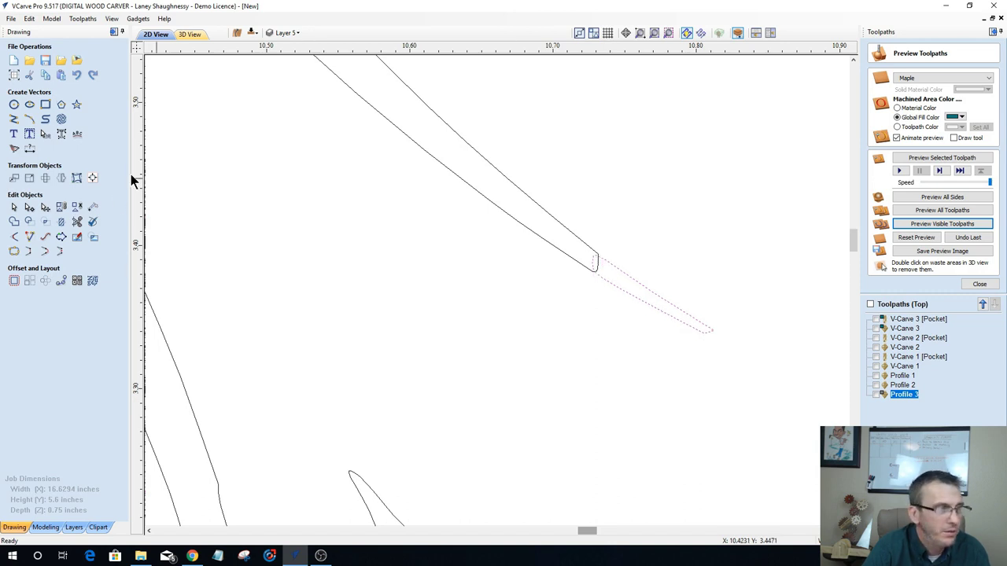
{"action": "left_click", "coordinate": [77, 221]}
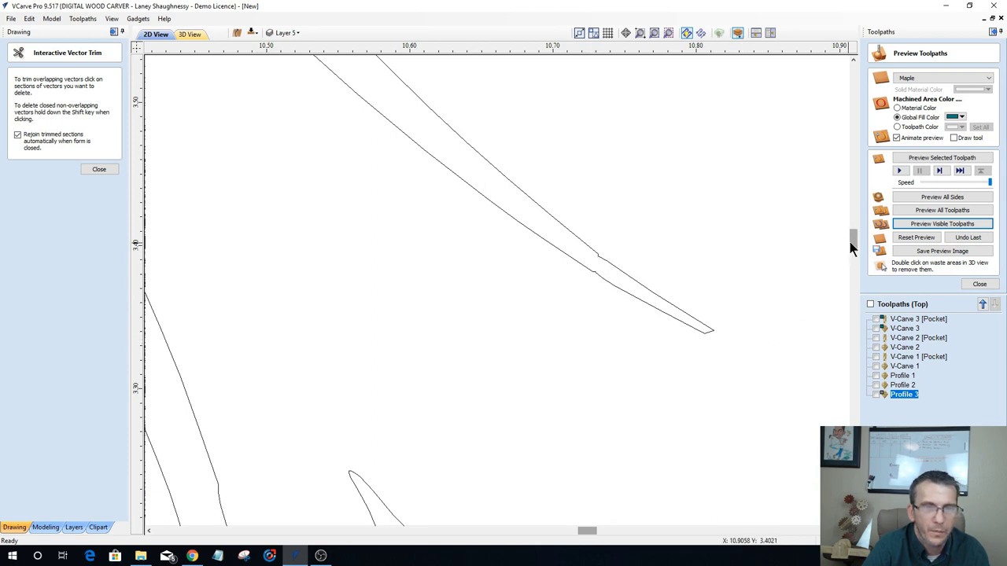
{"action": "scroll", "coordinate": [853, 246], "scroll_direction": "down", "scroll_amount": 5}
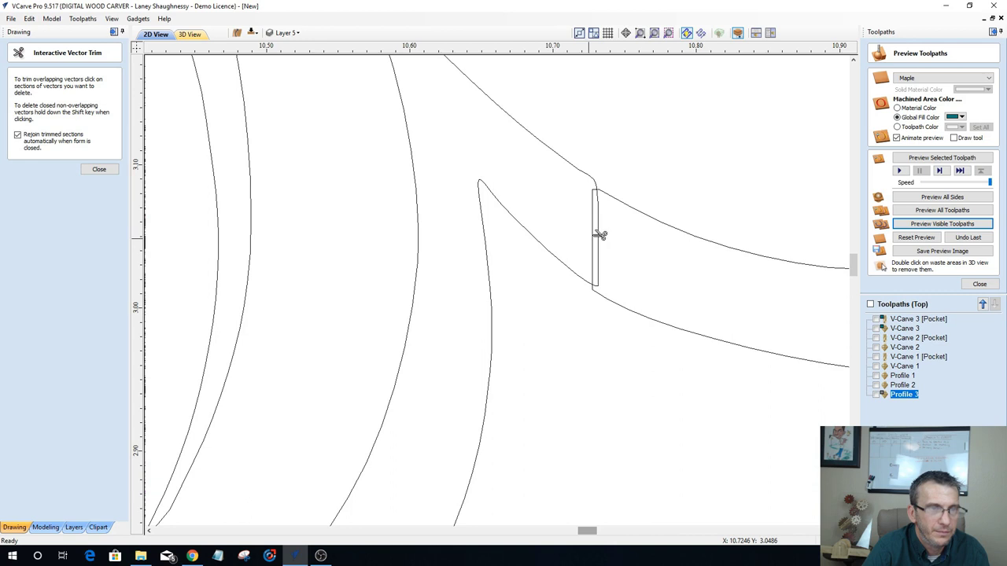
{"action": "left_click", "coordinate": [596, 235]}
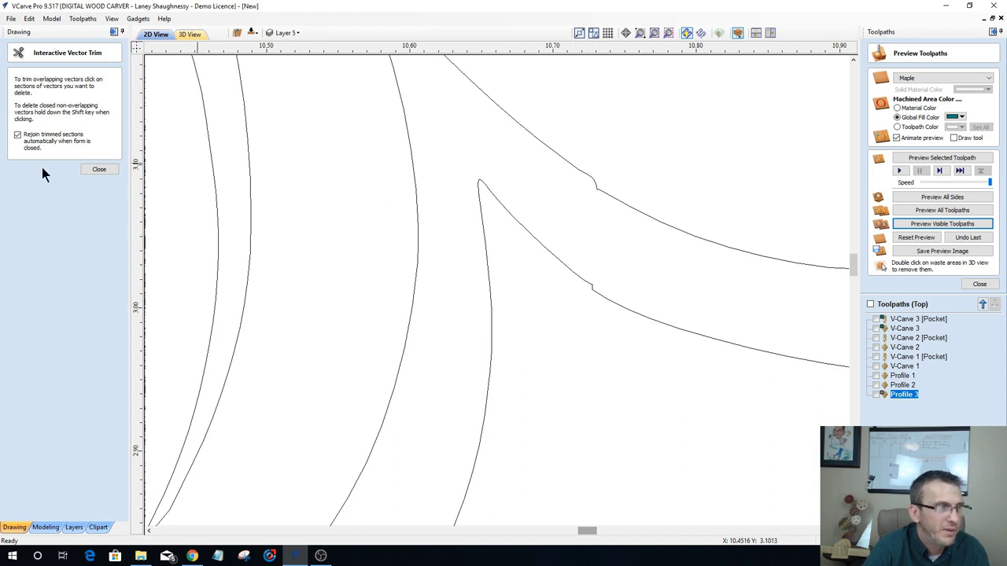
{"action": "left_click", "coordinate": [88, 168]}
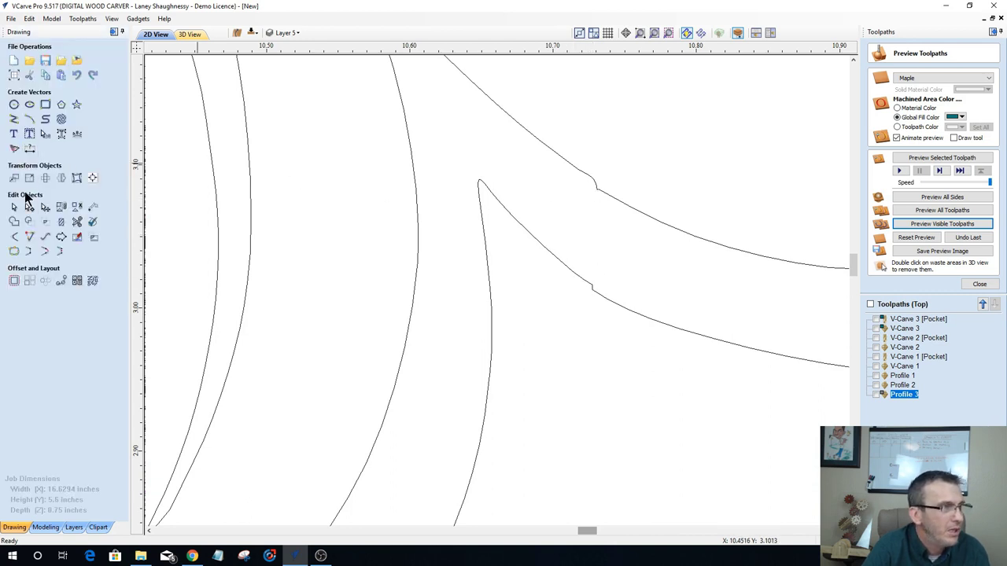
Step: Delete the extra node at the kink in the joined lower leaf curve
{"action": "left_click", "coordinate": [586, 285]}
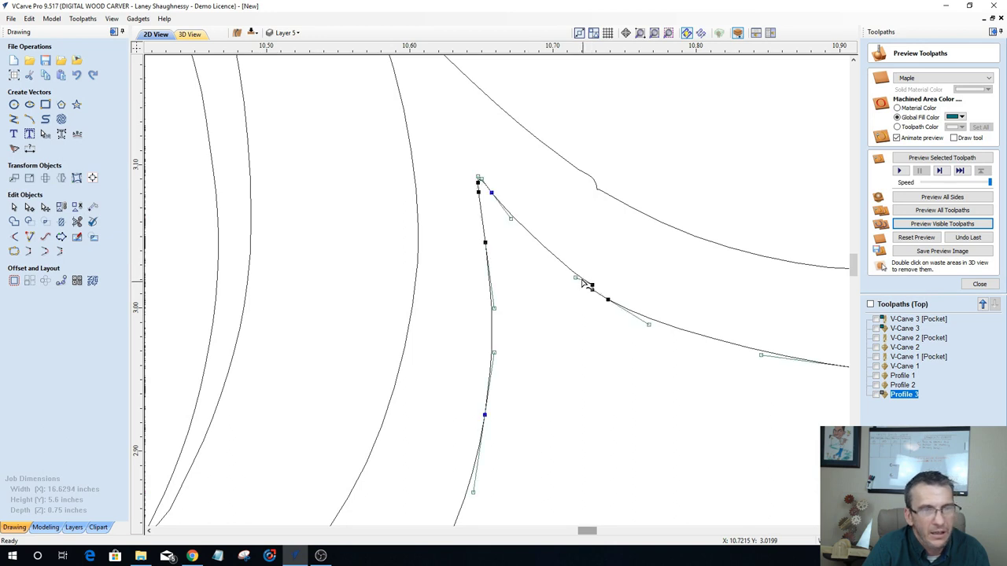
{"action": "right_click", "coordinate": [593, 288]}
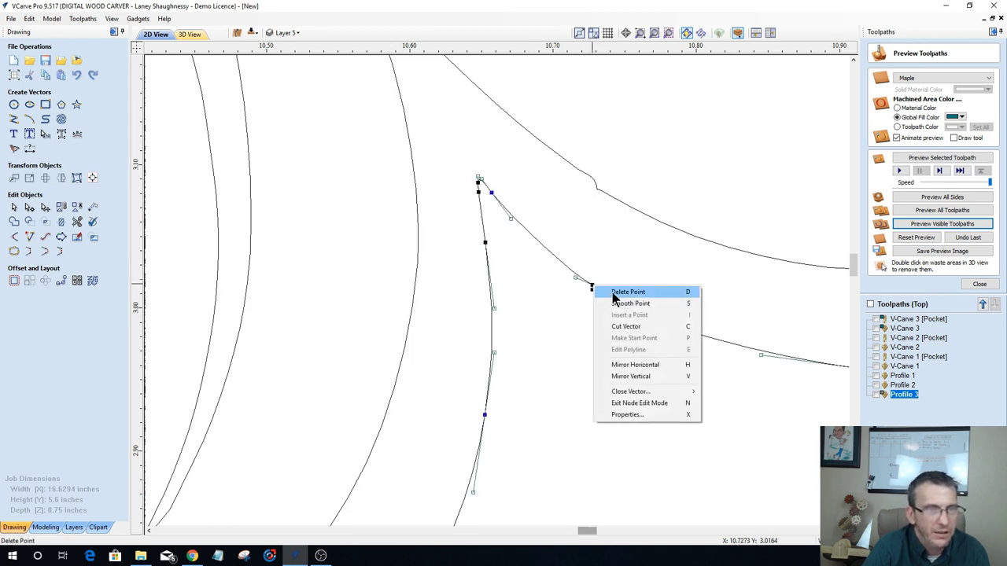
{"action": "left_click", "coordinate": [674, 292]}
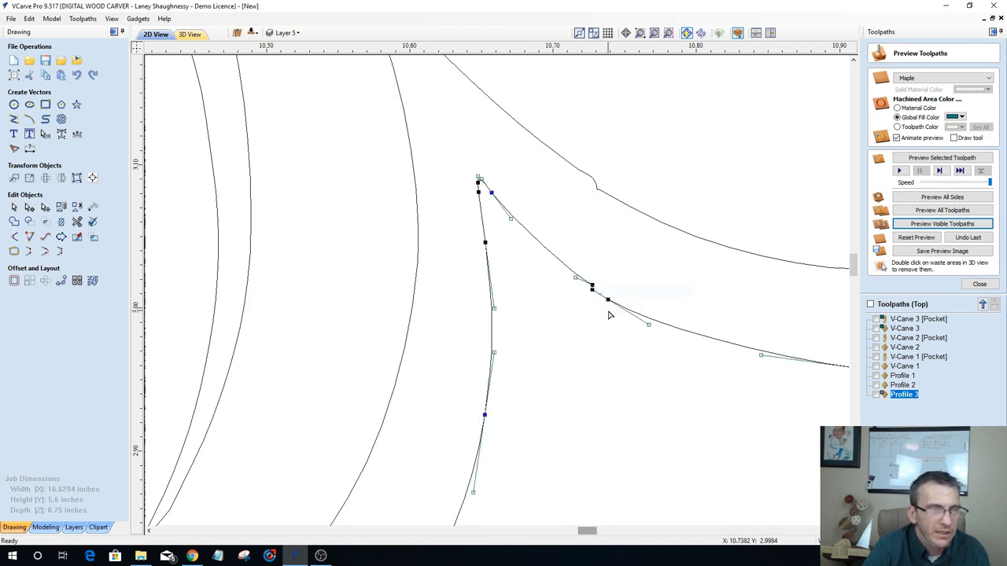
Step: Smooth the notch node and its neighbouring node on the upper leaf curve
{"action": "left_click", "coordinate": [598, 190]}
{"action": "right_click", "coordinate": [598, 189]}
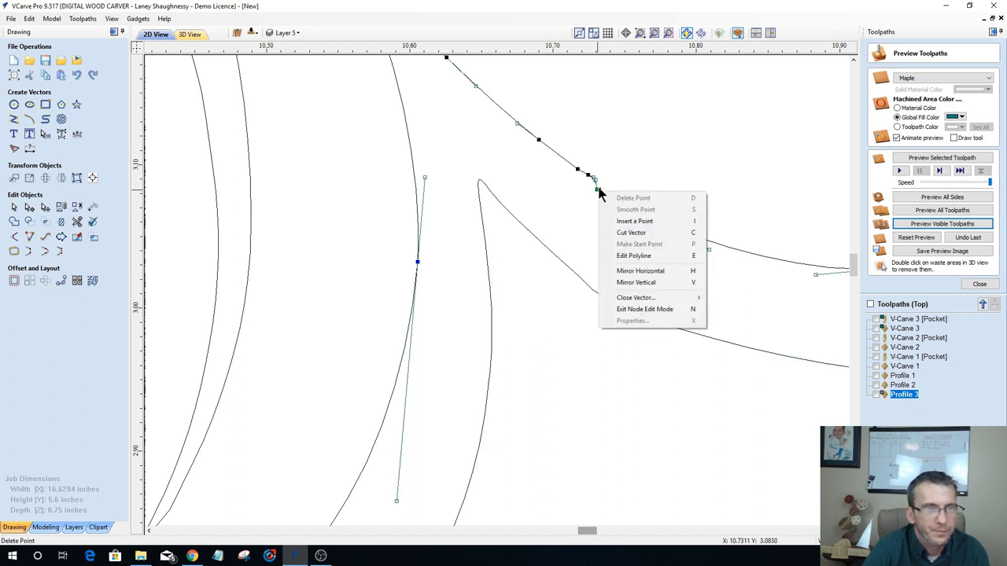
{"action": "left_click", "coordinate": [595, 185]}
{"action": "left_click", "coordinate": [587, 202]}
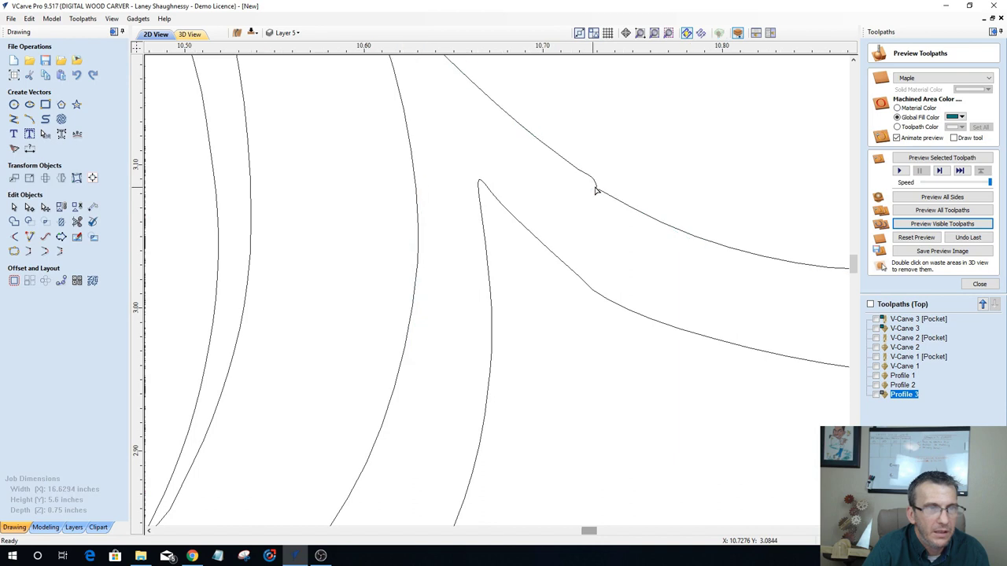
{"action": "scroll", "coordinate": [598, 190], "scroll_direction": "up", "scroll_amount": 2}
{"action": "left_click", "coordinate": [598, 189]}
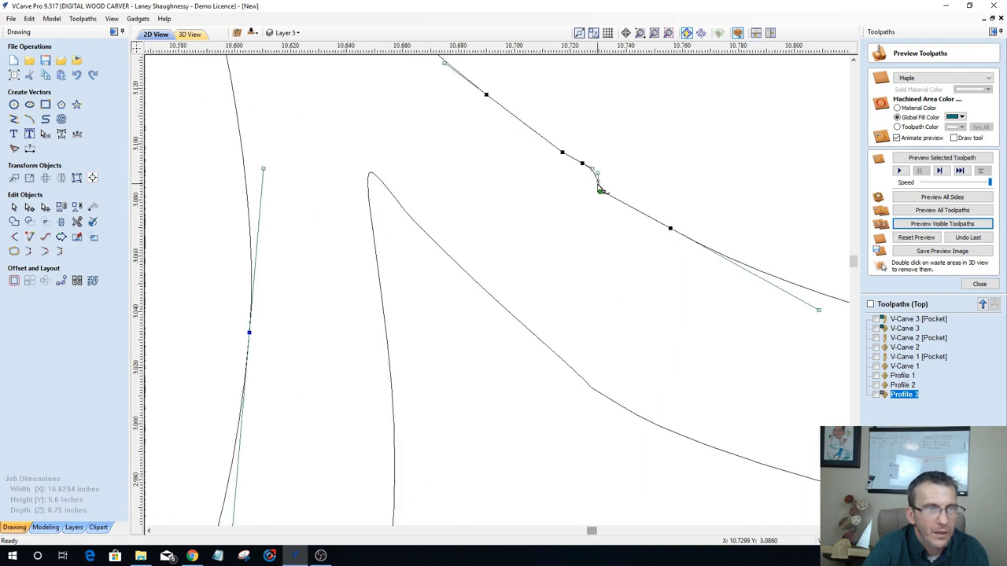
{"action": "scroll", "coordinate": [598, 197], "scroll_direction": "up", "scroll_amount": 2}
{"action": "right_click", "coordinate": [602, 200]}
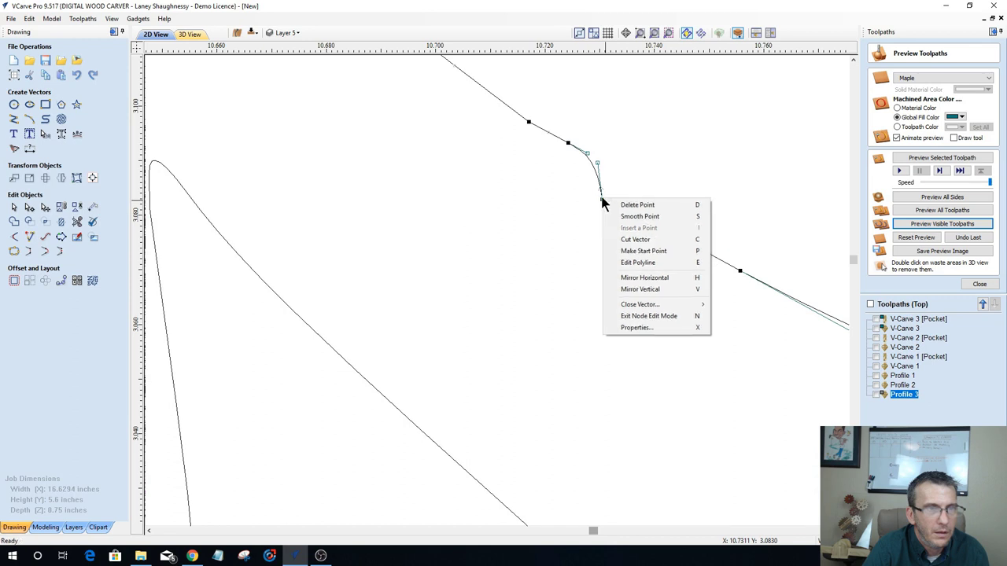
{"action": "left_click", "coordinate": [641, 219]}
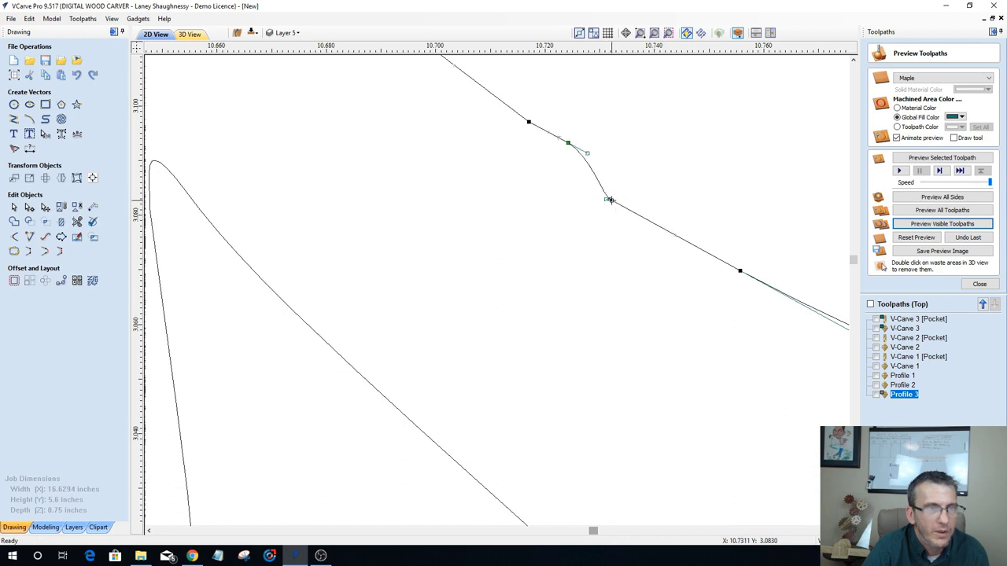
{"action": "right_click", "coordinate": [568, 148]}
{"action": "left_click", "coordinate": [576, 214]}
{"action": "scroll", "coordinate": [586, 252], "scroll_direction": "down", "scroll_amount": 1}
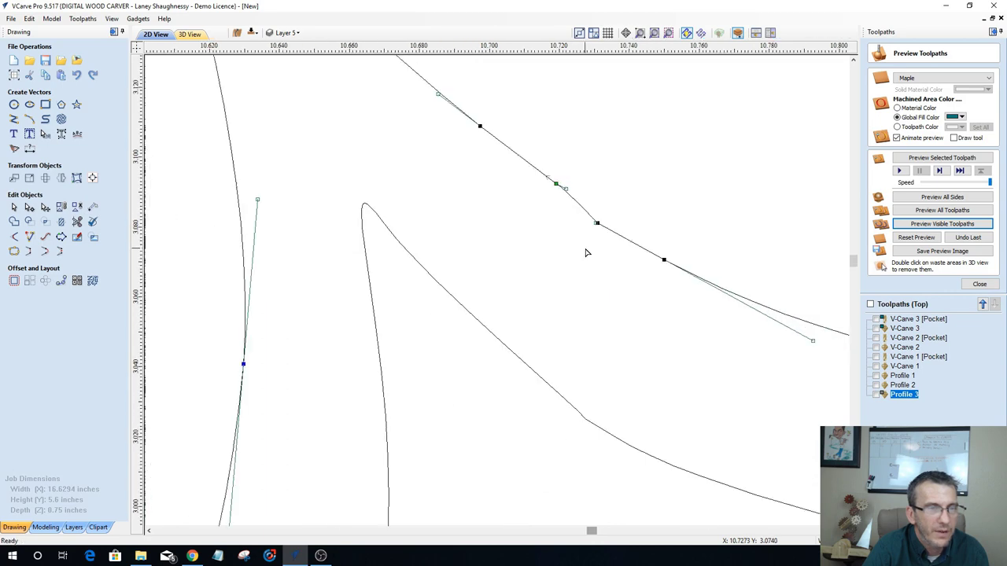
{"action": "scroll", "coordinate": [586, 252], "scroll_direction": "down", "scroll_amount": 5}
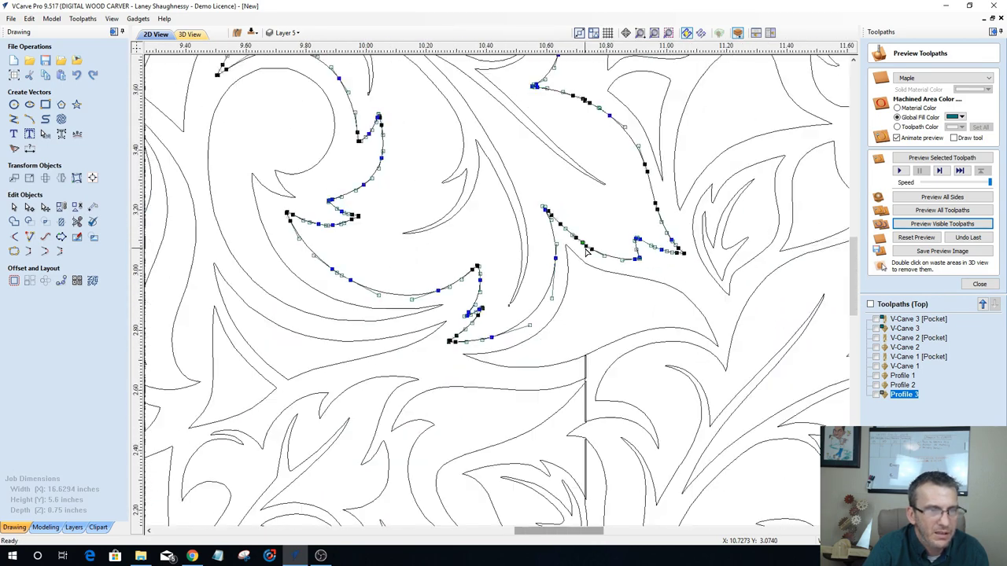
{"action": "scroll", "coordinate": [586, 252], "scroll_direction": "up", "scroll_amount": 1}
{"action": "scroll", "coordinate": [567, 425], "scroll_direction": "up", "scroll_amount": 4}
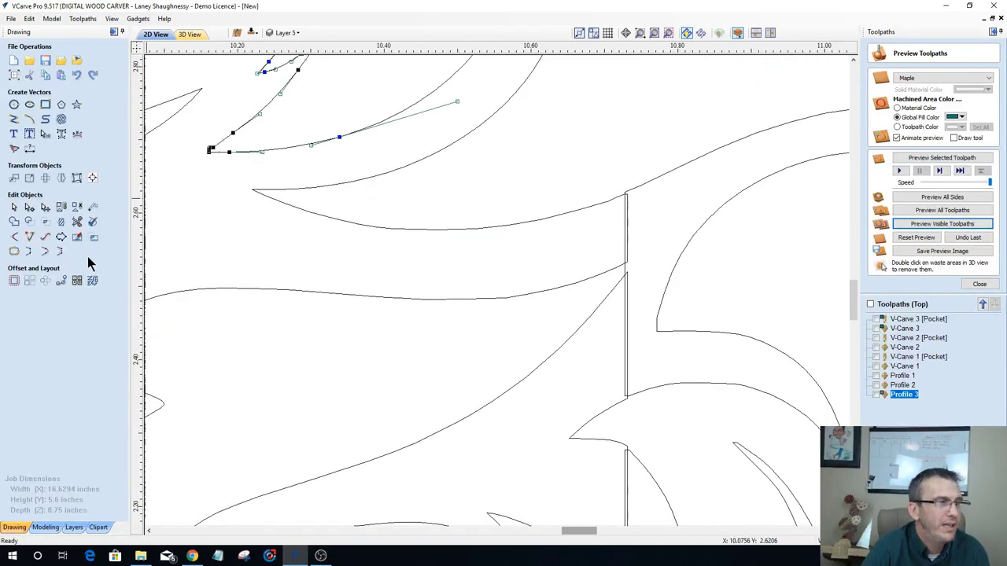
Step: Trim the vertical seam segments between the curves and the upper part of the seam
{"action": "left_click", "coordinate": [77, 221]}
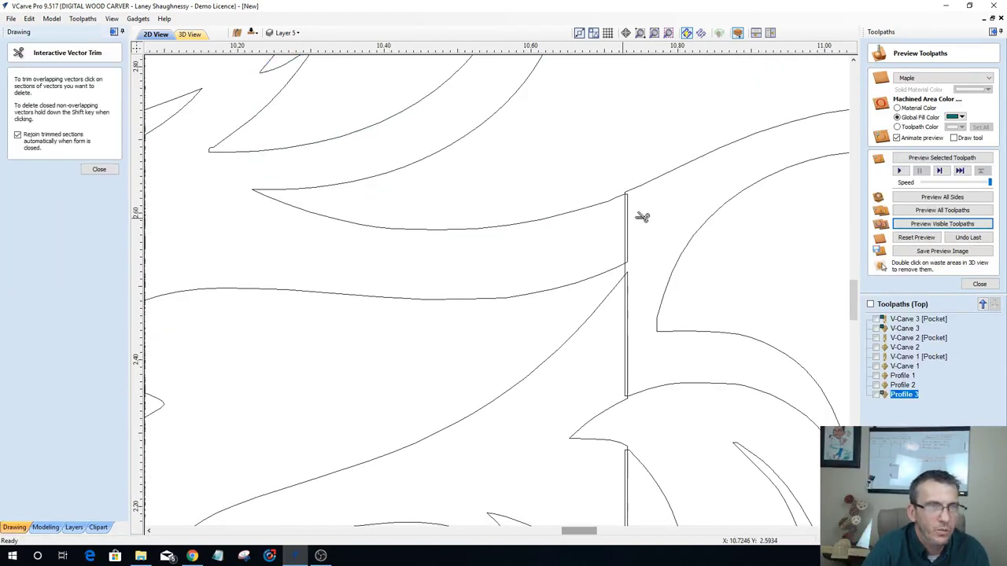
{"action": "left_click", "coordinate": [629, 215]}
{"action": "left_click", "coordinate": [630, 217]}
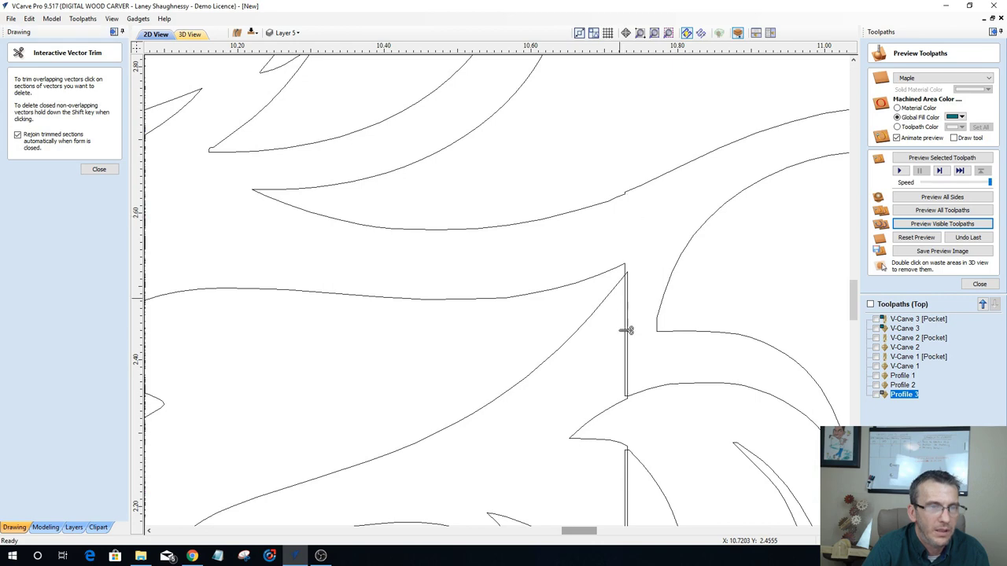
{"action": "left_click", "coordinate": [632, 324]}
{"action": "scroll", "coordinate": [636, 337], "scroll_direction": "down", "scroll_amount": 2}
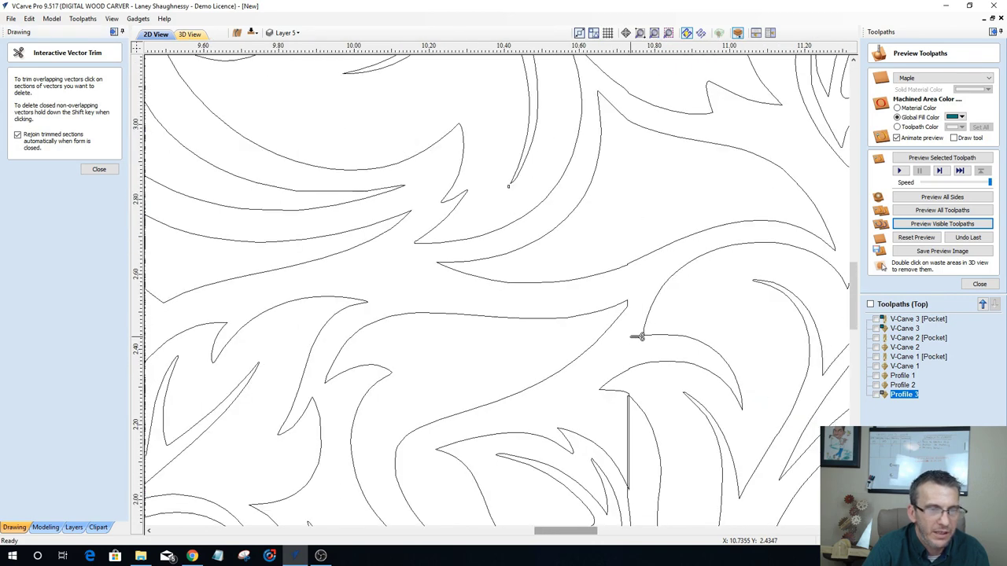
{"action": "scroll", "coordinate": [637, 337], "scroll_direction": "down", "scroll_amount": 3}
{"action": "scroll", "coordinate": [634, 388], "scroll_direction": "up", "scroll_amount": 5}
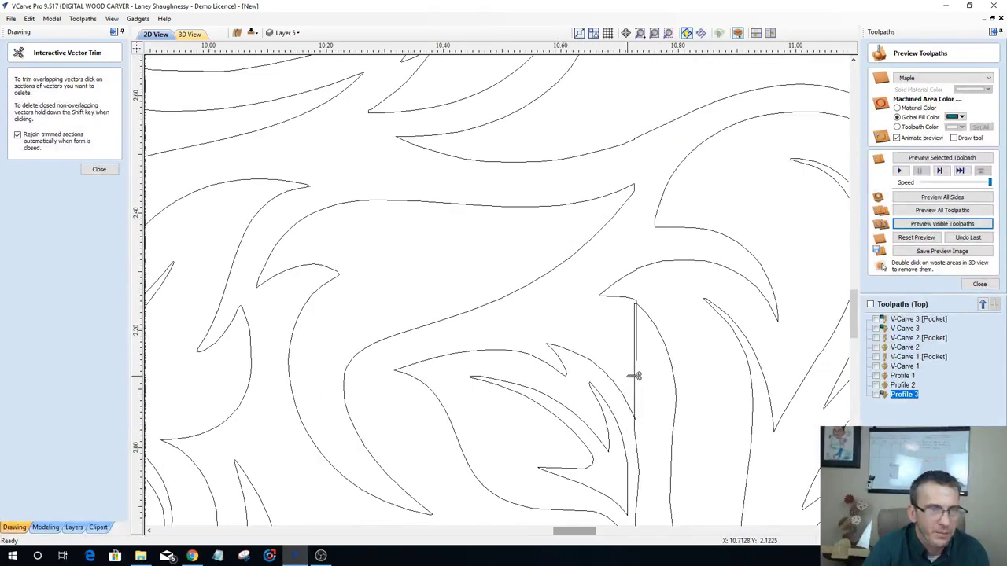
{"action": "scroll", "coordinate": [636, 376], "scroll_direction": "up", "scroll_amount": 2}
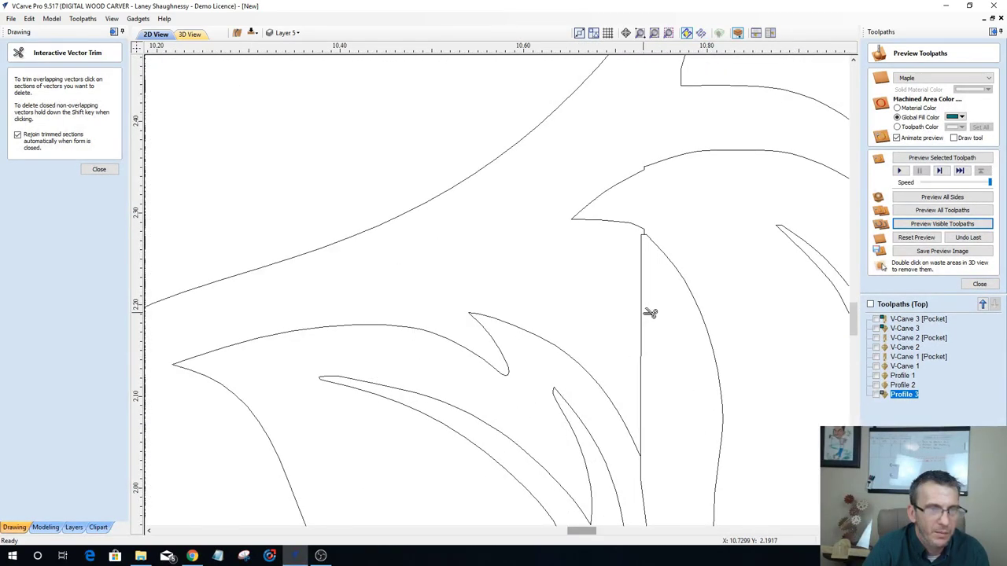
{"action": "left_click", "coordinate": [649, 313]}
{"action": "scroll", "coordinate": [652, 318], "scroll_direction": "down", "scroll_amount": 5}
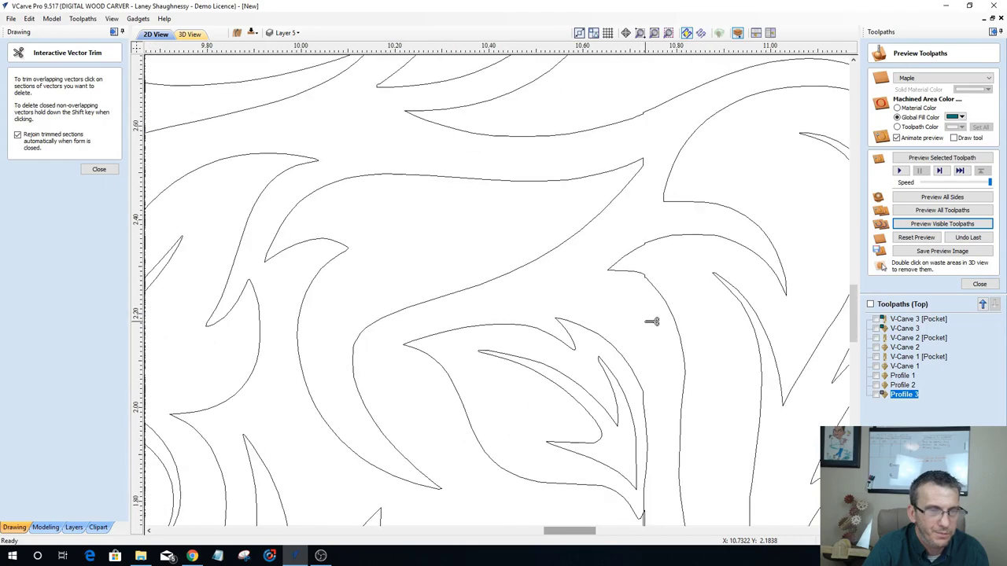
{"action": "scroll", "coordinate": [651, 321], "scroll_direction": "down", "scroll_amount": 3}
{"action": "scroll", "coordinate": [645, 377], "scroll_direction": "up", "scroll_amount": 6}
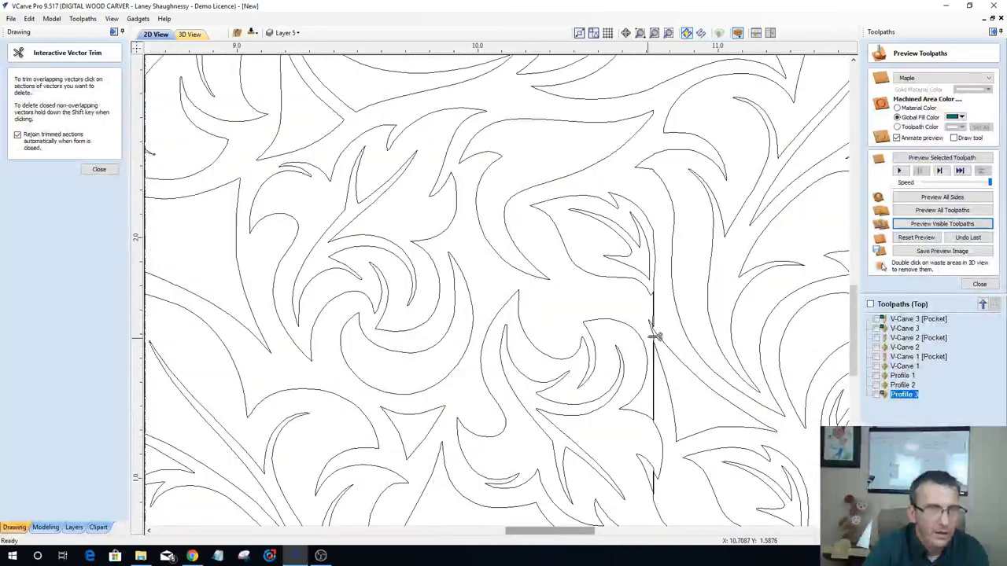
{"action": "scroll", "coordinate": [660, 303], "scroll_direction": "up", "scroll_amount": 2}
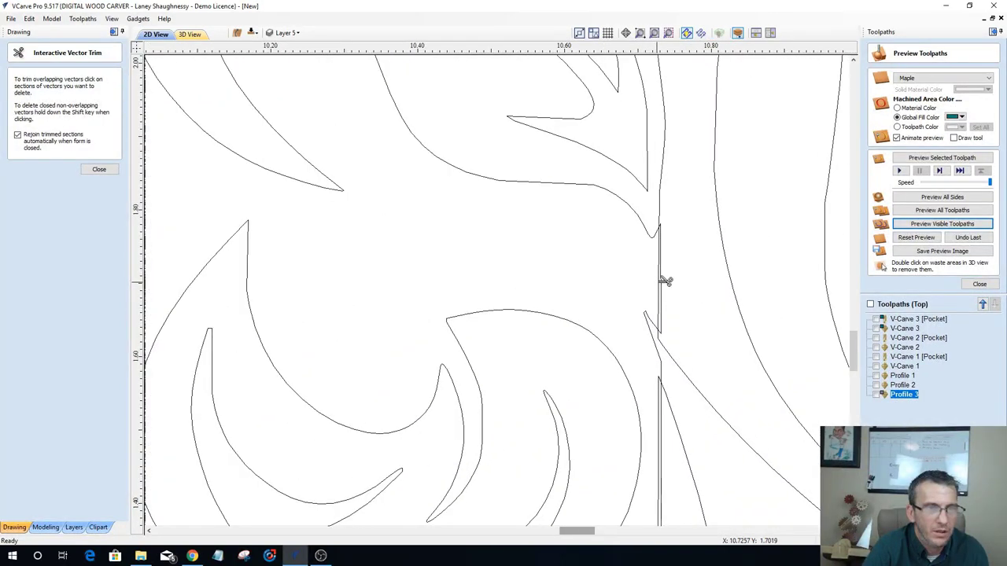
Step: Trim the remaining short and doubled seam pieces, then select the joined bottom pattern outline
{"action": "left_click", "coordinate": [665, 280]}
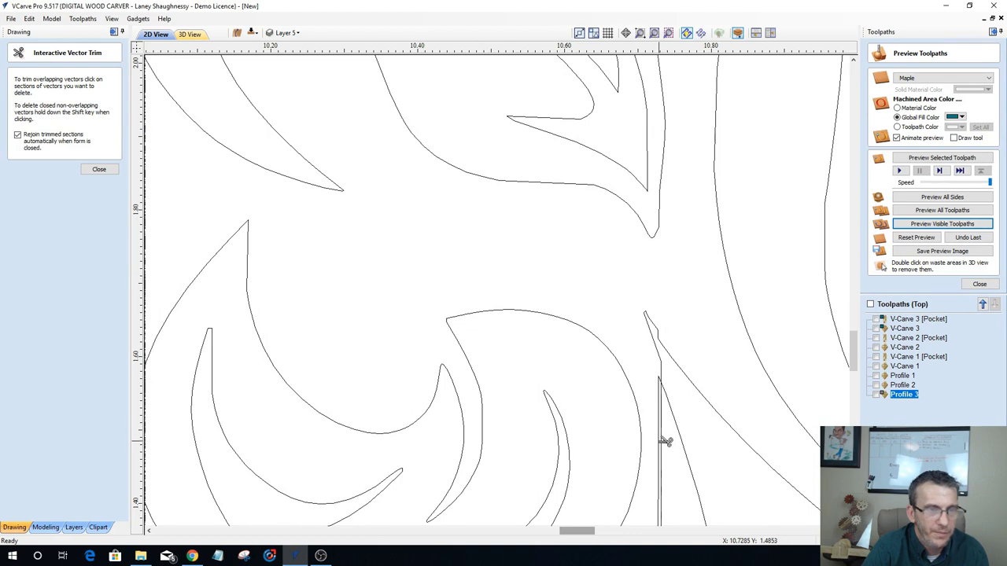
{"action": "left_click", "coordinate": [679, 430]}
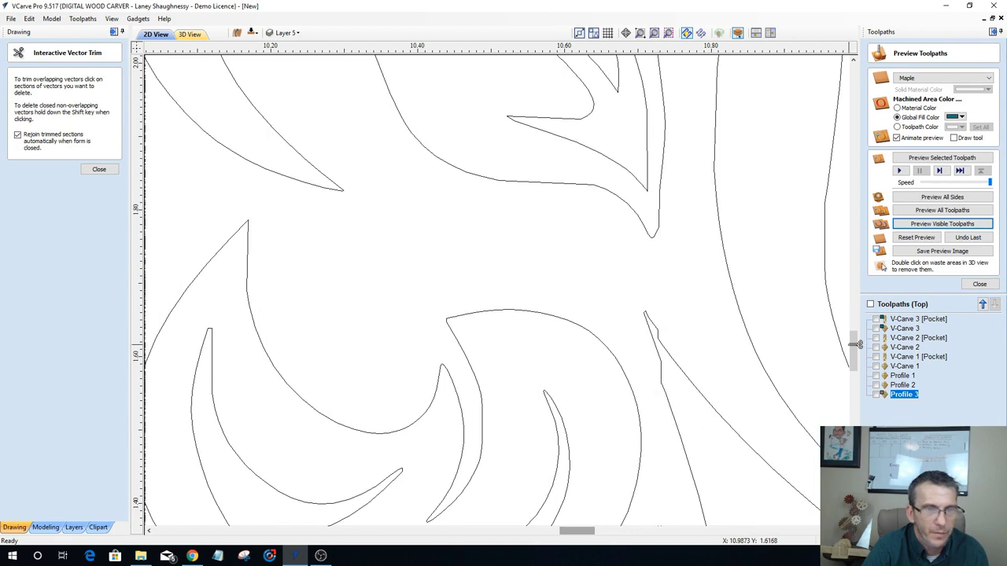
{"action": "left_click_drag", "start_coordinate": [855, 343], "coordinate": [845, 387]}
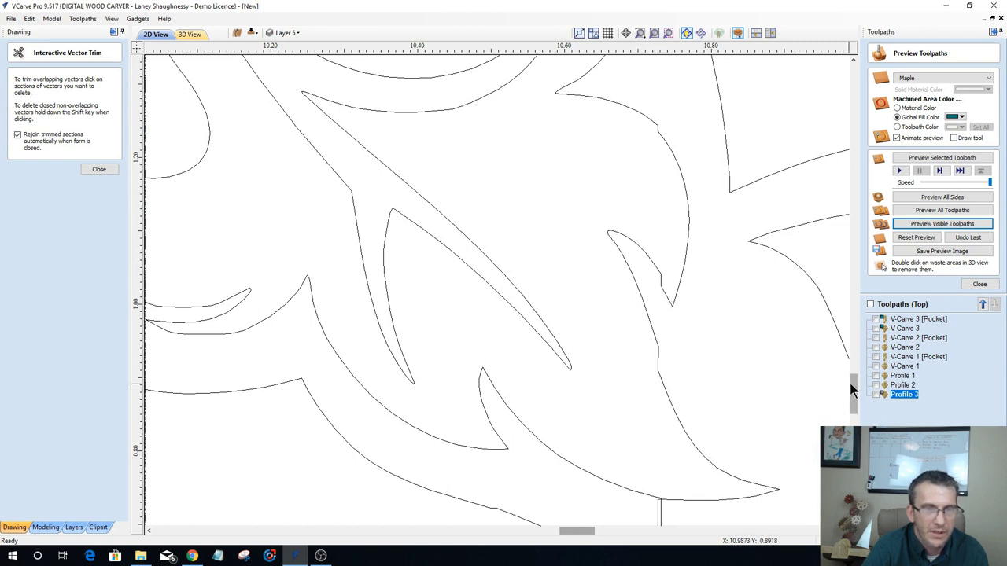
{"action": "left_click_drag", "start_coordinate": [852, 388], "coordinate": [852, 417]}
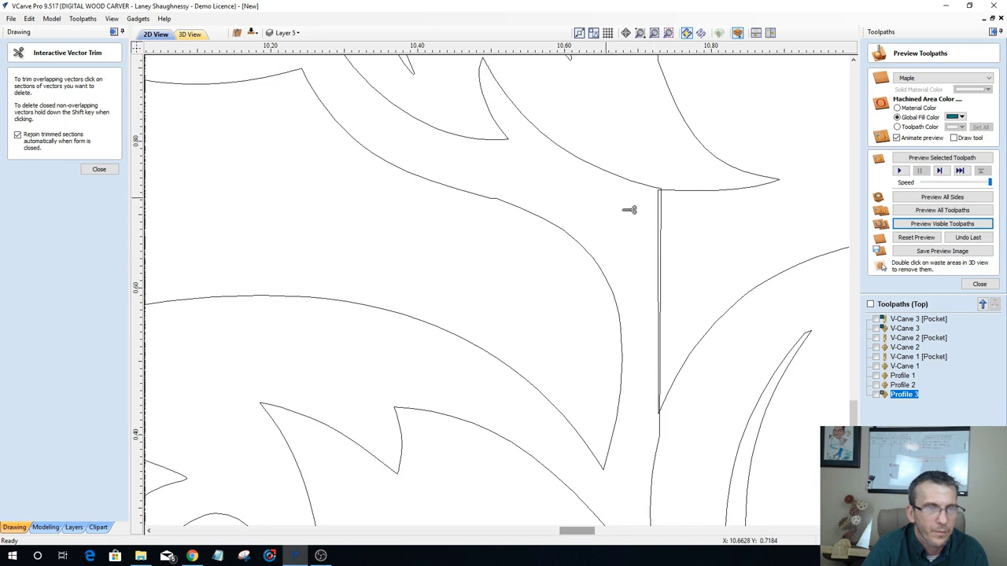
{"action": "left_click", "coordinate": [661, 224]}
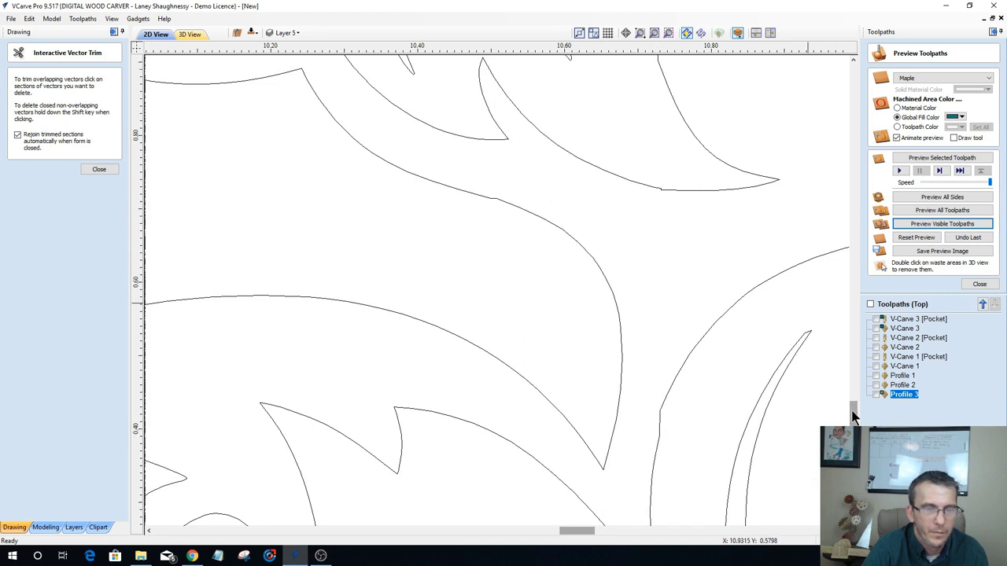
{"action": "left_click_drag", "start_coordinate": [850, 393], "coordinate": [852, 454]}
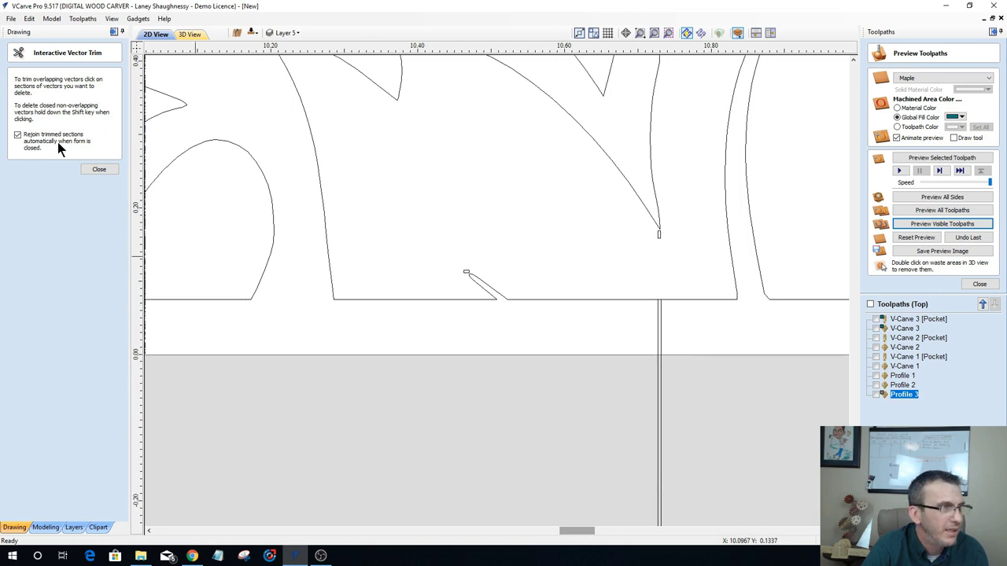
{"action": "key", "text": "Escape"}
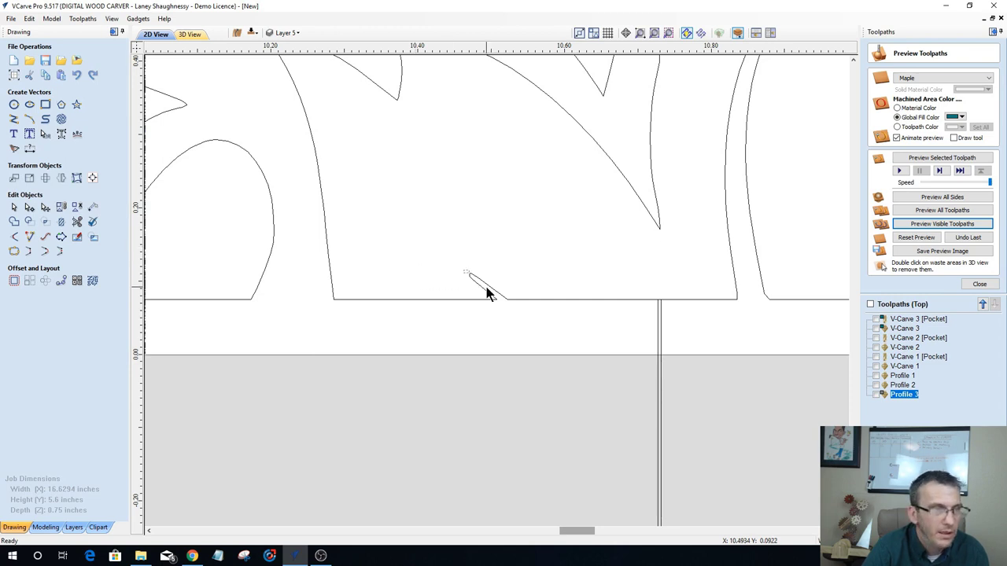
{"action": "left_click", "coordinate": [660, 347]}
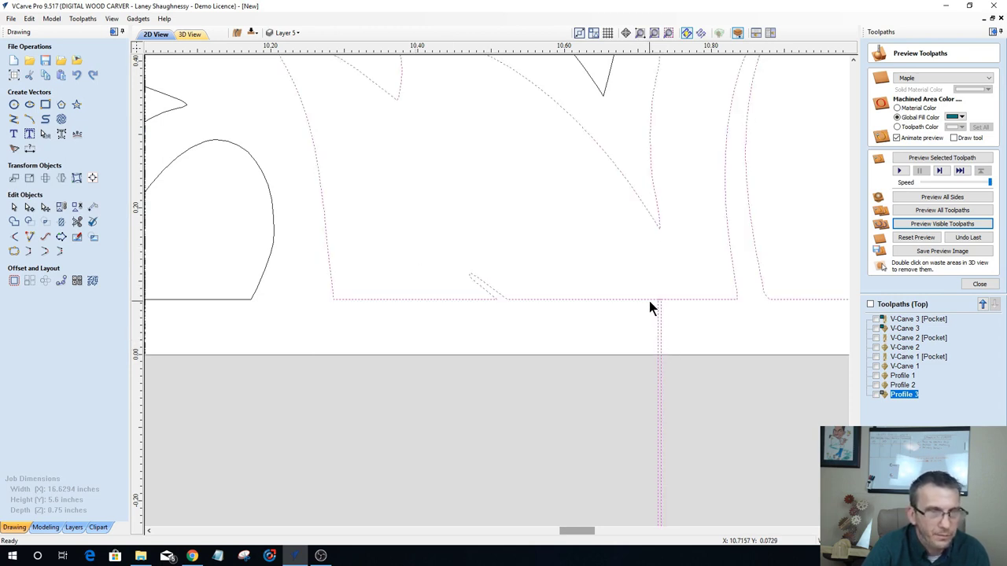
{"action": "scroll", "coordinate": [659, 317], "scroll_direction": "up", "scroll_amount": 2}
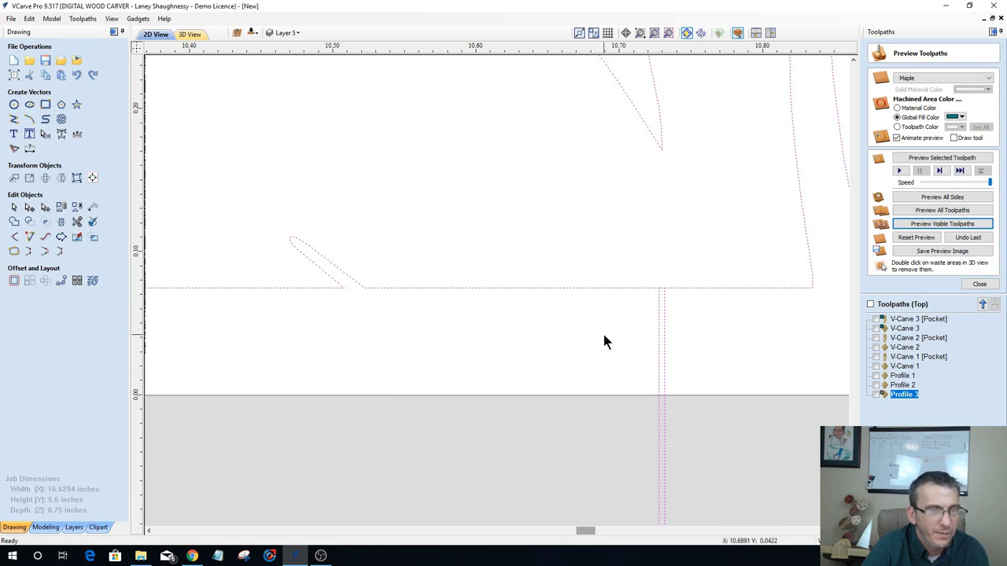
{"action": "scroll", "coordinate": [603, 341], "scroll_direction": "down", "scroll_amount": 3}
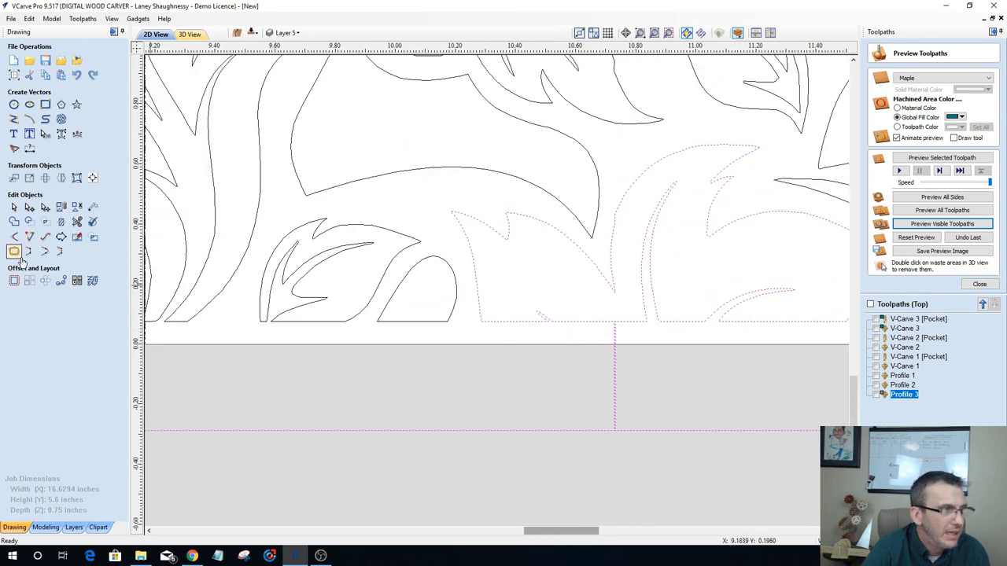
Step: Delete the vertical connector spans below the floral pattern with Delete Span, then zoom out to check
{"action": "left_click", "coordinate": [29, 207]}
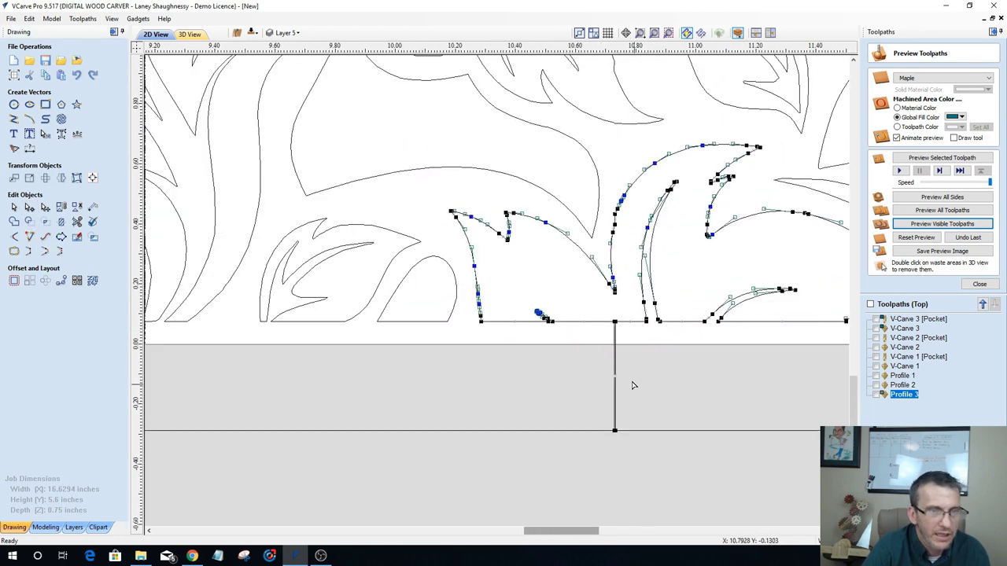
{"action": "right_click", "coordinate": [615, 354]}
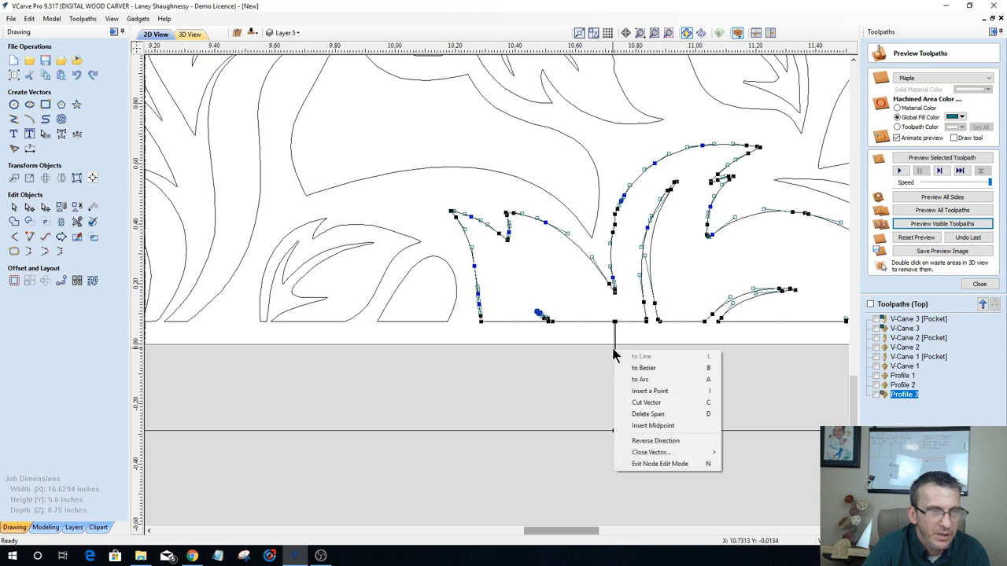
{"action": "left_click", "coordinate": [631, 414]}
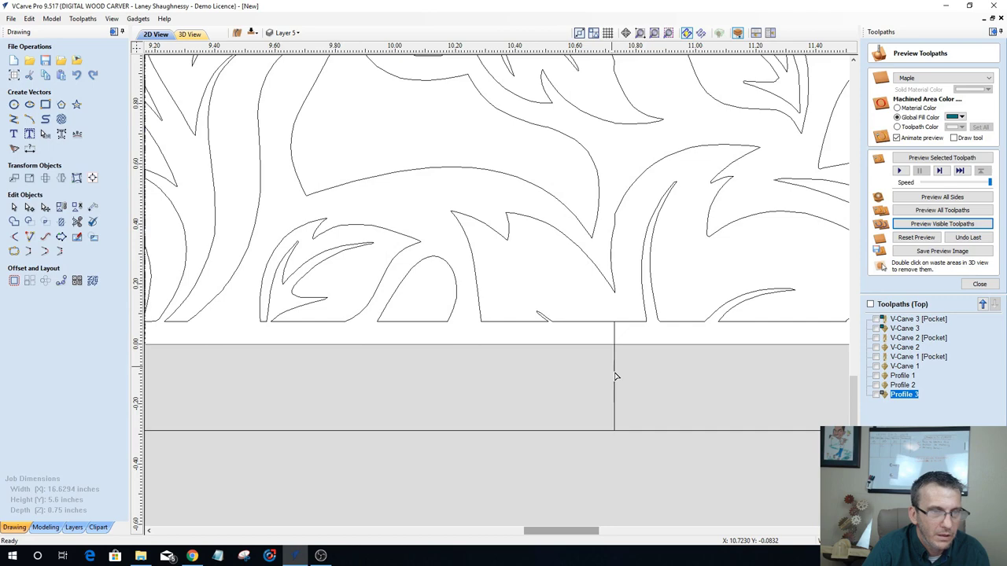
{"action": "right_click", "coordinate": [616, 378]}
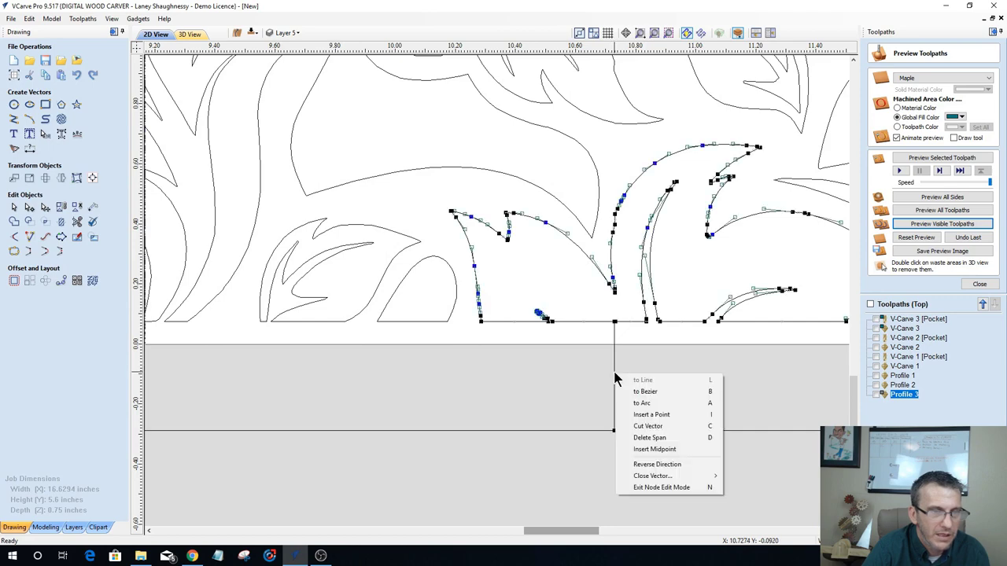
{"action": "left_click", "coordinate": [631, 438]}
{"action": "scroll", "coordinate": [622, 428], "scroll_direction": "down", "scroll_amount": 4}
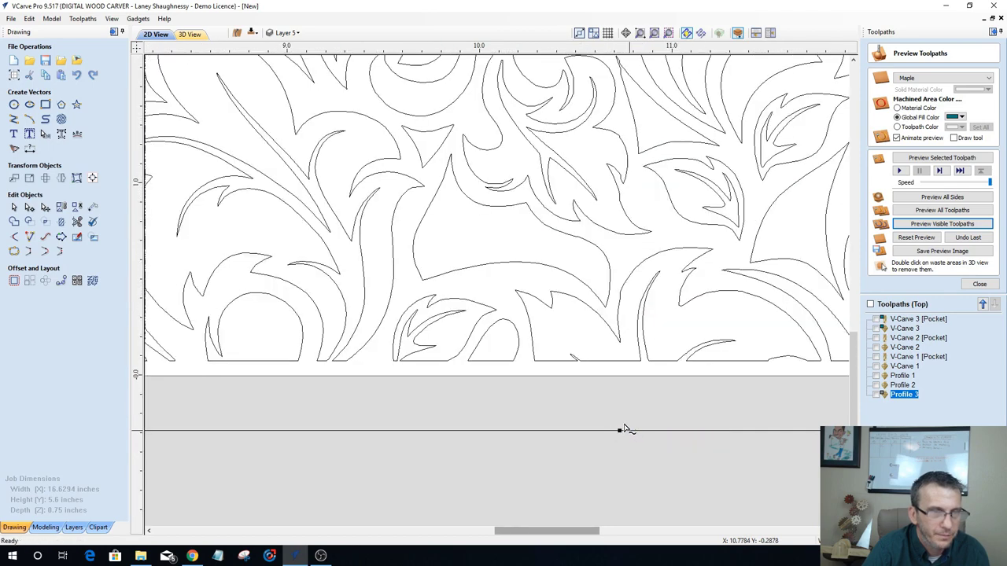
{"action": "scroll", "coordinate": [622, 428], "scroll_direction": "down", "scroll_amount": 4}
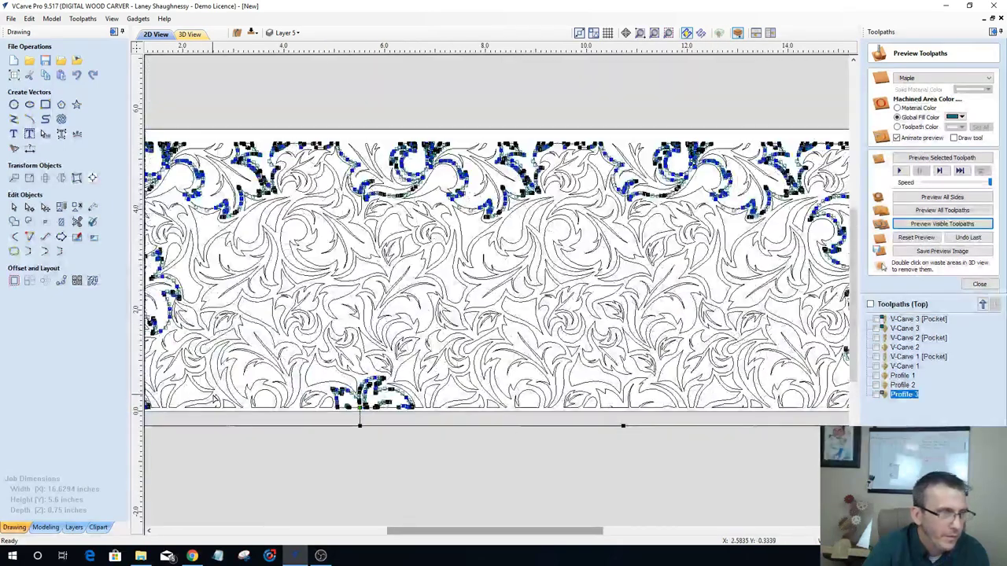
{"action": "scroll", "coordinate": [412, 427], "scroll_direction": "up", "scroll_amount": 8}
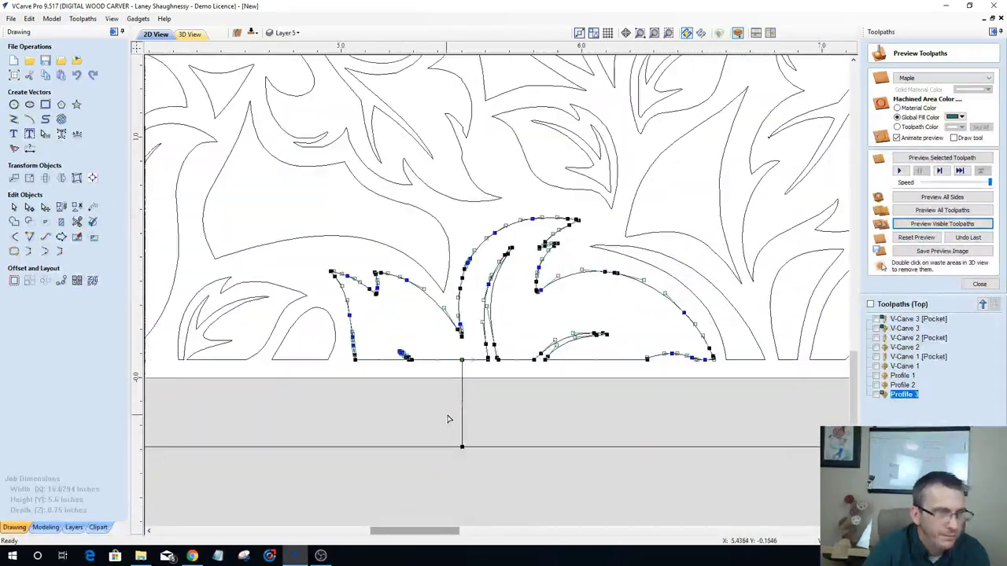
{"action": "scroll", "coordinate": [455, 374], "scroll_direction": "up", "scroll_amount": 5}
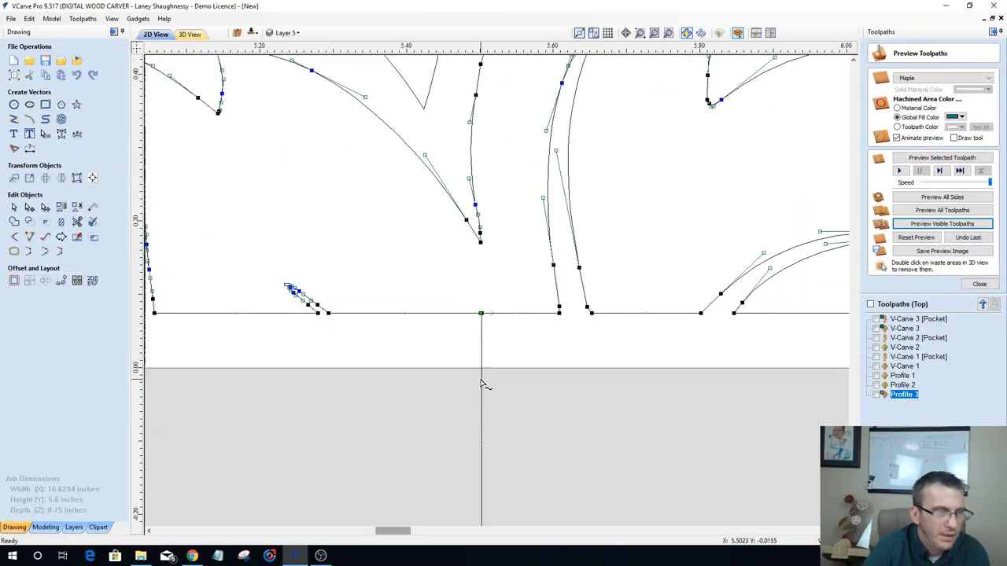
{"action": "right_click", "coordinate": [483, 384]}
{"action": "left_click", "coordinate": [497, 445]}
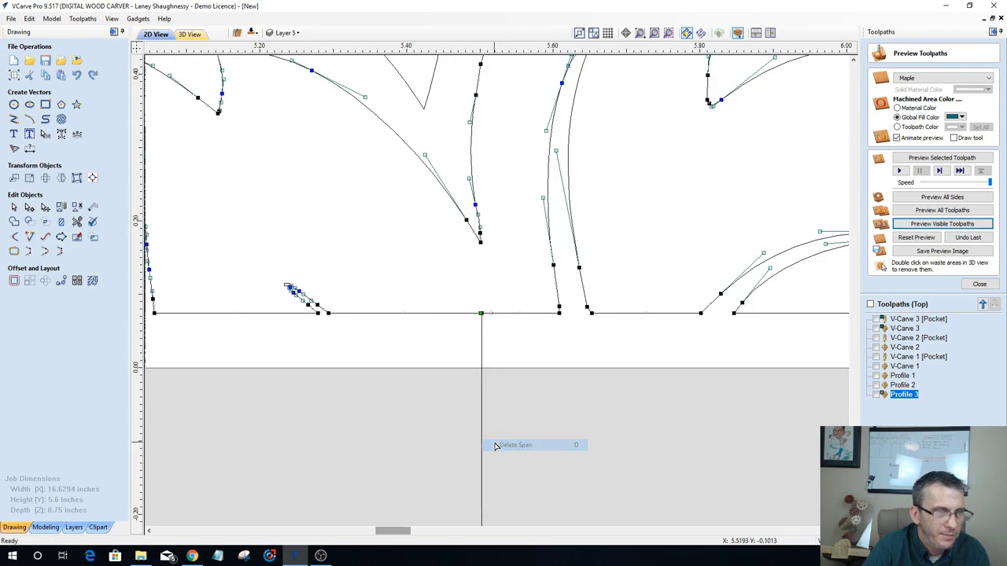
{"action": "scroll", "coordinate": [492, 386], "scroll_direction": "down", "scroll_amount": 10}
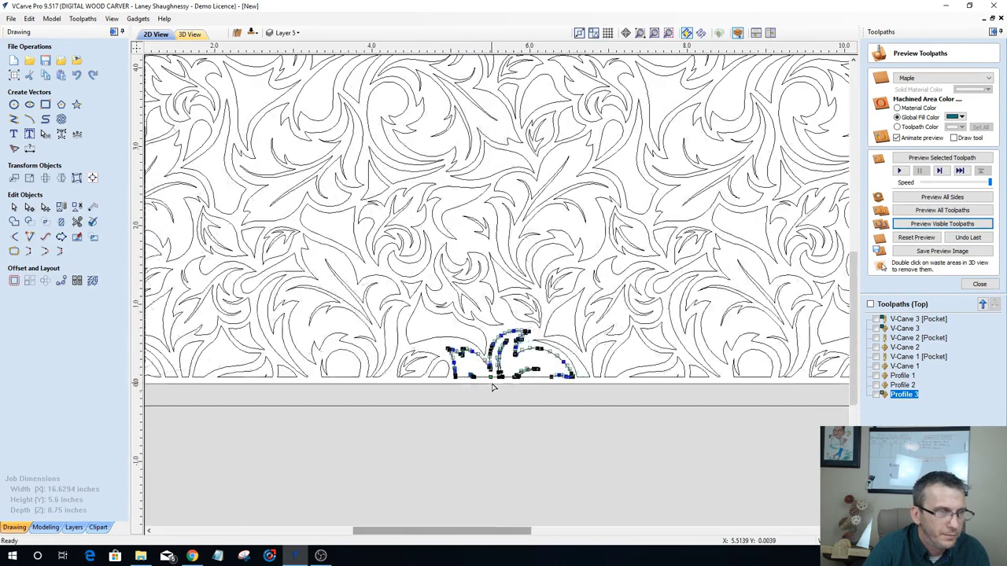
{"action": "scroll", "coordinate": [493, 386], "scroll_direction": "down", "scroll_amount": 4}
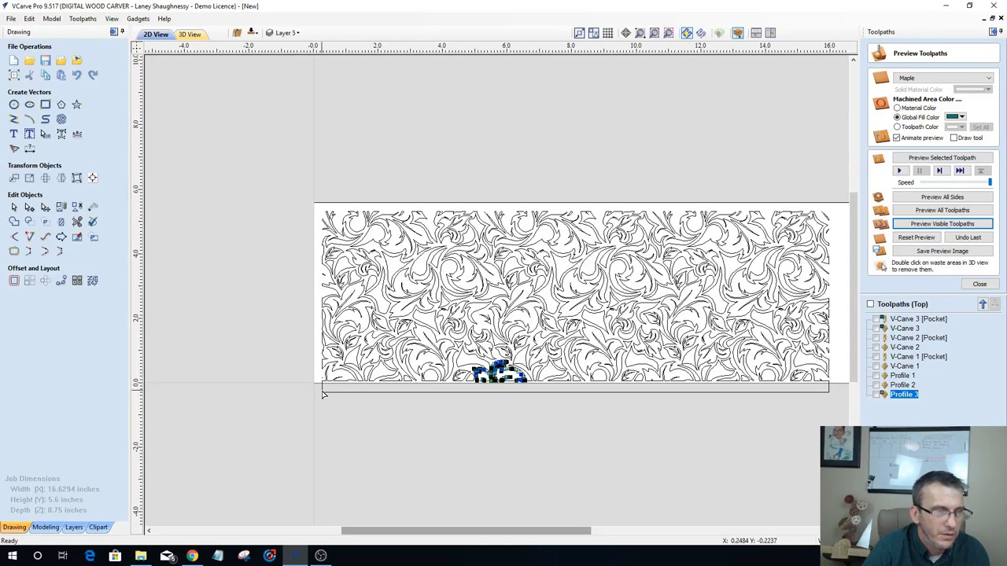
{"action": "scroll", "coordinate": [322, 394], "scroll_direction": "up", "scroll_amount": 10}
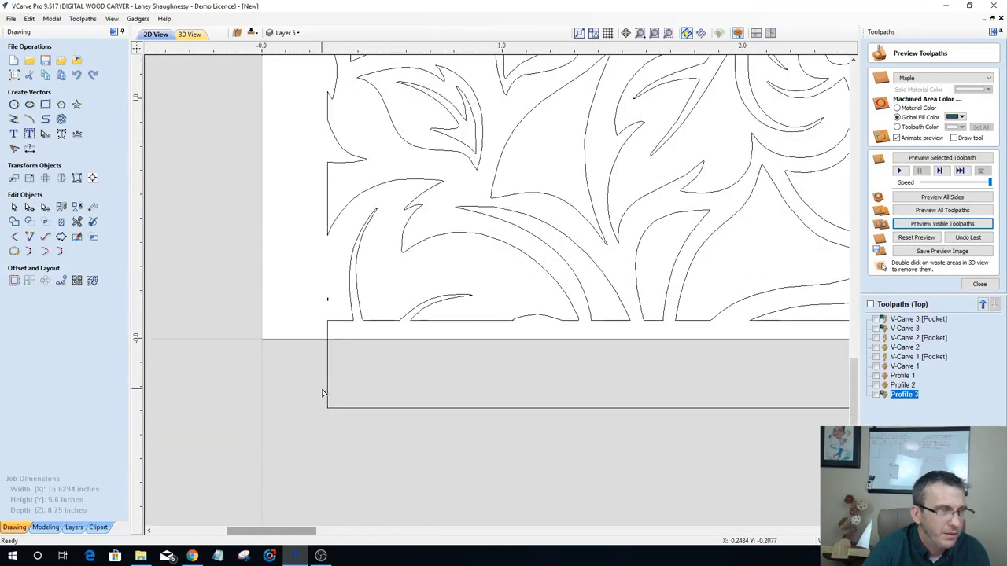
{"action": "scroll", "coordinate": [323, 393], "scroll_direction": "down", "scroll_amount": 5}
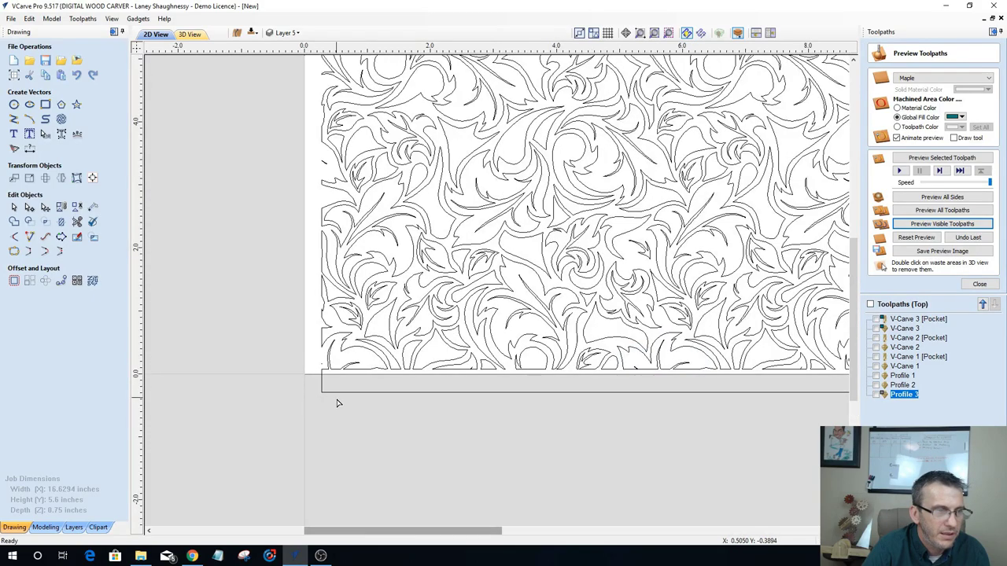
{"action": "scroll", "coordinate": [337, 403], "scroll_direction": "down", "scroll_amount": 3}
{"action": "scroll", "coordinate": [635, 416], "scroll_direction": "up", "scroll_amount": 3}
{"action": "scroll", "coordinate": [635, 417], "scroll_direction": "down", "scroll_amount": 2}
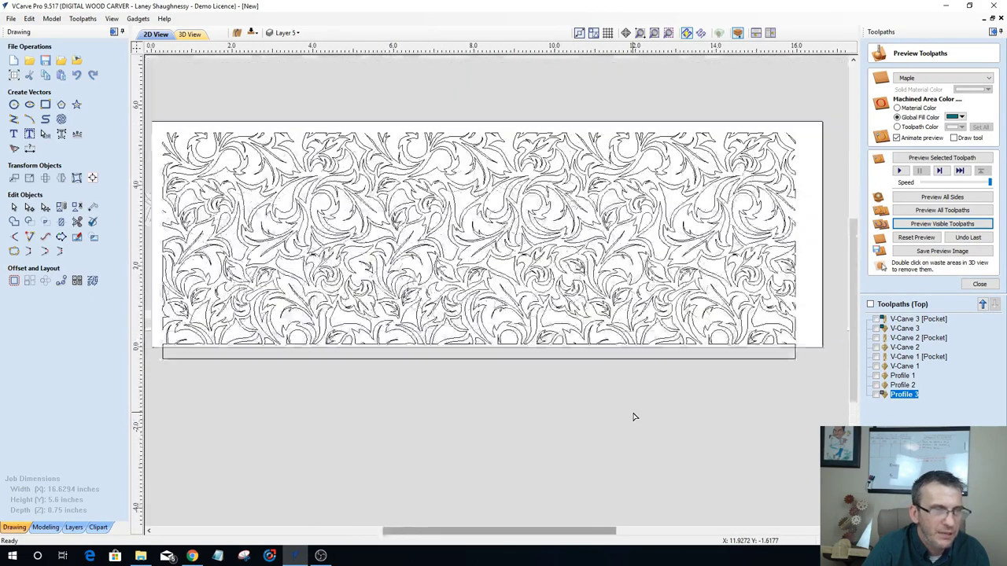
Step: Select all open vectors and join them into closed shapes with Join Vectors
{"action": "middle_click_drag", "start_coordinate": [245, 390], "coordinate": [263, 393]}
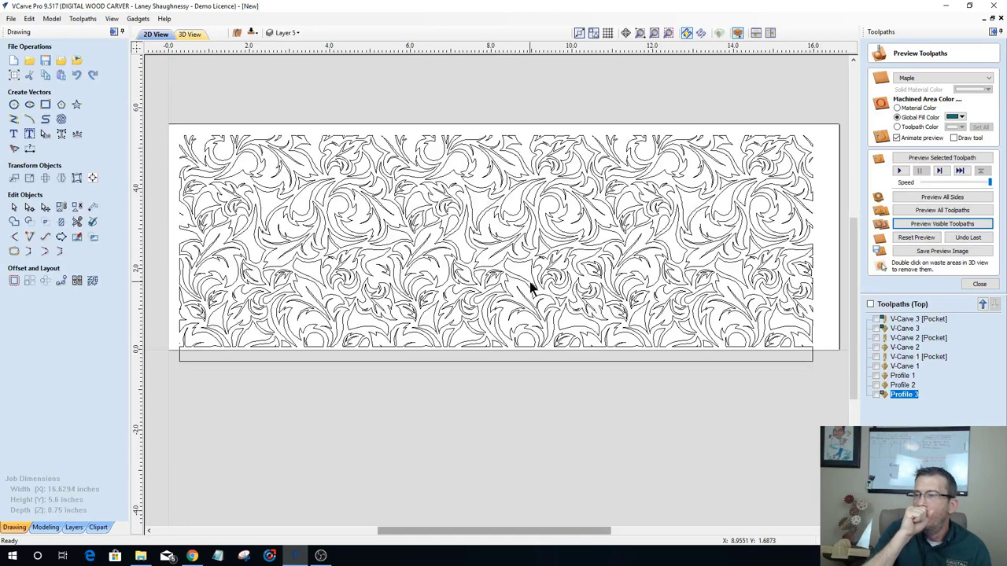
{"action": "right_click", "coordinate": [508, 375]}
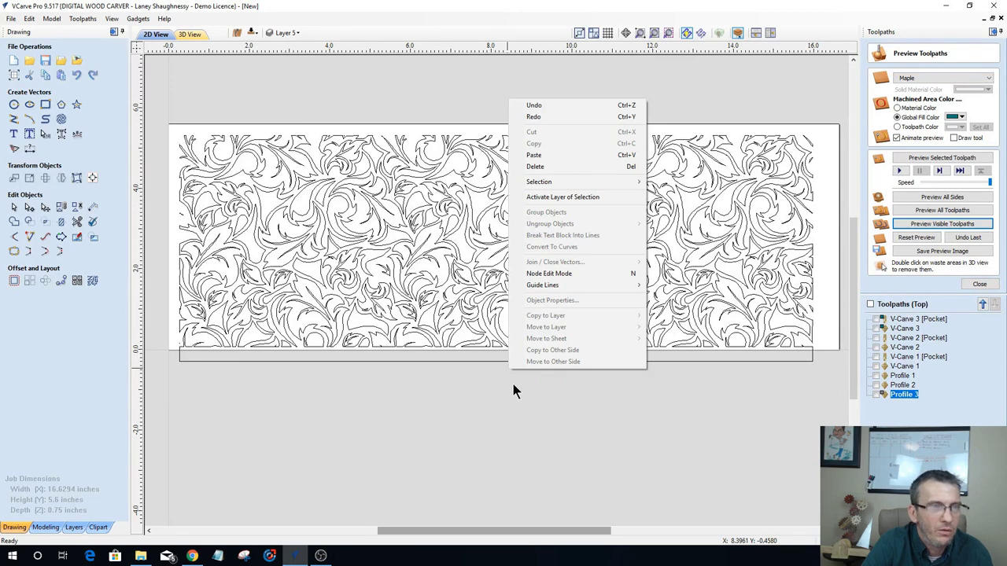
{"action": "mouse_move", "coordinate": [560, 182]}
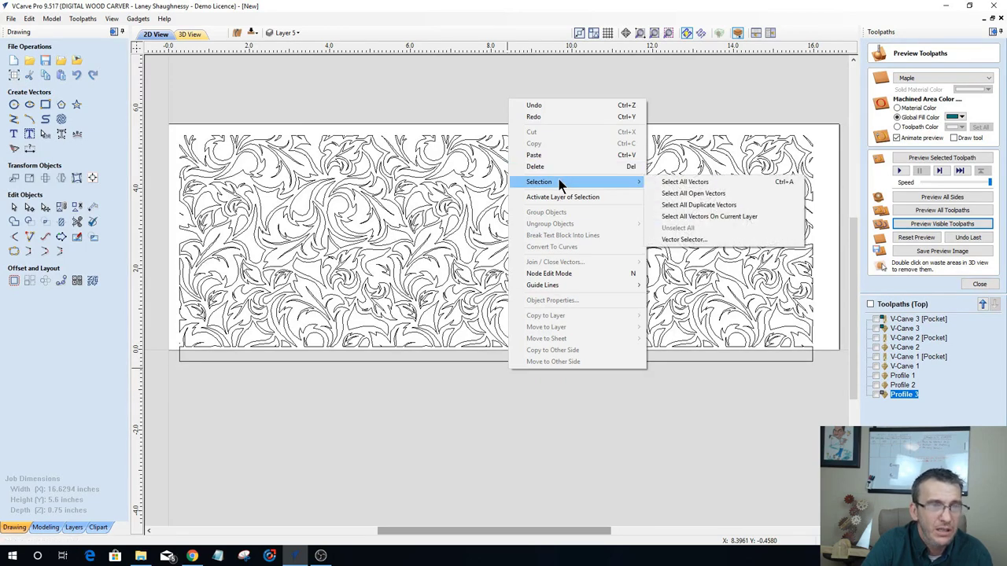
{"action": "left_click", "coordinate": [685, 194]}
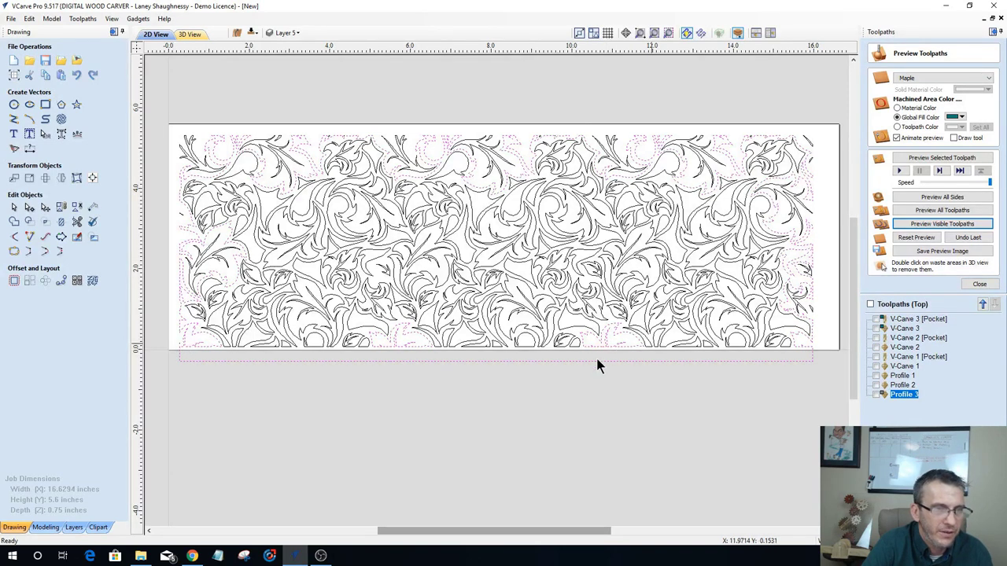
{"action": "left_click", "coordinate": [13, 252]}
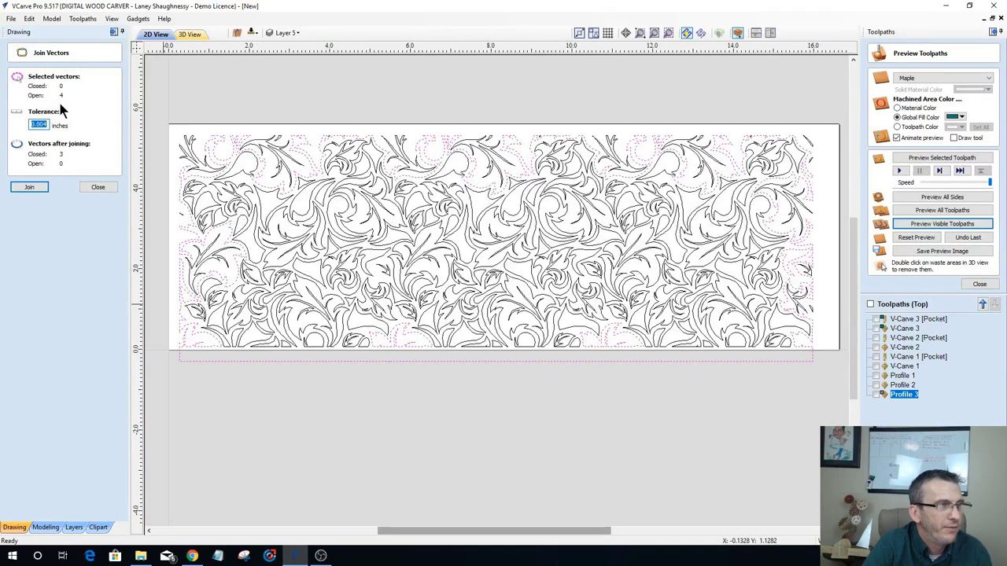
{"action": "left_click", "coordinate": [29, 188]}
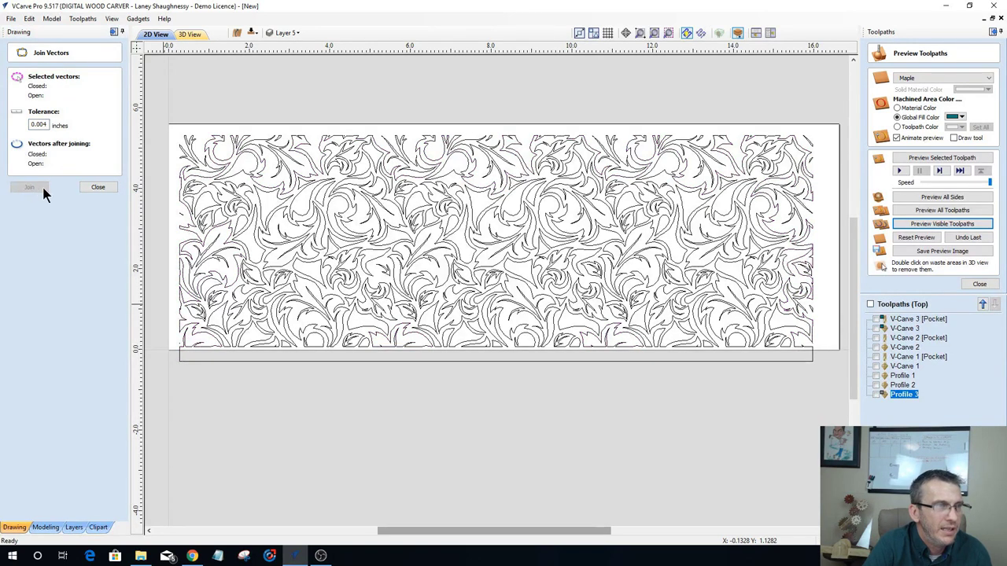
{"action": "left_click", "coordinate": [99, 188]}
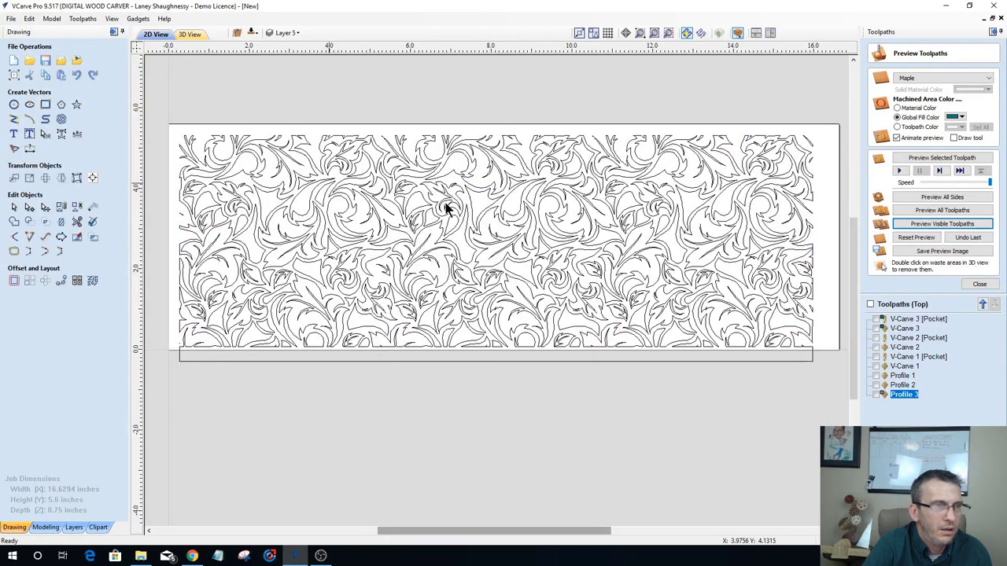
Step: Recheck Select All Open Vectors to confirm no open vectors remain
{"action": "right_click", "coordinate": [493, 379]}
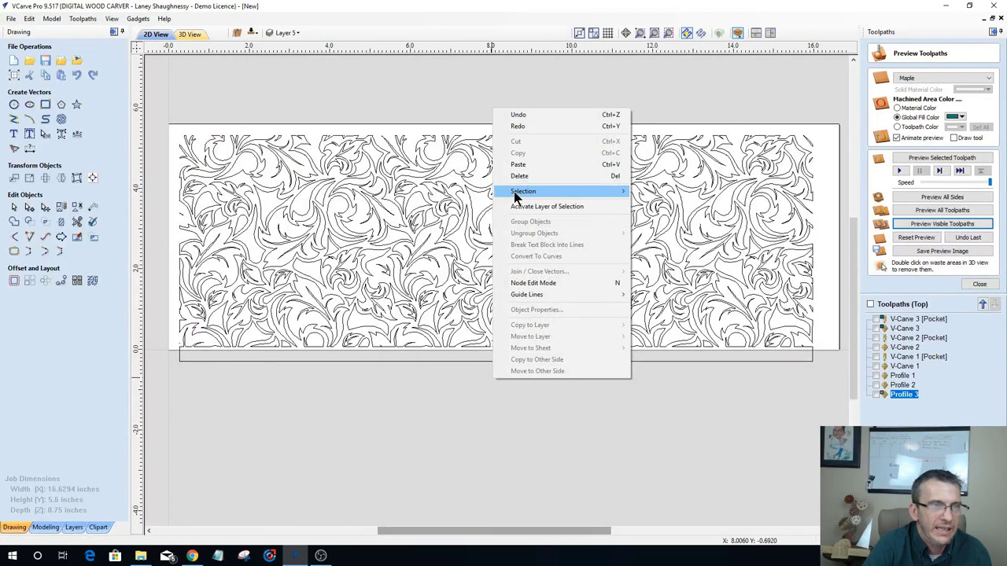
{"action": "mouse_move", "coordinate": [521, 195]}
{"action": "left_click", "coordinate": [672, 202]}
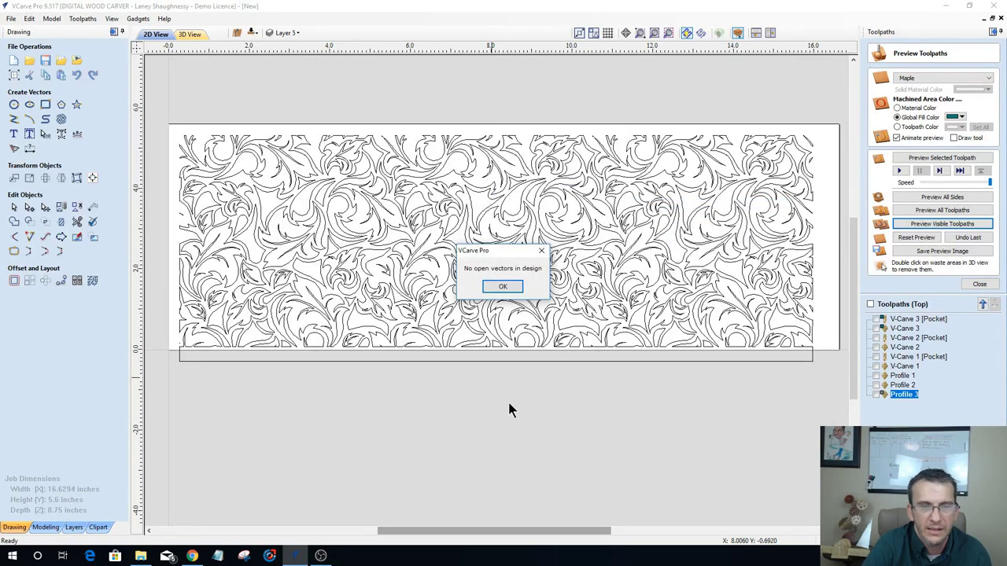
{"action": "left_click", "coordinate": [501, 286]}
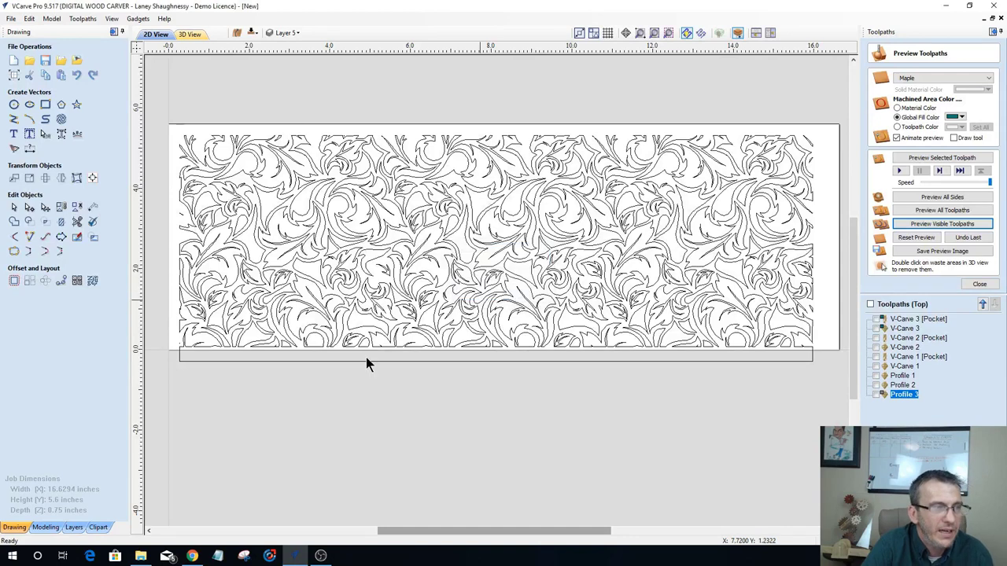
Step: Turn on Layer 4's visibility so the HOME letter outlines appear over the floral pattern
{"action": "left_click", "coordinate": [291, 32]}
{"action": "left_click", "coordinate": [284, 92]}
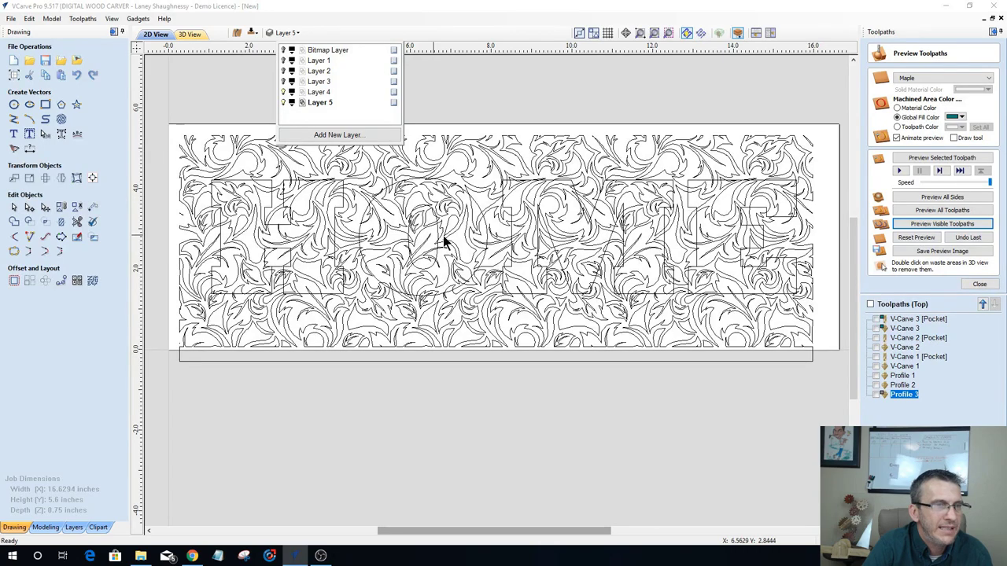
{"action": "scroll", "coordinate": [196, 244], "scroll_direction": "up", "scroll_amount": 1}
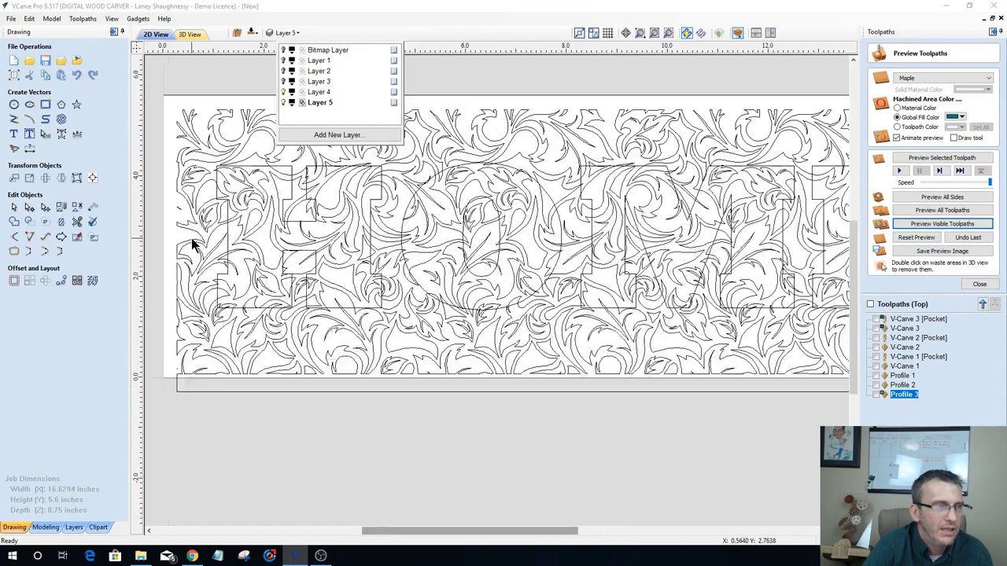
{"action": "scroll", "coordinate": [198, 244], "scroll_direction": "up", "scroll_amount": 1}
{"action": "scroll", "coordinate": [199, 243], "scroll_direction": "down", "scroll_amount": 3}
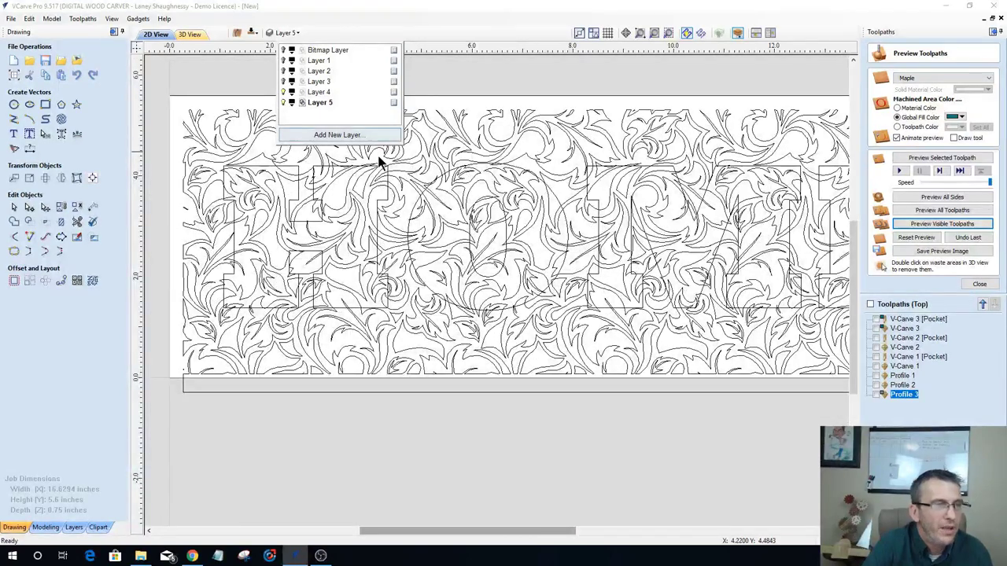
{"action": "scroll", "coordinate": [366, 169], "scroll_direction": "up", "scroll_amount": 1}
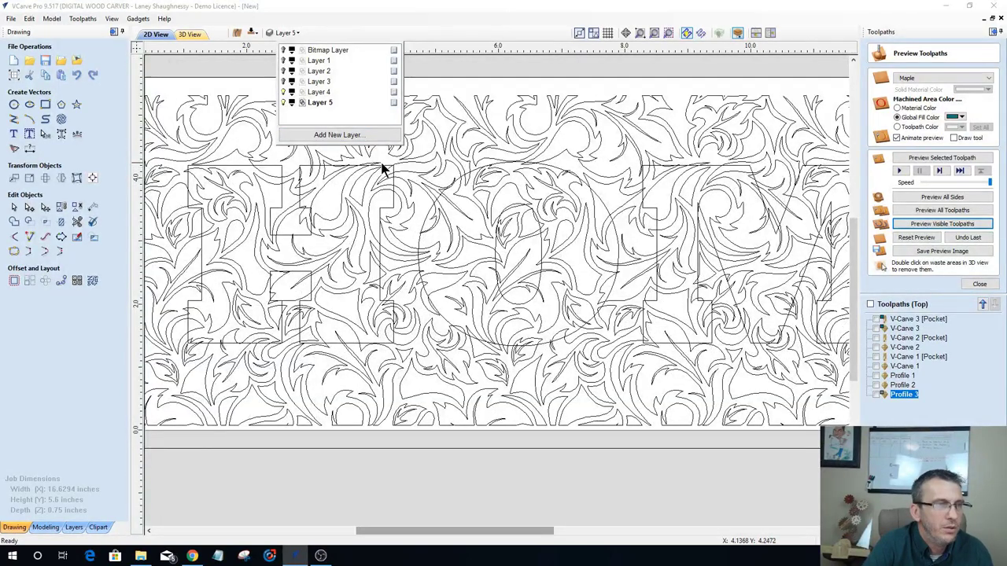
Step: Select the HOME letter outlines on the board
{"action": "left_click", "coordinate": [384, 170]}
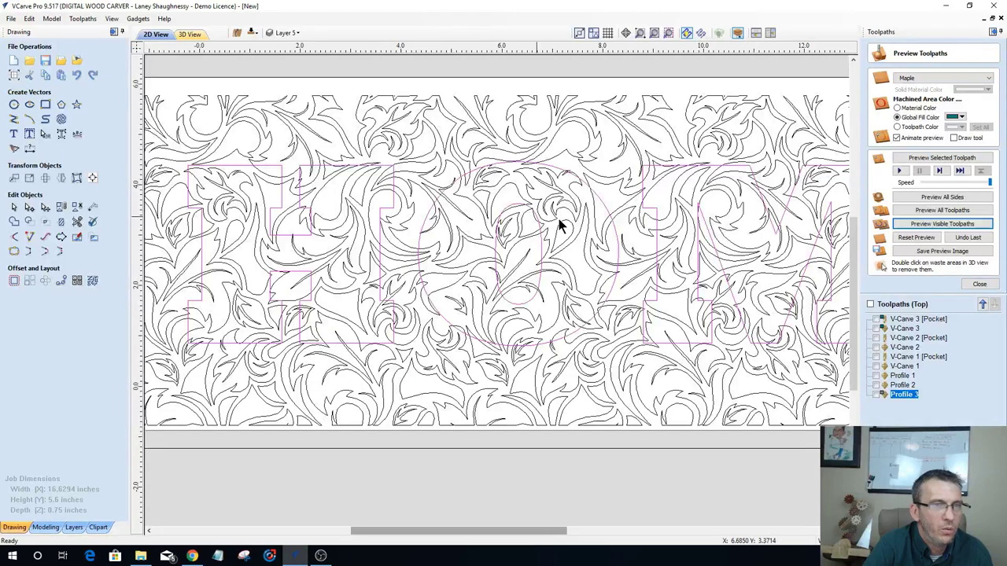
{"action": "scroll", "coordinate": [563, 225], "scroll_direction": "down", "scroll_amount": 1}
{"action": "scroll", "coordinate": [472, 232], "scroll_direction": "down", "scroll_amount": 2}
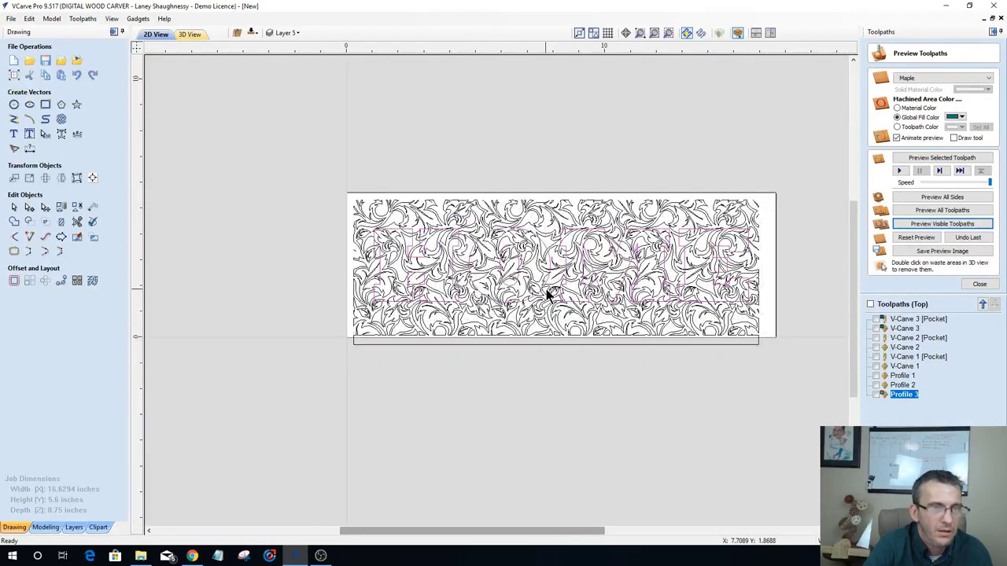
{"action": "scroll", "coordinate": [546, 292], "scroll_direction": "up", "scroll_amount": 1}
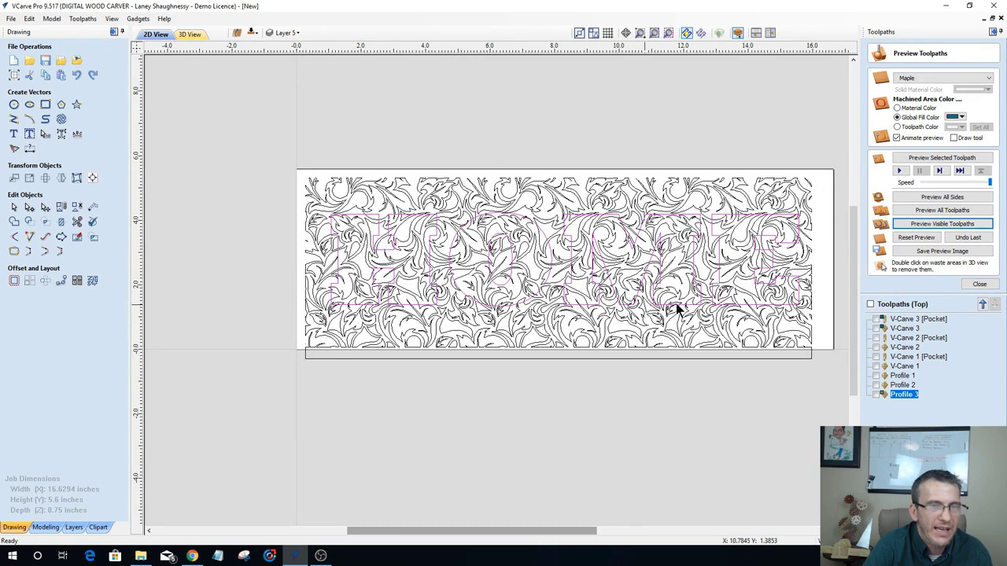
{"action": "scroll", "coordinate": [726, 292], "scroll_direction": "up", "scroll_amount": 1}
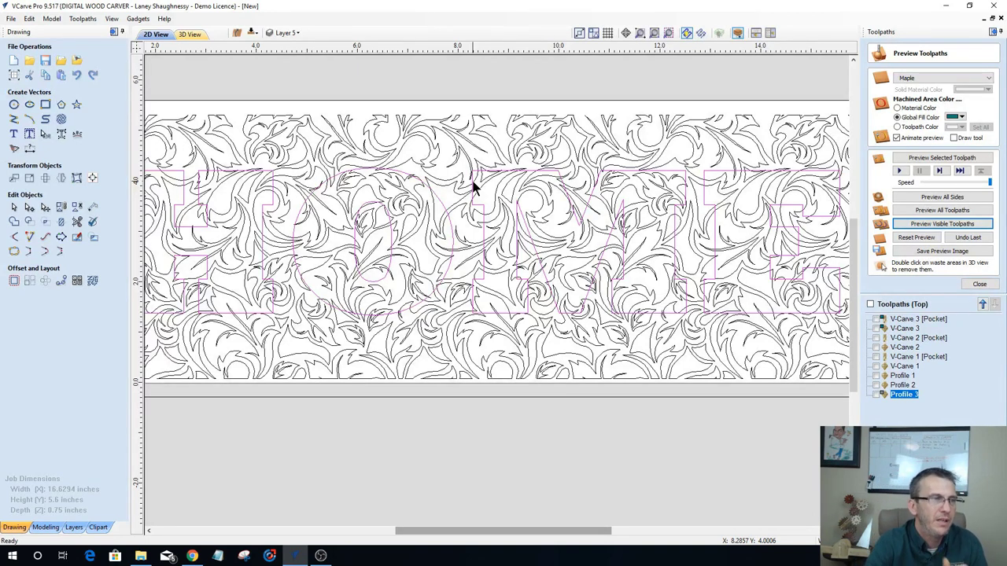
Step: Offset the HOME outlines 0.03125 in inward, deleting the originals and selecting the new copies
{"action": "left_click", "coordinate": [13, 280]}
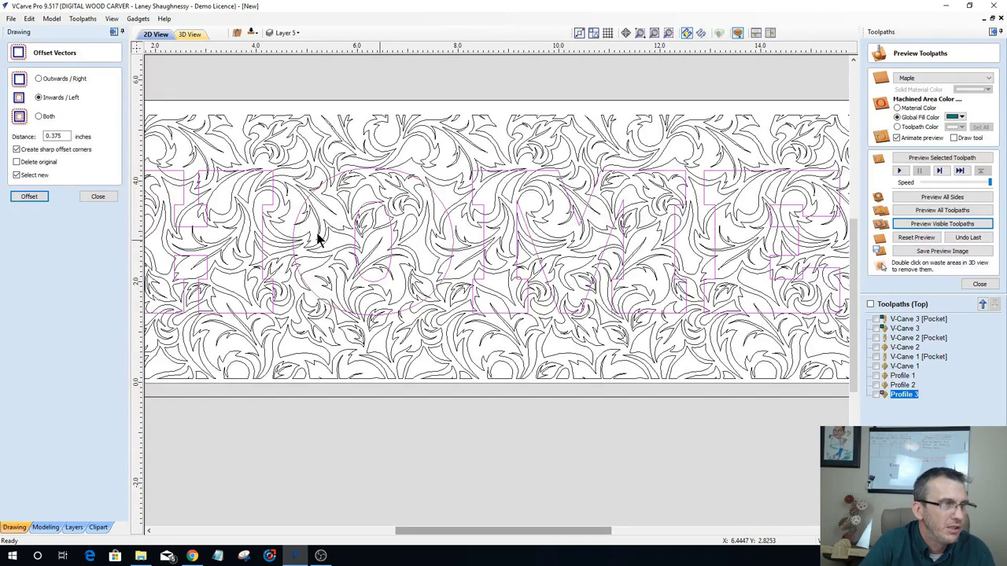
{"action": "double_click", "coordinate": [55, 136]}
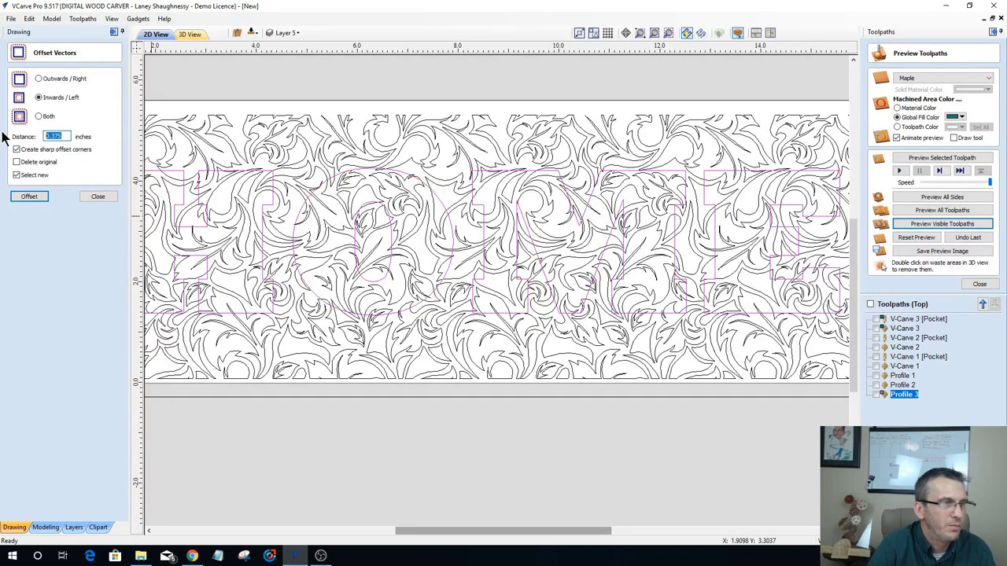
{"action": "type", "text": ".0312"}
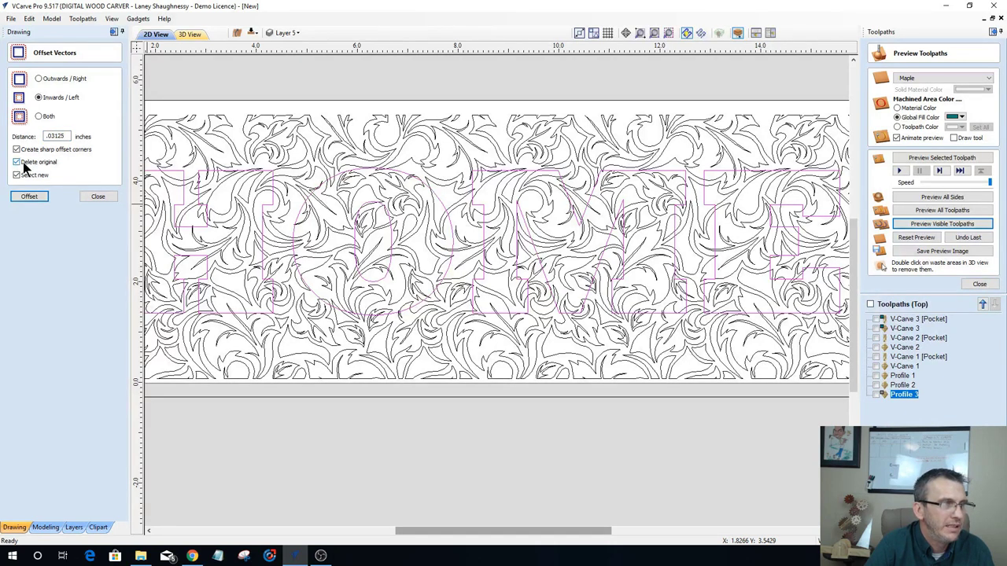
{"action": "left_click", "coordinate": [27, 198]}
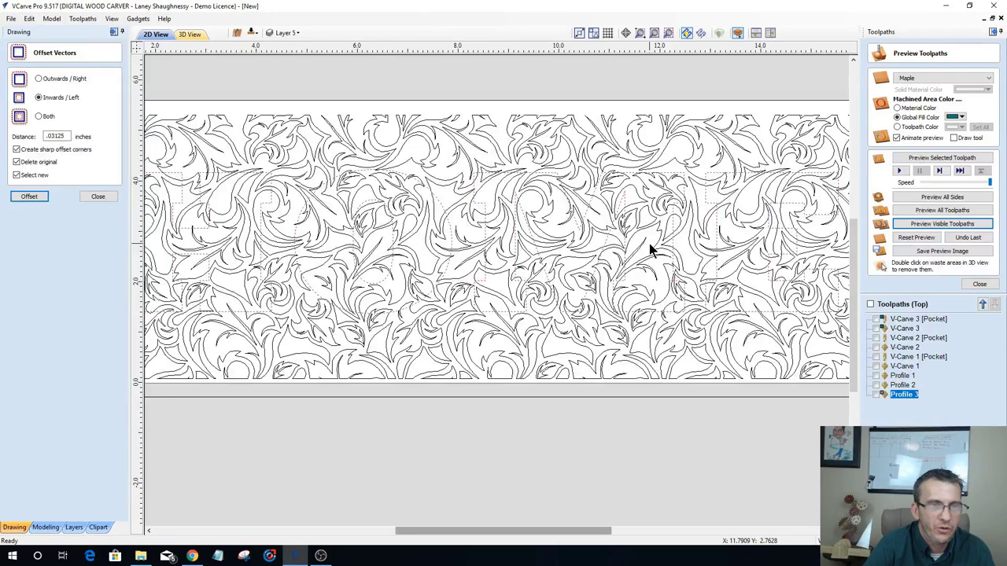
{"action": "left_click", "coordinate": [89, 196]}
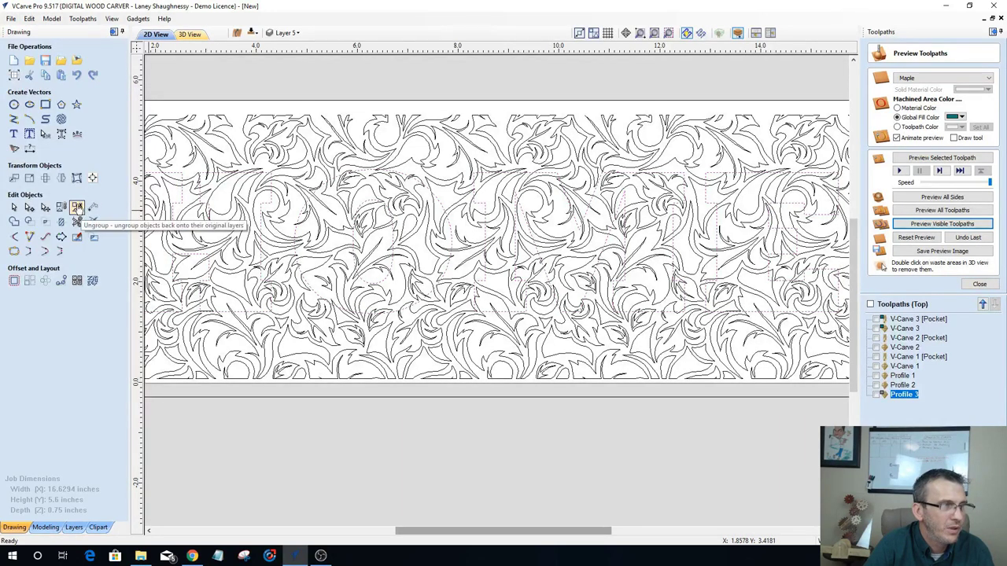
Step: Group the offset HOME letter outlines as one object and the floral pattern vectors as another
{"action": "left_click", "coordinate": [61, 207]}
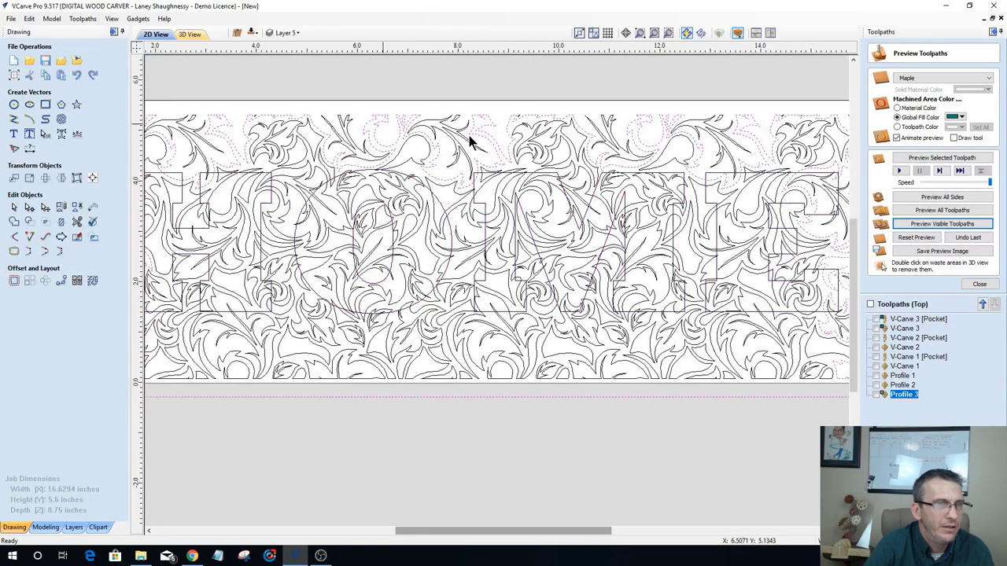
{"action": "scroll", "coordinate": [483, 139], "scroll_direction": "down", "scroll_amount": 3}
{"action": "left_click", "coordinate": [668, 281]}
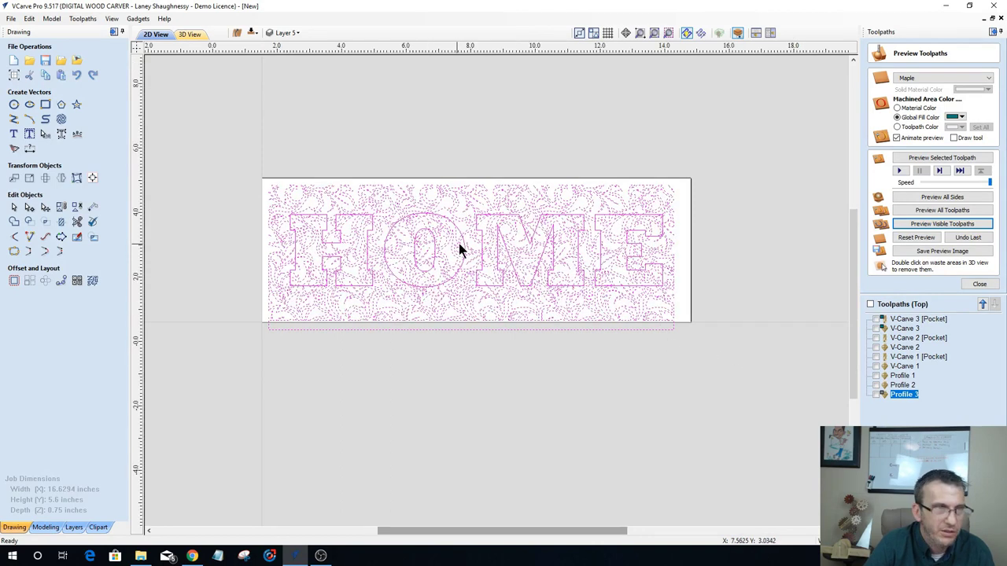
{"action": "scroll", "coordinate": [464, 242], "scroll_direction": "up", "scroll_amount": 3}
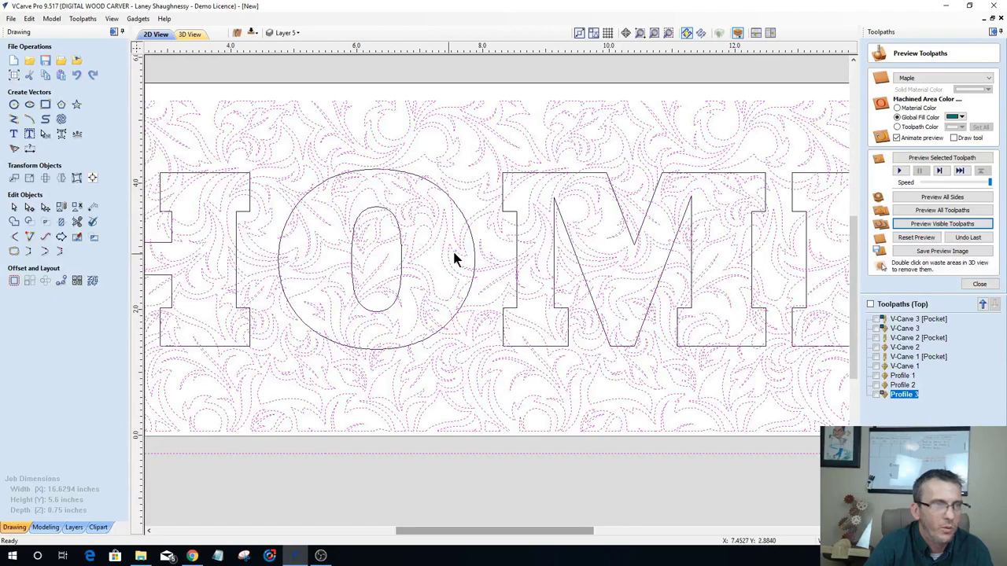
{"action": "scroll", "coordinate": [511, 225], "scroll_direction": "down", "scroll_amount": 2}
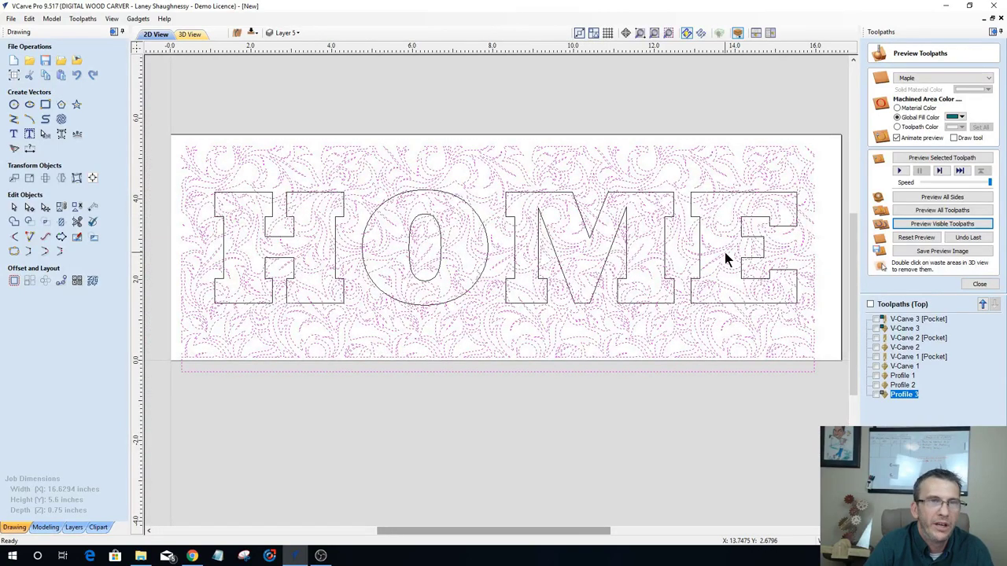
{"action": "left_click", "coordinate": [61, 209]}
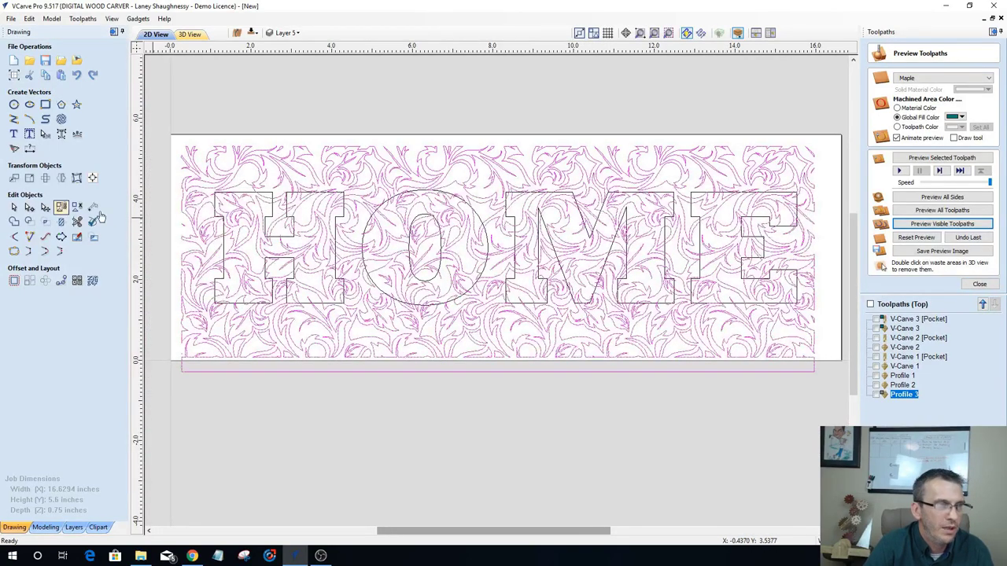
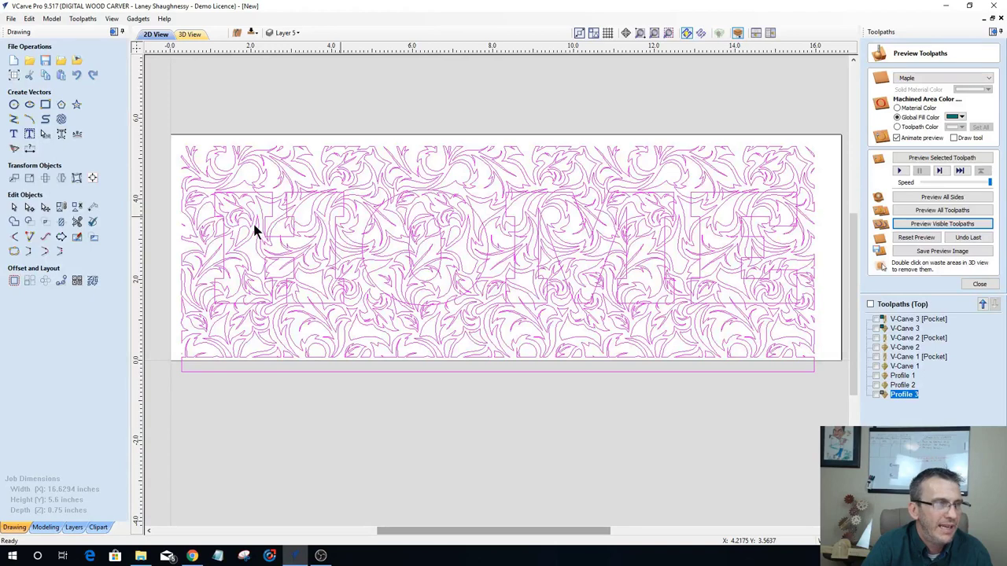
Step: Trim the swirl pattern with Clear outside boundary so it fills only the HOME letters
{"action": "left_click", "coordinate": [62, 224]}
{"action": "left_click", "coordinate": [37, 155]}
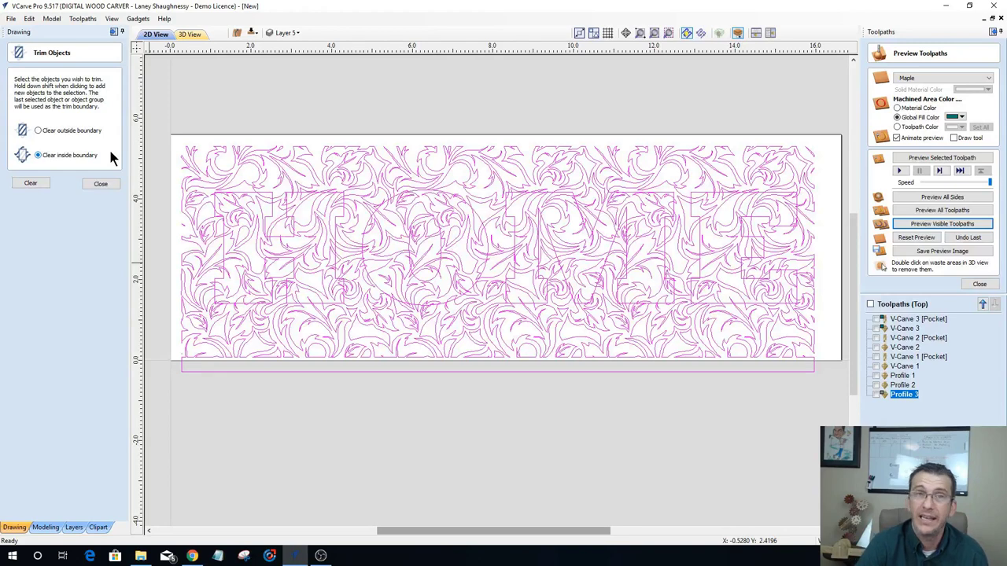
{"action": "left_click", "coordinate": [38, 131]}
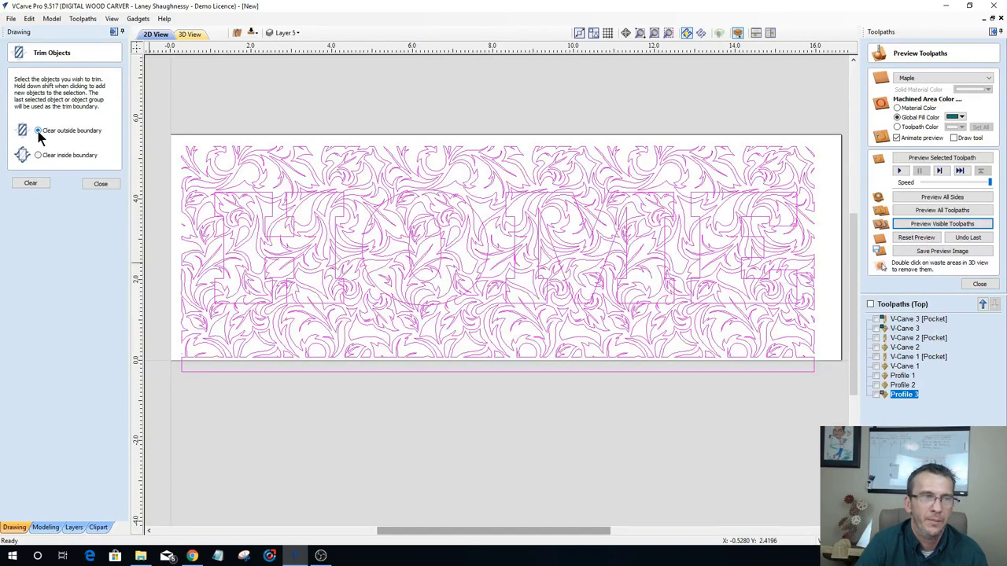
{"action": "left_click", "coordinate": [32, 183]}
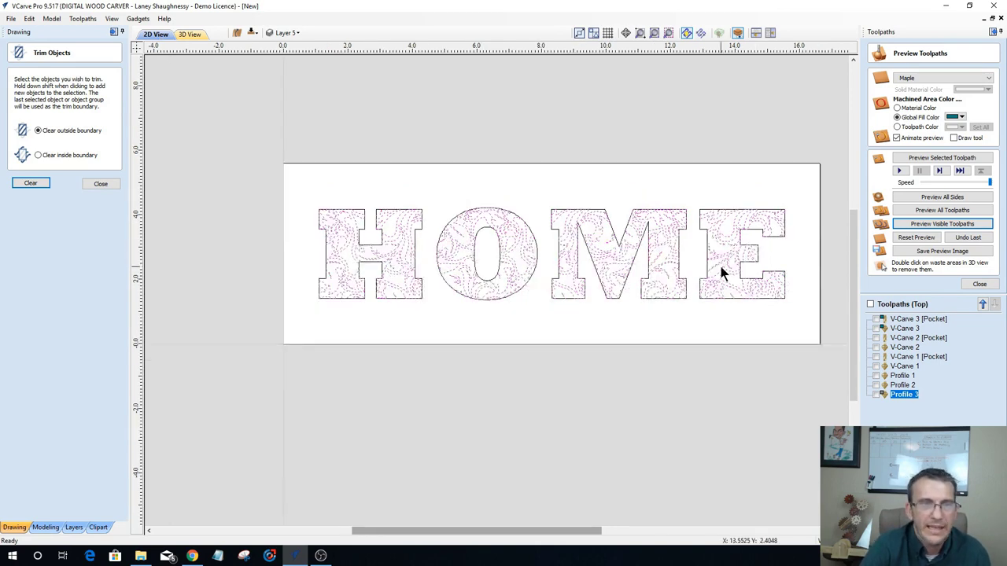
{"action": "scroll", "coordinate": [719, 263], "scroll_direction": "up", "scroll_amount": 4}
{"action": "scroll", "coordinate": [698, 118], "scroll_direction": "up", "scroll_amount": 8}
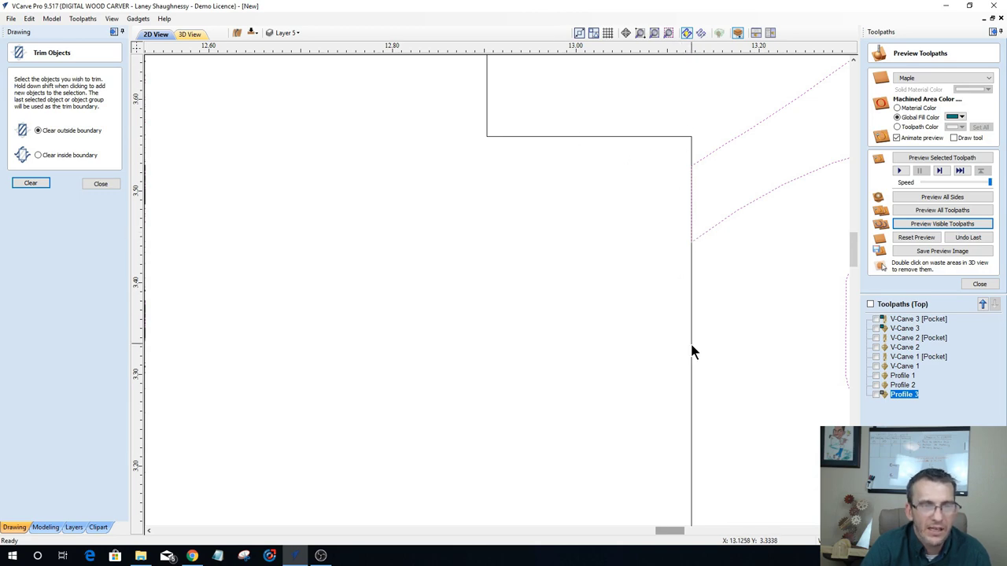
{"action": "scroll", "coordinate": [501, 252], "scroll_direction": "down", "scroll_amount": 10}
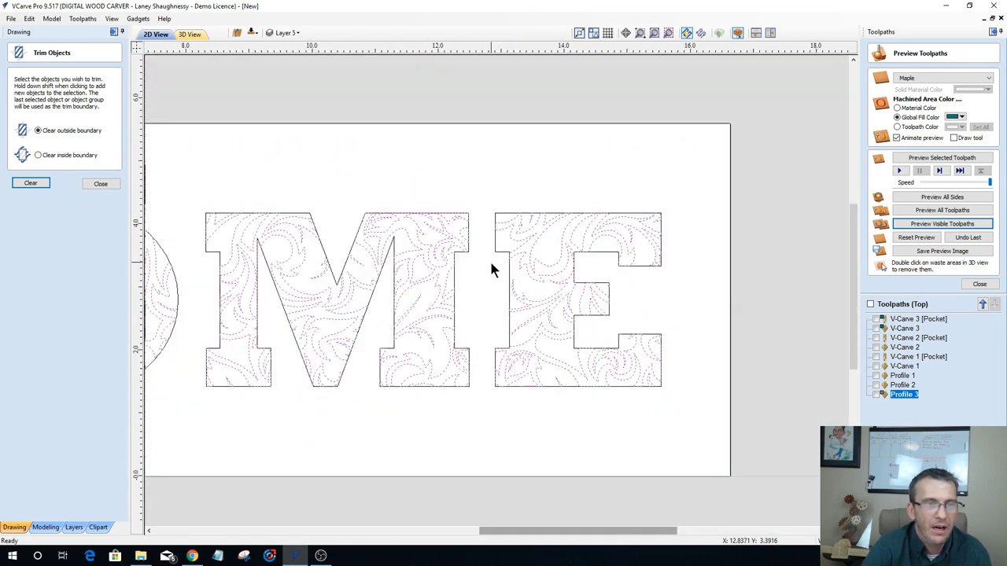
{"action": "scroll", "coordinate": [314, 301], "scroll_direction": "down", "scroll_amount": 5}
{"action": "scroll", "coordinate": [417, 278], "scroll_direction": "up", "scroll_amount": 3}
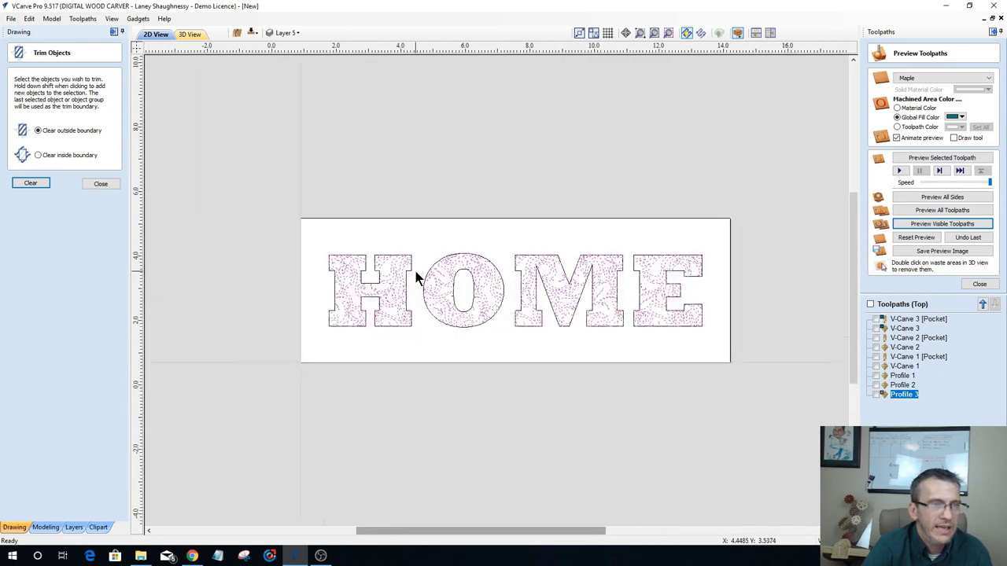
{"action": "scroll", "coordinate": [544, 259], "scroll_direction": "up", "scroll_amount": 3}
{"action": "scroll", "coordinate": [451, 236], "scroll_direction": "down", "scroll_amount": 2}
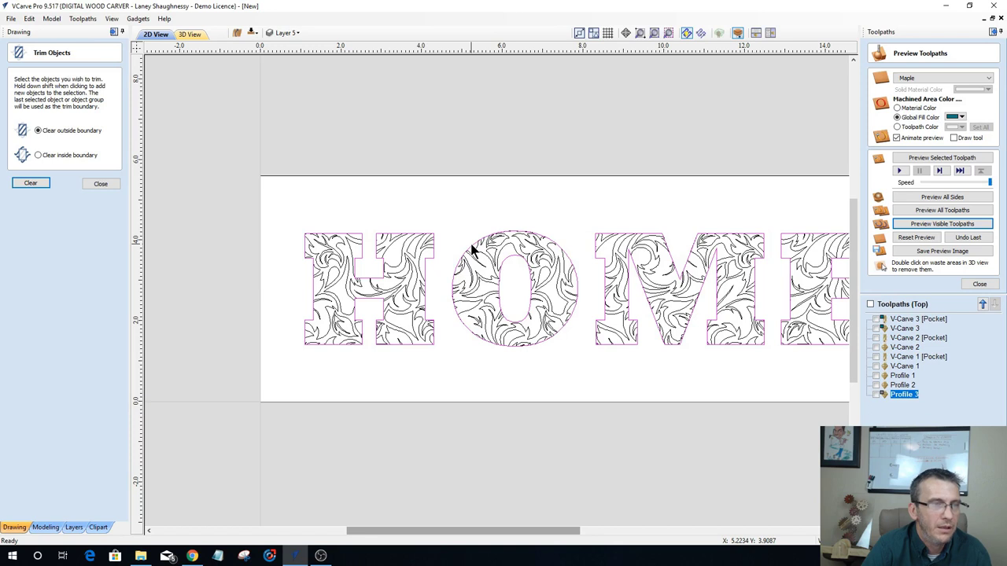
Step: Offset the HOME letter outlines outward by 0.03125 inches and delete the originals
{"action": "left_click", "coordinate": [101, 184]}
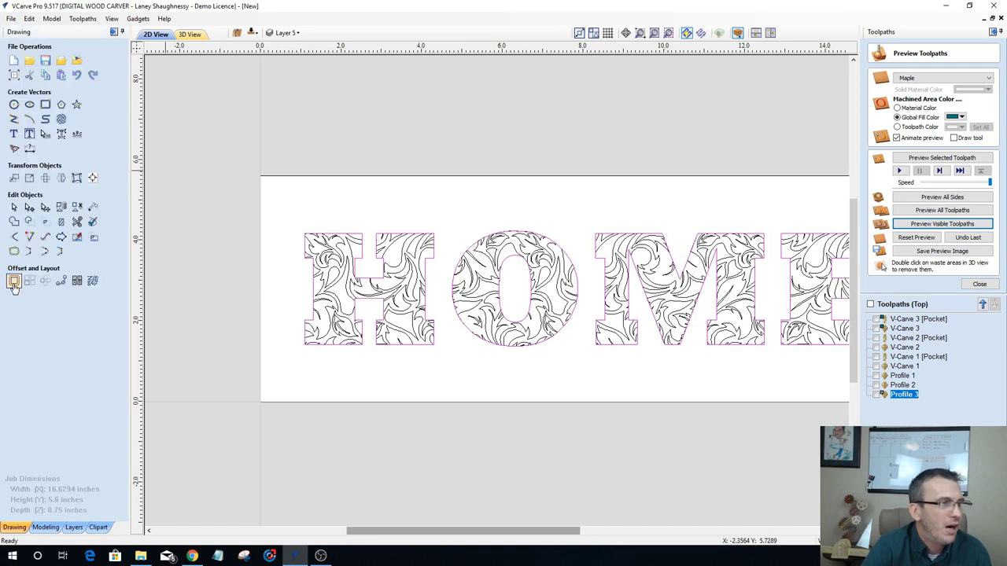
{"action": "left_click", "coordinate": [14, 282]}
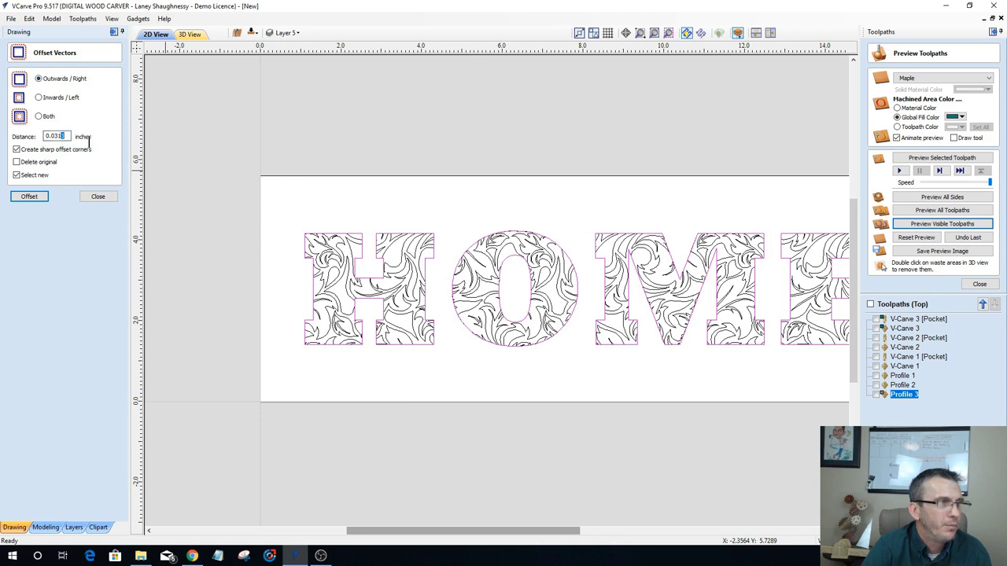
{"action": "type", "text": "25"}
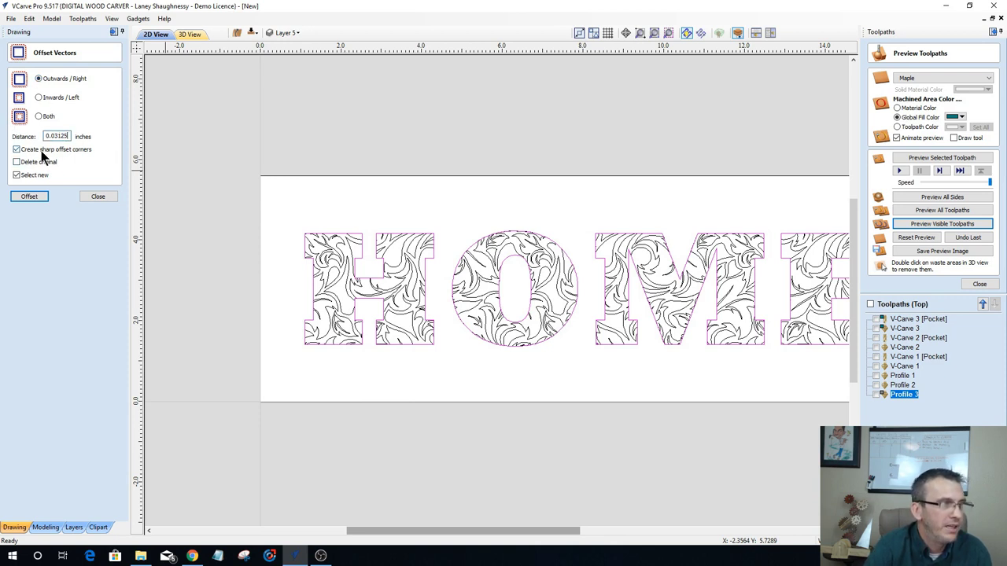
{"action": "left_click", "coordinate": [17, 162]}
{"action": "left_click", "coordinate": [29, 196]}
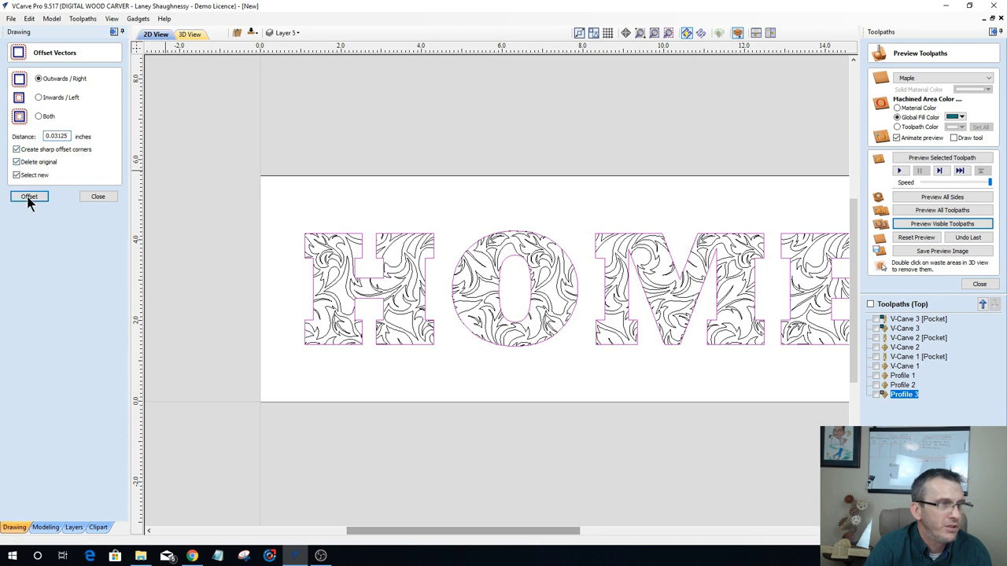
{"action": "left_click", "coordinate": [281, 235]}
Step: Fit the board in view and check each offset letter in turn: E, M, O and H
{"action": "scroll", "coordinate": [379, 228], "scroll_direction": "up", "scroll_amount": 5}
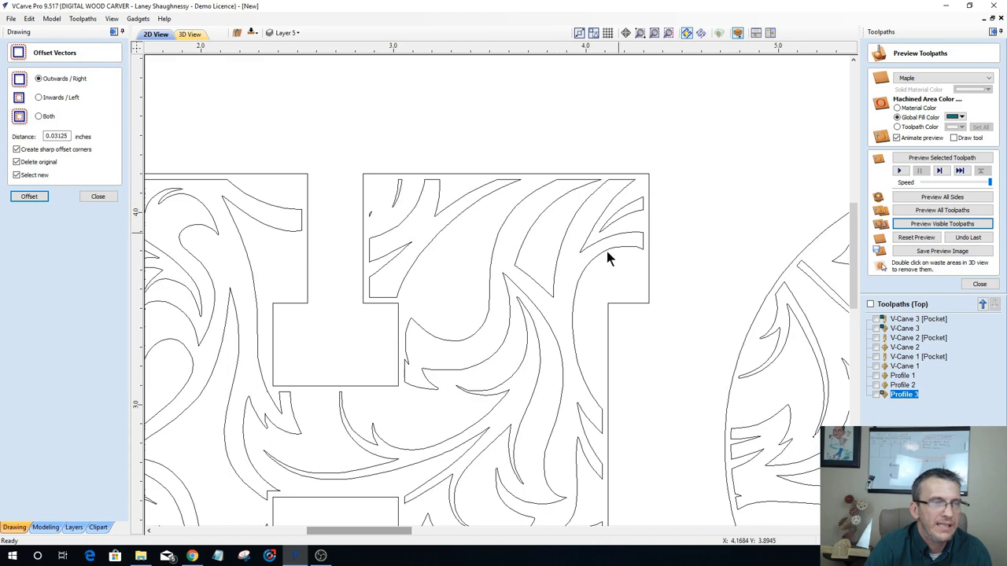
{"action": "scroll", "coordinate": [525, 260], "scroll_direction": "down", "scroll_amount": 5}
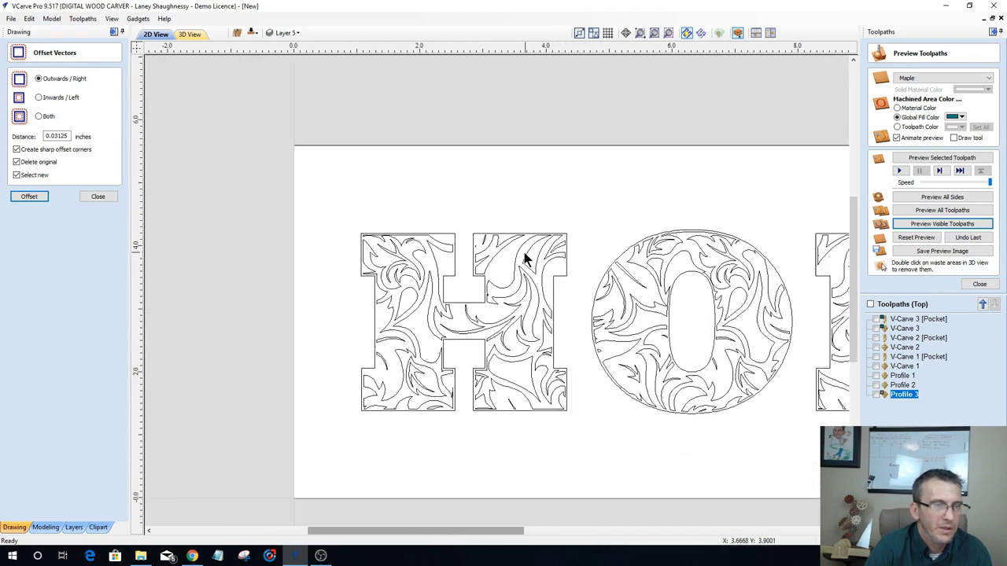
{"action": "scroll", "coordinate": [454, 263], "scroll_direction": "down", "scroll_amount": 2}
{"action": "scroll", "coordinate": [717, 295], "scroll_direction": "up", "scroll_amount": 5}
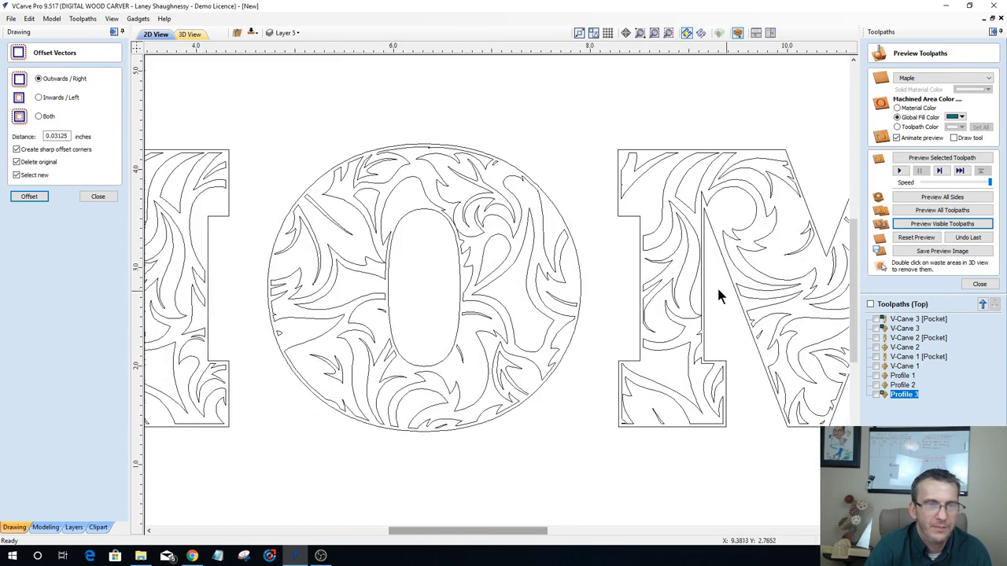
{"action": "scroll", "coordinate": [717, 295], "scroll_direction": "up", "scroll_amount": 4}
{"action": "scroll", "coordinate": [691, 285], "scroll_direction": "down", "scroll_amount": 1}
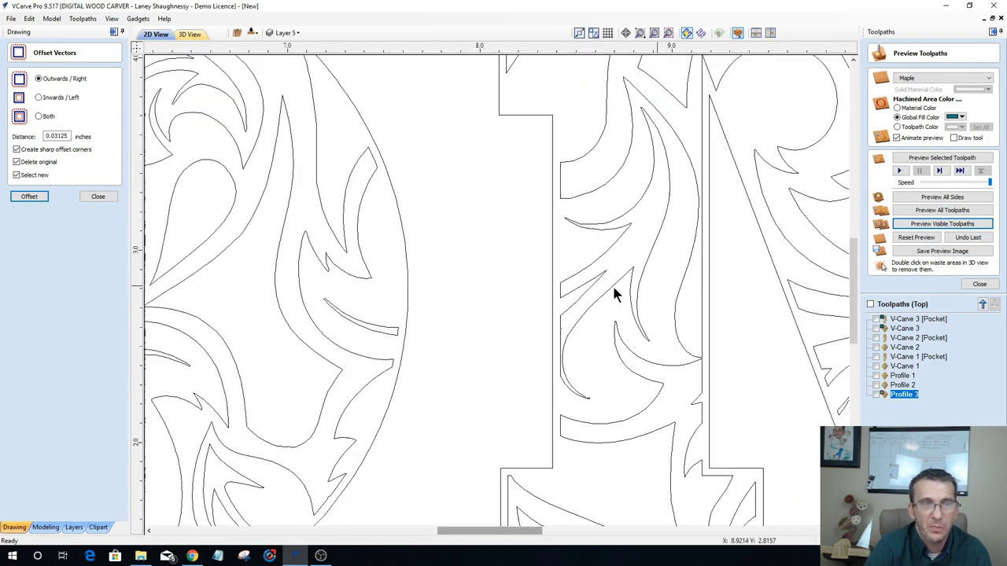
{"action": "scroll", "coordinate": [612, 293], "scroll_direction": "down", "scroll_amount": 3}
{"action": "scroll", "coordinate": [606, 281], "scroll_direction": "down", "scroll_amount": 1}
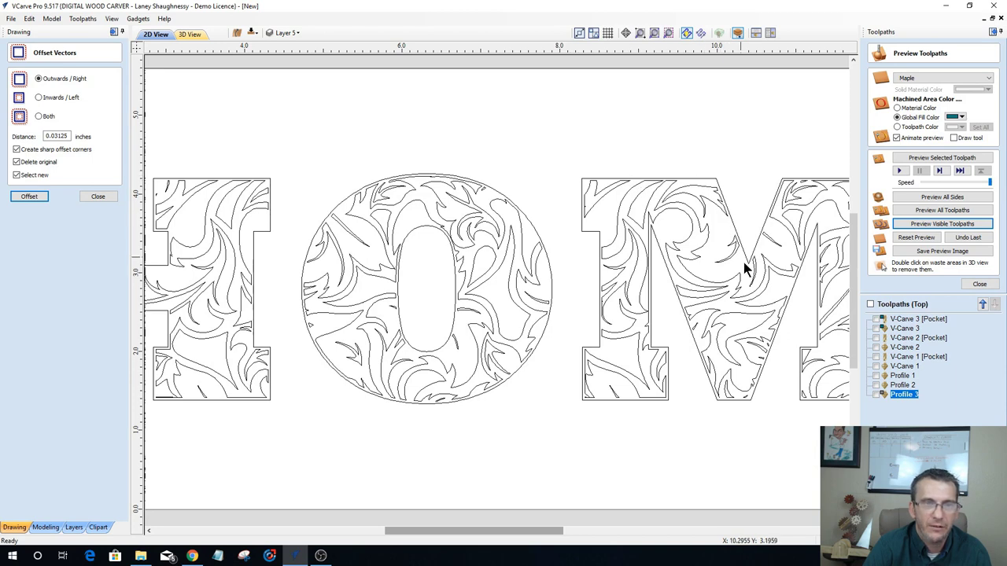
{"action": "scroll", "coordinate": [660, 299], "scroll_direction": "down", "scroll_amount": 4}
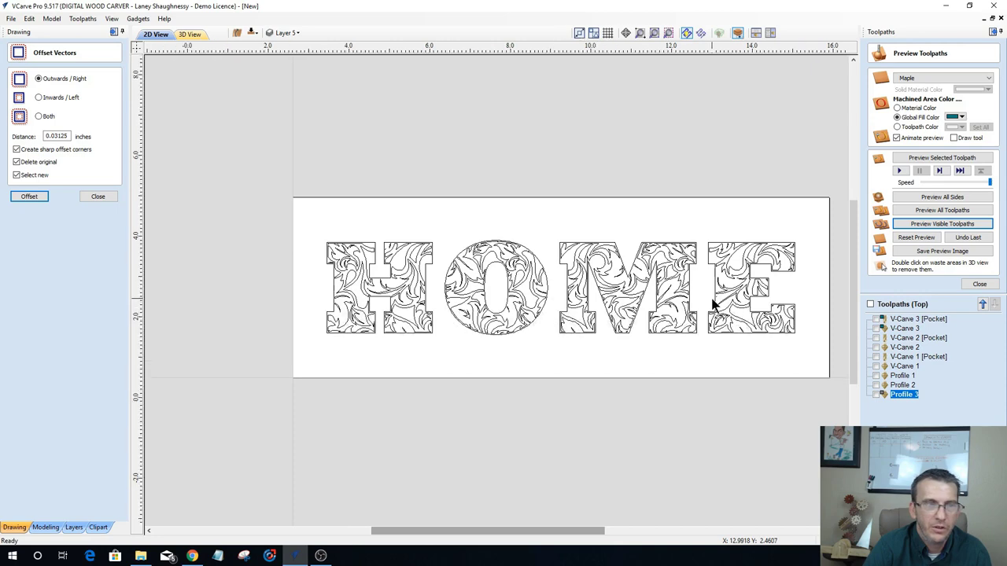
{"action": "scroll", "coordinate": [715, 302], "scroll_direction": "up", "scroll_amount": 3}
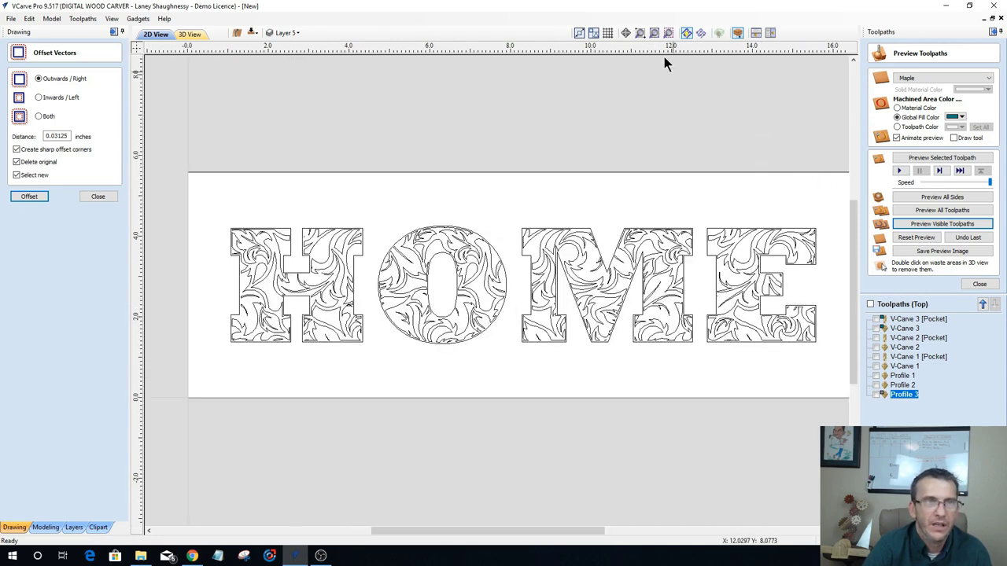
{"action": "left_click", "coordinate": [655, 34]}
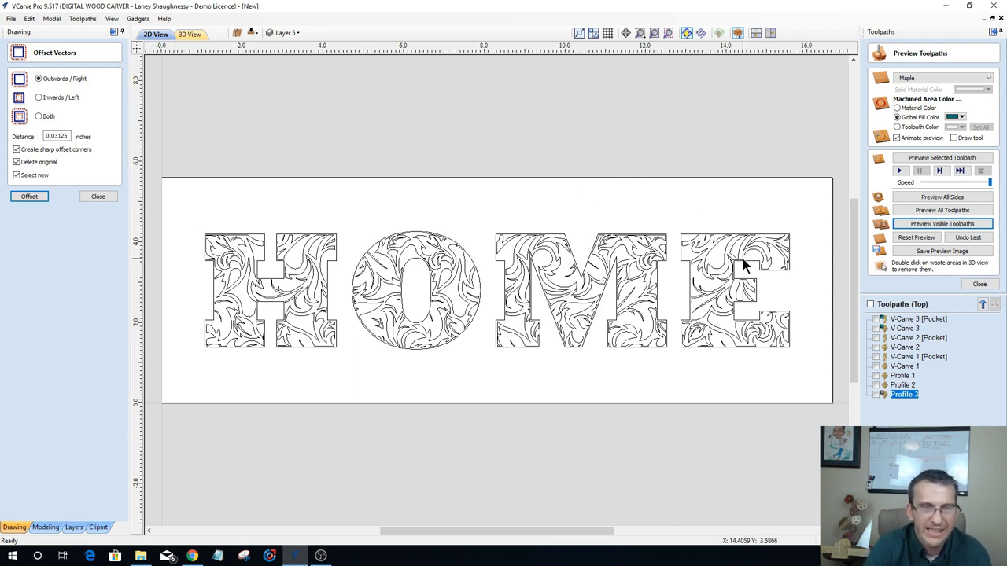
{"action": "left_click", "coordinate": [680, 235]}
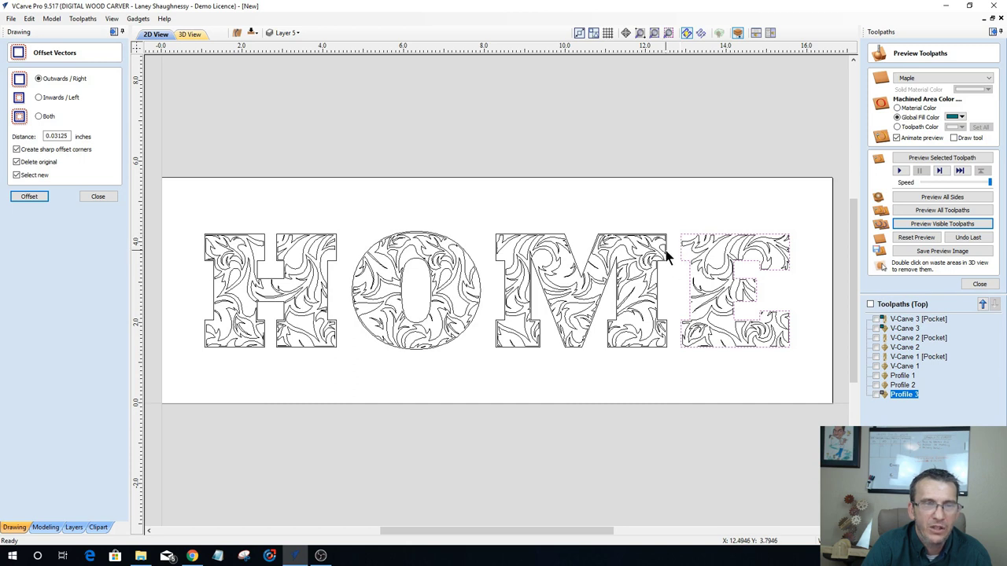
{"action": "left_click", "coordinate": [667, 253]}
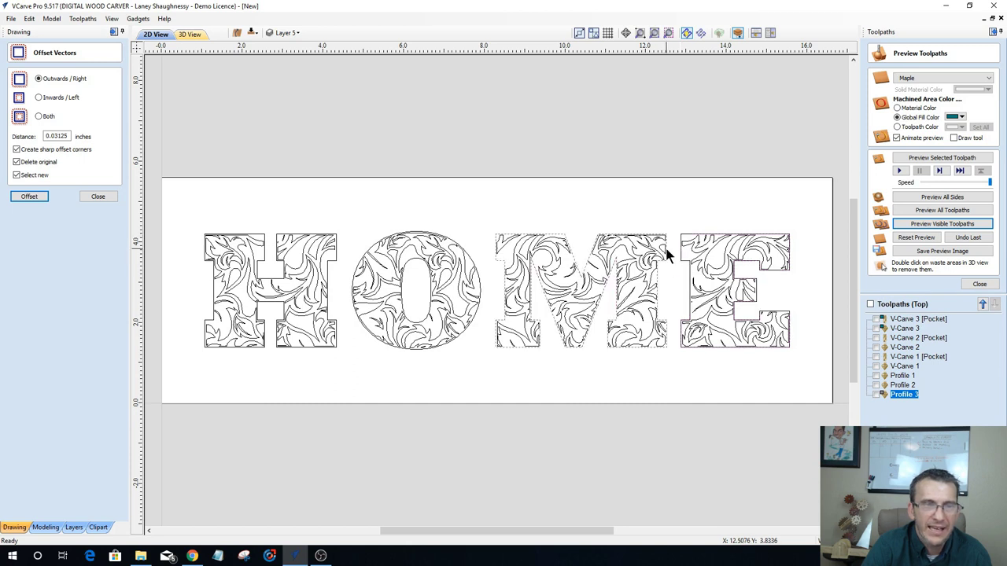
{"action": "left_click", "coordinate": [473, 261]}
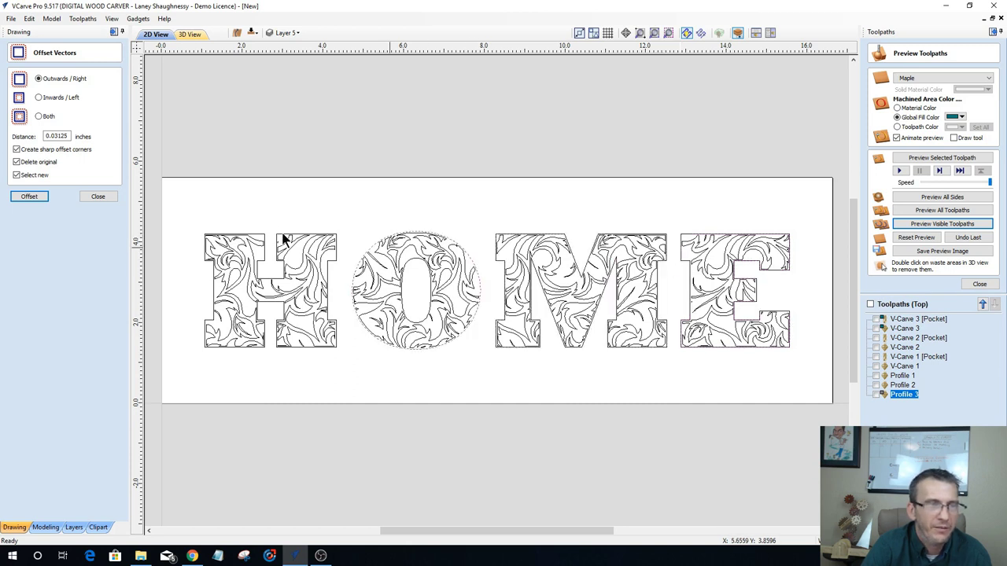
{"action": "left_click", "coordinate": [335, 256]}
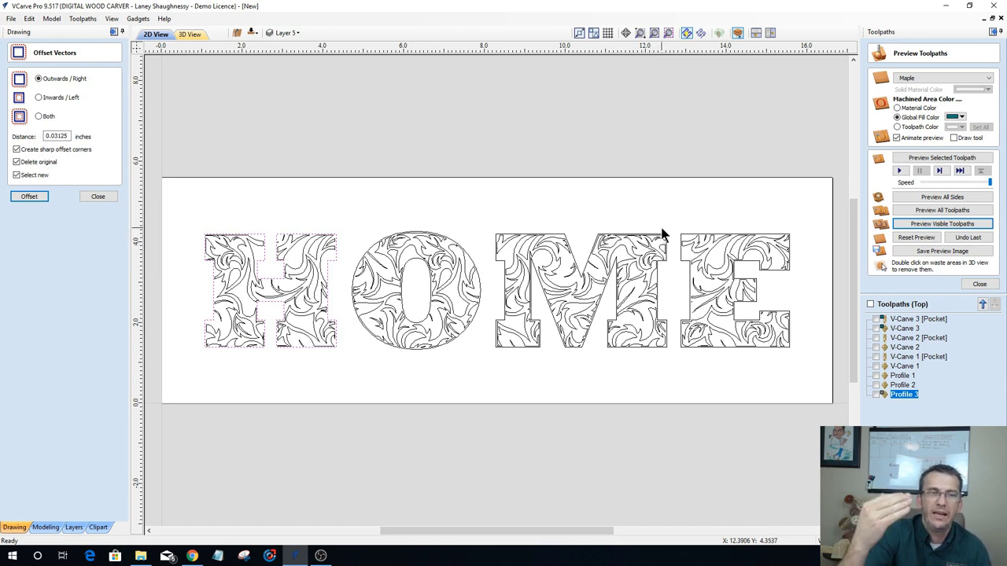
Step: Select all HOME vectors and calculate a V-Carve 4 toolpath with Flat Depth turned off
{"action": "left_click", "coordinate": [976, 285]}
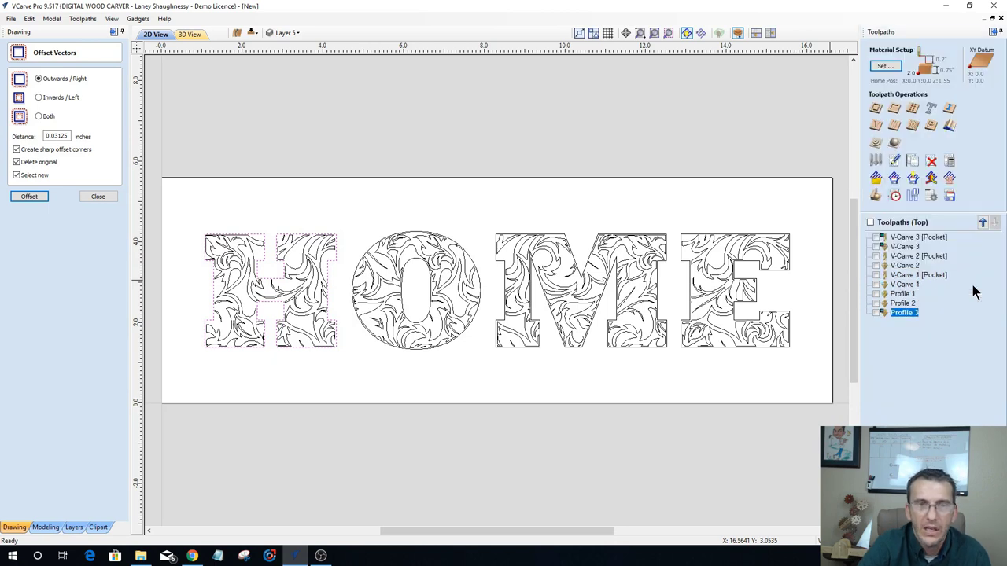
{"action": "left_click", "coordinate": [185, 231]}
{"action": "left_click", "coordinate": [98, 197]}
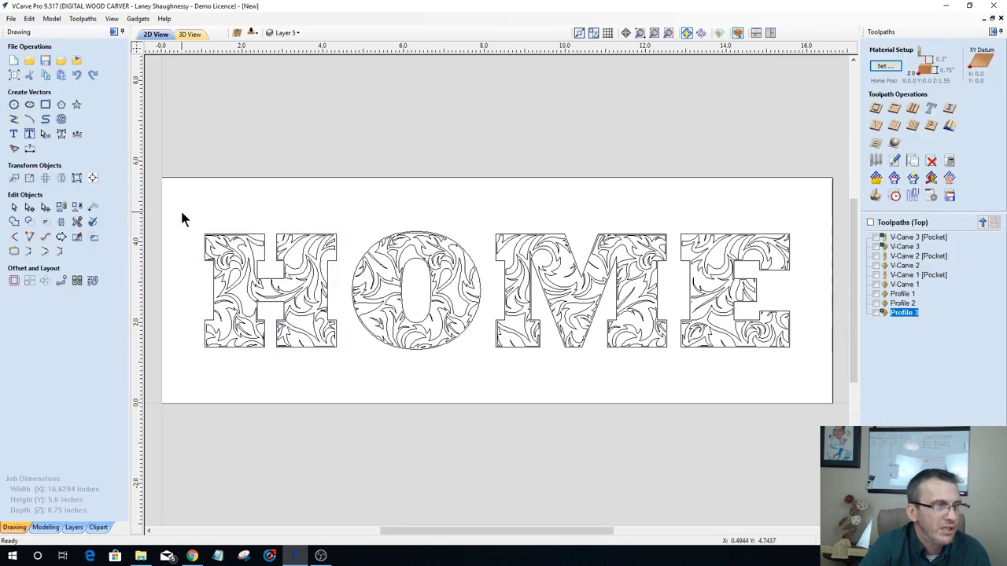
{"action": "mouse_move", "coordinate": [180, 209]}
{"action": "left_mouse_down"}
{"action": "mouse_move", "coordinate": [653, 266]}
{"action": "mouse_move", "coordinate": [819, 365]}
{"action": "left_mouse_up"}
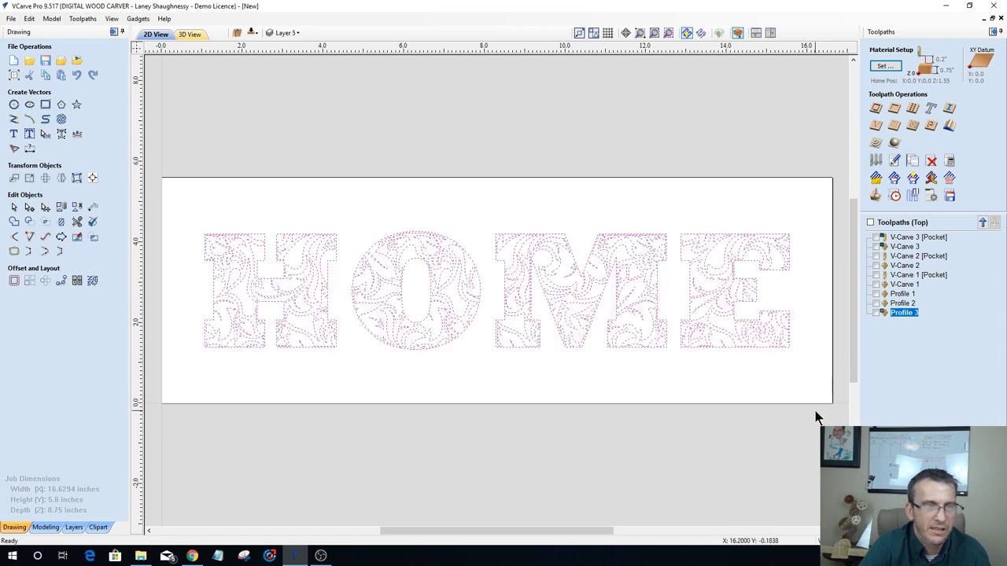
{"action": "left_click", "coordinate": [875, 128]}
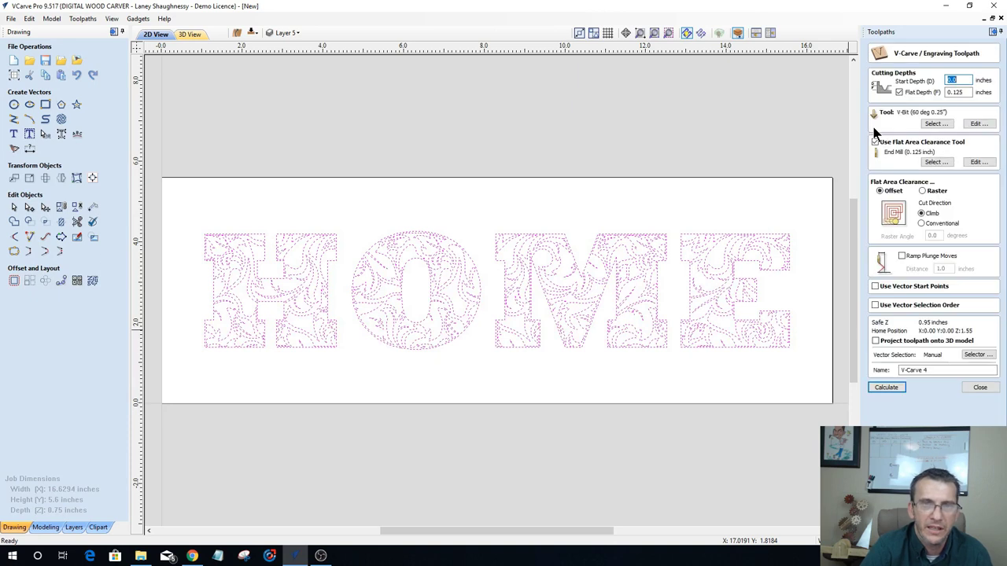
{"action": "left_click", "coordinate": [899, 93]}
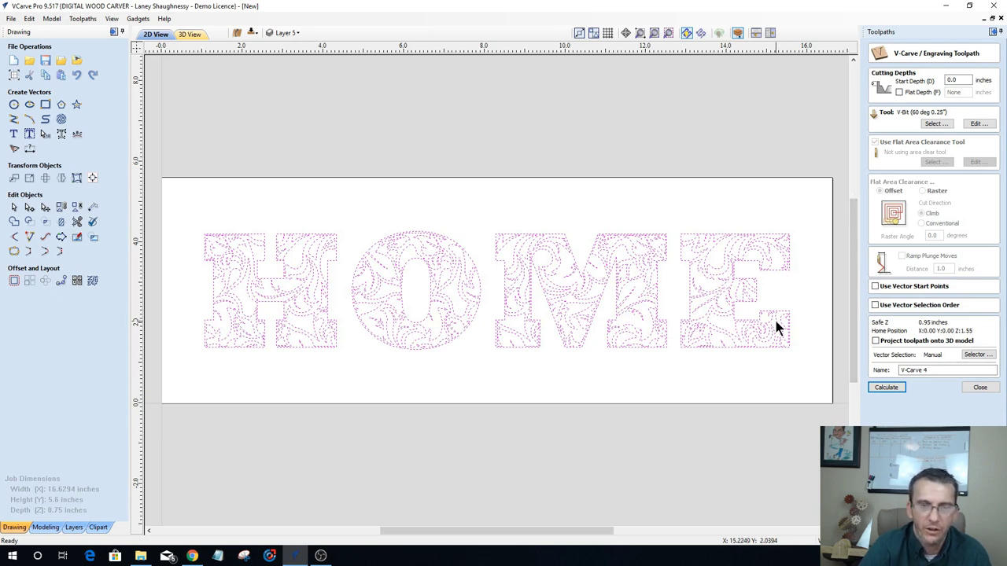
{"action": "left_click", "coordinate": [883, 388]}
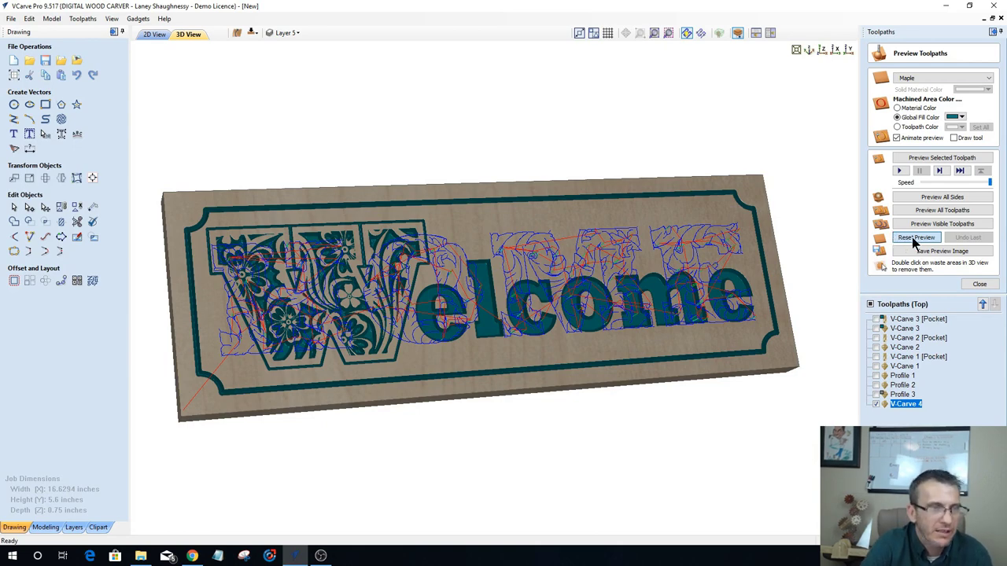
Step: Reset the preview to clear the Welcome carving and simulate the visible HOME toolpaths
{"action": "left_click", "coordinate": [914, 238]}
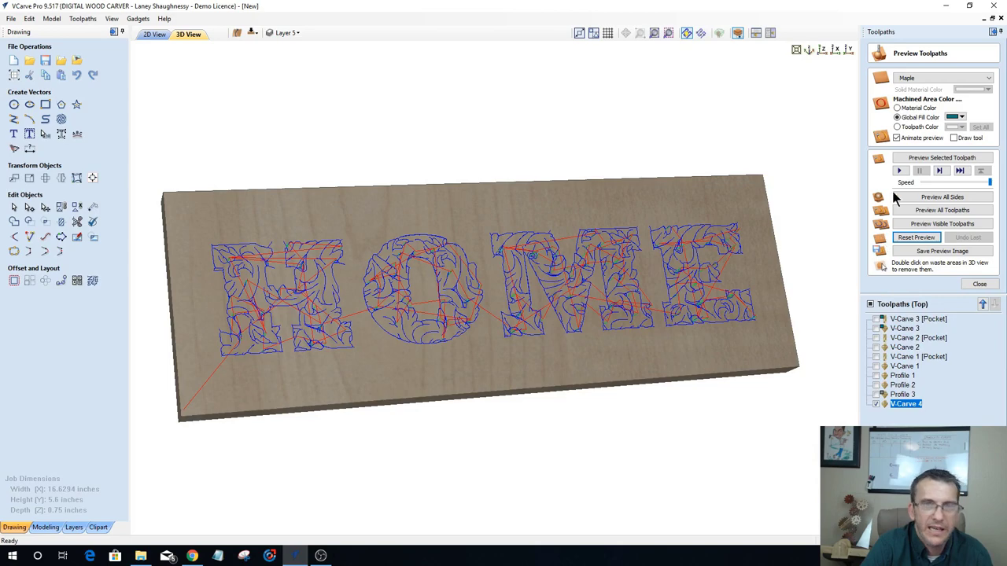
{"action": "left_click", "coordinate": [919, 228]}
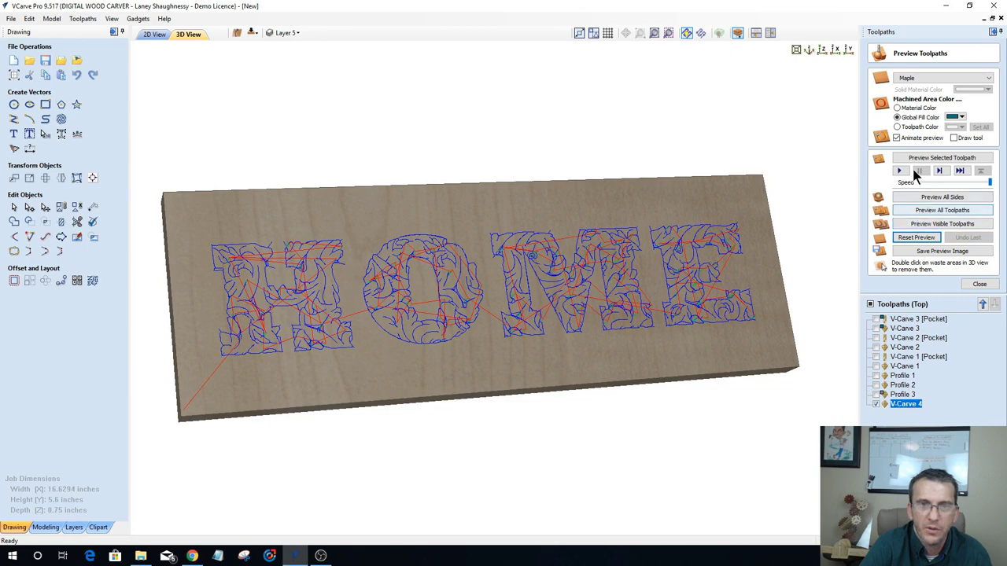
{"action": "left_click", "coordinate": [921, 237]}
{"action": "left_click", "coordinate": [919, 226]}
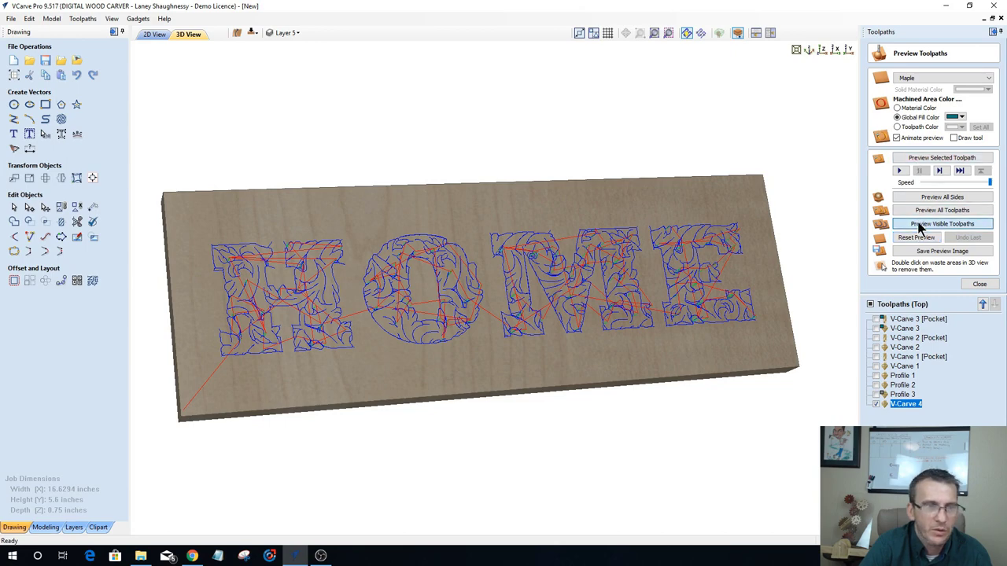
{"action": "left_click", "coordinate": [919, 226]}
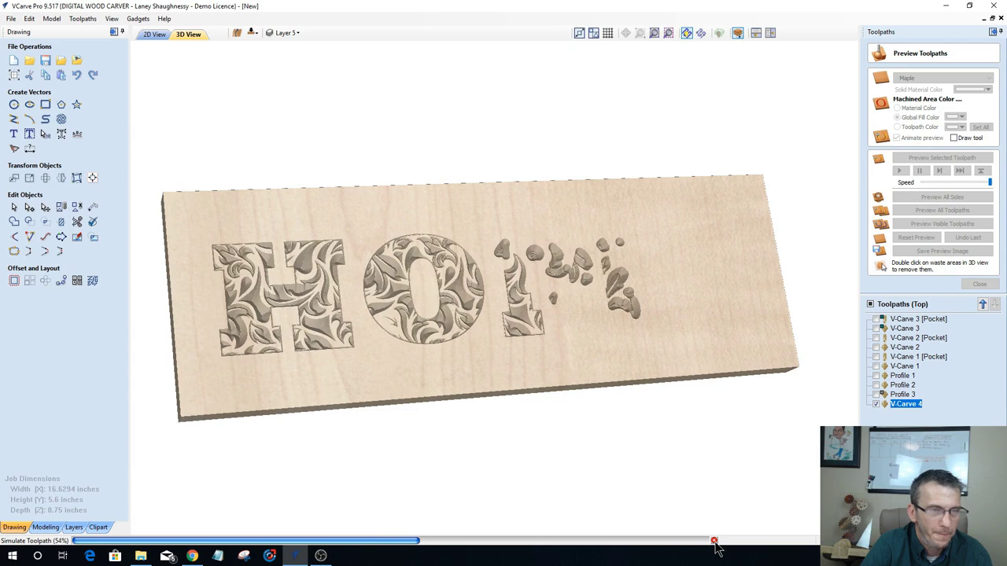
Step: Stop the simulation, set preview quality to Very High, and re-run the visible toolpaths
{"action": "left_click", "coordinate": [714, 542]}
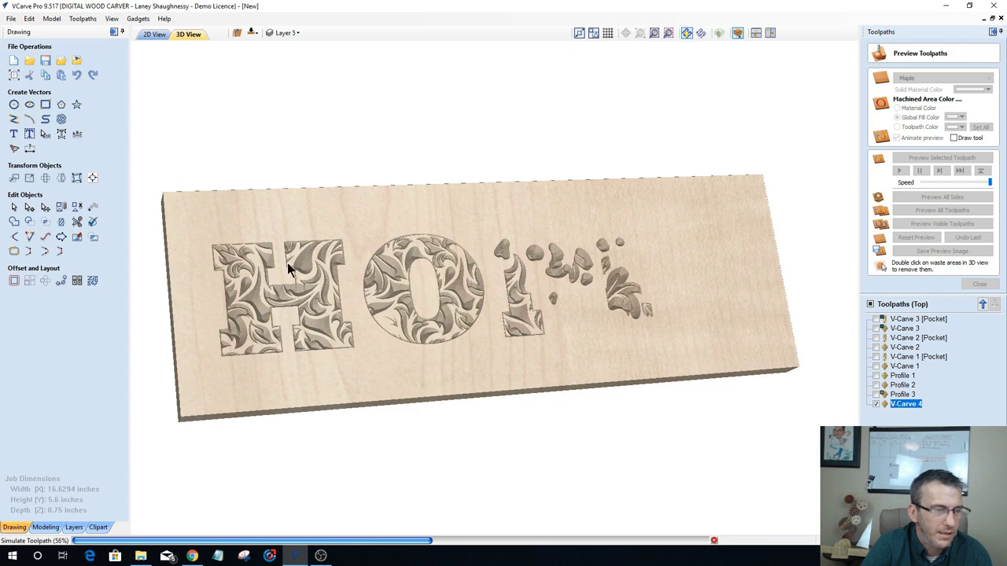
{"action": "left_click", "coordinate": [83, 19]}
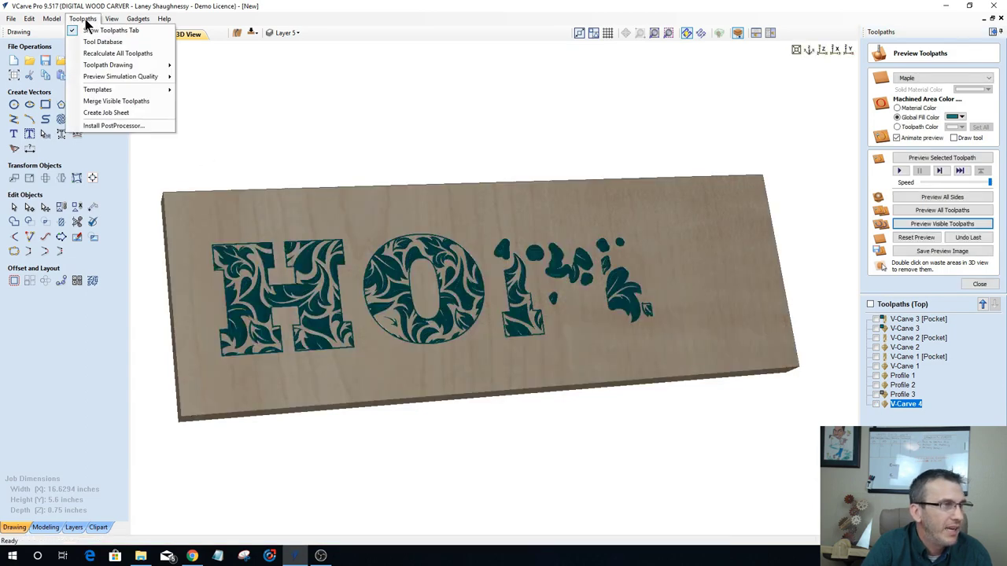
{"action": "mouse_move", "coordinate": [125, 79]}
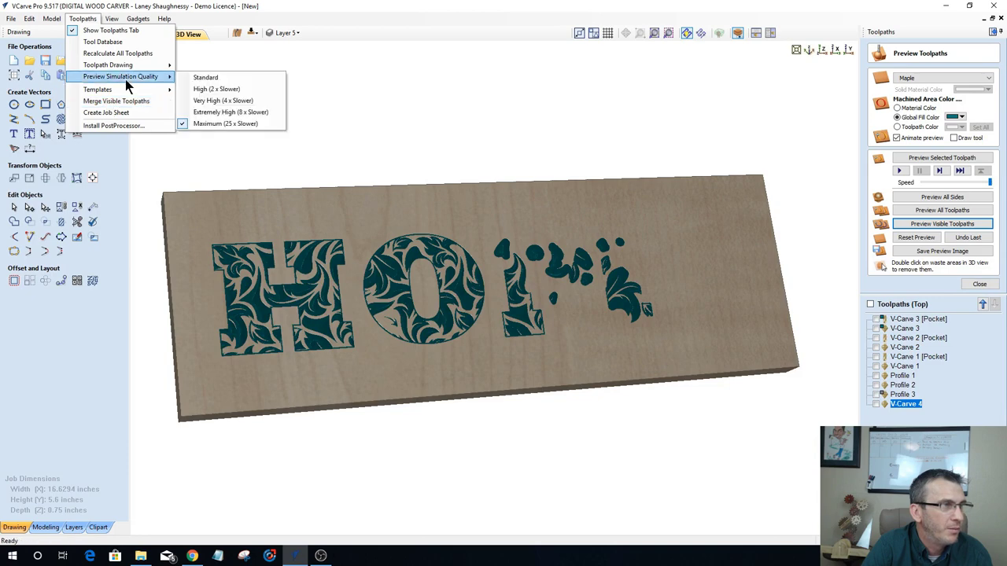
{"action": "left_click", "coordinate": [210, 100]}
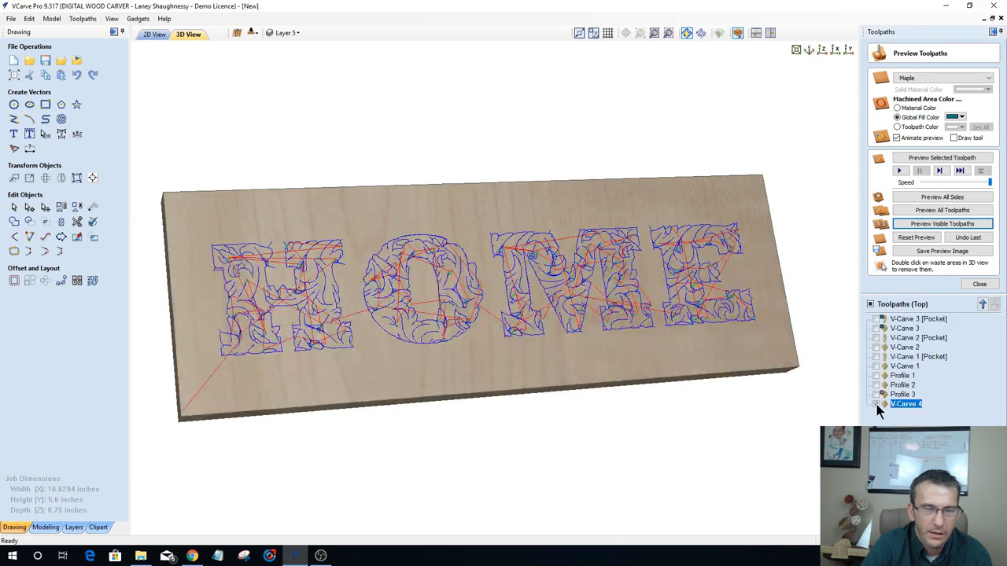
{"action": "left_click", "coordinate": [930, 225]}
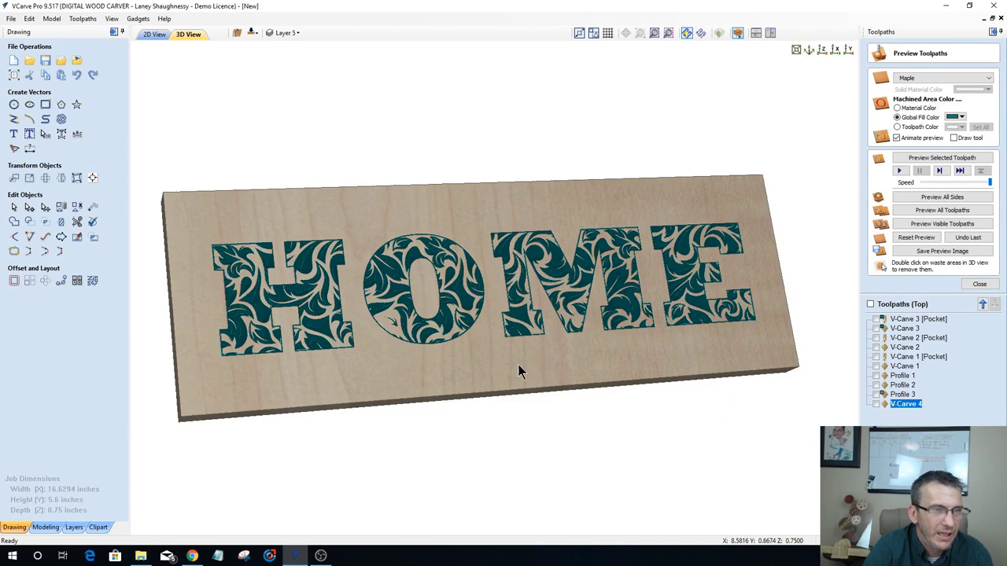
Step: Orbit and zoom around the carved board to inspect the letters, then return to top-down
{"action": "left_click_drag", "start_coordinate": [490, 381], "coordinate": [464, 366]}
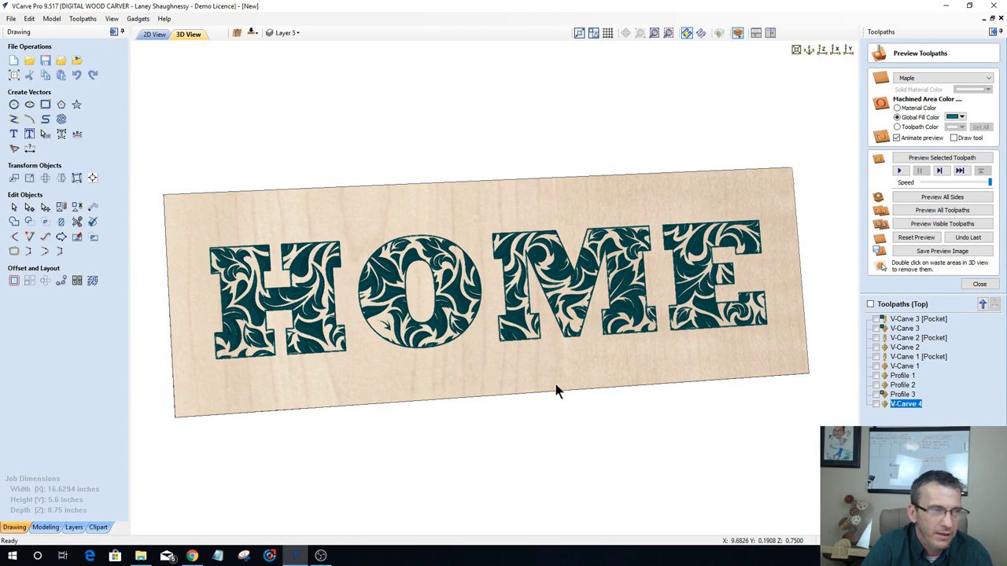
{"action": "left_click_drag", "start_coordinate": [556, 384], "coordinate": [522, 365]}
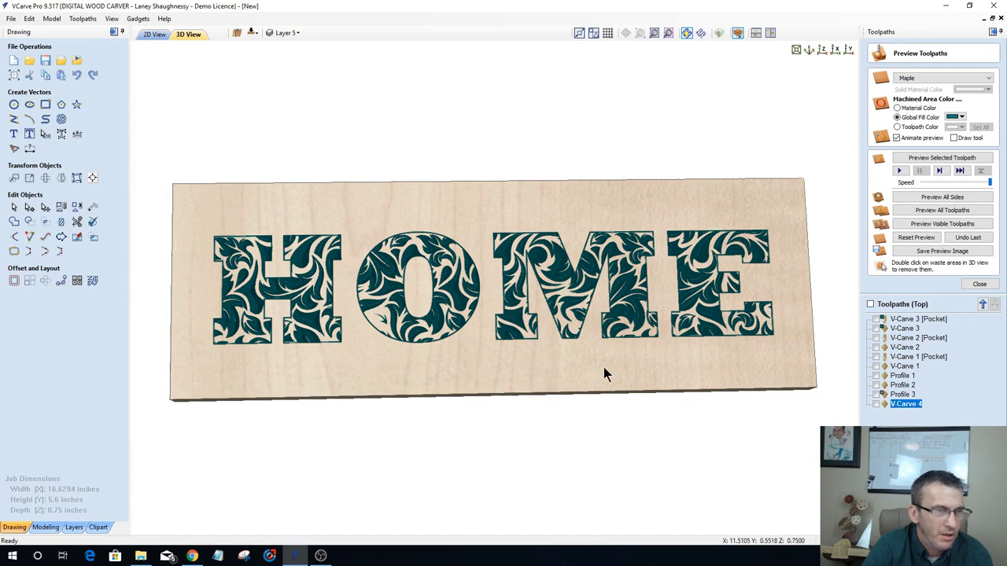
{"action": "left_click_drag", "start_coordinate": [491, 367], "coordinate": [483, 371]}
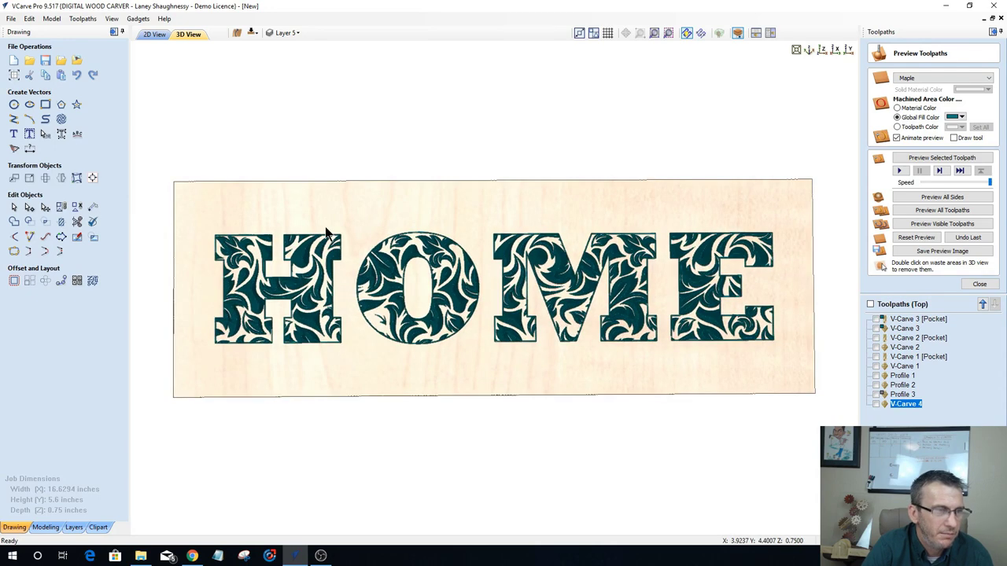
{"action": "left_click_drag", "start_coordinate": [310, 220], "coordinate": [316, 228]}
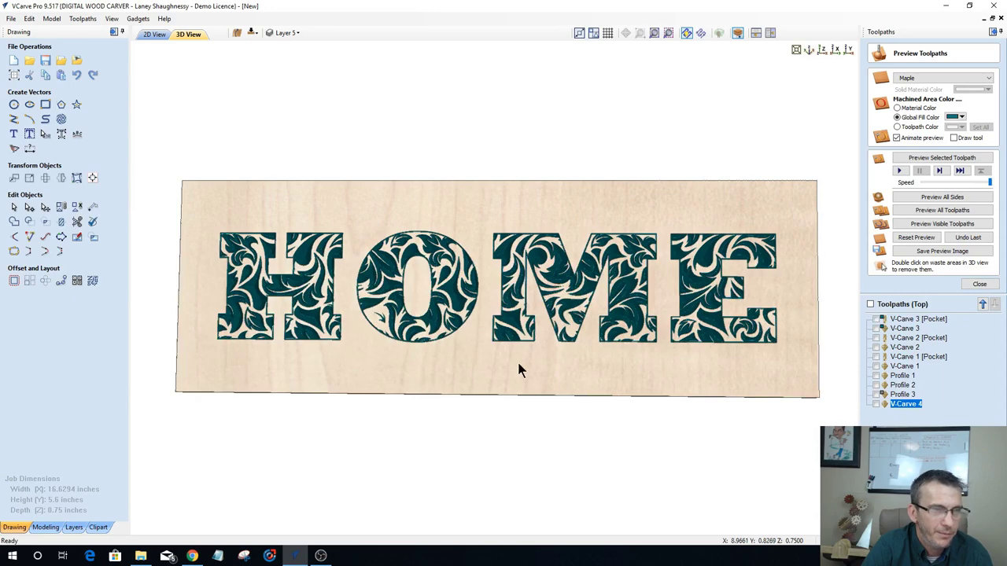
{"action": "left_click_drag", "start_coordinate": [518, 370], "coordinate": [615, 379]}
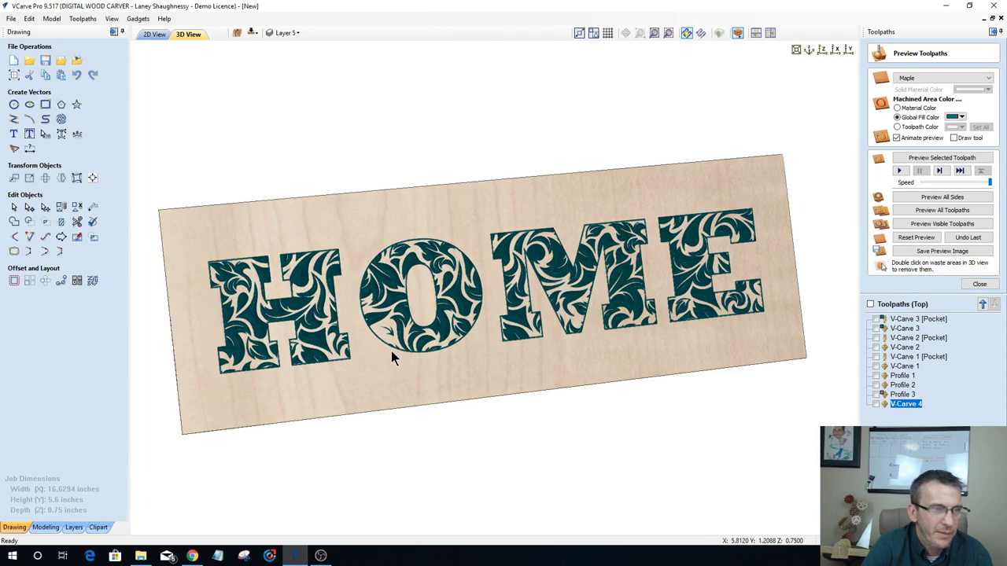
{"action": "left_click_drag", "start_coordinate": [392, 353], "coordinate": [393, 355]}
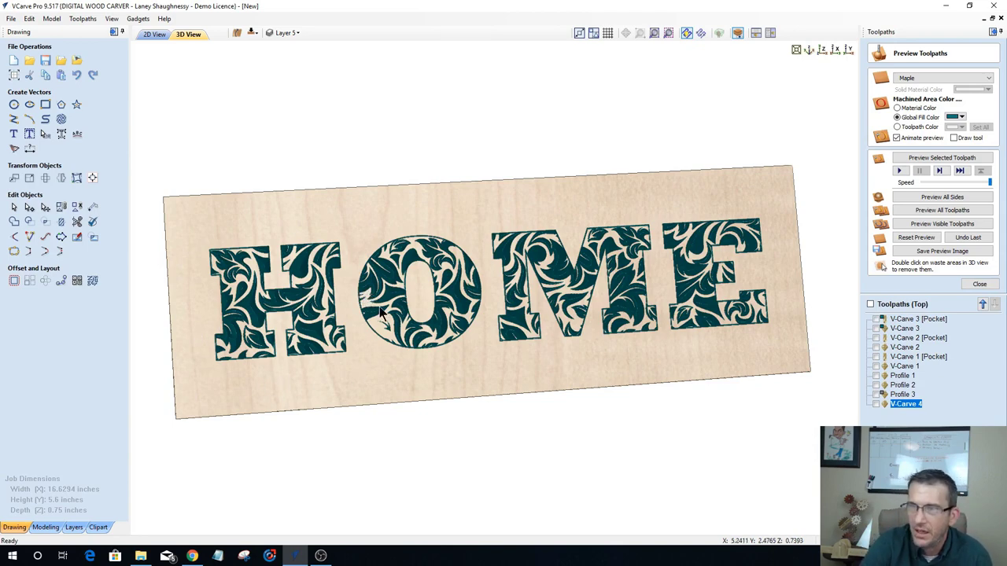
{"action": "scroll", "coordinate": [545, 336], "scroll_direction": "up", "scroll_amount": 4}
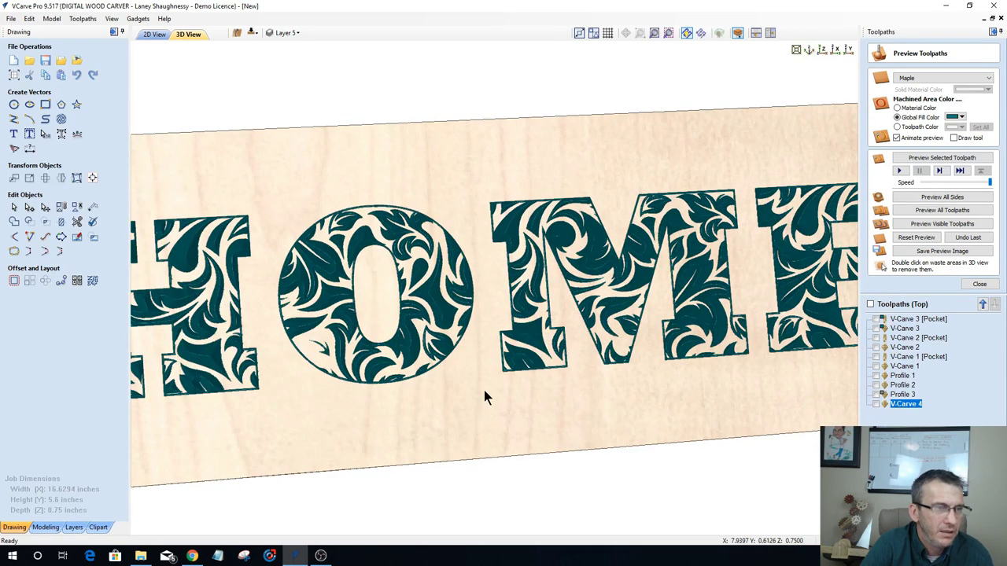
{"action": "left_click_drag", "start_coordinate": [480, 343], "coordinate": [520, 314]}
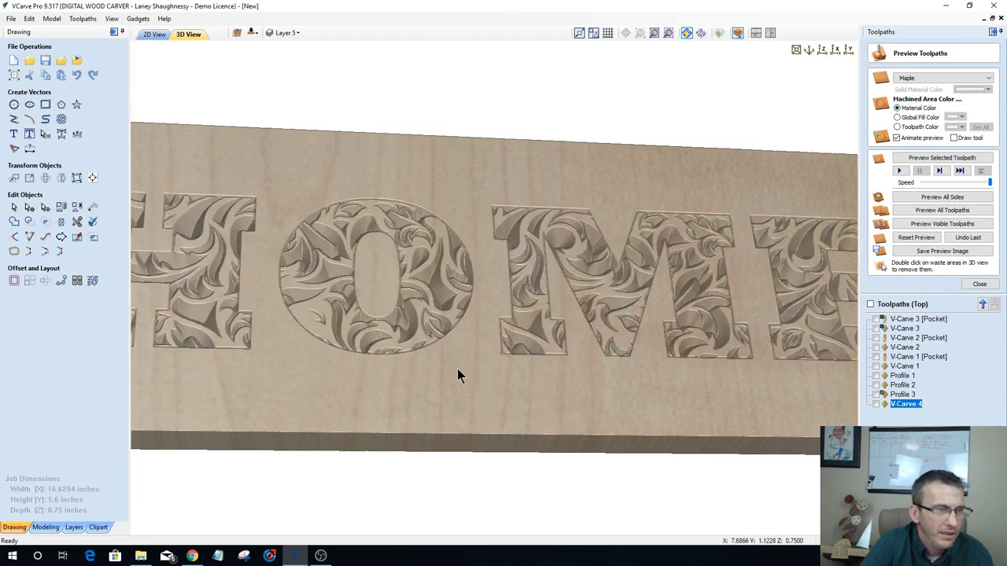
{"action": "left_click_drag", "start_coordinate": [444, 371], "coordinate": [306, 423]}
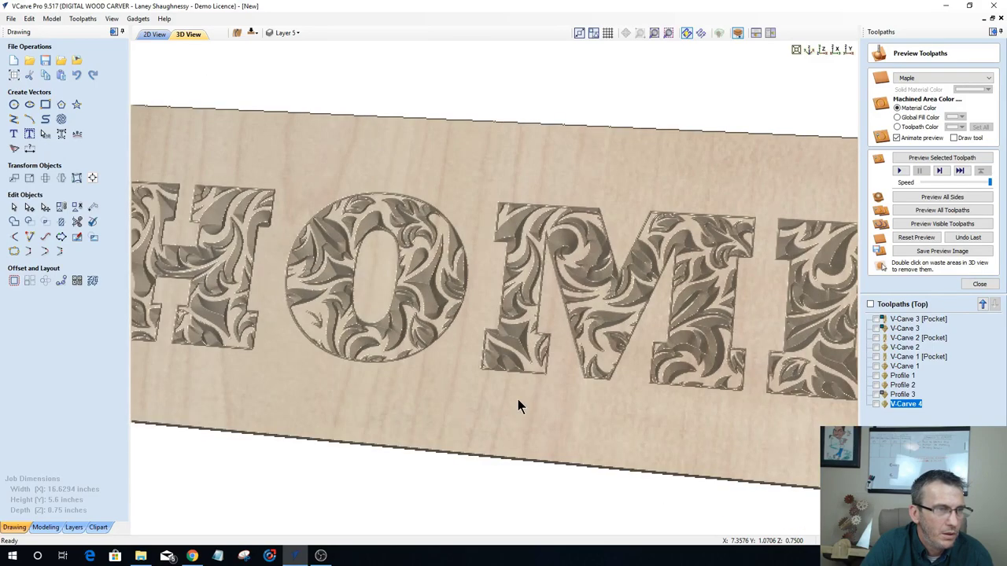
{"action": "left_click_drag", "start_coordinate": [517, 400], "coordinate": [331, 451]}
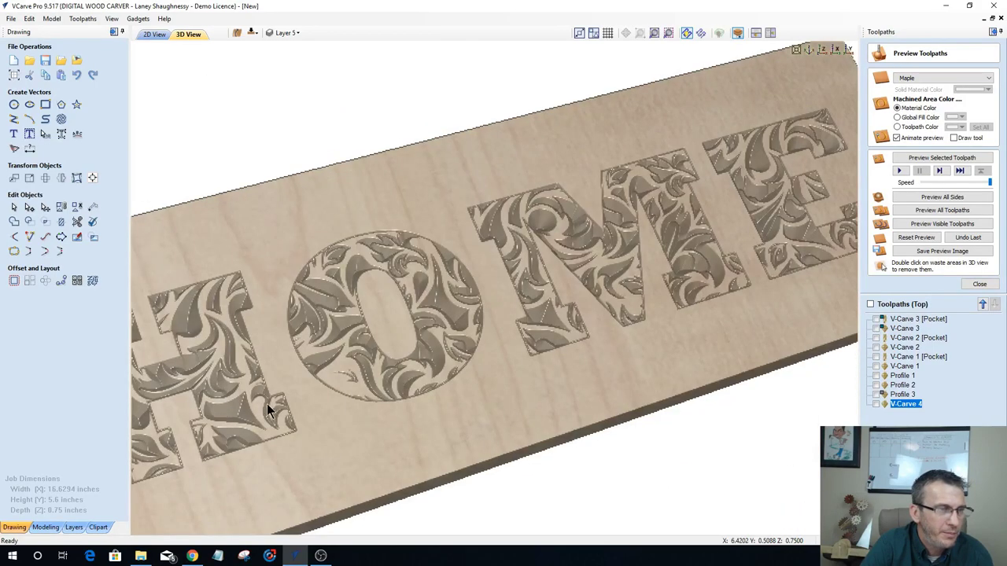
{"action": "left_click_drag", "start_coordinate": [268, 409], "coordinate": [250, 387]}
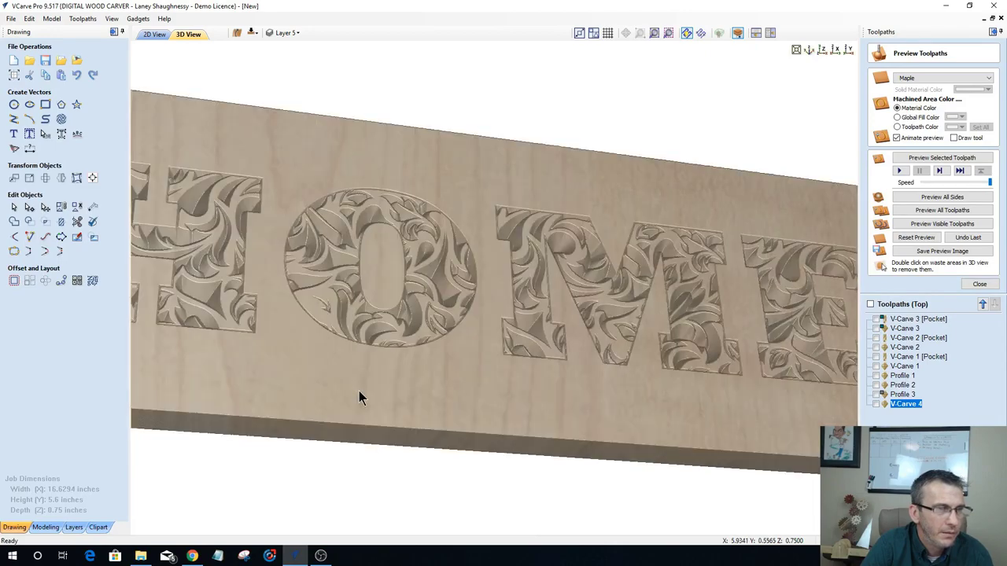
{"action": "scroll", "coordinate": [359, 397], "scroll_direction": "down", "scroll_amount": 3}
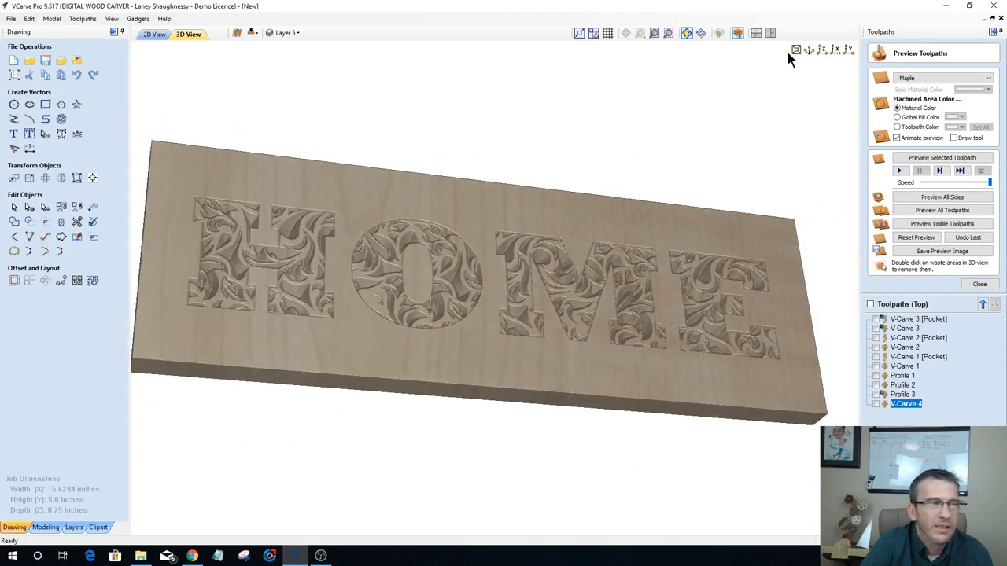
{"action": "left_click", "coordinate": [796, 50]}
Step: Back in the 2D view, deselect the H, O (outer and inner) and M vectors
{"action": "left_click", "coordinate": [154, 34]}
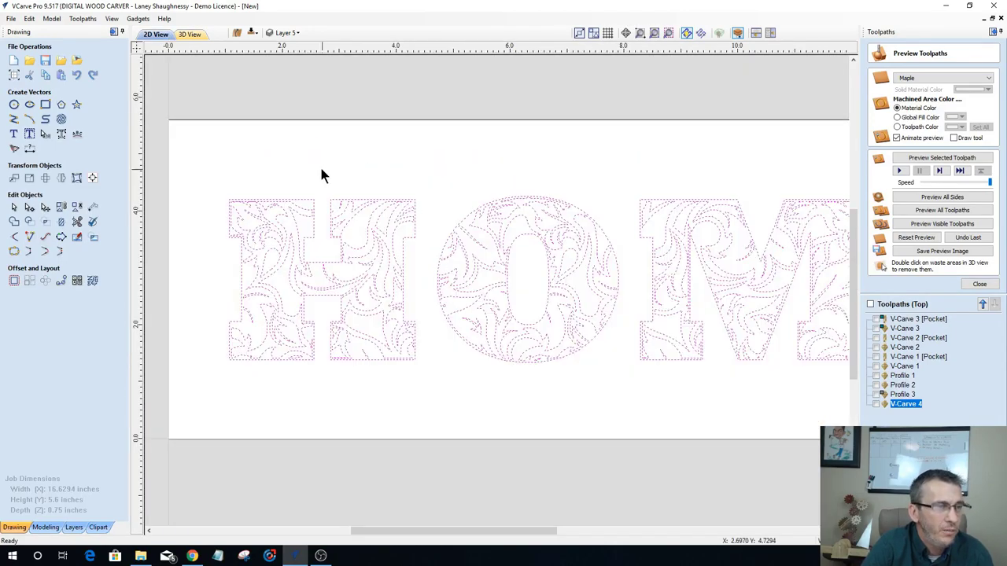
{"action": "scroll", "coordinate": [330, 177], "scroll_direction": "down", "scroll_amount": 1}
{"action": "scroll", "coordinate": [385, 208], "scroll_direction": "up", "scroll_amount": 1}
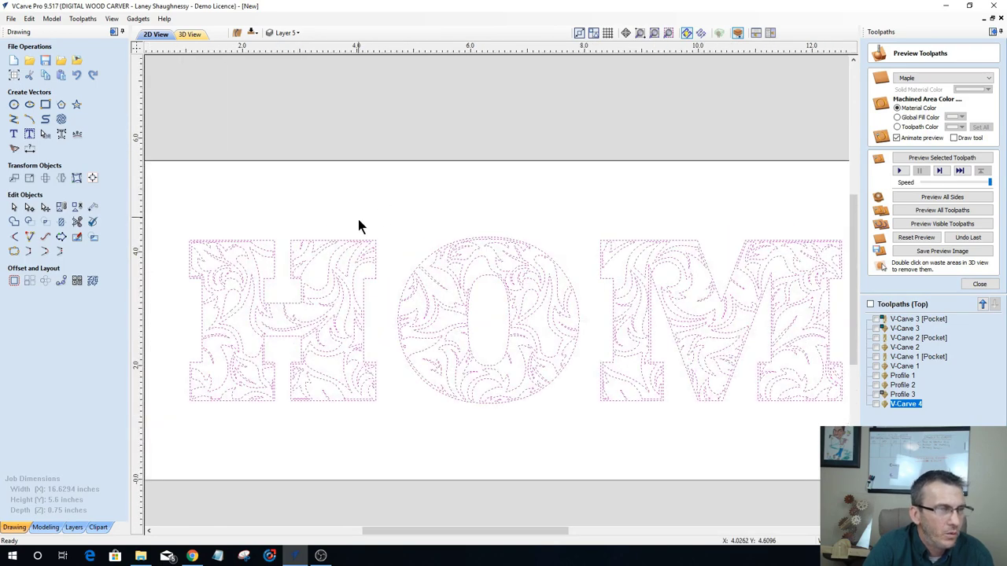
{"action": "scroll", "coordinate": [358, 209], "scroll_direction": "down", "scroll_amount": 1}
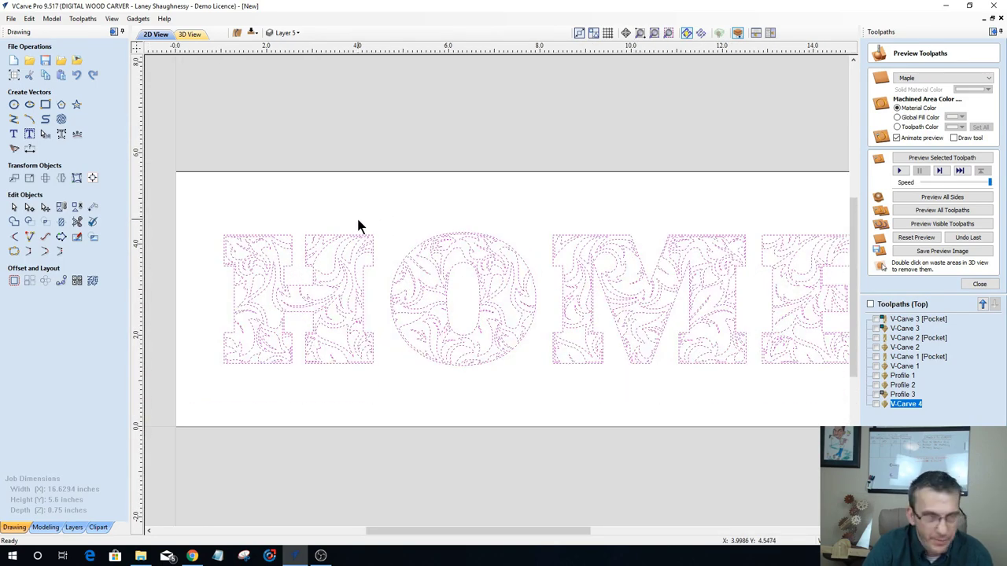
{"action": "left_click", "coordinate": [367, 240], "text": "shift"}
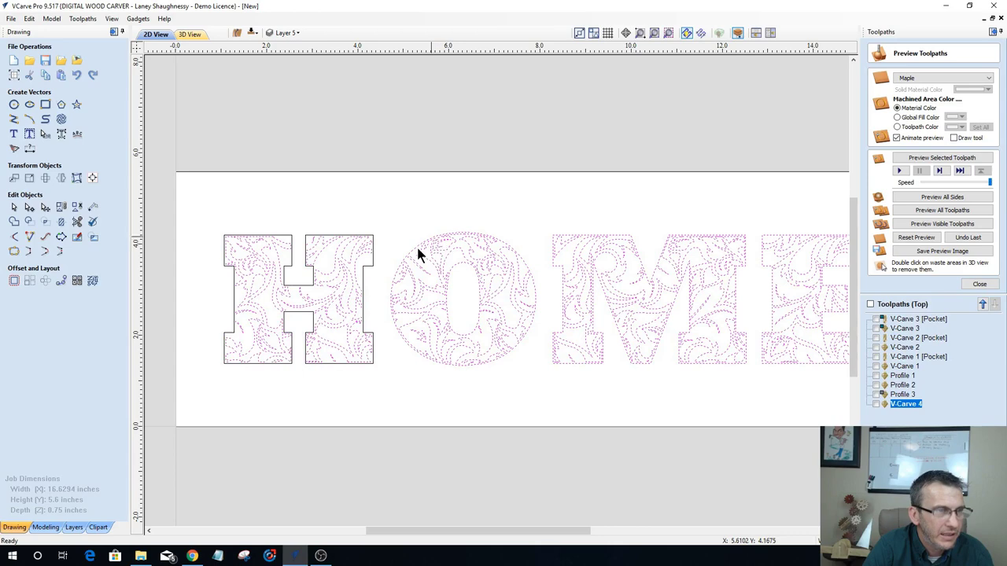
{"action": "left_click", "coordinate": [443, 282], "text": "shift"}
{"action": "left_click", "coordinate": [453, 268], "text": "shift"}
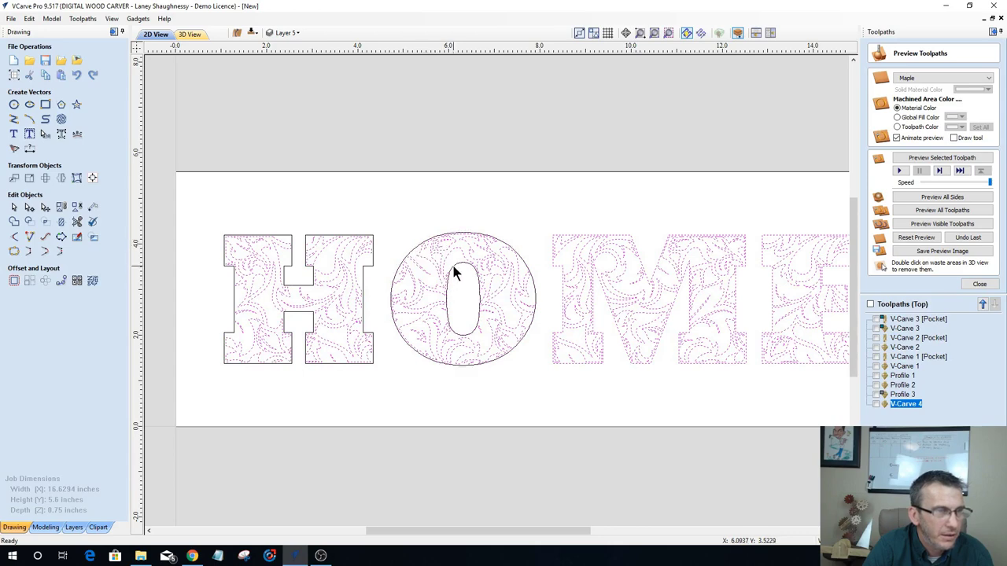
{"action": "left_click", "coordinate": [561, 230], "text": "shift"}
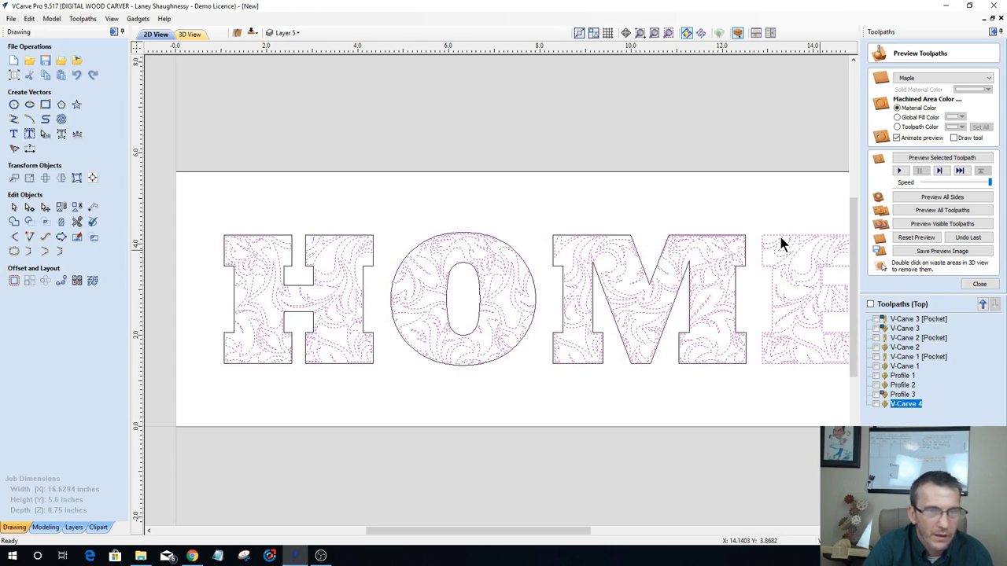
{"action": "left_click", "coordinate": [762, 262], "text": "shift"}
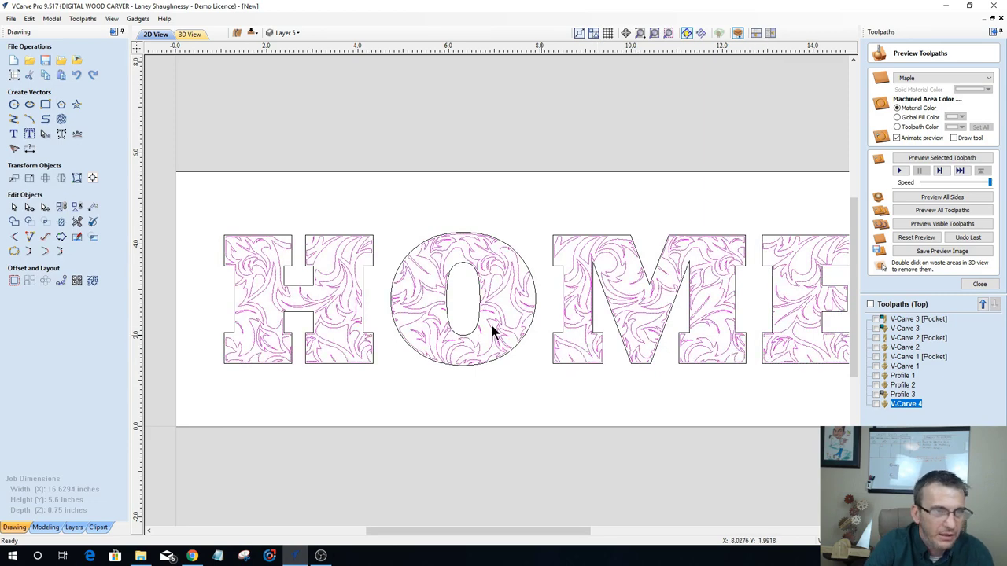
Step: Window-select the H, O, M and E letter outlines together
{"action": "scroll", "coordinate": [362, 283], "scroll_direction": "down", "scroll_amount": 1}
{"action": "left_click", "coordinate": [362, 283]}
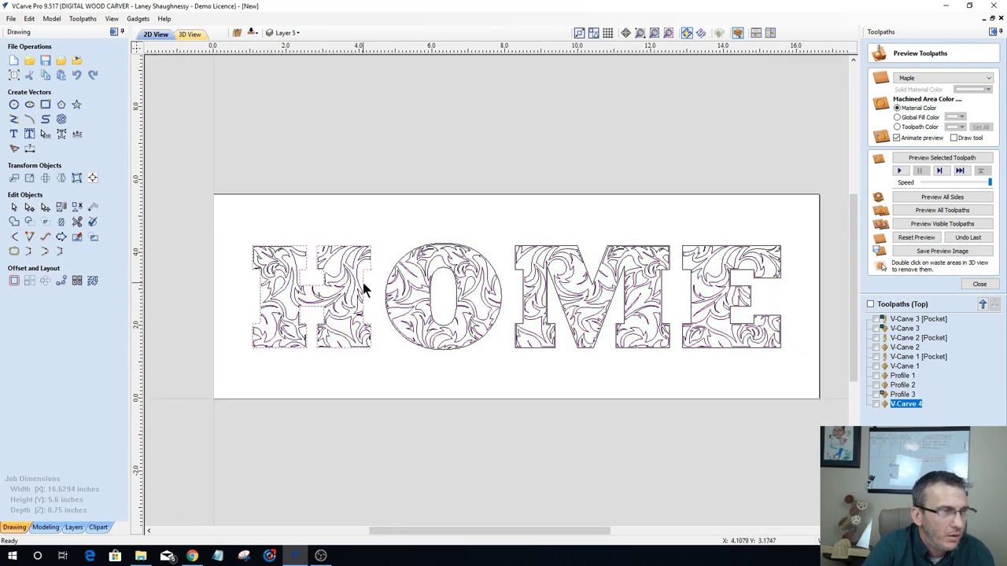
{"action": "left_click_drag", "start_coordinate": [189, 219], "coordinate": [819, 383]}
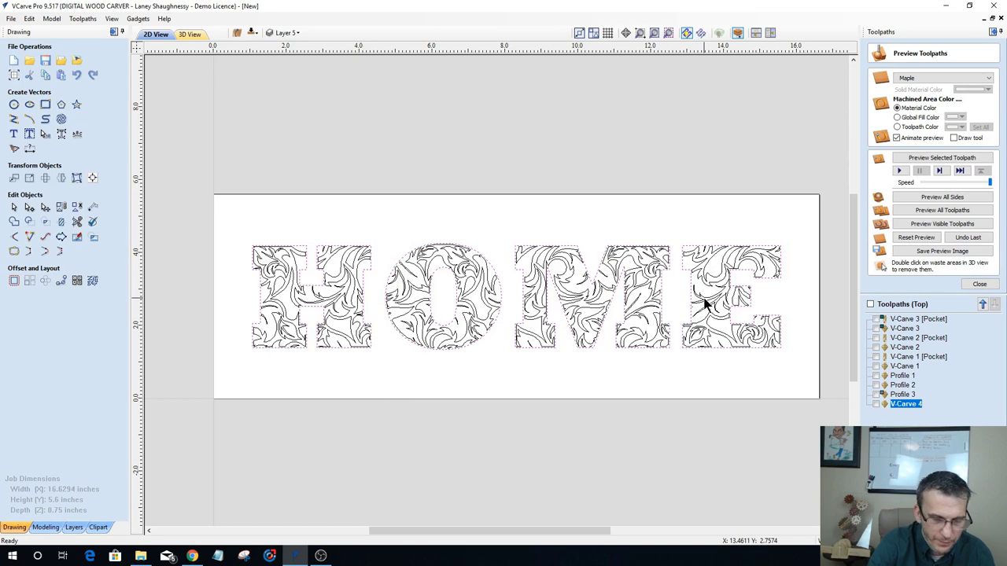
{"action": "scroll", "coordinate": [404, 285], "scroll_direction": "up", "scroll_amount": 3}
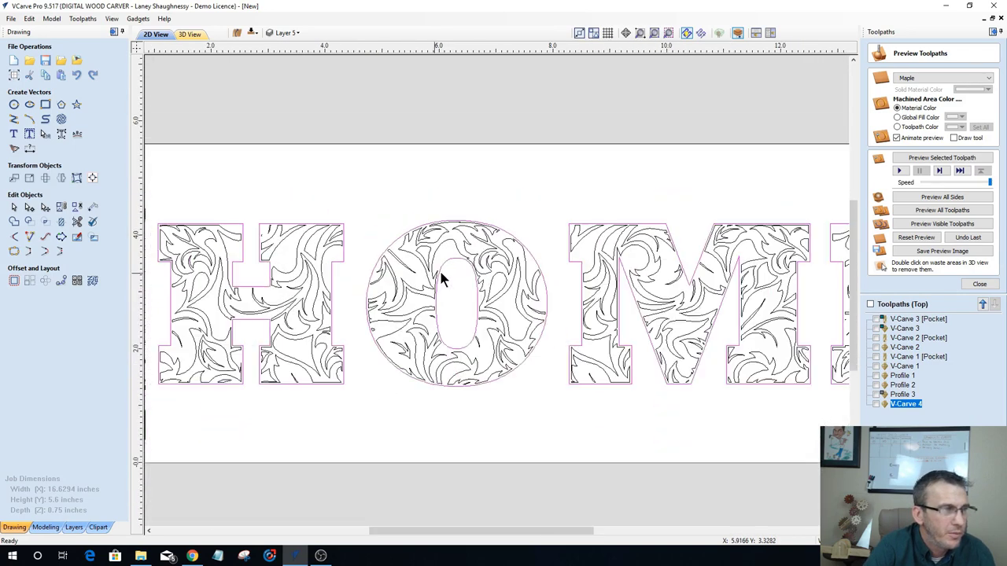
{"action": "scroll", "coordinate": [439, 268], "scroll_direction": "down", "scroll_amount": 2}
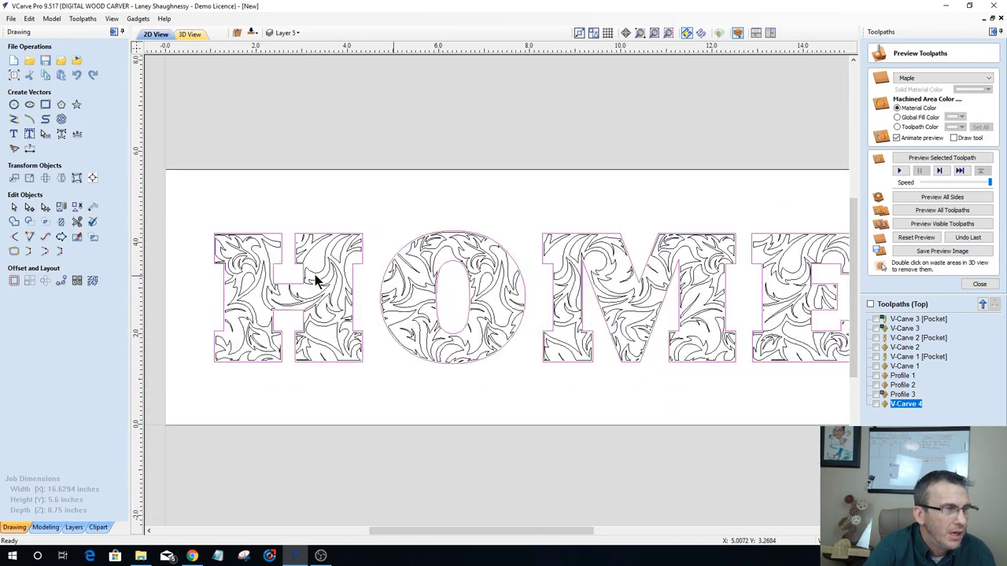
Step: Offset the letter outlines outward by 0.0625 inches, deleting originals, and fit the drawing in view
{"action": "left_click", "coordinate": [14, 282]}
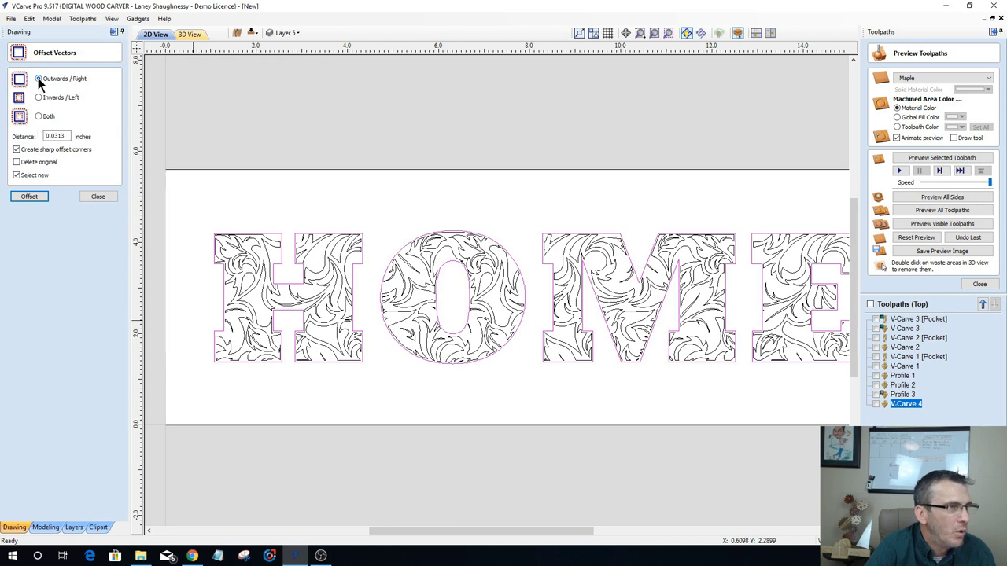
{"action": "left_click_drag", "start_coordinate": [69, 136], "coordinate": [31, 136]}
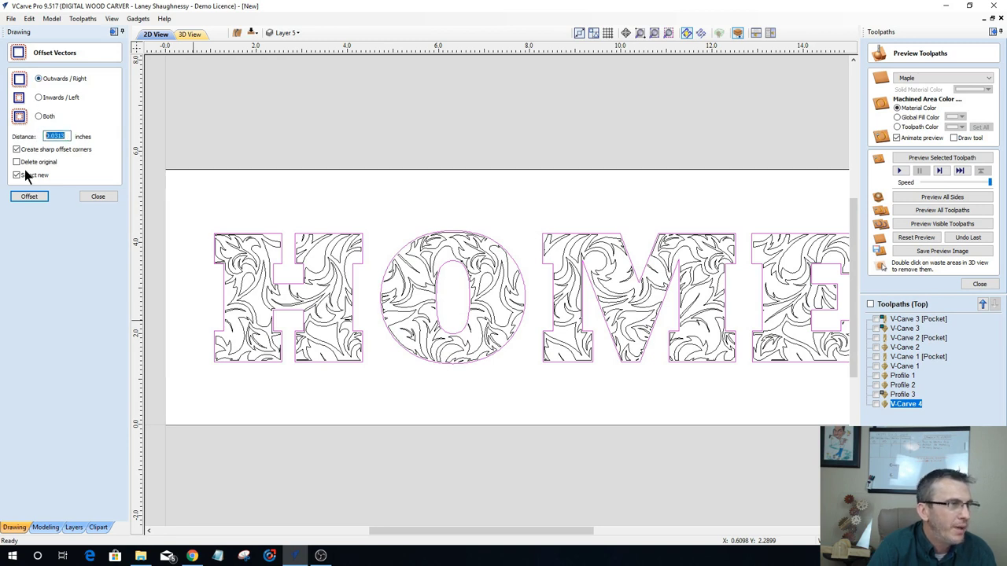
{"action": "type", "text": ".0625"}
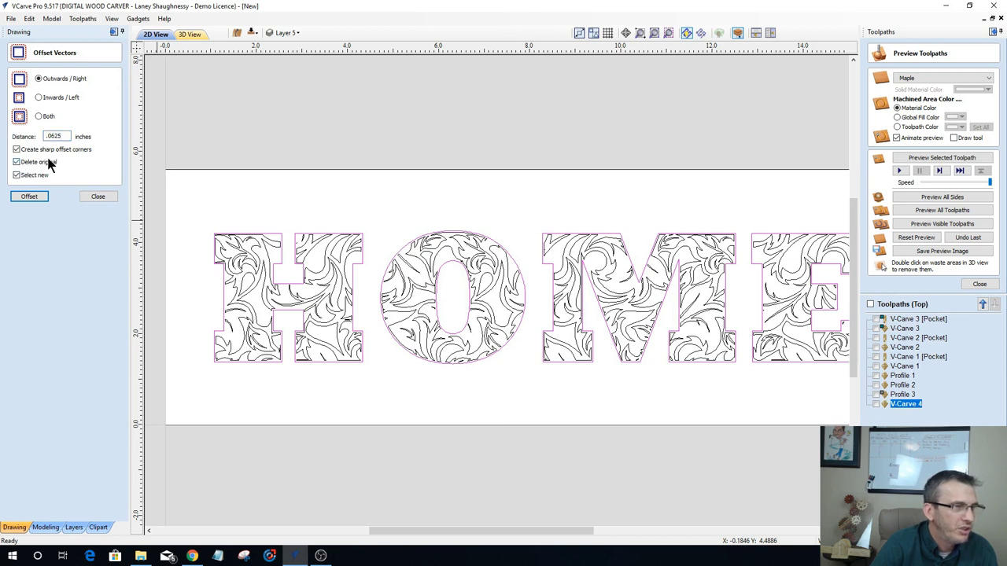
{"action": "left_click", "coordinate": [27, 198]}
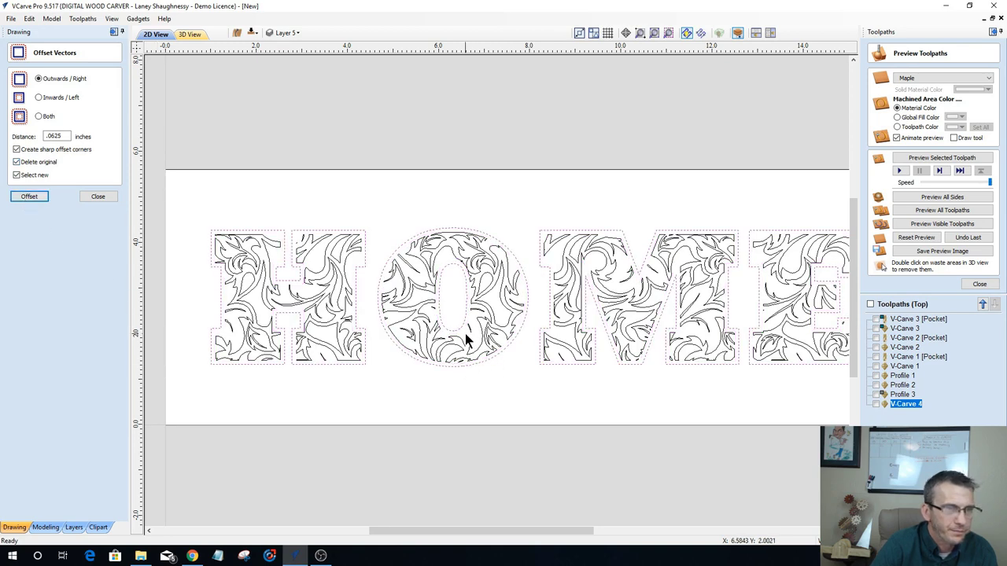
{"action": "scroll", "coordinate": [460, 333], "scroll_direction": "down", "scroll_amount": 1}
{"action": "scroll", "coordinate": [272, 283], "scroll_direction": "up", "scroll_amount": 4}
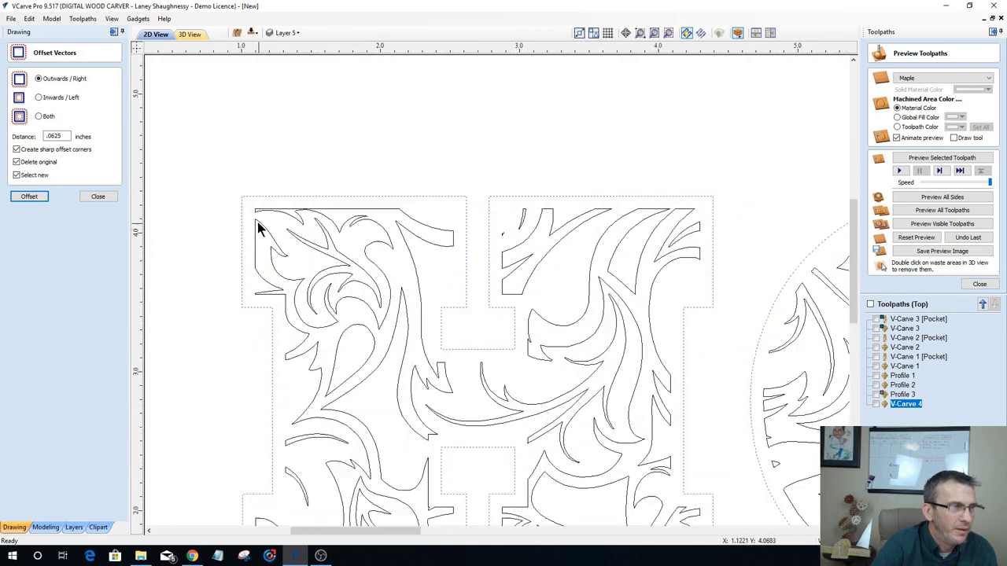
{"action": "scroll", "coordinate": [257, 222], "scroll_direction": "up", "scroll_amount": 2}
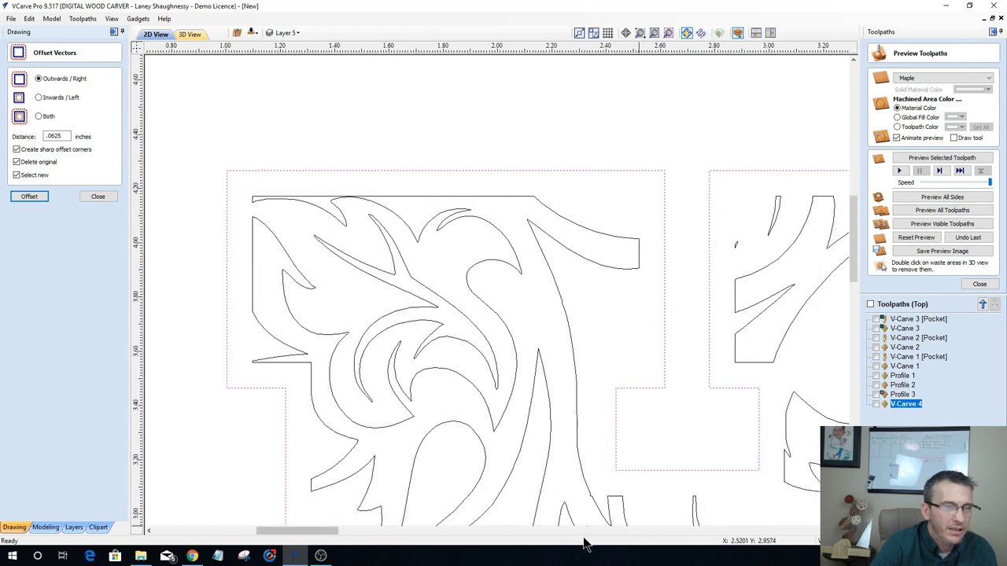
{"action": "scroll", "coordinate": [440, 400], "scroll_direction": "down", "scroll_amount": 5}
{"action": "scroll", "coordinate": [352, 378], "scroll_direction": "down", "scroll_amount": 1}
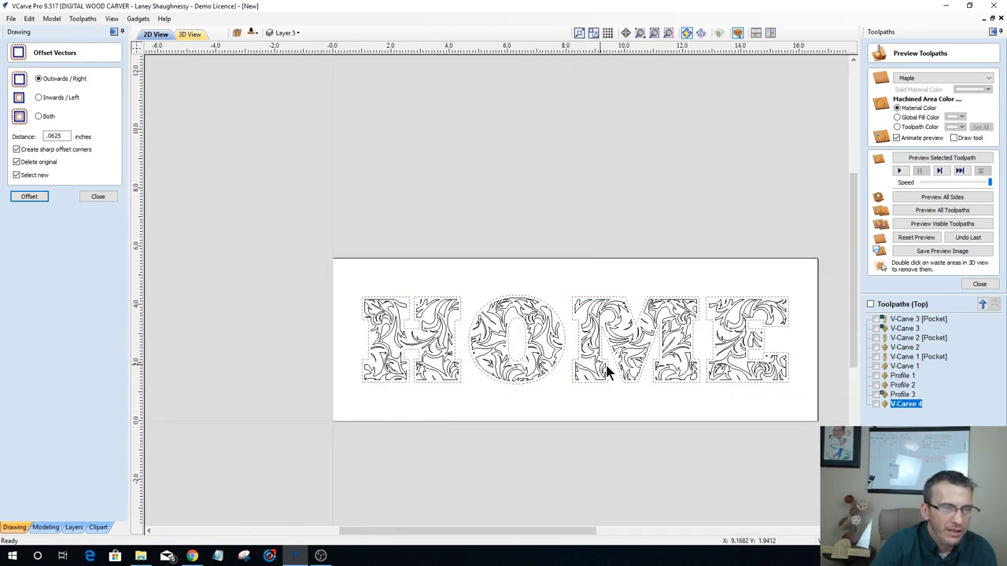
{"action": "scroll", "coordinate": [606, 370], "scroll_direction": "up", "scroll_amount": 1}
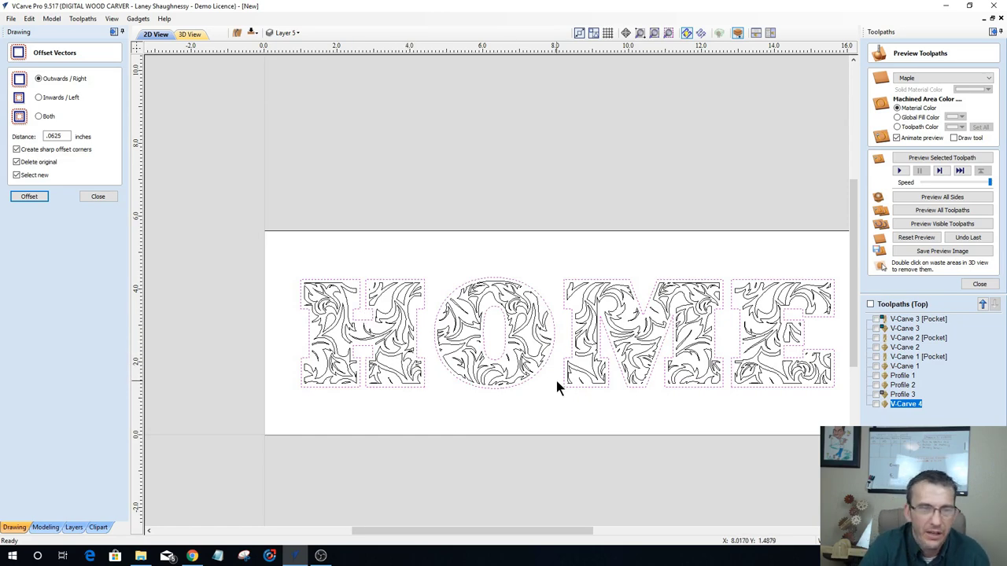
{"action": "scroll", "coordinate": [416, 333], "scroll_direction": "down", "scroll_amount": 1}
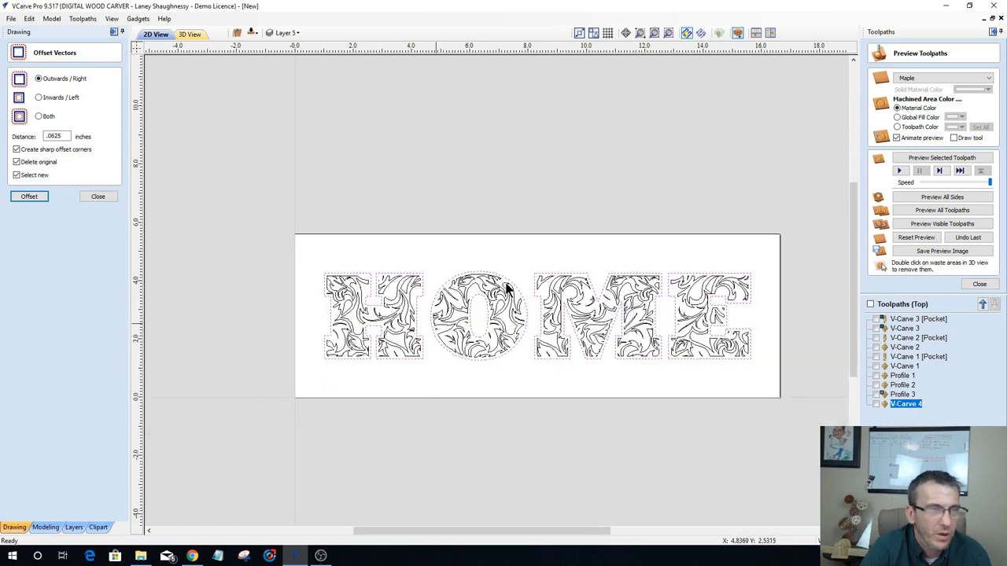
{"action": "left_click", "coordinate": [653, 33]}
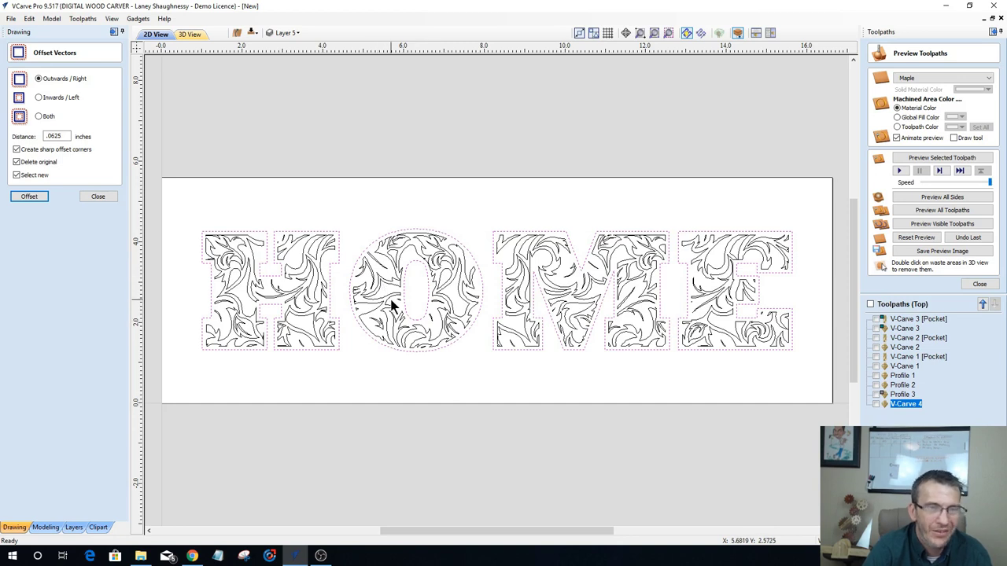
Step: Set up a profile toolpath: 0.0625 cut depth, 60° 0.25-inch V-bit, machining on the vectors
{"action": "left_click", "coordinate": [980, 285]}
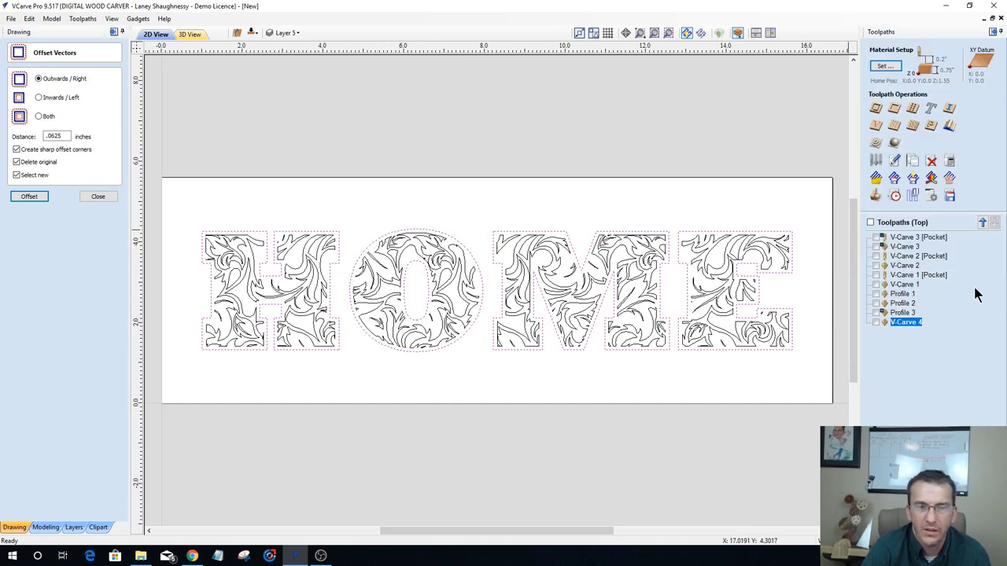
{"action": "left_click", "coordinate": [877, 111]}
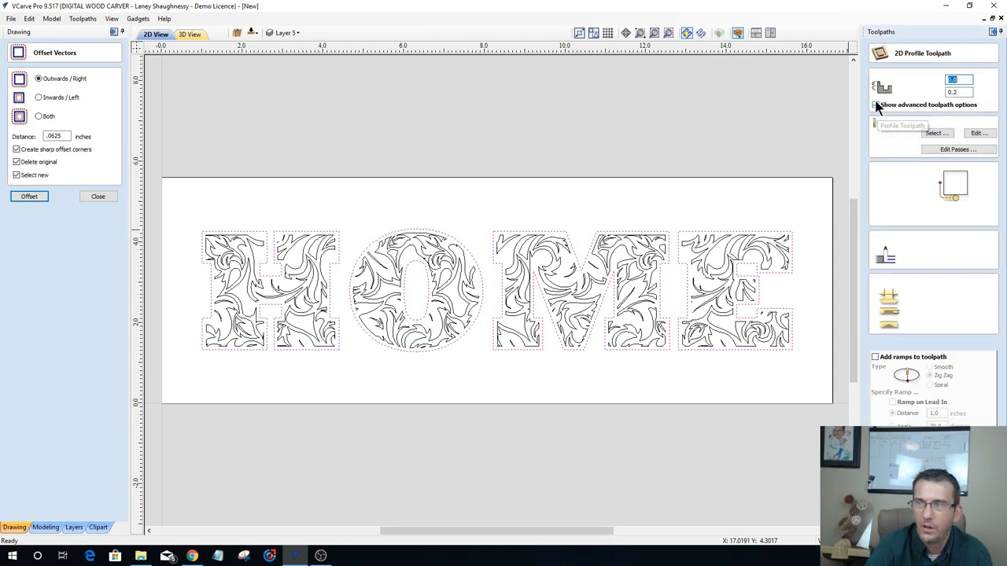
{"action": "left_click", "coordinate": [876, 105]}
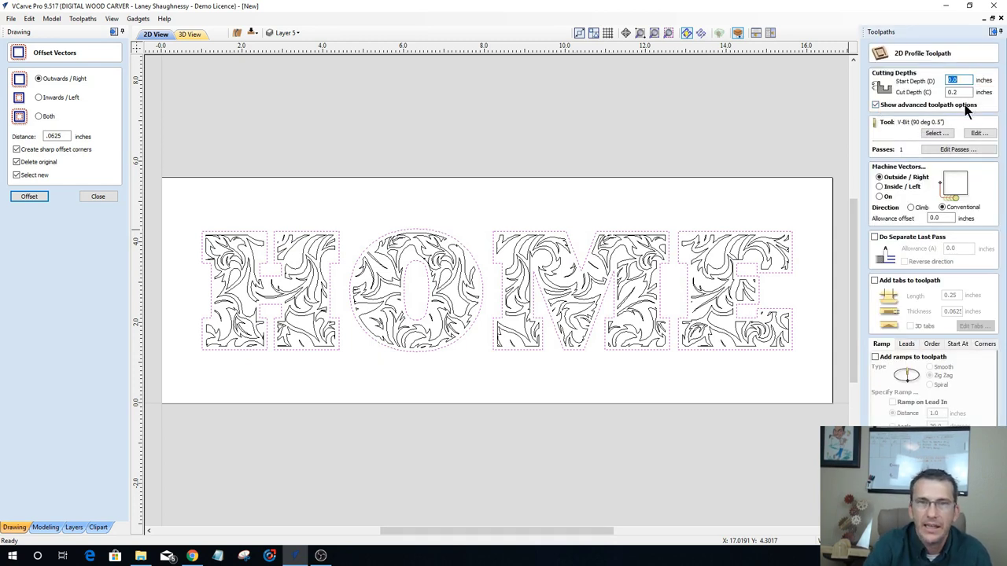
{"action": "double_click", "coordinate": [954, 92]}
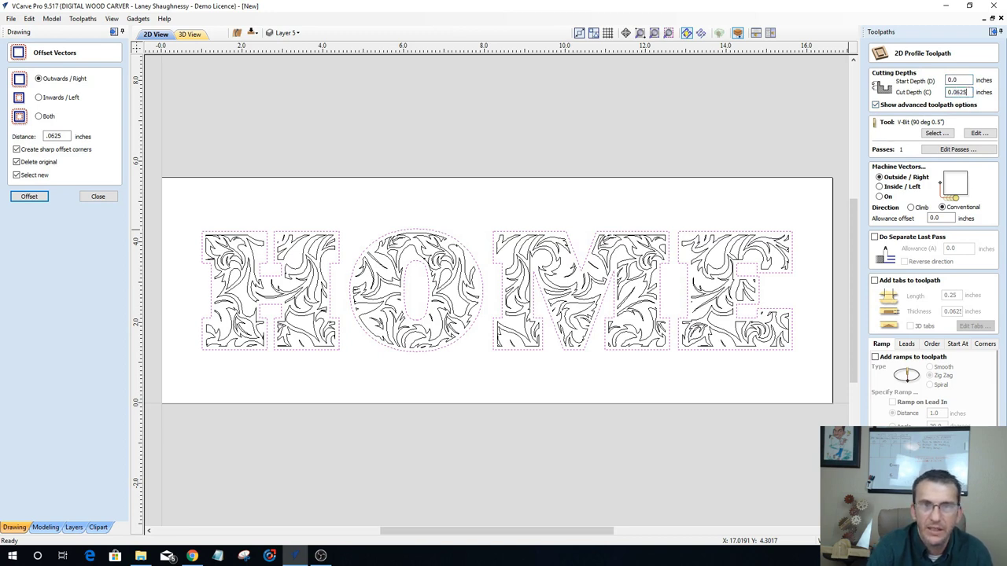
{"action": "left_click", "coordinate": [941, 134]}
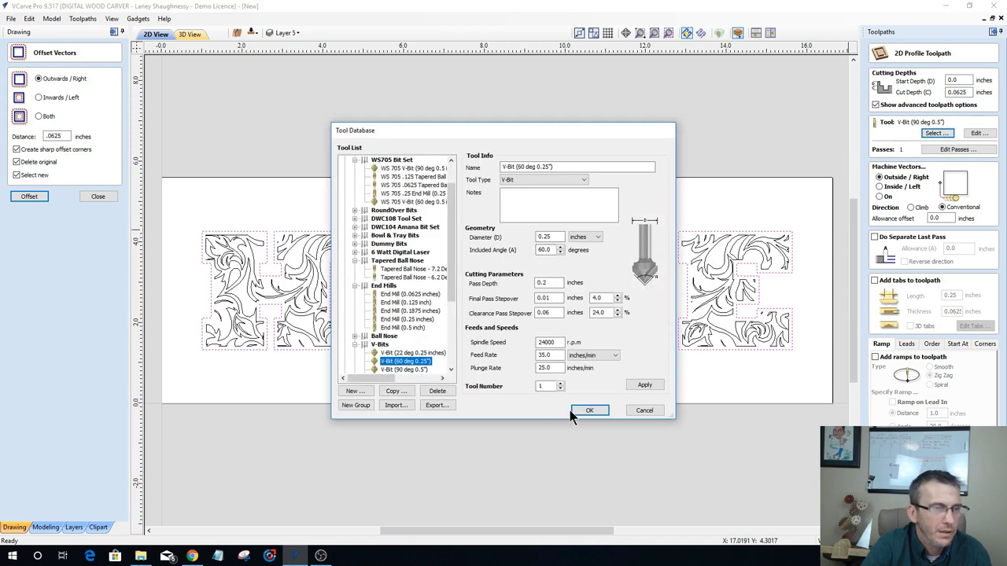
{"action": "left_click", "coordinate": [591, 411]}
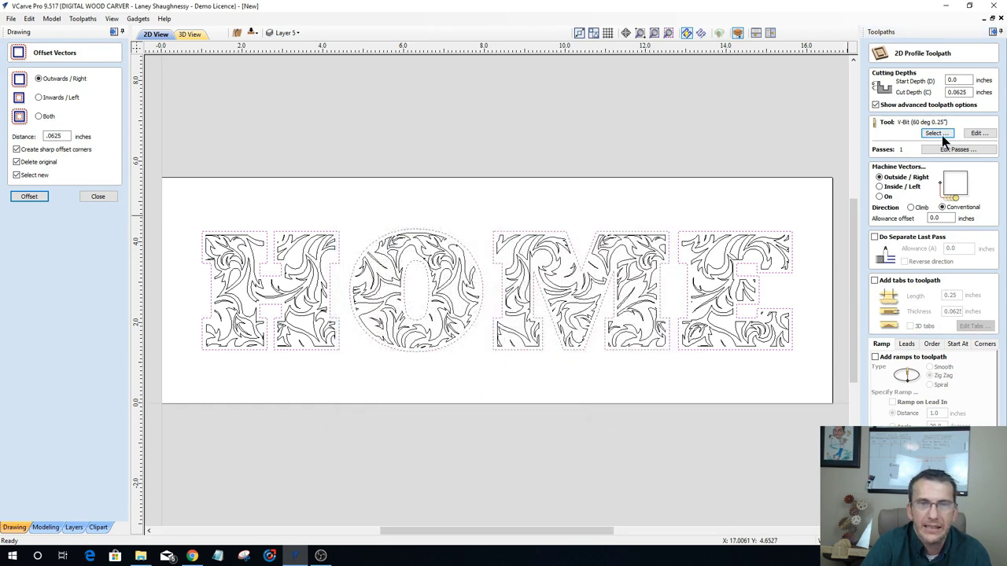
{"action": "left_click", "coordinate": [881, 197]}
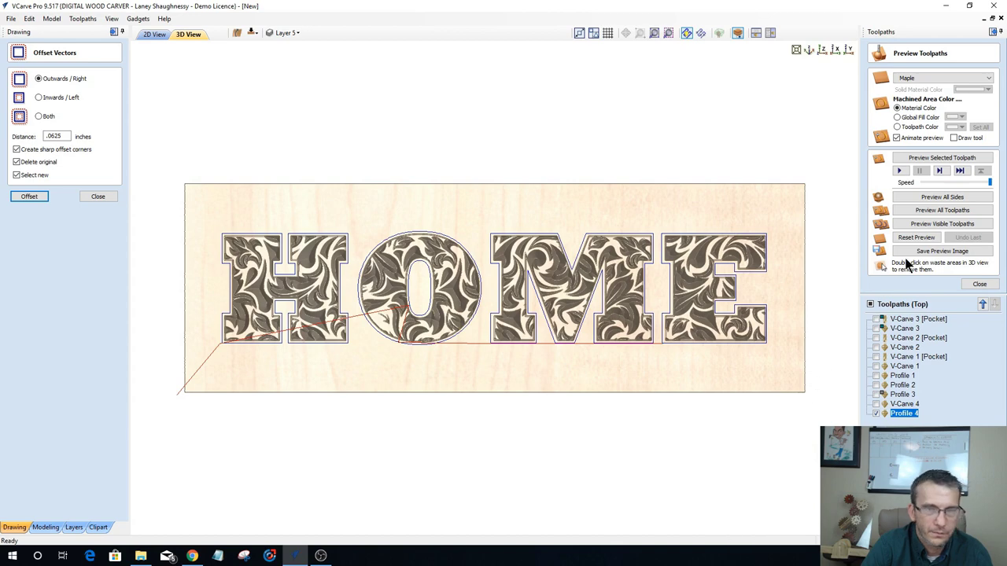
Step: Preview the Profile 4 toolpath in a tilted 3D view
{"action": "left_click", "coordinate": [919, 158]}
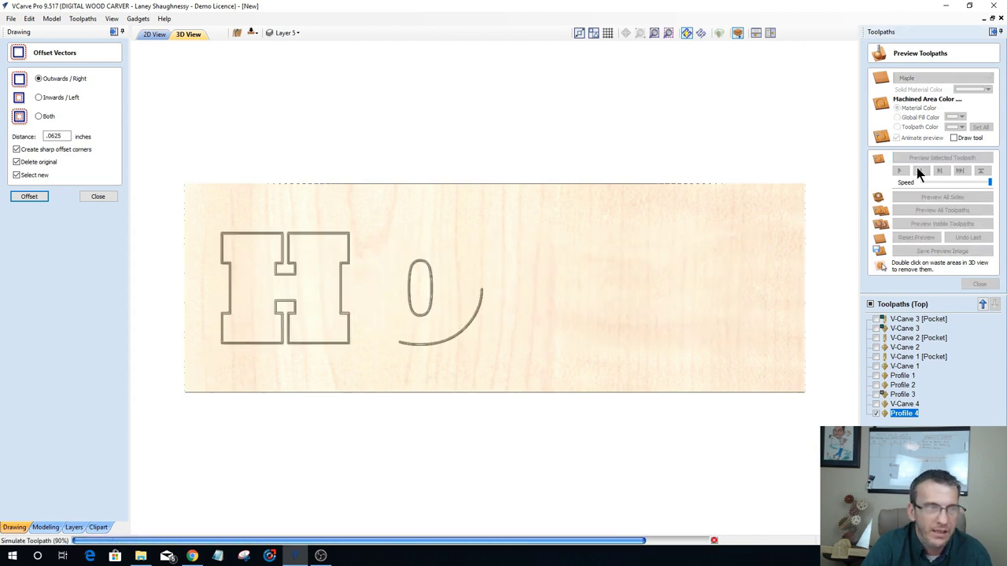
{"action": "mouse_move", "coordinate": [510, 367]}
{"action": "left_mouse_down"}
{"action": "mouse_move", "coordinate": [558, 260]}
{"action": "mouse_move", "coordinate": [539, 309]}
{"action": "mouse_move", "coordinate": [500, 355]}
{"action": "left_mouse_up"}
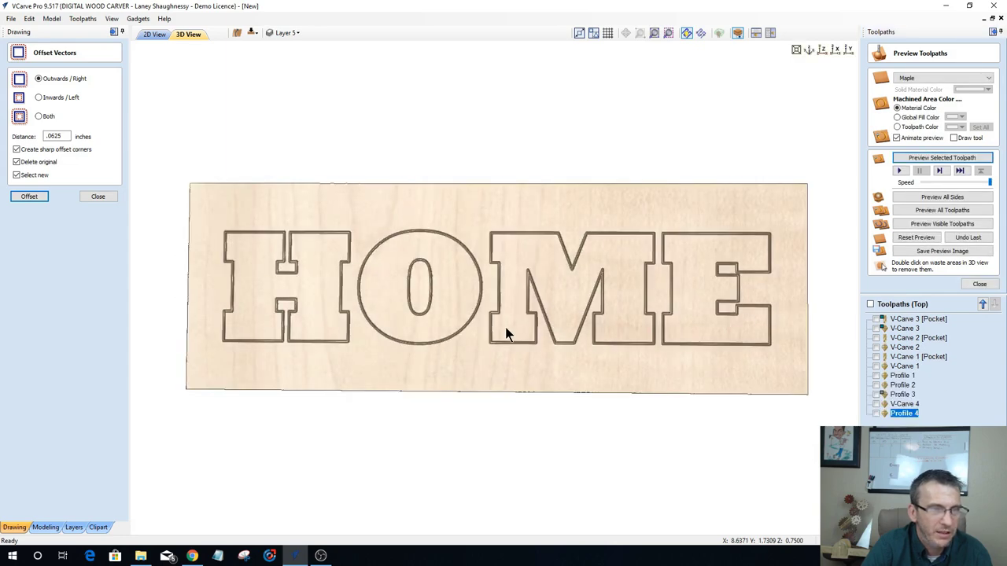
{"action": "scroll", "coordinate": [506, 335], "scroll_direction": "up", "scroll_amount": 3}
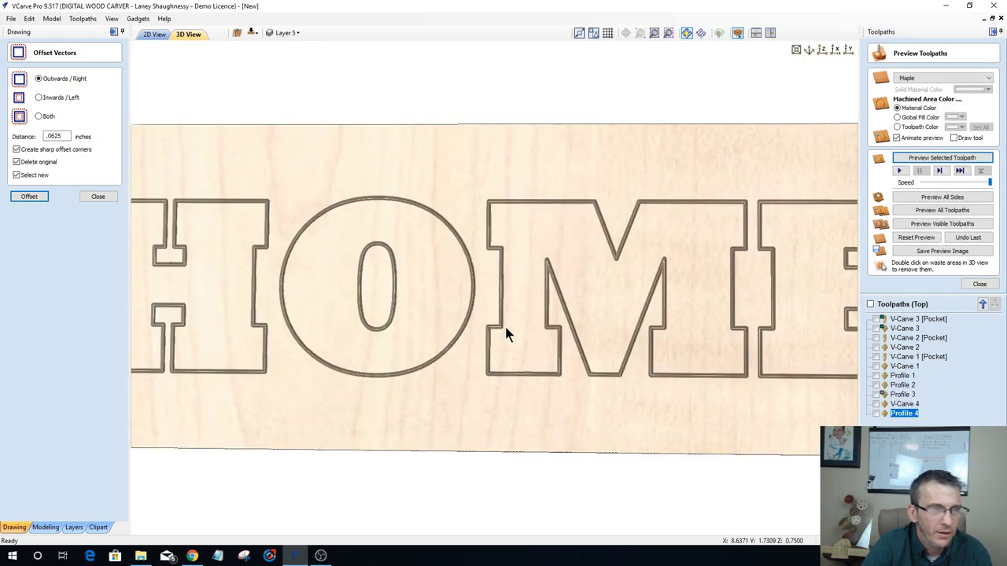
{"action": "scroll", "coordinate": [506, 330], "scroll_direction": "down", "scroll_amount": 3}
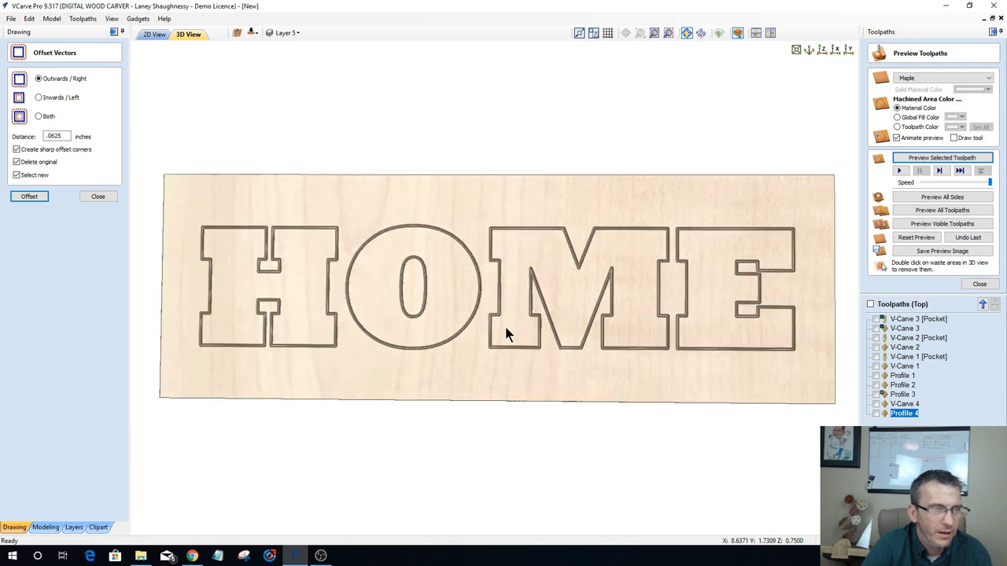
{"action": "left_click", "coordinate": [98, 197]}
Step: Select the scroll vectors inside the letters and calculate a V-Carve 5 toolpath
{"action": "left_click", "coordinate": [155, 35]}
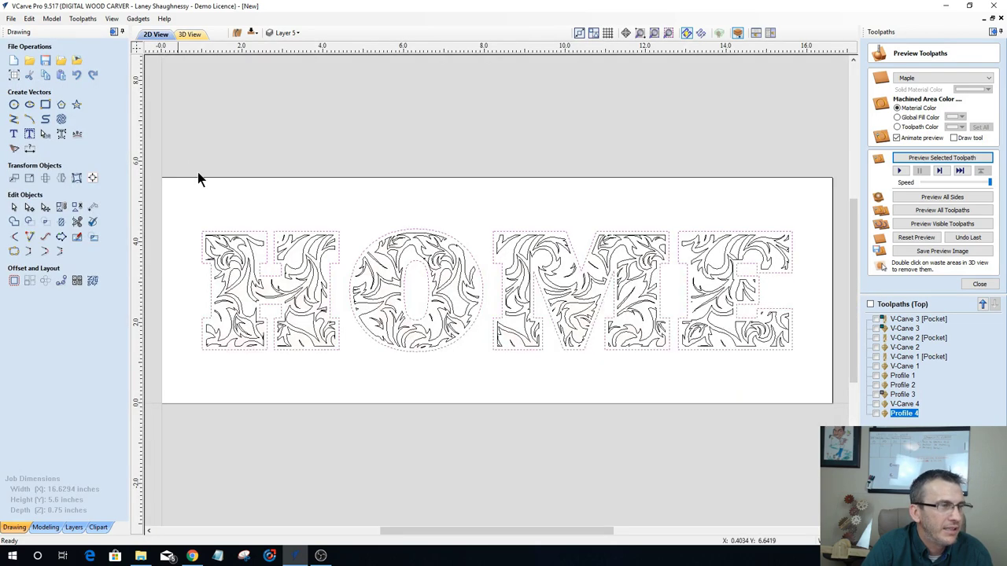
{"action": "left_click", "coordinate": [279, 273]}
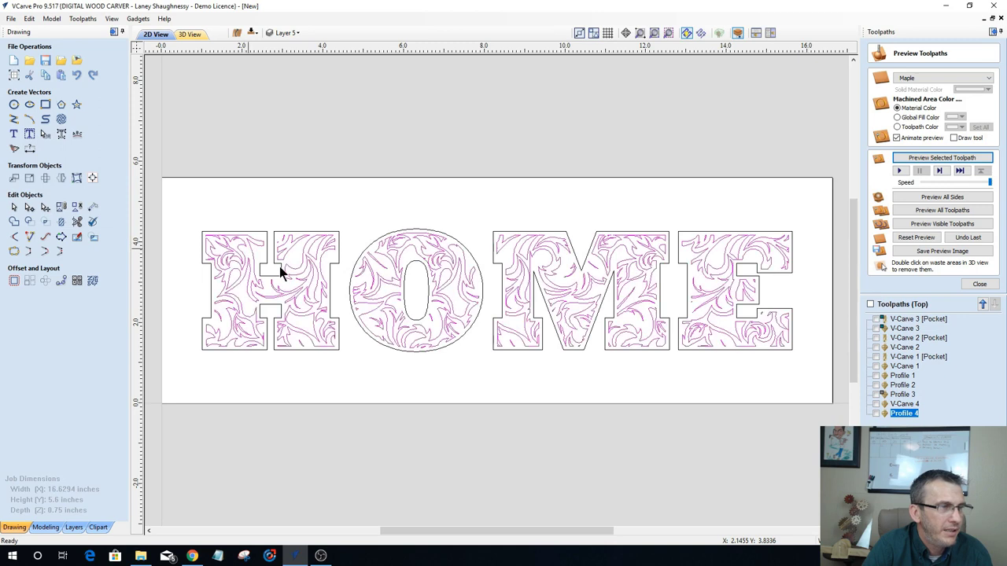
{"action": "left_click", "coordinate": [978, 284]}
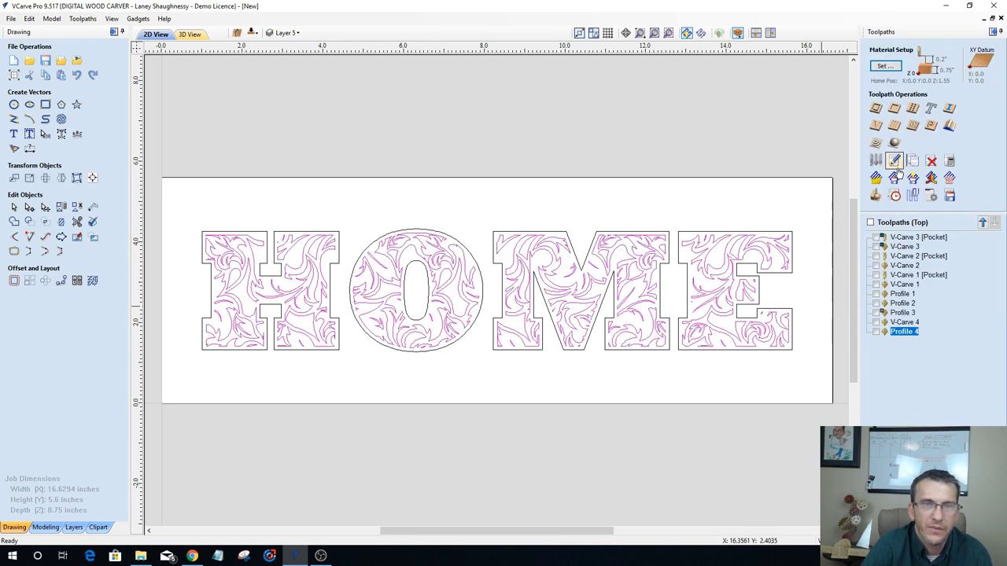
{"action": "left_click", "coordinate": [875, 127]}
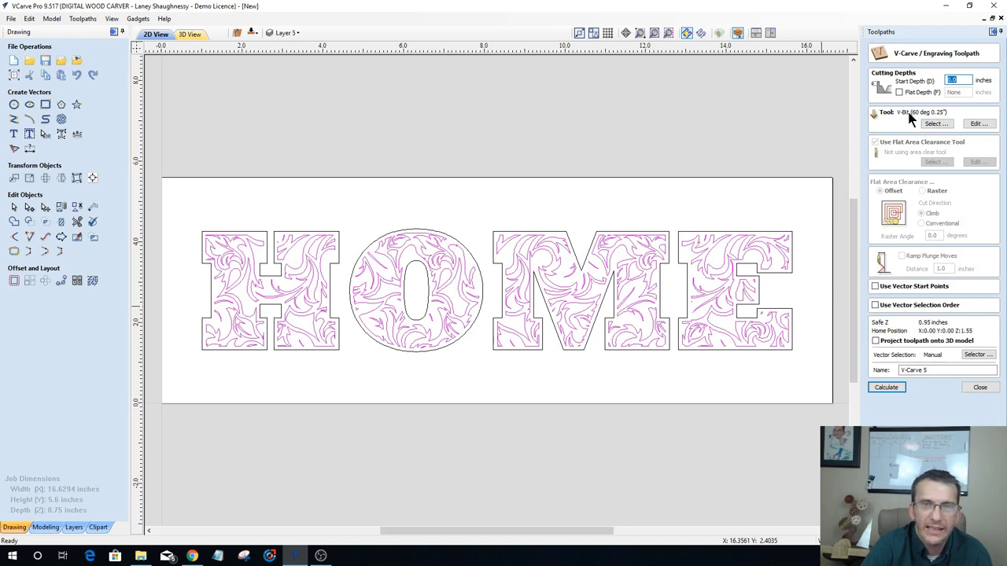
{"action": "left_click", "coordinate": [886, 389]}
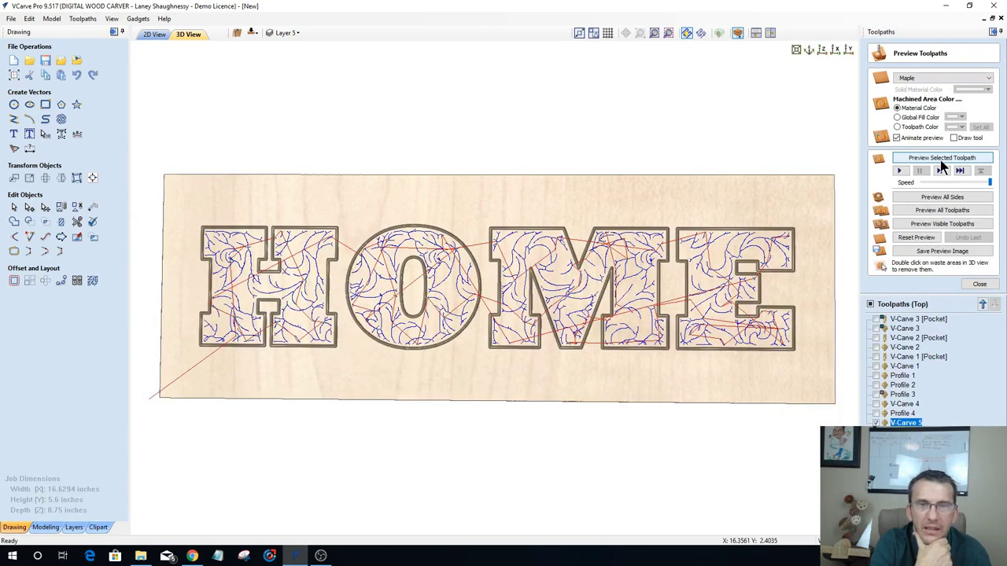
Step: Simulate V-Carve 5 on the board and fill the machined areas in teal
{"action": "left_click", "coordinate": [941, 160]}
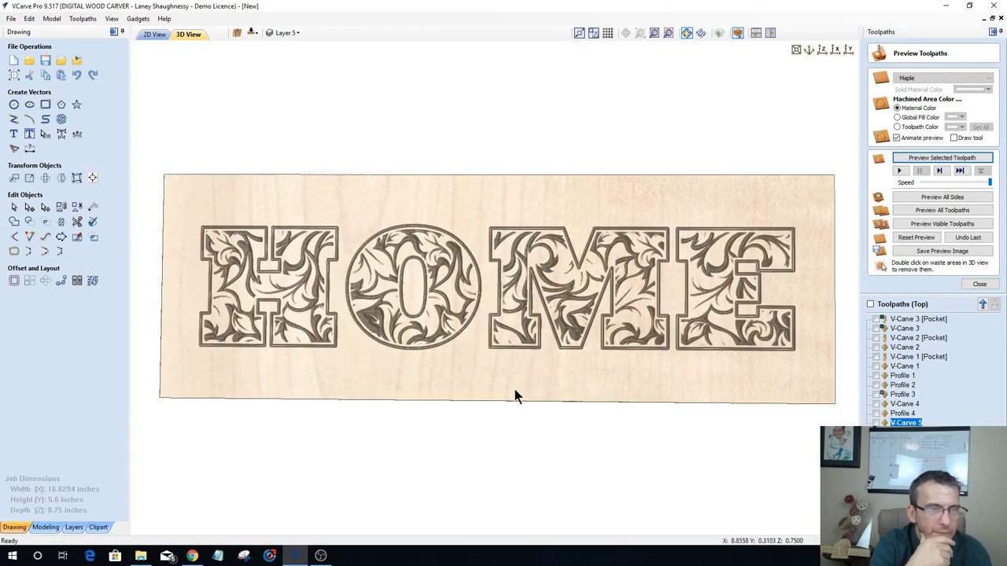
{"action": "left_click_drag", "start_coordinate": [486, 375], "coordinate": [438, 367]}
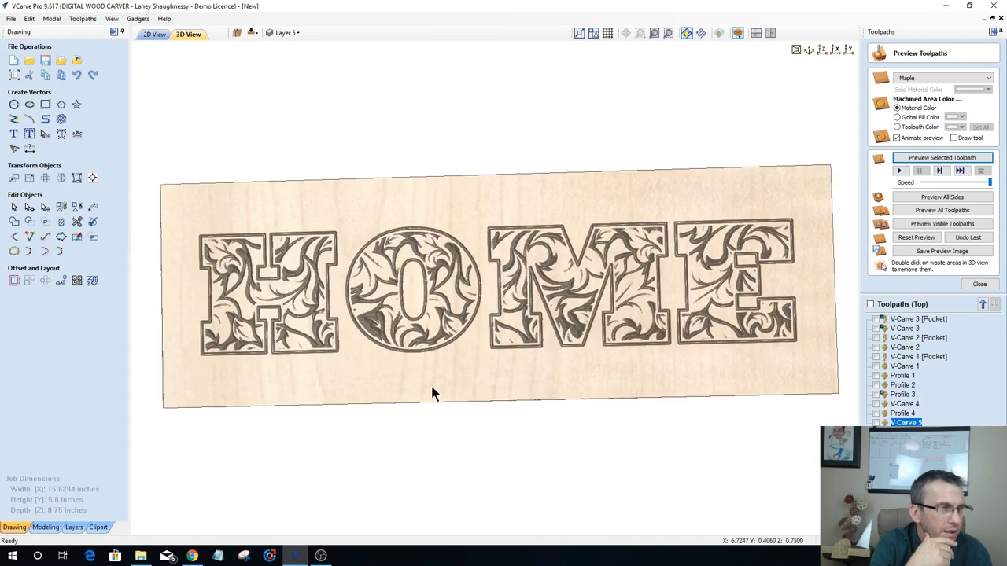
{"action": "left_click", "coordinate": [897, 117]}
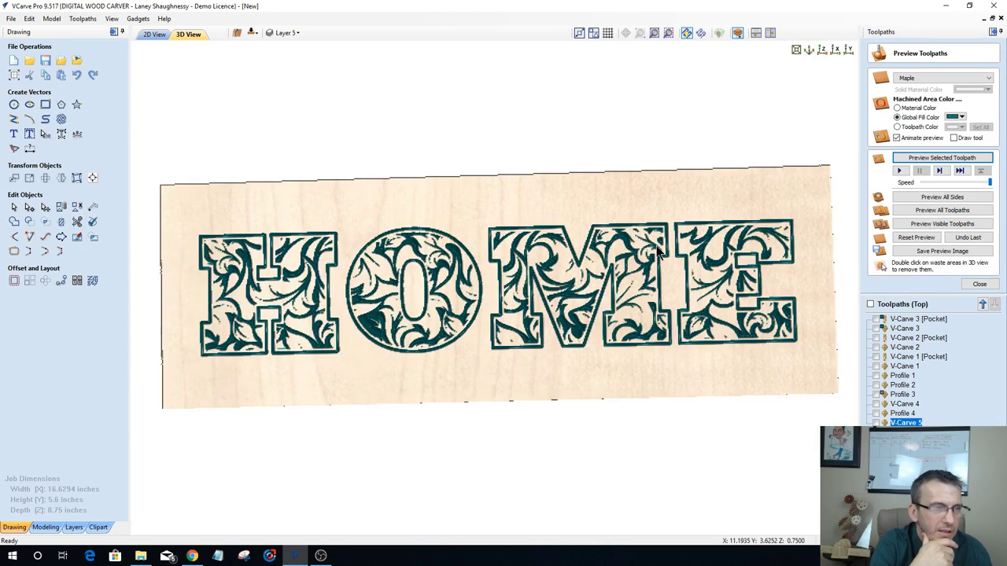
{"action": "left_click_drag", "start_coordinate": [629, 370], "coordinate": [613, 382]}
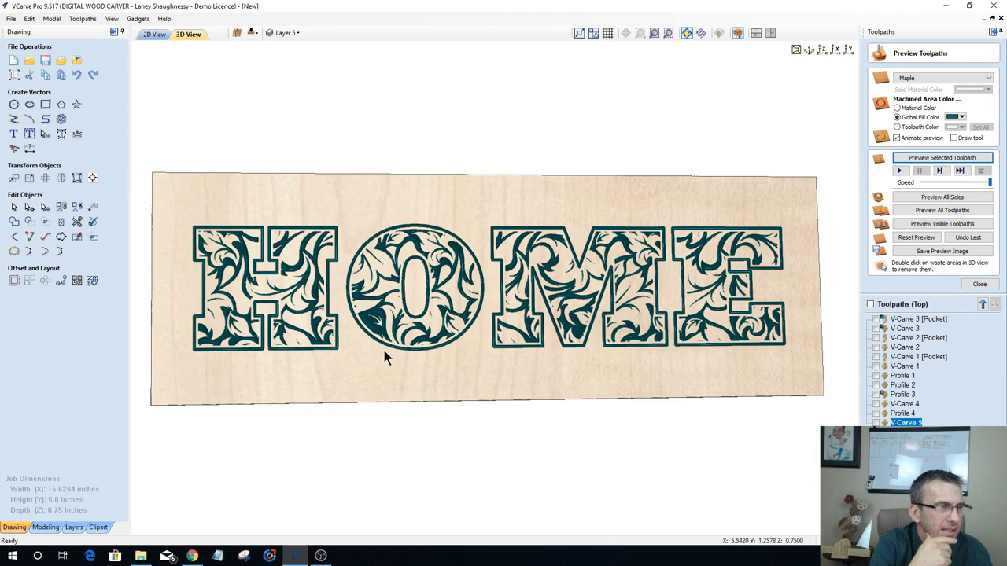
{"action": "scroll", "coordinate": [299, 352], "scroll_direction": "up", "scroll_amount": 3}
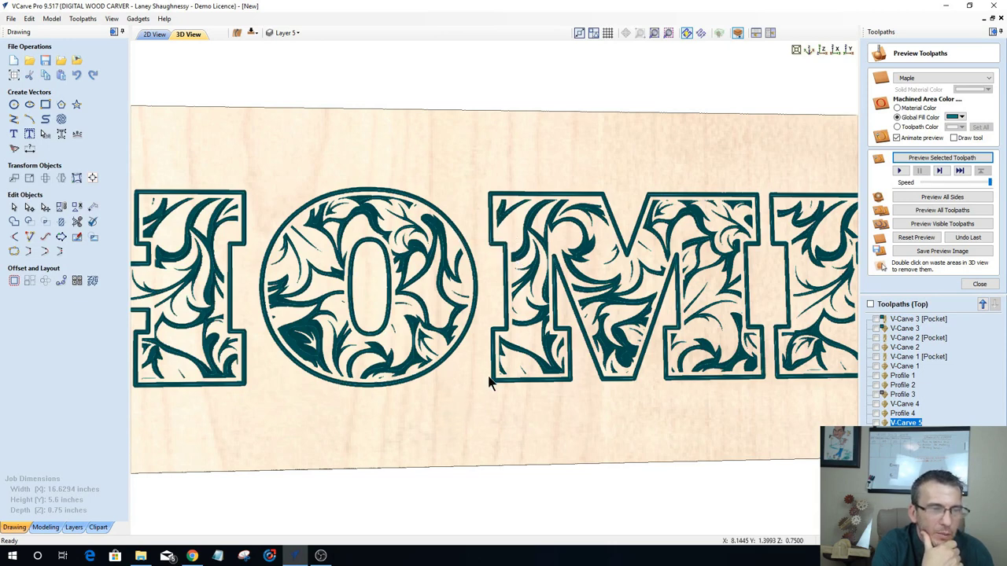
Step: Change Profile 4's cut depth to 0.125 inches, recalculate, and preview the border cut
{"action": "double_click", "coordinate": [911, 423]}
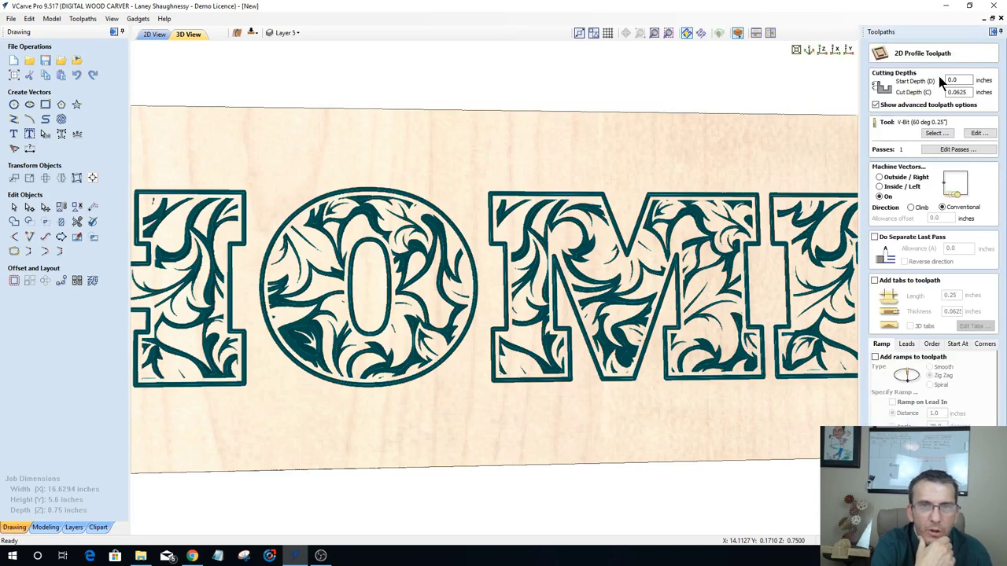
{"action": "double_click", "coordinate": [957, 92]}
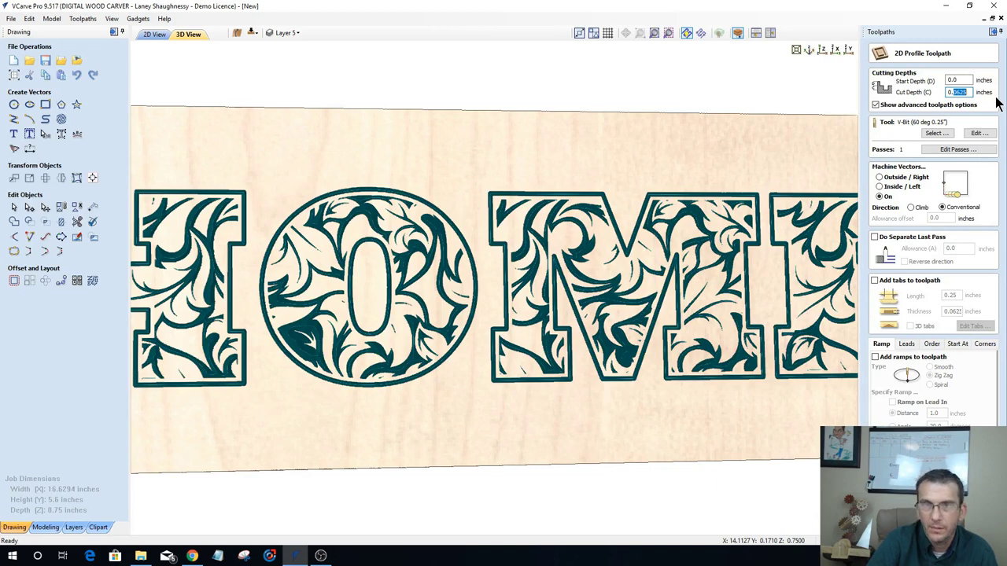
{"action": "type", "text": "0.1"}
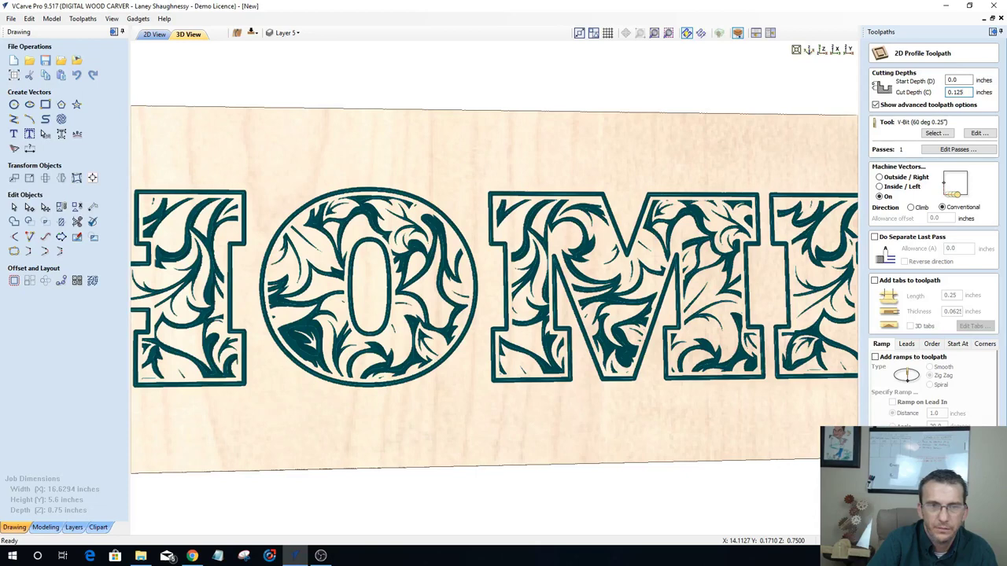
{"action": "key", "text": "Return"}
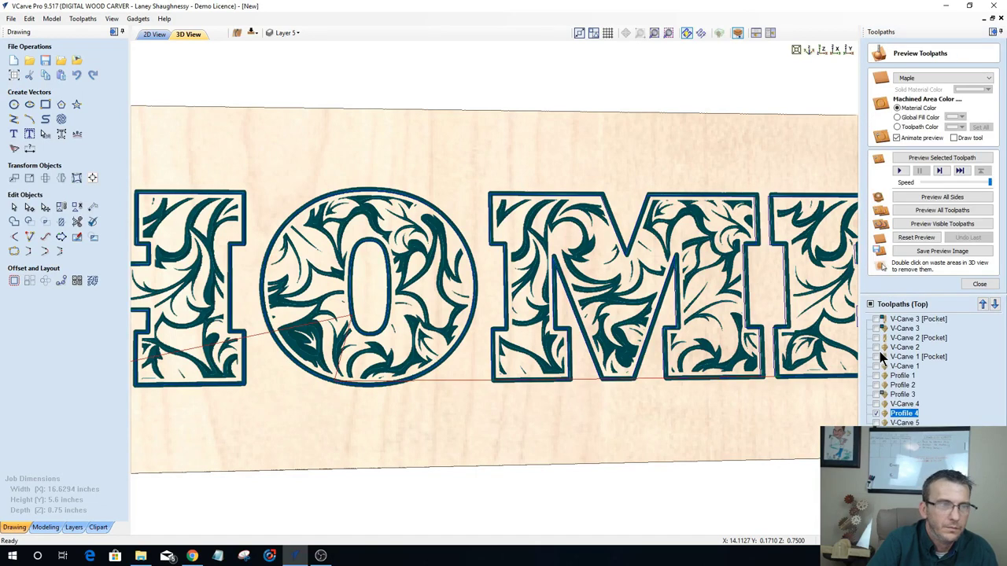
{"action": "left_click", "coordinate": [908, 160]}
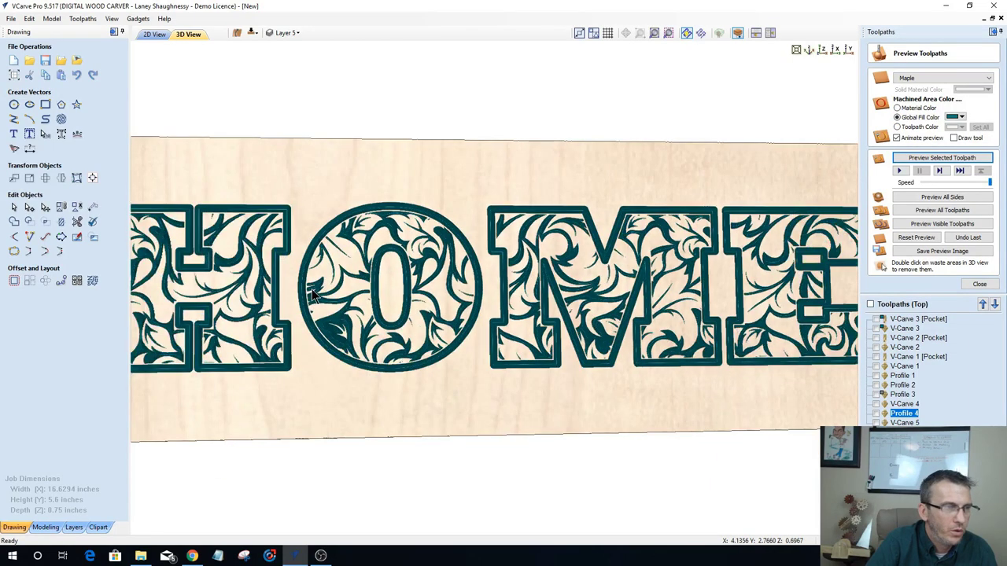
{"action": "scroll", "coordinate": [312, 295], "scroll_direction": "down", "scroll_amount": 2}
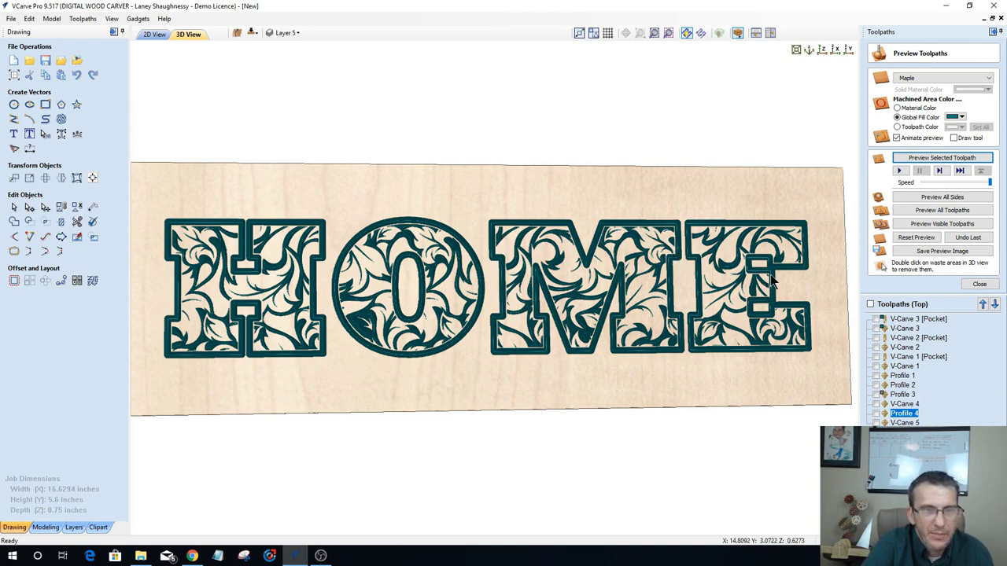
{"action": "scroll", "coordinate": [770, 279], "scroll_direction": "up", "scroll_amount": 3}
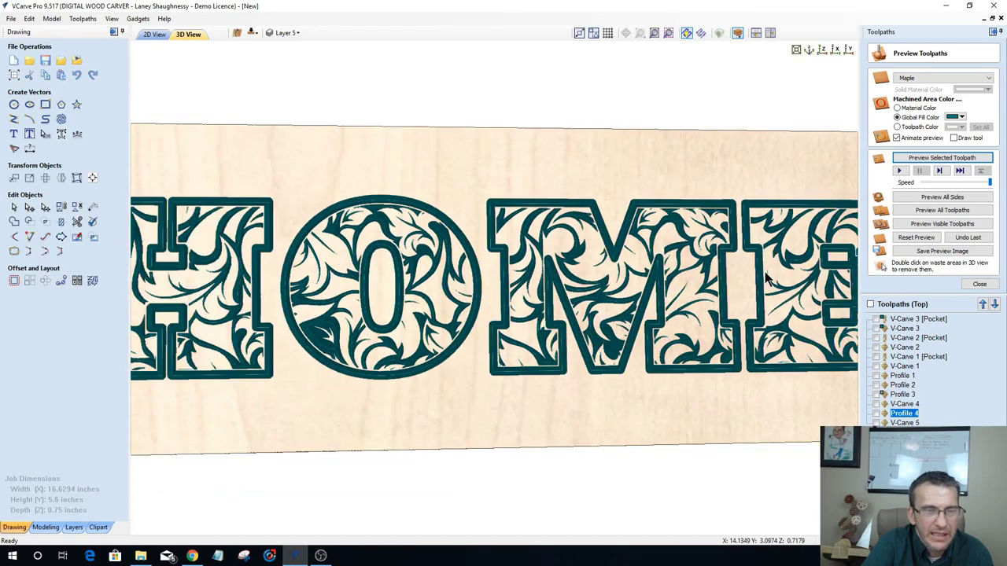
{"action": "scroll", "coordinate": [767, 278], "scroll_direction": "down", "scroll_amount": 2}
{"action": "middle_click_drag", "start_coordinate": [801, 281], "coordinate": [640, 309]}
{"action": "scroll", "coordinate": [640, 311], "scroll_direction": "up", "scroll_amount": 1}
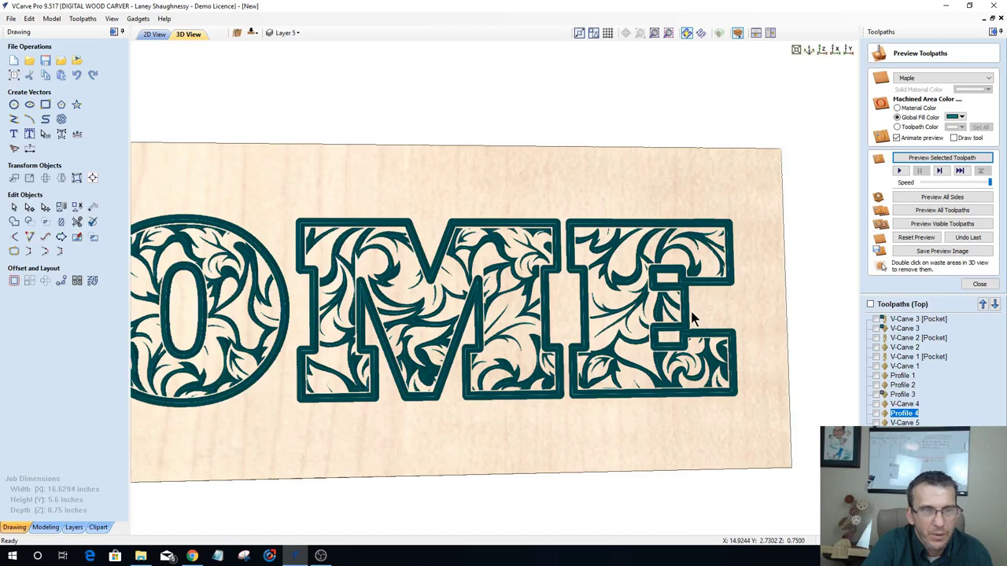
Step: Change Profile 4's cut depth from 0.125 to 0.085 inches and recalculate it
{"action": "double_click", "coordinate": [903, 414]}
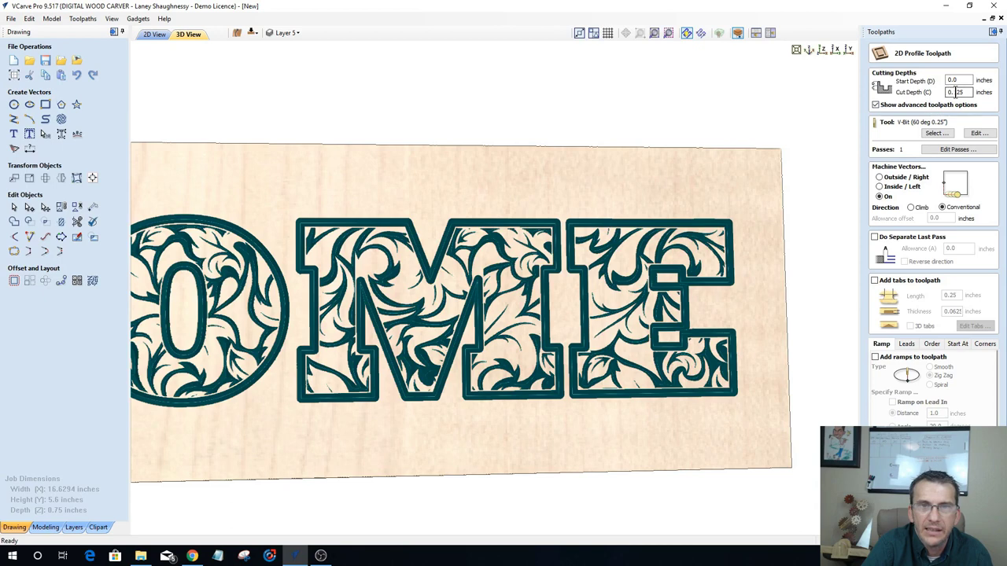
{"action": "double_click", "coordinate": [955, 93]}
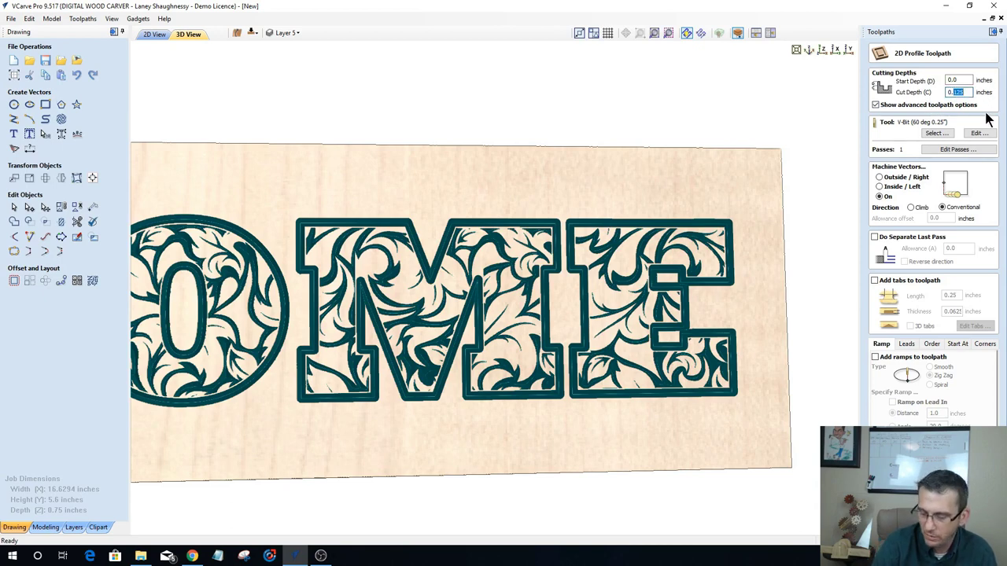
{"action": "type", "text": "0."}
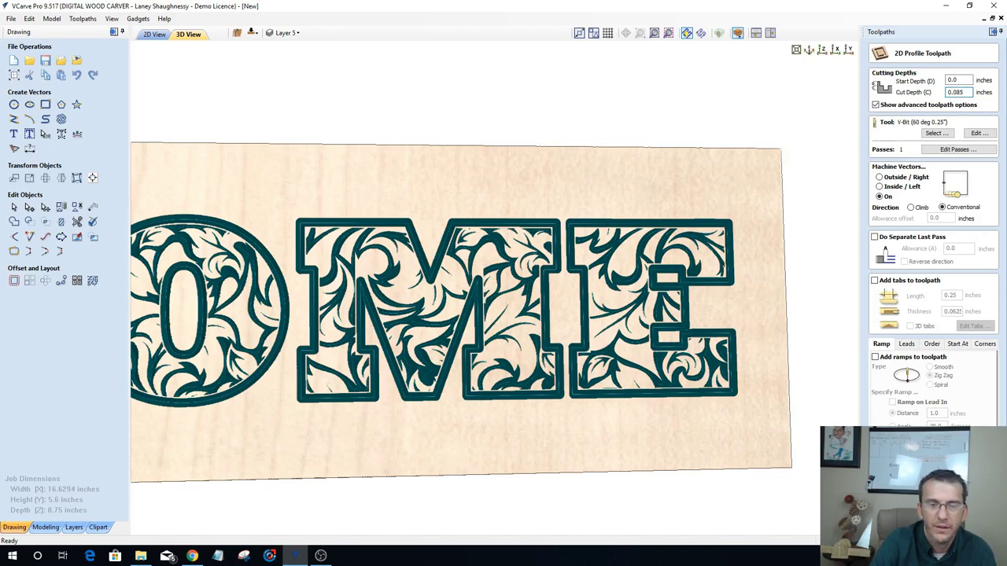
{"action": "key", "text": "Return"}
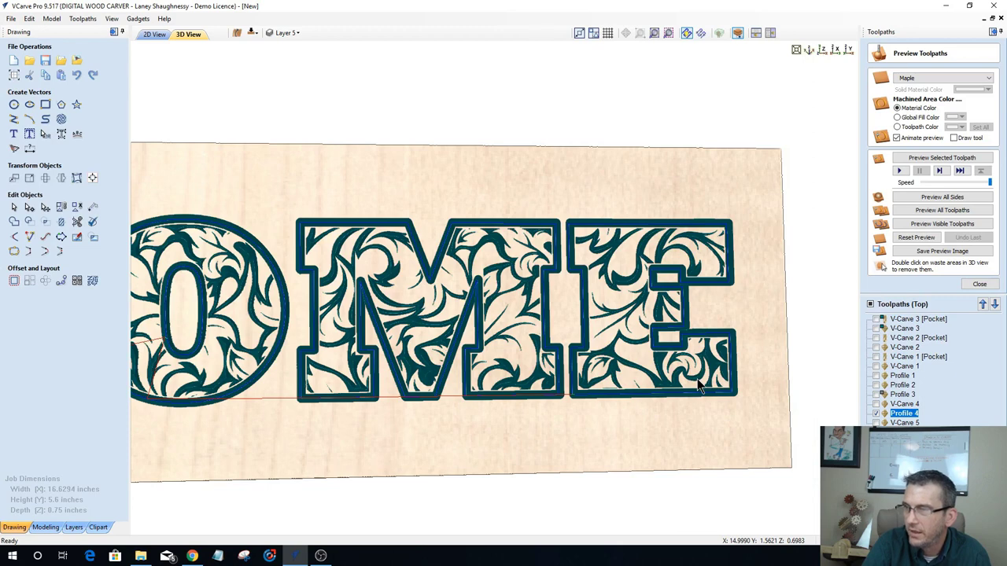
Step: Reopen Profile 4 to check its tool selection, then close it and view the whole board
{"action": "double_click", "coordinate": [904, 414]}
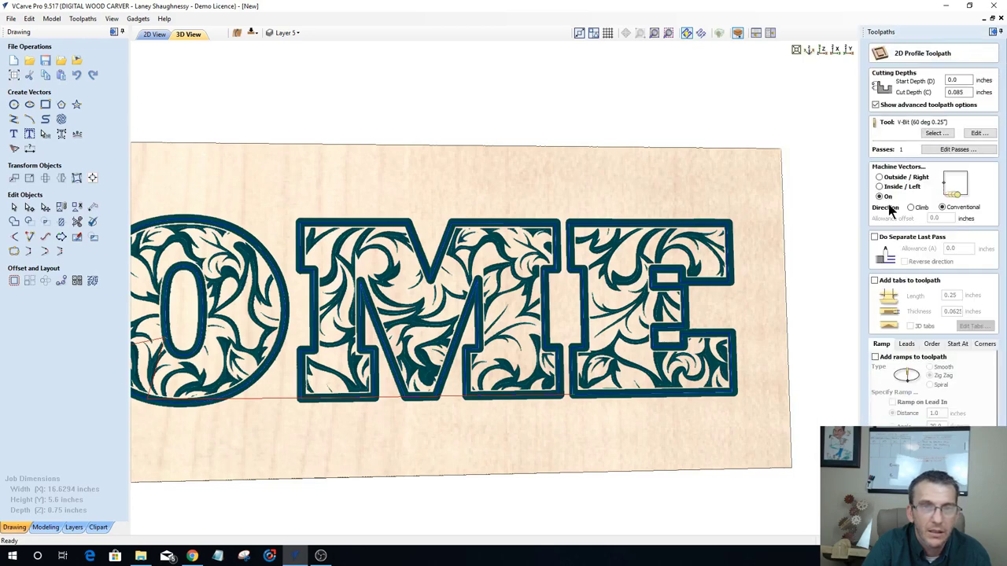
{"action": "left_click", "coordinate": [926, 132]}
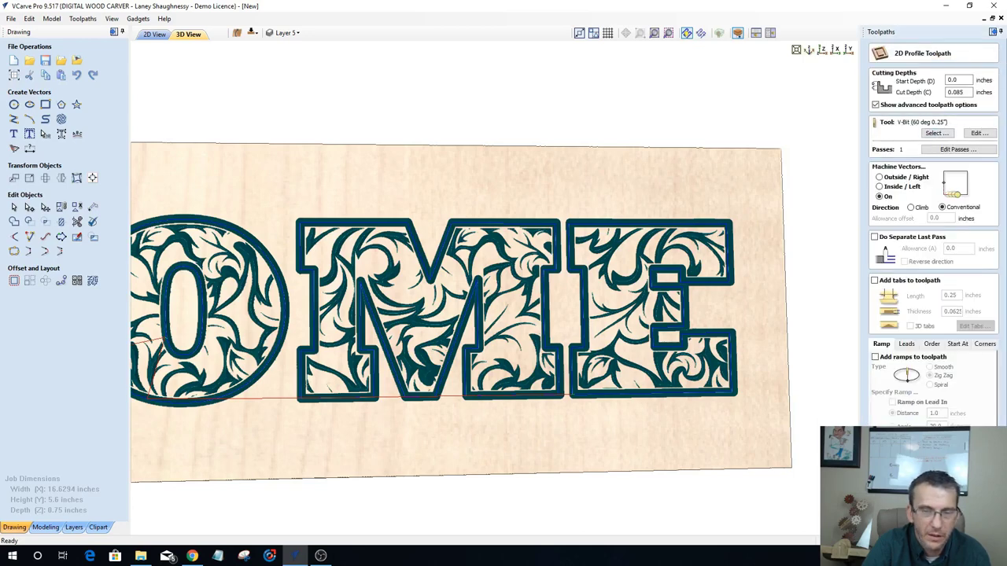
{"action": "left_click", "coordinate": [968, 526]}
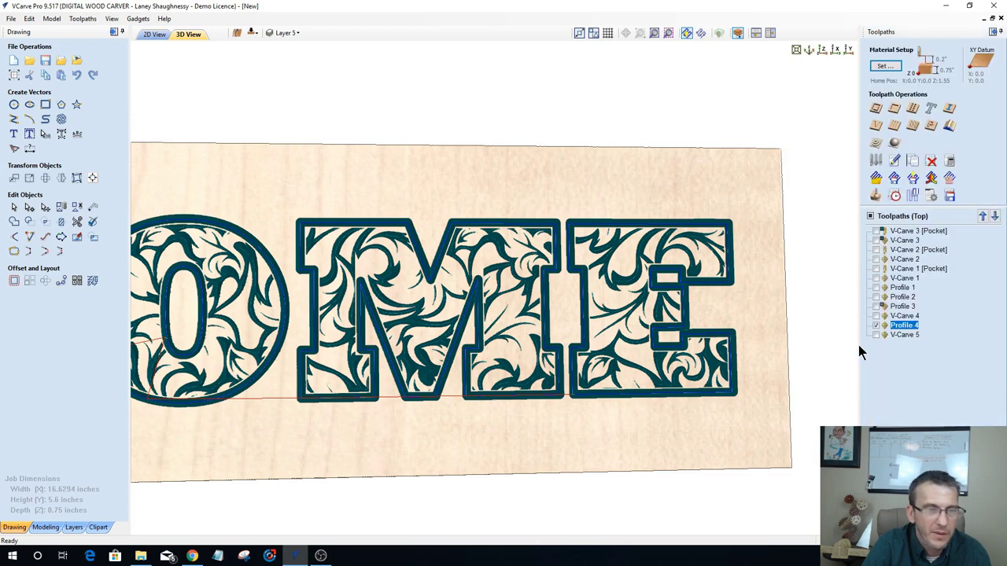
{"action": "left_click_drag", "start_coordinate": [728, 325], "coordinate": [818, 252]}
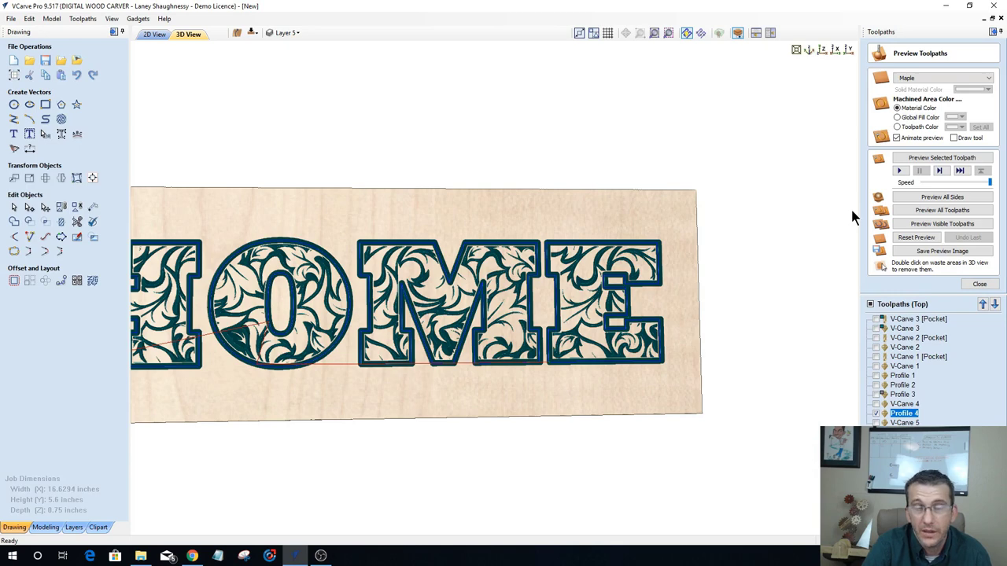
Step: Reset the preview and simulate V-Carve 5 with the profile toolpath, colouring machined areas teal
{"action": "left_click", "coordinate": [909, 235]}
{"action": "left_click", "coordinate": [876, 423]}
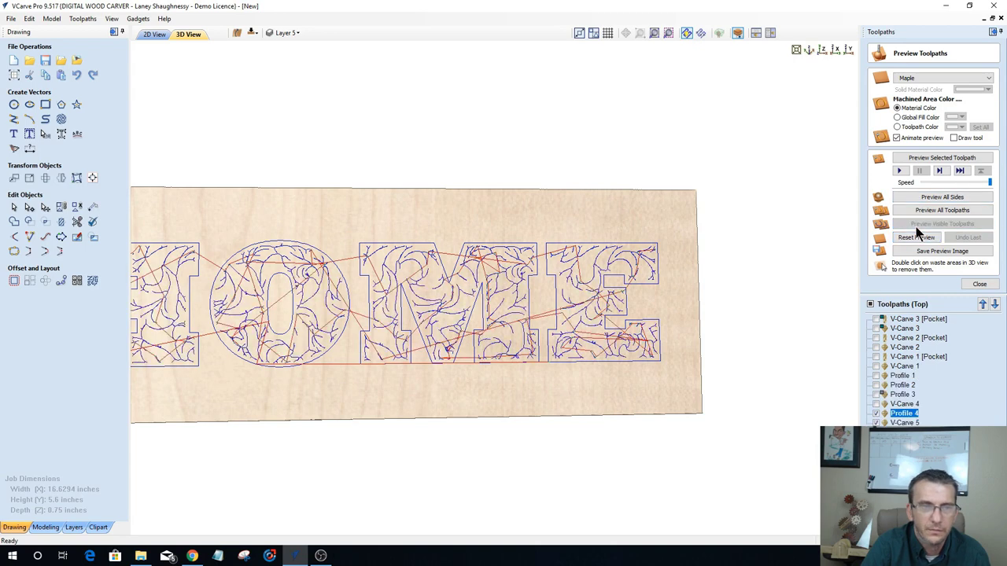
{"action": "left_click", "coordinate": [916, 228]}
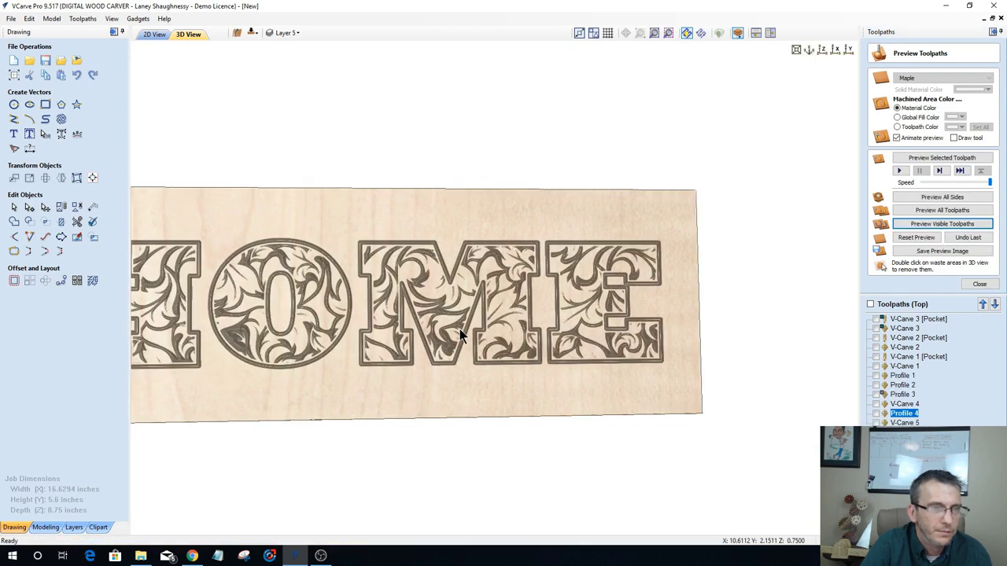
{"action": "left_click", "coordinate": [897, 117]}
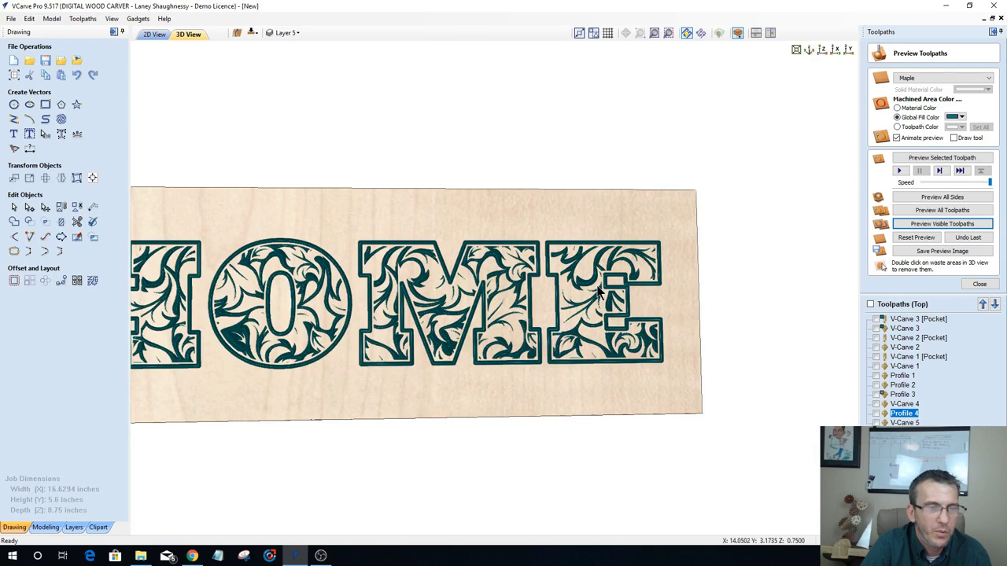
{"action": "scroll", "coordinate": [592, 287], "scroll_direction": "up", "scroll_amount": 2}
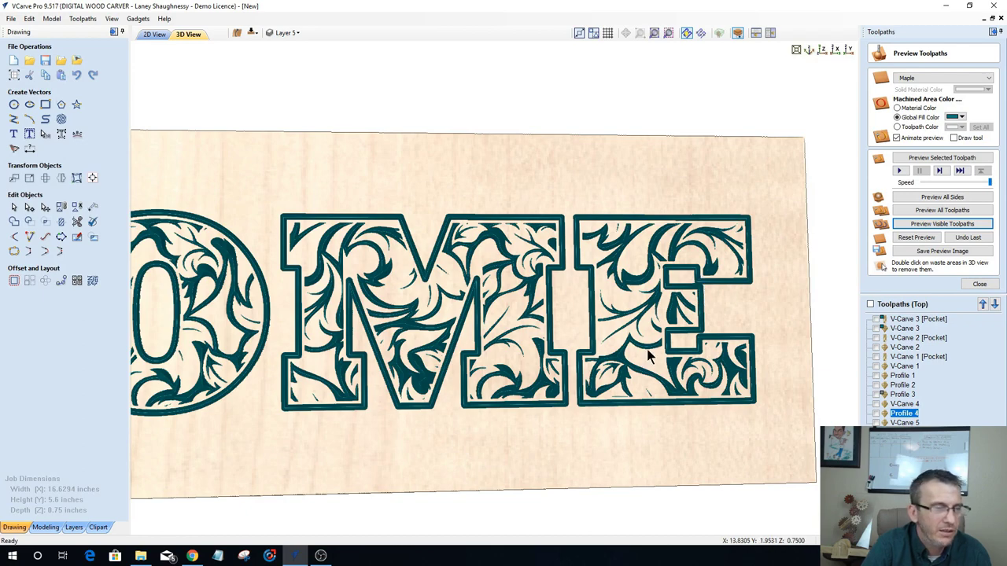
{"action": "scroll", "coordinate": [650, 356], "scroll_direction": "down", "scroll_amount": 1}
Step: Return to the 2D view and undo three recent edits to remove the offset letter outlines
{"action": "left_click", "coordinate": [150, 34]}
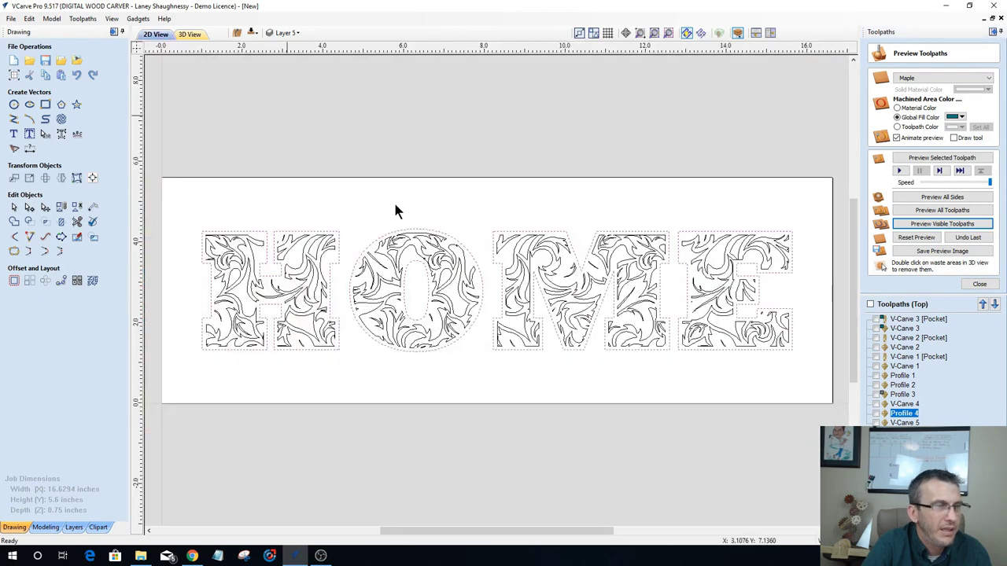
{"action": "scroll", "coordinate": [427, 310], "scroll_direction": "down", "scroll_amount": 2}
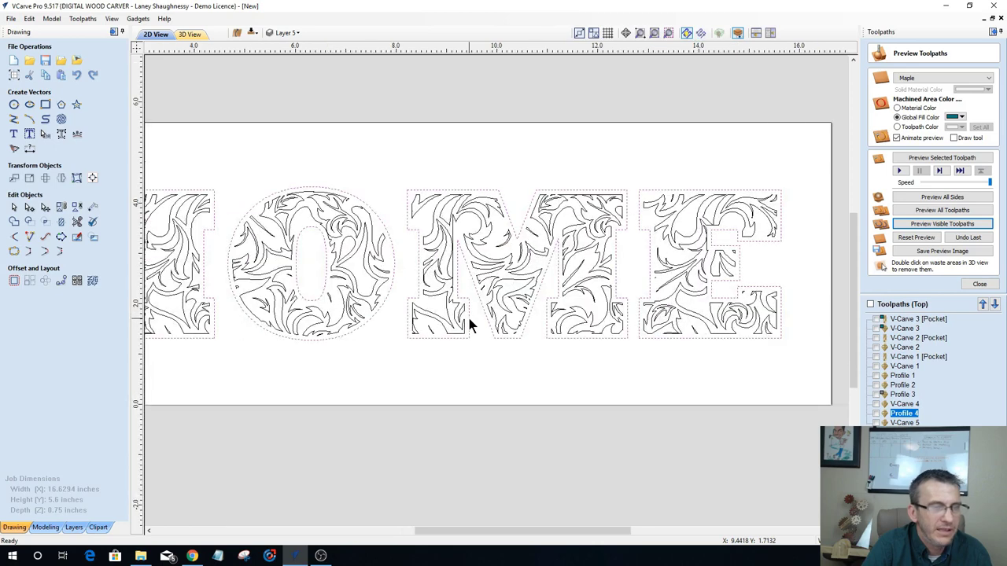
{"action": "scroll", "coordinate": [467, 322], "scroll_direction": "down", "scroll_amount": 2}
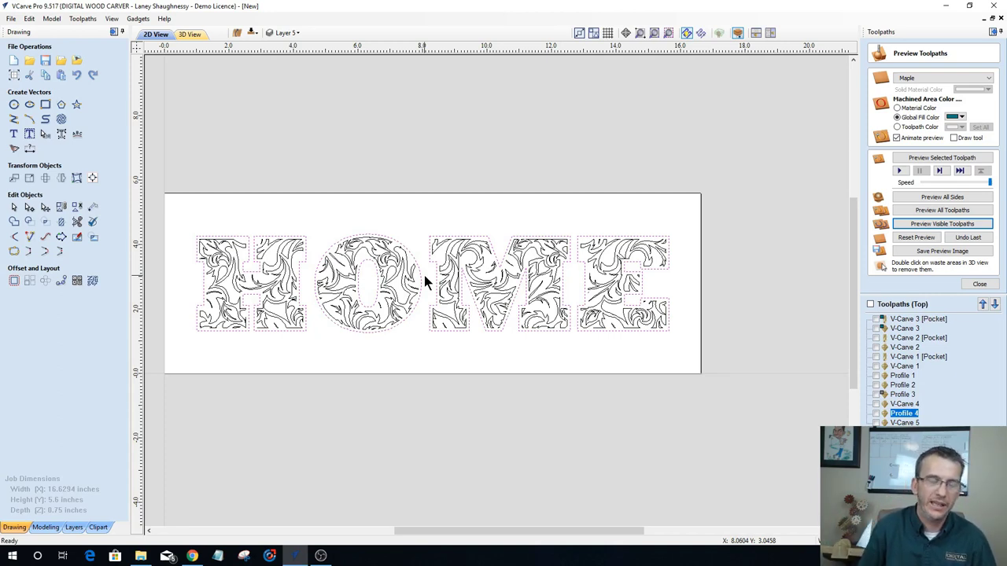
{"action": "left_click", "coordinate": [78, 78]}
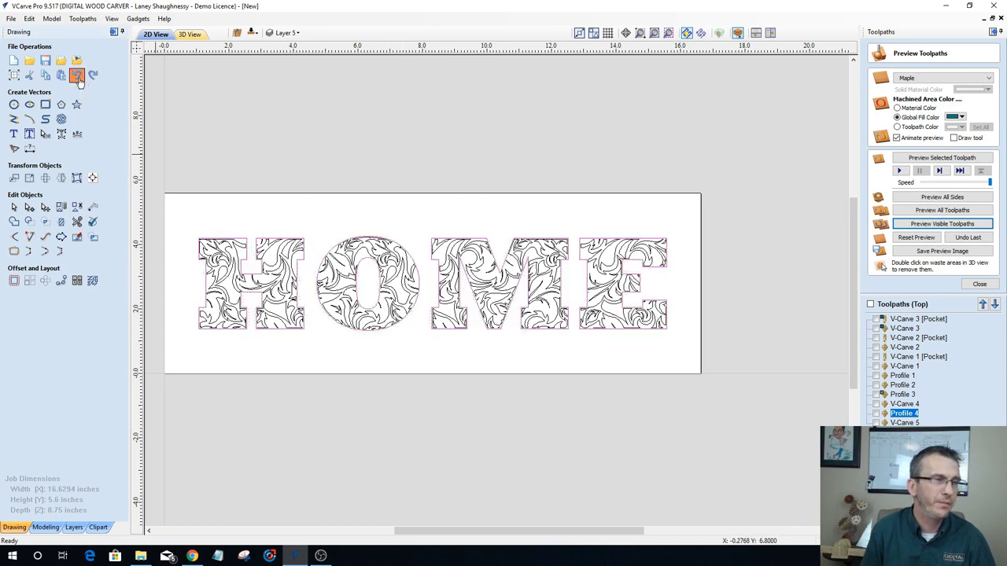
{"action": "left_click", "coordinate": [78, 76]}
{"action": "left_click", "coordinate": [78, 75]}
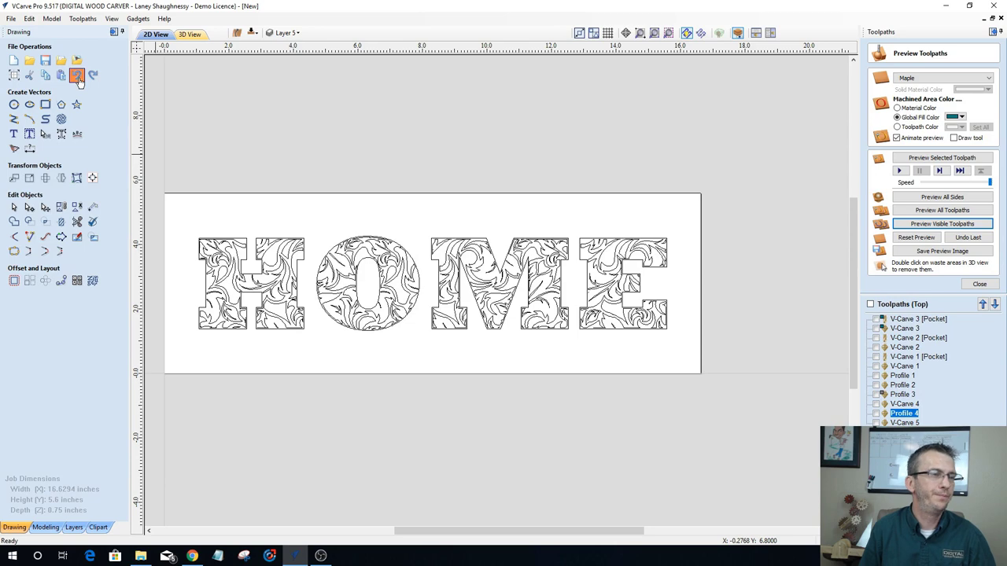
Step: Undo once more to restore the full swirl texture and select its vectors
{"action": "left_click", "coordinate": [78, 75]}
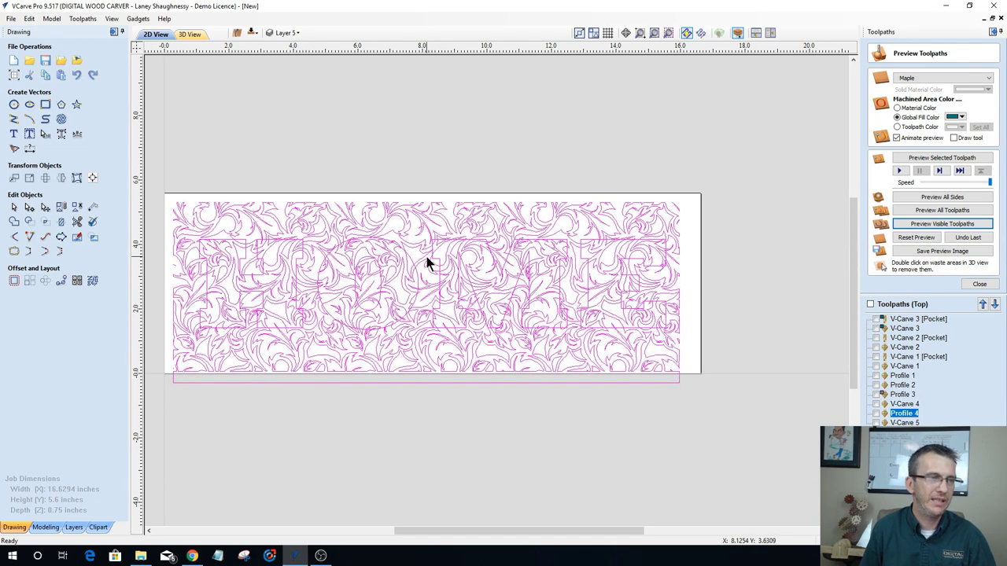
{"action": "left_click", "coordinate": [365, 213]}
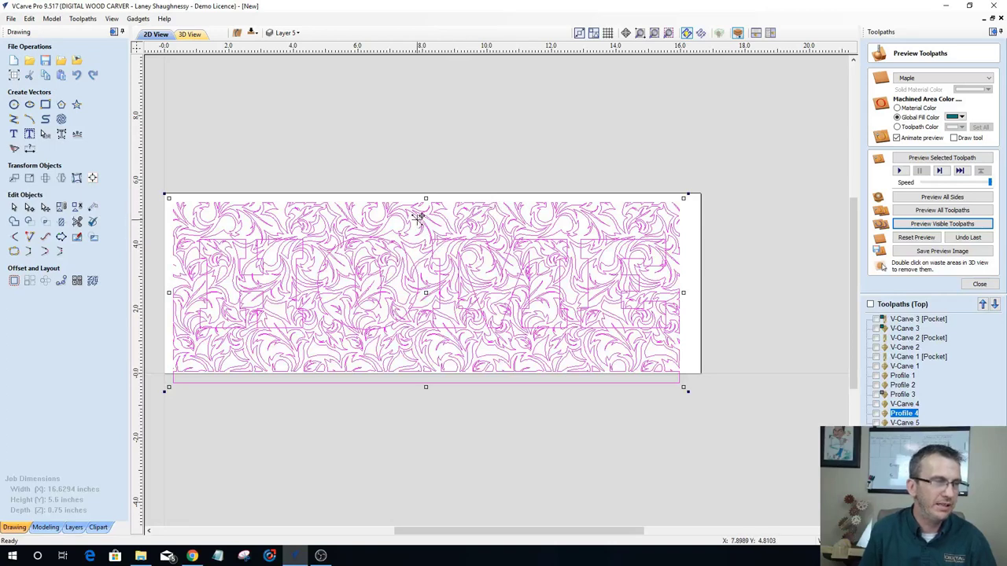
{"action": "left_click", "coordinate": [281, 168]}
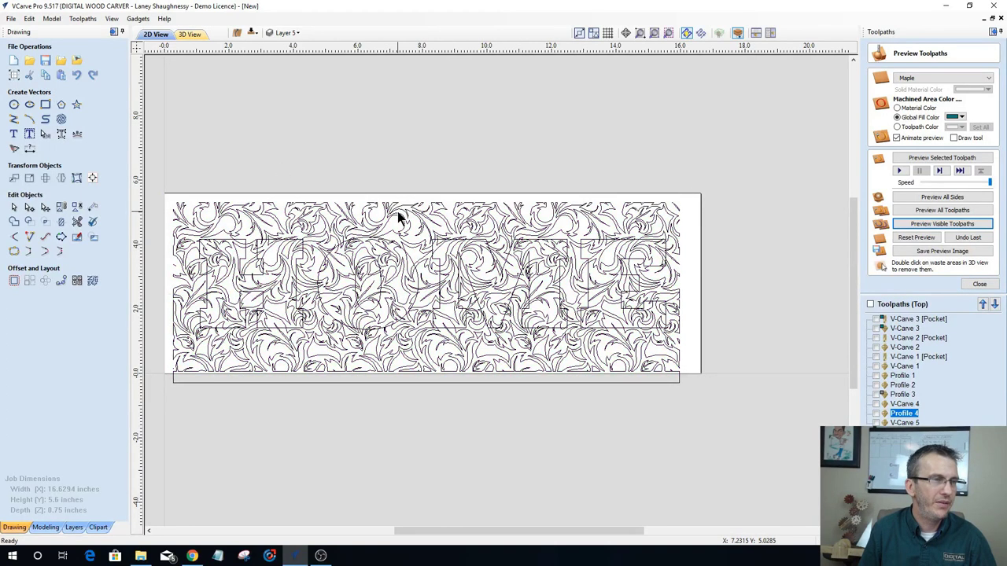
{"action": "left_click", "coordinate": [399, 214]}
Step: Copy the selected swirl texture onto a new layer named Pattern1
{"action": "right_click", "coordinate": [398, 209]}
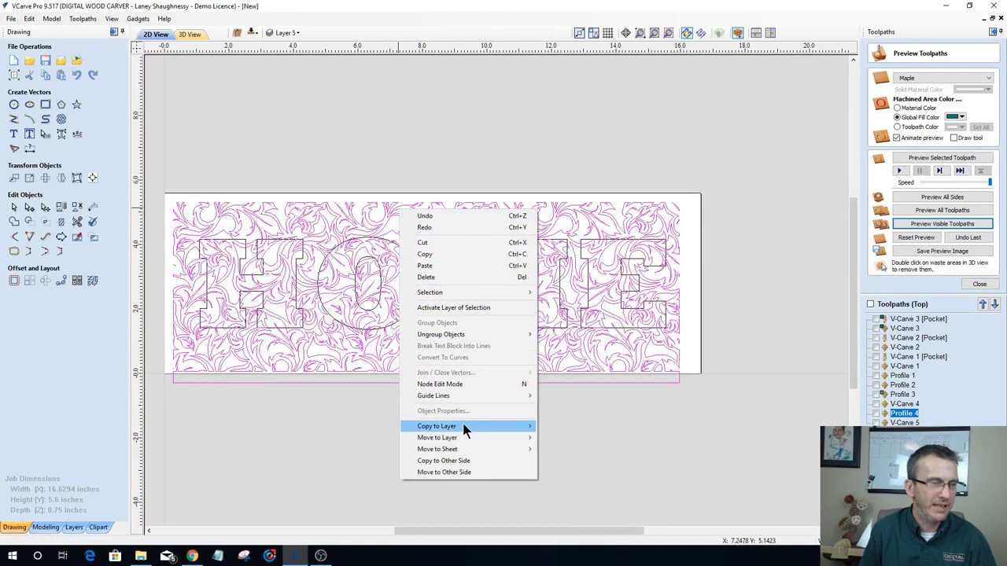
{"action": "mouse_move", "coordinate": [464, 425]}
{"action": "left_click", "coordinate": [567, 503]}
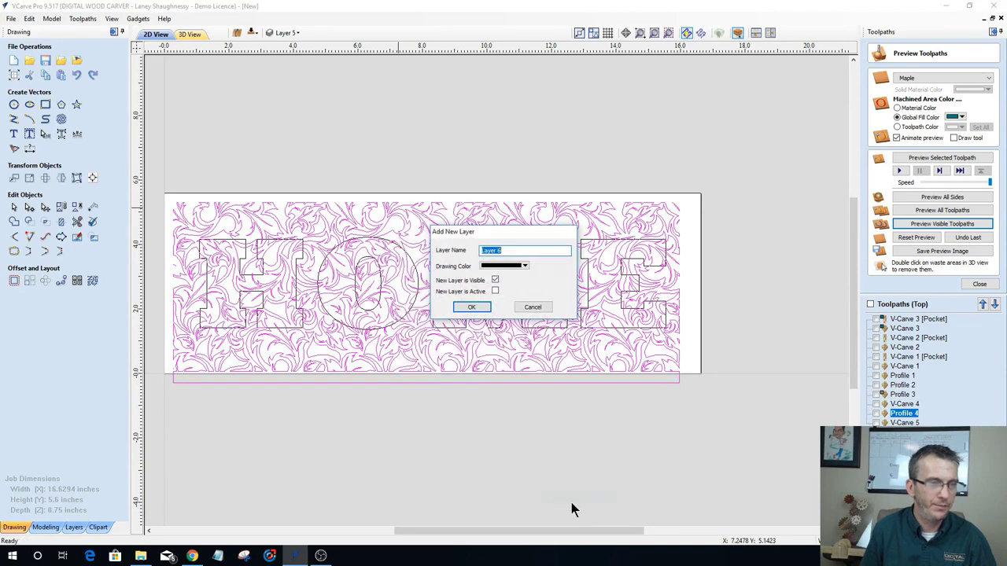
{"action": "type", "text": "Pa"}
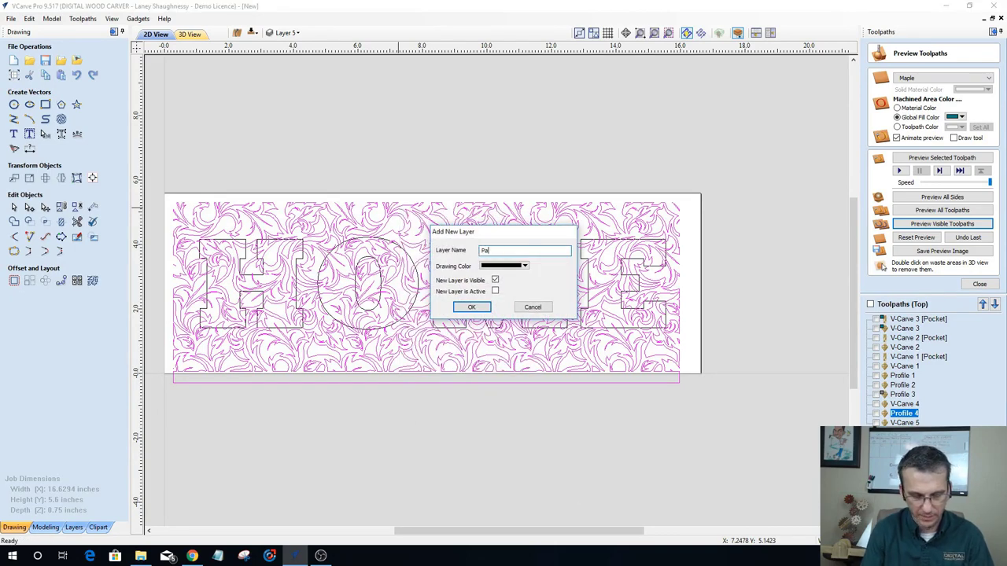
{"action": "type", "text": "ttern1"}
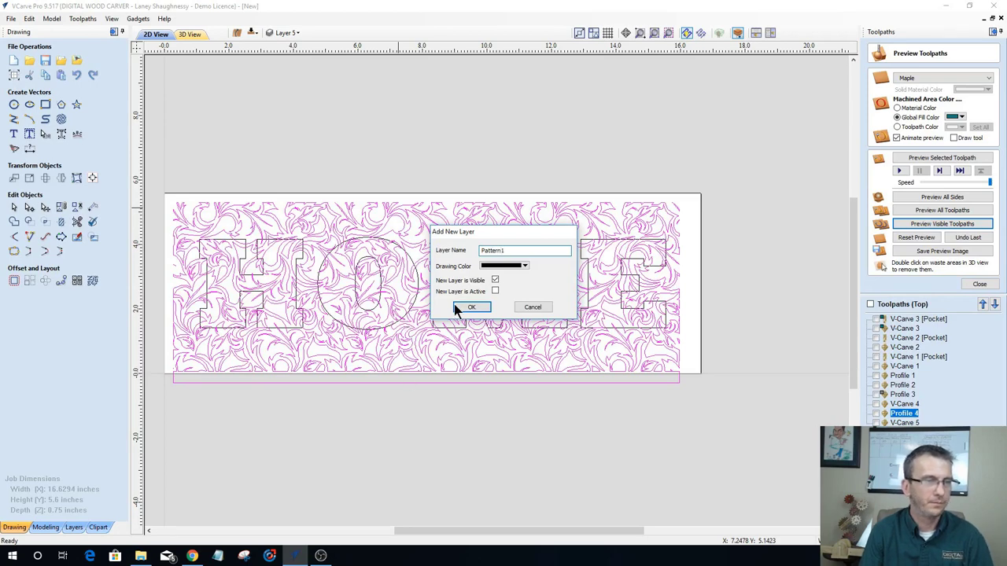
{"action": "left_click", "coordinate": [469, 307]}
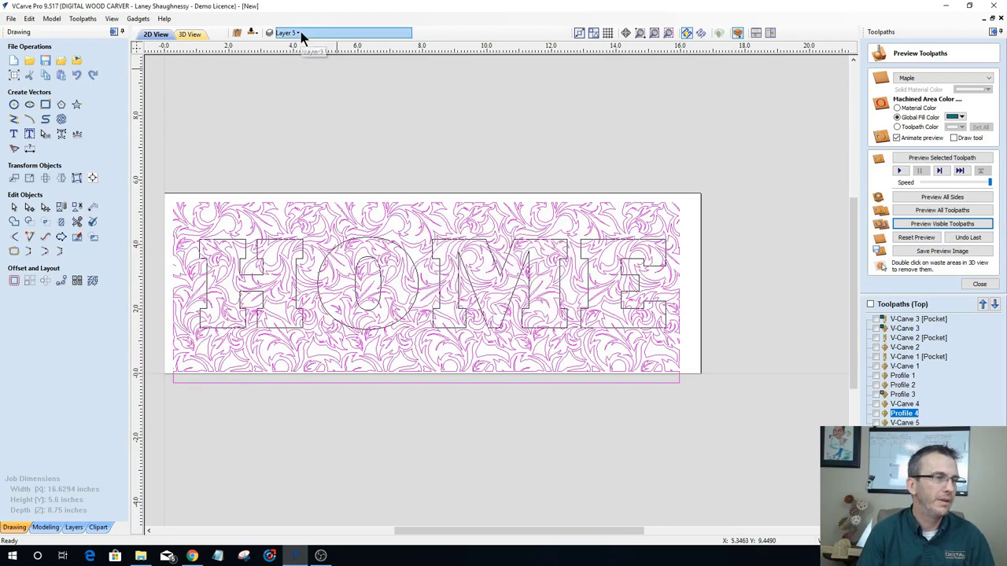
{"action": "scroll", "coordinate": [391, 308], "scroll_direction": "down", "scroll_amount": 1}
{"action": "scroll", "coordinate": [186, 293], "scroll_direction": "up", "scroll_amount": 1}
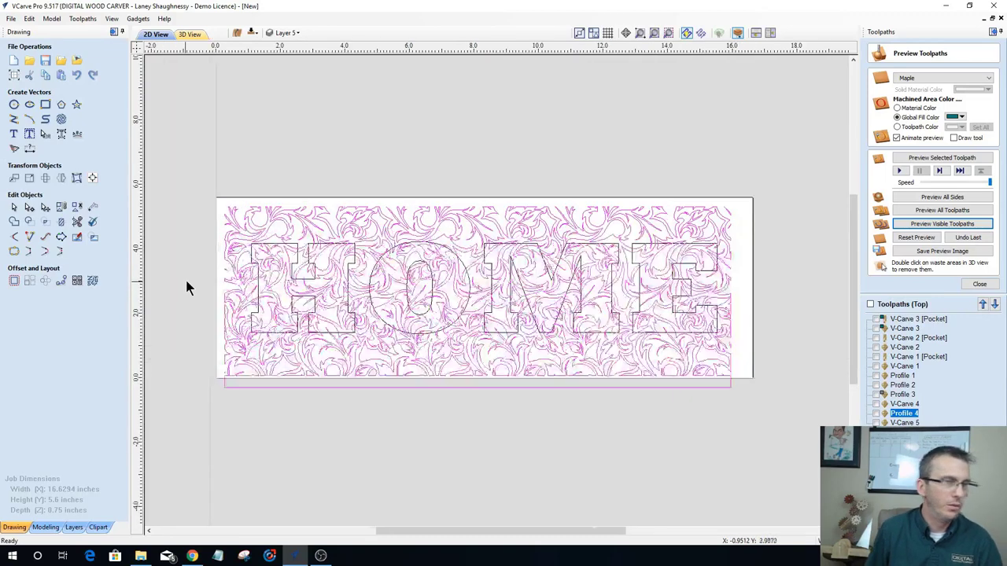
{"action": "scroll", "coordinate": [189, 285], "scroll_direction": "up", "scroll_amount": 1}
{"action": "scroll", "coordinate": [175, 264], "scroll_direction": "down", "scroll_amount": 1}
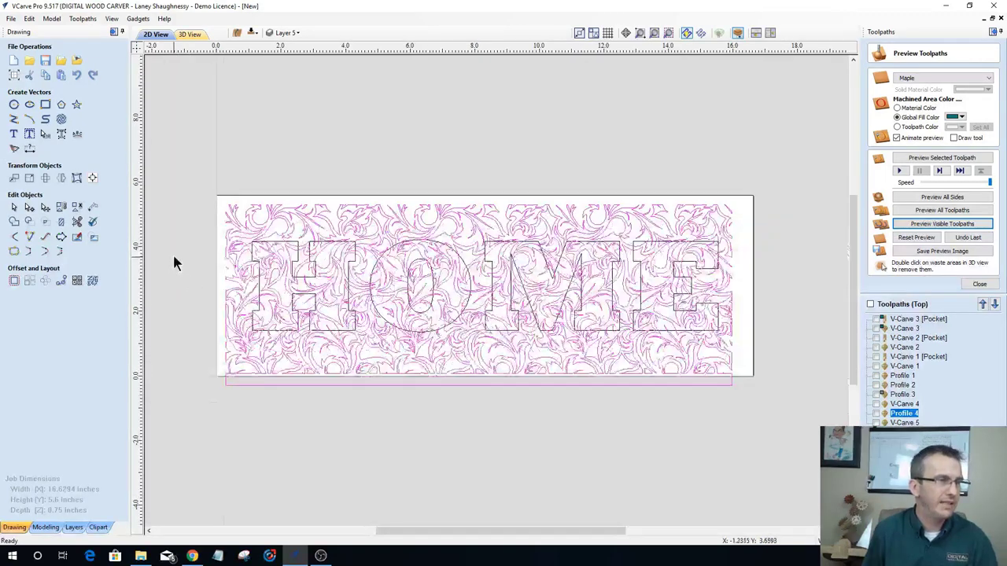
Step: Draw a rectangle covering the whole board and hide the Pattern1 layer
{"action": "left_click", "coordinate": [45, 104]}
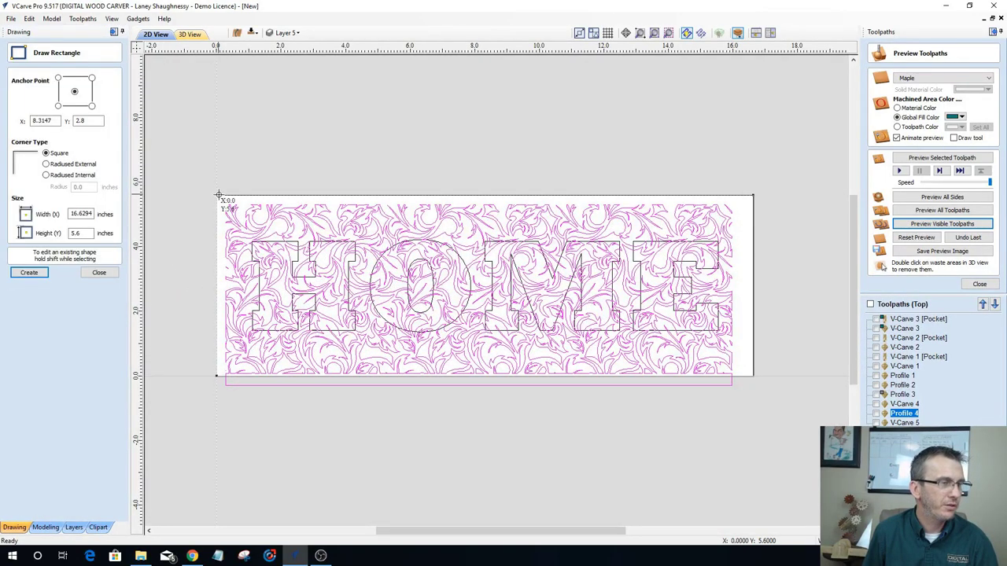
{"action": "left_click_drag", "start_coordinate": [219, 196], "coordinate": [753, 378]}
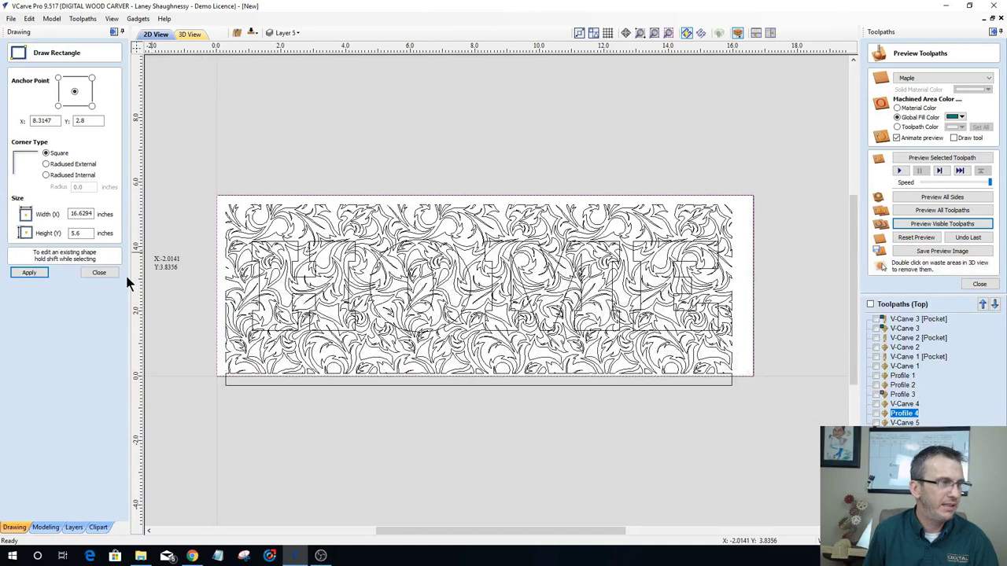
{"action": "left_click", "coordinate": [98, 273]}
{"action": "left_click", "coordinate": [285, 32]}
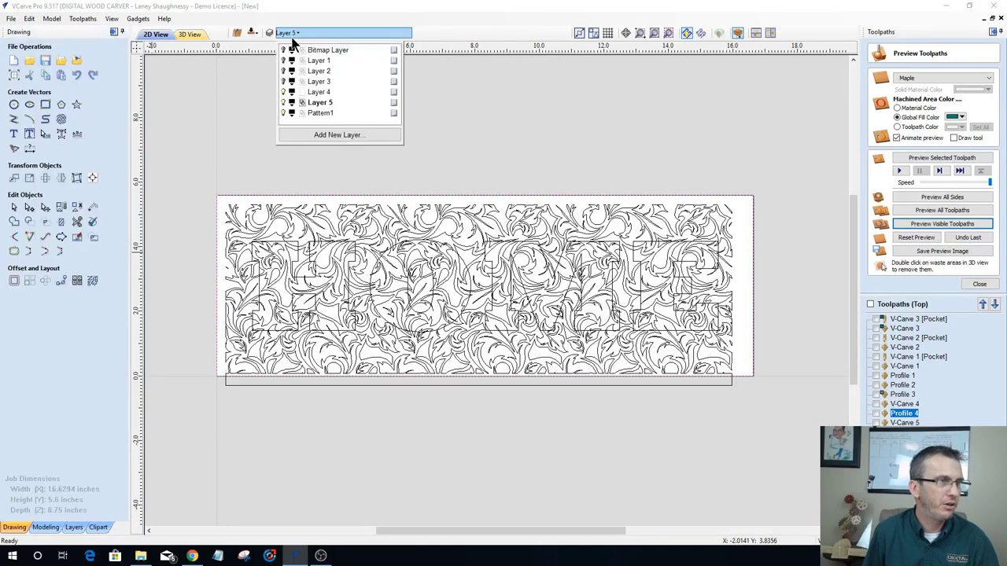
{"action": "left_click", "coordinate": [284, 114]}
{"action": "left_click", "coordinate": [398, 212]}
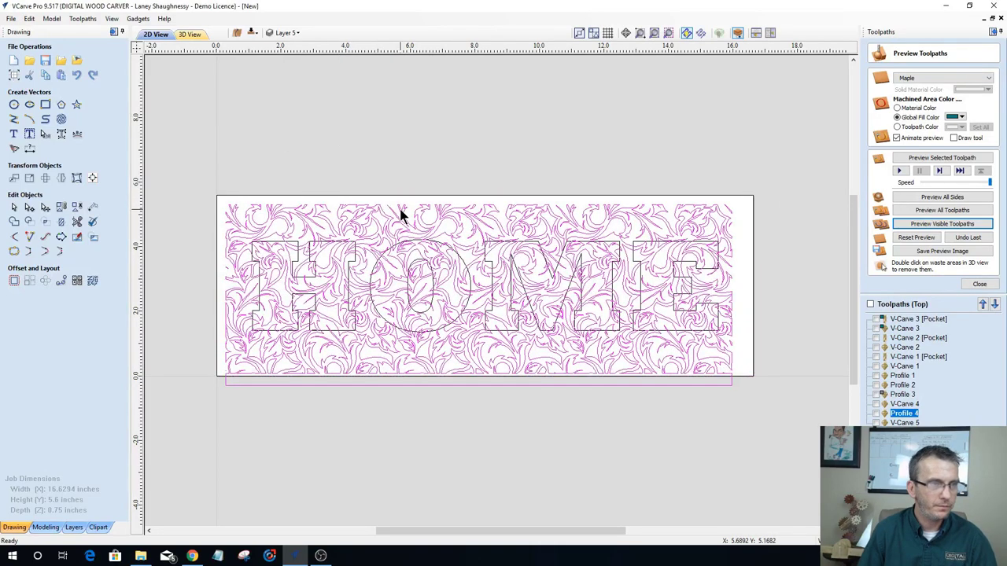
Step: Centre the HOME lettering on the material and nudge the swirl pattern slightly down
{"action": "scroll", "coordinate": [402, 216], "scroll_direction": "up", "scroll_amount": 2}
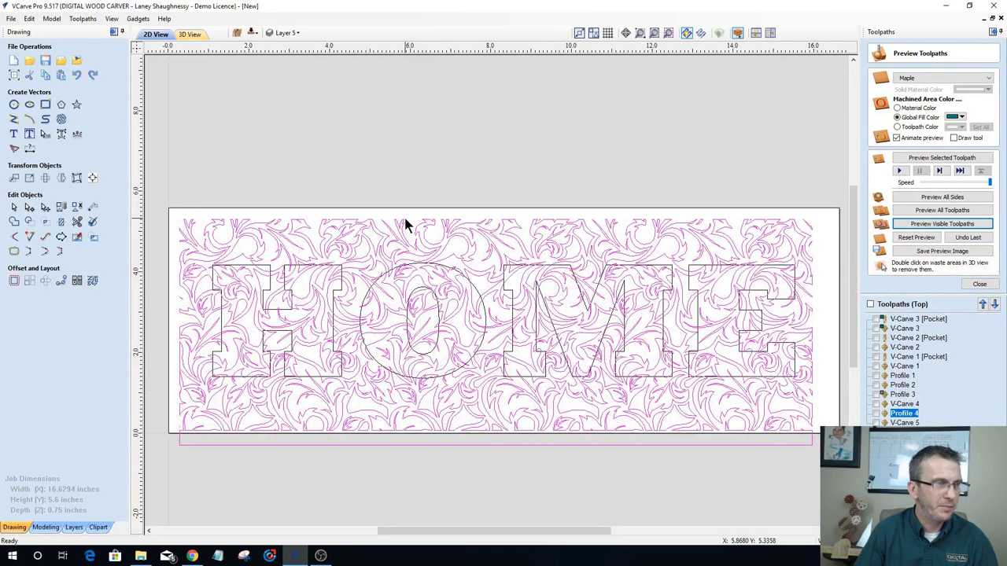
{"action": "left_click", "coordinate": [92, 177]}
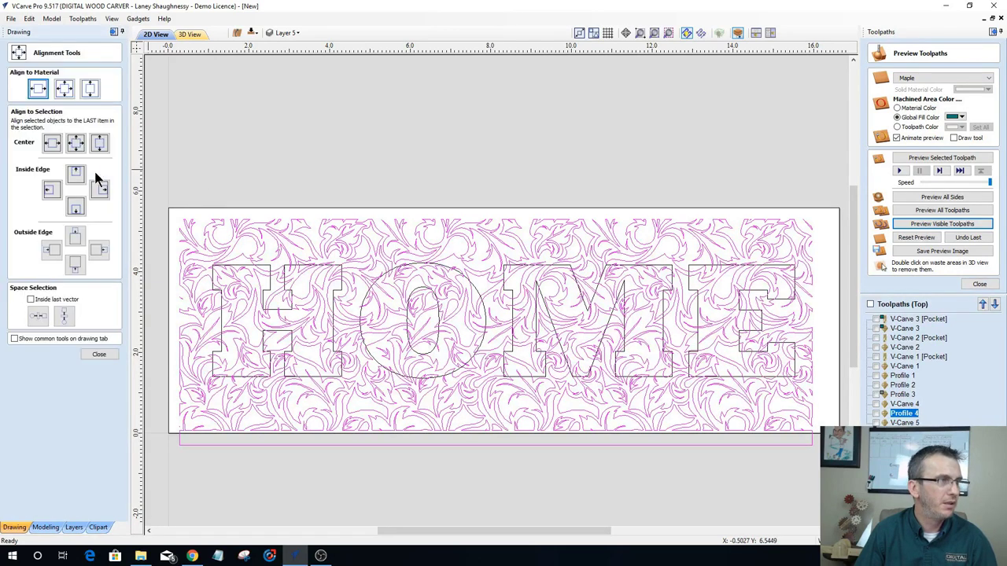
{"action": "left_click", "coordinate": [60, 91]}
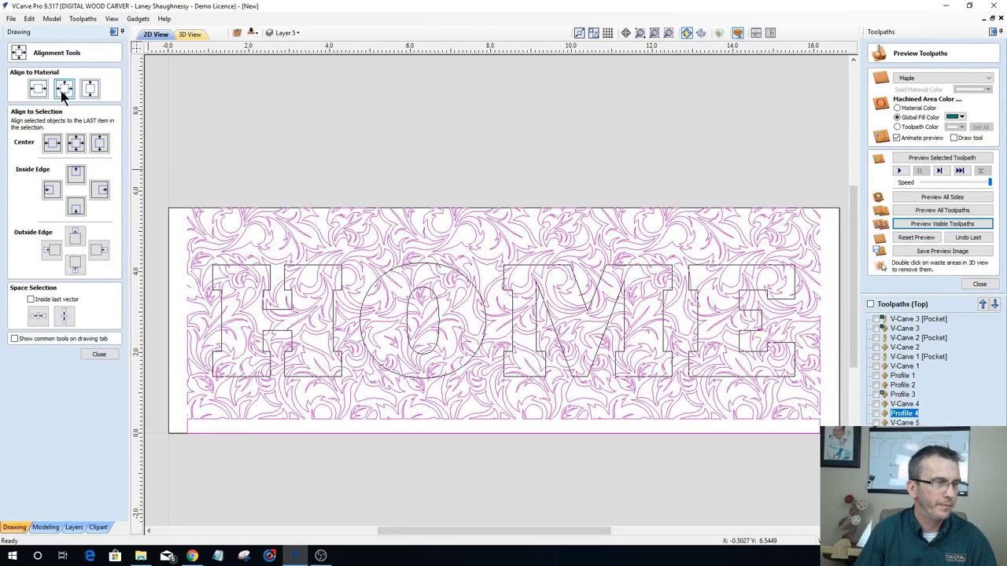
{"action": "scroll", "coordinate": [325, 360], "scroll_direction": "down", "scroll_amount": 1}
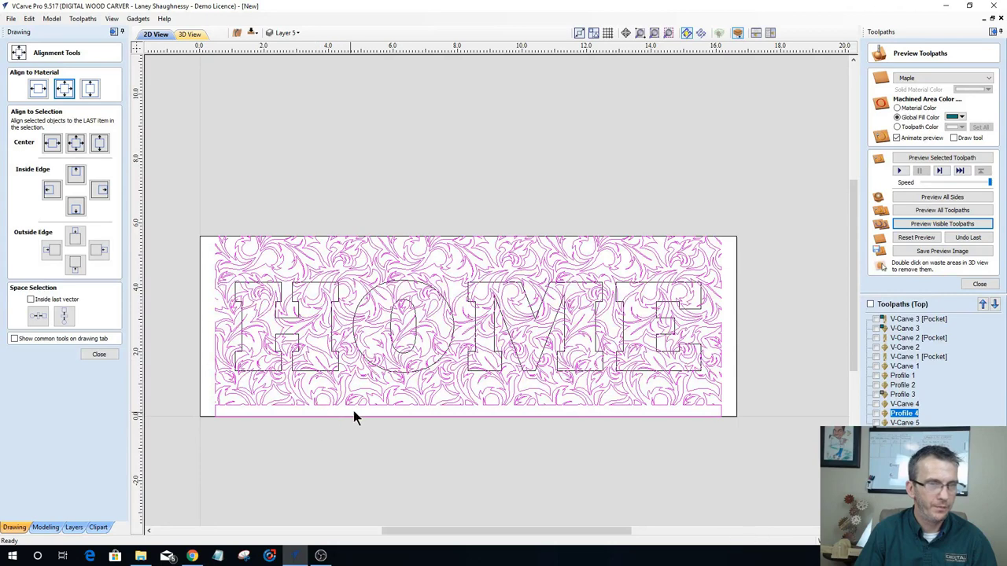
{"action": "left_click", "coordinate": [393, 384]}
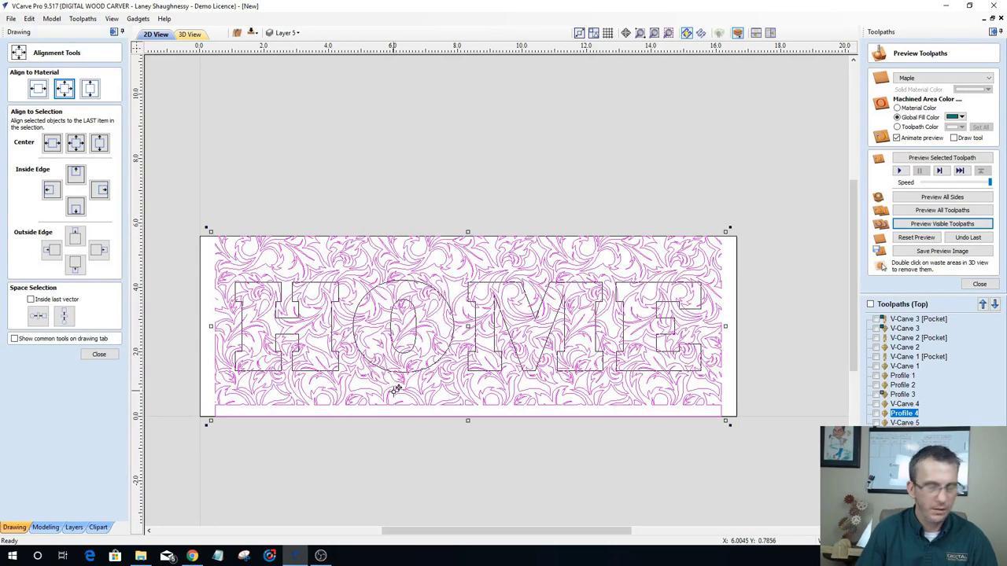
{"action": "left_click_drag", "start_coordinate": [396, 388], "coordinate": [397, 390]}
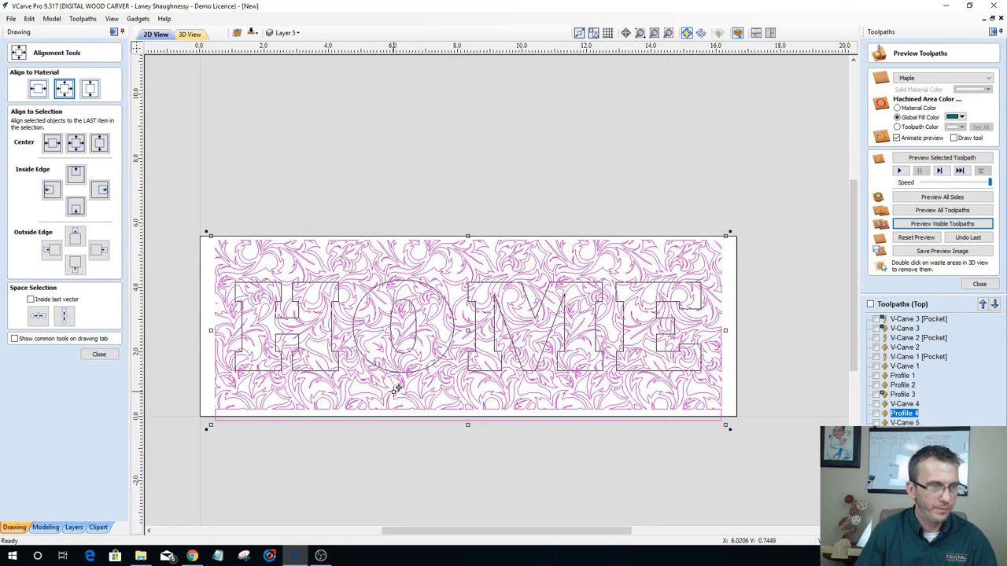
{"action": "key", "text": "Down"}
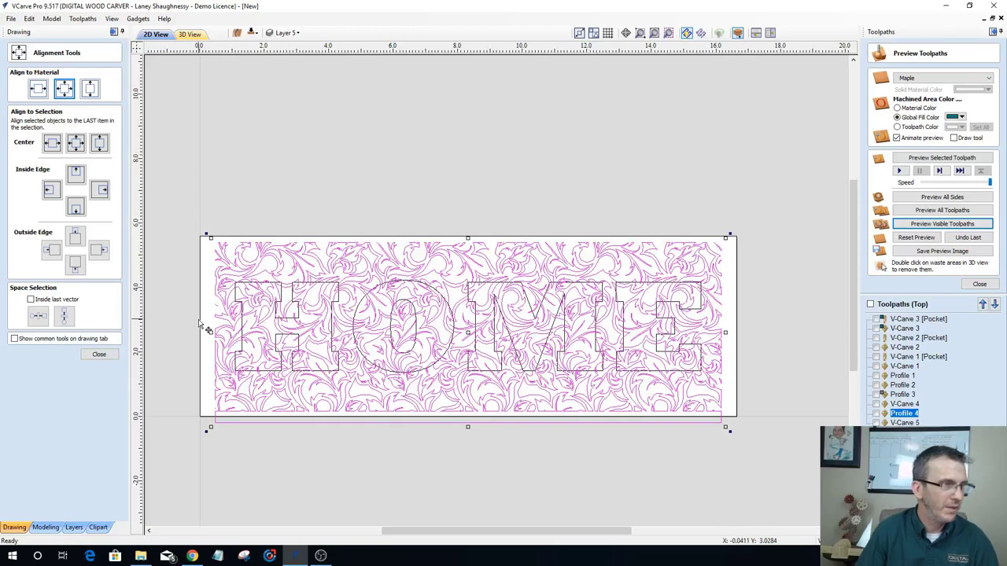
Step: Reselect the HOME outlines and swirl pattern, then close the alignment tools
{"action": "scroll", "coordinate": [206, 319], "scroll_direction": "up", "scroll_amount": 1}
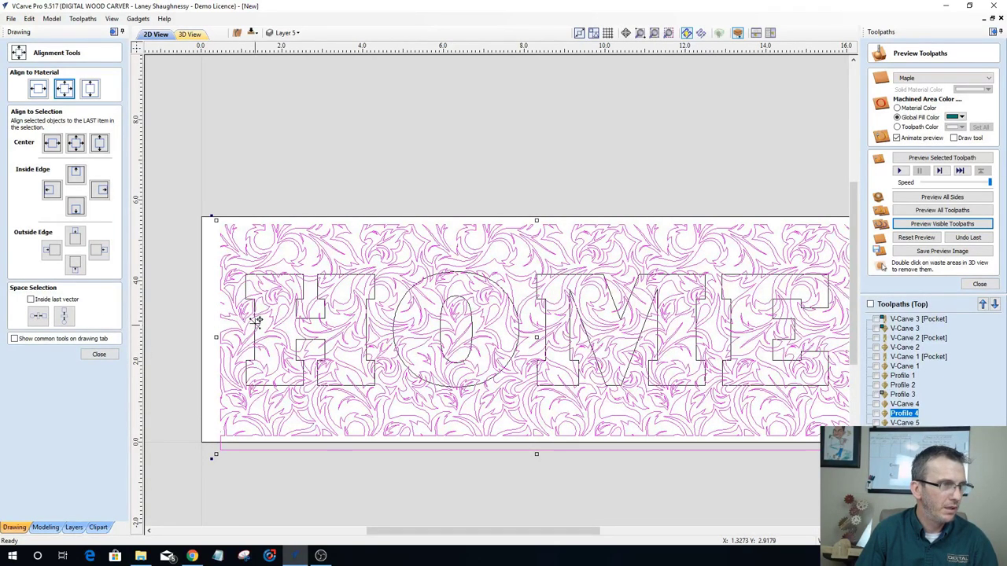
{"action": "left_click", "coordinate": [181, 300]}
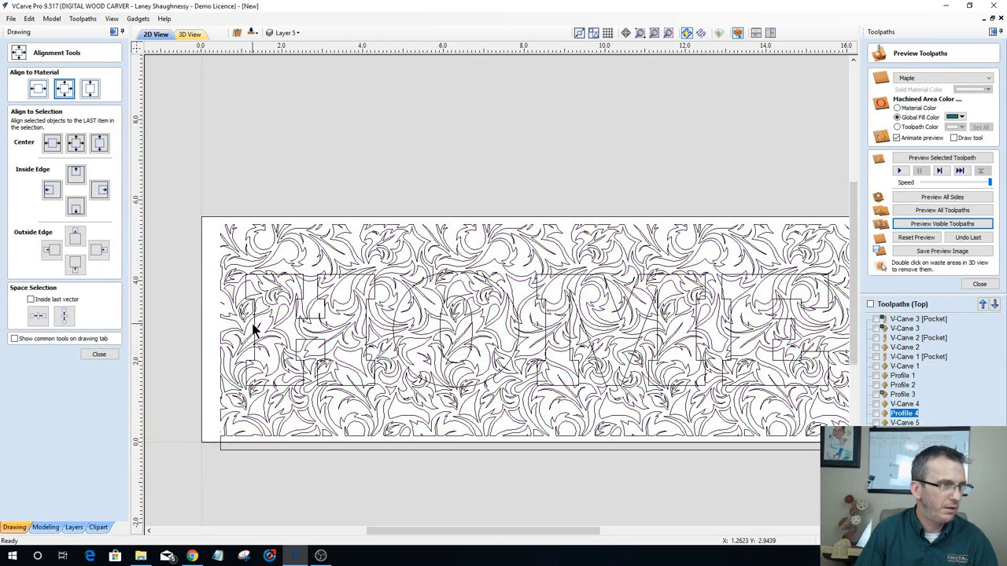
{"action": "left_click", "coordinate": [252, 331]}
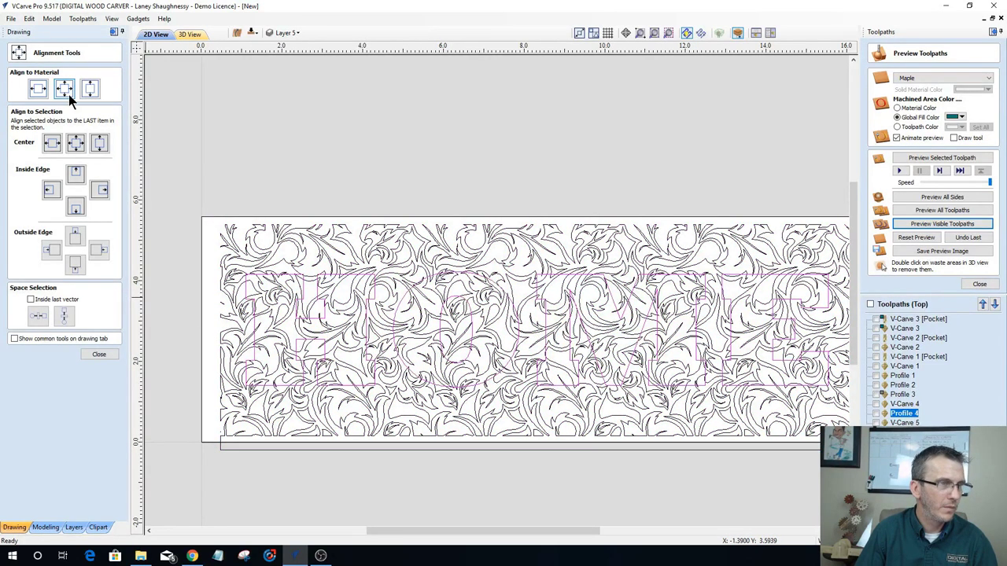
{"action": "left_click", "coordinate": [201, 242]}
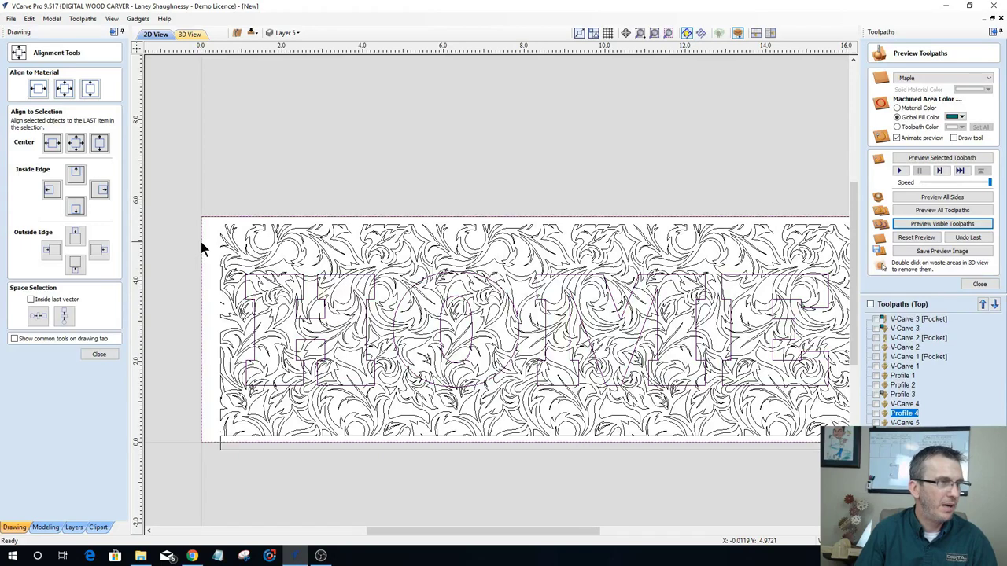
{"action": "left_click", "coordinate": [98, 354]}
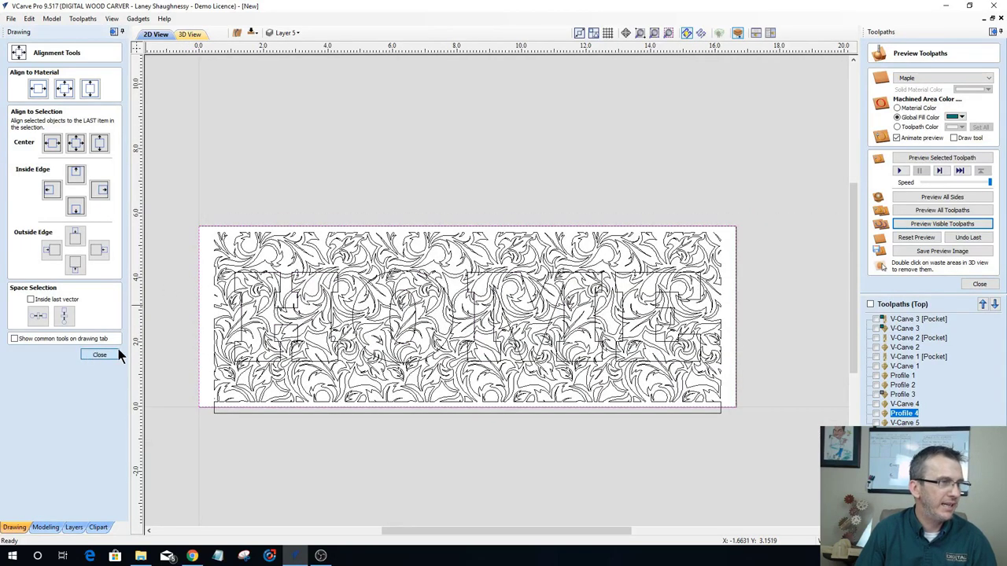
{"action": "scroll", "coordinate": [194, 291], "scroll_direction": "up", "scroll_amount": 2}
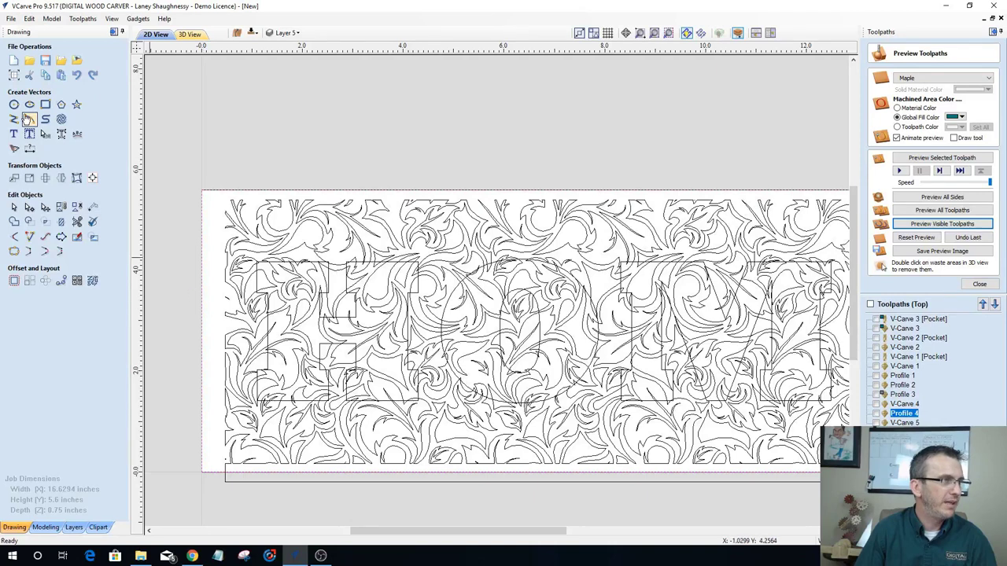
Step: Offset the board outline Inwards/Left by 1 inch, then again by 0.625 inch
{"action": "left_click", "coordinate": [14, 281]}
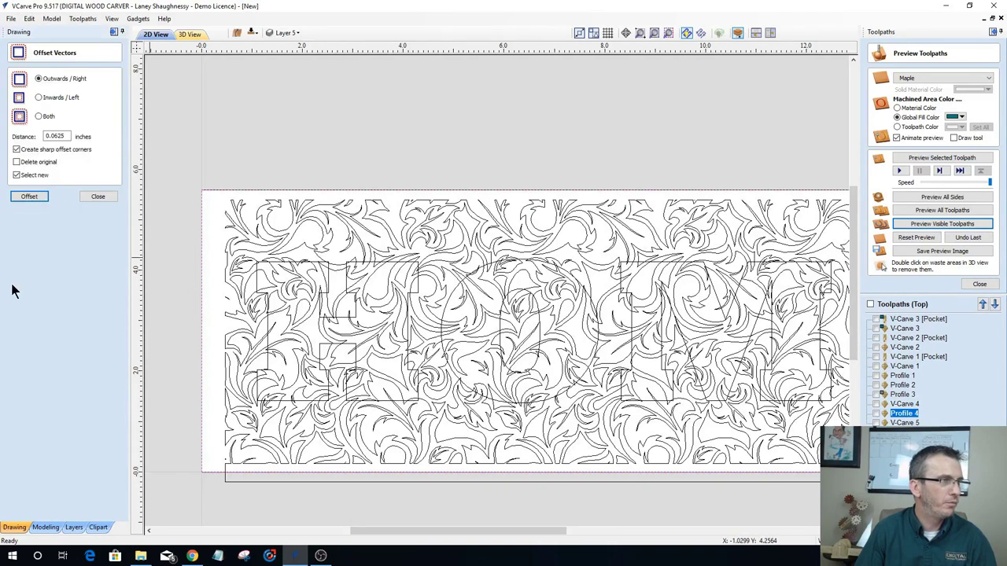
{"action": "left_click", "coordinate": [38, 98]}
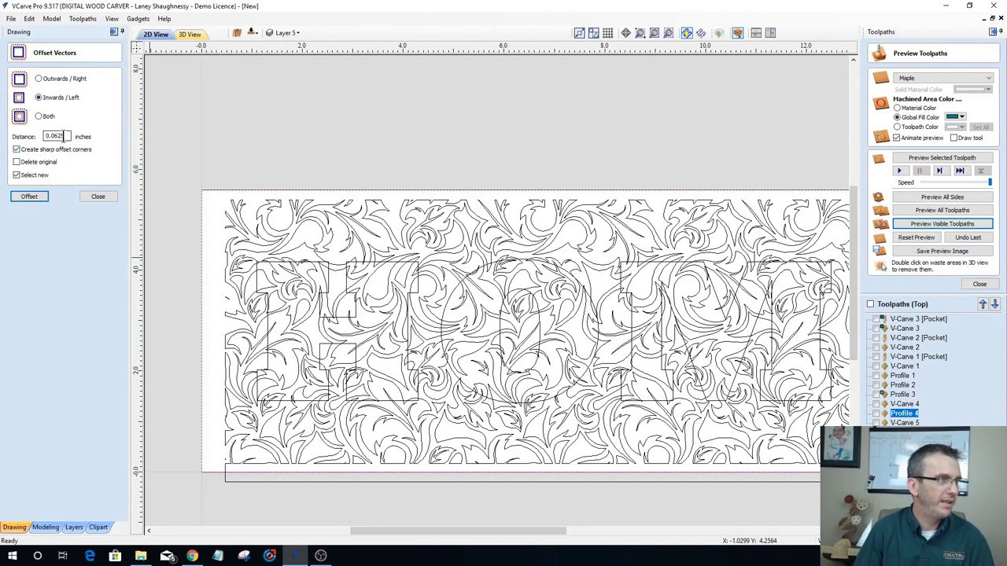
{"action": "double_click", "coordinate": [64, 136]}
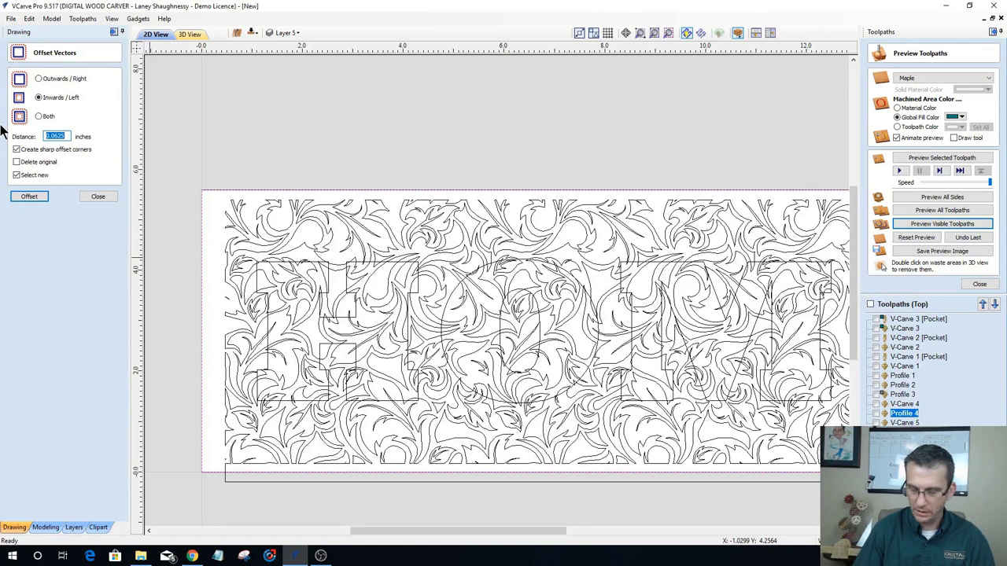
{"action": "type", "text": "1"}
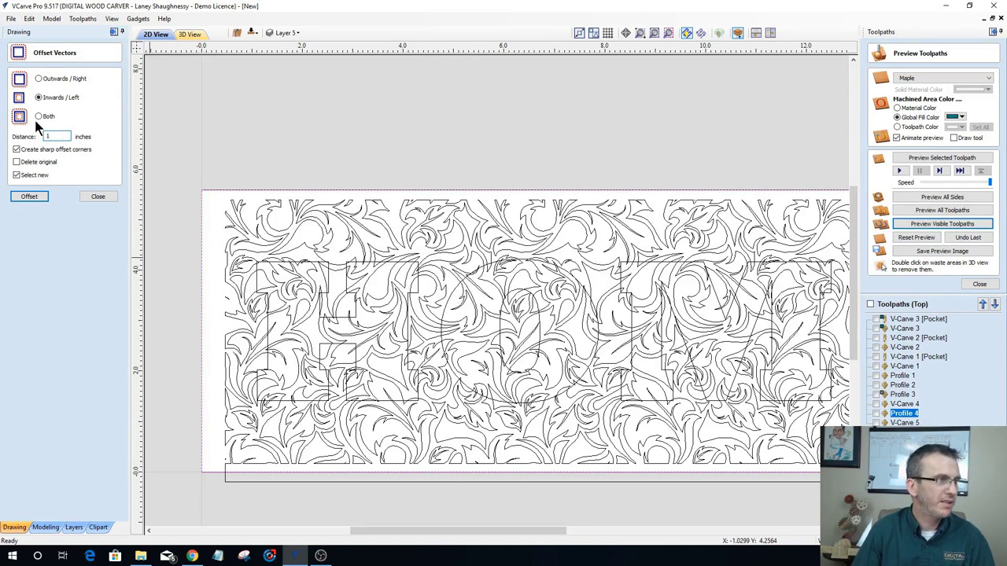
{"action": "left_click", "coordinate": [29, 199]}
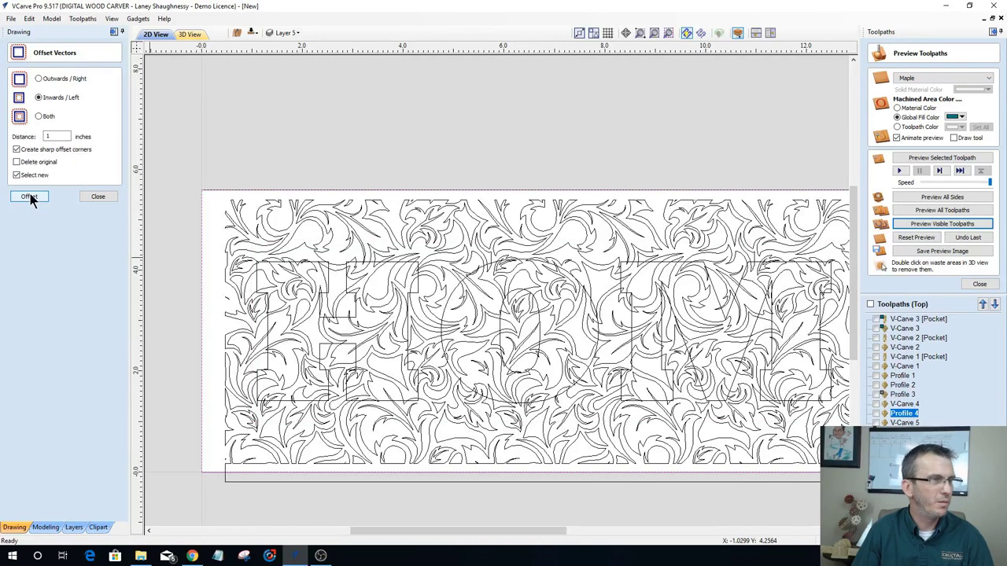
{"action": "double_click", "coordinate": [47, 136]}
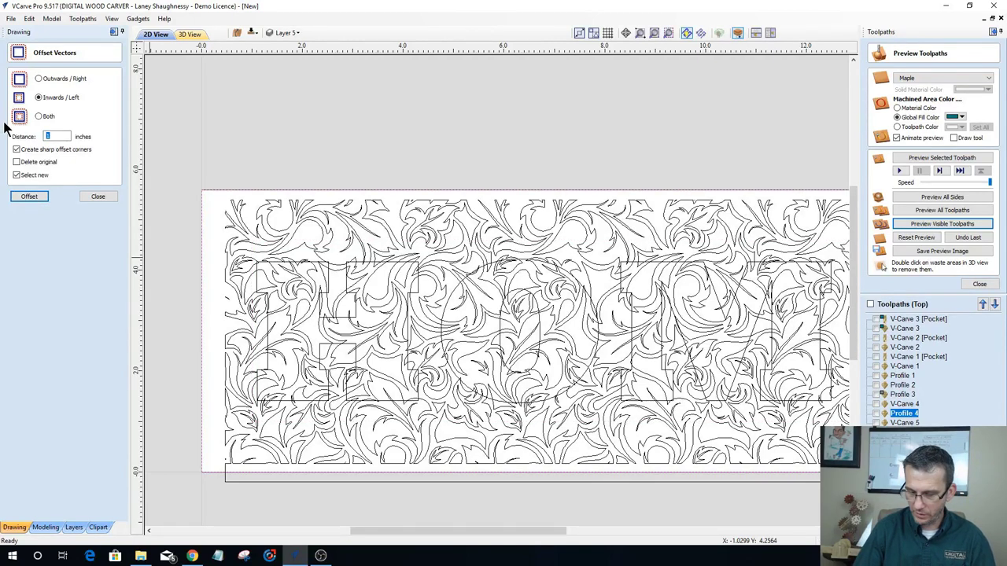
{"action": "type", "text": ".625"}
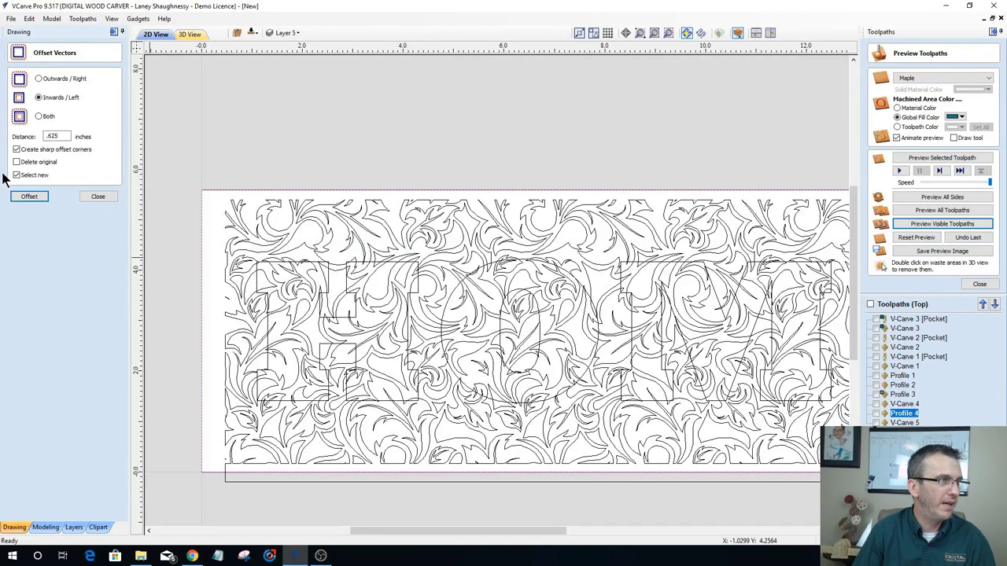
{"action": "left_click", "coordinate": [29, 197]}
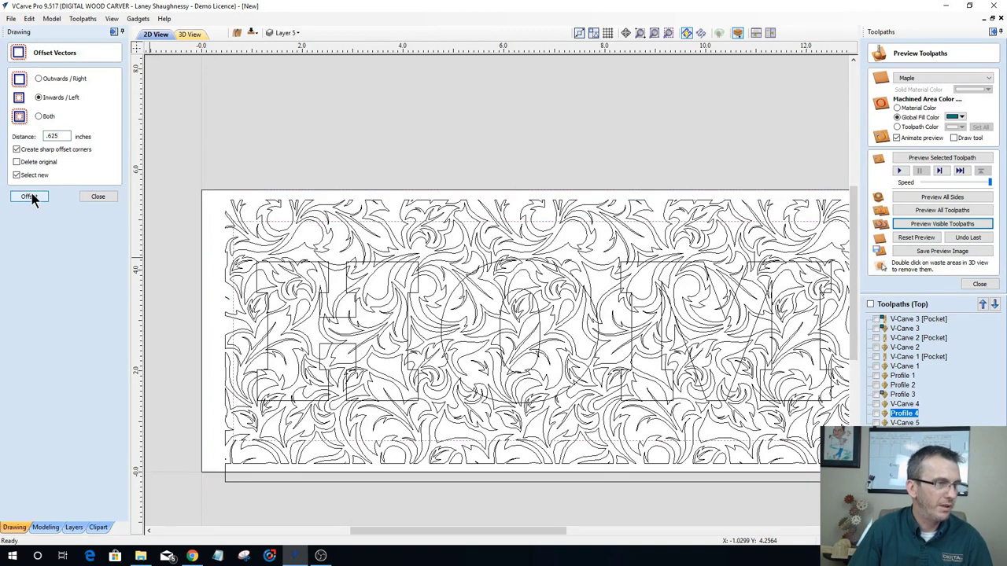
{"action": "left_click", "coordinate": [109, 192]}
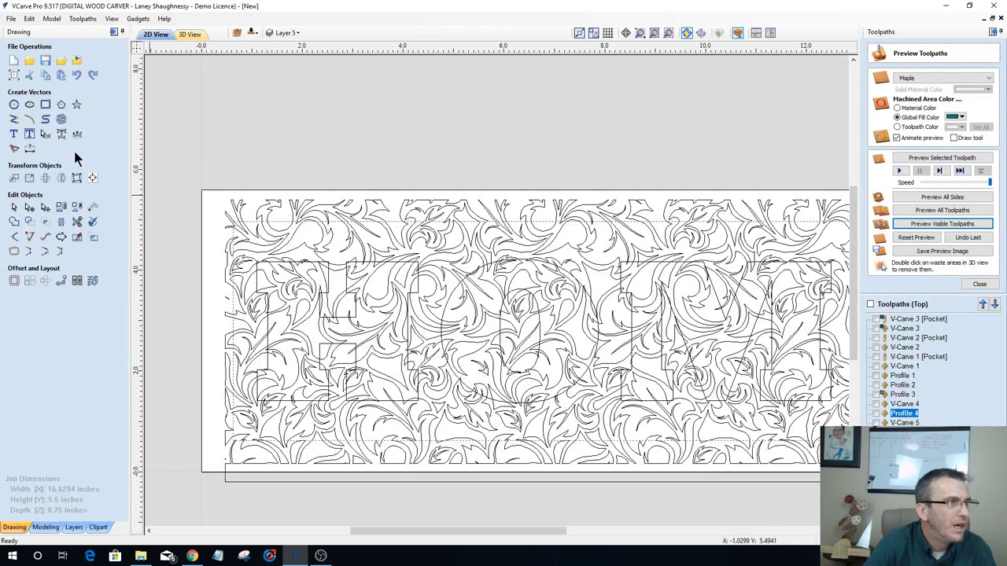
Step: Set the inset rectangle to Radiused Internal corners with a 0.5-inch radius
{"action": "left_click", "coordinate": [44, 107]}
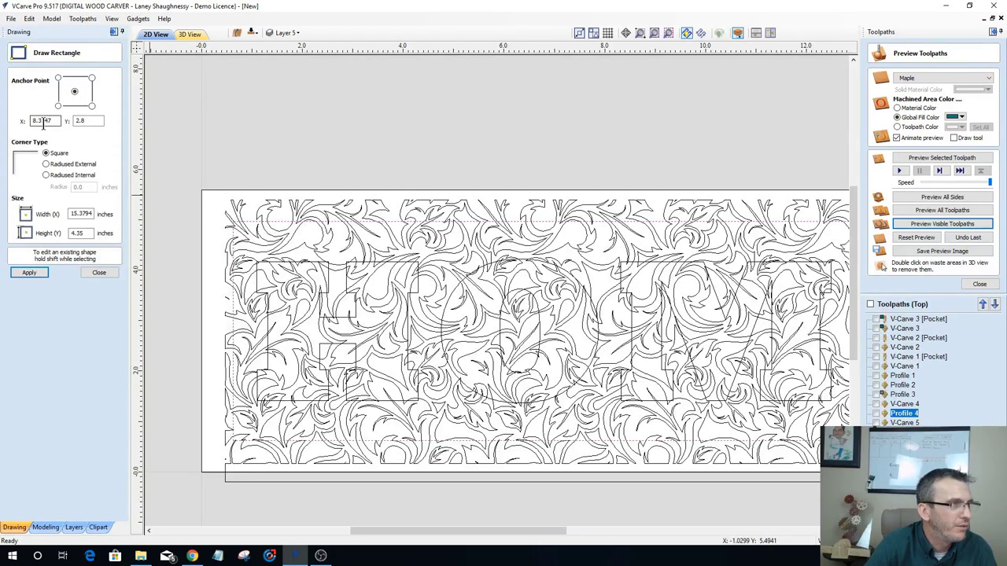
{"action": "left_click", "coordinate": [45, 175]}
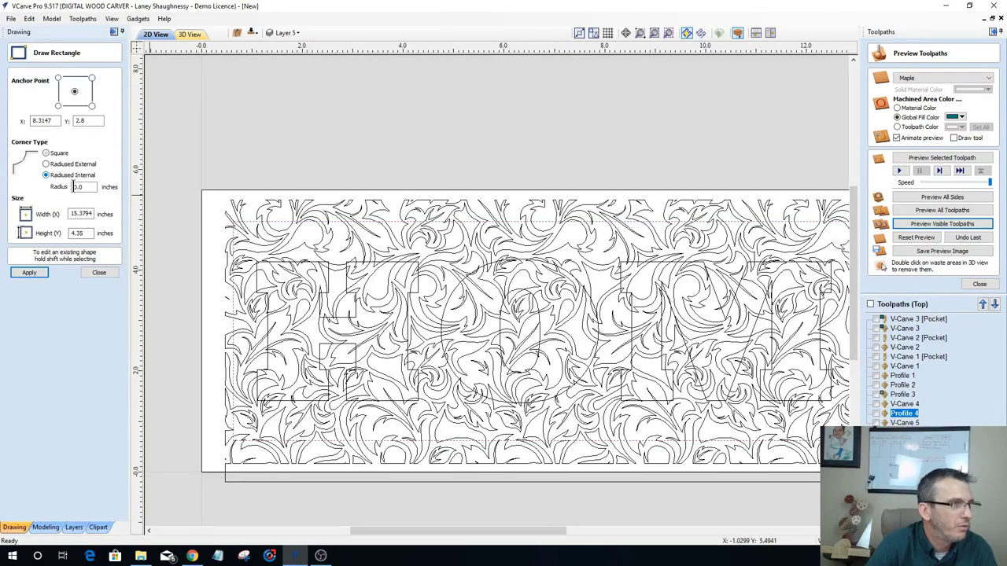
{"action": "type", "text": ".5"}
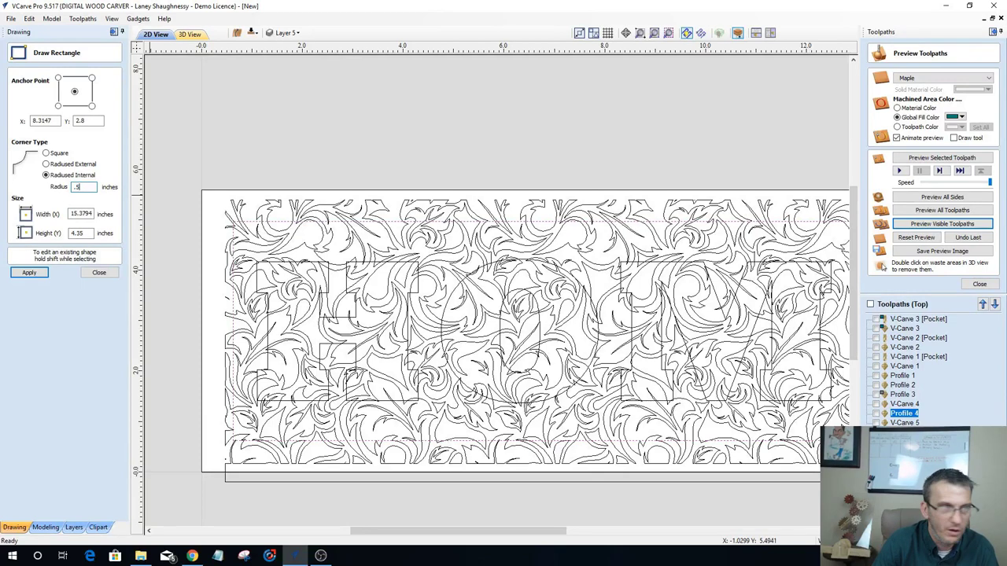
{"action": "left_click", "coordinate": [29, 272]}
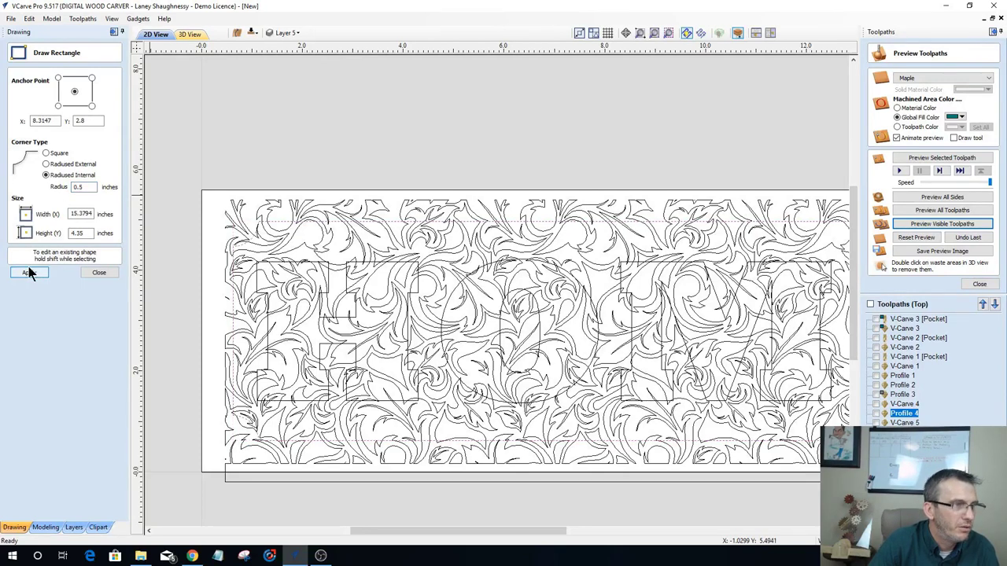
{"action": "left_click", "coordinate": [98, 272]}
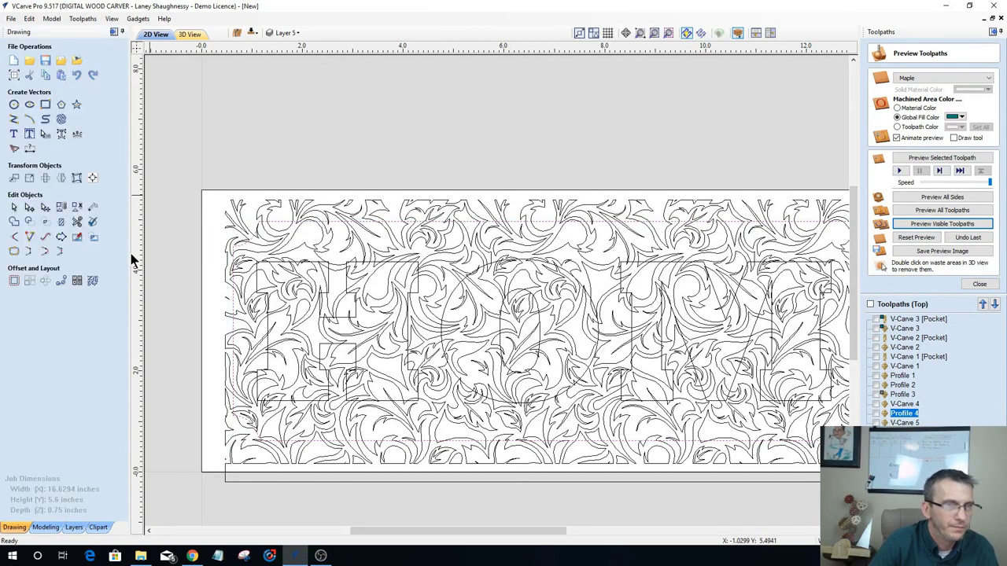
Step: Inspect the updated board and select the HOME letter outlines
{"action": "scroll", "coordinate": [132, 254], "scroll_direction": "down", "scroll_amount": 3}
{"action": "scroll", "coordinate": [161, 259], "scroll_direction": "up", "scroll_amount": 4}
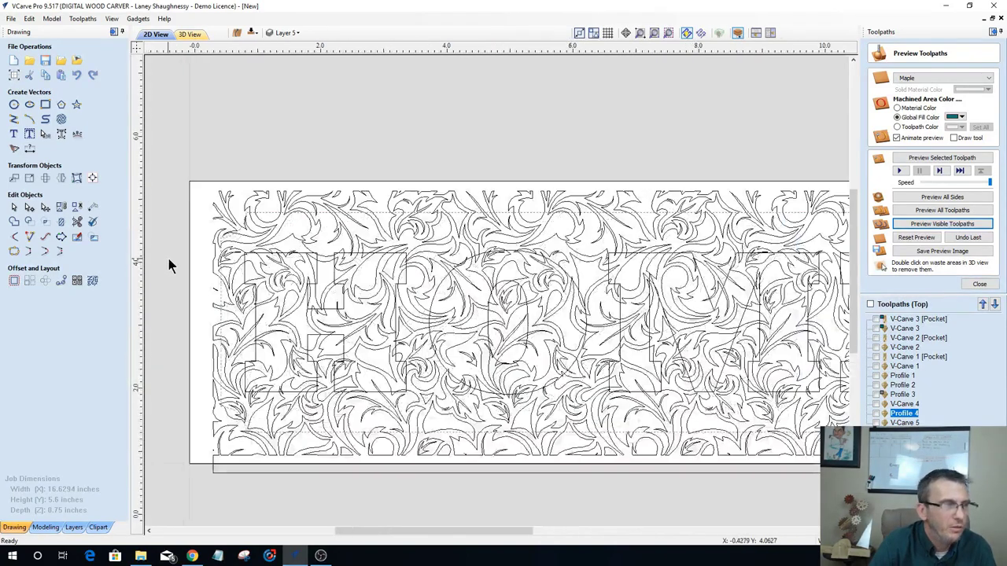
{"action": "scroll", "coordinate": [404, 198], "scroll_direction": "up", "scroll_amount": 6}
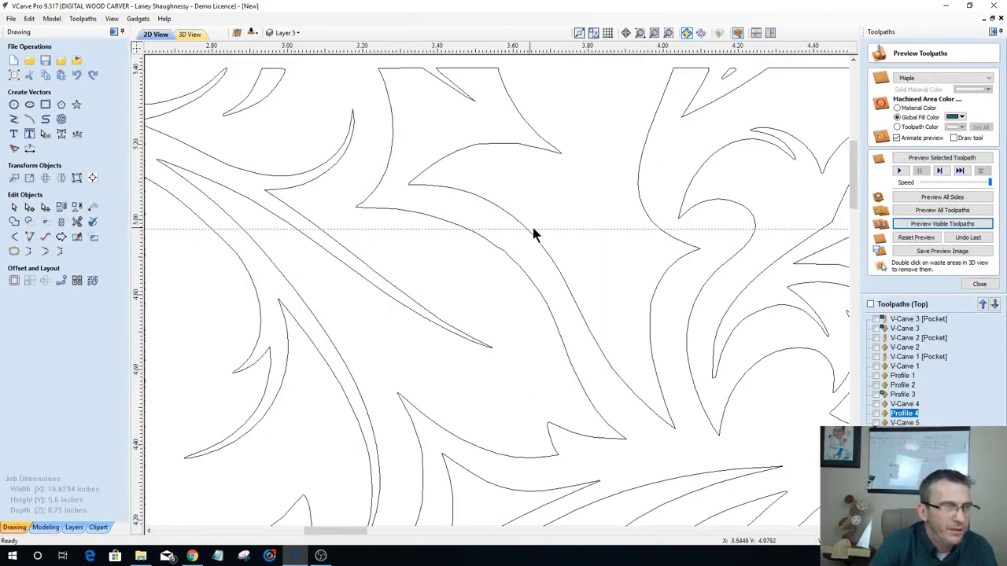
{"action": "scroll", "coordinate": [441, 226], "scroll_direction": "down", "scroll_amount": 6}
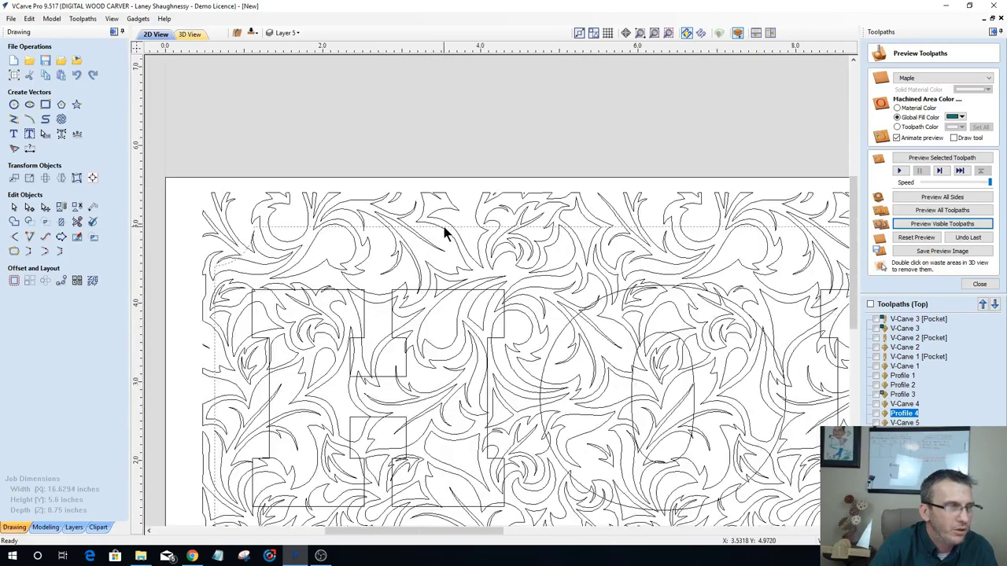
{"action": "scroll", "coordinate": [360, 258], "scroll_direction": "up", "scroll_amount": 4}
{"action": "scroll", "coordinate": [436, 138], "scroll_direction": "up", "scroll_amount": 2}
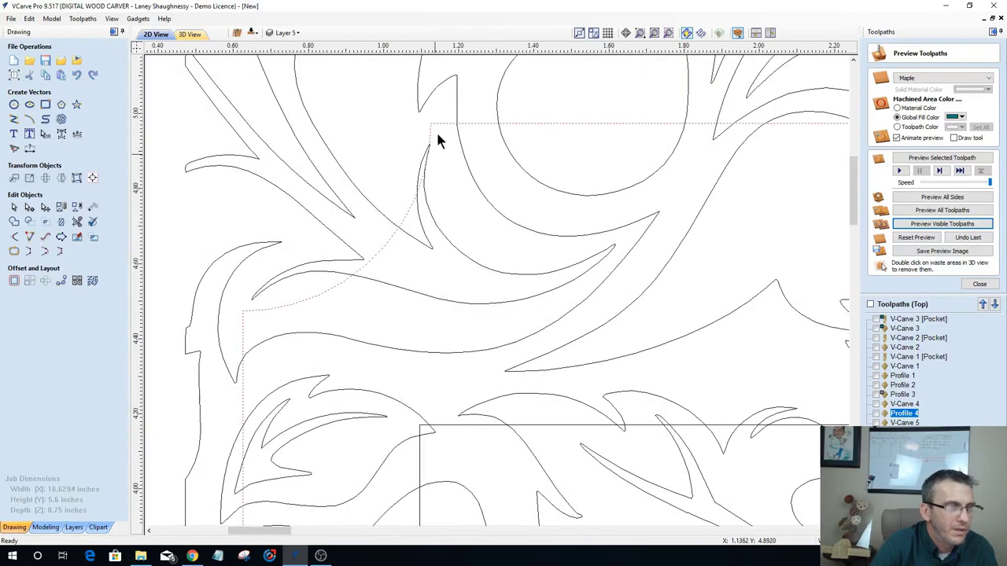
{"action": "scroll", "coordinate": [153, 288], "scroll_direction": "down", "scroll_amount": 5}
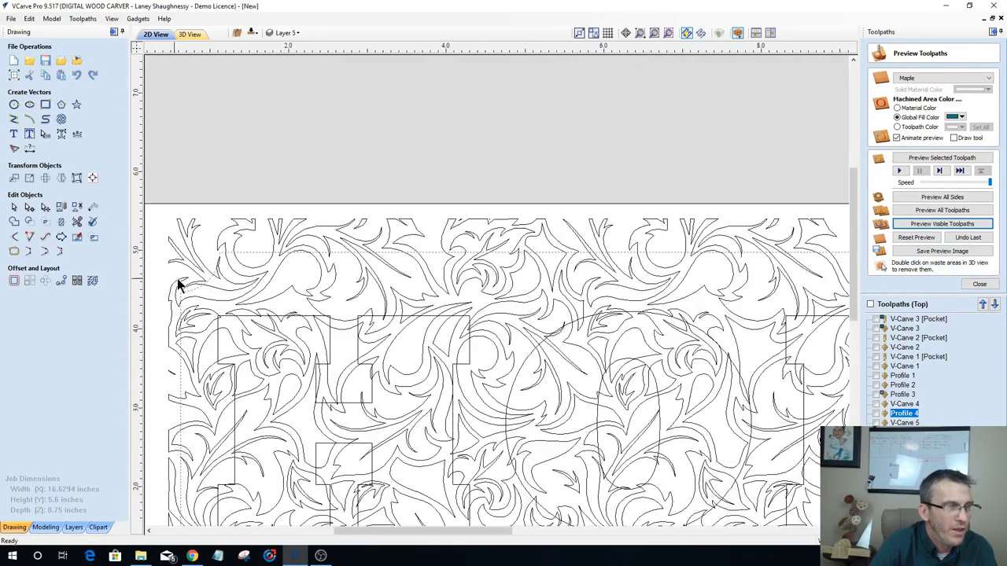
{"action": "left_click", "coordinate": [358, 354]}
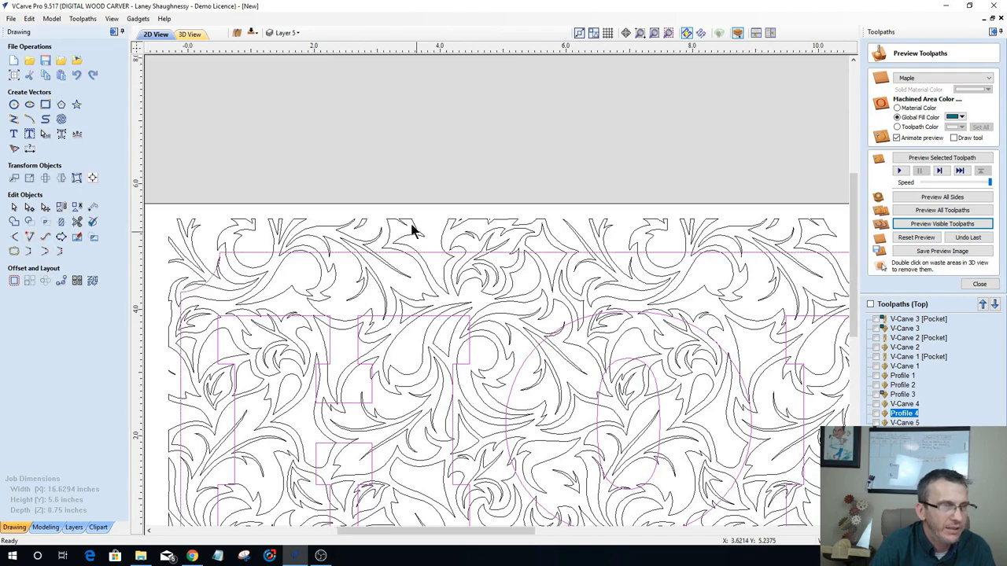
{"action": "scroll", "coordinate": [411, 225], "scroll_direction": "down", "scroll_amount": 3}
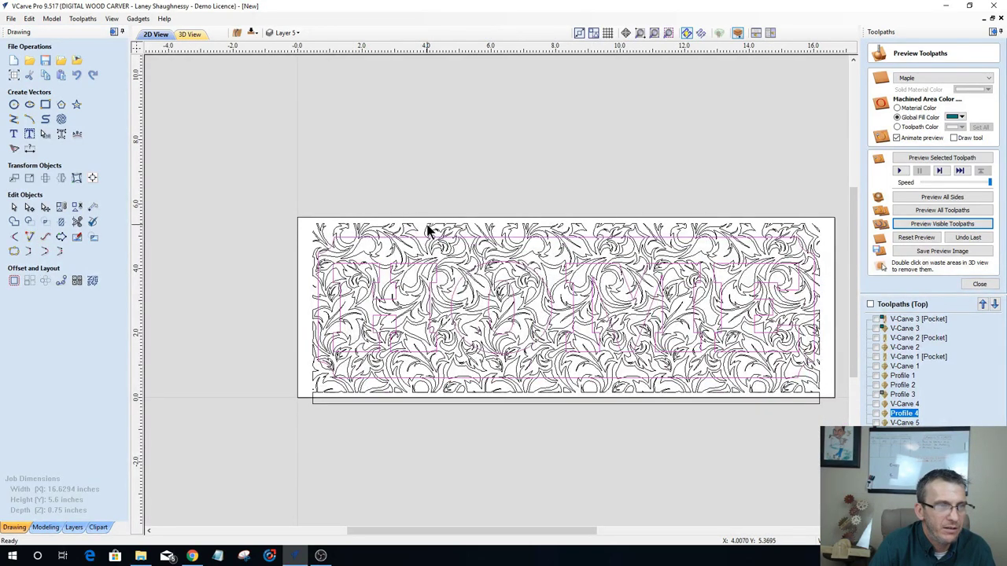
{"action": "left_click", "coordinate": [427, 229]}
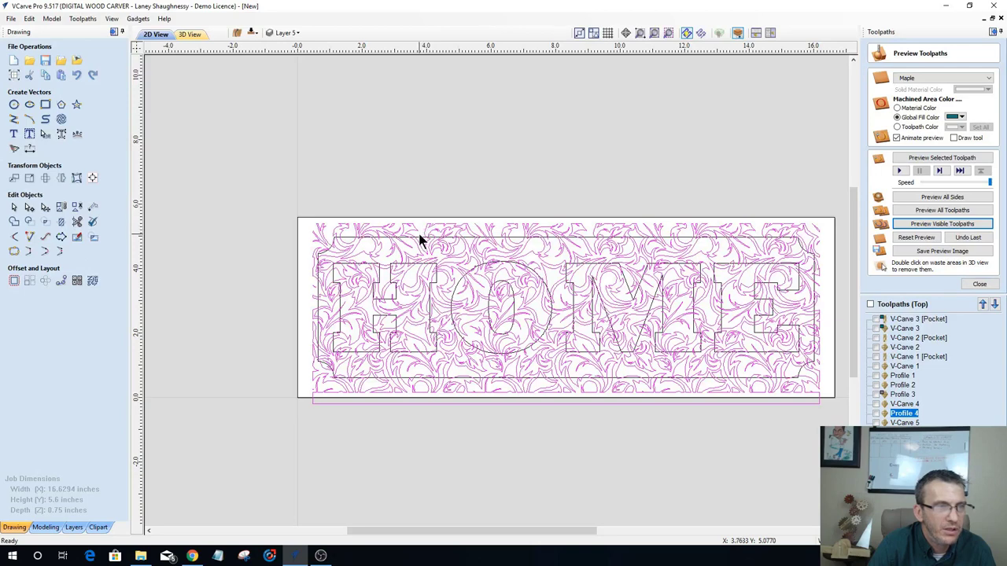
{"action": "left_click", "coordinate": [417, 233]}
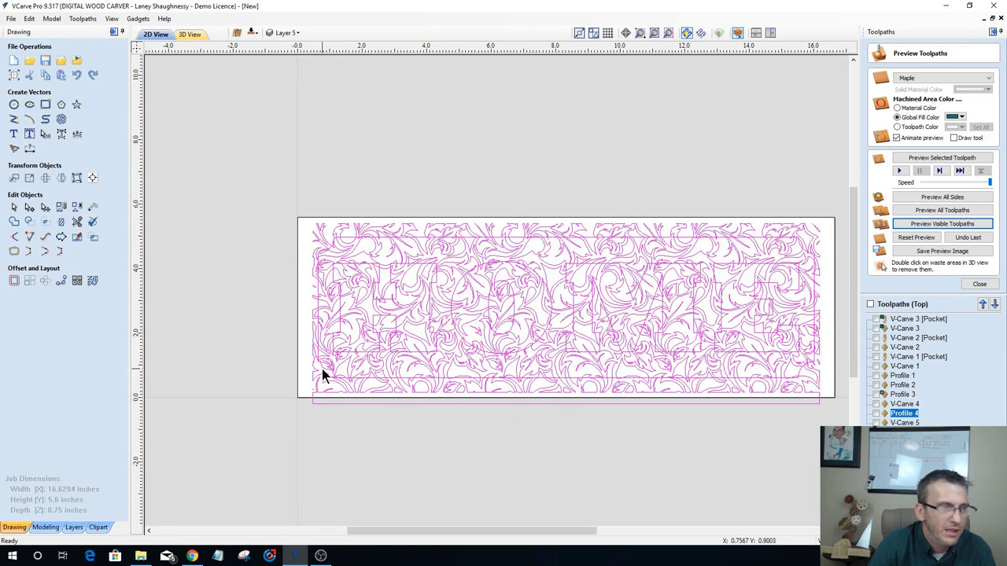
{"action": "left_click", "coordinate": [63, 223]}
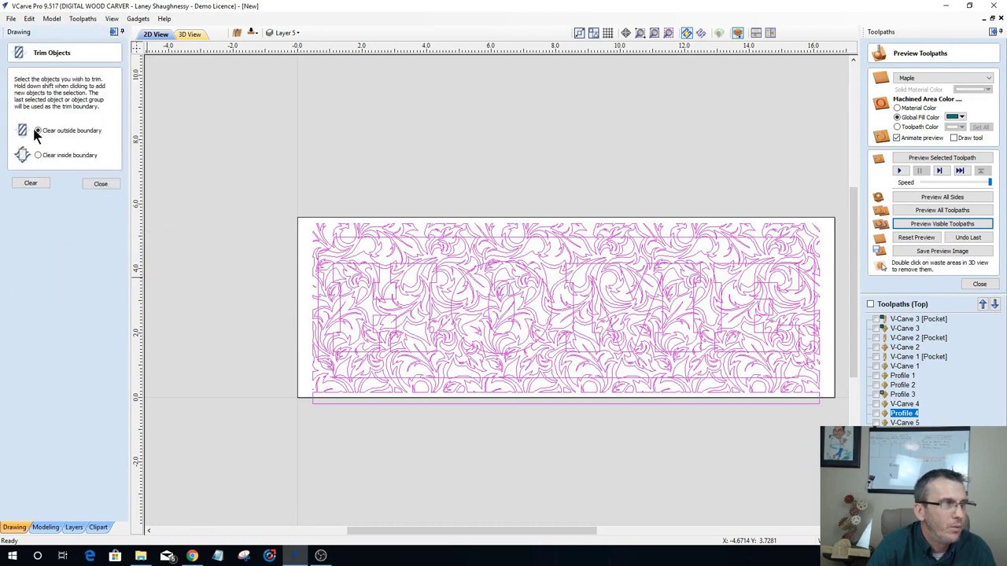
{"action": "left_click", "coordinate": [36, 182]}
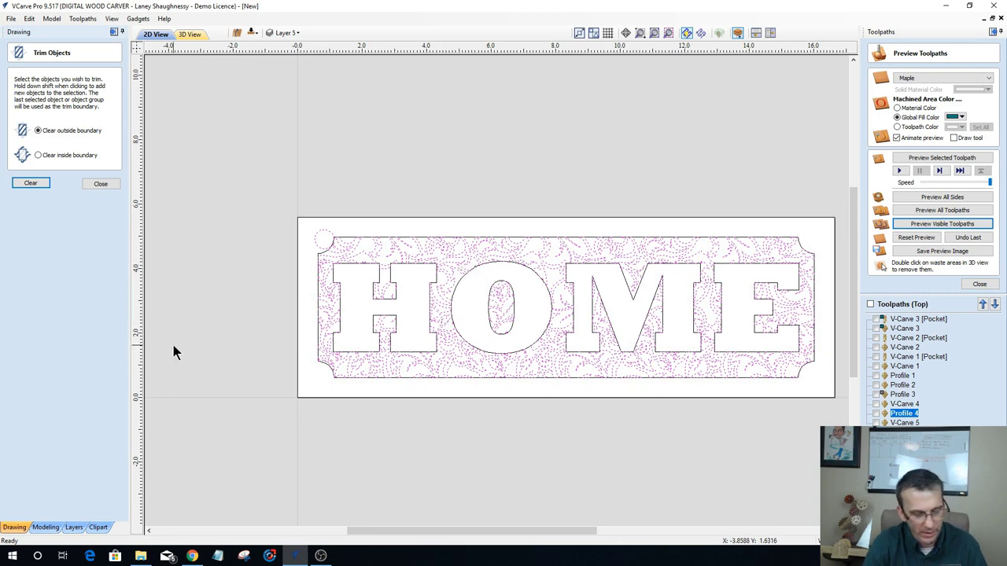
{"action": "key", "text": "ctrl+z"}
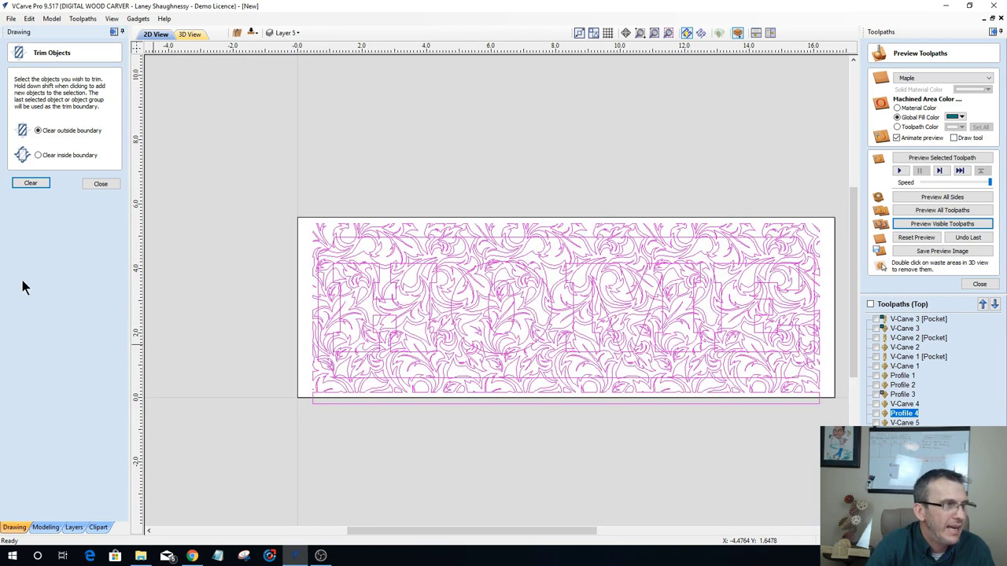
{"action": "left_click", "coordinate": [96, 185]}
Step: Offset the HOME letter outlines outwards by 0.0625 inch, deleting the originals
{"action": "left_click", "coordinate": [282, 270]}
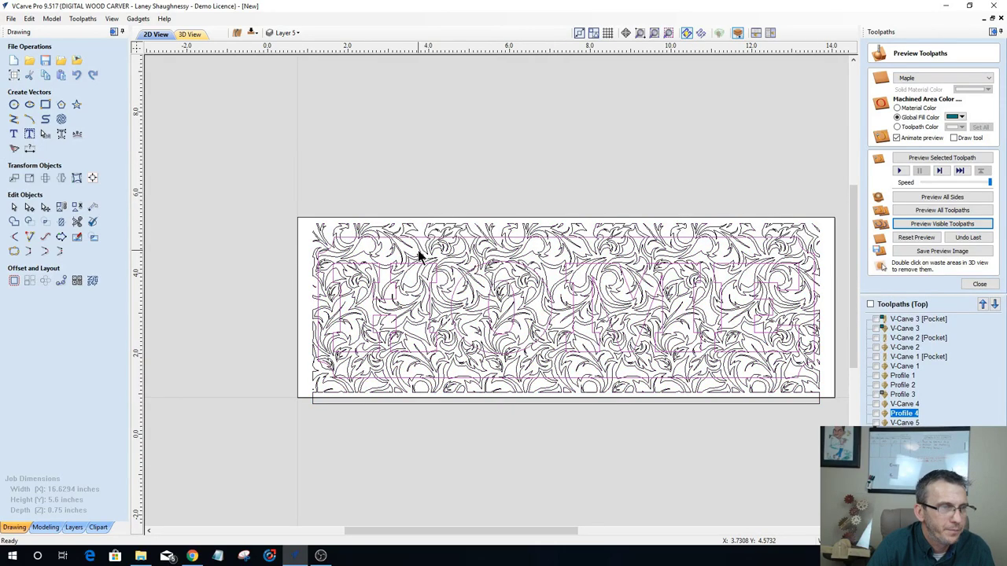
{"action": "scroll", "coordinate": [421, 243], "scroll_direction": "up", "scroll_amount": 2}
{"action": "scroll", "coordinate": [418, 256], "scroll_direction": "up", "scroll_amount": 1}
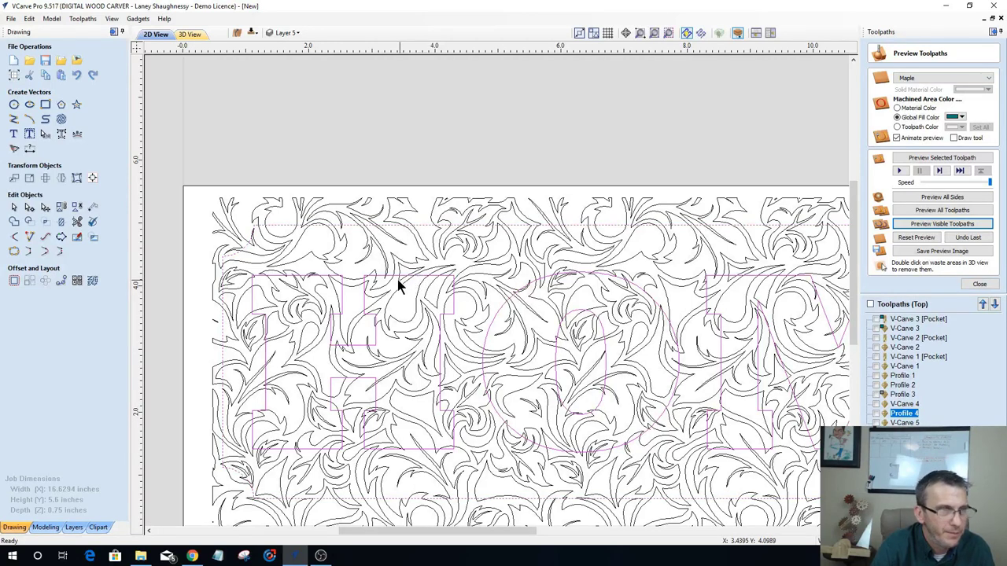
{"action": "left_click", "coordinate": [402, 275]}
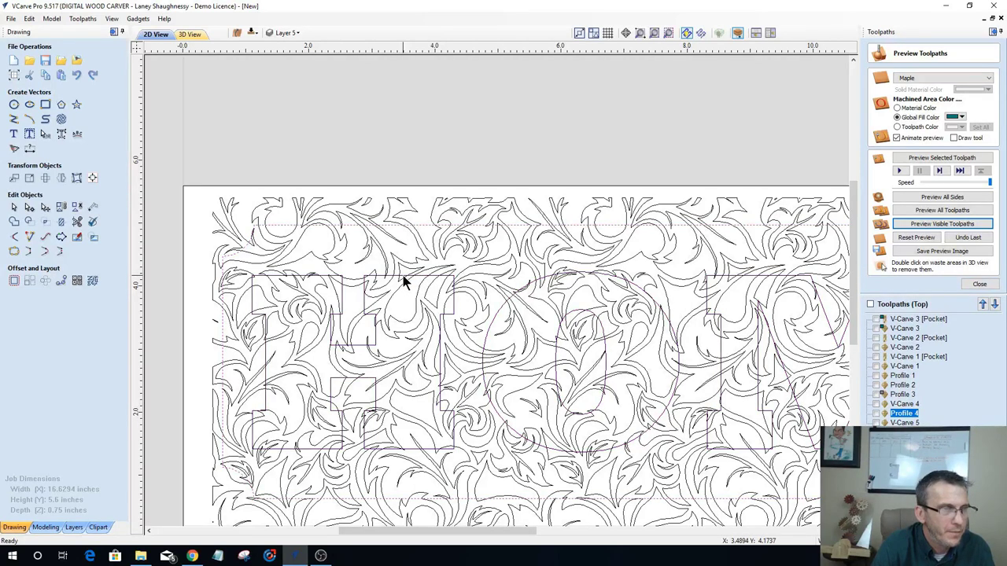
{"action": "left_click", "coordinate": [14, 280]}
{"action": "double_click", "coordinate": [57, 137]}
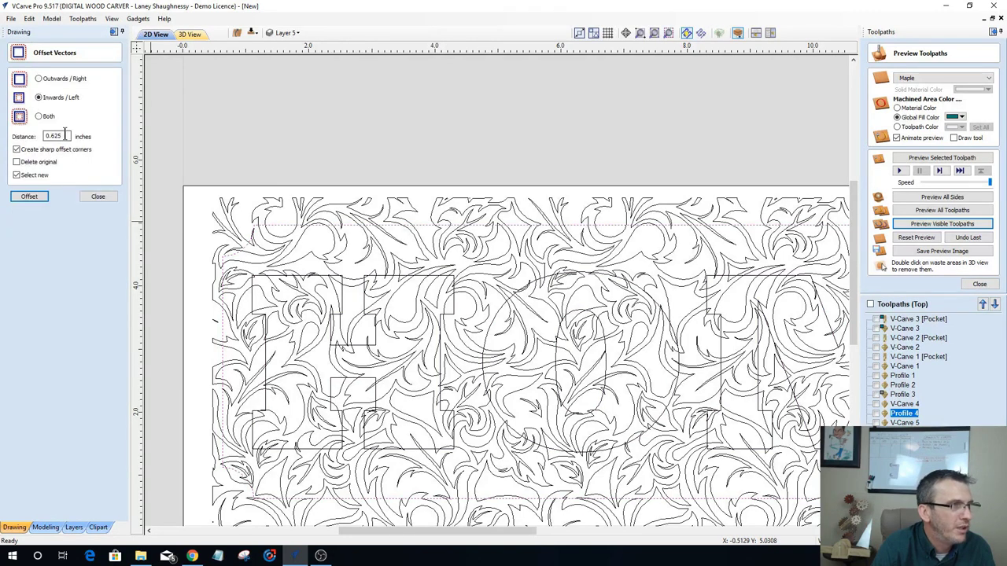
{"action": "type", "text": "."}
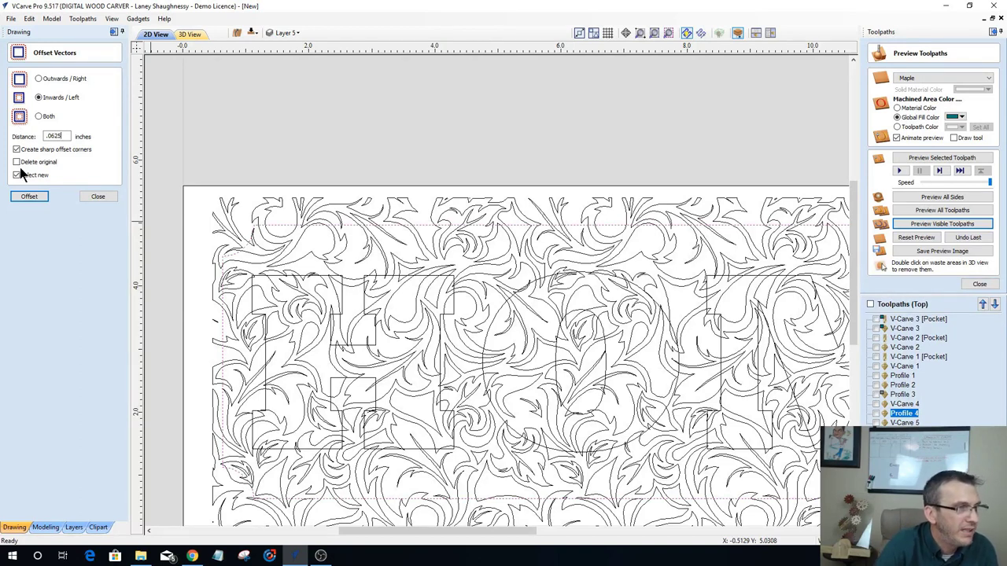
{"action": "left_click", "coordinate": [29, 196]}
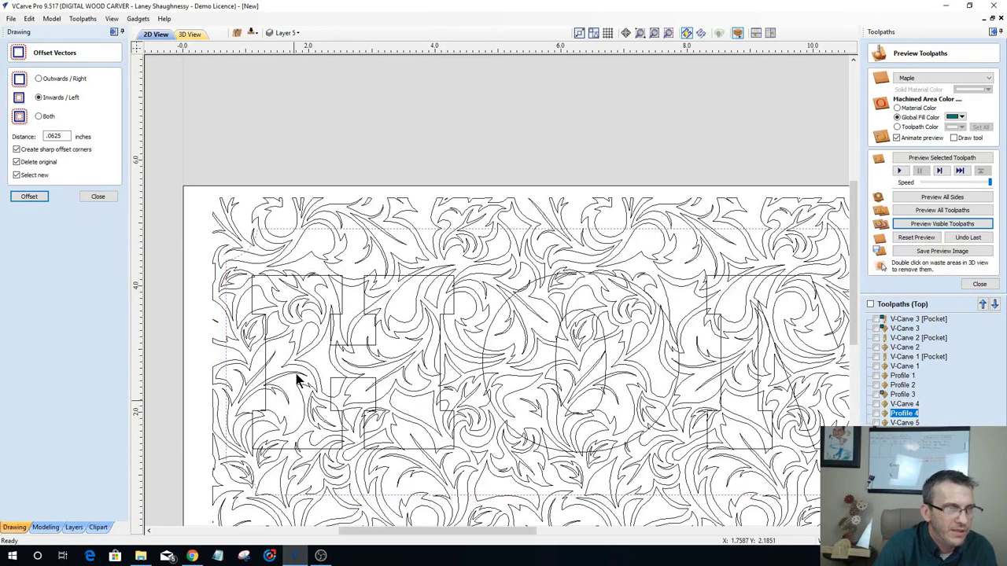
{"action": "left_click", "coordinate": [324, 276]}
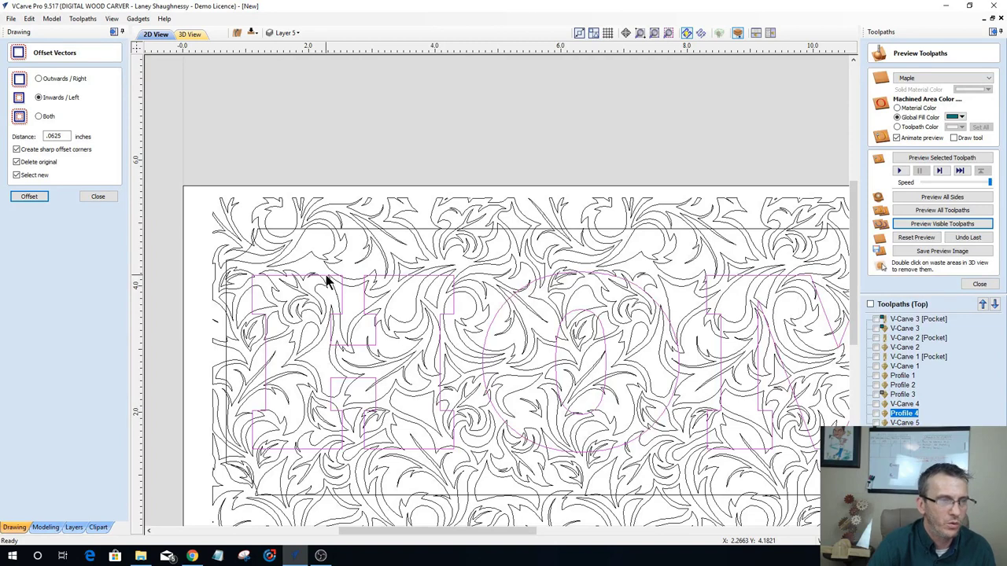
{"action": "left_click", "coordinate": [43, 80]}
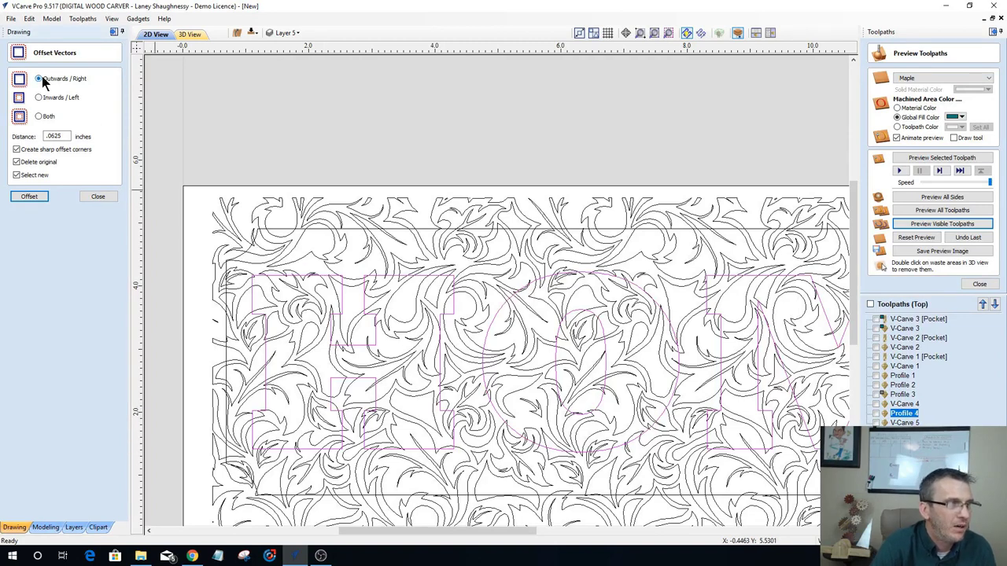
{"action": "left_click", "coordinate": [24, 197]}
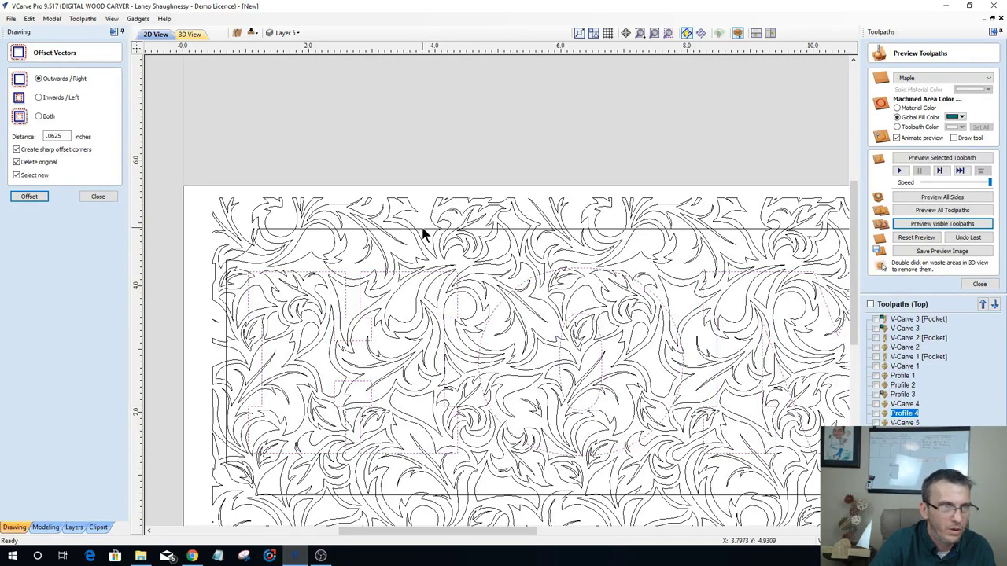
Step: Select the scroll pattern together with the sign border for trimming
{"action": "left_click", "coordinate": [438, 265]}
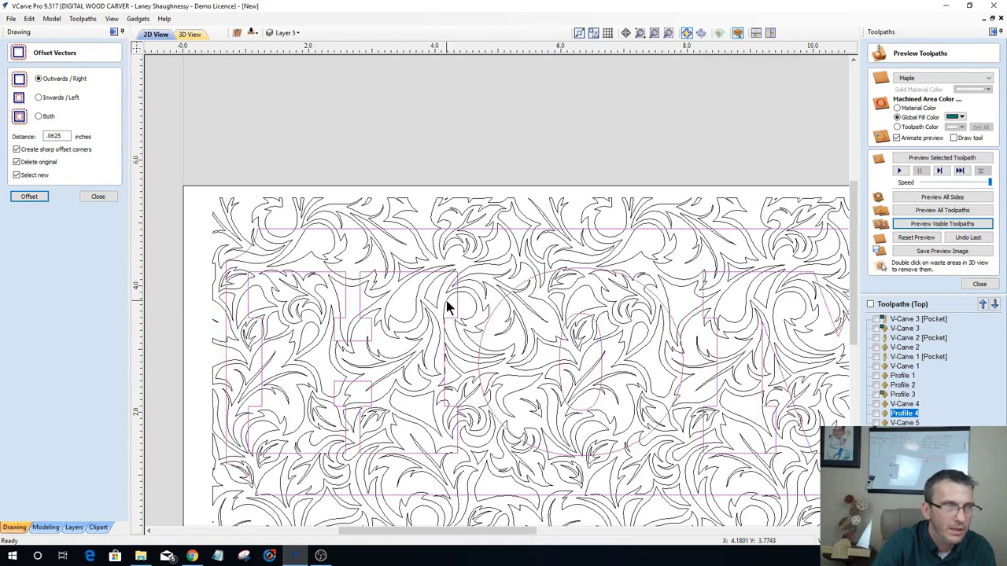
{"action": "left_click", "coordinate": [432, 211]}
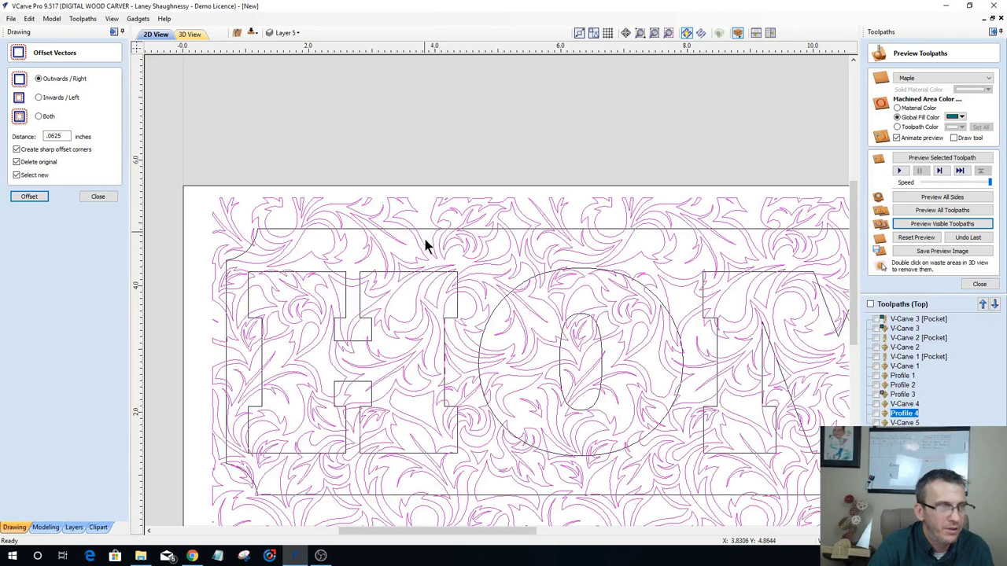
{"action": "left_click", "coordinate": [425, 230], "text": "shift"}
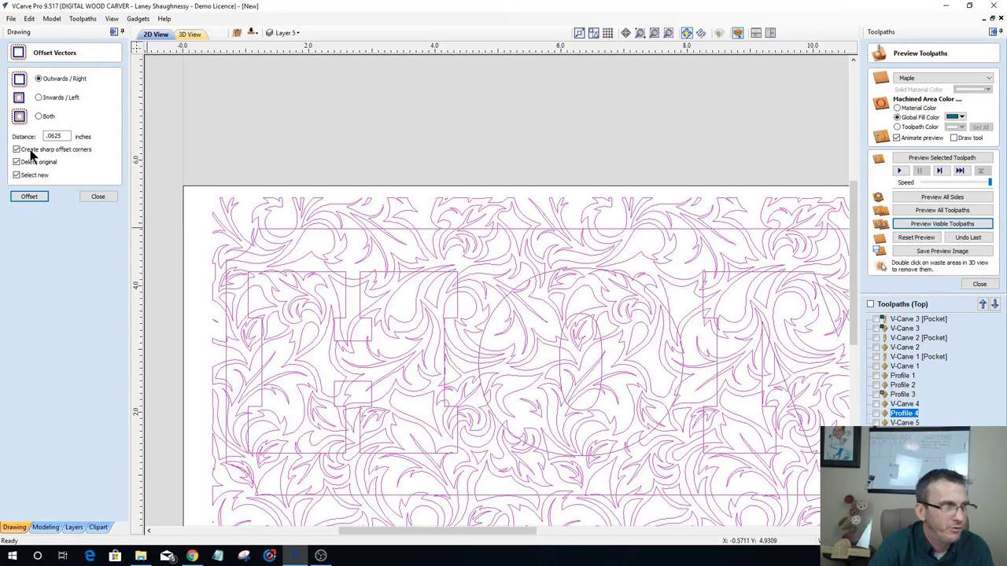
{"action": "left_click", "coordinate": [99, 198]}
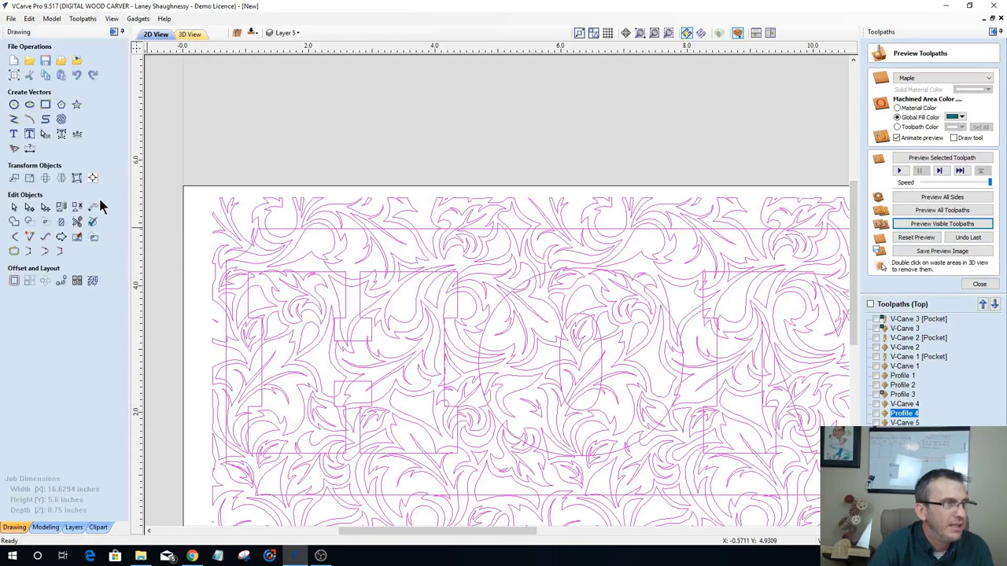
{"action": "left_click", "coordinate": [61, 224]}
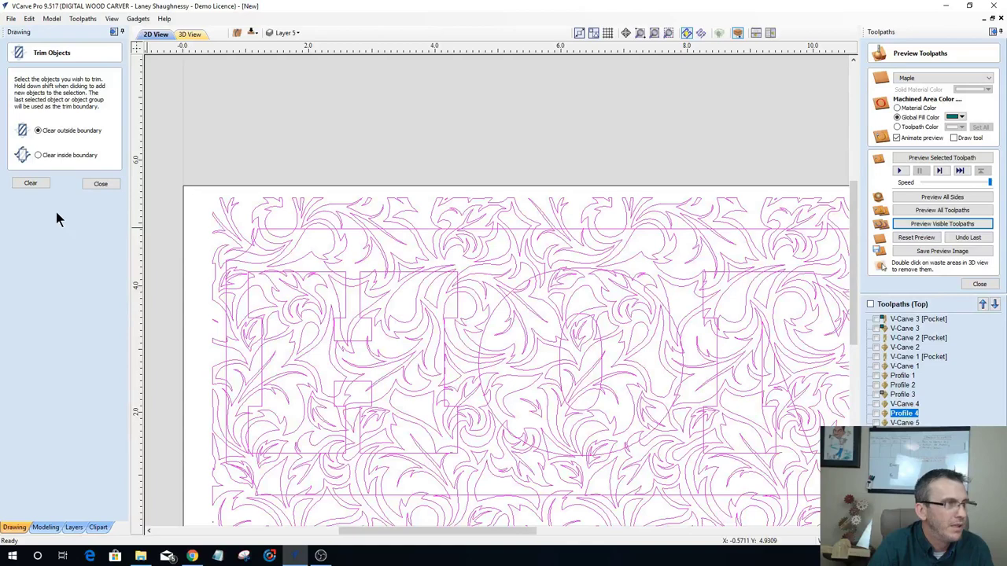
Step: Clear the swirl pattern outside the boundary so it fills only the border around the letters
{"action": "left_click", "coordinate": [28, 182]}
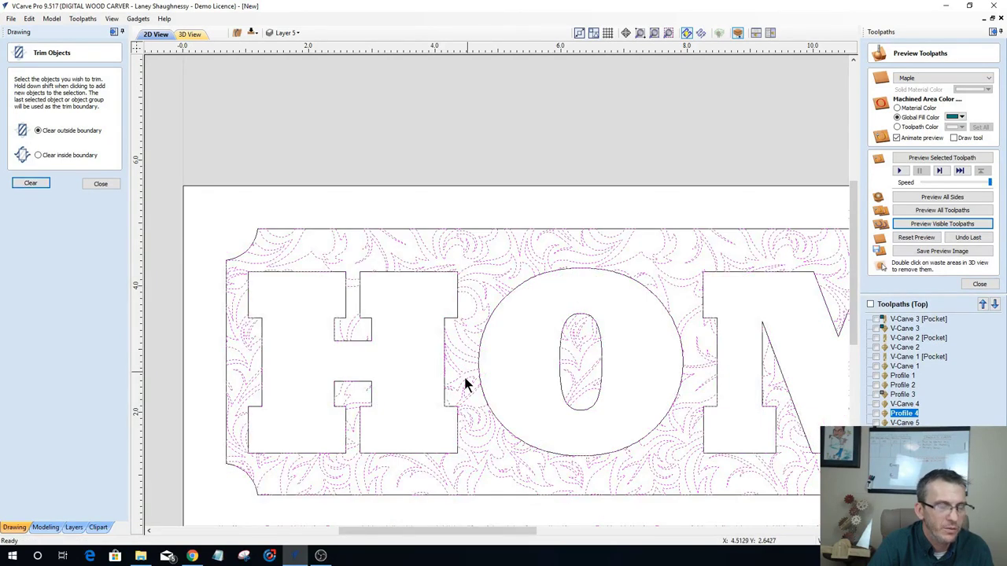
{"action": "scroll", "coordinate": [349, 331], "scroll_direction": "down", "scroll_amount": 3}
{"action": "scroll", "coordinate": [378, 341], "scroll_direction": "up", "scroll_amount": 2}
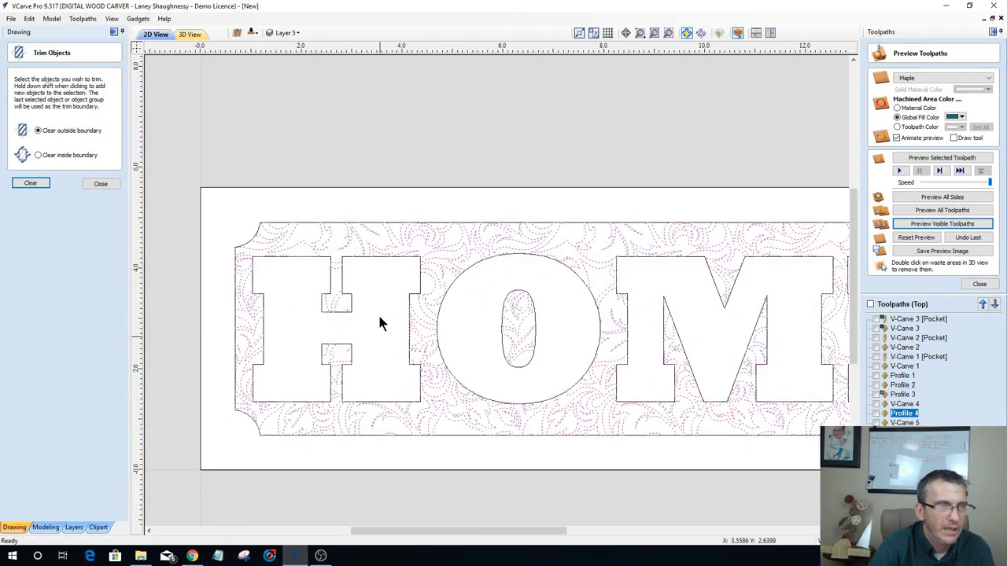
{"action": "left_click", "coordinate": [394, 226]}
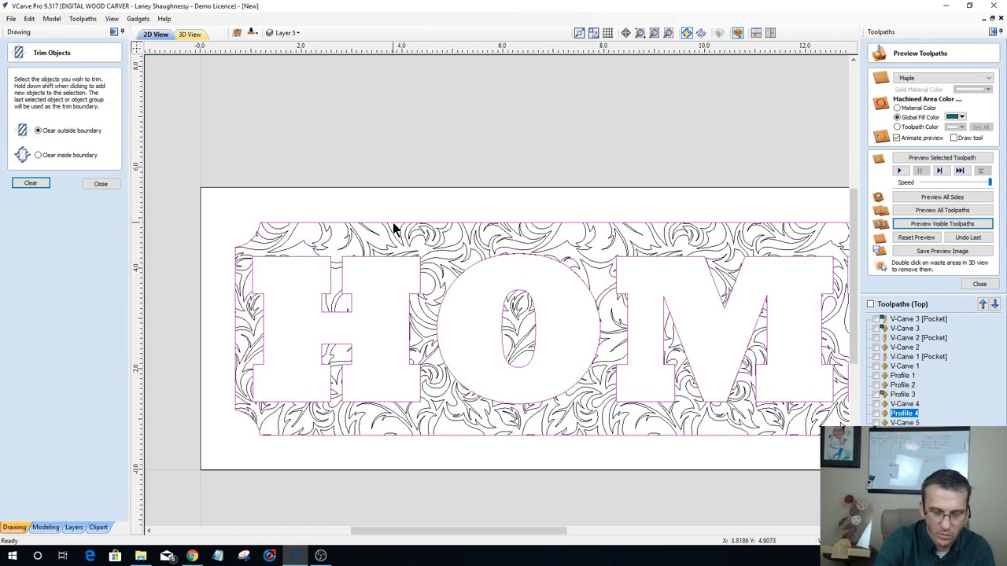
{"action": "left_click", "coordinate": [396, 226]}
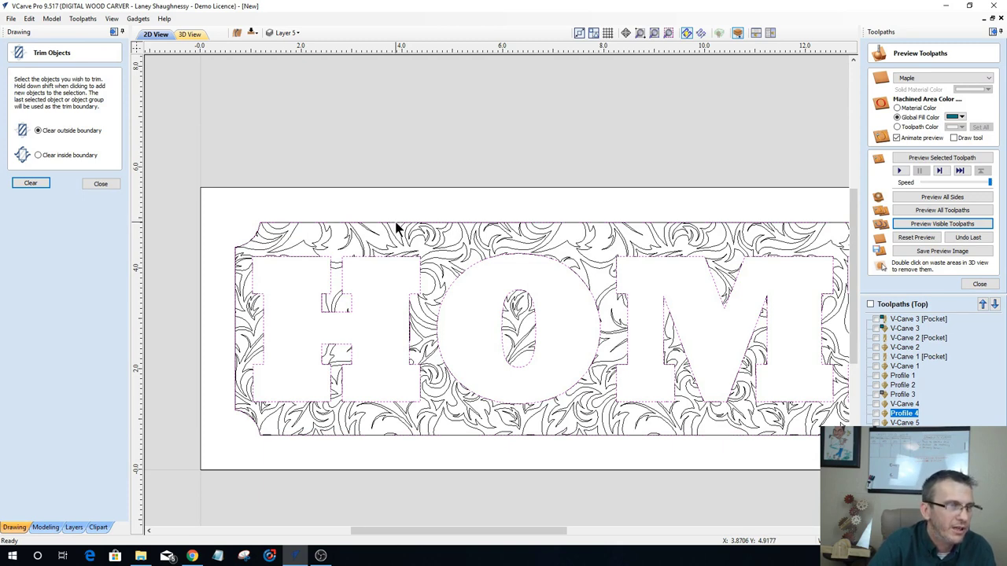
{"action": "left_click", "coordinate": [95, 184]}
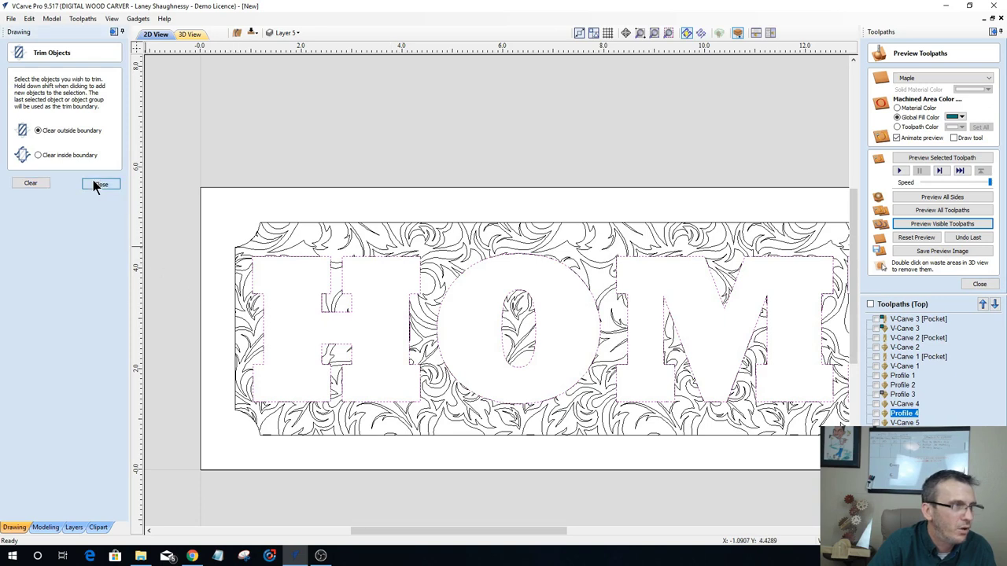
Step: Offset the HOME letter outlines inwards by 0.0625 inch, deleting the originals
{"action": "left_click", "coordinate": [14, 283]}
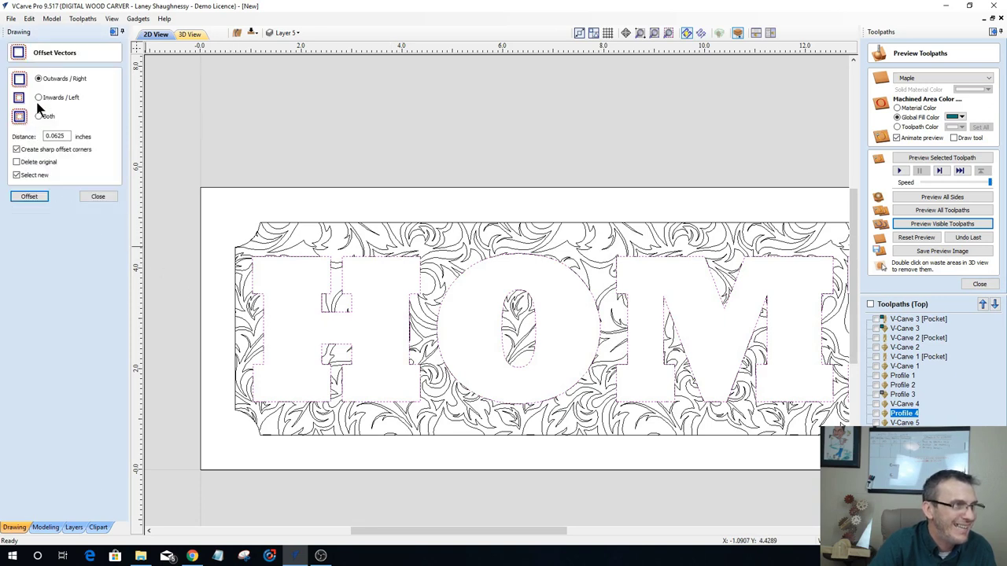
{"action": "left_click", "coordinate": [38, 97]}
{"action": "left_click", "coordinate": [29, 198]}
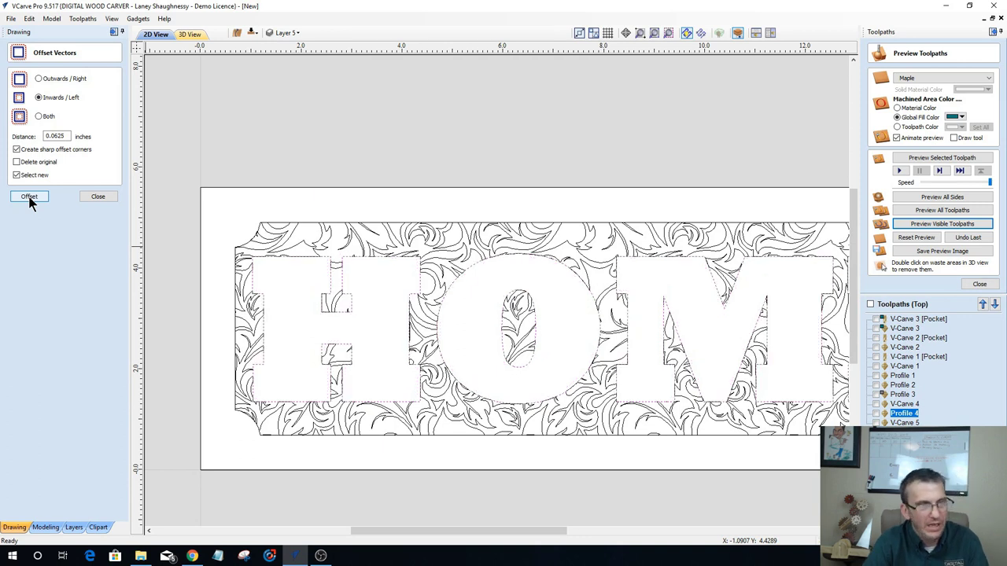
{"action": "left_click", "coordinate": [16, 175]}
{"action": "left_click", "coordinate": [17, 161]}
{"action": "left_click", "coordinate": [28, 197]}
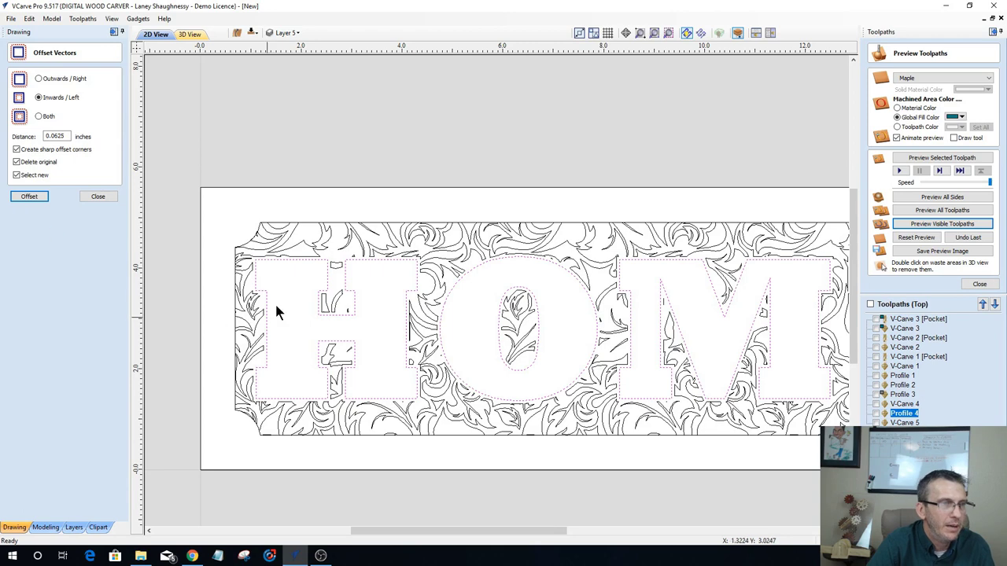
{"action": "scroll", "coordinate": [334, 268], "scroll_direction": "up", "scroll_amount": 4}
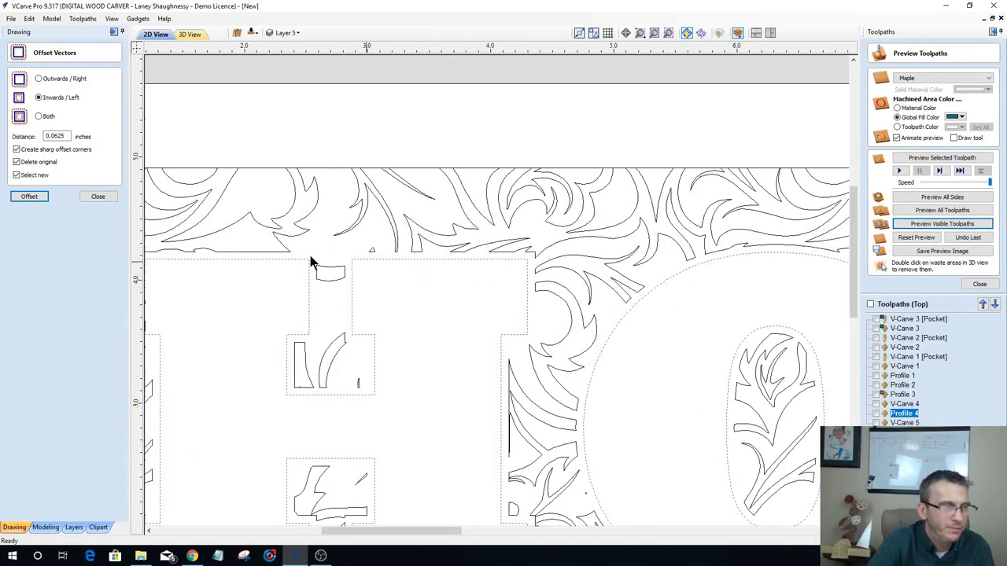
{"action": "scroll", "coordinate": [466, 277], "scroll_direction": "down", "scroll_amount": 4}
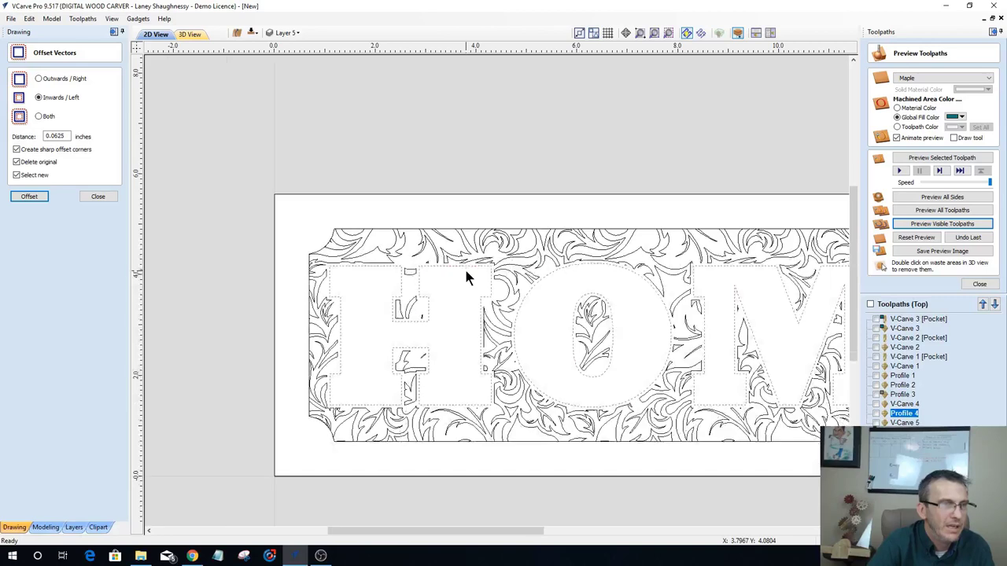
Step: Offset the sign border outwards by 0.0625 inch and select all the sign's vectors
{"action": "left_click", "coordinate": [412, 230]}
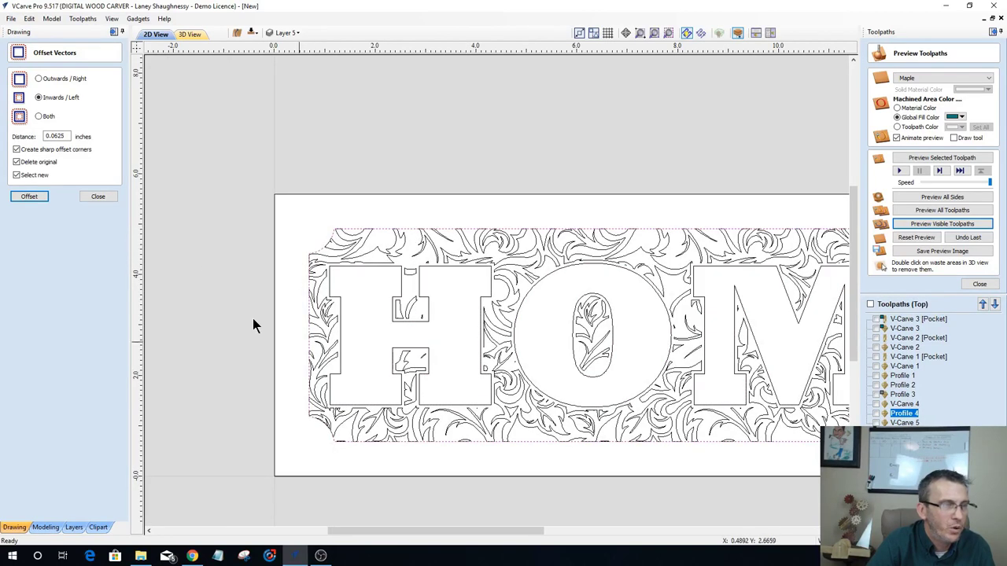
{"action": "left_click", "coordinate": [37, 79]}
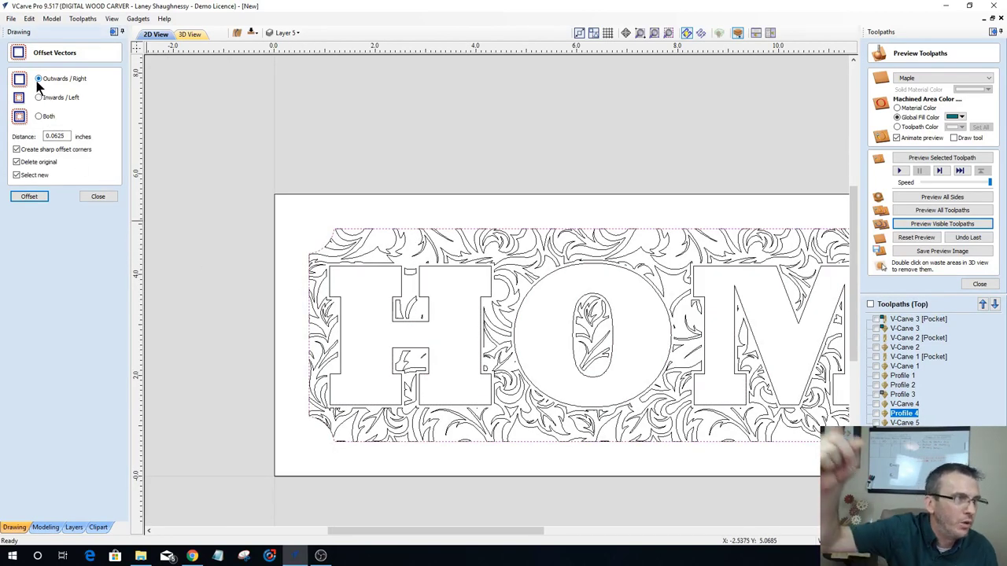
{"action": "left_click", "coordinate": [33, 195]}
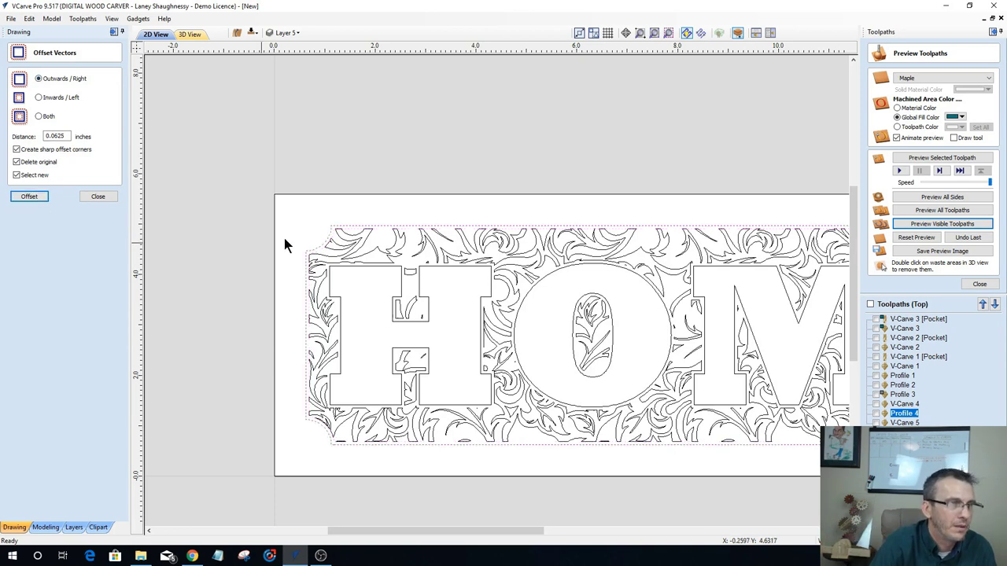
{"action": "scroll", "coordinate": [337, 240], "scroll_direction": "up", "scroll_amount": 3}
{"action": "scroll", "coordinate": [332, 228], "scroll_direction": "up", "scroll_amount": 4}
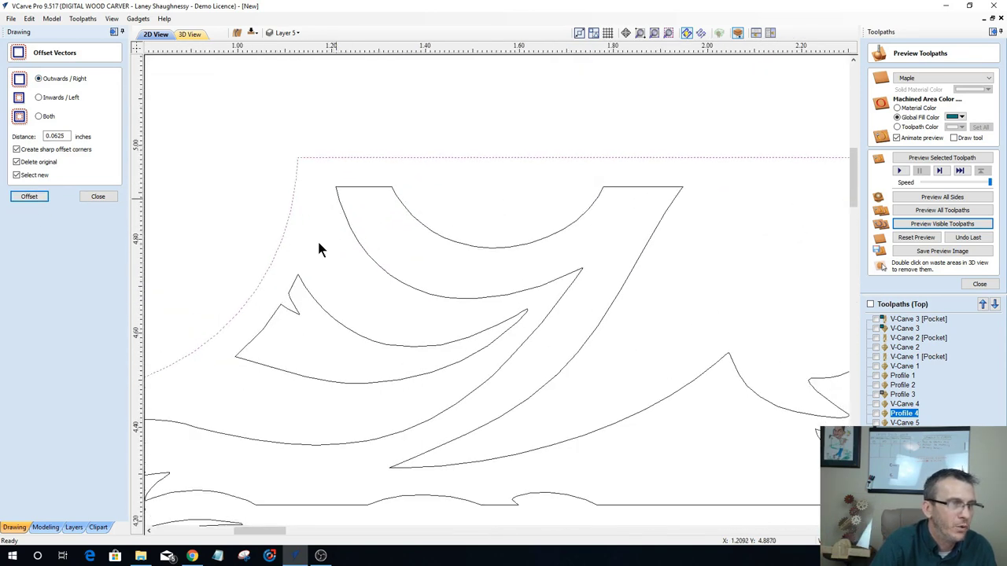
{"action": "scroll", "coordinate": [192, 271], "scroll_direction": "down", "scroll_amount": 2}
{"action": "scroll", "coordinate": [189, 274], "scroll_direction": "down", "scroll_amount": 6}
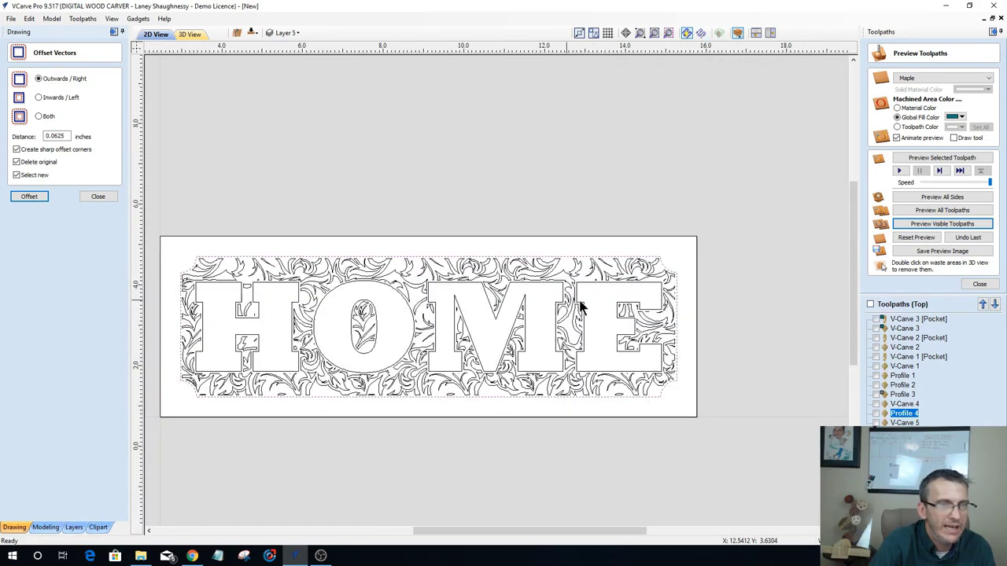
{"action": "scroll", "coordinate": [652, 299], "scroll_direction": "up", "scroll_amount": 2}
{"action": "scroll", "coordinate": [528, 293], "scroll_direction": "down", "scroll_amount": 4}
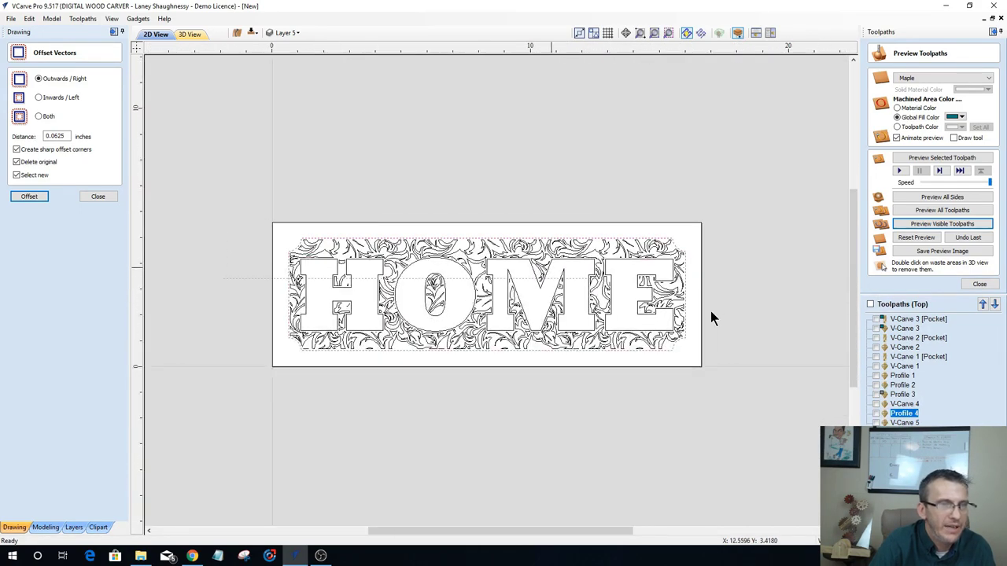
{"action": "left_click_drag", "start_coordinate": [760, 397], "coordinate": [446, 245]}
{"action": "scroll", "coordinate": [446, 239], "scroll_direction": "up", "scroll_amount": 3}
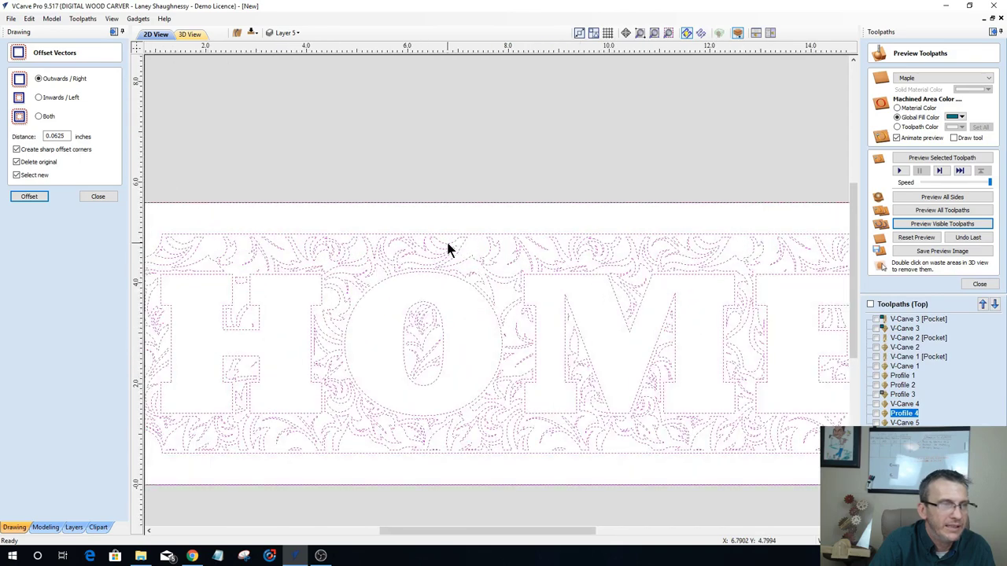
{"action": "scroll", "coordinate": [448, 249], "scroll_direction": "down", "scroll_amount": 2}
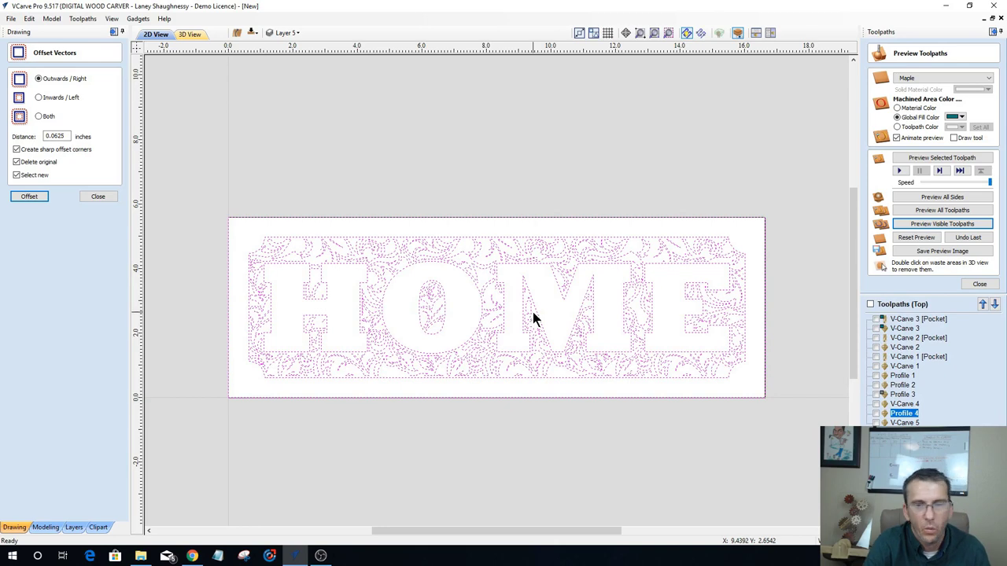
{"action": "scroll", "coordinate": [533, 320], "scroll_direction": "down", "scroll_amount": 2}
{"action": "scroll", "coordinate": [572, 320], "scroll_direction": "up", "scroll_amount": 2}
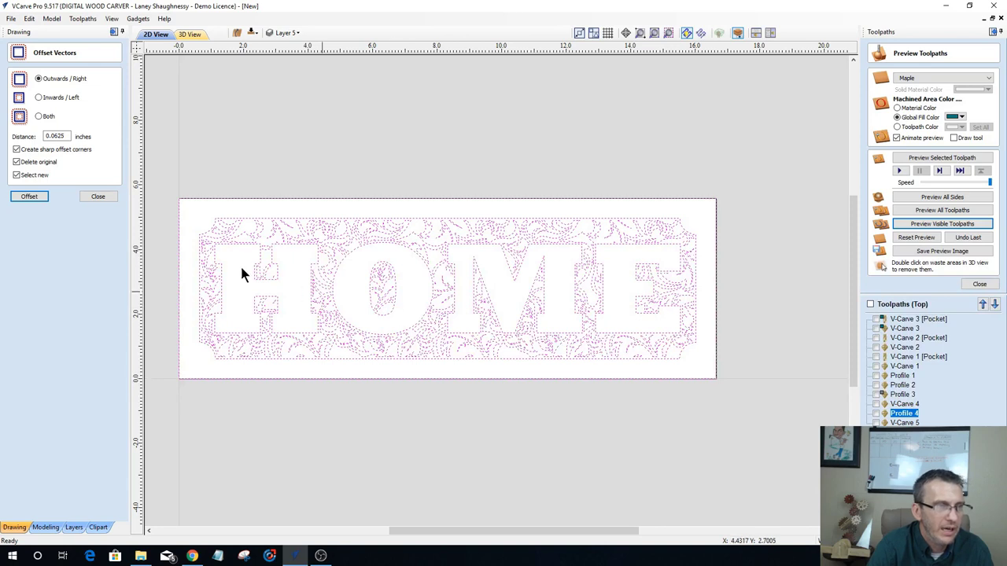
Step: Start a new V-carve toolpath for the scroll pattern, cancelling the cut-through calculation and its error
{"action": "left_click", "coordinate": [980, 284]}
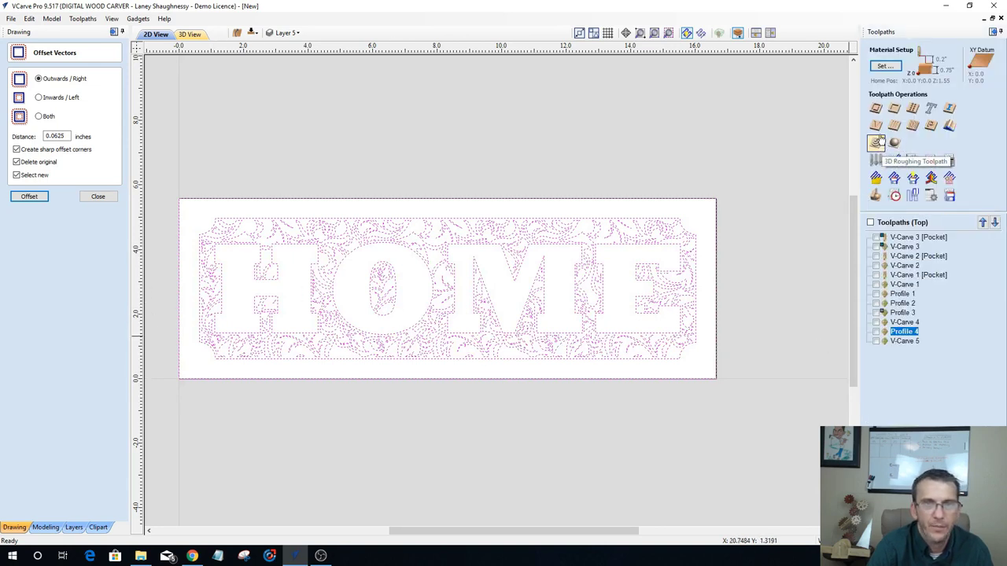
{"action": "left_click", "coordinate": [876, 127]}
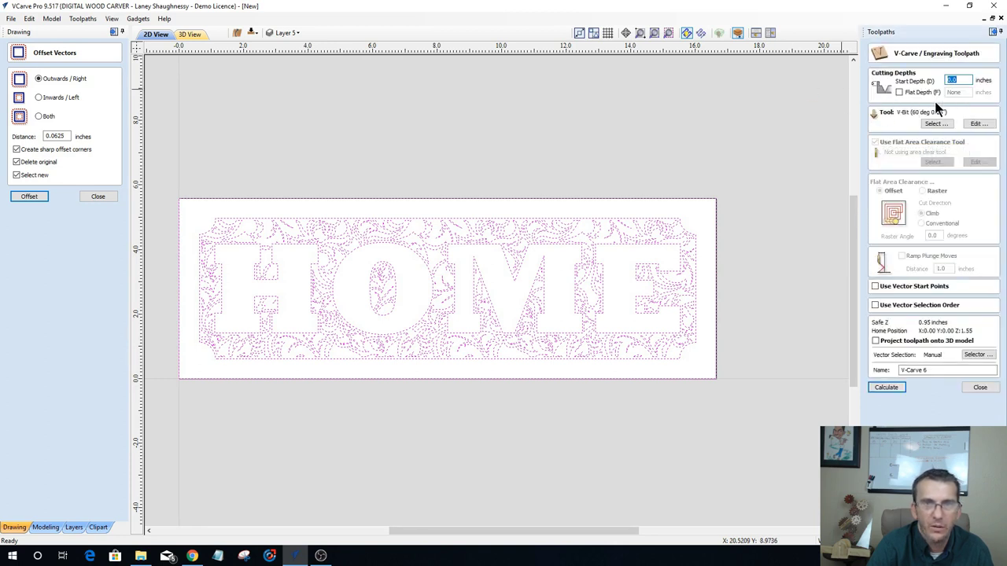
{"action": "left_click", "coordinate": [898, 391]}
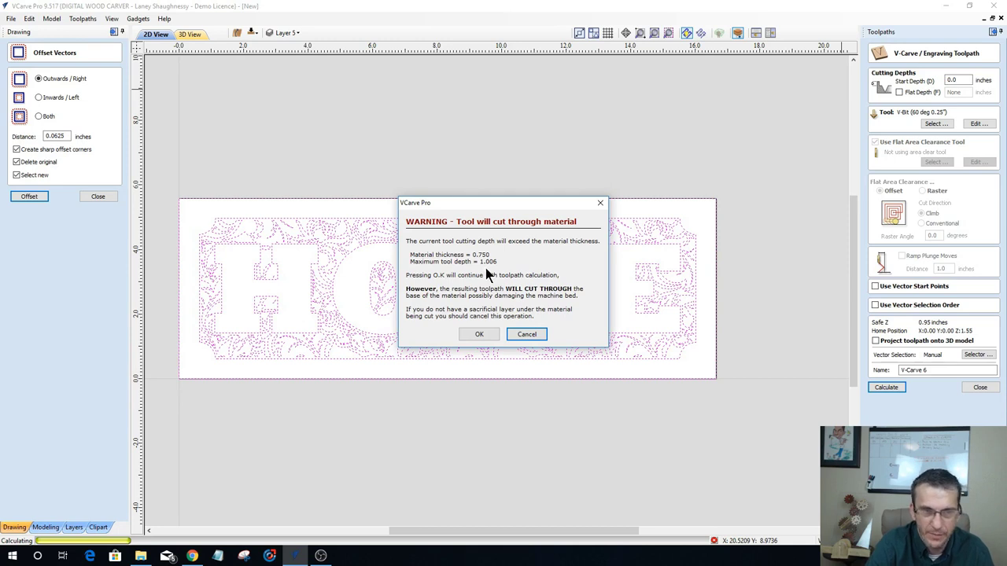
{"action": "left_click", "coordinate": [513, 337]}
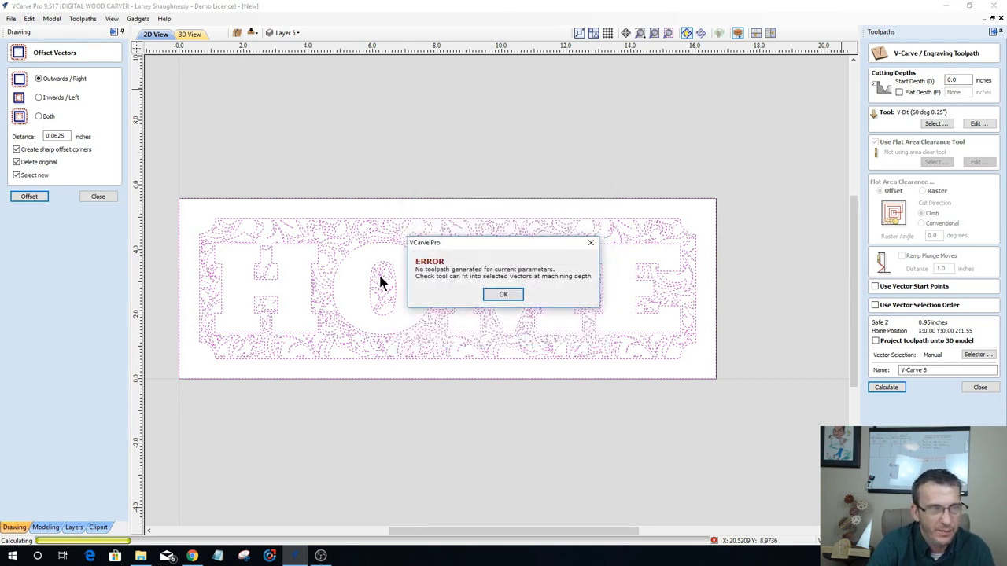
{"action": "left_click", "coordinate": [503, 296]}
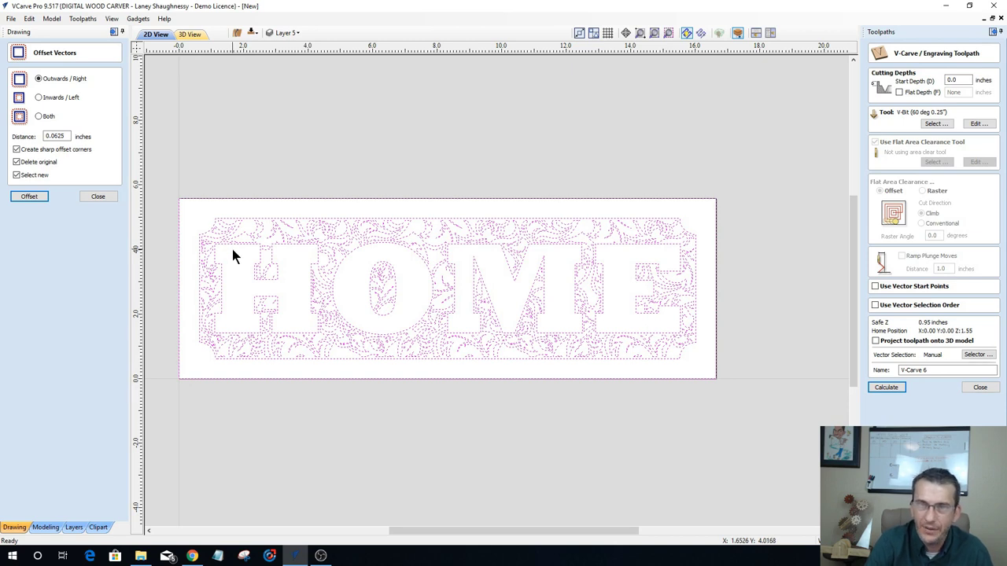
Step: Set a 0.125 inch flat depth cleared by the 0.125 inch end mill, then calculate
{"action": "left_click", "coordinate": [898, 92]}
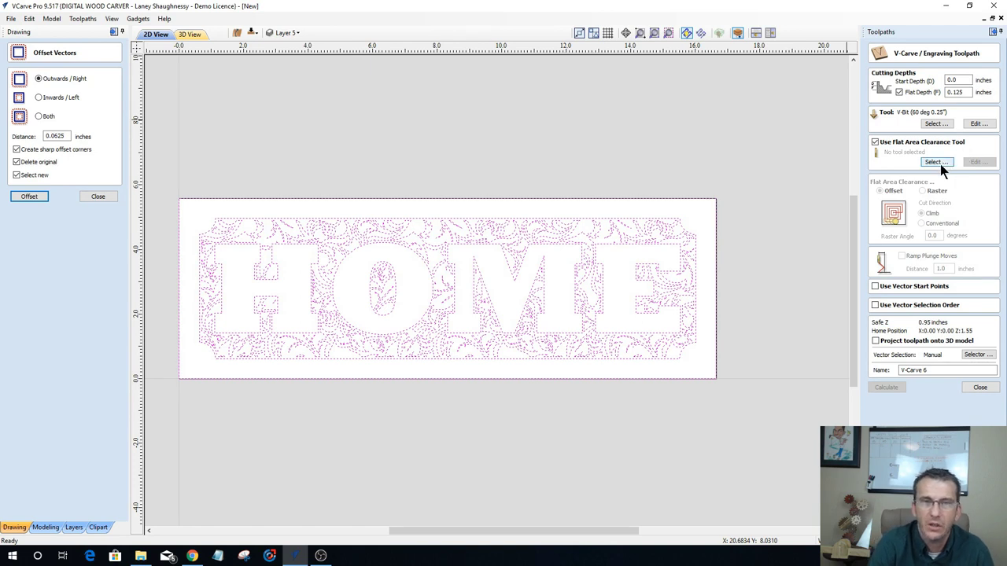
{"action": "left_click", "coordinate": [940, 162]}
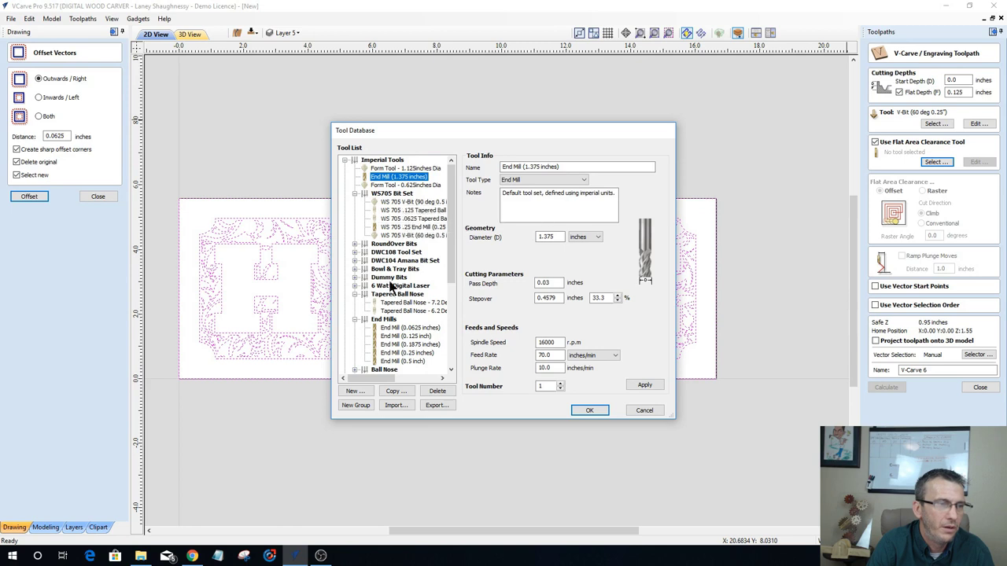
{"action": "left_click", "coordinate": [401, 336]}
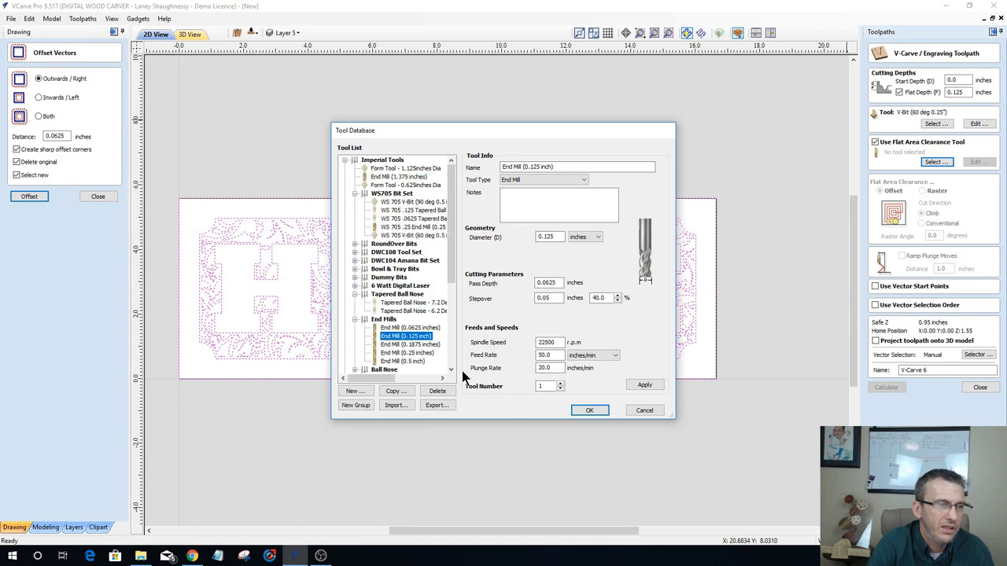
{"action": "left_click", "coordinate": [586, 410]}
{"action": "left_click", "coordinate": [886, 388]}
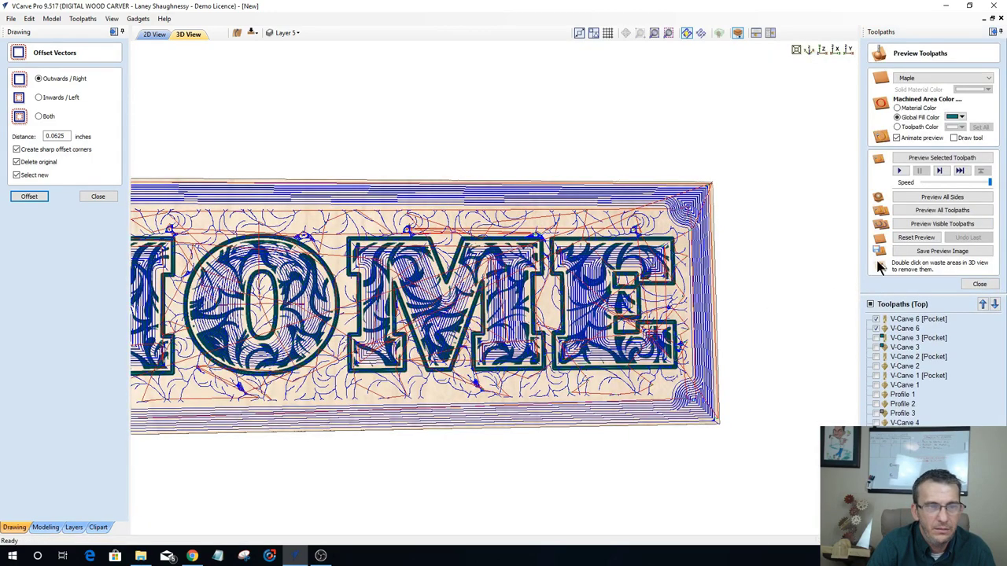
Step: Edit V-Carve 6 [Pocket], deselect the outer board rectangle, and recalculate so clearance stays inside the border
{"action": "left_click", "coordinate": [913, 238]}
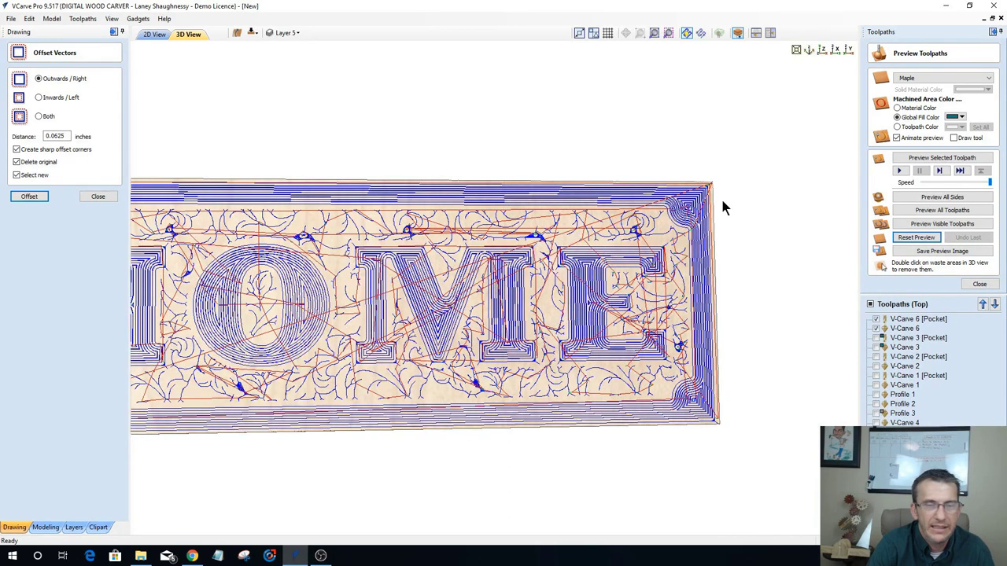
{"action": "double_click", "coordinate": [906, 319]}
{"action": "left_click", "coordinate": [156, 34]}
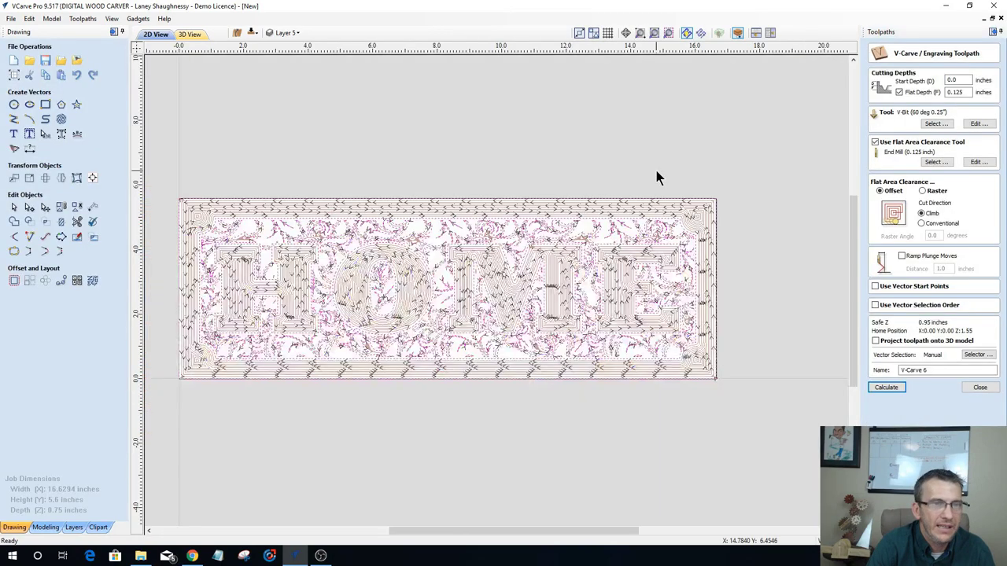
{"action": "scroll", "coordinate": [718, 187], "scroll_direction": "up", "scroll_amount": 3}
{"action": "scroll", "coordinate": [717, 199], "scroll_direction": "up", "scroll_amount": 3}
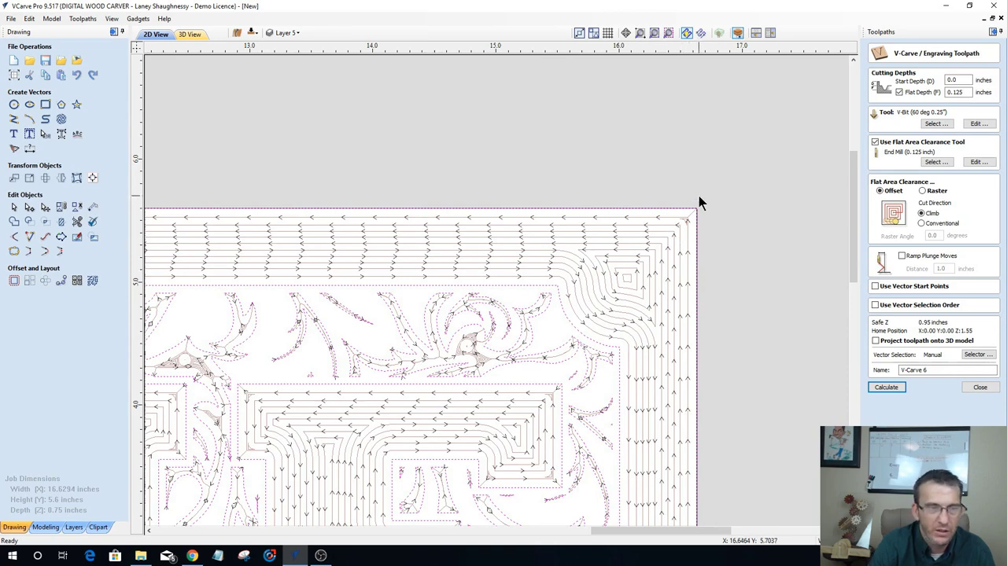
{"action": "left_click", "coordinate": [666, 210], "text": "shift"}
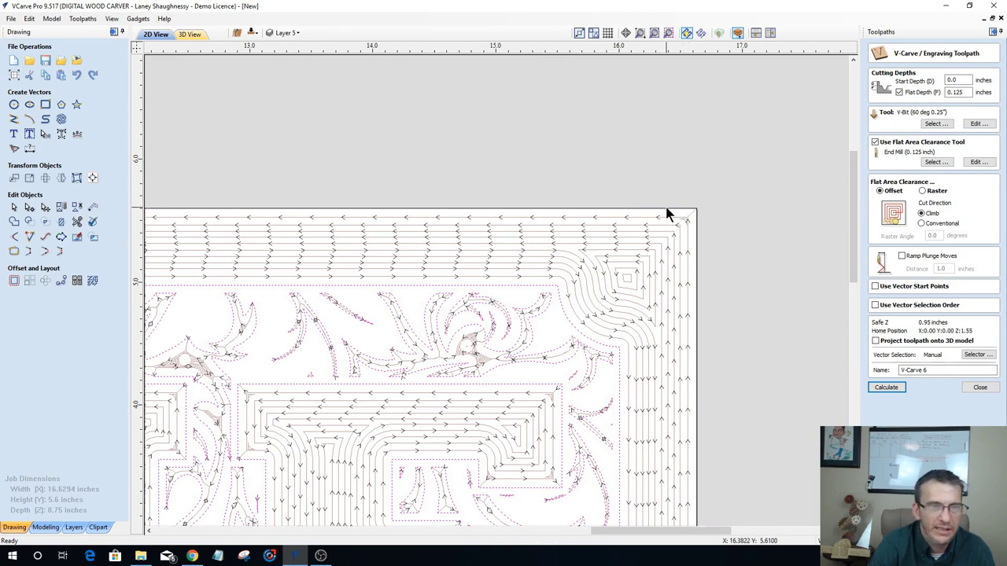
{"action": "left_click", "coordinate": [878, 389]}
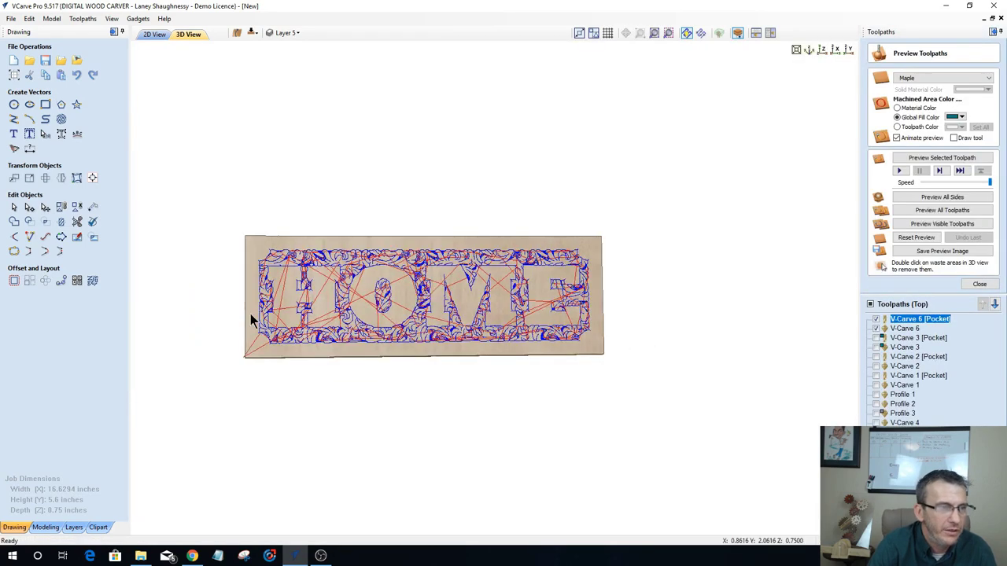
{"action": "scroll", "coordinate": [319, 314], "scroll_direction": "up", "scroll_amount": 1}
{"action": "scroll", "coordinate": [318, 313], "scroll_direction": "up", "scroll_amount": 4}
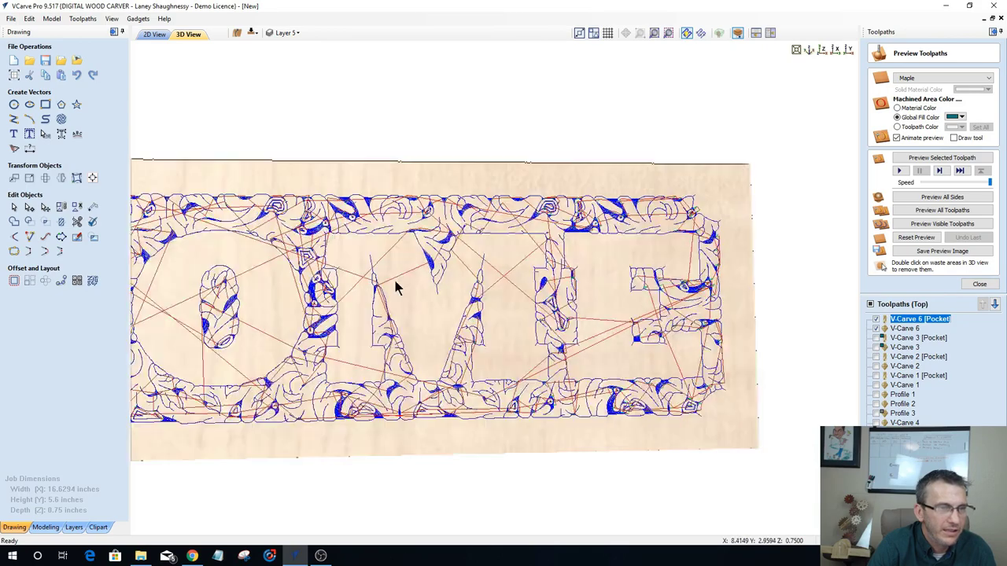
{"action": "scroll", "coordinate": [554, 256], "scroll_direction": "up", "scroll_amount": 1}
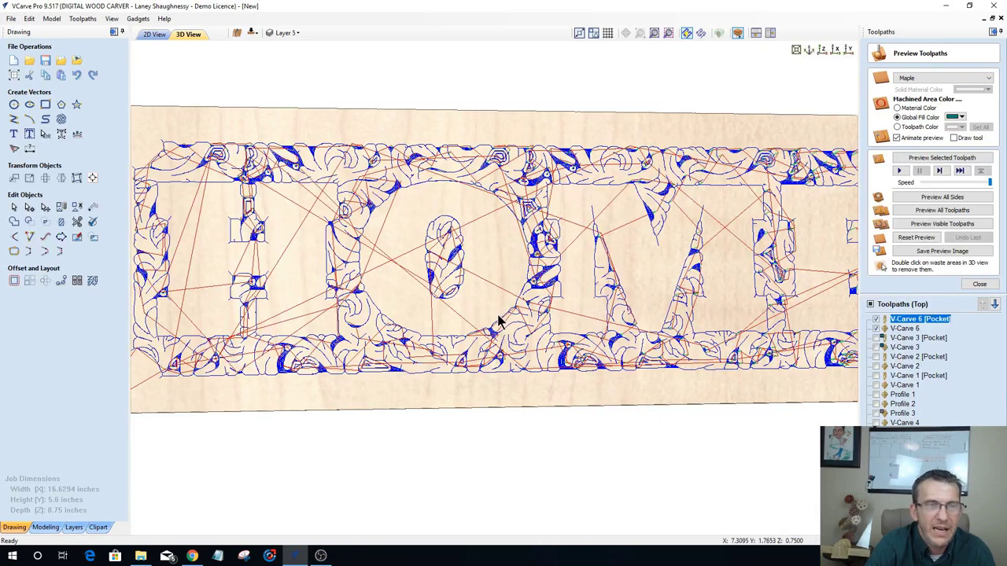
{"action": "scroll", "coordinate": [498, 321], "scroll_direction": "down", "scroll_amount": 1}
{"action": "scroll", "coordinate": [496, 323], "scroll_direction": "down", "scroll_amount": 1}
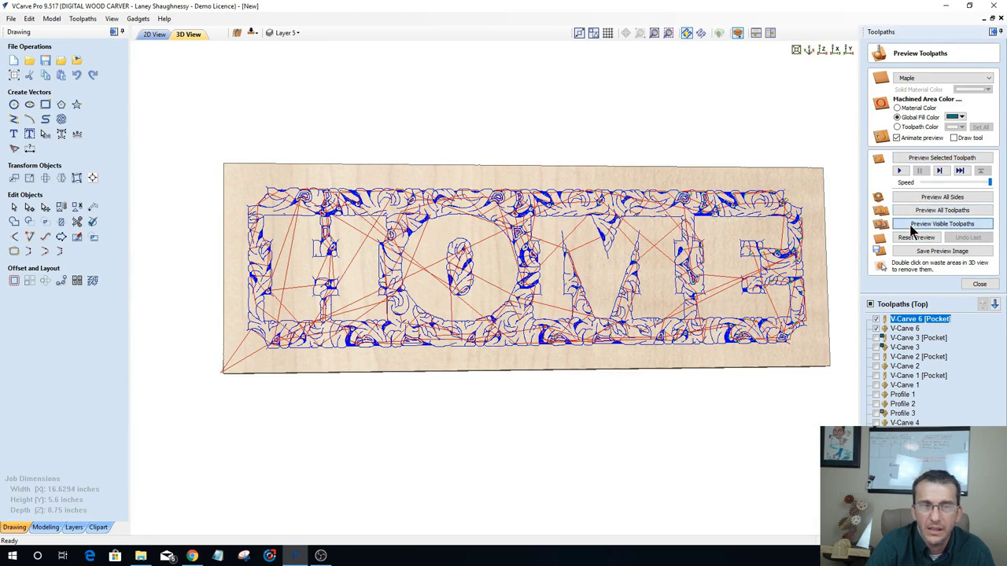
Step: Preview the visible toolpaths on maple with teal pockets, inspect in 3D, then return to top view
{"action": "left_click", "coordinate": [913, 226]}
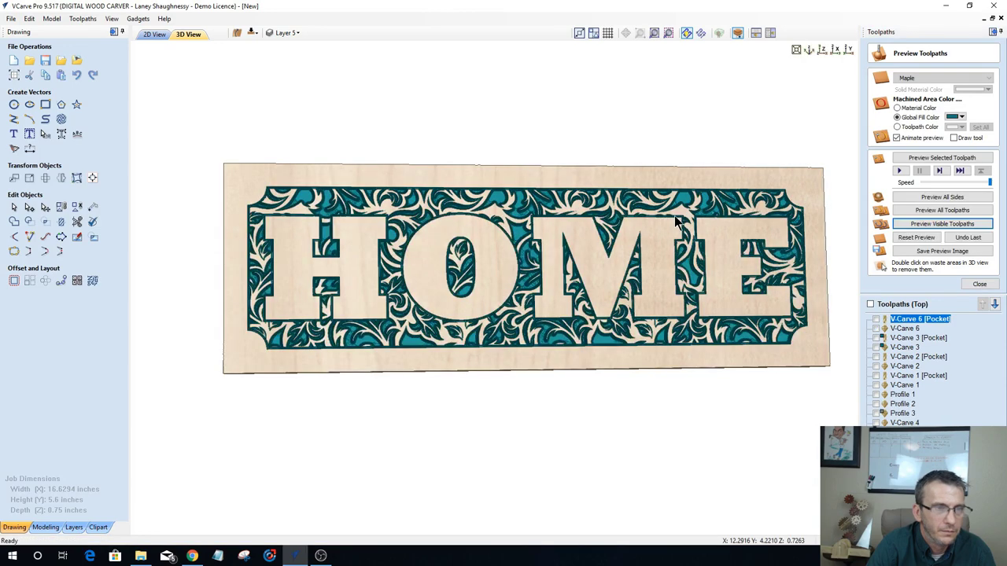
{"action": "left_click_drag", "start_coordinate": [629, 305], "coordinate": [418, 295]}
{"action": "scroll", "coordinate": [418, 294], "scroll_direction": "up", "scroll_amount": 4}
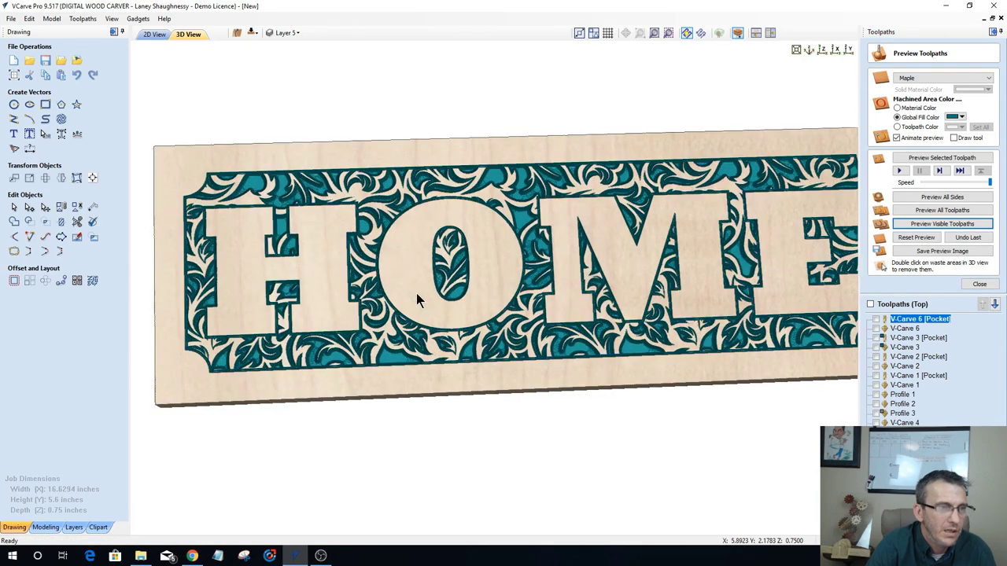
{"action": "scroll", "coordinate": [546, 251], "scroll_direction": "up", "scroll_amount": 1}
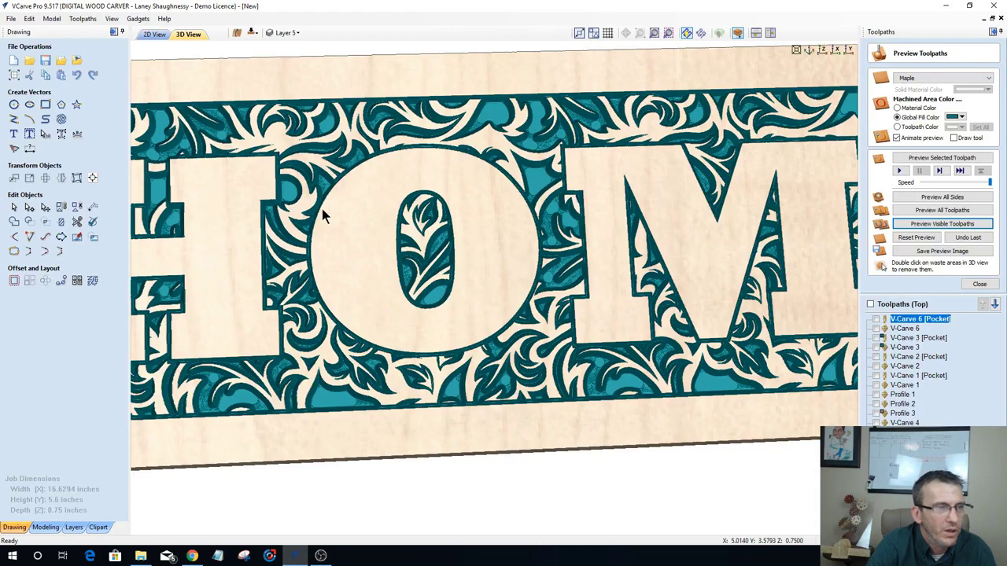
{"action": "scroll", "coordinate": [374, 184], "scroll_direction": "down", "scroll_amount": 3}
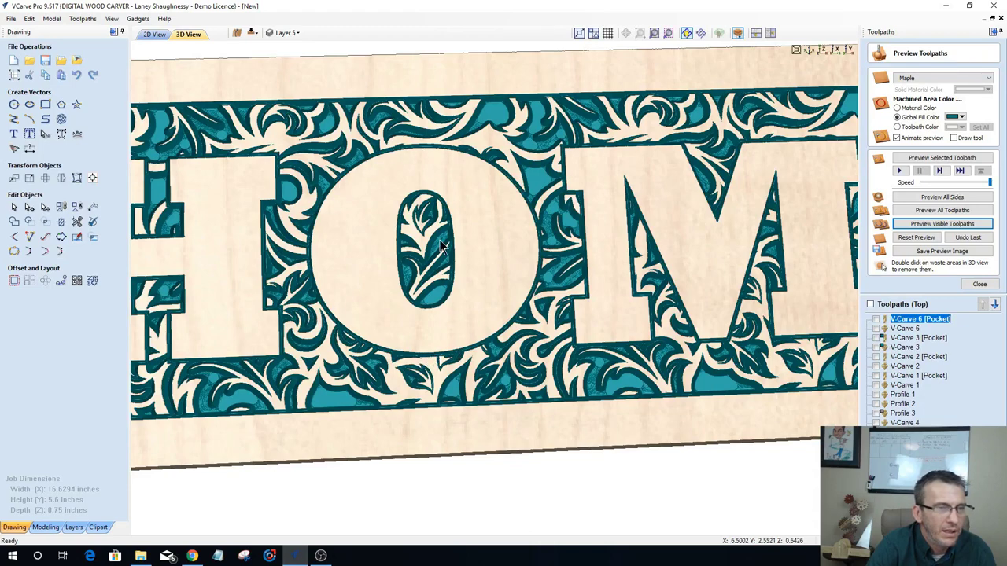
{"action": "scroll", "coordinate": [374, 186], "scroll_direction": "down", "scroll_amount": 3}
{"action": "scroll", "coordinate": [374, 200], "scroll_direction": "down", "scroll_amount": 2}
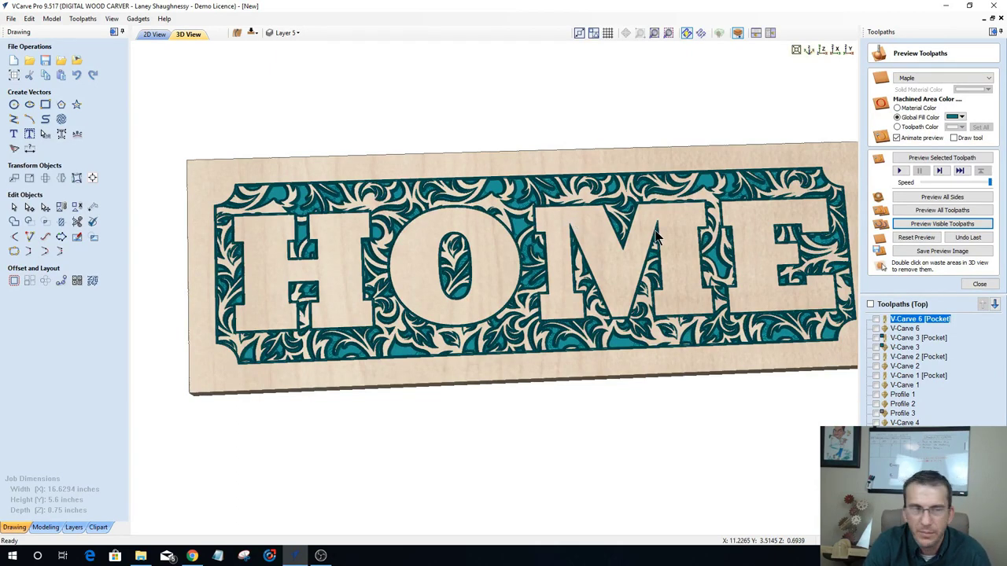
{"action": "left_click", "coordinate": [822, 54]}
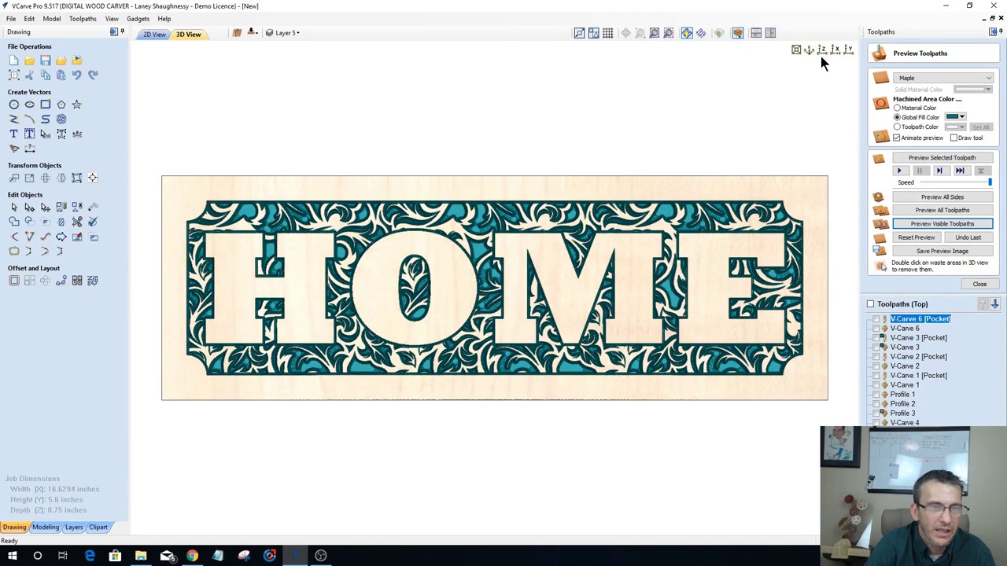
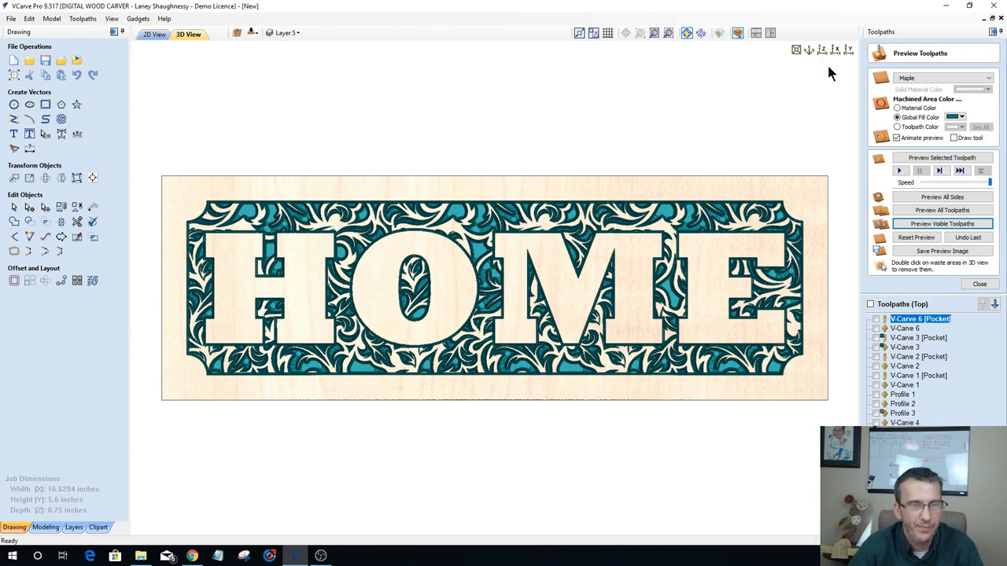
Step: Tilt the 3D preview of the HOME sign and open the layer list
{"action": "left_click_drag", "start_coordinate": [703, 379], "coordinate": [425, 396]}
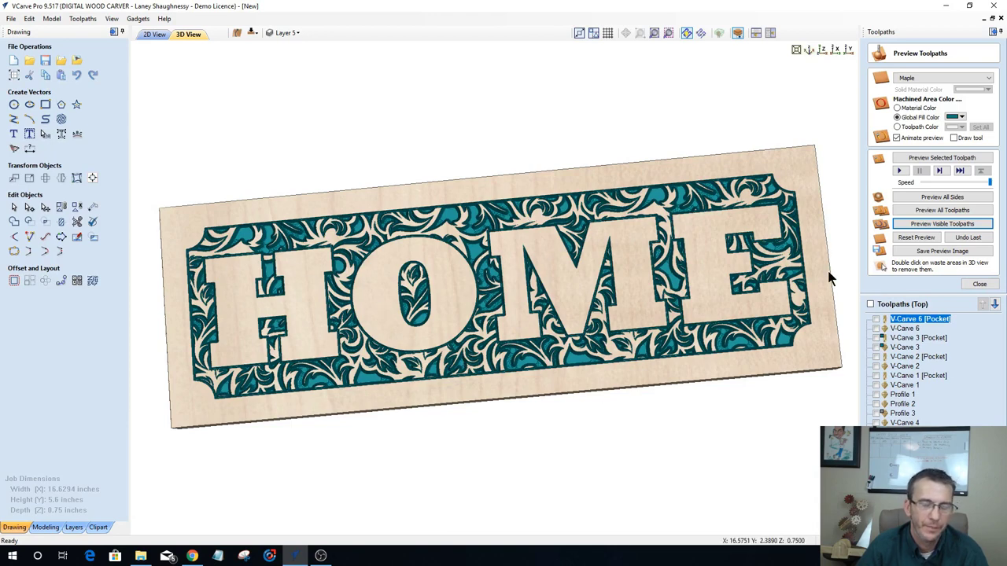
{"action": "left_click", "coordinate": [277, 33]}
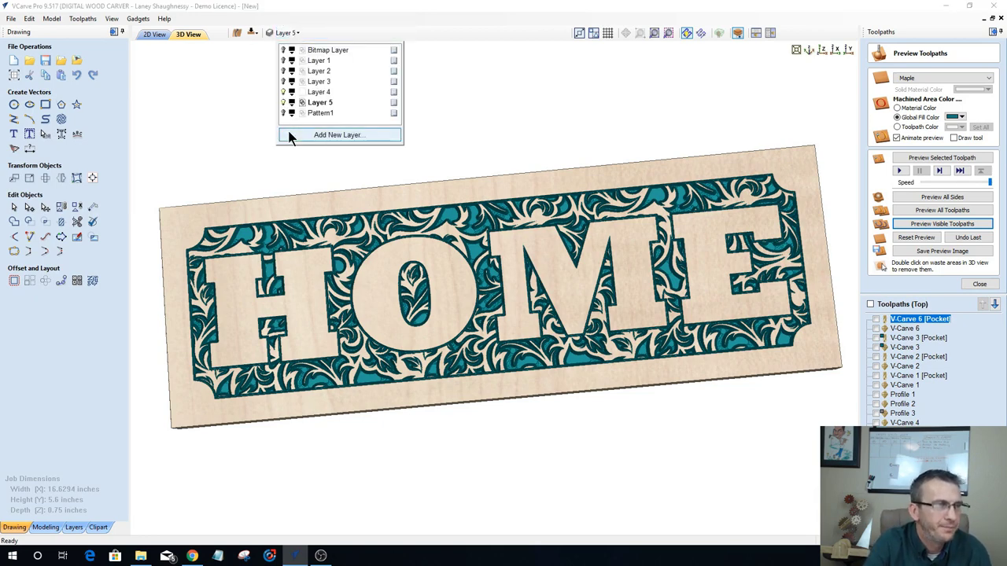
Step: Create Layer 6, view the job page in 2D, and begin a new text object
{"action": "left_click", "coordinate": [314, 135]}
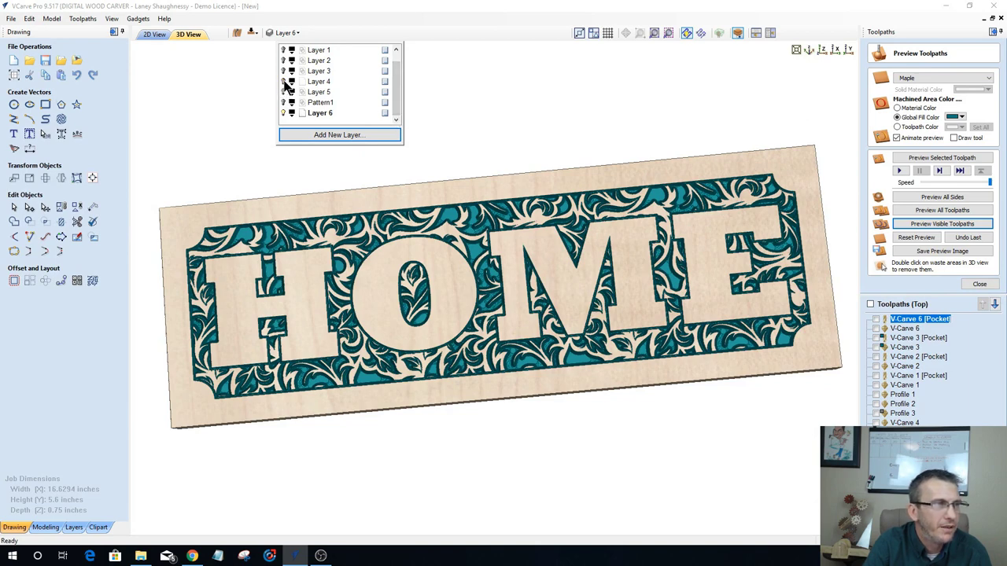
{"action": "left_click", "coordinate": [153, 34]}
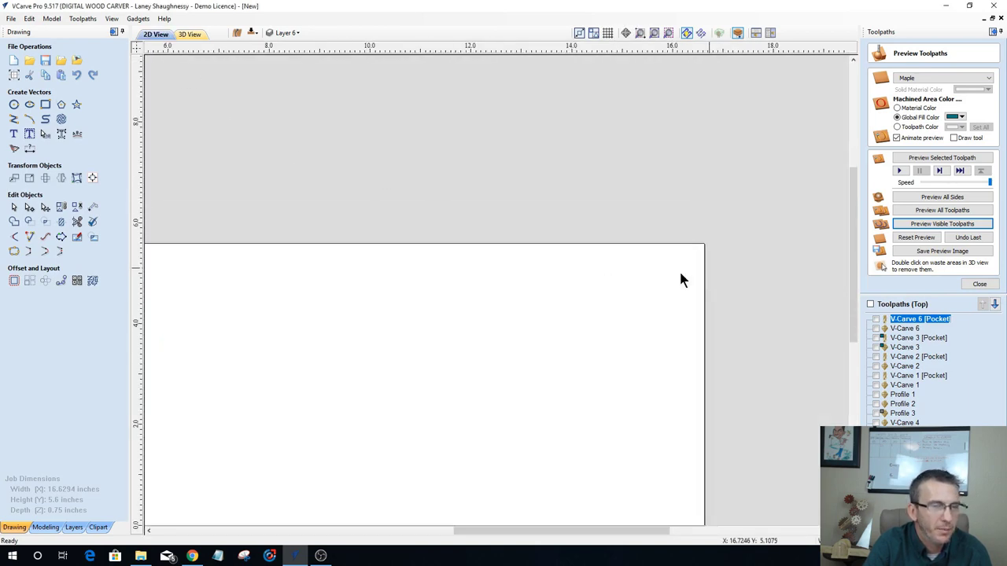
{"action": "scroll", "coordinate": [513, 281], "scroll_direction": "down", "scroll_amount": 3}
{"action": "scroll", "coordinate": [380, 273], "scroll_direction": "up", "scroll_amount": 2}
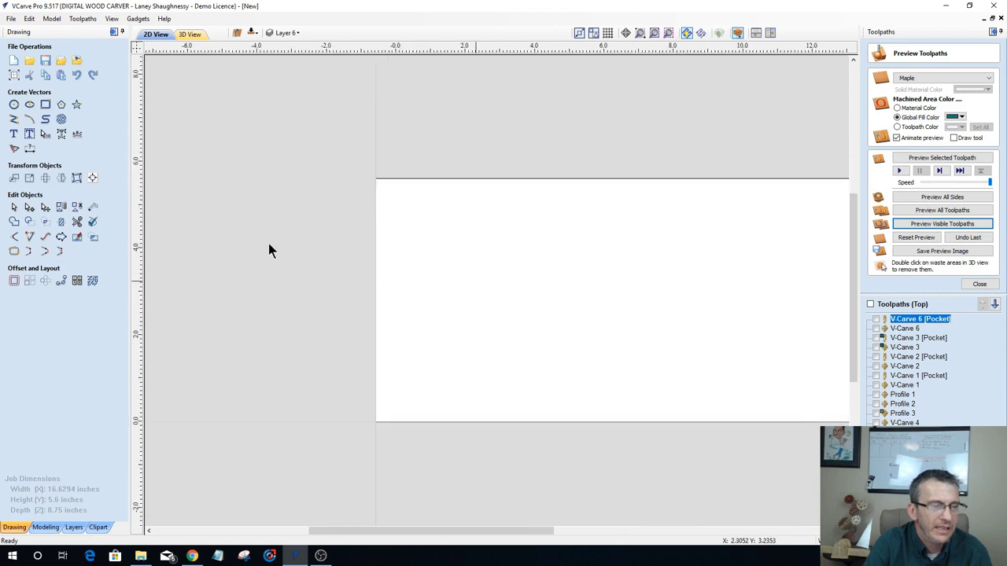
{"action": "scroll", "coordinate": [508, 301], "scroll_direction": "down", "scroll_amount": 3}
{"action": "scroll", "coordinate": [508, 302], "scroll_direction": "up", "scroll_amount": 3}
{"action": "scroll", "coordinate": [519, 301], "scroll_direction": "down", "scroll_amount": 1}
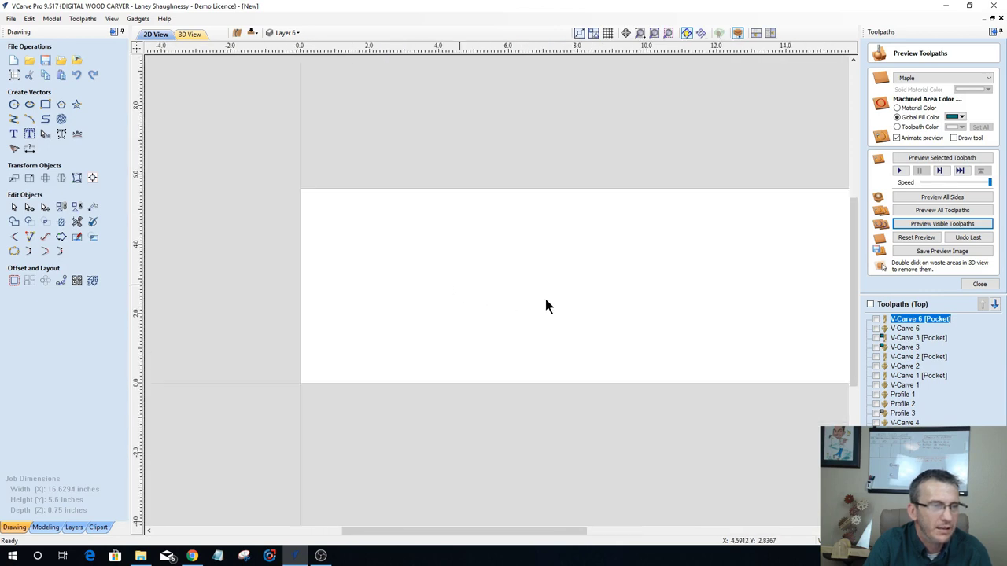
{"action": "scroll", "coordinate": [647, 295], "scroll_direction": "down", "scroll_amount": 3}
{"action": "scroll", "coordinate": [747, 300], "scroll_direction": "up", "scroll_amount": 3}
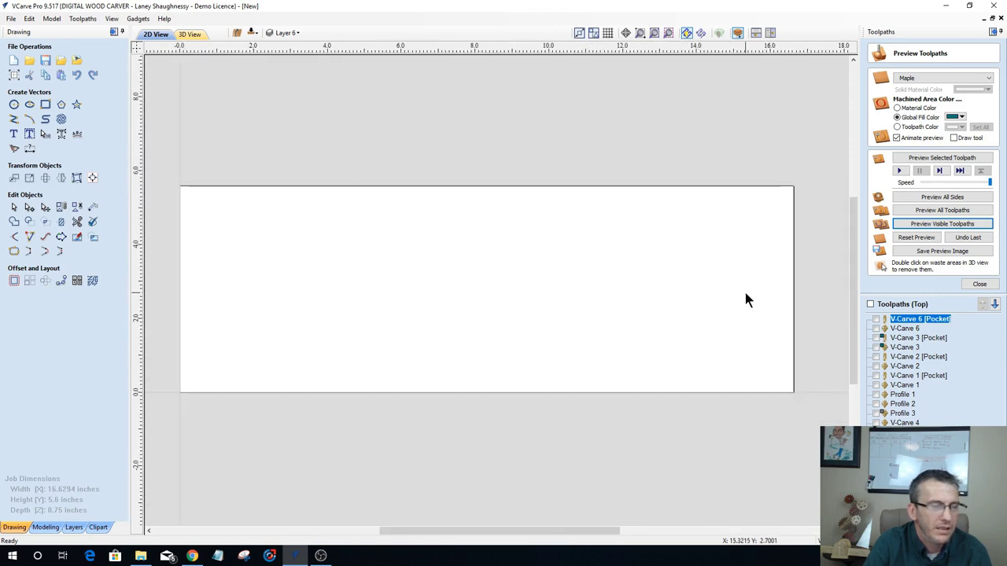
{"action": "left_click", "coordinate": [12, 135]}
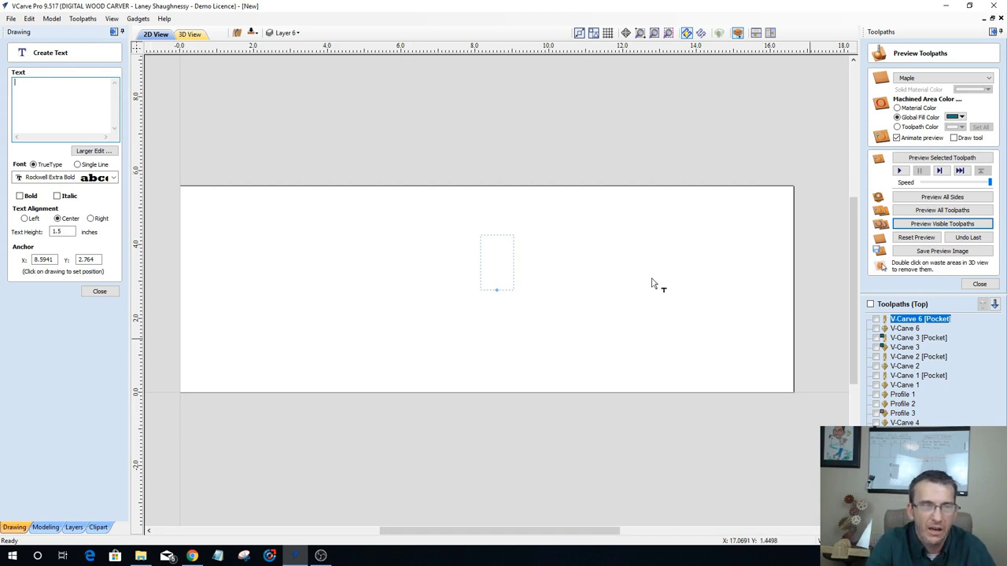
Step: Show V-Carve 6 [Pocket] and V-Carve 6 in the rendered 3D preview
{"action": "left_click", "coordinate": [190, 35]}
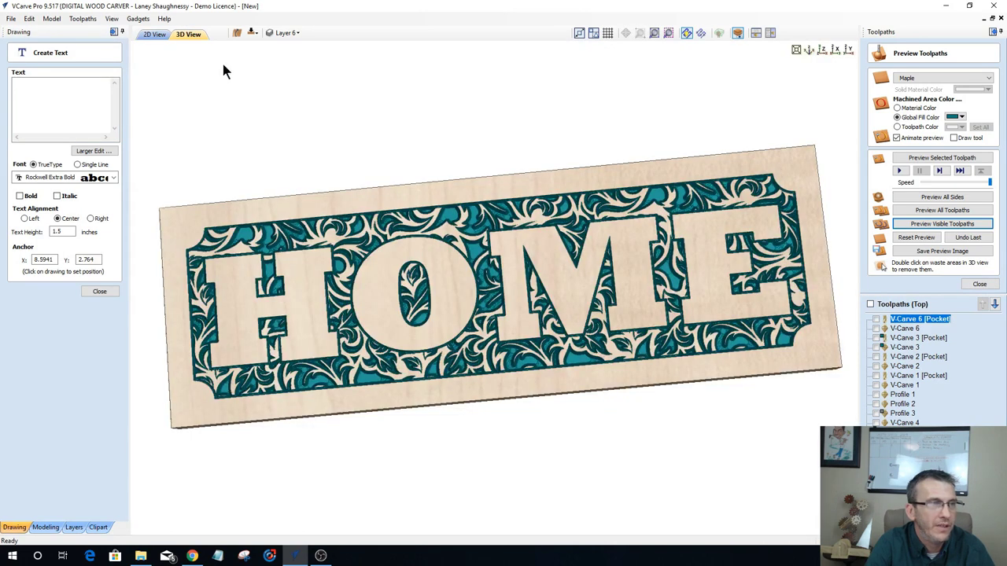
{"action": "left_click", "coordinate": [876, 319]}
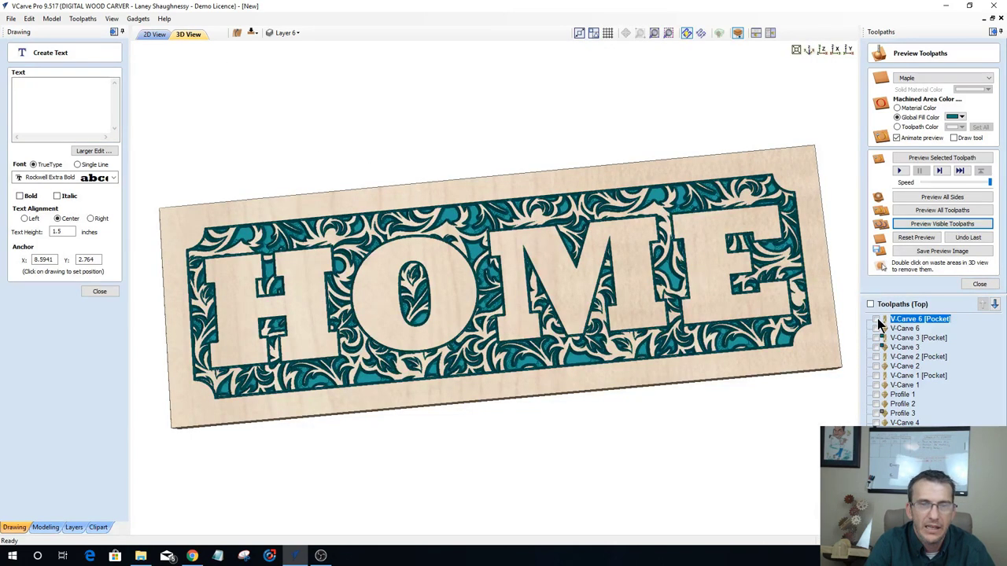
{"action": "left_click", "coordinate": [877, 329]}
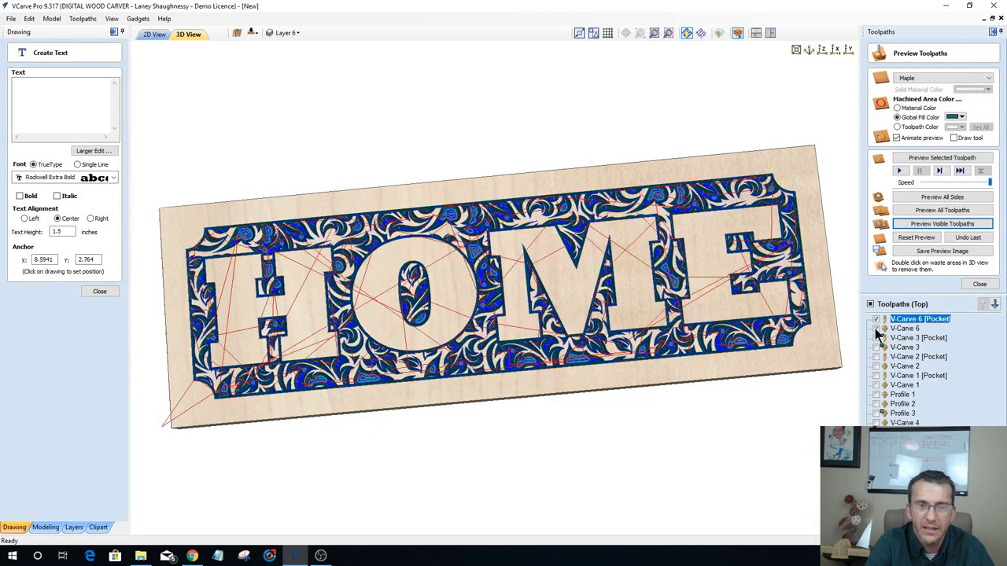
{"action": "left_click", "coordinate": [981, 284]}
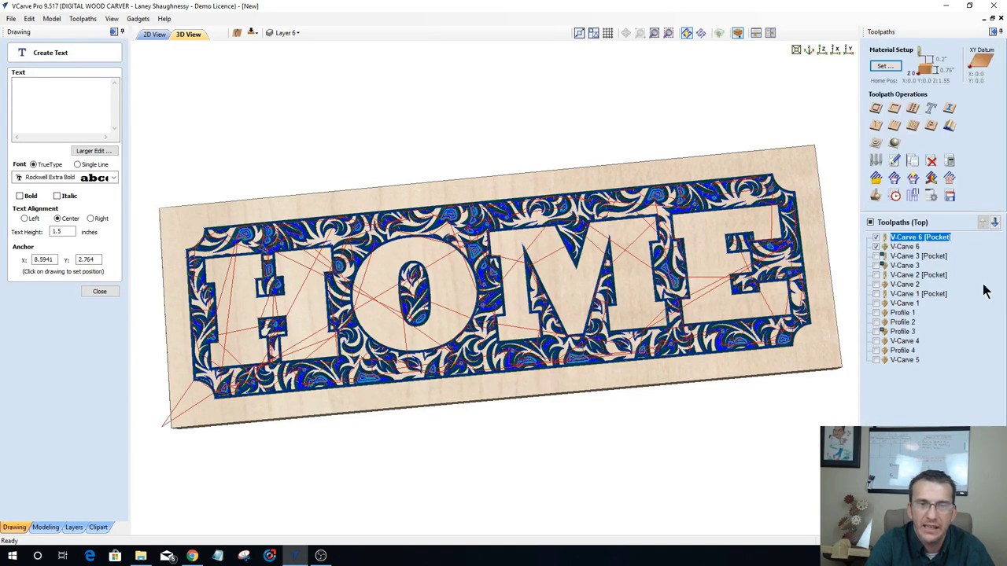
Step: Check the 45:21 total machining time in the toolpath summary, then open Job Setup
{"action": "left_click", "coordinate": [896, 199]}
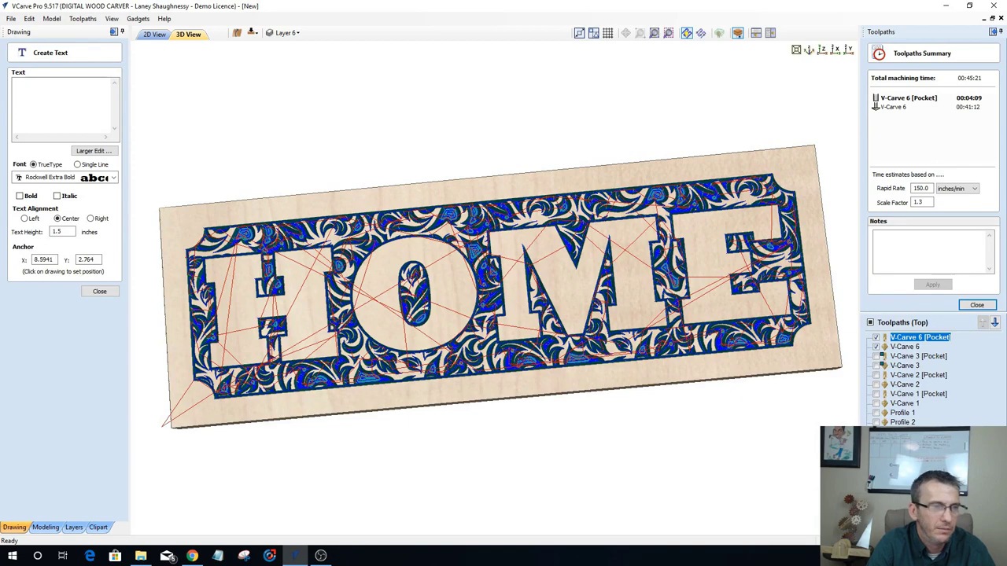
{"action": "left_click", "coordinate": [11, 18]}
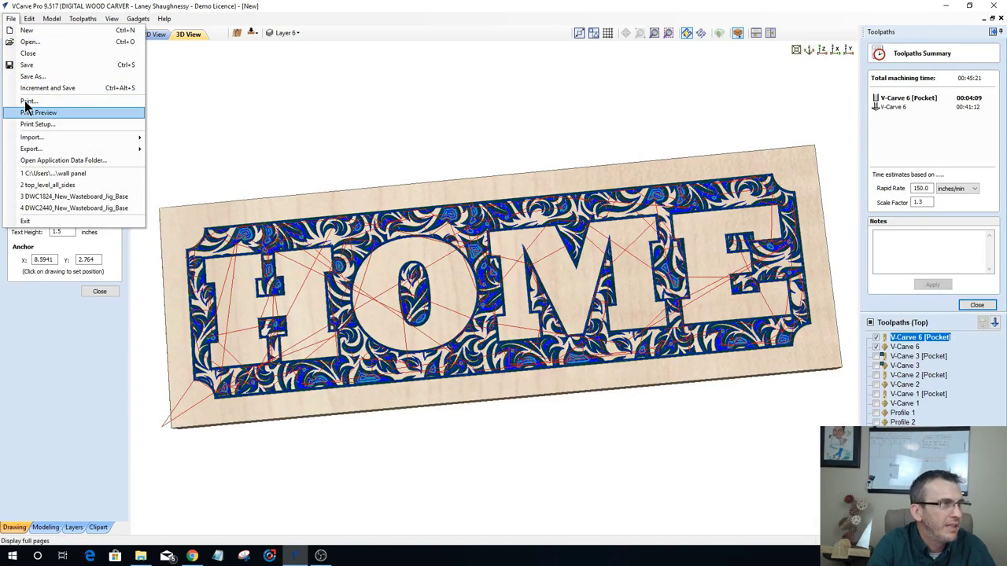
{"action": "left_click", "coordinate": [188, 94]}
{"action": "left_click", "coordinate": [100, 292]}
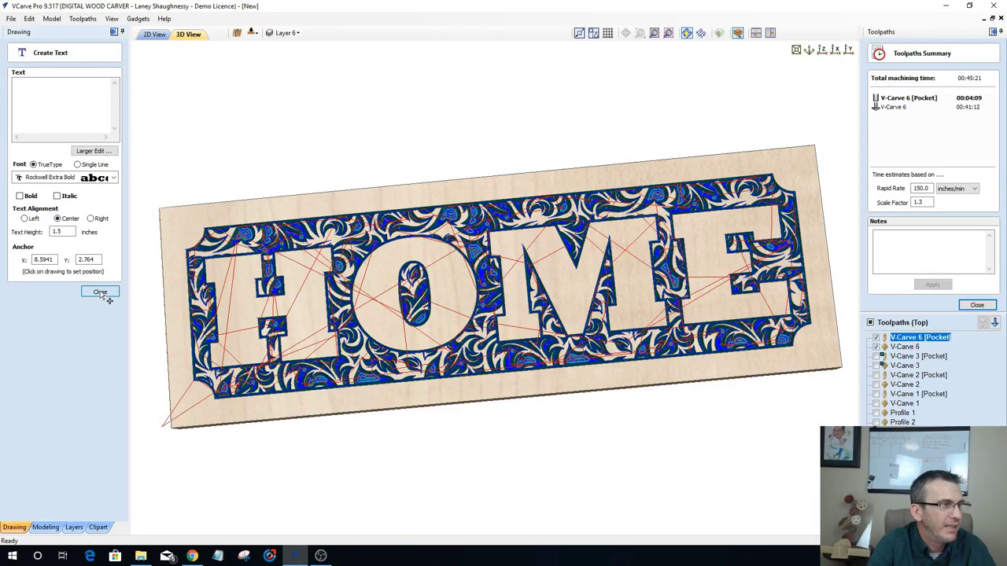
{"action": "left_click", "coordinate": [14, 76]}
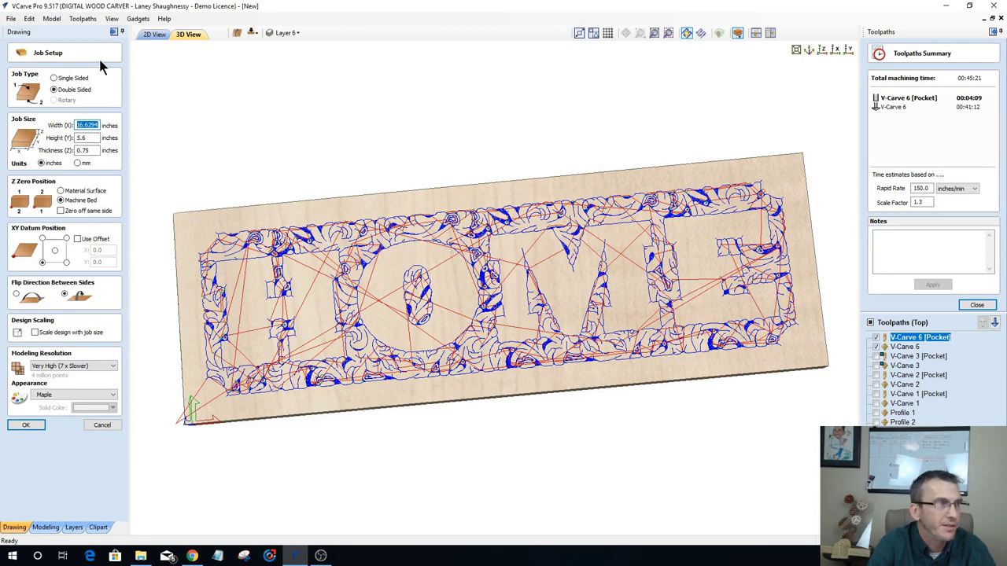
Step: In 2D view, close the toolpath summary, cancel Job Setup, and hide all toolpaths
{"action": "left_click", "coordinate": [144, 38]}
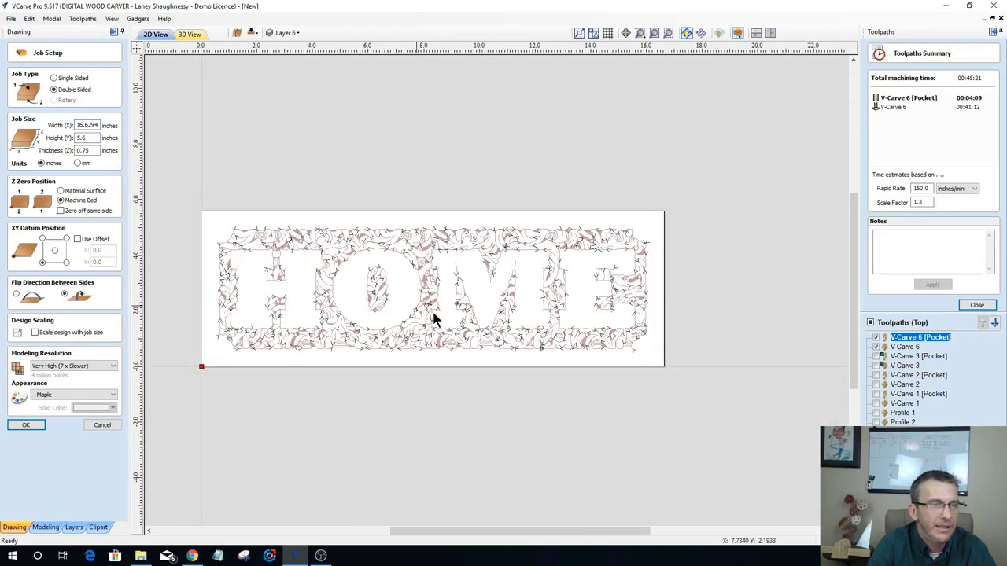
{"action": "scroll", "coordinate": [436, 309], "scroll_direction": "right", "scroll_amount": 2}
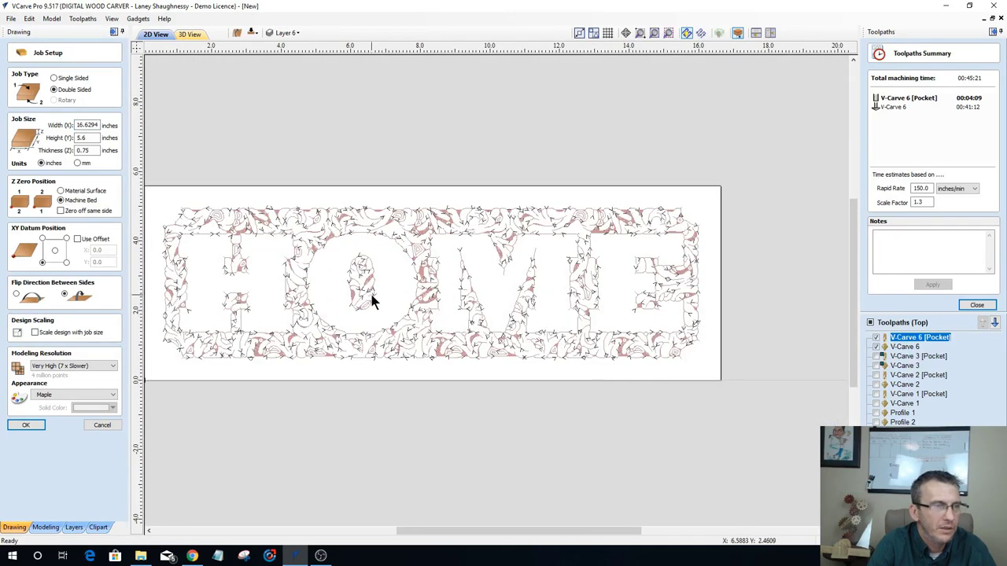
{"action": "scroll", "coordinate": [375, 295], "scroll_direction": "down", "scroll_amount": 1}
{"action": "scroll", "coordinate": [320, 284], "scroll_direction": "up", "scroll_amount": 1}
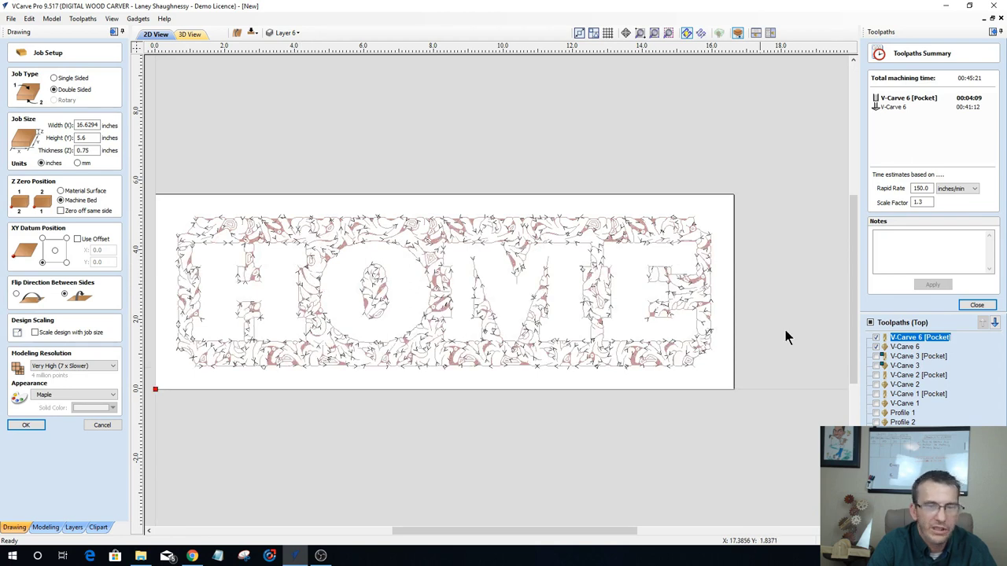
{"action": "left_click", "coordinate": [977, 305]}
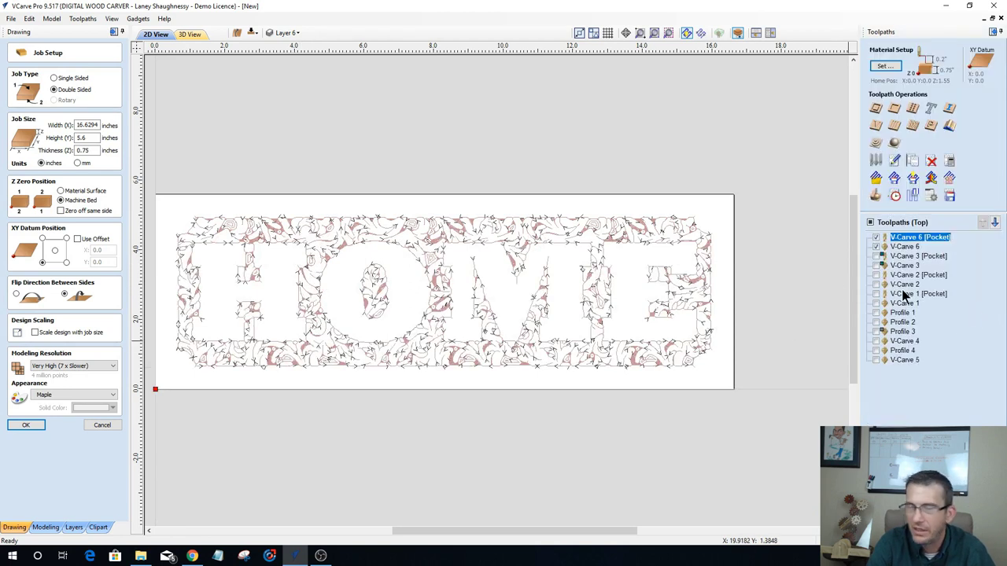
{"action": "scroll", "coordinate": [728, 295], "scroll_direction": "down", "scroll_amount": 2}
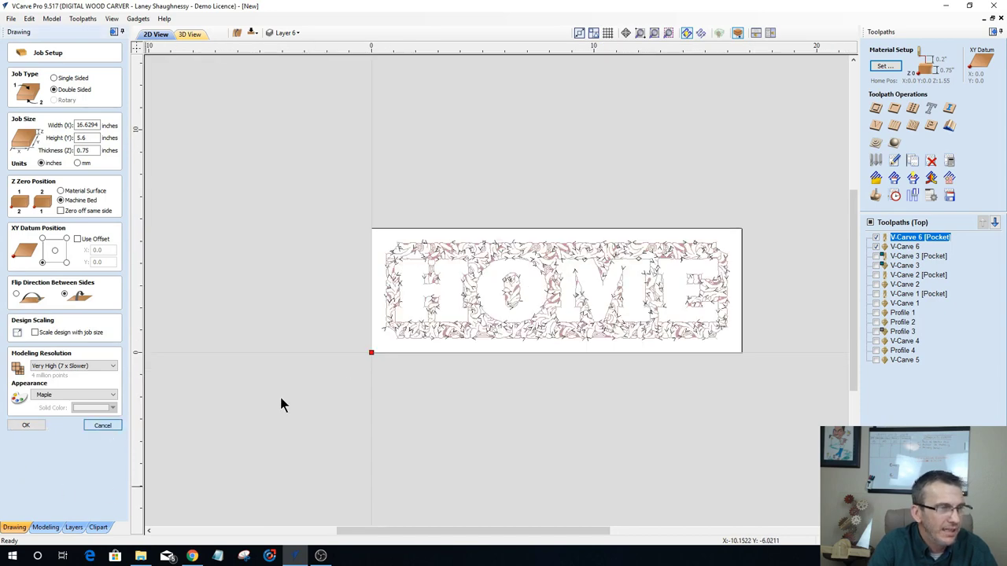
{"action": "left_click", "coordinate": [237, 32]}
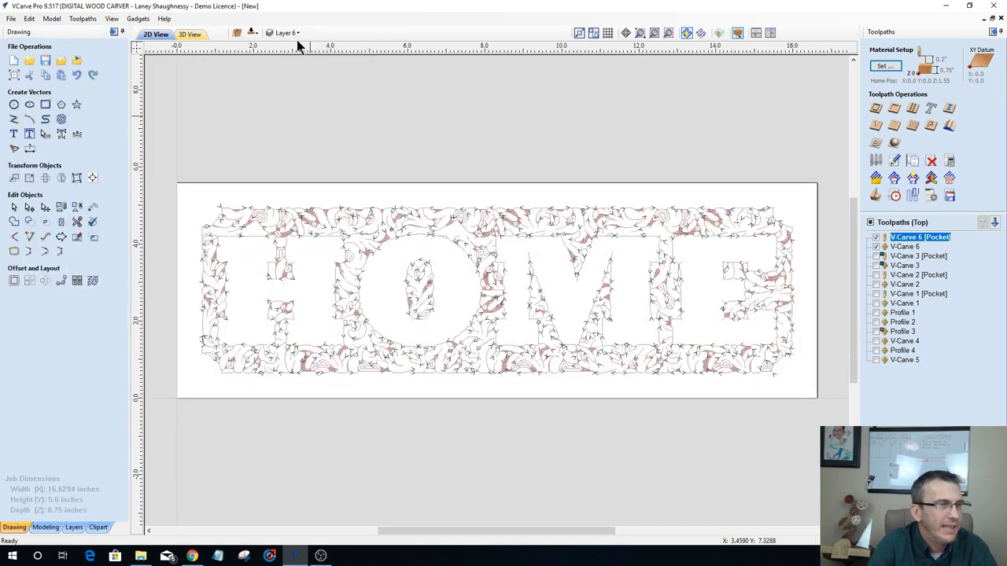
{"action": "left_click", "coordinate": [871, 223]}
{"action": "left_click", "coordinate": [871, 222]}
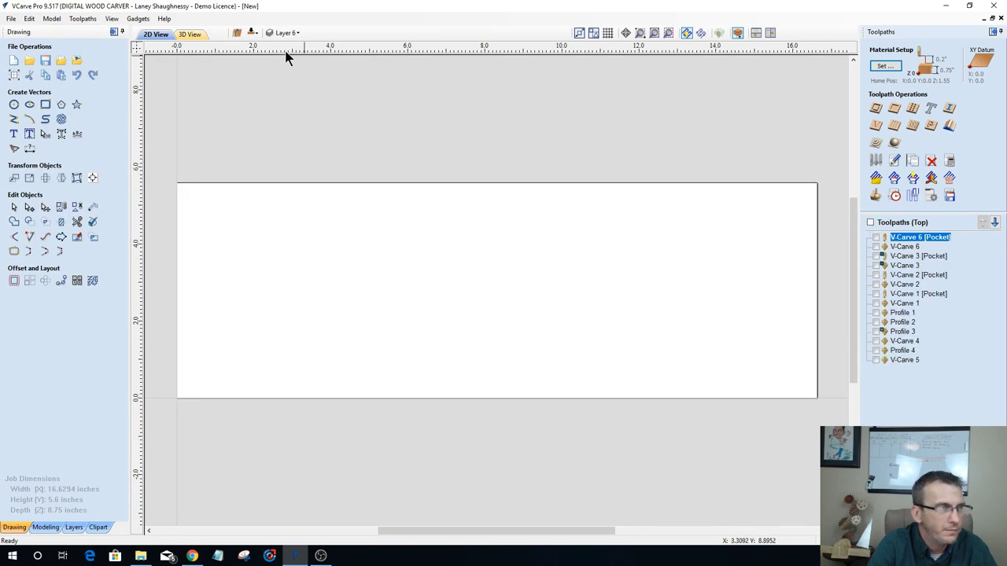
Step: Place a new text anchor at X 7.0941, Y 1.264 on the blank job
{"action": "left_click", "coordinate": [13, 135]}
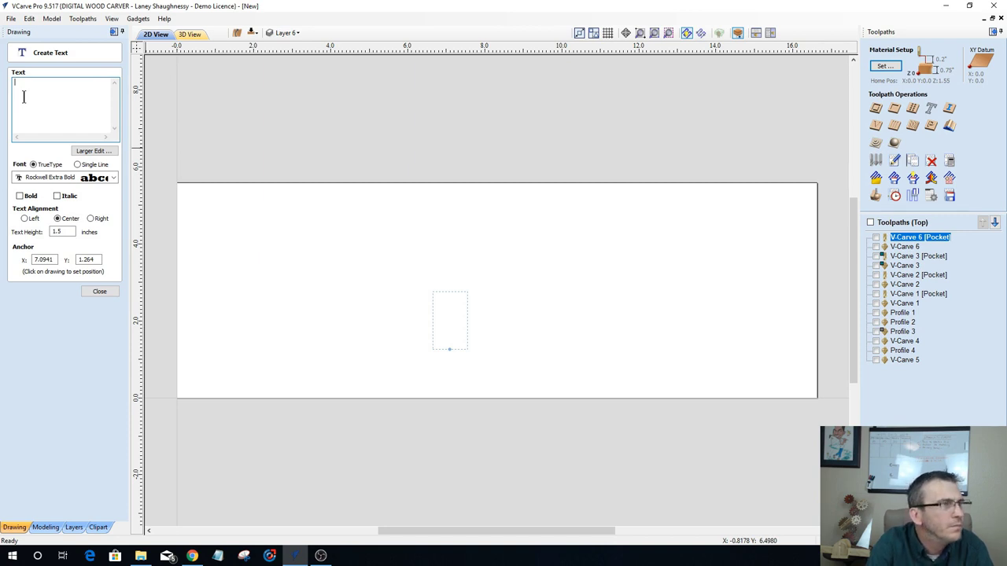
Step: Enter CHAMBERS as Rockwell Extra Bold text and drag it up and right on the board
{"action": "type", "text": "C"}
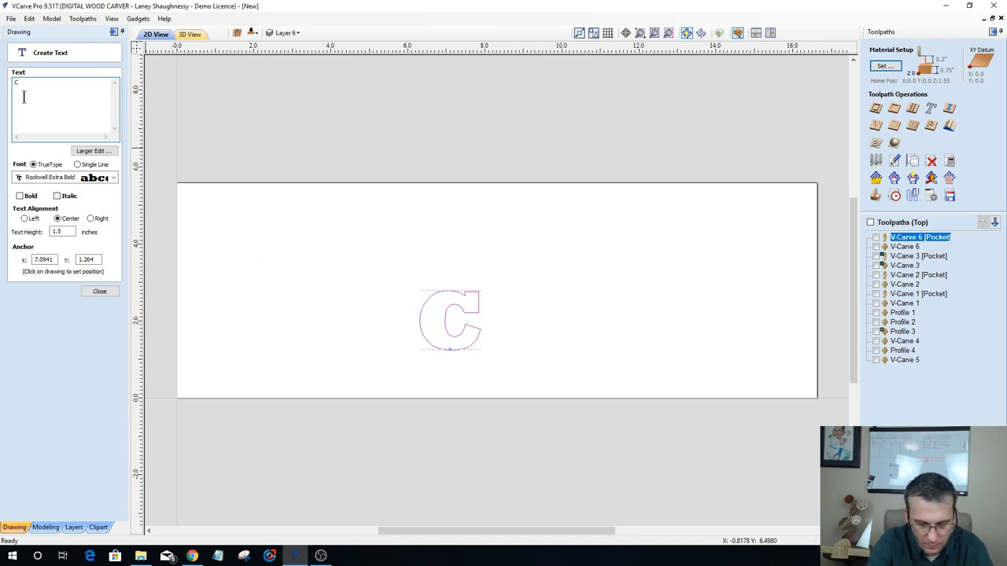
{"action": "key", "text": "BackSpace"}
{"action": "type", "text": "C"}
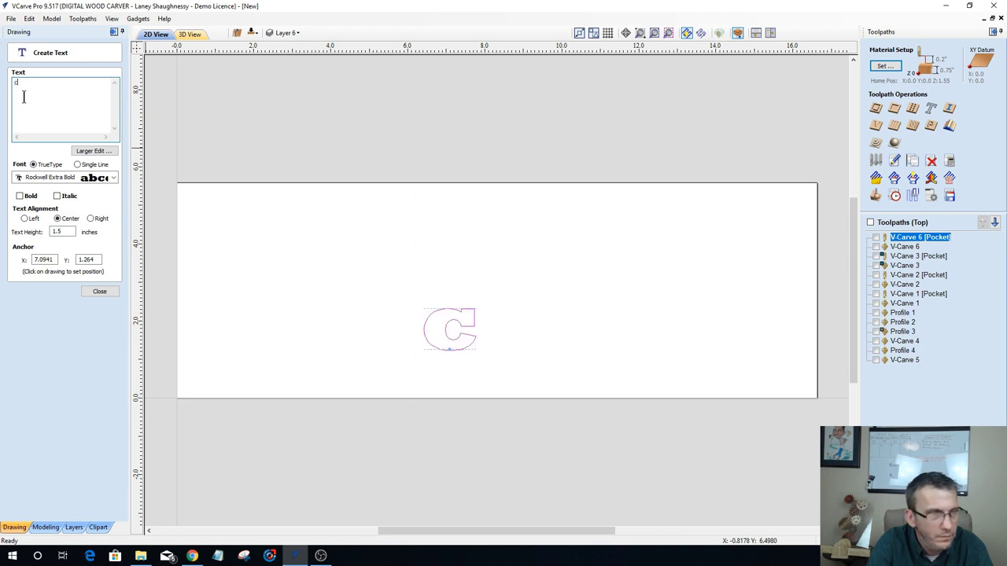
{"action": "key", "text": "BackSpace"}
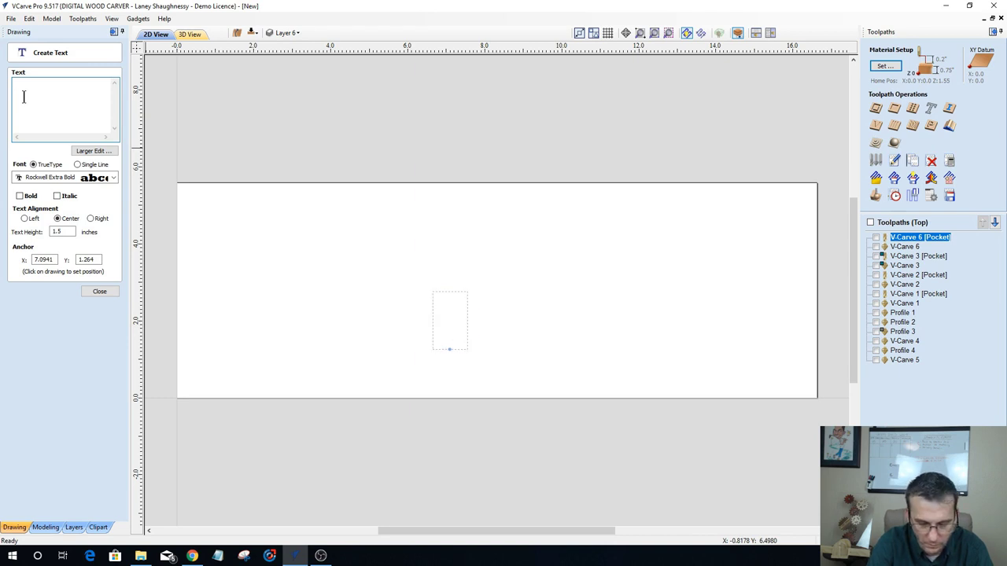
{"action": "type", "text": "C"}
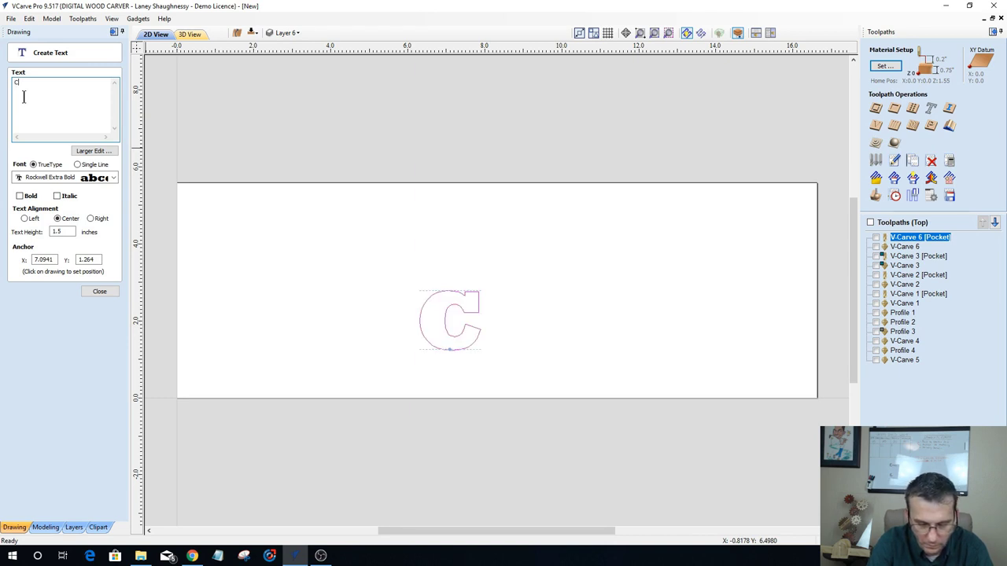
{"action": "type", "text": "HAMBERS"}
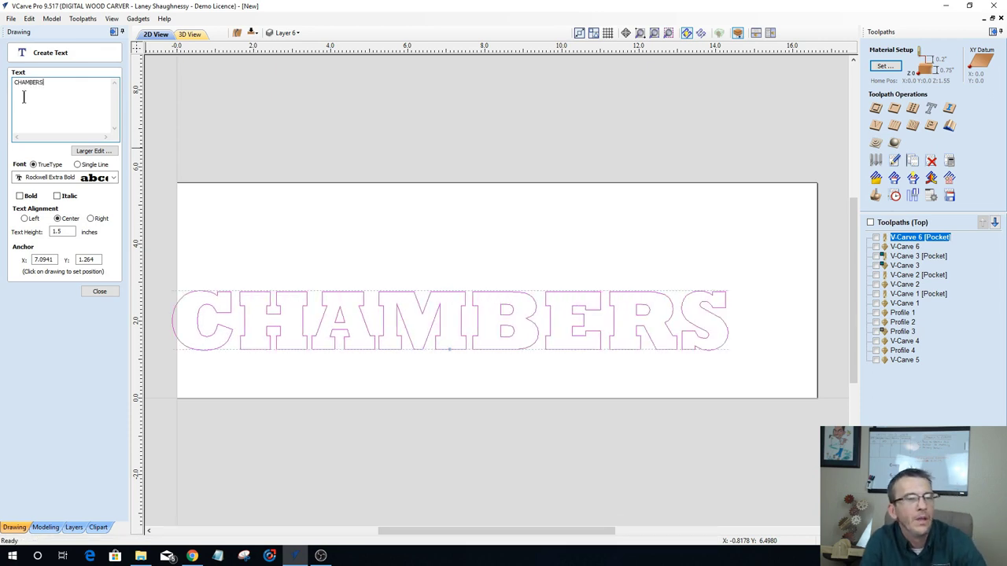
{"action": "left_click", "coordinate": [99, 291]}
{"action": "left_click_drag", "start_coordinate": [278, 294], "coordinate": [346, 280]}
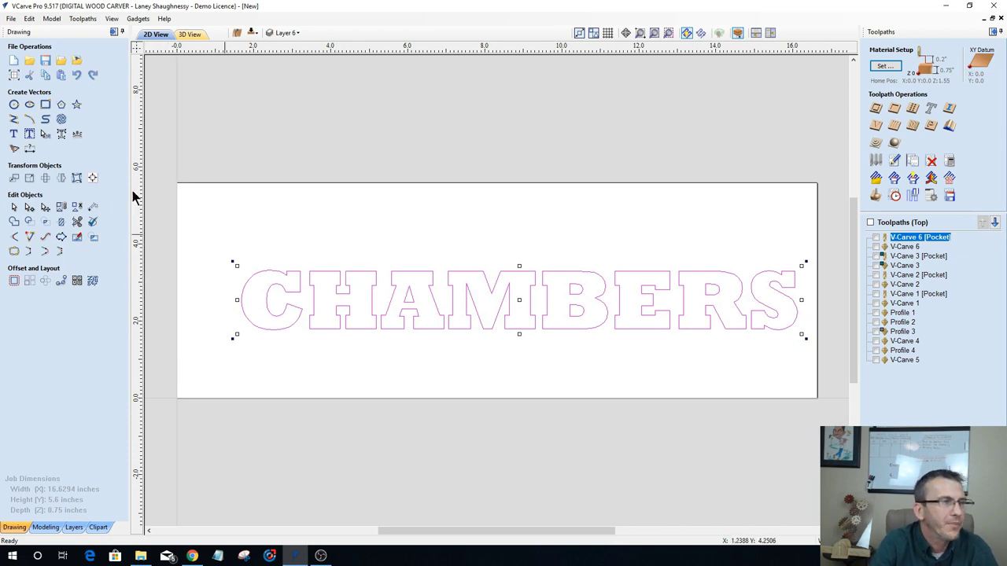
Step: Set the job width to 17.5 and height to 6 inches in Job Setup
{"action": "left_click", "coordinate": [13, 74]}
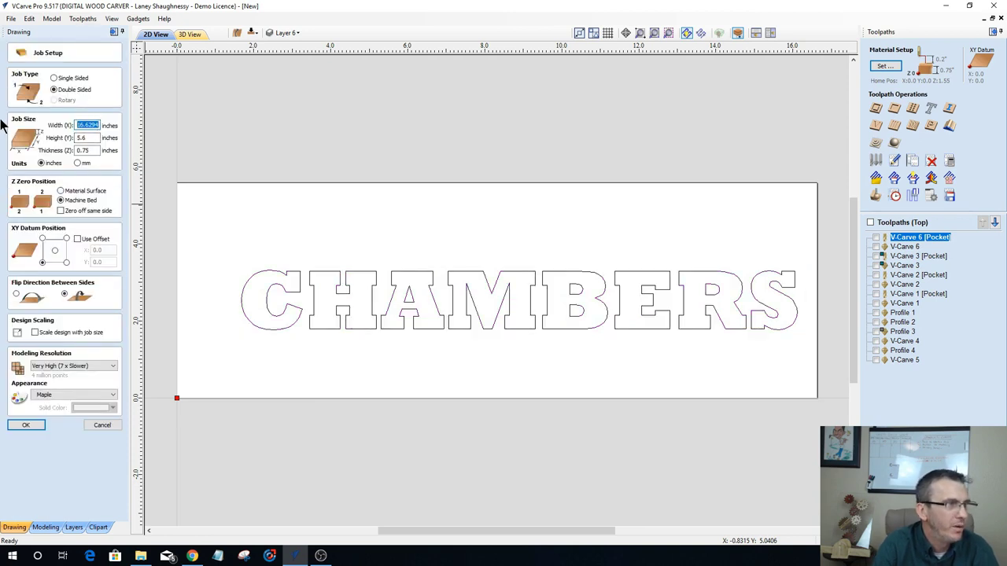
{"action": "type", "text": "17.5"}
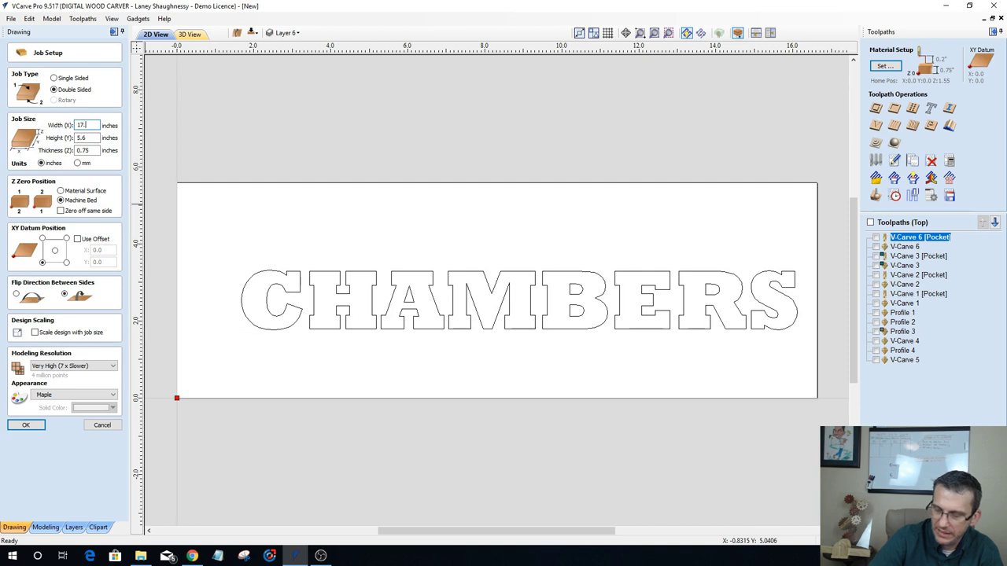
{"action": "left_click", "coordinate": [89, 137]}
{"action": "left_click", "coordinate": [89, 138]}
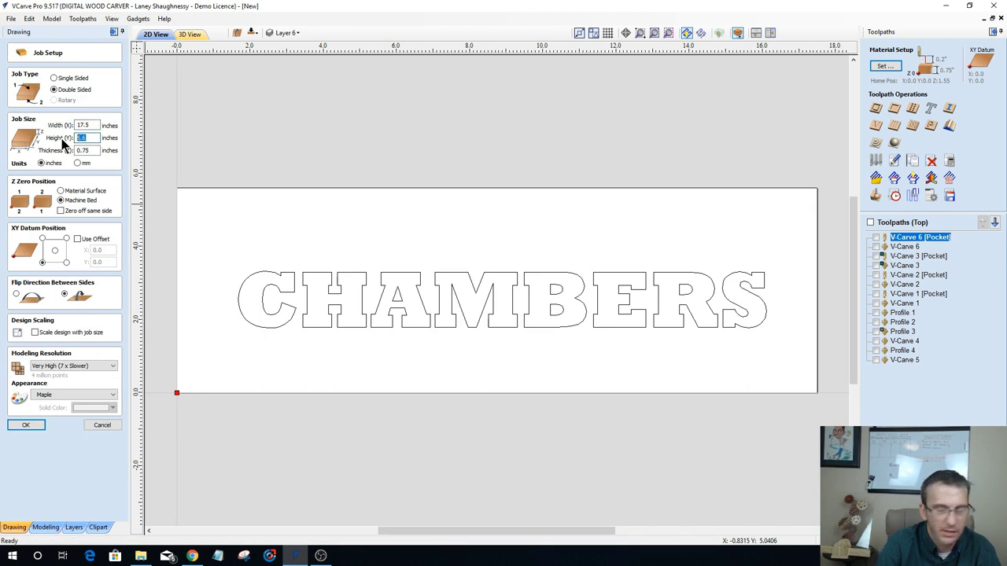
{"action": "type", "text": "6"}
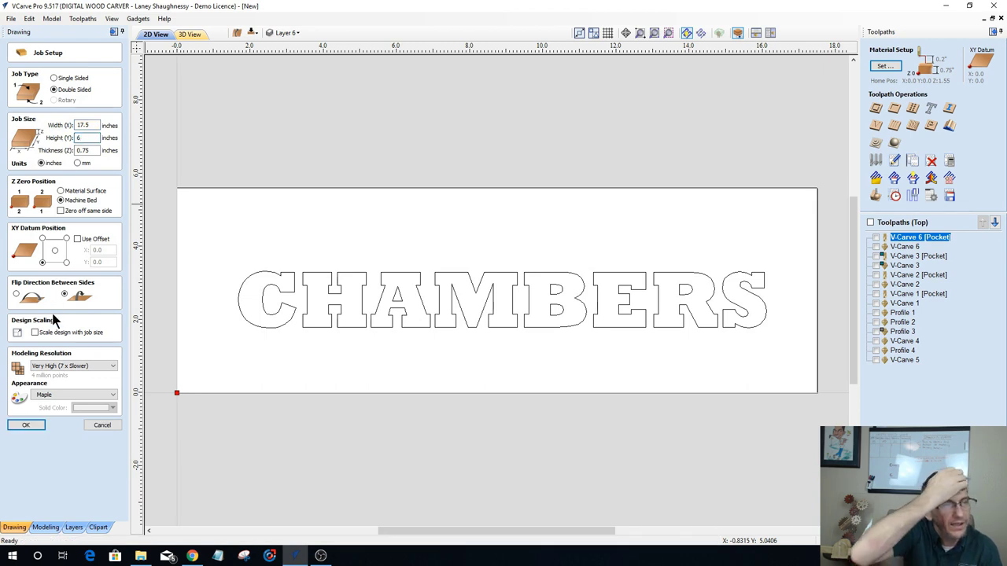
{"action": "left_click", "coordinate": [26, 425]}
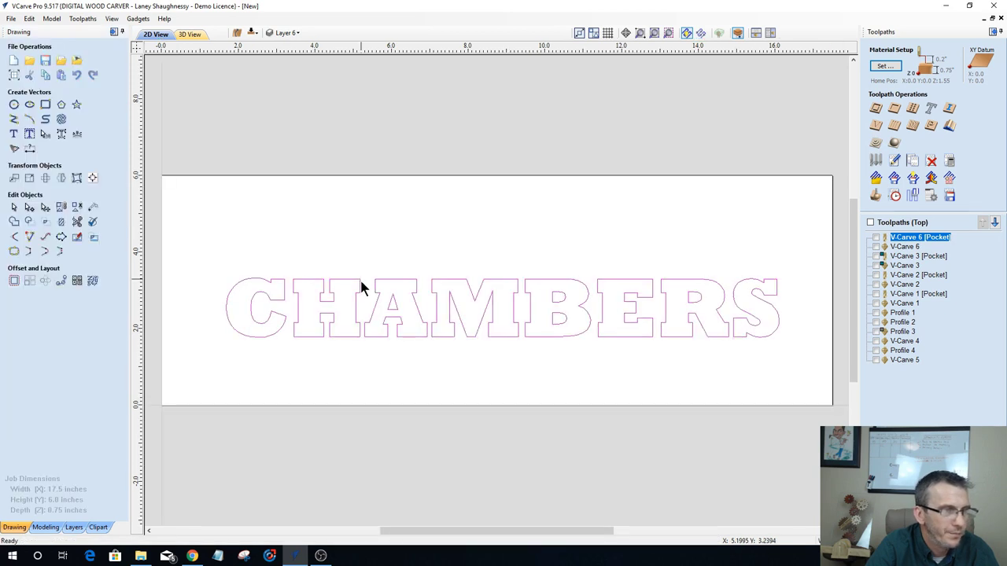
Step: Nudge the CHAMBERS text slightly right to centre it across the 17.5 × 6 board
{"action": "left_click", "coordinate": [358, 282]}
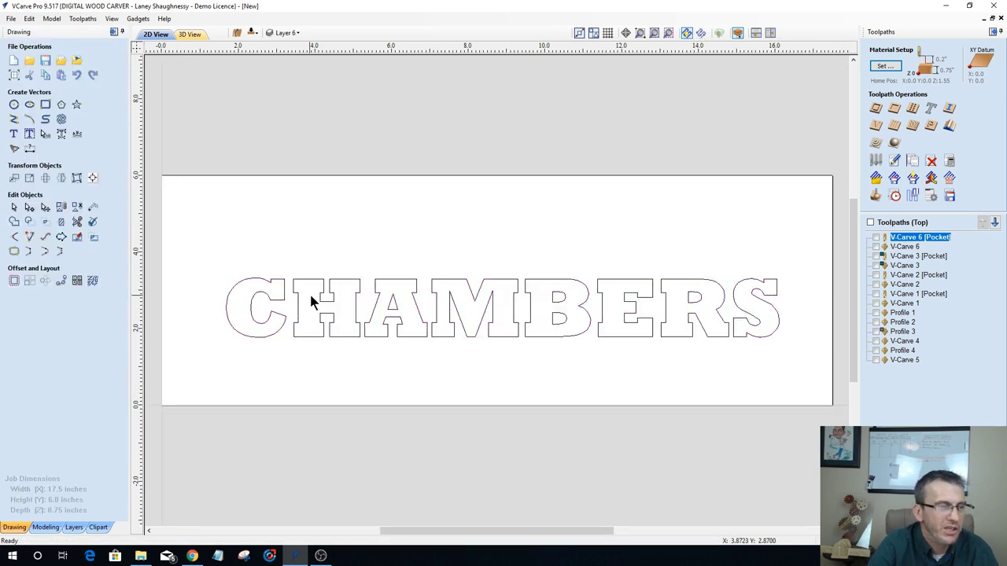
{"action": "scroll", "coordinate": [346, 271], "scroll_direction": "up", "scroll_amount": 1}
{"action": "scroll", "coordinate": [330, 240], "scroll_direction": "down", "scroll_amount": 3}
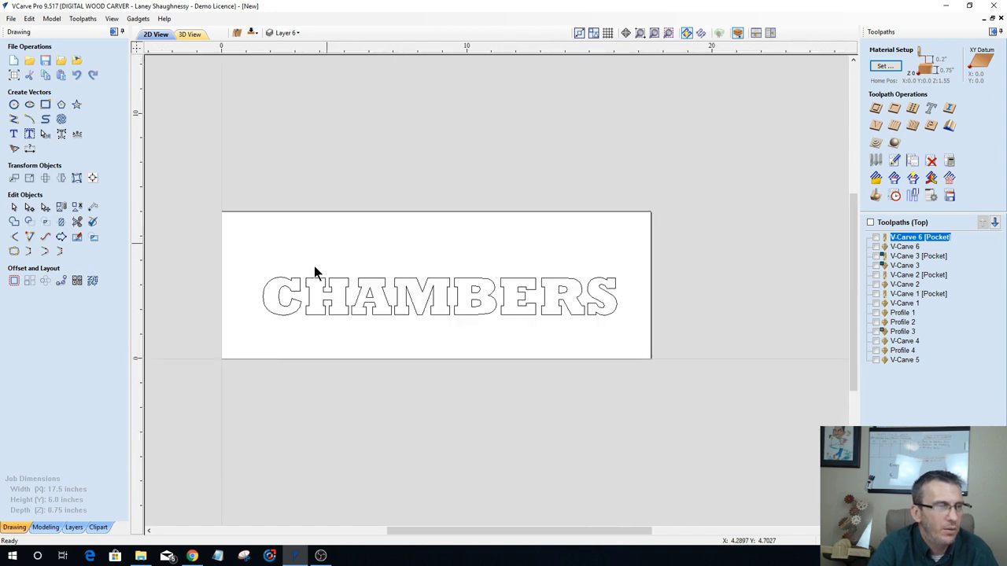
{"action": "left_click", "coordinate": [382, 286]}
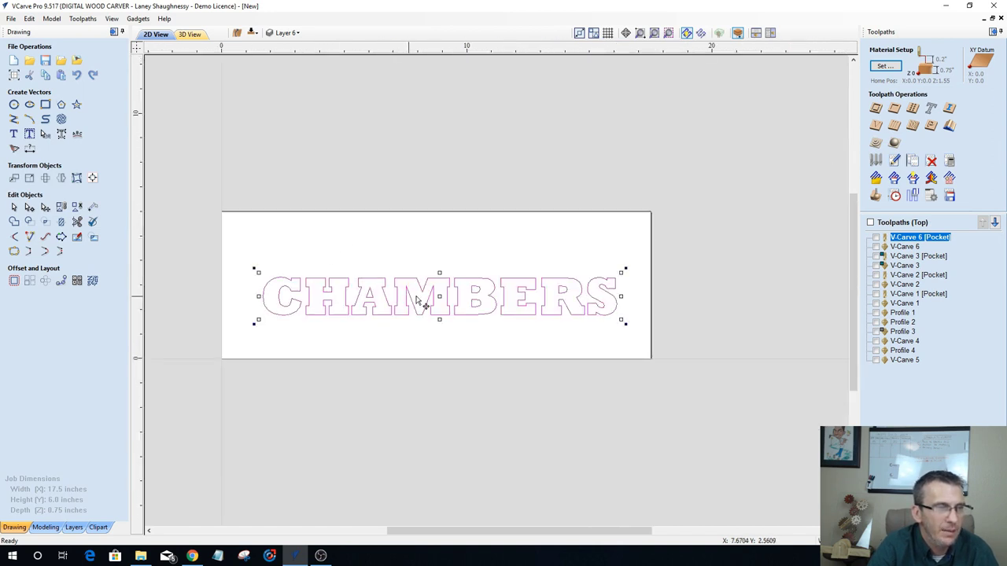
{"action": "left_click", "coordinate": [440, 292]}
{"action": "left_click_drag", "start_coordinate": [440, 292], "coordinate": [461, 291]}
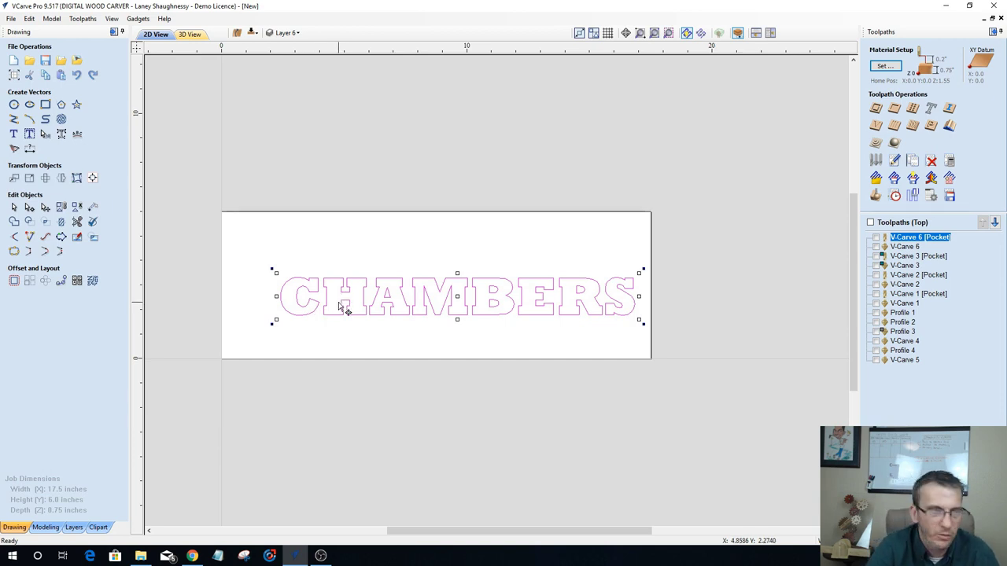
{"action": "scroll", "coordinate": [347, 305], "scroll_direction": "up", "scroll_amount": 4}
{"action": "scroll", "coordinate": [355, 306], "scroll_direction": "up", "scroll_amount": 1}
{"action": "scroll", "coordinate": [386, 299], "scroll_direction": "down", "scroll_amount": 5}
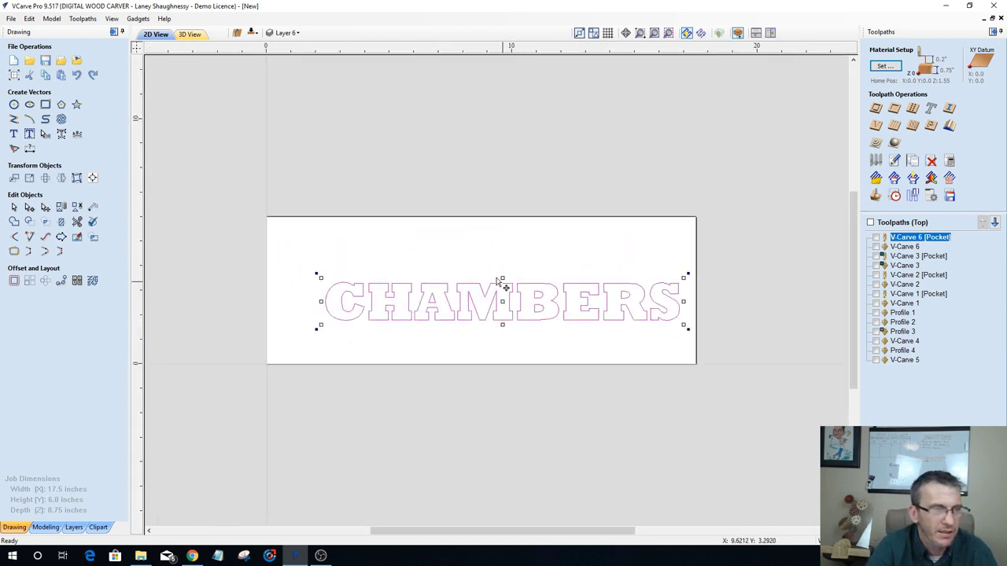
{"action": "scroll", "coordinate": [334, 286], "scroll_direction": "up", "scroll_amount": 2}
{"action": "scroll", "coordinate": [334, 286], "scroll_direction": "down", "scroll_amount": 2}
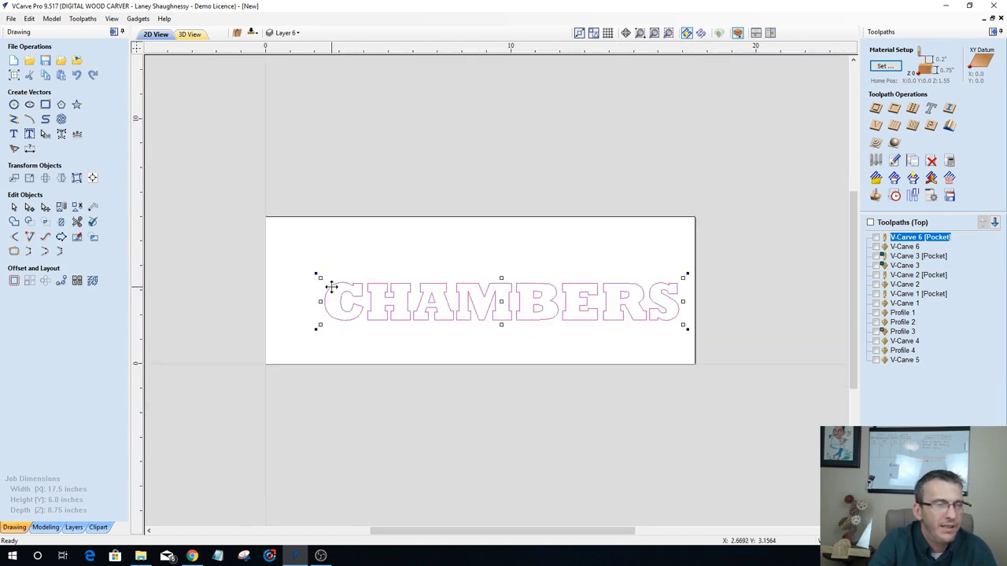
{"action": "left_click", "coordinate": [313, 322]}
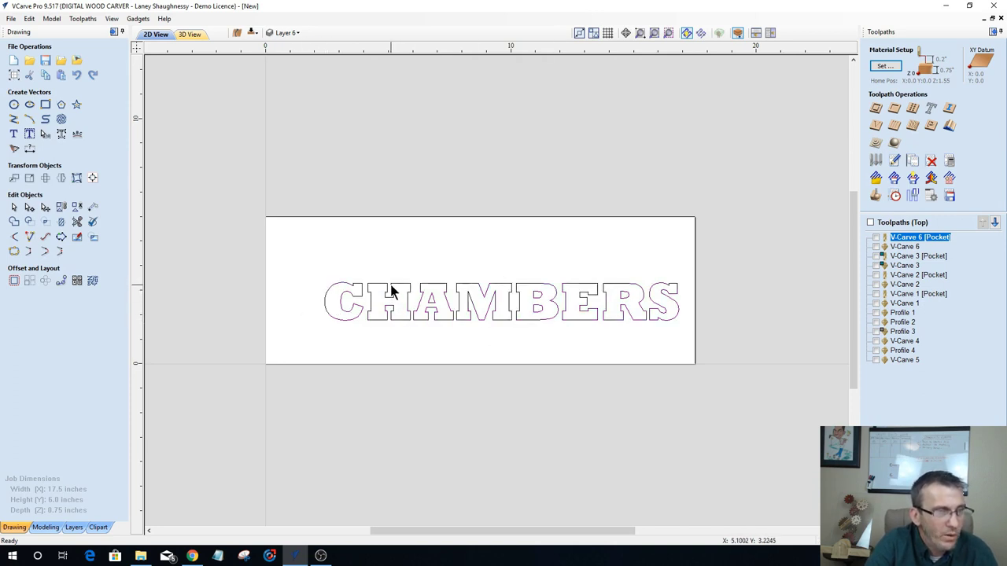
Step: Convert CHAMBERS to curves and enlarge the C from its corner handles
{"action": "left_click", "coordinate": [62, 137]}
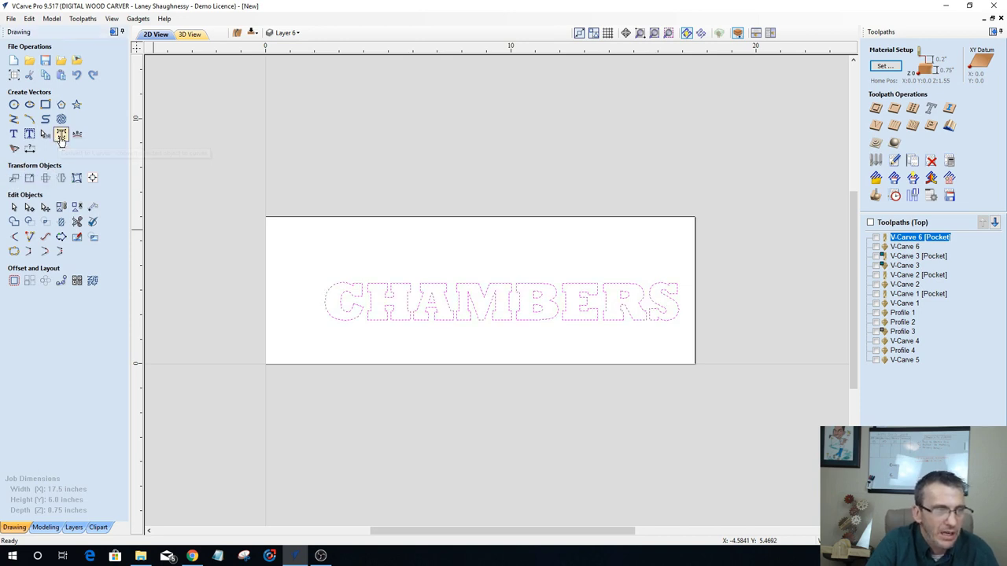
{"action": "left_click", "coordinate": [343, 285]}
{"action": "scroll", "coordinate": [343, 288], "scroll_direction": "up", "scroll_amount": 5}
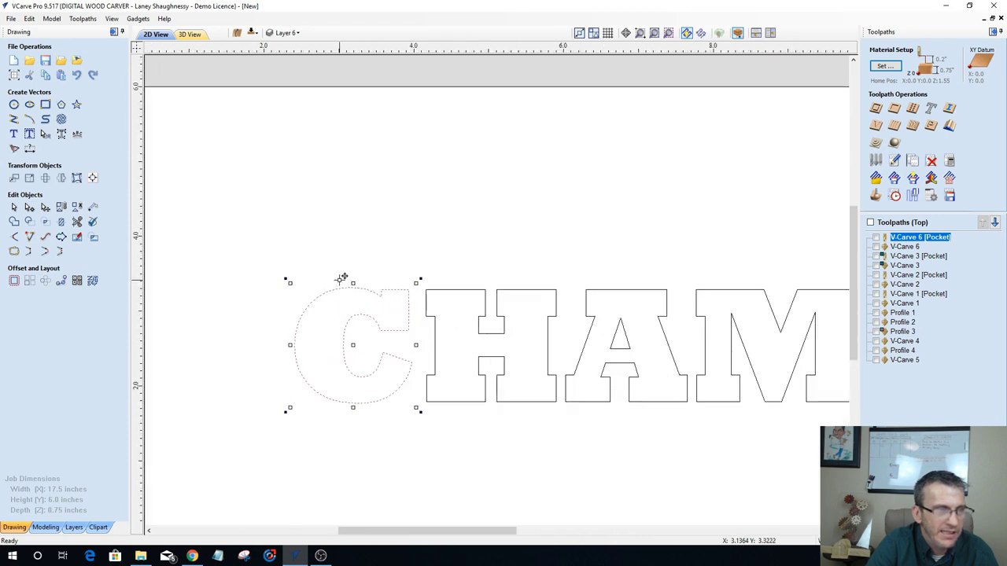
{"action": "scroll", "coordinate": [354, 287], "scroll_direction": "down", "scroll_amount": 5}
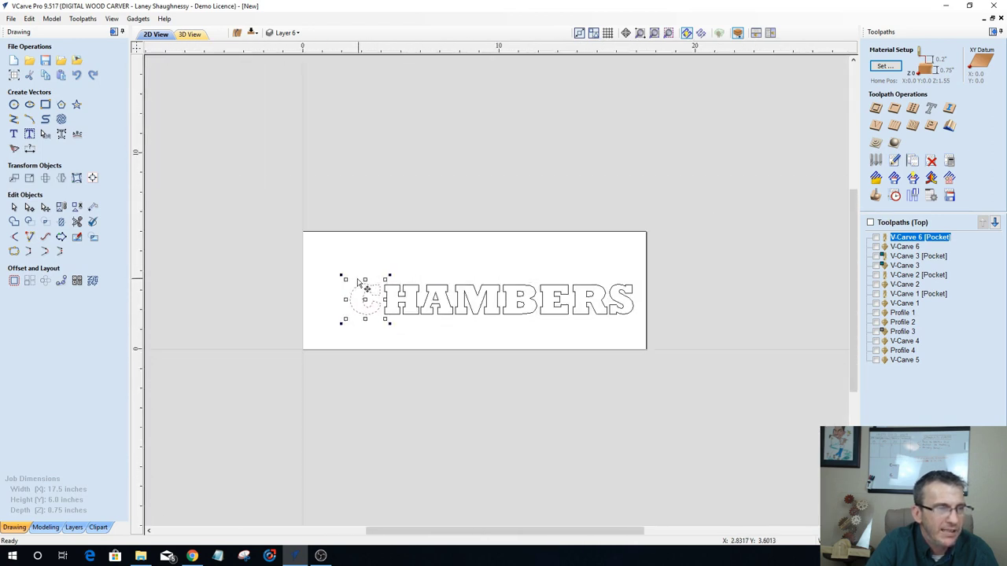
{"action": "left_click_drag", "start_coordinate": [342, 277], "coordinate": [308, 244]}
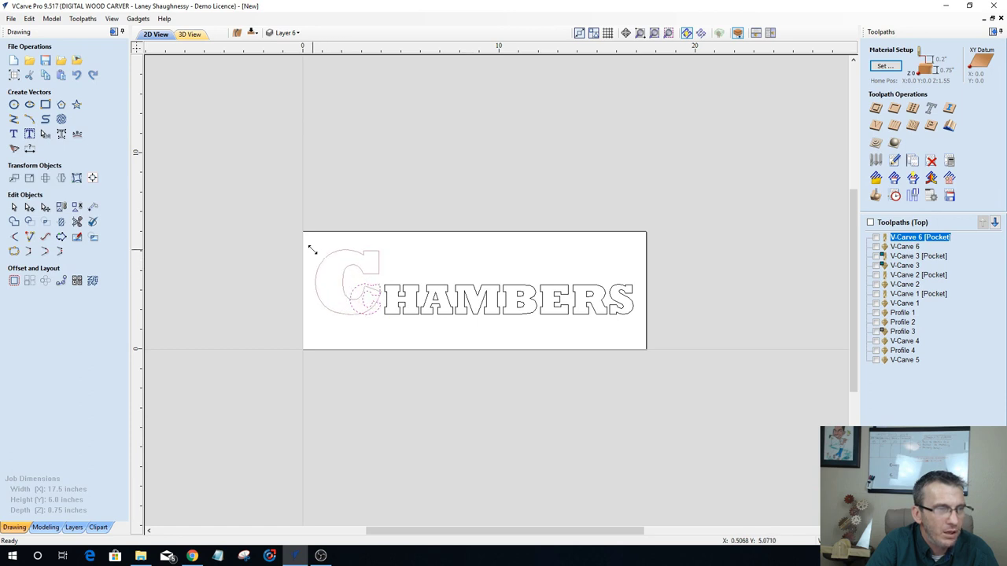
{"action": "left_click_drag", "start_coordinate": [388, 321], "coordinate": [387, 328]}
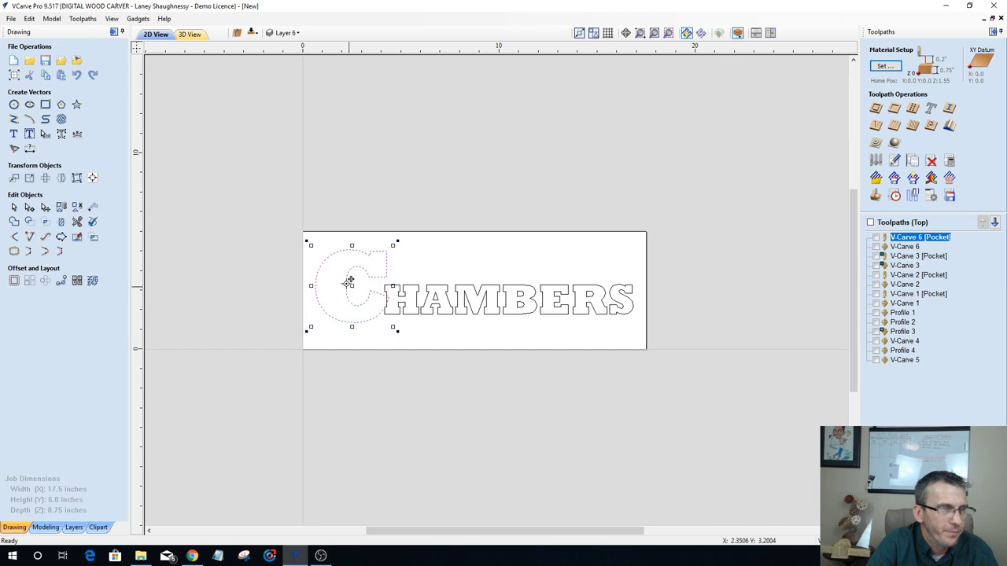
Step: Centre the C vertically on the board with Alignment Tools and select the HAMBERS letters
{"action": "left_click", "coordinate": [92, 178]}
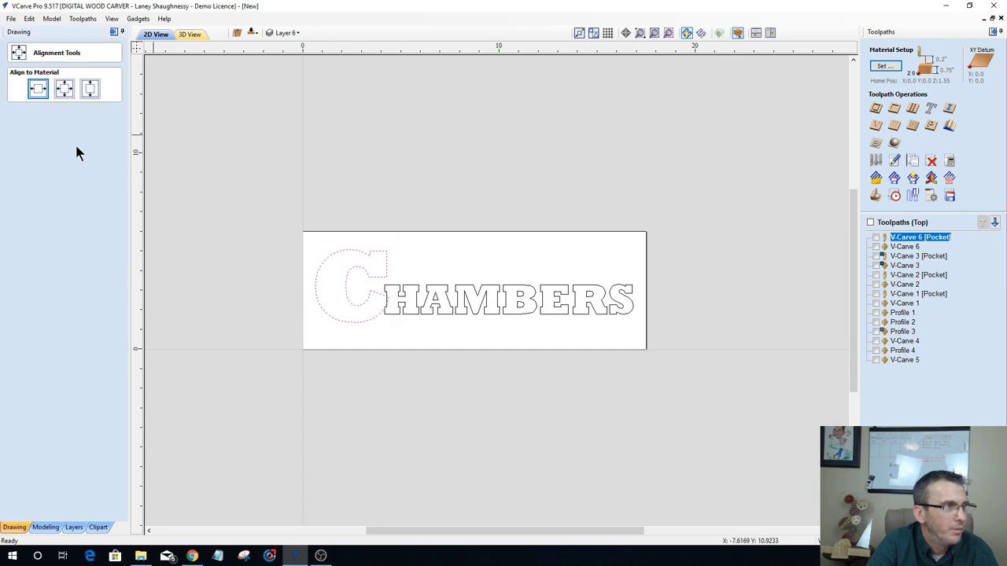
{"action": "left_click", "coordinate": [89, 92]}
{"action": "left_click", "coordinate": [360, 316]}
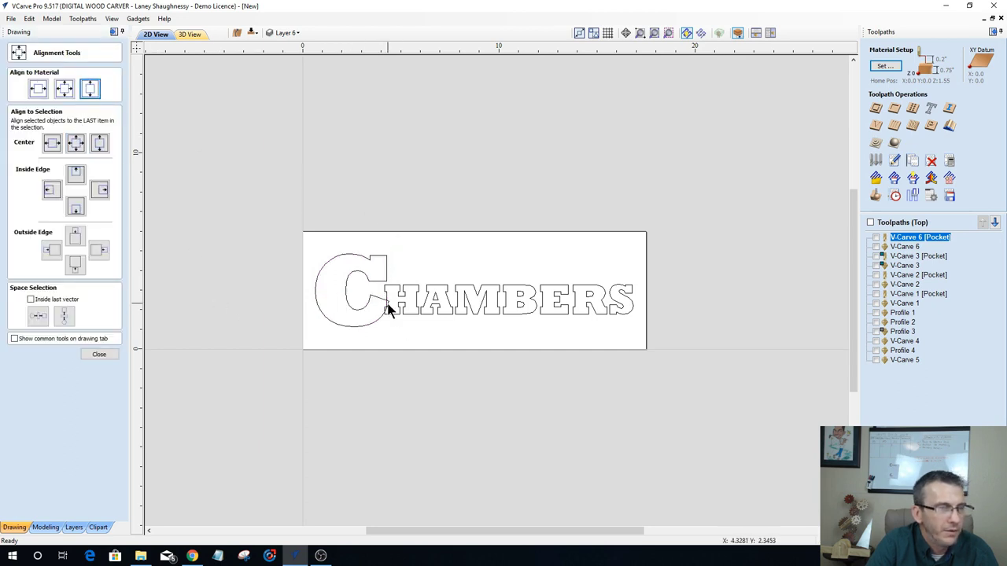
{"action": "left_click_drag", "start_coordinate": [368, 277], "coordinate": [652, 339]}
{"action": "left_click", "coordinate": [475, 313]}
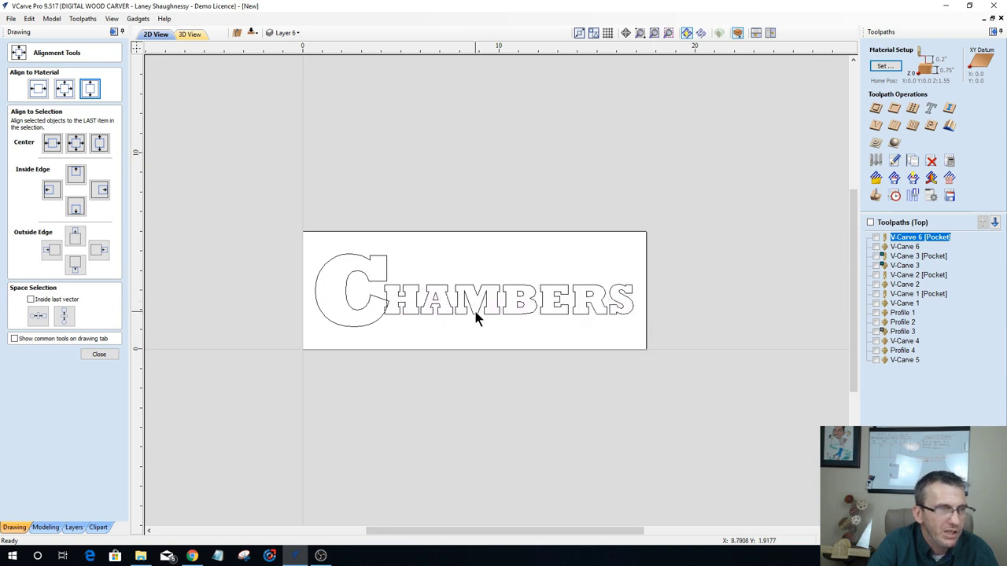
{"action": "left_click_drag", "start_coordinate": [363, 266], "coordinate": [636, 338]}
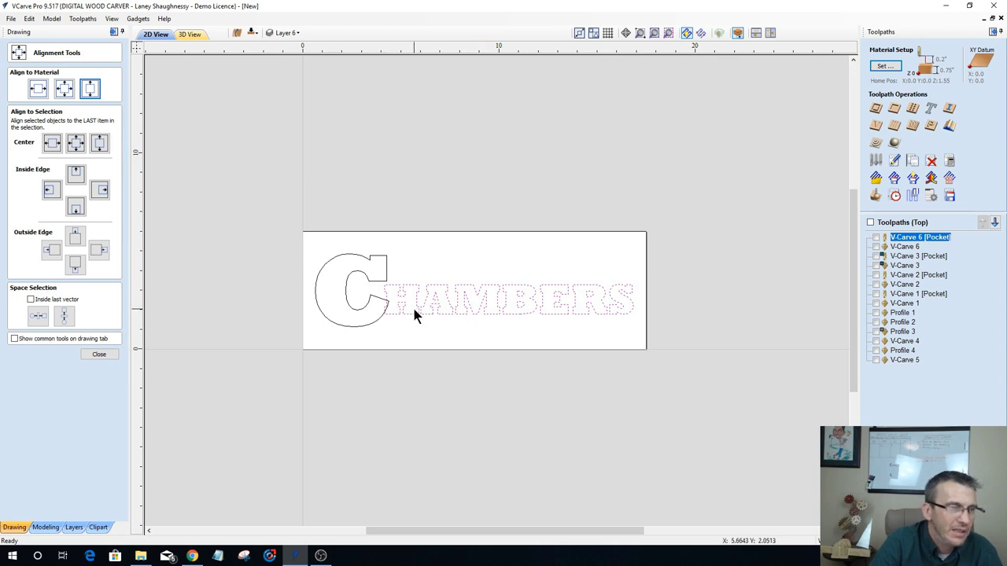
{"action": "left_click", "coordinate": [98, 354]}
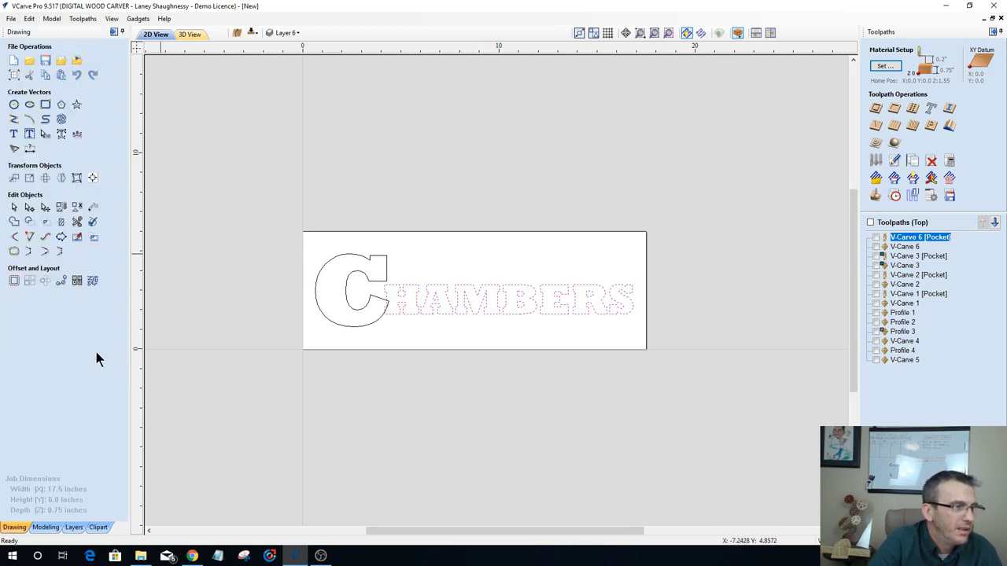
Step: Change the job width to 18.5 inches and marquee-select the HAMBERS letters
{"action": "left_click", "coordinate": [12, 77]}
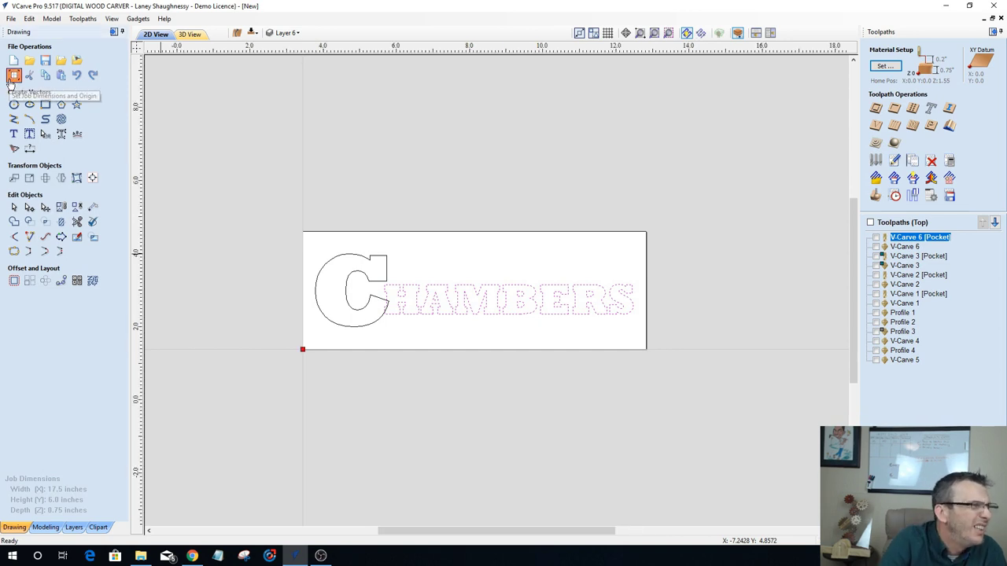
{"action": "left_click", "coordinate": [13, 76]}
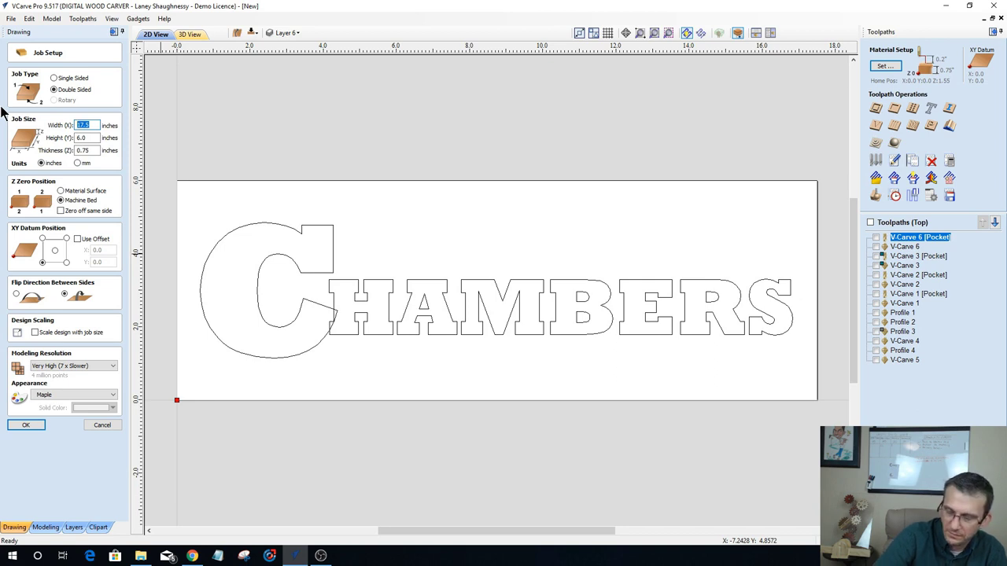
{"action": "type", "text": "18.5"}
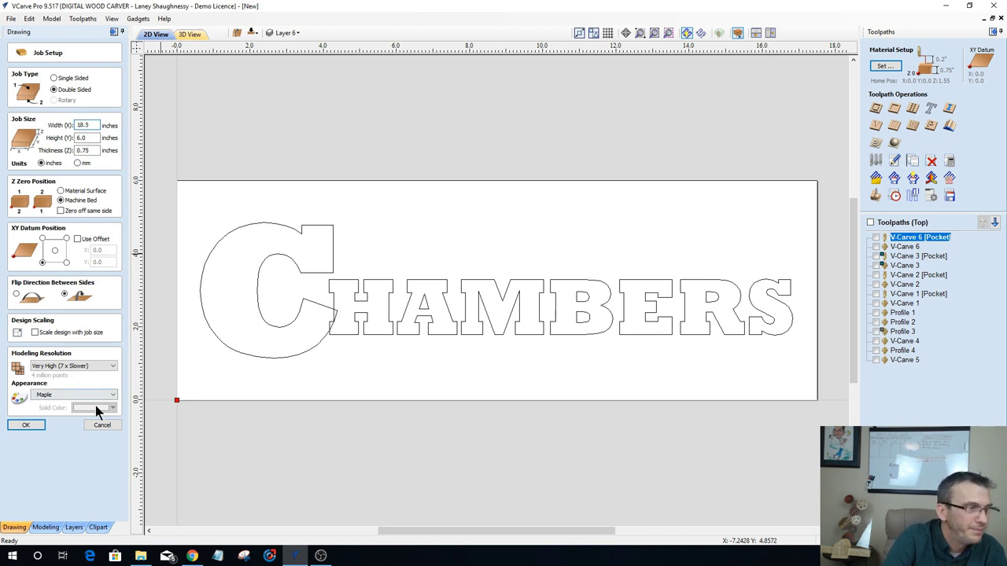
{"action": "left_click", "coordinate": [28, 425]}
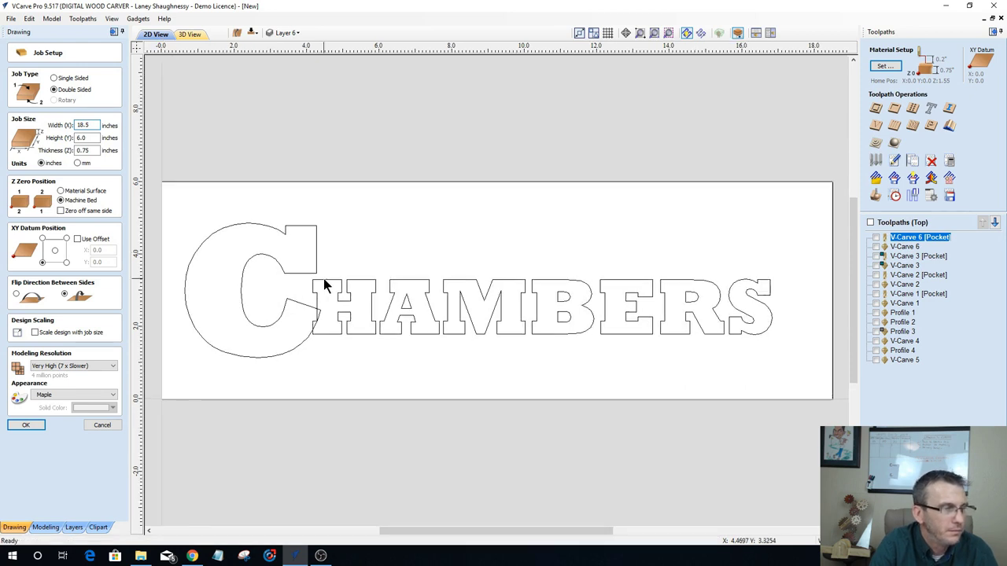
{"action": "left_click_drag", "start_coordinate": [286, 255], "coordinate": [801, 366]}
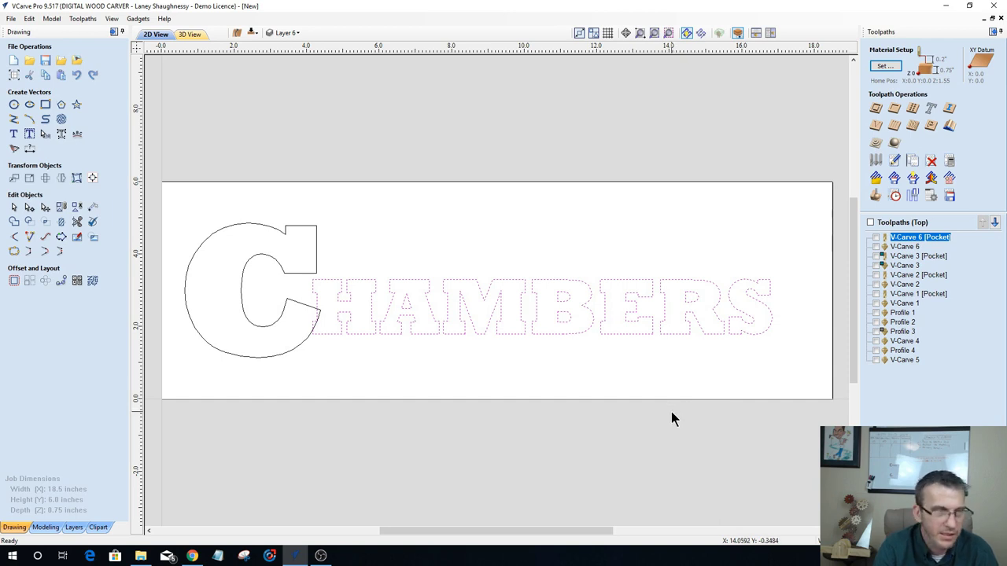
Step: Stretch and nudge the HAMBERS letters up and right, and stretch the C taller
{"action": "key", "text": "Right"}
{"action": "key", "text": "Right"}
{"action": "key", "text": "Right"}
{"action": "key", "text": "Right"}
{"action": "key", "text": "Right"}
{"action": "key", "text": "Right"}
{"action": "key", "text": "Right"}
{"action": "key", "text": "Right"}
{"action": "key", "text": "Right"}
{"action": "key", "text": "Right"}
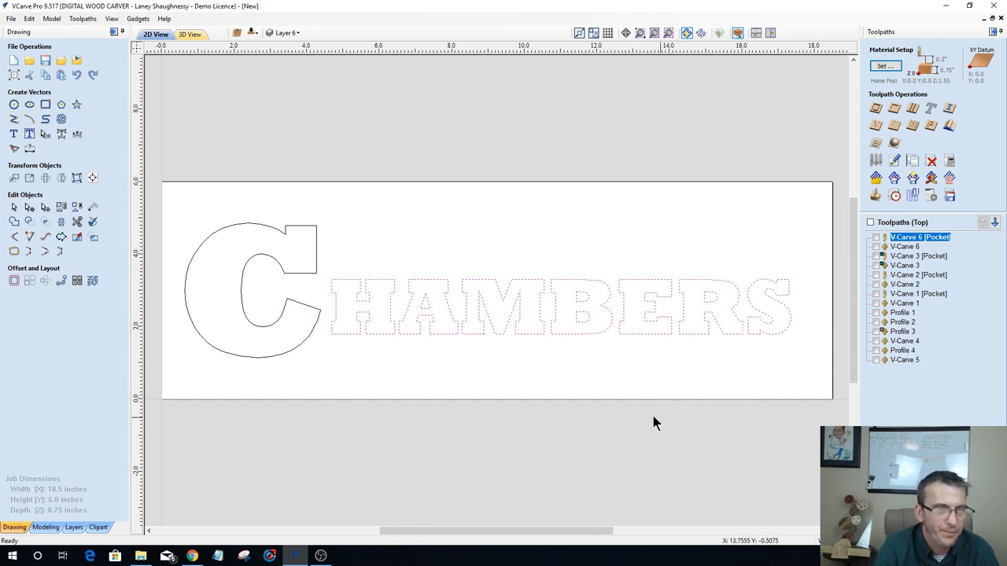
{"action": "left_click", "coordinate": [540, 280]}
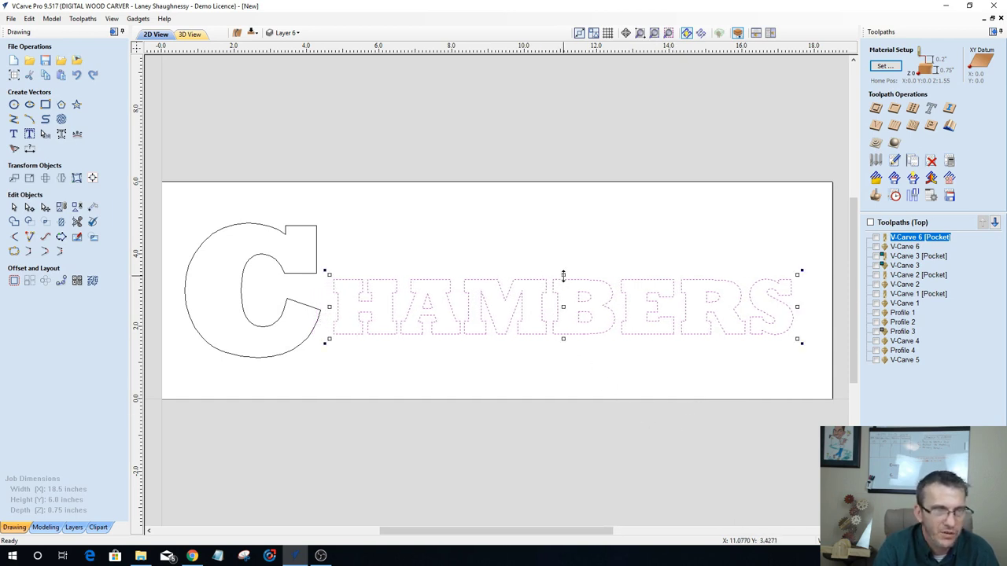
{"action": "left_click_drag", "start_coordinate": [564, 274], "coordinate": [562, 262]}
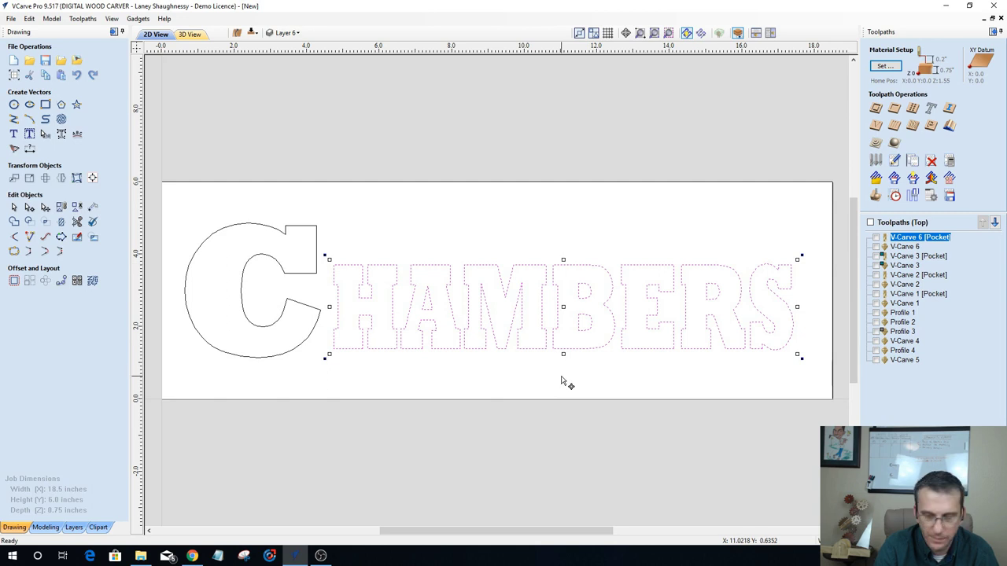
{"action": "key", "text": "Up"}
{"action": "key", "text": "Up"}
{"action": "key", "text": "Up"}
{"action": "key", "text": "Up"}
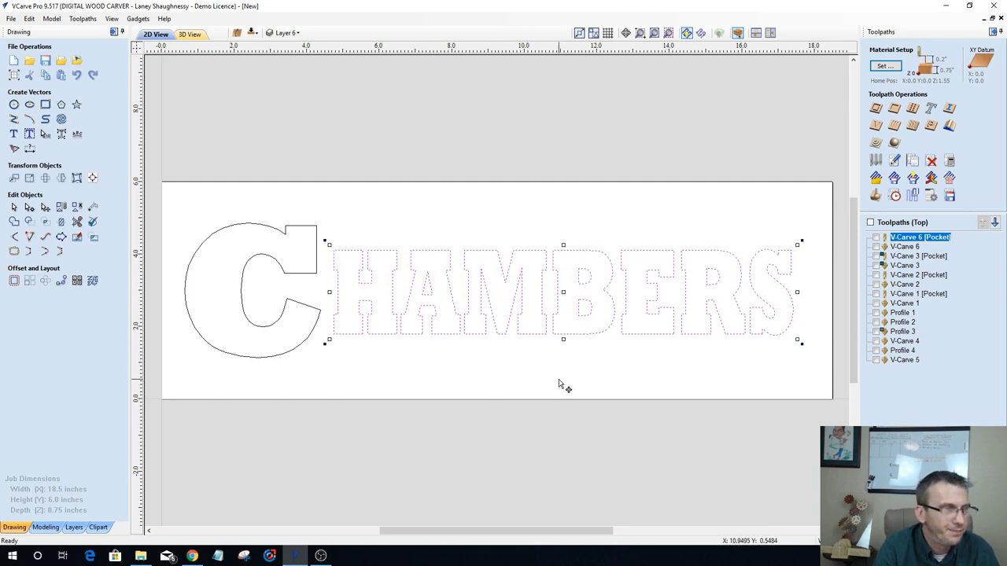
{"action": "key", "text": "Up"}
{"action": "key", "text": "Up"}
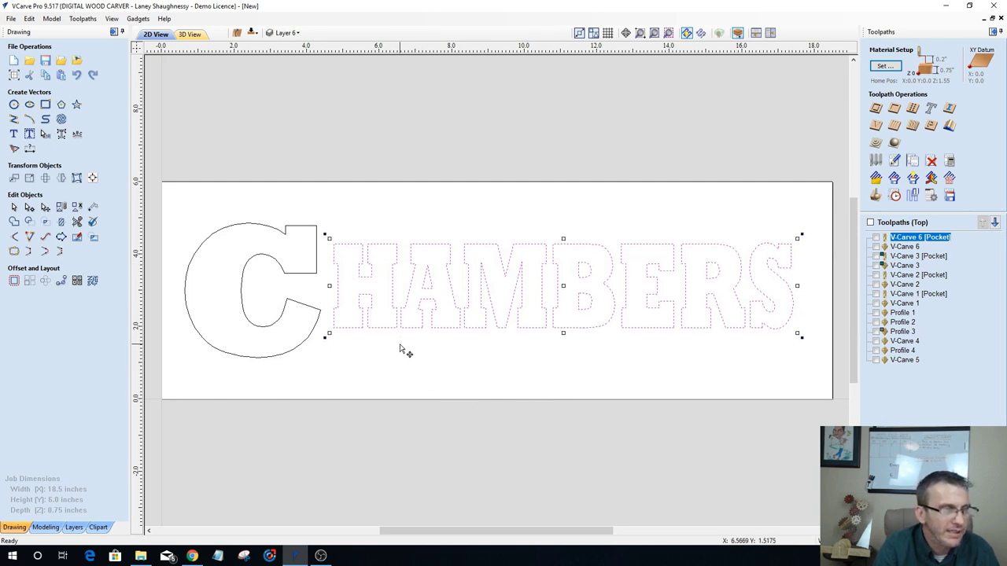
{"action": "left_click", "coordinate": [277, 269]}
{"action": "left_click", "coordinate": [277, 270]}
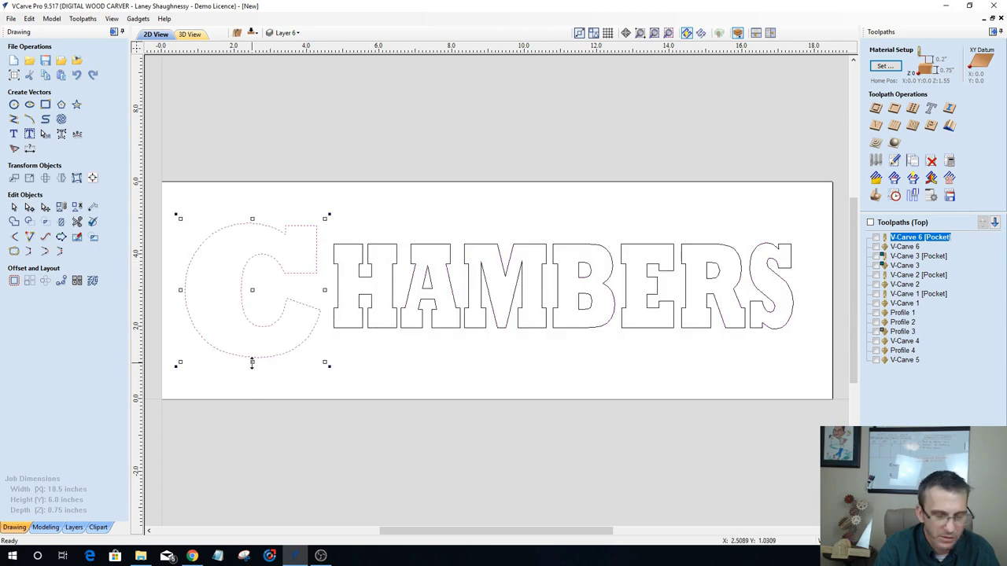
{"action": "left_click_drag", "start_coordinate": [252, 363], "coordinate": [253, 376]}
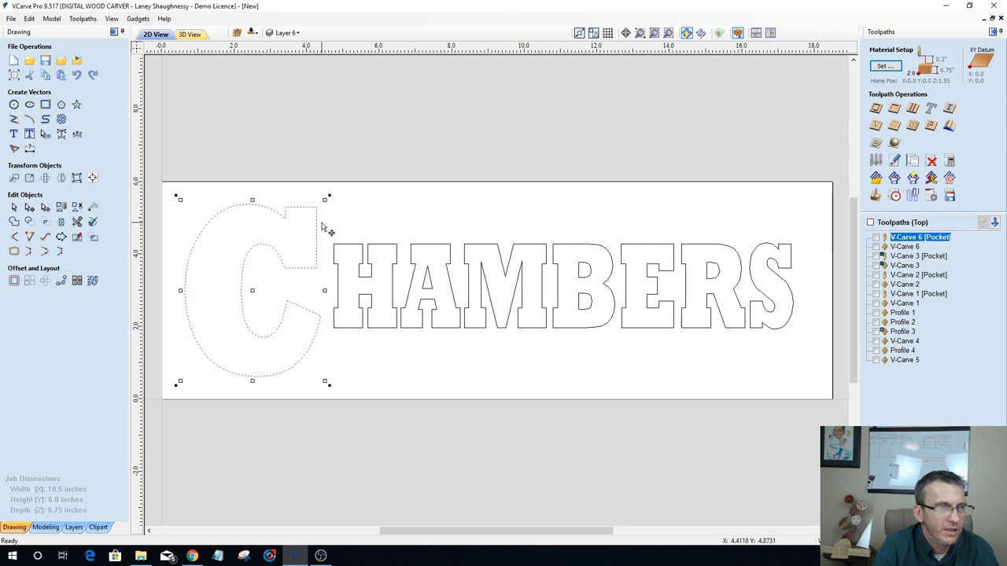
Step: Vertically centre the HAMBERS letters on the large C using Alignment Tools
{"action": "left_click_drag", "start_coordinate": [325, 224], "coordinate": [833, 372]}
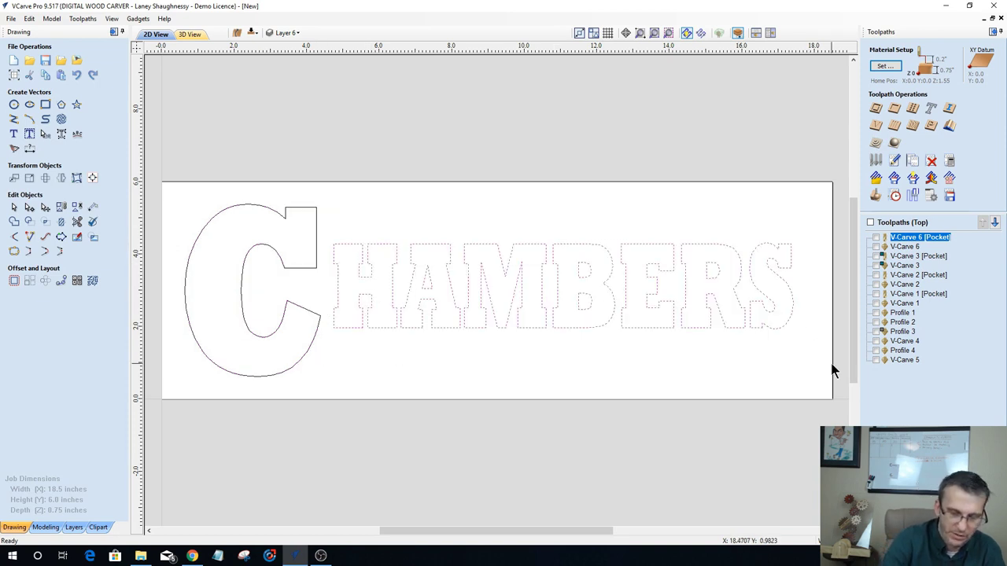
{"action": "left_click", "coordinate": [834, 371]}
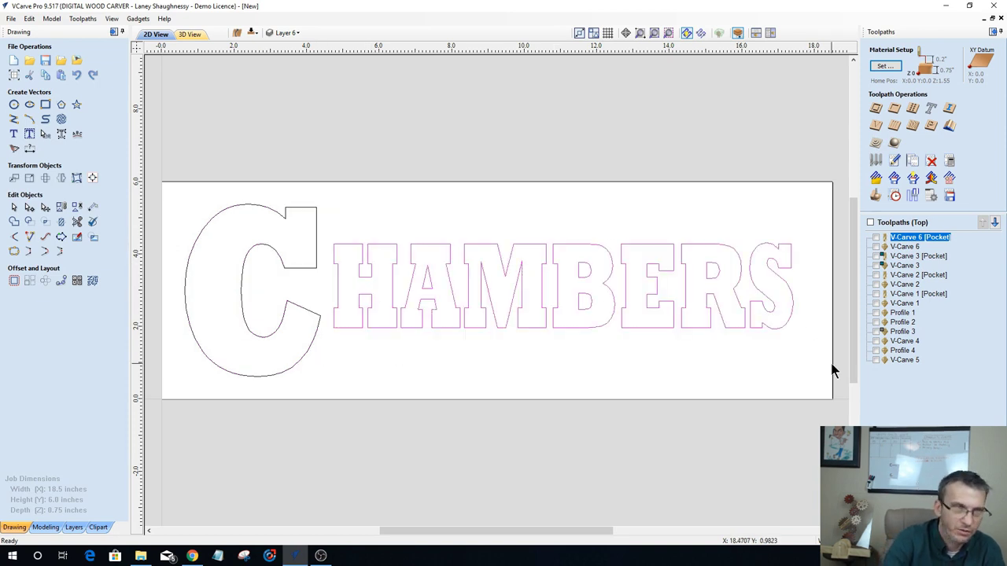
{"action": "left_click", "coordinate": [285, 275]}
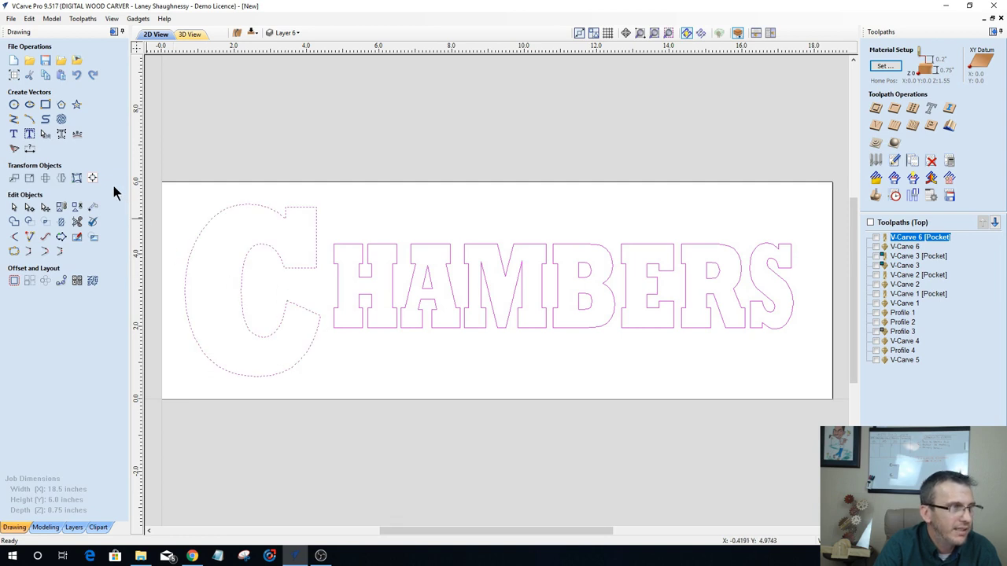
{"action": "left_click", "coordinate": [92, 178]}
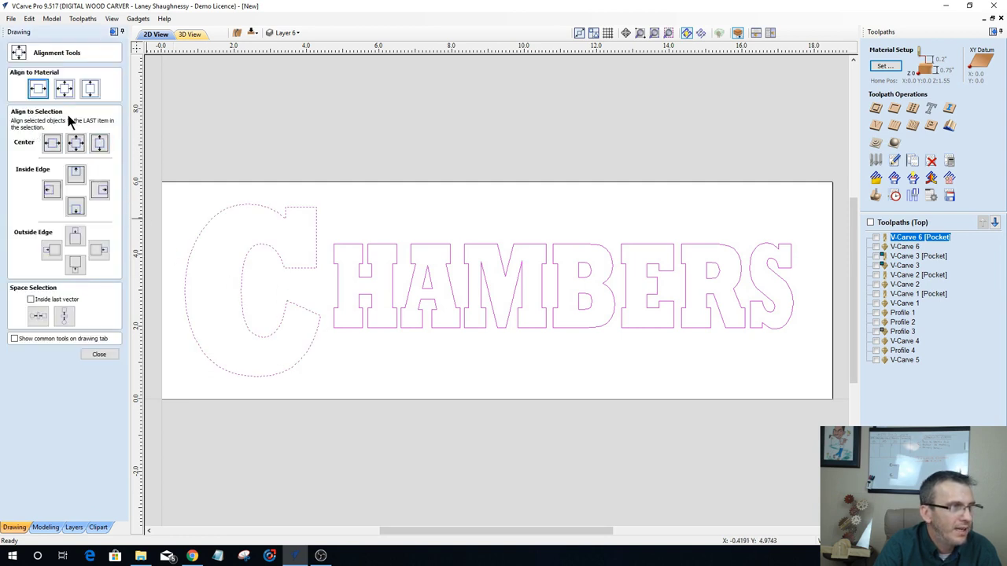
{"action": "left_click", "coordinate": [99, 144]}
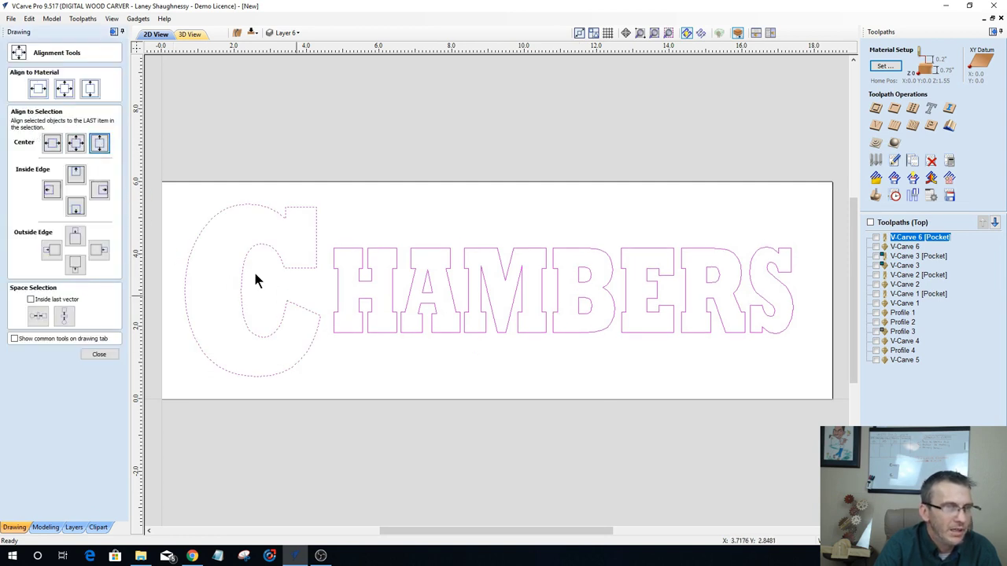
Step: Close the Alignment Tools panel to return to the drawing tools
{"action": "left_click", "coordinate": [98, 354]}
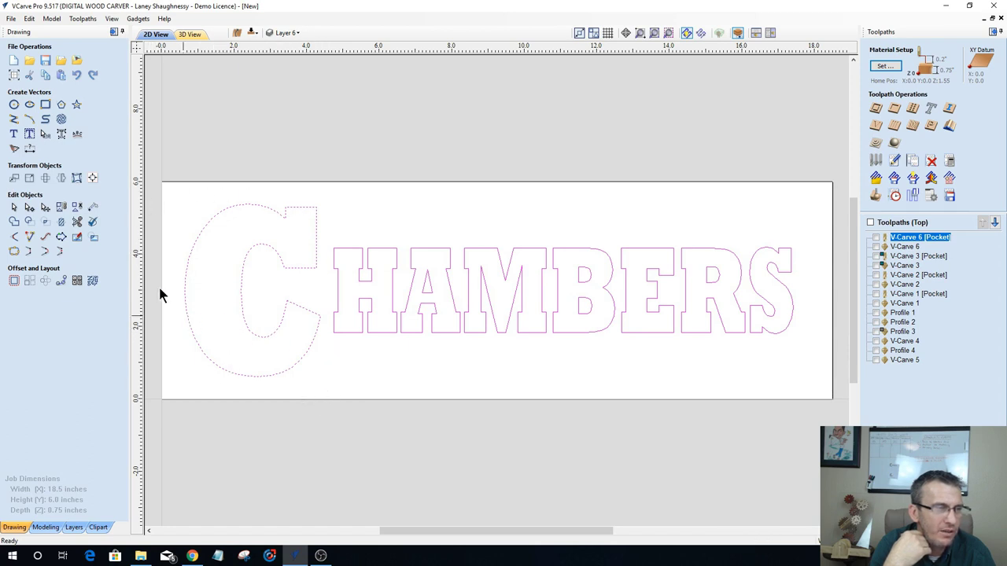
Step: Briefly view the ROBERTS sign layer, then restore the CHAMBERS layer's visibility
{"action": "left_click", "coordinate": [286, 33]}
{"action": "left_click", "coordinate": [283, 114]}
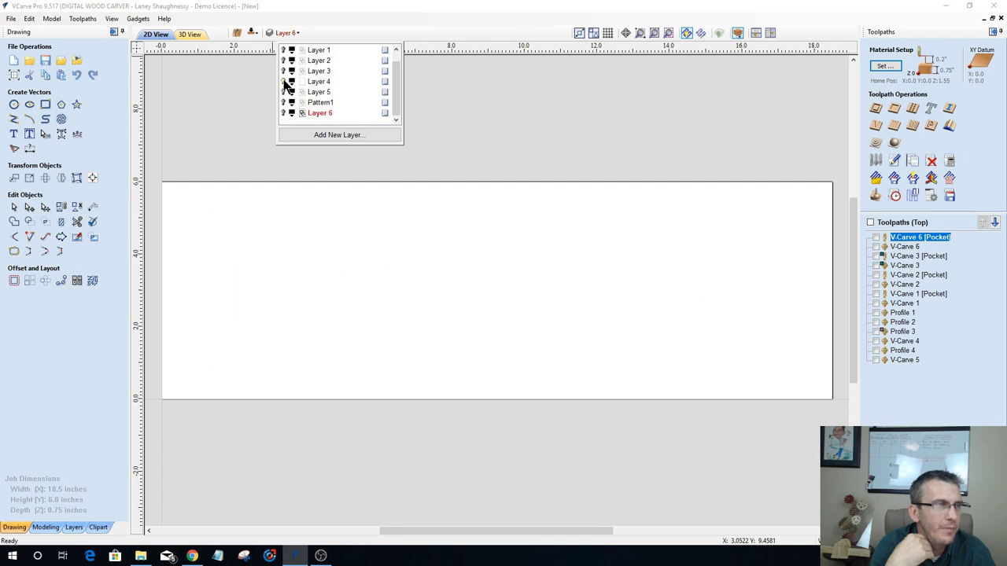
{"action": "left_click", "coordinate": [284, 71]}
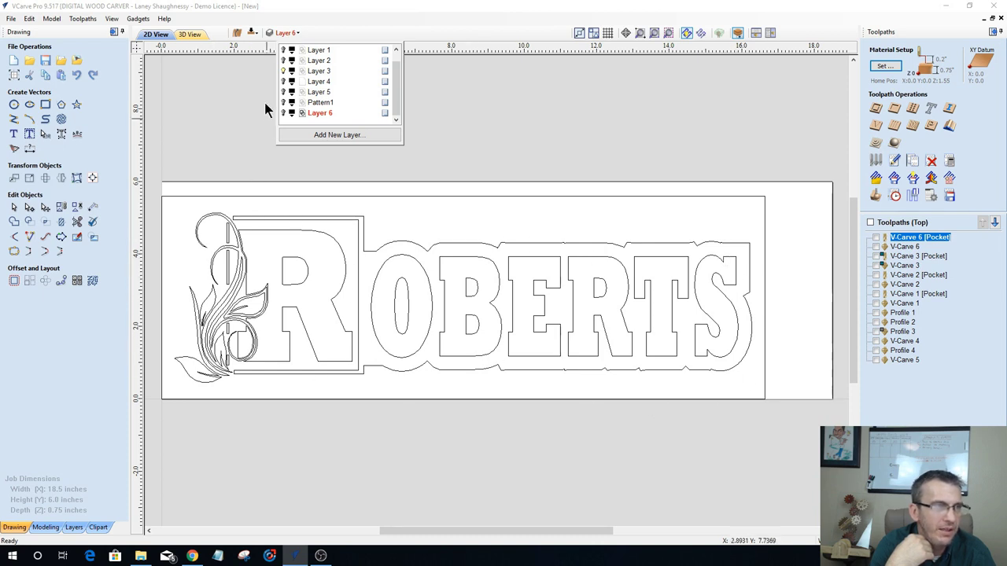
{"action": "left_click", "coordinate": [283, 71]}
{"action": "left_click", "coordinate": [283, 113]}
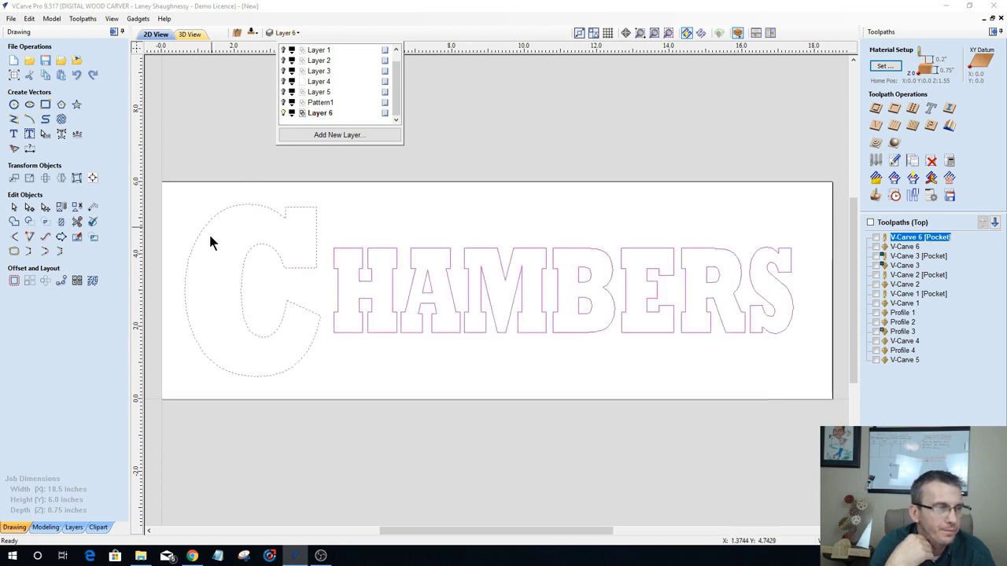
{"action": "left_click", "coordinate": [355, 363]}
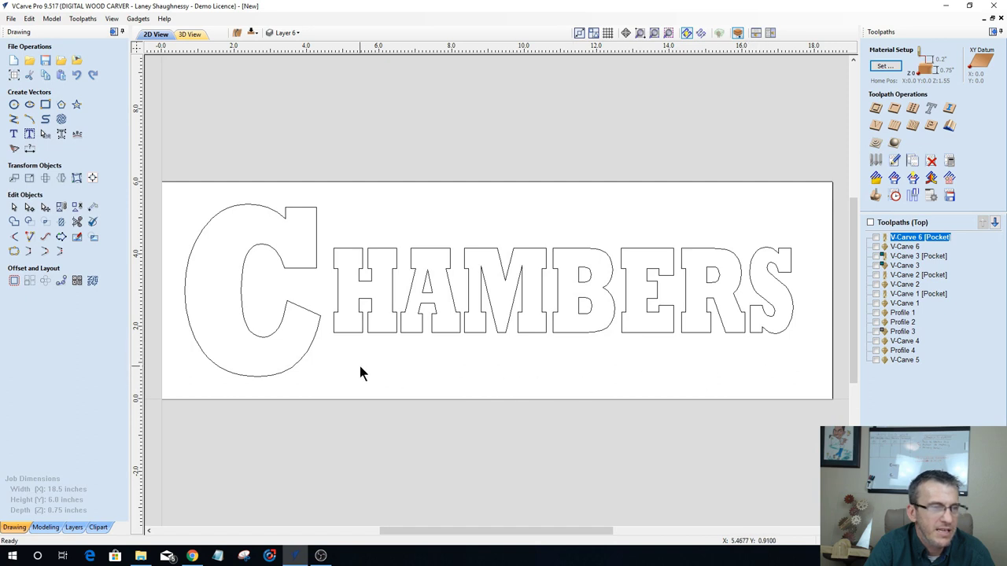
Step: Nudge the HAMBERS letters two steps upward
{"action": "left_click", "coordinate": [476, 250]}
{"action": "key", "text": "Up"}
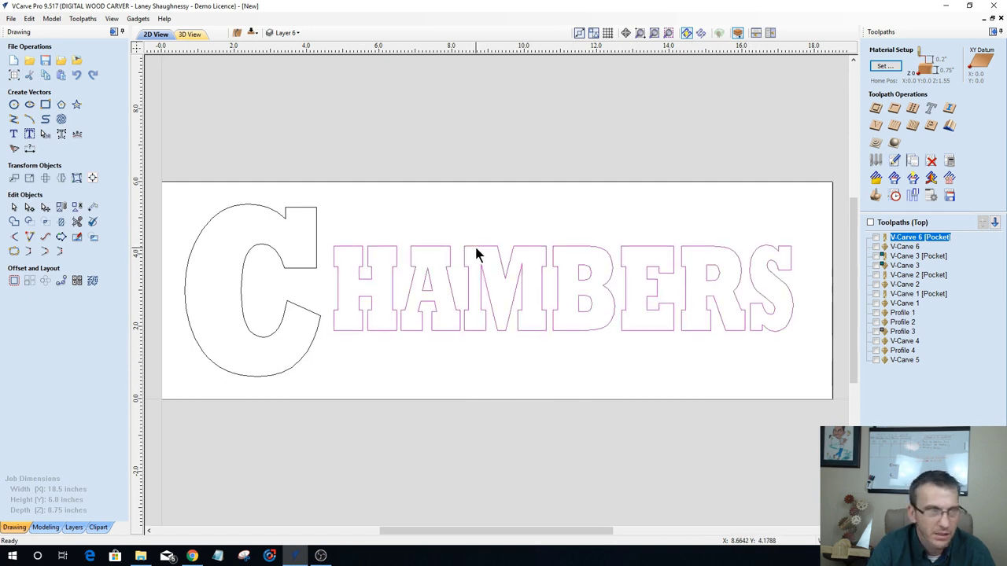
{"action": "key", "text": "Up"}
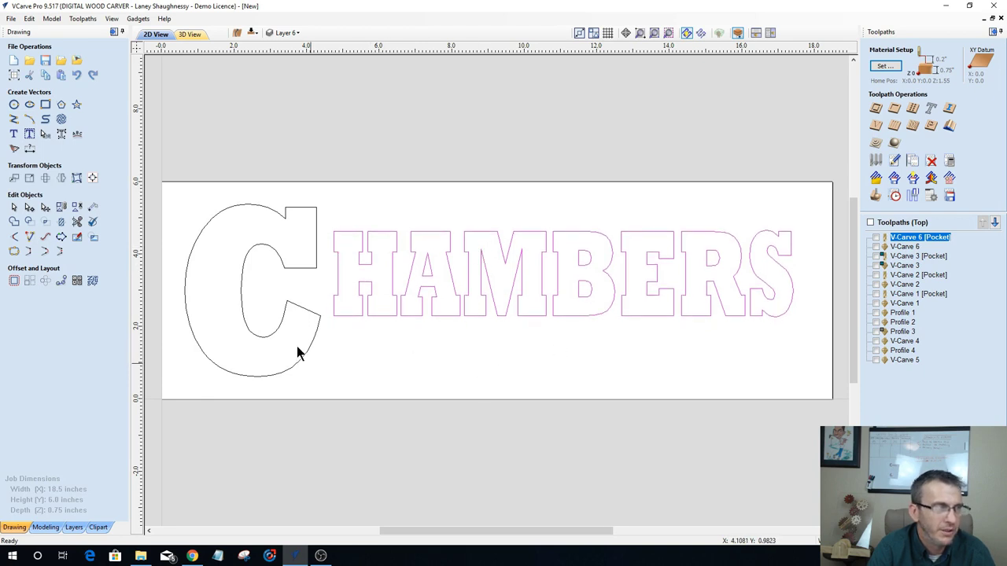
{"action": "left_click", "coordinate": [76, 61]}
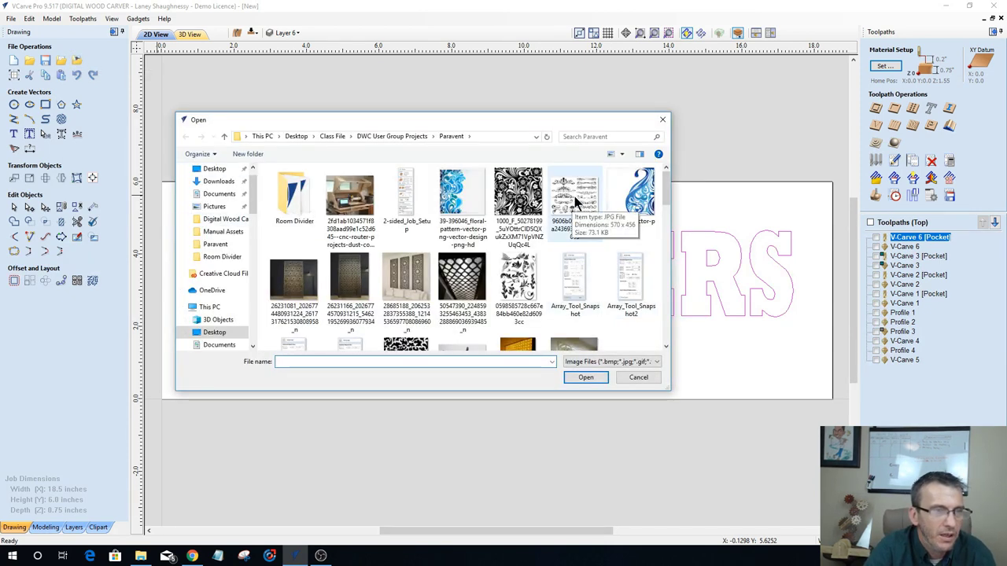
Step: Import the scroll ornament image onto the board and select the floral pattern bitmap
{"action": "scroll", "coordinate": [574, 201], "scroll_direction": "down", "scroll_amount": 10}
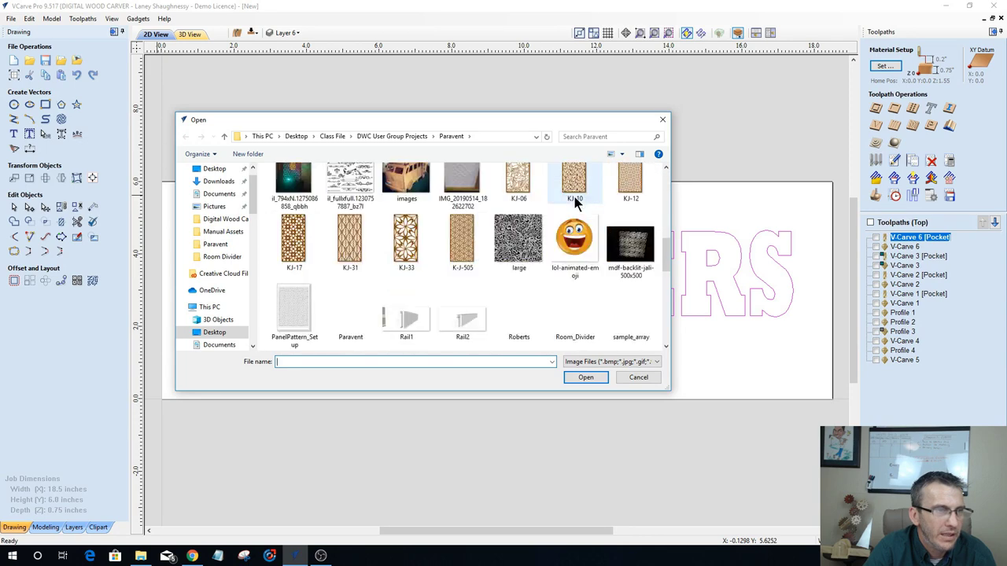
{"action": "scroll", "coordinate": [569, 285], "scroll_direction": "up", "scroll_amount": 3}
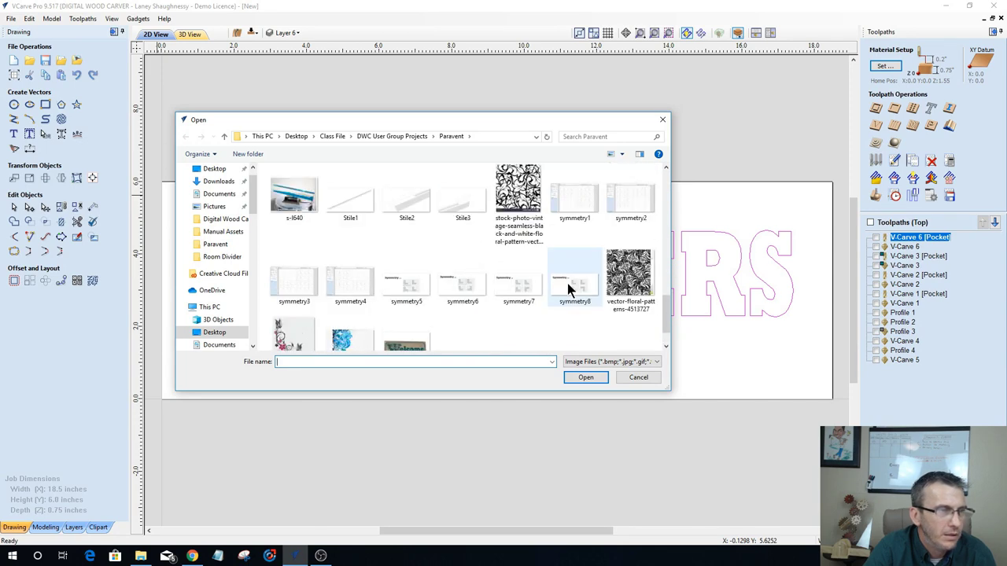
{"action": "scroll", "coordinate": [569, 288], "scroll_direction": "up", "scroll_amount": 5}
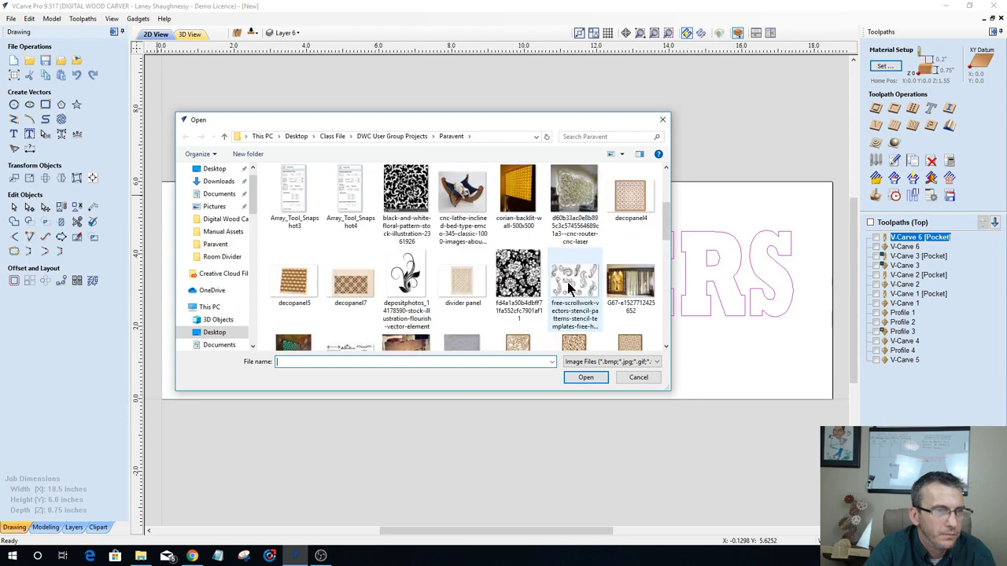
{"action": "scroll", "coordinate": [567, 282], "scroll_direction": "up", "scroll_amount": 2}
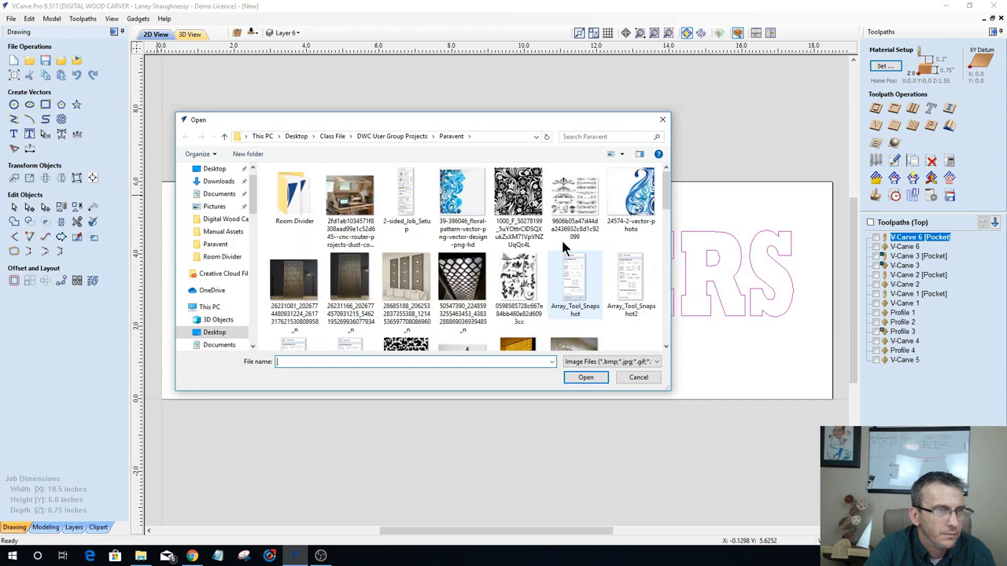
{"action": "left_click", "coordinate": [560, 248]}
{"action": "double_click", "coordinate": [565, 203]}
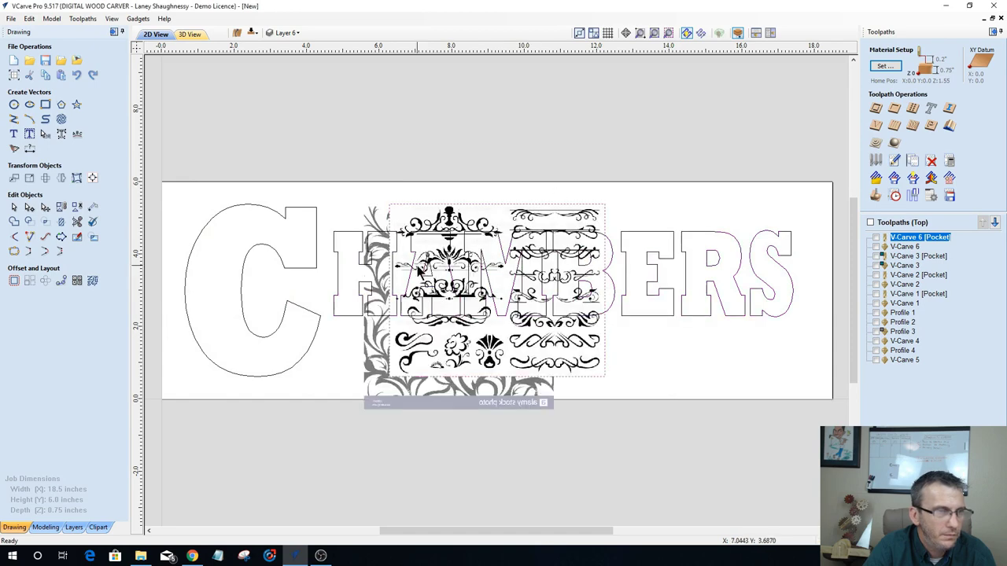
{"action": "left_click", "coordinate": [366, 401]}
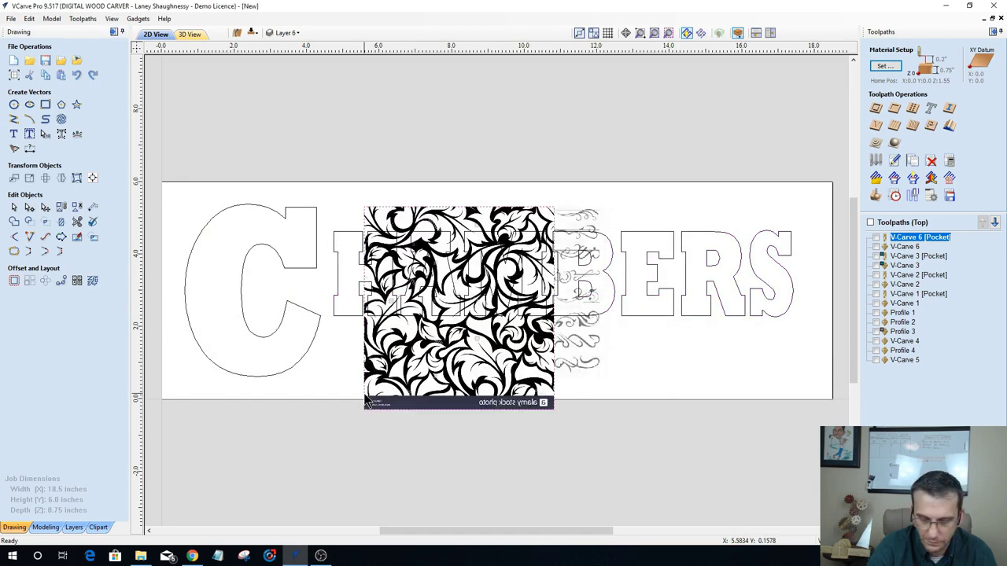
Step: Delete the floral bitmap, add Layer 7, hide the CHAMBERS layer and zoom to the ornament
{"action": "key", "text": "Delete"}
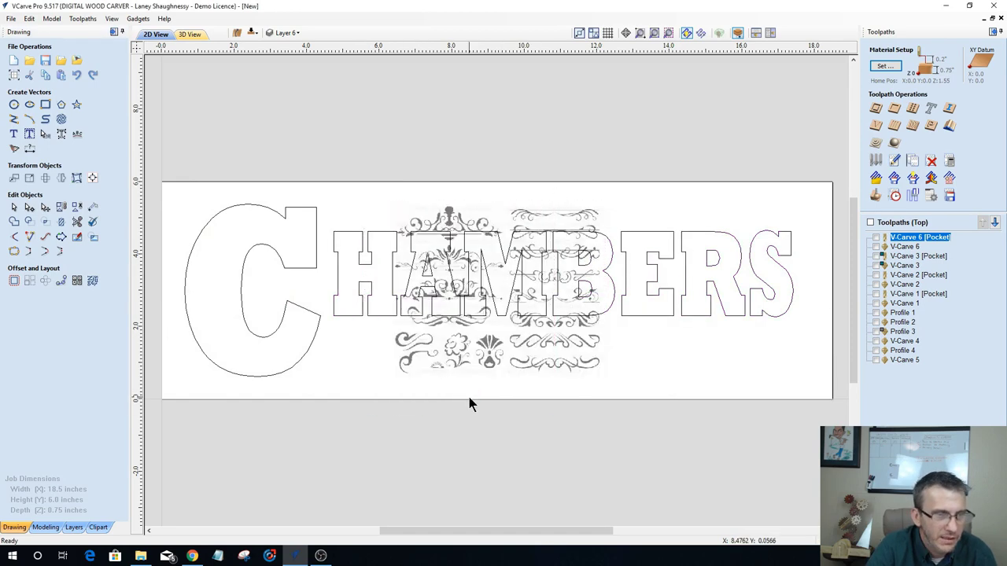
{"action": "left_click", "coordinate": [530, 363]}
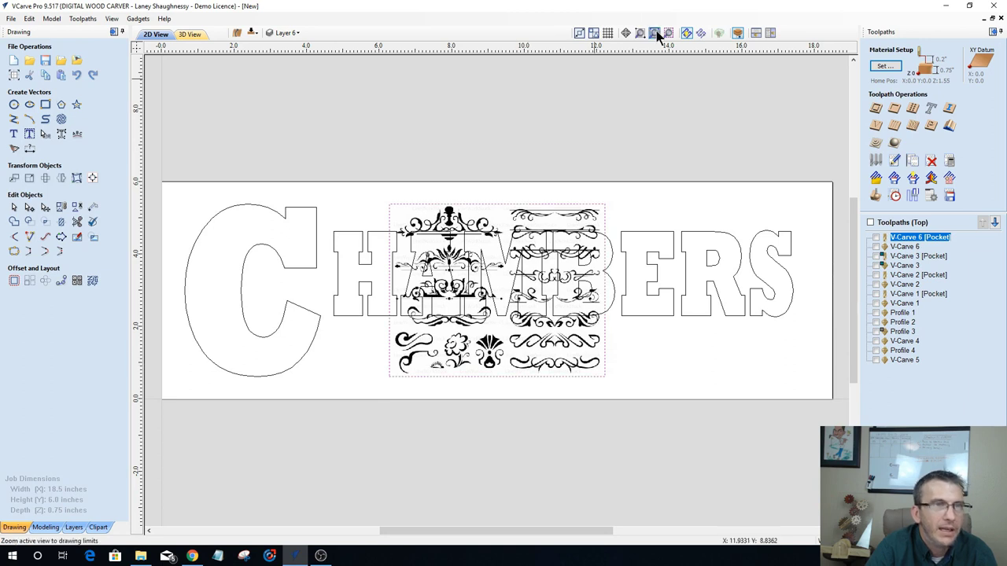
{"action": "left_click", "coordinate": [296, 33]}
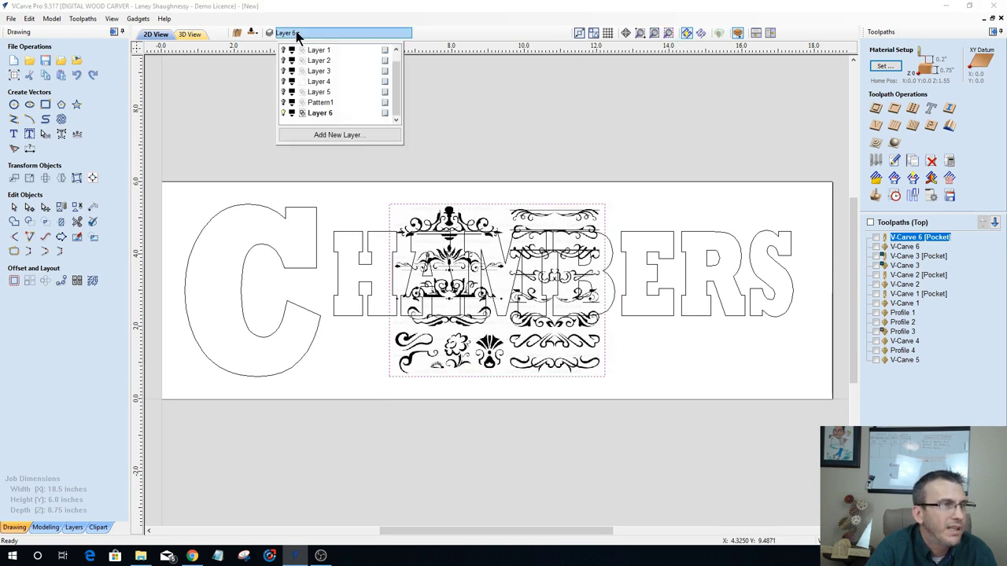
{"action": "left_click", "coordinate": [311, 136]}
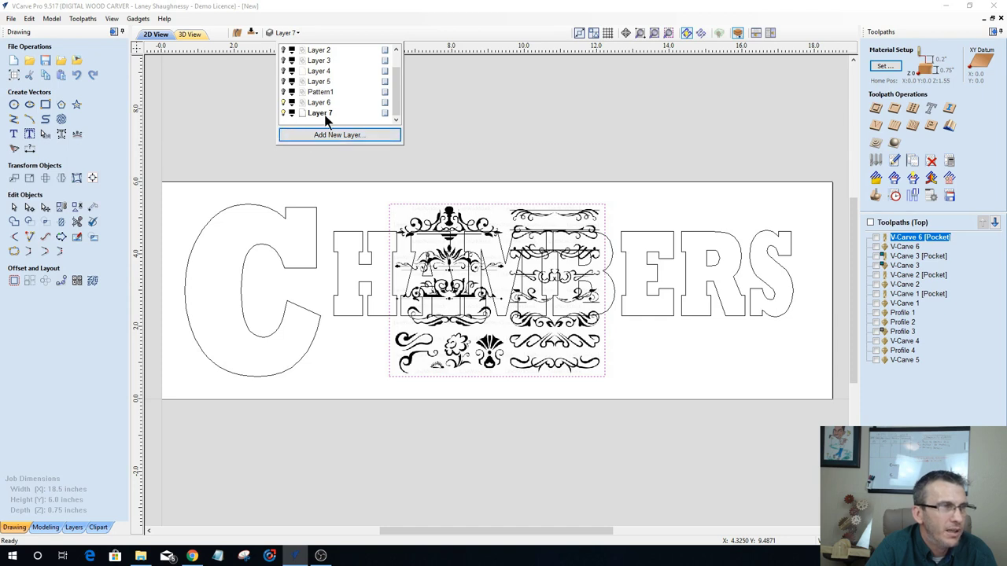
{"action": "double_click", "coordinate": [318, 113]}
{"action": "left_click", "coordinate": [284, 103]}
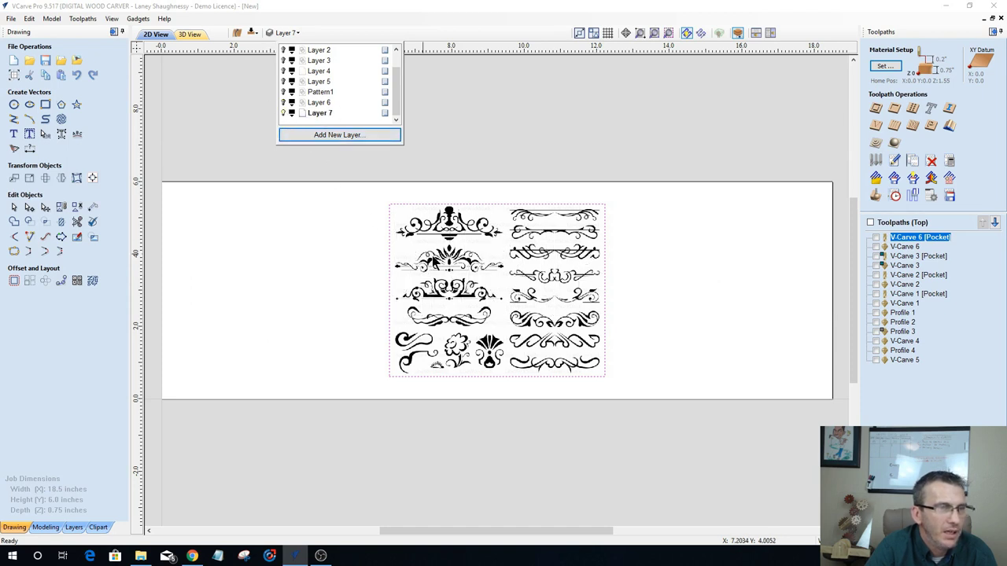
{"action": "left_click", "coordinate": [668, 35]}
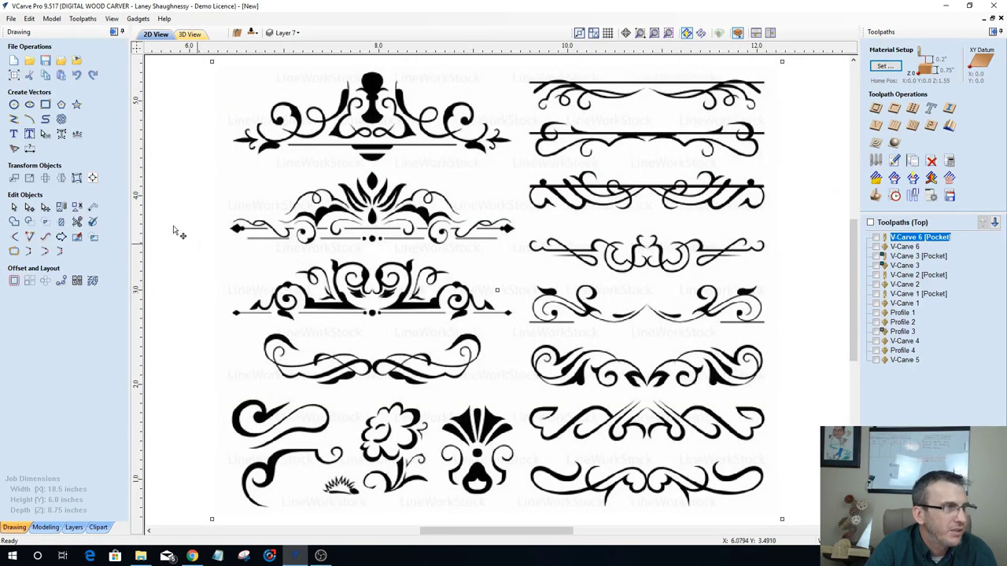
Step: Trace the ornament bitmap at 0% fading, threshold 0.89, noise filter 5 into vectors
{"action": "left_click", "coordinate": [13, 149]}
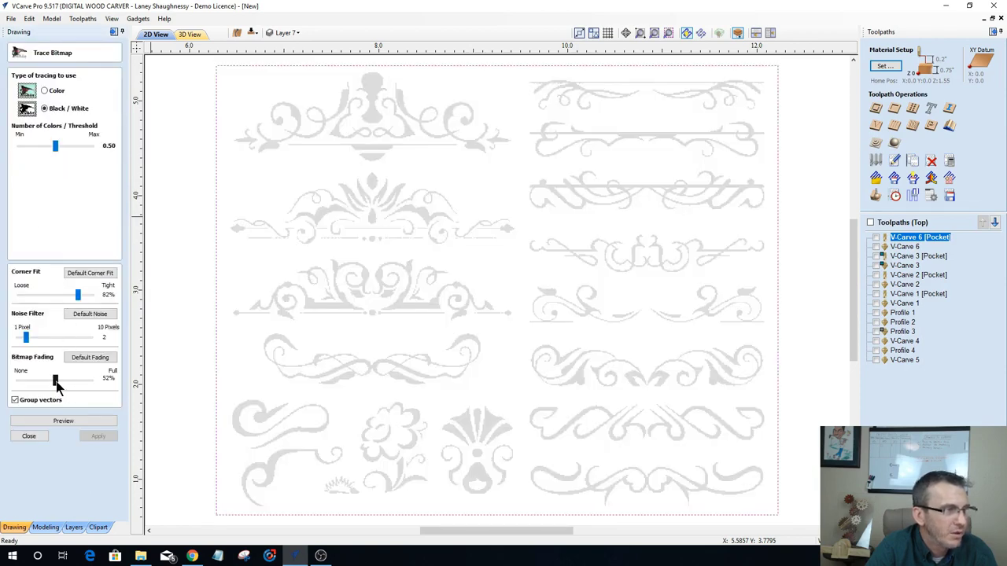
{"action": "left_click_drag", "start_coordinate": [57, 383], "coordinate": [15, 383]}
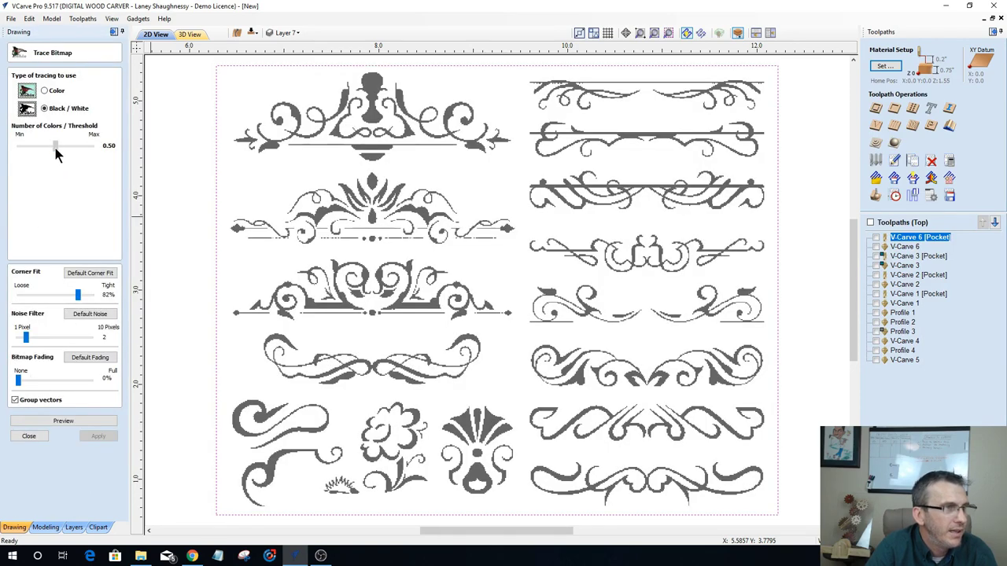
{"action": "left_click_drag", "start_coordinate": [56, 149], "coordinate": [87, 150]}
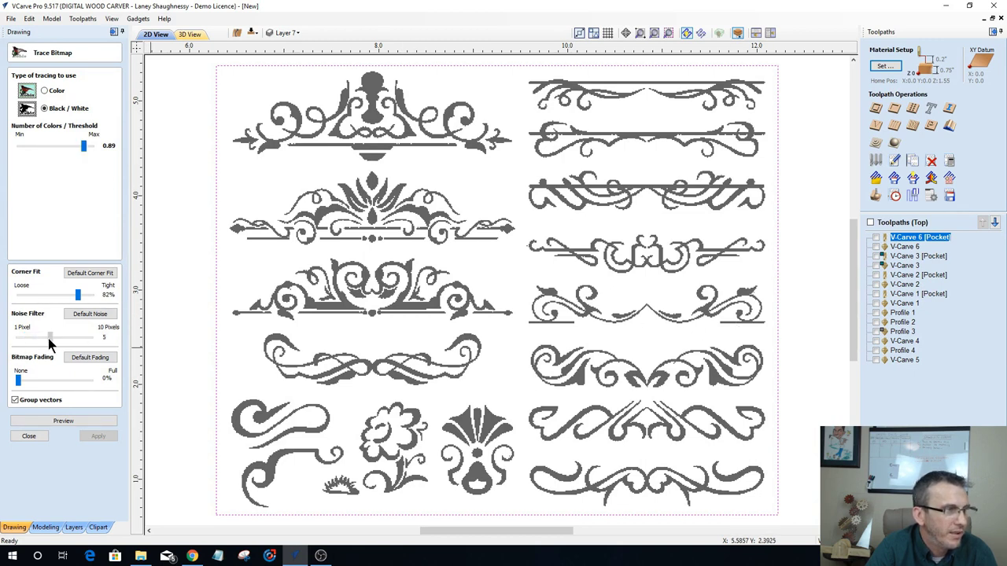
{"action": "left_click", "coordinate": [85, 421]}
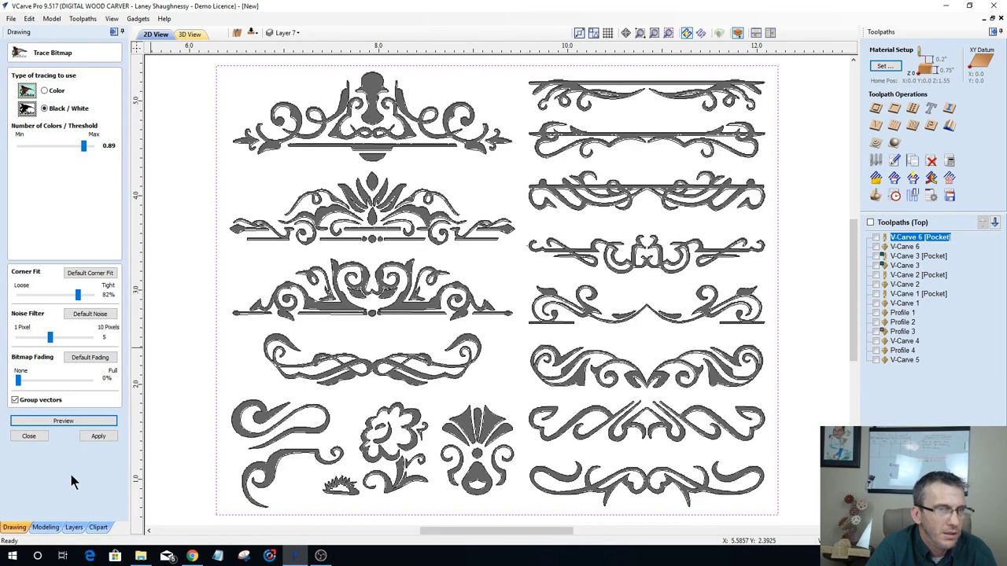
{"action": "left_click", "coordinate": [98, 438]}
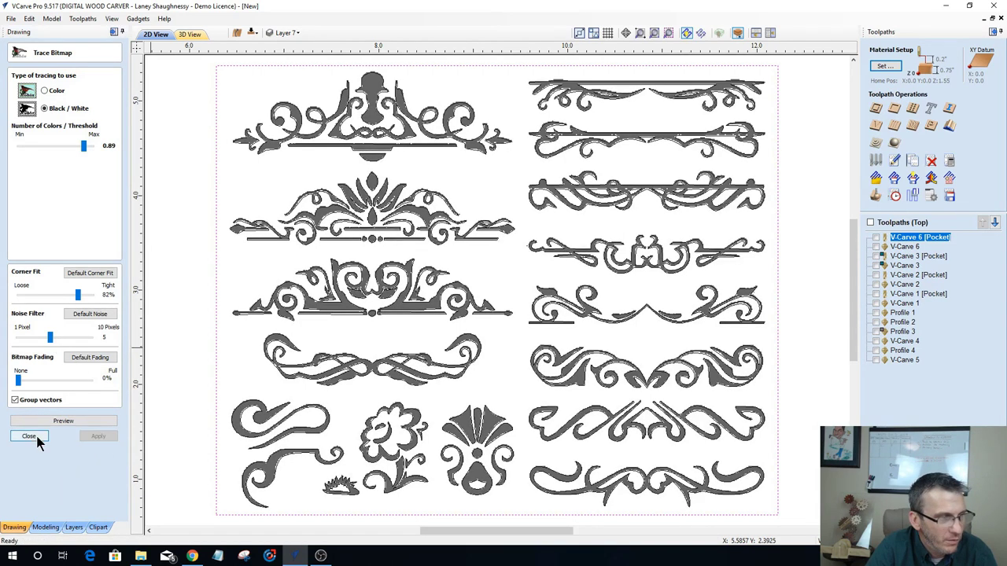
{"action": "left_click", "coordinate": [30, 436]}
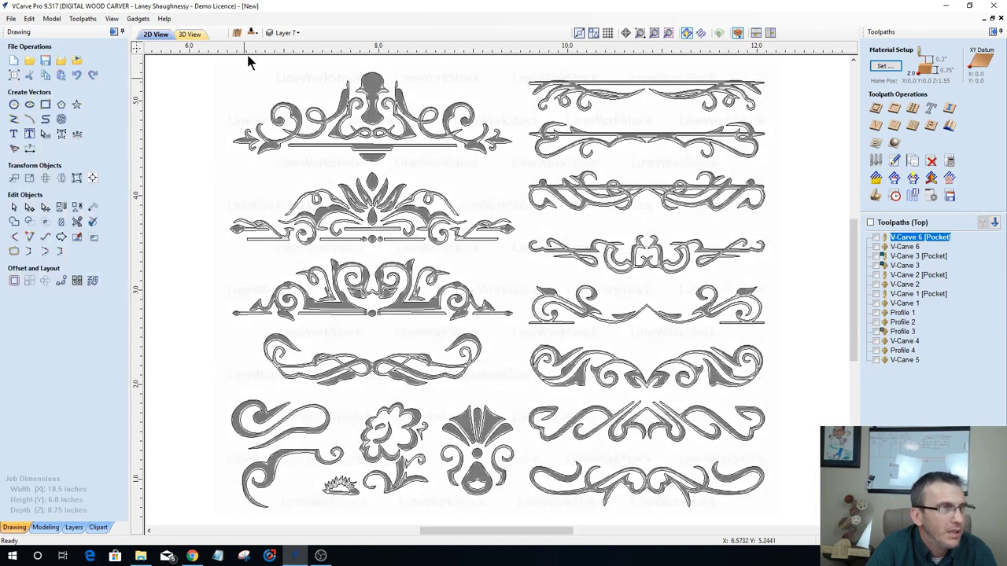
Step: Switch off the Bitmap Layer so the traced image is hidden
{"action": "left_click", "coordinate": [285, 32]}
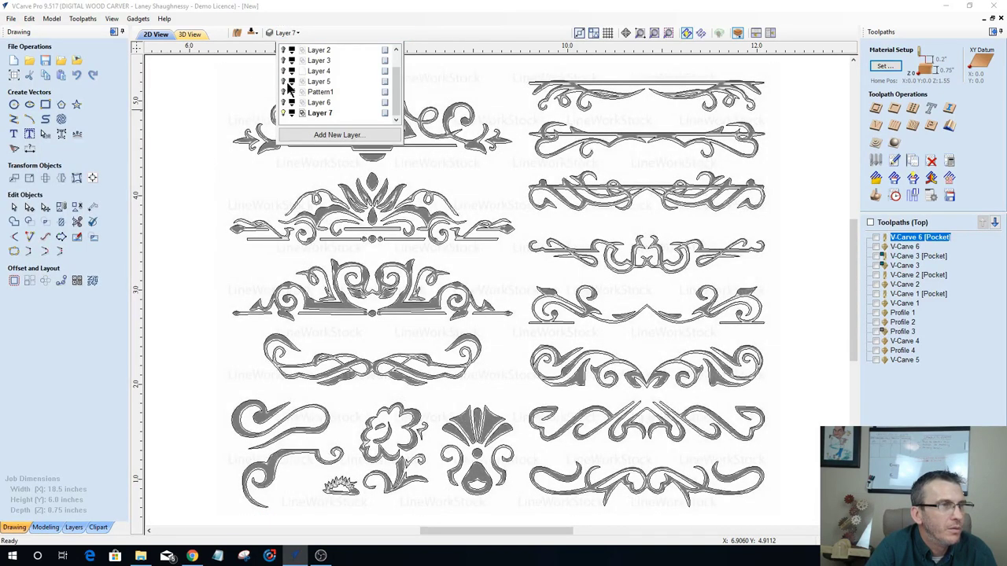
{"action": "scroll", "coordinate": [290, 87], "scroll_direction": "up", "scroll_amount": 2}
{"action": "left_click", "coordinate": [284, 50]}
{"action": "left_click", "coordinate": [213, 192]}
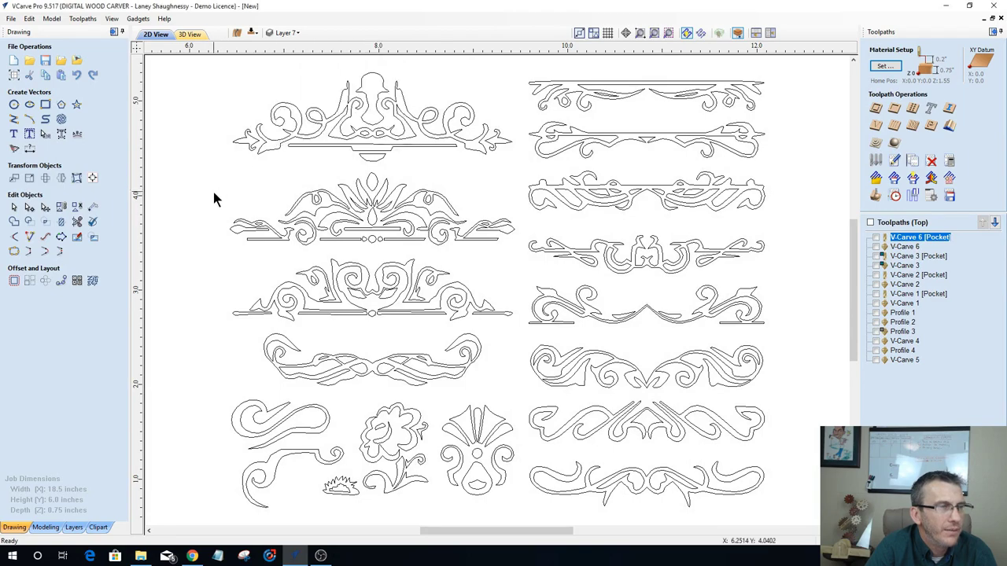
Step: Inspect the traced ornament vectors and select all the outlines
{"action": "scroll", "coordinate": [211, 195], "scroll_direction": "down", "scroll_amount": 1}
{"action": "scroll", "coordinate": [461, 197], "scroll_direction": "up", "scroll_amount": 1}
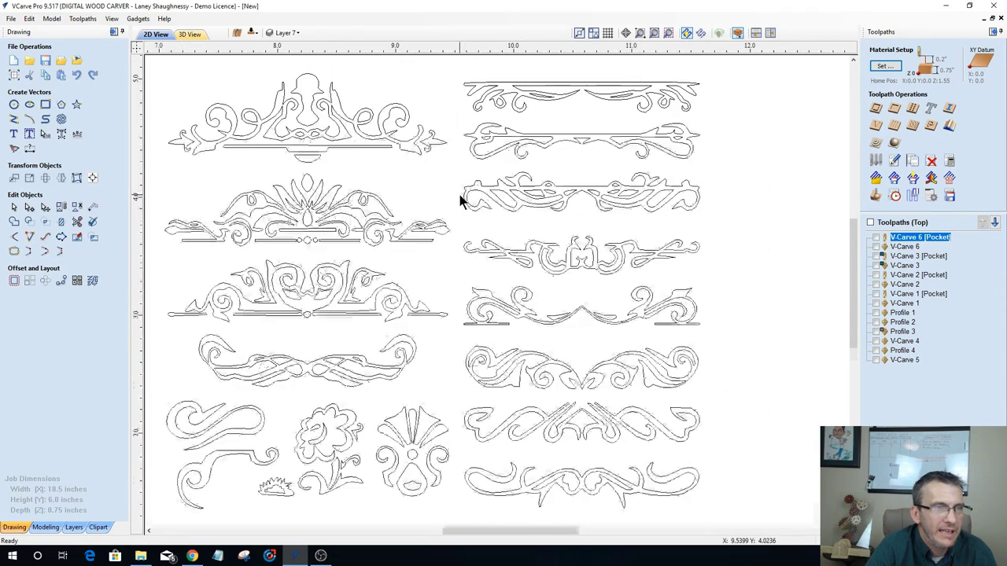
{"action": "scroll", "coordinate": [461, 198], "scroll_direction": "down", "scroll_amount": 2}
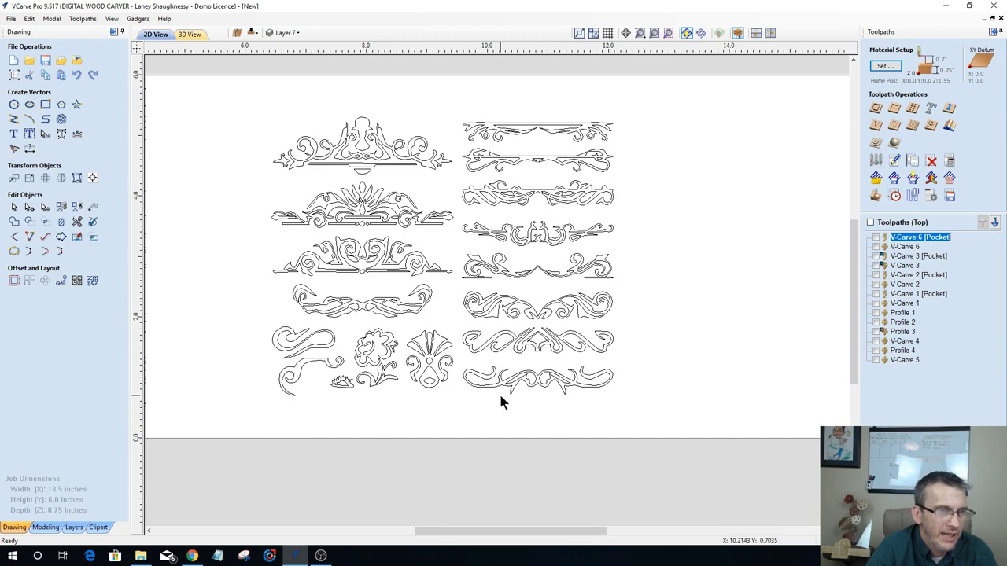
{"action": "scroll", "coordinate": [486, 281], "scroll_direction": "up", "scroll_amount": 1}
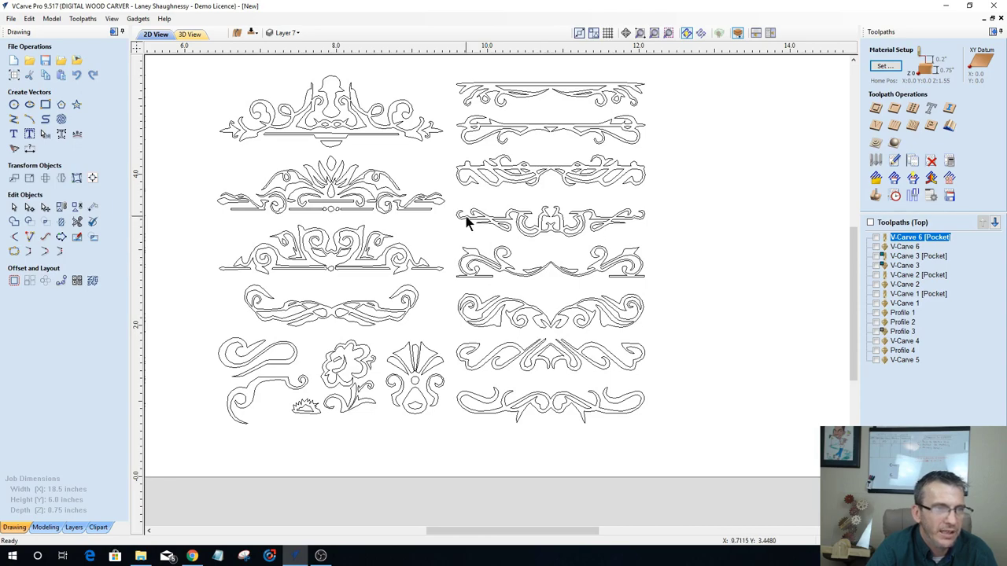
{"action": "scroll", "coordinate": [531, 234], "scroll_direction": "up", "scroll_amount": 3}
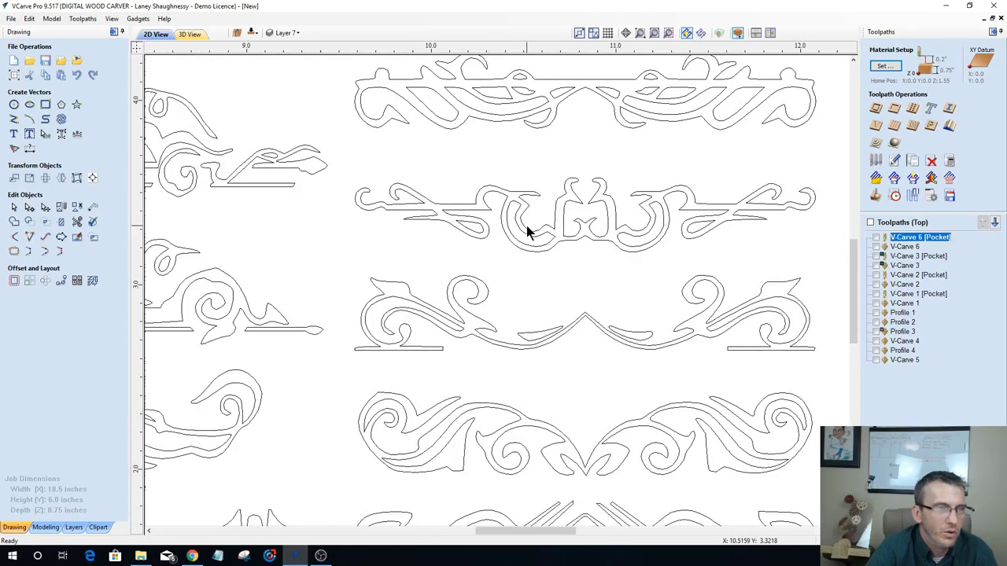
{"action": "scroll", "coordinate": [527, 229], "scroll_direction": "down", "scroll_amount": 3}
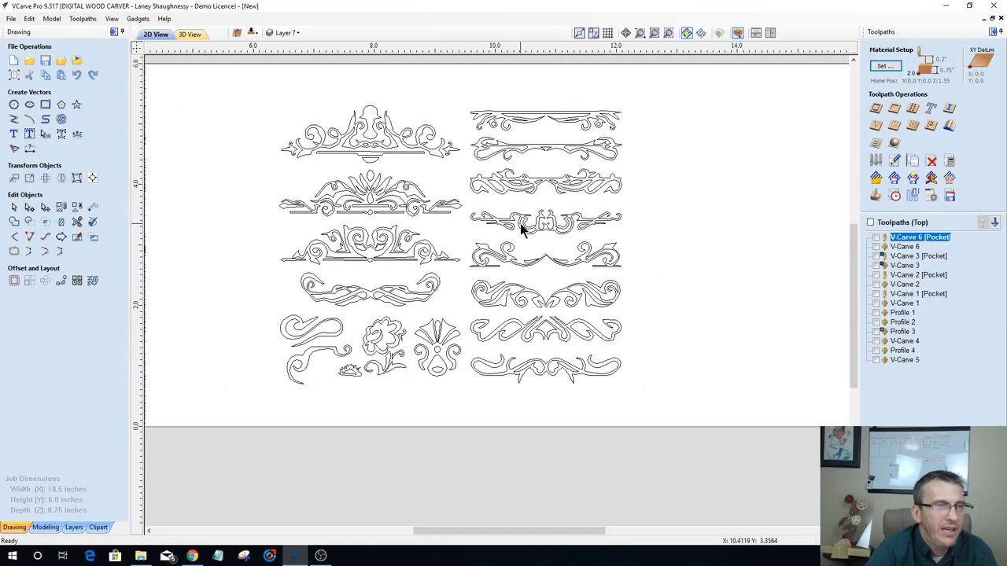
{"action": "mouse_move", "coordinate": [454, 165]}
{"action": "left_mouse_down"}
{"action": "mouse_move", "coordinate": [610, 192]}
{"action": "mouse_move", "coordinate": [469, 177]}
{"action": "left_mouse_up"}
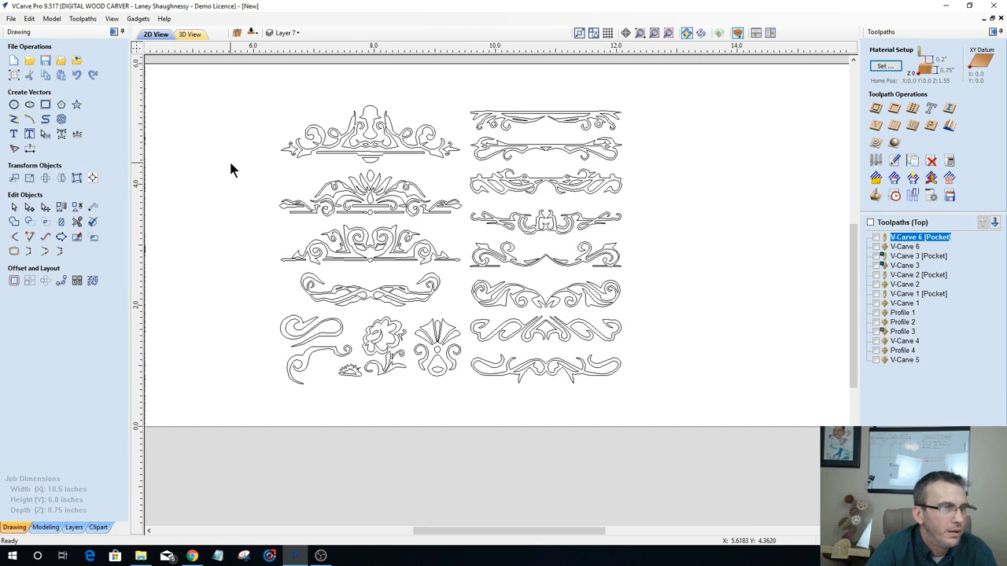
{"action": "left_click_drag", "start_coordinate": [231, 163], "coordinate": [467, 230]}
Step: Move the flower-crowned second-left ornament below the board
{"action": "left_click", "coordinate": [411, 207]}
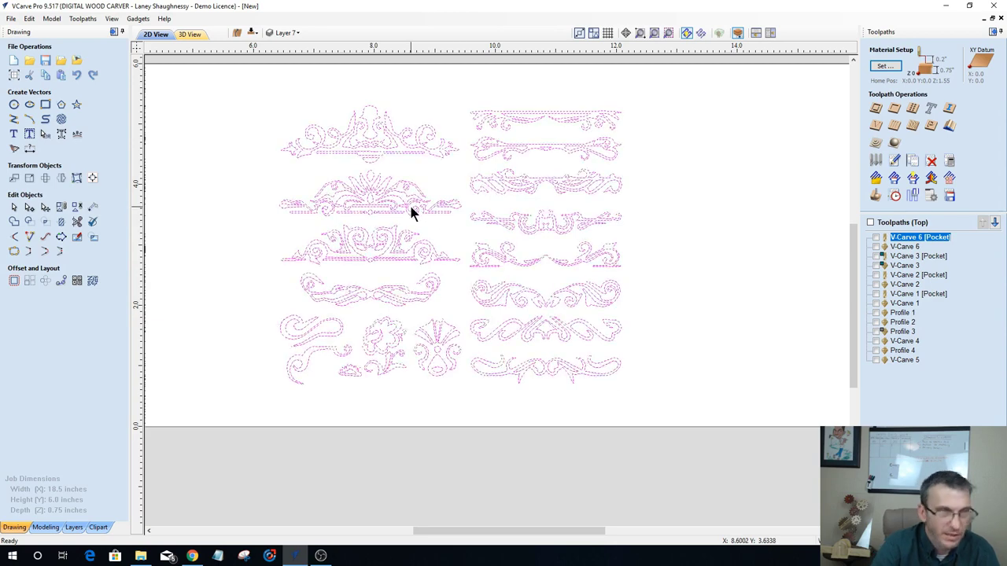
{"action": "left_click_drag", "start_coordinate": [238, 163], "coordinate": [473, 223]}
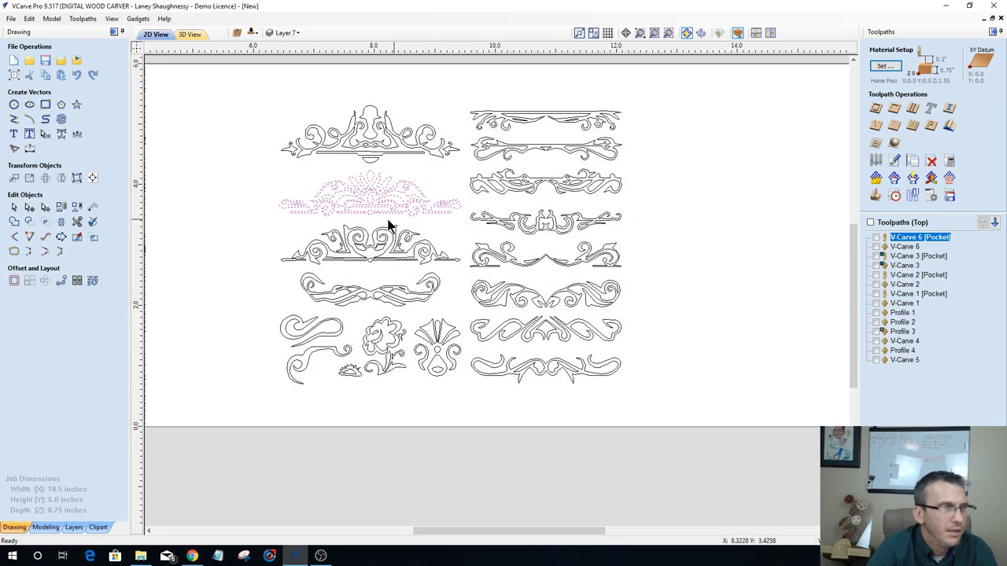
{"action": "left_click", "coordinate": [383, 208]}
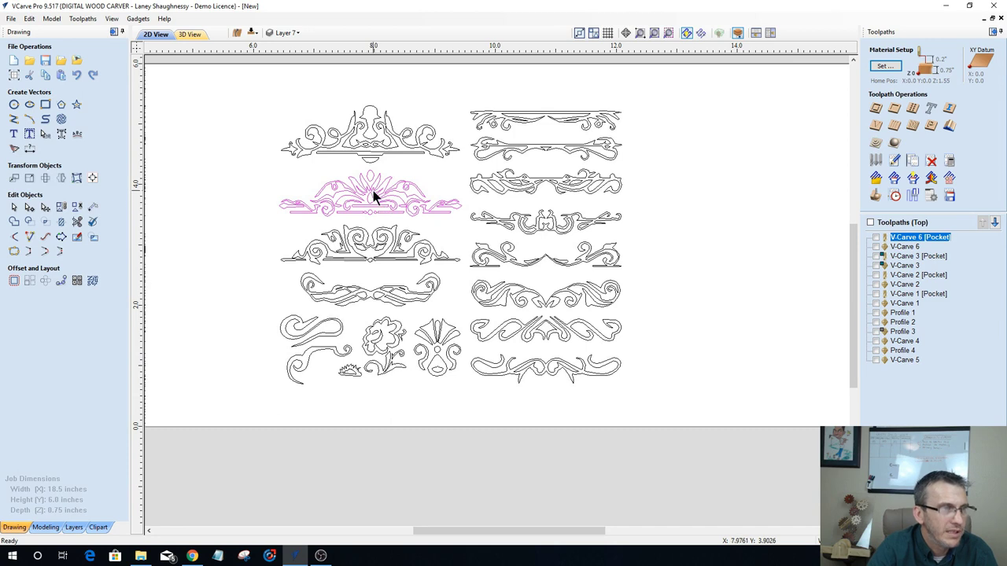
{"action": "left_click_drag", "start_coordinate": [377, 188], "coordinate": [522, 473]}
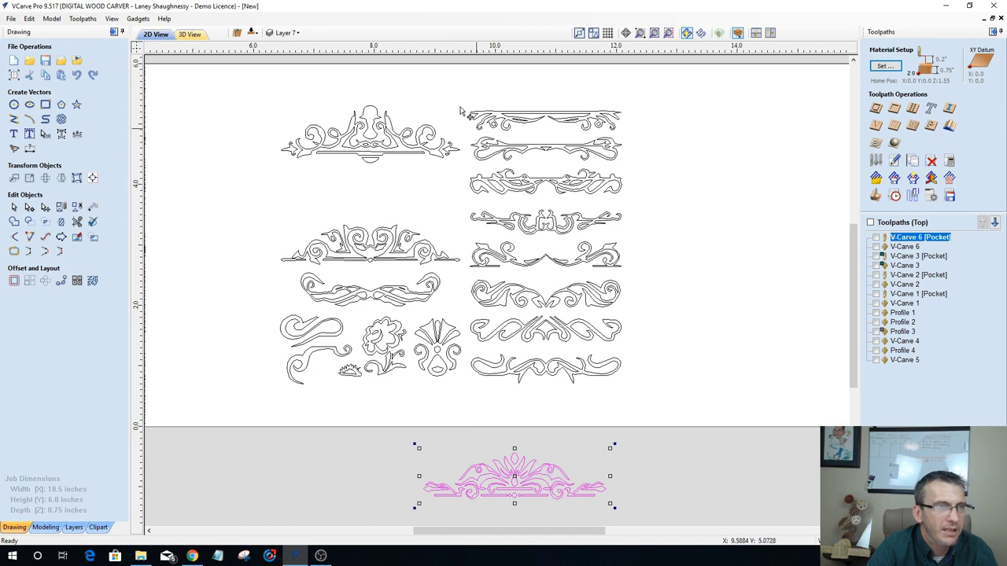
Step: Move the thin top-right border ornament below the board and delete all remaining ornaments
{"action": "left_click_drag", "start_coordinate": [455, 98], "coordinate": [653, 146]}
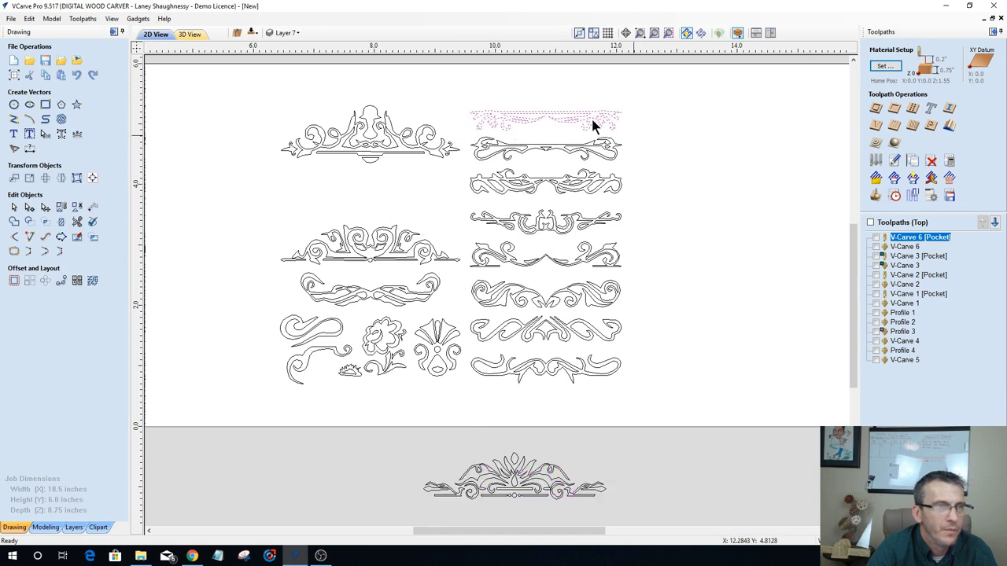
{"action": "left_click", "coordinate": [539, 116]}
{"action": "left_click_drag", "start_coordinate": [561, 118], "coordinate": [771, 488]}
{"action": "left_click_drag", "start_coordinate": [670, 387], "coordinate": [220, 14]}
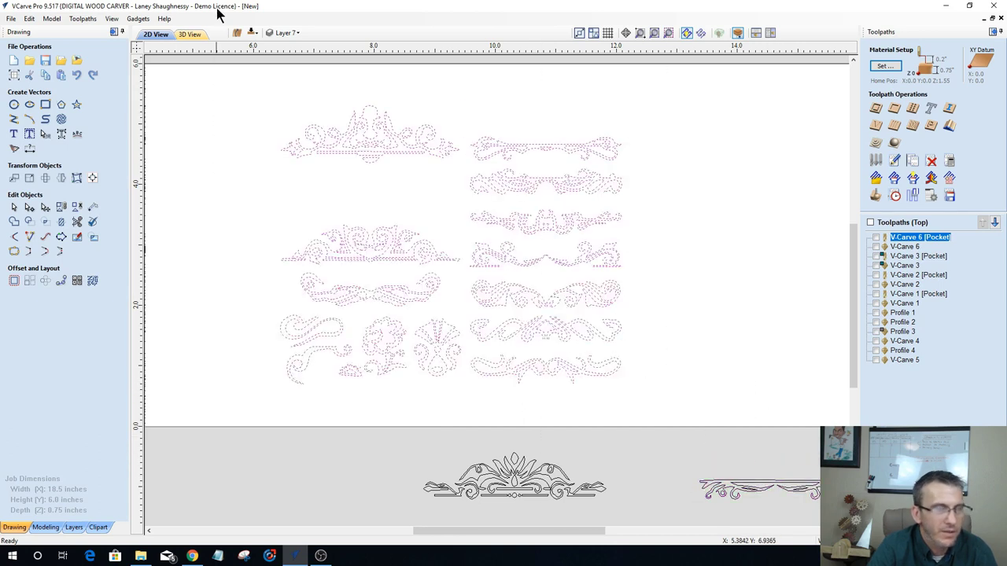
{"action": "key", "text": "Delete"}
Step: Show the CHAMBERS layer again and mirror the flower ornament upside down
{"action": "scroll", "coordinate": [275, 202], "scroll_direction": "down", "scroll_amount": 1}
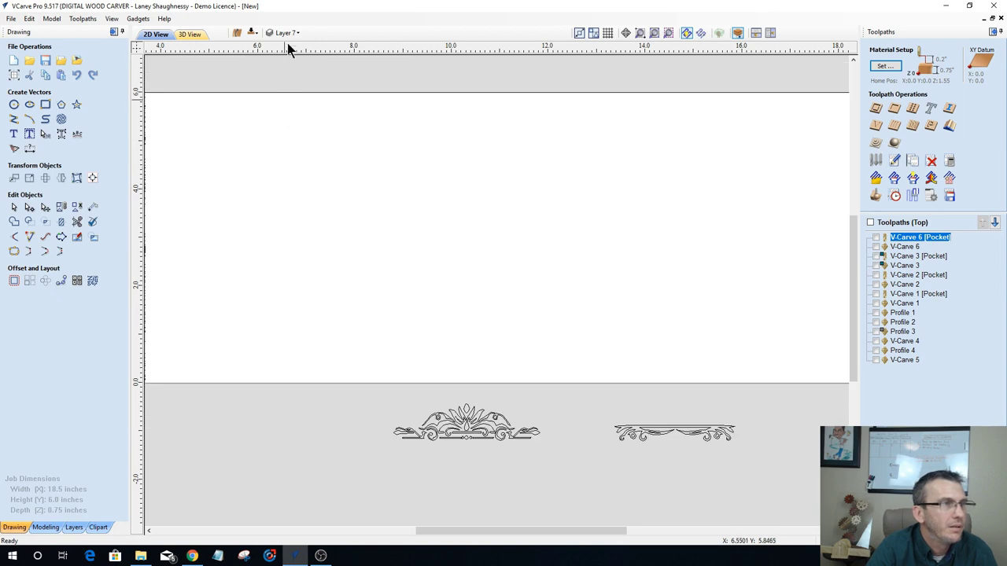
{"action": "left_click", "coordinate": [293, 33]}
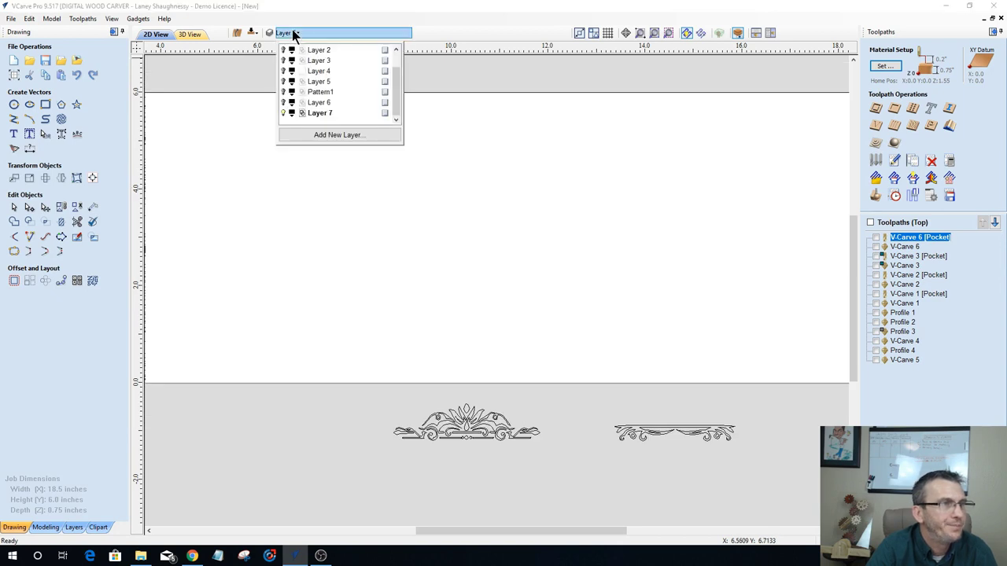
{"action": "left_click", "coordinate": [284, 102]}
{"action": "scroll", "coordinate": [624, 273], "scroll_direction": "down", "scroll_amount": 2}
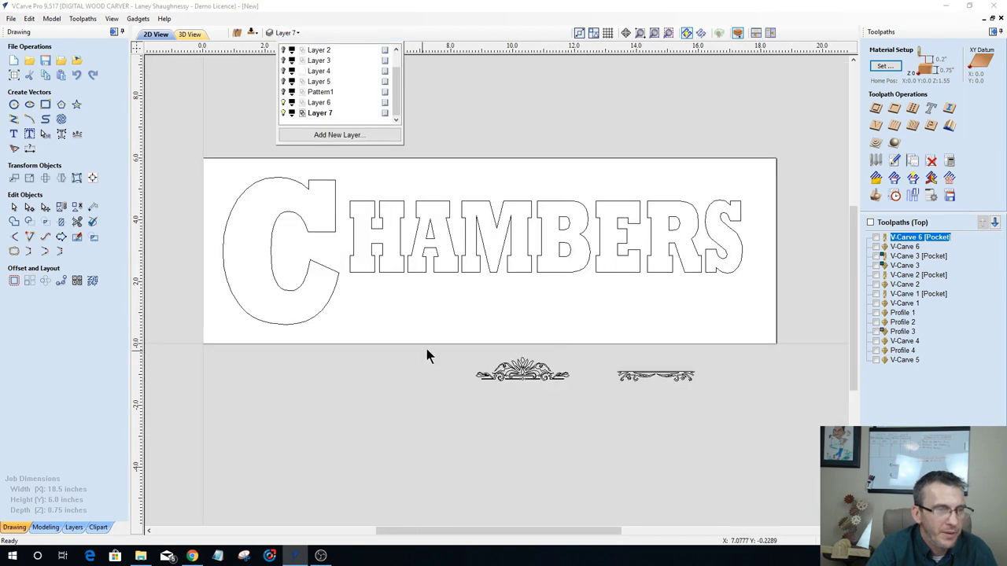
{"action": "left_click", "coordinate": [522, 376]}
{"action": "scroll", "coordinate": [517, 380], "scroll_direction": "up", "scroll_amount": 3}
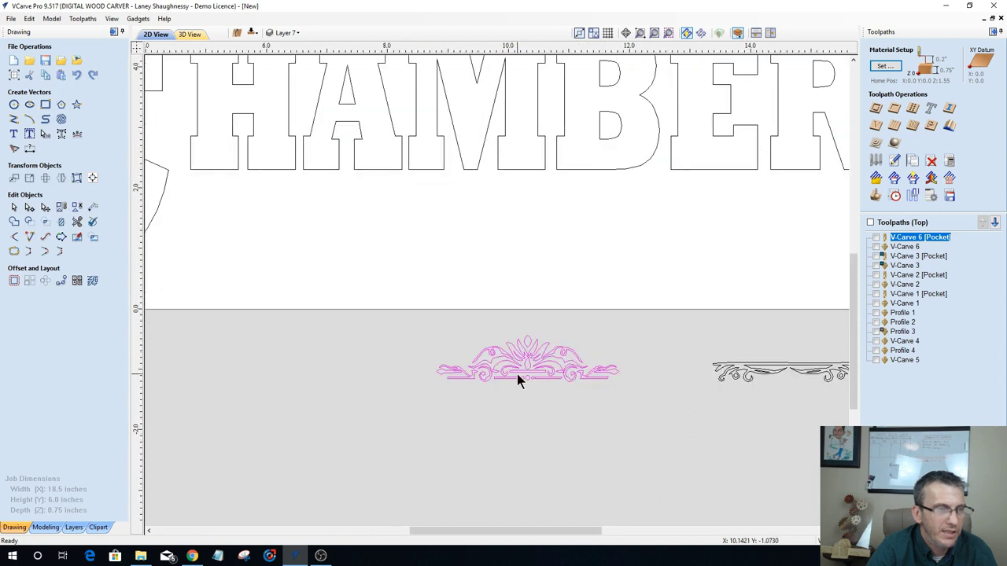
{"action": "left_click", "coordinate": [61, 178]}
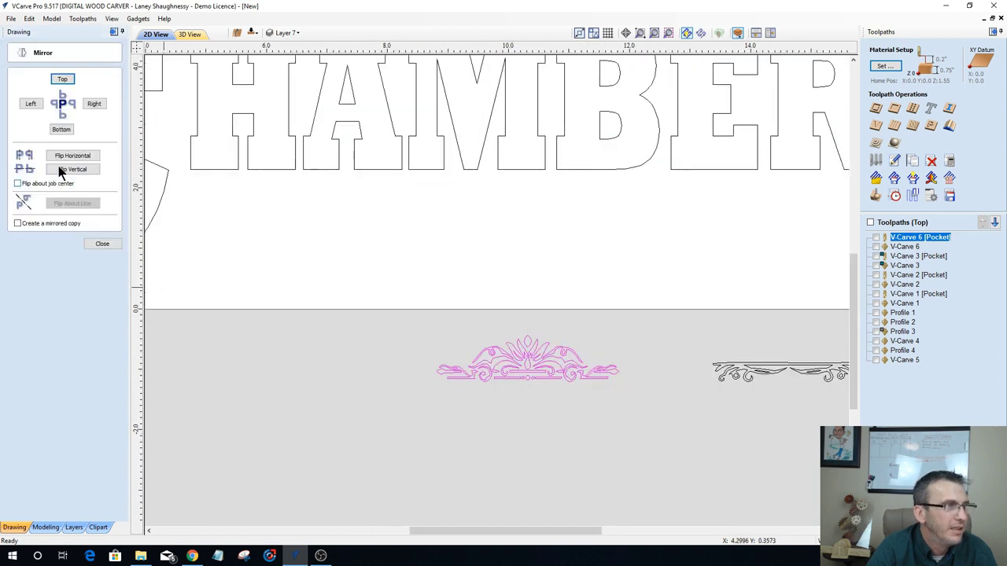
{"action": "left_click", "coordinate": [62, 129]}
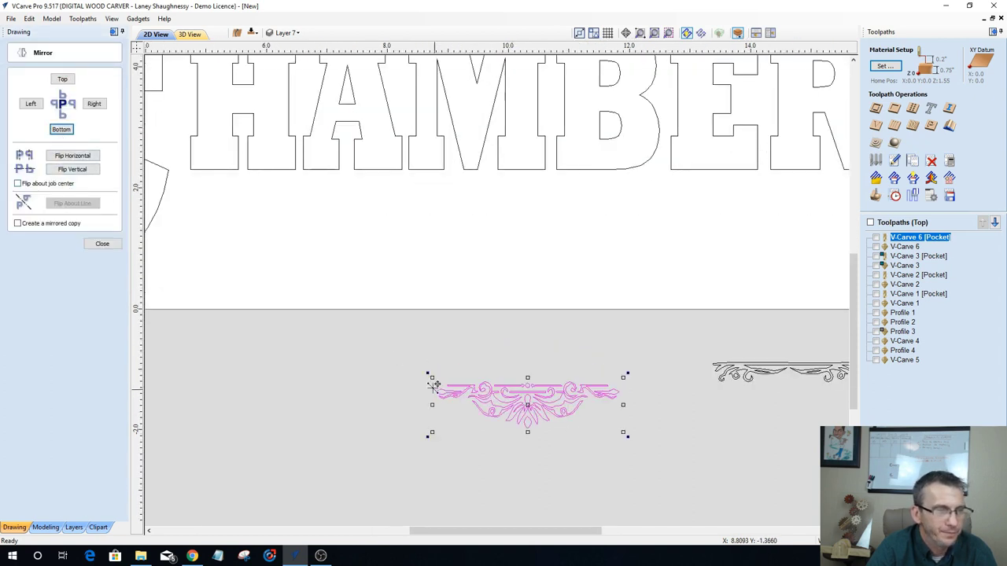
Step: Enlarge the ornament, place it under the CHAMBERS lettering and stretch it wider
{"action": "left_click_drag", "start_coordinate": [432, 379], "coordinate": [378, 344]}
{"action": "scroll", "coordinate": [480, 426], "scroll_direction": "down", "scroll_amount": 2}
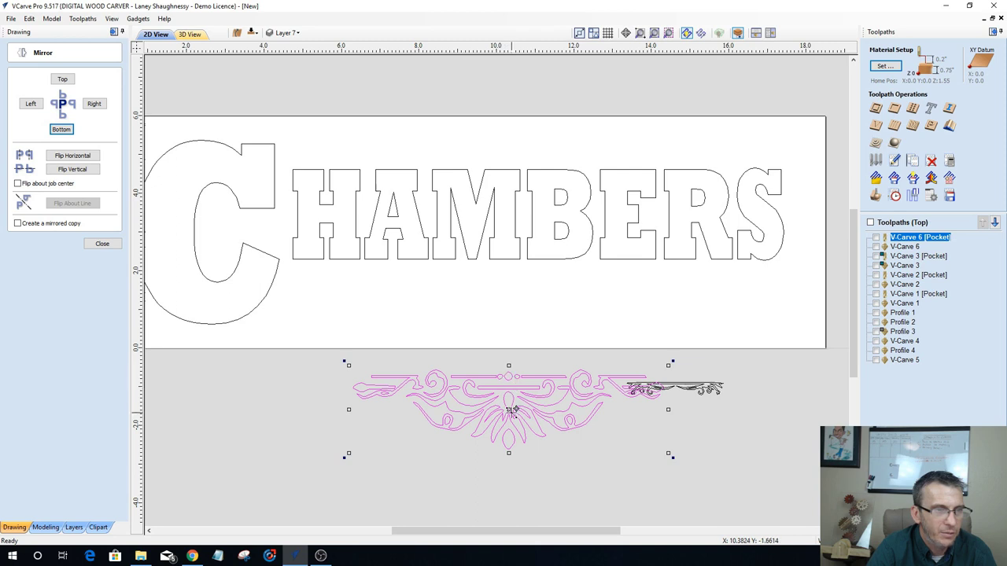
{"action": "left_click_drag", "start_coordinate": [509, 409], "coordinate": [521, 308]}
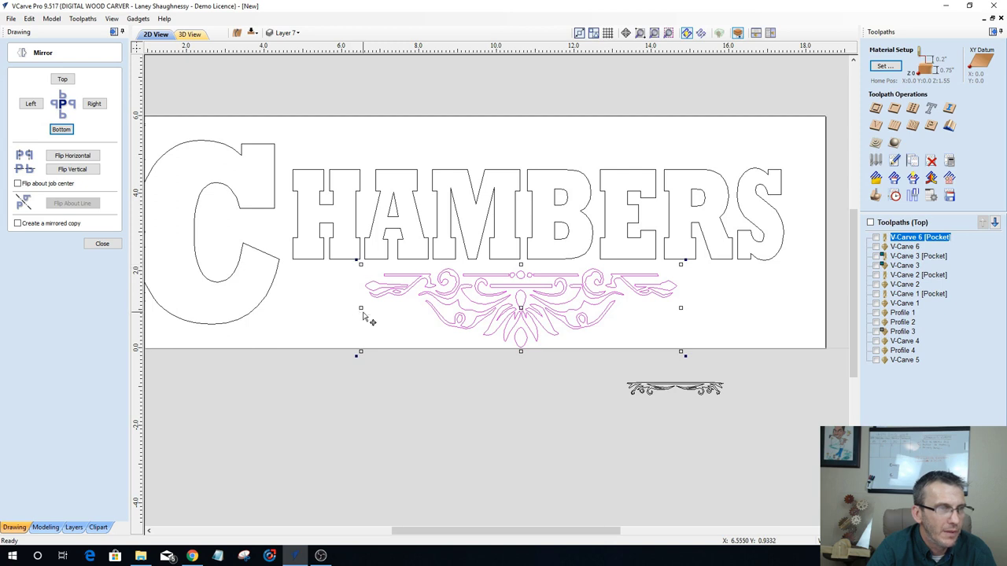
{"action": "left_click_drag", "start_coordinate": [360, 307], "coordinate": [298, 306]}
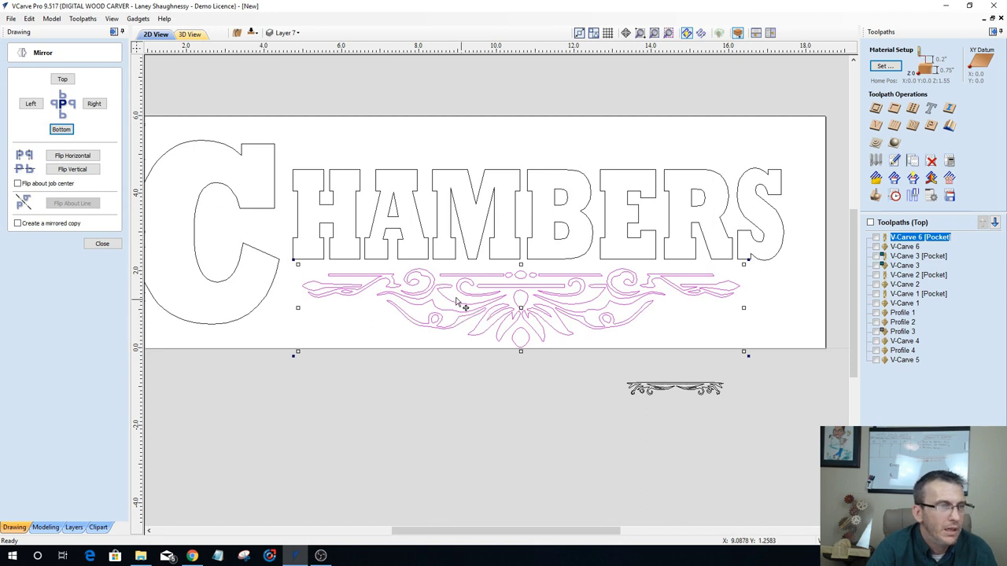
{"action": "left_click", "coordinate": [446, 259], "text": "shift"}
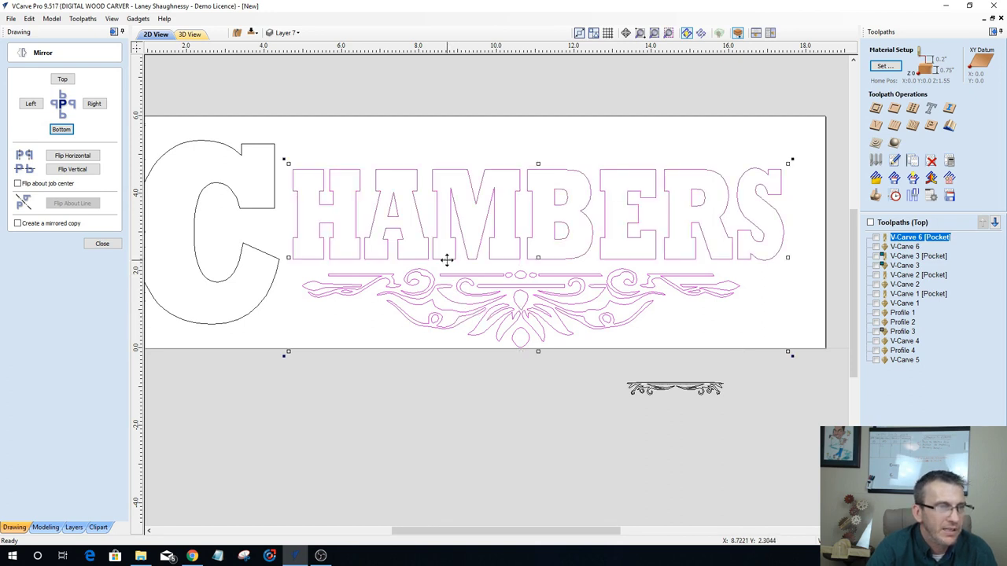
{"action": "left_click", "coordinate": [101, 243]}
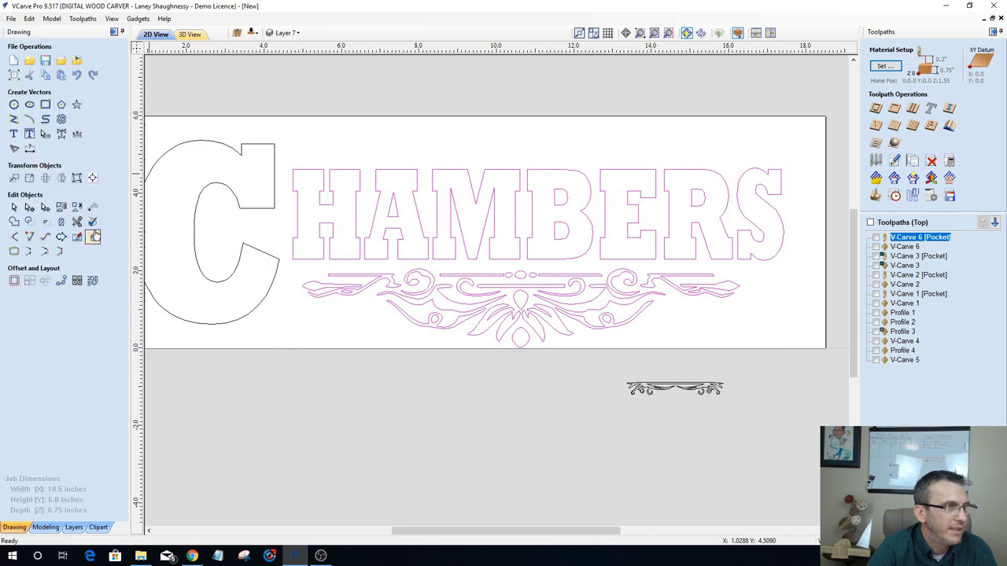
Step: Centre the flower ornament horizontally under the CHAMBERS lettering
{"action": "left_click", "coordinate": [92, 176]}
{"action": "left_click", "coordinate": [58, 149]}
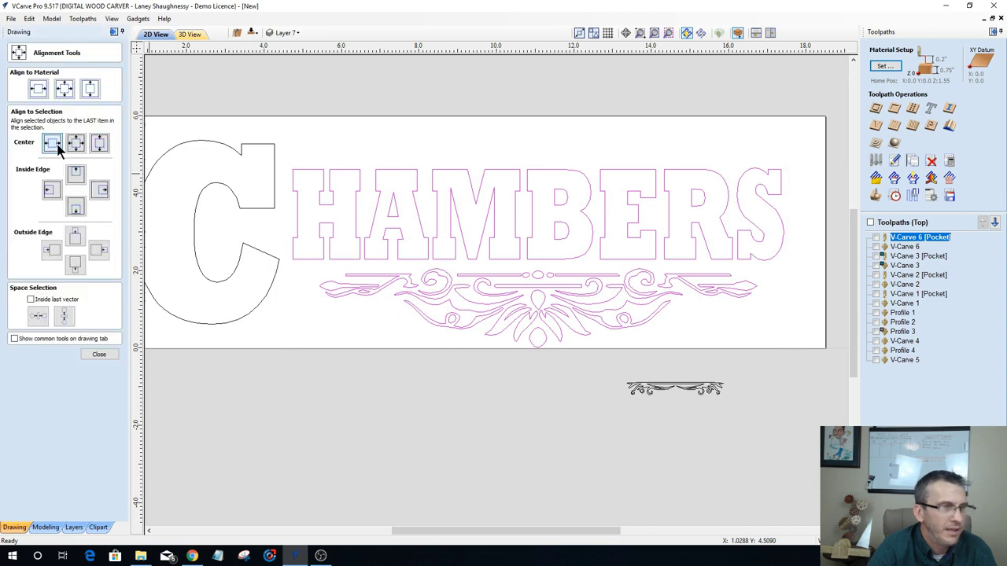
{"action": "left_click", "coordinate": [306, 319]}
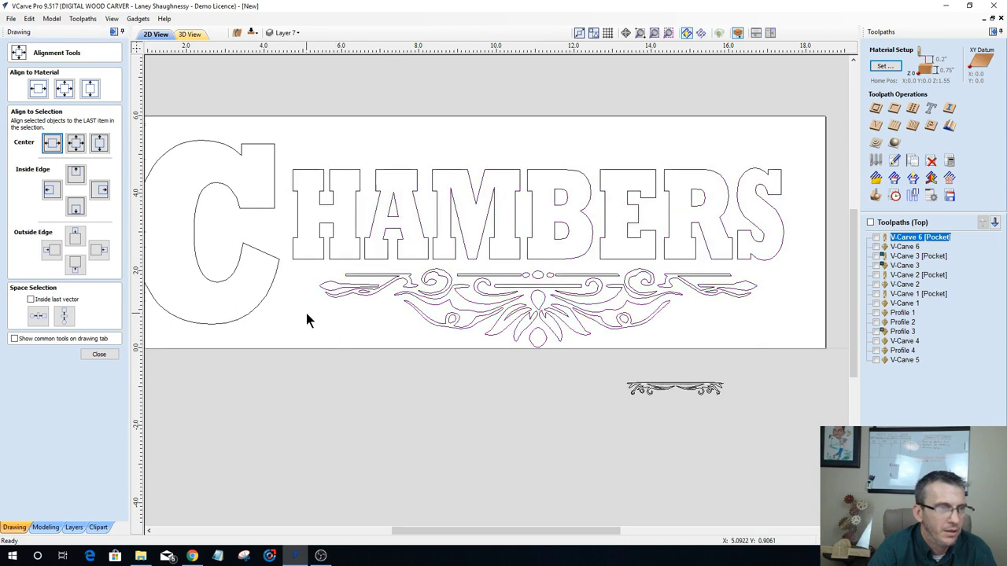
{"action": "scroll", "coordinate": [536, 334], "scroll_direction": "up", "scroll_amount": 3}
{"action": "scroll", "coordinate": [538, 340], "scroll_direction": "up", "scroll_amount": 4}
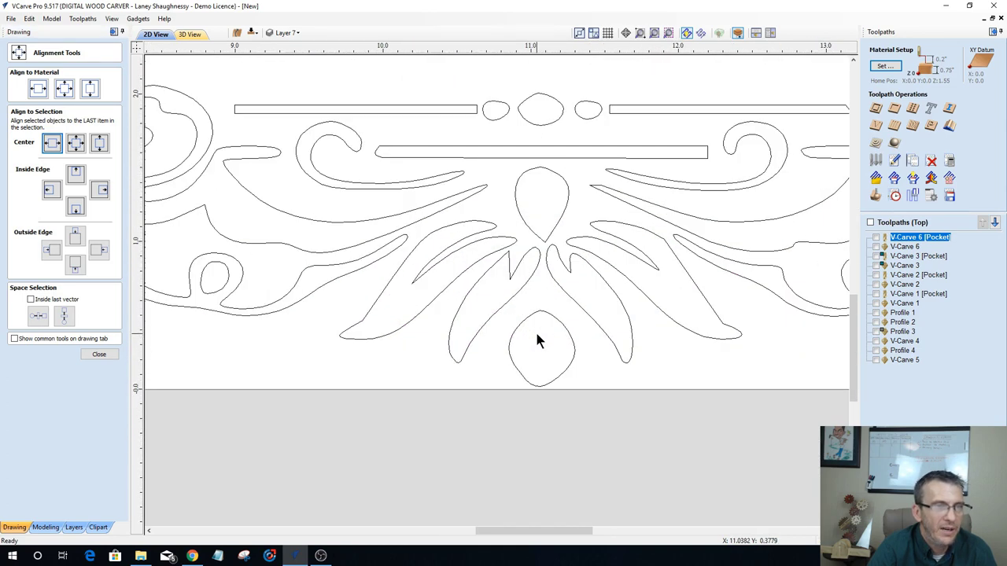
{"action": "scroll", "coordinate": [475, 275], "scroll_direction": "down", "scroll_amount": 5}
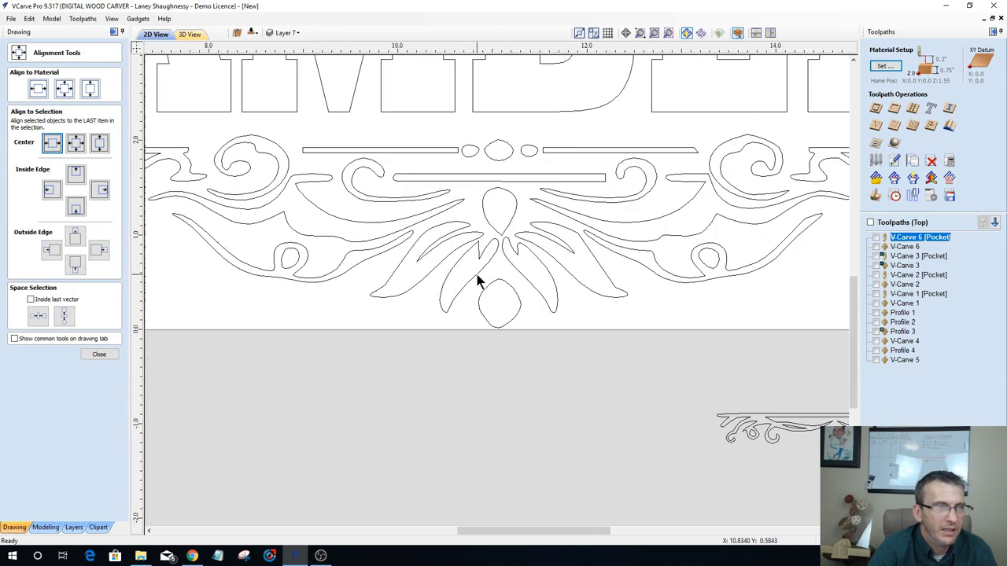
{"action": "scroll", "coordinate": [622, 228], "scroll_direction": "up", "scroll_amount": 5}
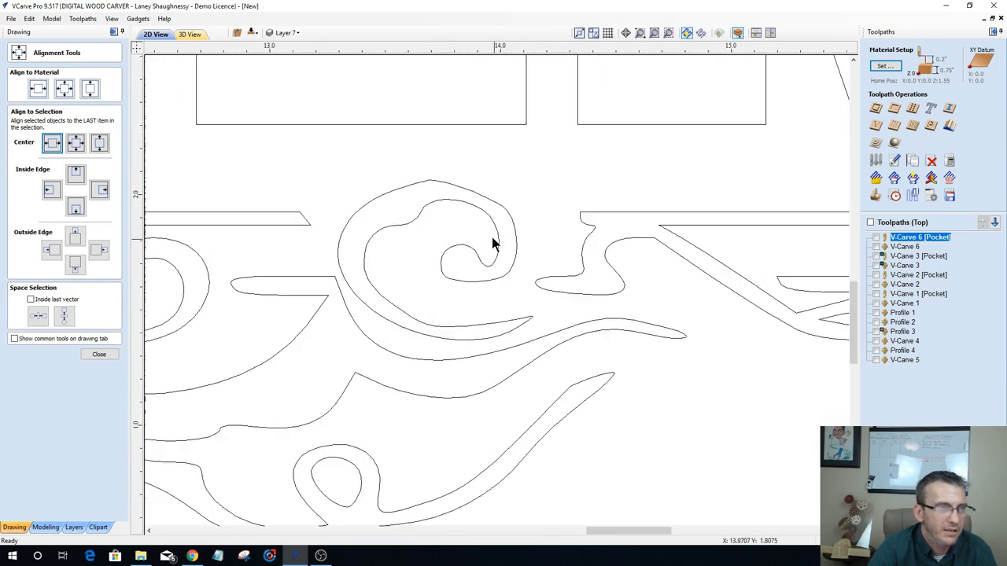
{"action": "scroll", "coordinate": [506, 221], "scroll_direction": "up", "scroll_amount": 1}
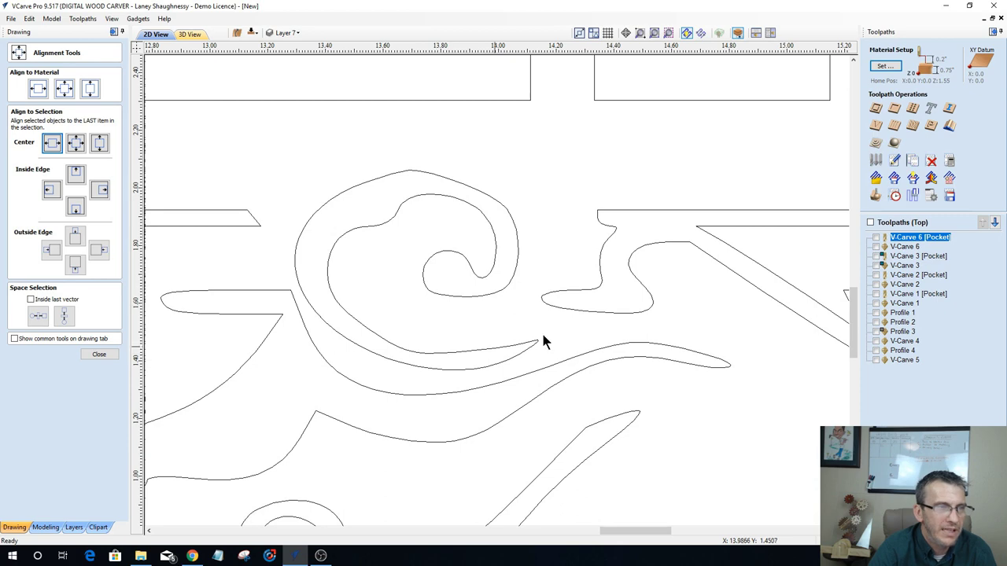
{"action": "scroll", "coordinate": [542, 336], "scroll_direction": "down", "scroll_amount": 8}
{"action": "scroll", "coordinate": [260, 362], "scroll_direction": "down", "scroll_amount": 2}
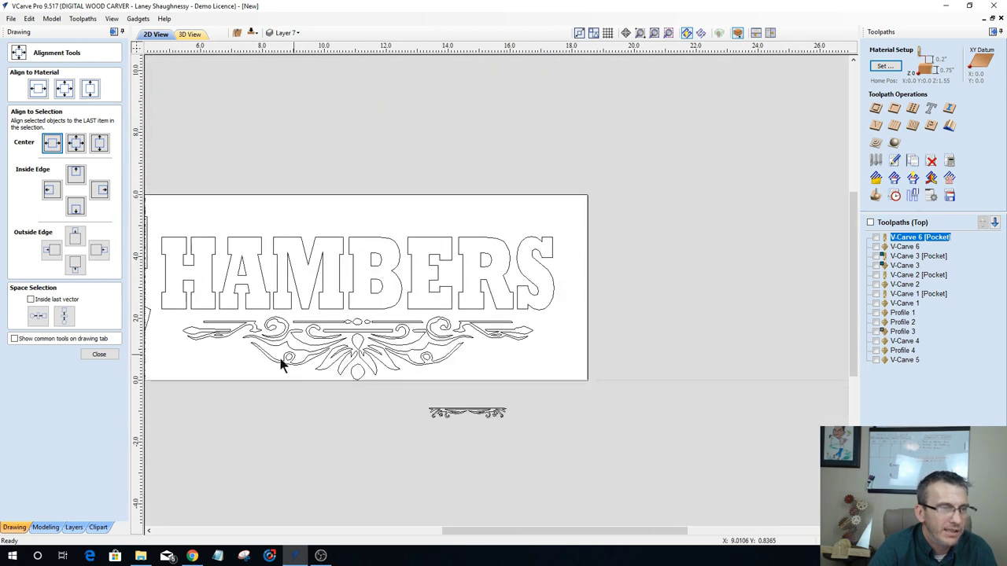
{"action": "scroll", "coordinate": [224, 362], "scroll_direction": "up", "scroll_amount": 1}
{"action": "scroll", "coordinate": [317, 362], "scroll_direction": "down", "scroll_amount": 3}
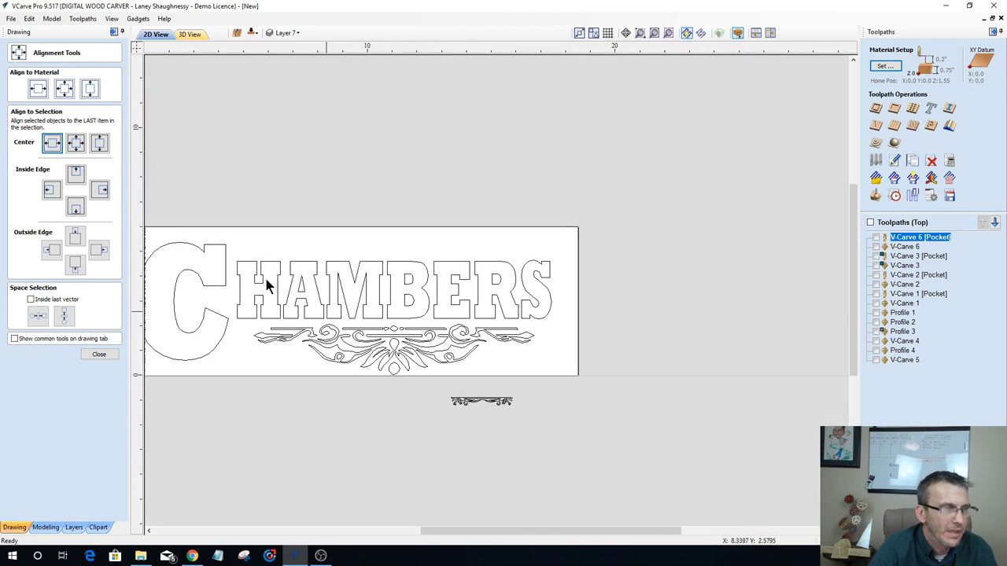
Step: Nudge the HAMBERS letters and ornament up, zoom to the ornament, and close Alignment Tools
{"action": "left_click_drag", "start_coordinate": [231, 245], "coordinate": [555, 401]}
{"action": "key", "text": "Up"}
{"action": "key", "text": "Up"}
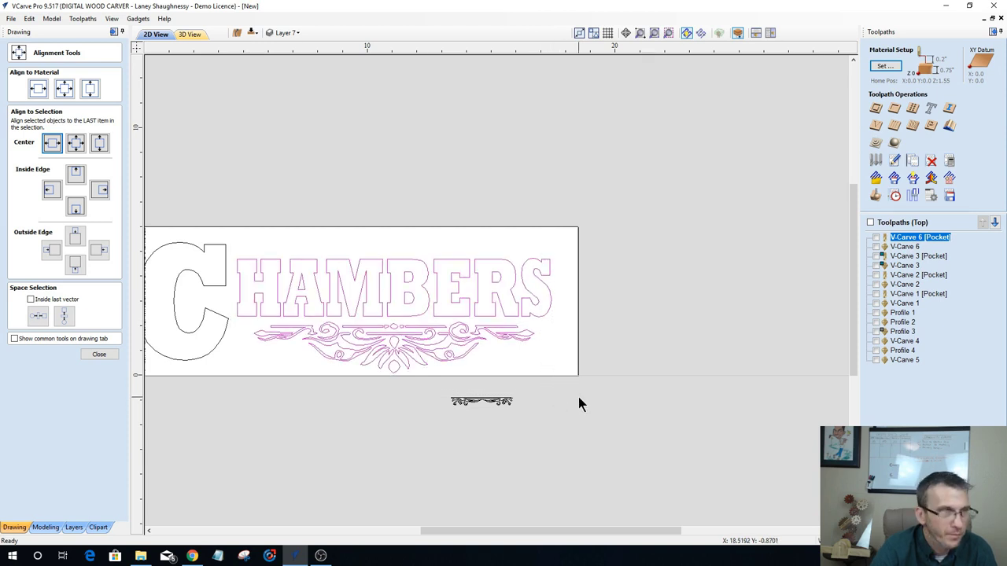
{"action": "left_click", "coordinate": [228, 364]}
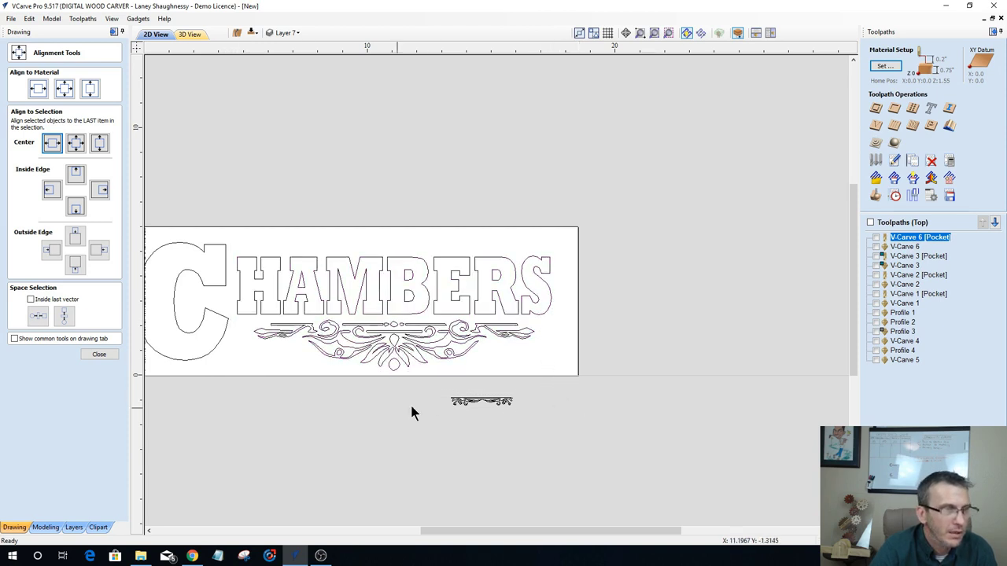
{"action": "left_click_drag", "start_coordinate": [505, 531], "coordinate": [457, 527]}
{"action": "left_click", "coordinate": [531, 339]}
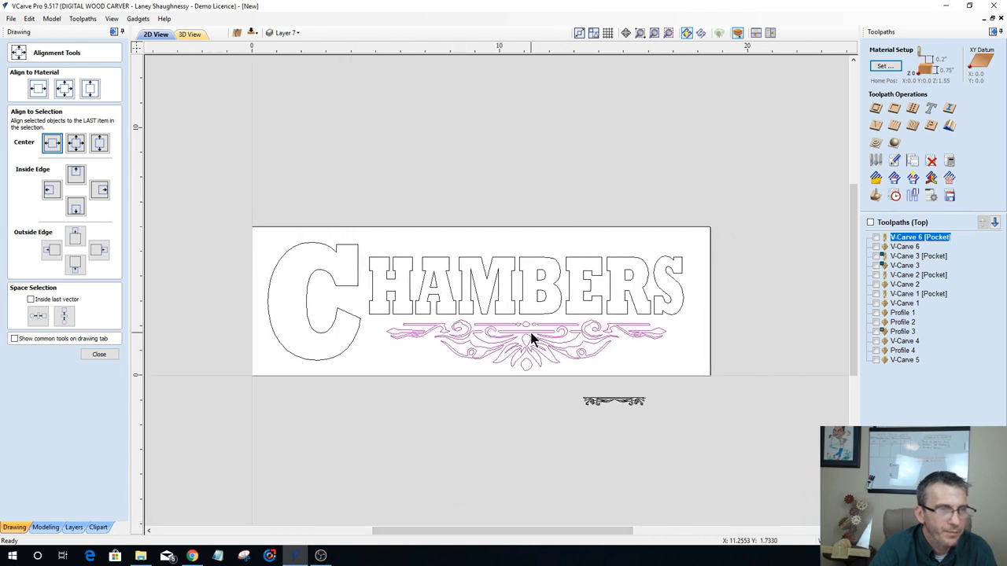
{"action": "left_click", "coordinate": [668, 33]}
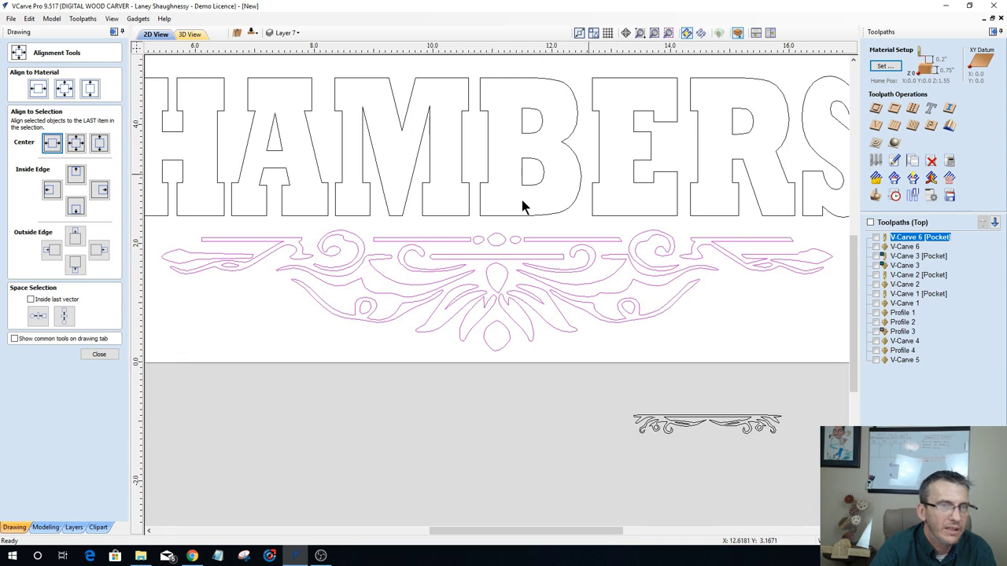
{"action": "left_click", "coordinate": [99, 356]}
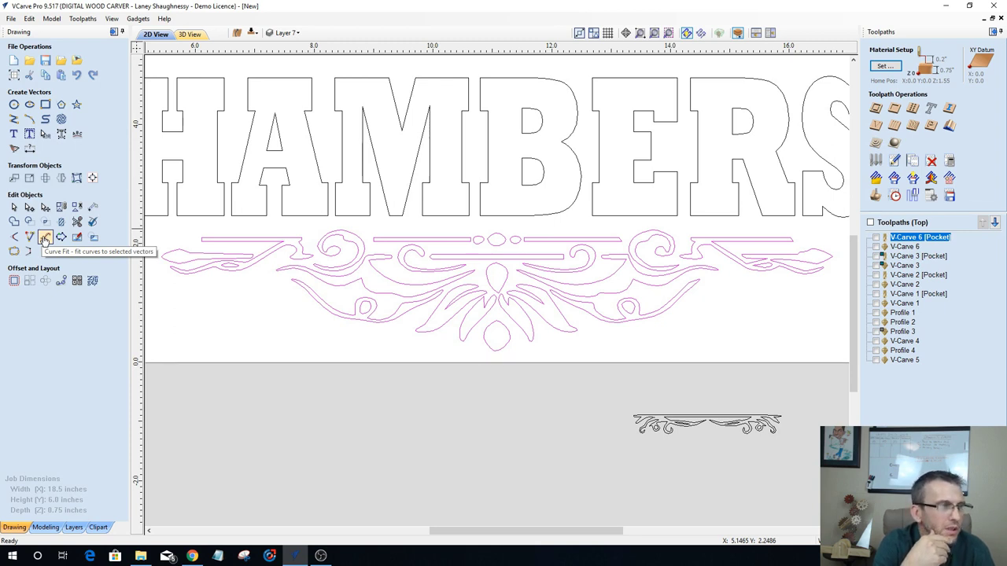
Step: Preview the ornament refitted as circular arcs at 0.02 inch tolerance, with sharp corners left off
{"action": "left_click", "coordinate": [45, 239]}
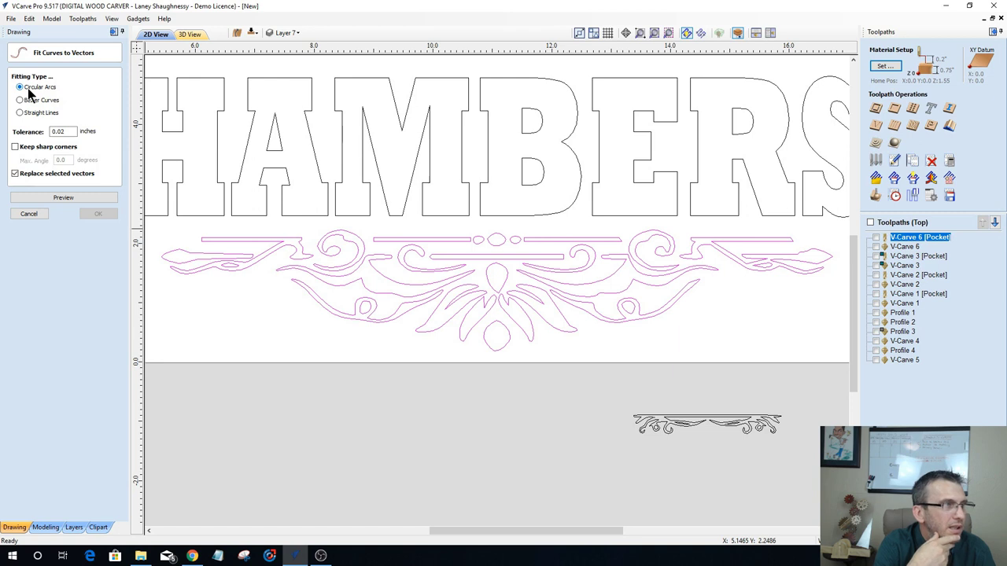
{"action": "left_click", "coordinate": [15, 147]}
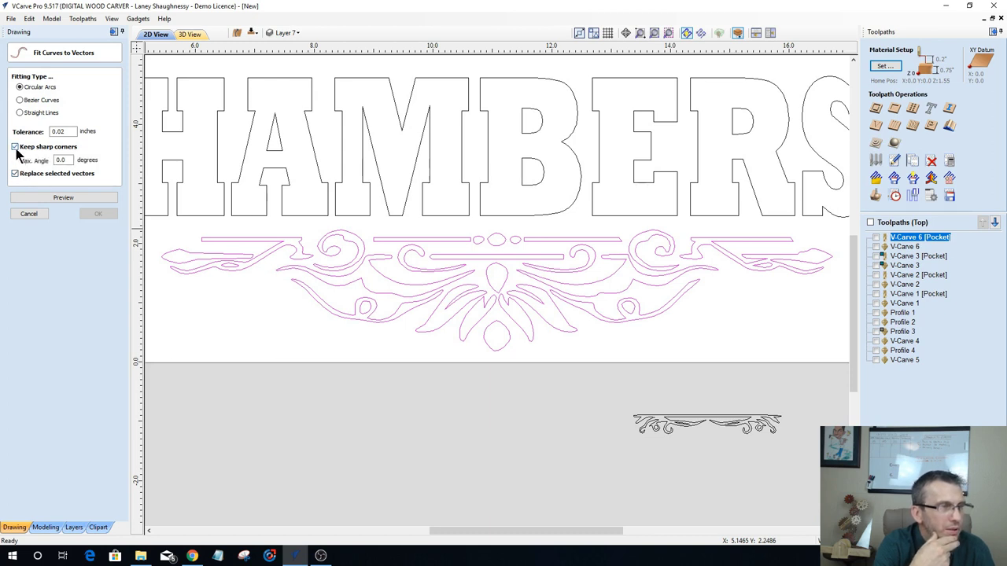
{"action": "left_click", "coordinate": [15, 148]}
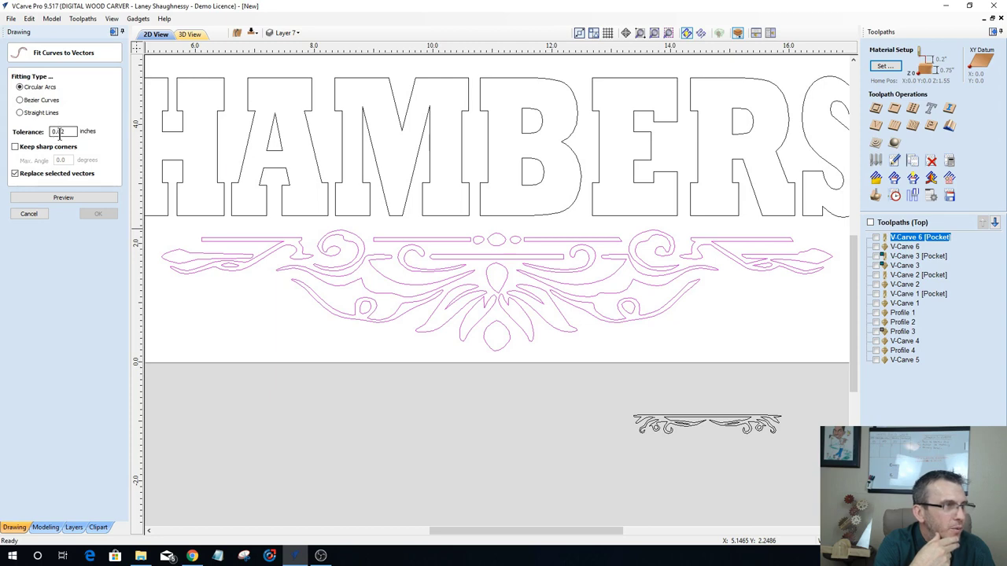
{"action": "scroll", "coordinate": [304, 258], "scroll_direction": "up", "scroll_amount": 3}
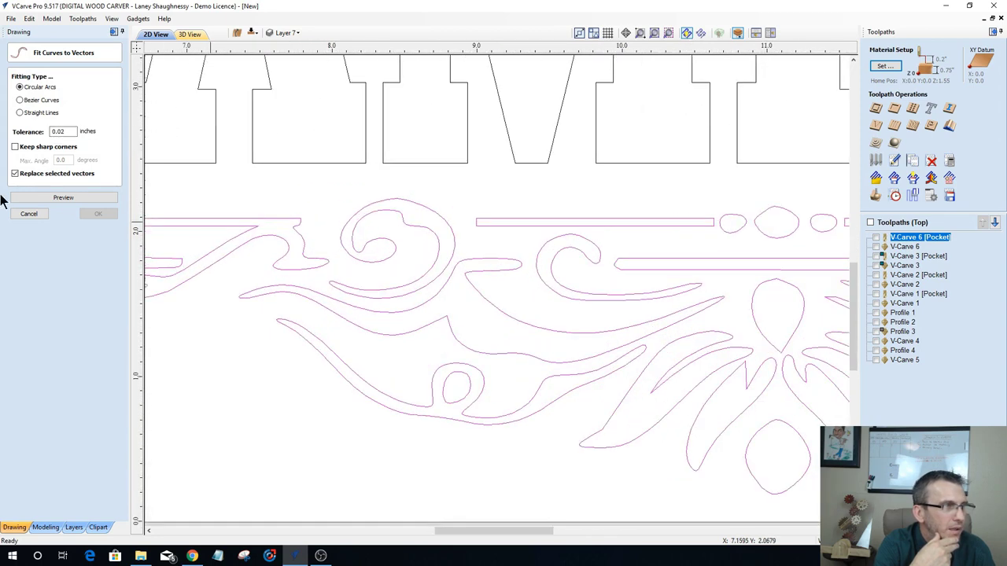
{"action": "left_click", "coordinate": [44, 200]}
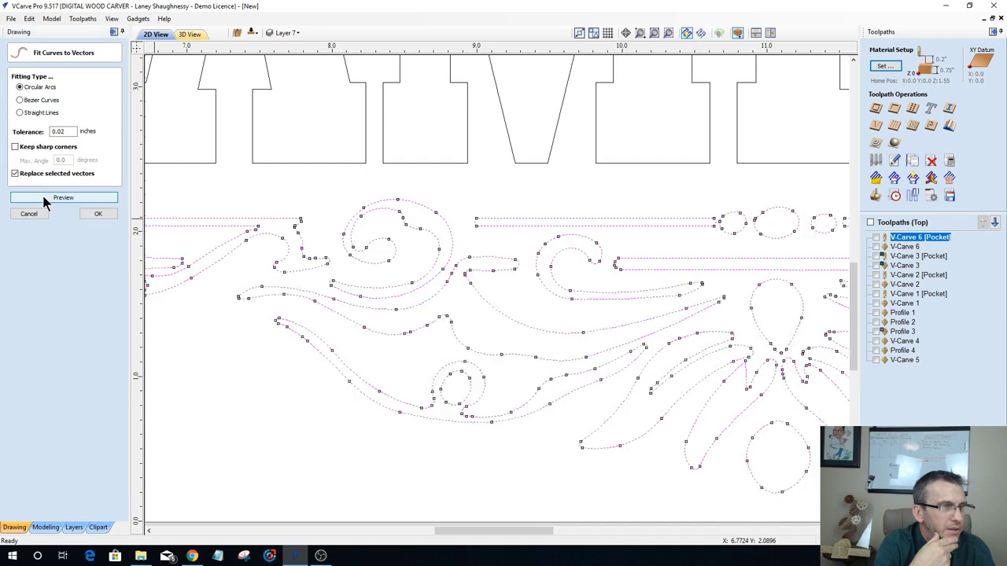
Step: Deselect the refitted ornament curves and zoom in and out to inspect them
{"action": "scroll", "coordinate": [410, 215], "scroll_direction": "up", "scroll_amount": 5}
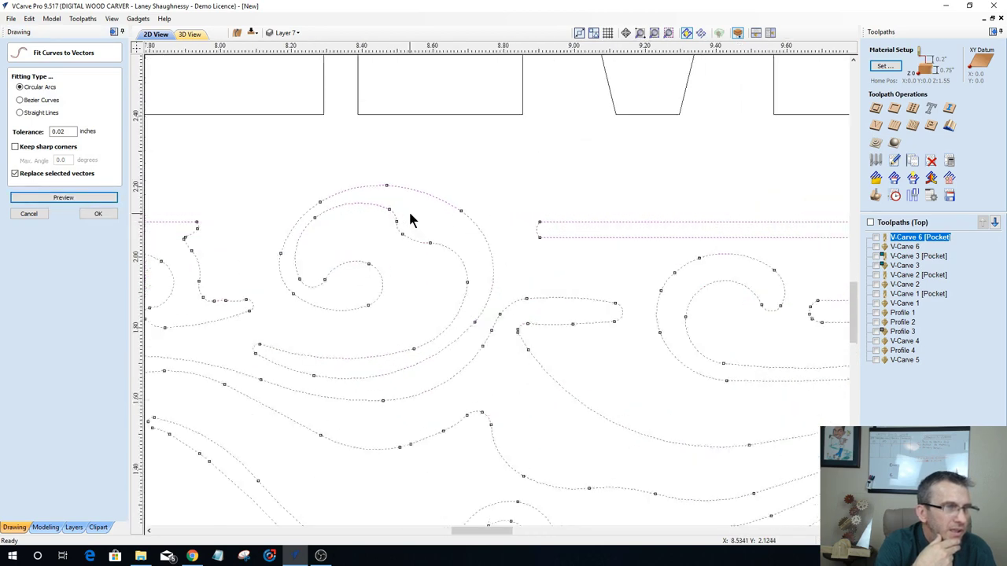
{"action": "scroll", "coordinate": [410, 213], "scroll_direction": "up", "scroll_amount": 1}
{"action": "scroll", "coordinate": [410, 213], "scroll_direction": "down", "scroll_amount": 5}
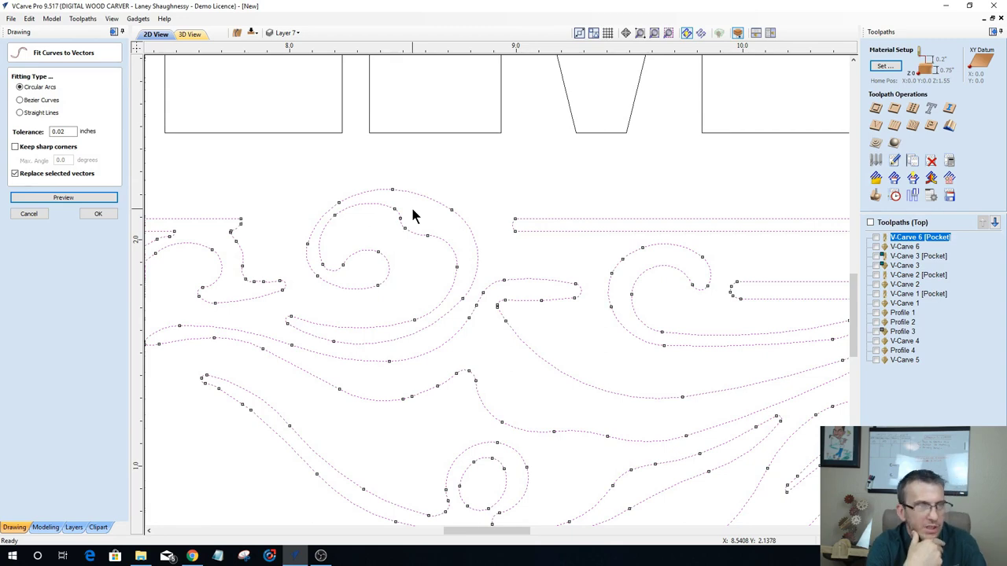
{"action": "left_click", "coordinate": [412, 211]}
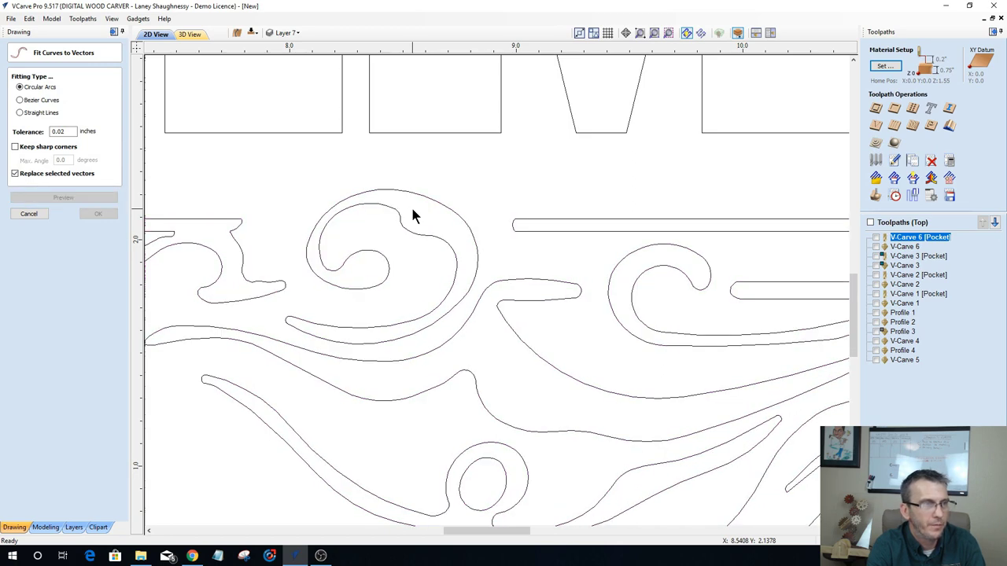
{"action": "scroll", "coordinate": [405, 218], "scroll_direction": "down", "scroll_amount": 5}
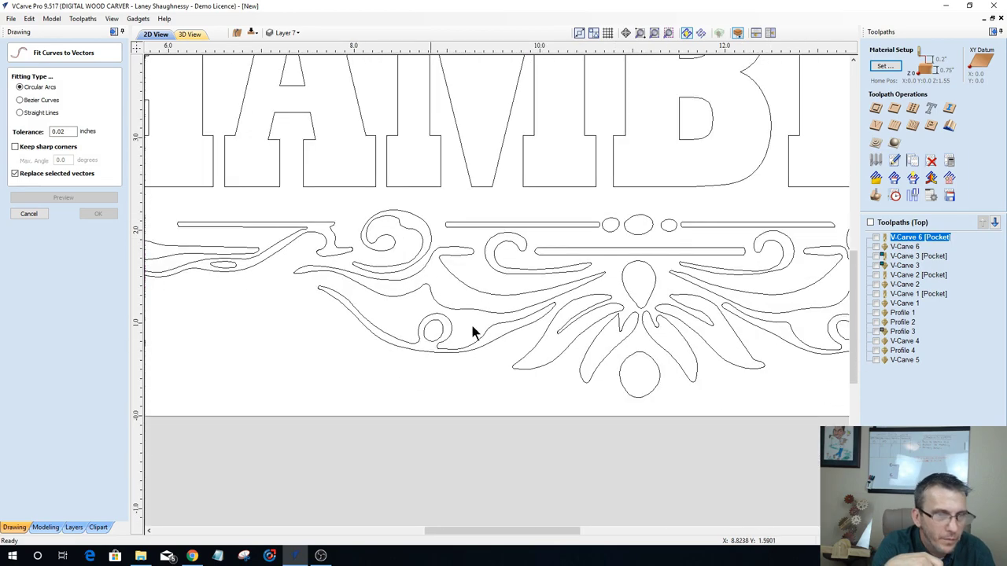
{"action": "scroll", "coordinate": [704, 381], "scroll_direction": "up", "scroll_amount": 1}
{"action": "scroll", "coordinate": [705, 381], "scroll_direction": "down", "scroll_amount": 2}
{"action": "scroll", "coordinate": [776, 332], "scroll_direction": "up", "scroll_amount": 4}
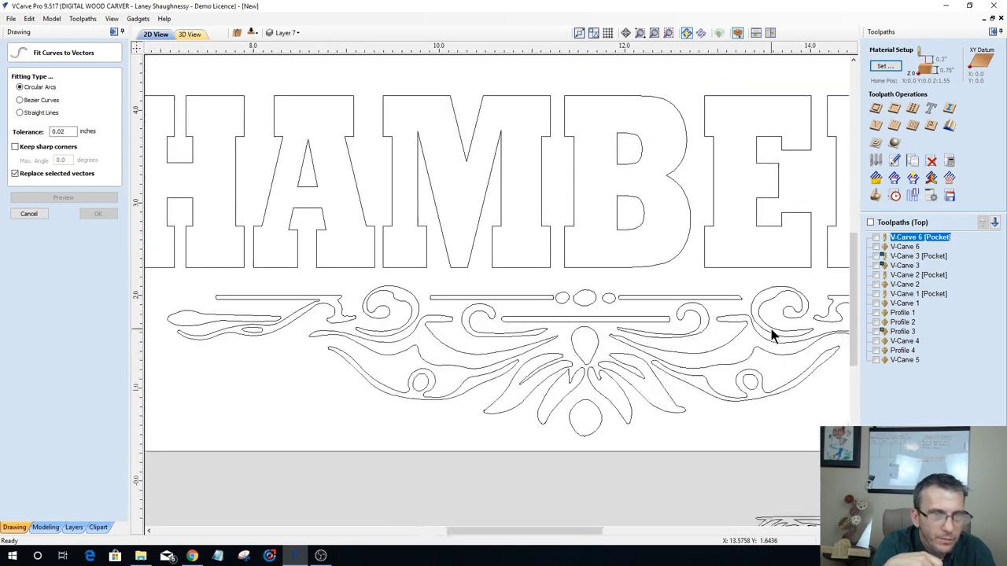
{"action": "scroll", "coordinate": [771, 334], "scroll_direction": "down", "scroll_amount": 4}
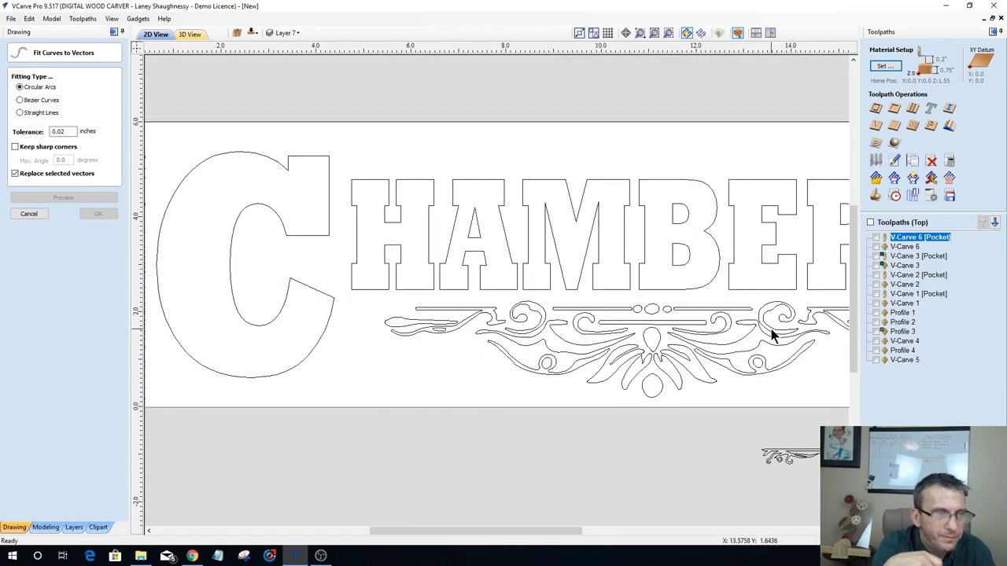
{"action": "scroll", "coordinate": [671, 321], "scroll_direction": "down", "scroll_amount": 2}
{"action": "scroll", "coordinate": [679, 327], "scroll_direction": "up", "scroll_amount": 3}
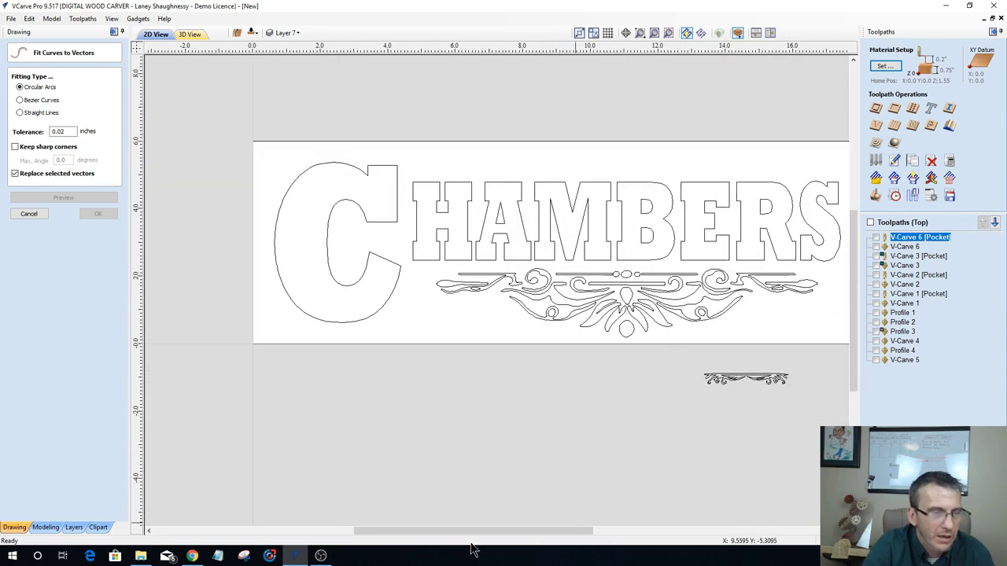
Step: Select the whole big C outline, then cancel Fit Curves to Vectors without refitting it
{"action": "left_click_drag", "start_coordinate": [472, 533], "coordinate": [492, 533]}
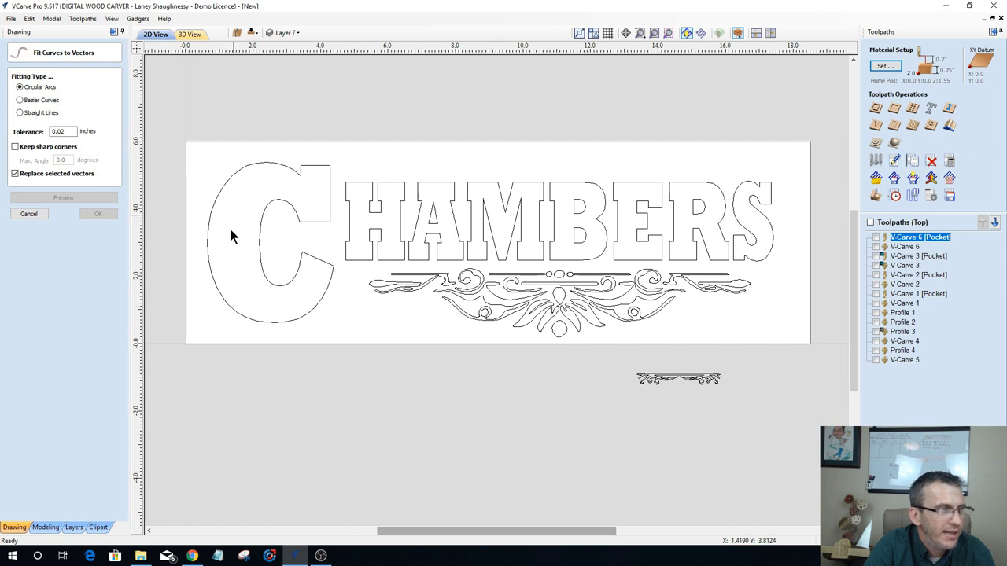
{"action": "left_click", "coordinate": [213, 213]}
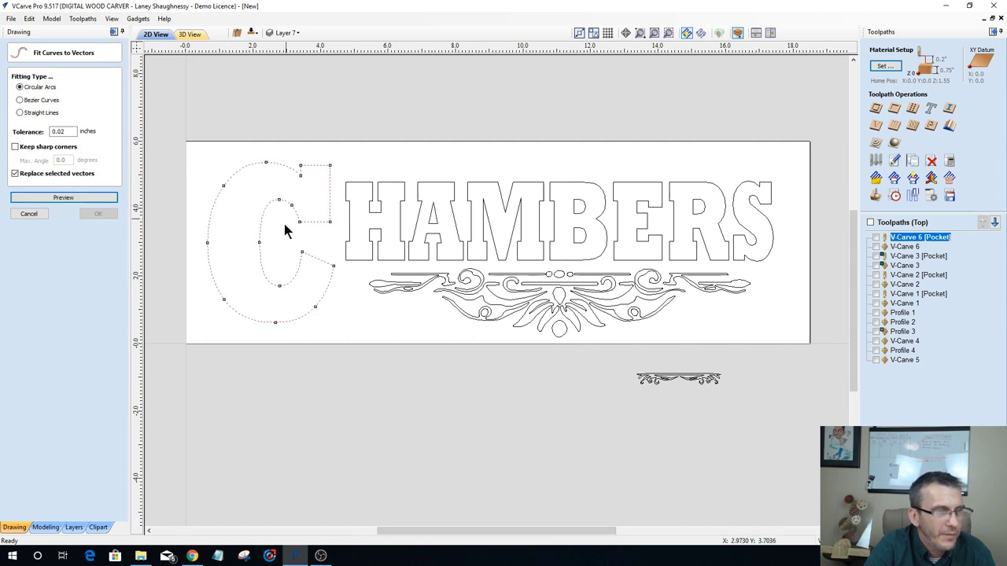
{"action": "scroll", "coordinate": [270, 232], "scroll_direction": "down", "scroll_amount": 1}
{"action": "mouse_move", "coordinate": [203, 168]}
{"action": "left_mouse_down"}
{"action": "mouse_move", "coordinate": [291, 173]}
{"action": "mouse_move", "coordinate": [330, 264]}
{"action": "mouse_move", "coordinate": [326, 319]}
{"action": "left_mouse_up"}
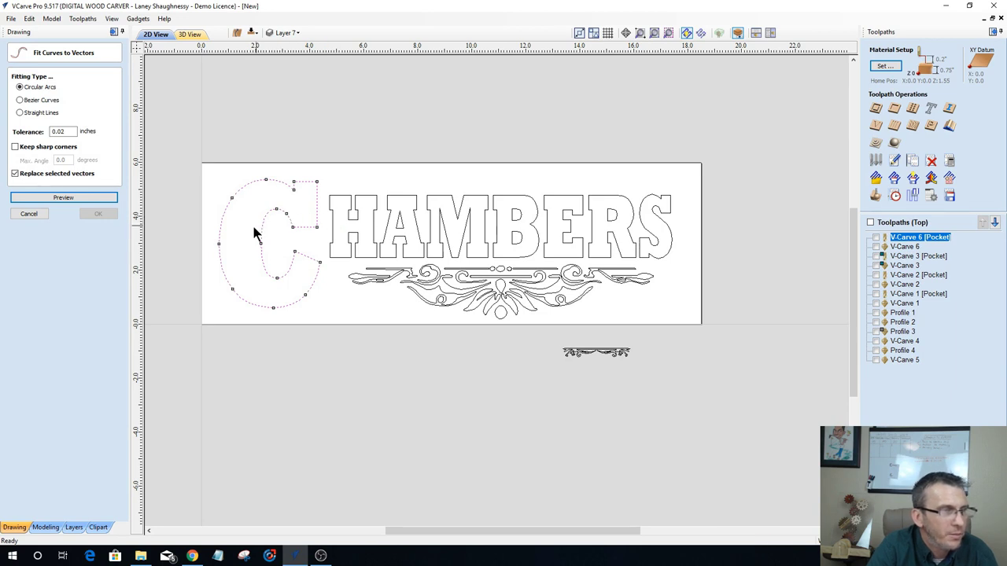
{"action": "left_click", "coordinate": [28, 214]}
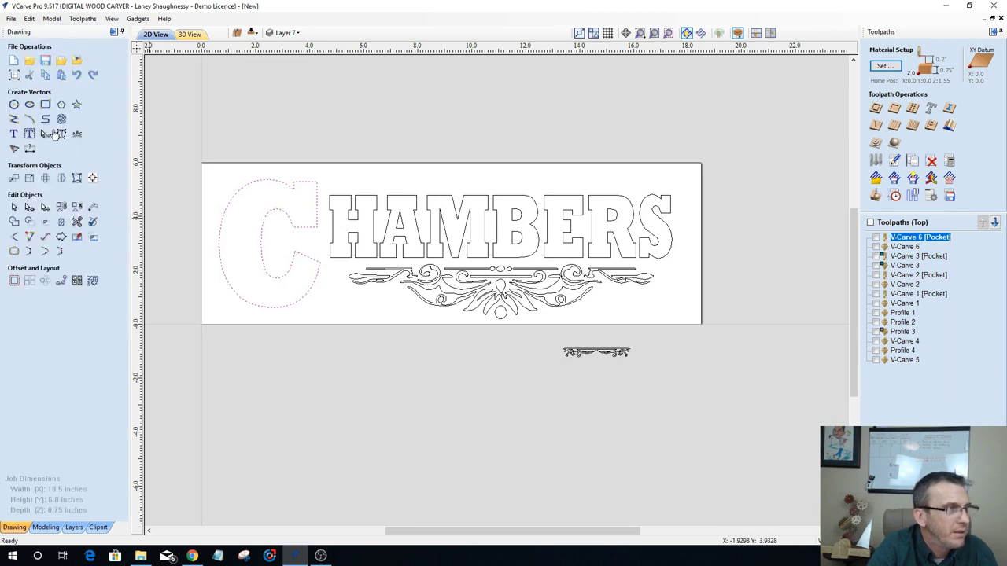
Step: Import the blue swirl image 24574-2-vector-photo from the Paravent folder onto the board
{"action": "left_click", "coordinate": [76, 61]}
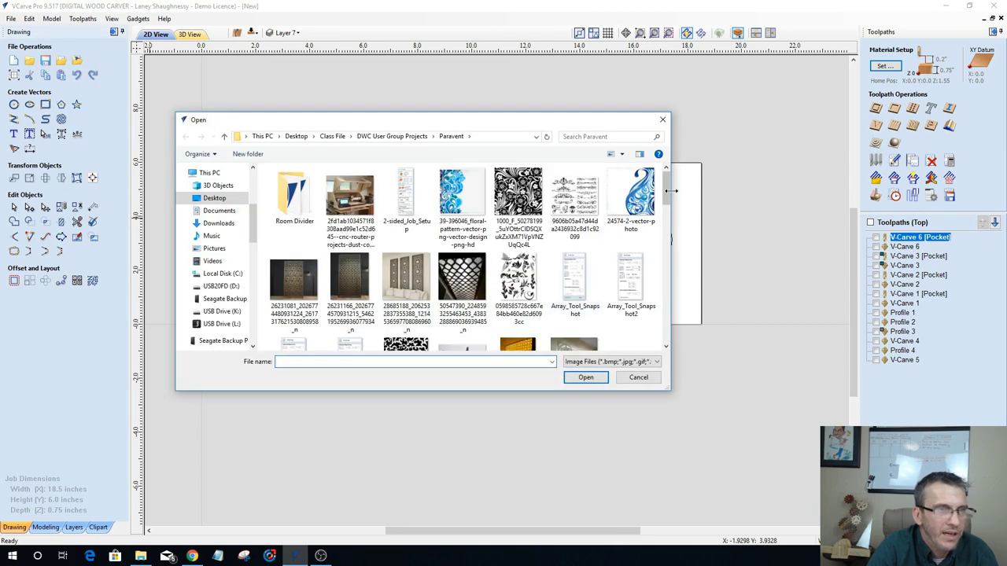
{"action": "mouse_move", "coordinate": [670, 190]}
{"action": "left_mouse_down"}
{"action": "mouse_move", "coordinate": [673, 310]}
{"action": "mouse_move", "coordinate": [665, 184]}
{"action": "left_mouse_up"}
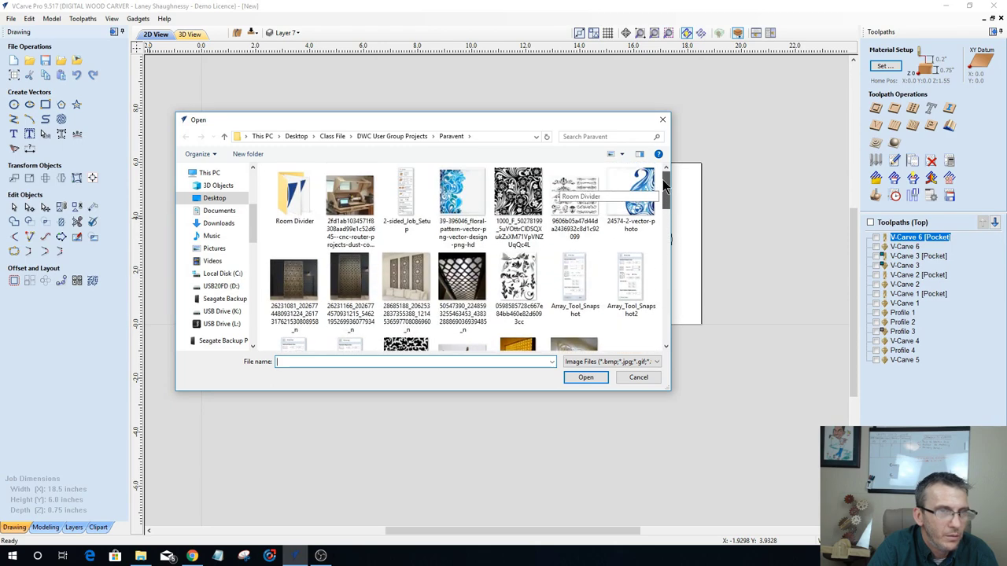
{"action": "left_click", "coordinate": [647, 203]}
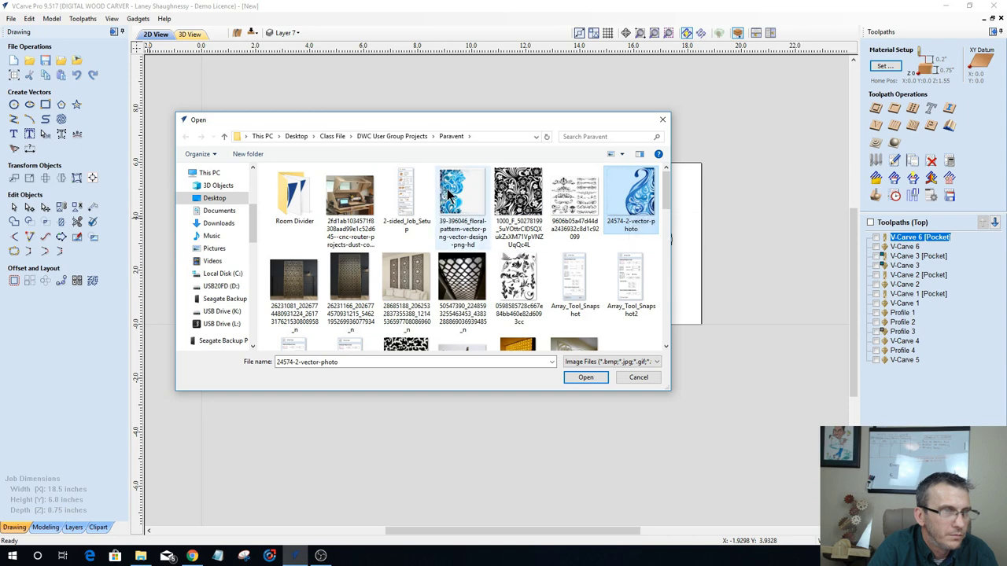
{"action": "scroll", "coordinate": [449, 191], "scroll_direction": "down", "scroll_amount": 3}
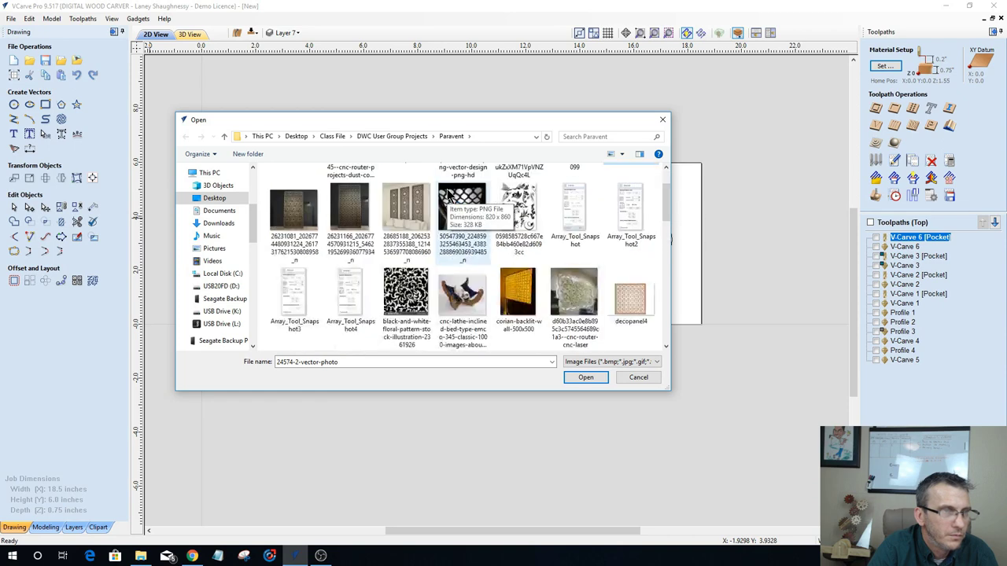
{"action": "scroll", "coordinate": [447, 191], "scroll_direction": "down", "scroll_amount": 8}
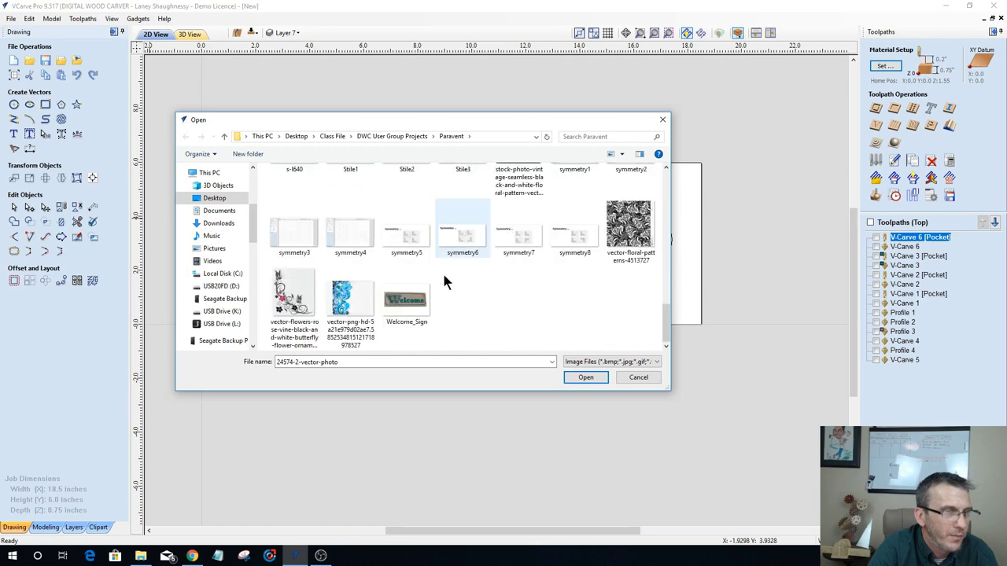
{"action": "double_click", "coordinate": [339, 299]}
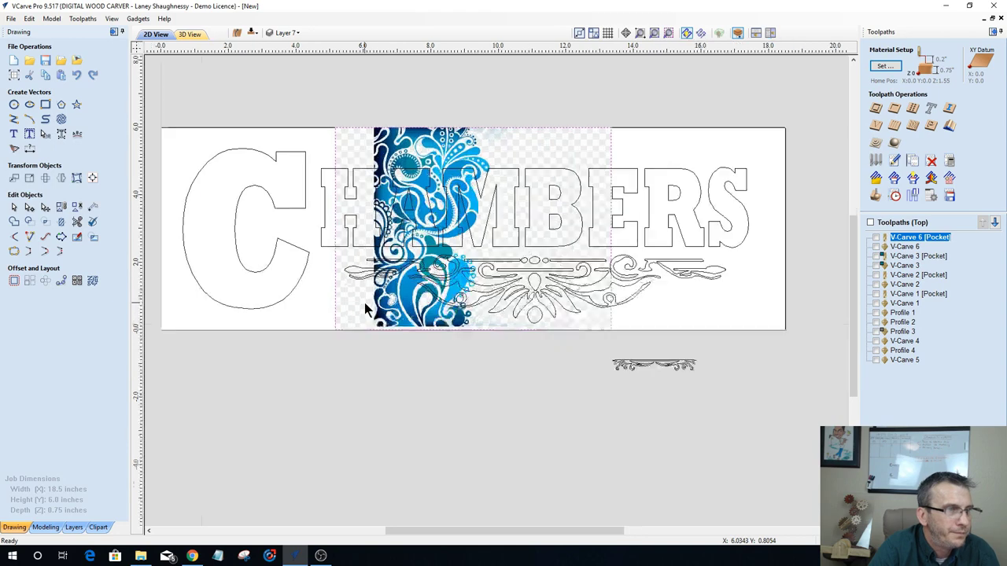
Step: Move the imported swirl image to the board's left edge and nudge it up slightly
{"action": "scroll", "coordinate": [376, 310], "scroll_direction": "up", "scroll_amount": 1}
{"action": "left_click", "coordinate": [409, 292]}
{"action": "left_click_drag", "start_coordinate": [409, 292], "coordinate": [190, 300]}
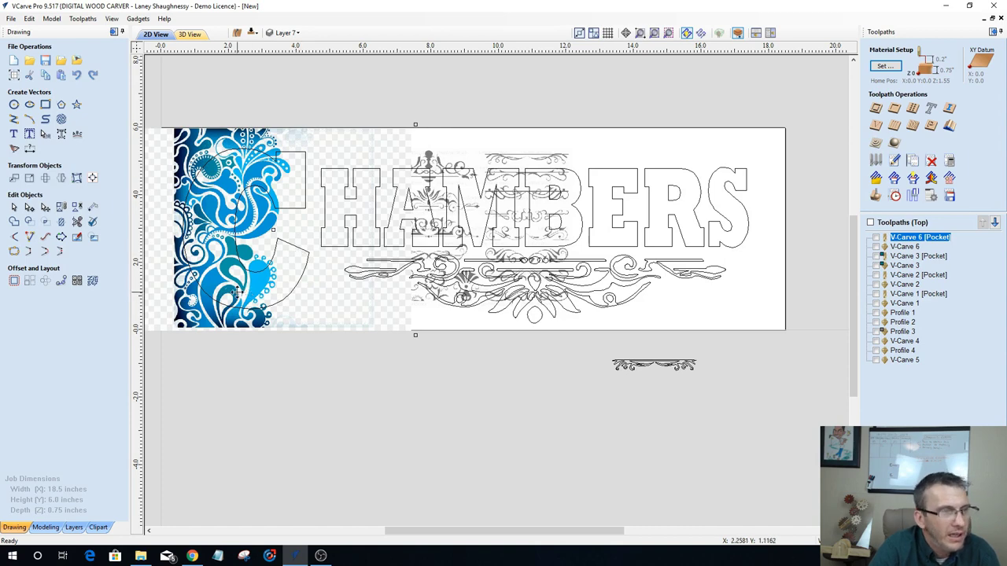
{"action": "left_click_drag", "start_coordinate": [236, 289], "coordinate": [237, 294]}
Step: Hide Layer 6's lettering and put Layer 7's name into edit mode
{"action": "scroll", "coordinate": [178, 186], "scroll_direction": "up", "scroll_amount": 2}
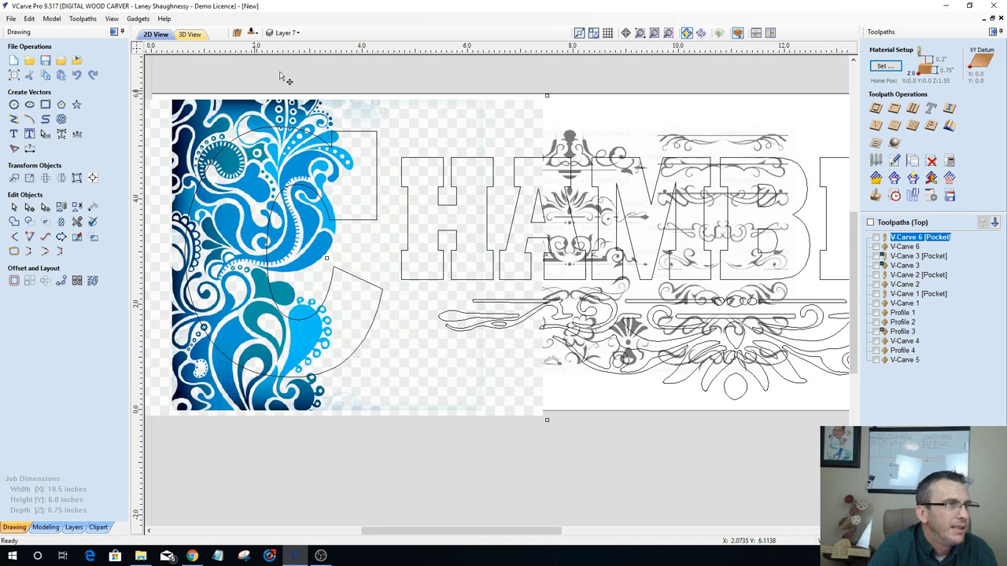
{"action": "left_click", "coordinate": [287, 33]}
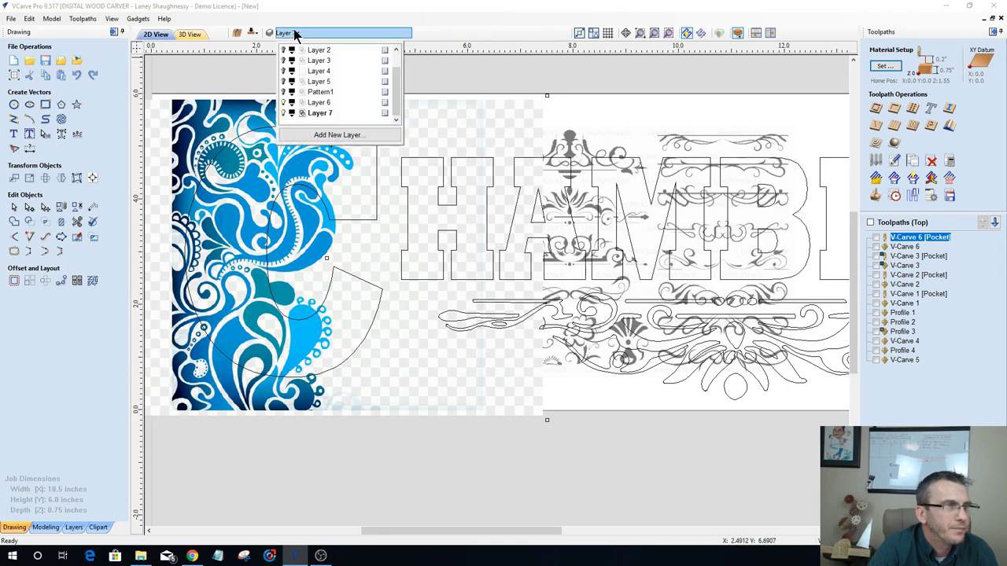
{"action": "left_click", "coordinate": [284, 103]}
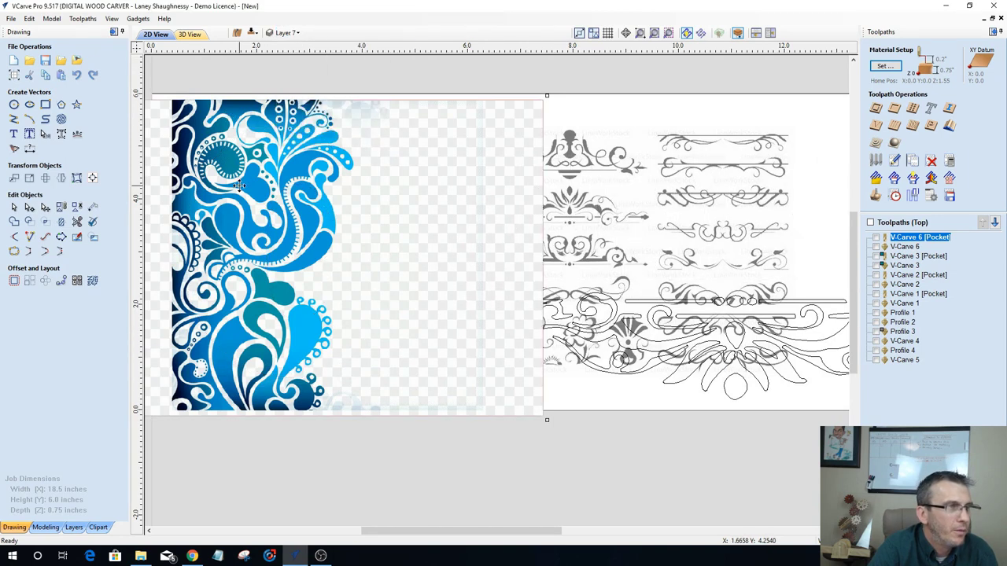
{"action": "left_click", "coordinate": [288, 32]}
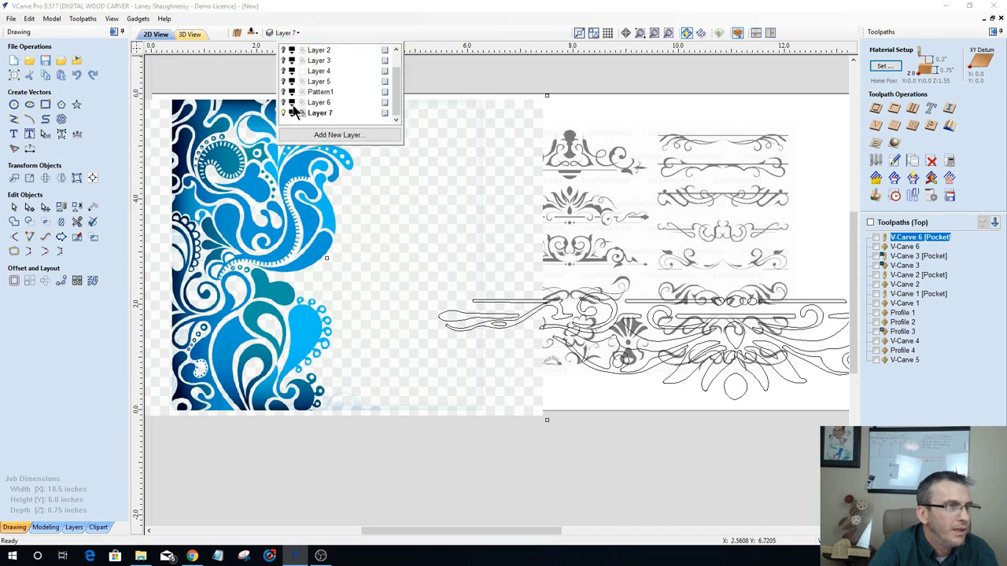
{"action": "double_click", "coordinate": [313, 114]}
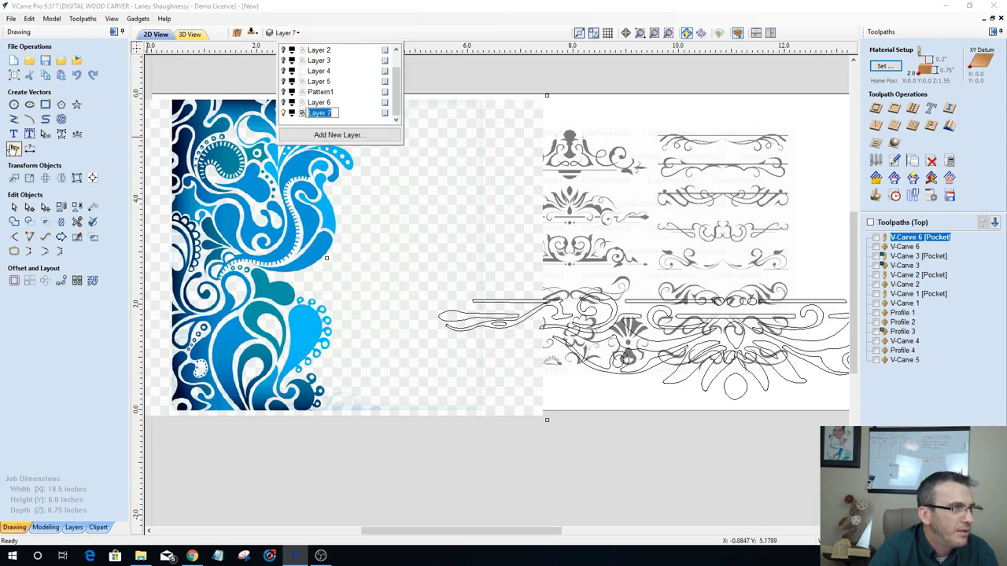
Step: Trace the swirl bitmap with Fading 0%, Threshold 0.77 and Noise 6
{"action": "left_click", "coordinate": [13, 148]}
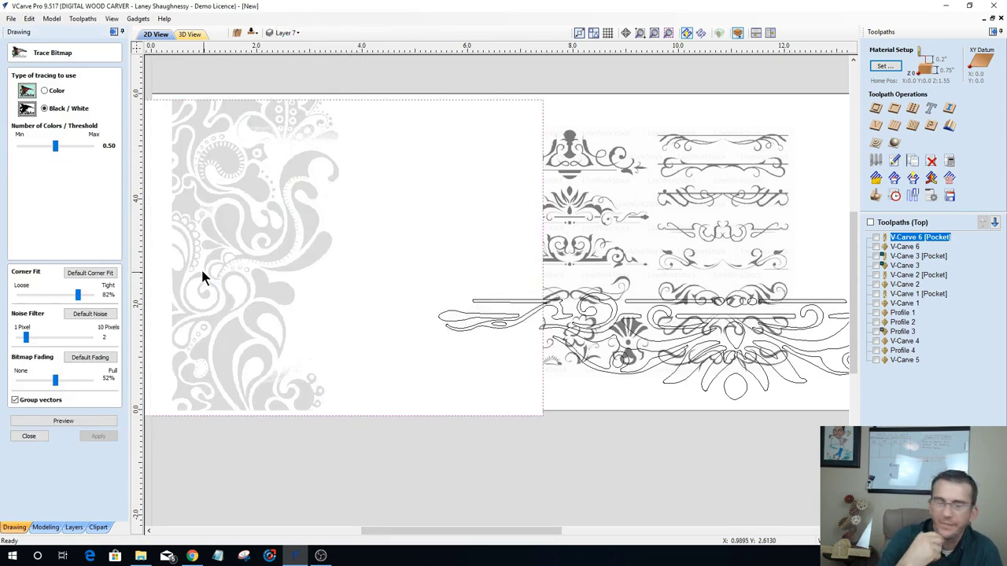
{"action": "left_click_drag", "start_coordinate": [55, 380], "coordinate": [5, 383]}
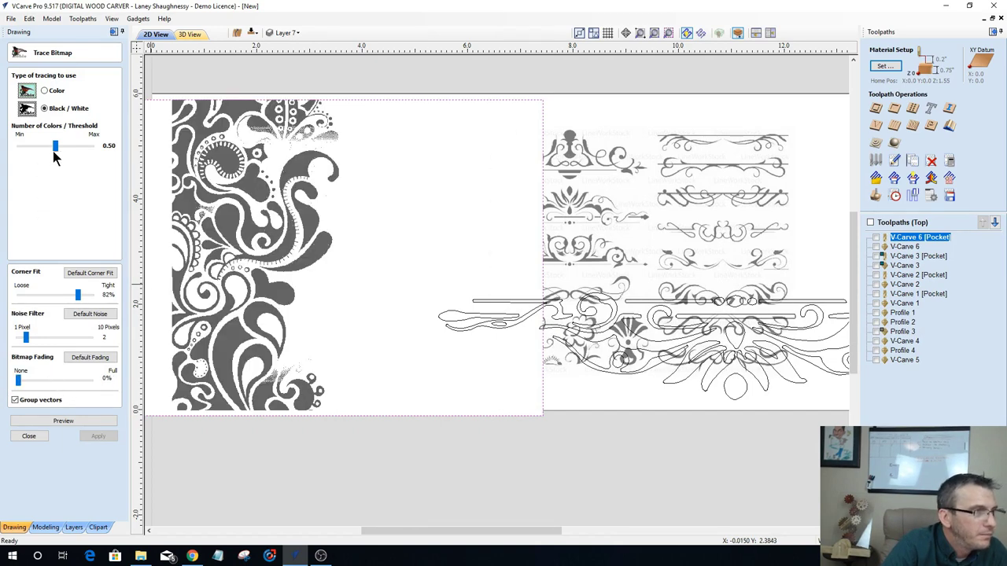
{"action": "left_click_drag", "start_coordinate": [55, 147], "coordinate": [75, 148]}
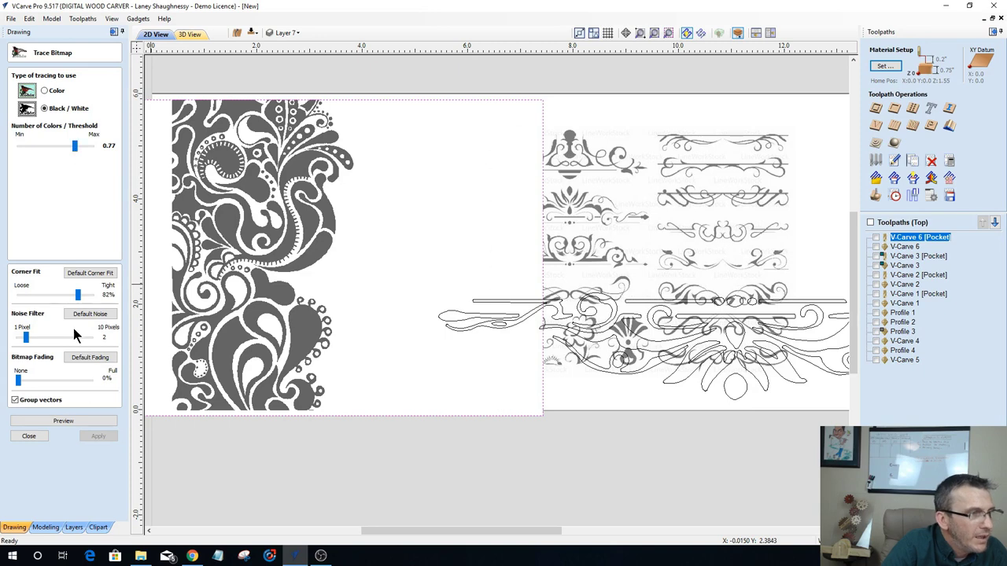
{"action": "left_click_drag", "start_coordinate": [26, 338], "coordinate": [67, 343]}
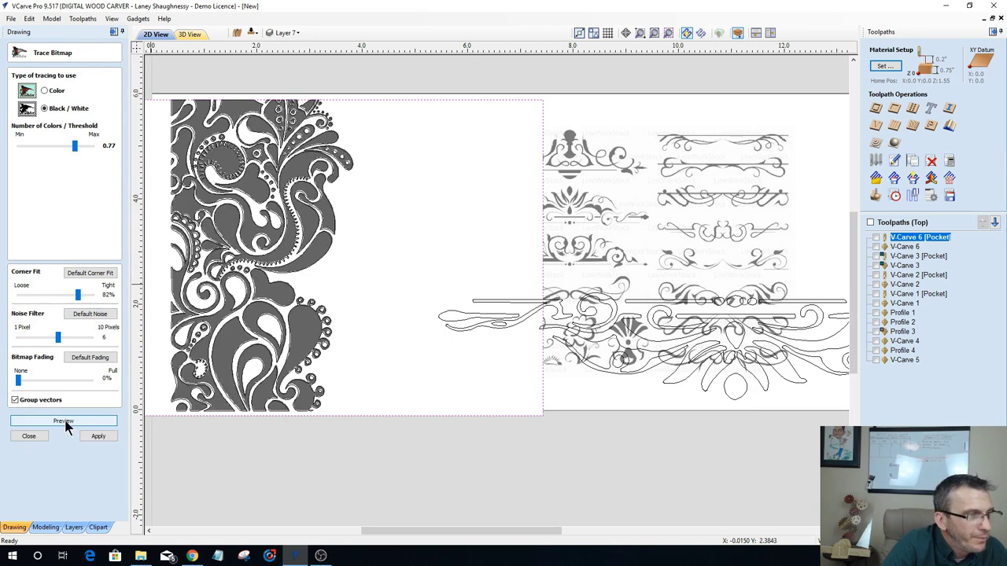
Step: Hide the Bitmap Layer, select the traced paisley vectors, and show Layer 6 again
{"action": "left_click", "coordinate": [297, 34]}
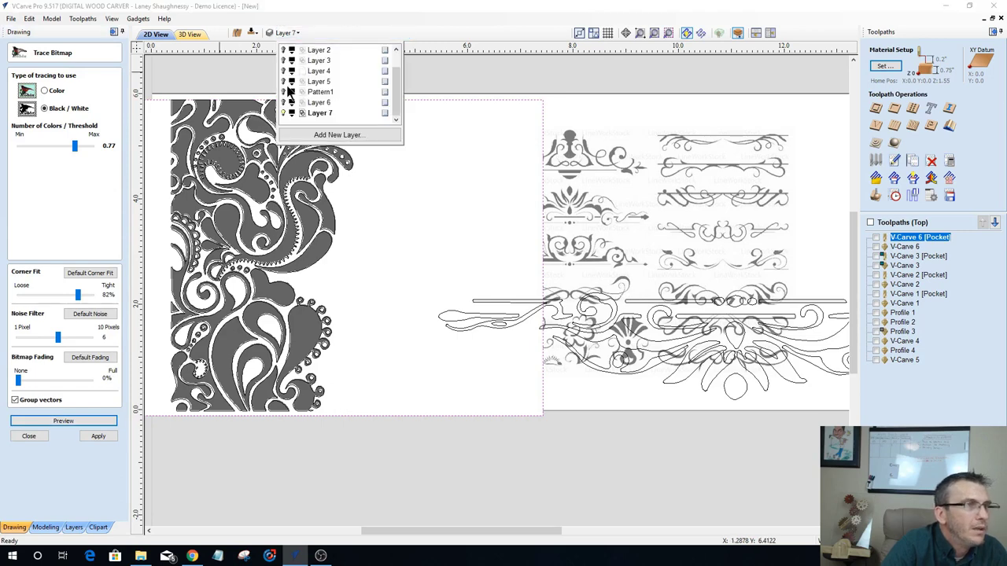
{"action": "scroll", "coordinate": [292, 69], "scroll_direction": "up", "scroll_amount": 1}
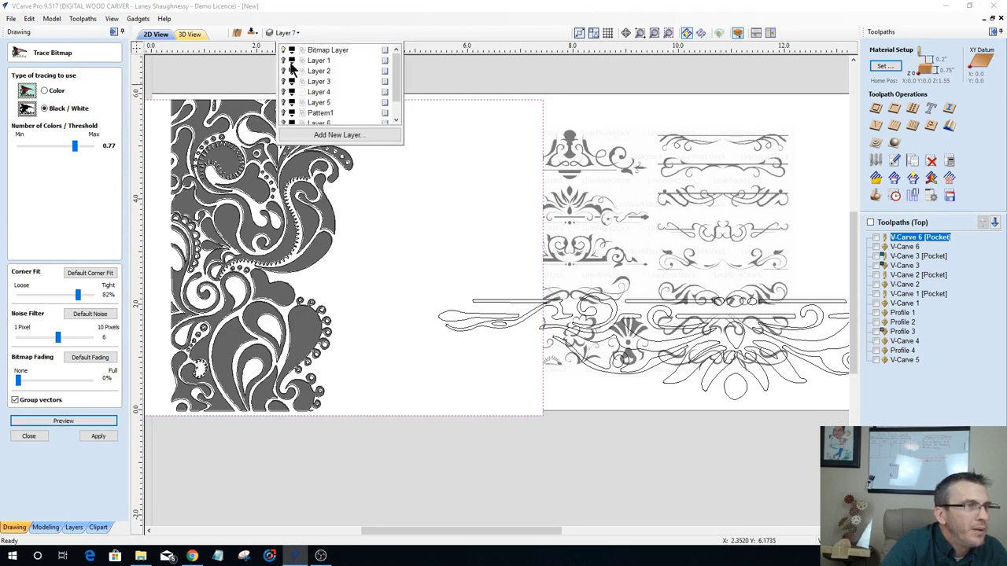
{"action": "left_click", "coordinate": [285, 49]}
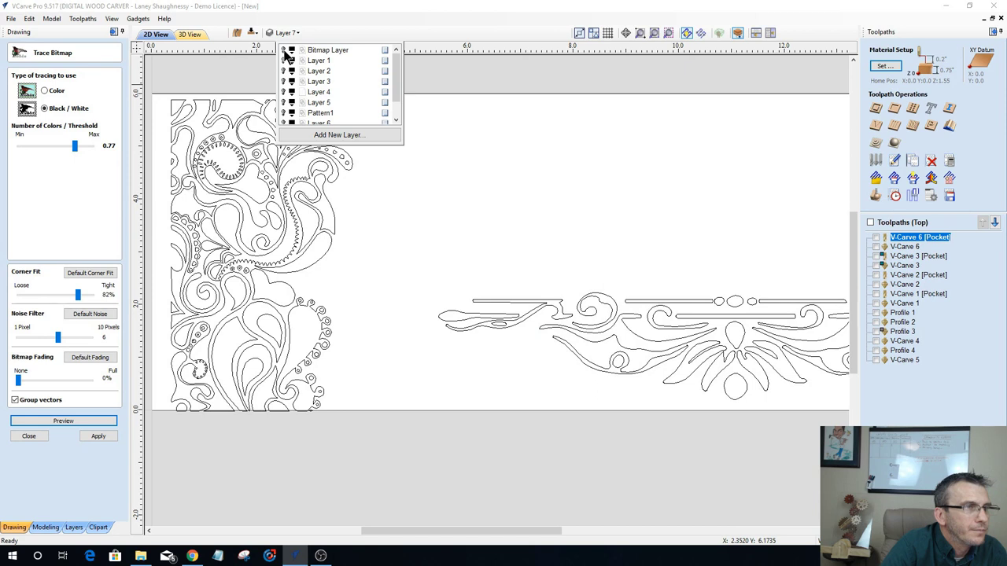
{"action": "left_click", "coordinate": [162, 90]}
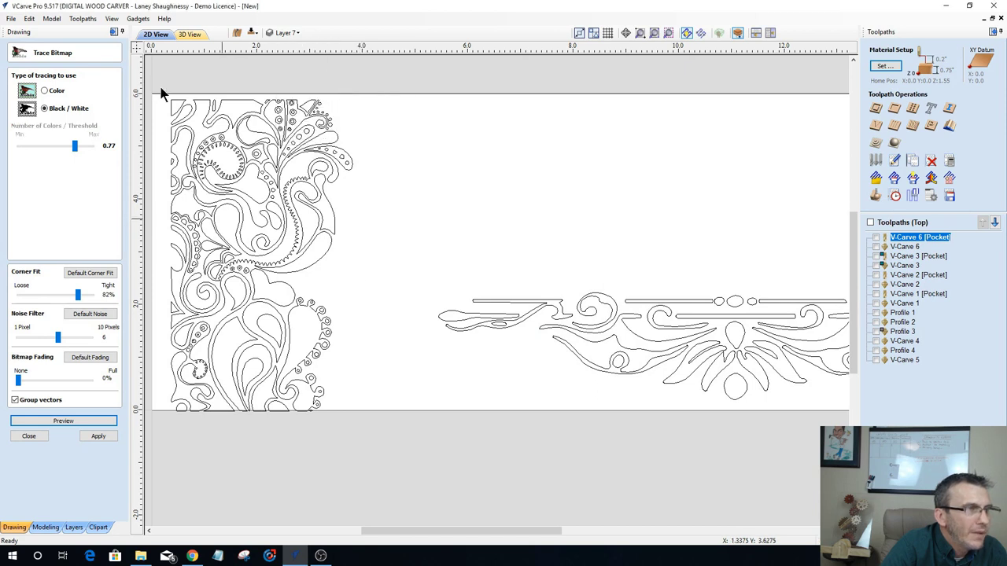
{"action": "left_click", "coordinate": [207, 143]}
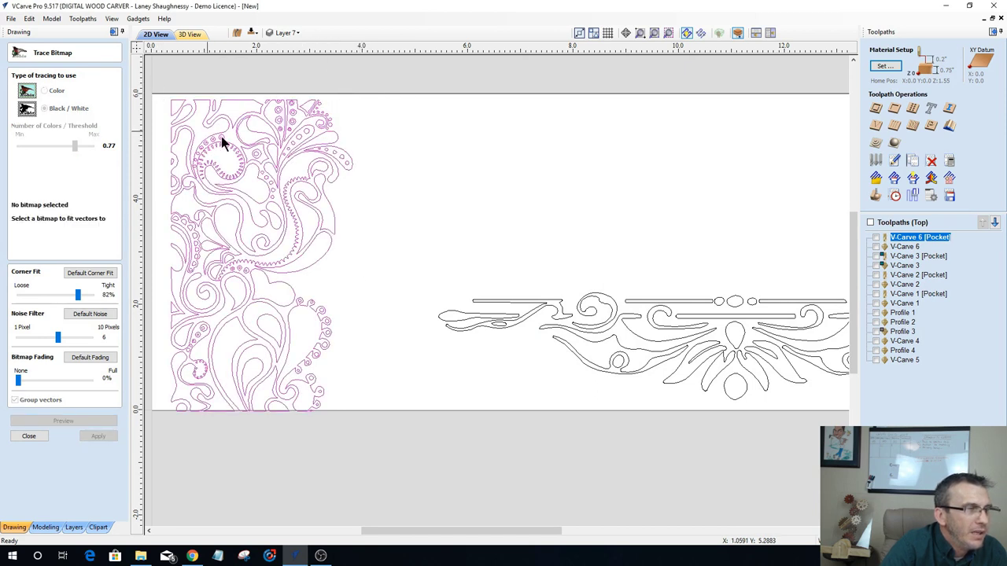
{"action": "left_click", "coordinate": [292, 32]}
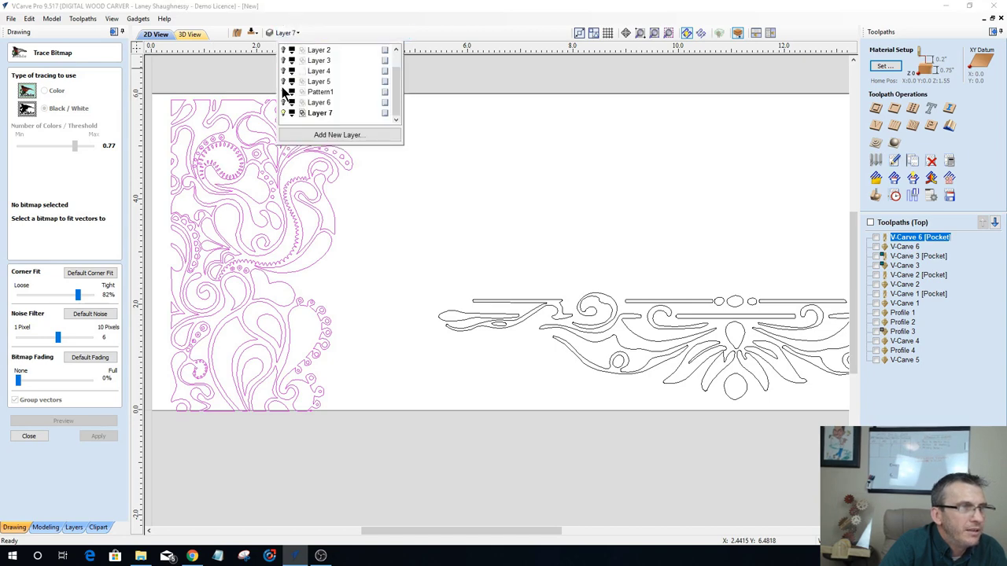
{"action": "left_click", "coordinate": [283, 103]}
Step: Close Trace Bitmap and scale the paisley vector group to fill the board's full height
{"action": "left_click", "coordinate": [393, 291]}
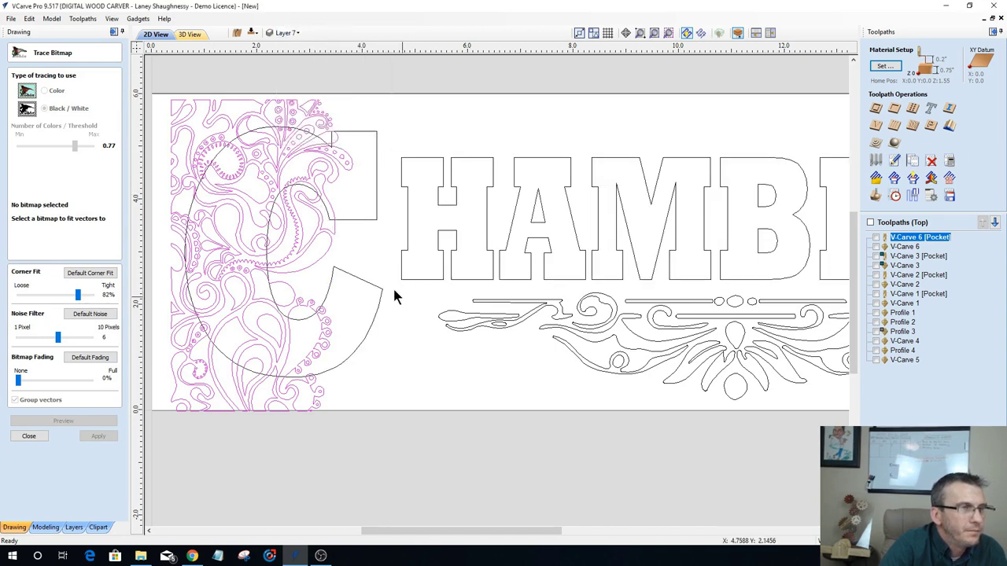
{"action": "left_click", "coordinate": [192, 148]}
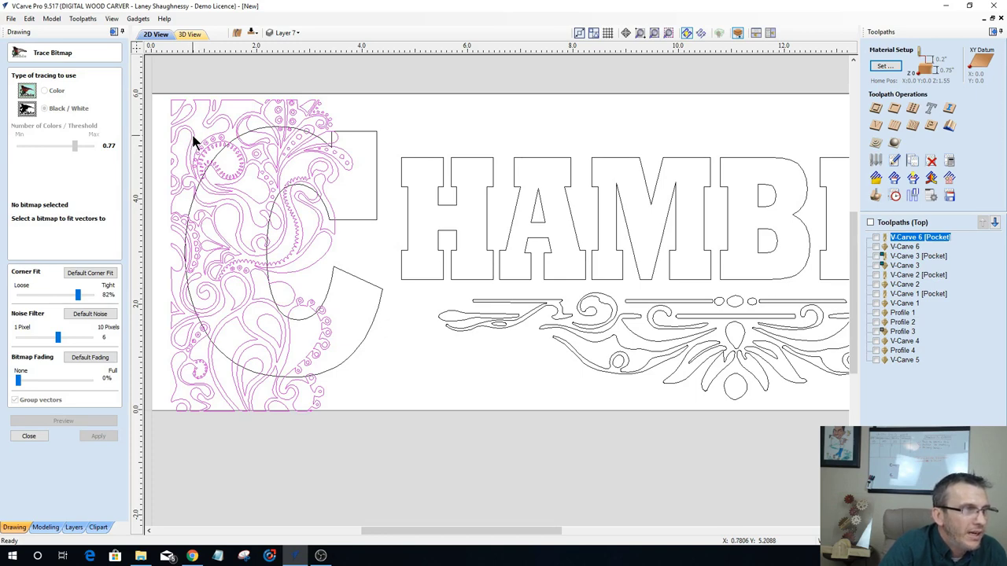
{"action": "left_click", "coordinate": [28, 437]}
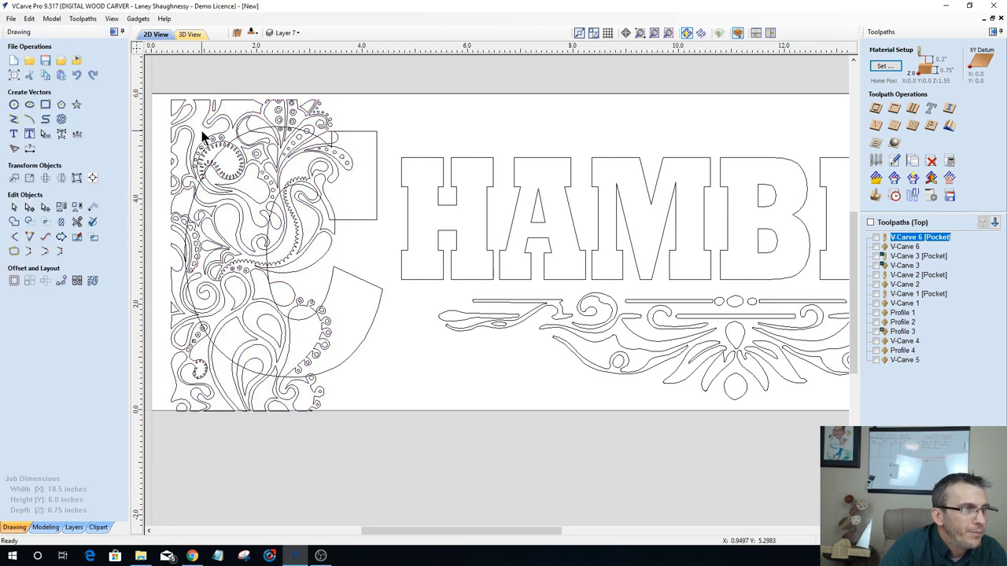
{"action": "left_click", "coordinate": [207, 125]}
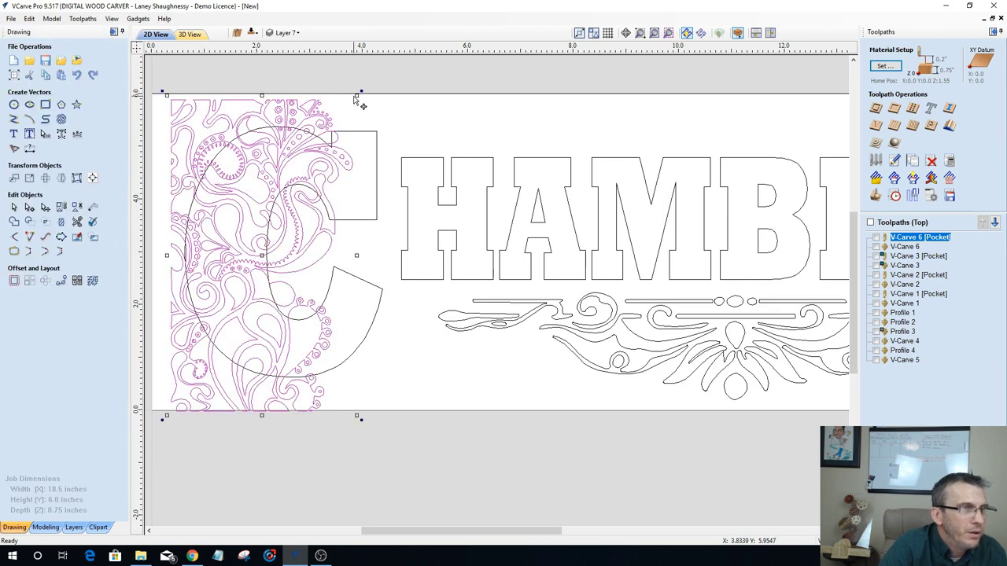
{"action": "left_click_drag", "start_coordinate": [356, 94], "coordinate": [384, 43]}
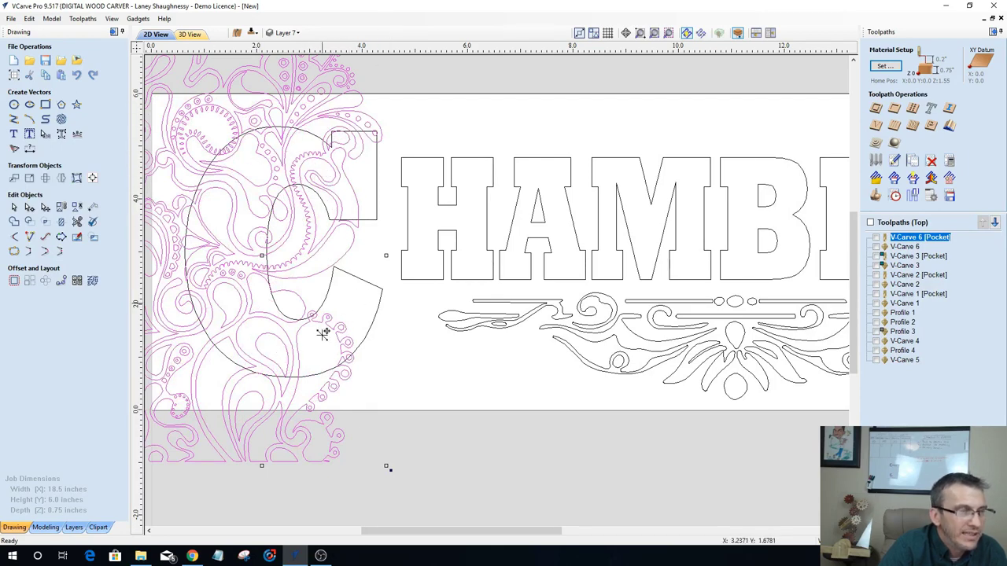
{"action": "left_click_drag", "start_coordinate": [386, 466], "coordinate": [347, 416]}
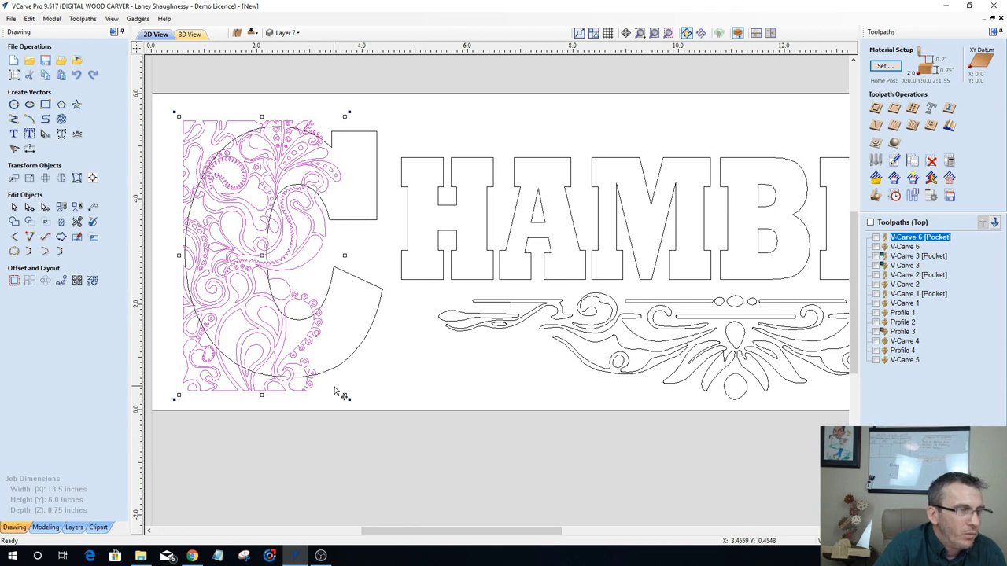
{"action": "left_click_drag", "start_coordinate": [345, 396], "coordinate": [351, 410]}
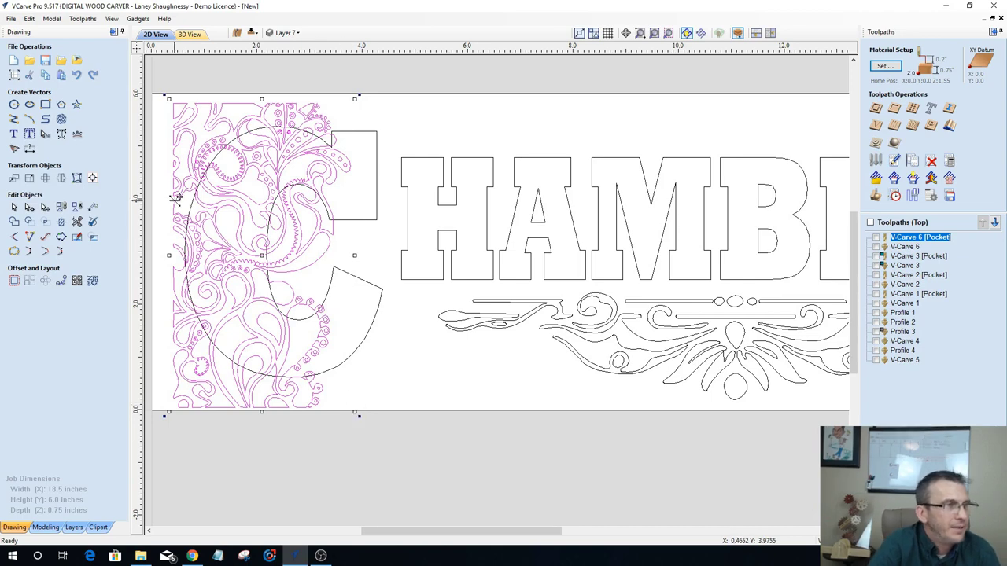
Step: Select the paisley group together with the C and rectangle, briefly trying the trim tool
{"action": "left_click", "coordinate": [353, 221]}
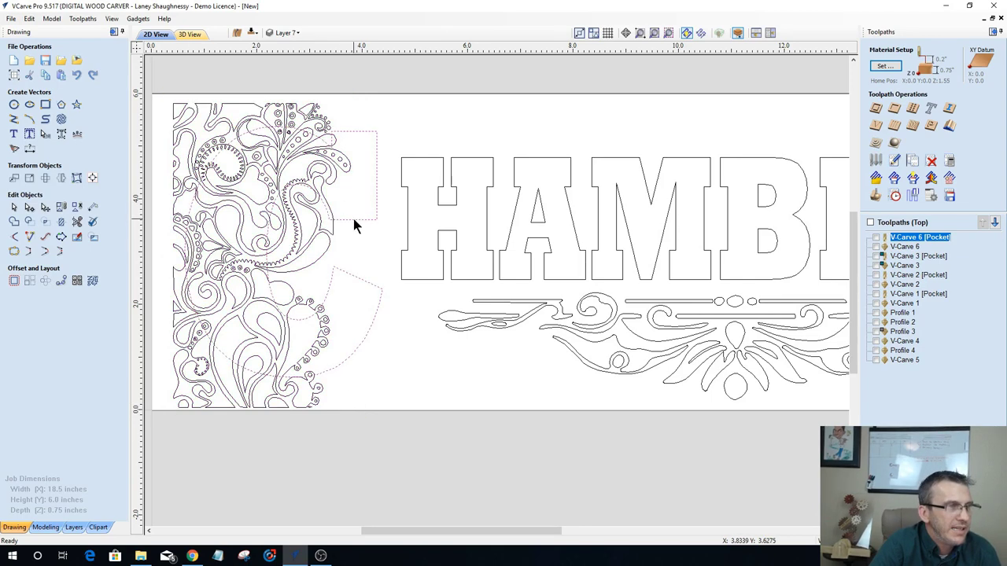
{"action": "left_click", "coordinate": [304, 253]}
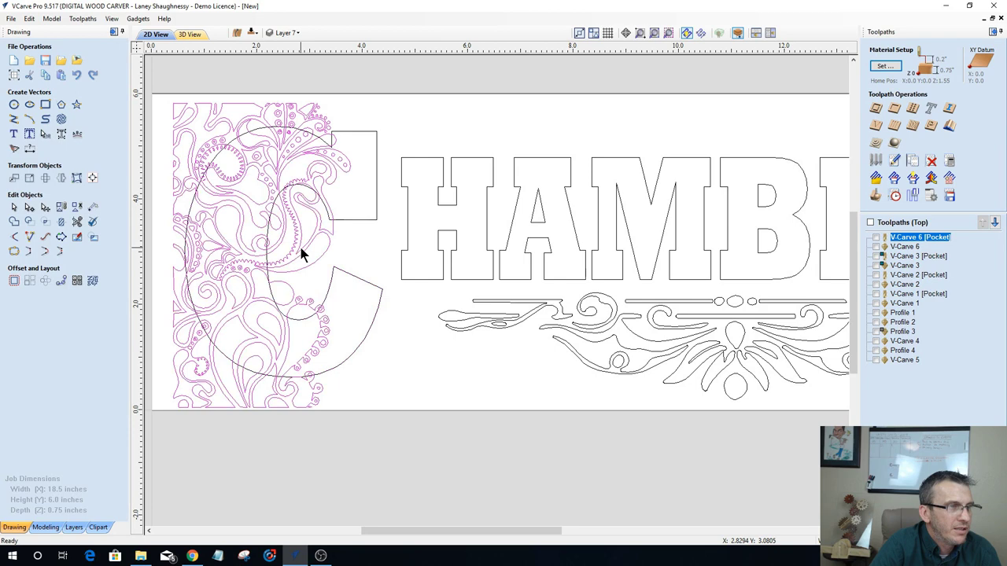
{"action": "left_click", "coordinate": [351, 223], "text": "shift"}
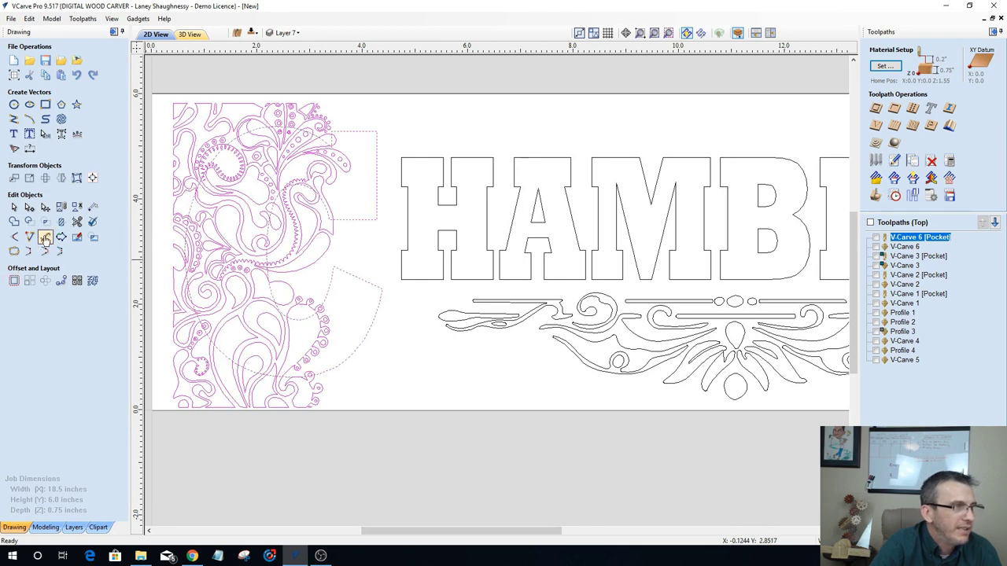
{"action": "left_click", "coordinate": [77, 222]}
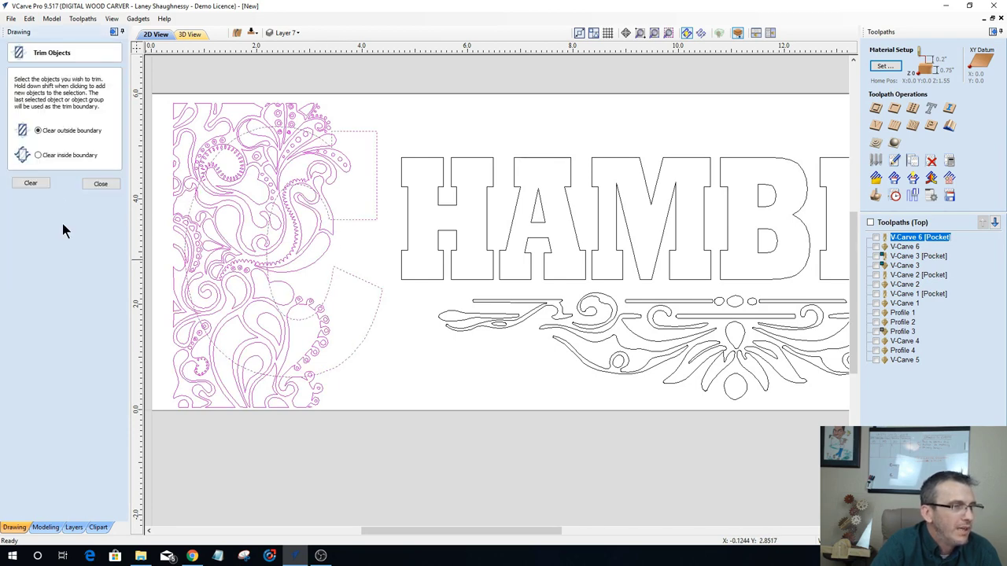
{"action": "key", "text": "Escape"}
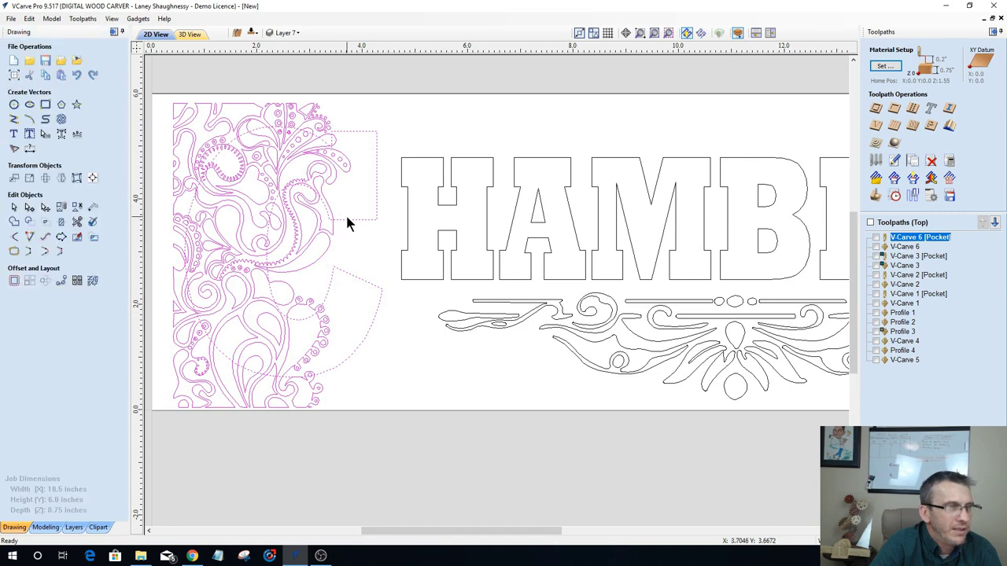
{"action": "scroll", "coordinate": [343, 172], "scroll_direction": "up", "scroll_amount": 2}
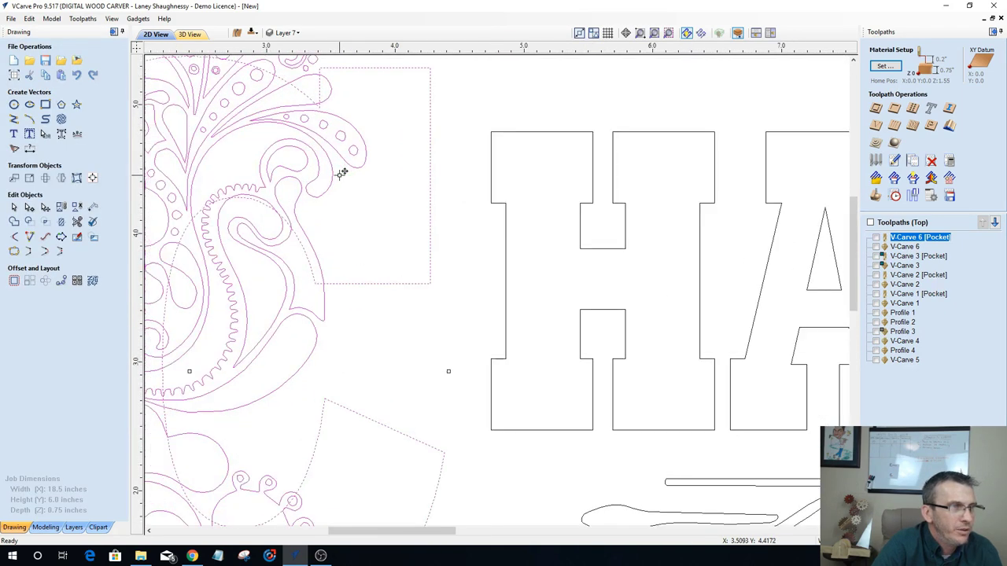
{"action": "scroll", "coordinate": [342, 164], "scroll_direction": "down", "scroll_amount": 2}
Step: Offset the C outline 0.125 inch inward, replacing the original vectors
{"action": "left_click", "coordinate": [14, 281]}
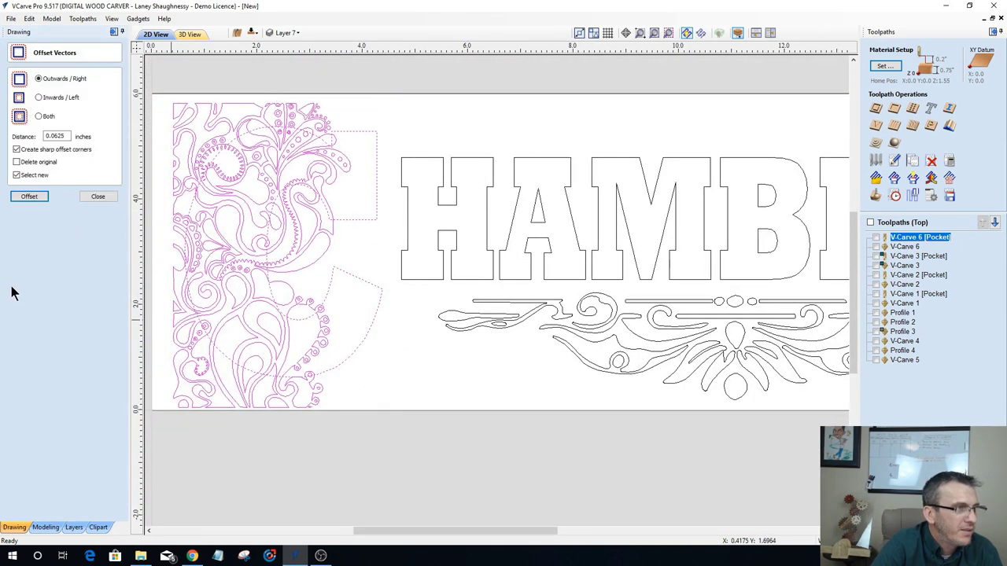
{"action": "left_click", "coordinate": [368, 115]}
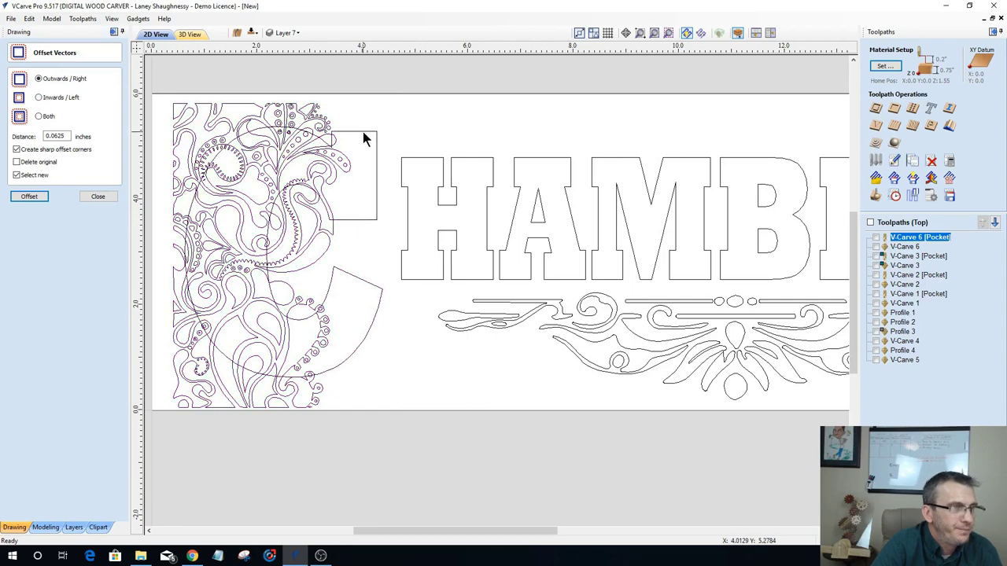
{"action": "left_click", "coordinate": [37, 97]}
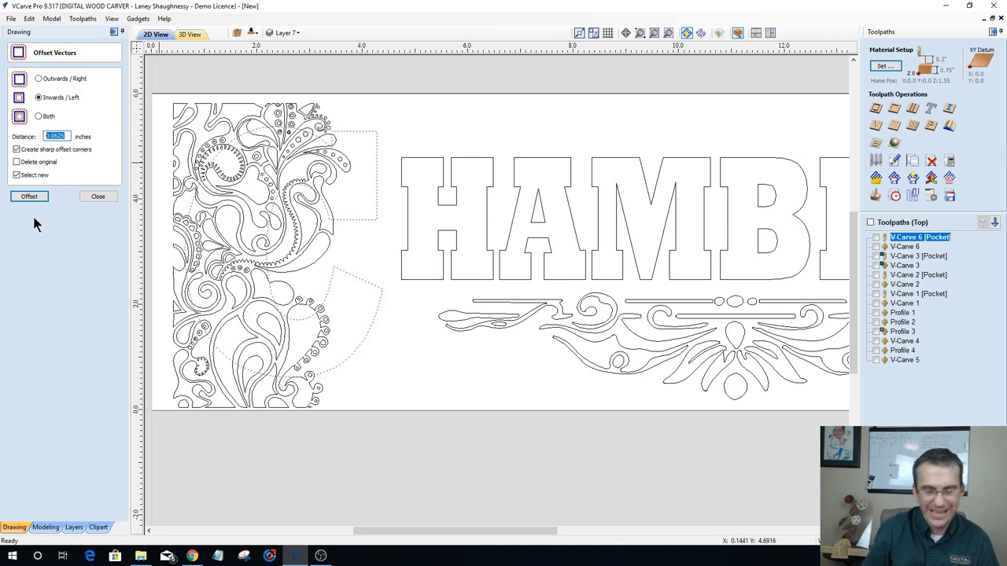
{"action": "type", "text": ".12"}
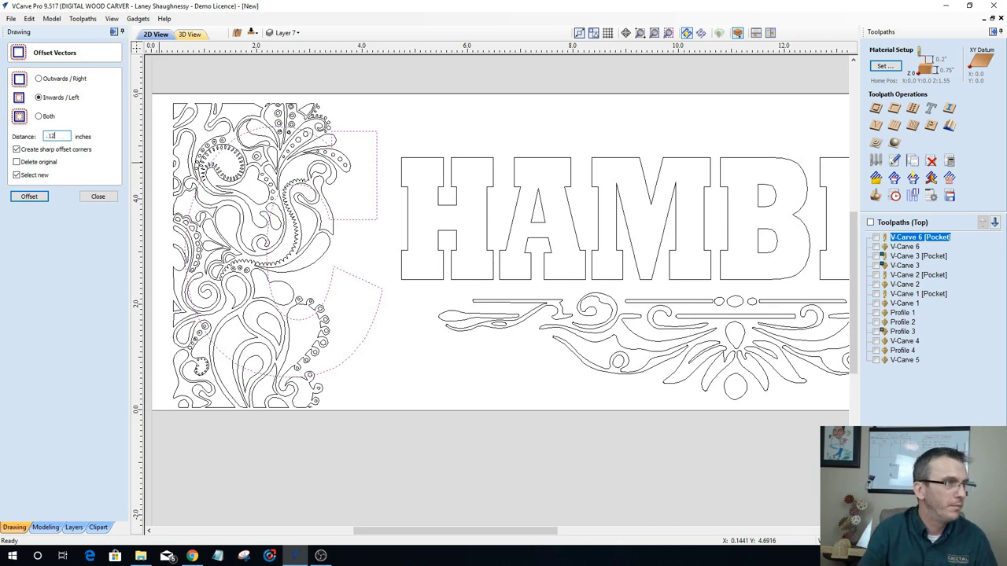
{"action": "type", "text": "5"}
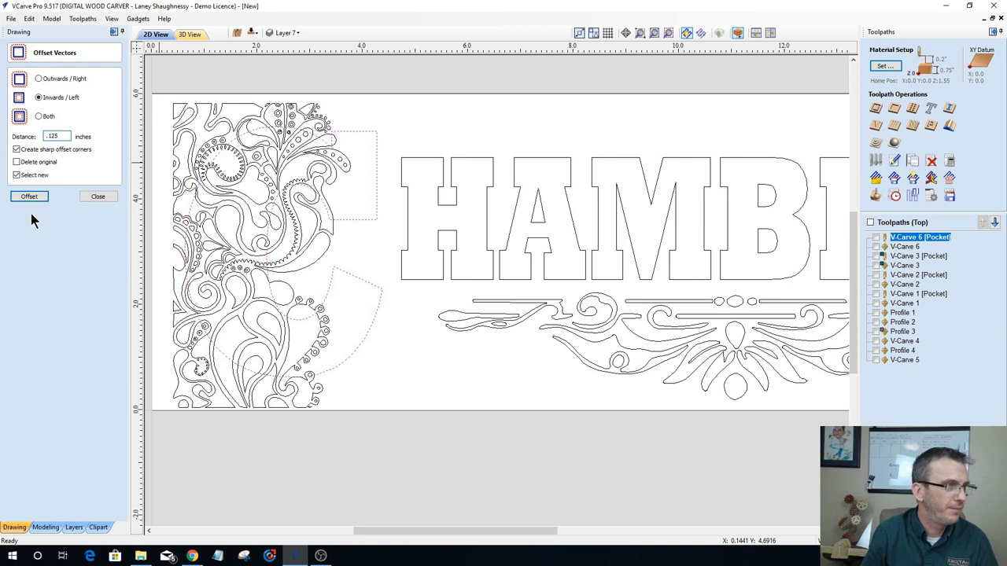
{"action": "left_click", "coordinate": [17, 162]}
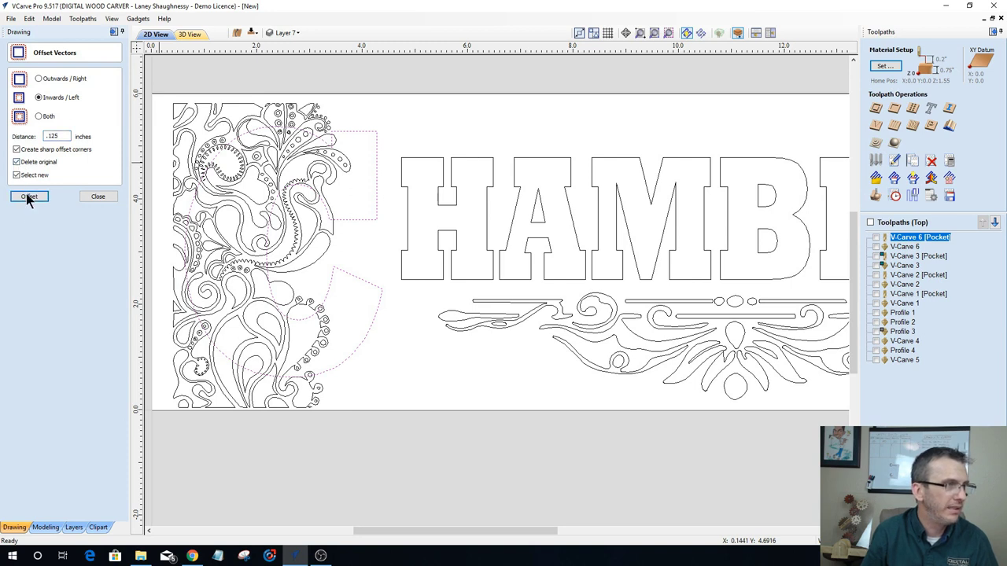
{"action": "left_click", "coordinate": [27, 199]}
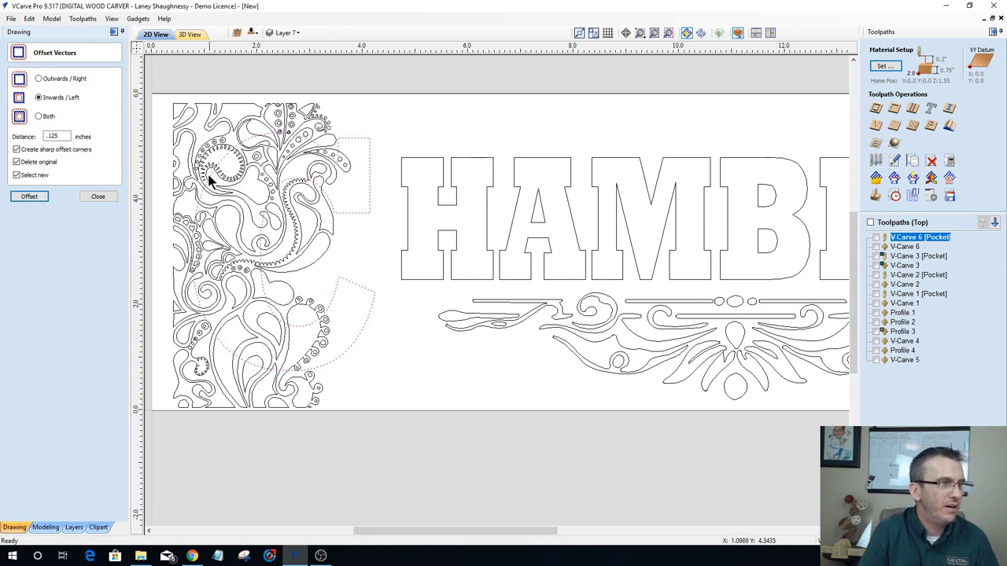
{"action": "left_click", "coordinate": [200, 146]}
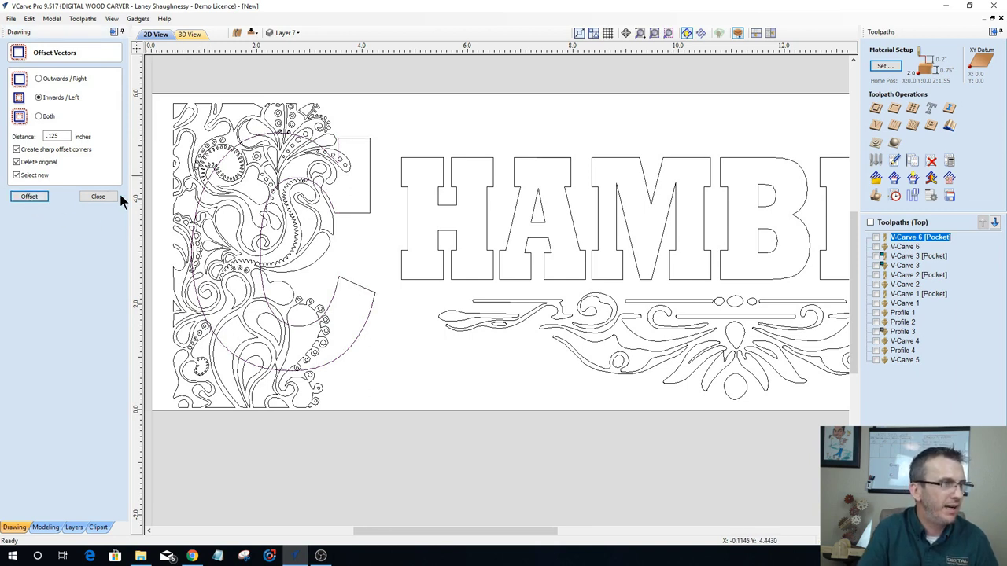
{"action": "key", "text": "Escape"}
{"action": "left_click", "coordinate": [188, 158]}
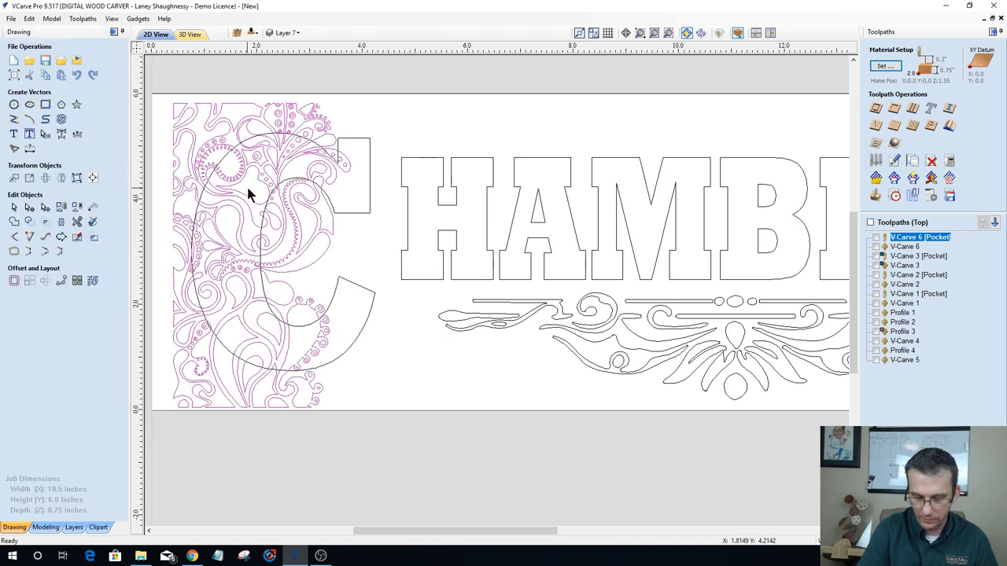
Step: Trim the paisley artwork, clearing everything outside the inset C boundary
{"action": "left_click", "coordinate": [352, 213], "text": "shift"}
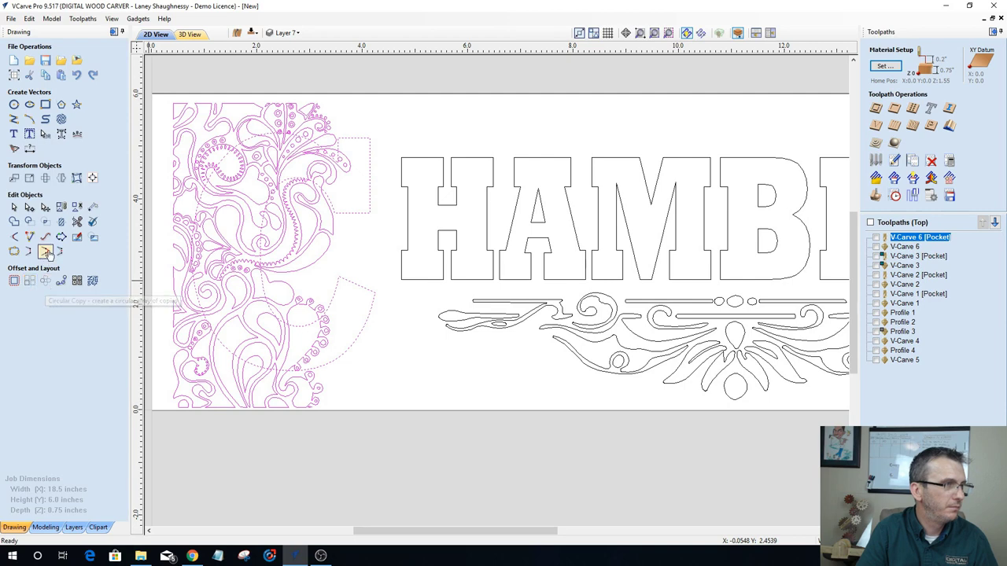
{"action": "left_click", "coordinate": [62, 223]}
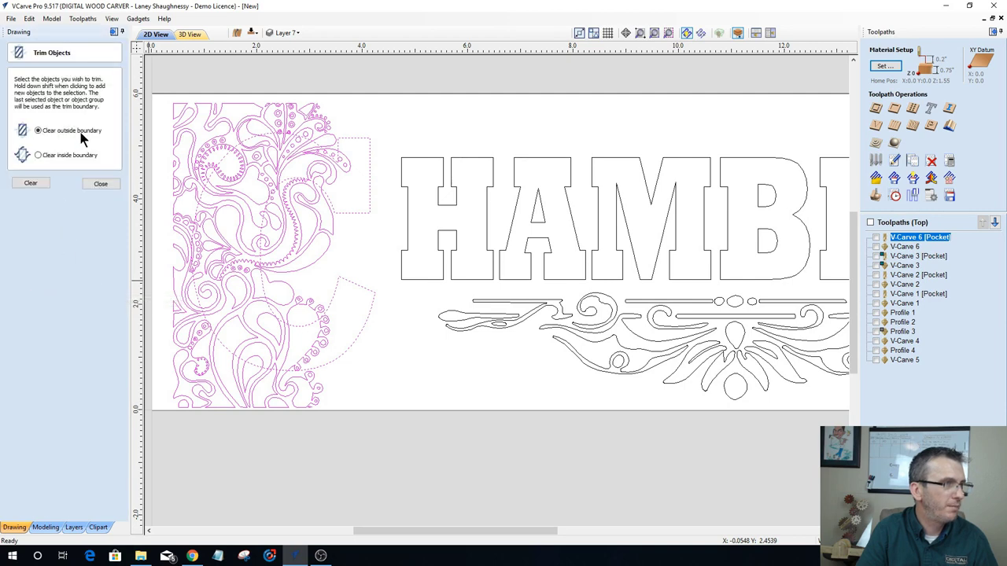
{"action": "left_click", "coordinate": [31, 183]}
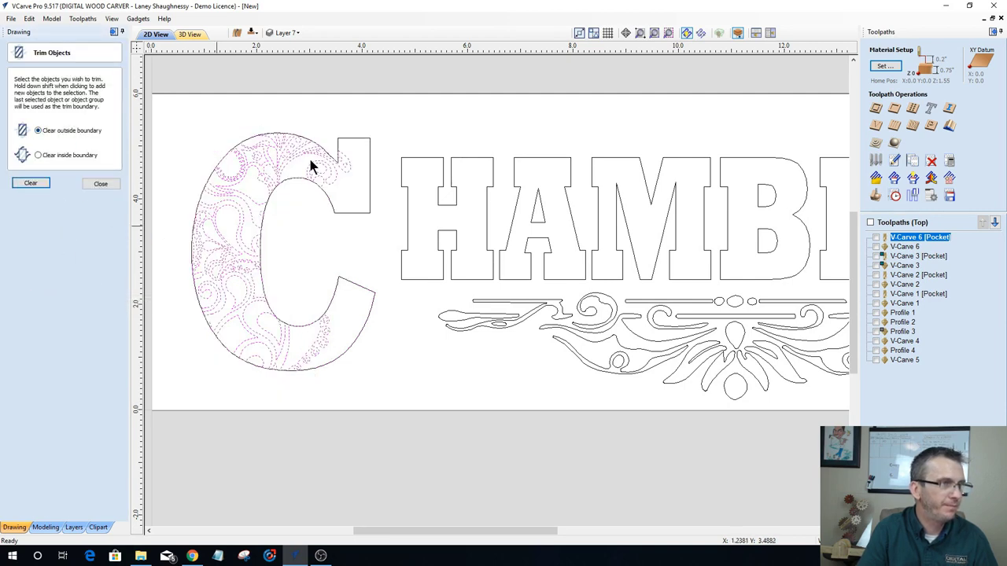
{"action": "left_click", "coordinate": [333, 212]}
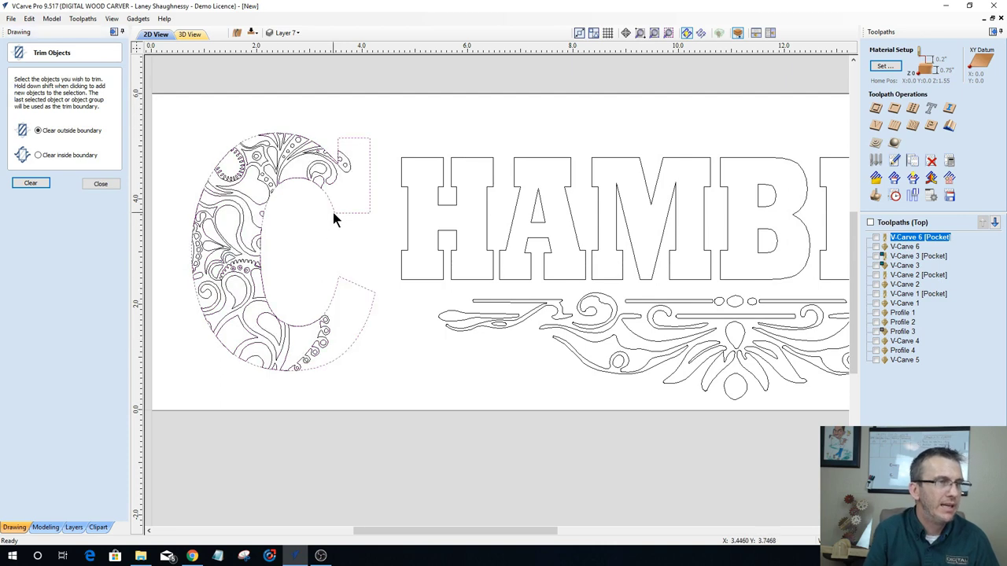
{"action": "left_click", "coordinate": [100, 184]}
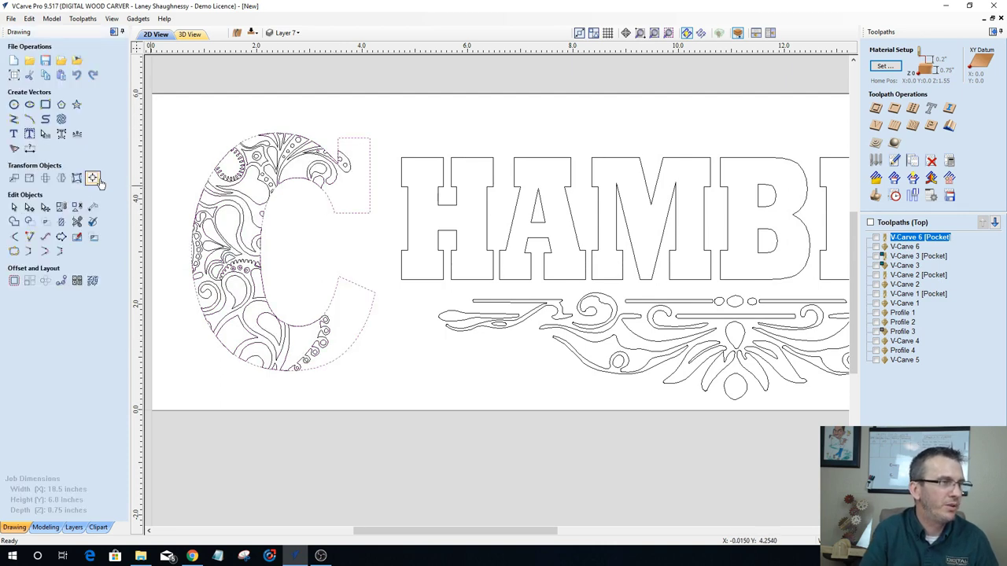
Step: Offset the C outline back outward by 0.125 inch
{"action": "left_click", "coordinate": [13, 282]}
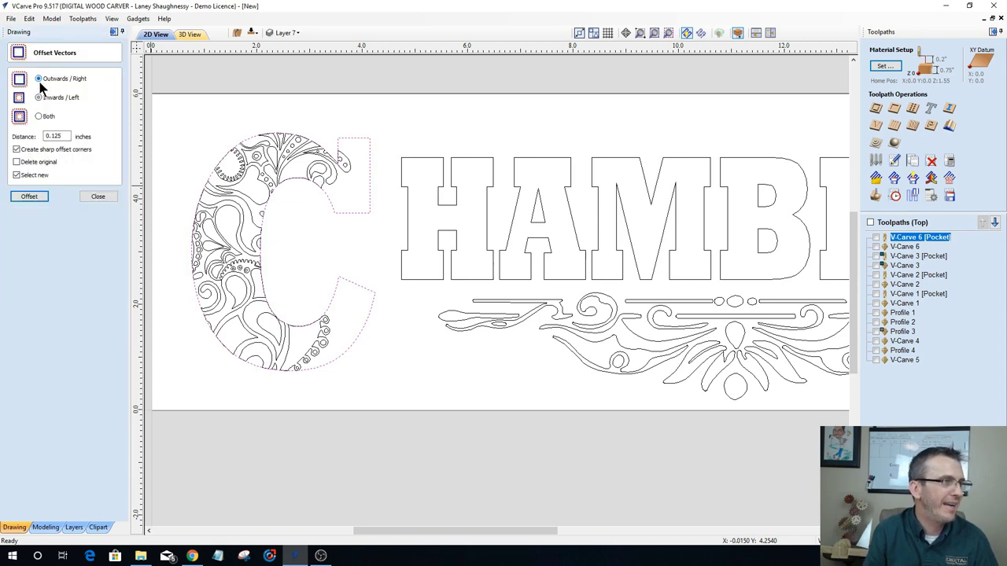
{"action": "left_click", "coordinate": [32, 197]}
{"action": "left_click", "coordinate": [172, 225]}
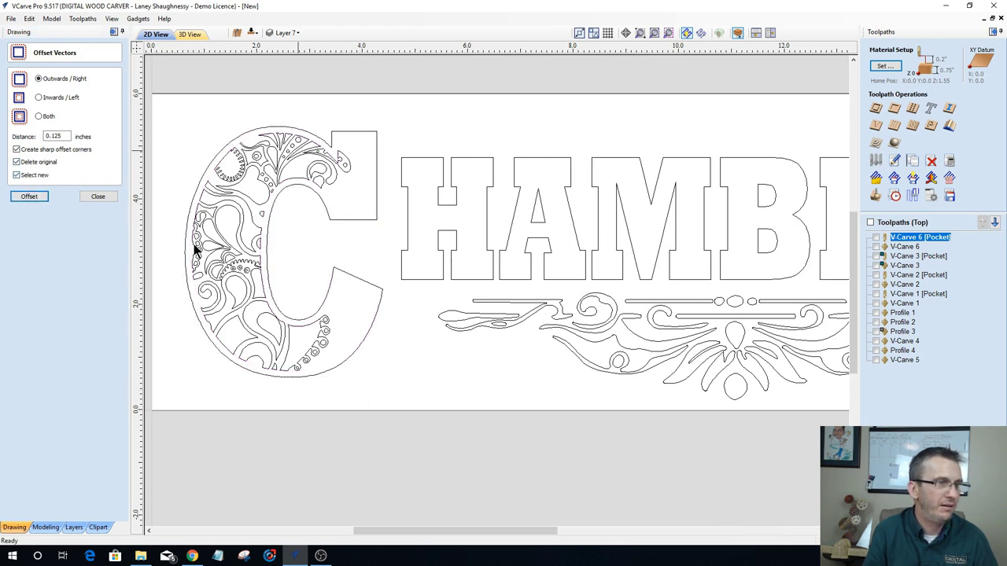
Step: Select the whole CHAMBERS design and calculate a 60° V-carve toolpath with 0.125-inch end mill clearance
{"action": "scroll", "coordinate": [302, 278], "scroll_direction": "down", "scroll_amount": 3}
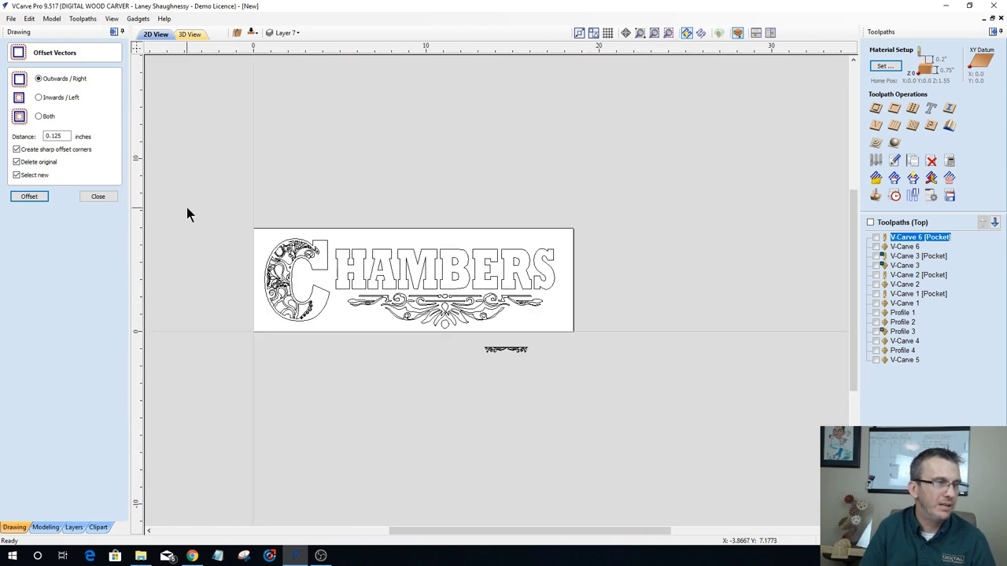
{"action": "left_click_drag", "start_coordinate": [223, 212], "coordinate": [627, 389]}
{"action": "left_click_drag", "start_coordinate": [613, 343], "coordinate": [611, 328]}
{"action": "scroll", "coordinate": [470, 276], "scroll_direction": "up", "scroll_amount": 2}
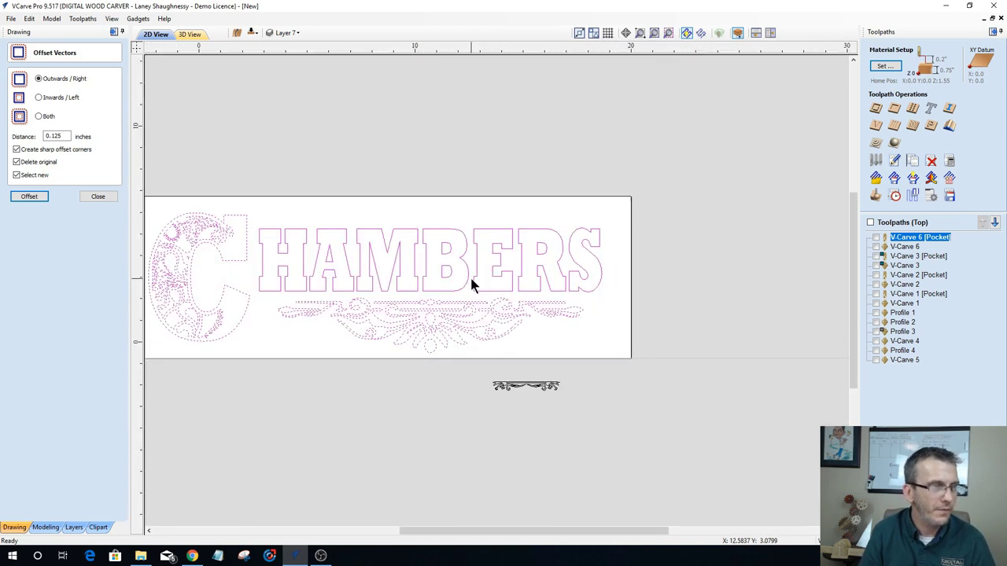
{"action": "scroll", "coordinate": [456, 285], "scroll_direction": "down", "scroll_amount": 1}
{"action": "scroll", "coordinate": [415, 307], "scroll_direction": "up", "scroll_amount": 1}
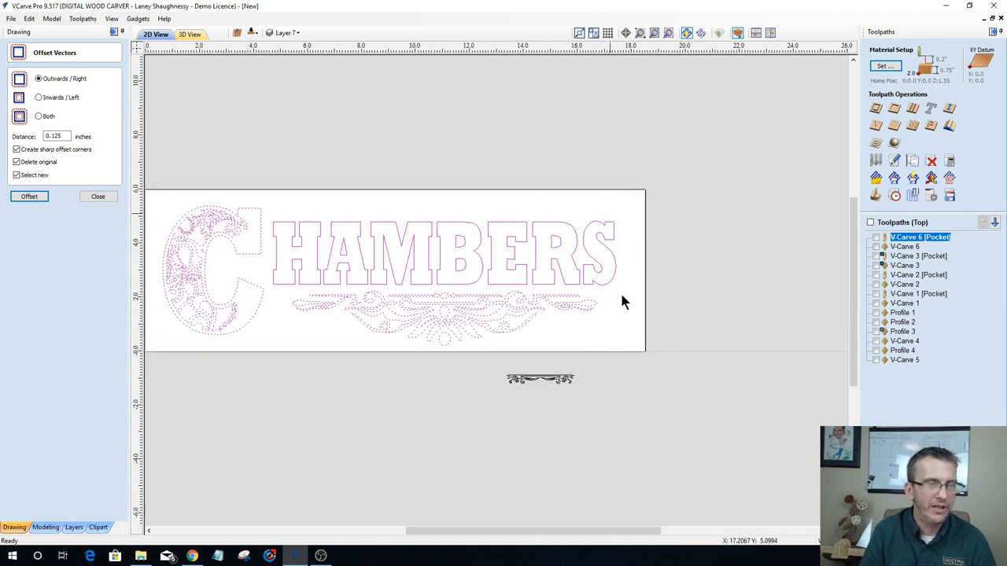
{"action": "scroll", "coordinate": [668, 242], "scroll_direction": "down", "scroll_amount": 2}
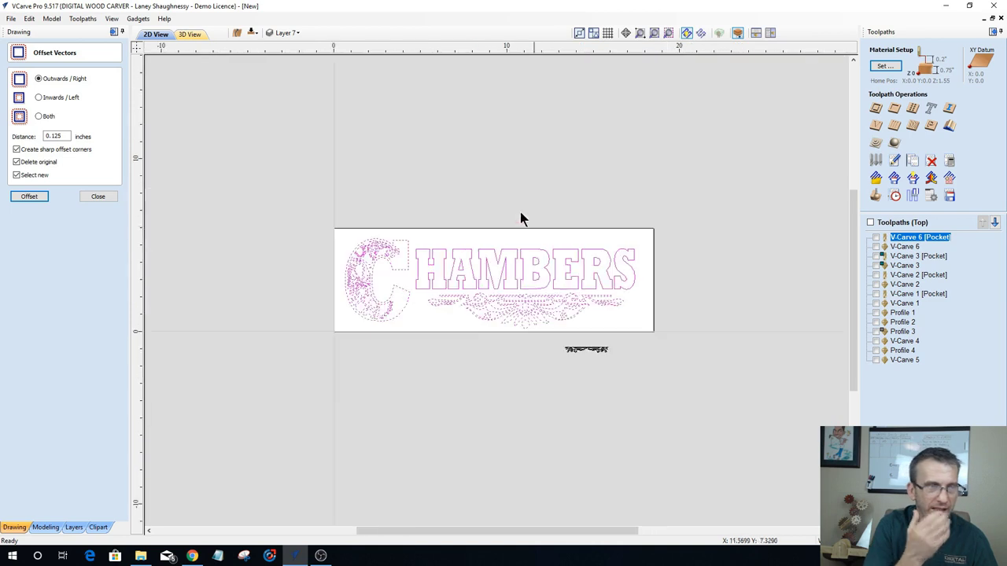
{"action": "scroll", "coordinate": [386, 285], "scroll_direction": "up", "scroll_amount": 1}
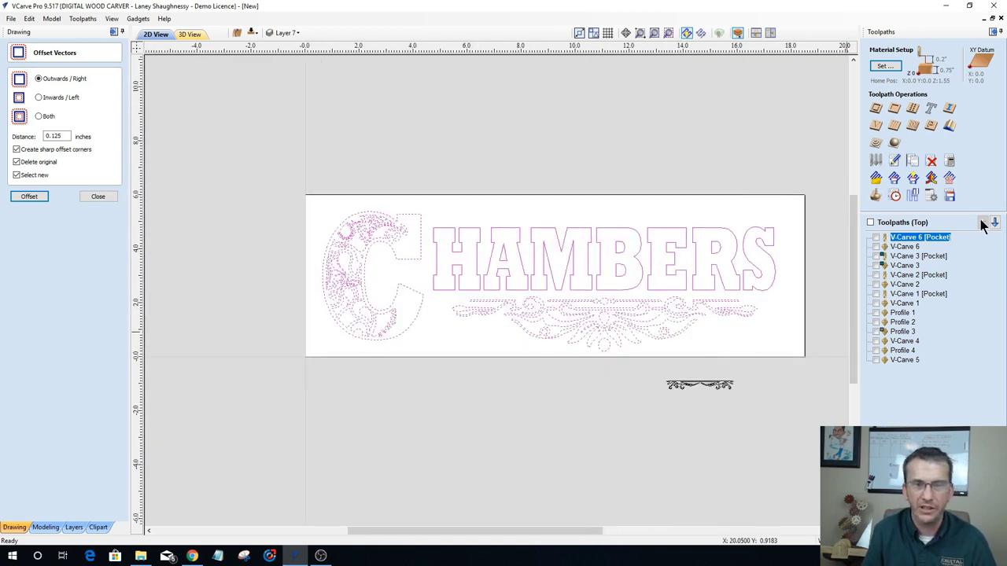
{"action": "left_click", "coordinate": [878, 125]}
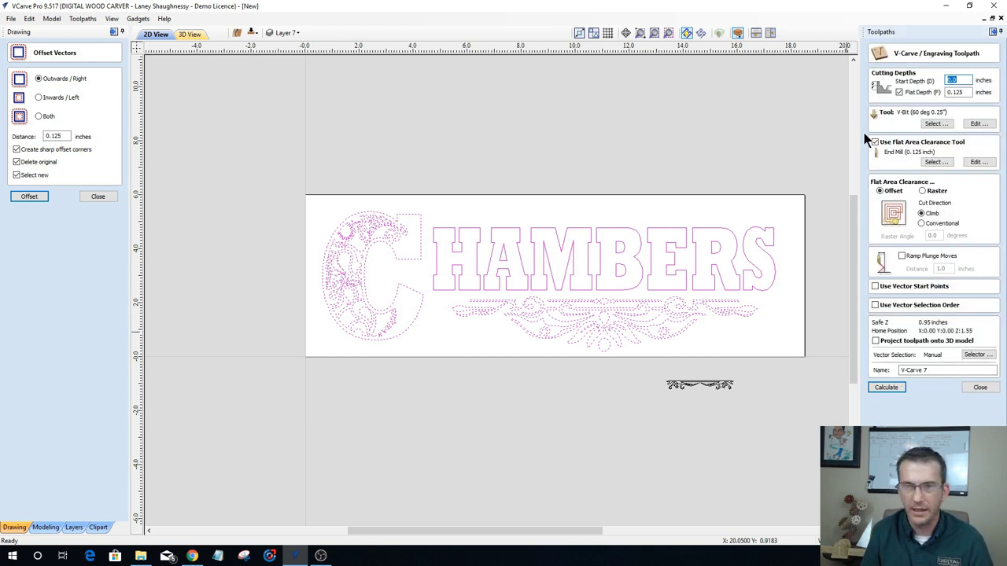
{"action": "left_click", "coordinate": [883, 388]}
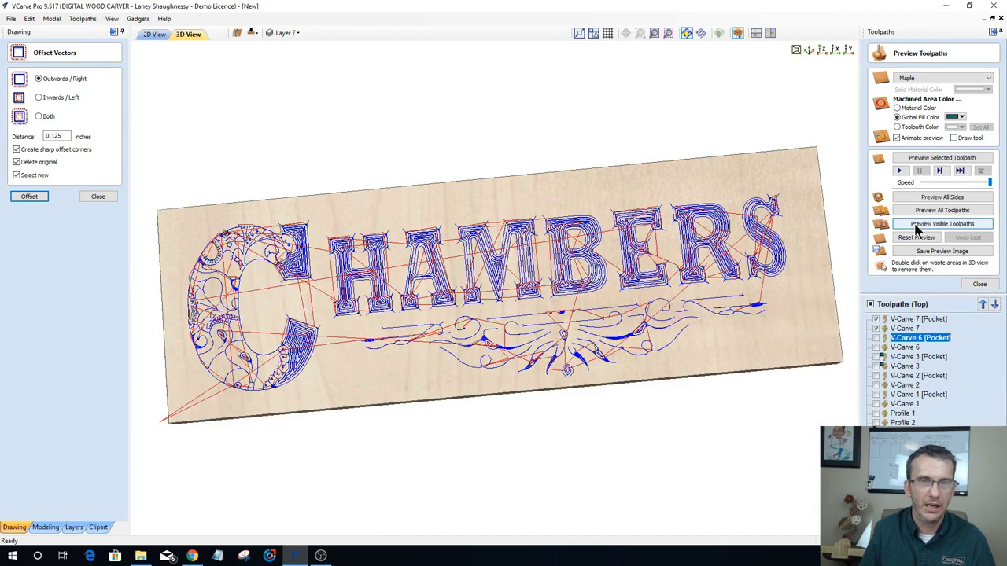
Step: Preview the visible toolpaths carved into maple, orbiting the 3D view and checking a top-down look
{"action": "left_click", "coordinate": [916, 225]}
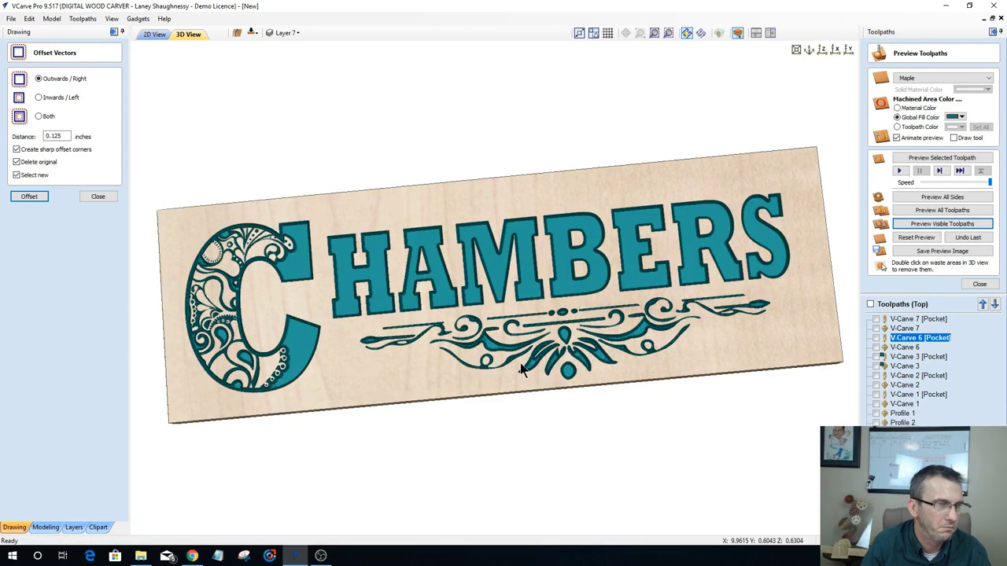
{"action": "left_click_drag", "start_coordinate": [520, 362], "coordinate": [376, 324]}
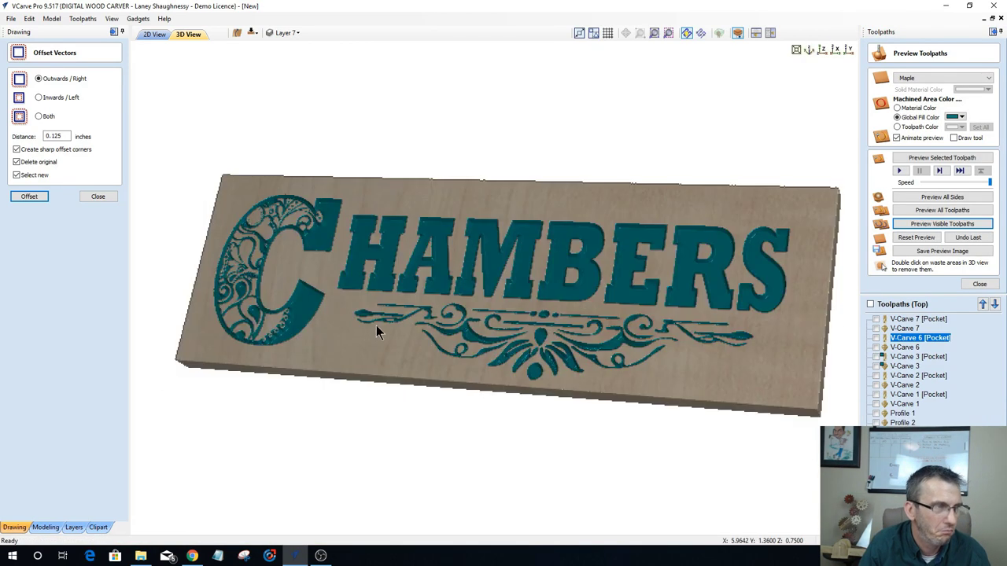
{"action": "left_click", "coordinate": [822, 49]}
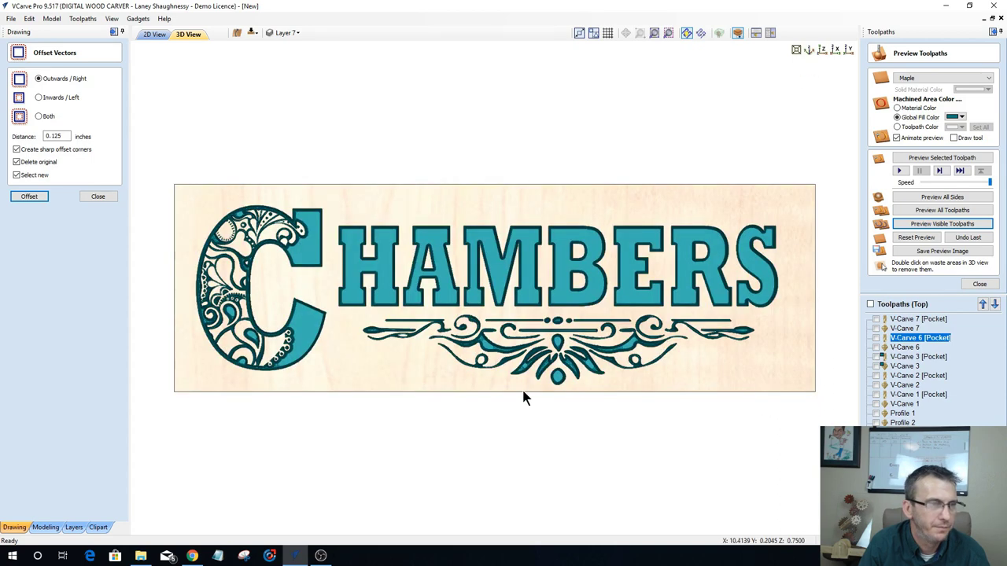
{"action": "left_click_drag", "start_coordinate": [491, 387], "coordinate": [462, 334]}
{"action": "scroll", "coordinate": [460, 334], "scroll_direction": "up", "scroll_amount": 3}
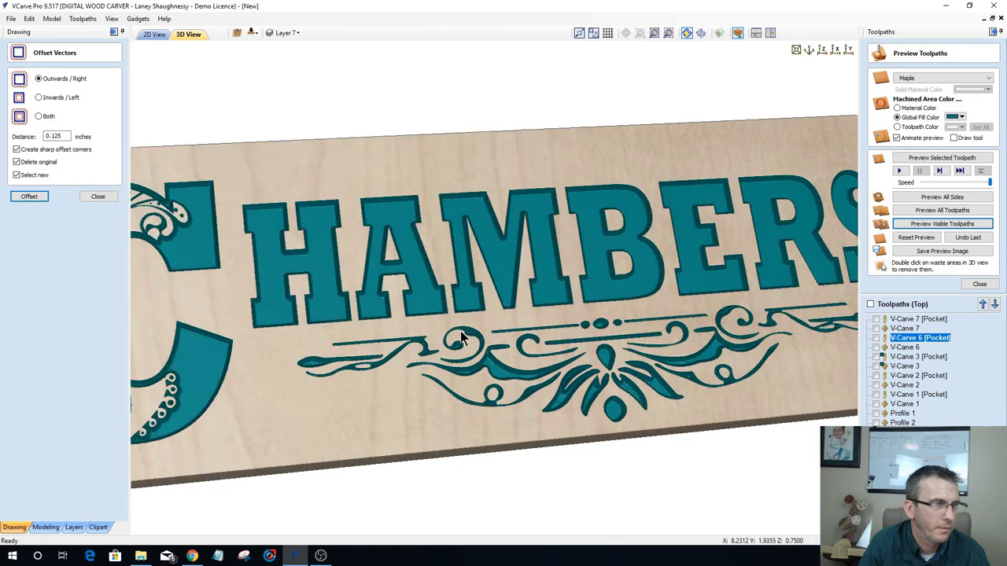
{"action": "scroll", "coordinate": [462, 336], "scroll_direction": "down", "scroll_amount": 1}
{"action": "scroll", "coordinate": [461, 334], "scroll_direction": "down", "scroll_amount": 3}
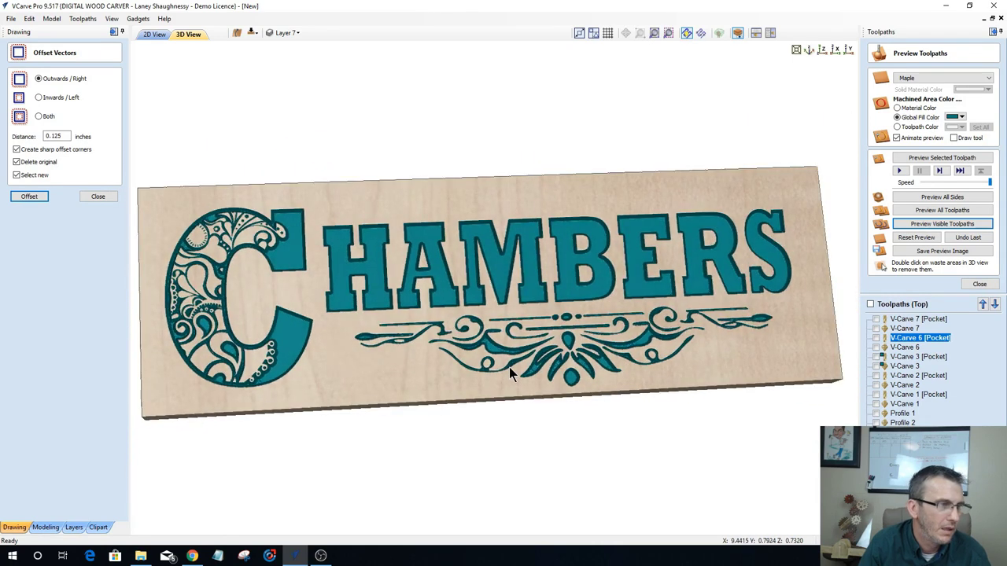
{"action": "left_click_drag", "start_coordinate": [509, 366], "coordinate": [515, 362]}
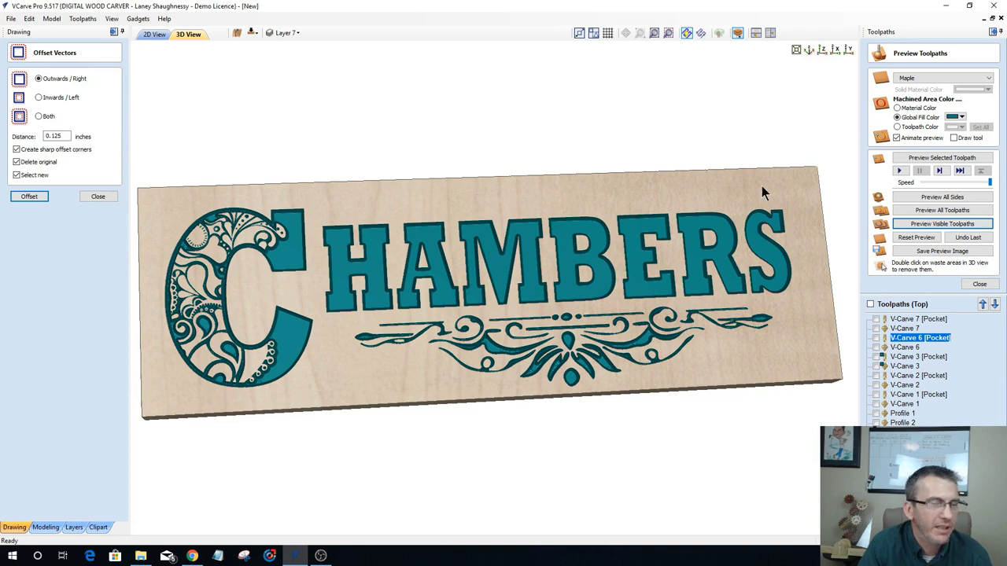
Step: In 2D, select HAMBERS, the ornament and the C's inner swirls and calculate a V-Carve 8 pocket toolpath
{"action": "left_click", "coordinate": [154, 34]}
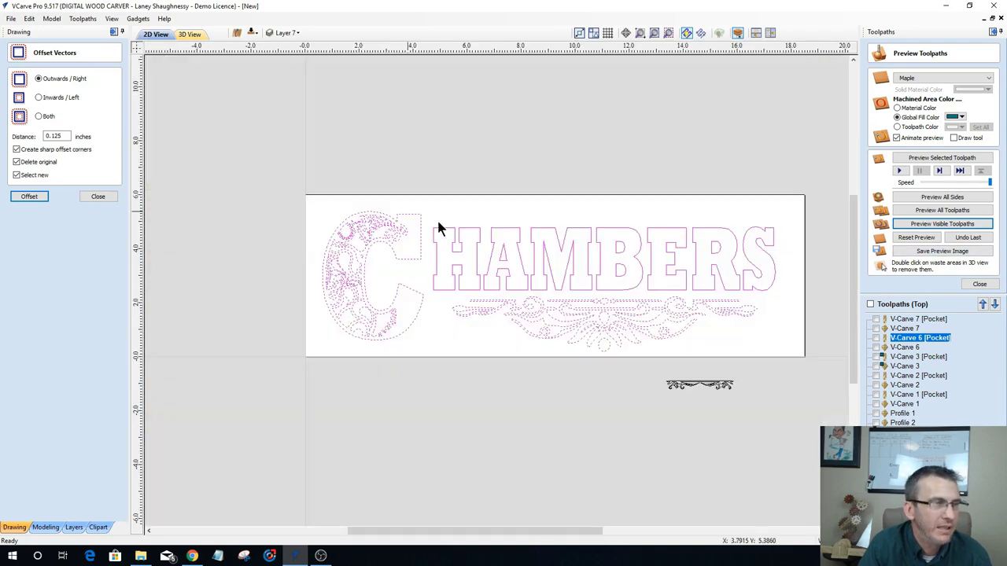
{"action": "left_click", "coordinate": [431, 206]}
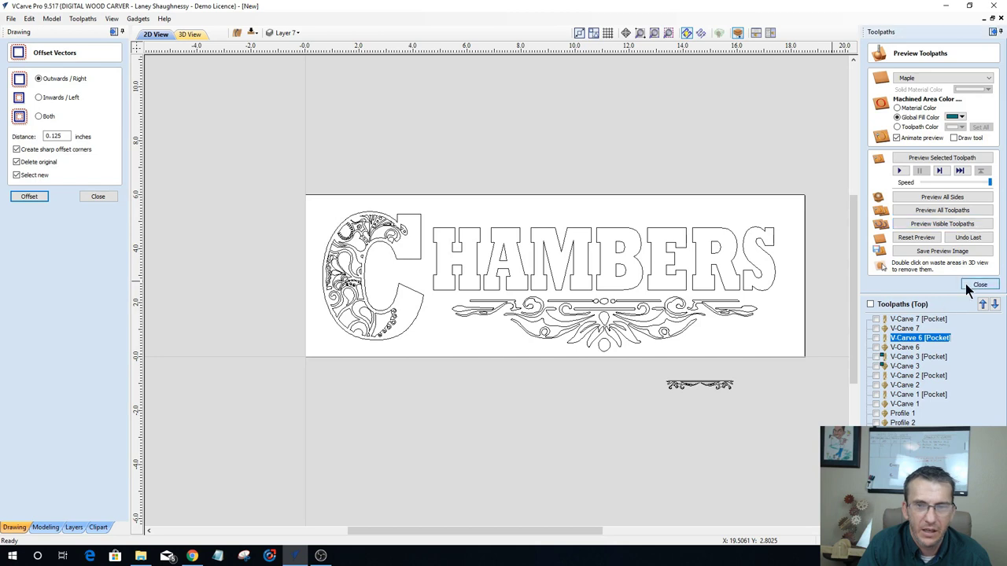
{"action": "left_click", "coordinate": [974, 284]}
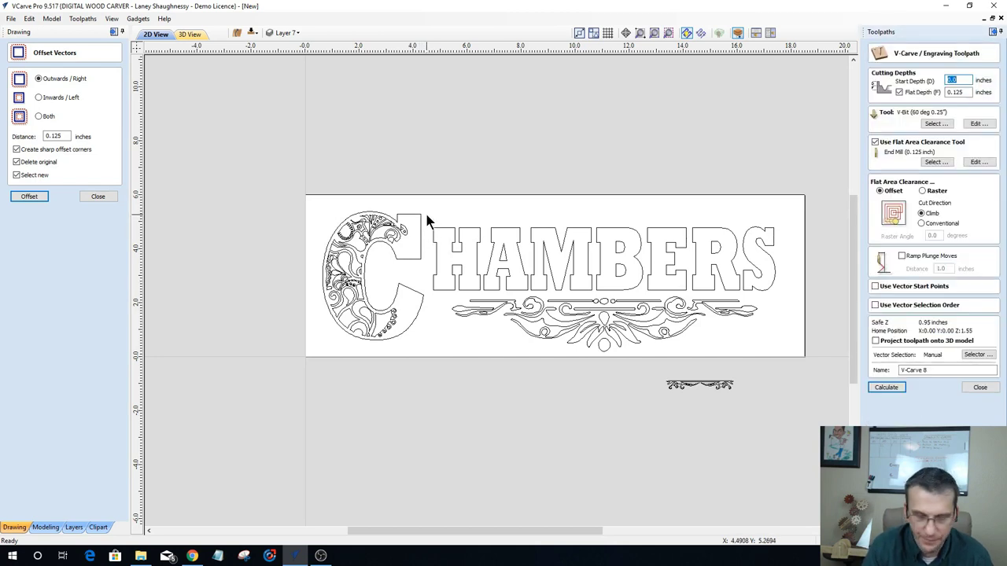
{"action": "left_click_drag", "start_coordinate": [427, 214], "coordinate": [802, 365]}
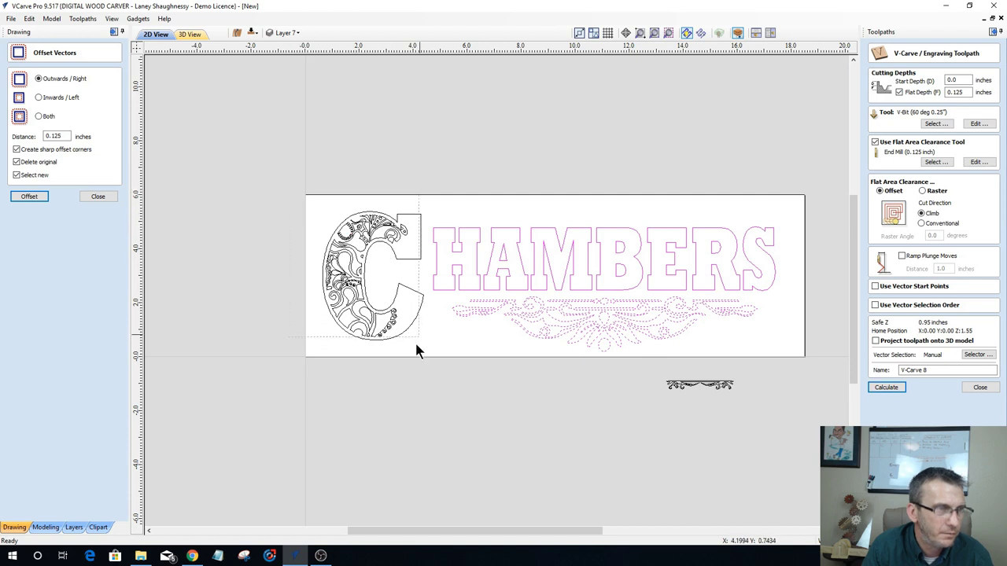
{"action": "left_click_drag", "start_coordinate": [417, 350], "coordinate": [414, 354], "text": "shift"}
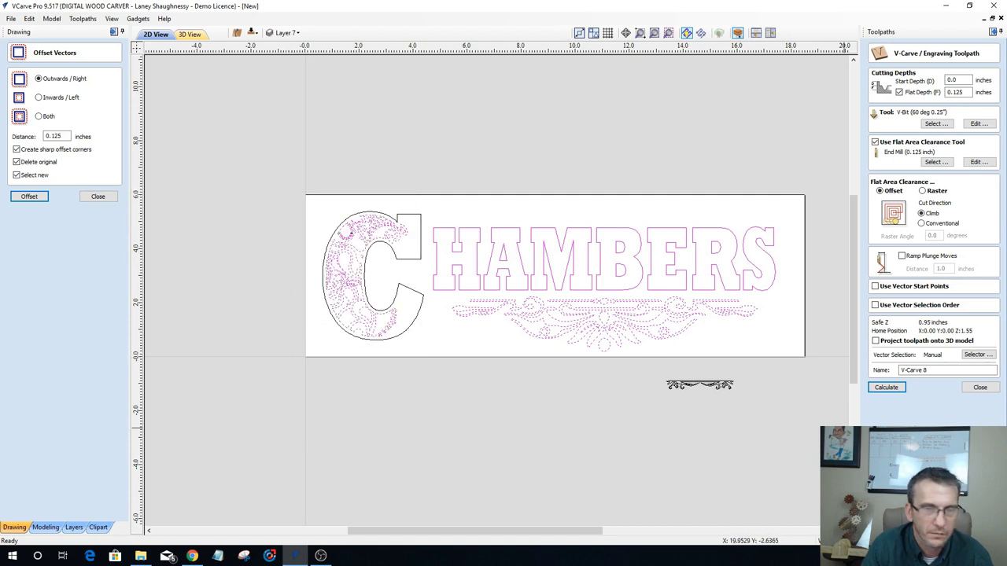
{"action": "left_click", "coordinate": [887, 387]}
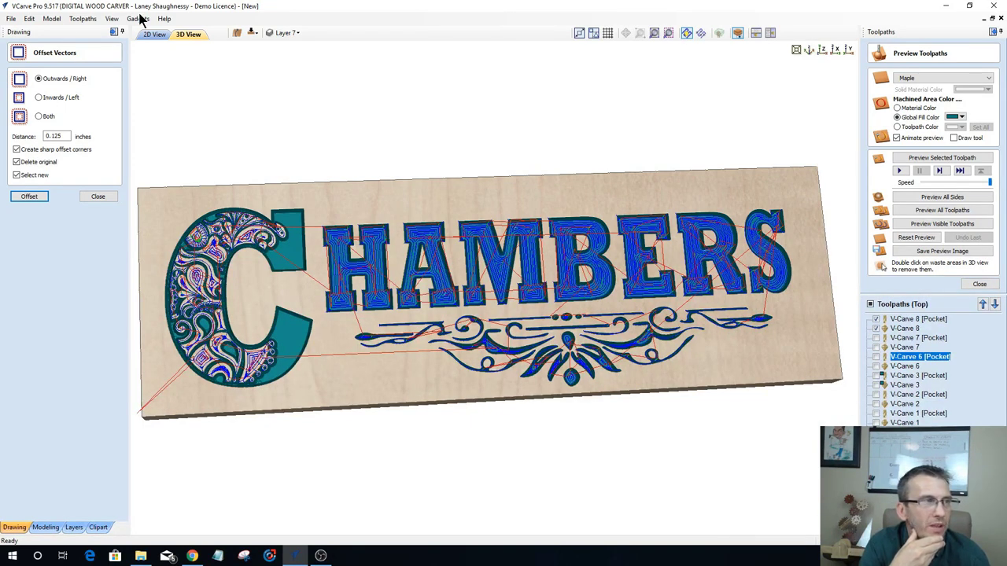
Step: Zoom in on the C to inspect the V-Carve 8 toolpath around its outline, then return to 3D
{"action": "left_click", "coordinate": [151, 34]}
{"action": "scroll", "coordinate": [342, 254], "scroll_direction": "up", "scroll_amount": 7}
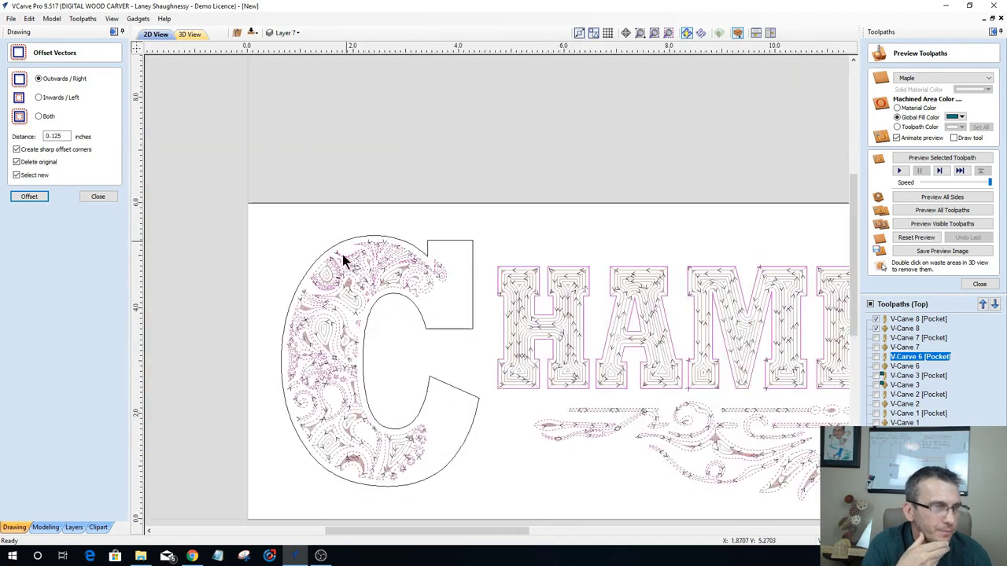
{"action": "scroll", "coordinate": [461, 222], "scroll_direction": "up", "scroll_amount": 1}
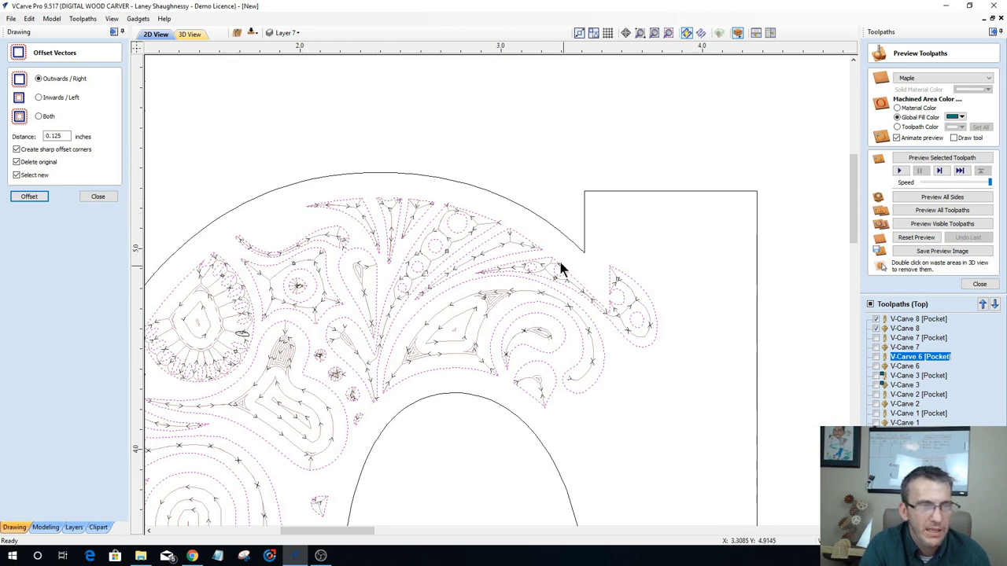
{"action": "left_click", "coordinate": [481, 189]}
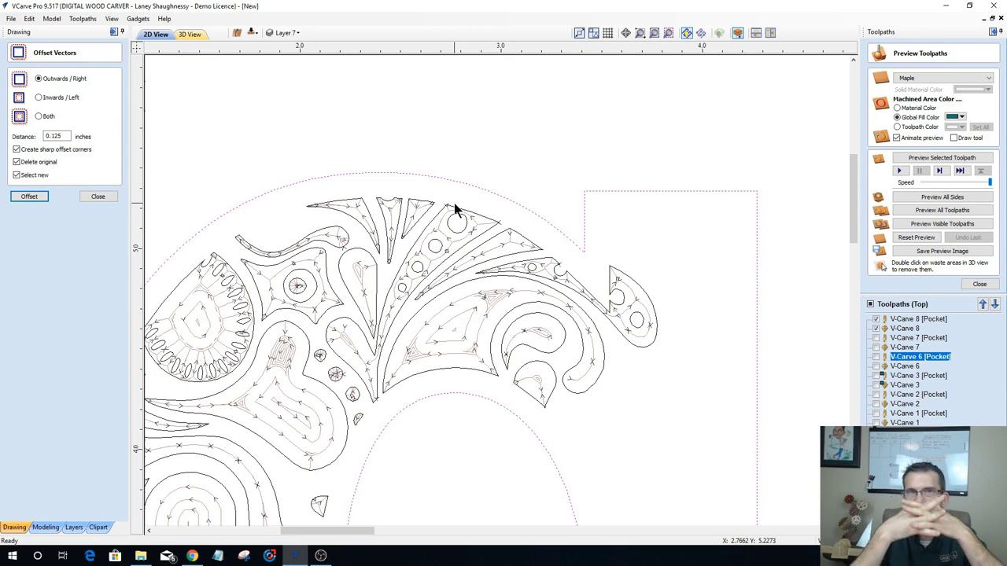
{"action": "scroll", "coordinate": [550, 232], "scroll_direction": "down", "scroll_amount": 6}
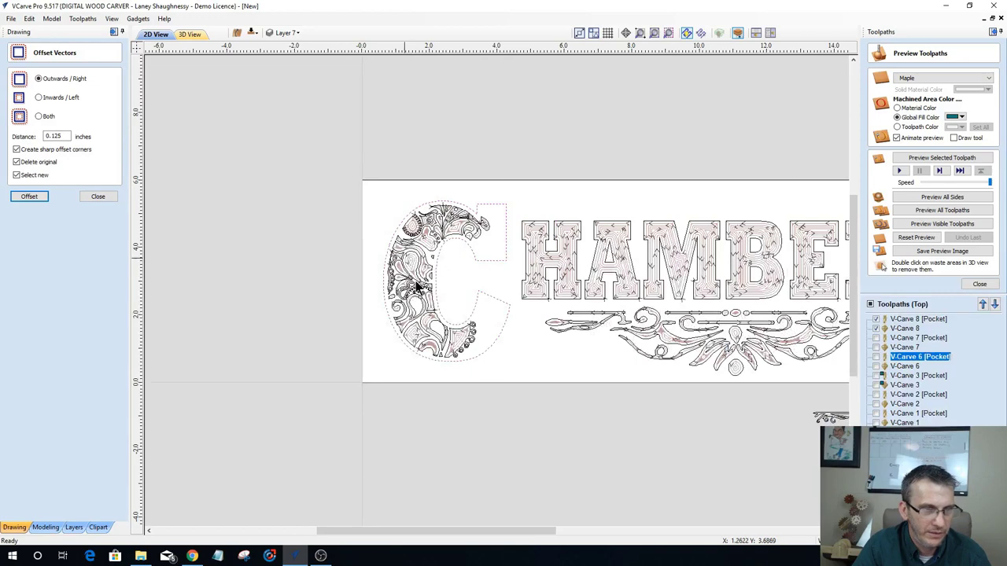
{"action": "left_click", "coordinate": [190, 34]}
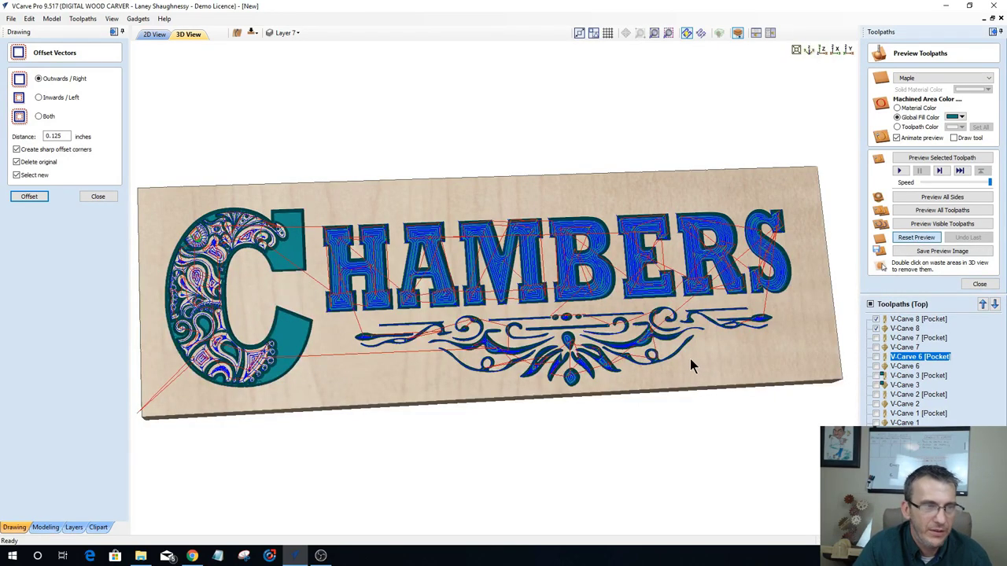
Step: Simulate all toolpaths carving the sign, then pick the C's outer offset outline in 2D
{"action": "left_click", "coordinate": [931, 226]}
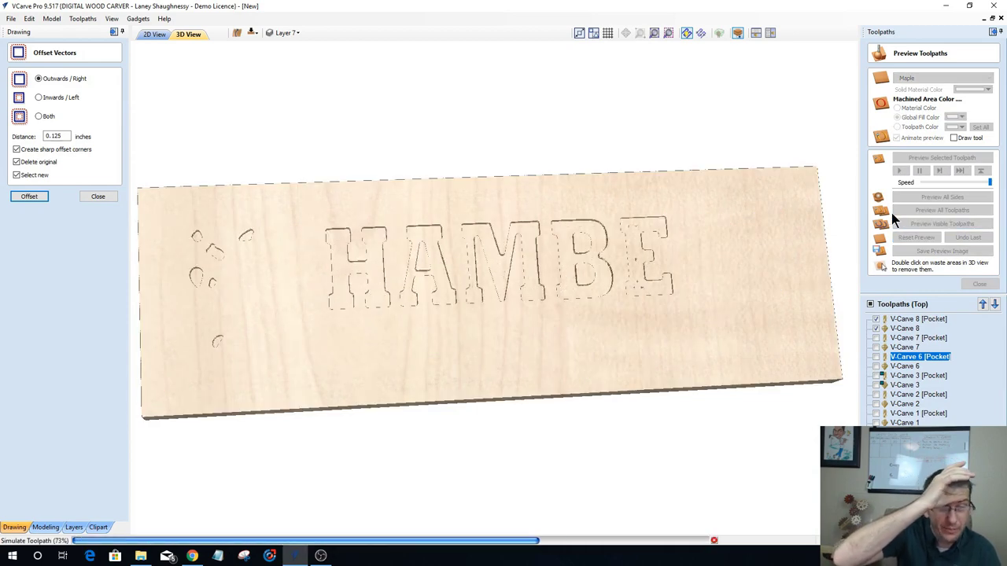
{"action": "left_click", "coordinate": [892, 212]}
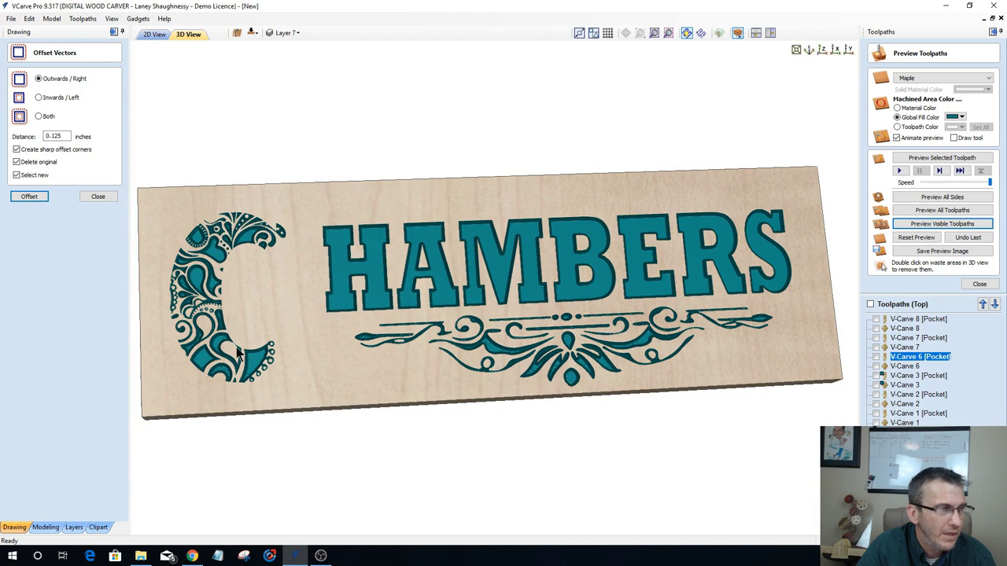
{"action": "left_click", "coordinate": [154, 34]}
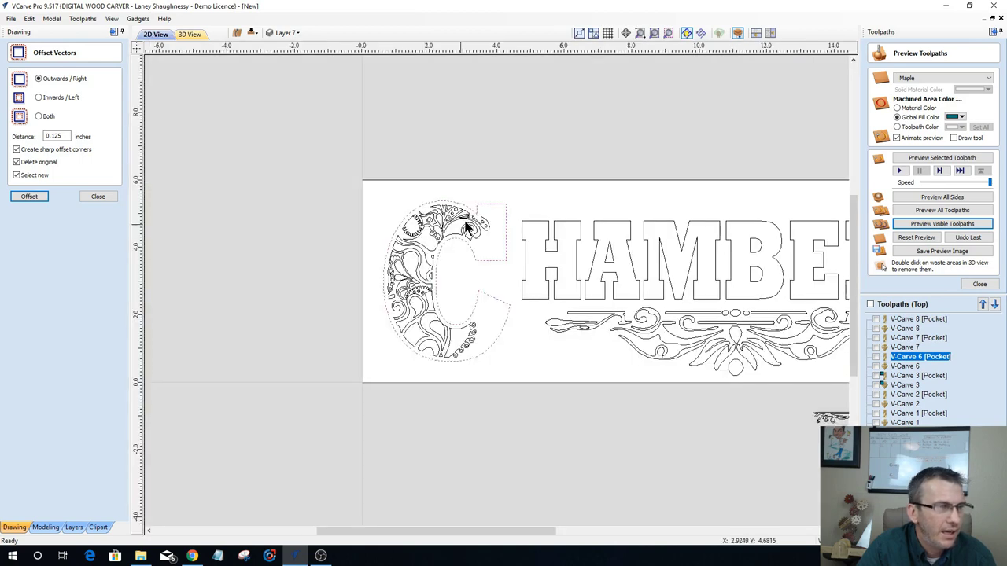
{"action": "left_click", "coordinate": [492, 204]}
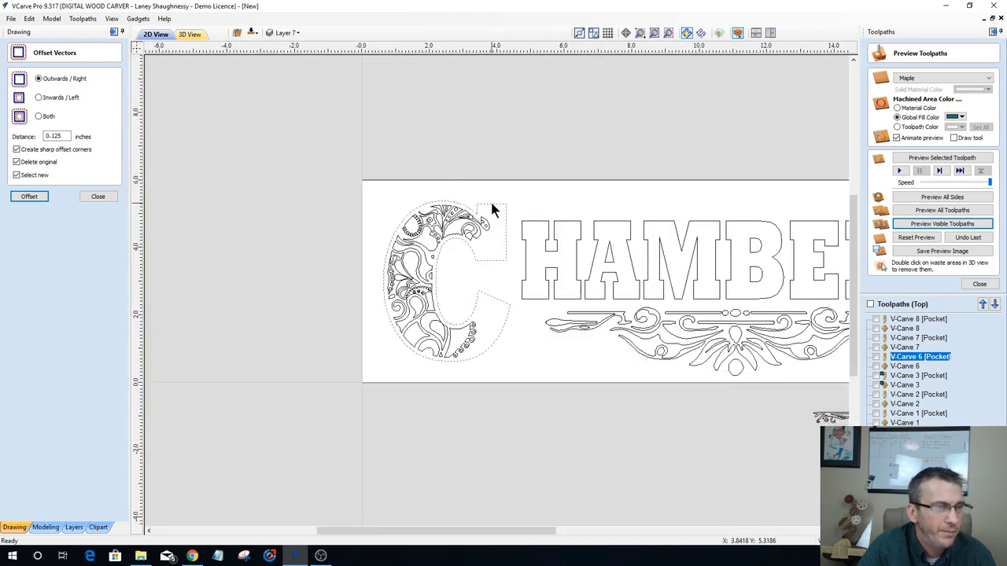
{"action": "left_click", "coordinate": [979, 284]}
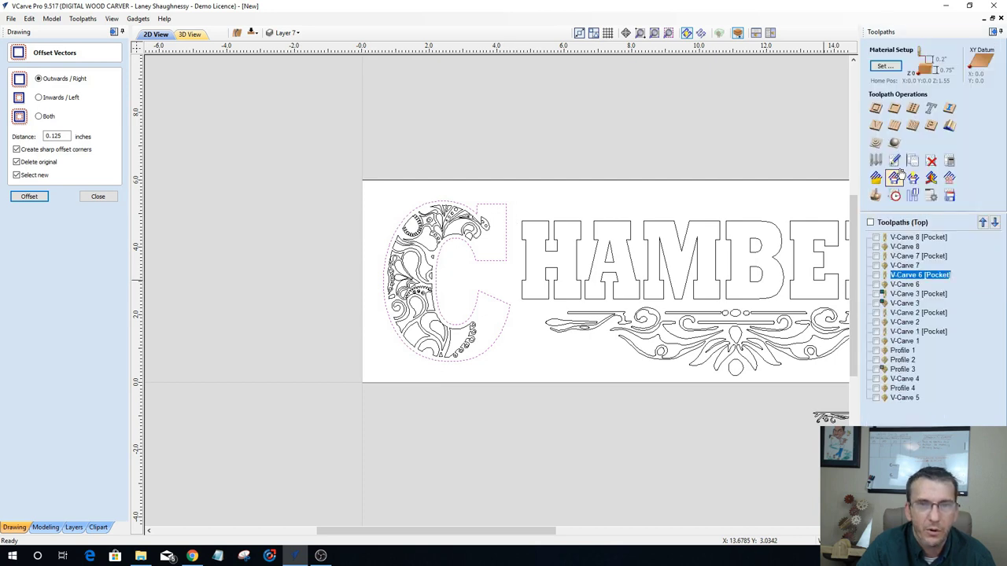
Step: Calculate a 2D profile toolpath along the C's outer outline and preview it from the top
{"action": "left_click", "coordinate": [878, 110]}
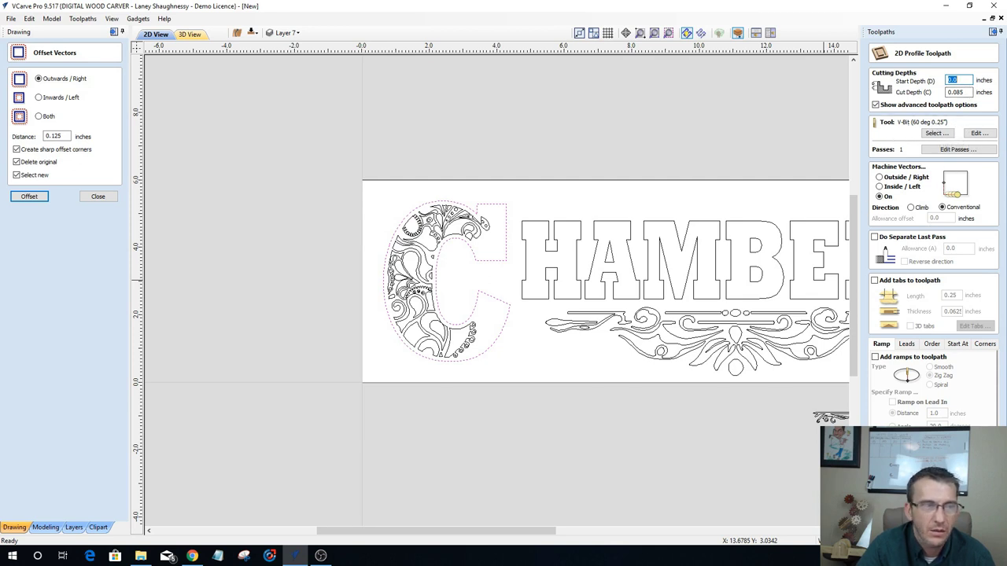
{"action": "left_click", "coordinate": [905, 543]}
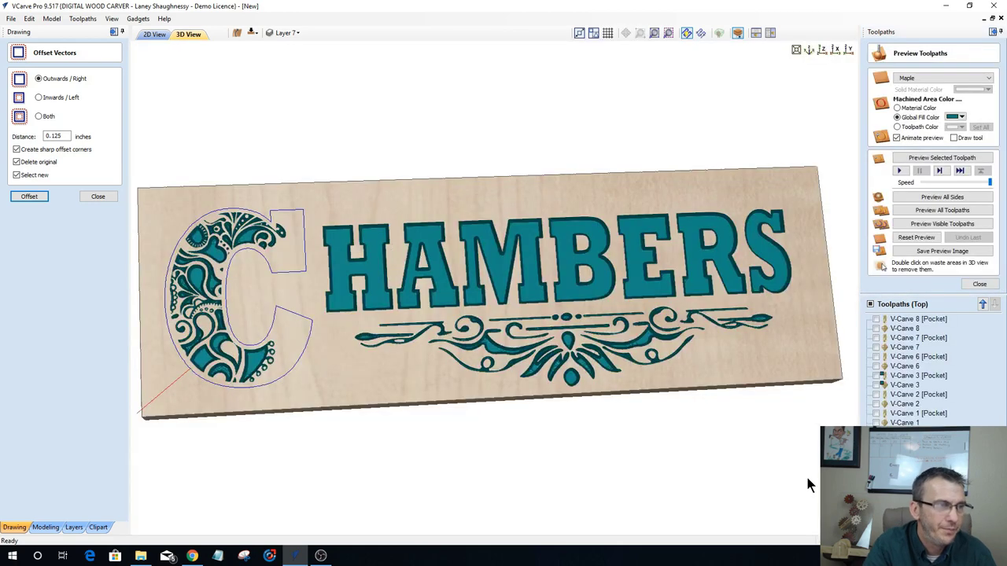
{"action": "left_click", "coordinate": [927, 160]}
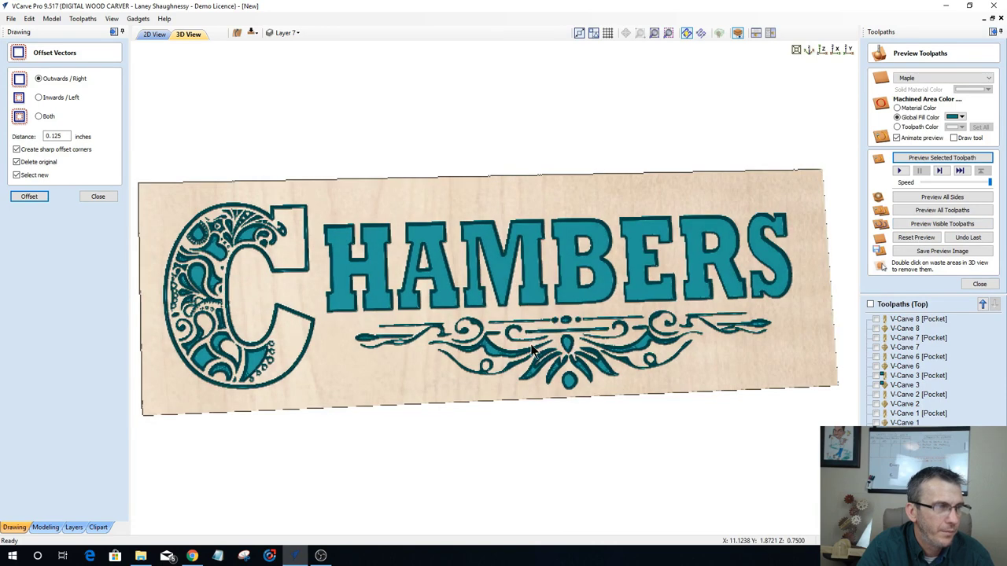
{"action": "scroll", "coordinate": [312, 323], "scroll_direction": "up", "scroll_amount": 2}
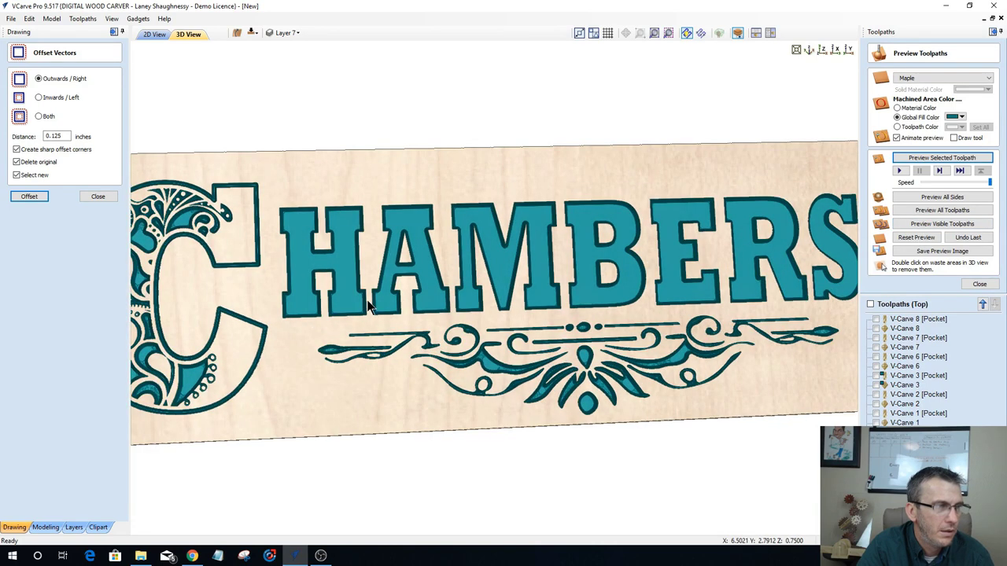
{"action": "left_click", "coordinate": [823, 48]}
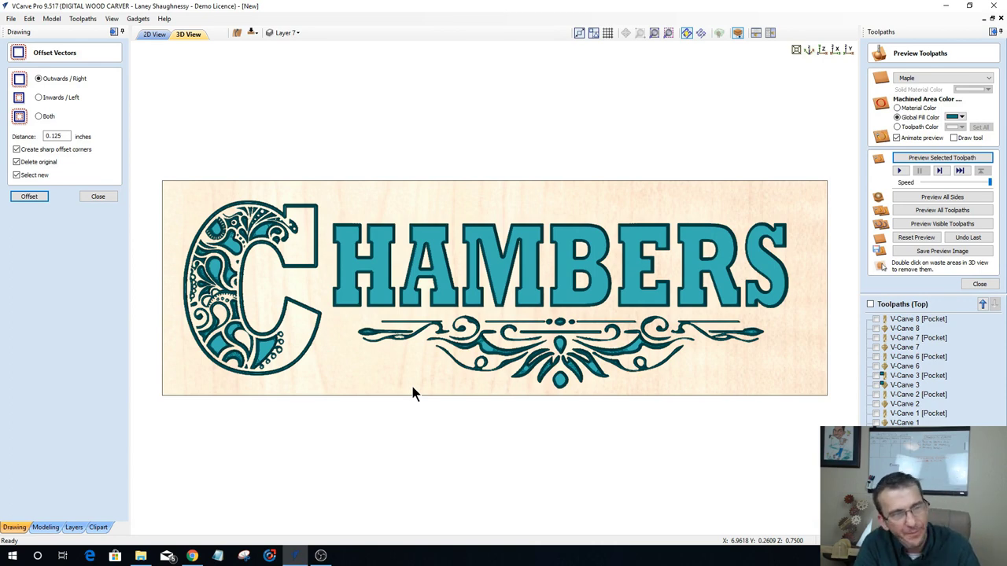
Step: Move the ornate scroll from under HAMBERS off the board, below the sign
{"action": "left_click", "coordinate": [151, 35]}
{"action": "scroll", "coordinate": [292, 329], "scroll_direction": "down", "scroll_amount": 1}
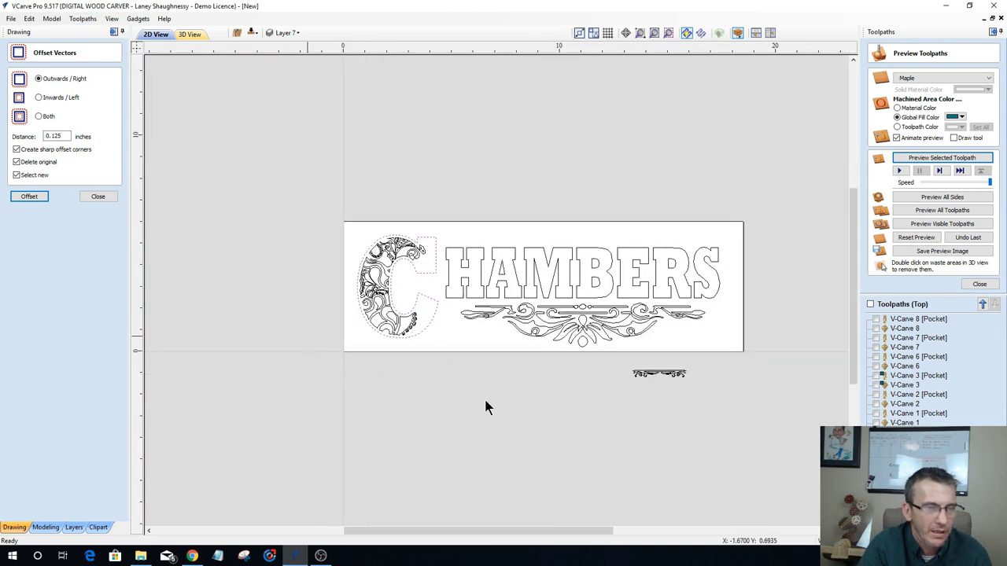
{"action": "scroll", "coordinate": [533, 347], "scroll_direction": "down", "scroll_amount": 1}
{"action": "key", "text": "Escape"}
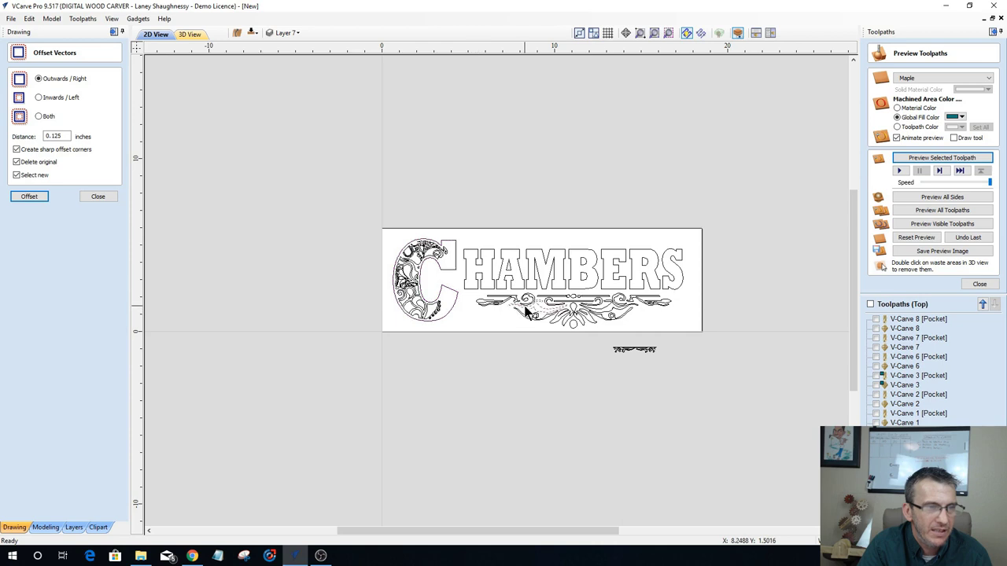
{"action": "left_click", "coordinate": [582, 318]}
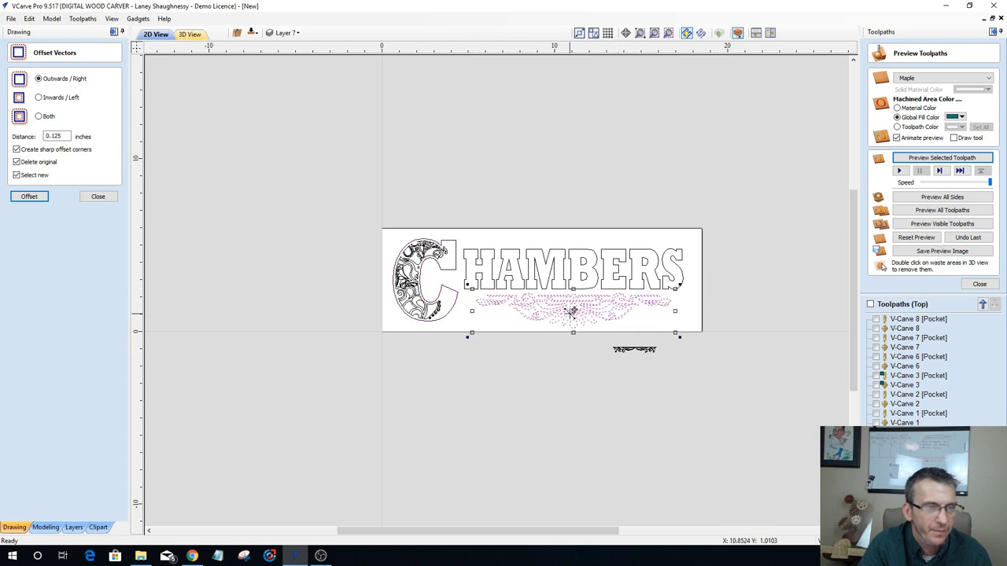
{"action": "left_click_drag", "start_coordinate": [579, 313], "coordinate": [286, 429]}
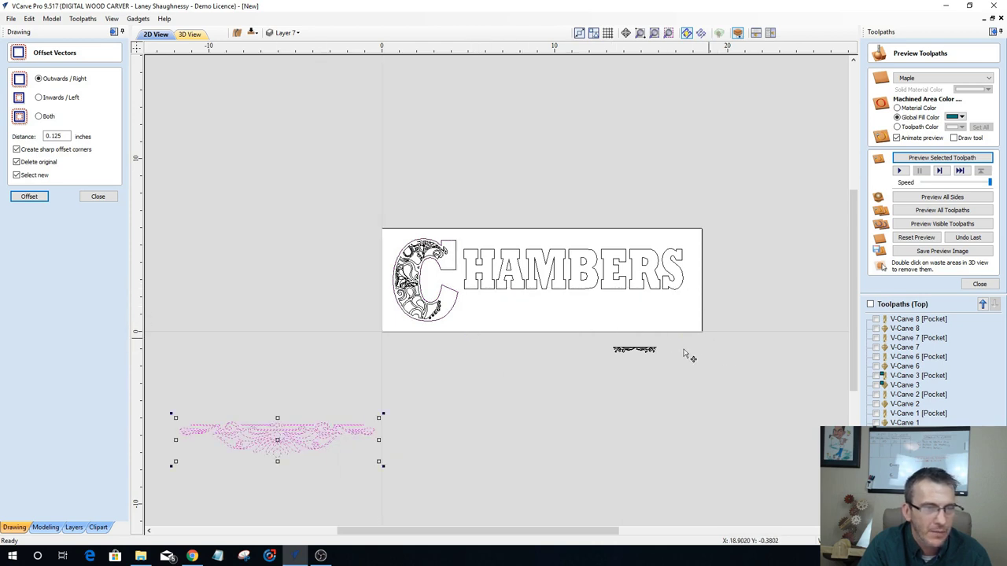
{"action": "left_click", "coordinate": [650, 351]}
Step: Enlarge the simple scroll to fit under the lettering
{"action": "left_click", "coordinate": [650, 349]}
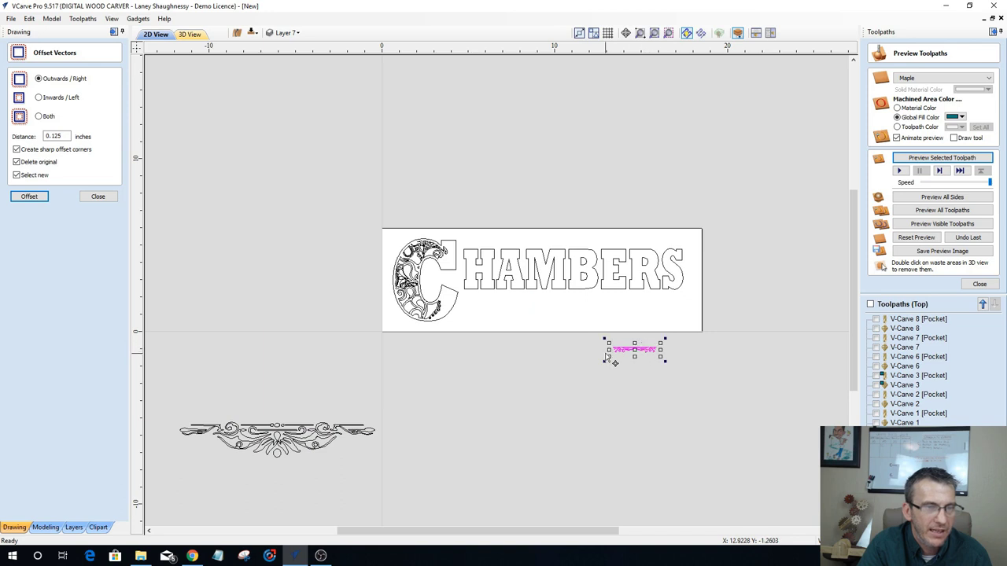
{"action": "left_click_drag", "start_coordinate": [608, 341], "coordinate": [504, 298]}
{"action": "left_click", "coordinate": [636, 350]}
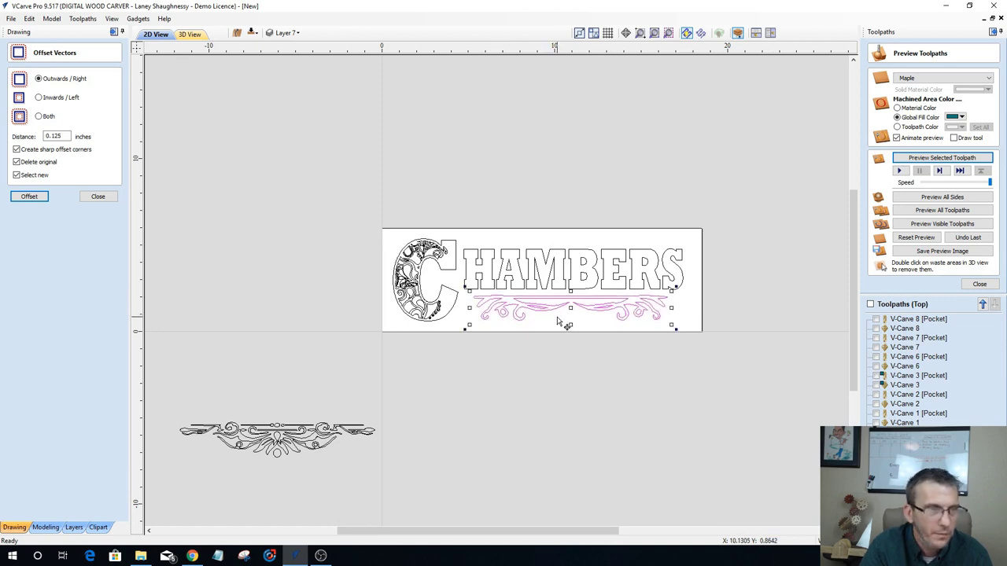
Step: Centre the simple scroll beneath HAMBERS using the alignment tools
{"action": "left_click", "coordinate": [554, 272], "text": "shift"}
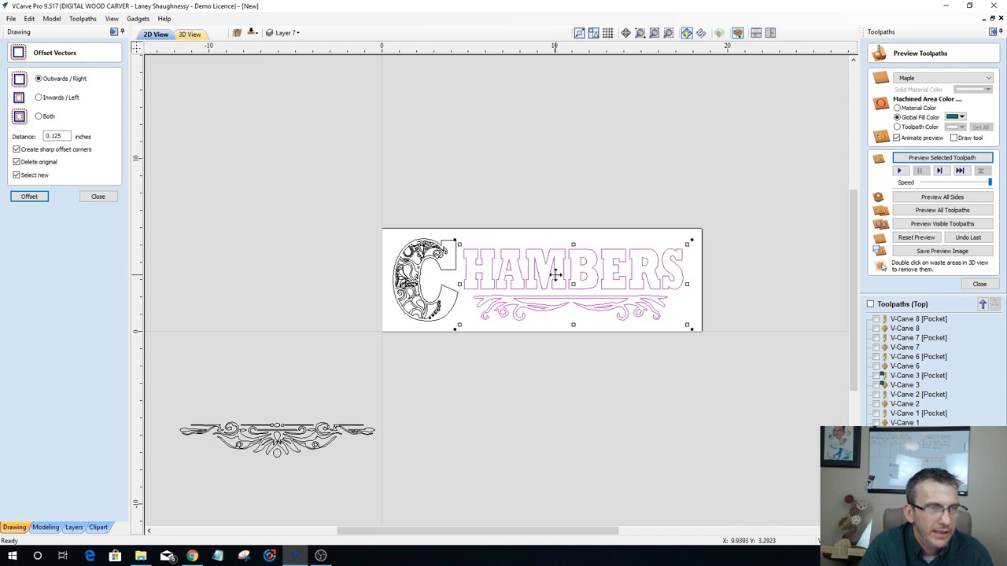
{"action": "left_click", "coordinate": [101, 196]}
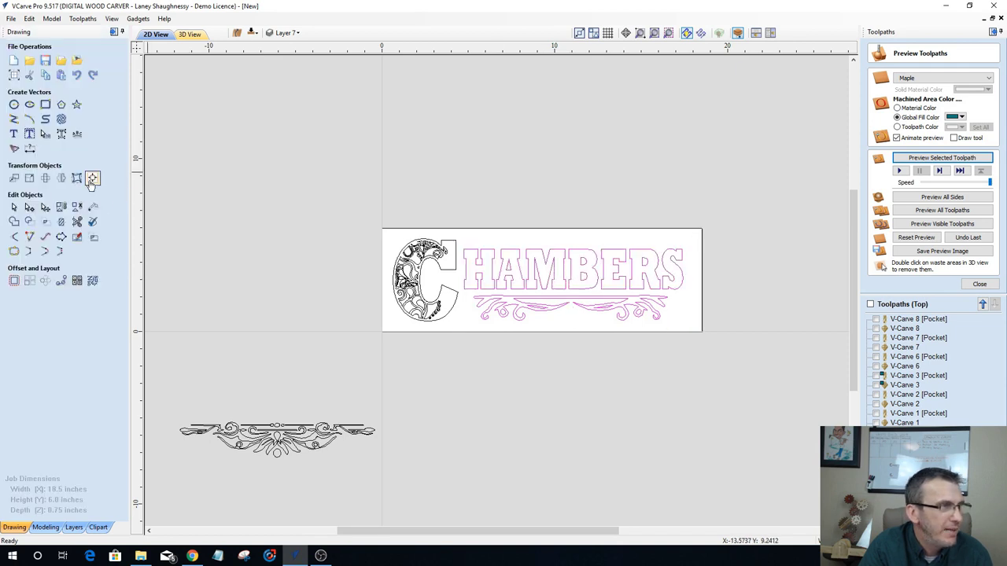
{"action": "left_click", "coordinate": [92, 178]}
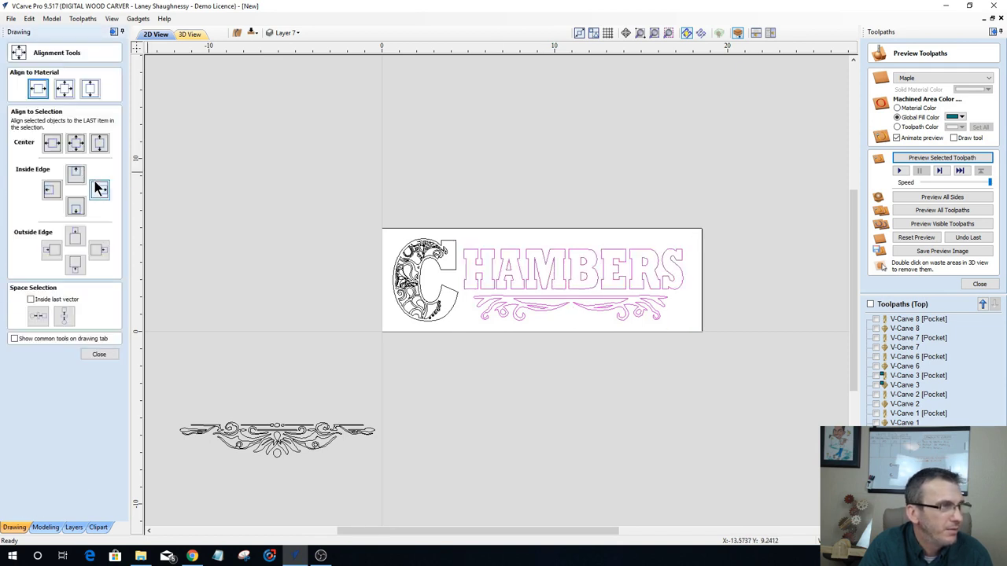
{"action": "left_click", "coordinate": [52, 142]}
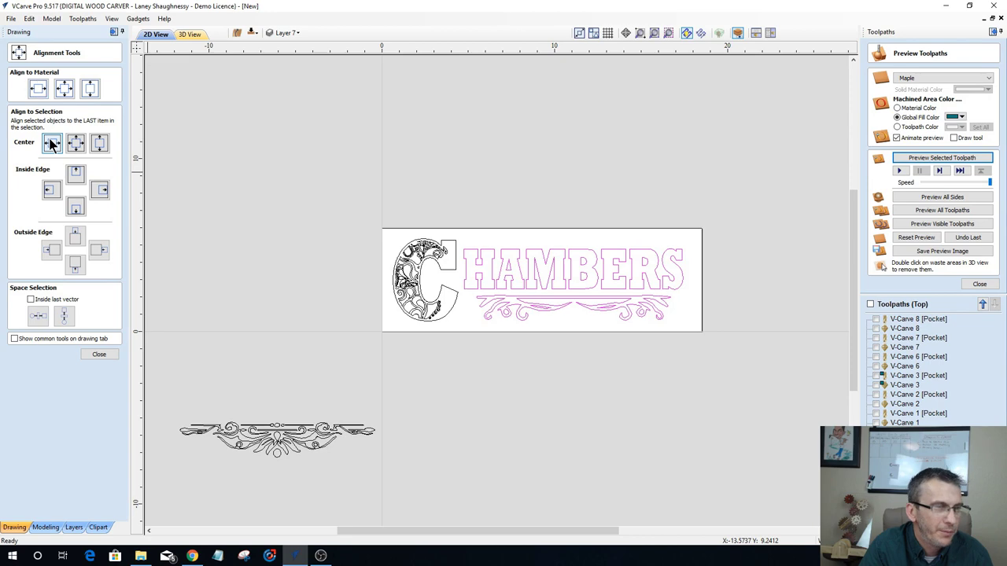
{"action": "scroll", "coordinate": [554, 311], "scroll_direction": "up", "scroll_amount": 3}
{"action": "left_click", "coordinate": [548, 301]}
{"action": "left_click", "coordinate": [549, 295]}
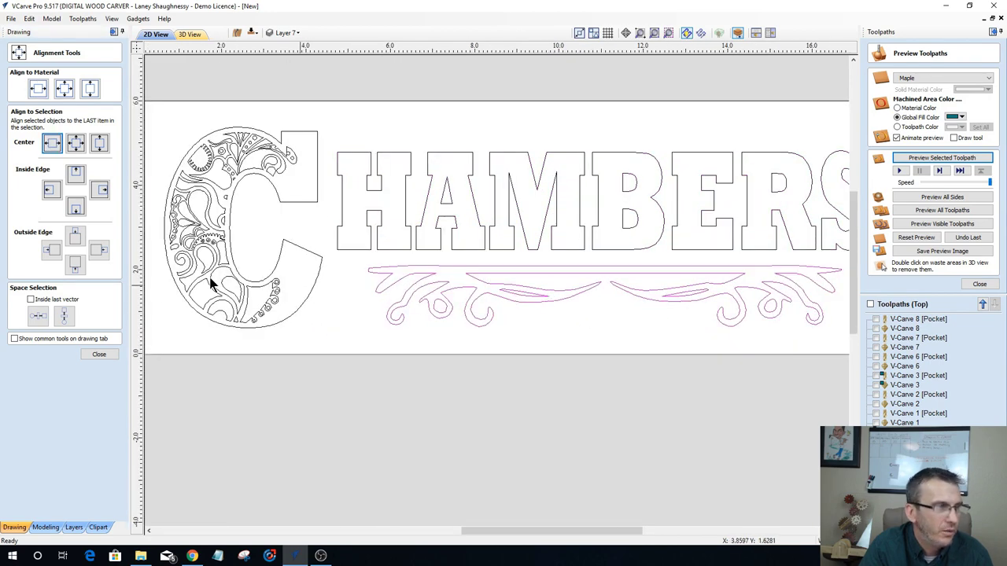
{"action": "left_click", "coordinate": [96, 354]}
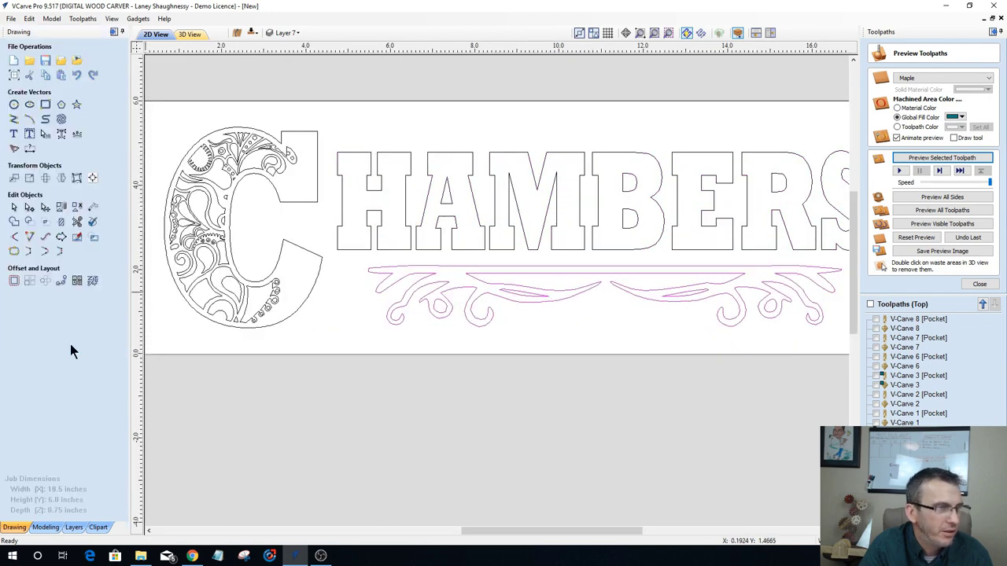
Step: Fit the scroll's vectors to circular arcs at 0.02 inch tolerance and preview the result
{"action": "left_click", "coordinate": [45, 237]}
{"action": "scroll", "coordinate": [495, 322], "scroll_direction": "up", "scroll_amount": 5}
{"action": "scroll", "coordinate": [494, 322], "scroll_direction": "down", "scroll_amount": 4}
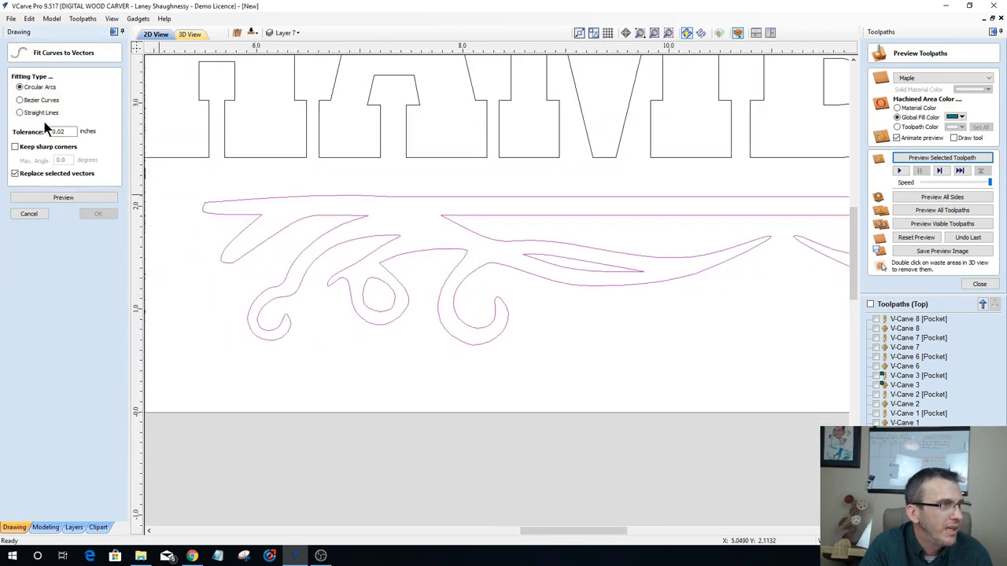
{"action": "left_click", "coordinate": [70, 201]}
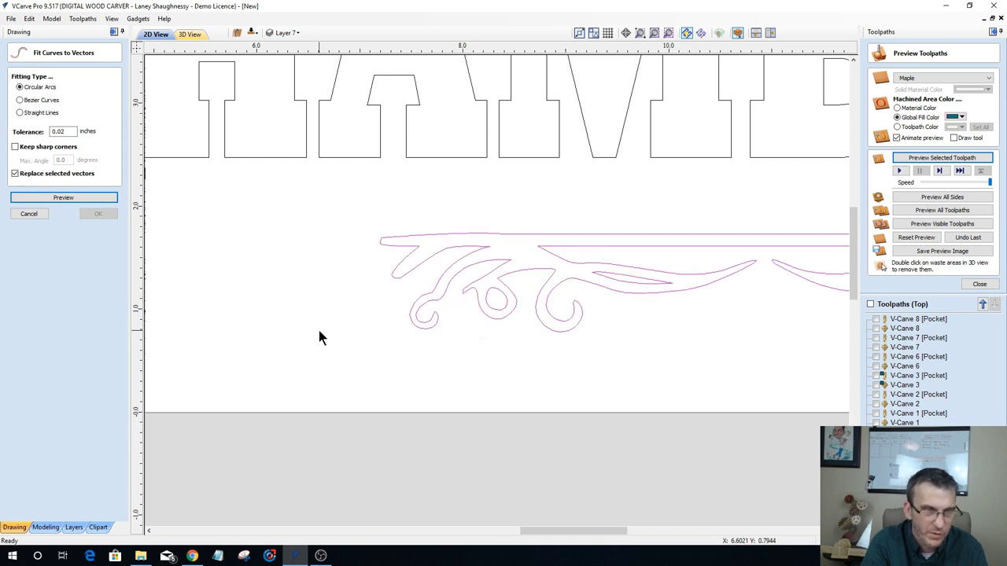
{"action": "left_click", "coordinate": [318, 337]}
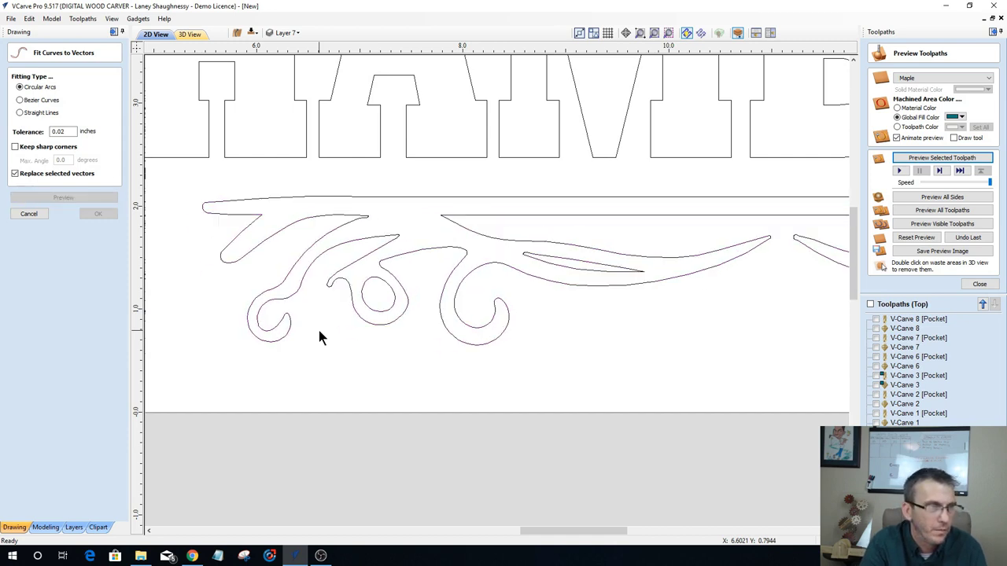
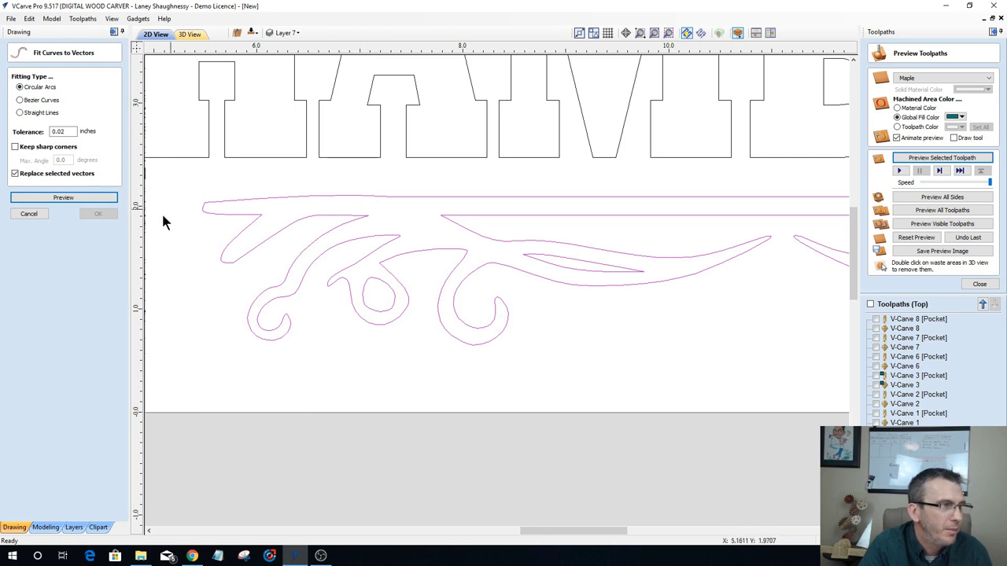
Step: Cancel curve fitting, ungroup the scroll ornament and delete the extra nodes along its top bar
{"action": "left_click", "coordinate": [26, 214]}
{"action": "left_click", "coordinate": [214, 184]}
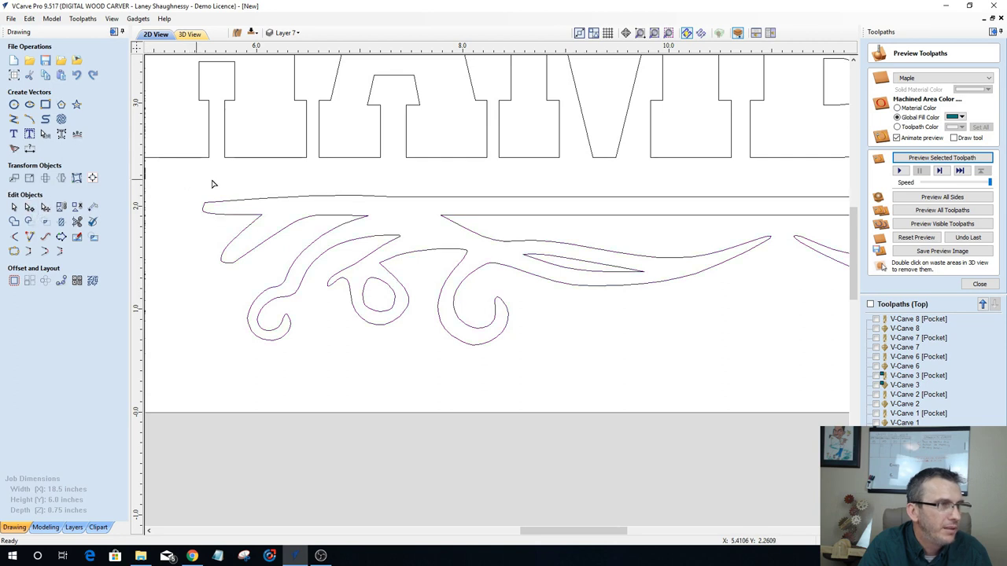
{"action": "double_click", "coordinate": [287, 197]}
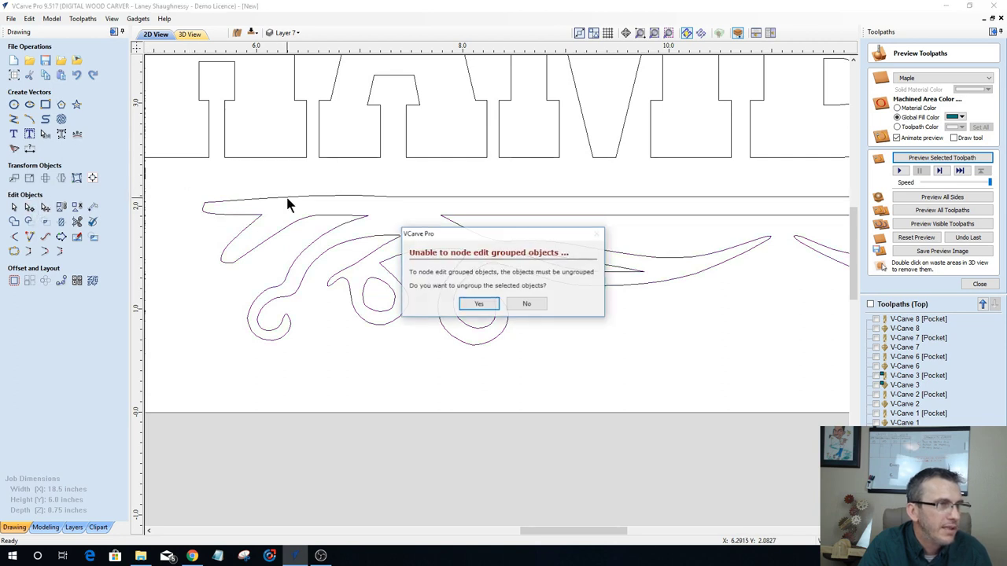
{"action": "left_click", "coordinate": [477, 304]}
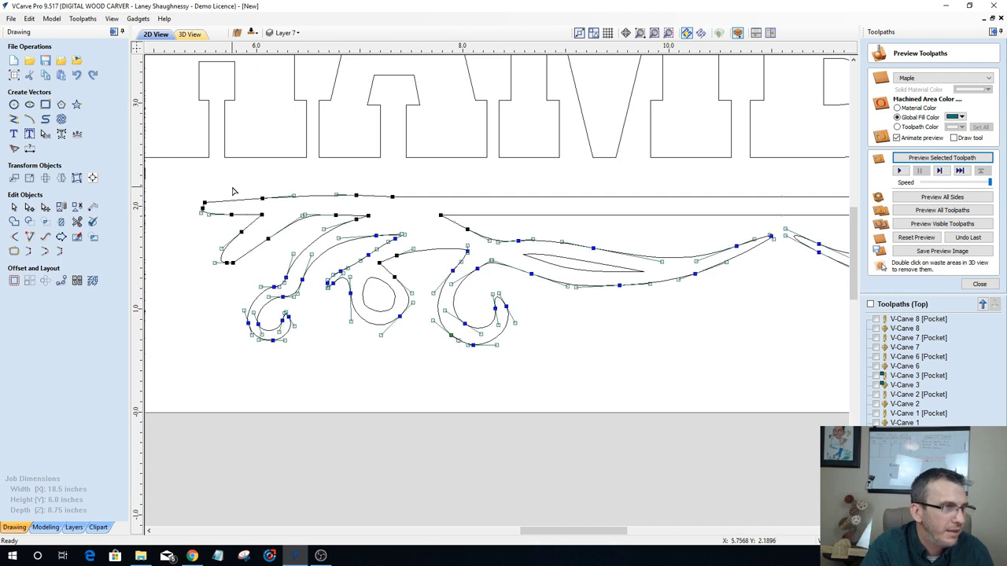
{"action": "left_click_drag", "start_coordinate": [248, 182], "coordinate": [377, 214]}
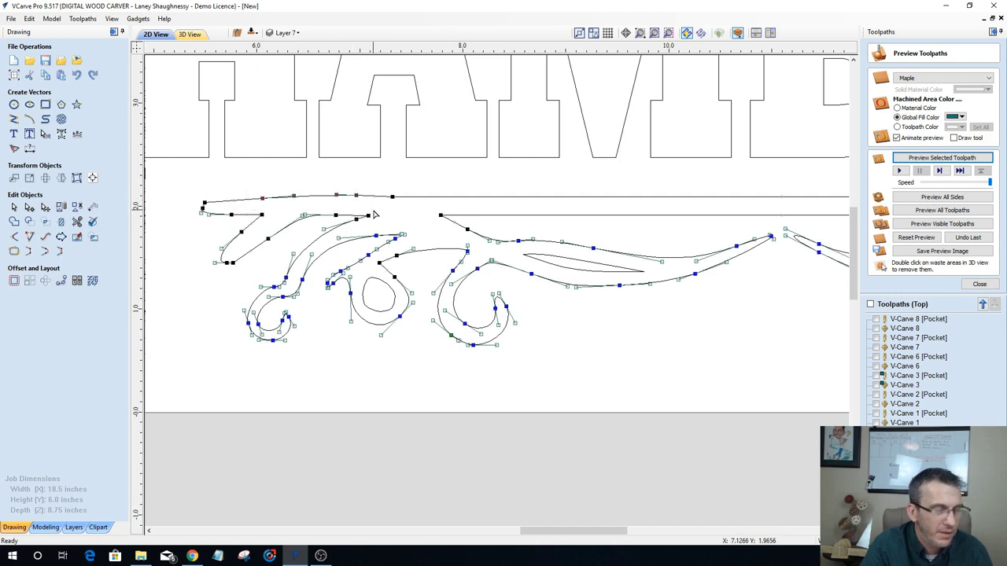
{"action": "key", "text": "Delete"}
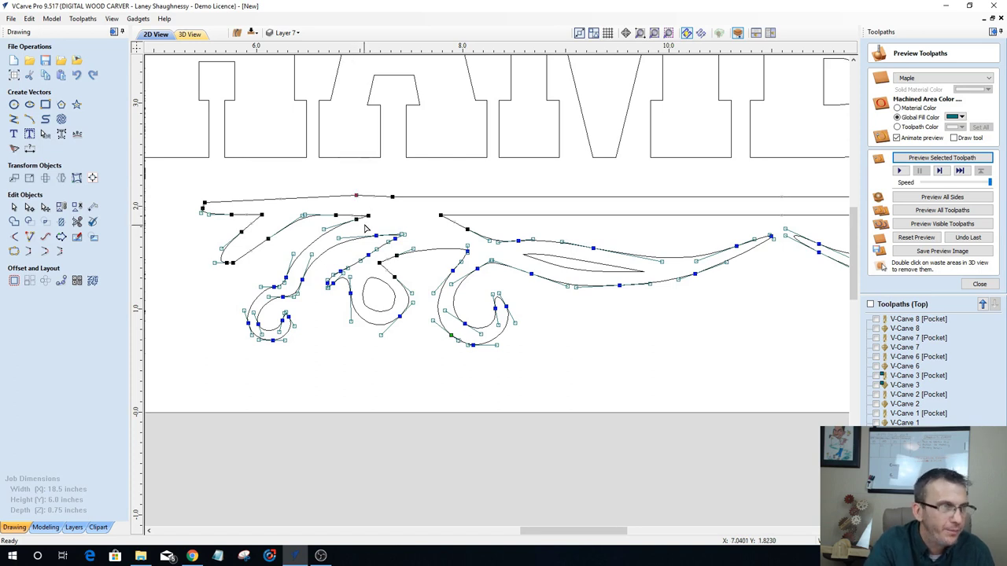
Step: Delete the leftover top-bar node and level the bar's left end node
{"action": "left_click", "coordinate": [357, 194]}
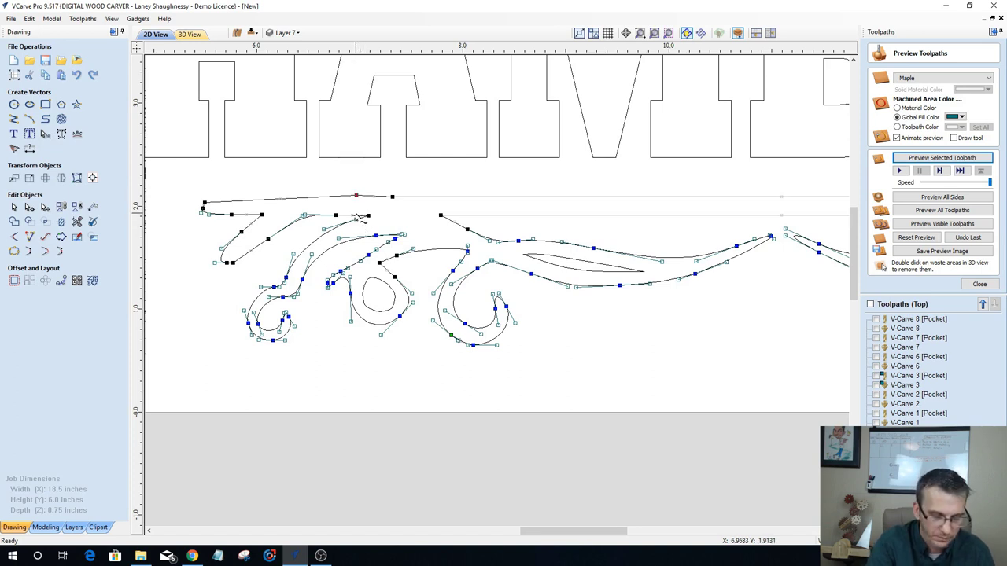
{"action": "right_click", "coordinate": [359, 196]}
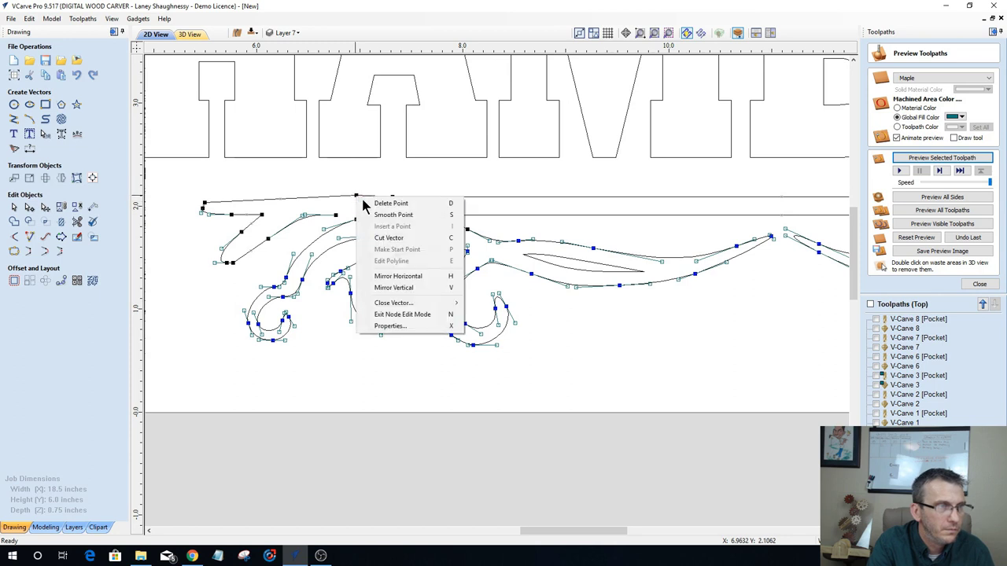
{"action": "left_click", "coordinate": [384, 204]}
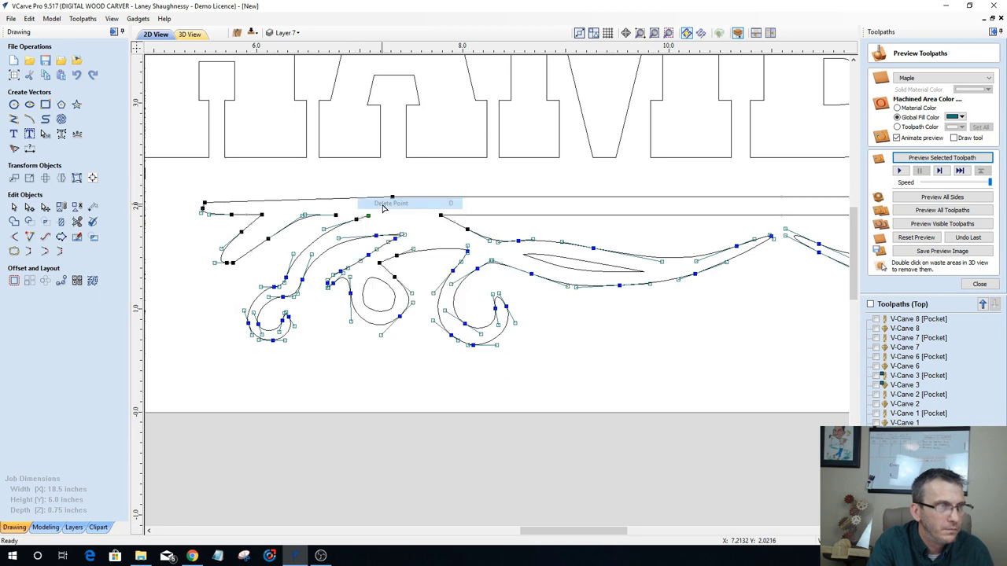
{"action": "left_click", "coordinate": [205, 202]}
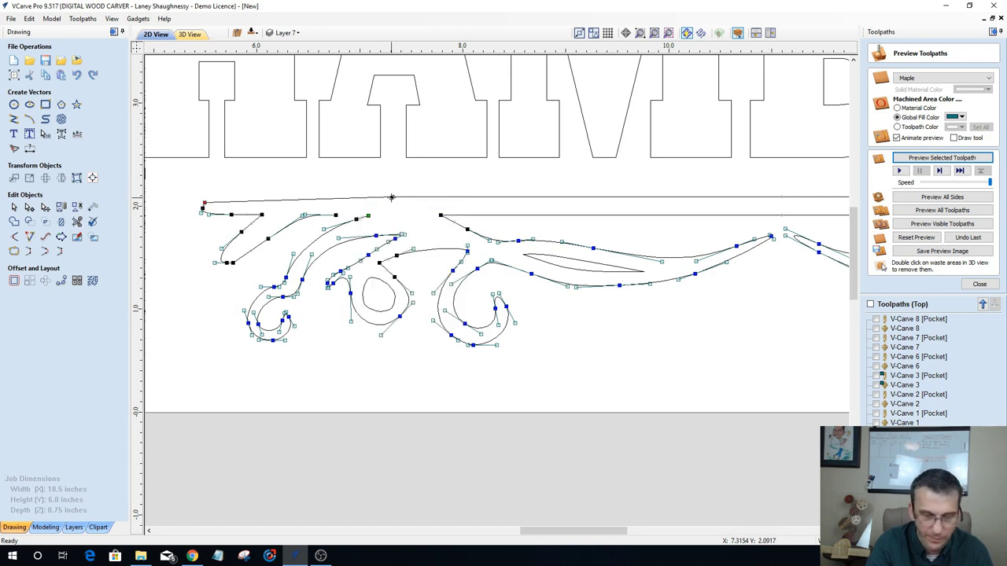
{"action": "left_click_drag", "start_coordinate": [391, 197], "coordinate": [392, 202]}
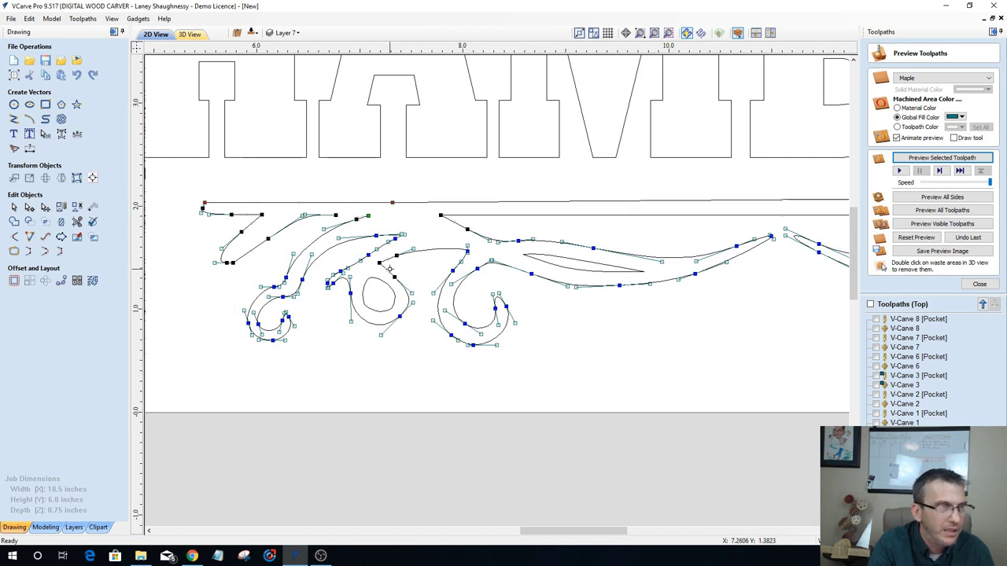
{"action": "key", "text": "ctrl+z"}
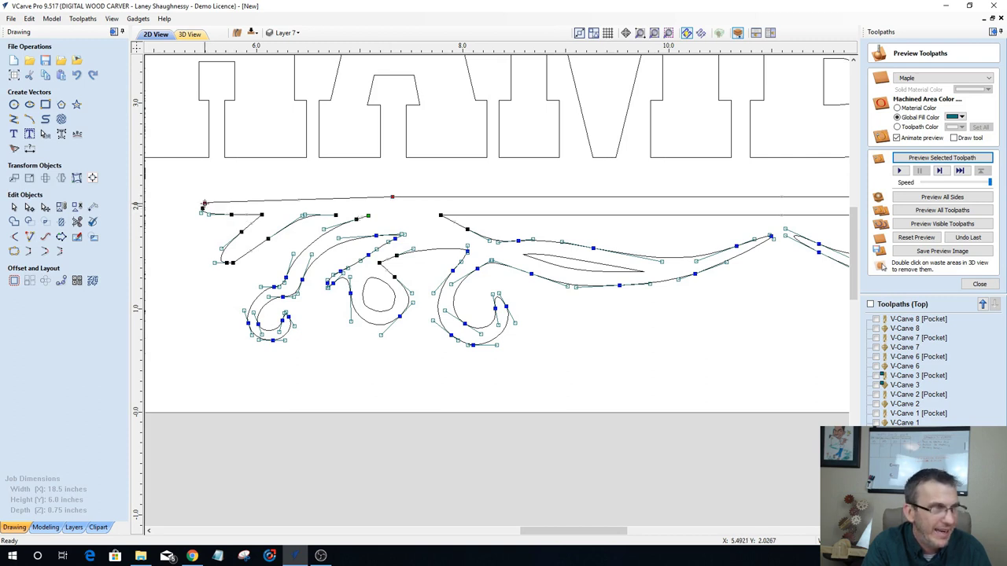
{"action": "key", "text": "ctrl+z"}
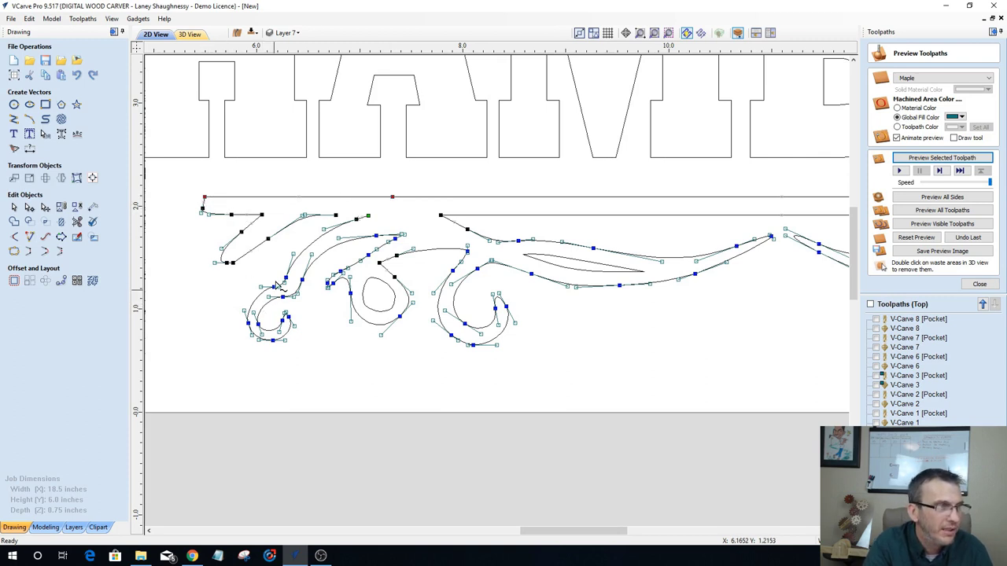
Step: Convert the left end span to an arc and bend it into a rounded tip
{"action": "scroll", "coordinate": [203, 203], "scroll_direction": "up", "scroll_amount": 4}
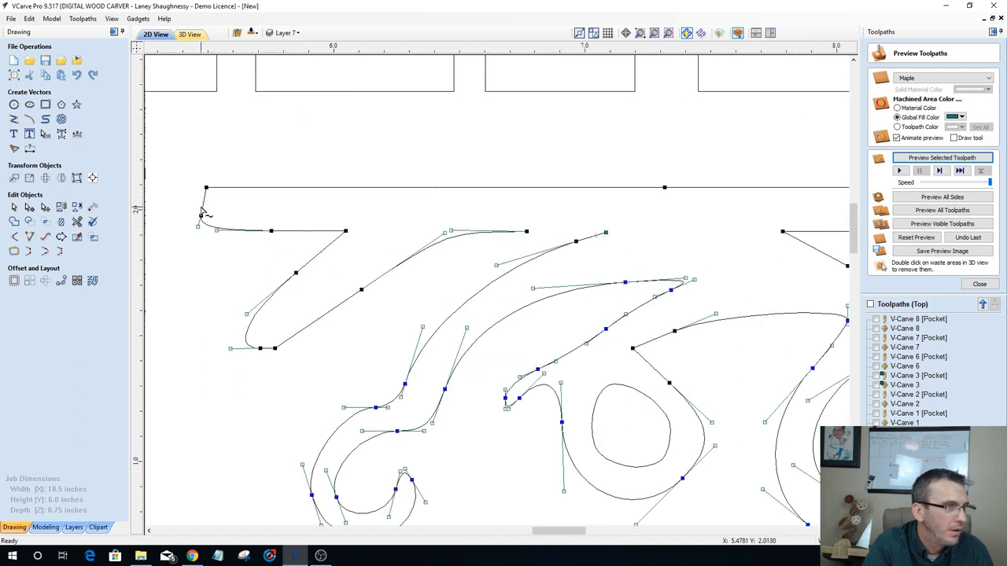
{"action": "right_click", "coordinate": [203, 210]}
{"action": "left_click", "coordinate": [221, 239]}
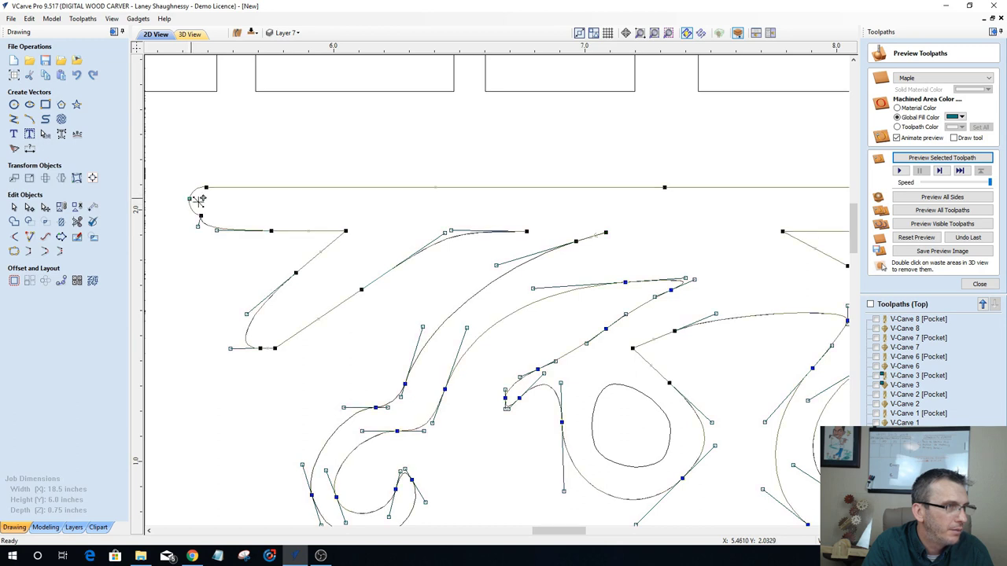
{"action": "left_click_drag", "start_coordinate": [190, 198], "coordinate": [196, 206]}
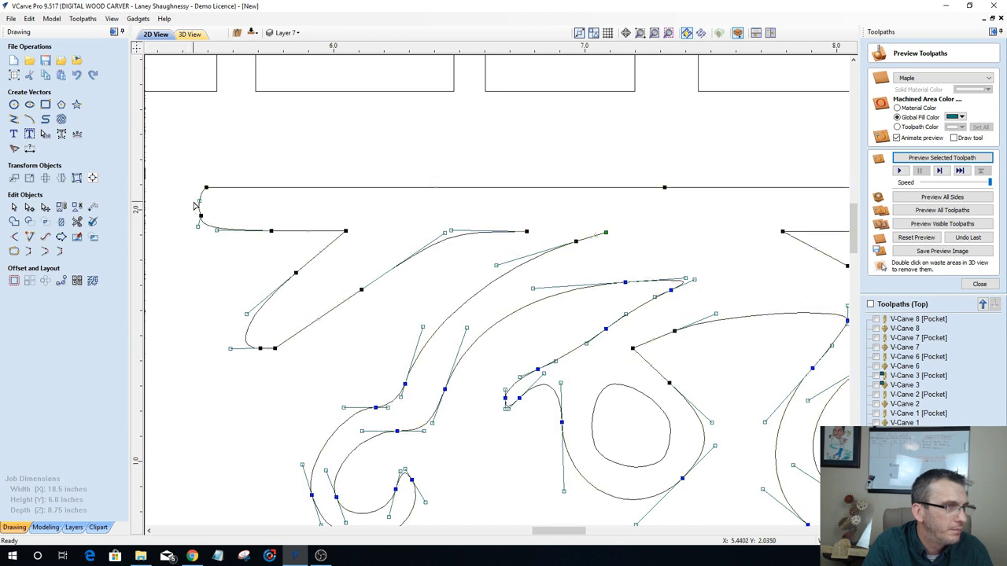
{"action": "left_click", "coordinate": [249, 218]}
Step: Delete the extra nodes on the top curve's right part and make that top edge span a straight line
{"action": "scroll", "coordinate": [309, 255], "scroll_direction": "down", "scroll_amount": 3}
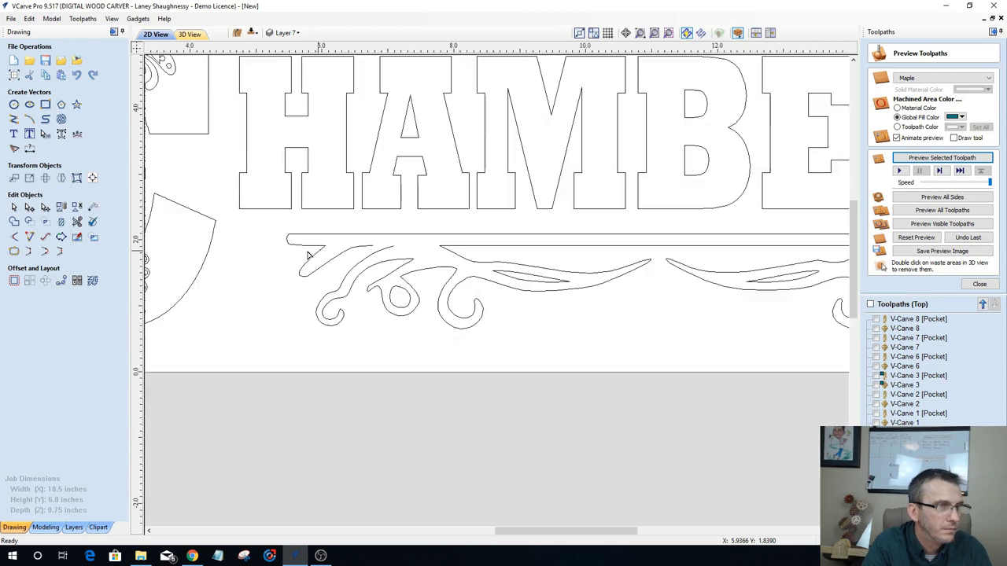
{"action": "scroll", "coordinate": [309, 254], "scroll_direction": "down", "scroll_amount": 3}
{"action": "scroll", "coordinate": [582, 259], "scroll_direction": "up", "scroll_amount": 5}
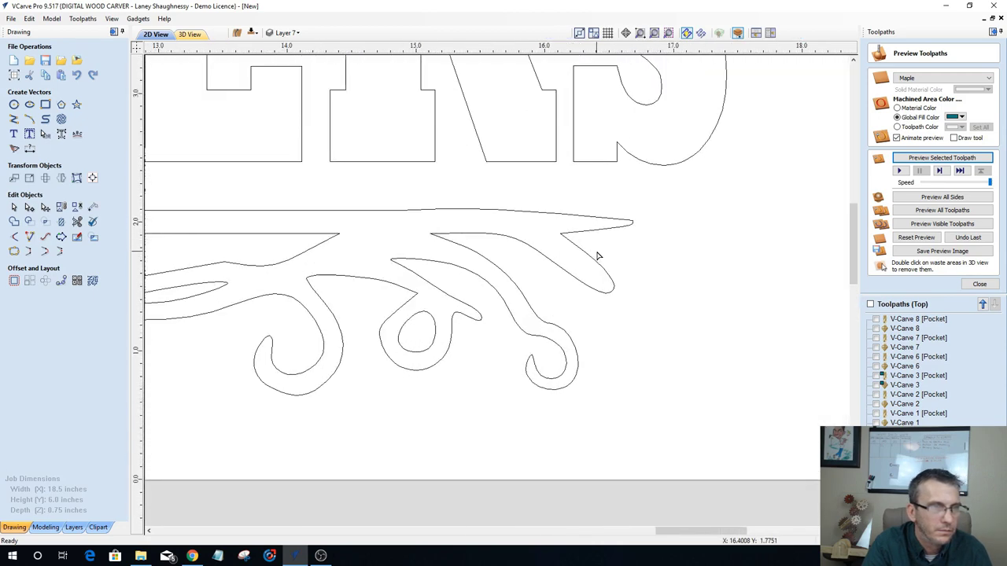
{"action": "left_click", "coordinate": [432, 212]}
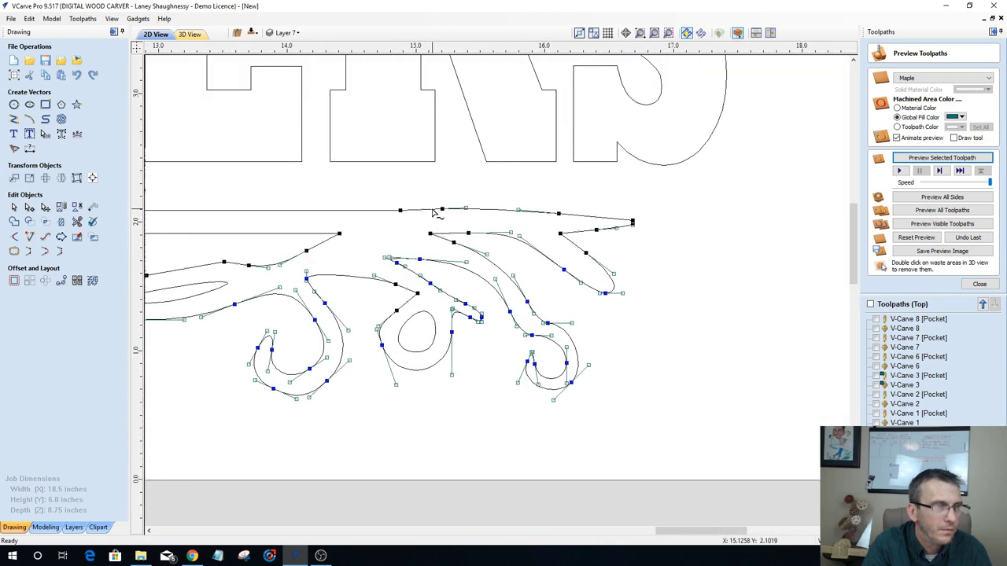
{"action": "left_click_drag", "start_coordinate": [432, 199], "coordinate": [580, 230]}
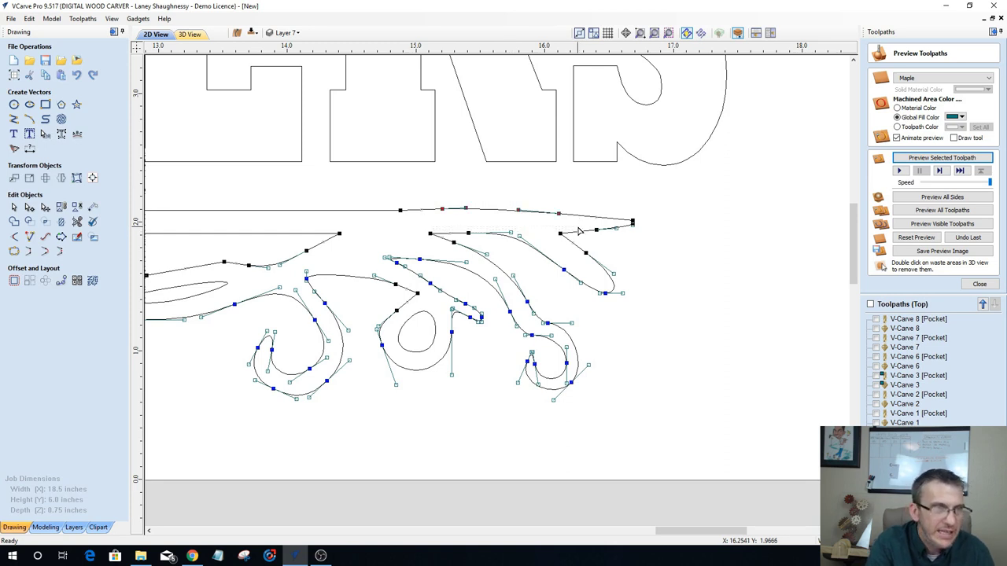
{"action": "key", "text": "Delete"}
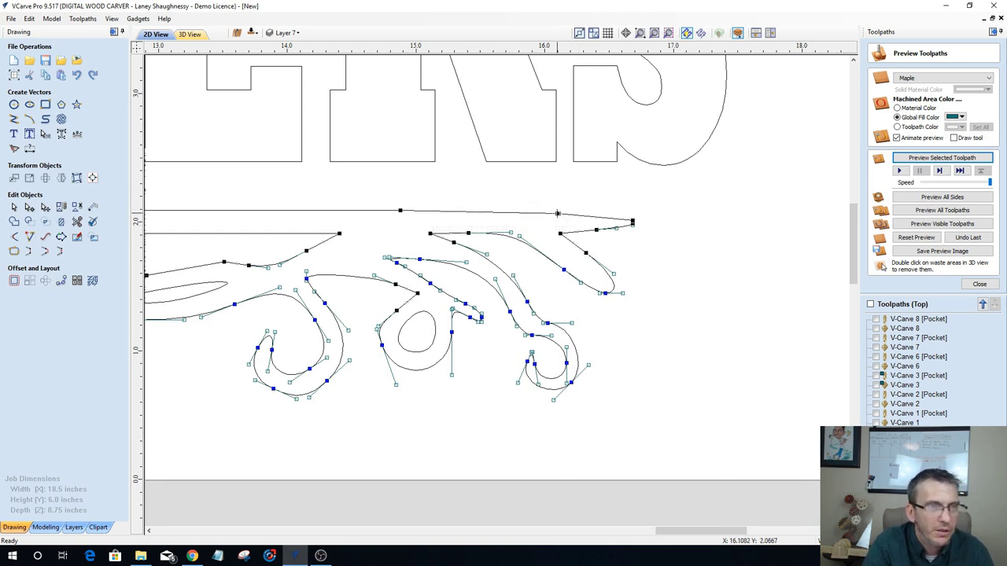
{"action": "right_click", "coordinate": [557, 213]}
{"action": "left_click", "coordinate": [609, 226]}
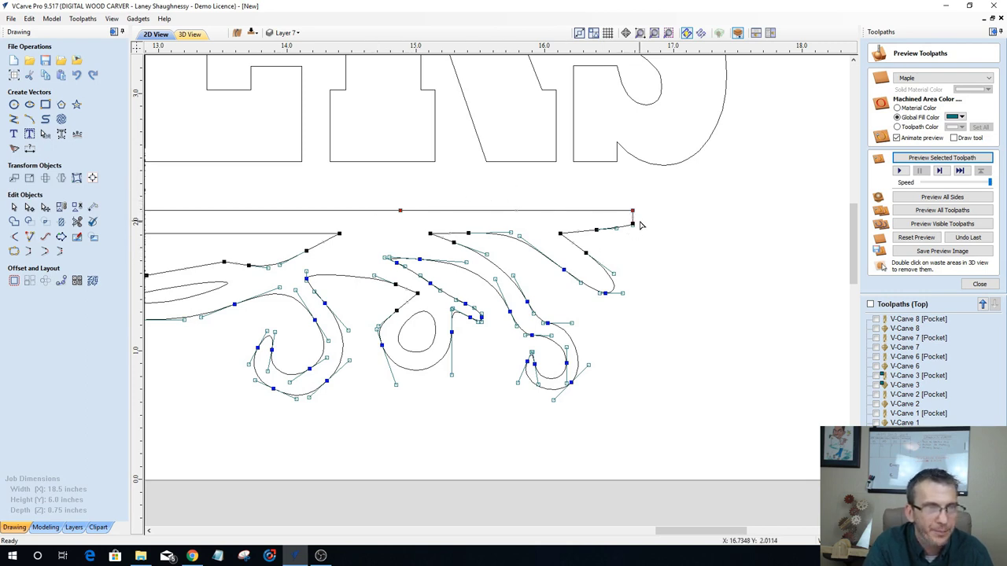
Step: Convert the right end span to an arc and adjust its bulge into a rounded tip
{"action": "scroll", "coordinate": [637, 221], "scroll_direction": "up", "scroll_amount": 3}
{"action": "right_click", "coordinate": [621, 207]}
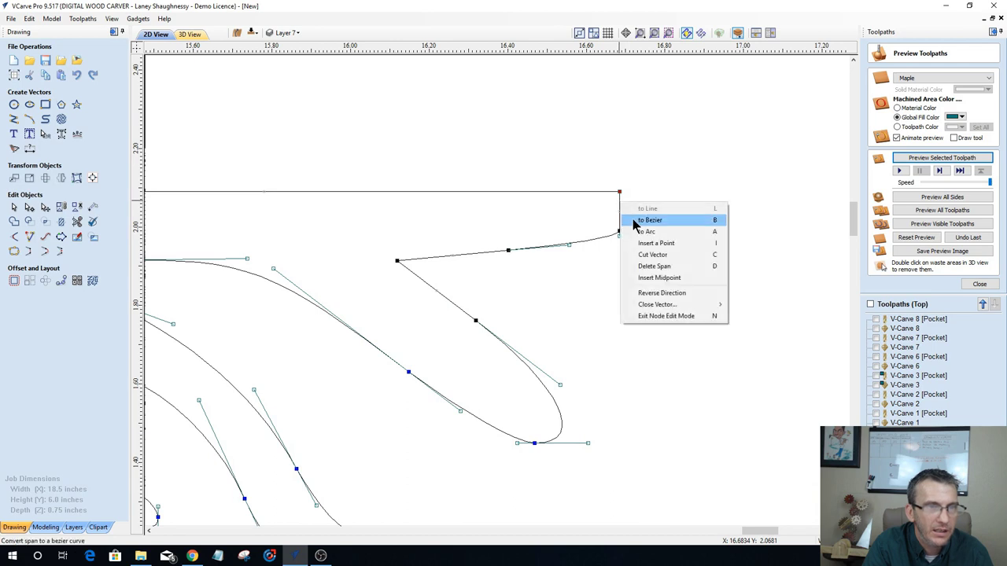
{"action": "left_click", "coordinate": [634, 230]}
{"action": "left_click_drag", "start_coordinate": [641, 211], "coordinate": [631, 210]}
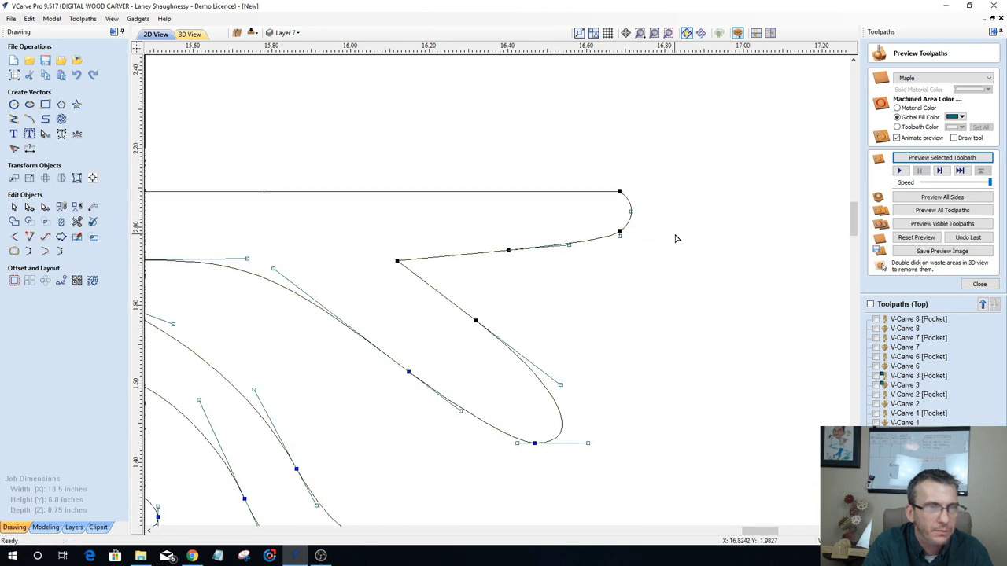
{"action": "left_click", "coordinate": [711, 279]}
{"action": "scroll", "coordinate": [712, 275], "scroll_direction": "down", "scroll_amount": 6}
{"action": "scroll", "coordinate": [725, 273], "scroll_direction": "down", "scroll_amount": 2}
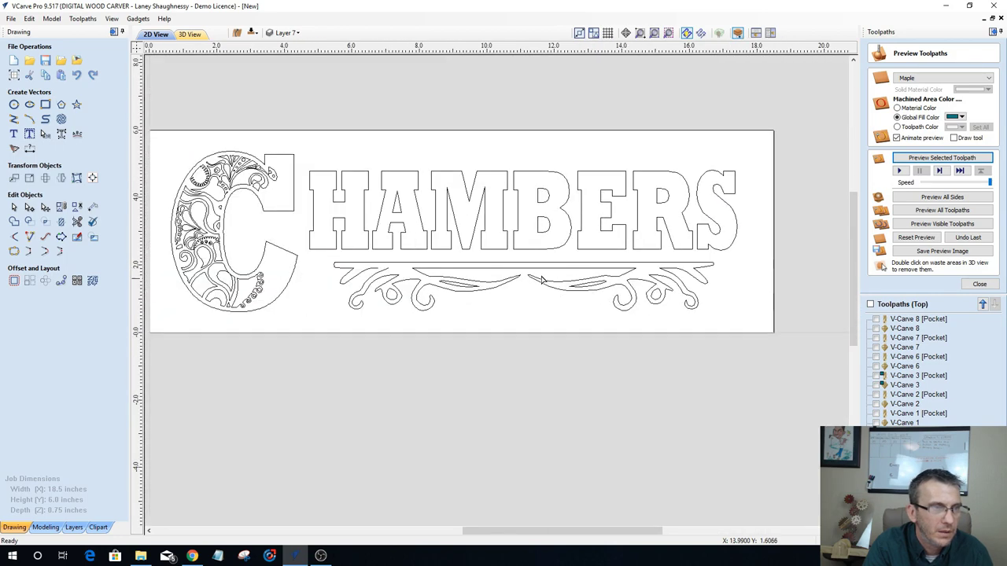
{"action": "scroll", "coordinate": [472, 277], "scroll_direction": "up", "scroll_amount": 1}
{"action": "left_click", "coordinate": [375, 260]}
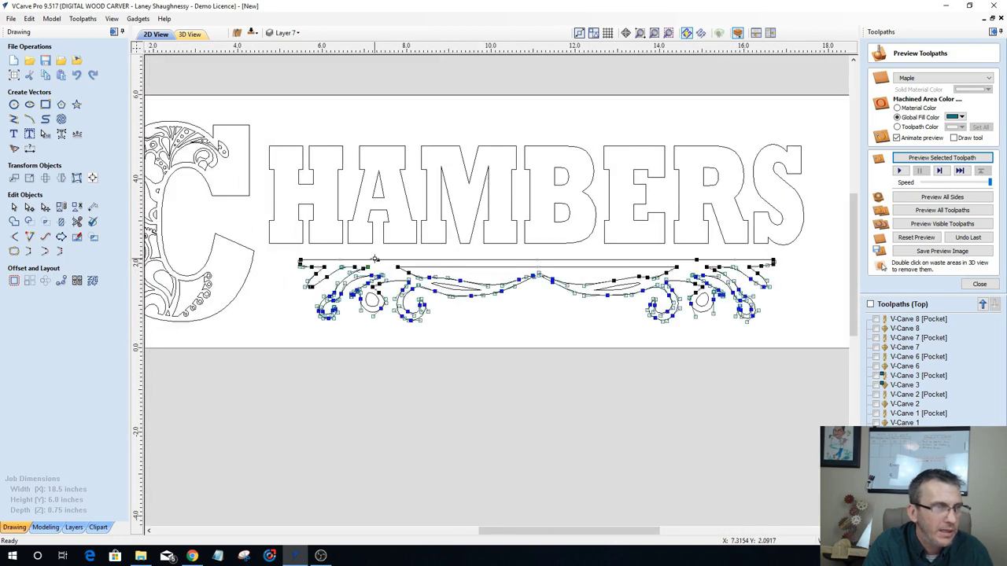
{"action": "right_click", "coordinate": [696, 261]}
{"action": "key", "text": "Escape"}
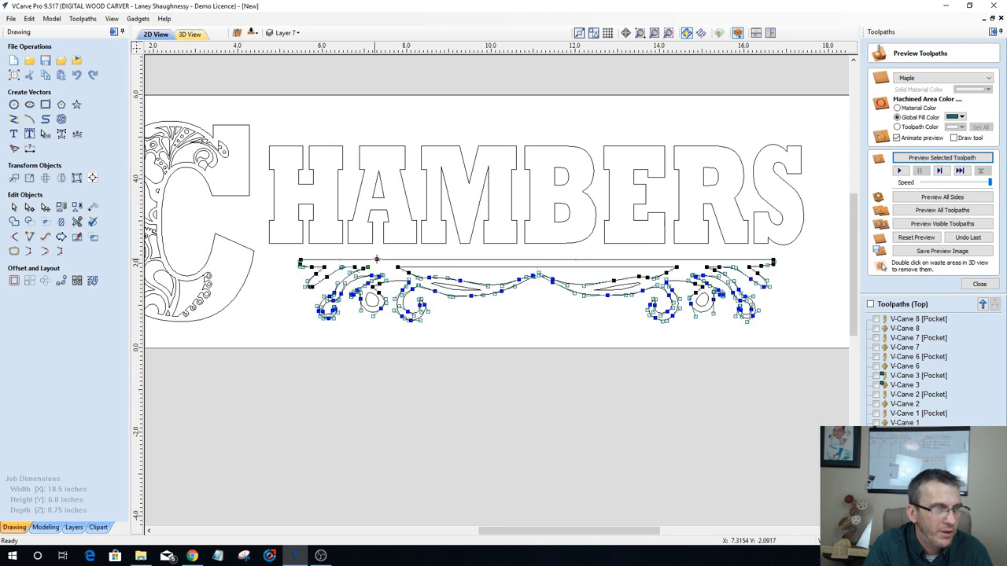
{"action": "right_click", "coordinate": [377, 259]}
{"action": "key", "text": "Escape"}
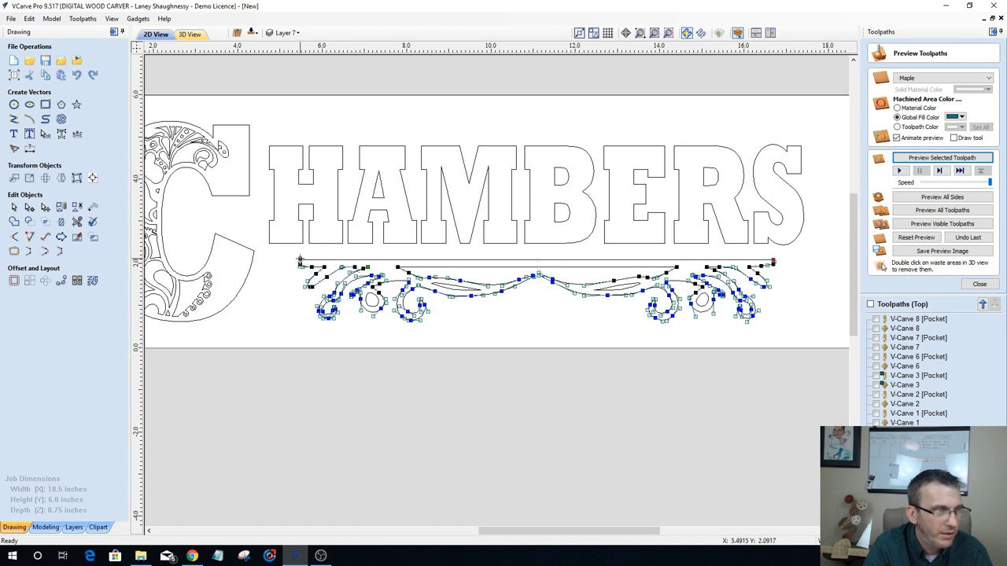
{"action": "left_click", "coordinate": [509, 301]}
{"action": "left_click", "coordinate": [478, 263]}
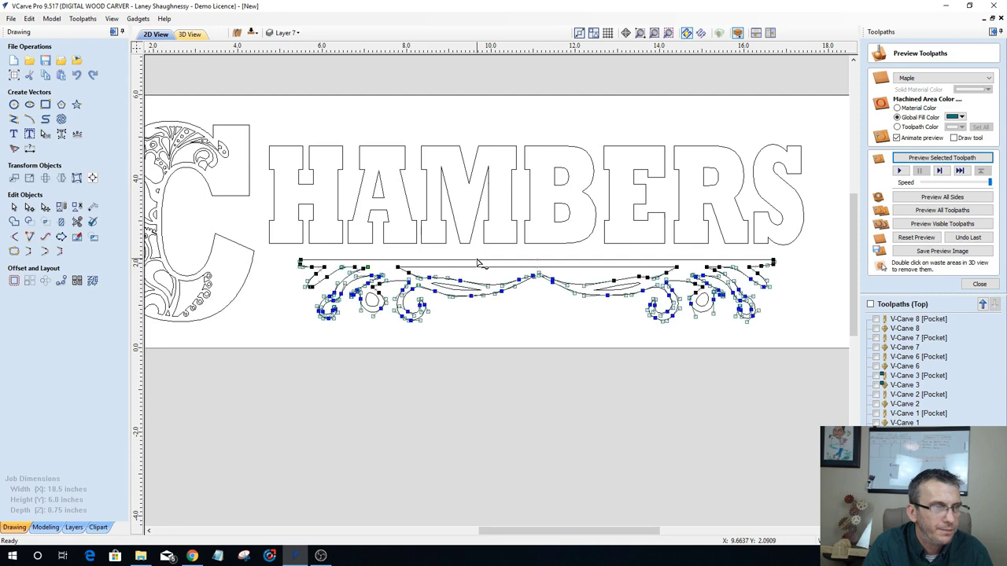
{"action": "left_click", "coordinate": [487, 319]}
{"action": "scroll", "coordinate": [514, 344], "scroll_direction": "up", "scroll_amount": 1}
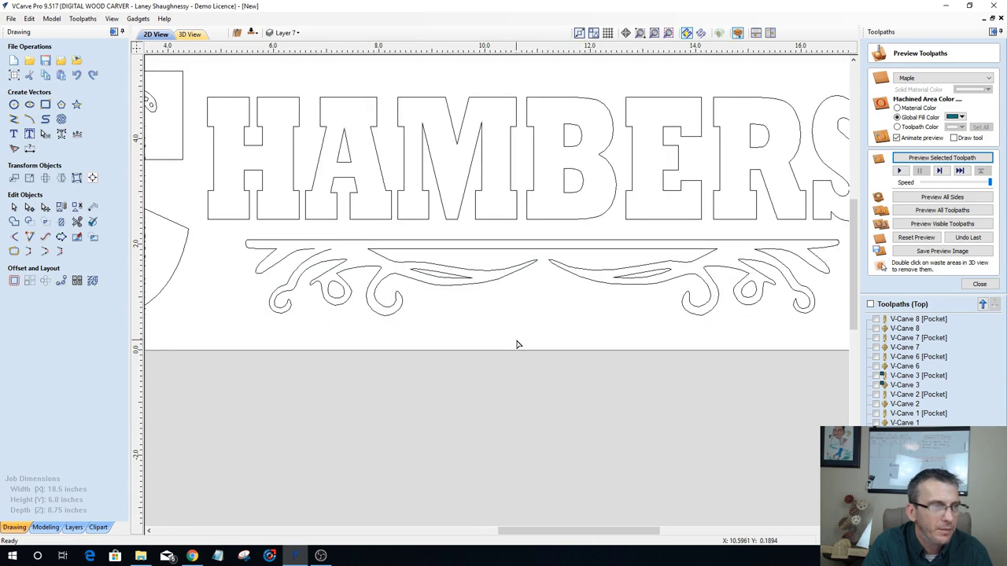
{"action": "scroll", "coordinate": [516, 342], "scroll_direction": "down", "scroll_amount": 2}
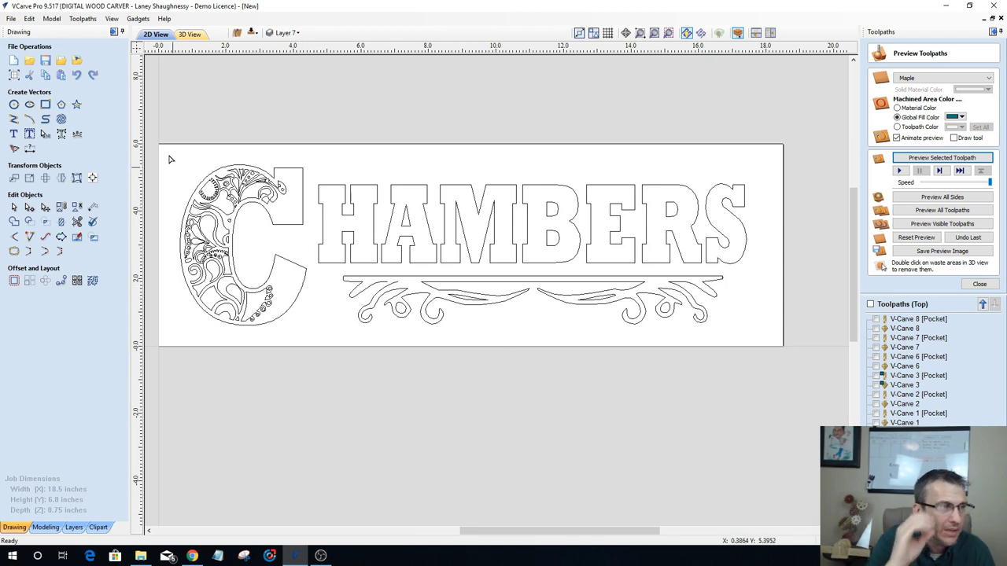
{"action": "left_click", "coordinate": [255, 329]}
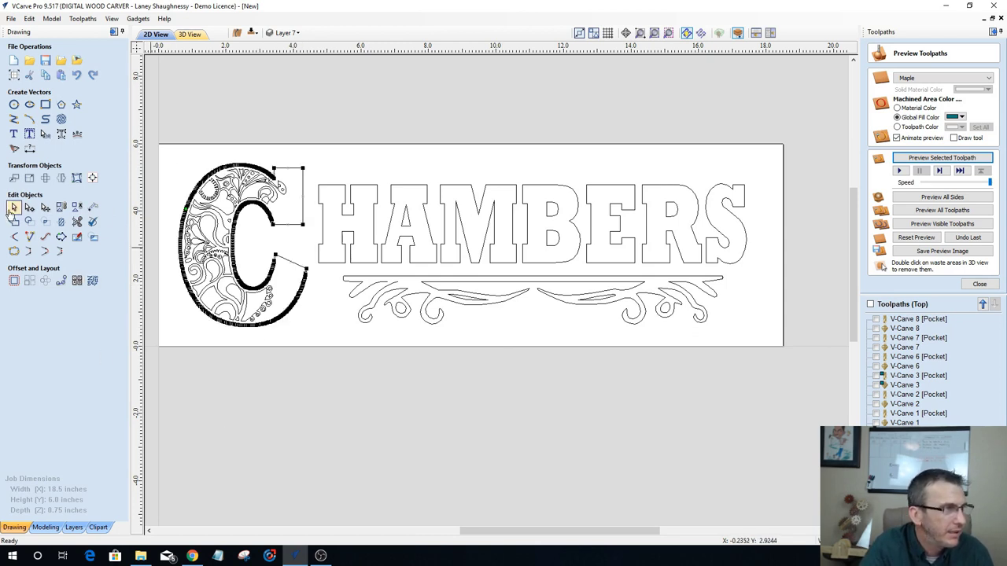
{"action": "left_click", "coordinate": [14, 208]}
{"action": "left_click_drag", "start_coordinate": [168, 145], "coordinate": [292, 336]}
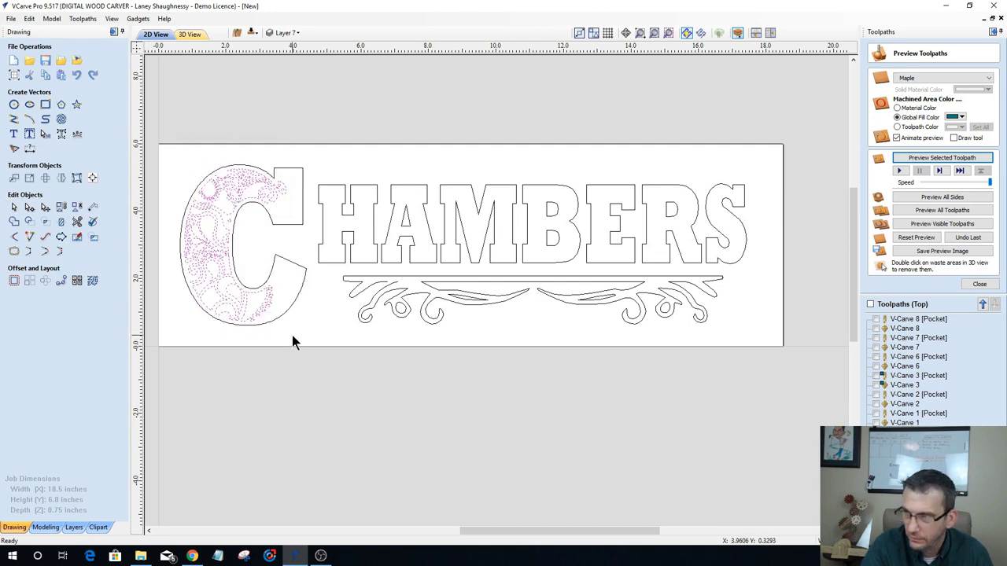
{"action": "key", "text": "Delete"}
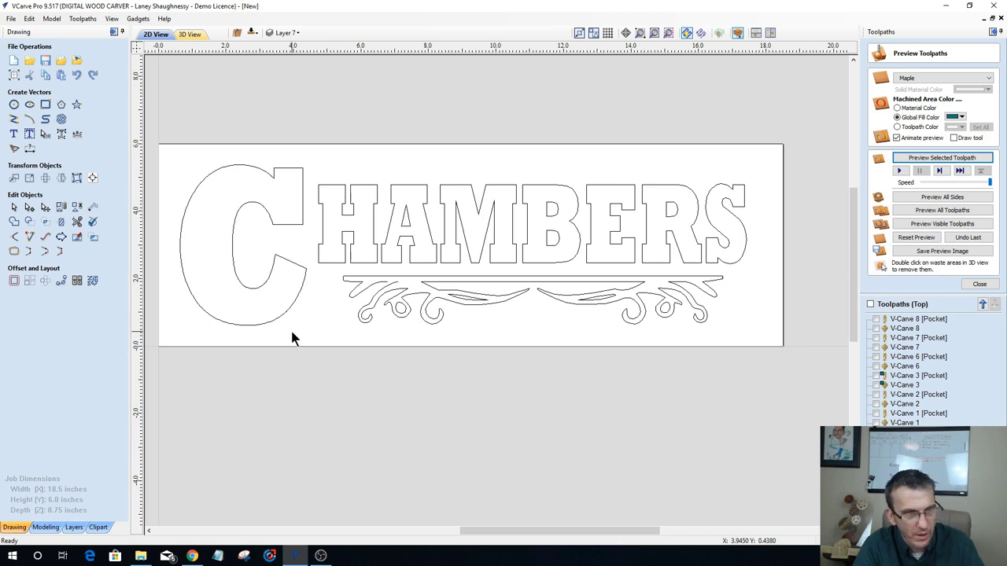
{"action": "key", "text": "ctrl+z"}
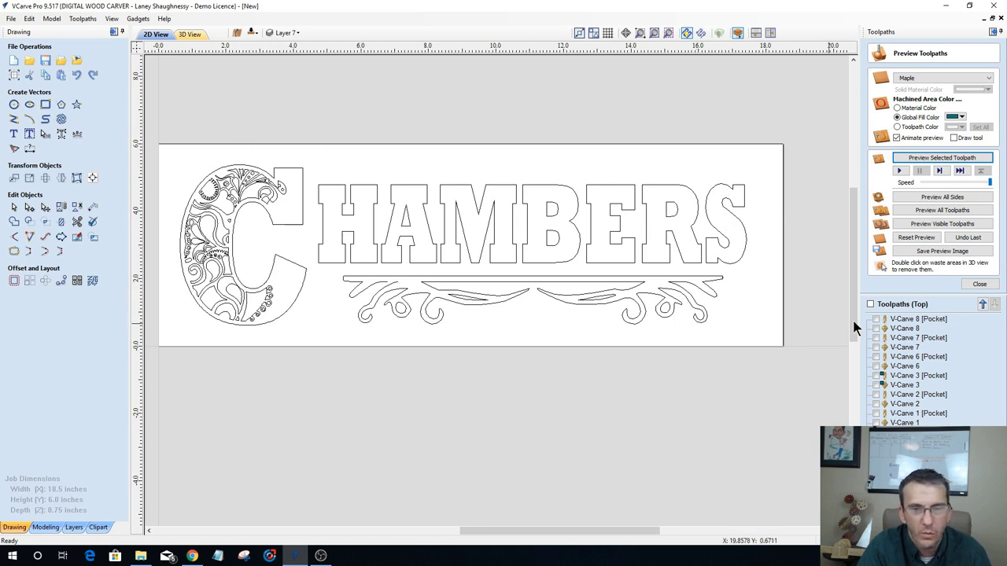
Step: Close the toolpath preview and move the old scroll under the lettering down below the sign
{"action": "left_click", "coordinate": [905, 321]}
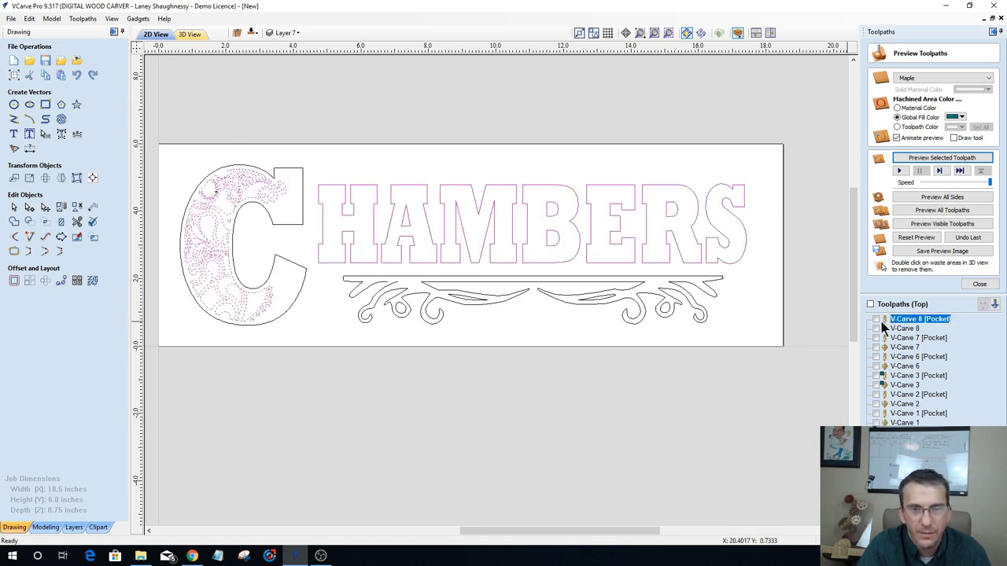
{"action": "left_click", "coordinate": [984, 285]}
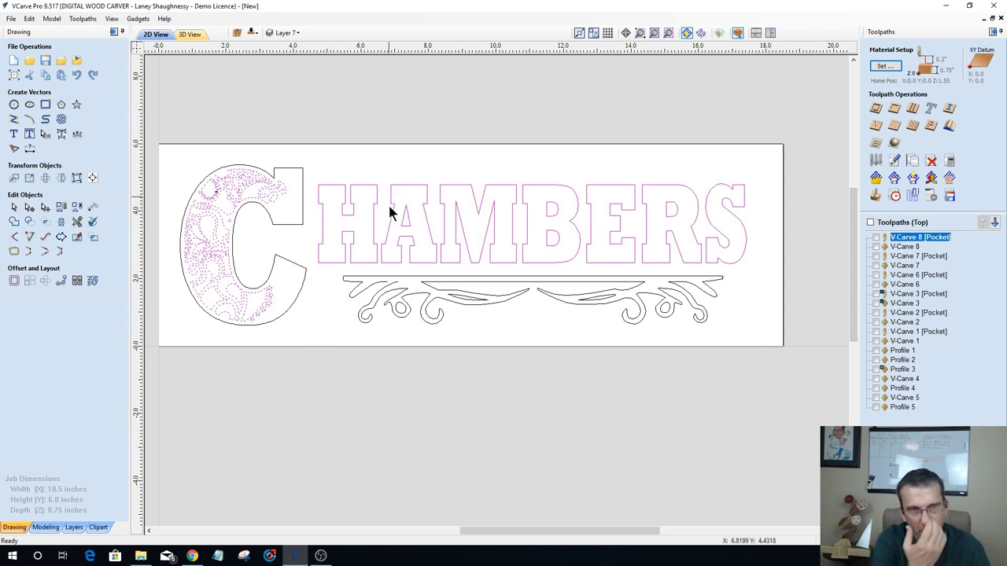
{"action": "left_click", "coordinate": [413, 279]}
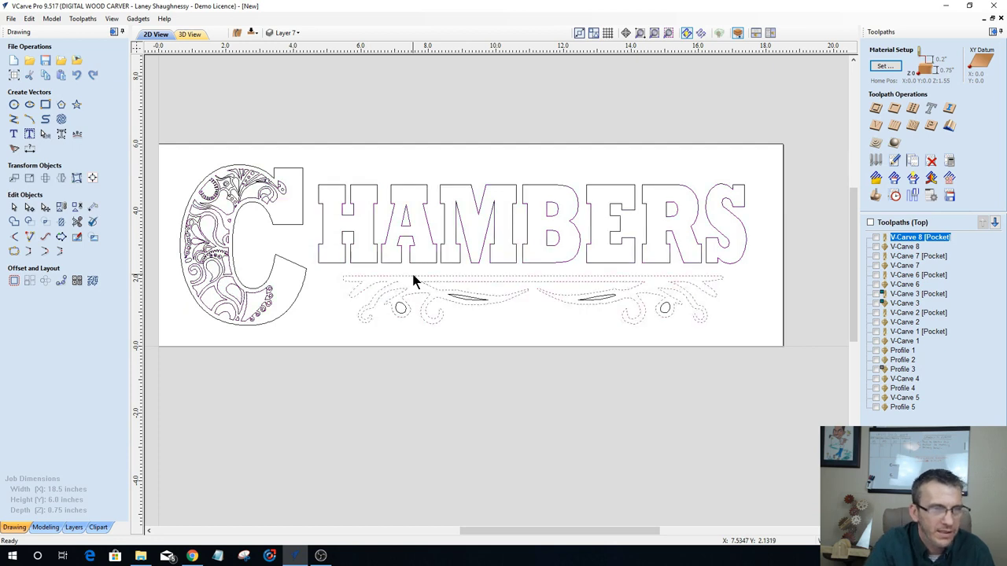
{"action": "left_click", "coordinate": [326, 275]}
{"action": "left_click_drag", "start_coordinate": [326, 264], "coordinate": [733, 355]}
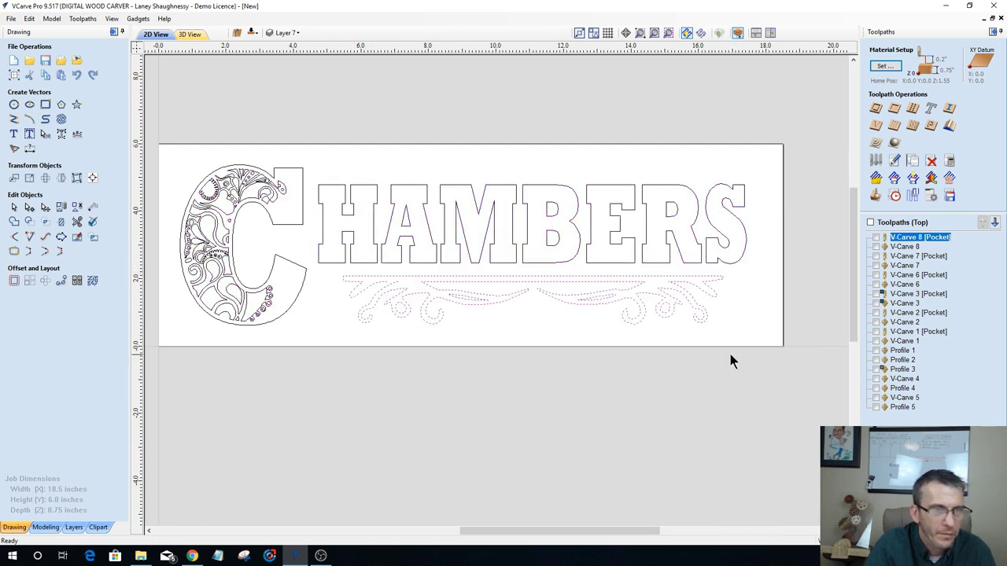
{"action": "left_click", "coordinate": [526, 275]}
{"action": "left_click_drag", "start_coordinate": [526, 276], "coordinate": [647, 484]}
{"action": "scroll", "coordinate": [484, 385], "scroll_direction": "down", "scroll_amount": 3}
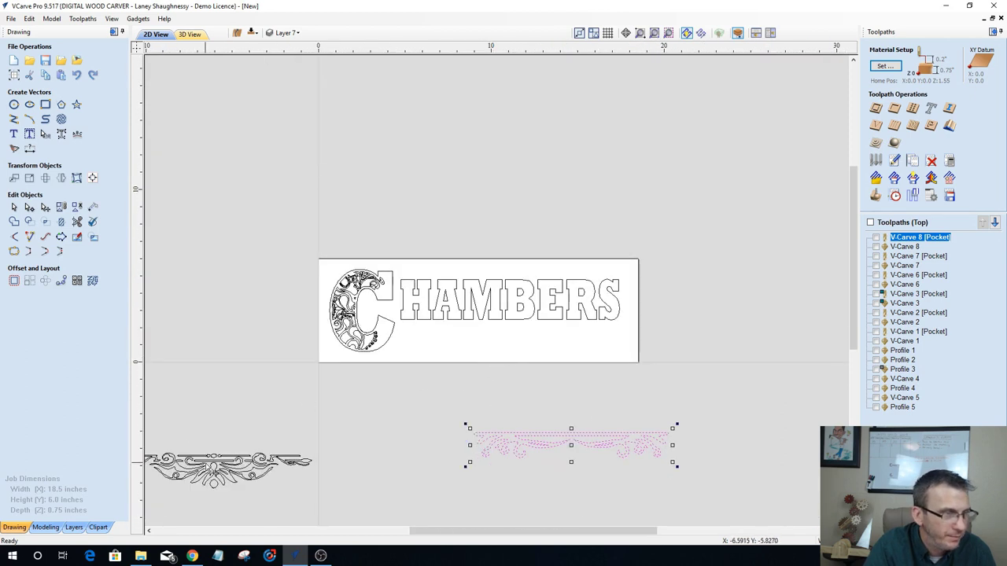
{"action": "left_click", "coordinate": [209, 468]}
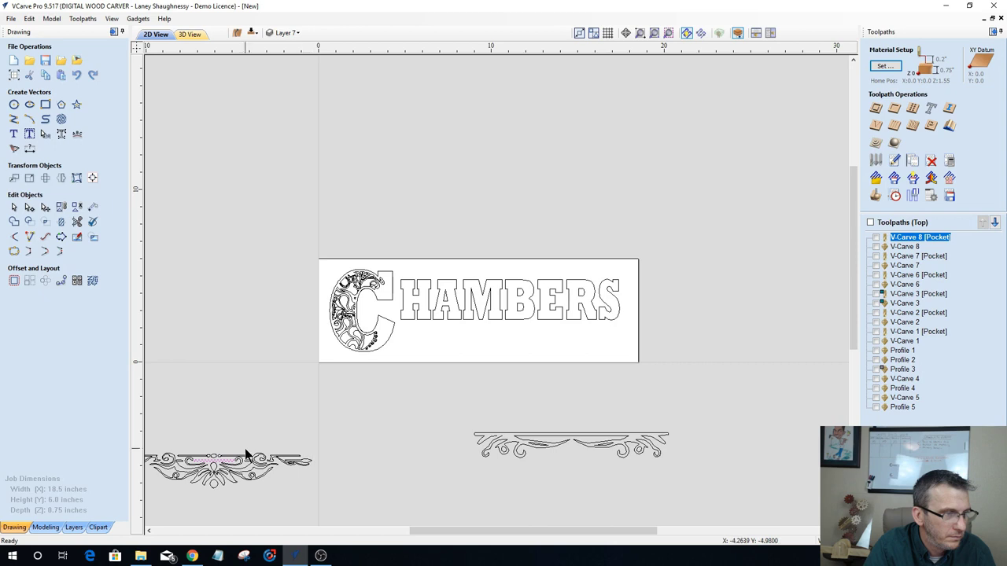
Step: Bring the larger ornate scroll into the sign and centre it under the CHAMBERS letters
{"action": "scroll", "coordinate": [232, 393], "scroll_direction": "down", "scroll_amount": 2}
{"action": "left_click_drag", "start_coordinate": [345, 393], "coordinate": [346, 394]}
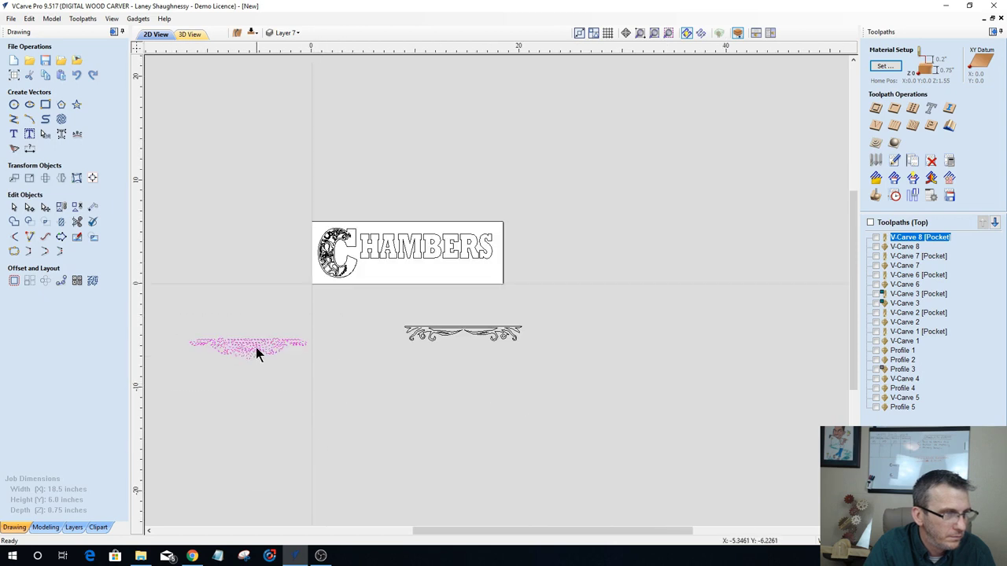
{"action": "left_click_drag", "start_coordinate": [252, 334], "coordinate": [429, 264]}
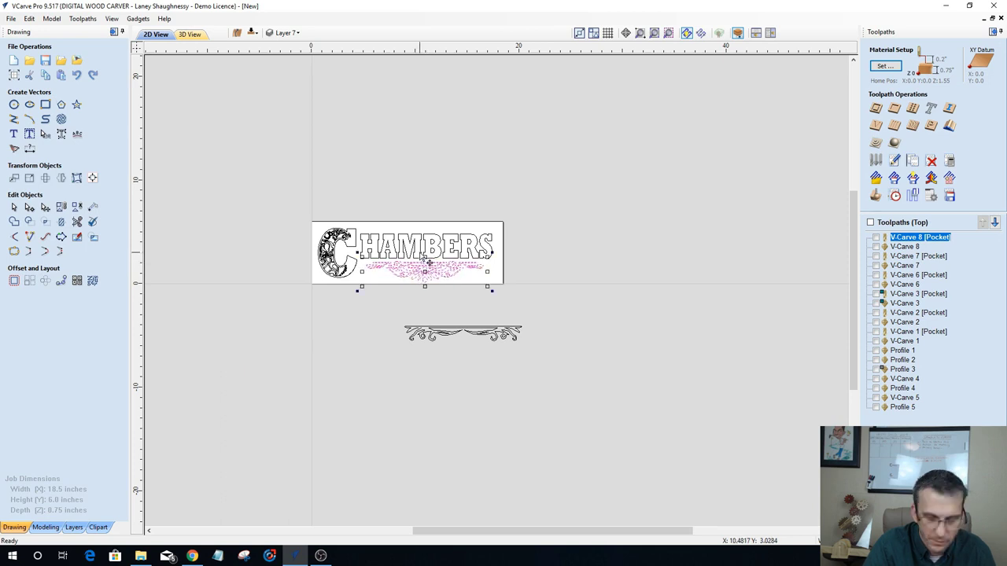
{"action": "scroll", "coordinate": [428, 263], "scroll_direction": "up", "scroll_amount": 5}
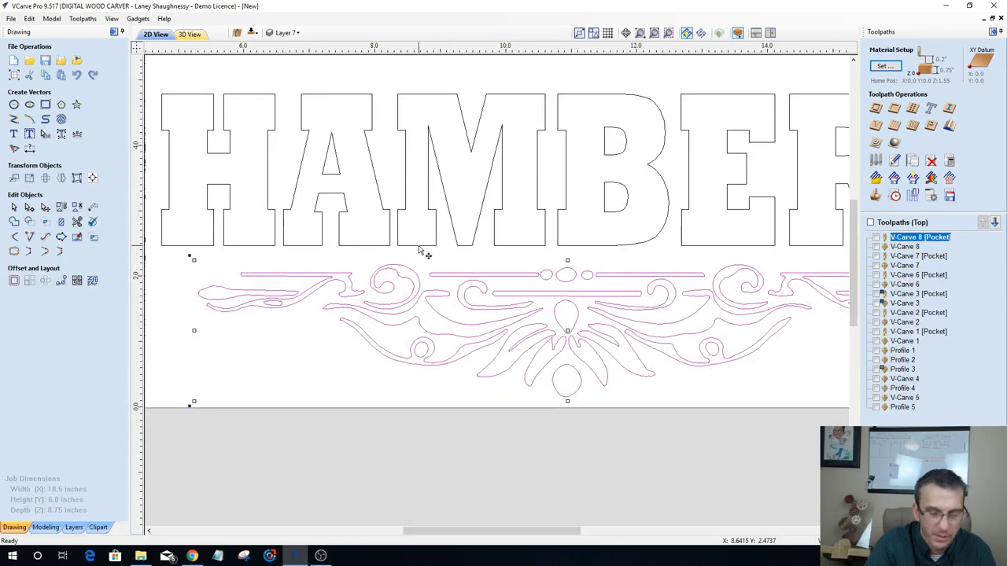
{"action": "left_click", "coordinate": [418, 245], "text": "shift"}
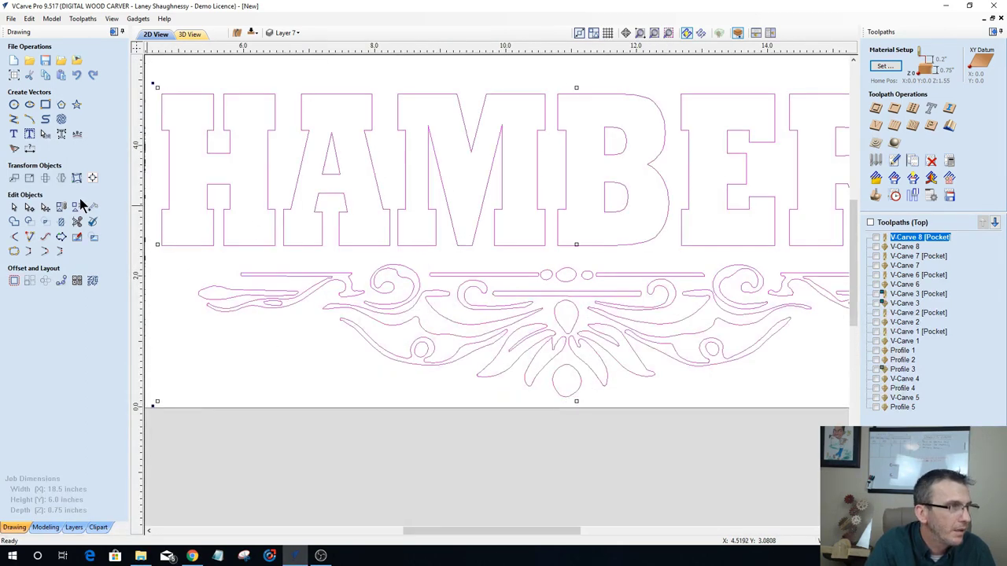
{"action": "left_click", "coordinate": [92, 178]}
{"action": "left_click", "coordinate": [52, 144]}
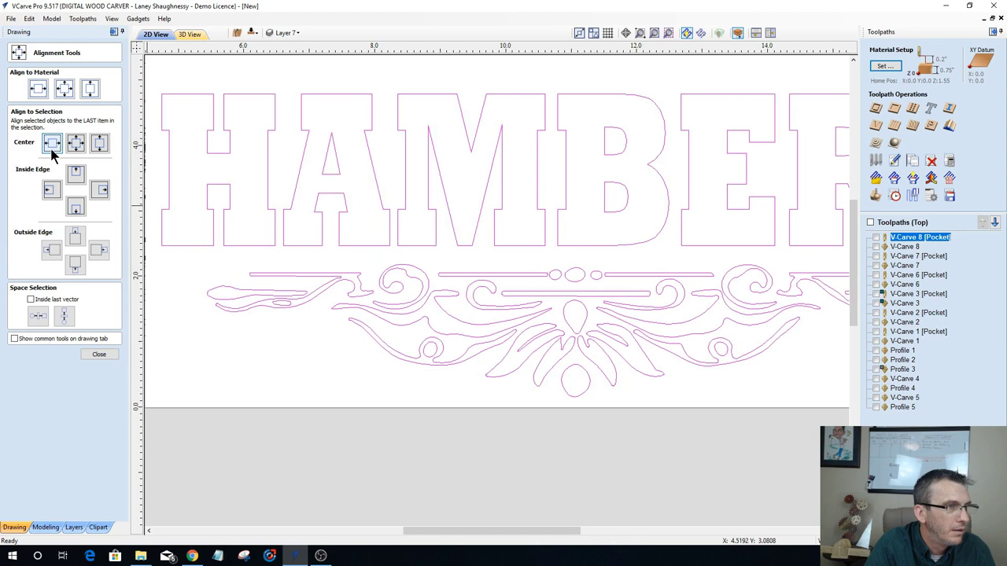
{"action": "scroll", "coordinate": [457, 288], "scroll_direction": "down", "scroll_amount": 4}
{"action": "left_click", "coordinate": [213, 177]}
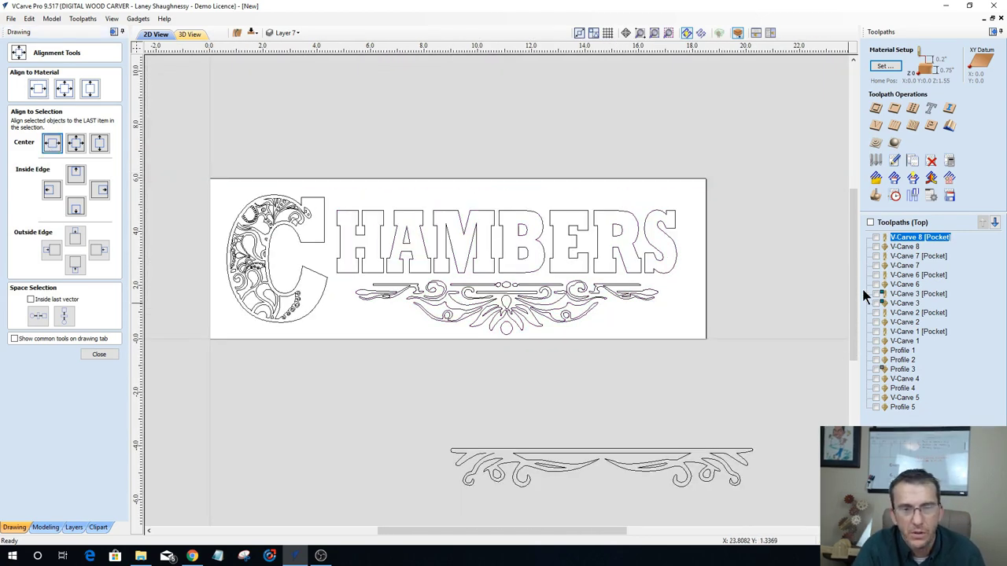
{"action": "mouse_move", "coordinate": [896, 265]}
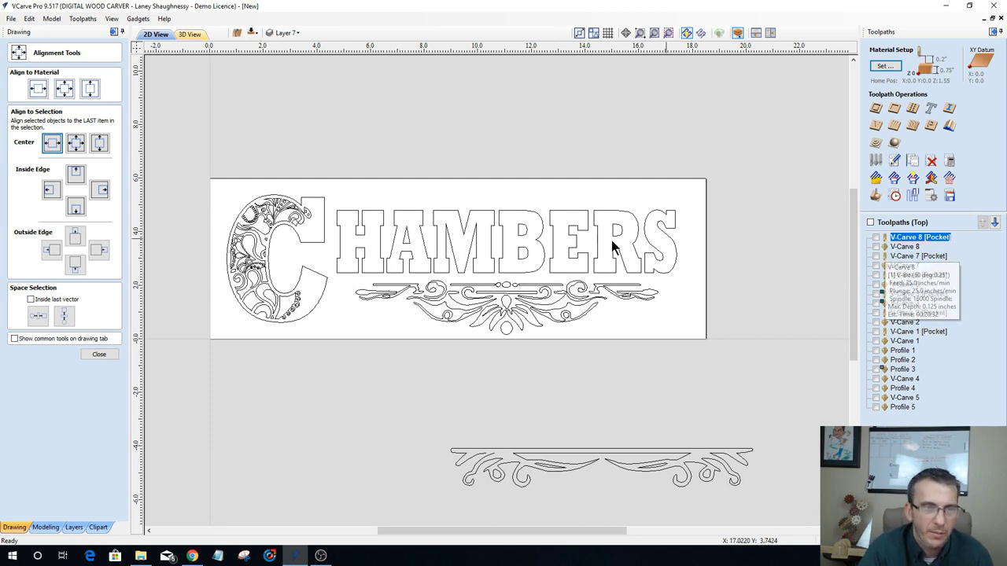
Step: Add the ornate scroll to V-Carve 8, turn off Flat Depth and recalculate the toolpath
{"action": "double_click", "coordinate": [895, 238]}
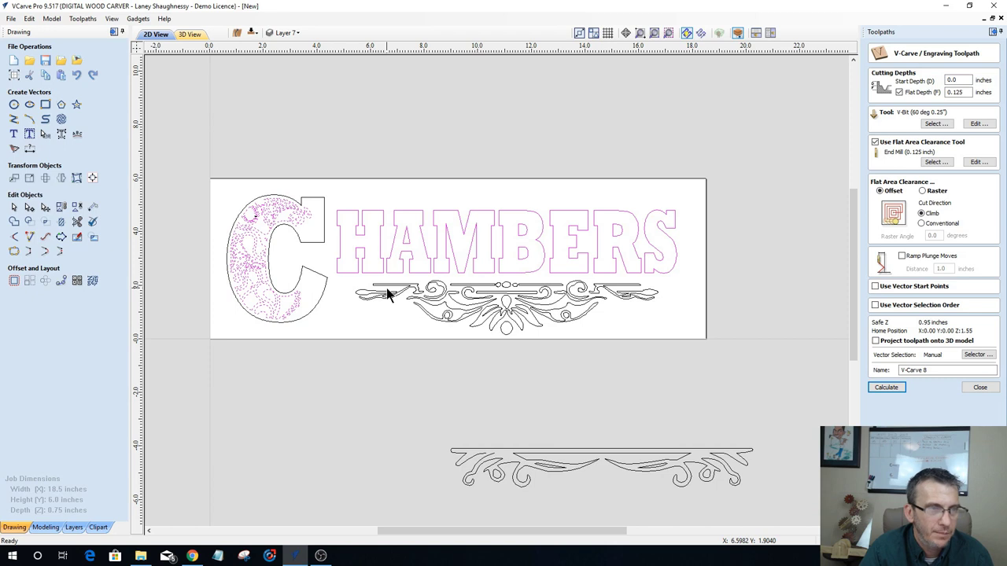
{"action": "left_click", "coordinate": [425, 294]}
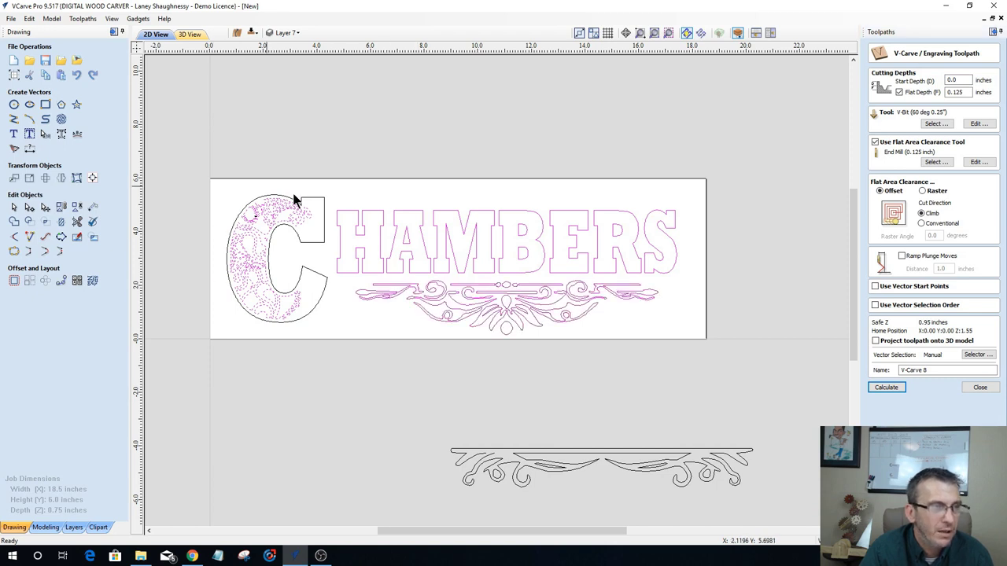
{"action": "left_click", "coordinate": [899, 92]}
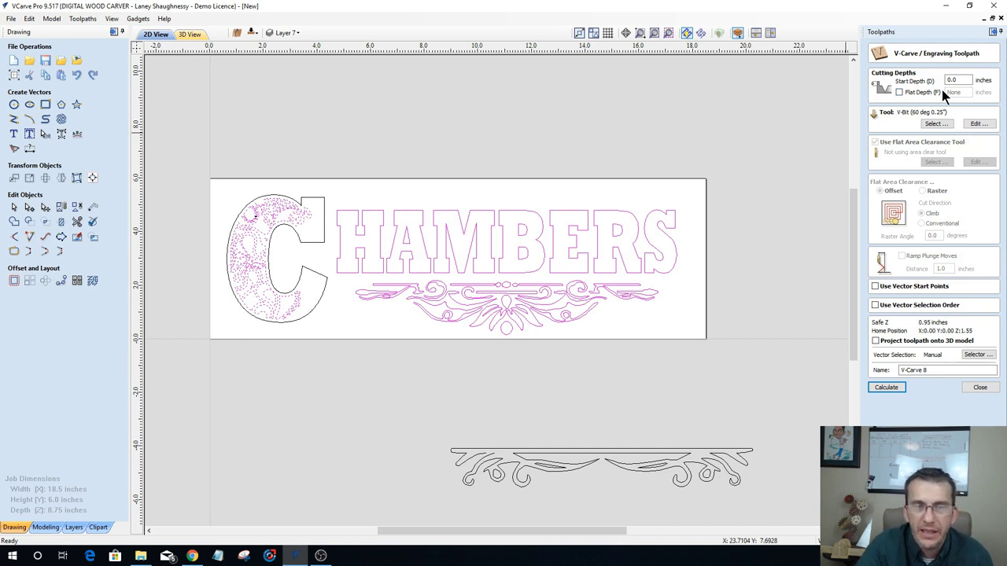
{"action": "left_click", "coordinate": [883, 388]}
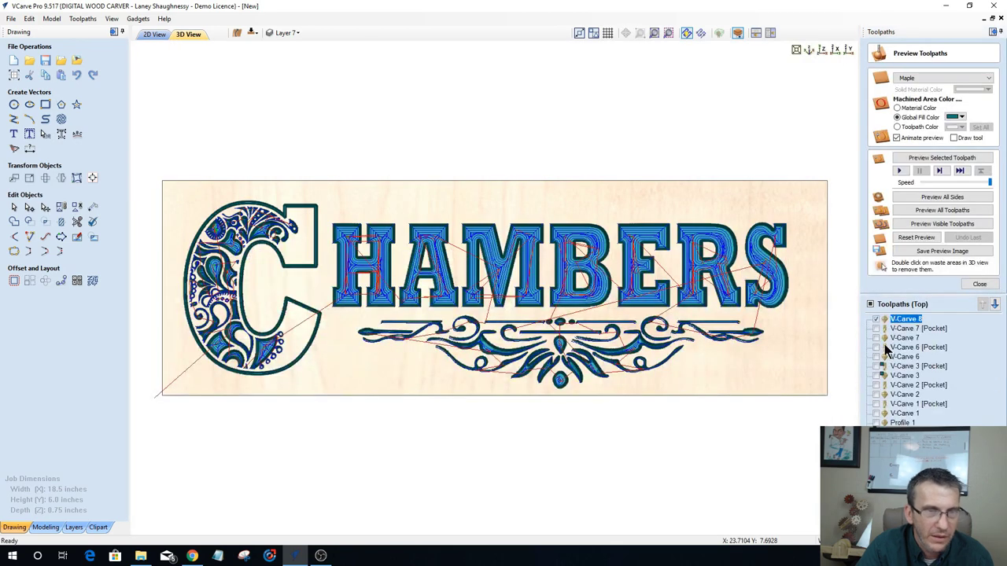
Step: Reset the preview and simulate V-Carve 8 together with the C border profile toolpath
{"action": "left_click", "coordinate": [913, 238]}
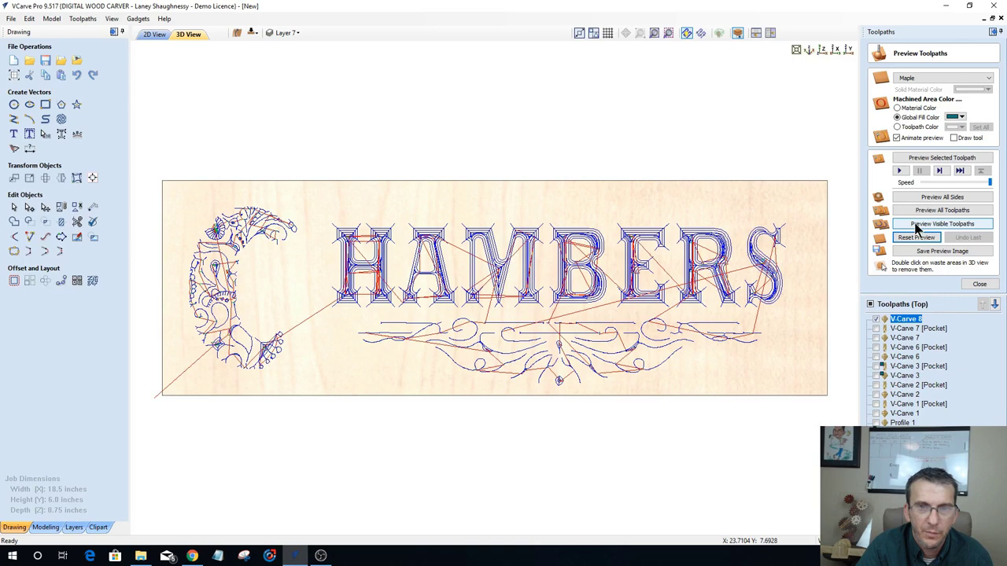
{"action": "left_click", "coordinate": [915, 225]}
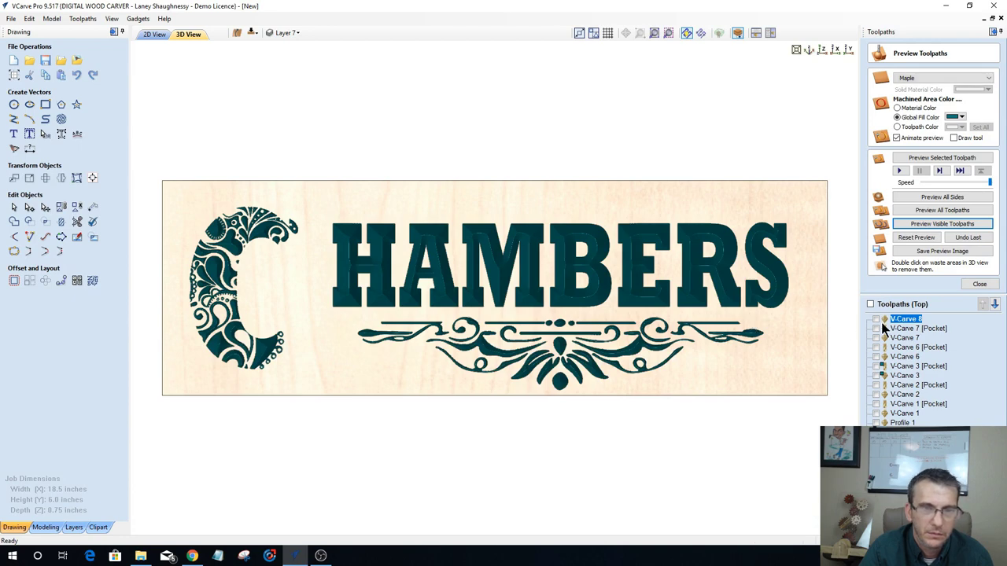
{"action": "left_click", "coordinate": [875, 320]}
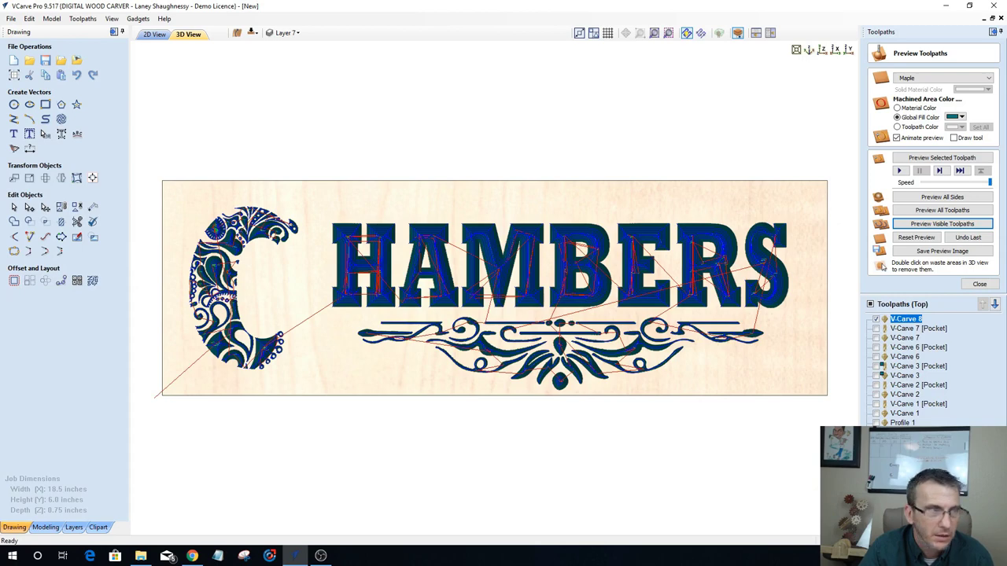
{"action": "left_click", "coordinate": [876, 404]}
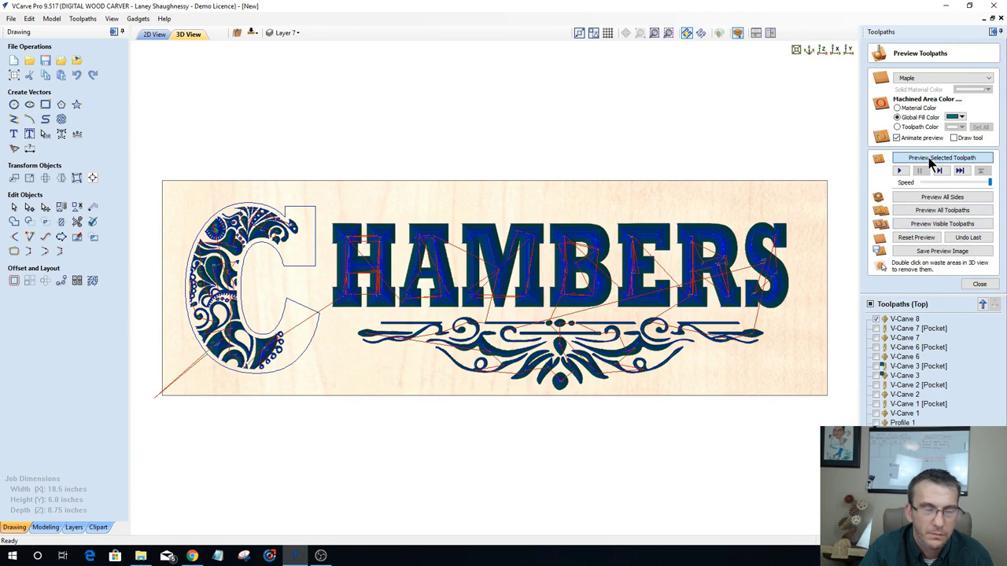
{"action": "left_click", "coordinate": [922, 197]}
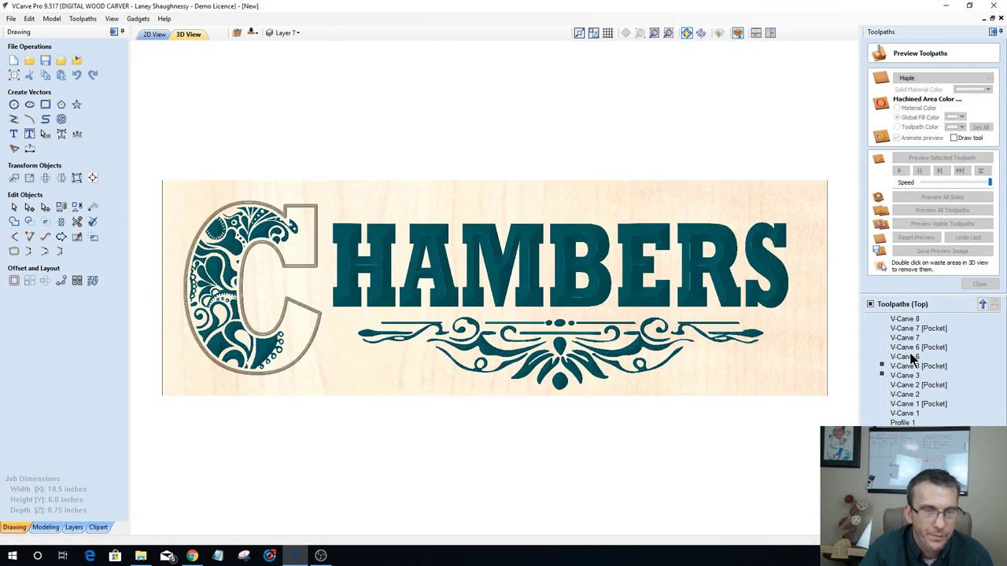
{"action": "left_click", "coordinate": [876, 319]}
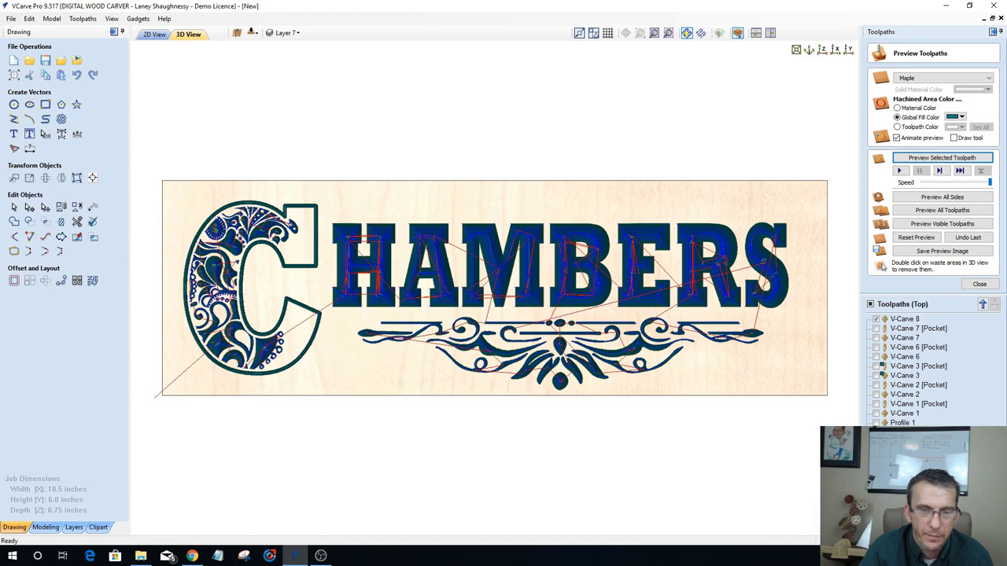
{"action": "left_click", "coordinate": [979, 284]}
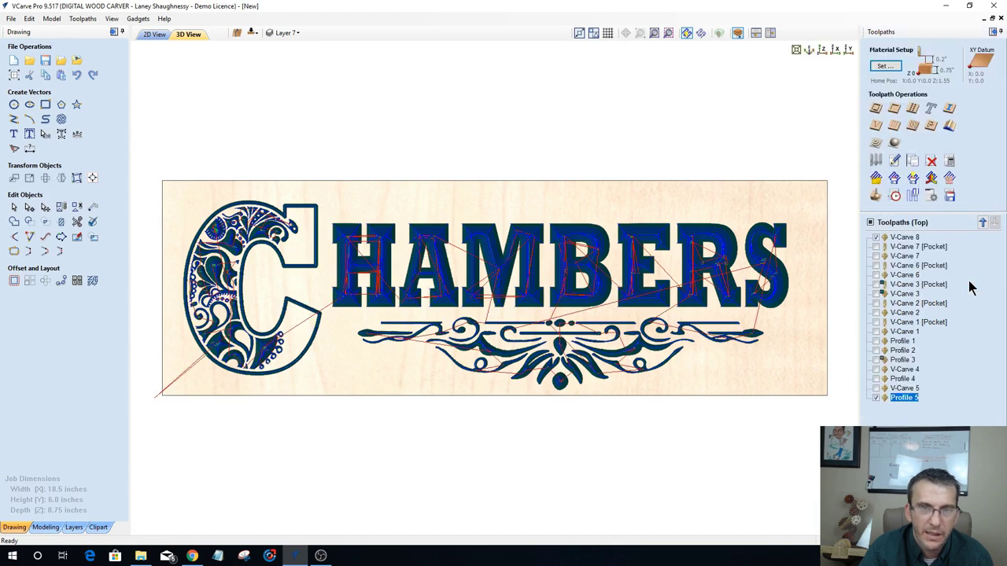
Step: Check the machining time, then restore V-Carve 8's 0.125 inch flat depth, recalculate and recheck the summary
{"action": "left_click", "coordinate": [894, 197]}
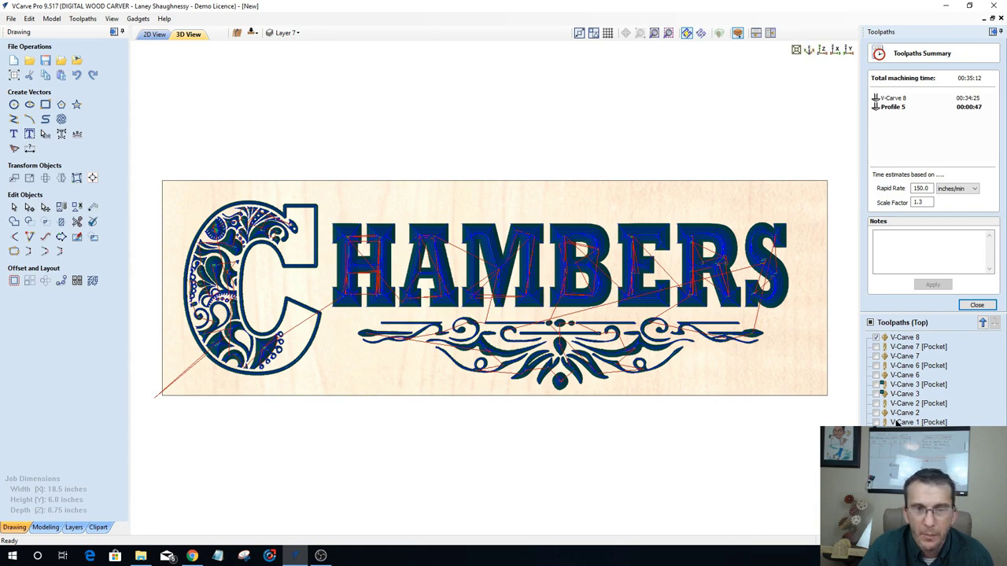
{"action": "double_click", "coordinate": [903, 337]}
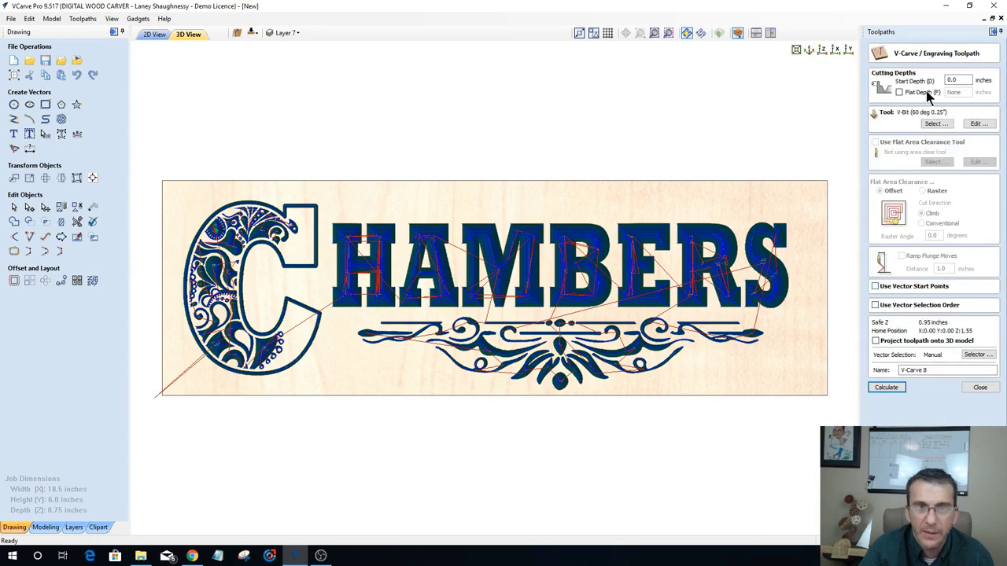
{"action": "left_click", "coordinate": [899, 92]}
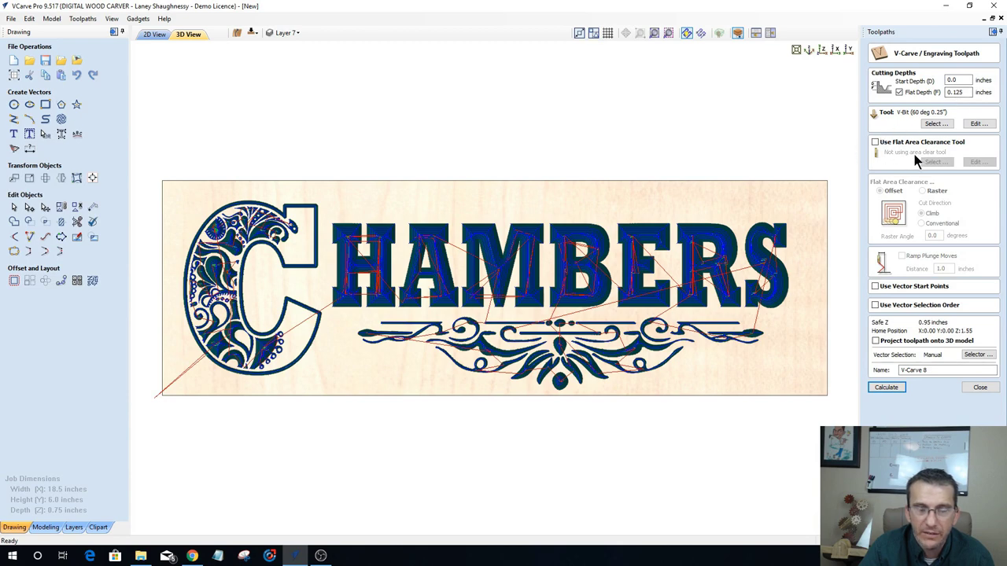
{"action": "left_click", "coordinate": [895, 391]}
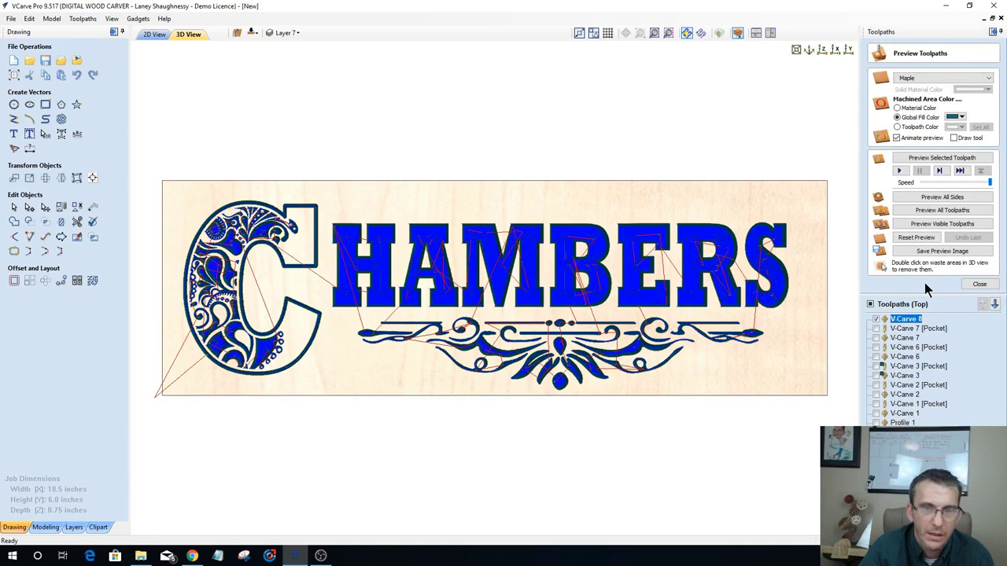
{"action": "left_click", "coordinate": [980, 284]}
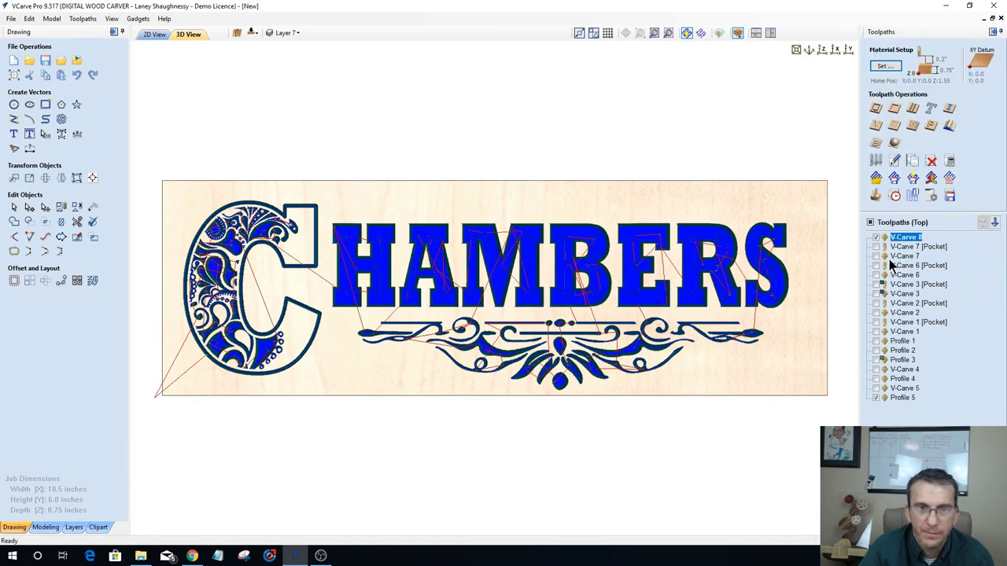
{"action": "left_click", "coordinate": [895, 196]}
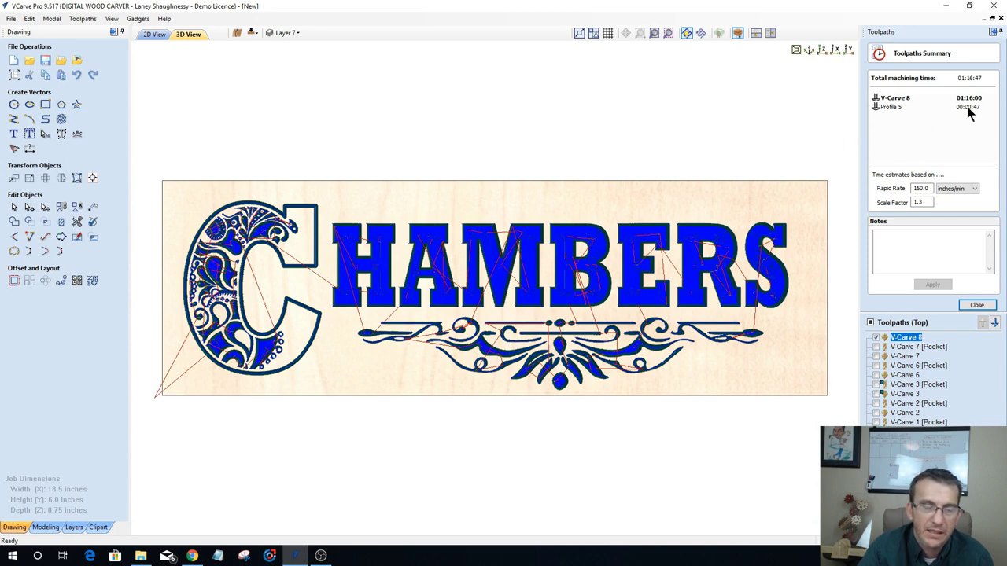
Step: Give V-Carve 8 a 0.125 inch end mill for flat area clearance, recalculate, and check the 00:37:28 total
{"action": "left_click", "coordinate": [898, 323]}
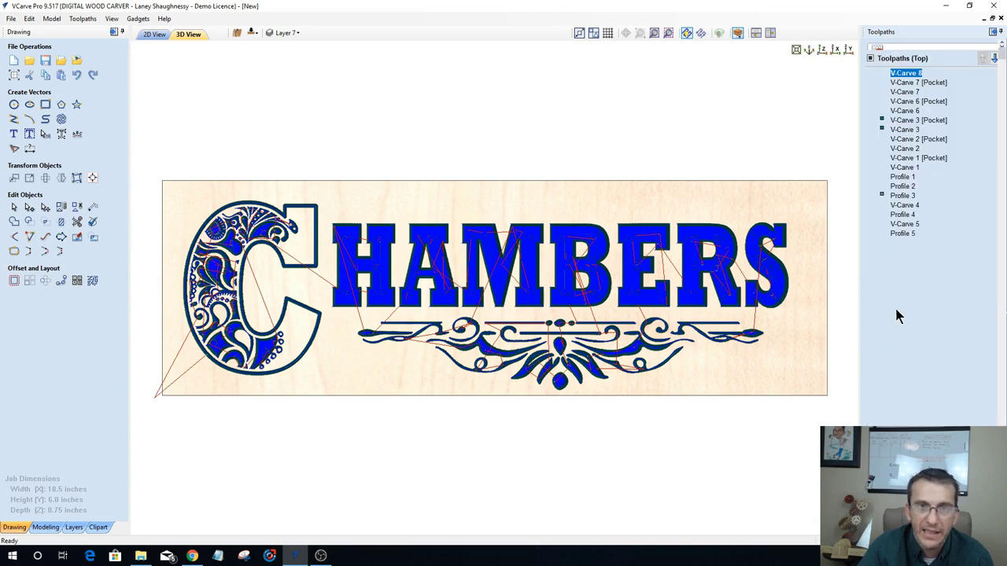
{"action": "double_click", "coordinate": [905, 72]}
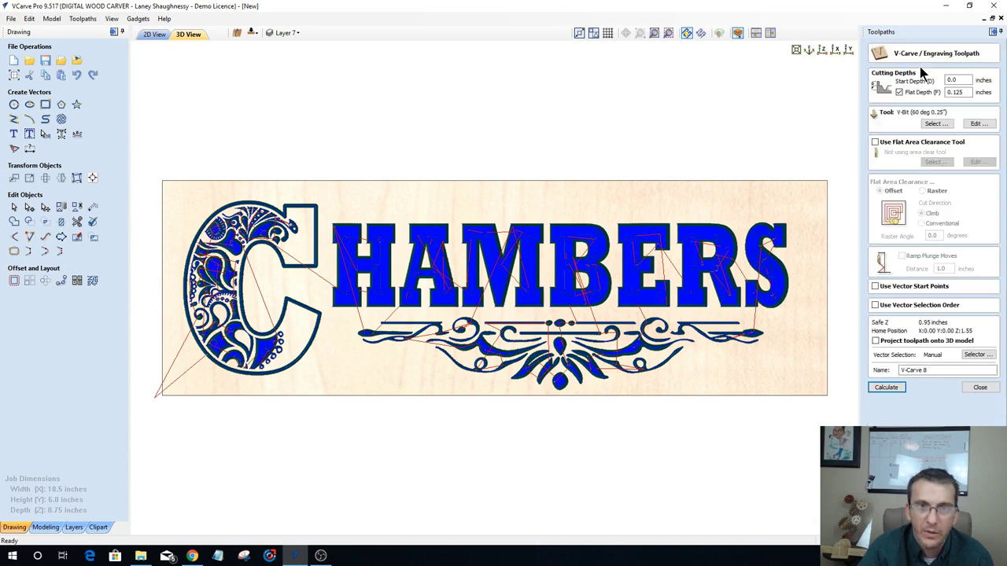
{"action": "left_click", "coordinate": [876, 143]}
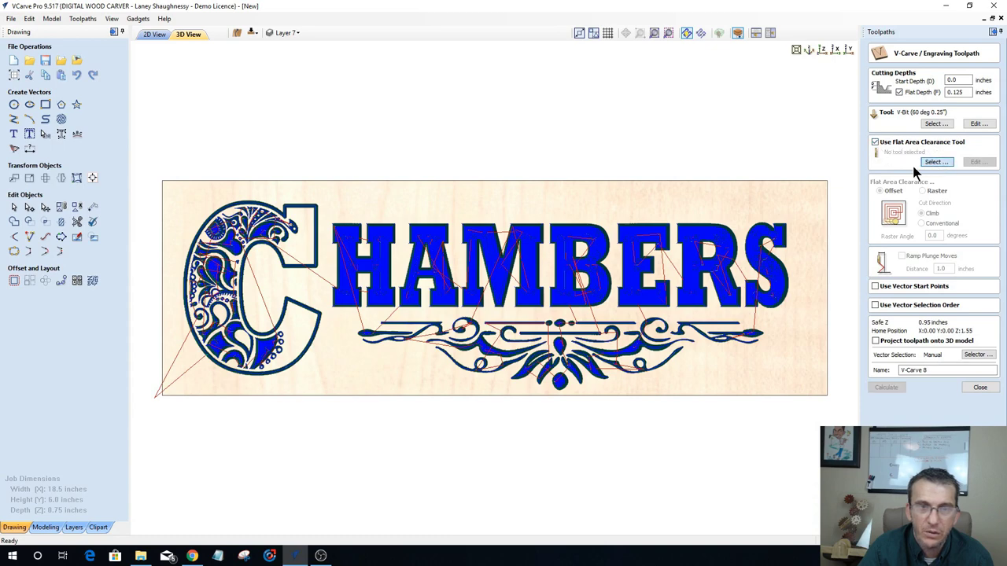
{"action": "left_click", "coordinate": [936, 162]}
{"action": "left_click", "coordinate": [403, 336]}
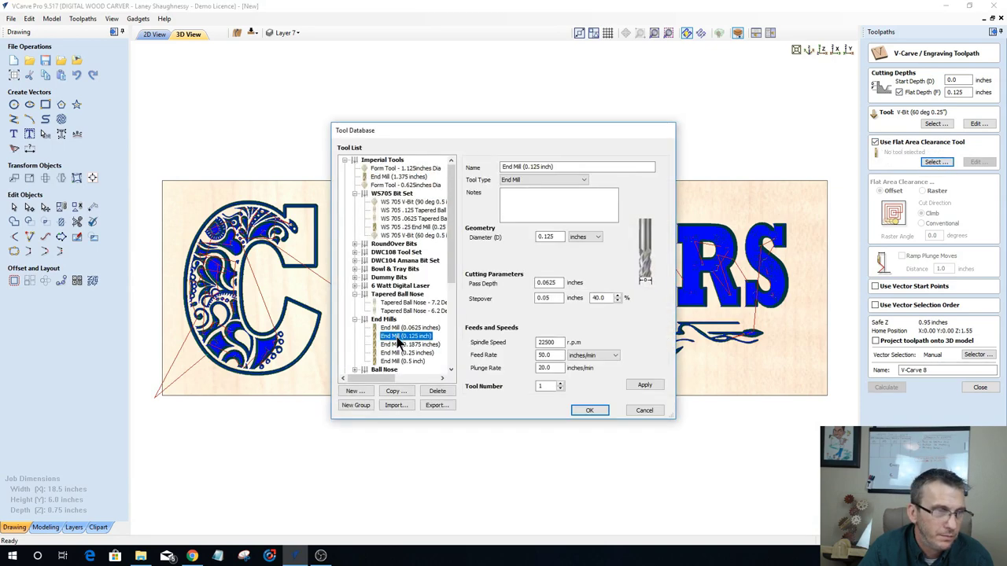
{"action": "left_click", "coordinate": [590, 410]}
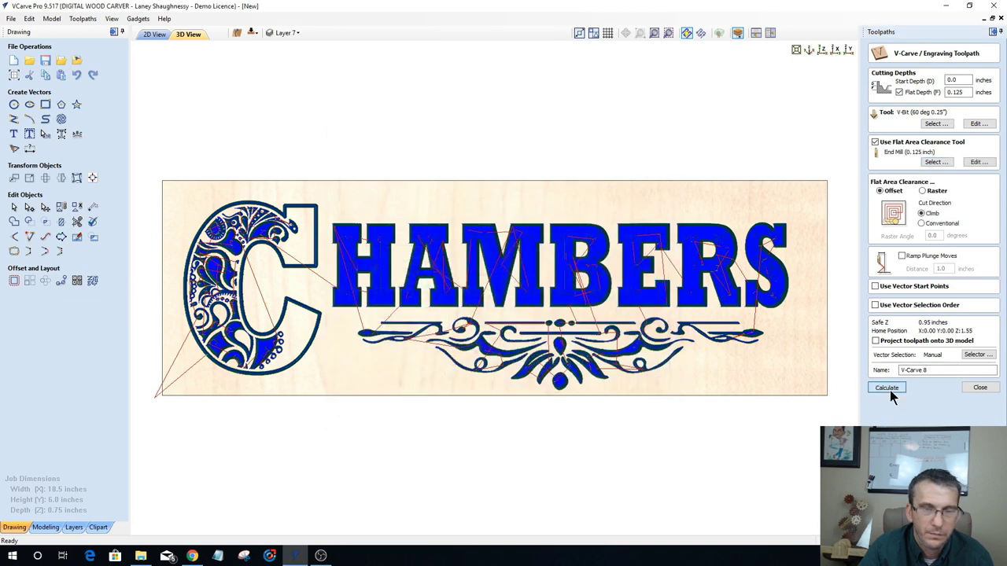
{"action": "left_click", "coordinate": [887, 388]}
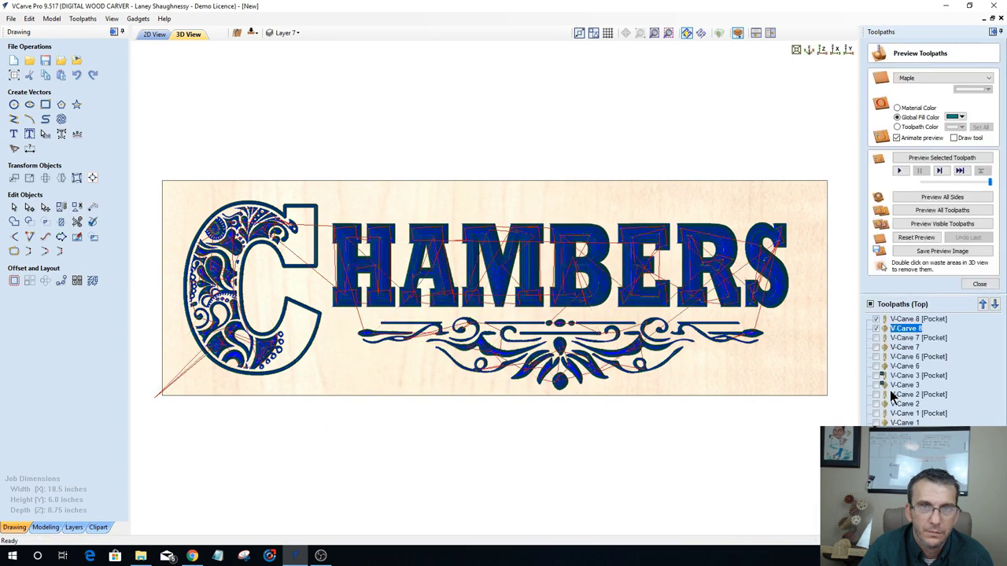
{"action": "left_click", "coordinate": [967, 283]}
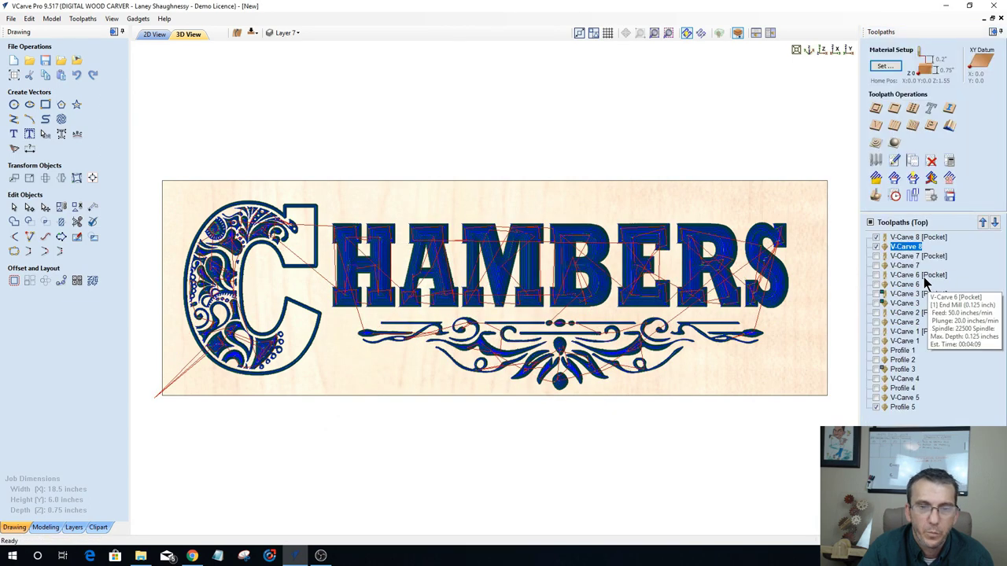
{"action": "left_click", "coordinate": [894, 197]}
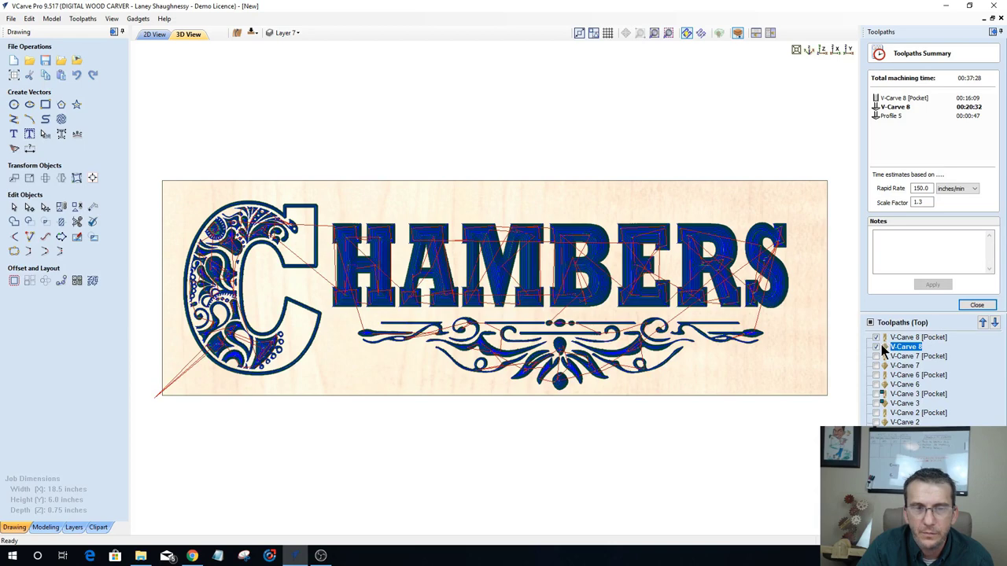
Step: Remove V-Carve 8's flat depth, recalculate, and confirm the 00:35:12 total machining time
{"action": "mouse_move", "coordinate": [881, 346]}
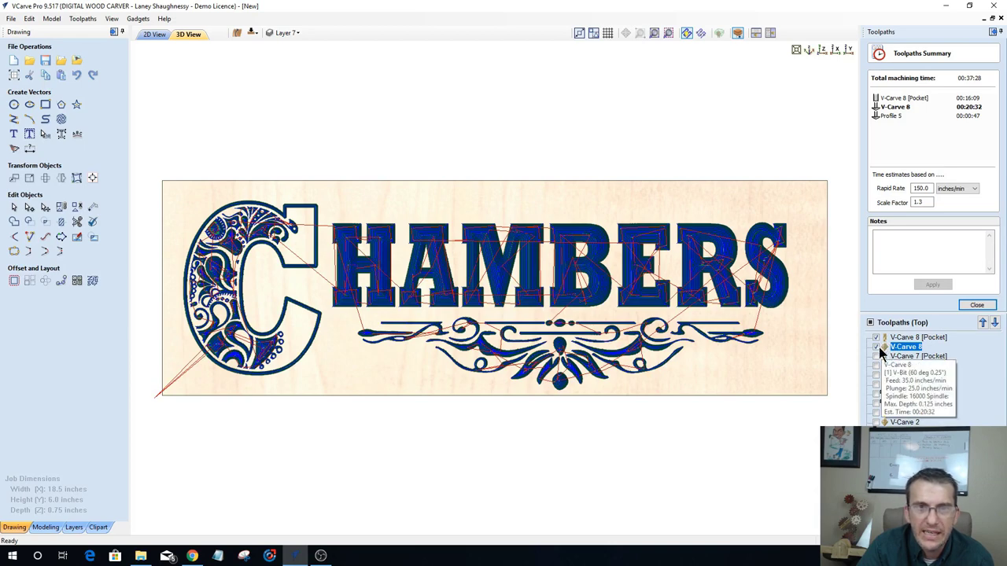
{"action": "left_click", "coordinate": [975, 306]}
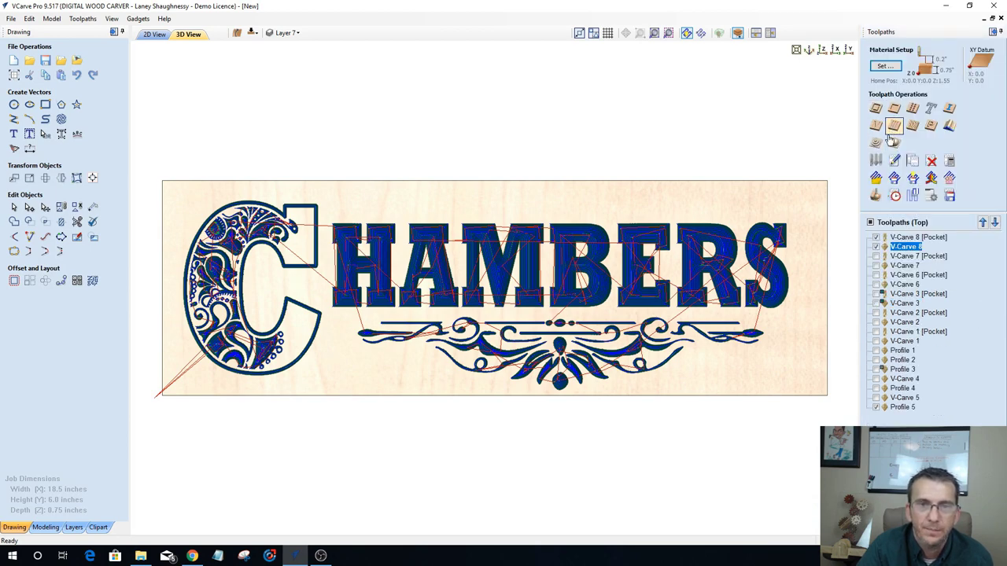
{"action": "double_click", "coordinate": [897, 246]}
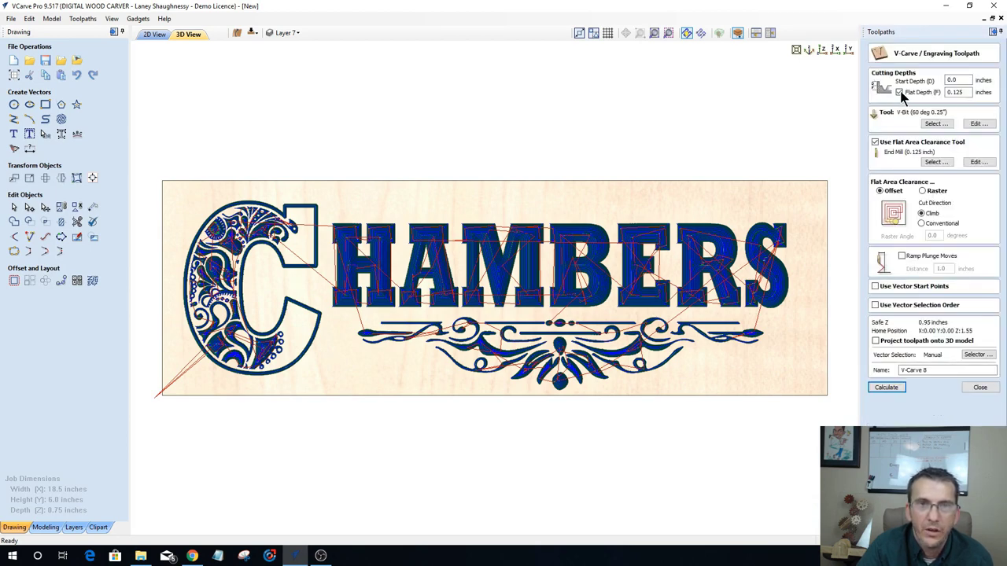
{"action": "left_click", "coordinate": [900, 92]}
{"action": "left_click", "coordinate": [886, 387]}
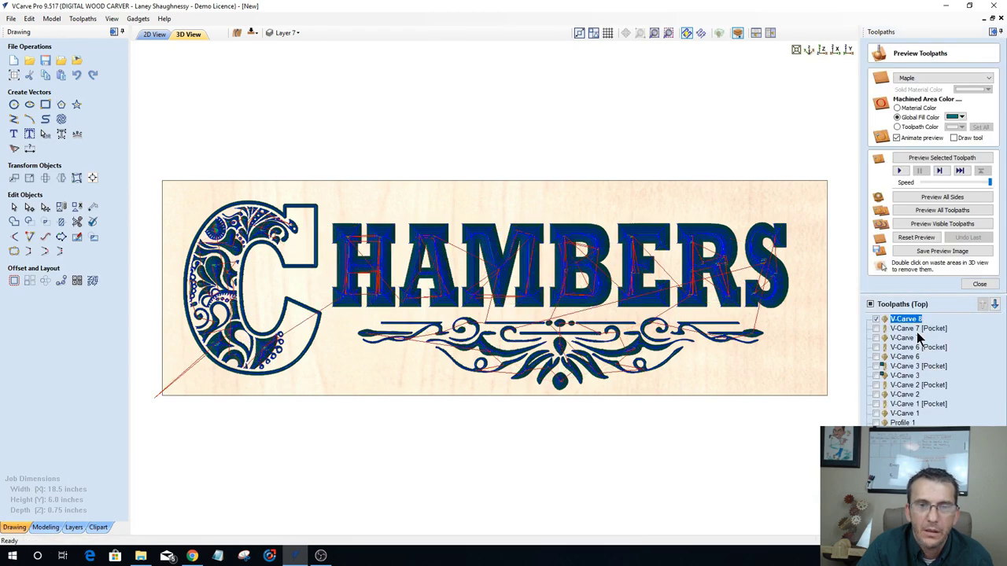
{"action": "left_click", "coordinate": [980, 284]}
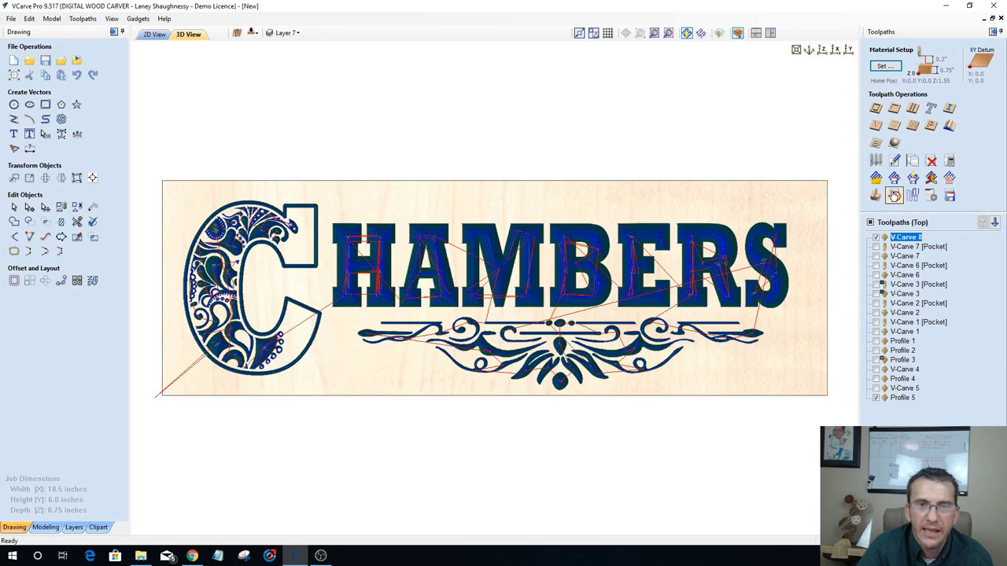
{"action": "left_click", "coordinate": [893, 195]}
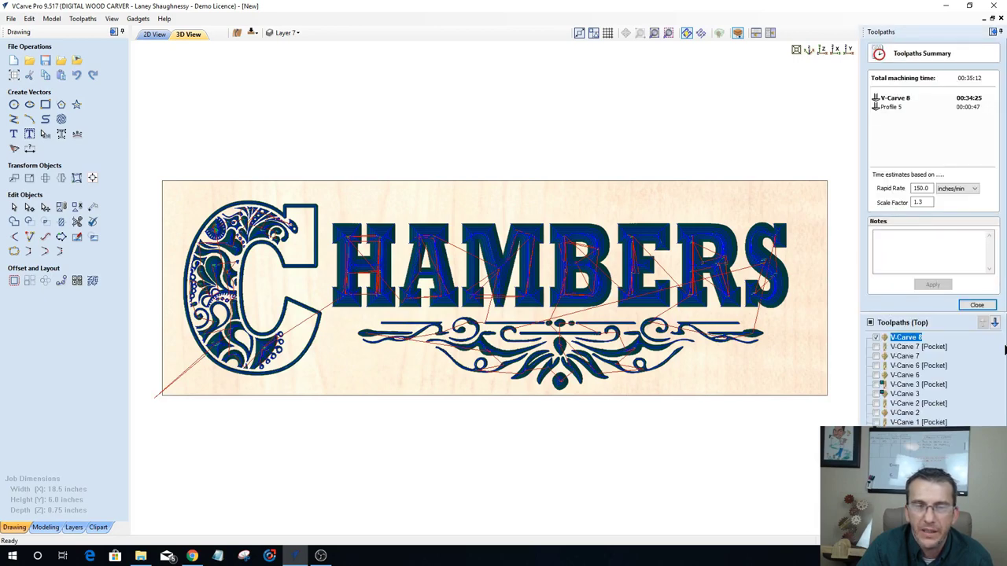
{"action": "left_click", "coordinate": [976, 305]}
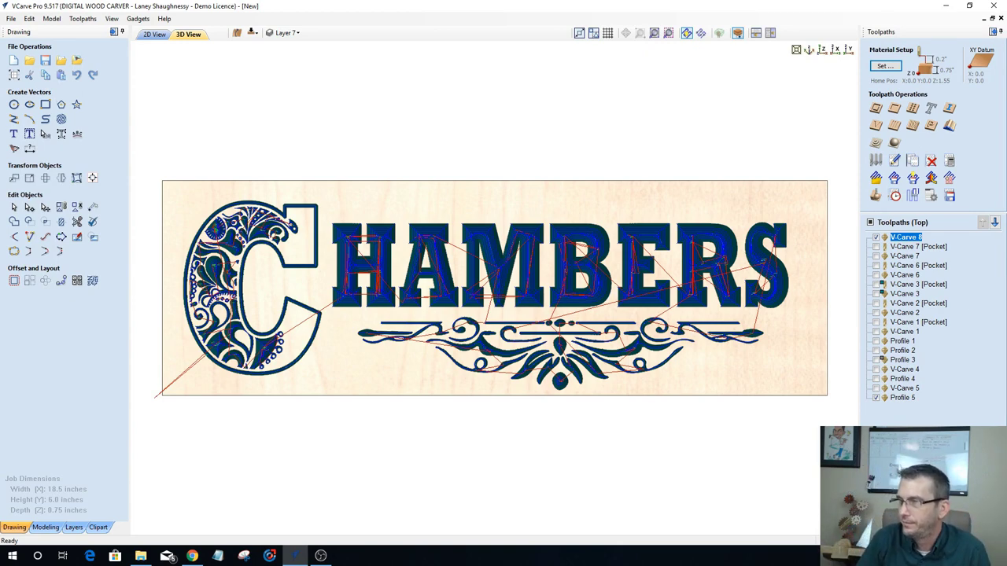
Step: Return to VCarve Pro from the browser and switch to the 2D drawing view
{"action": "key", "text": "alt+Tab"}
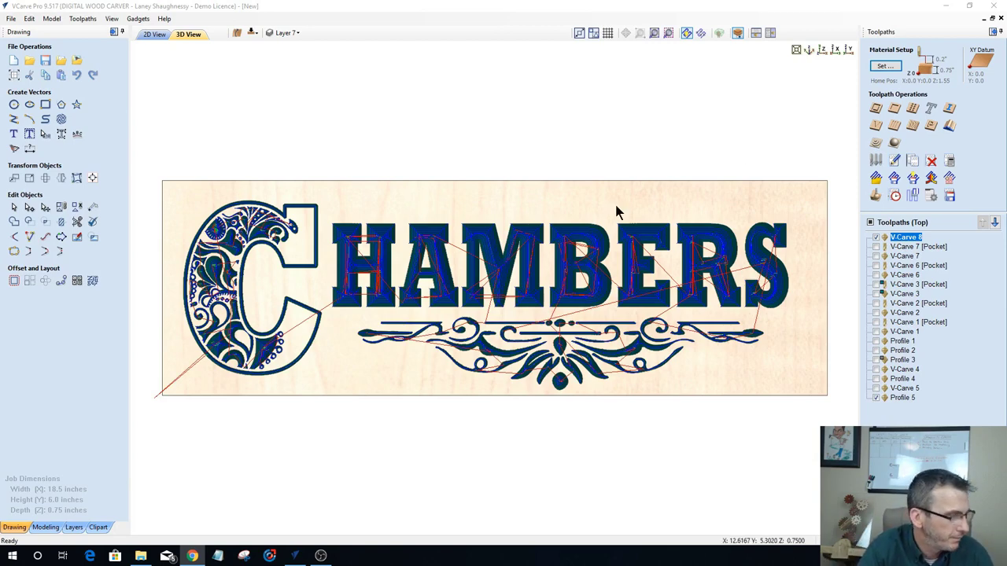
{"action": "scroll", "coordinate": [629, 214], "scroll_direction": "down", "scroll_amount": 2}
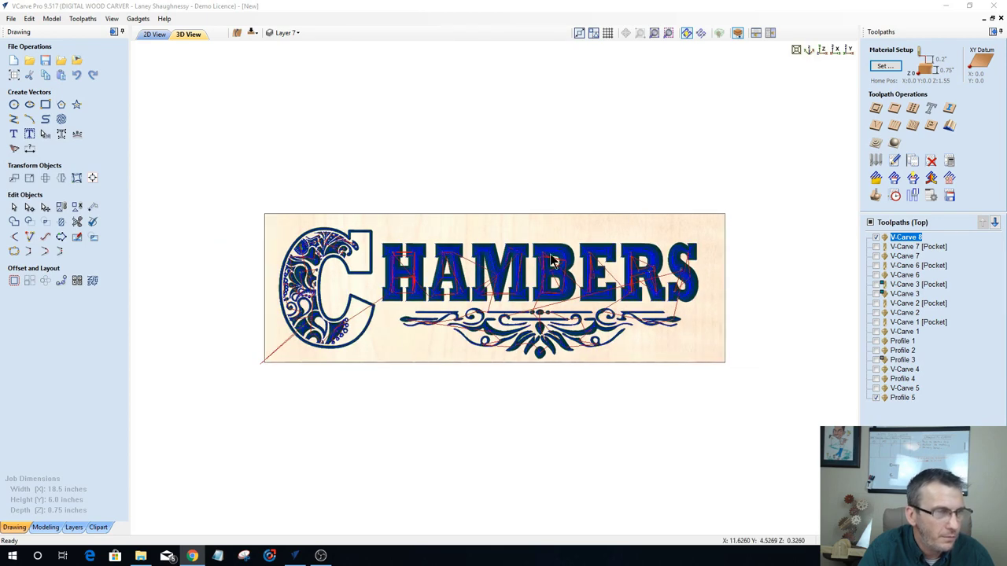
{"action": "left_click", "coordinate": [155, 36]}
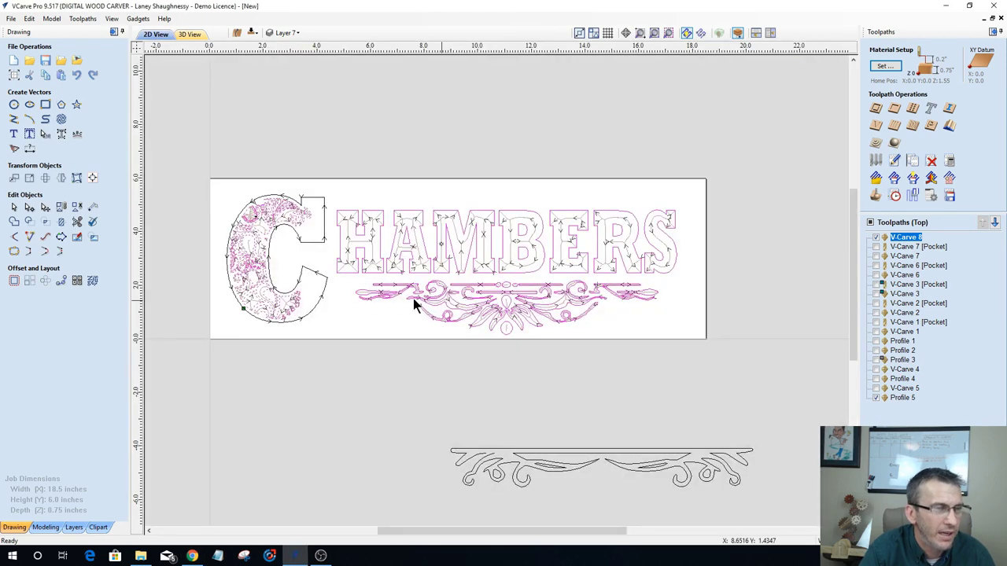
Step: Untick the V-Carve 8 and Profile 5 toolpaths so only plain vectors show, then return to the browser
{"action": "left_click", "coordinate": [877, 237]}
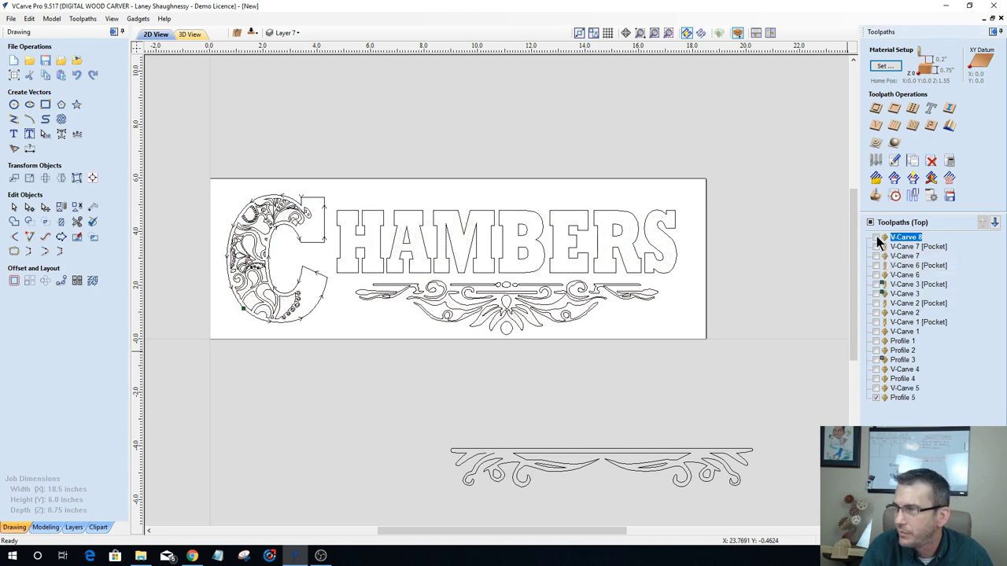
{"action": "left_click", "coordinate": [192, 556]}
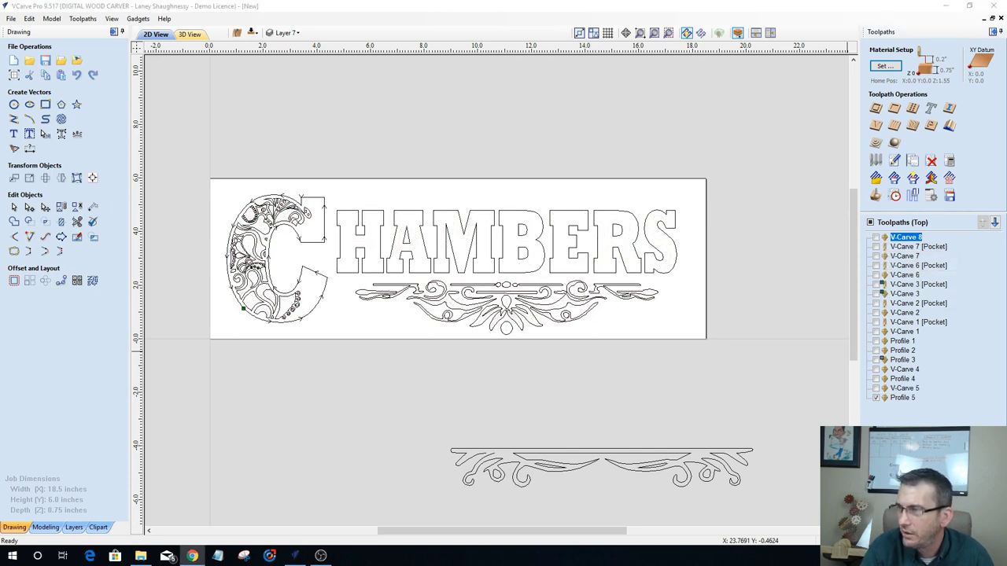
{"action": "left_click", "coordinate": [877, 398]}
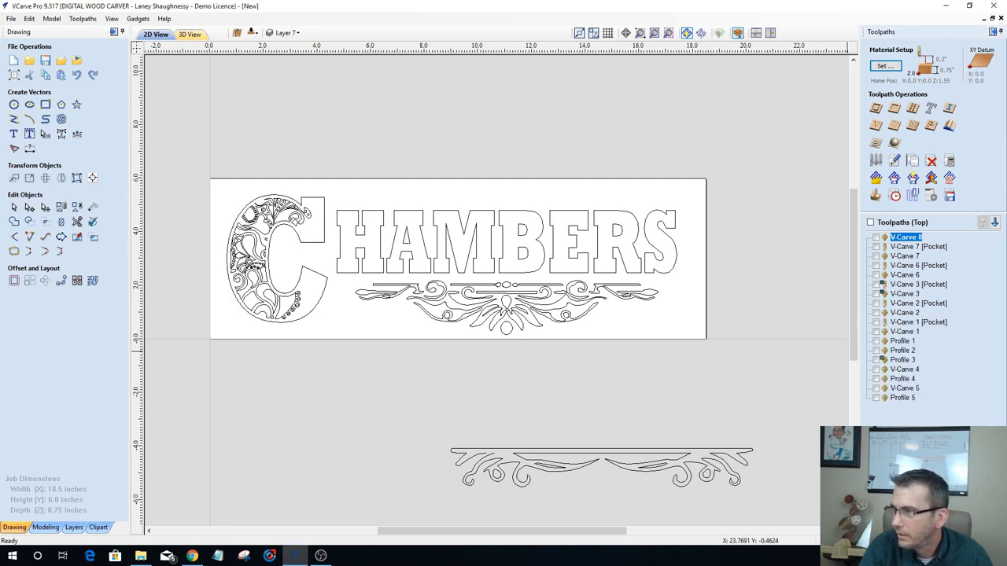
{"action": "key", "text": "alt+Tab"}
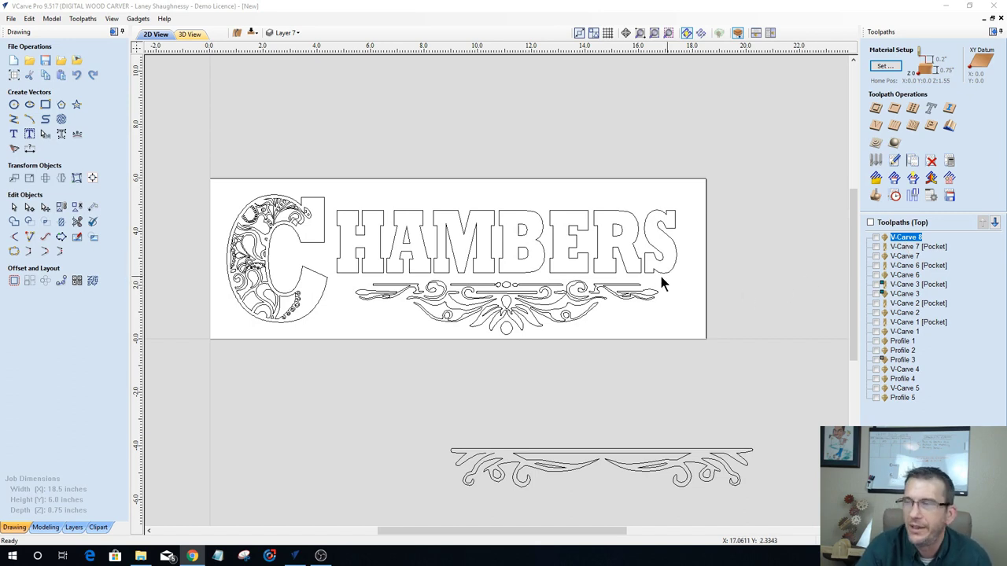
Step: Move the ornate scroll off the board to the lower left and select the simpler scroll
{"action": "left_click", "coordinate": [504, 297]}
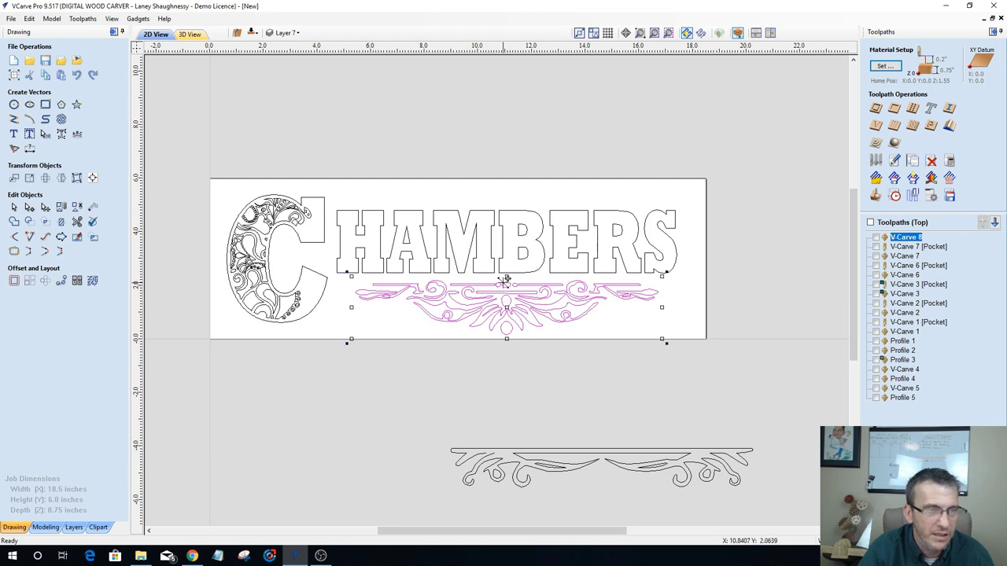
{"action": "left_click_drag", "start_coordinate": [504, 281], "coordinate": [314, 410]}
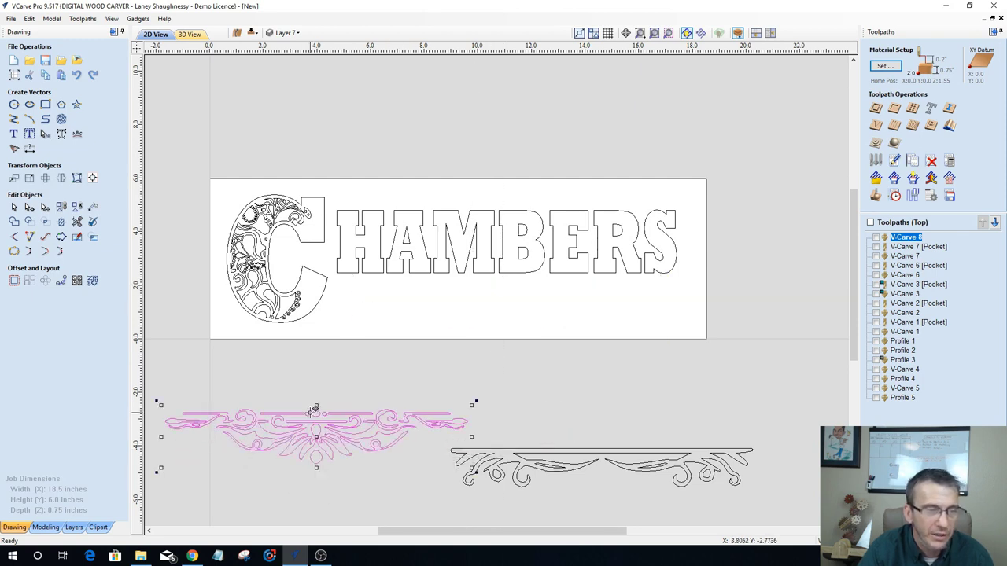
{"action": "left_click", "coordinate": [567, 454]}
{"action": "left_click", "coordinate": [568, 456]}
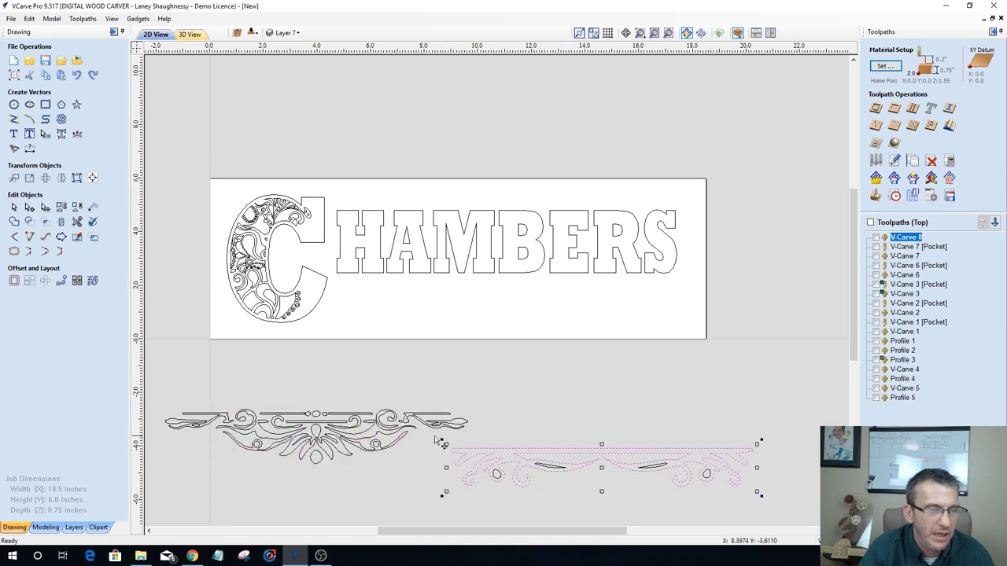
{"action": "left_click", "coordinate": [781, 494]}
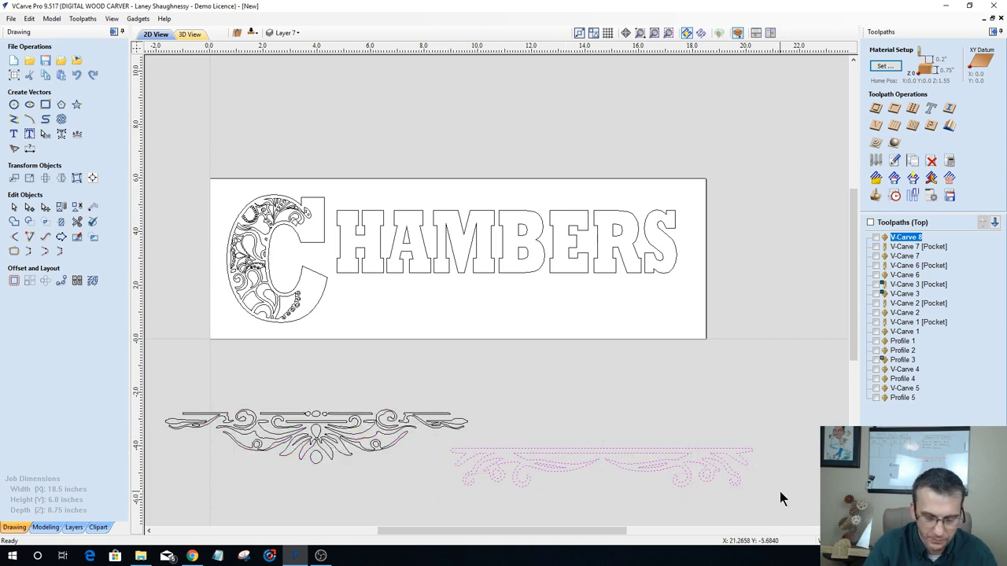
Step: Move the simpler scroll up under CHAMBERS and add the HAMBERS text to the selection
{"action": "left_click", "coordinate": [607, 443]}
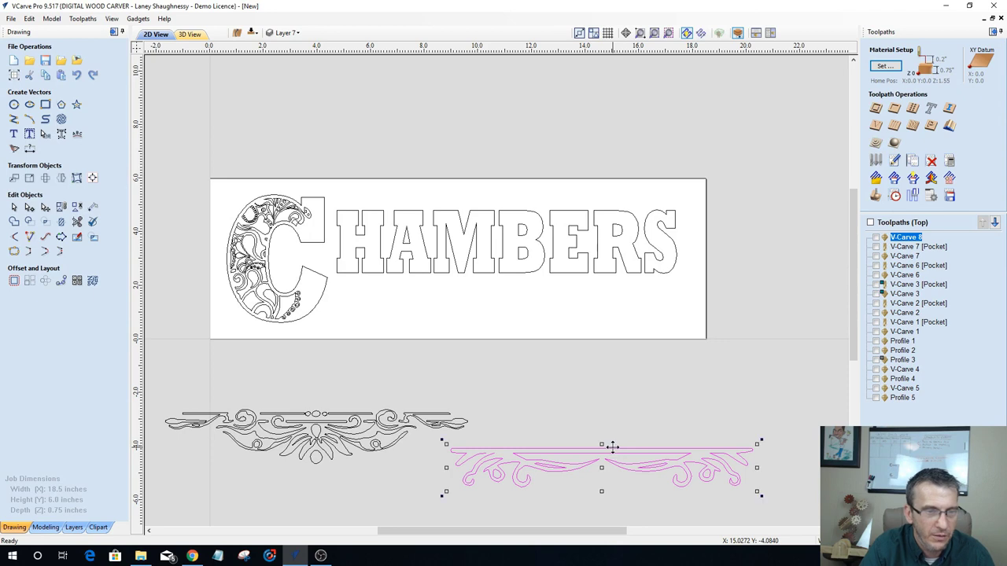
{"action": "left_click_drag", "start_coordinate": [607, 443], "coordinate": [512, 286]}
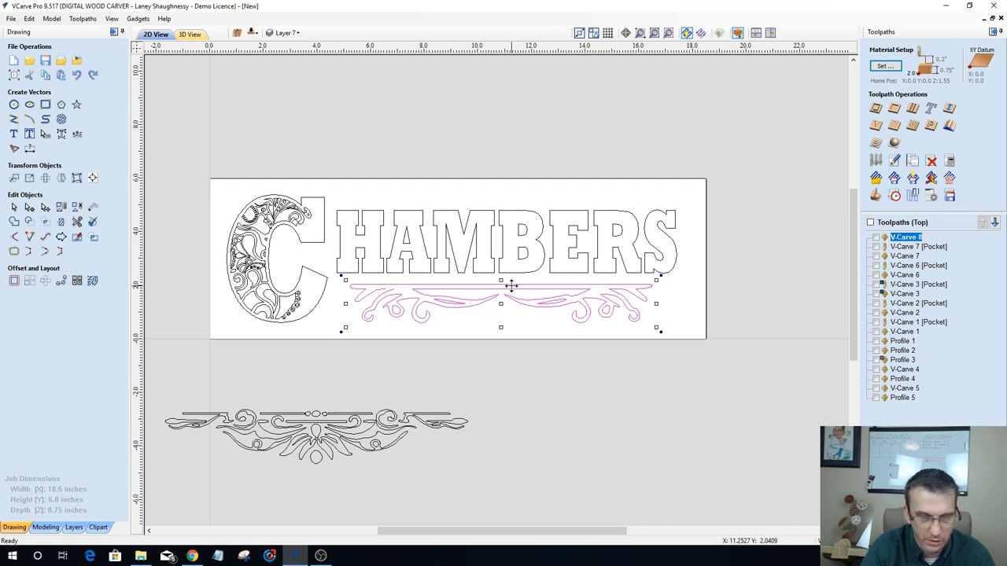
{"action": "left_click", "coordinate": [512, 272], "text": "shift"}
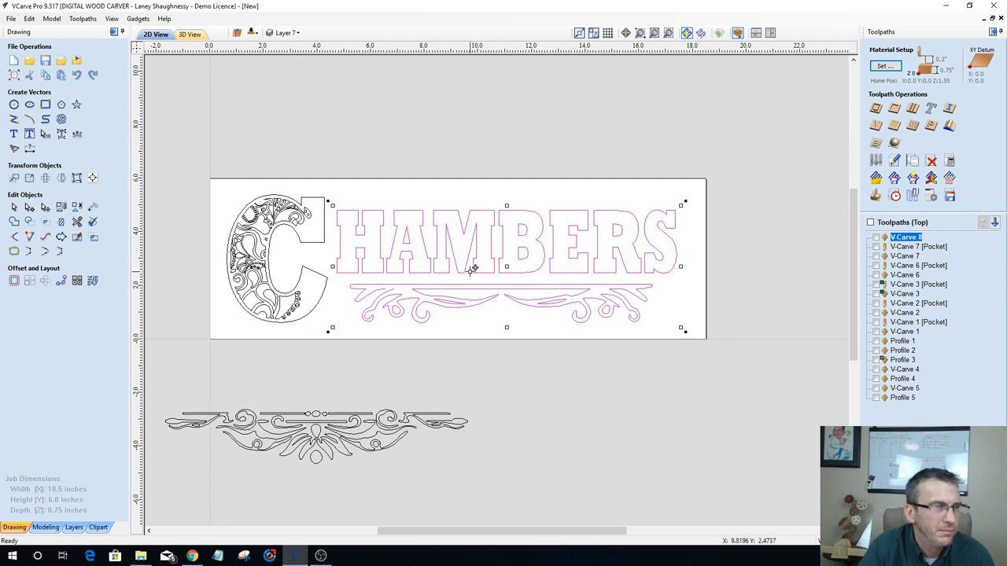
Step: Centre the lettering and scroll on the material, then undo that alignment
{"action": "key", "text": "Escape"}
{"action": "left_click", "coordinate": [91, 177]}
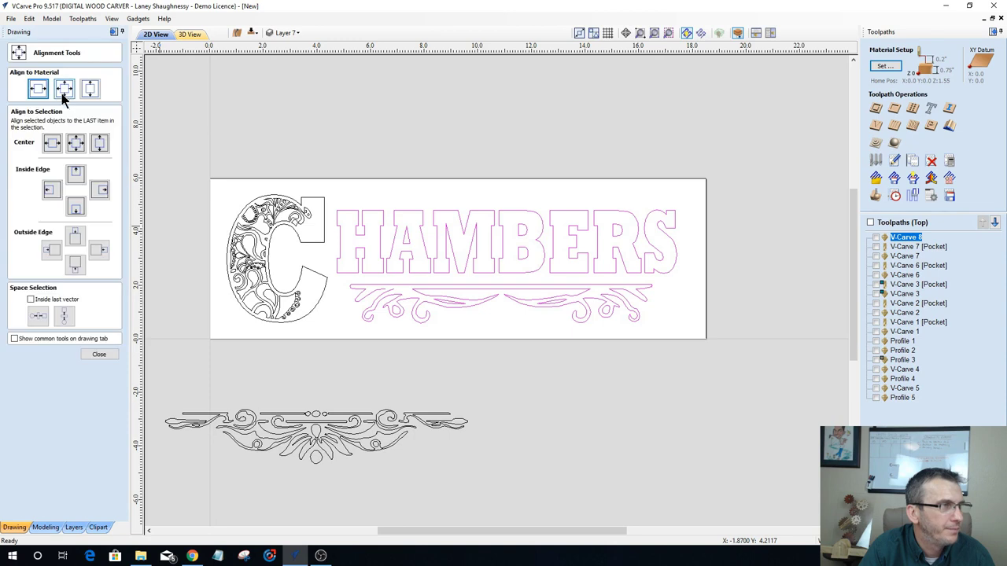
{"action": "left_click", "coordinate": [64, 89]}
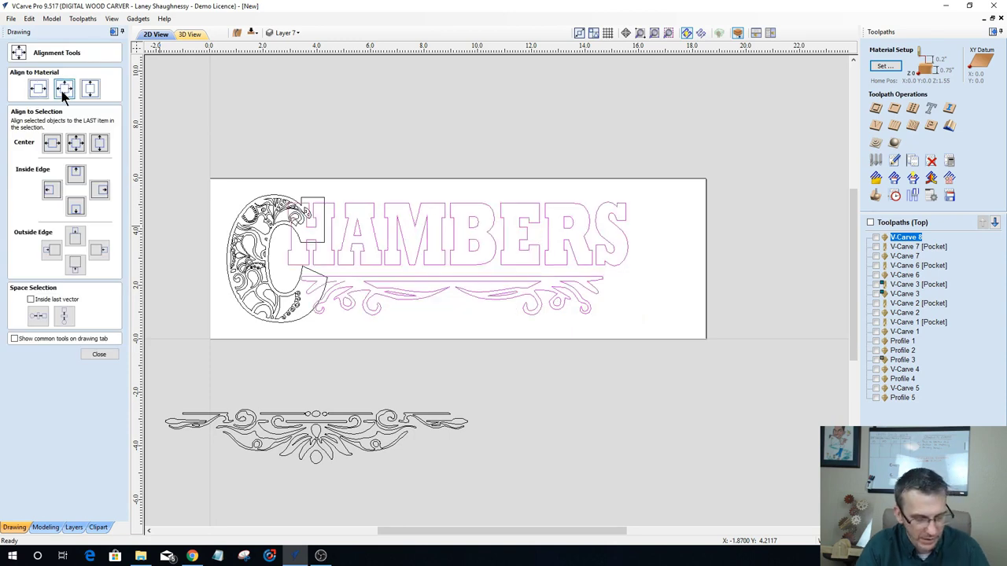
{"action": "key", "text": "ctrl+z"}
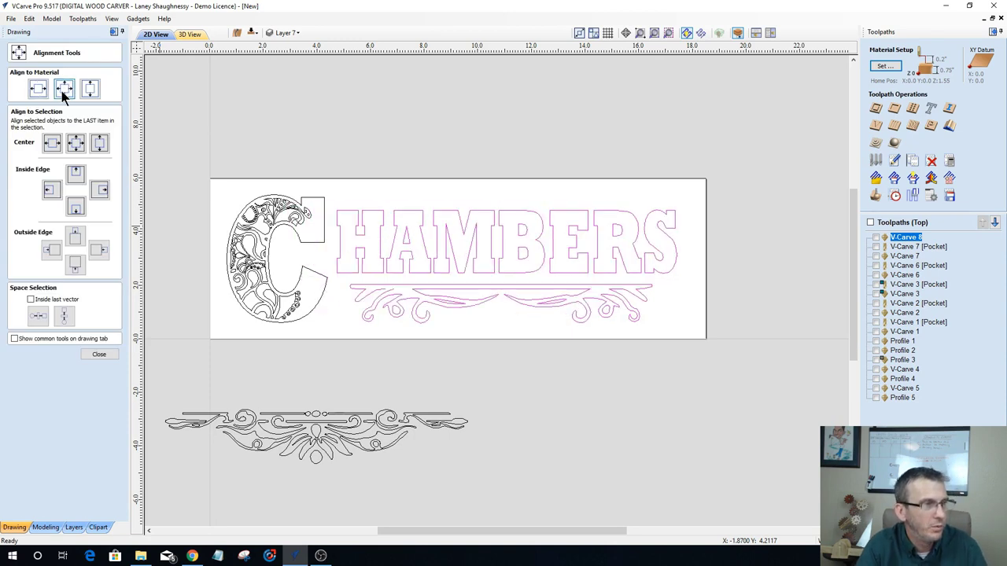
Step: Align the simpler scroll's centre to the HAMBERS lettering with Align to Selection
{"action": "left_click", "coordinate": [53, 144]}
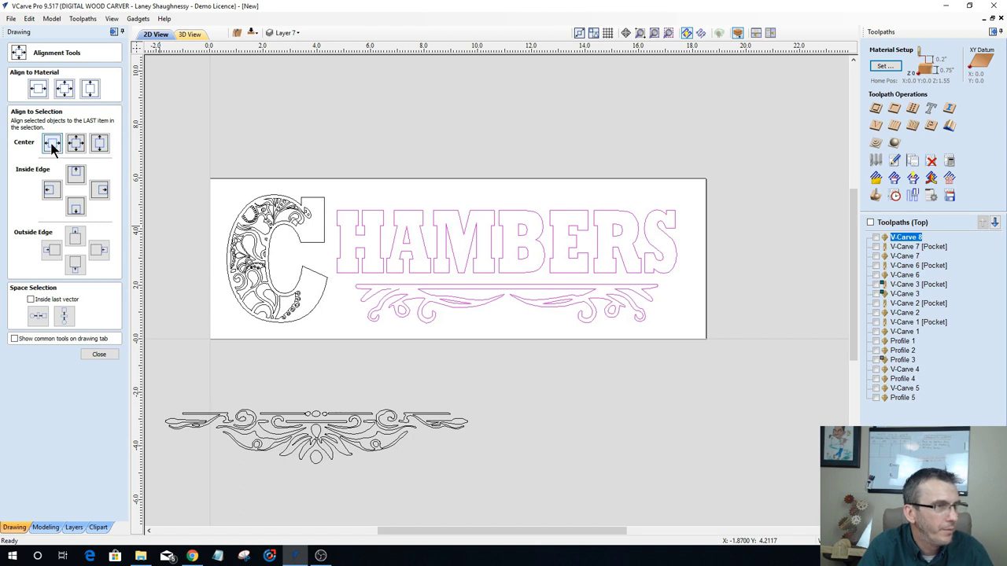
{"action": "left_click", "coordinate": [346, 181]}
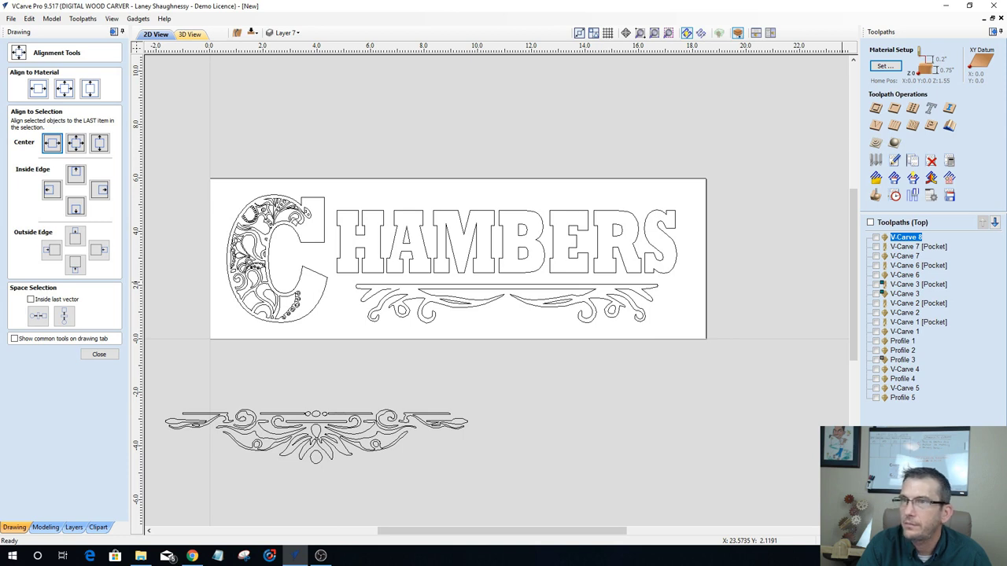
{"action": "left_click", "coordinate": [192, 557]}
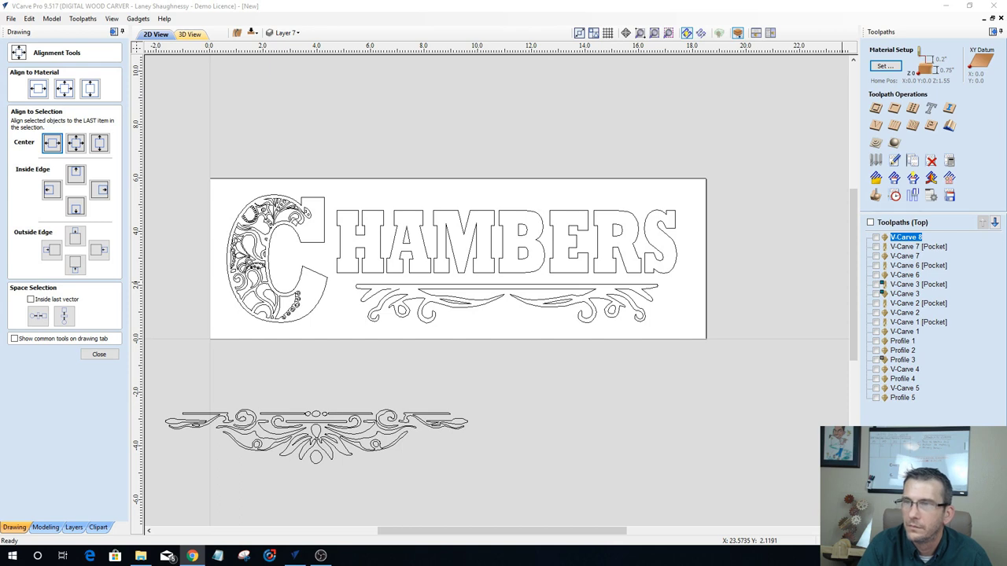
{"action": "left_click", "coordinate": [207, 311]}
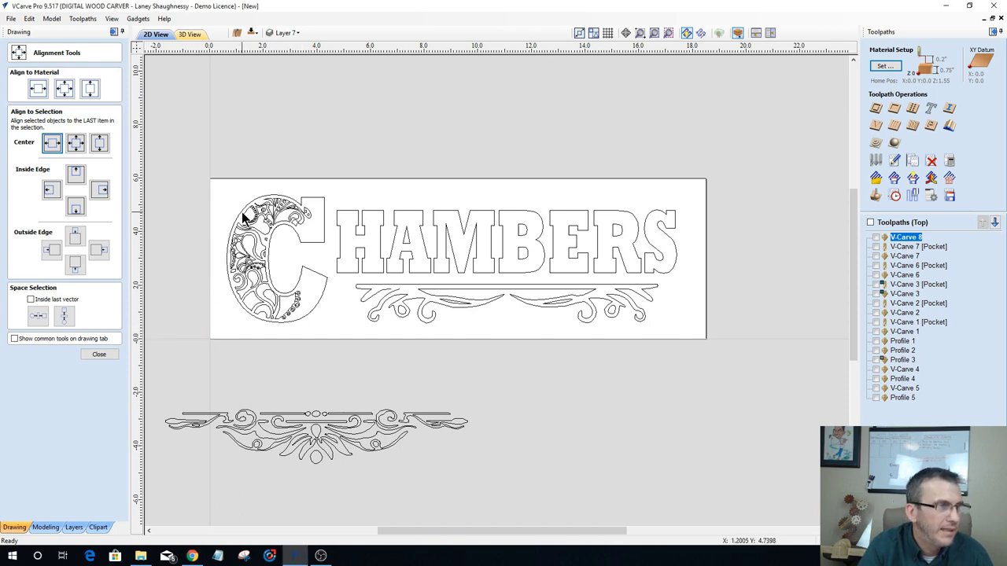
Step: Delete the floral pattern from inside the C, leaving the C outline
{"action": "left_click_drag", "start_coordinate": [209, 180], "coordinate": [319, 335]}
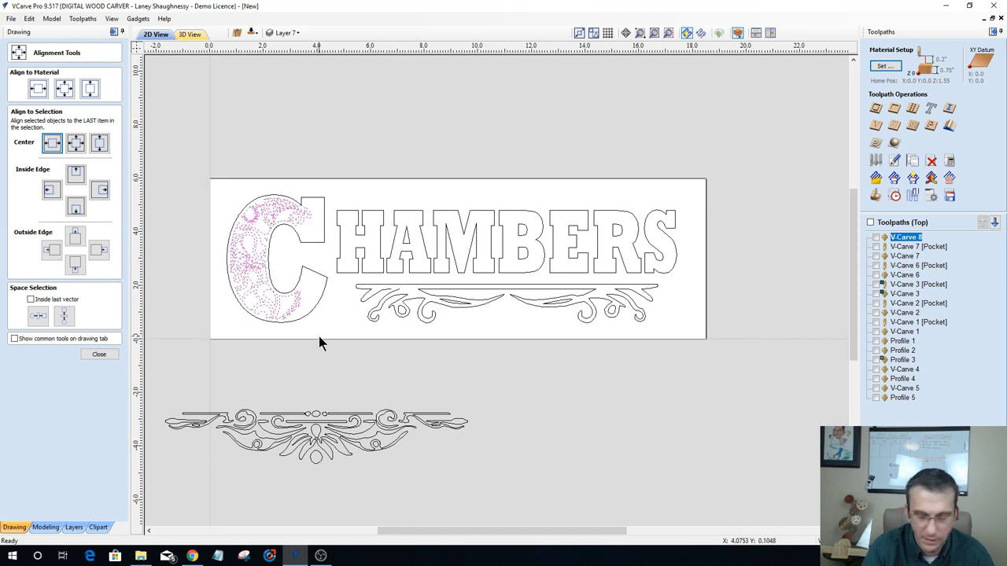
{"action": "key", "text": "Delete"}
{"action": "left_click", "coordinate": [299, 240]}
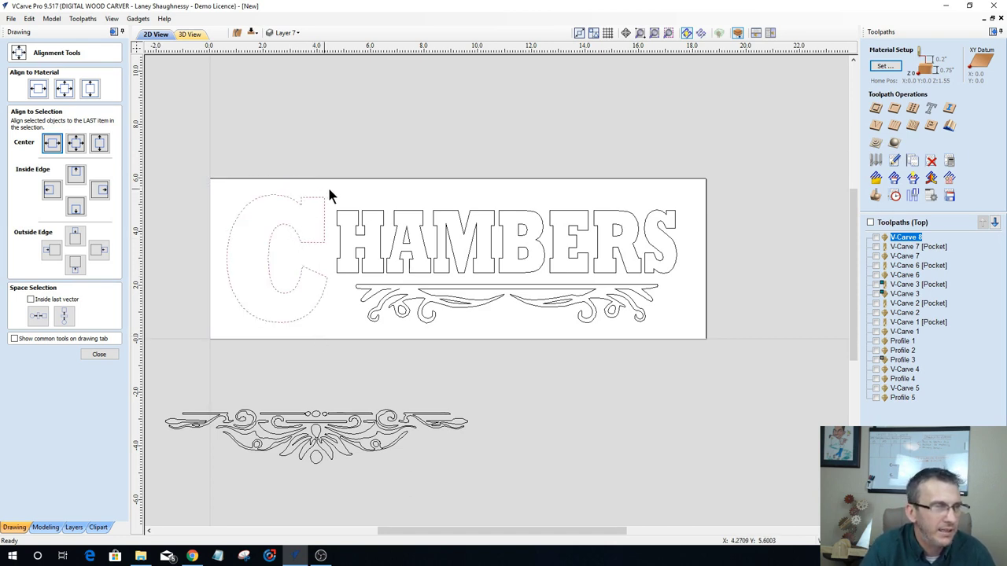
Step: Nudge the HAMBERS lettering and scroll down two steps, then close Alignment Tools
{"action": "left_click_drag", "start_coordinate": [335, 189], "coordinate": [686, 331]}
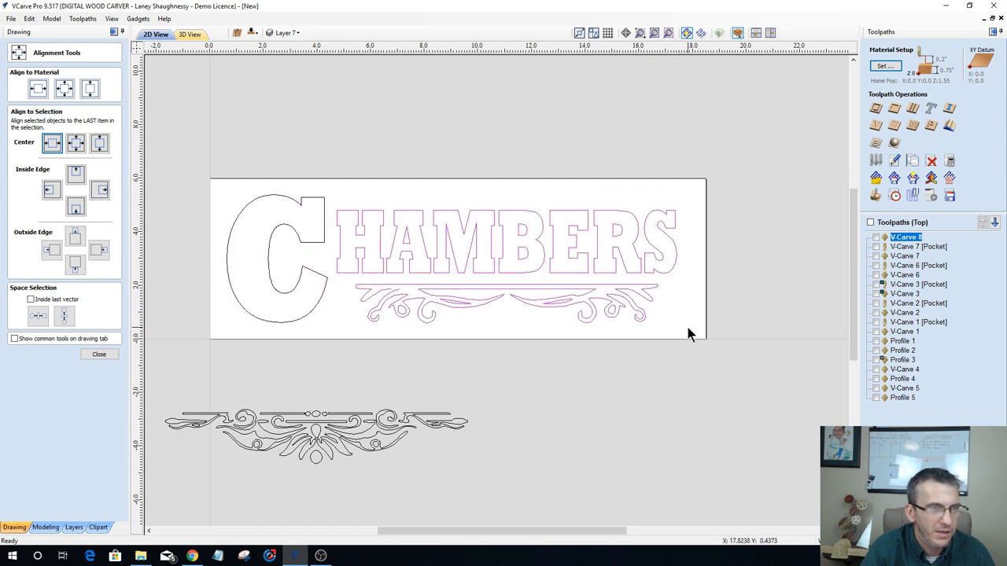
{"action": "key", "text": "Down"}
{"action": "key", "text": "Down"}
{"action": "key", "text": "Down"}
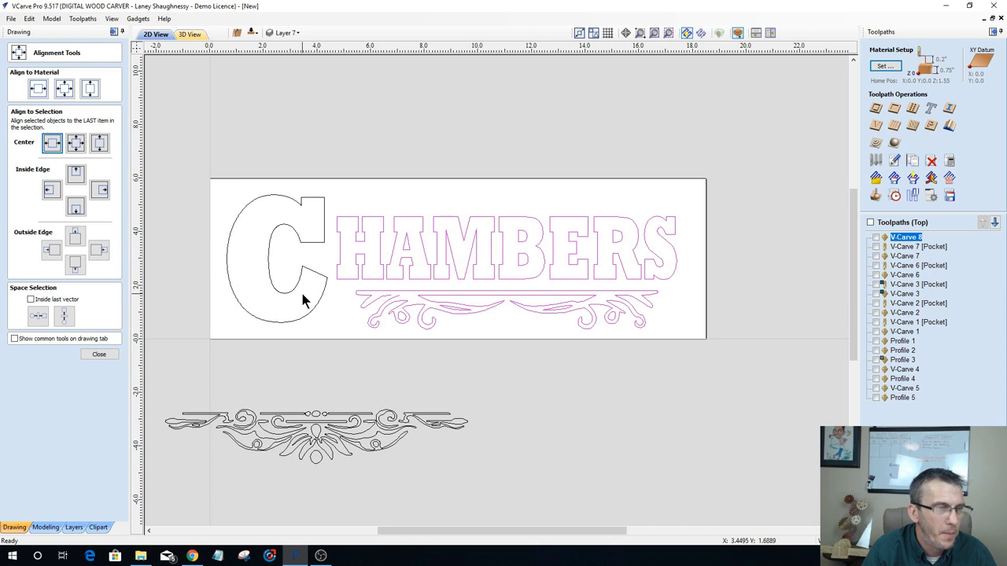
{"action": "key", "text": "Down"}
{"action": "key", "text": "Down"}
{"action": "key", "text": "Down"}
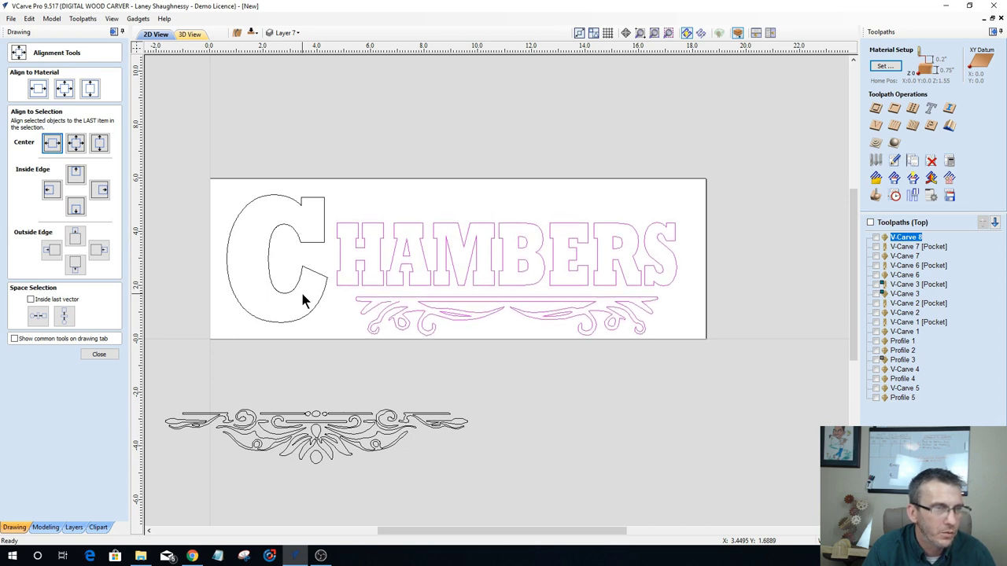
{"action": "left_click", "coordinate": [345, 304]}
{"action": "left_click_drag", "start_coordinate": [341, 288], "coordinate": [702, 350]}
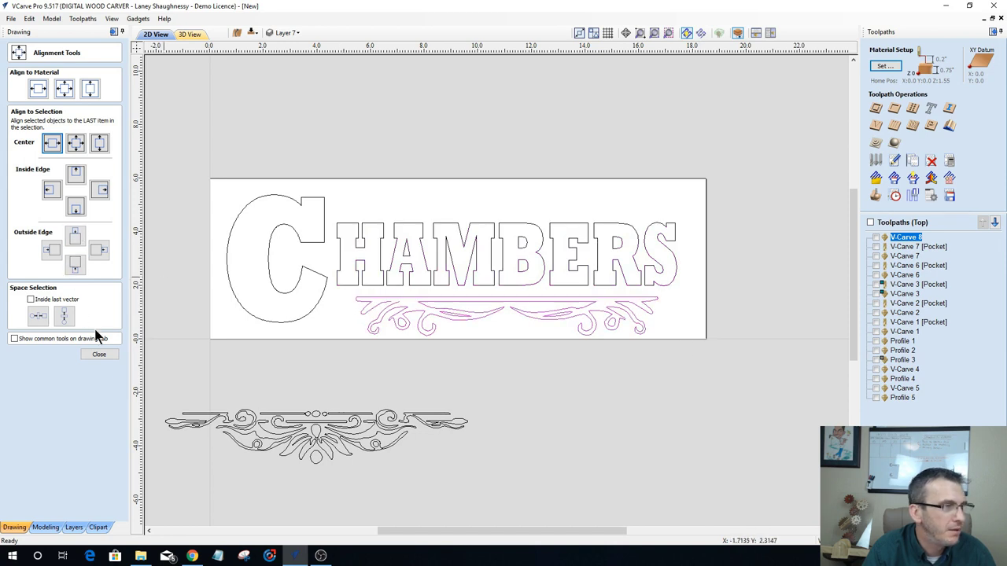
{"action": "left_click", "coordinate": [99, 354]}
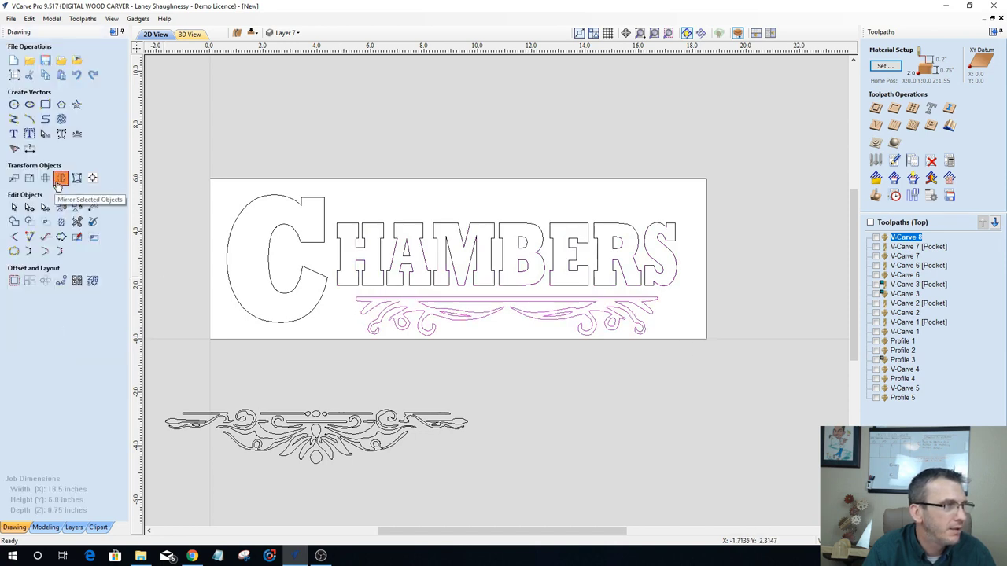
Step: Make a vertically flipped copy of the scroll about the job centre, placing it above HAMBERS
{"action": "left_click", "coordinate": [60, 178]}
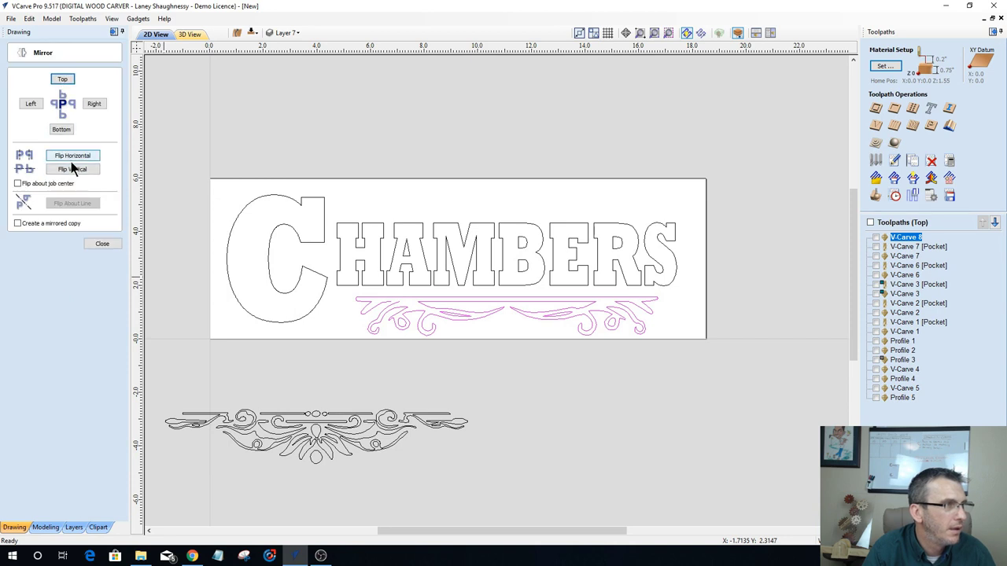
{"action": "left_click", "coordinate": [18, 224]}
{"action": "left_click", "coordinate": [18, 183]}
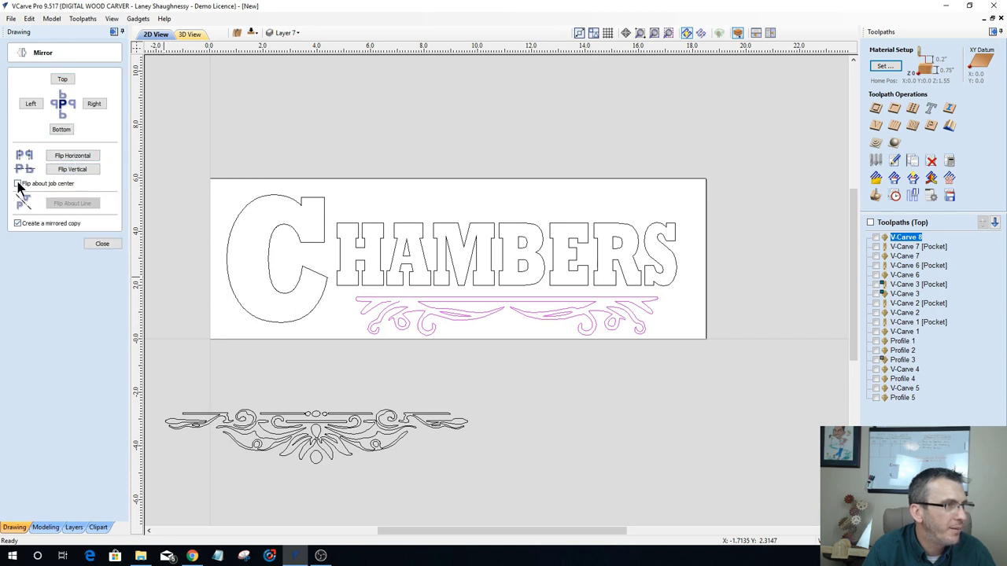
{"action": "left_click", "coordinate": [76, 170]}
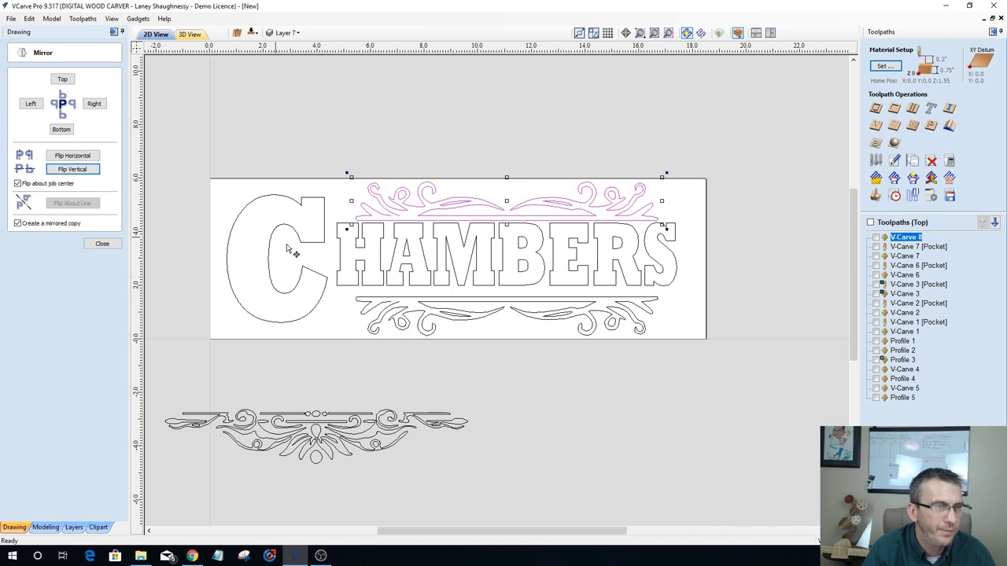
{"action": "left_click", "coordinate": [343, 289]}
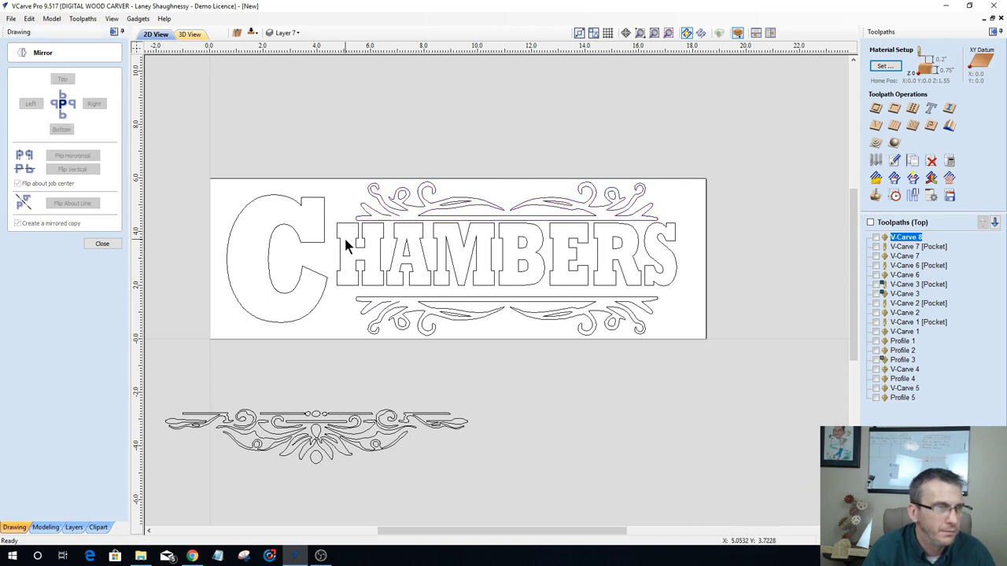
Step: Nudge the HAMBERS letters down one step and close the Mirror form
{"action": "left_click_drag", "start_coordinate": [331, 213], "coordinate": [689, 289]}
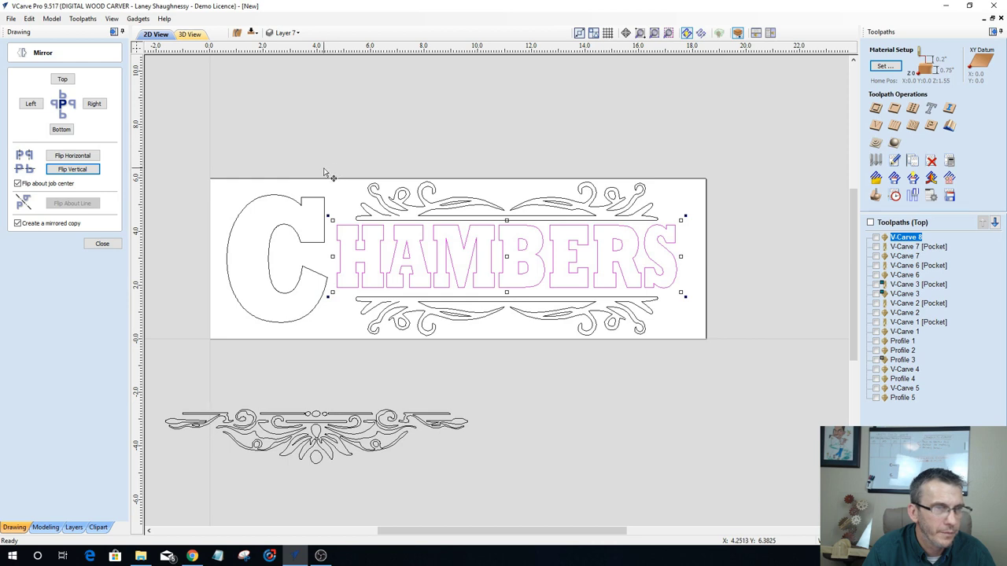
{"action": "key", "text": "Down"}
{"action": "key", "text": "Down"}
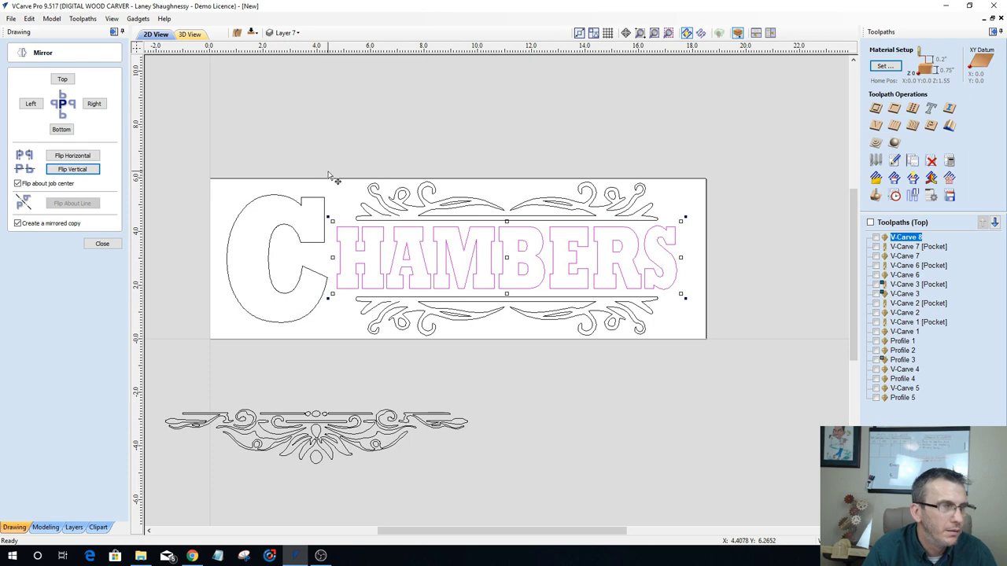
{"action": "left_click", "coordinate": [276, 229]}
{"action": "scroll", "coordinate": [228, 244], "scroll_direction": "down", "scroll_amount": 1}
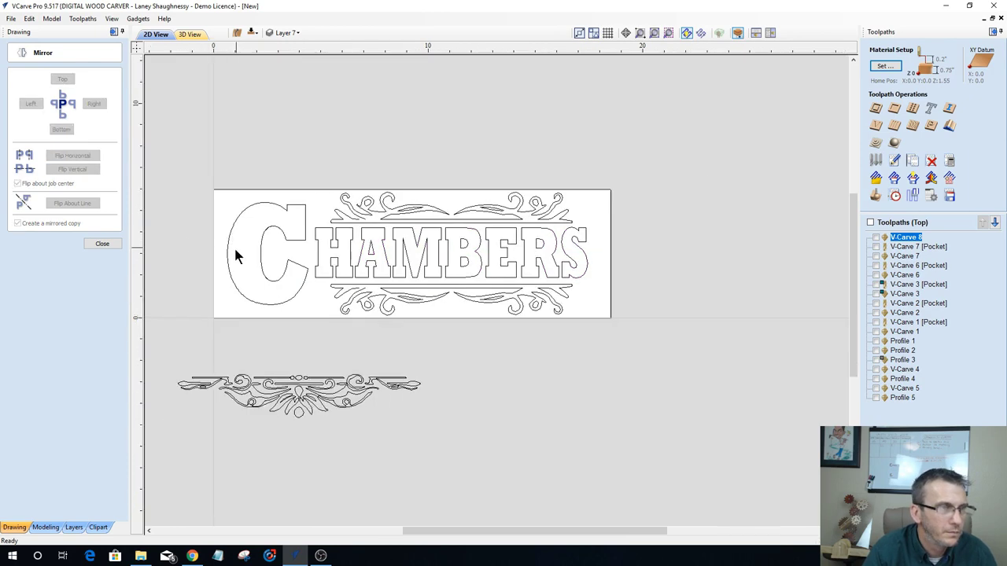
{"action": "scroll", "coordinate": [234, 246], "scroll_direction": "up", "scroll_amount": 2}
{"action": "scroll", "coordinate": [177, 227], "scroll_direction": "down", "scroll_amount": 2}
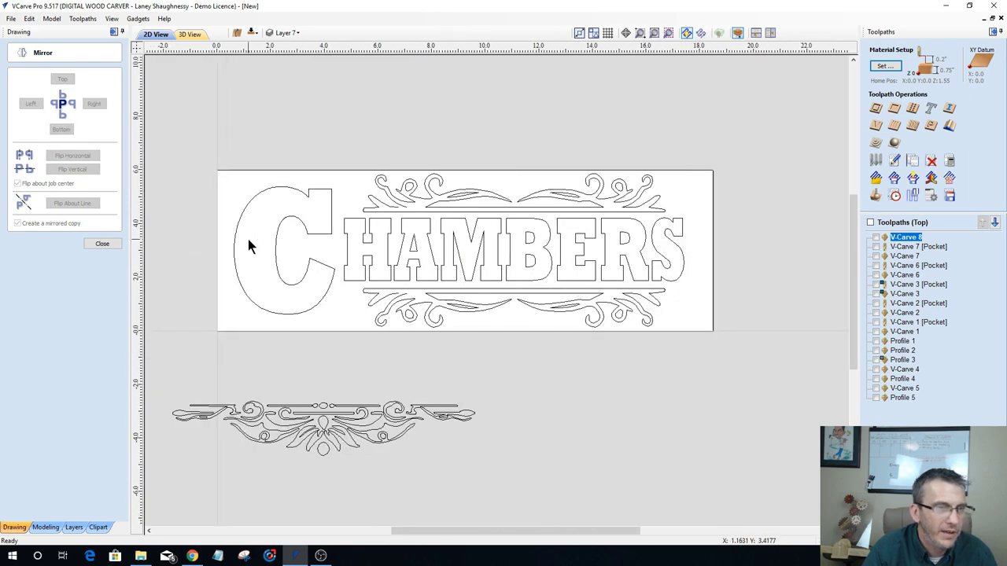
{"action": "scroll", "coordinate": [169, 235], "scroll_direction": "up", "scroll_amount": 1}
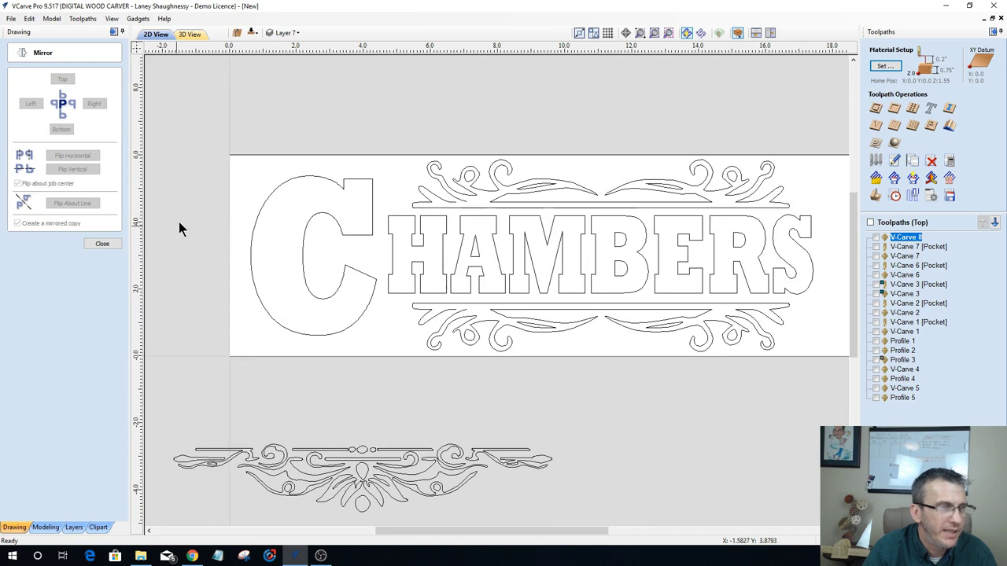
{"action": "left_click", "coordinate": [102, 244]}
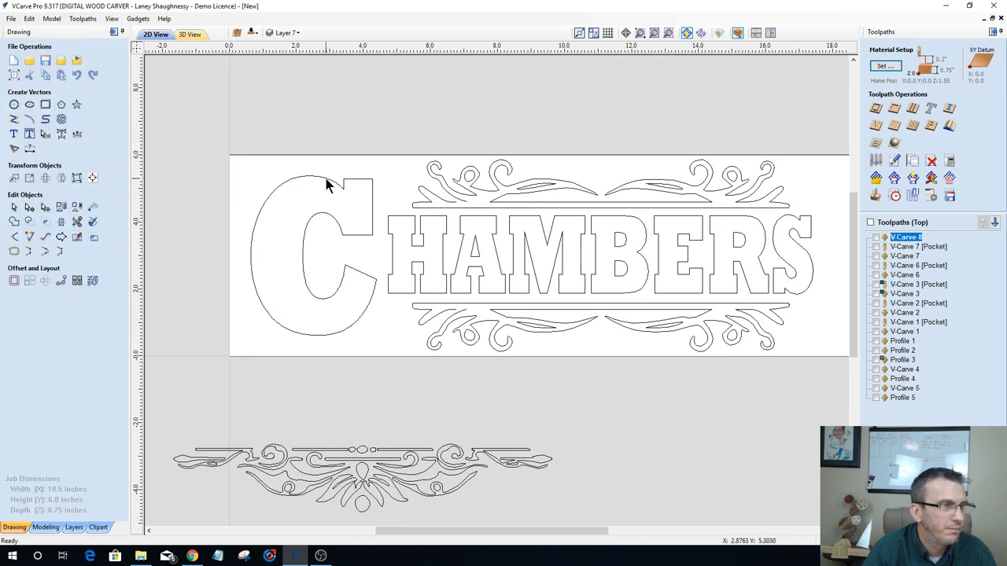
Step: Box the large C with a square-cornered 4.3 × 5.6 inch rectangle
{"action": "left_click", "coordinate": [326, 181]}
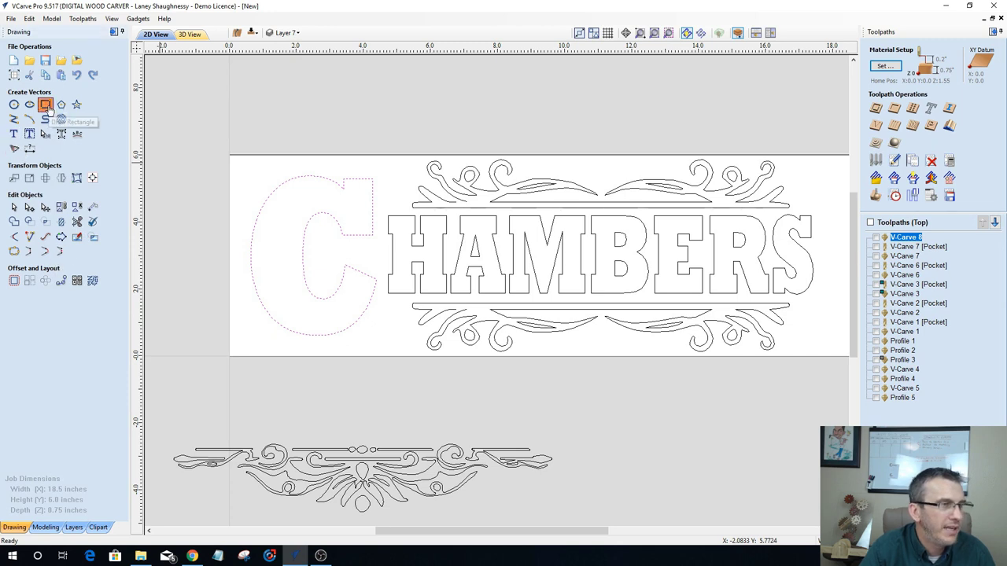
{"action": "left_click", "coordinate": [45, 104]}
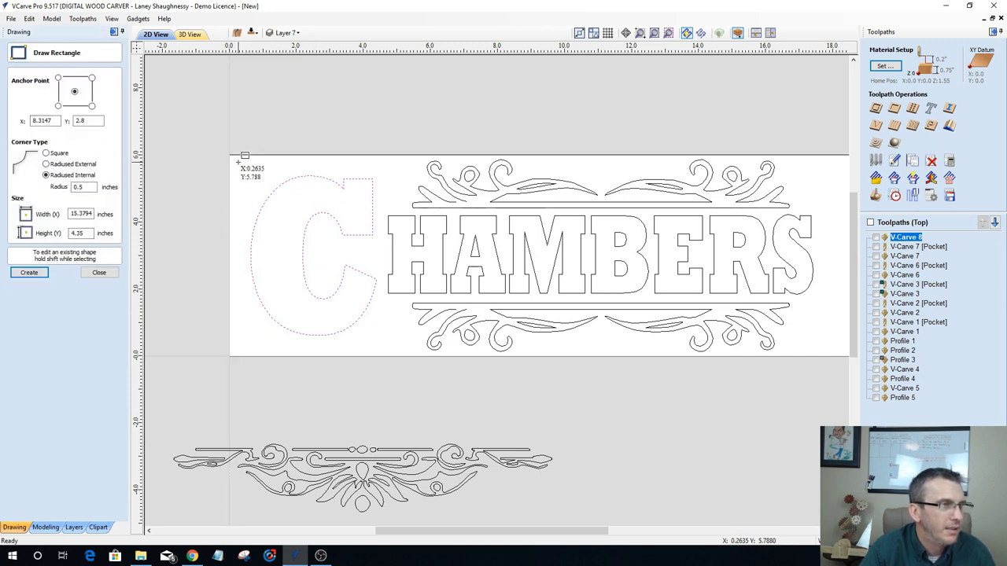
{"action": "left_click_drag", "start_coordinate": [239, 163], "coordinate": [383, 350]}
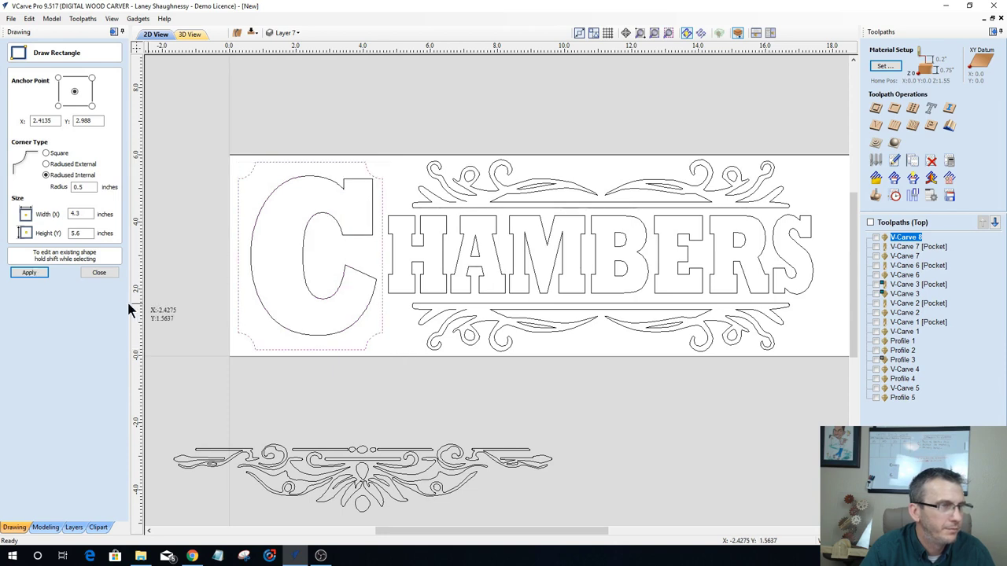
{"action": "left_click", "coordinate": [47, 155]}
{"action": "left_click", "coordinate": [29, 272]}
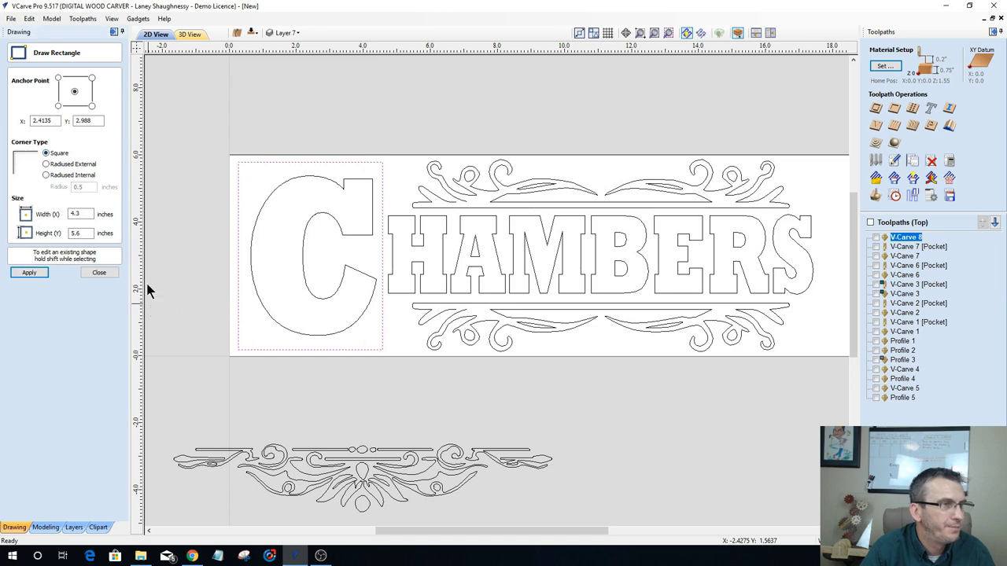
{"action": "key", "text": "Escape"}
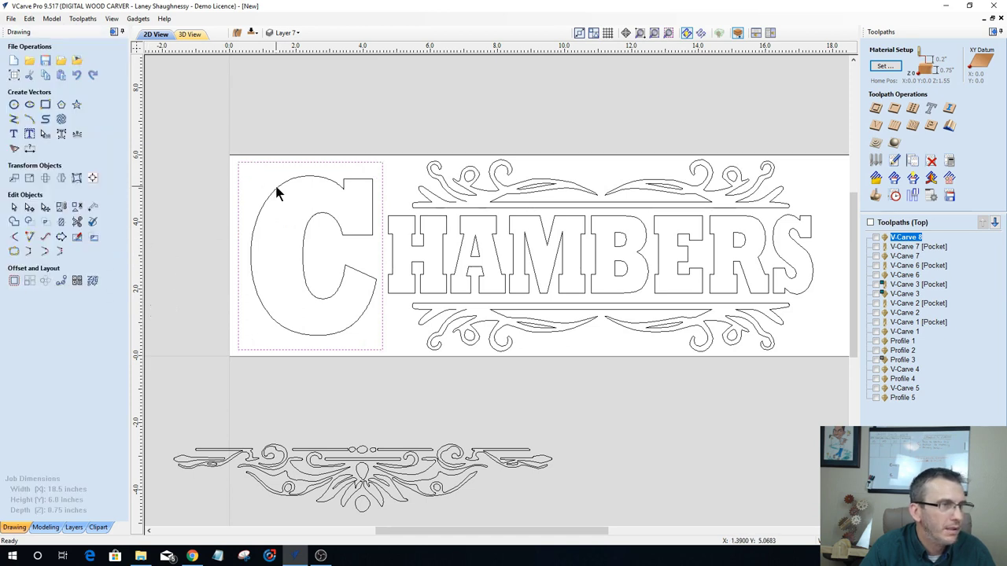
{"action": "left_click", "coordinate": [277, 184]}
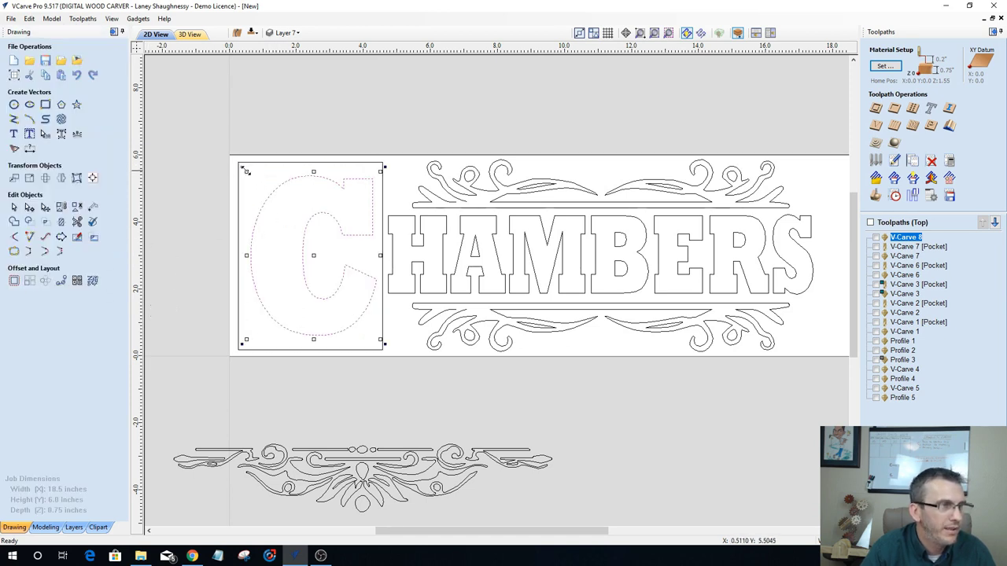
Step: Select the C with its rectangle, align the C to the box's centre, and close Alignment Tools
{"action": "left_click", "coordinate": [246, 170]}
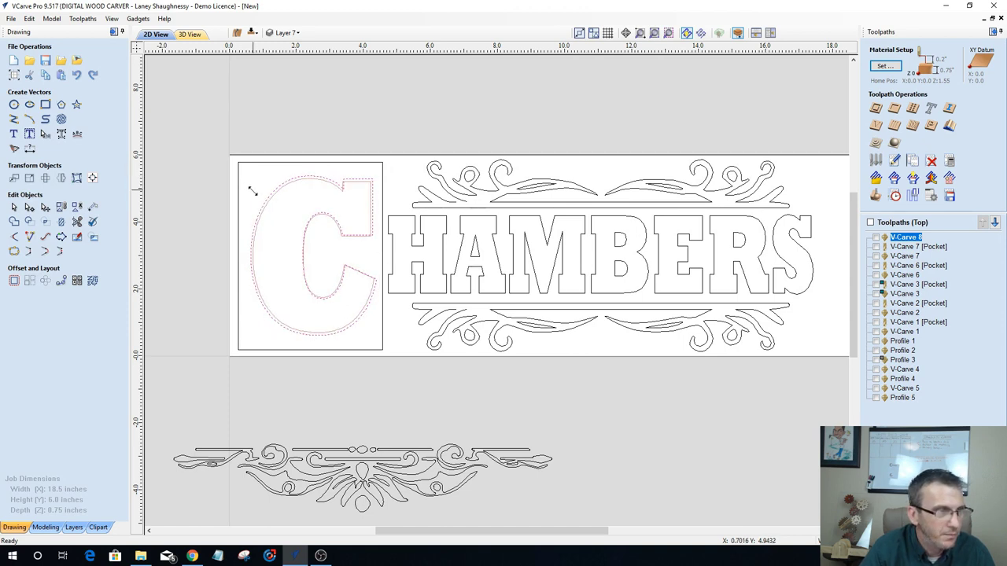
{"action": "left_click", "coordinate": [252, 191]}
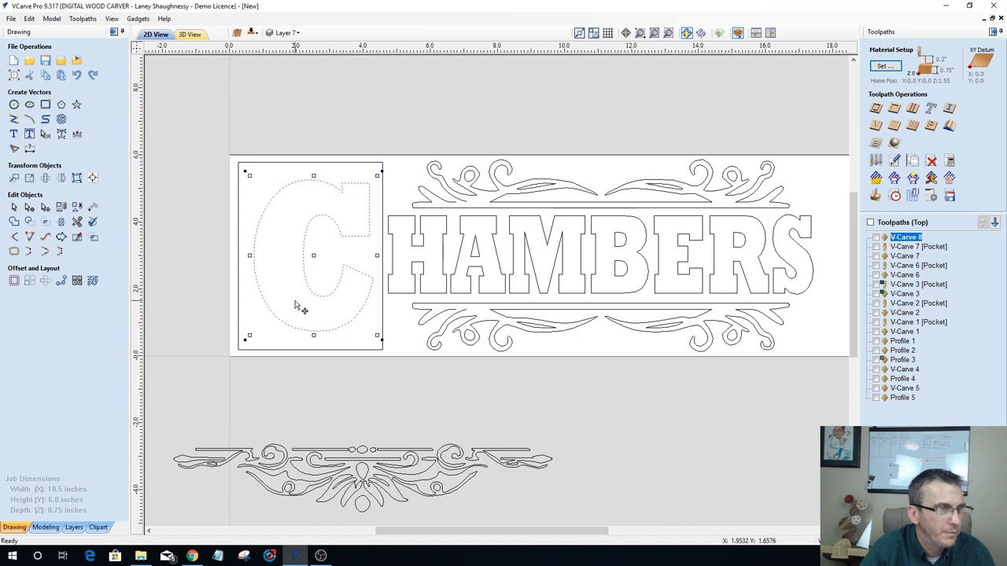
{"action": "left_click", "coordinate": [239, 291], "text": "shift"}
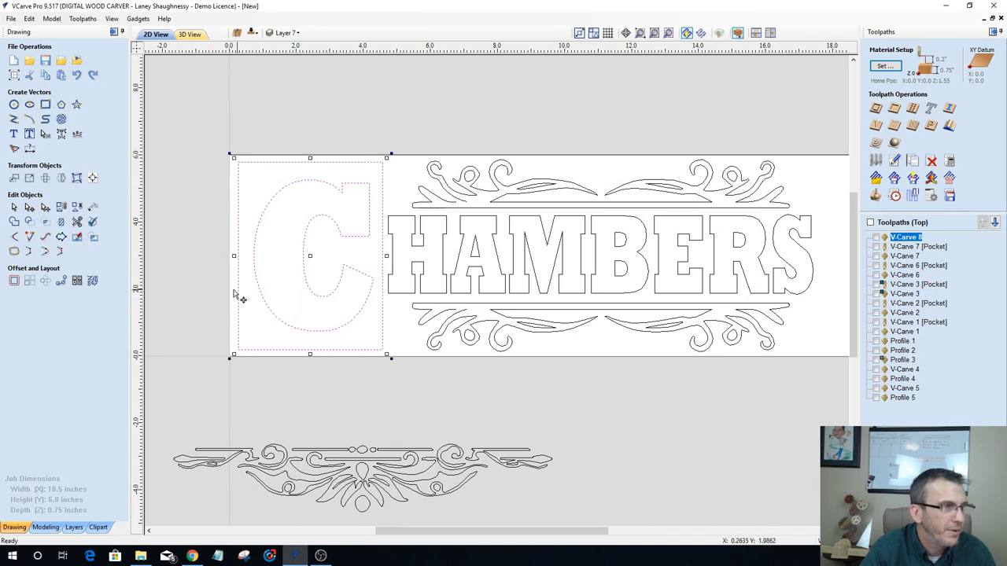
{"action": "left_click", "coordinate": [92, 178]}
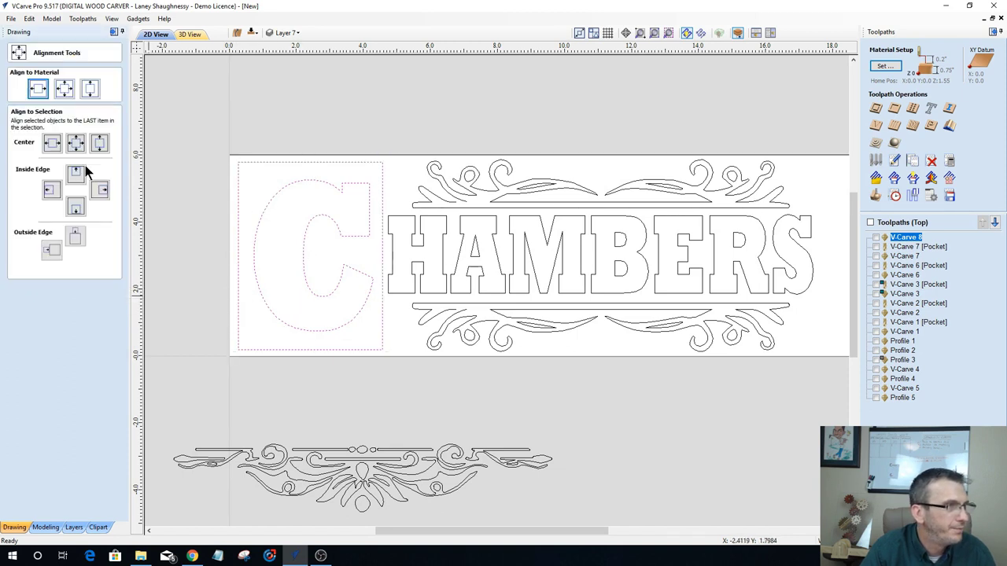
{"action": "left_click", "coordinate": [75, 143]}
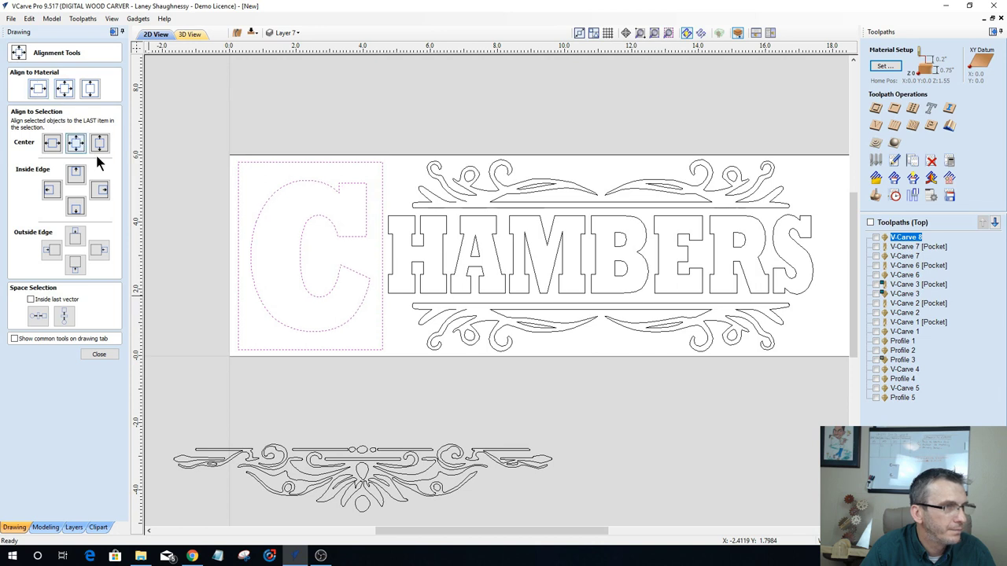
{"action": "left_click", "coordinate": [233, 309]}
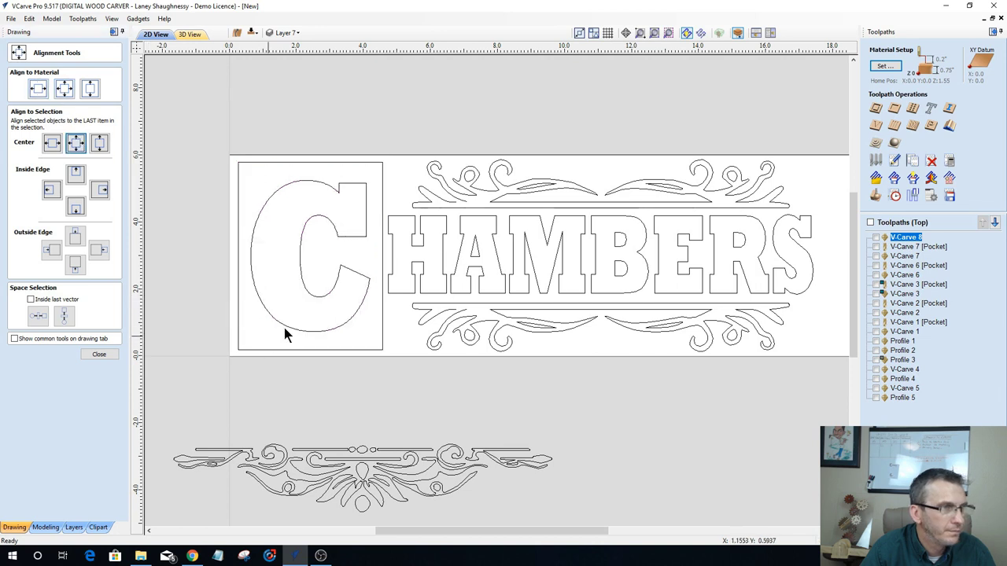
{"action": "left_click", "coordinate": [238, 306]}
{"action": "left_click", "coordinate": [389, 260], "text": "shift"}
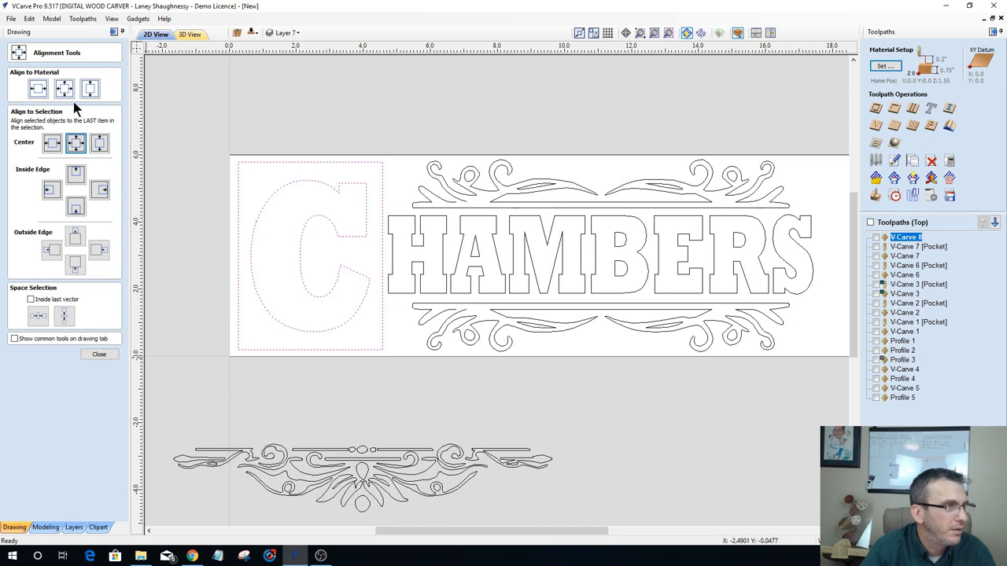
{"action": "left_click", "coordinate": [200, 316]}
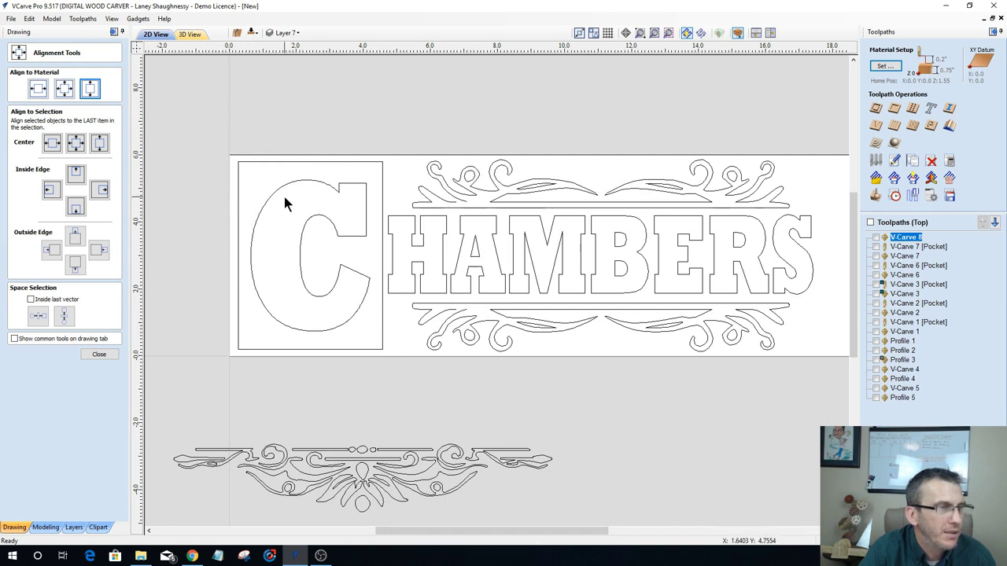
{"action": "left_click", "coordinate": [102, 354]}
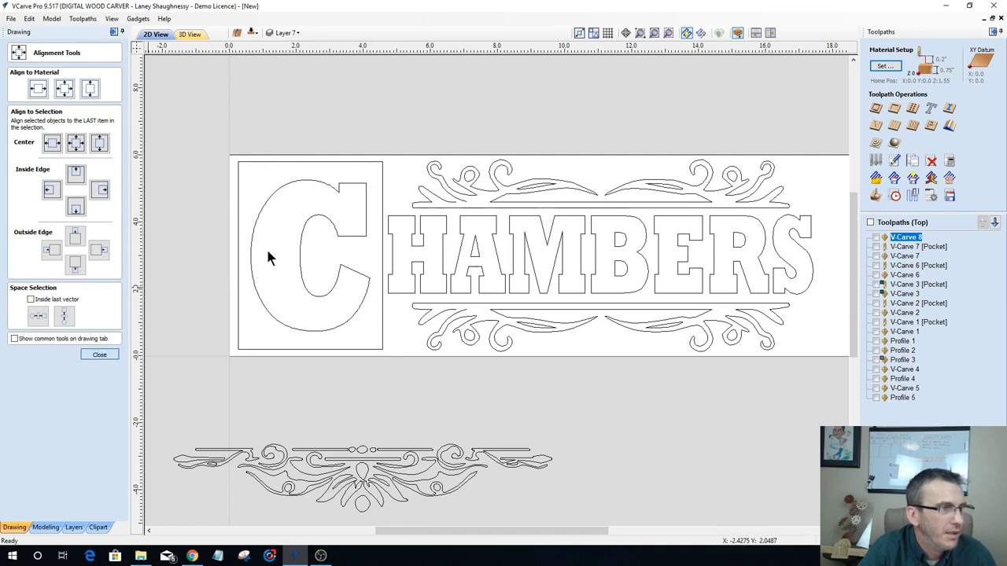
{"action": "left_click", "coordinate": [277, 162]}
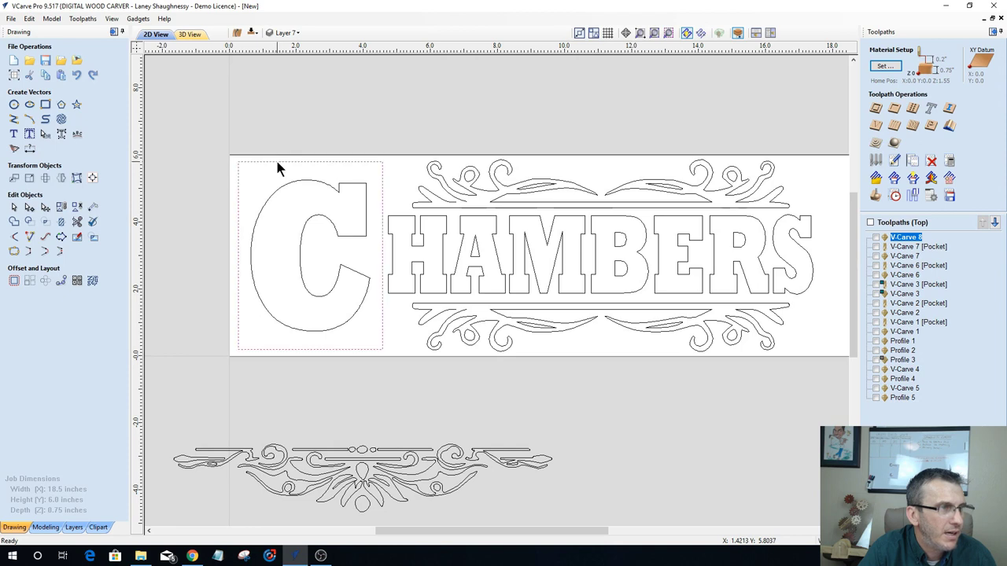
Step: Offset the C's box inward by 0.125 inches, deleting the original rectangle
{"action": "left_click", "coordinate": [14, 280]}
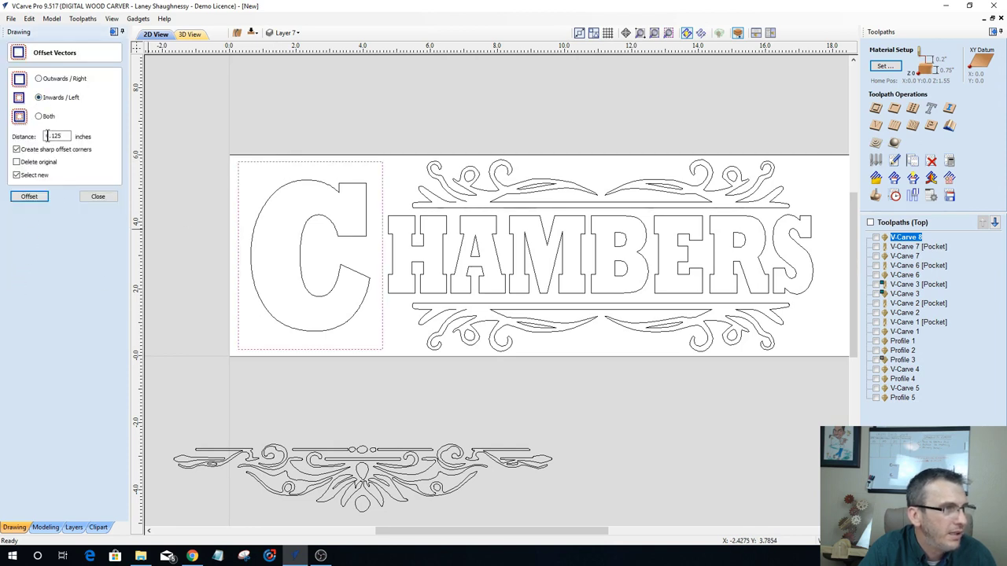
{"action": "left_click", "coordinate": [16, 162]}
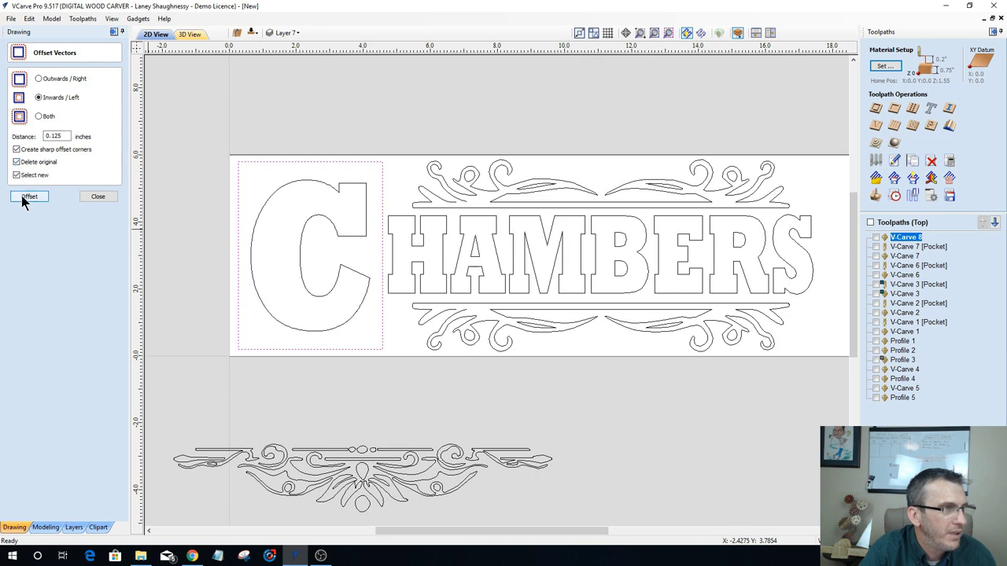
{"action": "left_click", "coordinate": [28, 196]}
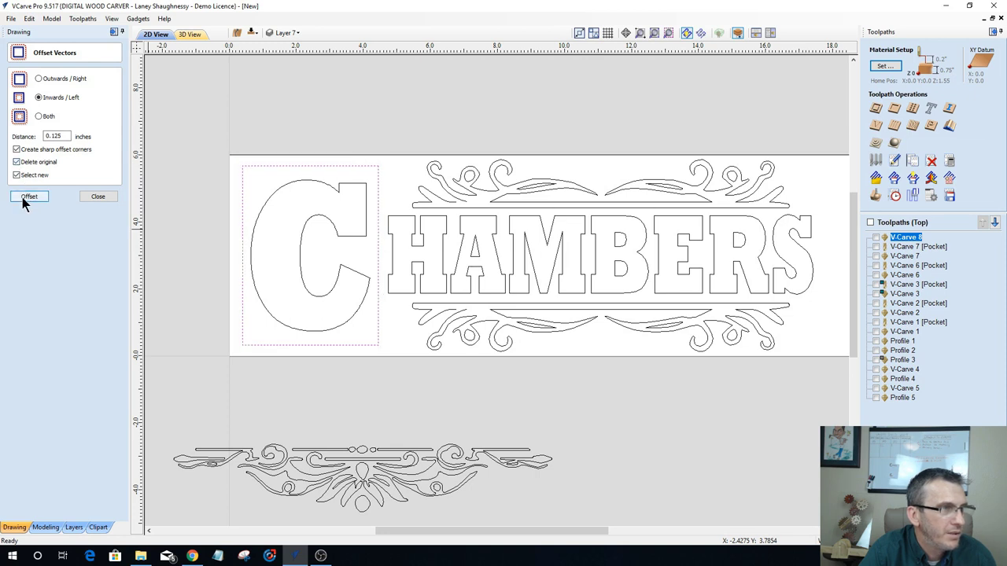
Step: Offset the letter C outward by 0.125 inches, replacing its original outline
{"action": "left_click", "coordinate": [274, 198]}
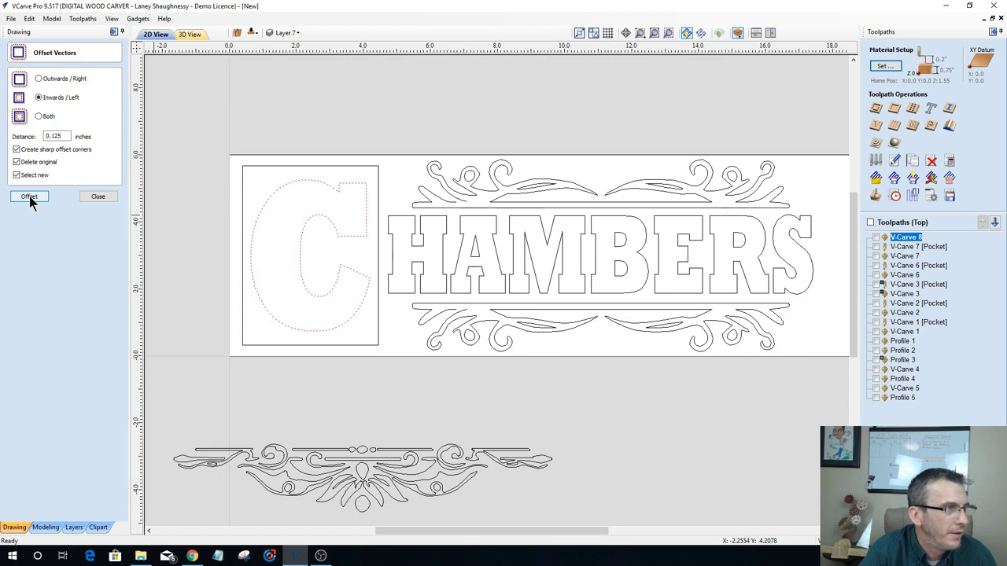
{"action": "left_click", "coordinate": [38, 79]}
{"action": "left_click", "coordinate": [24, 199]}
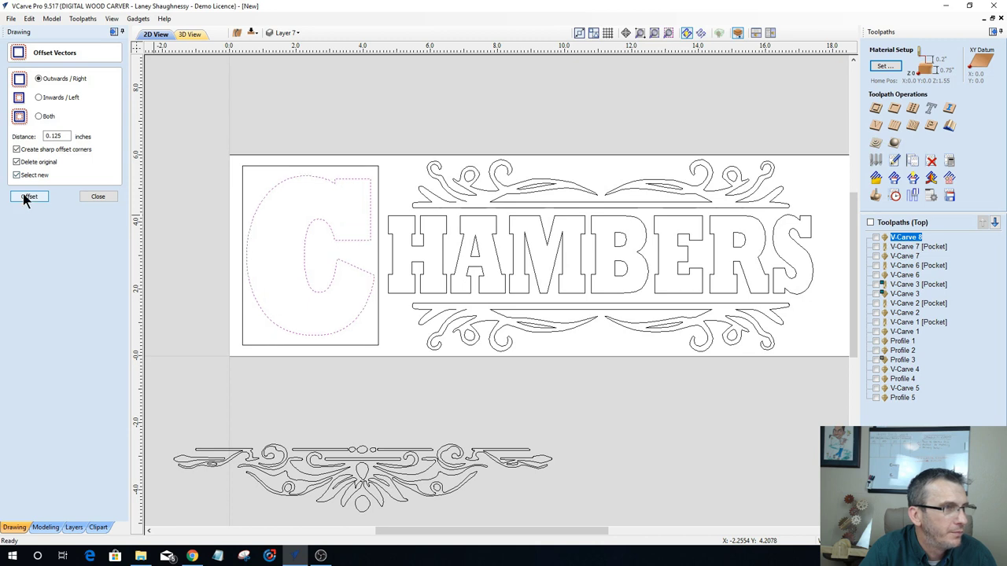
{"action": "left_click", "coordinate": [205, 262]}
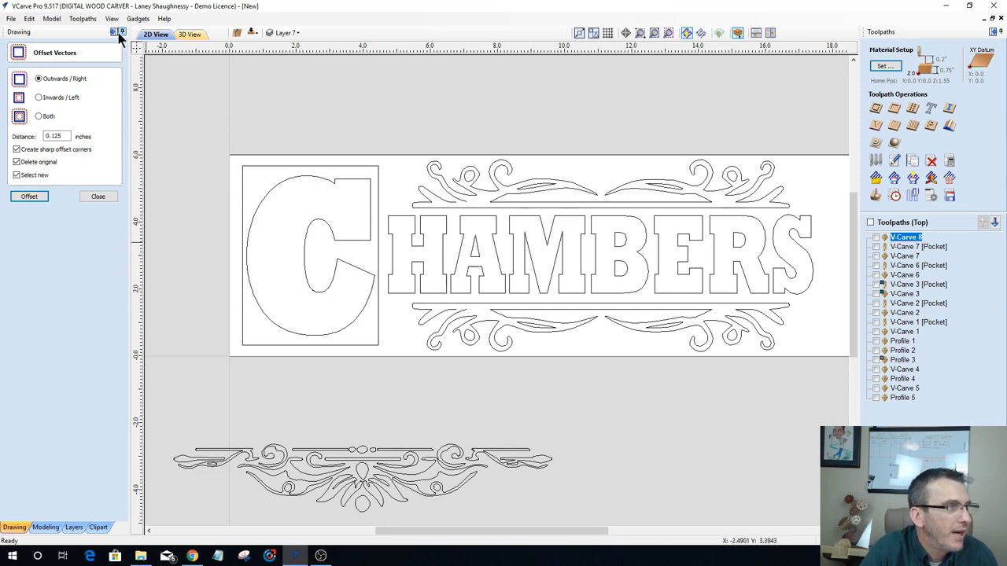
{"action": "left_click", "coordinate": [98, 196]}
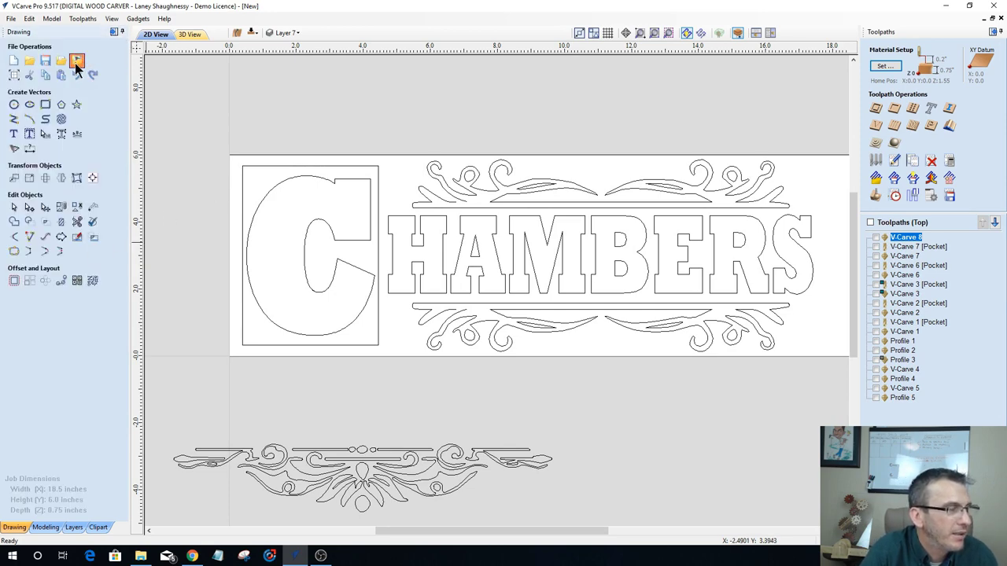
Step: Import the vector-floral-patterns-4513727 image as a bitmap
{"action": "left_click", "coordinate": [76, 65]}
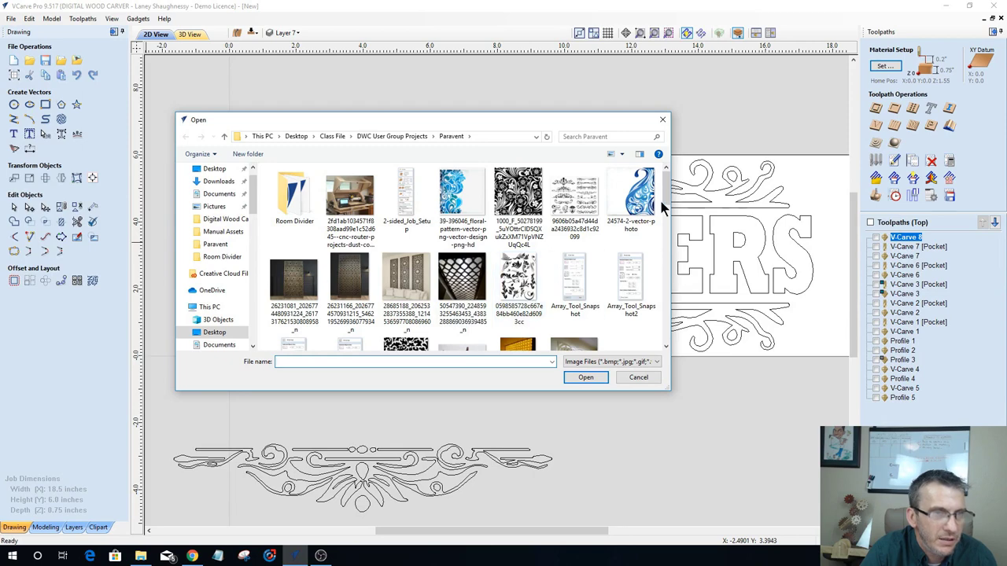
{"action": "left_click_drag", "start_coordinate": [665, 206], "coordinate": [668, 285]}
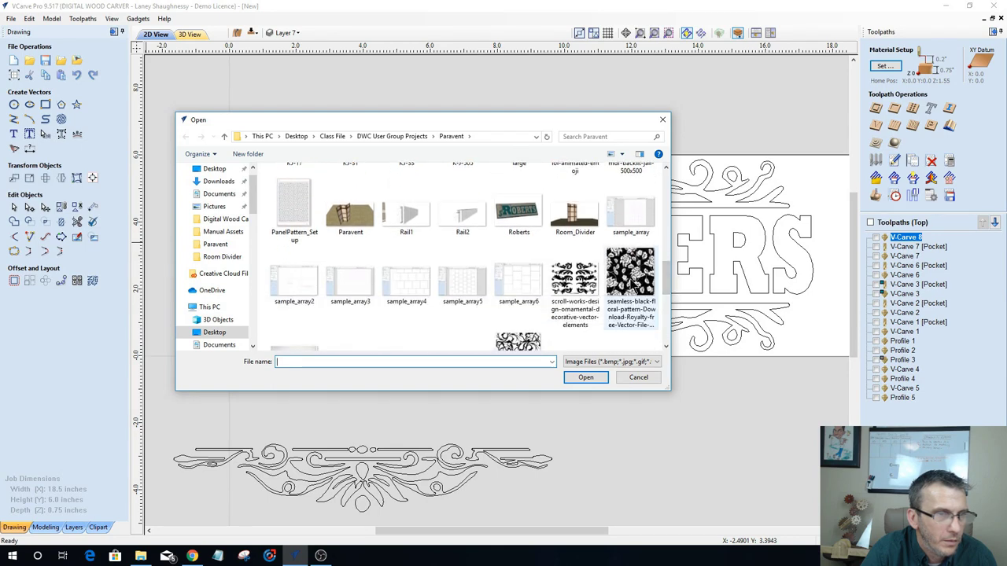
{"action": "left_click_drag", "start_coordinate": [666, 277], "coordinate": [666, 307]}
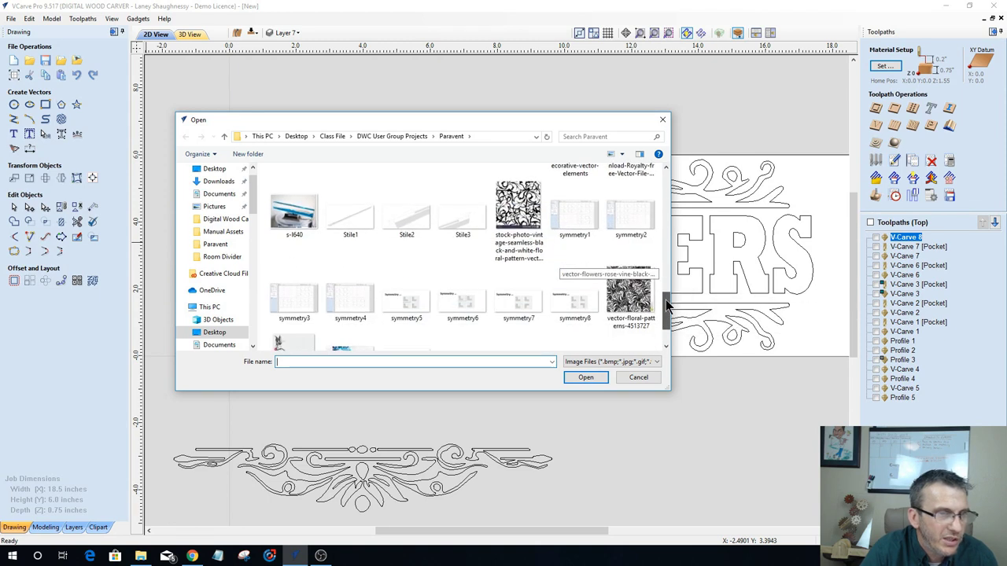
{"action": "left_click", "coordinate": [621, 294]}
{"action": "double_click", "coordinate": [621, 294]}
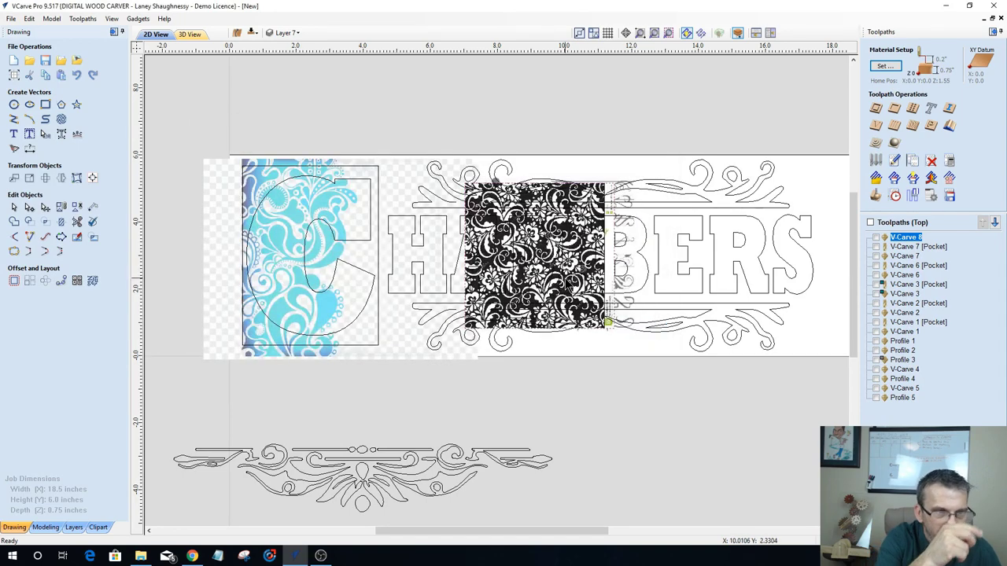
Step: Delete the blue paisley image and move the floral image off the board, right of the sign
{"action": "left_click", "coordinate": [207, 197]}
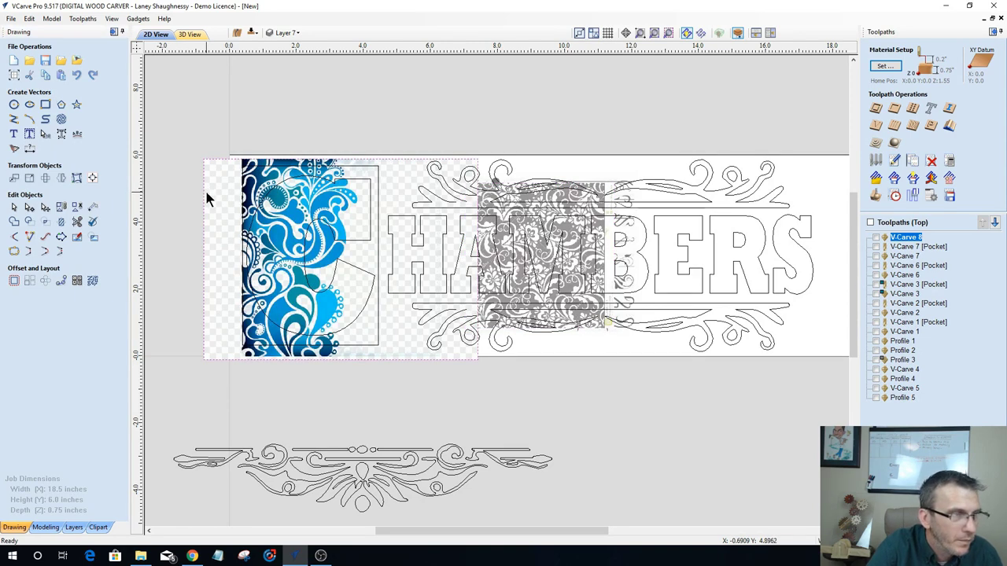
{"action": "key", "text": "Delete"}
{"action": "left_click", "coordinate": [535, 201]}
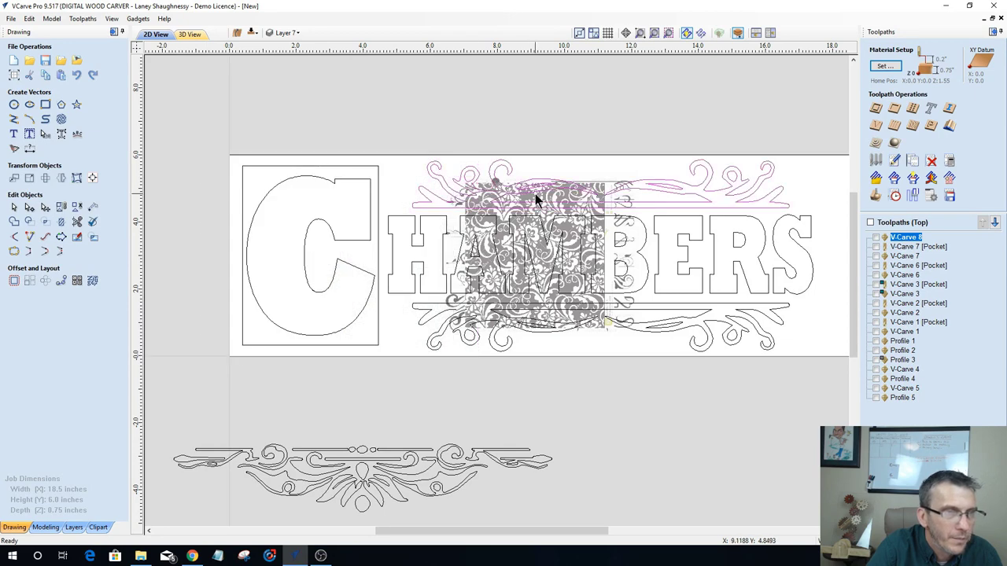
{"action": "left_click", "coordinate": [577, 203]}
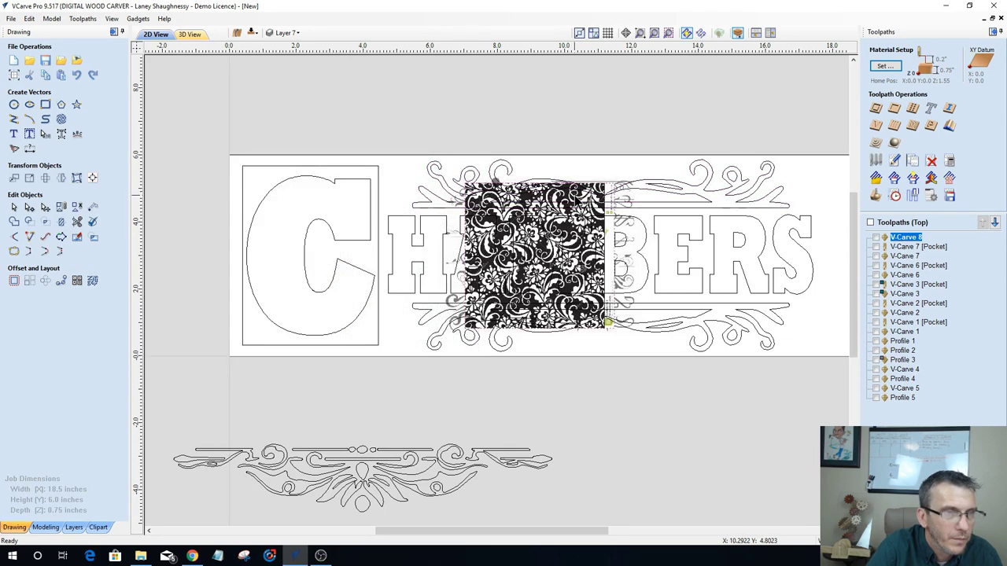
{"action": "scroll", "coordinate": [557, 223], "scroll_direction": "up", "scroll_amount": 3}
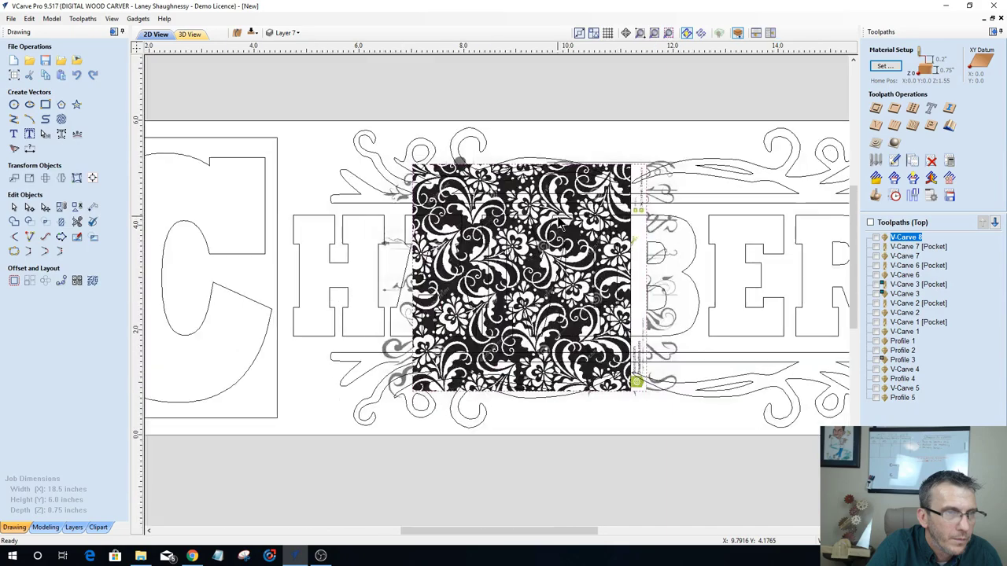
{"action": "scroll", "coordinate": [557, 222], "scroll_direction": "down", "scroll_amount": 4}
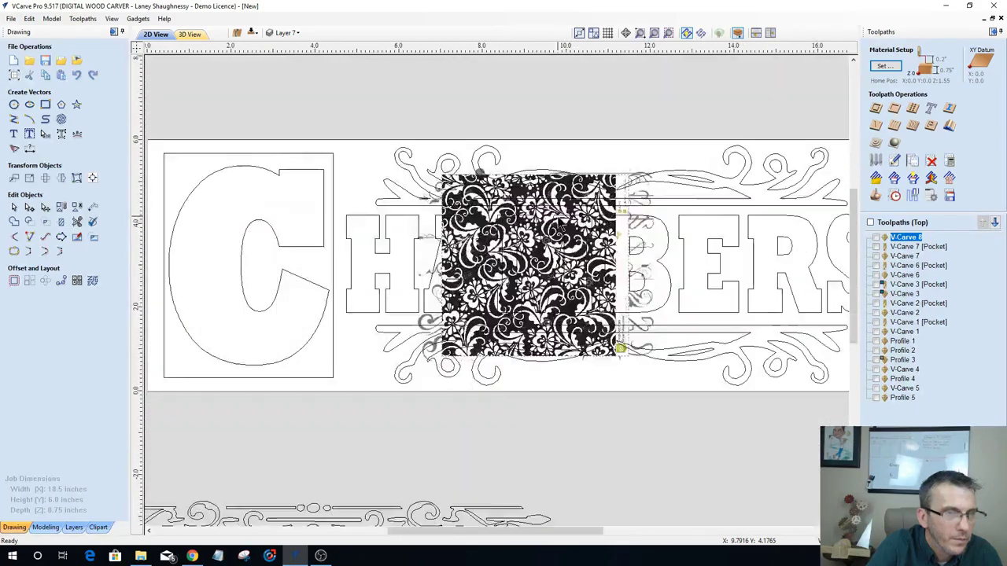
{"action": "left_click", "coordinate": [627, 226]}
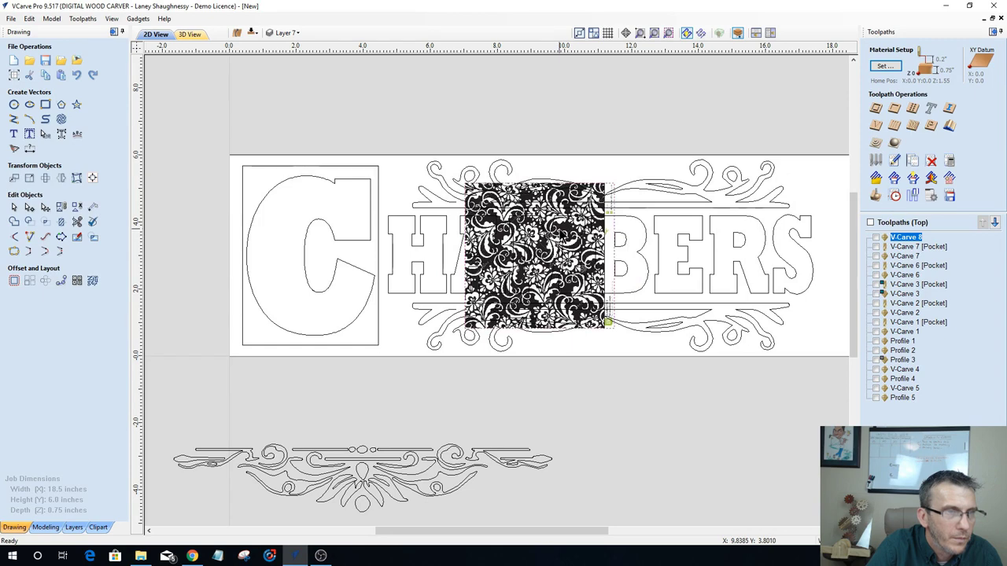
{"action": "scroll", "coordinate": [561, 235], "scroll_direction": "down", "scroll_amount": 4}
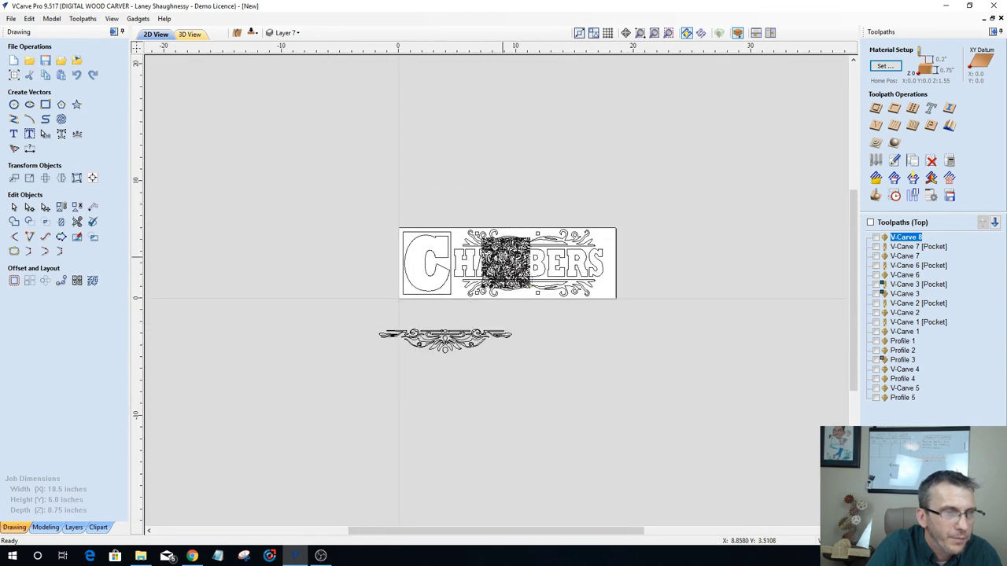
{"action": "left_click_drag", "start_coordinate": [504, 258], "coordinate": [691, 268]}
{"action": "scroll", "coordinate": [712, 285], "scroll_direction": "up", "scroll_amount": 6}
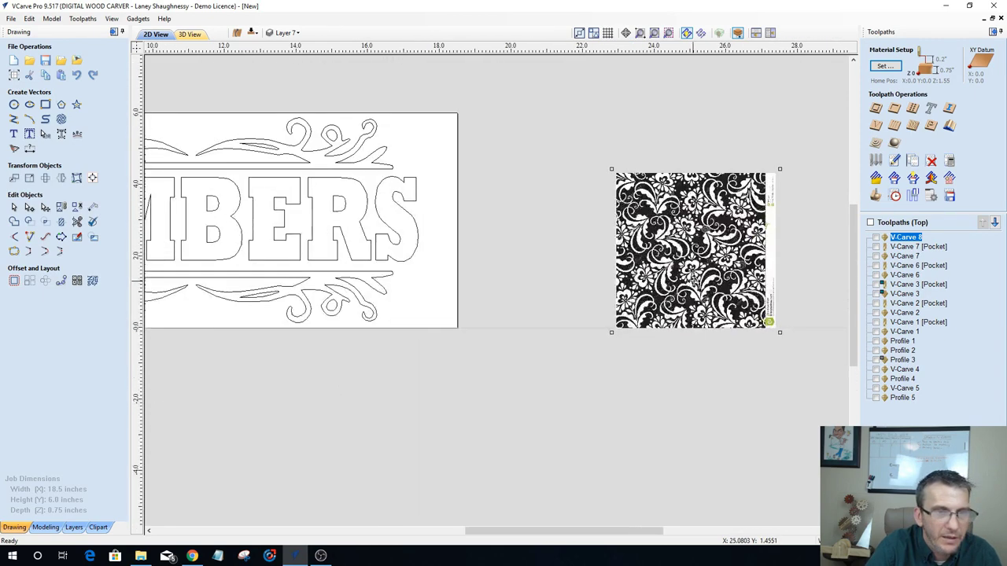
{"action": "scroll", "coordinate": [758, 293], "scroll_direction": "down", "scroll_amount": 2}
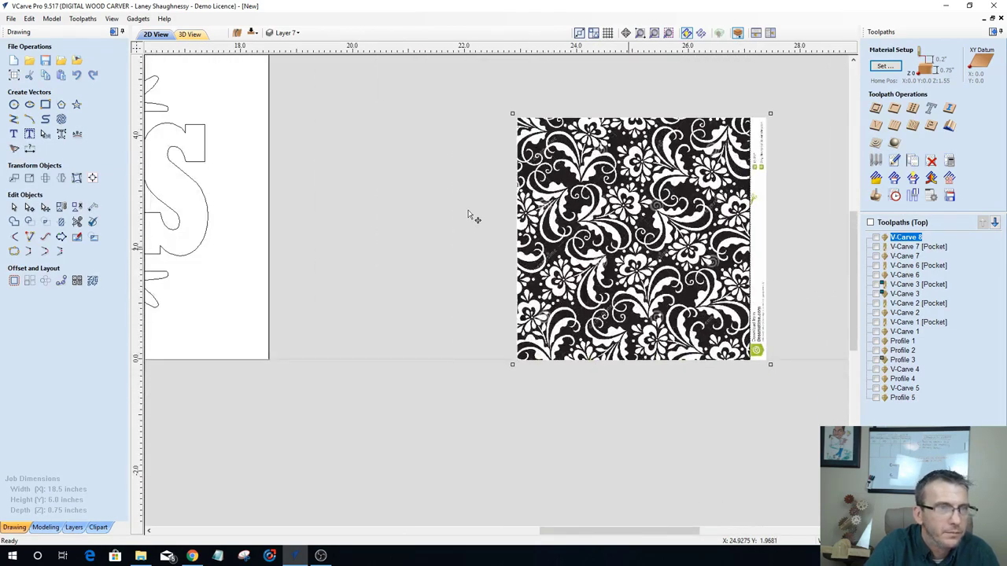
Step: Trace the floral bitmap into vectors with 0% bitmap fading and a raised threshold
{"action": "left_click", "coordinate": [13, 148]}
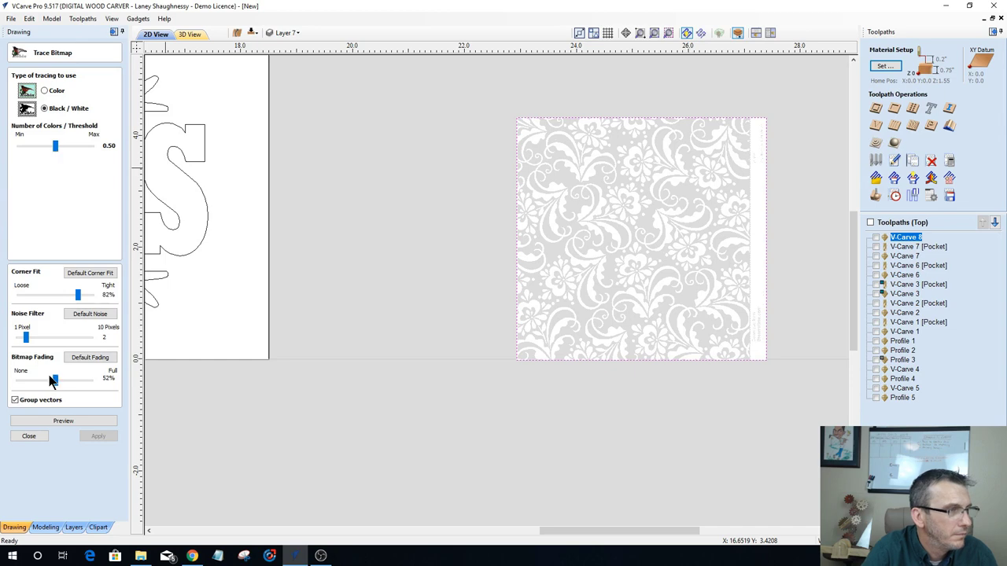
{"action": "left_click_drag", "start_coordinate": [55, 383], "coordinate": [6, 383]}
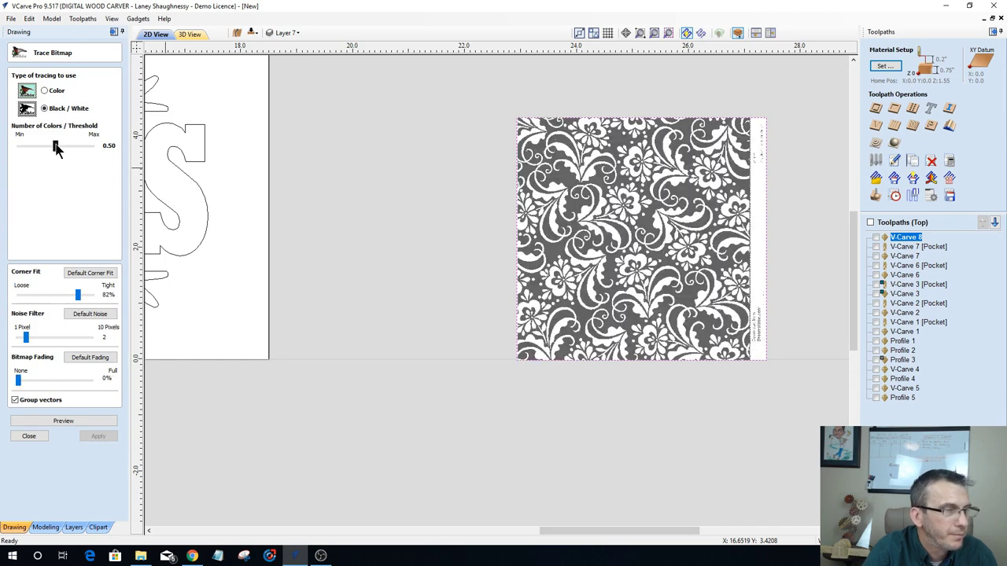
{"action": "left_click_drag", "start_coordinate": [64, 147], "coordinate": [80, 146]}
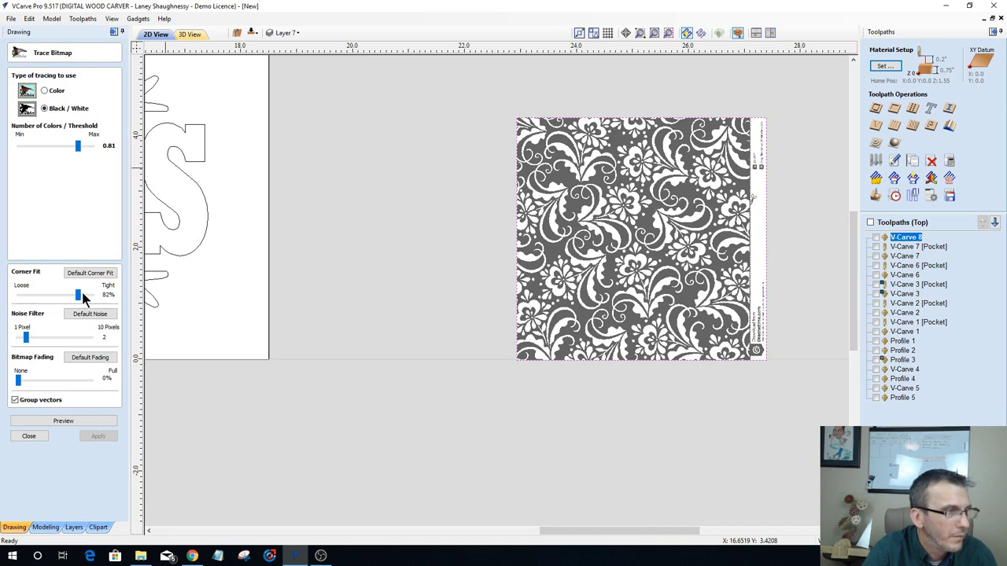
{"action": "left_click", "coordinate": [81, 418]}
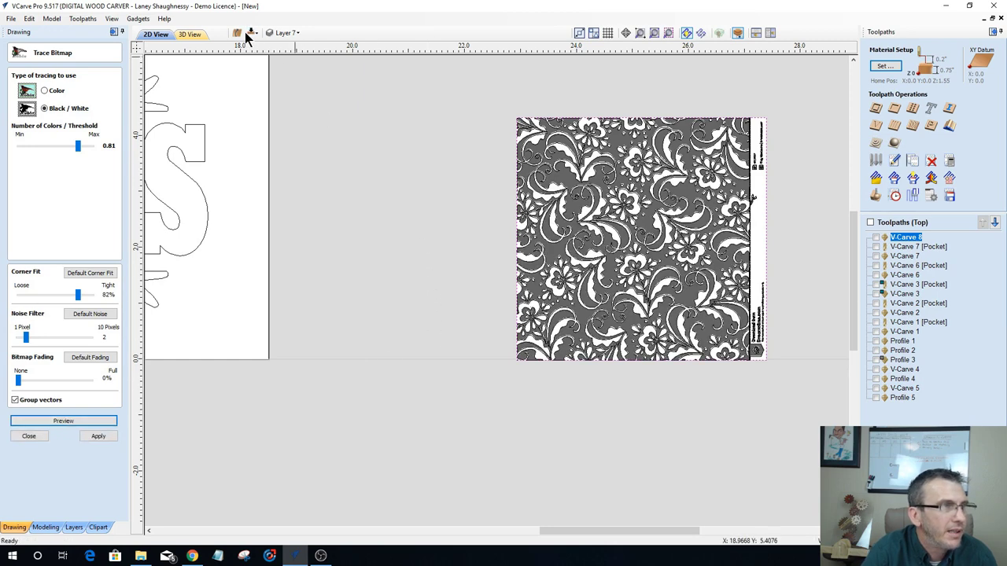
{"action": "left_click", "coordinate": [286, 34]}
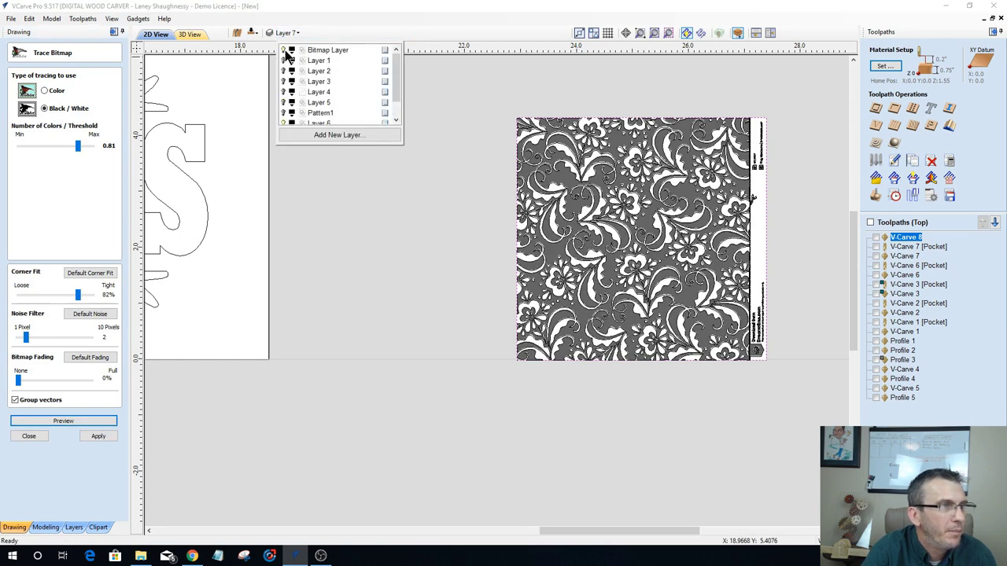
{"action": "left_click", "coordinate": [95, 437]}
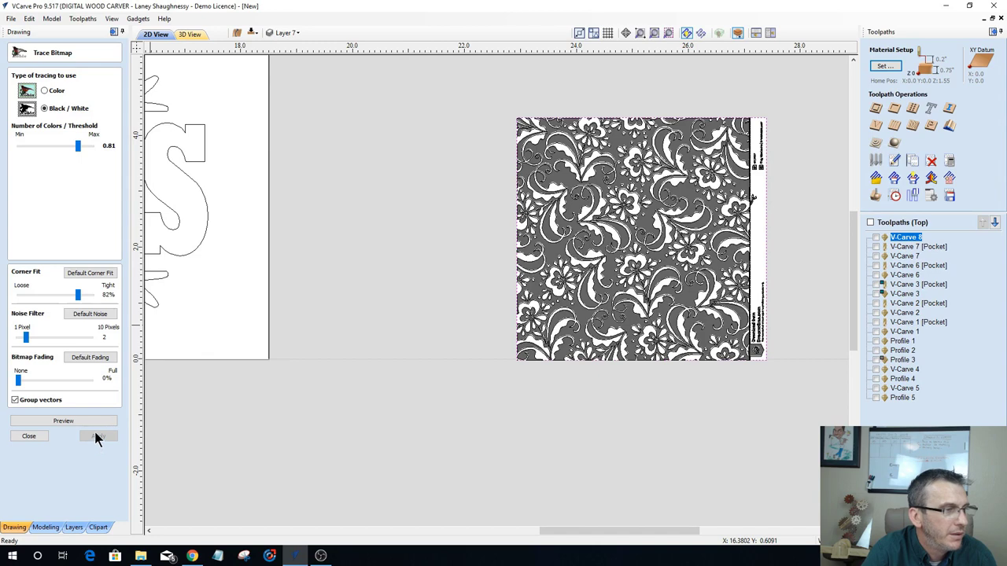
{"action": "left_click", "coordinate": [29, 436]}
Step: Hide the Bitmap Layer so only the traced vectors show, and clear the selection
{"action": "left_click", "coordinate": [289, 33]}
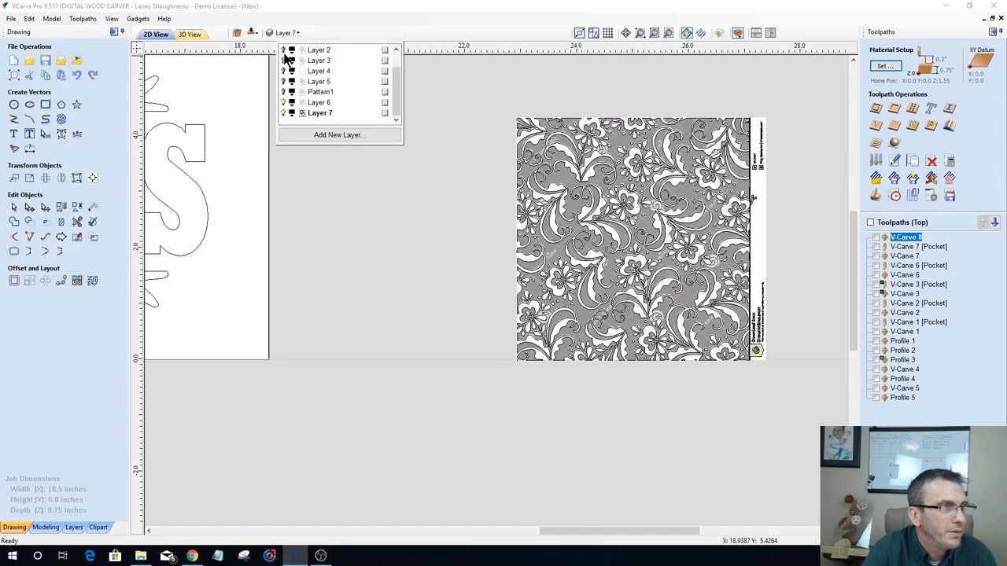
{"action": "scroll", "coordinate": [286, 64], "scroll_direction": "up", "scroll_amount": 1}
{"action": "left_click", "coordinate": [284, 50]}
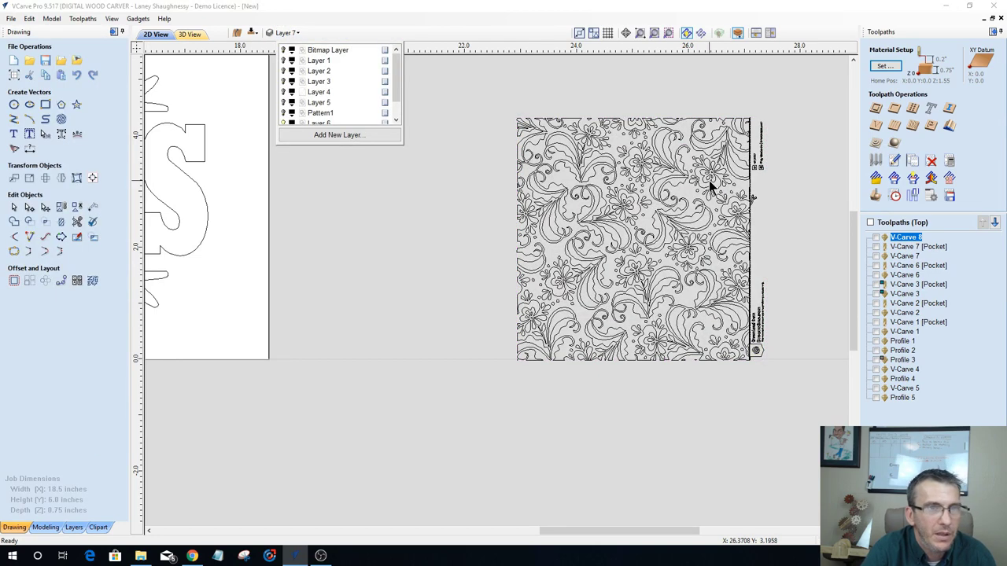
{"action": "left_click", "coordinate": [731, 164]}
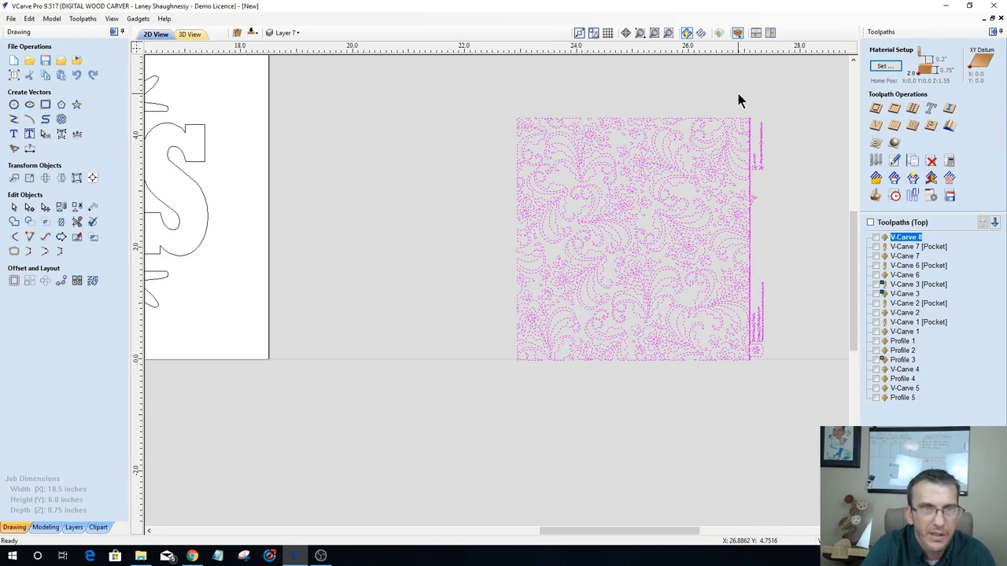
{"action": "left_click", "coordinate": [802, 410]}
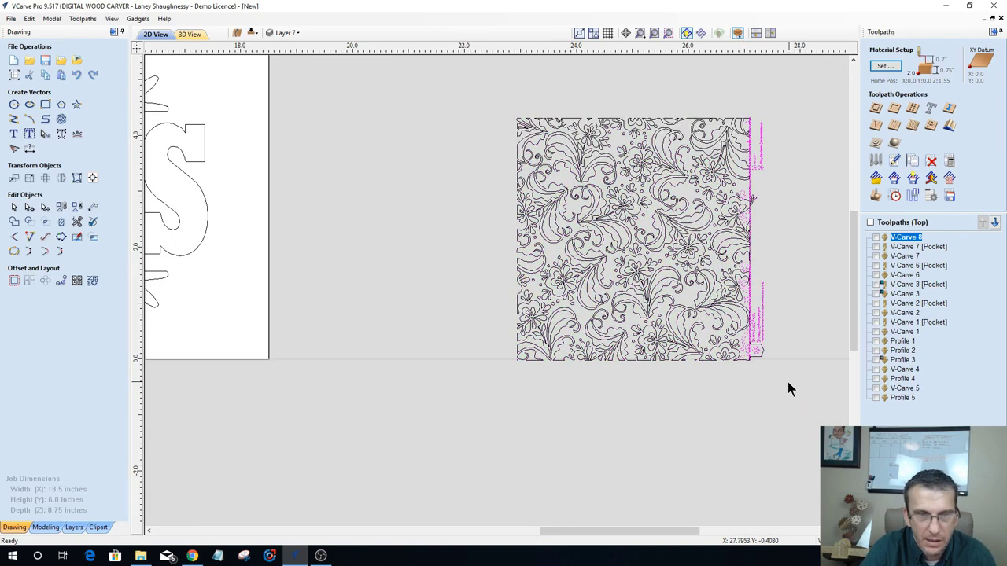
{"action": "left_click", "coordinate": [818, 356]}
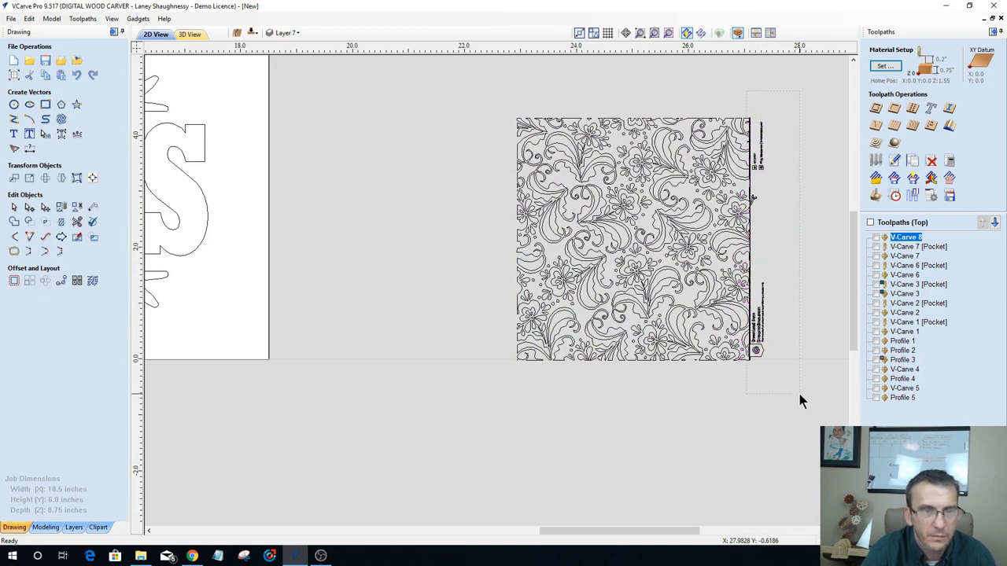
Step: Select and delete the stray watermark lettering along the floral pattern's right edge
{"action": "left_click_drag", "start_coordinate": [799, 395], "coordinate": [797, 392]}
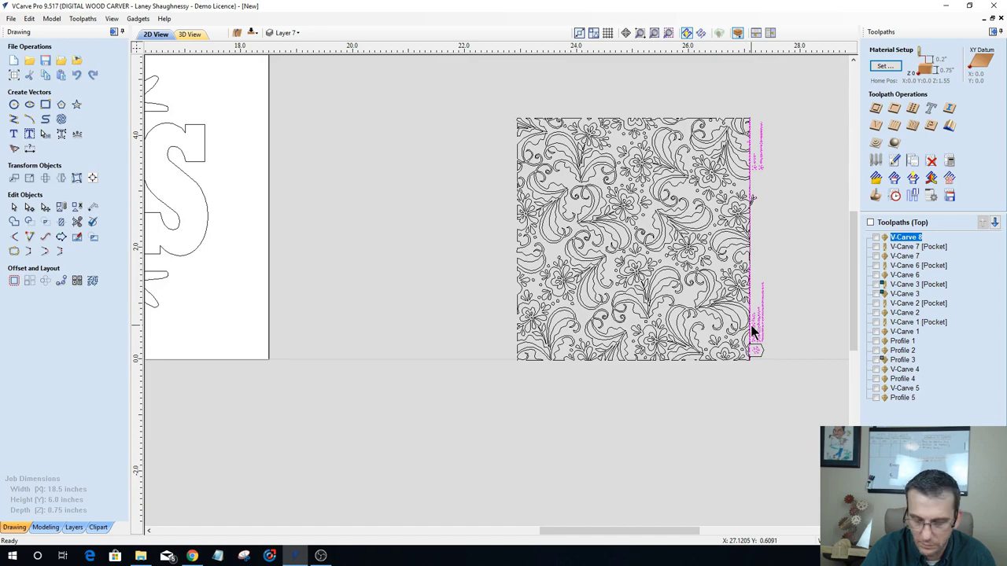
{"action": "key", "text": "Delete"}
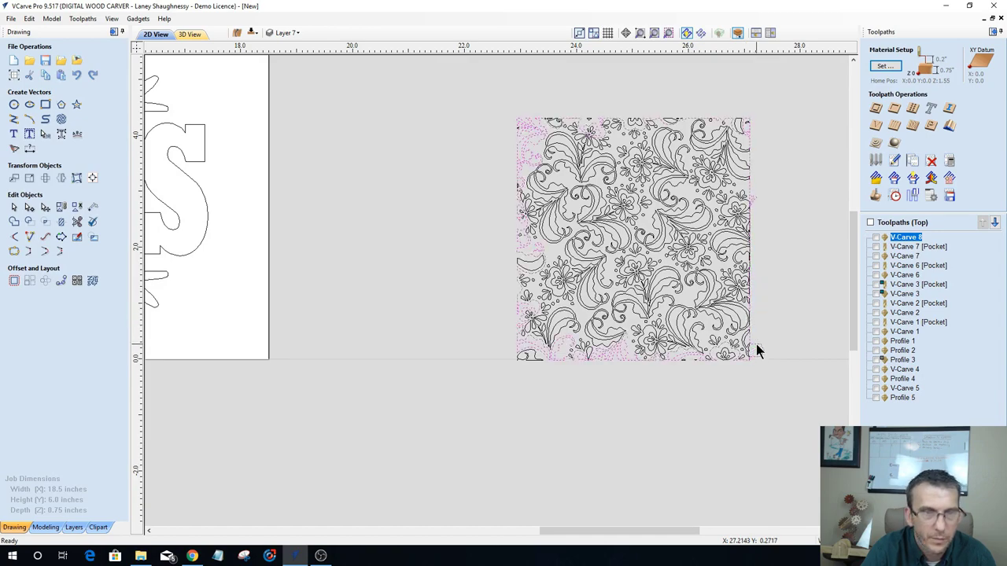
{"action": "scroll", "coordinate": [753, 345], "scroll_direction": "up", "scroll_amount": 5}
{"action": "scroll", "coordinate": [745, 338], "scroll_direction": "up", "scroll_amount": 2}
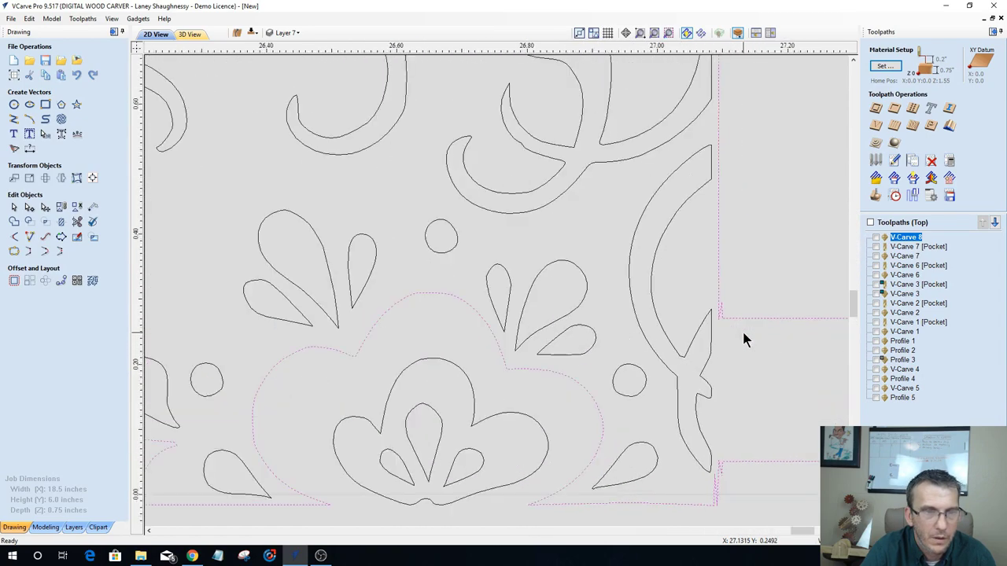
{"action": "scroll", "coordinate": [745, 338], "scroll_direction": "up", "scroll_amount": 1}
{"action": "scroll", "coordinate": [745, 338], "scroll_direction": "down", "scroll_amount": 1}
{"action": "scroll", "coordinate": [743, 339], "scroll_direction": "down", "scroll_amount": 6}
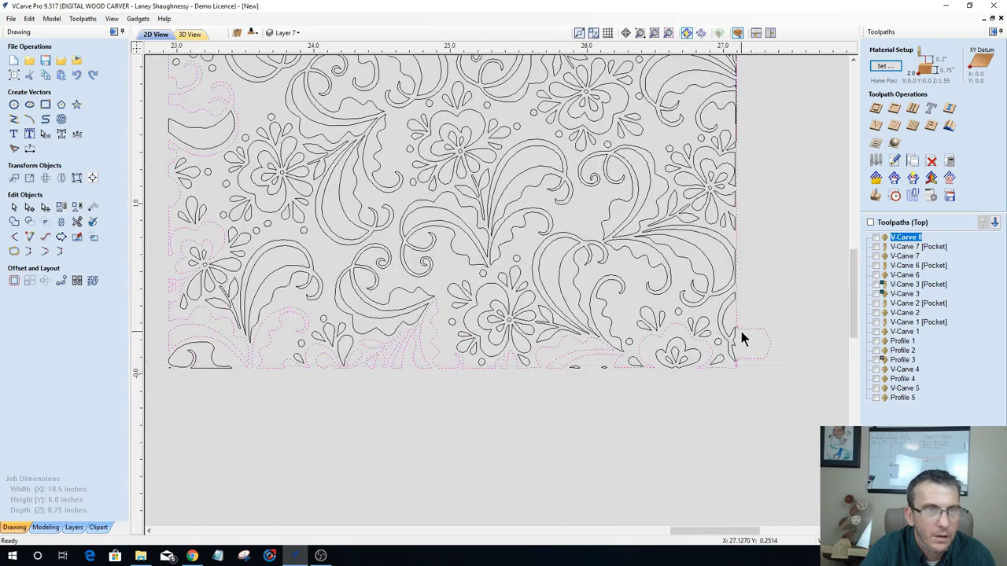
{"action": "scroll", "coordinate": [742, 338], "scroll_direction": "up", "scroll_amount": 1}
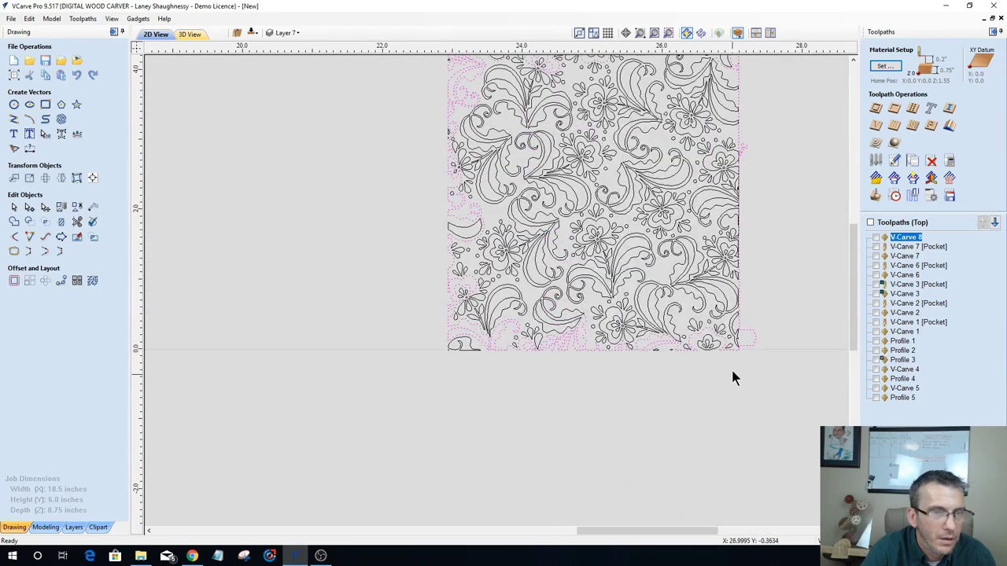
{"action": "scroll", "coordinate": [731, 367], "scroll_direction": "up", "scroll_amount": 4}
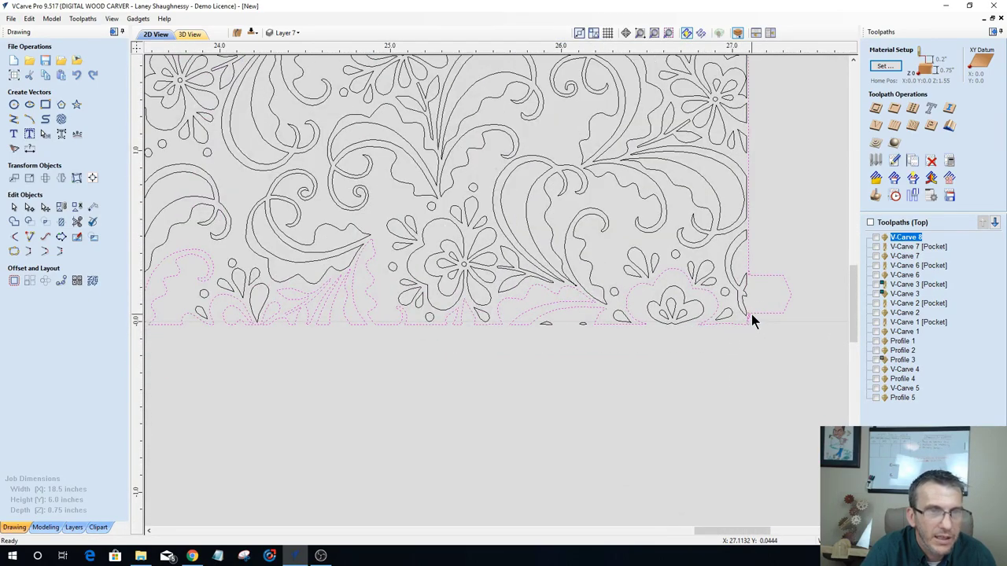
Step: In Node Edit mode, delete the first two unwanted spans on the right-hand shape
{"action": "left_click", "coordinate": [29, 206]}
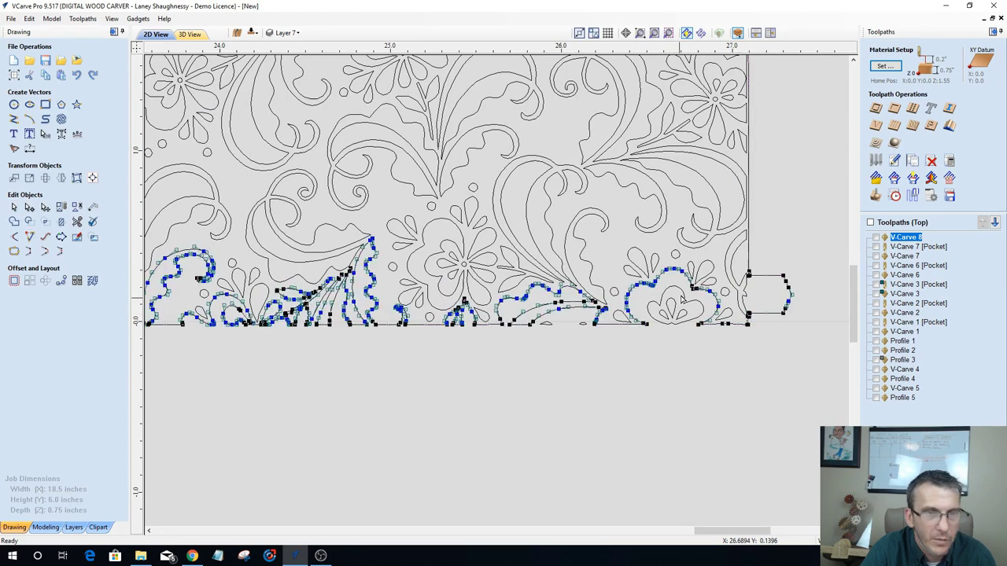
{"action": "right_click", "coordinate": [756, 280]}
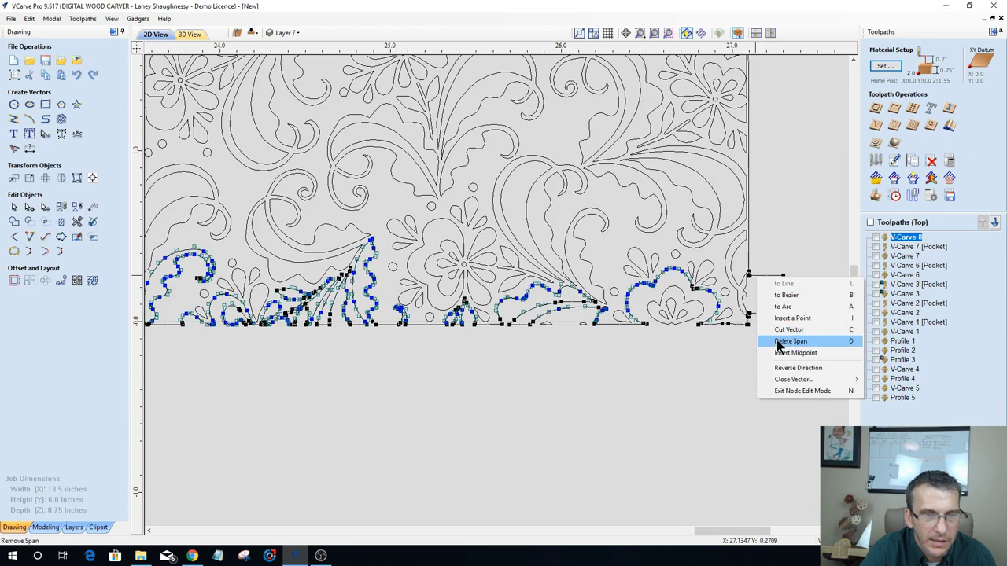
{"action": "left_click", "coordinate": [774, 339]}
{"action": "right_click", "coordinate": [760, 314]}
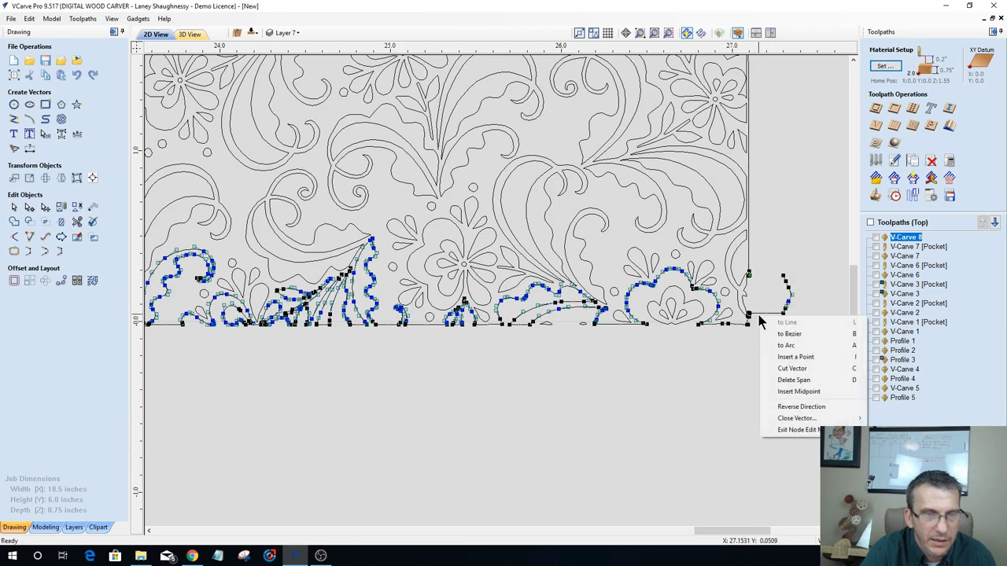
{"action": "left_click", "coordinate": [775, 378]}
Step: Delete the small triangular span and the span at the corner node
{"action": "scroll", "coordinate": [750, 273], "scroll_direction": "up", "scroll_amount": 5}
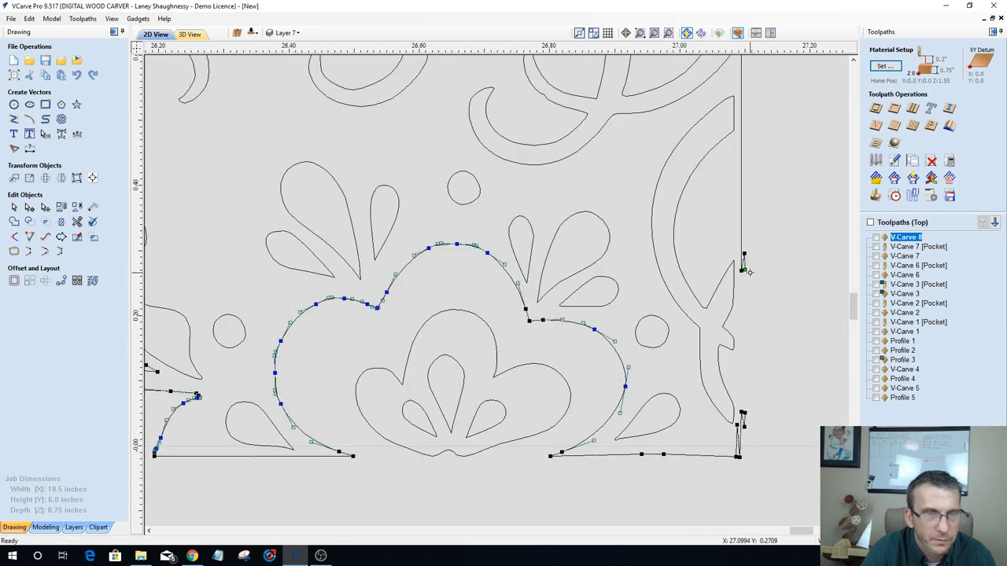
{"action": "scroll", "coordinate": [750, 273], "scroll_direction": "up", "scroll_amount": 5}
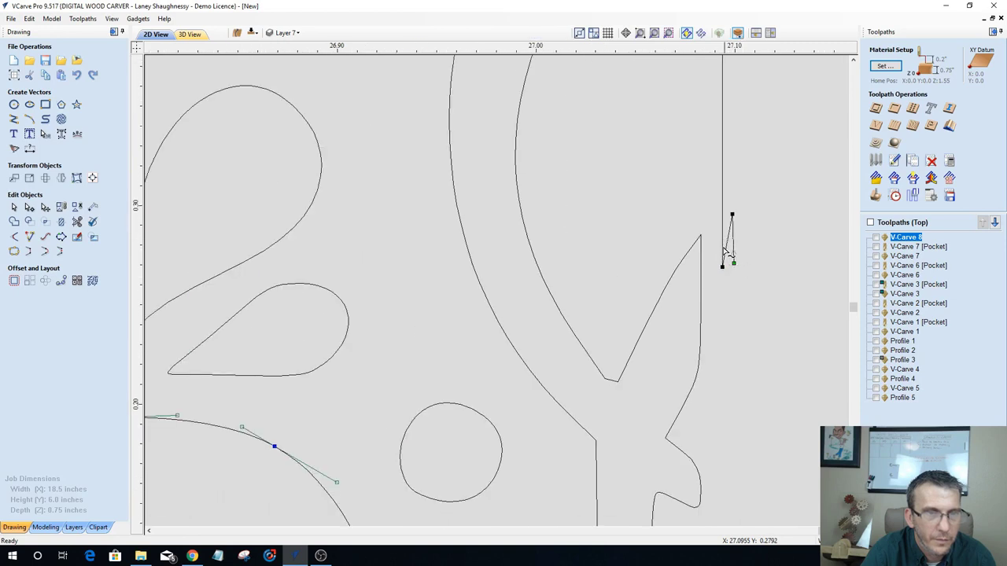
{"action": "right_click", "coordinate": [727, 260]}
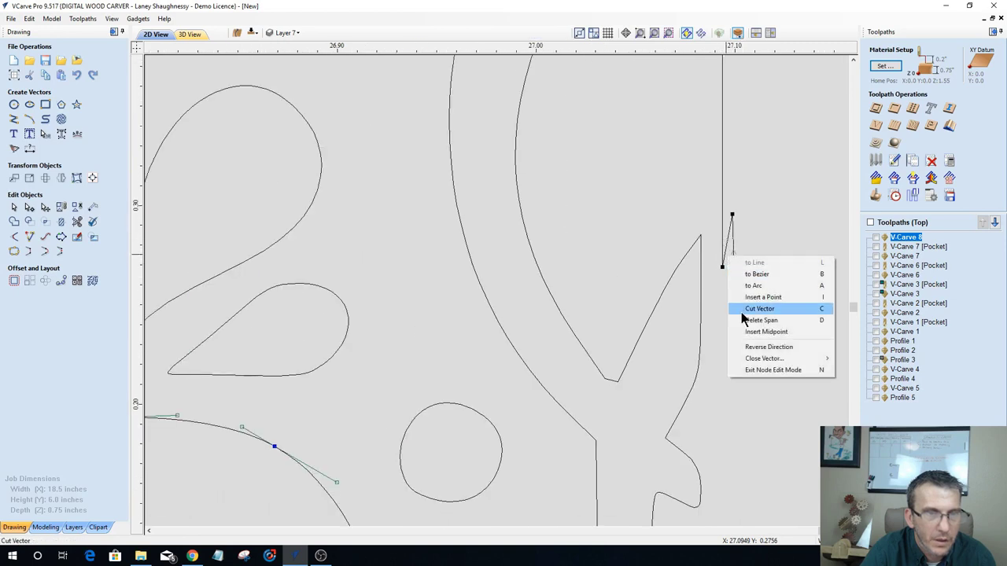
{"action": "left_click", "coordinate": [744, 323]}
{"action": "right_click", "coordinate": [734, 234]}
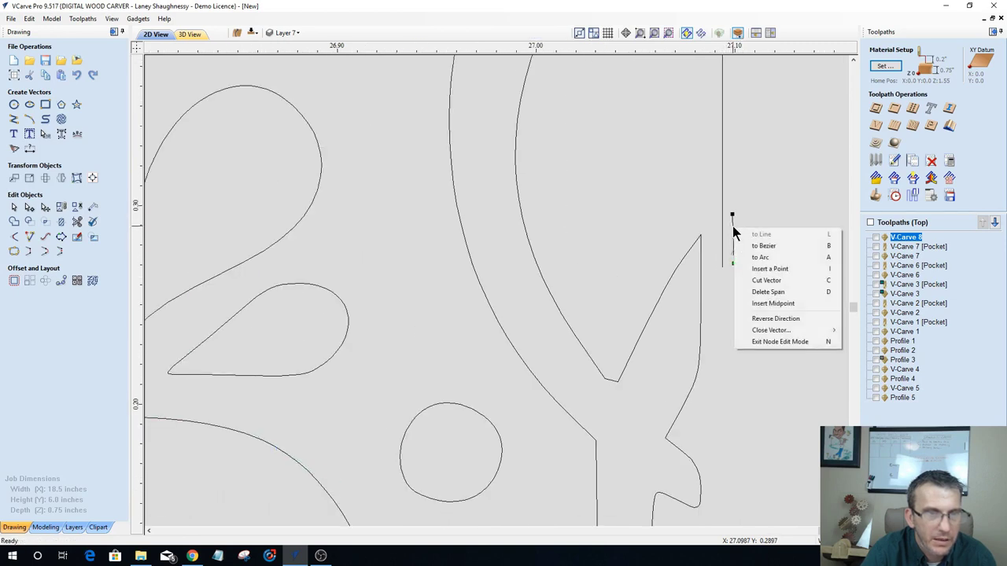
{"action": "left_click", "coordinate": [751, 299]}
{"action": "scroll", "coordinate": [753, 296], "scroll_direction": "down", "scroll_amount": 2}
{"action": "scroll", "coordinate": [754, 295], "scroll_direction": "down", "scroll_amount": 3}
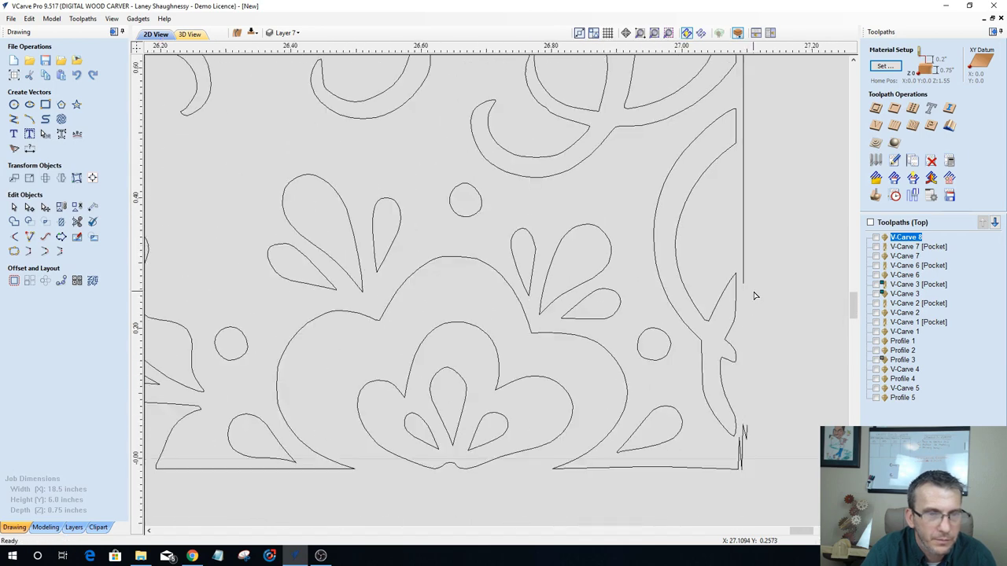
{"action": "scroll", "coordinate": [745, 411], "scroll_direction": "up", "scroll_amount": 2}
{"action": "scroll", "coordinate": [744, 406], "scroll_direction": "up", "scroll_amount": 3}
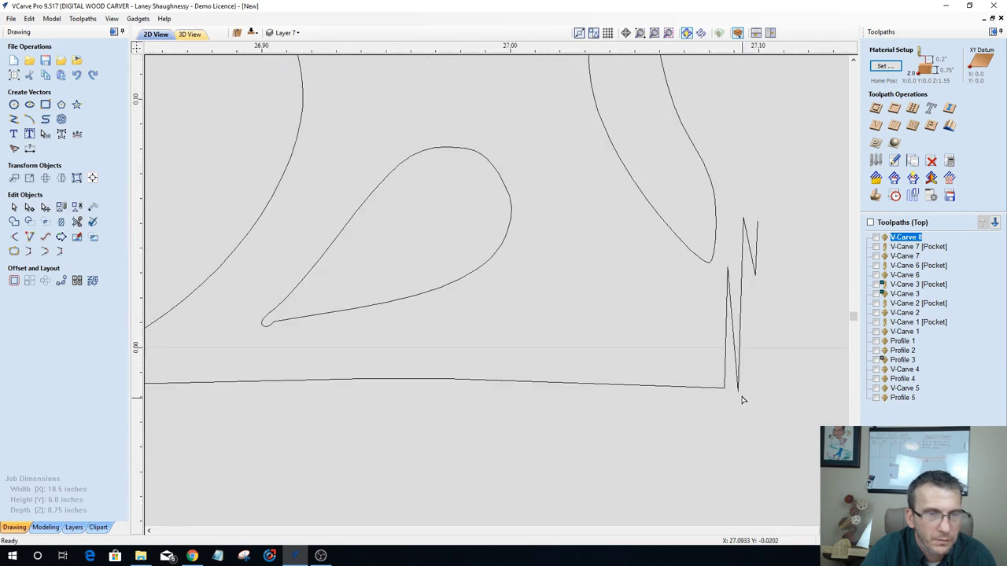
Step: Delete the jagged span by the bottom border's right node, then return to the Select tool
{"action": "left_click", "coordinate": [727, 385]}
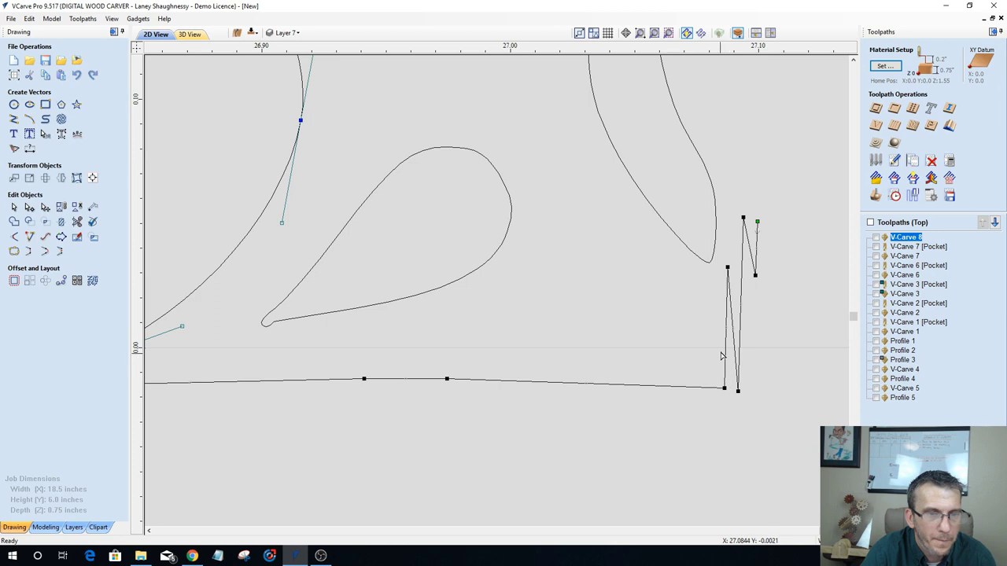
{"action": "right_click", "coordinate": [727, 355]}
{"action": "left_click", "coordinate": [823, 416]}
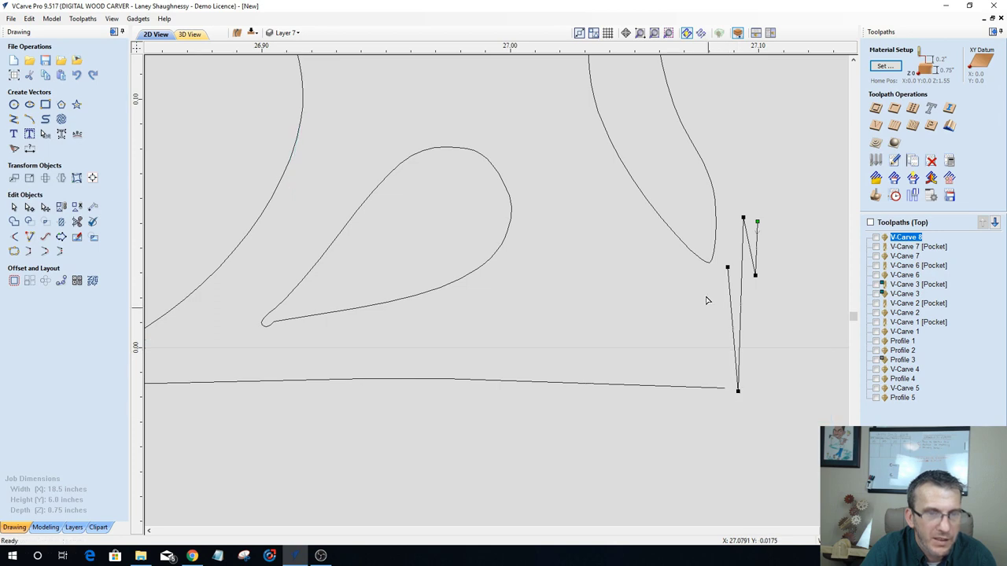
{"action": "left_click", "coordinate": [14, 208]}
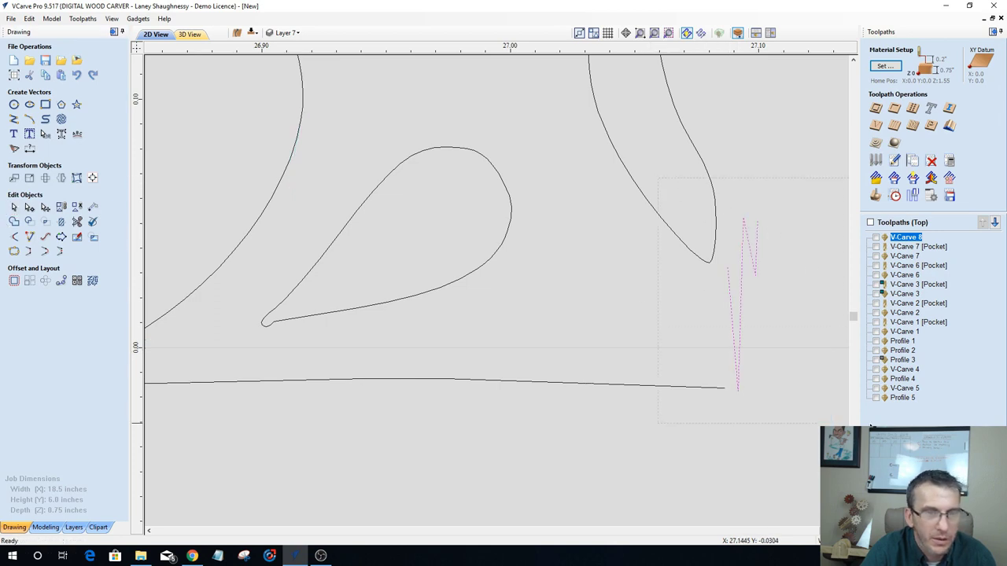
{"action": "left_click", "coordinate": [729, 414]}
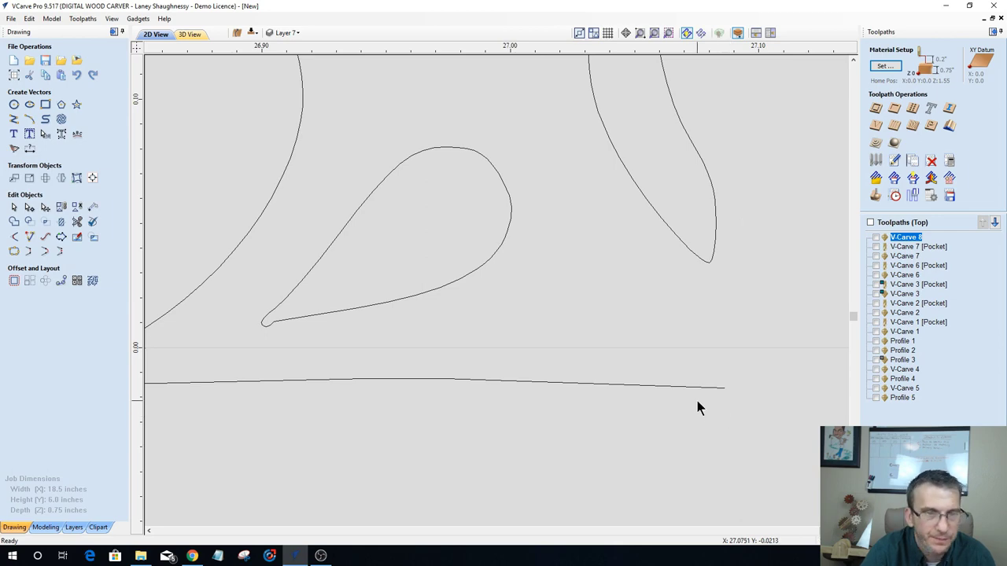
{"action": "scroll", "coordinate": [697, 400], "scroll_direction": "down", "scroll_amount": 4}
{"action": "scroll", "coordinate": [694, 399], "scroll_direction": "down", "scroll_amount": 2}
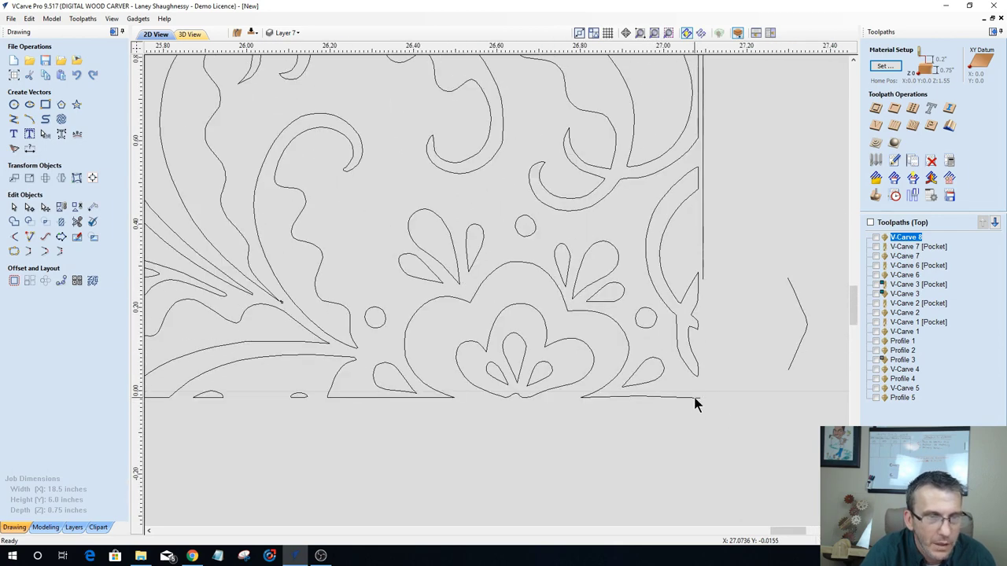
Step: Snap the bottom border's end node onto the vertical trim line's lower node, squaring the corner
{"action": "left_click", "coordinate": [696, 399]}
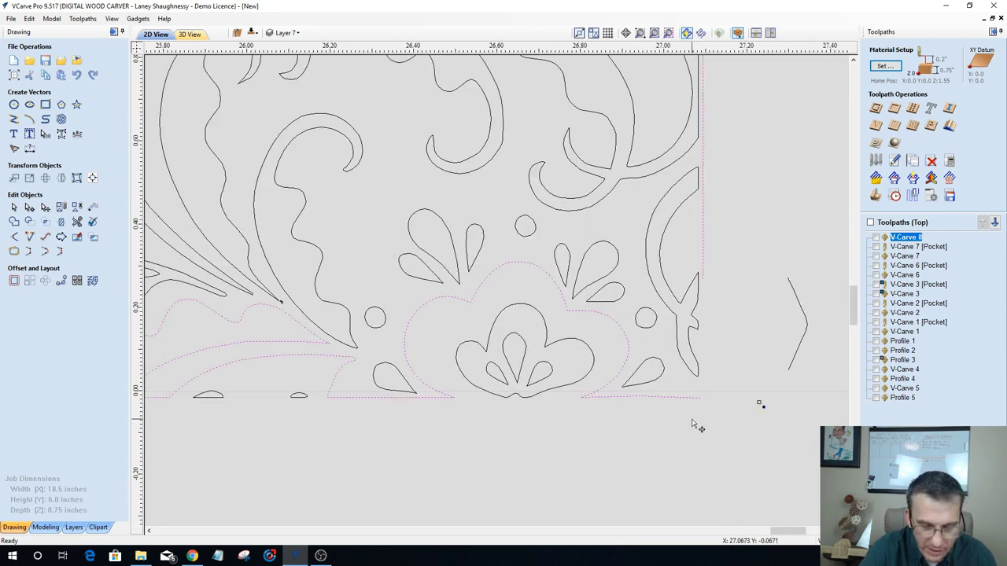
{"action": "double_click", "coordinate": [701, 399]}
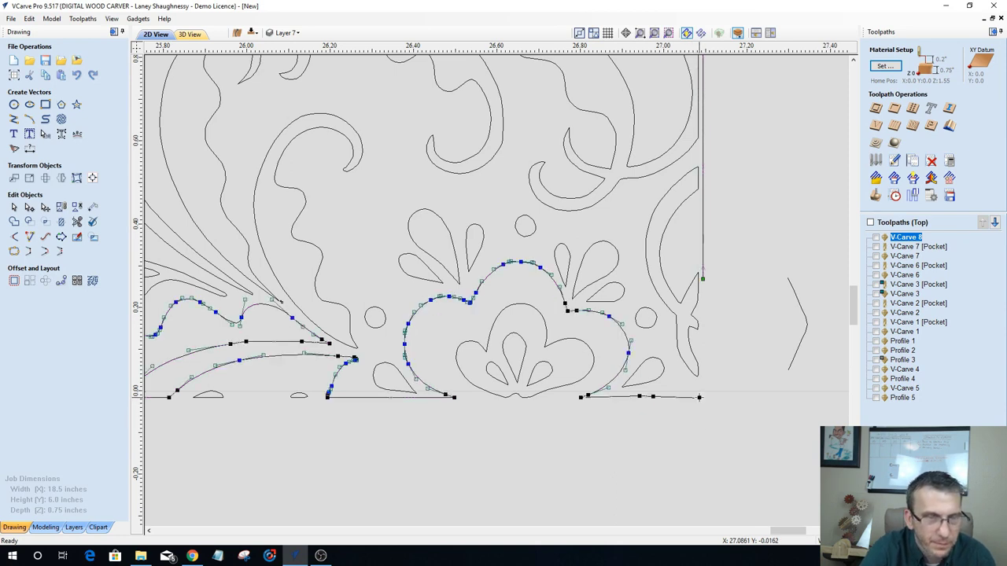
{"action": "left_click_drag", "start_coordinate": [699, 398], "coordinate": [703, 397]}
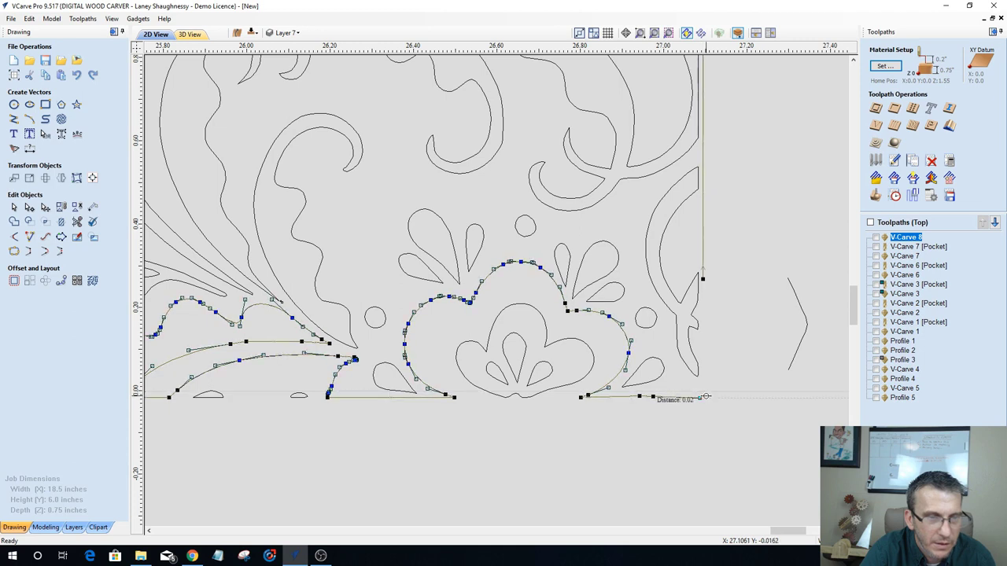
{"action": "left_click", "coordinate": [705, 395]}
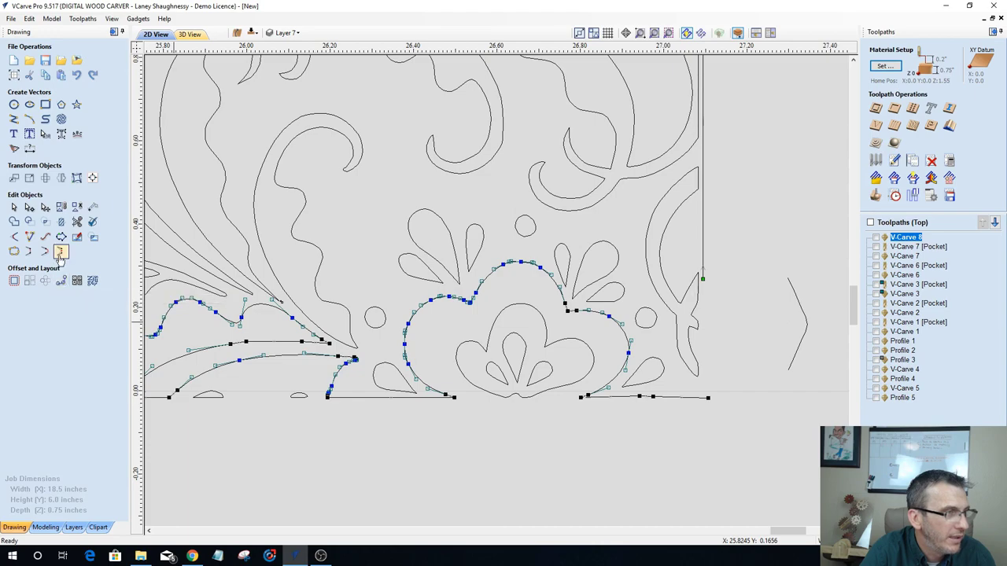
{"action": "left_click", "coordinate": [710, 407]}
{"action": "scroll", "coordinate": [711, 408], "scroll_direction": "down", "scroll_amount": 3}
Step: Cut the protruding flower's stem at the pattern edge and delete the span beyond it
{"action": "scroll", "coordinate": [711, 408], "scroll_direction": "down", "scroll_amount": 2}
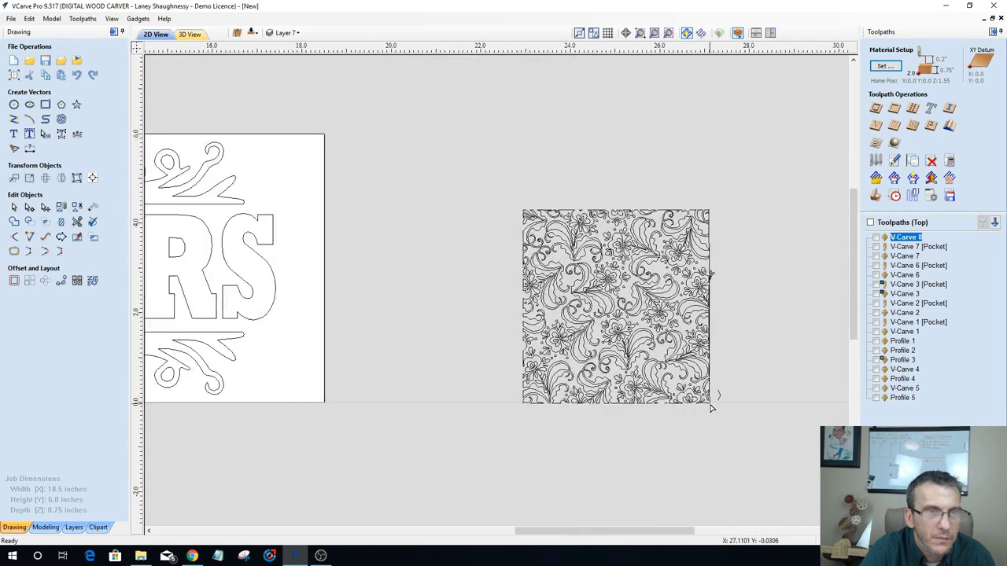
{"action": "scroll", "coordinate": [724, 310], "scroll_direction": "up", "scroll_amount": 5}
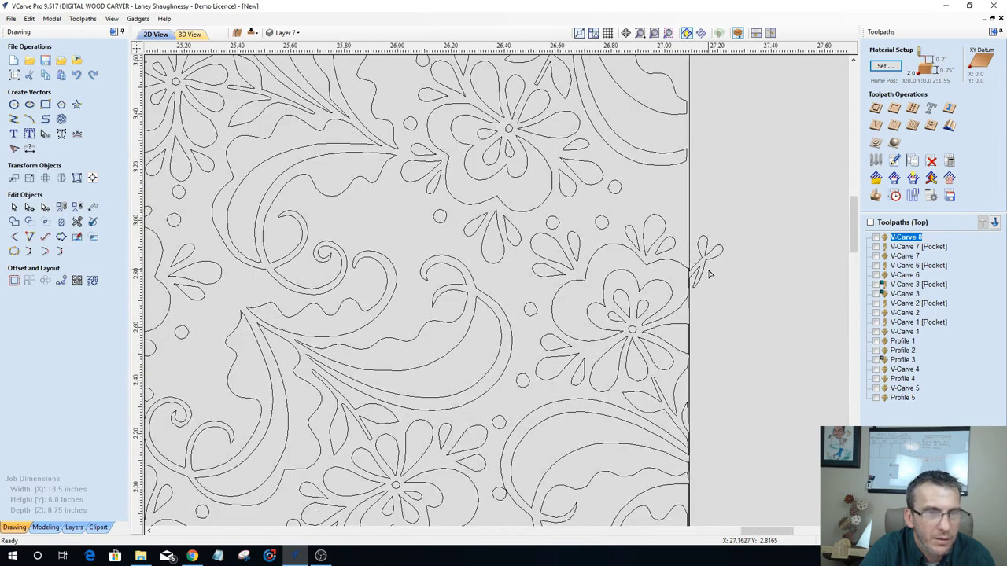
{"action": "scroll", "coordinate": [700, 273], "scroll_direction": "up", "scroll_amount": 4}
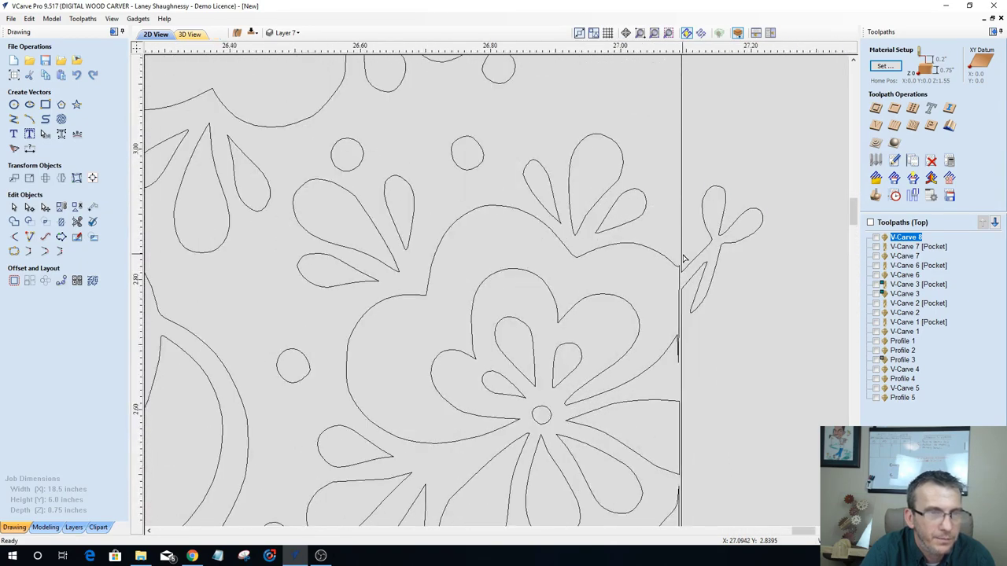
{"action": "left_click", "coordinate": [697, 272]}
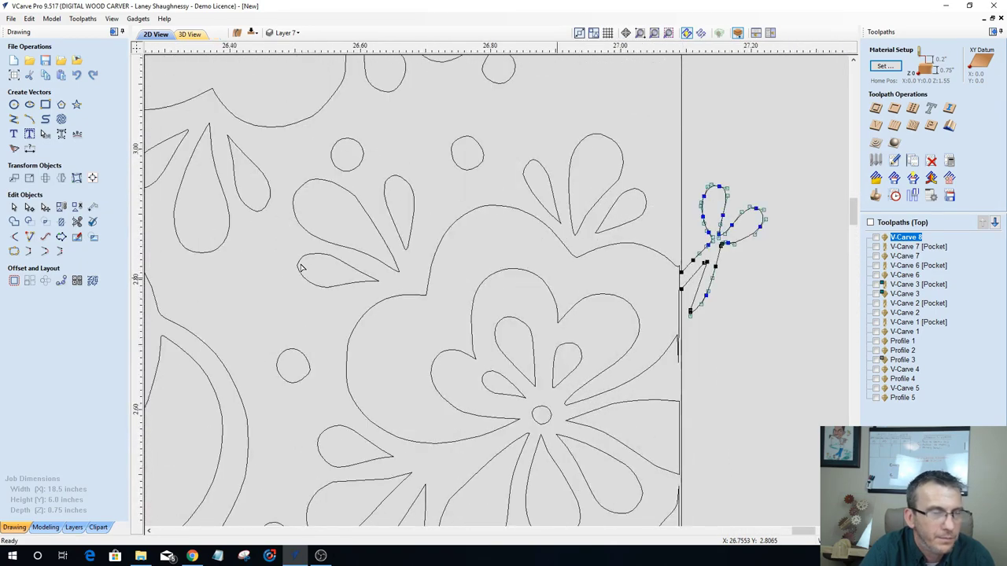
{"action": "scroll", "coordinate": [684, 267], "scroll_direction": "up", "scroll_amount": 2}
{"action": "right_click", "coordinate": [686, 273]}
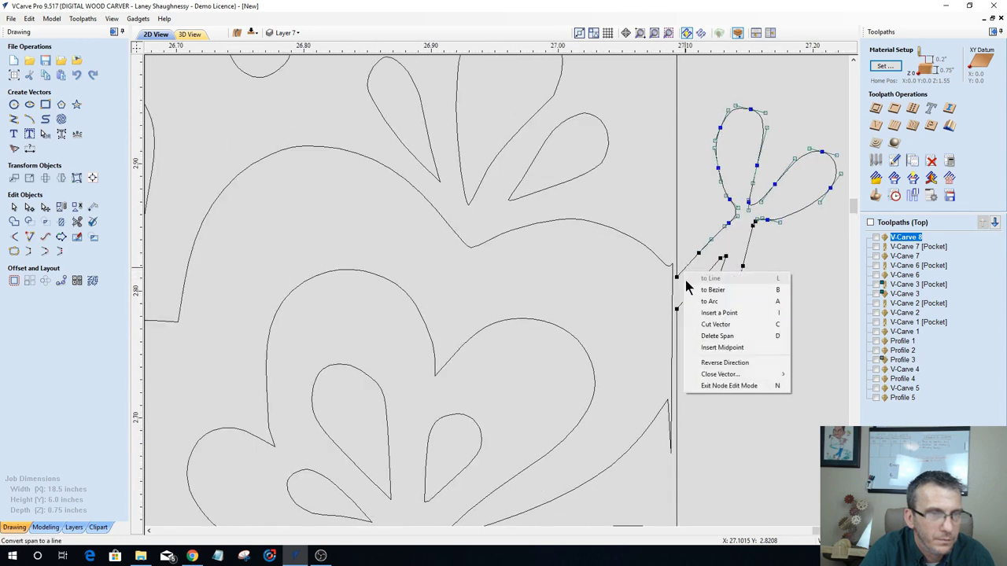
{"action": "left_click", "coordinate": [691, 310]}
{"action": "right_click", "coordinate": [686, 305]}
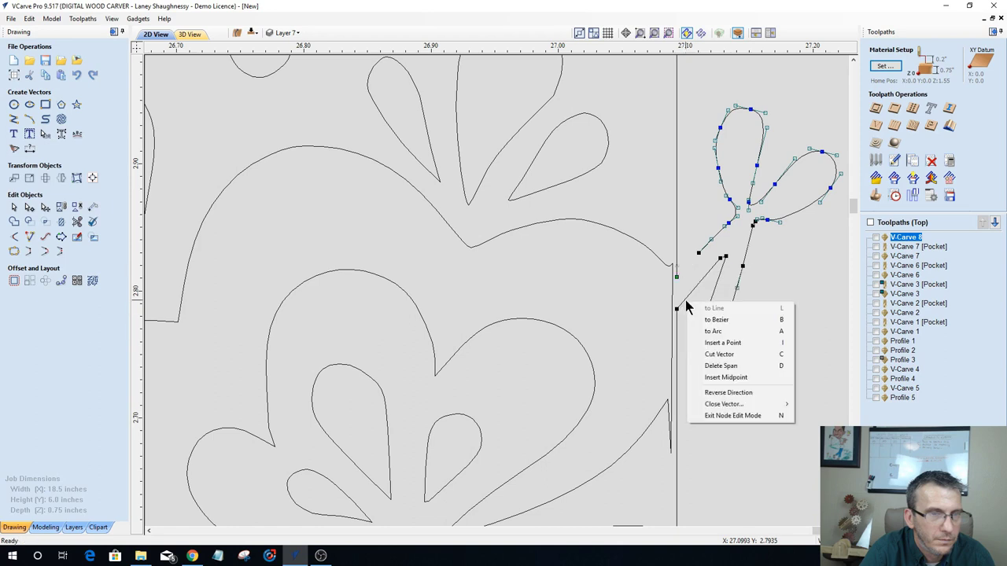
{"action": "left_click", "coordinate": [699, 367]}
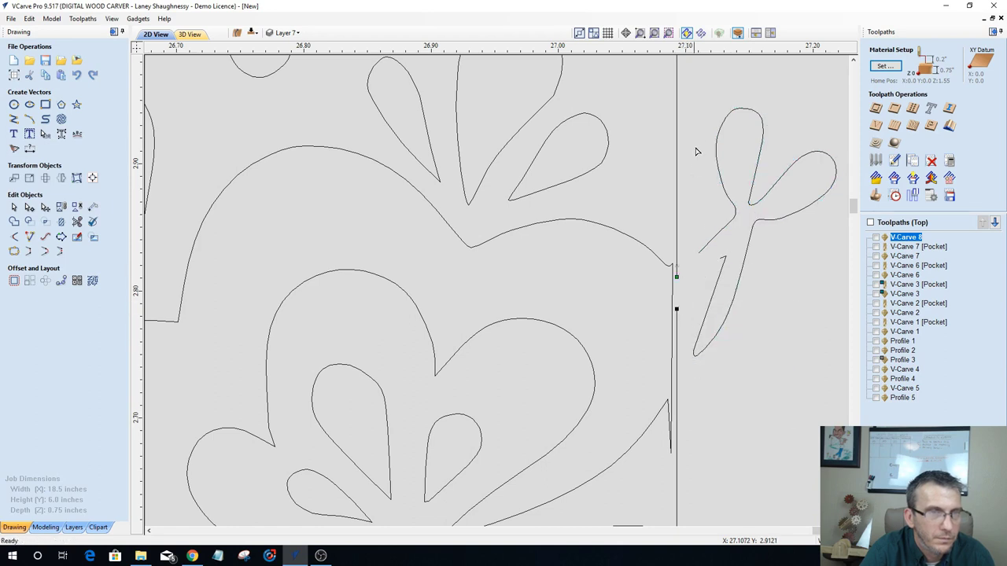
Step: Leave node editing and delete the leftover flower outside the pattern's edge
{"action": "left_click", "coordinate": [13, 207]}
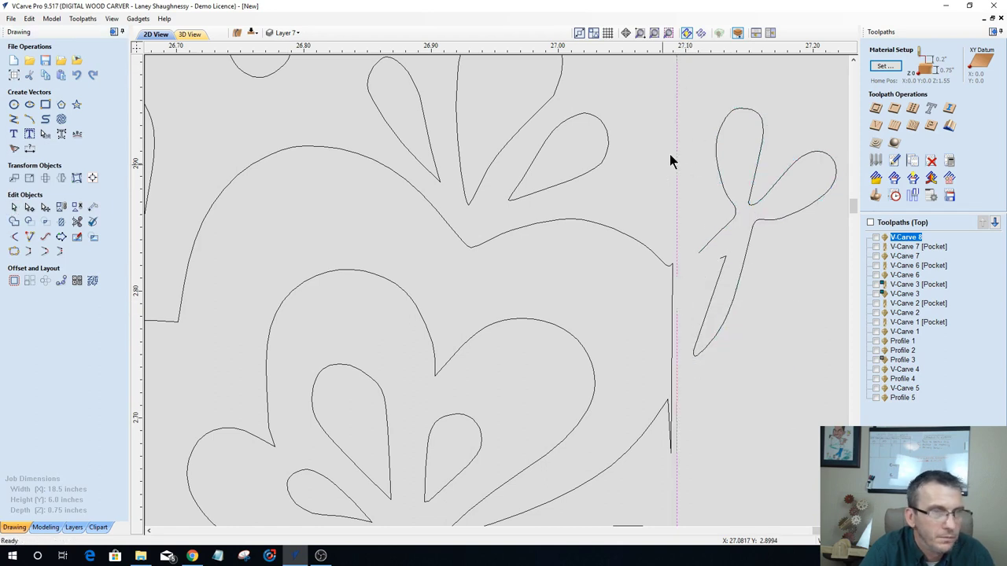
{"action": "left_click", "coordinate": [772, 401]}
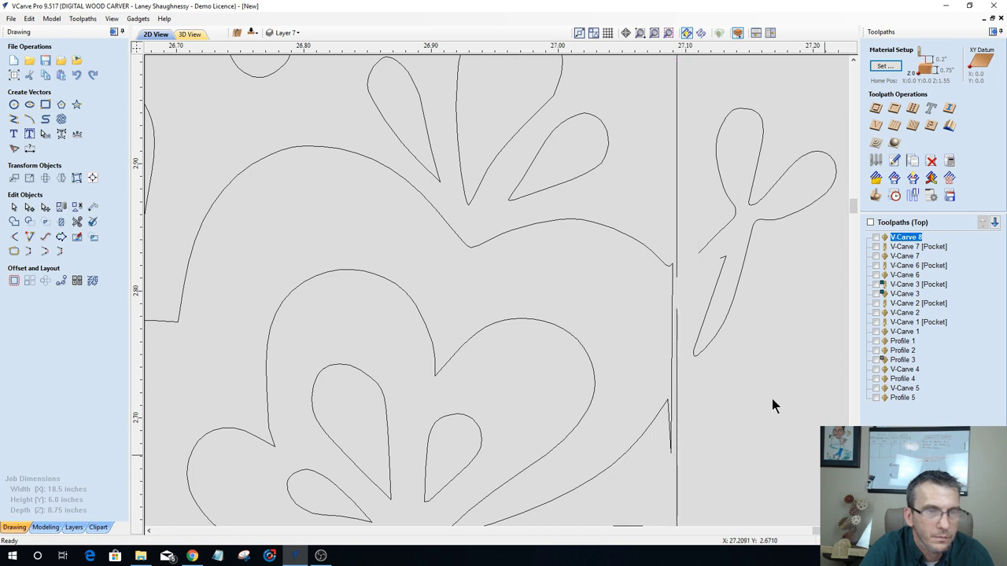
{"action": "left_click", "coordinate": [734, 292]}
{"action": "key", "text": "Delete"}
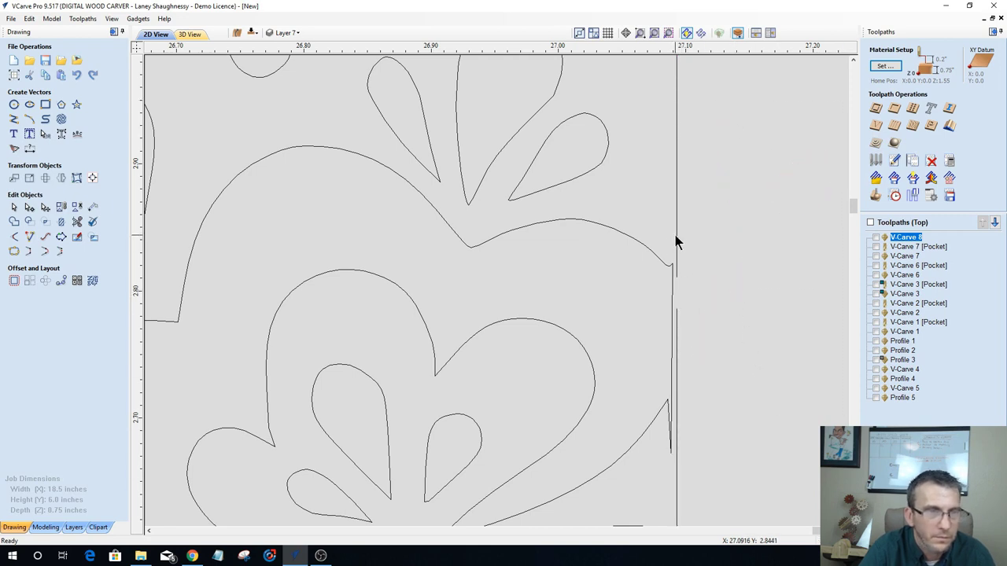
{"action": "left_click", "coordinate": [676, 236]}
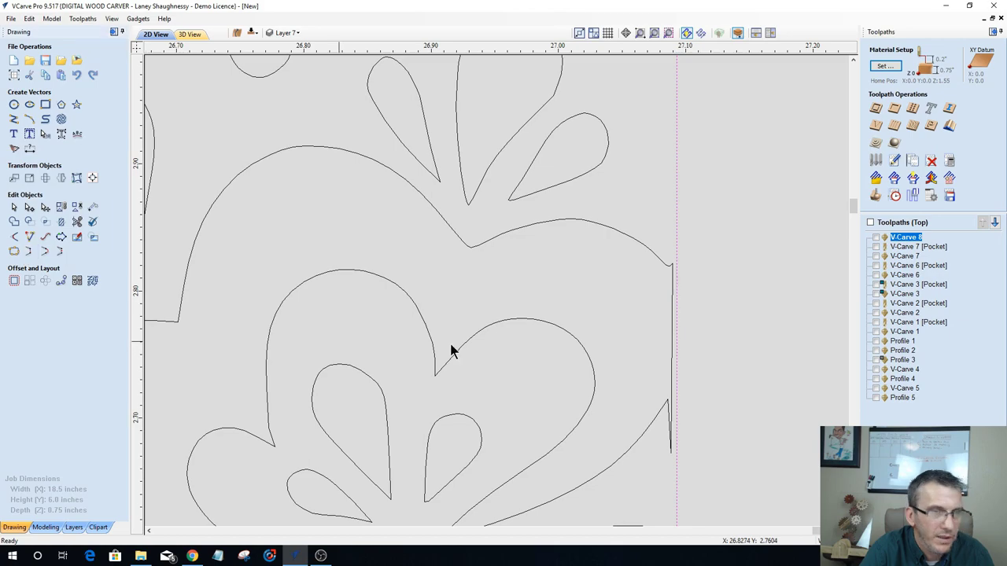
{"action": "scroll", "coordinate": [659, 352], "scroll_direction": "down", "scroll_amount": 5}
{"action": "scroll", "coordinate": [661, 347], "scroll_direction": "down", "scroll_amount": 8}
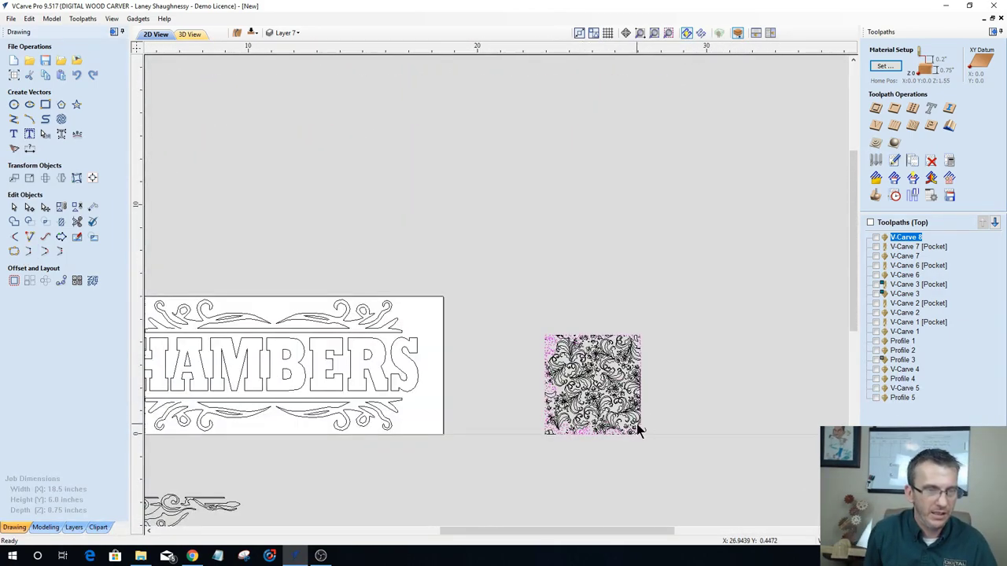
{"action": "scroll", "coordinate": [652, 436], "scroll_direction": "up", "scroll_amount": 4}
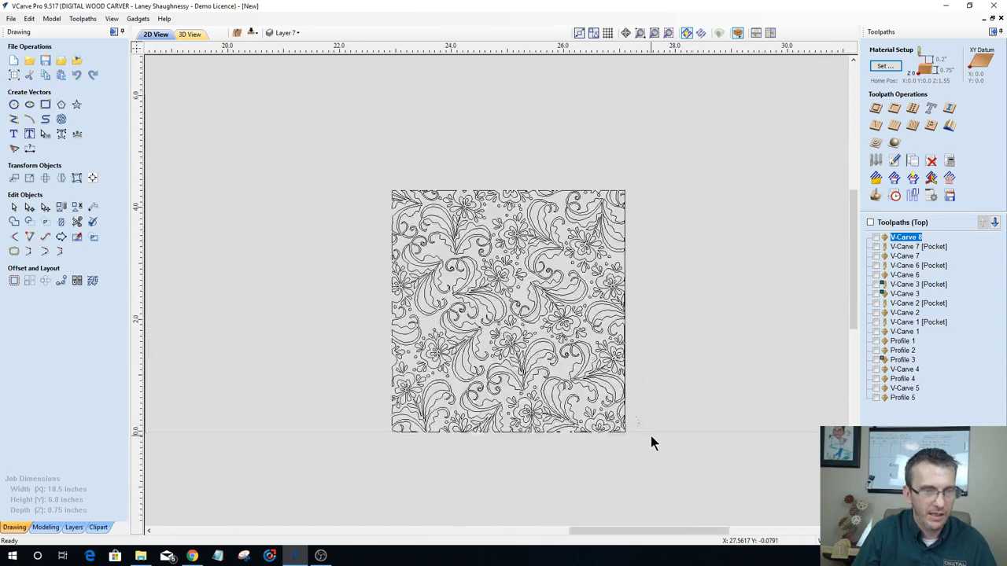
{"action": "scroll", "coordinate": [664, 412], "scroll_direction": "down", "scroll_amount": 2}
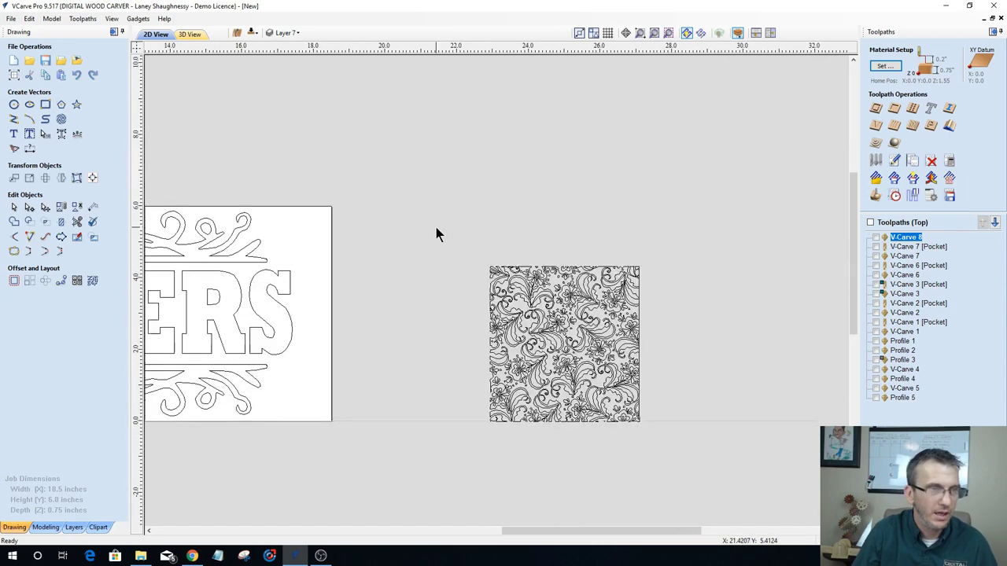
Step: Select the whole floral pattern block and drag it onto the boxed C
{"action": "left_click", "coordinate": [641, 425]}
{"action": "scroll", "coordinate": [645, 444], "scroll_direction": "up", "scroll_amount": 2}
{"action": "scroll", "coordinate": [647, 441], "scroll_direction": "down", "scroll_amount": 7}
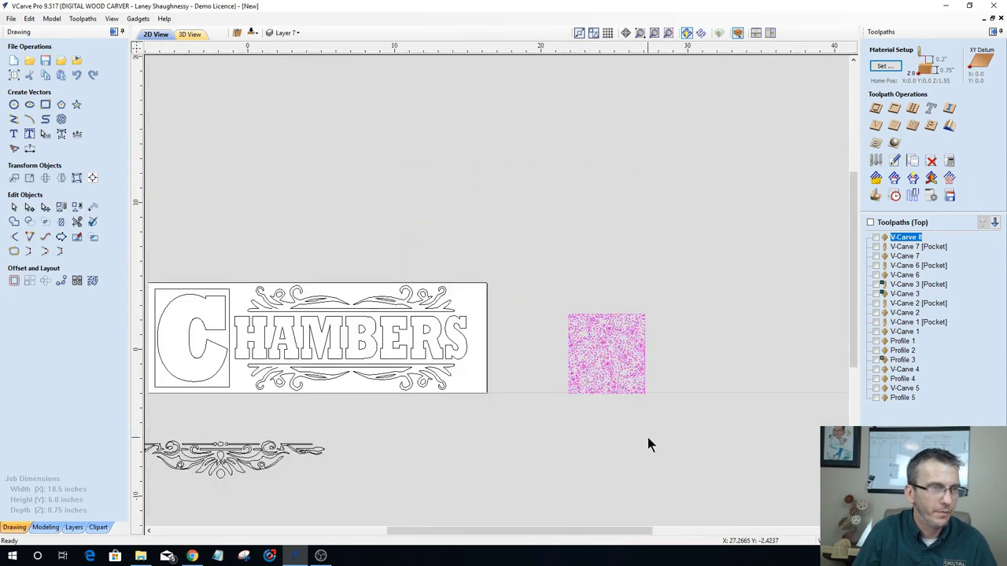
{"action": "left_click", "coordinate": [628, 267]}
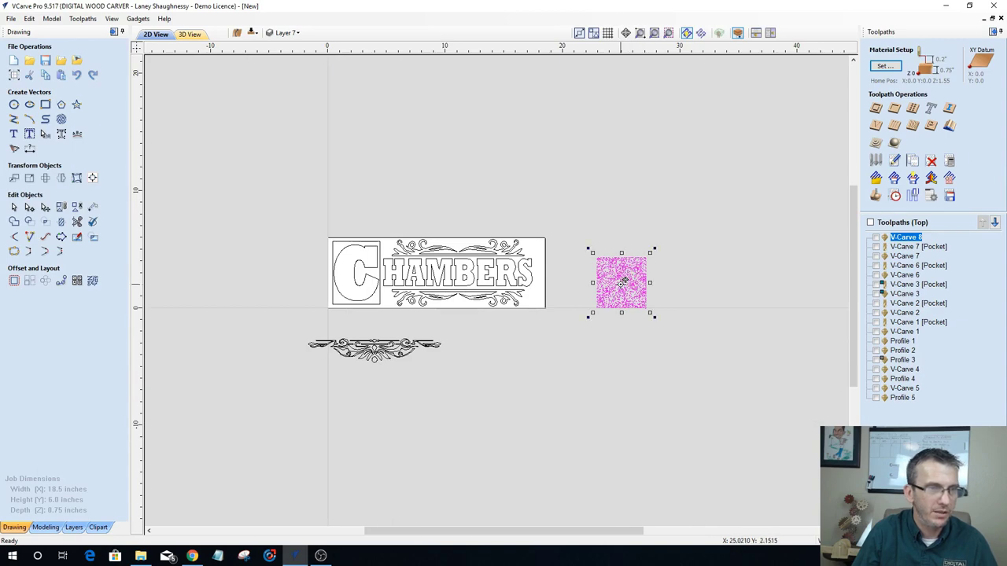
{"action": "left_click_drag", "start_coordinate": [367, 236], "coordinate": [354, 271]}
{"action": "scroll", "coordinate": [299, 291], "scroll_direction": "up", "scroll_amount": 4}
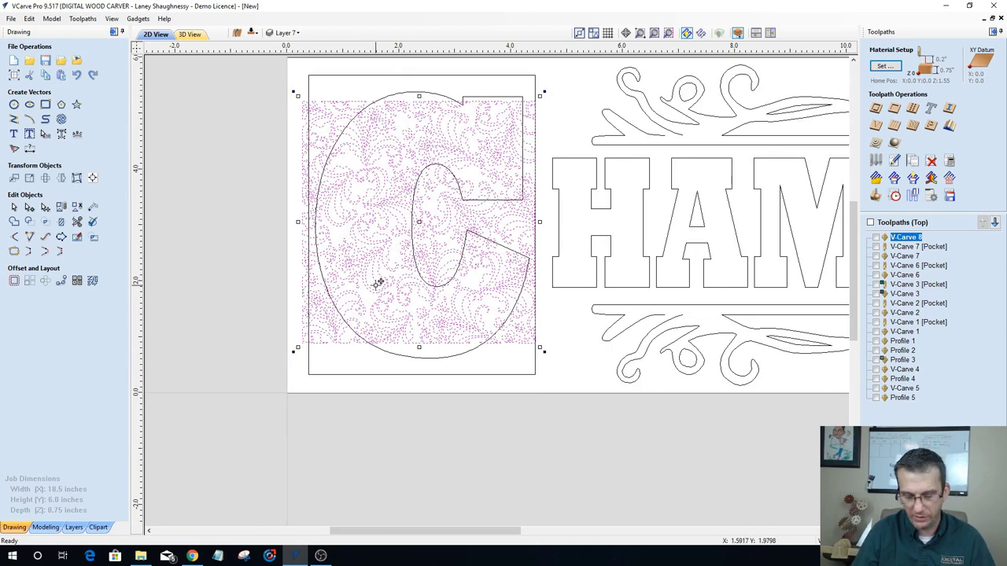
Step: Scale the floral pattern up from its bottom-left corner, then shift it left and down over the C box
{"action": "scroll", "coordinate": [394, 301], "scroll_direction": "down", "scroll_amount": 2}
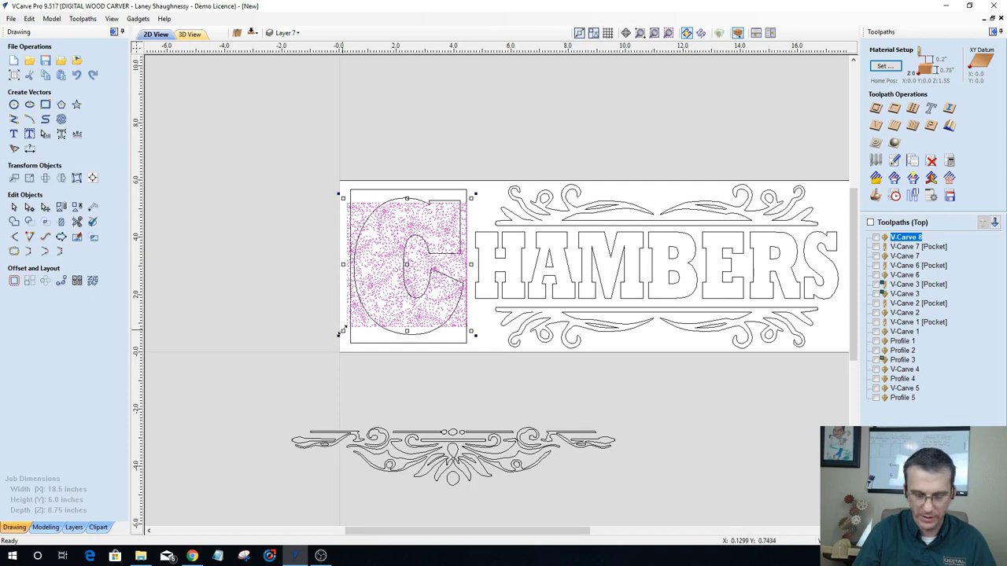
{"action": "left_click_drag", "start_coordinate": [340, 332], "coordinate": [318, 403]}
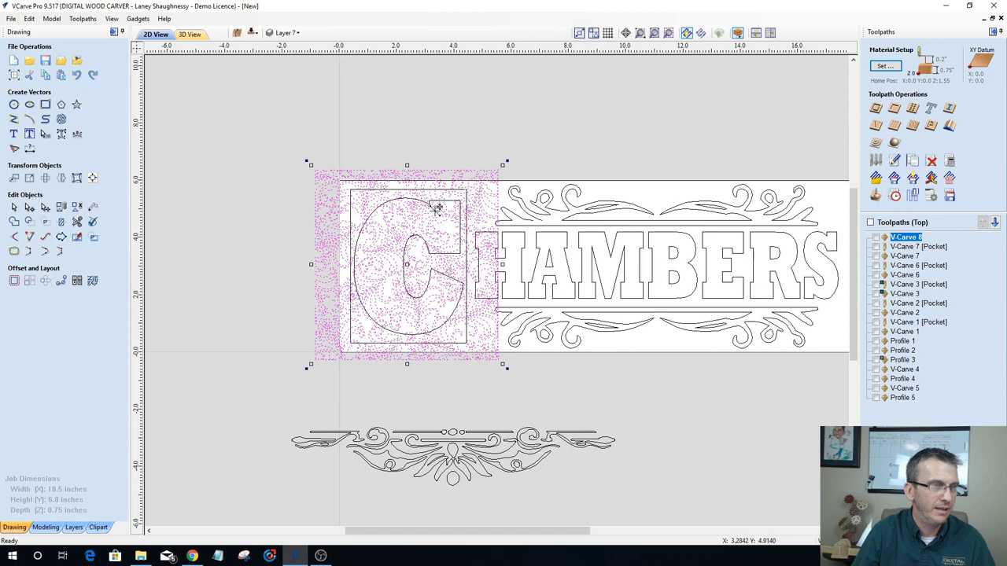
{"action": "scroll", "coordinate": [359, 202], "scroll_direction": "up", "scroll_amount": 4}
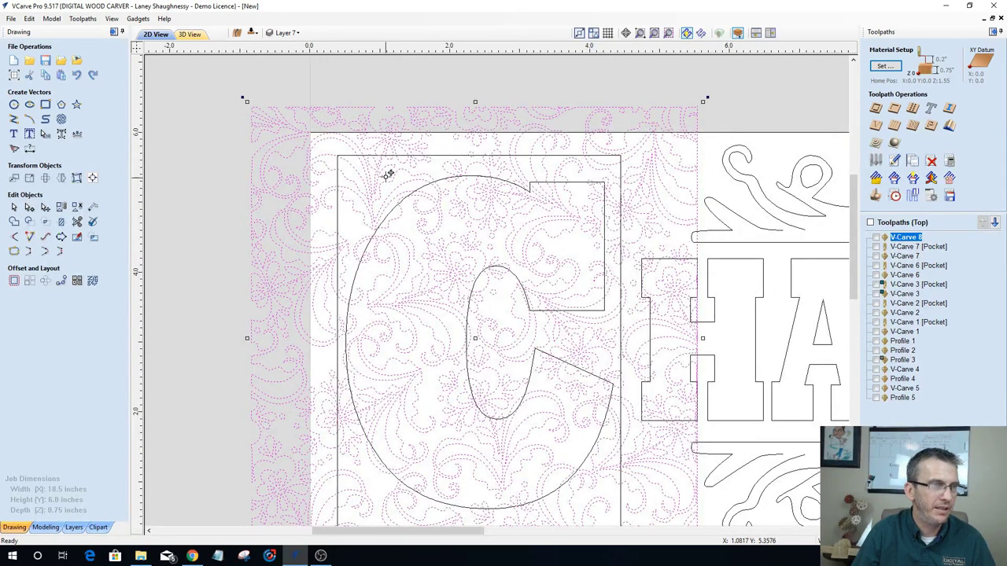
{"action": "left_click_drag", "start_coordinate": [388, 174], "coordinate": [363, 176]}
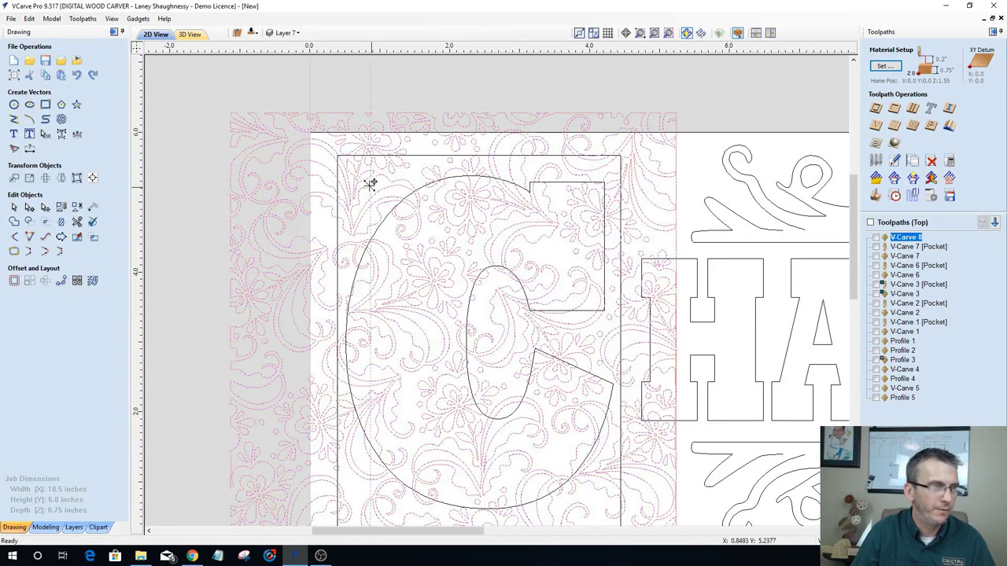
{"action": "mouse_move", "coordinate": [372, 206]}
{"action": "left_mouse_down"}
{"action": "mouse_move", "coordinate": [372, 224]}
{"action": "mouse_move", "coordinate": [377, 195]}
{"action": "left_mouse_up"}
{"action": "scroll", "coordinate": [377, 197], "scroll_direction": "down", "scroll_amount": 3}
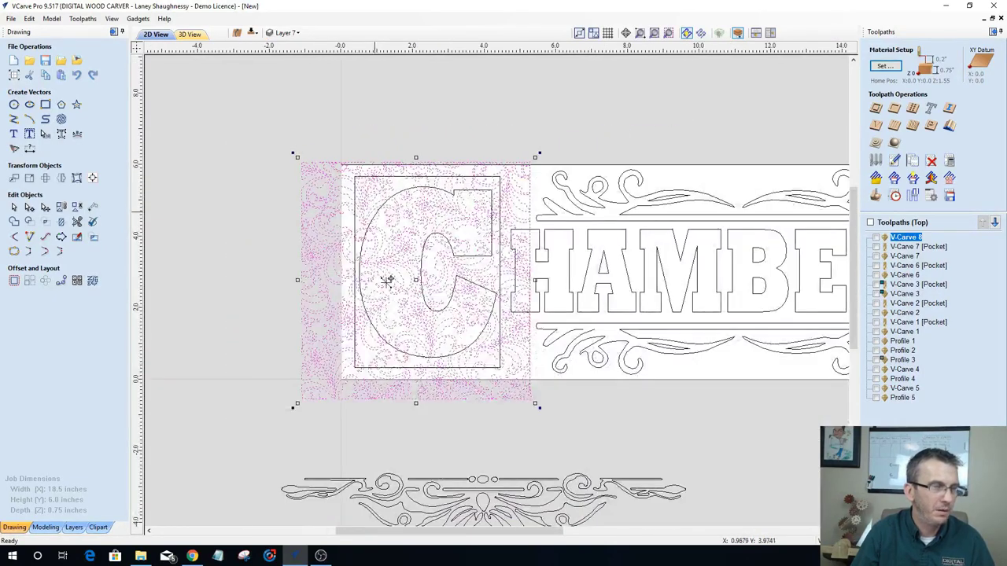
{"action": "scroll", "coordinate": [418, 381], "scroll_direction": "up", "scroll_amount": 3}
{"action": "scroll", "coordinate": [427, 361], "scroll_direction": "down", "scroll_amount": 2}
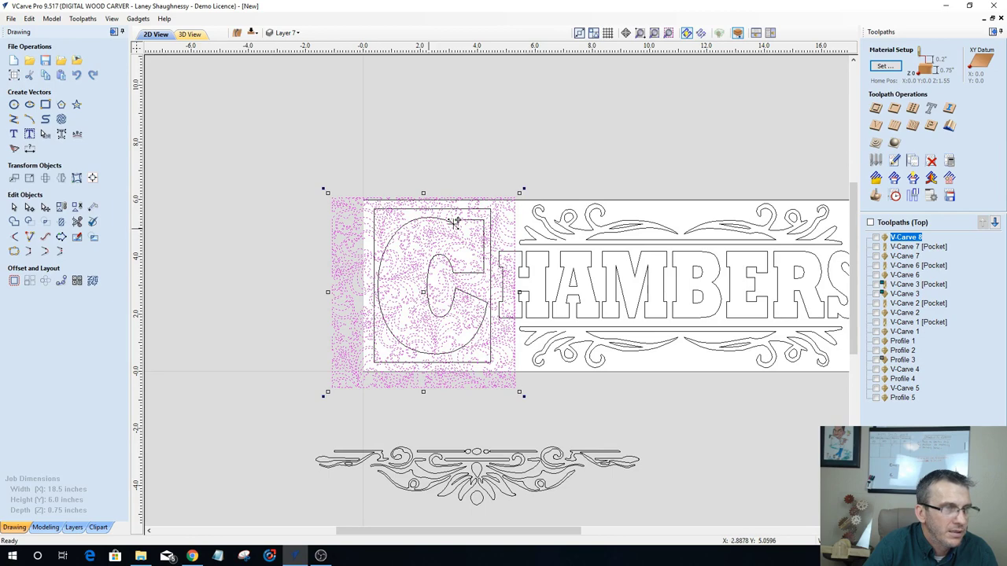
{"action": "scroll", "coordinate": [466, 219], "scroll_direction": "up", "scroll_amount": 2}
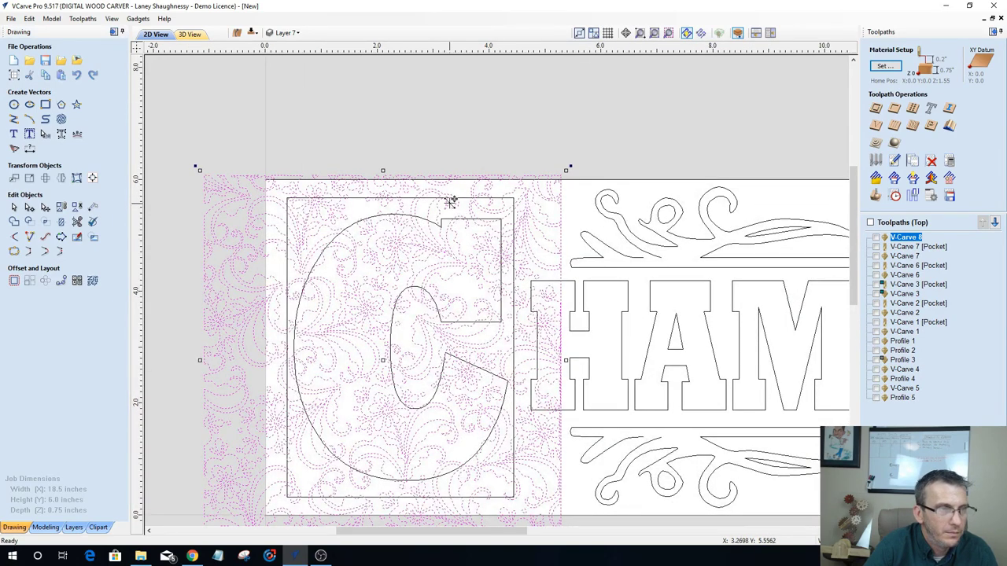
Step: Delete the stray small curl near the top of the floral pattern
{"action": "left_click", "coordinate": [461, 147]}
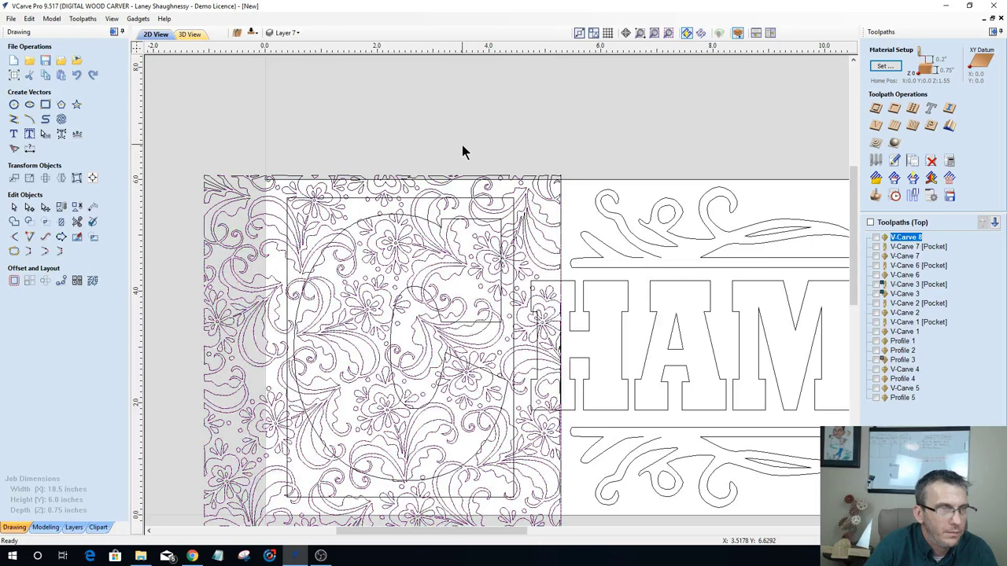
{"action": "left_click", "coordinate": [470, 218]}
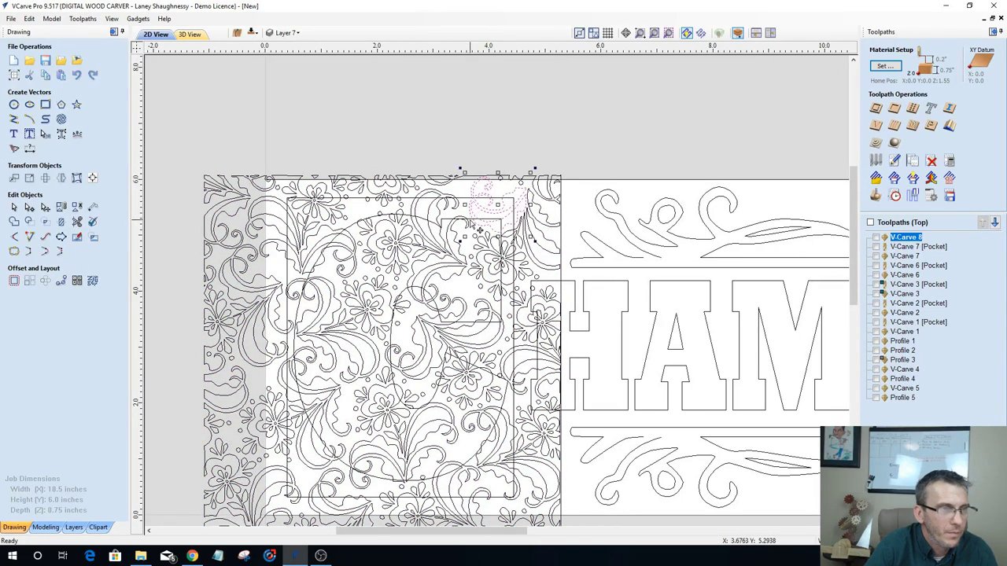
{"action": "key", "text": "Delete"}
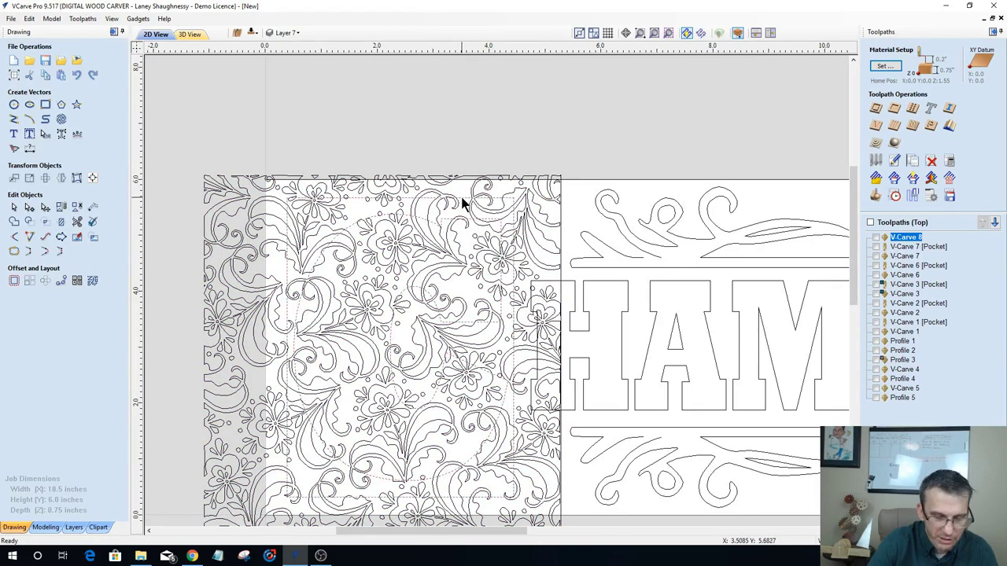
Step: Select the floral vectors, then add the C's box last as the trim boundary
{"action": "left_click", "coordinate": [464, 203]}
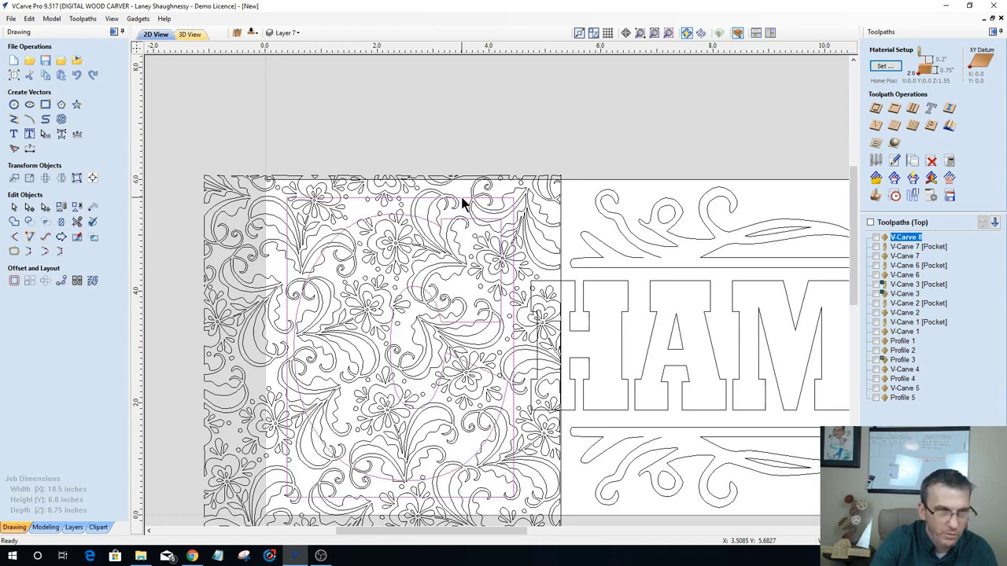
{"action": "left_click", "coordinate": [218, 208]}
{"action": "scroll", "coordinate": [302, 150], "scroll_direction": "down", "scroll_amount": 2}
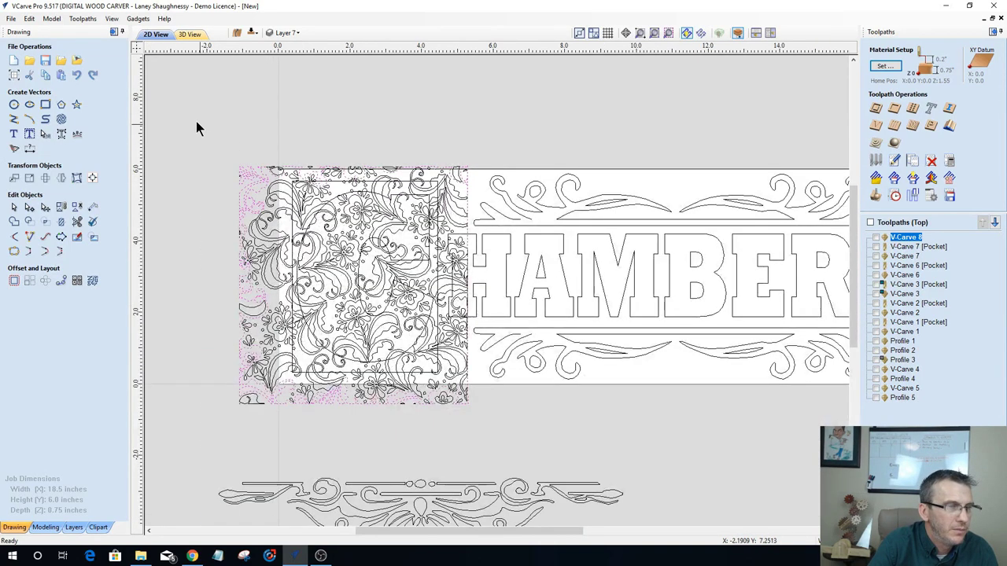
{"action": "left_click", "coordinate": [385, 340], "text": "shift"}
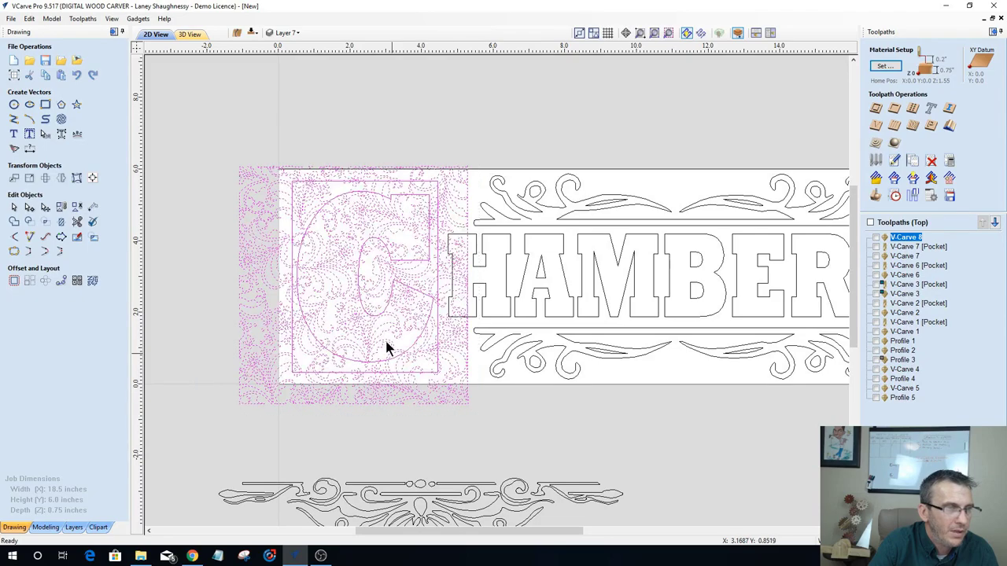
{"action": "scroll", "coordinate": [397, 353], "scroll_direction": "up", "scroll_amount": 3}
{"action": "scroll", "coordinate": [397, 358], "scroll_direction": "up", "scroll_amount": 2}
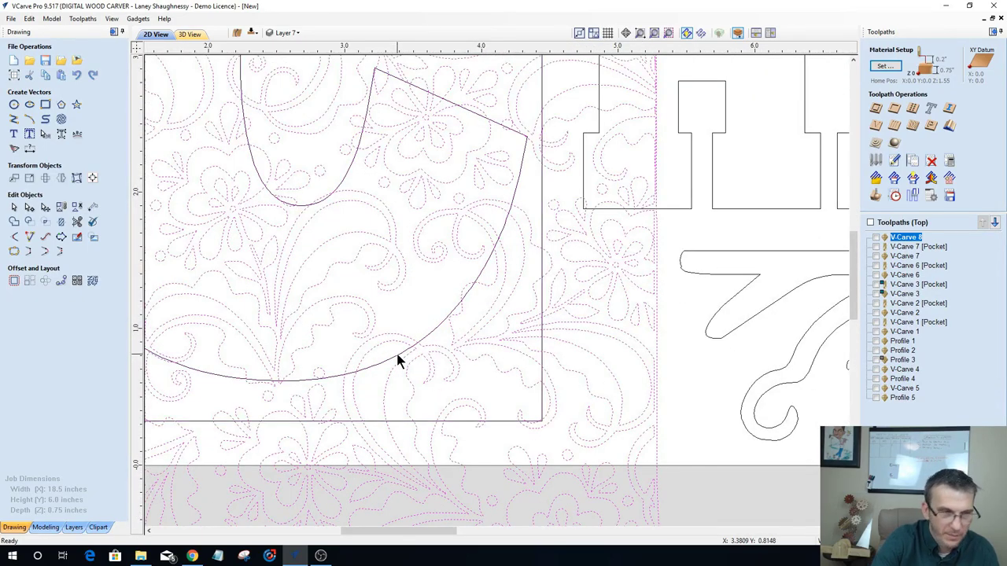
{"action": "scroll", "coordinate": [400, 355], "scroll_direction": "down", "scroll_amount": 4}
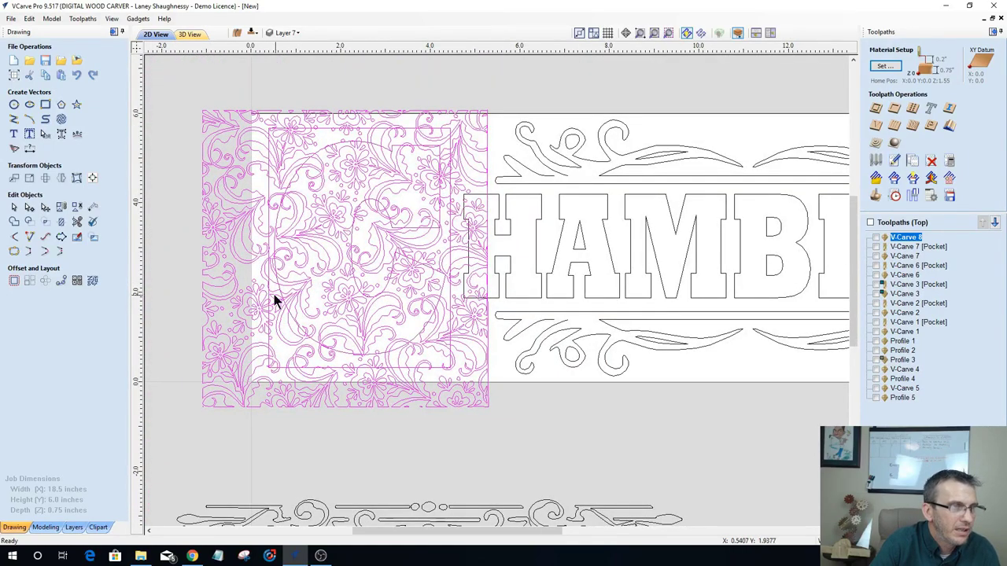
Step: Trim the floral pattern with Clear outside boundary, keeping only what lies inside the C's box
{"action": "left_click", "coordinate": [60, 221]}
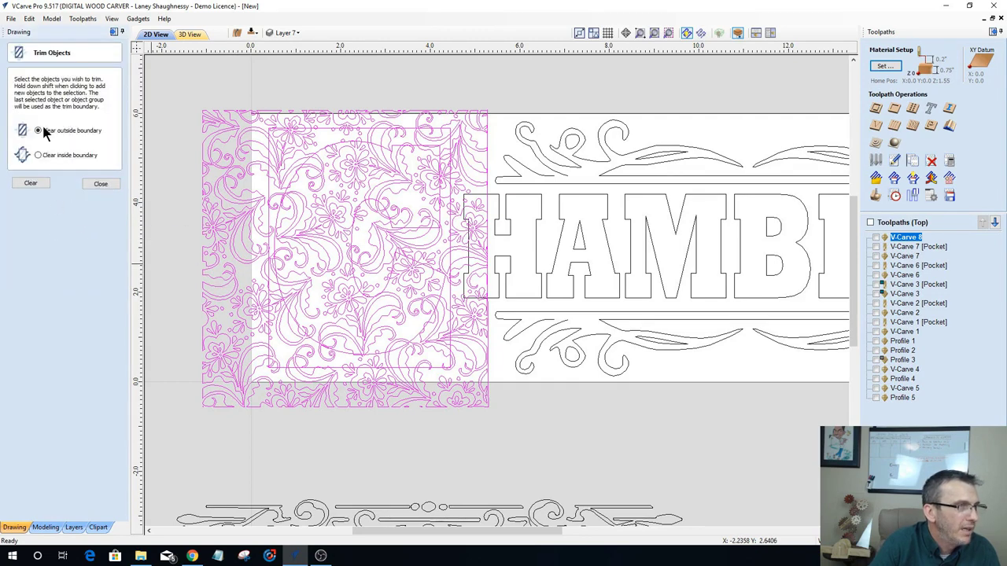
{"action": "left_click", "coordinate": [31, 184]}
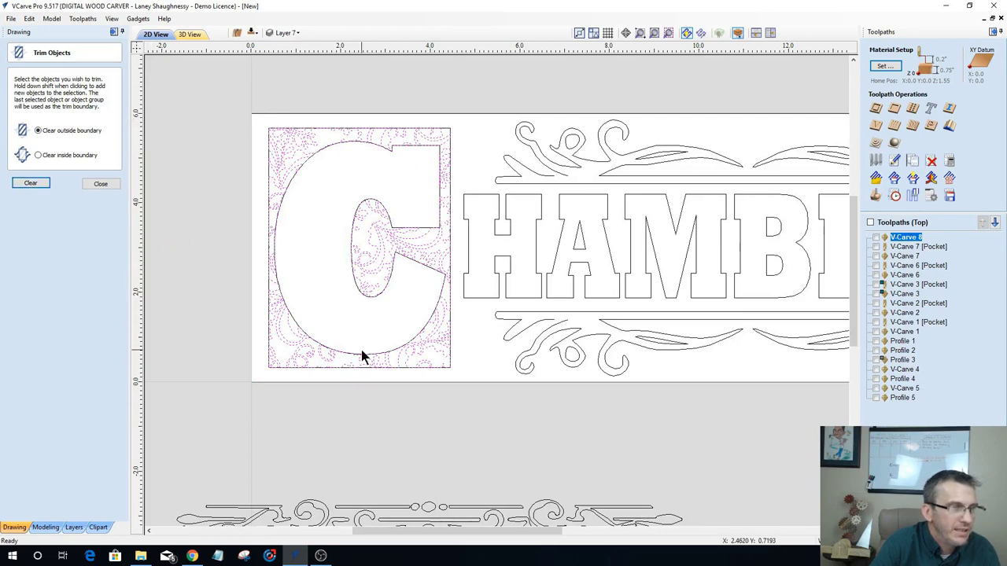
{"action": "scroll", "coordinate": [365, 218], "scroll_direction": "up", "scroll_amount": 4}
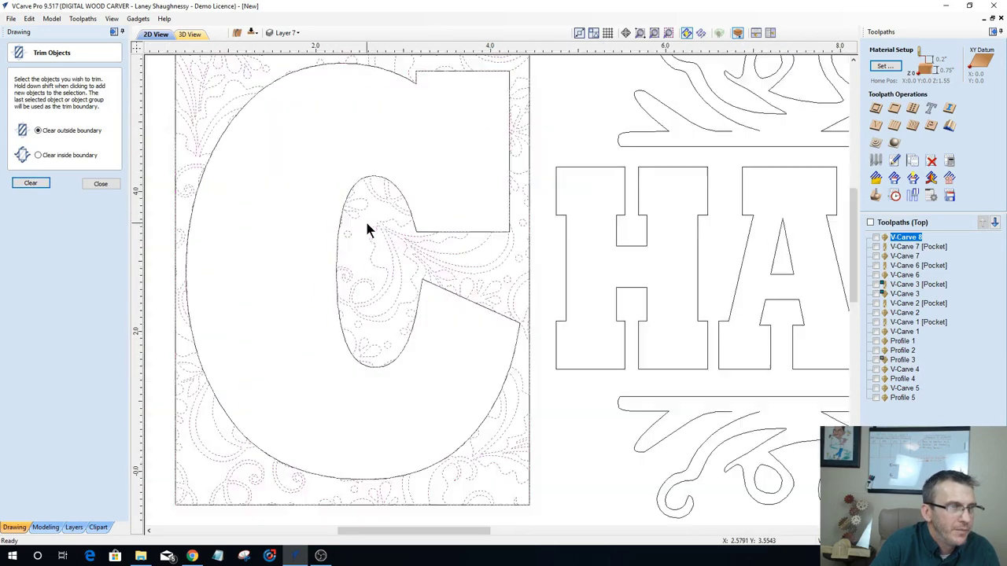
{"action": "scroll", "coordinate": [365, 221], "scroll_direction": "down", "scroll_amount": 3}
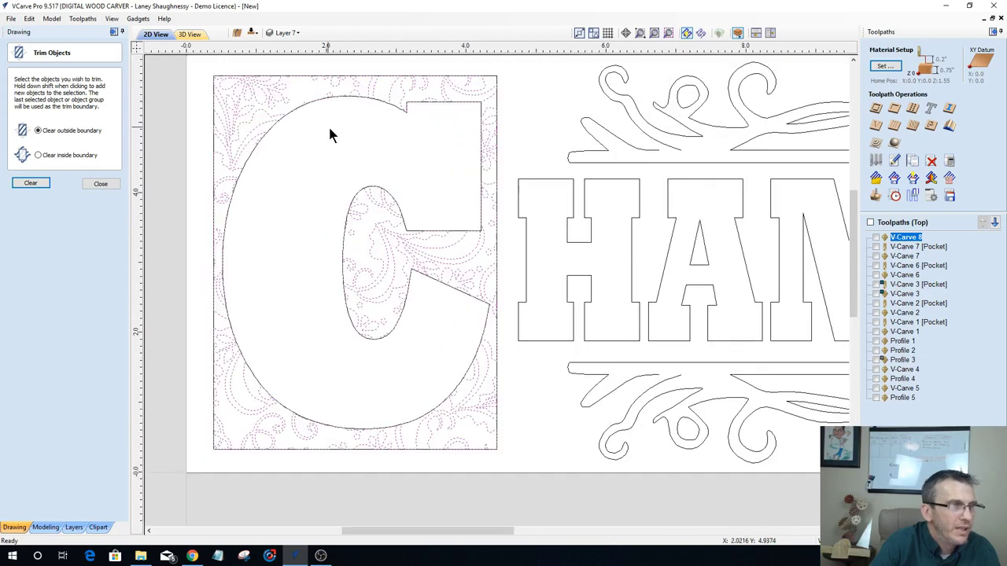
{"action": "scroll", "coordinate": [330, 118], "scroll_direction": "down", "scroll_amount": 1}
{"action": "left_click", "coordinate": [326, 104]}
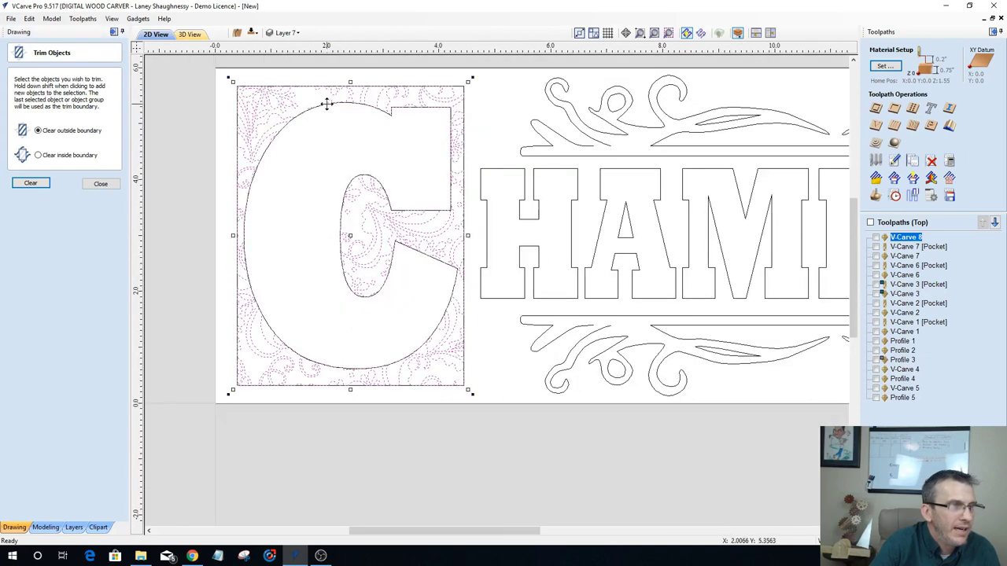
{"action": "left_click", "coordinate": [101, 183]}
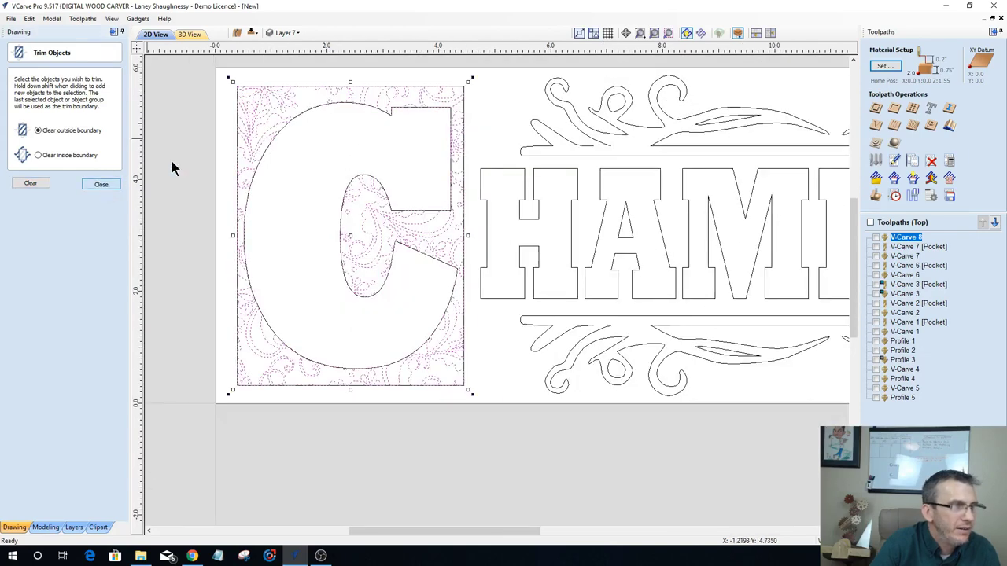
Step: Clear the selection with Esc and select only the outline of the C's box
{"action": "left_click", "coordinate": [308, 115]}
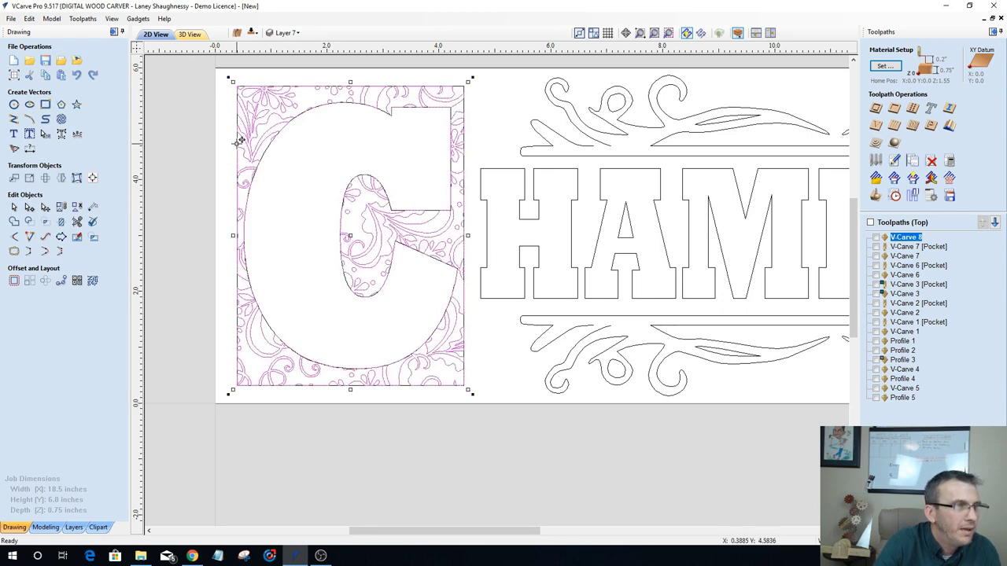
{"action": "key", "text": "Escape"}
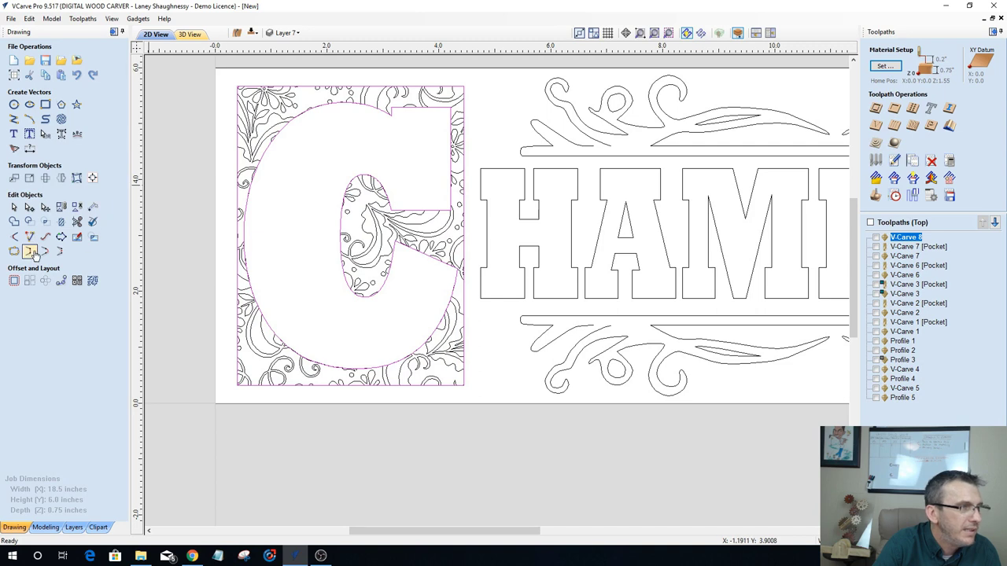
{"action": "left_click", "coordinate": [76, 208]}
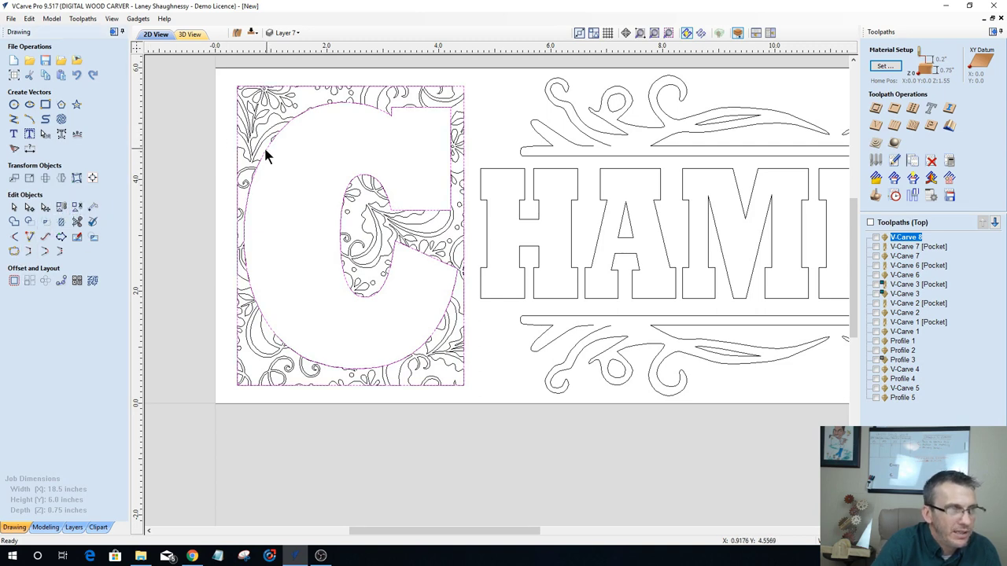
Step: Offset the patterned box outwards by 0.125 inches to create a border
{"action": "left_click", "coordinate": [13, 281]}
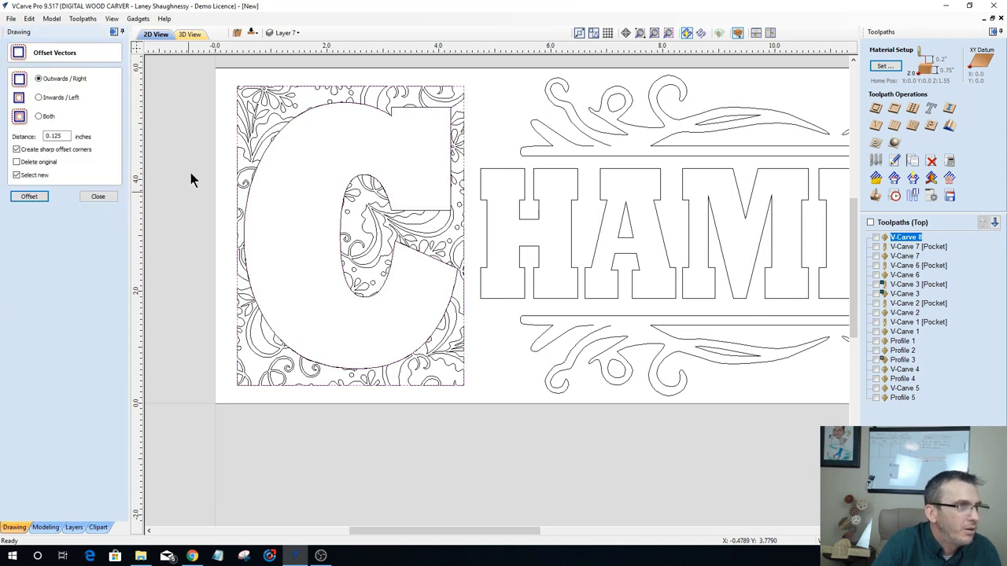
{"action": "left_click", "coordinate": [38, 97]}
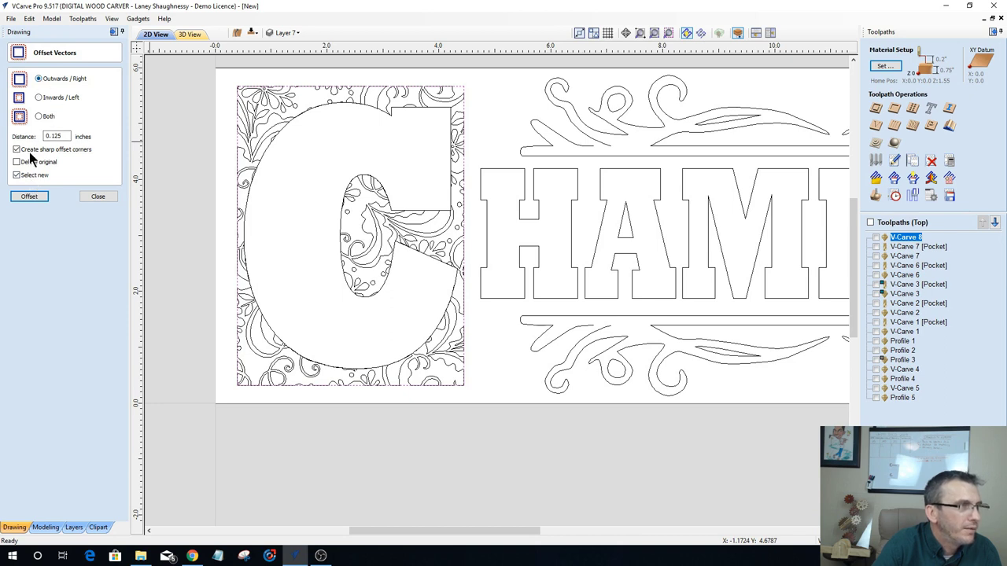
{"action": "left_click", "coordinate": [27, 198]}
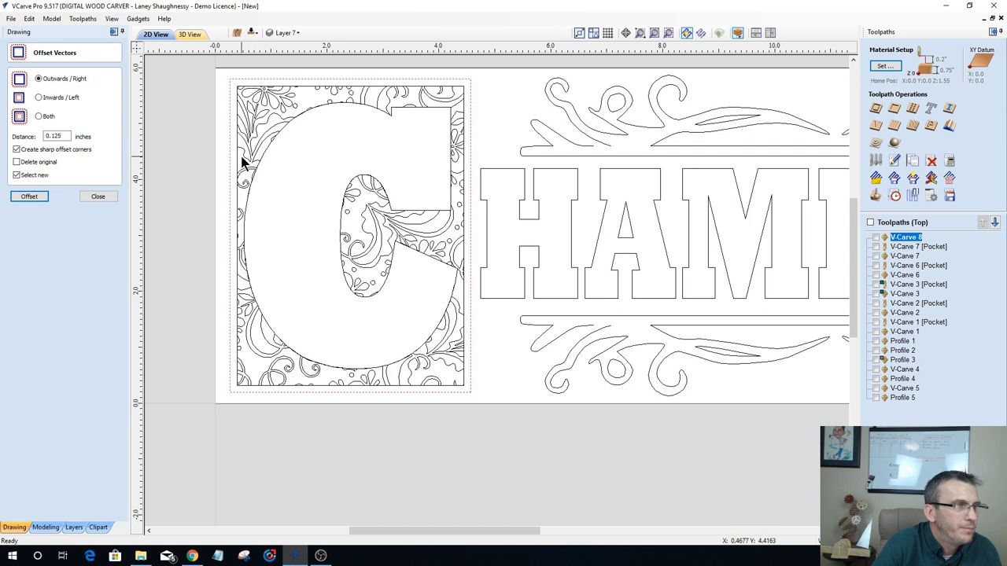
{"action": "left_click", "coordinate": [265, 198]}
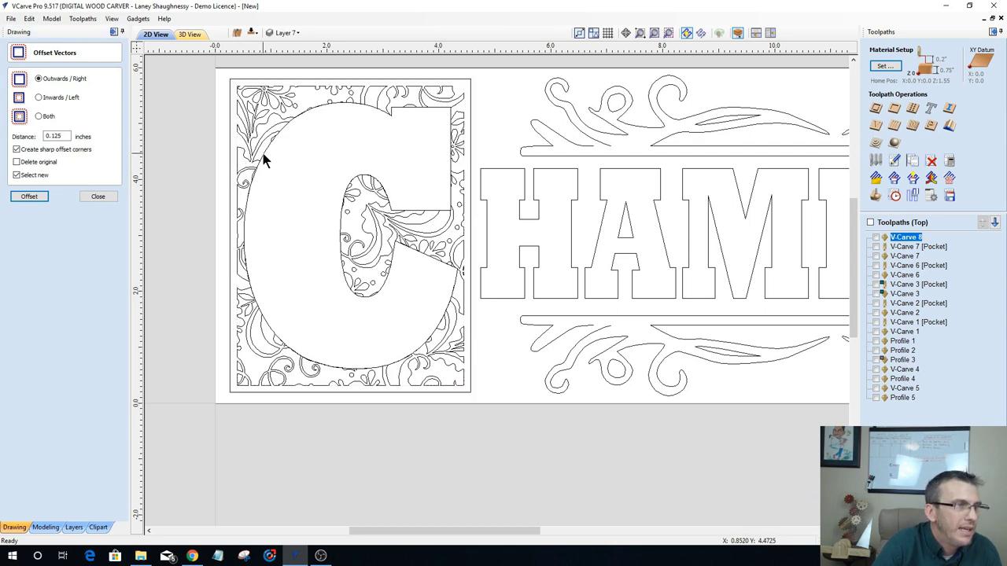
Step: Offset the letter C's outline inwards by 0.125 inches, deleting the original
{"action": "left_click", "coordinate": [264, 156]}
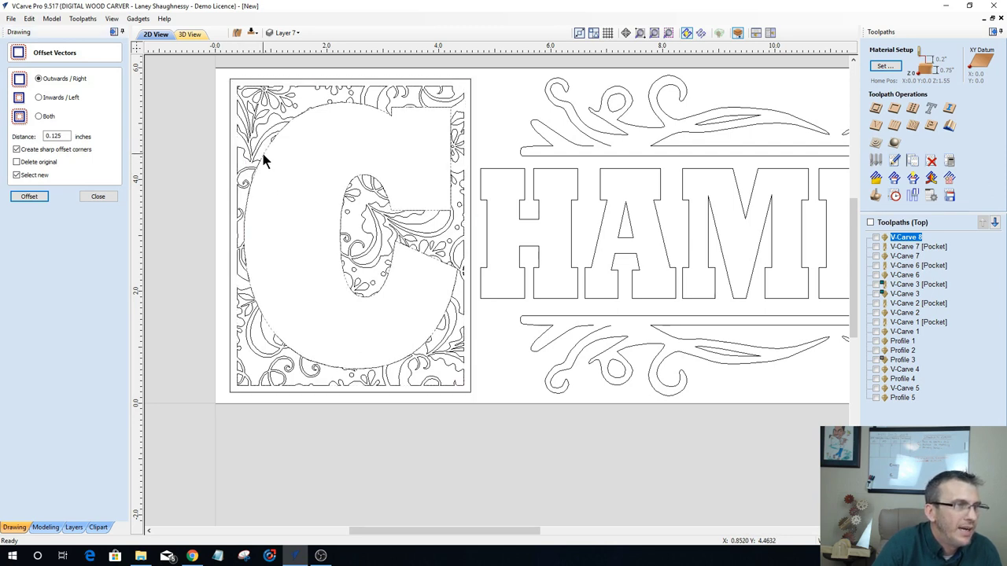
{"action": "left_click", "coordinate": [39, 98]}
{"action": "left_click", "coordinate": [16, 161]}
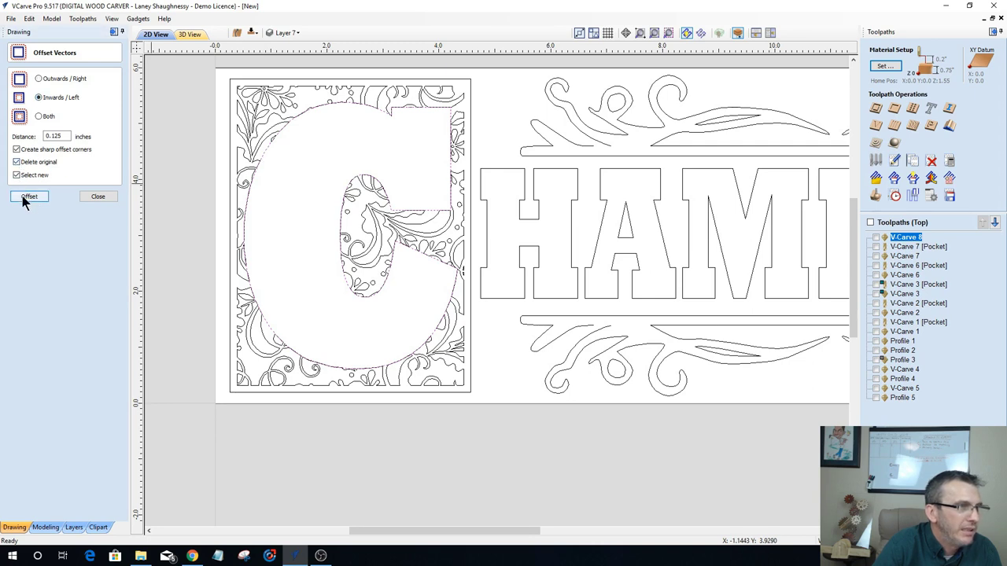
{"action": "left_click", "coordinate": [28, 196]}
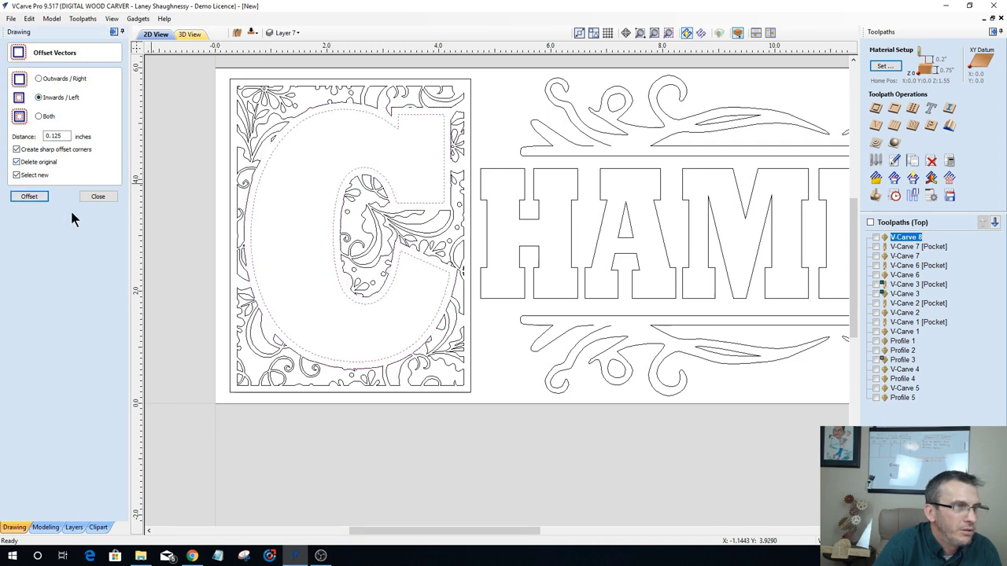
Step: Check the gaps between the pattern, new border and C, then close Offset Vectors
{"action": "left_click", "coordinate": [250, 162]}
{"action": "scroll", "coordinate": [433, 120], "scroll_direction": "up", "scroll_amount": 2}
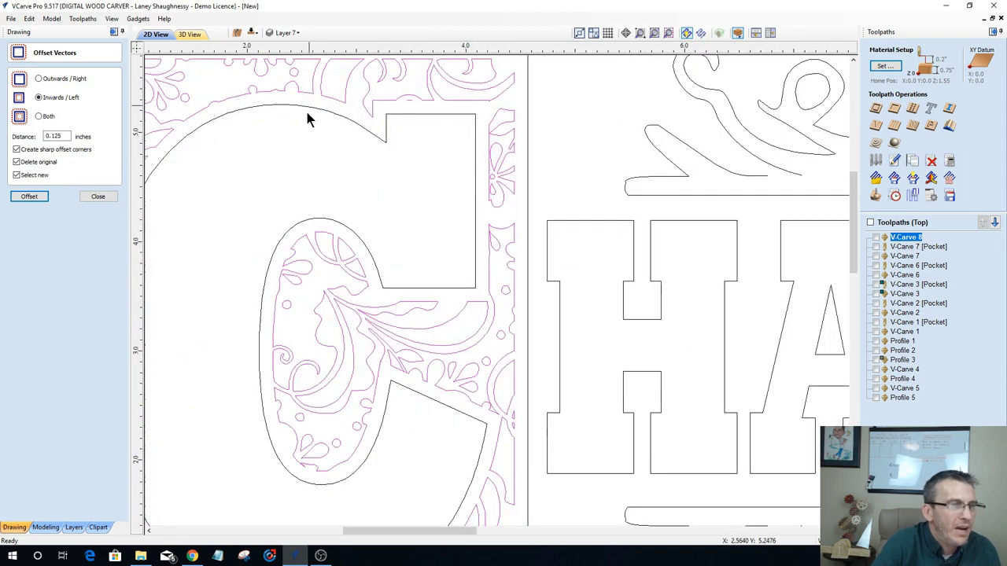
{"action": "scroll", "coordinate": [307, 118], "scroll_direction": "down", "scroll_amount": 4}
{"action": "scroll", "coordinate": [242, 202], "scroll_direction": "up", "scroll_amount": 3}
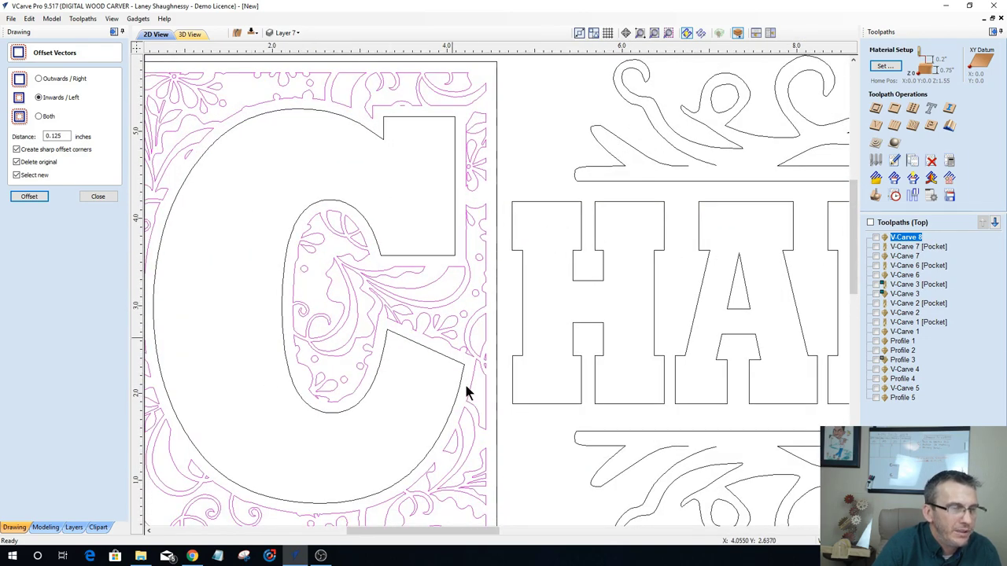
{"action": "scroll", "coordinate": [440, 437], "scroll_direction": "down", "scroll_amount": 4}
{"action": "scroll", "coordinate": [358, 414], "scroll_direction": "up", "scroll_amount": 3}
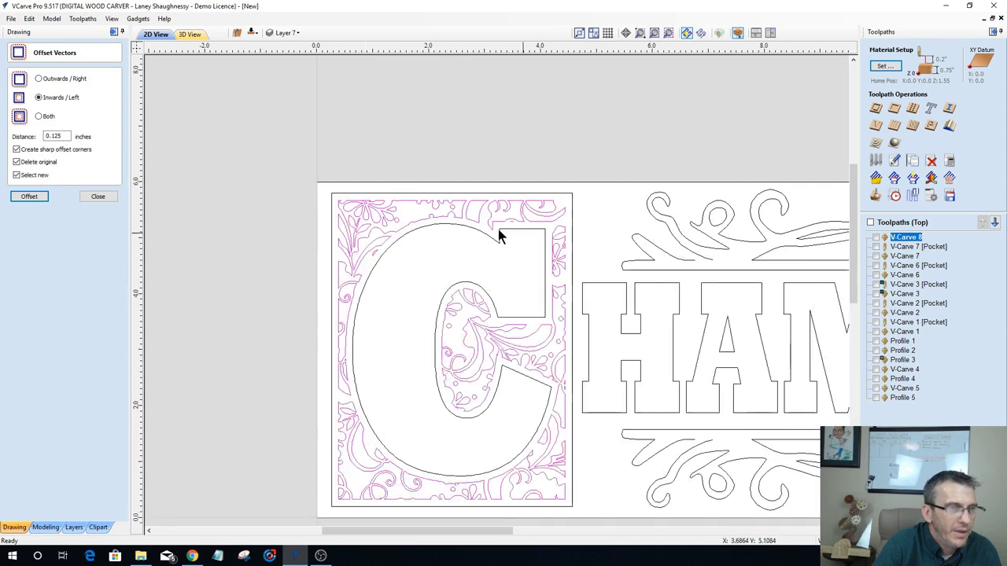
{"action": "scroll", "coordinate": [222, 271], "scroll_direction": "down", "scroll_amount": 4}
{"action": "scroll", "coordinate": [267, 277], "scroll_direction": "up", "scroll_amount": 4}
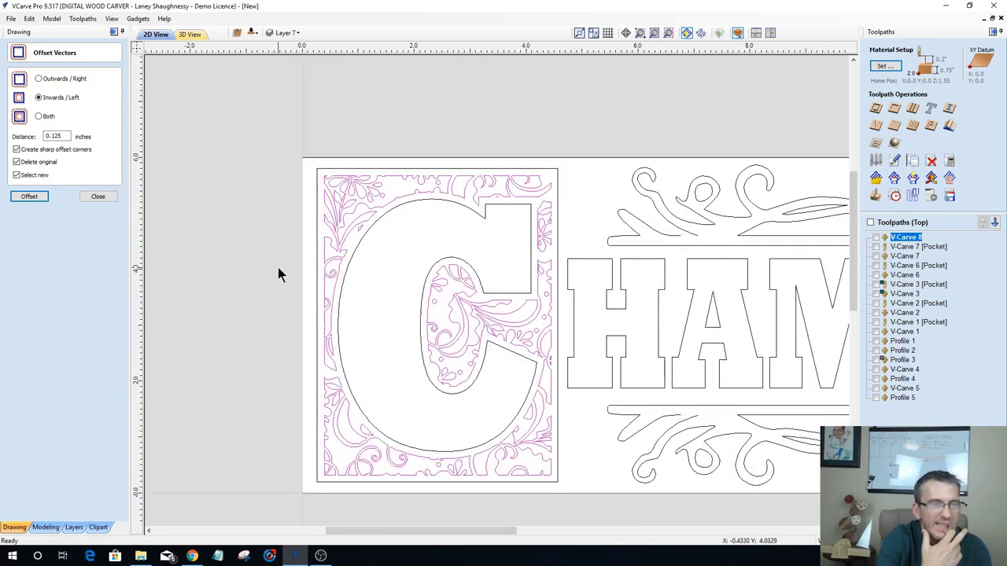
{"action": "left_click", "coordinate": [317, 261]}
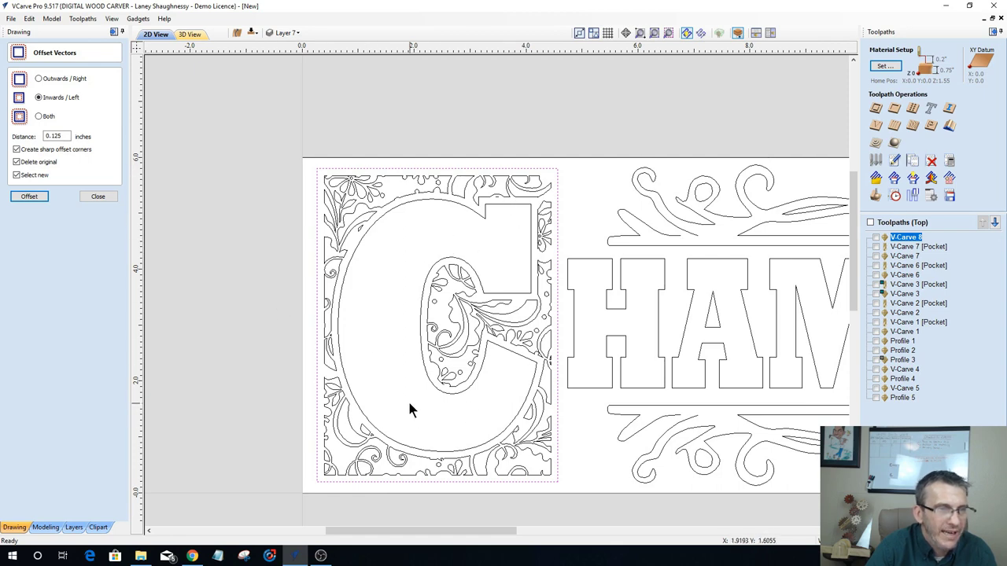
{"action": "scroll", "coordinate": [314, 346], "scroll_direction": "down", "scroll_amount": 5}
{"action": "scroll", "coordinate": [372, 328], "scroll_direction": "up", "scroll_amount": 2}
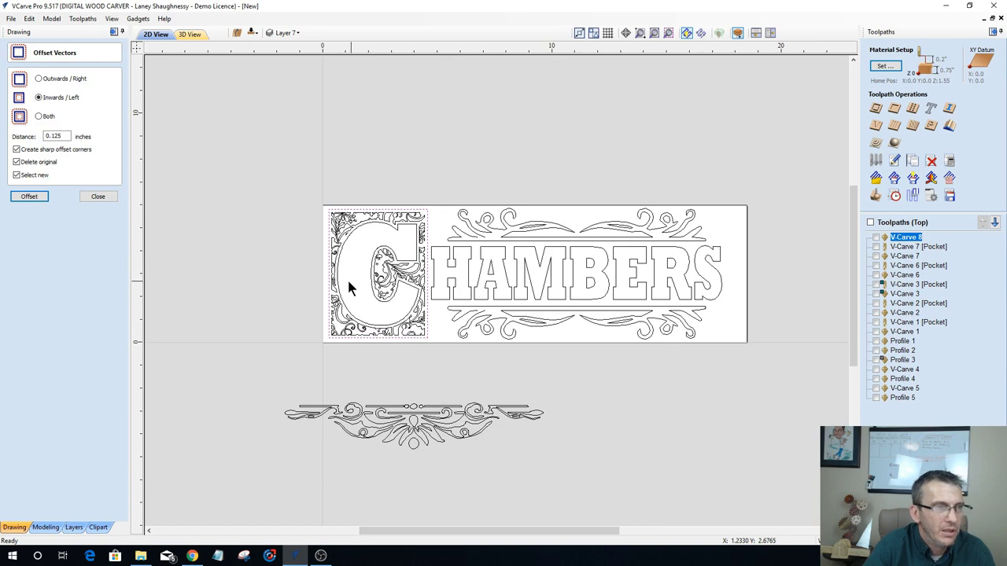
{"action": "left_click", "coordinate": [96, 197]}
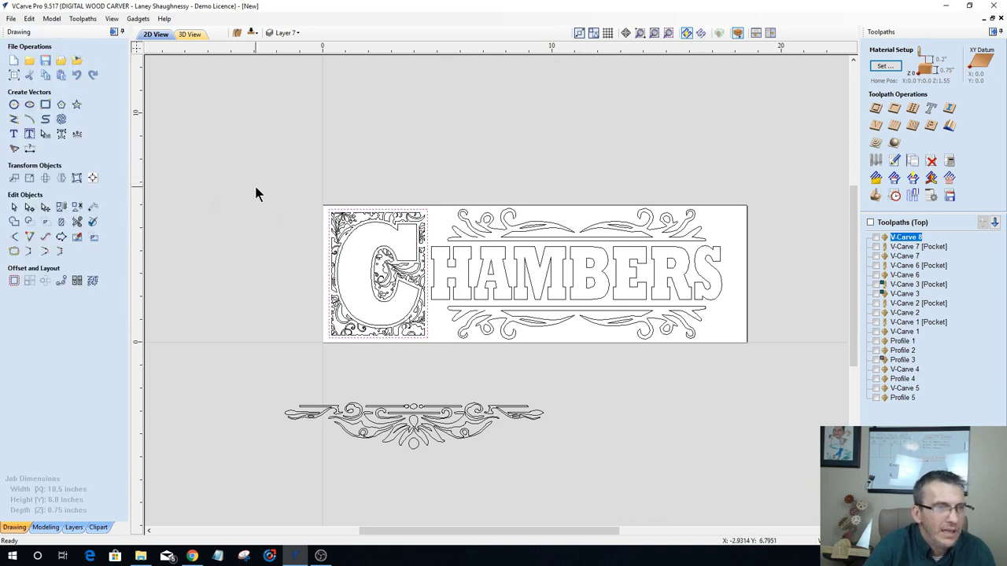
Step: Box-select every vector of the CHAMBERS sign and start a V-Carve / Engraving toolpath
{"action": "left_click_drag", "start_coordinate": [227, 183], "coordinate": [759, 378]}
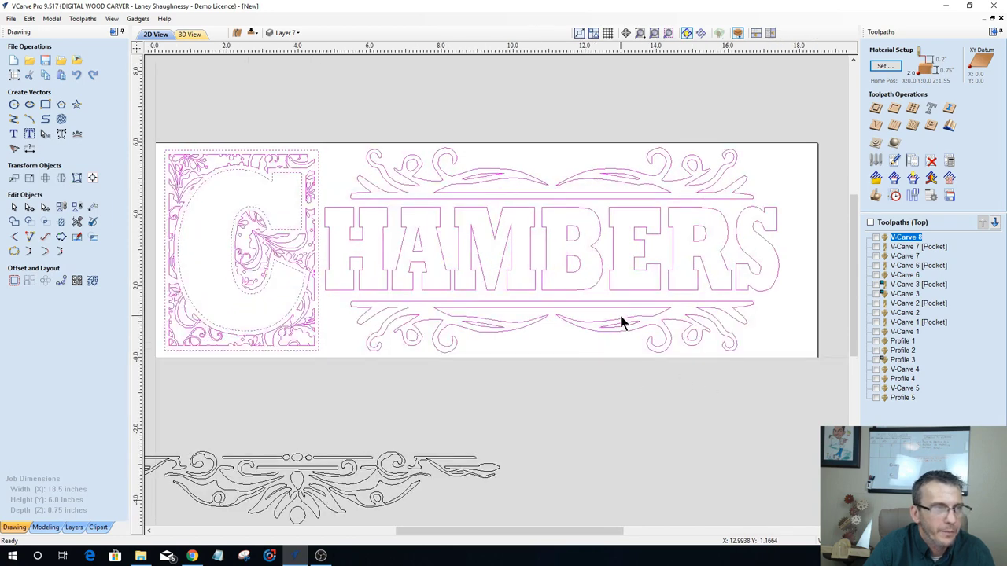
{"action": "left_click", "coordinate": [876, 126]}
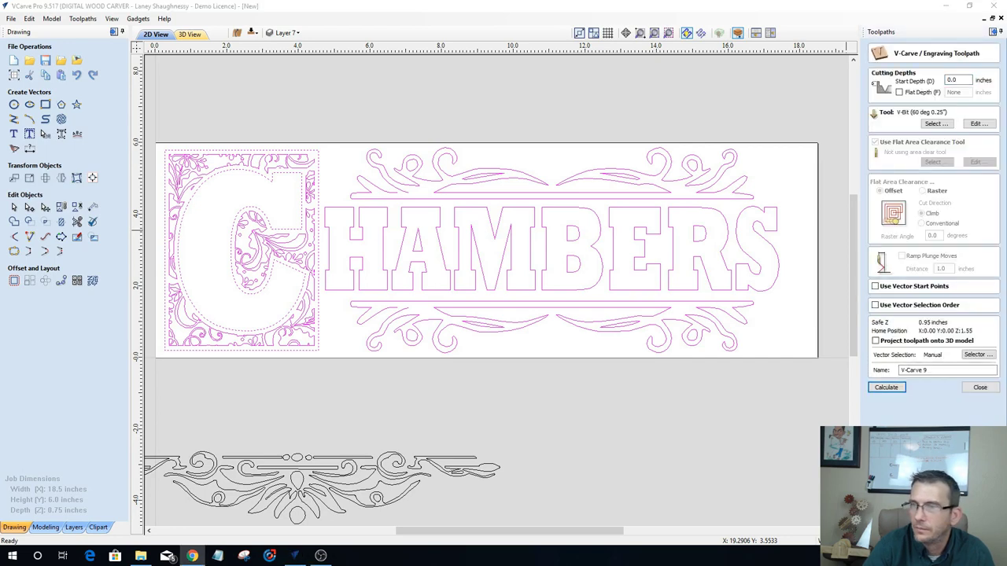
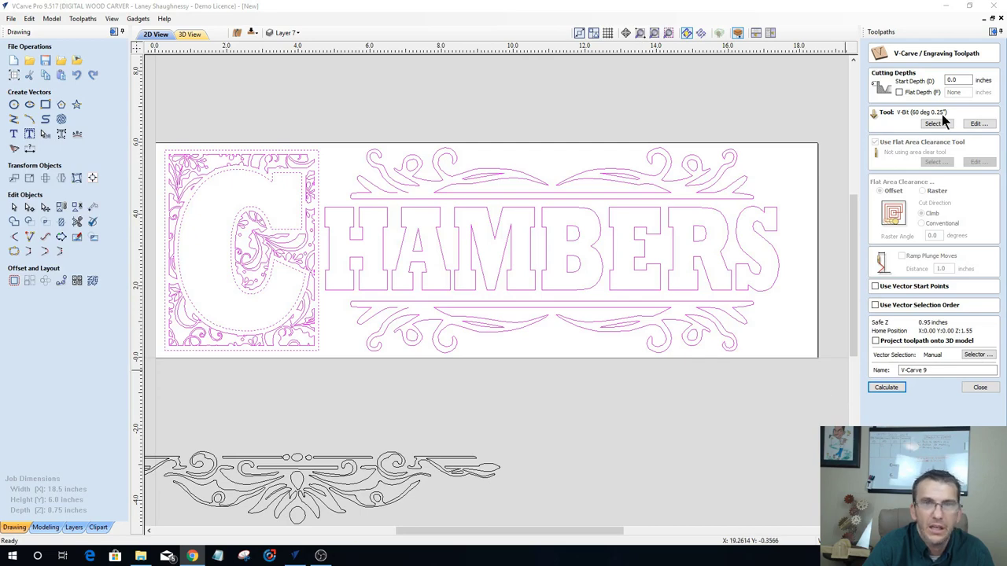
Step: Give V-Carve 9 a 0.125 inch flat depth cleared by the 0.125 inch end mill, then cancel after the grouped-vectors warning
{"action": "left_click", "coordinate": [899, 92]}
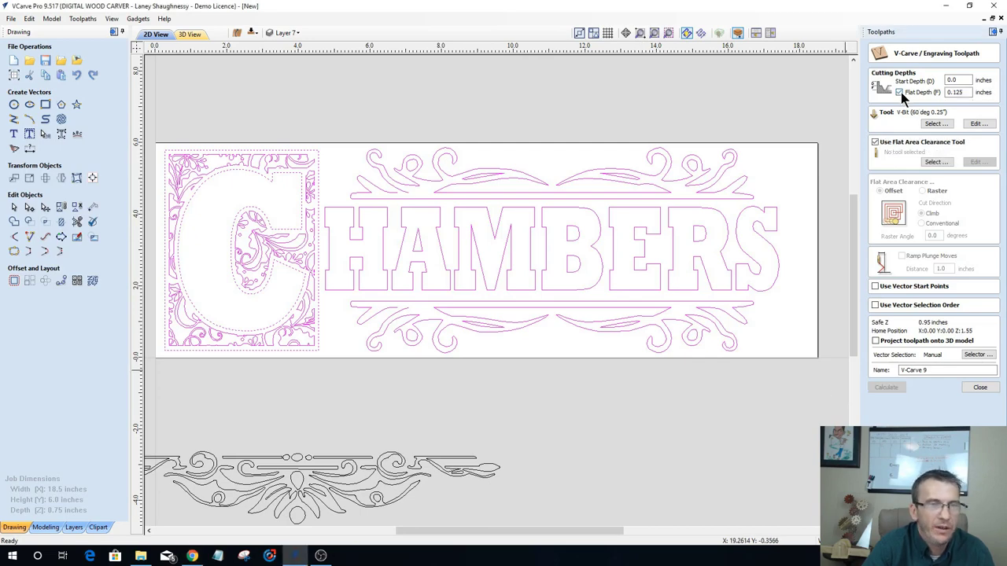
{"action": "left_click", "coordinate": [935, 162]}
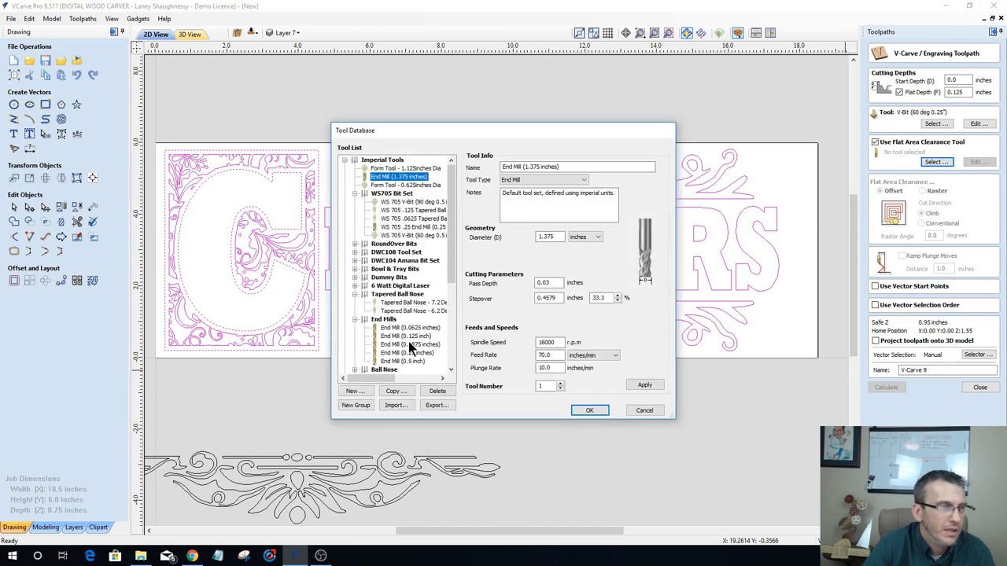
{"action": "left_click", "coordinate": [407, 337]}
{"action": "left_click", "coordinate": [590, 411]}
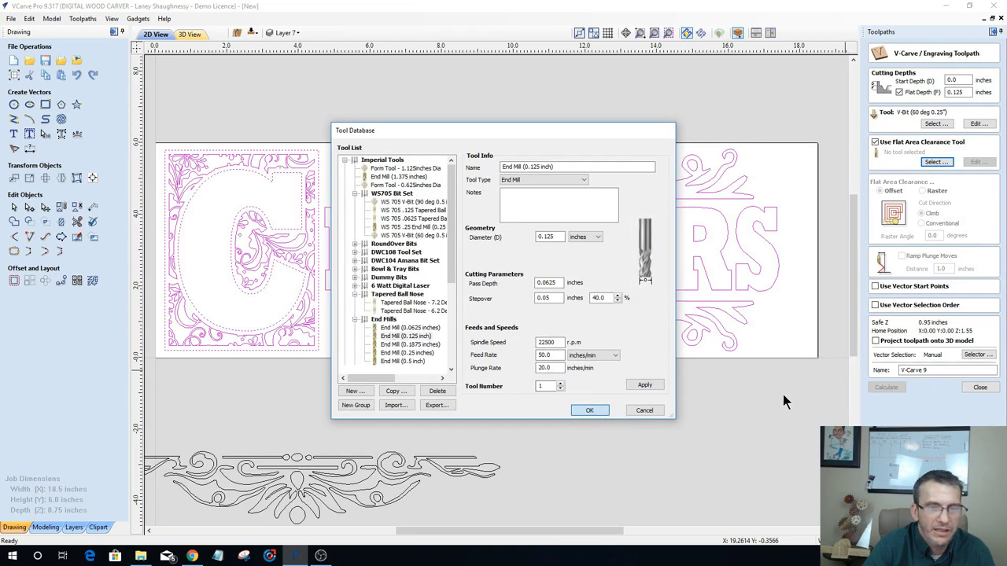
{"action": "left_click", "coordinate": [886, 387]}
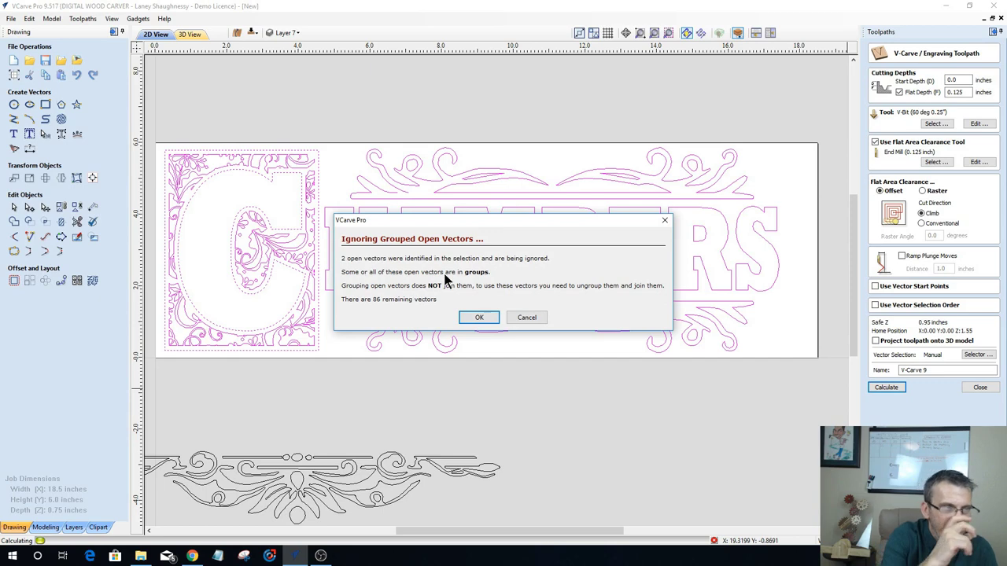
{"action": "left_click", "coordinate": [525, 317]}
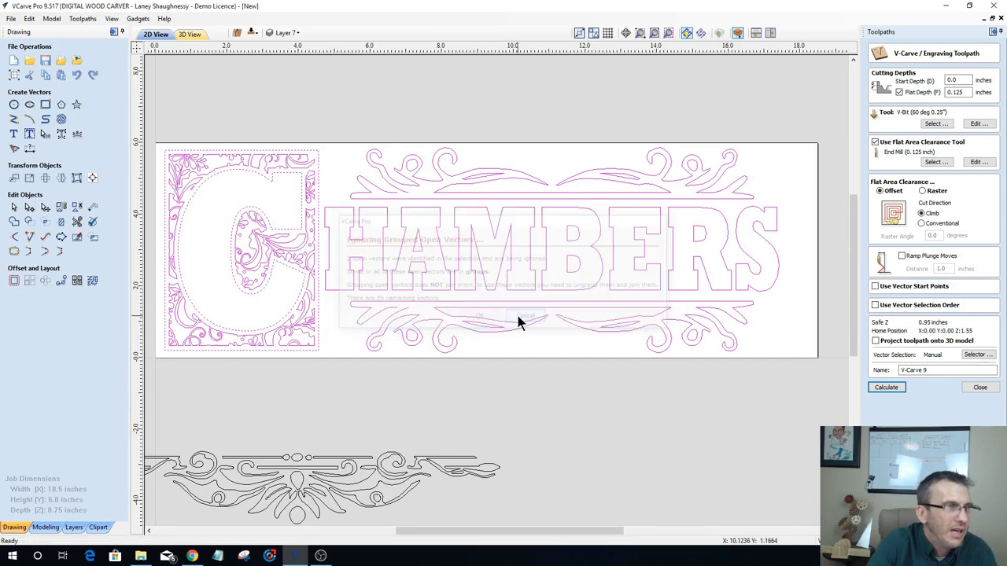
Step: Select and inspect the decorative pattern vectors around the C, then clear the selection
{"action": "left_click", "coordinate": [383, 374]}
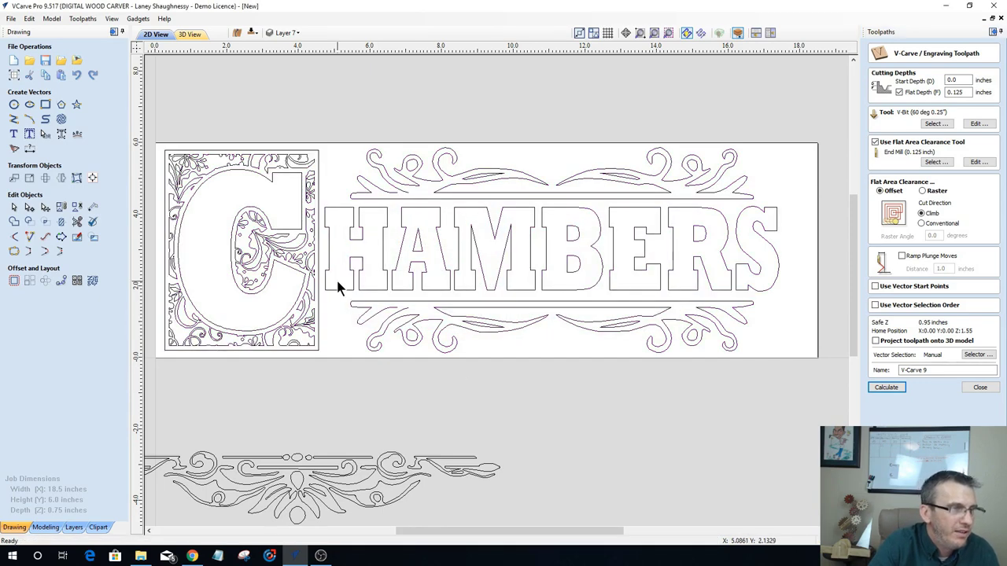
{"action": "left_click", "coordinate": [307, 271]}
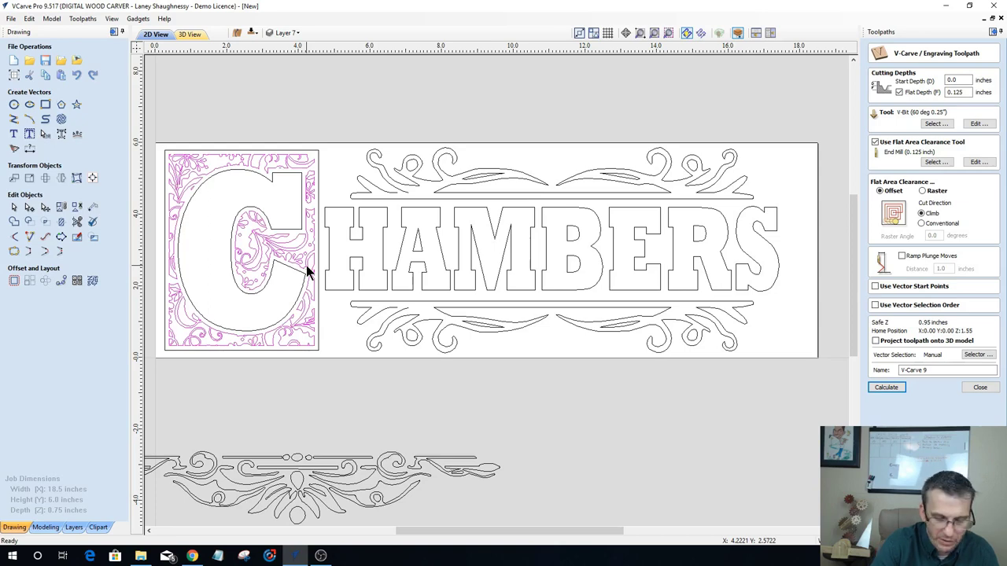
{"action": "left_click", "coordinate": [305, 270]}
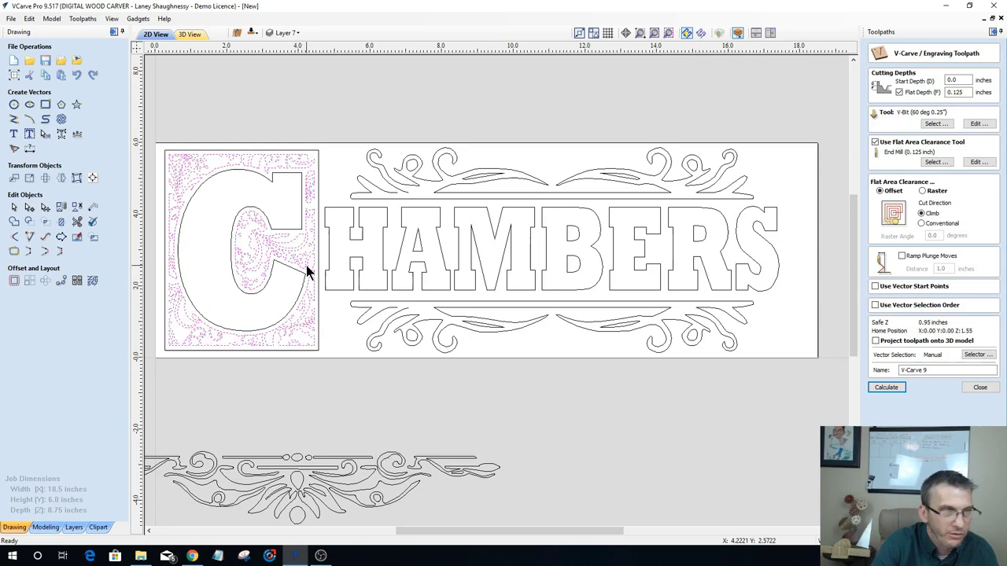
{"action": "left_click", "coordinate": [326, 315]}
Step: Try Selection > Select All Open Vectors and dismiss the no-open-vectors message
{"action": "right_click", "coordinate": [326, 316]}
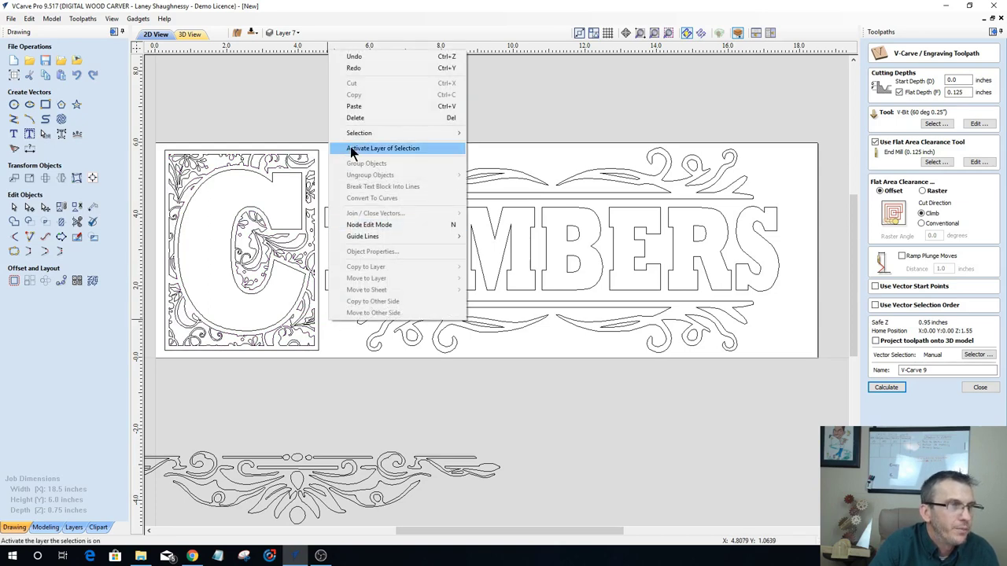
{"action": "mouse_move", "coordinate": [354, 133]}
{"action": "left_click", "coordinate": [488, 147]}
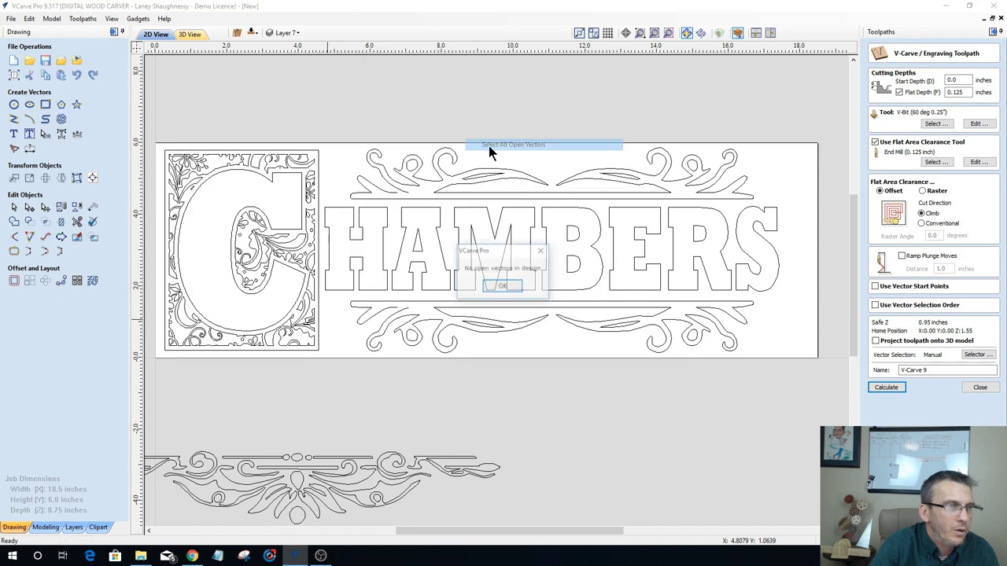
{"action": "left_click", "coordinate": [504, 288]}
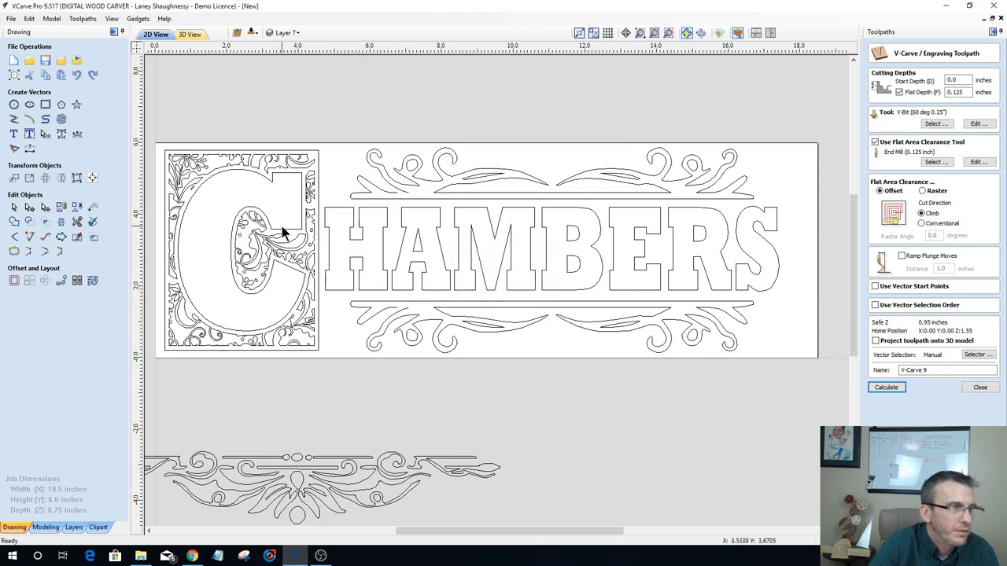
Step: Check the C, CHAMBERS letters and both scroll ornaments individually, then select all open vectors
{"action": "left_click", "coordinate": [284, 233]}
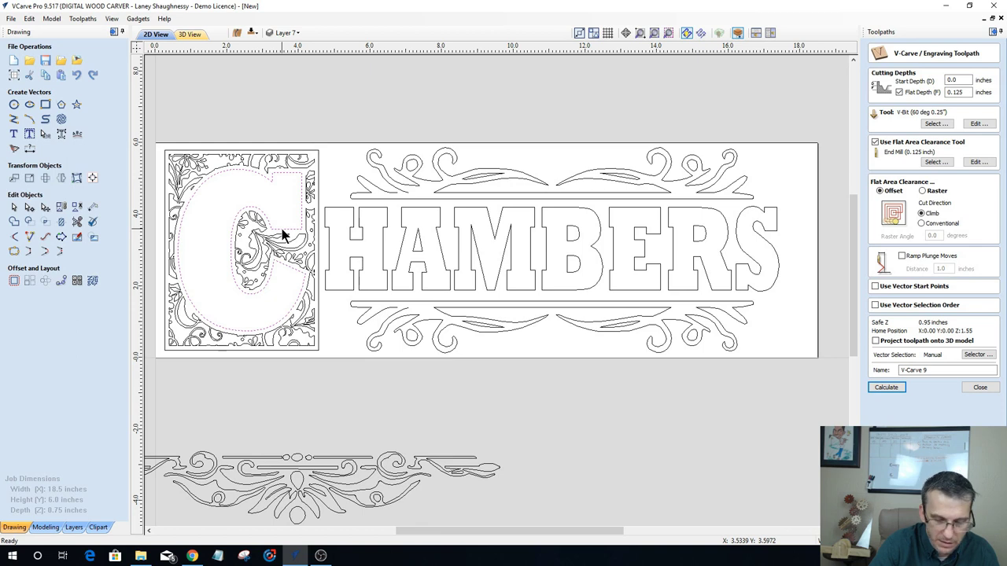
{"action": "left_click", "coordinate": [330, 242]}
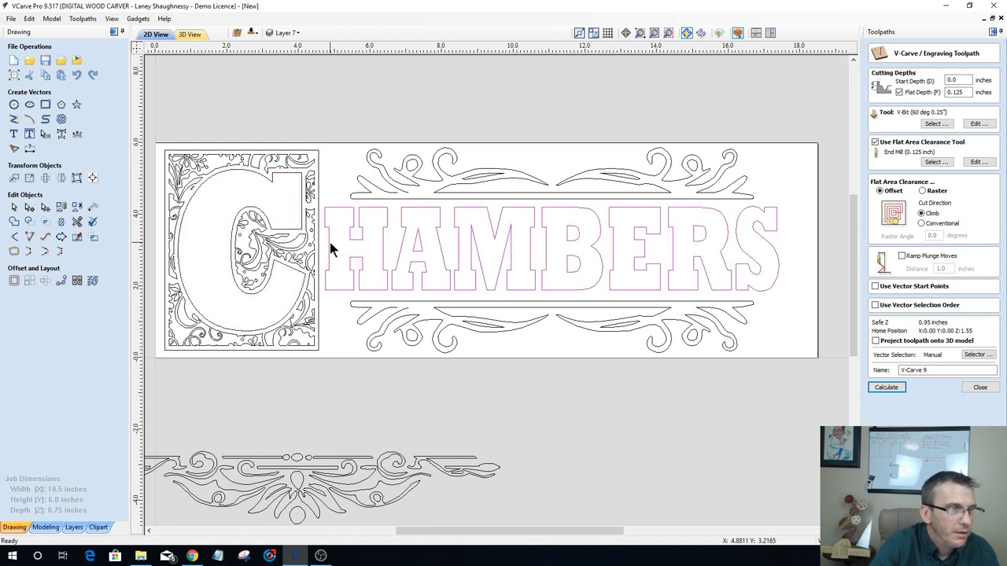
{"action": "left_click", "coordinate": [330, 242]}
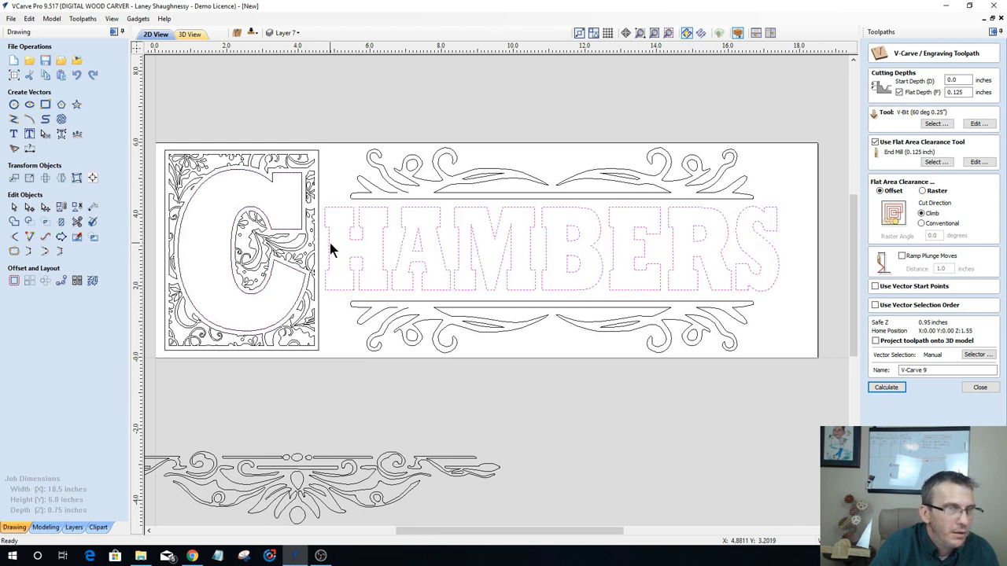
{"action": "left_click", "coordinate": [367, 196]}
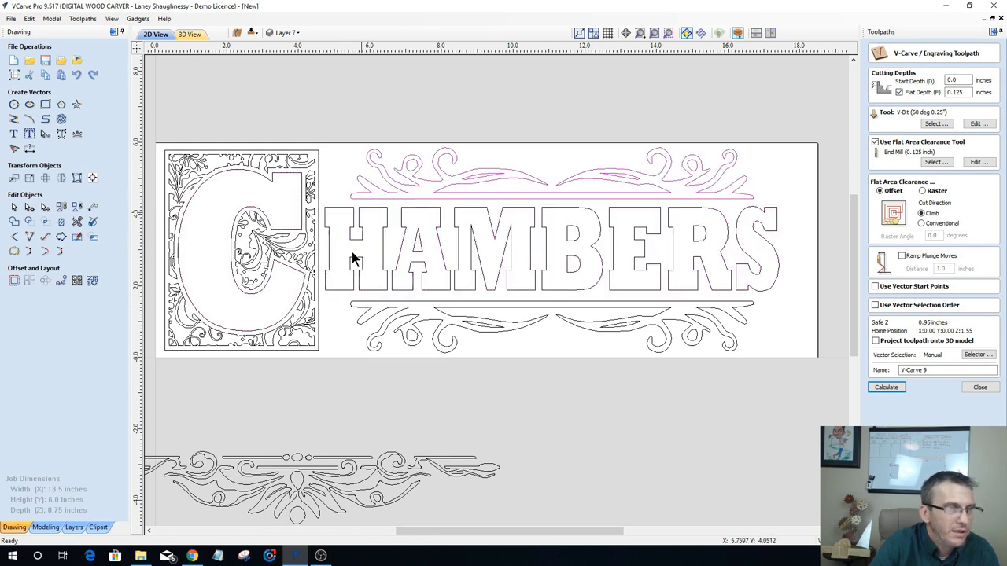
{"action": "left_click", "coordinate": [359, 304], "text": "shift"}
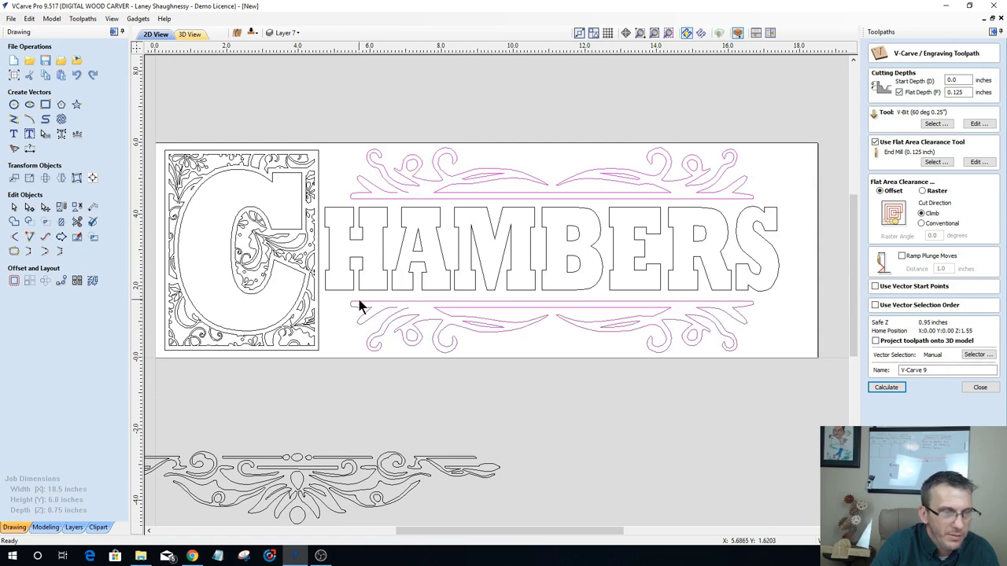
{"action": "left_click", "coordinate": [330, 339]}
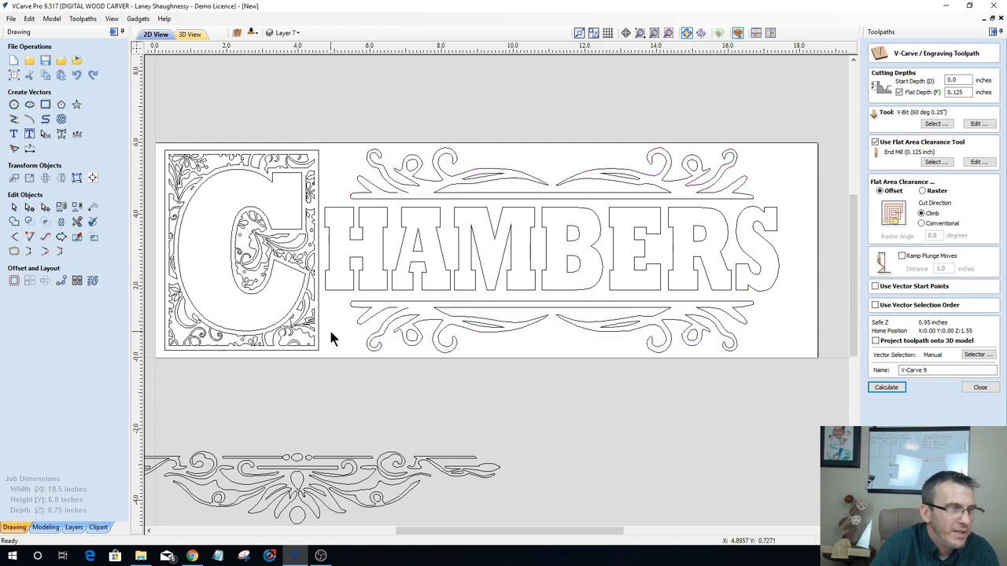
{"action": "right_click", "coordinate": [331, 338]}
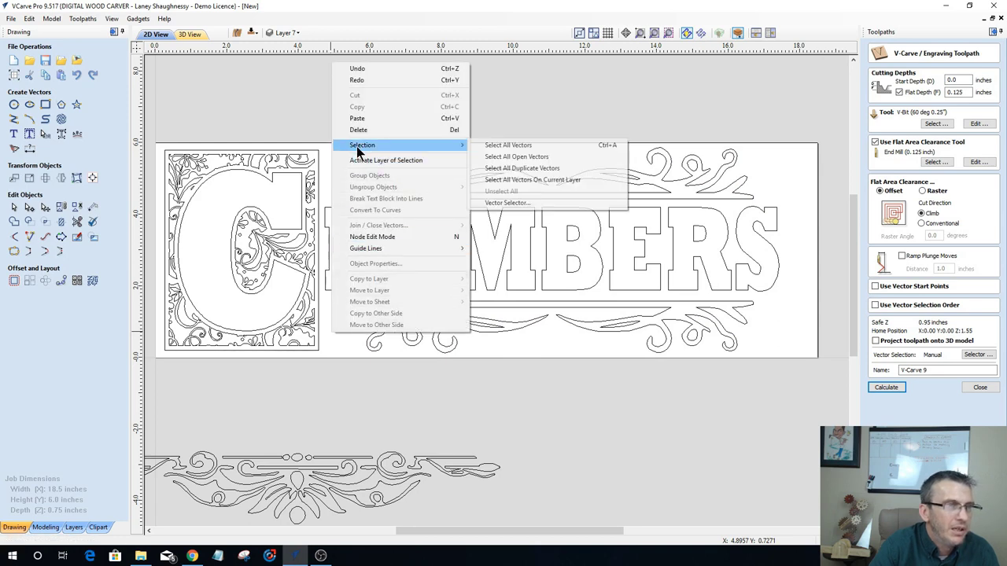
{"action": "left_click", "coordinate": [502, 161]}
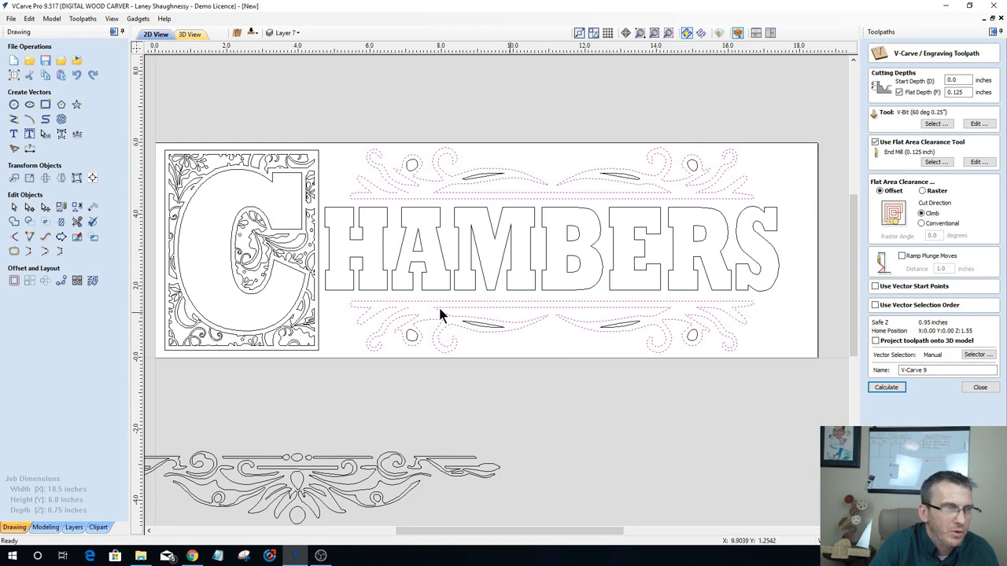
Step: Open the Join Vectors form, close it without joining, and clear the selection
{"action": "left_click", "coordinate": [16, 274]}
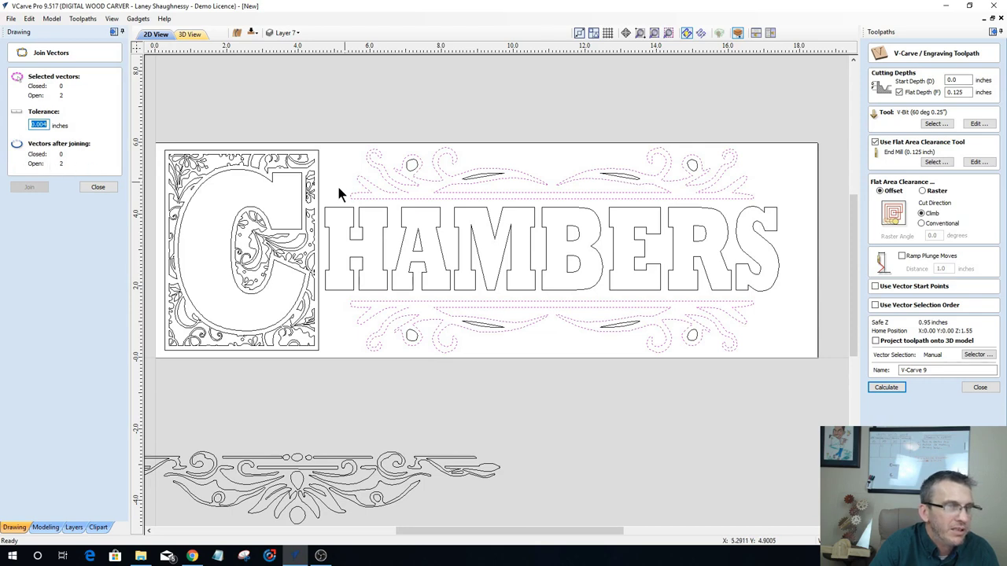
{"action": "scroll", "coordinate": [338, 197], "scroll_direction": "up", "scroll_amount": 3}
{"action": "scroll", "coordinate": [341, 203], "scroll_direction": "up", "scroll_amount": 8}
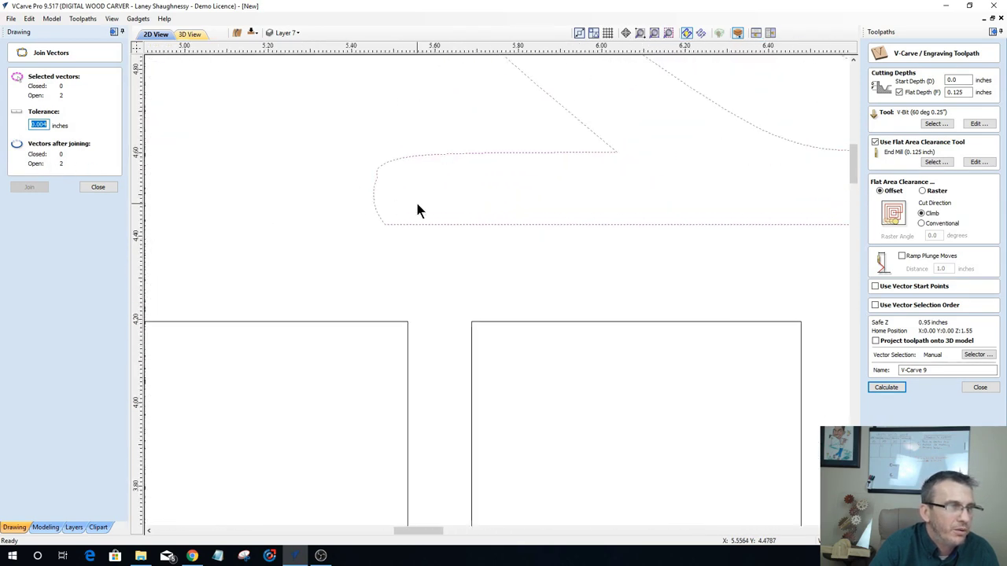
{"action": "scroll", "coordinate": [366, 201], "scroll_direction": "up", "scroll_amount": 3}
{"action": "scroll", "coordinate": [330, 200], "scroll_direction": "down", "scroll_amount": 10}
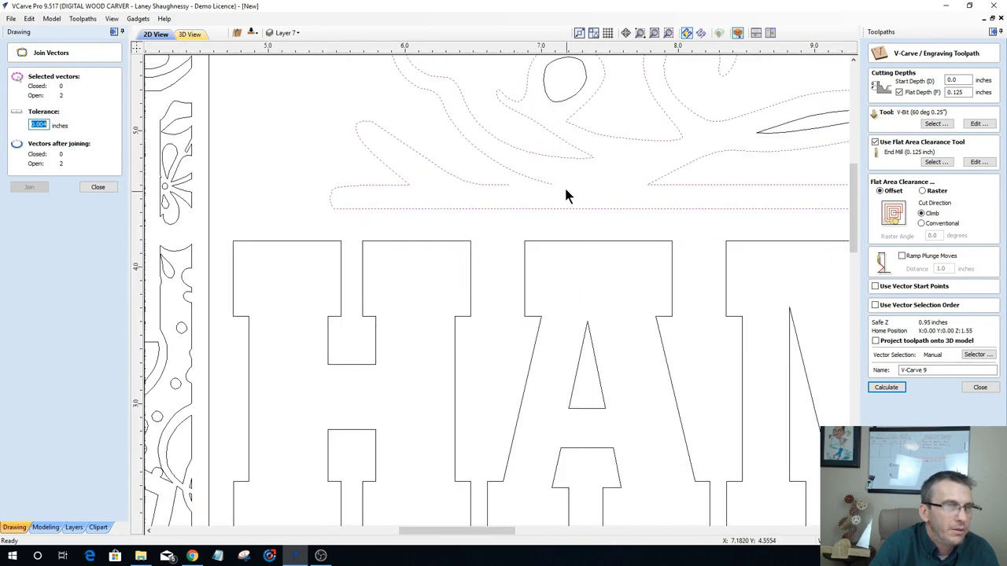
{"action": "scroll", "coordinate": [565, 192], "scroll_direction": "up", "scroll_amount": 5}
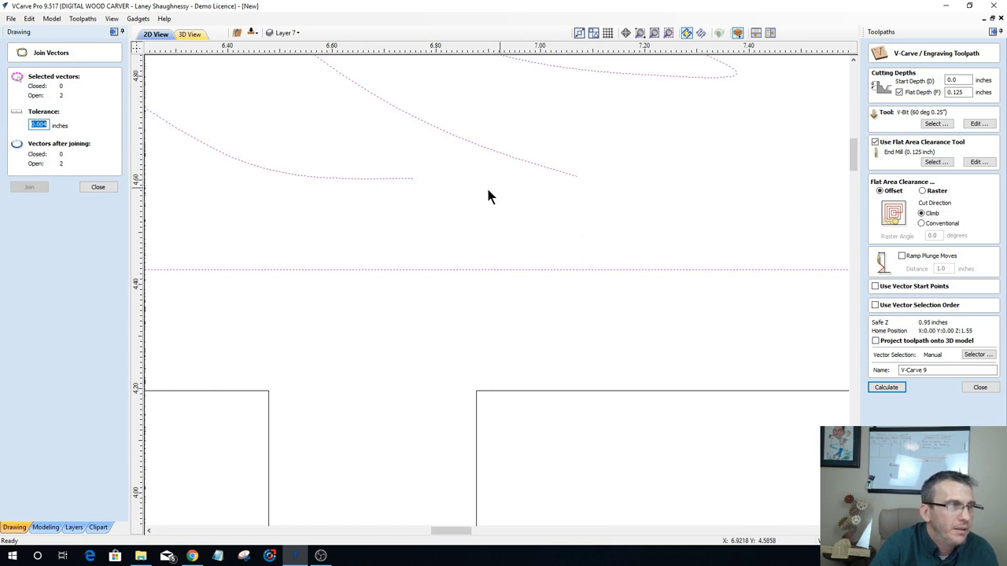
{"action": "left_click", "coordinate": [97, 188]}
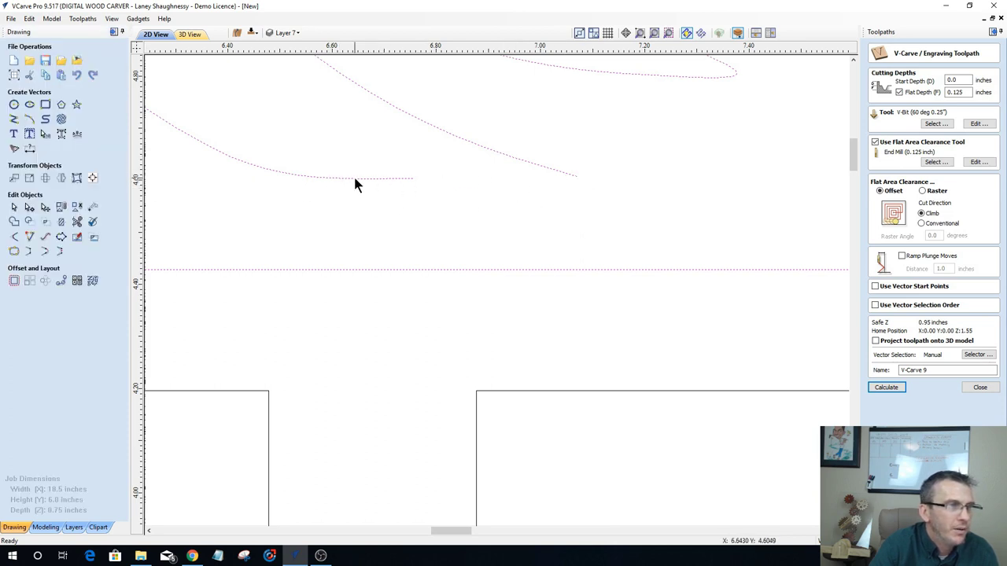
{"action": "left_click", "coordinate": [340, 238]}
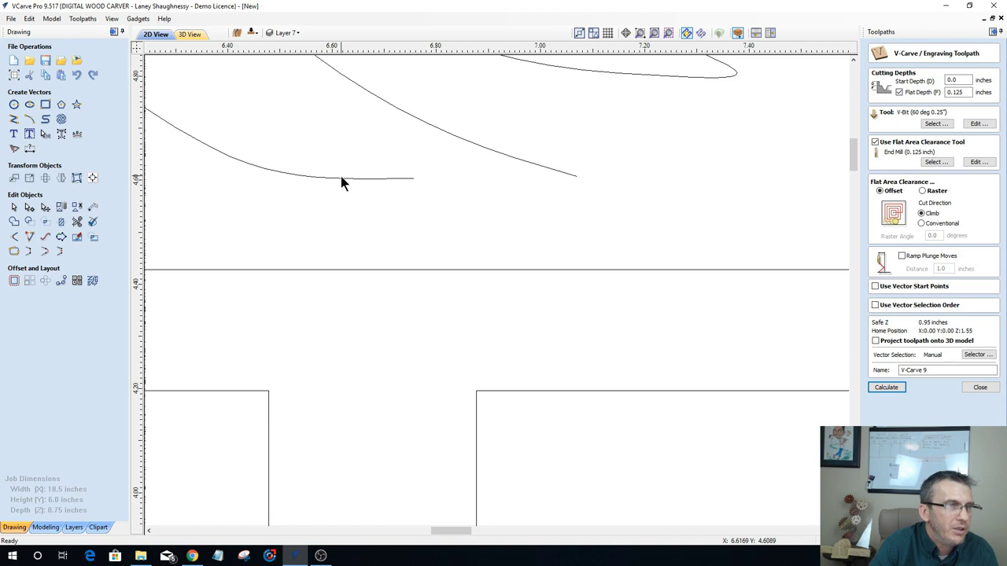
Step: Select both flourishes, close the lower curve's gap, then box-select the whole sign's vectors
{"action": "left_click", "coordinate": [340, 180]}
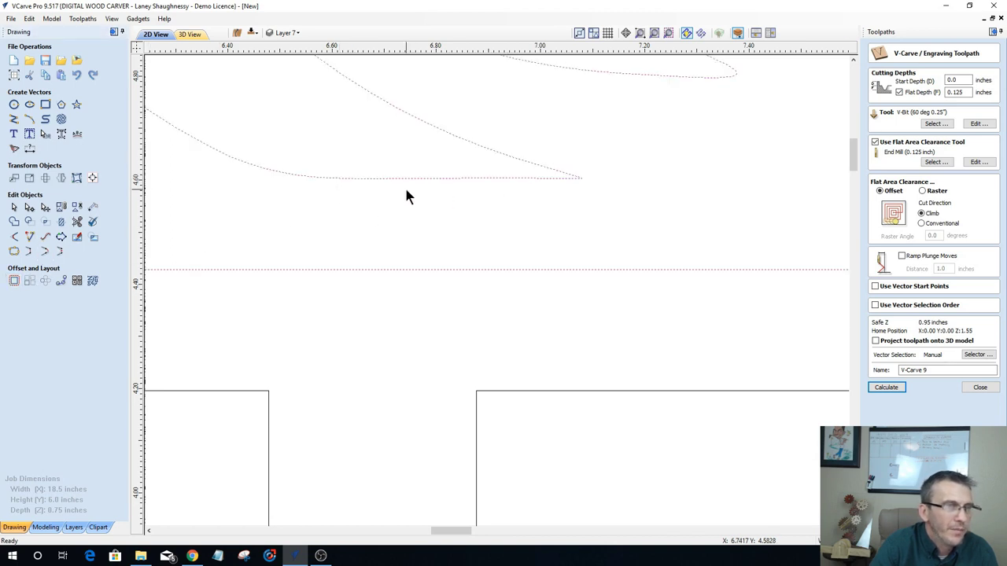
{"action": "scroll", "coordinate": [406, 196], "scroll_direction": "down", "scroll_amount": 8}
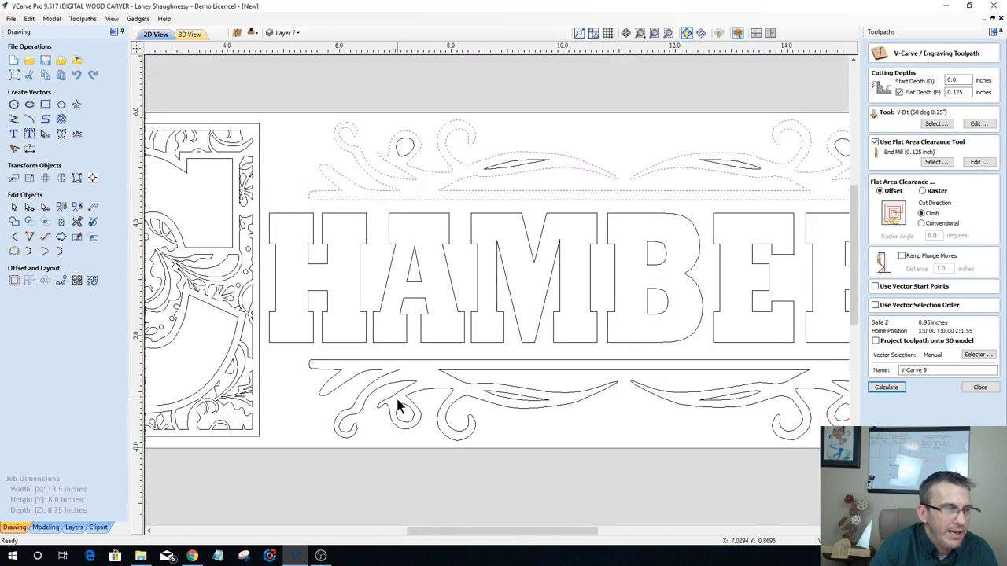
{"action": "scroll", "coordinate": [398, 406], "scroll_direction": "up", "scroll_amount": 8}
{"action": "left_click", "coordinate": [335, 324]}
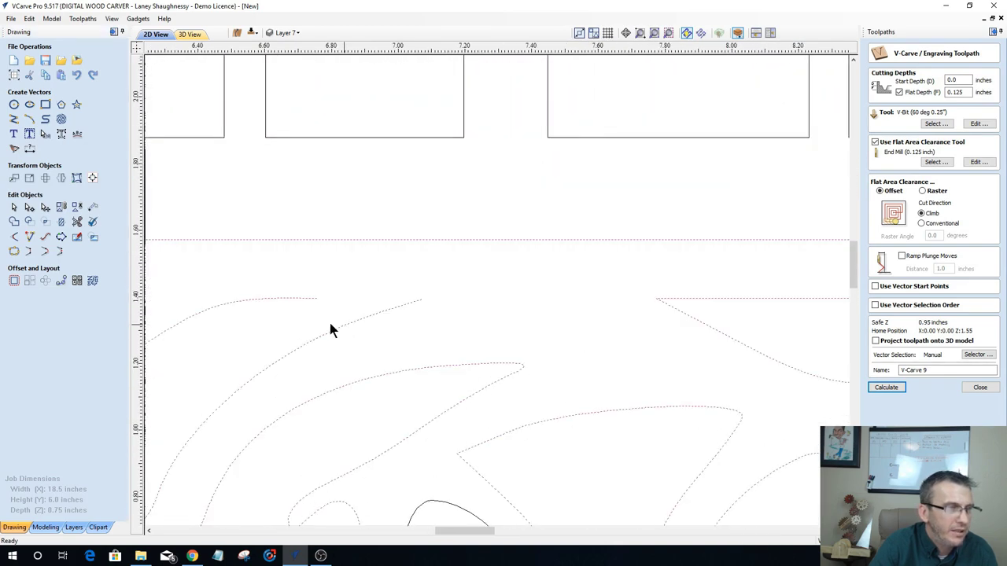
{"action": "left_click", "coordinate": [45, 251]}
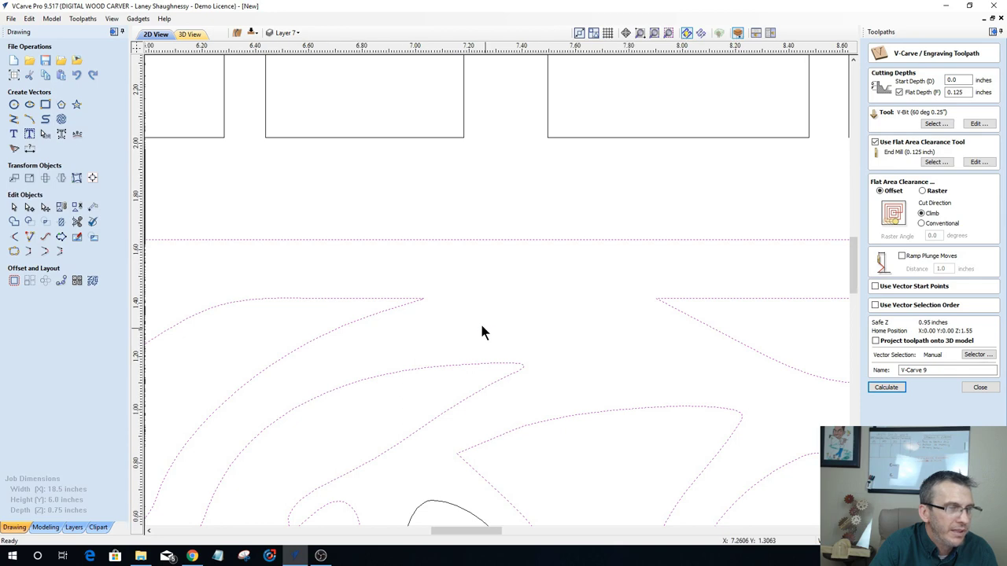
{"action": "scroll", "coordinate": [476, 331], "scroll_direction": "down", "scroll_amount": 10}
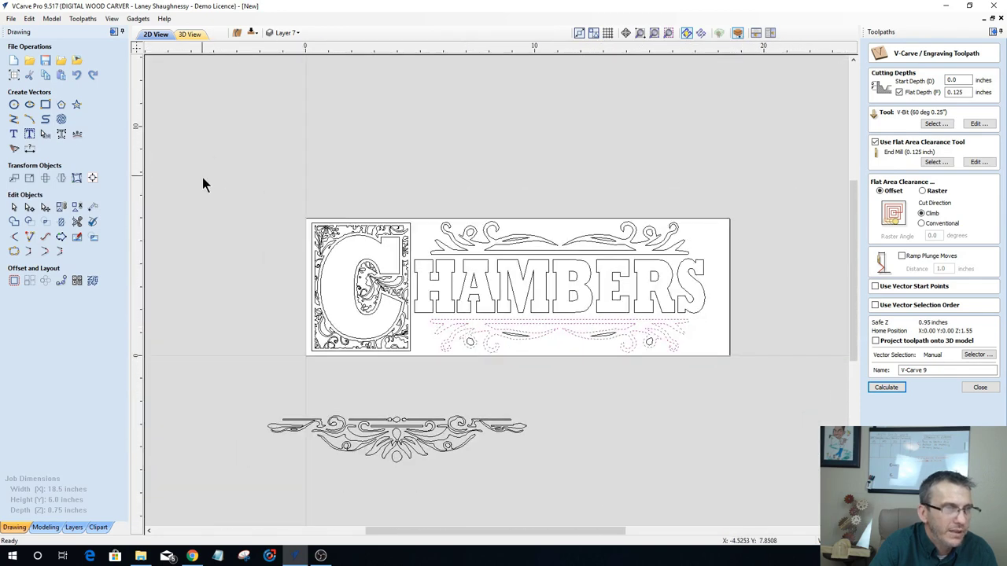
{"action": "left_click_drag", "start_coordinate": [202, 177], "coordinate": [775, 376]}
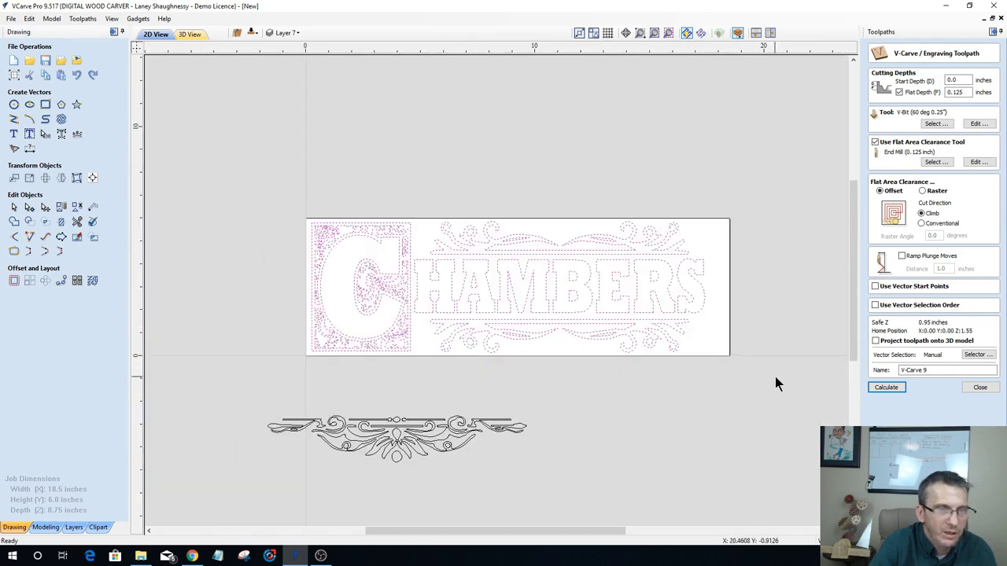
Step: Calculate V-Carve 9, reset the preview and simulate the visible toolpaths in 3D
{"action": "left_click", "coordinate": [884, 388]}
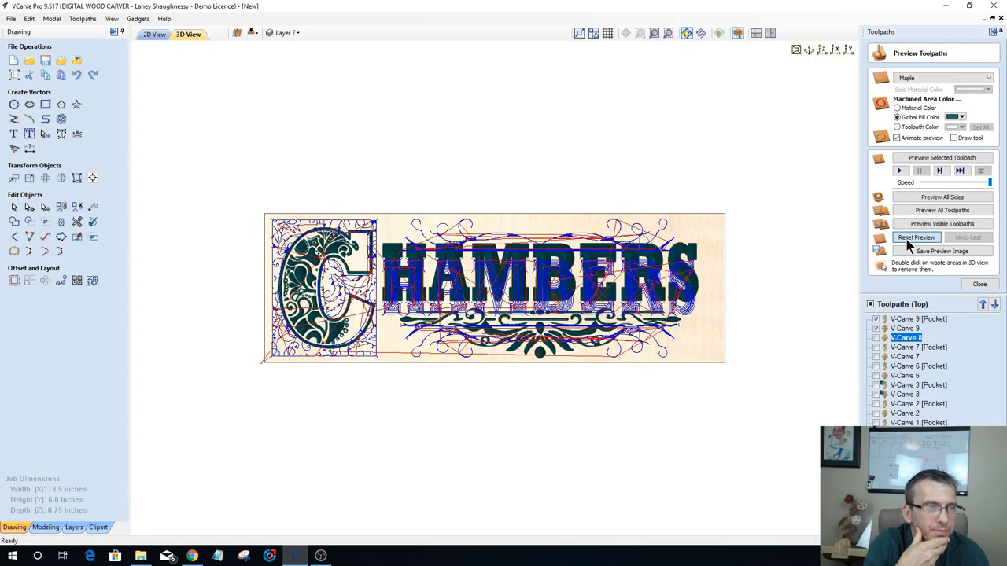
{"action": "left_click", "coordinate": [906, 239]}
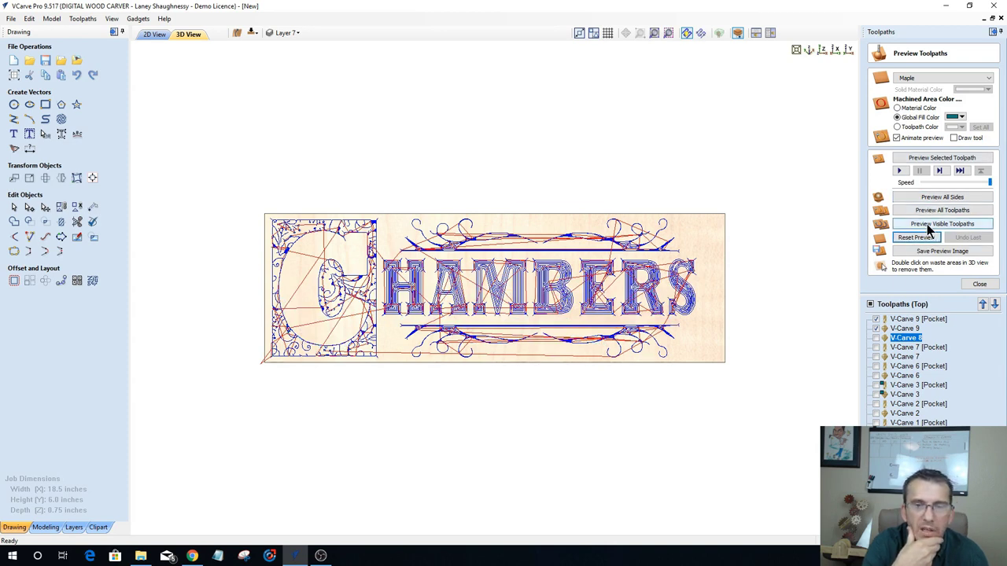
{"action": "left_click", "coordinate": [929, 226]}
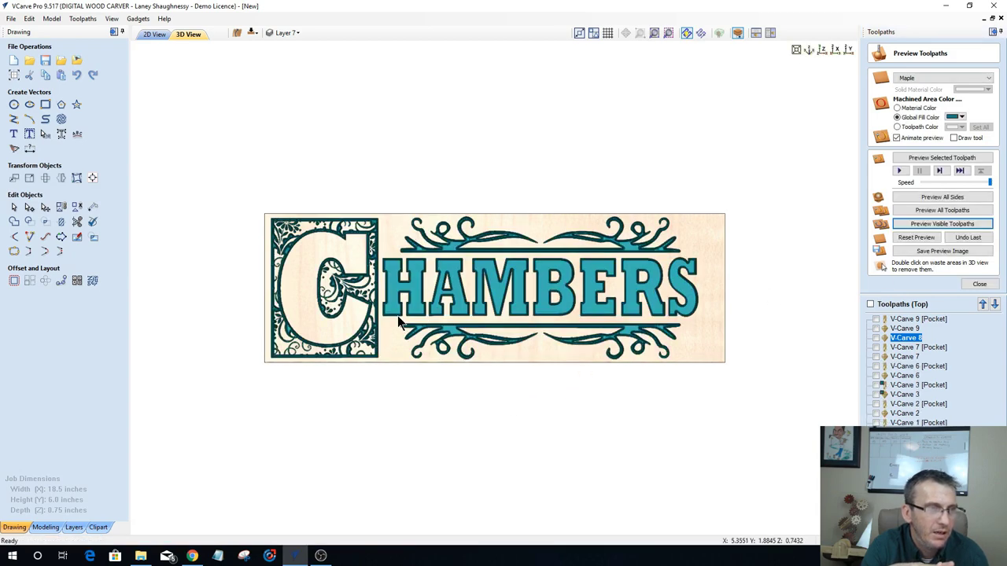
{"action": "scroll", "coordinate": [398, 316], "scroll_direction": "up", "scroll_amount": 2}
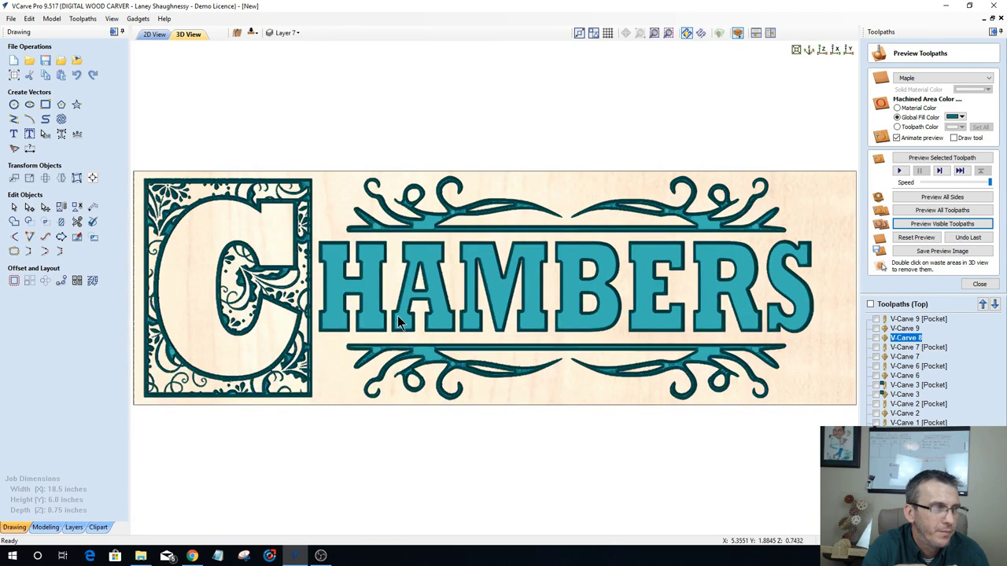
{"action": "scroll", "coordinate": [398, 315], "scroll_direction": "down", "scroll_amount": 1}
{"action": "left_click_drag", "start_coordinate": [440, 319], "coordinate": [446, 353]}
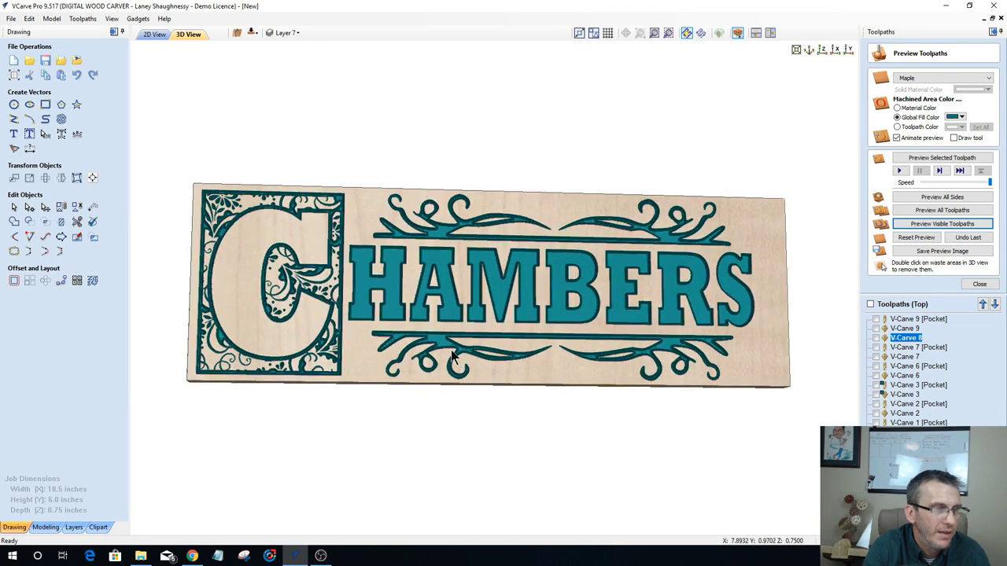
{"action": "scroll", "coordinate": [339, 353], "scroll_direction": "up", "scroll_amount": 1}
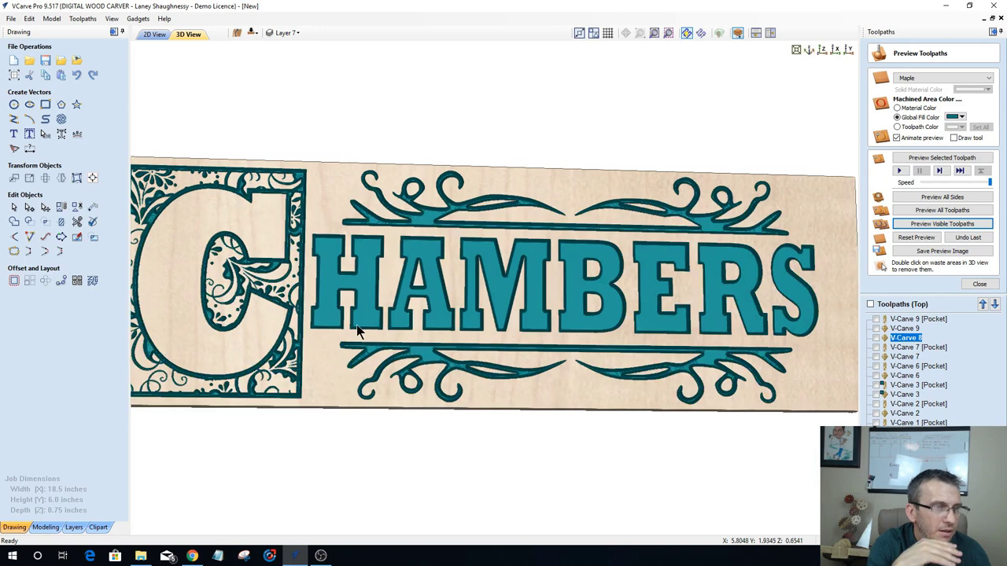
{"action": "scroll", "coordinate": [360, 331], "scroll_direction": "down", "scroll_amount": 1}
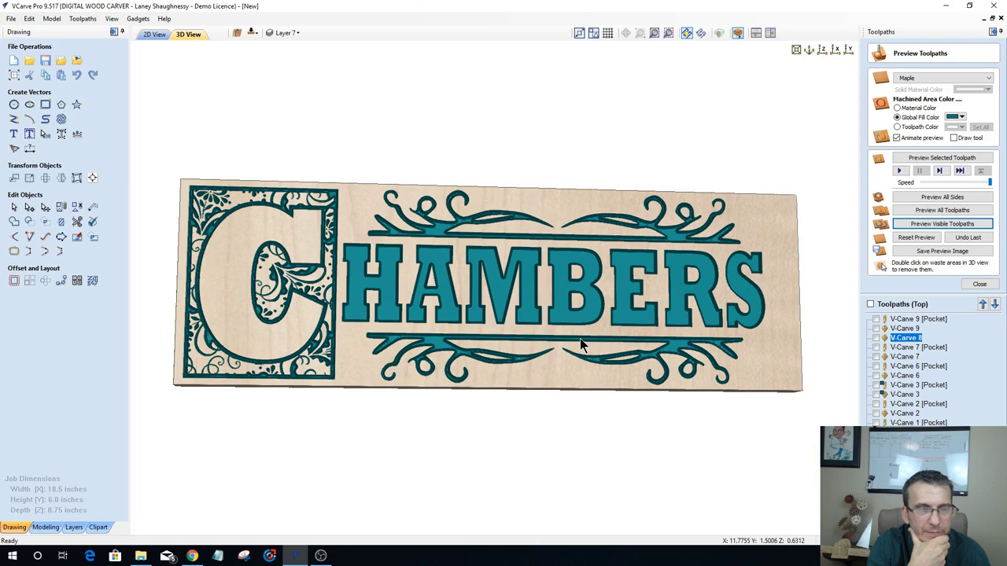
Step: Set the global fill colour to black and rotate the carved sign in 3D
{"action": "left_click", "coordinate": [960, 117]}
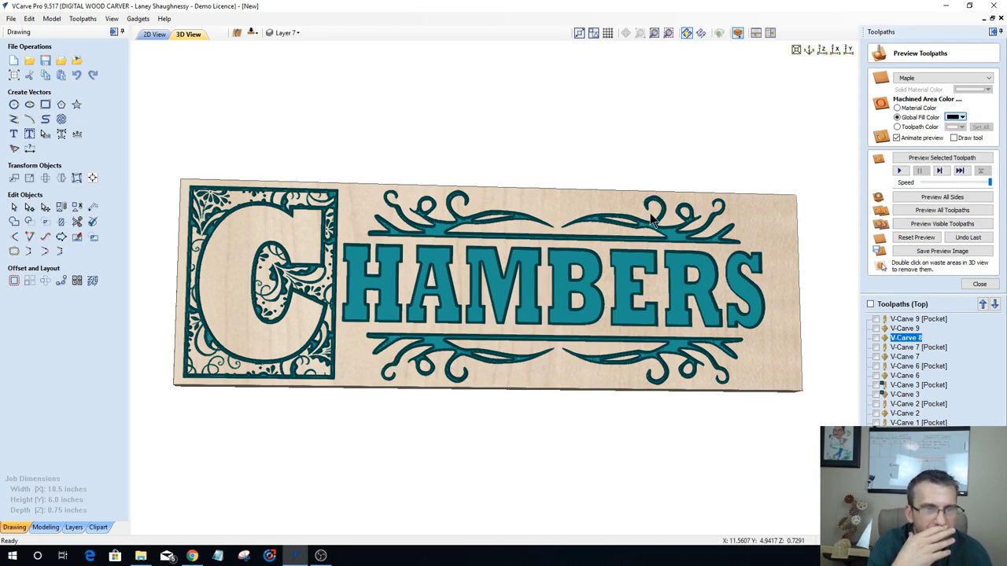
{"action": "left_click_drag", "start_coordinate": [373, 250], "coordinate": [529, 261]}
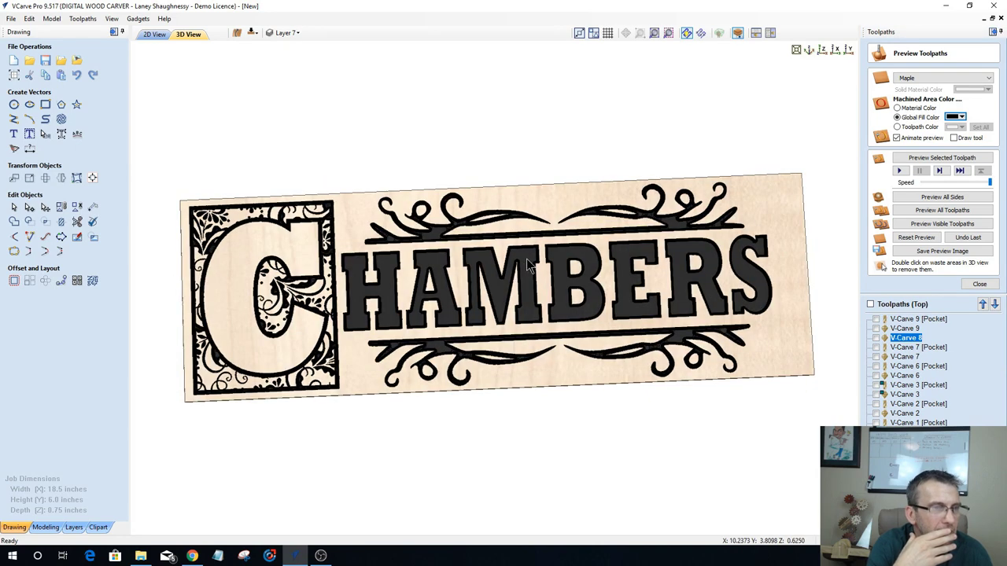
{"action": "scroll", "coordinate": [485, 290], "scroll_direction": "up", "scroll_amount": 2}
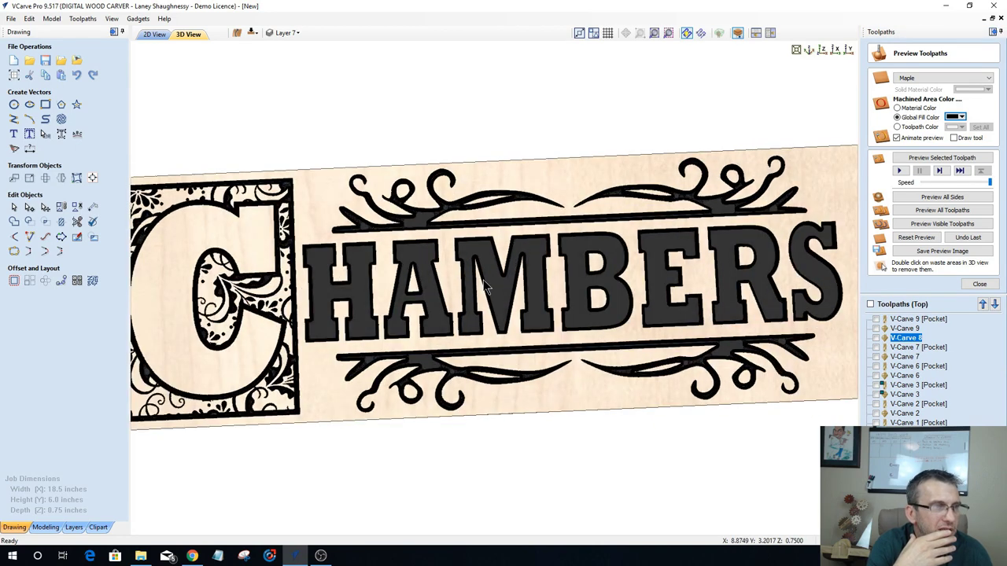
{"action": "scroll", "coordinate": [486, 290], "scroll_direction": "down", "scroll_amount": 2}
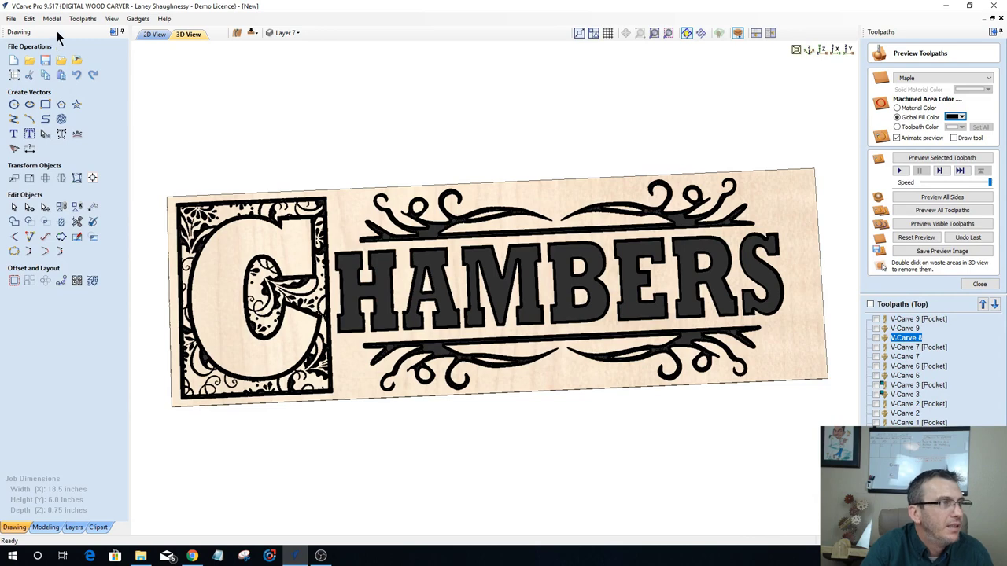
Step: Return to the 2D view, close the preview and start a new V-carve toolpath
{"action": "left_click", "coordinate": [155, 35]}
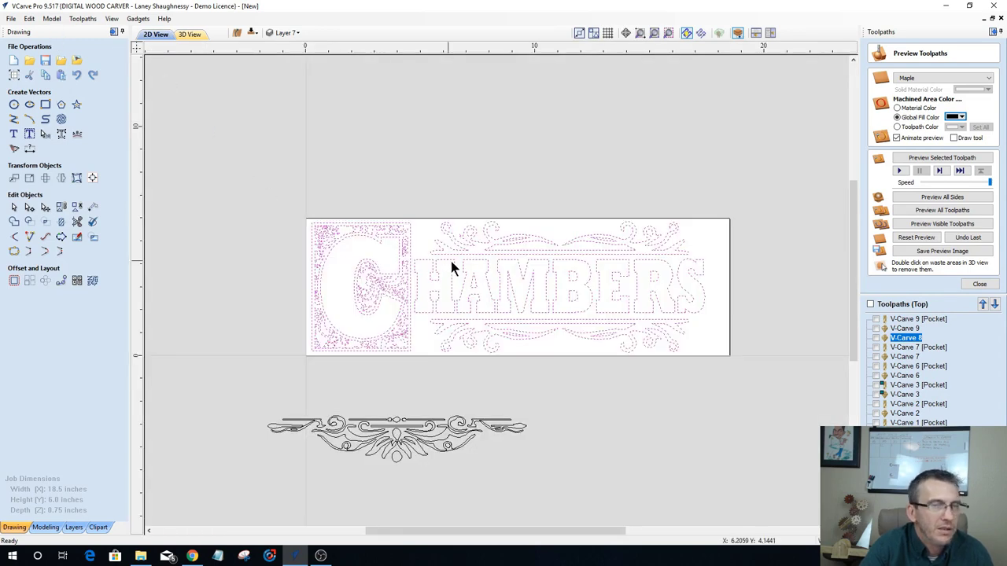
{"action": "left_click", "coordinate": [980, 284]}
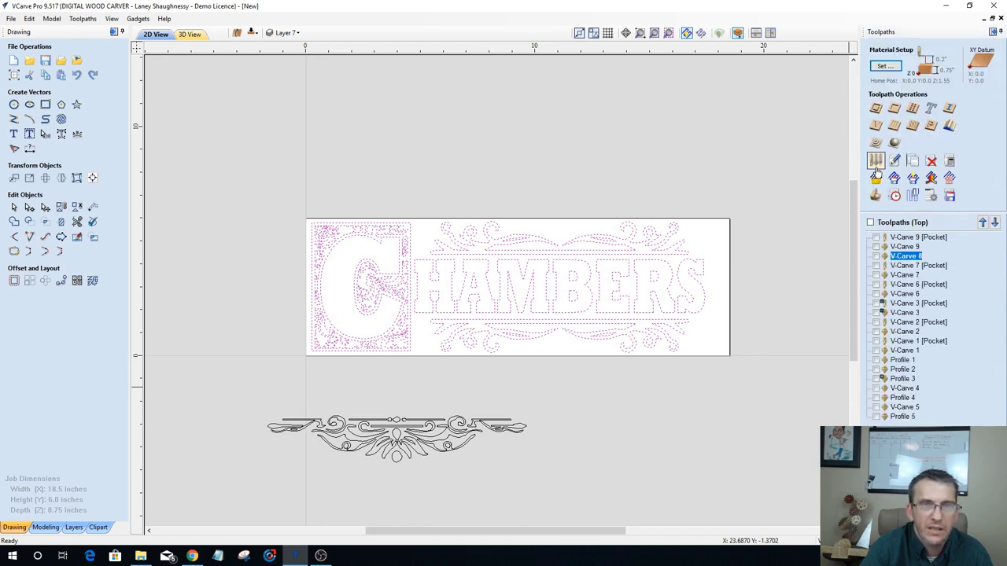
{"action": "left_click", "coordinate": [875, 127]}
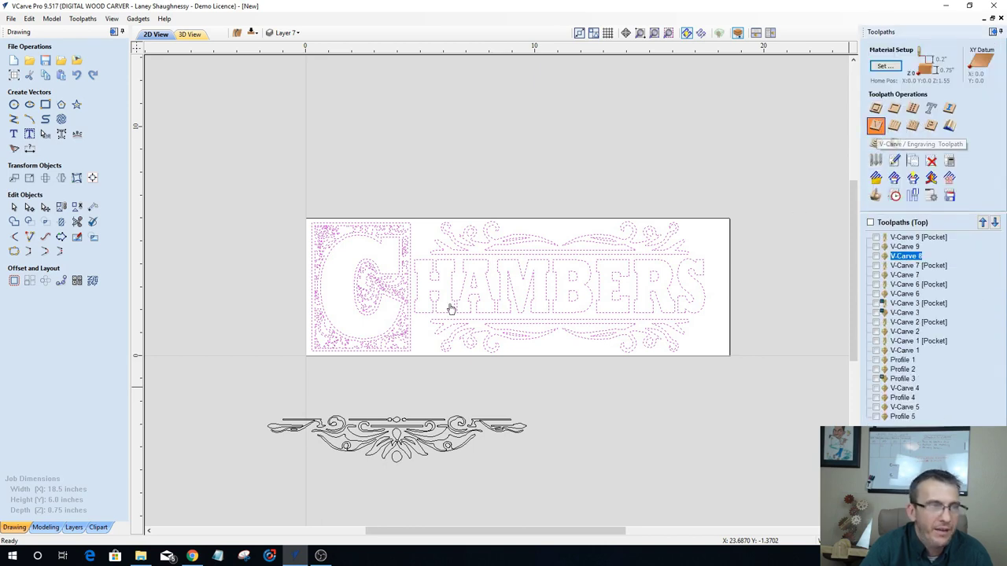
Step: Select the C's inner vectors excluding its outer rectangle, add the letters and ornaments, and calculate V-Carve 10
{"action": "left_click", "coordinate": [415, 224]}
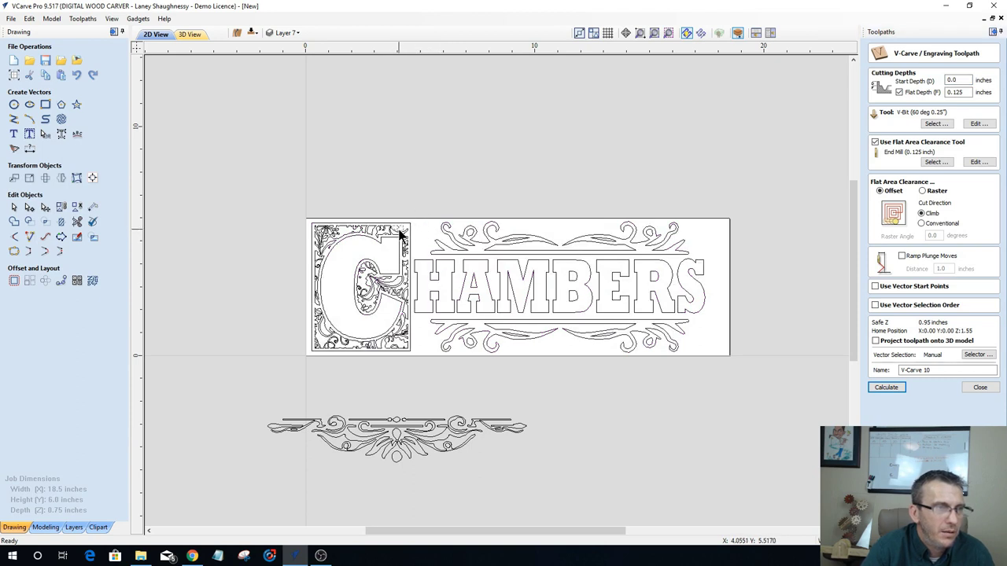
{"action": "left_click", "coordinate": [400, 288]}
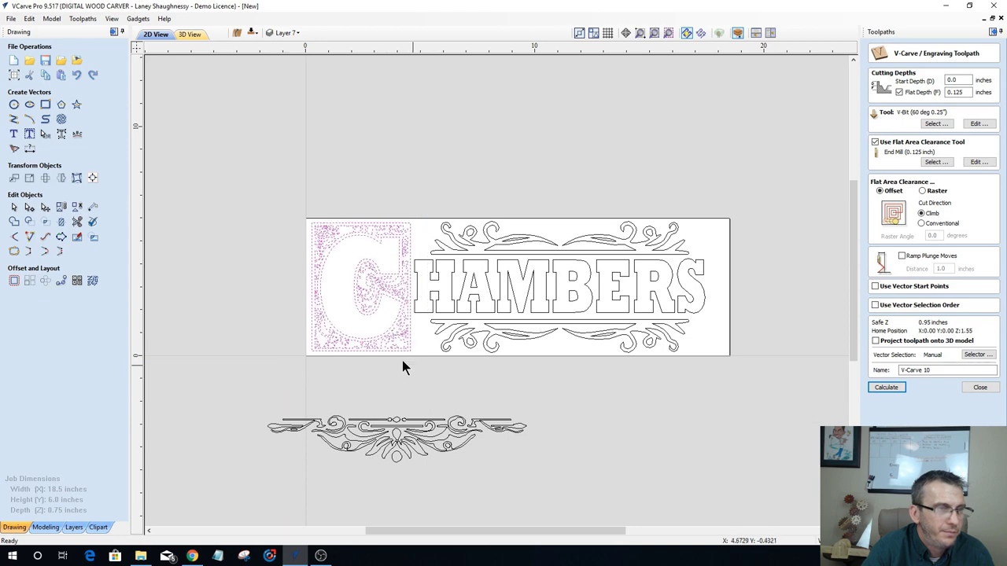
{"action": "scroll", "coordinate": [402, 361], "scroll_direction": "up", "scroll_amount": 3}
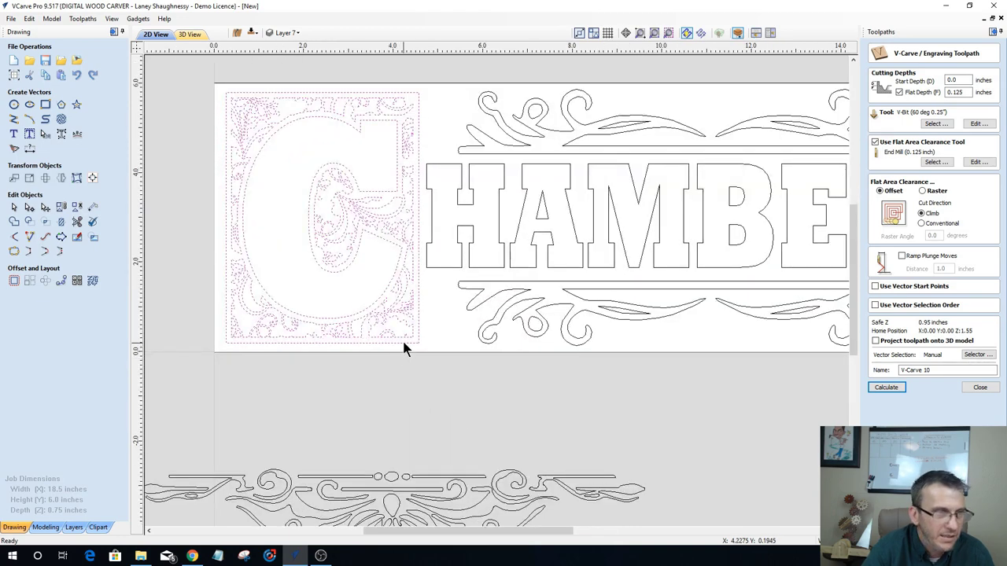
{"action": "left_click", "coordinate": [403, 343], "text": "ctrl"}
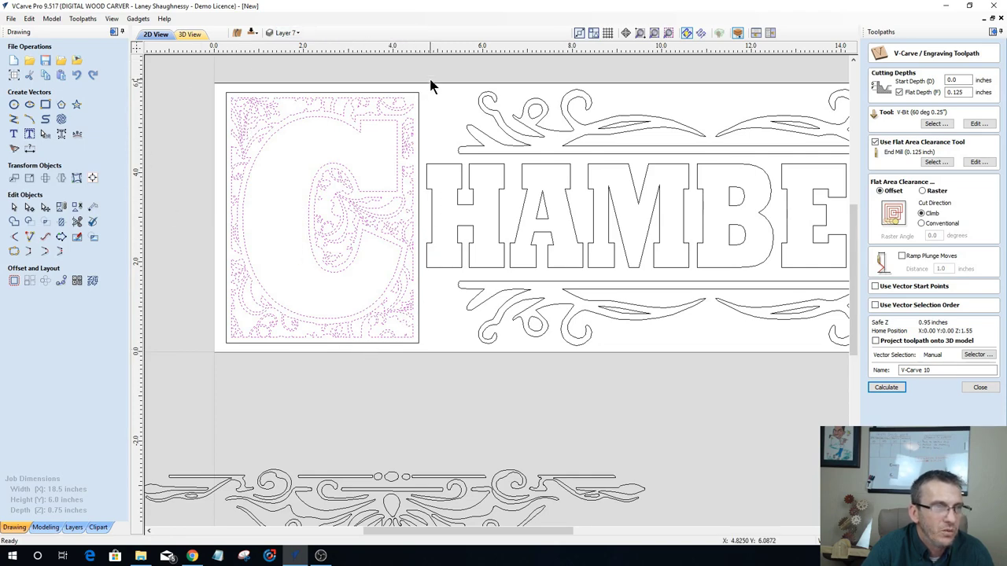
{"action": "scroll", "coordinate": [428, 118], "scroll_direction": "down", "scroll_amount": 2}
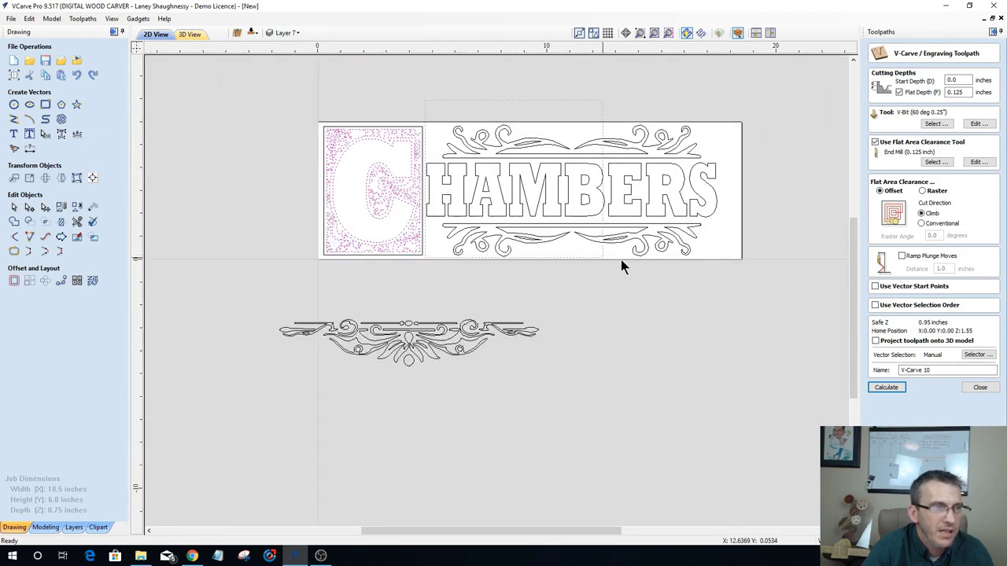
{"action": "left_click_drag", "start_coordinate": [727, 266], "coordinate": [730, 275], "text": "shift"}
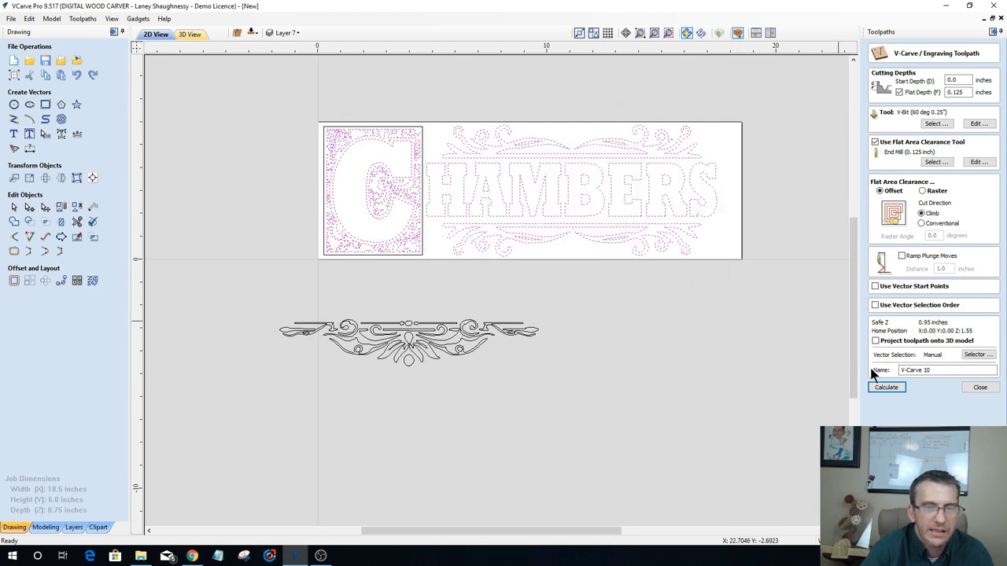
{"action": "left_click", "coordinate": [881, 388]}
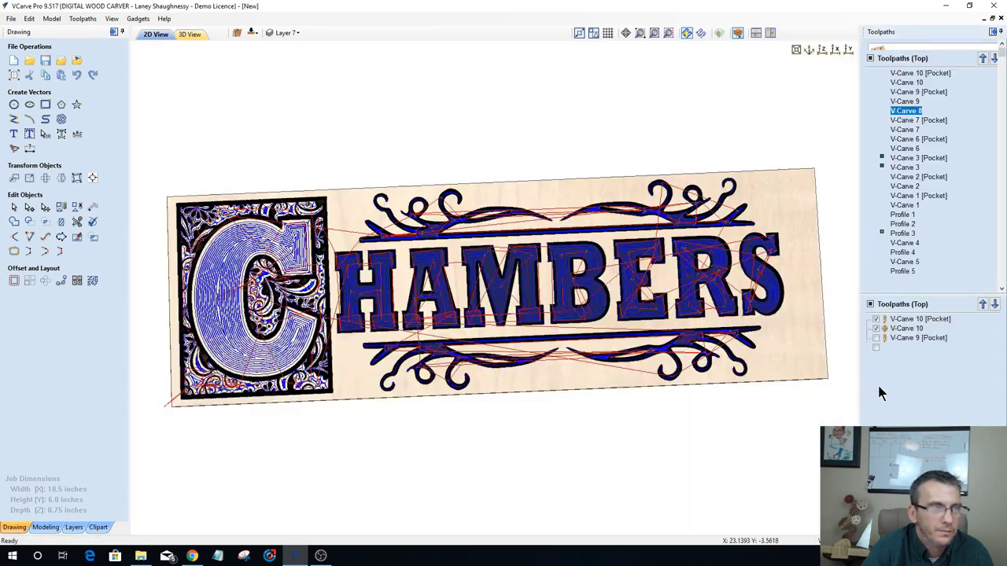
Step: Reset the preview and, in 2D, calculate Profile 6 with the 60° V-bit at 0.085 inch depth
{"action": "left_click", "coordinate": [907, 238]}
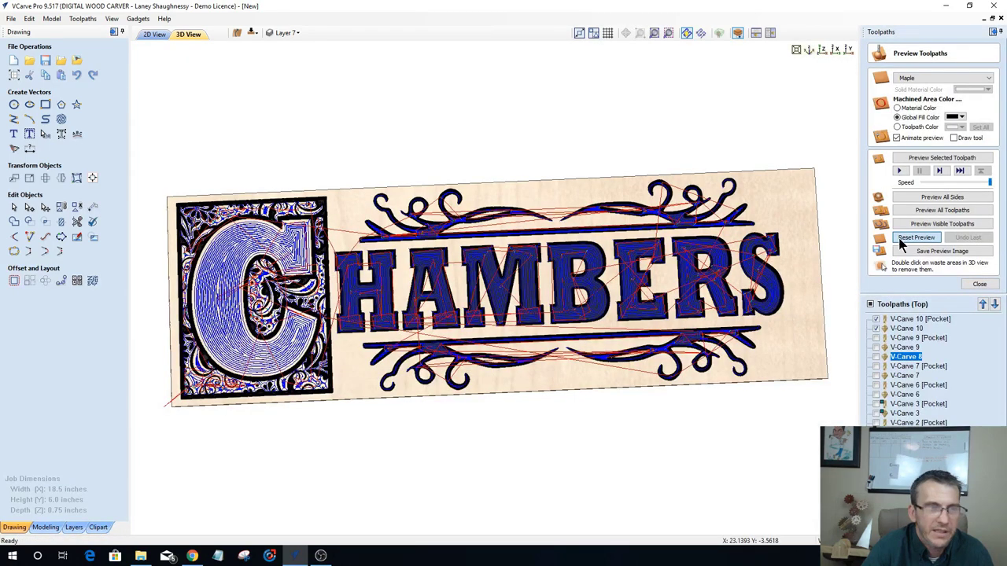
{"action": "left_click", "coordinate": [149, 34]}
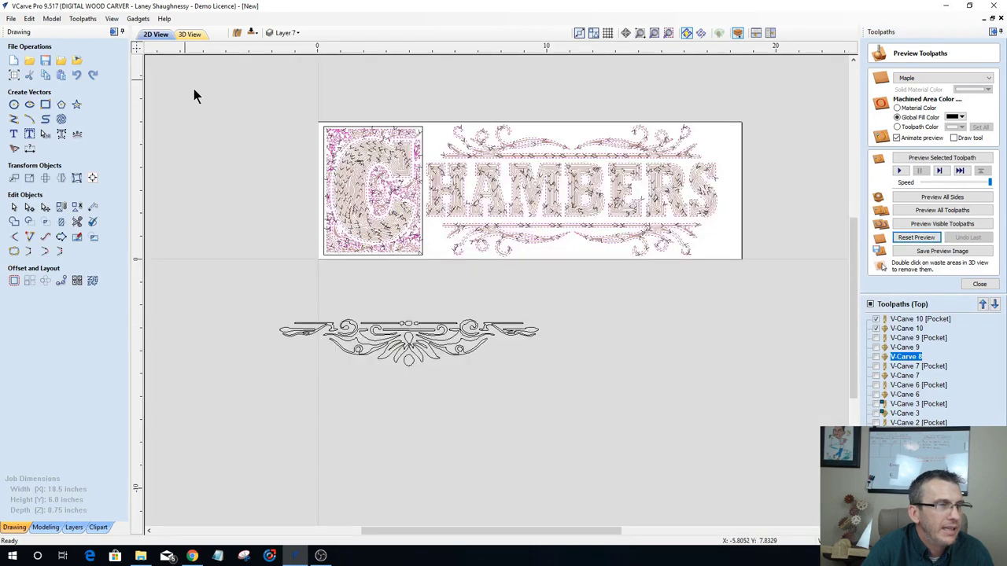
{"action": "scroll", "coordinate": [418, 130], "scroll_direction": "up", "scroll_amount": 3}
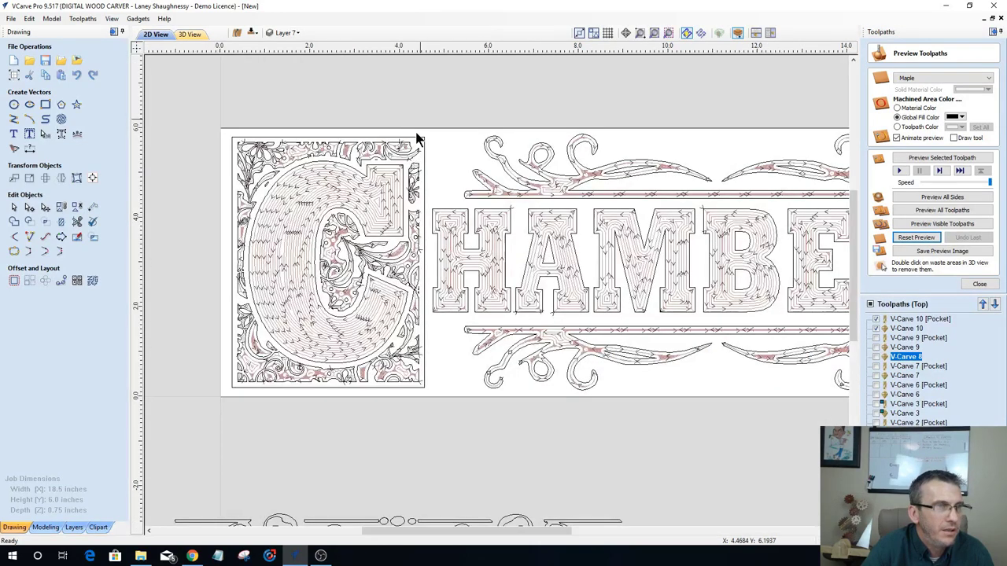
{"action": "left_click", "coordinate": [980, 284]}
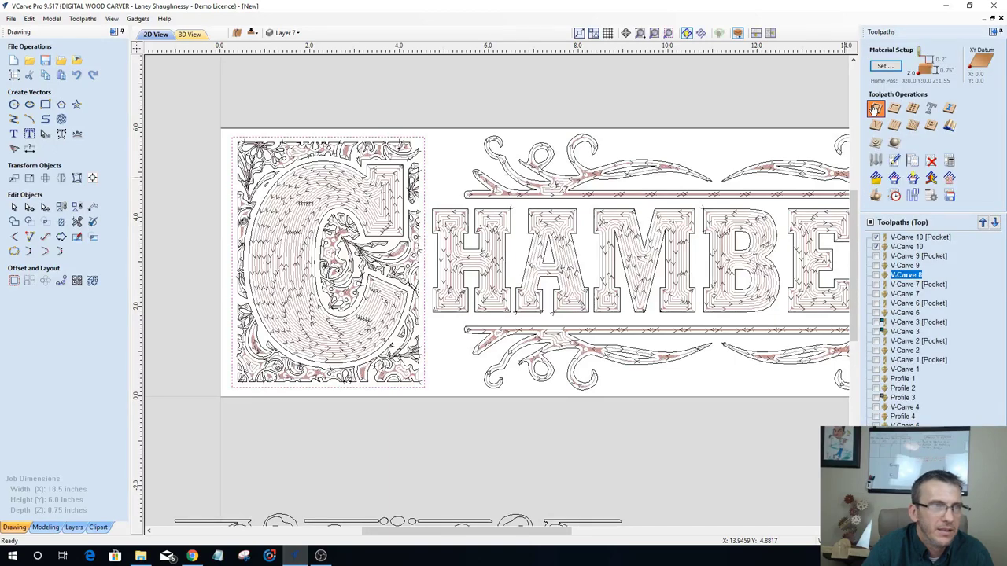
{"action": "left_click", "coordinate": [874, 107]}
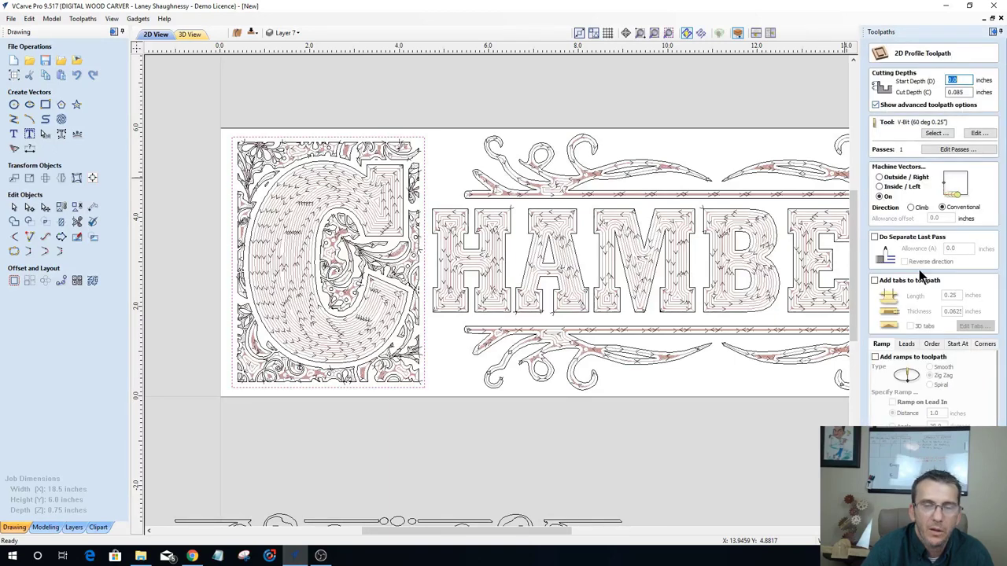
{"action": "key", "text": "Return"}
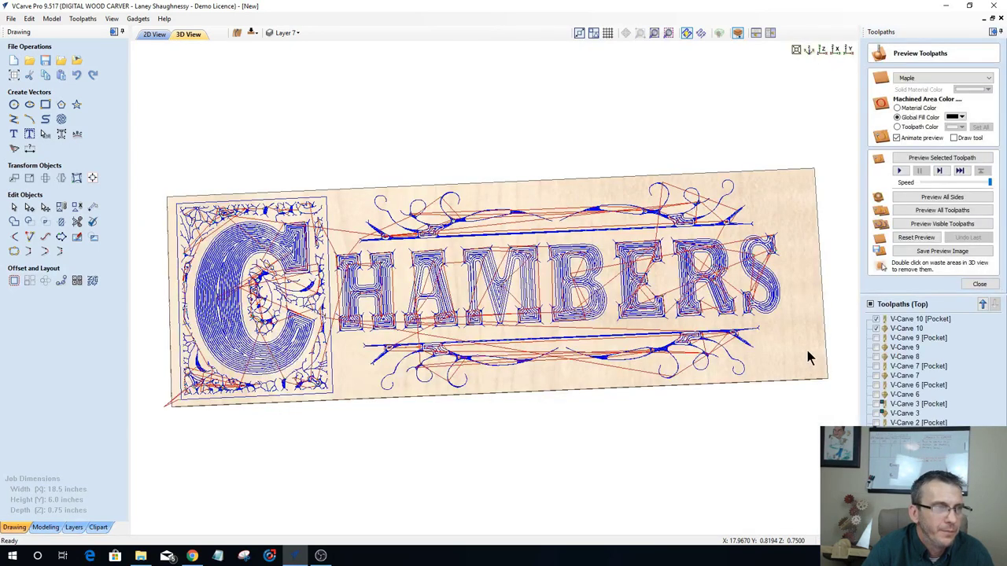
Step: Run the carving simulation and set Machined Area Color to Material Color
{"action": "left_click", "coordinate": [926, 224]}
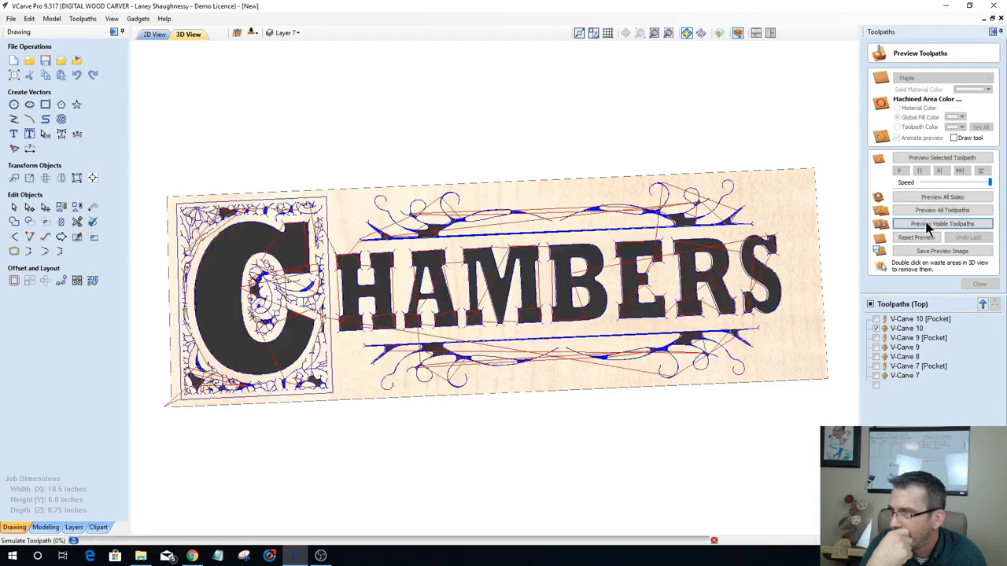
{"action": "left_click", "coordinate": [927, 226]}
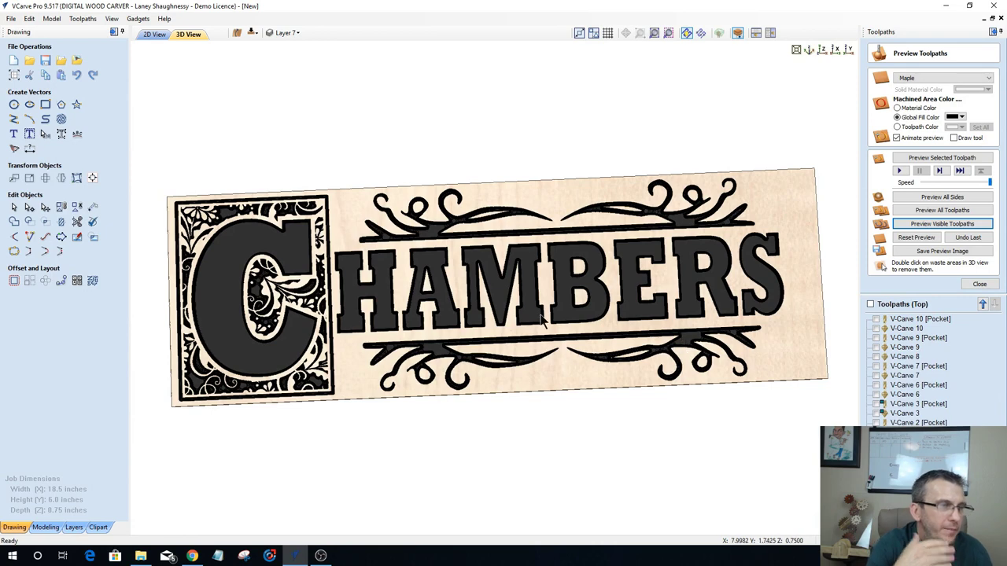
{"action": "left_click", "coordinate": [898, 108]}
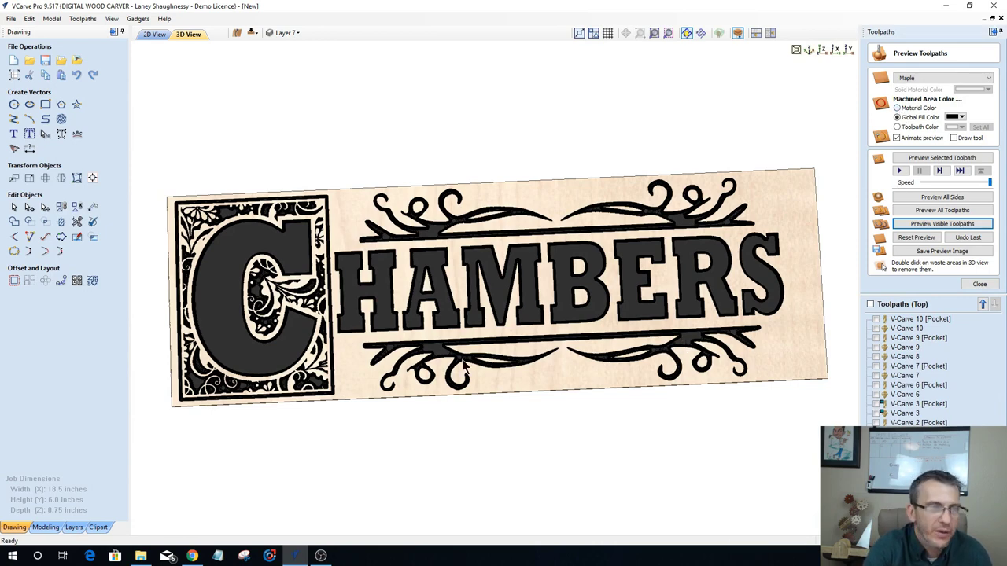
Step: Zoom into the carved C's ornate border, then make V-Carve 10 [Pocket] visible
{"action": "scroll", "coordinate": [559, 334], "scroll_direction": "down", "scroll_amount": 3}
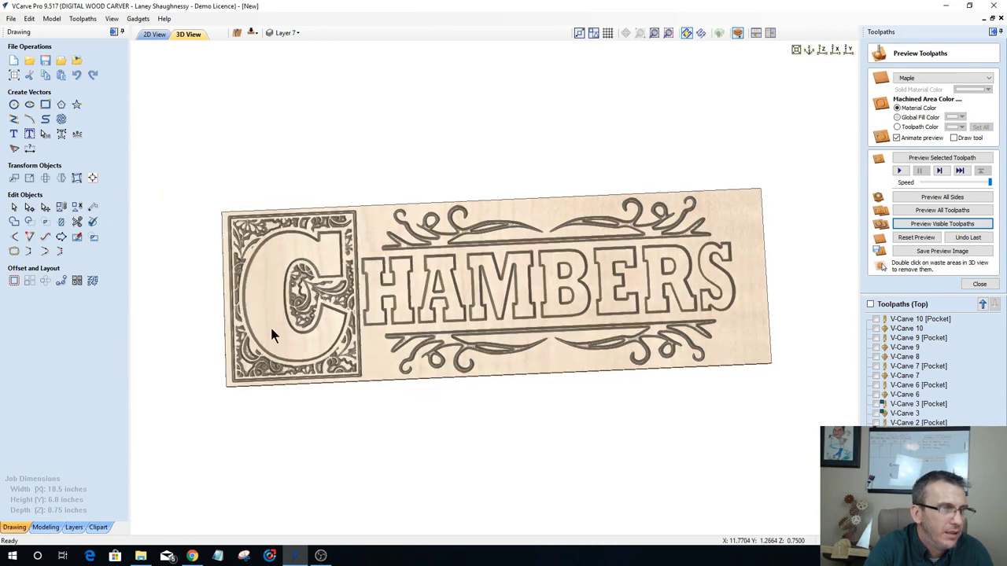
{"action": "scroll", "coordinate": [236, 295], "scroll_direction": "up", "scroll_amount": 5}
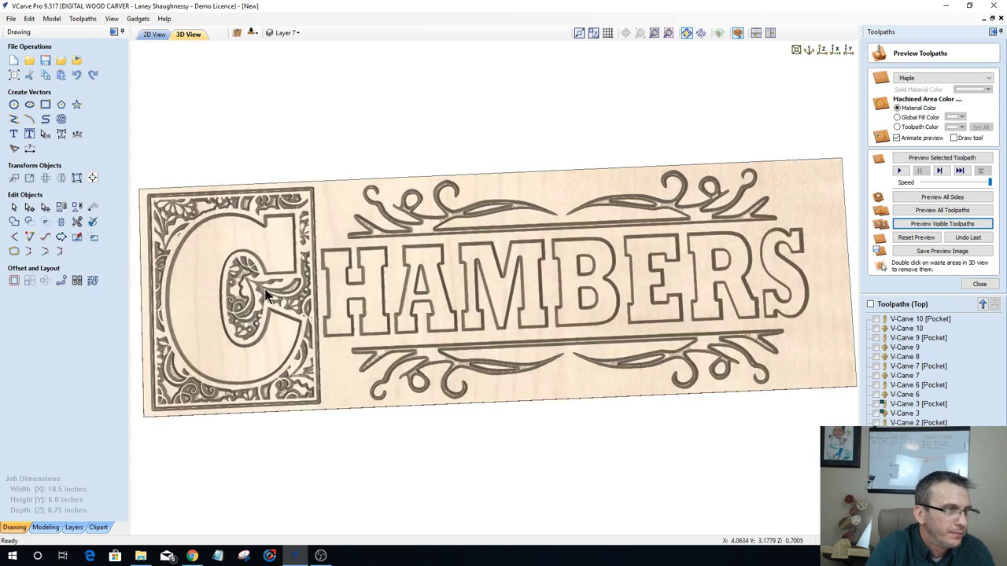
{"action": "scroll", "coordinate": [640, 247], "scroll_direction": "down", "scroll_amount": 3}
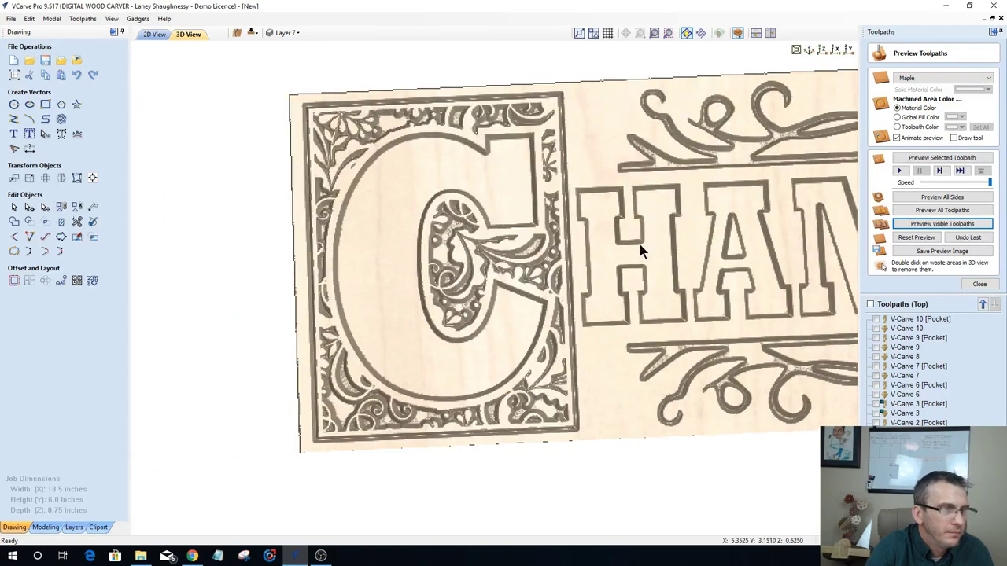
{"action": "scroll", "coordinate": [455, 277], "scroll_direction": "up", "scroll_amount": 3}
{"action": "scroll", "coordinate": [456, 277], "scroll_direction": "up", "scroll_amount": 3}
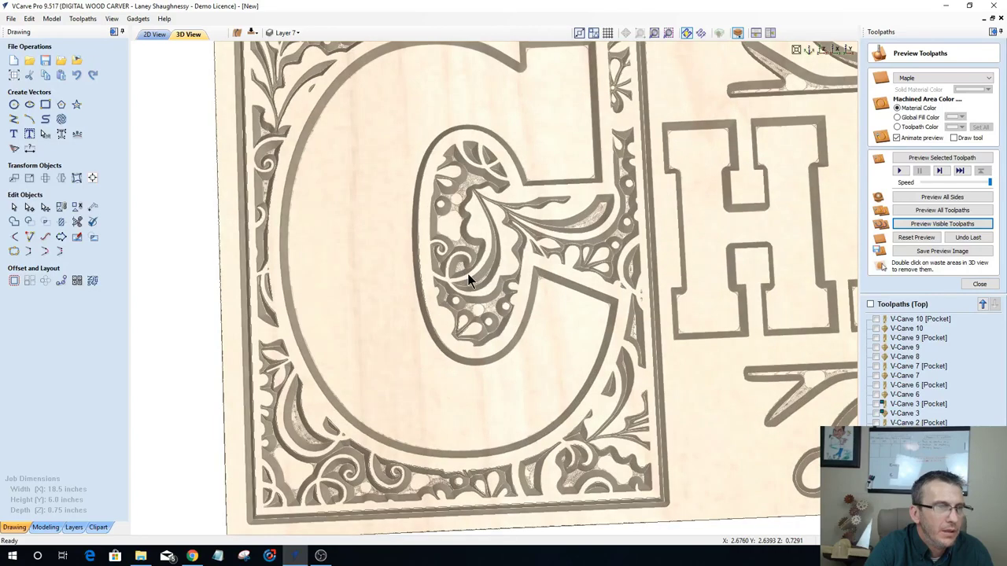
{"action": "scroll", "coordinate": [472, 281], "scroll_direction": "up", "scroll_amount": 4}
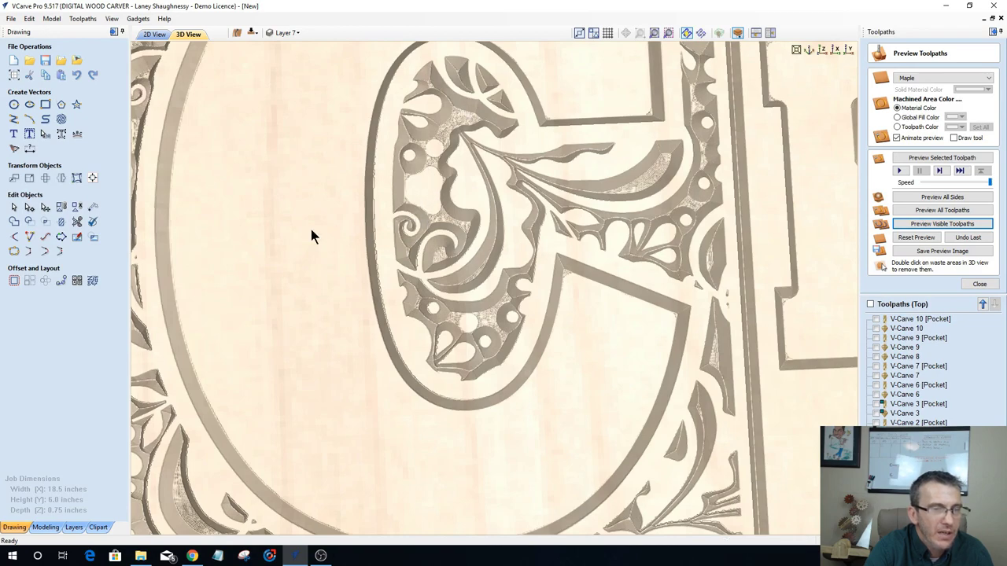
{"action": "scroll", "coordinate": [208, 214], "scroll_direction": "down", "scroll_amount": 1}
{"action": "scroll", "coordinate": [196, 219], "scroll_direction": "down", "scroll_amount": 1}
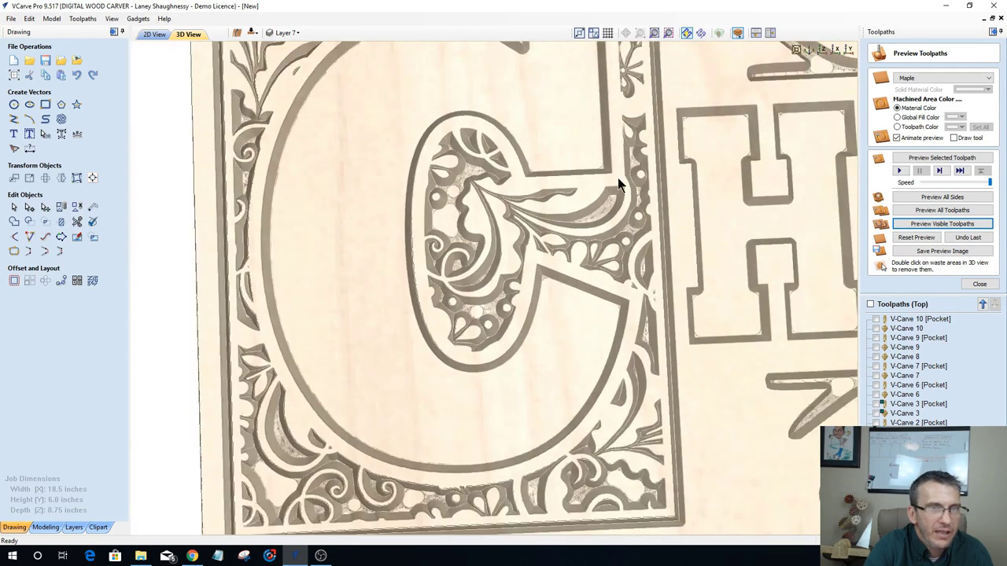
{"action": "scroll", "coordinate": [618, 184], "scroll_direction": "down", "scroll_amount": 1}
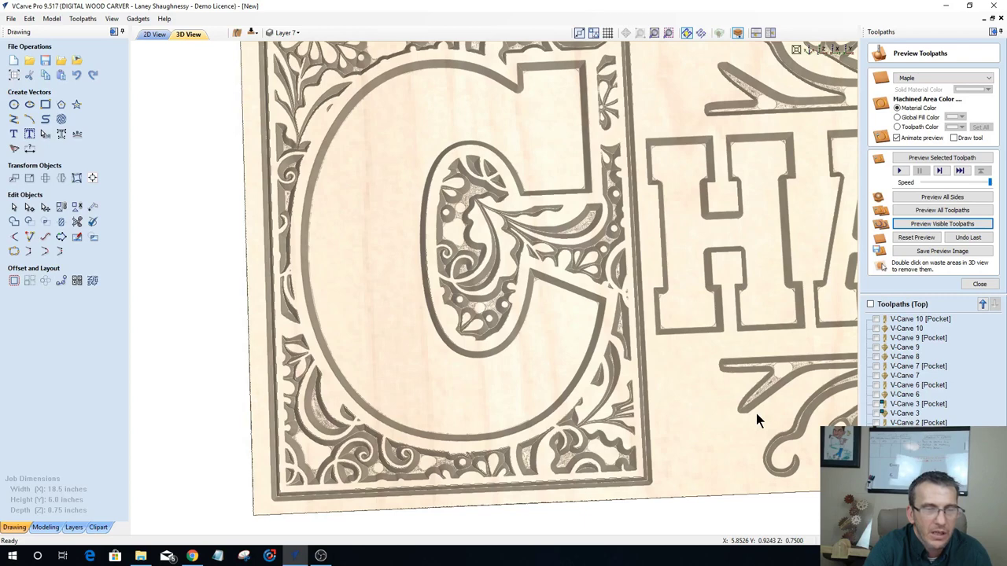
{"action": "mouse_move", "coordinate": [904, 341]}
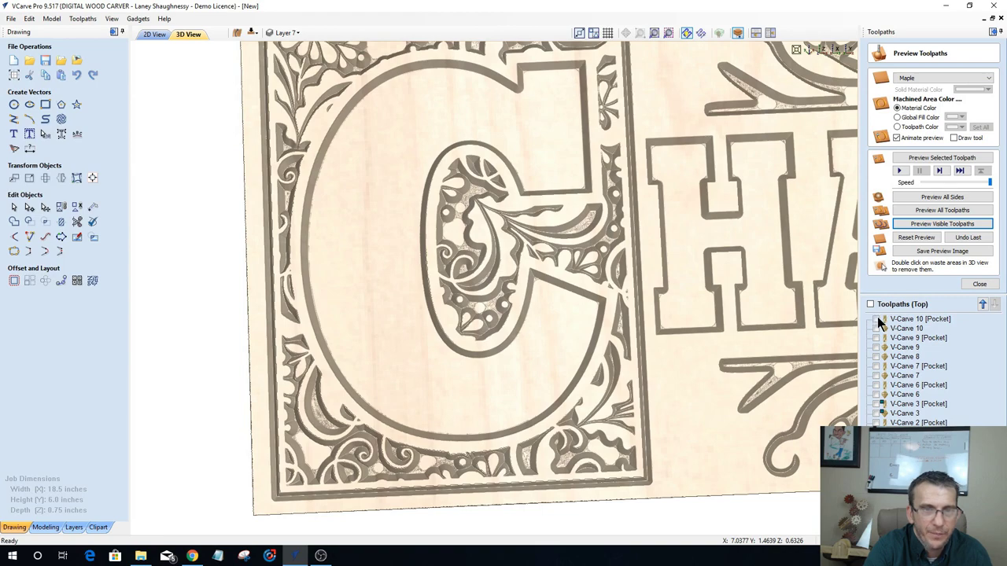
{"action": "left_click", "coordinate": [877, 319]}
Step: Switch V-Carve 10 [Pocket] flat clearance to the 0.0625 inch end mill, recalculate, and re-simulate the carving
{"action": "double_click", "coordinate": [901, 319]}
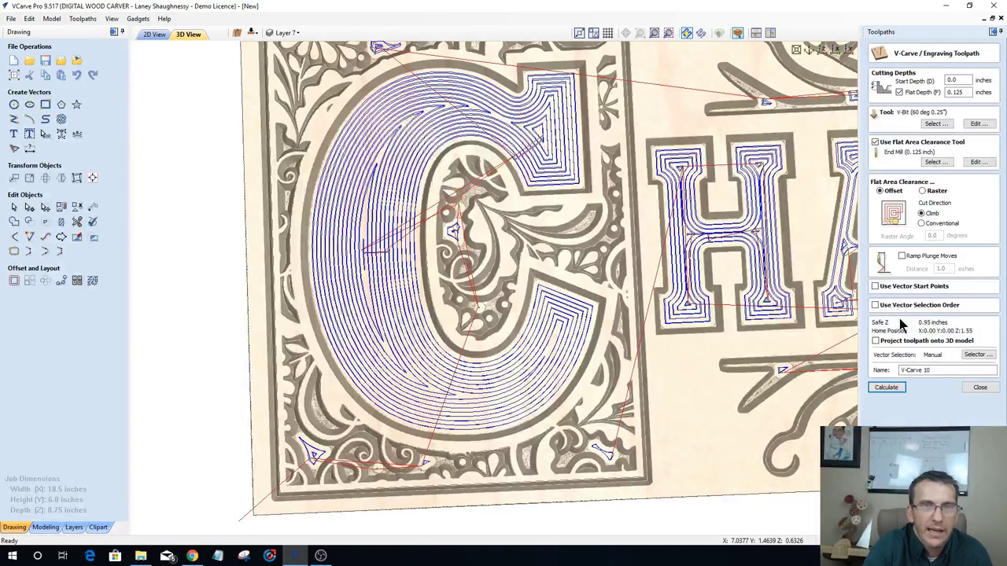
{"action": "left_click", "coordinate": [935, 162]}
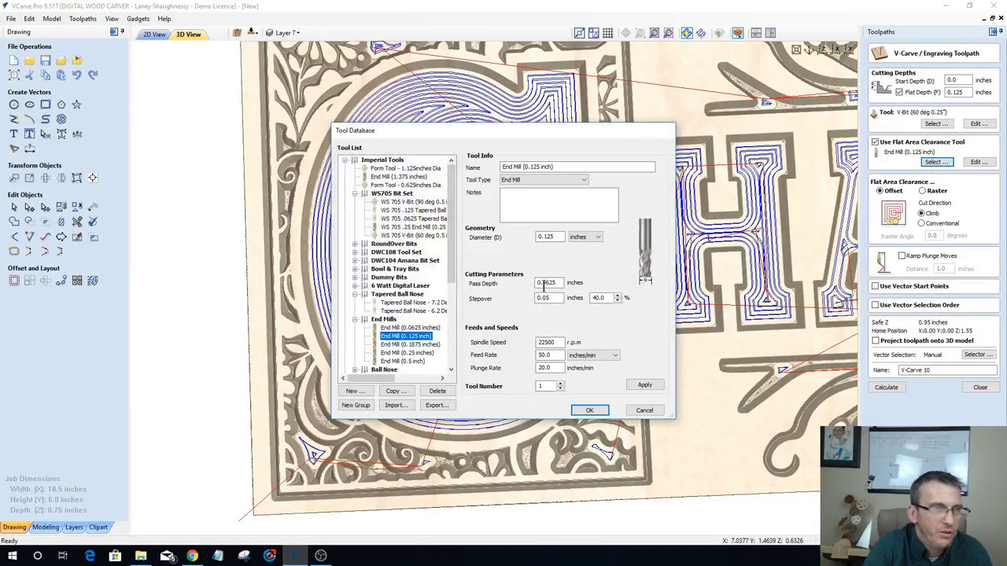
{"action": "left_click", "coordinate": [401, 329]}
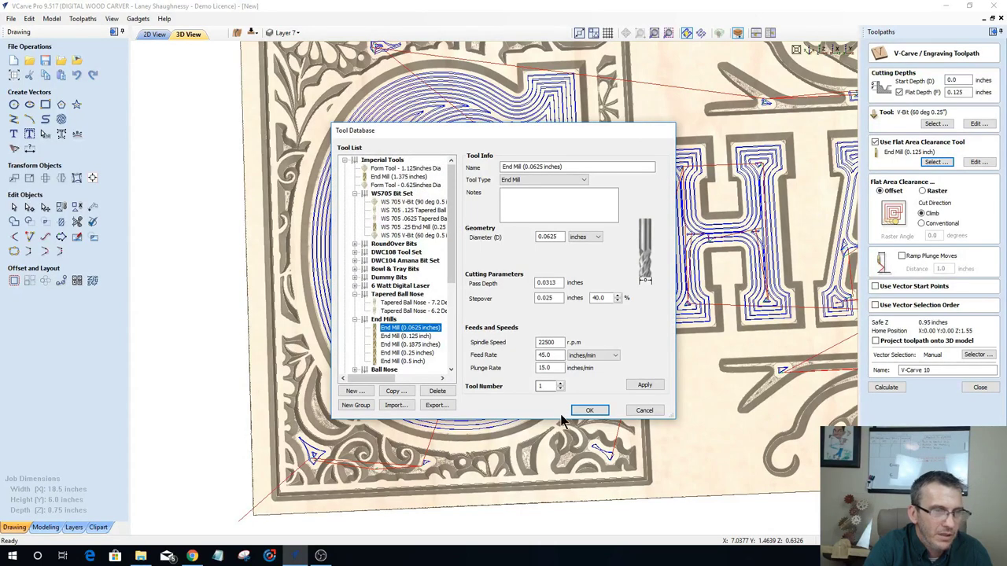
{"action": "left_click", "coordinate": [589, 410]}
{"action": "left_click", "coordinate": [886, 388]}
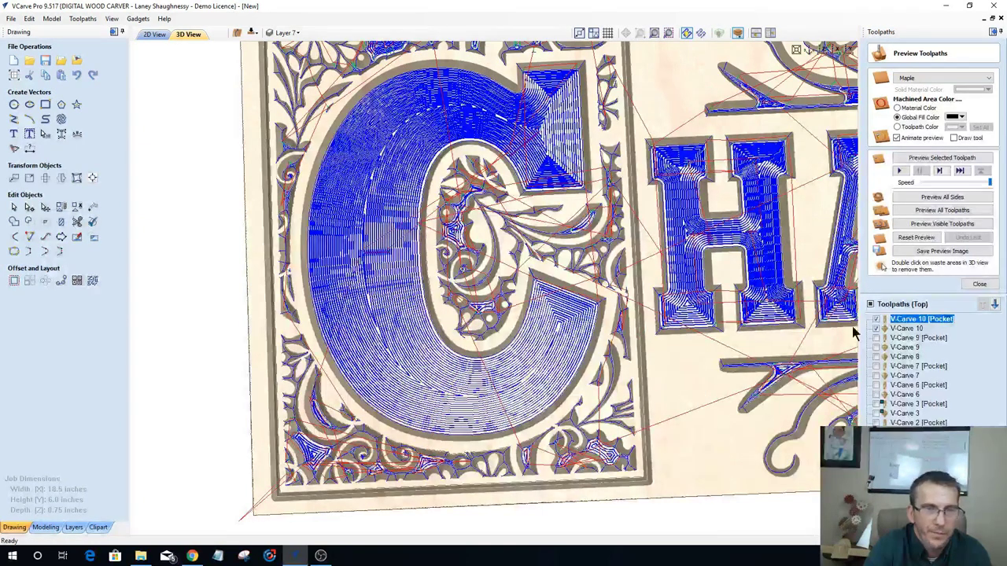
{"action": "left_click", "coordinate": [917, 239]}
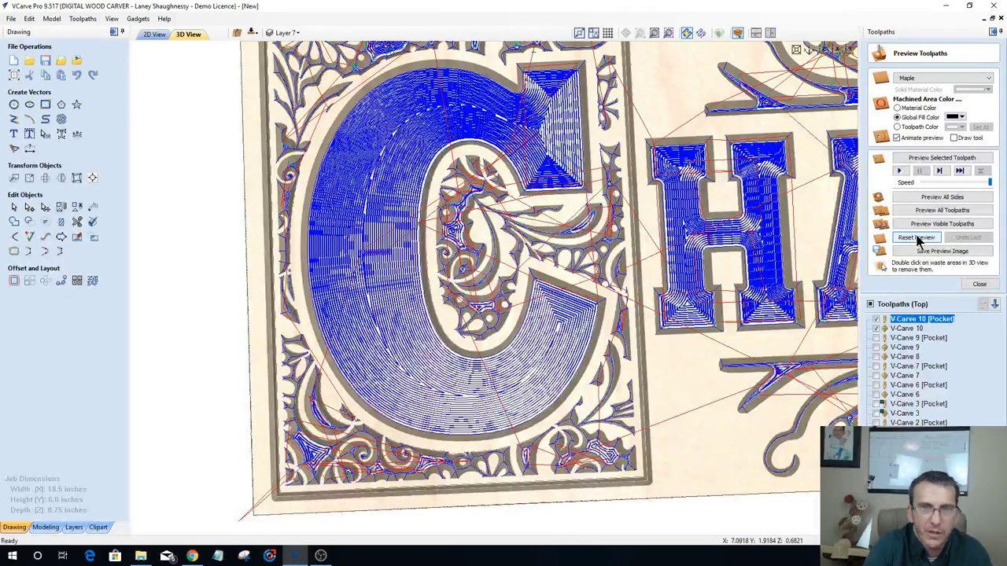
{"action": "left_click", "coordinate": [920, 225]}
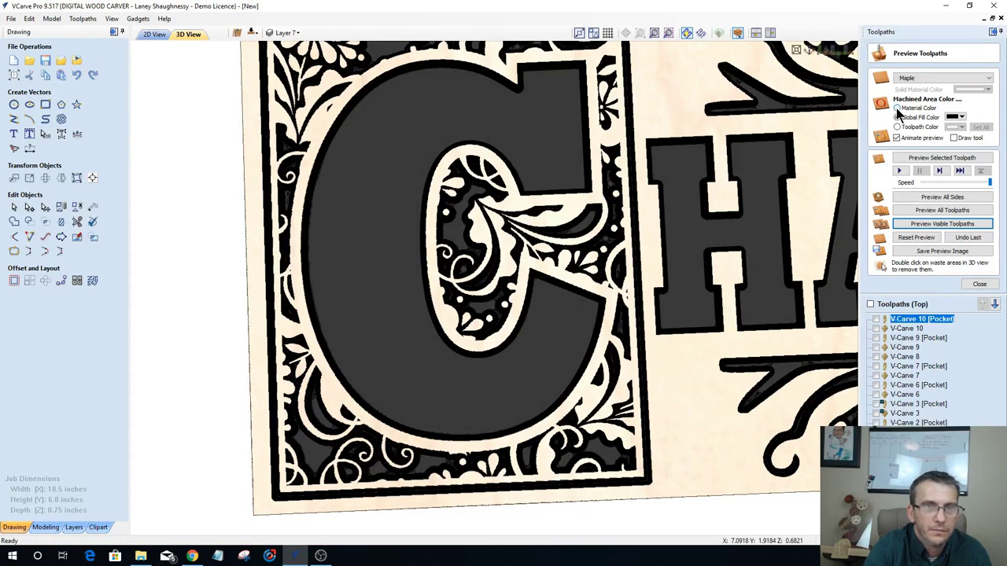
Step: Show machined areas in Material Color, then zoom out and tilt to view the whole CHAMBERS board
{"action": "left_click", "coordinate": [897, 108]}
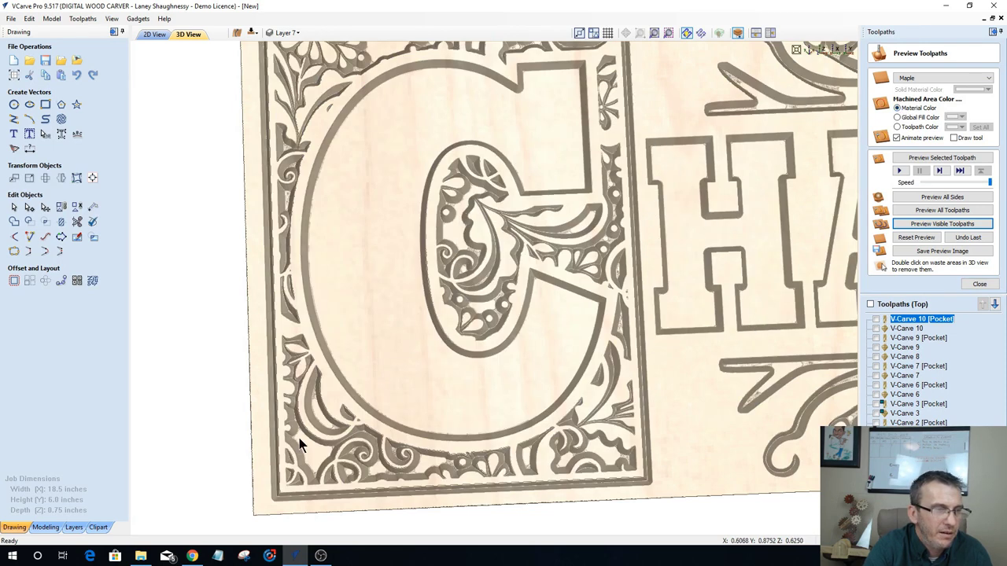
{"action": "scroll", "coordinate": [298, 217], "scroll_direction": "down", "scroll_amount": 3}
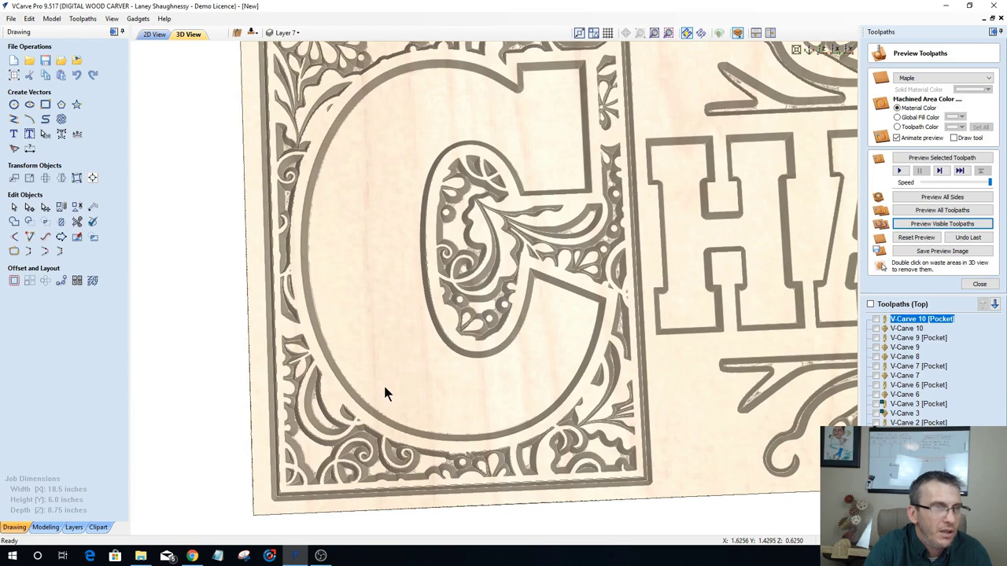
{"action": "scroll", "coordinate": [383, 383], "scroll_direction": "up", "scroll_amount": 2}
{"action": "scroll", "coordinate": [385, 394], "scroll_direction": "down", "scroll_amount": 3}
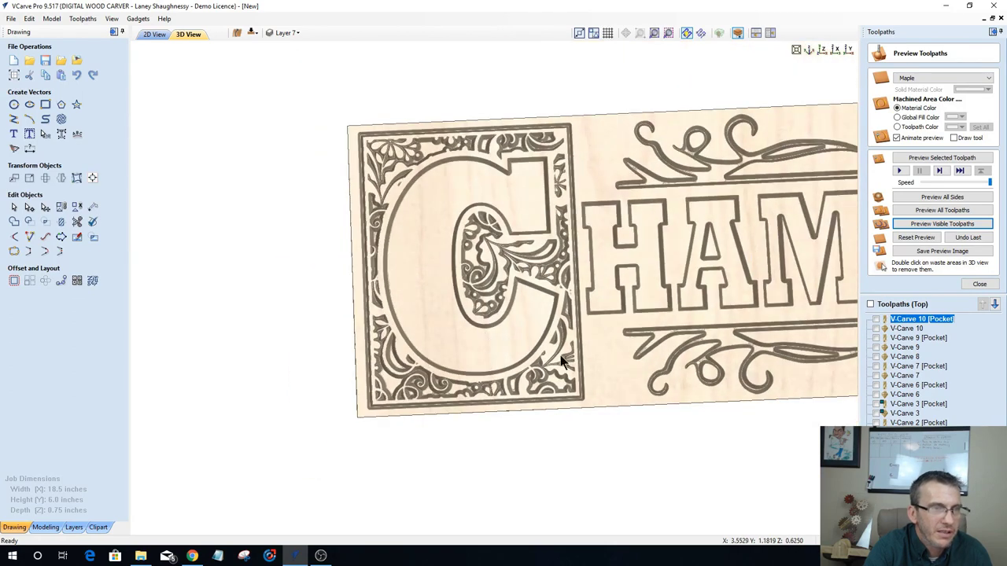
{"action": "left_click_drag", "start_coordinate": [675, 379], "coordinate": [670, 391]}
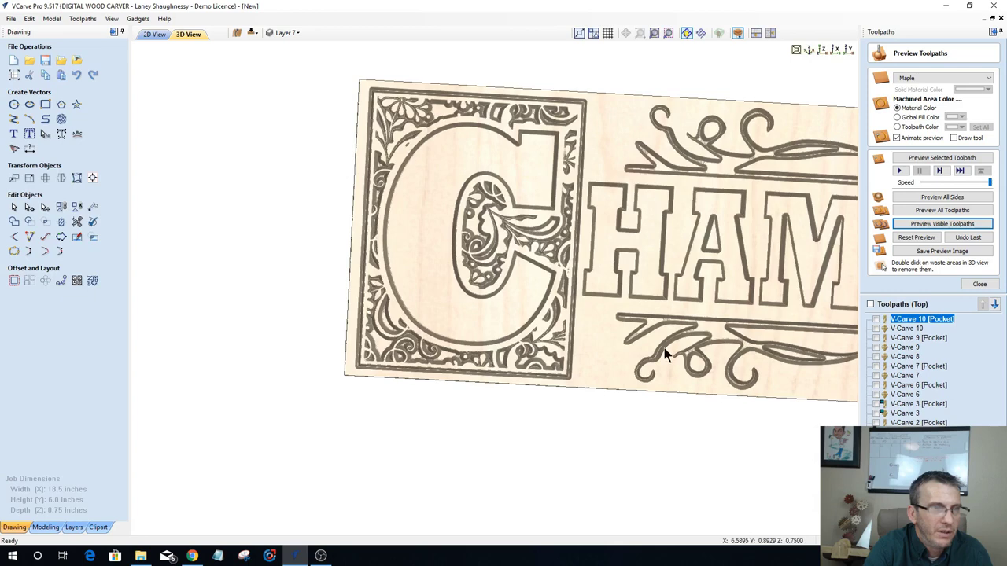
{"action": "scroll", "coordinate": [484, 337], "scroll_direction": "down", "scroll_amount": 5}
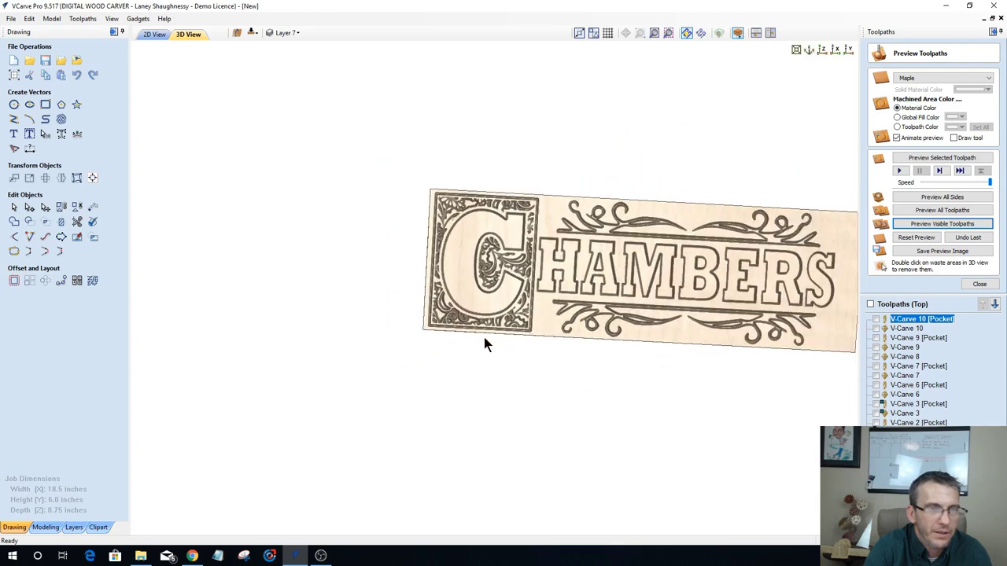
Step: Snap the 3D preview of the carved CHAMBERS sign to a flat top-down view
{"action": "left_click", "coordinate": [827, 51]}
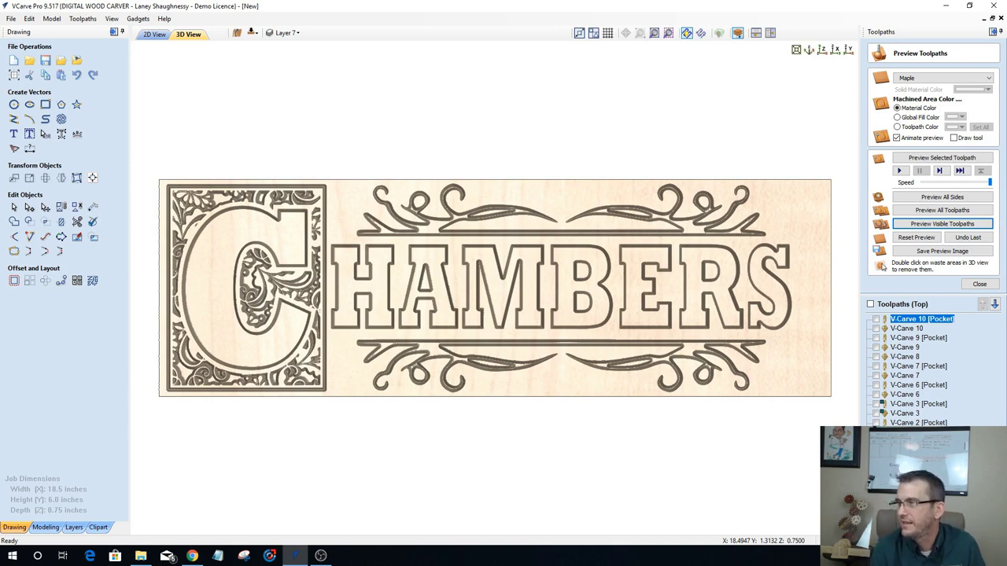
Step: Switch from VCarve Pro over to the Chrome browser
{"action": "key", "text": "alt+Tab"}
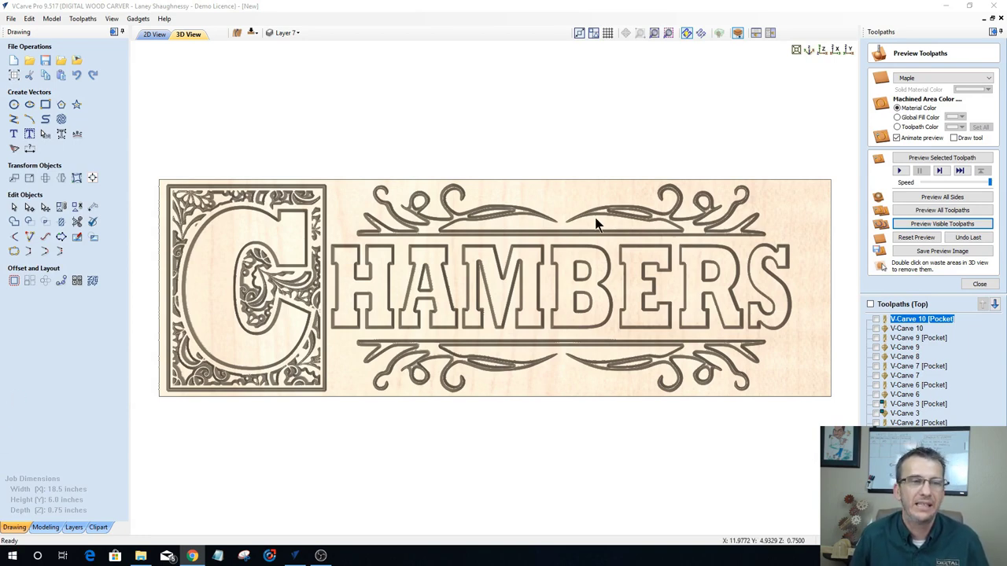
{"action": "scroll", "coordinate": [692, 298], "scroll_direction": "up", "scroll_amount": 1}
{"action": "scroll", "coordinate": [692, 299], "scroll_direction": "up", "scroll_amount": 3}
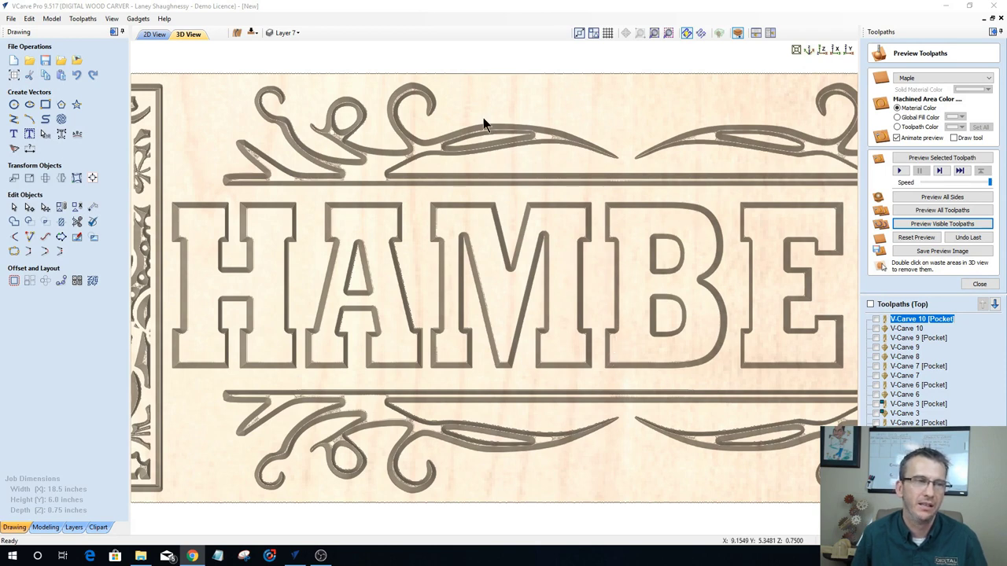
{"action": "scroll", "coordinate": [533, 140], "scroll_direction": "up", "scroll_amount": 1}
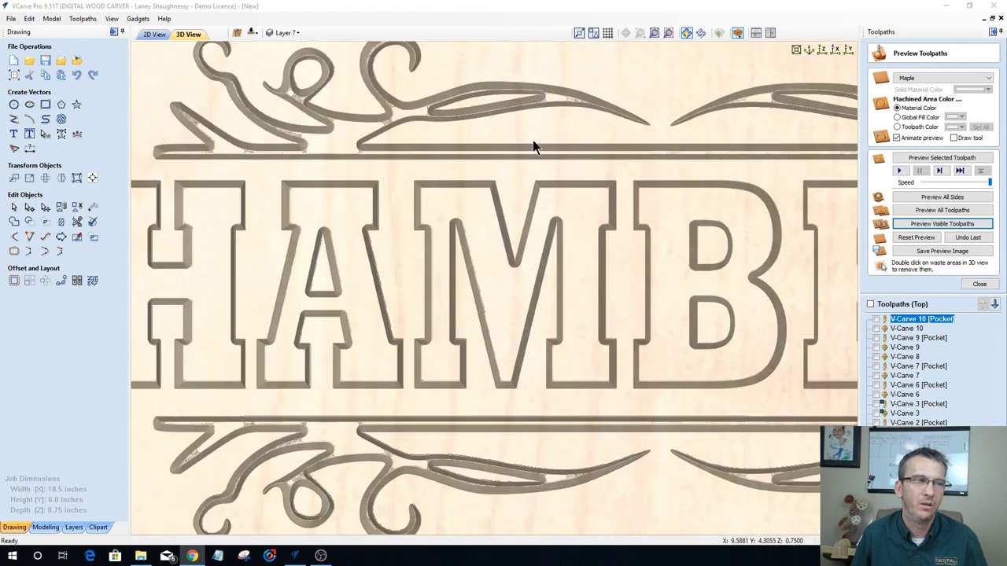
{"action": "scroll", "coordinate": [533, 140], "scroll_direction": "up", "scroll_amount": 1}
{"action": "scroll", "coordinate": [532, 142], "scroll_direction": "down", "scroll_amount": 1}
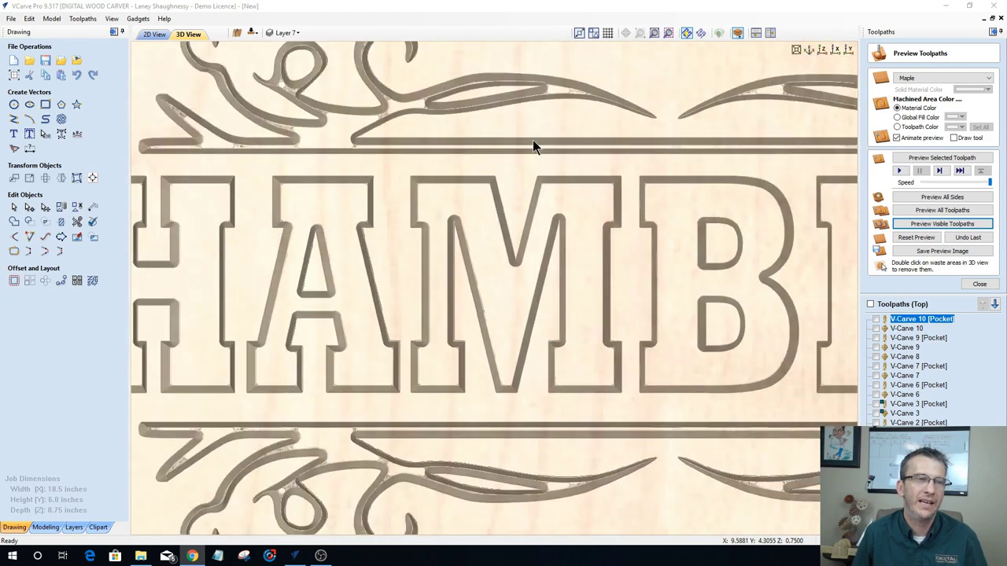
{"action": "scroll", "coordinate": [533, 146], "scroll_direction": "down", "scroll_amount": 1}
{"action": "scroll", "coordinate": [532, 146], "scroll_direction": "down", "scroll_amount": 1}
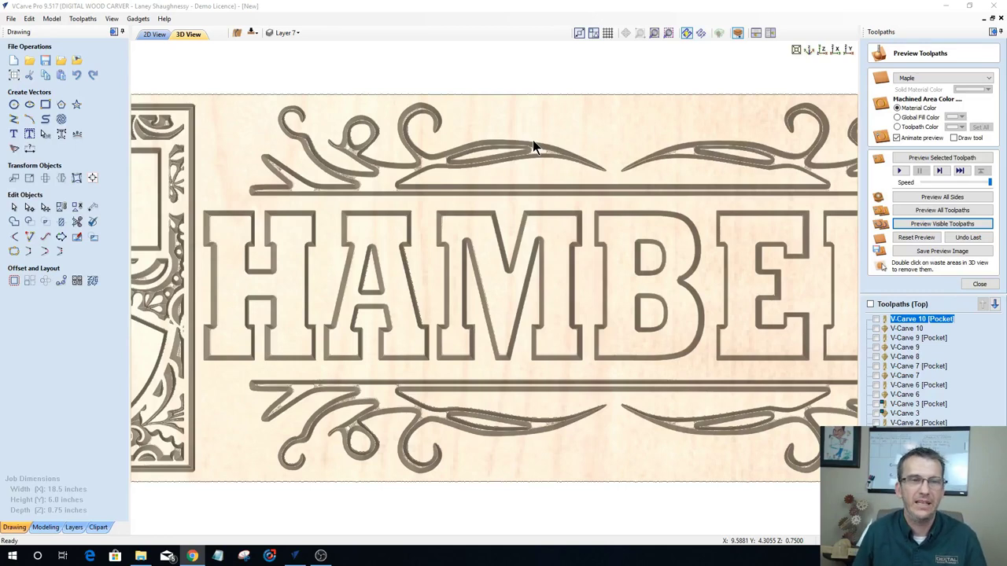
Step: Reopen V-Carve 10's settings and dismiss the Tool Database, keeping the 0.0625-inch end mill for clearance
{"action": "double_click", "coordinate": [896, 319]}
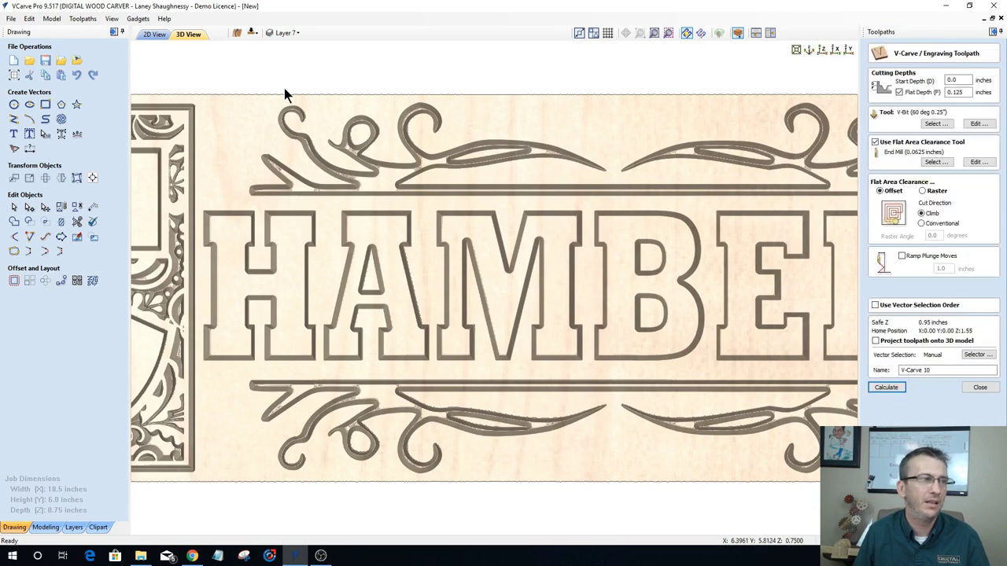
{"action": "left_click", "coordinate": [155, 35]}
{"action": "scroll", "coordinate": [267, 198], "scroll_direction": "down", "scroll_amount": 3}
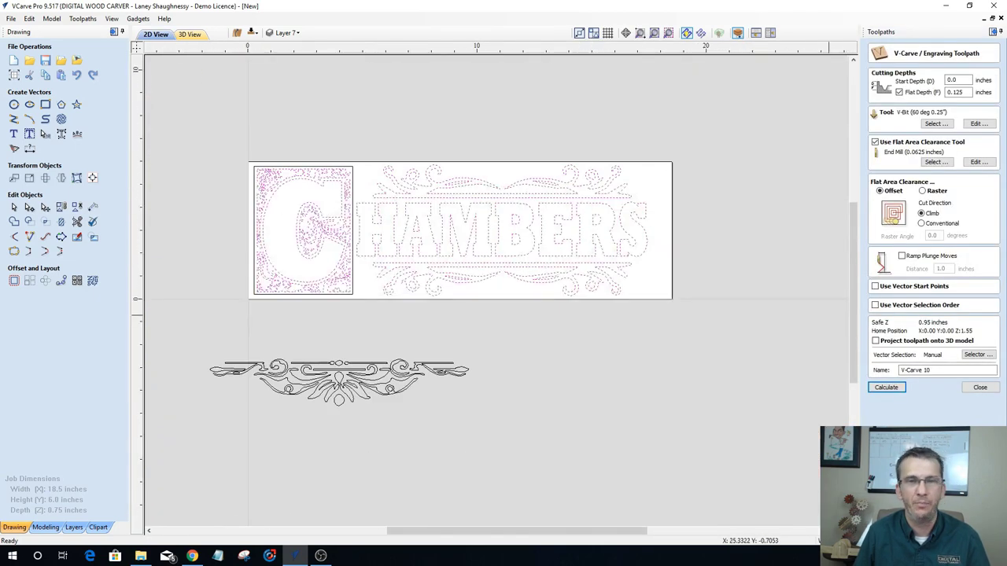
{"action": "left_click", "coordinate": [935, 163]}
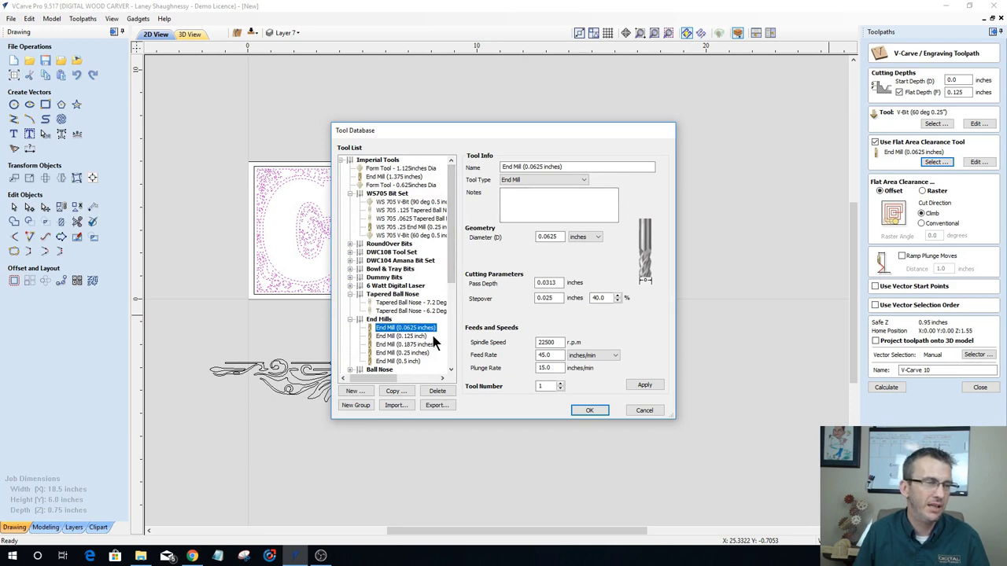
{"action": "mouse_move", "coordinate": [453, 281]}
{"action": "left_mouse_down"}
{"action": "mouse_move", "coordinate": [451, 307]}
{"action": "mouse_move", "coordinate": [449, 267]}
{"action": "left_mouse_up"}
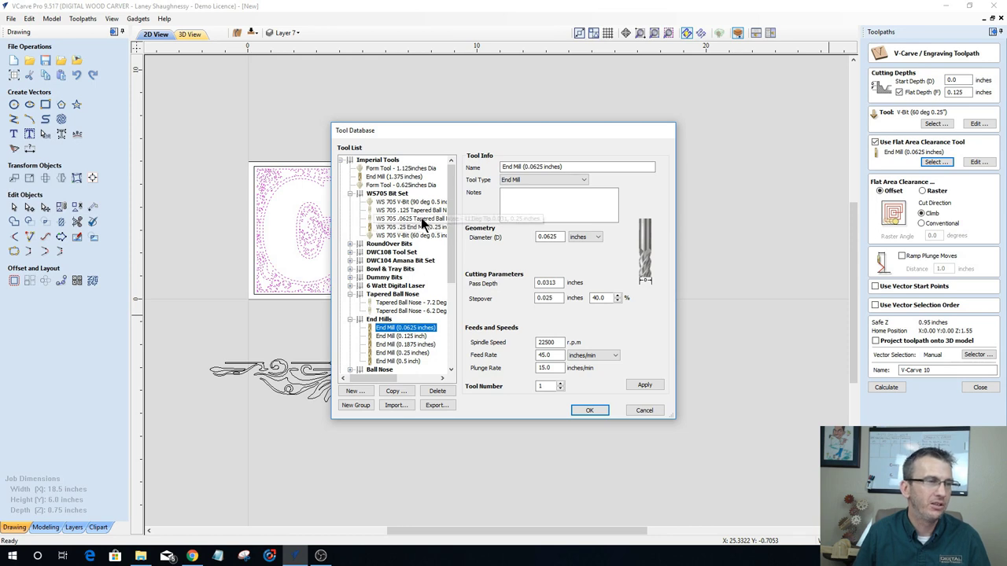
{"action": "key", "text": "Escape"}
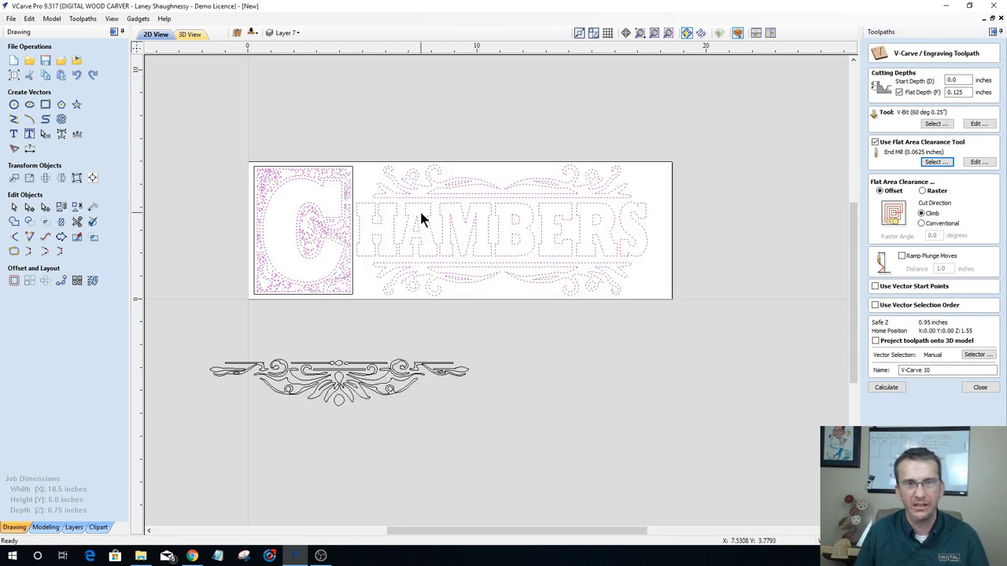
Step: Calculate V-Carve 10, reset the preview and simulate the visible toolpaths into the maple
{"action": "left_click", "coordinate": [892, 389]}
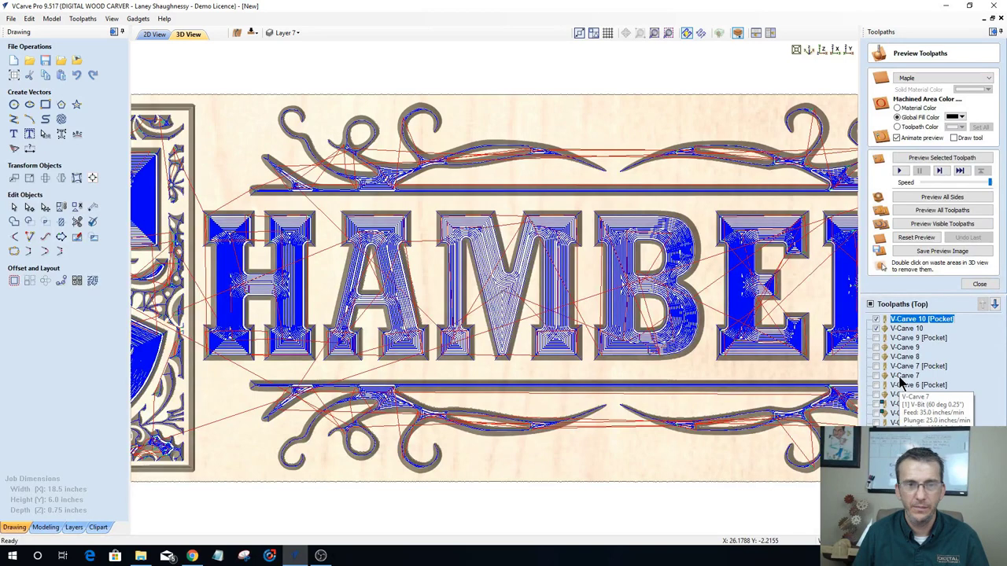
{"action": "left_click", "coordinate": [916, 238]}
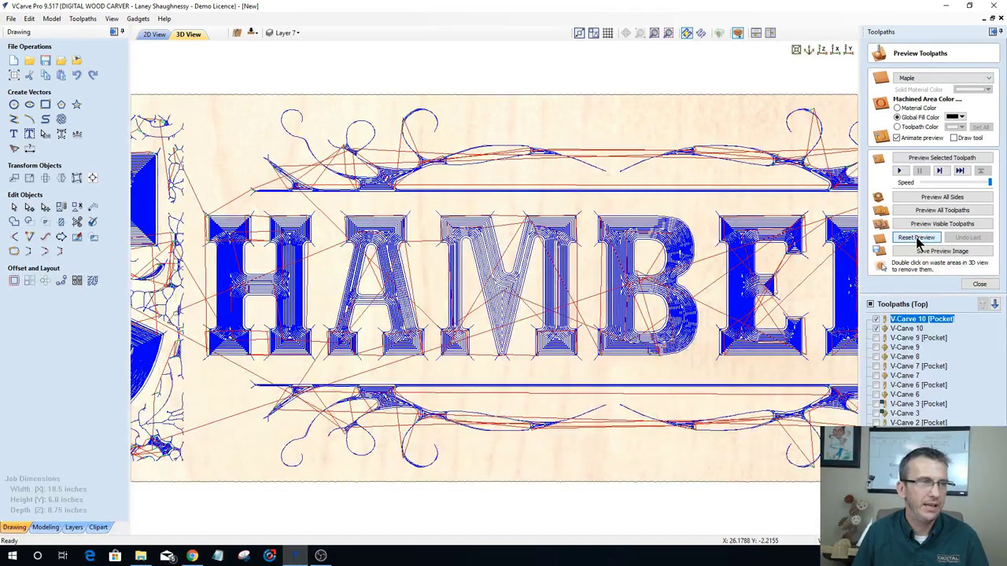
{"action": "left_click", "coordinate": [937, 211]}
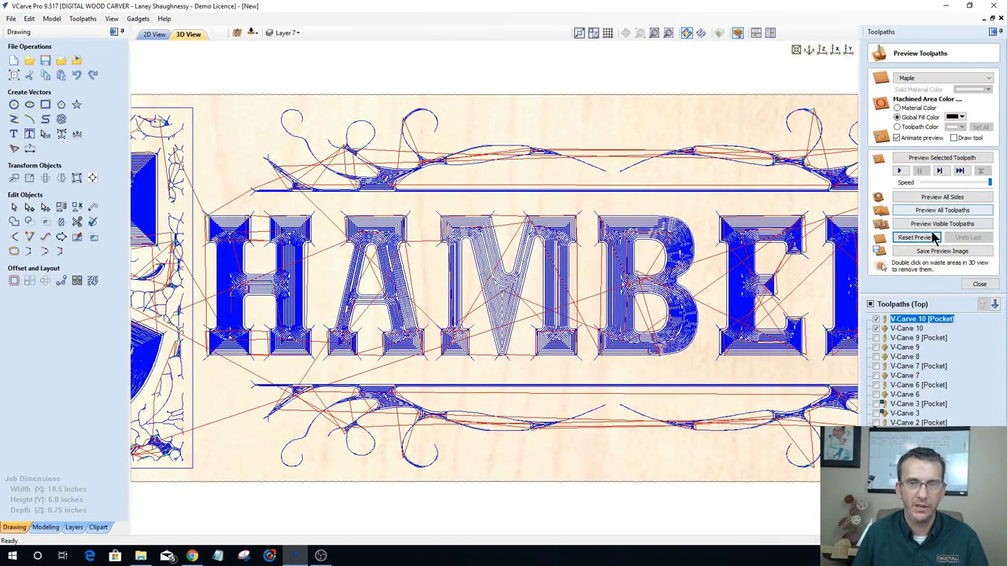
{"action": "left_click", "coordinate": [935, 225]}
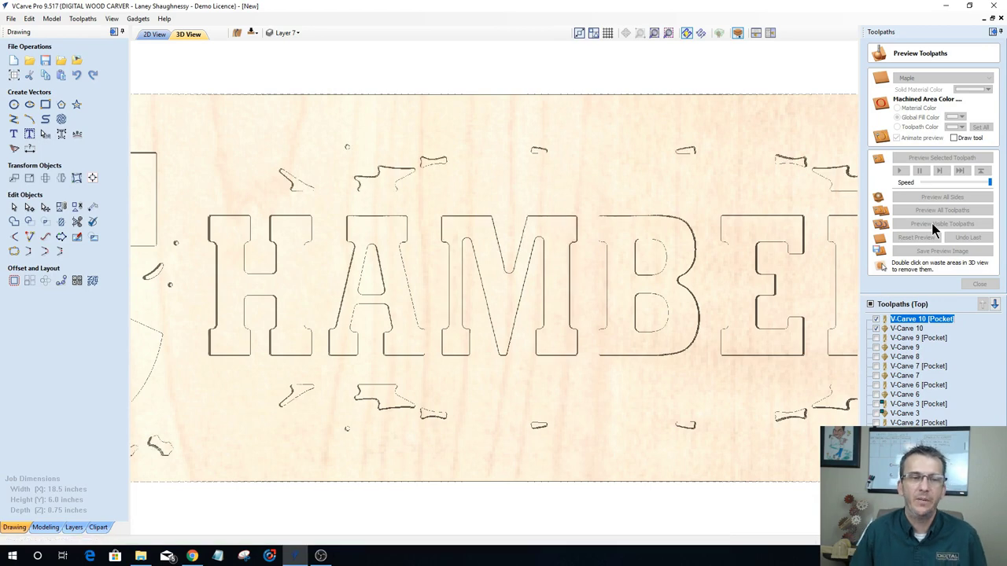
{"action": "left_click", "coordinate": [933, 226]}
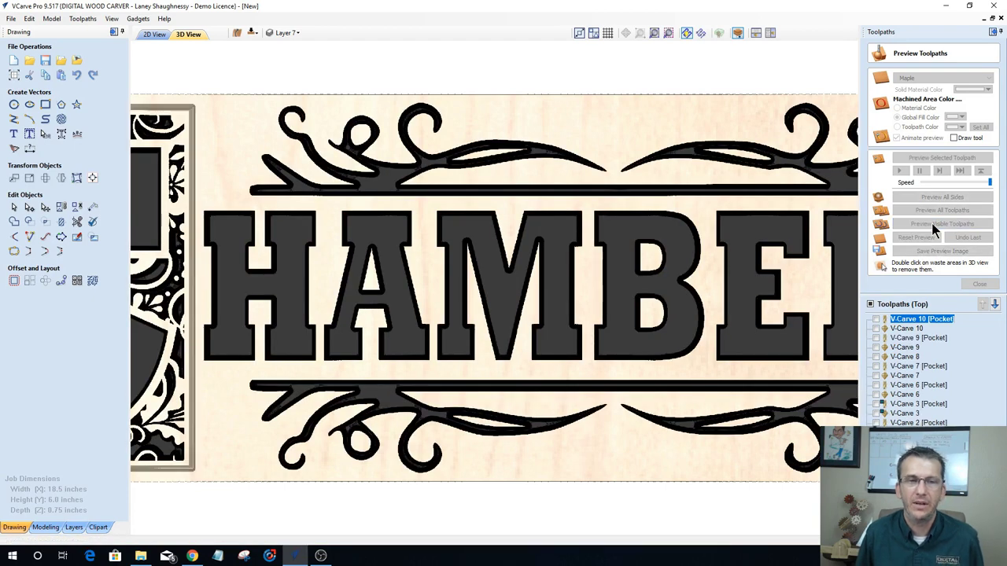
{"action": "left_click", "coordinate": [934, 226]}
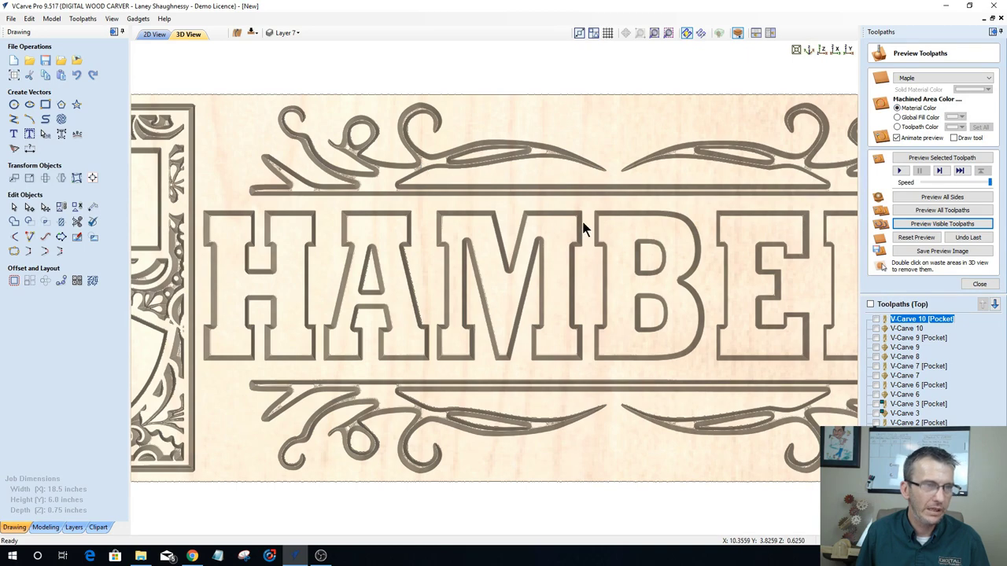
{"action": "scroll", "coordinate": [572, 224], "scroll_direction": "up", "scroll_amount": 3}
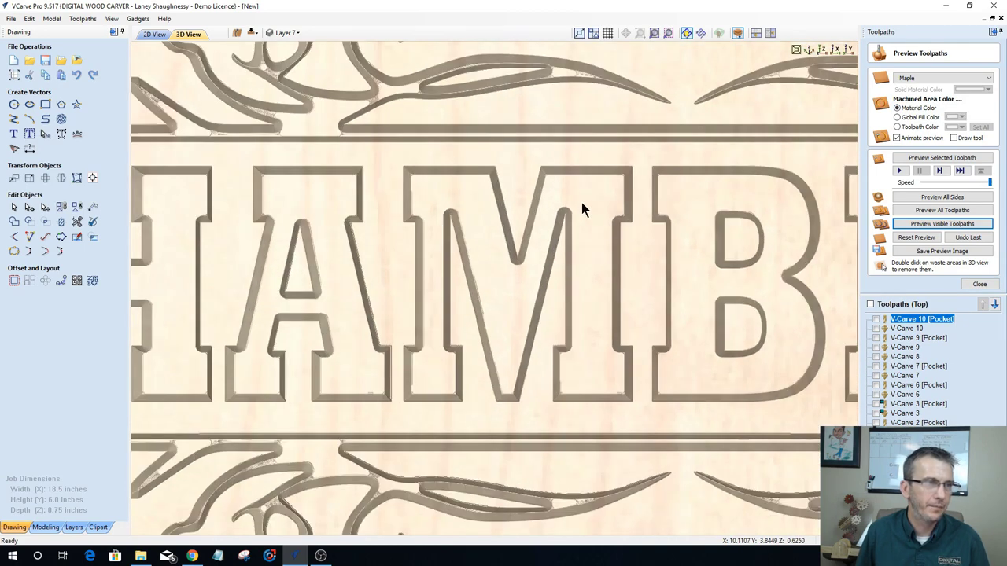
{"action": "scroll", "coordinate": [581, 208], "scroll_direction": "up", "scroll_amount": 3}
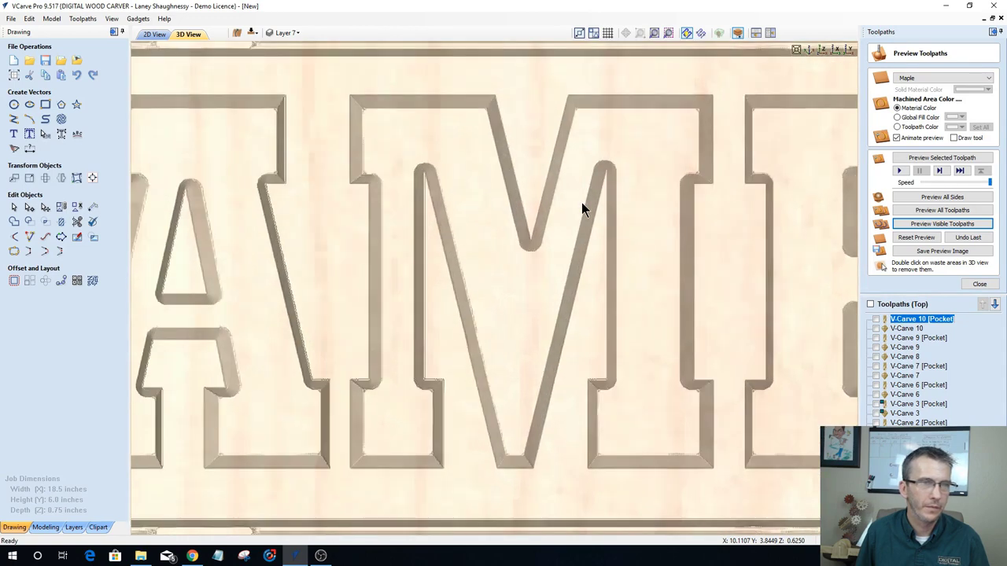
{"action": "scroll", "coordinate": [785, 178], "scroll_direction": "up", "scroll_amount": 2}
{"action": "scroll", "coordinate": [755, 182], "scroll_direction": "up", "scroll_amount": 2}
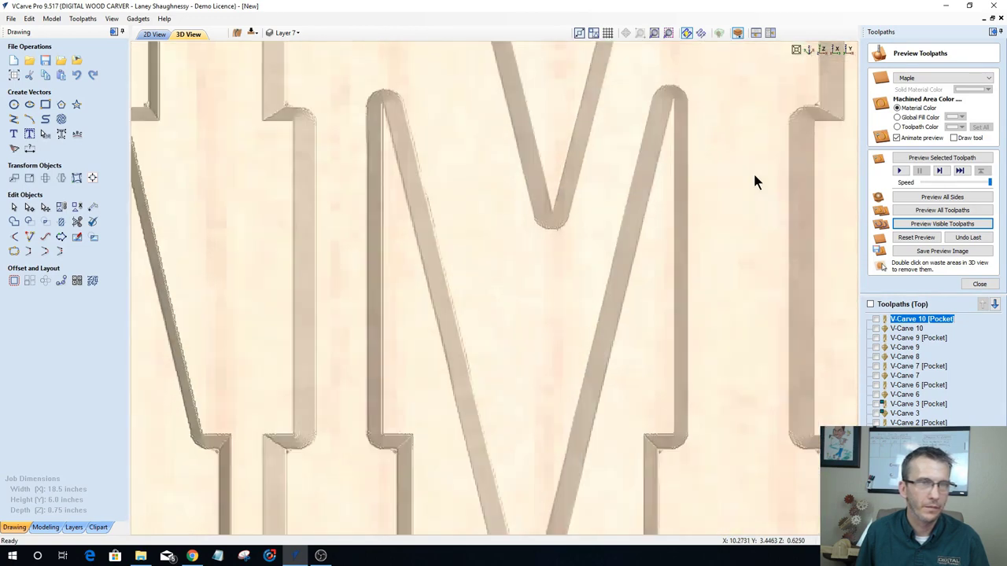
{"action": "scroll", "coordinate": [754, 181], "scroll_direction": "down", "scroll_amount": 3}
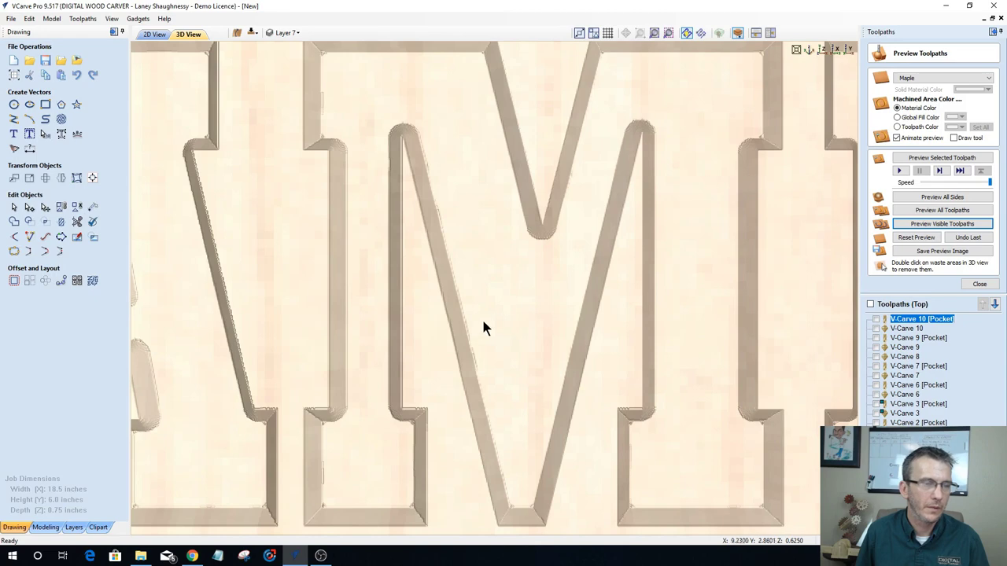
{"action": "scroll", "coordinate": [427, 314], "scroll_direction": "up", "scroll_amount": 3}
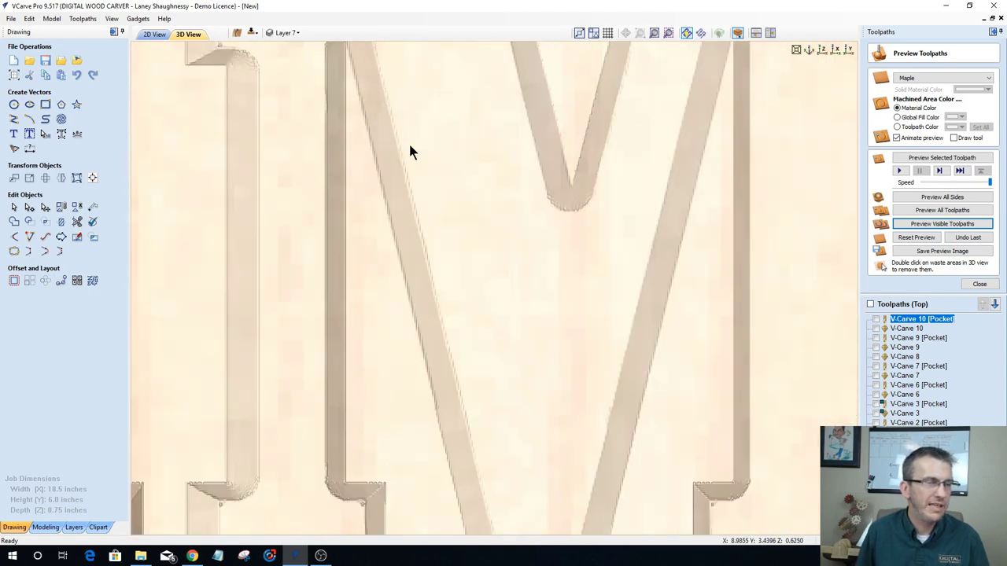
{"action": "scroll", "coordinate": [417, 163], "scroll_direction": "down", "scroll_amount": 2}
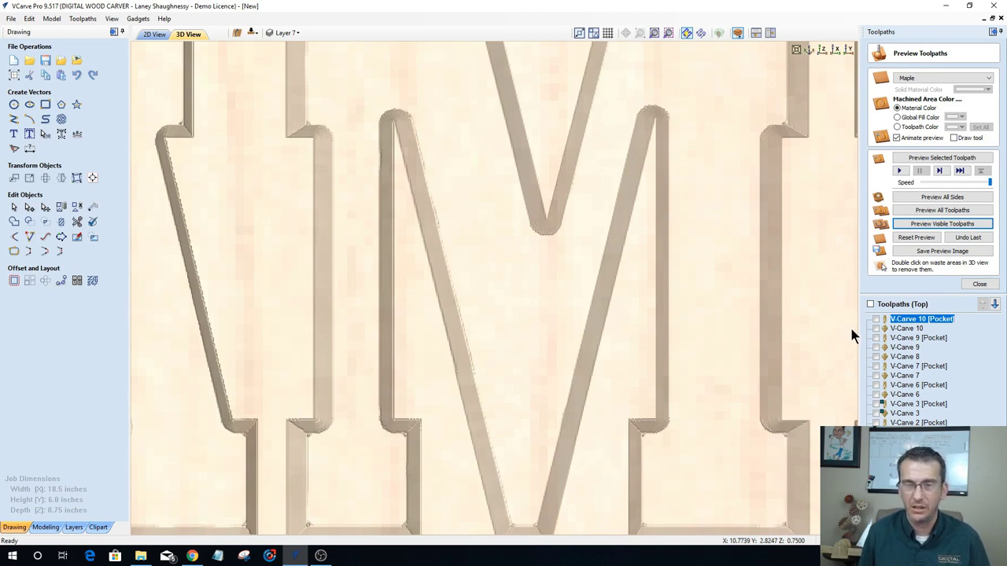
Step: Reopen V-Carve 10's settings and cancel the Tool Database, leaving the 0.0625-inch end mill for clearance
{"action": "double_click", "coordinate": [898, 320]}
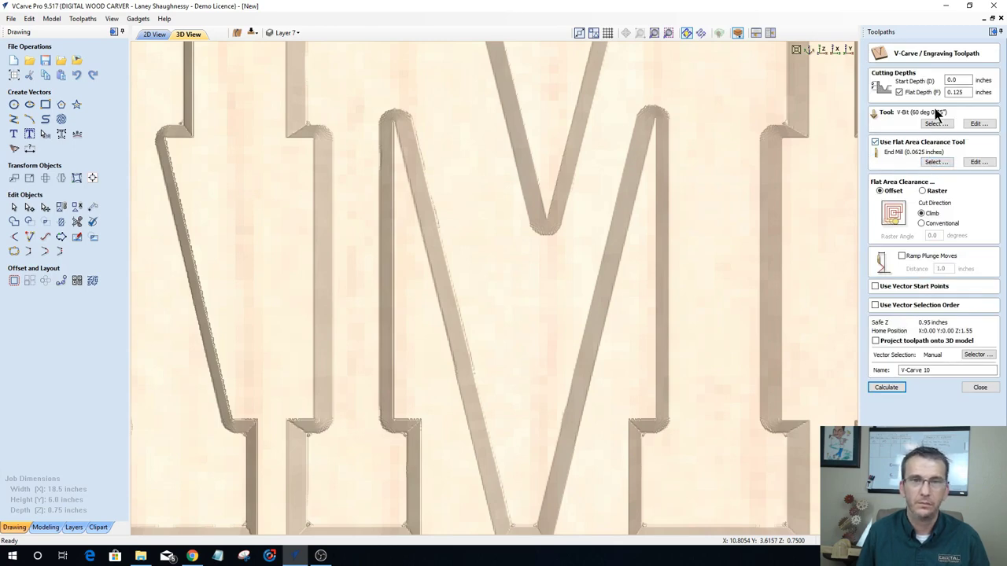
{"action": "left_click", "coordinate": [935, 159]}
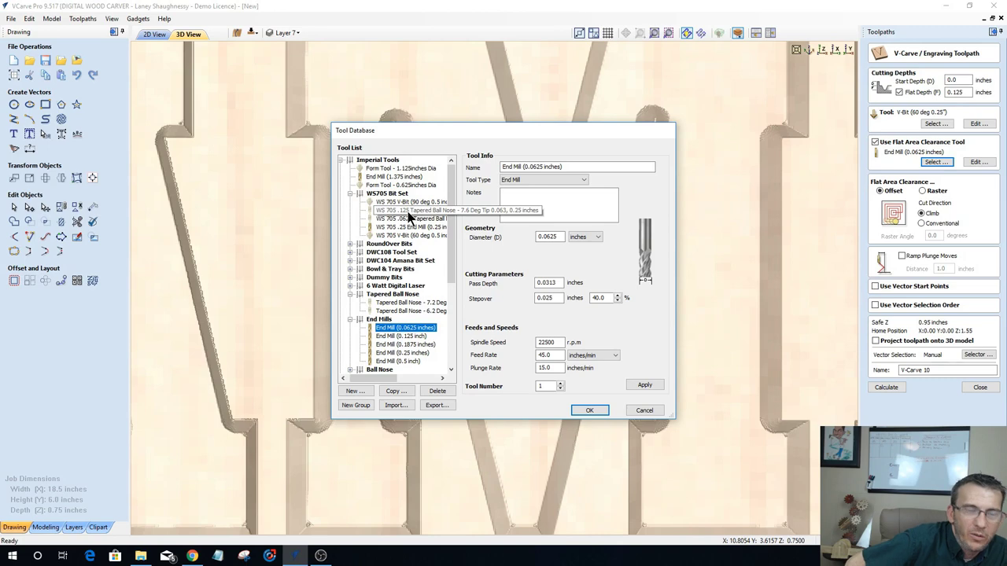
{"action": "left_click", "coordinate": [642, 414]}
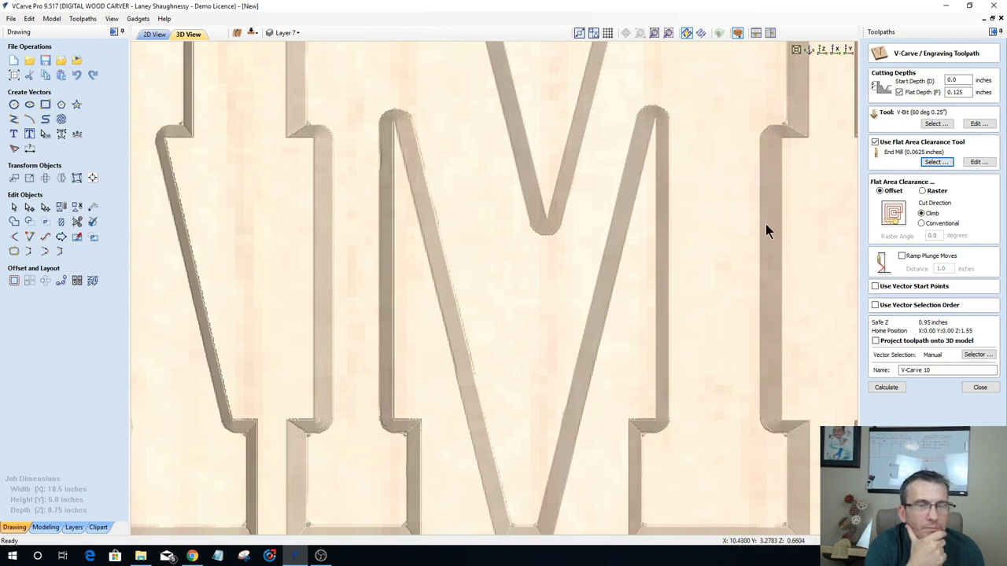
Step: Set Preview Simulation Quality to Extremely High (8x Slower) and close the V-Carve 10 settings
{"action": "left_click", "coordinate": [83, 18]}
{"action": "mouse_move", "coordinate": [97, 77]}
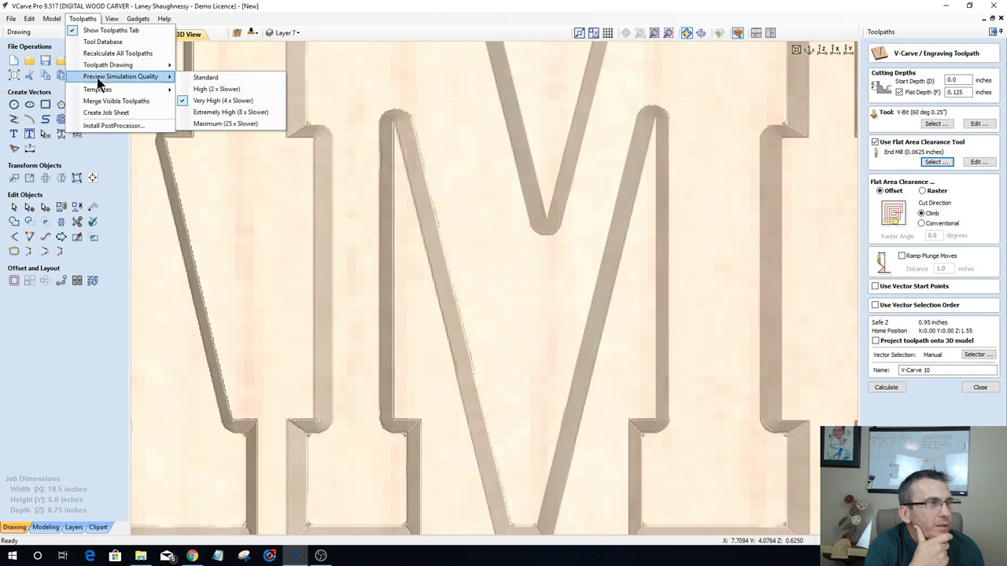
{"action": "left_click", "coordinate": [213, 113]}
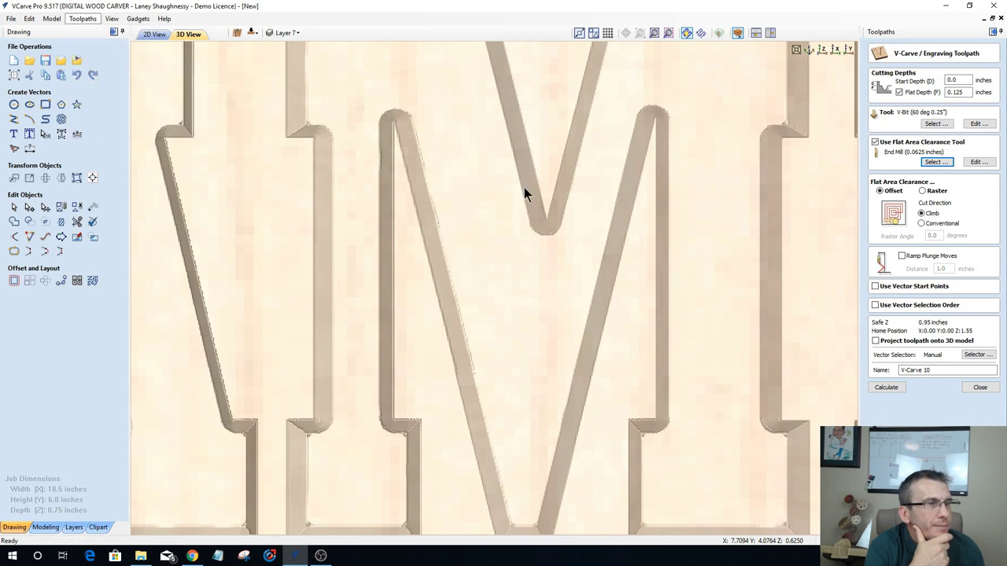
{"action": "left_click", "coordinate": [980, 388]}
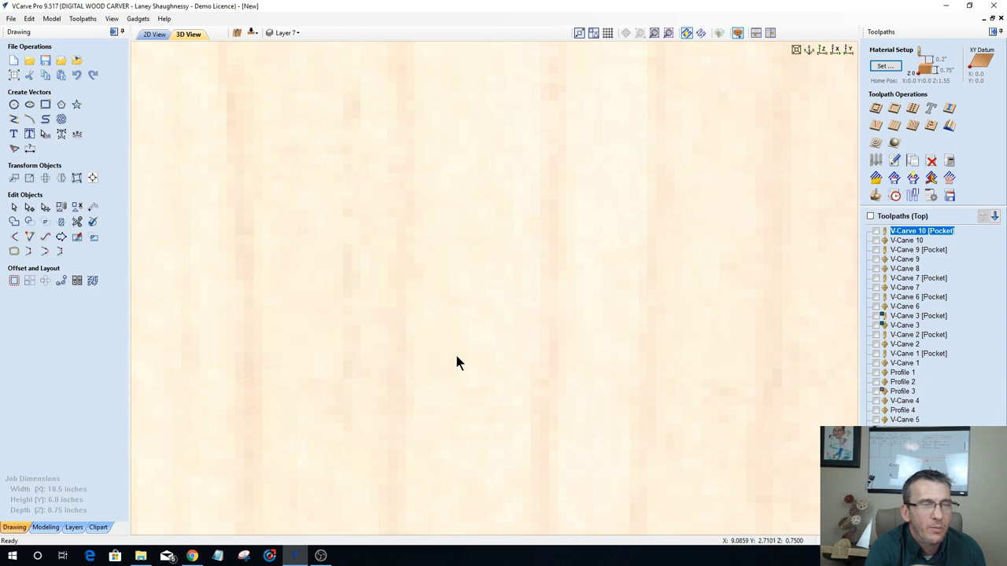
Step: Make V-Carve 10 and V-Carve 10 [Pocket] visible, simulate them, and show machined areas in Material Color
{"action": "left_click", "coordinate": [876, 231]}
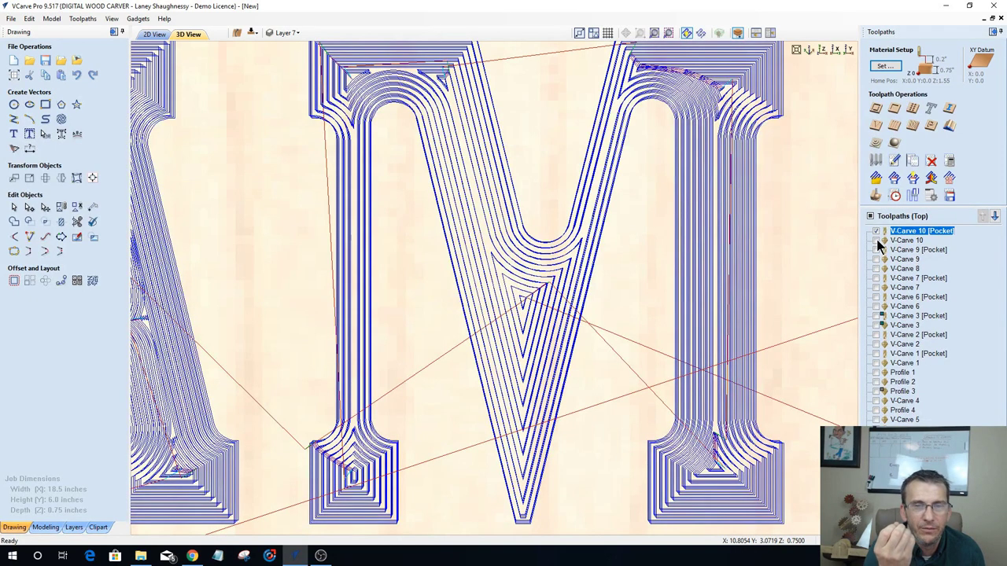
{"action": "left_click", "coordinate": [876, 240]}
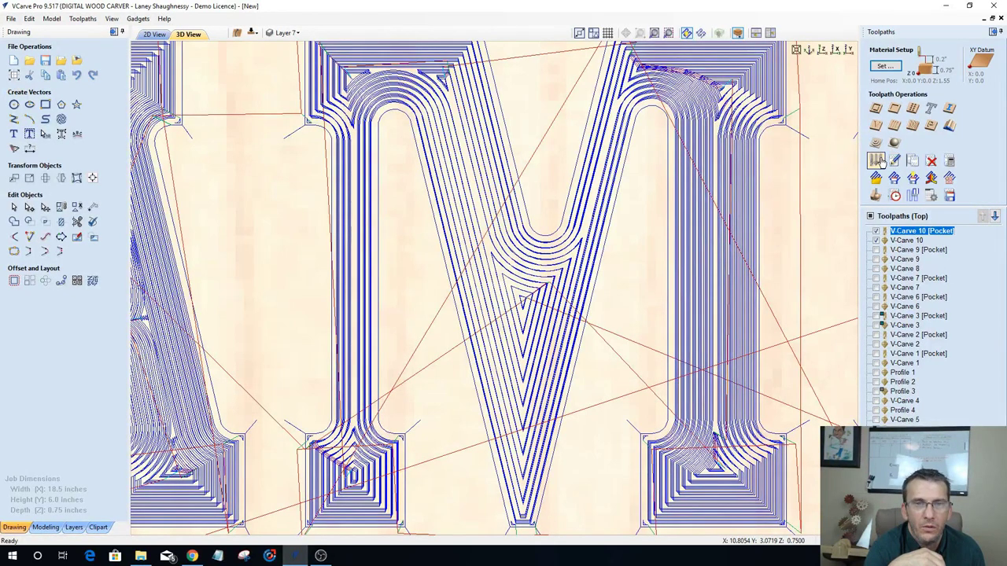
{"action": "left_click", "coordinate": [870, 215]}
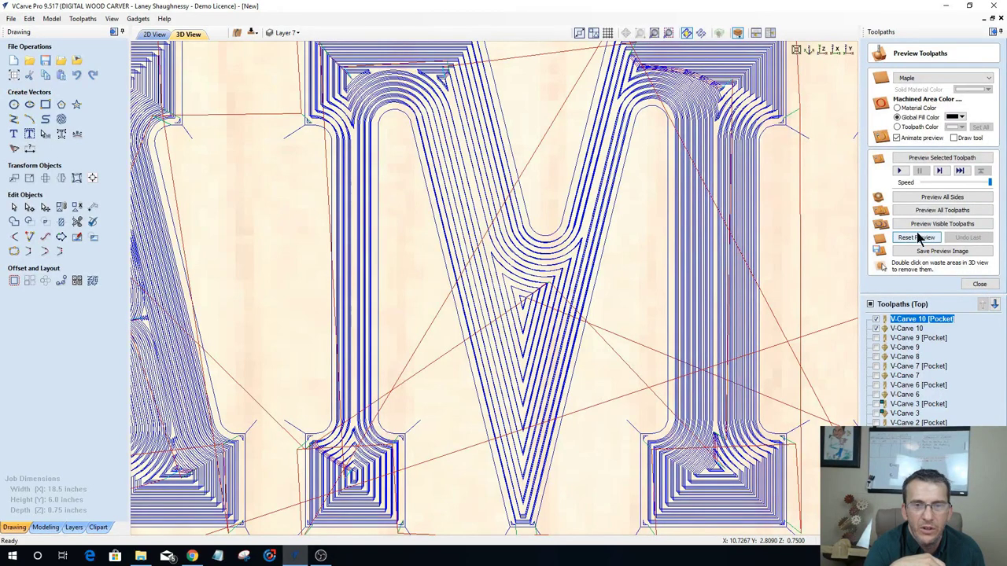
{"action": "left_click", "coordinate": [925, 228]}
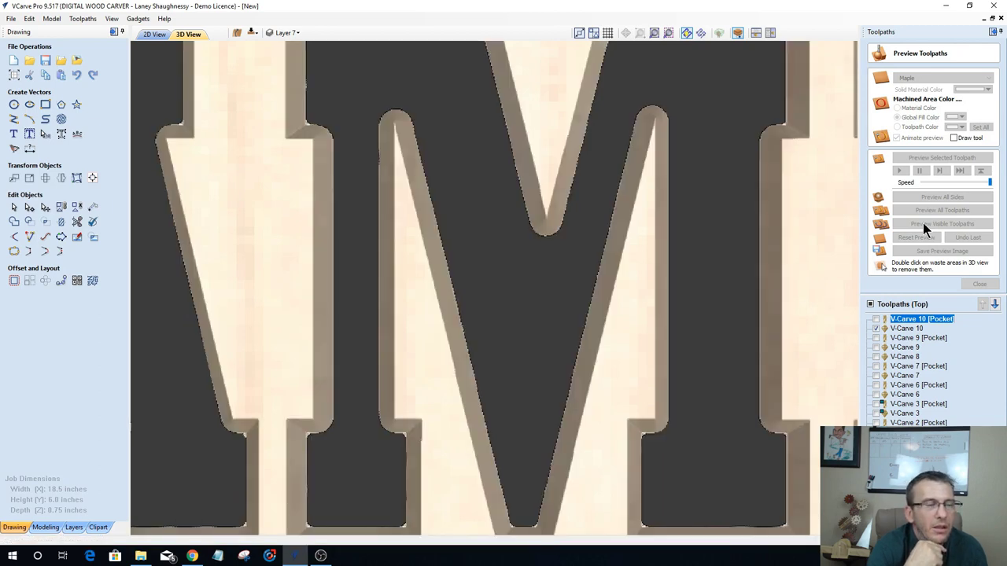
{"action": "left_click", "coordinate": [923, 223]}
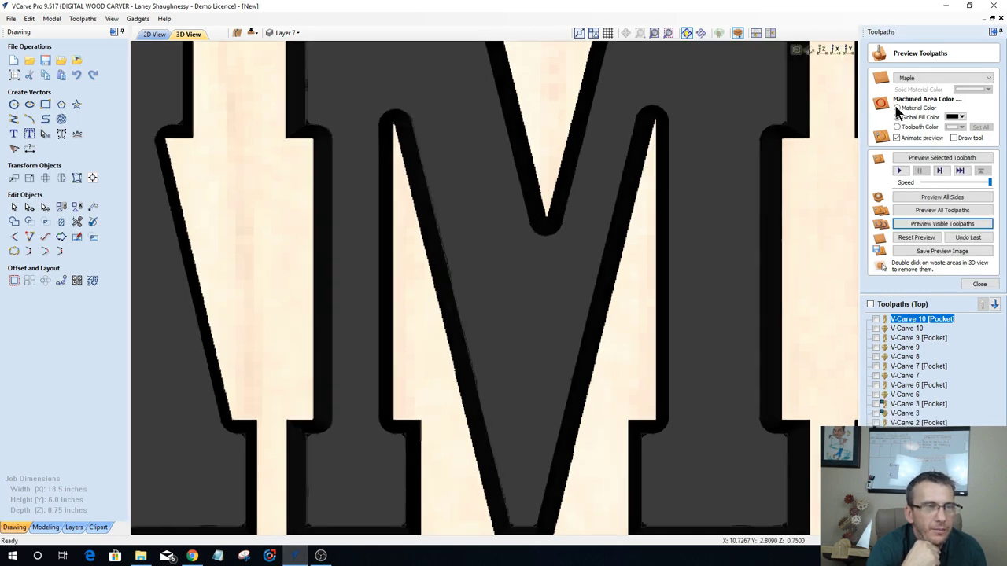
{"action": "left_click", "coordinate": [897, 108]}
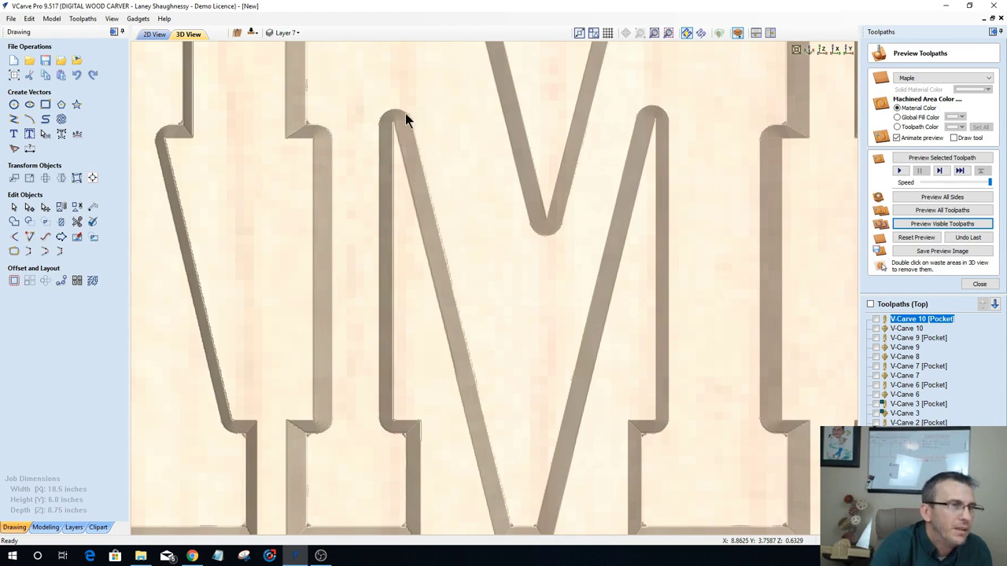
{"action": "scroll", "coordinate": [416, 135], "scroll_direction": "up", "scroll_amount": 2}
{"action": "scroll", "coordinate": [424, 147], "scroll_direction": "up", "scroll_amount": 3}
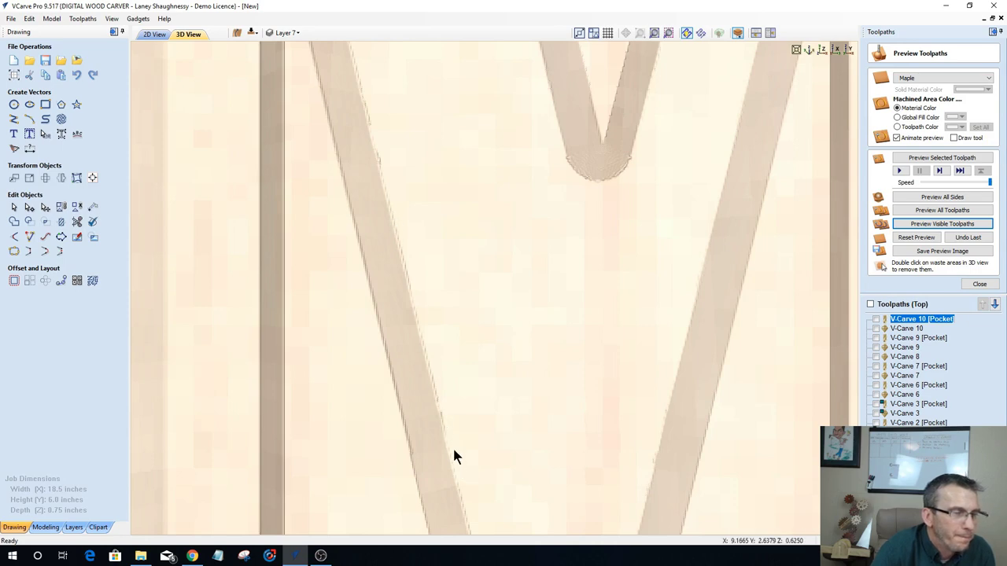
{"action": "scroll", "coordinate": [463, 329], "scroll_direction": "down", "scroll_amount": 2}
{"action": "scroll", "coordinate": [456, 326], "scroll_direction": "down", "scroll_amount": 2}
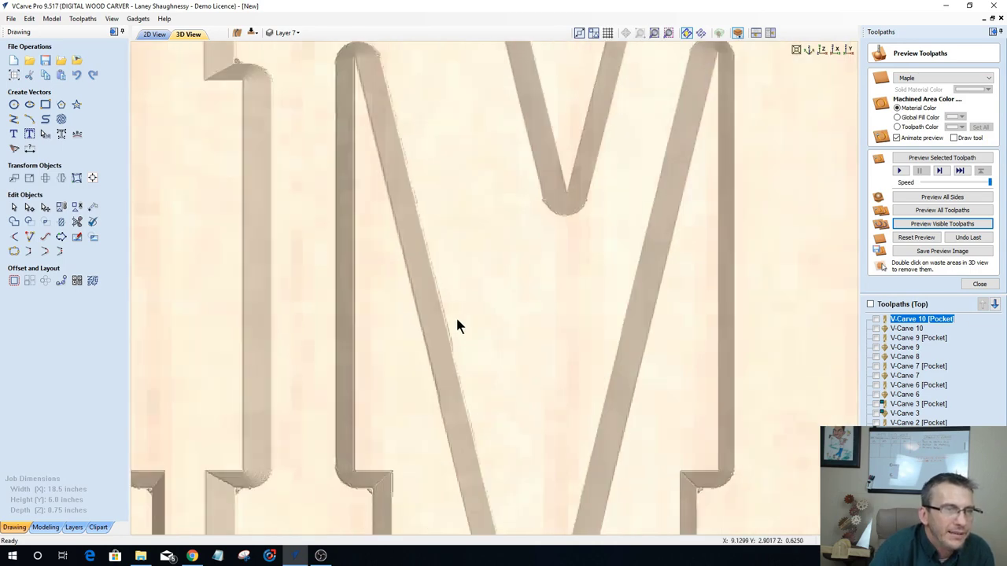
{"action": "scroll", "coordinate": [458, 327], "scroll_direction": "down", "scroll_amount": 3}
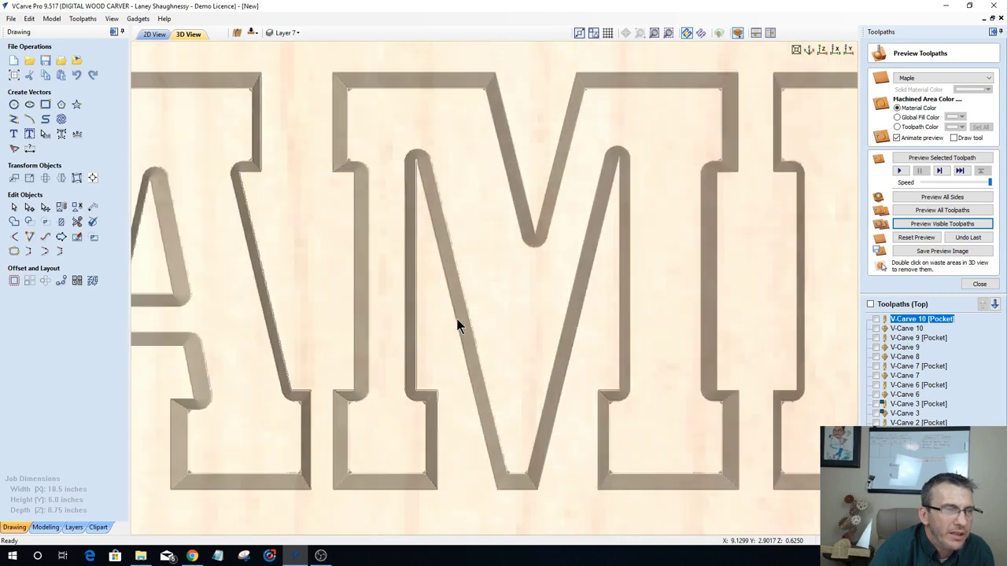
{"action": "scroll", "coordinate": [456, 322], "scroll_direction": "down", "scroll_amount": 1}
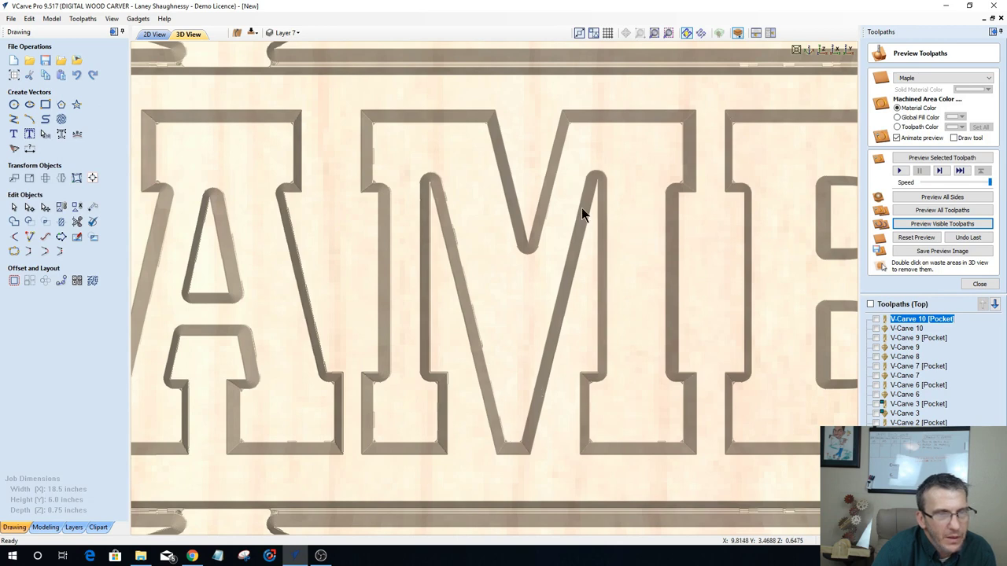
{"action": "scroll", "coordinate": [465, 360], "scroll_direction": "down", "scroll_amount": 2}
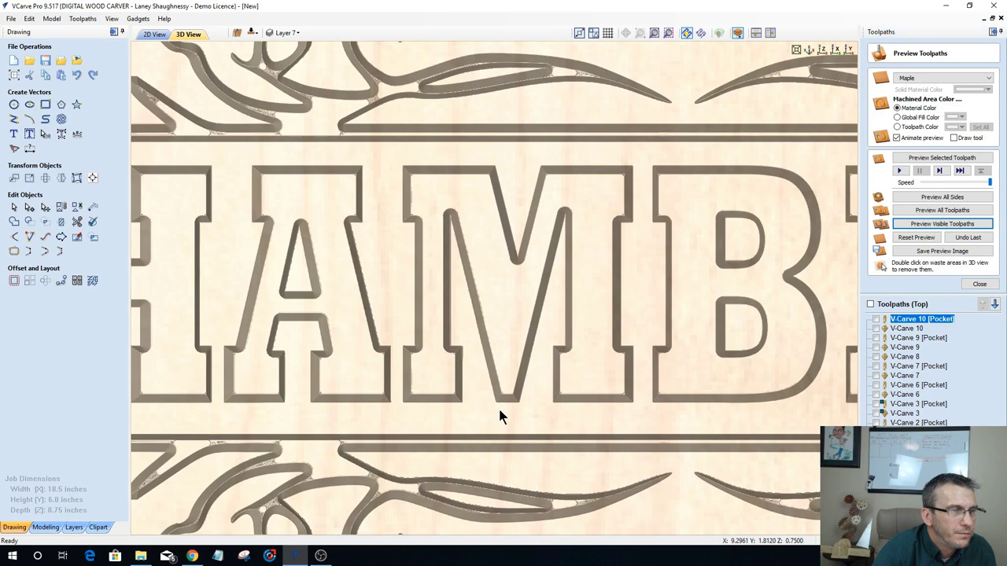
{"action": "scroll", "coordinate": [504, 407], "scroll_direction": "down", "scroll_amount": 1}
{"action": "scroll", "coordinate": [401, 405], "scroll_direction": "up", "scroll_amount": 1}
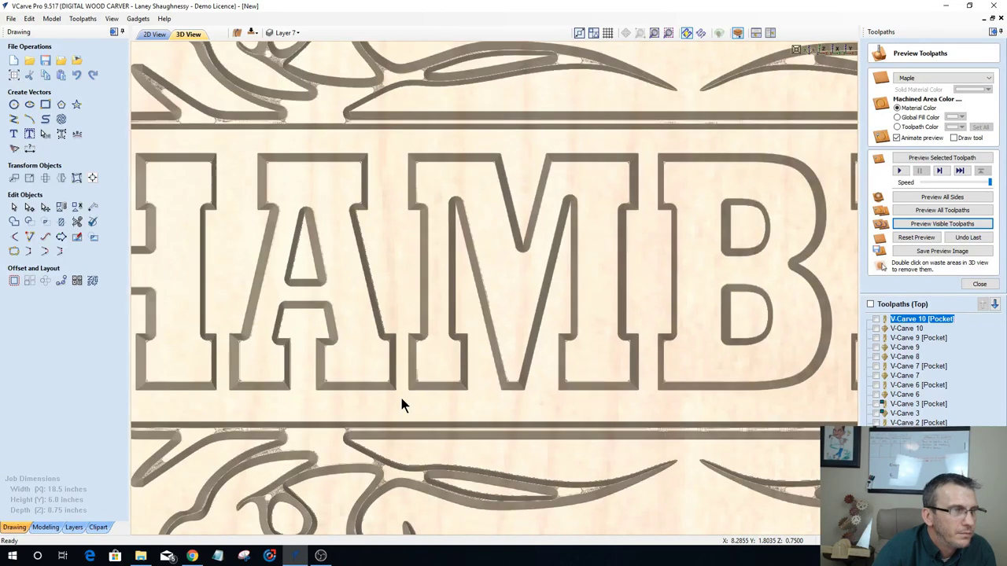
{"action": "scroll", "coordinate": [401, 403], "scroll_direction": "down", "scroll_amount": 1}
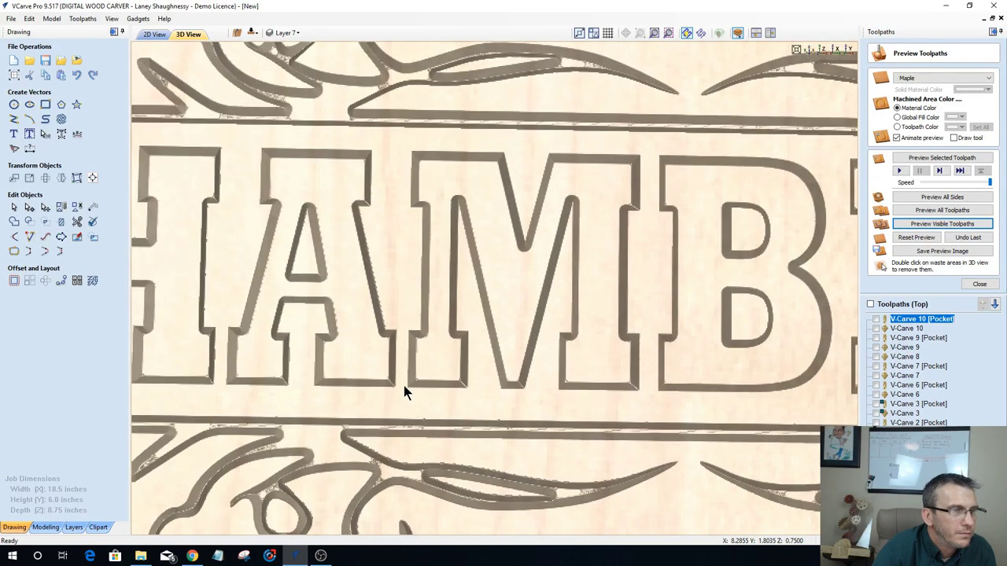
{"action": "scroll", "coordinate": [464, 415], "scroll_direction": "up", "scroll_amount": 1}
{"action": "scroll", "coordinate": [463, 415], "scroll_direction": "down", "scroll_amount": 1}
{"action": "left_click_drag", "start_coordinate": [488, 407], "coordinate": [510, 310]}
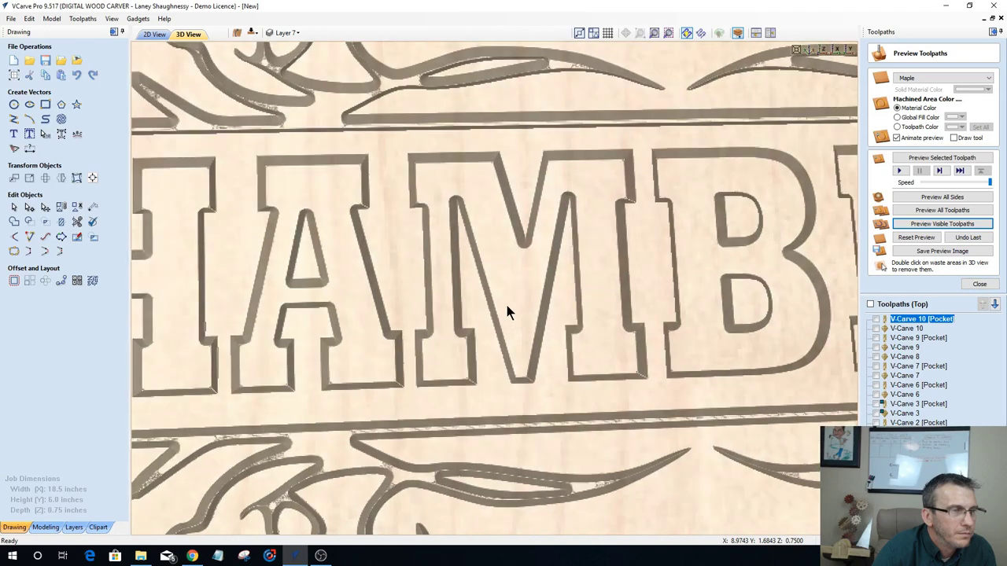
{"action": "scroll", "coordinate": [510, 301], "scroll_direction": "up", "scroll_amount": 1}
{"action": "scroll", "coordinate": [510, 293], "scroll_direction": "down", "scroll_amount": 1}
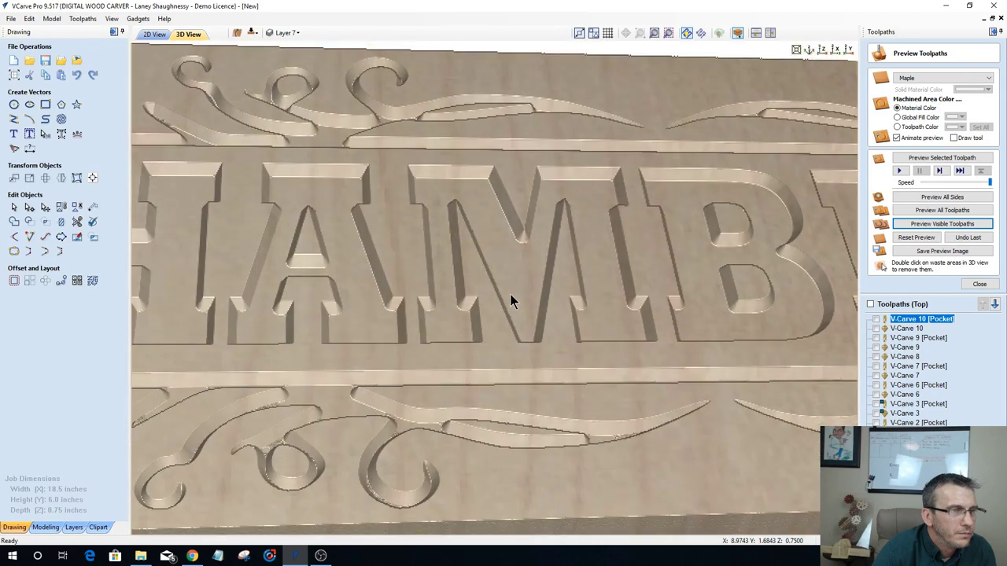
{"action": "scroll", "coordinate": [394, 231], "scroll_direction": "up", "scroll_amount": 1}
{"action": "left_click_drag", "start_coordinate": [395, 231], "coordinate": [484, 443]}
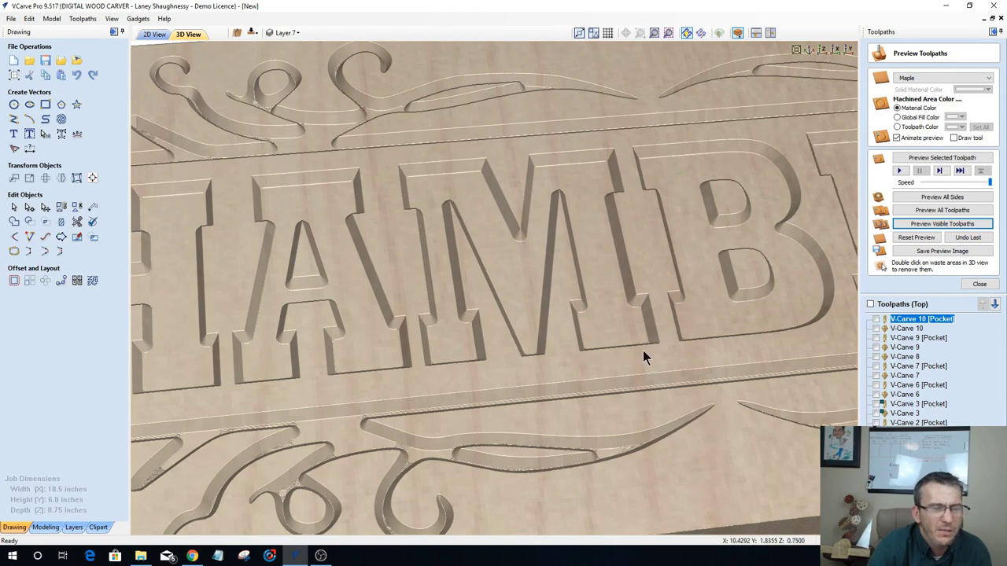
{"action": "scroll", "coordinate": [408, 345], "scroll_direction": "down", "scroll_amount": 4}
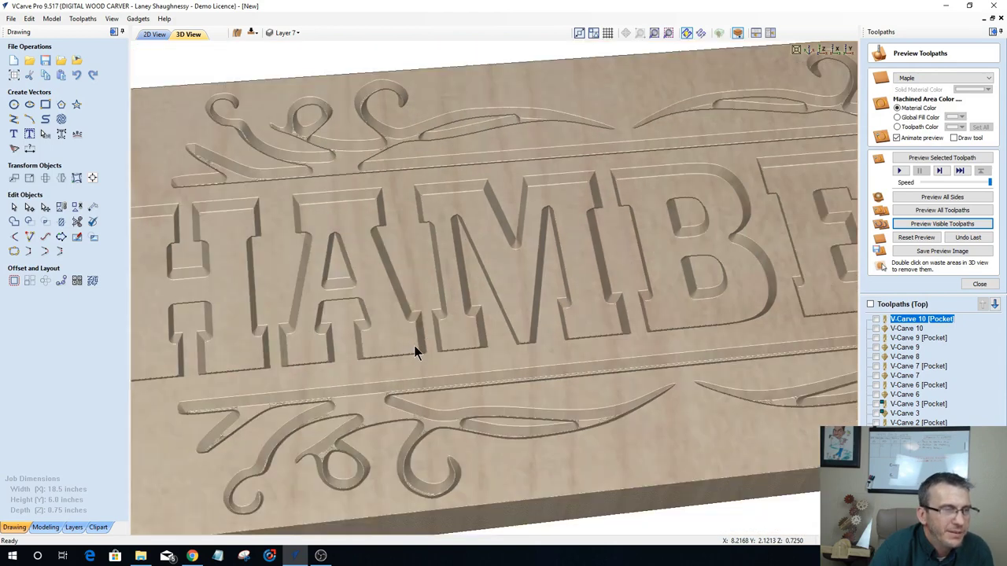
{"action": "scroll", "coordinate": [418, 346], "scroll_direction": "down", "scroll_amount": 2}
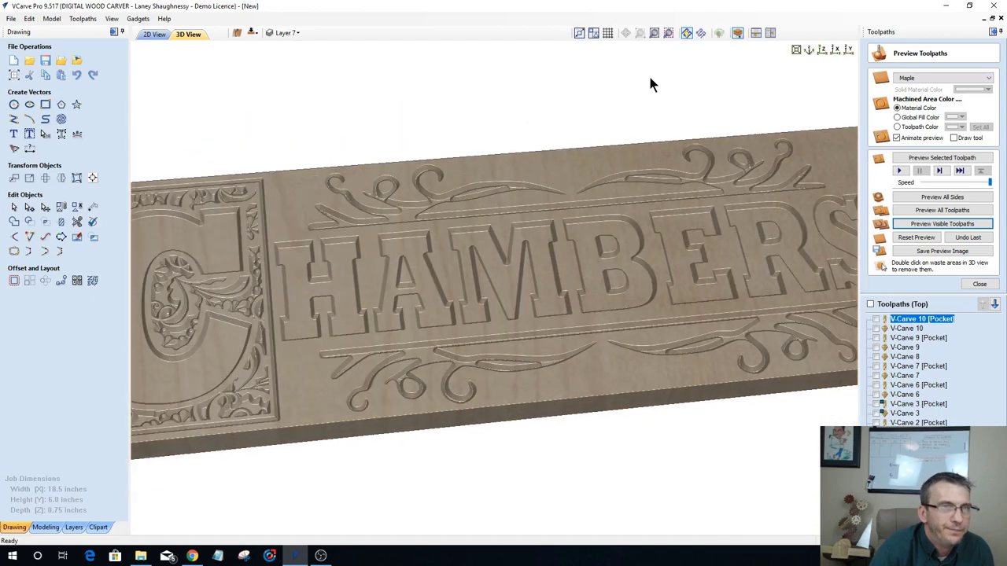
{"action": "left_click", "coordinate": [821, 51]}
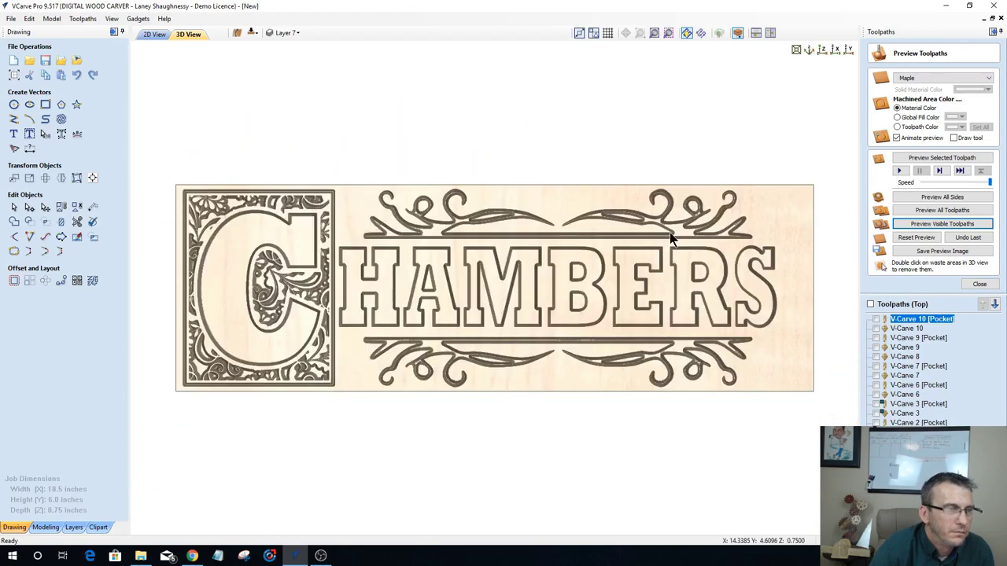
{"action": "left_click_drag", "start_coordinate": [517, 323], "coordinate": [299, 356]}
{"action": "scroll", "coordinate": [303, 346], "scroll_direction": "up", "scroll_amount": 3}
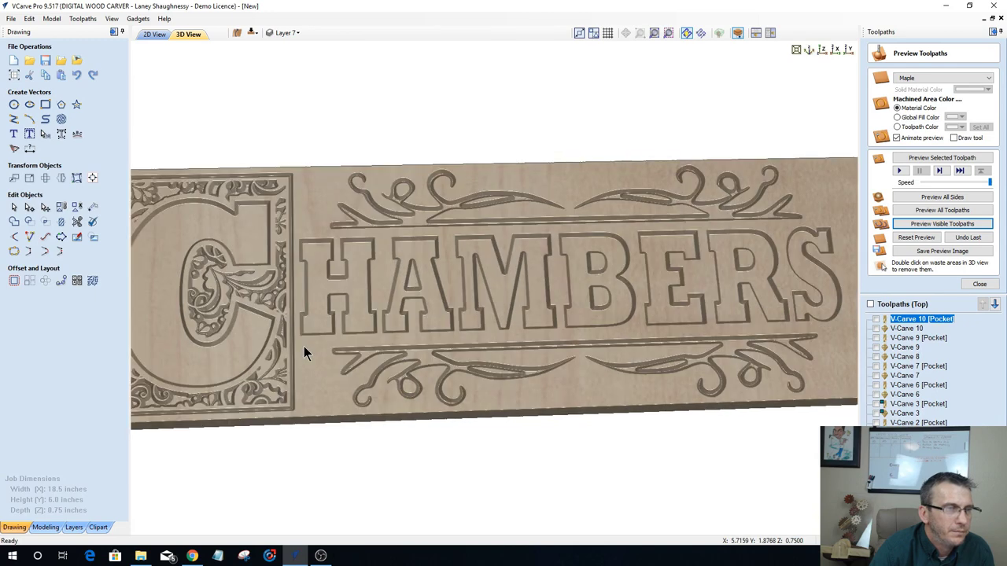
{"action": "scroll", "coordinate": [323, 333], "scroll_direction": "down", "scroll_amount": 1}
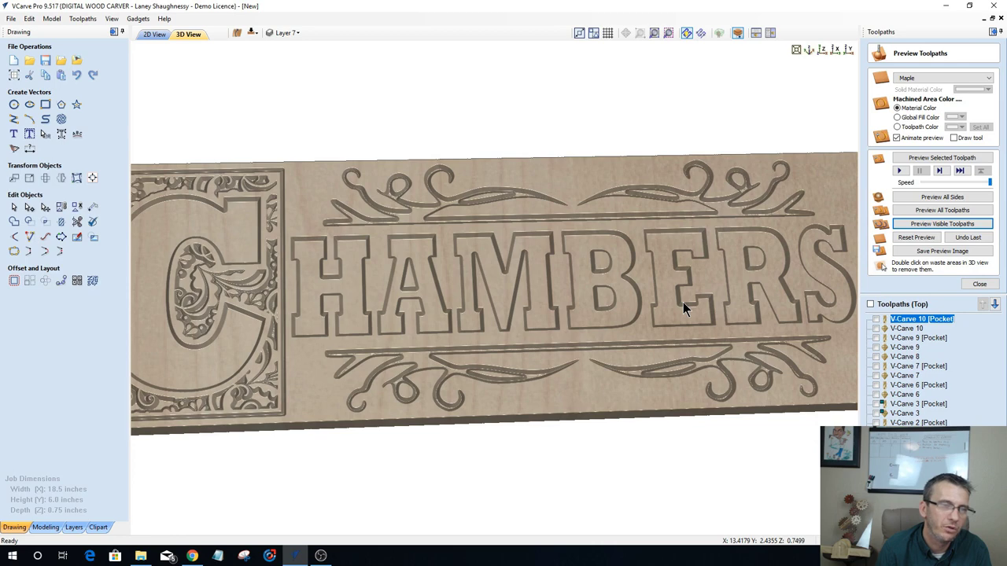
Step: Give V-Carve 10 the WS 705 .125 Tapered Ball Nose bit and recalculate it
{"action": "left_click", "coordinate": [899, 322]}
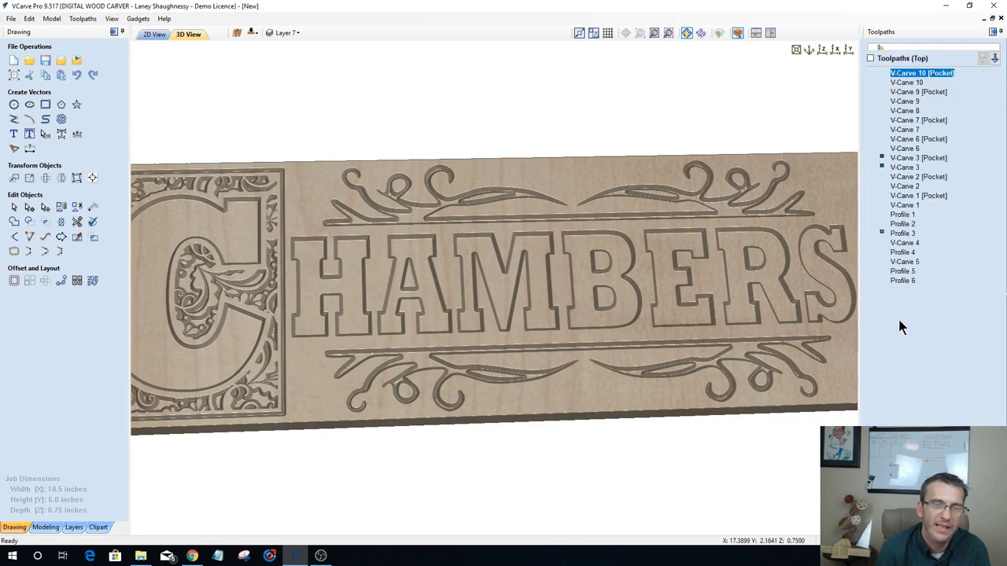
{"action": "left_click", "coordinate": [155, 34]}
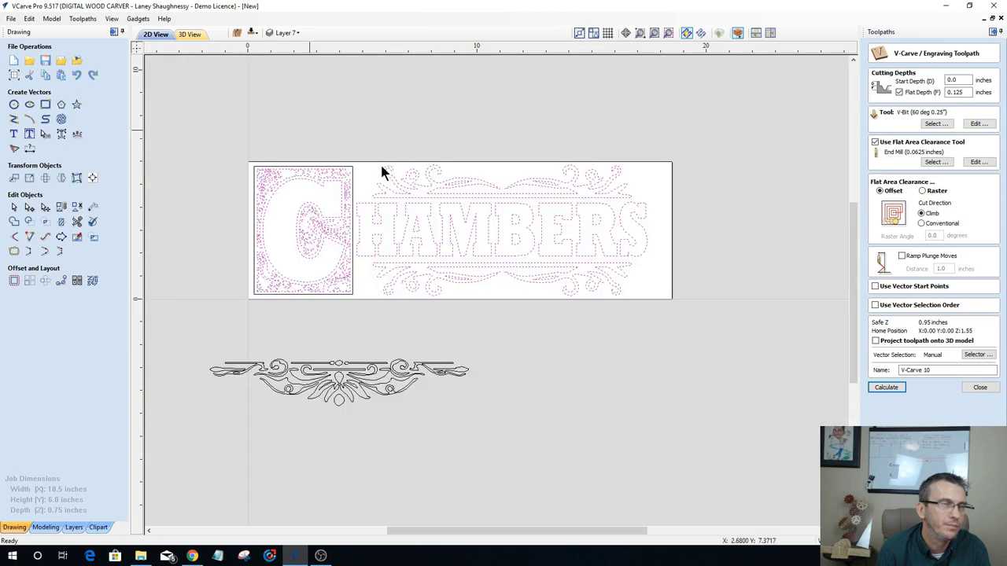
{"action": "left_click", "coordinate": [935, 124]}
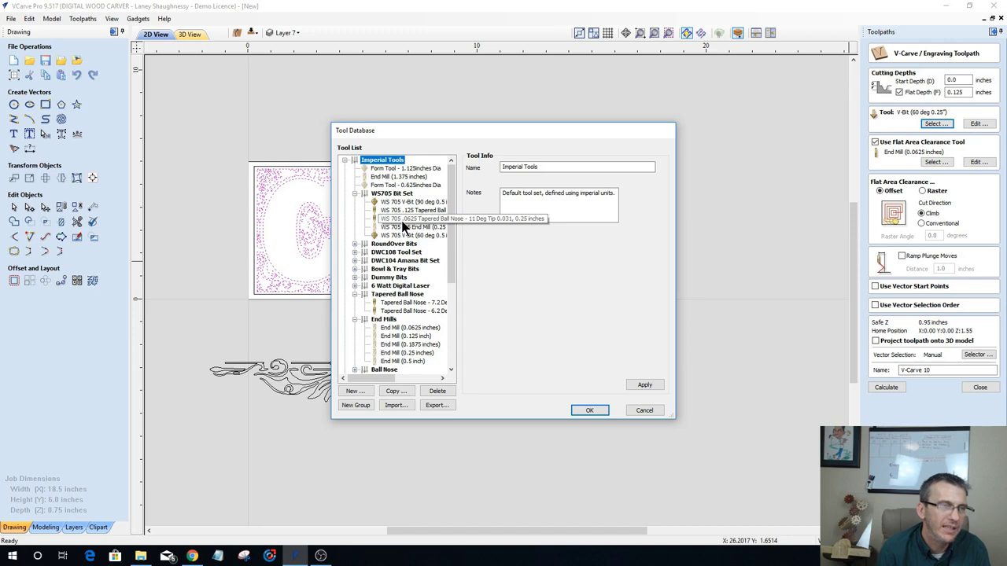
{"action": "left_click", "coordinate": [413, 210]}
{"action": "left_click", "coordinate": [589, 410]}
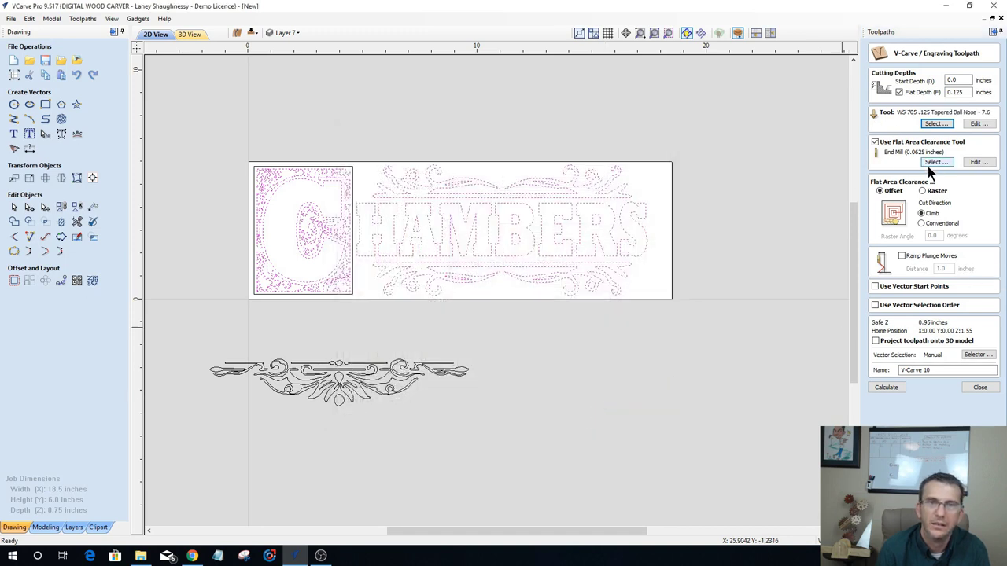
{"action": "left_click", "coordinate": [884, 388]}
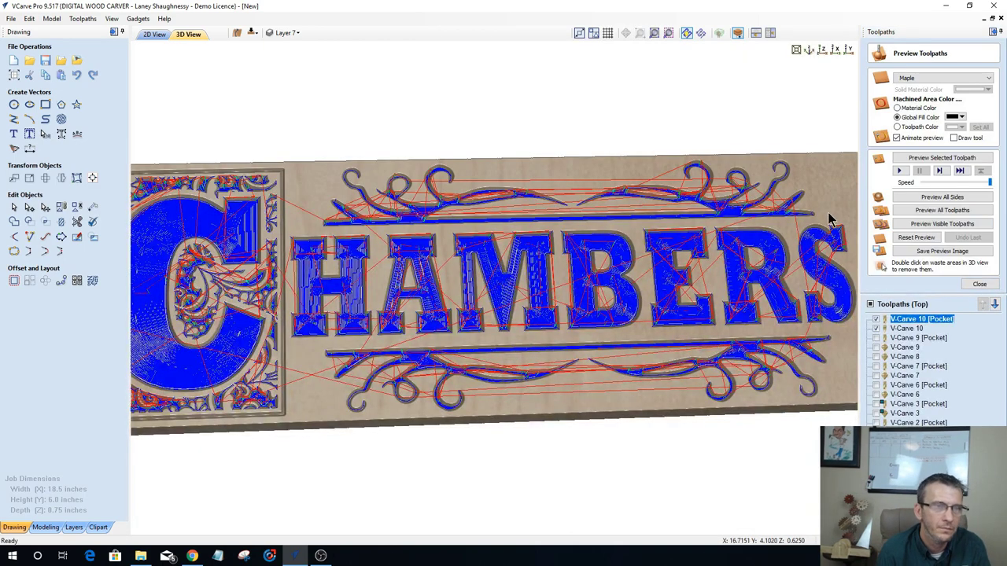
Step: Reset the preview and simulate all visible toolpaths again on the CHAMBERS sign
{"action": "left_click", "coordinate": [905, 238]}
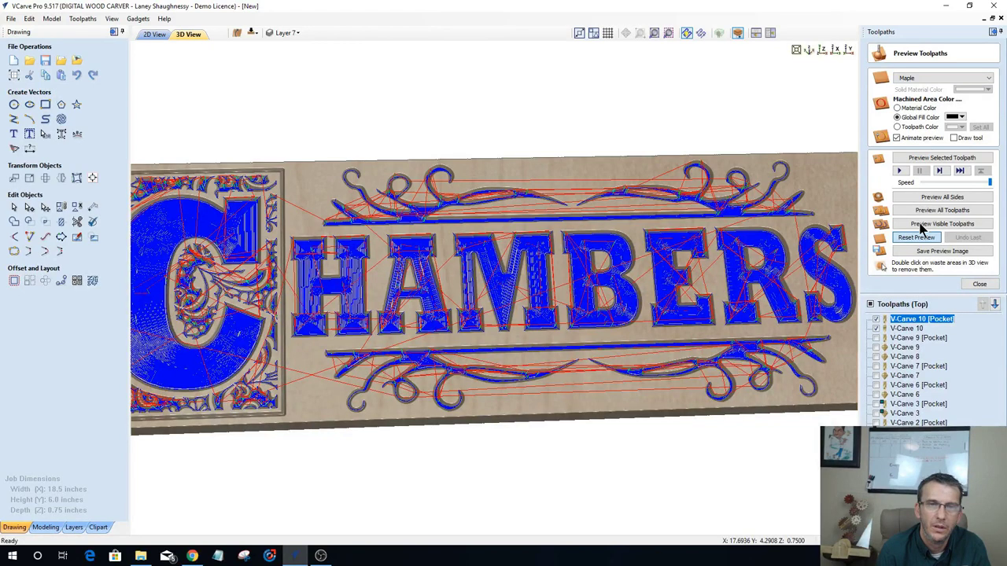
{"action": "left_click", "coordinate": [922, 225]}
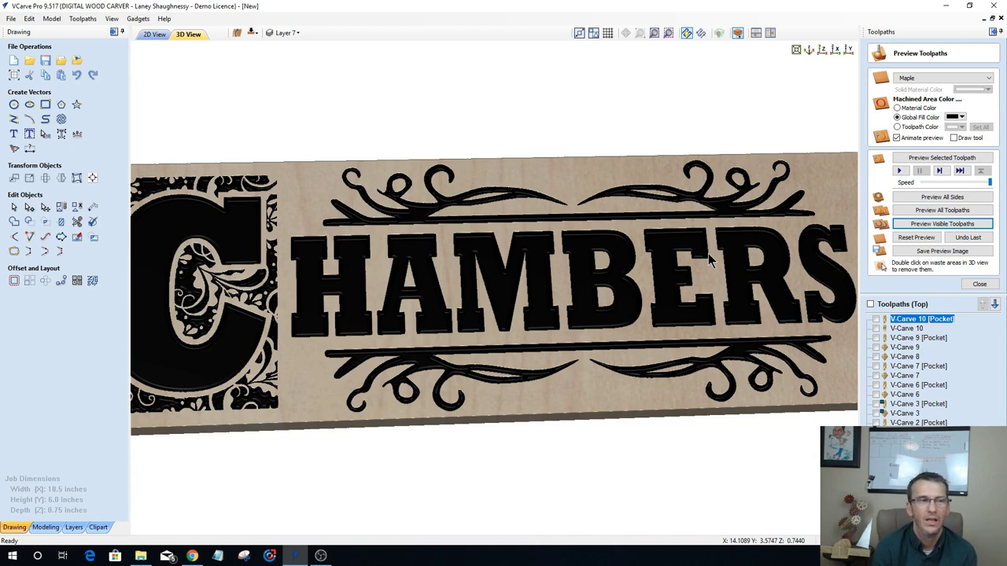
Step: Set the machined area colour to Material Color and zoom and orbit to inspect the carved letters
{"action": "left_click", "coordinate": [897, 108]}
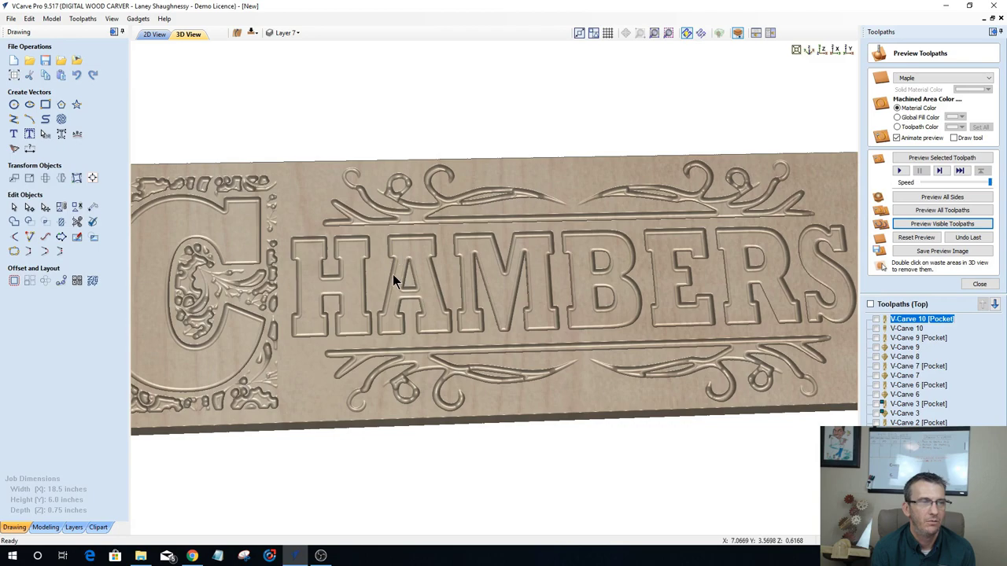
{"action": "scroll", "coordinate": [459, 305], "scroll_direction": "up", "scroll_amount": 2}
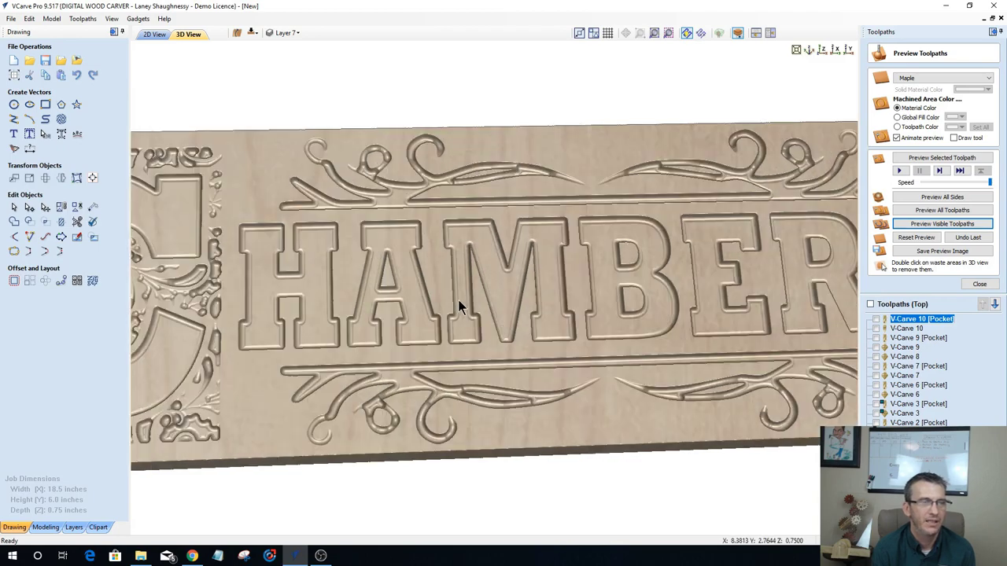
{"action": "scroll", "coordinate": [461, 307], "scroll_direction": "up", "scroll_amount": 2}
{"action": "scroll", "coordinate": [459, 307], "scroll_direction": "up", "scroll_amount": 1}
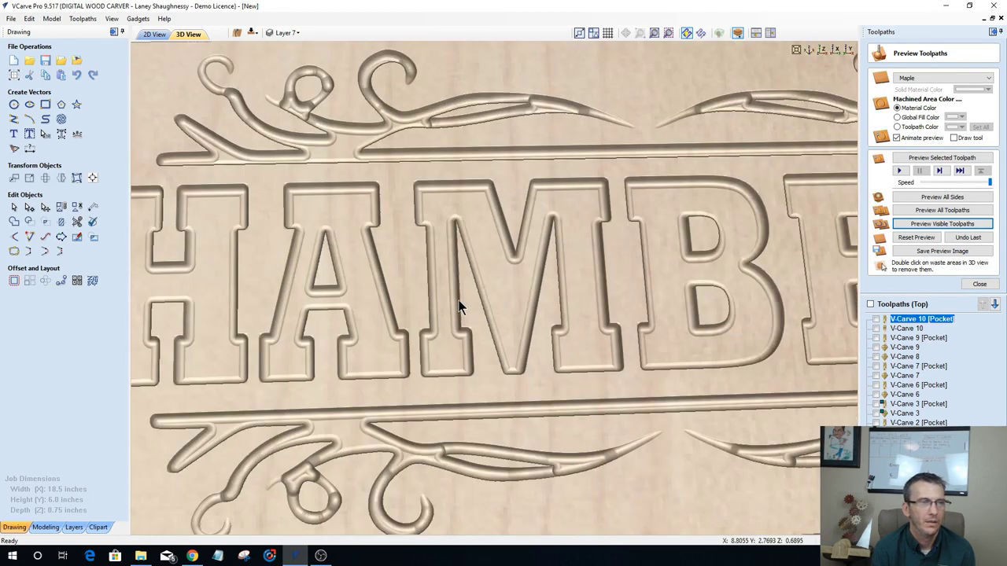
{"action": "scroll", "coordinate": [460, 307], "scroll_direction": "up", "scroll_amount": 1}
{"action": "scroll", "coordinate": [519, 260], "scroll_direction": "up", "scroll_amount": 2}
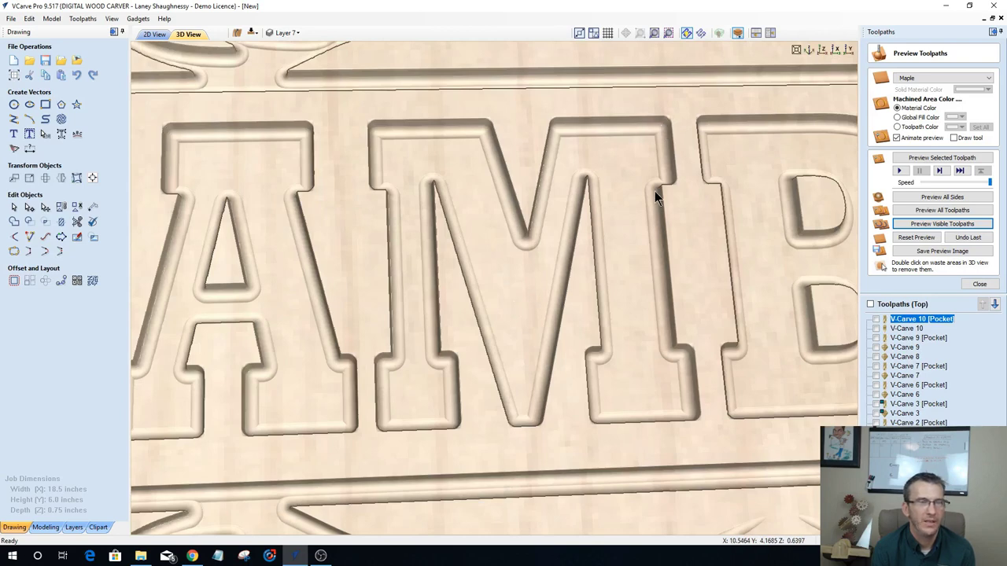
{"action": "scroll", "coordinate": [630, 338], "scroll_direction": "down", "scroll_amount": 1}
{"action": "left_click_drag", "start_coordinate": [620, 377], "coordinate": [577, 231]}
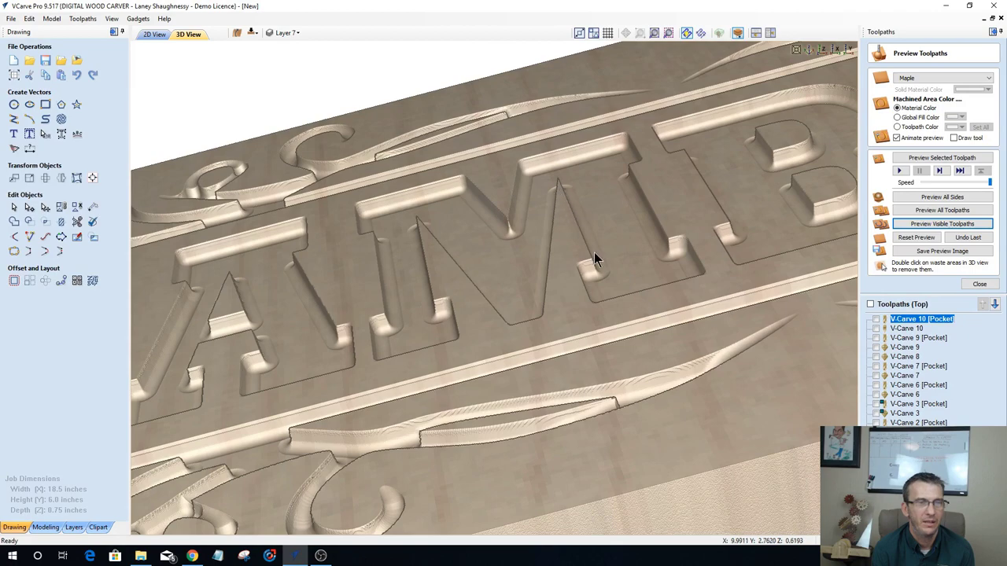
{"action": "scroll", "coordinate": [596, 268], "scroll_direction": "down", "scroll_amount": 5}
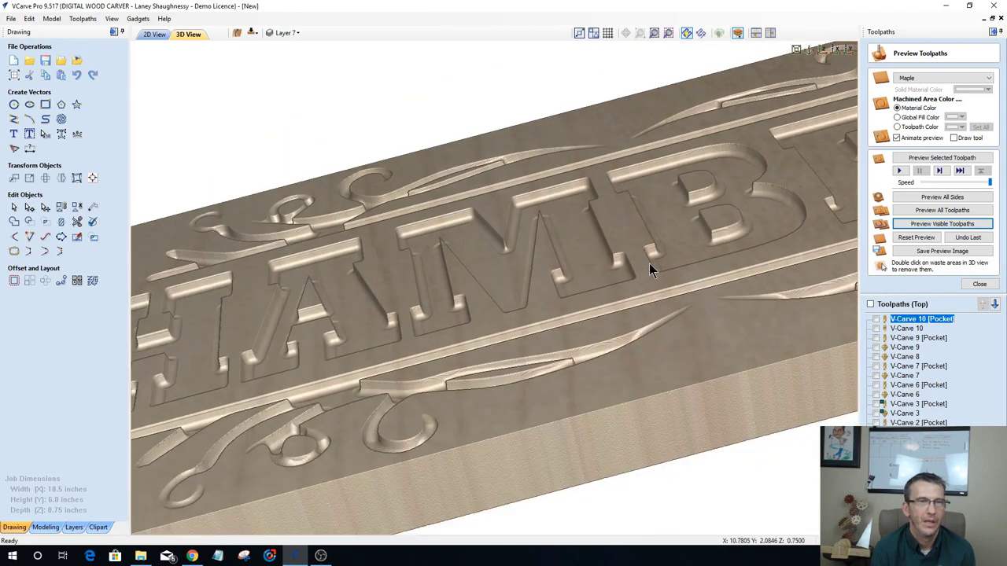
{"action": "left_click_drag", "start_coordinate": [649, 263], "coordinate": [636, 337]}
{"action": "scroll", "coordinate": [634, 330], "scroll_direction": "down", "scroll_amount": 4}
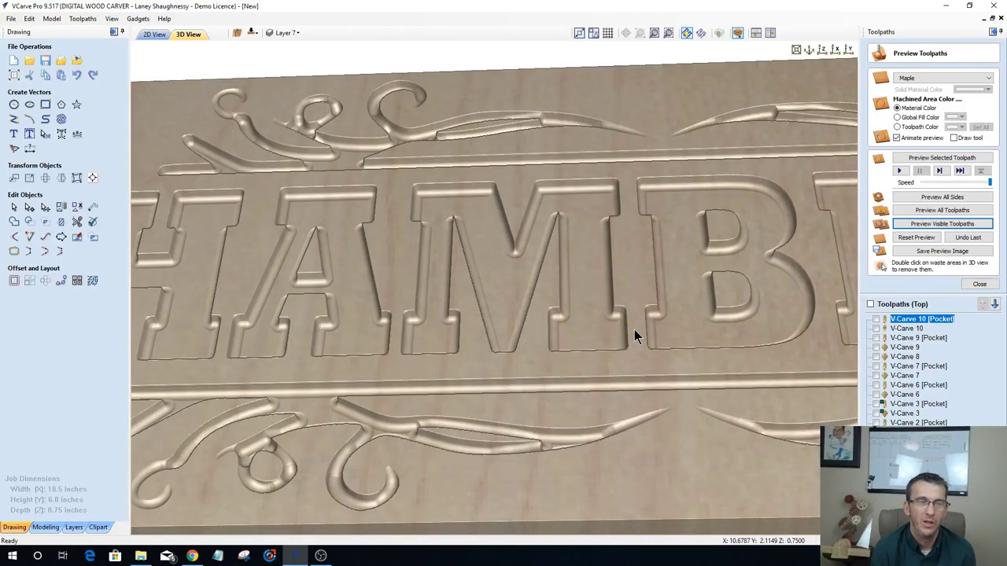
{"action": "scroll", "coordinate": [631, 325], "scroll_direction": "down", "scroll_amount": 5}
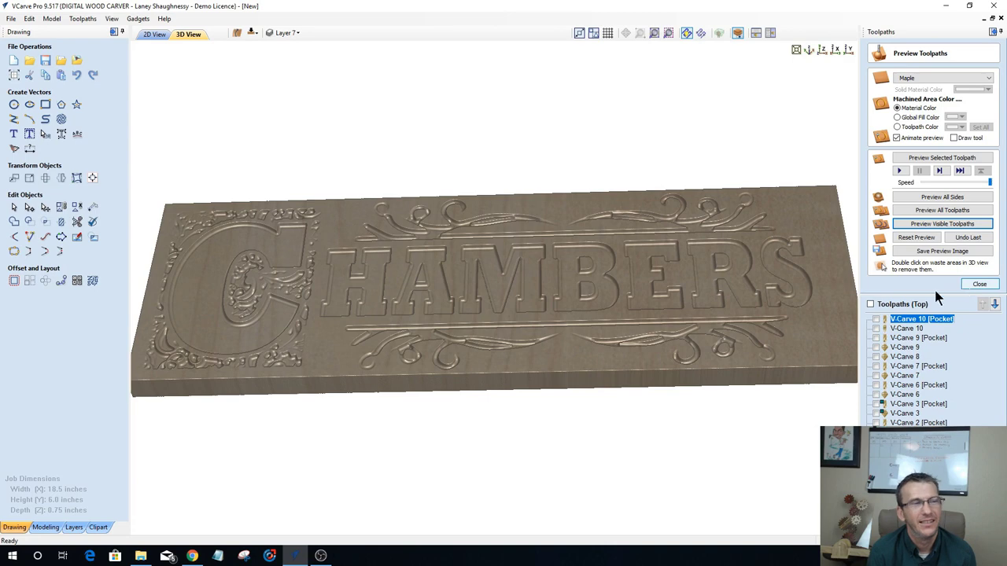
Step: Reset the CHAMBERS carving preview and open the V-Carve 10 toolpath's tool settings
{"action": "left_click_drag", "start_coordinate": [382, 304], "coordinate": [677, 340]}
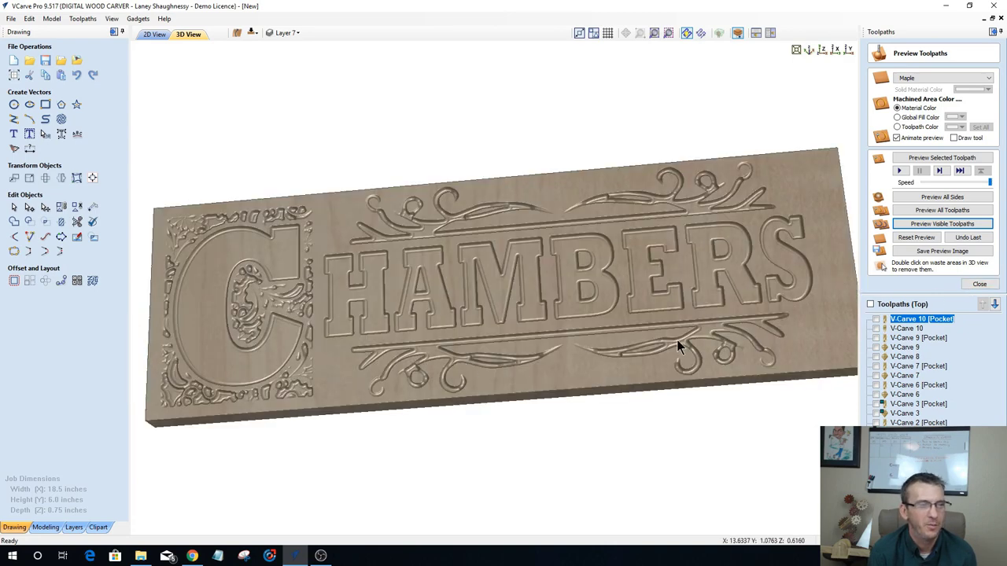
{"action": "left_click", "coordinate": [915, 238]}
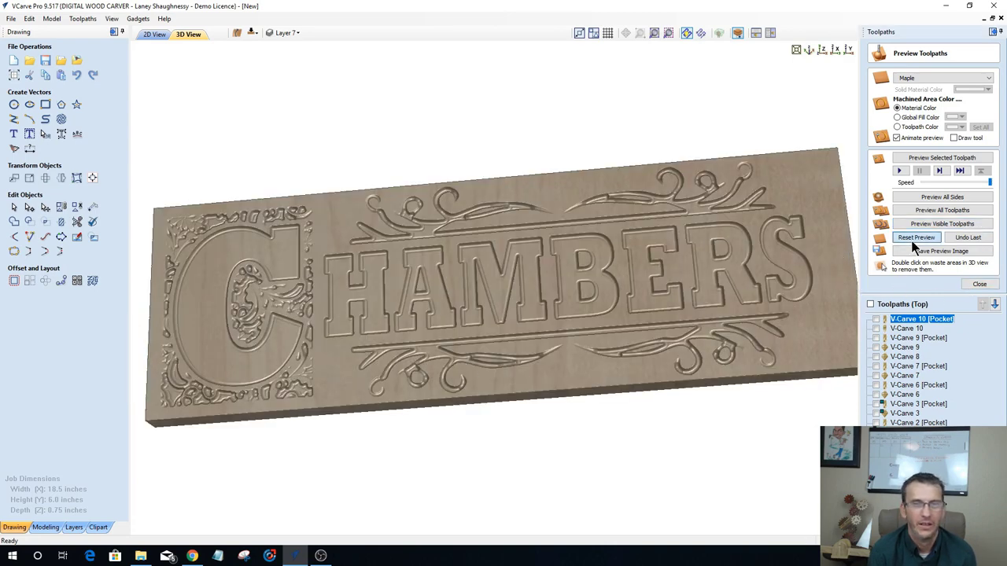
{"action": "double_click", "coordinate": [912, 320]}
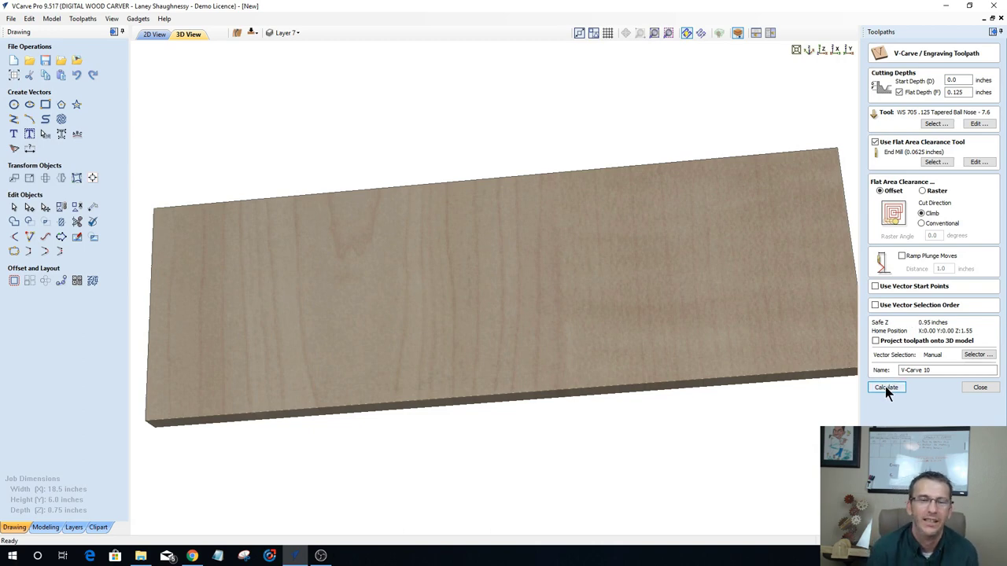
{"action": "left_click", "coordinate": [936, 124]}
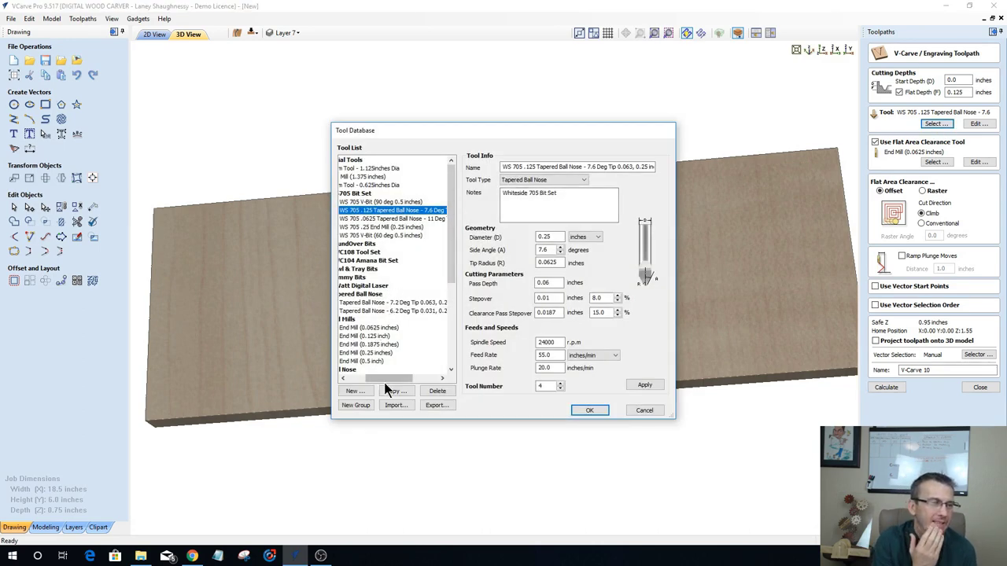
Step: Choose the V-Bit (60 deg 0.25") from the Tool Database and confirm it
{"action": "left_click_drag", "start_coordinate": [383, 381], "coordinate": [346, 383]}
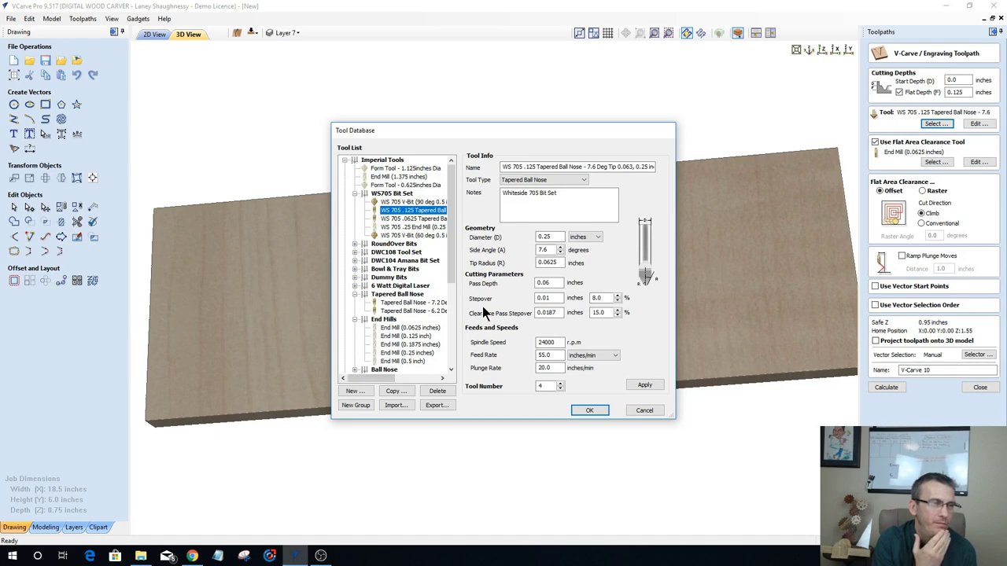
{"action": "scroll", "coordinate": [388, 299], "scroll_direction": "down", "scroll_amount": 4}
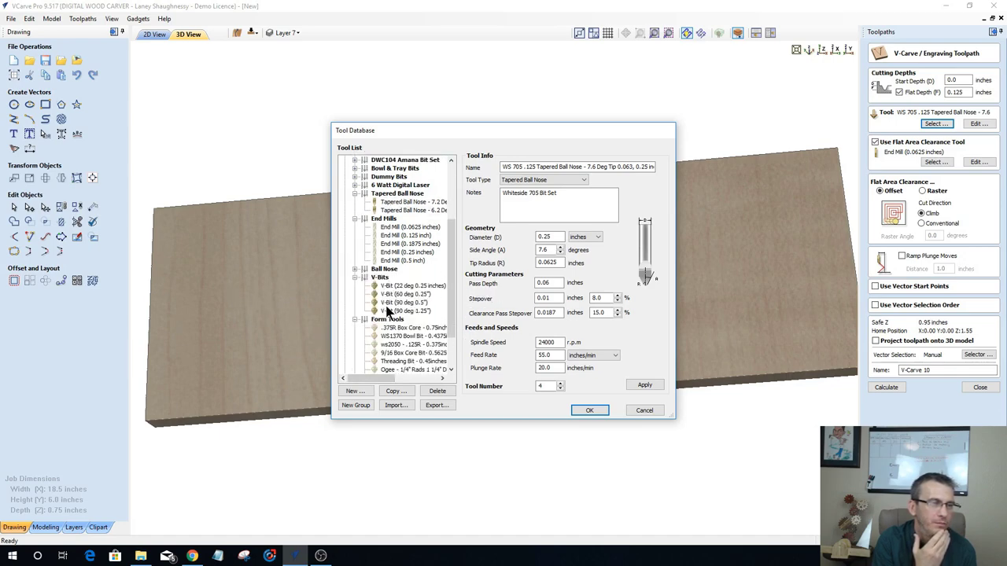
{"action": "left_click", "coordinate": [403, 294]}
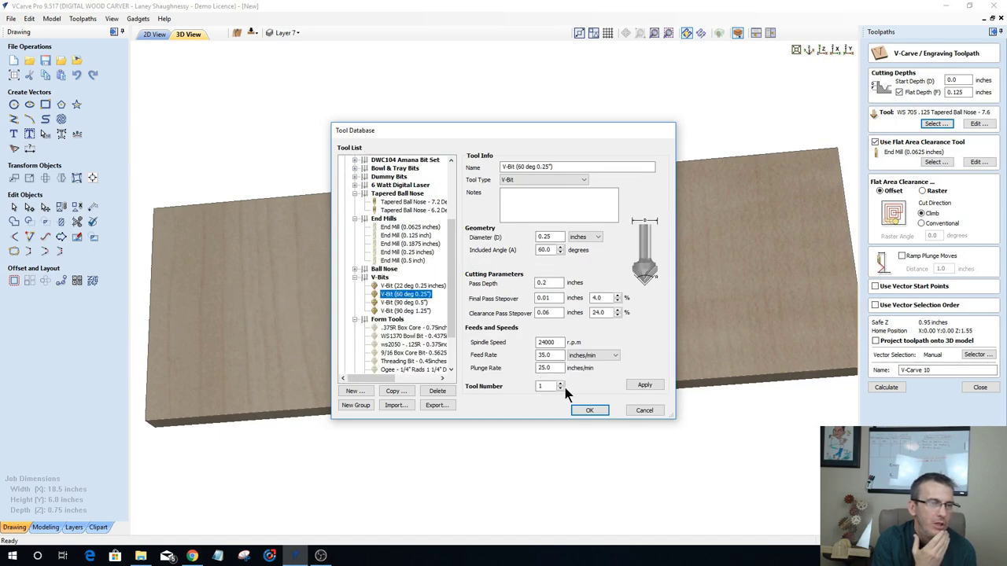
{"action": "left_click", "coordinate": [586, 409]}
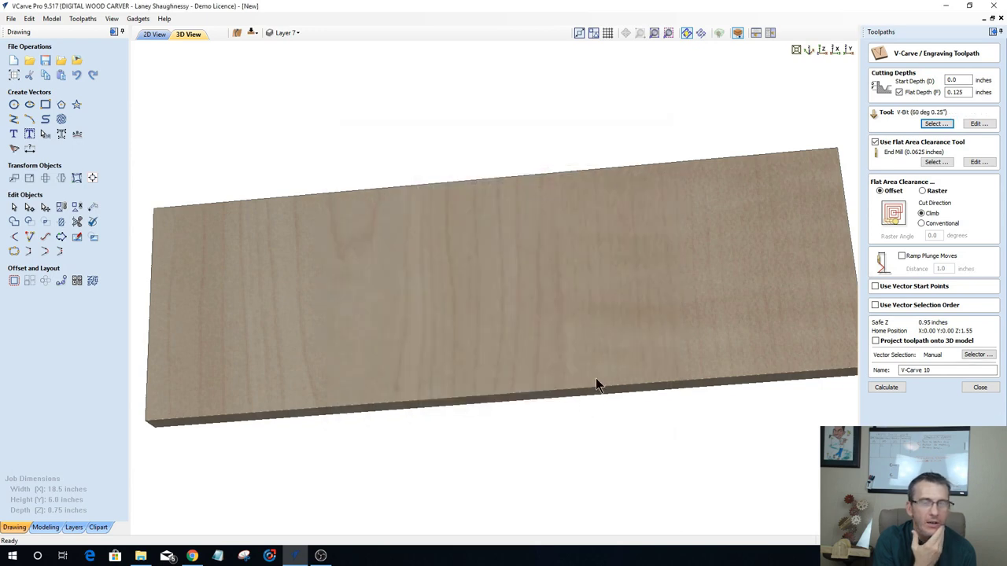
Step: Recalculate V-Carve 10, check the CHAMBERS preview front-on, then go back to 2D
{"action": "left_click", "coordinate": [882, 391]}
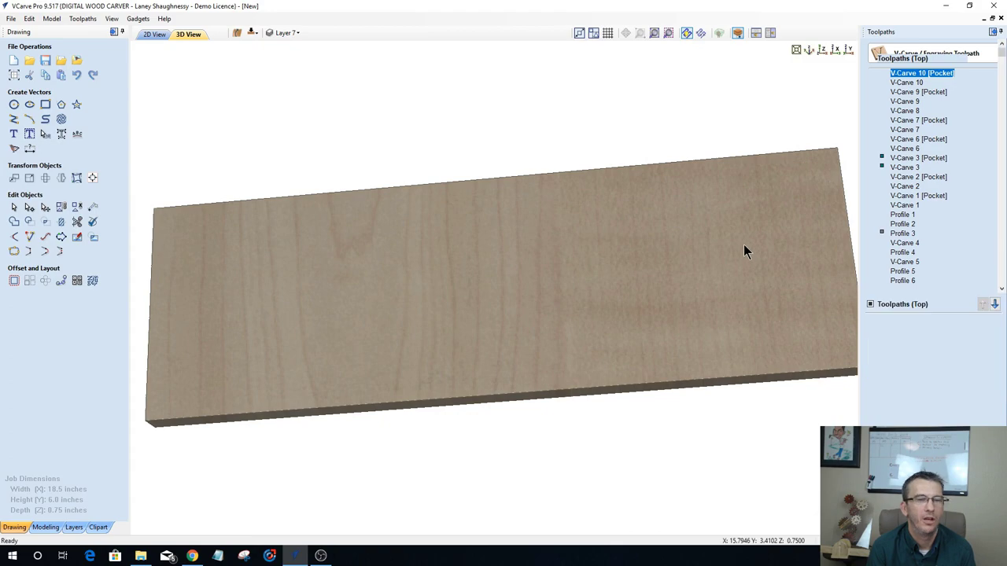
{"action": "left_click_drag", "start_coordinate": [744, 244], "coordinate": [755, 250]}
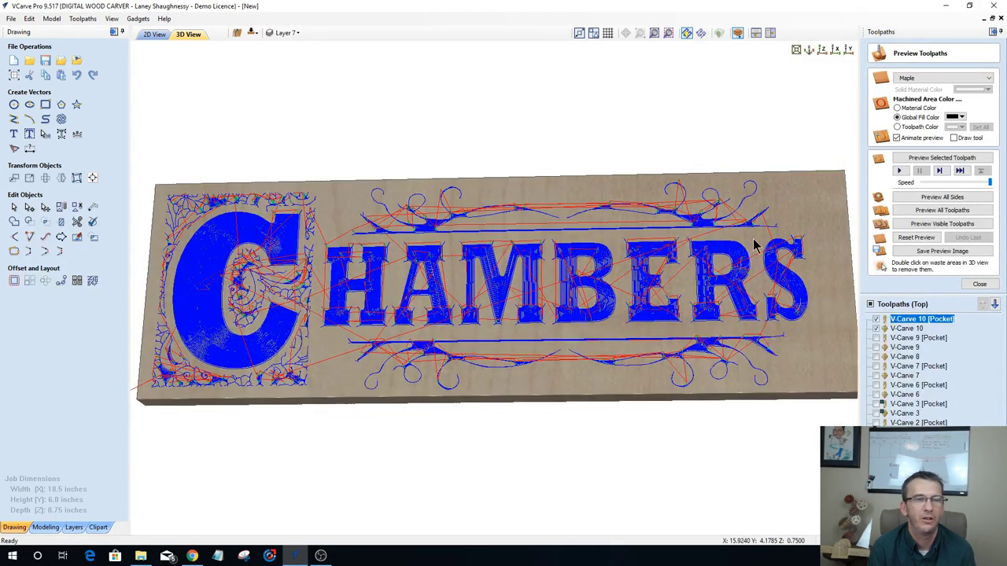
{"action": "left_click", "coordinate": [979, 284]}
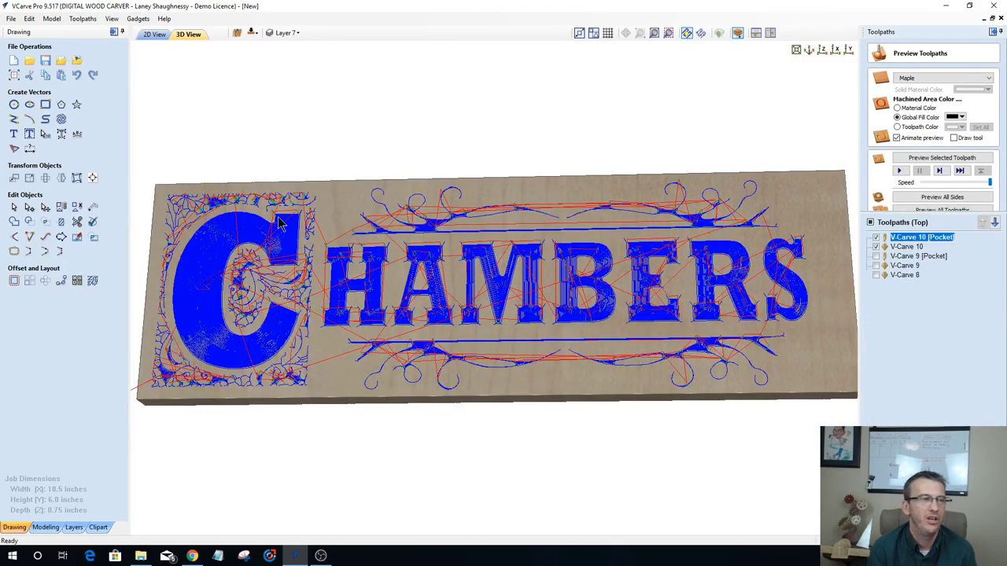
{"action": "left_click", "coordinate": [153, 35]}
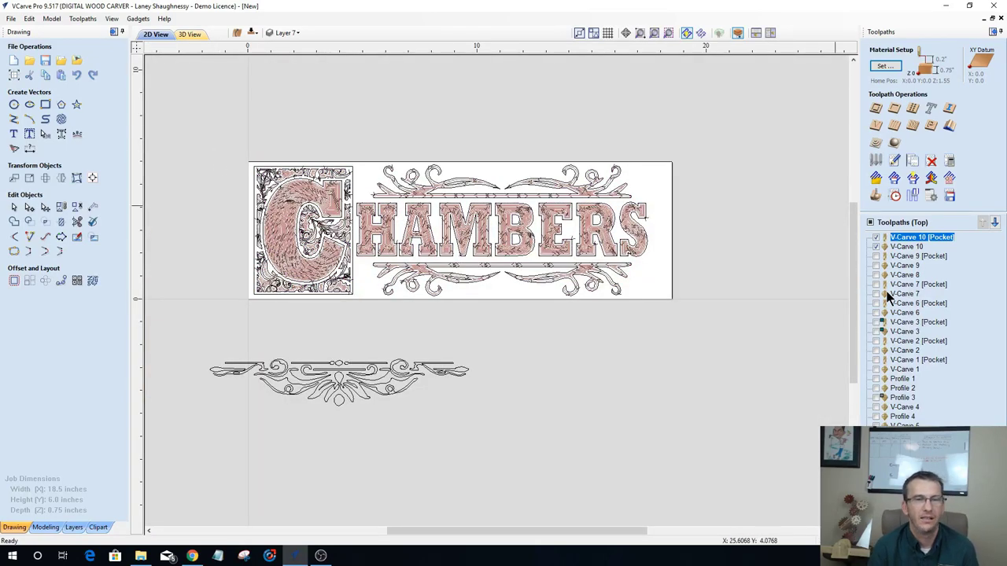
Step: Hide all toolpaths and deselect the C and its frame
{"action": "left_click", "coordinate": [875, 237]}
{"action": "left_click", "coordinate": [876, 246]}
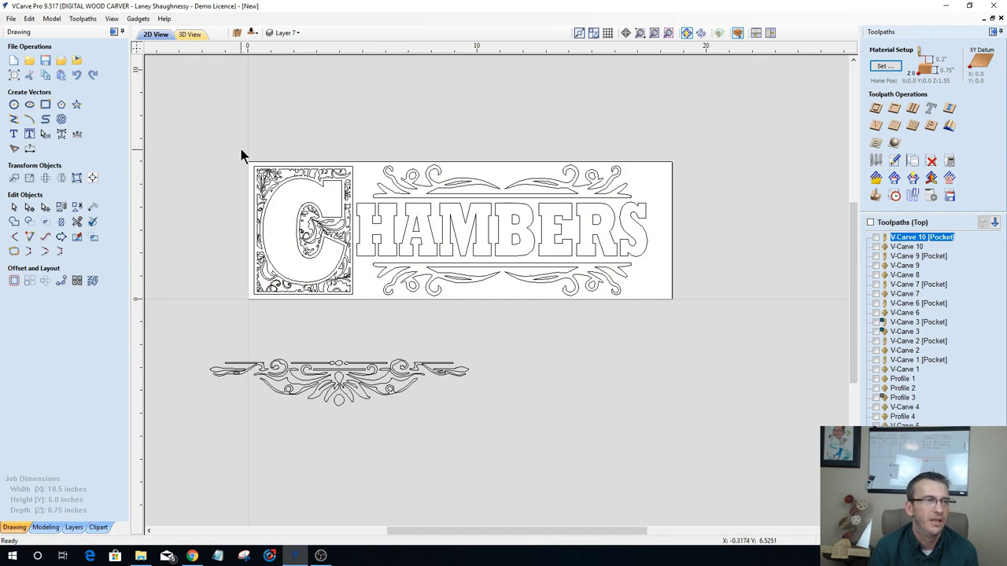
{"action": "scroll", "coordinate": [247, 270], "scroll_direction": "up", "scroll_amount": 3}
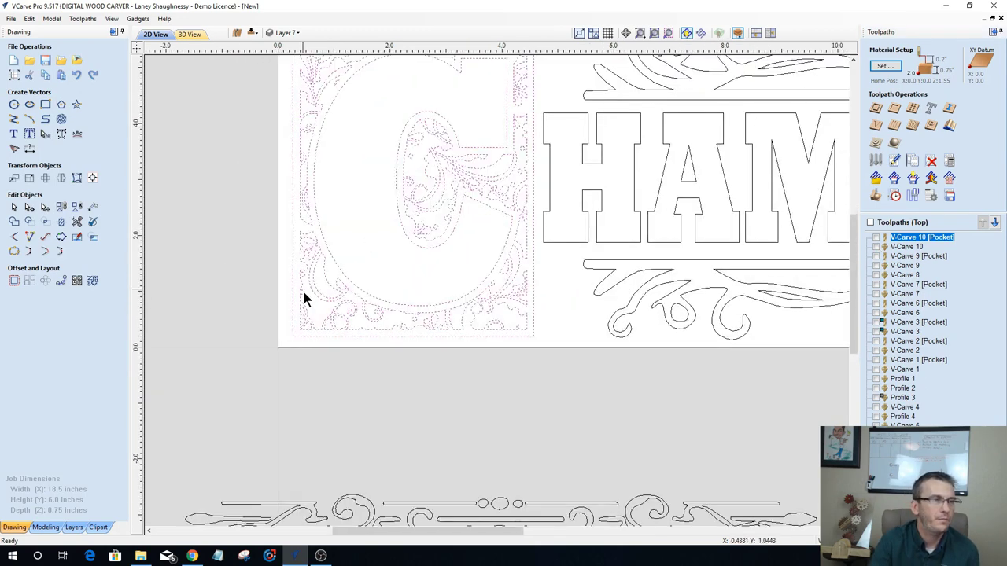
{"action": "scroll", "coordinate": [342, 307], "scroll_direction": "down", "scroll_amount": 1}
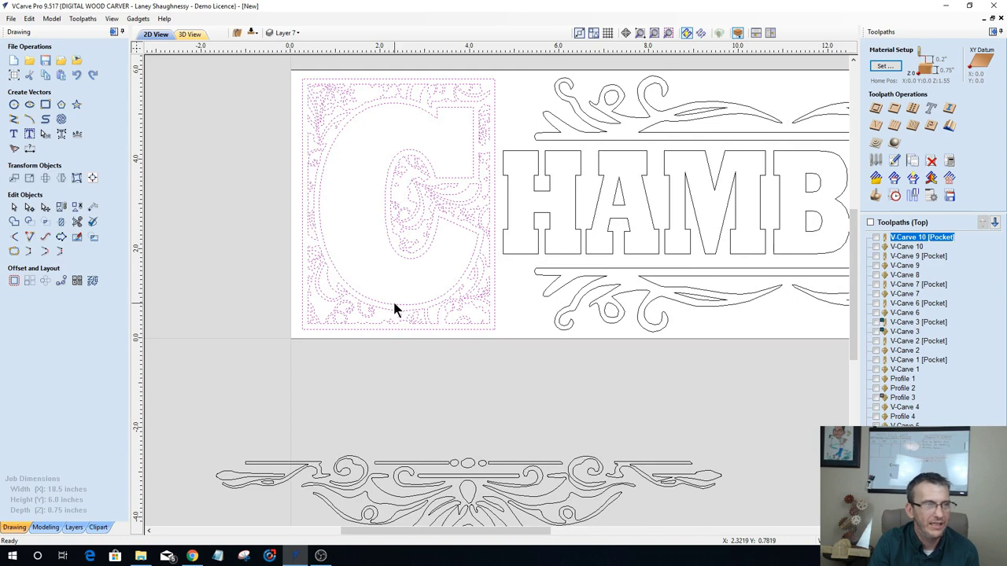
{"action": "left_click", "coordinate": [410, 327]}
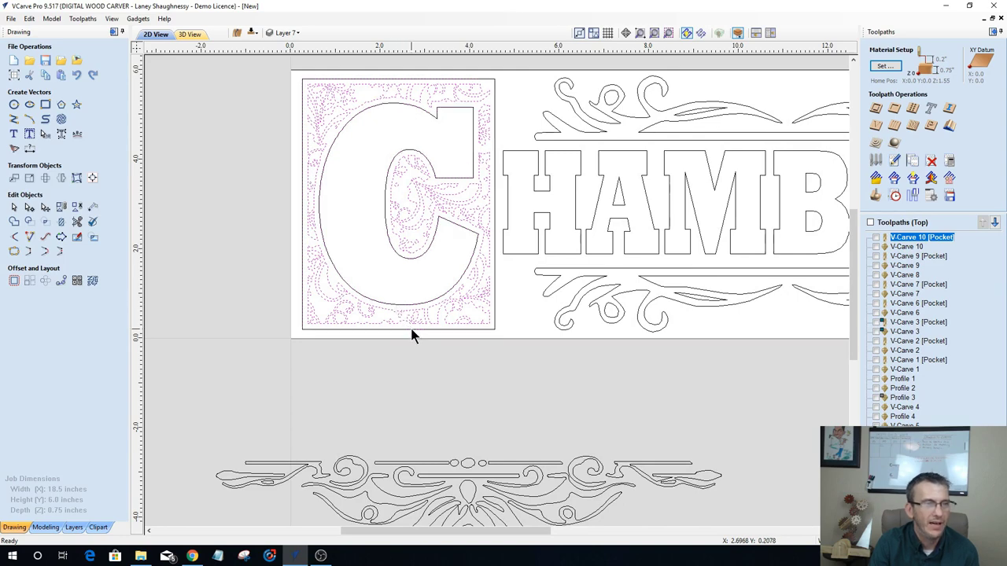
Step: Delete the scrollwork above and below CHAMBERS
{"action": "scroll", "coordinate": [409, 307], "scroll_direction": "down", "scroll_amount": 3}
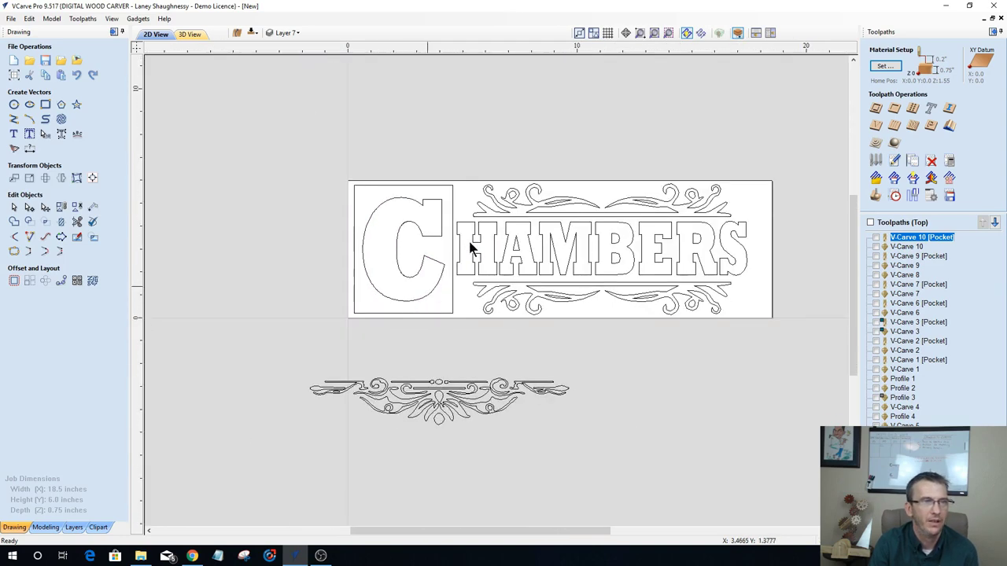
{"action": "left_click", "coordinate": [517, 201]}
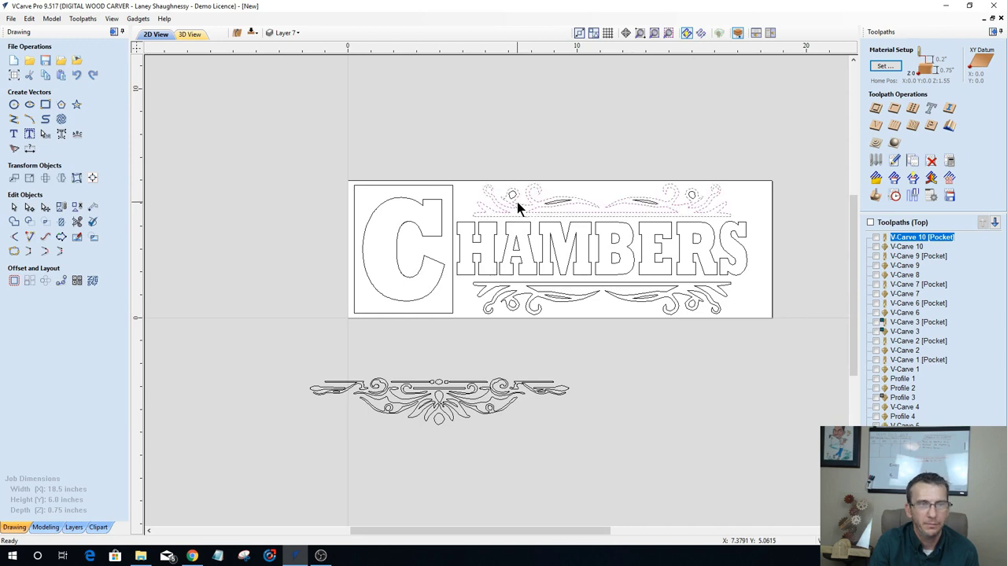
{"action": "left_click_drag", "start_coordinate": [466, 169], "coordinate": [747, 224]}
{"action": "key", "text": "Delete"}
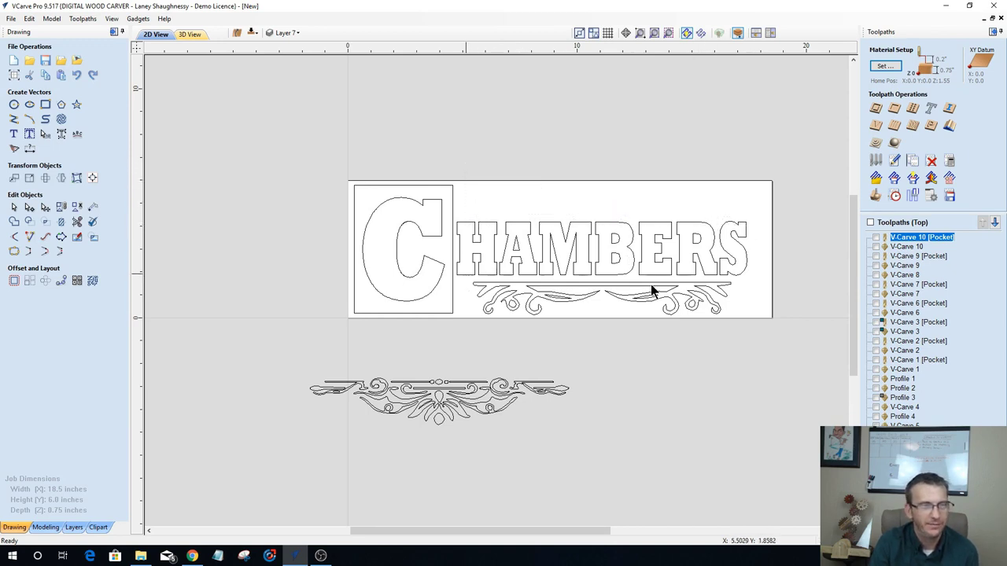
{"action": "left_click_drag", "start_coordinate": [464, 275], "coordinate": [790, 337]}
{"action": "key", "text": "Delete"}
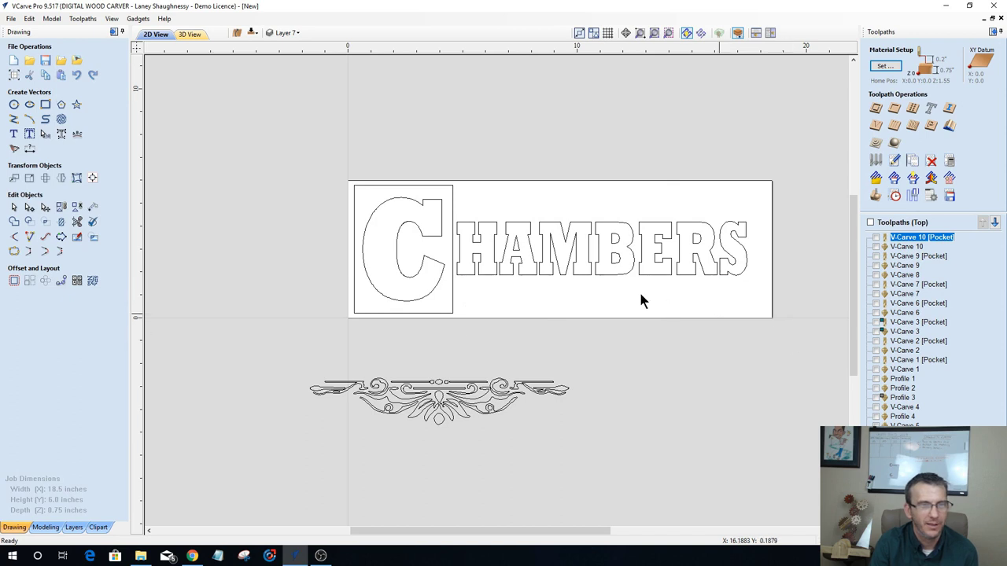
Step: Select every remaining vector with Ctrl+A, delete them, and open Job Setup
{"action": "left_click", "coordinate": [562, 273]}
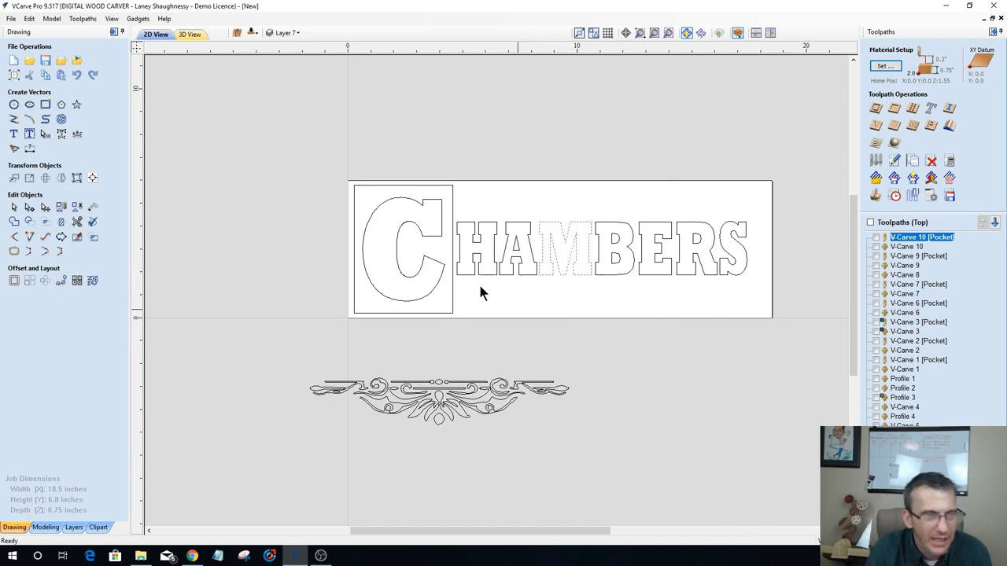
{"action": "left_click_drag", "start_coordinate": [803, 376], "coordinate": [439, 175]}
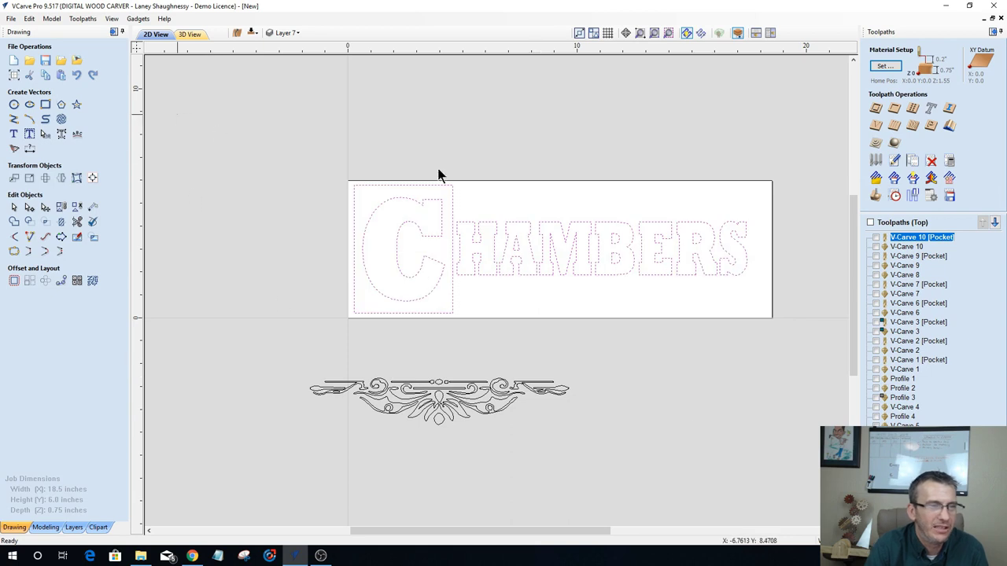
{"action": "key", "text": "ctrl+a"}
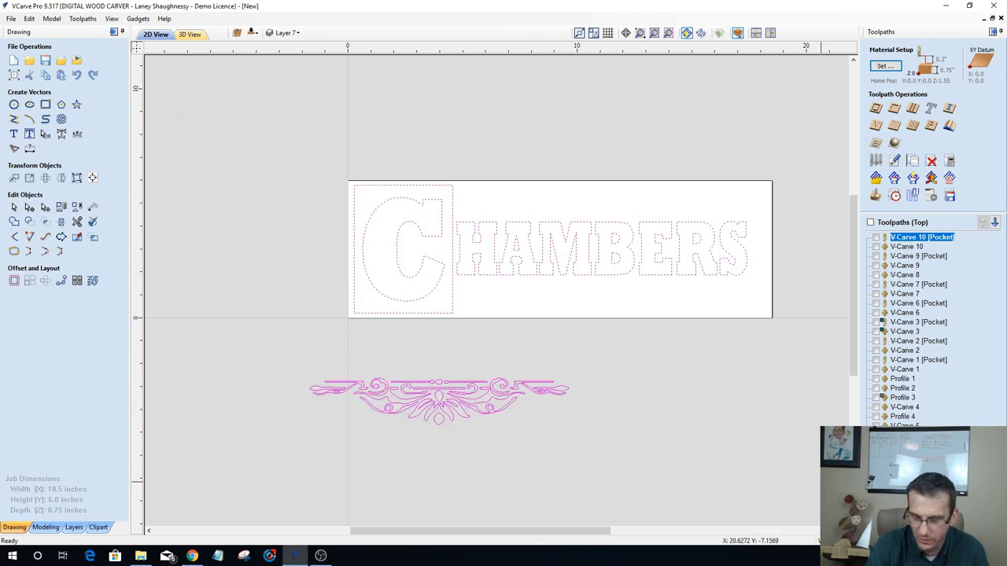
{"action": "key", "text": "Delete"}
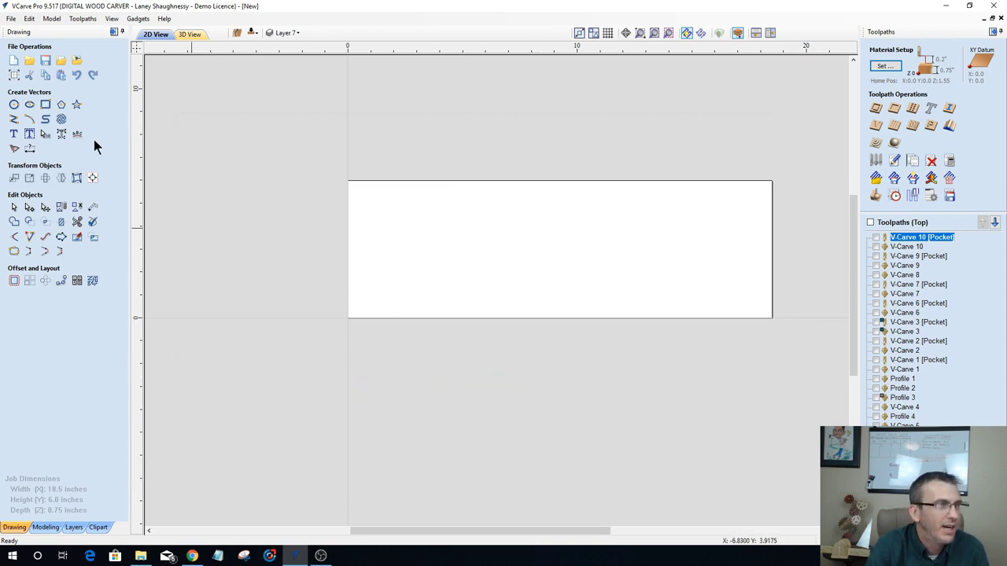
{"action": "left_click", "coordinate": [13, 77]}
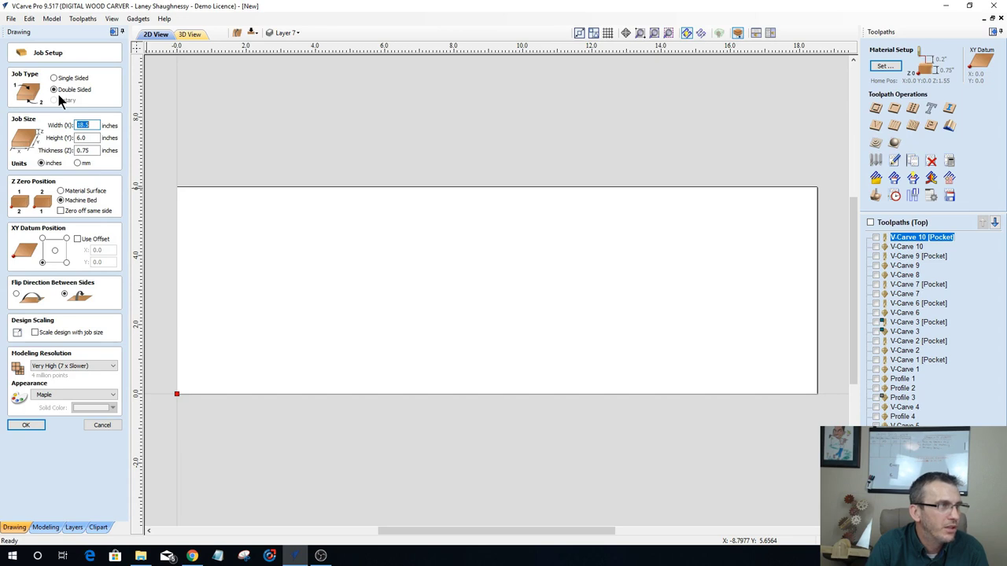
Step: Make the job single-sided, 16 in wide by 18 in tall, and skip toolpath recalculation
{"action": "left_click", "coordinate": [80, 126]}
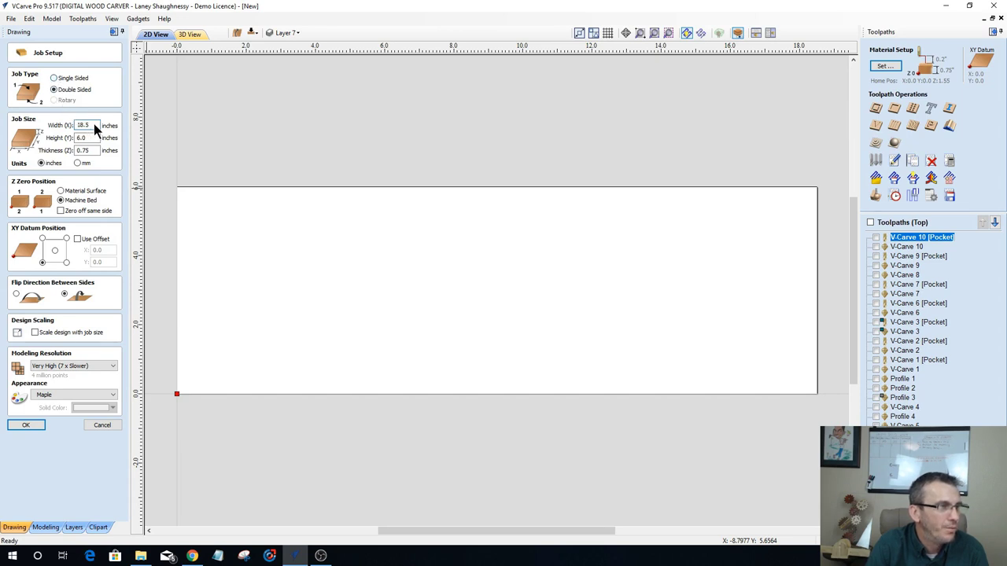
{"action": "key", "text": "alt+s"}
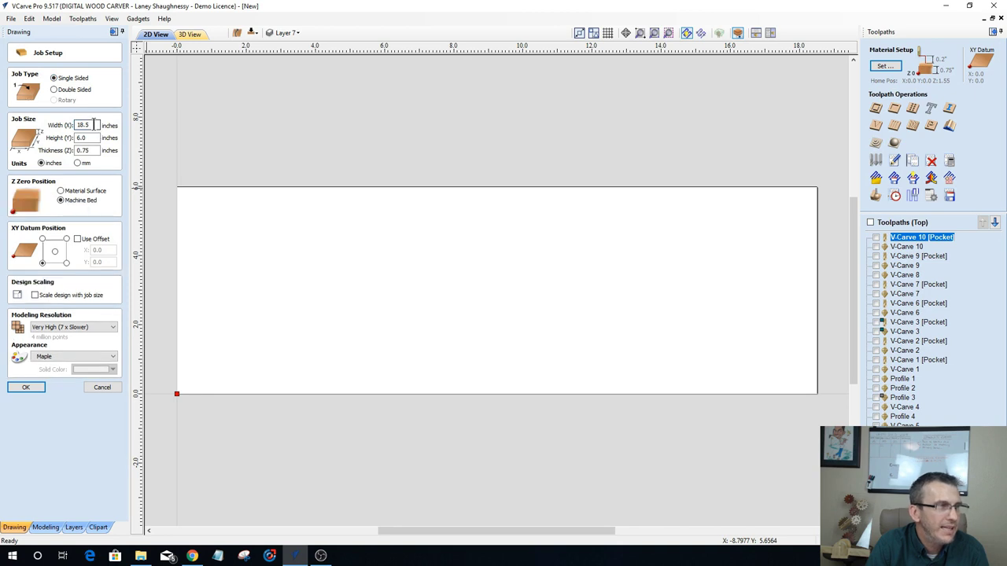
{"action": "key", "text": "Tab"}
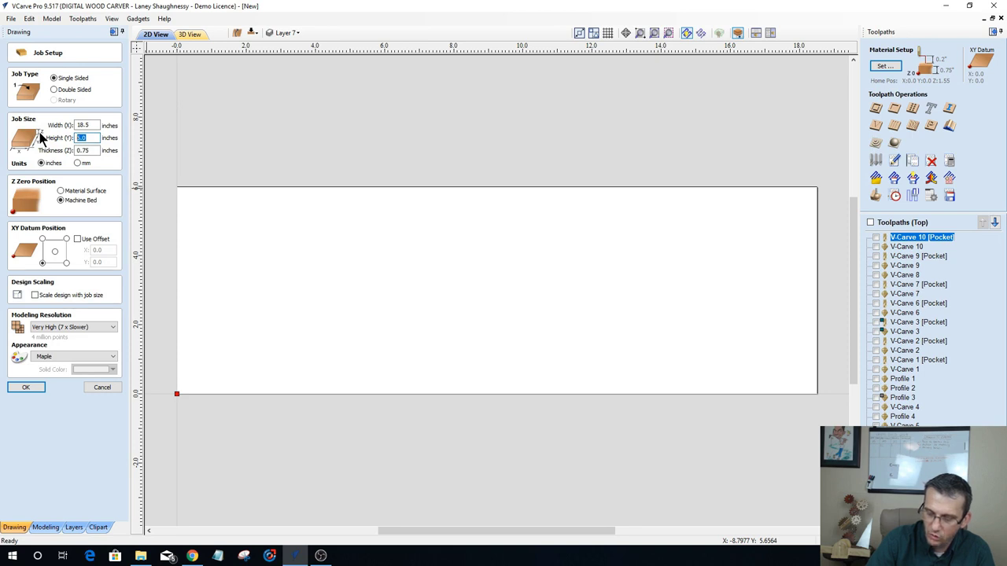
{"action": "type", "text": "18"}
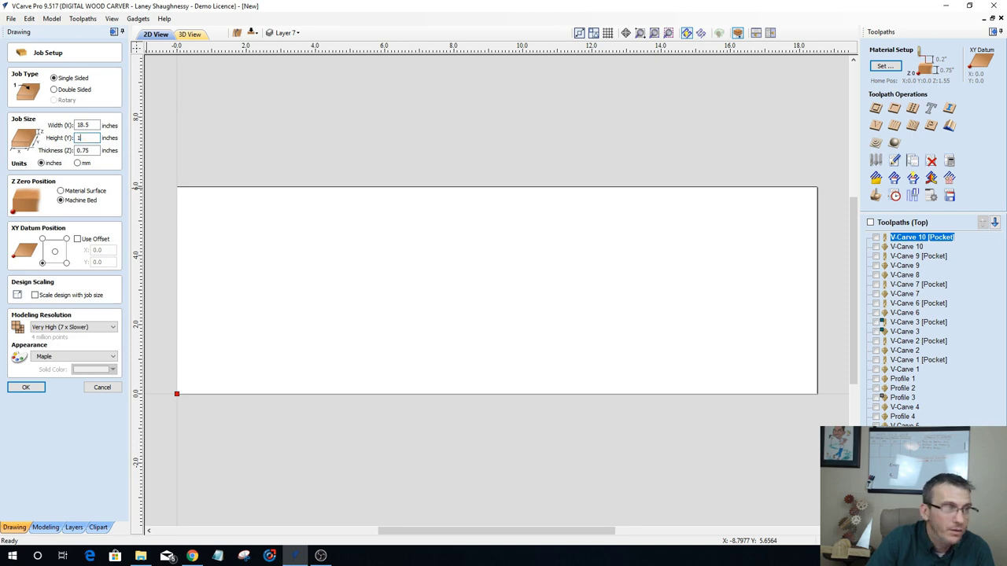
{"action": "left_click", "coordinate": [92, 126]}
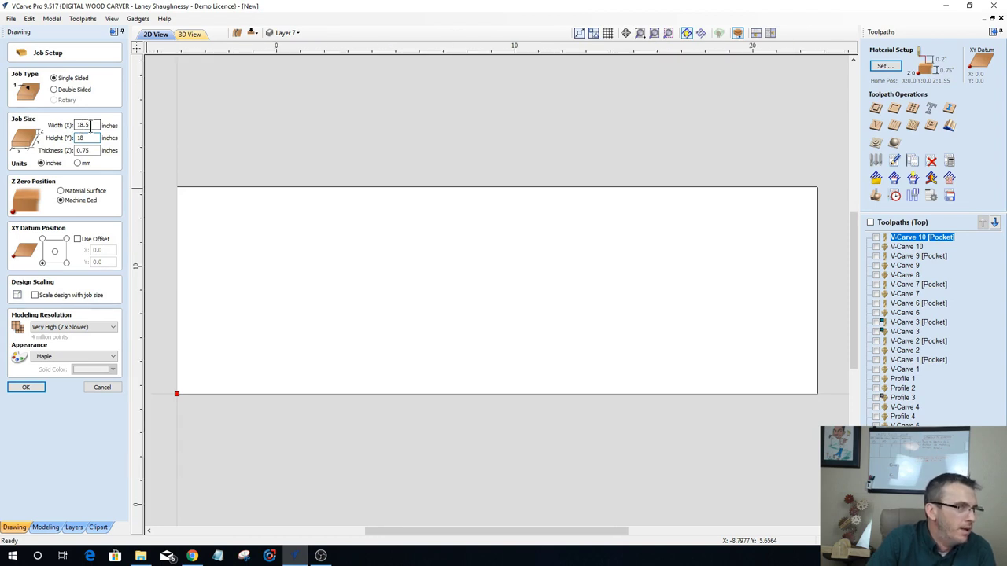
{"action": "key", "text": "Tab"}
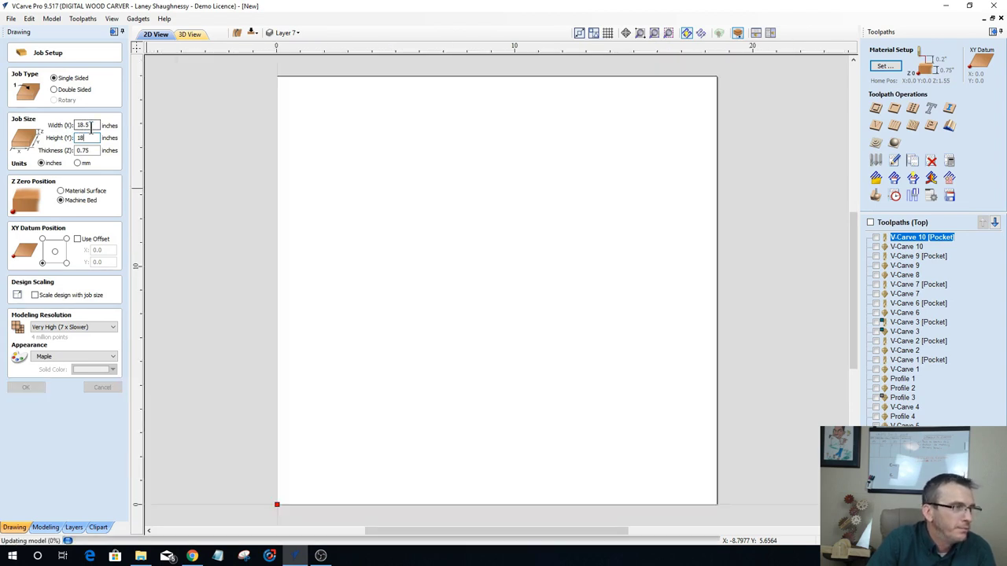
{"action": "left_click", "coordinate": [87, 125]}
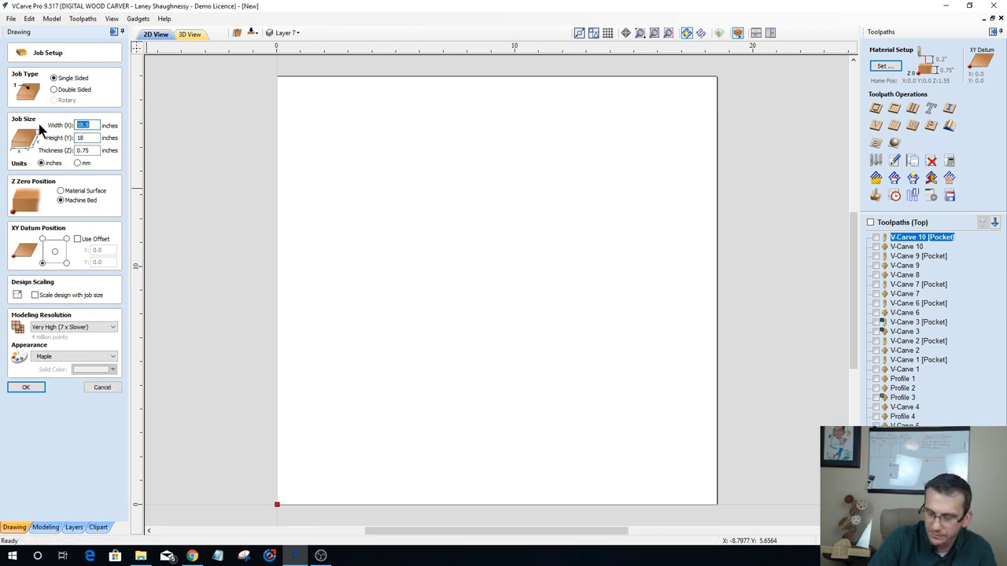
{"action": "type", "text": "16"}
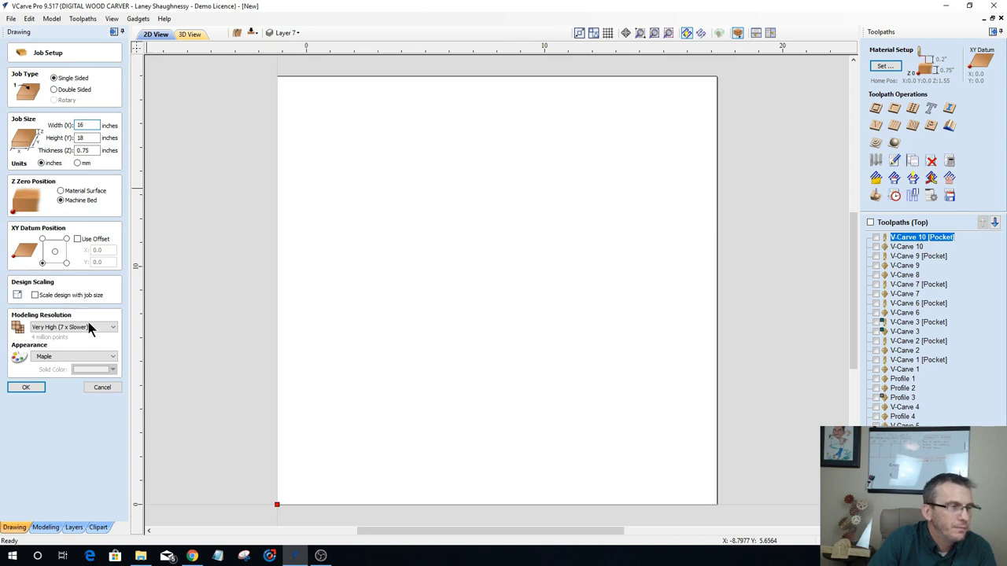
{"action": "left_click", "coordinate": [26, 387]}
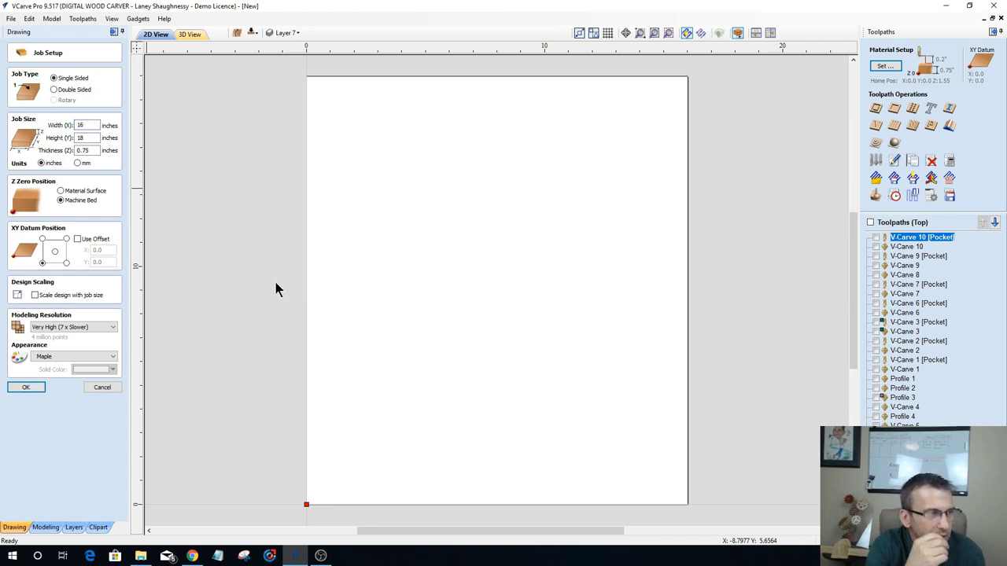
{"action": "key", "text": "Return"}
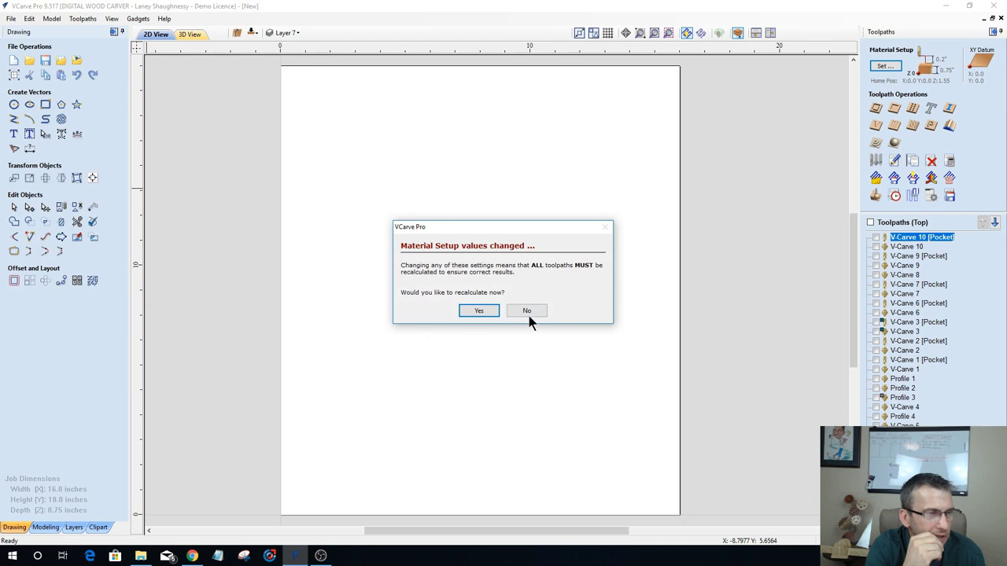
{"action": "left_click", "coordinate": [529, 313]}
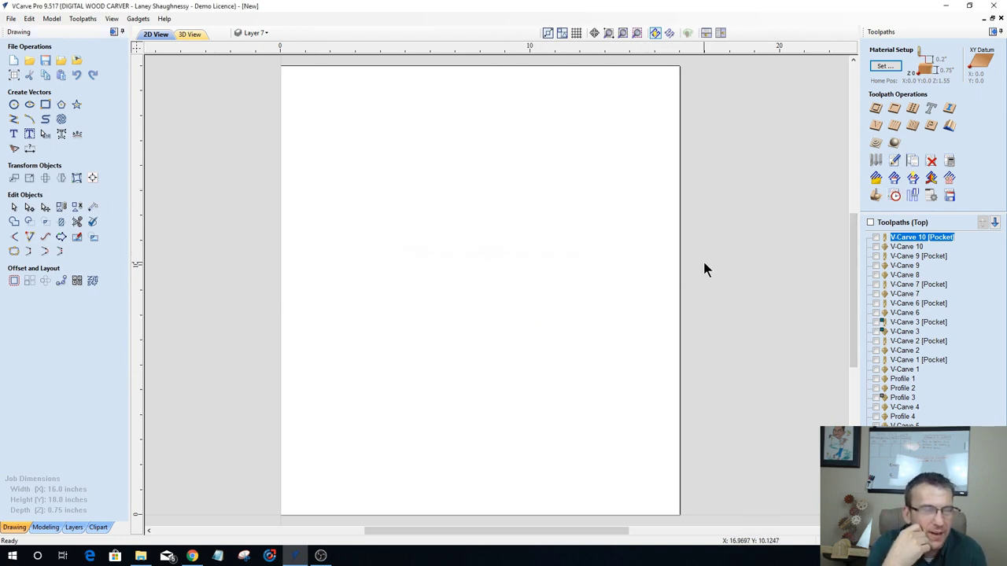
Step: Add a Rockwell Extra Bold H, enlarge it to fill most of the sheet, and centre it
{"action": "scroll", "coordinate": [703, 265], "scroll_direction": "down", "scroll_amount": 2}
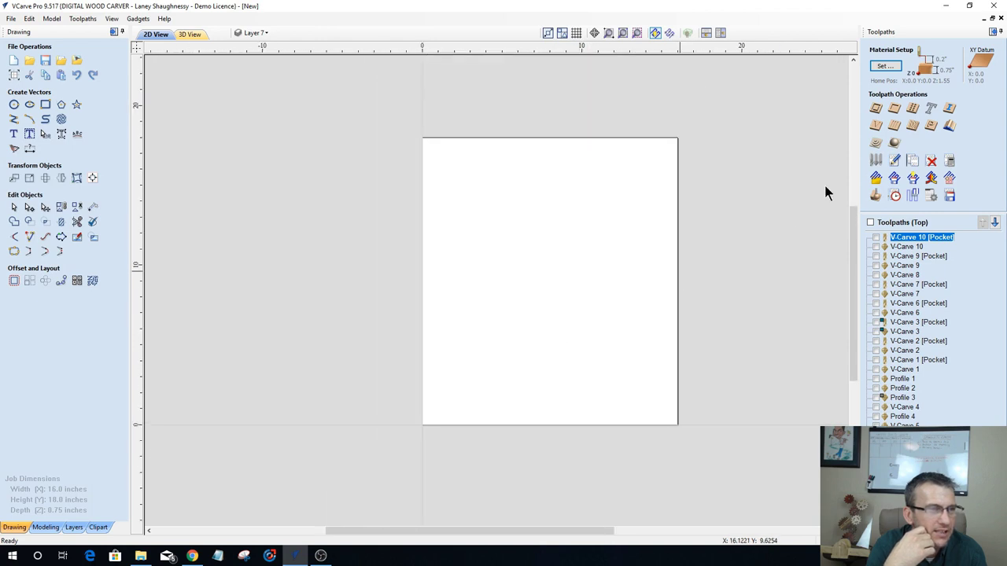
{"action": "scroll", "coordinate": [826, 189], "scroll_direction": "up", "scroll_amount": 1}
{"action": "scroll", "coordinate": [641, 374], "scroll_direction": "up", "scroll_amount": 1}
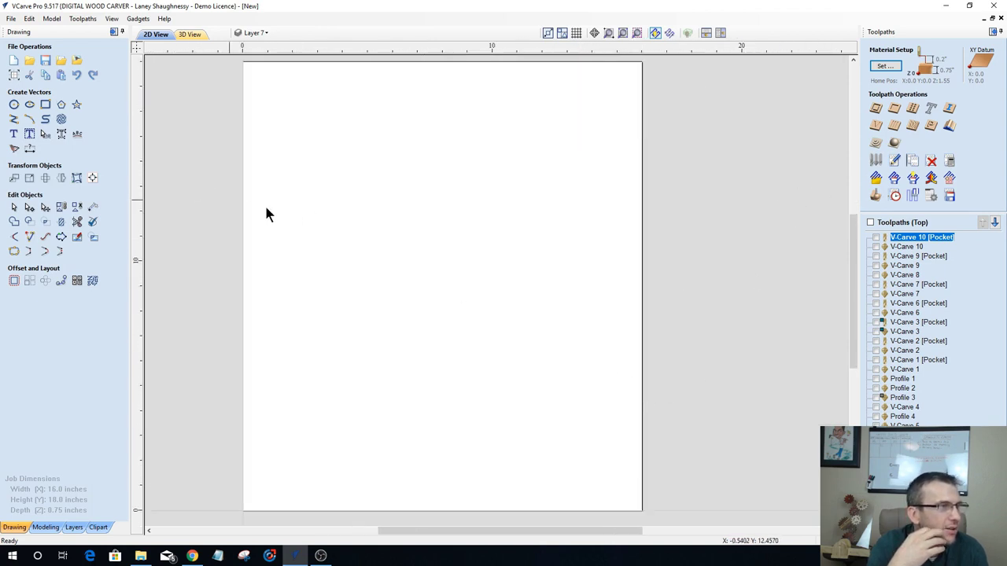
{"action": "scroll", "coordinate": [268, 209], "scroll_direction": "down", "scroll_amount": 1}
{"action": "scroll", "coordinate": [282, 225], "scroll_direction": "up", "scroll_amount": 1}
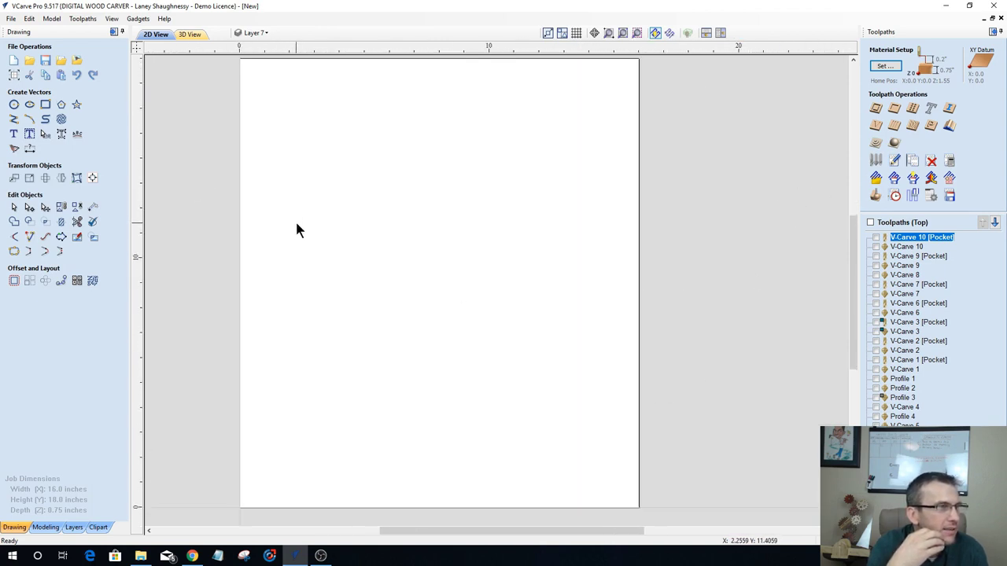
{"action": "scroll", "coordinate": [297, 228], "scroll_direction": "down", "scroll_amount": 1}
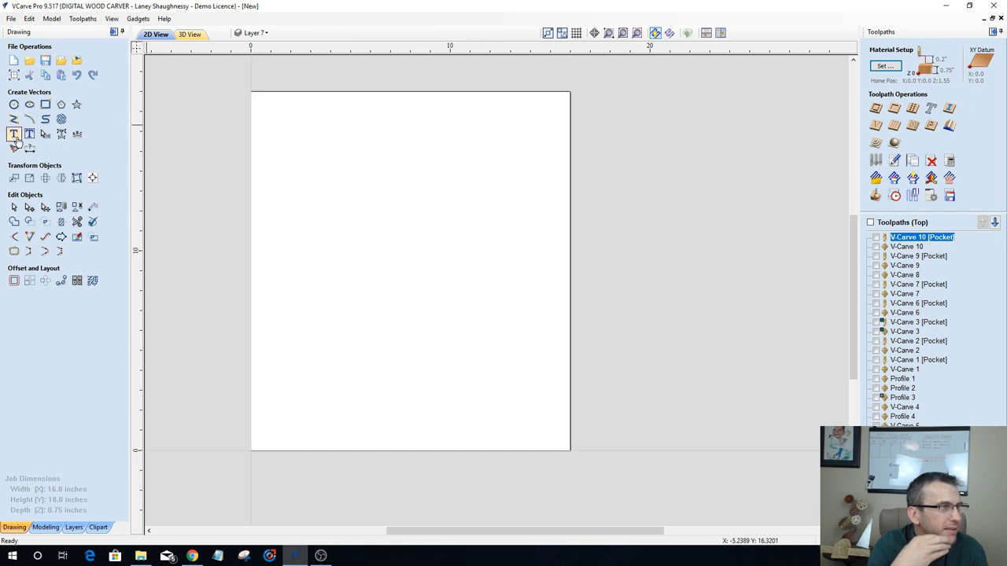
{"action": "left_click", "coordinate": [15, 135]}
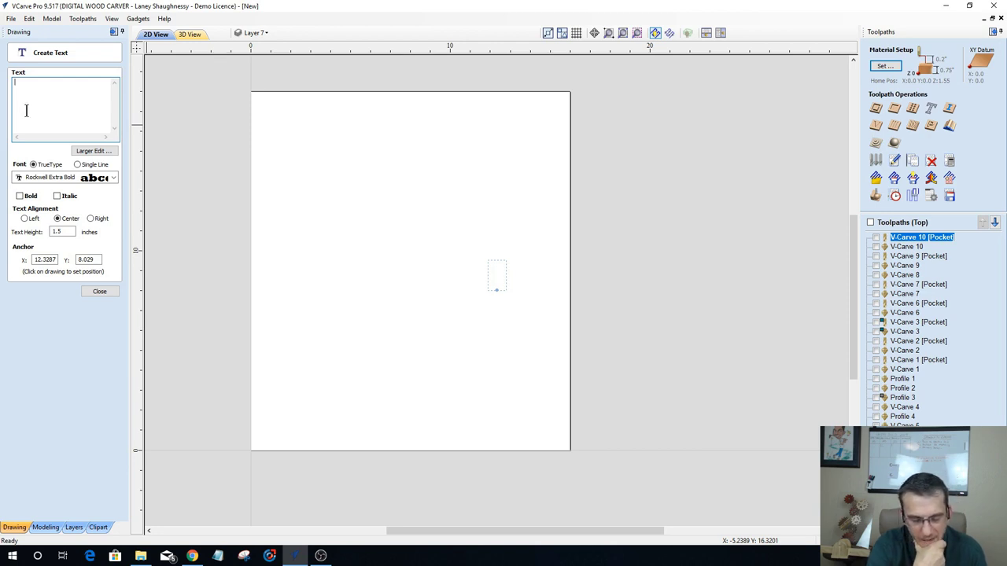
{"action": "type", "text": "H"}
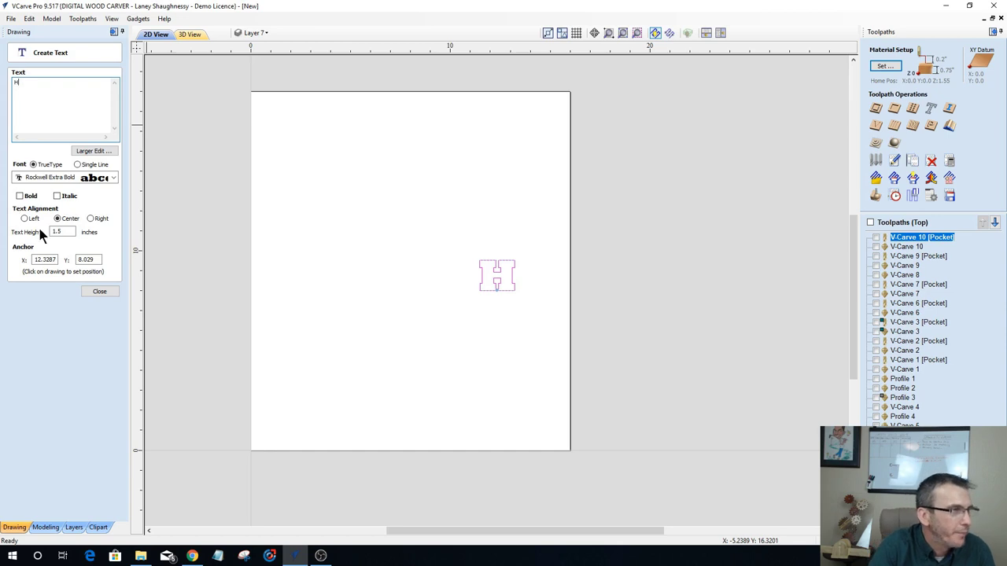
{"action": "left_click", "coordinate": [99, 292]}
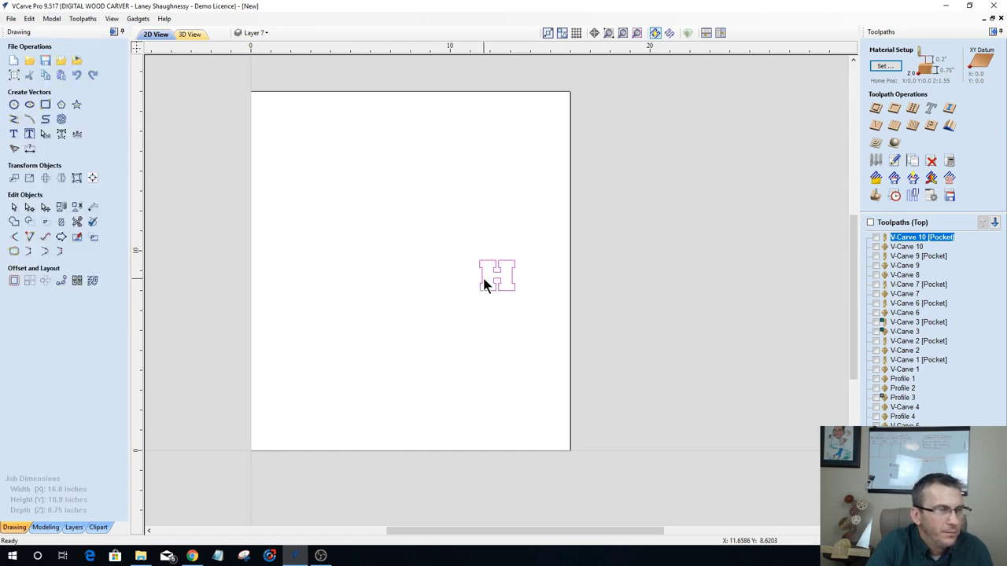
{"action": "left_click", "coordinate": [483, 281]}
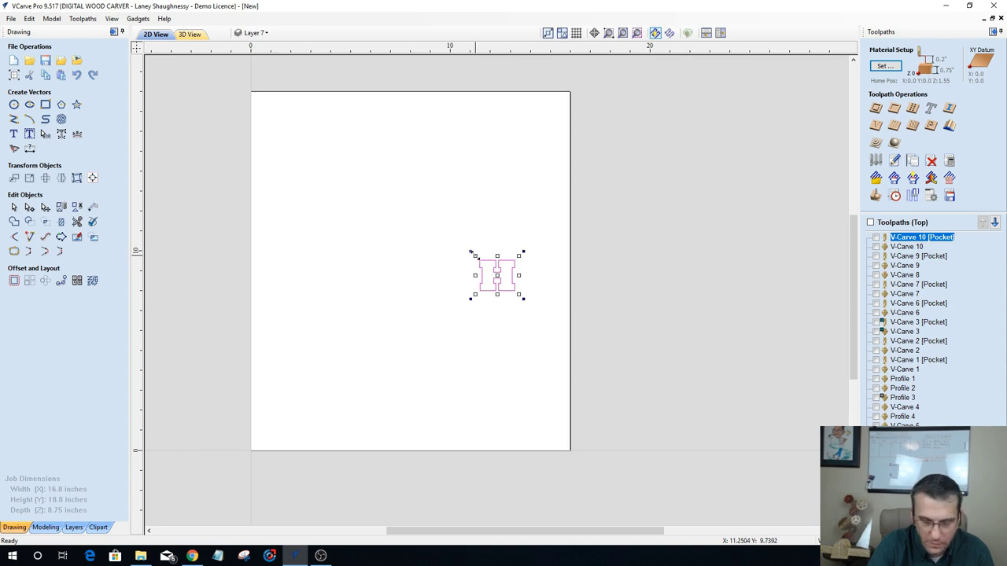
{"action": "left_click_drag", "start_coordinate": [474, 255], "coordinate": [364, 157]}
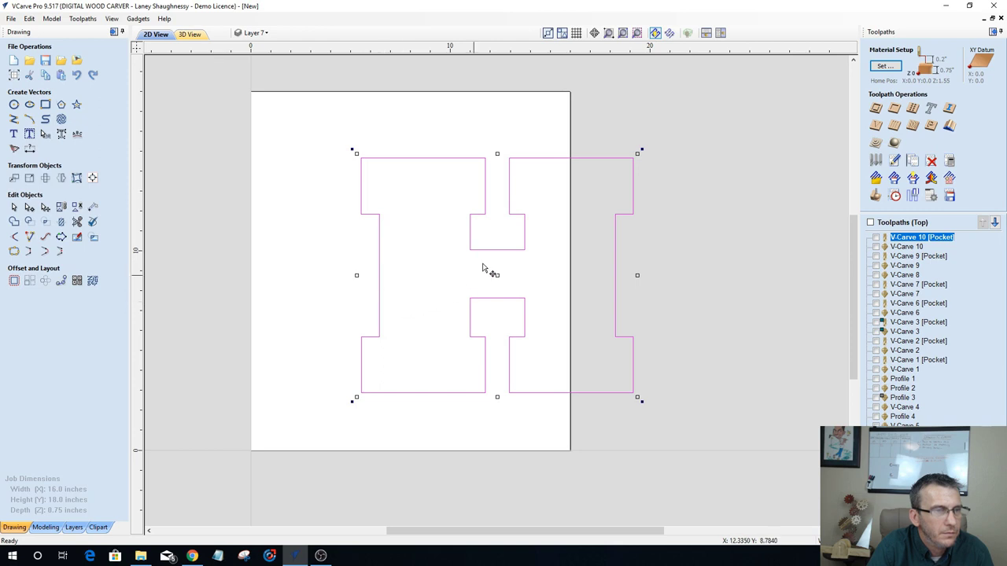
{"action": "left_click_drag", "start_coordinate": [502, 249], "coordinate": [409, 247]}
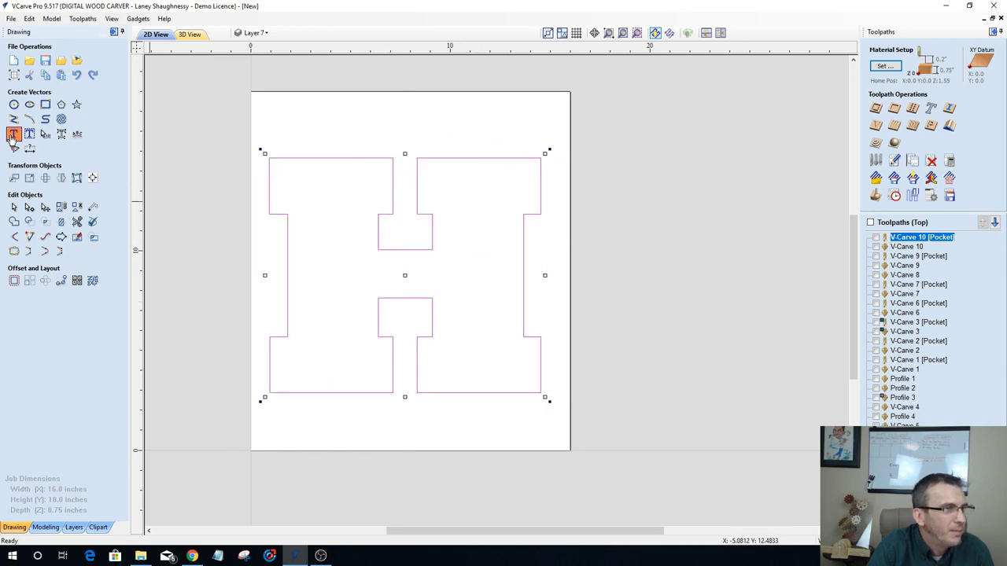
Step: Change the letter to B, centre it on the material, and stretch it taller
{"action": "left_click", "coordinate": [13, 135]}
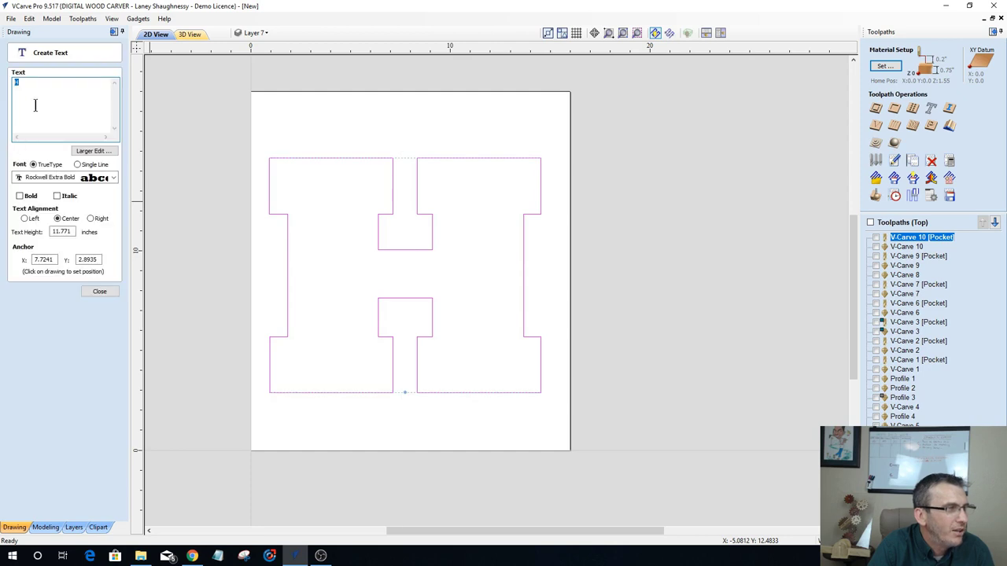
{"action": "type", "text": "B"}
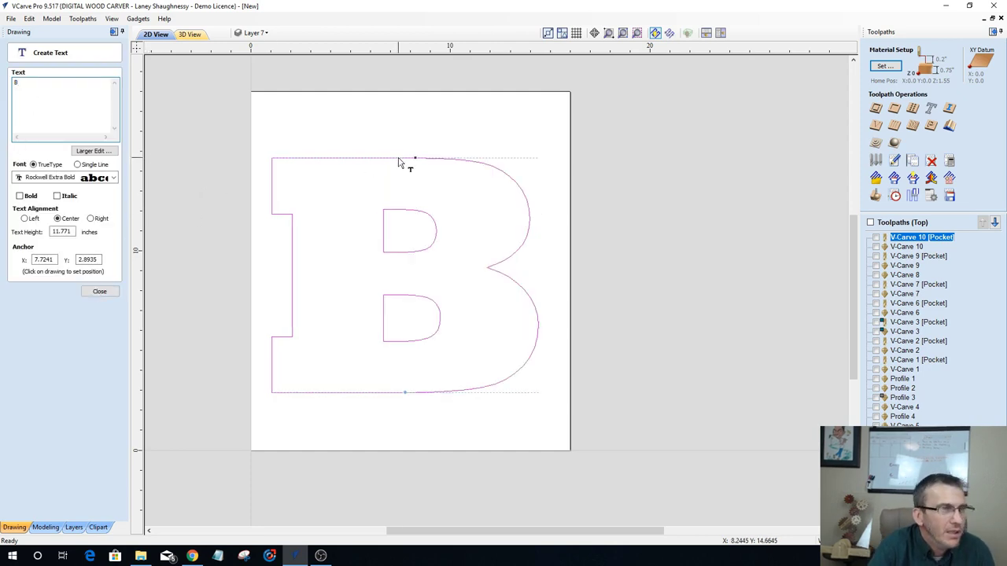
{"action": "left_click", "coordinate": [96, 293]}
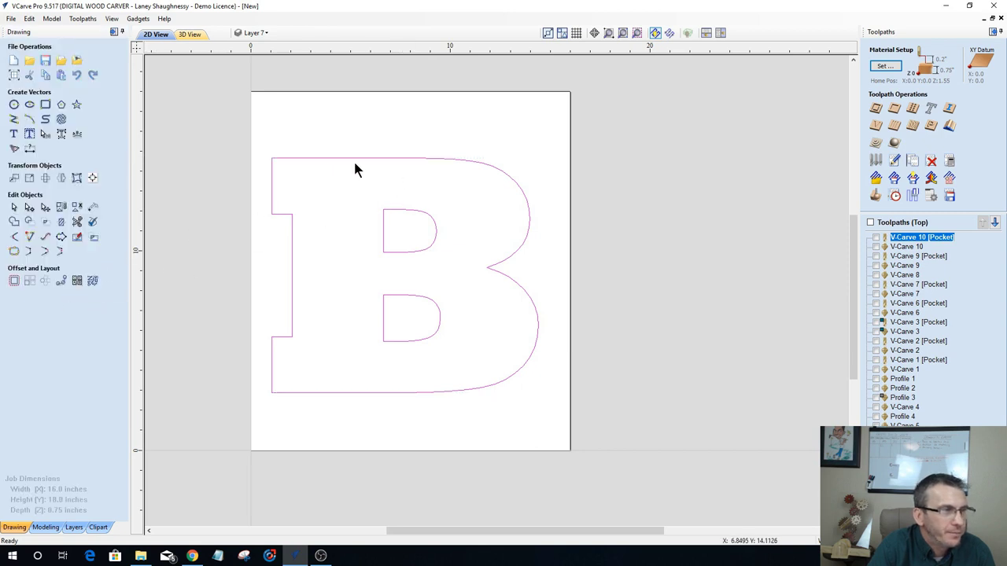
{"action": "left_click", "coordinate": [93, 179]}
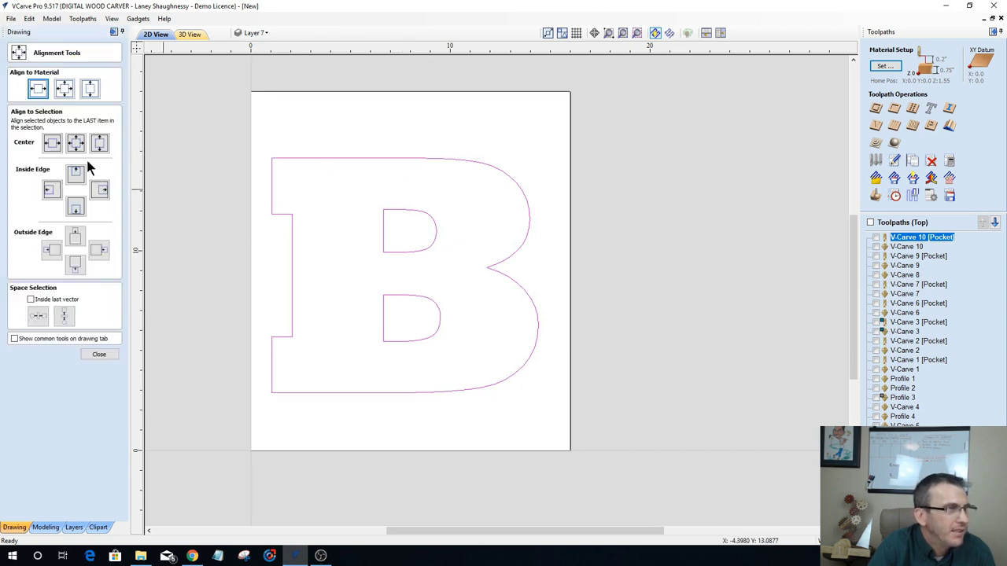
{"action": "left_click", "coordinate": [64, 90]}
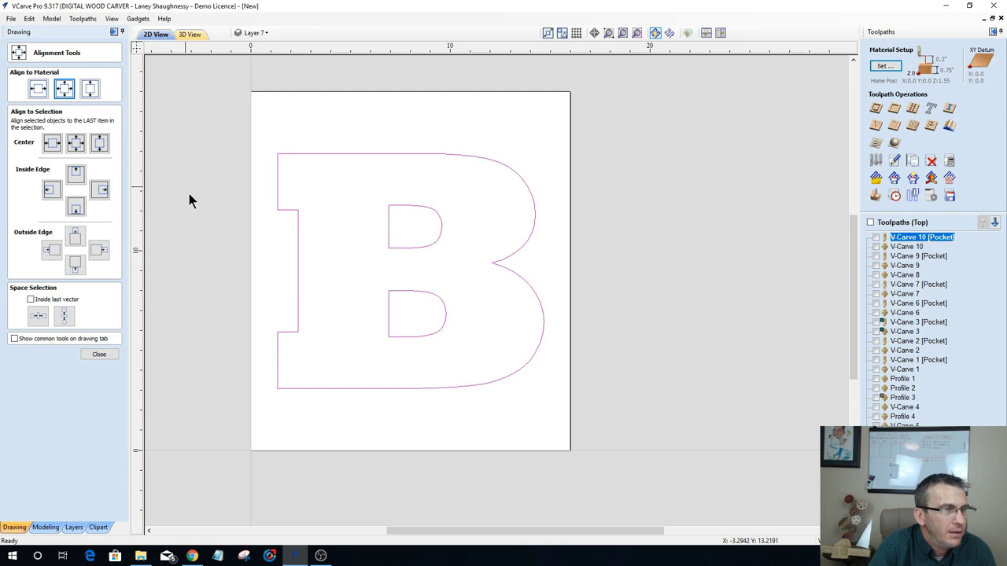
{"action": "left_click", "coordinate": [89, 355]}
{"action": "left_click", "coordinate": [393, 152]}
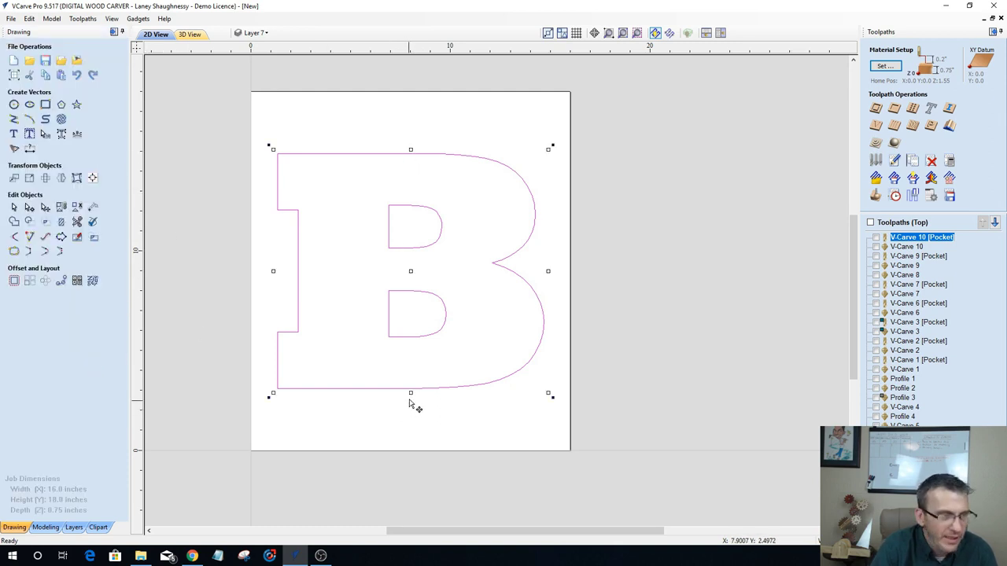
{"action": "left_click_drag", "start_coordinate": [410, 393], "coordinate": [414, 428]}
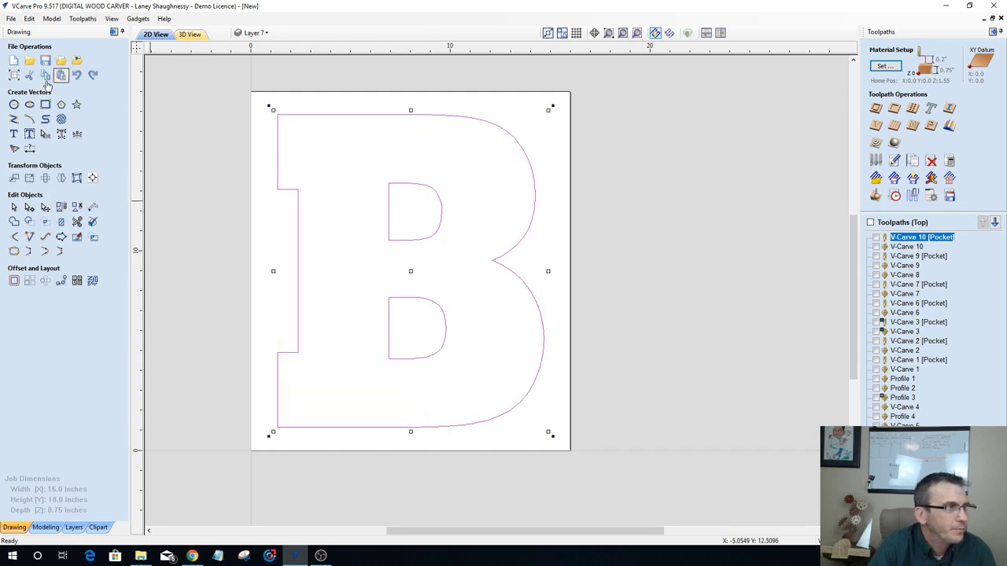
Step: Draw a 15.5 x 2.25 in band rectangle across the B, raising its top edge
{"action": "left_click", "coordinate": [45, 104]}
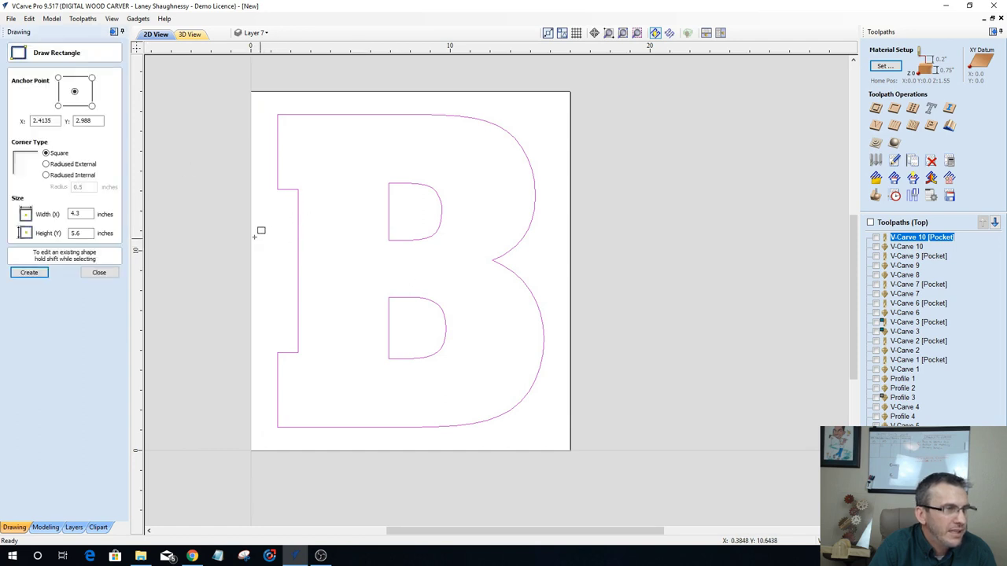
{"action": "left_click_drag", "start_coordinate": [256, 248], "coordinate": [563, 280]}
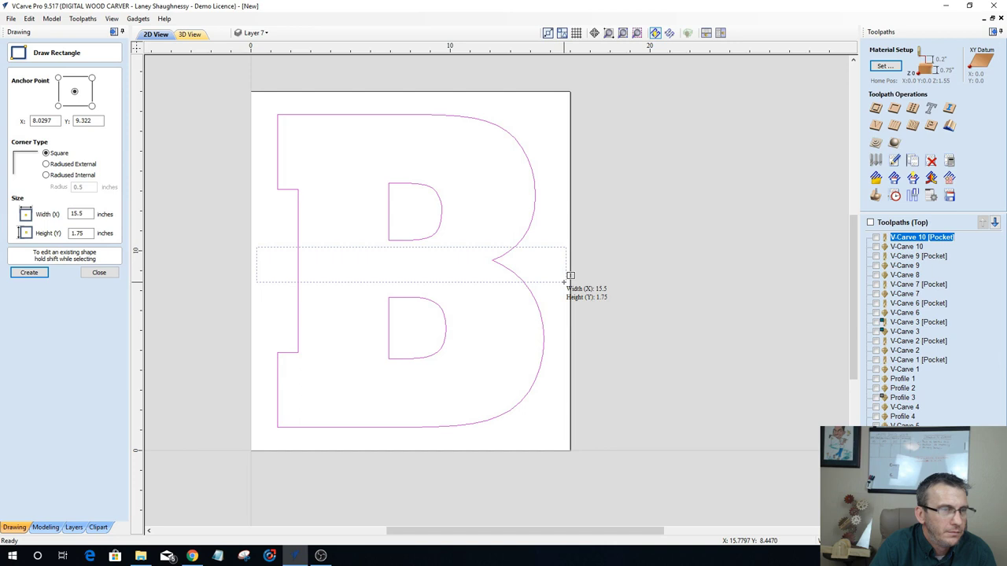
{"action": "left_click_drag", "start_coordinate": [565, 280], "coordinate": [565, 291]}
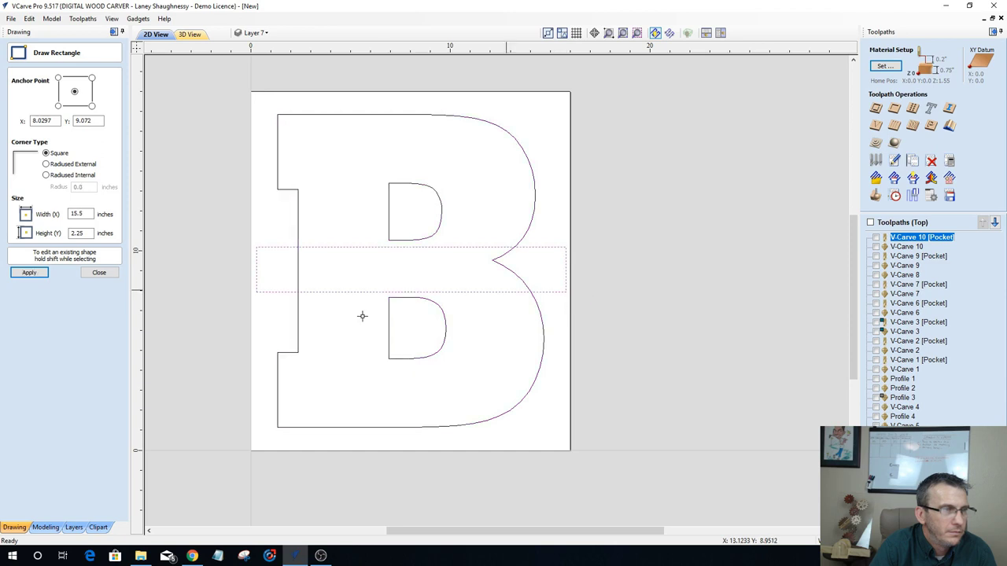
{"action": "left_click", "coordinate": [111, 271]}
{"action": "left_click", "coordinate": [346, 247]}
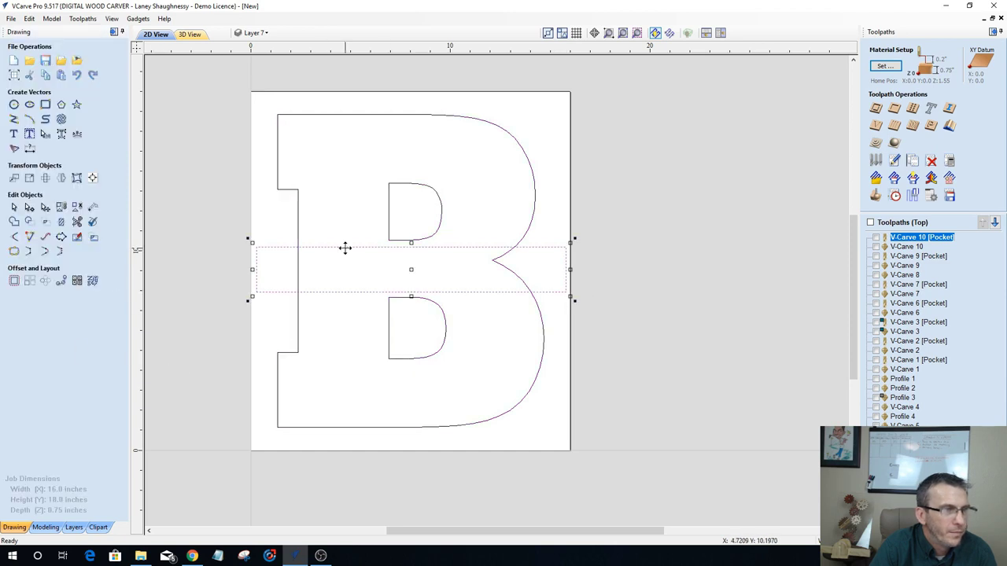
{"action": "scroll", "coordinate": [399, 248], "scroll_direction": "up", "scroll_amount": 3}
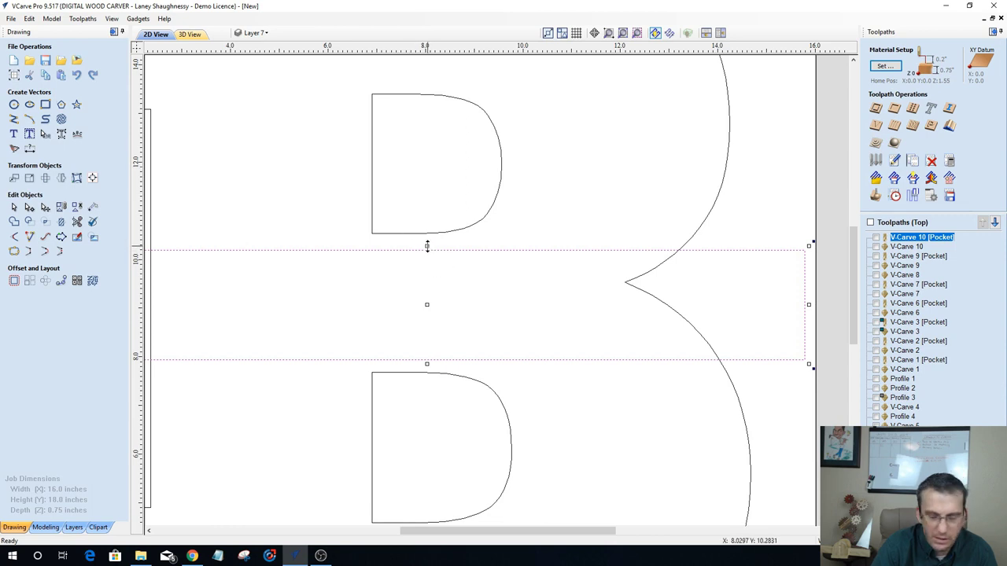
{"action": "left_click_drag", "start_coordinate": [427, 247], "coordinate": [427, 241]}
{"action": "scroll", "coordinate": [443, 270], "scroll_direction": "down", "scroll_amount": 3}
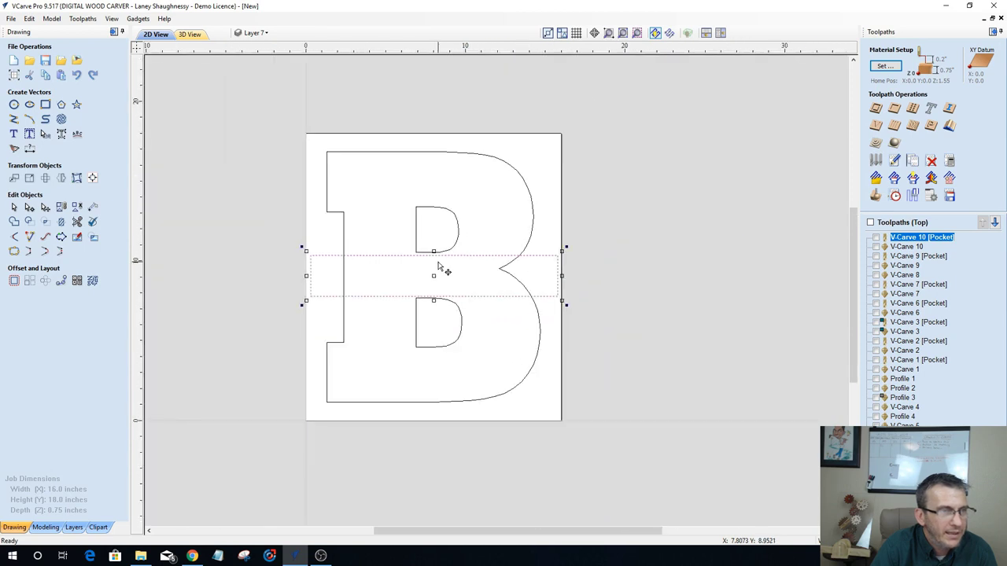
{"action": "scroll", "coordinate": [332, 266], "scroll_direction": "up", "scroll_amount": 1}
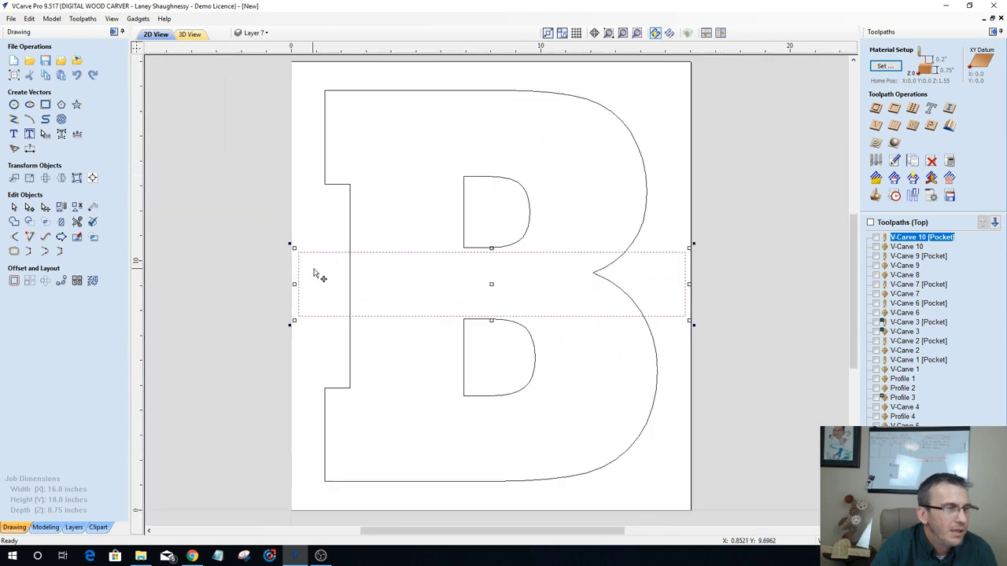
Step: Centre the band rectangle on the material
{"action": "left_click", "coordinate": [14, 281]}
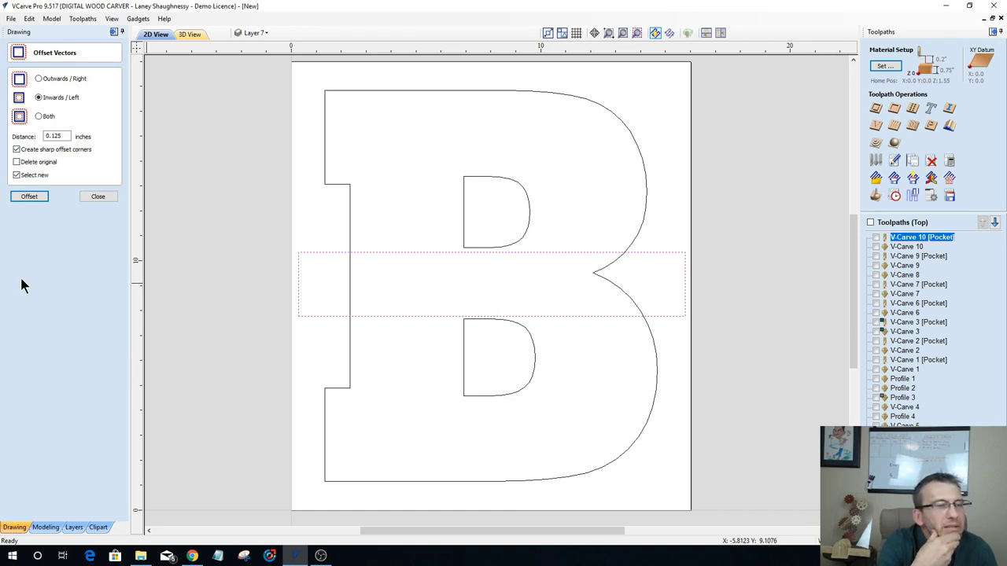
{"action": "left_click", "coordinate": [98, 197]}
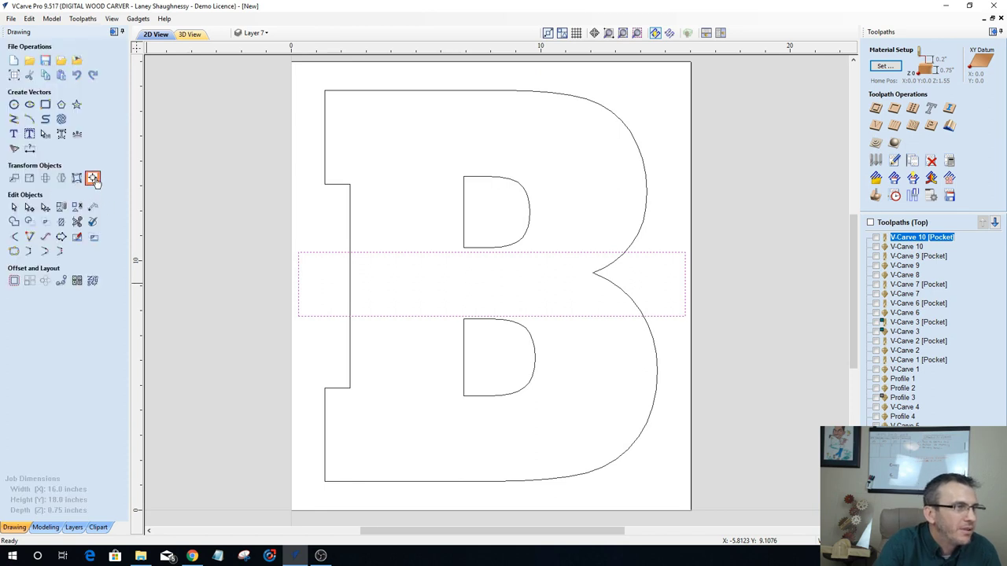
{"action": "left_click", "coordinate": [93, 179]}
{"action": "left_click", "coordinate": [64, 88]}
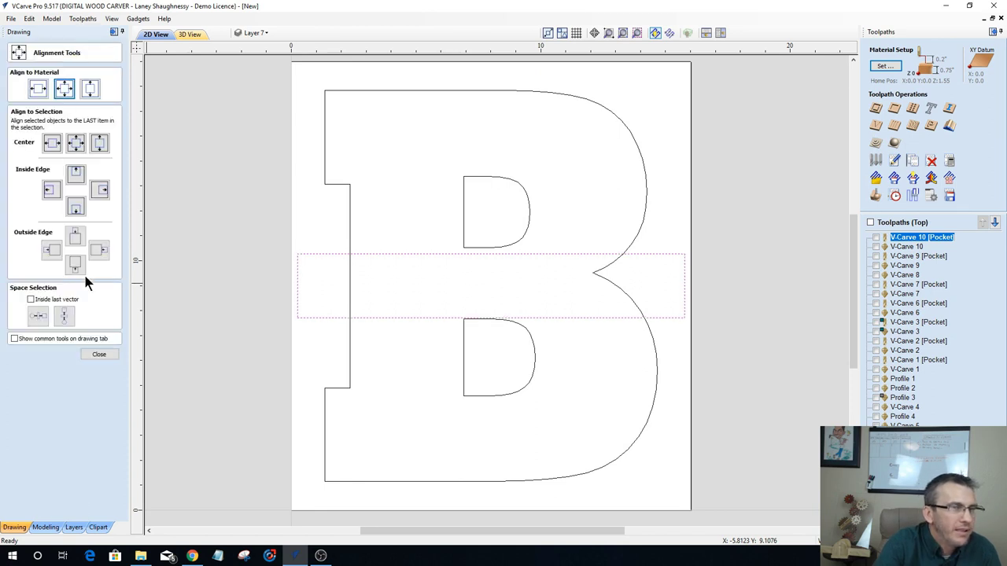
{"action": "left_click", "coordinate": [421, 253]}
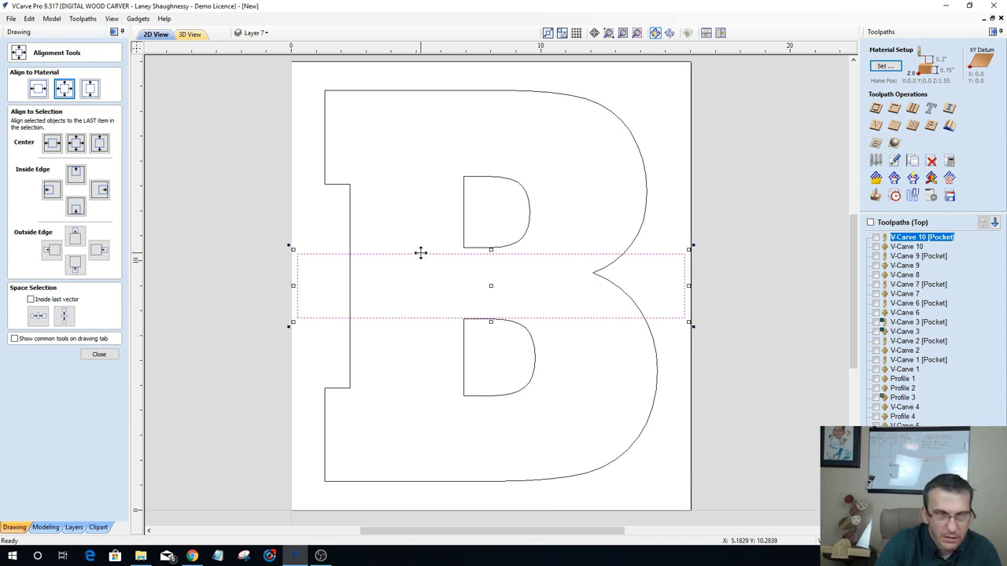
{"action": "left_click", "coordinate": [100, 355]}
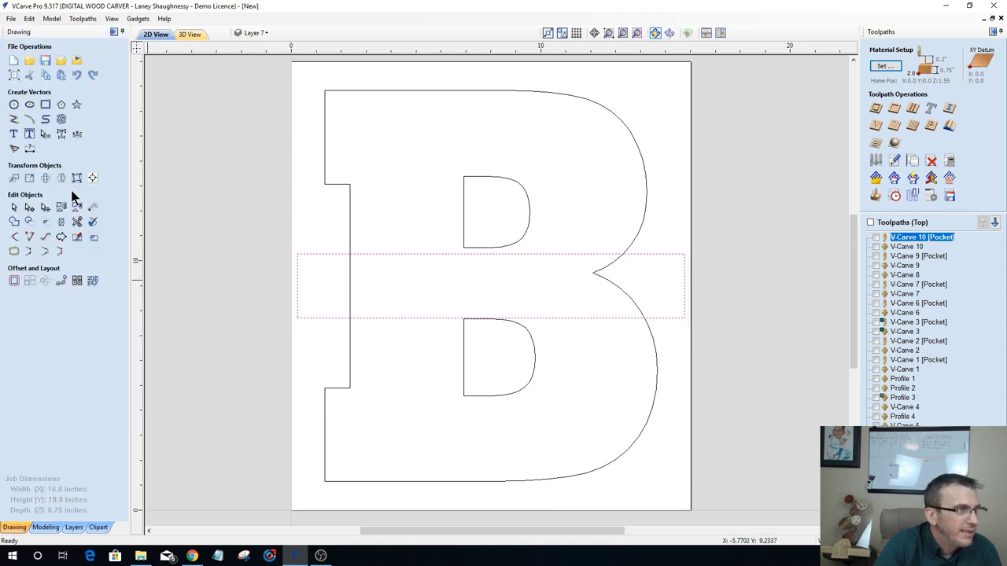
Step: Offset the band rectangle inwards by 0.125 in
{"action": "left_click", "coordinate": [14, 281]}
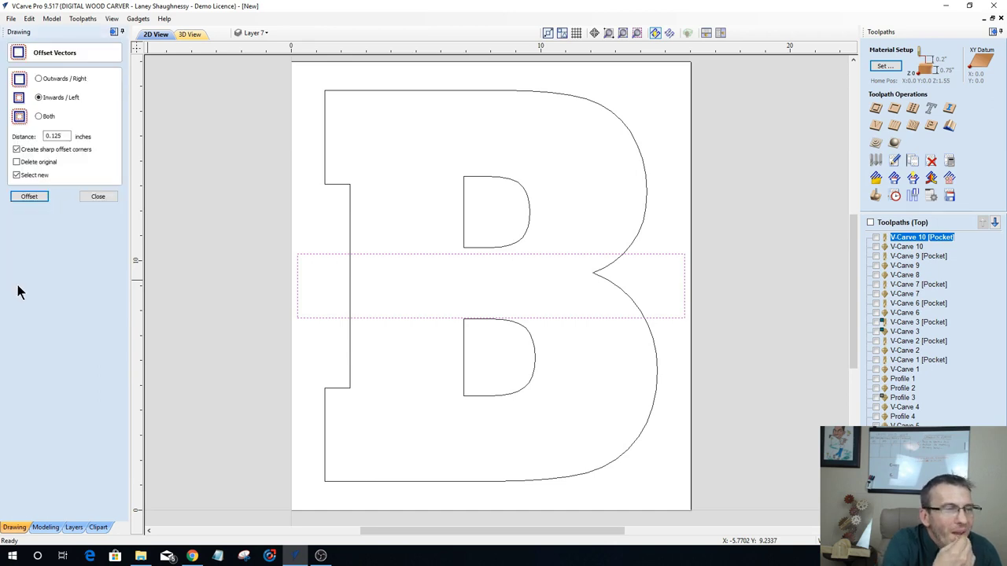
{"action": "left_click", "coordinate": [30, 196]}
{"action": "left_click", "coordinate": [91, 198]}
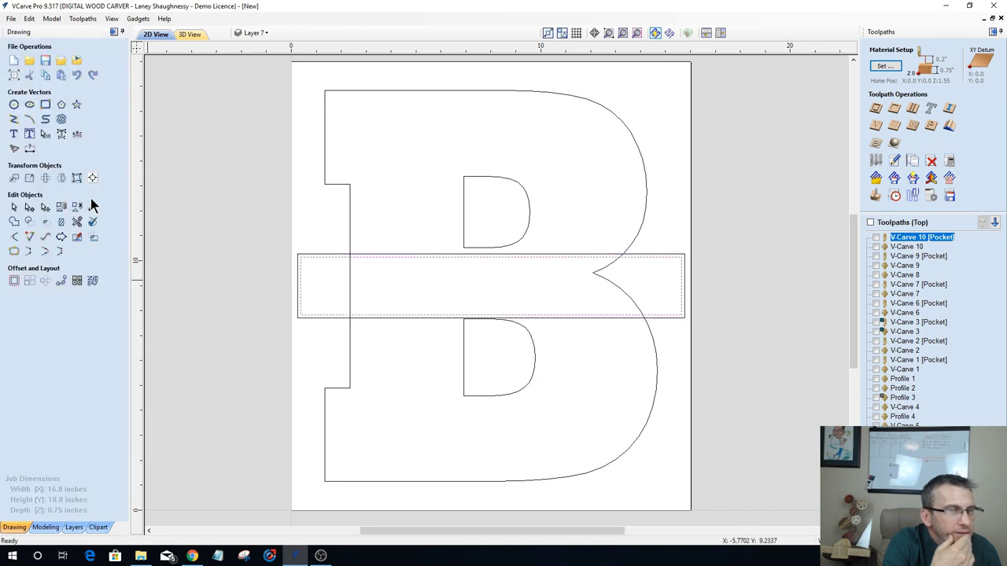
{"action": "left_click", "coordinate": [16, 135]}
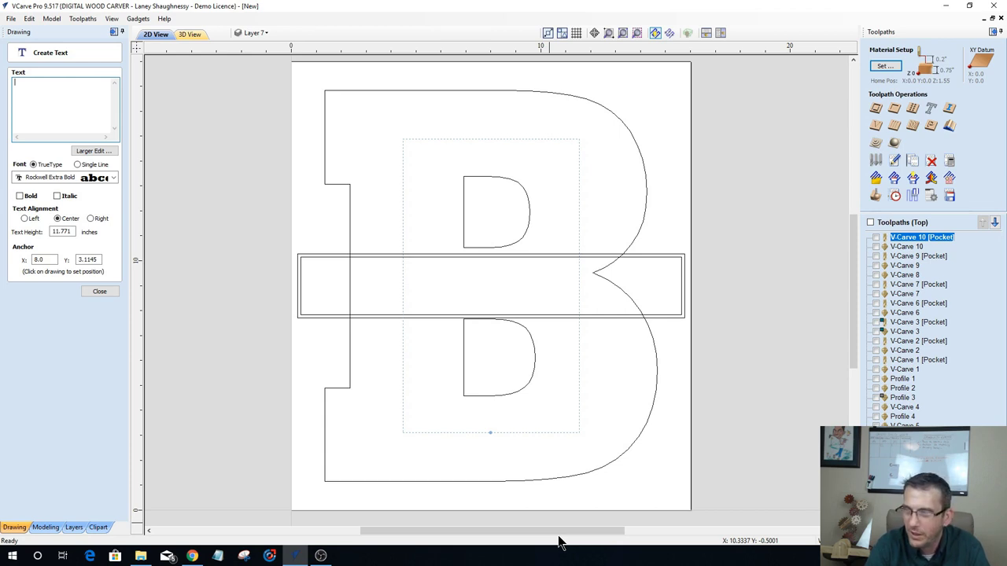
{"action": "type", "text": "B"}
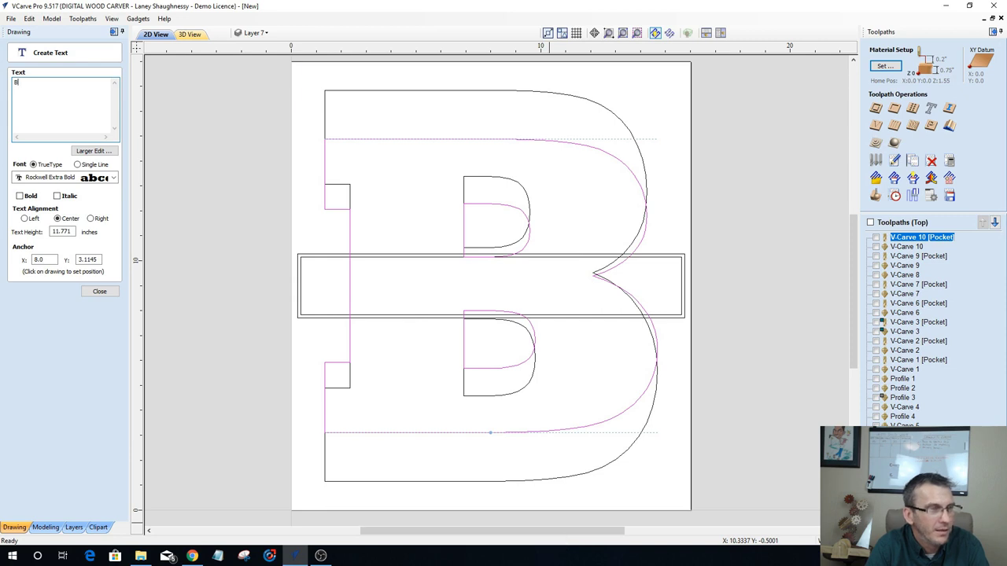
{"action": "type", "text": "t"}
{"action": "key", "text": "BackSpace"}
{"action": "key", "text": "BackSpace"}
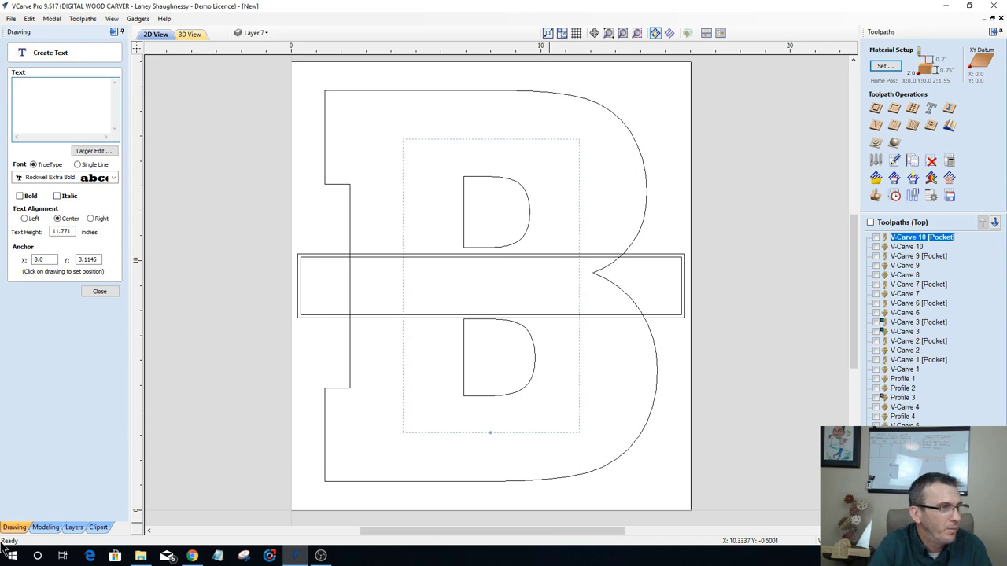
{"action": "double_click", "coordinate": [69, 230]}
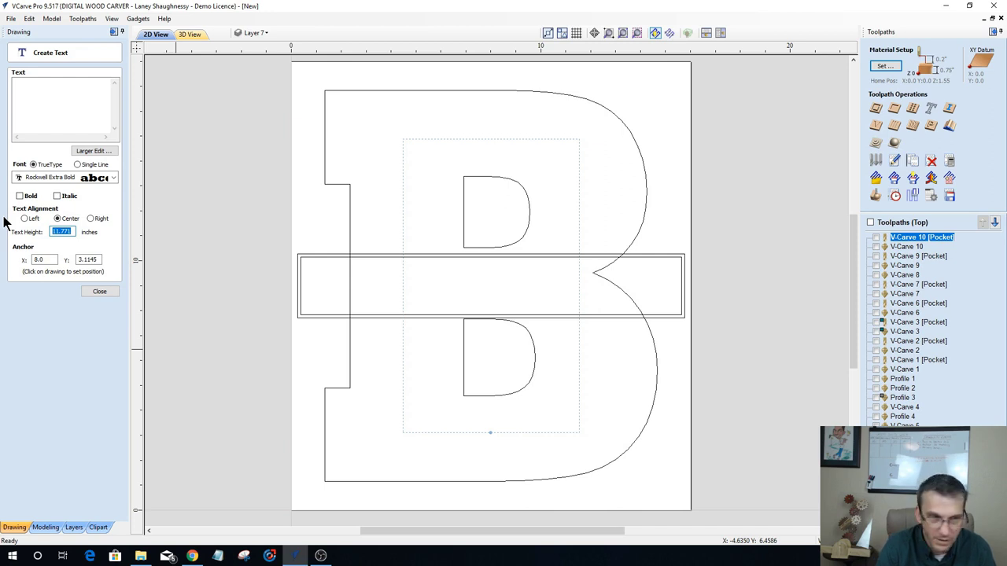
{"action": "type", "text": "1"}
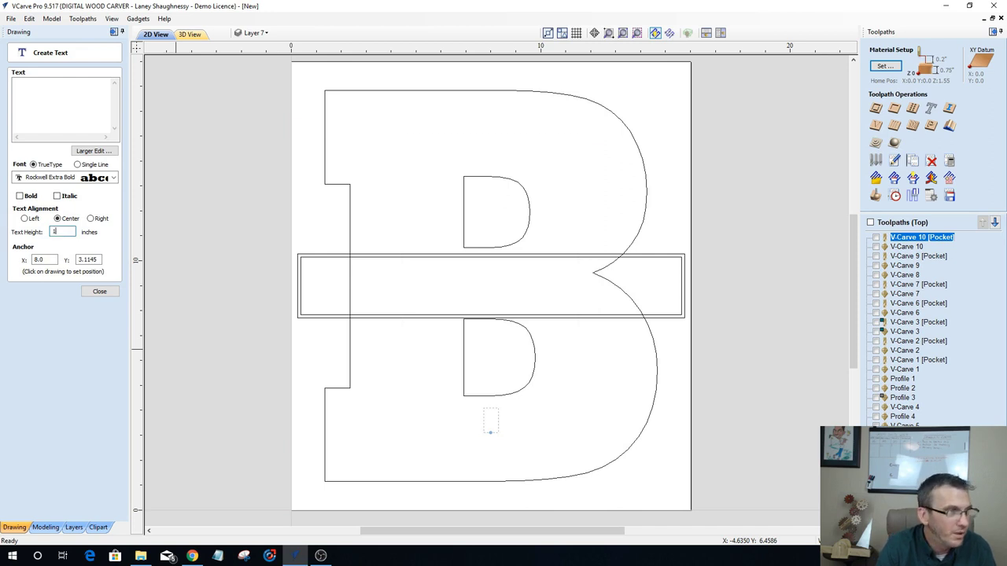
{"action": "left_click", "coordinate": [378, 301]}
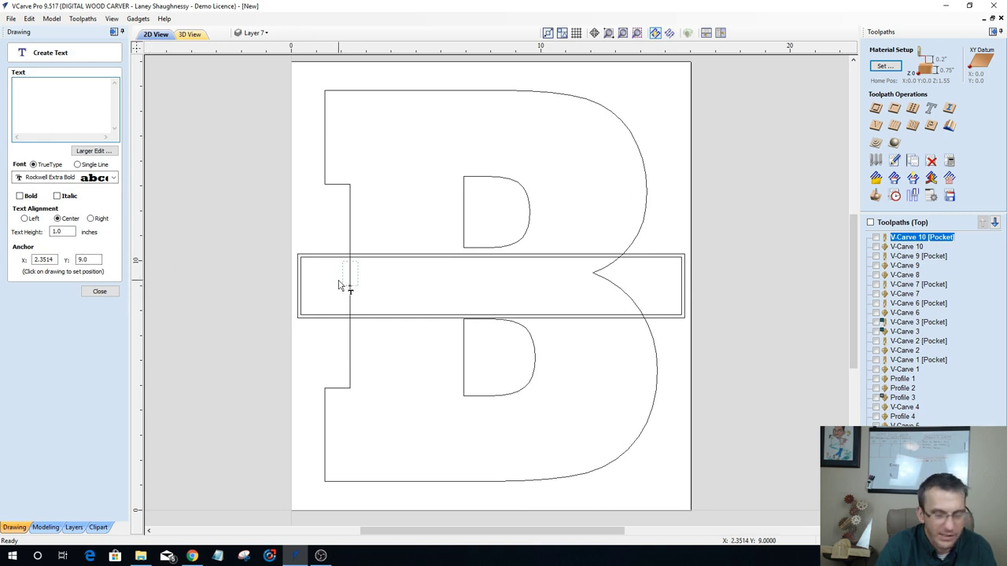
{"action": "left_click", "coordinate": [99, 291]}
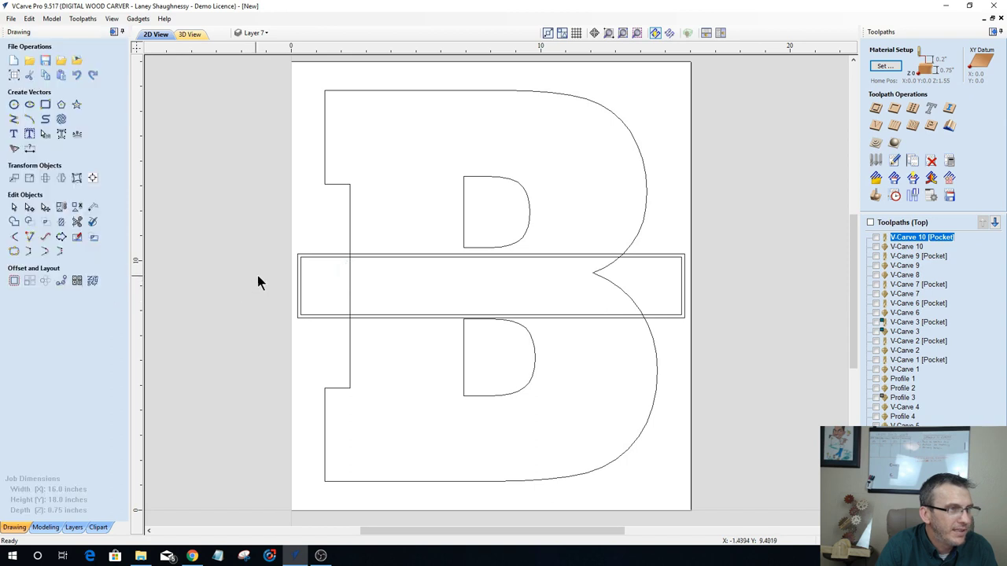
Step: Use the band's inner rectangle as the text box and pick TrueType font Modern No. 20
{"action": "left_click", "coordinate": [29, 135]}
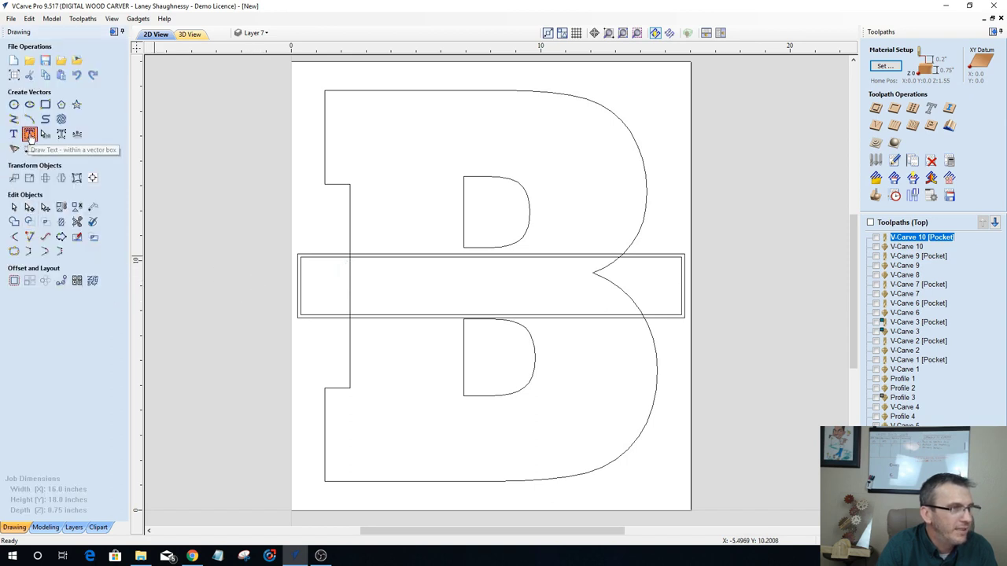
{"action": "left_click", "coordinate": [311, 266]}
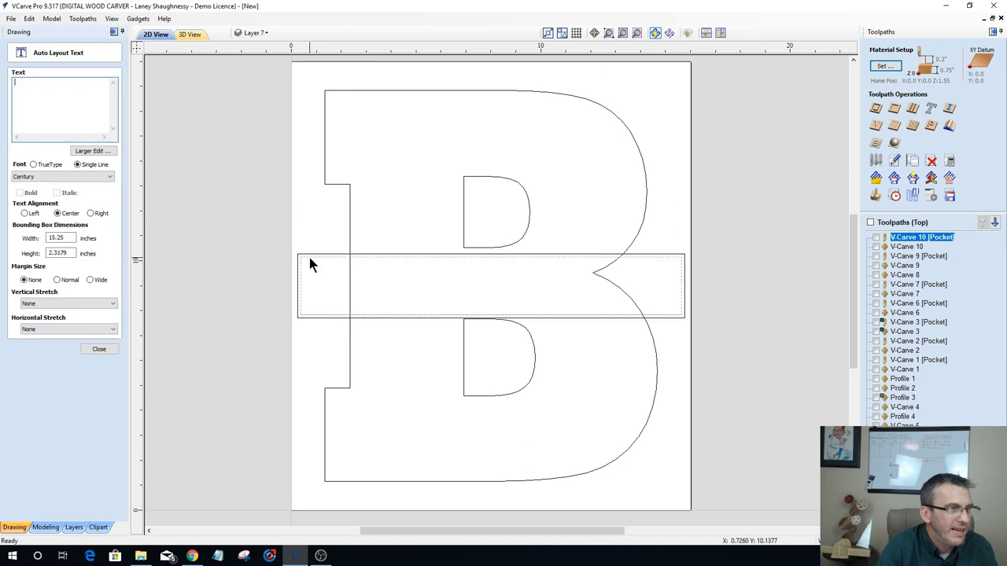
{"action": "left_click", "coordinate": [33, 164]}
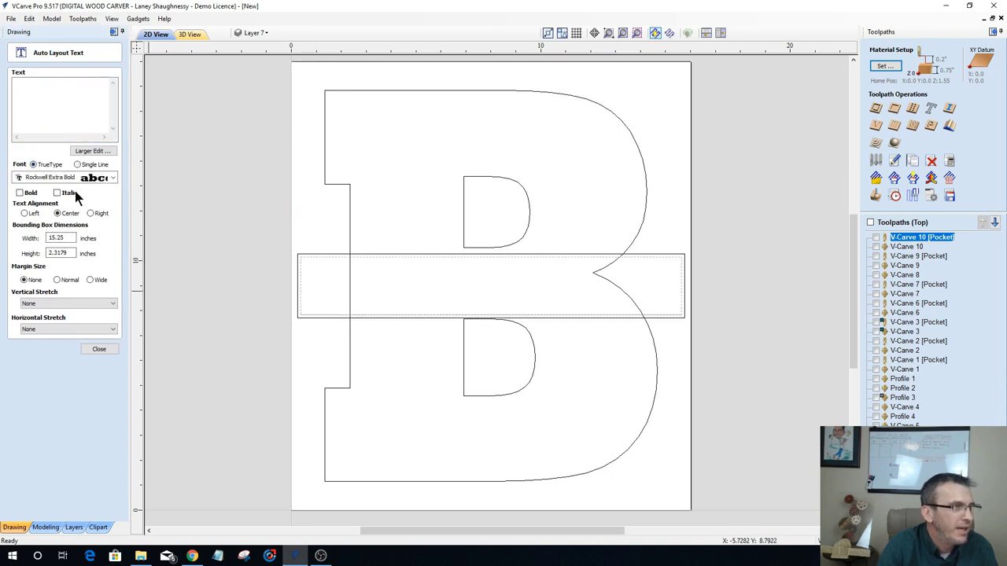
{"action": "left_click", "coordinate": [113, 179]}
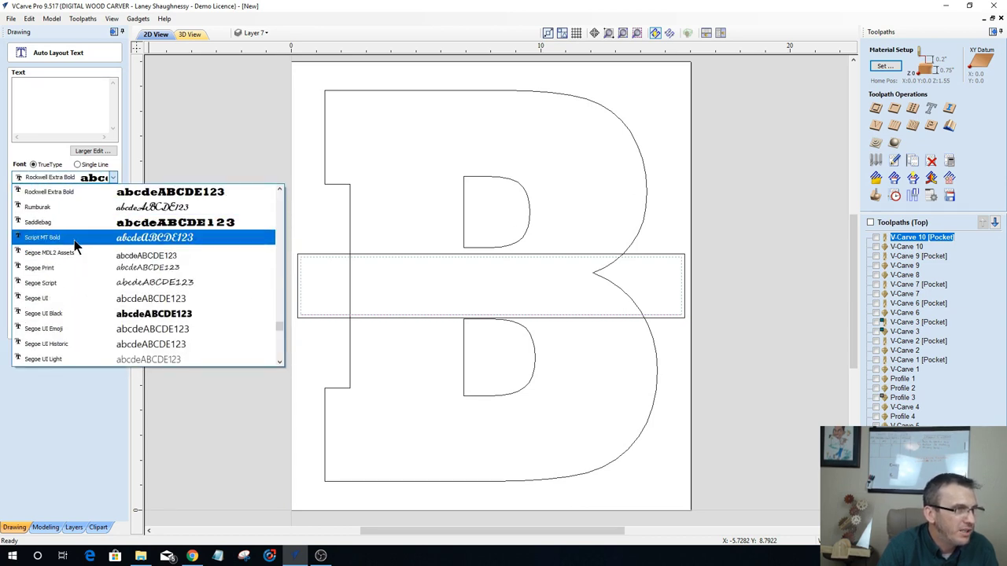
{"action": "scroll", "coordinate": [81, 246], "scroll_direction": "down", "scroll_amount": 1}
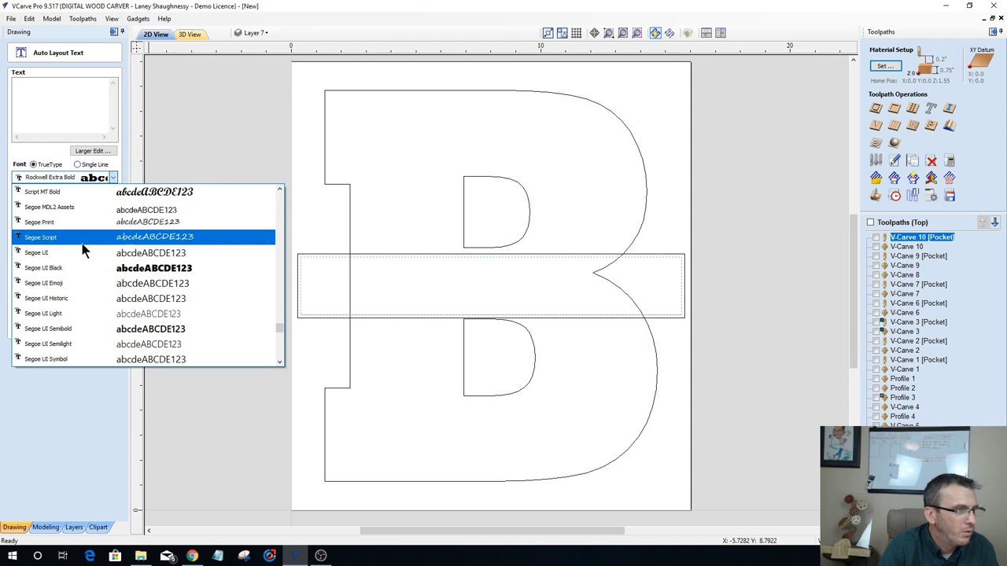
{"action": "scroll", "coordinate": [84, 249], "scroll_direction": "down", "scroll_amount": 5}
{"action": "scroll", "coordinate": [83, 244], "scroll_direction": "down", "scroll_amount": 4}
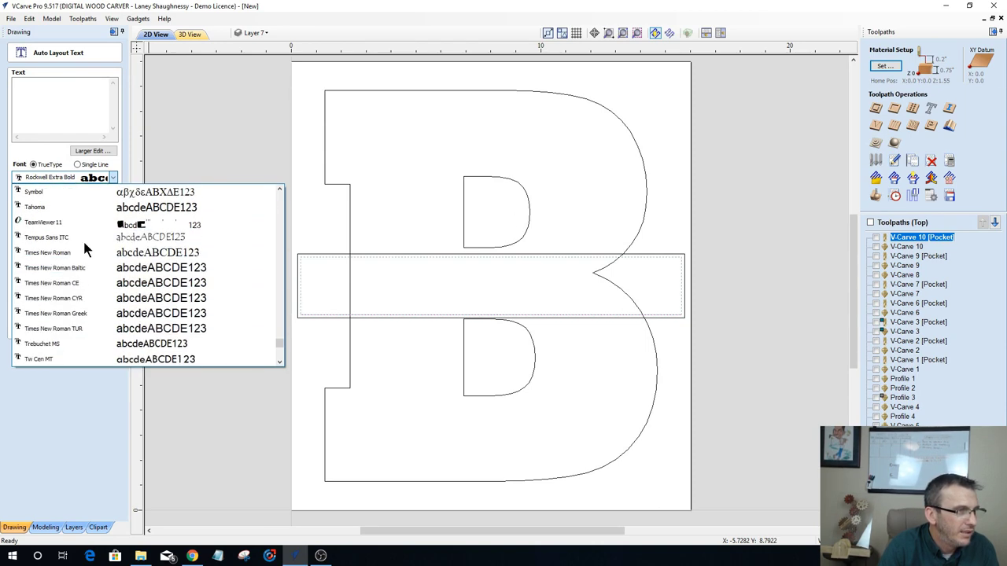
{"action": "scroll", "coordinate": [82, 244], "scroll_direction": "up", "scroll_amount": 9}
{"action": "scroll", "coordinate": [85, 248], "scroll_direction": "up", "scroll_amount": 3}
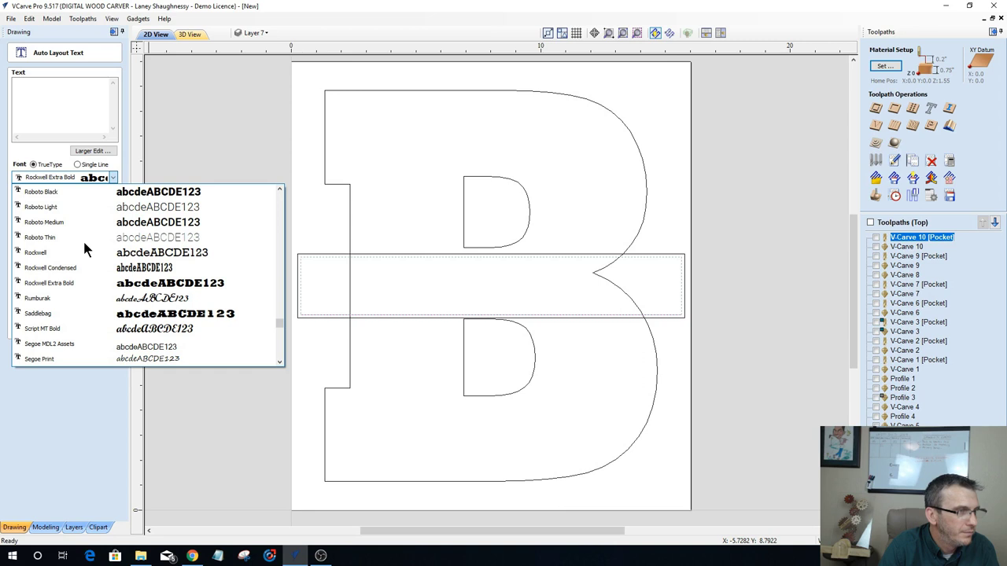
{"action": "scroll", "coordinate": [85, 249], "scroll_direction": "up", "scroll_amount": 6}
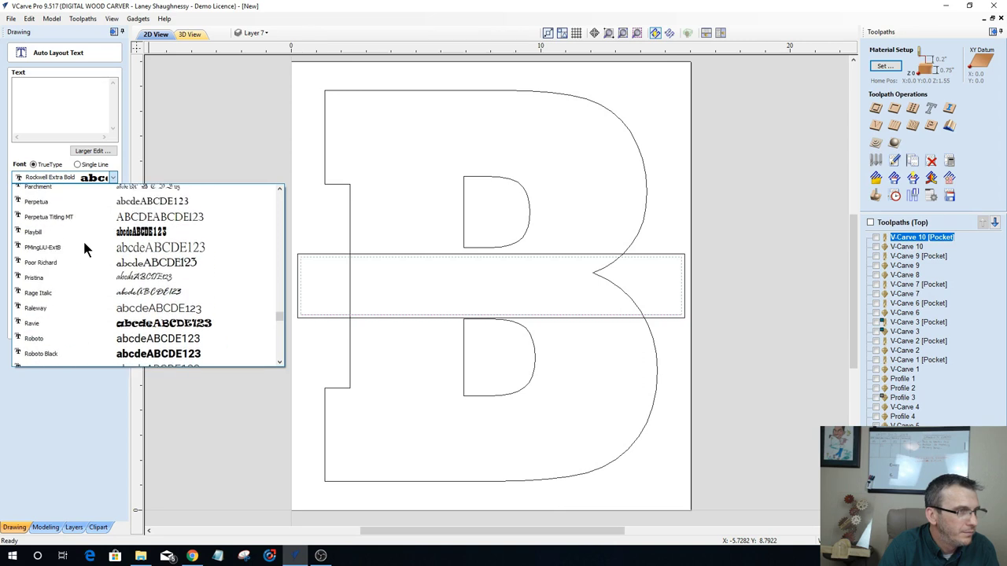
{"action": "scroll", "coordinate": [85, 248], "scroll_direction": "up", "scroll_amount": 3}
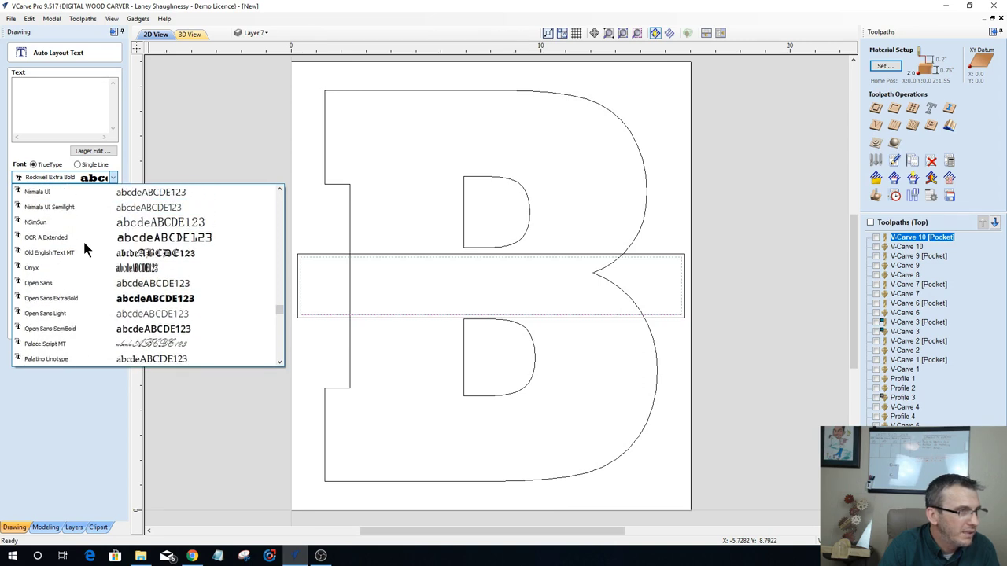
{"action": "scroll", "coordinate": [85, 249], "scroll_direction": "up", "scroll_amount": 3}
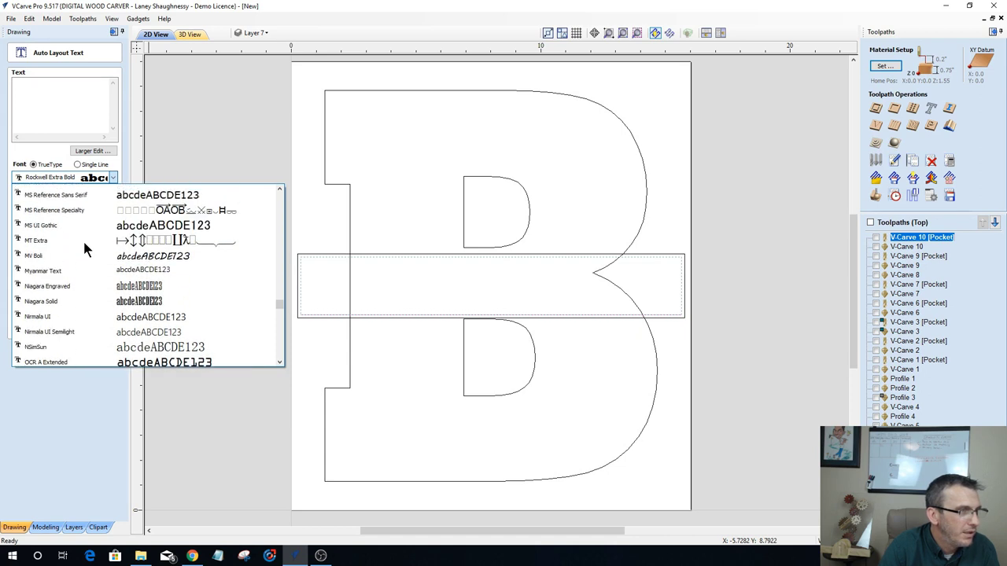
{"action": "scroll", "coordinate": [84, 248], "scroll_direction": "up", "scroll_amount": 1}
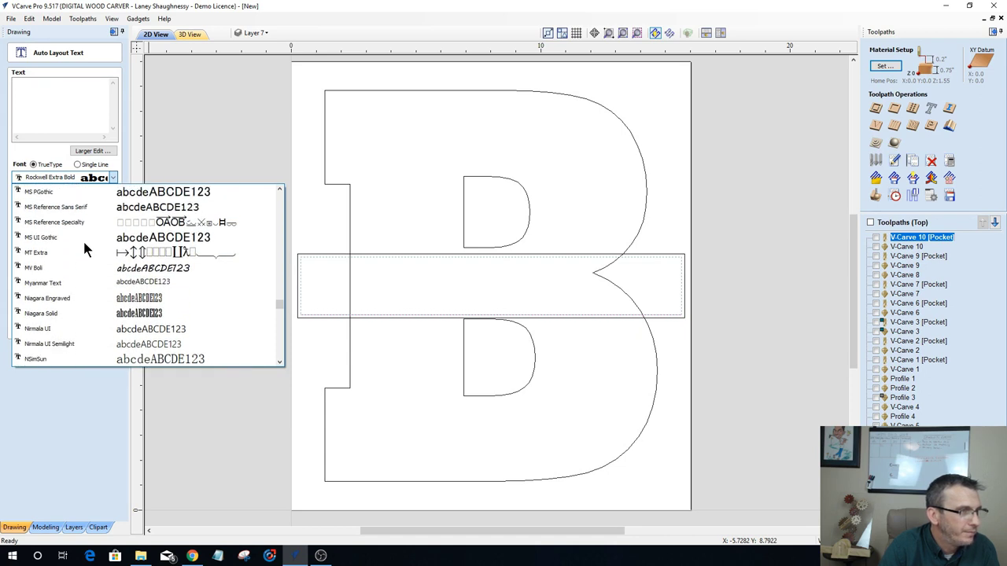
{"action": "scroll", "coordinate": [85, 248], "scroll_direction": "up", "scroll_amount": 3}
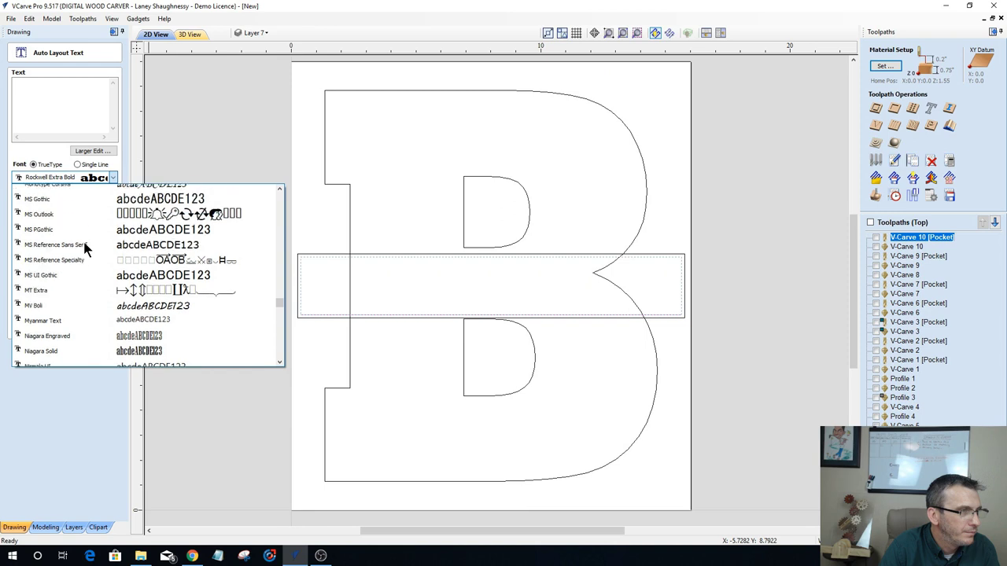
{"action": "scroll", "coordinate": [85, 249], "scroll_direction": "up", "scroll_amount": 1}
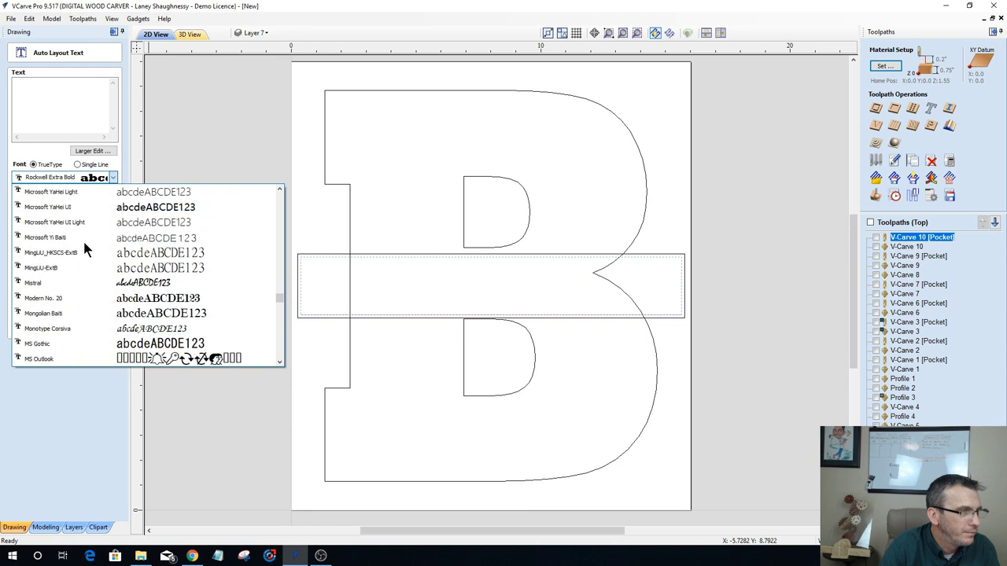
{"action": "left_click", "coordinate": [71, 303]}
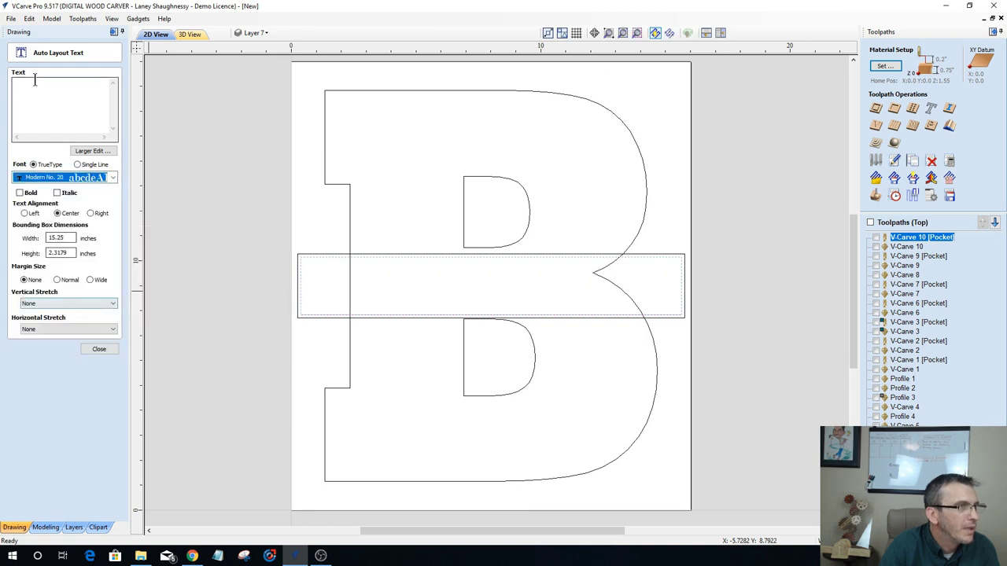
Step: Enter BENNETT in bold with no margin so it fills the band, then close the form
{"action": "left_click", "coordinate": [19, 193]}
{"action": "left_click", "coordinate": [34, 92]}
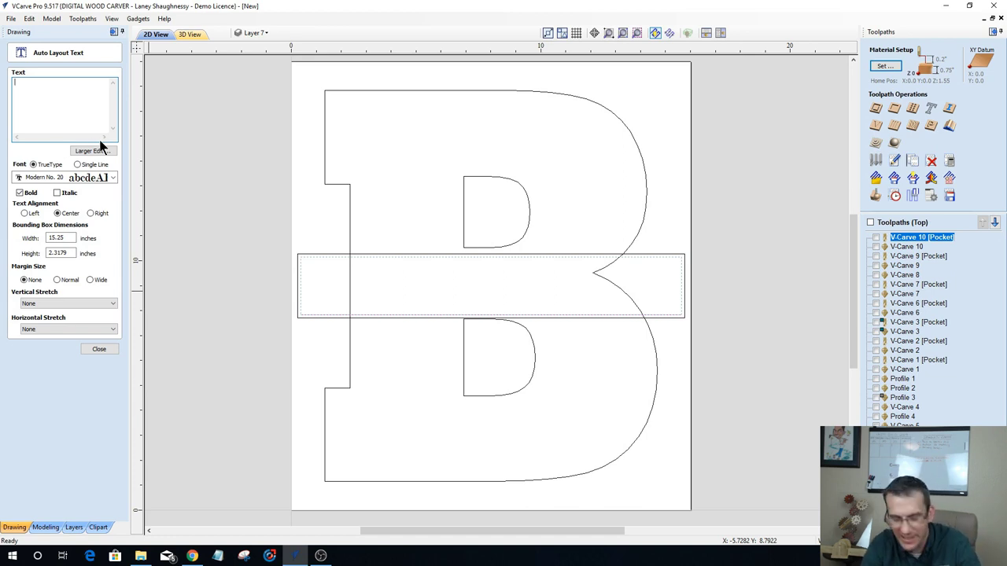
{"action": "type", "text": "B"}
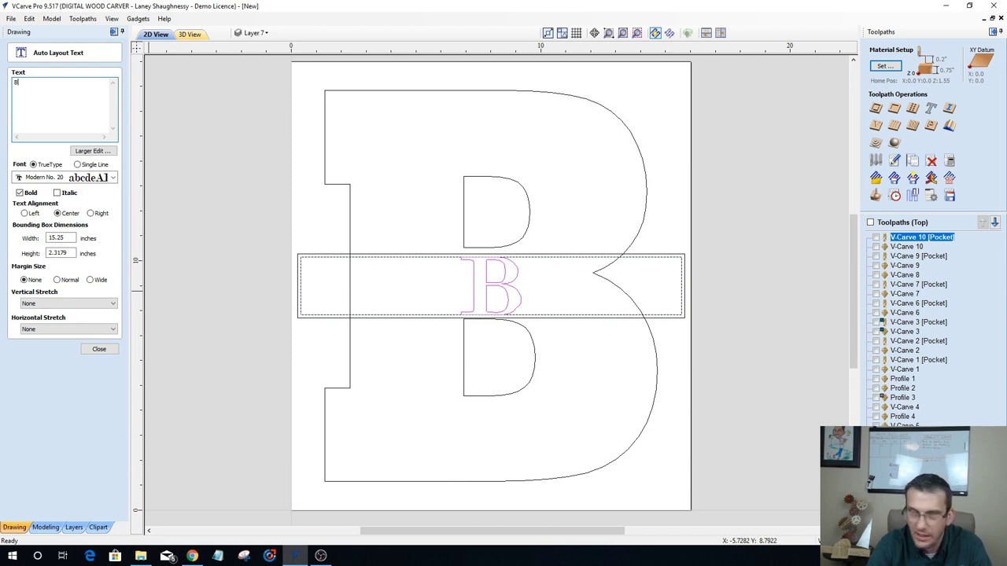
{"action": "type", "text": "ENN"}
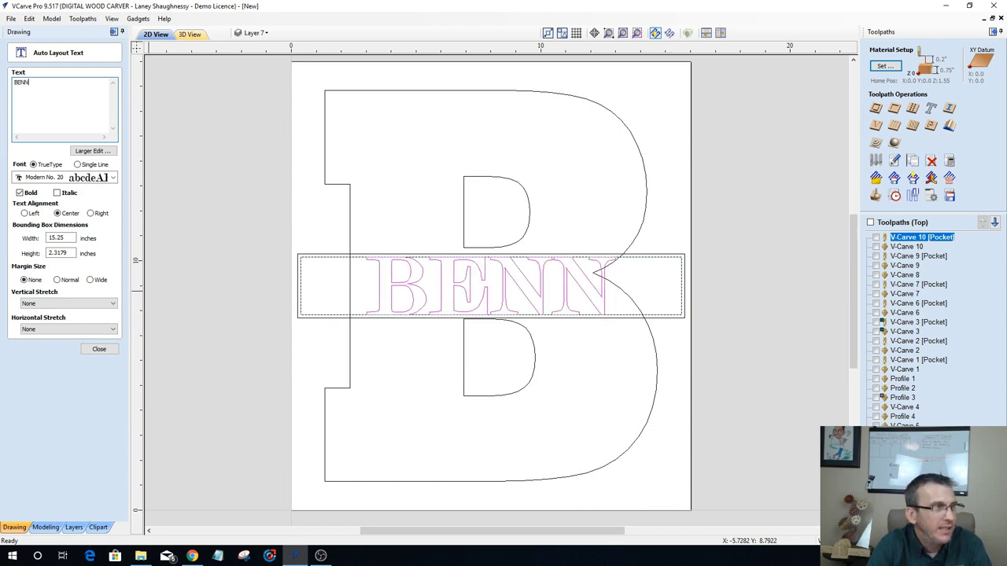
{"action": "type", "text": "ETT"}
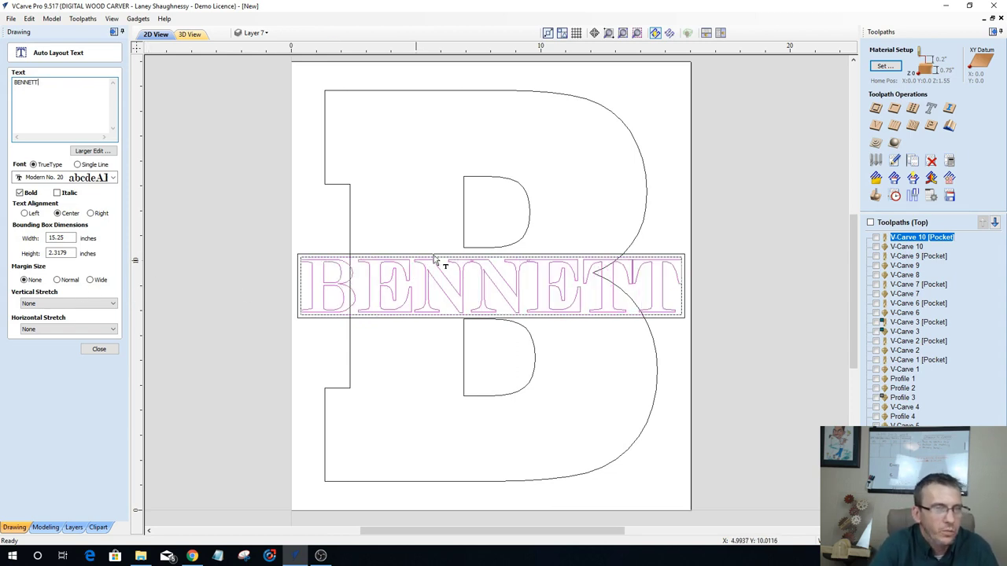
{"action": "scroll", "coordinate": [409, 272], "scroll_direction": "up", "scroll_amount": 4}
{"action": "scroll", "coordinate": [409, 272], "scroll_direction": "down", "scroll_amount": 5}
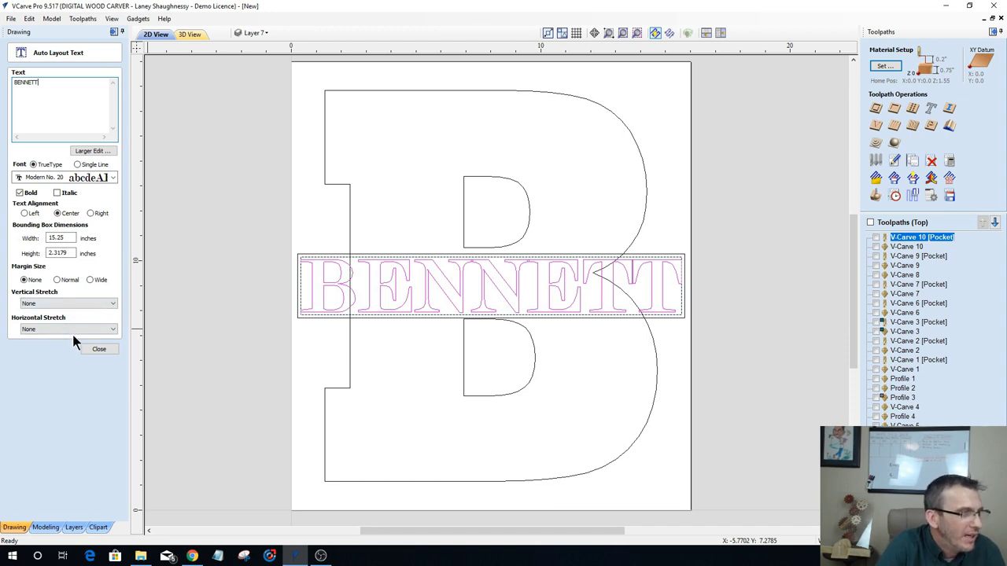
{"action": "left_click", "coordinate": [57, 280]}
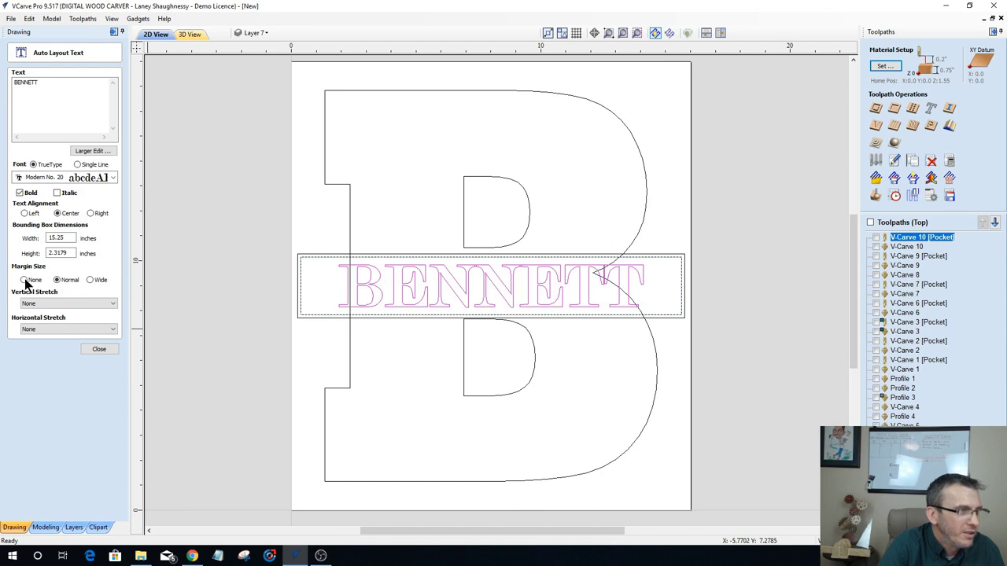
{"action": "left_click", "coordinate": [24, 280]}
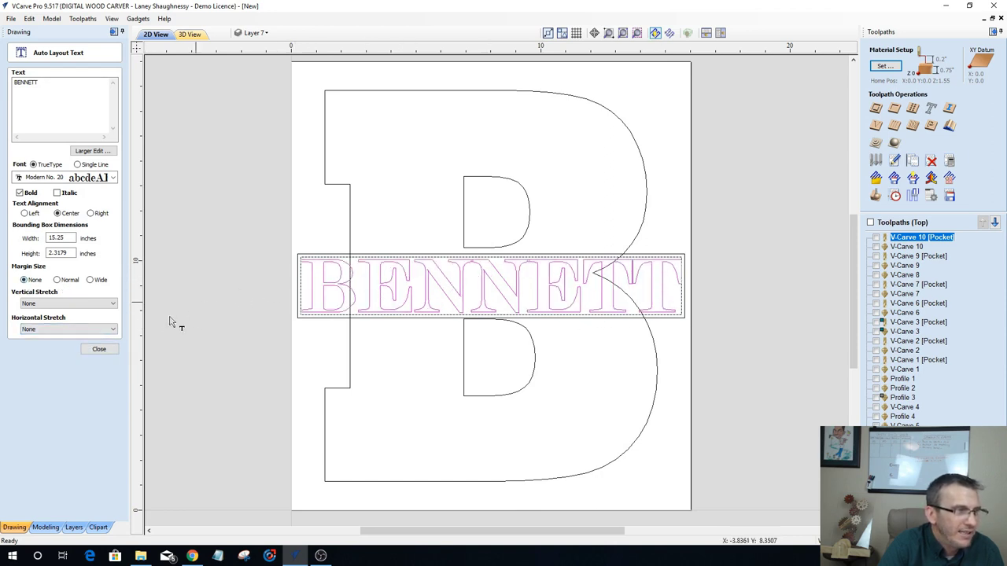
{"action": "left_click", "coordinate": [97, 349]}
{"action": "scroll", "coordinate": [381, 271], "scroll_direction": "up", "scroll_amount": 5}
{"action": "scroll", "coordinate": [381, 271], "scroll_direction": "down", "scroll_amount": 5}
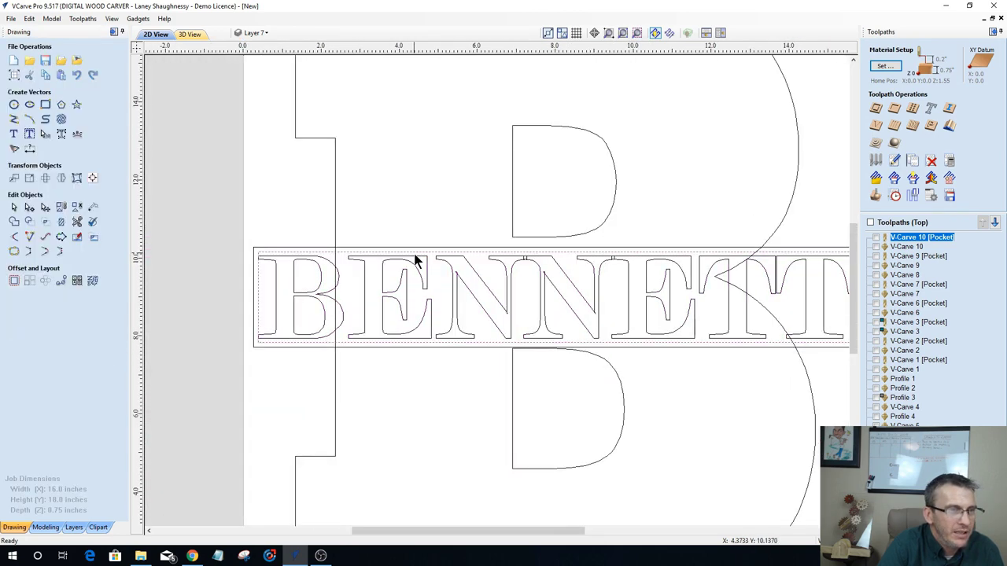
Step: Stretch the BENNETT text taller so its top reaches the band's inner line
{"action": "left_click", "coordinate": [414, 256]}
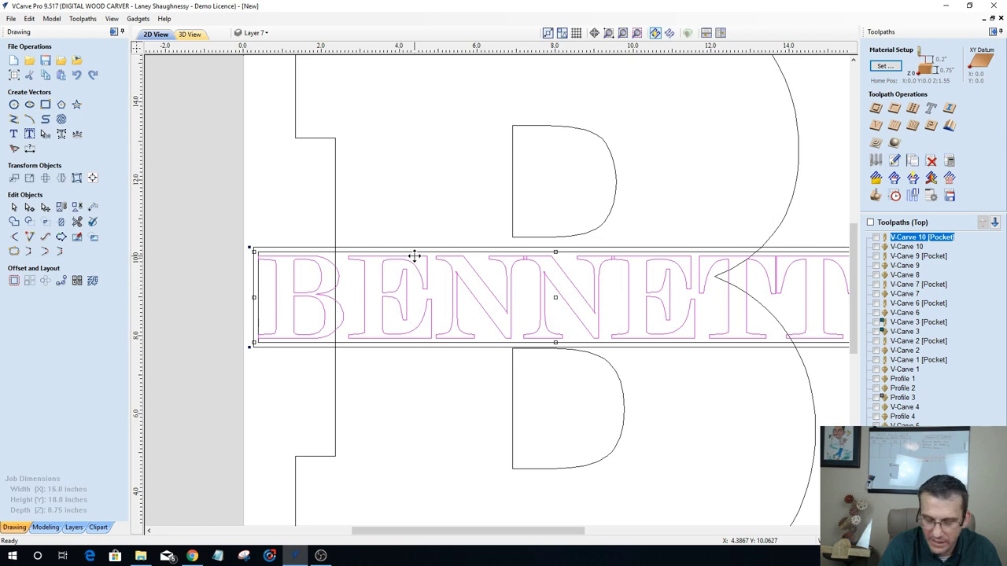
{"action": "scroll", "coordinate": [415, 256], "scroll_direction": "up", "scroll_amount": 3}
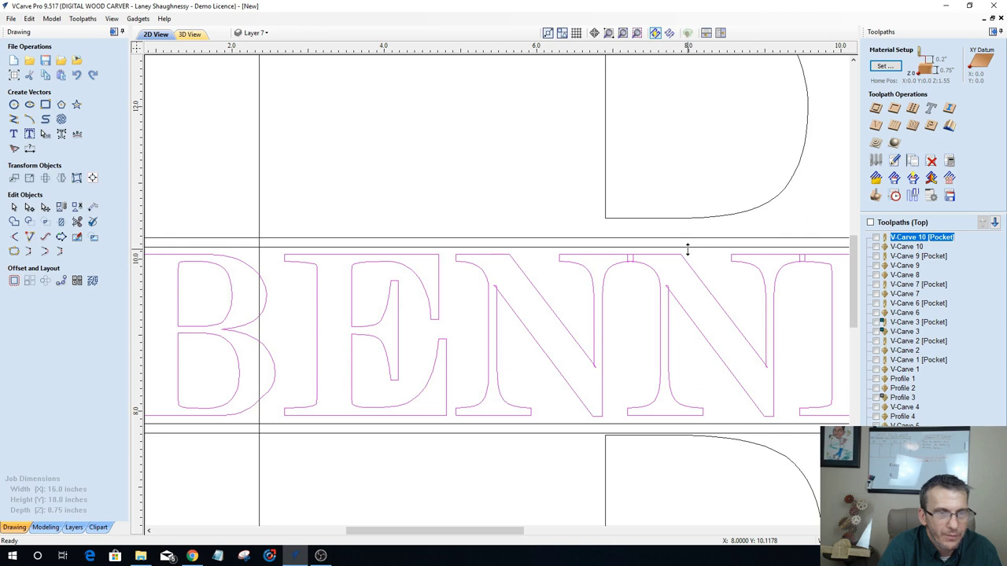
{"action": "left_click_drag", "start_coordinate": [688, 248], "coordinate": [689, 248]}
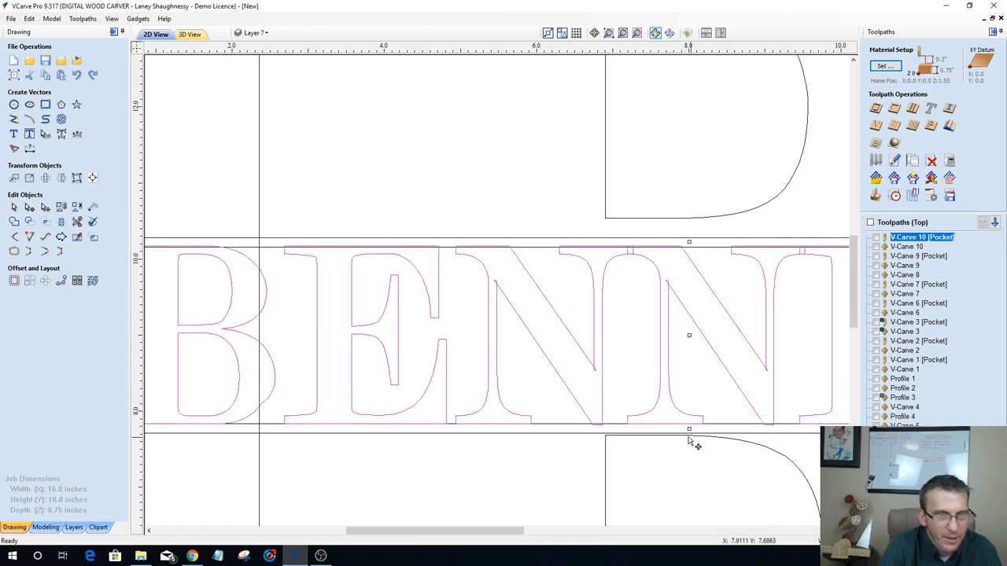
{"action": "scroll", "coordinate": [690, 440], "scroll_direction": "up", "scroll_amount": 3}
{"action": "scroll", "coordinate": [685, 411], "scroll_direction": "down", "scroll_amount": 4}
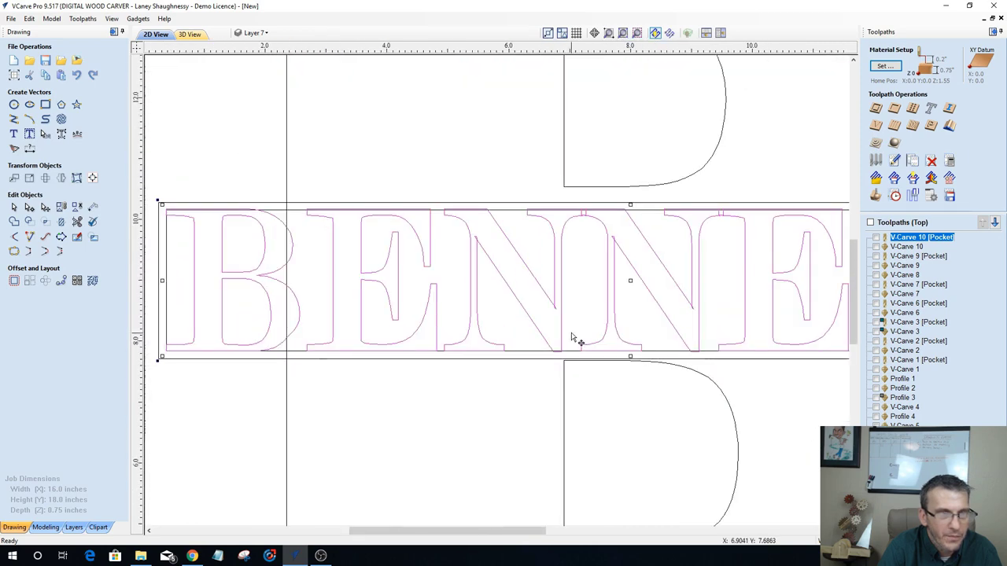
{"action": "scroll", "coordinate": [638, 216], "scroll_direction": "up", "scroll_amount": 3}
{"action": "scroll", "coordinate": [524, 247], "scroll_direction": "down", "scroll_amount": 5}
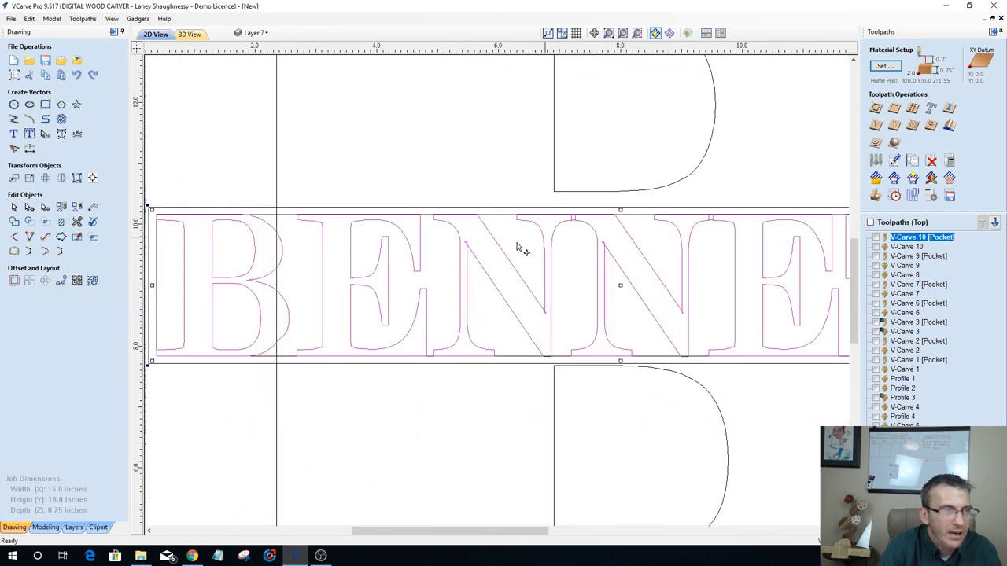
{"action": "scroll", "coordinate": [764, 225], "scroll_direction": "up", "scroll_amount": 5}
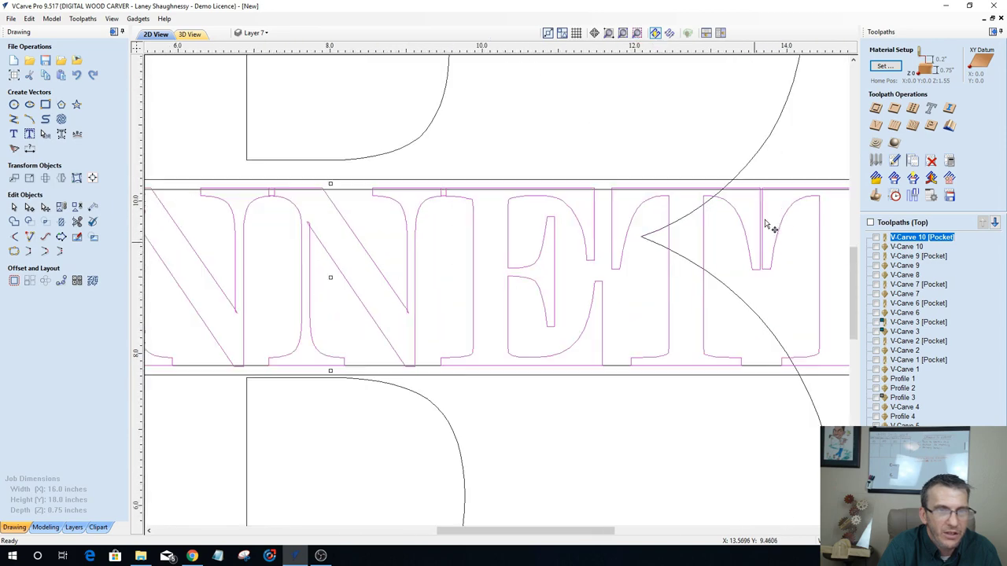
{"action": "scroll", "coordinate": [495, 276], "scroll_direction": "down", "scroll_amount": 4}
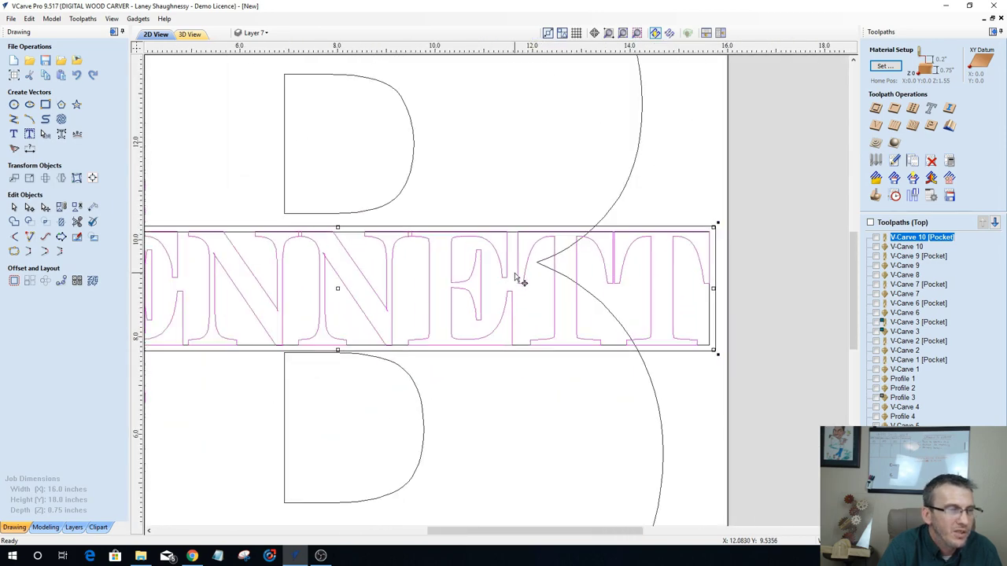
{"action": "scroll", "coordinate": [308, 254], "scroll_direction": "up", "scroll_amount": 5}
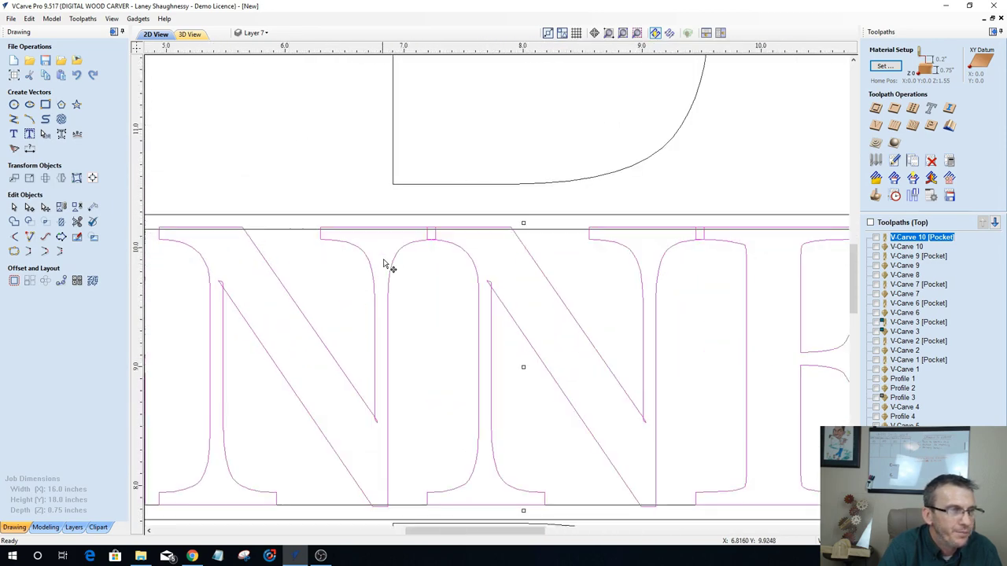
Step: Deselect BENNETT and zoom in to check its fit, then reselect the letter outlines
{"action": "left_click", "coordinate": [396, 273]}
{"action": "scroll", "coordinate": [460, 285], "scroll_direction": "down", "scroll_amount": 5}
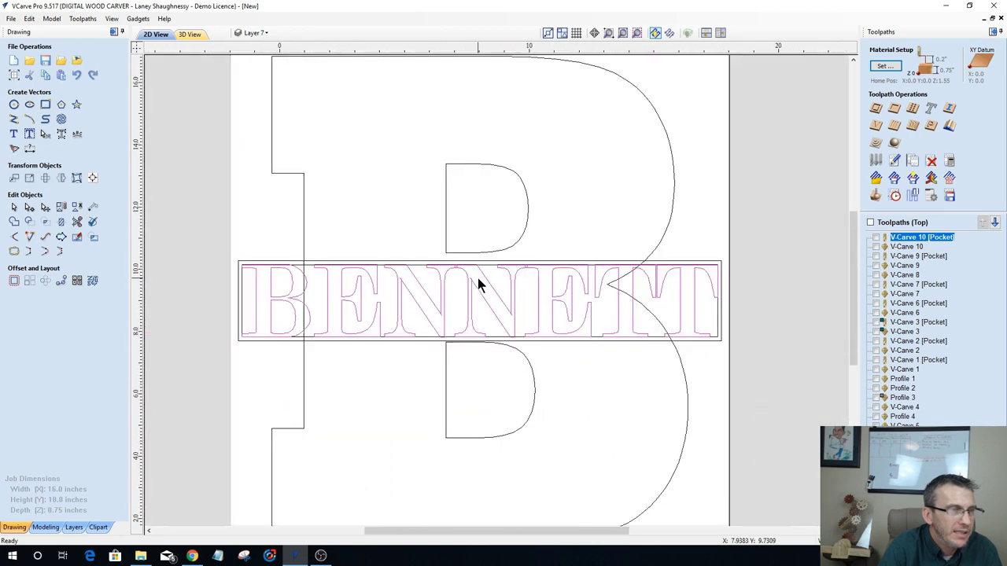
{"action": "scroll", "coordinate": [467, 281], "scroll_direction": "up", "scroll_amount": 3}
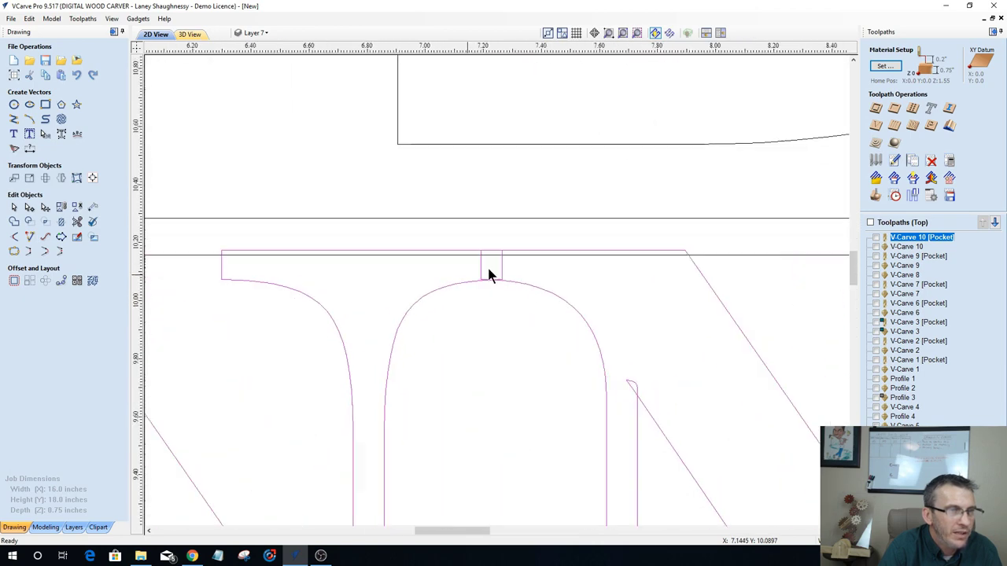
{"action": "scroll", "coordinate": [468, 312], "scroll_direction": "down", "scroll_amount": 5}
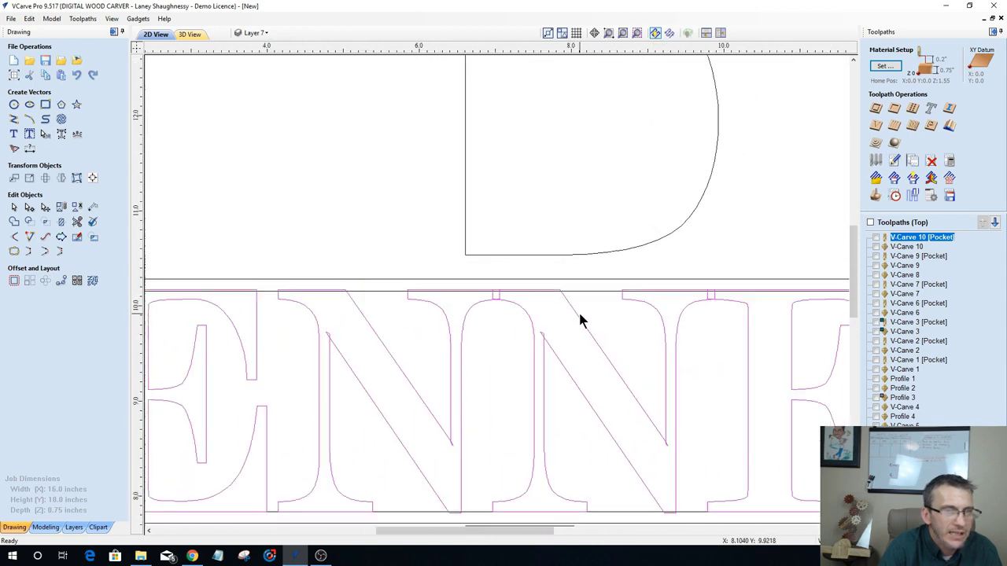
{"action": "scroll", "coordinate": [533, 309], "scroll_direction": "up", "scroll_amount": 5}
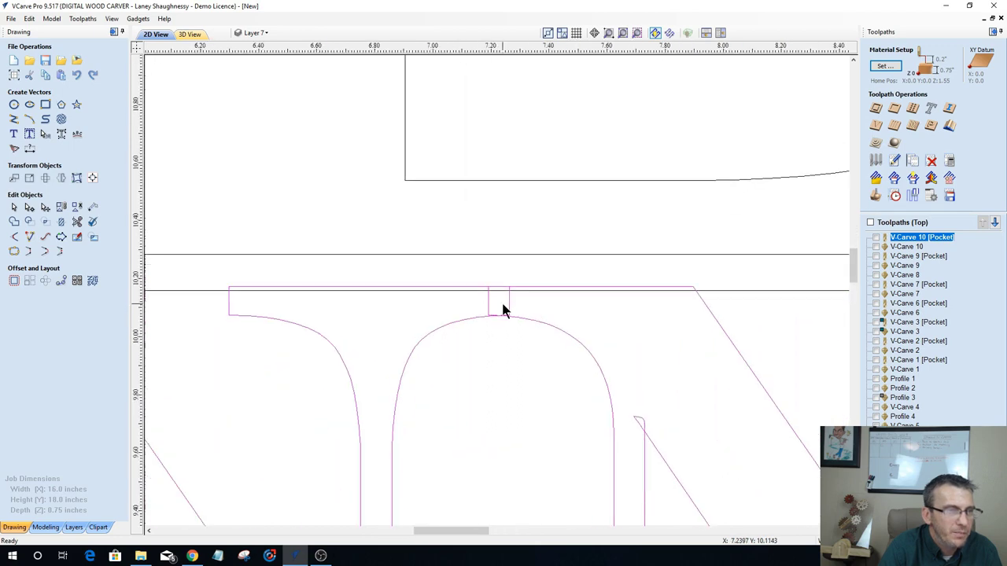
{"action": "scroll", "coordinate": [425, 338], "scroll_direction": "down", "scroll_amount": 4}
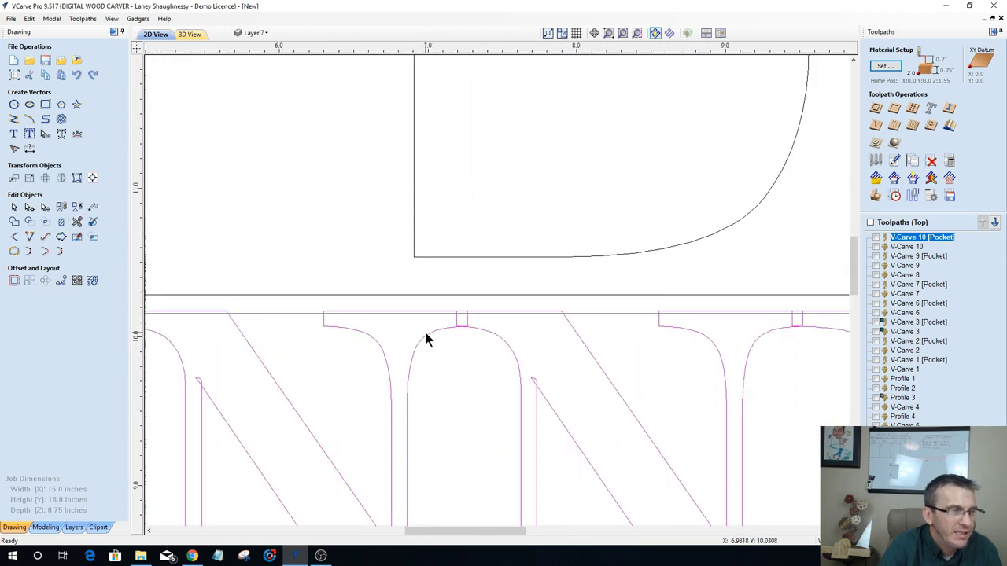
{"action": "scroll", "coordinate": [424, 338], "scroll_direction": "down", "scroll_amount": 1}
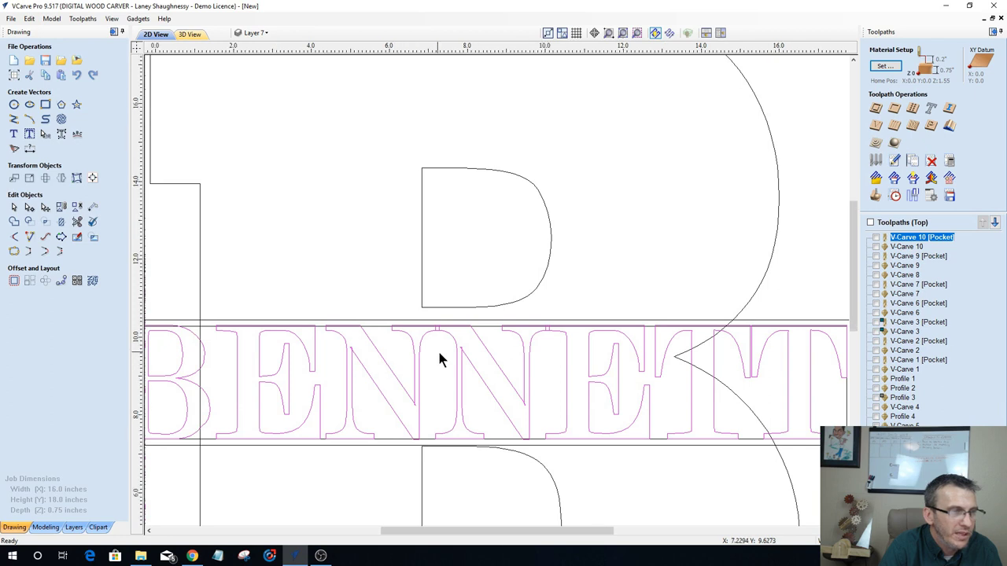
{"action": "scroll", "coordinate": [437, 348], "scroll_direction": "down", "scroll_amount": 5}
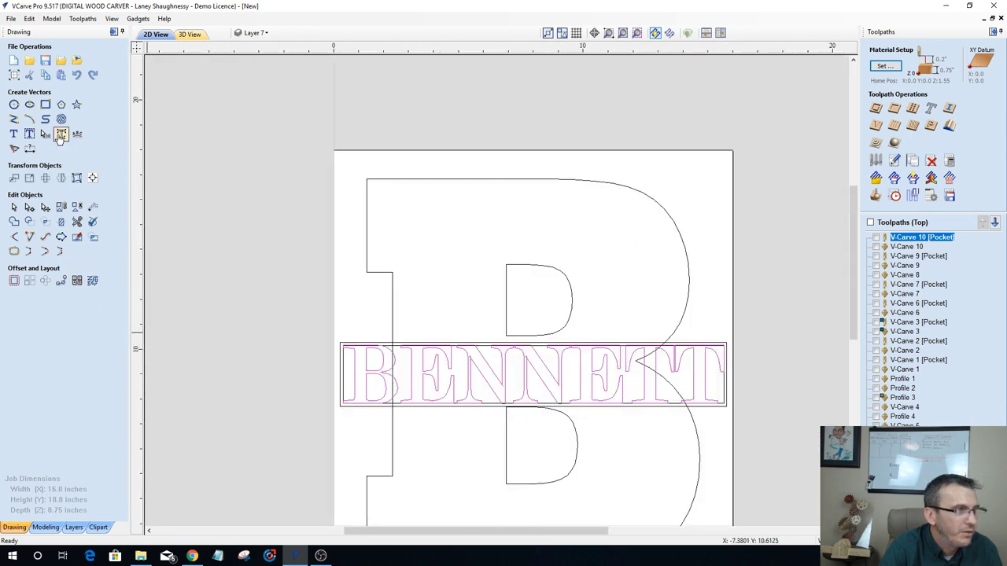
{"action": "left_click", "coordinate": [475, 394]}
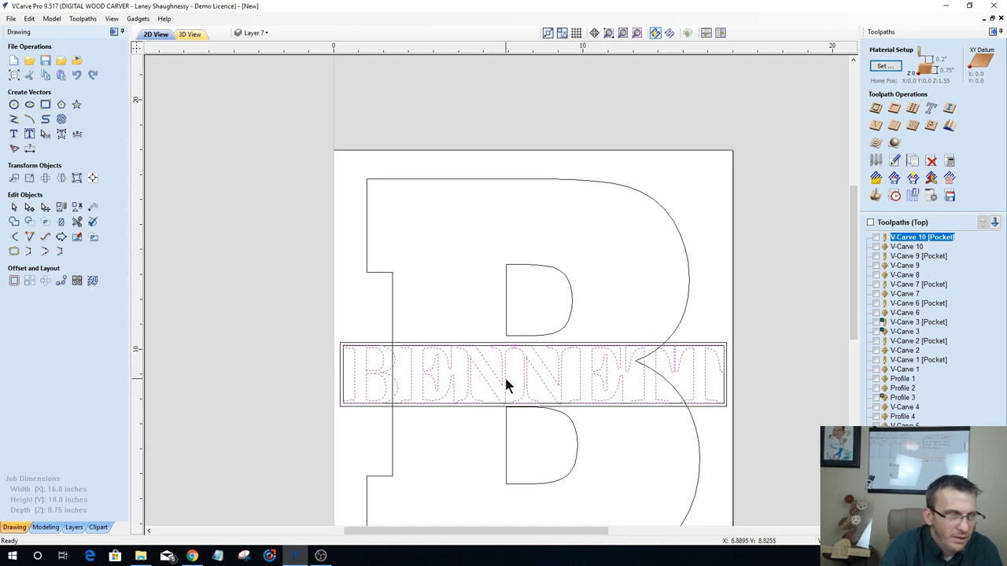
{"action": "scroll", "coordinate": [500, 373], "scroll_direction": "up", "scroll_amount": 4}
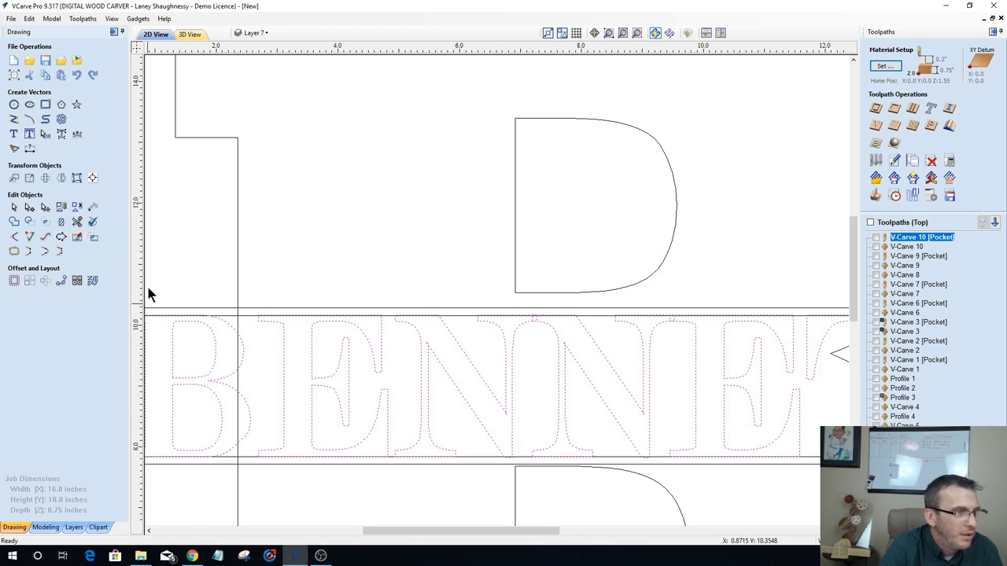
Step: Try merging the overlapping outlines, dismiss the invalid selection warning, and select BENNETT's letter outlines
{"action": "left_click", "coordinate": [62, 207]}
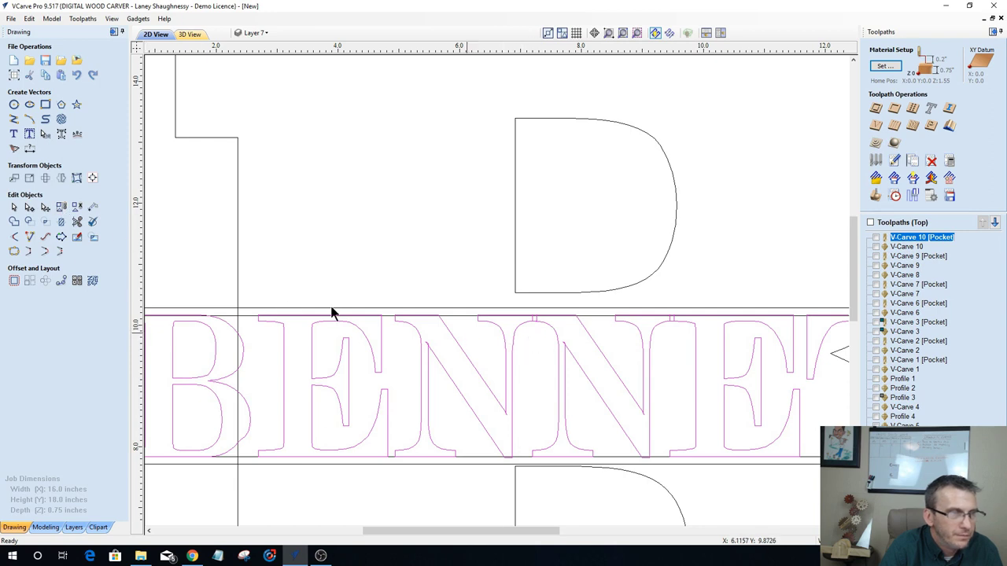
{"action": "left_click", "coordinate": [12, 235]}
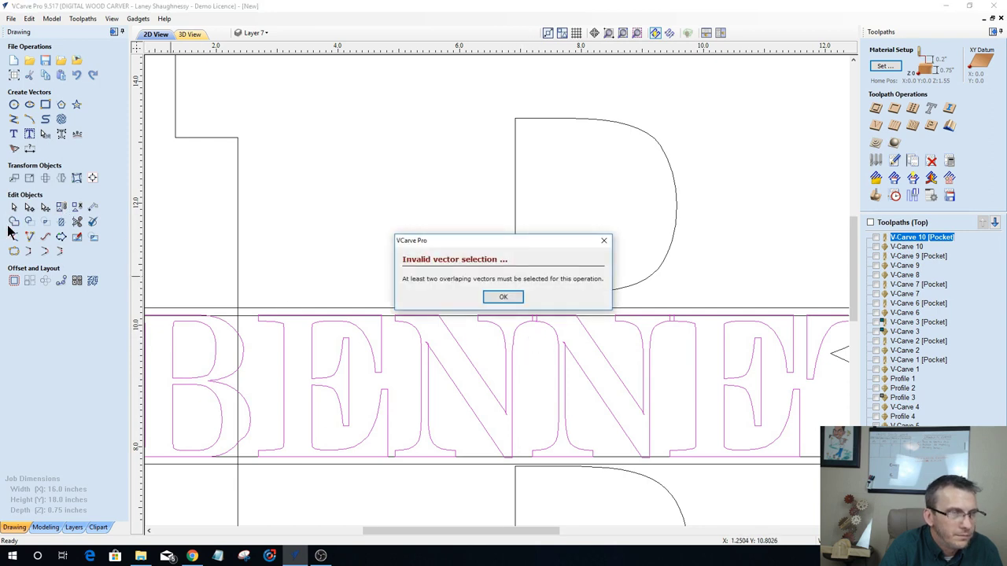
{"action": "left_click", "coordinate": [504, 297]}
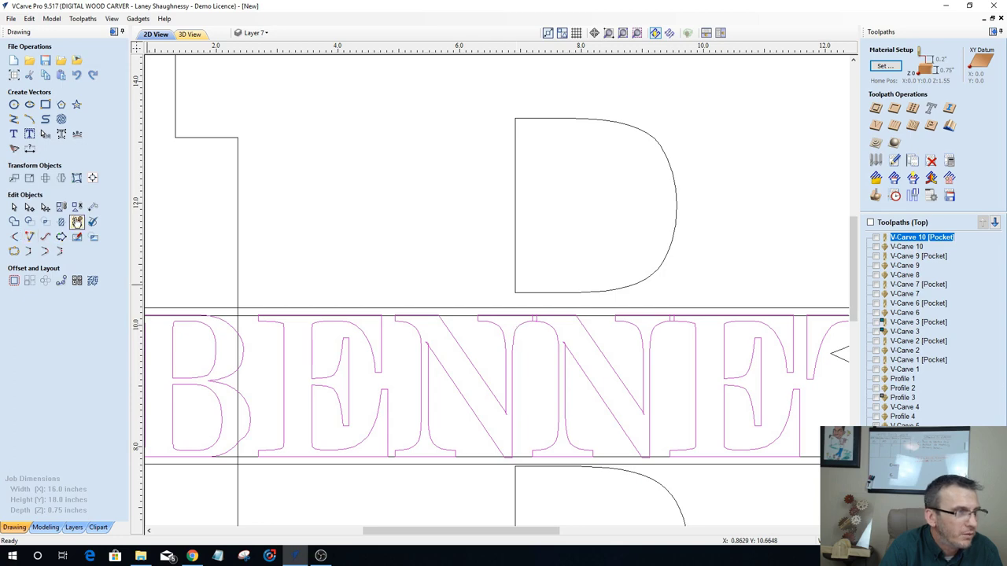
{"action": "left_click", "coordinate": [76, 222]}
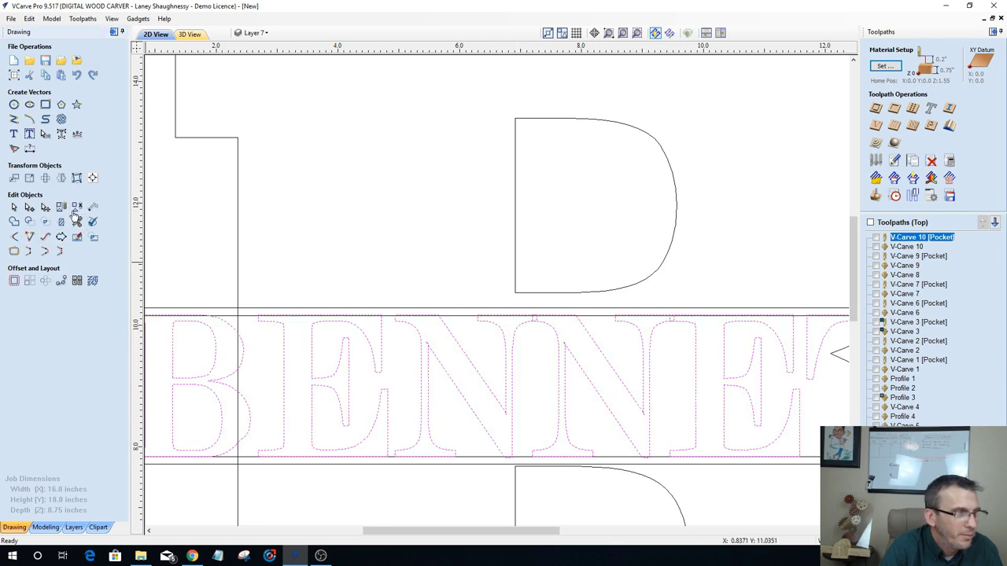
Step: Trim away the short overlapping segments between letters and at the band's top edge
{"action": "left_click", "coordinate": [77, 222]}
{"action": "scroll", "coordinate": [528, 311], "scroll_direction": "up", "scroll_amount": 5}
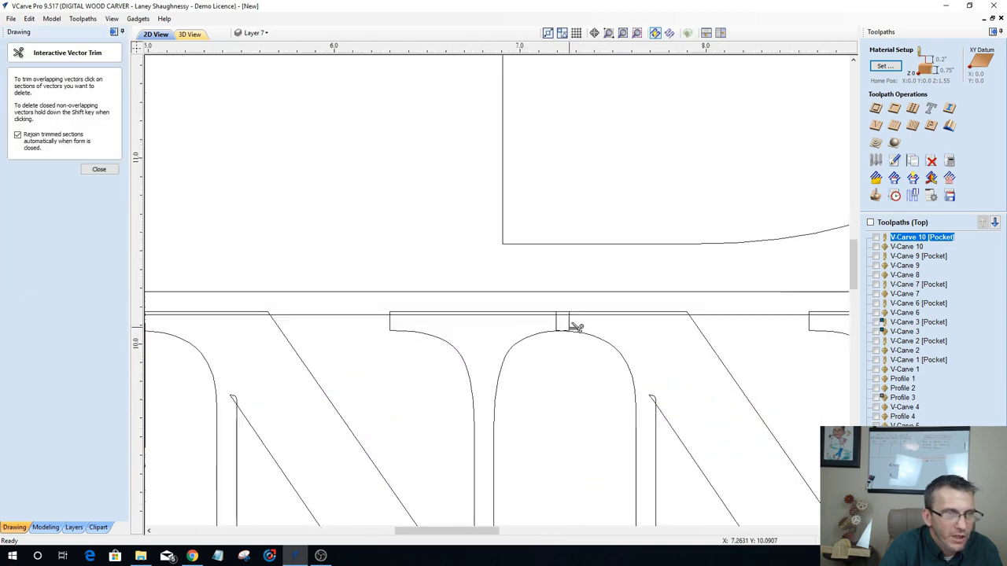
{"action": "scroll", "coordinate": [576, 327], "scroll_direction": "up", "scroll_amount": 2}
{"action": "left_click", "coordinate": [568, 326]}
{"action": "left_click", "coordinate": [542, 324]}
{"action": "scroll", "coordinate": [543, 291], "scroll_direction": "up", "scroll_amount": 3}
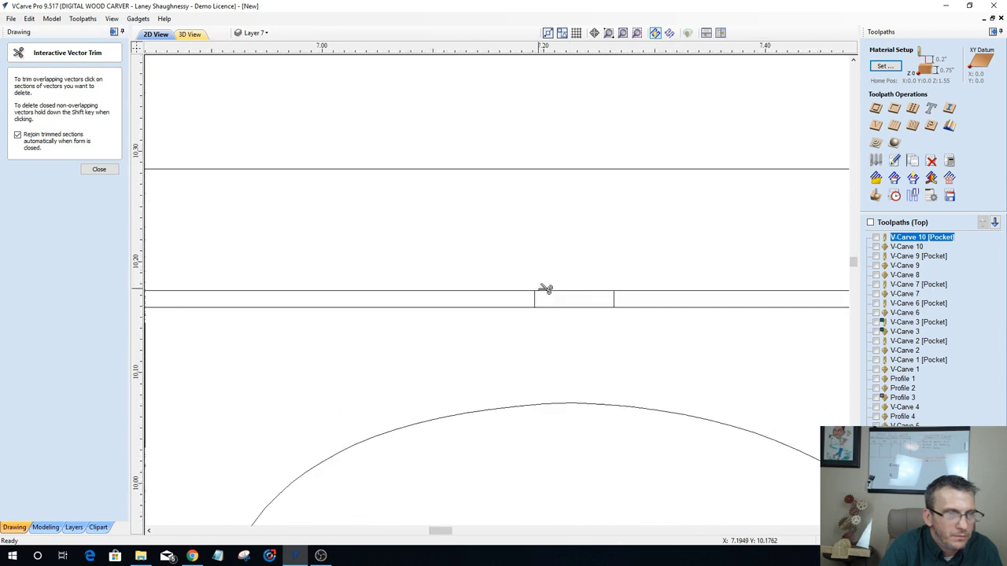
{"action": "scroll", "coordinate": [545, 289], "scroll_direction": "up", "scroll_amount": 1}
{"action": "left_click", "coordinate": [535, 303]}
{"action": "left_click", "coordinate": [635, 302]}
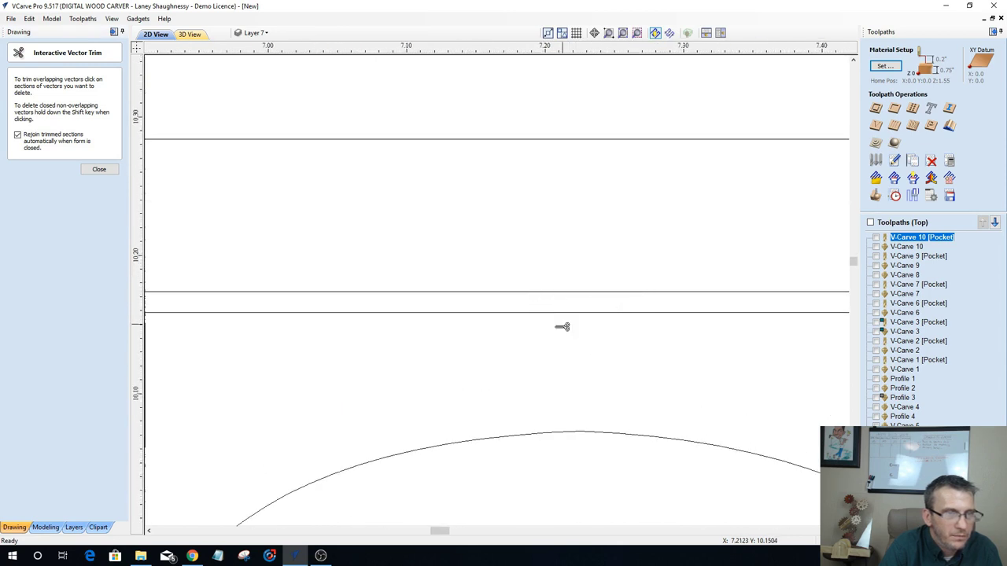
Step: Trim the vertical line back to the letter's arc and the segments between the band lines, then close the trim tool
{"action": "scroll", "coordinate": [314, 333], "scroll_direction": "down", "scroll_amount": 9}
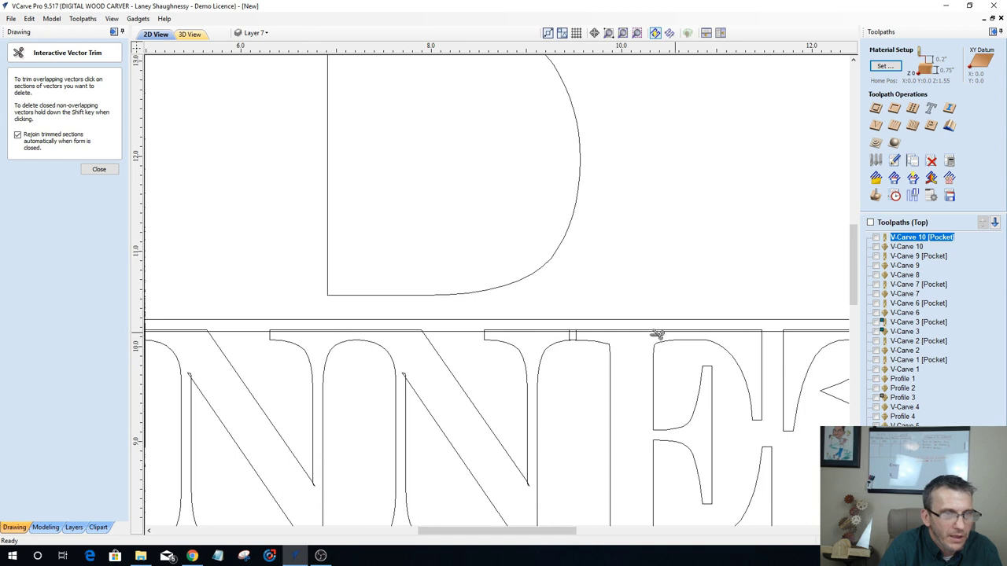
{"action": "scroll", "coordinate": [382, 350], "scroll_direction": "up", "scroll_amount": 6}
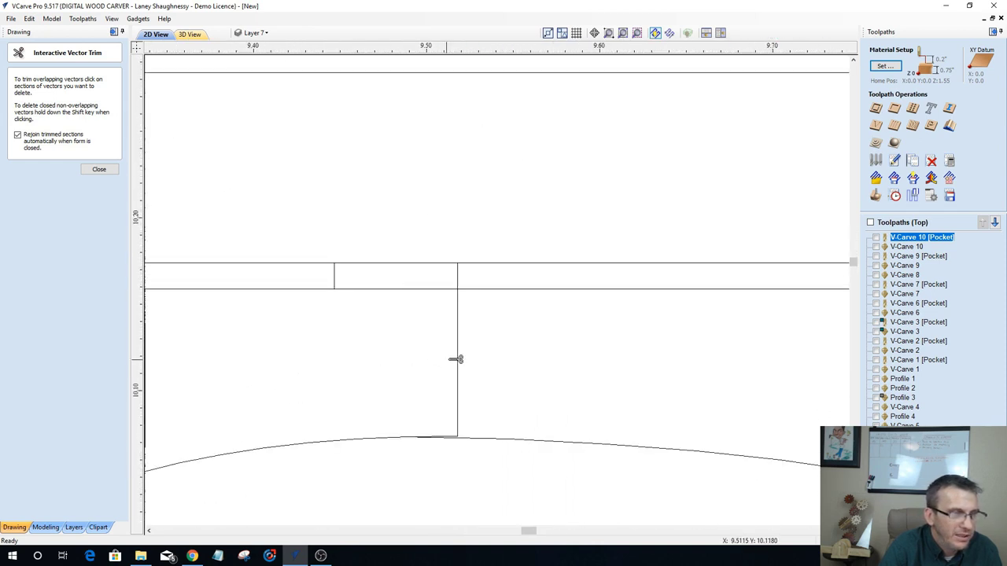
{"action": "left_click", "coordinate": [459, 322]}
{"action": "left_click", "coordinate": [460, 272]}
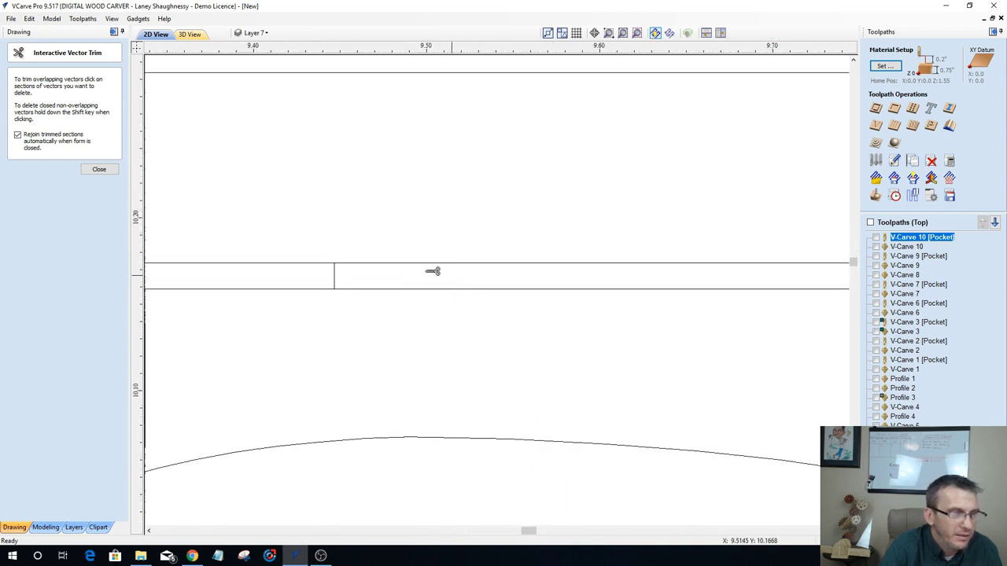
{"action": "left_click", "coordinate": [336, 276]}
{"action": "scroll", "coordinate": [382, 372], "scroll_direction": "down", "scroll_amount": 10}
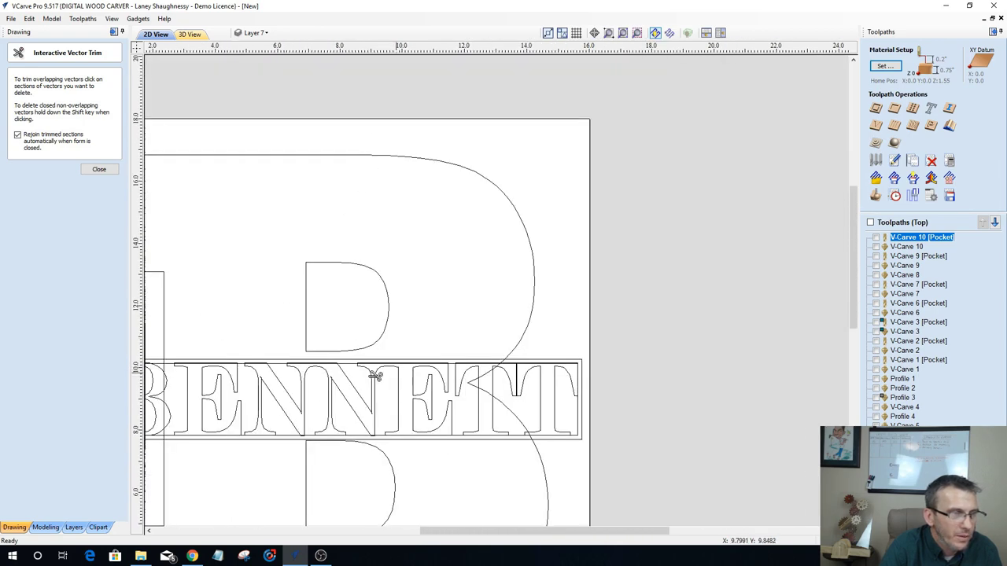
{"action": "scroll", "coordinate": [580, 368], "scroll_direction": "up", "scroll_amount": 8}
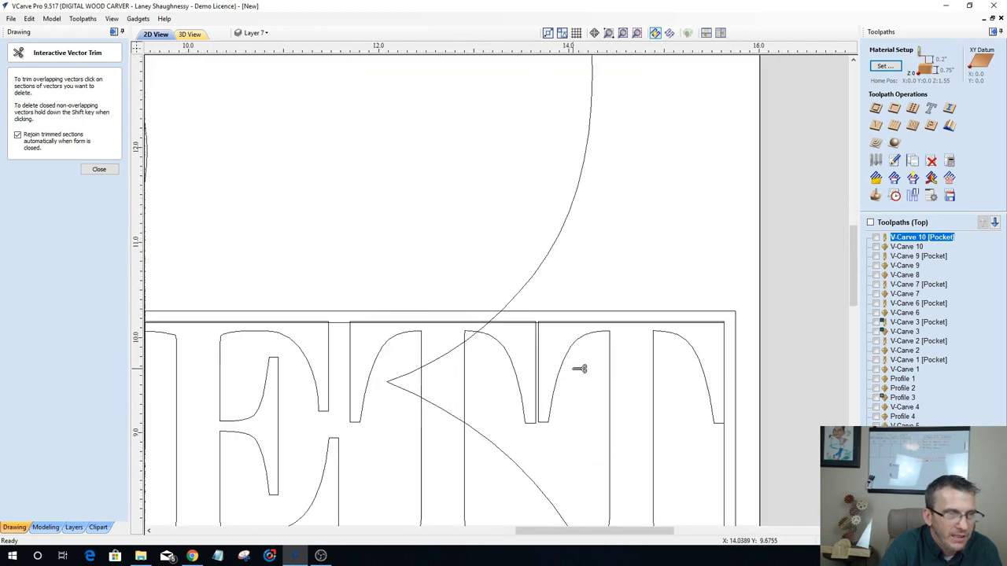
{"action": "scroll", "coordinate": [580, 369], "scroll_direction": "down", "scroll_amount": 2}
{"action": "scroll", "coordinate": [579, 368], "scroll_direction": "down", "scroll_amount": 5}
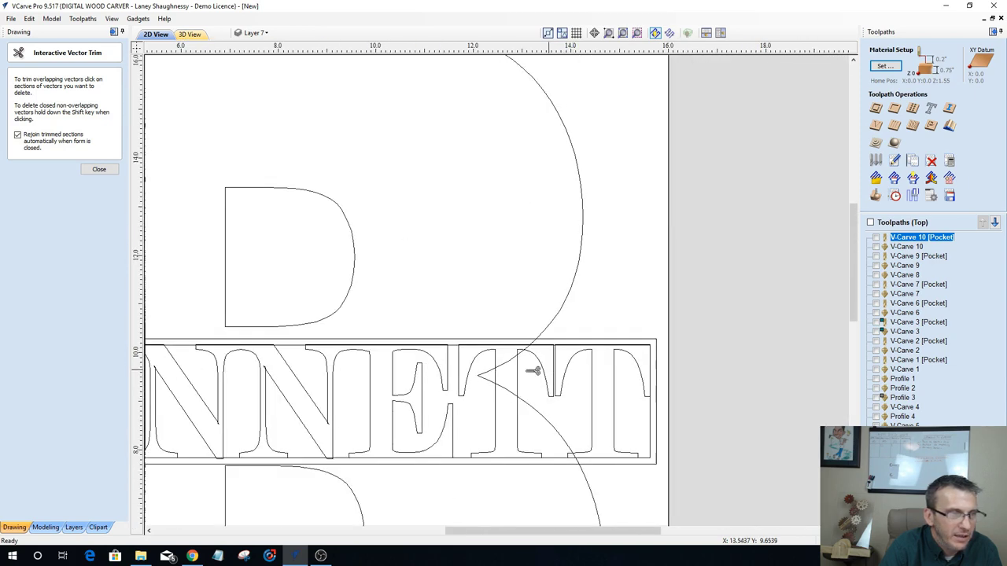
{"action": "scroll", "coordinate": [480, 365], "scroll_direction": "up", "scroll_amount": 4}
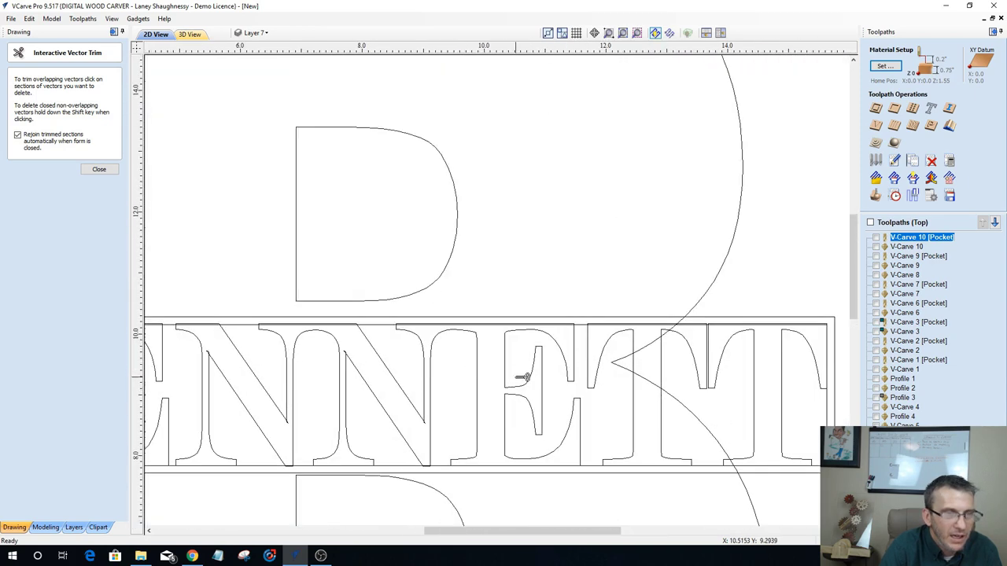
{"action": "left_click", "coordinate": [84, 168]}
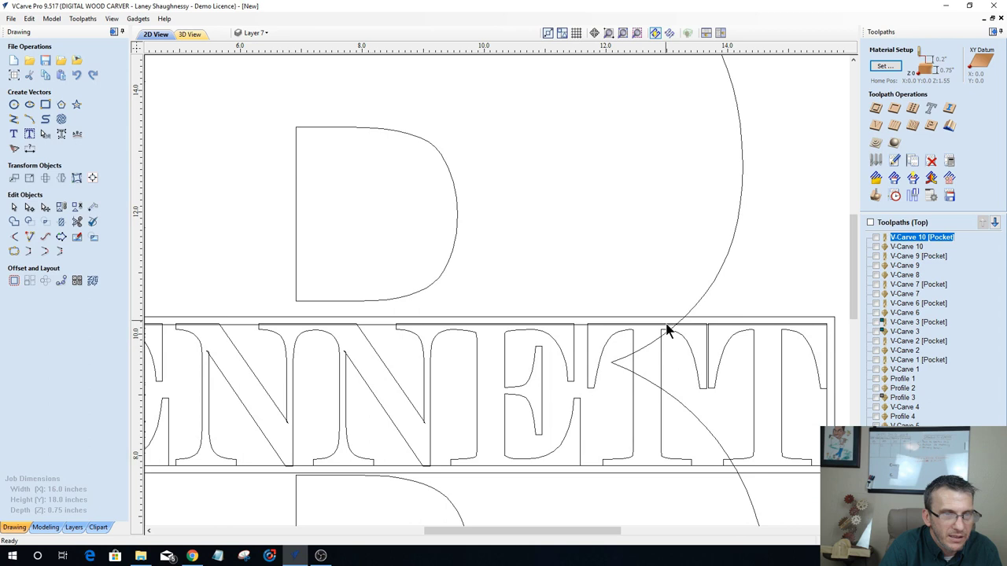
Step: Select the first T of BENNETT and nudge it left three times with the arrow key
{"action": "left_click", "coordinate": [588, 347]}
{"action": "scroll", "coordinate": [581, 354], "scroll_direction": "up", "scroll_amount": 2}
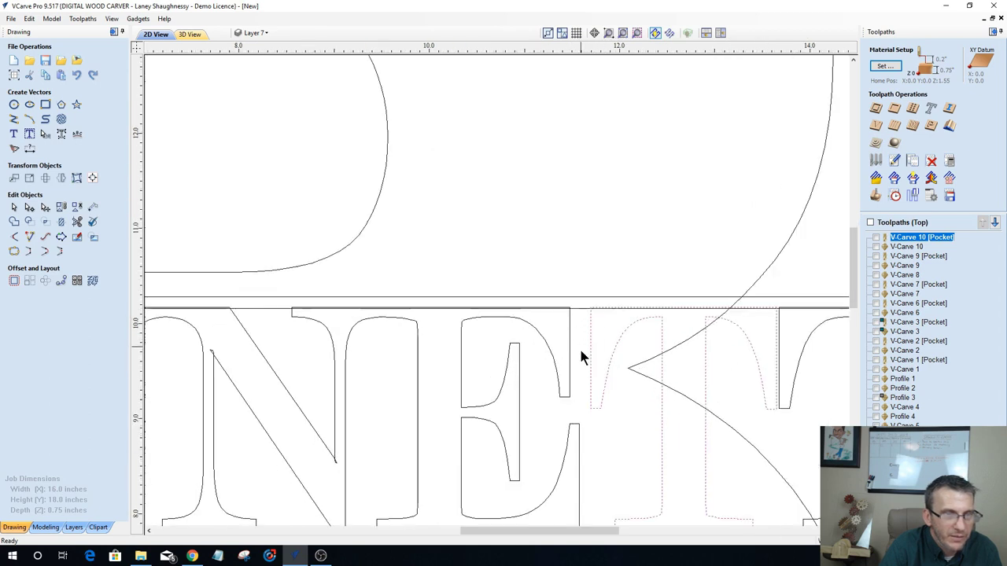
{"action": "key", "text": "Left"}
{"action": "key", "text": "Left"}
{"action": "key", "text": "Left"}
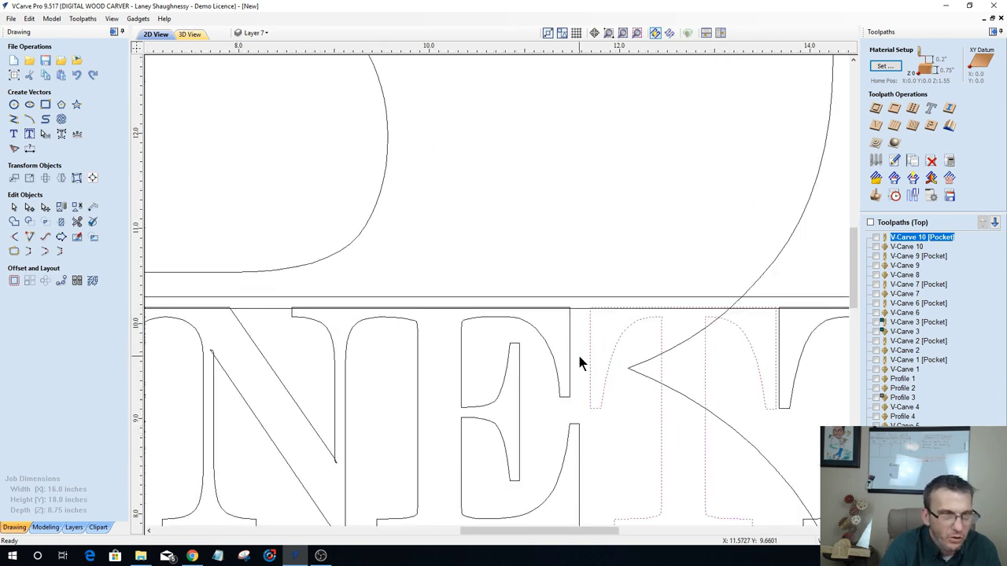
{"action": "key", "text": "Left"}
{"action": "key", "text": "Left"}
{"action": "key", "text": "Left"}
{"action": "key", "text": "Left"}
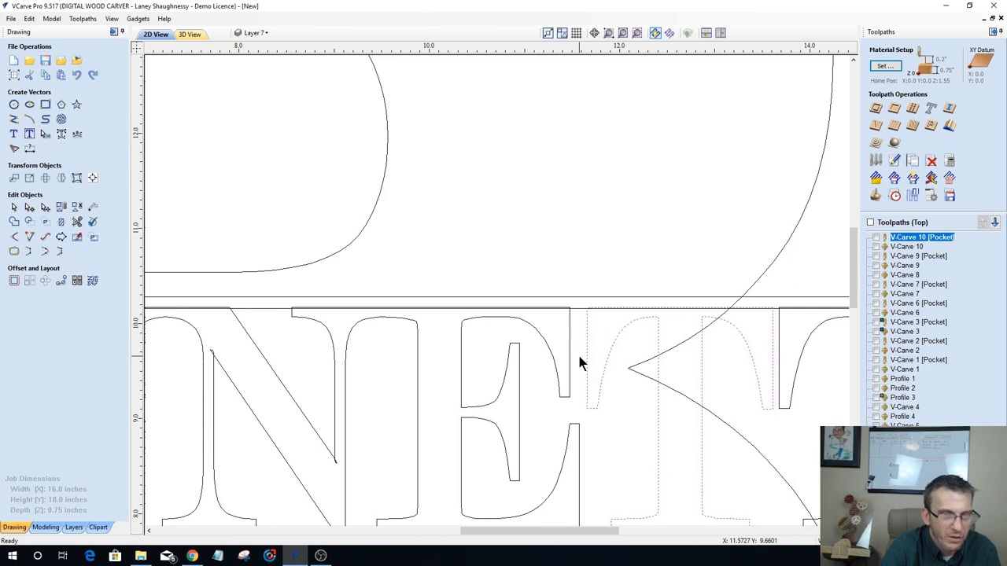
{"action": "key", "text": "Left"}
{"action": "key", "text": "Left"}
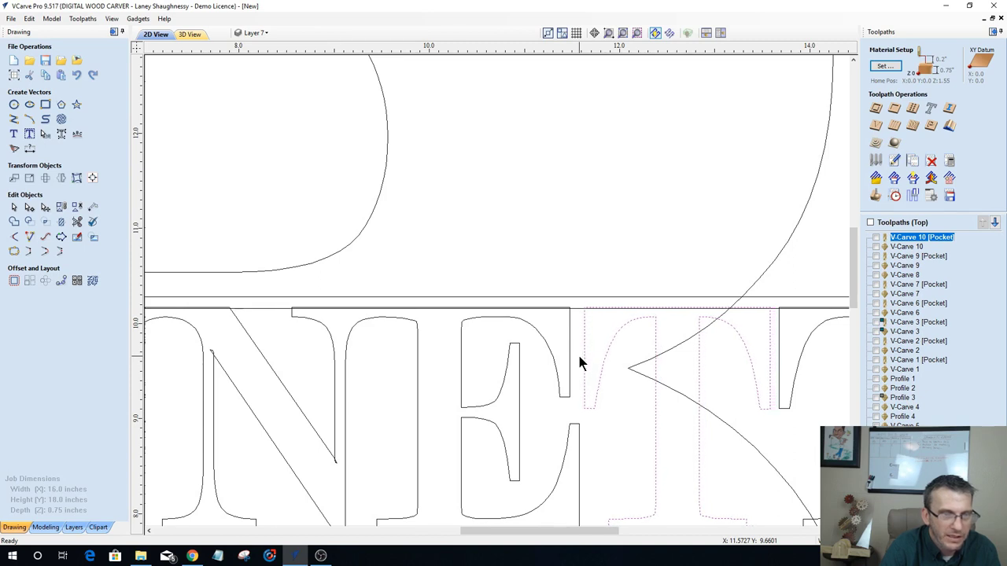
{"action": "scroll", "coordinate": [650, 382], "scroll_direction": "down", "scroll_amount": 4}
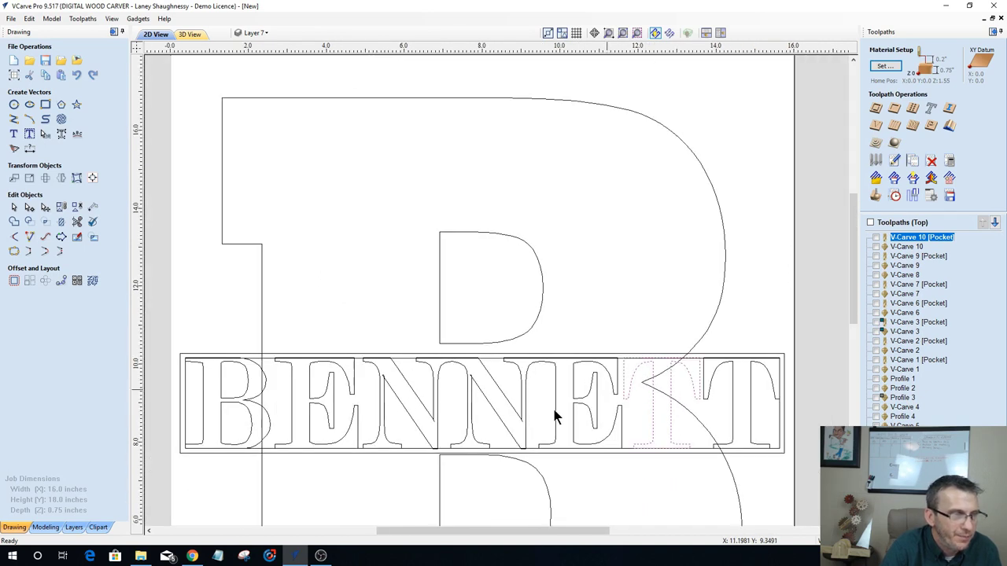
{"action": "scroll", "coordinate": [262, 414], "scroll_direction": "up", "scroll_amount": 2}
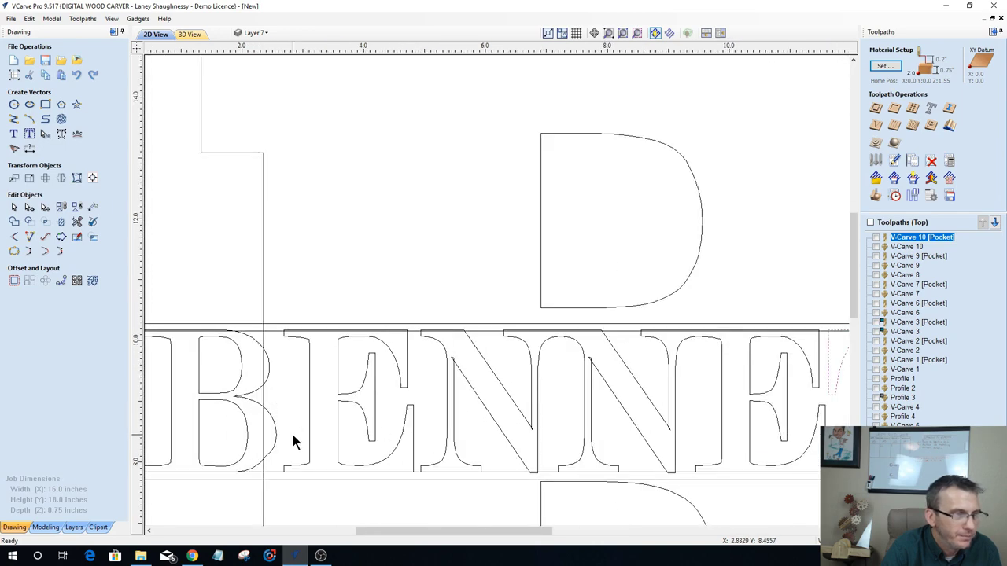
{"action": "scroll", "coordinate": [352, 433], "scroll_direction": "down", "scroll_amount": 4}
{"action": "scroll", "coordinate": [668, 417], "scroll_direction": "up", "scroll_amount": 5}
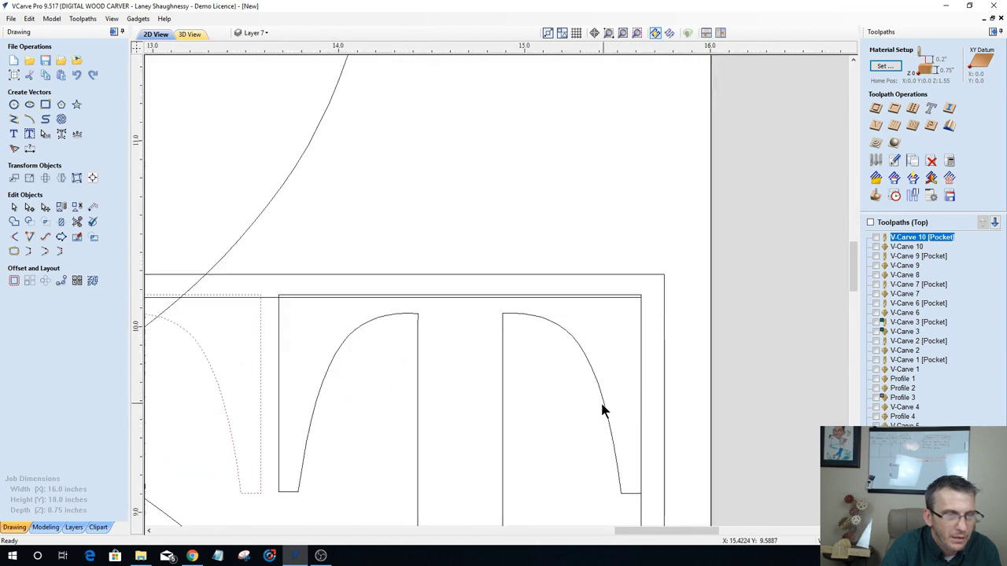
Step: Select the final T, then the B of BENNETT, then the whole design to check the letter spacing
{"action": "left_click", "coordinate": [603, 407]}
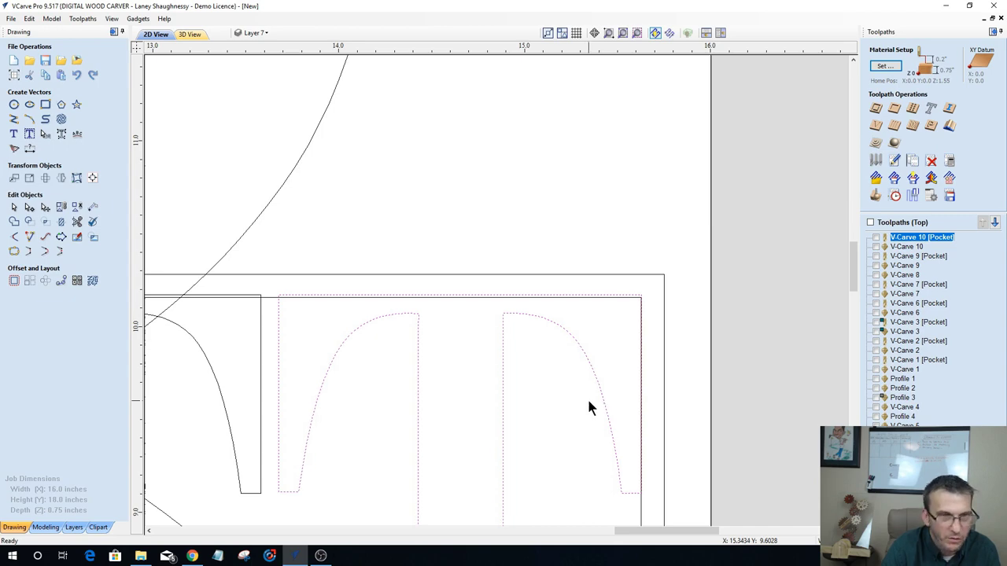
{"action": "scroll", "coordinate": [587, 370], "scroll_direction": "down", "scroll_amount": 5}
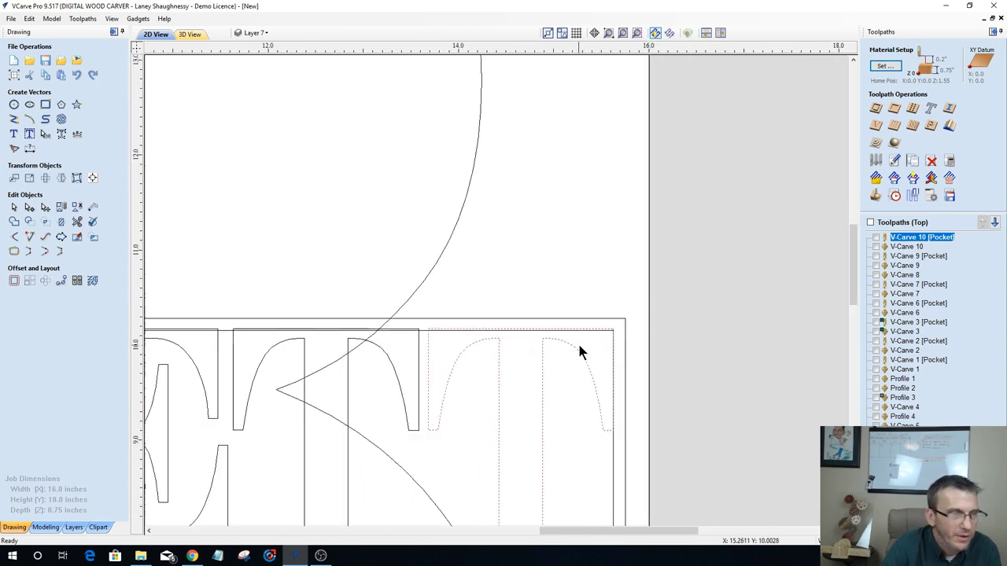
{"action": "scroll", "coordinate": [582, 350], "scroll_direction": "down", "scroll_amount": 5}
{"action": "scroll", "coordinate": [196, 357], "scroll_direction": "up", "scroll_amount": 5}
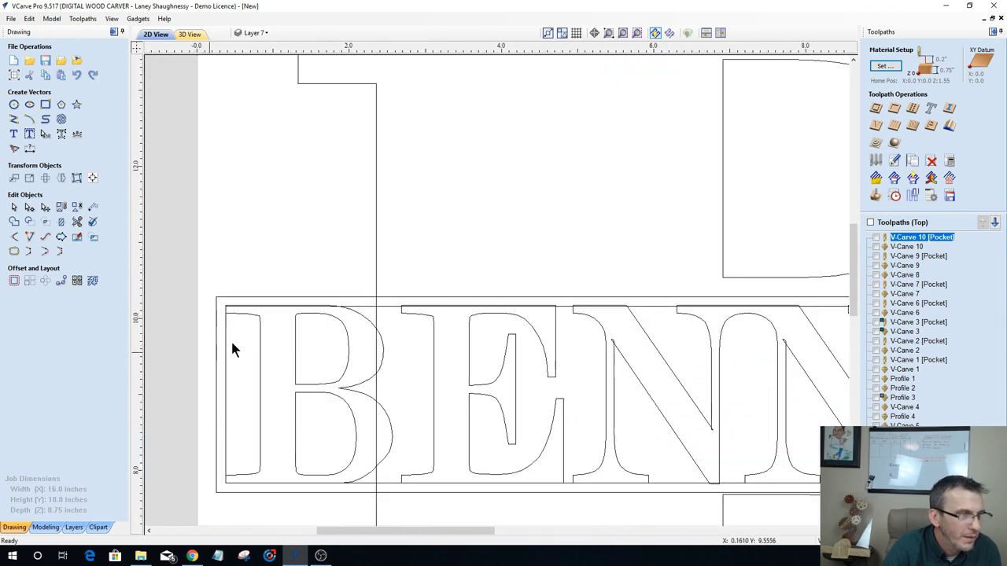
{"action": "scroll", "coordinate": [259, 355], "scroll_direction": "up", "scroll_amount": 2}
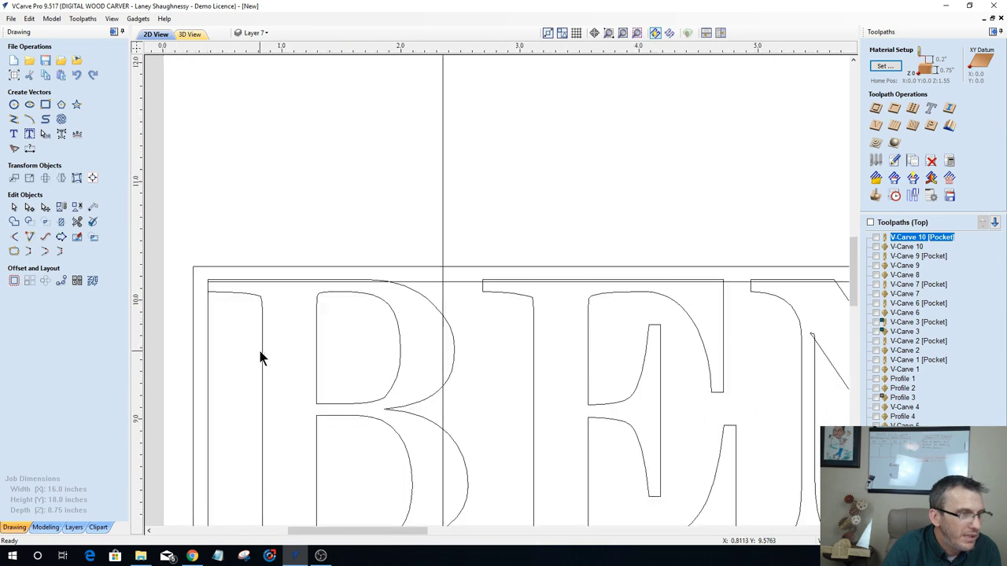
{"action": "left_click", "coordinate": [263, 357]}
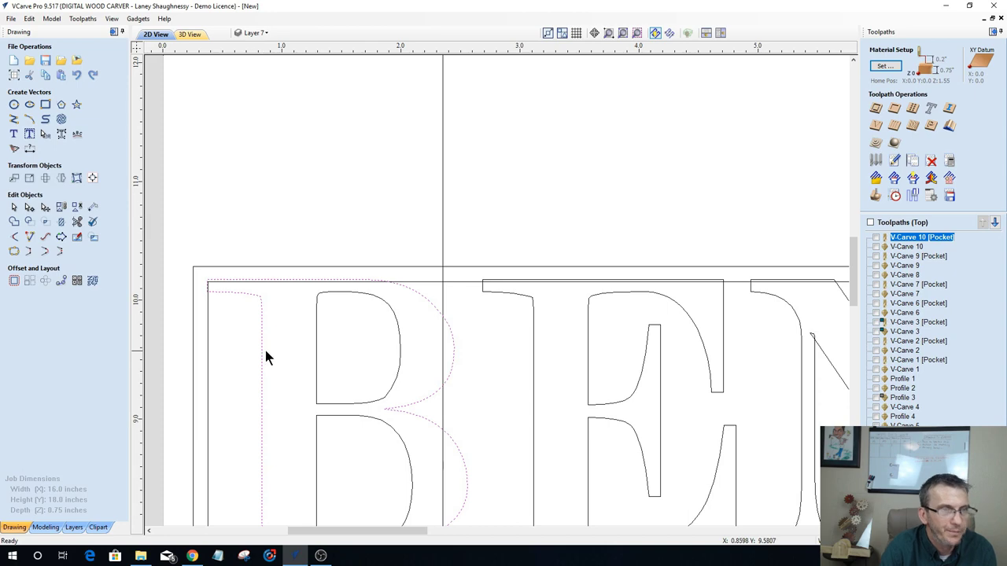
{"action": "scroll", "coordinate": [264, 354], "scroll_direction": "down", "scroll_amount": 5}
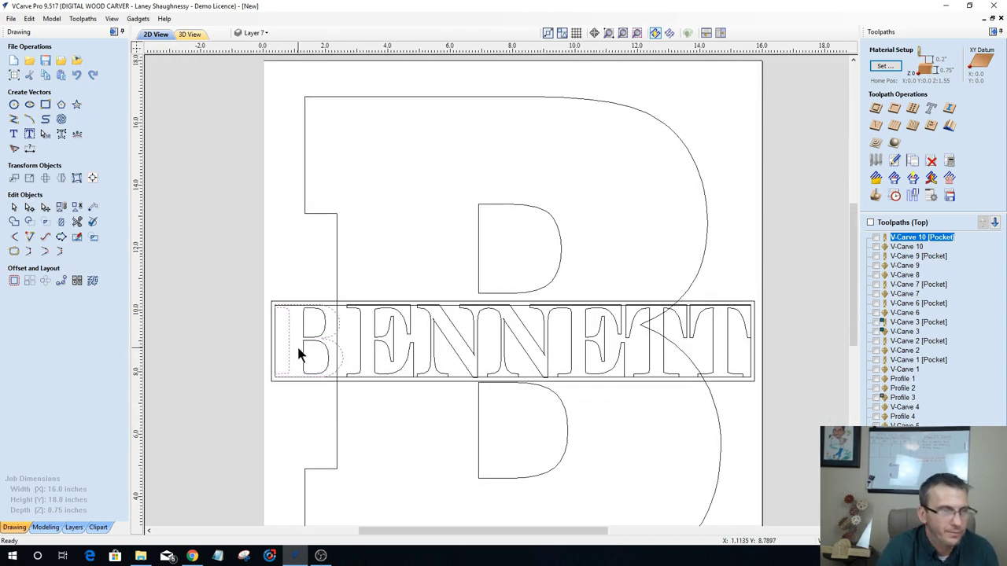
{"action": "scroll", "coordinate": [299, 351], "scroll_direction": "down", "scroll_amount": 2}
{"action": "scroll", "coordinate": [302, 350], "scroll_direction": "up", "scroll_amount": 4}
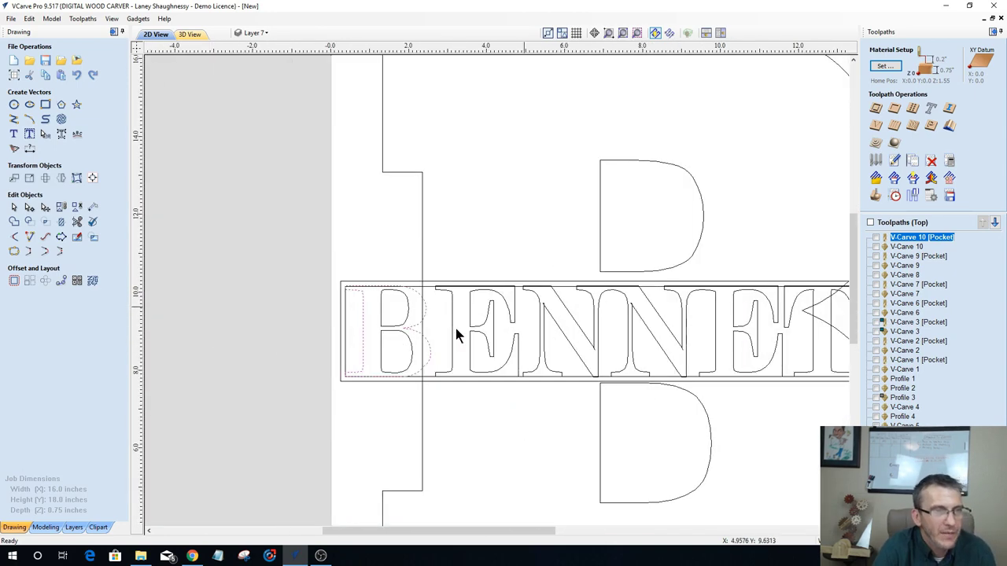
{"action": "scroll", "coordinate": [428, 326], "scroll_direction": "down", "scroll_amount": 2}
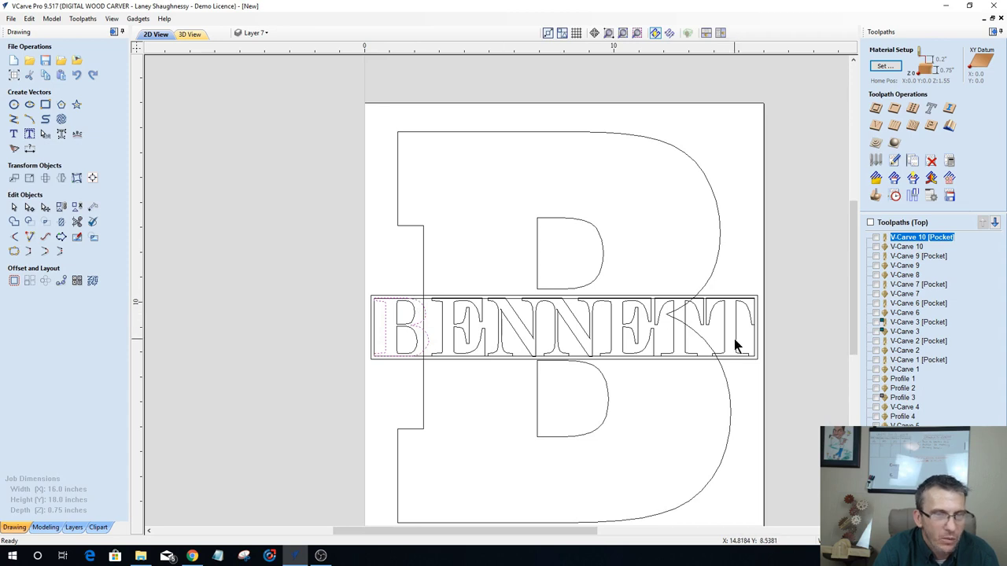
{"action": "left_click", "coordinate": [378, 326]}
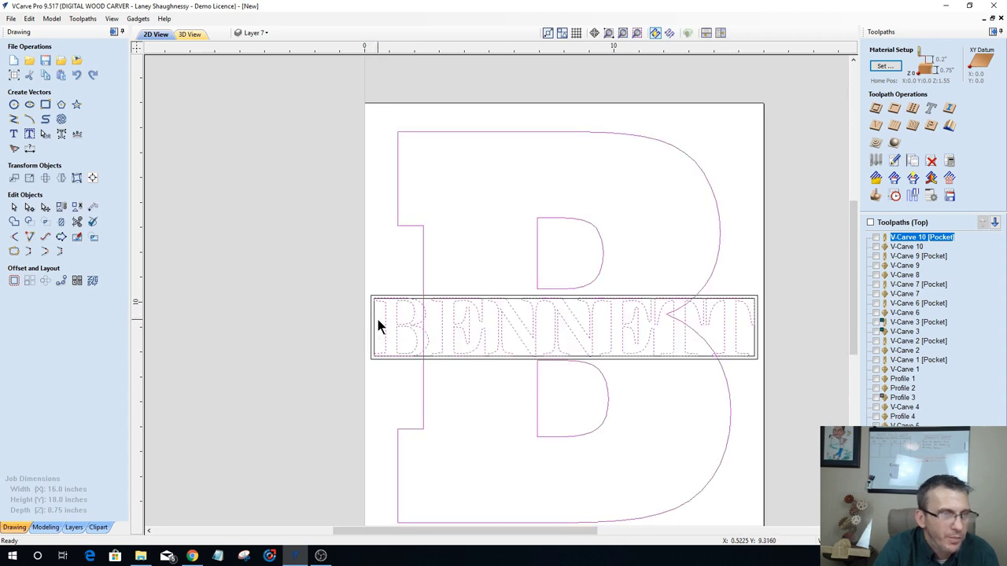
{"action": "scroll", "coordinate": [388, 338], "scroll_direction": "up", "scroll_amount": 1}
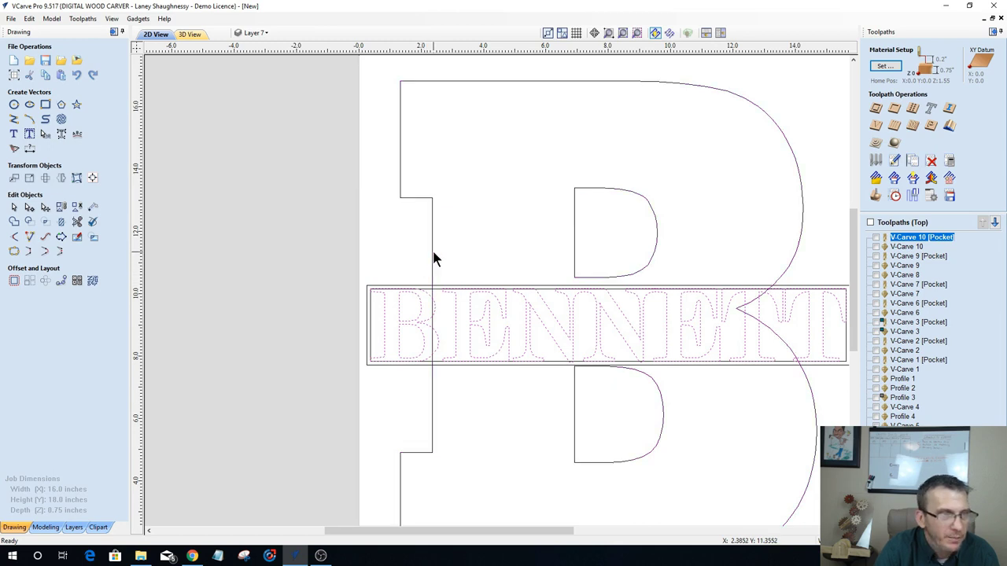
{"action": "left_click", "coordinate": [174, 326]}
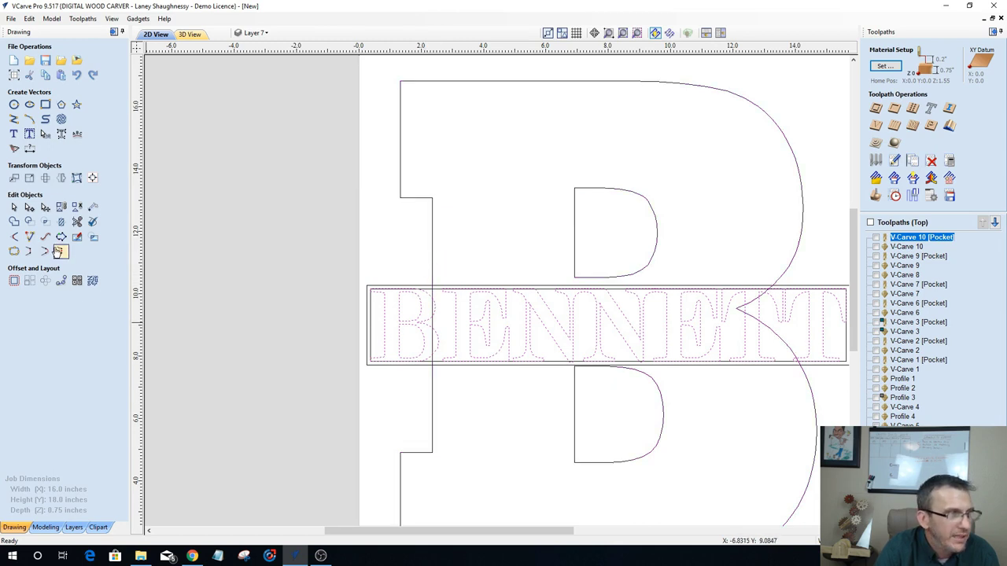
{"action": "scroll", "coordinate": [435, 289], "scroll_direction": "up", "scroll_amount": 5}
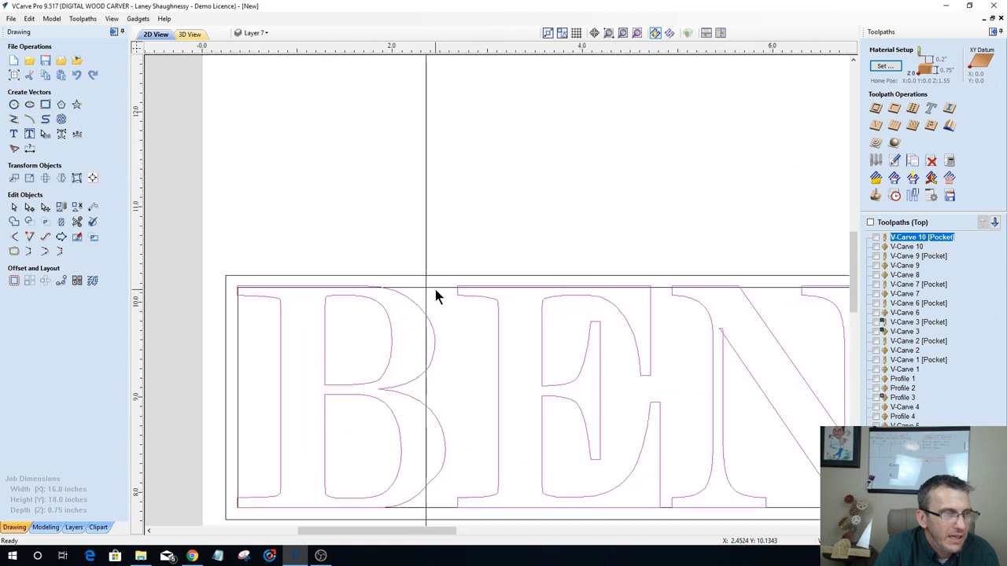
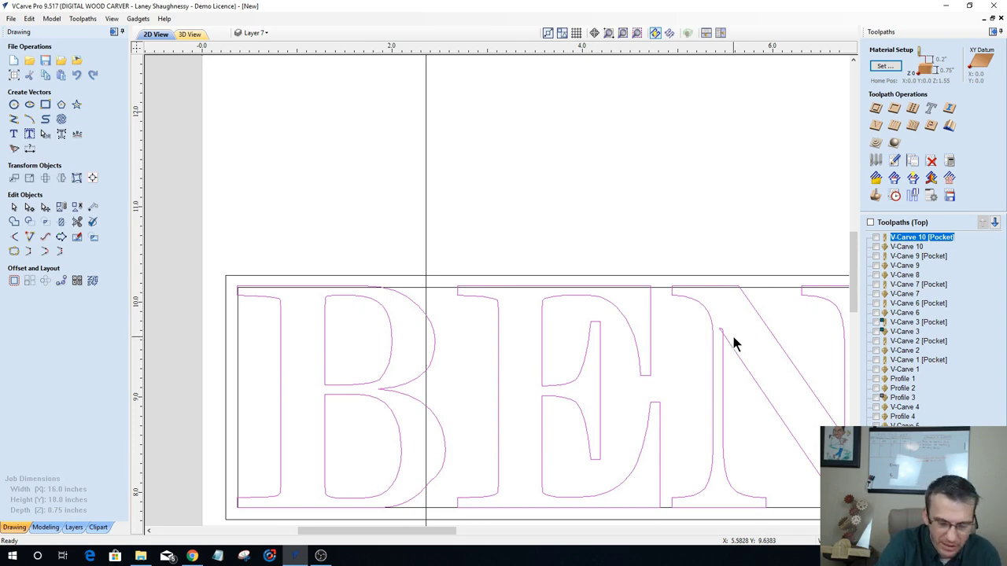
Step: Use Interactive Vector Trim to cut away the small hook at the tip of the N
{"action": "scroll", "coordinate": [727, 338], "scroll_direction": "up", "scroll_amount": 3}
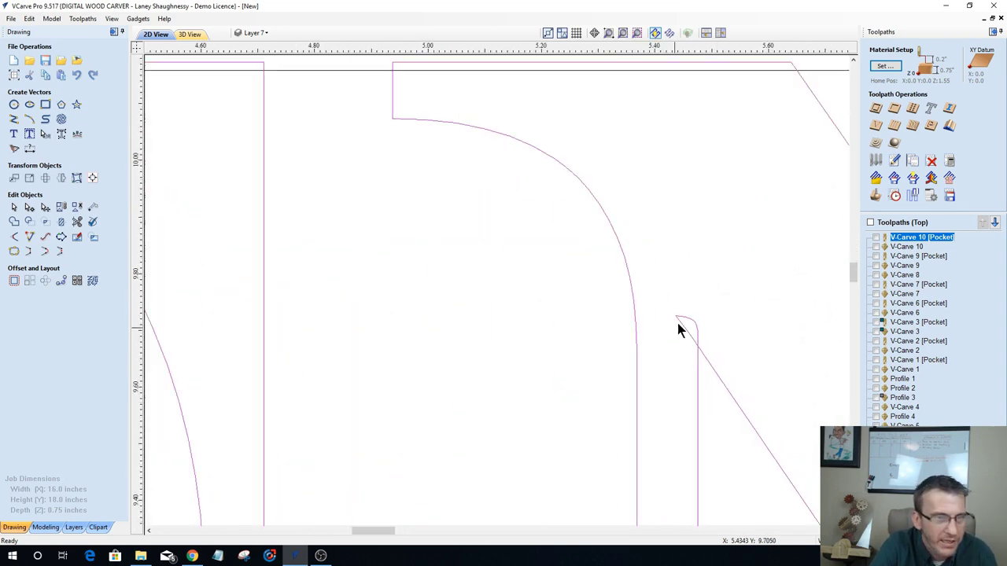
{"action": "left_click", "coordinate": [78, 221]}
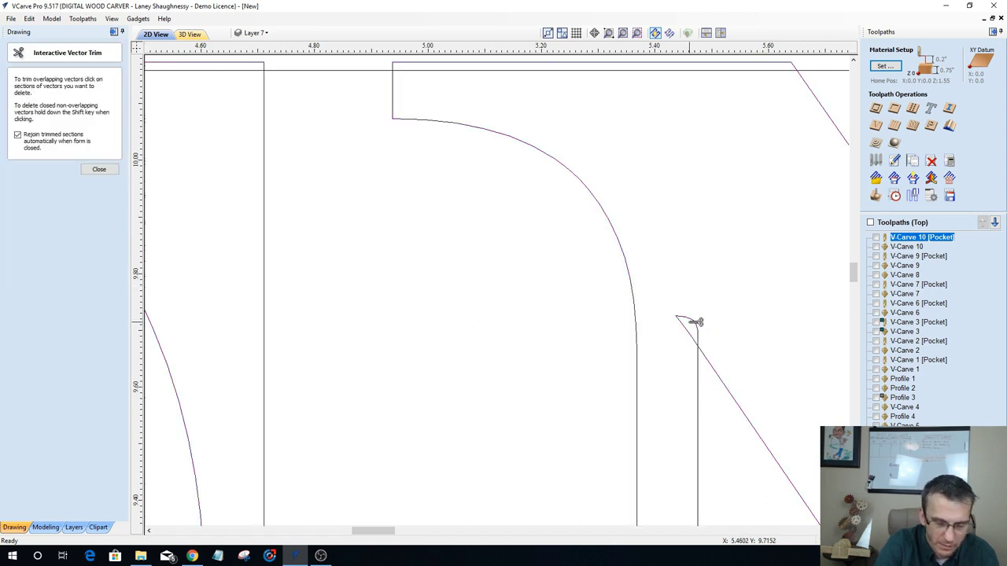
{"action": "left_click", "coordinate": [99, 171]}
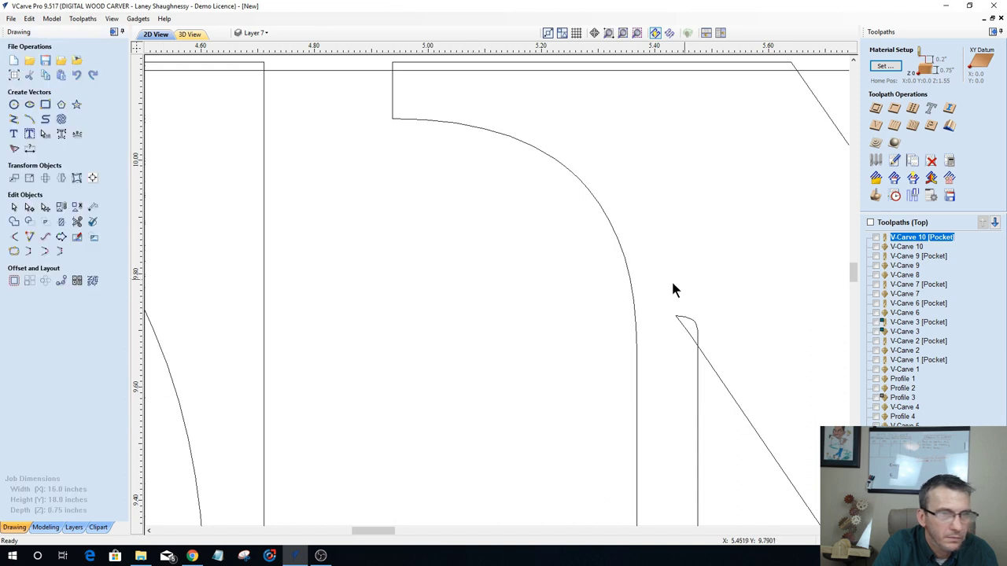
{"action": "left_click", "coordinate": [636, 304]}
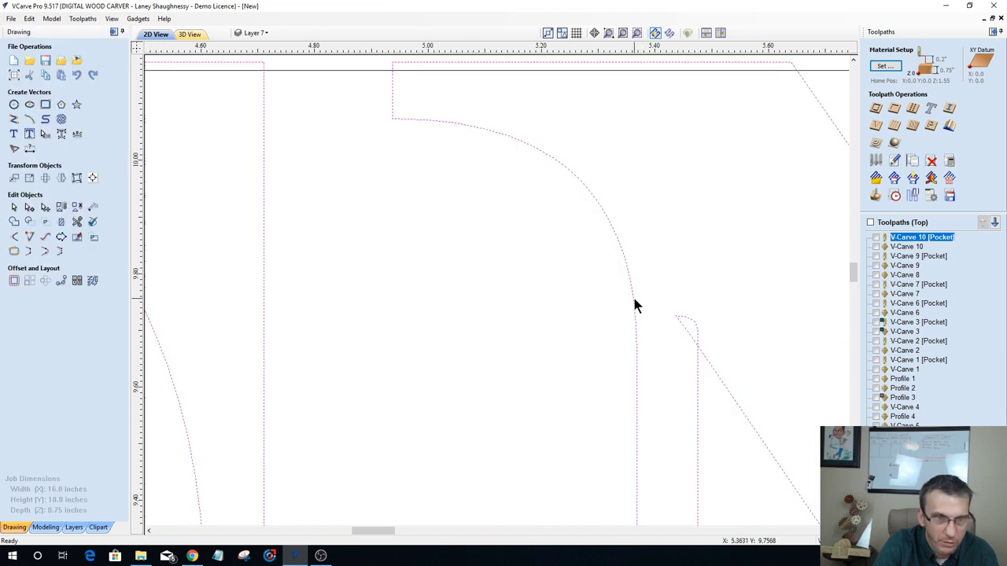
{"action": "left_click", "coordinate": [77, 221]}
{"action": "left_click", "coordinate": [697, 329]}
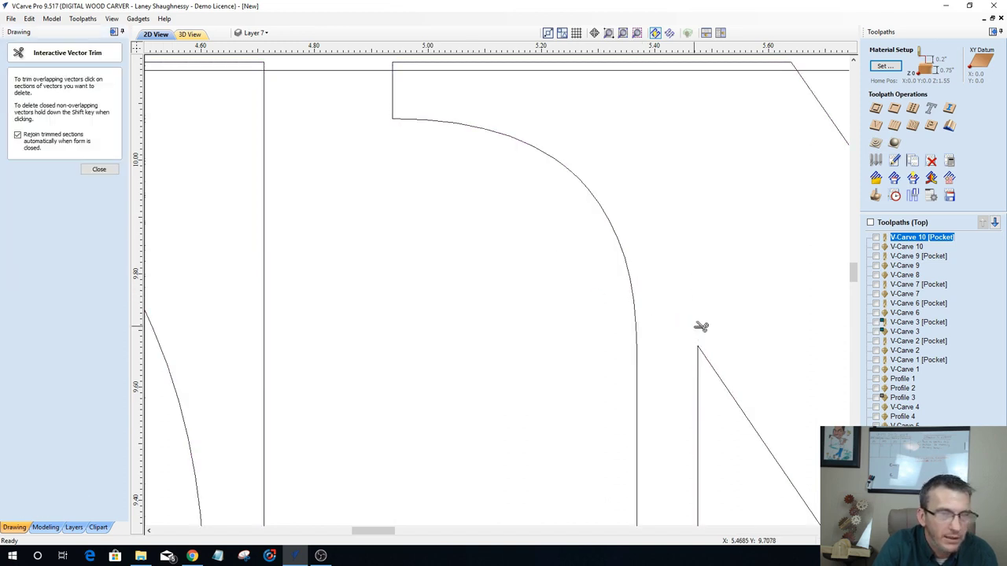
{"action": "key", "text": "Escape"}
Step: Trim the small loop at the other N's tip and zoom around to check the letters
{"action": "scroll", "coordinate": [477, 270], "scroll_direction": "down", "scroll_amount": 4}
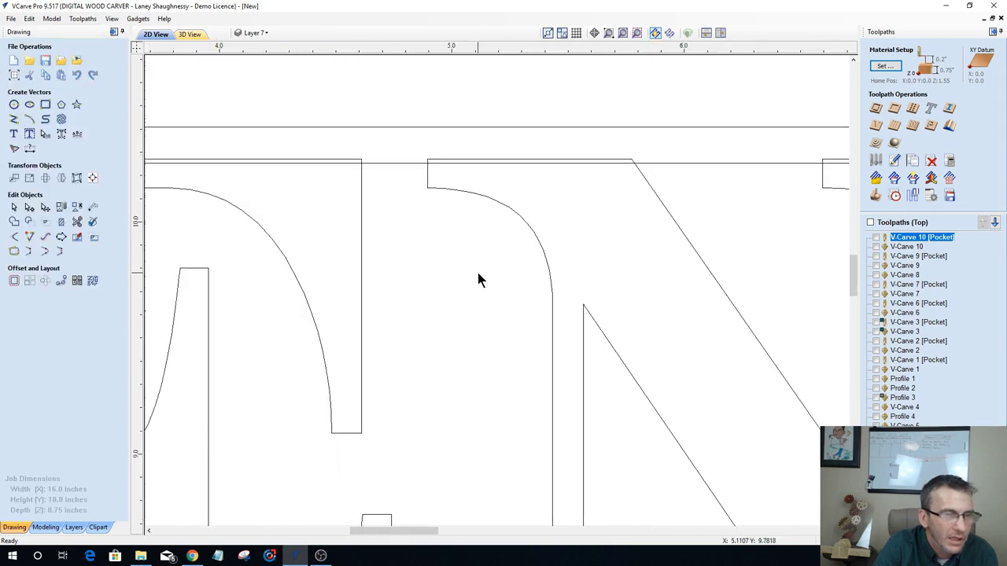
{"action": "scroll", "coordinate": [617, 362], "scroll_direction": "up", "scroll_amount": 4}
{"action": "scroll", "coordinate": [554, 374], "scroll_direction": "up", "scroll_amount": 3}
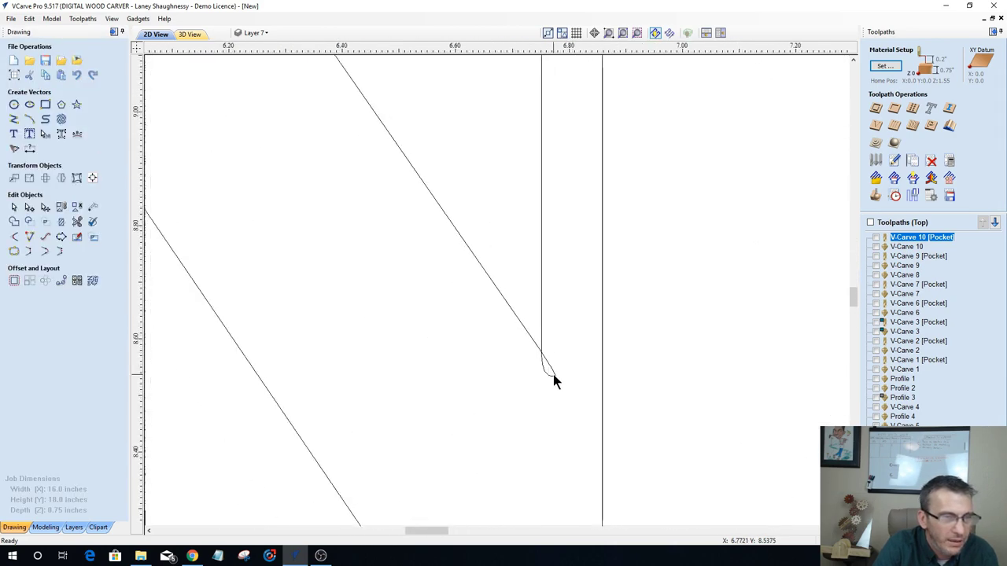
{"action": "left_click", "coordinate": [71, 222]}
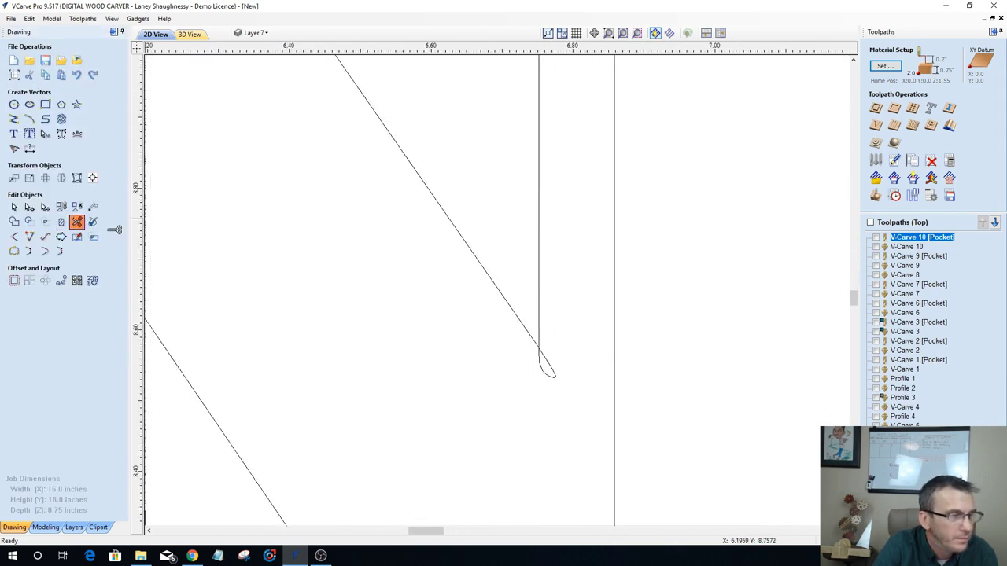
{"action": "left_click", "coordinate": [548, 367]}
{"action": "scroll", "coordinate": [550, 367], "scroll_direction": "down", "scroll_amount": 3}
{"action": "scroll", "coordinate": [515, 362], "scroll_direction": "down", "scroll_amount": 3}
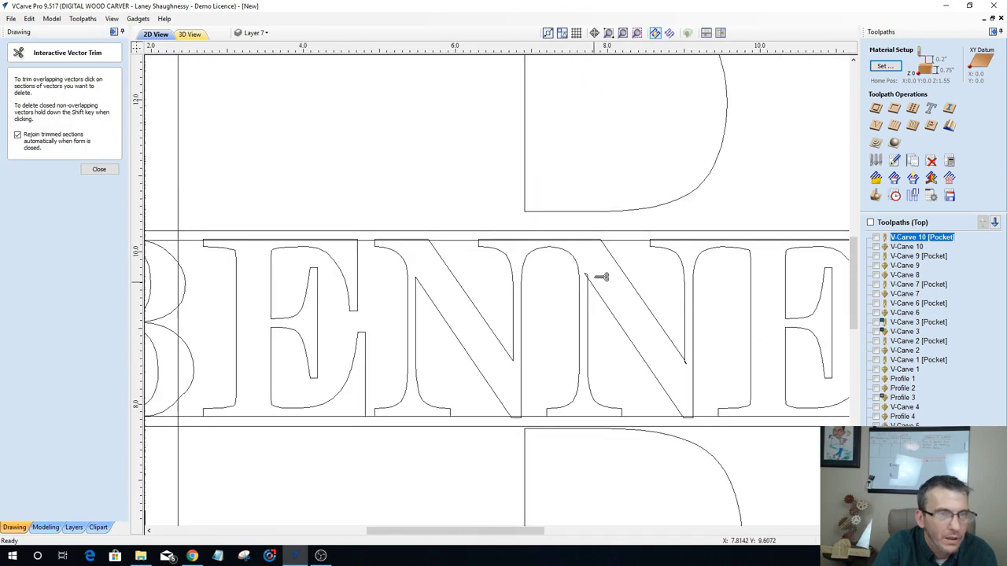
{"action": "scroll", "coordinate": [598, 276], "scroll_direction": "up", "scroll_amount": 5}
{"action": "scroll", "coordinate": [617, 308], "scroll_direction": "down", "scroll_amount": 4}
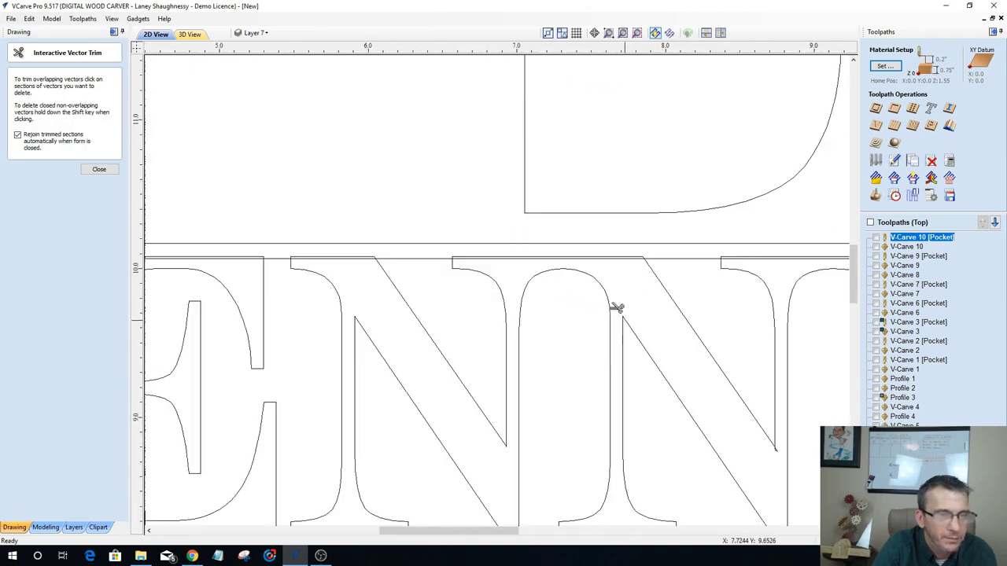
{"action": "scroll", "coordinate": [726, 407], "scroll_direction": "up", "scroll_amount": 5}
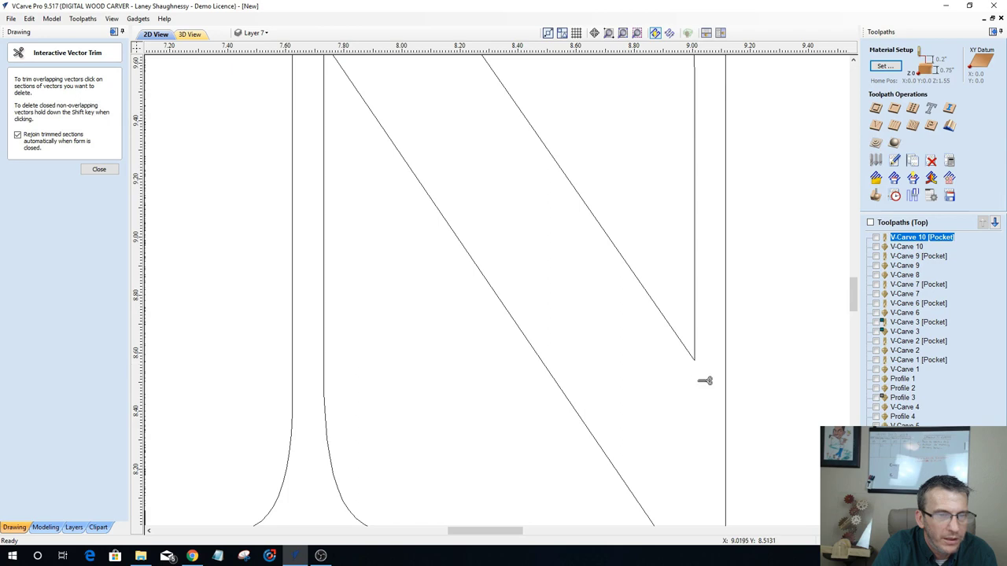
{"action": "scroll", "coordinate": [703, 382], "scroll_direction": "down", "scroll_amount": 6}
{"action": "scroll", "coordinate": [752, 365], "scroll_direction": "up", "scroll_amount": 5}
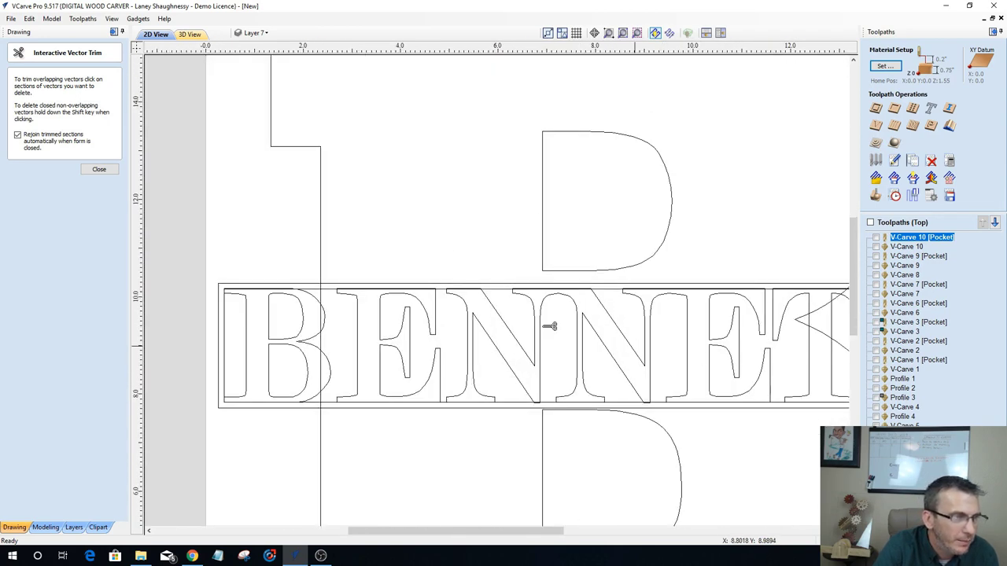
{"action": "scroll", "coordinate": [340, 287], "scroll_direction": "down", "scroll_amount": 2}
Step: Close the trim tool and box-select BENNETT together with its border rectangle
{"action": "left_click", "coordinate": [97, 170]}
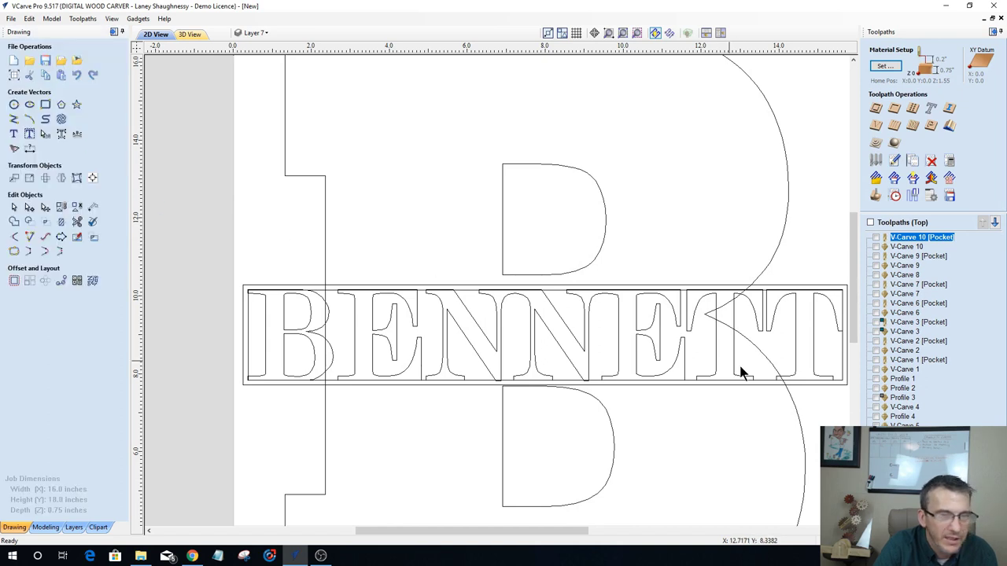
{"action": "left_click", "coordinate": [814, 352]}
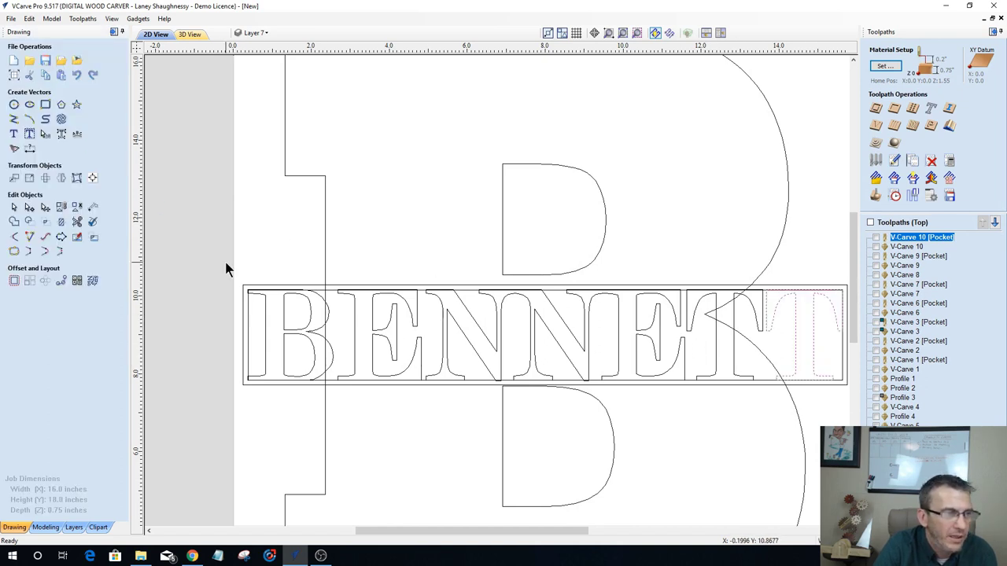
{"action": "left_click_drag", "start_coordinate": [229, 271], "coordinate": [854, 463]}
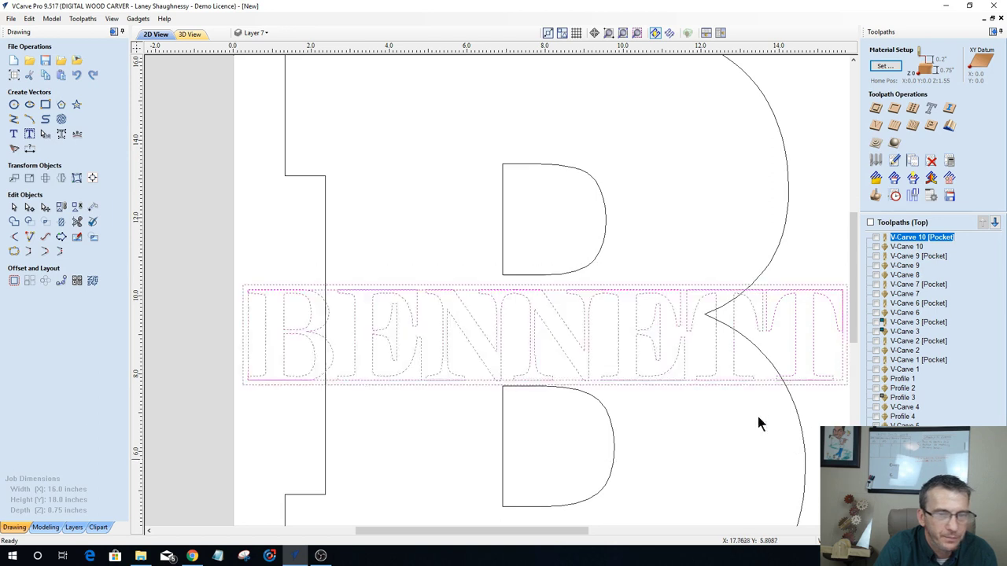
{"action": "left_click", "coordinate": [840, 379]}
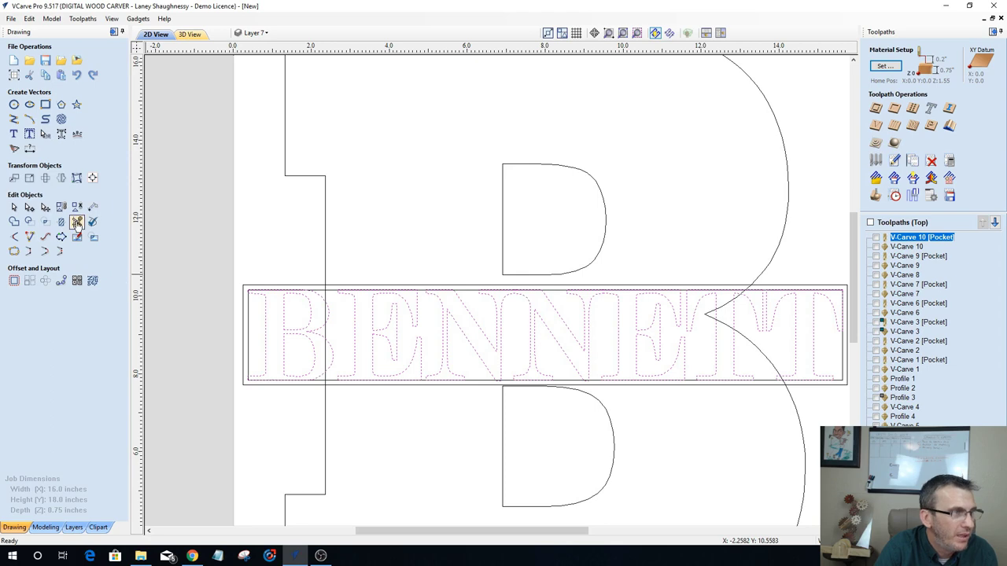
Step: Reselect the BENNETT lettering group and add the letter outlines to the selection
{"action": "left_click", "coordinate": [138, 252]}
{"action": "scroll", "coordinate": [295, 324], "scroll_direction": "up", "scroll_amount": 4}
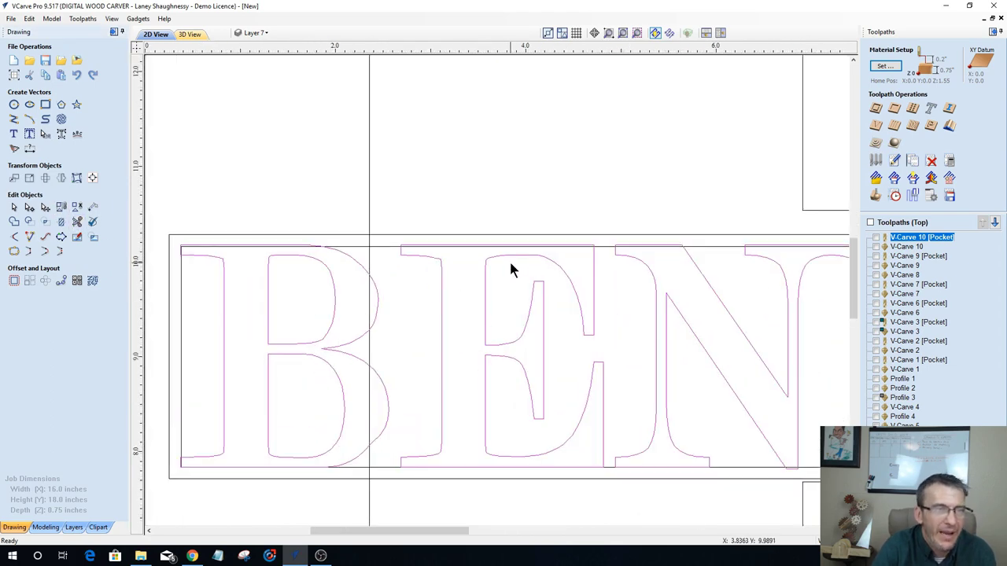
{"action": "scroll", "coordinate": [469, 290], "scroll_direction": "down", "scroll_amount": 4}
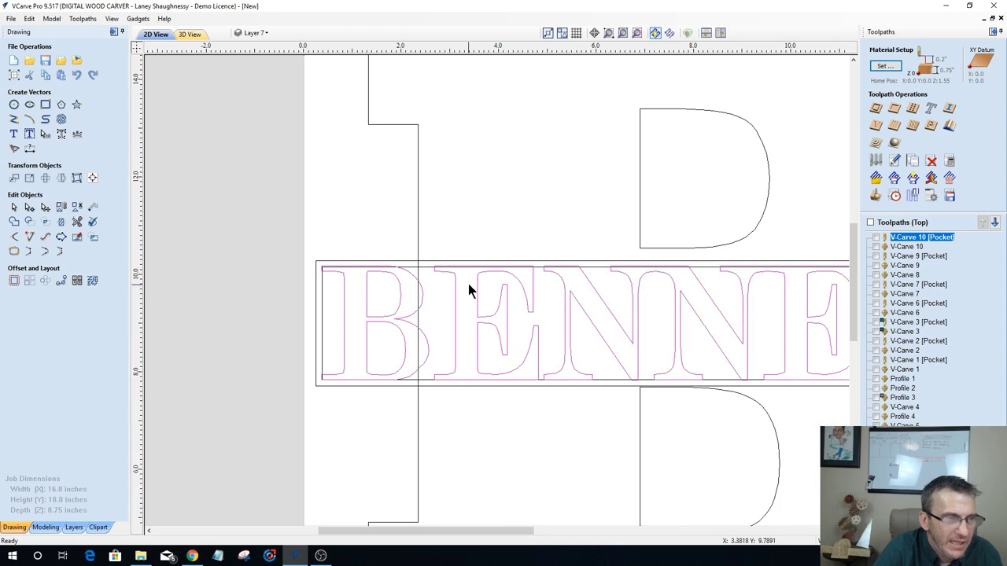
{"action": "left_click", "coordinate": [425, 268]}
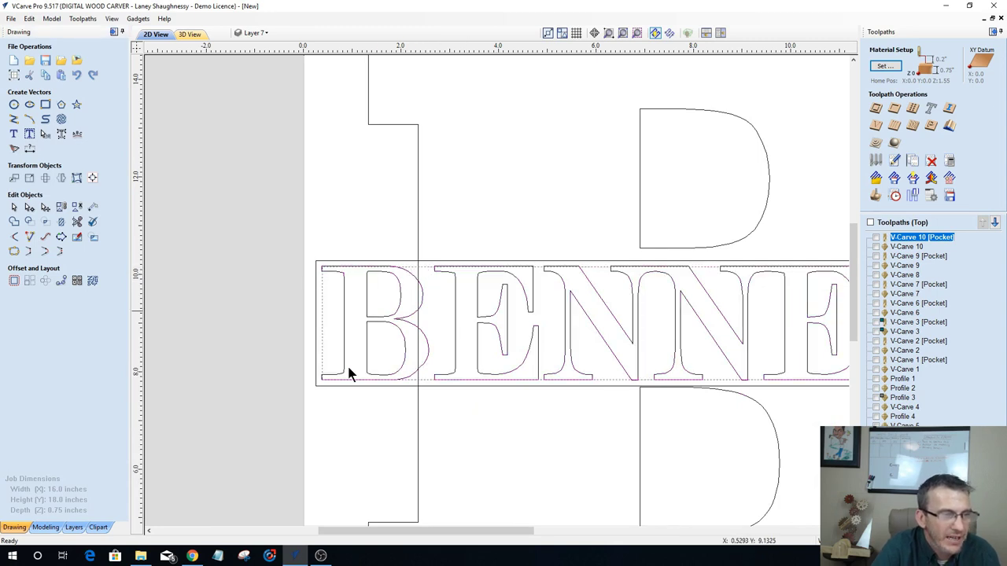
{"action": "left_click", "coordinate": [454, 306]}
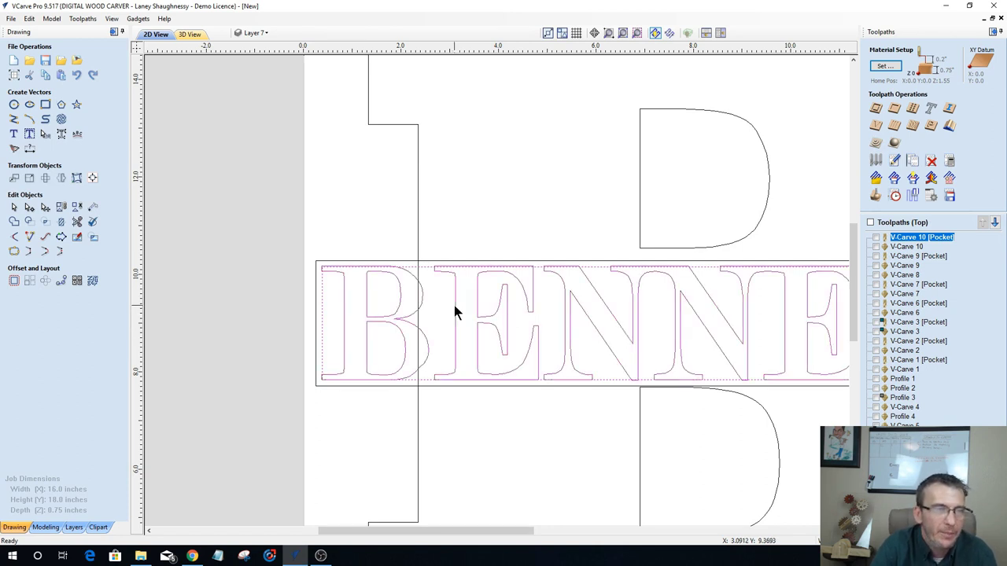
Step: Trim with Clear inside boundary, using the BENNETT banner rectangle as boundary, then zoom to inspect
{"action": "left_click", "coordinate": [61, 224]}
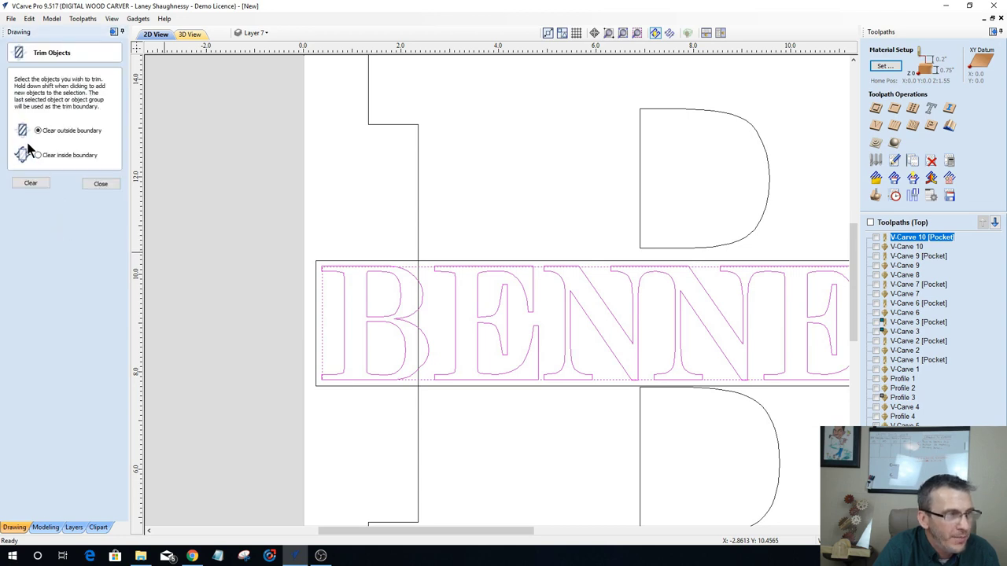
{"action": "scroll", "coordinate": [319, 285], "scroll_direction": "up", "scroll_amount": 3}
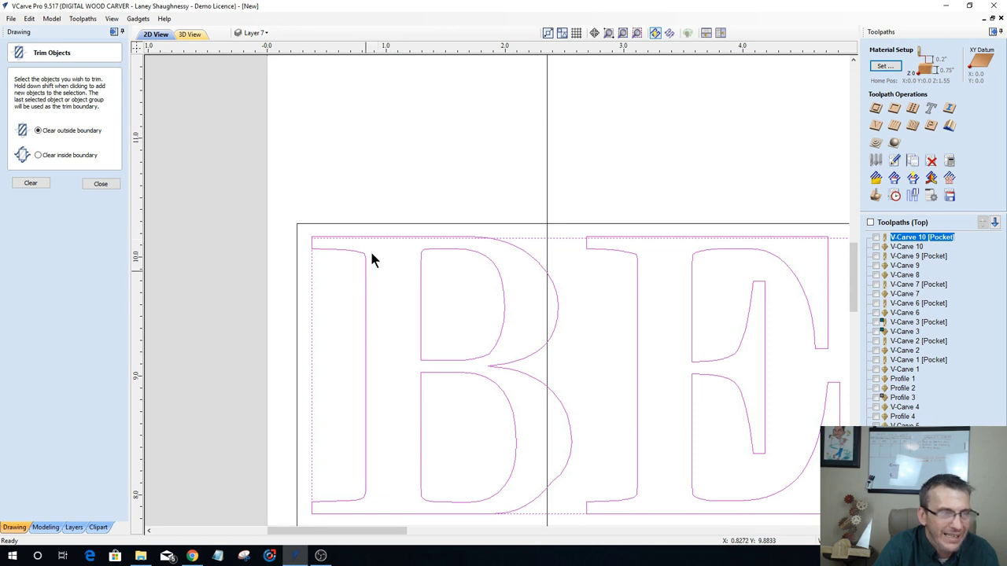
{"action": "scroll", "coordinate": [368, 245], "scroll_direction": "up", "scroll_amount": 3}
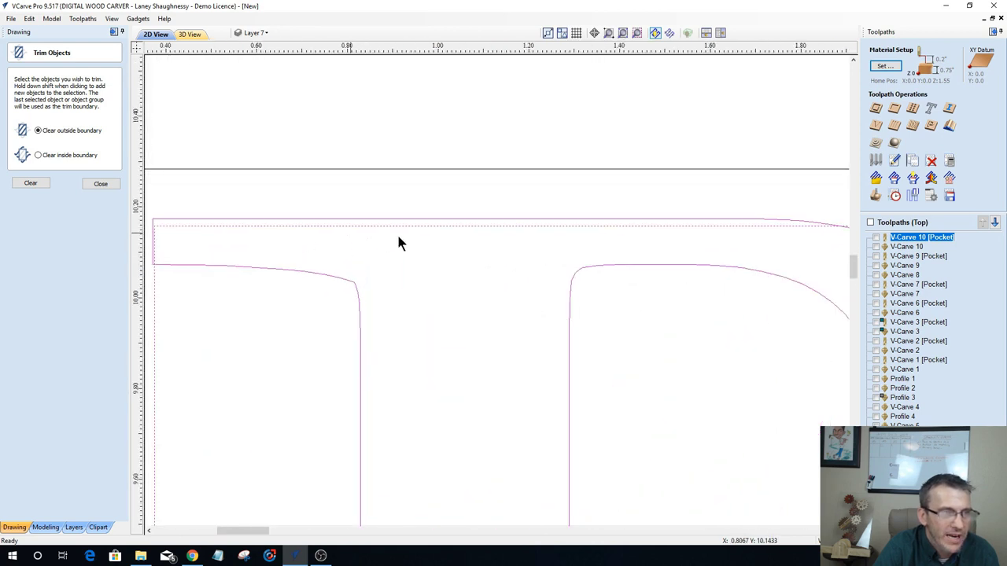
{"action": "scroll", "coordinate": [304, 237], "scroll_direction": "down", "scroll_amount": 4}
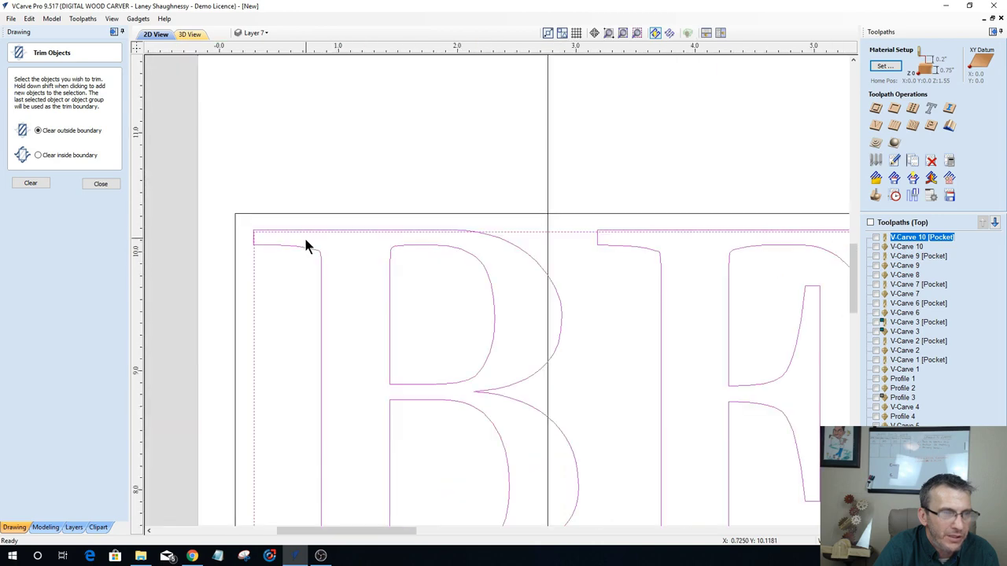
{"action": "scroll", "coordinate": [304, 249], "scroll_direction": "down", "scroll_amount": 3}
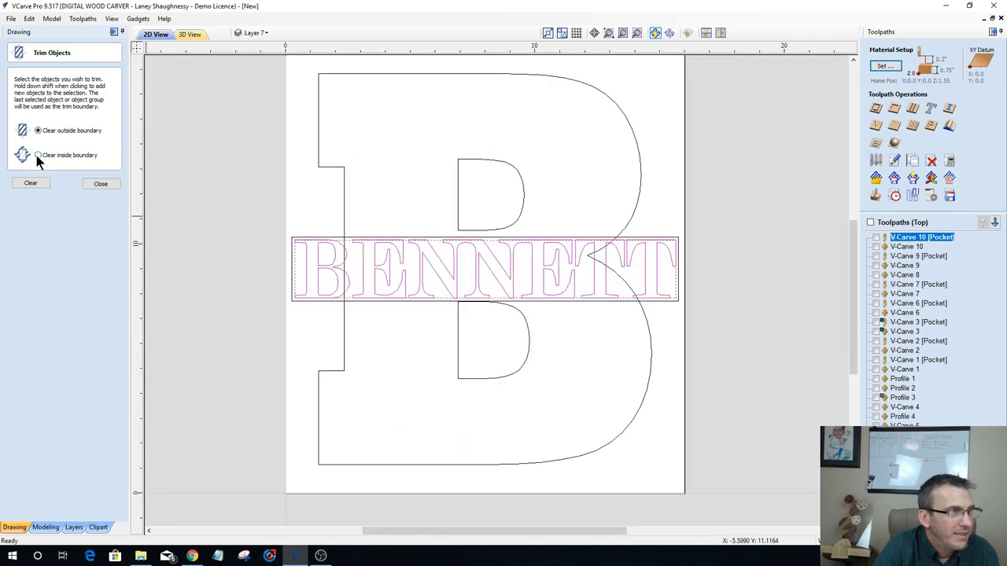
{"action": "left_click", "coordinate": [31, 184]}
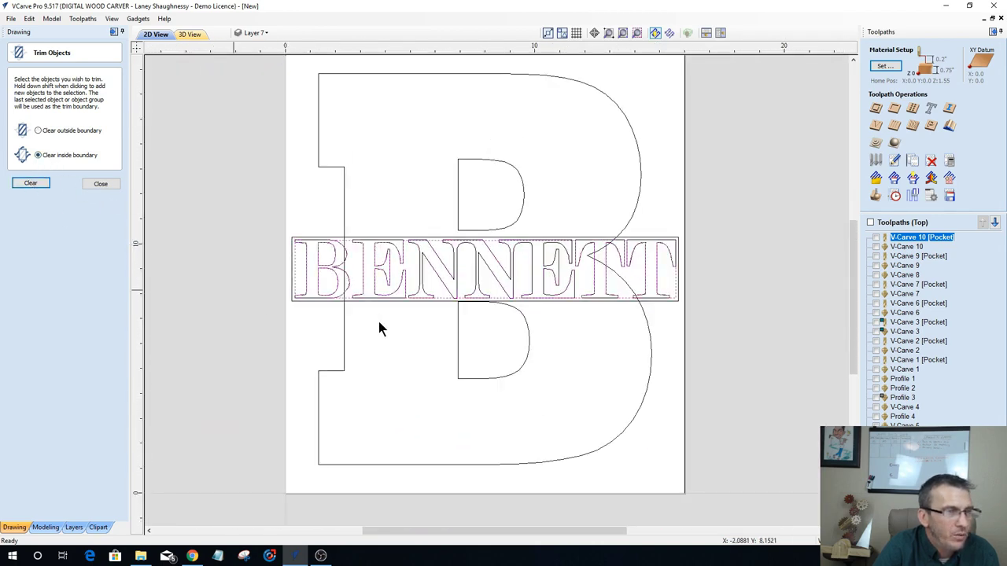
{"action": "scroll", "coordinate": [456, 293], "scroll_direction": "up", "scroll_amount": 5}
{"action": "scroll", "coordinate": [456, 292], "scroll_direction": "up", "scroll_amount": 1}
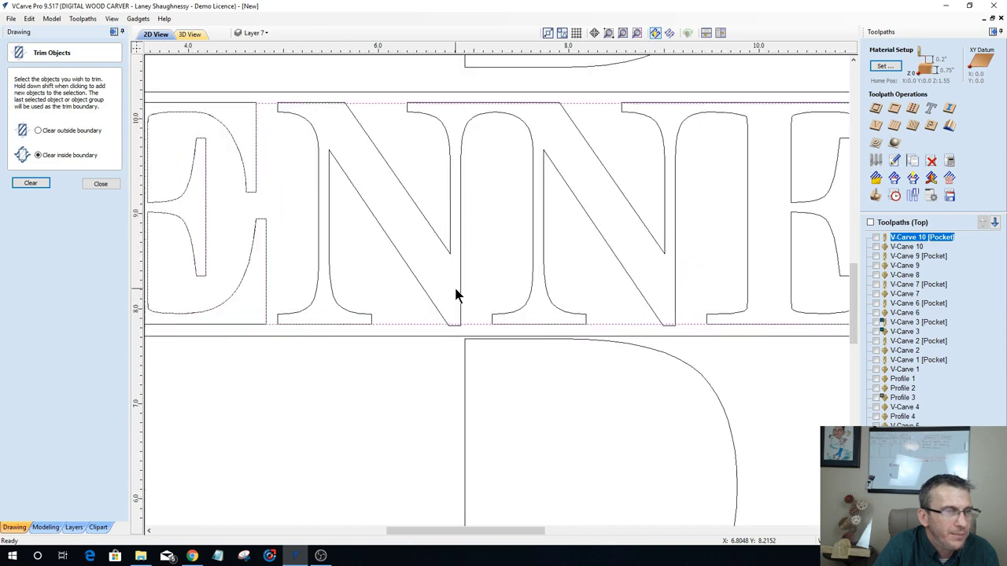
{"action": "scroll", "coordinate": [305, 291], "scroll_direction": "up", "scroll_amount": 3}
{"action": "scroll", "coordinate": [306, 293], "scroll_direction": "down", "scroll_amount": 3}
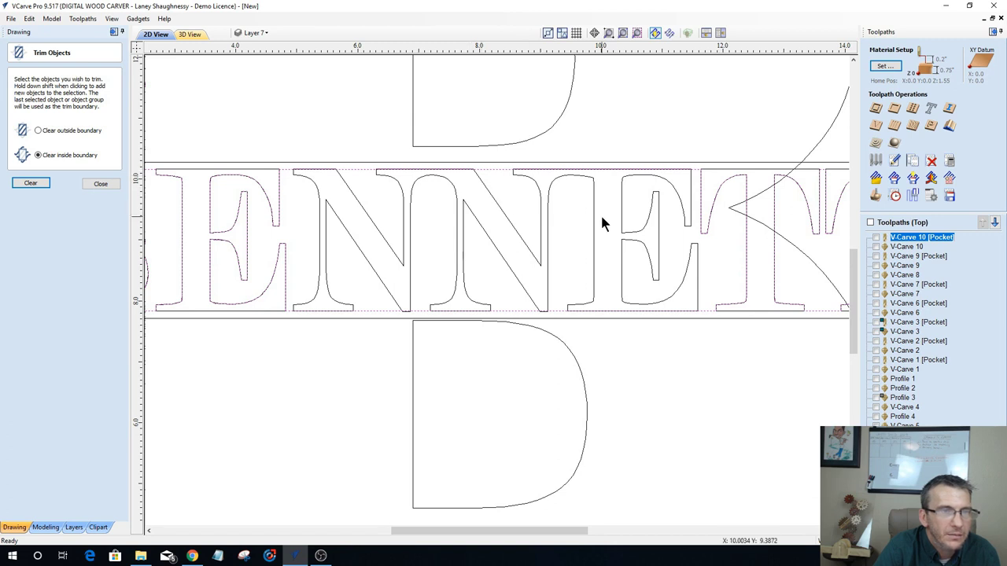
{"action": "scroll", "coordinate": [600, 213], "scroll_direction": "down", "scroll_amount": 2}
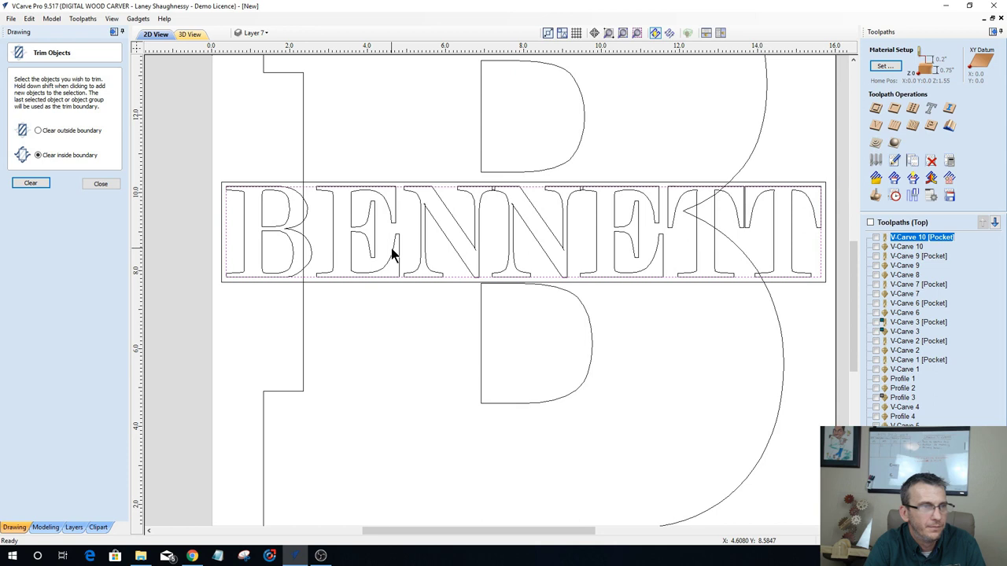
Step: Nudge the first E and the first N of BENNETT one step left
{"action": "left_click", "coordinate": [100, 184]}
{"action": "scroll", "coordinate": [506, 264], "scroll_direction": "up", "scroll_amount": 3}
{"action": "scroll", "coordinate": [485, 203], "scroll_direction": "down", "scroll_amount": 3}
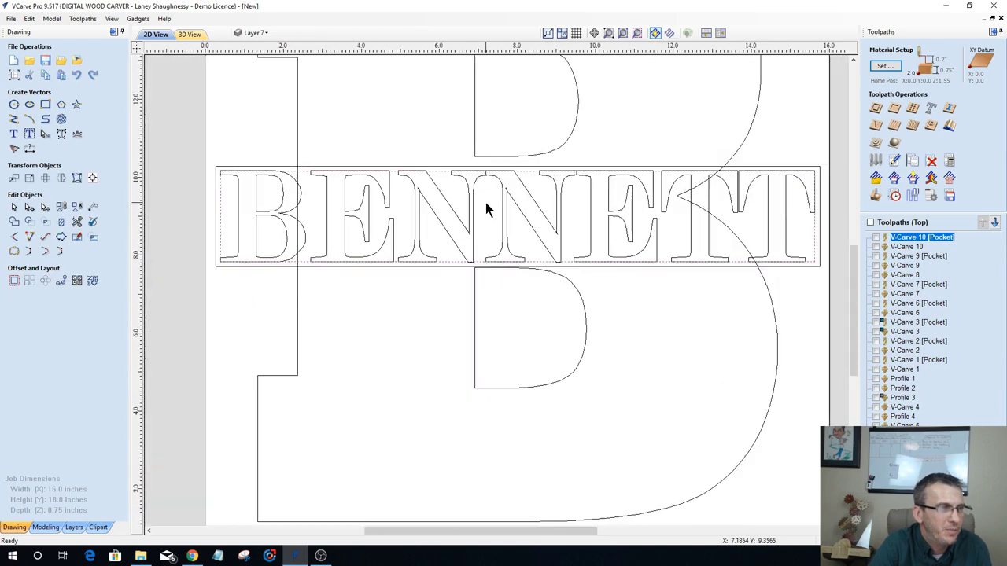
{"action": "scroll", "coordinate": [272, 215], "scroll_direction": "up", "scroll_amount": 2}
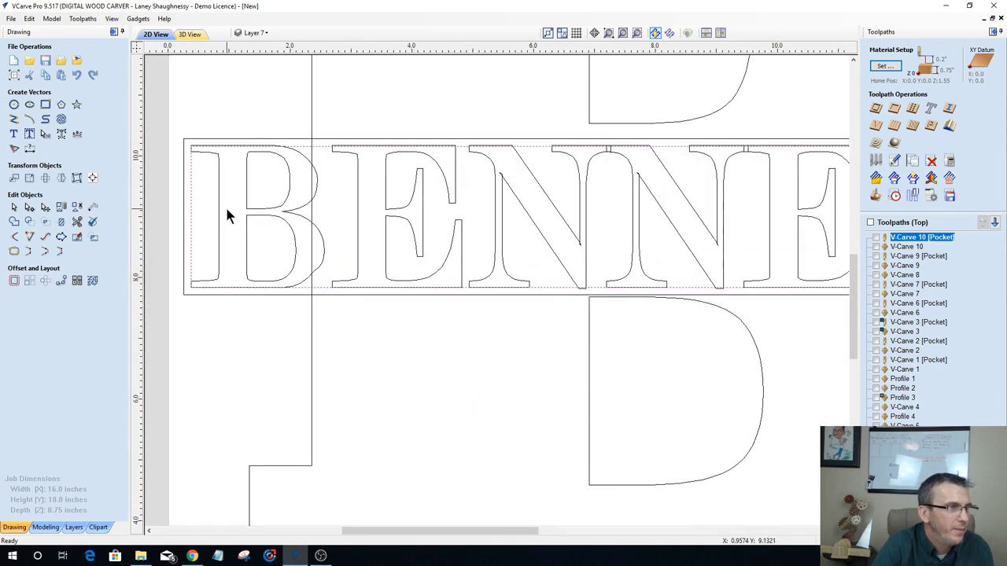
{"action": "left_click_drag", "start_coordinate": [282, 251], "coordinate": [238, 225]}
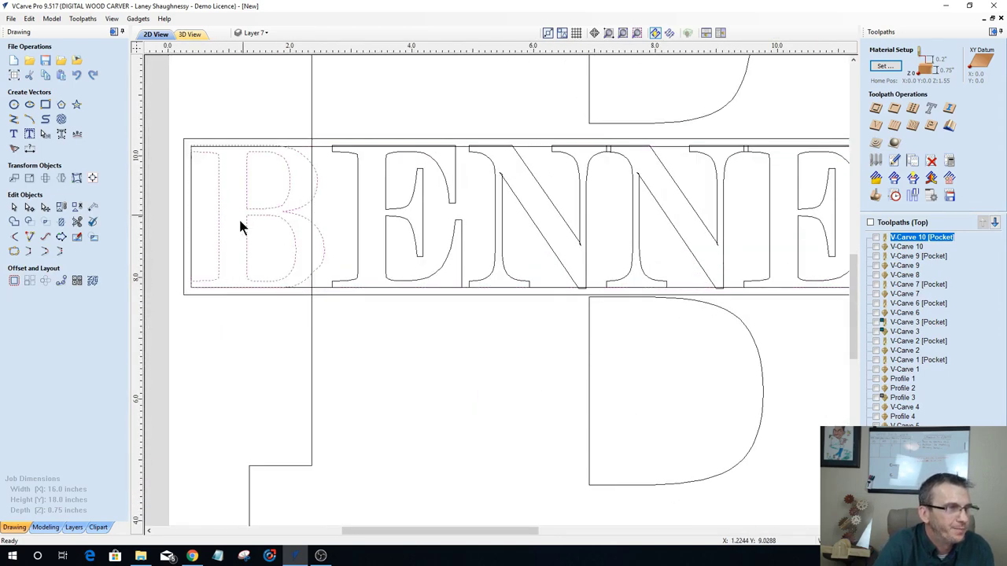
{"action": "left_click", "coordinate": [357, 210]}
{"action": "key", "text": "Left"}
{"action": "key", "text": "Left"}
{"action": "key", "text": "Left"}
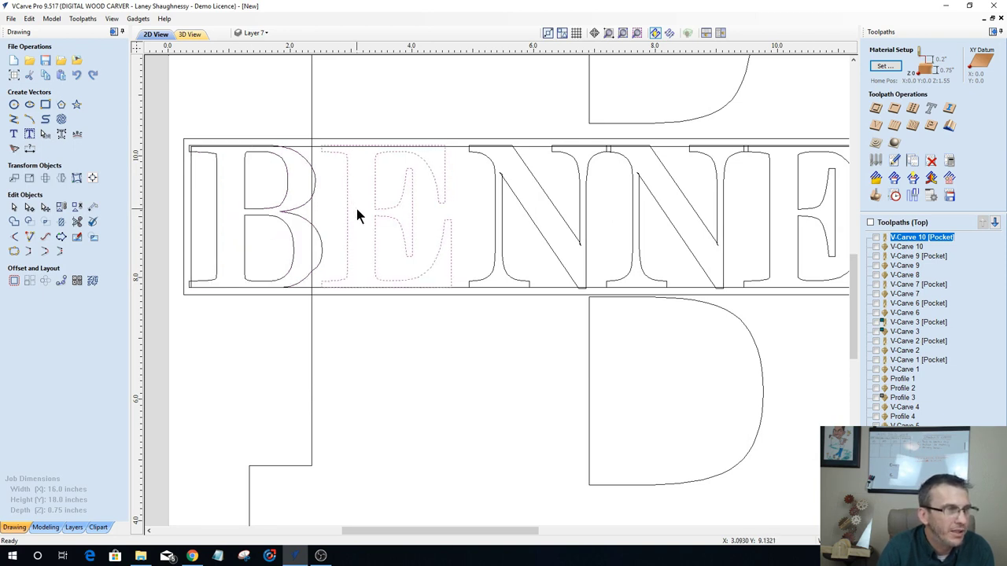
{"action": "left_click", "coordinate": [494, 197]}
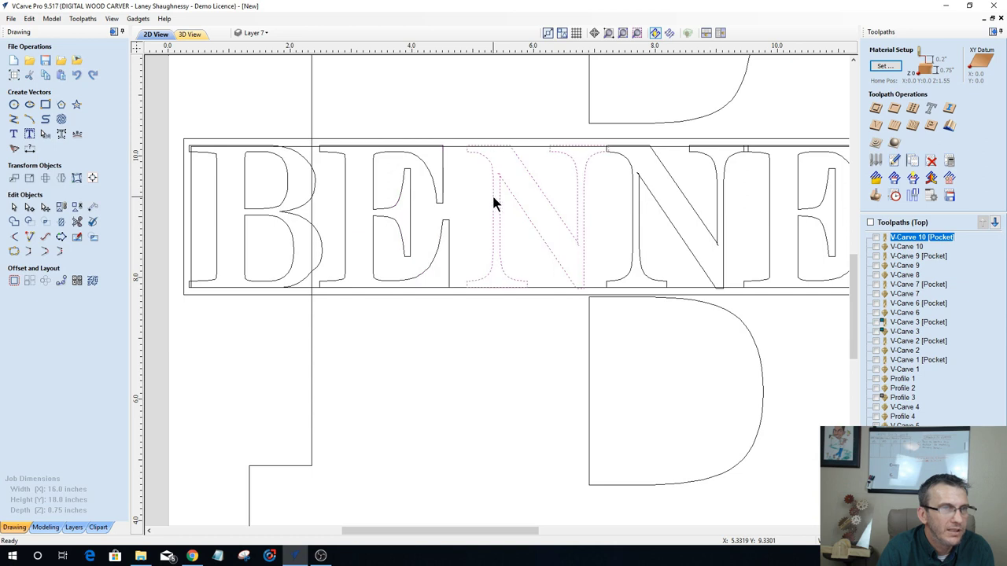
{"action": "key", "text": "Left"}
{"action": "key", "text": "Left"}
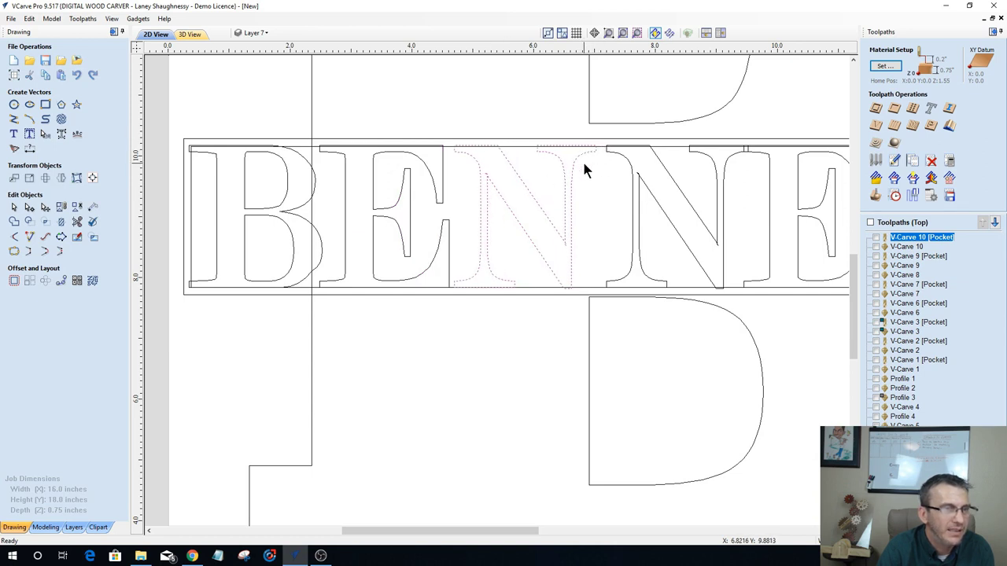
Step: Check the spacing by selecting the second N, both Ts and the second E individually
{"action": "left_click", "coordinate": [617, 158]}
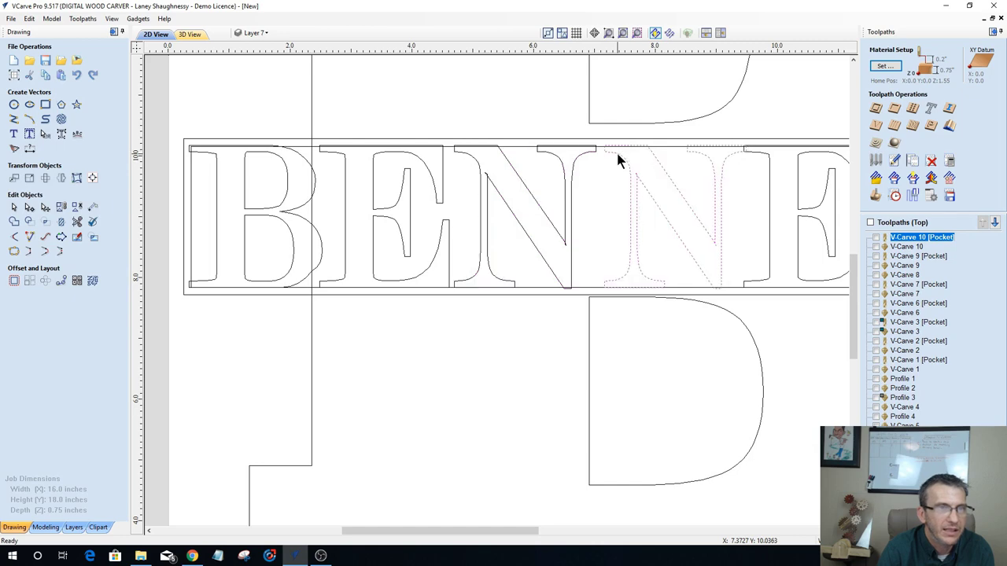
{"action": "scroll", "coordinate": [572, 199], "scroll_direction": "down", "scroll_amount": 2}
{"action": "scroll", "coordinate": [572, 199], "scroll_direction": "down", "scroll_amount": 1}
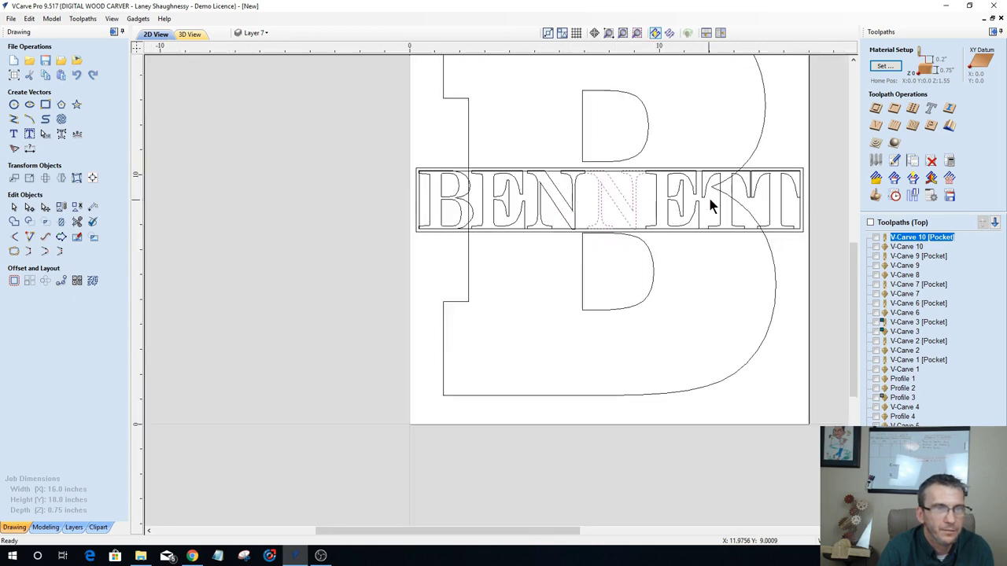
{"action": "scroll", "coordinate": [800, 214], "scroll_direction": "up", "scroll_amount": 2}
{"action": "left_click", "coordinate": [775, 203]}
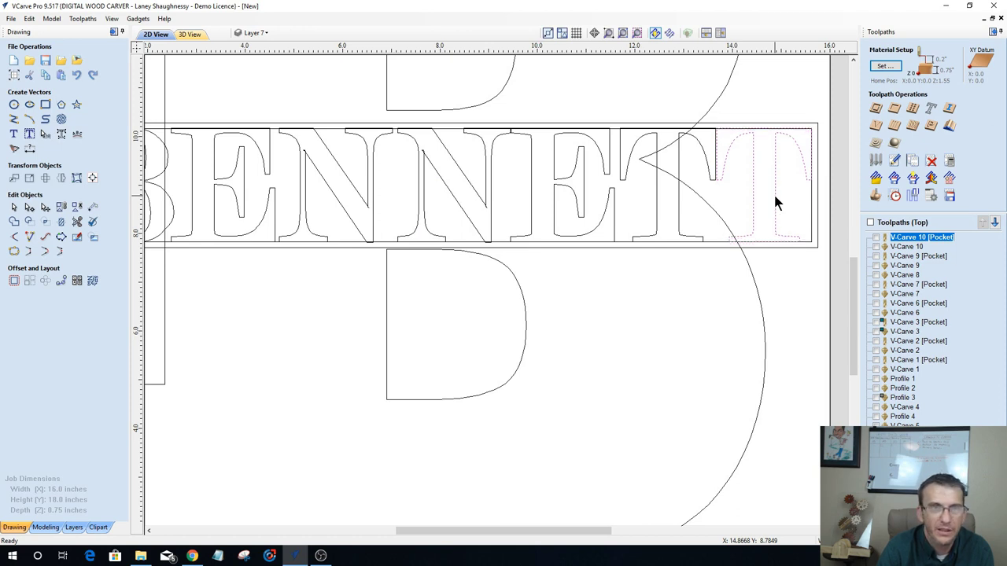
{"action": "left_click", "coordinate": [681, 174]}
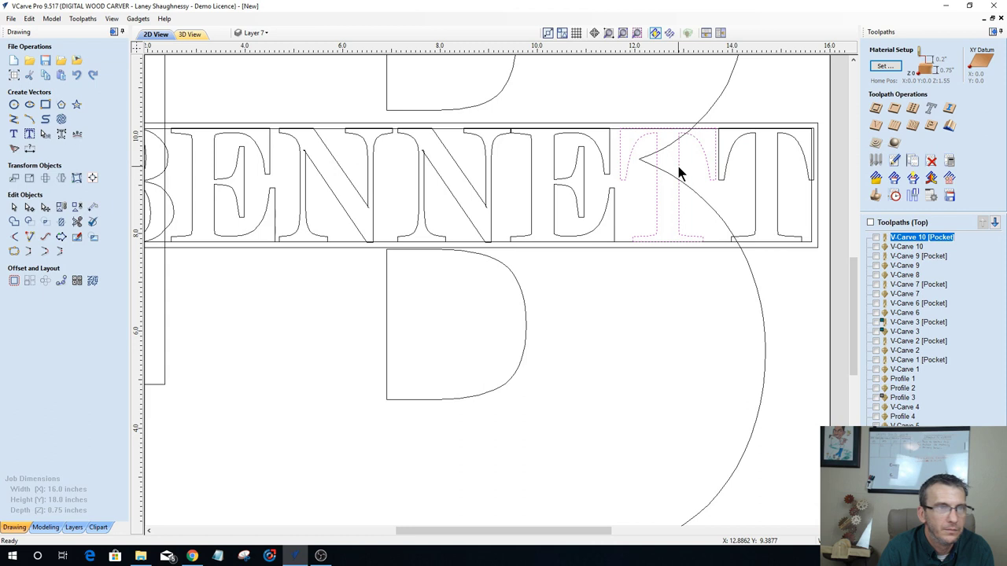
{"action": "left_click", "coordinate": [608, 163]}
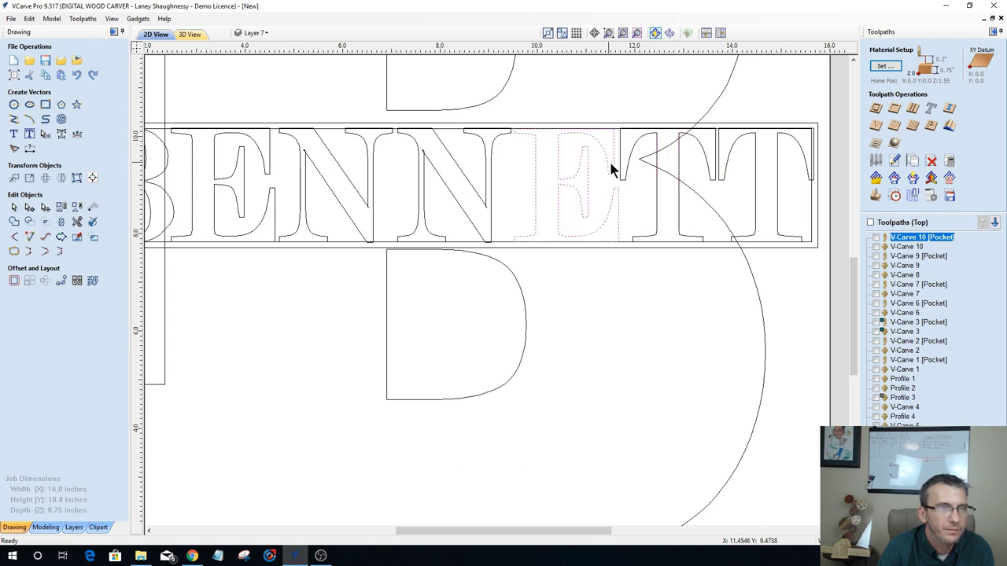
{"action": "scroll", "coordinate": [616, 163], "scroll_direction": "down", "scroll_amount": 3}
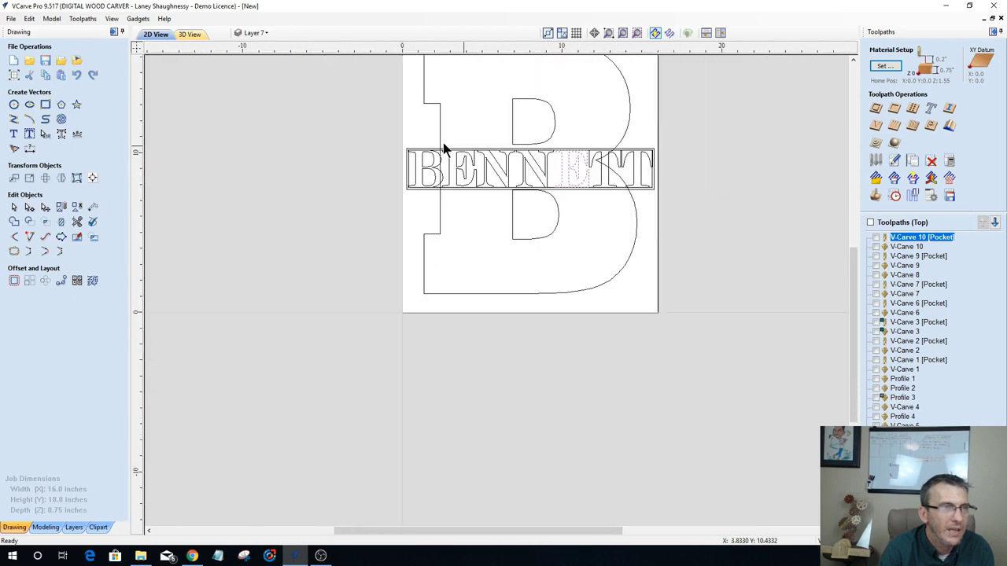
{"action": "scroll", "coordinate": [472, 154], "scroll_direction": "up", "scroll_amount": 5}
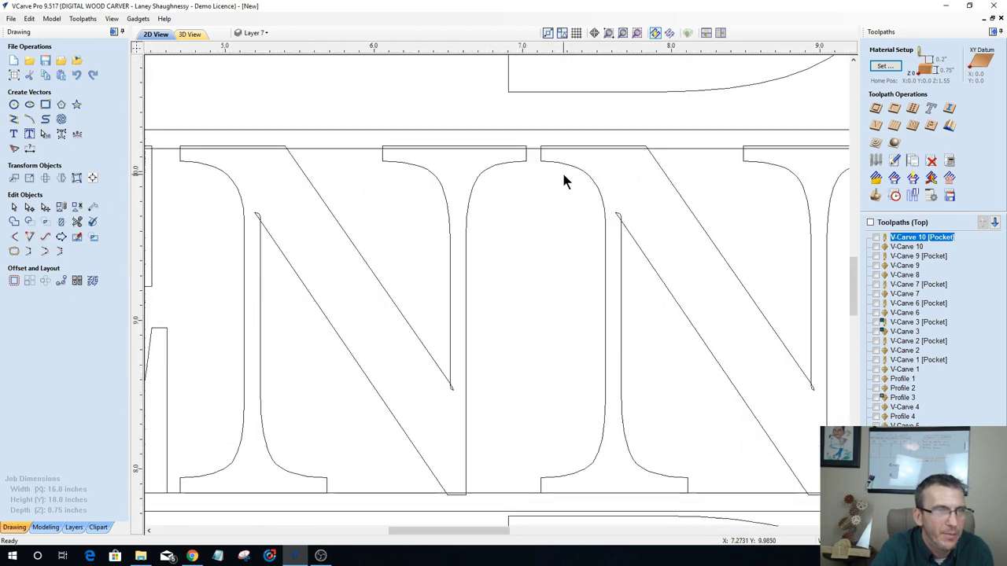
{"action": "scroll", "coordinate": [563, 181], "scroll_direction": "down", "scroll_amount": 4}
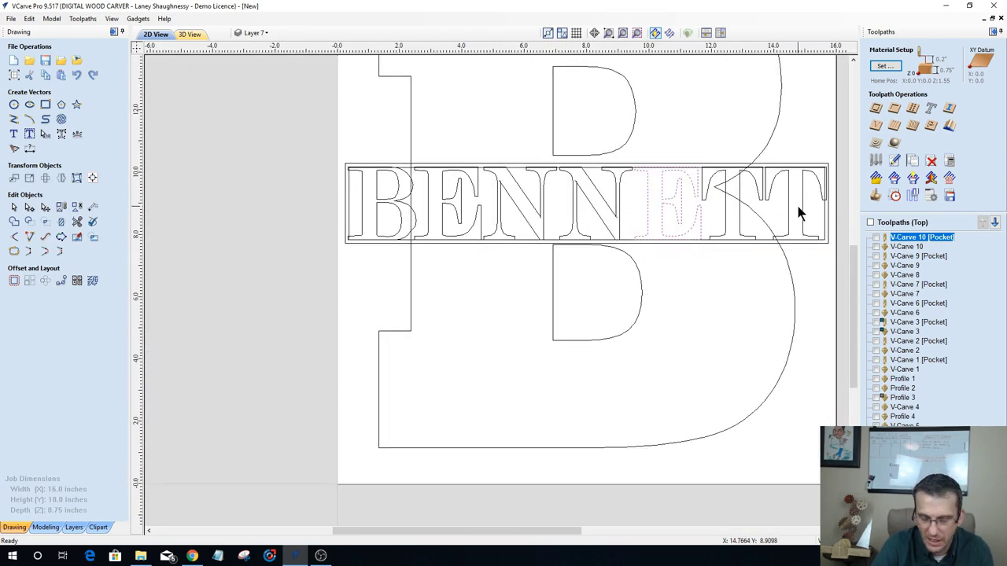
Step: Select all BENNETT letters, including both Ts, both Ns, the E and the B with its counter
{"action": "left_click_drag", "start_coordinate": [796, 205], "coordinate": [753, 187], "text": "shift"}
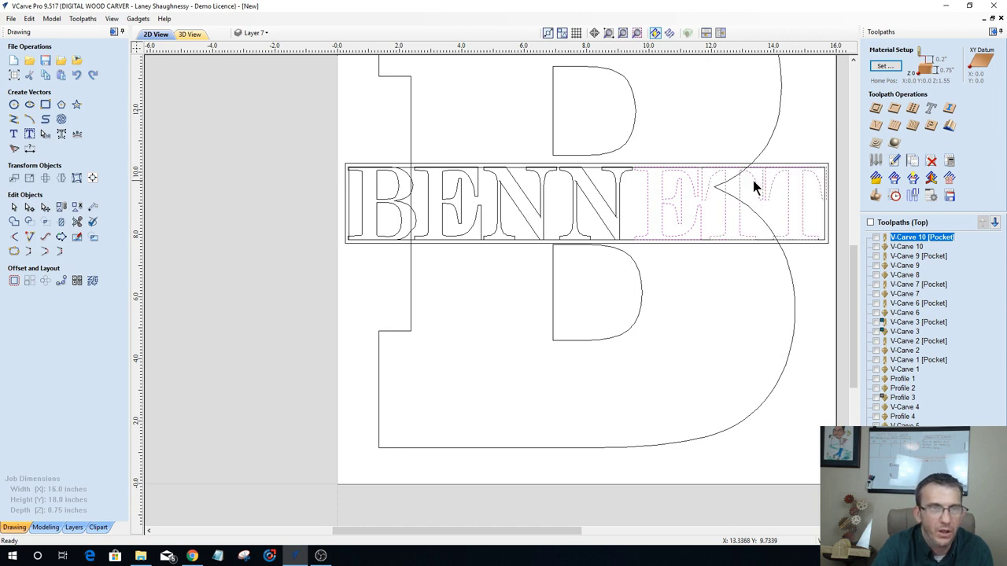
{"action": "left_click", "coordinate": [619, 199], "text": "shift"}
{"action": "left_click", "coordinate": [531, 206], "text": "shift"}
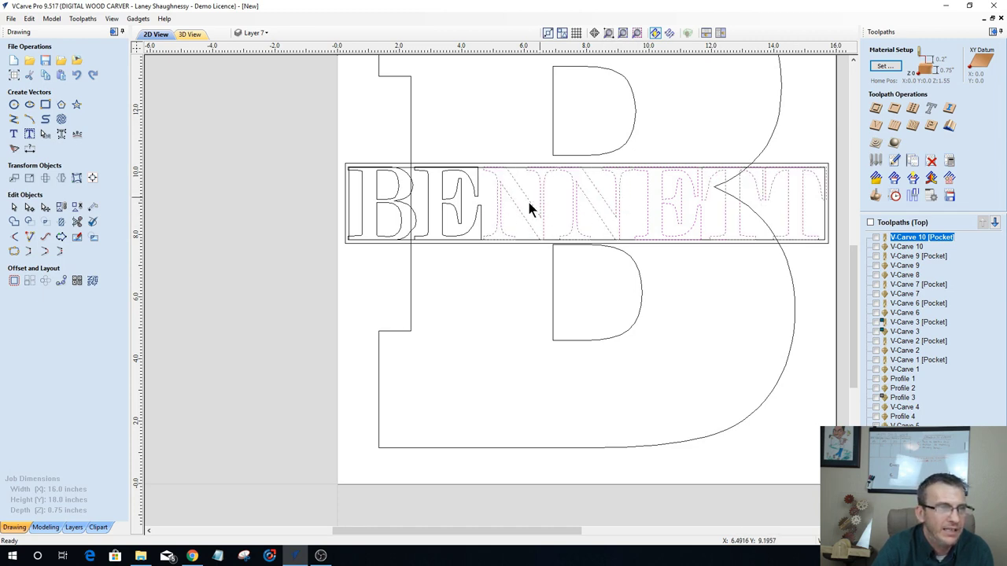
{"action": "left_click", "coordinate": [427, 203], "text": "shift"}
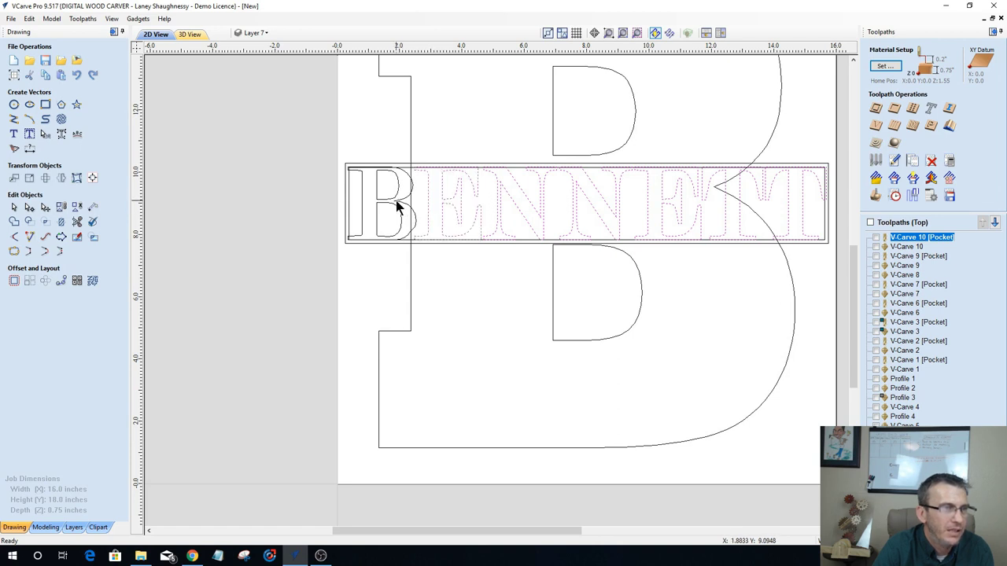
{"action": "left_click", "coordinate": [384, 209], "text": "shift"}
{"action": "left_click", "coordinate": [382, 203], "text": "shift"}
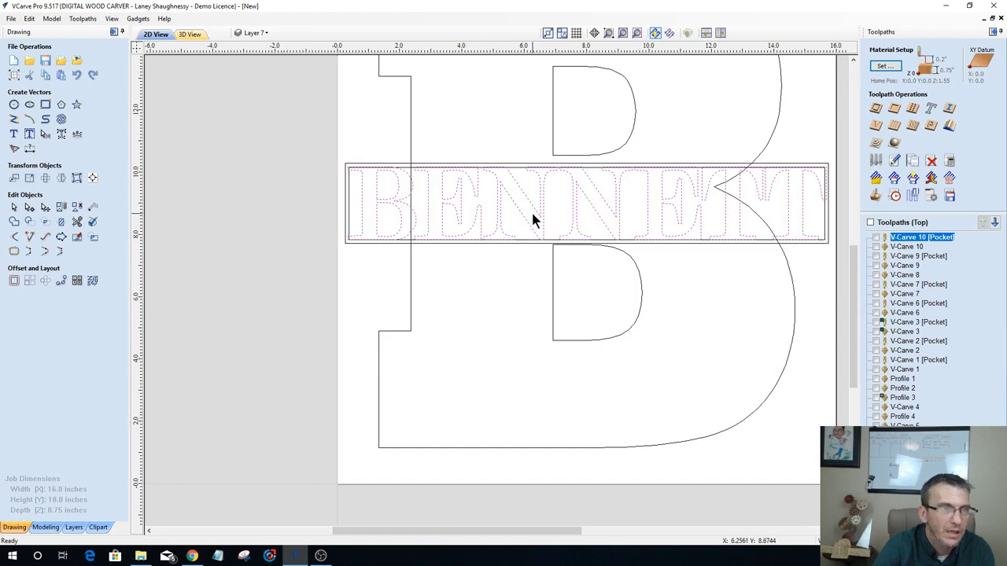
Step: Dismiss the Interactive Vector Trim tool
{"action": "left_click", "coordinate": [77, 222]}
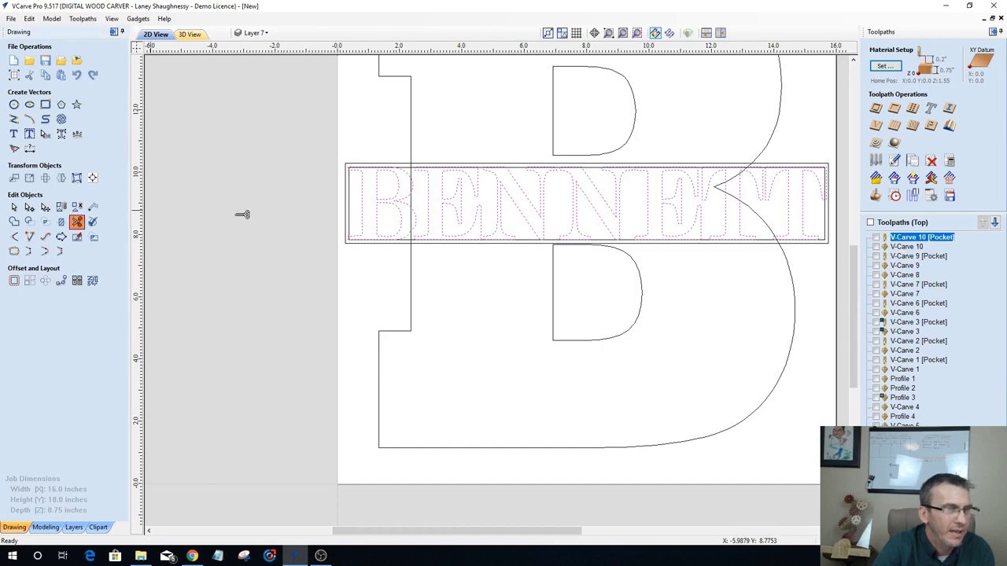
{"action": "scroll", "coordinate": [598, 188], "scroll_direction": "up", "scroll_amount": 5}
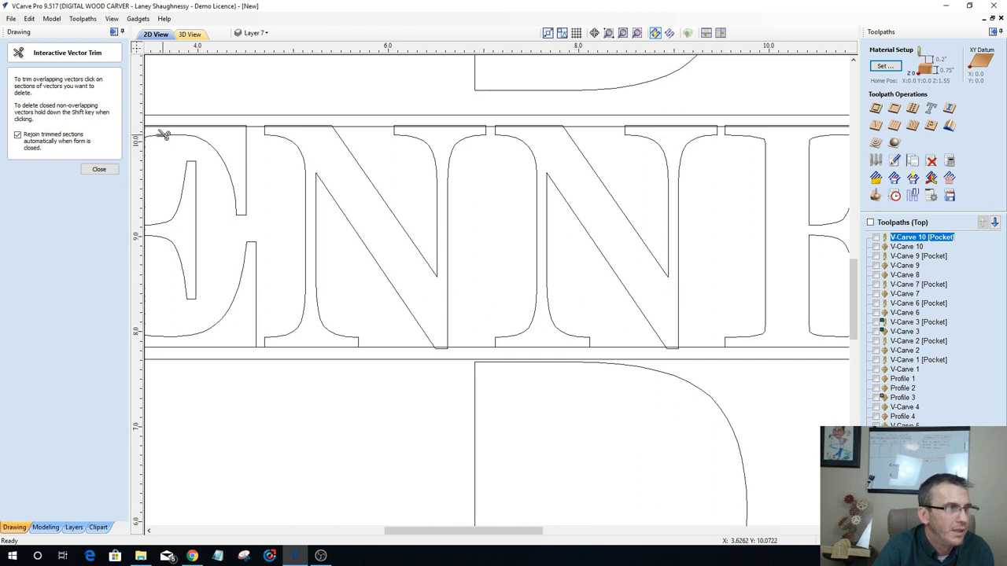
{"action": "left_click", "coordinate": [99, 170]}
{"action": "key", "text": "Escape"}
{"action": "scroll", "coordinate": [432, 243], "scroll_direction": "down", "scroll_amount": 5}
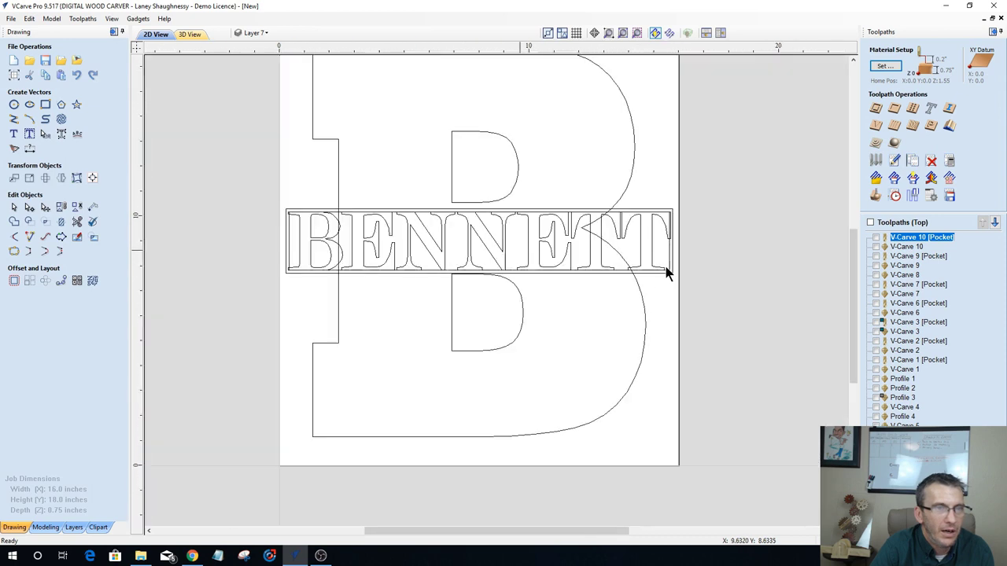
Step: Select every BENNETT letter: both Ts, both Es, both Ns and the B
{"action": "left_click", "coordinate": [618, 219]}
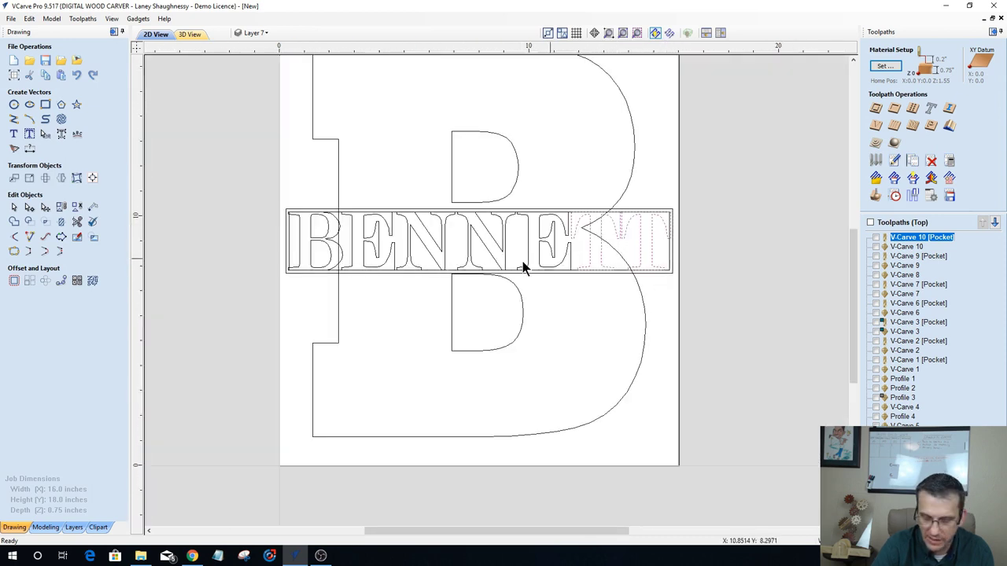
{"action": "left_click", "coordinate": [541, 240], "text": "shift"}
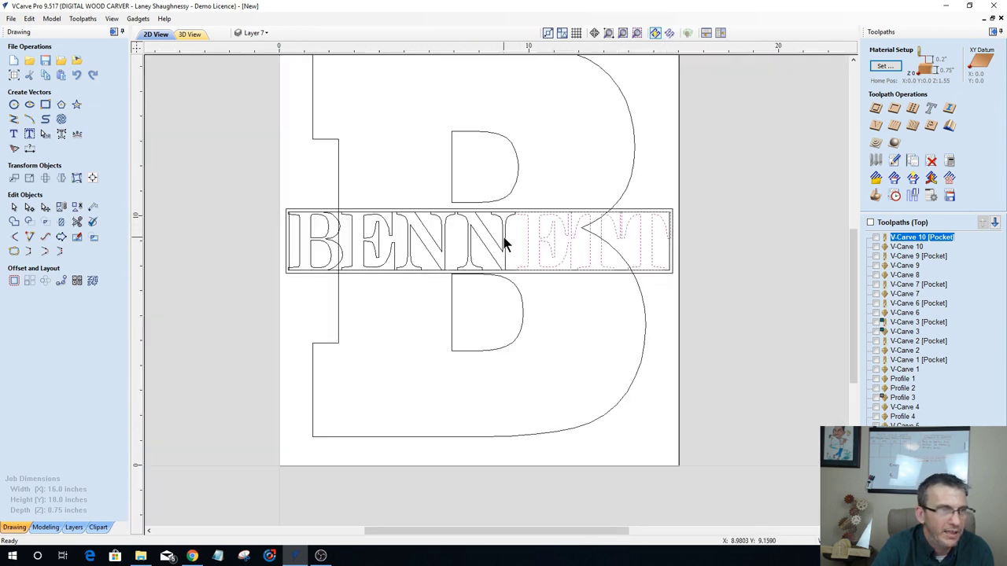
{"action": "left_click", "coordinate": [502, 245], "text": "shift"}
{"action": "left_click", "coordinate": [443, 244], "text": "shift"}
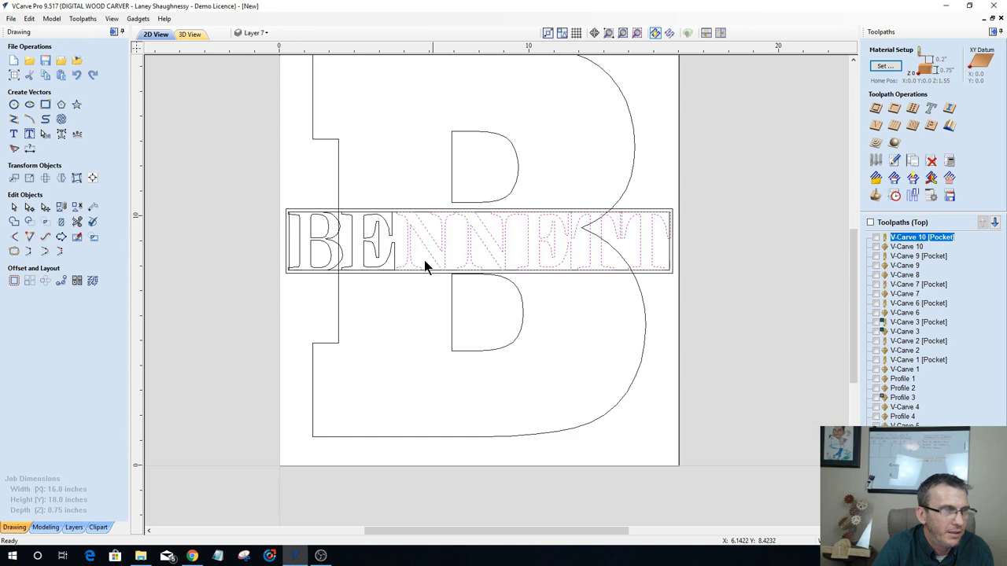
{"action": "left_click", "coordinate": [379, 246], "text": "shift"}
{"action": "left_click", "coordinate": [309, 235], "text": "shift"}
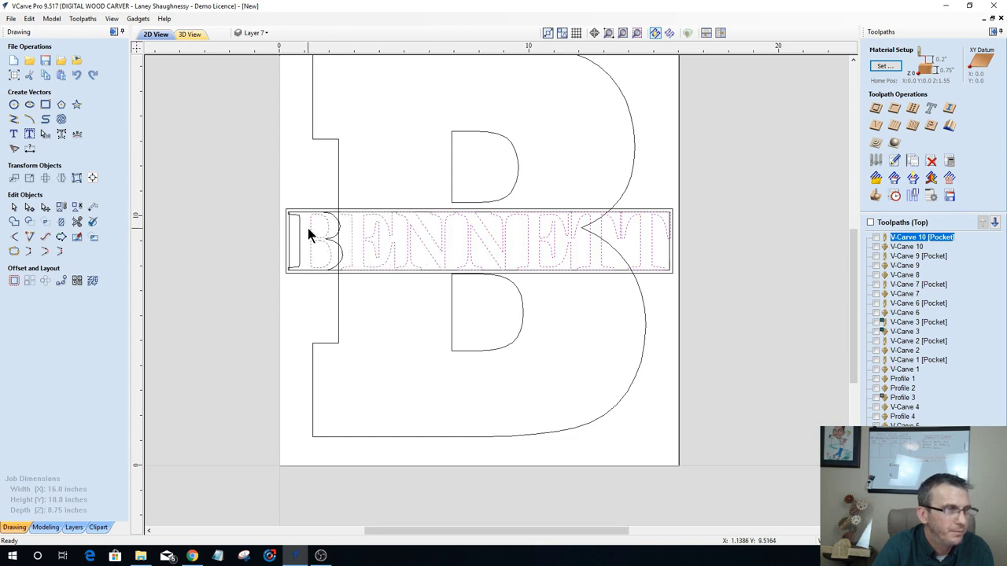
{"action": "left_click", "coordinate": [299, 246], "text": "shift"}
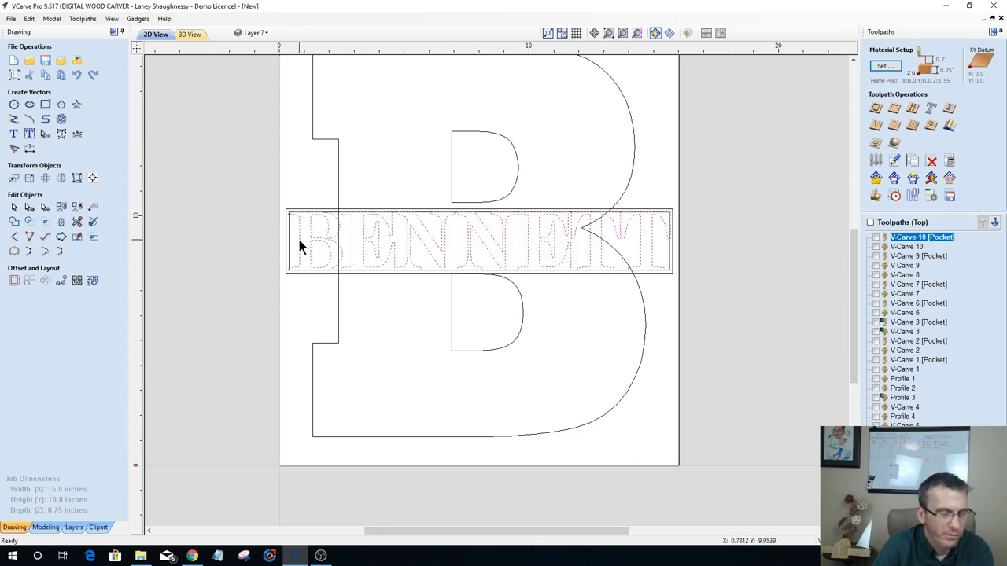
{"action": "scroll", "coordinate": [280, 222], "scroll_direction": "up", "scroll_amount": 3}
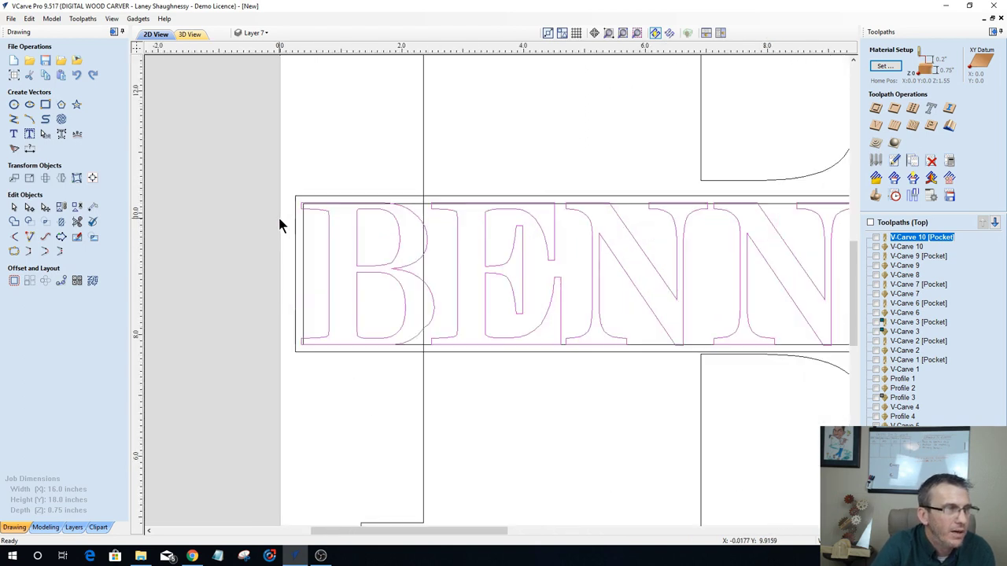
{"action": "scroll", "coordinate": [280, 224], "scroll_direction": "up", "scroll_amount": 2}
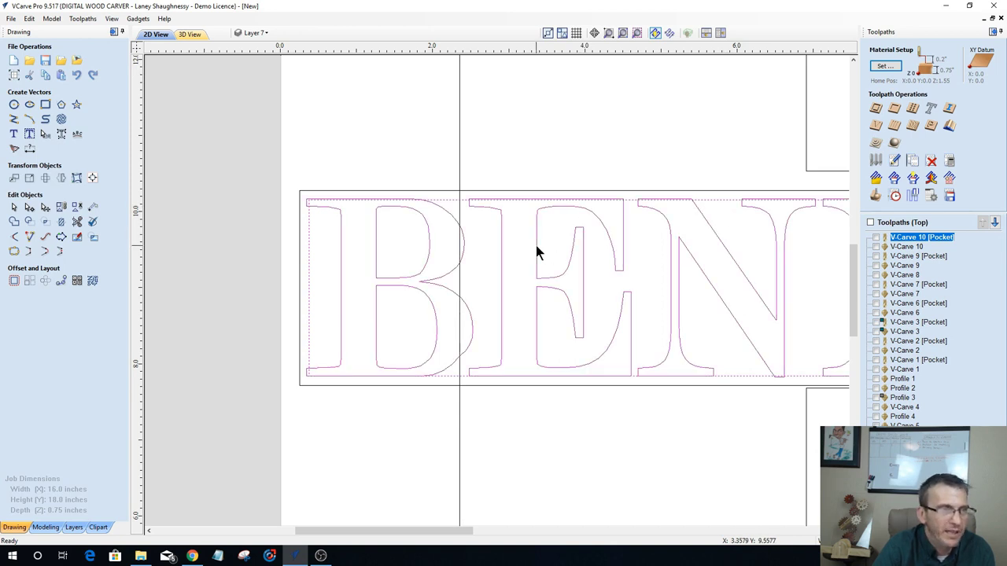
Step: Bring up the Trim Objects options set to Clear inside boundary
{"action": "left_click", "coordinate": [62, 223]}
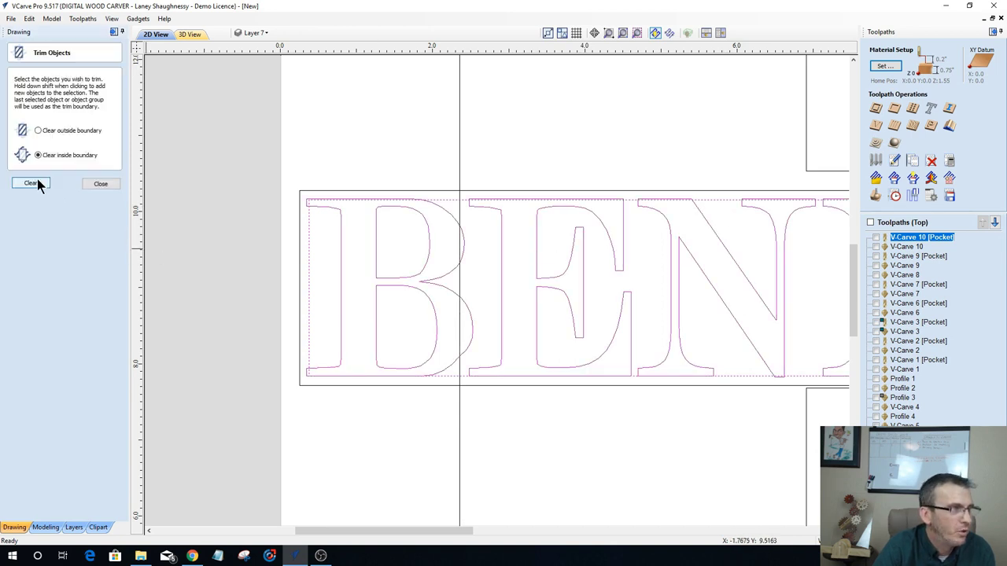
{"action": "left_click", "coordinate": [30, 183]}
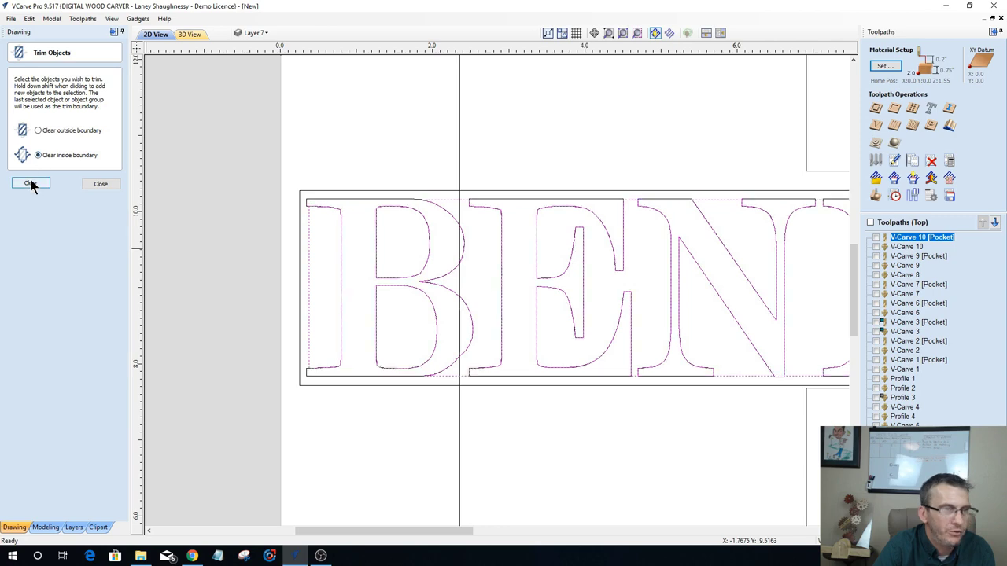
{"action": "scroll", "coordinate": [163, 299], "scroll_direction": "down", "scroll_amount": 2}
{"action": "scroll", "coordinate": [693, 352], "scroll_direction": "up", "scroll_amount": 3}
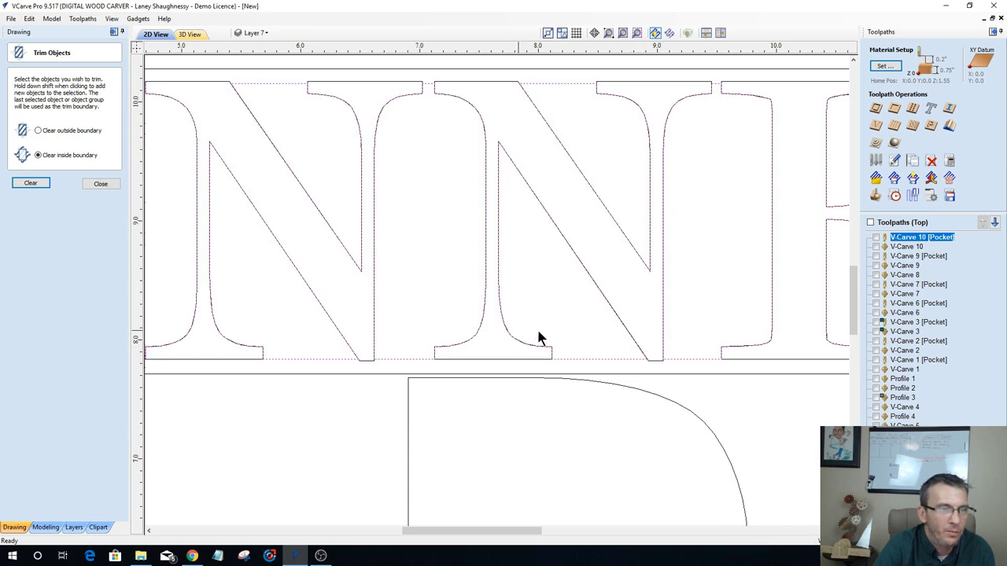
{"action": "scroll", "coordinate": [521, 343], "scroll_direction": "down", "scroll_amount": 4}
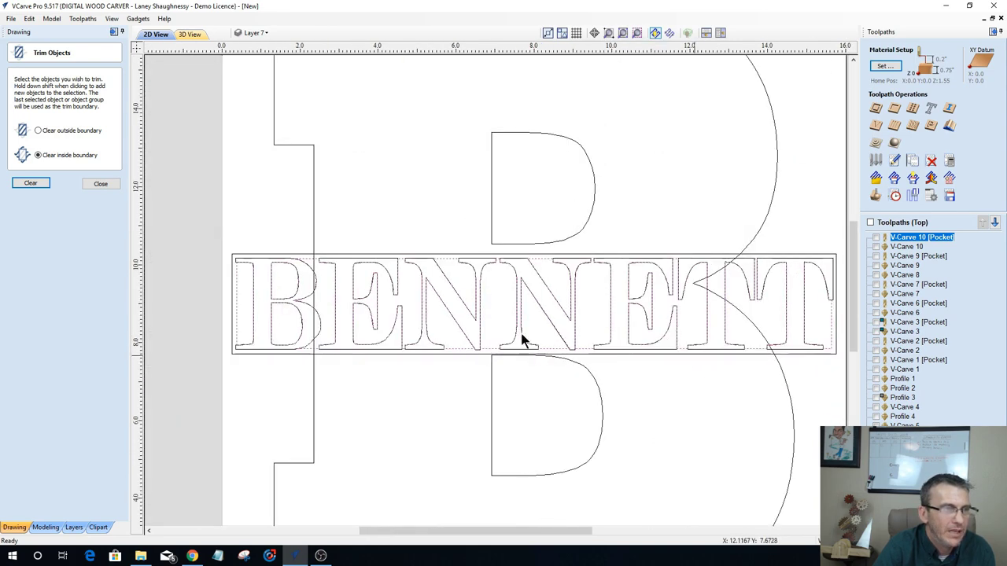
{"action": "scroll", "coordinate": [434, 332], "scroll_direction": "down", "scroll_amount": 2}
{"action": "scroll", "coordinate": [349, 321], "scroll_direction": "up", "scroll_amount": 1}
{"action": "scroll", "coordinate": [220, 281], "scroll_direction": "up", "scroll_amount": 3}
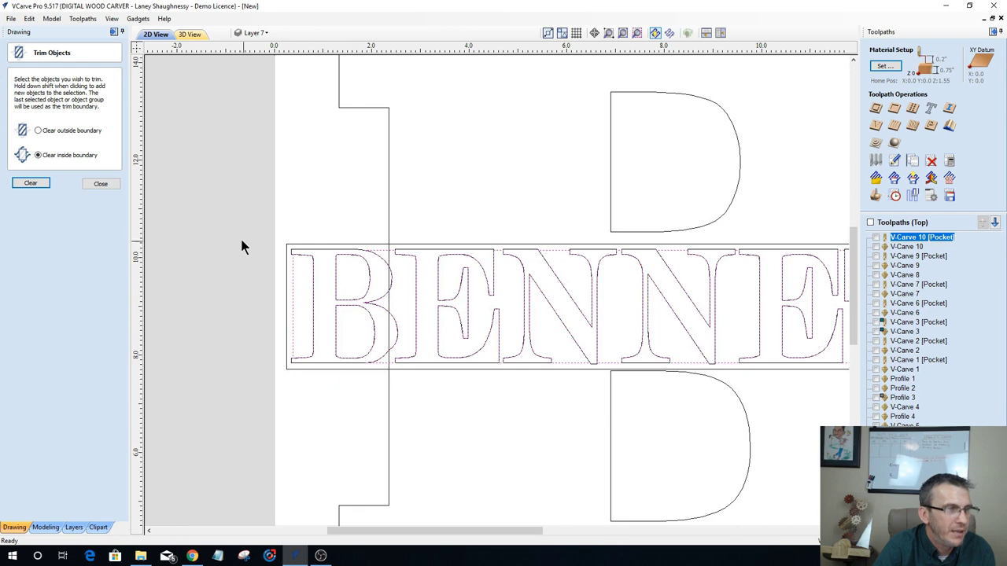
Step: Pick the BENNETT letters as the trim boundary, then deselect and zoom to review the overlaps
{"action": "left_click", "coordinate": [244, 256]}
{"action": "left_click", "coordinate": [329, 252]}
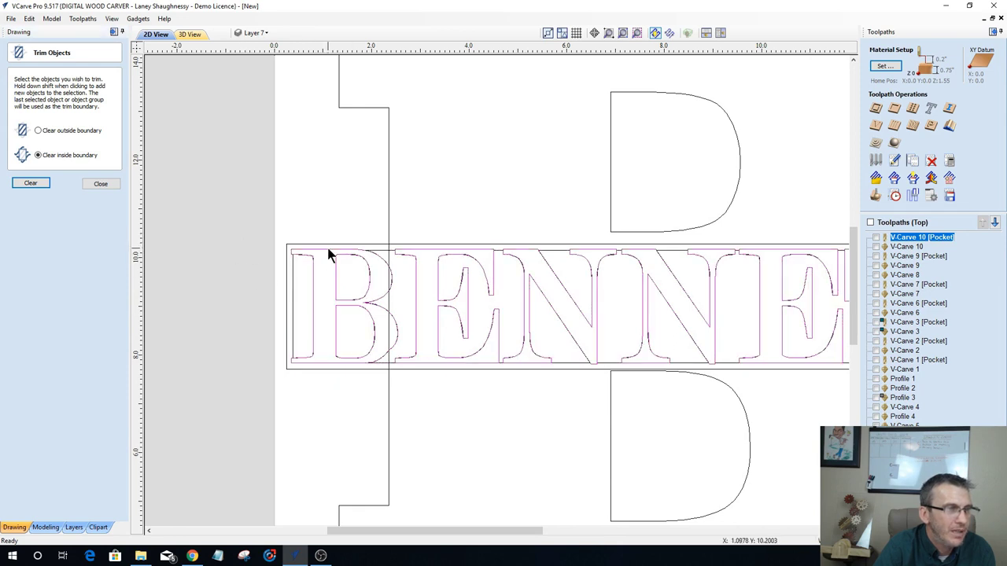
{"action": "left_click", "coordinate": [156, 260]}
{"action": "scroll", "coordinate": [153, 272], "scroll_direction": "down", "scroll_amount": 2}
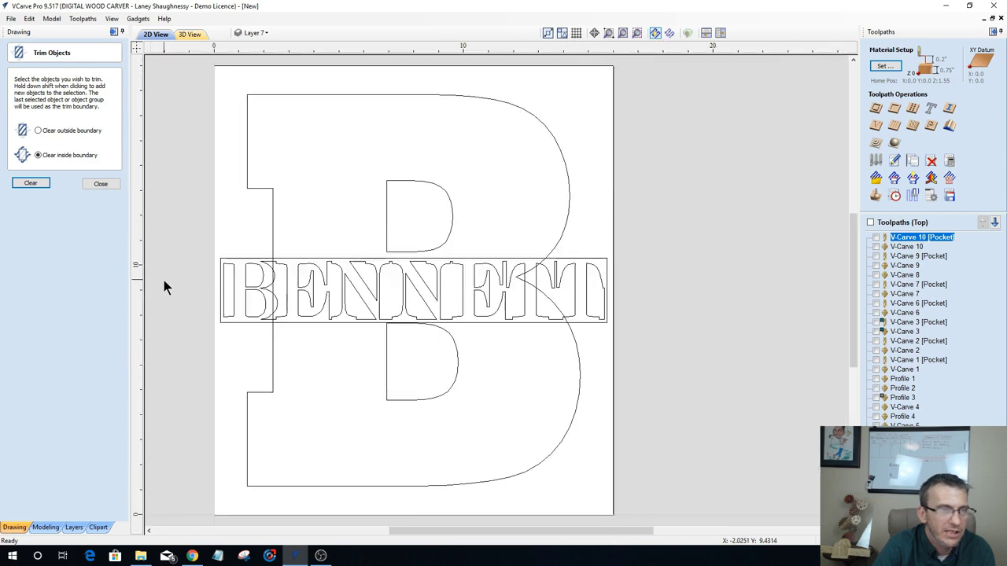
{"action": "scroll", "coordinate": [164, 287], "scroll_direction": "up", "scroll_amount": 1}
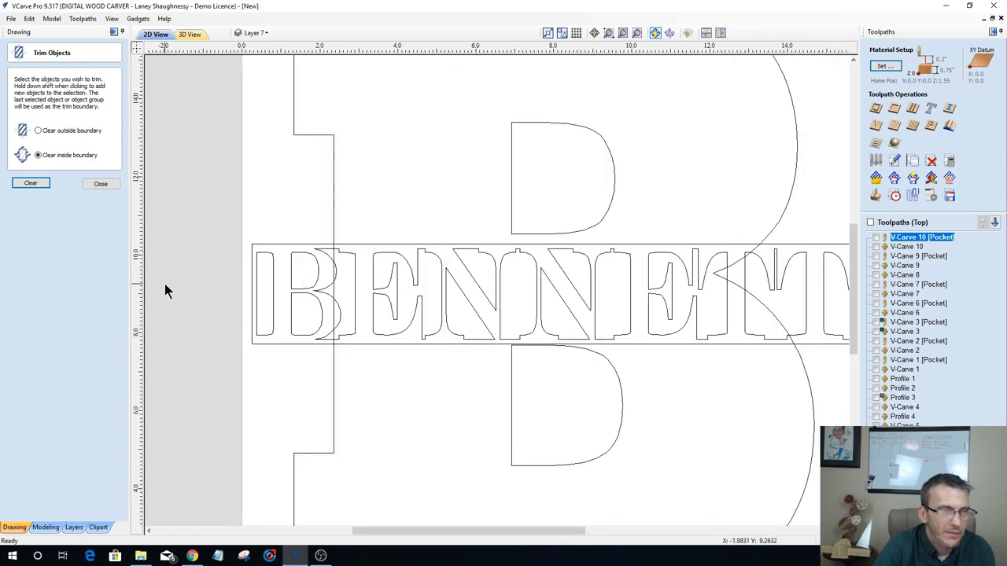
{"action": "scroll", "coordinate": [165, 291], "scroll_direction": "down", "scroll_amount": 1}
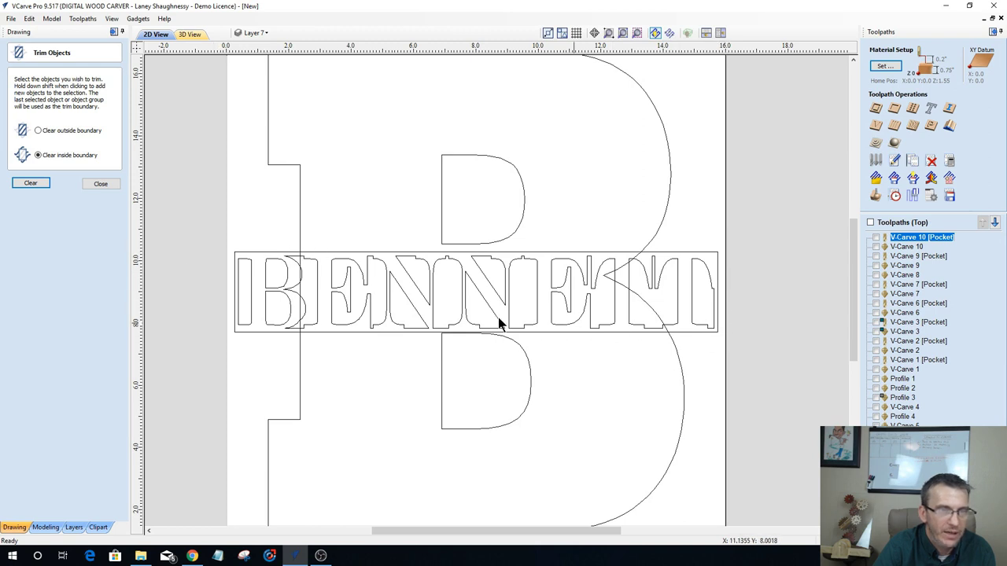
{"action": "scroll", "coordinate": [160, 235], "scroll_direction": "up", "scroll_amount": 1}
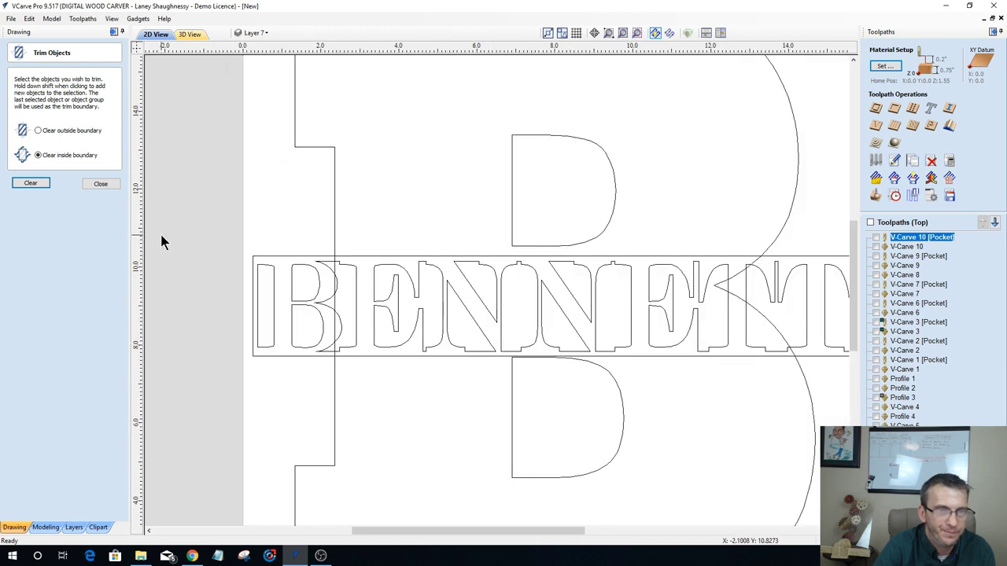
{"action": "scroll", "coordinate": [159, 244], "scroll_direction": "down", "scroll_amount": 1}
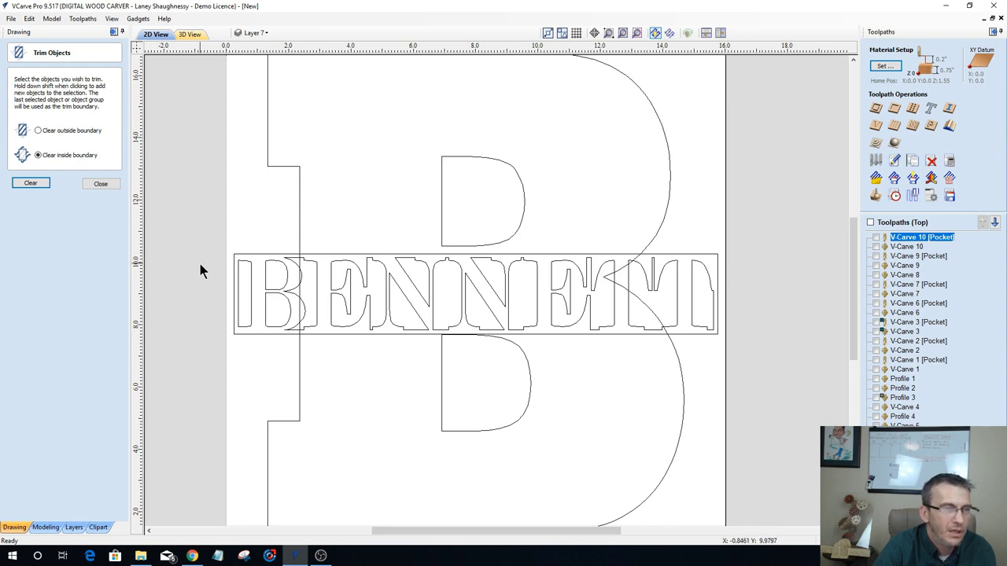
{"action": "scroll", "coordinate": [301, 290], "scroll_direction": "up", "scroll_amount": 1}
{"action": "scroll", "coordinate": [316, 285], "scroll_direction": "down", "scroll_amount": 1}
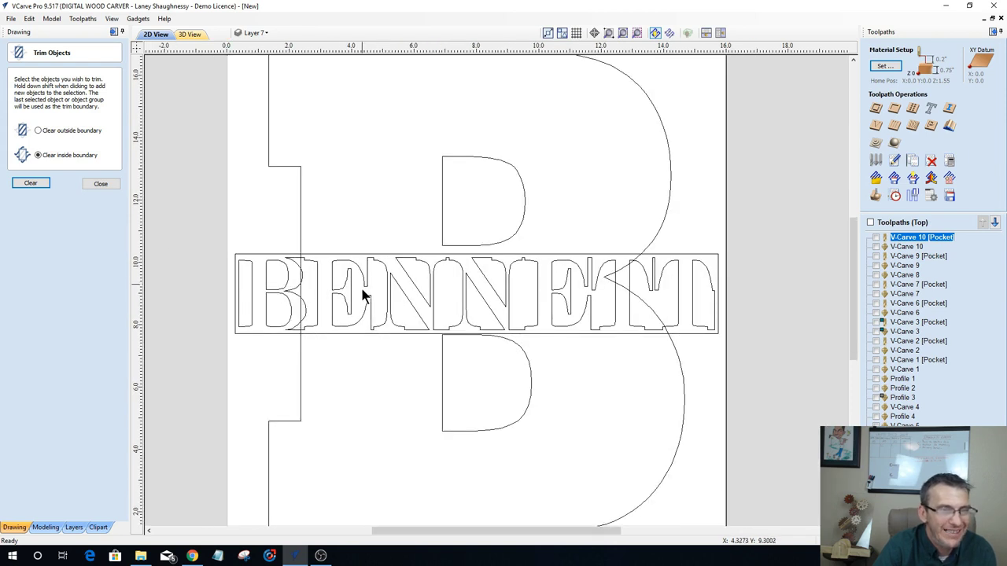
{"action": "scroll", "coordinate": [365, 293], "scroll_direction": "down", "scroll_amount": 1}
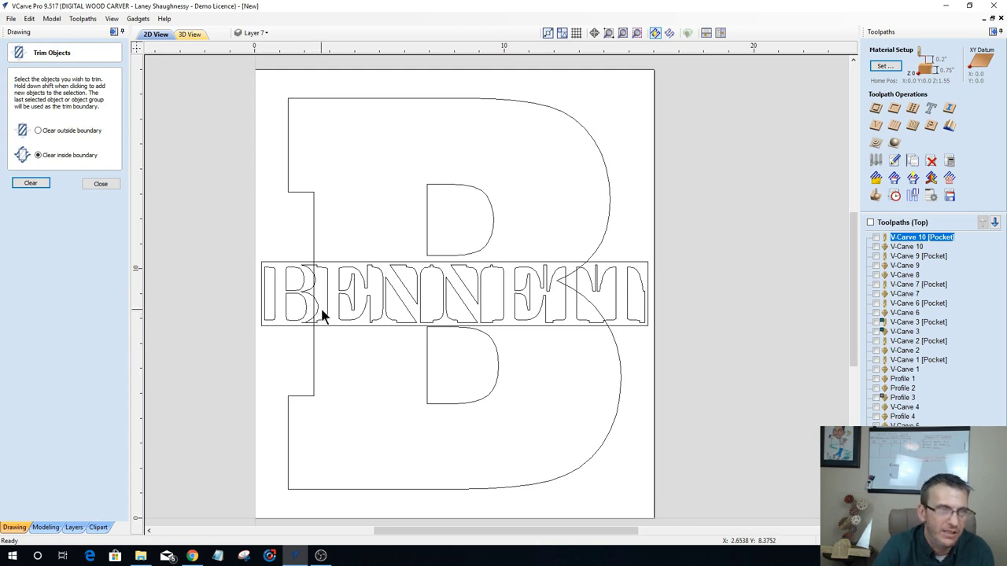
Step: Trim the second N's diagonal and set the BENNETT text and B outline as trim boundary
{"action": "left_click", "coordinate": [445, 303]}
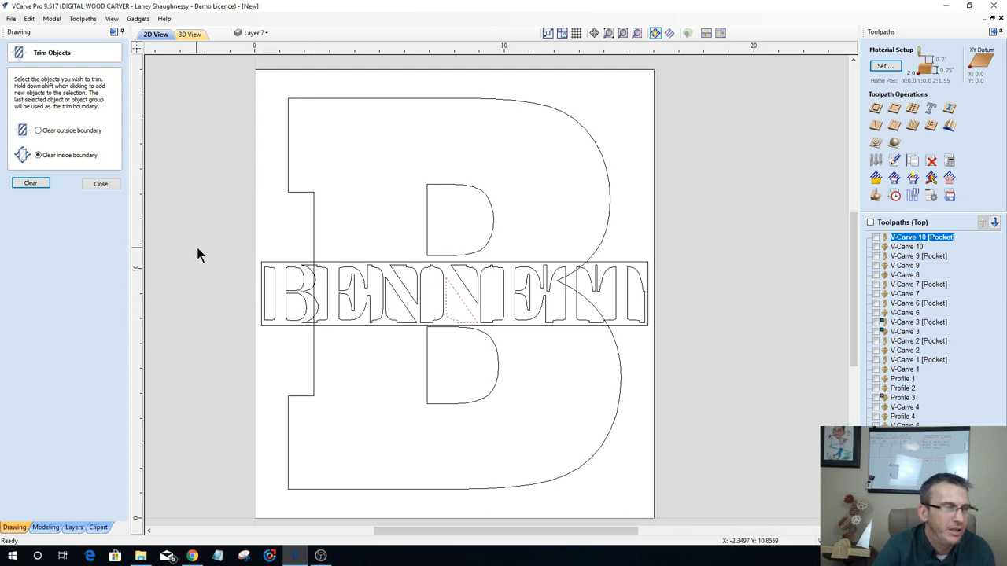
{"action": "left_click", "coordinate": [288, 298]}
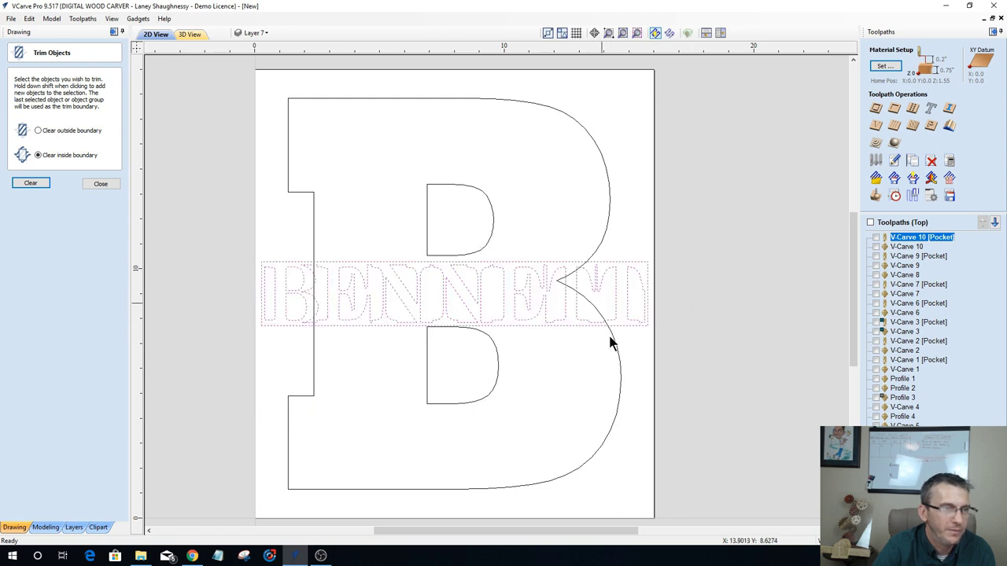
{"action": "left_click", "coordinate": [650, 472]}
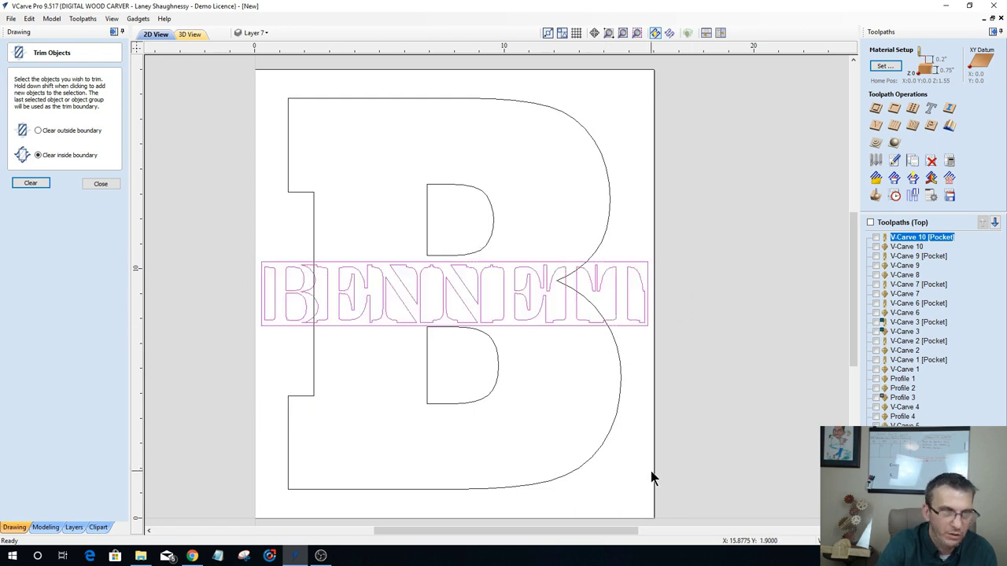
{"action": "left_click", "coordinate": [314, 239]}
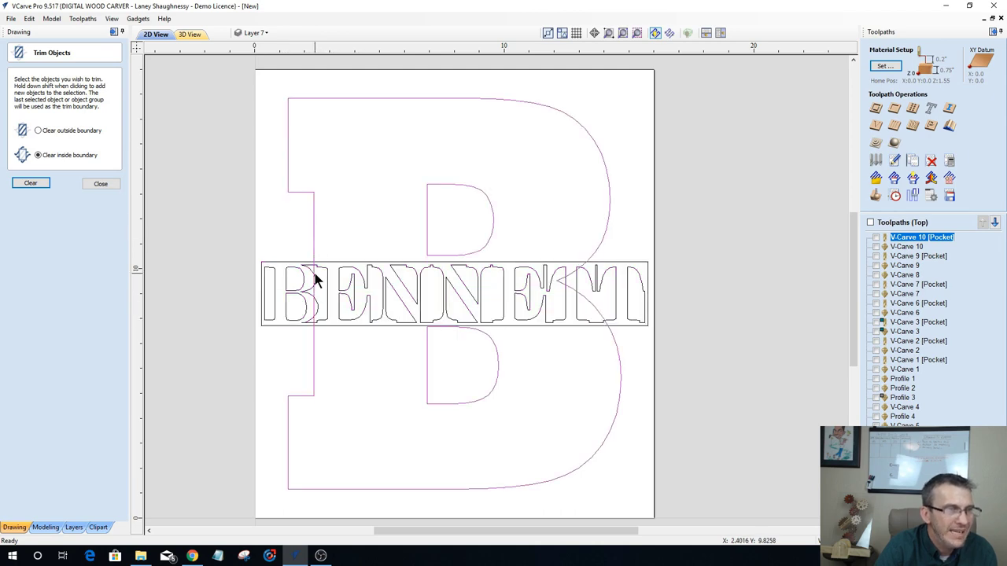
{"action": "scroll", "coordinate": [311, 244], "scroll_direction": "up", "scroll_amount": 3}
{"action": "scroll", "coordinate": [494, 262], "scroll_direction": "down", "scroll_amount": 3}
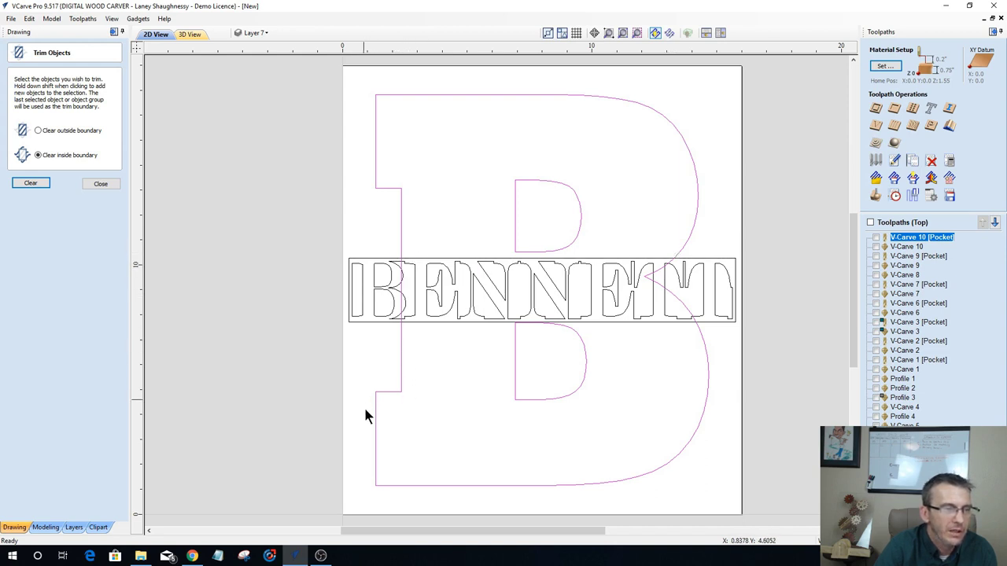
{"action": "scroll", "coordinate": [515, 326], "scroll_direction": "up", "scroll_amount": 5}
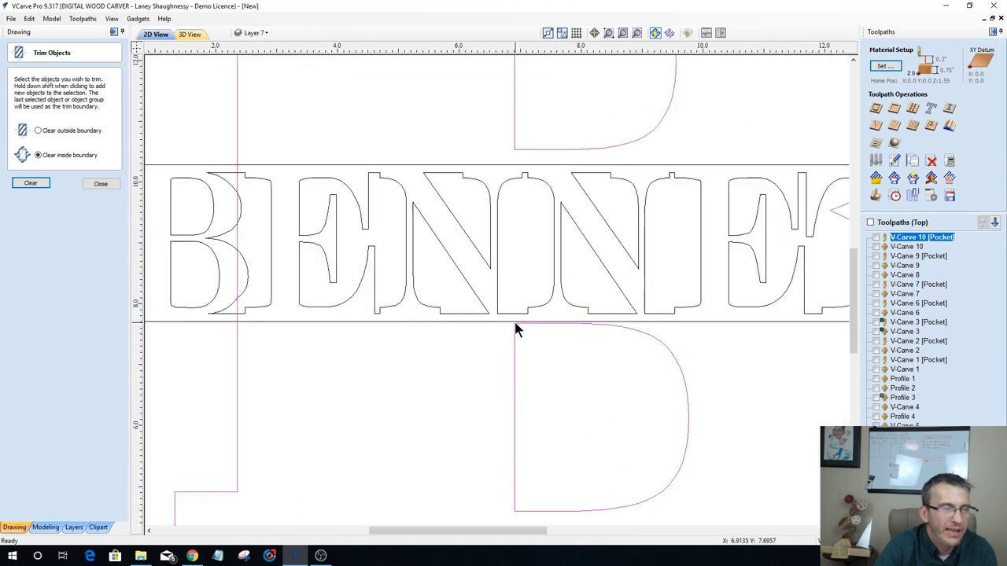
{"action": "scroll", "coordinate": [573, 334], "scroll_direction": "down", "scroll_amount": 5}
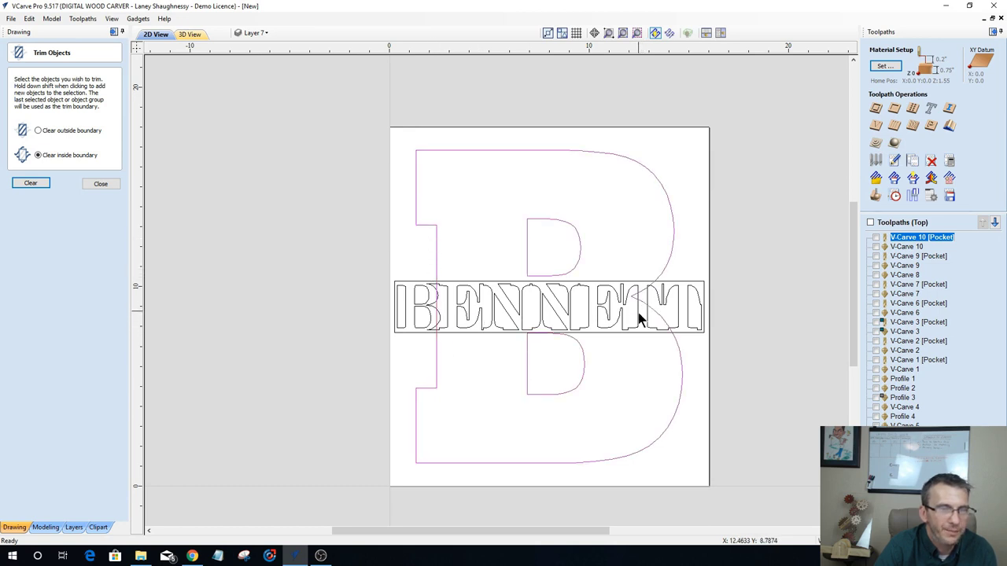
{"action": "scroll", "coordinate": [641, 311], "scroll_direction": "up", "scroll_amount": 1}
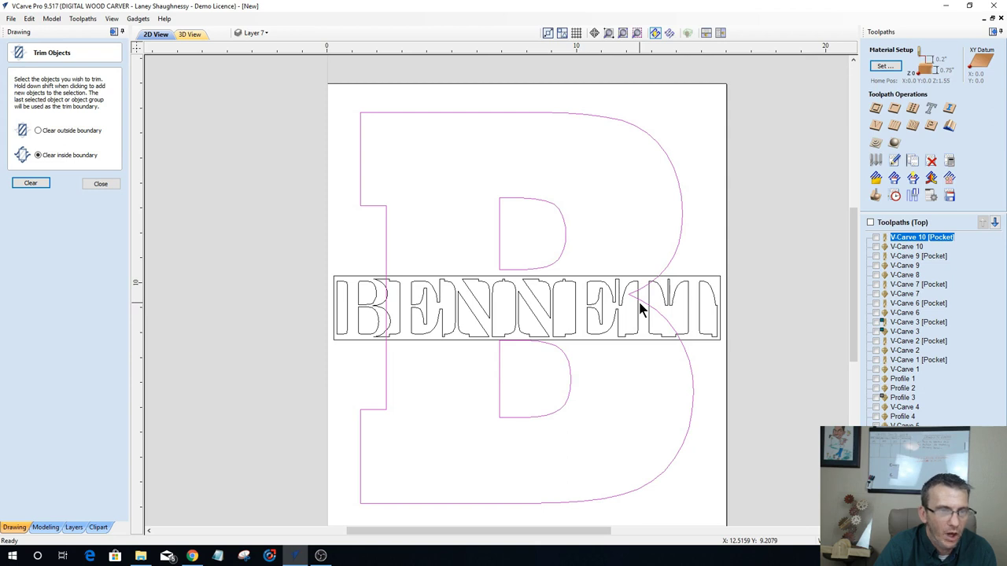
{"action": "scroll", "coordinate": [642, 308], "scroll_direction": "up", "scroll_amount": 1}
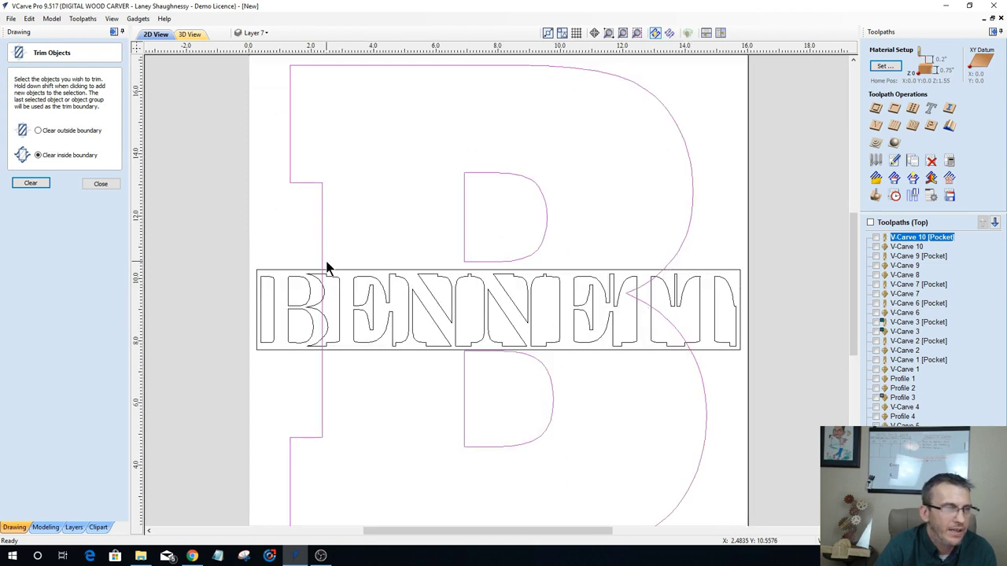
{"action": "scroll", "coordinate": [484, 280], "scroll_direction": "down", "scroll_amount": 1}
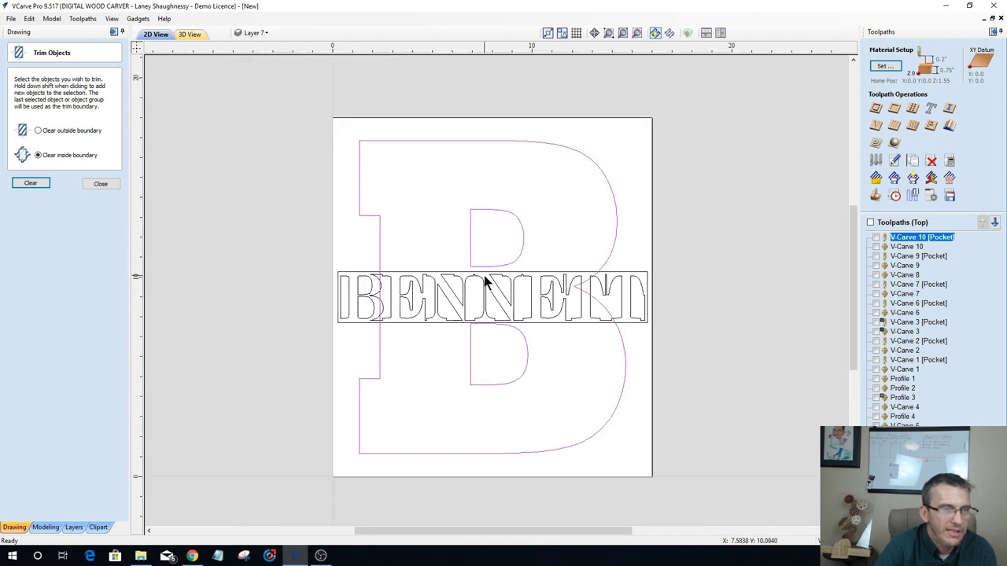
Step: Add the BENNETT text to the boundary, then clear the boundary selection
{"action": "left_click", "coordinate": [405, 283], "text": "shift"}
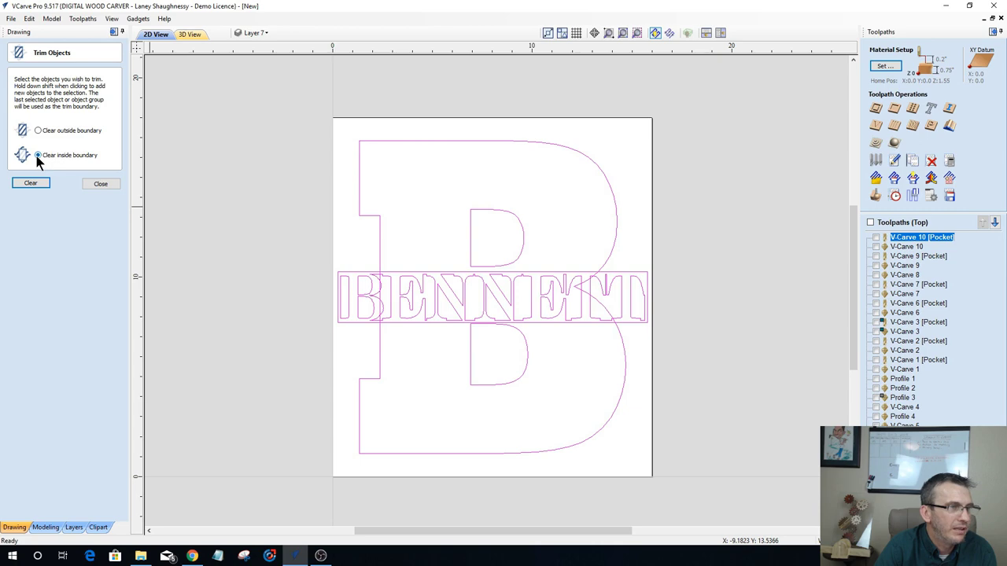
{"action": "left_click", "coordinate": [30, 184]}
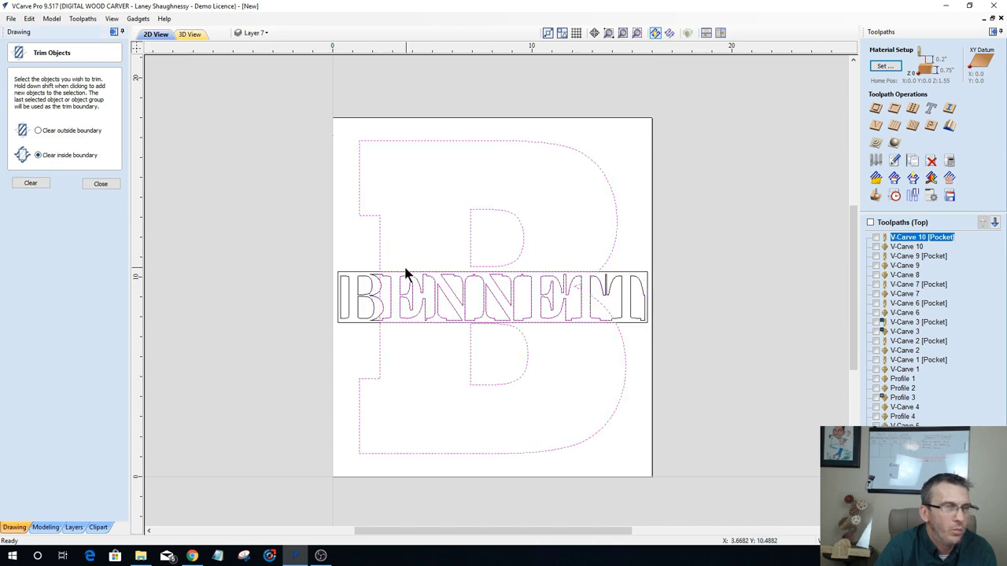
{"action": "scroll", "coordinate": [405, 275], "scroll_direction": "up", "scroll_amount": 2}
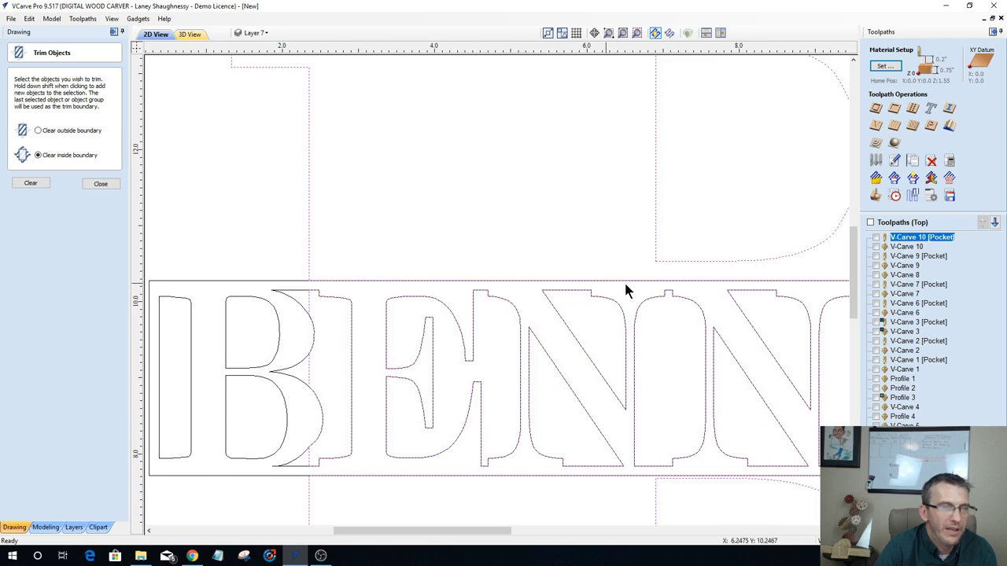
{"action": "scroll", "coordinate": [464, 257], "scroll_direction": "down", "scroll_amount": 4}
{"action": "scroll", "coordinate": [468, 253], "scroll_direction": "down", "scroll_amount": 1}
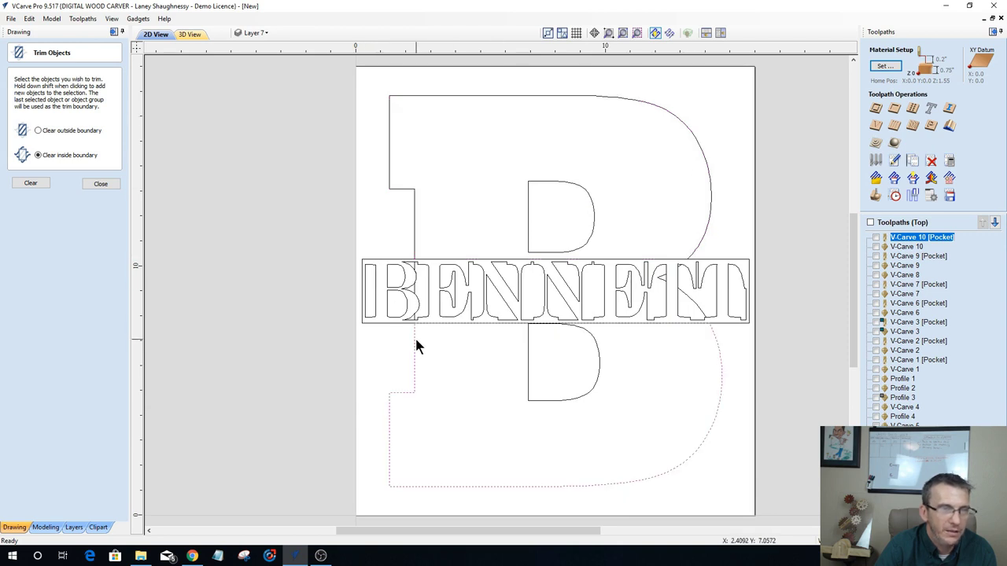
{"action": "scroll", "coordinate": [687, 310], "scroll_direction": "up", "scroll_amount": 2}
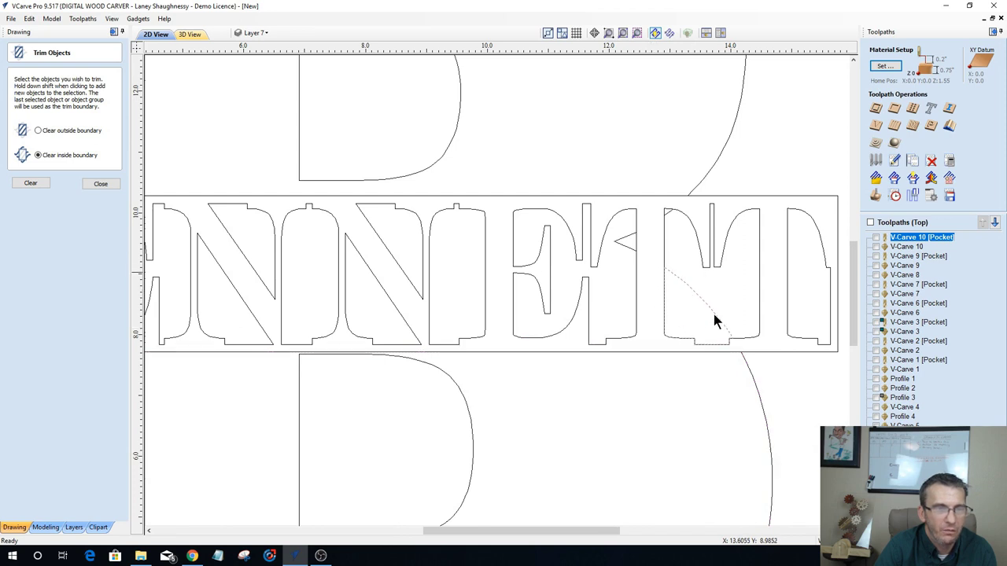
Step: Remove the stray segments inside the E, across the M, and in the B/E overlap
{"action": "left_click", "coordinate": [617, 246]}
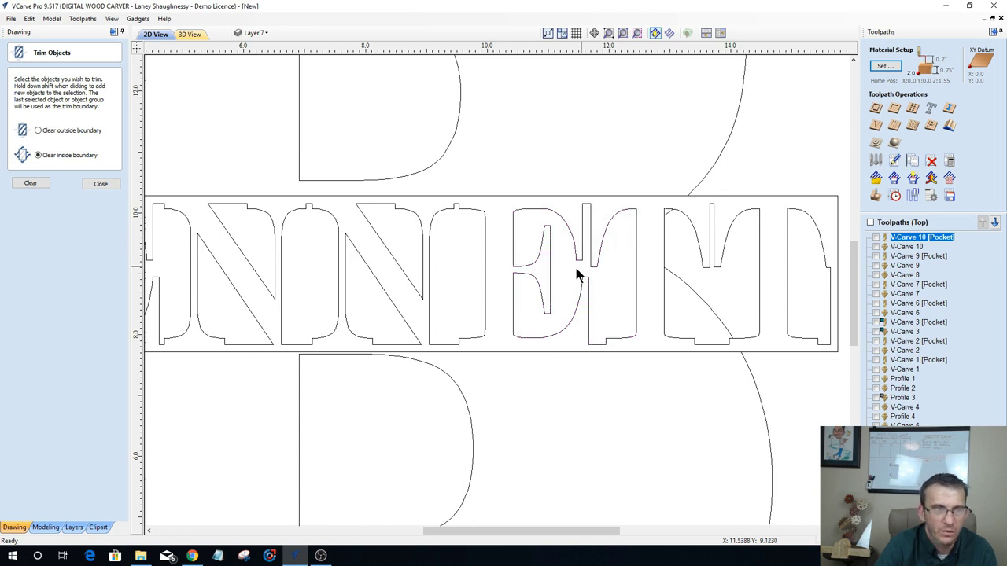
{"action": "left_click", "coordinate": [674, 279]}
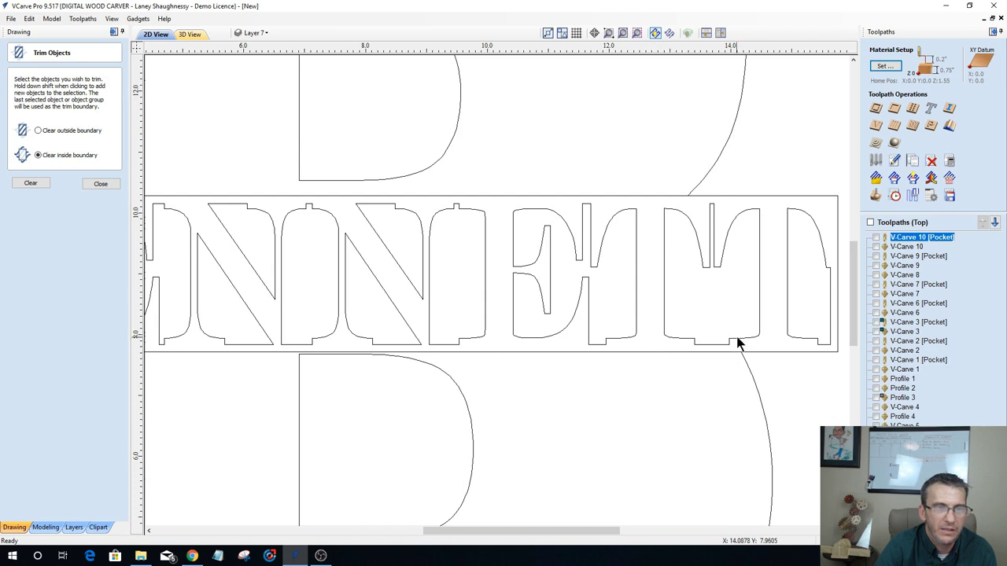
{"action": "scroll", "coordinate": [738, 343], "scroll_direction": "down", "scroll_amount": 3}
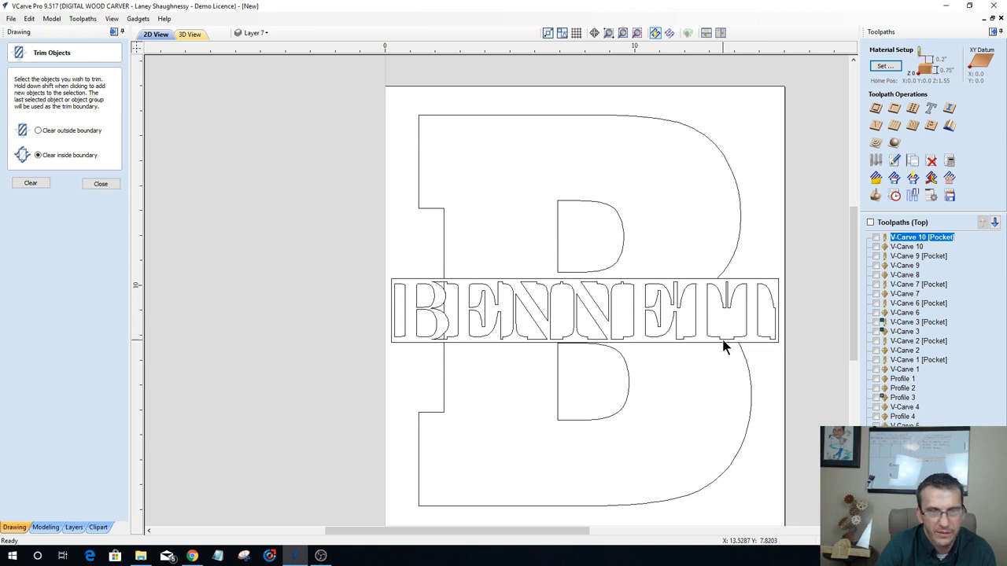
{"action": "scroll", "coordinate": [445, 307], "scroll_direction": "up", "scroll_amount": 4}
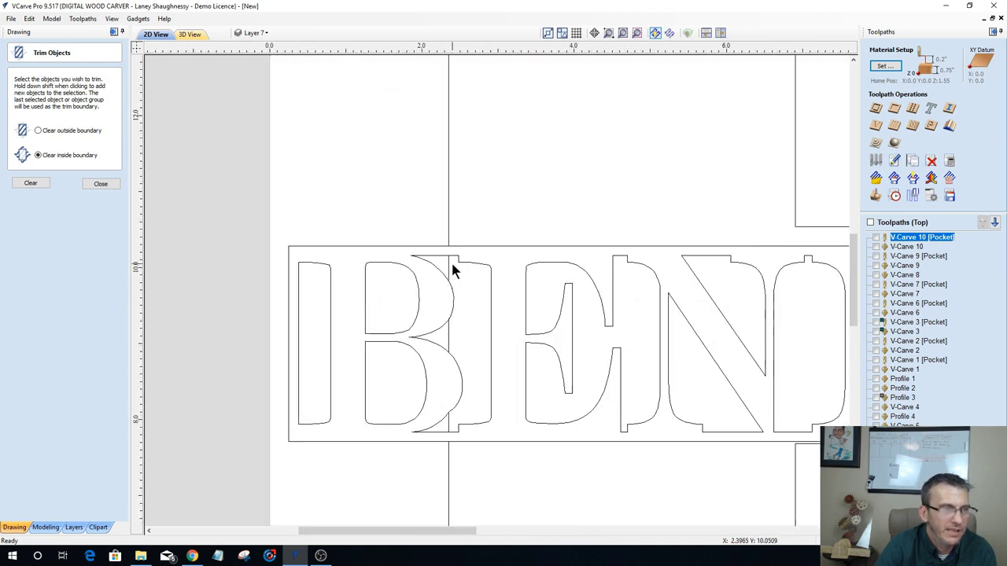
{"action": "left_click", "coordinate": [449, 267]}
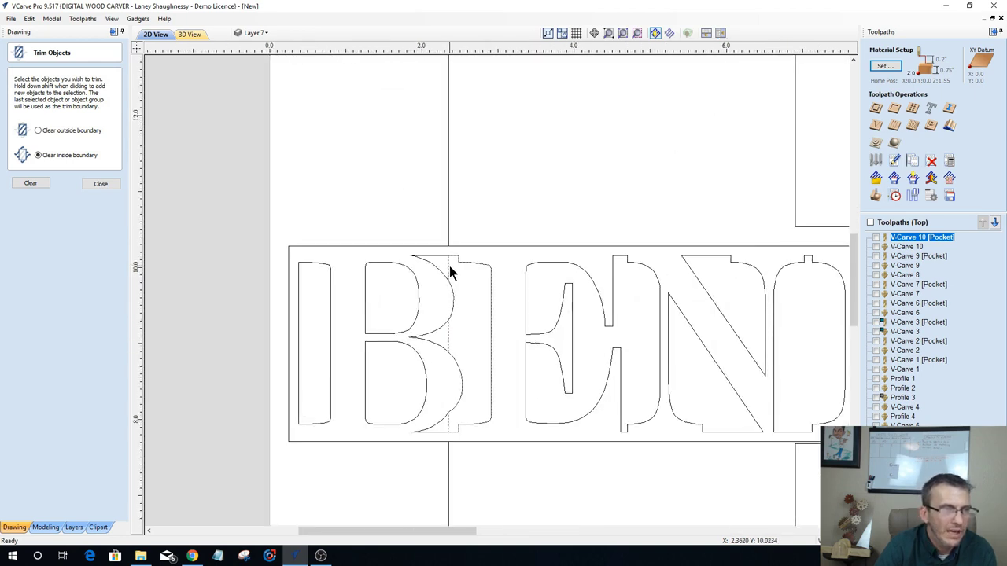
{"action": "left_click", "coordinate": [450, 267]}
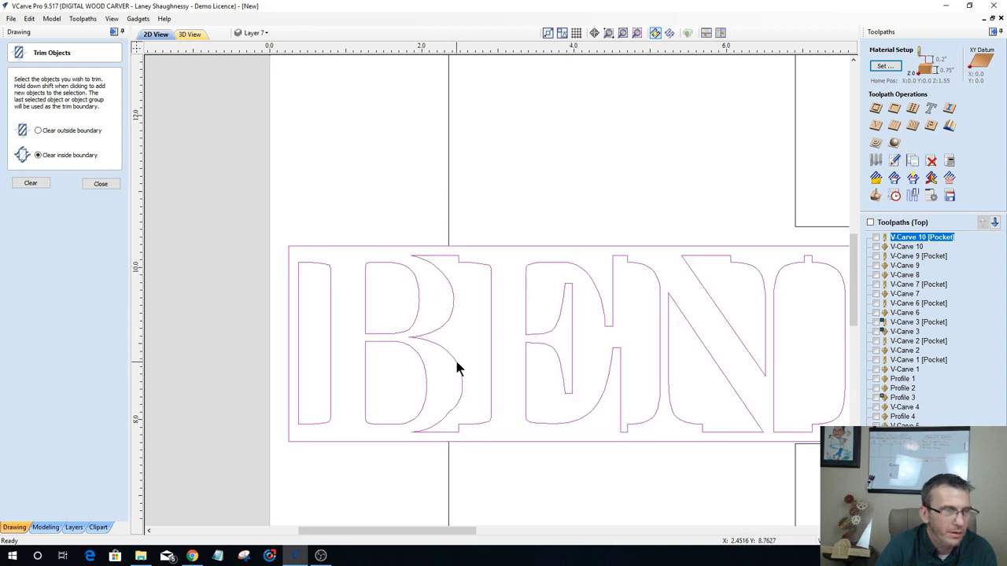
{"action": "scroll", "coordinate": [460, 358], "scroll_direction": "down", "scroll_amount": 3}
{"action": "scroll", "coordinate": [487, 400], "scroll_direction": "down", "scroll_amount": 1}
{"action": "scroll", "coordinate": [495, 409], "scroll_direction": "down", "scroll_amount": 1}
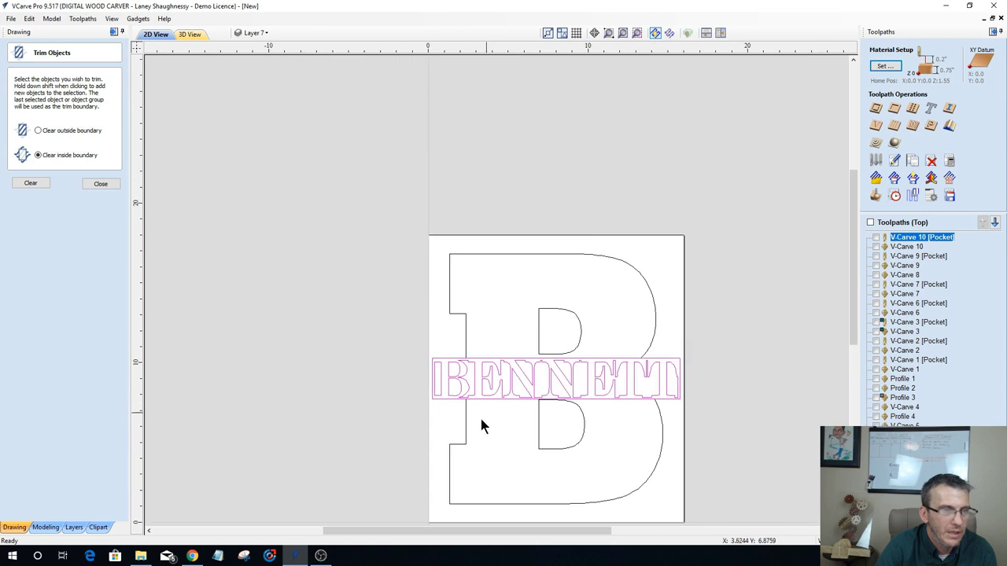
{"action": "scroll", "coordinate": [461, 429], "scroll_direction": "up", "scroll_amount": 2}
{"action": "scroll", "coordinate": [454, 424], "scroll_direction": "down", "scroll_amount": 3}
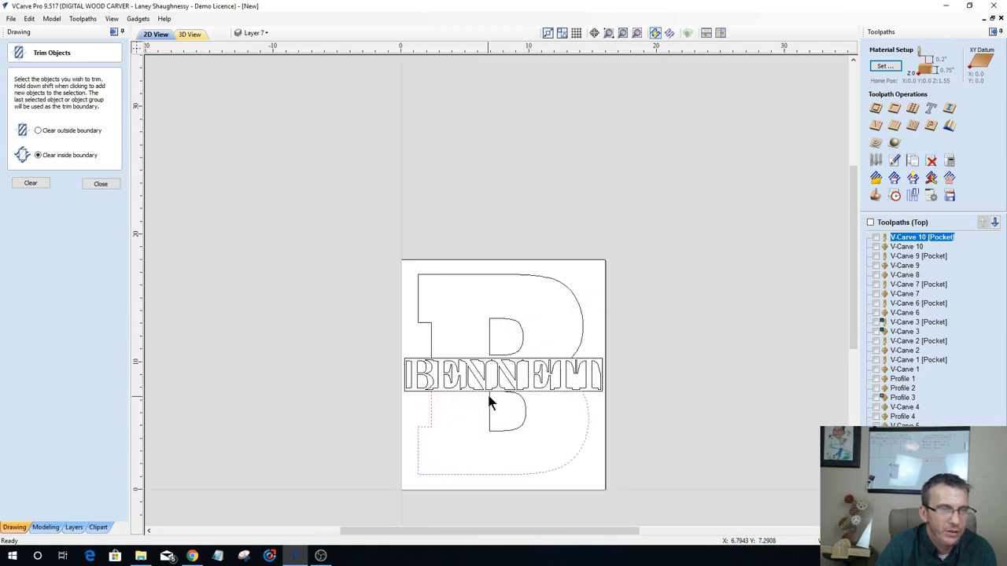
{"action": "scroll", "coordinate": [450, 404], "scroll_direction": "up", "scroll_amount": 2}
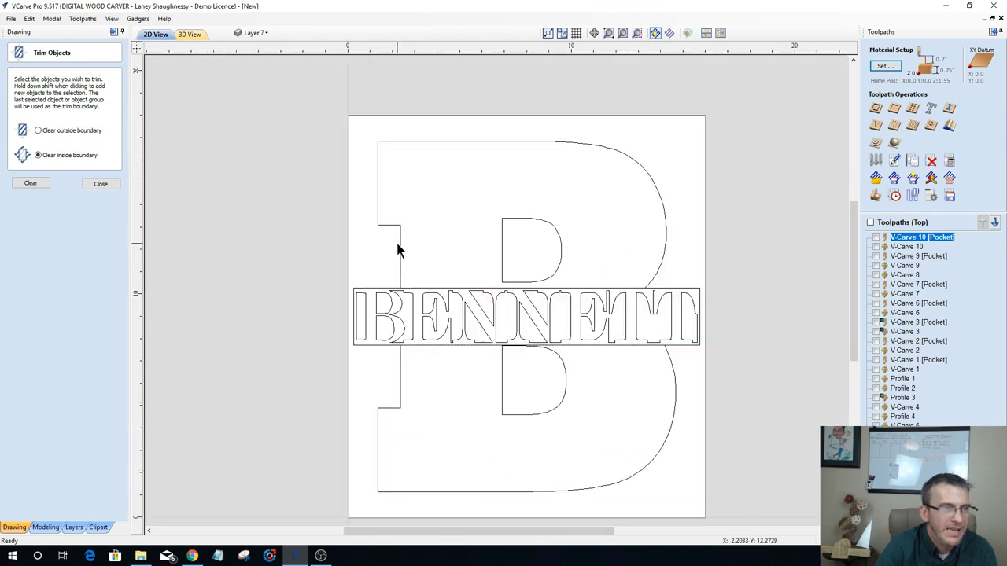
Step: Trim the duplicate outer border at the BENNETT strip's left edge and top-left corner
{"action": "left_click", "coordinate": [371, 294]}
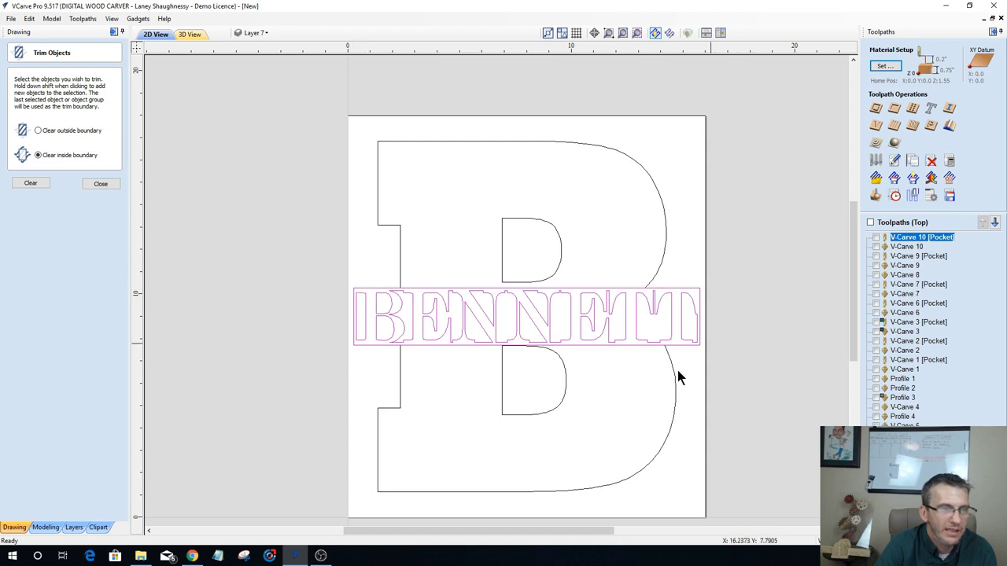
{"action": "scroll", "coordinate": [354, 303], "scroll_direction": "up", "scroll_amount": 2}
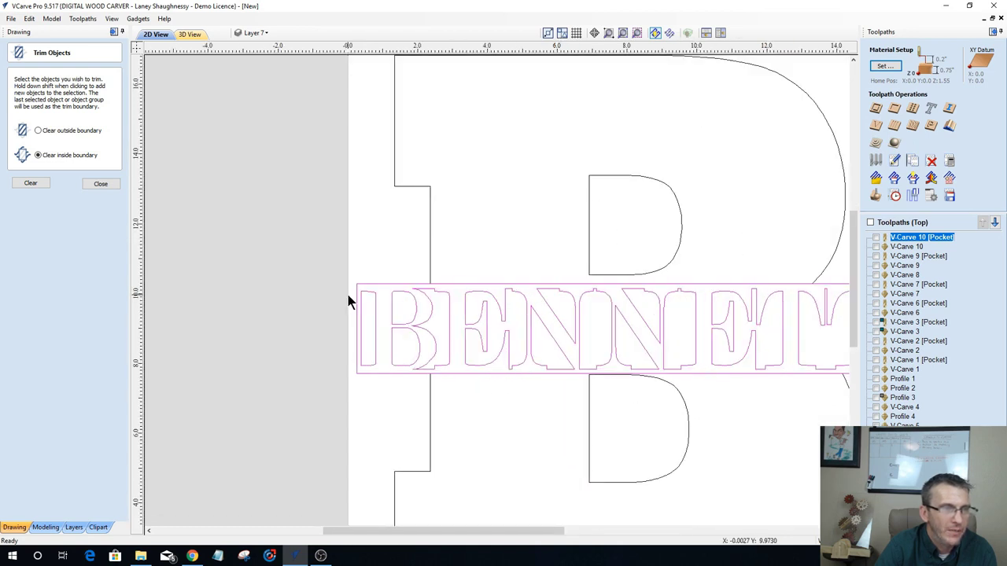
{"action": "scroll", "coordinate": [350, 301], "scroll_direction": "down", "scroll_amount": 1}
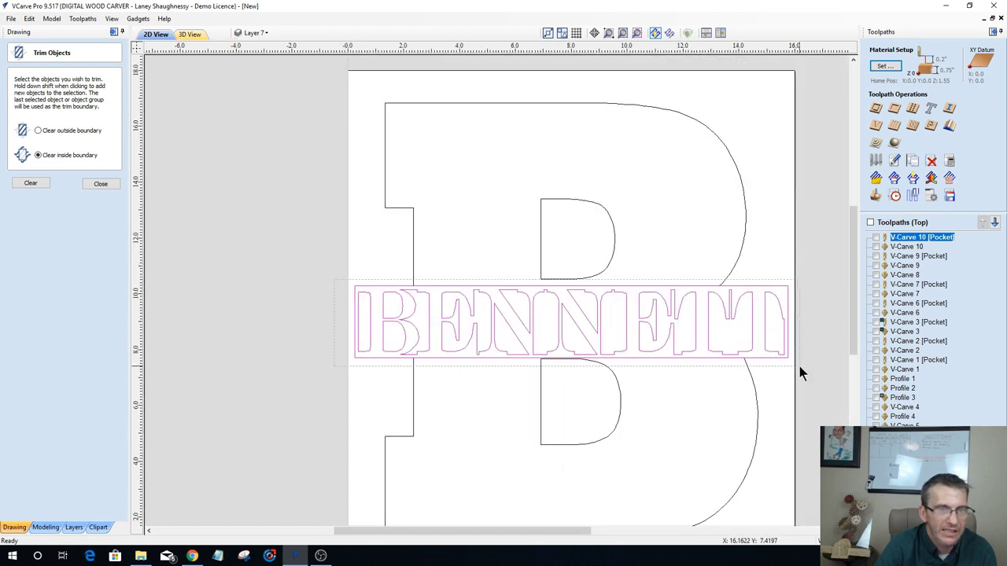
{"action": "left_click", "coordinate": [373, 293]}
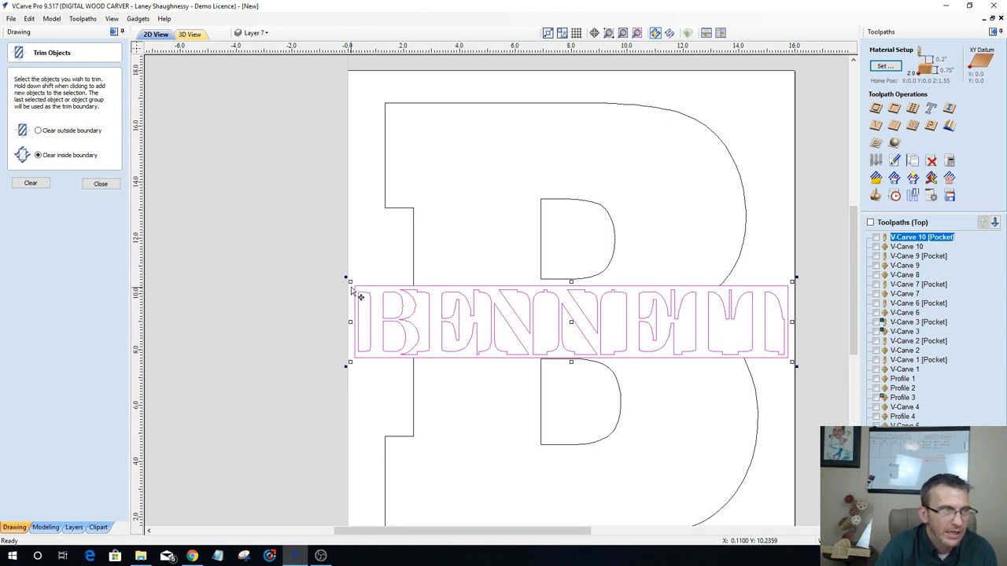
{"action": "left_click", "coordinate": [350, 281]}
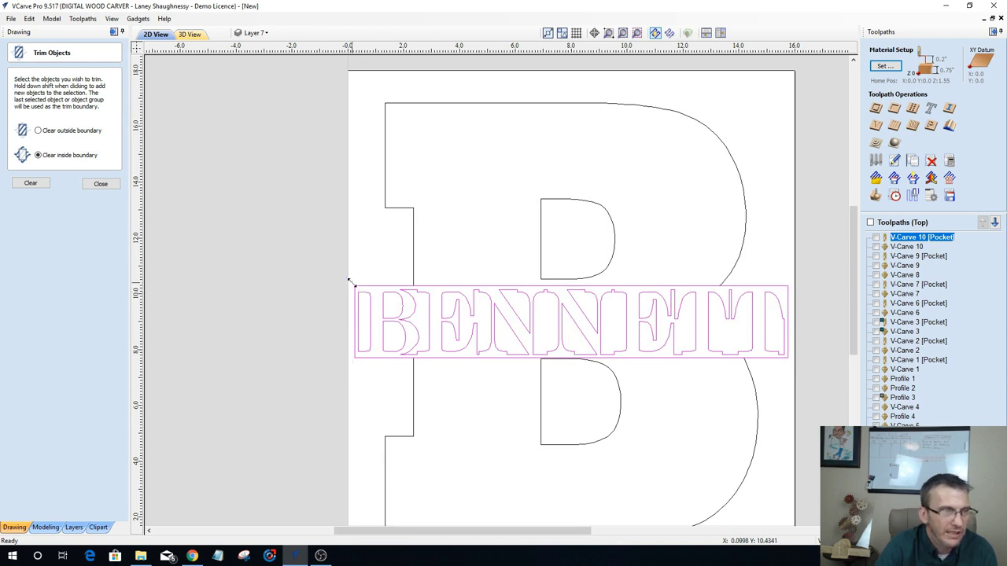
{"action": "left_click", "coordinate": [353, 285]}
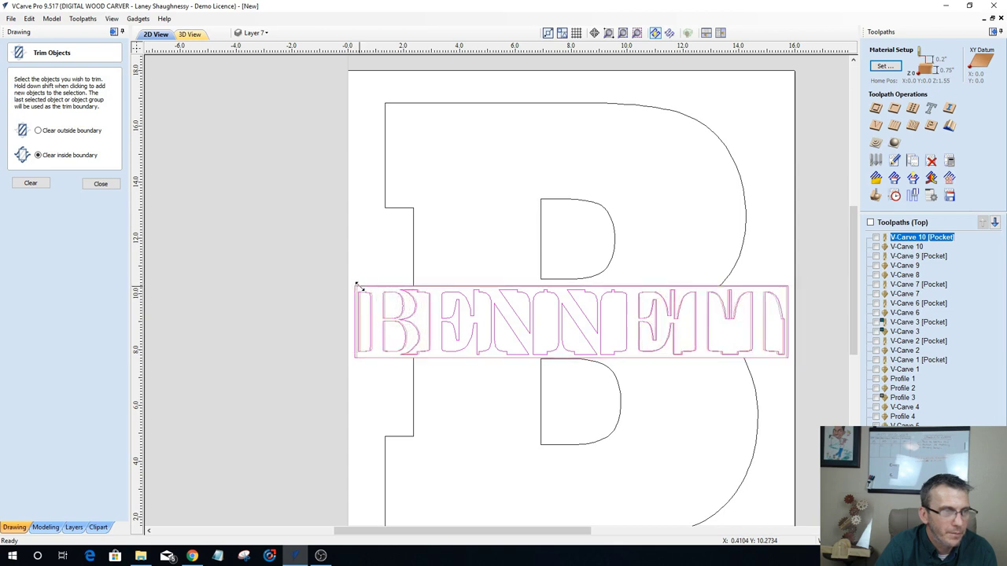
{"action": "left_click", "coordinate": [358, 286]}
Step: Zoom in to check the strip's trimmed corners, then deselect the BENNETT strip
{"action": "scroll", "coordinate": [438, 291], "scroll_direction": "up", "scroll_amount": 3}
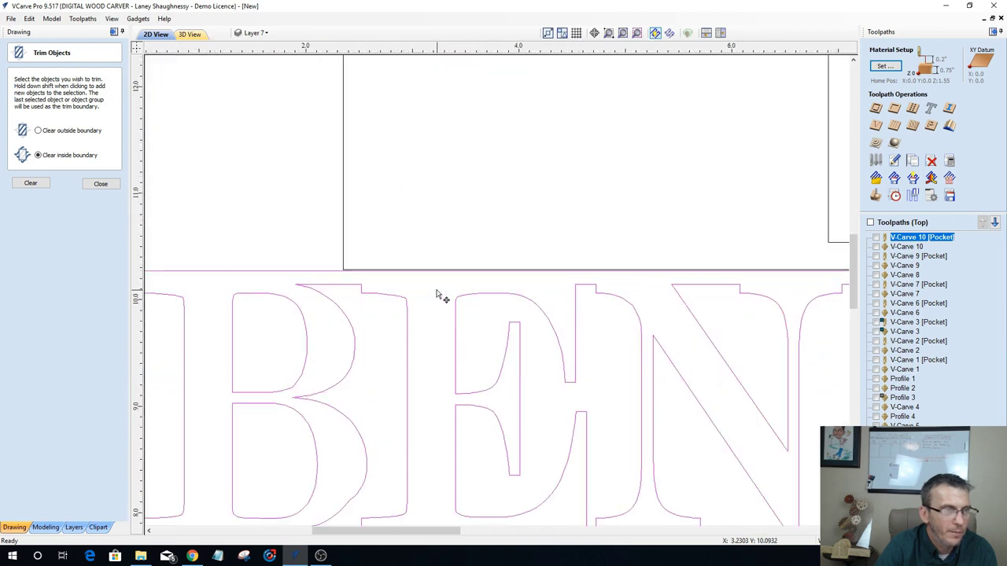
{"action": "scroll", "coordinate": [358, 276], "scroll_direction": "up", "scroll_amount": 5}
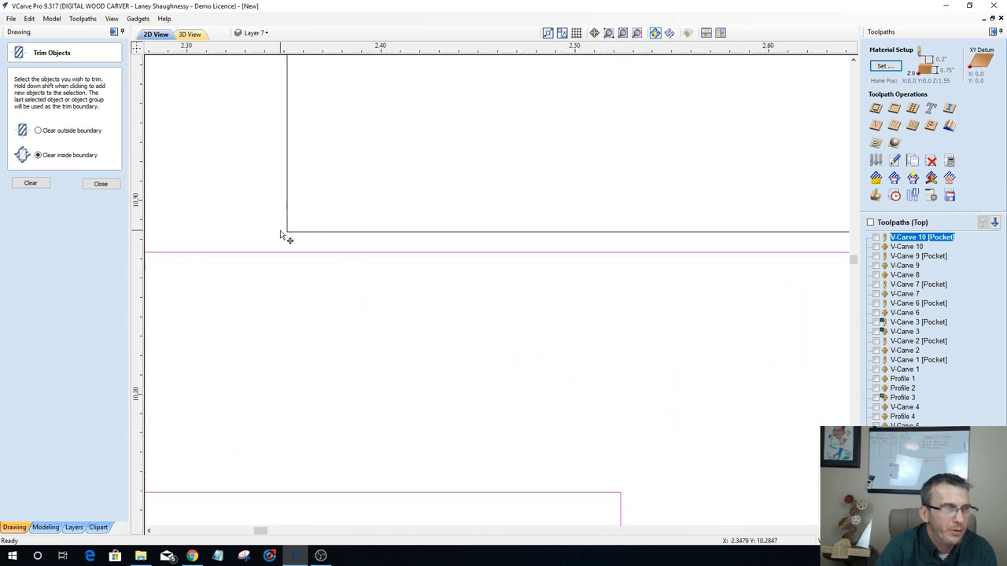
{"action": "scroll", "coordinate": [347, 252], "scroll_direction": "down", "scroll_amount": 7}
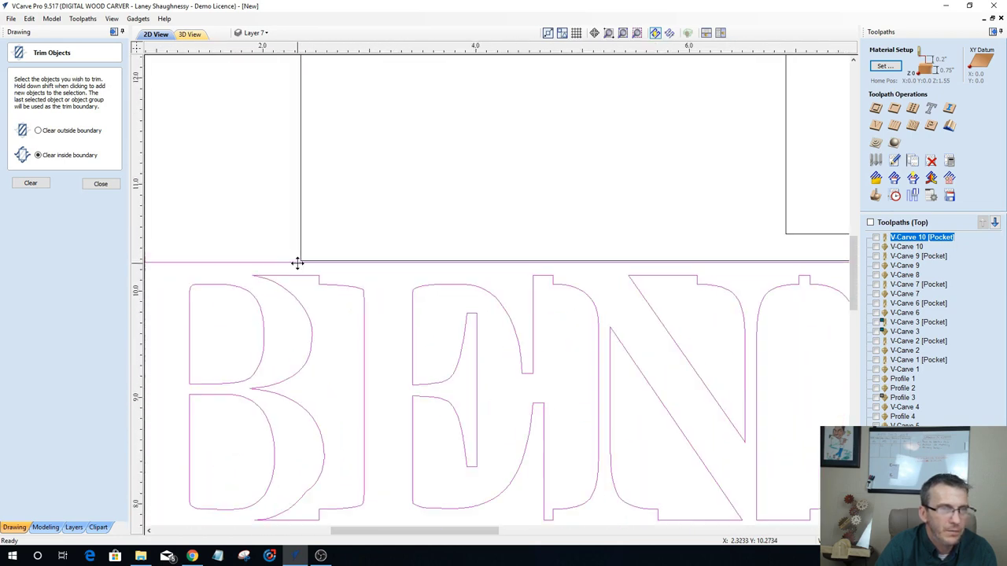
{"action": "scroll", "coordinate": [296, 262], "scroll_direction": "down", "scroll_amount": 2}
{"action": "scroll", "coordinate": [386, 386], "scroll_direction": "up", "scroll_amount": 7}
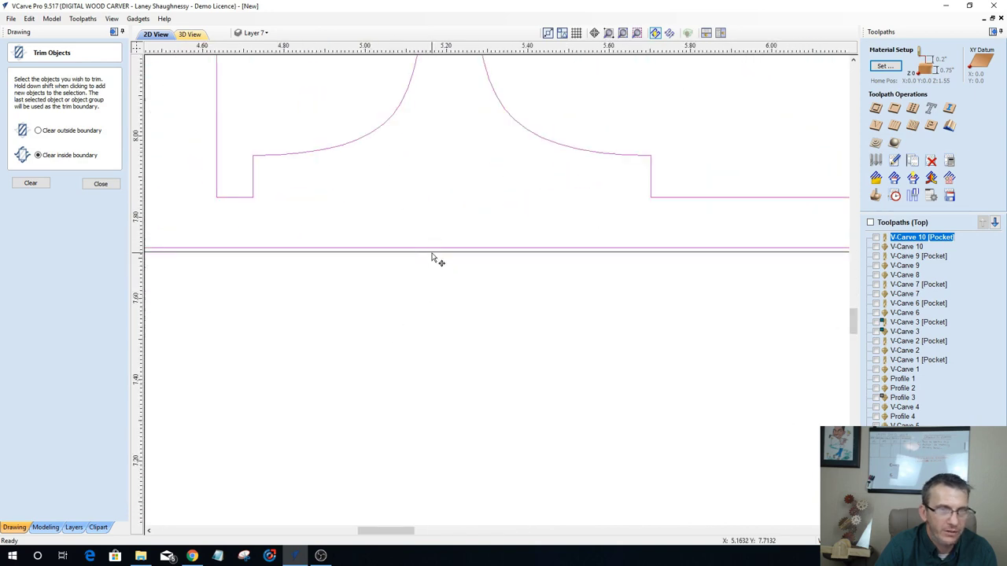
{"action": "scroll", "coordinate": [433, 260], "scroll_direction": "down", "scroll_amount": 3}
{"action": "scroll", "coordinate": [433, 263], "scroll_direction": "down", "scroll_amount": 6}
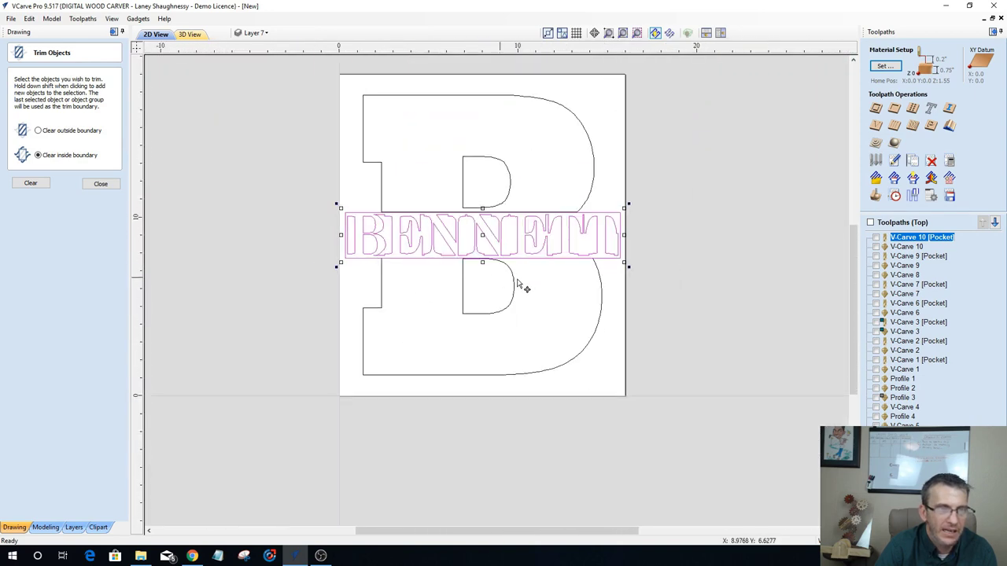
{"action": "left_click", "coordinate": [428, 353]}
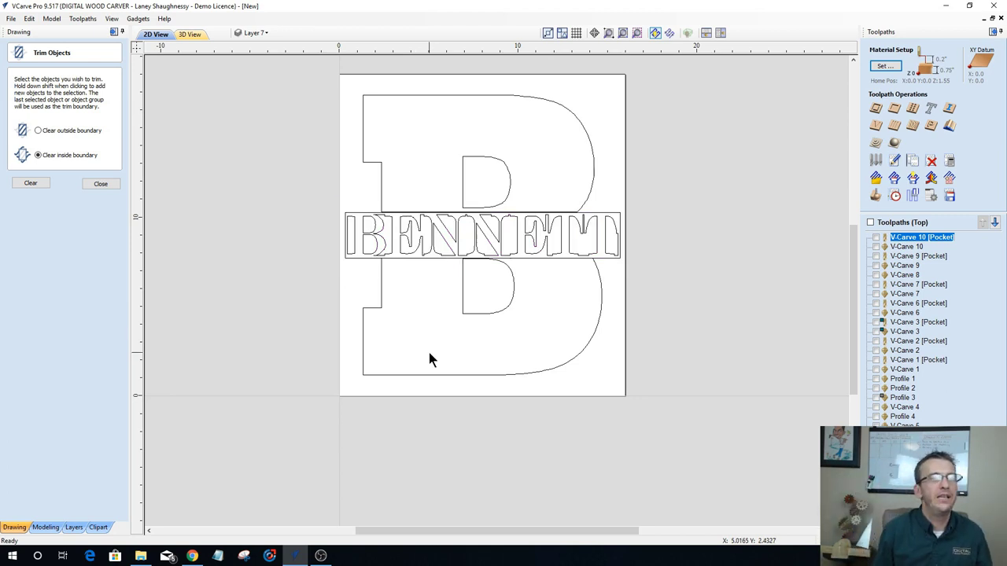
Step: Leave Trim Objects and import the seamless black floral pattern JPG via Import Bitmap
{"action": "left_click", "coordinate": [90, 183]}
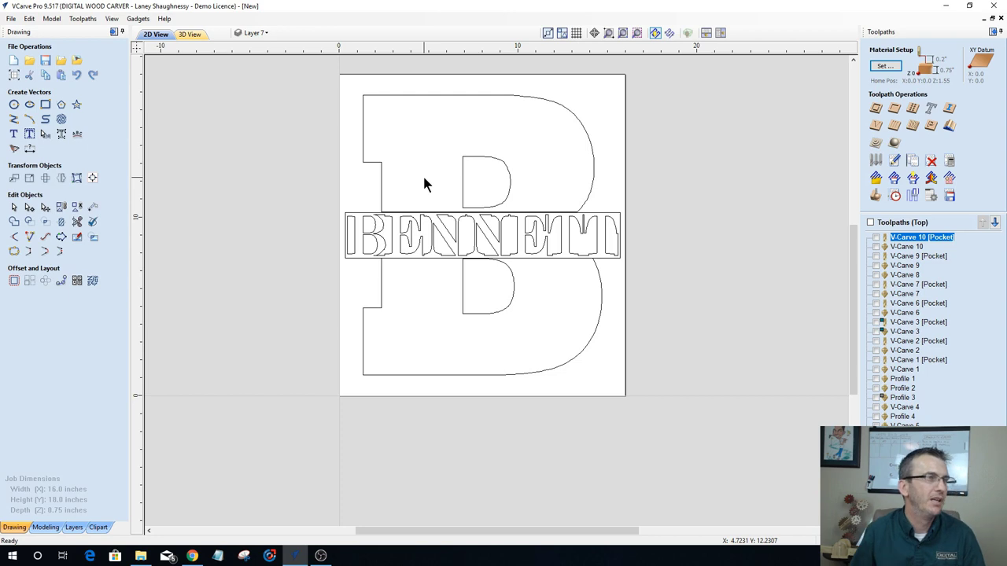
{"action": "left_click", "coordinate": [77, 61]}
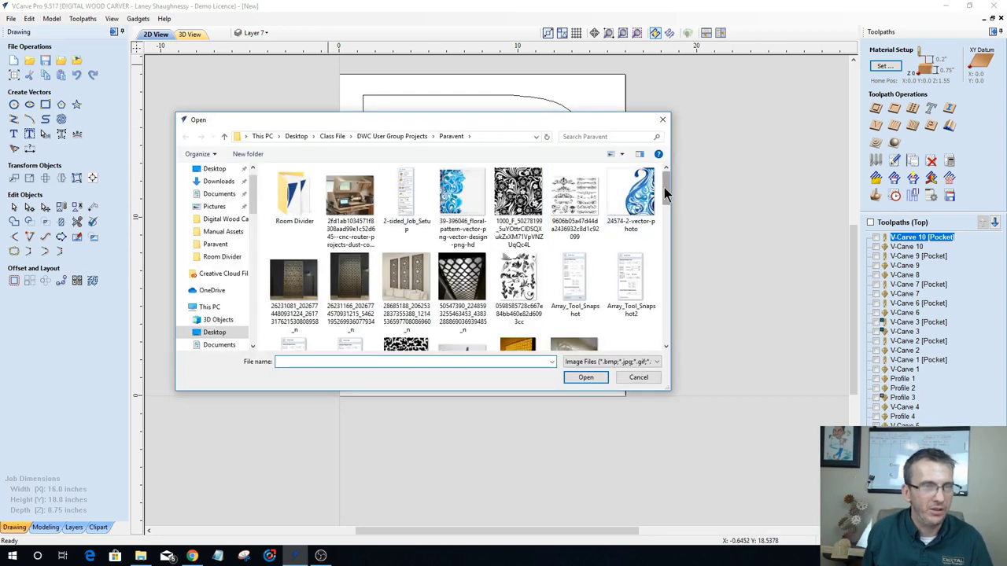
{"action": "left_click_drag", "start_coordinate": [664, 187], "coordinate": [679, 282]}
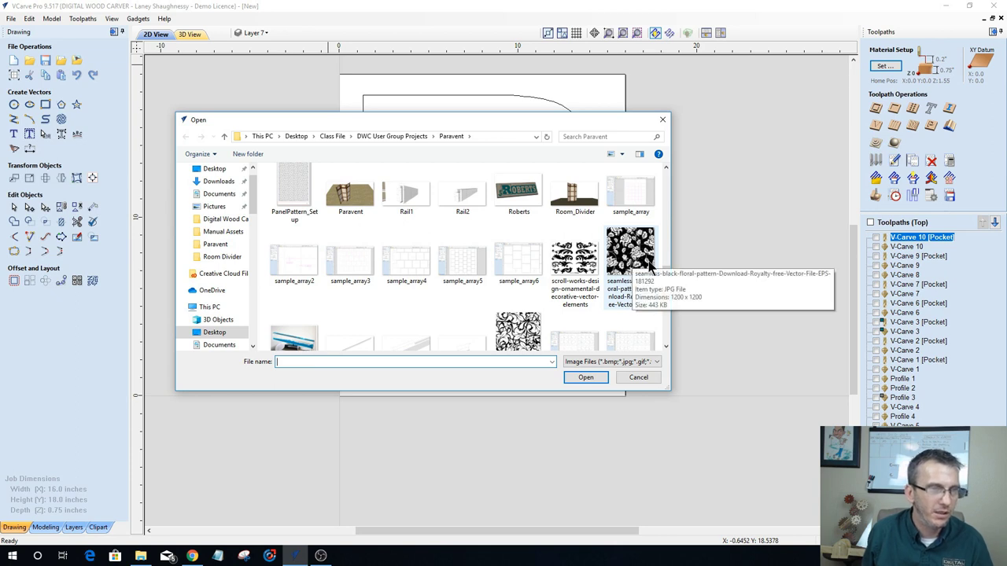
{"action": "left_click_drag", "start_coordinate": [665, 271], "coordinate": [669, 299]}
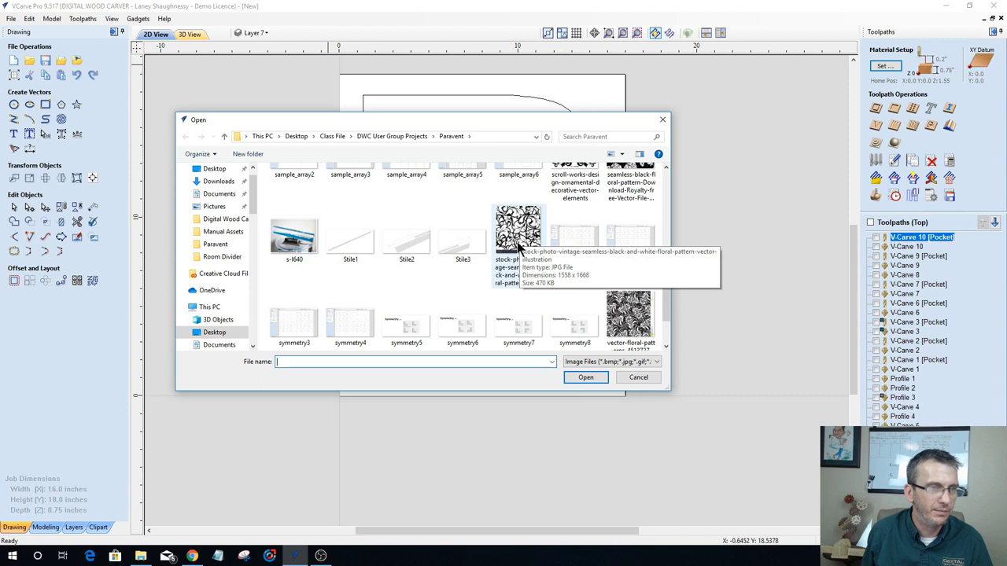
{"action": "left_click_drag", "start_coordinate": [662, 265], "coordinate": [667, 286]}
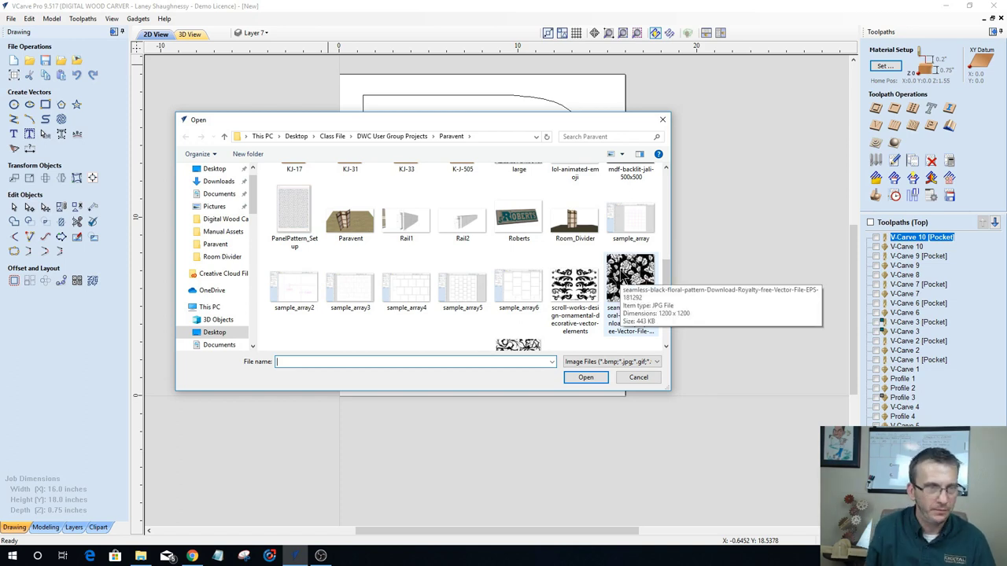
{"action": "left_click", "coordinate": [621, 277]}
{"action": "double_click", "coordinate": [621, 276]}
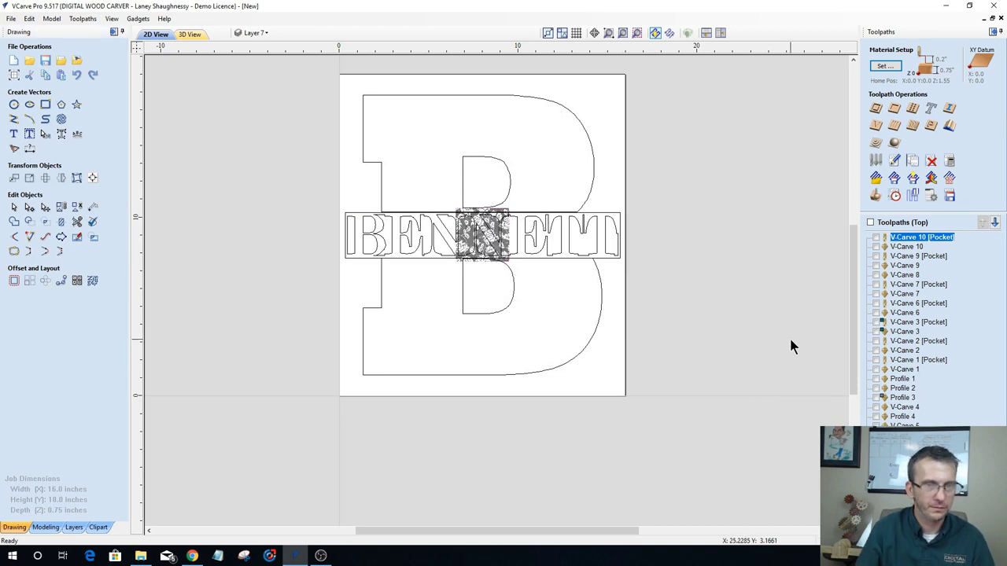
Step: Move the floral bitmap to the right of the board and bring up Trace Bitmap
{"action": "left_click_drag", "start_coordinate": [482, 246], "coordinate": [482, 246]}
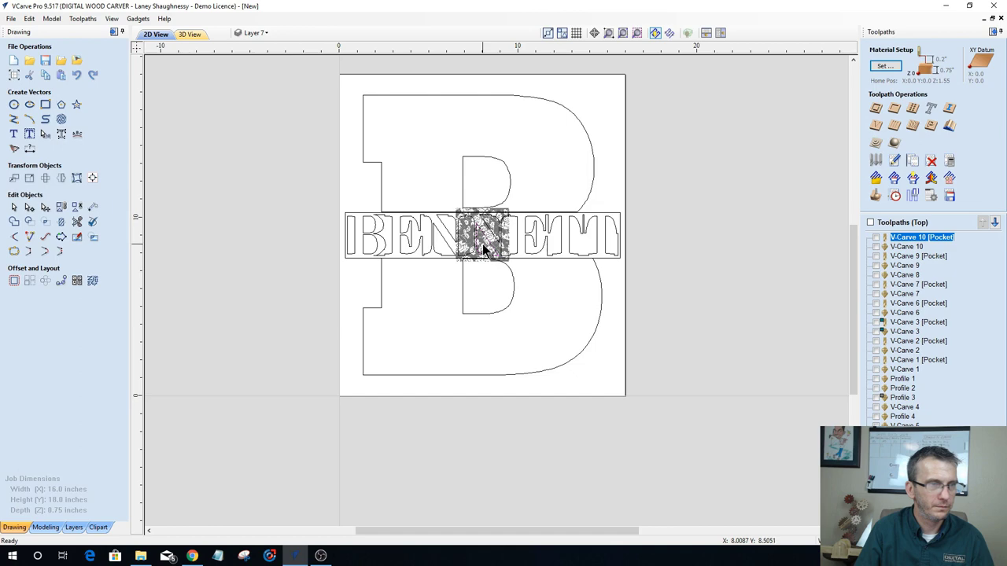
{"action": "left_click_drag", "start_coordinate": [595, 278], "coordinate": [724, 303]}
{"action": "scroll", "coordinate": [724, 302], "scroll_direction": "up", "scroll_amount": 5}
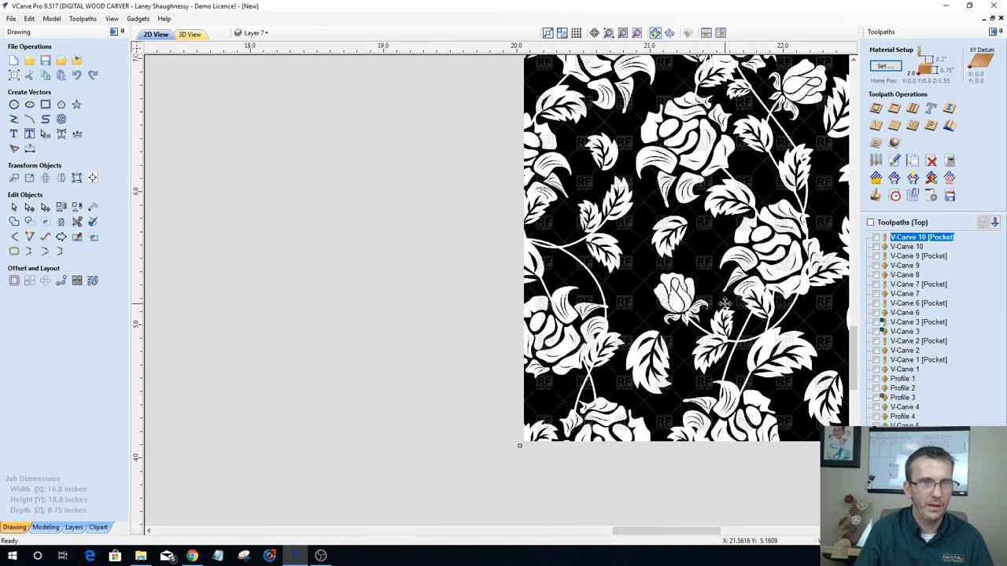
{"action": "scroll", "coordinate": [724, 302], "scroll_direction": "down", "scroll_amount": 6}
{"action": "scroll", "coordinate": [724, 303], "scroll_direction": "down", "scroll_amount": 1}
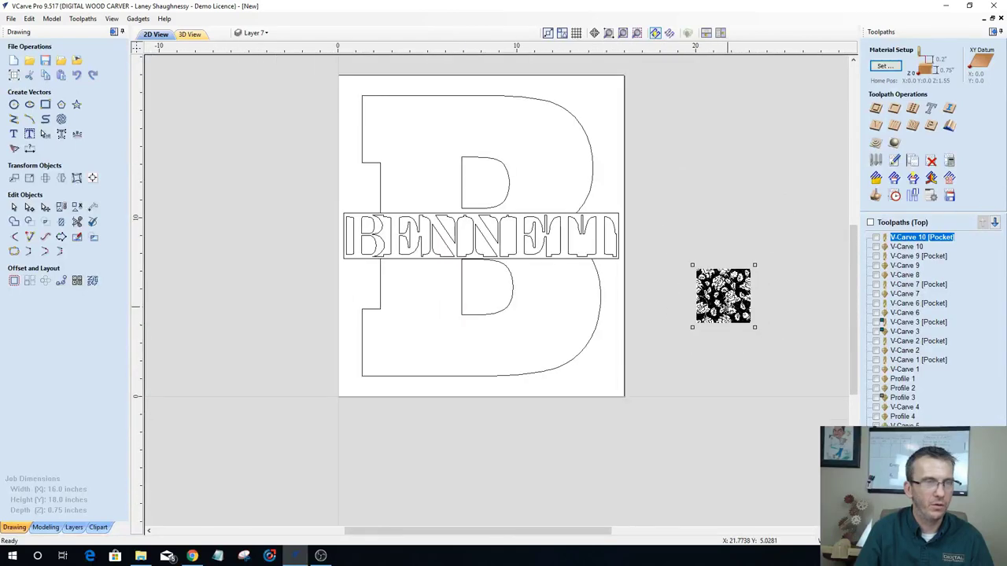
{"action": "scroll", "coordinate": [747, 306], "scroll_direction": "up", "scroll_amount": 3}
{"action": "scroll", "coordinate": [748, 307], "scroll_direction": "down", "scroll_amount": 2}
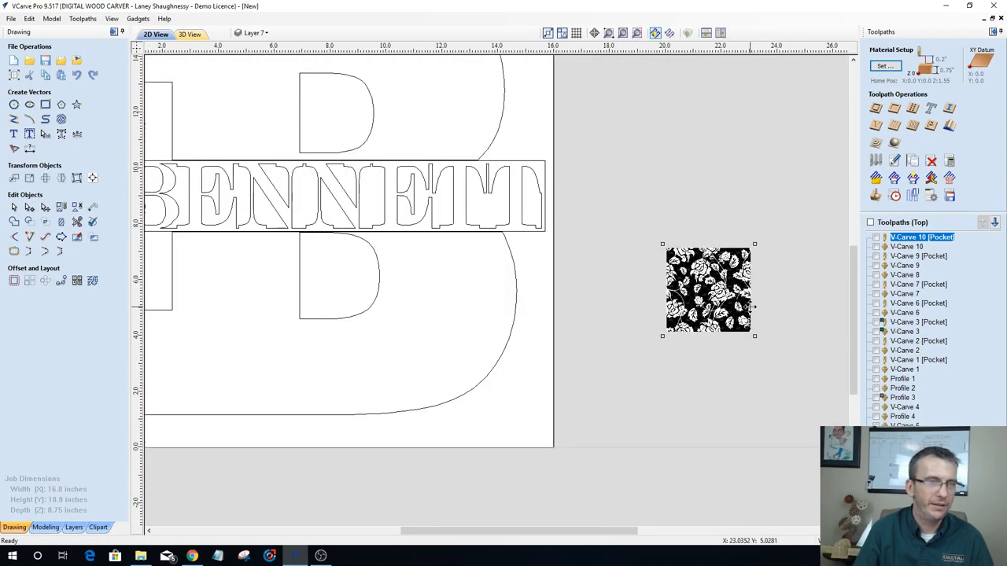
{"action": "scroll", "coordinate": [672, 280], "scroll_direction": "down", "scroll_amount": 1}
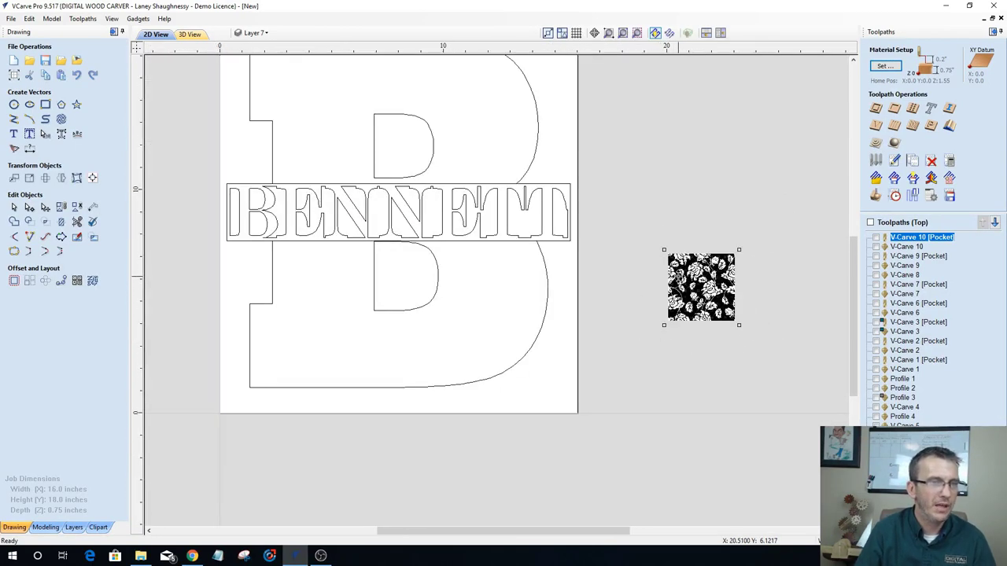
{"action": "scroll", "coordinate": [677, 273], "scroll_direction": "up", "scroll_amount": 1}
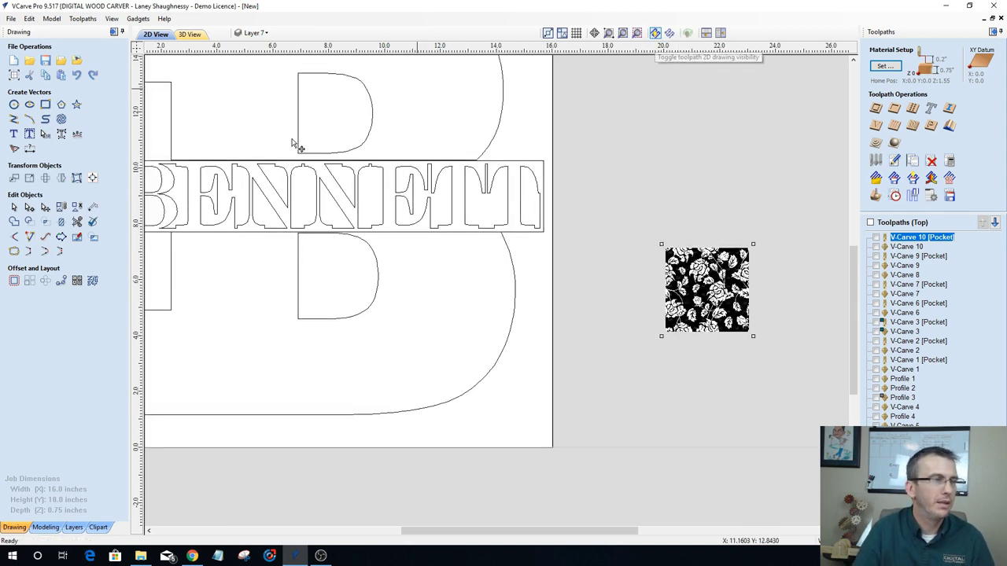
{"action": "left_click", "coordinate": [14, 150]}
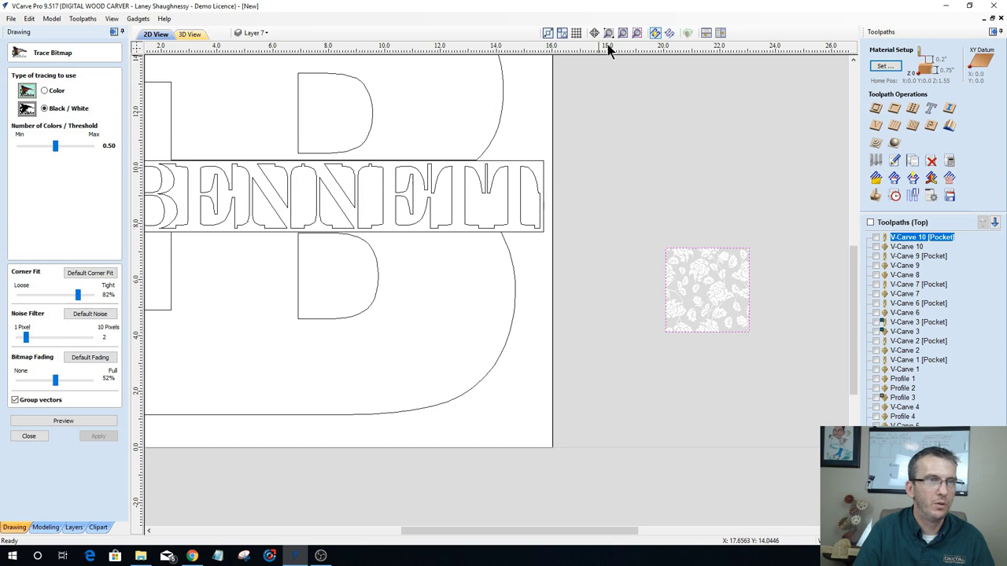
Step: Trace the floral bitmap with 0% fading, 0.69 threshold and noise filter 4, then select the original image
{"action": "left_click", "coordinate": [637, 34]}
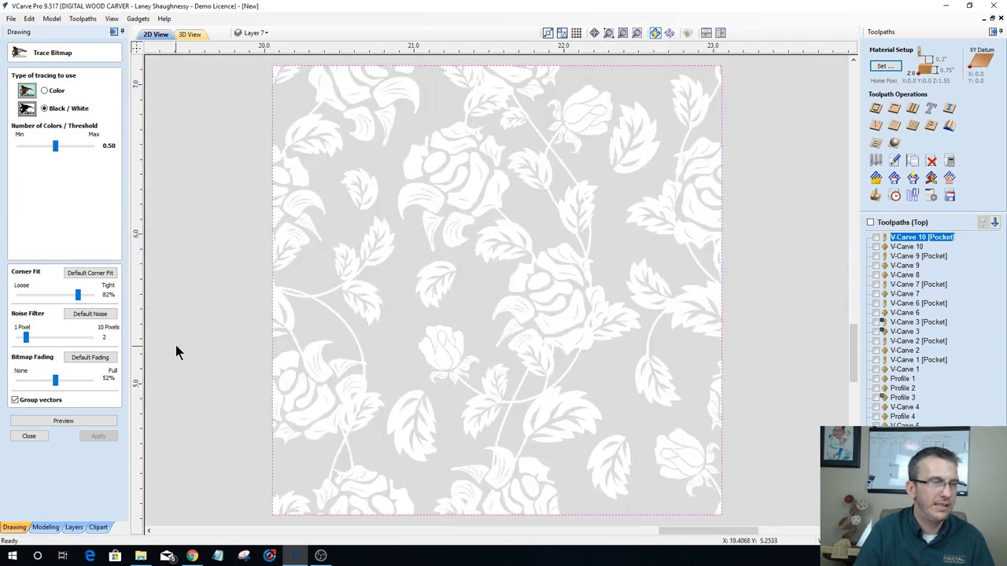
{"action": "left_click_drag", "start_coordinate": [51, 381], "coordinate": [2, 385]}
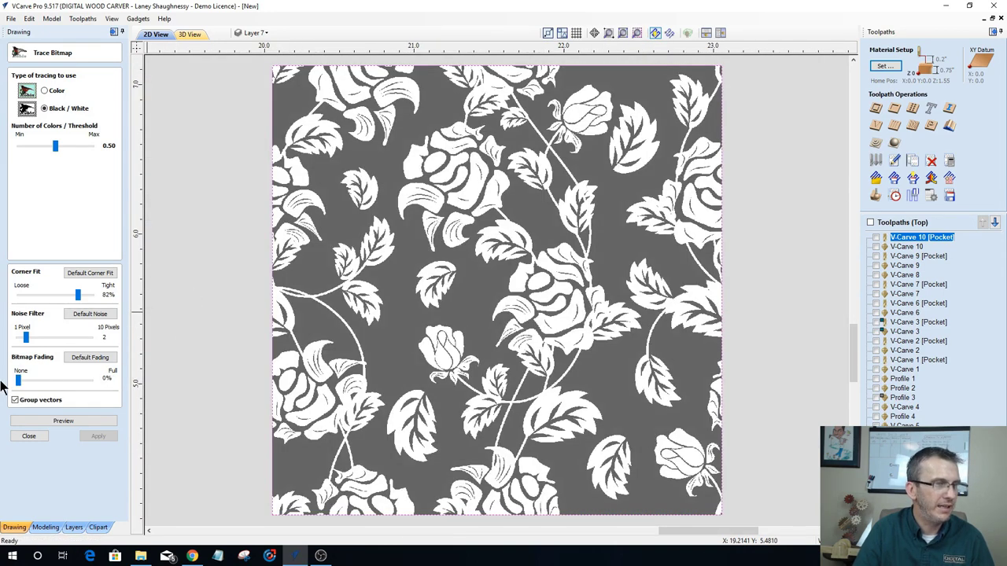
{"action": "mouse_move", "coordinate": [55, 149]}
{"action": "left_mouse_down"}
{"action": "mouse_move", "coordinate": [80, 148]}
{"action": "mouse_move", "coordinate": [73, 154]}
{"action": "left_mouse_up"}
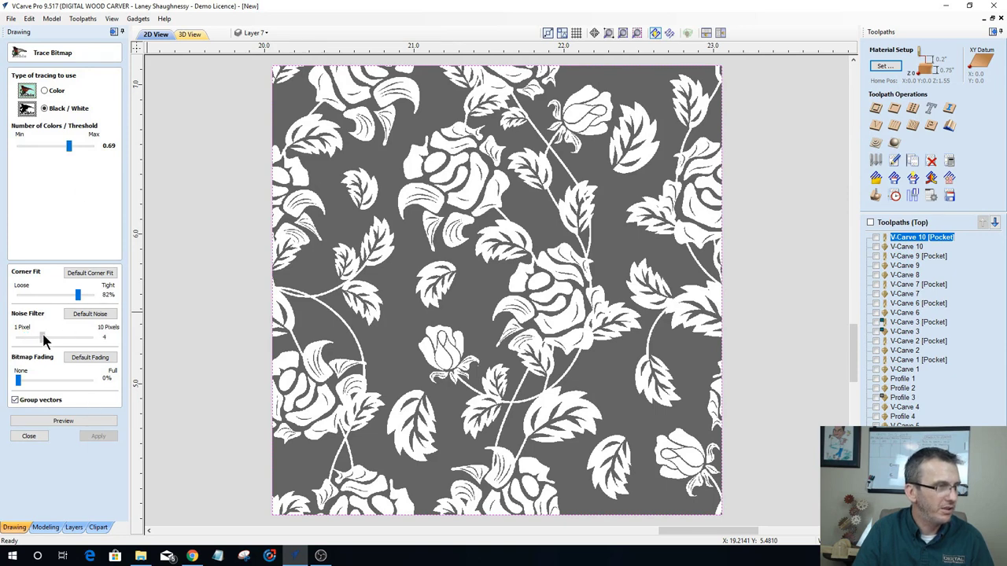
{"action": "left_click_drag", "start_coordinate": [39, 337], "coordinate": [42, 337]}
{"action": "left_click", "coordinate": [70, 421]}
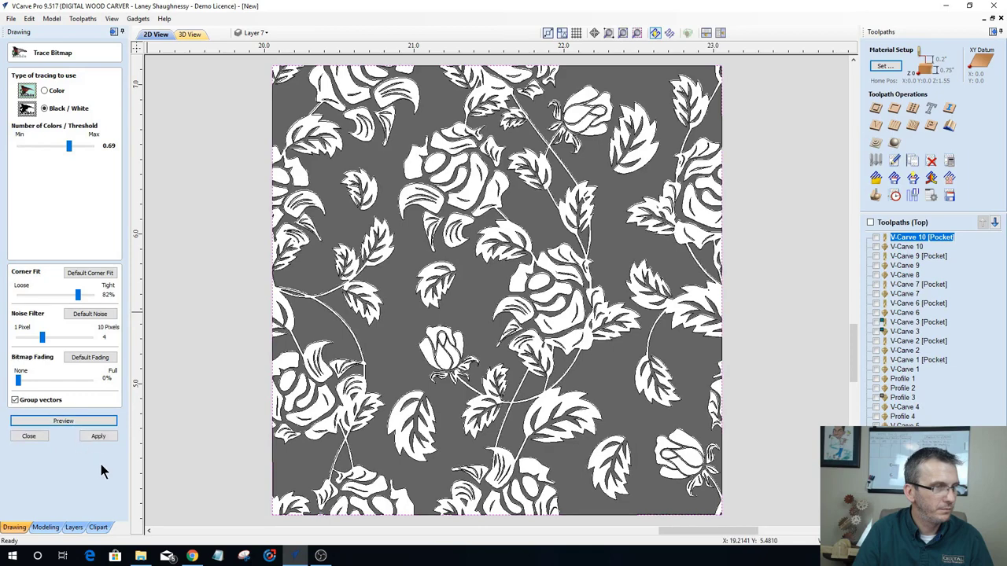
{"action": "left_click", "coordinate": [99, 437]}
{"action": "left_click", "coordinate": [28, 437]}
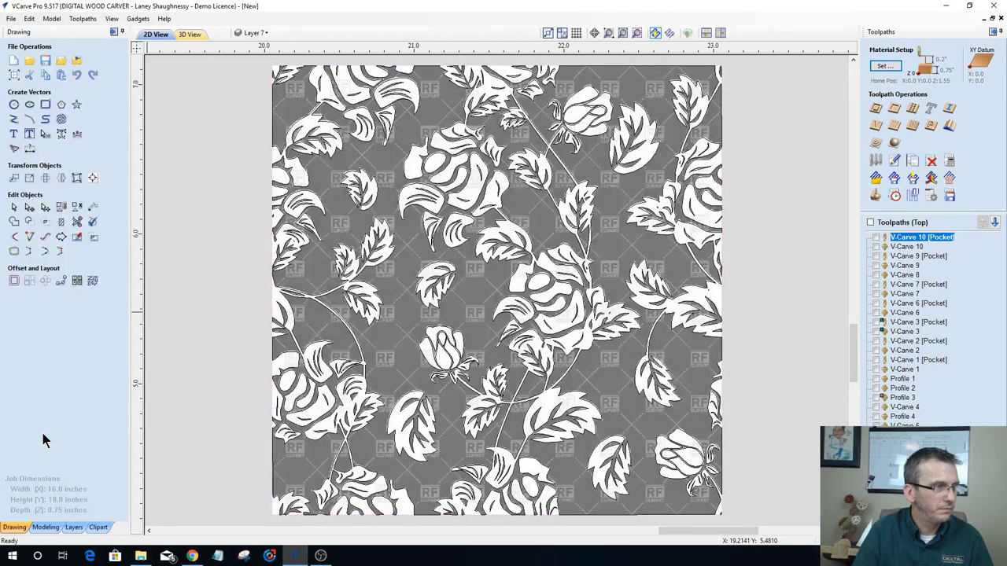
{"action": "left_click", "coordinate": [538, 201]}
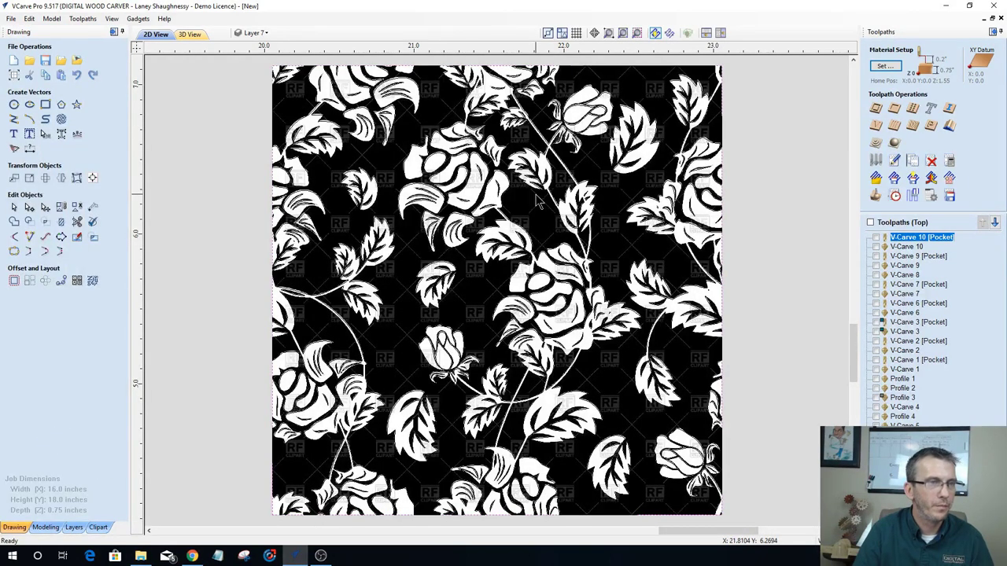
Step: Delete the original floral bitmap, keeping only the traced vector outlines
{"action": "key", "text": "Delete"}
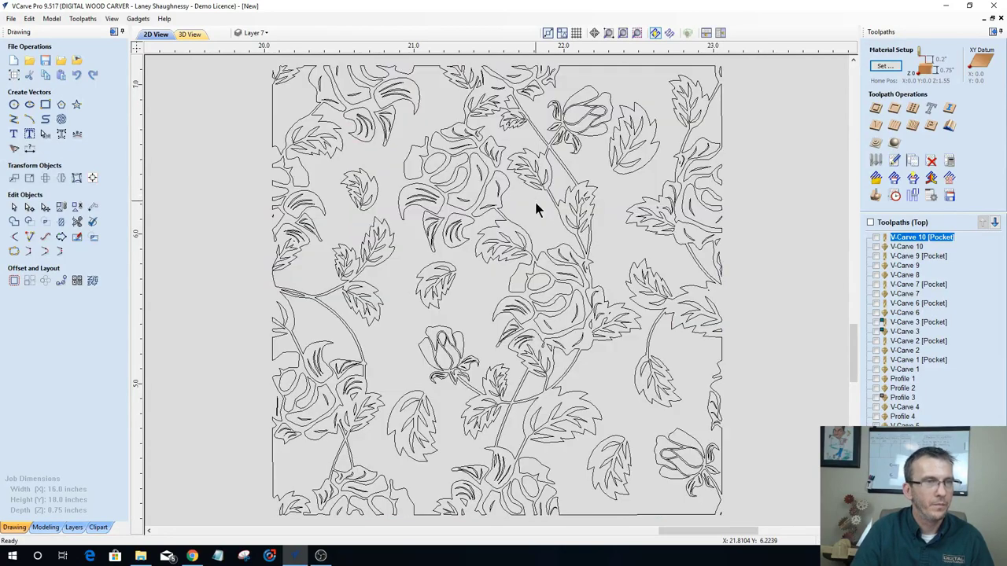
{"action": "scroll", "coordinate": [560, 224], "scroll_direction": "down", "scroll_amount": 4}
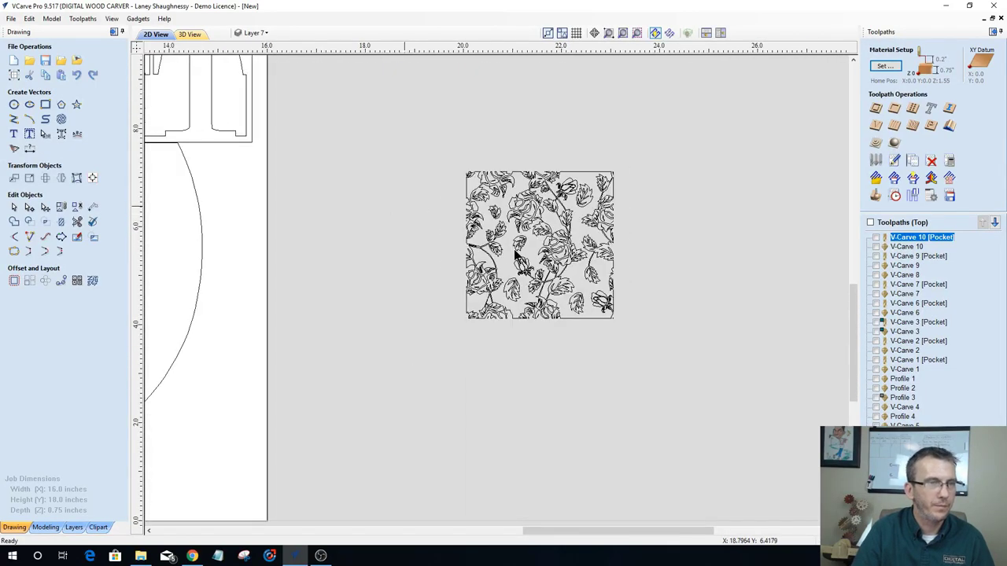
{"action": "scroll", "coordinate": [527, 260], "scroll_direction": "up", "scroll_amount": 5}
{"action": "scroll", "coordinate": [499, 243], "scroll_direction": "down", "scroll_amount": 4}
{"action": "scroll", "coordinate": [614, 201], "scroll_direction": "up", "scroll_amount": 3}
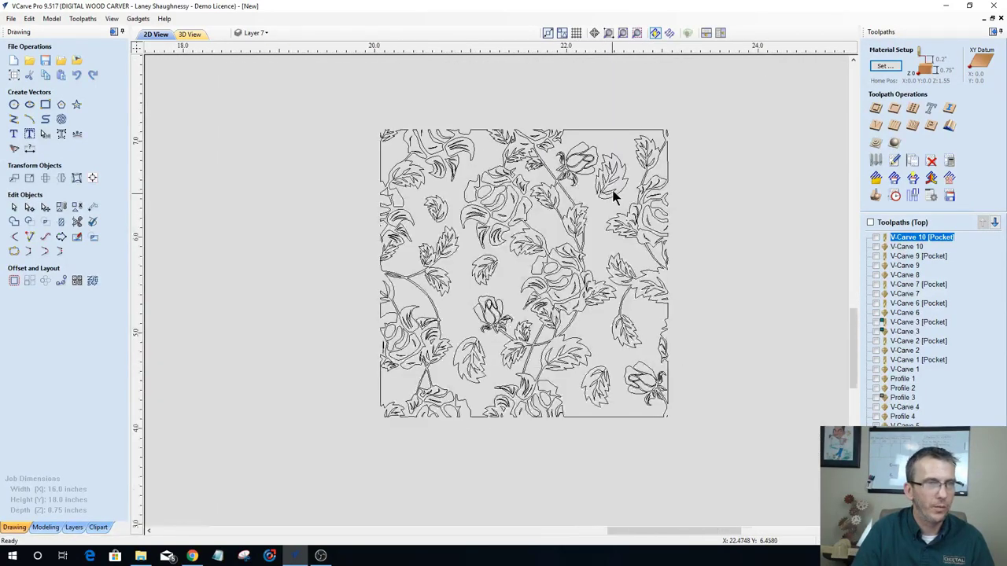
{"action": "scroll", "coordinate": [616, 199], "scroll_direction": "down", "scroll_amount": 6}
{"action": "scroll", "coordinate": [616, 198], "scroll_direction": "down", "scroll_amount": 2}
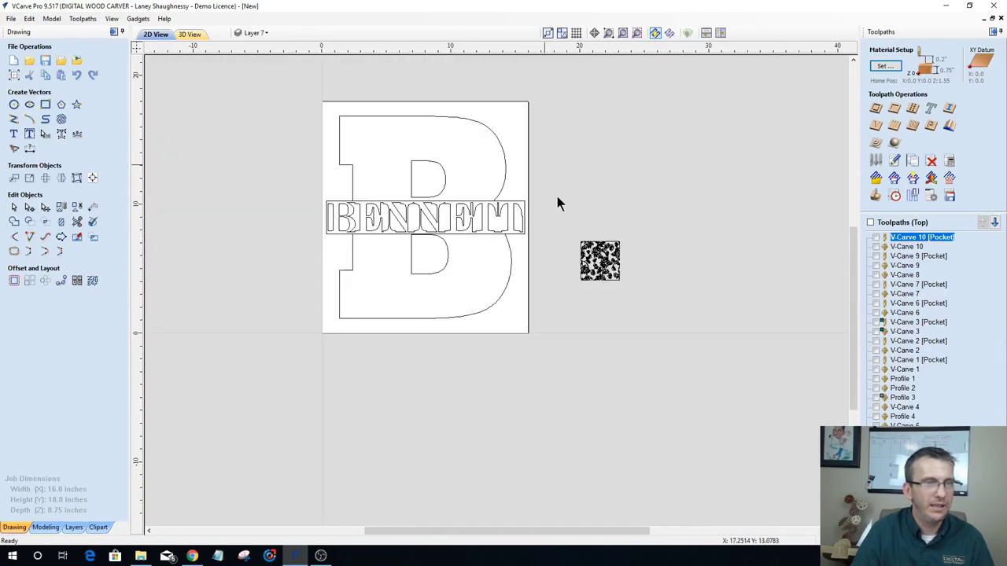
Step: Scale the traced floral pattern up from its corner and drag it over the B panel
{"action": "left_click", "coordinate": [589, 254]}
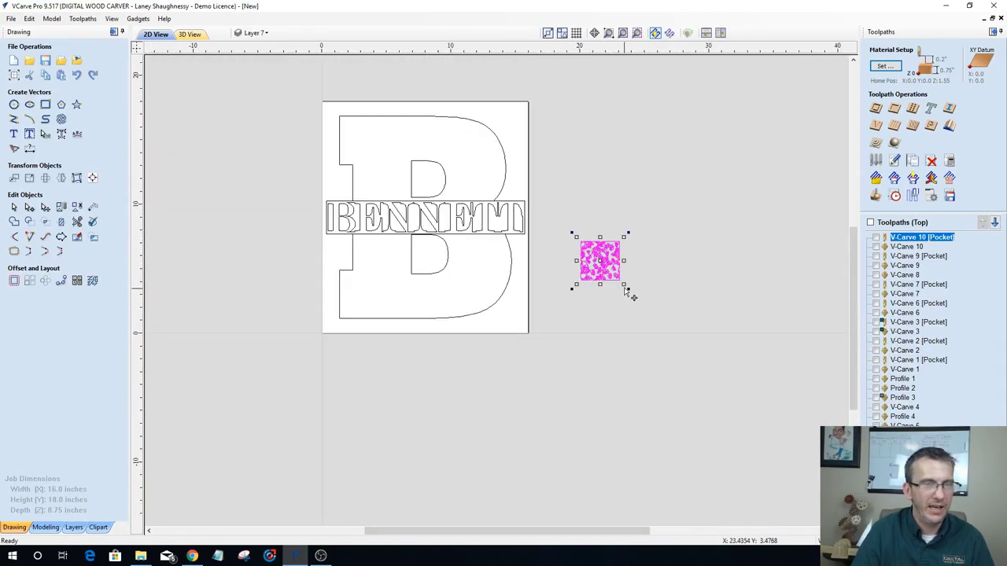
{"action": "left_click_drag", "start_coordinate": [626, 286], "coordinate": [664, 325]}
{"action": "left_click_drag", "start_coordinate": [751, 388], "coordinate": [779, 413]}
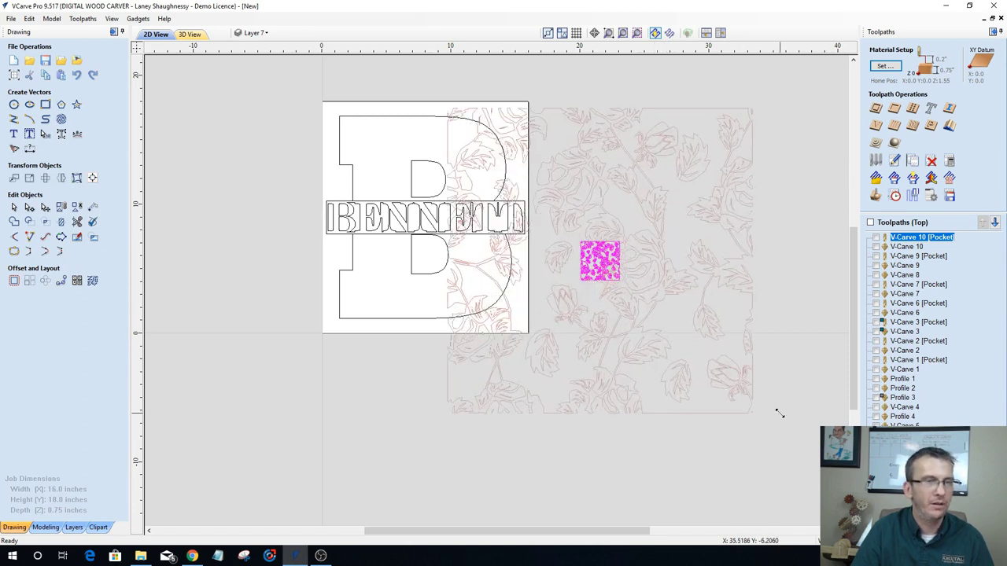
{"action": "left_click_drag", "start_coordinate": [770, 405], "coordinate": [764, 396]}
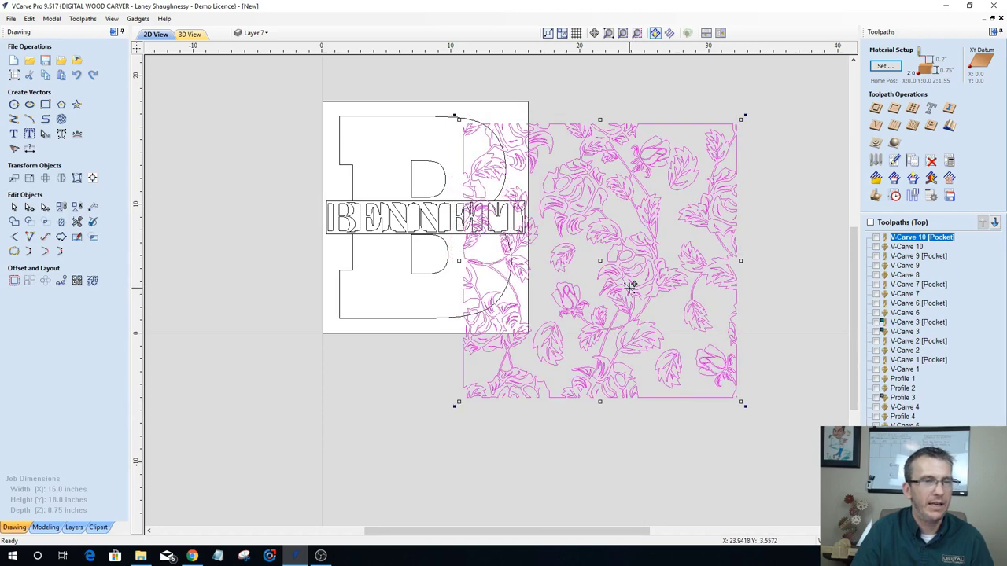
{"action": "left_click_drag", "start_coordinate": [629, 287], "coordinate": [448, 229]}
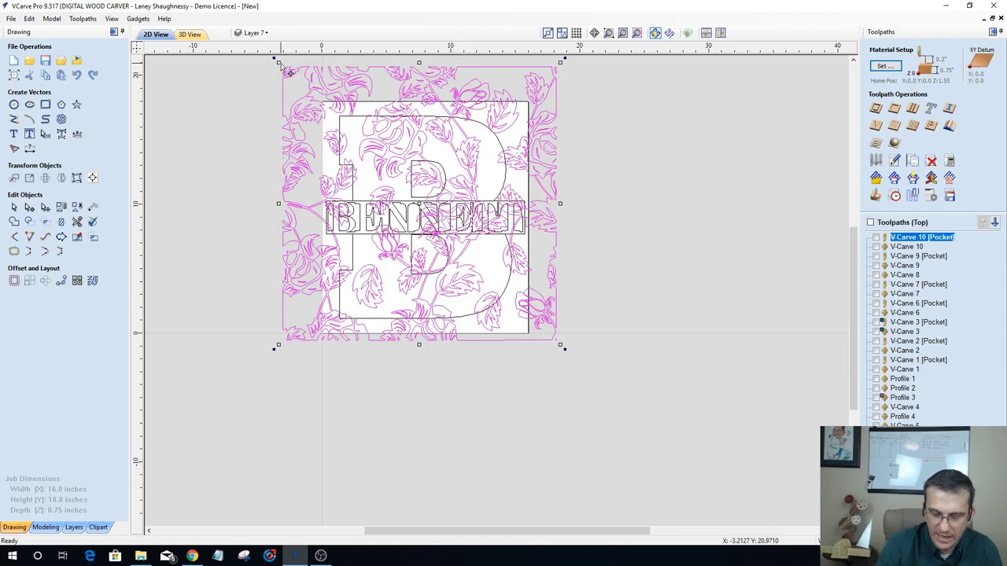
Step: Resize the floral pattern from its corners to fit over the B monogram
{"action": "left_click_drag", "start_coordinate": [277, 61], "coordinate": [326, 111]}
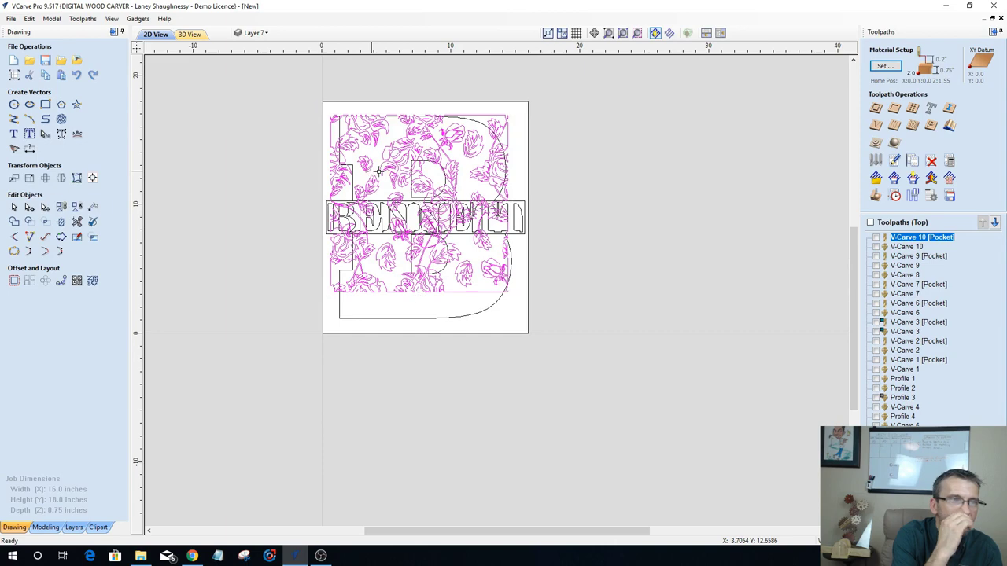
{"action": "mouse_move", "coordinate": [374, 168]}
{"action": "left_mouse_down"}
{"action": "mouse_move", "coordinate": [386, 165]}
{"action": "mouse_move", "coordinate": [376, 163]}
{"action": "left_mouse_up"}
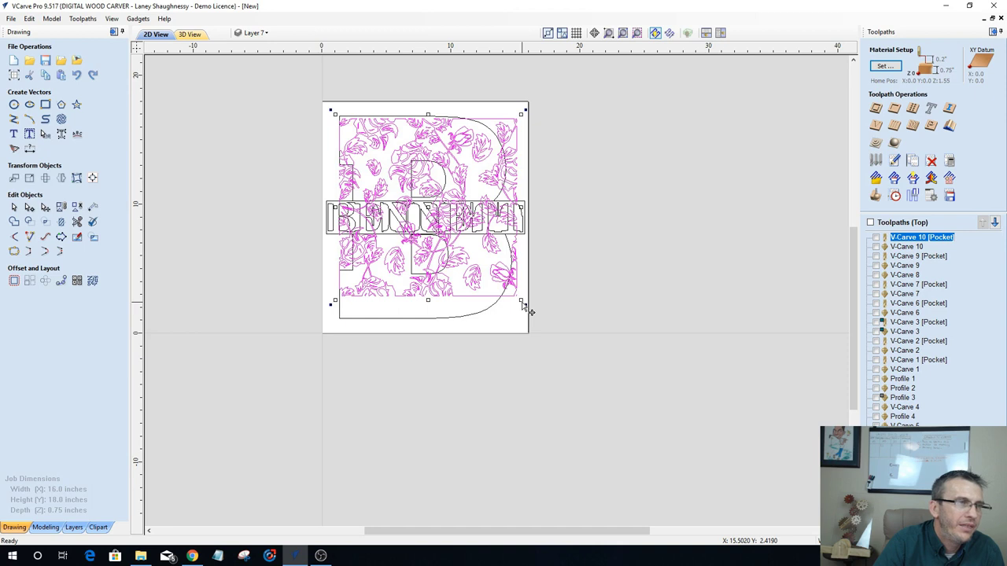
{"action": "left_click_drag", "start_coordinate": [522, 302], "coordinate": [514, 287]}
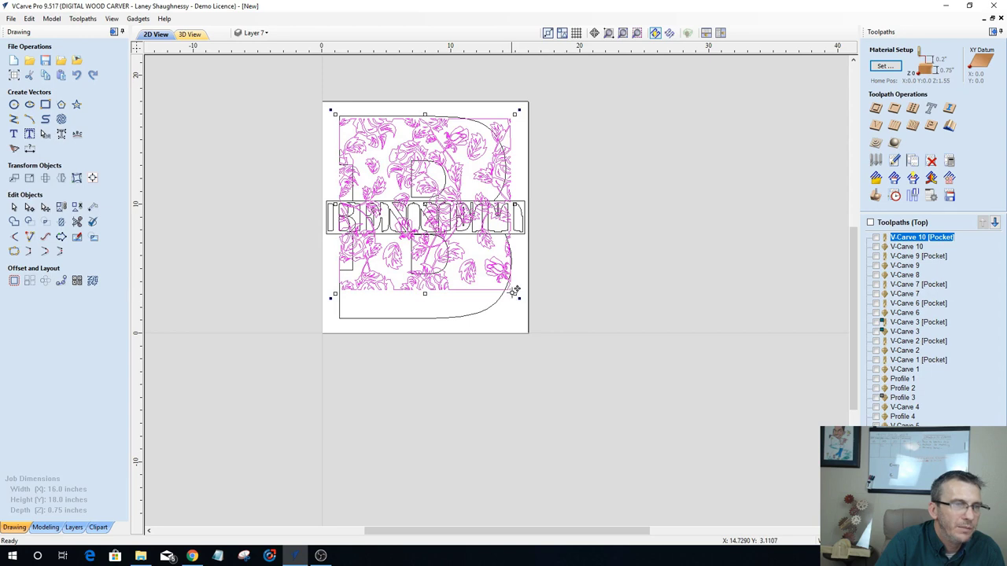
{"action": "left_click_drag", "start_coordinate": [515, 295], "coordinate": [521, 299]}
Step: Nudge the pattern with arrow keys, move it right of the panel, and drag a copy below
{"action": "key", "text": "Up"}
{"action": "key", "text": "Up"}
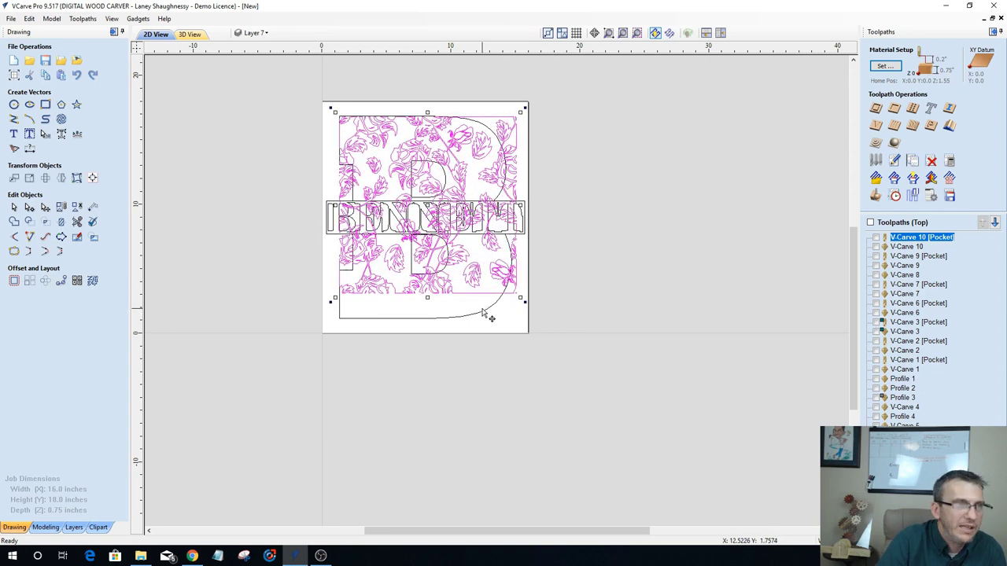
{"action": "key", "text": "Up"}
{"action": "key", "text": "Up"}
{"action": "key", "text": "Up"}
{"action": "key", "text": "Up"}
{"action": "key", "text": "Up"}
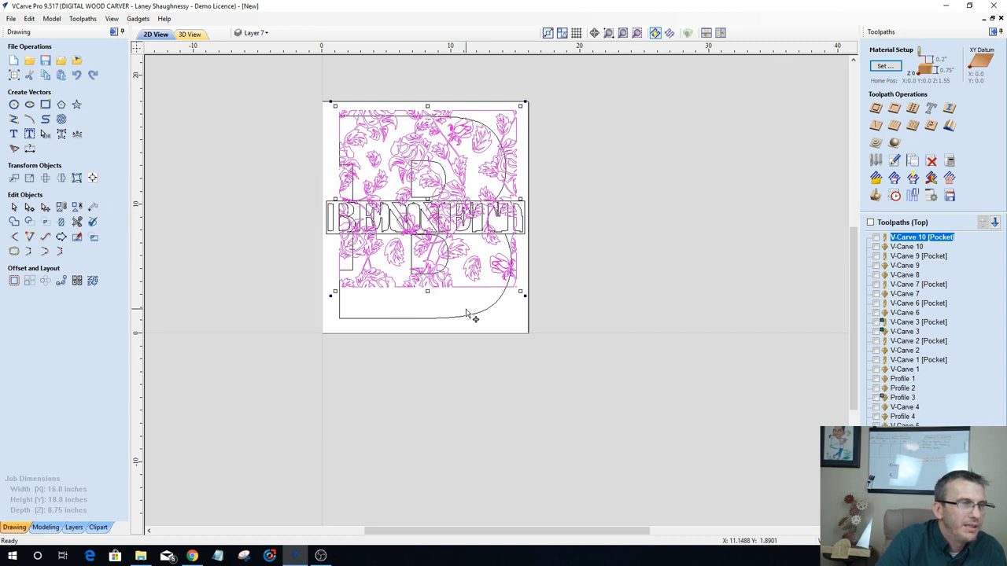
{"action": "key", "text": "Left"}
{"action": "key", "text": "Left"}
{"action": "key", "text": "Right"}
{"action": "key", "text": "Right"}
{"action": "key", "text": "Right"}
{"action": "key", "text": "Right"}
{"action": "key", "text": "Right"}
{"action": "key", "text": "Right"}
{"action": "key", "text": "Right"}
{"action": "key", "text": "Right"}
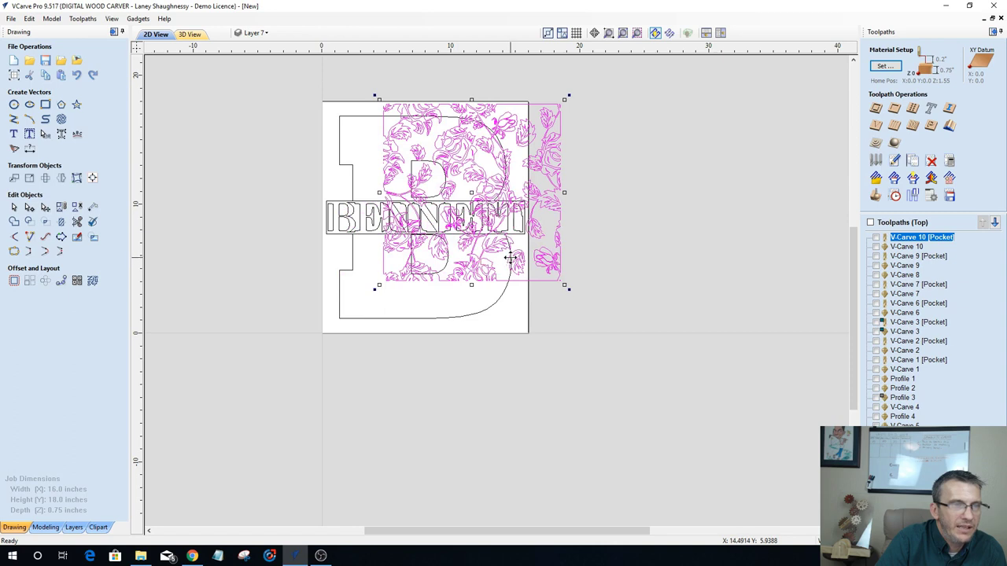
{"action": "left_click_drag", "start_coordinate": [517, 257], "coordinate": [712, 257]}
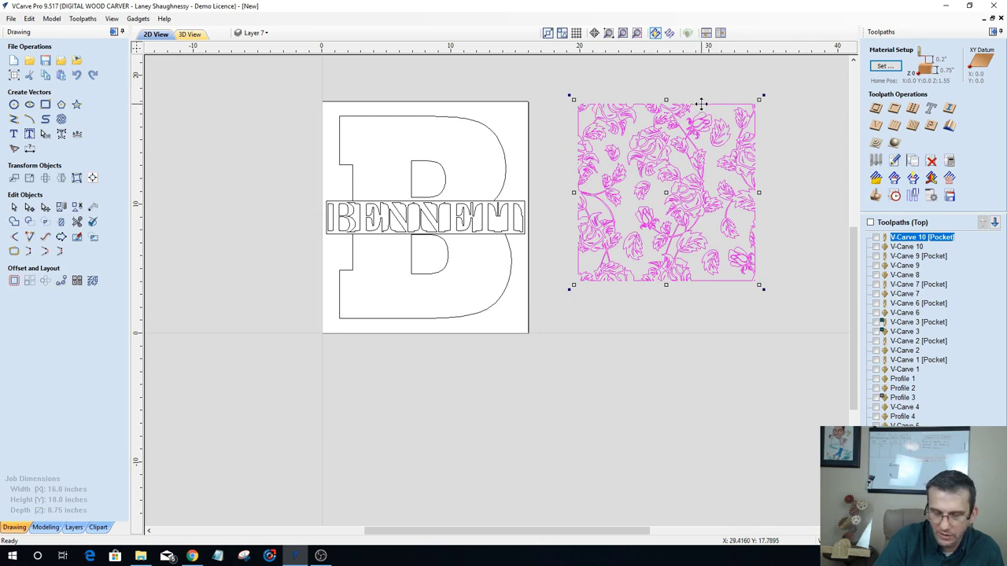
{"action": "left_click_drag", "start_coordinate": [701, 103], "coordinate": [709, 282]}
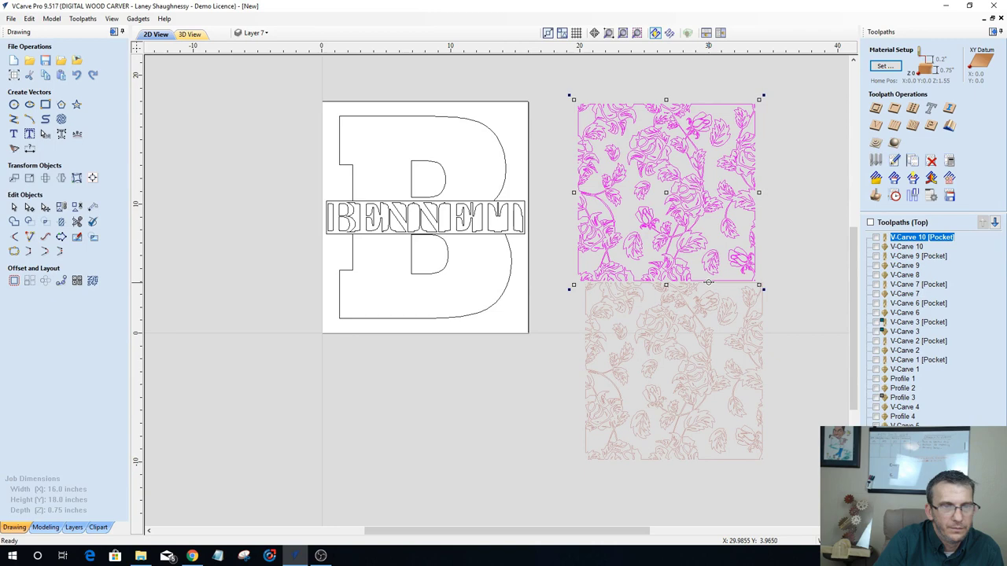
Step: Drop the copy beneath the original, select both, and centre them horizontally with Alignment Tools
{"action": "left_click_drag", "start_coordinate": [709, 282], "coordinate": [710, 277]}
{"action": "scroll", "coordinate": [713, 283], "scroll_direction": "up", "scroll_amount": 3}
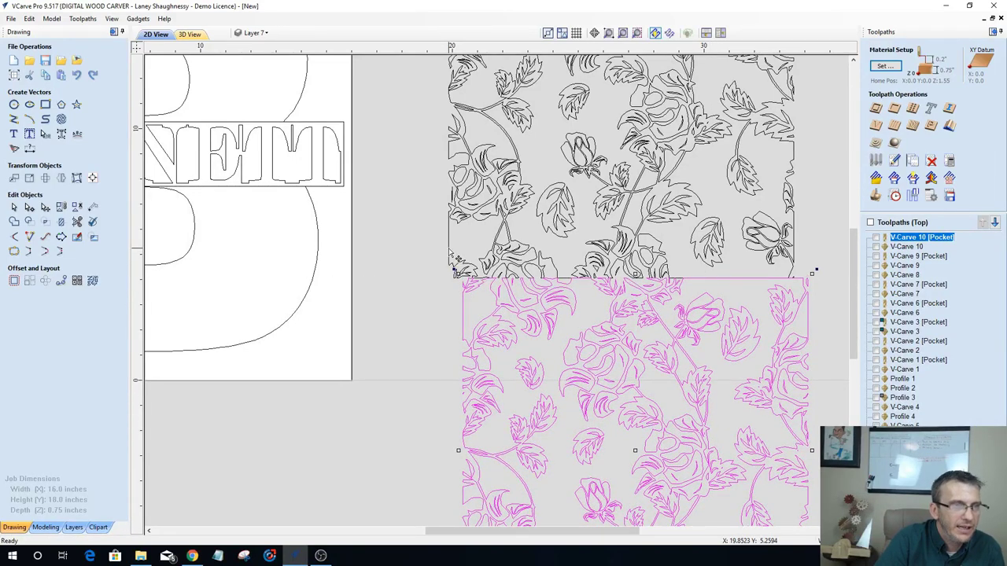
{"action": "left_click", "coordinate": [447, 249], "text": "shift"}
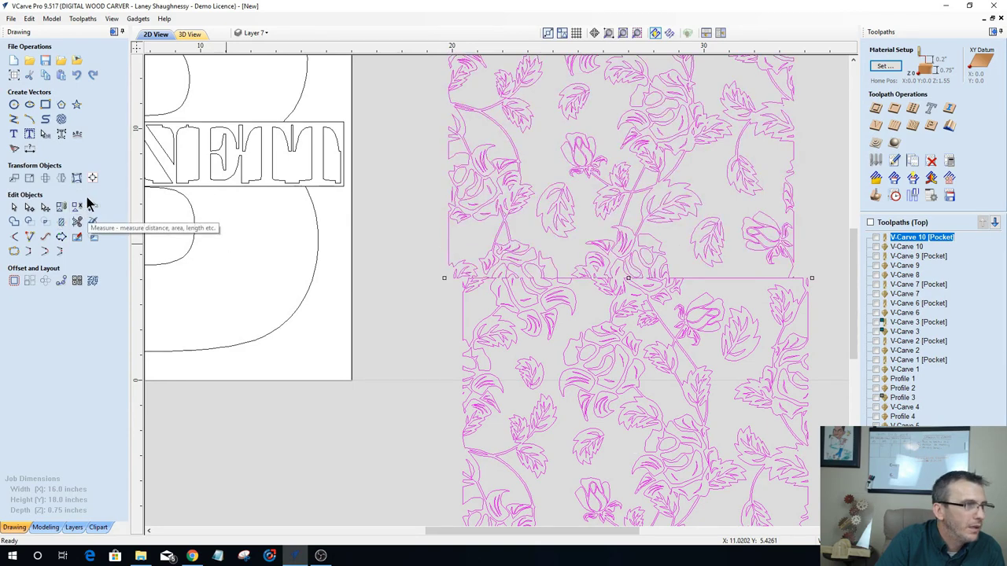
{"action": "left_click", "coordinate": [90, 181]}
{"action": "left_click", "coordinate": [52, 144]}
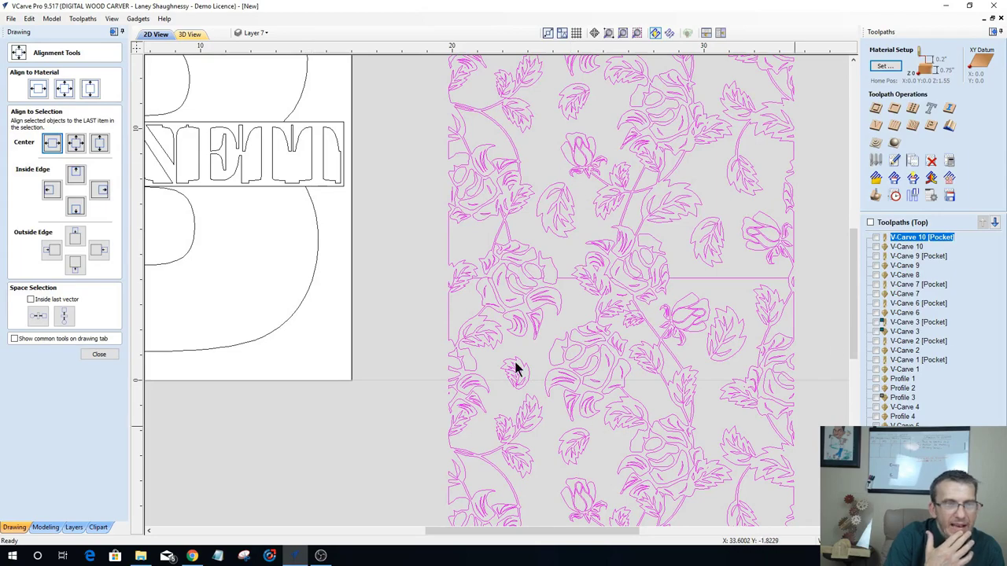
{"action": "left_click", "coordinate": [98, 354]}
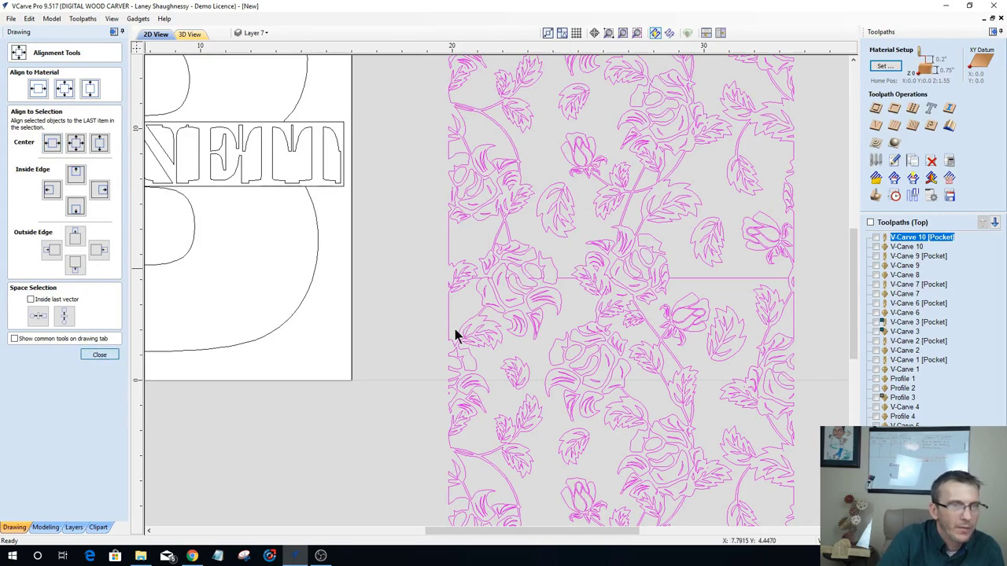
Step: Select the lower and upper floral halves as separate groups, returning to Interactive Vector Trim
{"action": "scroll", "coordinate": [696, 278], "scroll_direction": "up", "scroll_amount": 5}
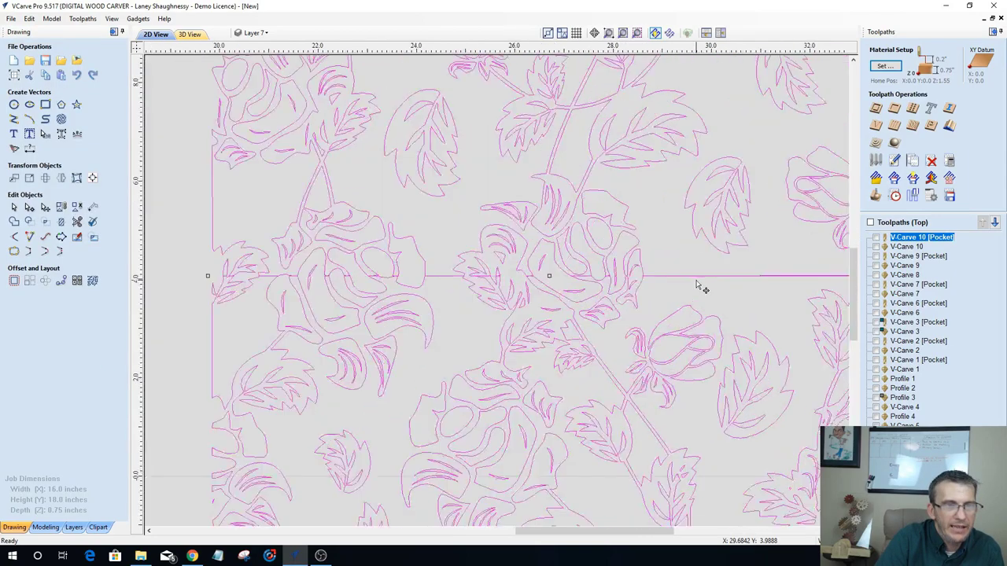
{"action": "left_click", "coordinate": [655, 282]}
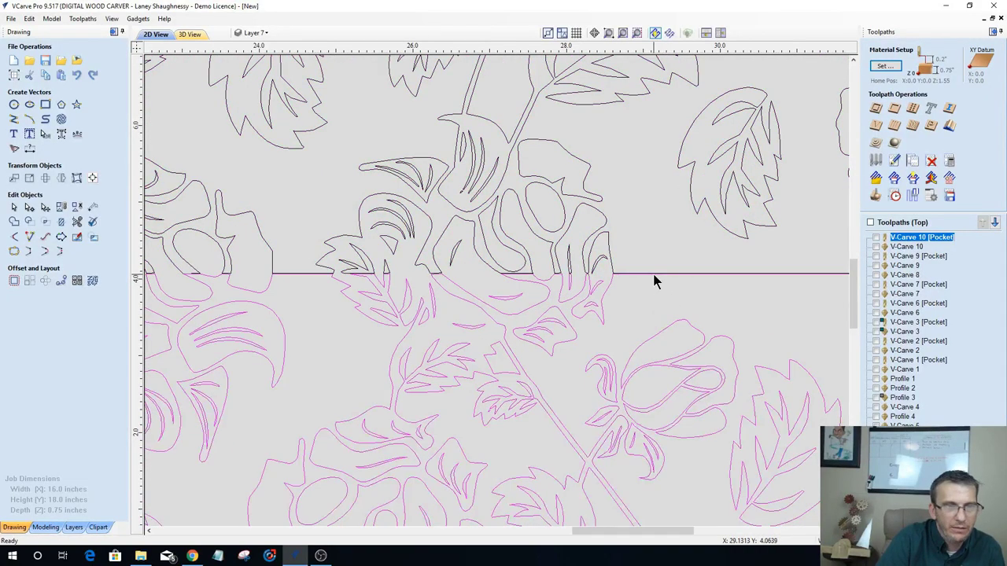
{"action": "scroll", "coordinate": [654, 275], "scroll_direction": "up", "scroll_amount": 5}
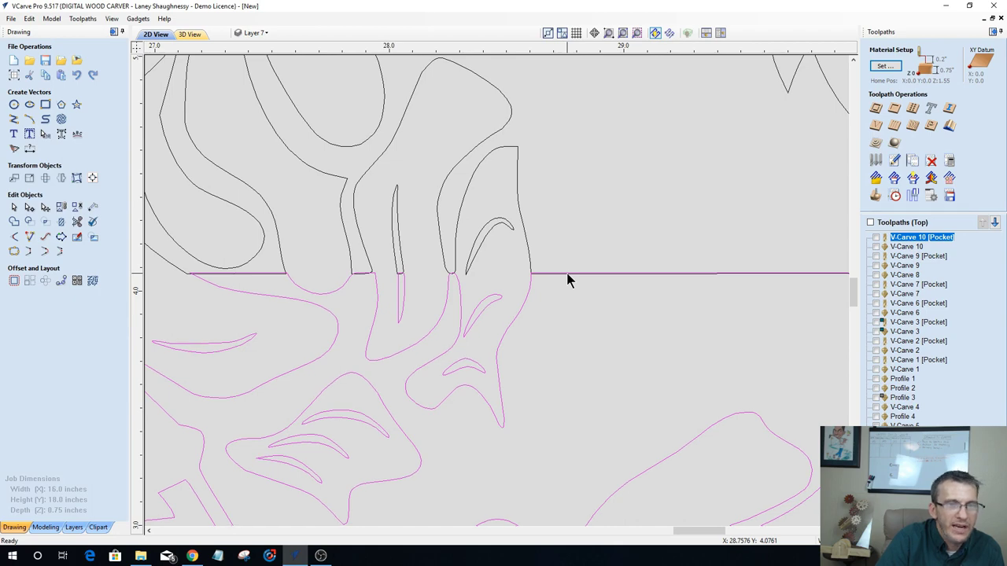
{"action": "scroll", "coordinate": [376, 295], "scroll_direction": "down", "scroll_amount": 3}
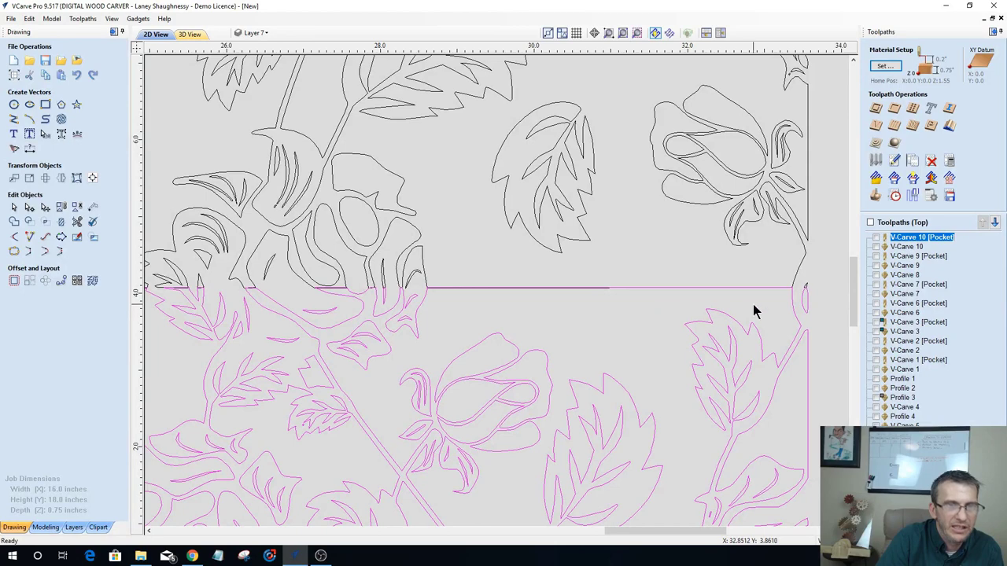
{"action": "left_click", "coordinate": [77, 222]}
{"action": "left_click", "coordinate": [96, 170]}
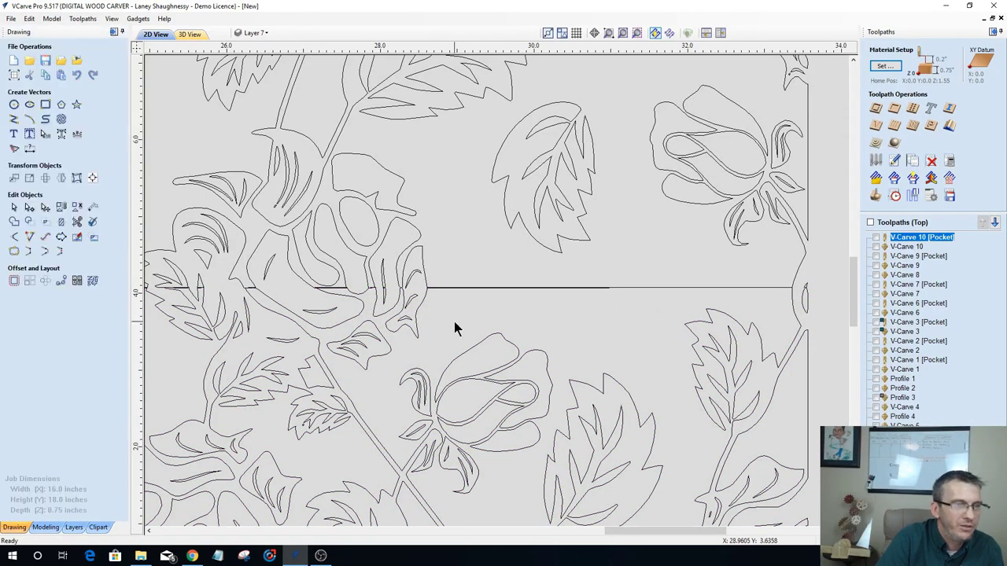
{"action": "left_click", "coordinate": [416, 313]}
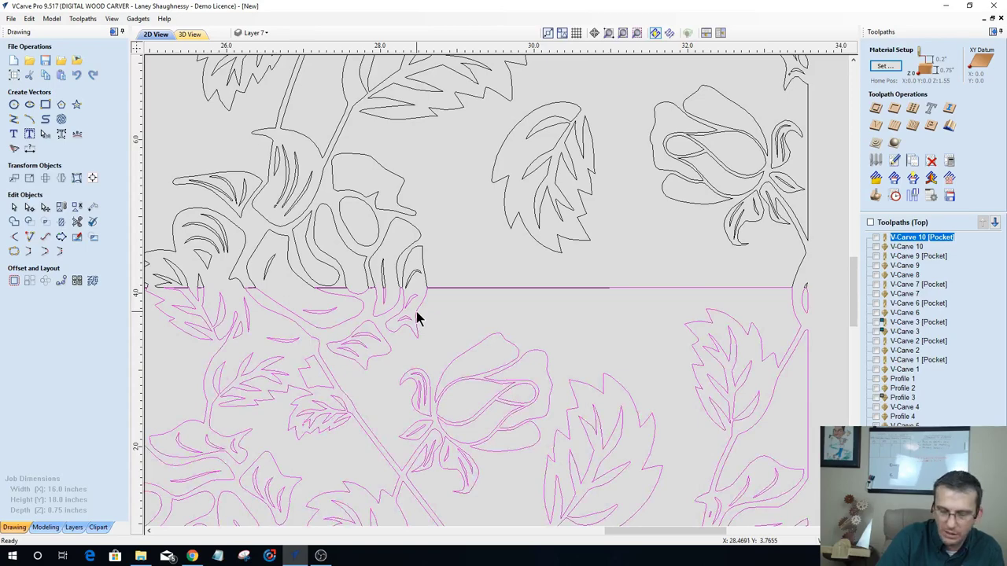
{"action": "left_click", "coordinate": [419, 254]}
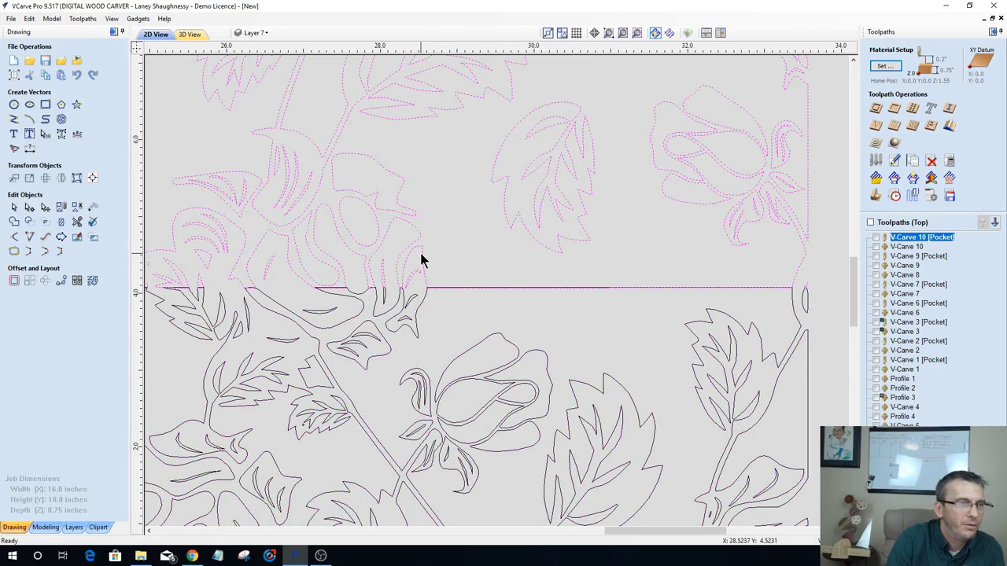
{"action": "left_click", "coordinate": [79, 222]}
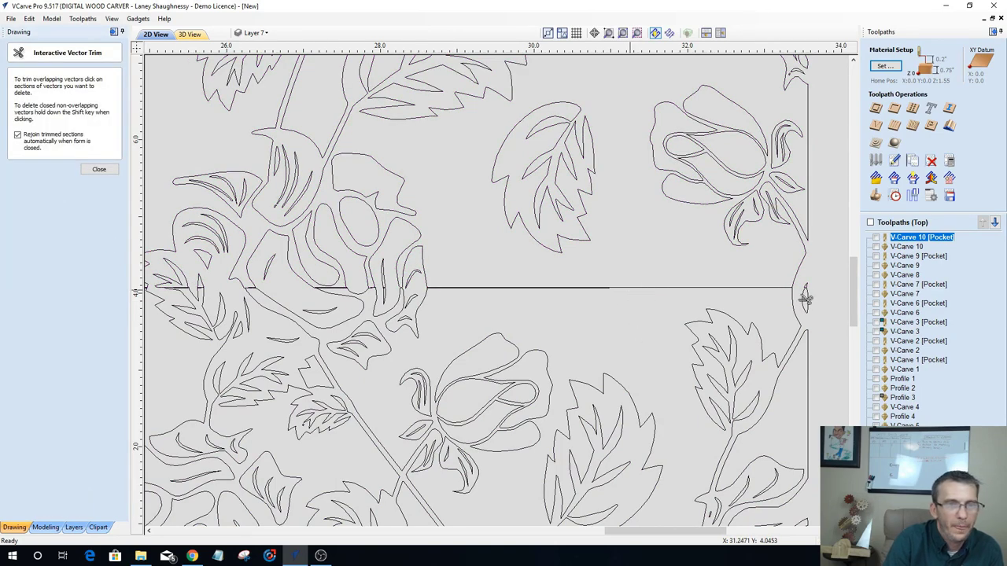
Step: Trim the border piece beside the seam and both stretches of the horizontal seam line
{"action": "left_click", "coordinate": [805, 275]}
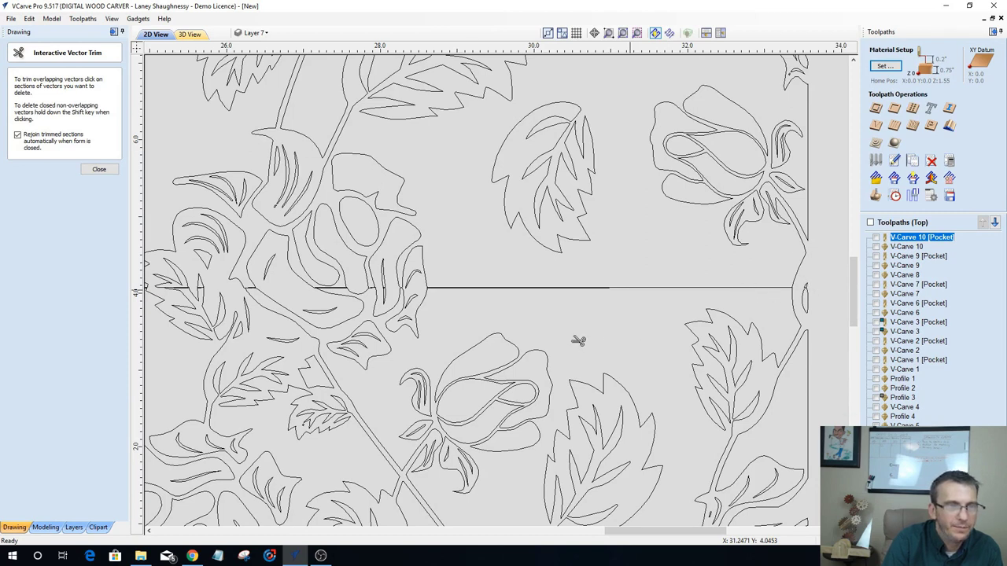
{"action": "left_click", "coordinate": [614, 275]}
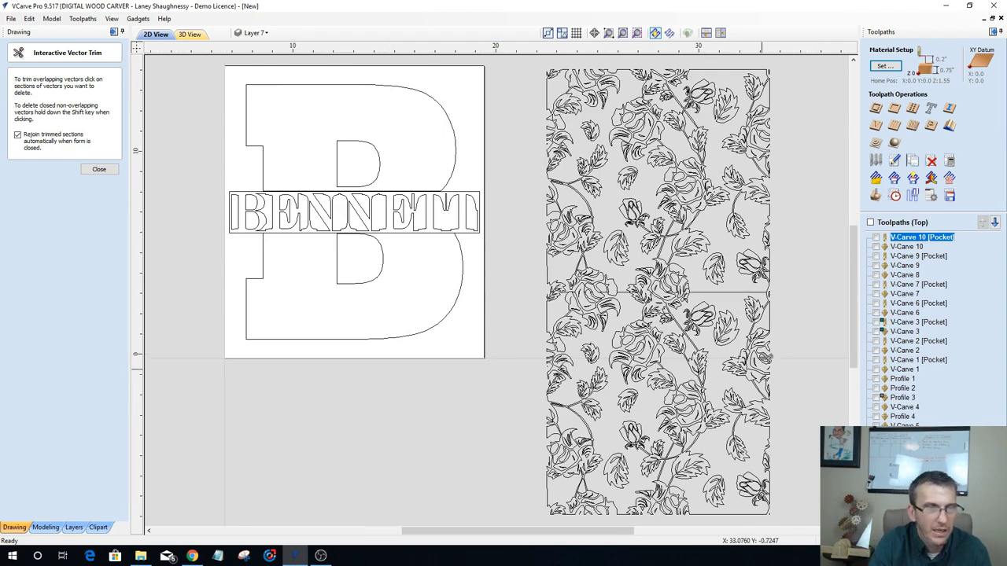
{"action": "scroll", "coordinate": [769, 381], "scroll_direction": "up", "scroll_amount": 2}
{"action": "scroll", "coordinate": [719, 242], "scroll_direction": "up", "scroll_amount": 2}
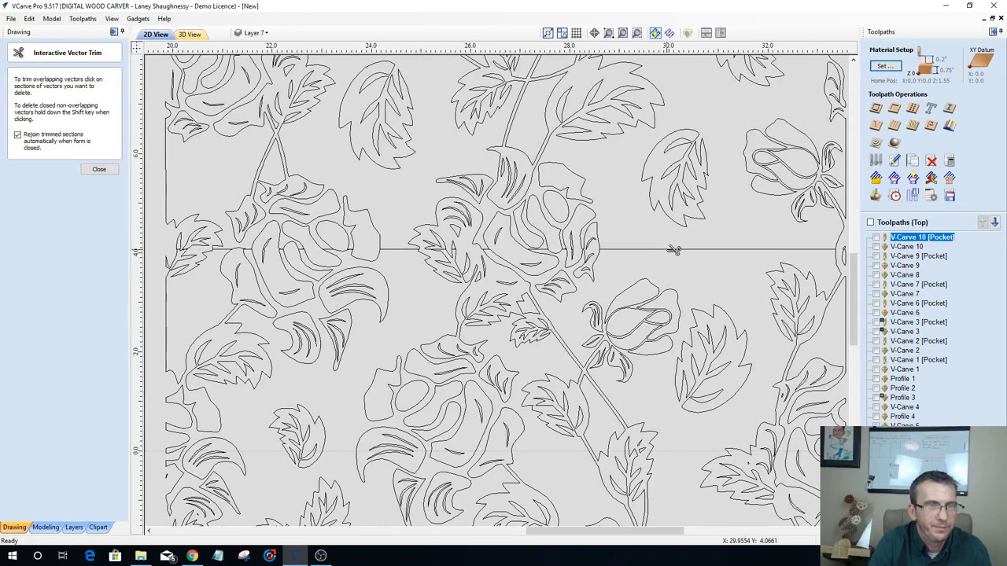
{"action": "left_click", "coordinate": [828, 249]}
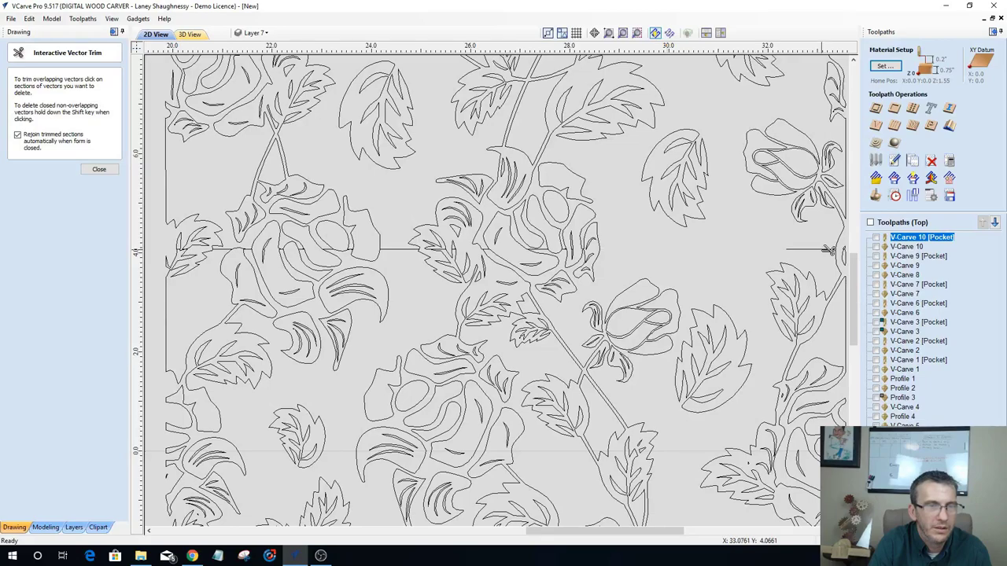
Step: Trim the short links across the pinched curves and the leftover seam piece, then finish trimming
{"action": "scroll", "coordinate": [827, 250], "scroll_direction": "down", "scroll_amount": 6}
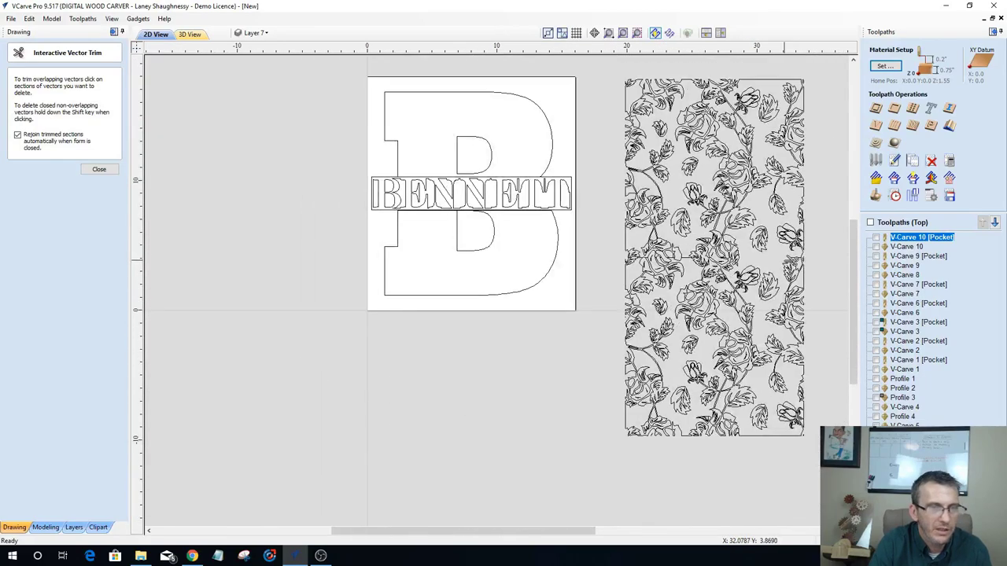
{"action": "scroll", "coordinate": [820, 263], "scroll_direction": "up", "scroll_amount": 8}
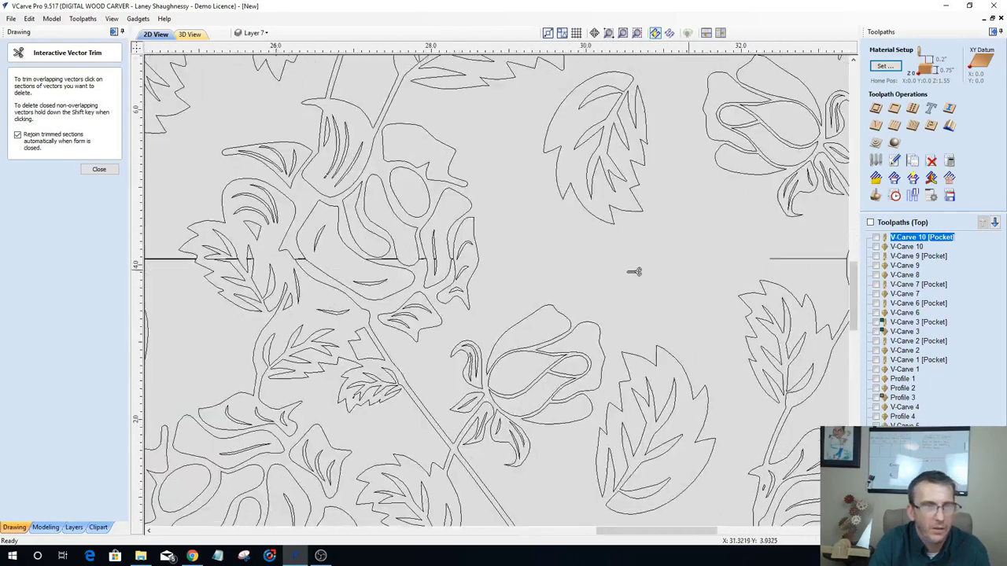
{"action": "scroll", "coordinate": [634, 272], "scroll_direction": "down", "scroll_amount": 2}
{"action": "scroll", "coordinate": [464, 266], "scroll_direction": "up", "scroll_amount": 4}
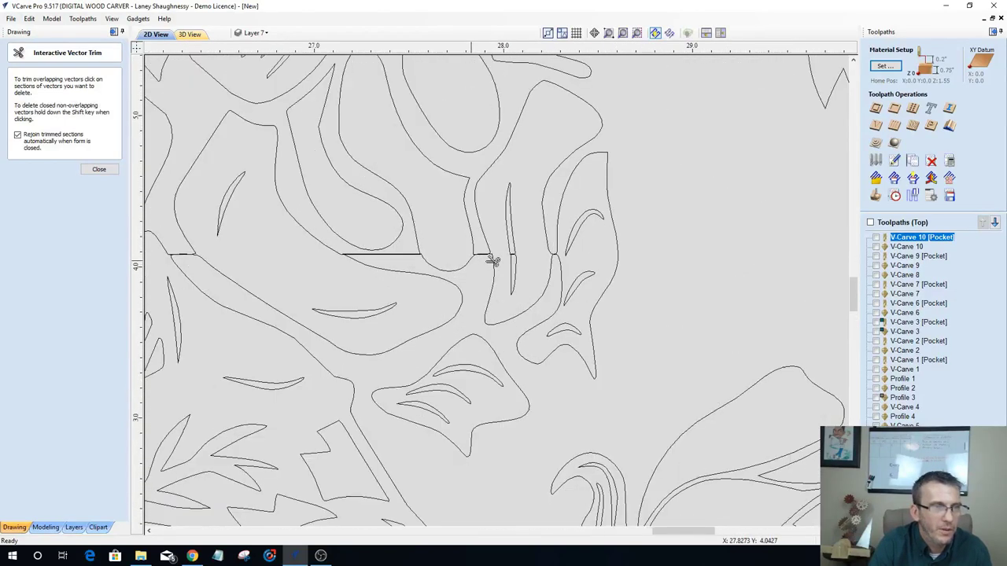
{"action": "scroll", "coordinate": [564, 260], "scroll_direction": "up", "scroll_amount": 5}
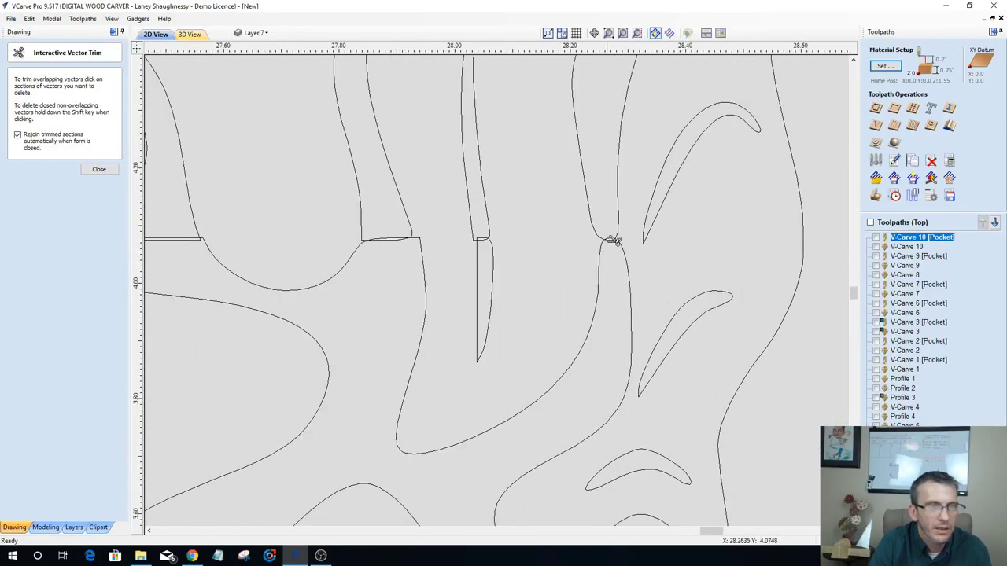
{"action": "scroll", "coordinate": [544, 318], "scroll_direction": "down", "scroll_amount": 3}
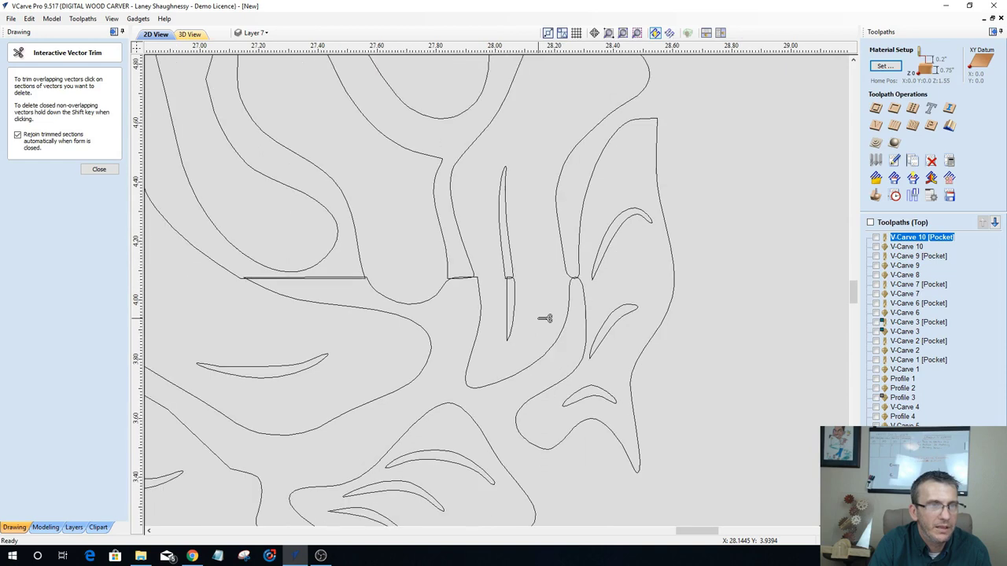
{"action": "scroll", "coordinate": [544, 317], "scroll_direction": "up", "scroll_amount": 2}
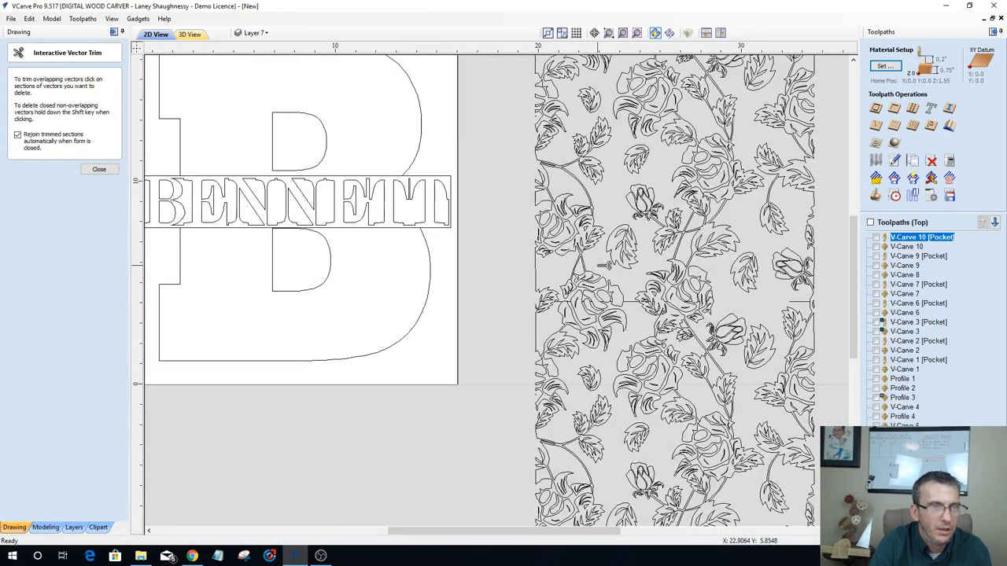
{"action": "scroll", "coordinate": [716, 300], "scroll_direction": "up", "scroll_amount": 3}
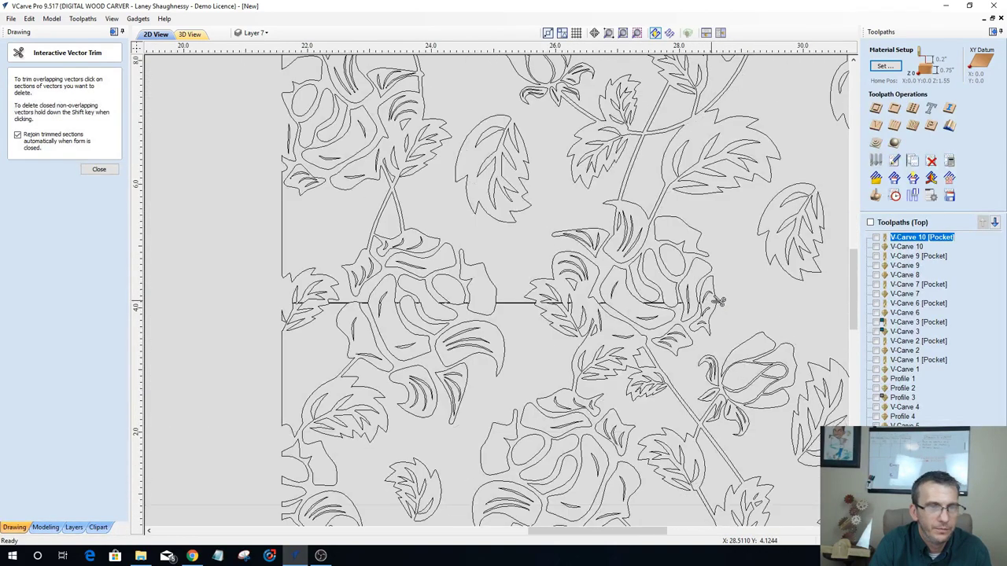
{"action": "scroll", "coordinate": [718, 299], "scroll_direction": "up", "scroll_amount": 8}
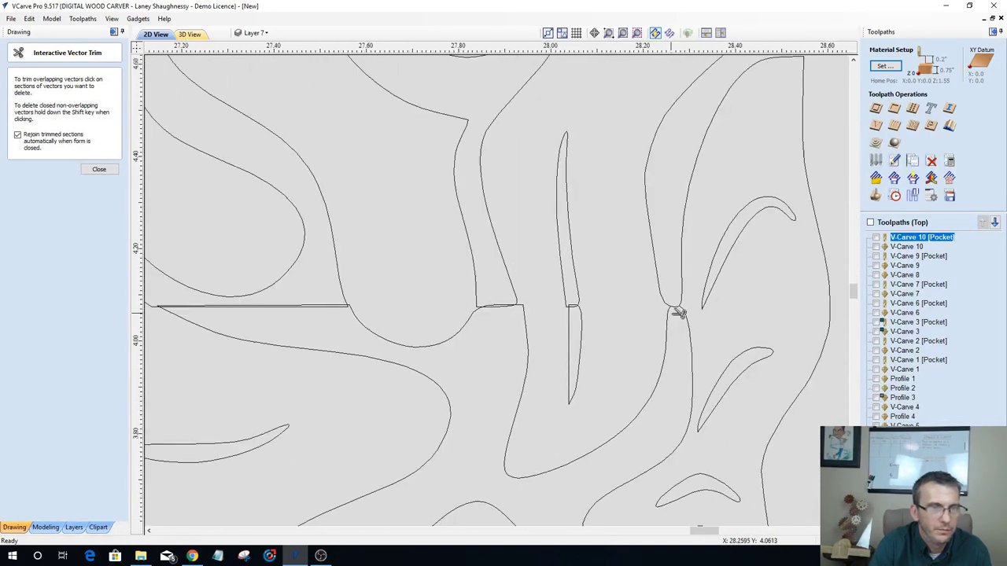
{"action": "scroll", "coordinate": [678, 313], "scroll_direction": "up", "scroll_amount": 2}
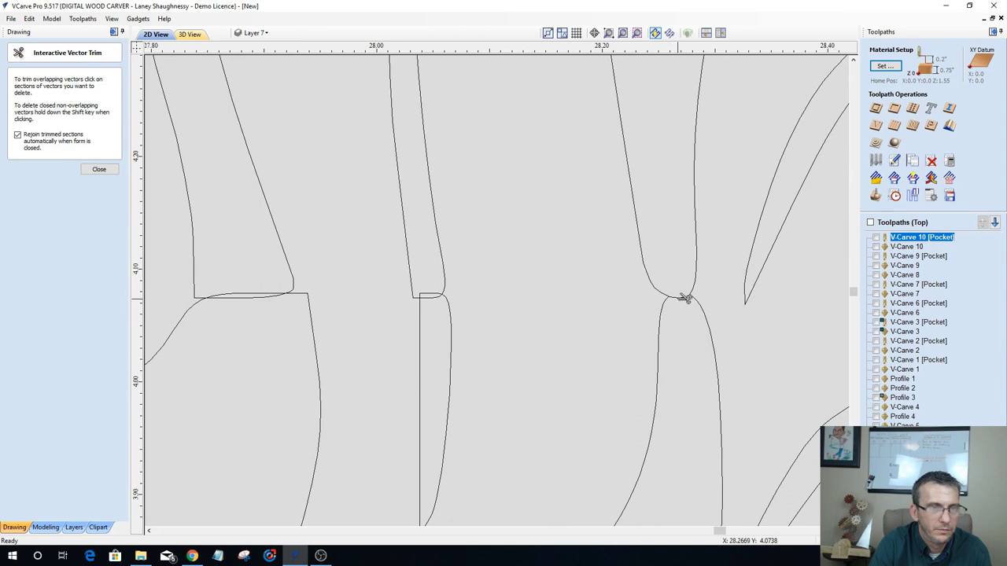
{"action": "left_click", "coordinate": [686, 298]}
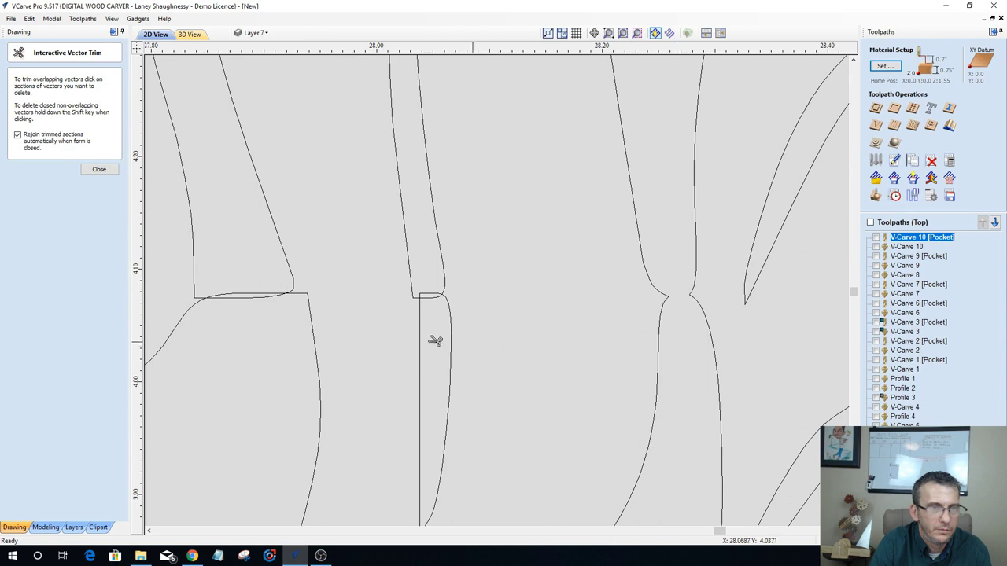
{"action": "left_click", "coordinate": [429, 298]}
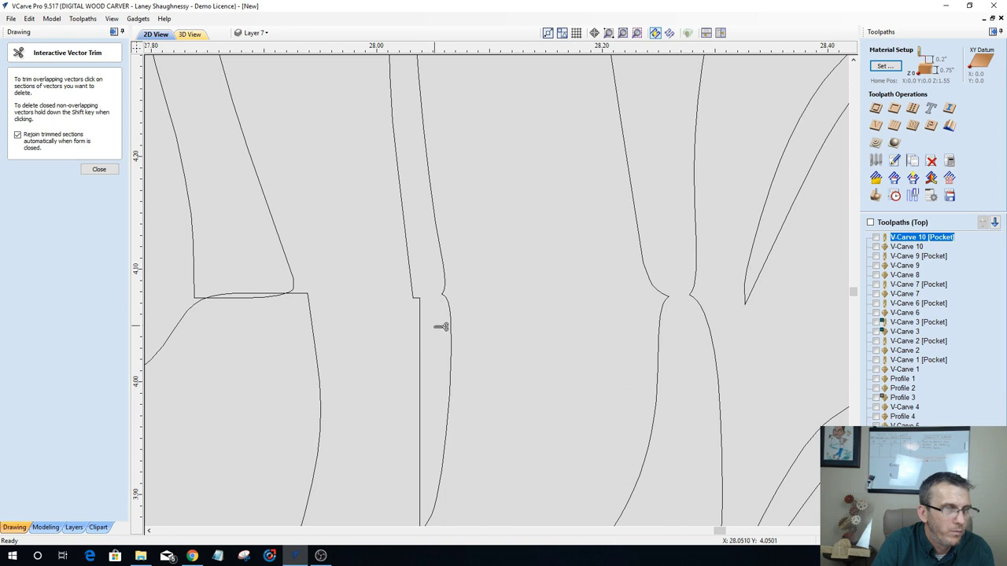
{"action": "left_click", "coordinate": [253, 297]}
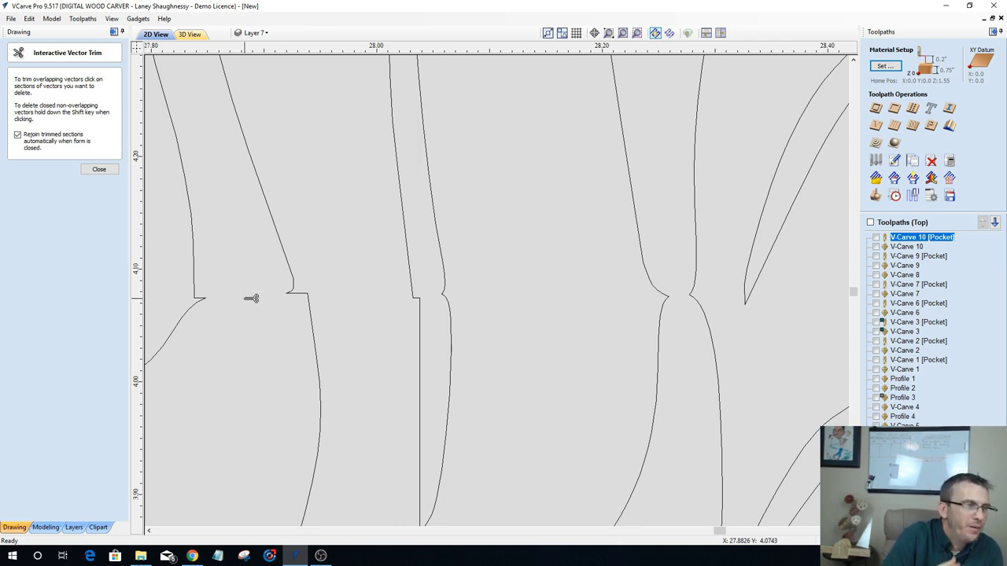
{"action": "left_click", "coordinate": [98, 169]}
{"action": "scroll", "coordinate": [326, 306], "scroll_direction": "down", "scroll_amount": 5}
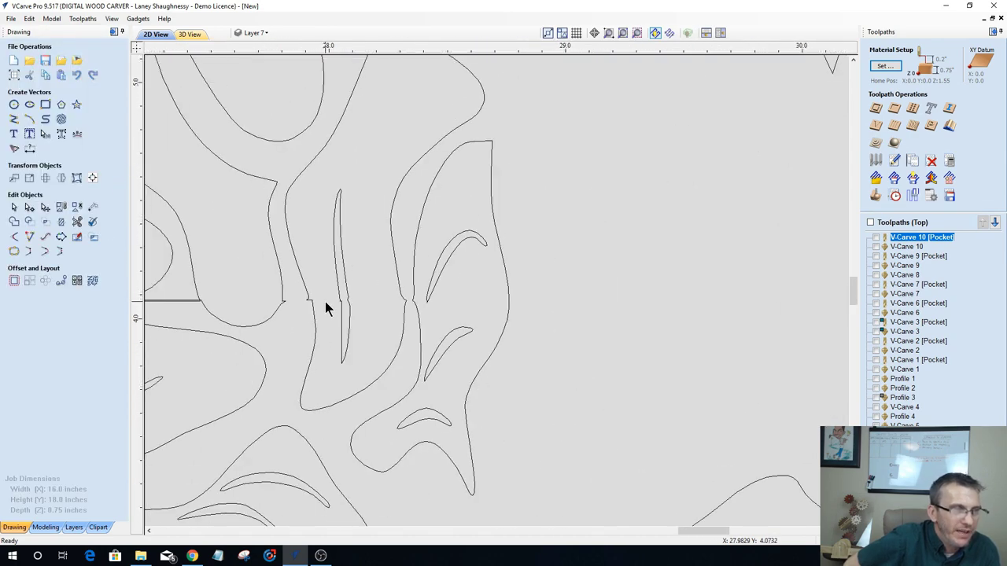
{"action": "scroll", "coordinate": [325, 306], "scroll_direction": "down", "scroll_amount": 6}
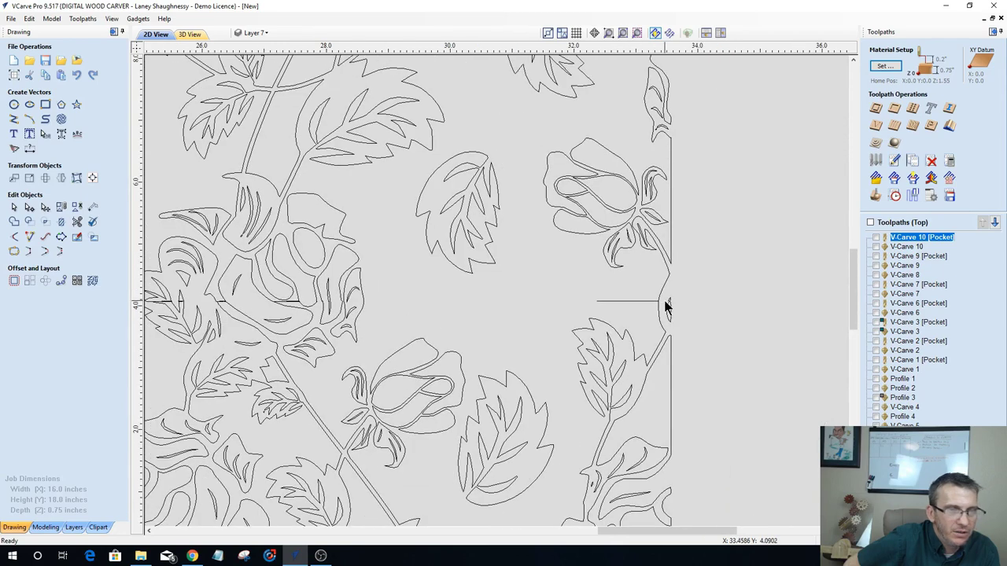
{"action": "scroll", "coordinate": [666, 306], "scroll_direction": "up", "scroll_amount": 4}
{"action": "scroll", "coordinate": [654, 306], "scroll_direction": "up", "scroll_amount": 4}
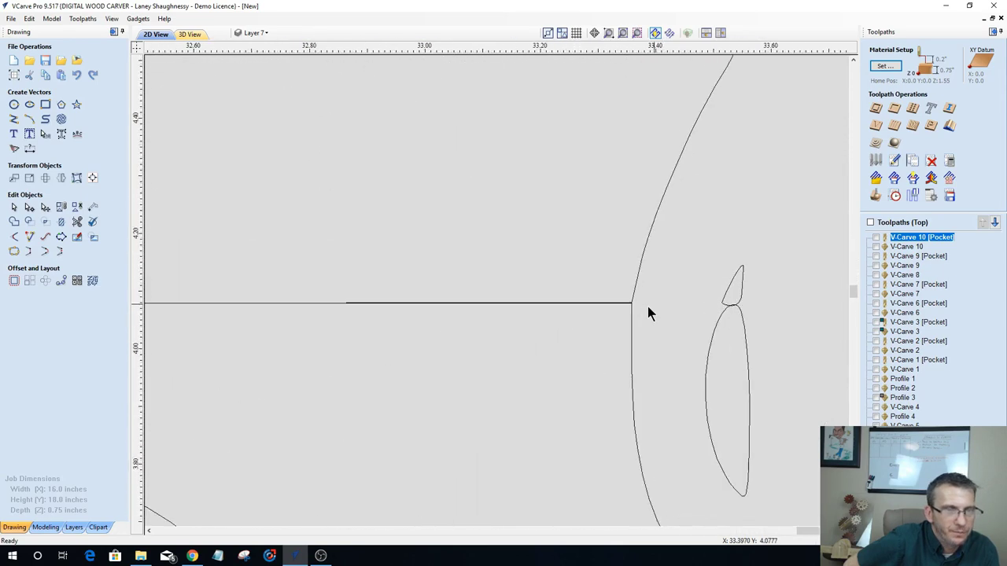
{"action": "left_click", "coordinate": [596, 303]}
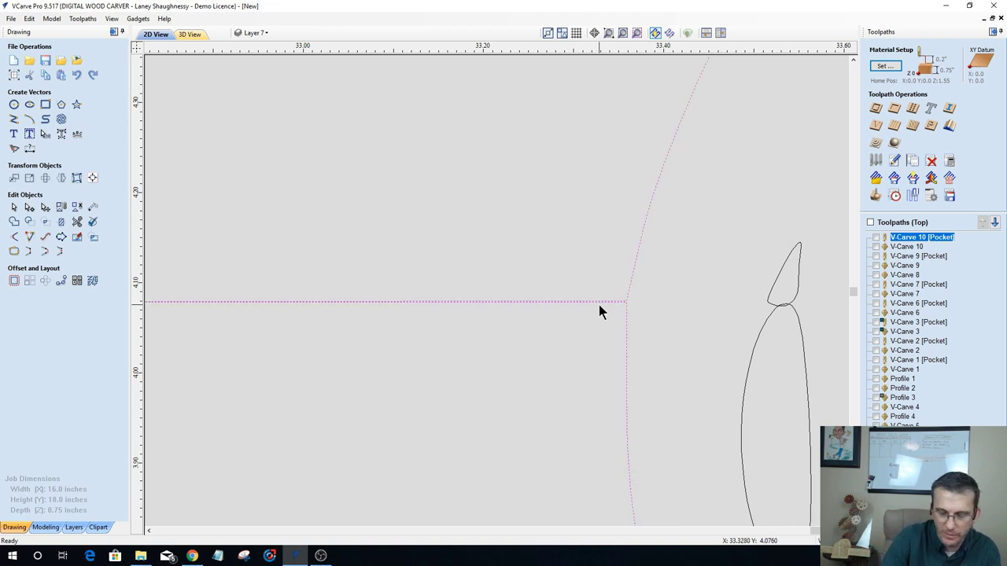
{"action": "double_click", "coordinate": [599, 302]}
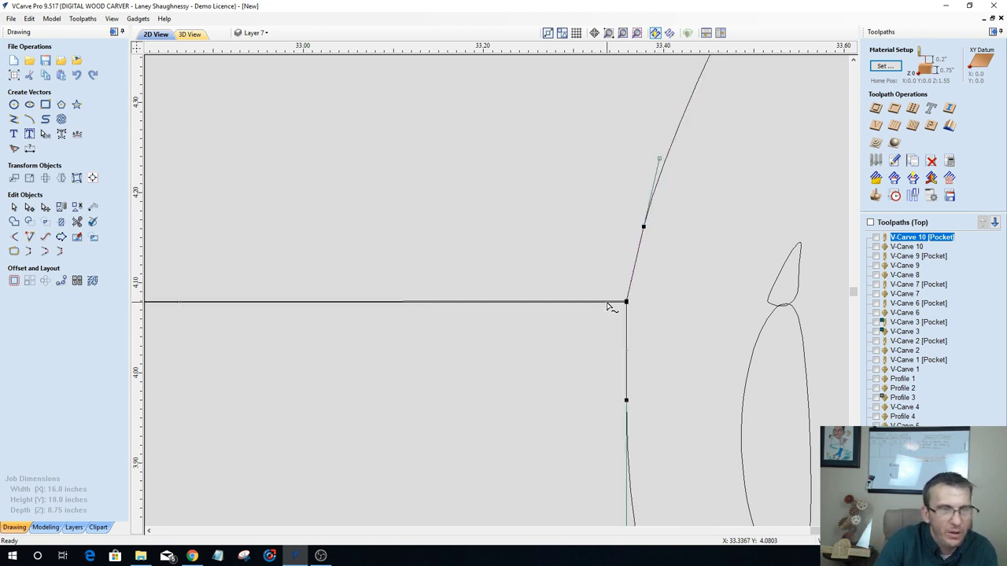
{"action": "right_click", "coordinate": [607, 305]}
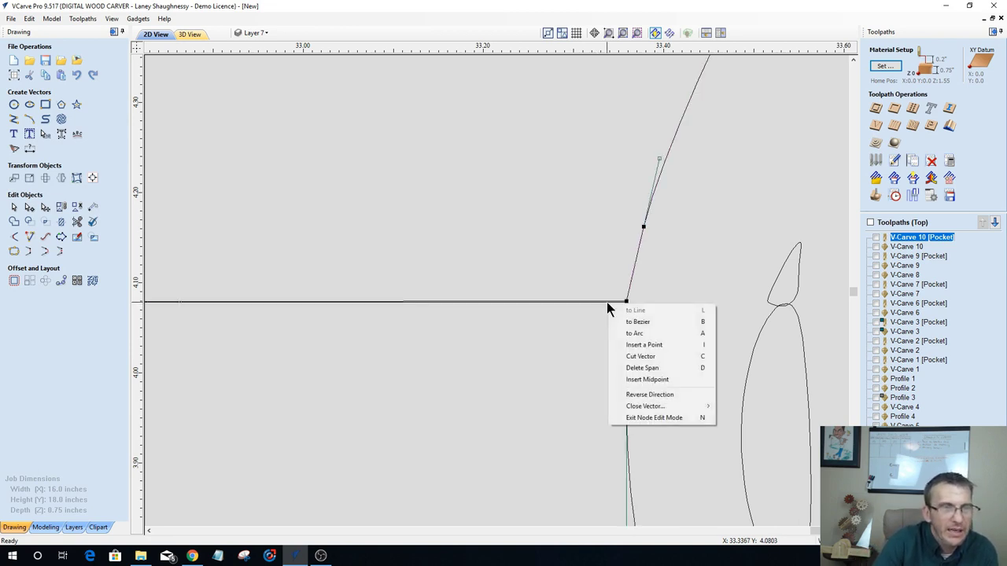
{"action": "left_click", "coordinate": [642, 368]}
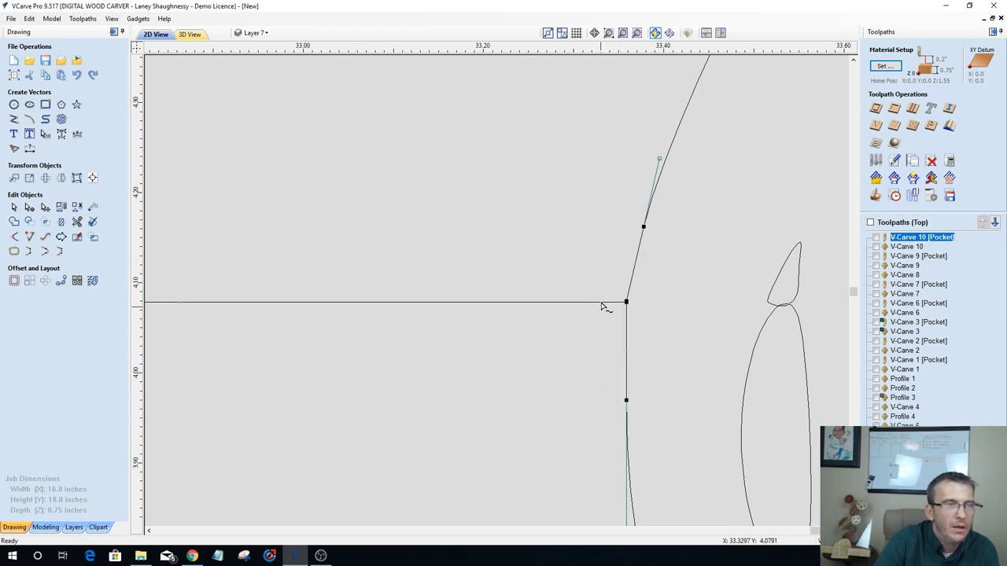
{"action": "right_click", "coordinate": [602, 307]}
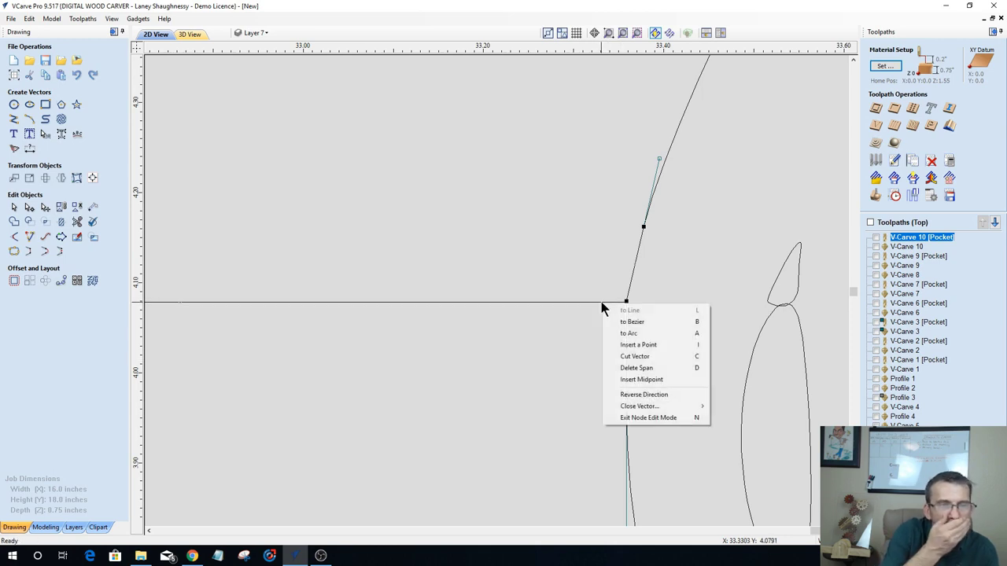
{"action": "left_click", "coordinate": [636, 368]}
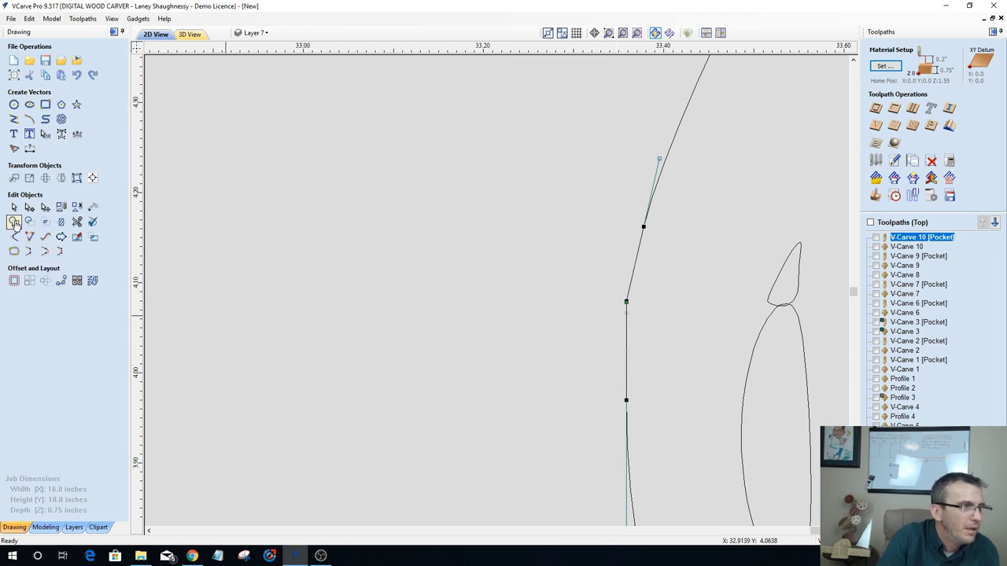
{"action": "left_click", "coordinate": [15, 222]}
{"action": "scroll", "coordinate": [583, 366], "scroll_direction": "down", "scroll_amount": 3}
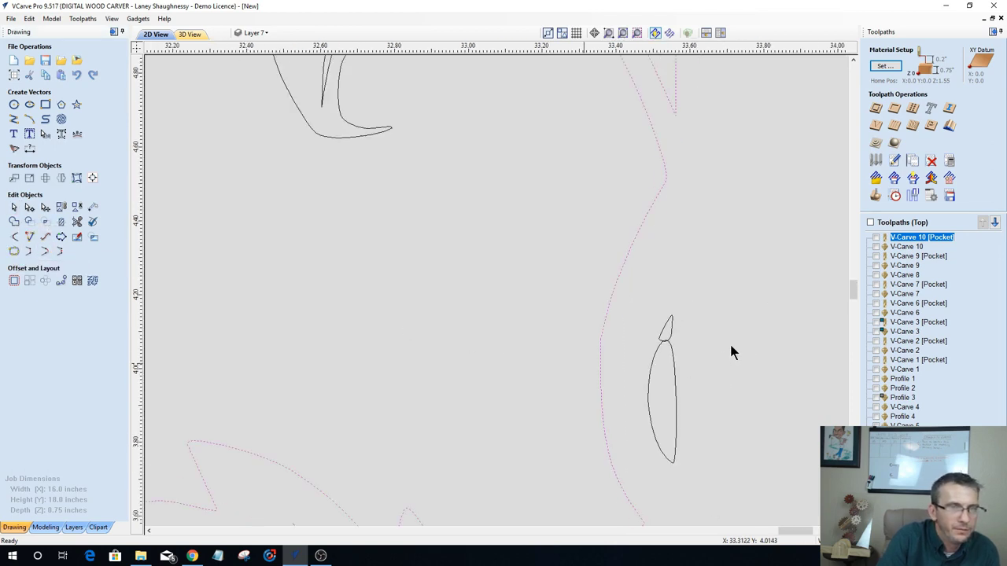
{"action": "scroll", "coordinate": [730, 353], "scroll_direction": "up", "scroll_amount": 6}
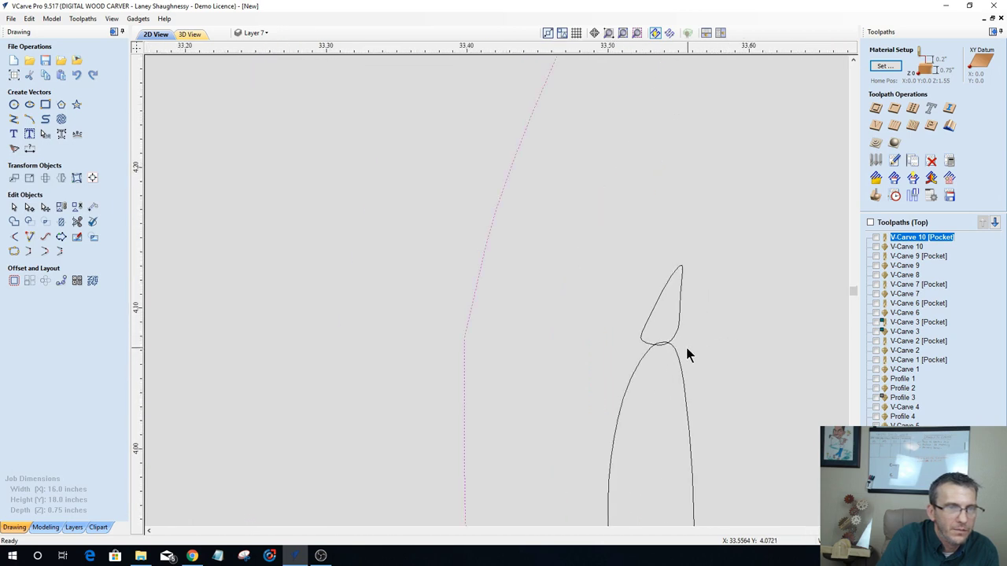
{"action": "scroll", "coordinate": [686, 349], "scroll_direction": "up", "scroll_amount": 2}
Step: With Interactive Vector Trim, remove the tiny leaf-tip overlap and the horizontal line crossing the leaf
{"action": "left_click", "coordinate": [77, 223]}
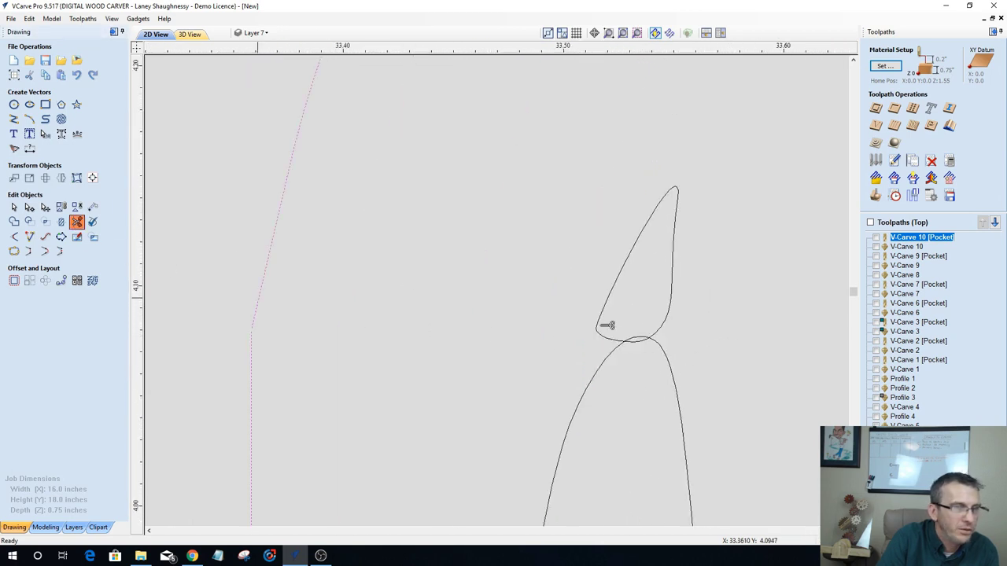
{"action": "left_click", "coordinate": [643, 341]}
{"action": "scroll", "coordinate": [643, 343], "scroll_direction": "down", "scroll_amount": 6}
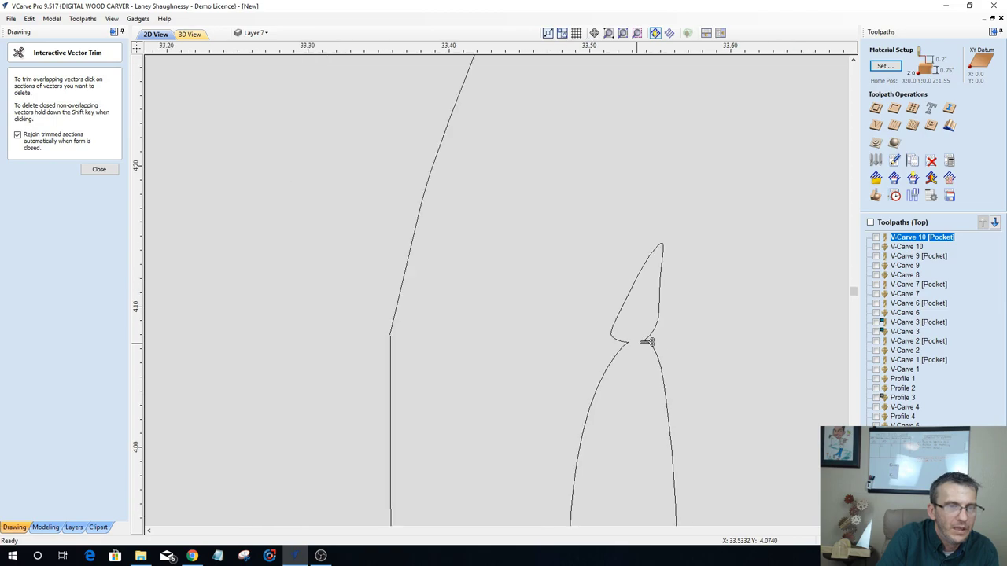
{"action": "scroll", "coordinate": [659, 339], "scroll_direction": "down", "scroll_amount": 7}
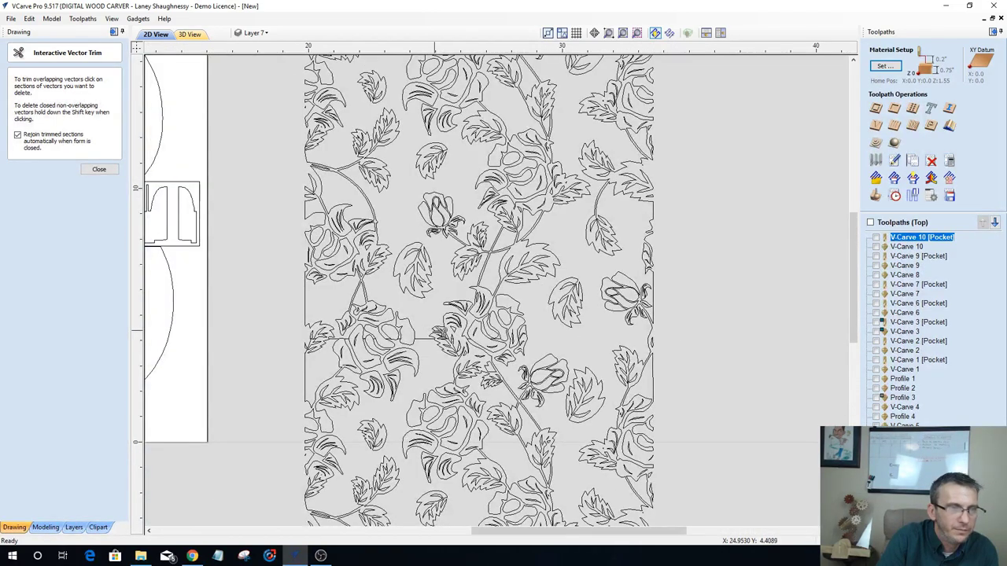
{"action": "scroll", "coordinate": [488, 334], "scroll_direction": "up", "scroll_amount": 5}
{"action": "scroll", "coordinate": [543, 334], "scroll_direction": "up", "scroll_amount": 5}
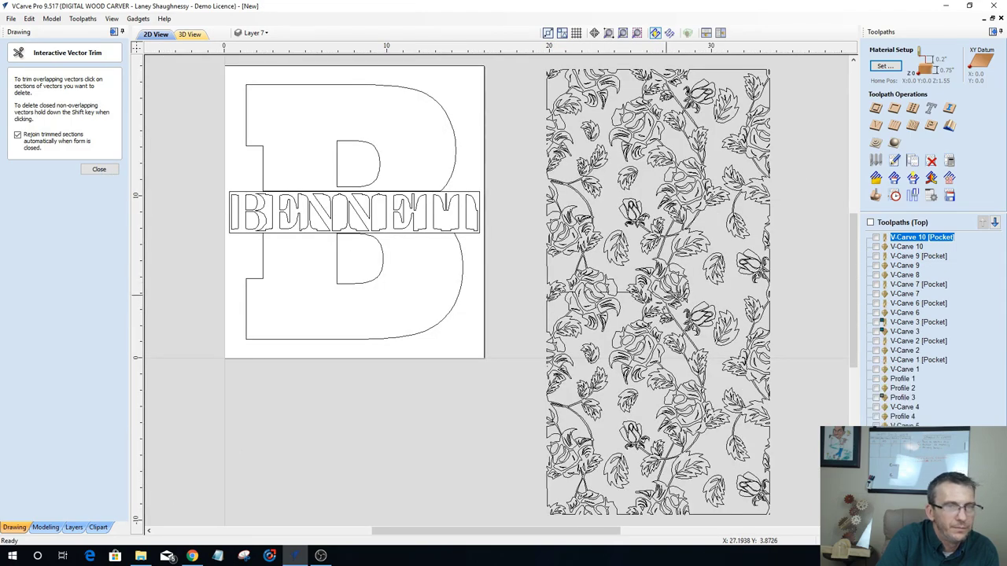
{"action": "scroll", "coordinate": [671, 296], "scroll_direction": "up", "scroll_amount": 5}
{"action": "scroll", "coordinate": [671, 296], "scroll_direction": "up", "scroll_amount": 6}
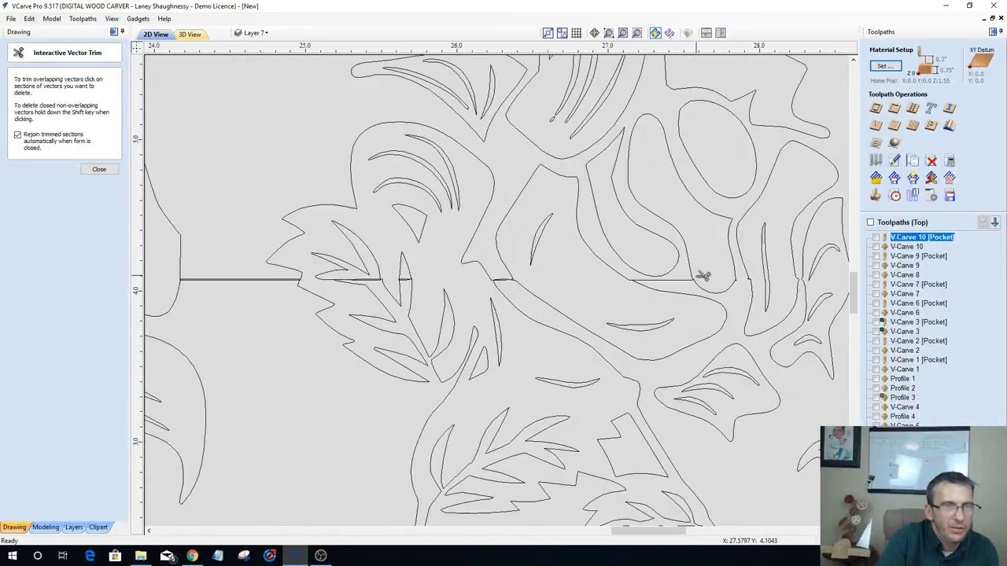
{"action": "scroll", "coordinate": [643, 282], "scroll_direction": "up", "scroll_amount": 4}
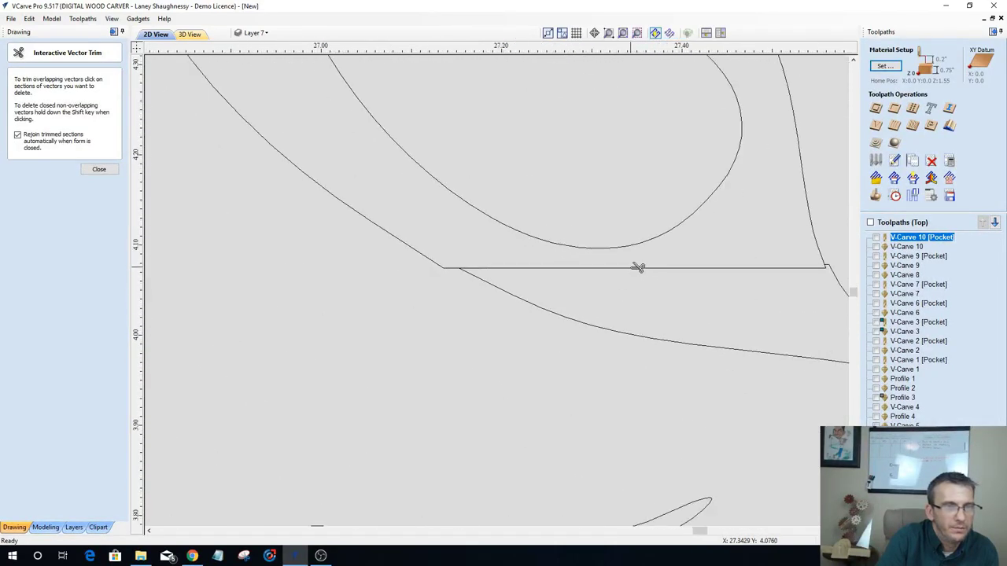
{"action": "left_click", "coordinate": [638, 268]}
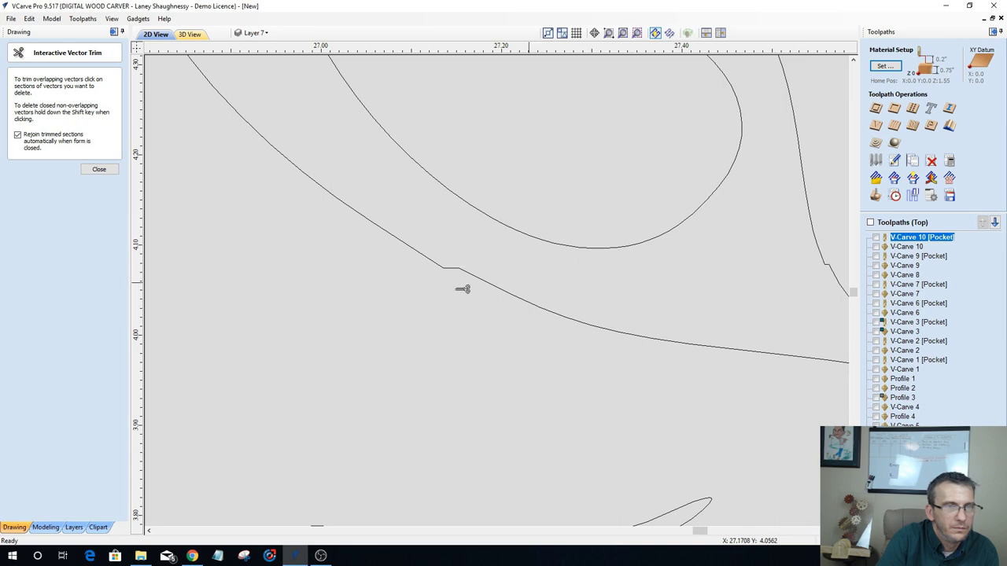
Step: Trim the overlapping lower line segment in the floral pattern
{"action": "scroll", "coordinate": [651, 384], "scroll_direction": "down", "scroll_amount": 3}
{"action": "scroll", "coordinate": [272, 360], "scroll_direction": "down", "scroll_amount": 2}
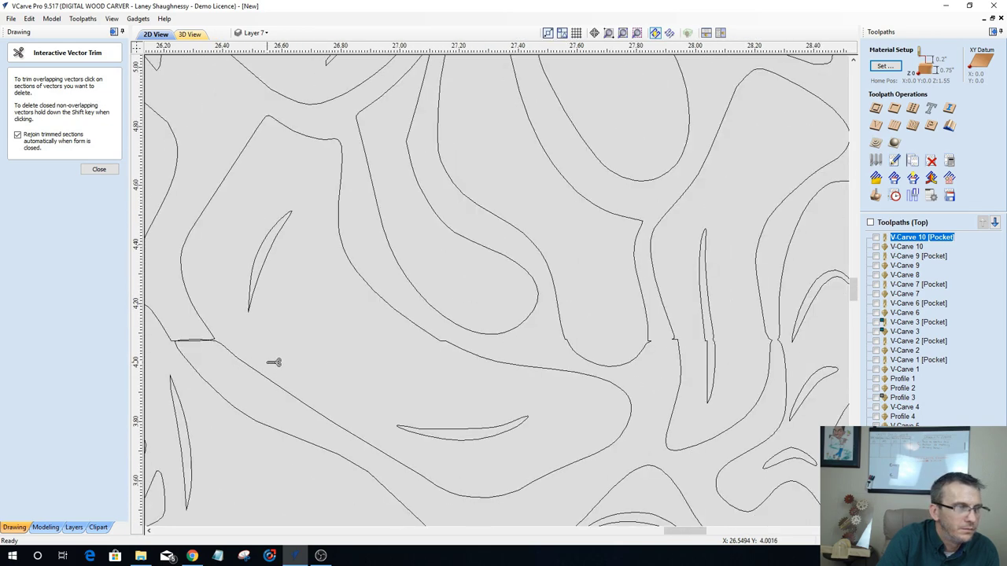
{"action": "scroll", "coordinate": [188, 343], "scroll_direction": "up", "scroll_amount": 2}
{"action": "scroll", "coordinate": [256, 345], "scroll_direction": "up", "scroll_amount": 5}
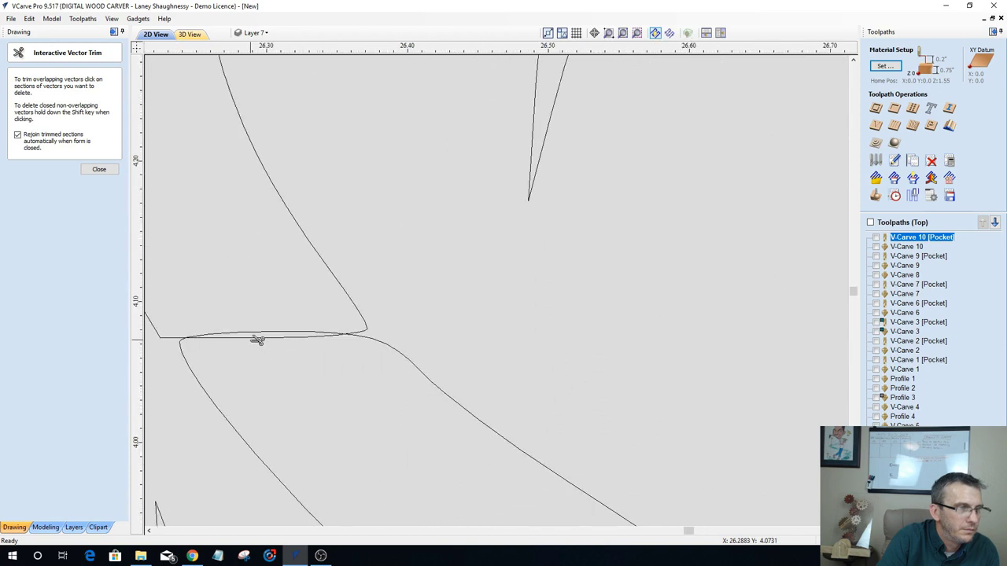
{"action": "left_click", "coordinate": [258, 330]}
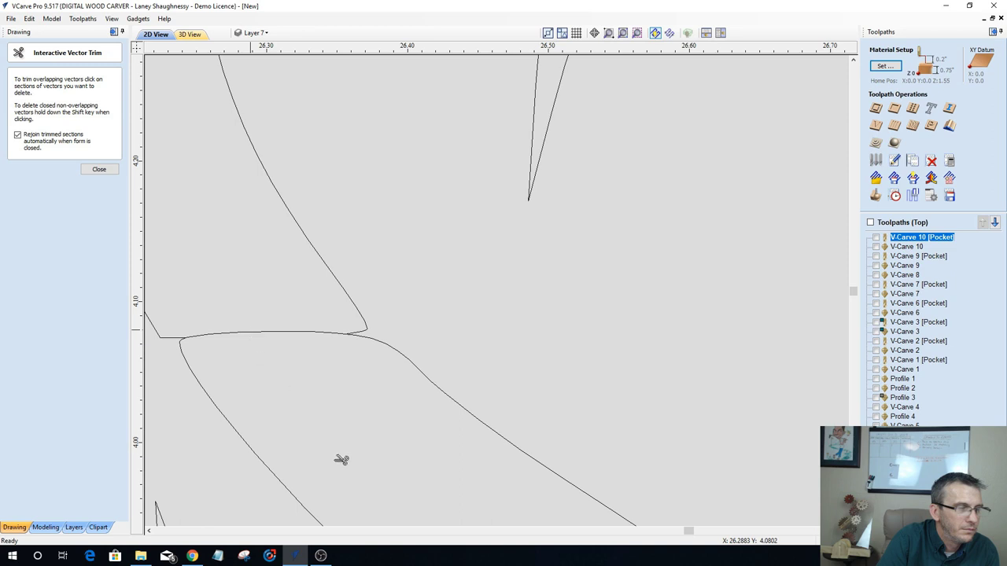
{"action": "left_click", "coordinate": [149, 531]}
{"action": "left_click", "coordinate": [149, 531]}
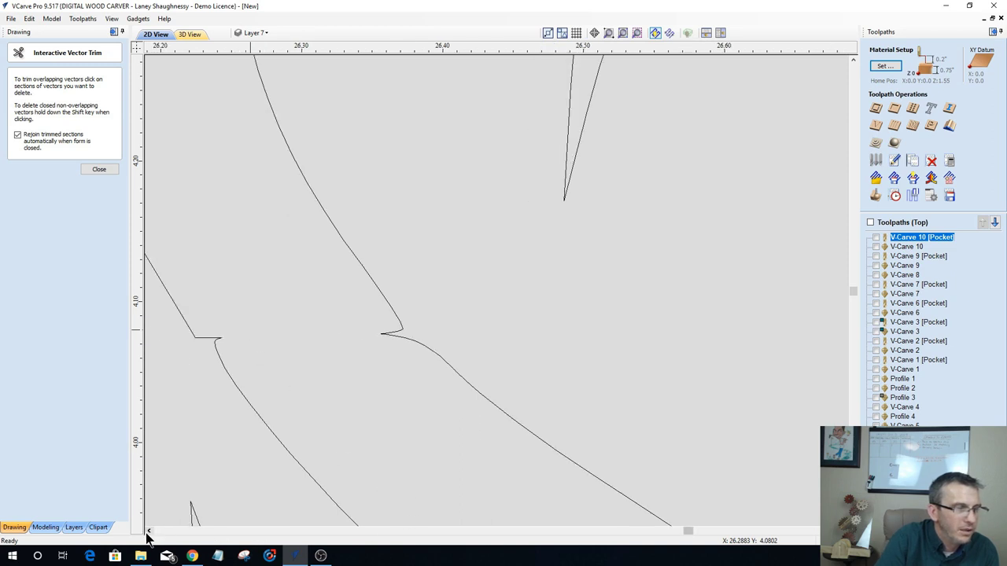
{"action": "left_click", "coordinate": [150, 532]}
{"action": "left_click", "coordinate": [150, 533]}
{"action": "left_click", "coordinate": [151, 533]}
{"action": "left_click", "coordinate": [150, 533]}
{"action": "left_click", "coordinate": [150, 532]}
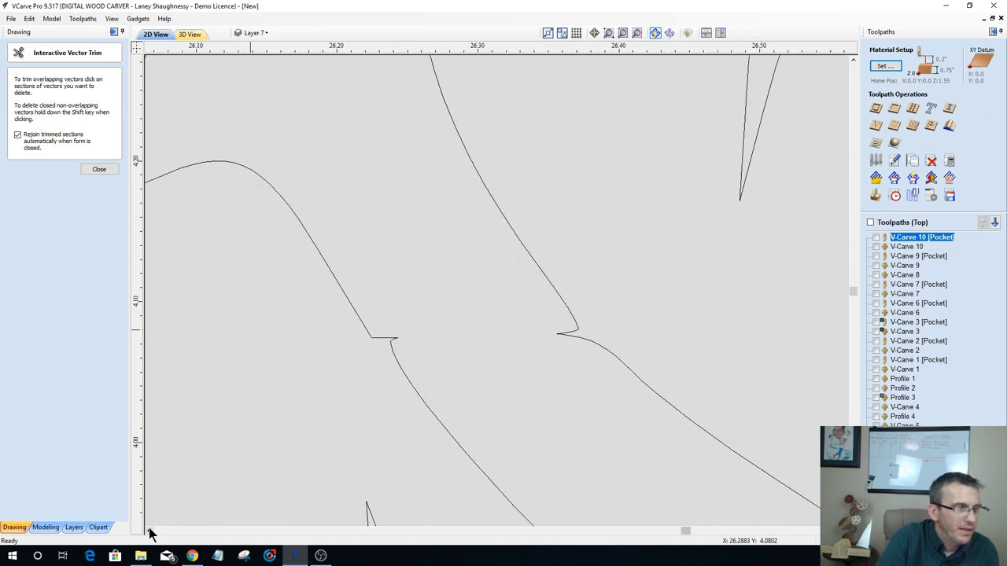
{"action": "left_click", "coordinate": [150, 532]}
{"action": "left_click", "coordinate": [150, 532]}
{"action": "left_click", "coordinate": [150, 533]}
{"action": "left_click", "coordinate": [150, 533]}
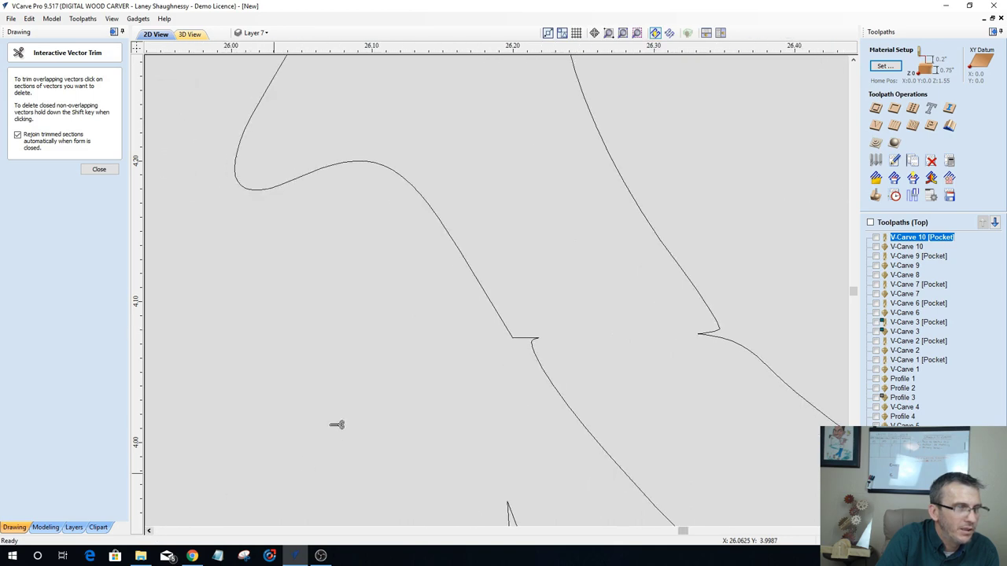
Step: Trim the line across the leaf's base and the edge below it, then fit the whole job in view
{"action": "scroll", "coordinate": [346, 417], "scroll_direction": "down", "scroll_amount": 5}
{"action": "scroll", "coordinate": [370, 417], "scroll_direction": "down", "scroll_amount": 5}
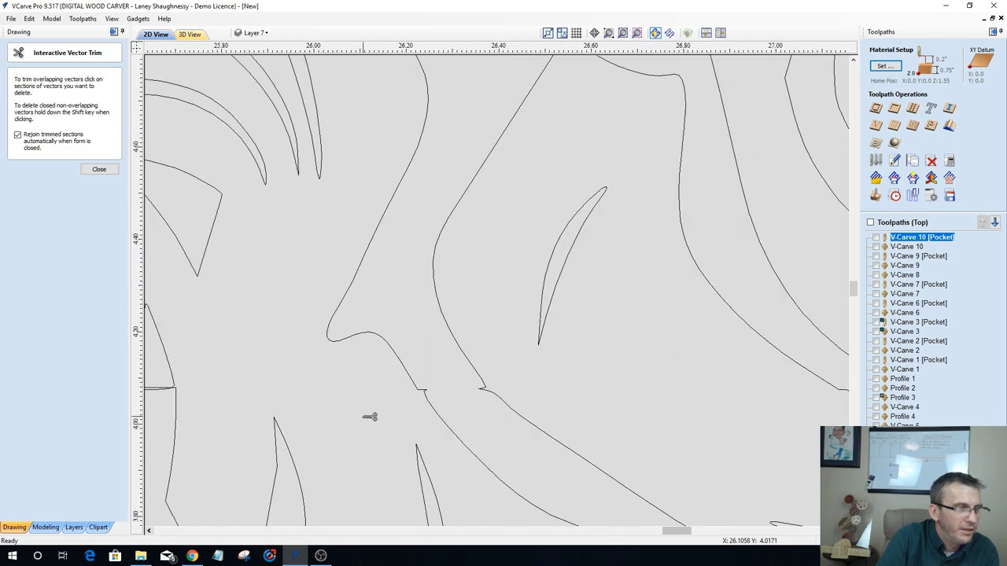
{"action": "scroll", "coordinate": [292, 391], "scroll_direction": "up", "scroll_amount": 10}
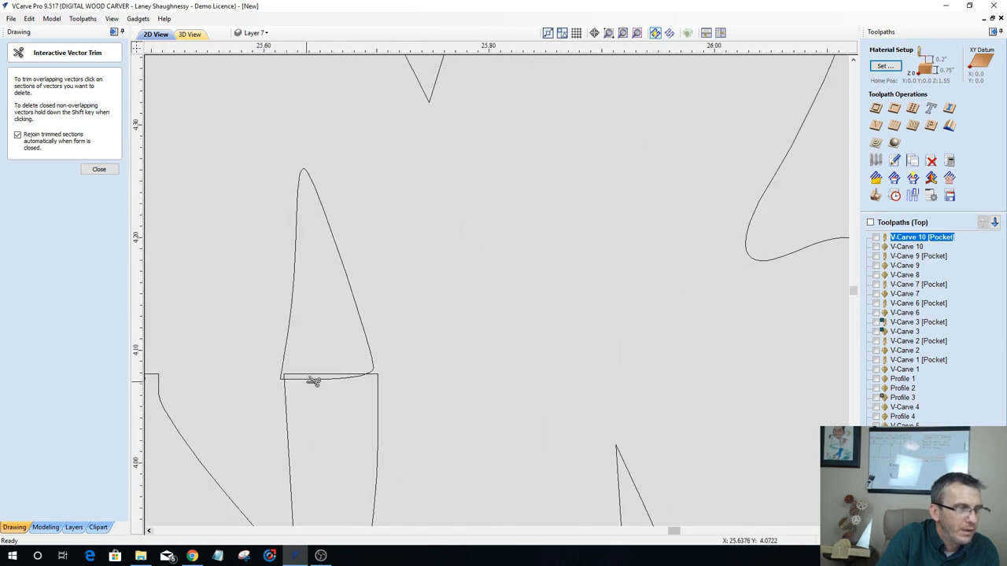
{"action": "left_click", "coordinate": [314, 380]}
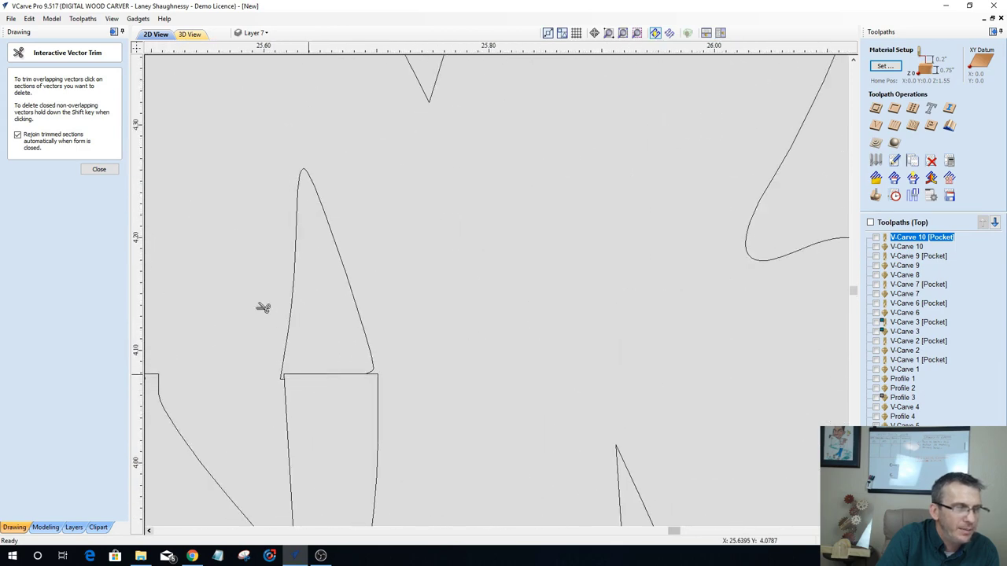
{"action": "left_click", "coordinate": [342, 376]}
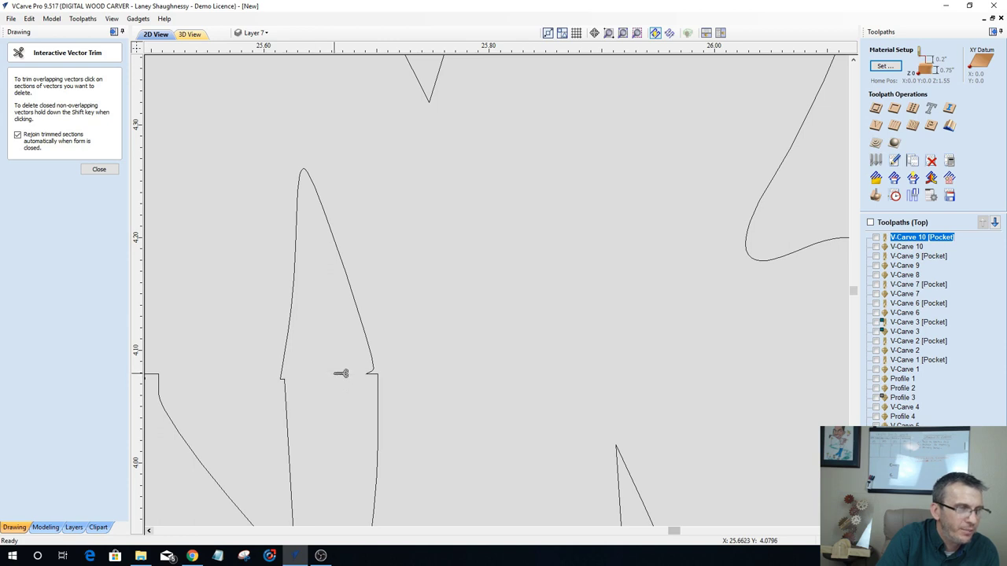
{"action": "left_click_drag", "start_coordinate": [150, 532], "coordinate": [150, 532]}
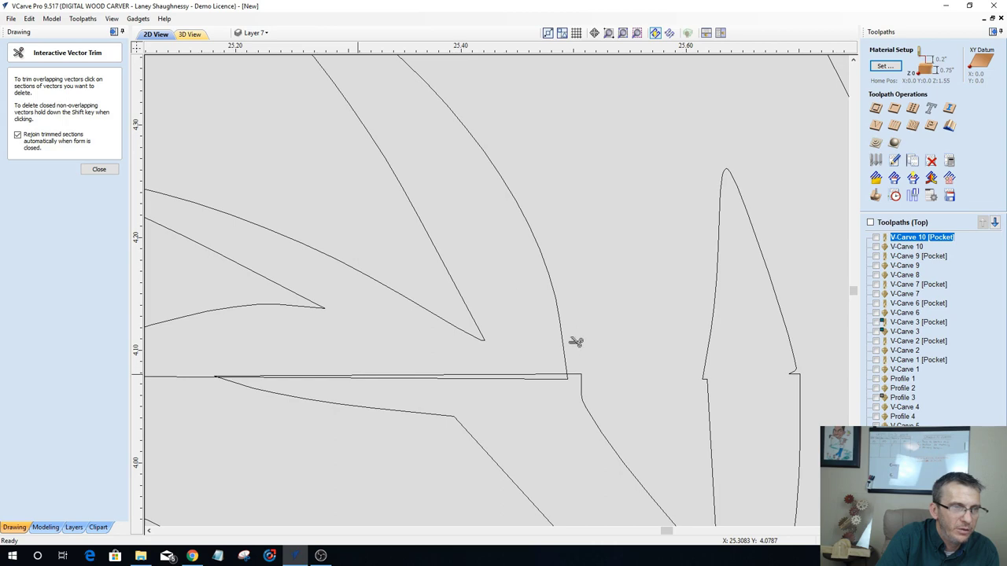
{"action": "key", "text": "F6"}
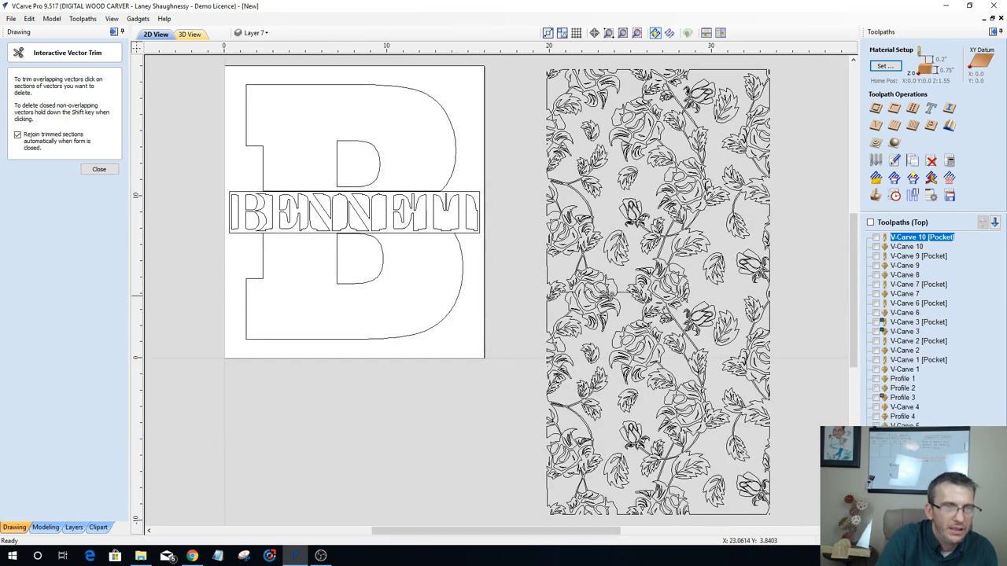
Step: Trim the overlapping horizontal seam segments through the leaves and between the floral shapes
{"action": "scroll", "coordinate": [634, 294], "scroll_direction": "up", "scroll_amount": 5}
{"action": "scroll", "coordinate": [636, 294], "scroll_direction": "up", "scroll_amount": 2}
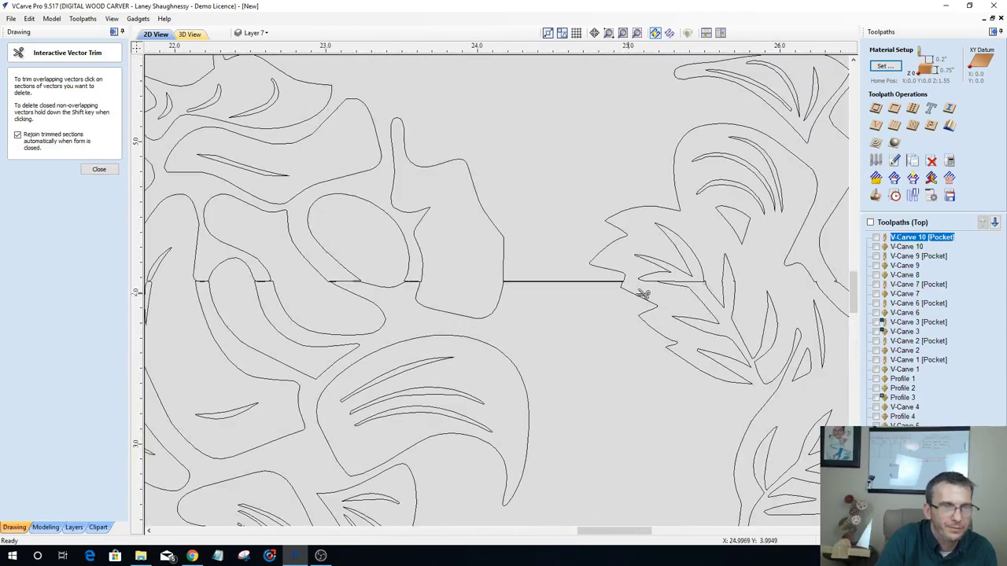
{"action": "scroll", "coordinate": [705, 285], "scroll_direction": "up", "scroll_amount": 3}
{"action": "scroll", "coordinate": [705, 285], "scroll_direction": "up", "scroll_amount": 1}
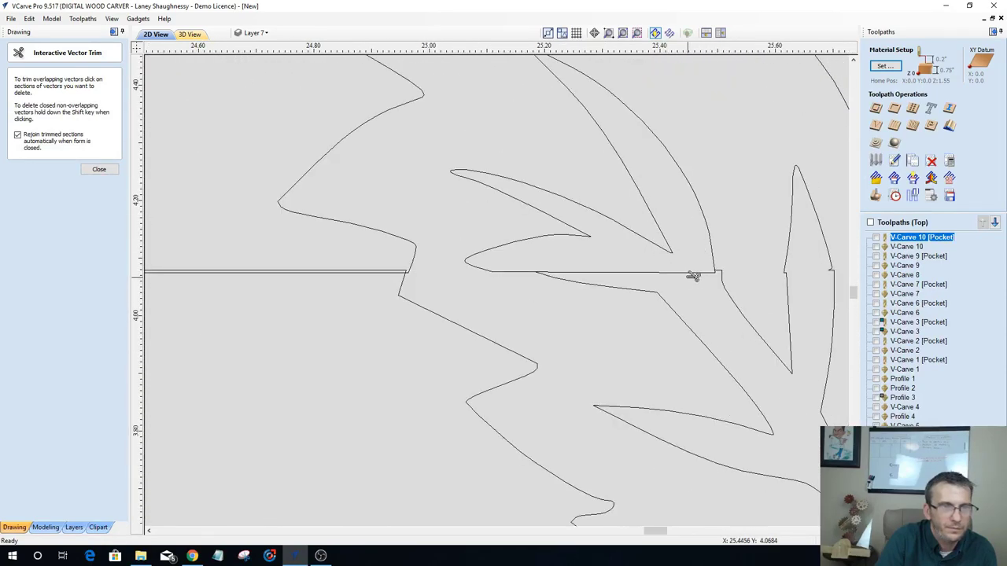
{"action": "left_click", "coordinate": [688, 272]}
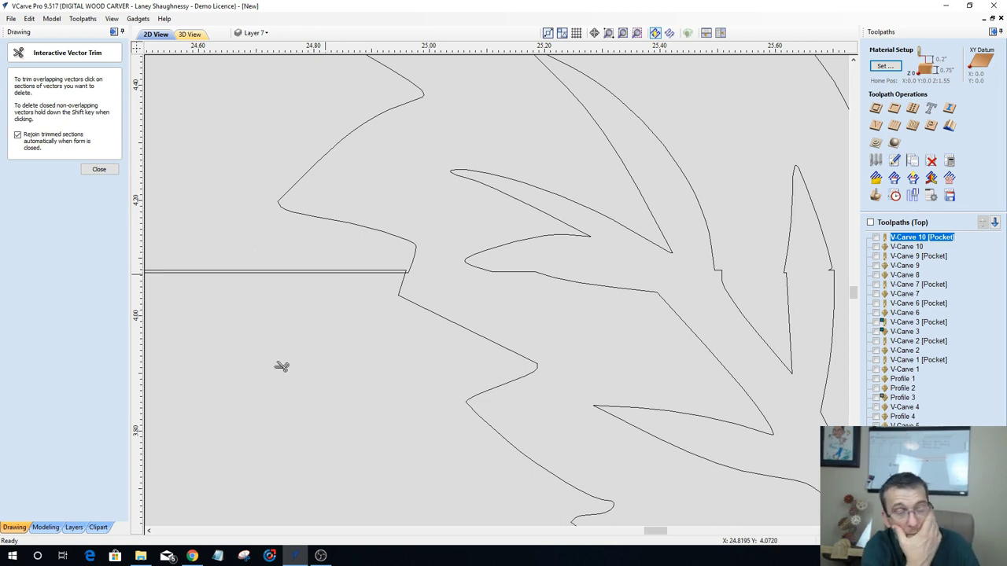
{"action": "left_click_drag", "start_coordinate": [149, 533], "coordinate": [148, 533]}
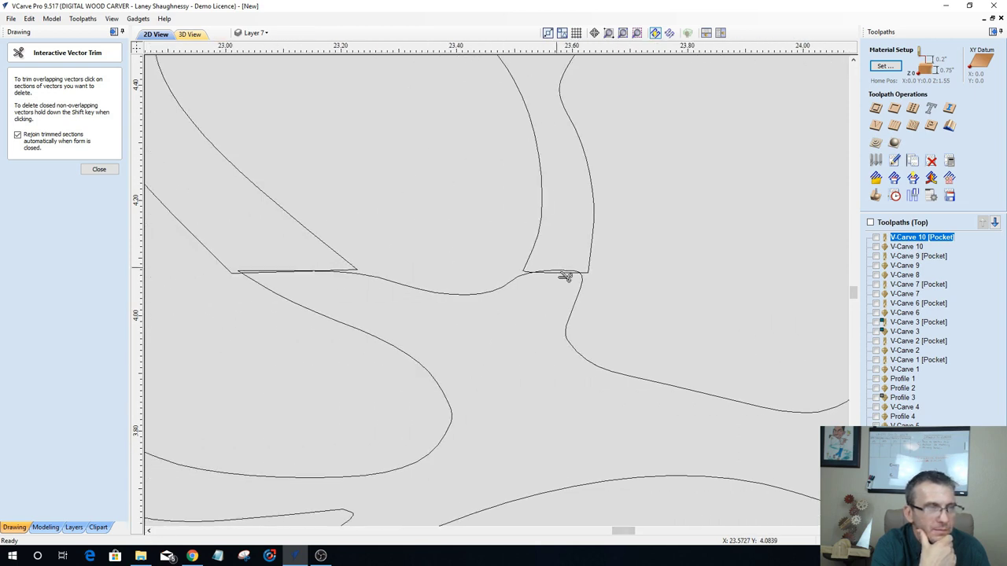
{"action": "left_click", "coordinate": [286, 276]}
{"action": "key", "text": "F6"}
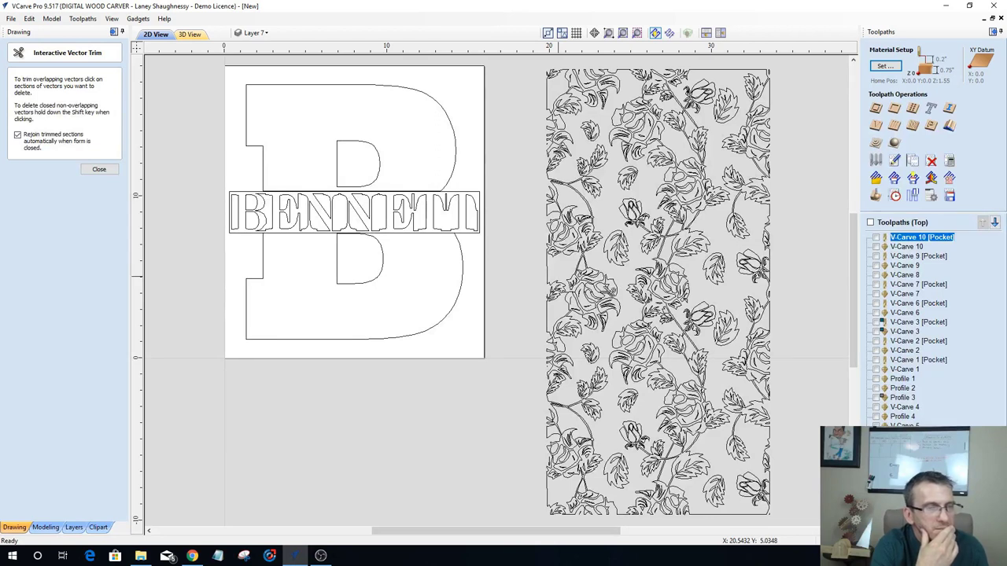
{"action": "left_click", "coordinate": [588, 295]}
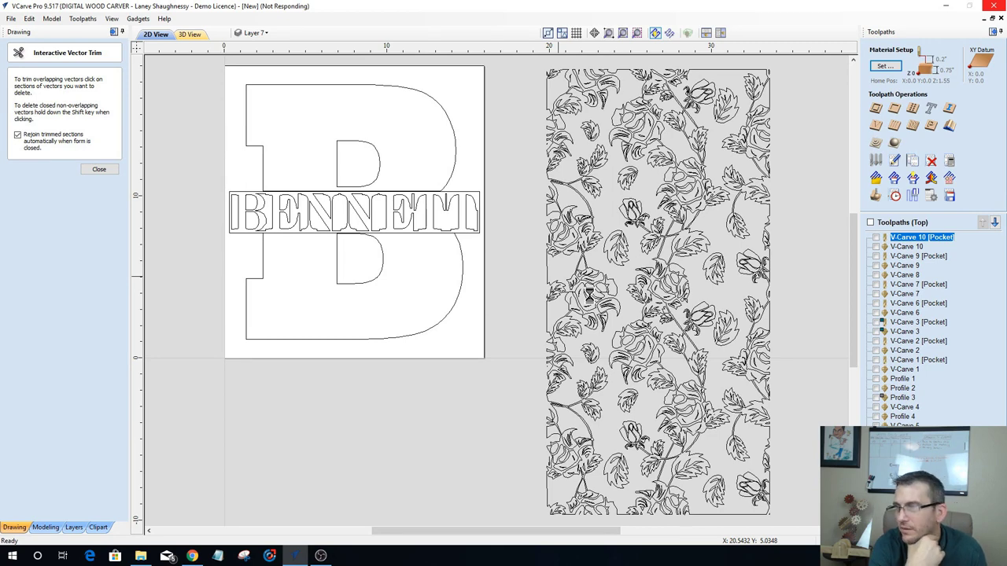
{"action": "scroll", "coordinate": [591, 293], "scroll_direction": "up", "scroll_amount": 1}
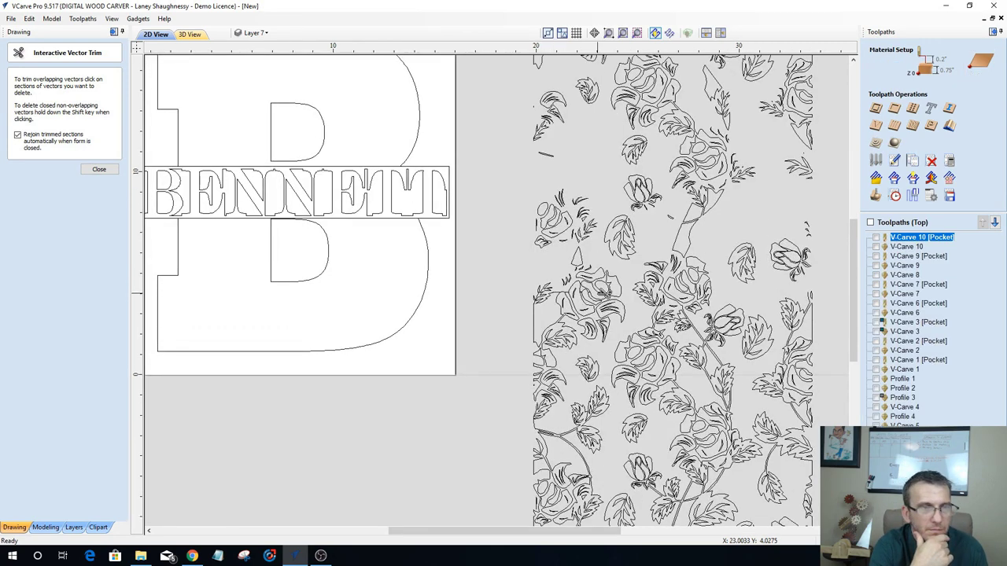
{"action": "scroll", "coordinate": [605, 291], "scroll_direction": "down", "scroll_amount": 3}
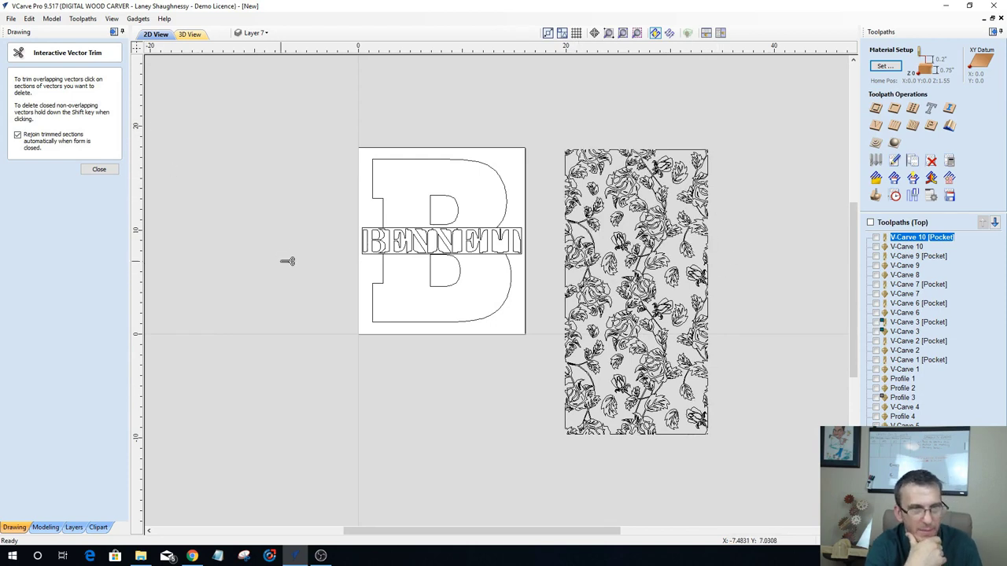
{"action": "scroll", "coordinate": [612, 303], "scroll_direction": "up", "scroll_amount": 3}
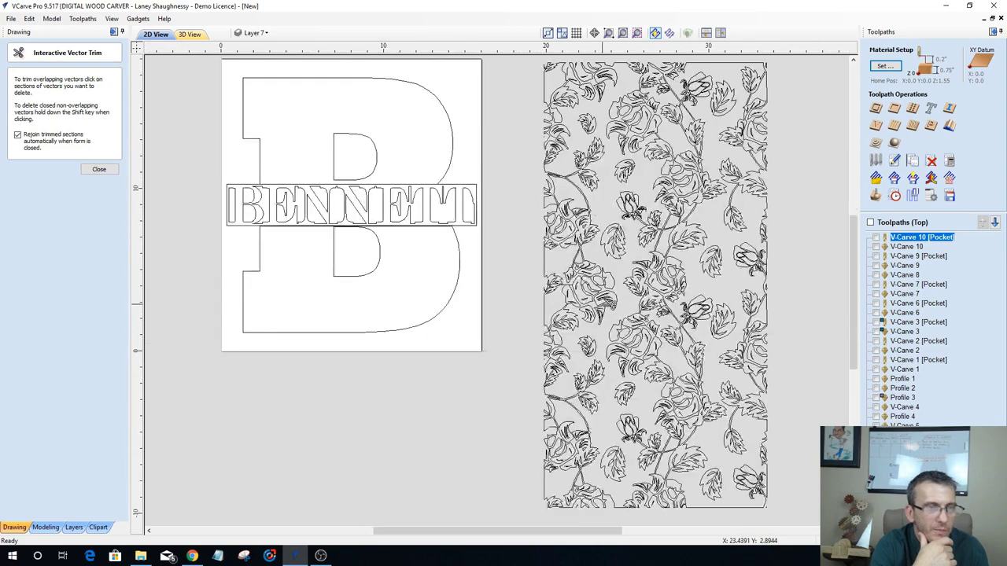
{"action": "scroll", "coordinate": [632, 289], "scroll_direction": "up", "scroll_amount": 2}
{"action": "scroll", "coordinate": [632, 290], "scroll_direction": "up", "scroll_amount": 5}
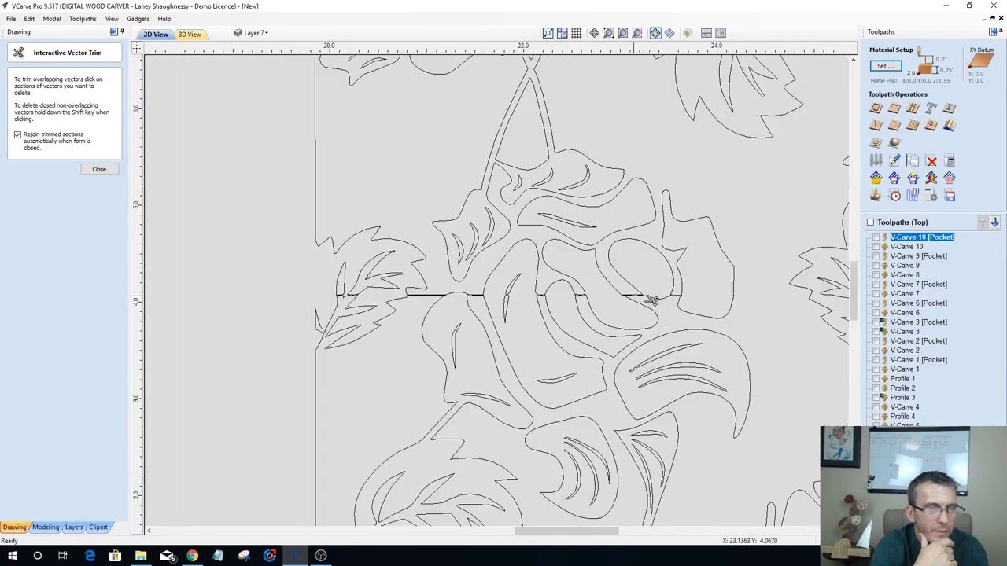
{"action": "scroll", "coordinate": [678, 281], "scroll_direction": "up", "scroll_amount": 5}
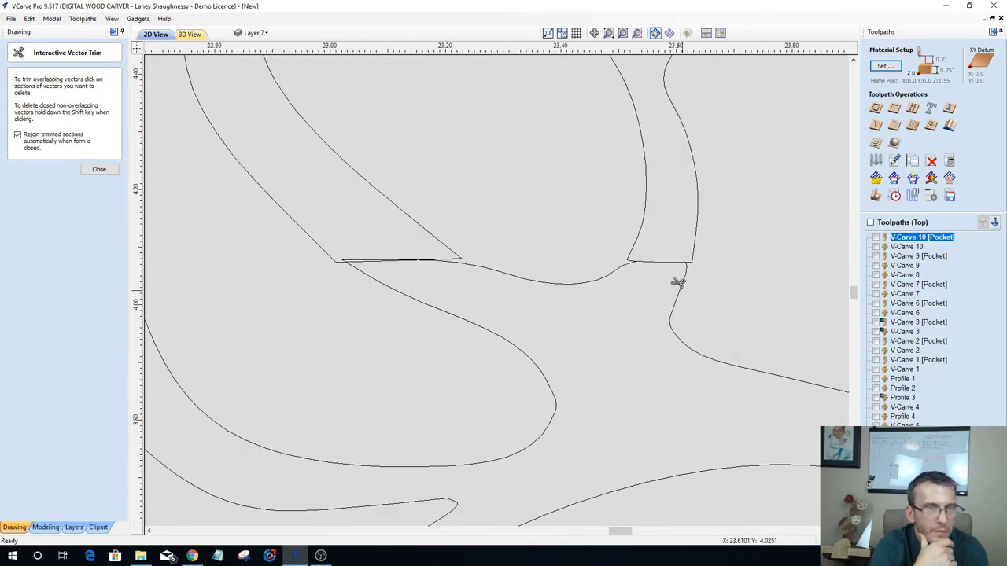
{"action": "scroll", "coordinate": [678, 281], "scroll_direction": "up", "scroll_amount": 1}
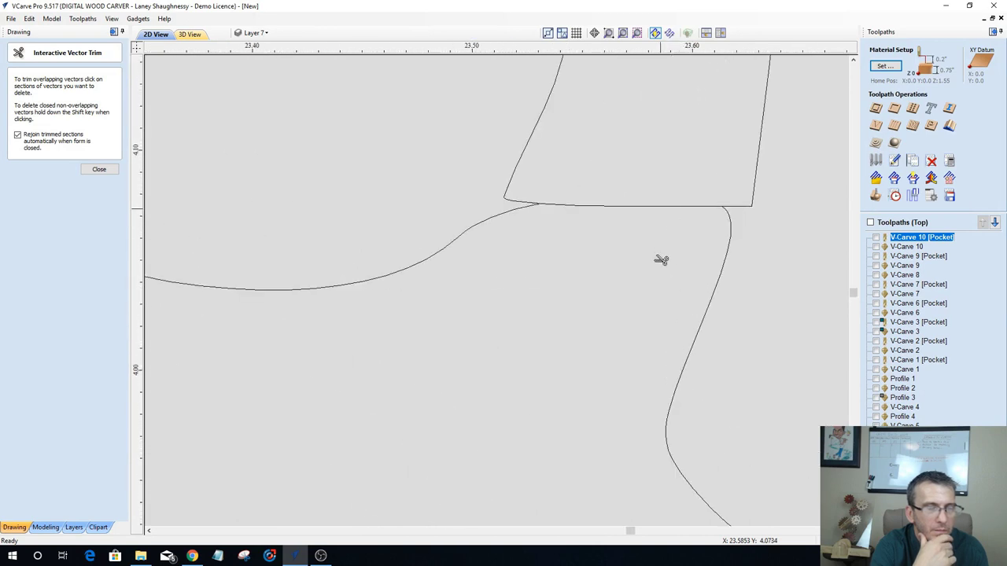
{"action": "left_click", "coordinate": [659, 205]}
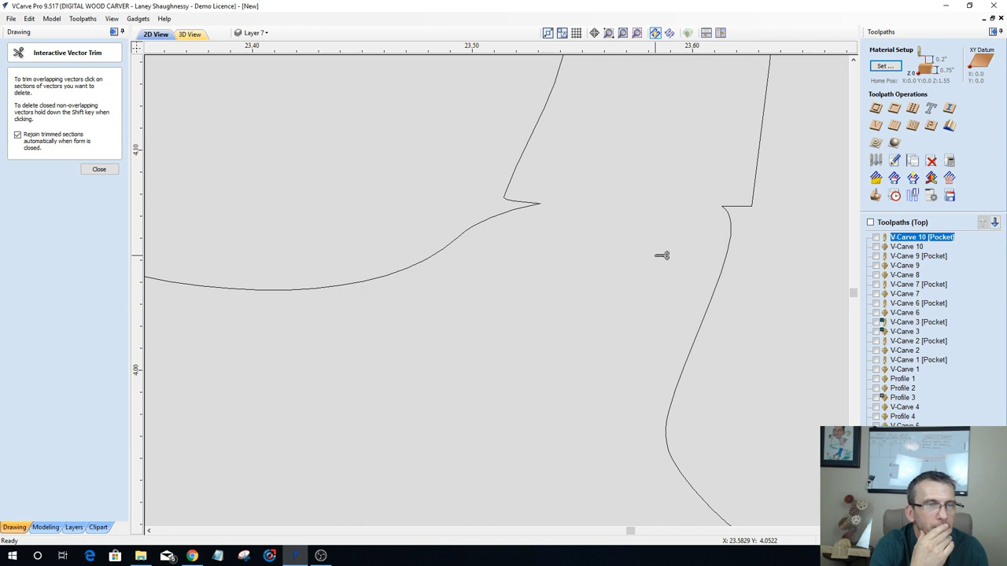
{"action": "scroll", "coordinate": [662, 255], "scroll_direction": "down", "scroll_amount": 4}
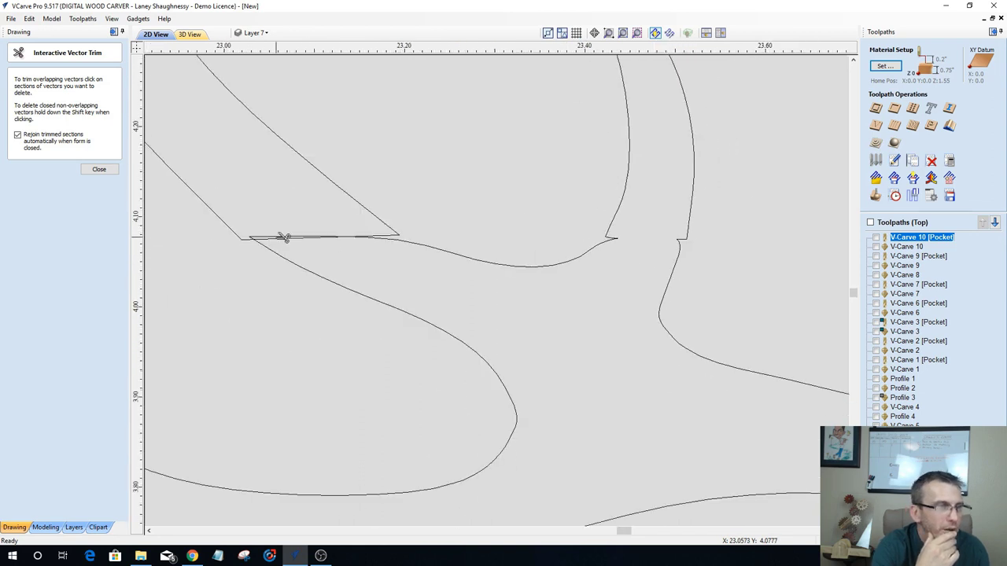
{"action": "scroll", "coordinate": [283, 237], "scroll_direction": "up", "scroll_amount": 3}
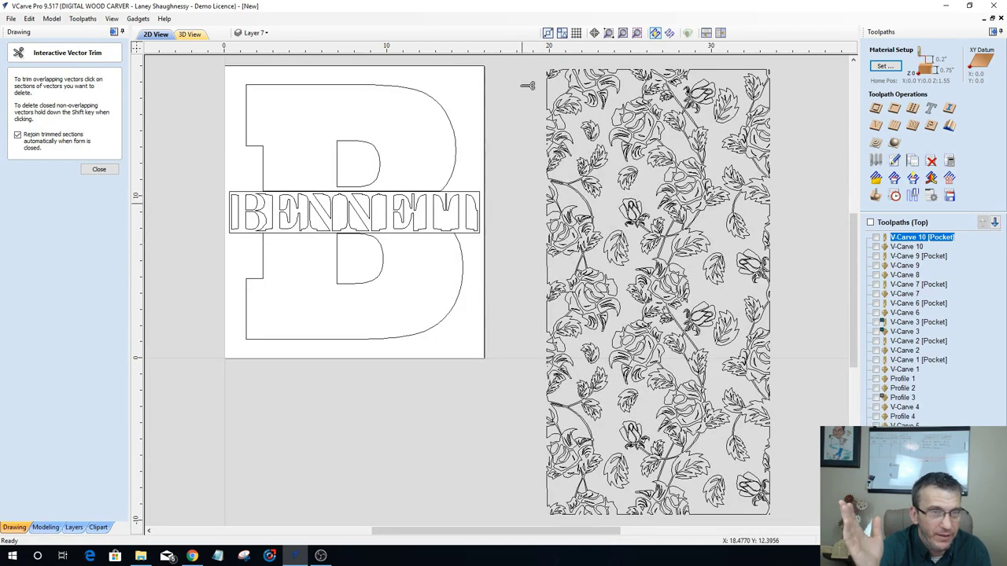
Step: Trim the stray horizontal line and the arcs overlapping the rectangle's top edge
{"action": "scroll", "coordinate": [592, 298], "scroll_direction": "up", "scroll_amount": 3}
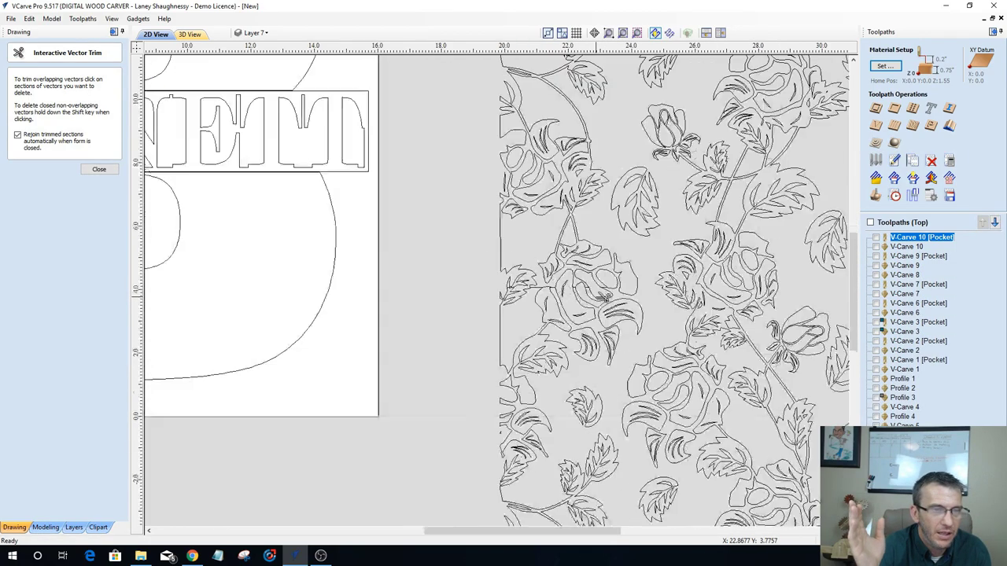
{"action": "scroll", "coordinate": [604, 297], "scroll_direction": "up", "scroll_amount": 10}
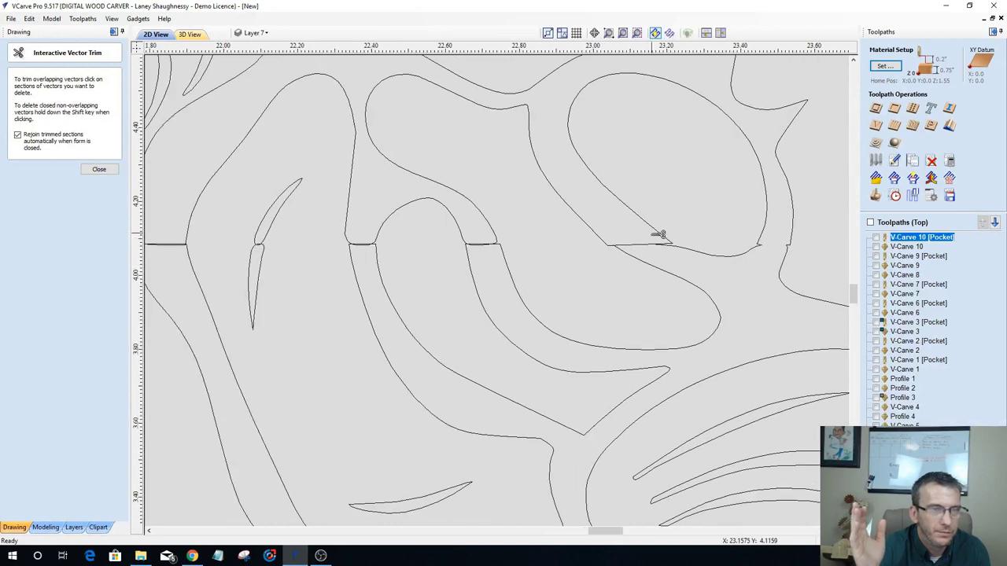
{"action": "scroll", "coordinate": [661, 234], "scroll_direction": "up", "scroll_amount": 6}
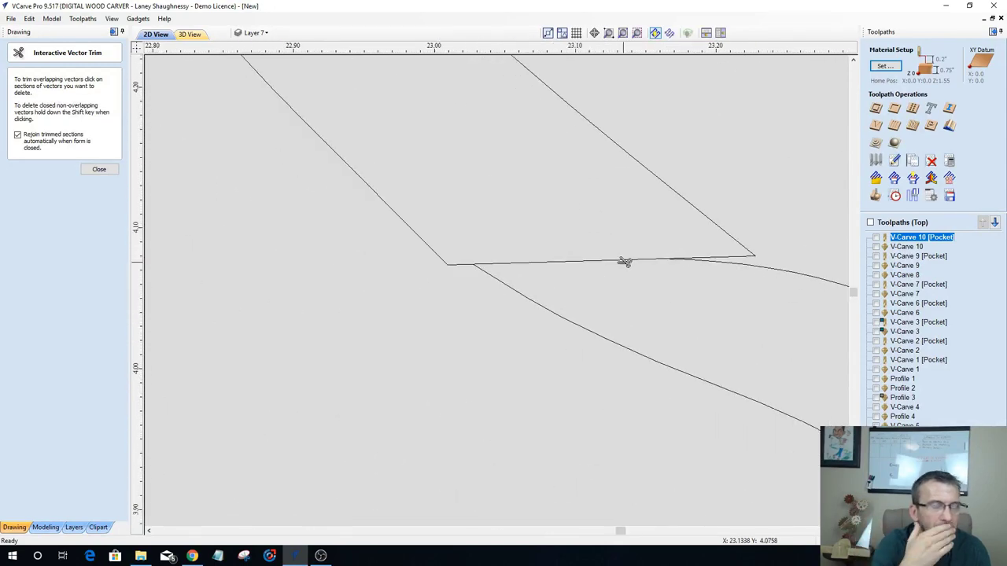
{"action": "left_click", "coordinate": [607, 272]}
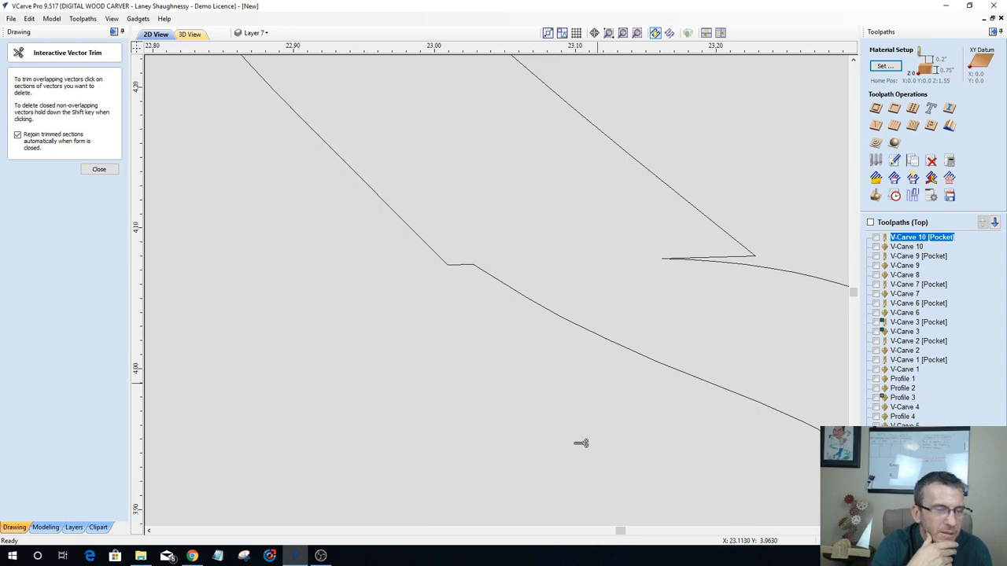
{"action": "scroll", "coordinate": [484, 405], "scroll_direction": "down", "scroll_amount": 5}
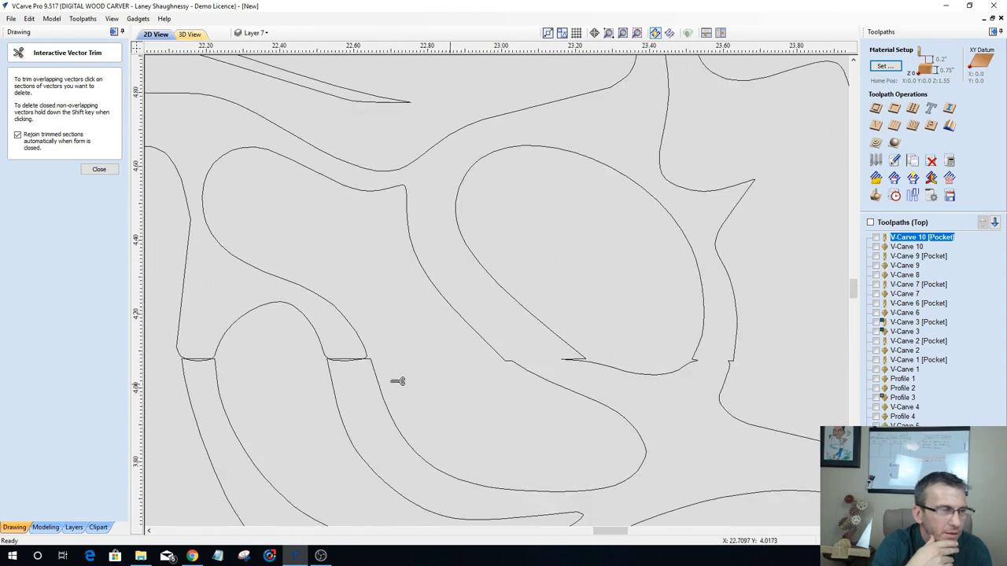
{"action": "scroll", "coordinate": [358, 373], "scroll_direction": "up", "scroll_amount": 2}
{"action": "scroll", "coordinate": [354, 356], "scroll_direction": "down", "scroll_amount": 4}
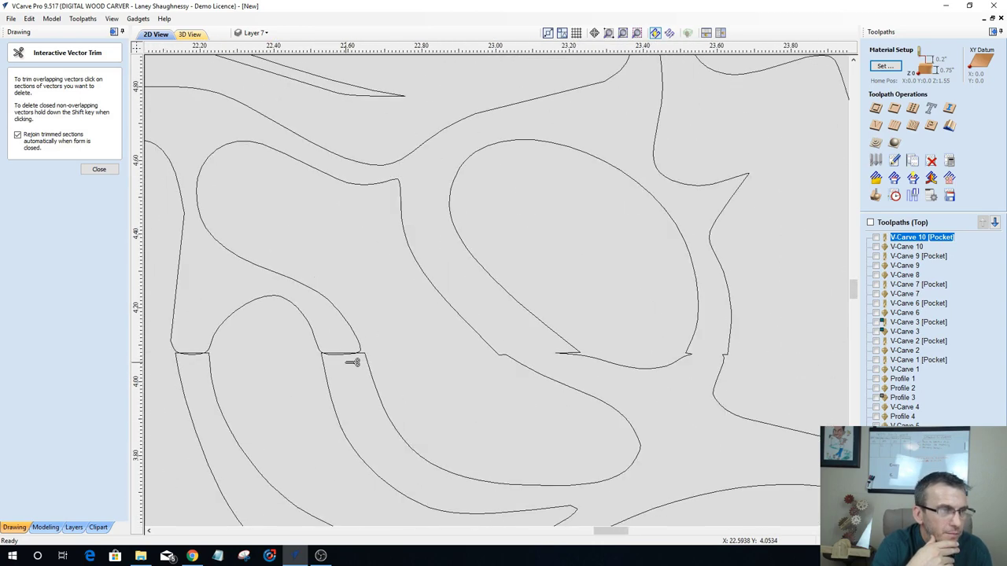
{"action": "scroll", "coordinate": [323, 366], "scroll_direction": "up", "scroll_amount": 5}
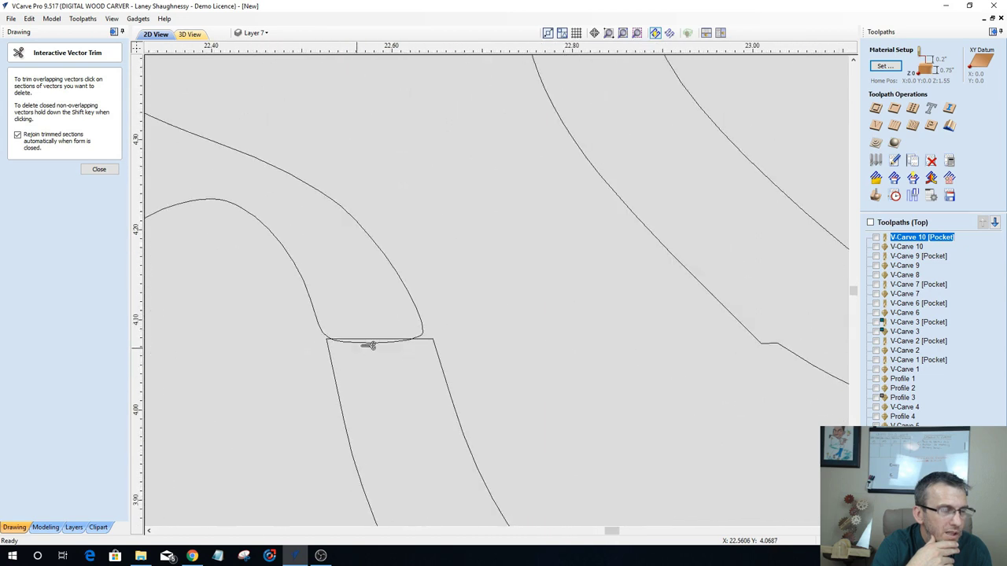
{"action": "scroll", "coordinate": [369, 346], "scroll_direction": "up", "scroll_amount": 2}
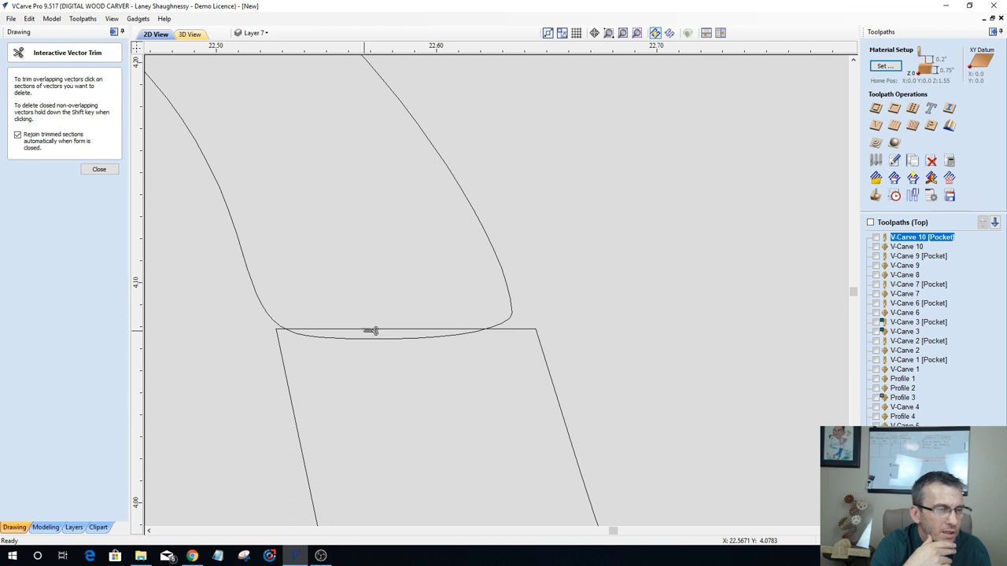
{"action": "left_click", "coordinate": [371, 331]}
{"action": "scroll", "coordinate": [440, 389], "scroll_direction": "down", "scroll_amount": 5}
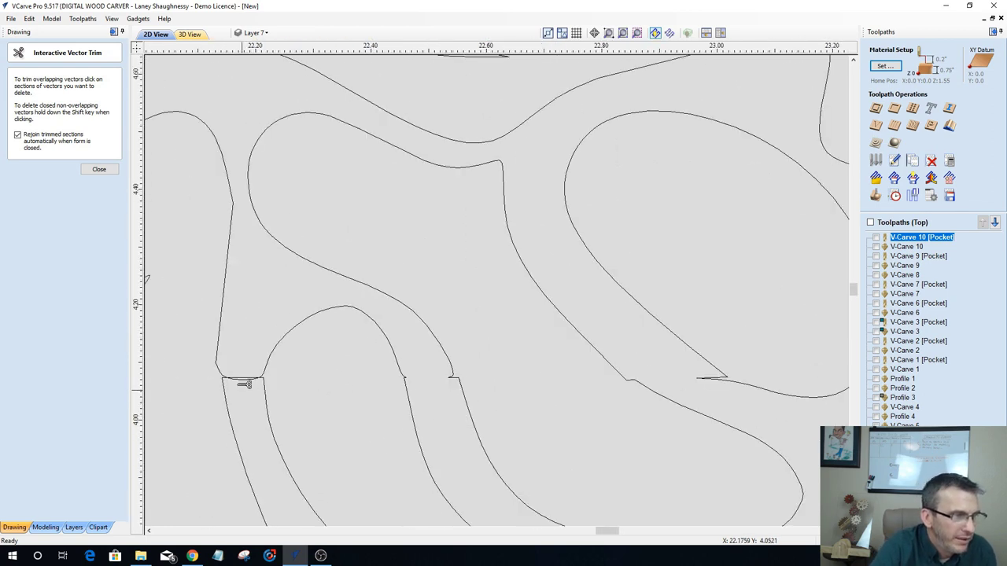
{"action": "scroll", "coordinate": [228, 369], "scroll_direction": "up", "scroll_amount": 4}
{"action": "scroll", "coordinate": [235, 368], "scroll_direction": "up", "scroll_amount": 3}
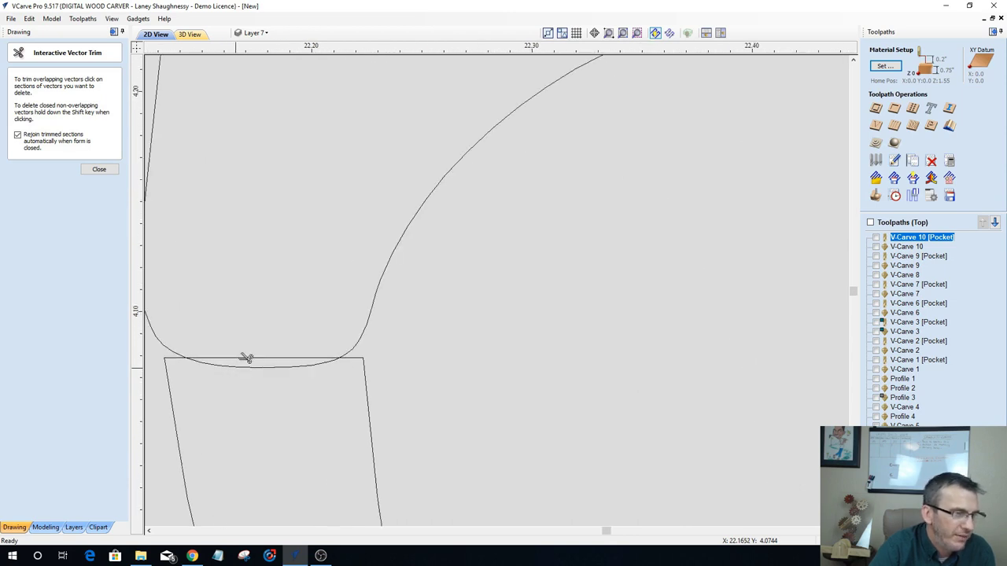
{"action": "left_click", "coordinate": [245, 358]}
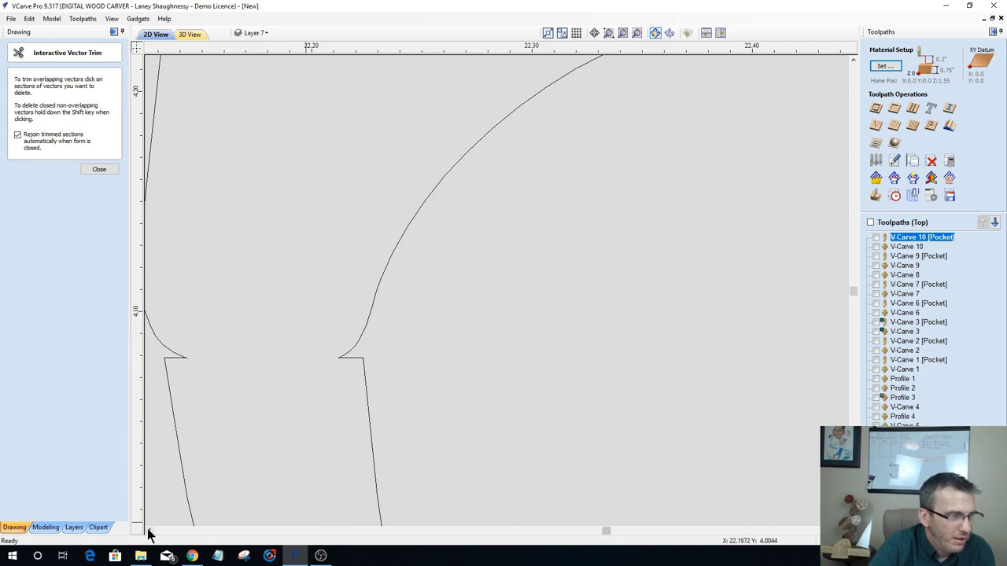
Step: Trim the overlapping arcs at the stem joint
{"action": "left_click", "coordinate": [148, 531]}
{"action": "left_click", "coordinate": [148, 531]}
{"action": "scroll", "coordinate": [385, 404], "scroll_direction": "down", "scroll_amount": 2}
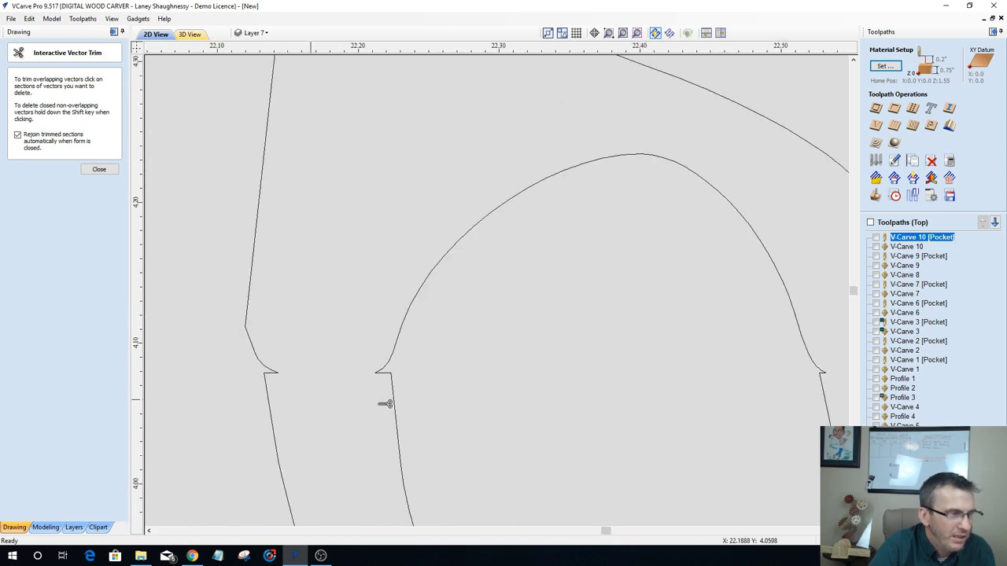
{"action": "scroll", "coordinate": [394, 406], "scroll_direction": "down", "scroll_amount": 3}
{"action": "scroll", "coordinate": [236, 420], "scroll_direction": "down", "scroll_amount": 2}
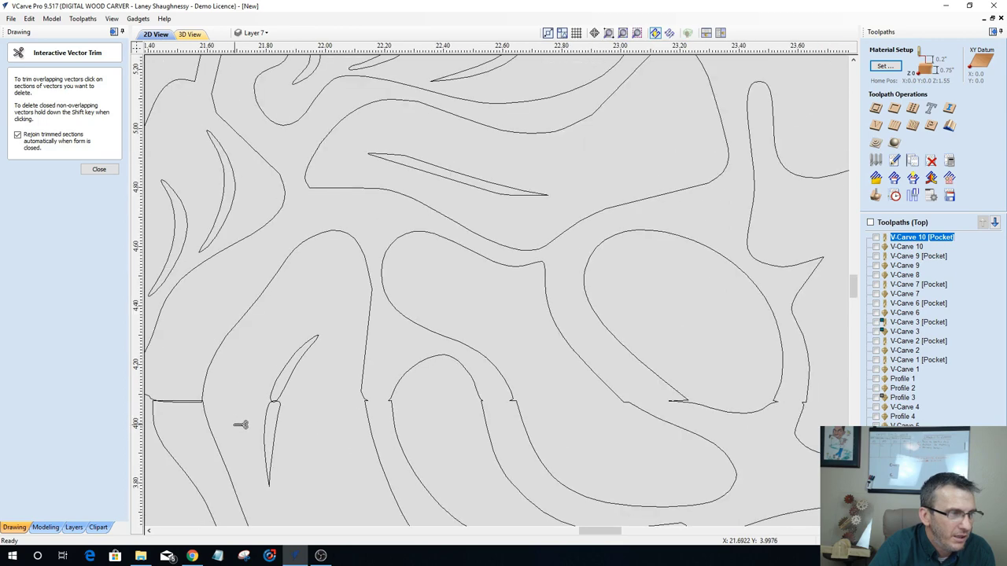
{"action": "scroll", "coordinate": [247, 409], "scroll_direction": "up", "scroll_amount": 5}
{"action": "scroll", "coordinate": [313, 384], "scroll_direction": "up", "scroll_amount": 4}
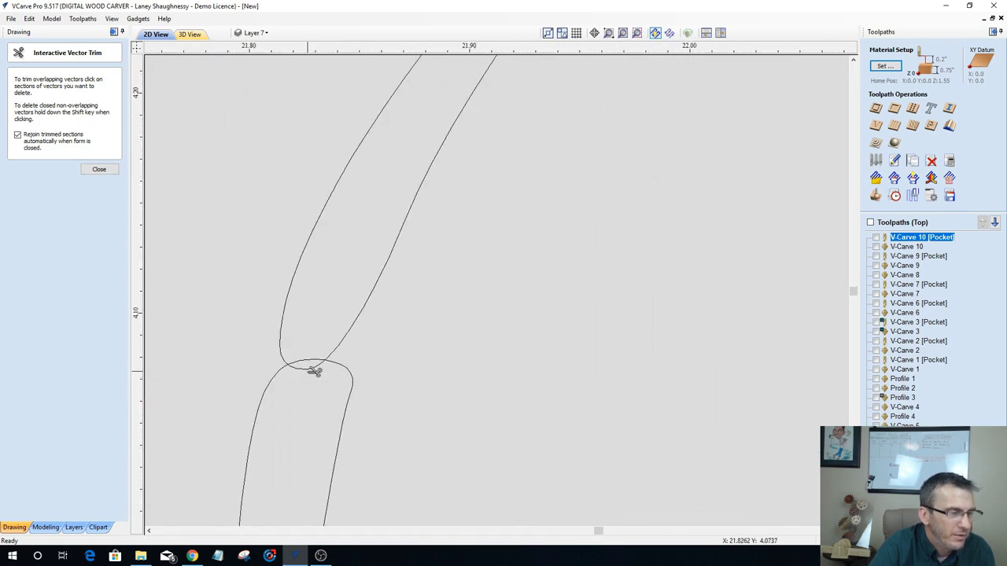
{"action": "left_click", "coordinate": [314, 371]}
{"action": "left_click", "coordinate": [315, 360]}
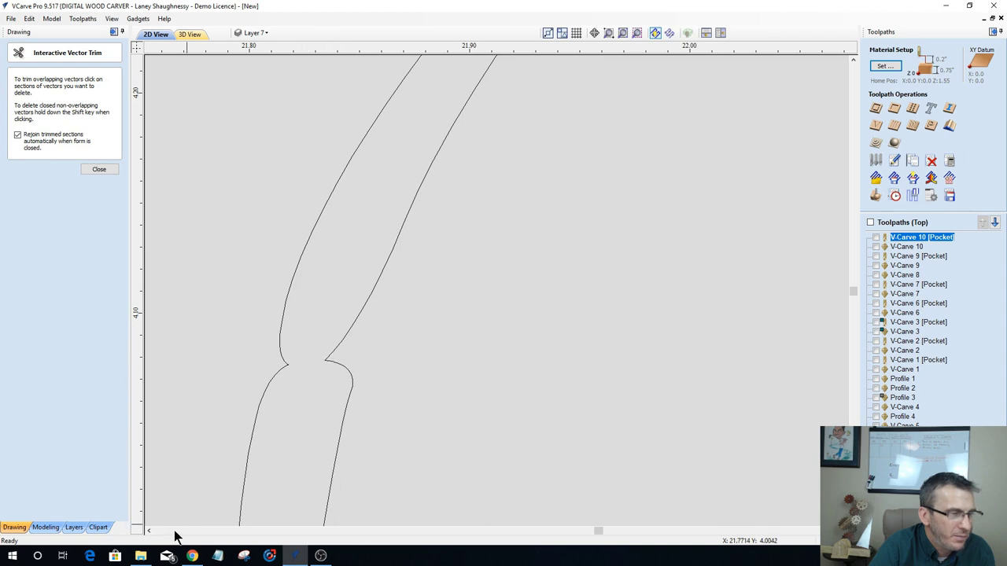
{"action": "left_click", "coordinate": [149, 531]}
{"action": "left_click", "coordinate": [149, 531]}
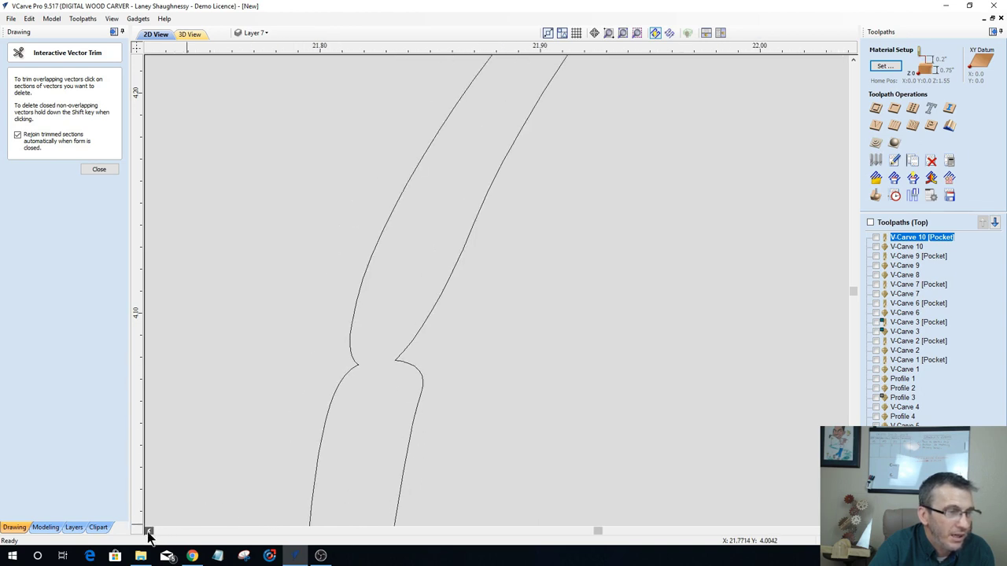
{"action": "left_click", "coordinate": [149, 531]}
{"action": "left_click", "coordinate": [148, 531]}
{"action": "left_click", "coordinate": [149, 531]}
{"action": "left_click", "coordinate": [149, 531]}
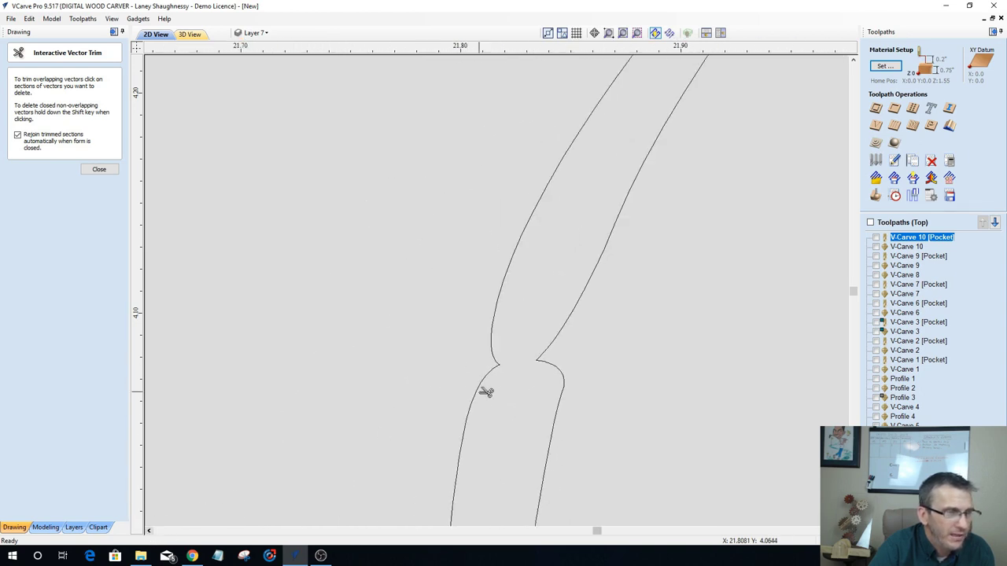
{"action": "scroll", "coordinate": [486, 391], "scroll_direction": "down", "scroll_amount": 4}
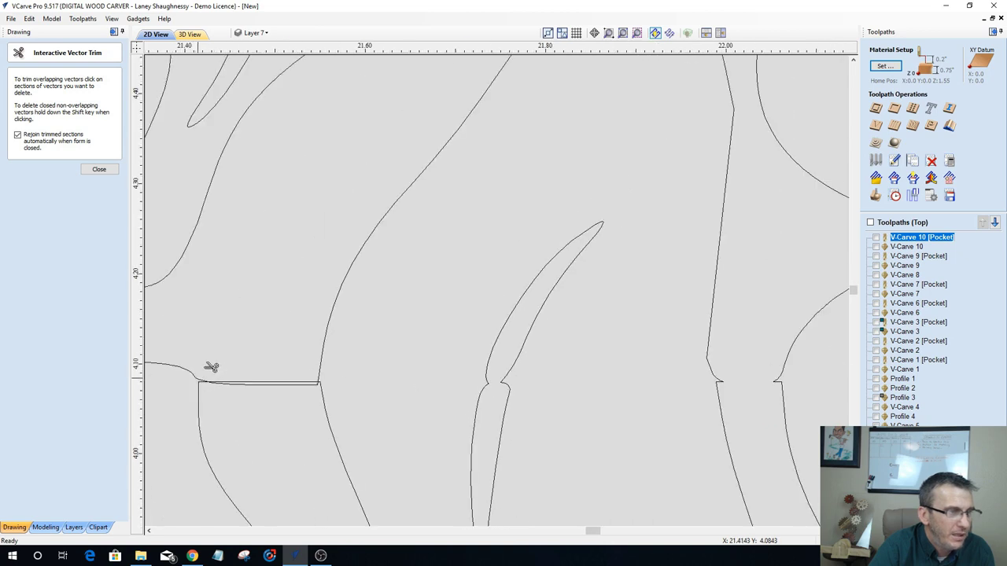
{"action": "scroll", "coordinate": [211, 368], "scroll_direction": "up", "scroll_amount": 2}
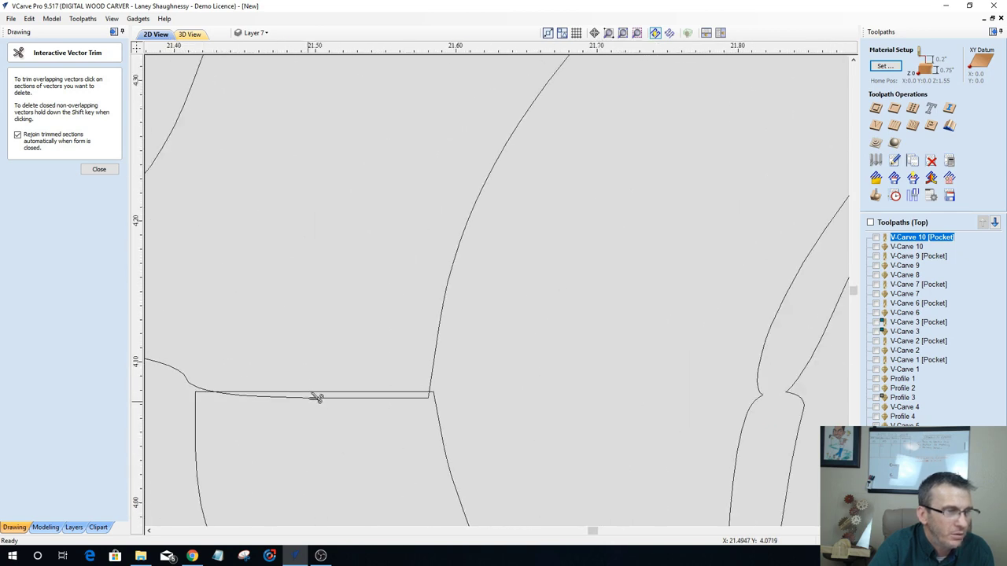
Step: Trim the slanted curve, leftover seam lines and short overlaps, then close Interactive Vector Trim
{"action": "left_click", "coordinate": [318, 393]}
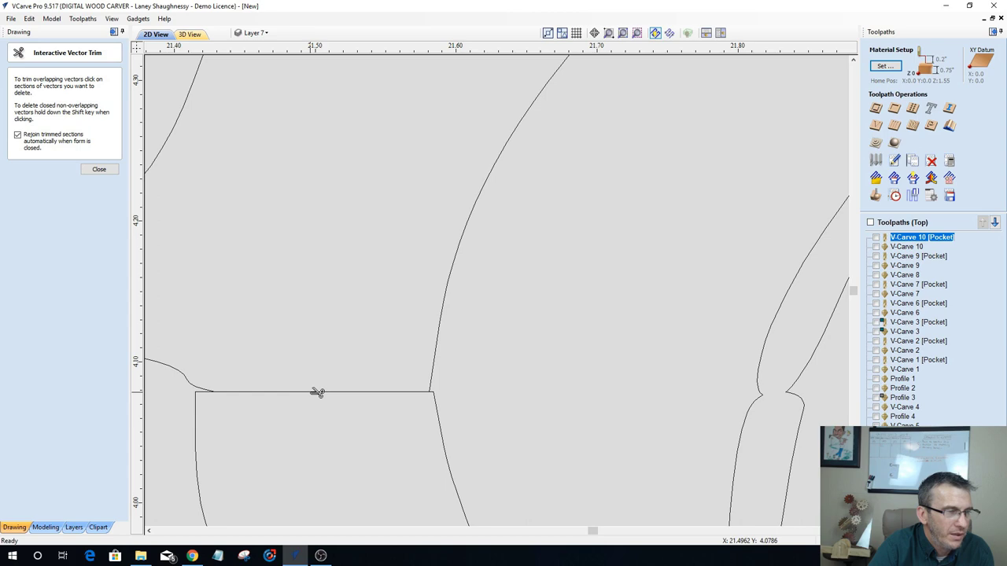
{"action": "left_click", "coordinate": [317, 392]}
{"action": "scroll", "coordinate": [416, 400], "scroll_direction": "down", "scroll_amount": 4}
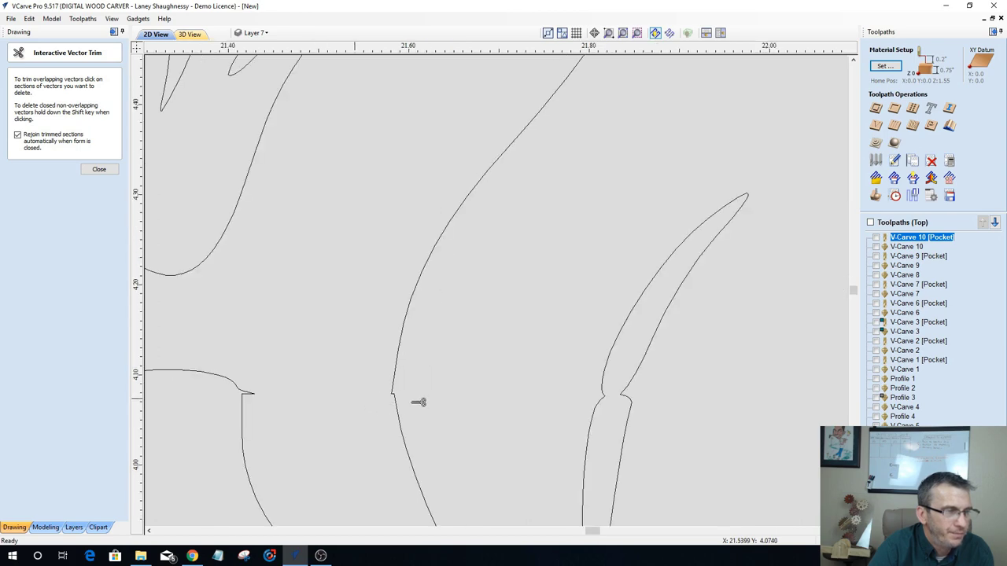
{"action": "scroll", "coordinate": [418, 400], "scroll_direction": "down", "scroll_amount": 4}
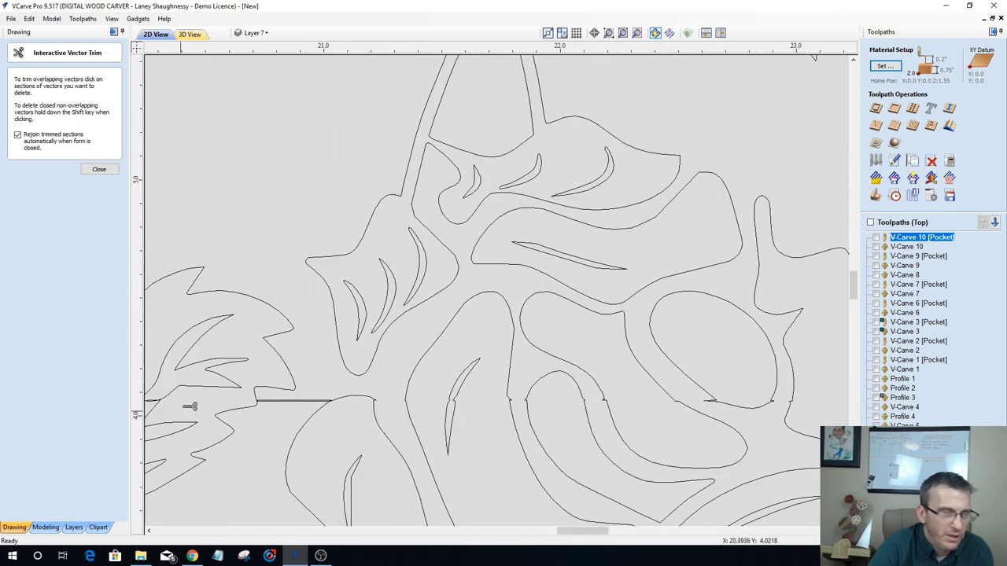
{"action": "scroll", "coordinate": [206, 401], "scroll_direction": "up", "scroll_amount": 2}
{"action": "scroll", "coordinate": [374, 402], "scroll_direction": "up", "scroll_amount": 4}
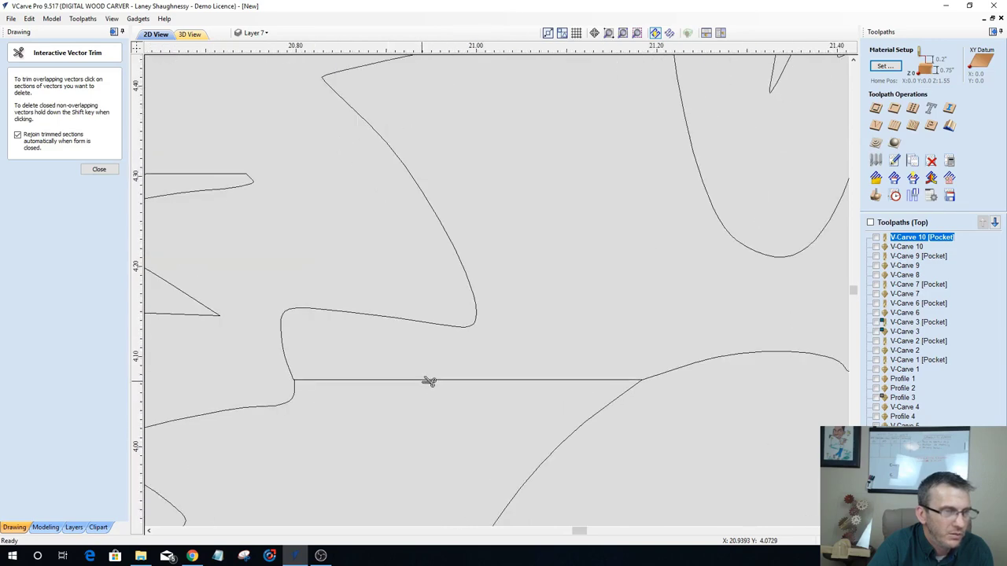
{"action": "left_click", "coordinate": [428, 381]}
{"action": "scroll", "coordinate": [429, 381], "scroll_direction": "down", "scroll_amount": 5}
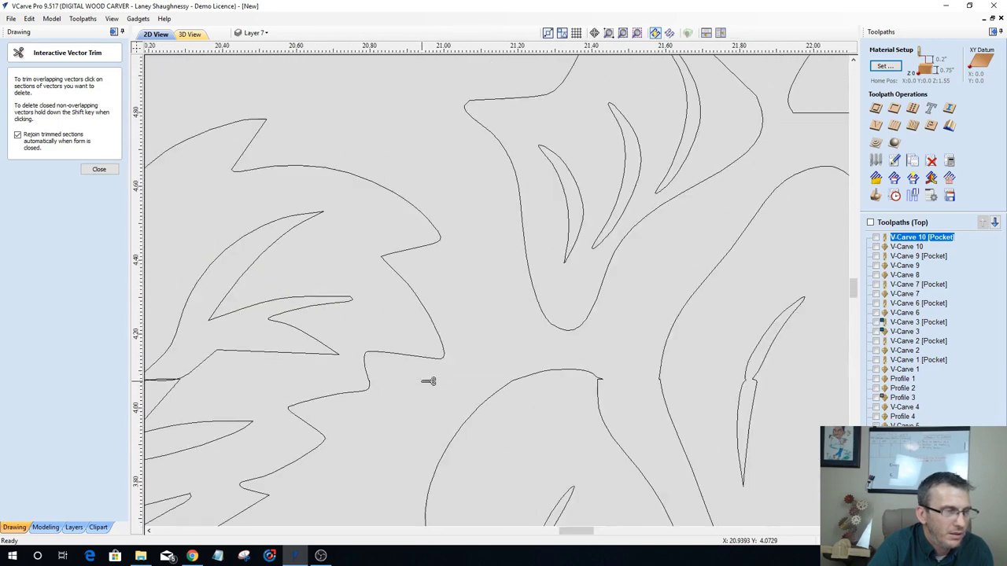
{"action": "scroll", "coordinate": [225, 381], "scroll_direction": "up", "scroll_amount": 5}
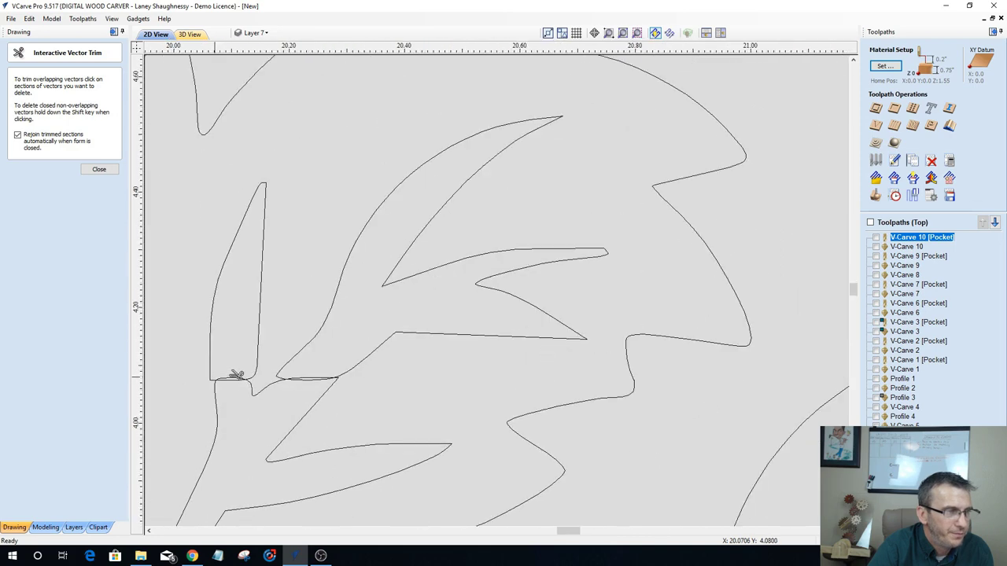
{"action": "scroll", "coordinate": [340, 394], "scroll_direction": "up", "scroll_amount": 3}
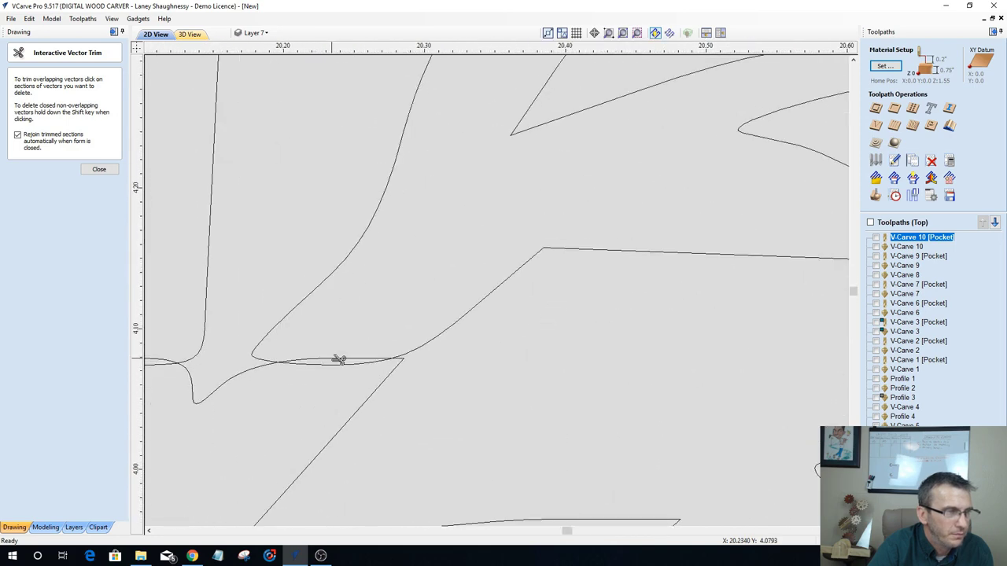
{"action": "left_click", "coordinate": [339, 362]}
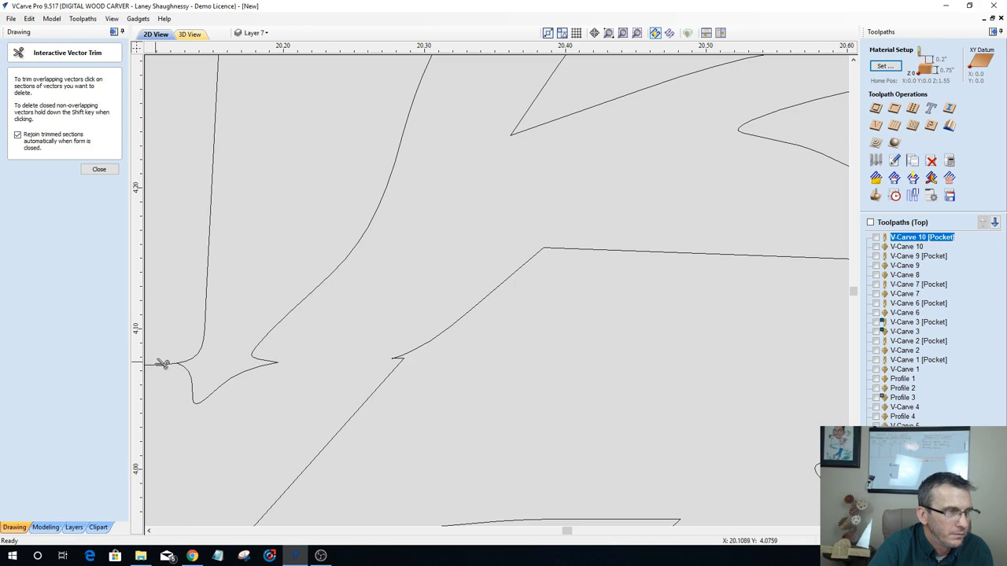
{"action": "scroll", "coordinate": [379, 398], "scroll_direction": "down", "scroll_amount": 5}
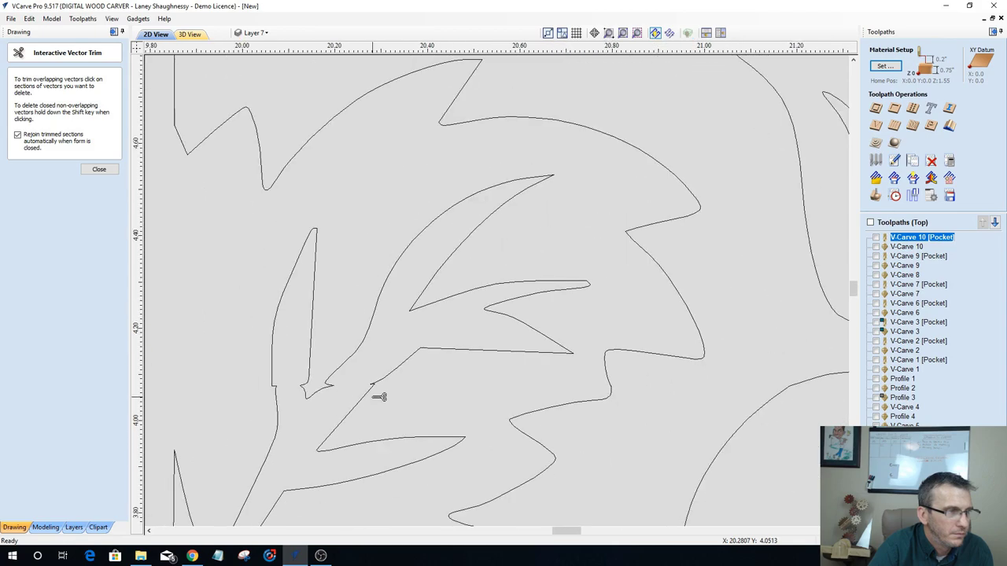
{"action": "scroll", "coordinate": [379, 398], "scroll_direction": "down", "scroll_amount": 9}
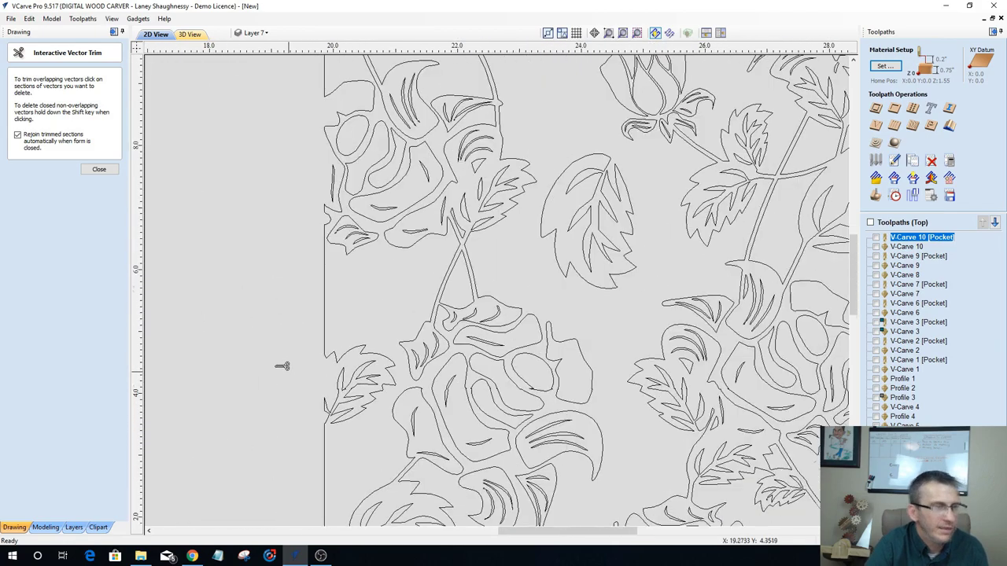
{"action": "scroll", "coordinate": [268, 358], "scroll_direction": "down", "scroll_amount": 3}
{"action": "scroll", "coordinate": [265, 358], "scroll_direction": "down", "scroll_amount": 5}
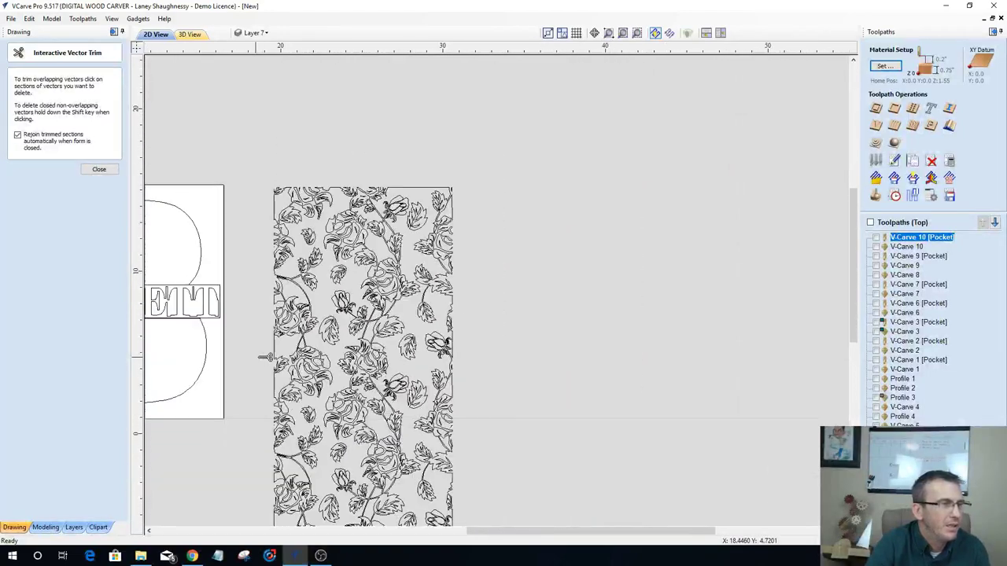
{"action": "scroll", "coordinate": [265, 358], "scroll_direction": "up", "scroll_amount": 2}
{"action": "left_click", "coordinate": [88, 168]}
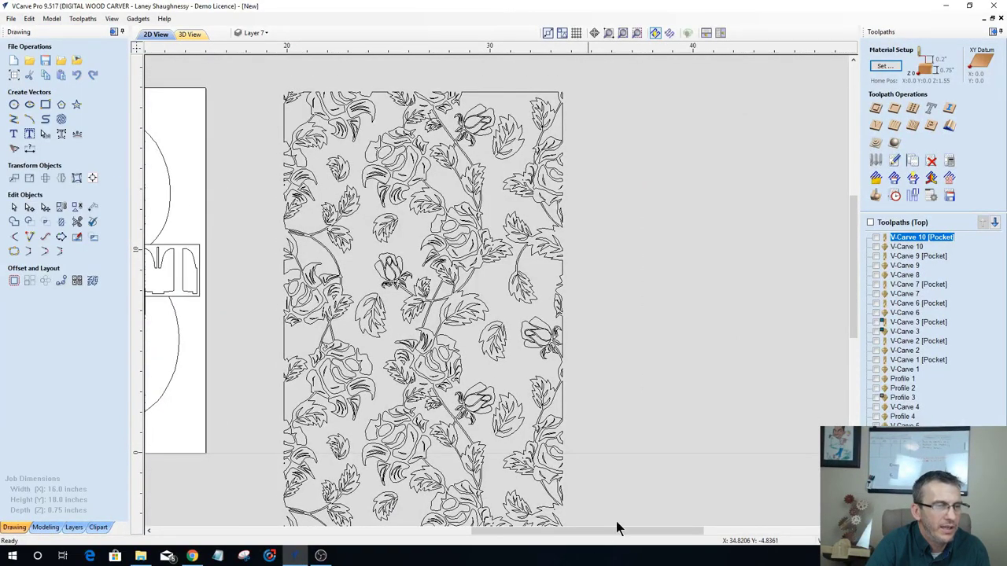
Step: Select all the floral pattern vectors with a selection box
{"action": "scroll", "coordinate": [612, 394], "scroll_direction": "down", "scroll_amount": 3}
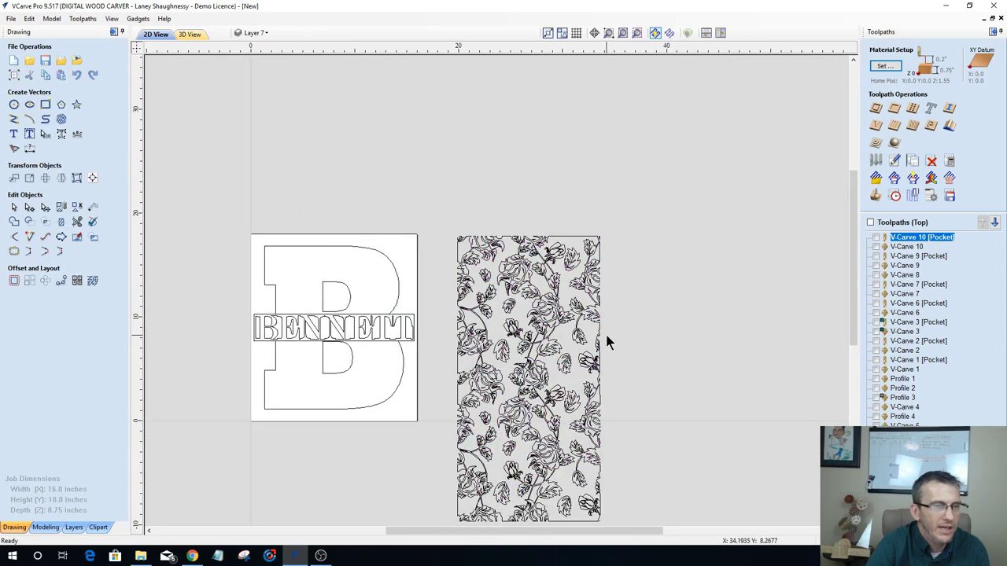
{"action": "right_click", "coordinate": [607, 337]}
{"action": "mouse_move", "coordinate": [617, 174]}
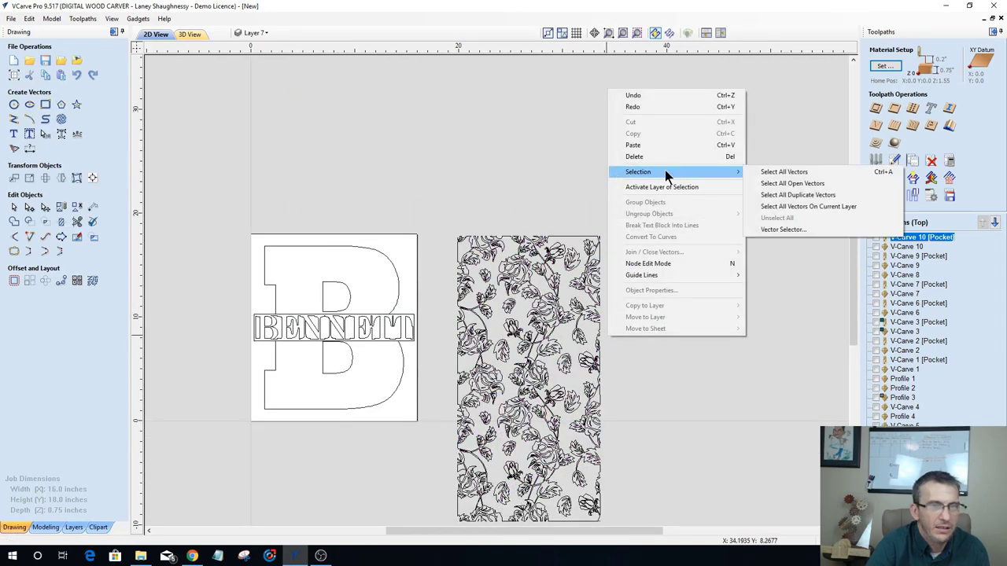
{"action": "left_click", "coordinate": [787, 184]}
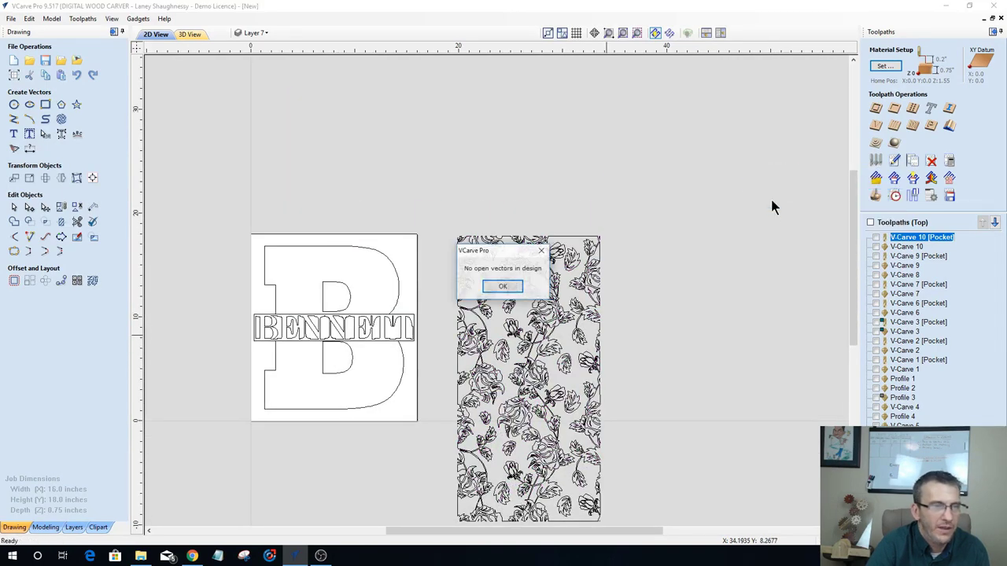
{"action": "left_click", "coordinate": [503, 288]}
{"action": "left_click_drag", "start_coordinate": [431, 207], "coordinate": [598, 285]}
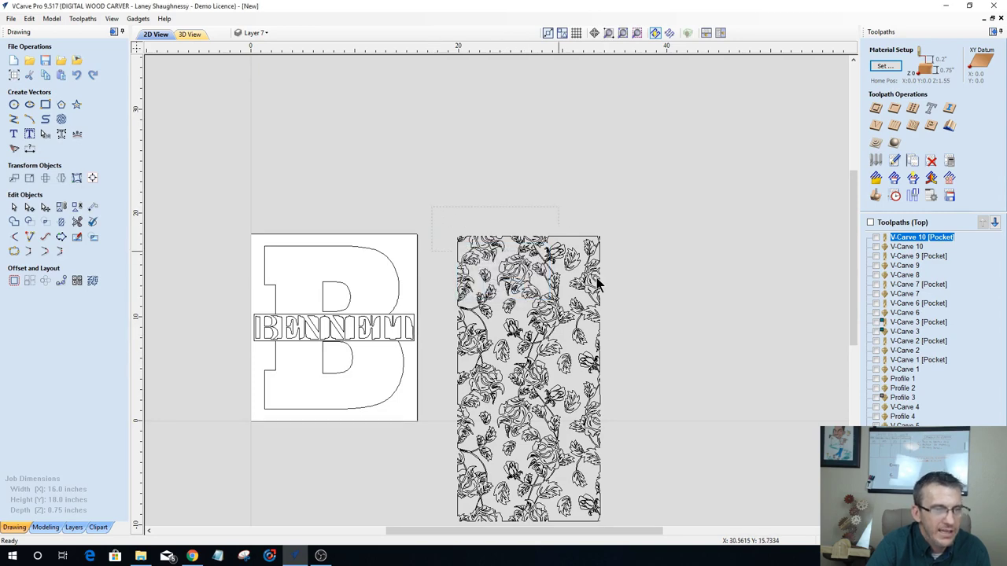
{"action": "left_click_drag", "start_coordinate": [675, 524], "coordinate": [673, 551]}
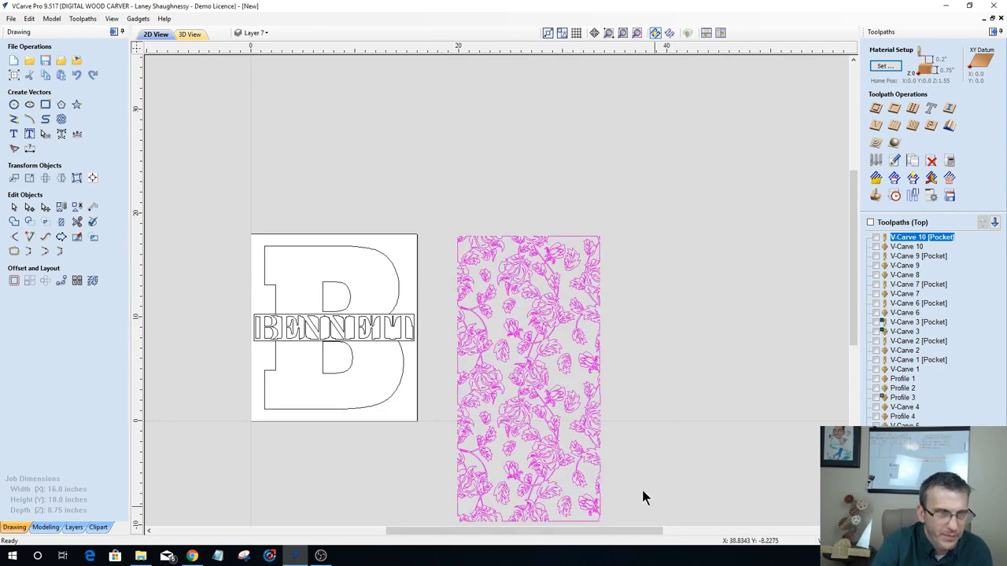
Step: Centre the selected floral pattern in the material using Alignment Tools
{"action": "left_click", "coordinate": [92, 178]}
{"action": "left_click", "coordinate": [64, 89]}
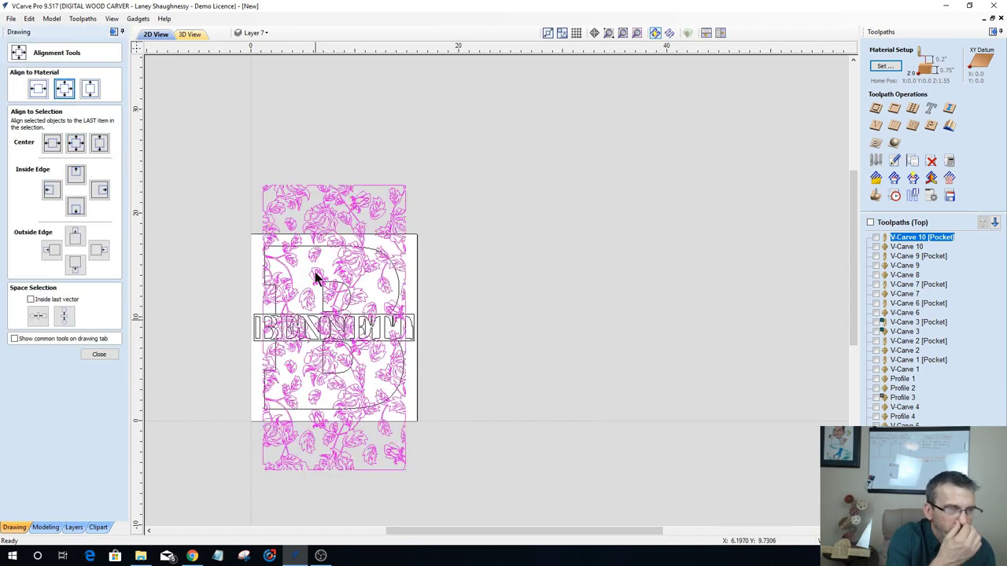
{"action": "scroll", "coordinate": [240, 282], "scroll_direction": "up", "scroll_amount": 2}
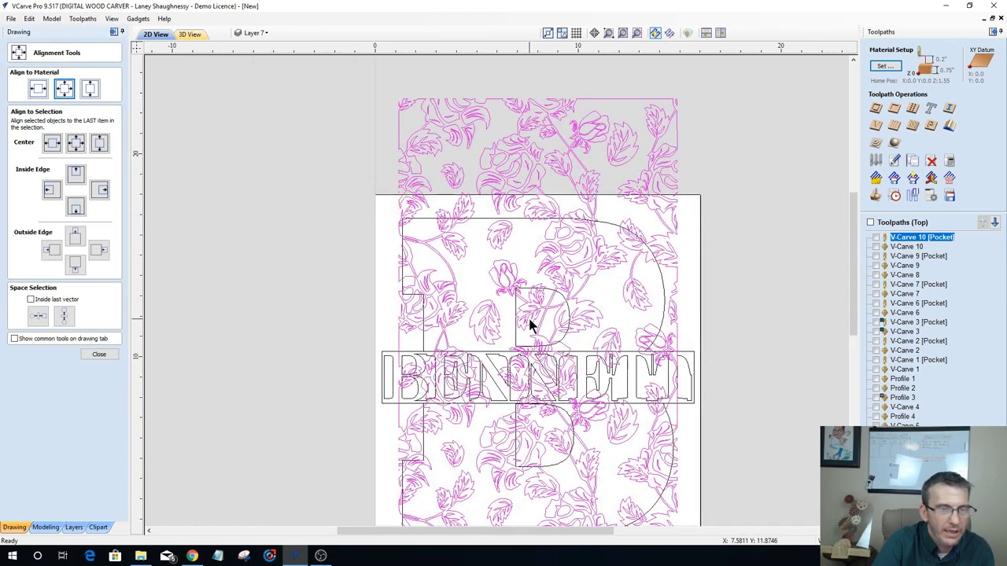
{"action": "scroll", "coordinate": [533, 324], "scroll_direction": "up", "scroll_amount": 2}
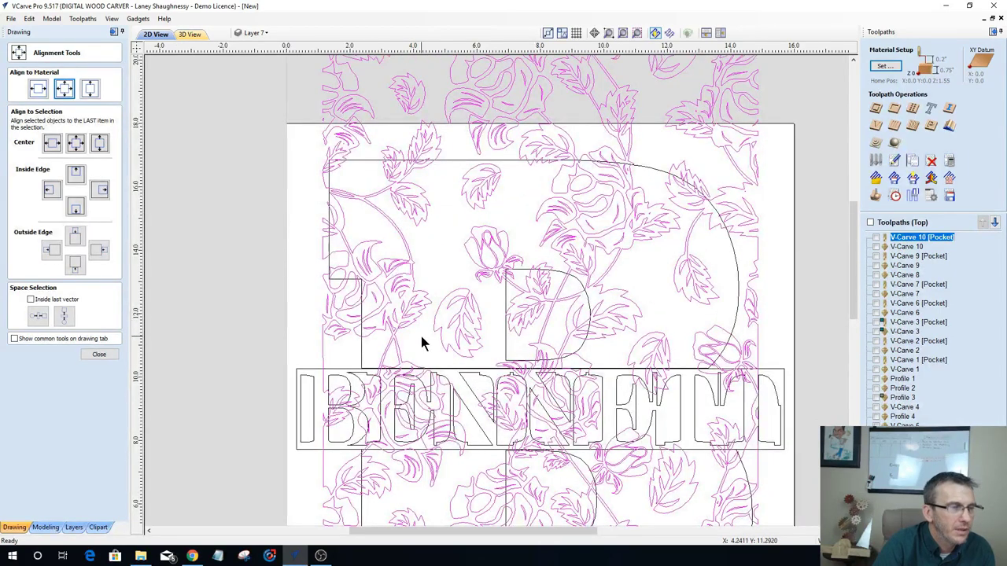
{"action": "scroll", "coordinate": [370, 218], "scroll_direction": "down", "scroll_amount": 1}
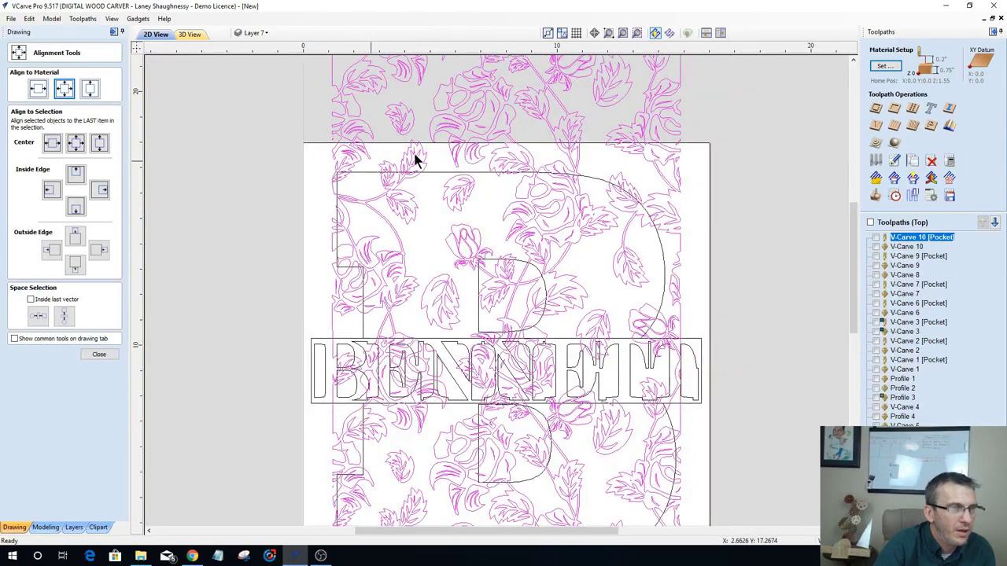
{"action": "scroll", "coordinate": [553, 351], "scroll_direction": "down", "scroll_amount": 1}
{"action": "scroll", "coordinate": [504, 485], "scroll_direction": "down", "scroll_amount": 1}
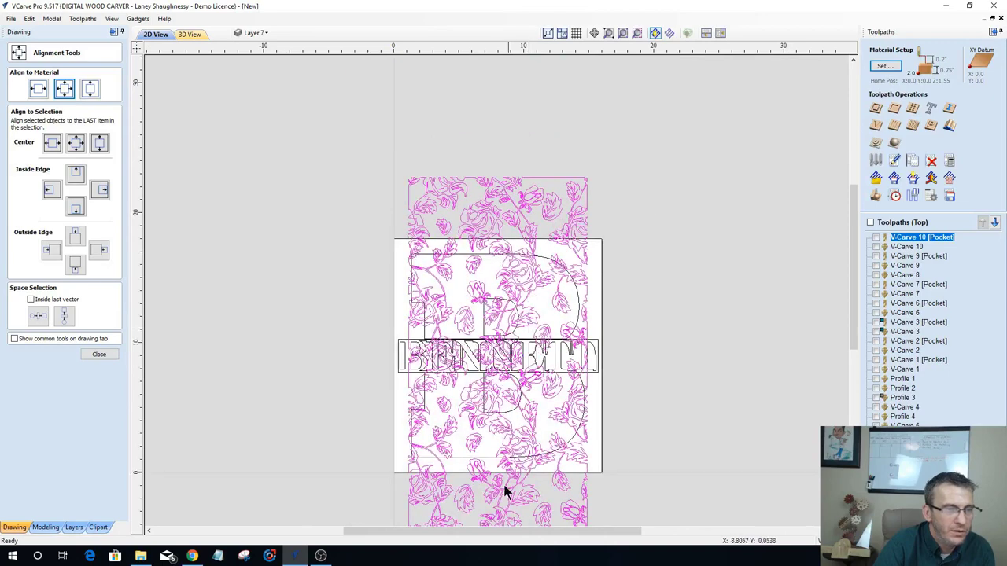
{"action": "scroll", "coordinate": [494, 488], "scroll_direction": "up", "scroll_amount": 1}
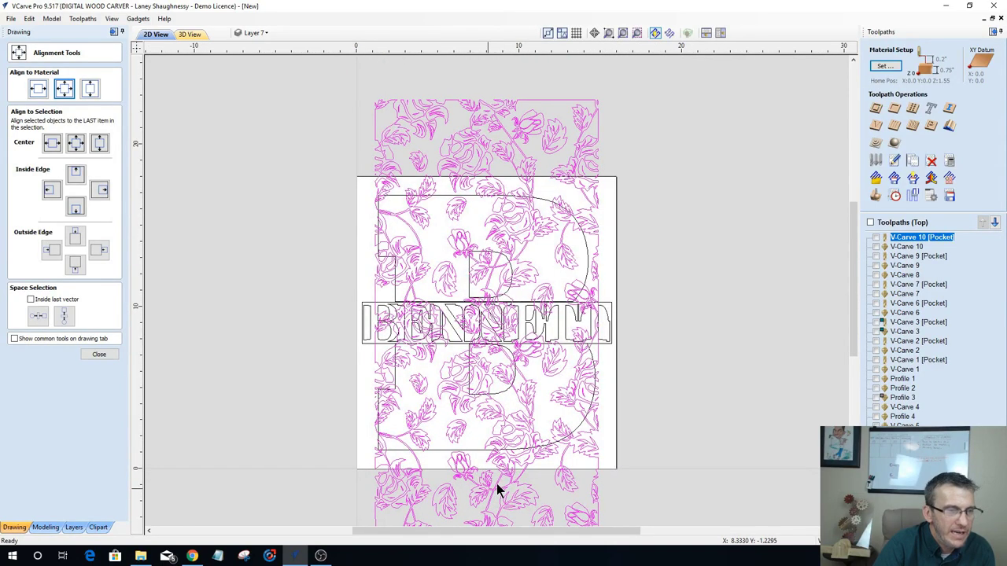
{"action": "scroll", "coordinate": [500, 458], "scroll_direction": "down", "scroll_amount": 1}
{"action": "scroll", "coordinate": [500, 461], "scroll_direction": "up", "scroll_amount": 2}
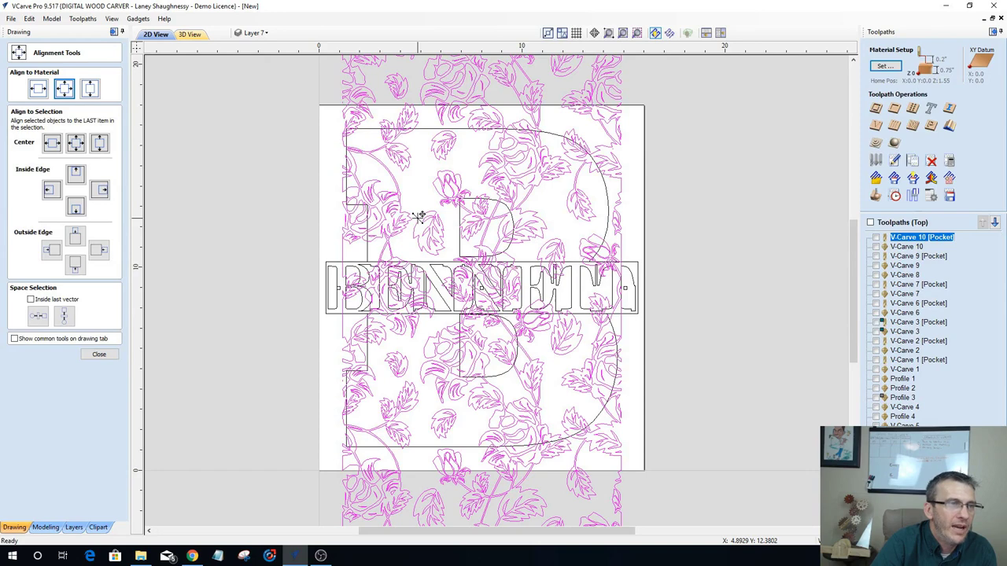
{"action": "left_click", "coordinate": [99, 356]}
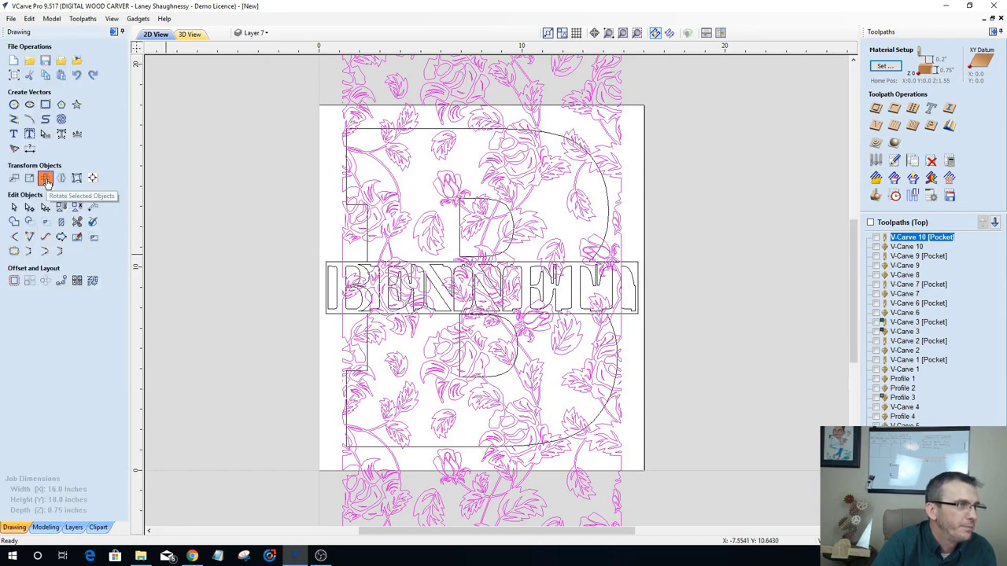
Step: Rotate the floral pattern 90 degrees about its centre
{"action": "left_click", "coordinate": [45, 177]}
{"action": "left_click", "coordinate": [29, 139]}
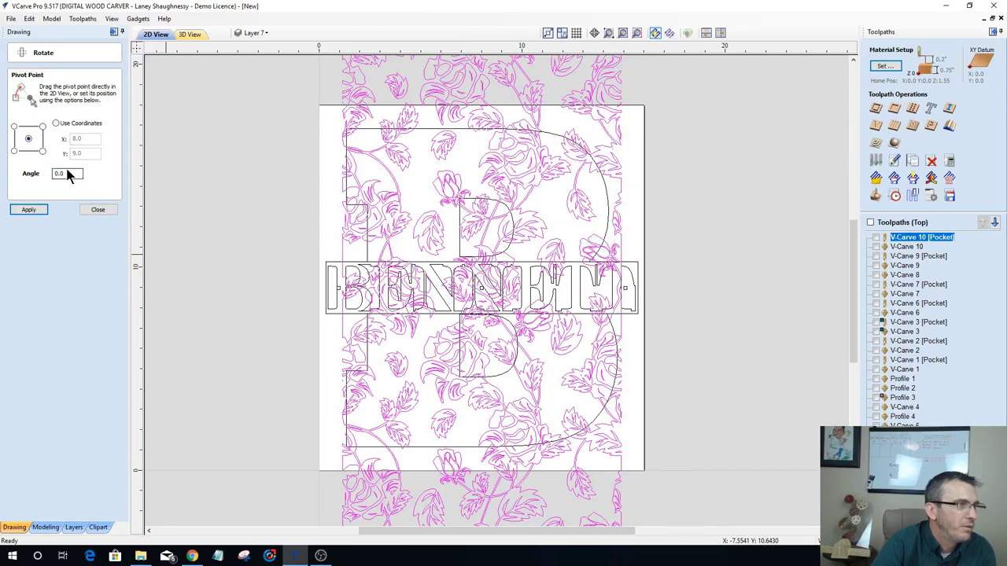
{"action": "left_click_drag", "start_coordinate": [70, 174], "coordinate": [7, 172]}
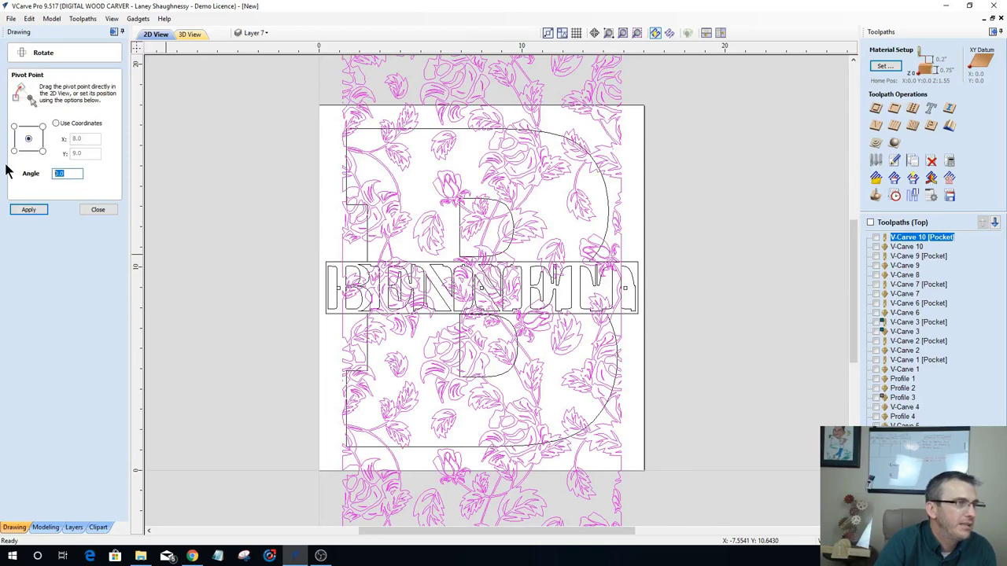
{"action": "type", "text": "90"}
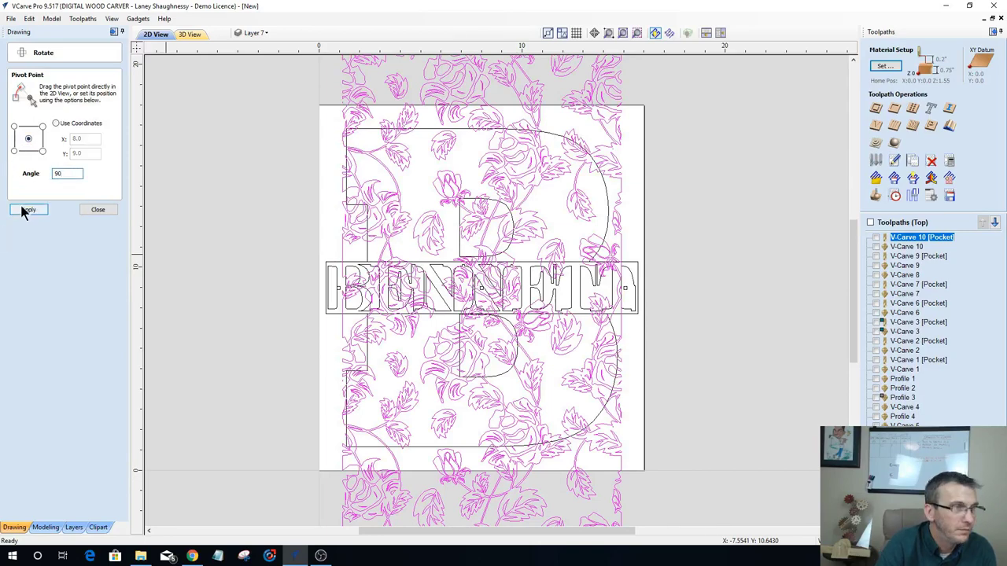
{"action": "left_click", "coordinate": [29, 209]}
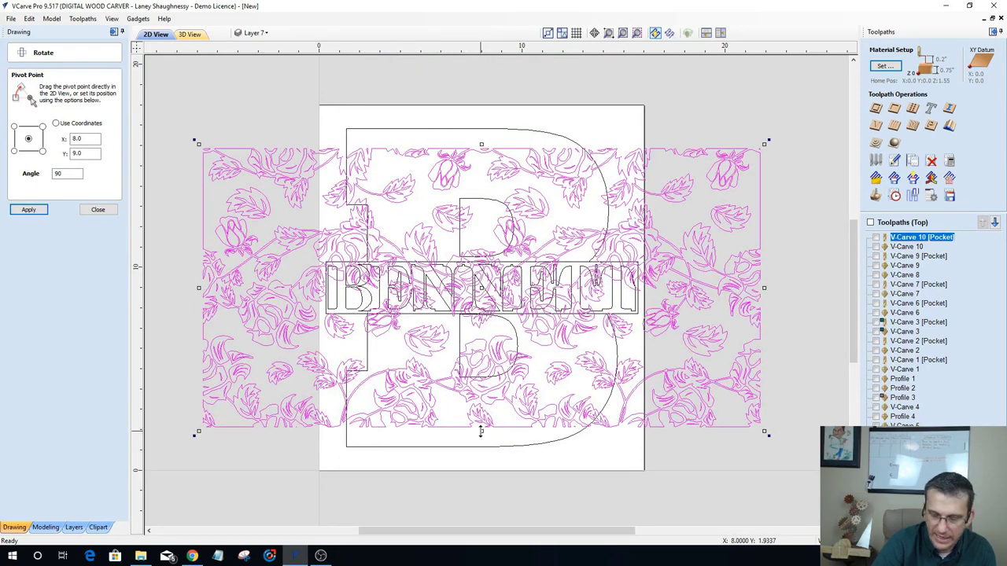
Step: Stretch and move the rotated pattern so it covers the whole B
{"action": "left_click_drag", "start_coordinate": [480, 431], "coordinate": [487, 472]}
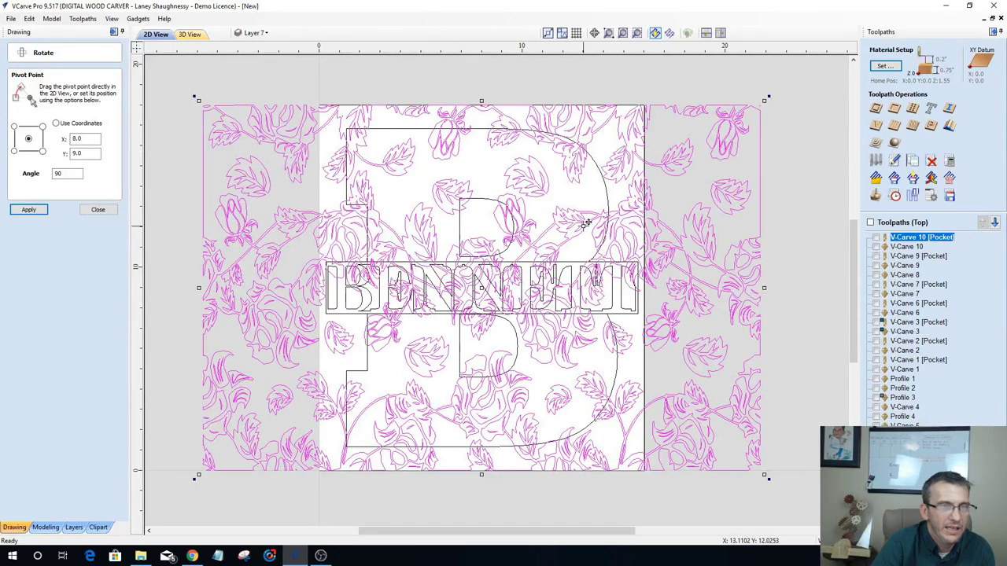
{"action": "left_click_drag", "start_coordinate": [434, 218], "coordinate": [437, 223]}
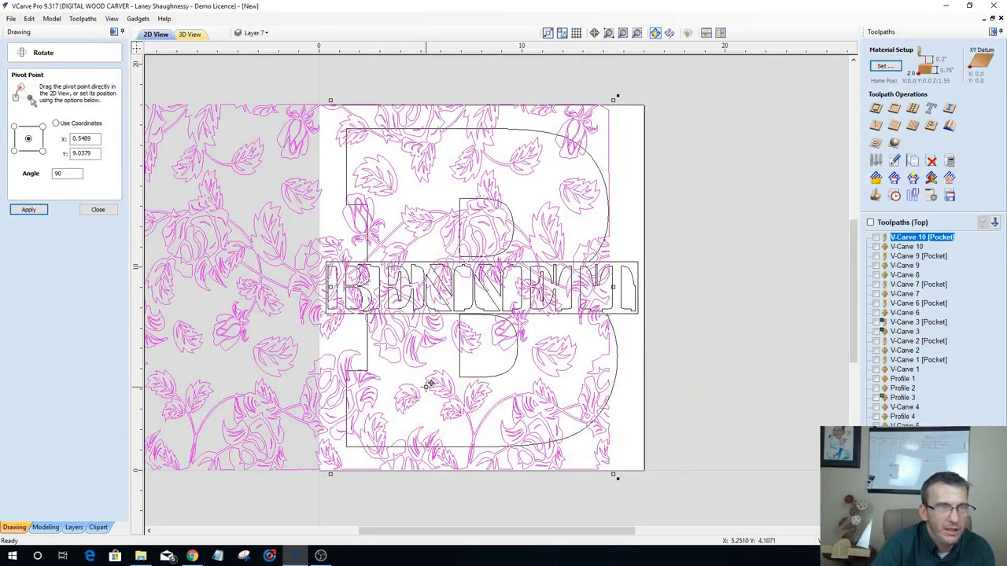
{"action": "mouse_move", "coordinate": [411, 396]}
{"action": "left_mouse_down"}
{"action": "mouse_move", "coordinate": [463, 400]}
{"action": "mouse_move", "coordinate": [469, 435]}
{"action": "left_mouse_up"}
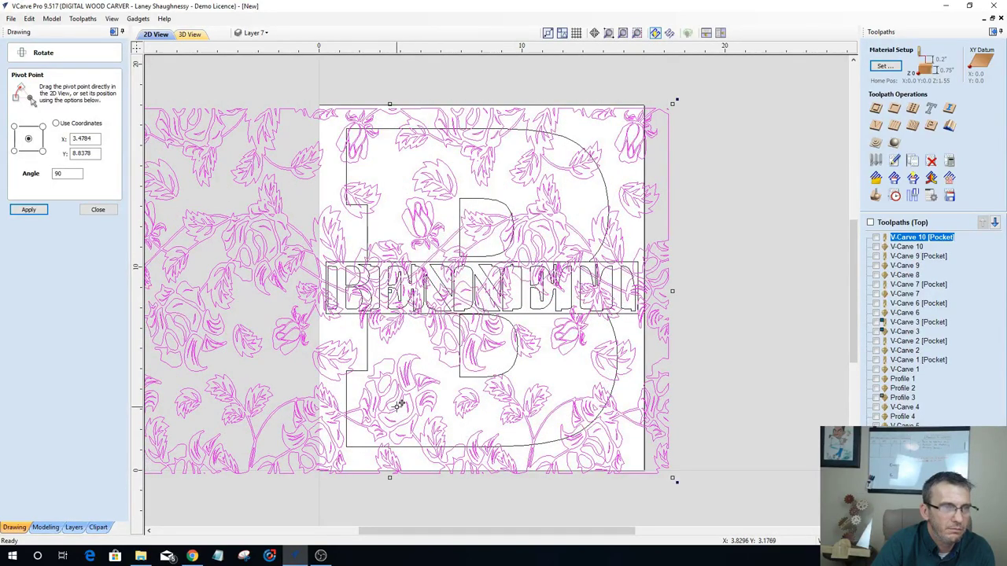
{"action": "left_click_drag", "start_coordinate": [401, 387], "coordinate": [417, 387]}
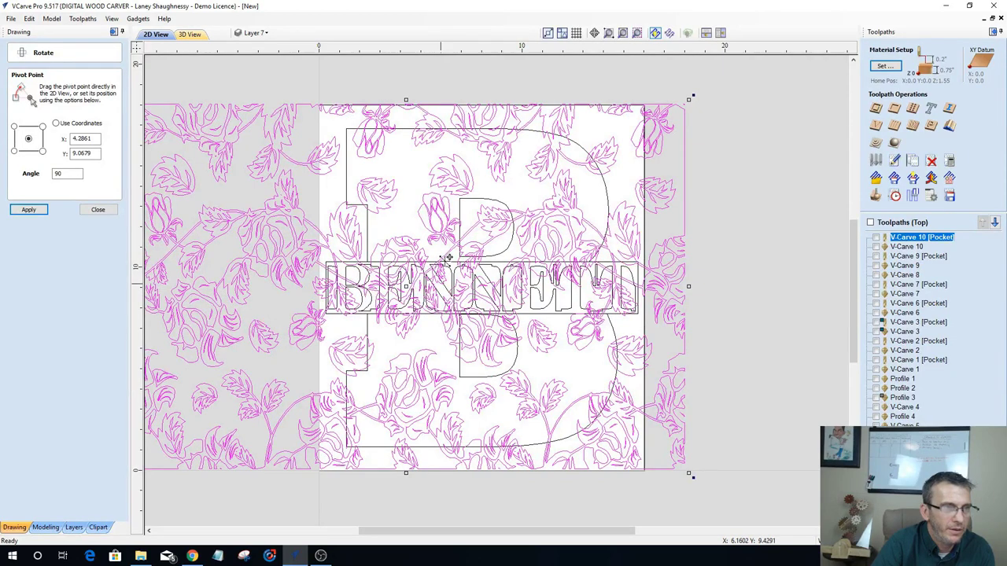
{"action": "left_click", "coordinate": [82, 211]}
{"action": "left_click", "coordinate": [95, 210]}
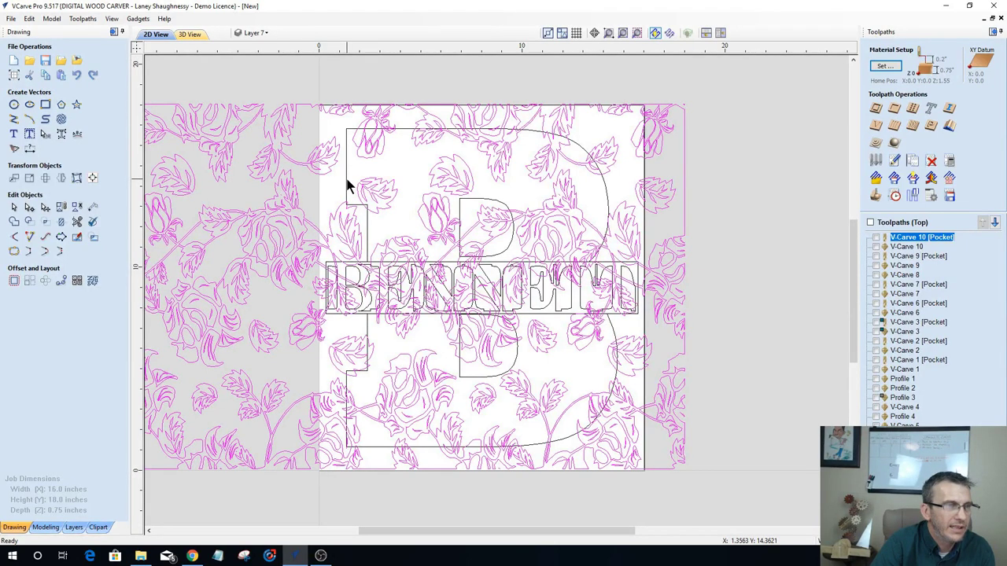
Step: Group the B outline pieces and its inner D counter into one object
{"action": "left_click", "coordinate": [347, 182]}
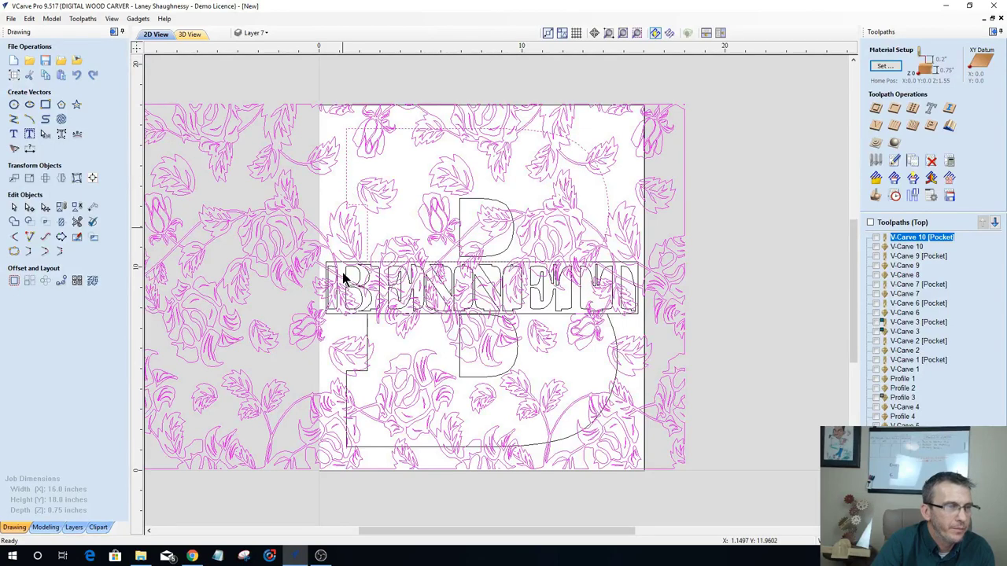
{"action": "left_click", "coordinate": [367, 326], "text": "shift"}
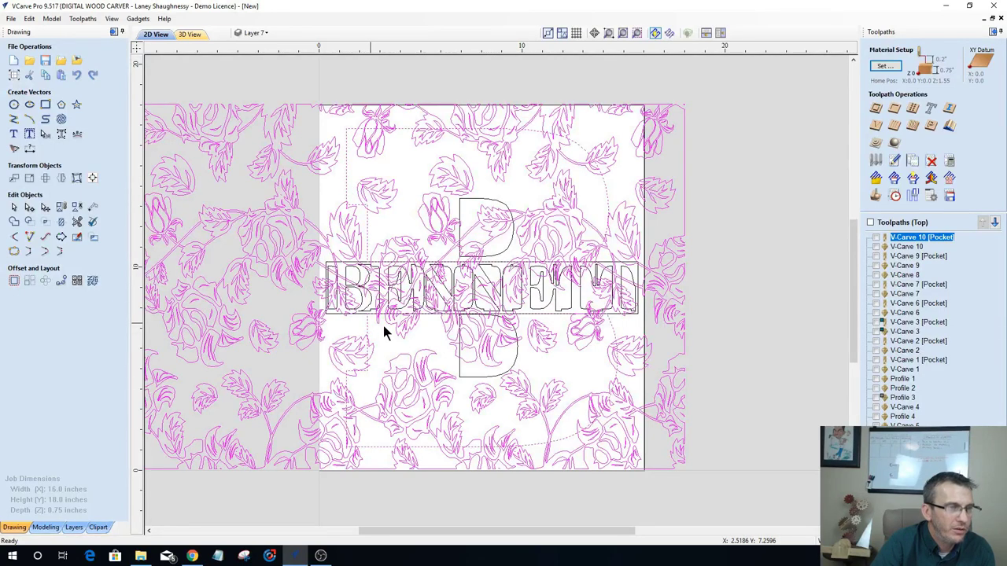
{"action": "left_click", "coordinate": [463, 378]}
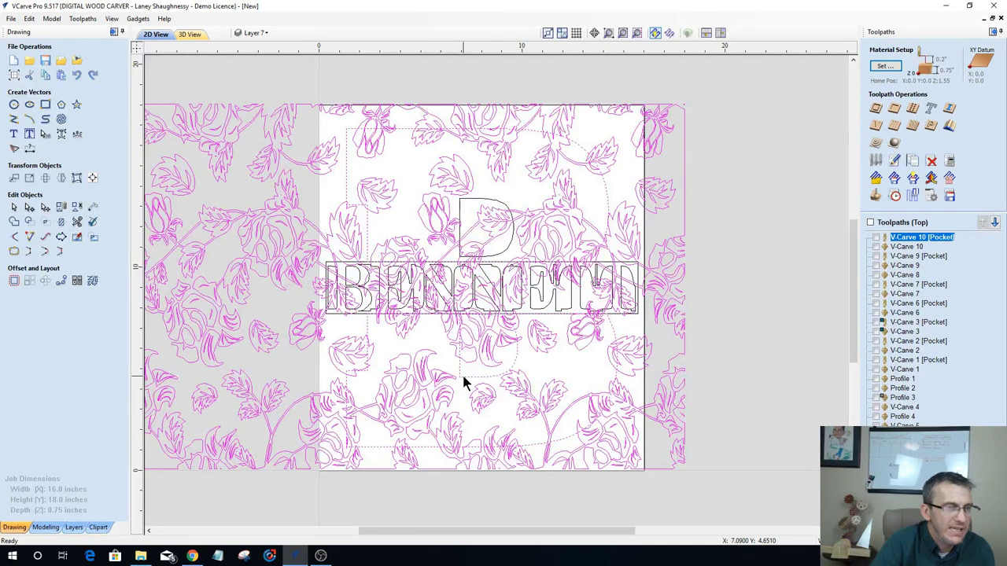
{"action": "left_click", "coordinate": [461, 201], "text": "shift"}
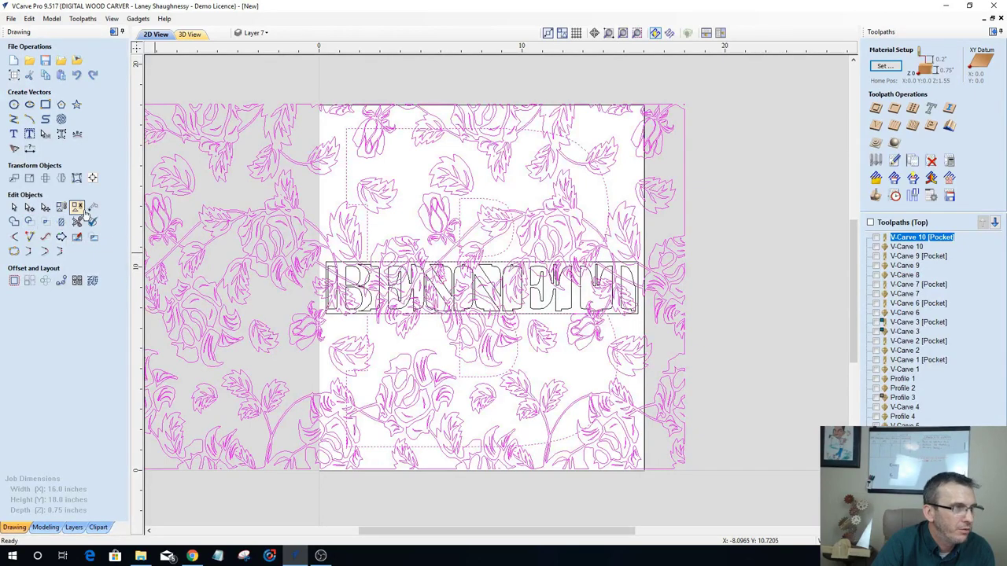
{"action": "left_click", "coordinate": [62, 207]}
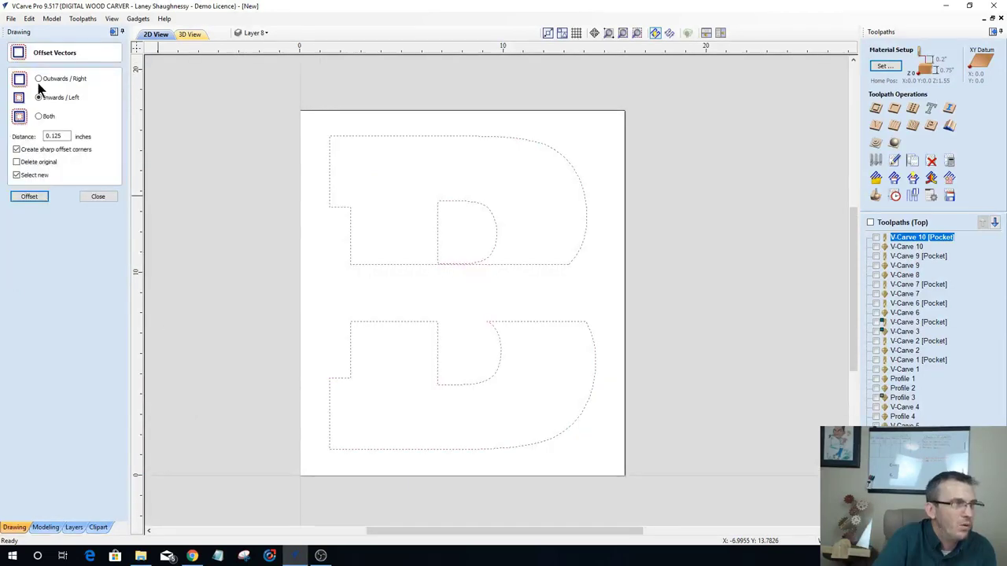
Step: Create a 0.125-inch outward offset around the grouped B
{"action": "left_click", "coordinate": [29, 197]}
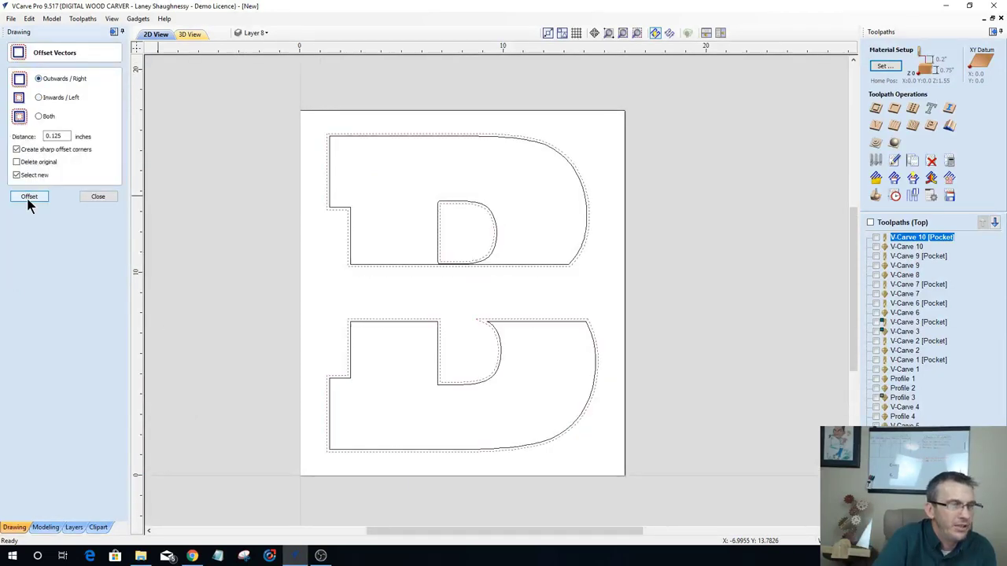
{"action": "scroll", "coordinate": [455, 330], "scroll_direction": "up", "scroll_amount": 3}
{"action": "scroll", "coordinate": [463, 334], "scroll_direction": "up", "scroll_amount": 3}
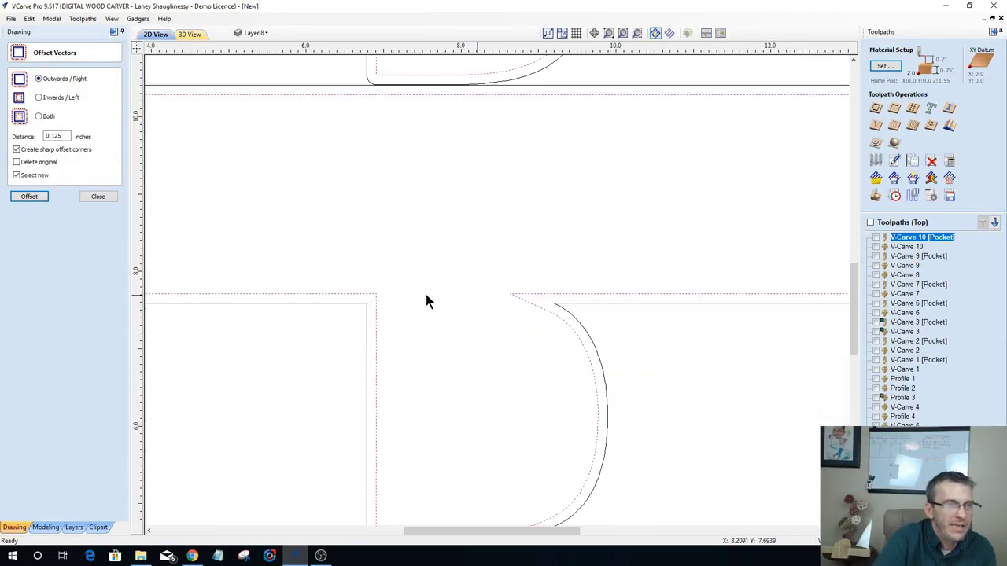
{"action": "scroll", "coordinate": [462, 372], "scroll_direction": "down", "scroll_amount": 3}
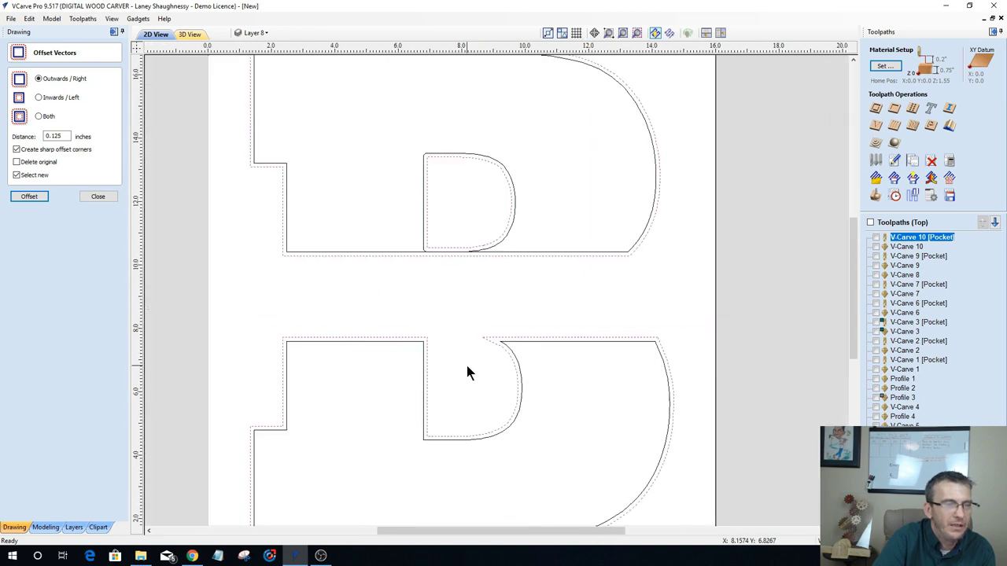
{"action": "key", "text": "ctrl+z"}
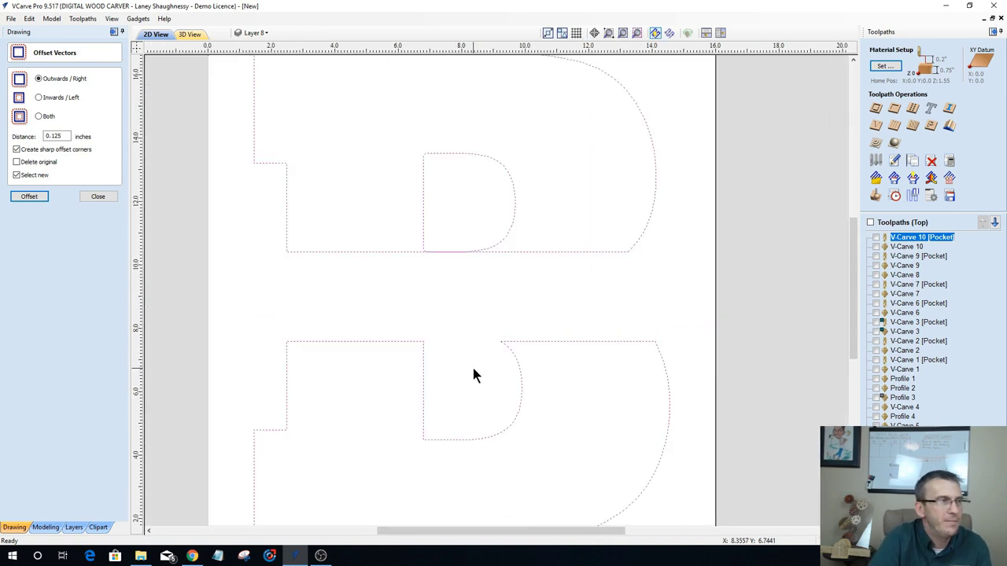
{"action": "left_click", "coordinate": [99, 196]}
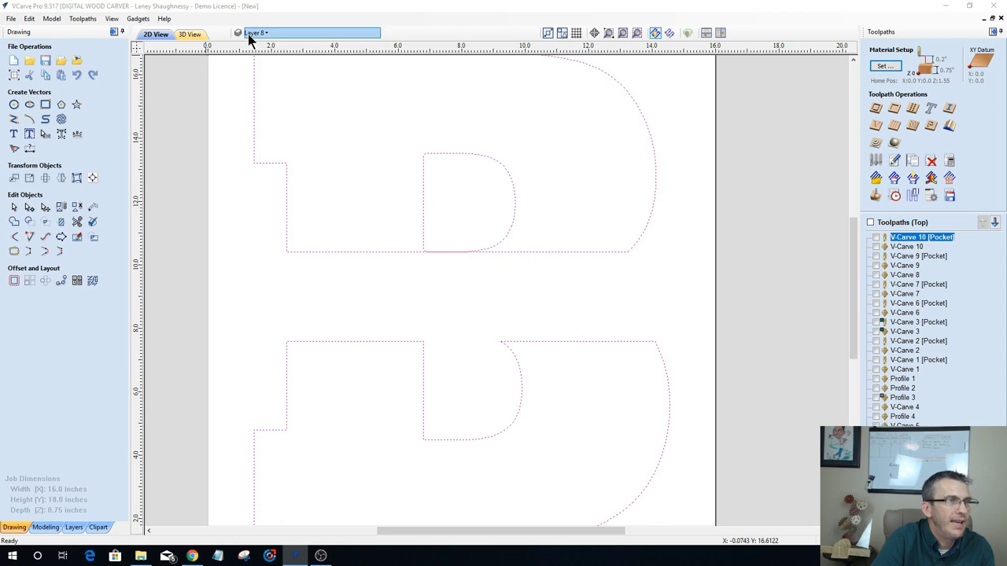
Step: Make Layer 7 with the floral pattern visible again
{"action": "left_click", "coordinate": [250, 33]}
{"action": "left_click", "coordinate": [252, 102]}
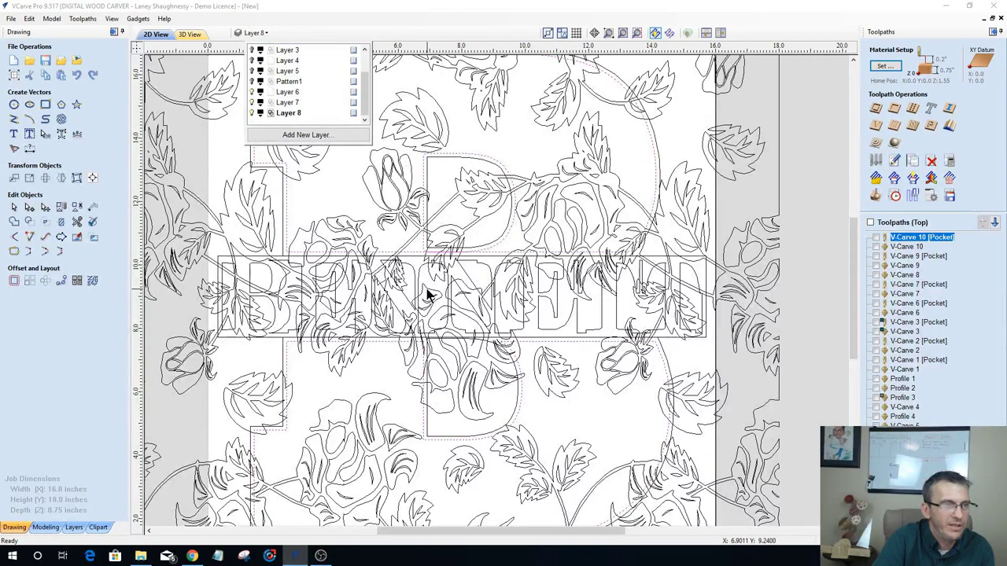
{"action": "scroll", "coordinate": [476, 293], "scroll_direction": "down", "scroll_amount": 1}
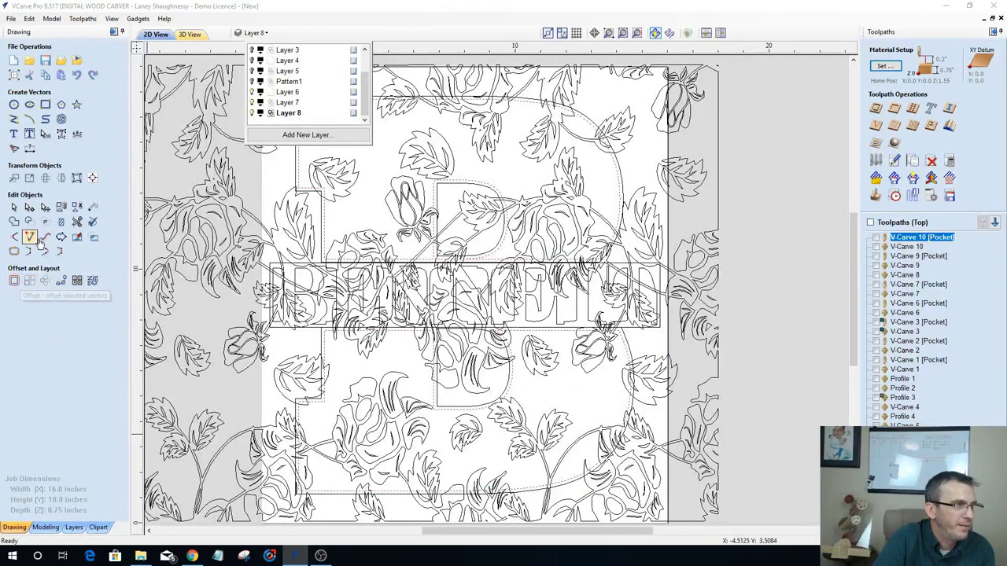
{"action": "left_click", "coordinate": [236, 228]}
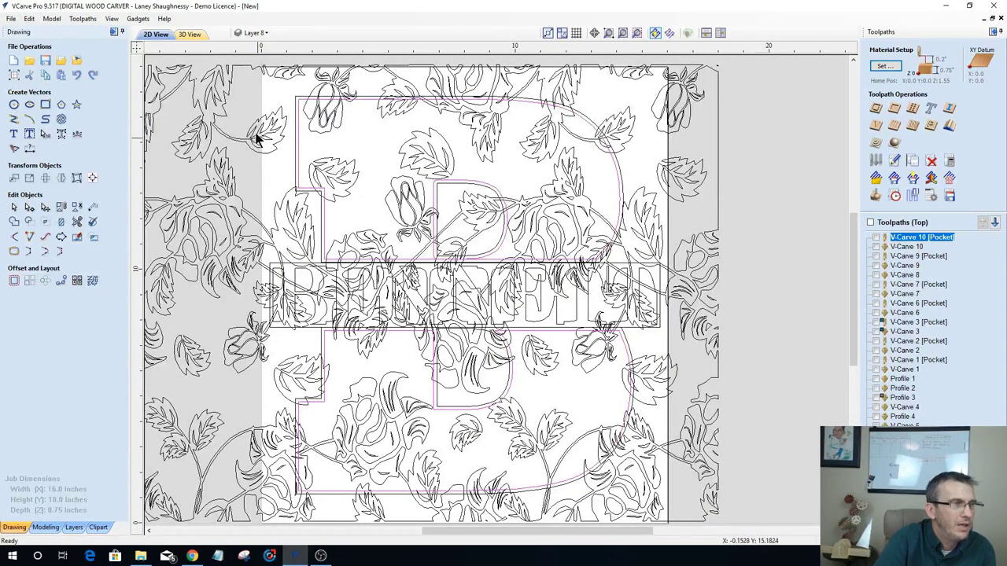
{"action": "scroll", "coordinate": [299, 135], "scroll_direction": "up", "scroll_amount": 2}
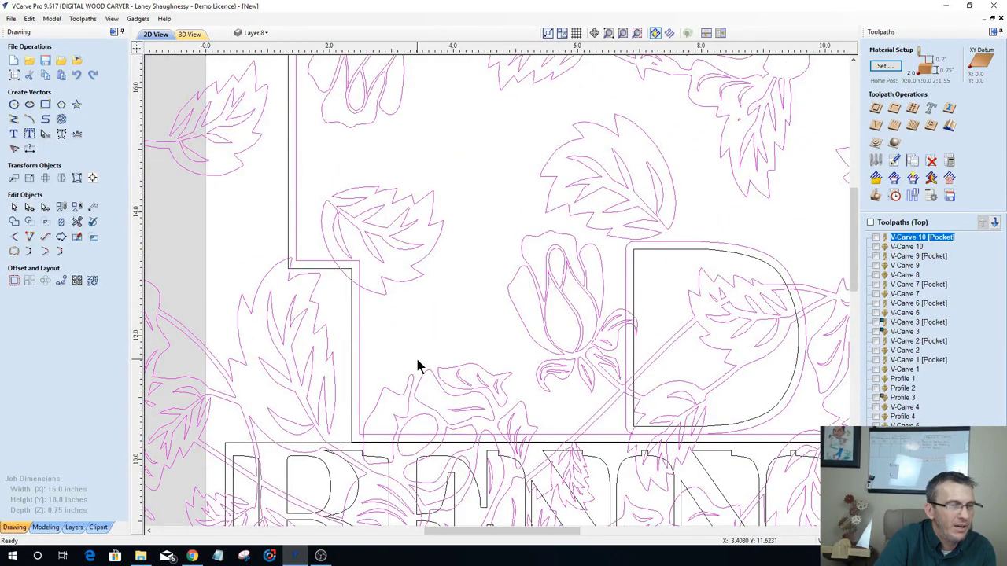
{"action": "scroll", "coordinate": [424, 351], "scroll_direction": "down", "scroll_amount": 2}
{"action": "scroll", "coordinate": [424, 351], "scroll_direction": "down", "scroll_amount": 2}
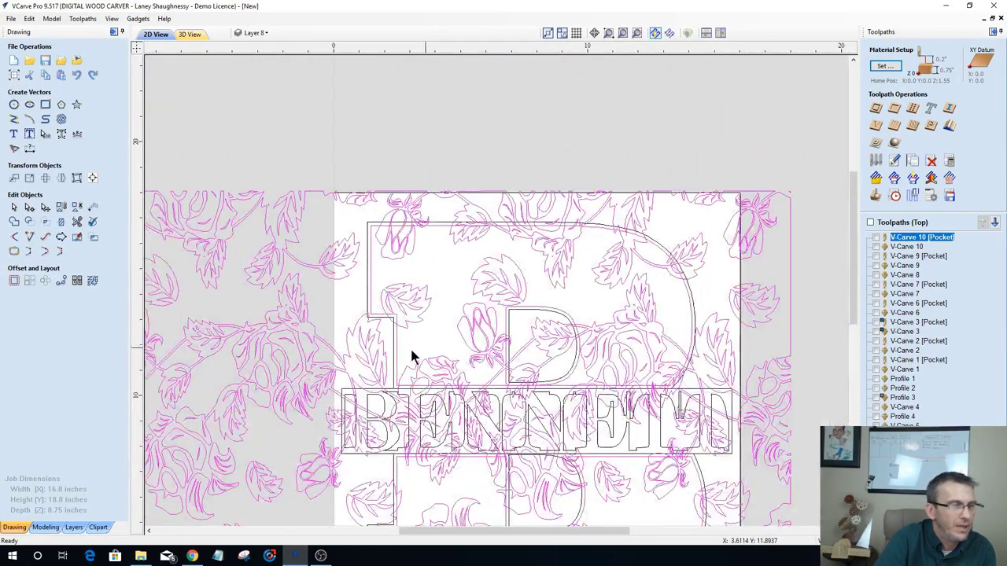
Step: Clear the flowers outside the B offset outline with Clear outside boundary
{"action": "left_click", "coordinate": [61, 221]}
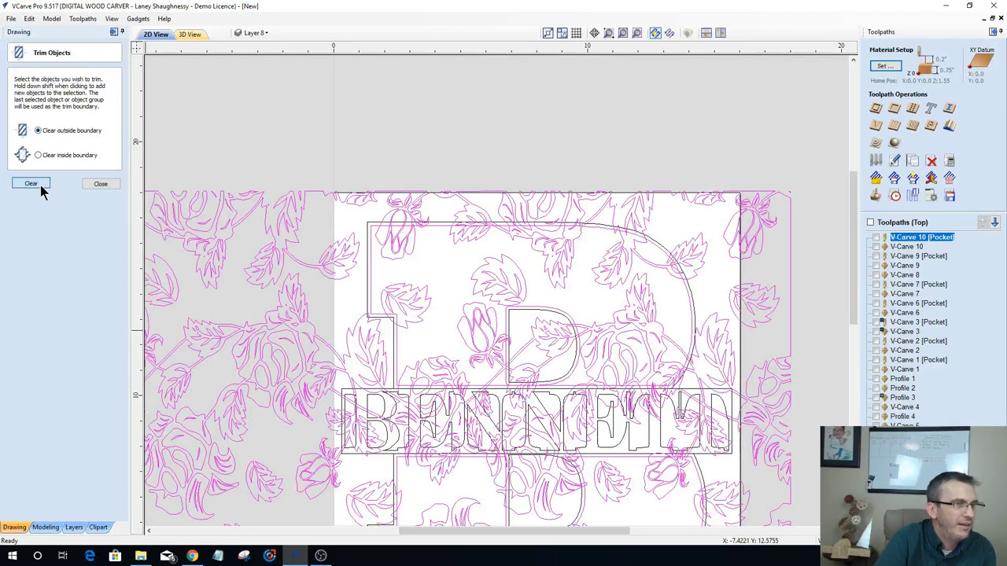
{"action": "left_click", "coordinate": [31, 183]}
{"action": "scroll", "coordinate": [397, 346], "scroll_direction": "down", "scroll_amount": 2}
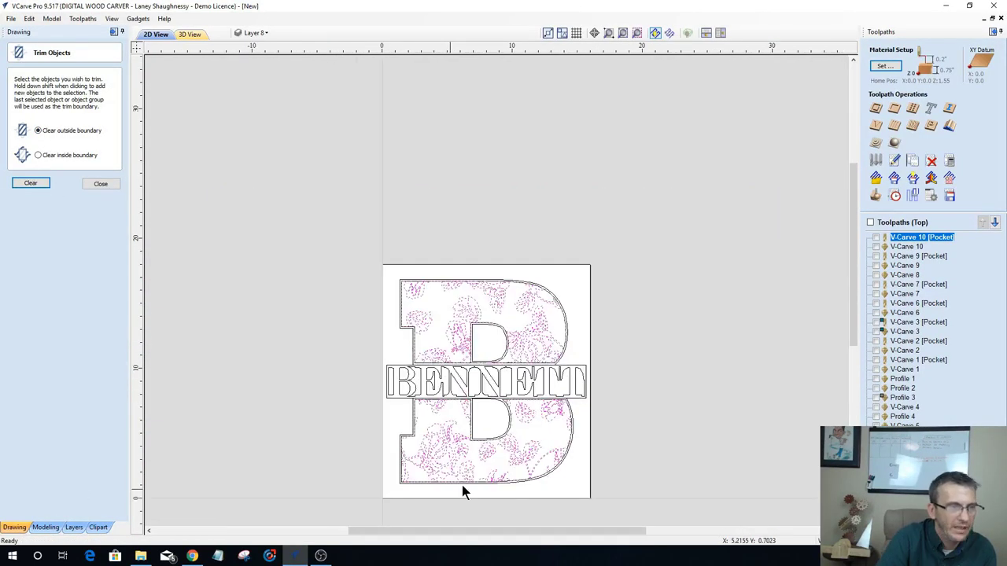
{"action": "scroll", "coordinate": [462, 486], "scroll_direction": "up", "scroll_amount": 2}
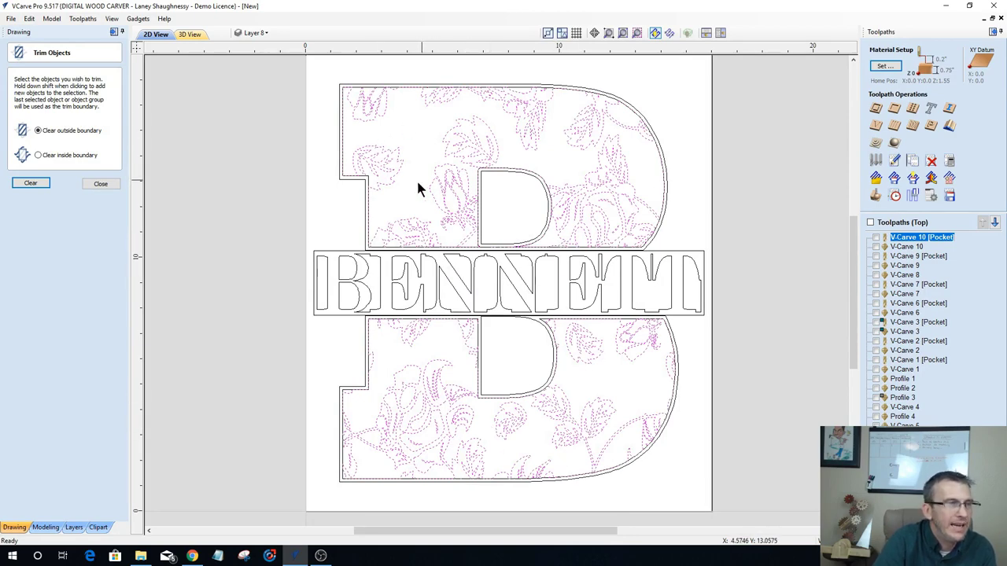
{"action": "left_click", "coordinate": [372, 207]}
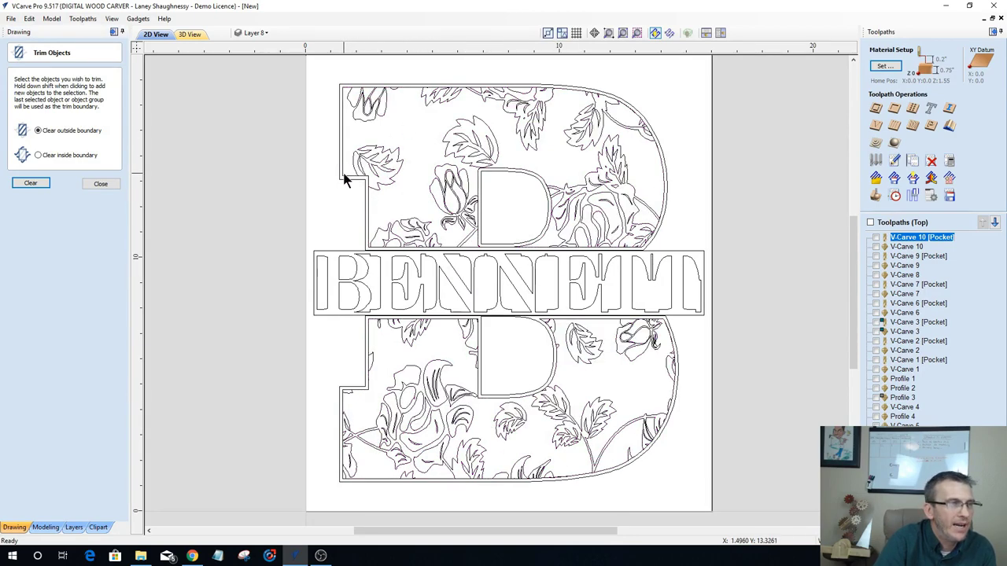
{"action": "left_click", "coordinate": [344, 183]}
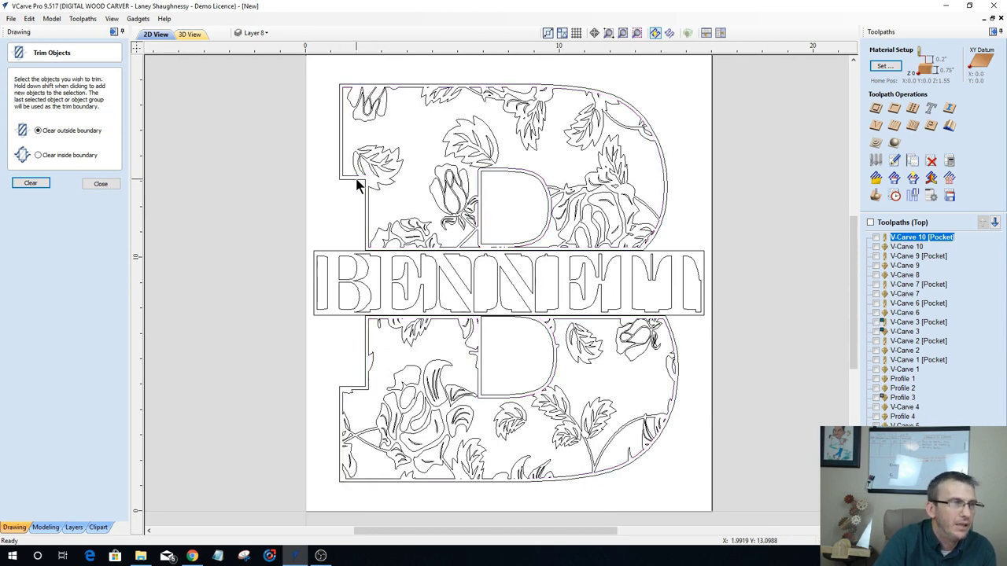
{"action": "left_click", "coordinate": [344, 179]}
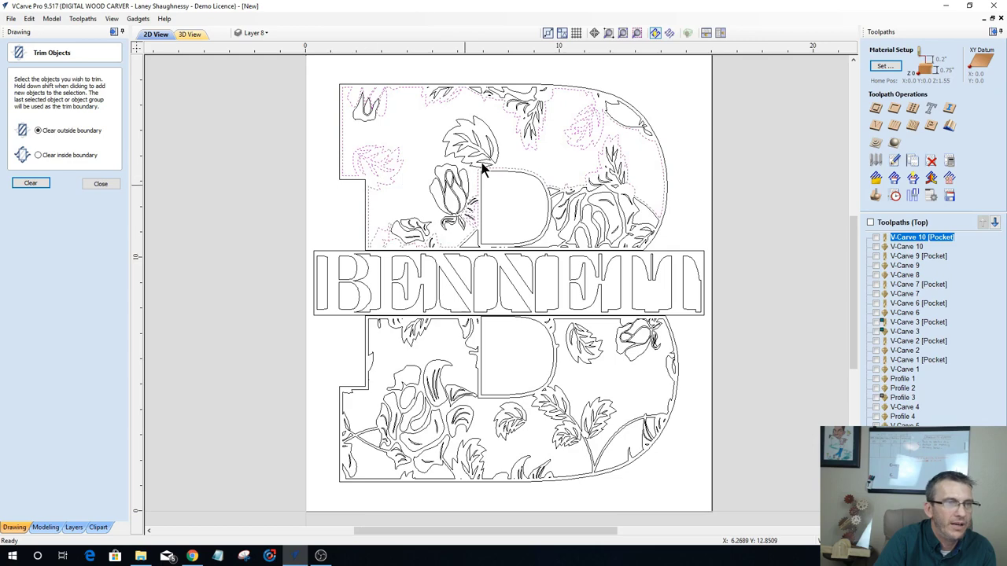
Step: Select the BENNETT band as the next trim boundary
{"action": "scroll", "coordinate": [401, 227], "scroll_direction": "down", "scroll_amount": 2}
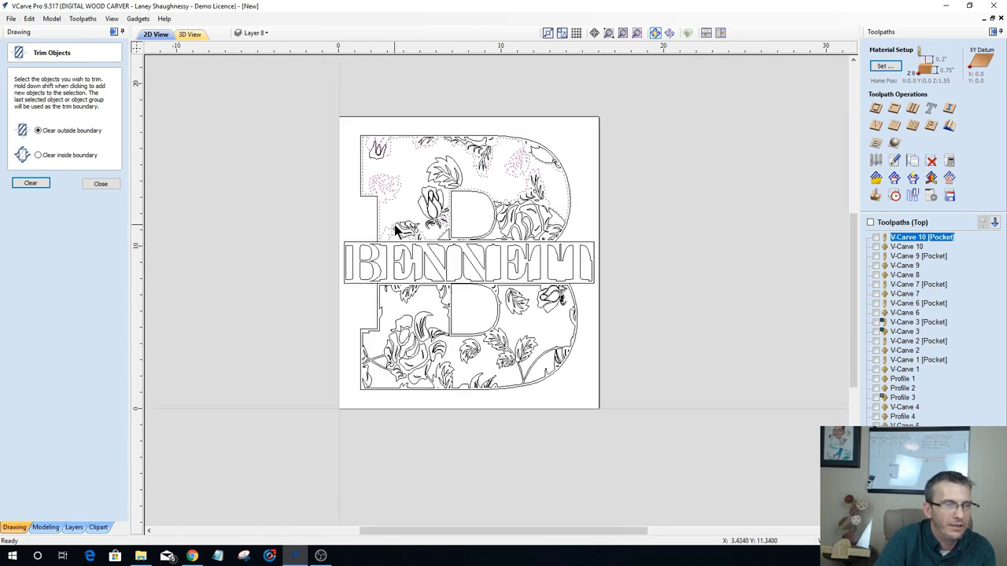
{"action": "scroll", "coordinate": [411, 267], "scroll_direction": "up", "scroll_amount": 1}
{"action": "scroll", "coordinate": [630, 275], "scroll_direction": "up", "scroll_amount": 2}
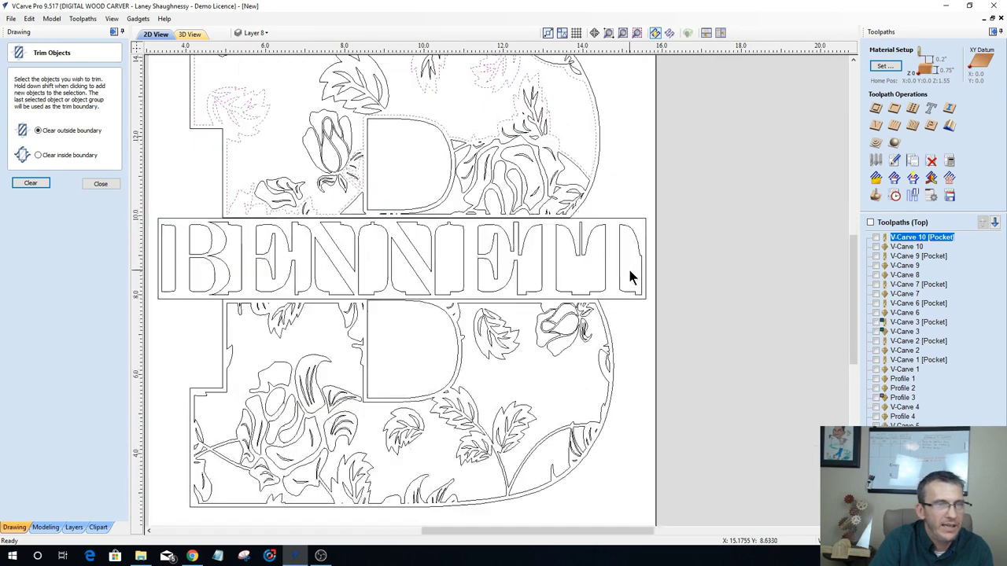
{"action": "scroll", "coordinate": [628, 267], "scroll_direction": "up", "scroll_amount": 1}
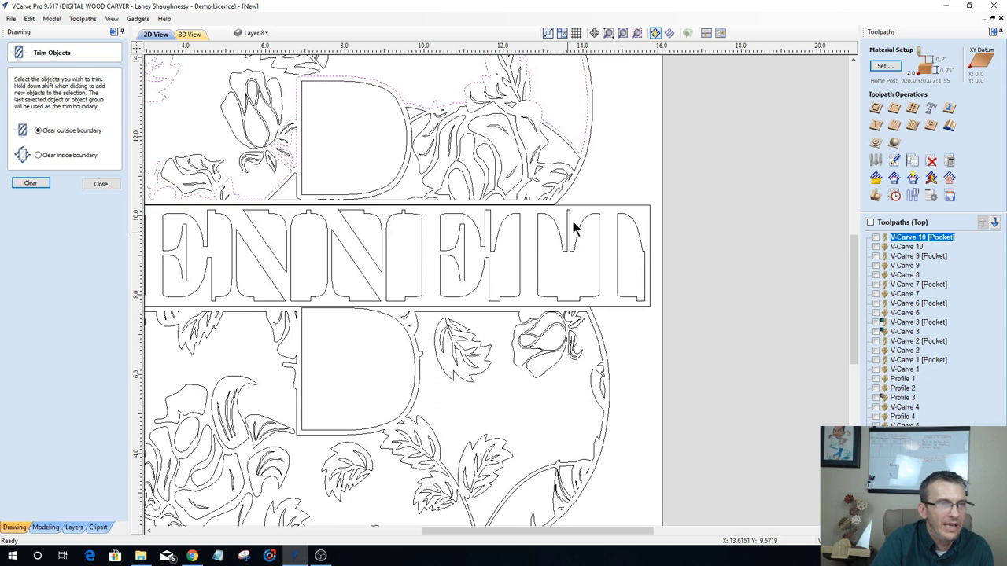
{"action": "scroll", "coordinate": [570, 248], "scroll_direction": "down", "scroll_amount": 1}
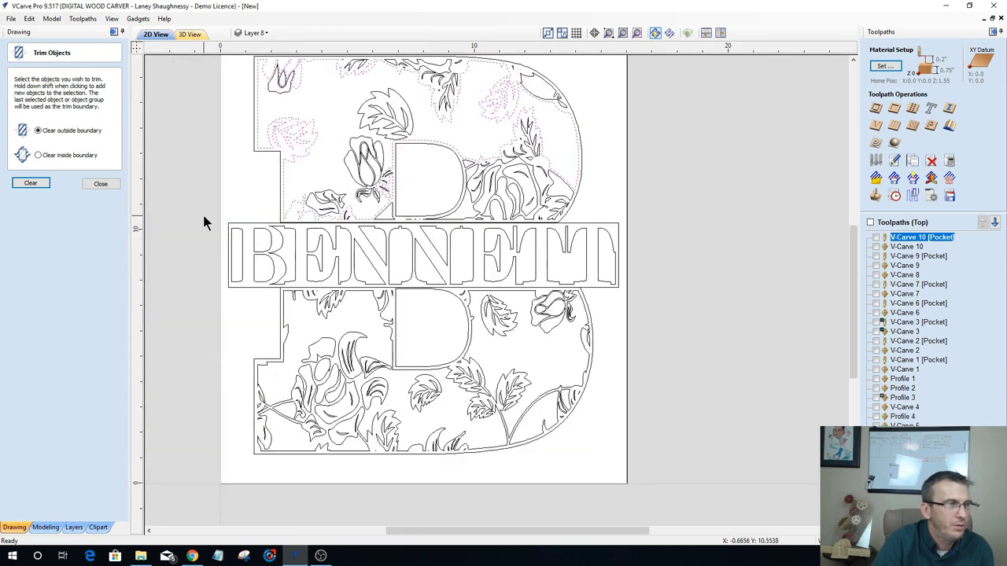
{"action": "left_click", "coordinate": [332, 284]}
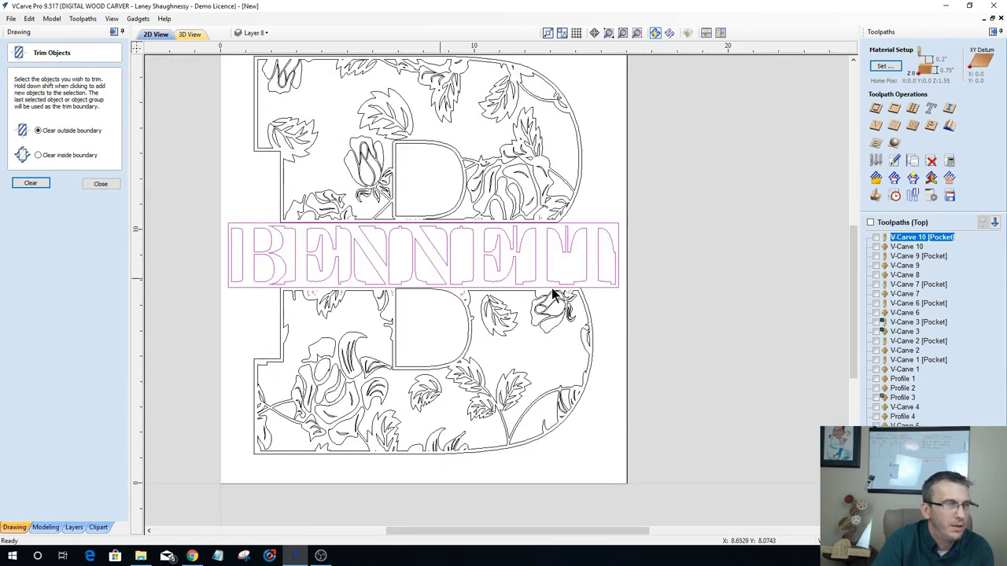
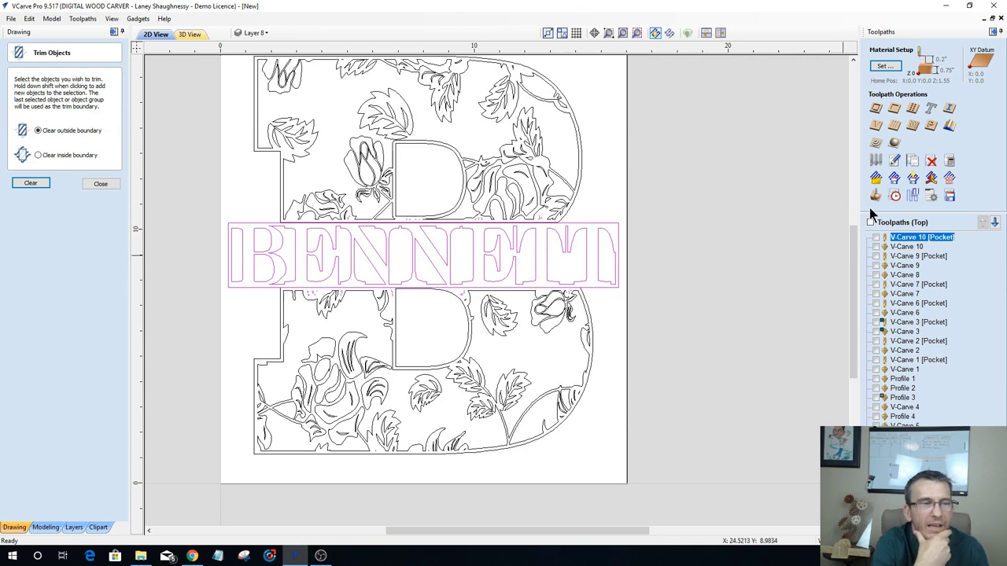
Step: Calculate a BENNETT V-carve toolpath with Flat Depth off and preview it in the maple board
{"action": "left_click", "coordinate": [875, 128]}
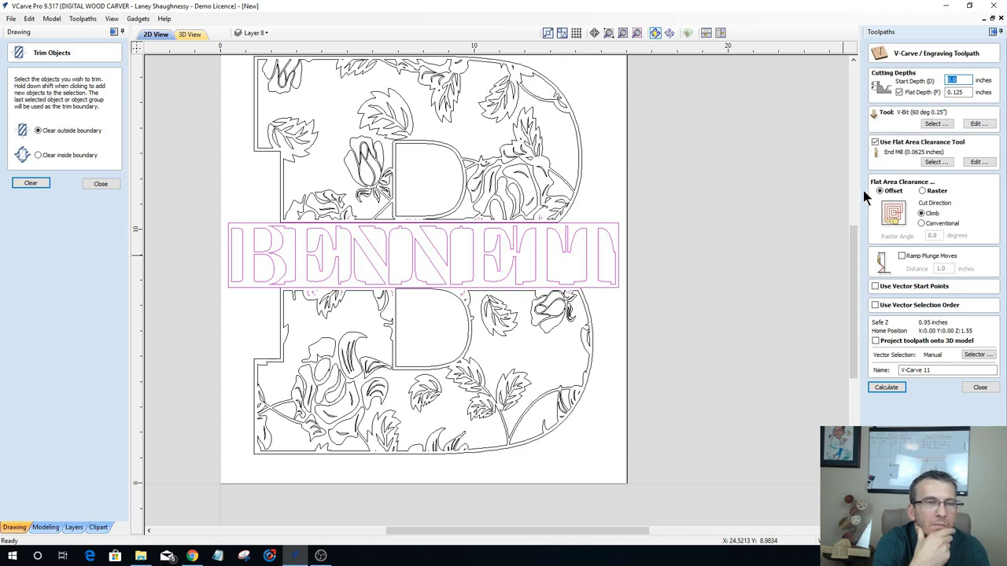
{"action": "left_click", "coordinate": [899, 92]}
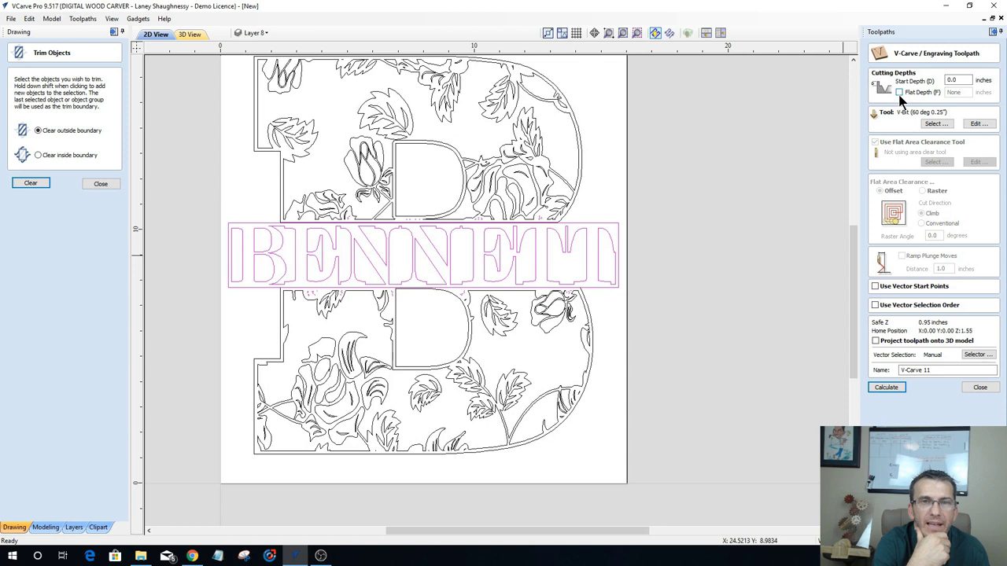
{"action": "left_click", "coordinate": [885, 388]}
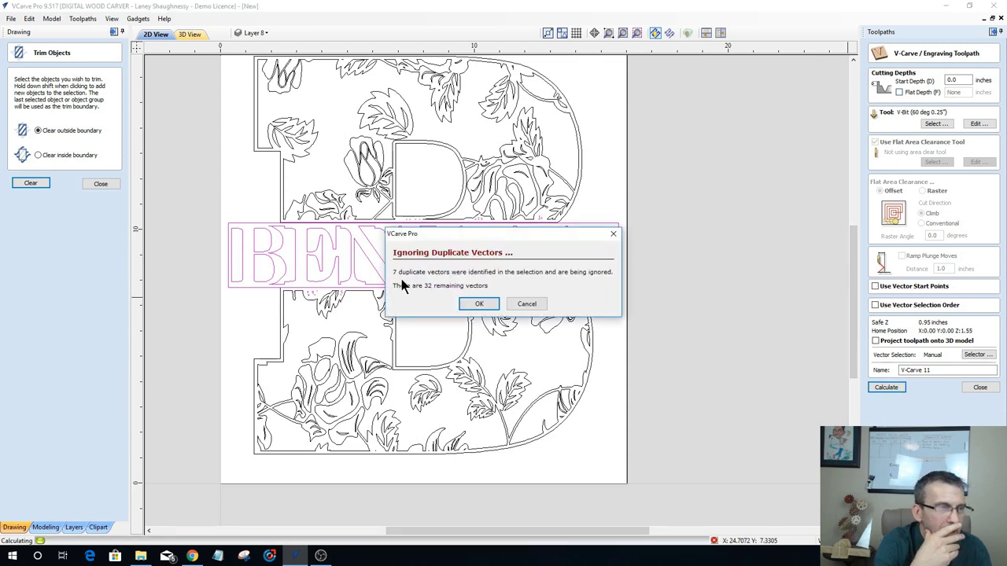
{"action": "left_click", "coordinate": [478, 305]}
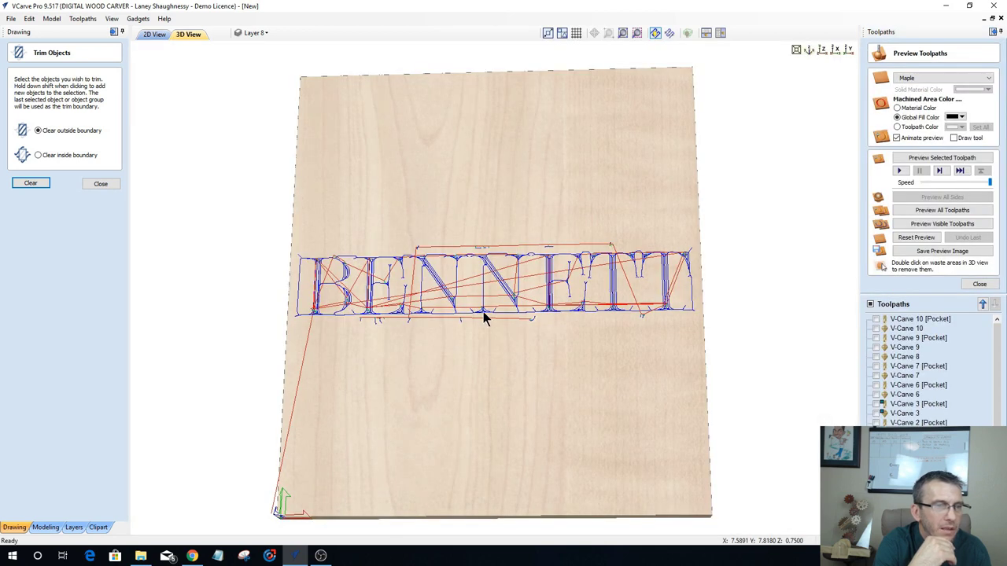
{"action": "left_click", "coordinate": [916, 159]}
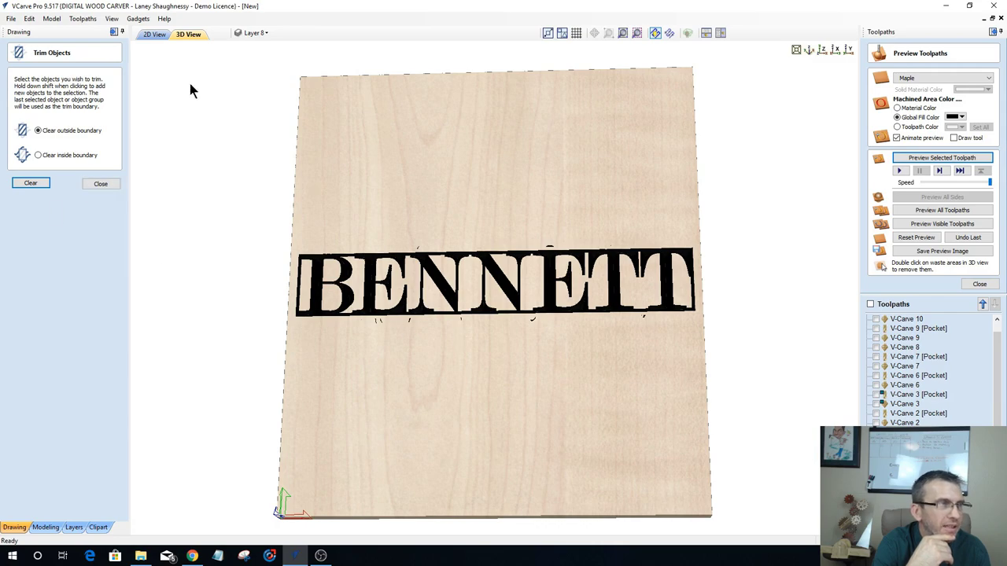
Step: Back in the 2D view, zoom in and box-select the vectors just below the BENNETT banner
{"action": "left_click", "coordinate": [151, 35]}
{"action": "scroll", "coordinate": [399, 334], "scroll_direction": "up", "scroll_amount": 2}
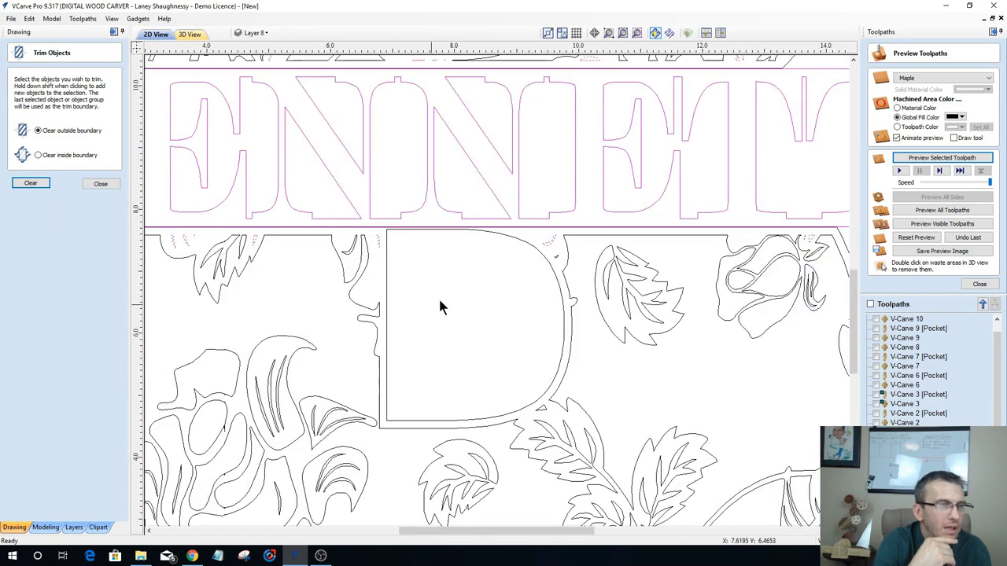
{"action": "scroll", "coordinate": [394, 273], "scroll_direction": "down", "scroll_amount": 4}
{"action": "scroll", "coordinate": [415, 281], "scroll_direction": "up", "scroll_amount": 5}
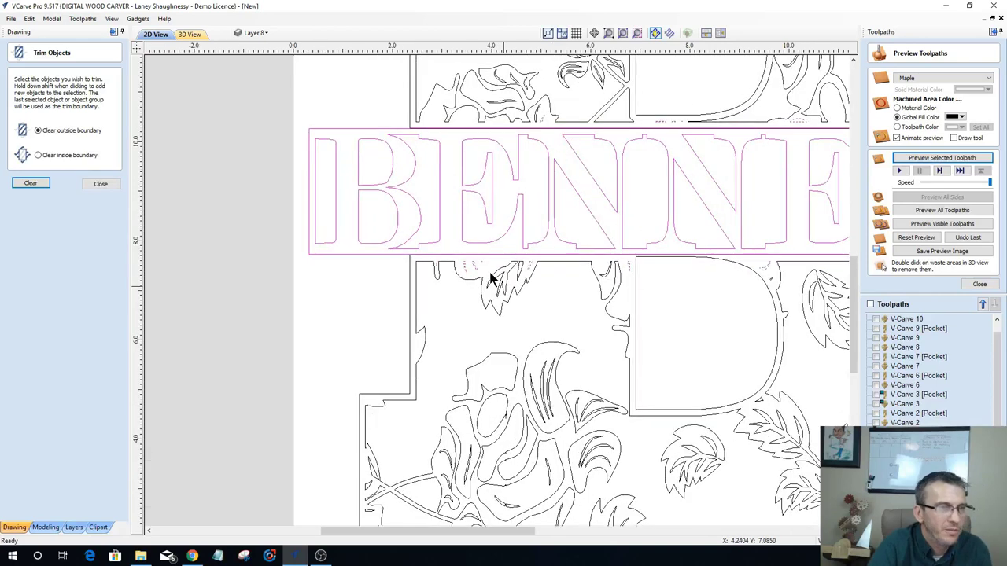
{"action": "scroll", "coordinate": [468, 272], "scroll_direction": "up", "scroll_amount": 1}
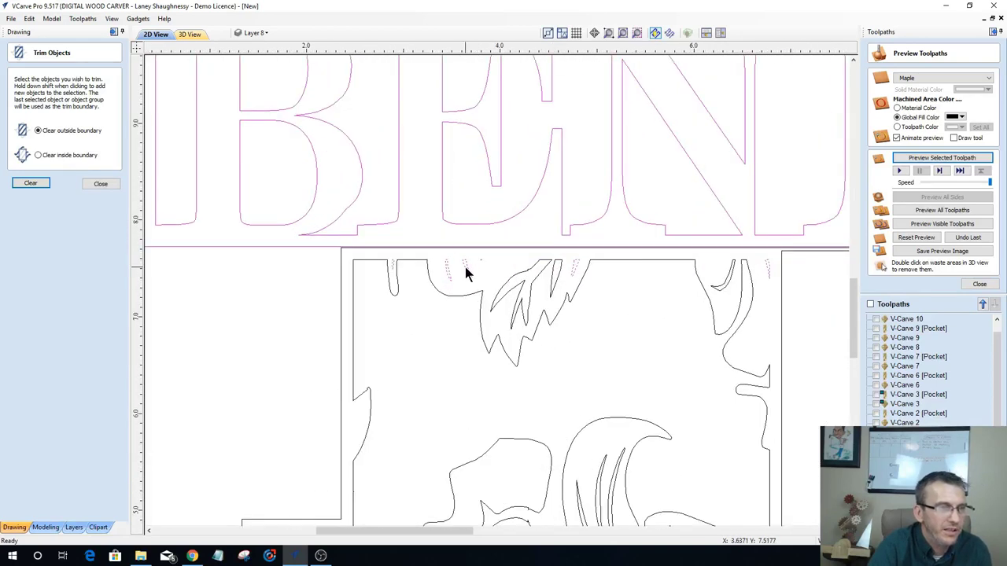
{"action": "left_click", "coordinate": [362, 250]}
{"action": "left_click_drag", "start_coordinate": [361, 250], "coordinate": [497, 290]}
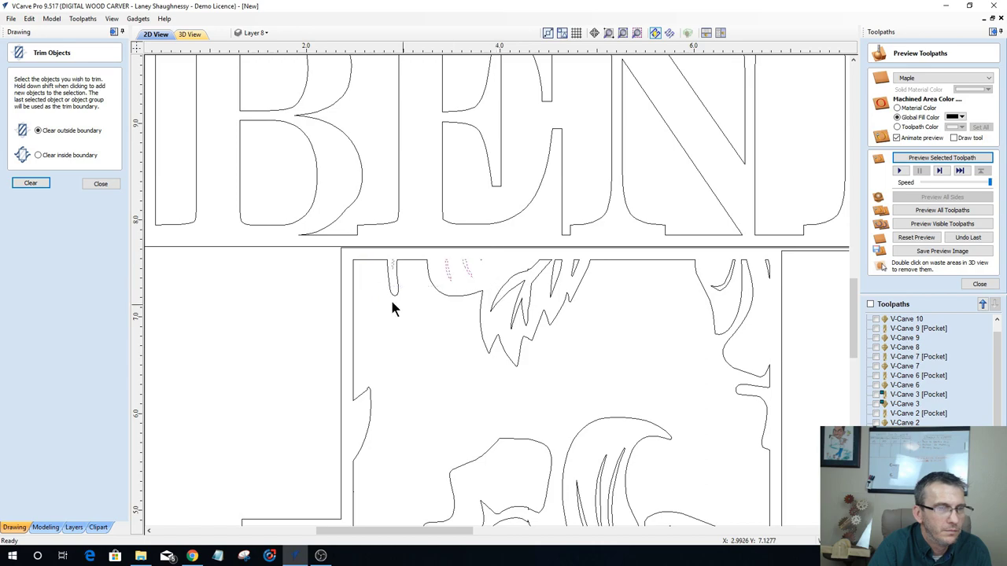
Step: Inspect a leaf outline in the lower B and the B's outer outline by selecting them
{"action": "scroll", "coordinate": [325, 288], "scroll_direction": "down", "scroll_amount": 4}
{"action": "scroll", "coordinate": [400, 292], "scroll_direction": "up", "scroll_amount": 5}
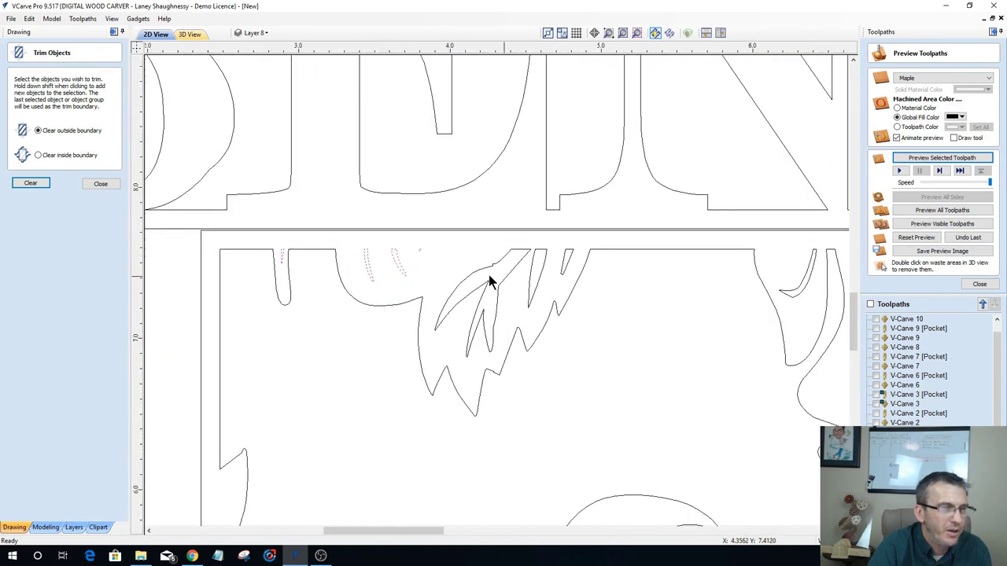
{"action": "scroll", "coordinate": [286, 283], "scroll_direction": "down", "scroll_amount": 2}
{"action": "left_click", "coordinate": [288, 285]}
{"action": "scroll", "coordinate": [269, 292], "scroll_direction": "down", "scroll_amount": 2}
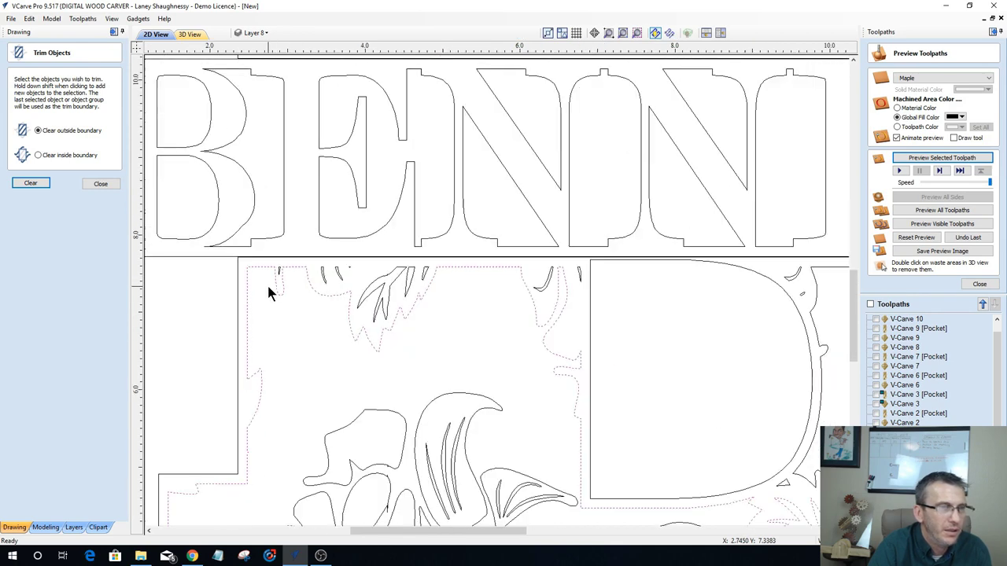
{"action": "scroll", "coordinate": [269, 293], "scroll_direction": "down", "scroll_amount": 2}
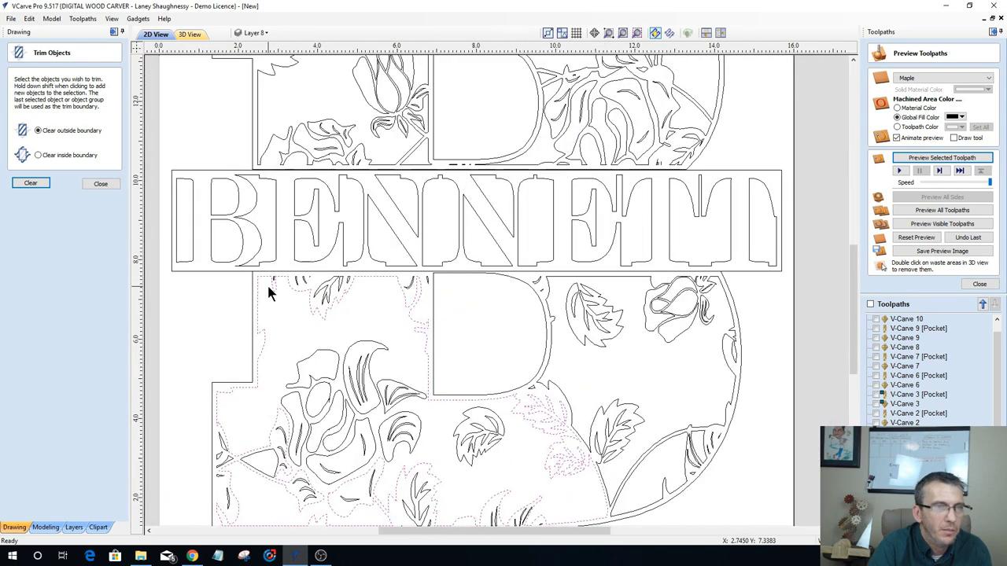
{"action": "left_click", "coordinate": [443, 173]}
{"action": "left_click", "coordinate": [460, 199]}
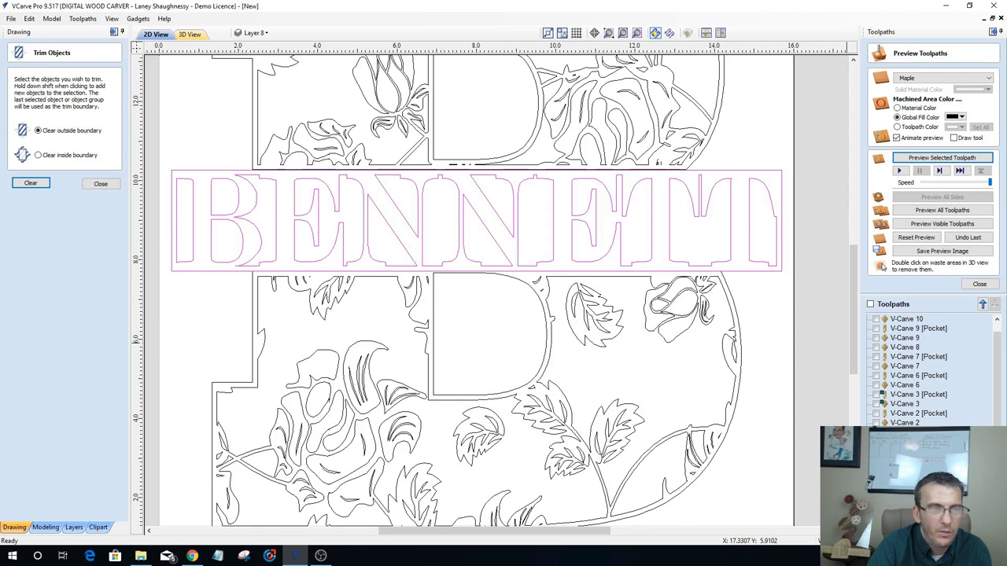
Step: Recalculate the V-carve toolpath on all BENNETT banner vectors, accepting the duplicate-vectors warning
{"action": "left_click", "coordinate": [979, 285]}
{"action": "left_click", "coordinate": [705, 200]}
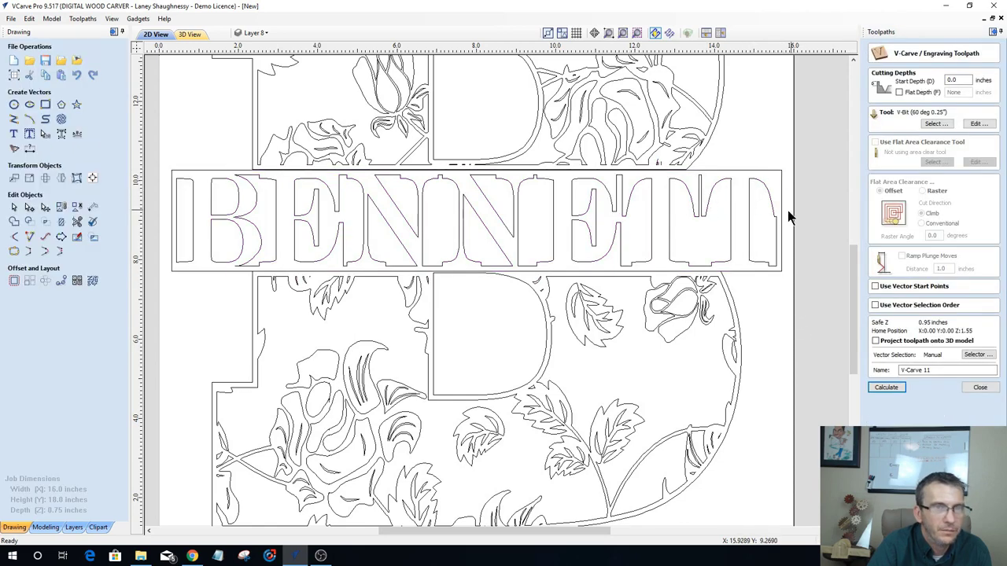
{"action": "left_click", "coordinate": [163, 180]}
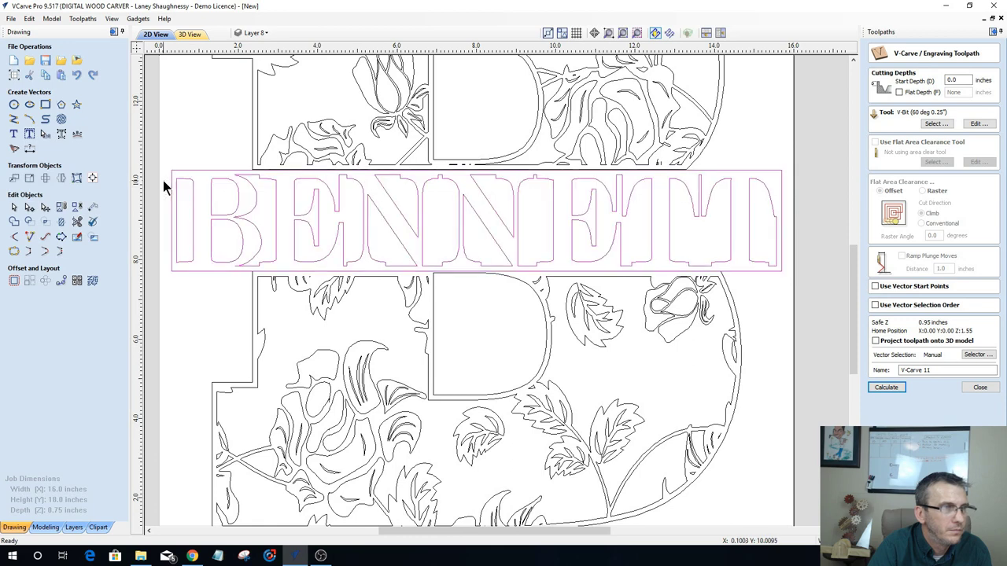
{"action": "left_click", "coordinate": [886, 388]}
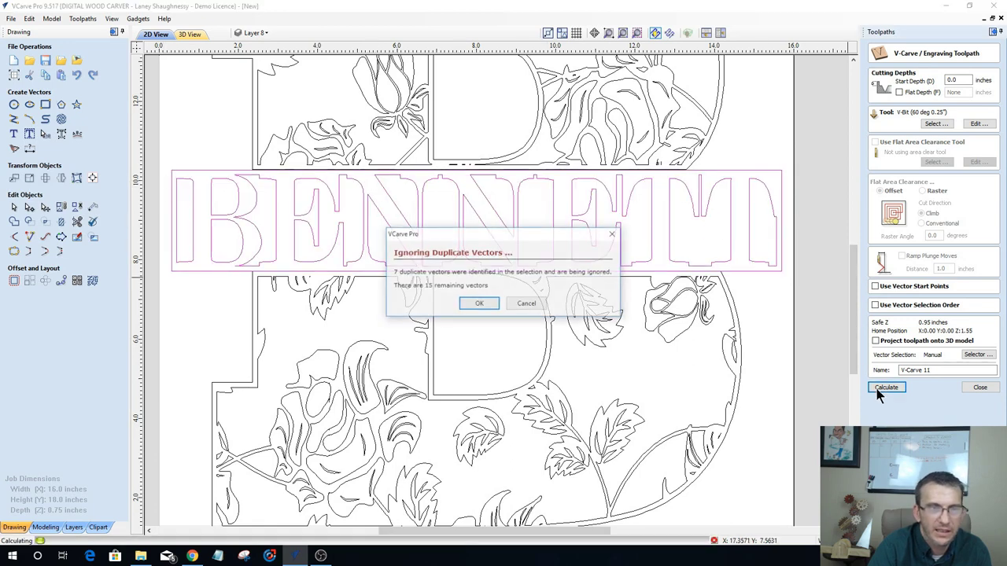
{"action": "left_click", "coordinate": [486, 304]}
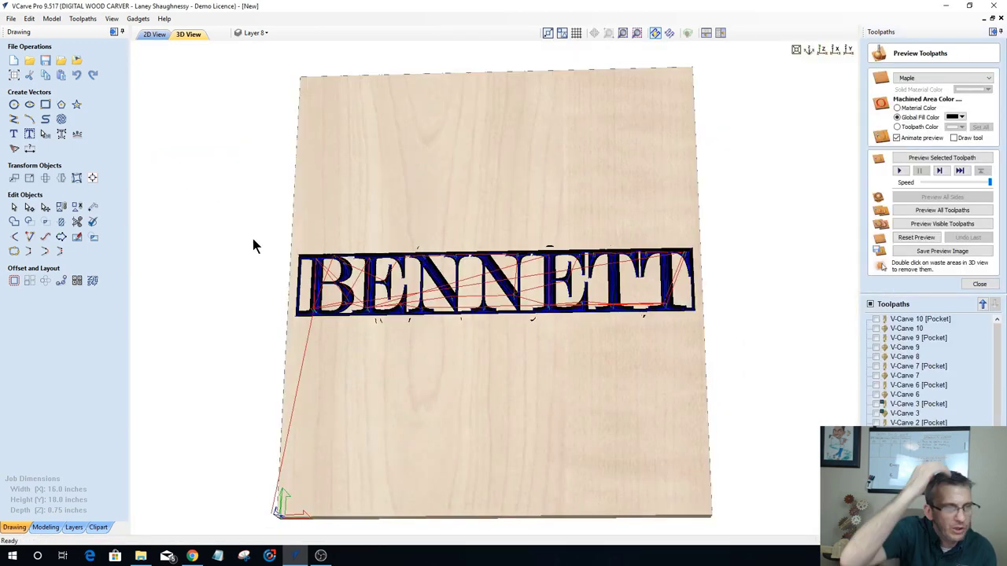
Step: Reset and replay the toolpath preview, tilting and rotating the board to view it at an angle
{"action": "left_click", "coordinate": [917, 238]}
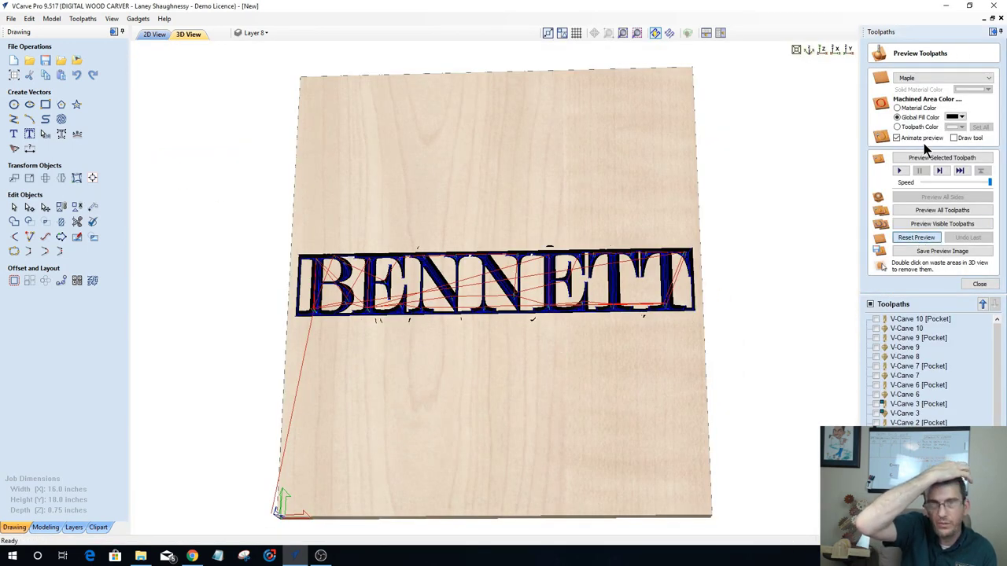
{"action": "left_click", "coordinate": [927, 158]}
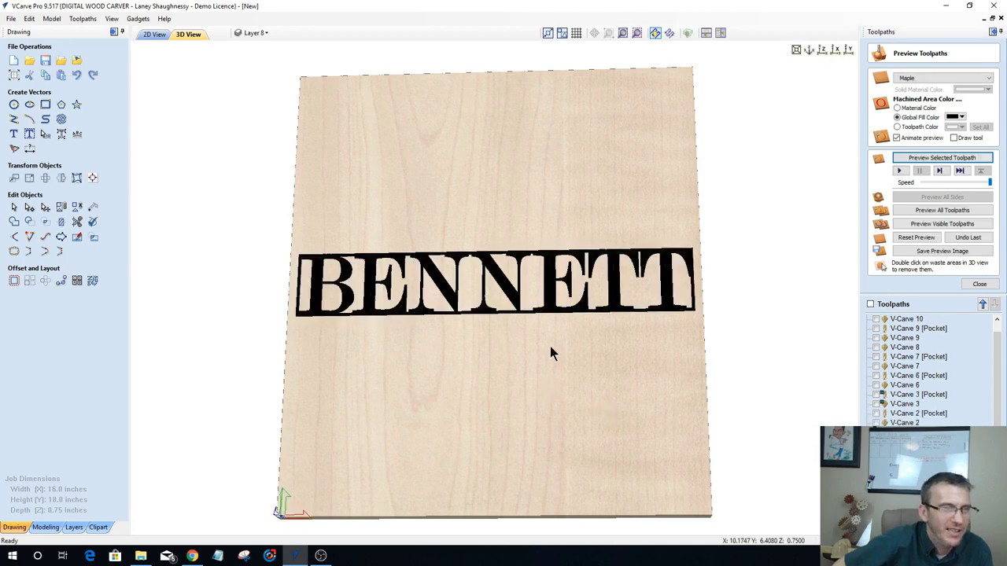
{"action": "left_click_drag", "start_coordinate": [551, 353], "coordinate": [553, 405]}
{"action": "left_click_drag", "start_coordinate": [500, 442], "coordinate": [927, 138]}
Step: Set the carved-area fill colour to navy blue, straighten the view, and return to 2D
{"action": "left_click", "coordinate": [960, 117]}
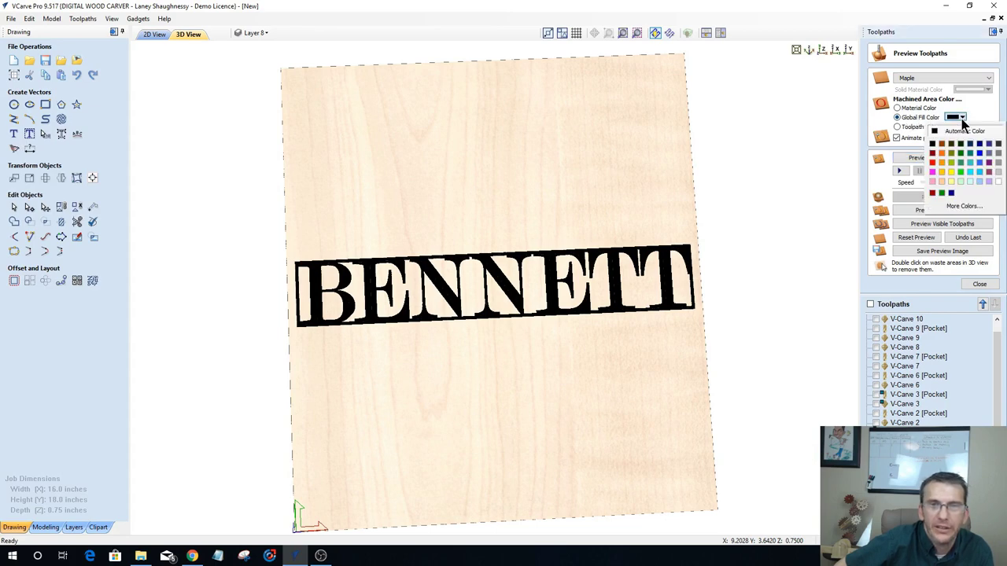
{"action": "left_click", "coordinate": [840, 340]}
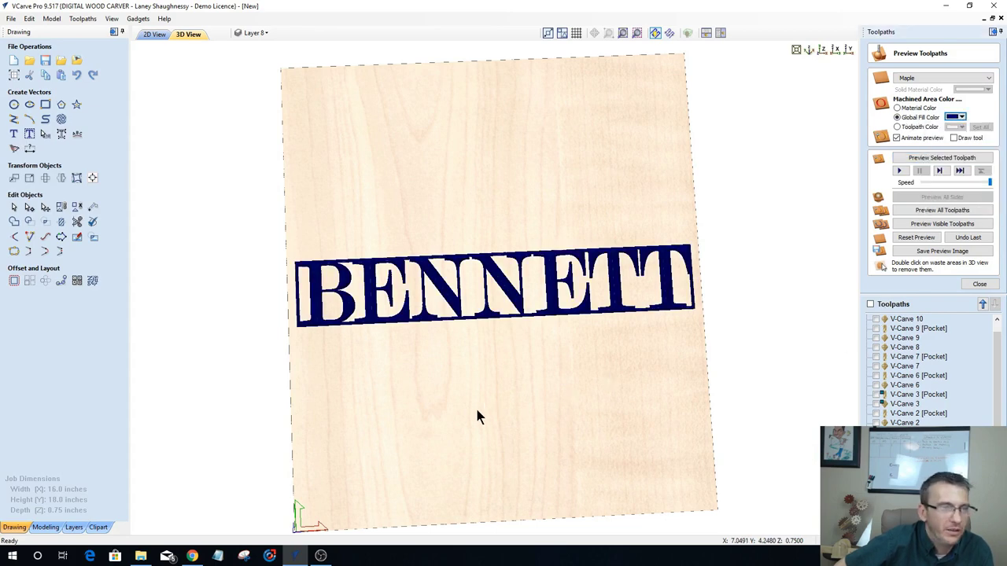
{"action": "left_click_drag", "start_coordinate": [477, 383], "coordinate": [453, 384]}
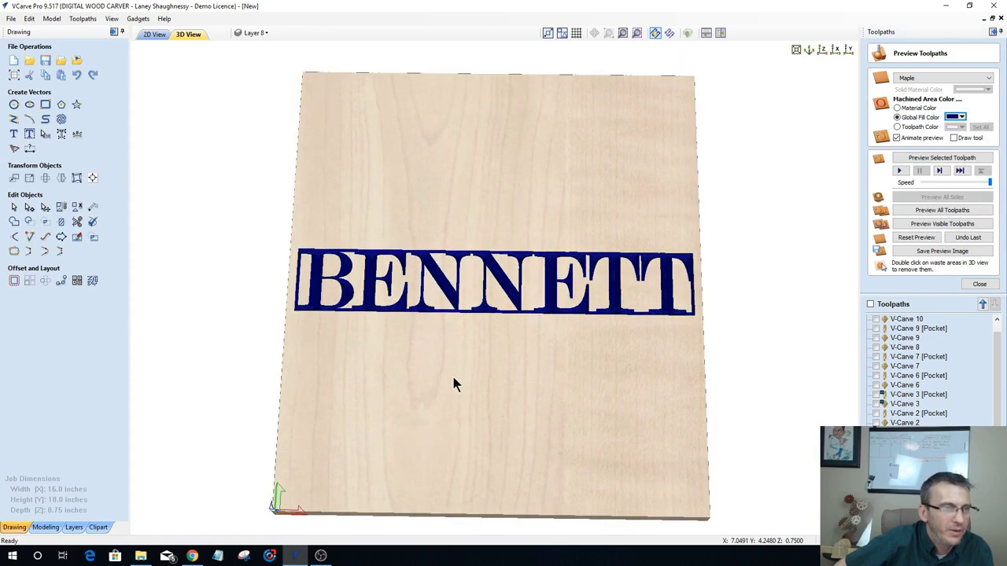
{"action": "left_click", "coordinate": [155, 34]}
Step: Box-select the flowers in the upper and lower B, then drop them so only the B outline stays selected
{"action": "scroll", "coordinate": [393, 299], "scroll_direction": "down", "scroll_amount": 3}
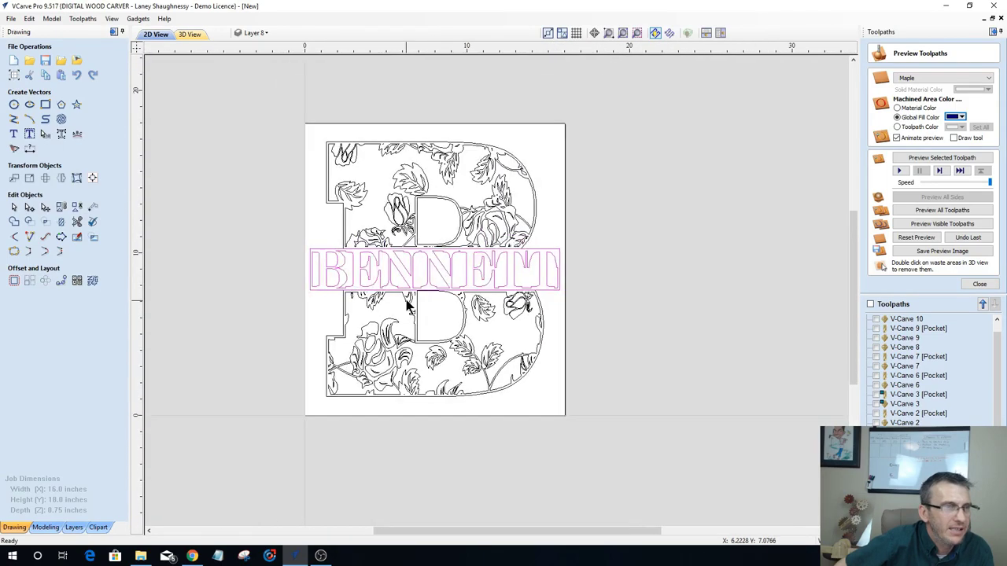
{"action": "left_click_drag", "start_coordinate": [481, 162], "coordinate": [541, 253]}
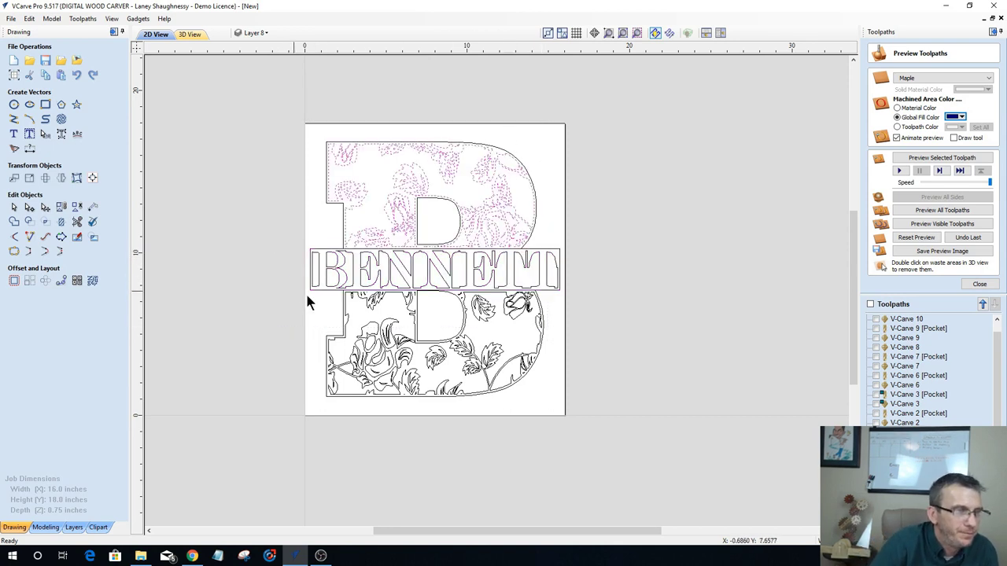
{"action": "left_click_drag", "start_coordinate": [315, 294], "coordinate": [556, 405]}
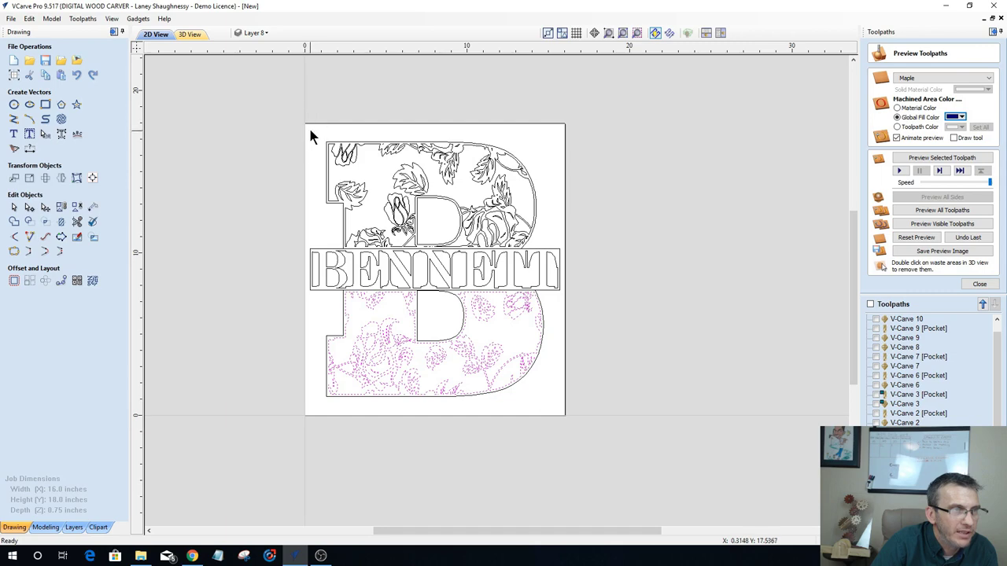
{"action": "left_click_drag", "start_coordinate": [310, 130], "coordinate": [543, 256]}
{"action": "scroll", "coordinate": [394, 221], "scroll_direction": "up", "scroll_amount": 3}
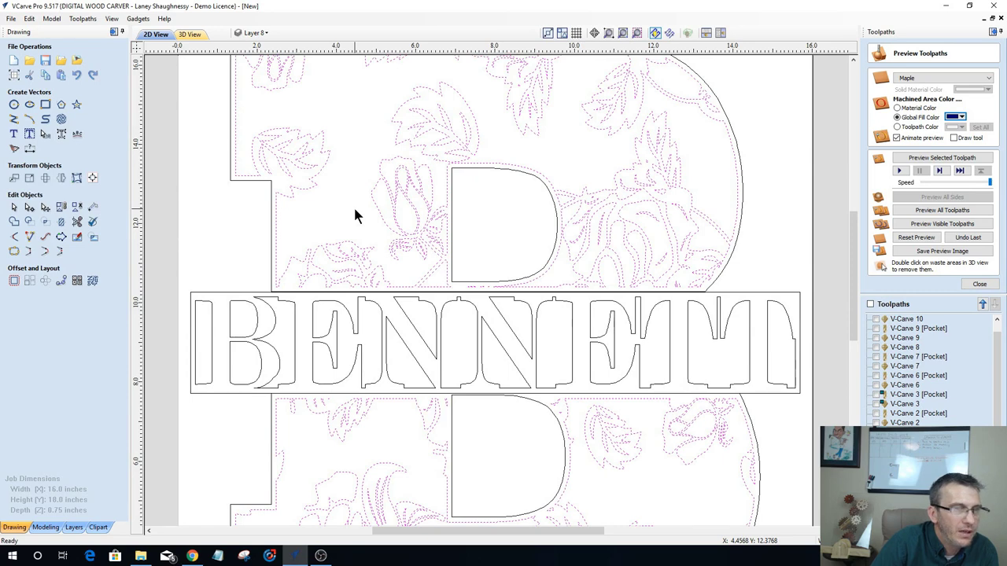
{"action": "scroll", "coordinate": [352, 240], "scroll_direction": "down", "scroll_amount": 1}
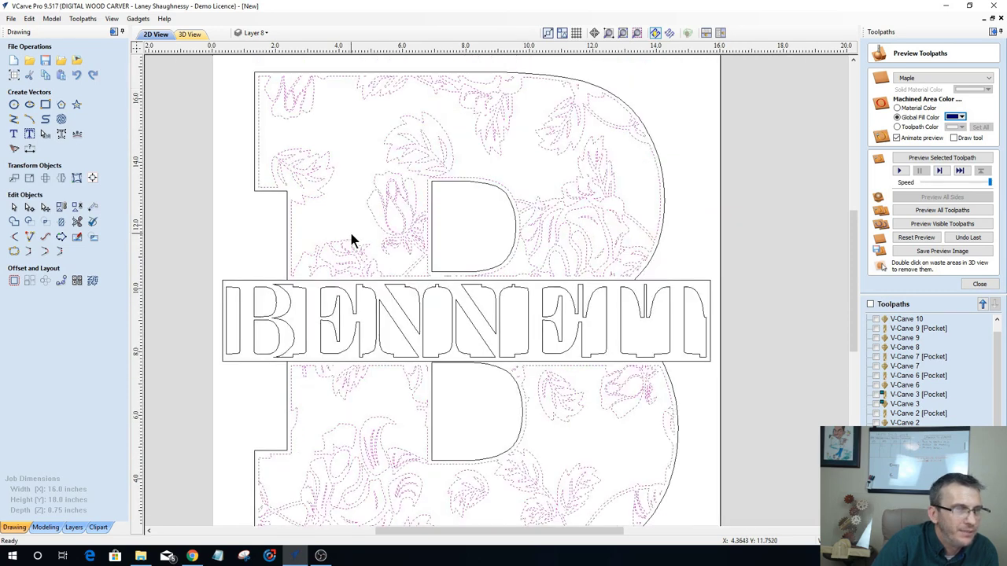
{"action": "scroll", "coordinate": [372, 291], "scroll_direction": "up", "scroll_amount": 1}
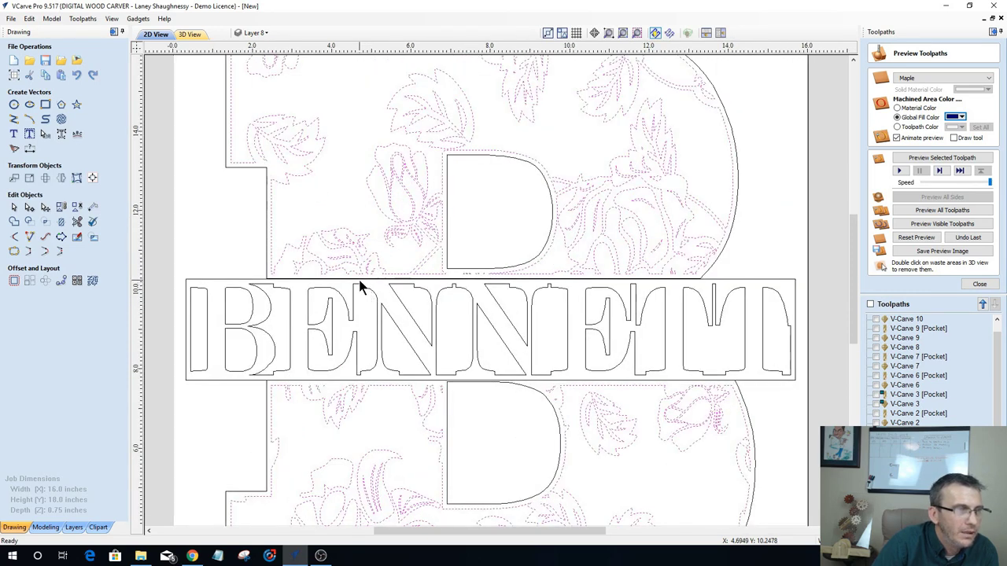
{"action": "scroll", "coordinate": [401, 284], "scroll_direction": "down", "scroll_amount": 1}
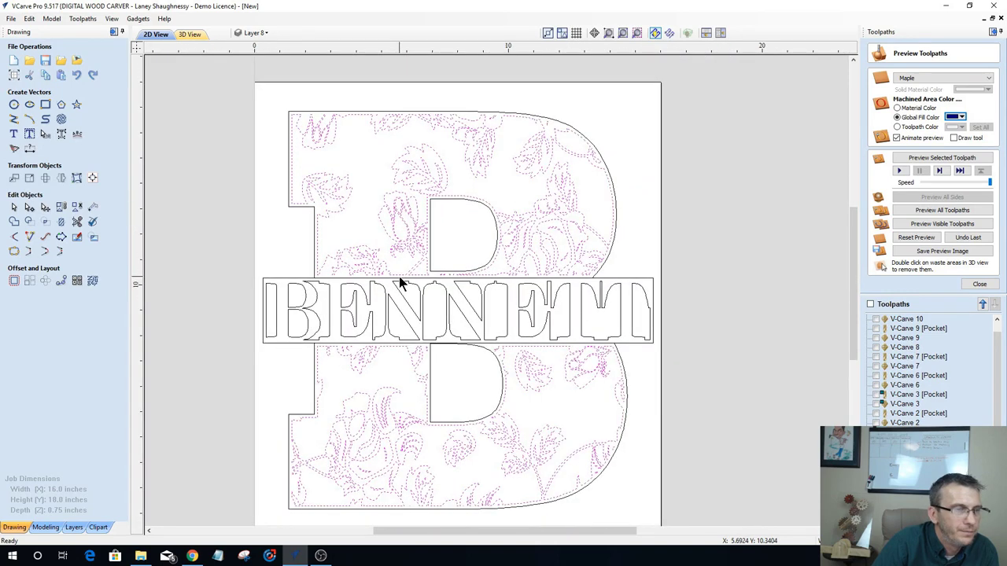
{"action": "left_click", "coordinate": [313, 225]}
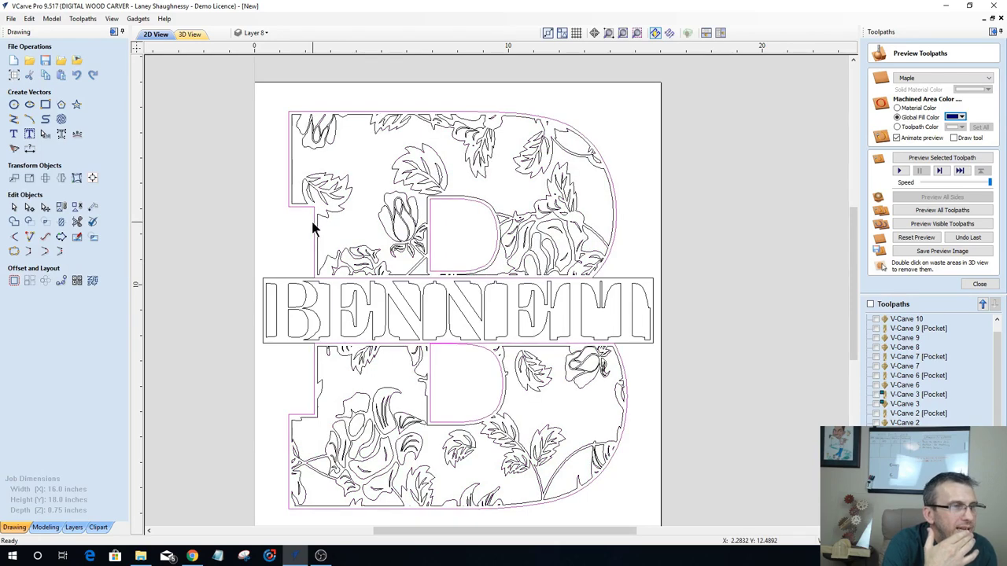
Step: Offset the B outline outwards by 0.25 inches
{"action": "left_click", "coordinate": [14, 281]}
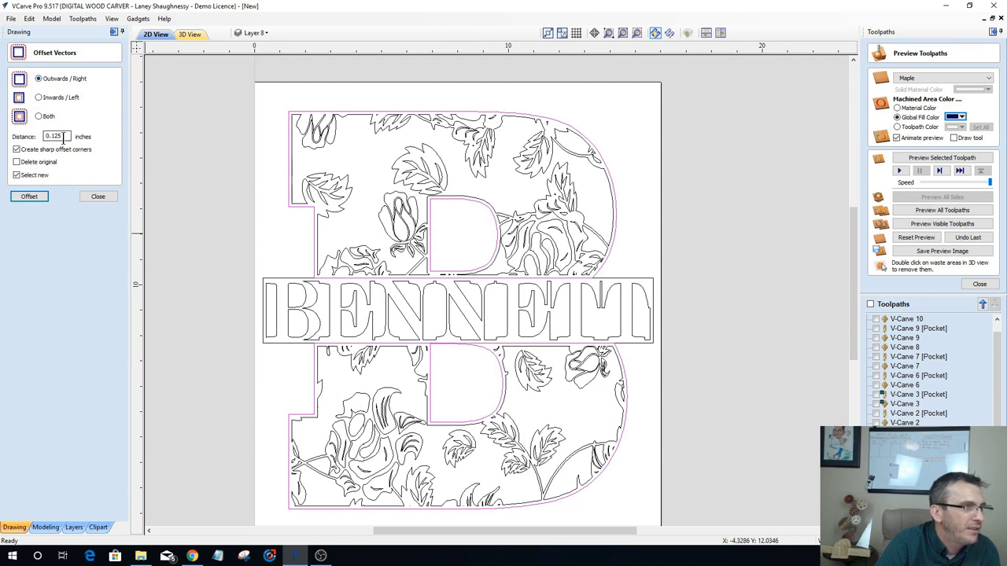
{"action": "left_click", "coordinate": [24, 201]}
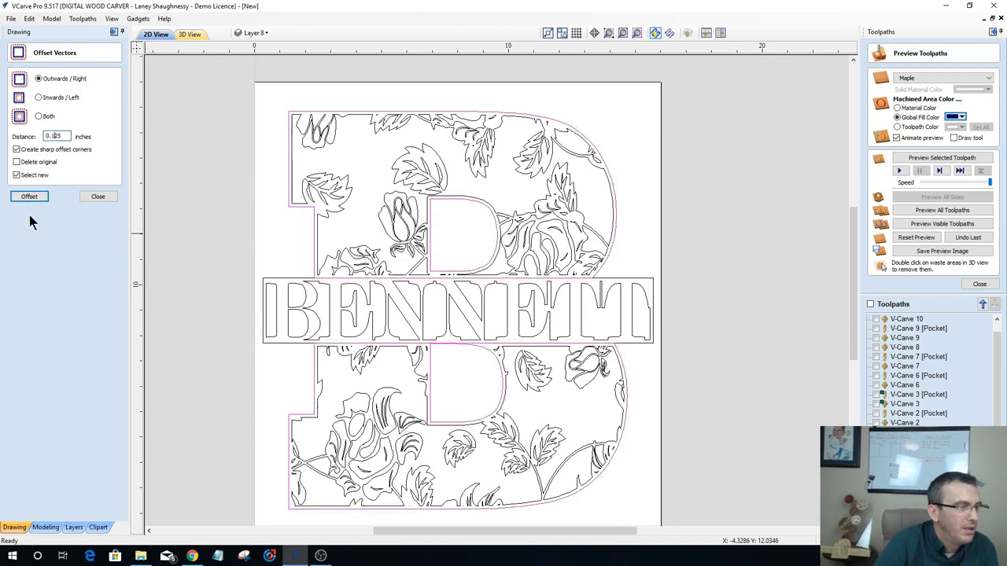
{"action": "type", "text": "0.25"}
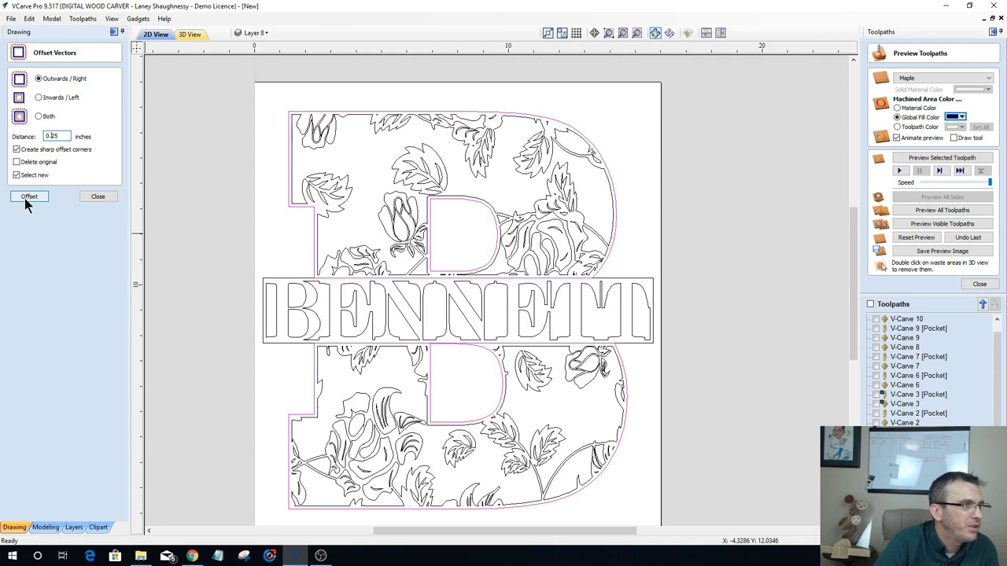
{"action": "left_click", "coordinate": [29, 198]}
{"action": "left_click", "coordinate": [23, 199]}
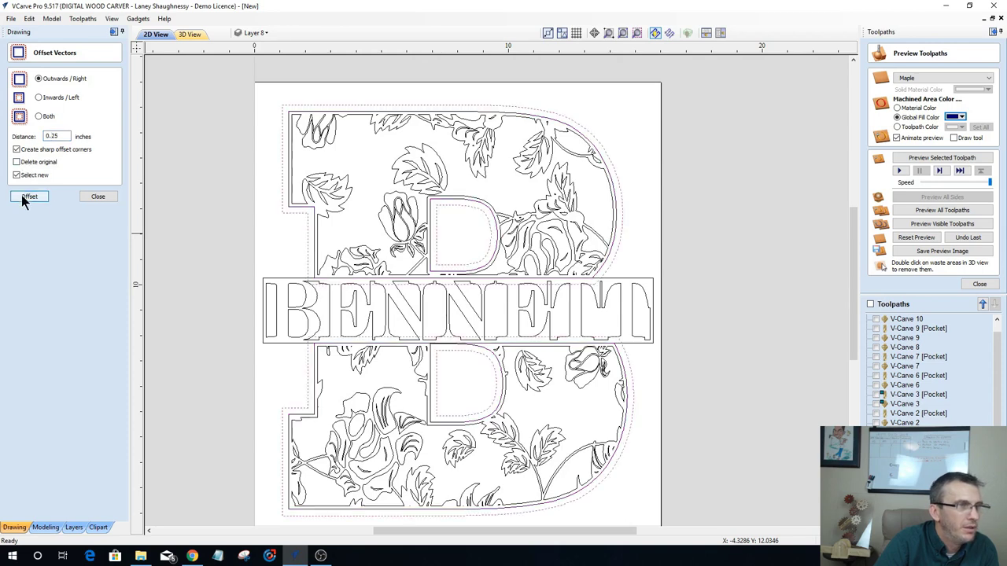
Step: Zoom around to inspect the new 0.25-inch offset, then close the Offset Vectors tool
{"action": "scroll", "coordinate": [333, 234], "scroll_direction": "down", "scroll_amount": 3}
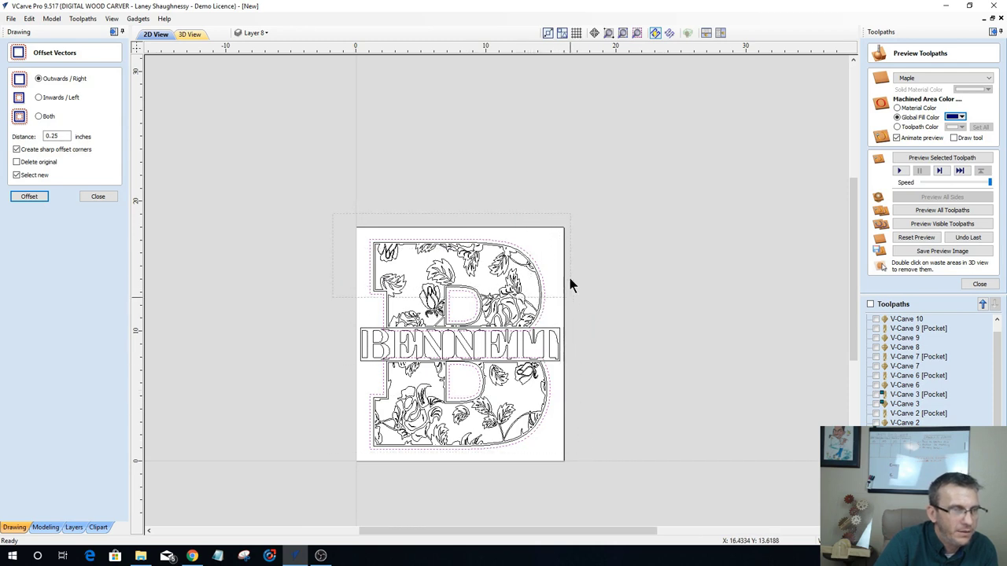
{"action": "scroll", "coordinate": [506, 336], "scroll_direction": "up", "scroll_amount": 2}
{"action": "scroll", "coordinate": [428, 354], "scroll_direction": "up", "scroll_amount": 5}
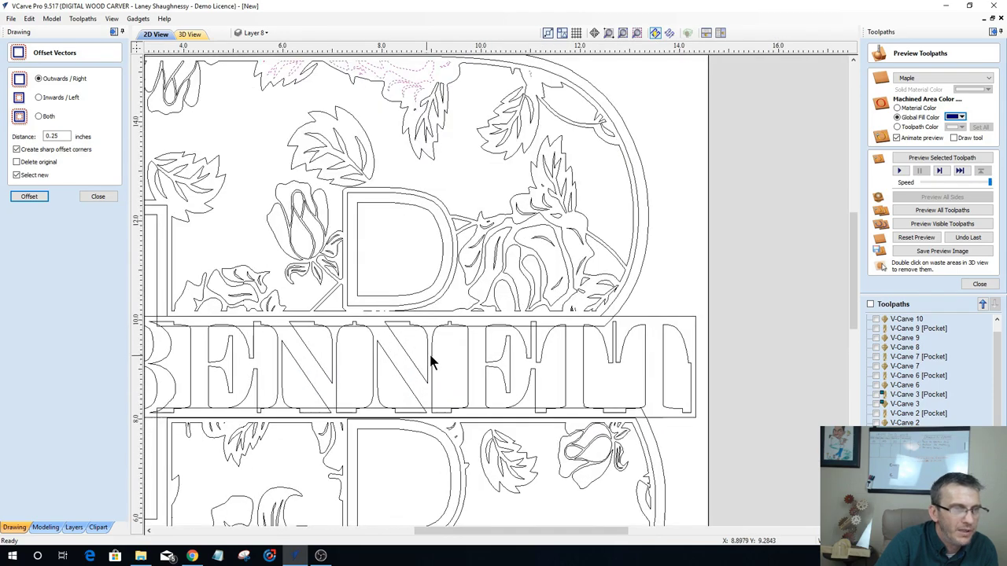
{"action": "scroll", "coordinate": [665, 319], "scroll_direction": "down", "scroll_amount": 2}
{"action": "scroll", "coordinate": [665, 318], "scroll_direction": "up", "scroll_amount": 3}
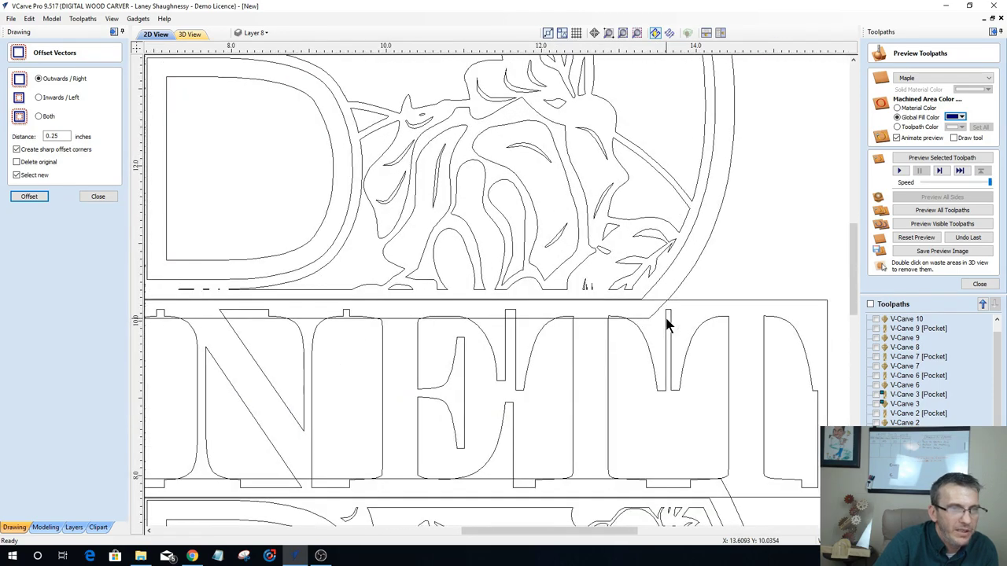
{"action": "scroll", "coordinate": [665, 319], "scroll_direction": "down", "scroll_amount": 3}
{"action": "scroll", "coordinate": [666, 324], "scroll_direction": "up", "scroll_amount": 2}
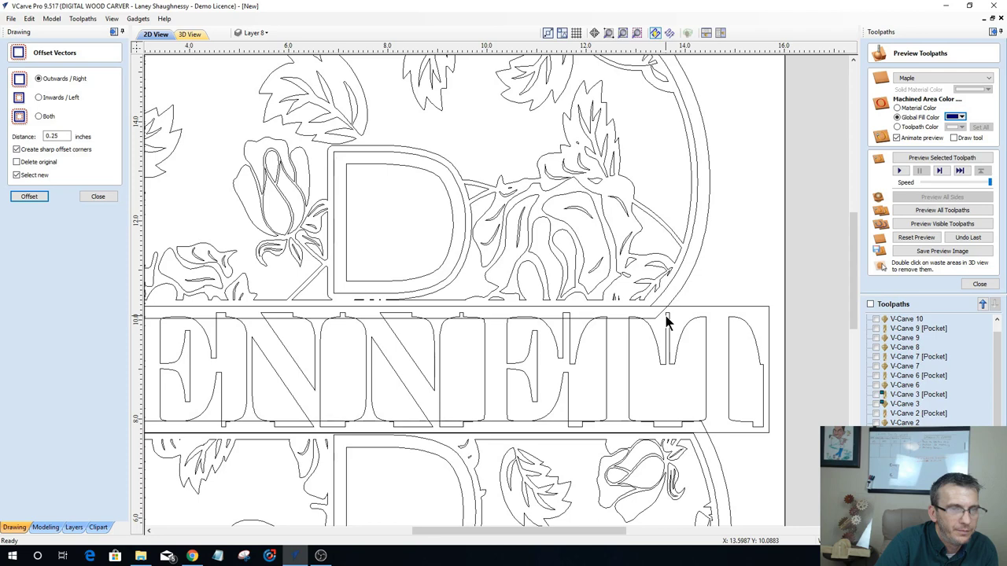
{"action": "scroll", "coordinate": [666, 322], "scroll_direction": "down", "scroll_amount": 2}
{"action": "scroll", "coordinate": [666, 323], "scroll_direction": "up", "scroll_amount": 2}
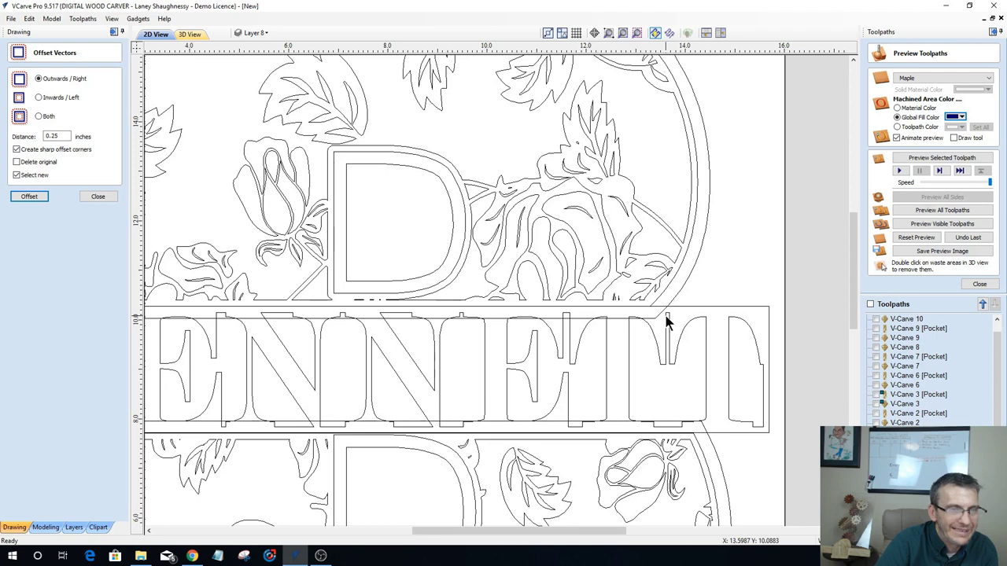
{"action": "scroll", "coordinate": [666, 321], "scroll_direction": "down", "scroll_amount": 2}
{"action": "scroll", "coordinate": [666, 315], "scroll_direction": "up", "scroll_amount": 2}
{"action": "scroll", "coordinate": [666, 314], "scroll_direction": "down", "scroll_amount": 3}
{"action": "scroll", "coordinate": [418, 324], "scroll_direction": "up", "scroll_amount": 4}
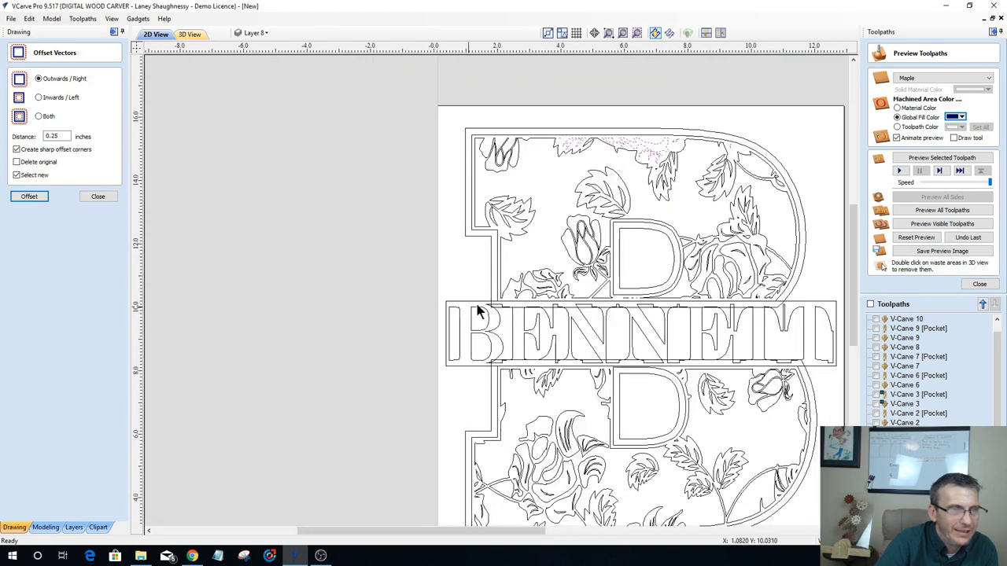
{"action": "scroll", "coordinate": [490, 307], "scroll_direction": "down", "scroll_amount": 4}
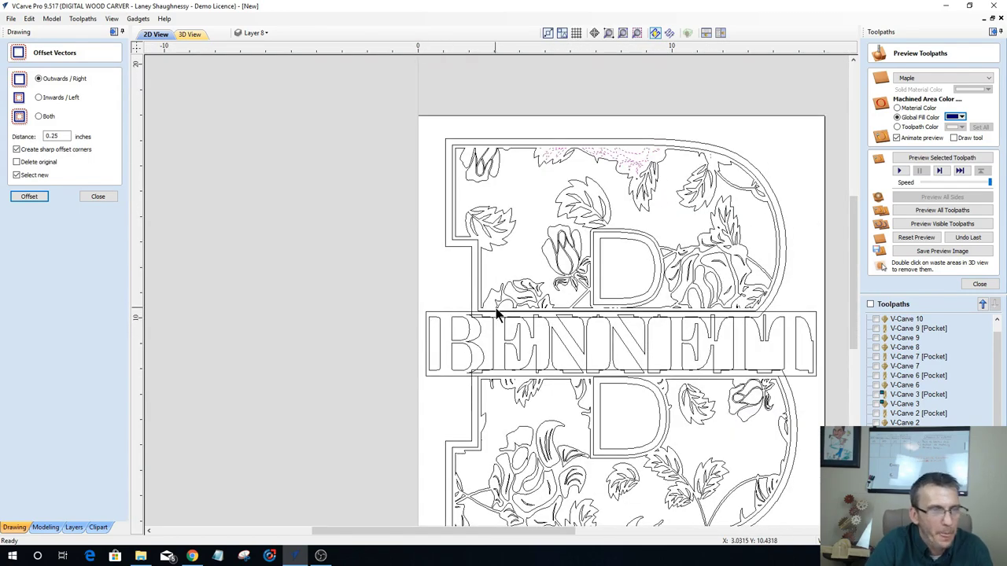
{"action": "scroll", "coordinate": [475, 324], "scroll_direction": "up", "scroll_amount": 1}
{"action": "scroll", "coordinate": [475, 325], "scroll_direction": "up", "scroll_amount": 2}
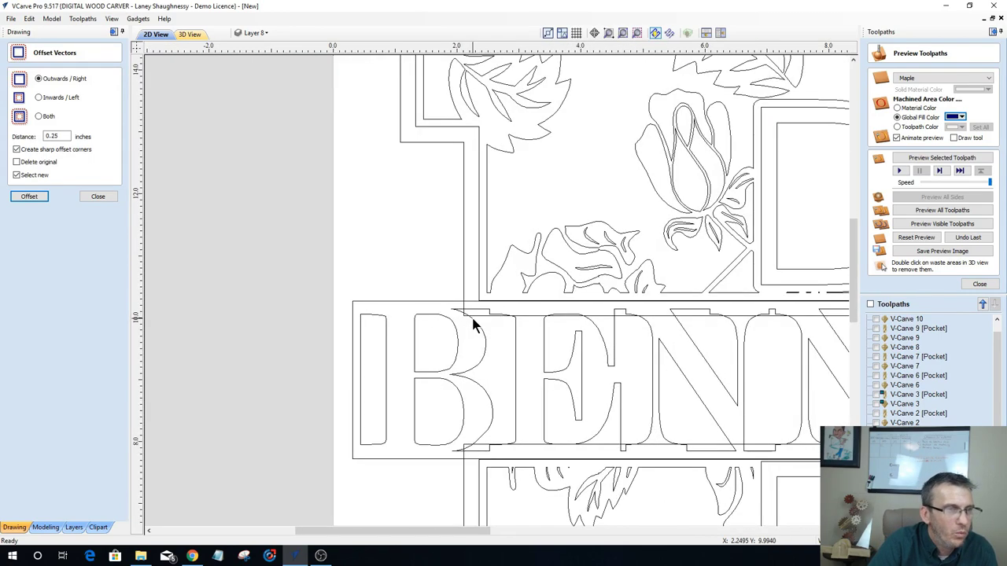
{"action": "left_click", "coordinate": [91, 196]}
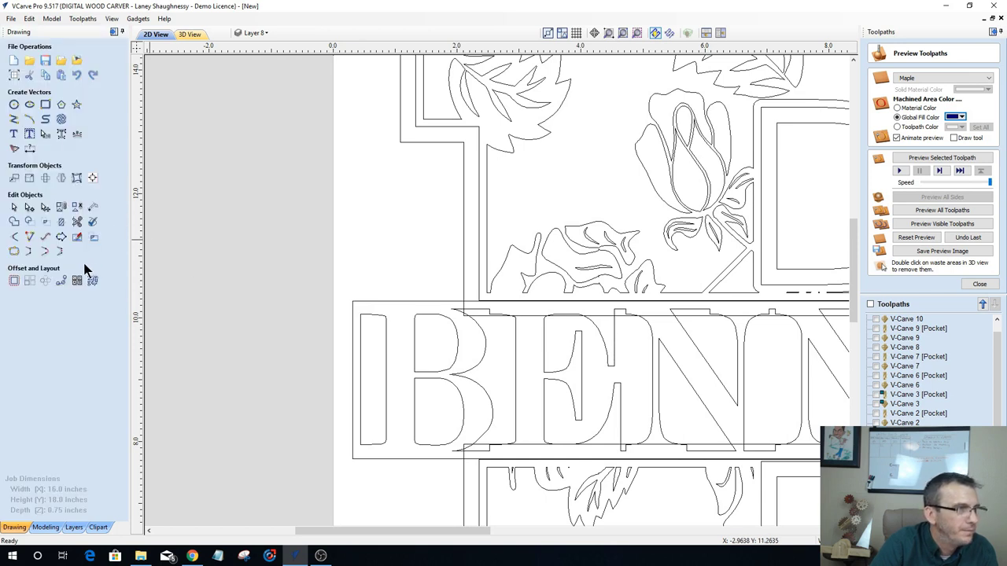
Step: Check the rectangle and horizontal edge line above the BENNETT banner, then reactivate Interactive Vector Trim
{"action": "left_click", "coordinate": [76, 239]}
{"action": "scroll", "coordinate": [499, 315], "scroll_direction": "up", "scroll_amount": 5}
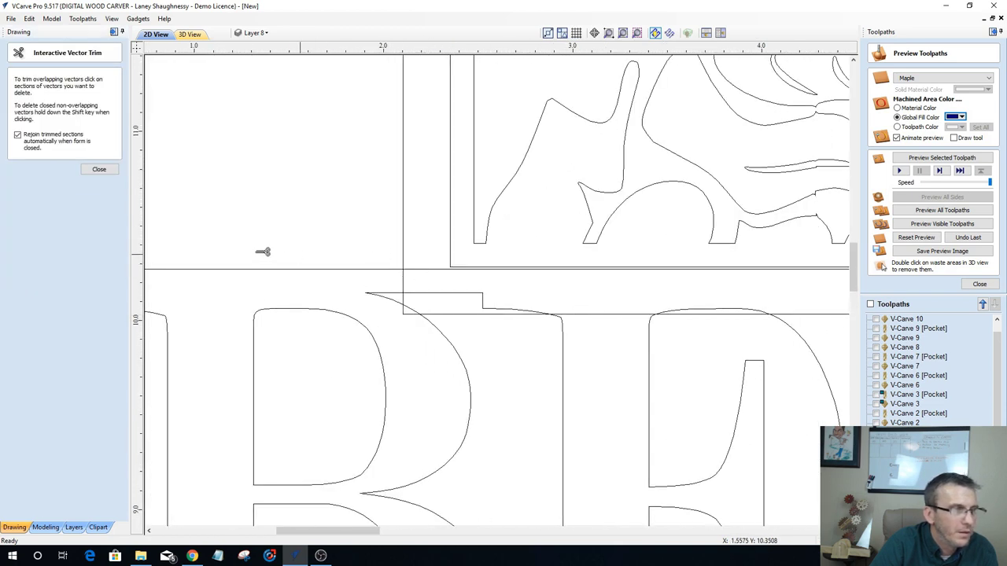
{"action": "key", "text": "Escape"}
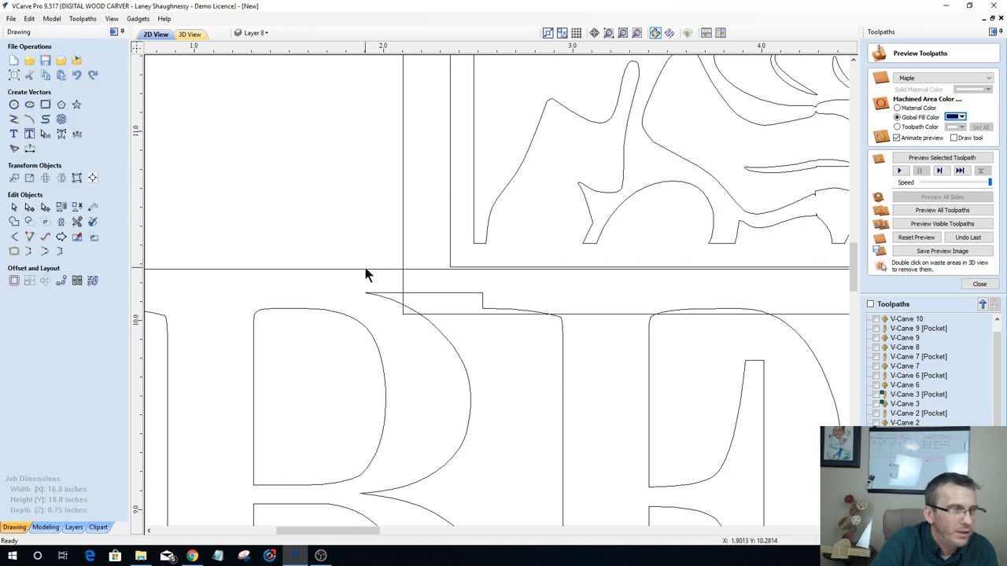
{"action": "left_click", "coordinate": [365, 271]}
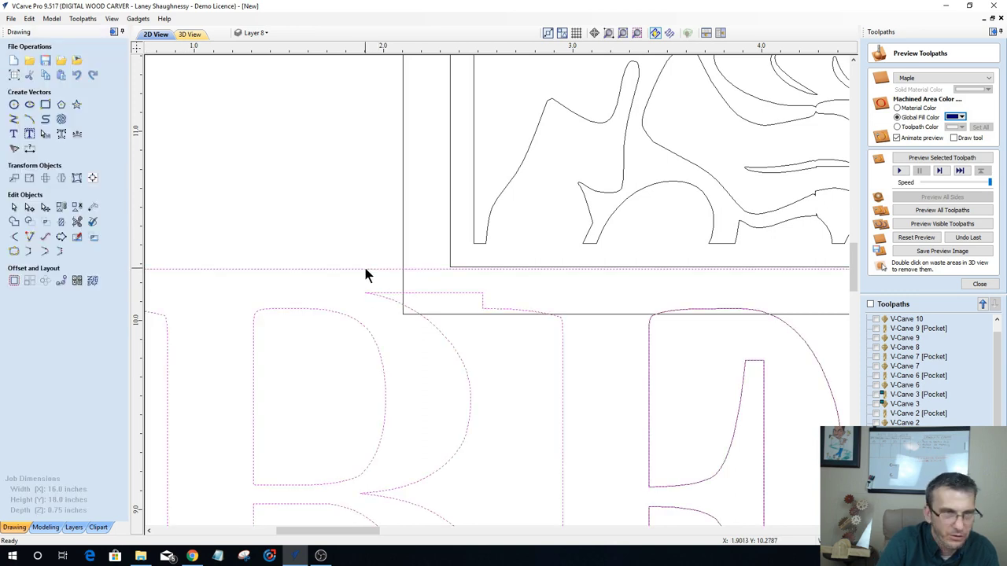
{"action": "left_click", "coordinate": [403, 252]}
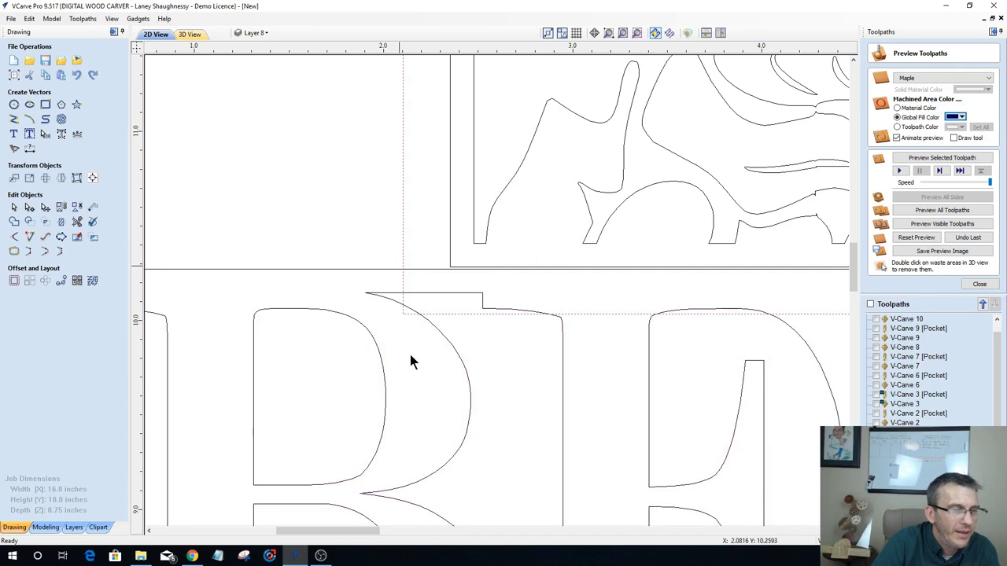
{"action": "left_click", "coordinate": [435, 269]}
{"action": "left_click", "coordinate": [78, 226]}
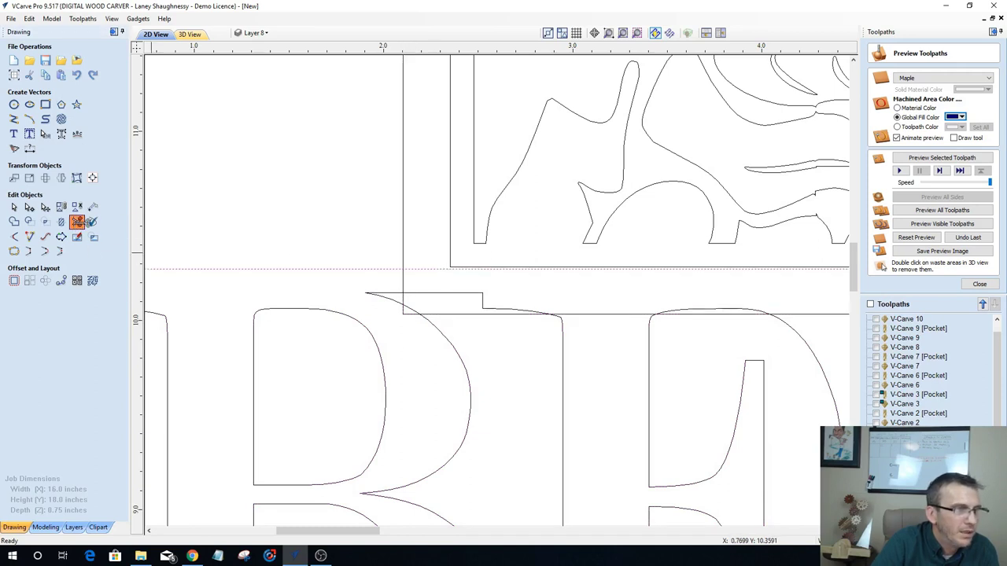
Step: Trim the overlaps where the B stem meets the banner and the stub above it
{"action": "left_click", "coordinate": [424, 271]}
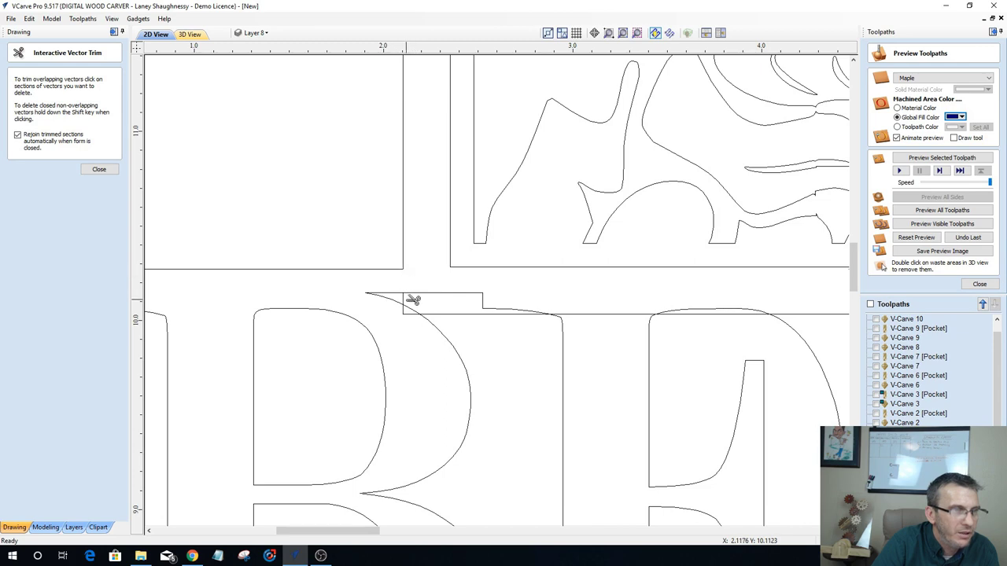
{"action": "left_click", "coordinate": [444, 315]}
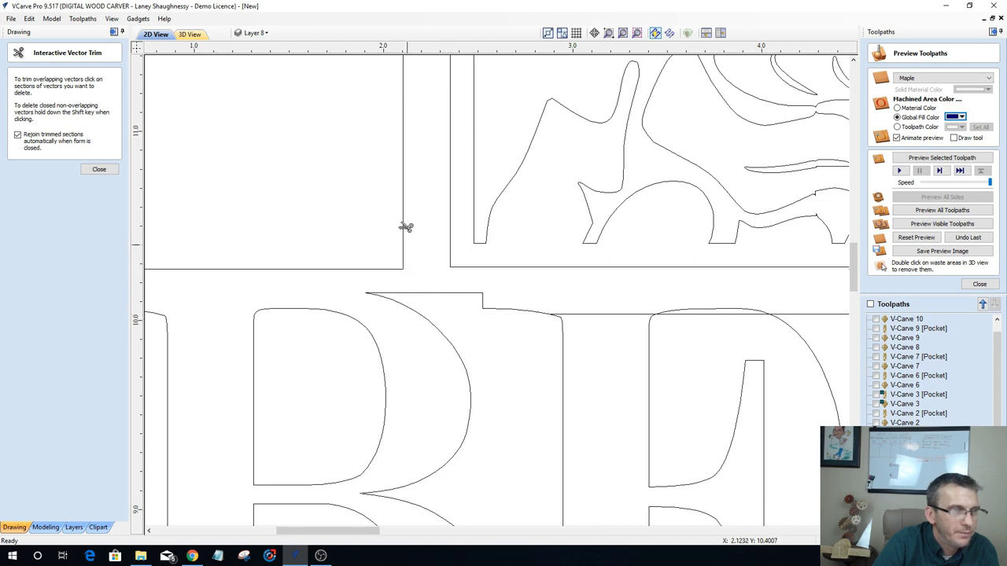
{"action": "scroll", "coordinate": [474, 329], "scroll_direction": "down", "scroll_amount": 4}
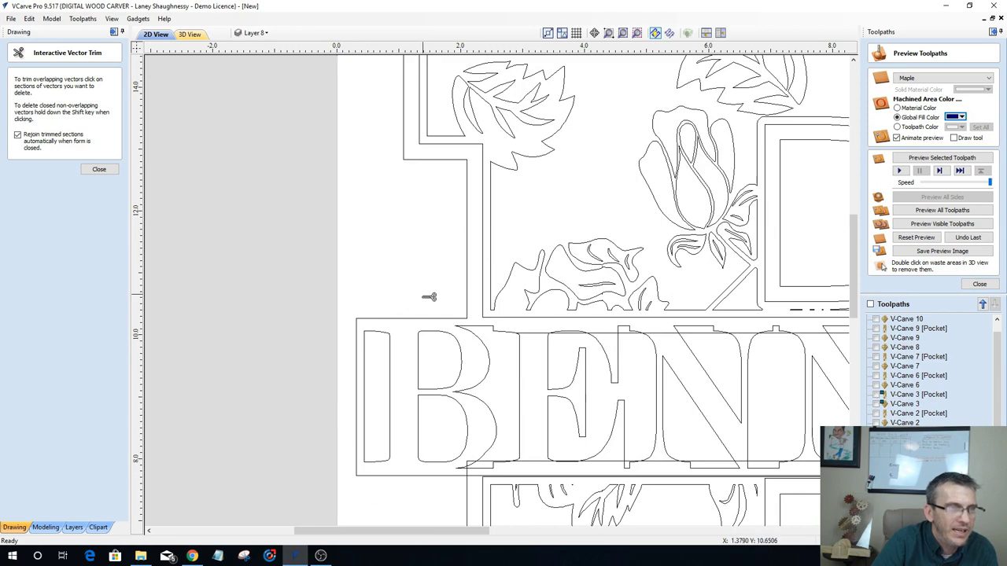
{"action": "scroll", "coordinate": [426, 287], "scroll_direction": "down", "scroll_amount": 3}
{"action": "scroll", "coordinate": [426, 287], "scroll_direction": "up", "scroll_amount": 1}
{"action": "scroll", "coordinate": [733, 315], "scroll_direction": "up", "scroll_amount": 5}
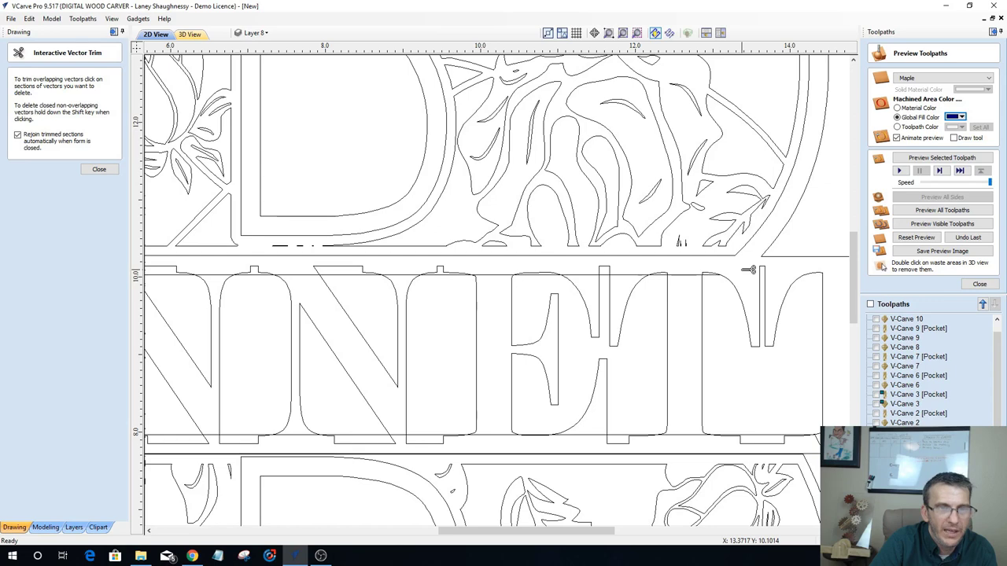
{"action": "scroll", "coordinate": [716, 268], "scroll_direction": "up", "scroll_amount": 5}
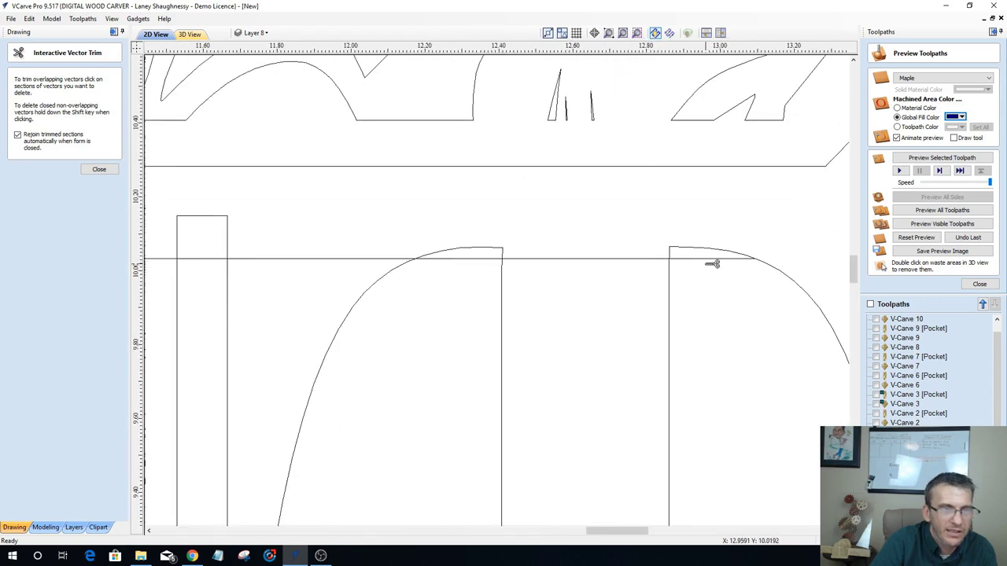
Step: Trim the stray line pieces running across the BENNETT letter tops, including the final T
{"action": "left_click", "coordinate": [712, 261]}
{"action": "left_click", "coordinate": [531, 258]}
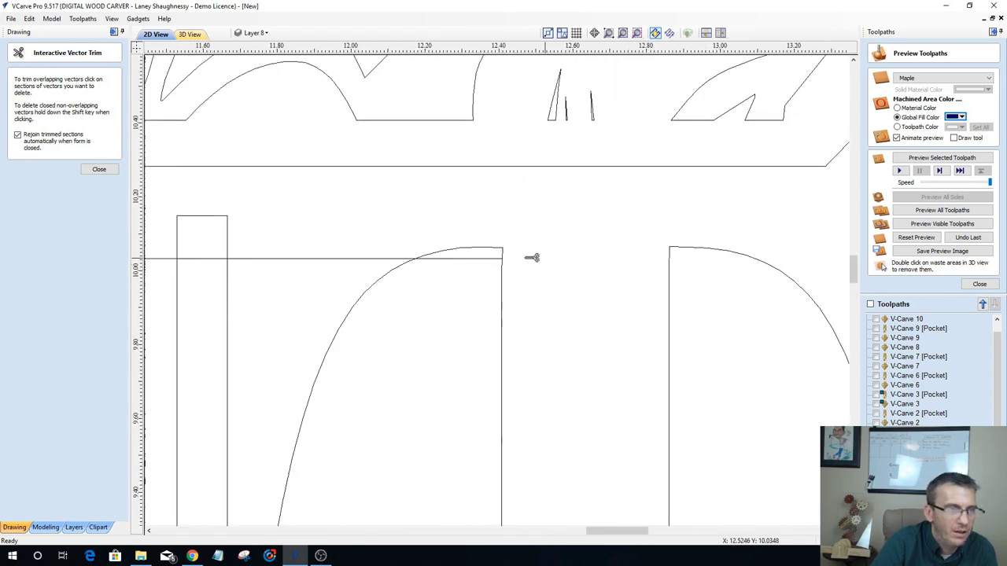
{"action": "left_click", "coordinate": [358, 258]}
{"action": "scroll", "coordinate": [398, 286], "scroll_direction": "down", "scroll_amount": 3}
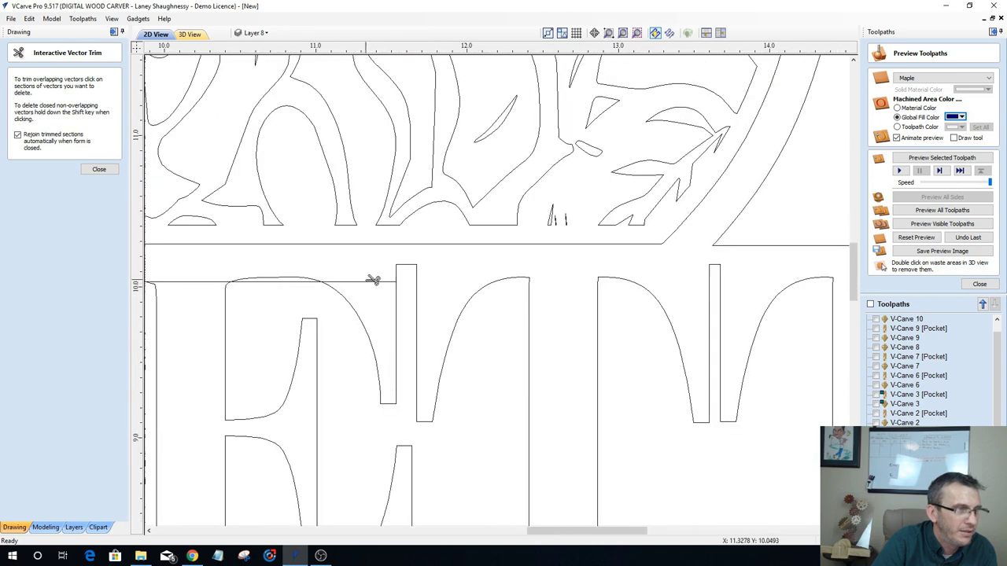
{"action": "left_click", "coordinate": [200, 283]}
{"action": "scroll", "coordinate": [472, 344], "scroll_direction": "down", "scroll_amount": 3}
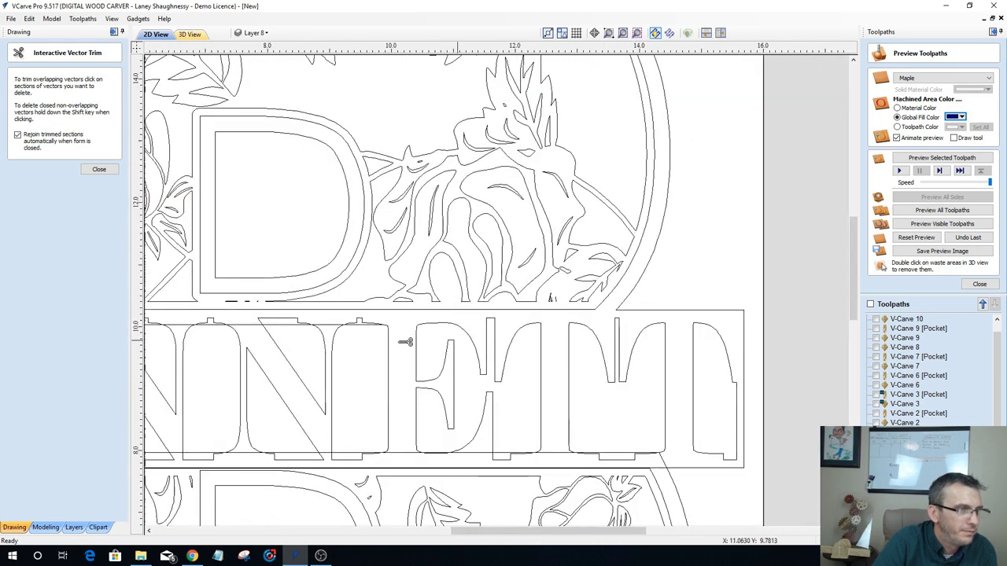
{"action": "scroll", "coordinate": [358, 331], "scroll_direction": "up", "scroll_amount": 2}
{"action": "left_click", "coordinate": [386, 314]}
{"action": "left_click", "coordinate": [261, 315]}
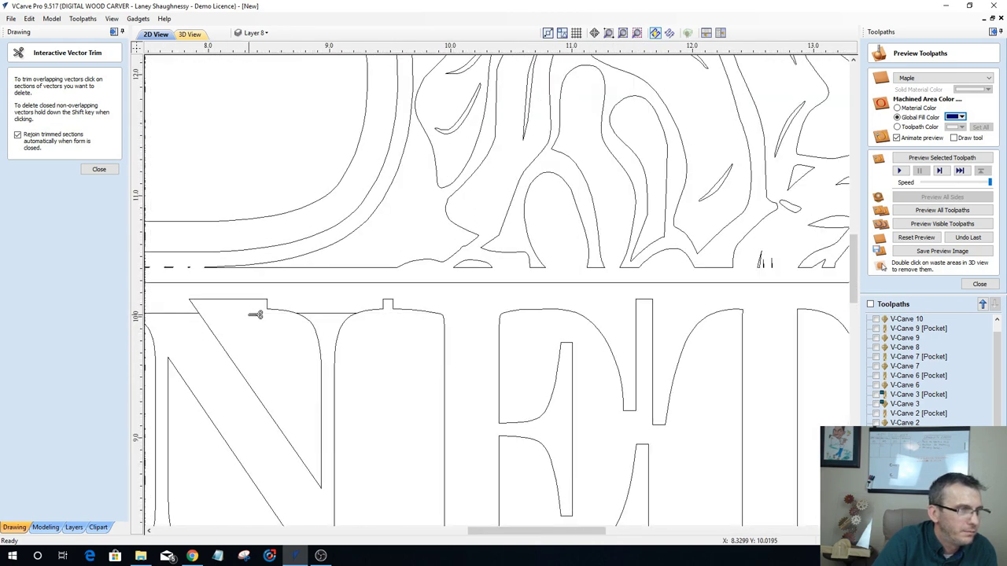
{"action": "scroll", "coordinate": [259, 318], "scroll_direction": "down", "scroll_amount": 3}
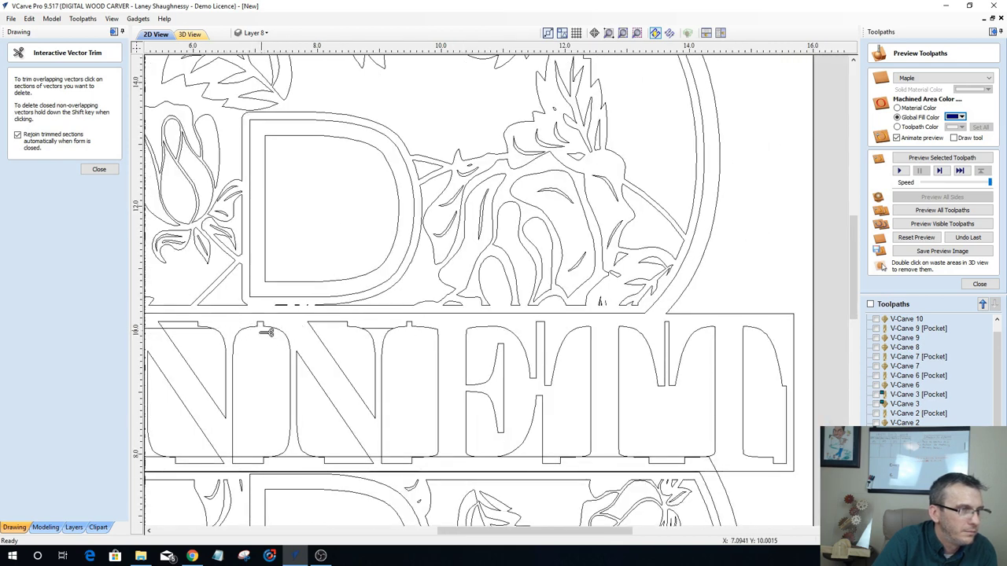
Step: Trim the baseline segments beside the B and under the first E
{"action": "scroll", "coordinate": [291, 381], "scroll_direction": "down", "scroll_amount": 5}
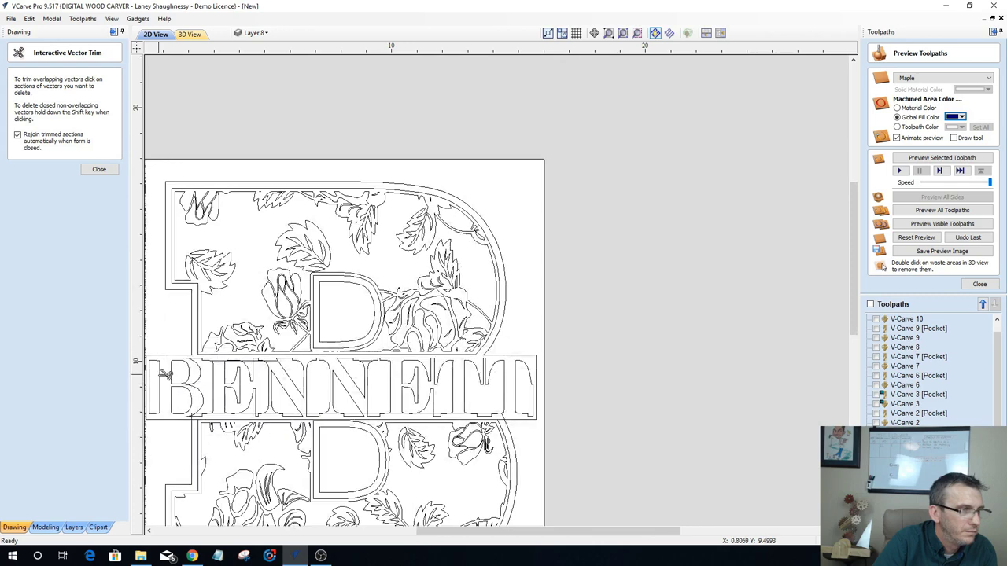
{"action": "scroll", "coordinate": [166, 375], "scroll_direction": "up", "scroll_amount": 3}
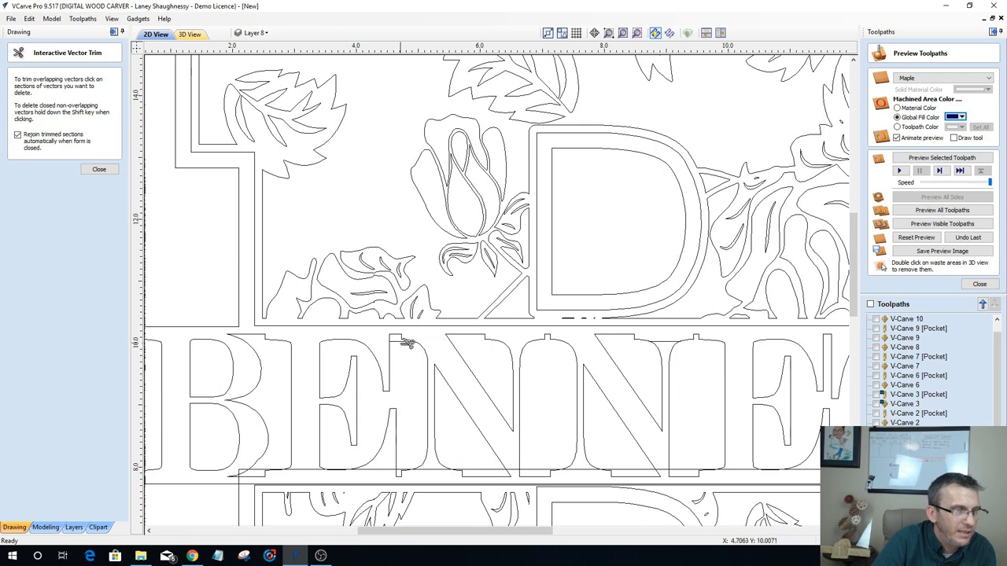
{"action": "scroll", "coordinate": [274, 287], "scroll_direction": "down", "scroll_amount": 2}
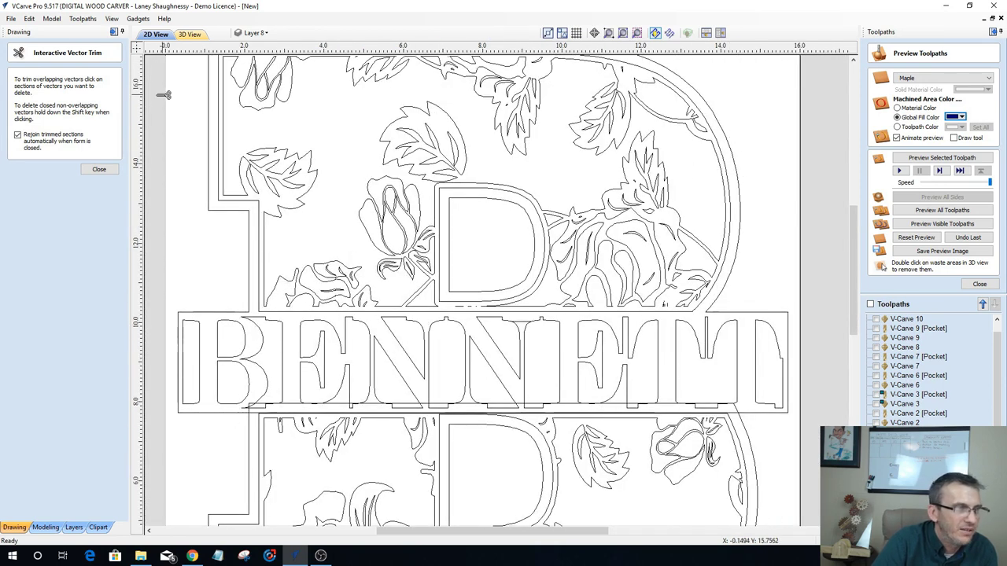
{"action": "scroll", "coordinate": [177, 407], "scroll_direction": "up", "scroll_amount": 3}
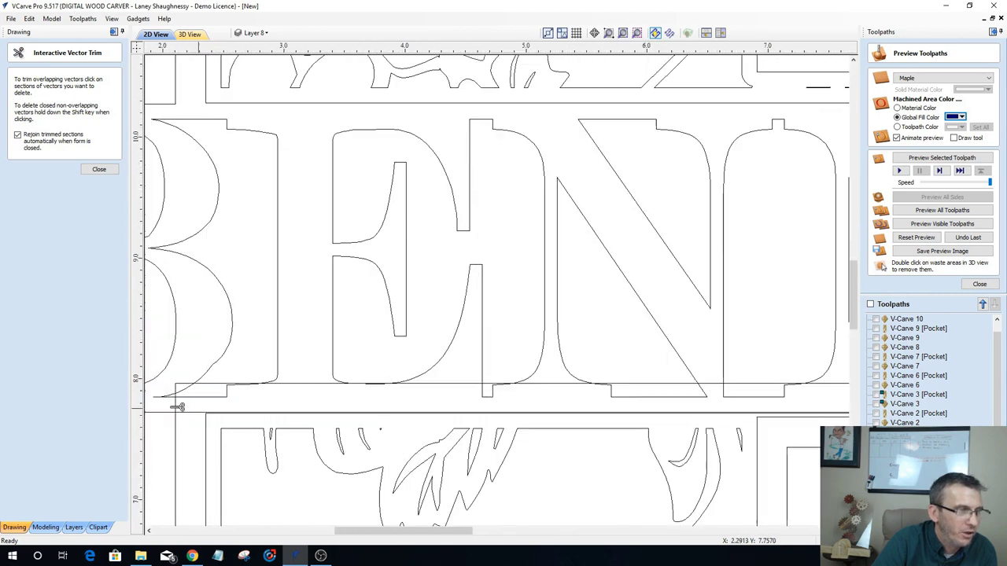
{"action": "scroll", "coordinate": [371, 364], "scroll_direction": "down", "scroll_amount": 2}
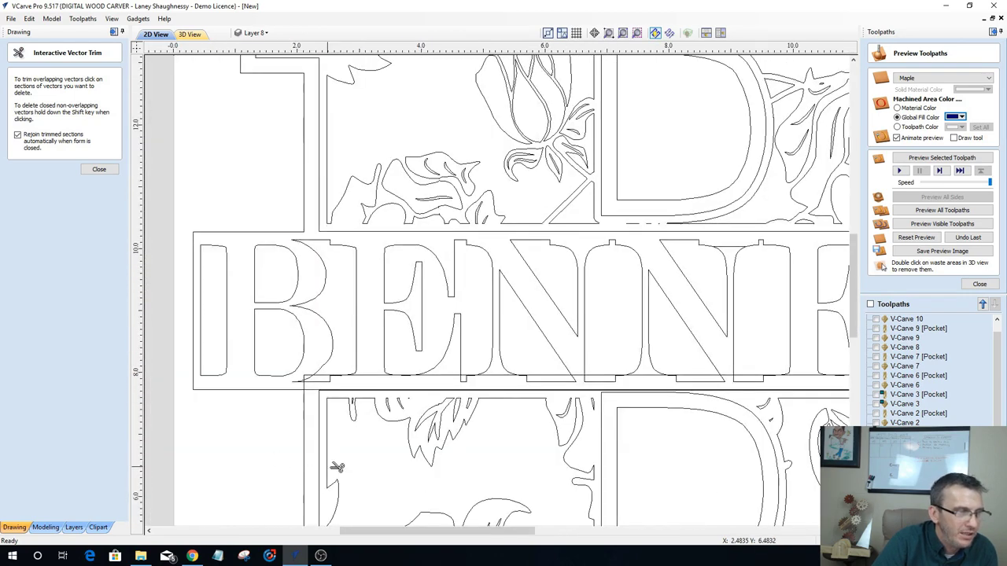
{"action": "scroll", "coordinate": [308, 416], "scroll_direction": "up", "scroll_amount": 3}
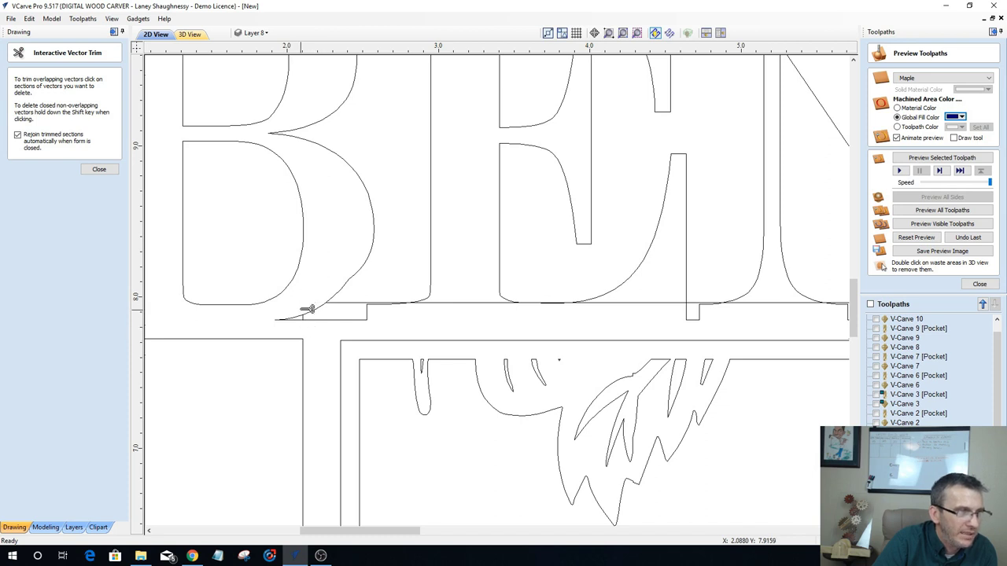
{"action": "scroll", "coordinate": [309, 309], "scroll_direction": "up", "scroll_amount": 2}
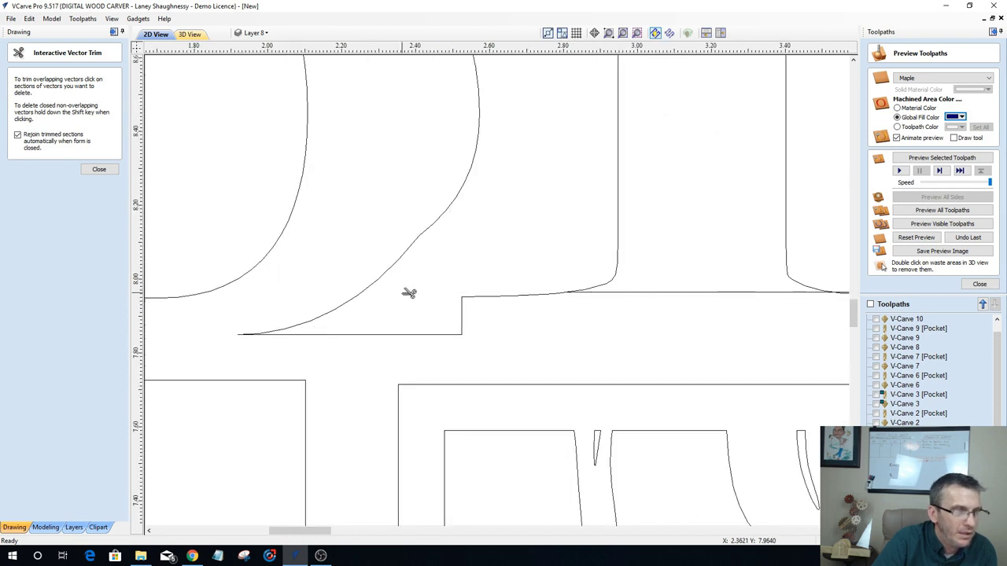
{"action": "left_click", "coordinate": [665, 287]}
{"action": "scroll", "coordinate": [146, 240], "scroll_direction": "down", "scroll_amount": 3}
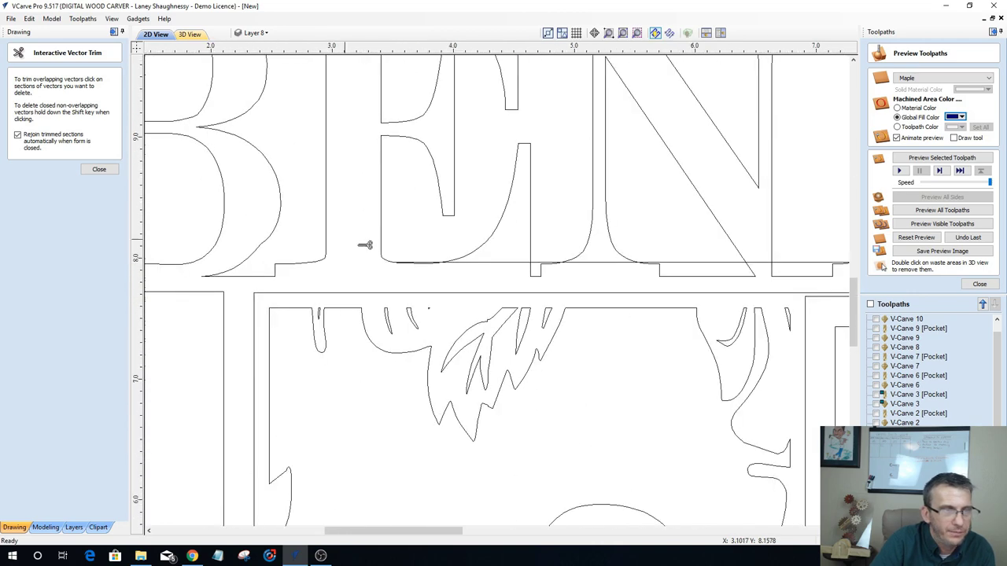
{"action": "scroll", "coordinate": [448, 264], "scroll_direction": "up", "scroll_amount": 2}
{"action": "left_click", "coordinate": [415, 258]}
{"action": "left_click", "coordinate": [555, 260]}
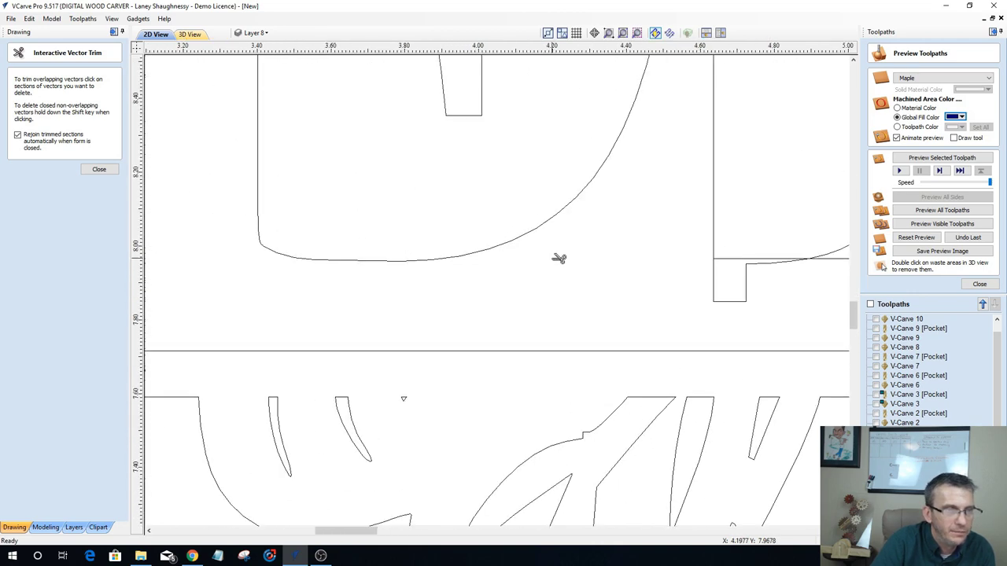
{"action": "left_click", "coordinate": [738, 259]}
Step: Trim the baseline segments under both N letters and the last letters
{"action": "scroll", "coordinate": [211, 292], "scroll_direction": "down", "scroll_amount": 3}
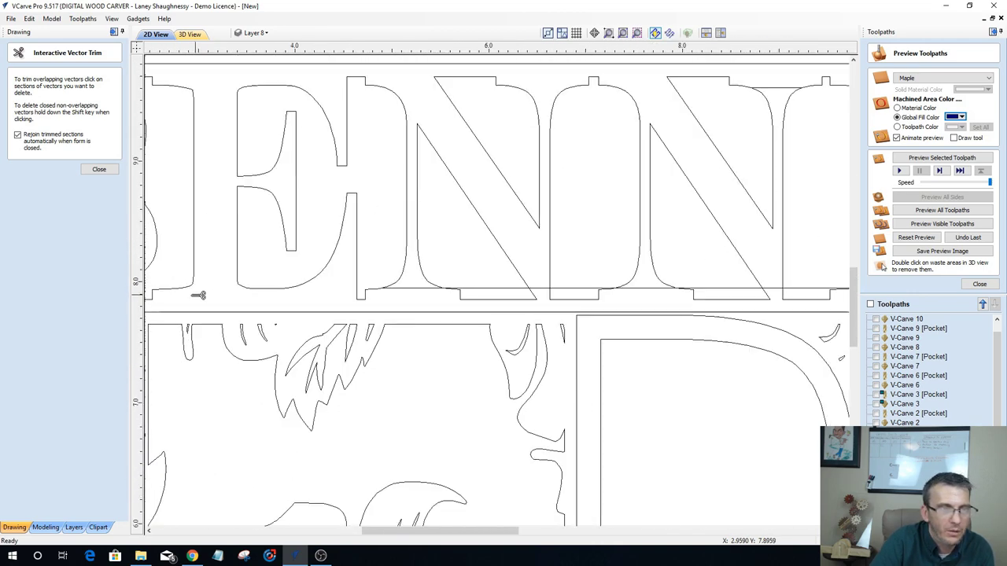
{"action": "left_click", "coordinate": [422, 289]}
{"action": "left_click", "coordinate": [507, 289]}
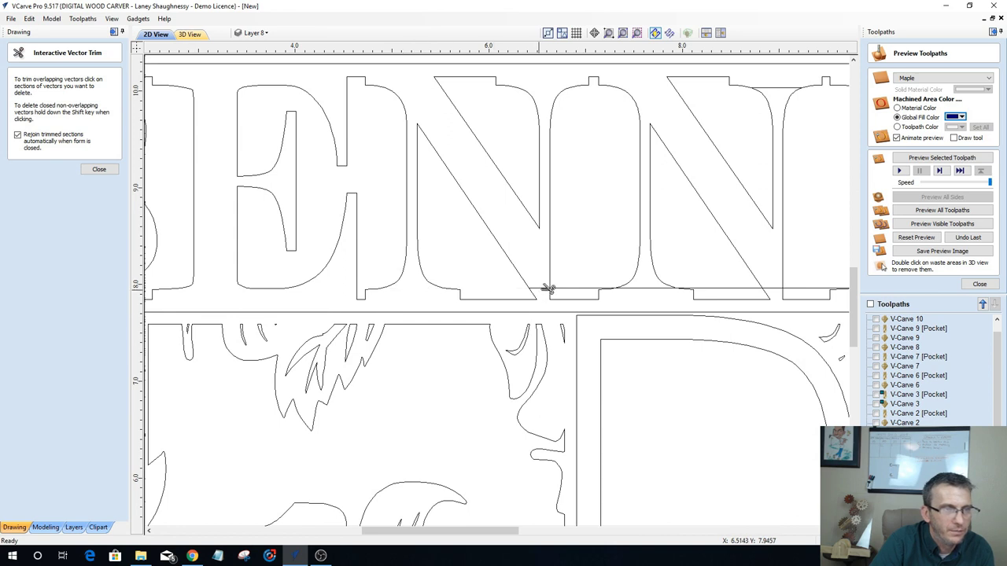
{"action": "left_click", "coordinate": [545, 289]}
{"action": "left_click", "coordinate": [582, 289]}
{"action": "left_click", "coordinate": [638, 292]}
{"action": "left_click", "coordinate": [712, 289]}
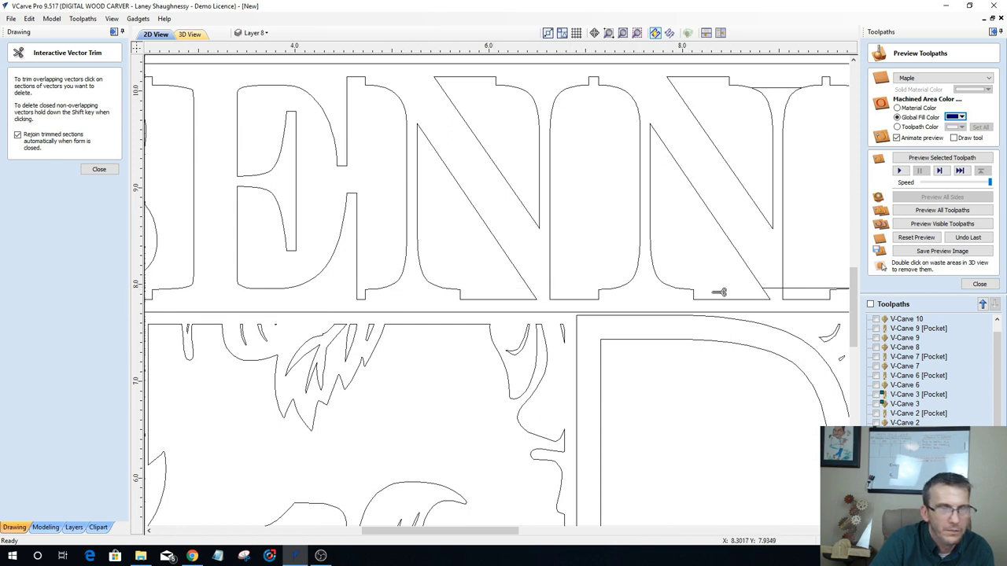
{"action": "scroll", "coordinate": [700, 288], "scroll_direction": "down", "scroll_amount": 3}
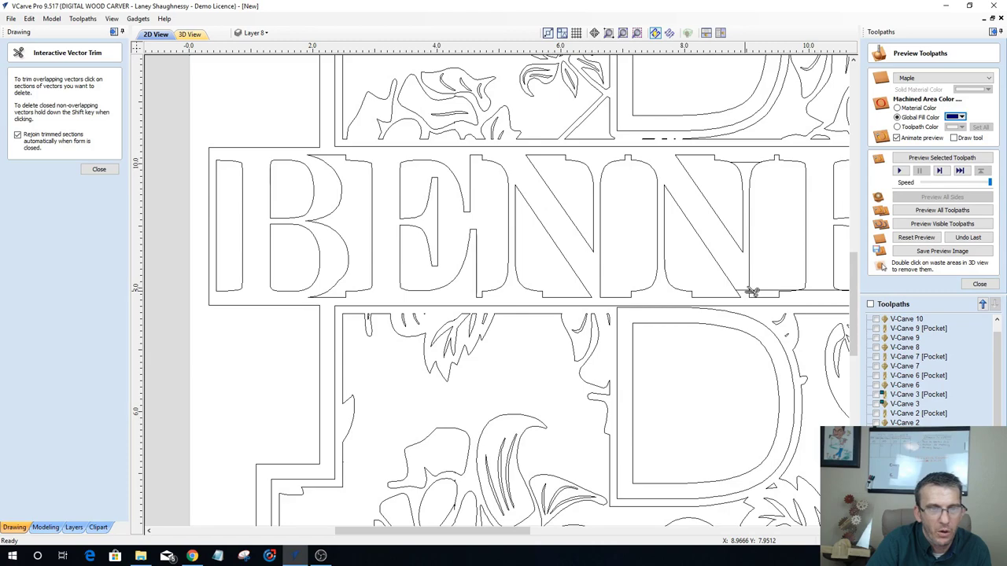
{"action": "left_click", "coordinate": [777, 291]}
{"action": "left_click", "coordinate": [826, 291]}
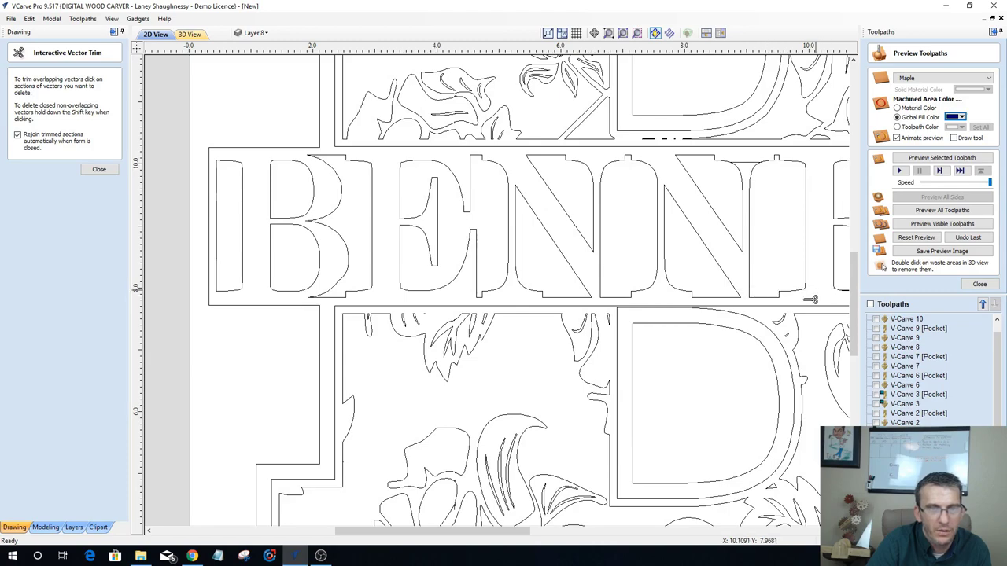
Step: Trim the overlapping baseline under the second E and between the E and T
{"action": "scroll", "coordinate": [809, 299], "scroll_direction": "down", "scroll_amount": 3}
{"action": "scroll", "coordinate": [763, 296], "scroll_direction": "up", "scroll_amount": 3}
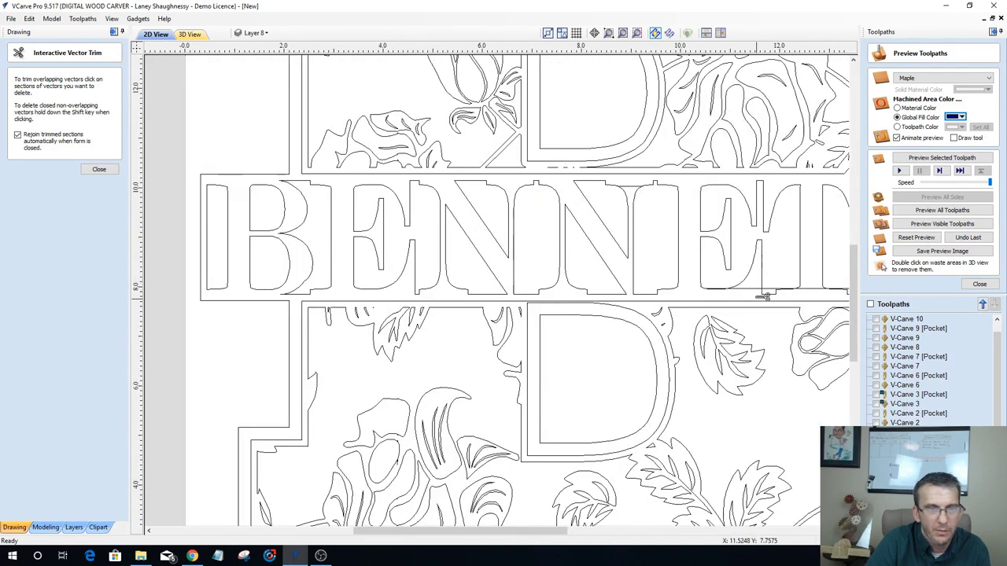
{"action": "scroll", "coordinate": [732, 292], "scroll_direction": "up", "scroll_amount": 3}
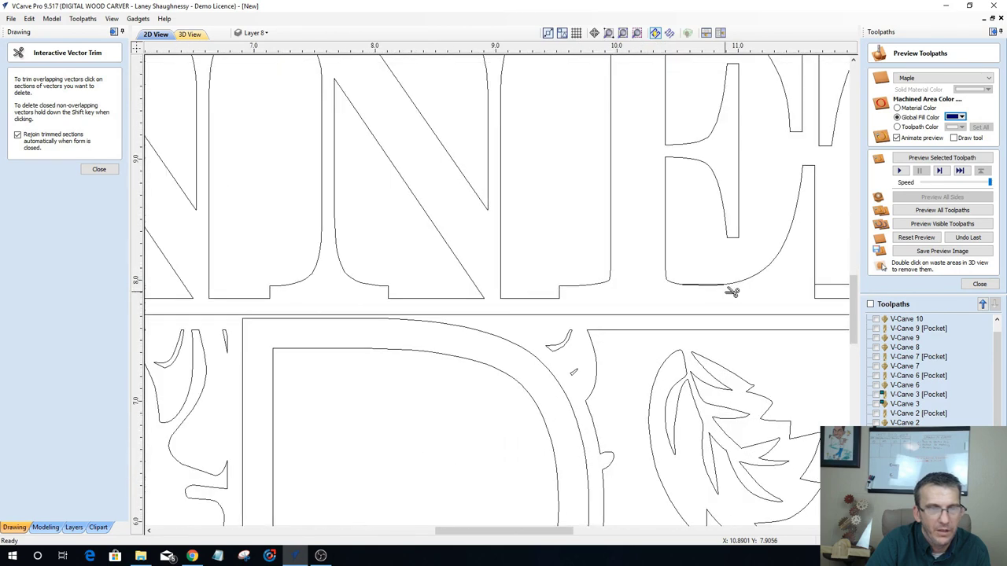
{"action": "scroll", "coordinate": [712, 286], "scroll_direction": "up", "scroll_amount": 3}
{"action": "scroll", "coordinate": [711, 280], "scroll_direction": "up", "scroll_amount": 2}
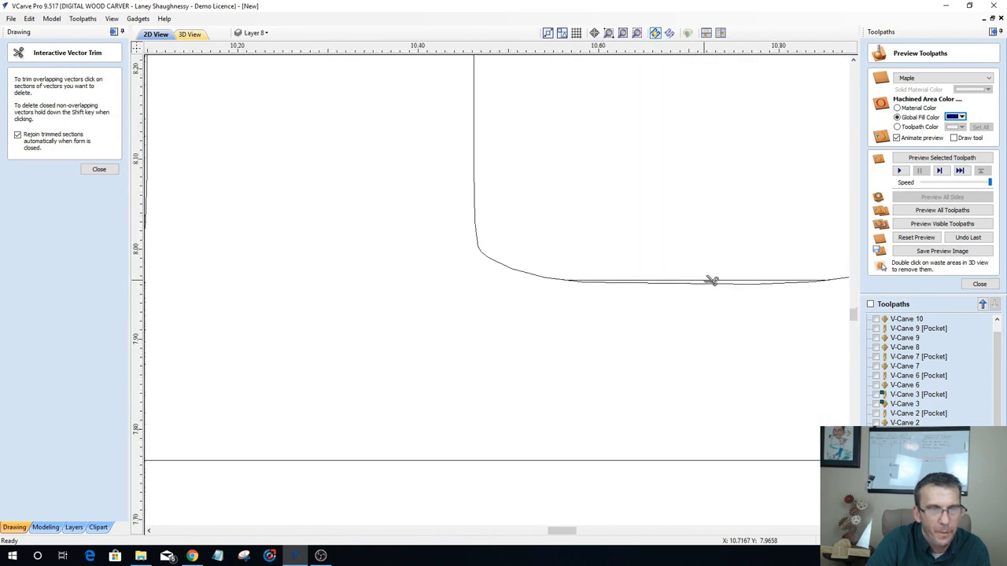
{"action": "scroll", "coordinate": [708, 279], "scroll_direction": "up", "scroll_amount": 2}
{"action": "left_click", "coordinate": [709, 283]}
{"action": "scroll", "coordinate": [339, 262], "scroll_direction": "down", "scroll_amount": 2}
{"action": "scroll", "coordinate": [340, 263], "scroll_direction": "down", "scroll_amount": 4}
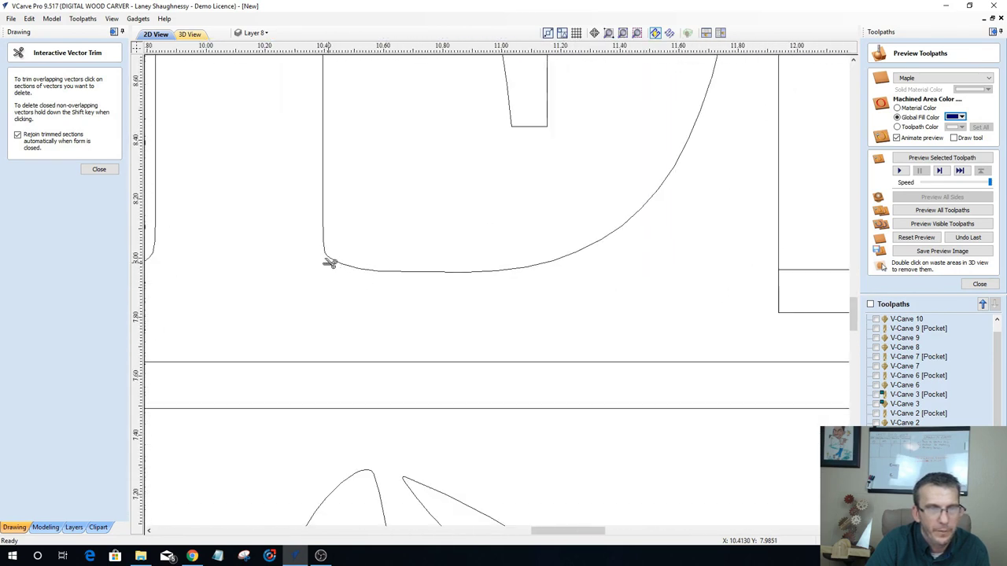
{"action": "left_click", "coordinate": [591, 268]}
{"action": "left_click", "coordinate": [753, 268]}
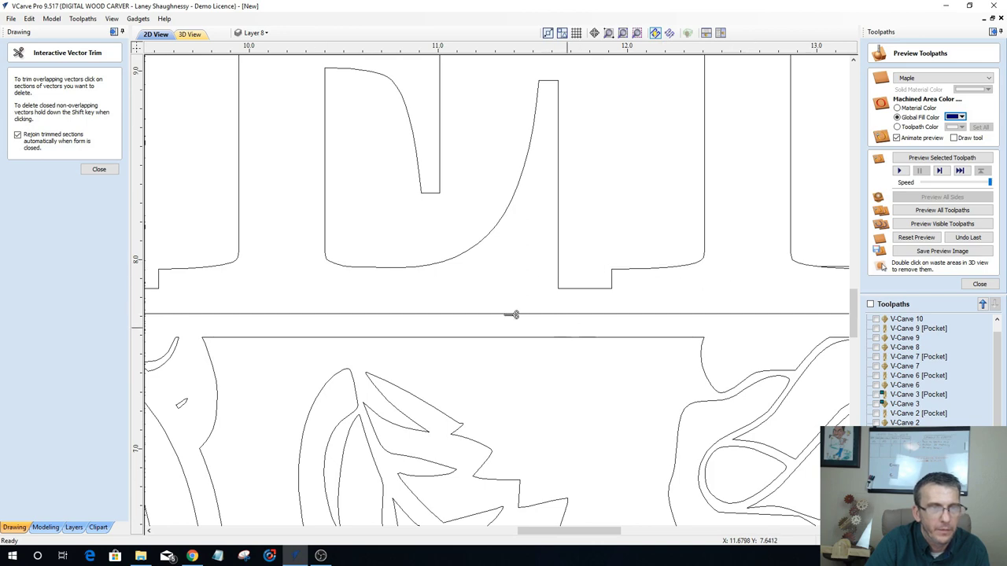
Step: Trim the baseline under the final T and at the last letter's lower-right corner
{"action": "scroll", "coordinate": [512, 315], "scroll_direction": "down", "scroll_amount": 2}
{"action": "scroll", "coordinate": [676, 289], "scroll_direction": "up", "scroll_amount": 4}
{"action": "left_click", "coordinate": [652, 281]}
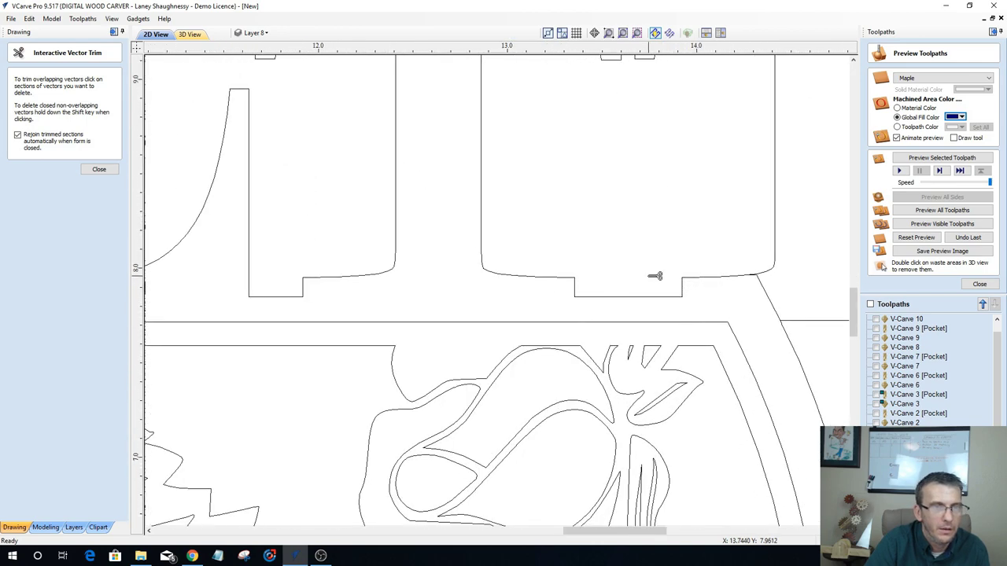
{"action": "scroll", "coordinate": [575, 290], "scroll_direction": "down", "scroll_amount": 3}
{"action": "scroll", "coordinate": [578, 293], "scroll_direction": "down", "scroll_amount": 3}
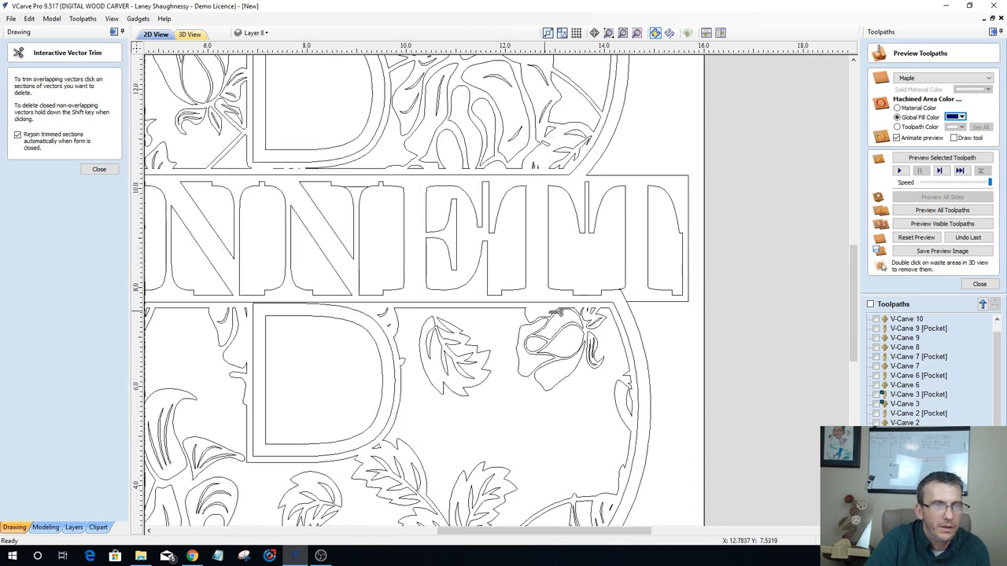
{"action": "scroll", "coordinate": [662, 277], "scroll_direction": "up", "scroll_amount": 4}
{"action": "left_click", "coordinate": [662, 277]}
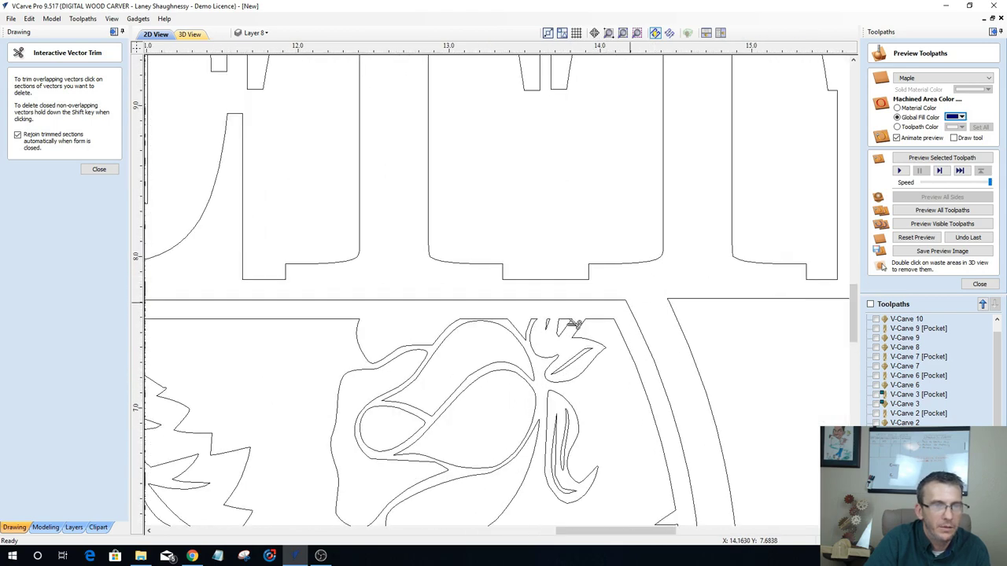
{"action": "scroll", "coordinate": [787, 323], "scroll_direction": "down", "scroll_amount": 5}
{"action": "scroll", "coordinate": [746, 325], "scroll_direction": "down", "scroll_amount": 4}
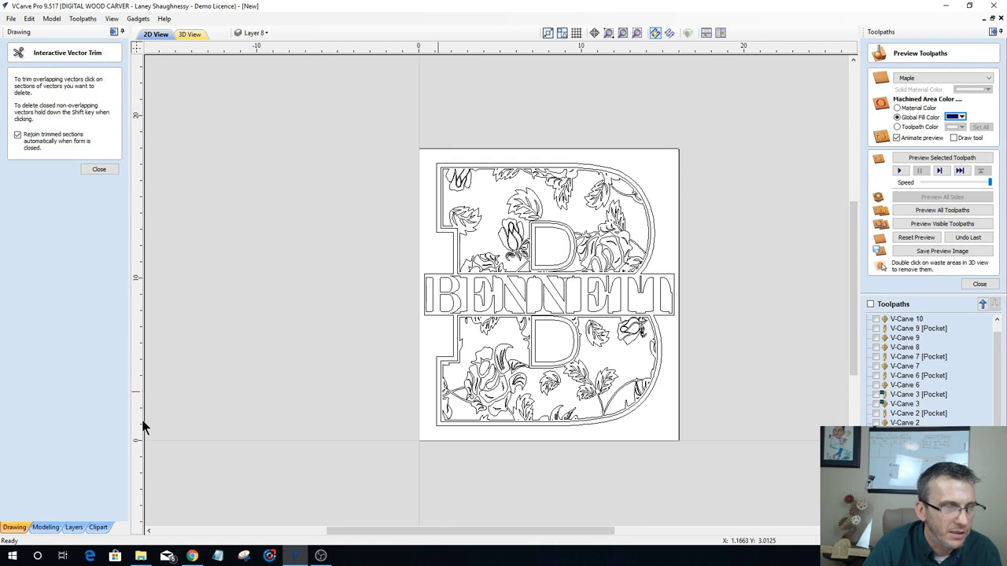
Step: Select the whole monogram, calculate a new V-carve toolpath, and cancel at the open/duplicate vectors warning
{"action": "left_click", "coordinate": [111, 169]}
{"action": "left_click_drag", "start_coordinate": [305, 137], "coordinate": [714, 466]}
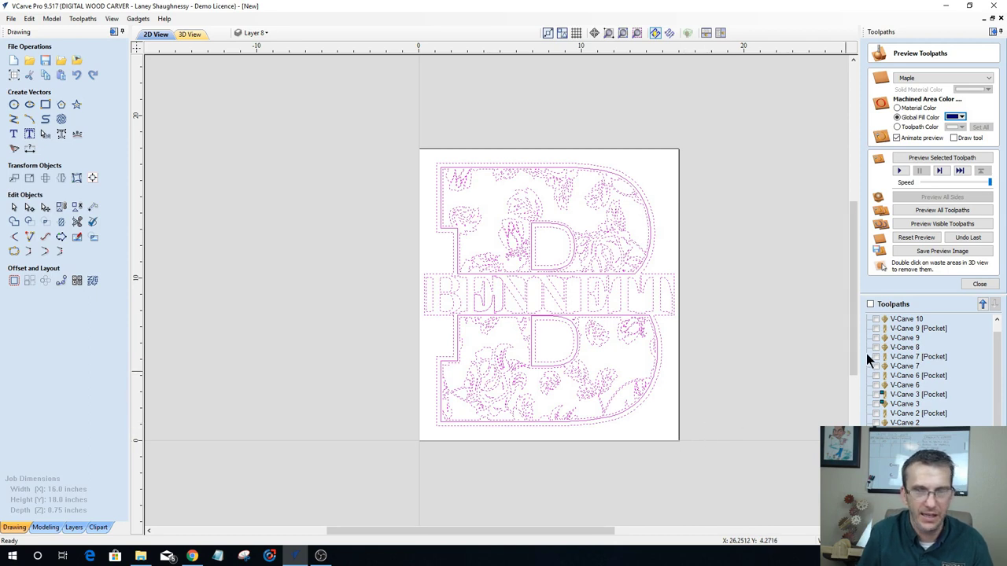
{"action": "left_click", "coordinate": [979, 284]}
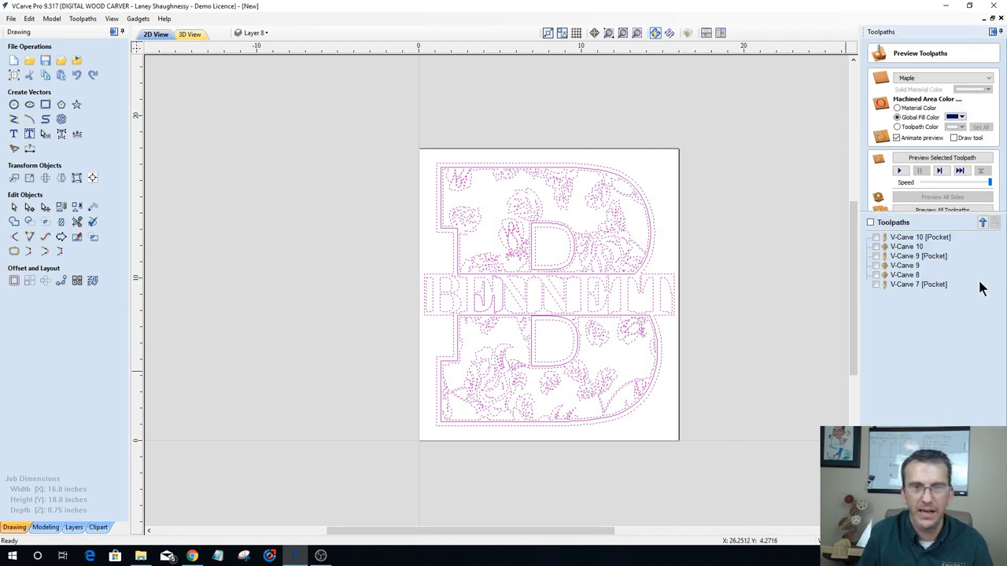
{"action": "left_click", "coordinate": [871, 127]}
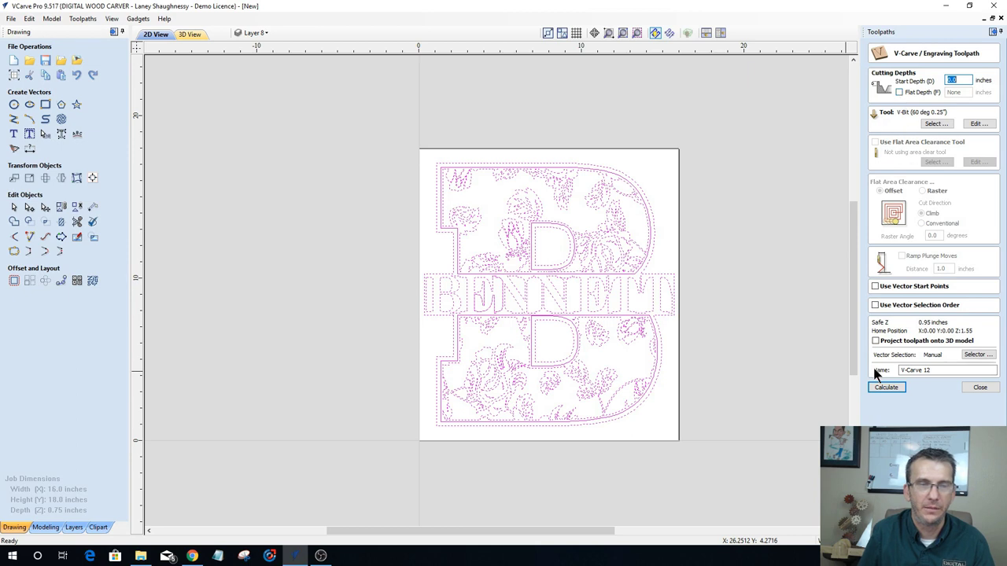
{"action": "left_click", "coordinate": [881, 388]}
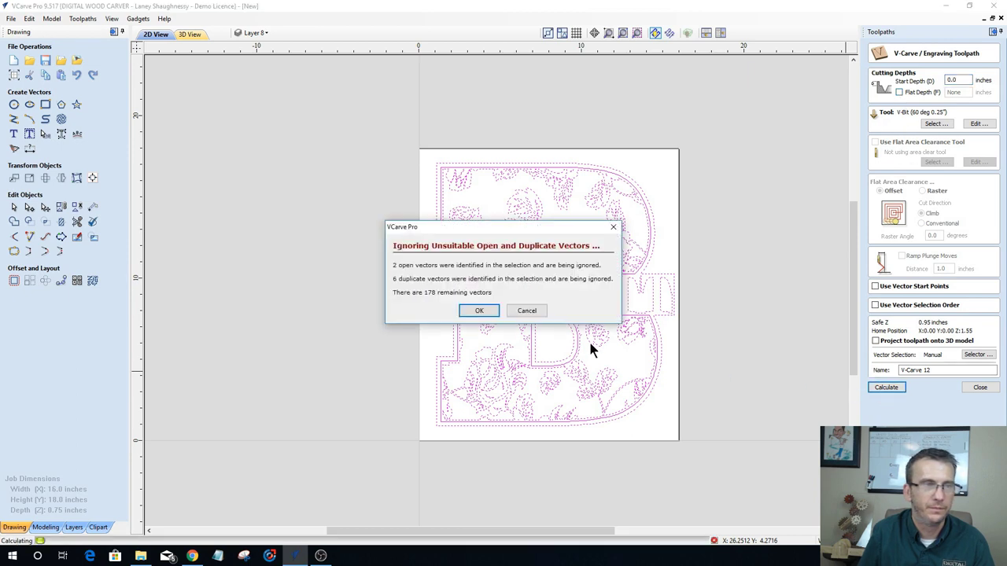
{"action": "left_click", "coordinate": [528, 312]}
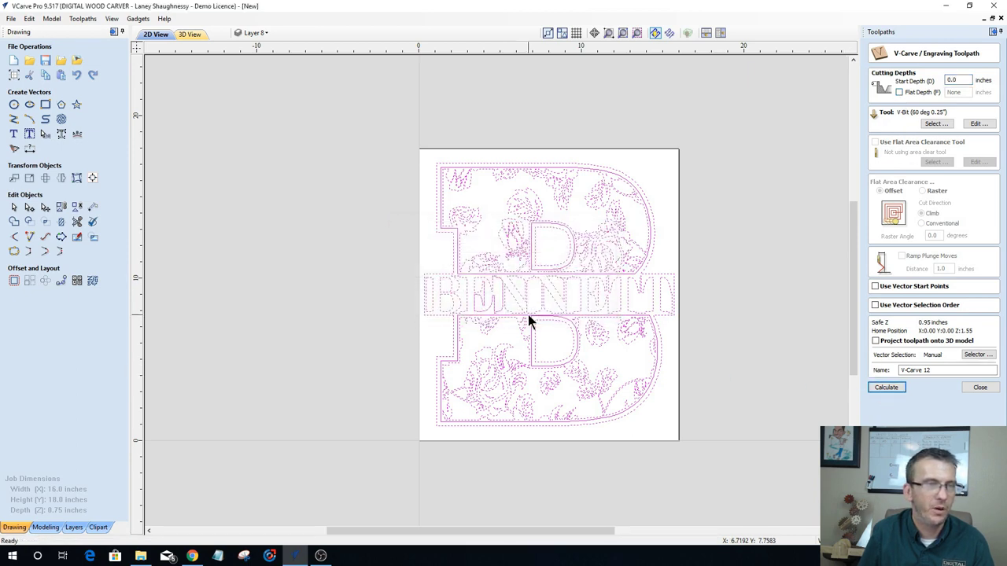
{"action": "left_click", "coordinate": [431, 343]}
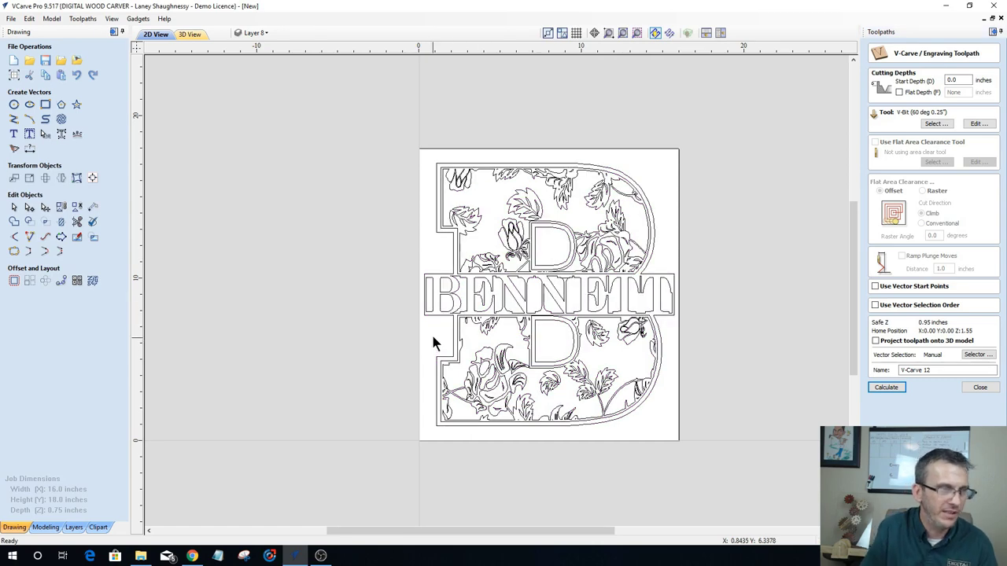
Step: Select all open vectors, then deselect the E letter and the nearby line
{"action": "right_click", "coordinate": [433, 324]}
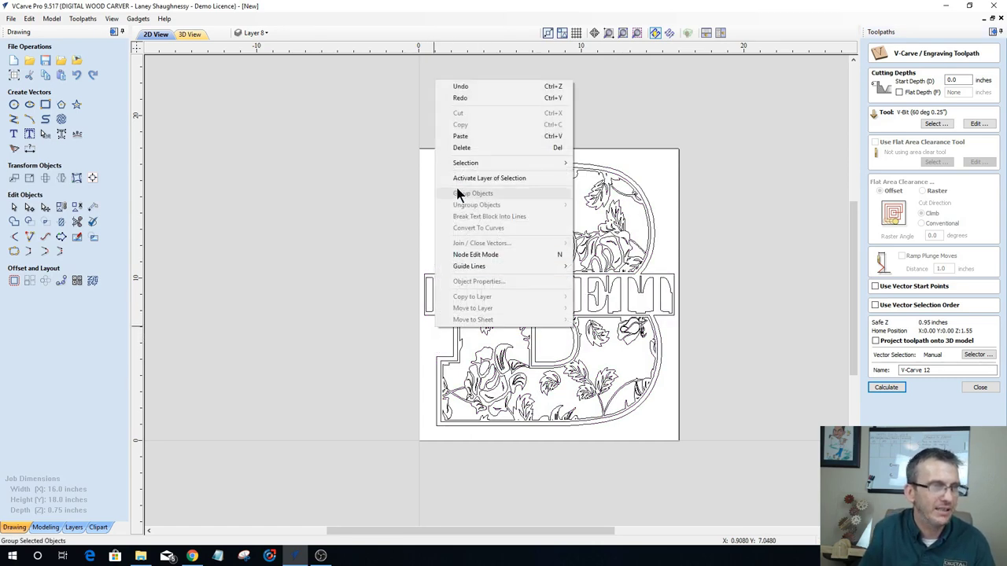
{"action": "mouse_move", "coordinate": [464, 163]}
{"action": "left_click", "coordinate": [603, 176]}
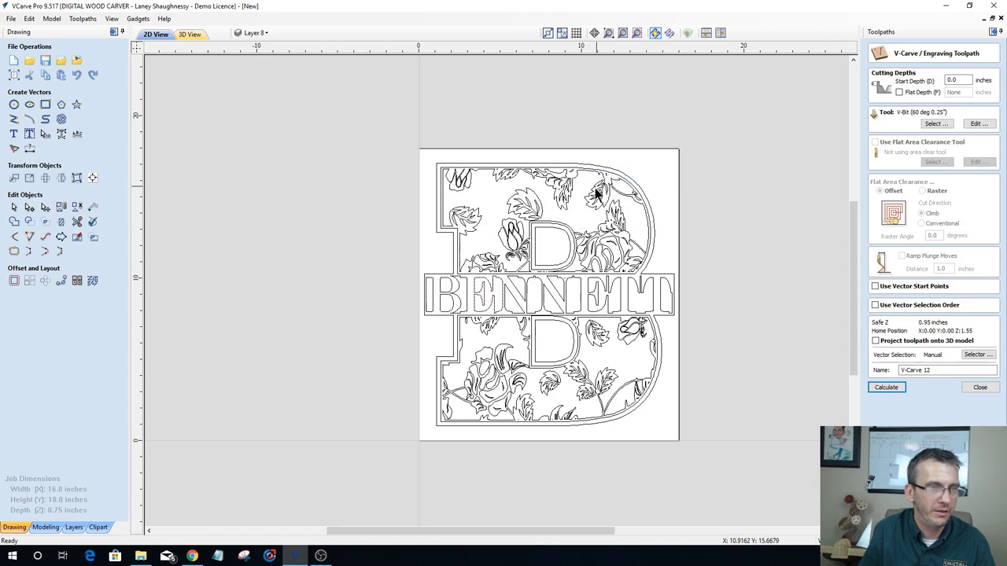
{"action": "scroll", "coordinate": [465, 318], "scroll_direction": "up", "scroll_amount": 3}
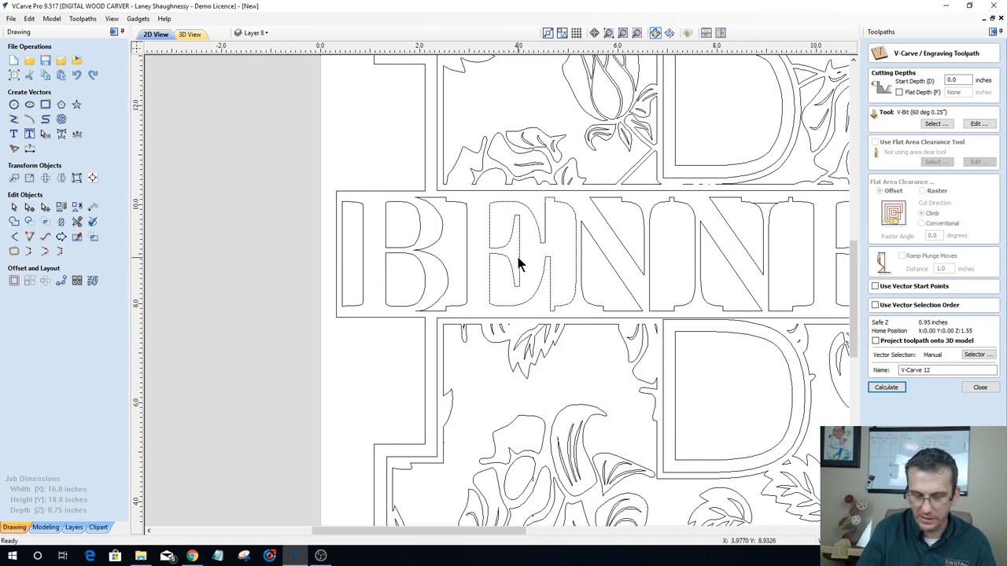
{"action": "left_click", "coordinate": [516, 253]}
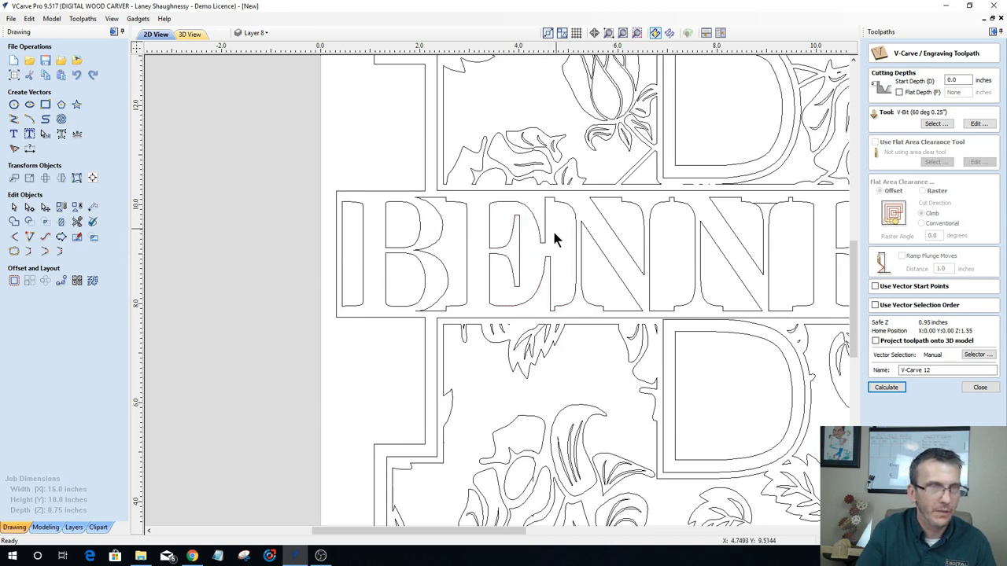
{"action": "scroll", "coordinate": [539, 243], "scroll_direction": "down", "scroll_amount": 2}
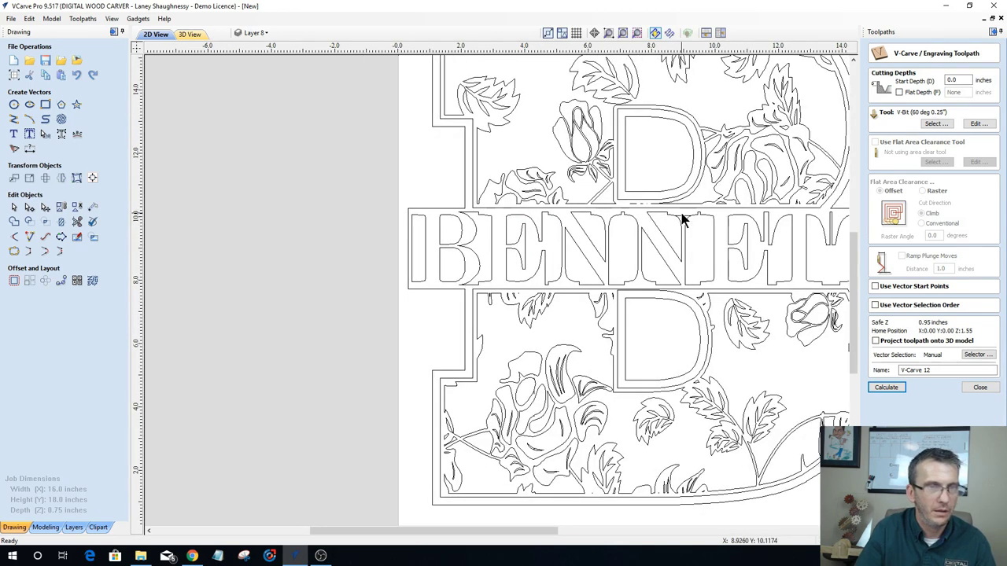
{"action": "scroll", "coordinate": [681, 220], "scroll_direction": "up", "scroll_amount": 2}
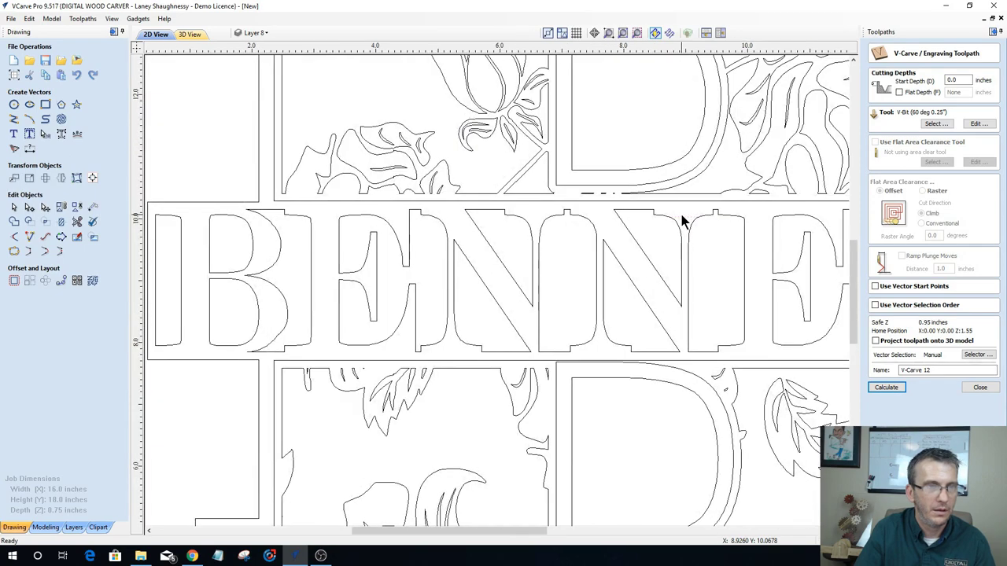
{"action": "scroll", "coordinate": [670, 227], "scroll_direction": "down", "scroll_amount": 2}
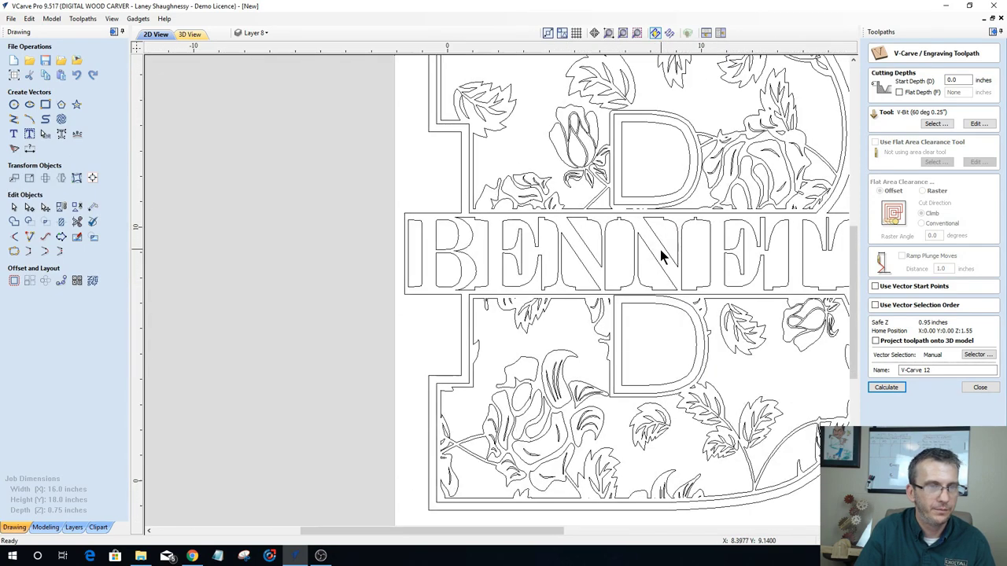
{"action": "scroll", "coordinate": [658, 255], "scroll_direction": "down", "scroll_amount": 1}
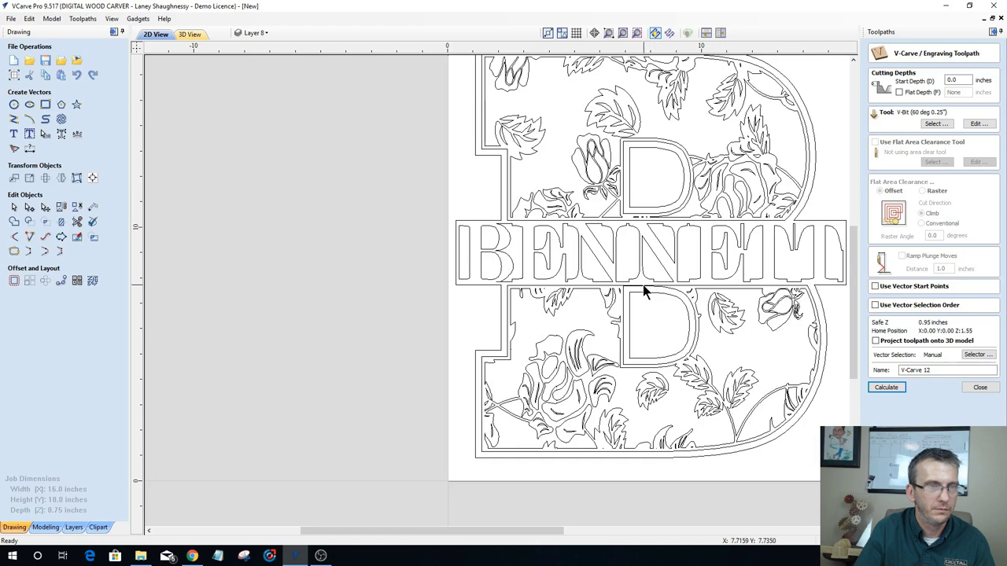
{"action": "scroll", "coordinate": [543, 267], "scroll_direction": "down", "scroll_amount": 2}
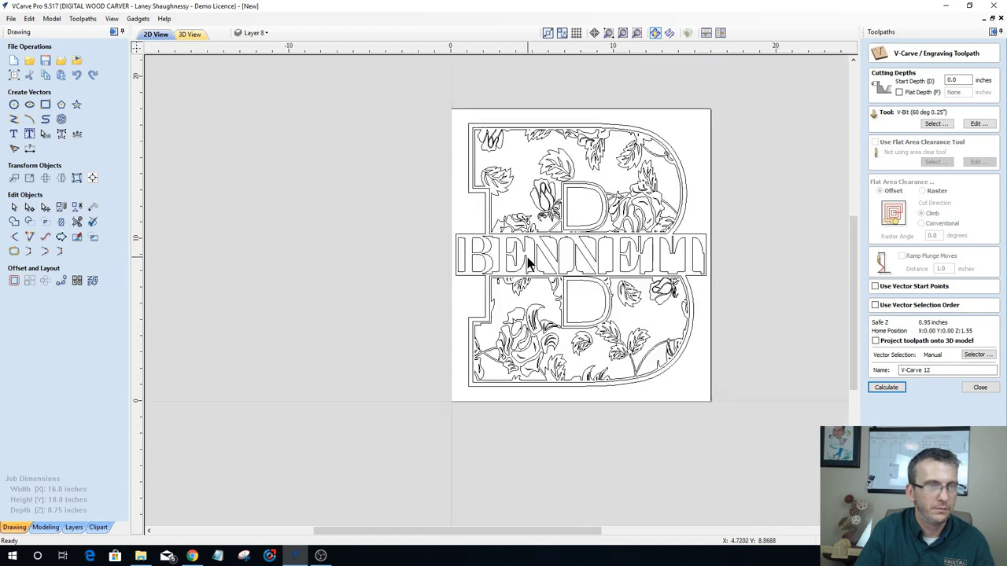
Step: Re-check the design and confirm it has no open vectors
{"action": "right_click", "coordinate": [388, 213]}
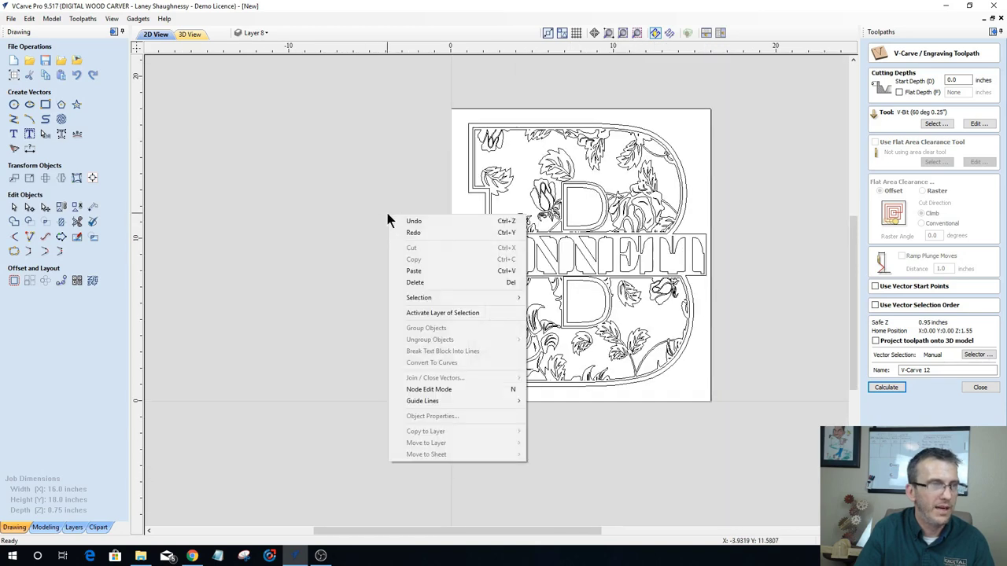
{"action": "mouse_move", "coordinate": [441, 298]}
{"action": "left_click", "coordinate": [567, 310]}
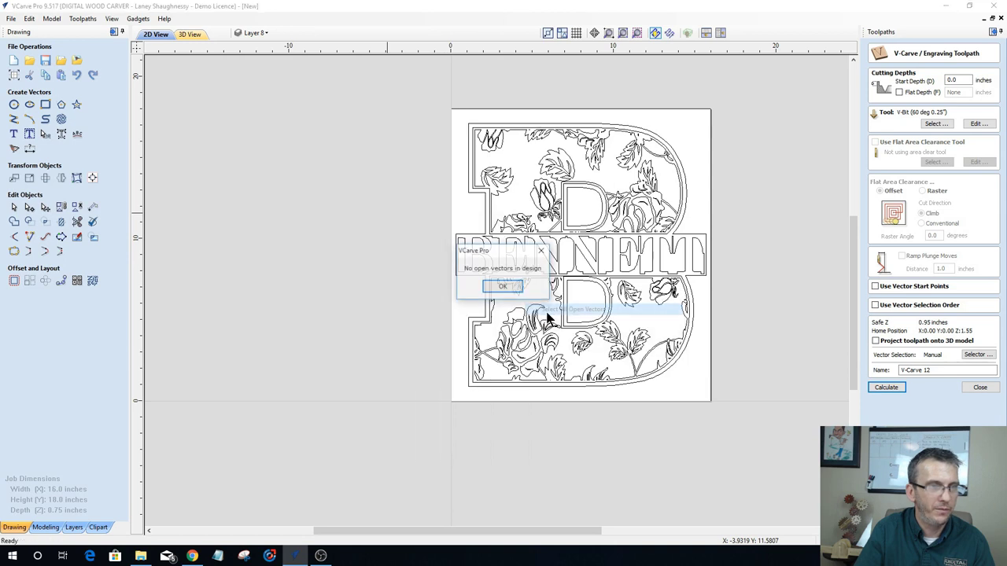
{"action": "left_click", "coordinate": [516, 289]}
Step: Select all duplicate vectors and delete the ones found in the BENNETT lettering
{"action": "right_click", "coordinate": [340, 230]}
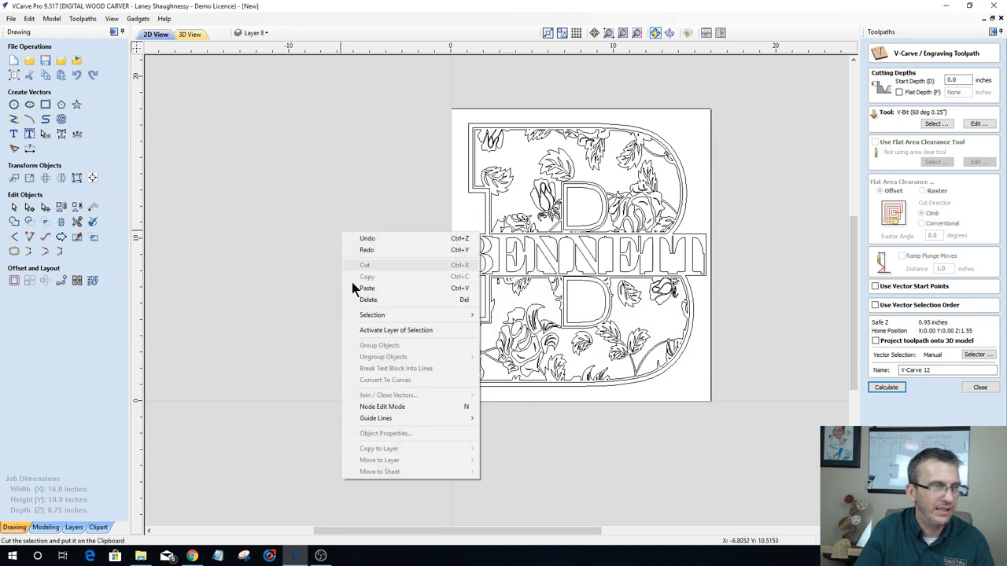
{"action": "mouse_move", "coordinate": [366, 317]}
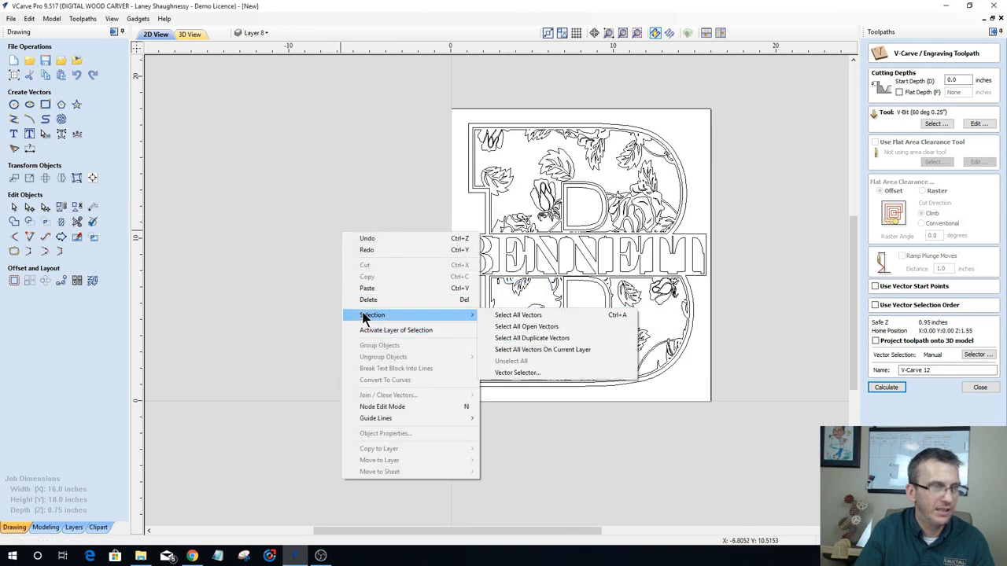
{"action": "left_click", "coordinate": [506, 338]}
{"action": "scroll", "coordinate": [553, 258], "scroll_direction": "up", "scroll_amount": 4}
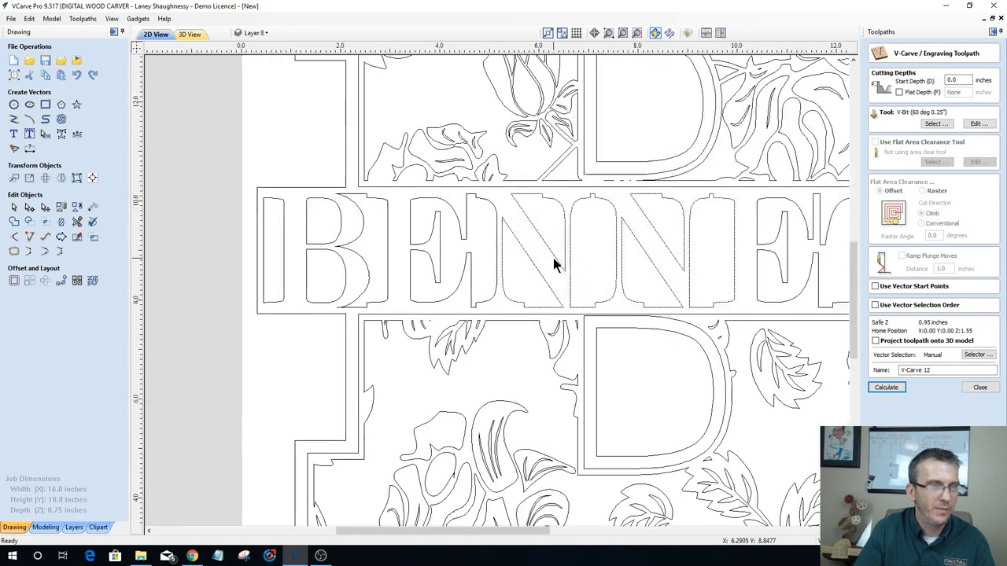
{"action": "right_click", "coordinate": [553, 256]}
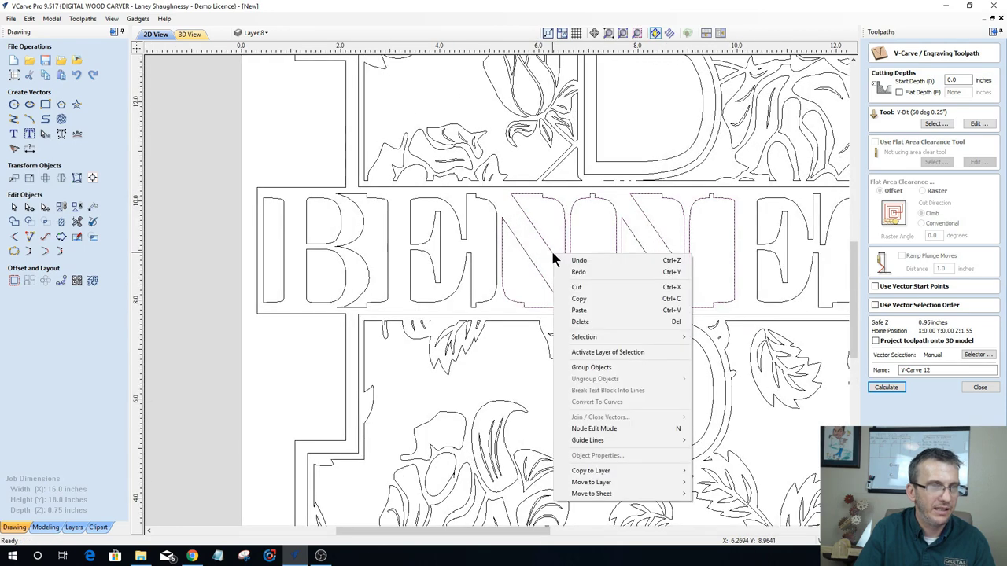
{"action": "left_click", "coordinate": [565, 322]}
{"action": "scroll", "coordinate": [370, 259], "scroll_direction": "down", "scroll_amount": 2}
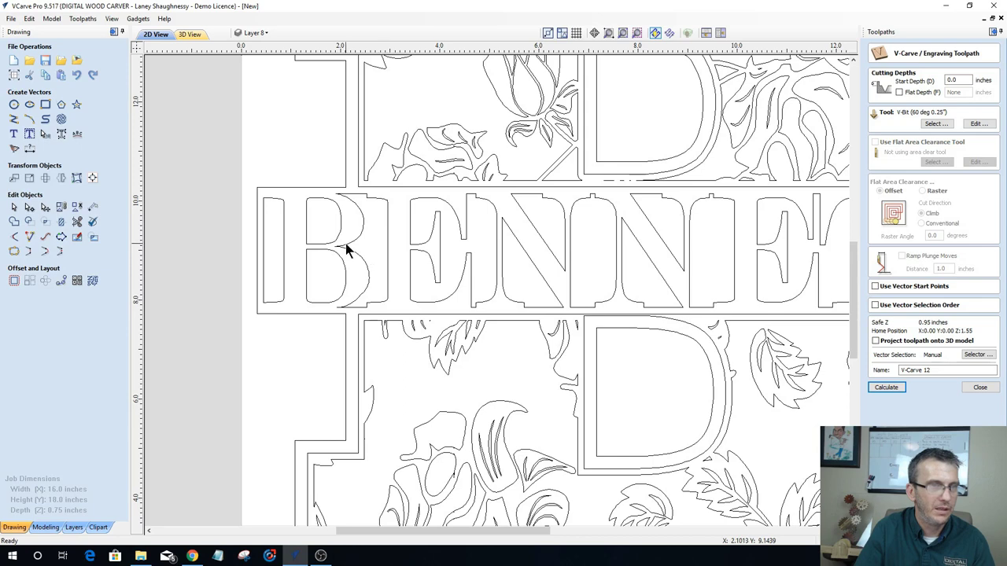
{"action": "scroll", "coordinate": [330, 247], "scroll_direction": "down", "scroll_amount": 4}
{"action": "scroll", "coordinate": [328, 245], "scroll_direction": "down", "scroll_amount": 1}
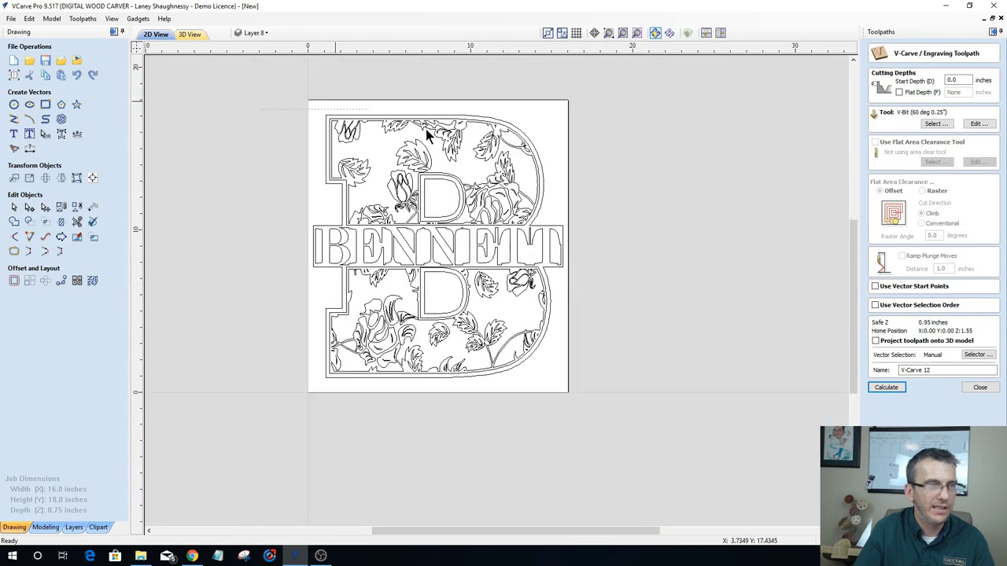
Step: Select every vector and calculate V-Carve 12, accepting the cut-through warning
{"action": "key", "text": "ctrl+a"}
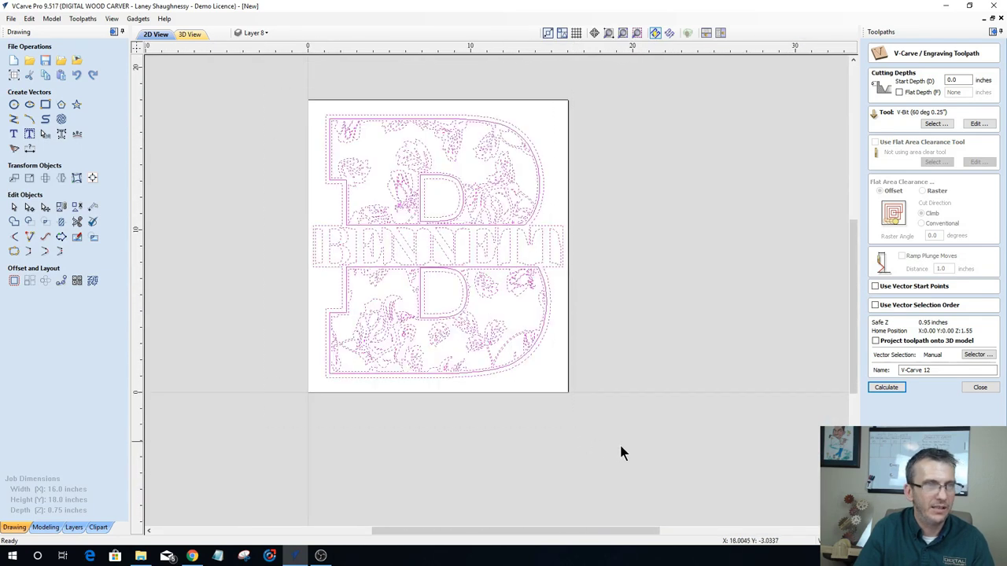
{"action": "left_click", "coordinate": [886, 387]}
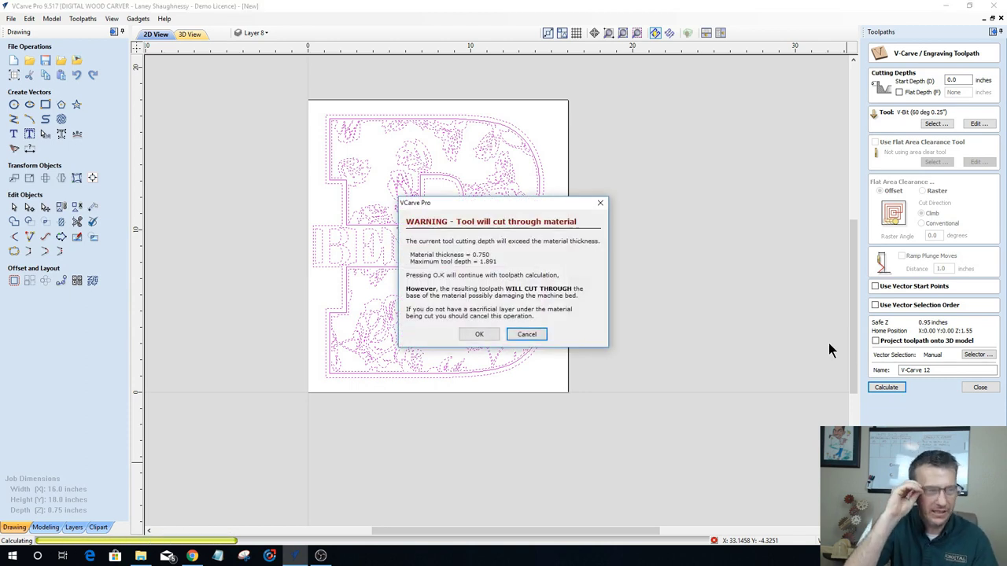
{"action": "left_click", "coordinate": [480, 335]}
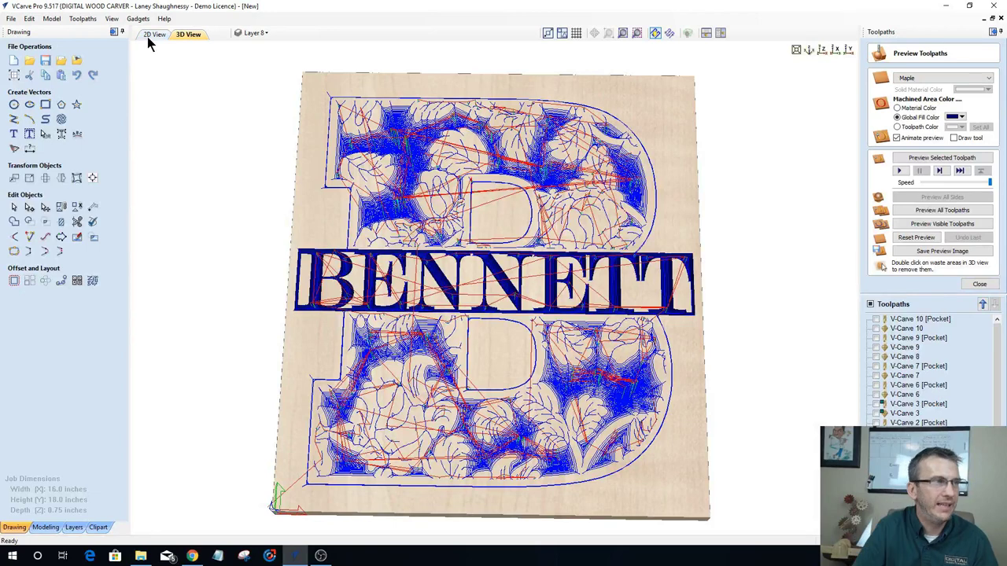
{"action": "left_click", "coordinate": [153, 35]}
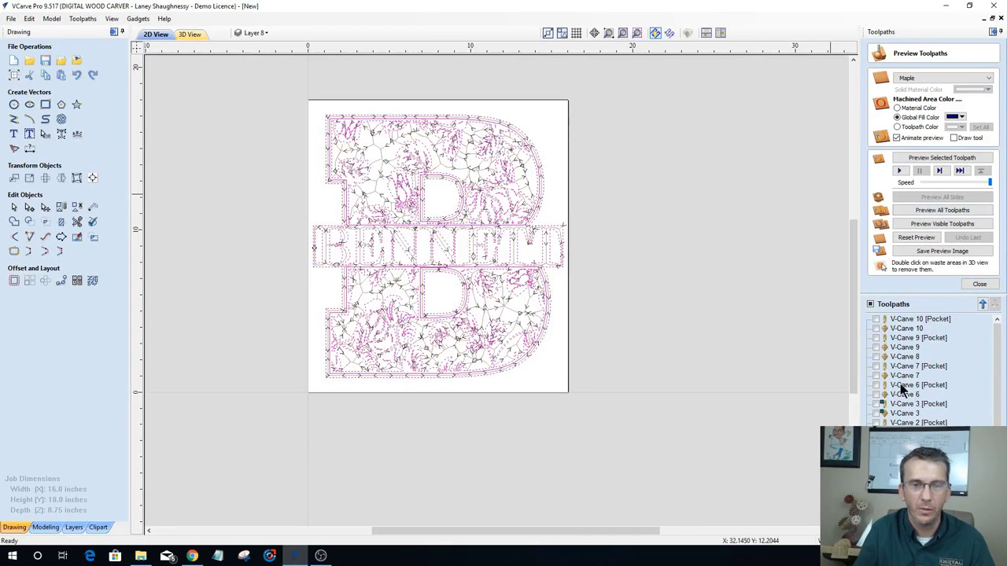
Step: Give V-Carve 12 a 0.125-inch flat depth and a 0.125-inch End Mill for flat clearance, then recalculate
{"action": "scroll", "coordinate": [905, 347], "scroll_direction": "down", "scroll_amount": 1}
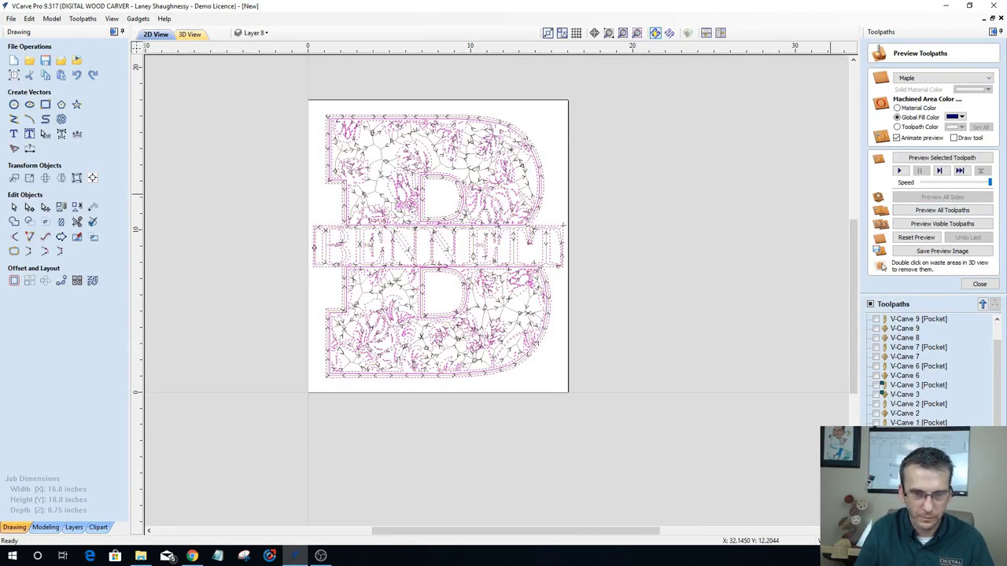
{"action": "left_click", "coordinate": [980, 284]}
{"action": "double_click", "coordinate": [905, 299]}
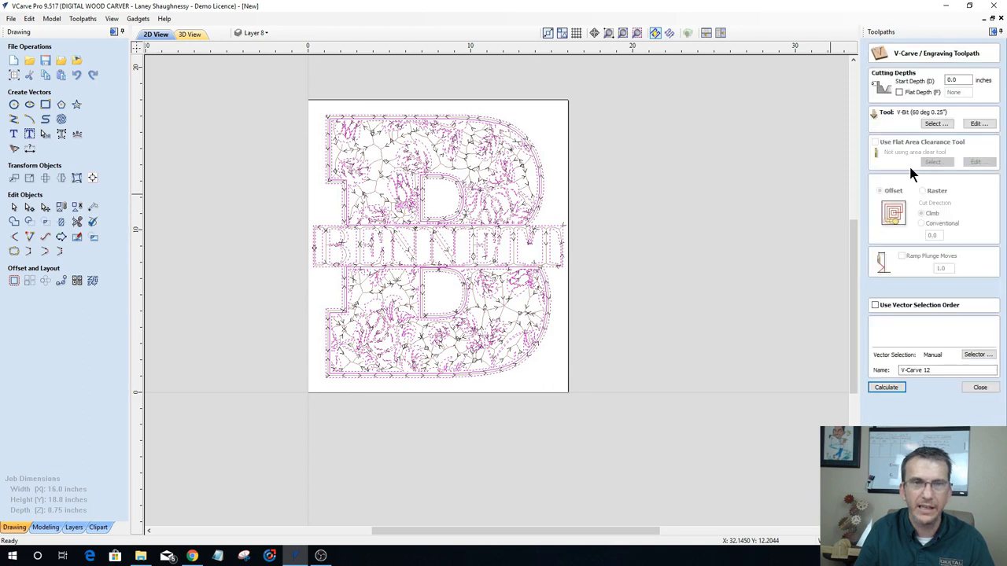
{"action": "left_click", "coordinate": [900, 93]}
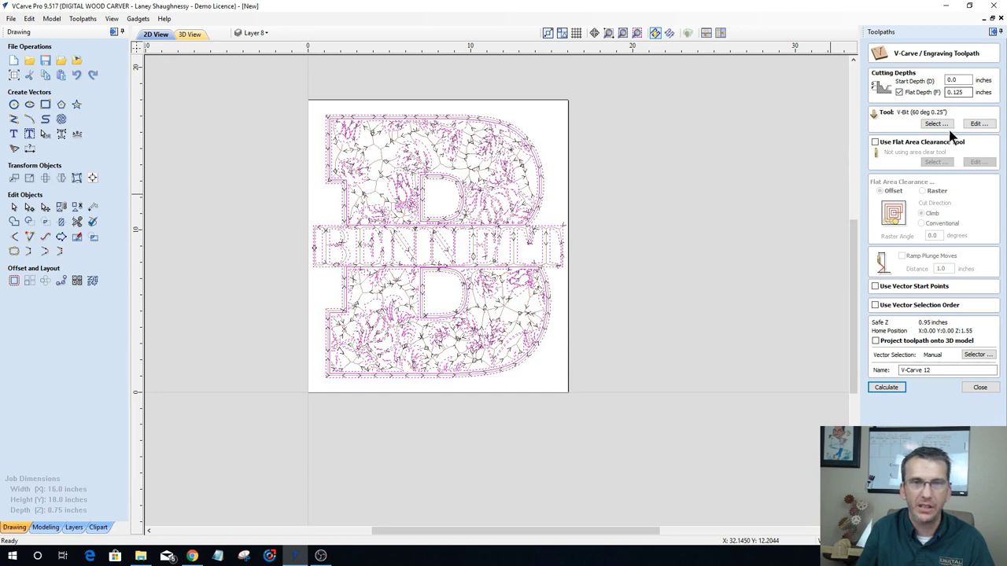
{"action": "left_click", "coordinate": [876, 143]}
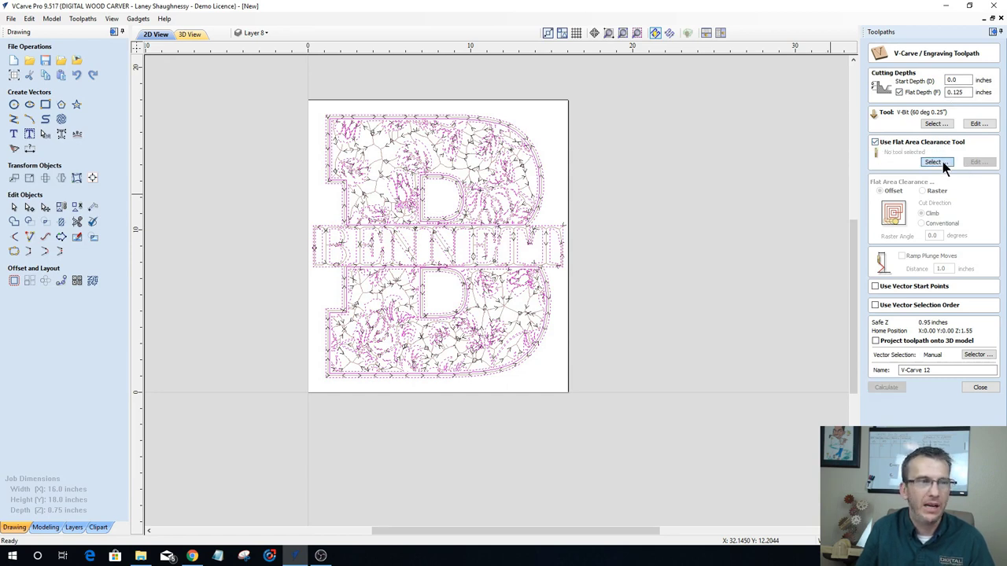
{"action": "left_click", "coordinate": [943, 164]}
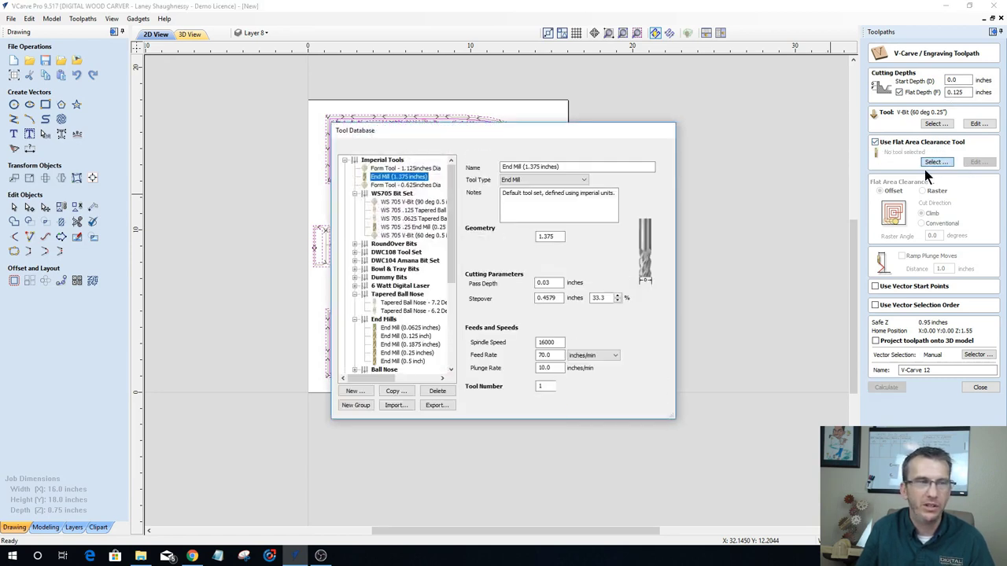
{"action": "left_click", "coordinate": [397, 336]}
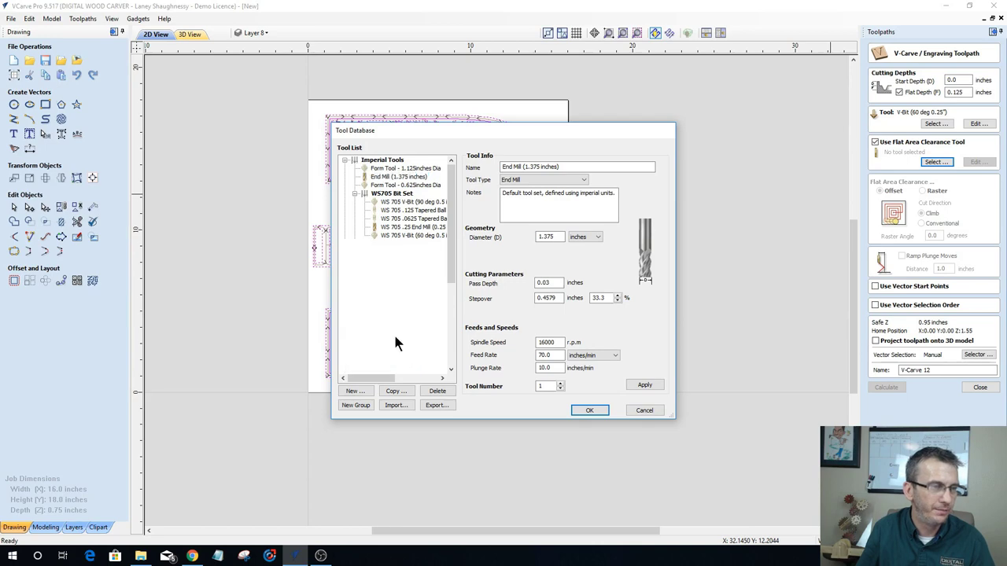
{"action": "left_click", "coordinate": [591, 410]}
{"action": "left_click", "coordinate": [888, 387]}
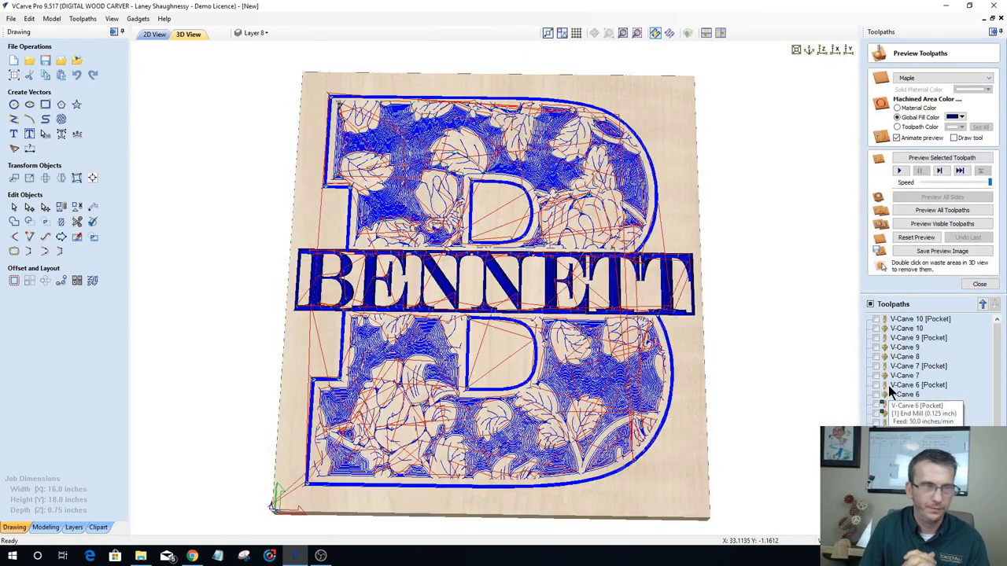
Step: Reset the preview and simulate all visible toolpaths on the maple board
{"action": "left_click", "coordinate": [914, 239]}
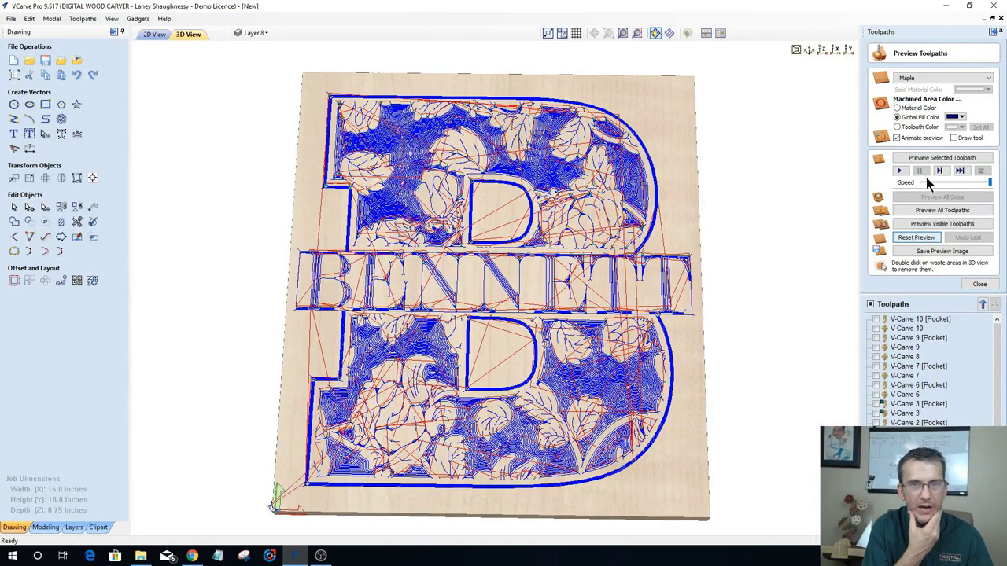
{"action": "left_click", "coordinate": [927, 225]}
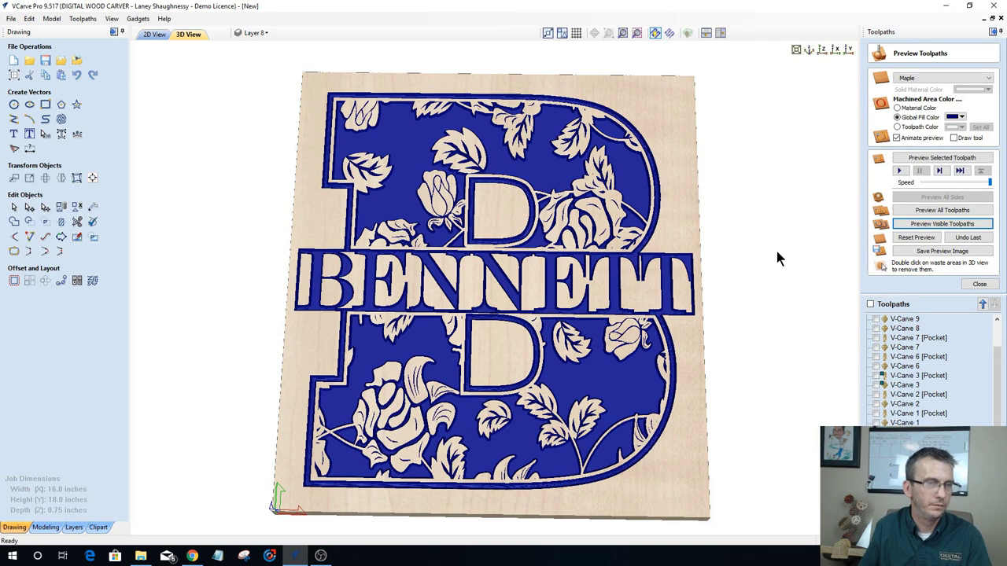
Step: Try dark green, then set the carved-area fill to black and return to the top view
{"action": "left_click_drag", "start_coordinate": [400, 495], "coordinate": [646, 408]}
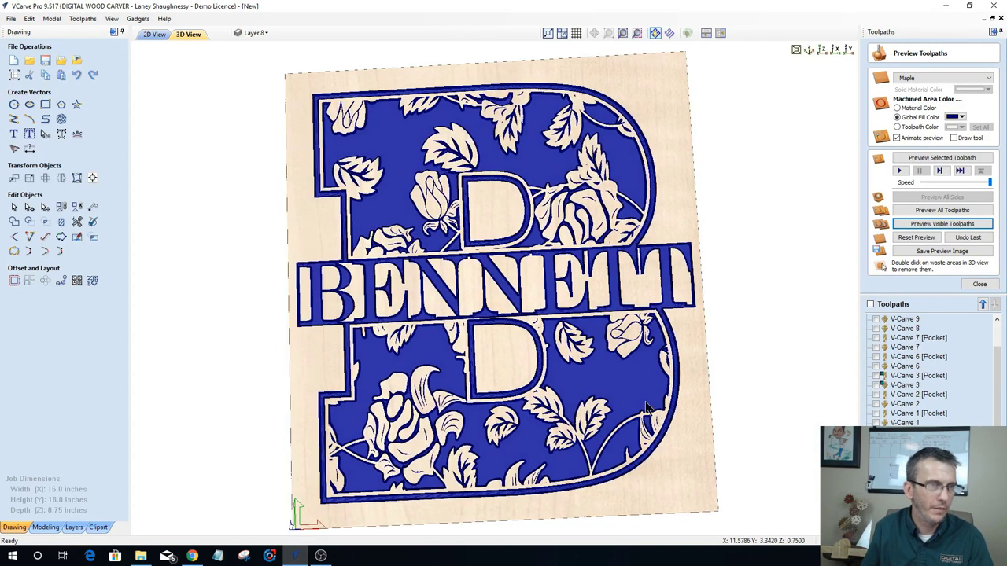
{"action": "left_click", "coordinate": [957, 117]}
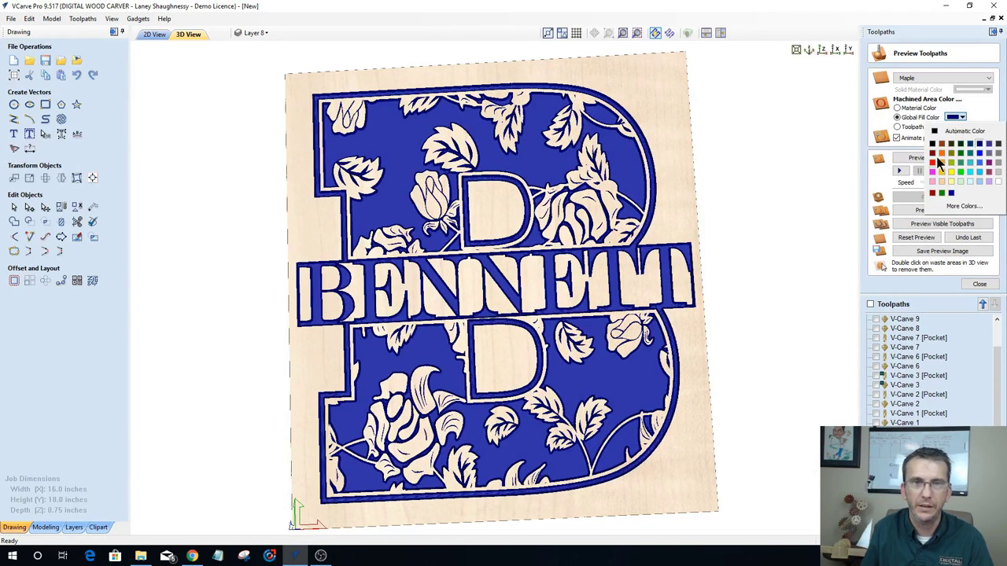
{"action": "left_click", "coordinate": [960, 150]}
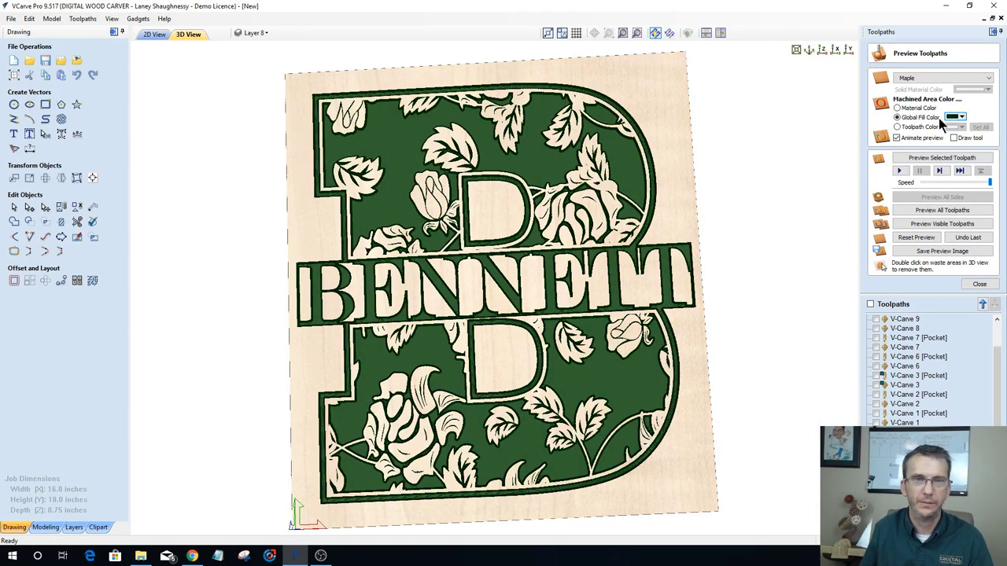
{"action": "left_click", "coordinate": [958, 117]}
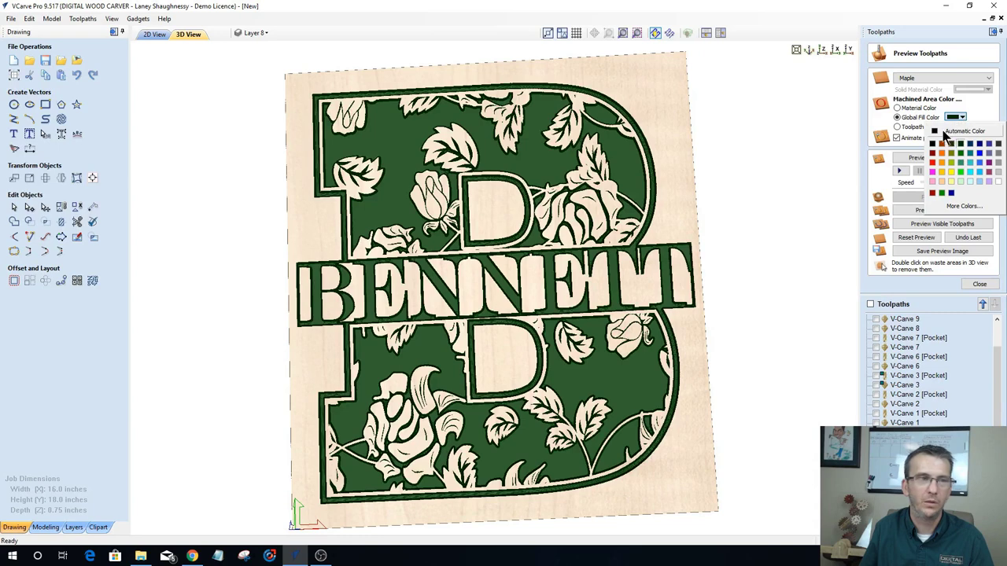
{"action": "left_click", "coordinate": [946, 134]}
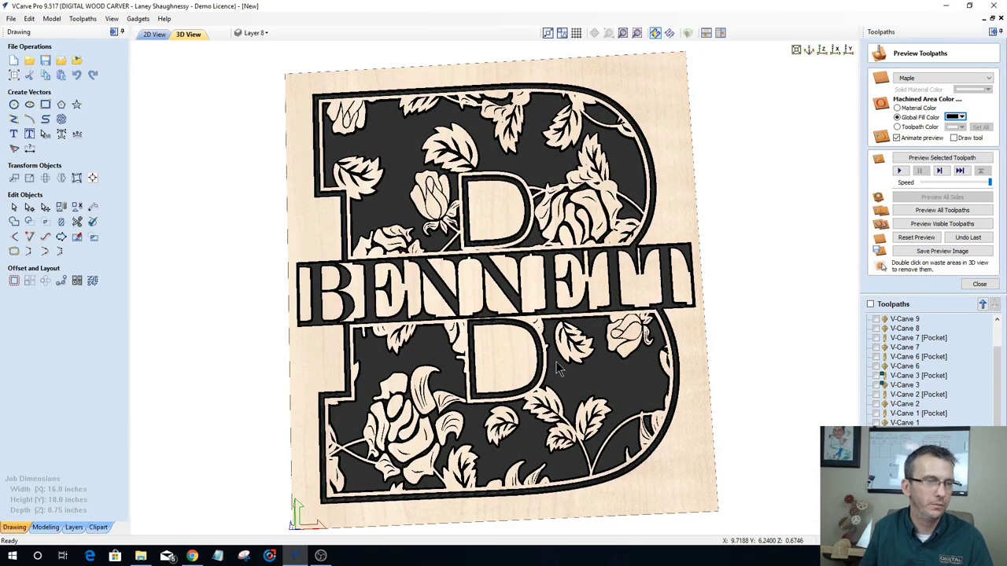
{"action": "left_click_drag", "start_coordinate": [539, 381], "coordinate": [749, 117]}
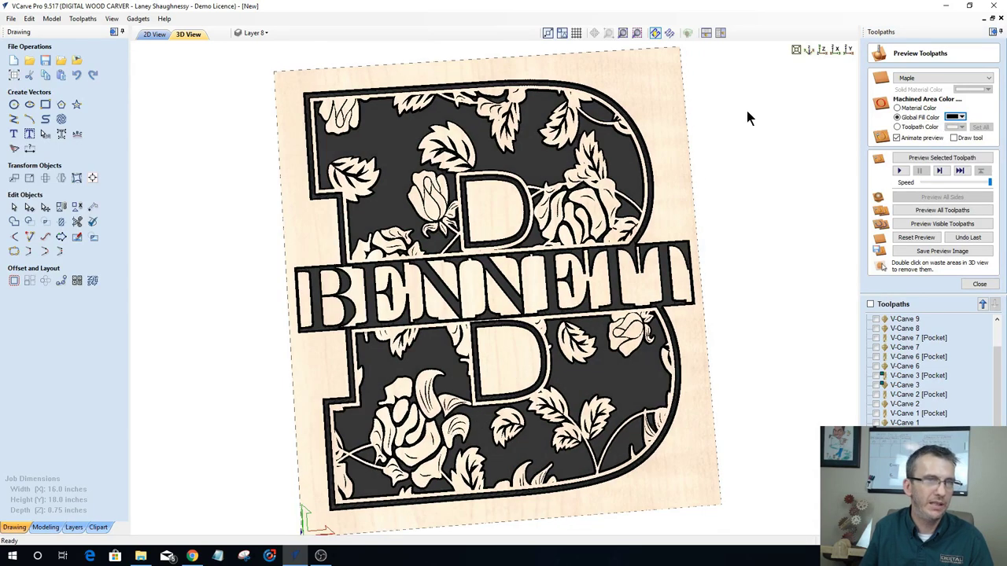
{"action": "left_click", "coordinate": [822, 50]}
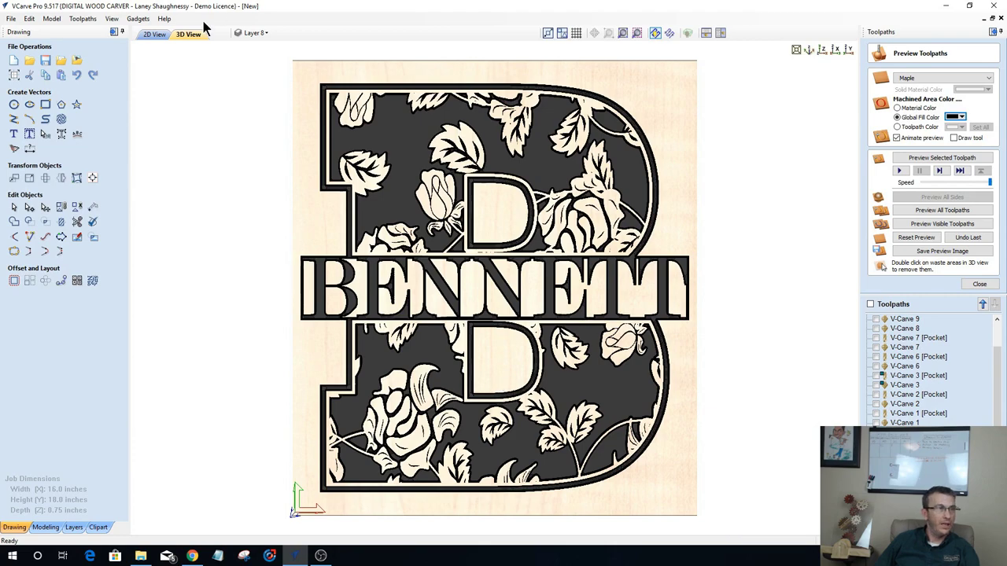
Step: Deselect the upper and lower D outlines and recalculate V-Carve 12
{"action": "left_click", "coordinate": [166, 36]}
{"action": "scroll", "coordinate": [423, 311], "scroll_direction": "up", "scroll_amount": 3}
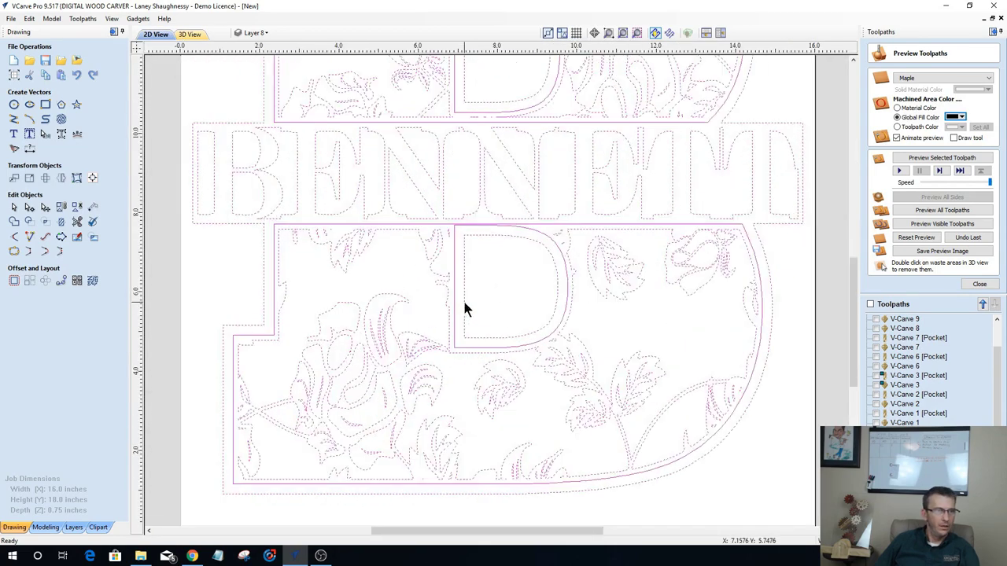
{"action": "scroll", "coordinate": [464, 306], "scroll_direction": "down", "scroll_amount": 3}
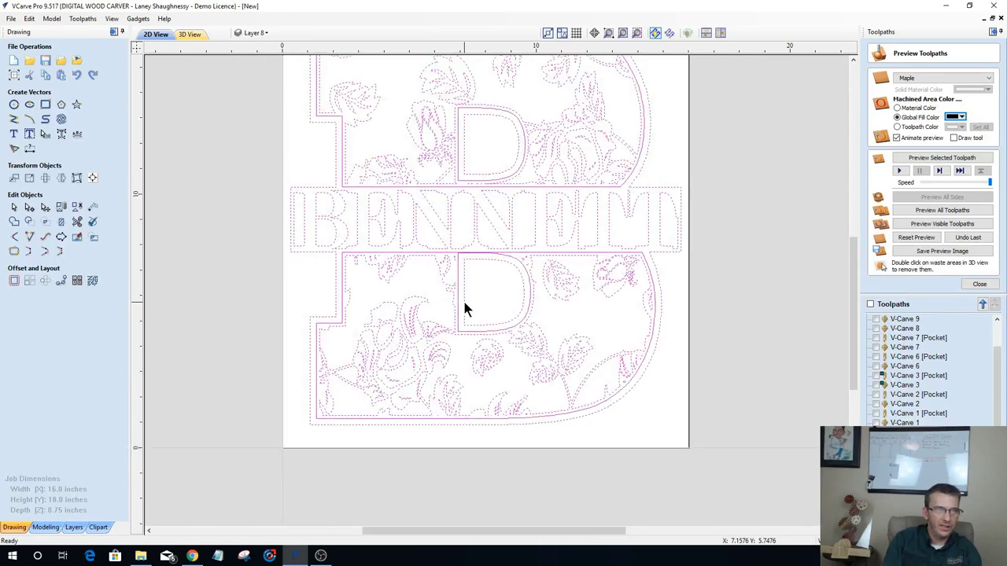
{"action": "scroll", "coordinate": [900, 332], "scroll_direction": "up", "scroll_amount": 1}
{"action": "left_click", "coordinate": [897, 318]}
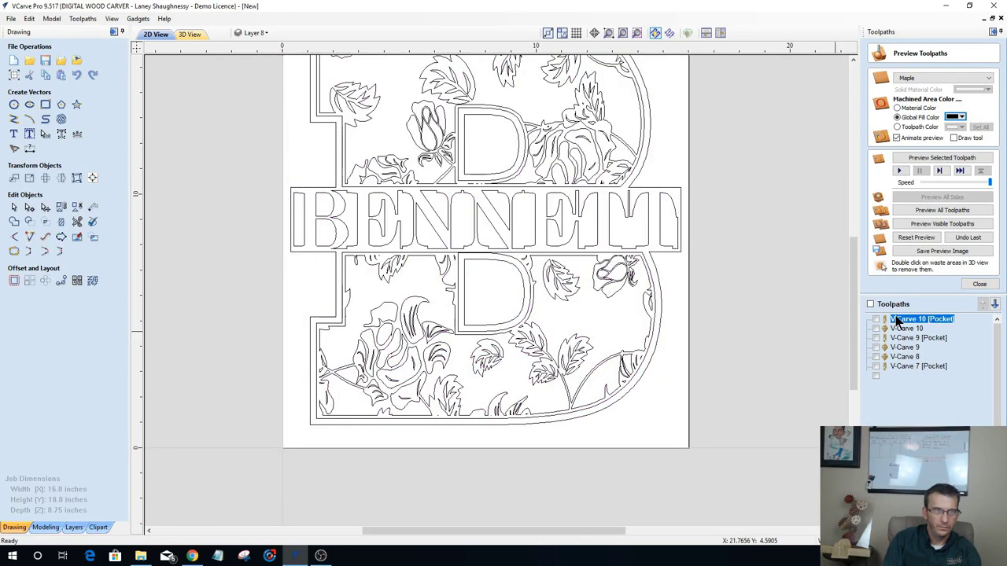
{"action": "left_click", "coordinate": [876, 320]}
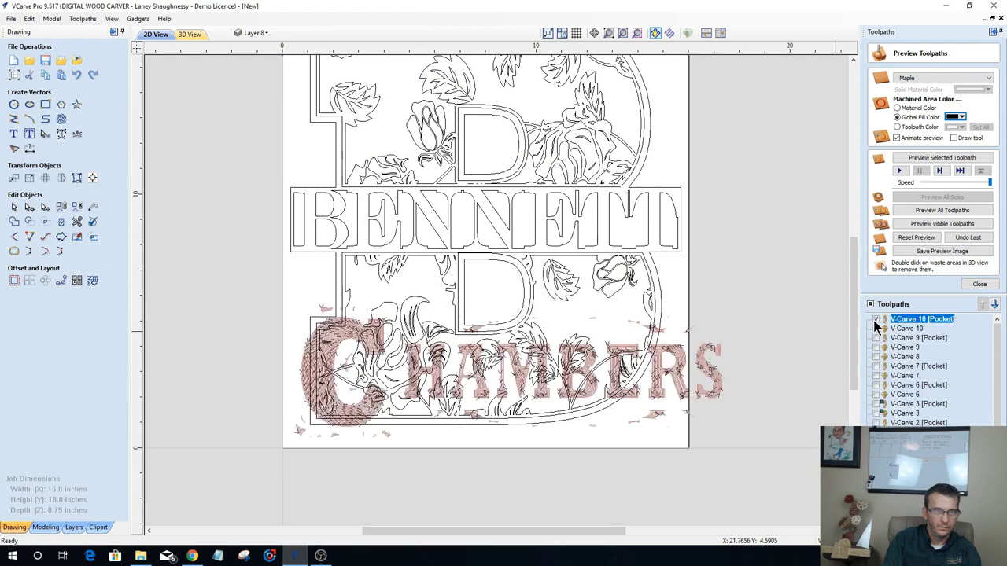
{"action": "left_click", "coordinate": [876, 319]}
{"action": "scroll", "coordinate": [877, 330], "scroll_direction": "down", "scroll_amount": 1}
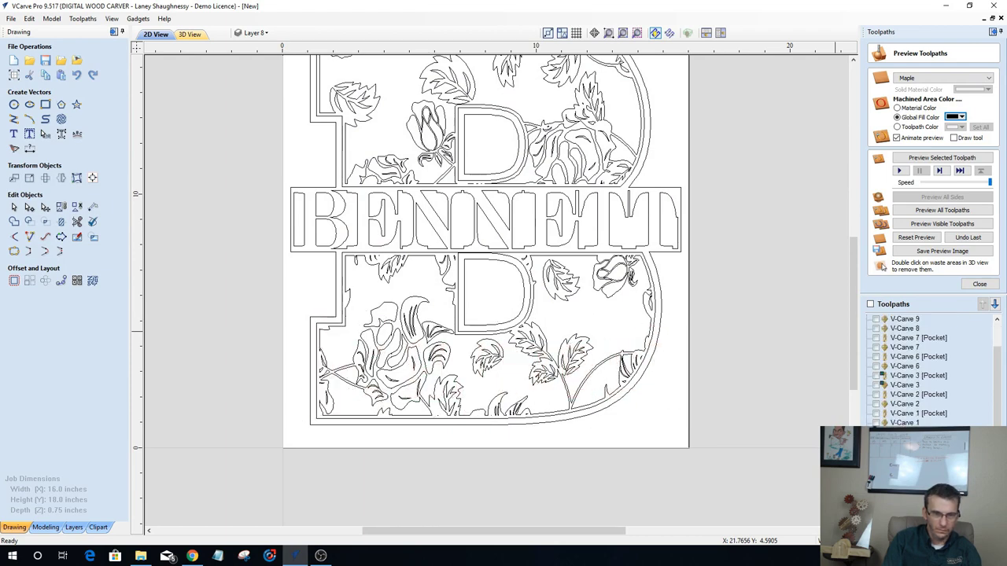
{"action": "left_click", "coordinate": [520, 271], "text": "ctrl"}
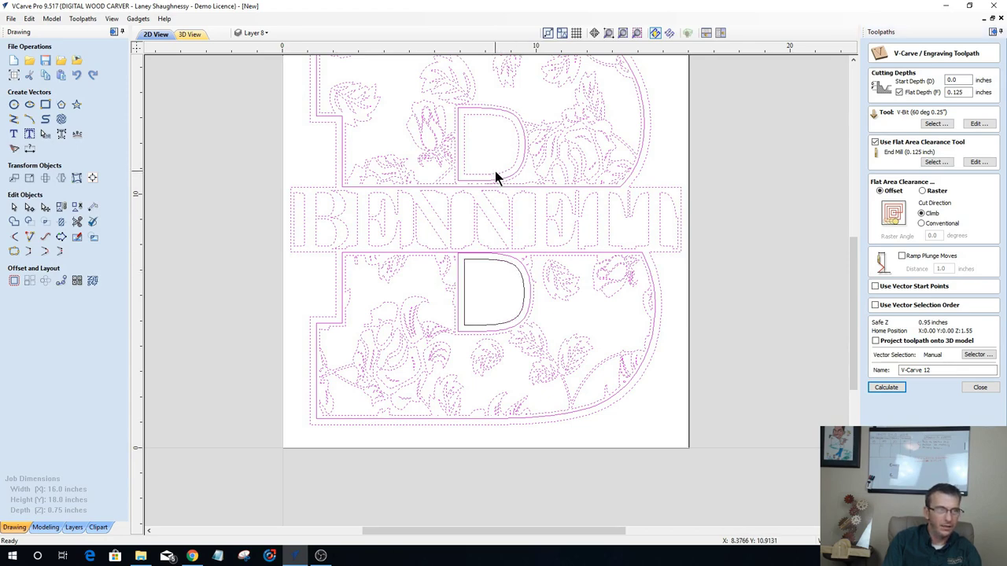
{"action": "left_click", "coordinate": [493, 169], "text": "ctrl"}
{"action": "left_click", "coordinate": [895, 387]}
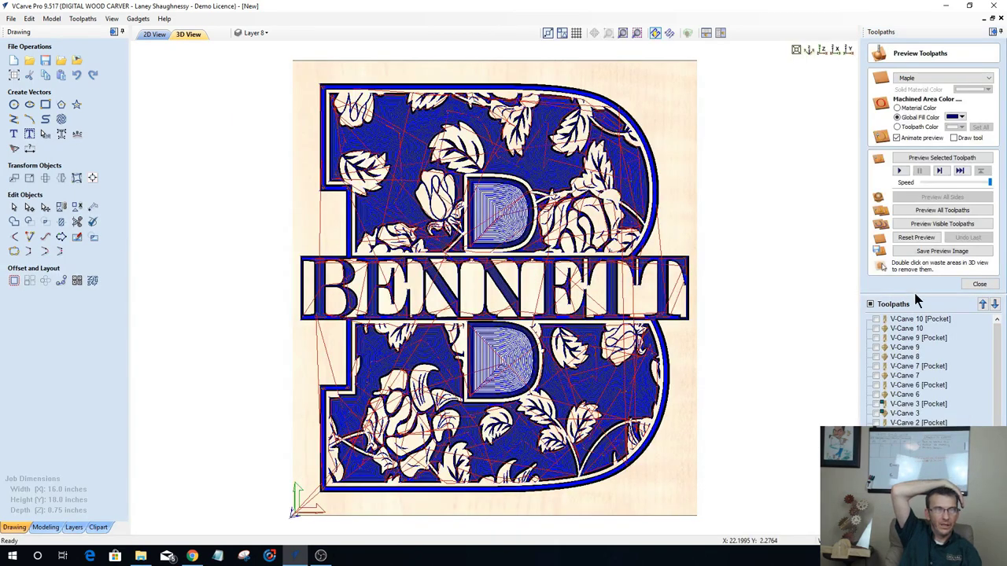
{"action": "left_click", "coordinate": [929, 224]}
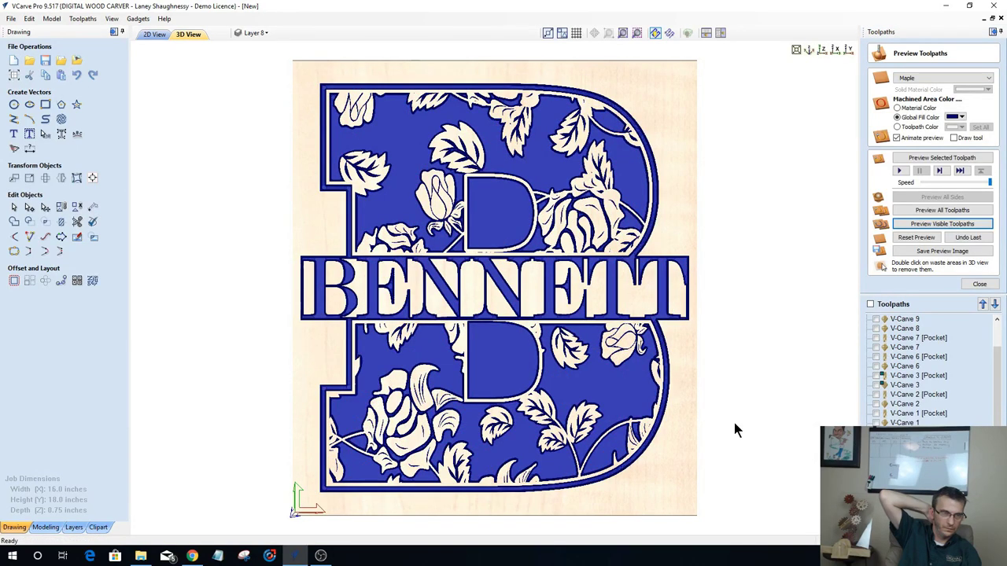
{"action": "left_click", "coordinate": [952, 117]}
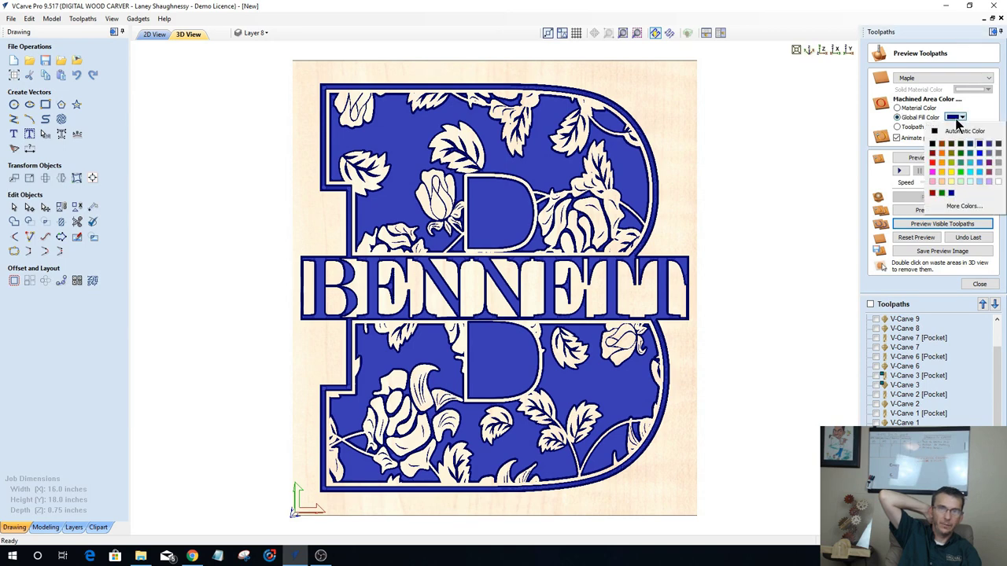
{"action": "left_click", "coordinate": [933, 143]}
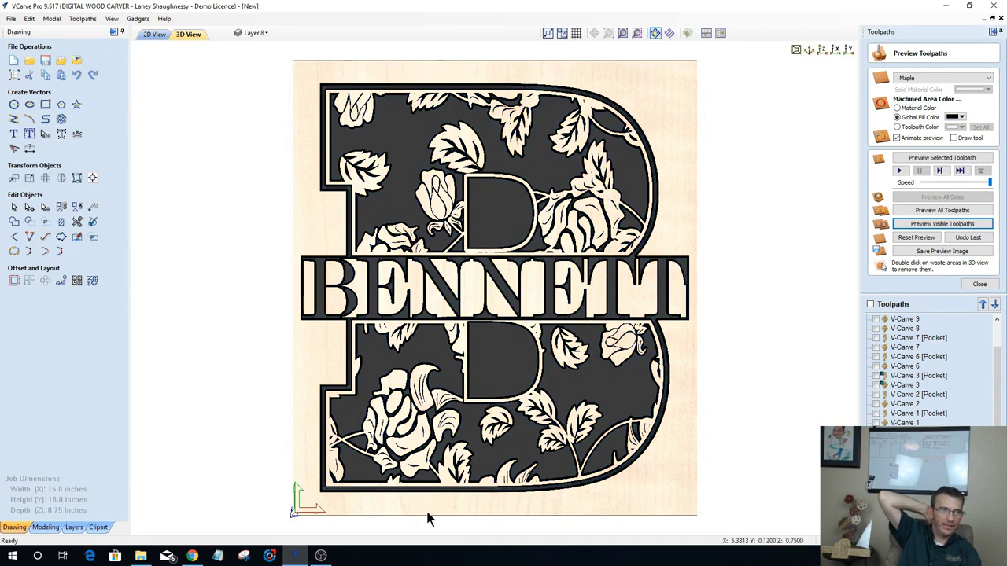
{"action": "left_click_drag", "start_coordinate": [431, 514], "coordinate": [315, 353]}
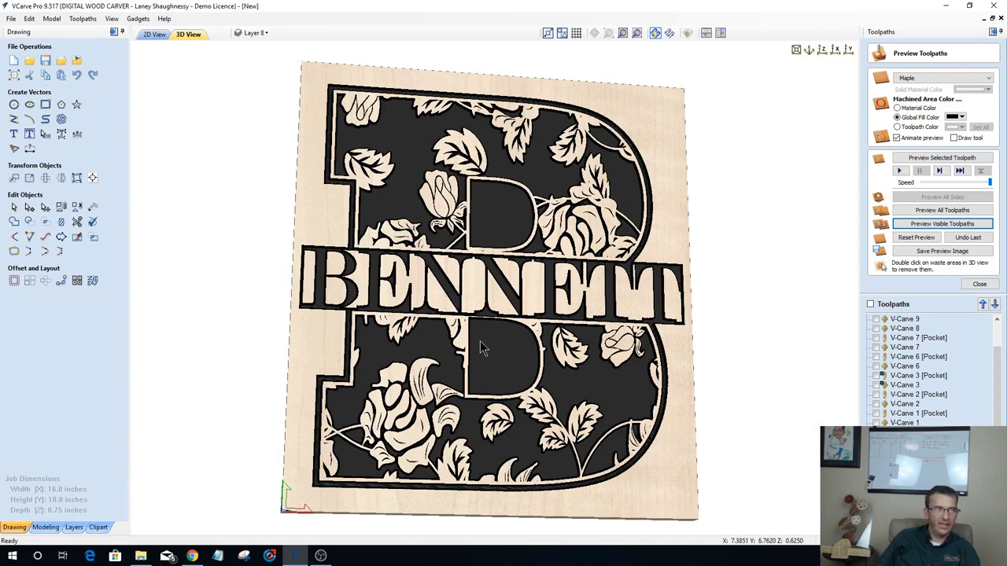
{"action": "left_click_drag", "start_coordinate": [375, 349], "coordinate": [410, 361]}
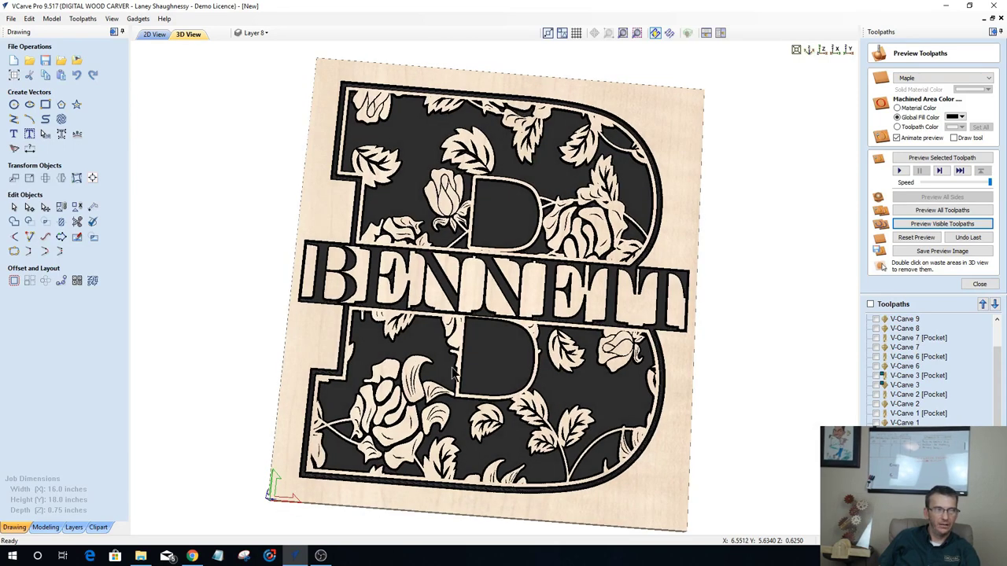
{"action": "left_click_drag", "start_coordinate": [475, 421], "coordinate": [470, 453]}
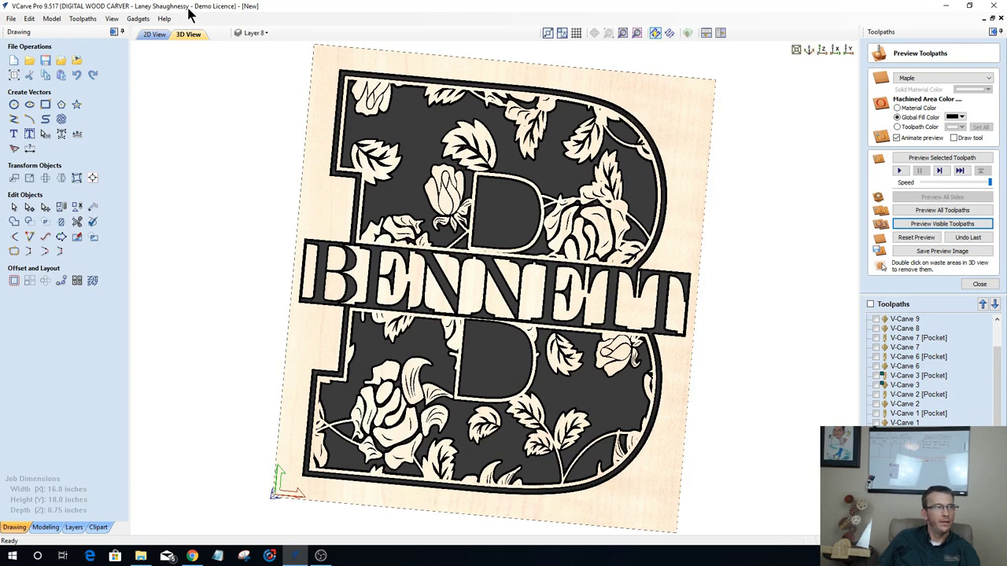
Step: Offset the outer B boundary outline 0.25 inches outwards
{"action": "left_click", "coordinate": [153, 35]}
{"action": "scroll", "coordinate": [322, 194], "scroll_direction": "up", "scroll_amount": 1}
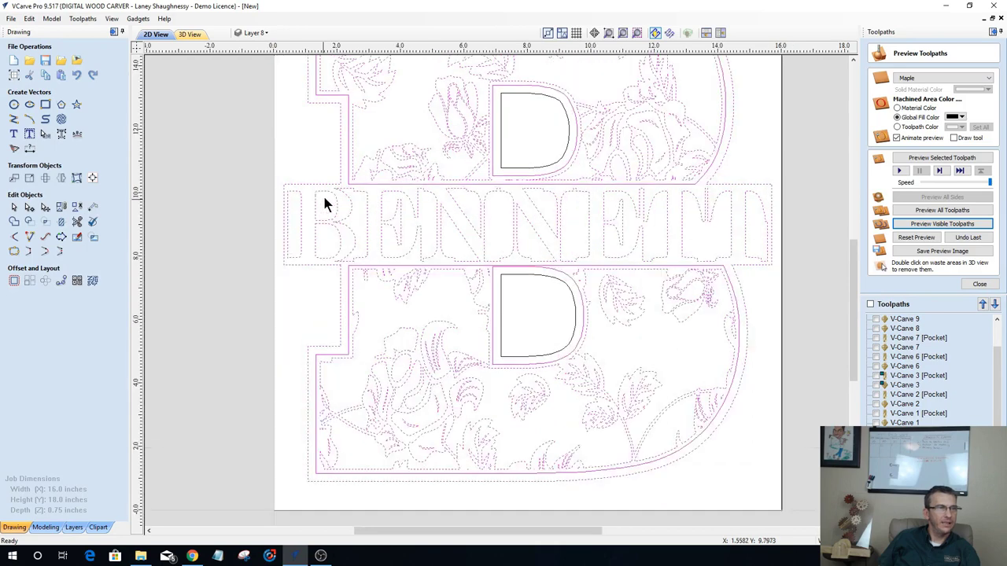
{"action": "left_click", "coordinate": [340, 152]}
{"action": "left_click", "coordinate": [14, 279]}
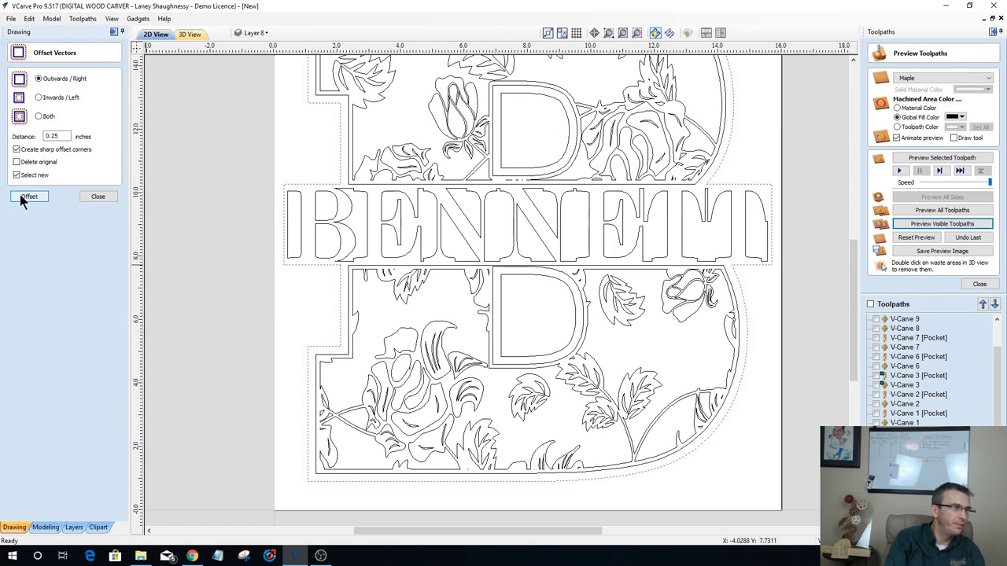
{"action": "left_click", "coordinate": [22, 200]}
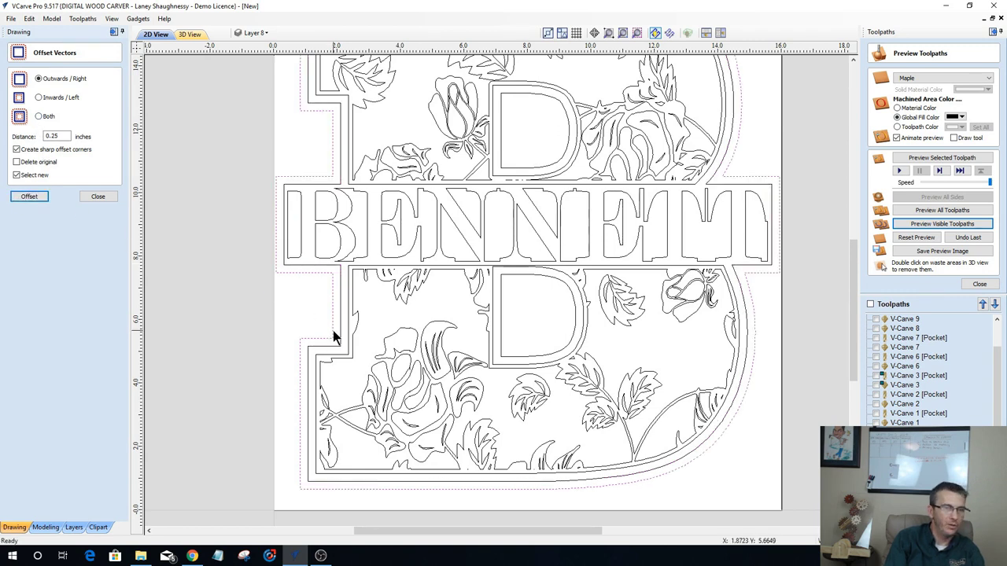
Step: Add the upper and lower D outlines to the selection
{"action": "scroll", "coordinate": [333, 334], "scroll_direction": "down", "scroll_amount": 5}
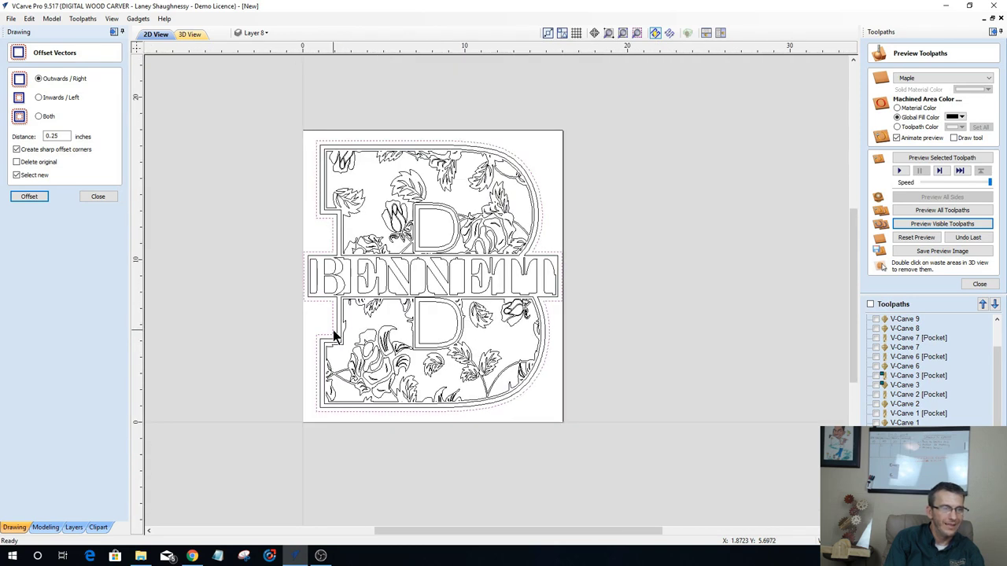
{"action": "scroll", "coordinate": [333, 330], "scroll_direction": "up", "scroll_amount": 1}
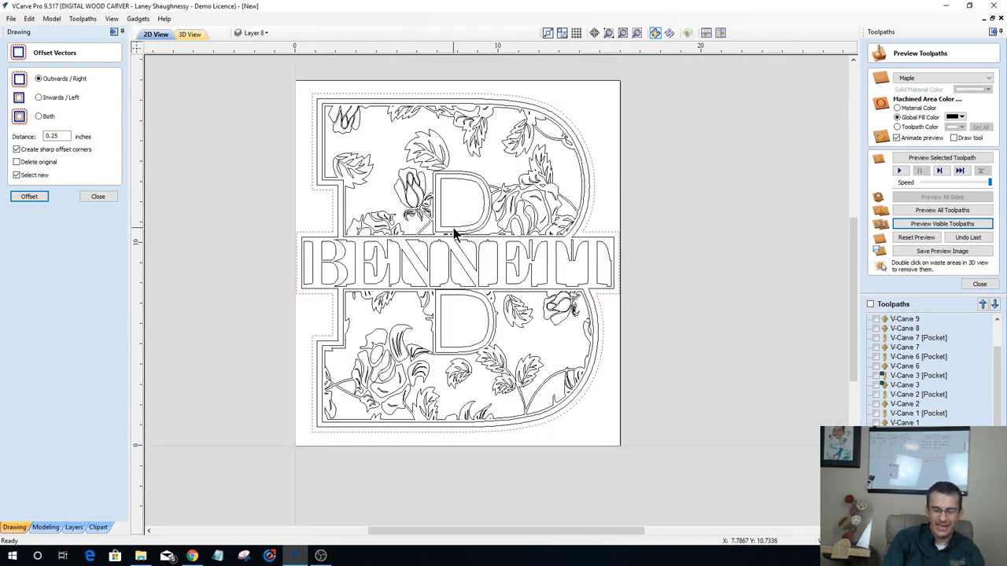
{"action": "left_click", "coordinate": [452, 229], "text": "shift"}
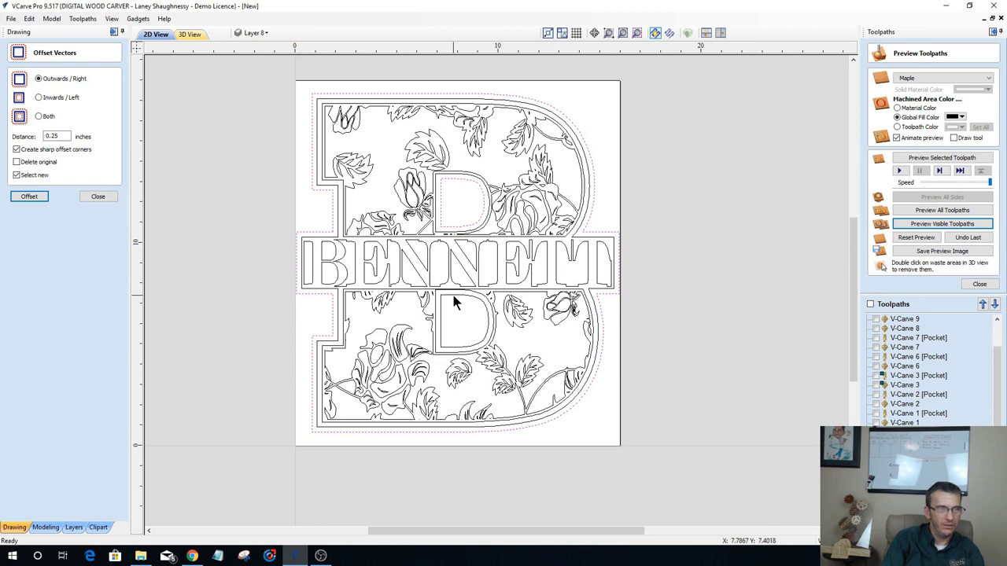
{"action": "left_click", "coordinate": [453, 298], "text": "shift"}
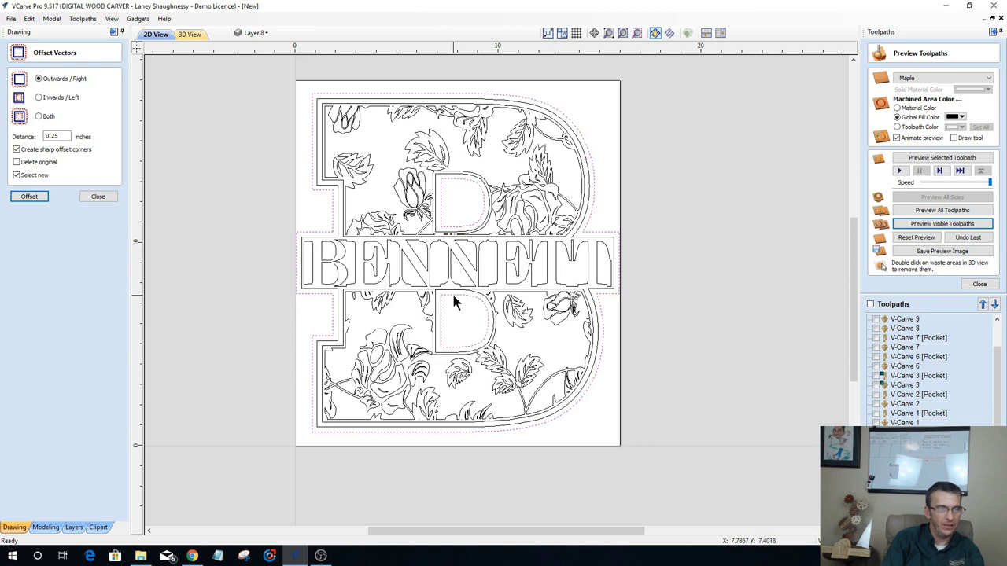
Step: Start a 2D profile toolpath cutting Outside/Right to a 0.75-inch depth
{"action": "left_click", "coordinate": [980, 284]}
{"action": "left_click", "coordinate": [893, 127]}
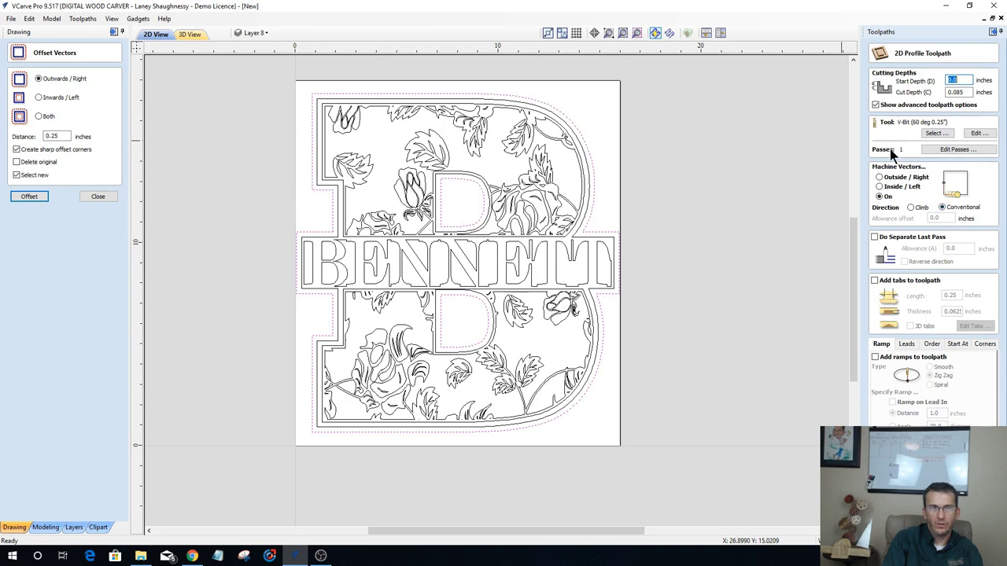
{"action": "left_click", "coordinate": [878, 178]}
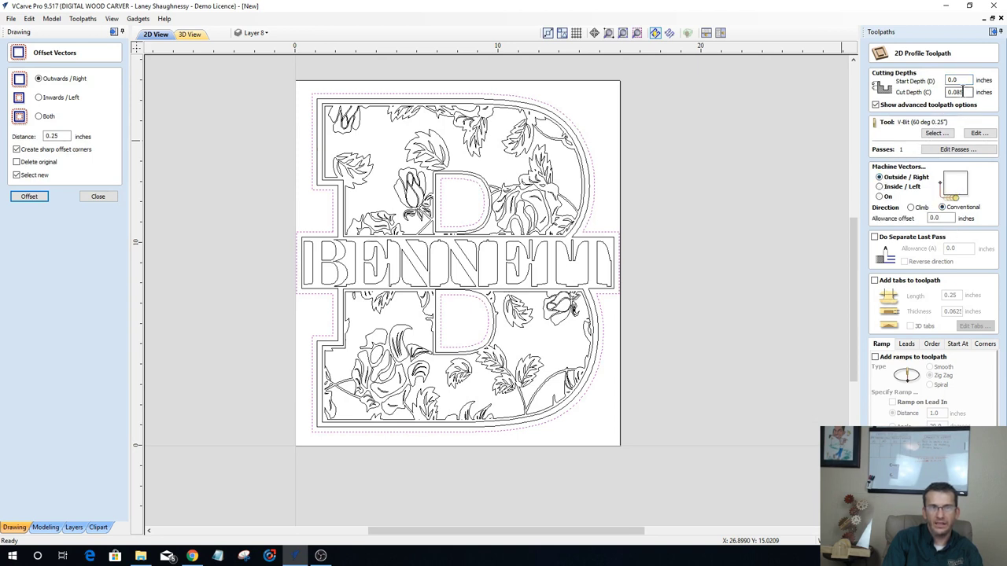
{"action": "left_click_drag", "start_coordinate": [963, 89], "coordinate": [901, 102]}
{"action": "type", "text": ".75"}
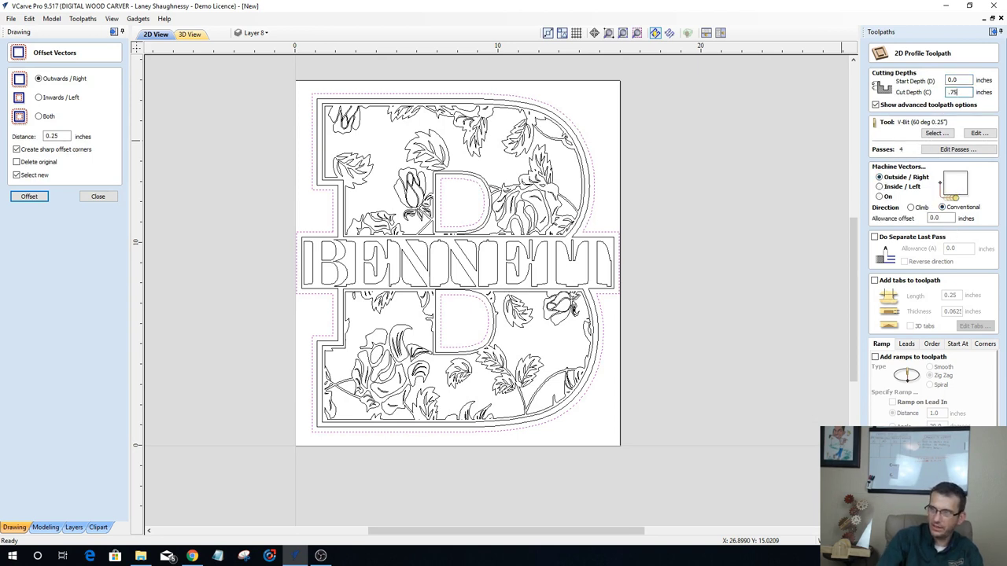
{"action": "left_click", "coordinate": [931, 134]}
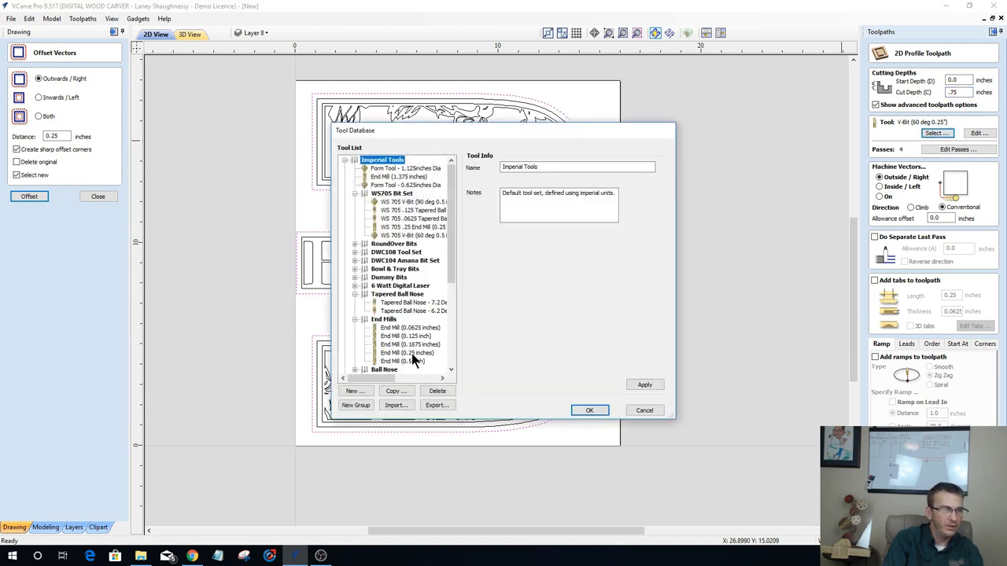
Step: Choose the WS 705 V-Bit (90 deg 0.5 inches) as the profile tool, cutting 0.1875 inches deep
{"action": "left_click", "coordinate": [409, 353]}
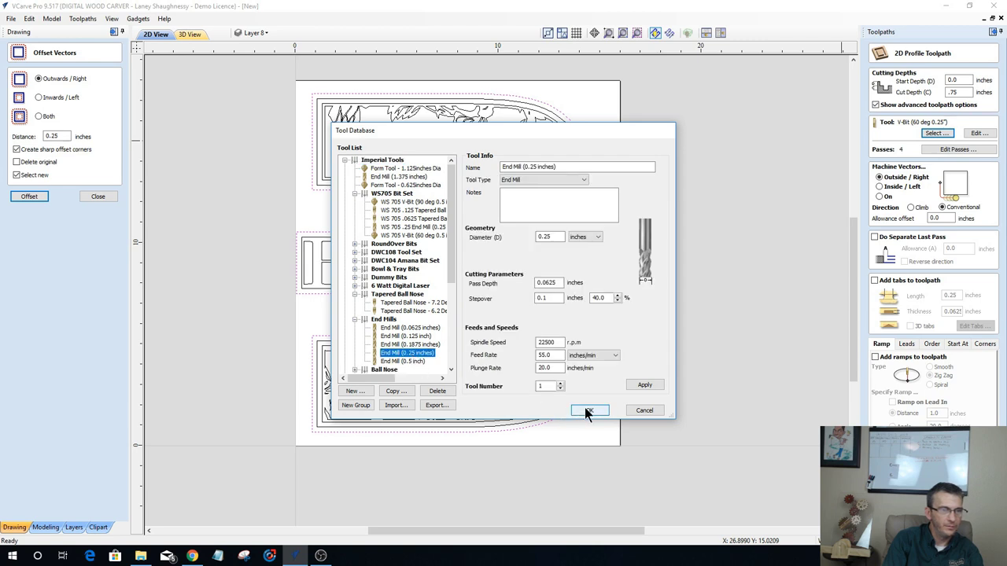
{"action": "left_click", "coordinate": [641, 411]}
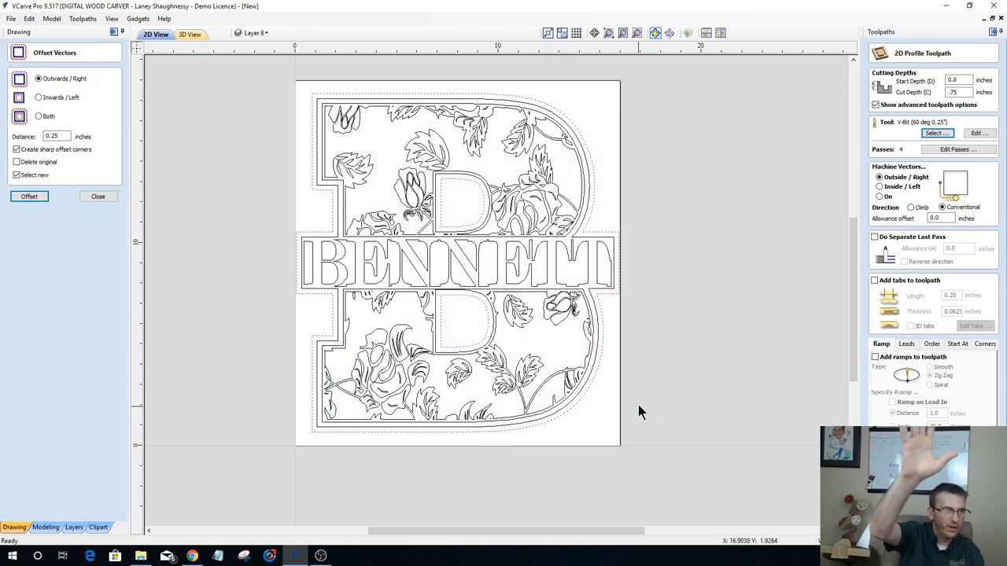
{"action": "left_click", "coordinate": [936, 133]}
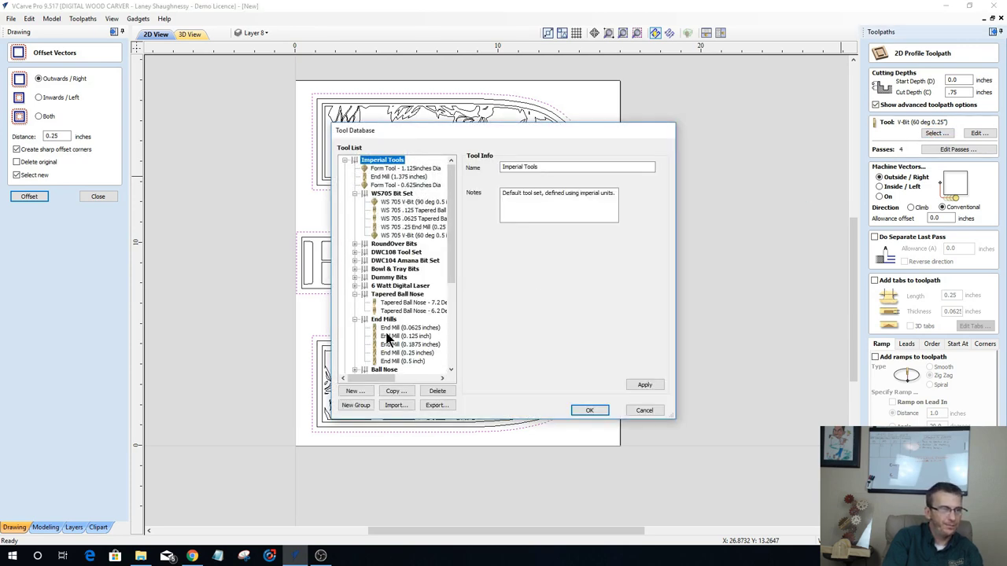
{"action": "scroll", "coordinate": [389, 335], "scroll_direction": "down", "scroll_amount": 2}
{"action": "scroll", "coordinate": [391, 331], "scroll_direction": "up", "scroll_amount": 2}
{"action": "left_click", "coordinate": [409, 202]}
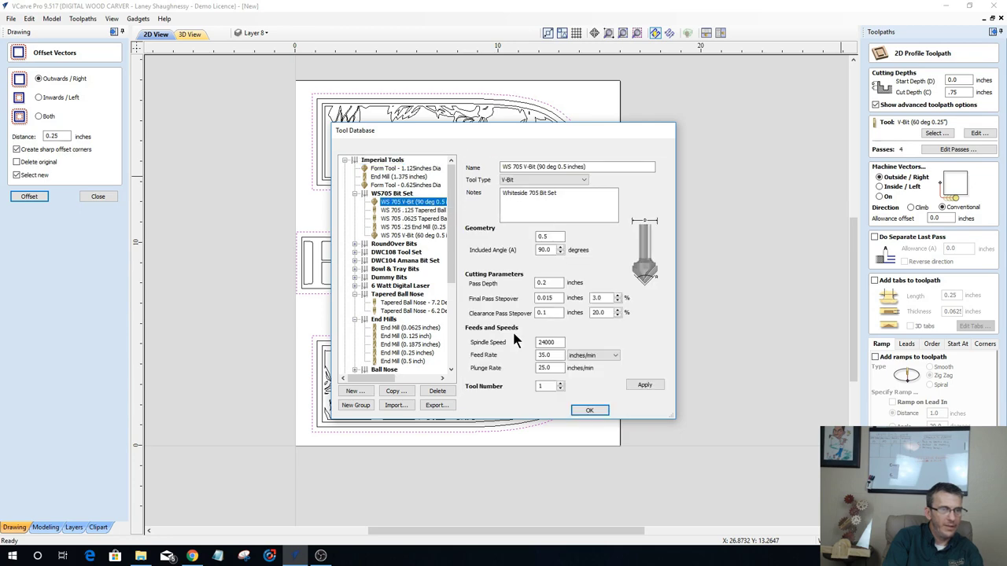
{"action": "left_click", "coordinate": [582, 410]}
{"action": "double_click", "coordinate": [954, 92]}
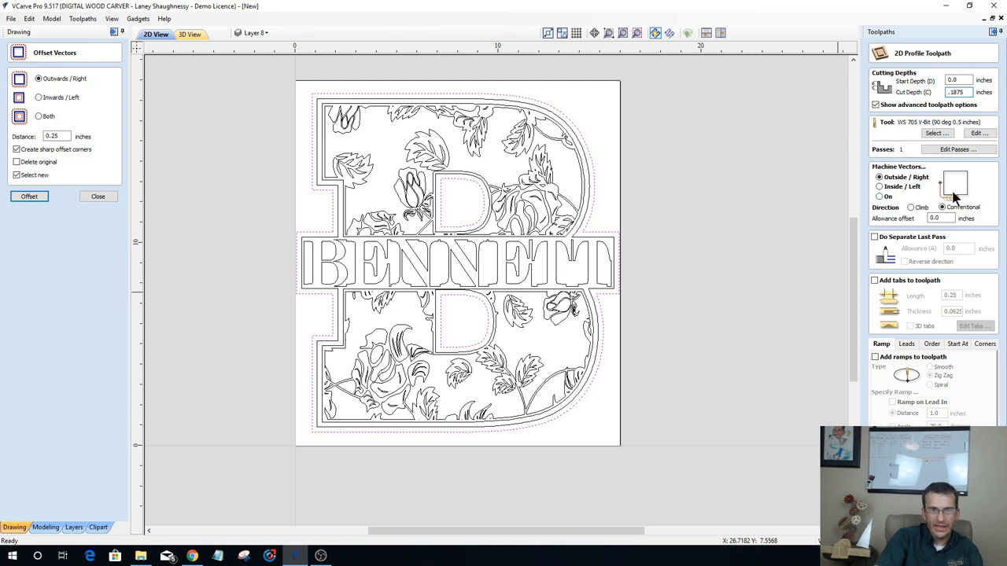
Step: Set the profile toolpath's allowance offset to .15
{"action": "left_click", "coordinate": [934, 218]}
{"action": "type", "text": "."}
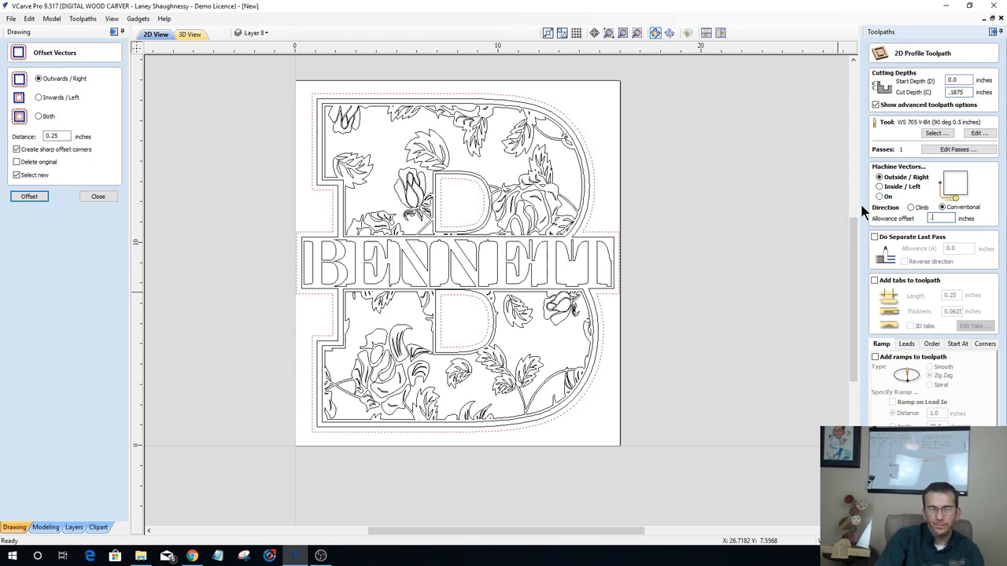
{"action": "type", "text": "18"}
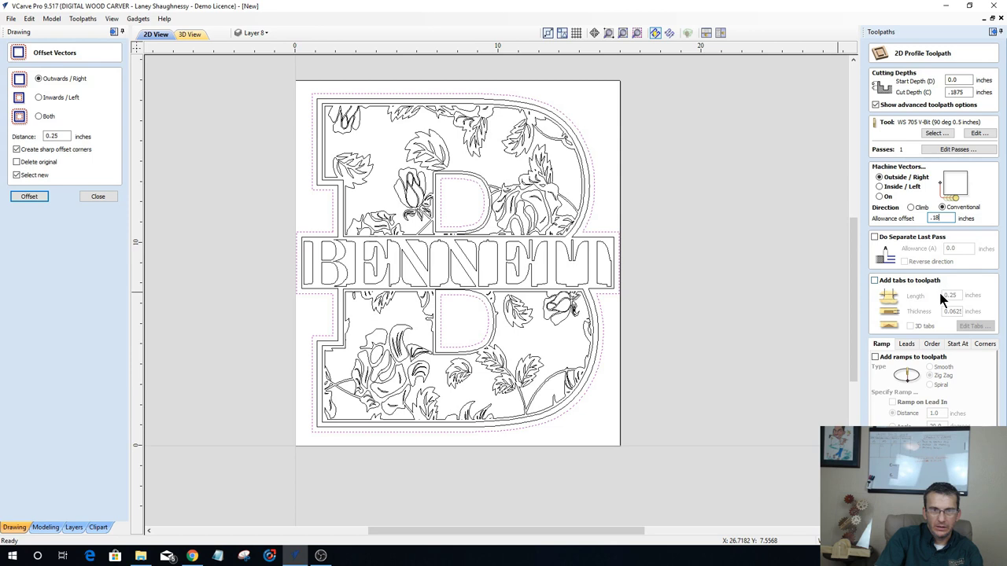
{"action": "key", "text": "BackSpace"}
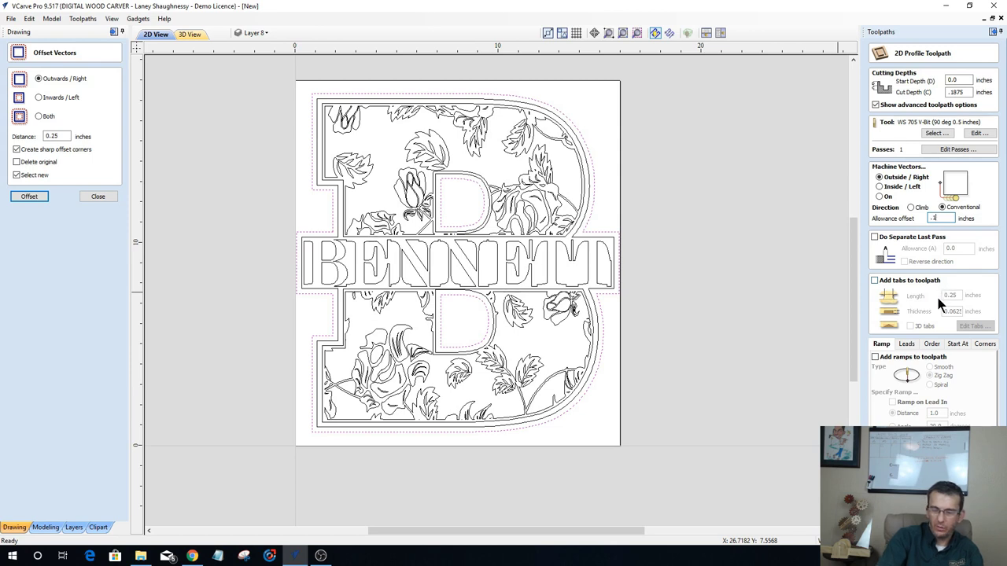
{"action": "type", "text": "5"}
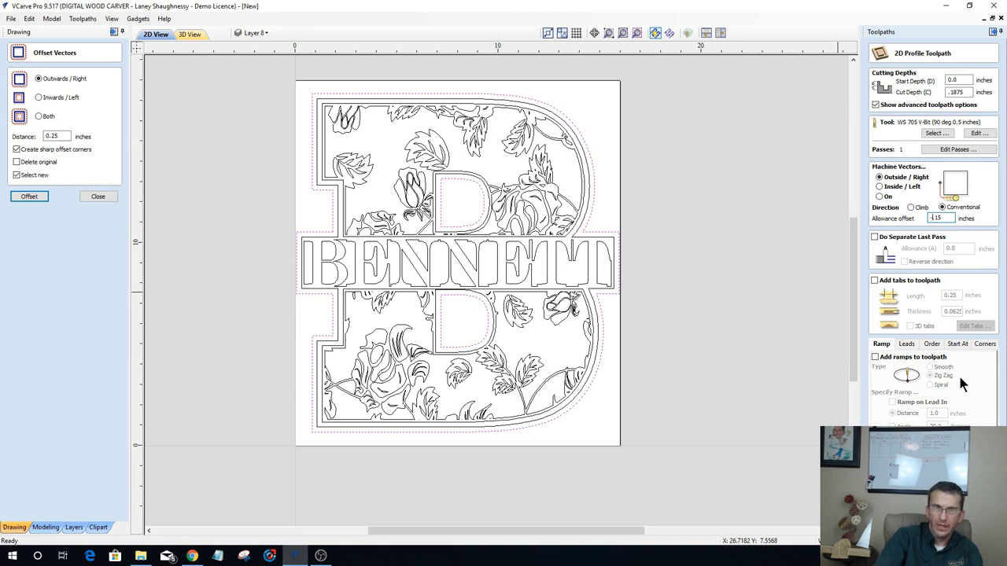
Step: Enable sharp internal corners and calculate the profile toolpath
{"action": "left_click", "coordinate": [987, 344]}
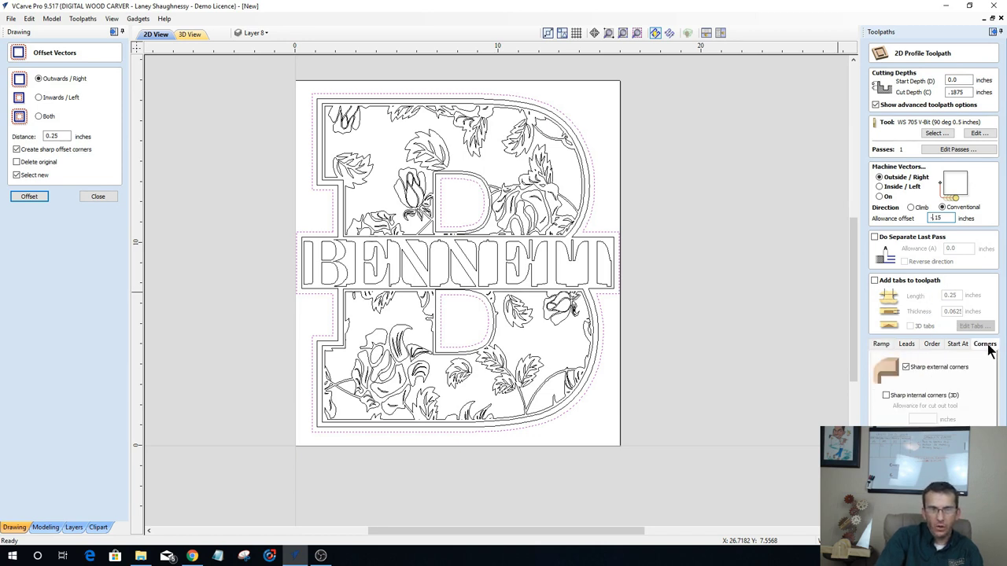
{"action": "left_click", "coordinate": [887, 396]}
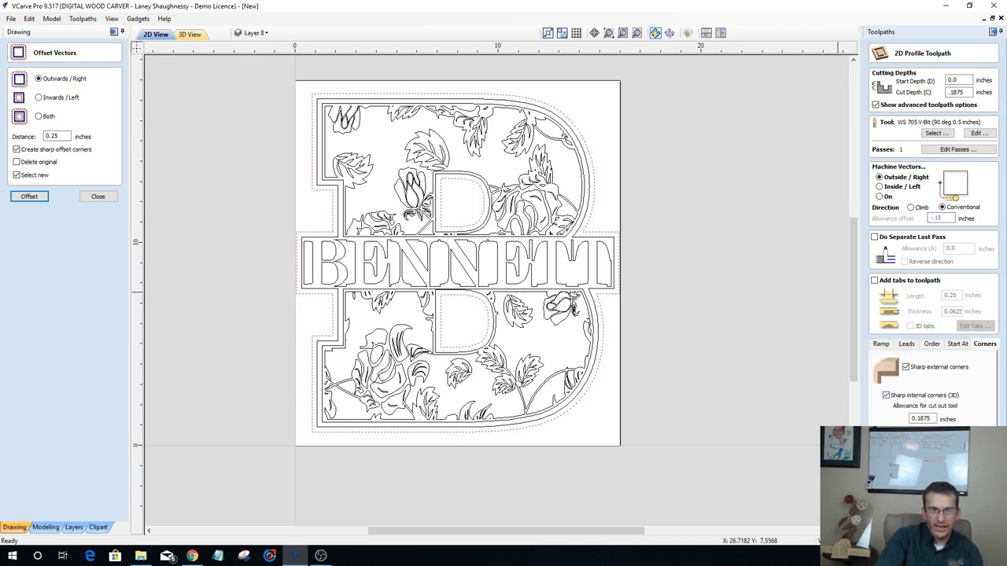
{"action": "left_click_drag", "start_coordinate": [934, 418], "coordinate": [873, 426]}
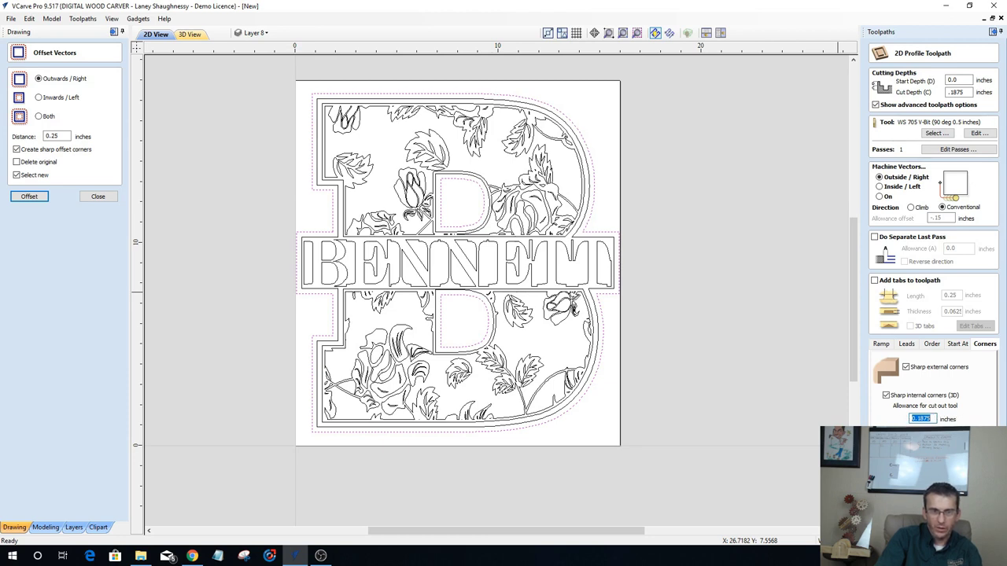
{"action": "key", "text": "Return"}
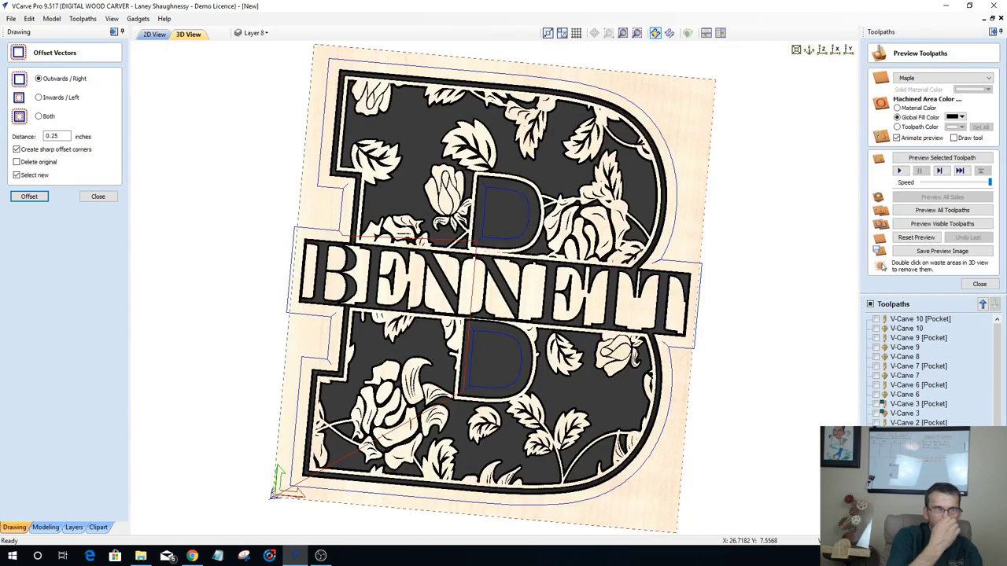
Step: Rerun the simulation with machined areas in natural maple Material Color, viewed from the top
{"action": "left_click", "coordinate": [931, 224]}
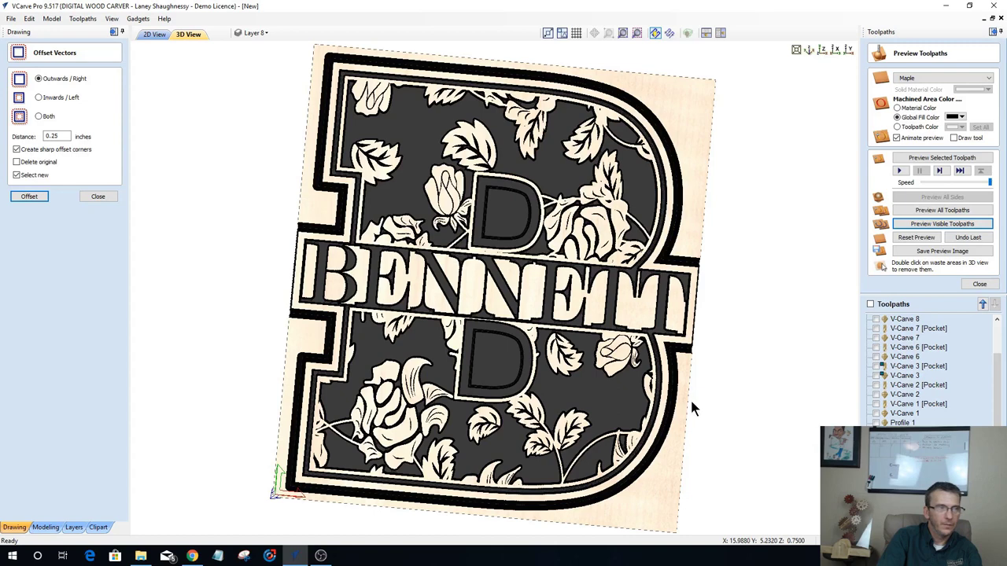
{"action": "left_click", "coordinate": [897, 108]}
{"action": "key", "text": "1"}
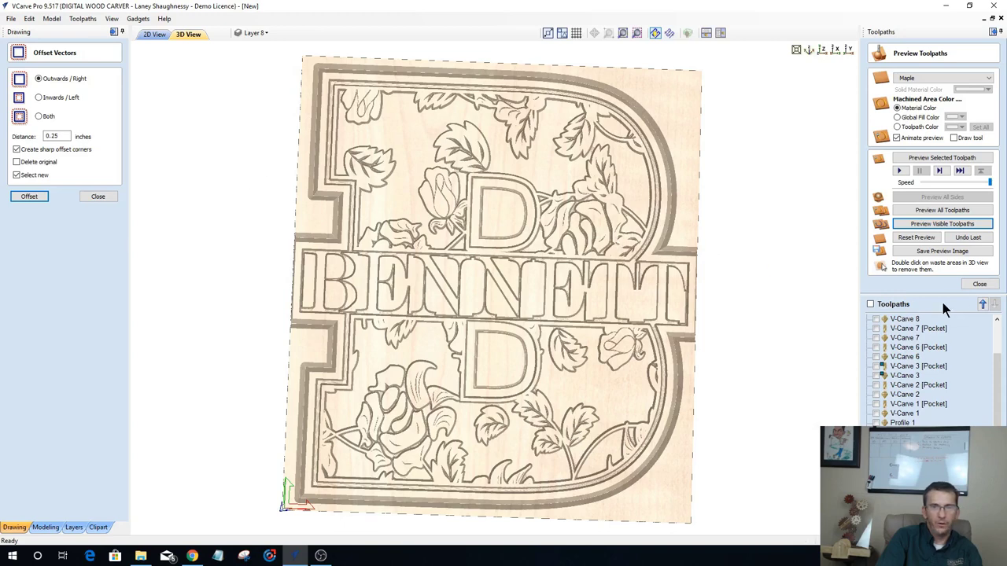
{"action": "left_click", "coordinate": [980, 285]}
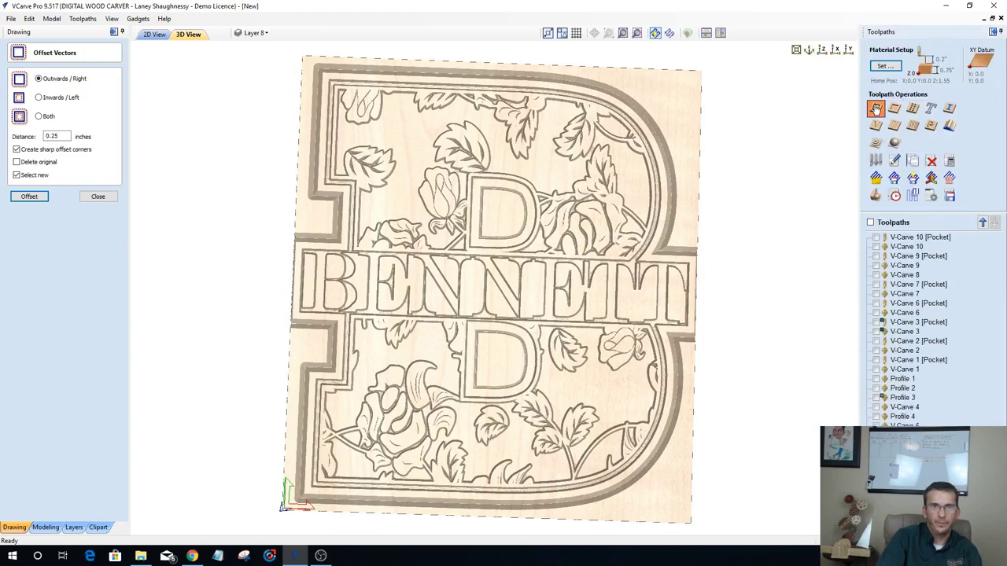
Step: Calculate a profile toolpath: cut depth .75, End Mill (0.25 inches), allowance offset 0.1875
{"action": "left_click", "coordinate": [876, 110]}
{"action": "double_click", "coordinate": [957, 92]}
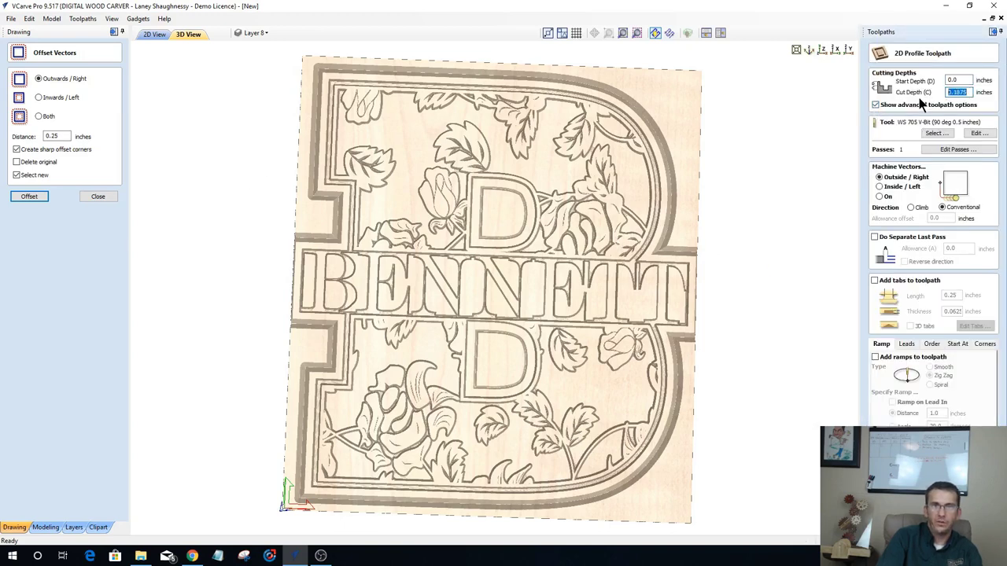
{"action": "type", "text": ".75"}
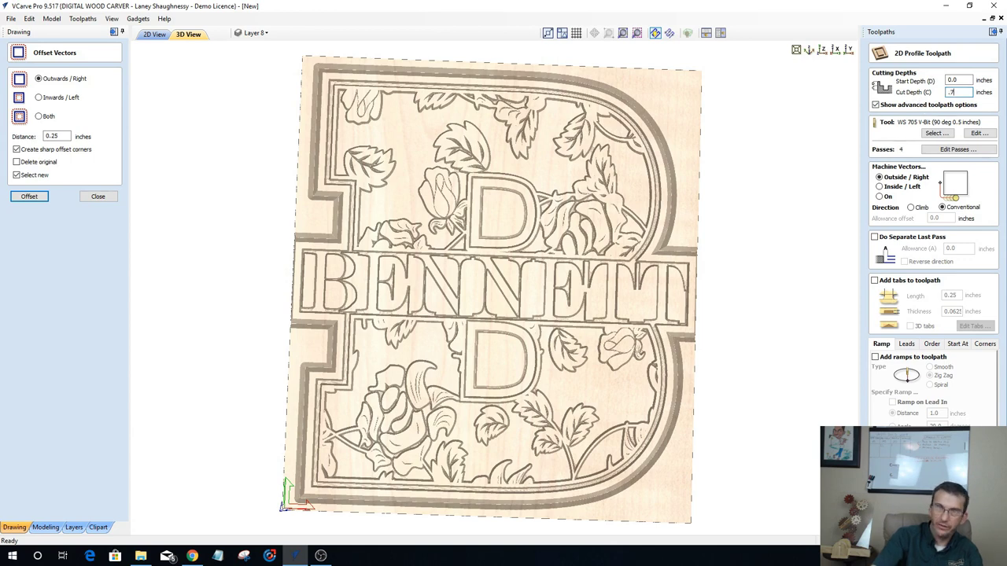
{"action": "left_click", "coordinate": [934, 133]}
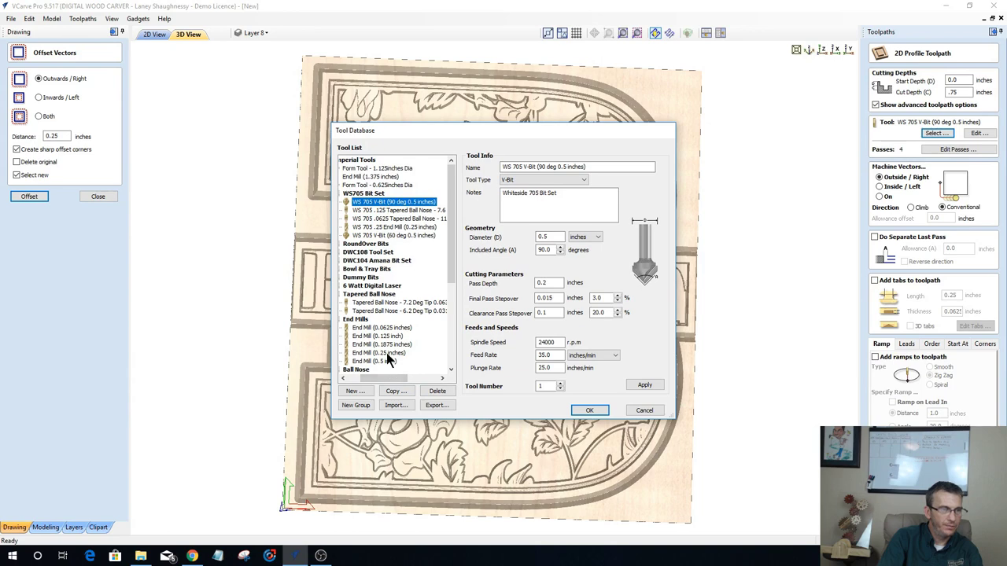
{"action": "left_click", "coordinate": [384, 353]}
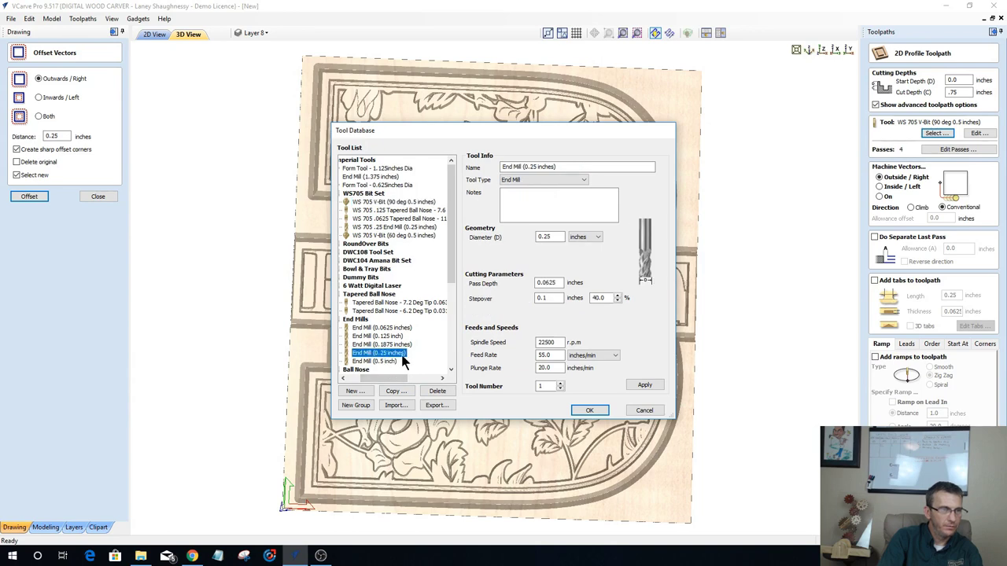
{"action": "left_click", "coordinate": [589, 410]}
{"action": "left_click_drag", "start_coordinate": [941, 218], "coordinate": [901, 219]}
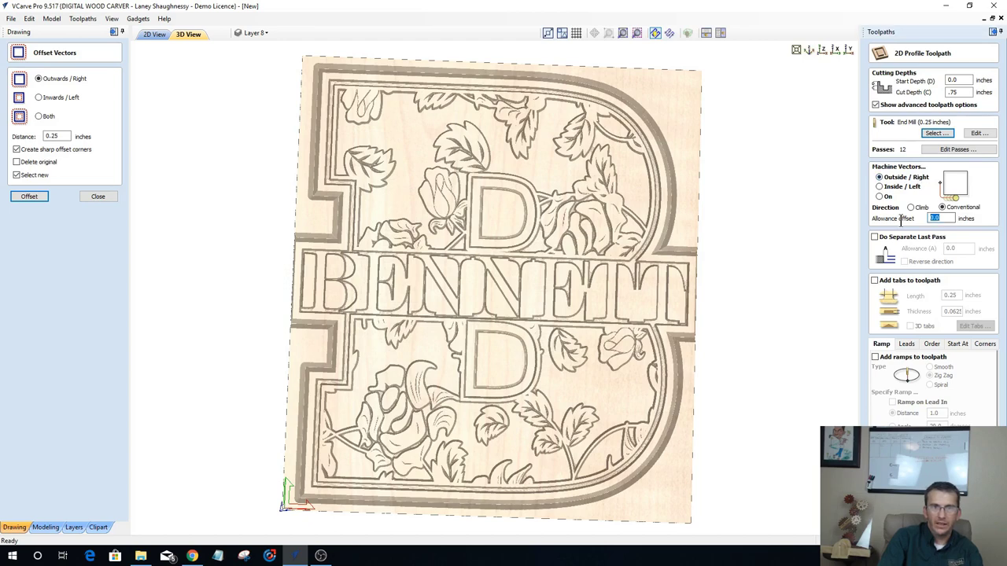
{"action": "type", "text": "0.1875"}
{"action": "left_click", "coordinate": [897, 521]}
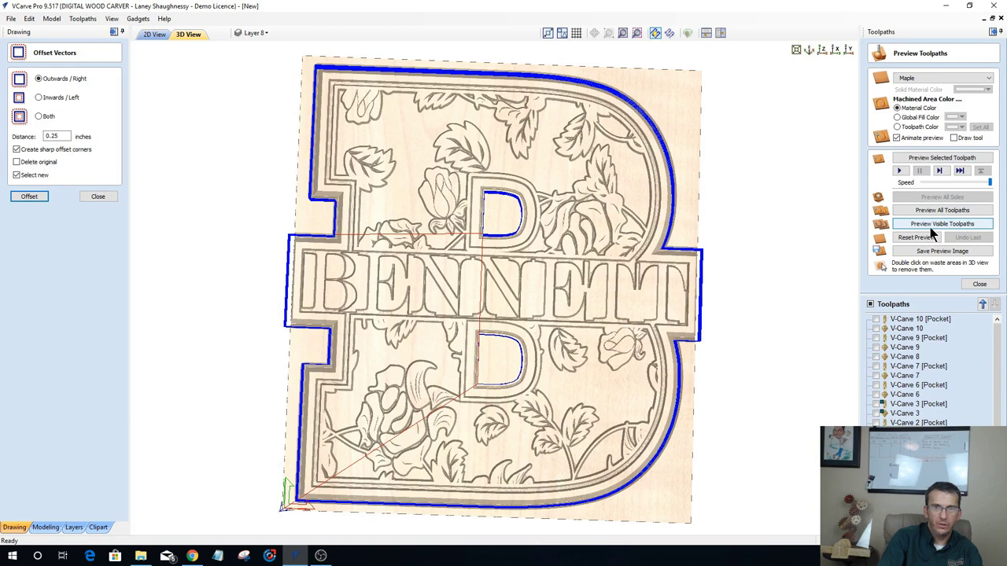
Step: Simulate all toolpaths and remove the waste inside both D's and around the B
{"action": "left_click", "coordinate": [931, 226]}
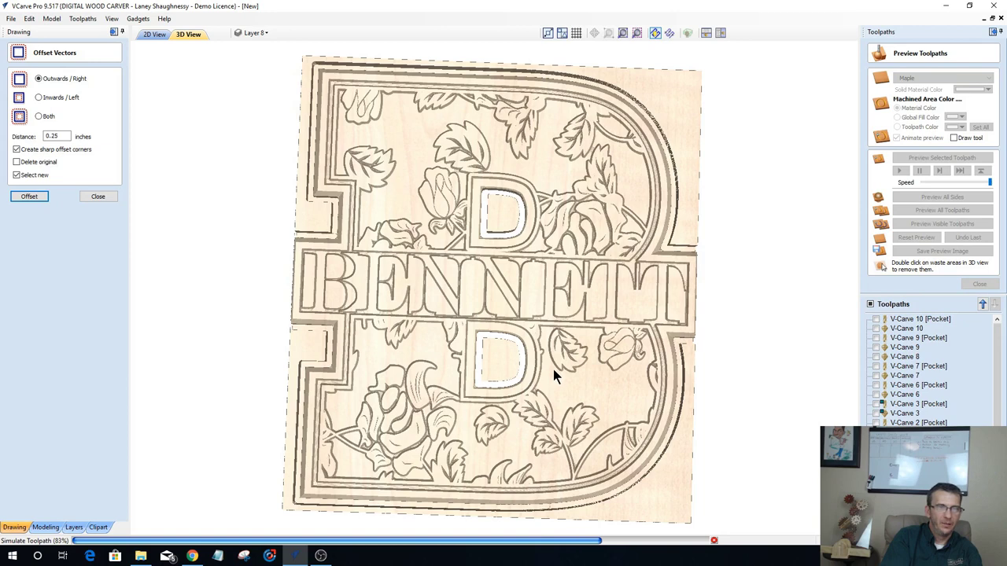
{"action": "double_click", "coordinate": [505, 222]}
{"action": "double_click", "coordinate": [505, 369]}
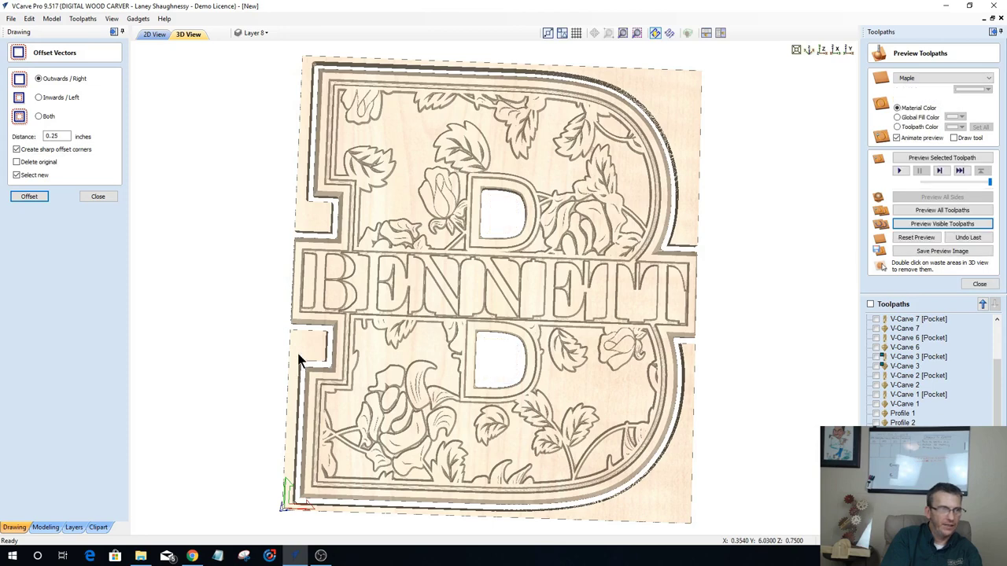
{"action": "double_click", "coordinate": [312, 228]}
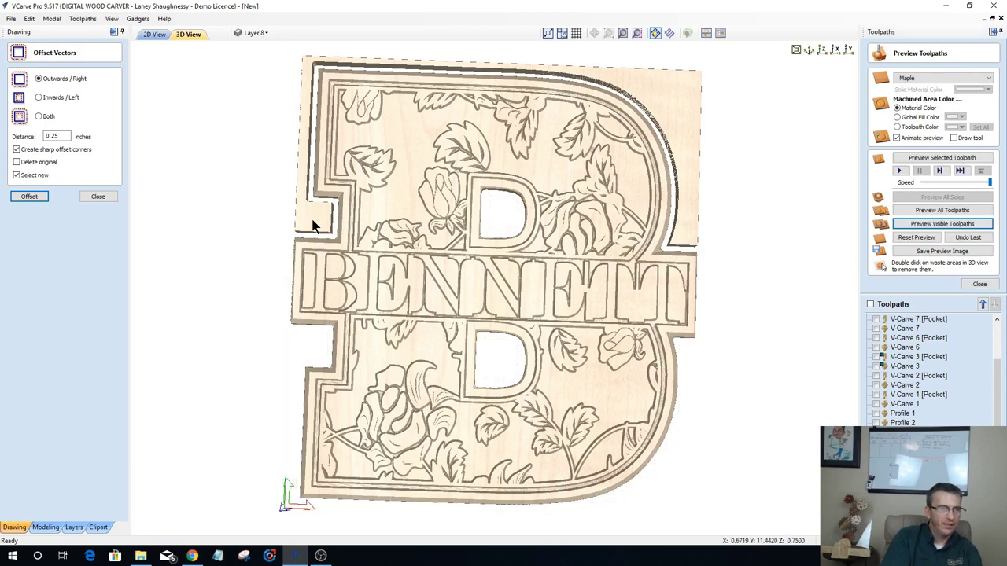
{"action": "double_click", "coordinate": [311, 217]}
{"action": "left_click_drag", "start_coordinate": [540, 438], "coordinate": [505, 406]}
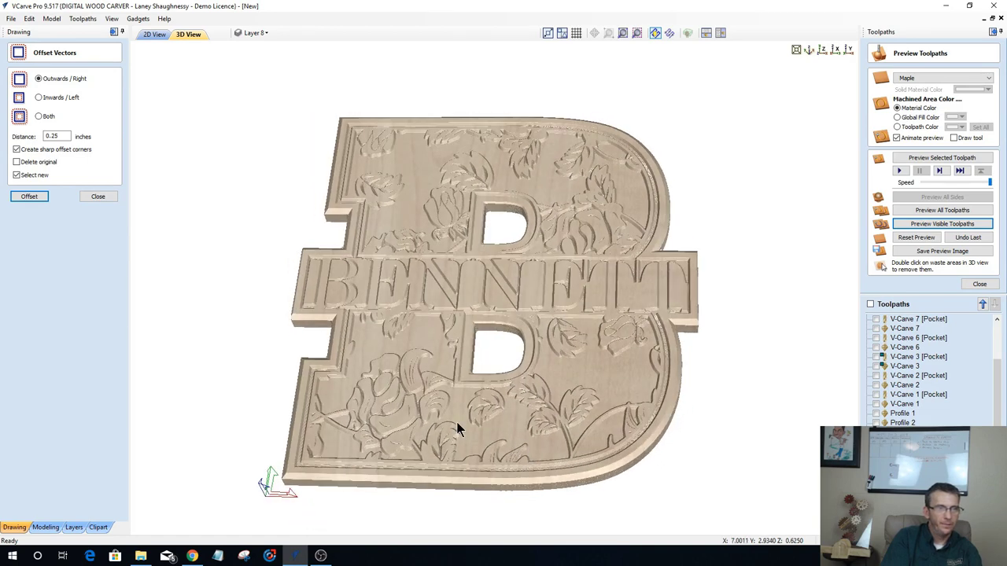
Step: Fill machined areas with a Global Fill Color, trying red and blue before choosing dark blue
{"action": "left_click_drag", "start_coordinate": [455, 437], "coordinate": [539, 441]}
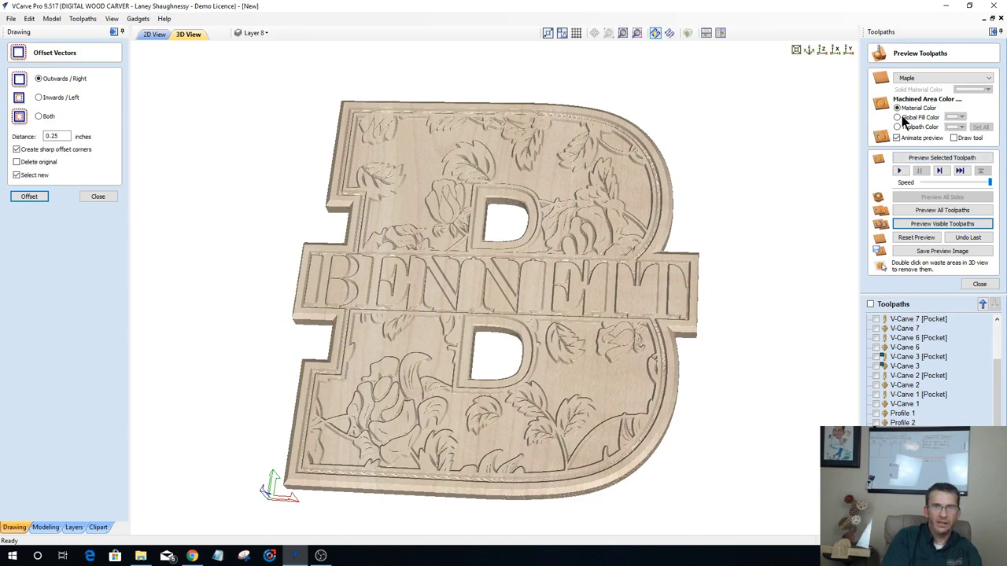
{"action": "left_click", "coordinate": [961, 117]}
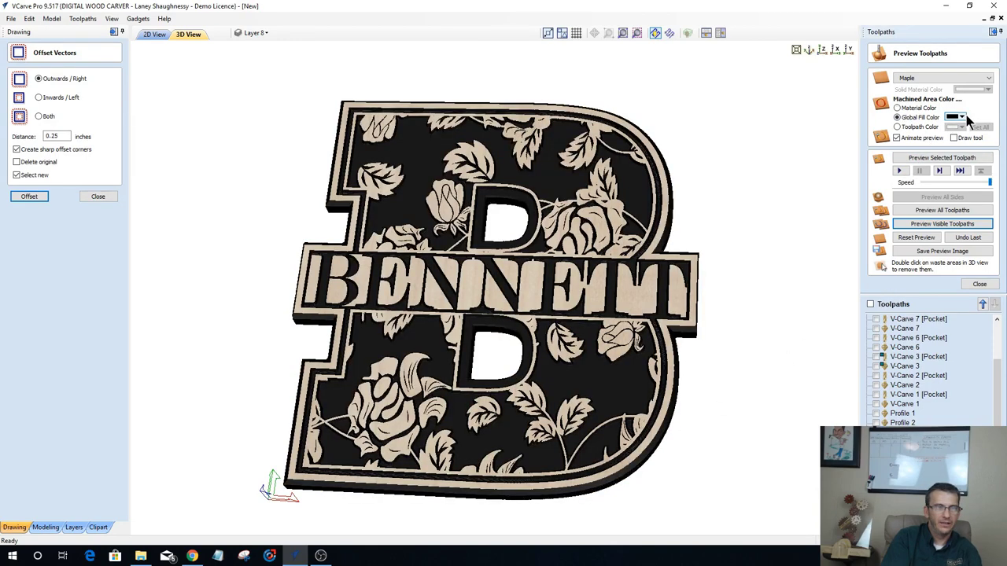
{"action": "left_click", "coordinate": [963, 116]}
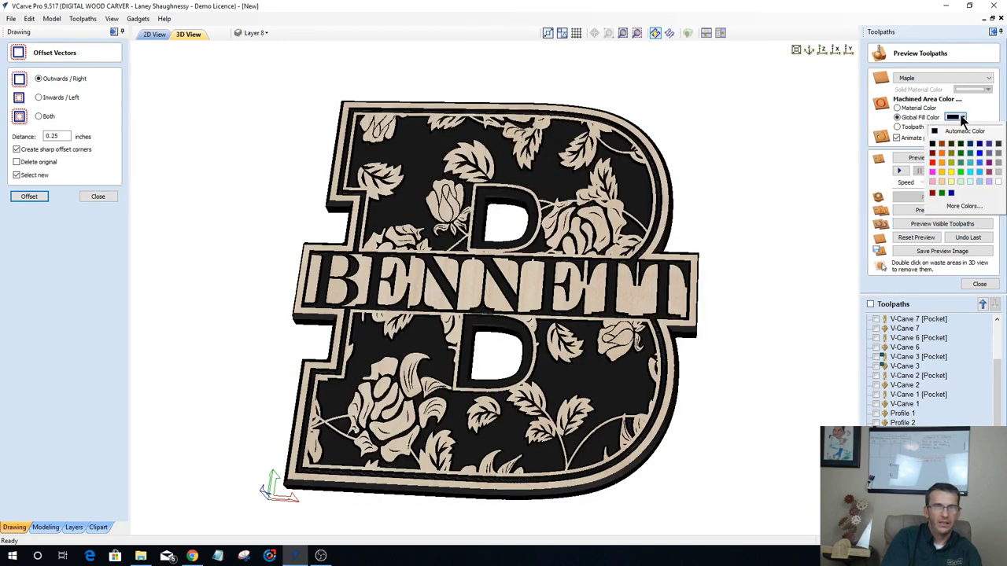
{"action": "left_click", "coordinate": [932, 152]}
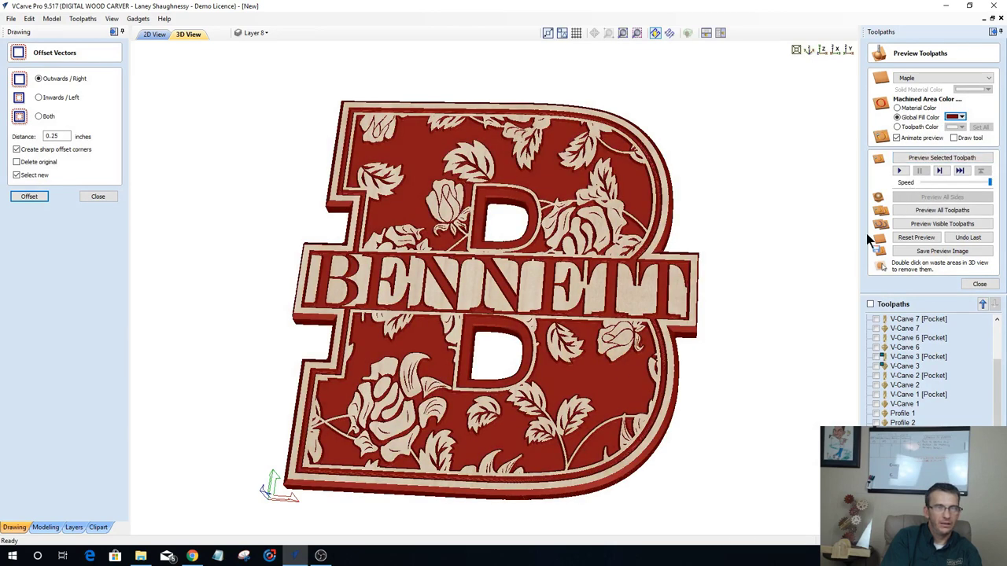
{"action": "left_click", "coordinate": [963, 117]}
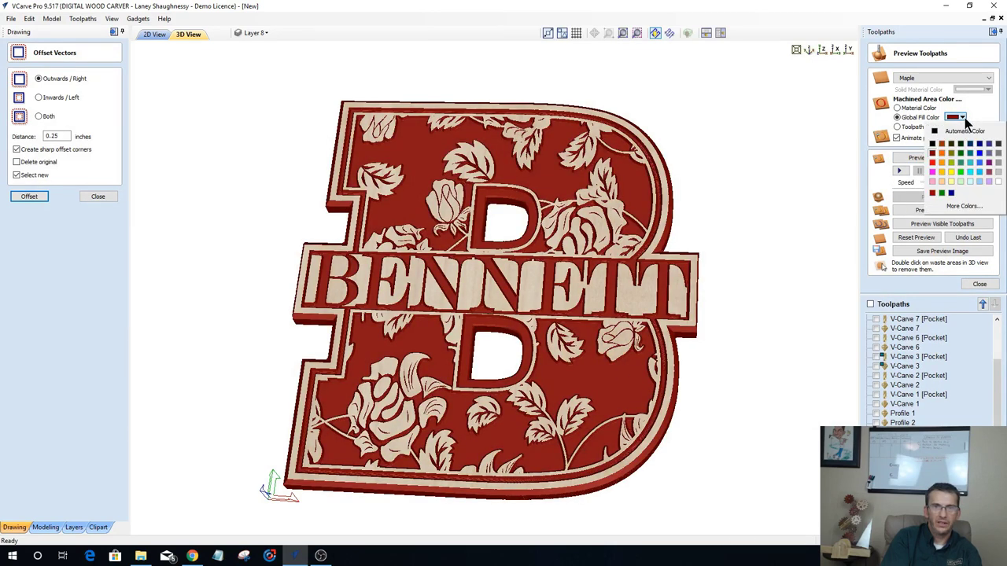
{"action": "left_click", "coordinate": [989, 153]}
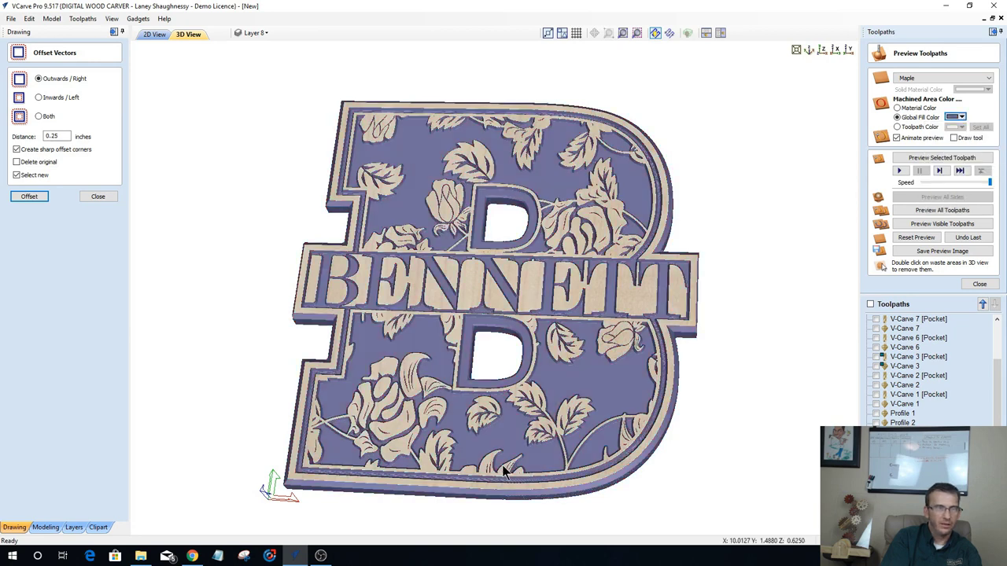
{"action": "left_click_drag", "start_coordinate": [578, 447], "coordinate": [408, 429]}
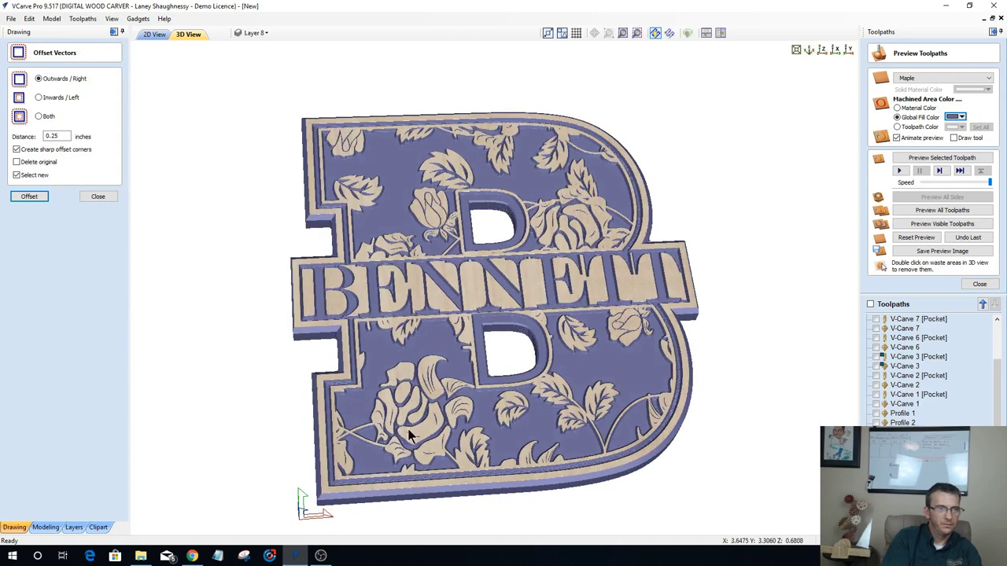
{"action": "left_click", "coordinate": [964, 117]}
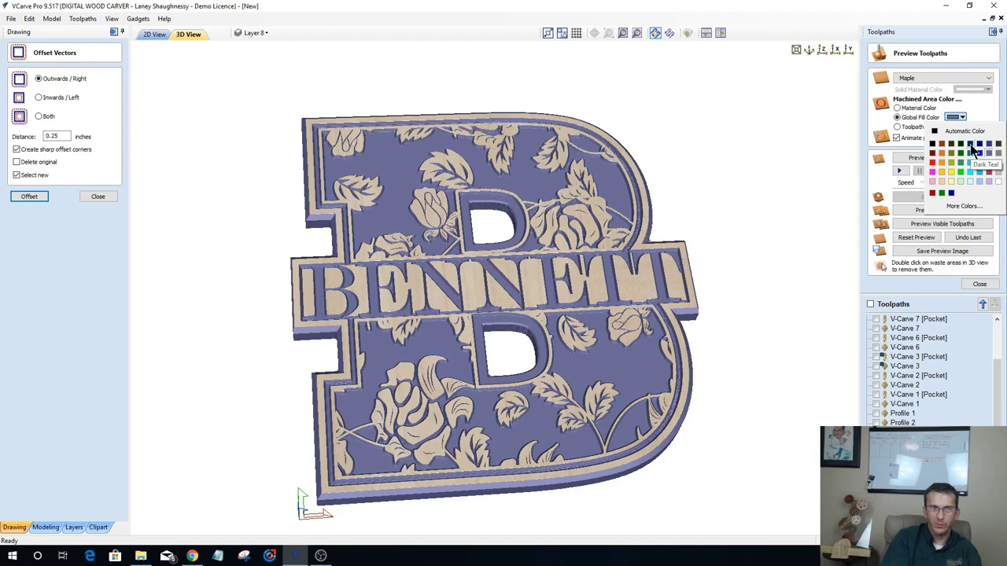
{"action": "left_click", "coordinate": [973, 147]}
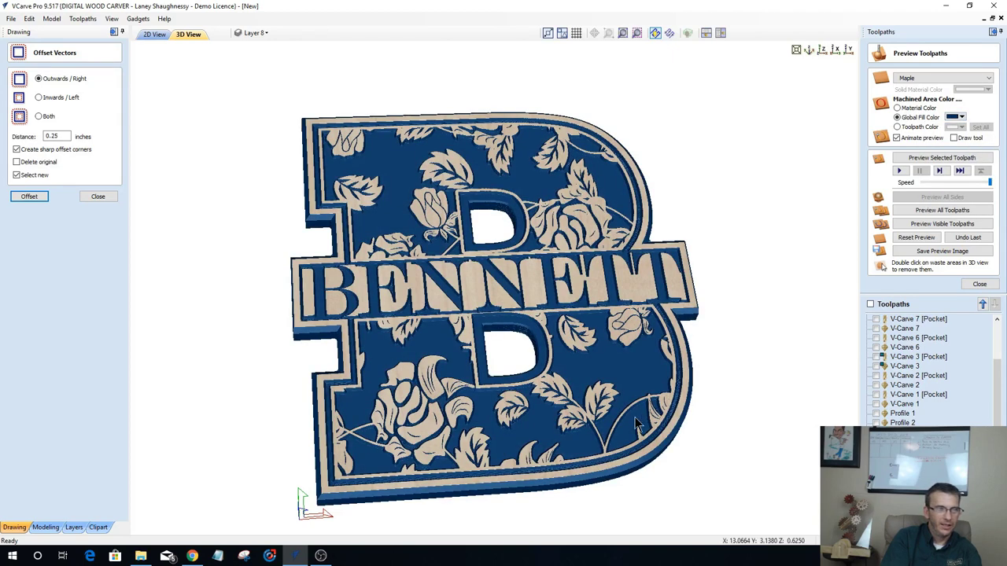
Step: Tilt the dark blue preview to inspect it, then switch to File Explorer
{"action": "left_click_drag", "start_coordinate": [565, 436], "coordinate": [567, 432]}
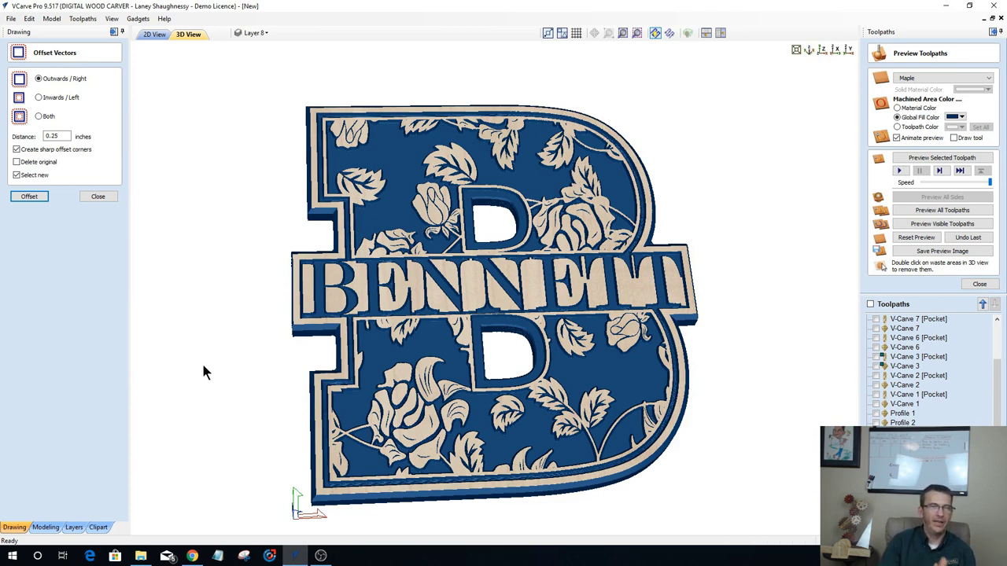
{"action": "left_click_drag", "start_coordinate": [439, 417], "coordinate": [435, 420]}
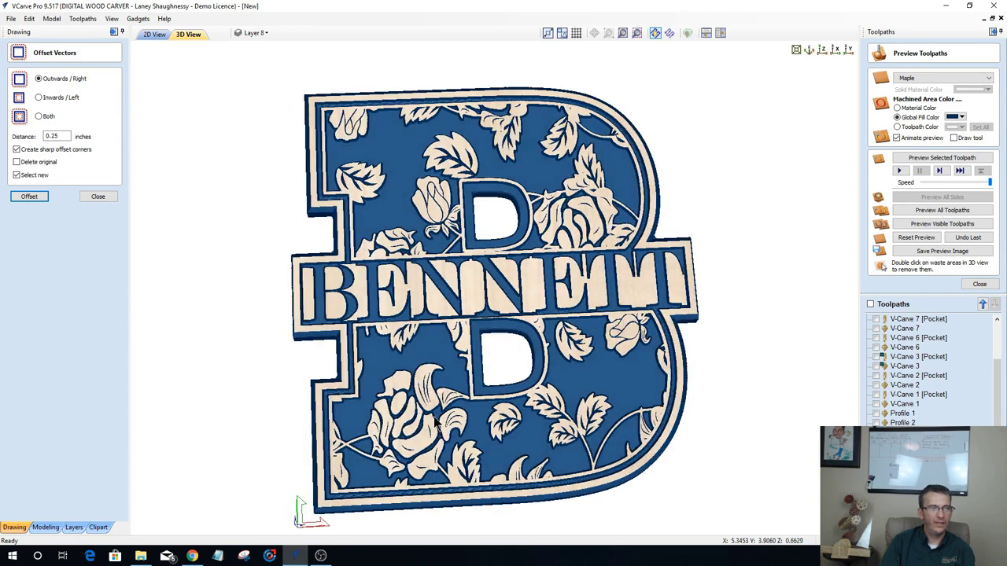
{"action": "left_click_drag", "start_coordinate": [495, 403], "coordinate": [483, 435]}
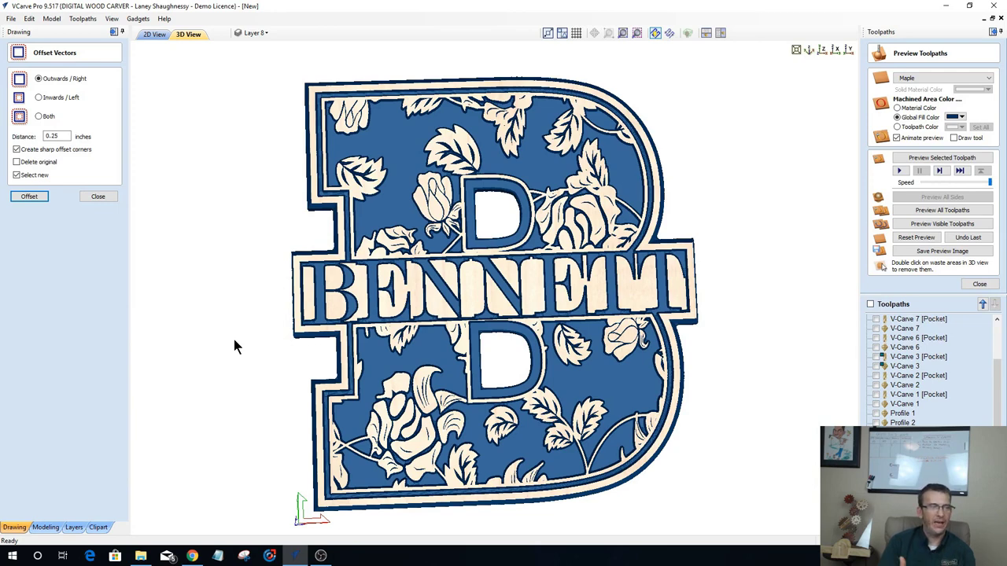
{"action": "left_click", "coordinate": [141, 556]}
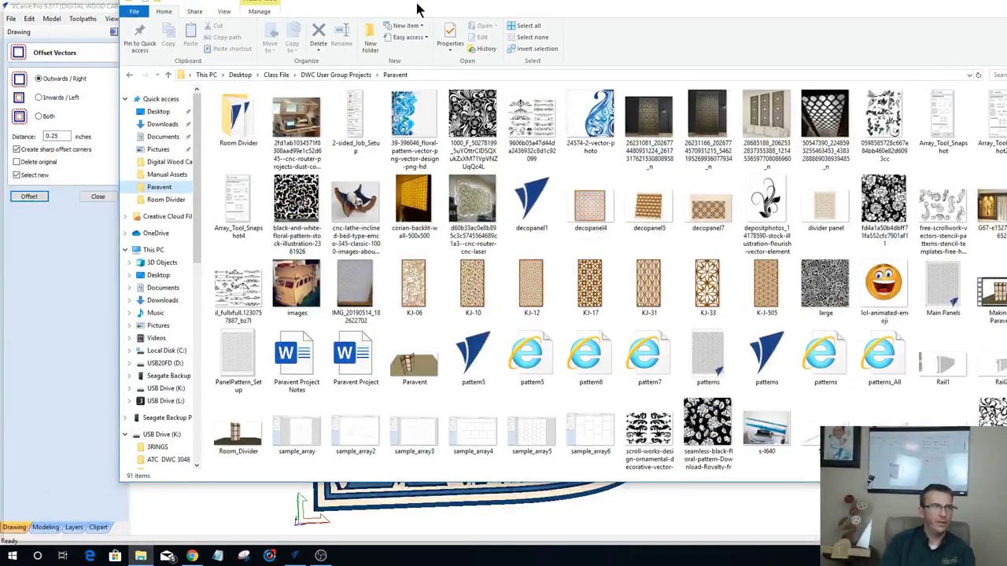
Step: Close the scrollwork stencil image preview and minimize the Paravent folder window
{"action": "left_click_drag", "start_coordinate": [416, 10], "coordinate": [311, 47]}
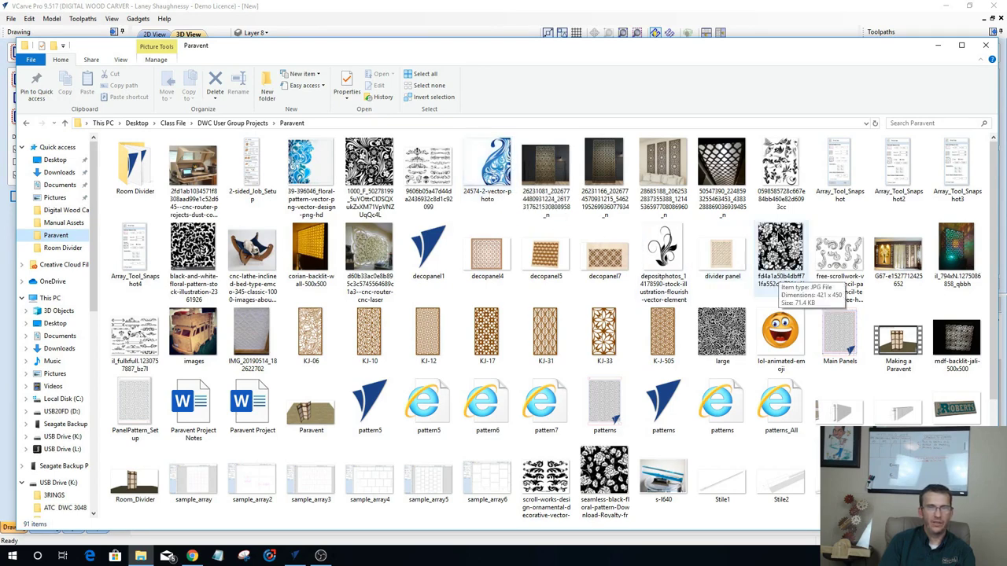
{"action": "left_click", "coordinate": [828, 248]}
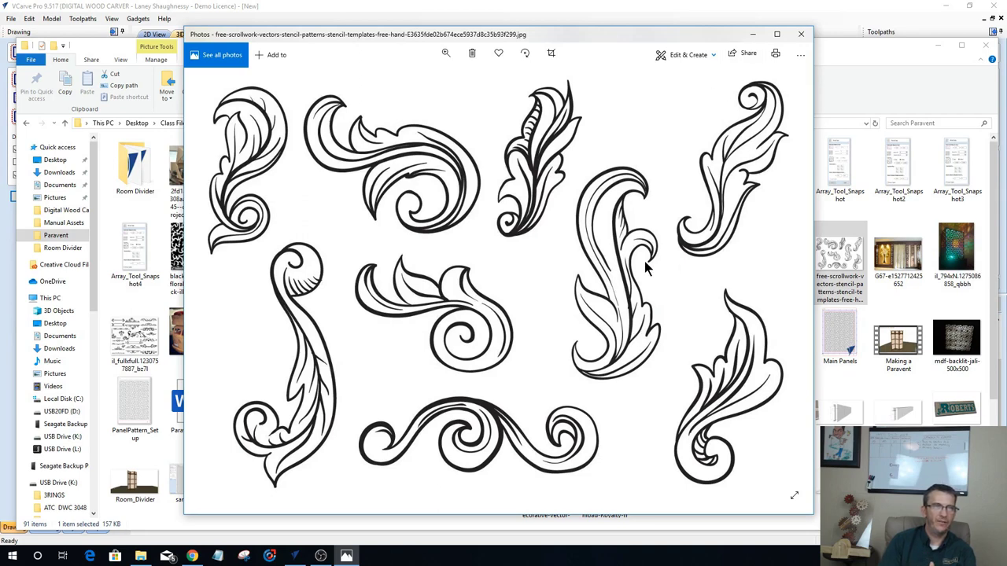
{"action": "left_click", "coordinate": [801, 36]}
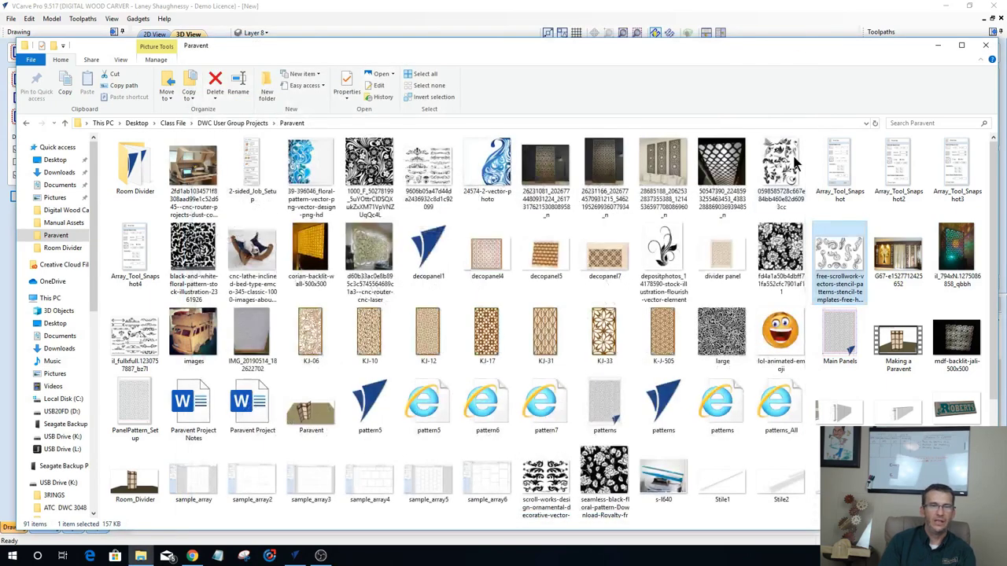
{"action": "scroll", "coordinate": [554, 326], "scroll_direction": "down", "scroll_amount": 1}
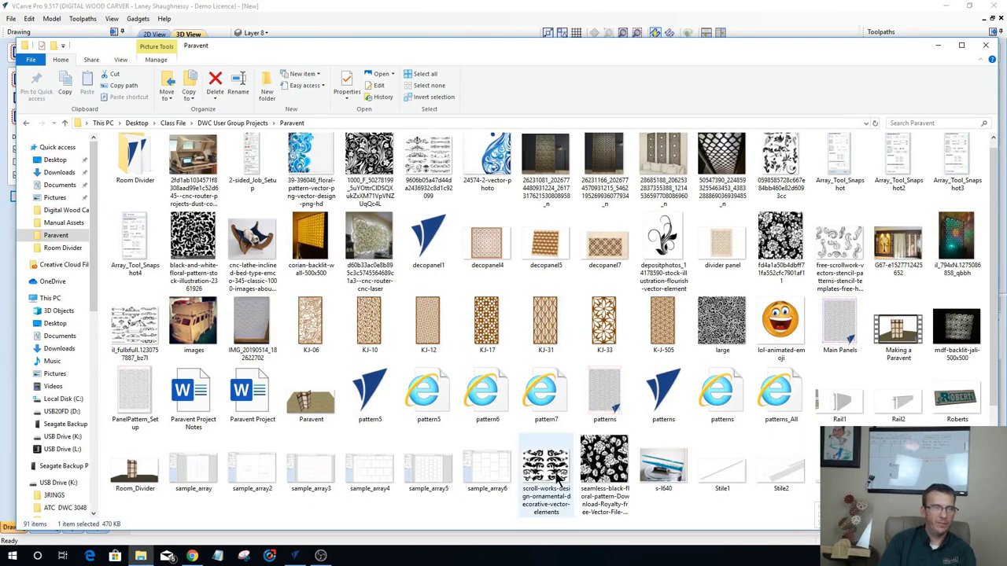
{"action": "left_click", "coordinate": [937, 46]}
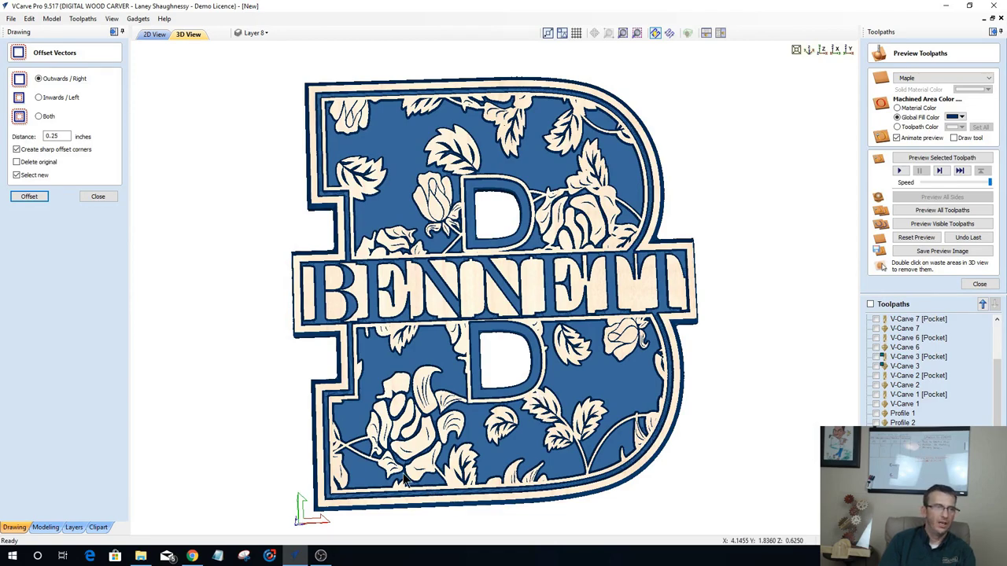
Step: Orbit the sign preview to view the dark blue carved areas at an angle
{"action": "left_click_drag", "start_coordinate": [388, 458], "coordinate": [385, 448]}
{"action": "left_click_drag", "start_coordinate": [483, 455], "coordinate": [548, 448]}
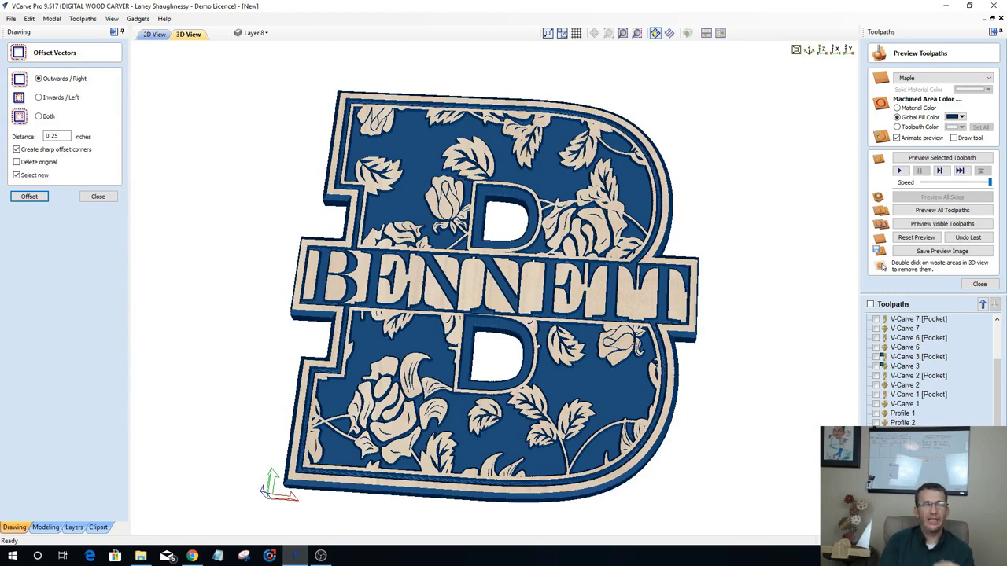
{"action": "left_click", "coordinate": [262, 32]}
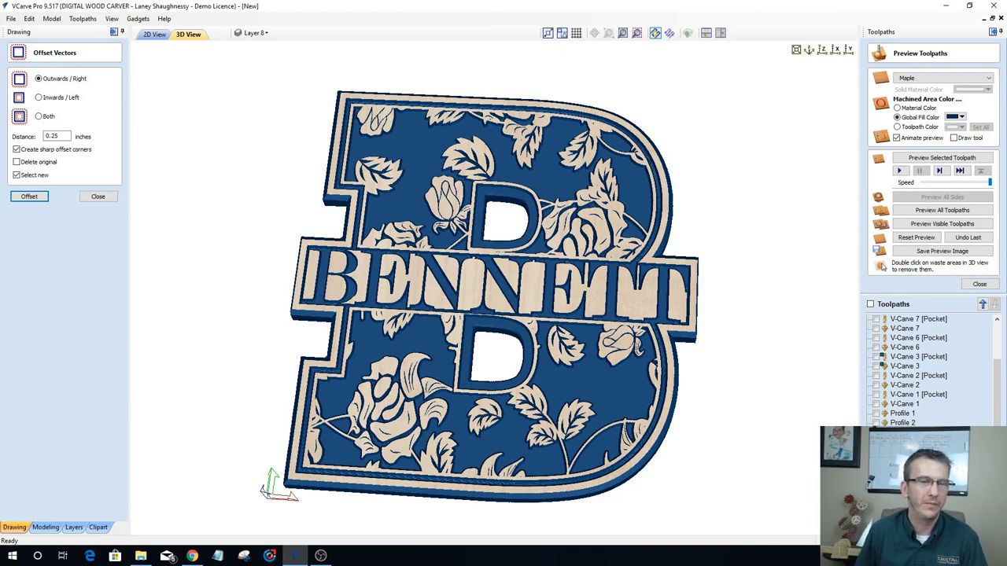
Step: Turn the sign back toward a front view and close the offset settings
{"action": "left_click_drag", "start_coordinate": [600, 503], "coordinate": [619, 443]}
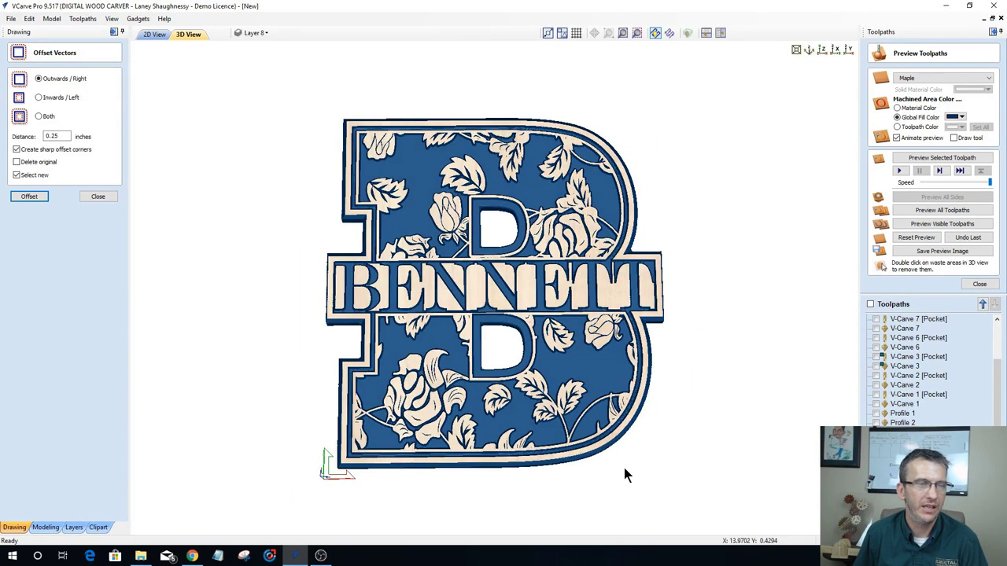
{"action": "left_click", "coordinate": [95, 196]}
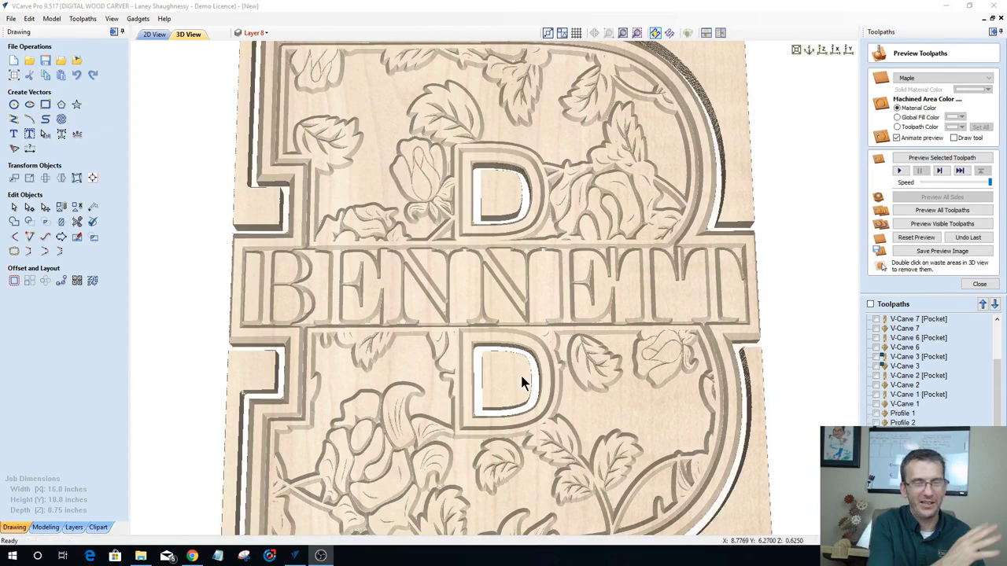
Step: Remove the upper D and edge waste pieces, then close the accidental V-Carve form
{"action": "double_click", "coordinate": [496, 201]}
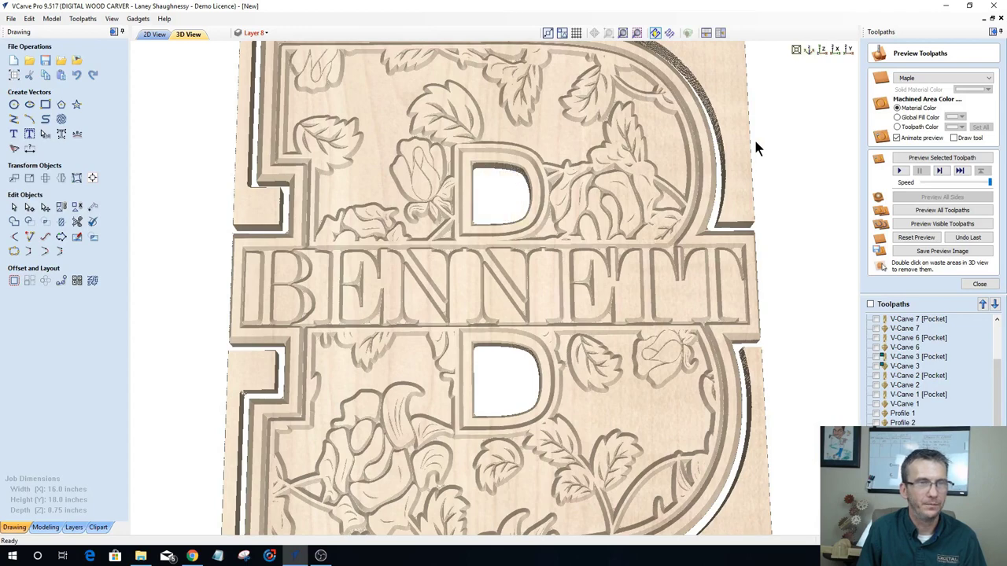
{"action": "double_click", "coordinate": [743, 403]}
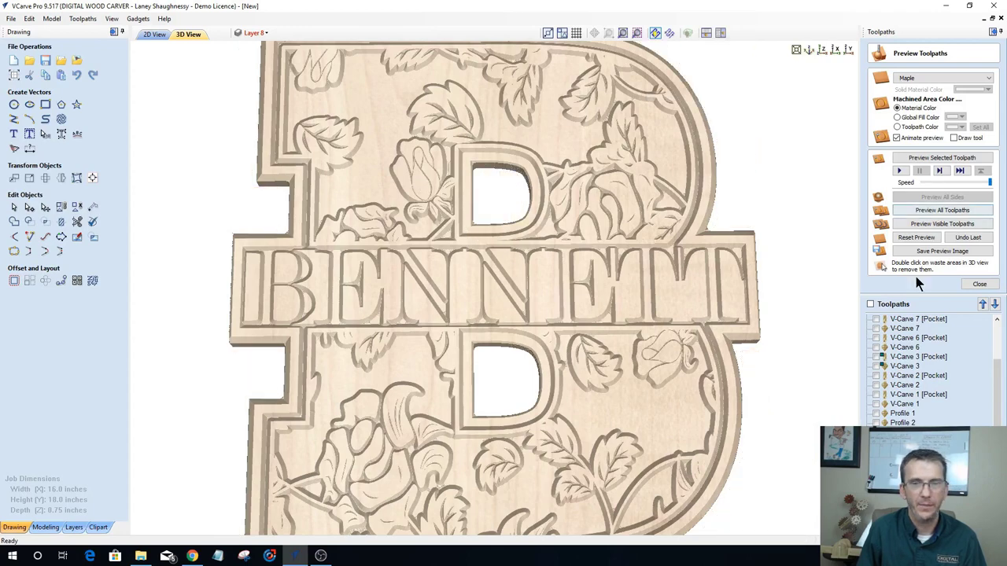
{"action": "left_click", "coordinate": [906, 181]}
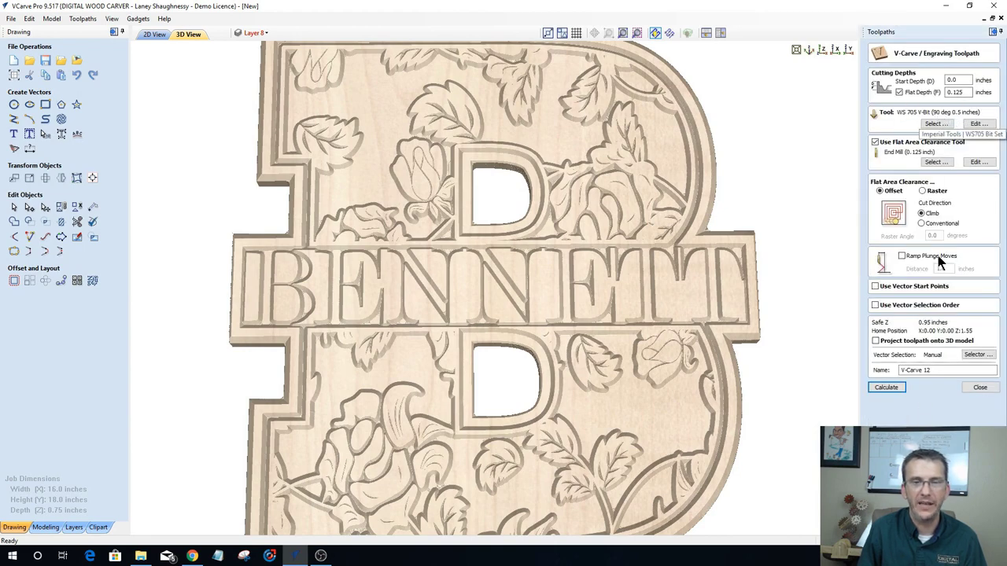
{"action": "left_click", "coordinate": [979, 387]}
Step: Zoom in and out on the 3D view to inspect the clean cut-out
{"action": "scroll", "coordinate": [470, 216], "scroll_direction": "up", "scroll_amount": 6}
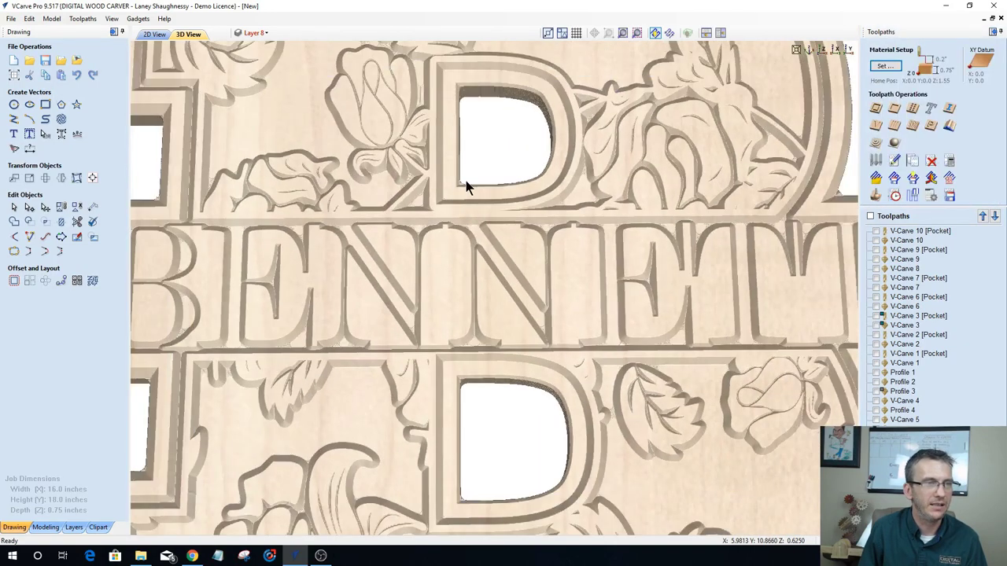
{"action": "scroll", "coordinate": [467, 184], "scroll_direction": "down", "scroll_amount": 5}
{"action": "scroll", "coordinate": [574, 79], "scroll_direction": "up", "scroll_amount": 8}
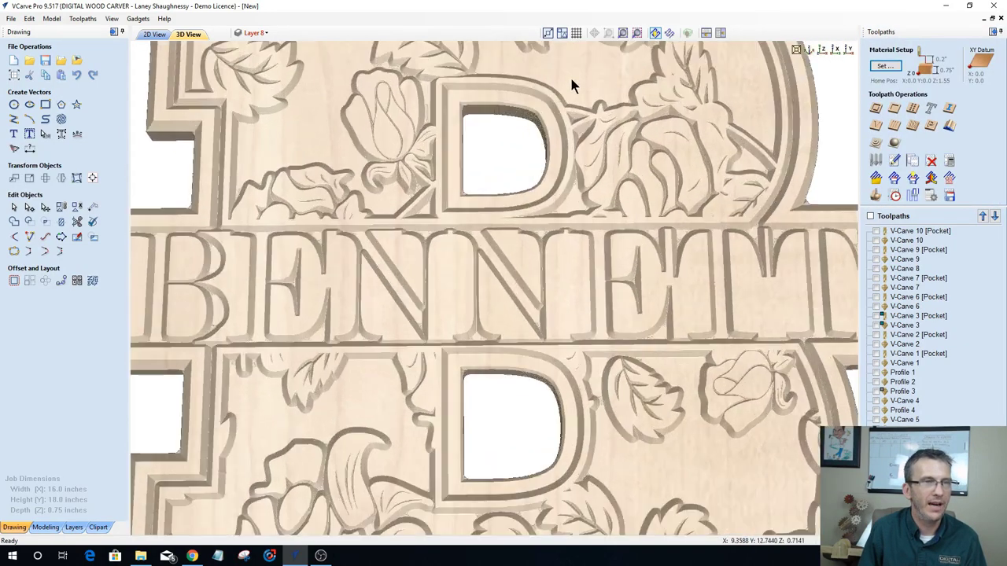
{"action": "scroll", "coordinate": [335, 406], "scroll_direction": "up", "scroll_amount": 4}
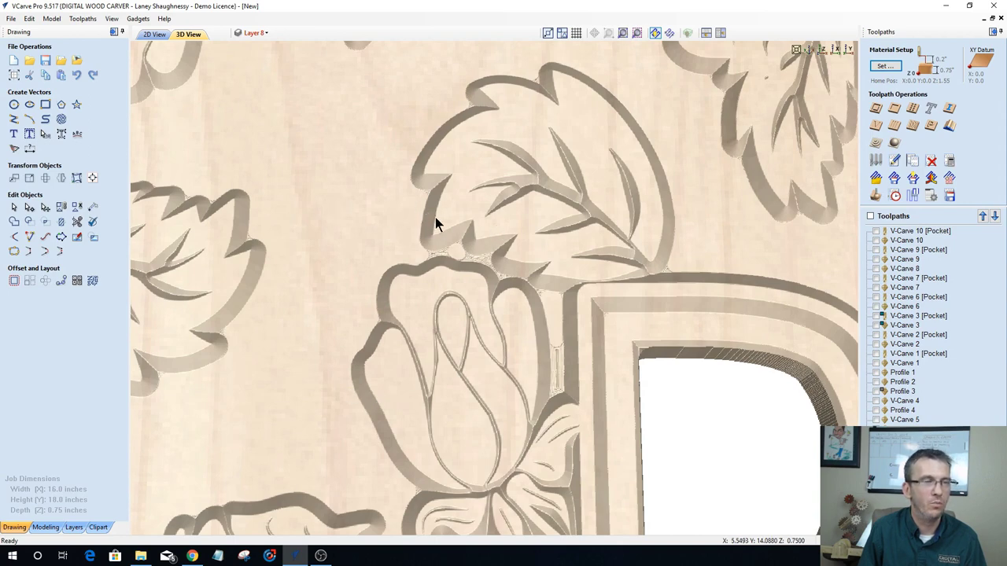
{"action": "scroll", "coordinate": [391, 208], "scroll_direction": "down", "scroll_amount": 5}
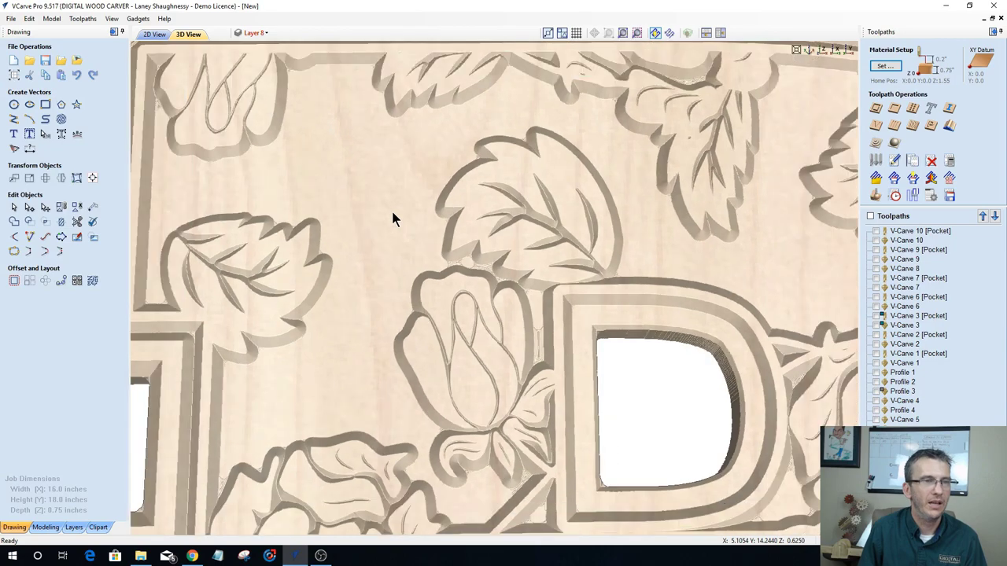
{"action": "scroll", "coordinate": [391, 208], "scroll_direction": "down", "scroll_amount": 5}
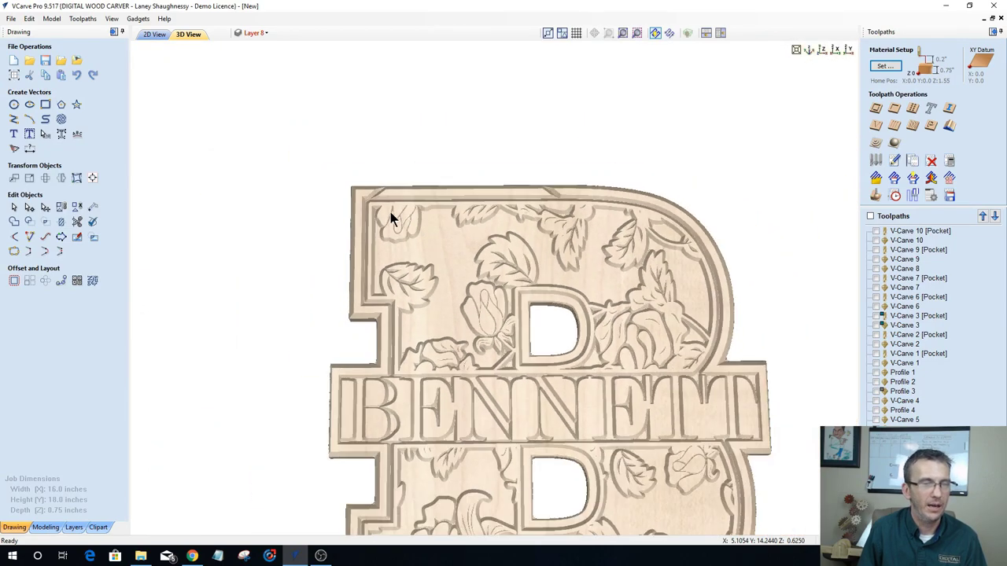
{"action": "scroll", "coordinate": [590, 471], "scroll_direction": "up", "scroll_amount": 4}
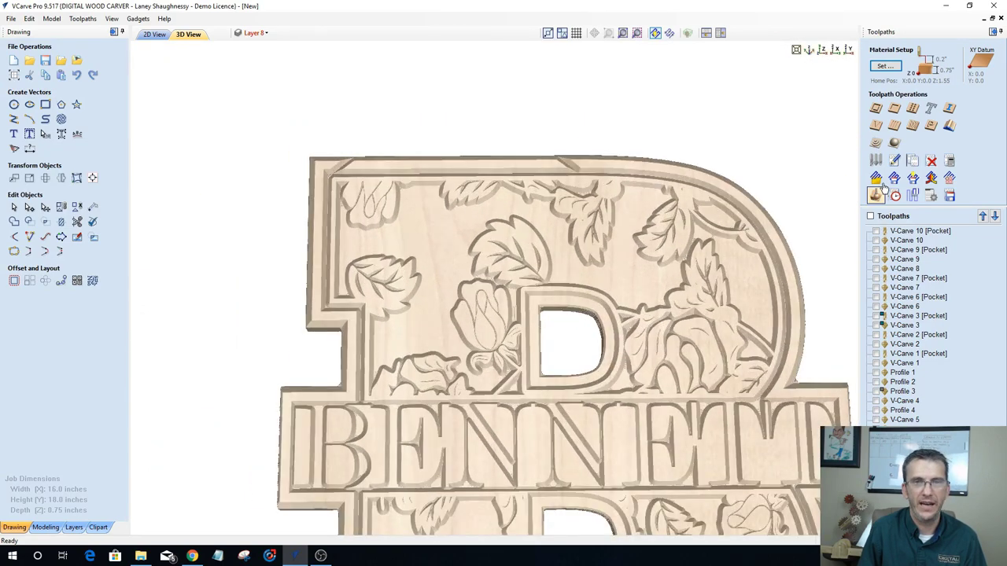
Step: Set the machined area colour to Global Fill Color in dark blue
{"action": "left_click", "coordinate": [875, 197]}
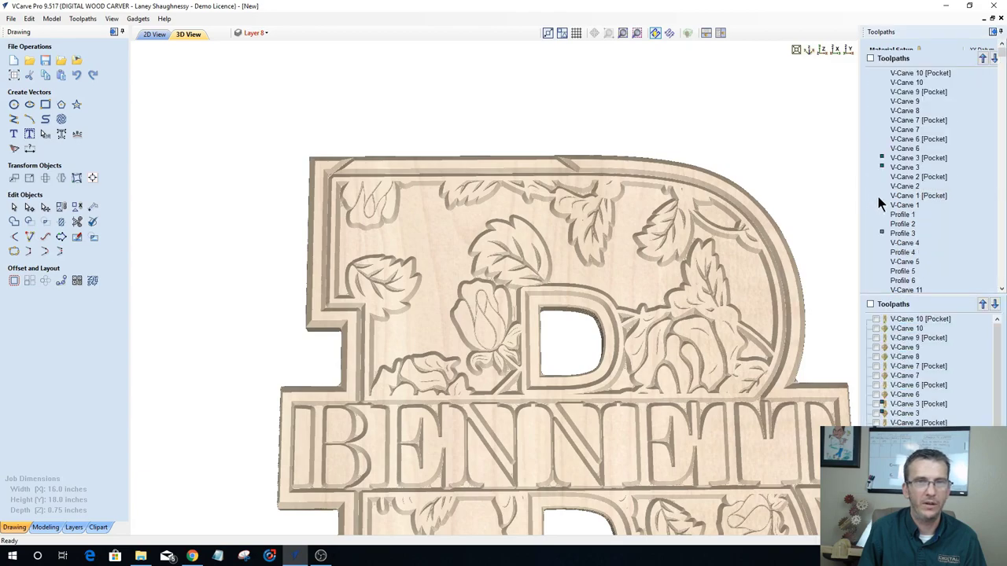
{"action": "left_click", "coordinate": [897, 117]}
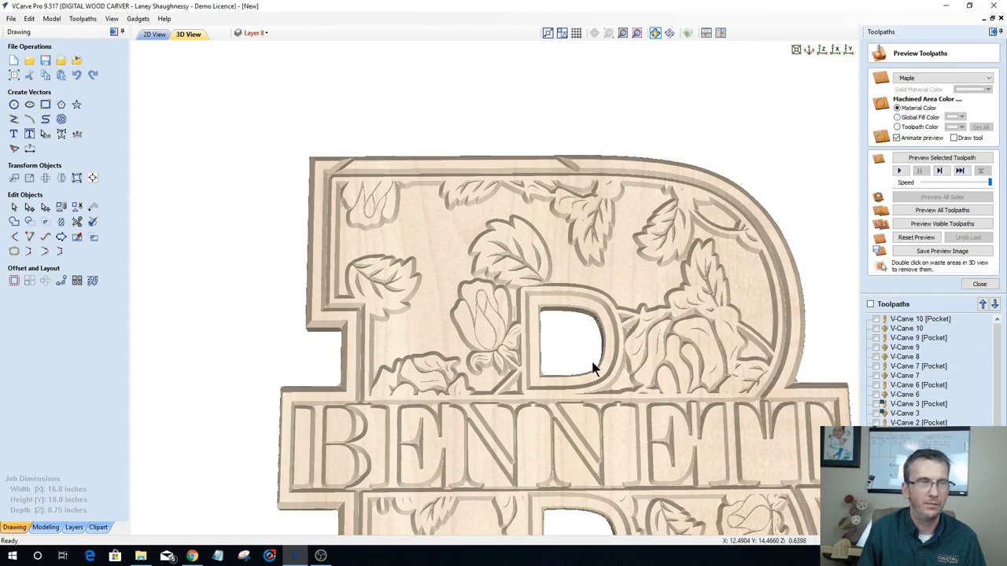
{"action": "scroll", "coordinate": [606, 365], "scroll_direction": "down", "scroll_amount": 2}
{"action": "middle_click_drag", "start_coordinate": [617, 504], "coordinate": [533, 417]}
{"action": "scroll", "coordinate": [533, 417], "scroll_direction": "down", "scroll_amount": 3}
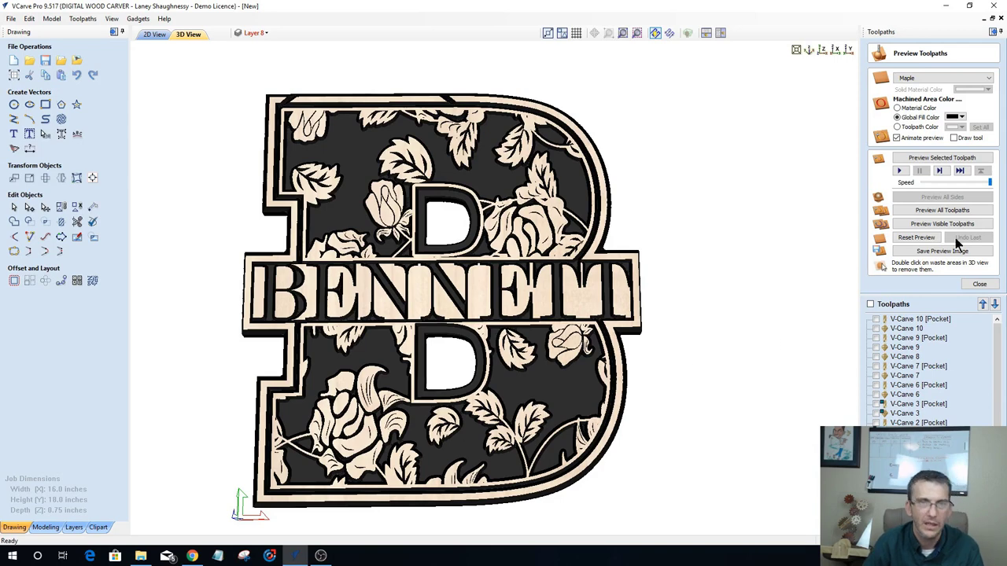
{"action": "left_click", "coordinate": [961, 117]}
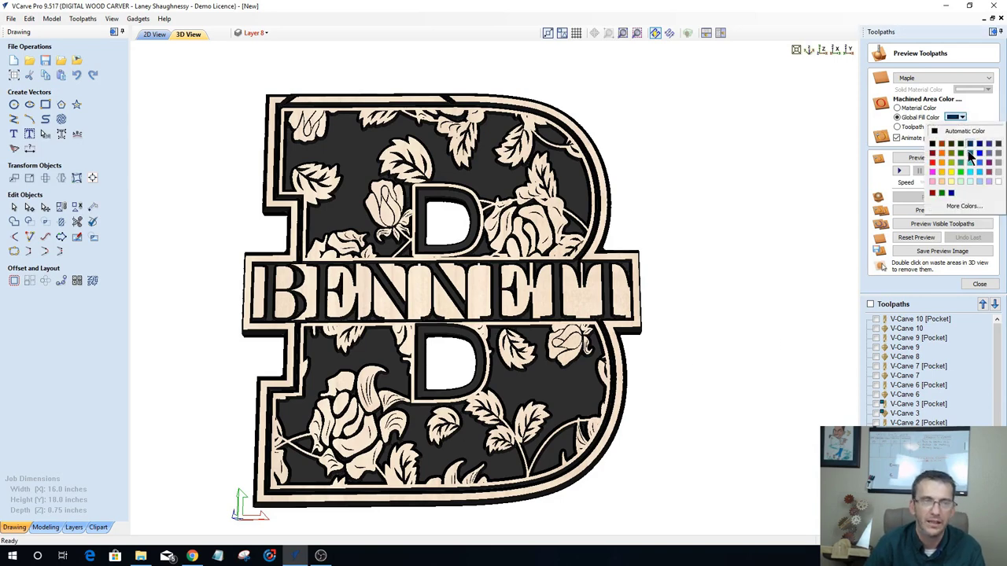
{"action": "left_click", "coordinate": [968, 151]}
Step: Tilt and zoom the dark blue B from several angles, then switch to the web browser
{"action": "left_click_drag", "start_coordinate": [496, 442], "coordinate": [406, 376]}
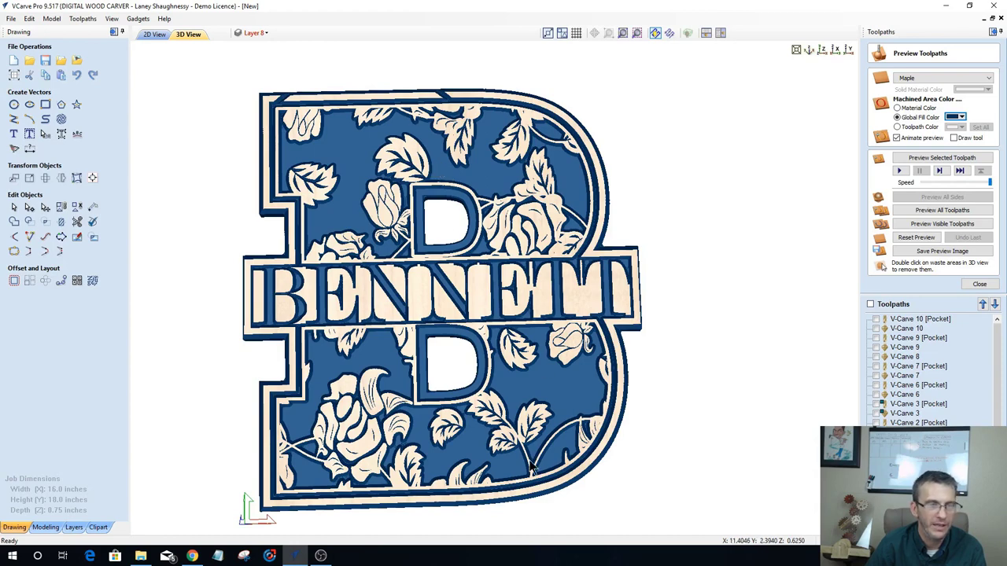
{"action": "left_click_drag", "start_coordinate": [521, 482], "coordinate": [441, 424]}
{"action": "scroll", "coordinate": [422, 415], "scroll_direction": "up", "scroll_amount": 2}
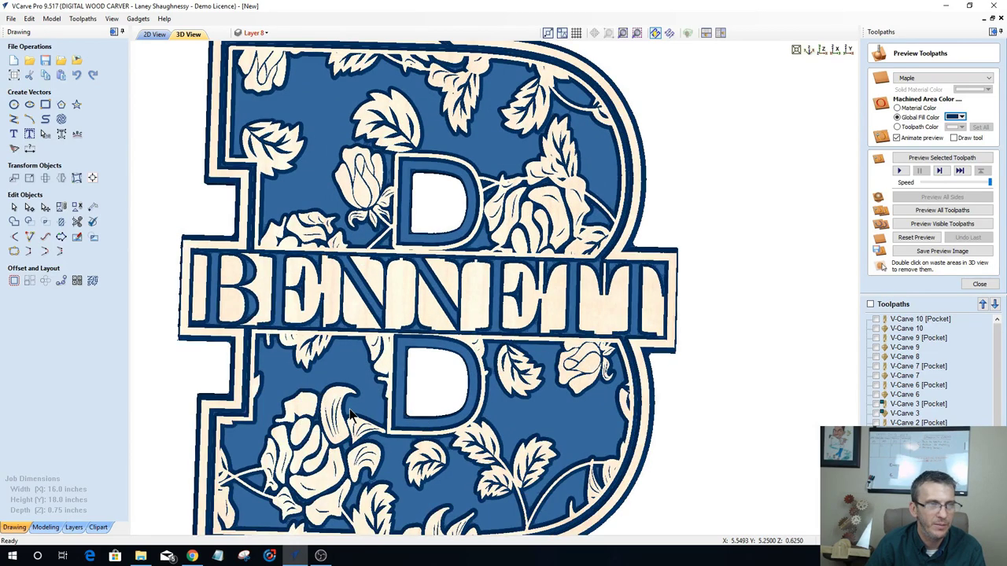
{"action": "scroll", "coordinate": [392, 397], "scroll_direction": "down", "scroll_amount": 3}
{"action": "left_click_drag", "start_coordinate": [503, 441], "coordinate": [626, 466]}
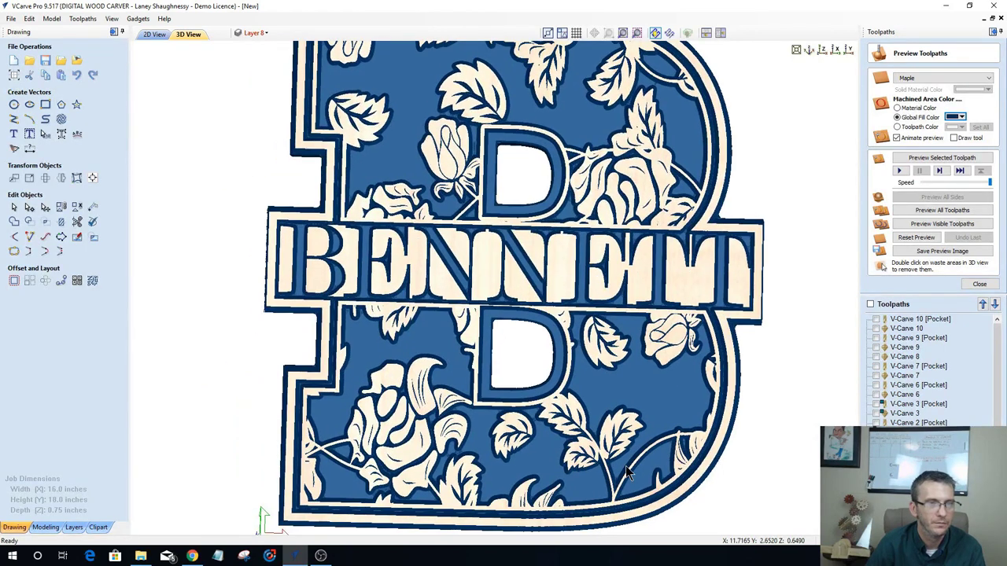
{"action": "scroll", "coordinate": [625, 466], "scroll_direction": "up", "scroll_amount": 3}
{"action": "scroll", "coordinate": [616, 437], "scroll_direction": "down", "scroll_amount": 3}
{"action": "left_click_drag", "start_coordinate": [485, 442], "coordinate": [472, 468]}
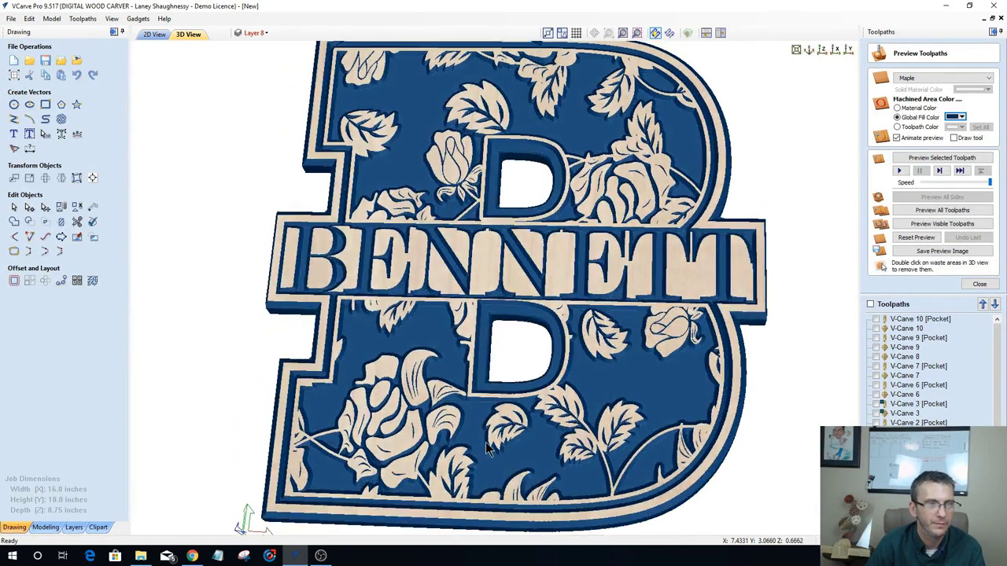
{"action": "scroll", "coordinate": [472, 468], "scroll_direction": "up", "scroll_amount": 3}
{"action": "scroll", "coordinate": [472, 468], "scroll_direction": "down", "scroll_amount": 3}
{"action": "scroll", "coordinate": [472, 469], "scroll_direction": "up", "scroll_amount": 3}
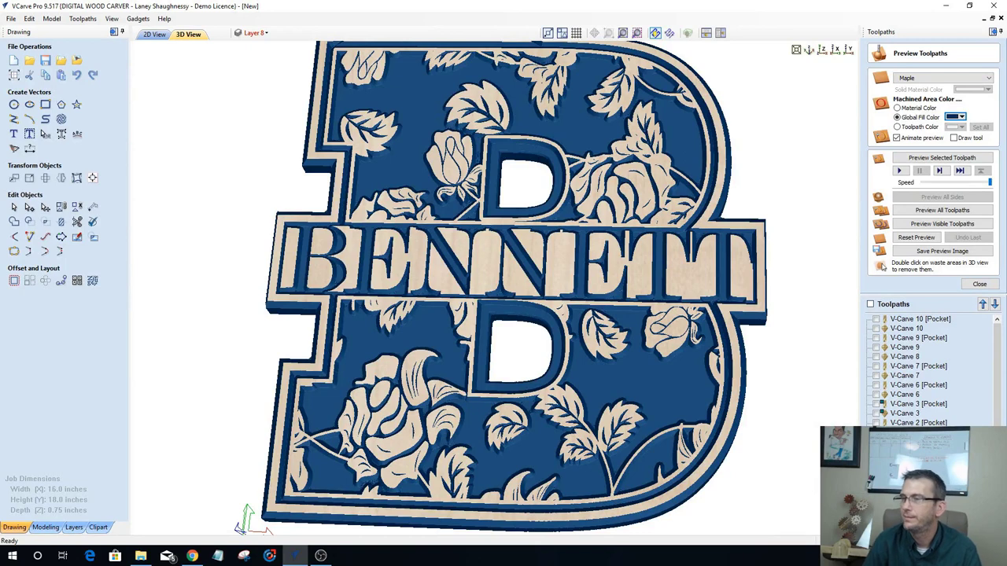
{"action": "left_click", "coordinate": [192, 555]}
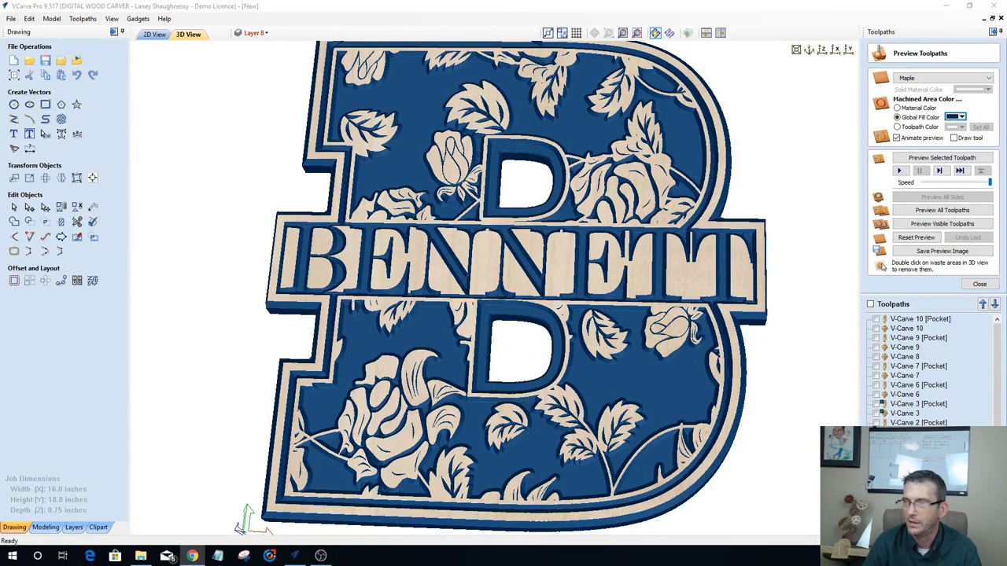
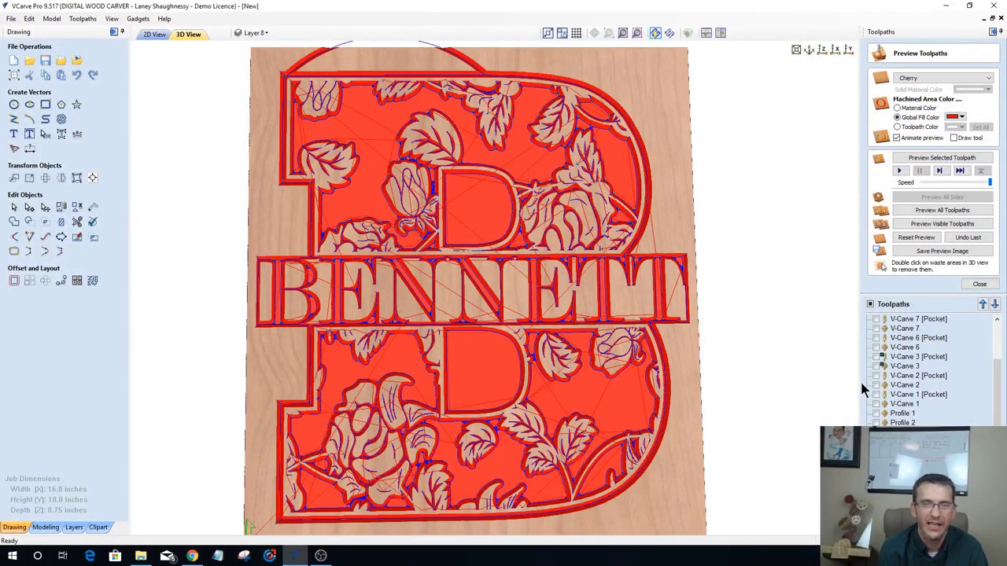
Step: Reset the preview, switch the material from Cherry to Use Solid Color, and preview visible toolpaths
{"action": "left_click", "coordinate": [913, 238]}
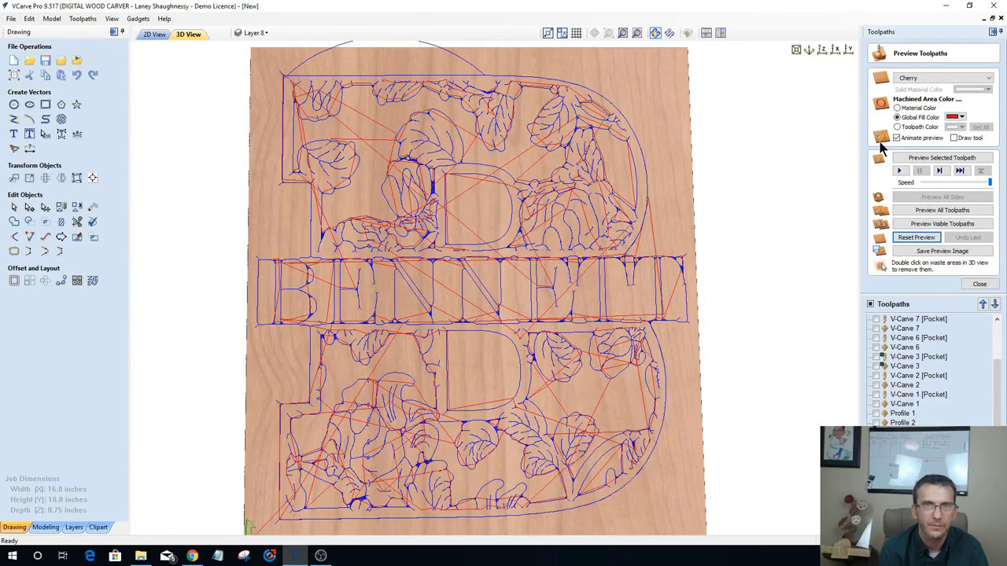
{"action": "left_click", "coordinate": [958, 79]}
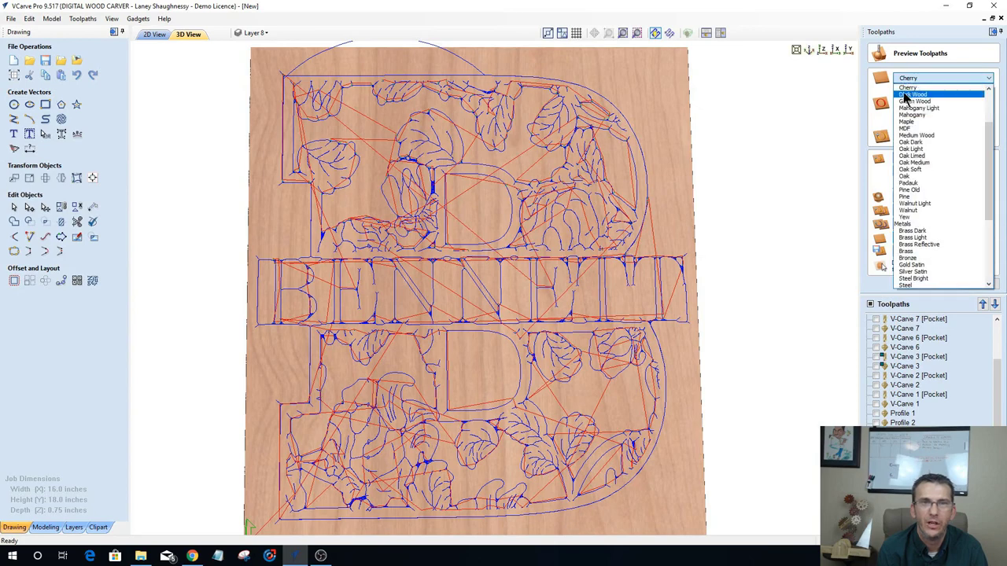
{"action": "scroll", "coordinate": [905, 98], "scroll_direction": "up", "scroll_amount": 3}
{"action": "left_click", "coordinate": [913, 88]}
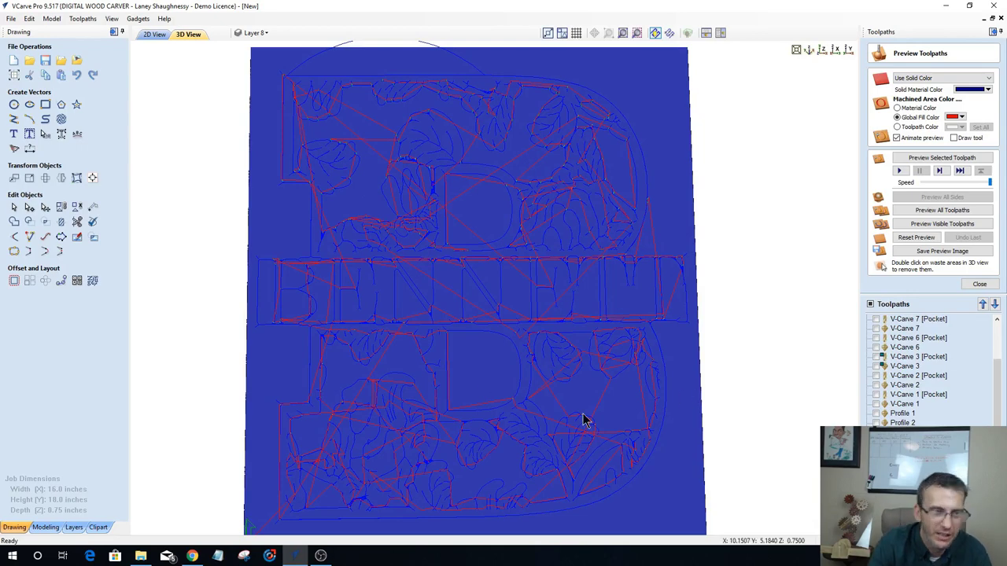
{"action": "scroll", "coordinate": [626, 414], "scroll_direction": "down", "scroll_amount": 2}
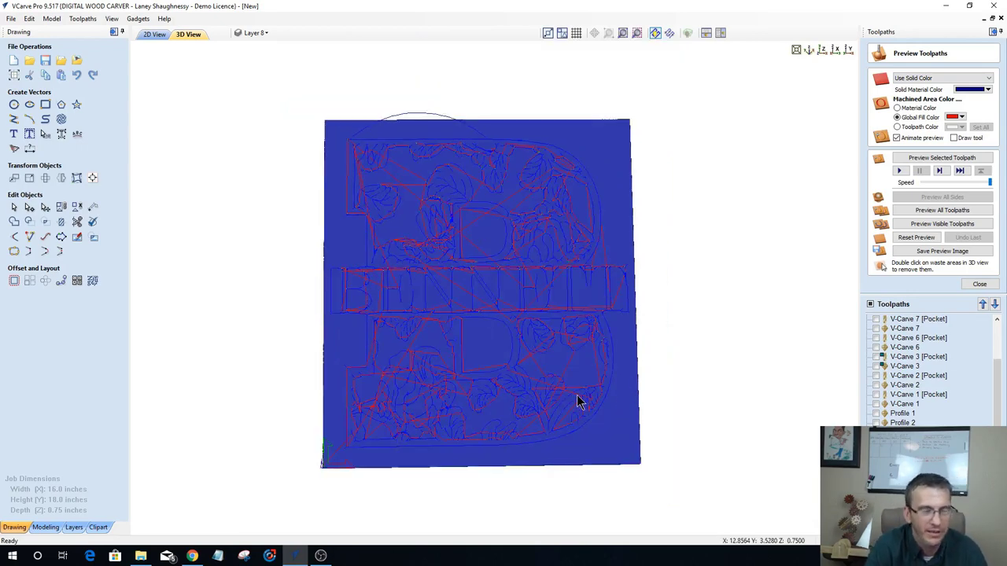
{"action": "left_click", "coordinate": [911, 225]}
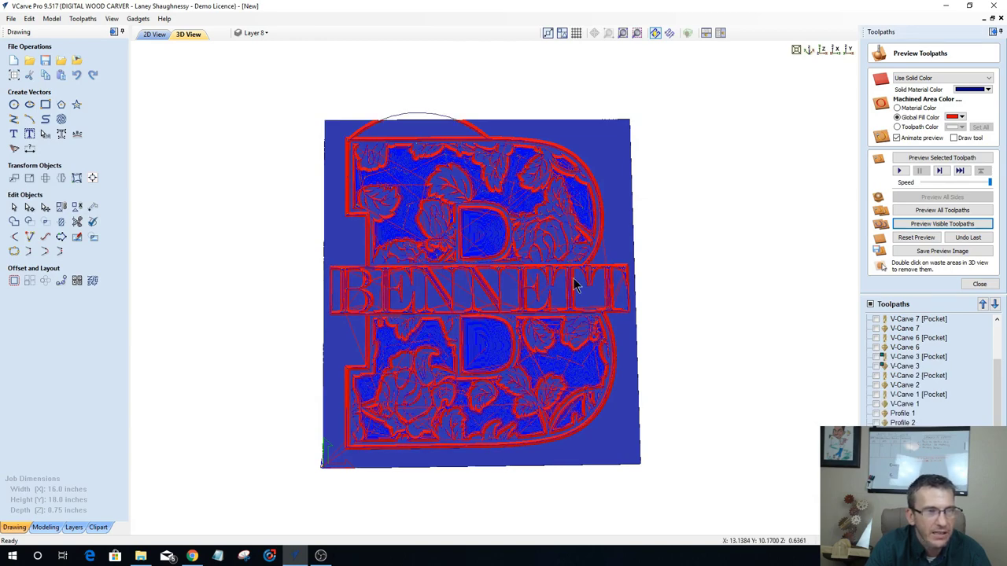
Step: After the simulation finishes, open the Solid Material Color swatch choices
{"action": "left_click", "coordinate": [987, 90]}
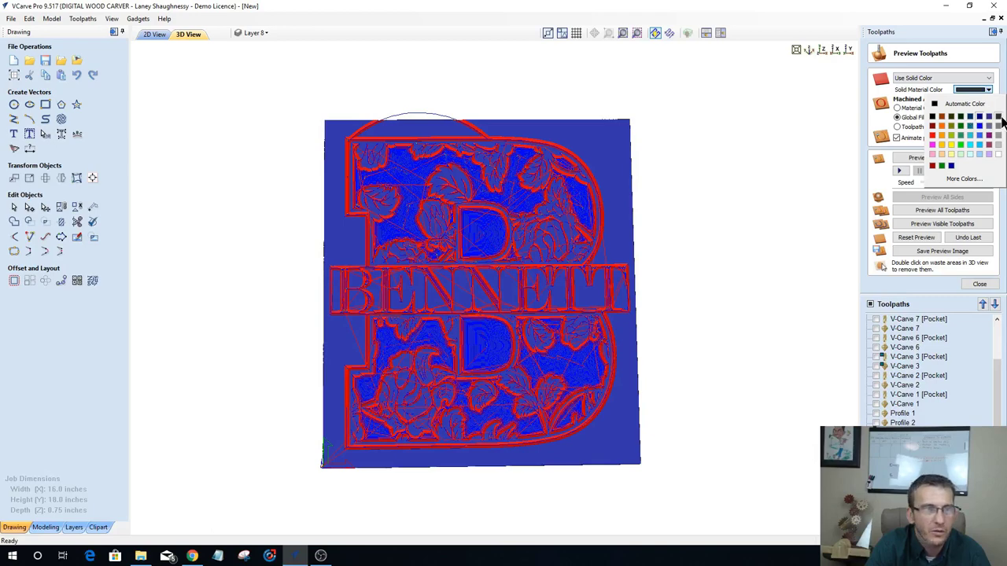
Step: Make the board grey, preview the selected toolpath, and give machined areas a dark red global fill
{"action": "left_click", "coordinate": [1000, 117]}
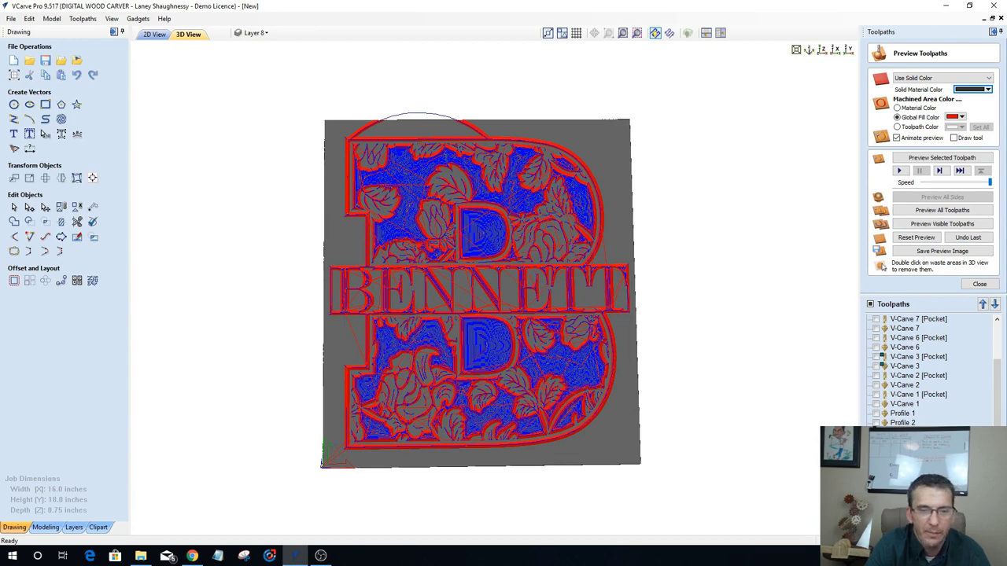
{"action": "left_click", "coordinate": [922, 158]}
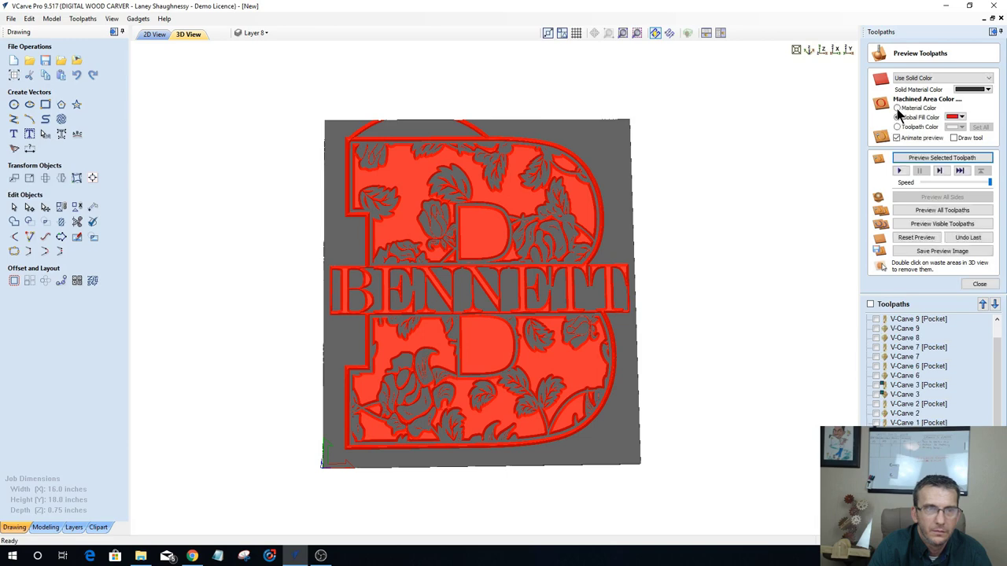
{"action": "left_click", "coordinate": [897, 109]}
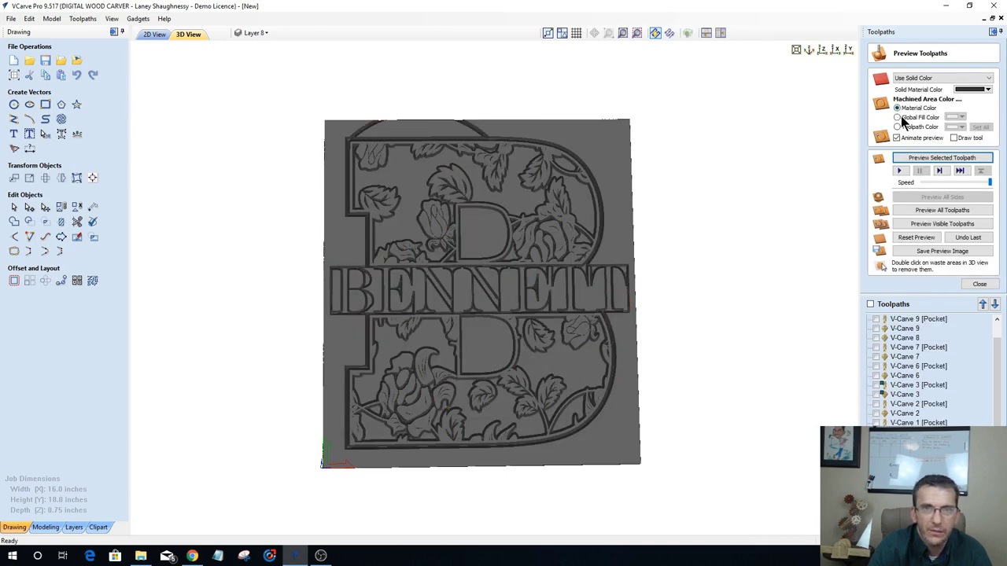
{"action": "left_click", "coordinate": [963, 116]}
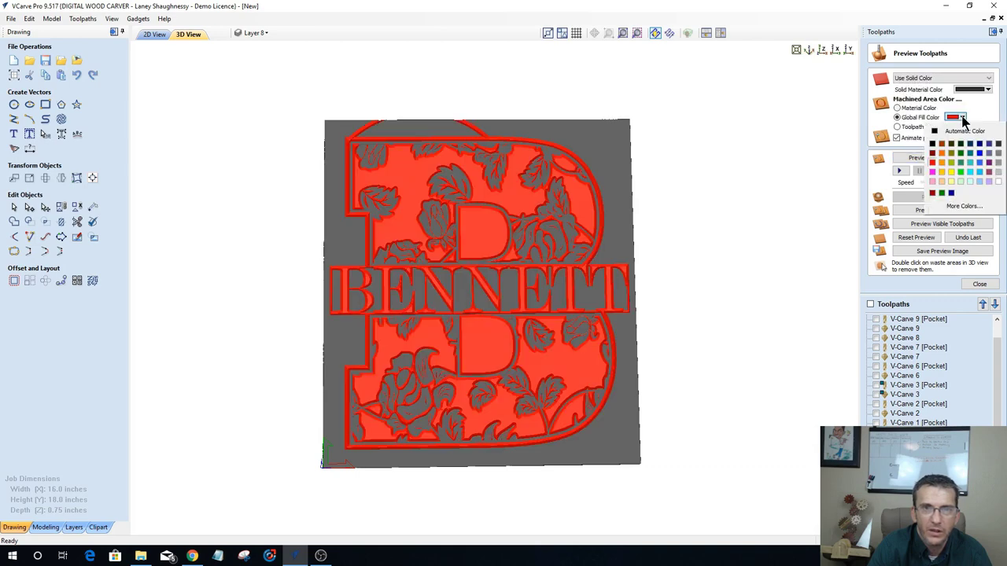
{"action": "left_click", "coordinate": [941, 182]}
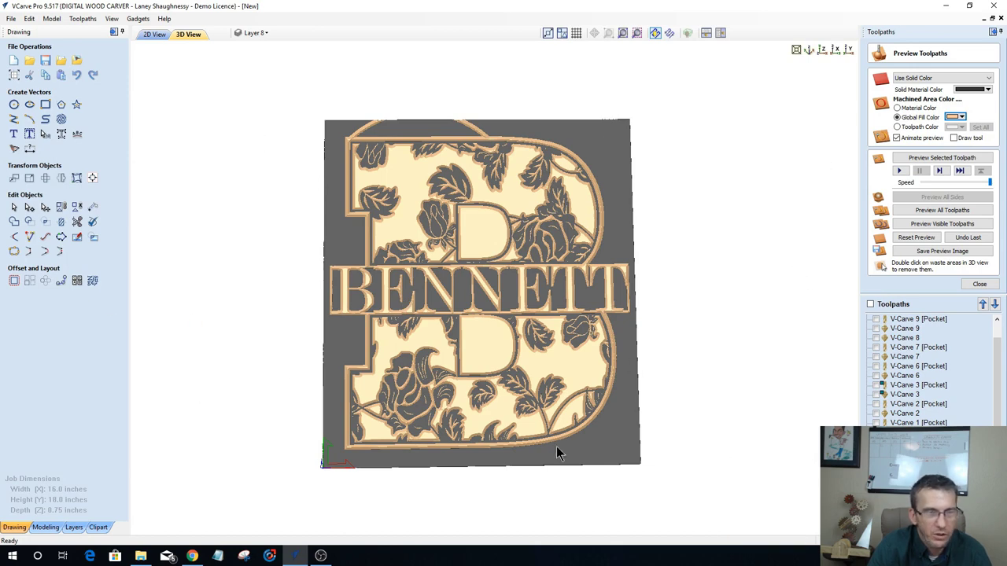
{"action": "left_click", "coordinate": [962, 118]}
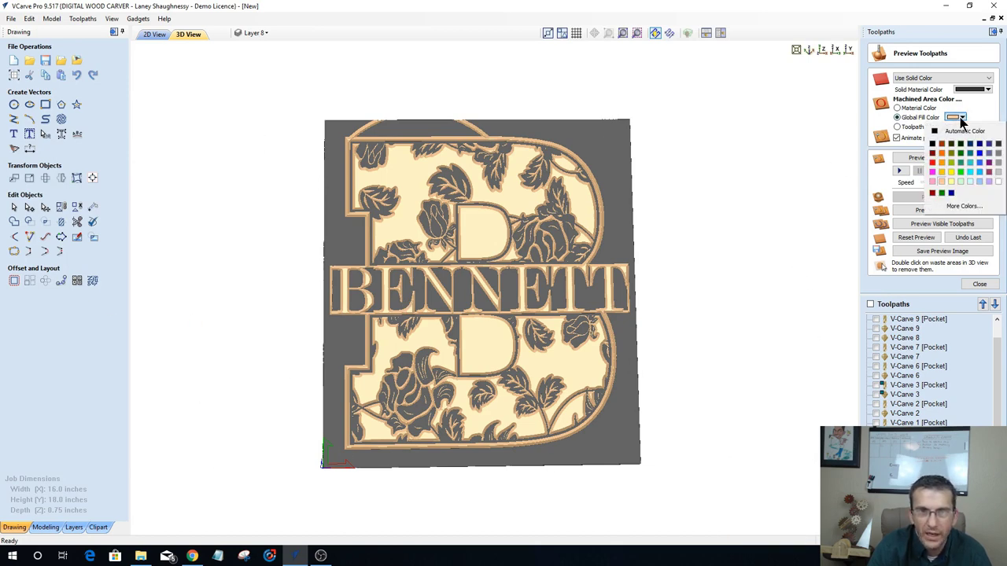
{"action": "left_click", "coordinate": [934, 155]}
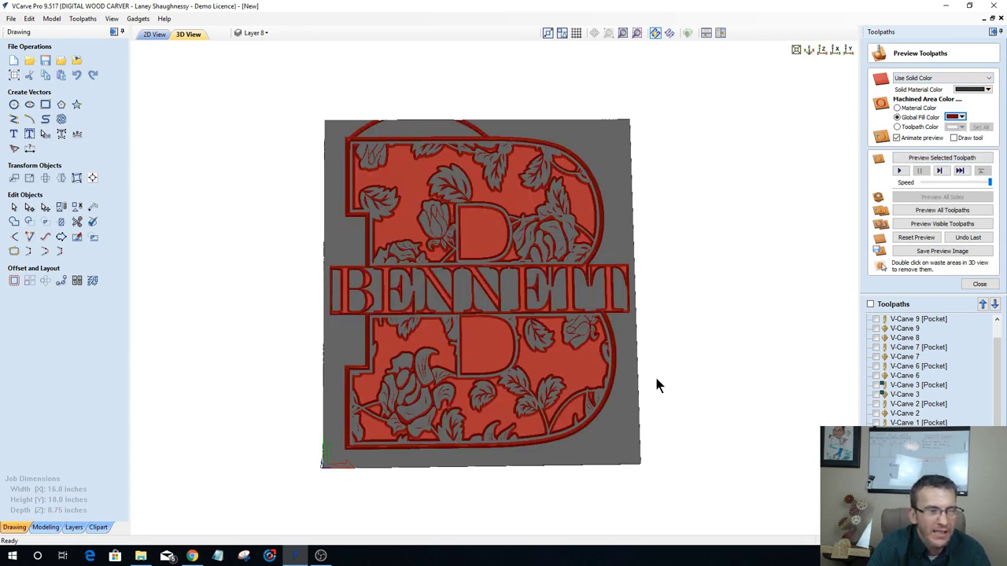
Step: Render the board as Cherry wood and briefly check the web browser
{"action": "left_click", "coordinate": [939, 79]}
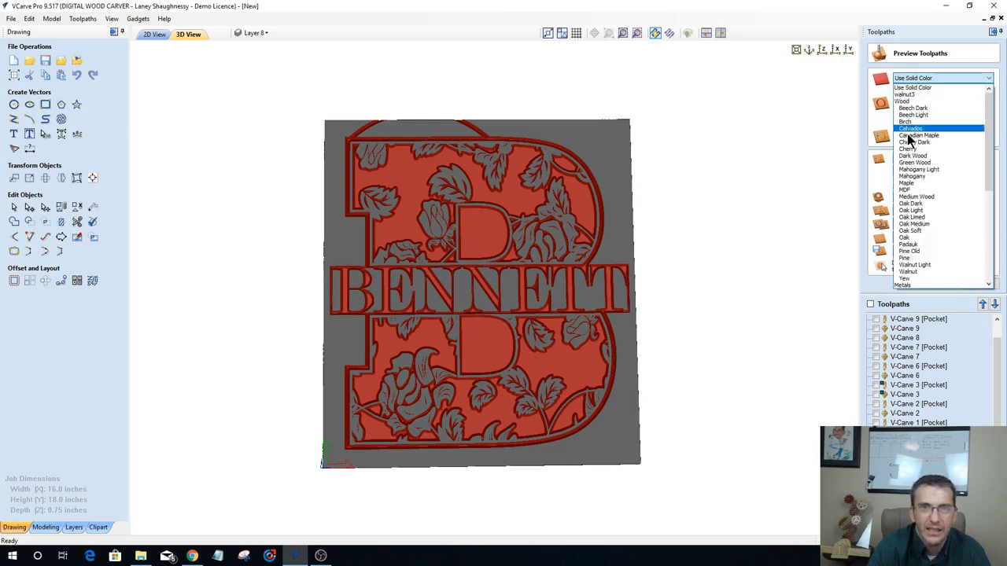
{"action": "left_click", "coordinate": [911, 151]}
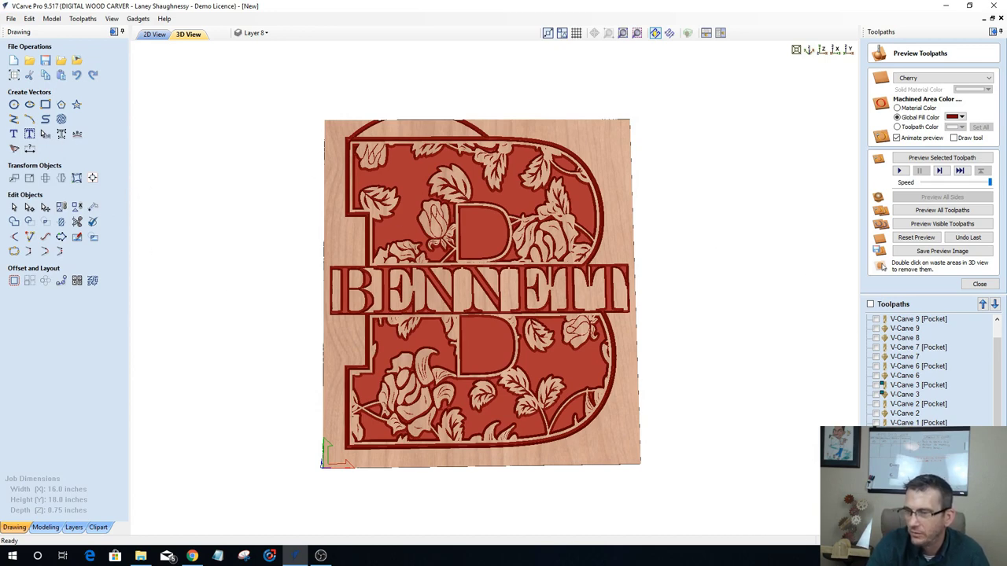
{"action": "key", "text": "alt+Tab"}
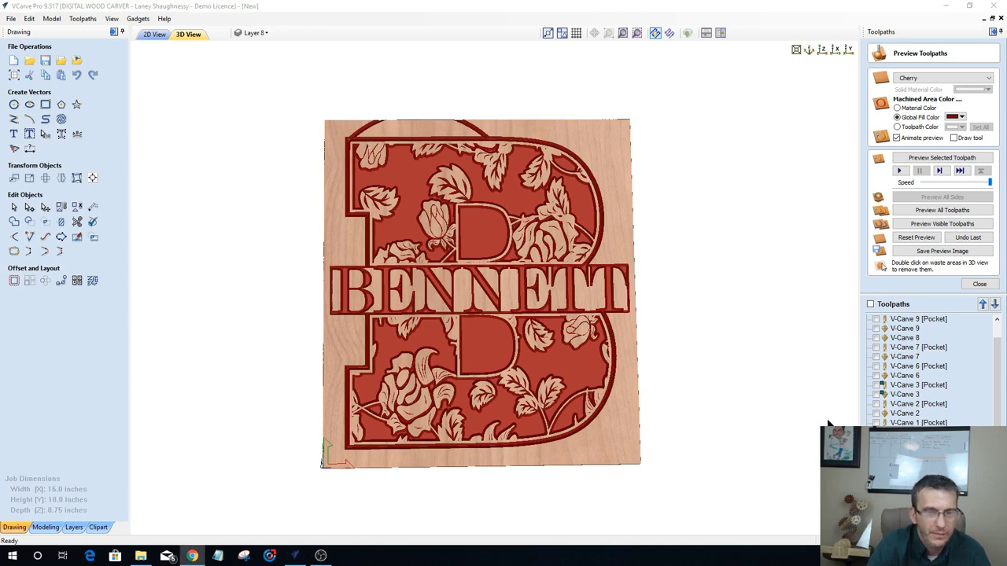
{"action": "scroll", "coordinate": [882, 267], "scroll_direction": "down", "scroll_amount": 1}
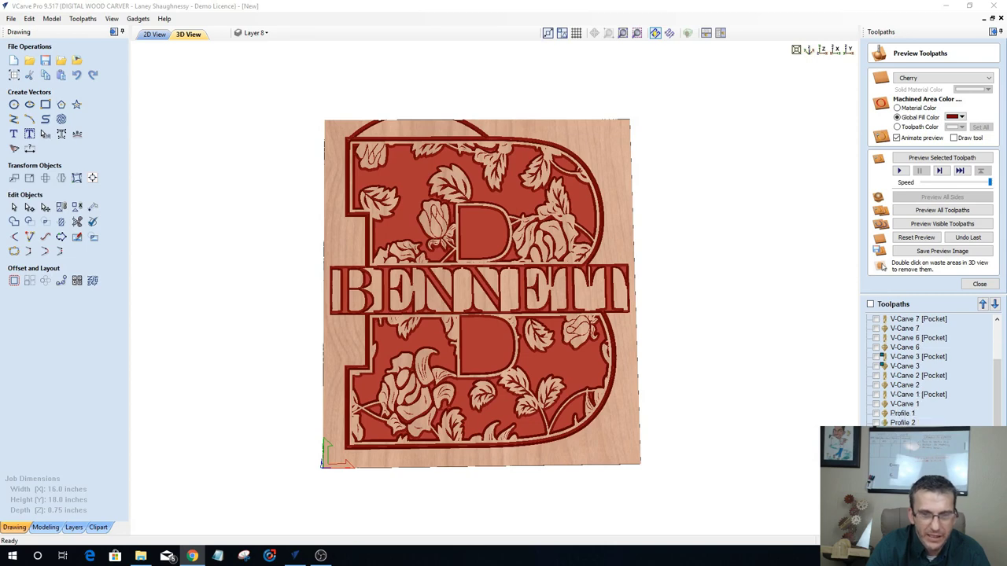
{"action": "key", "text": "alt+Tab"}
Step: In the 2D view, show and hide the Pattern1, Layer 1 and flower/lettering layers to inspect them
{"action": "left_click", "coordinate": [155, 34]}
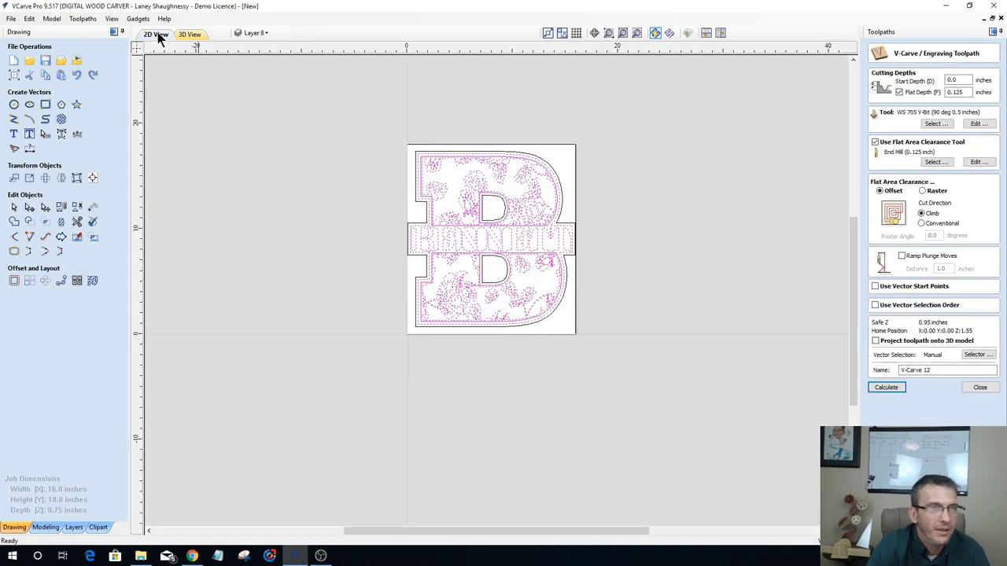
{"action": "left_click", "coordinate": [255, 33]}
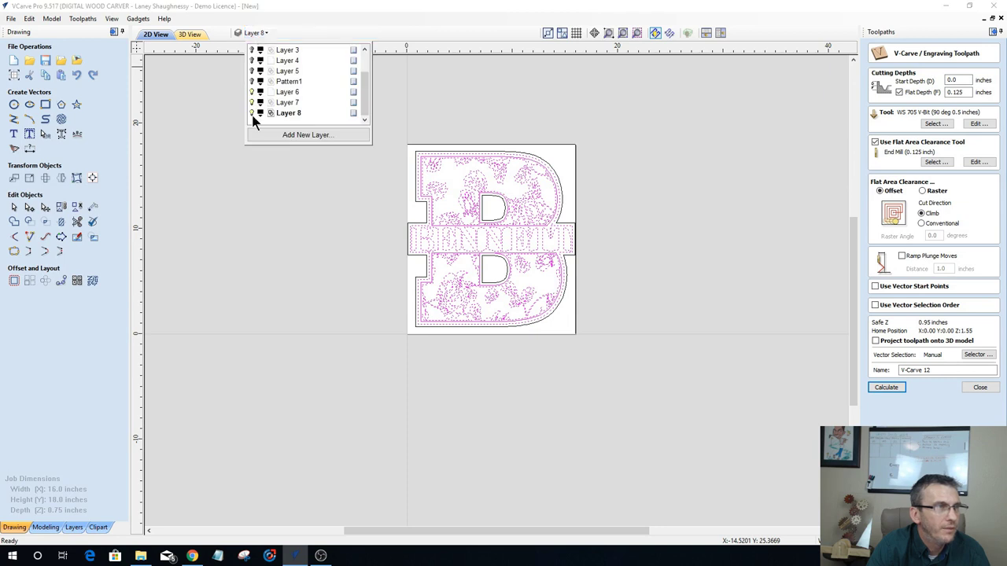
{"action": "left_click", "coordinate": [254, 84]}
{"action": "left_click", "coordinate": [253, 84]}
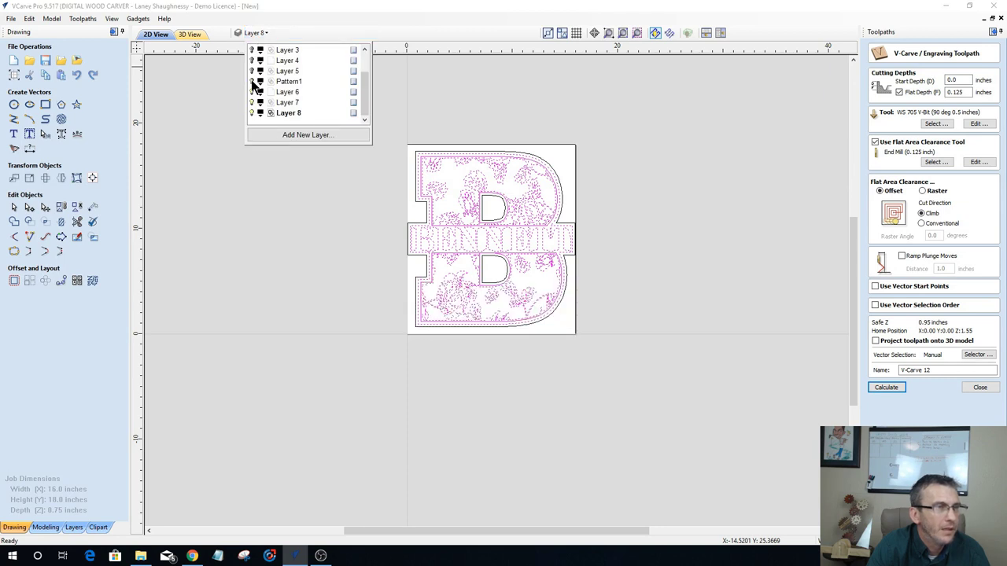
{"action": "left_click", "coordinate": [253, 80]}
{"action": "left_click", "coordinate": [252, 81]}
{"action": "scroll", "coordinate": [254, 67], "scroll_direction": "up", "scroll_amount": 1}
{"action": "left_click", "coordinate": [252, 72]}
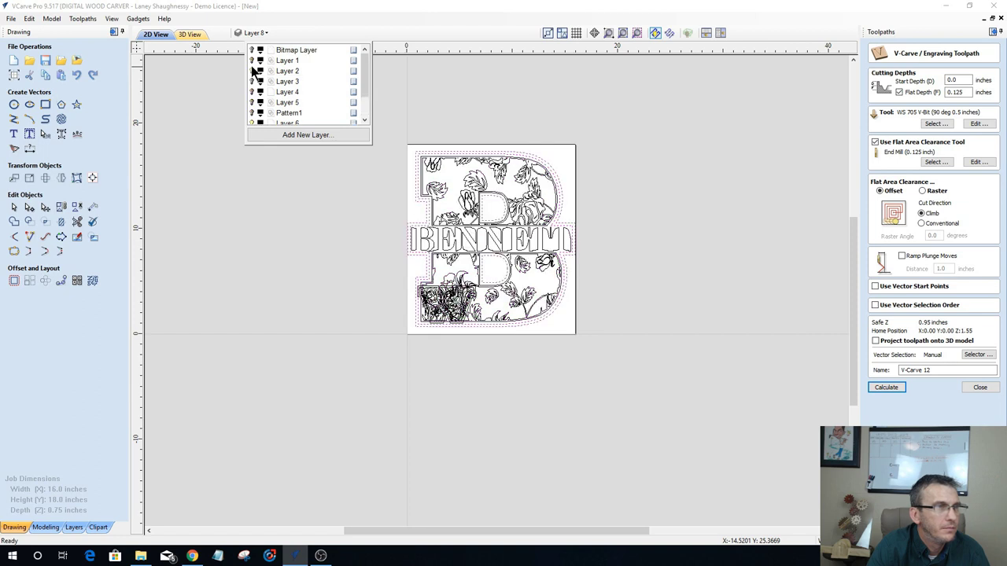
{"action": "left_click", "coordinate": [252, 62]}
{"action": "left_click", "coordinate": [253, 61]}
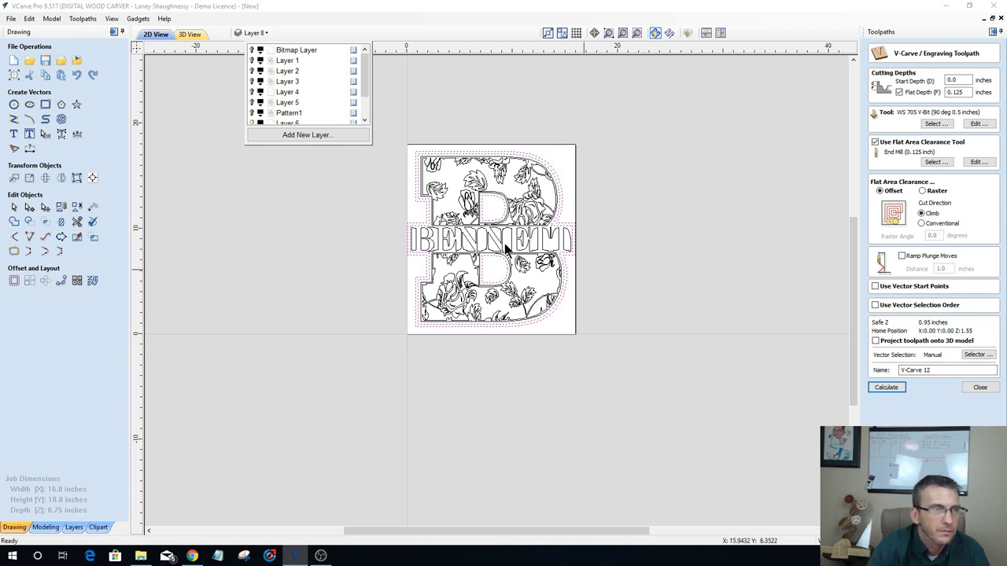
{"action": "left_click", "coordinate": [393, 147]}
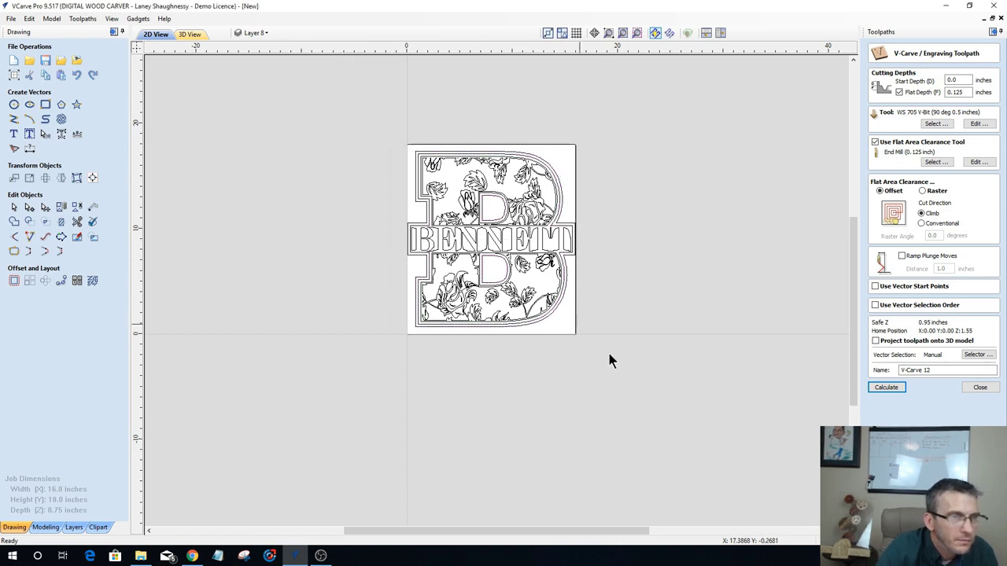
Step: Select all vectors except the outer B boundary, and check Layer 7 and Layer 8 visibility
{"action": "key", "text": "ctrl+a"}
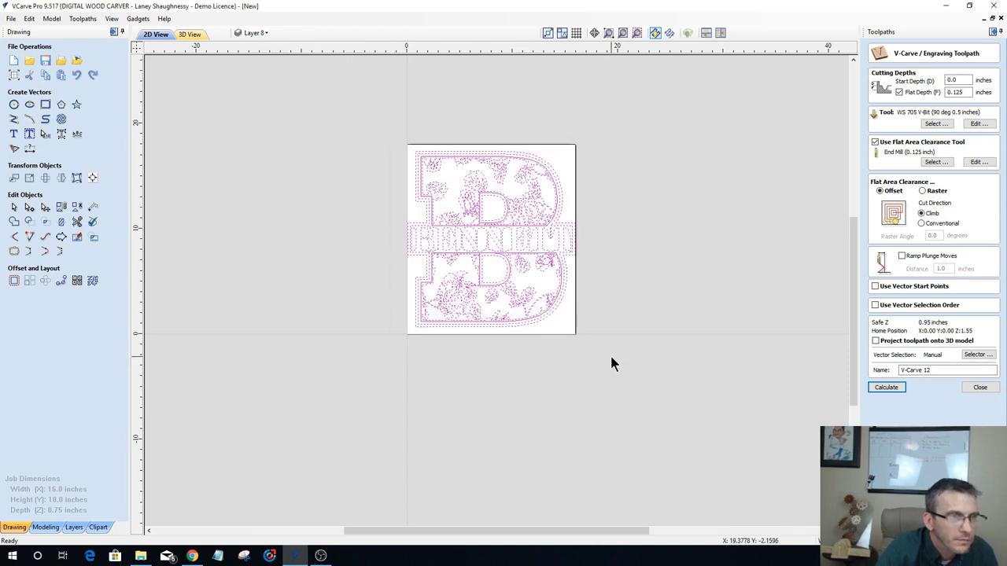
{"action": "left_click", "coordinate": [526, 323], "text": "shift"}
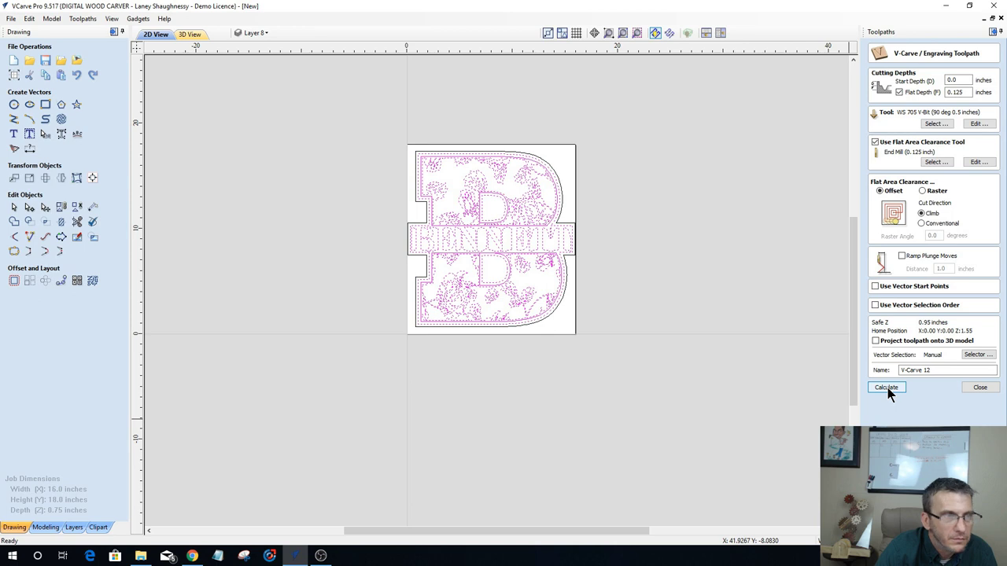
{"action": "left_click", "coordinate": [267, 34]}
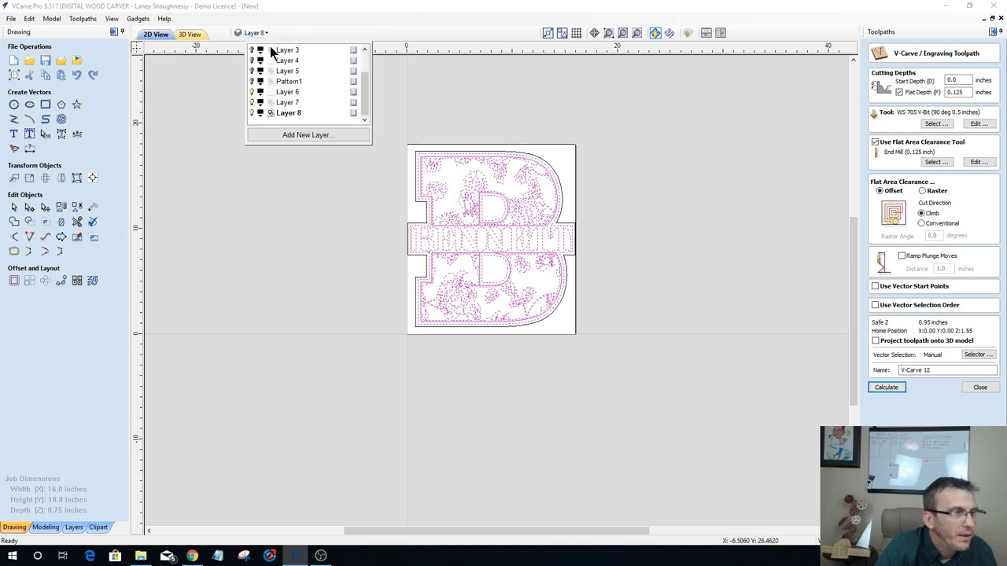
{"action": "left_click", "coordinate": [252, 102]}
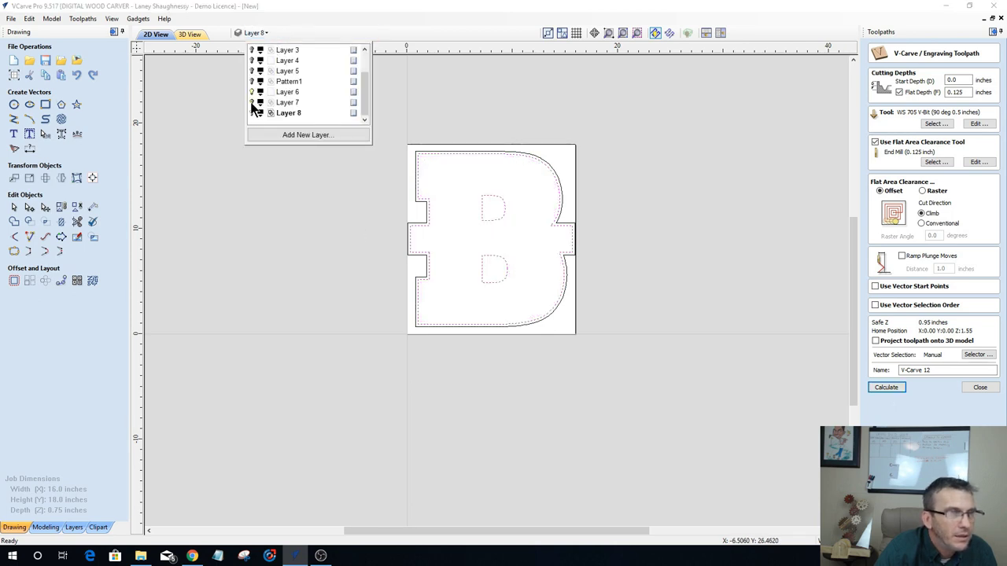
{"action": "left_click", "coordinate": [252, 103]}
{"action": "left_click", "coordinate": [251, 114]}
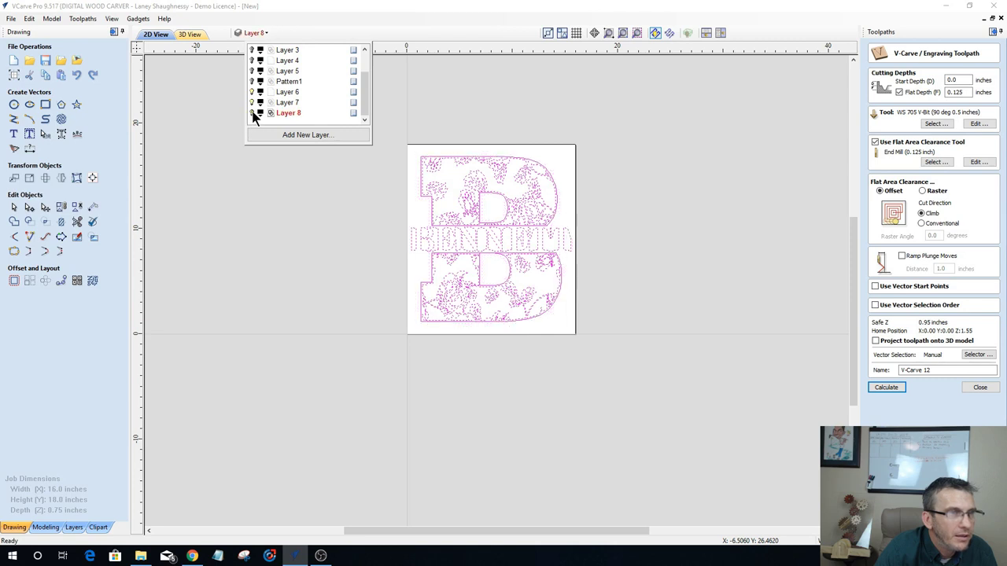
{"action": "left_click", "coordinate": [252, 113]}
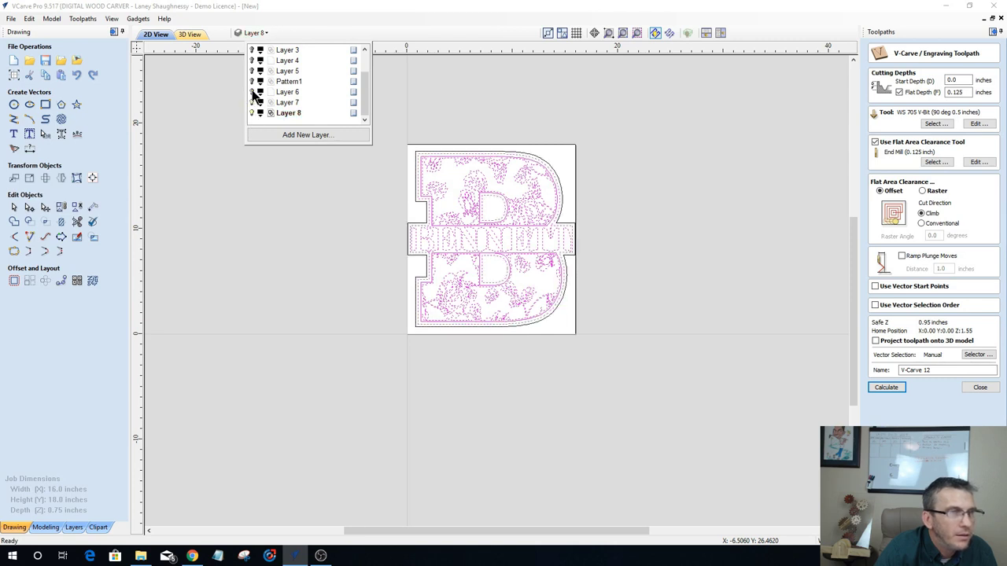
{"action": "left_click", "coordinate": [253, 92]}
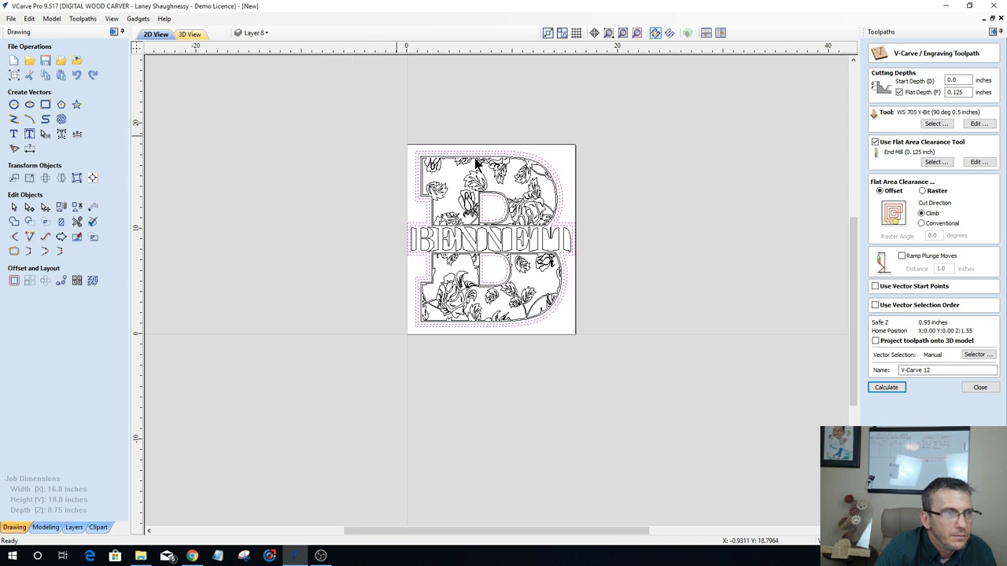
Step: Box-select the B design without its outer boundary and calculate the V-carve toolpath
{"action": "left_click_drag", "start_coordinate": [389, 137], "coordinate": [606, 413]}
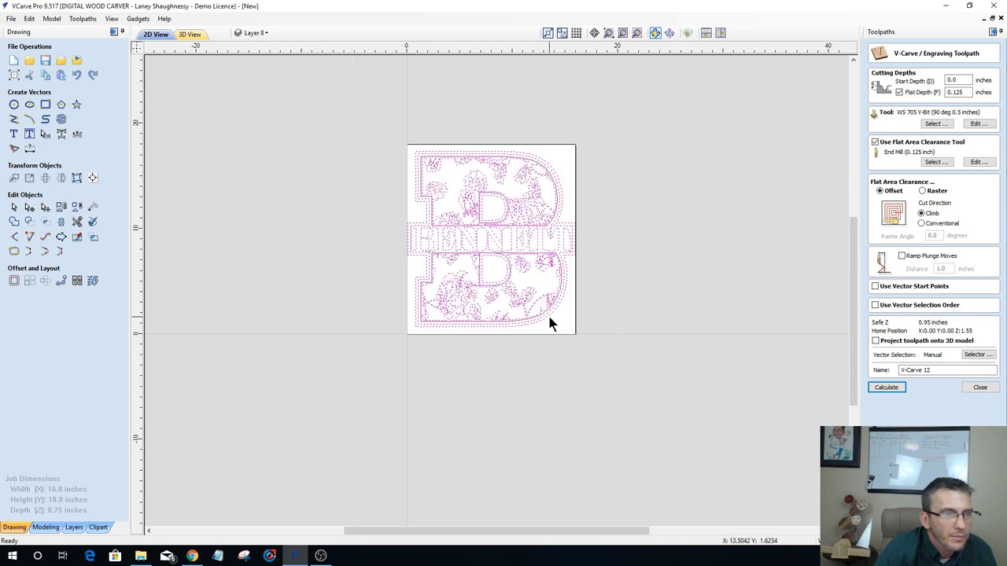
{"action": "left_click", "coordinate": [548, 313], "text": "ctrl"}
{"action": "left_click", "coordinate": [893, 388]}
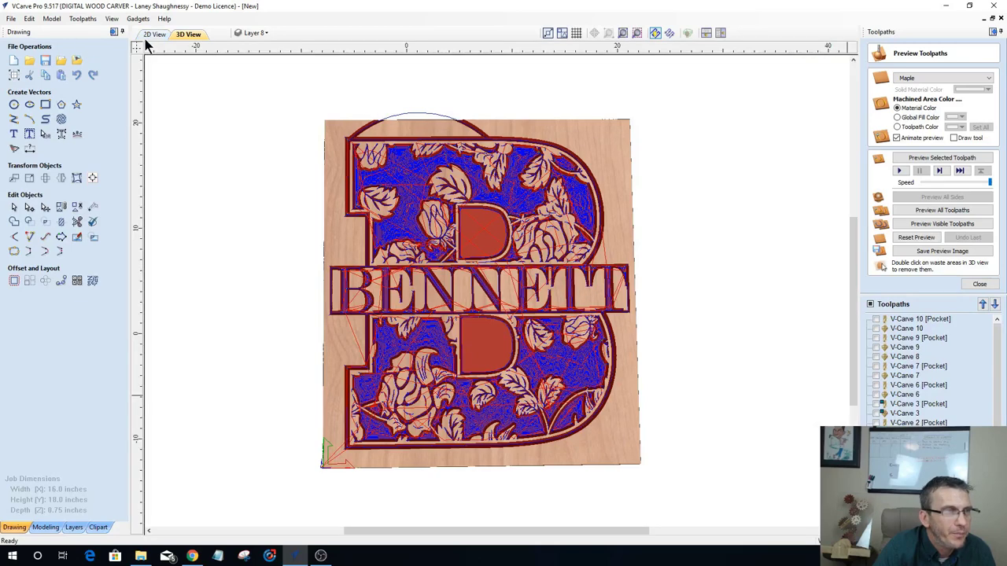
Step: In the 2D view, review V-Carve 12's settings without recalculating, then hide all toolpath previews
{"action": "left_click", "coordinate": [147, 37]}
{"action": "scroll", "coordinate": [402, 171], "scroll_direction": "up", "scroll_amount": 2}
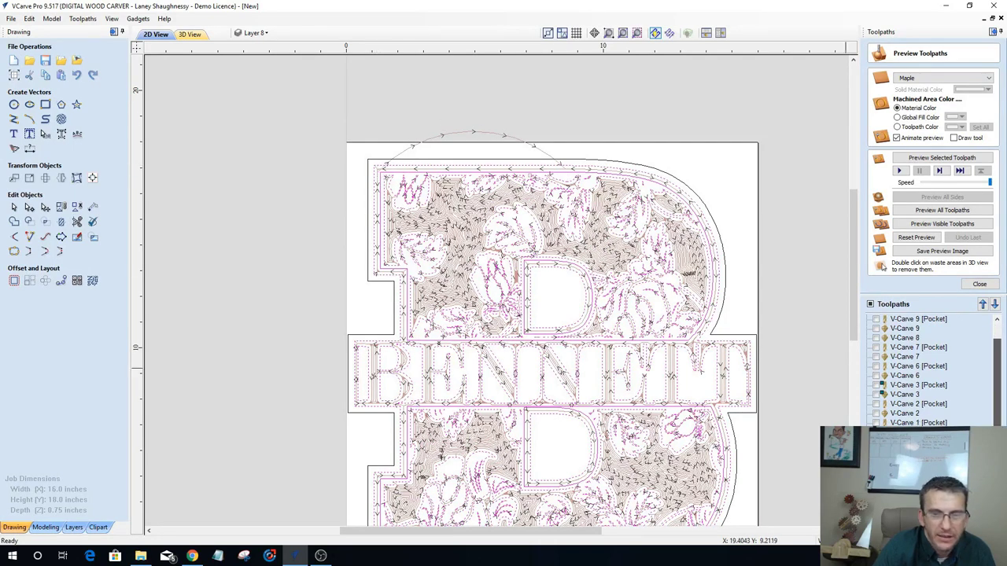
{"action": "scroll", "coordinate": [991, 419], "scroll_direction": "down", "scroll_amount": 2}
{"action": "left_click", "coordinate": [980, 284]}
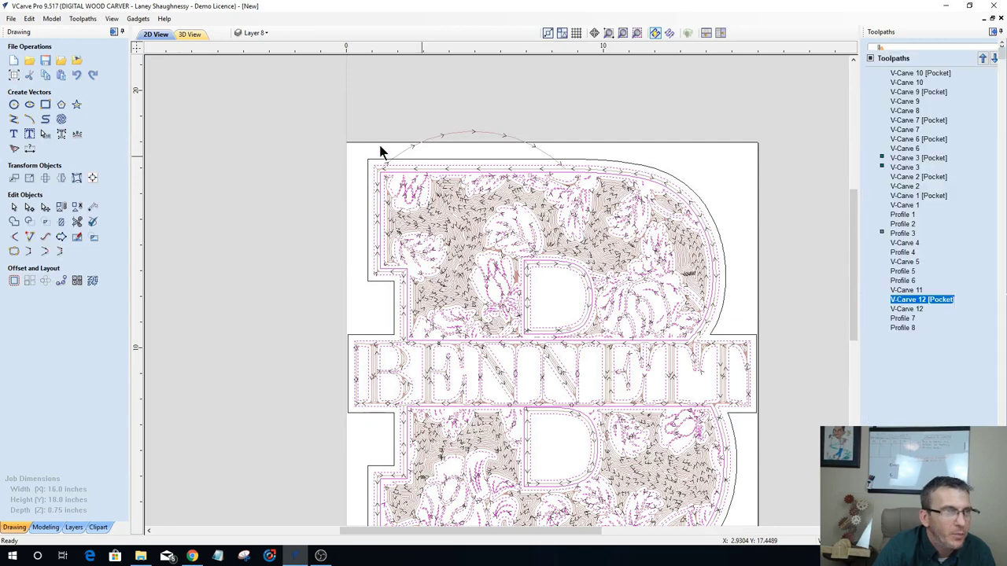
{"action": "double_click", "coordinate": [920, 261]}
{"action": "scroll", "coordinate": [401, 179], "scroll_direction": "up", "scroll_amount": 2}
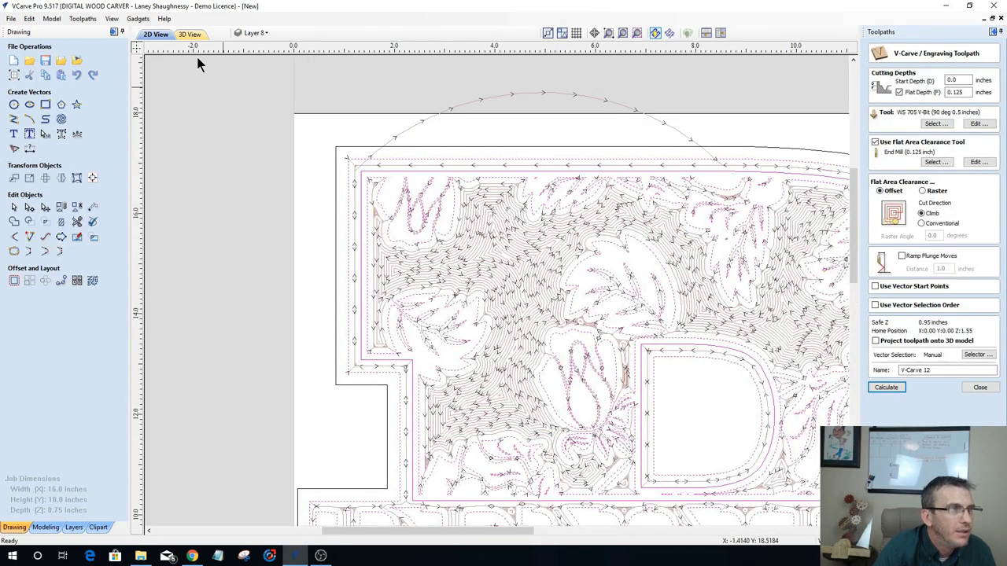
{"action": "left_click", "coordinate": [975, 387]}
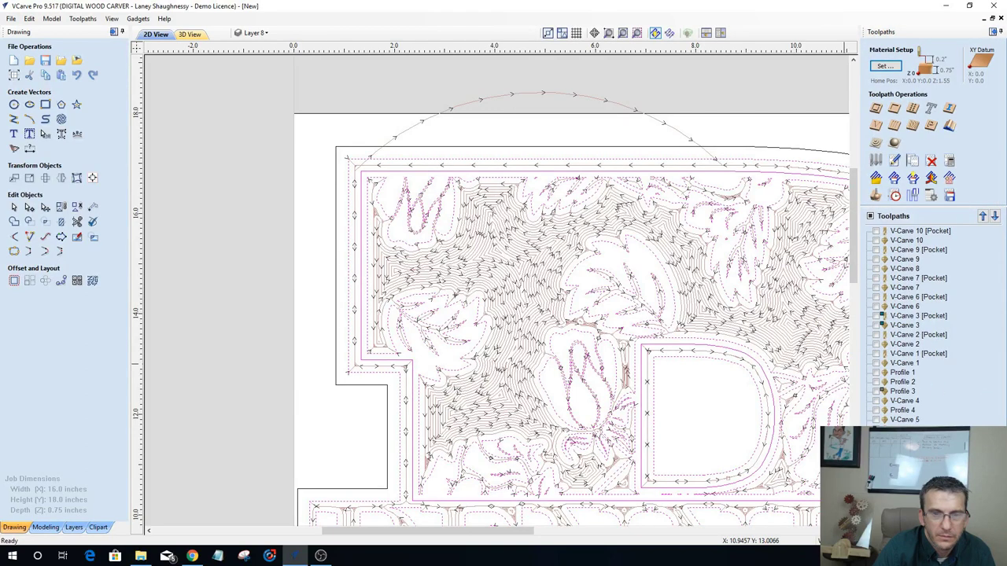
{"action": "left_click", "coordinate": [870, 216]}
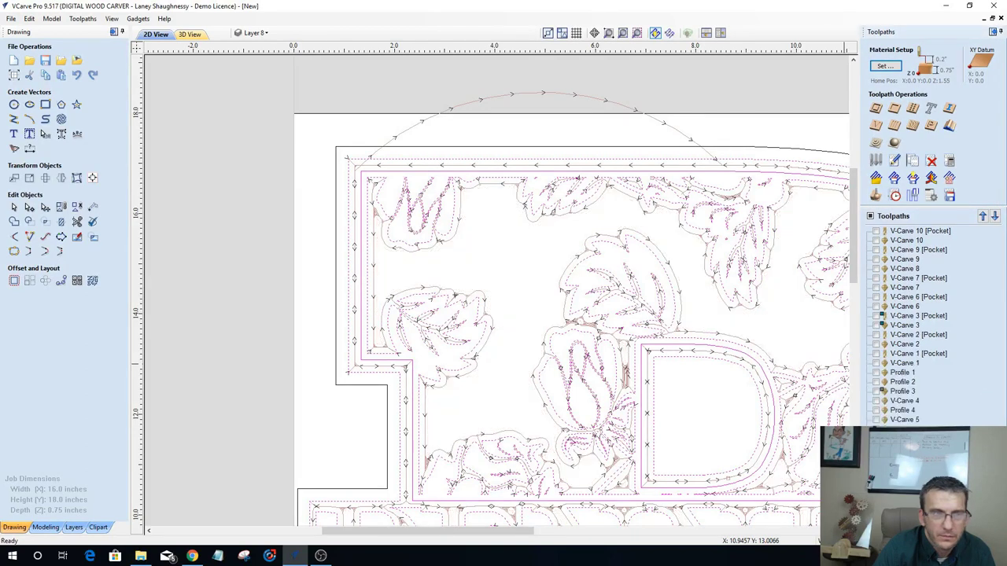
Step: Select the B's middle border outline and toggle the toolpath previews on and off
{"action": "left_click", "coordinate": [347, 209]}
{"action": "scroll", "coordinate": [347, 208], "scroll_direction": "up", "scroll_amount": 3}
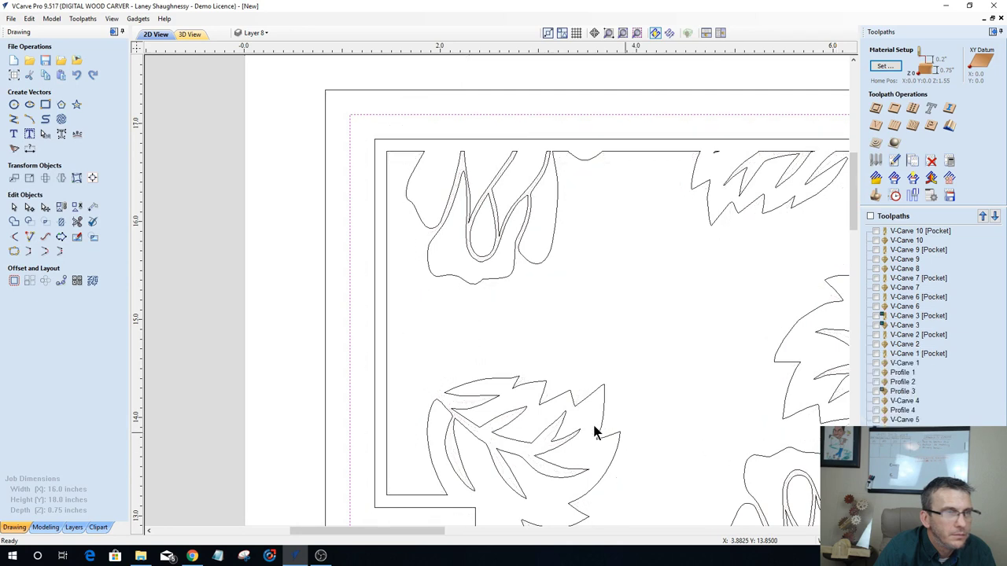
{"action": "scroll", "coordinate": [512, 418], "scroll_direction": "down", "scroll_amount": 5}
{"action": "scroll", "coordinate": [510, 422], "scroll_direction": "up", "scroll_amount": 2}
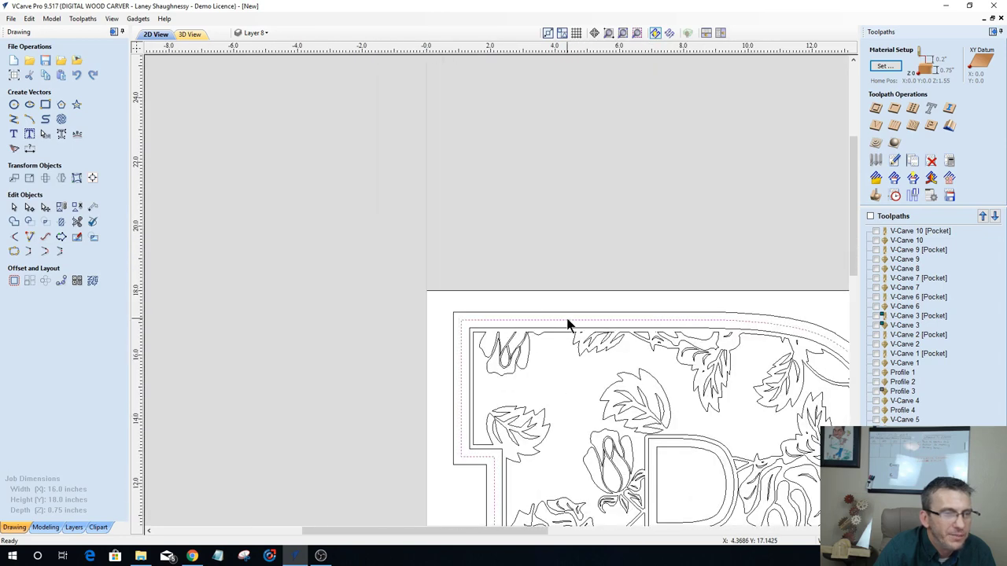
{"action": "scroll", "coordinate": [439, 300], "scroll_direction": "down", "scroll_amount": 5}
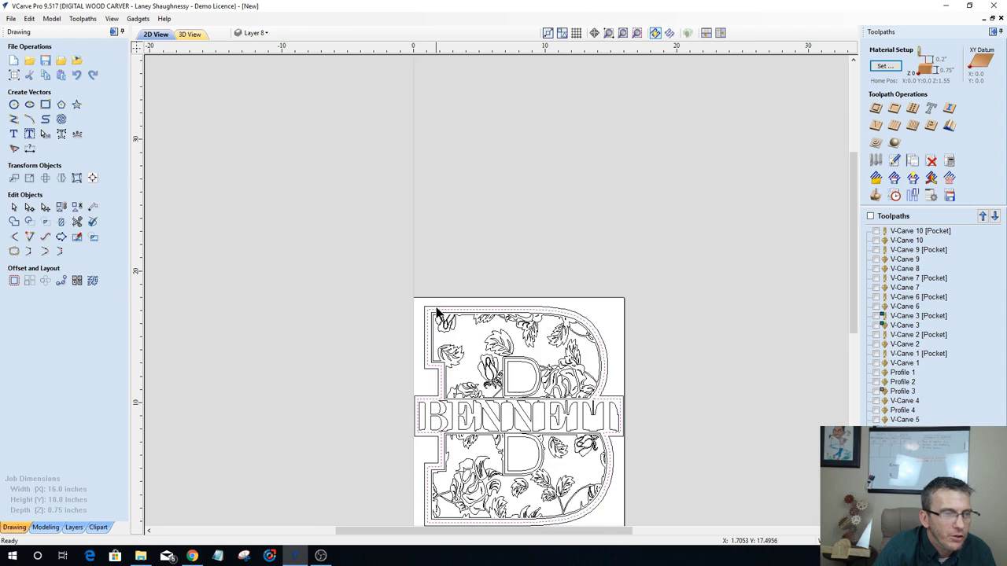
{"action": "scroll", "coordinate": [439, 322], "scroll_direction": "up", "scroll_amount": 3}
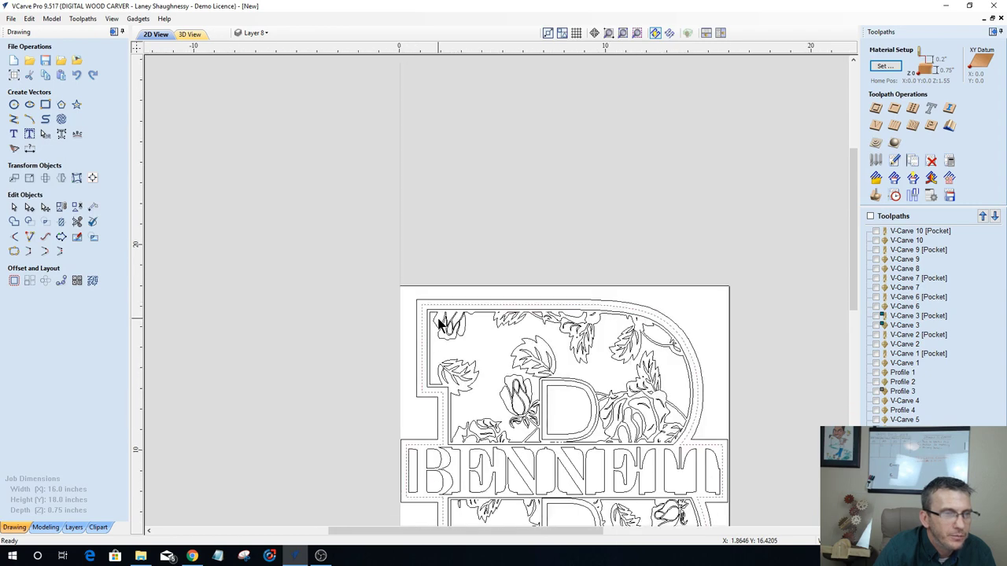
{"action": "left_click", "coordinate": [871, 216]}
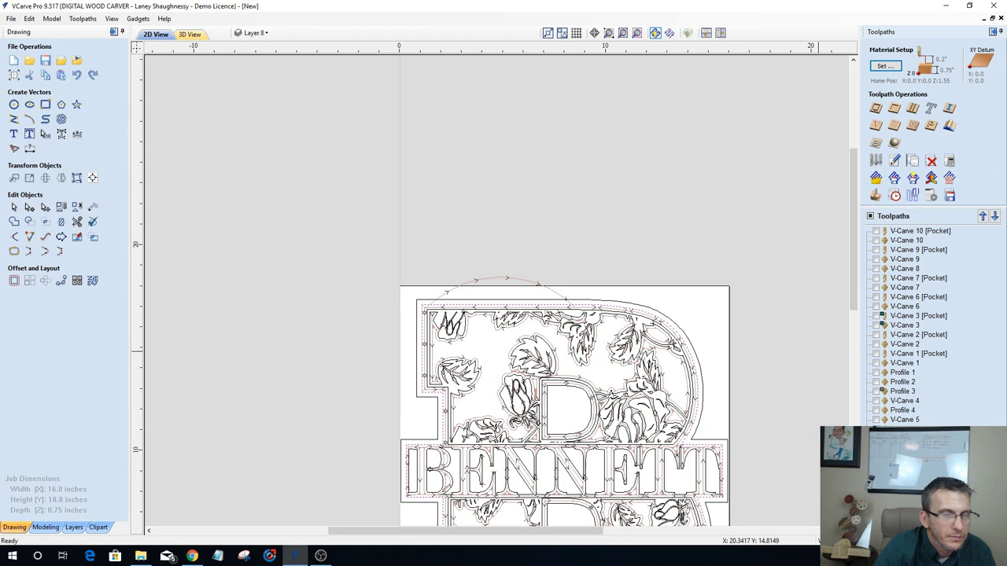
{"action": "left_click", "coordinate": [870, 215]}
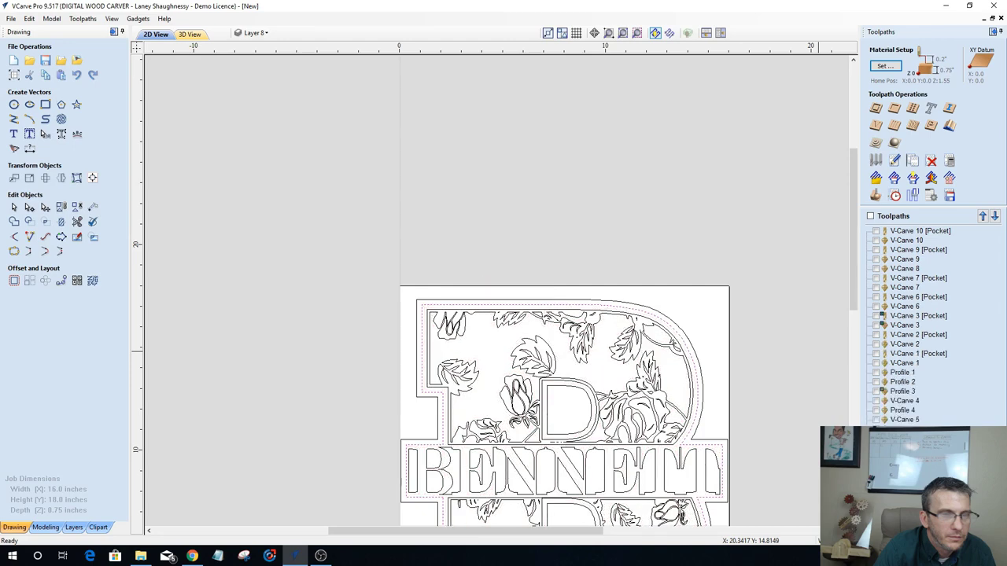
{"action": "scroll", "coordinate": [681, 482], "scroll_direction": "up", "scroll_amount": 3}
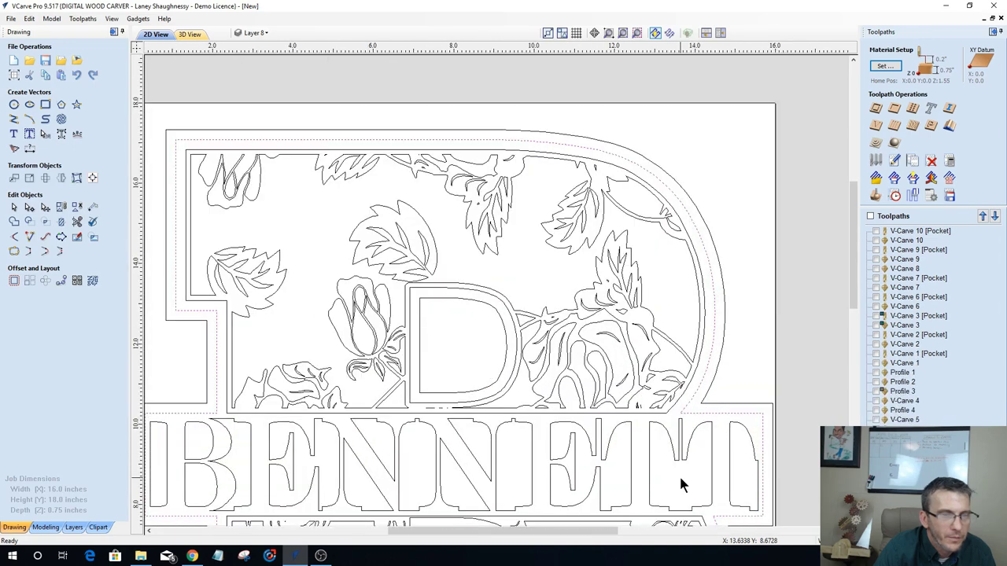
{"action": "scroll", "coordinate": [681, 480], "scroll_direction": "down", "scroll_amount": 4}
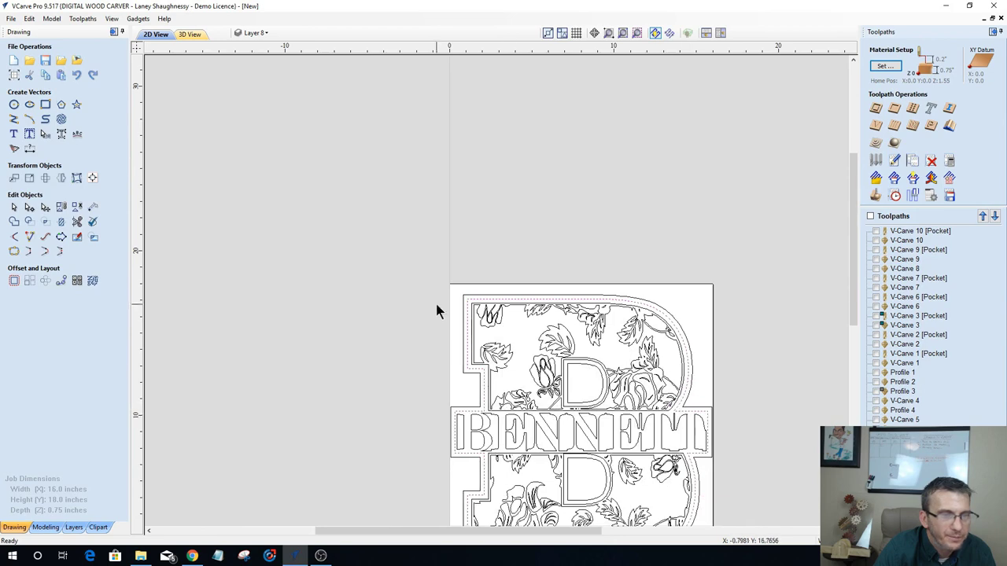
Step: Select all B sign vectors, then deselect the inner B border and D outlines
{"action": "left_click", "coordinate": [560, 321]}
{"action": "scroll", "coordinate": [375, 267], "scroll_direction": "down", "scroll_amount": 2}
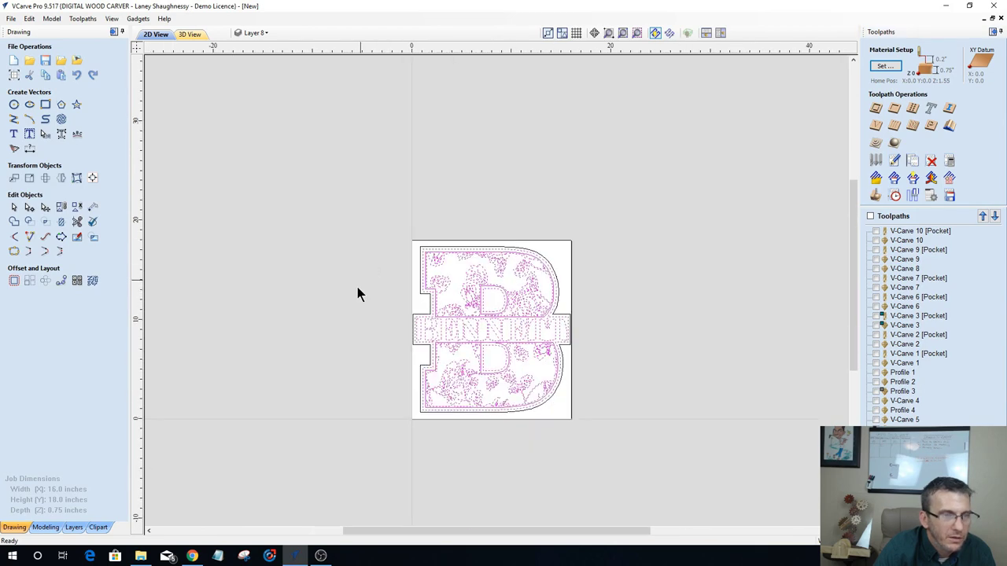
{"action": "scroll", "coordinate": [360, 291], "scroll_direction": "up", "scroll_amount": 2}
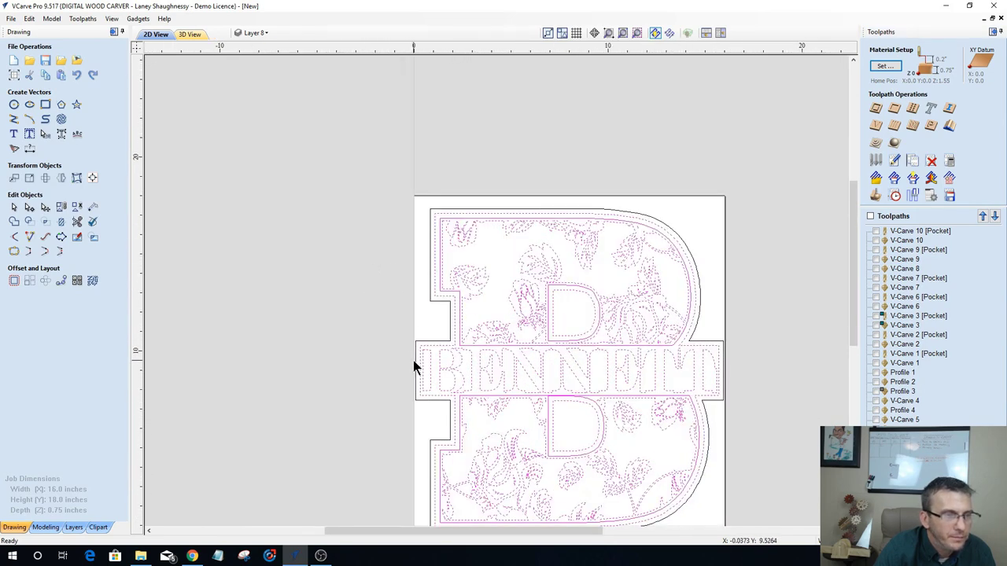
{"action": "scroll", "coordinate": [711, 451], "scroll_direction": "up", "scroll_amount": 1}
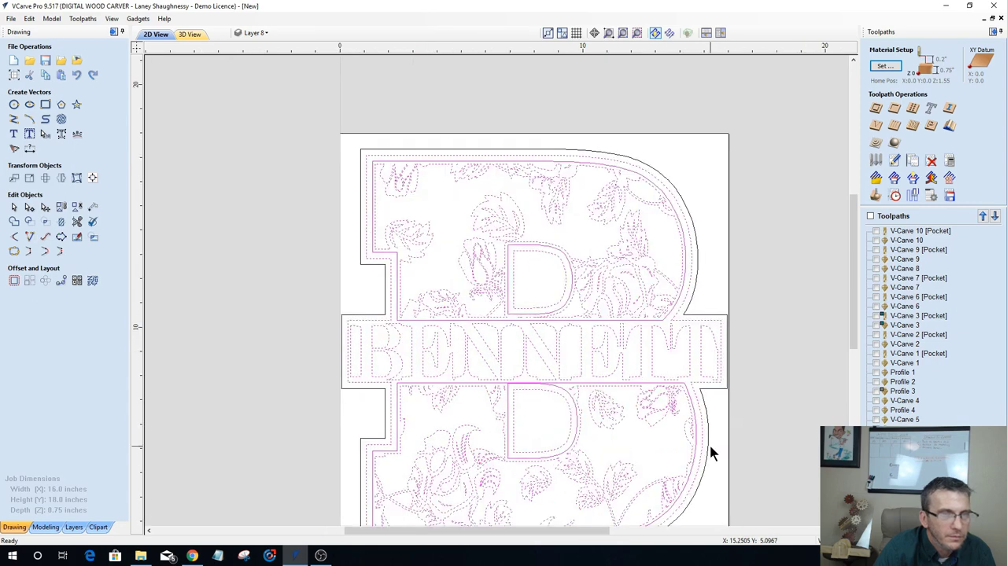
{"action": "left_click", "coordinate": [381, 260]}
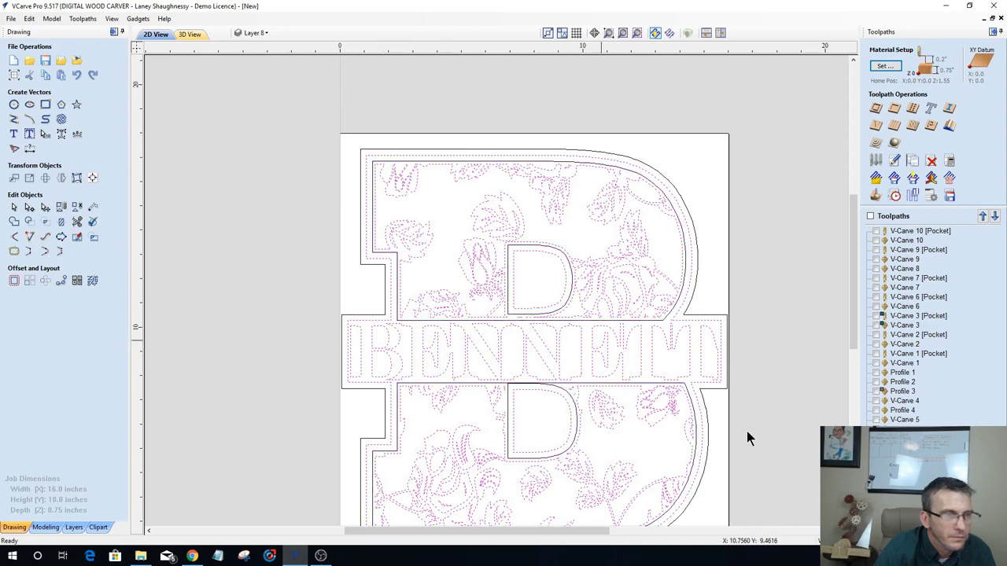
Step: Reopen V-Carve 12 and recalculate it for the selected rose, leaf and BENNETT vectors
{"action": "left_click", "coordinate": [876, 125]}
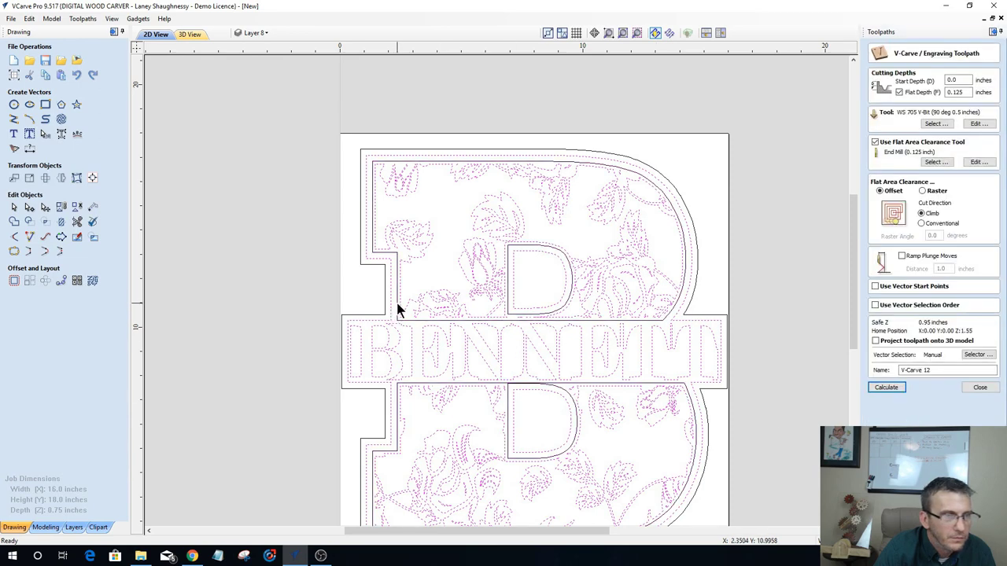
{"action": "left_click", "coordinate": [887, 388]}
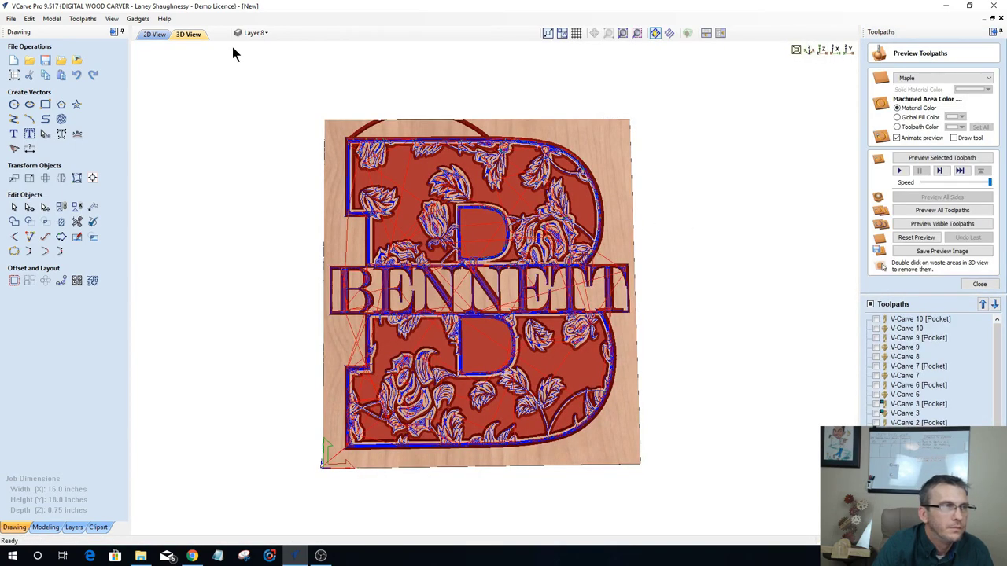
Step: Reset the 3D preview and re-simulate all visible toolpaths on the maple board
{"action": "left_click", "coordinate": [150, 34]}
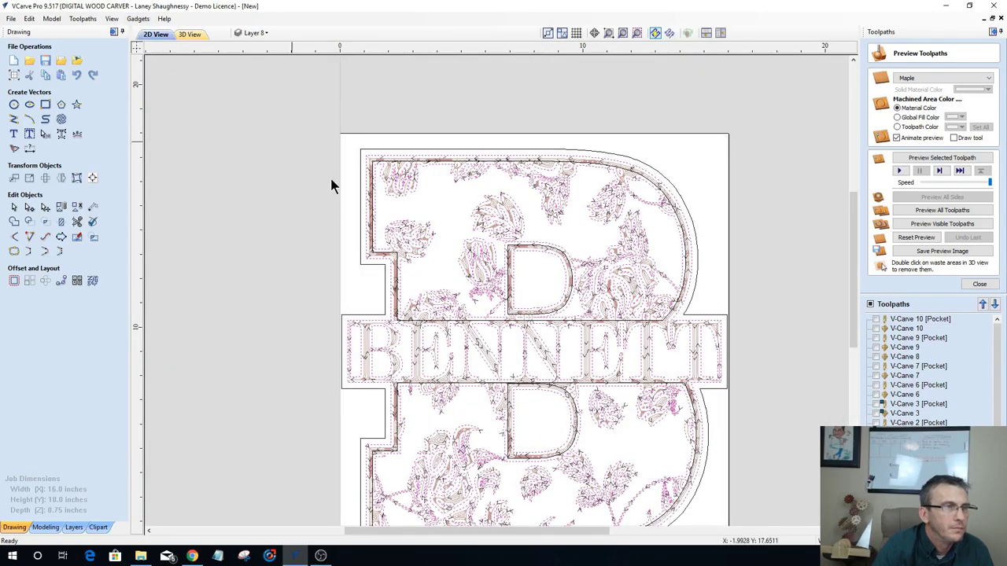
{"action": "scroll", "coordinate": [374, 257], "scroll_direction": "up", "scroll_amount": 2}
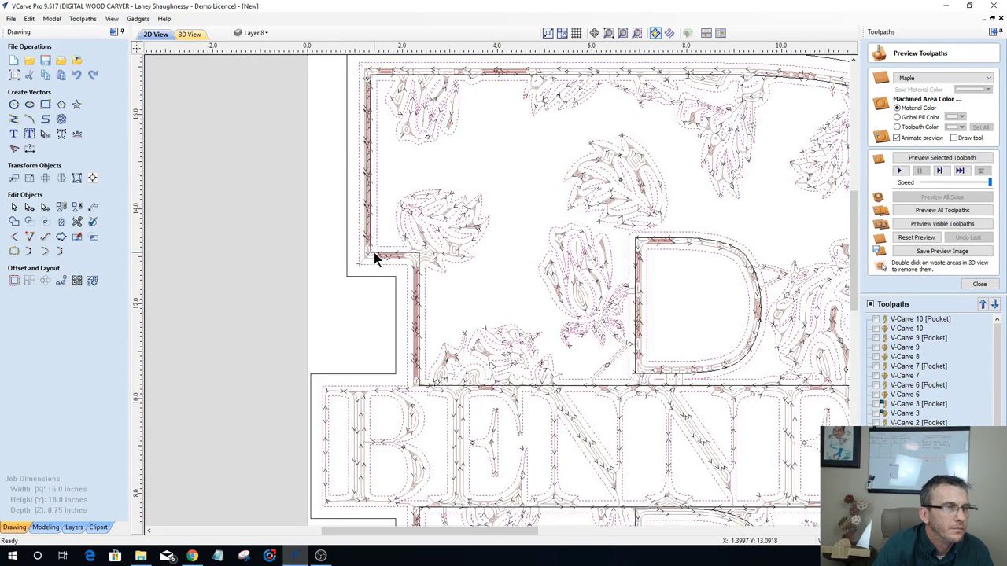
{"action": "scroll", "coordinate": [374, 257], "scroll_direction": "down", "scroll_amount": 4}
{"action": "left_click", "coordinate": [189, 34]}
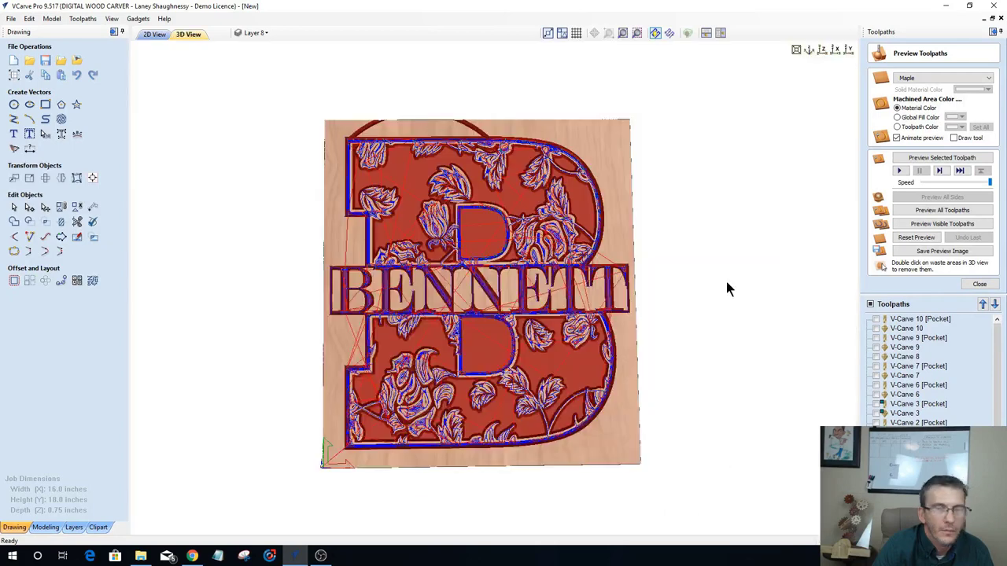
{"action": "left_click", "coordinate": [917, 237]}
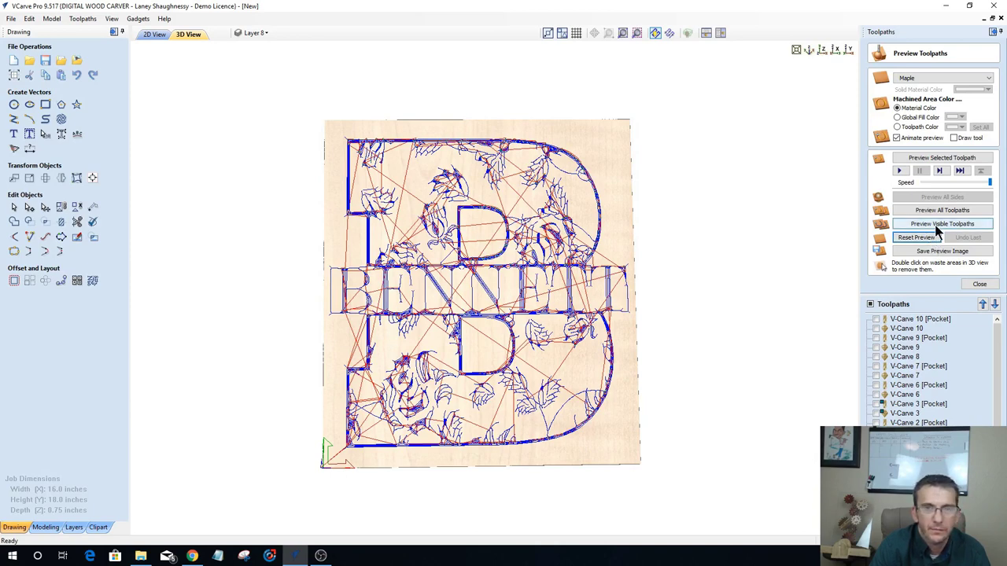
{"action": "left_click", "coordinate": [937, 225]}
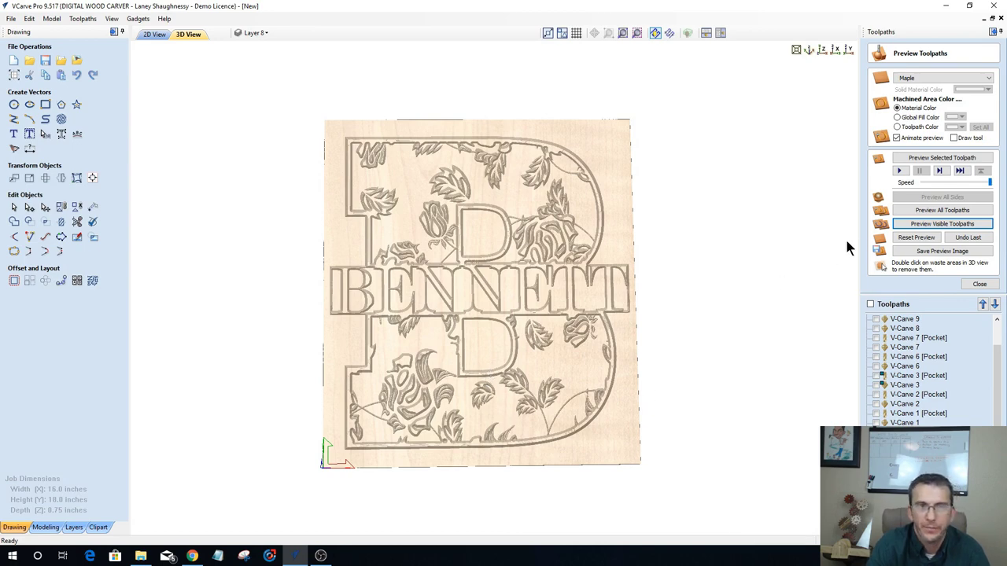
Step: Apply a black global fill to machined areas and reopen the V-Carve 12 settings
{"action": "left_click", "coordinate": [897, 117]}
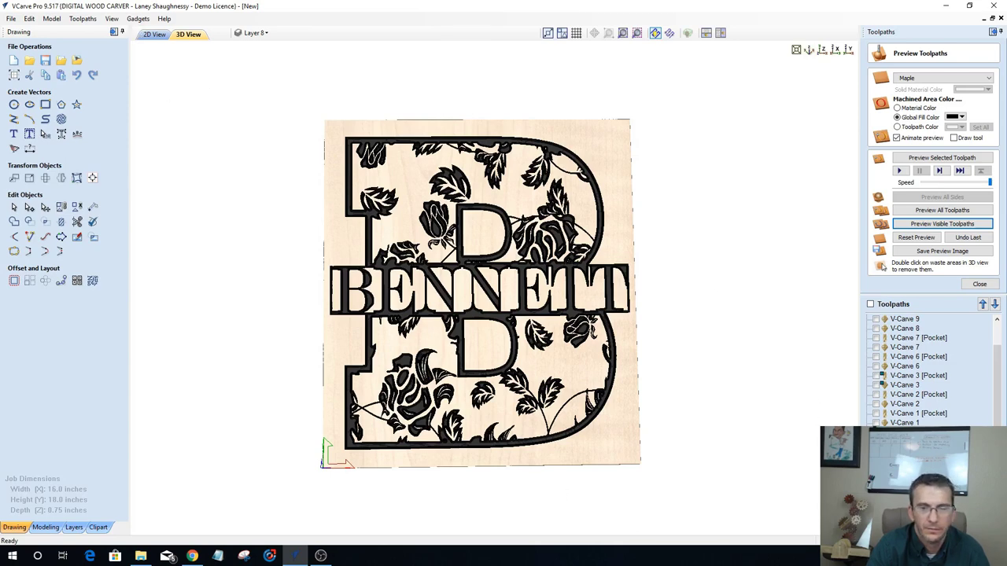
{"action": "left_click", "coordinate": [980, 284]}
{"action": "double_click", "coordinate": [912, 295]}
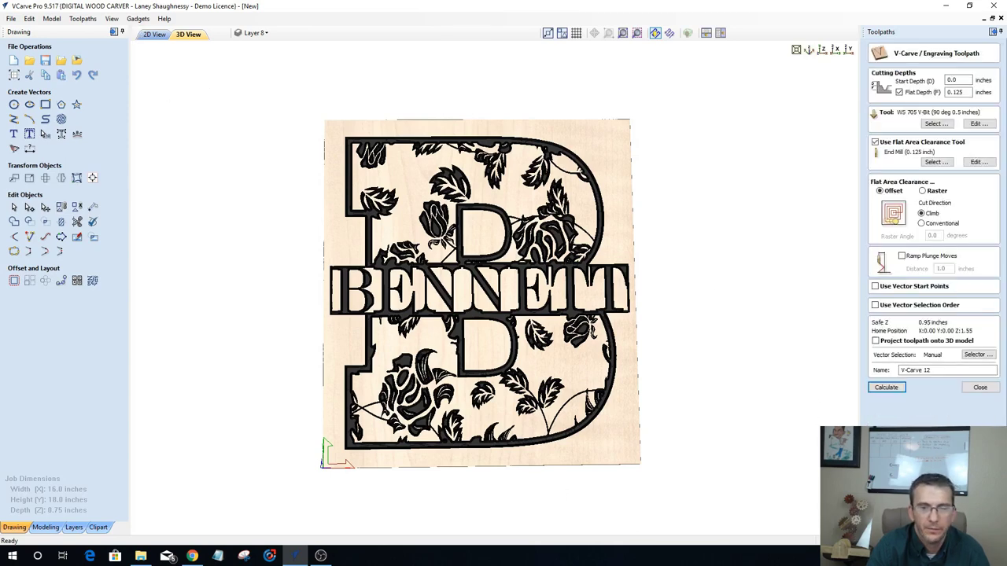
Step: Calculate V-Carve 12 from the V-Carve / Engraving Toolpath form
{"action": "left_click", "coordinate": [155, 35]}
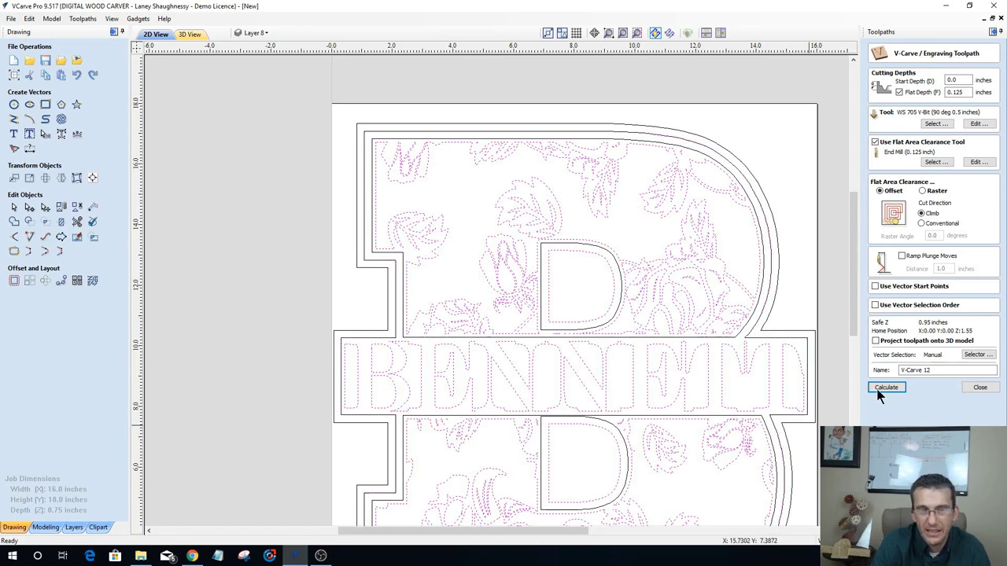
{"action": "scroll", "coordinate": [229, 219], "scroll_direction": "down", "scroll_amount": 2}
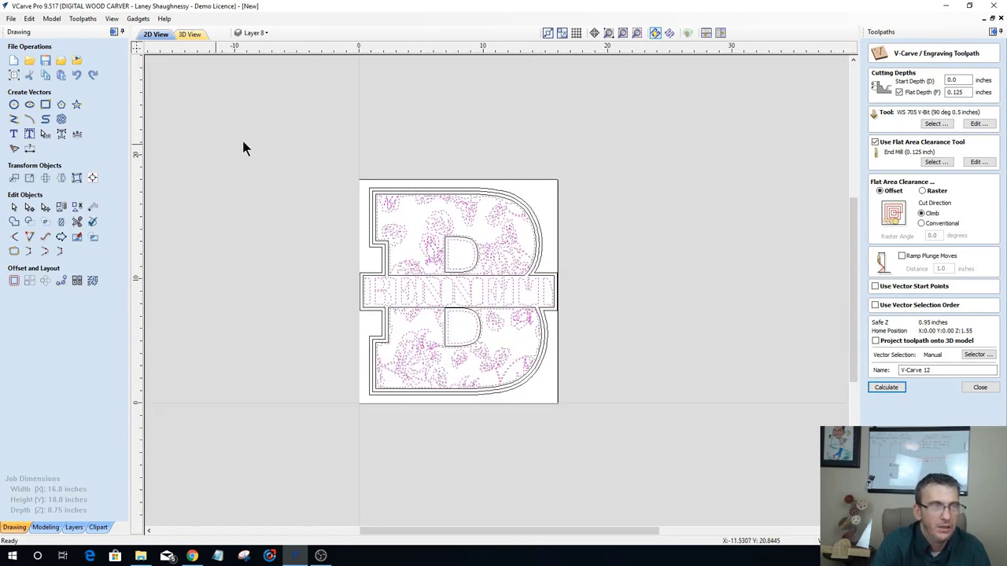
{"action": "scroll", "coordinate": [501, 421], "scroll_direction": "up", "scroll_amount": 3}
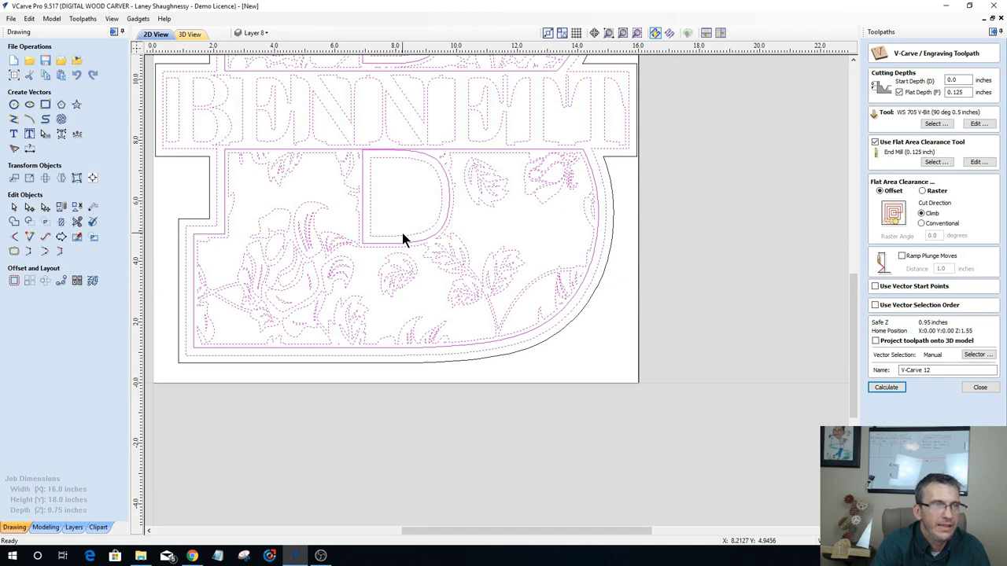
{"action": "scroll", "coordinate": [402, 232], "scroll_direction": "down", "scroll_amount": 2}
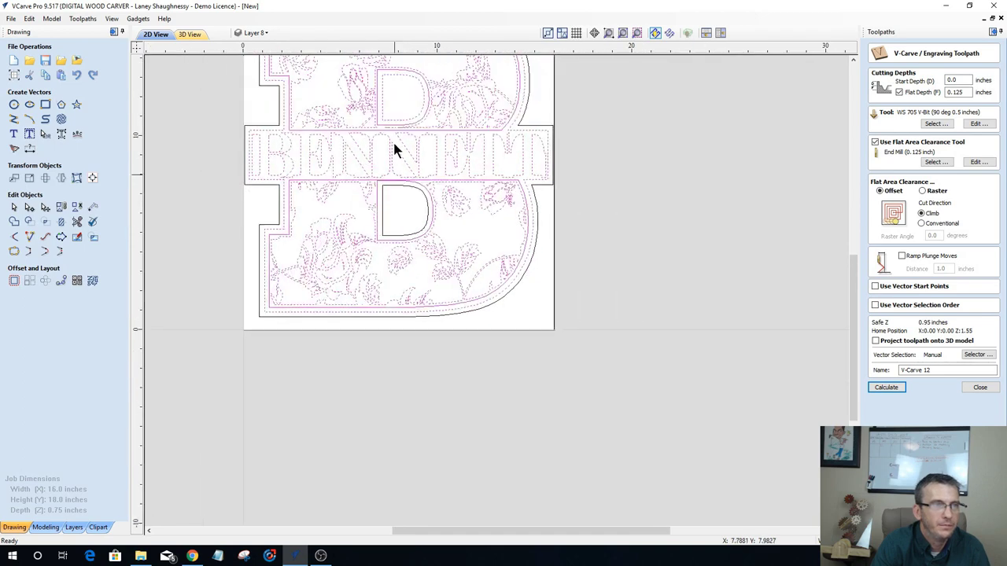
{"action": "scroll", "coordinate": [394, 130], "scroll_direction": "down", "scroll_amount": 1}
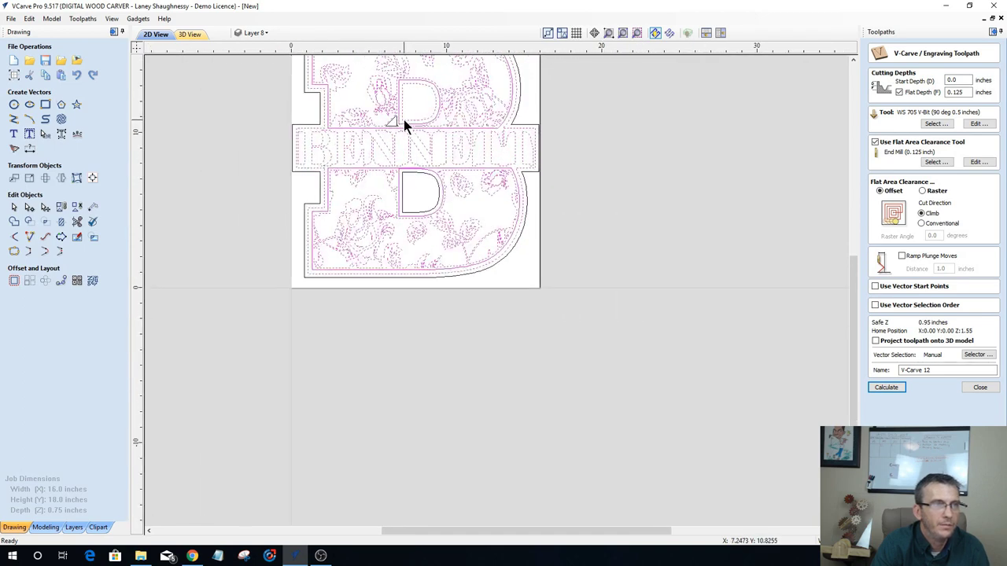
{"action": "scroll", "coordinate": [417, 283], "scroll_direction": "down", "scroll_amount": 1}
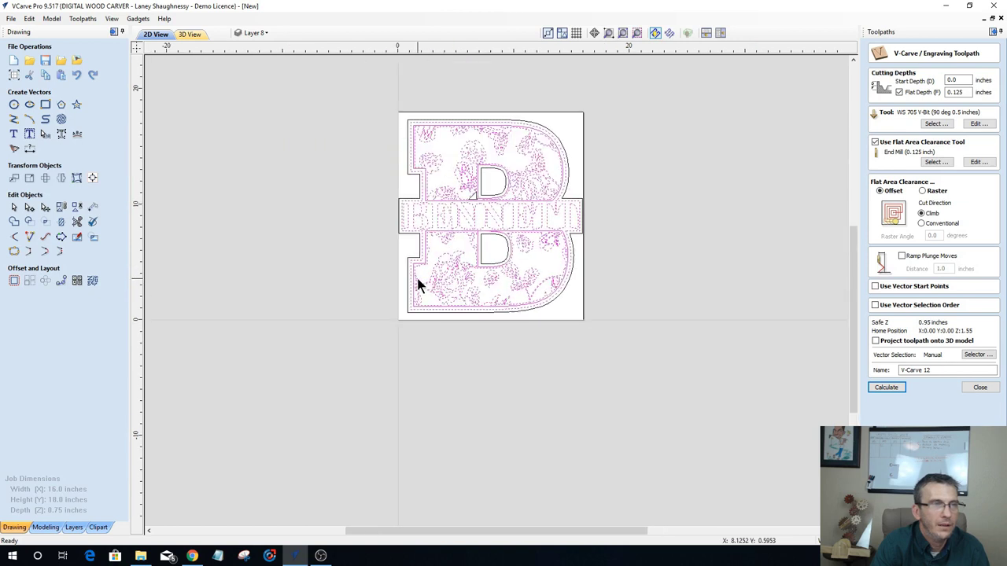
{"action": "left_click", "coordinate": [883, 385]}
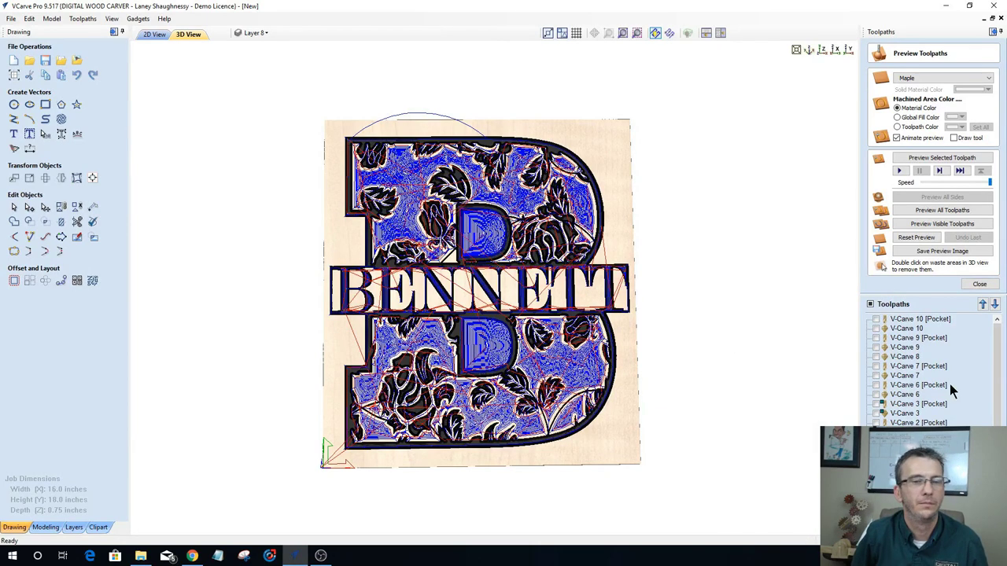
Step: Reset the machined 3D preview and return to the 2D drawing
{"action": "left_click", "coordinate": [925, 241]}
{"action": "scroll", "coordinate": [349, 148], "scroll_direction": "up", "scroll_amount": 2}
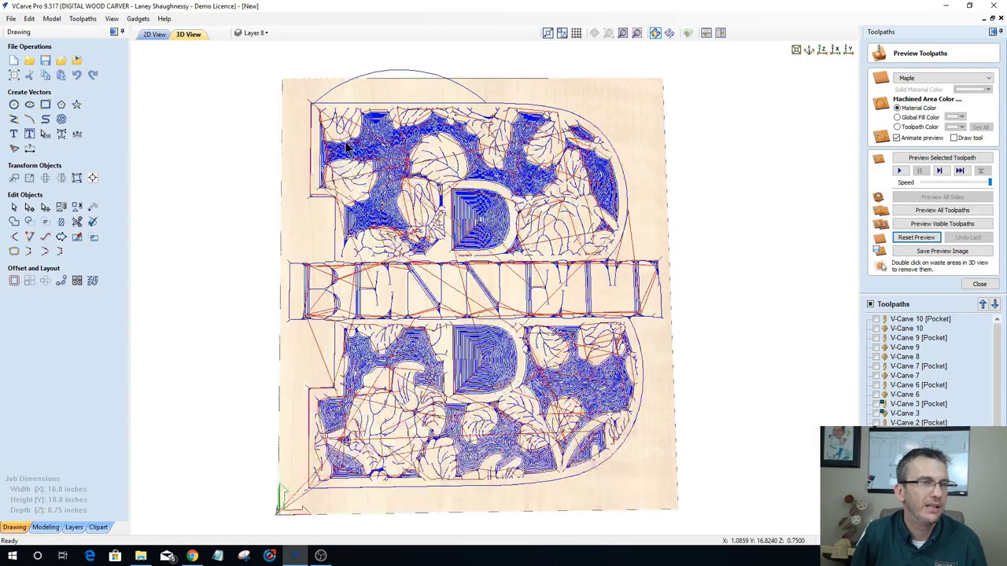
{"action": "scroll", "coordinate": [348, 148], "scroll_direction": "up", "scroll_amount": 1}
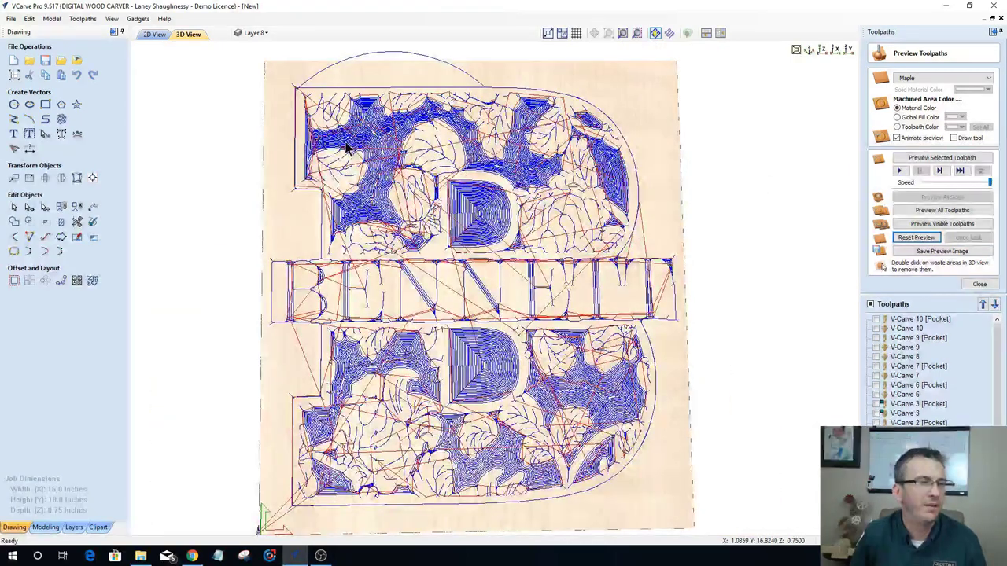
{"action": "left_click", "coordinate": [156, 35]}
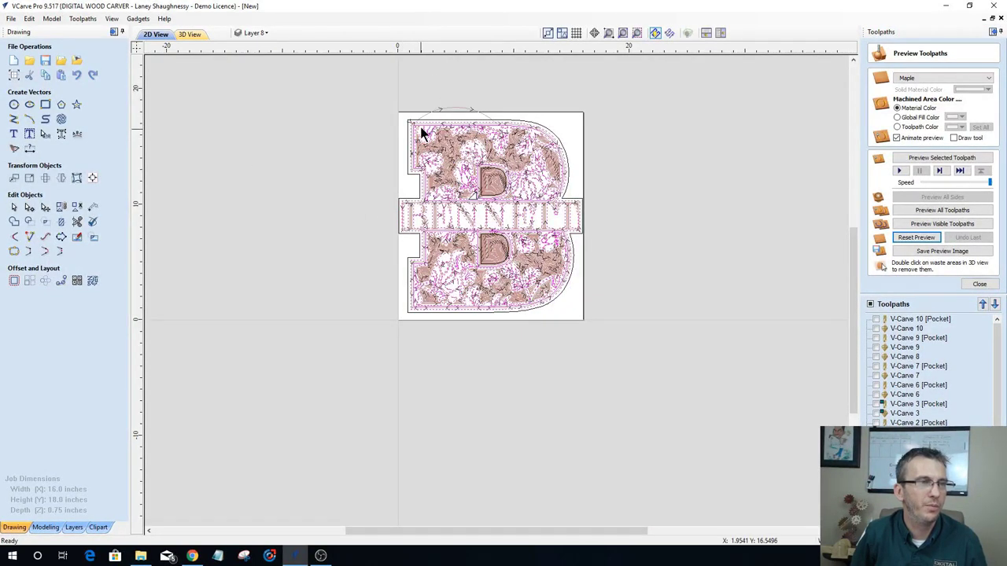
{"action": "scroll", "coordinate": [423, 132], "scroll_direction": "up", "scroll_amount": 1}
{"action": "scroll", "coordinate": [420, 123], "scroll_direction": "up", "scroll_amount": 2}
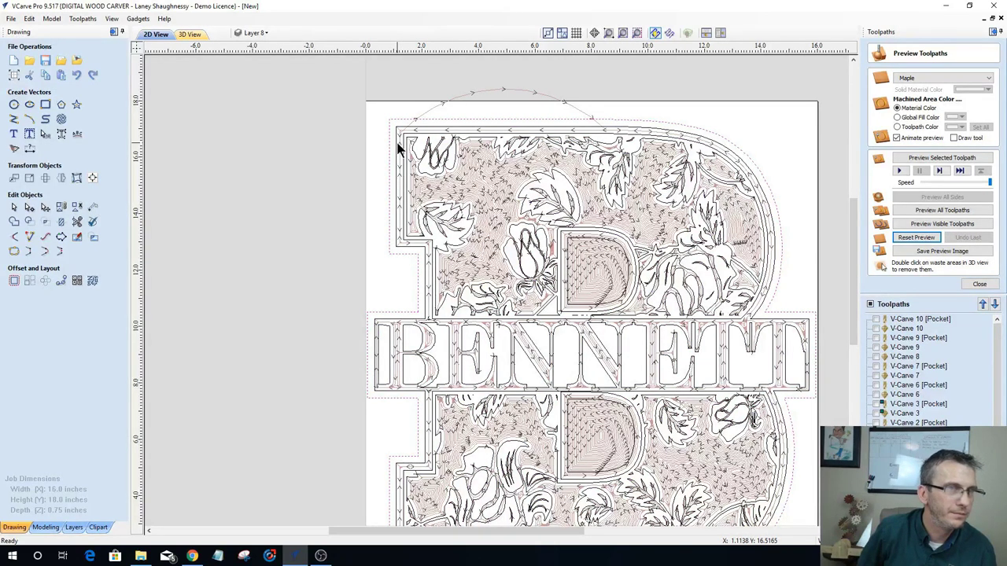
{"action": "scroll", "coordinate": [398, 147], "scroll_direction": "up", "scroll_amount": 1}
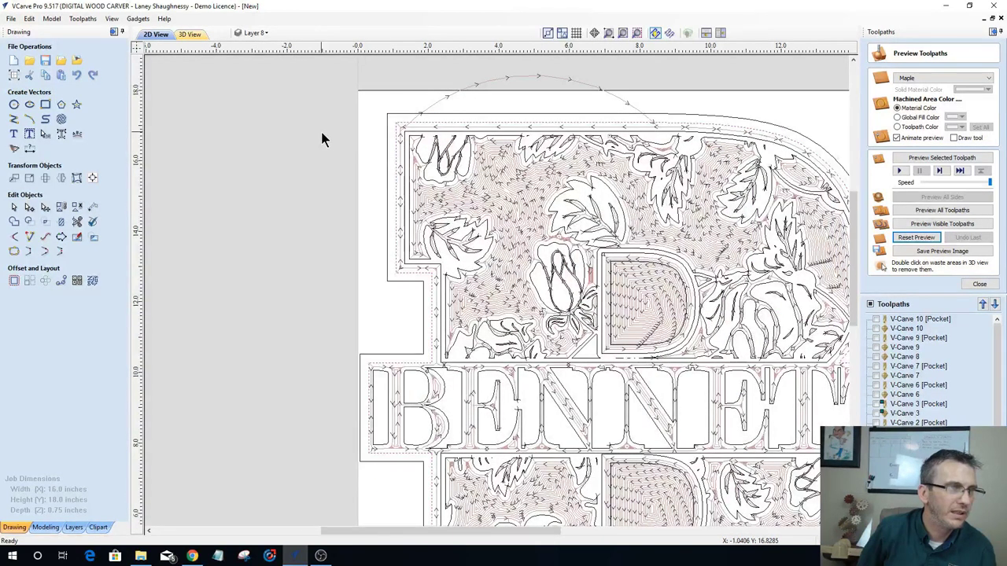
Step: Select the outer border vector and close the Preview Toolpaths panel
{"action": "left_click", "coordinate": [395, 178]}
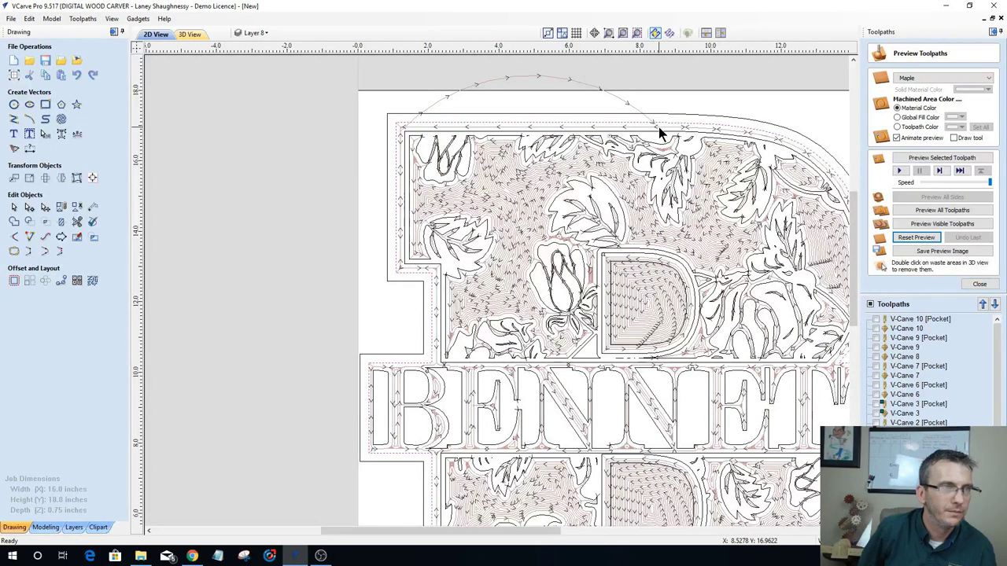
{"action": "scroll", "coordinate": [928, 370], "scroll_direction": "down", "scroll_amount": 3}
{"action": "scroll", "coordinate": [928, 370], "scroll_direction": "up", "scroll_amount": 3}
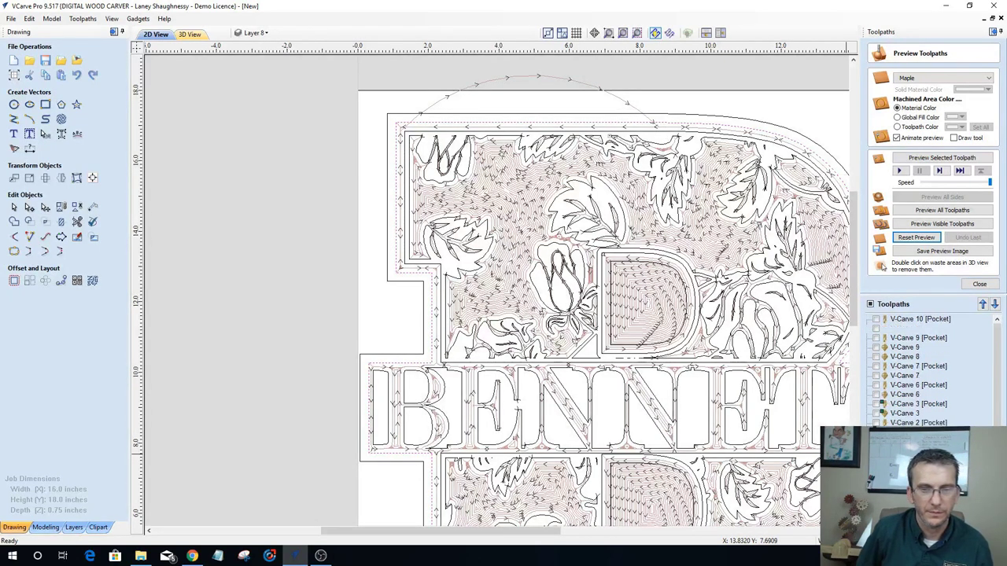
{"action": "scroll", "coordinate": [928, 370], "scroll_direction": "down", "scroll_amount": 2}
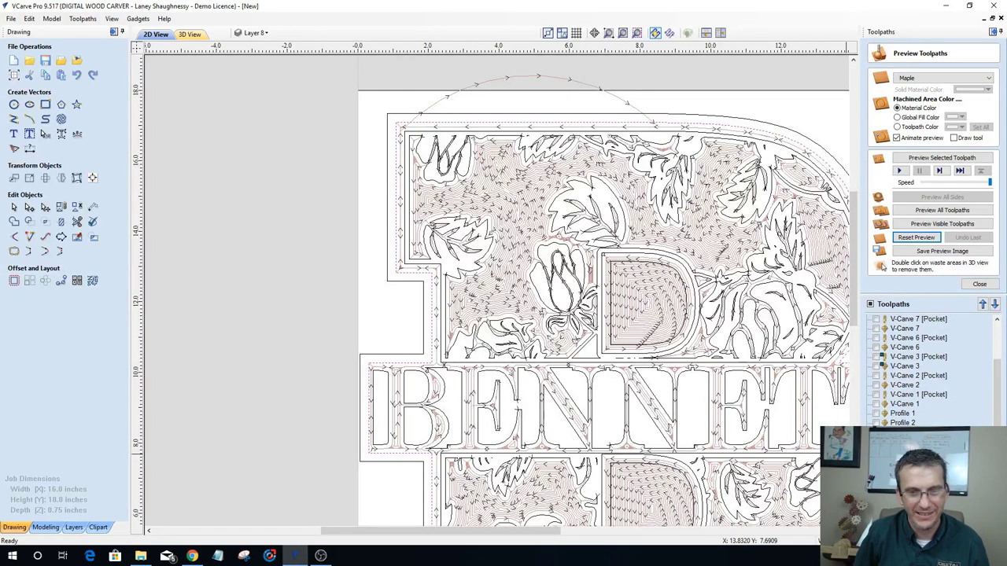
{"action": "left_click", "coordinate": [980, 284]}
{"action": "scroll", "coordinate": [499, 180], "scroll_direction": "down", "scroll_amount": 5}
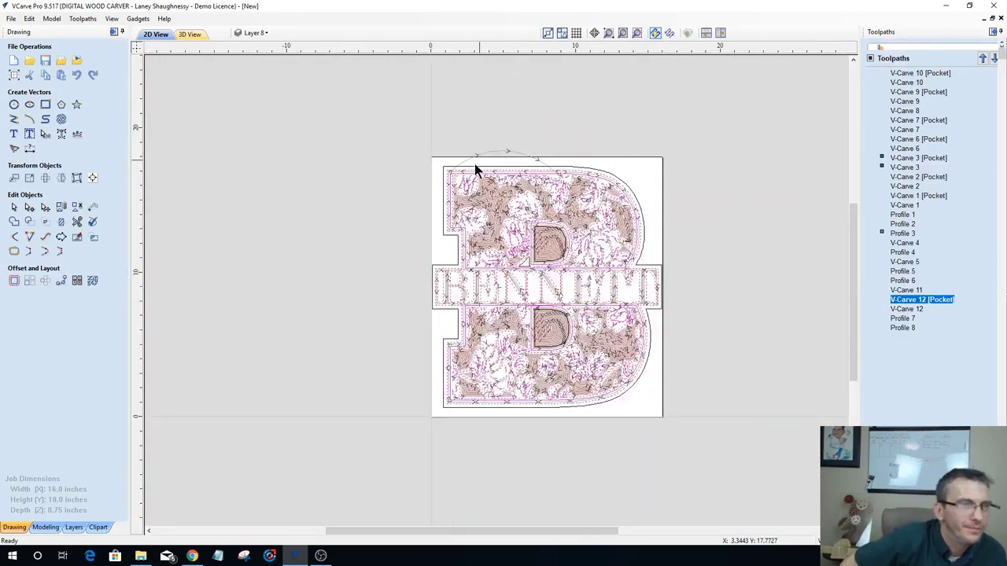
Step: Open and close the V-Carve 12 [Pocket] settings unchanged, then deselect all vectors
{"action": "double_click", "coordinate": [921, 300]}
{"action": "left_click", "coordinate": [979, 387]}
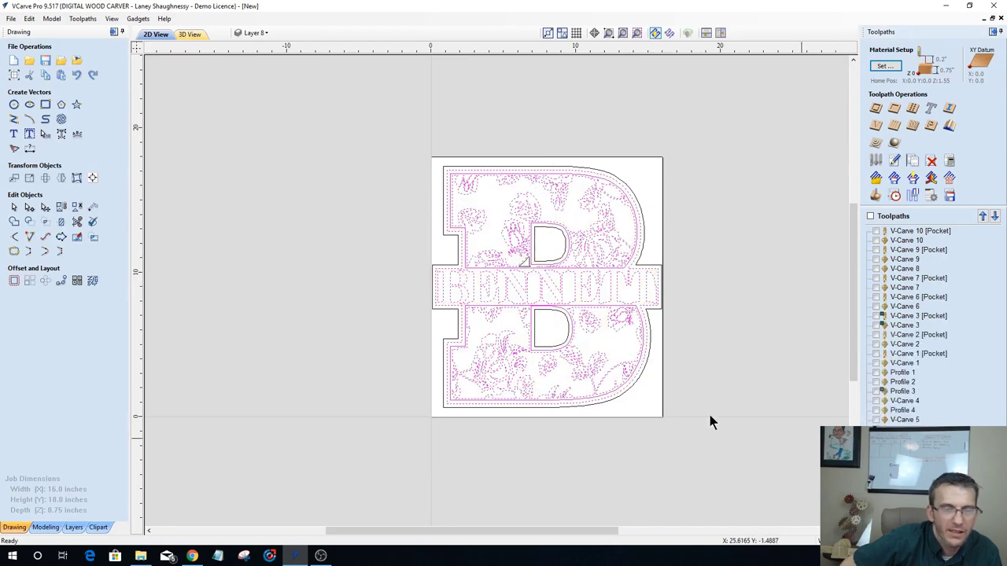
{"action": "scroll", "coordinate": [446, 173], "scroll_direction": "up", "scroll_amount": 5}
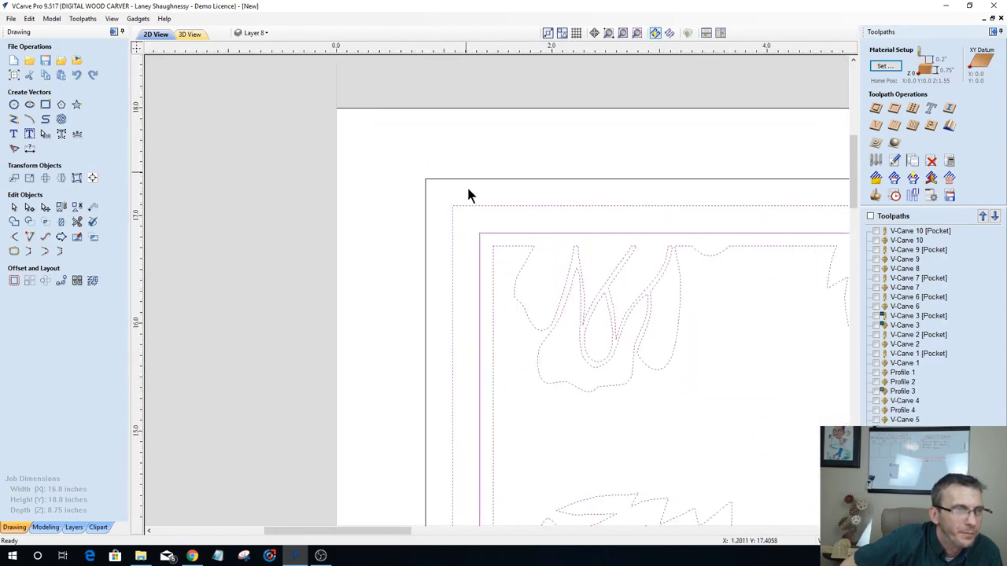
{"action": "left_click", "coordinate": [464, 233]}
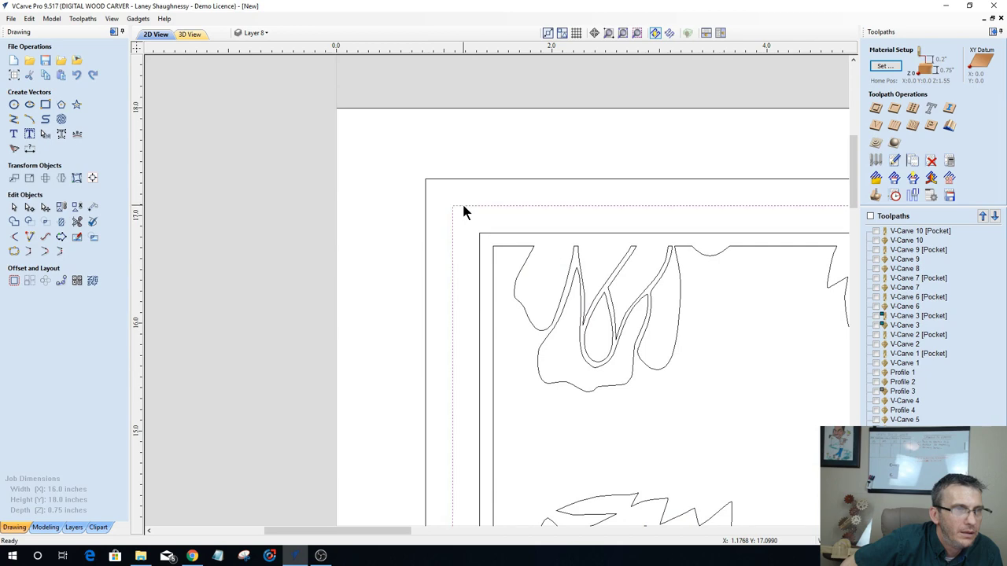
{"action": "scroll", "coordinate": [387, 202], "scroll_direction": "down", "scroll_amount": 5}
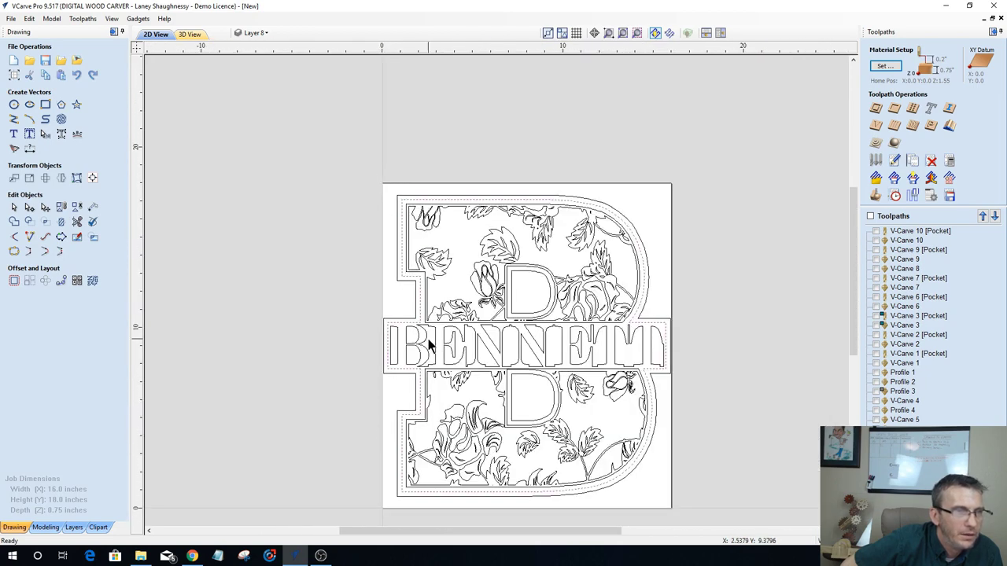
Step: Insert a midpoint on the B's offset border, then delete its top-left span to leave it open
{"action": "left_click", "coordinate": [393, 220]}
{"action": "left_click", "coordinate": [29, 208]}
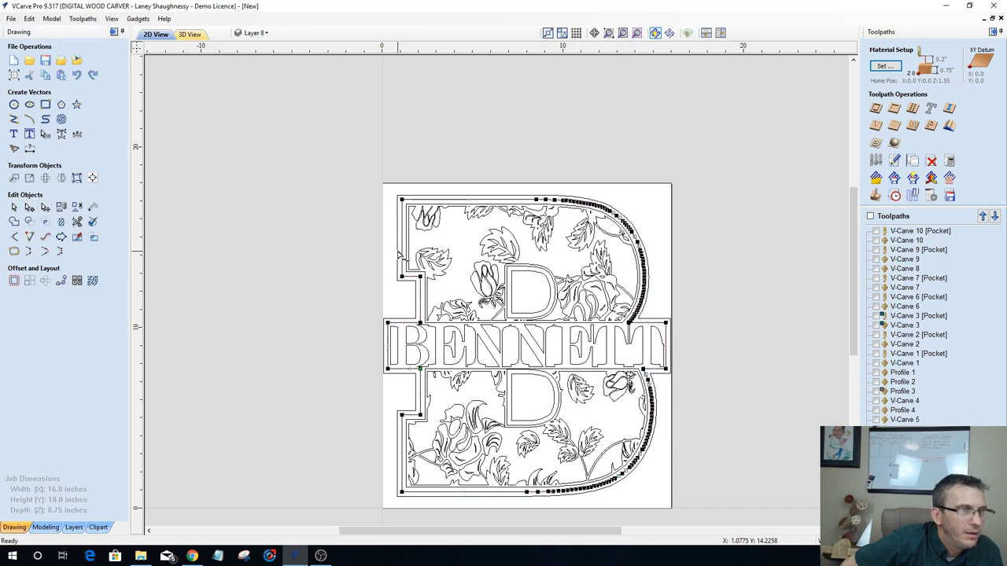
{"action": "right_click", "coordinate": [406, 257]}
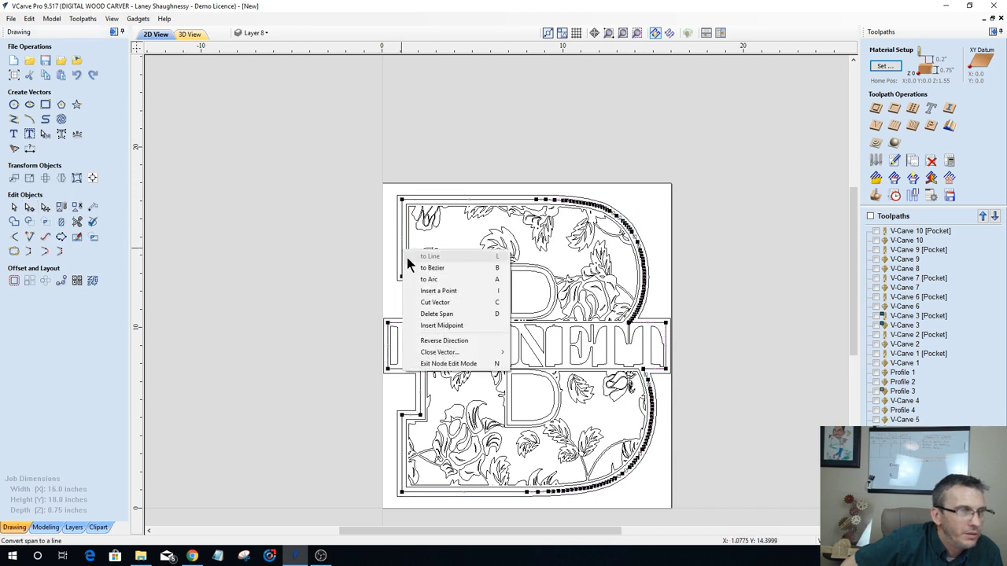
{"action": "left_click", "coordinate": [437, 313]}
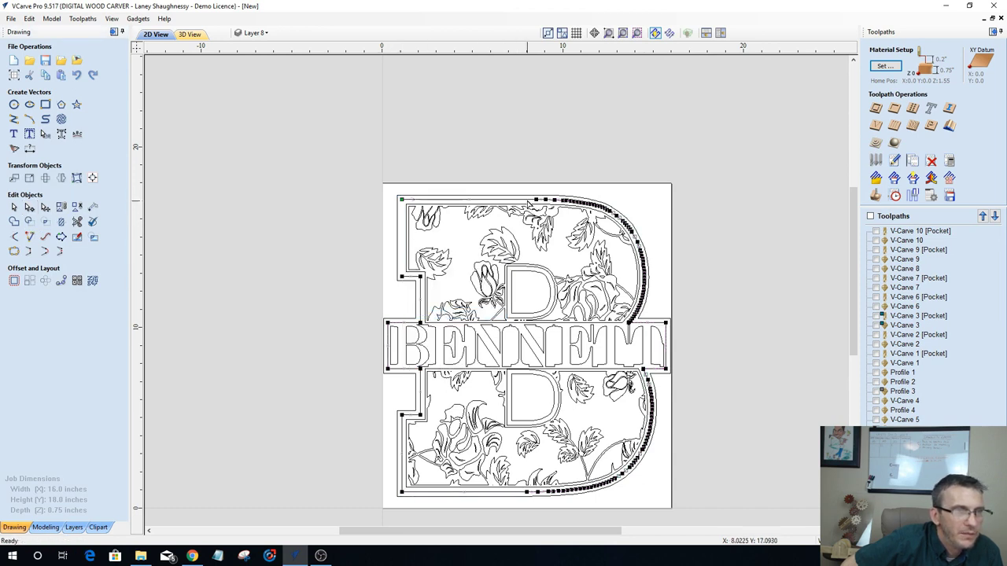
{"action": "right_click", "coordinate": [529, 203]}
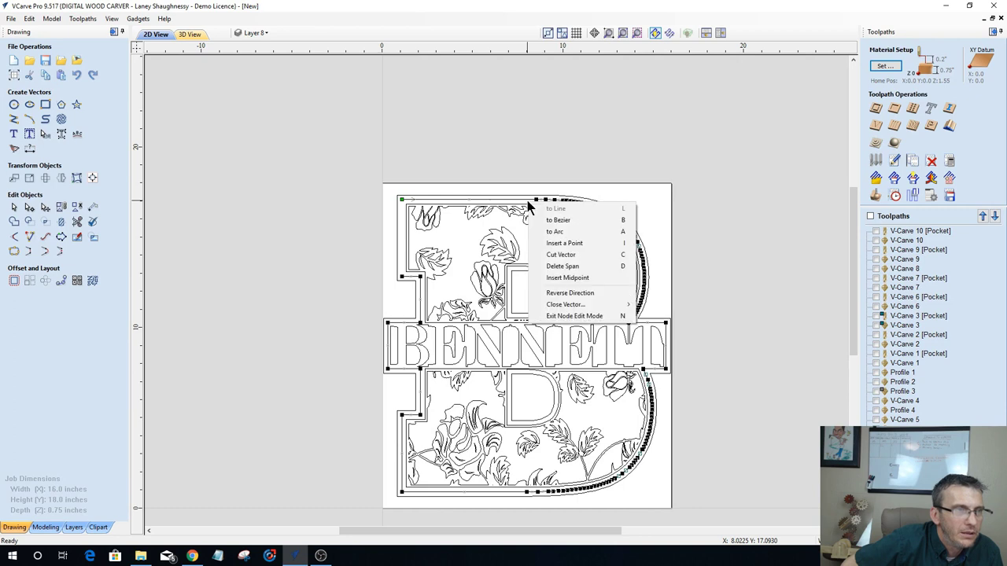
{"action": "left_click", "coordinate": [546, 267]}
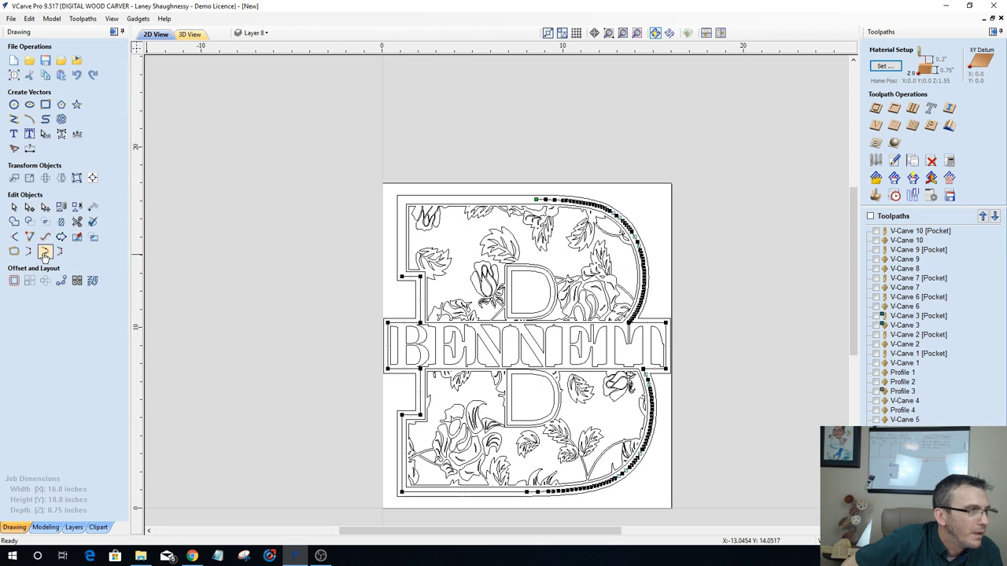
{"action": "left_click", "coordinate": [29, 237]}
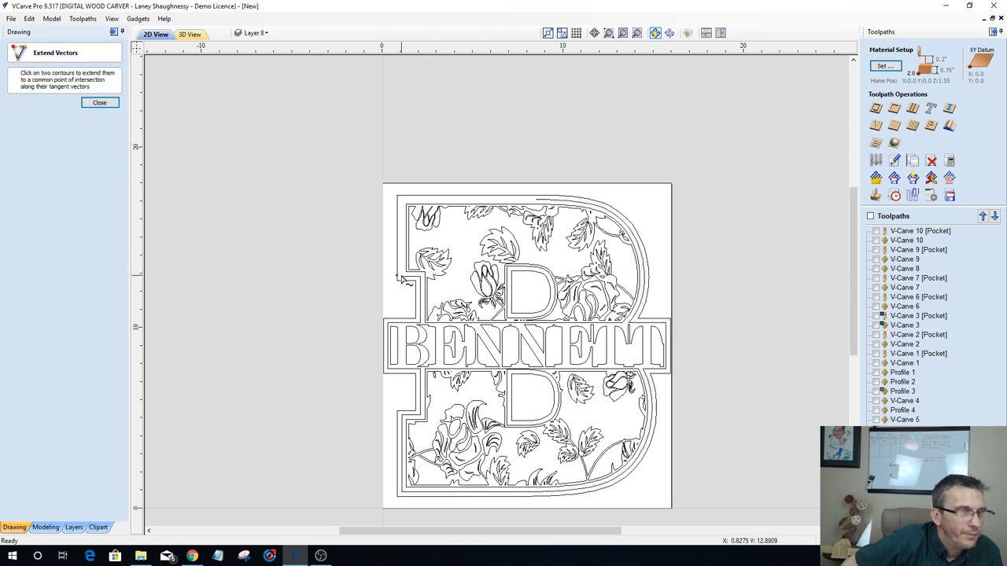
Step: Try extending the B border's top edge with Extend Vectors
{"action": "left_click", "coordinate": [535, 200]}
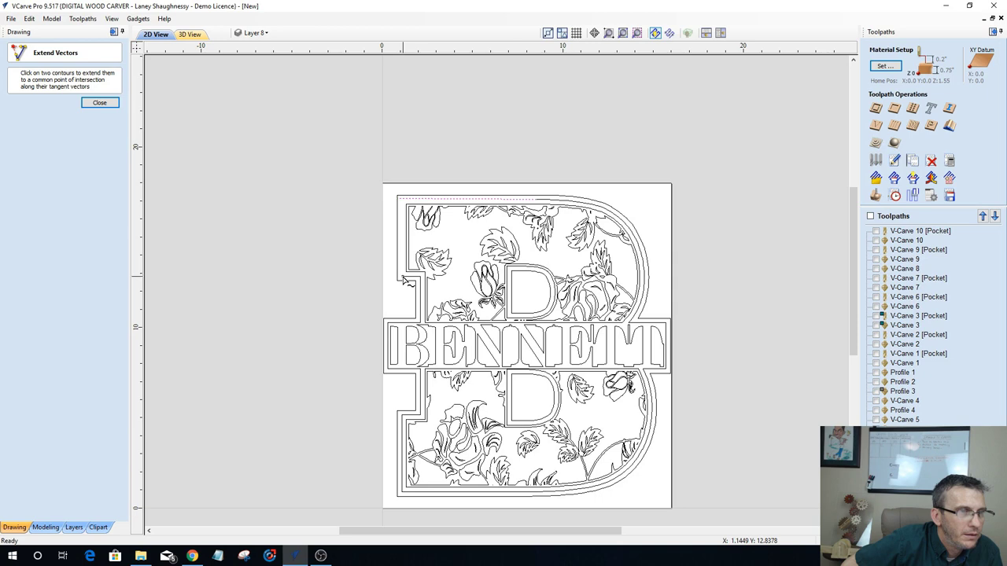
{"action": "scroll", "coordinate": [403, 281], "scroll_direction": "up", "scroll_amount": 3}
{"action": "scroll", "coordinate": [403, 281], "scroll_direction": "down", "scroll_amount": 1}
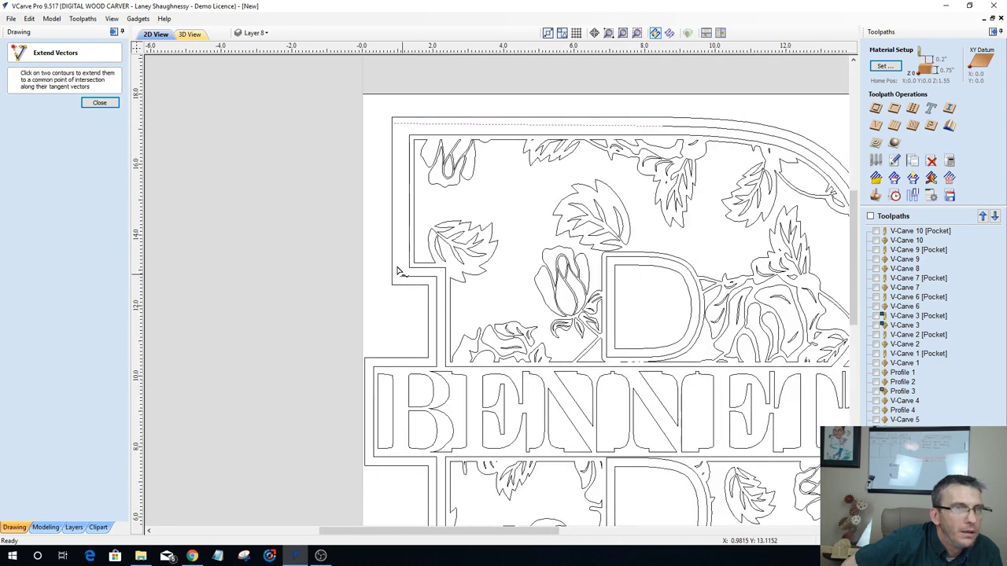
{"action": "left_click", "coordinate": [101, 103]}
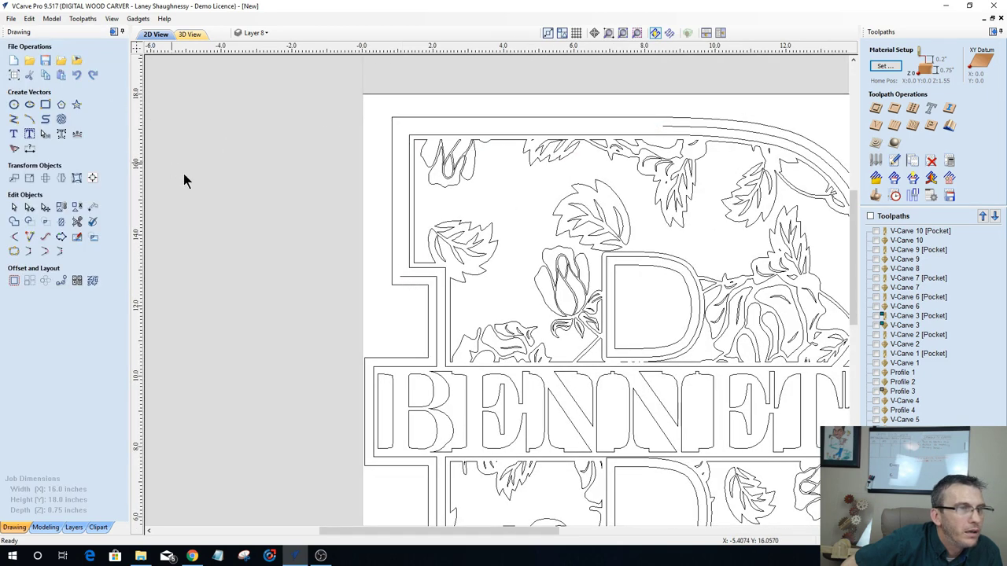
Step: Draw a vertical line up the border's left side to the top-left corner
{"action": "left_click", "coordinate": [13, 119]}
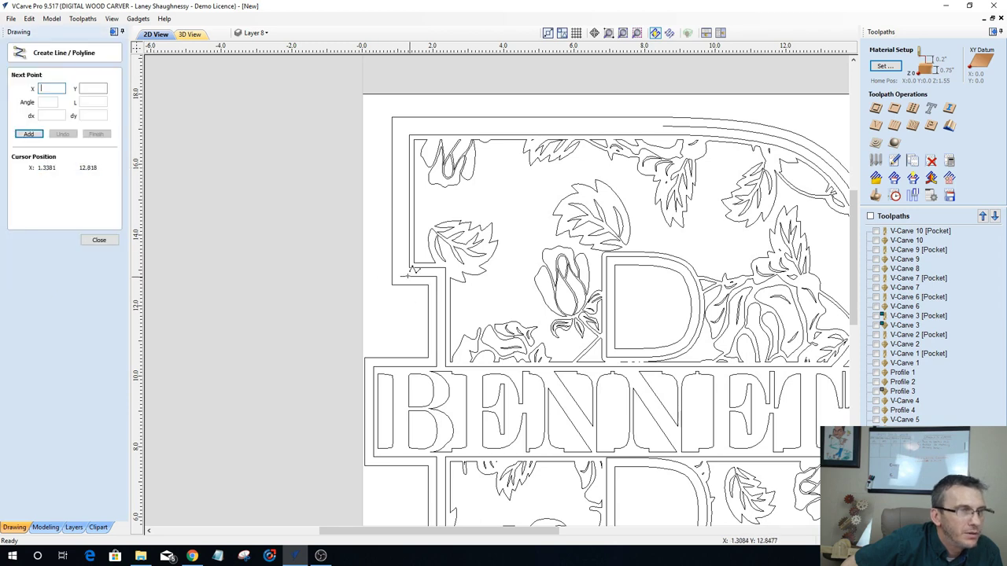
{"action": "left_click", "coordinate": [403, 277]}
{"action": "left_click", "coordinate": [403, 126]}
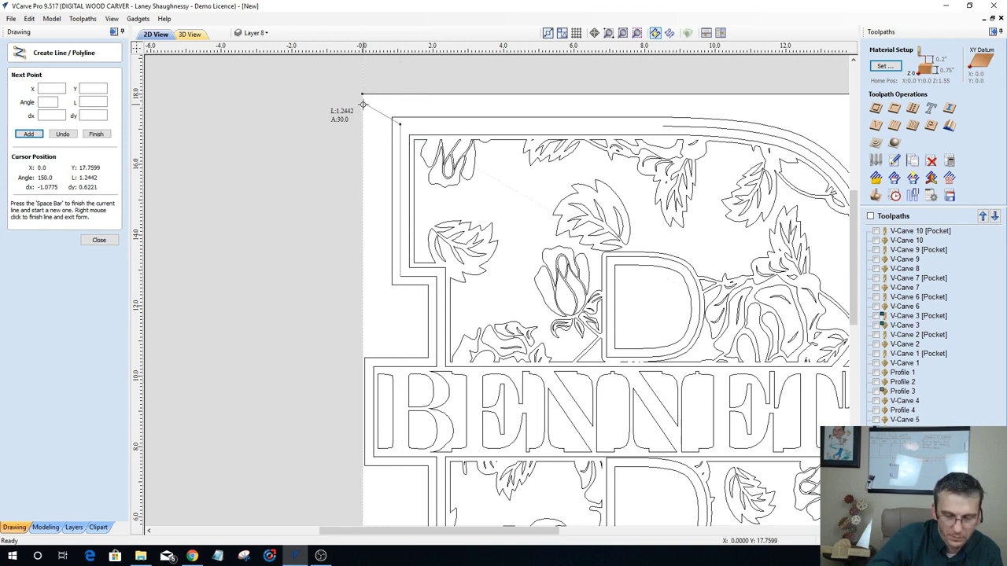
{"action": "key", "text": "space"}
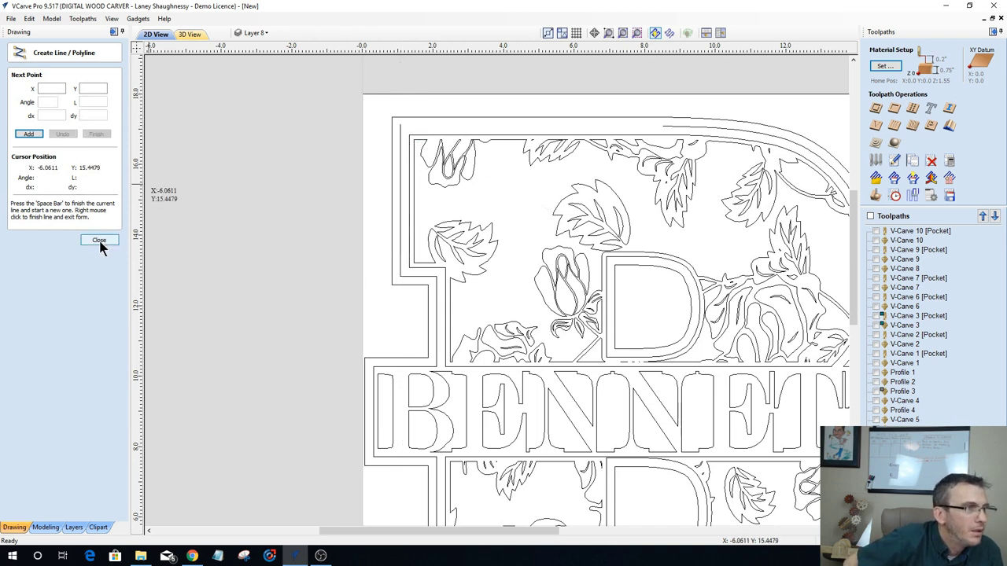
{"action": "left_click", "coordinate": [100, 240]}
Step: Extend the border's top edge to meet the new vertical line, forming a square corner
{"action": "left_click", "coordinate": [32, 239]}
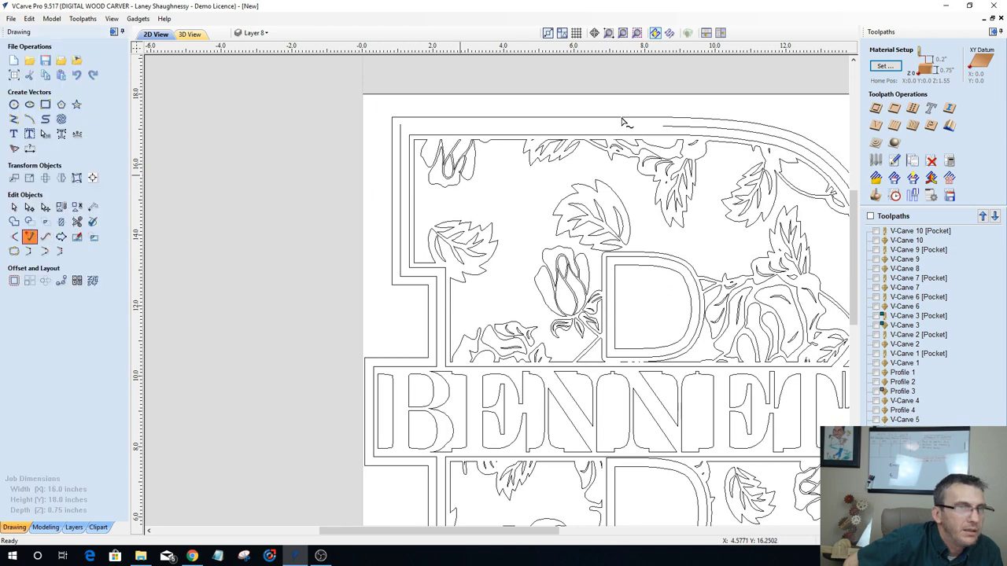
{"action": "left_click", "coordinate": [401, 127]}
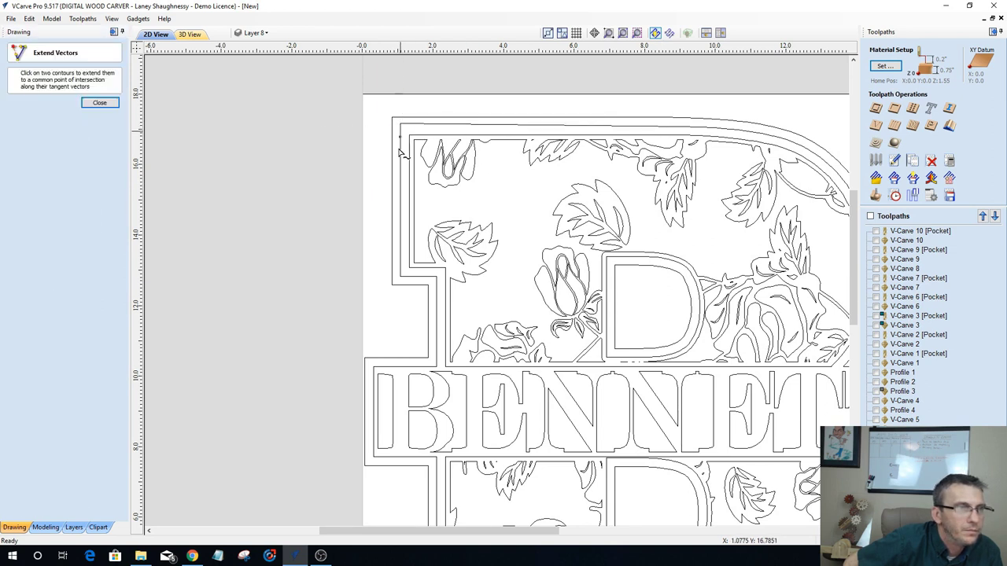
{"action": "left_click", "coordinate": [94, 103]}
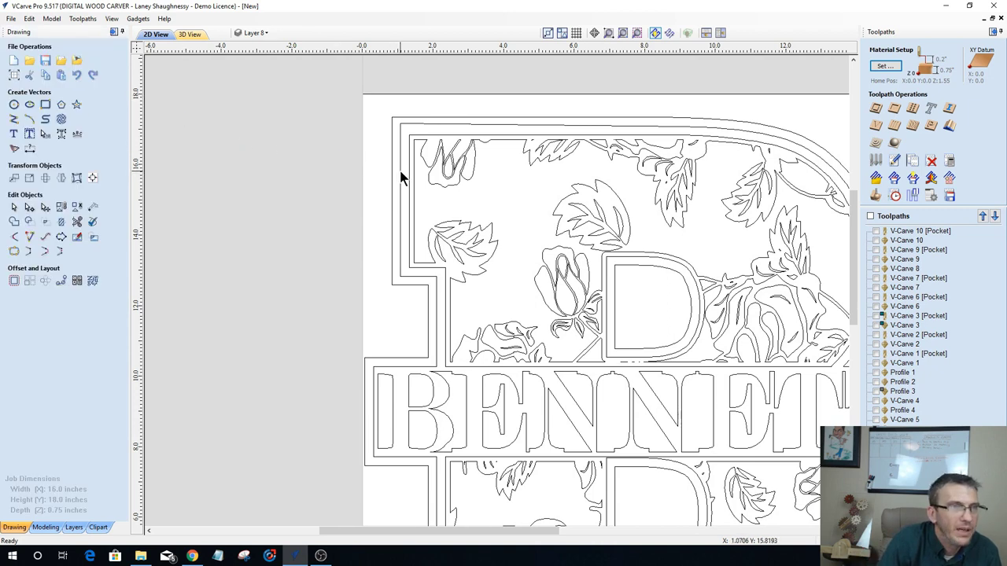
Step: Join the outer border pieces into one closed outline and check the vectors
{"action": "left_click", "coordinate": [425, 125]}
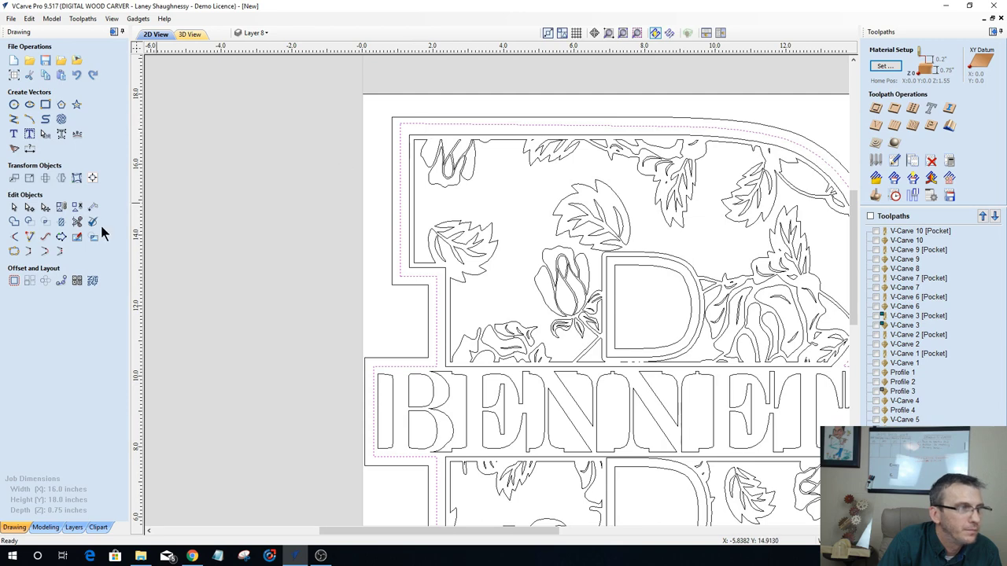
{"action": "left_click", "coordinate": [13, 251]}
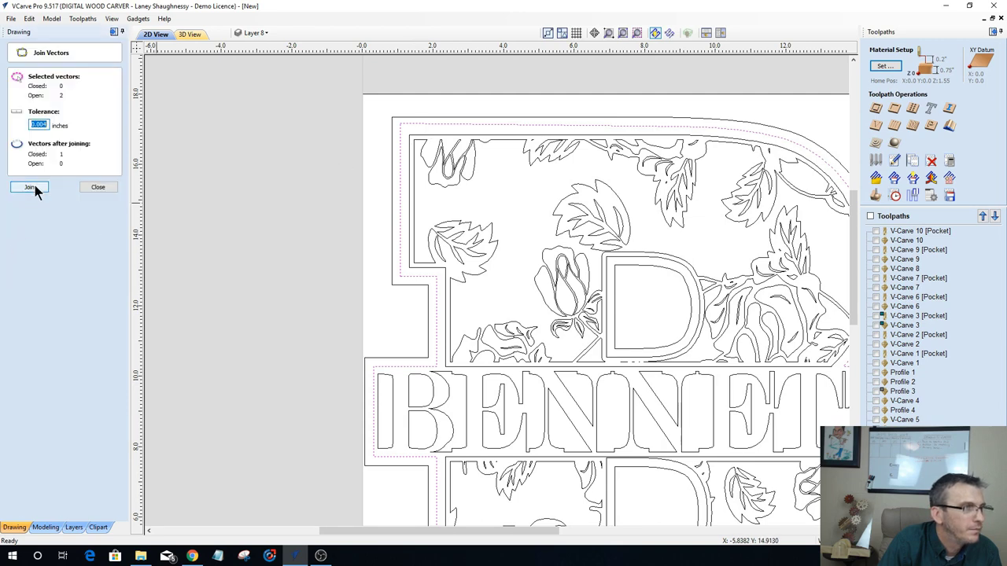
{"action": "left_click", "coordinate": [35, 189]}
{"action": "scroll", "coordinate": [364, 272], "scroll_direction": "down", "scroll_amount": 5}
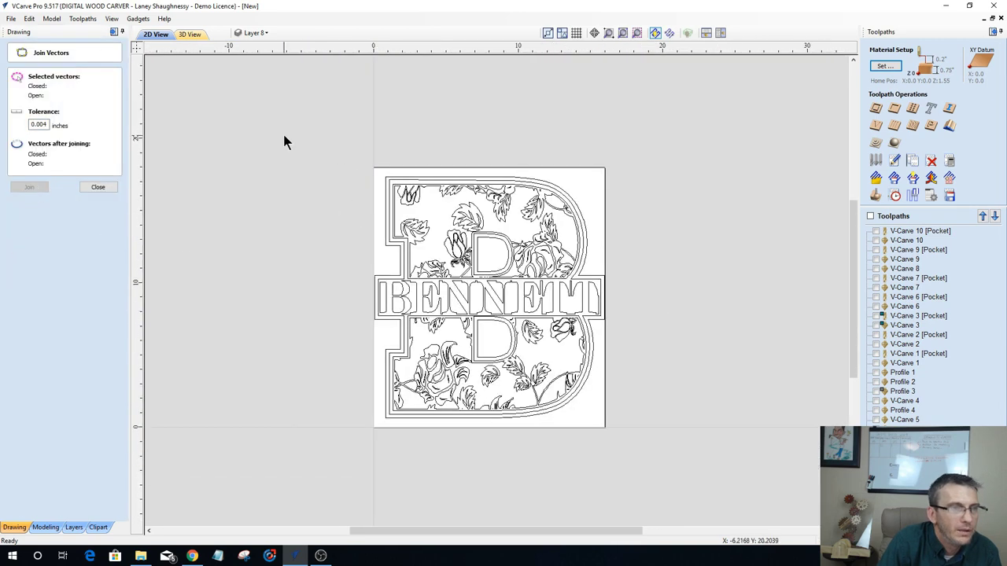
{"action": "key", "text": "ctrl+a"}
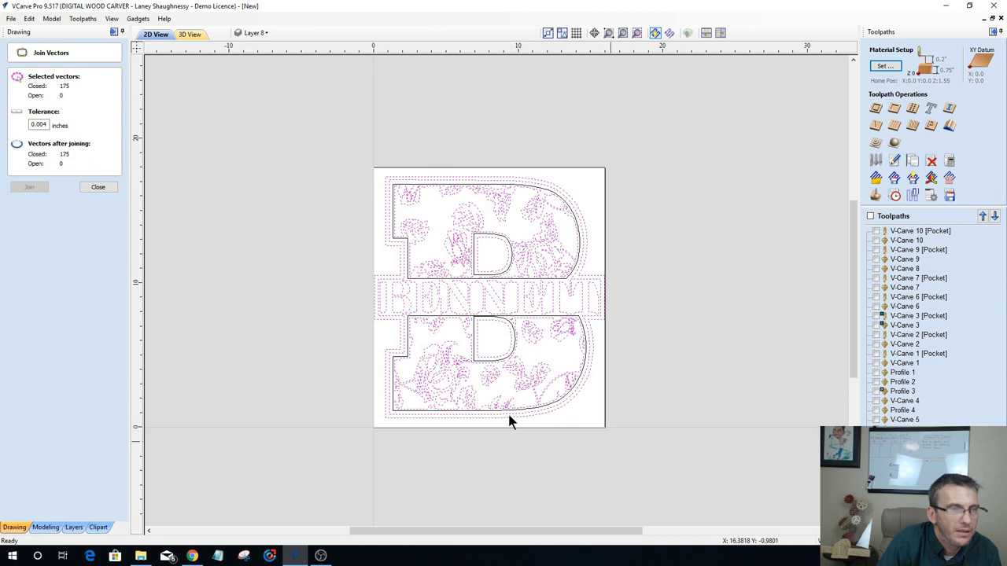
{"action": "left_click", "coordinate": [387, 419], "text": "shift"}
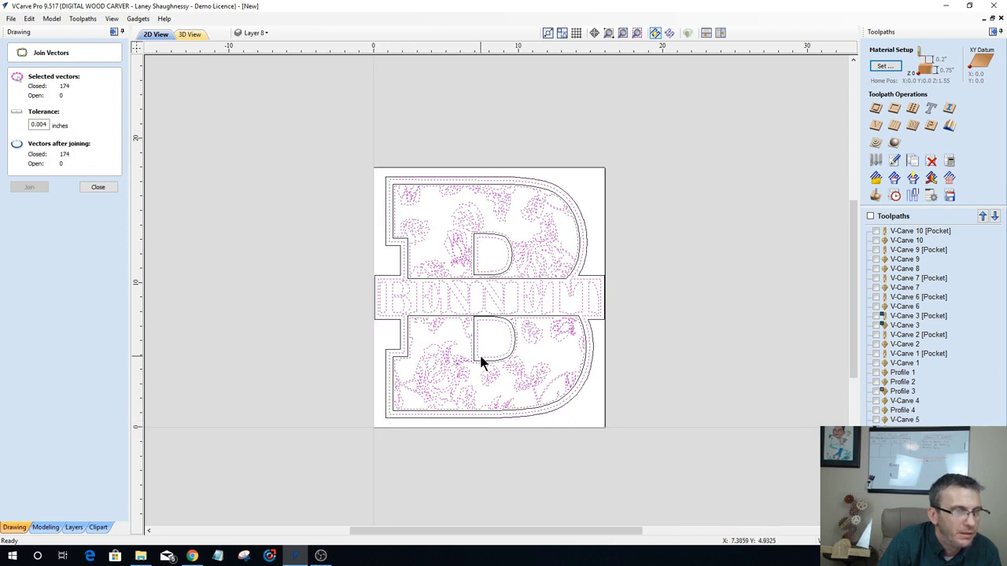
{"action": "left_click", "coordinate": [387, 389], "text": "shift"}
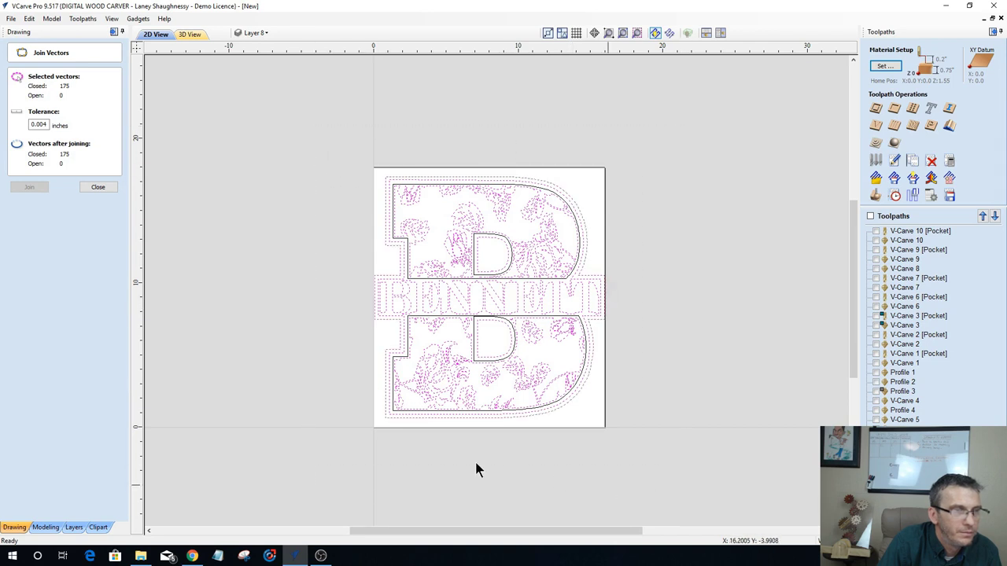
{"action": "scroll", "coordinate": [394, 403], "scroll_direction": "up", "scroll_amount": 2}
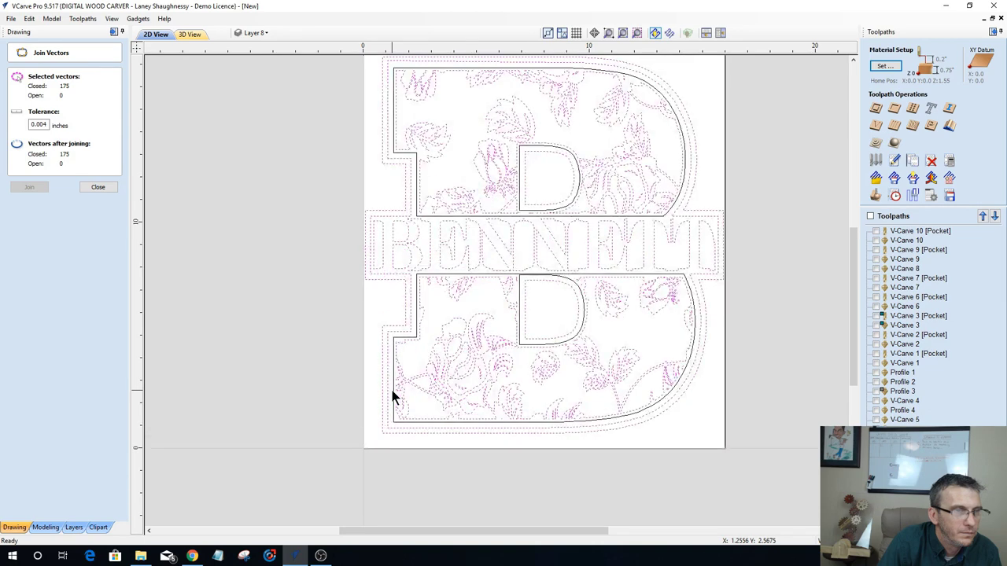
{"action": "left_click", "coordinate": [346, 366]}
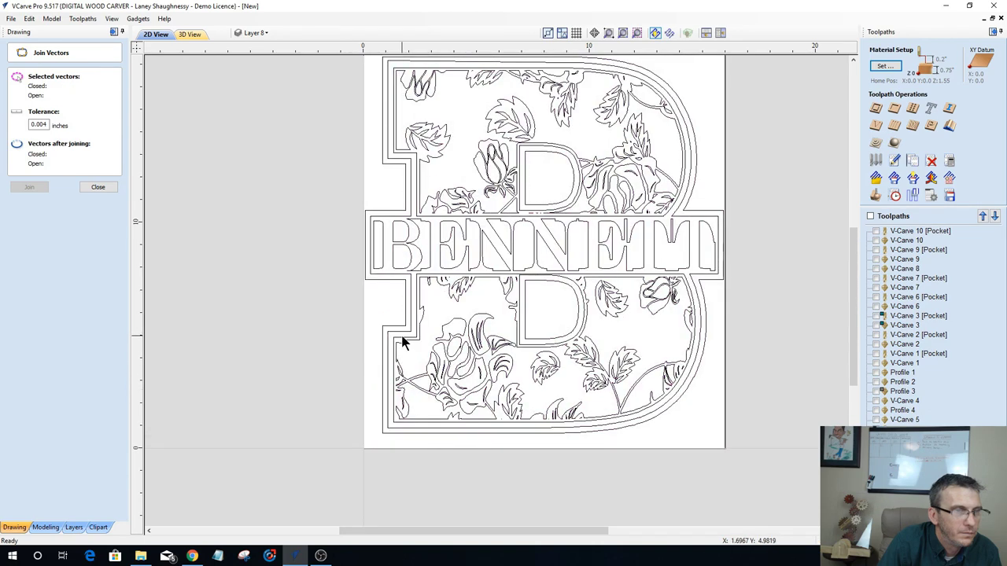
{"action": "left_click", "coordinate": [98, 187]}
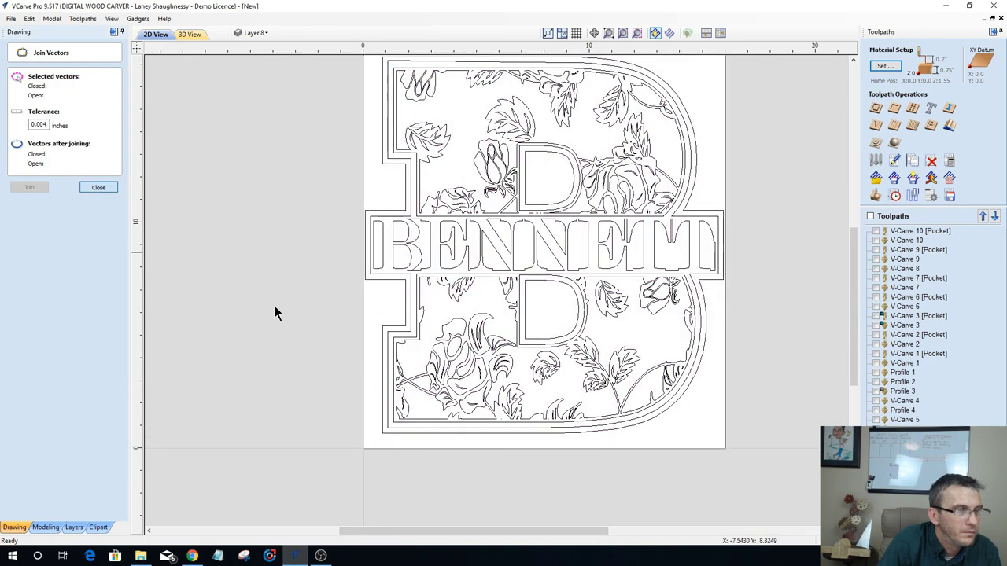
Step: Select all vectors, then deselect the outer B outline and both inner D outlines
{"action": "left_click", "coordinate": [402, 344]}
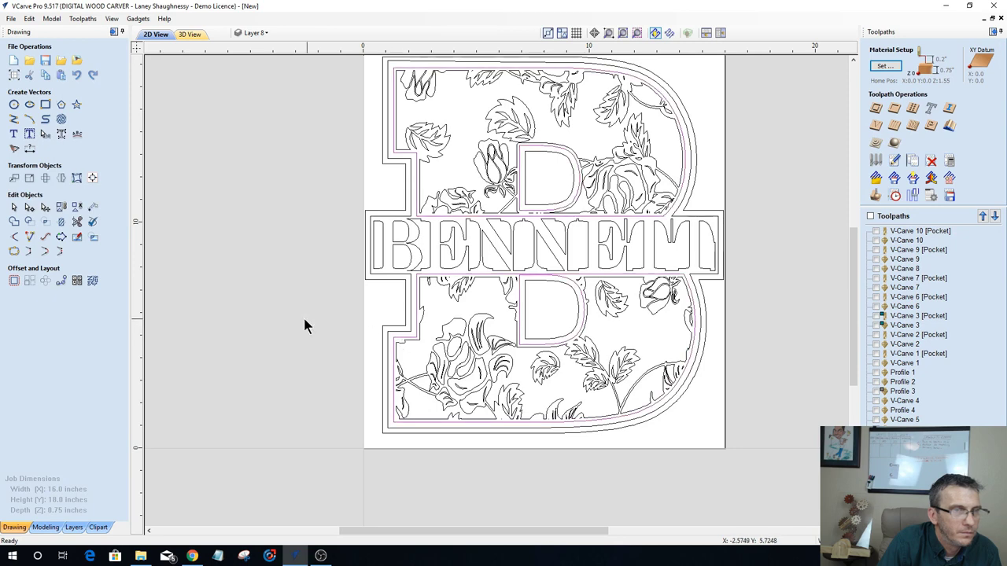
{"action": "scroll", "coordinate": [260, 307], "scroll_direction": "down", "scroll_amount": 1}
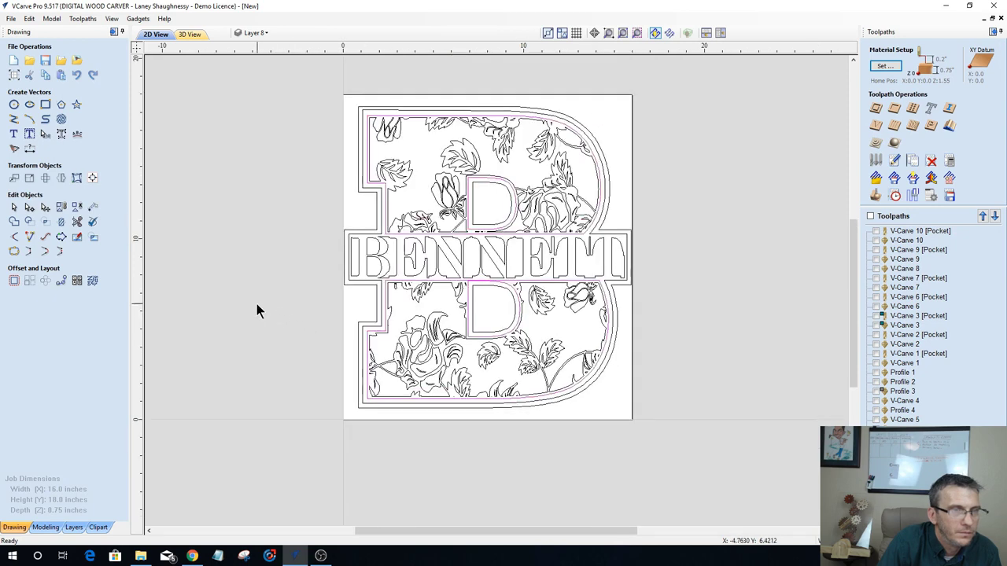
{"action": "scroll", "coordinate": [256, 304], "scroll_direction": "down", "scroll_amount": 1}
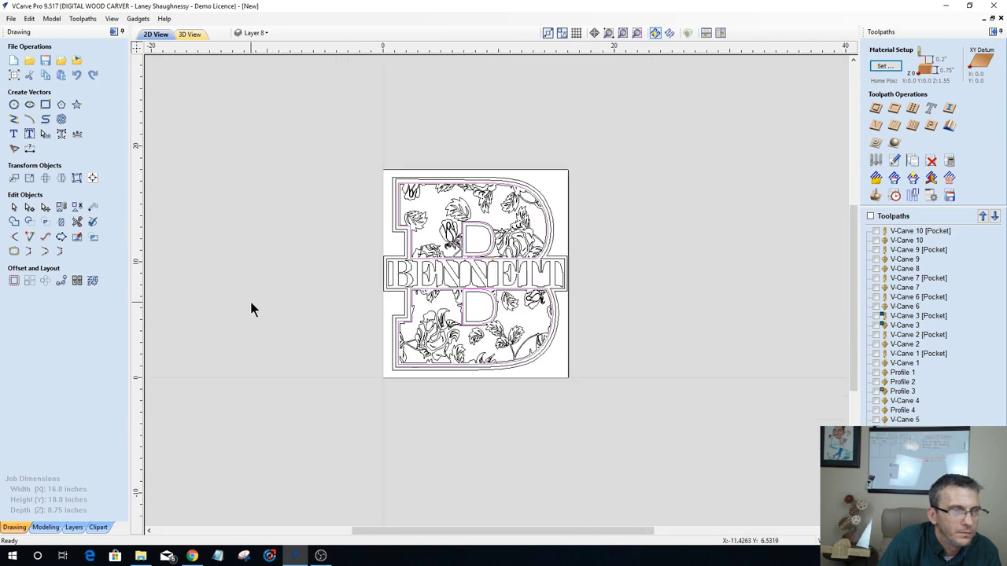
{"action": "key", "text": "ctrl+a"}
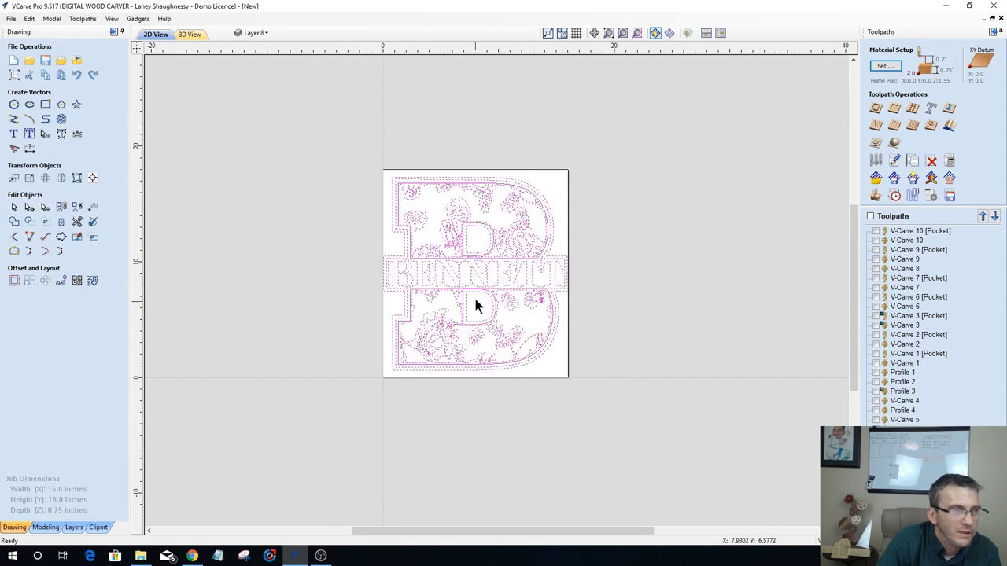
{"action": "scroll", "coordinate": [421, 281], "scroll_direction": "up", "scroll_amount": 2}
{"action": "left_click", "coordinate": [358, 304], "text": "shift"}
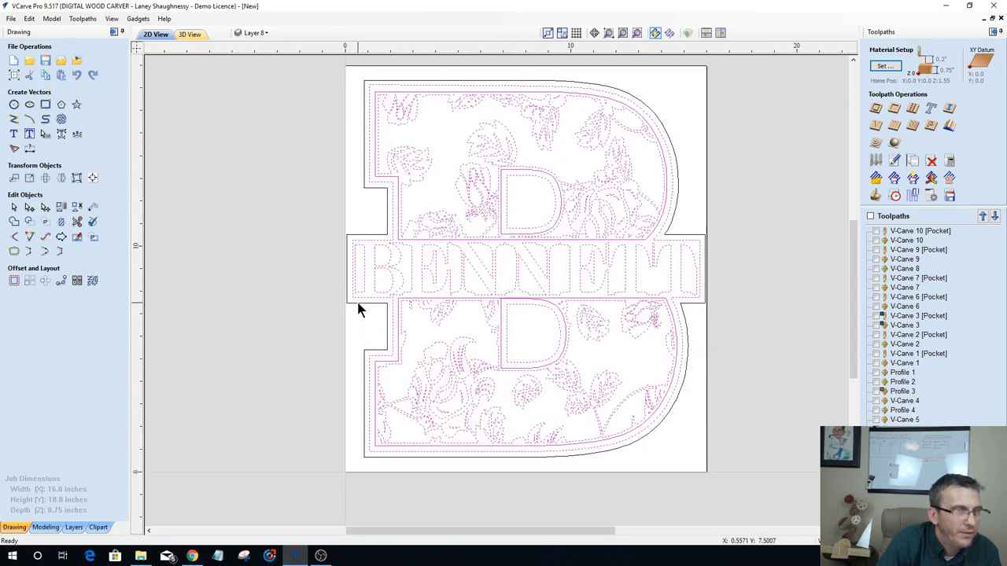
{"action": "left_click", "coordinate": [505, 354], "text": "shift"}
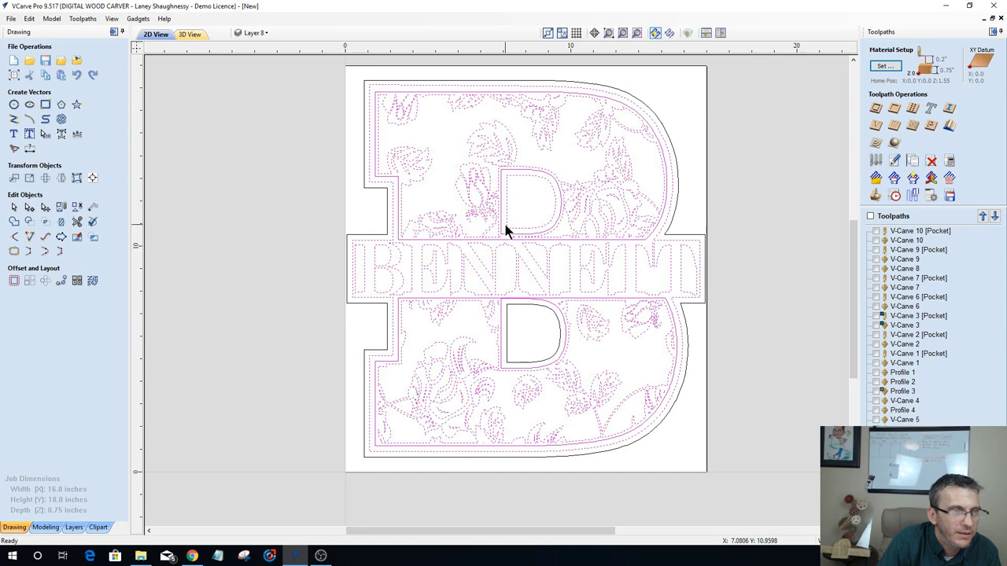
{"action": "left_click", "coordinate": [505, 226], "text": "shift"}
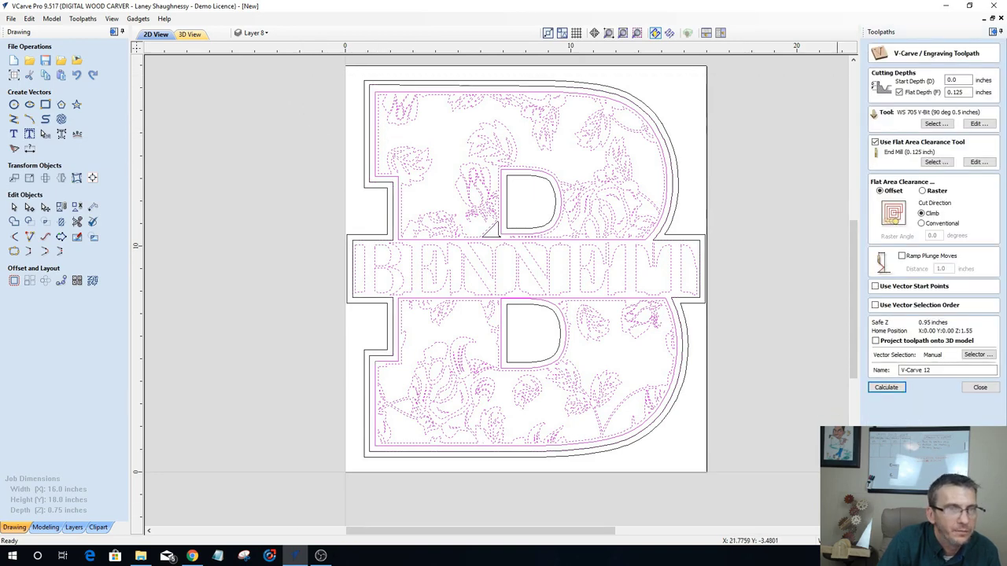
Step: Deselect both inner D outlines, calculate the 0.125-inch flat-depth V-carve, and simulate it in 3D
{"action": "left_click", "coordinate": [534, 235]}
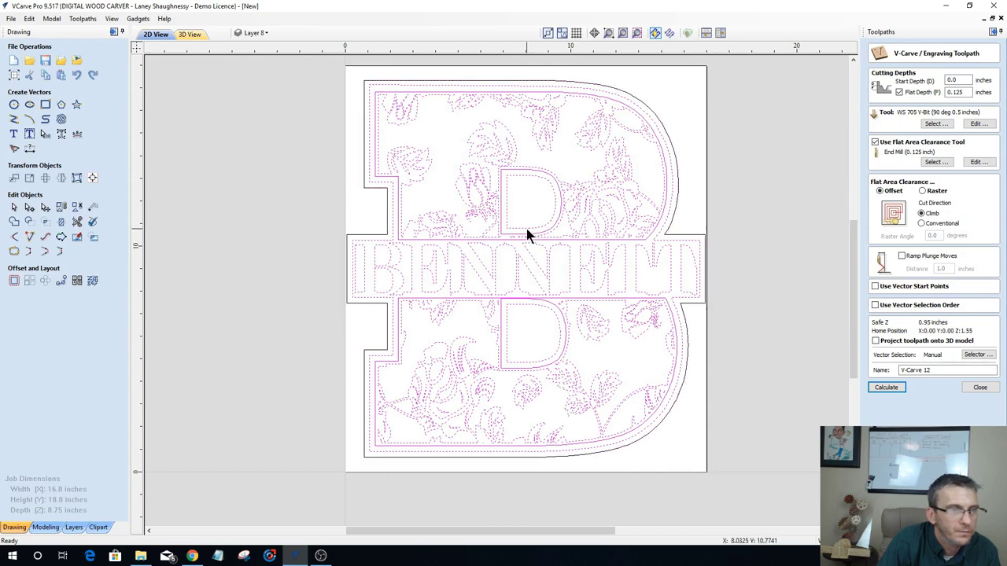
{"action": "left_click", "coordinate": [527, 236], "text": "shift"}
{"action": "left_click", "coordinate": [524, 303], "text": "shift"}
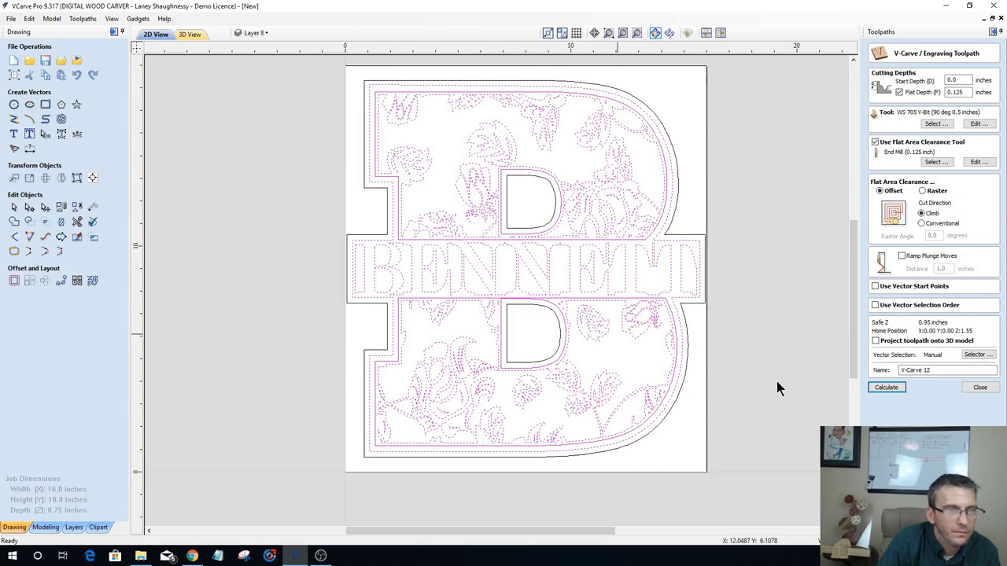
{"action": "left_click", "coordinate": [889, 387]}
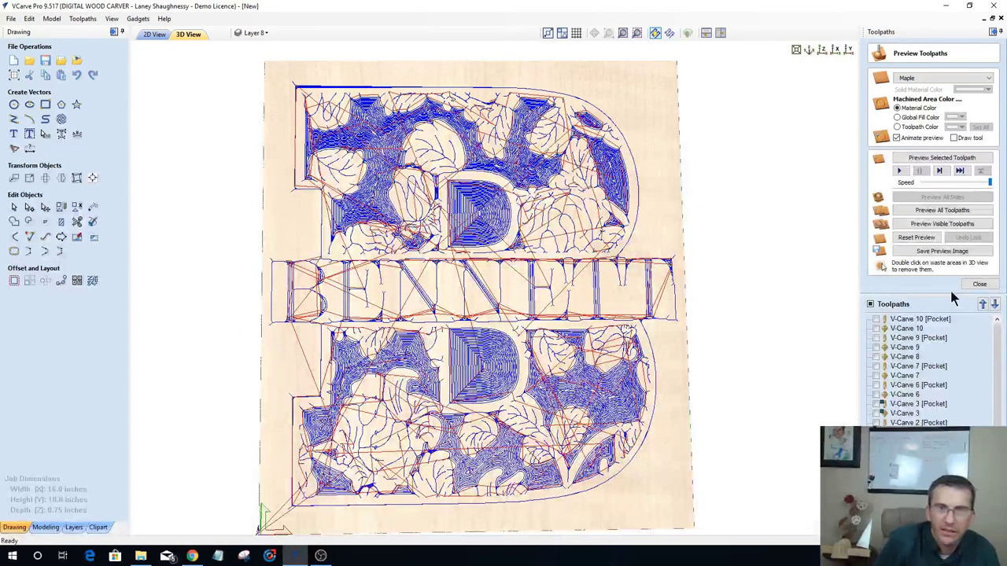
{"action": "left_click", "coordinate": [928, 245]}
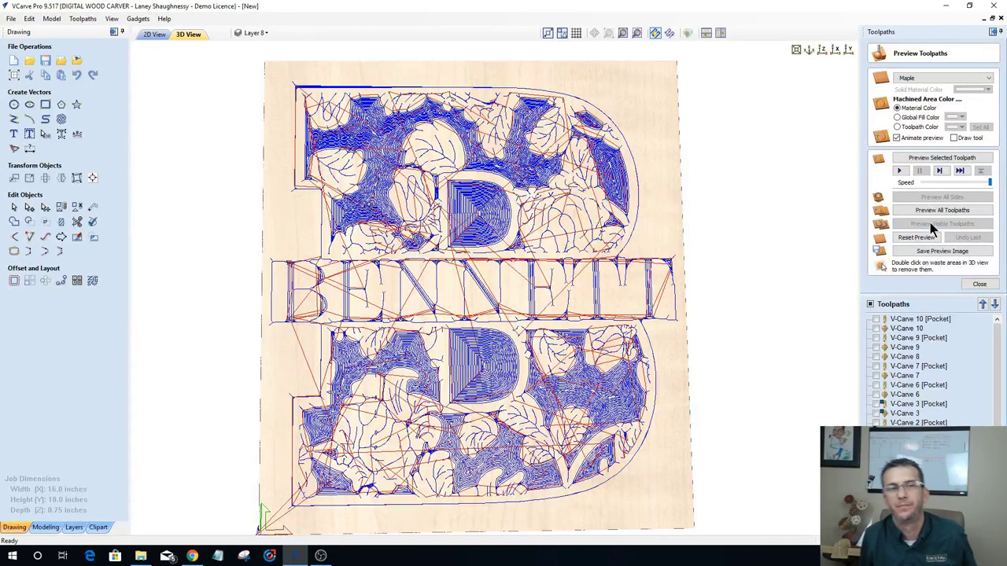
{"action": "left_click", "coordinate": [933, 224]}
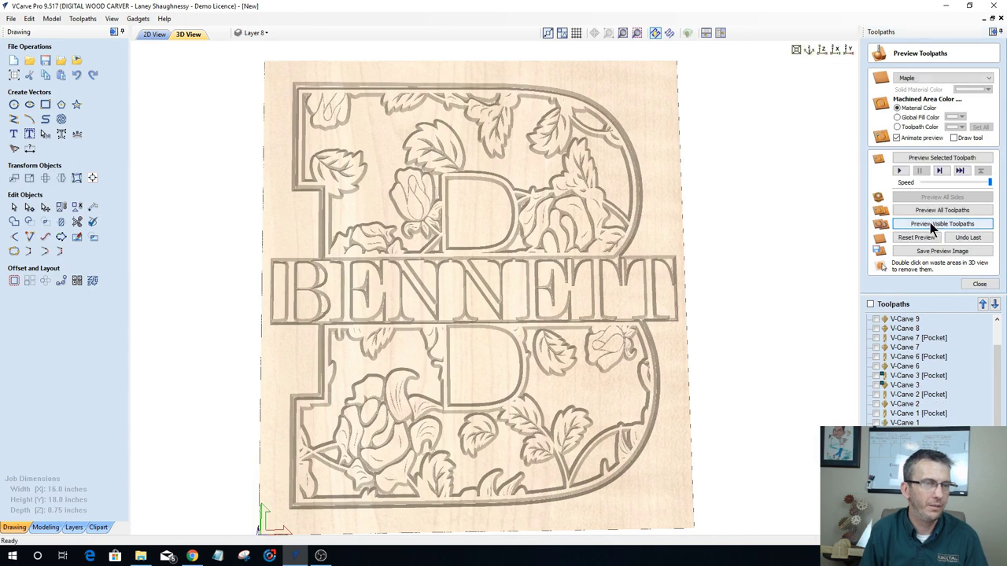
Step: Switch the preview to a global fill colour and re-simulate the visible toolpaths
{"action": "left_click", "coordinate": [897, 117]}
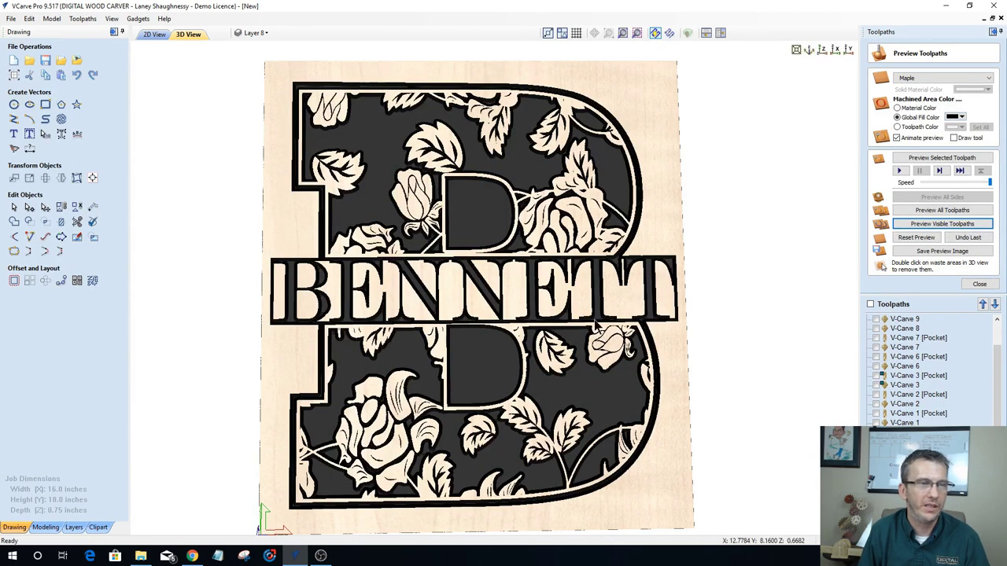
{"action": "left_click_drag", "start_coordinate": [537, 363], "coordinate": [535, 371]}
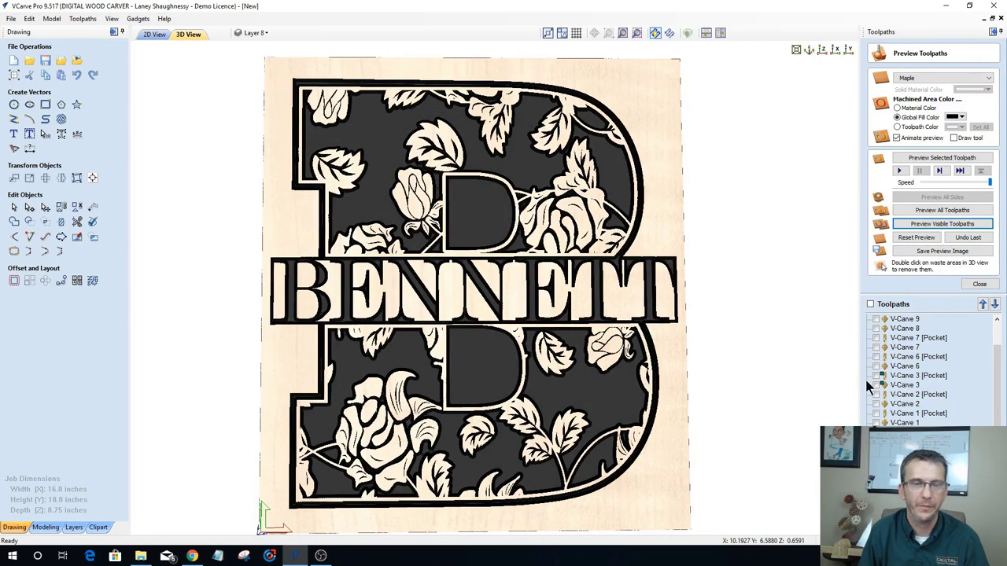
{"action": "scroll", "coordinate": [883, 267], "scroll_direction": "down", "scroll_amount": 1}
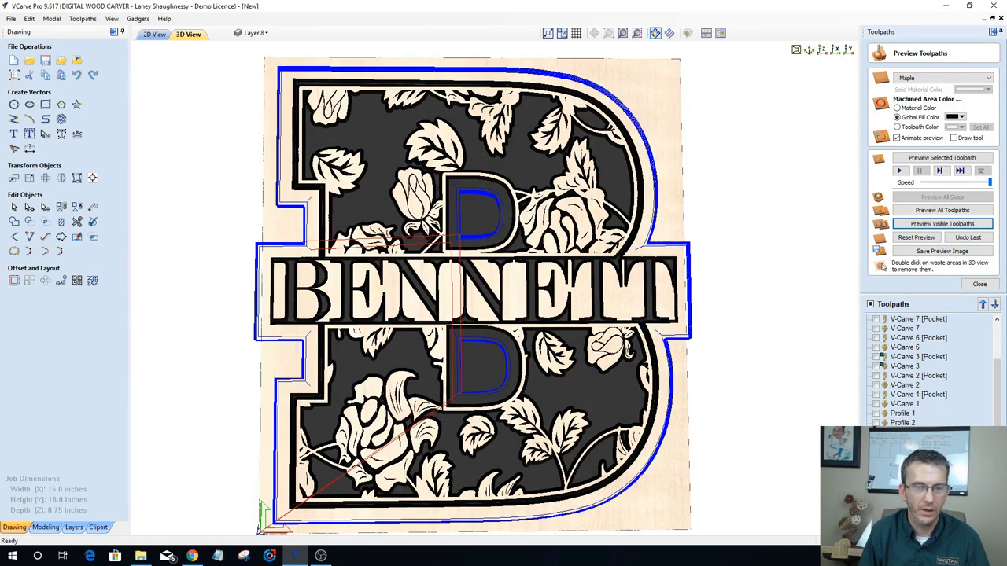
{"action": "left_click", "coordinate": [928, 224]}
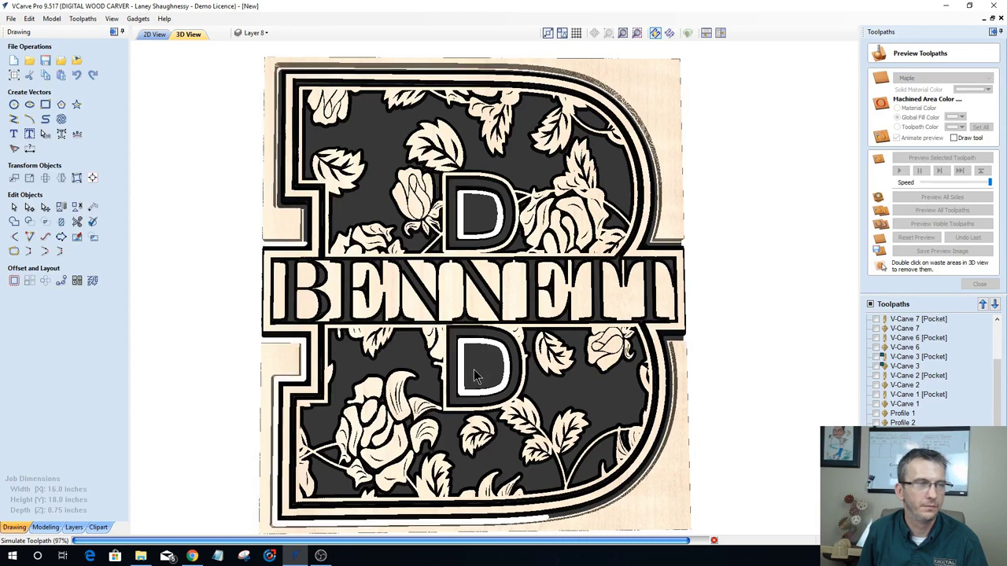
Step: Remove the waste inside the lower and upper D centres
{"action": "double_click", "coordinate": [473, 369]}
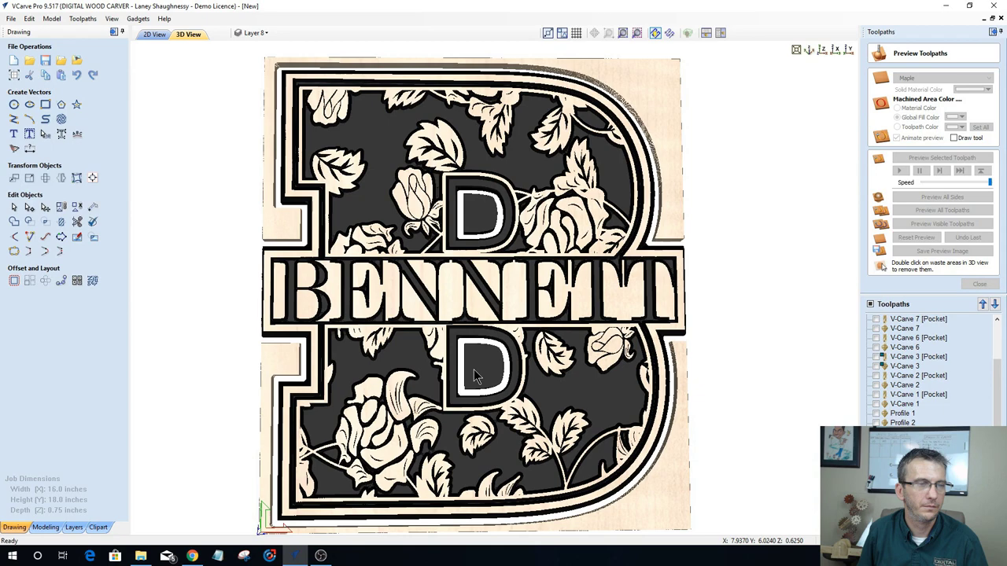
{"action": "double_click", "coordinate": [488, 226]}
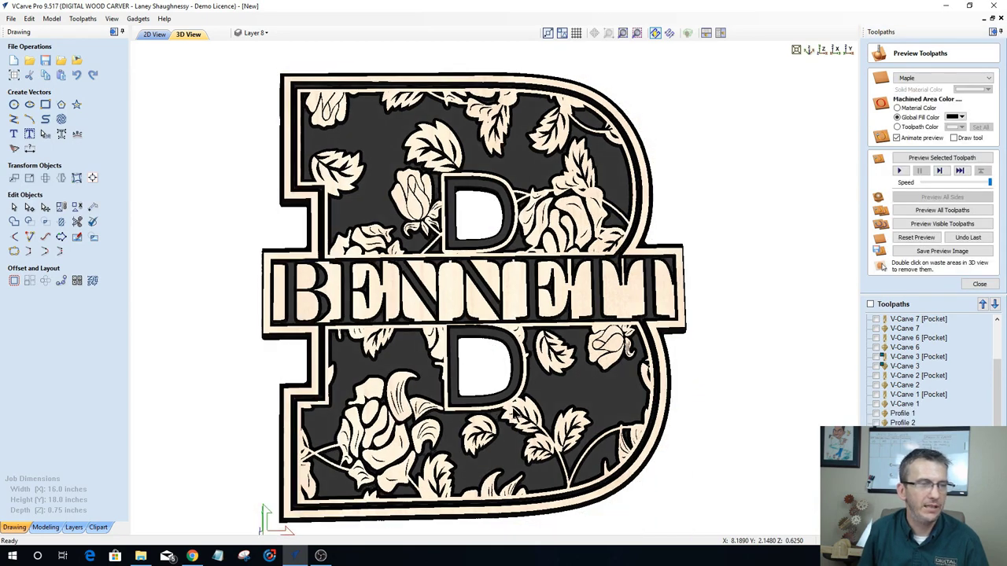
{"action": "left_click_drag", "start_coordinate": [498, 456], "coordinate": [515, 417]}
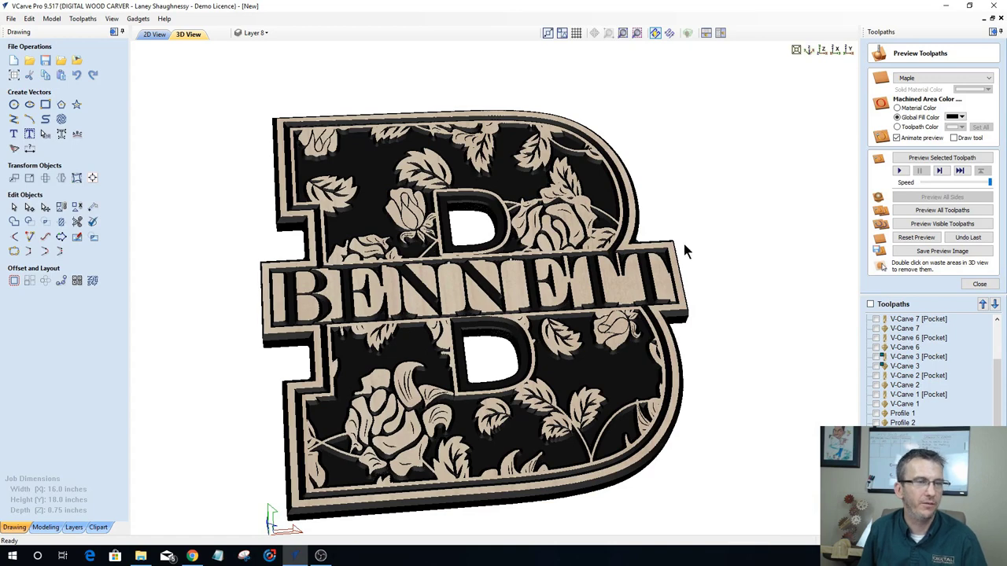
{"action": "left_click_drag", "start_coordinate": [557, 394], "coordinate": [551, 433]}
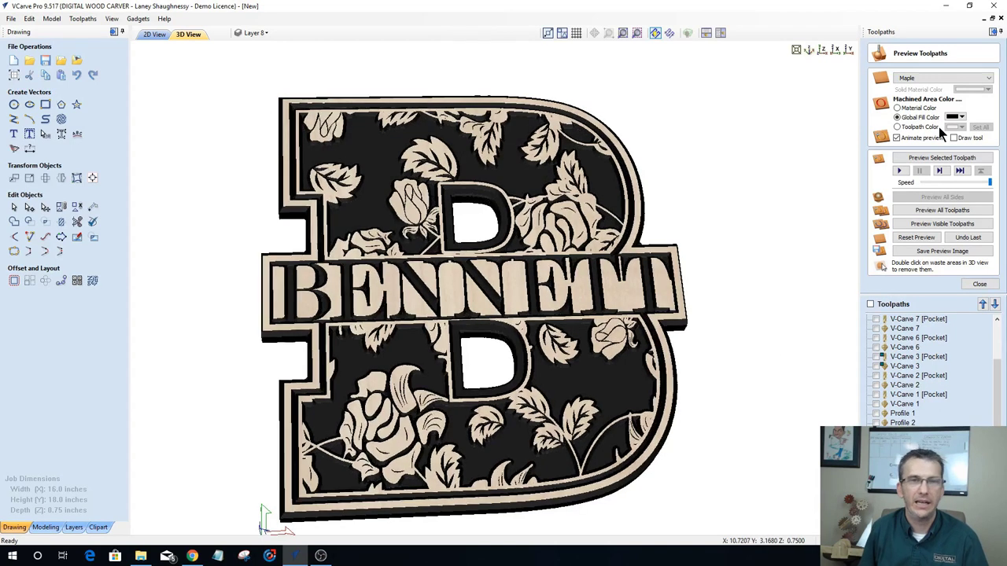
Step: Fill the machined areas in blue
{"action": "left_click", "coordinate": [962, 117]}
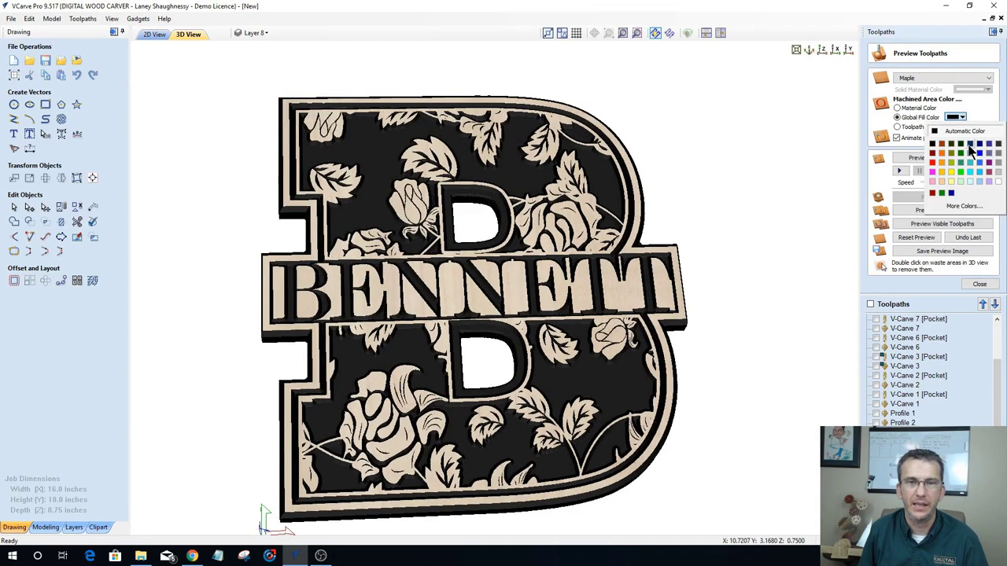
{"action": "left_click", "coordinate": [970, 146]}
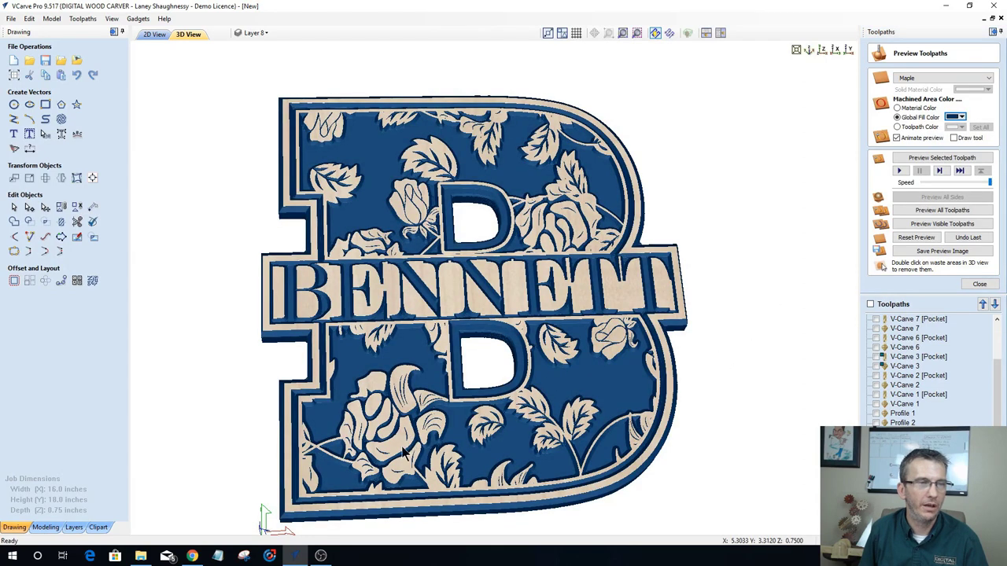
{"action": "left_click_drag", "start_coordinate": [405, 450], "coordinate": [404, 451]}
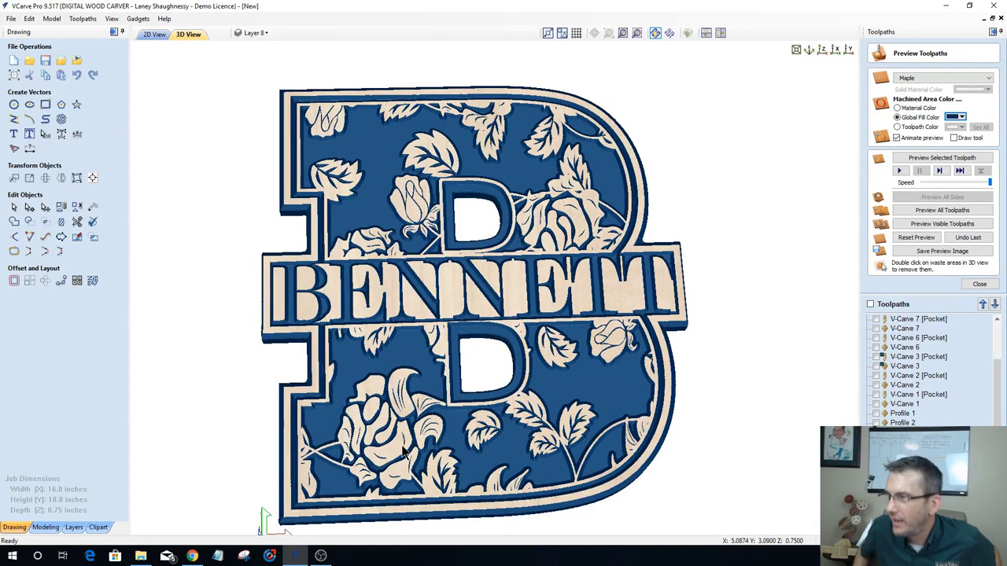